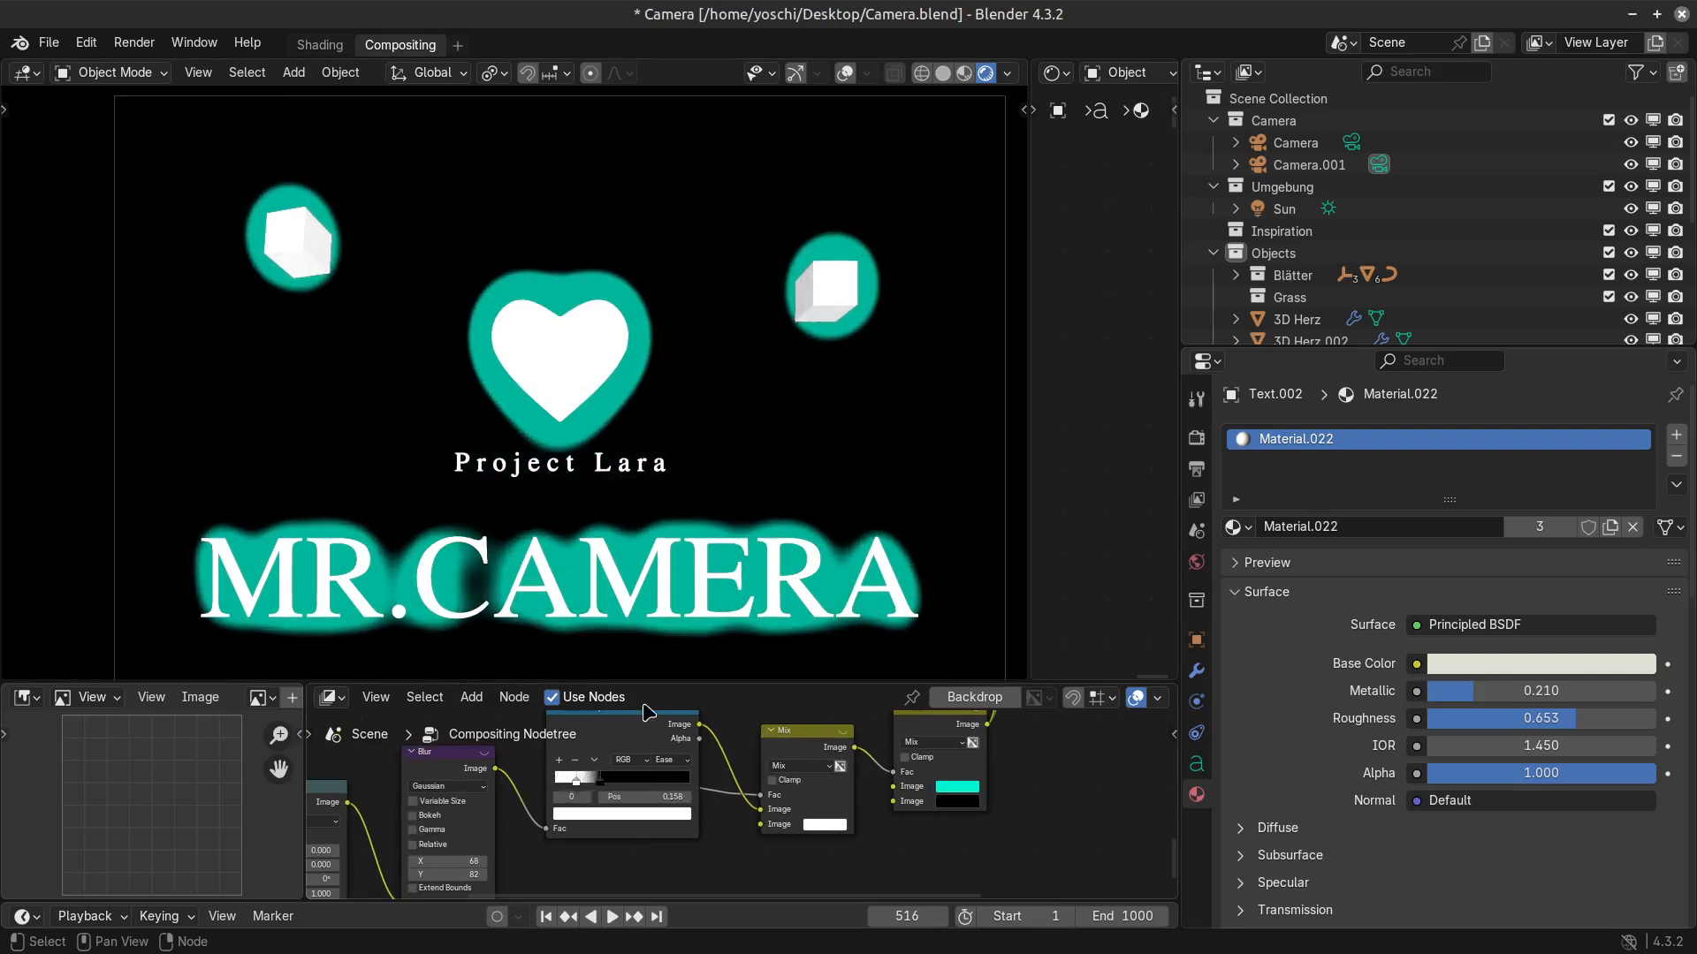
Move the cube beside the heart's upper right over next to the other cube and clear its rotation.
{"action": "left_click_drag", "start_coordinate": [694, 686], "coordinate": [757, 704]}
{"action": "key", "text": "Home"}
{"action": "left_click", "coordinate": [828, 305]}
{"action": "key", "text": "g"}
{"action": "left_click", "coordinate": [421, 247]}
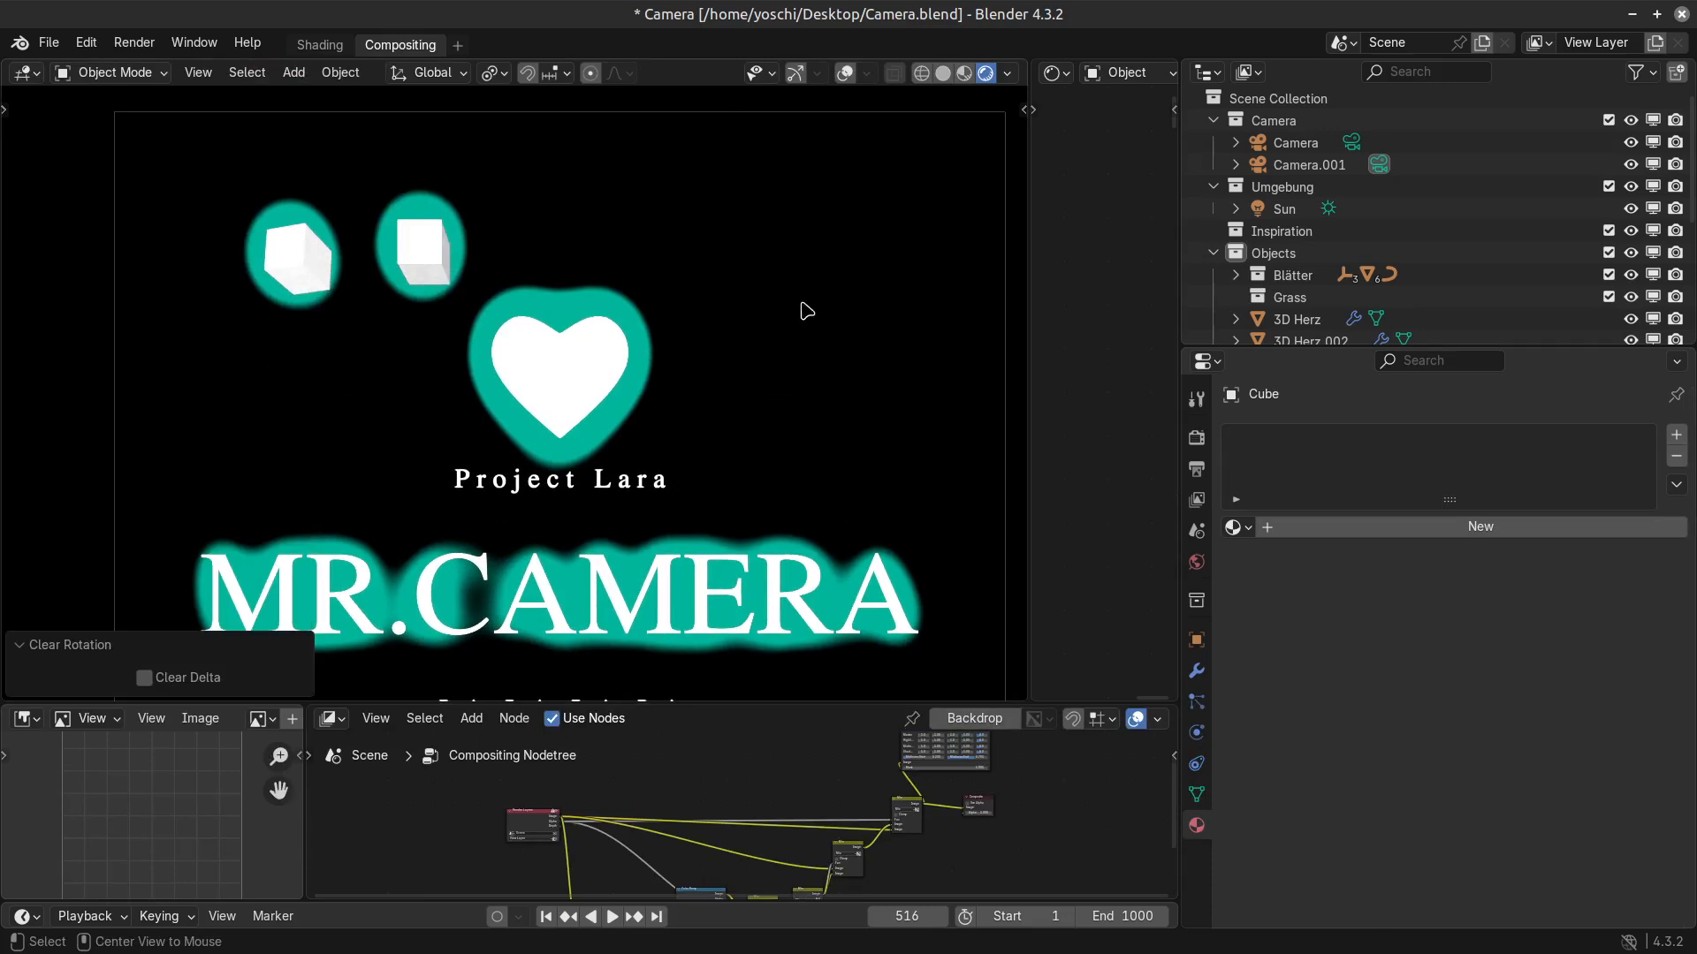
Rotate the moved cube about 28.7° in the view plane and about 17.6° around the X axis.
{"action": "key", "text": "r"}
{"action": "left_click", "coordinate": [654, 415]}
{"action": "key", "text": "r"}
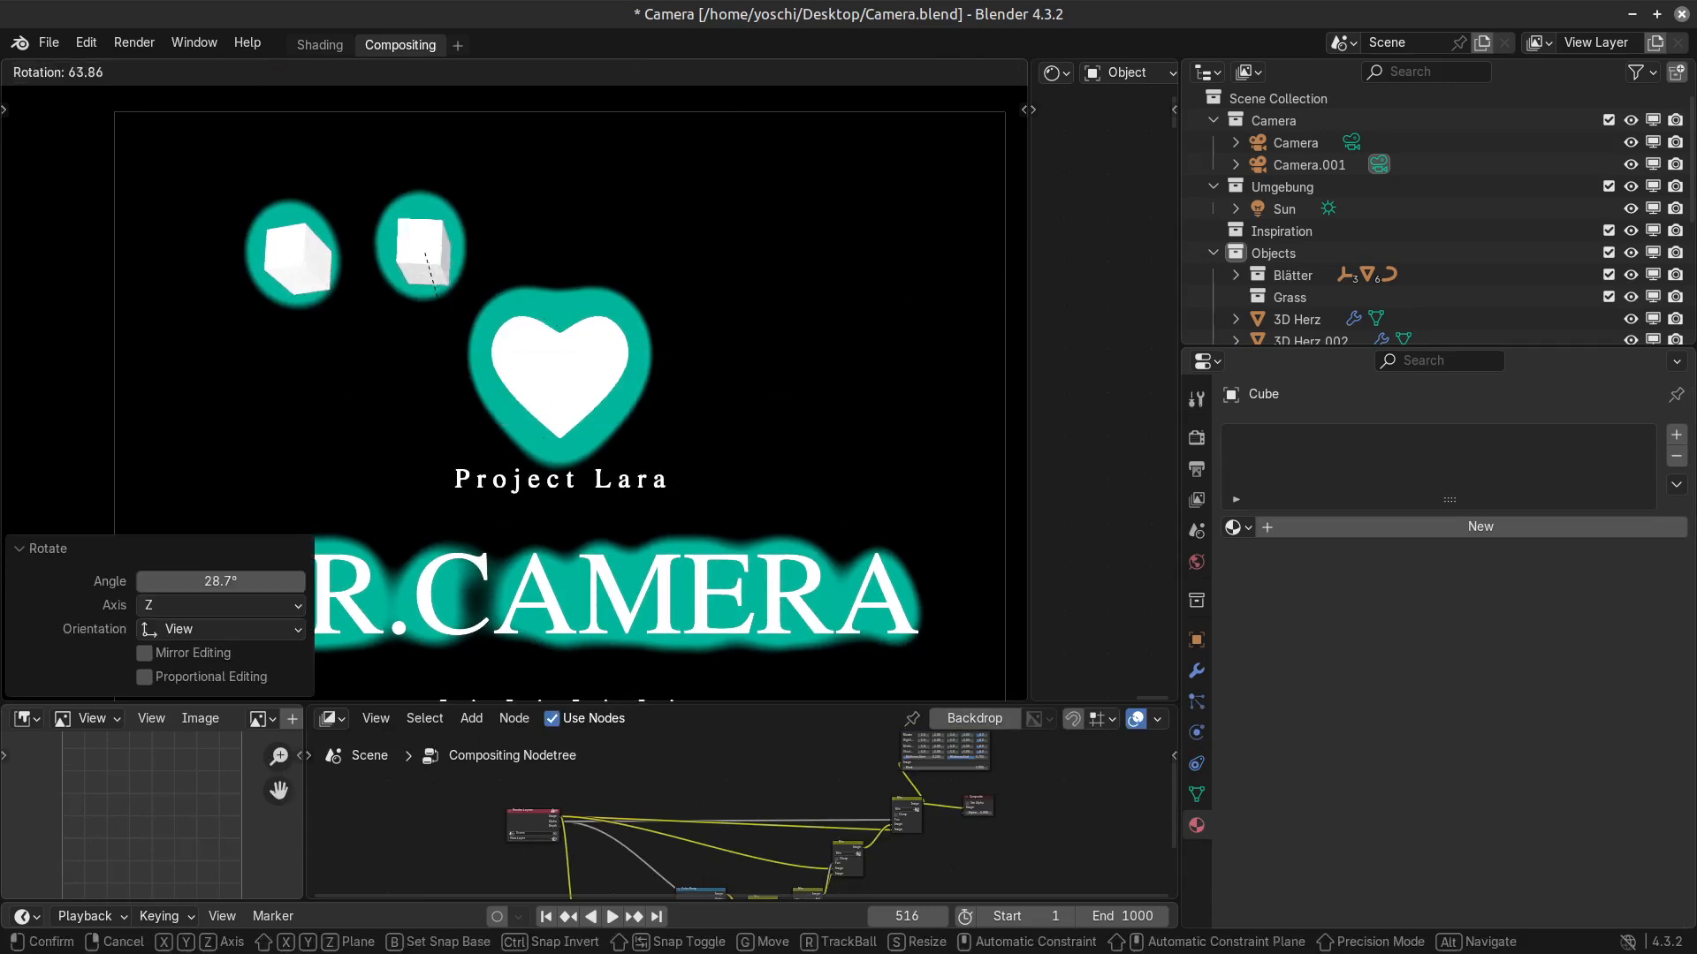
{"action": "key", "text": "x"}
{"action": "left_click", "coordinate": [546, 405]}
Move the Color Ramp's white stop past the black one to position 0.448.
{"action": "scroll", "coordinate": [701, 864], "scroll_direction": "up", "scroll_amount": 2}
{"action": "scroll", "coordinate": [712, 822], "scroll_direction": "up", "scroll_amount": 4}
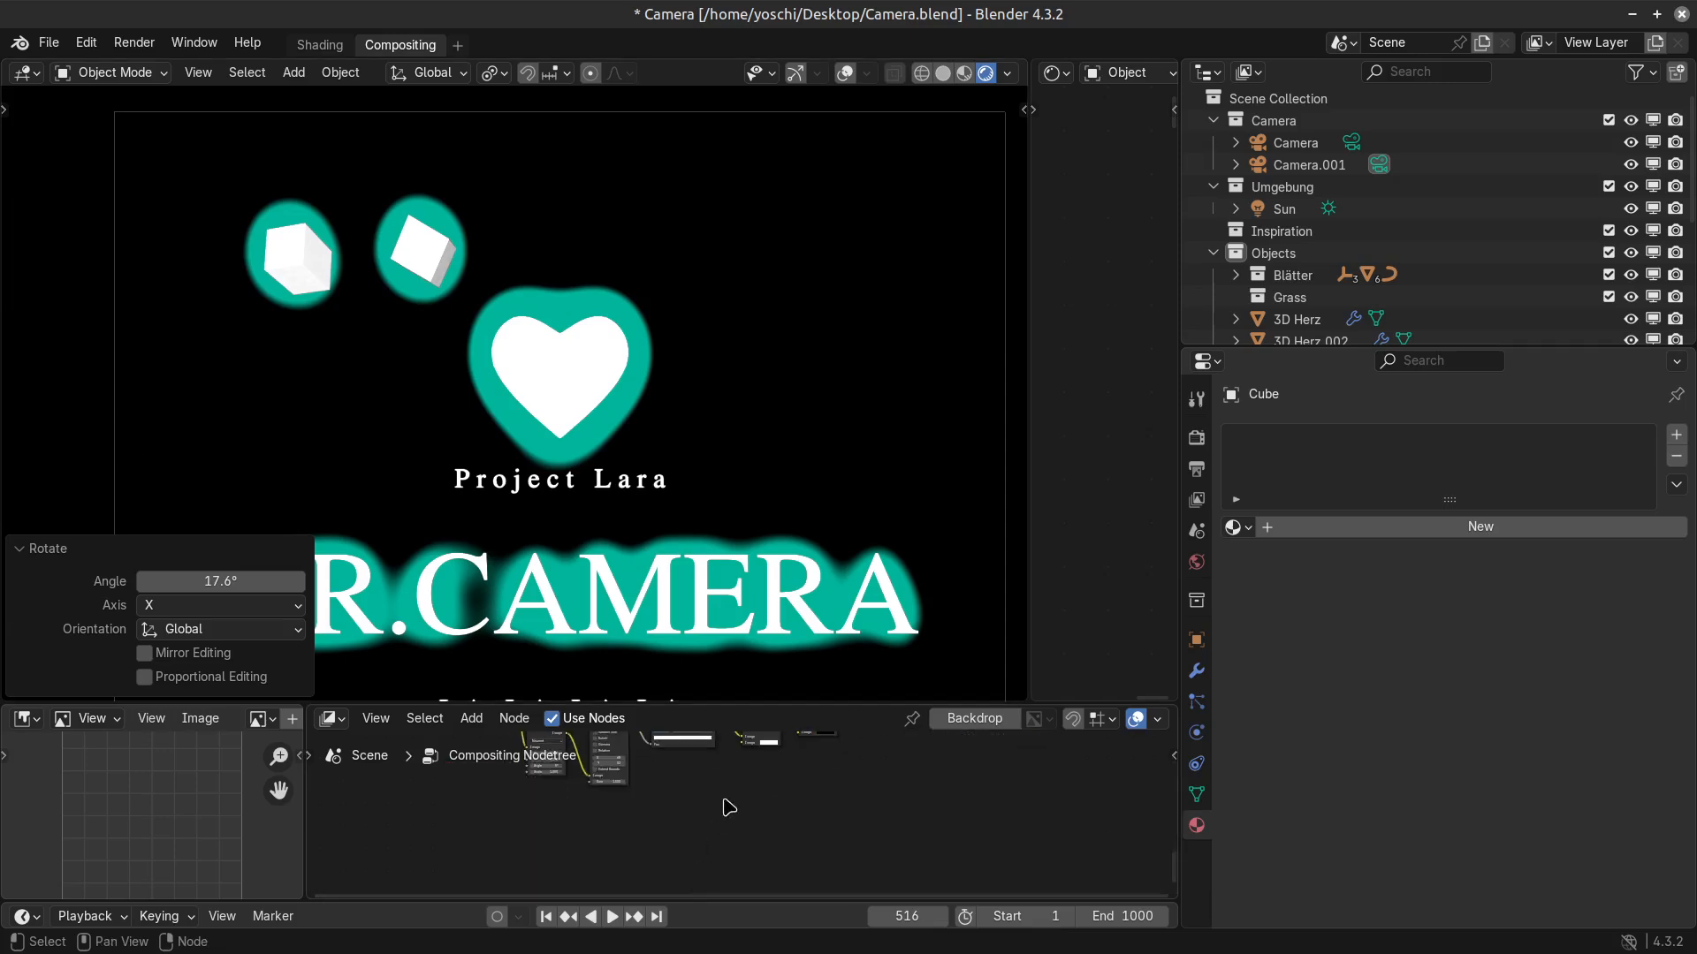
{"action": "left_click_drag", "start_coordinate": [541, 787], "coordinate": [566, 784]}
Maximize the compositor node editor and delete the Color Correction node.
{"action": "key", "text": "ctrl+space"}
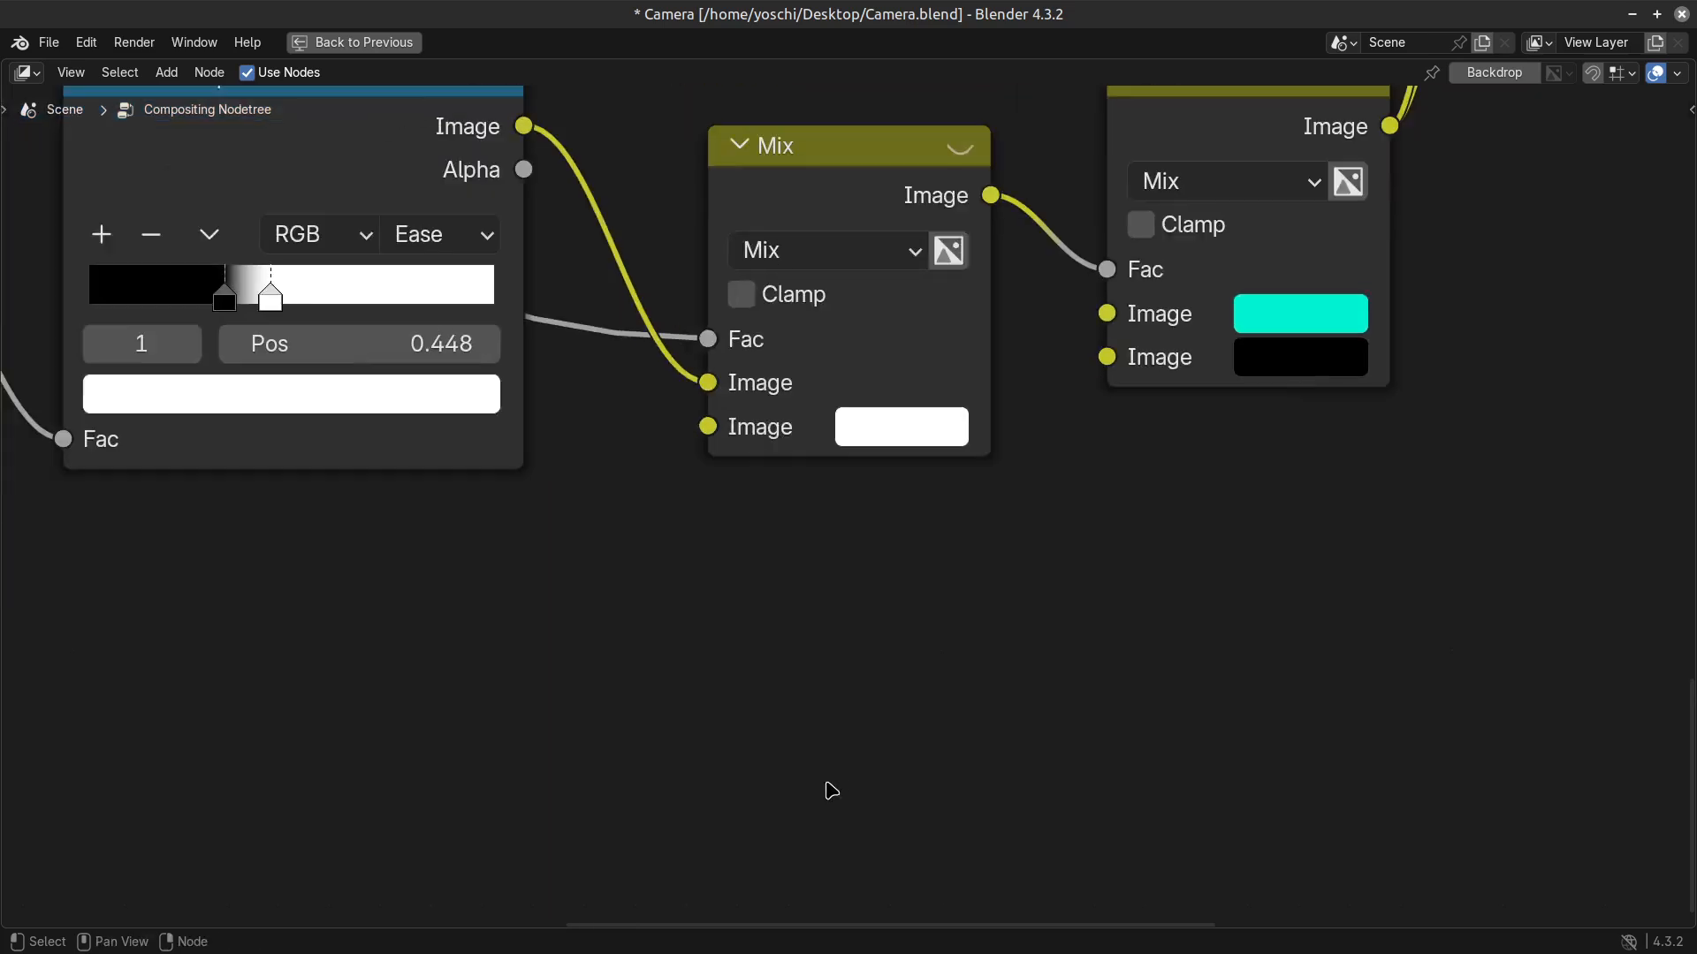
{"action": "scroll", "coordinate": [829, 787], "scroll_direction": "down", "scroll_amount": 8}
{"action": "scroll", "coordinate": [1012, 672], "scroll_direction": "up", "scroll_amount": 1}
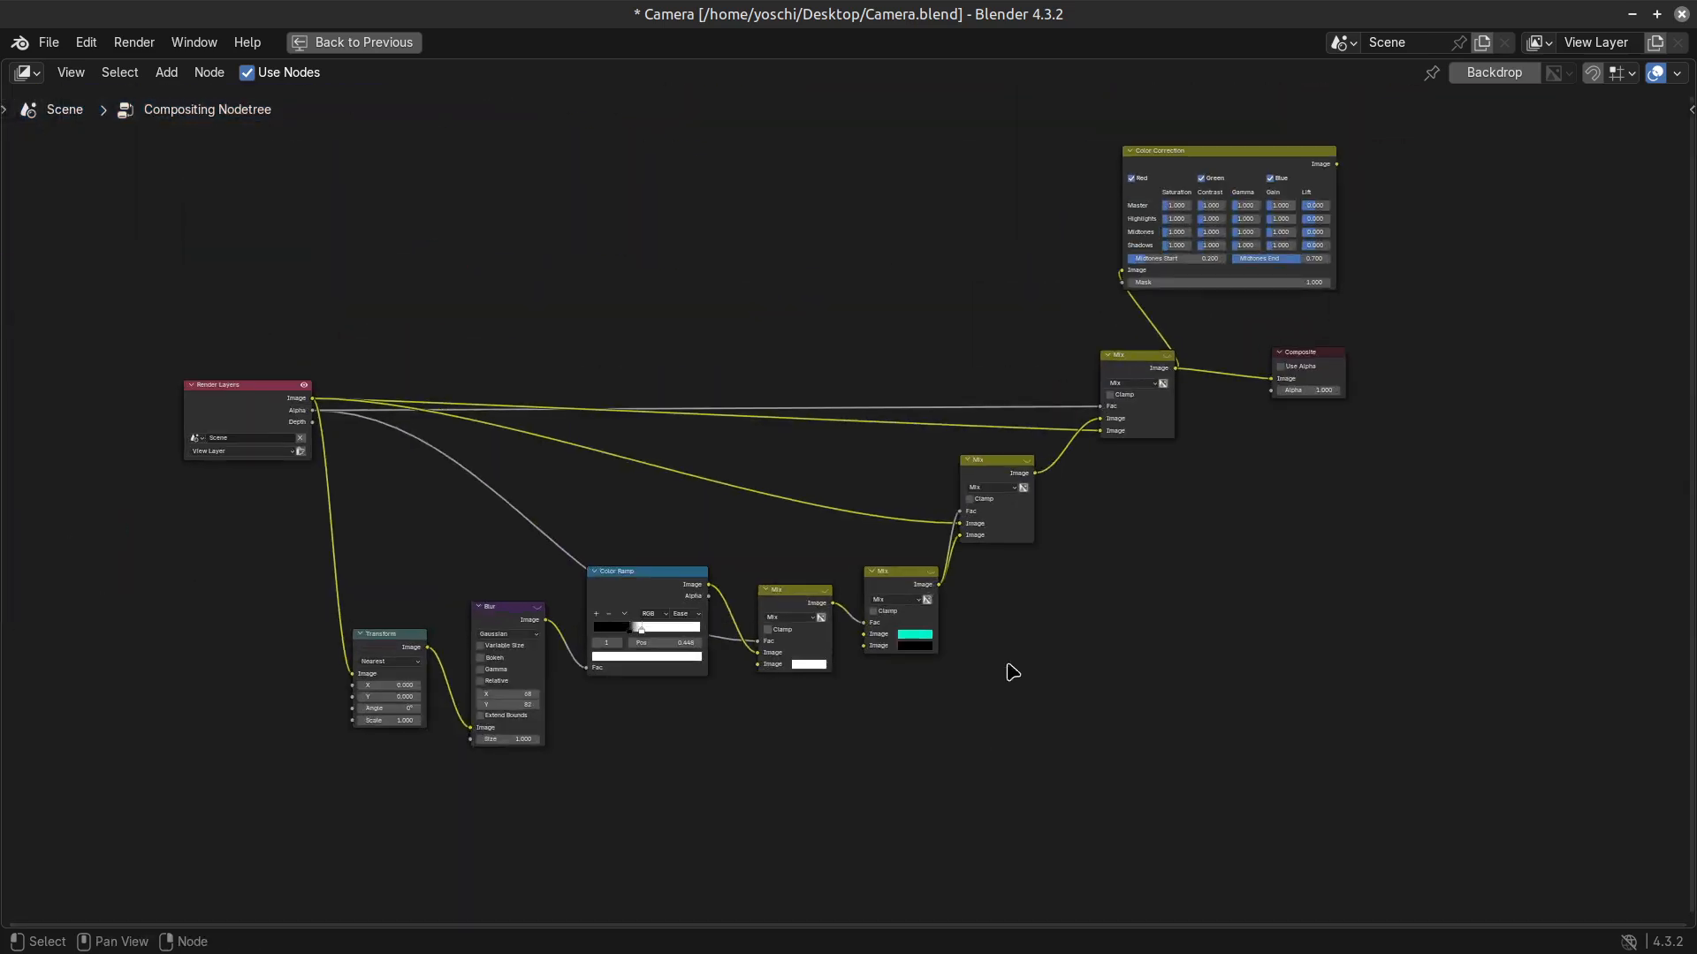
{"action": "left_click", "coordinate": [1220, 169]}
{"action": "key", "text": "x"}
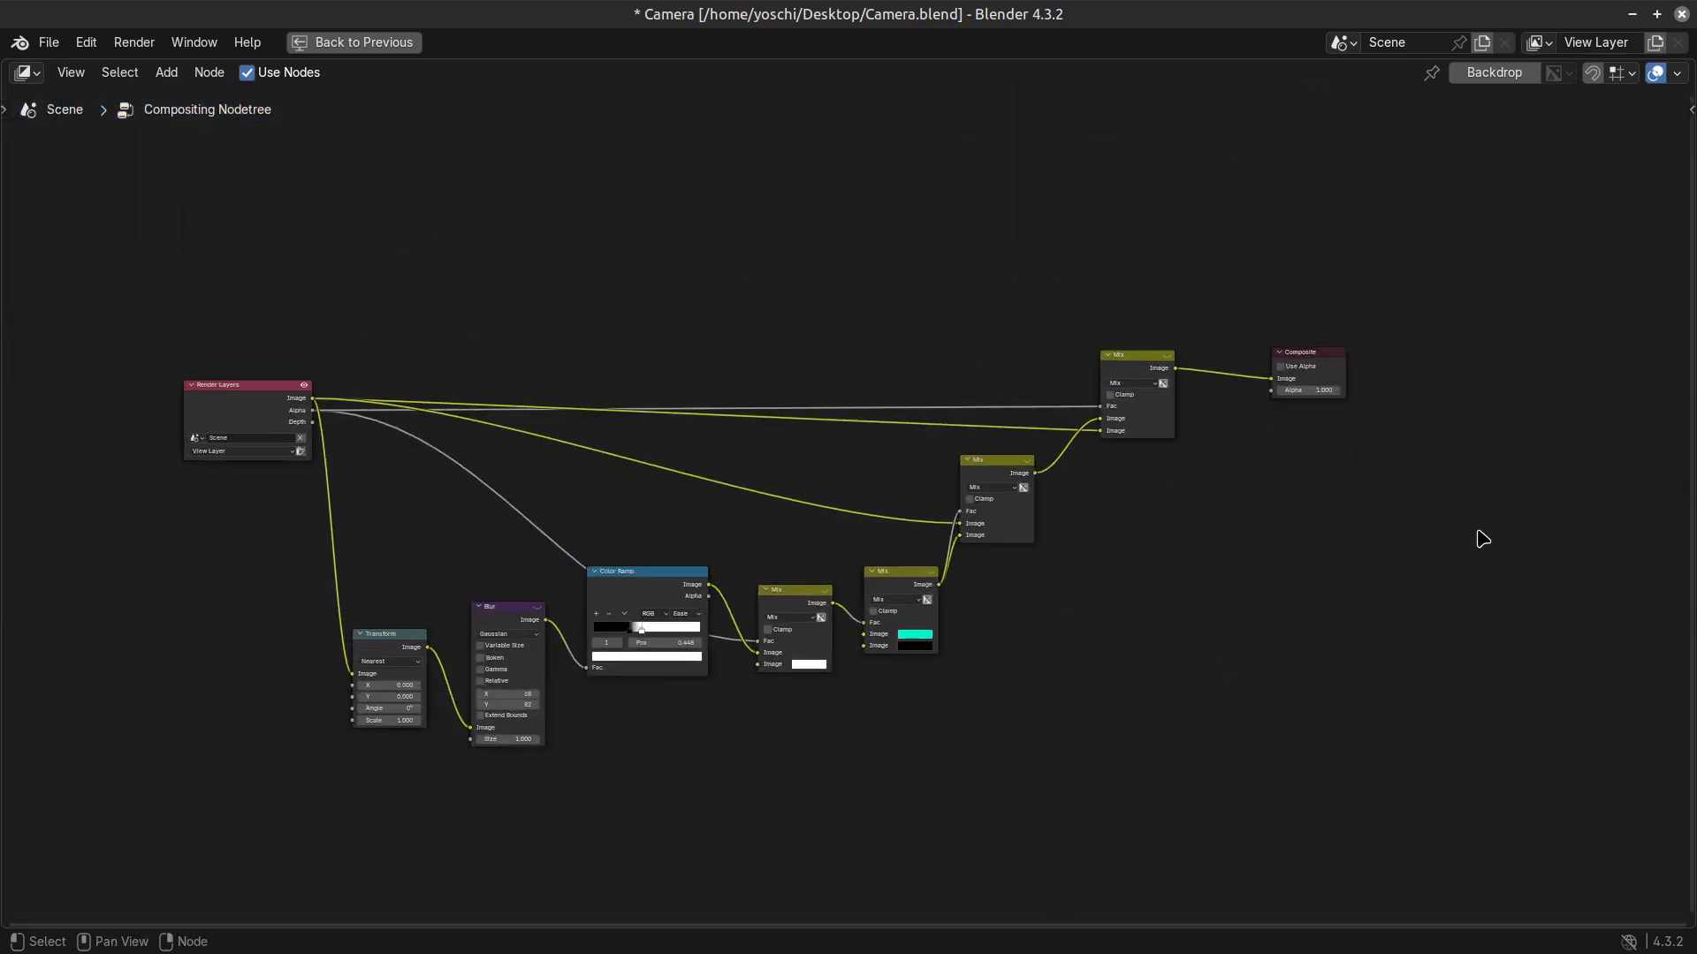
Go over the compositing nodes by selecting them in groups and shift the Render Layers node slightly downward.
{"action": "left_click_drag", "start_coordinate": [1477, 532], "coordinate": [758, 163]}
{"action": "left_click_drag", "start_coordinate": [1405, 800], "coordinate": [295, 165]}
{"action": "middle_click_drag", "start_coordinate": [821, 474], "coordinate": [771, 459]}
{"action": "scroll", "coordinate": [1392, 474], "scroll_direction": "up", "scroll_amount": 4}
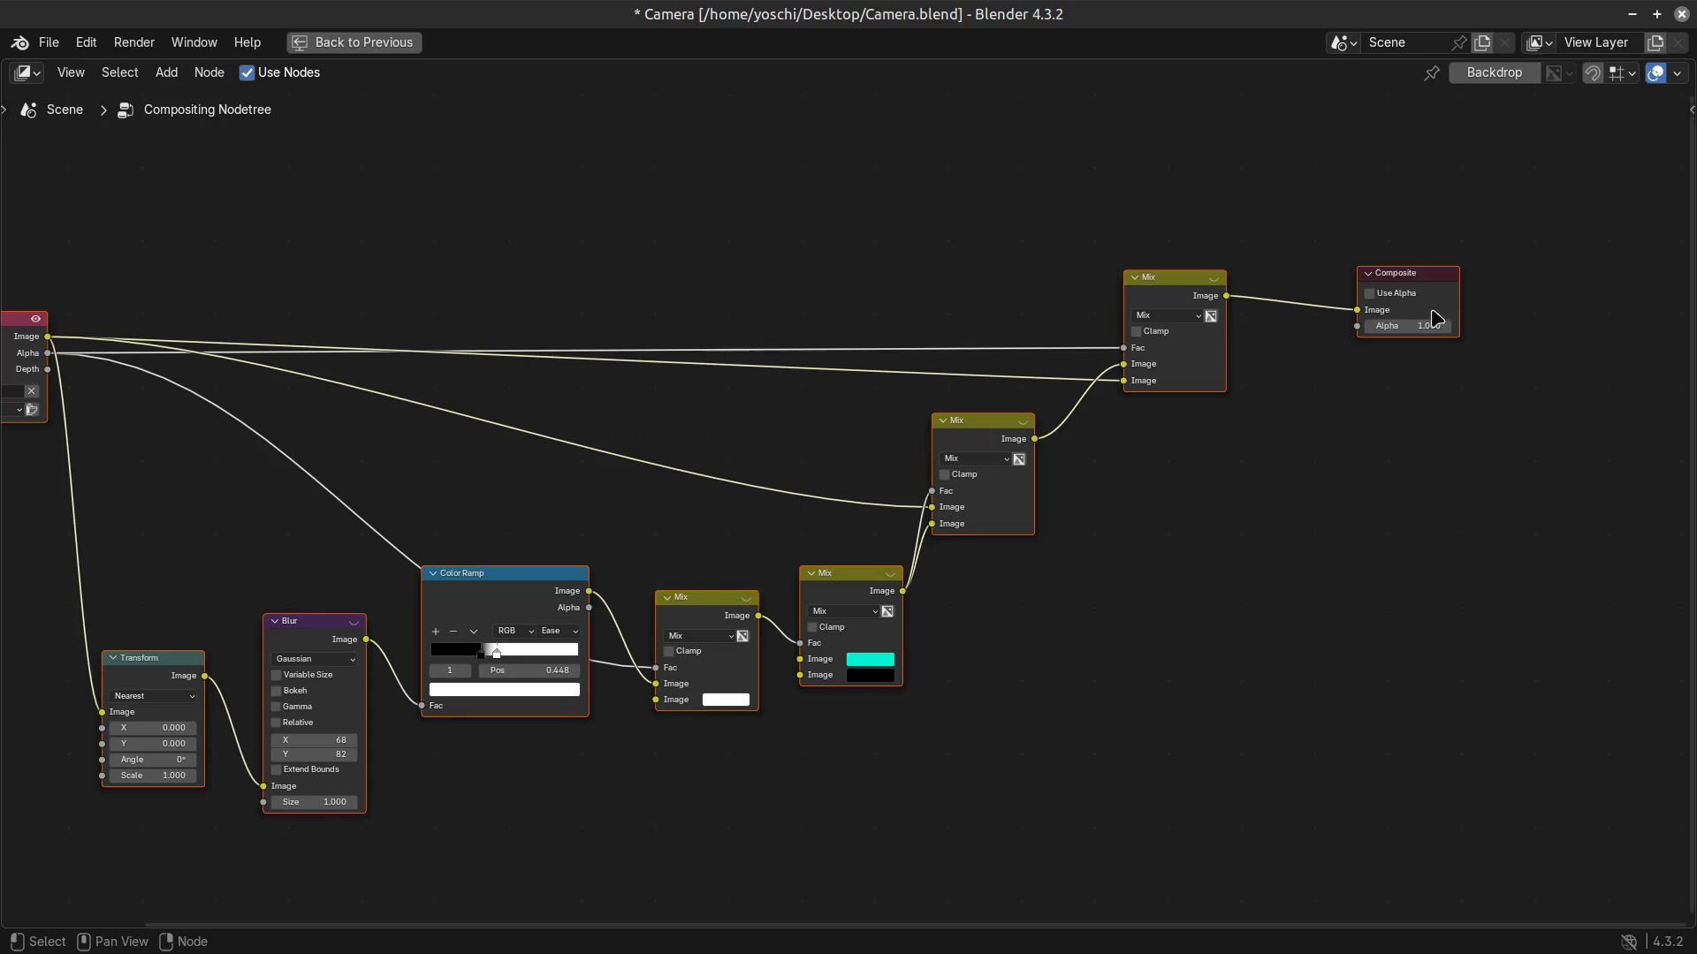
{"action": "left_click_drag", "start_coordinate": [1531, 601], "coordinate": [1133, 324]}
{"action": "middle_click_drag", "start_coordinate": [1193, 616], "coordinate": [1168, 534]}
{"action": "scroll", "coordinate": [1169, 534], "scroll_direction": "down", "scroll_amount": 1}
{"action": "left_click_drag", "start_coordinate": [41, 284], "coordinate": [56, 346]}
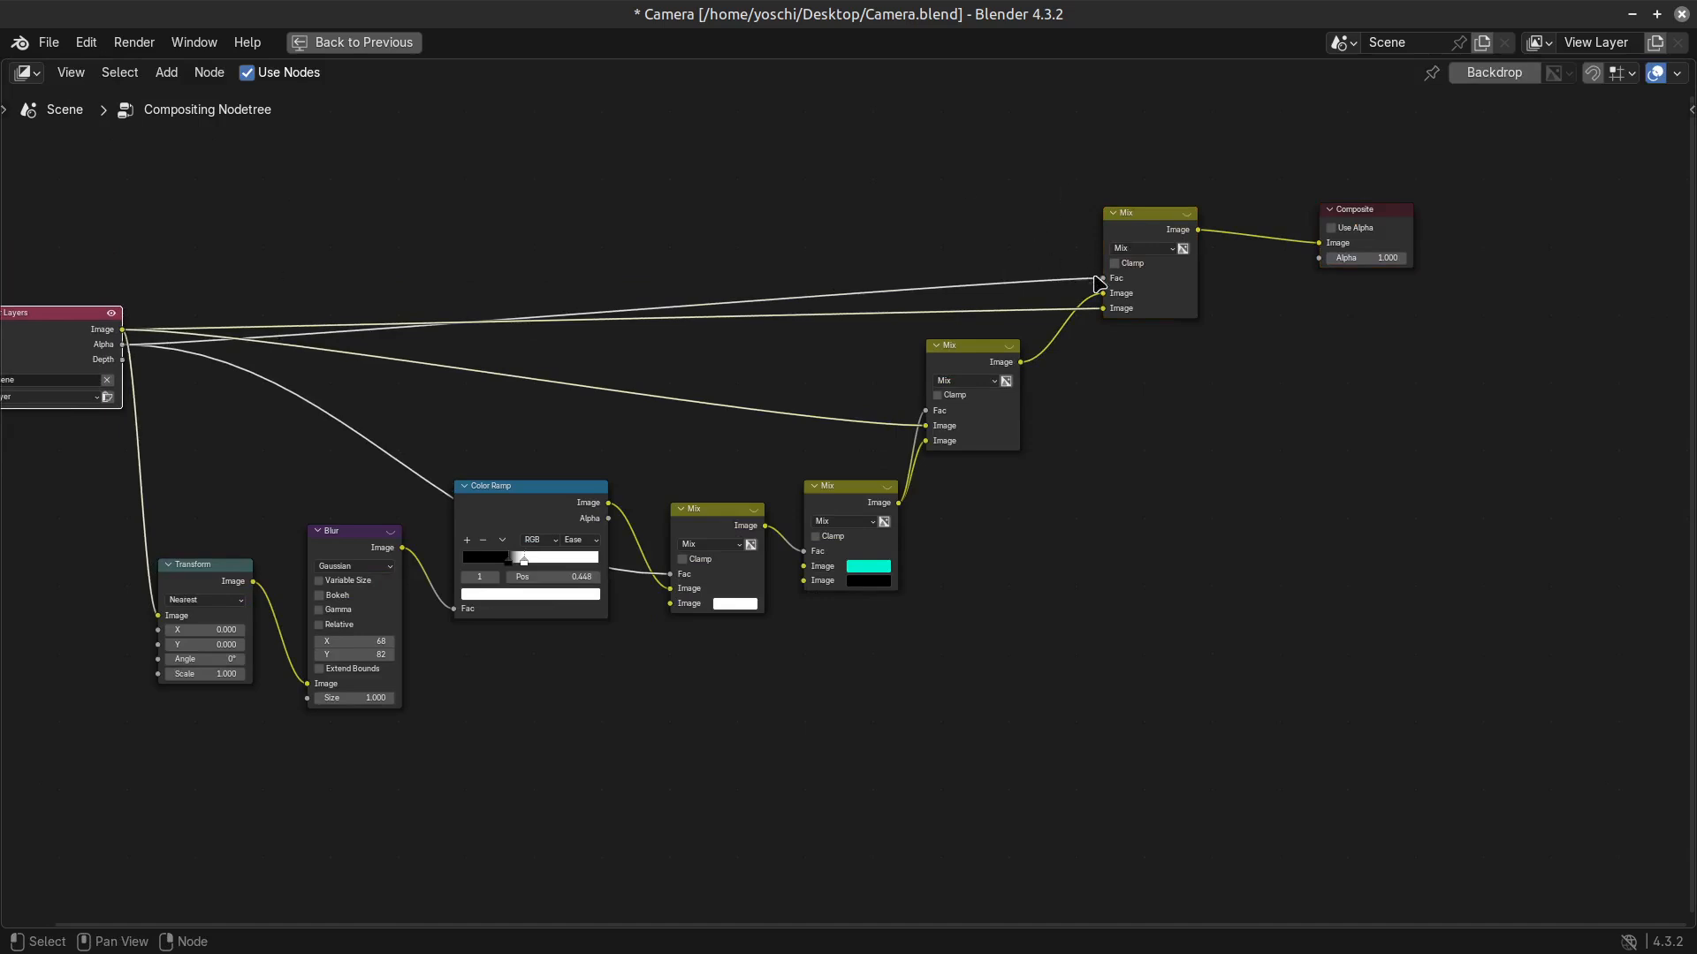
Return to the full workspace layout and expand the Film section of the render properties.
{"action": "key", "text": "ctrl+space"}
{"action": "left_click", "coordinate": [1196, 438]}
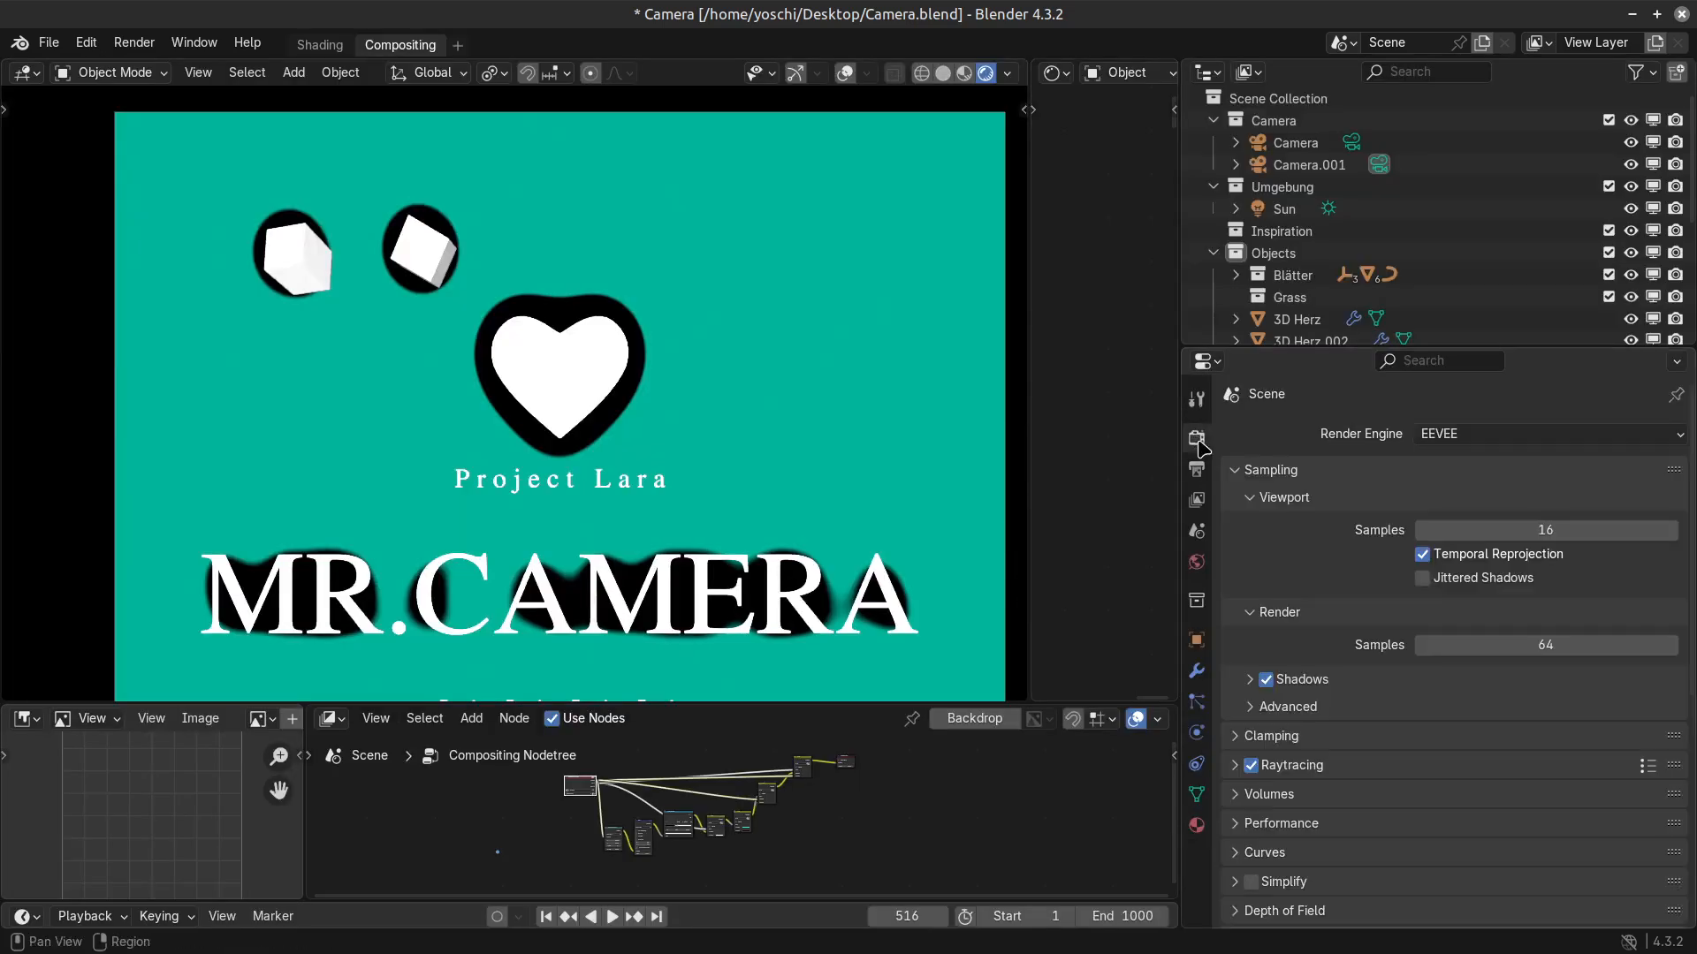
{"action": "scroll", "coordinate": [1270, 898], "scroll_direction": "down", "scroll_amount": 2}
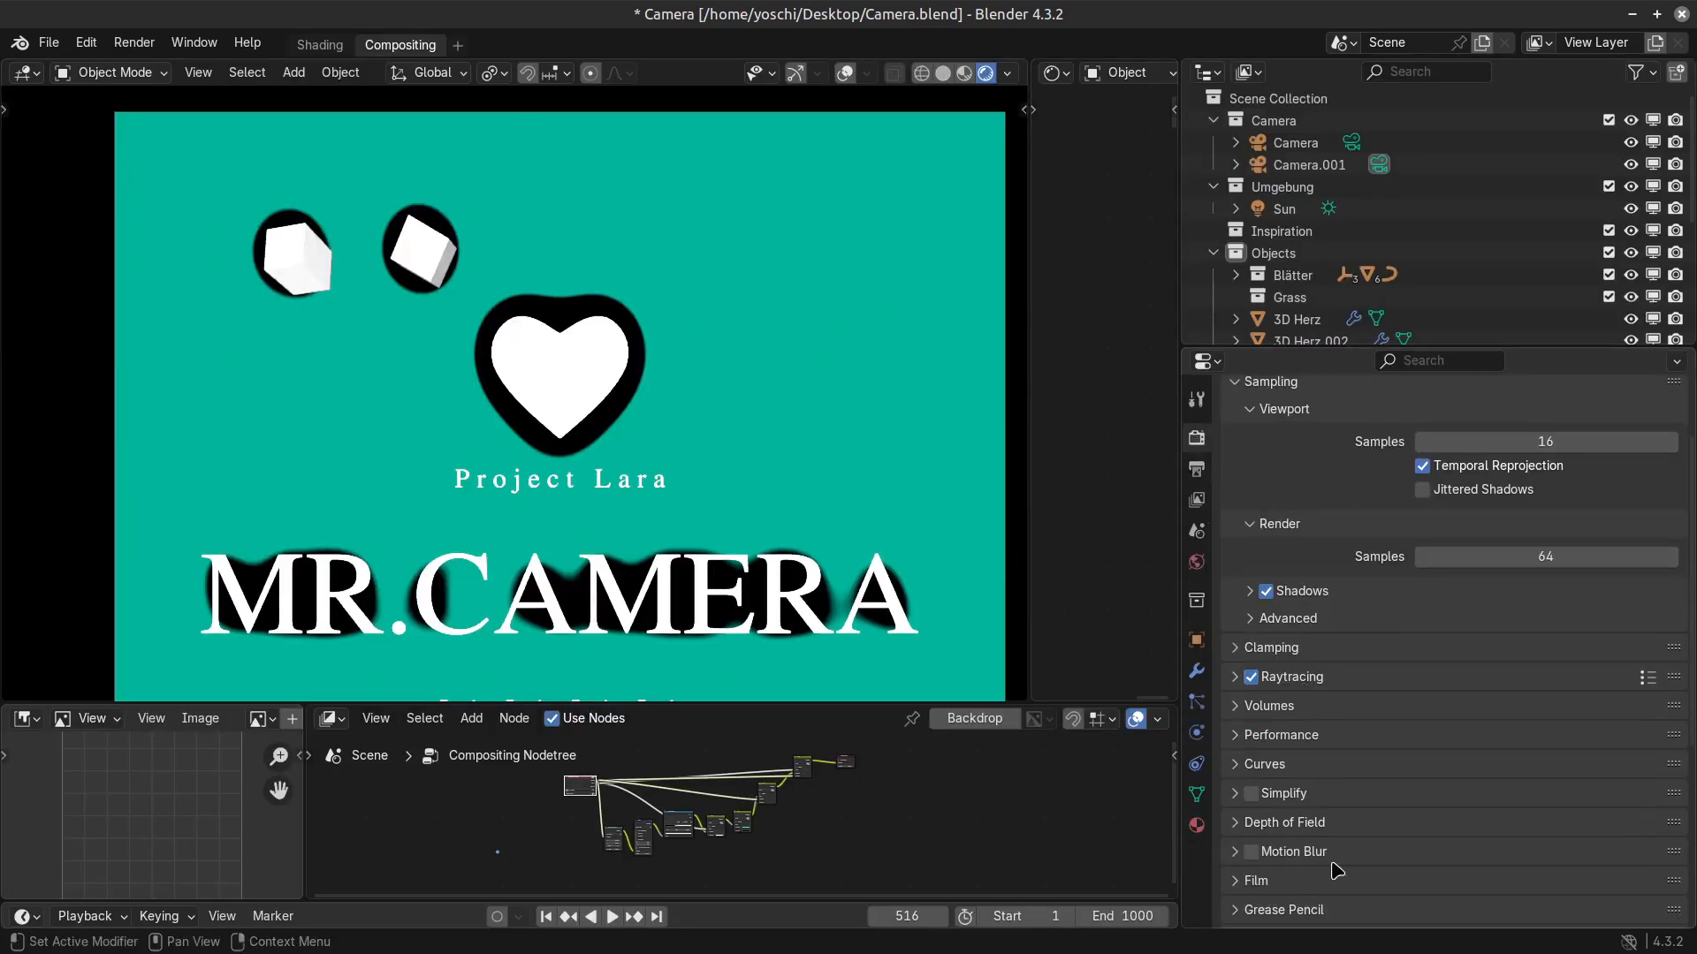
{"action": "scroll", "coordinate": [1336, 871], "scroll_direction": "down", "scroll_amount": 3}
{"action": "left_click", "coordinate": [1232, 758]}
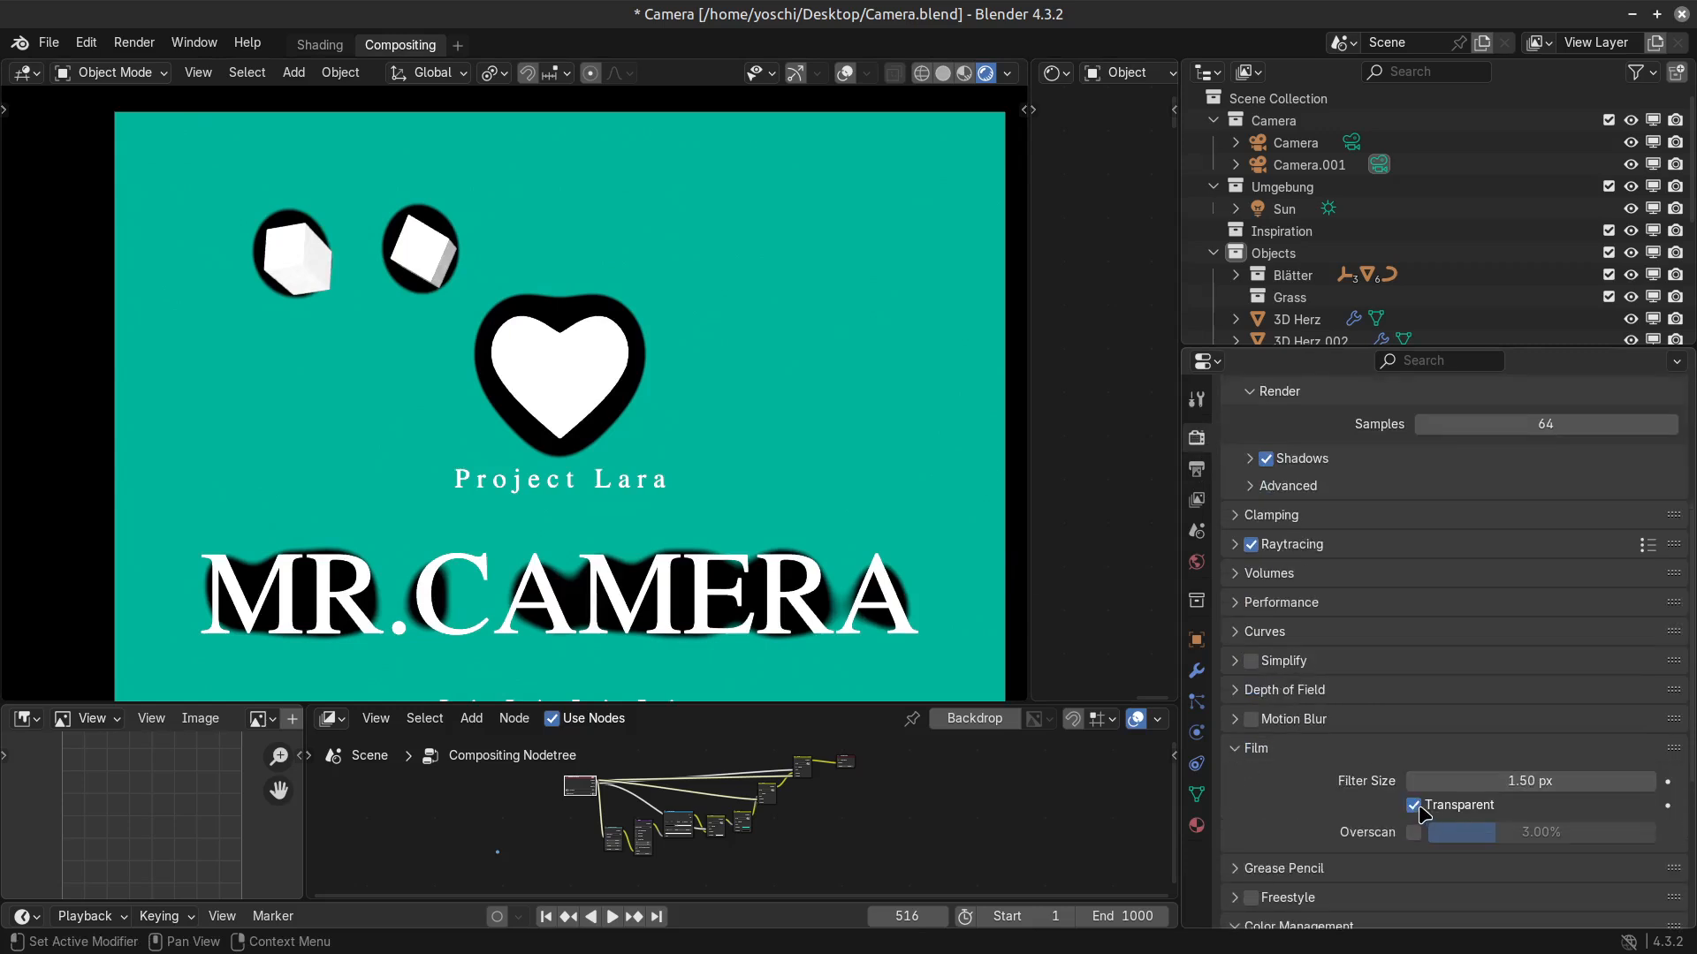
Toggle the Transparent film option repeatedly to compare the composite with and without it, leaving it disabled.
{"action": "left_click", "coordinate": [1423, 811]}
{"action": "left_click", "coordinate": [1423, 812]}
{"action": "left_click", "coordinate": [1423, 811]}
{"action": "left_click", "coordinate": [1422, 811]}
{"action": "left_click", "coordinate": [1424, 813]}
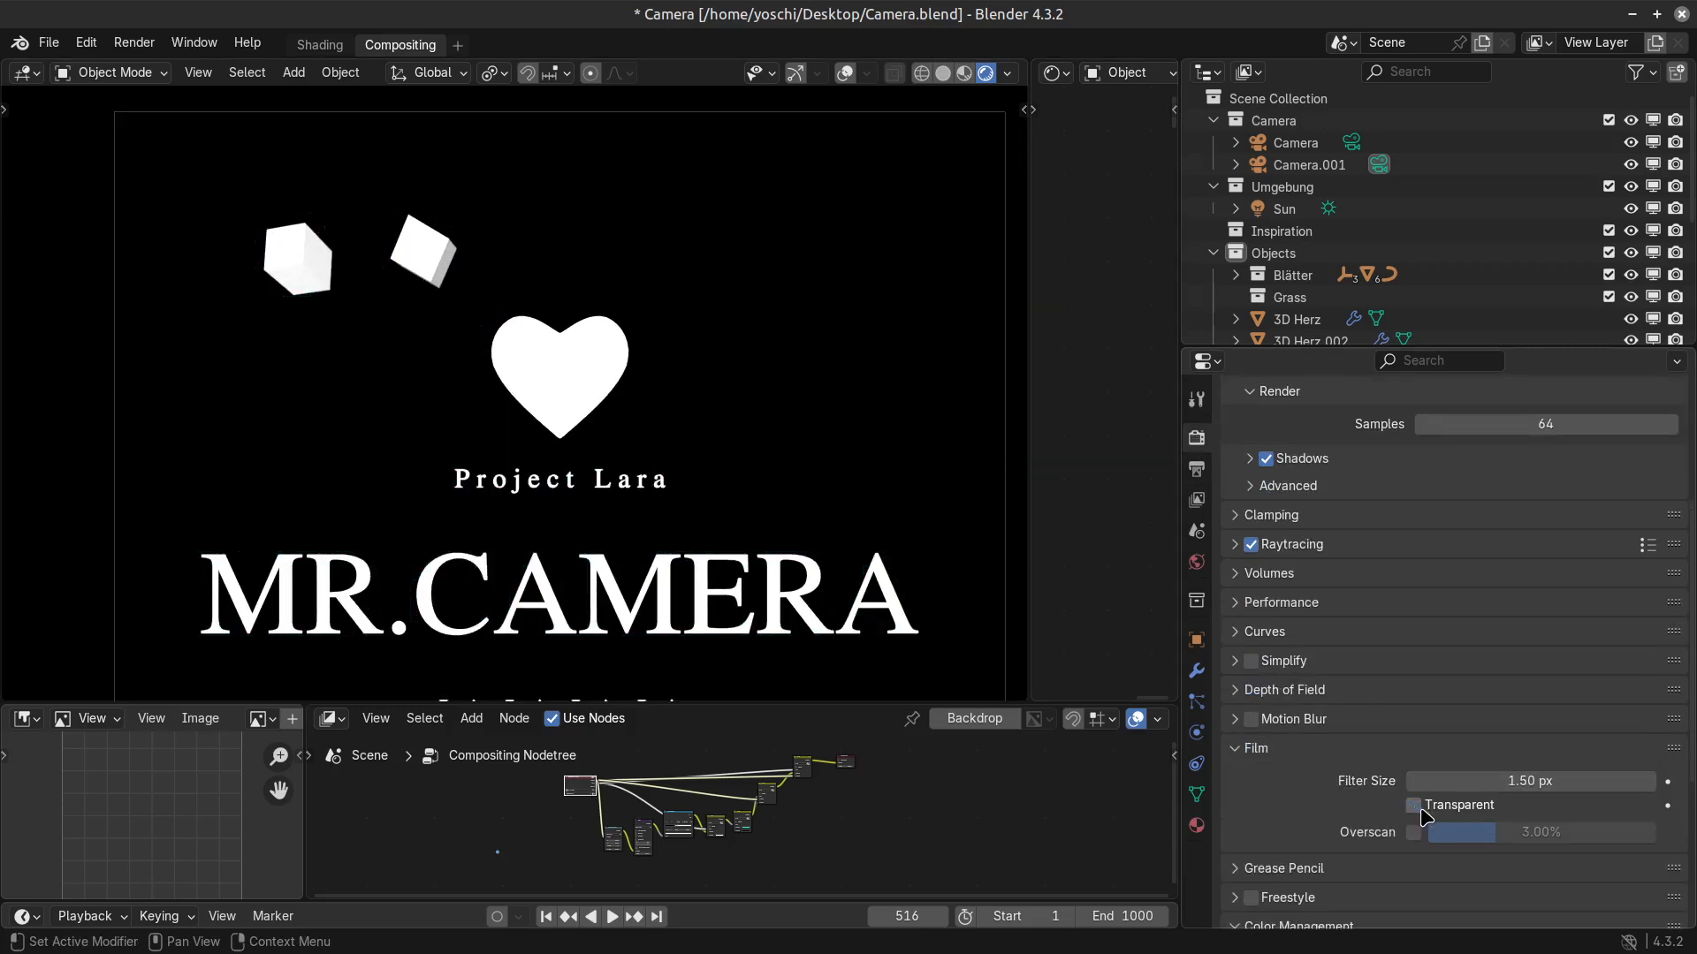
{"action": "left_click", "coordinate": [1423, 811]}
{"action": "left_click", "coordinate": [1423, 810]}
{"action": "left_click", "coordinate": [1421, 810]}
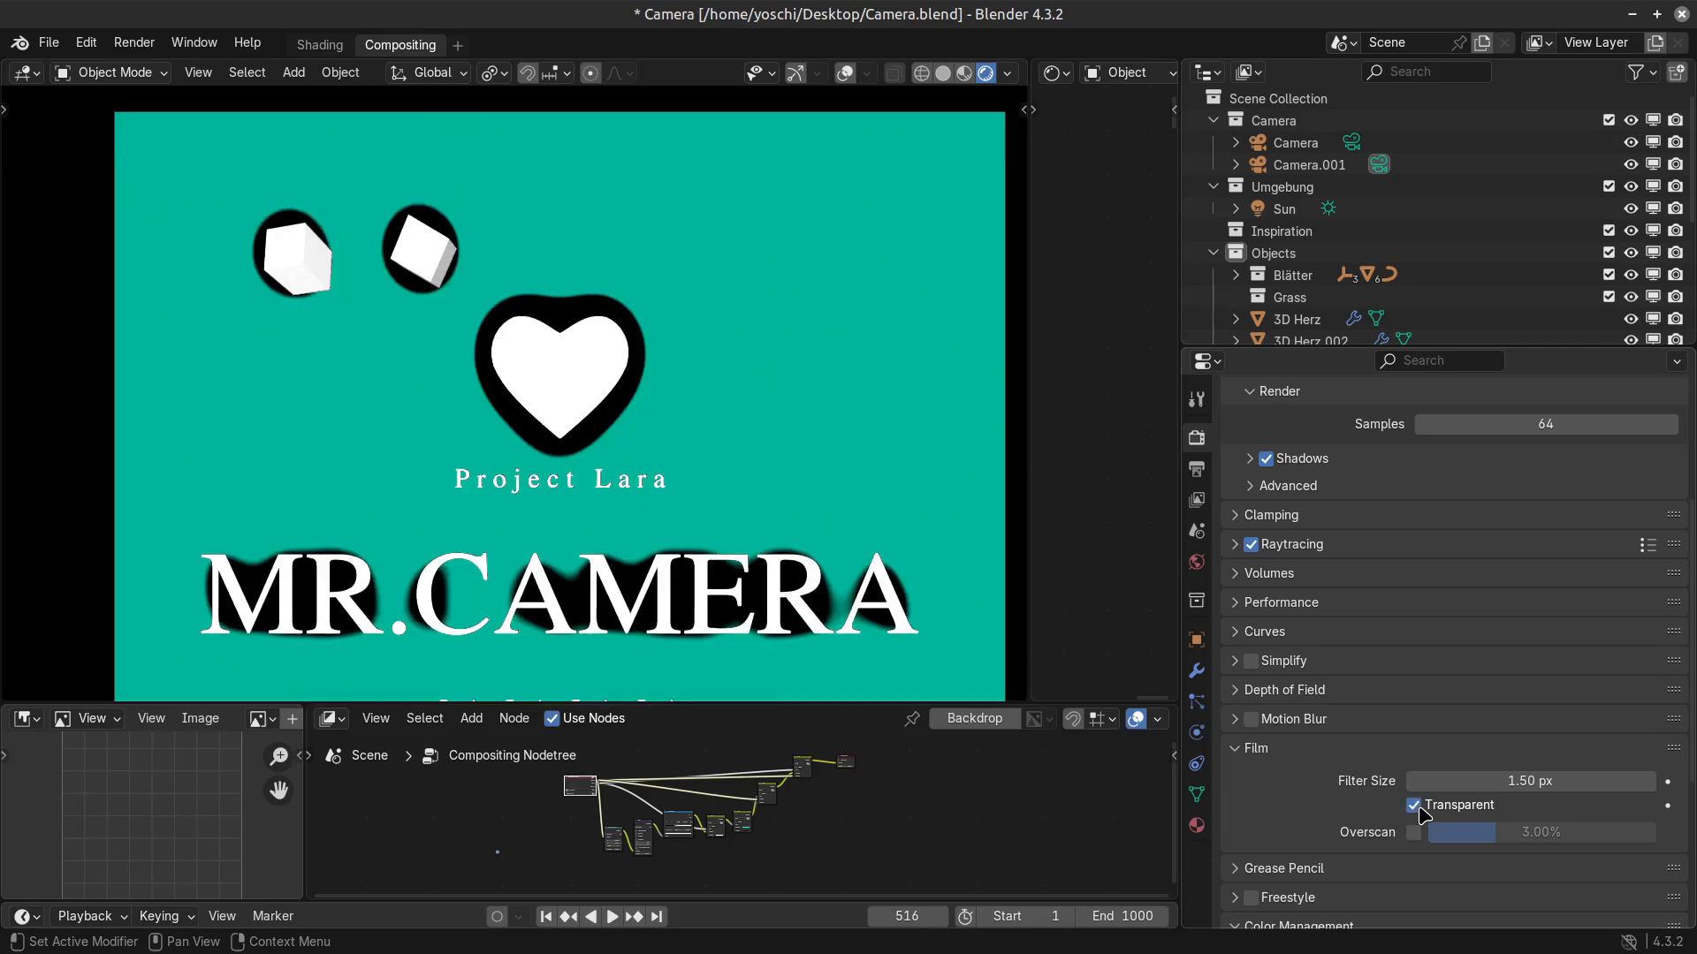
{"action": "left_click", "coordinate": [1417, 811]}
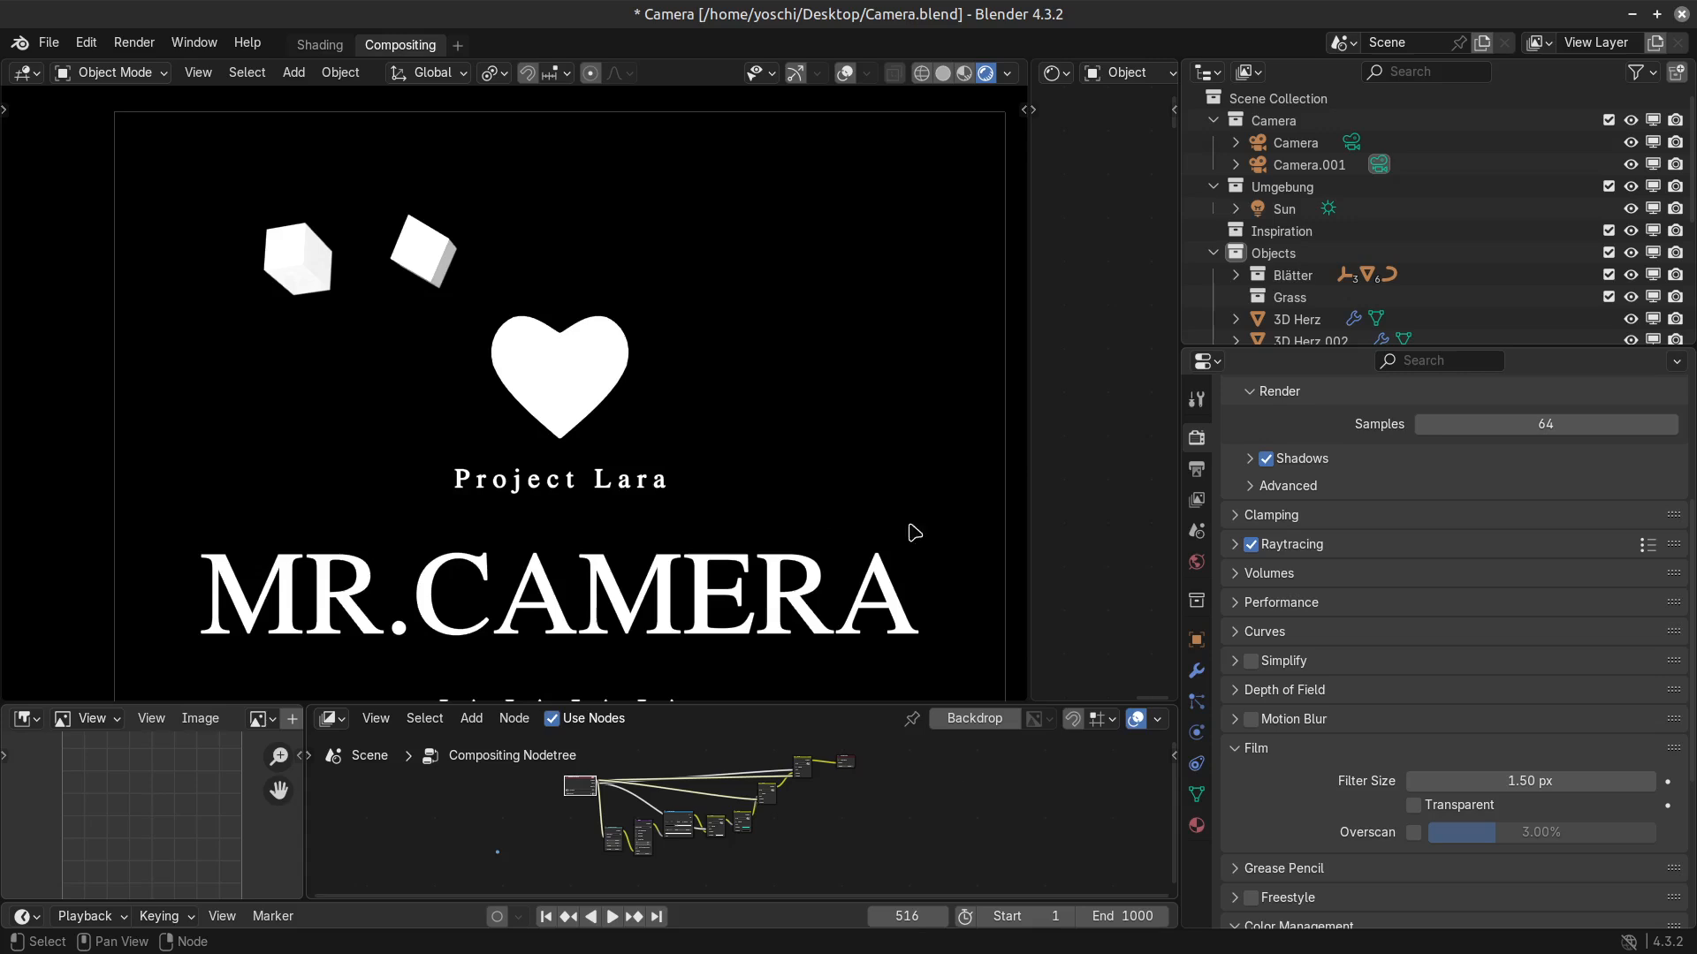
Select all compositing nodes from Render Layers to Composite in the maximized node editor and copy them.
{"action": "scroll", "coordinate": [730, 851], "scroll_direction": "up", "scroll_amount": 3}
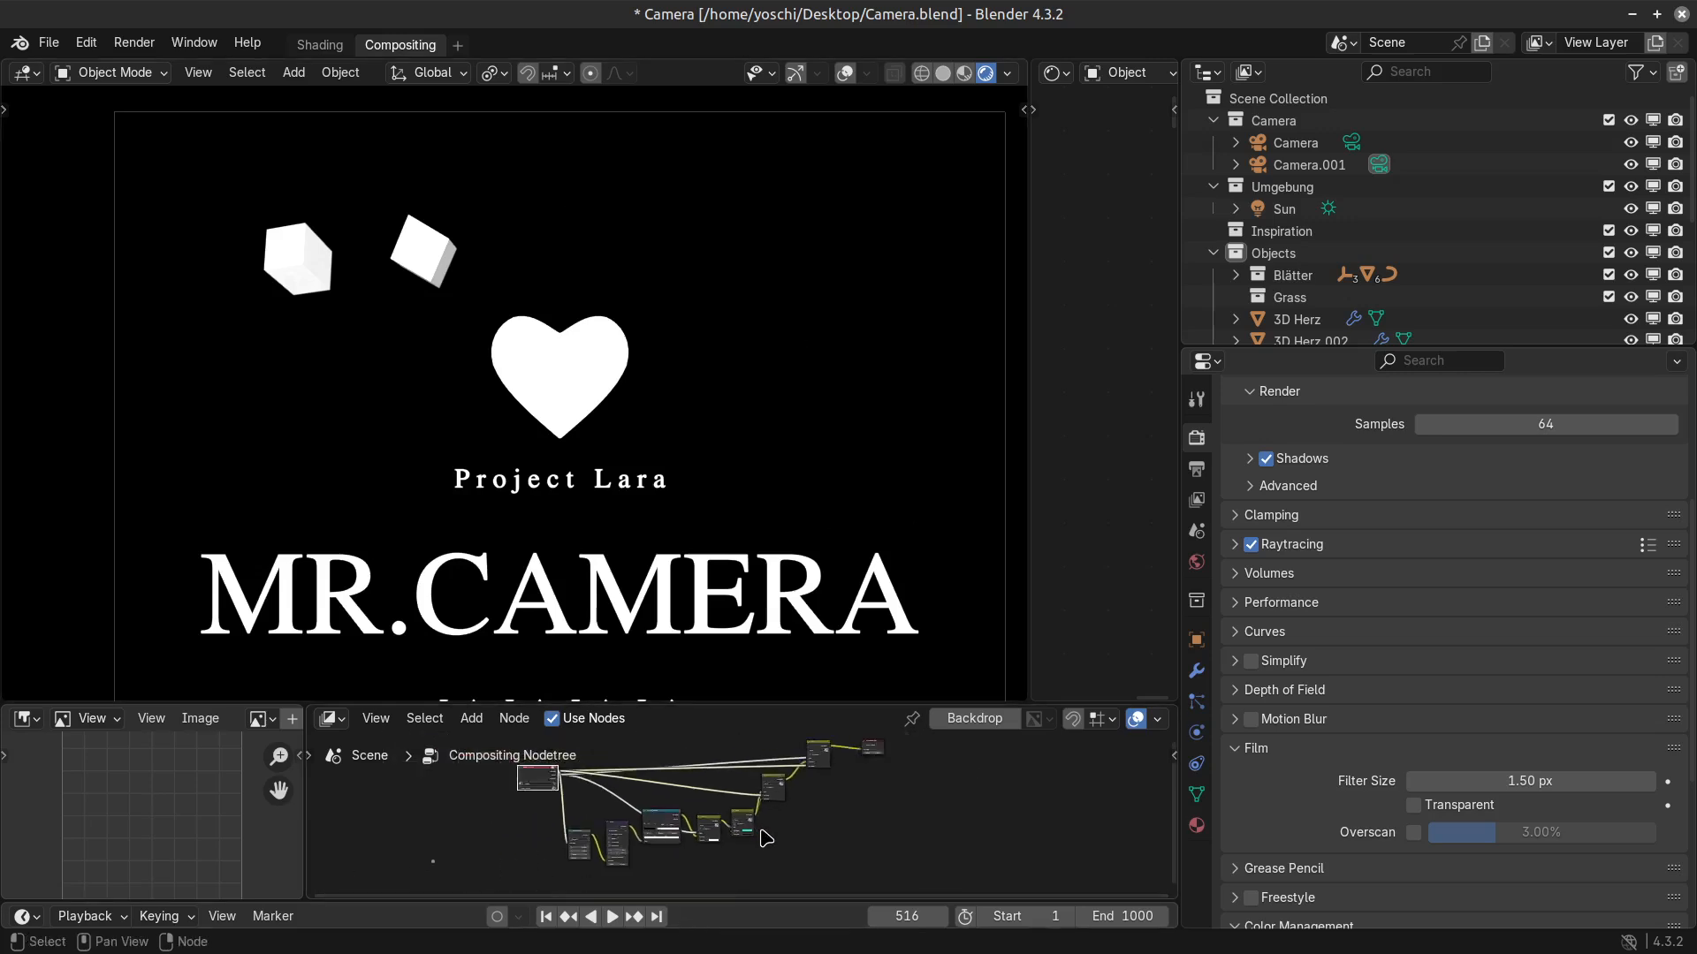
{"action": "key", "text": "ctrl+space"}
{"action": "scroll", "coordinate": [784, 689], "scroll_direction": "up", "scroll_amount": 2}
{"action": "scroll", "coordinate": [798, 725], "scroll_direction": "down", "scroll_amount": 3}
{"action": "scroll", "coordinate": [798, 725], "scroll_direction": "down", "scroll_amount": 2}
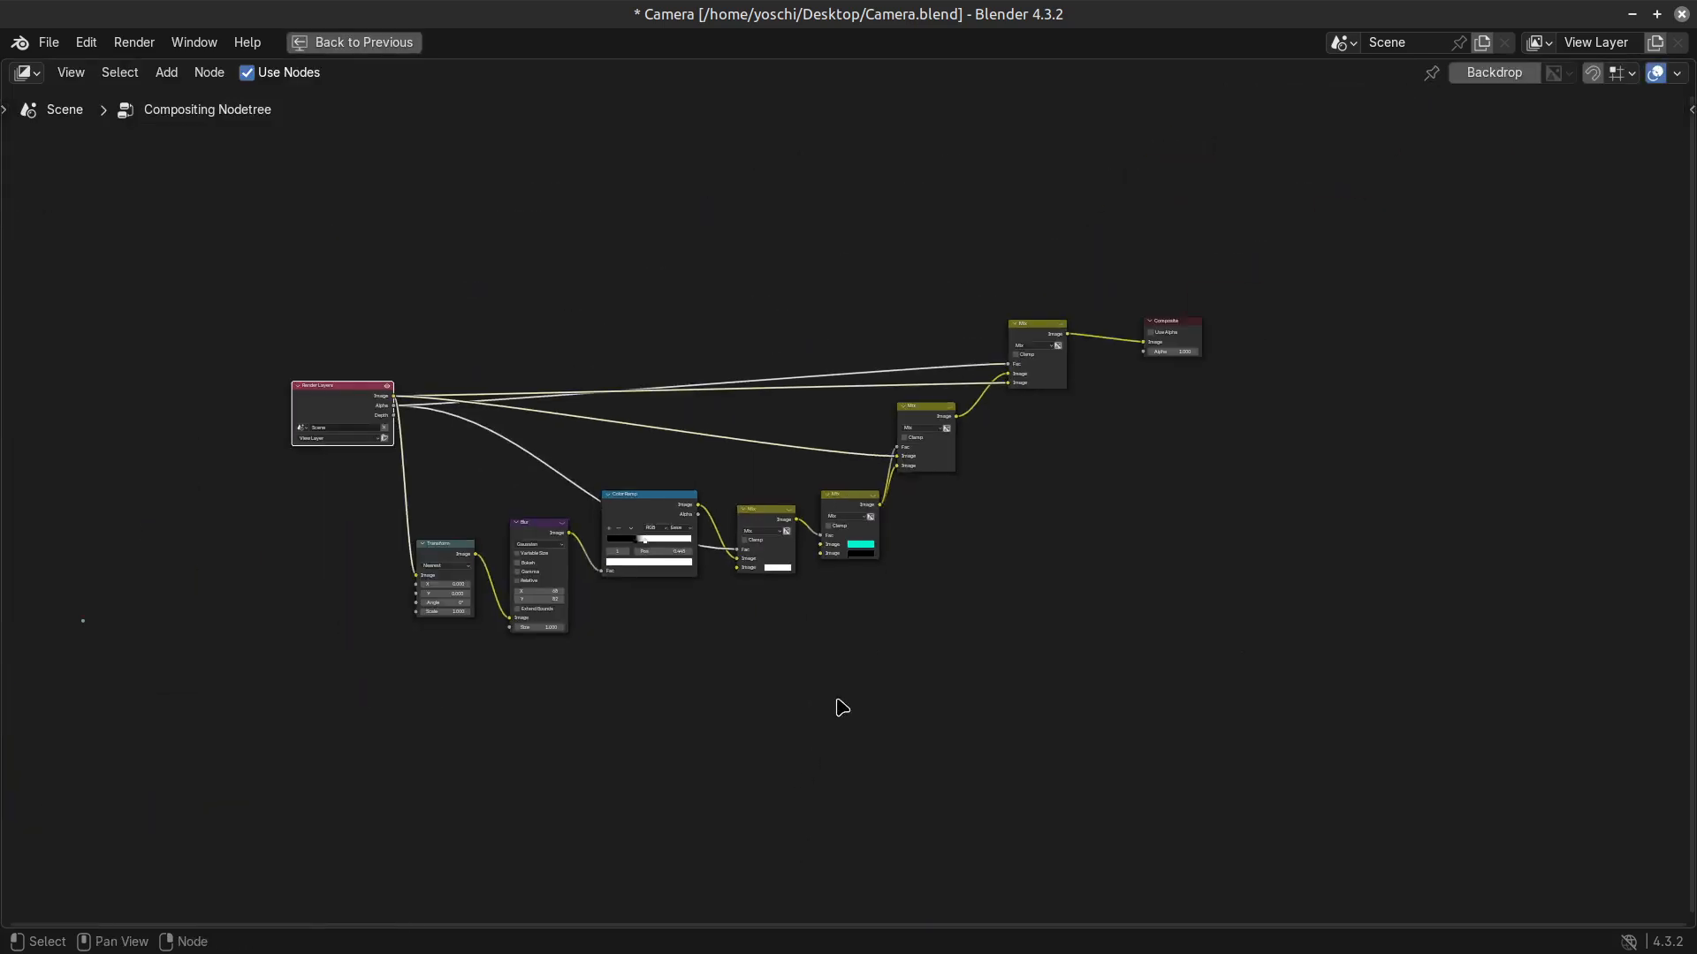
{"action": "left_click_drag", "start_coordinate": [61, 201], "coordinate": [1323, 721]}
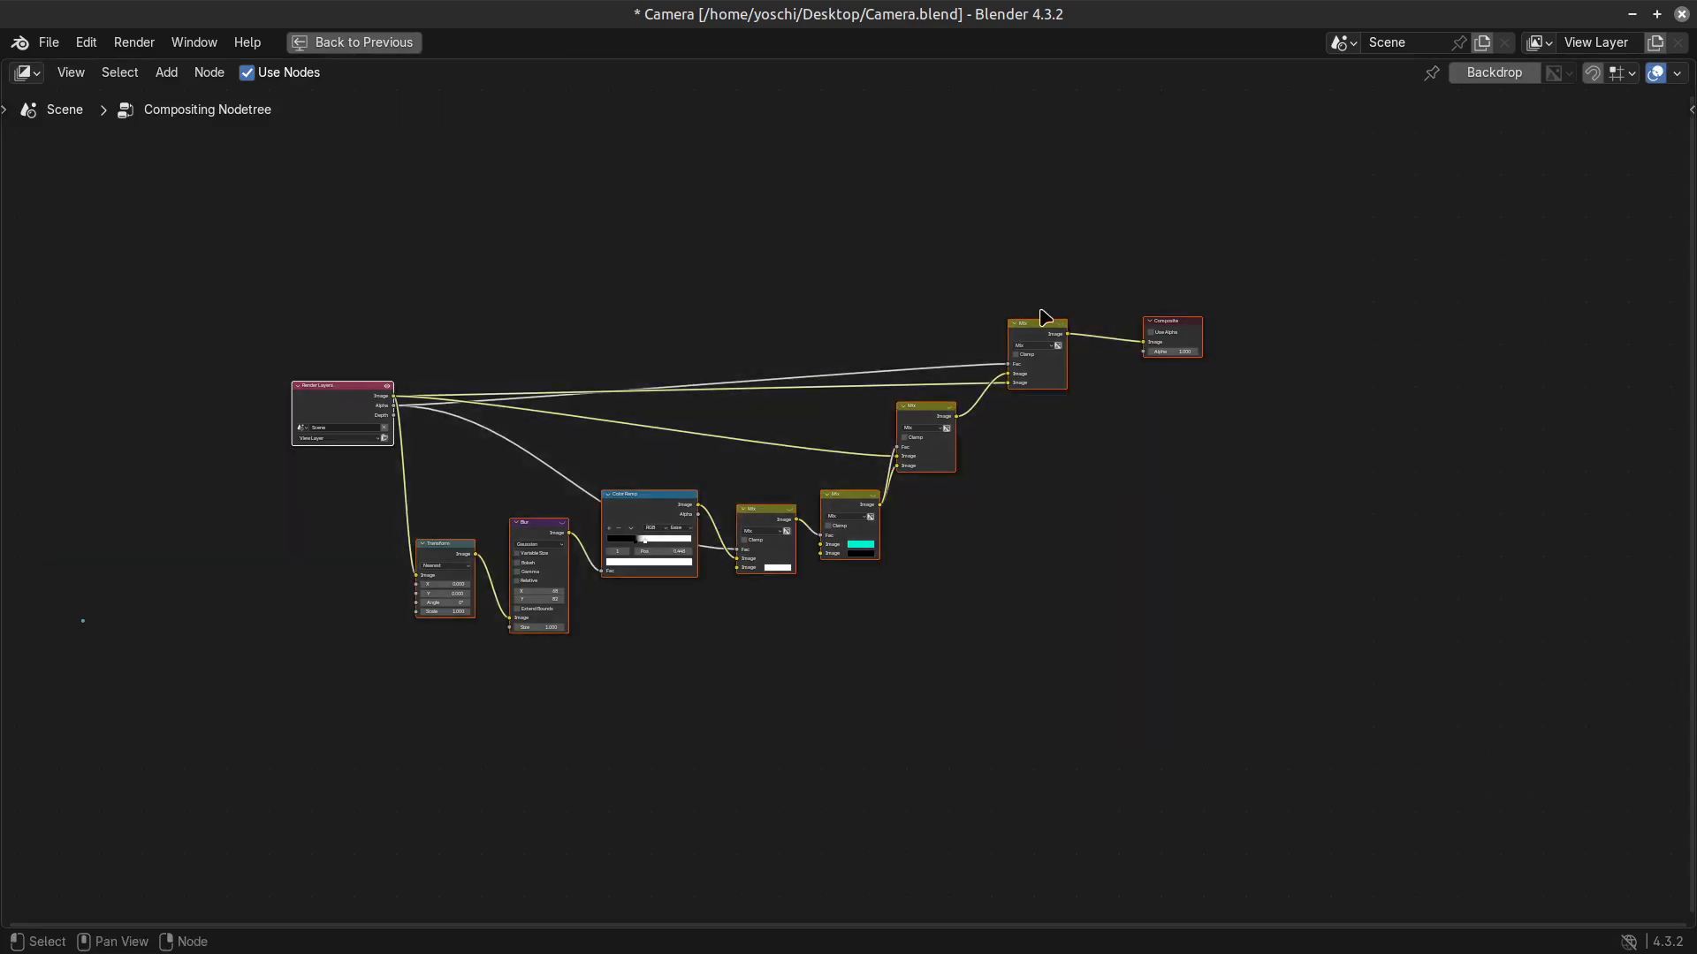
{"action": "right_click", "coordinate": [1028, 332]}
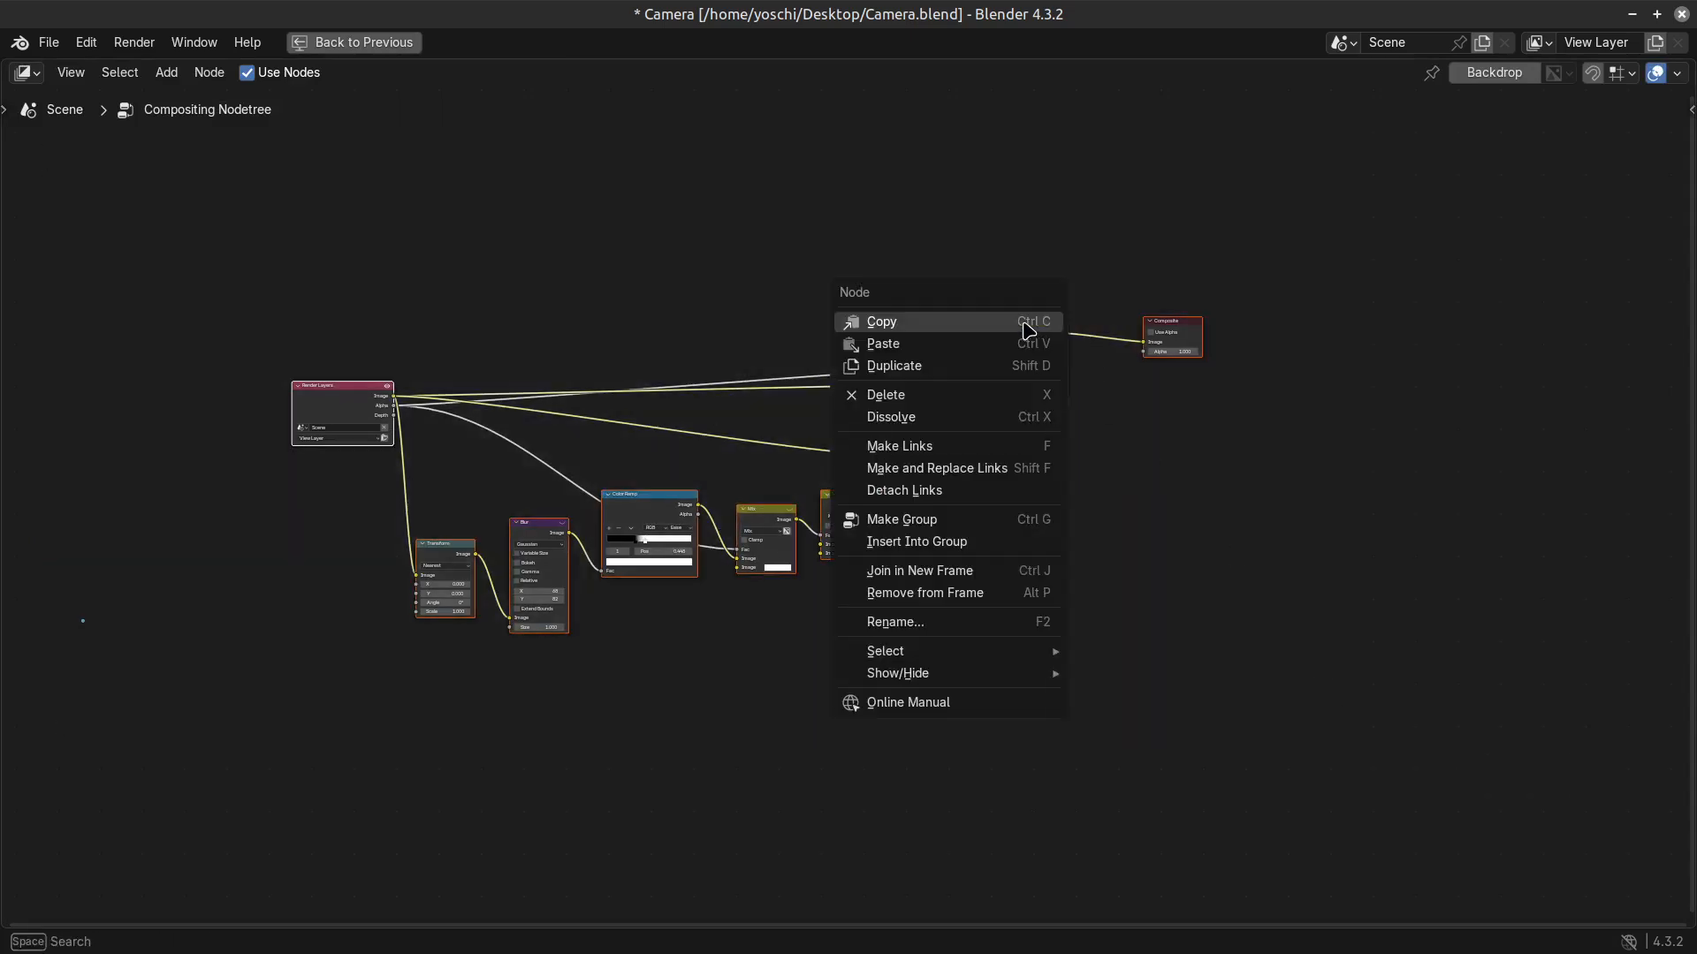
{"action": "left_click", "coordinate": [1005, 326]}
{"action": "key", "text": "ctrl+space"}
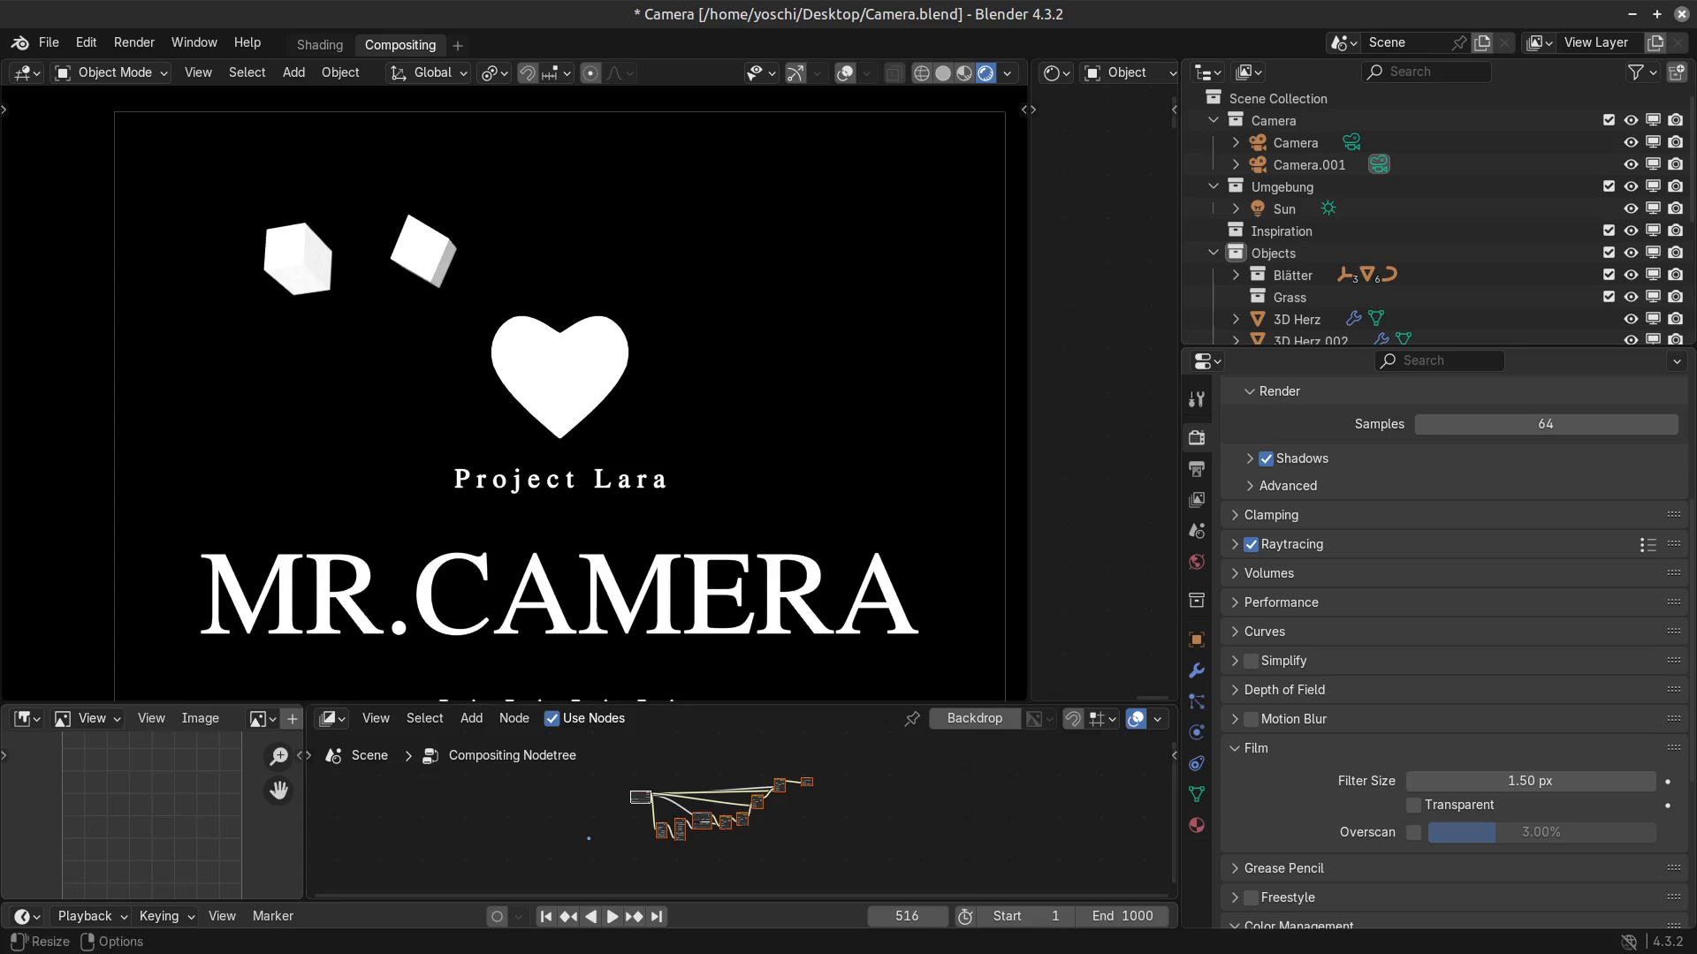
Review the complete compositing node tree and enable the Transparent film option in the render settings.
{"action": "key", "text": "ctrl+space"}
{"action": "key", "text": "Home"}
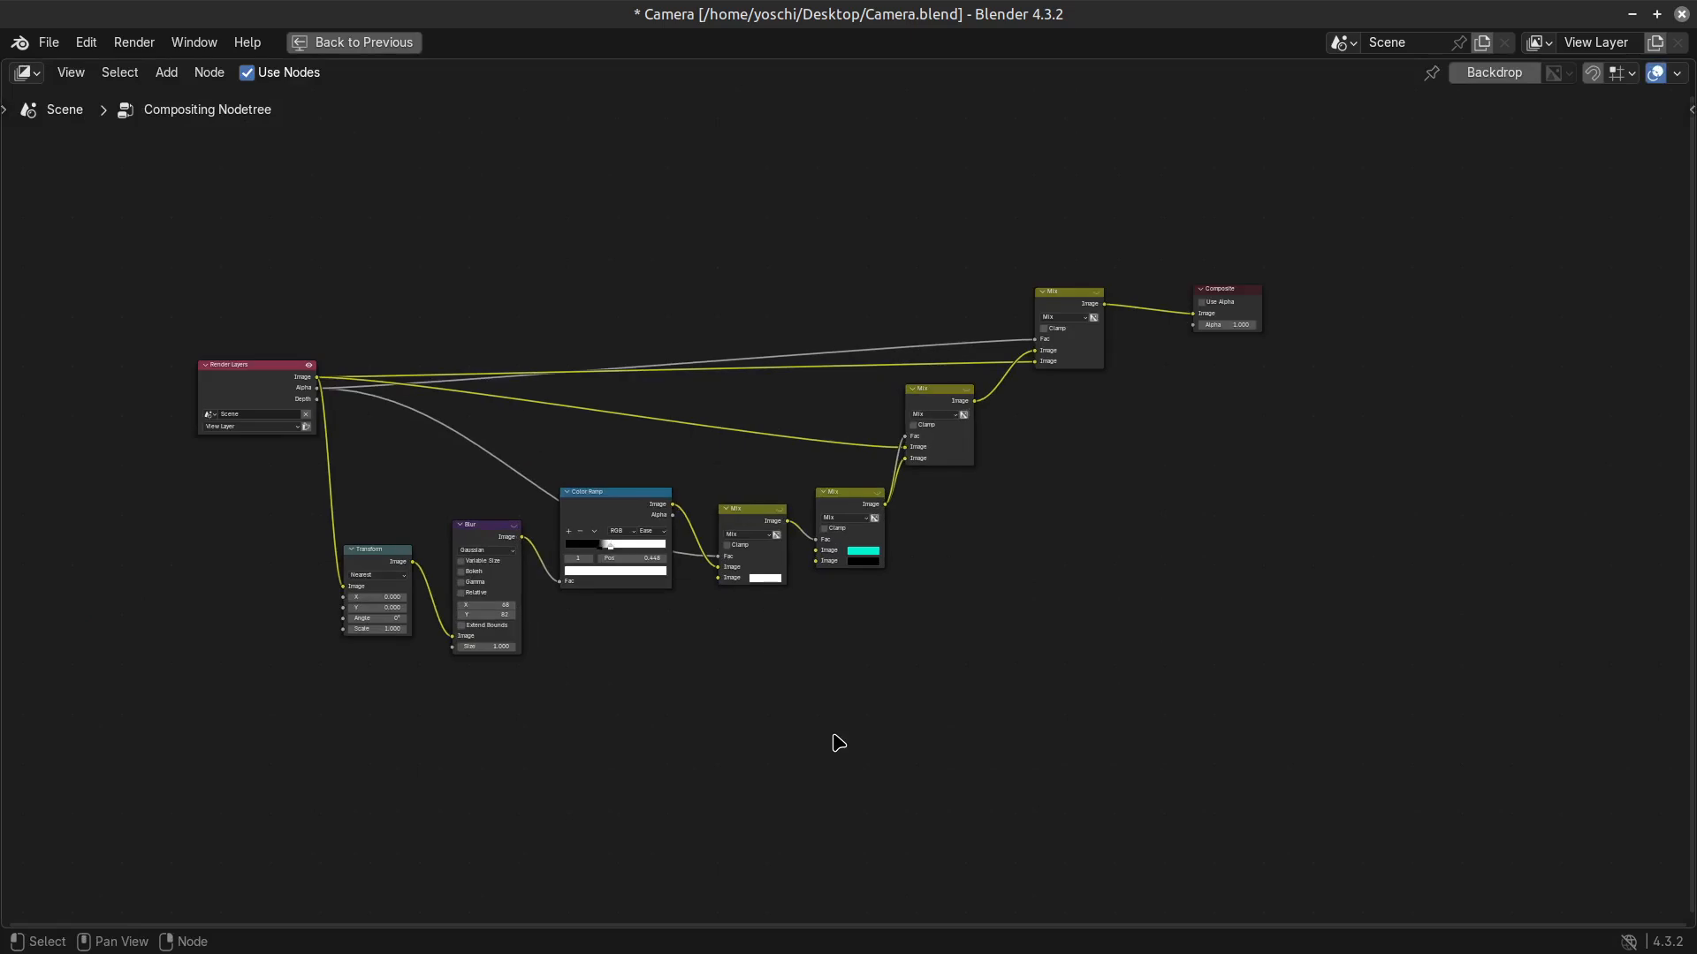
{"action": "scroll", "coordinate": [943, 775], "scroll_direction": "up", "scroll_amount": 1}
{"action": "scroll", "coordinate": [945, 784], "scroll_direction": "up", "scroll_amount": 2}
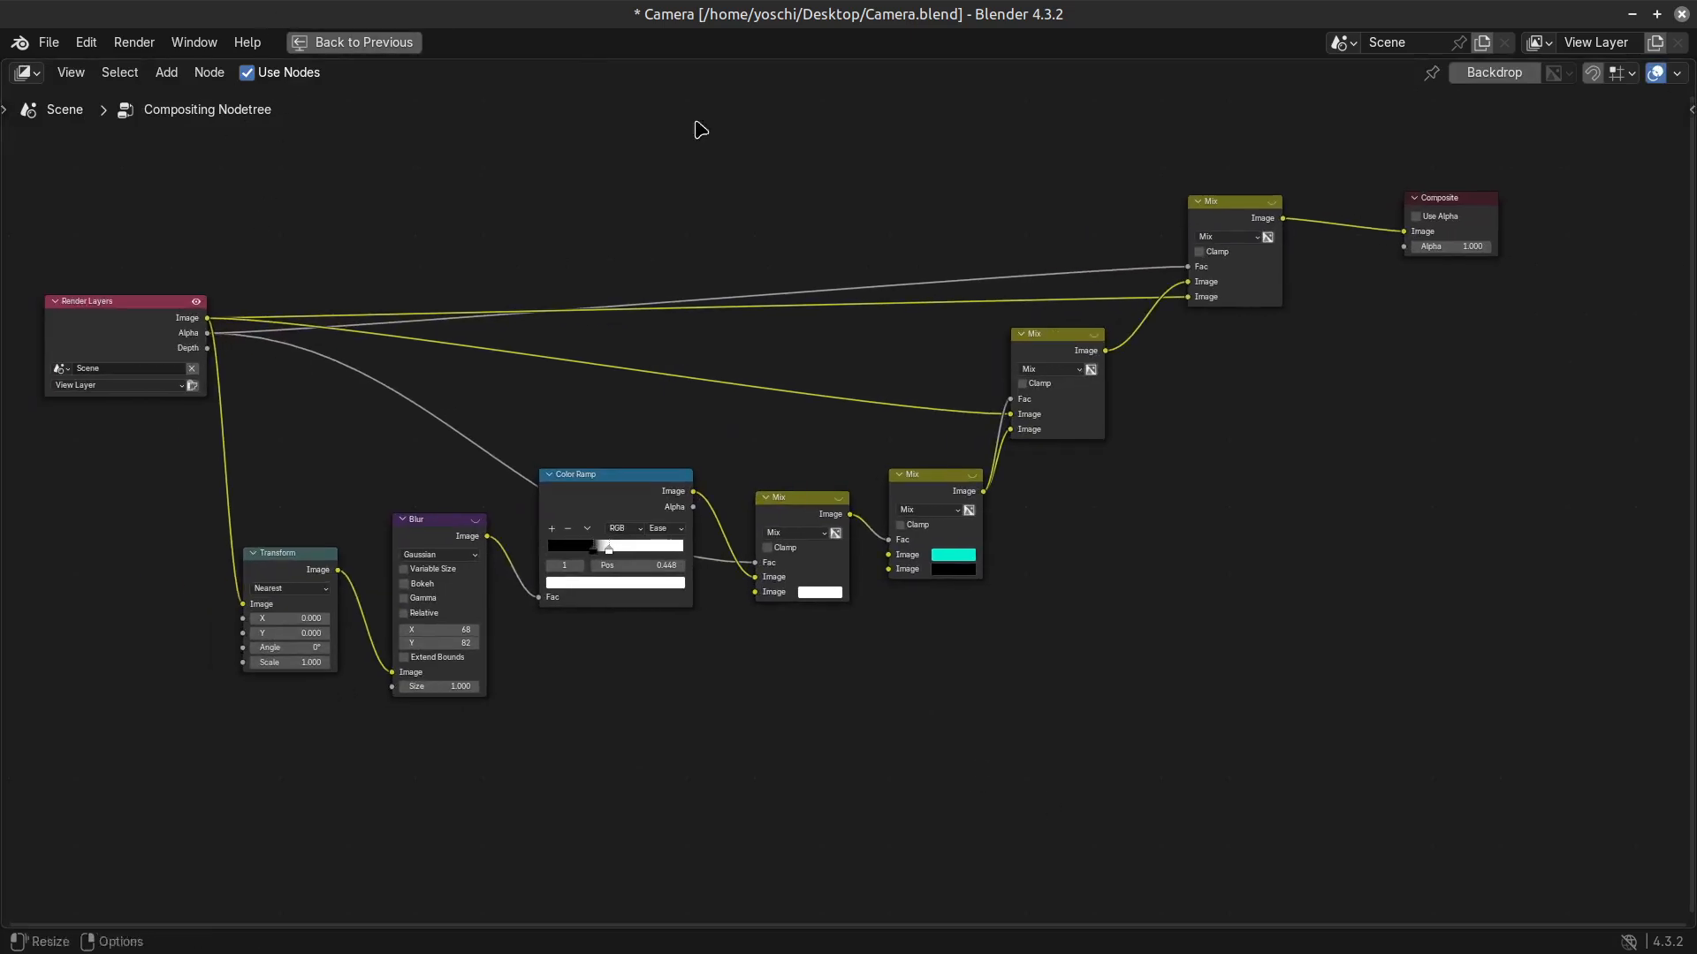
{"action": "key", "text": "ctrl+space"}
{"action": "scroll", "coordinate": [666, 870], "scroll_direction": "up", "scroll_amount": 4}
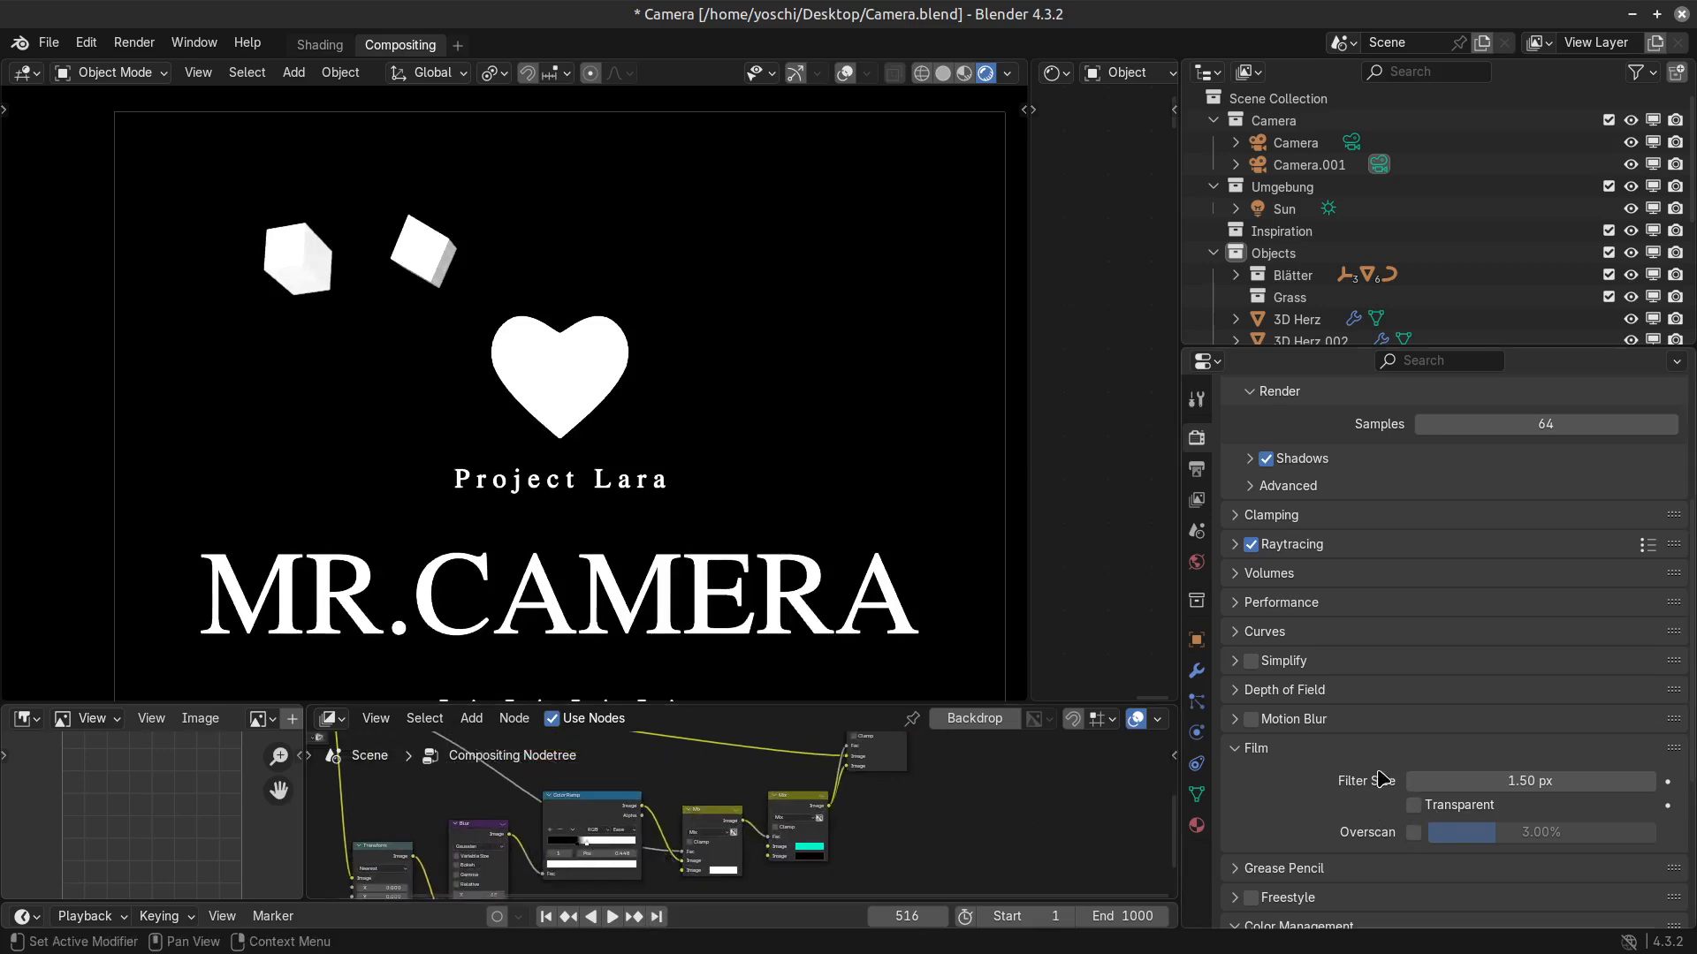
{"action": "left_click", "coordinate": [1415, 806]}
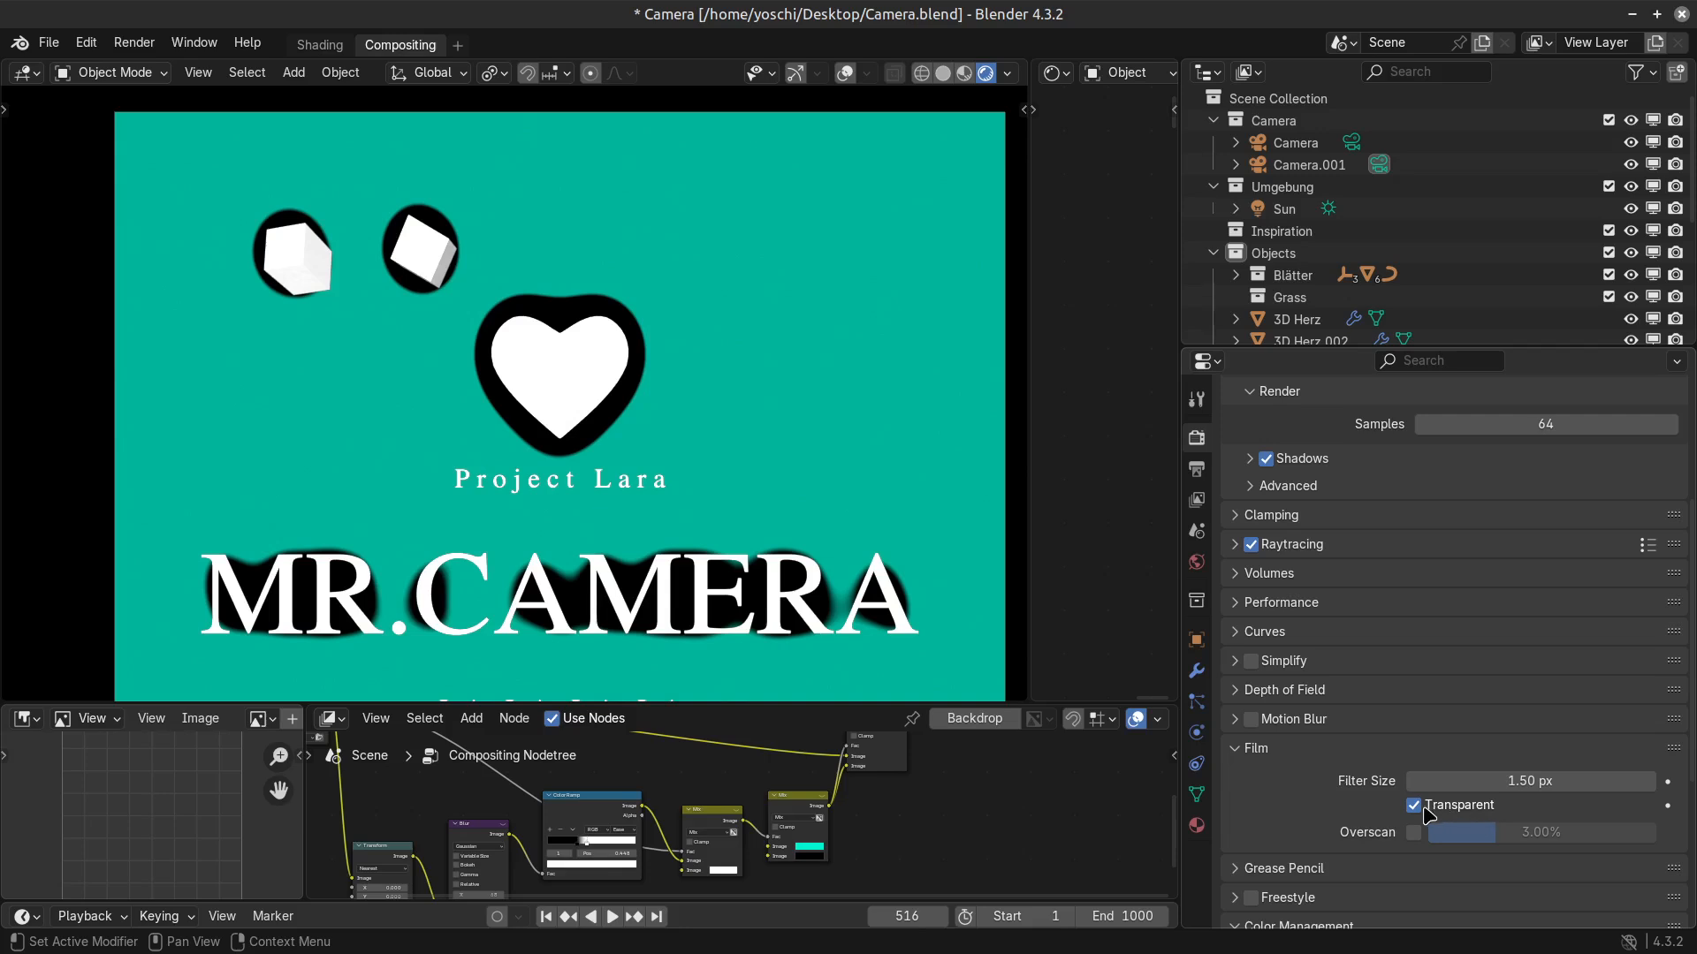
Enlarge the node editor area and compare the composited outlines in the camera view at different zoom levels.
{"action": "scroll", "coordinate": [513, 849], "scroll_direction": "up", "scroll_amount": 2}
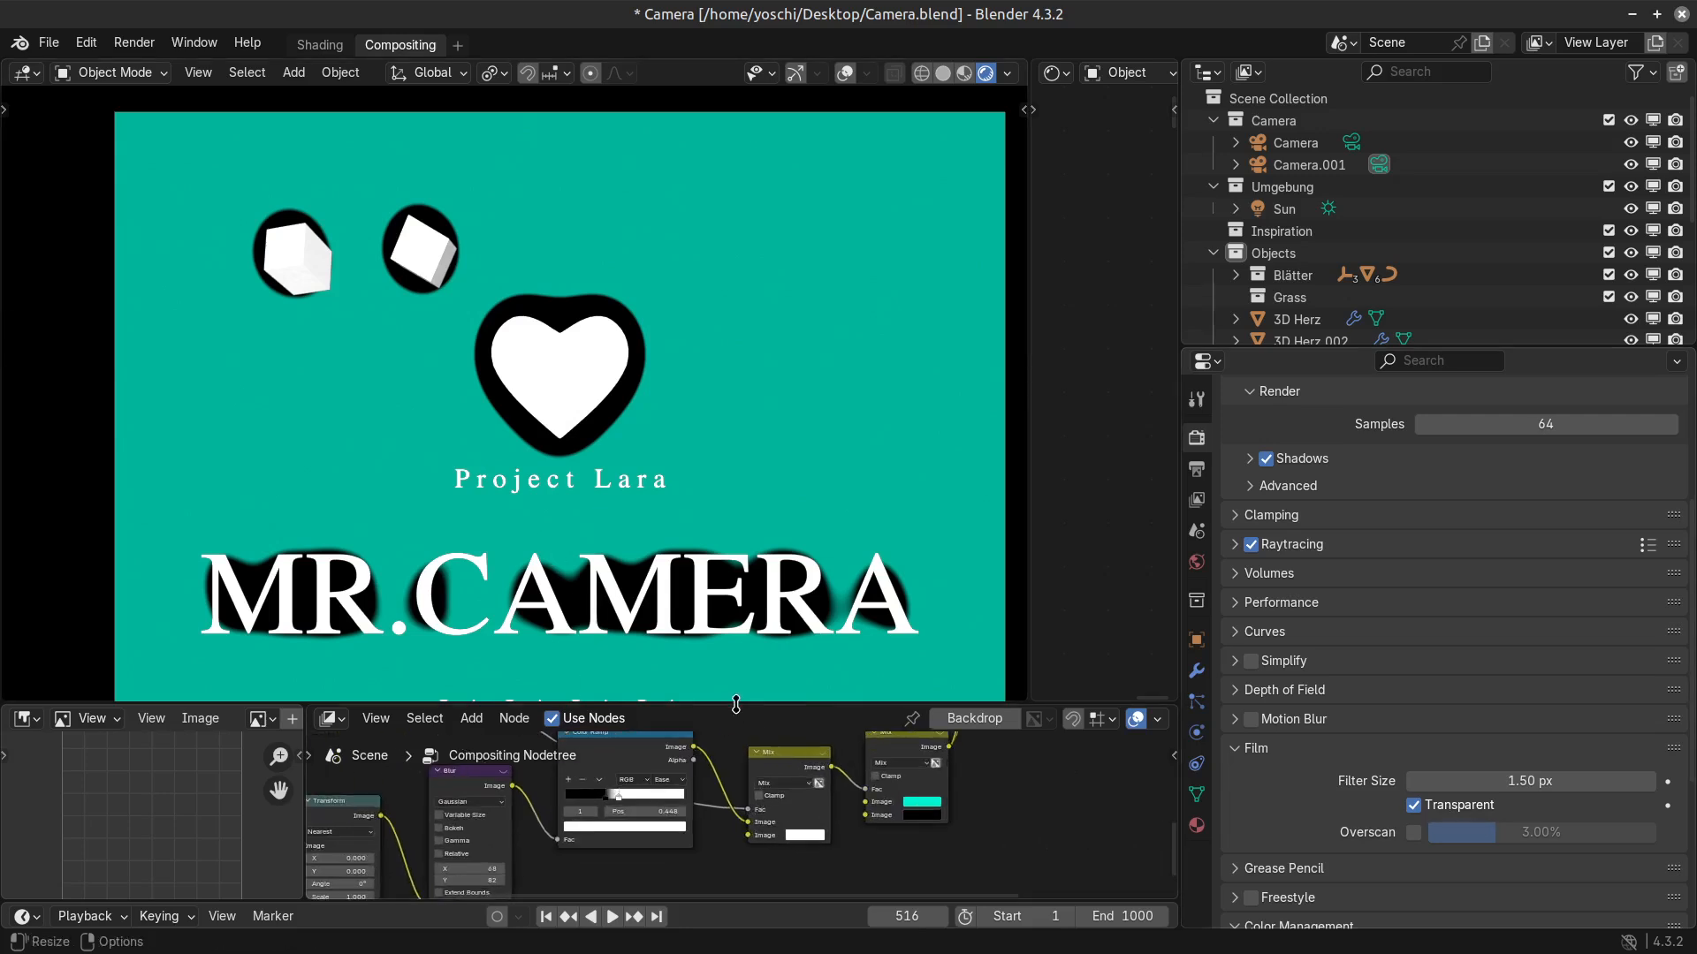
{"action": "left_click_drag", "start_coordinate": [736, 704], "coordinate": [737, 343]}
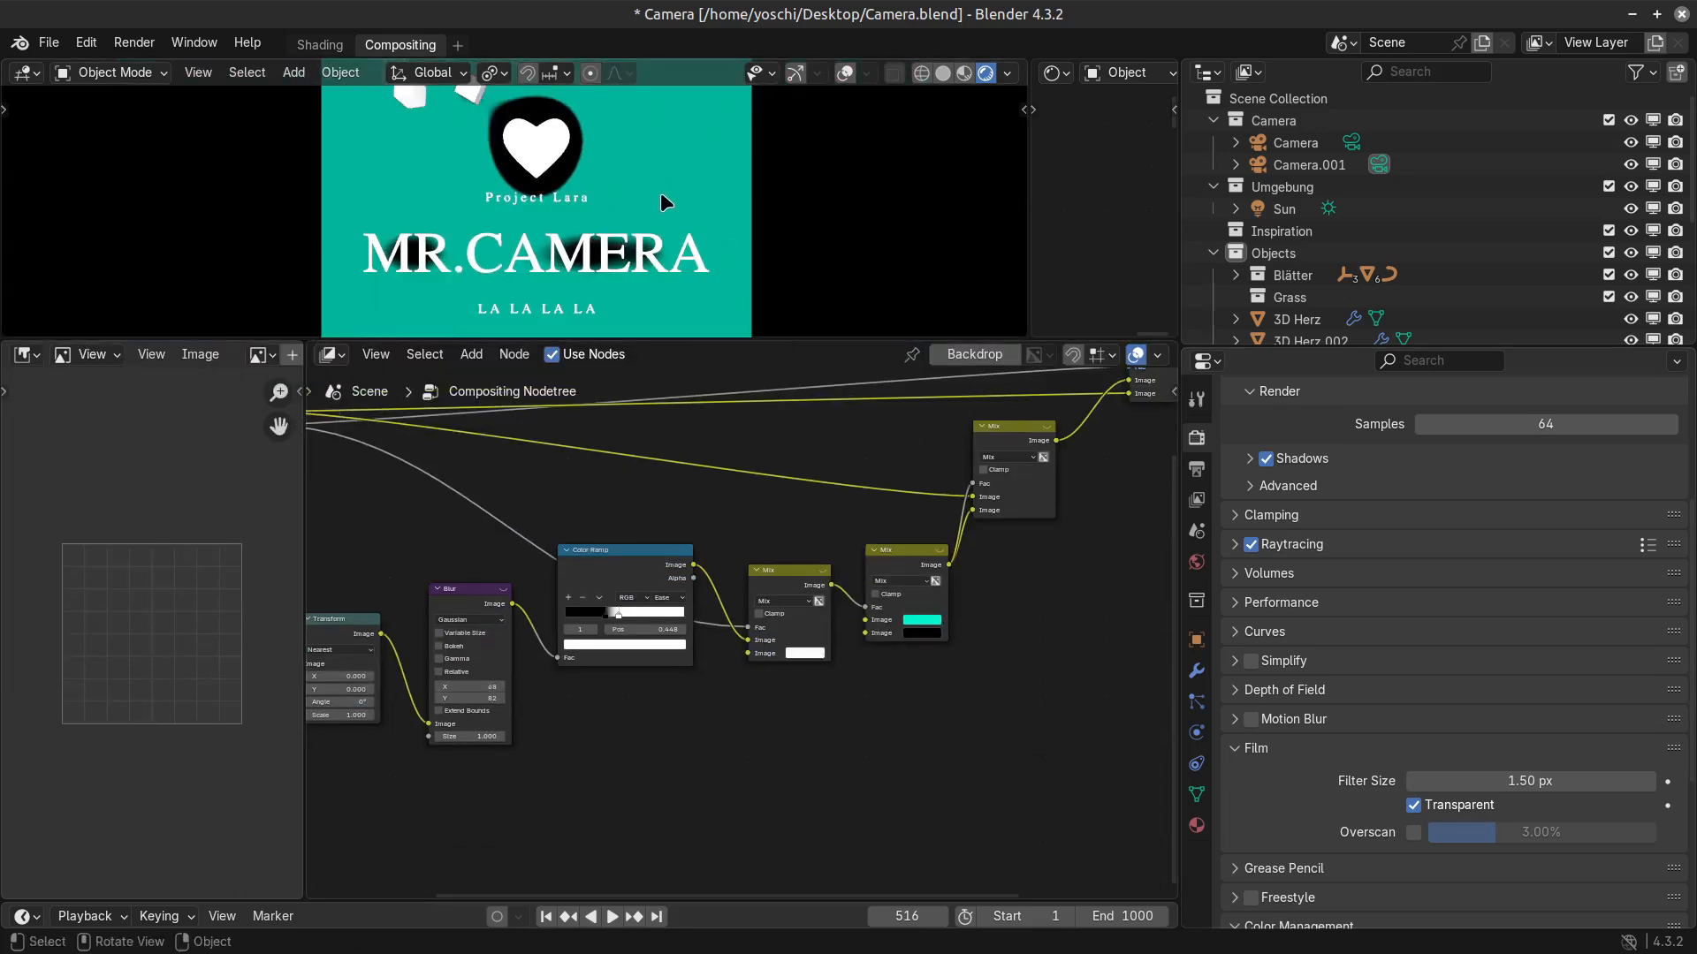
{"action": "scroll", "coordinate": [665, 202], "scroll_direction": "up", "scroll_amount": 3}
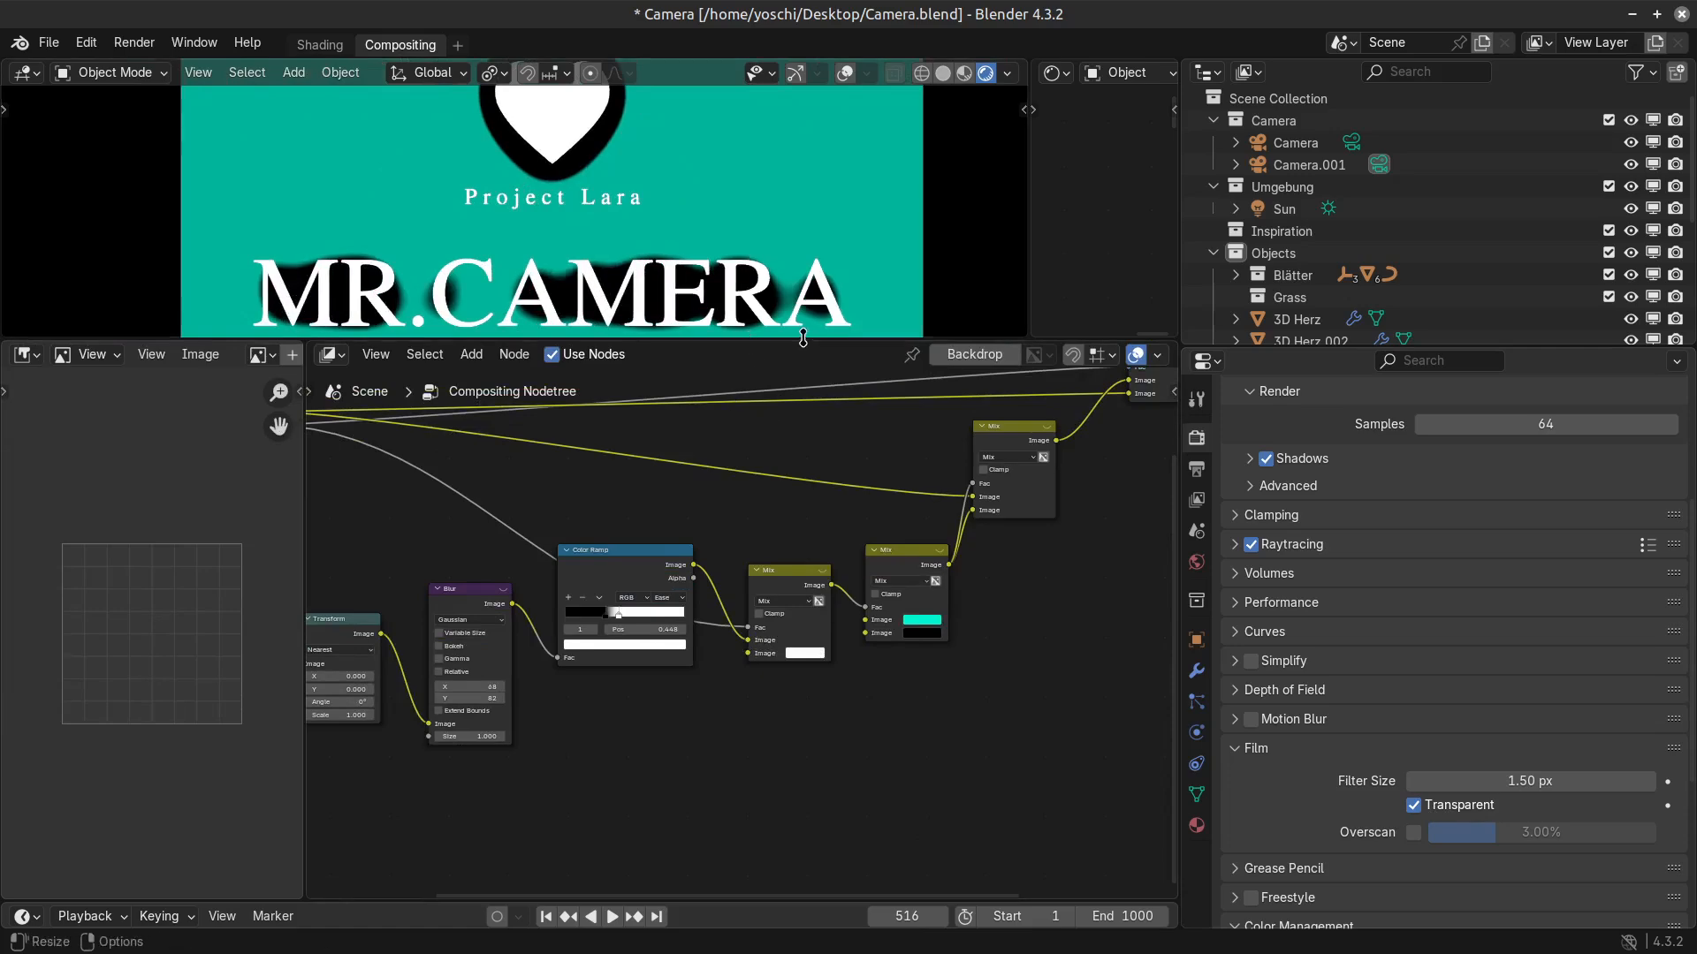
{"action": "left_click_drag", "start_coordinate": [803, 338], "coordinate": [791, 583]}
{"action": "scroll", "coordinate": [689, 455], "scroll_direction": "down", "scroll_amount": 4}
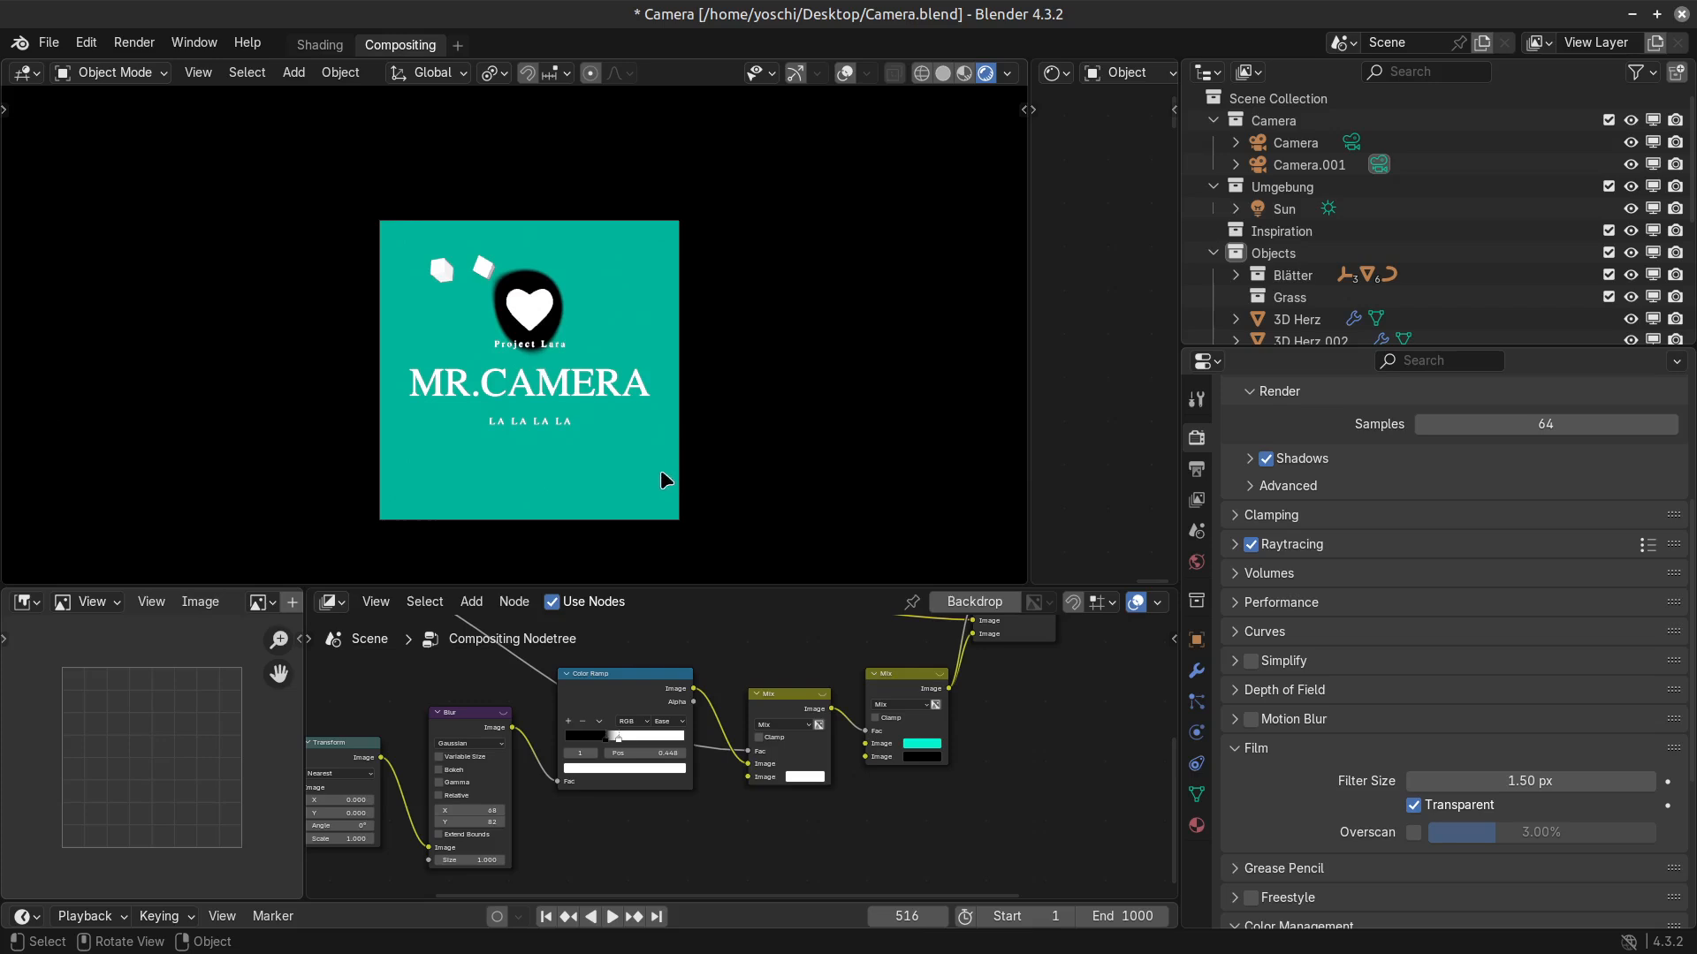
{"action": "scroll", "coordinate": [661, 473], "scroll_direction": "up", "scroll_amount": 4}
{"action": "scroll", "coordinate": [655, 476], "scroll_direction": "down", "scroll_amount": 6}
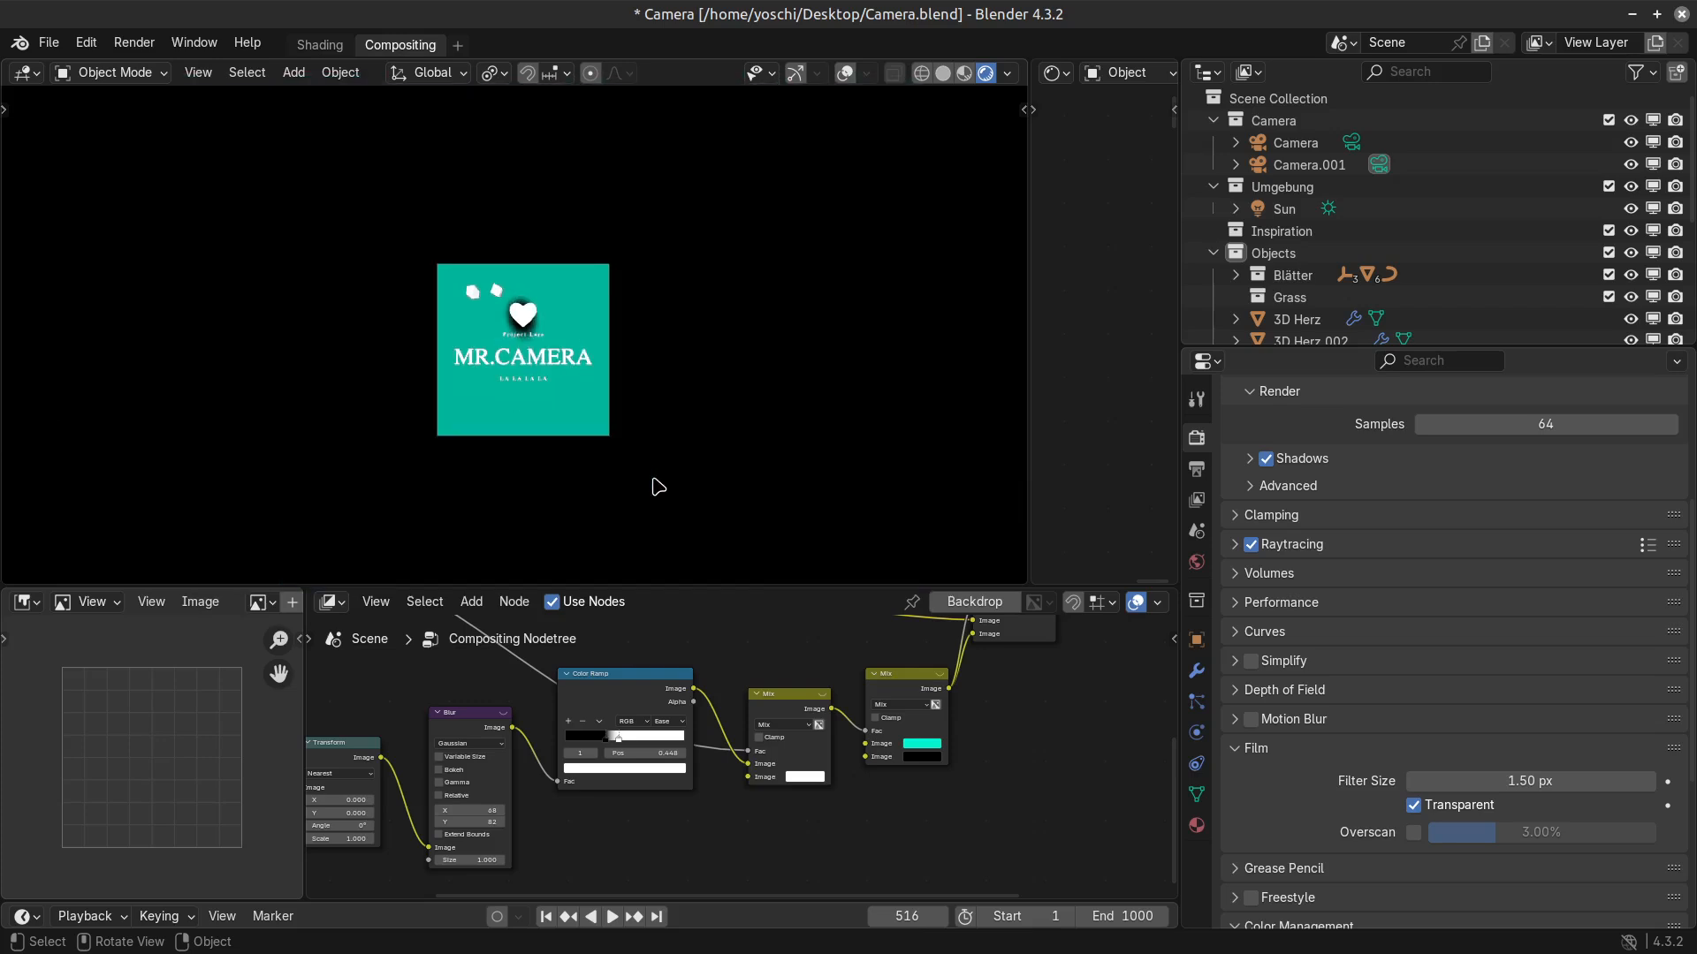
{"action": "scroll", "coordinate": [658, 487], "scroll_direction": "up", "scroll_amount": 5}
{"action": "scroll", "coordinate": [652, 492], "scroll_direction": "down", "scroll_amount": 2}
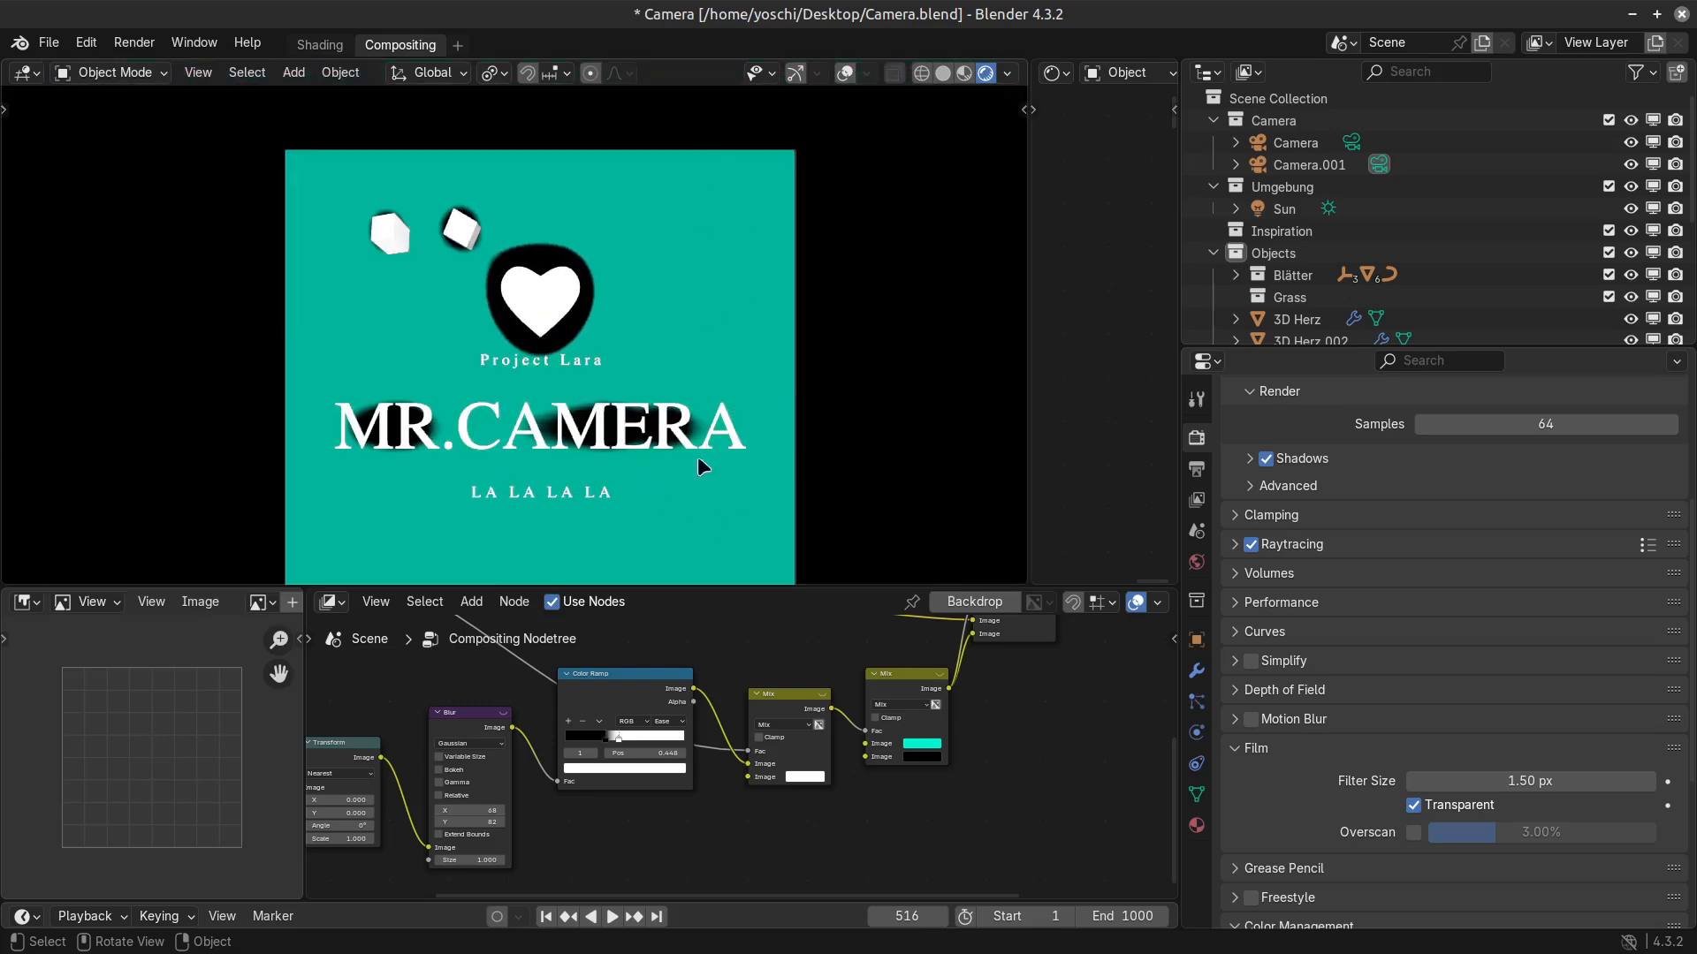
Render the current frame and inspect the composited outlines around the heart, cubes and text.
{"action": "key", "text": "F12"}
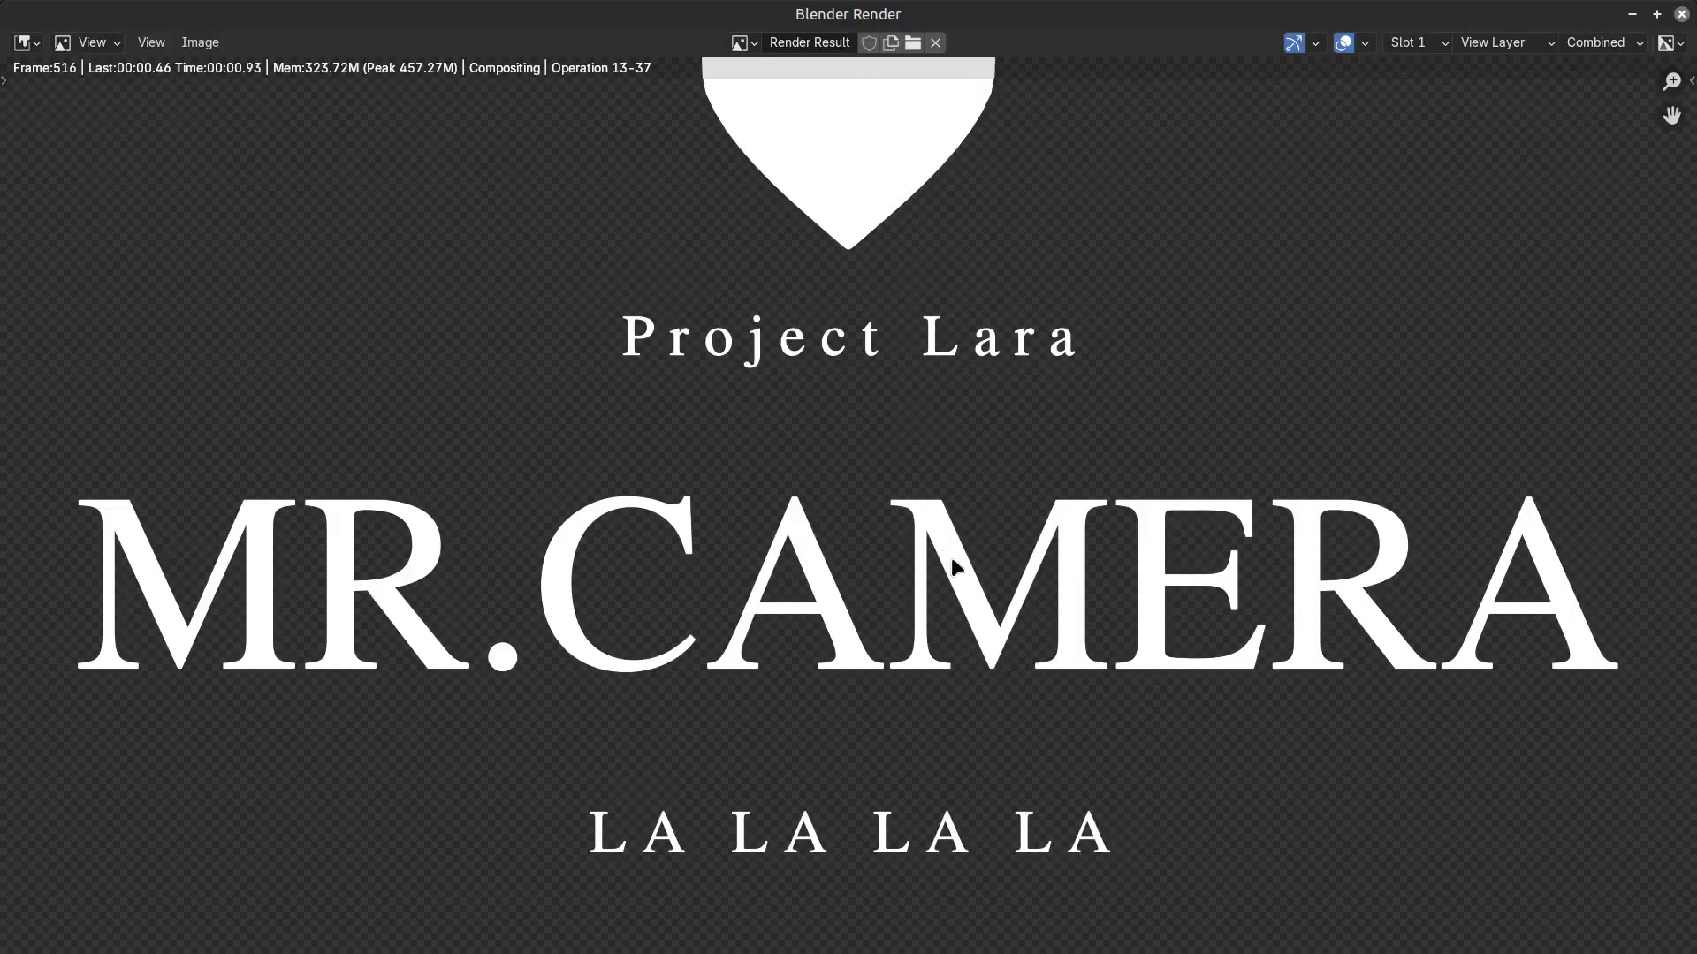
{"action": "scroll", "coordinate": [1055, 631], "scroll_direction": "down", "scroll_amount": 4}
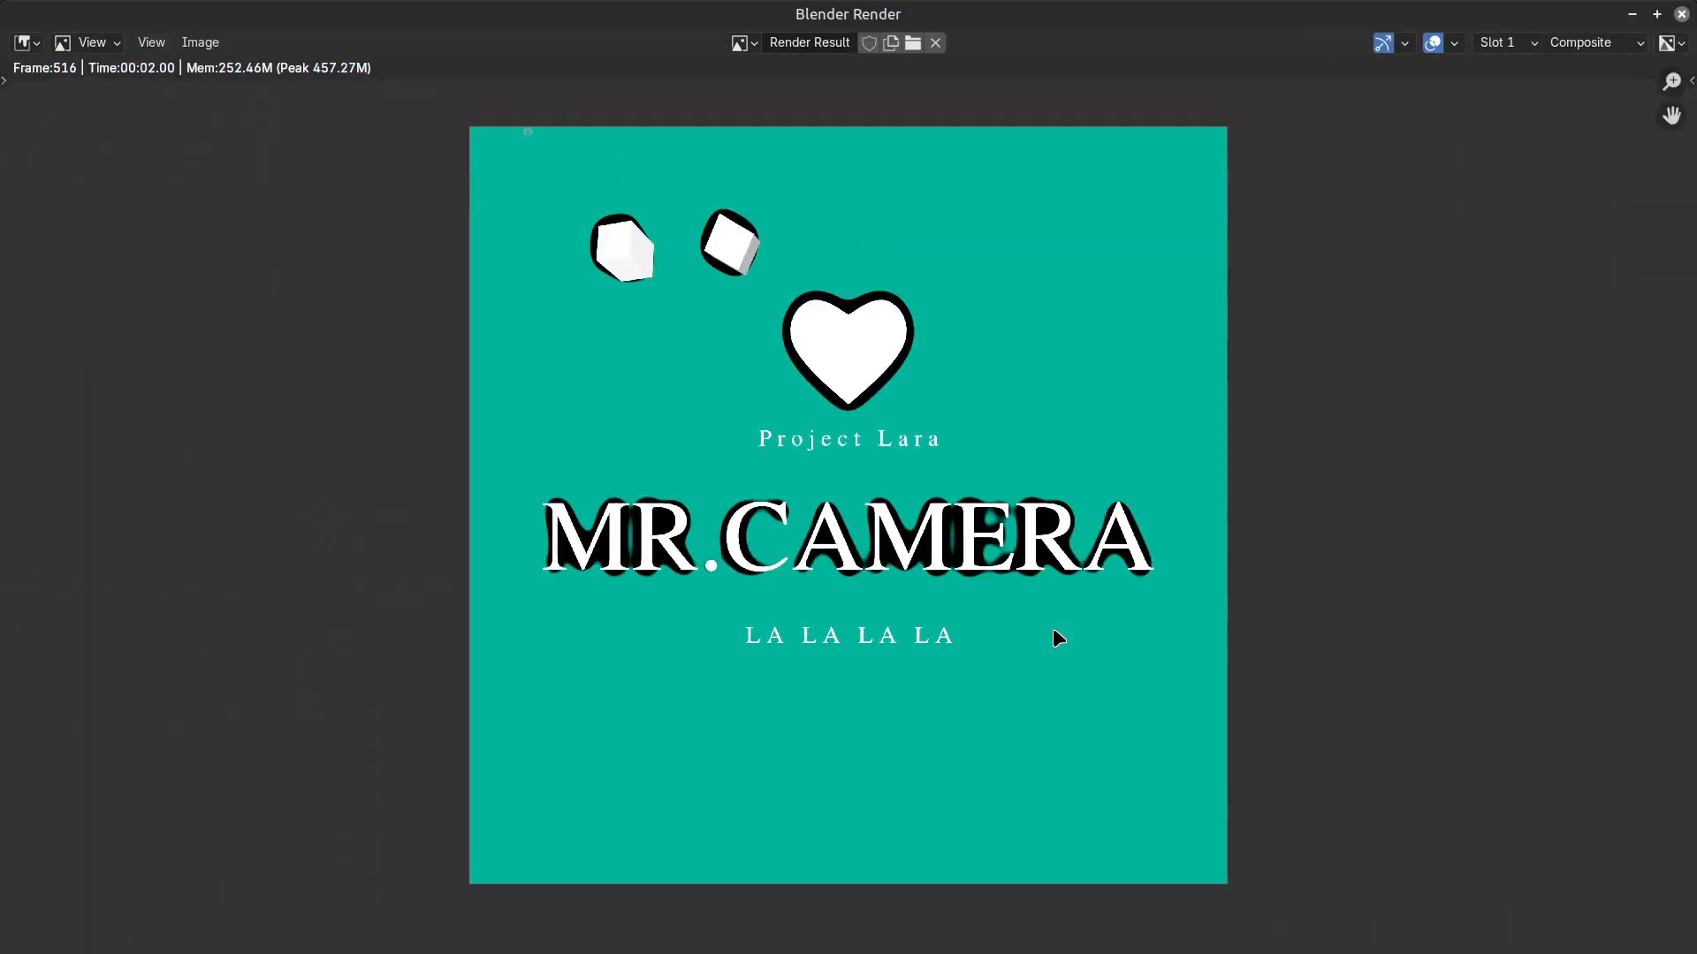
{"action": "scroll", "coordinate": [1055, 631], "scroll_direction": "up", "scroll_amount": 1}
{"action": "scroll", "coordinate": [1054, 632], "scroll_direction": "down", "scroll_amount": 2}
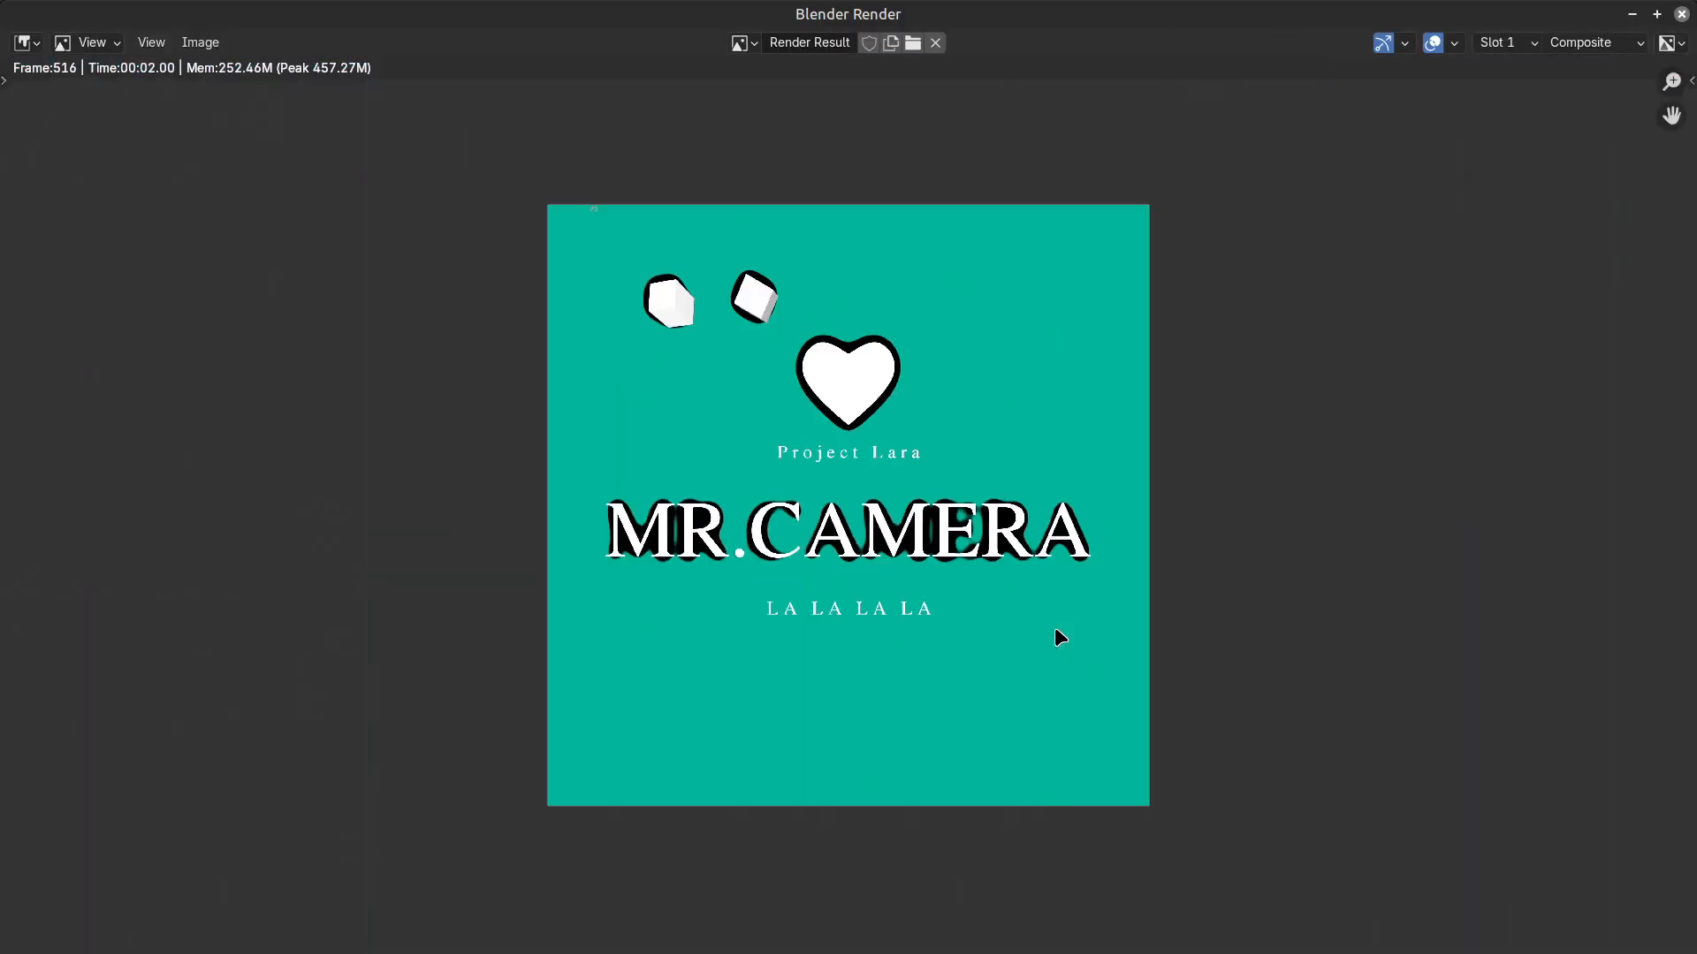
Restore the maximized render window, place it beside the camera view and keep it always on top.
{"action": "double_click", "coordinate": [1264, 8]}
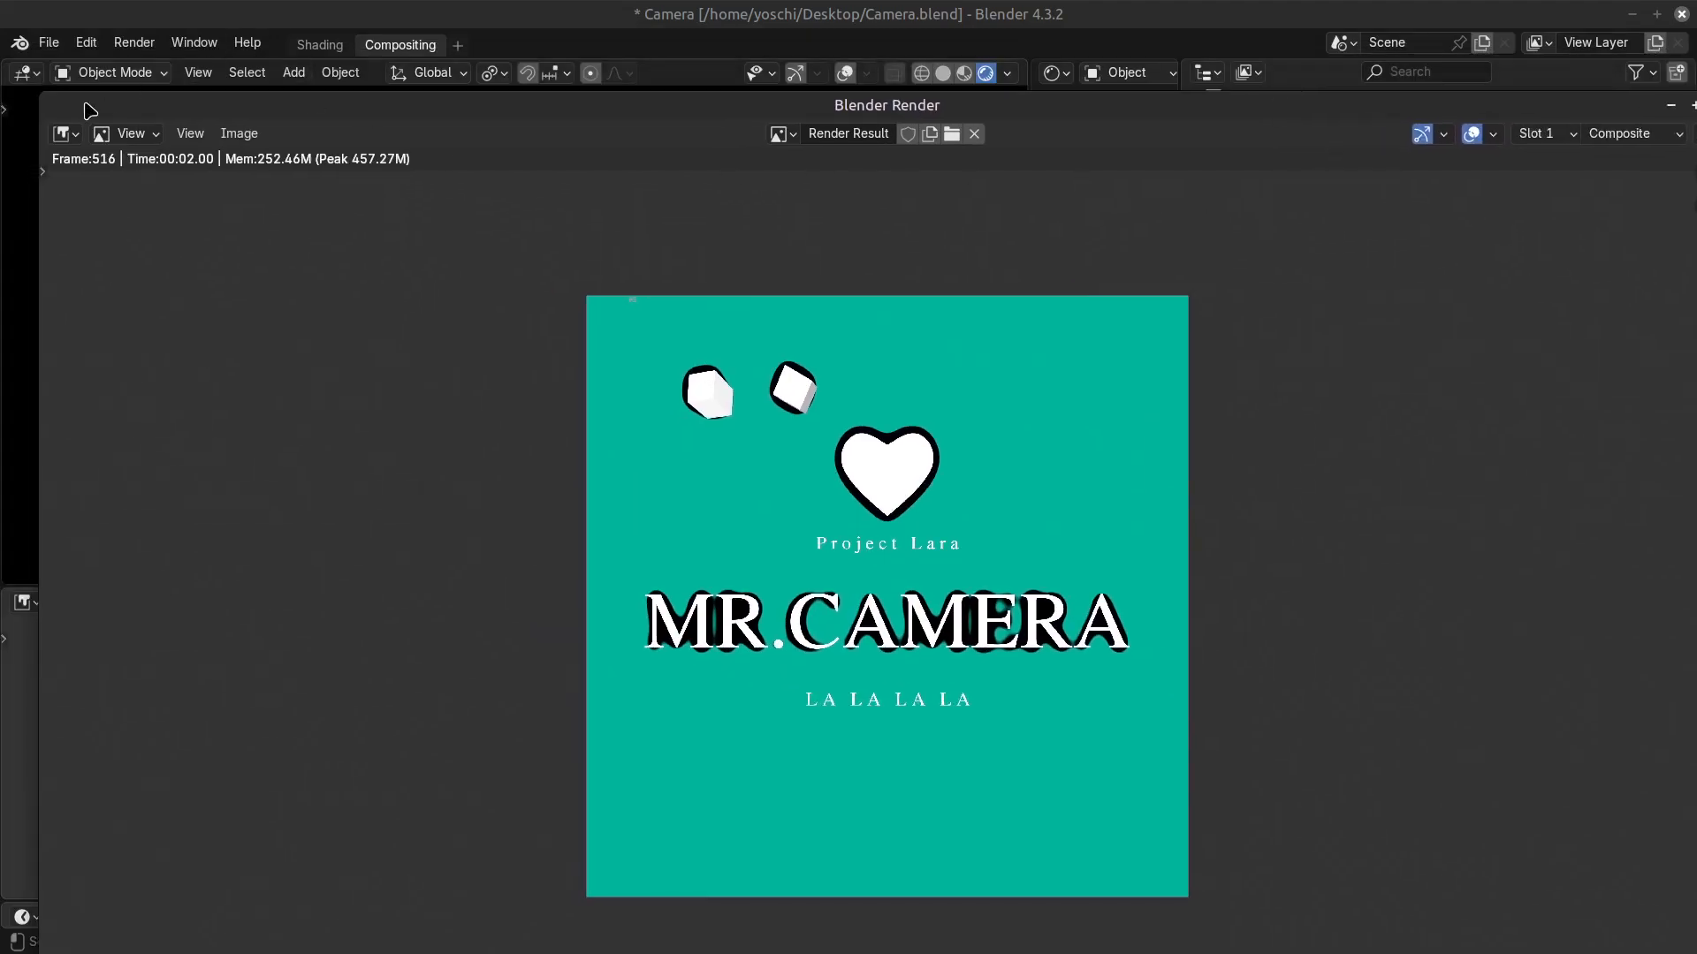
{"action": "left_click_drag", "start_coordinate": [41, 97], "coordinate": [921, 150]}
{"action": "left_click_drag", "start_coordinate": [1136, 148], "coordinate": [1159, 53]}
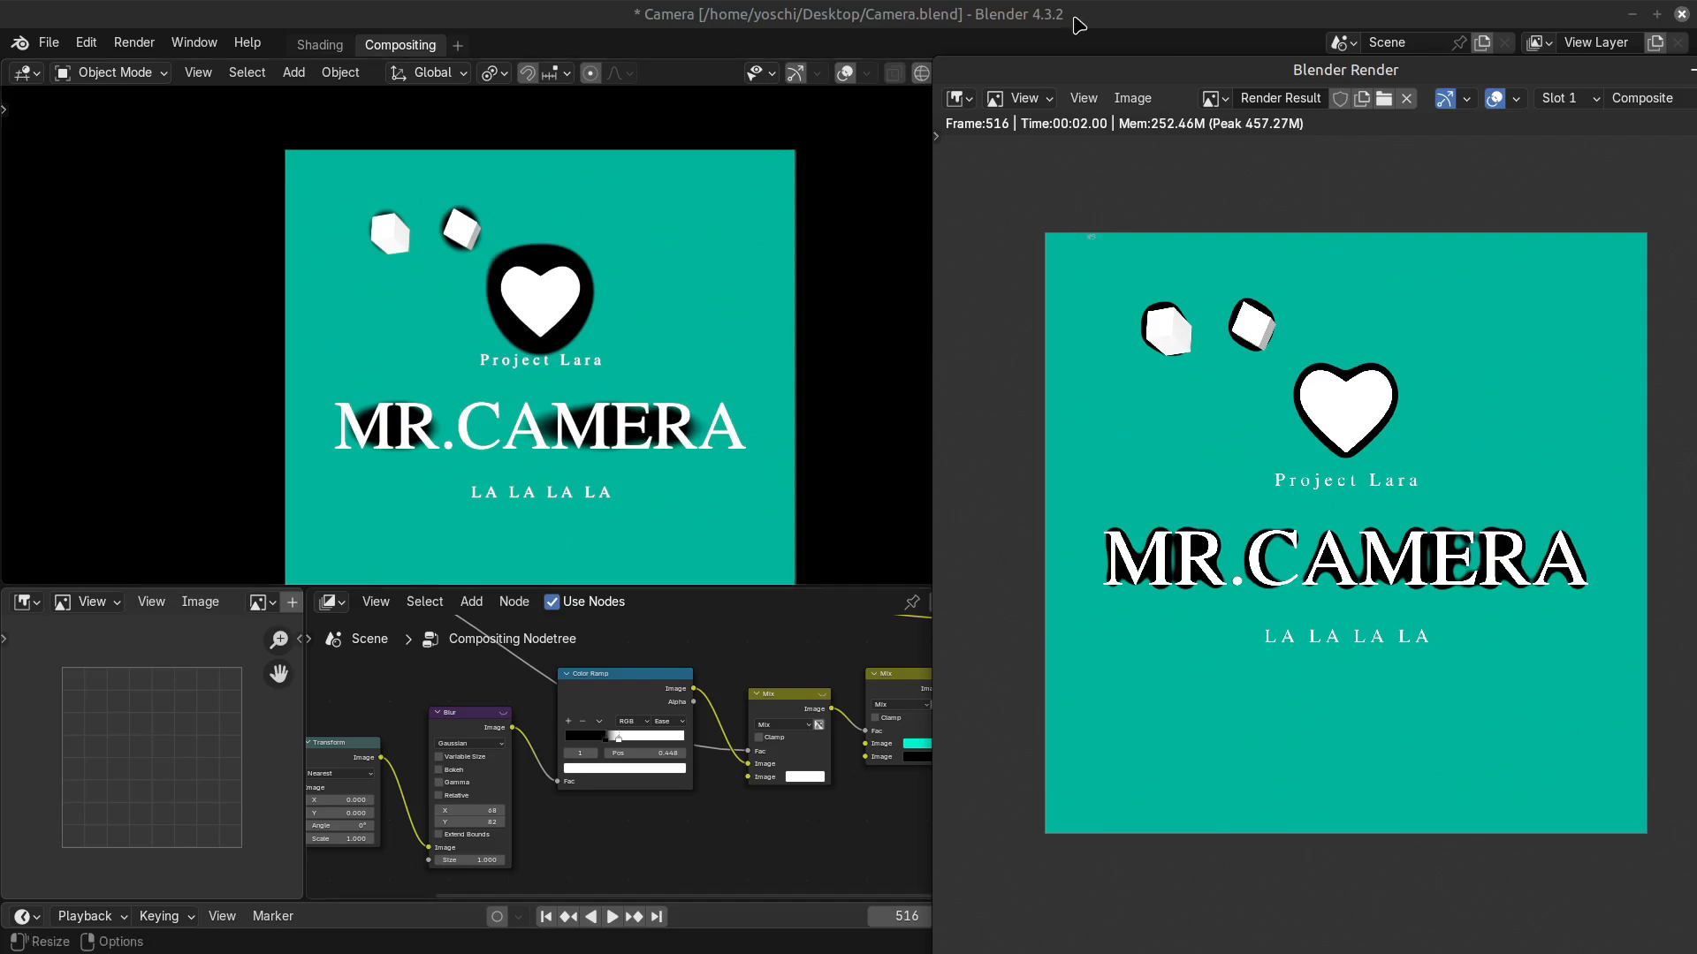
{"action": "right_click", "coordinate": [1151, 74]}
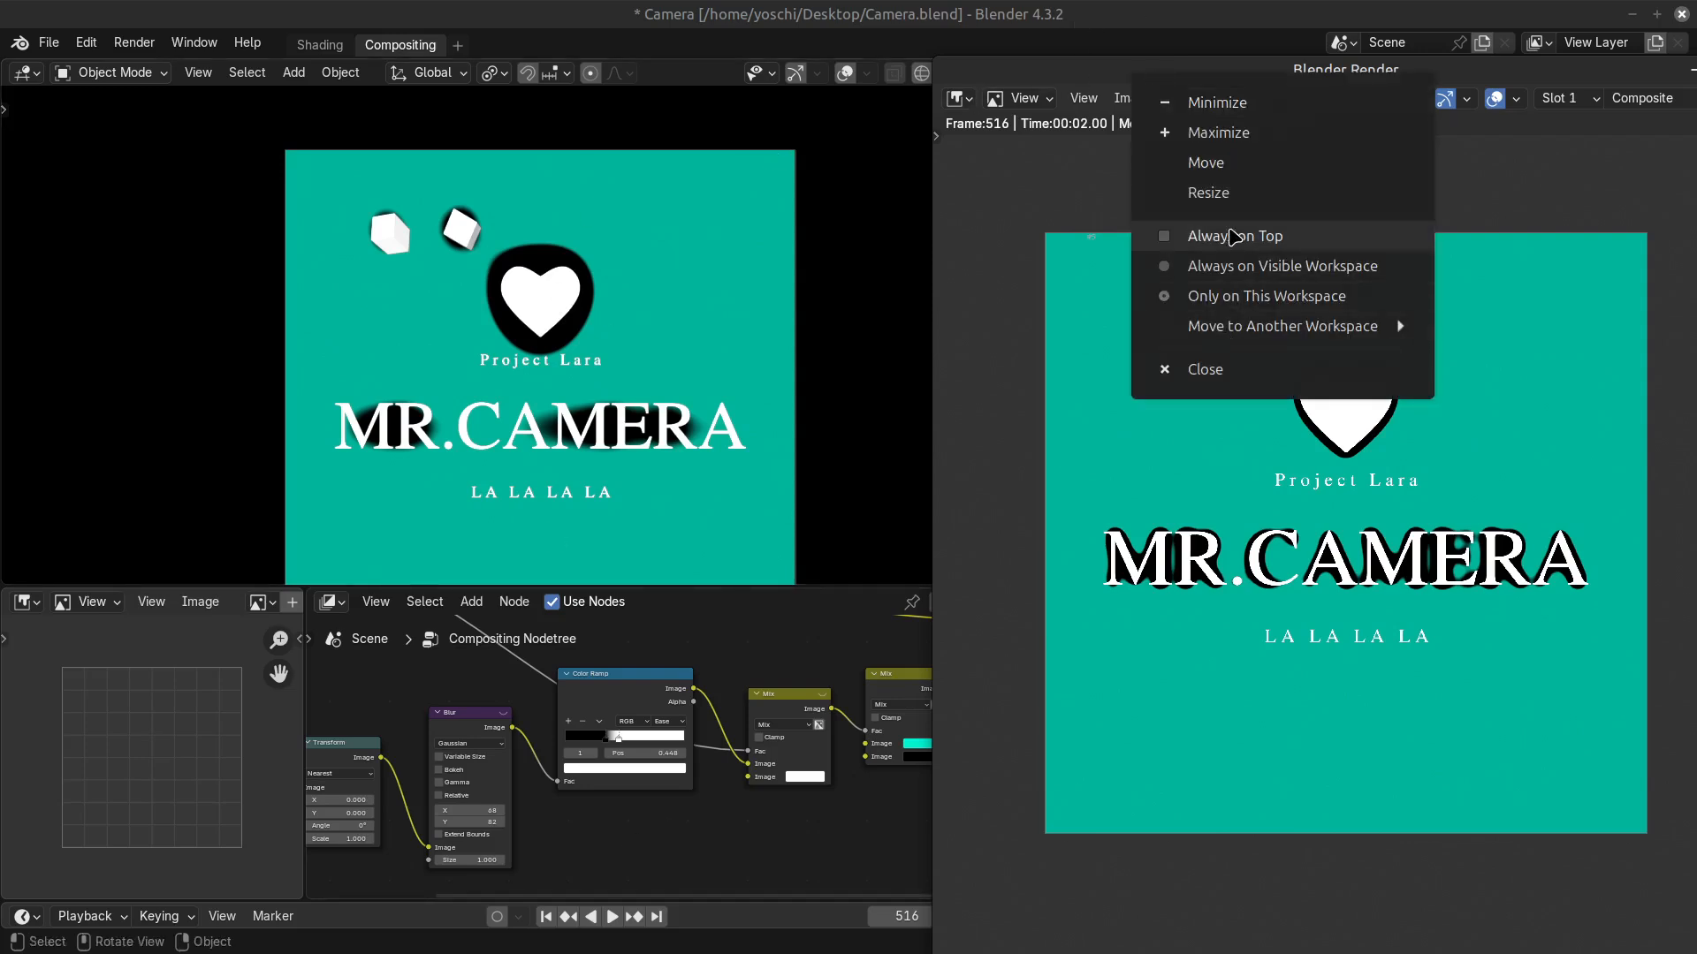
{"action": "left_click", "coordinate": [1226, 232]}
Try the Color Ramp's white stop at 0.741 and 0.477 to compare outlines in the viewport and render.
{"action": "left_click_drag", "start_coordinate": [618, 736], "coordinate": [653, 736]}
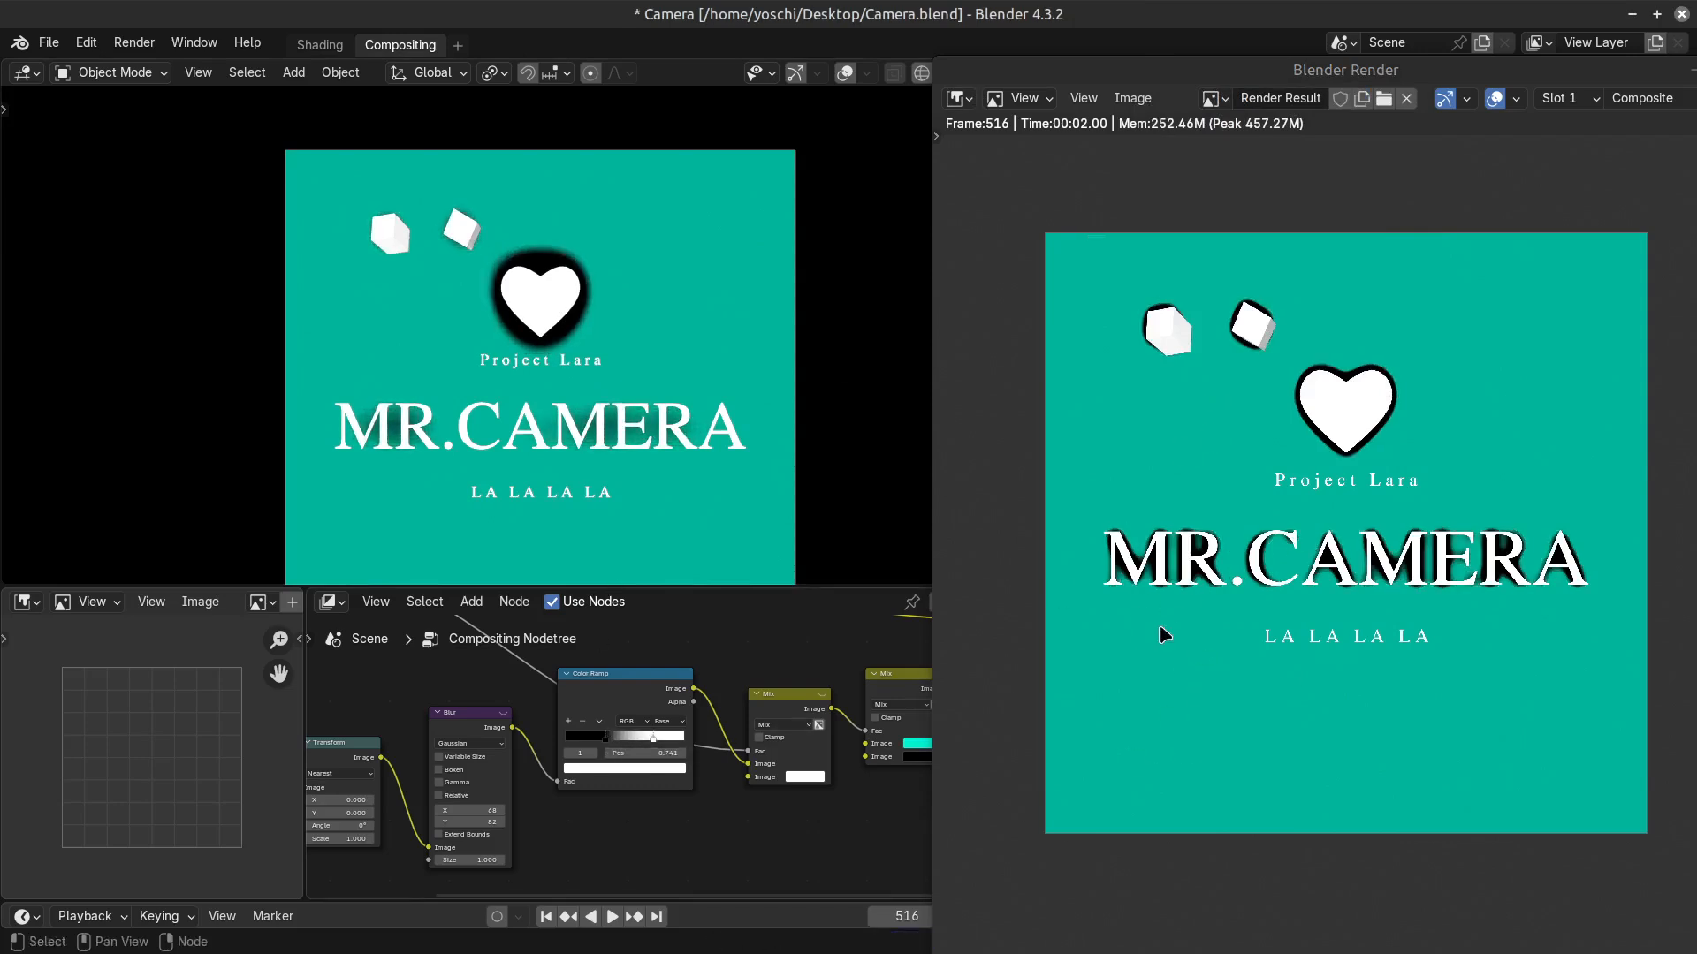
{"action": "left_click_drag", "start_coordinate": [645, 742], "coordinate": [624, 742]}
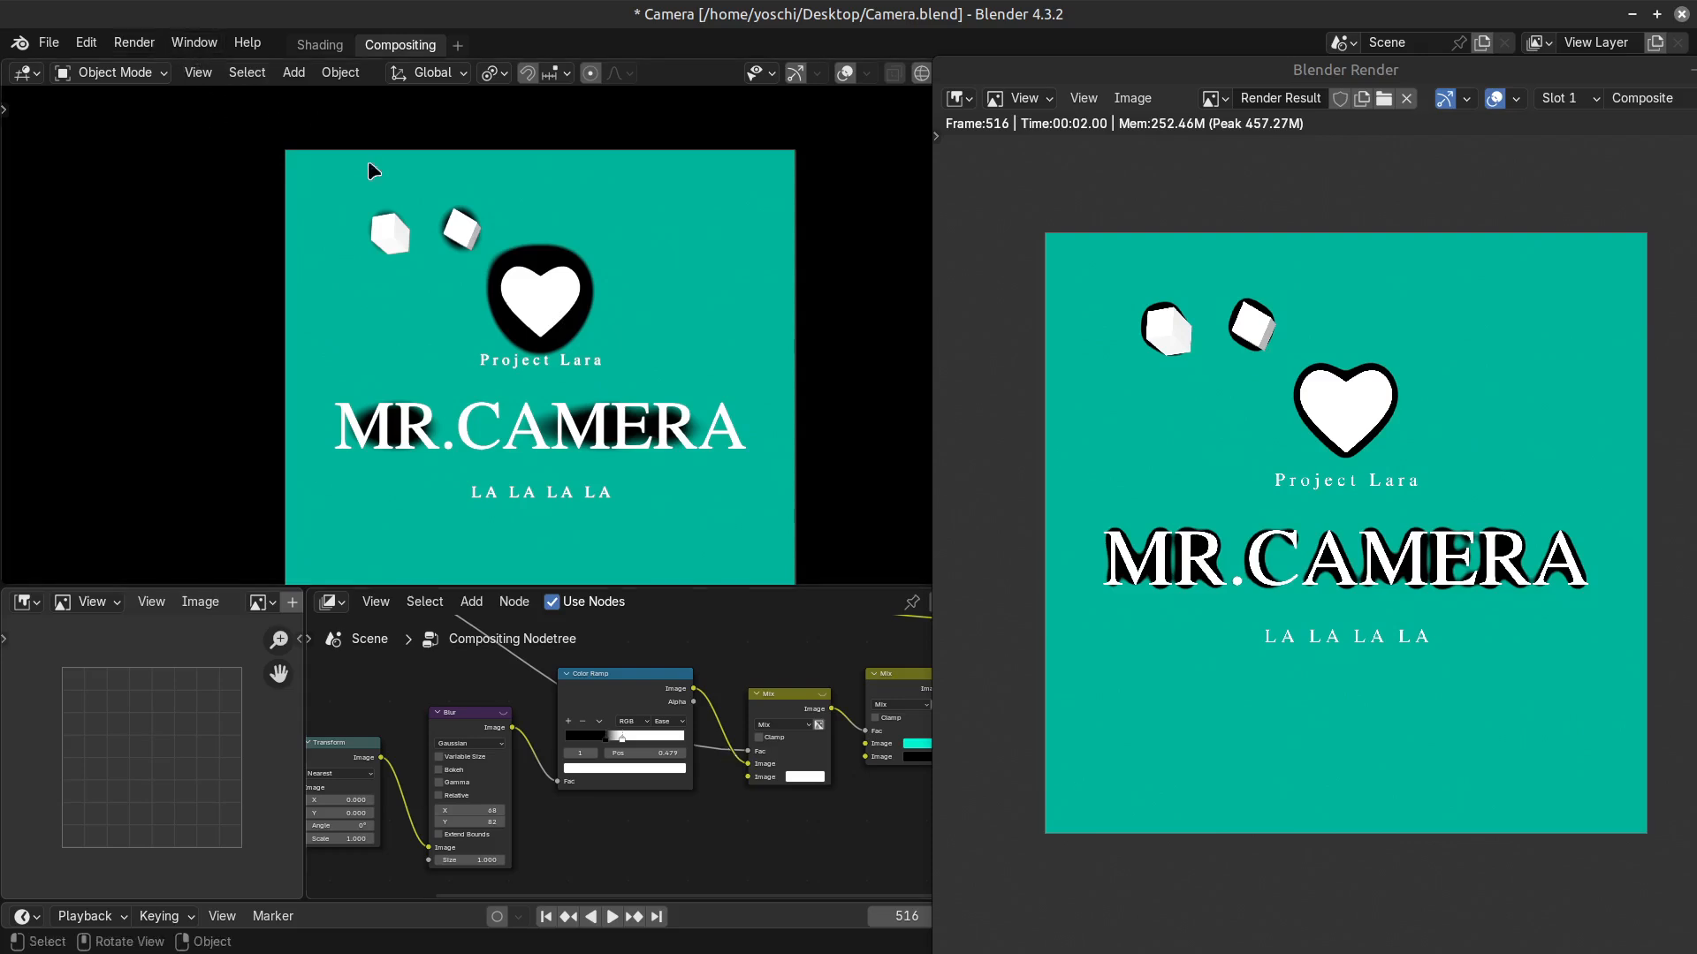
Shrink the render window and reposition it so the camera view and the Color Ramp and Mix nodes stay uncovered.
{"action": "double_click", "coordinate": [1210, 78]}
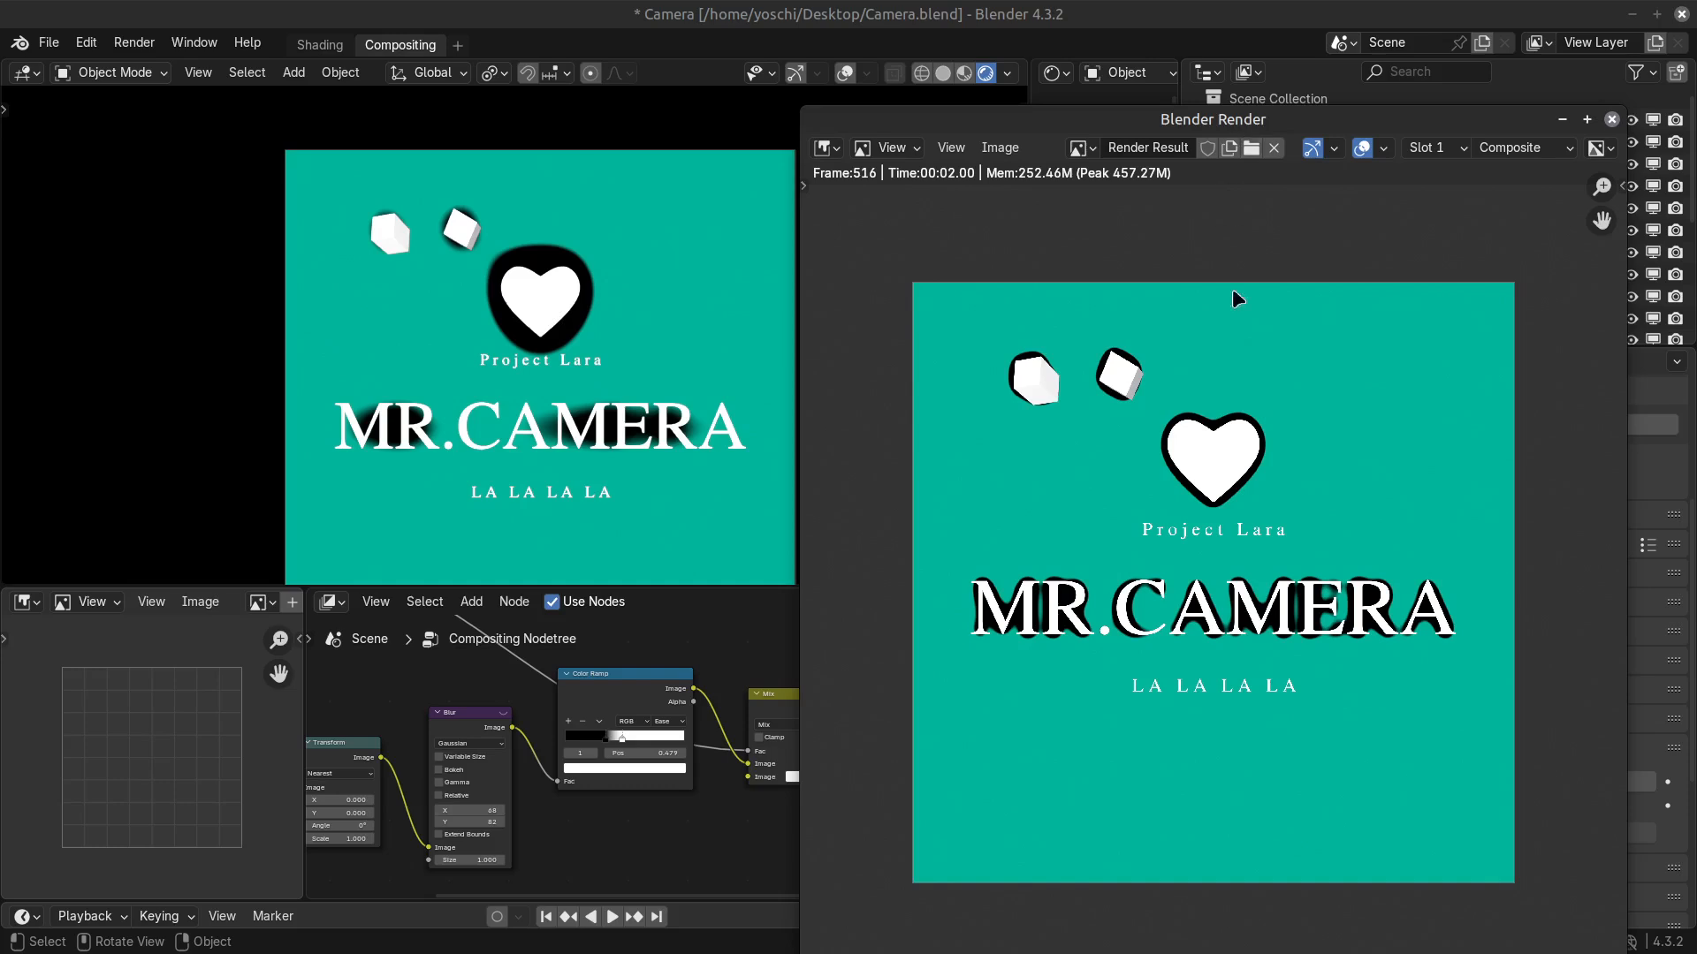
{"action": "left_click_drag", "start_coordinate": [1240, 128], "coordinate": [1310, 53]}
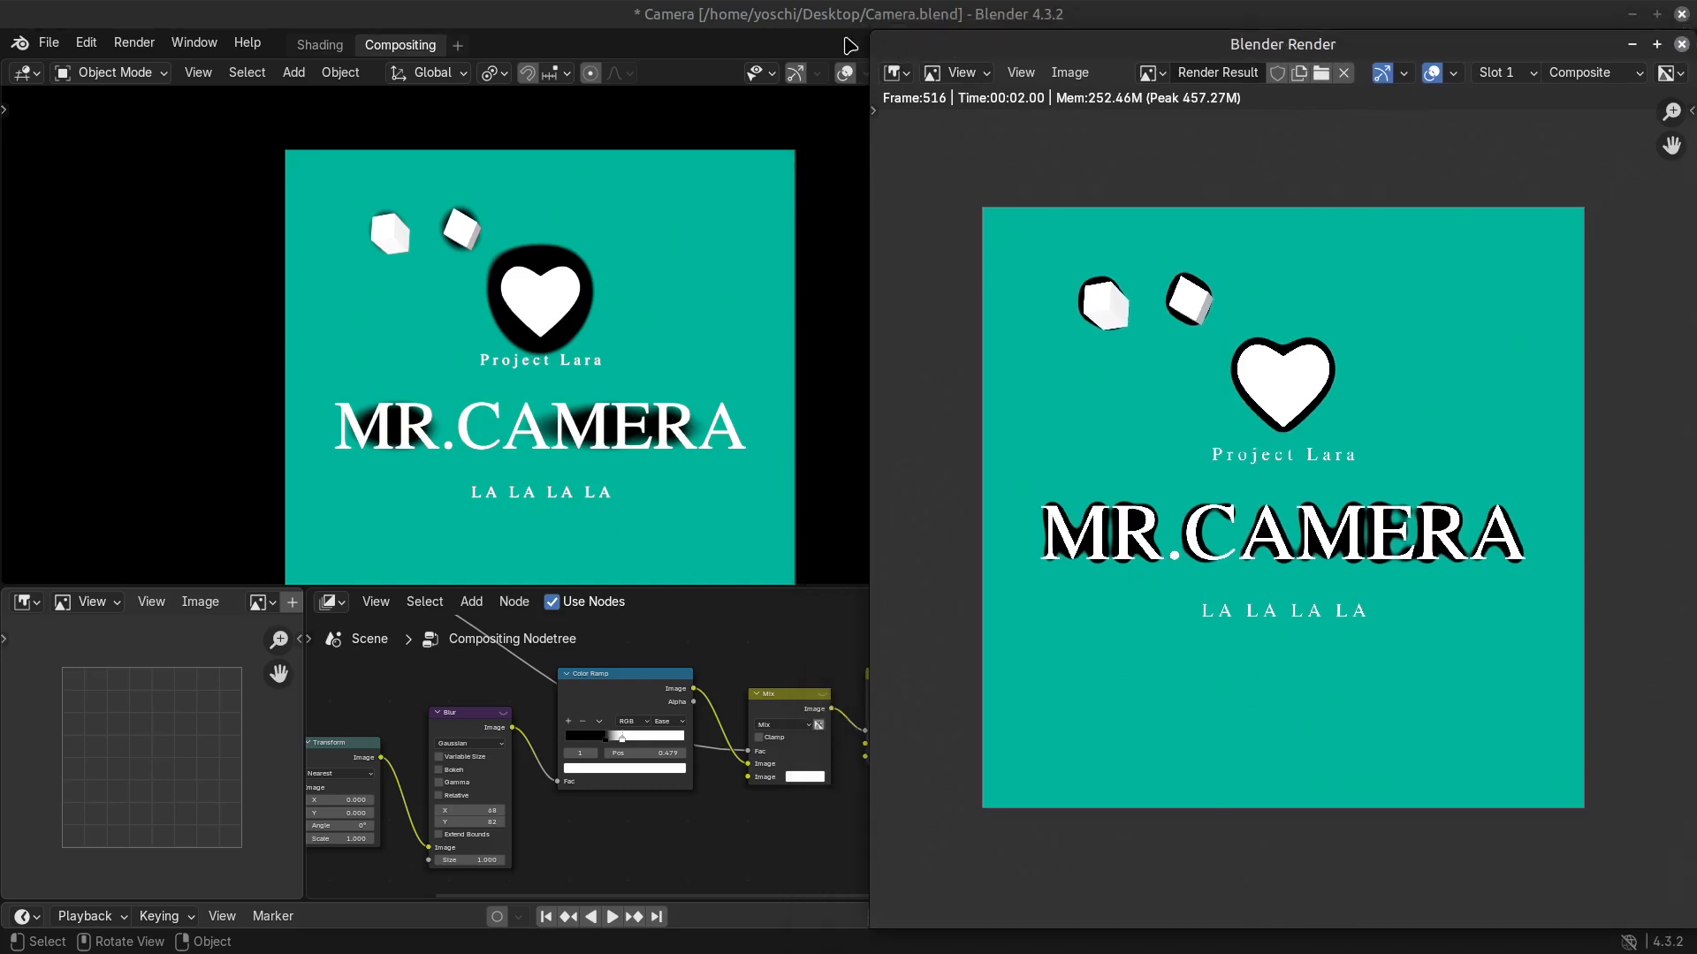
{"action": "left_click_drag", "start_coordinate": [985, 43], "coordinate": [1091, 93]}
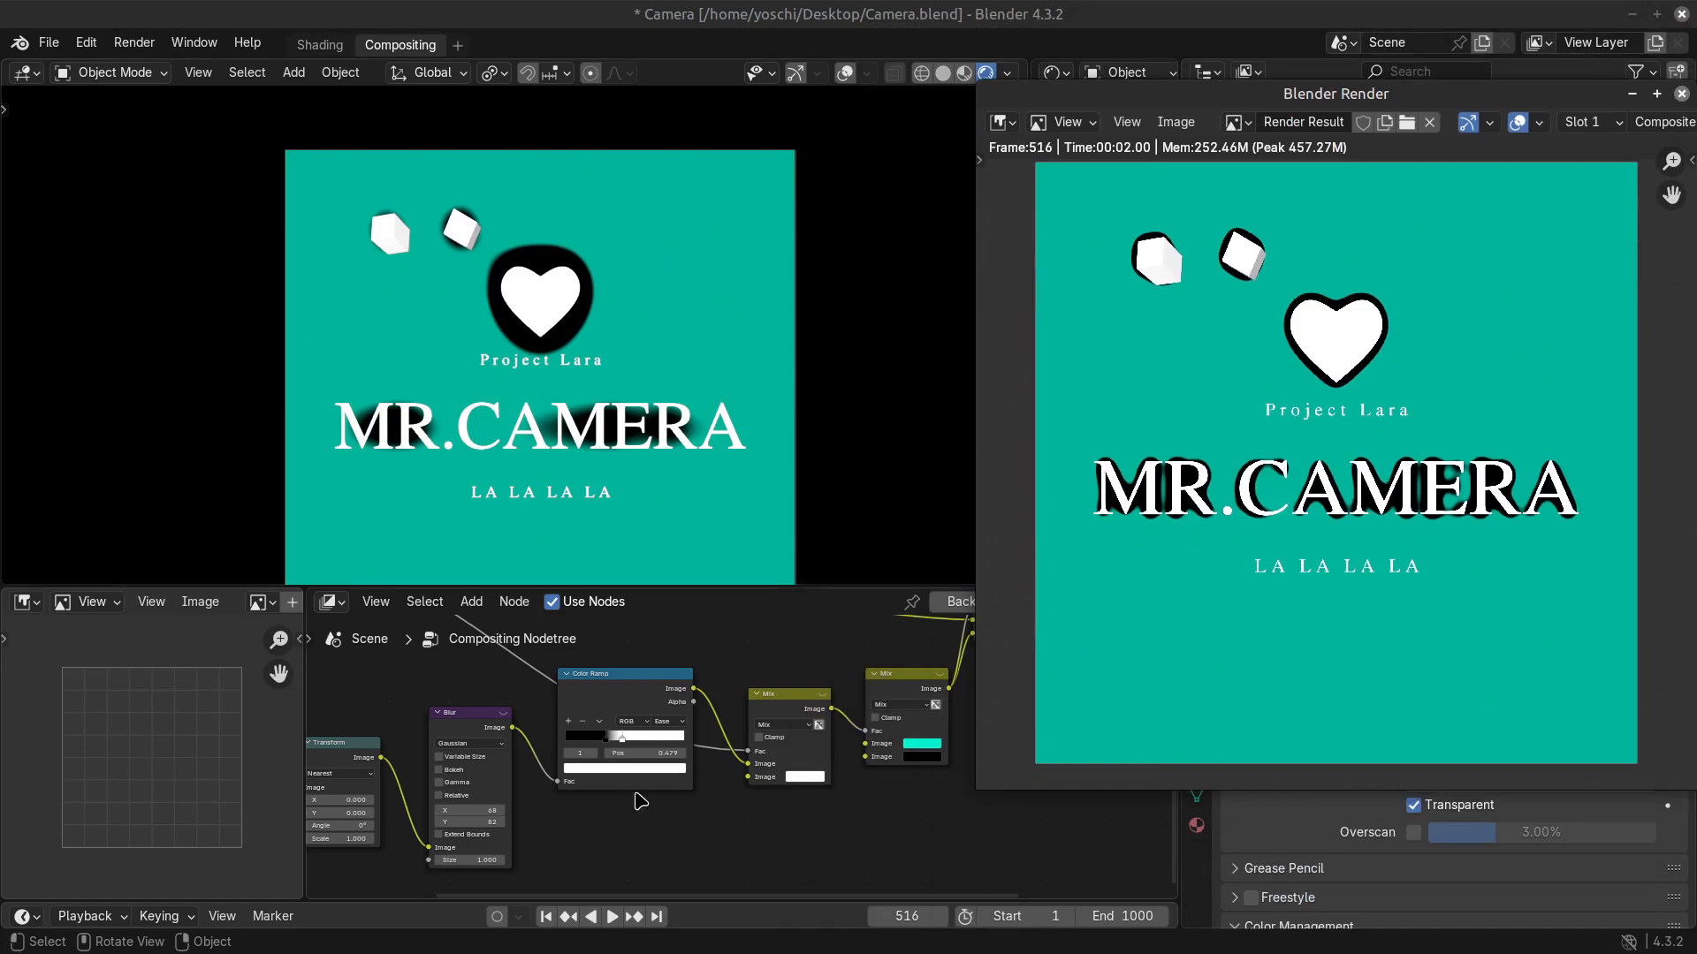
Set the Color Ramp's white stop to position 0.212.
{"action": "scroll", "coordinate": [641, 799], "scroll_direction": "up", "scroll_amount": 1}
{"action": "mouse_move", "coordinate": [571, 733]}
{"action": "left_mouse_down"}
{"action": "mouse_move", "coordinate": [665, 732]}
{"action": "mouse_move", "coordinate": [529, 735]}
{"action": "mouse_move", "coordinate": [552, 734]}
{"action": "left_mouse_up"}
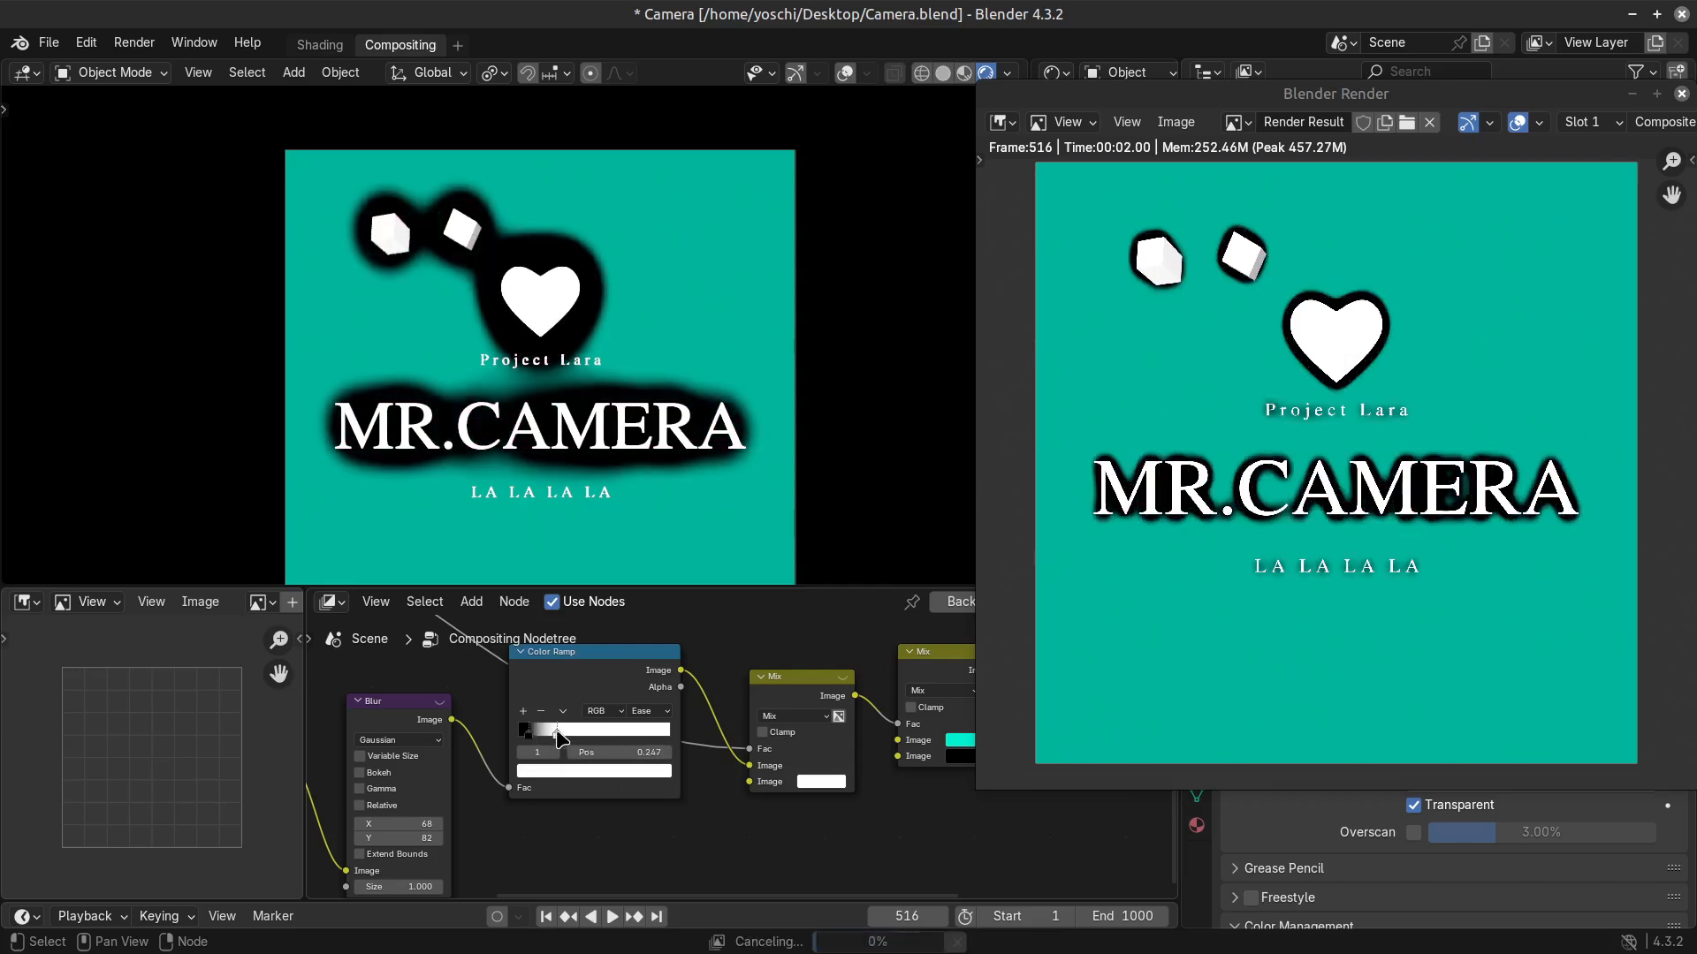
{"action": "scroll", "coordinate": [870, 850], "scroll_direction": "down", "scroll_amount": 2}
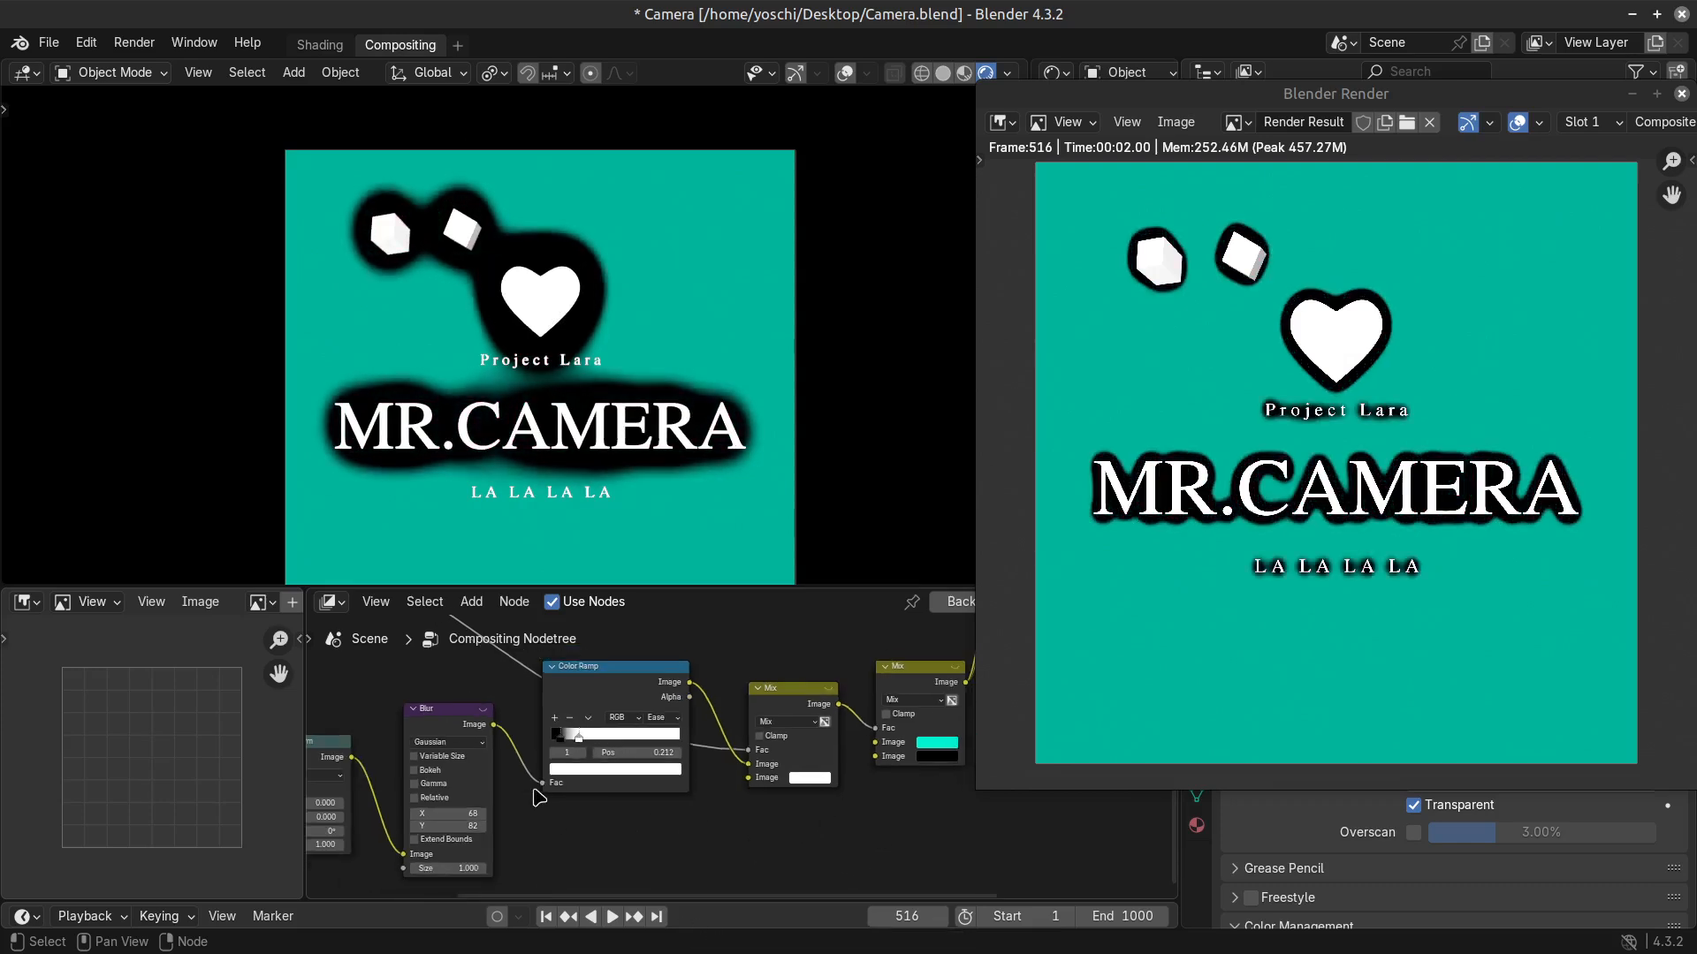
Set the Blur node's X and Y sizes to 5 and check the outlines in the camera view.
{"action": "scroll", "coordinate": [502, 823], "scroll_direction": "up", "scroll_amount": 1}
{"action": "left_click", "coordinate": [391, 821]}
{"action": "left_click", "coordinate": [399, 821]}
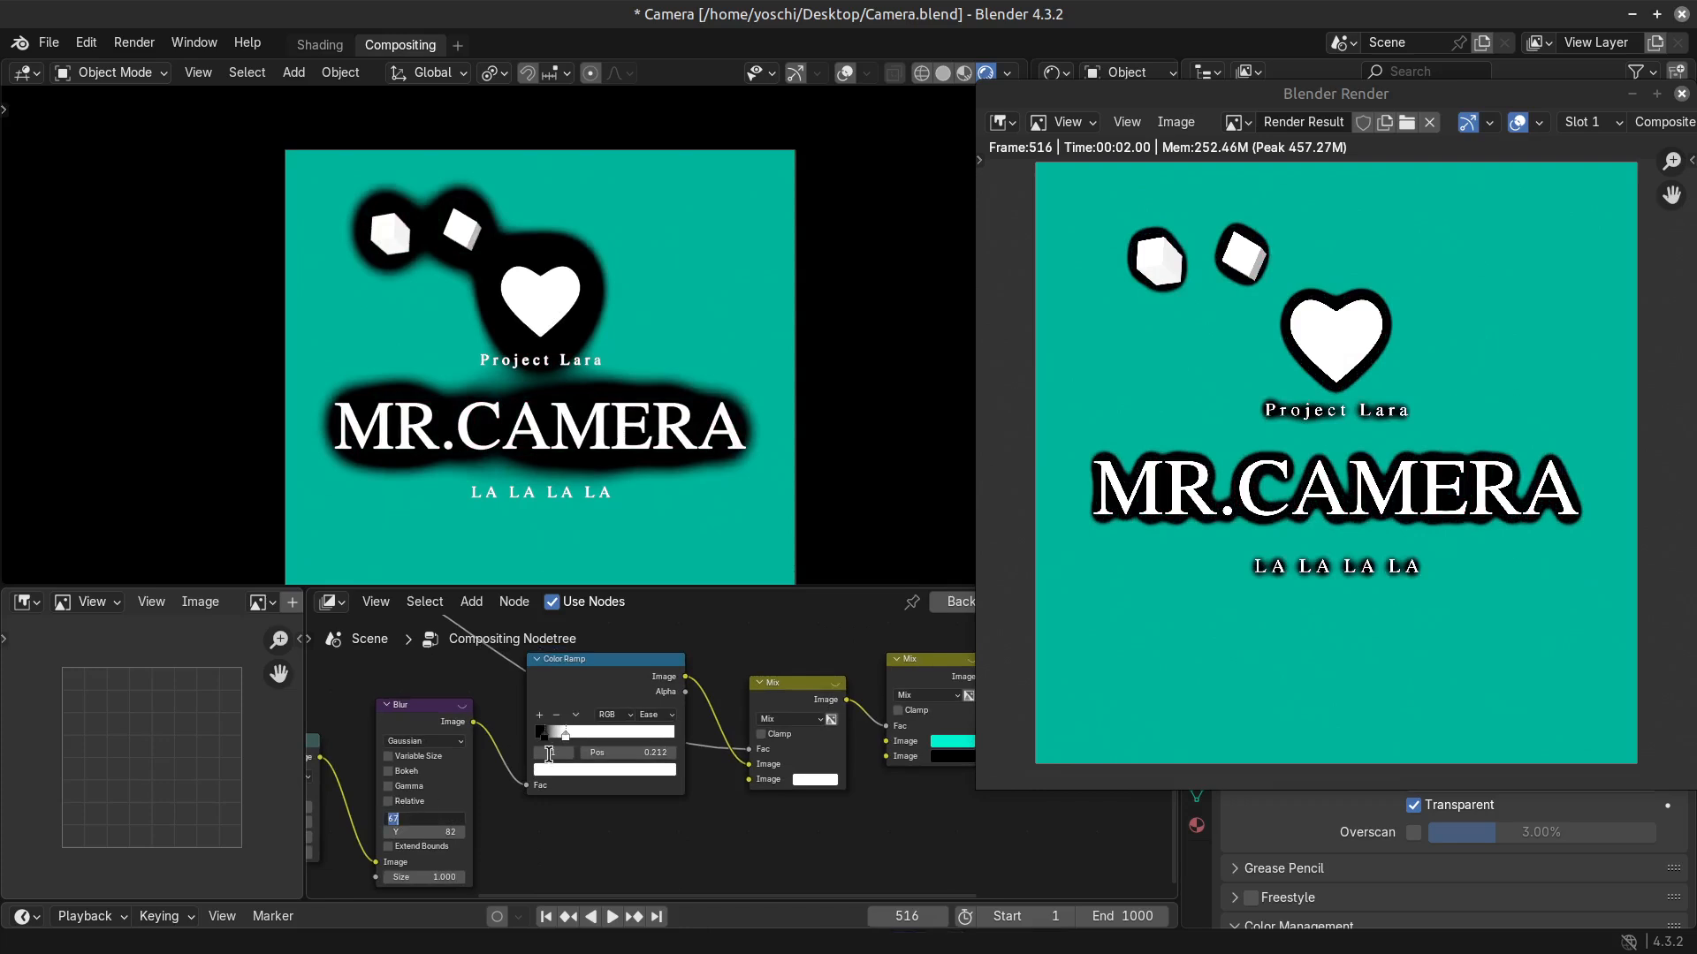
{"action": "key", "text": "Return"}
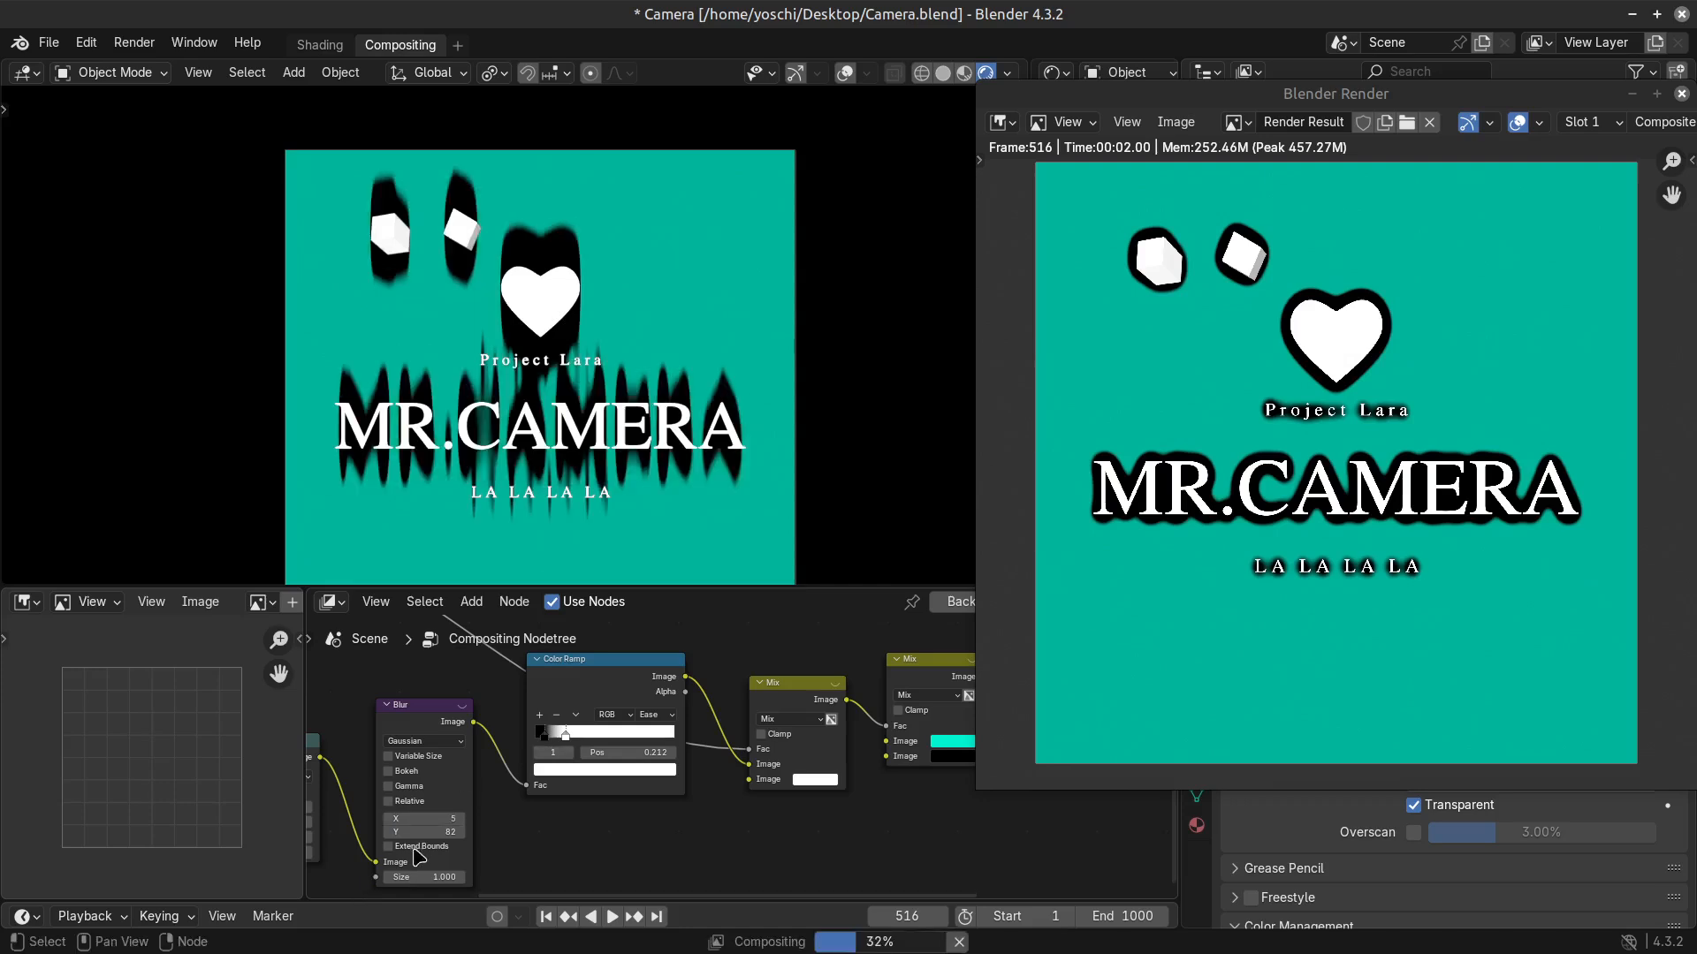
{"action": "left_click", "coordinate": [442, 832]}
{"action": "type", "text": "5"}
{"action": "key", "text": "Return"}
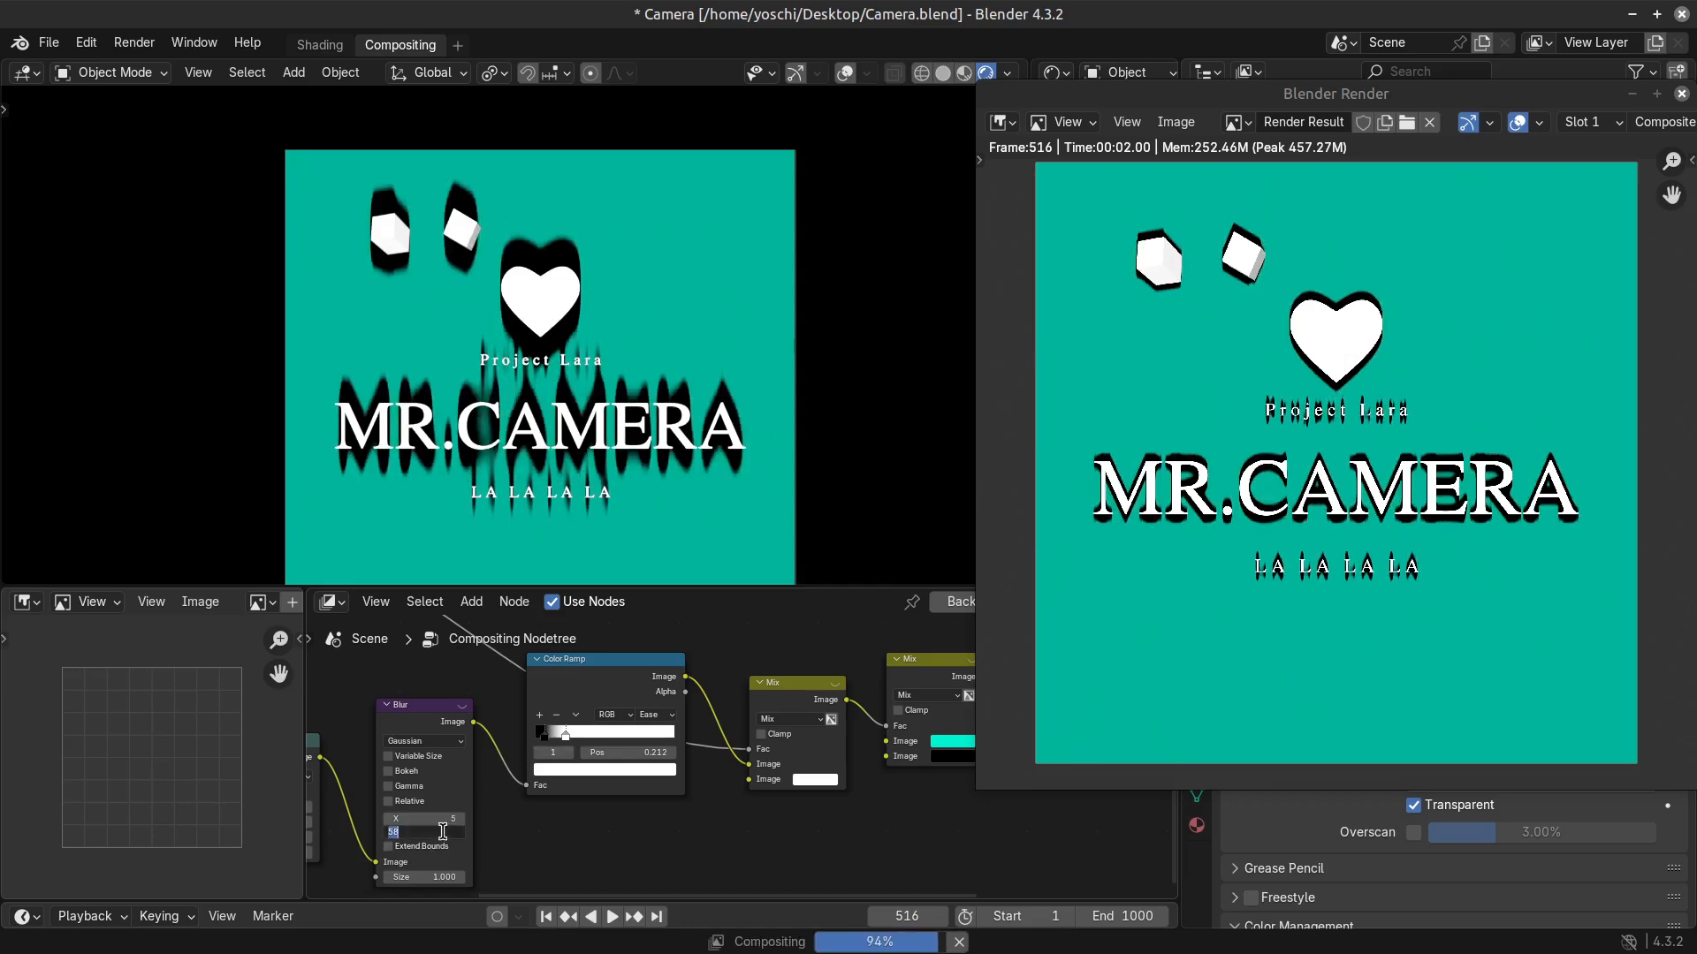
{"action": "scroll", "coordinate": [607, 379], "scroll_direction": "up", "scroll_amount": 3}
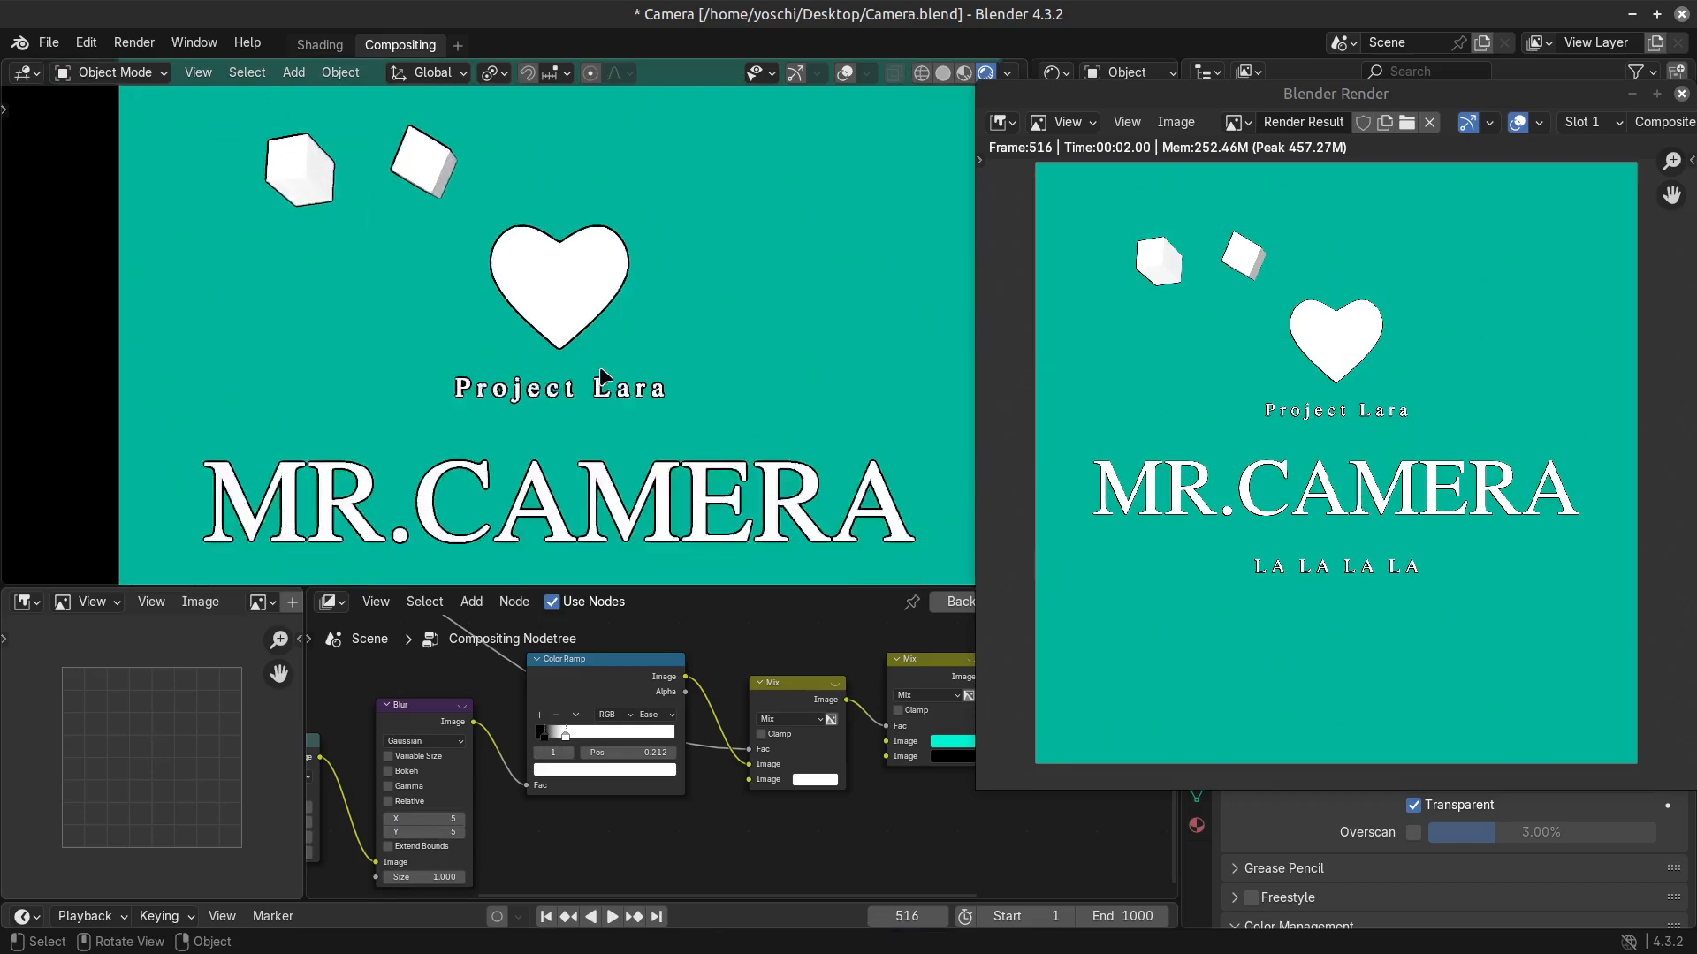
{"action": "scroll", "coordinate": [603, 392], "scroll_direction": "down", "scroll_amount": 3}
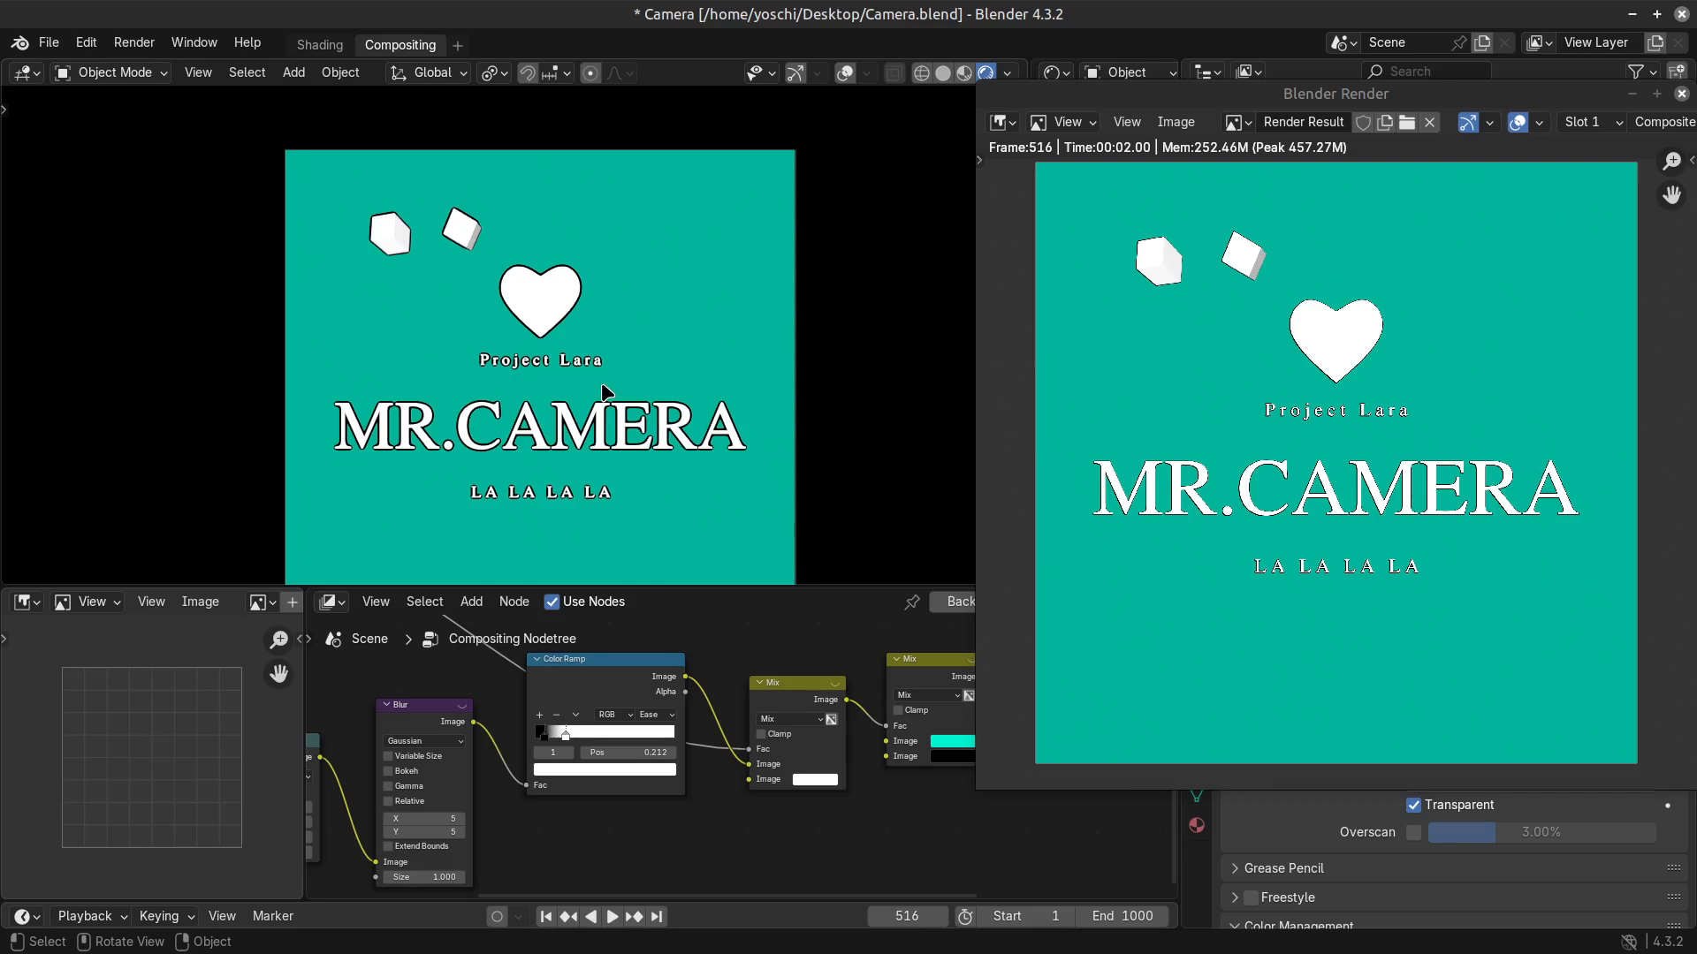
Try shifting the Color Ramp's black stop and undo the change.
{"action": "scroll", "coordinate": [717, 769], "scroll_direction": "up", "scroll_amount": 2}
{"action": "left_click_drag", "start_coordinate": [468, 734], "coordinate": [647, 727]}
{"action": "key", "text": "ctrl+z"}
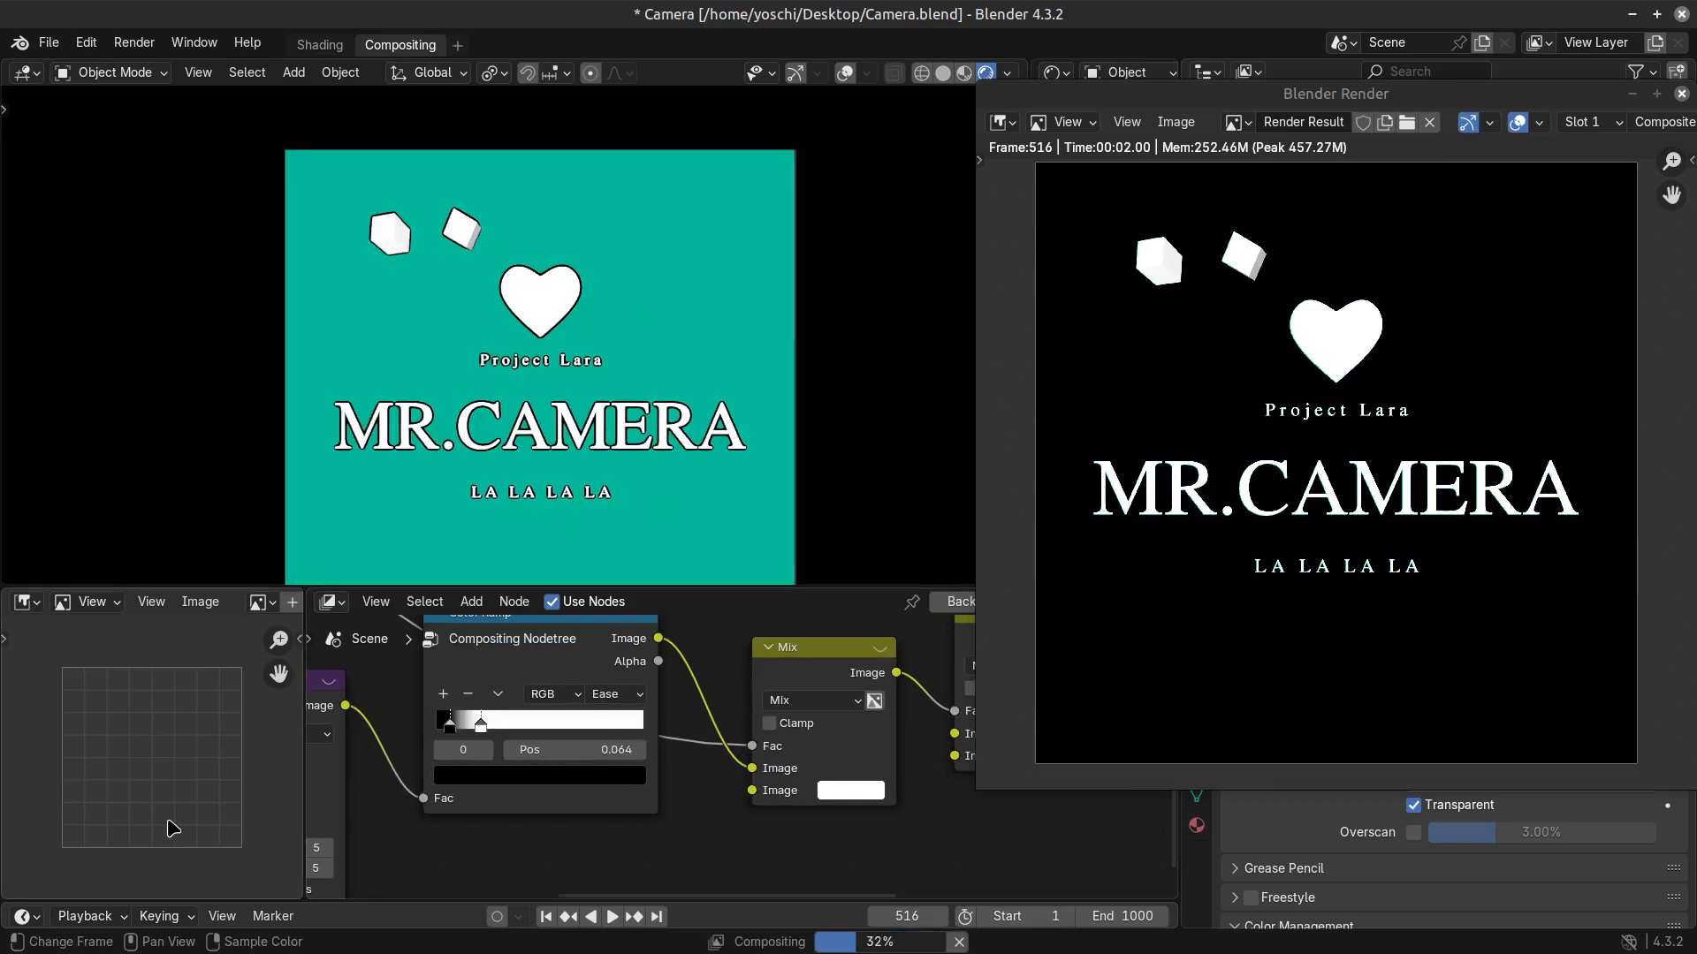
Maximize the node editor and review the compositing tree from Render Layers through Blur and Color Ramp to the Mix nodes.
{"action": "scroll", "coordinate": [621, 768], "scroll_direction": "down", "scroll_amount": 5}
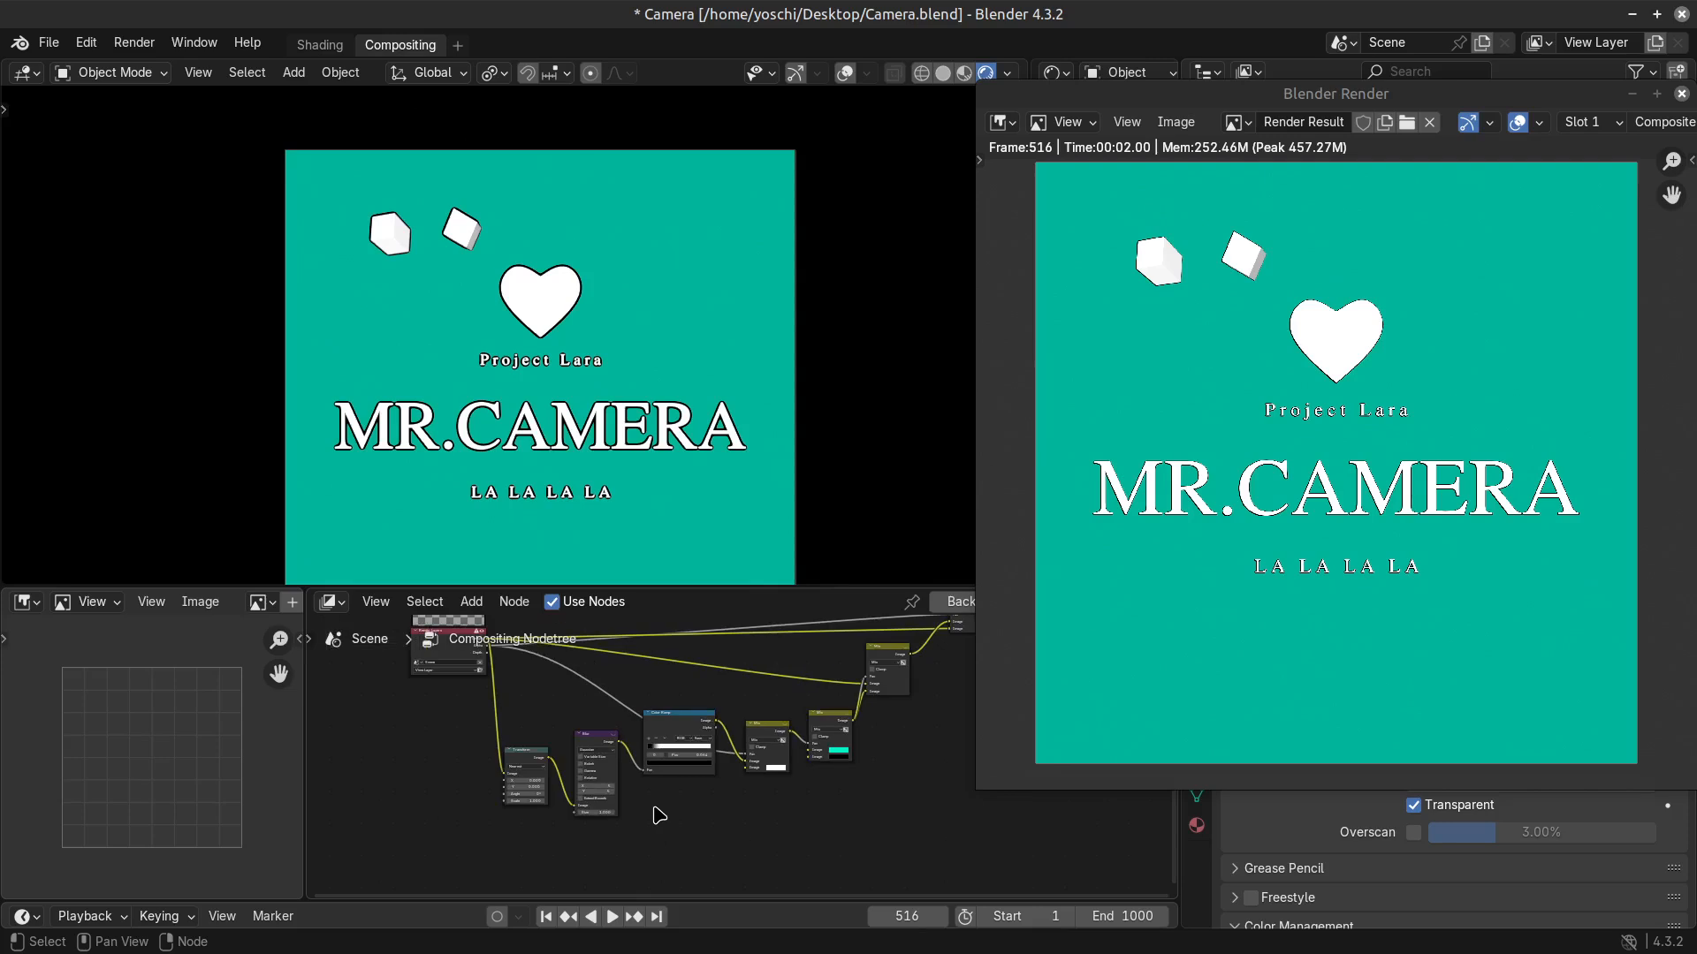
{"action": "key", "text": "ctrl+space"}
{"action": "scroll", "coordinate": [872, 681], "scroll_direction": "down", "scroll_amount": 3}
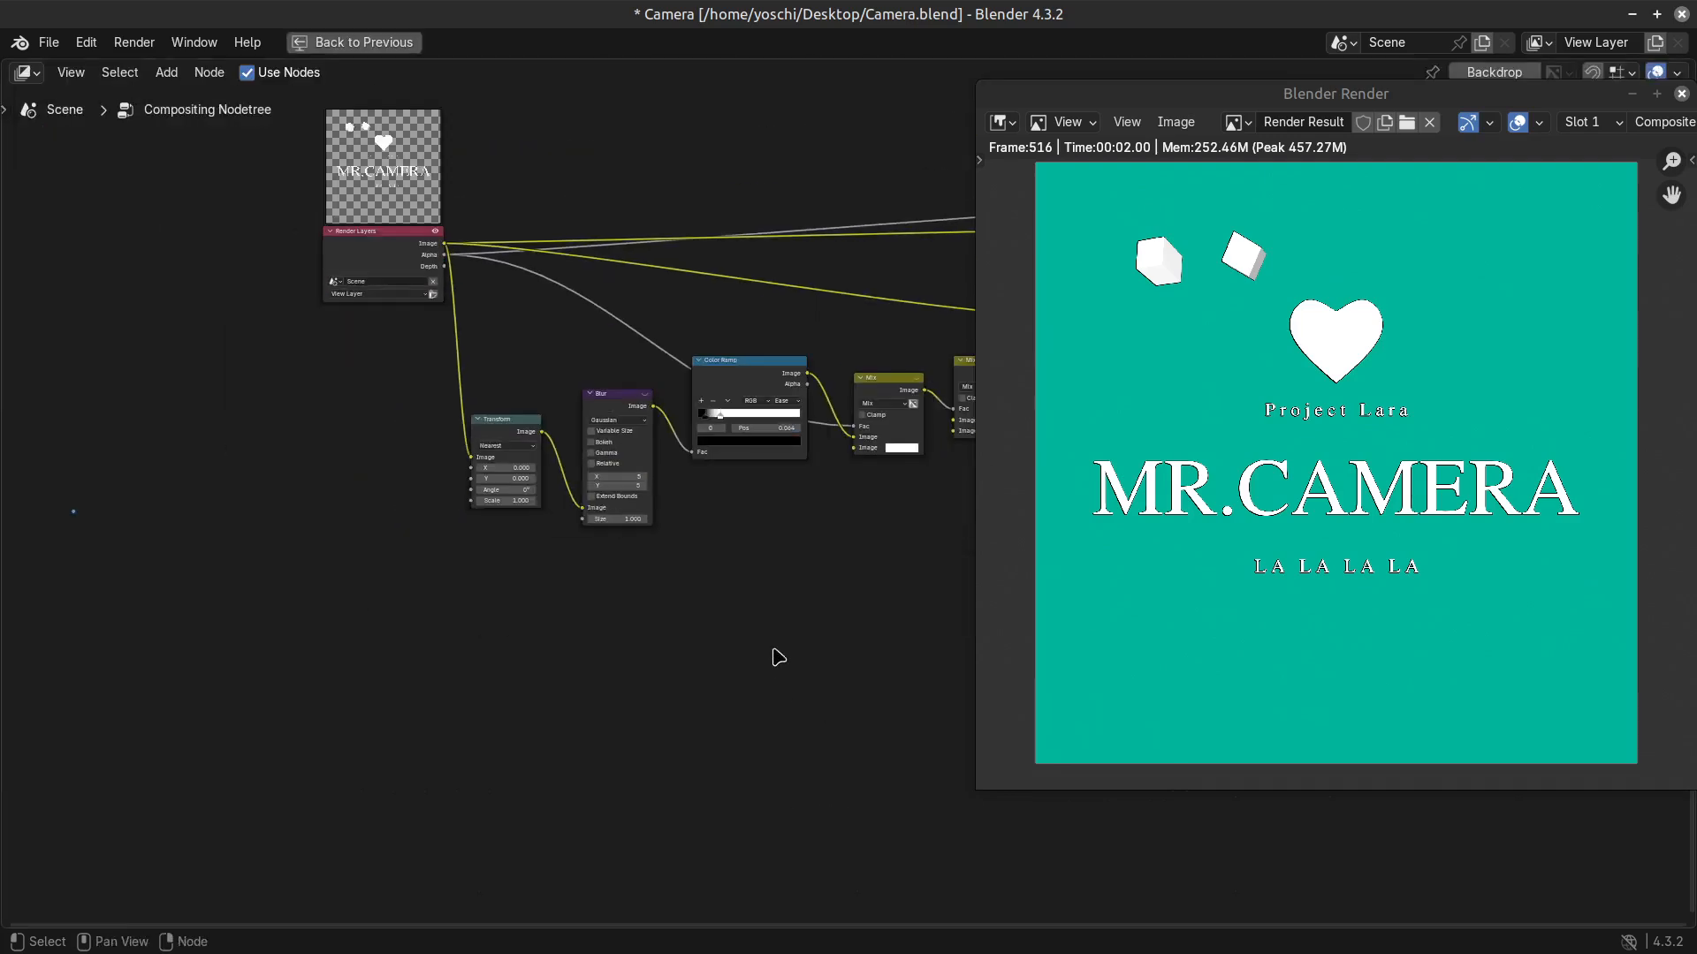
{"action": "middle_click_drag", "start_coordinate": [777, 654], "coordinate": [541, 697]}
{"action": "scroll", "coordinate": [442, 760], "scroll_direction": "down", "scroll_amount": 3}
{"action": "scroll", "coordinate": [416, 756], "scroll_direction": "up", "scroll_amount": 3}
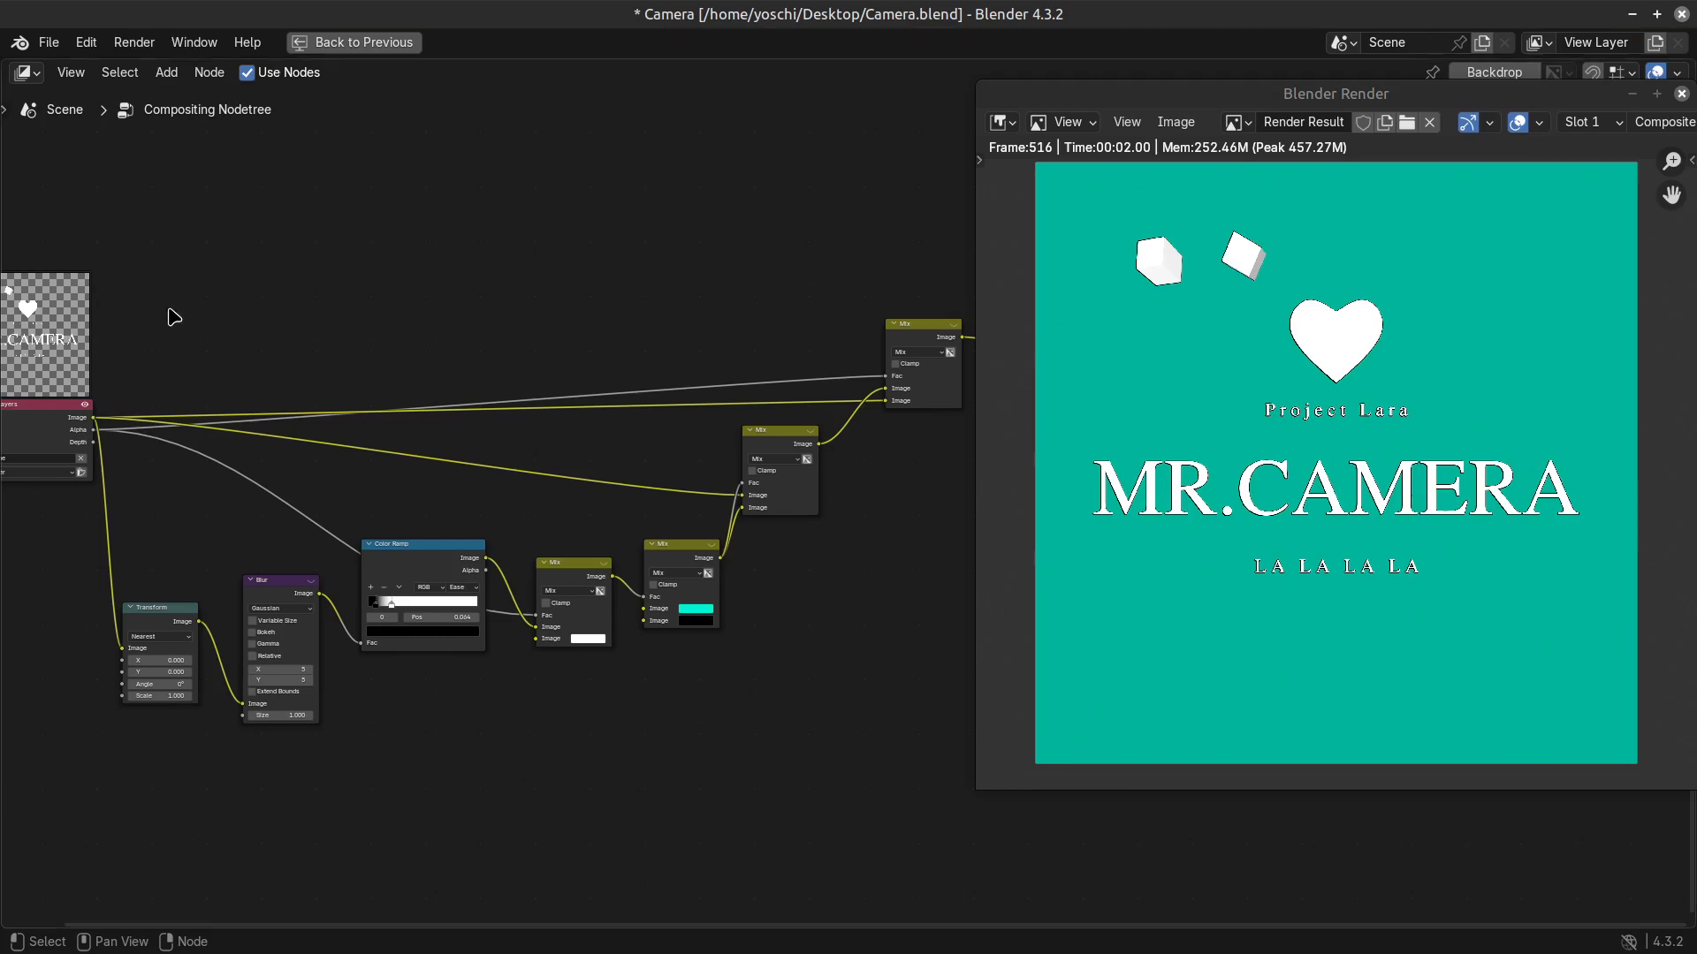
{"action": "scroll", "coordinate": [374, 519], "scroll_direction": "down", "scroll_amount": 1}
{"action": "middle_click_drag", "start_coordinate": [375, 519], "coordinate": [435, 511]}
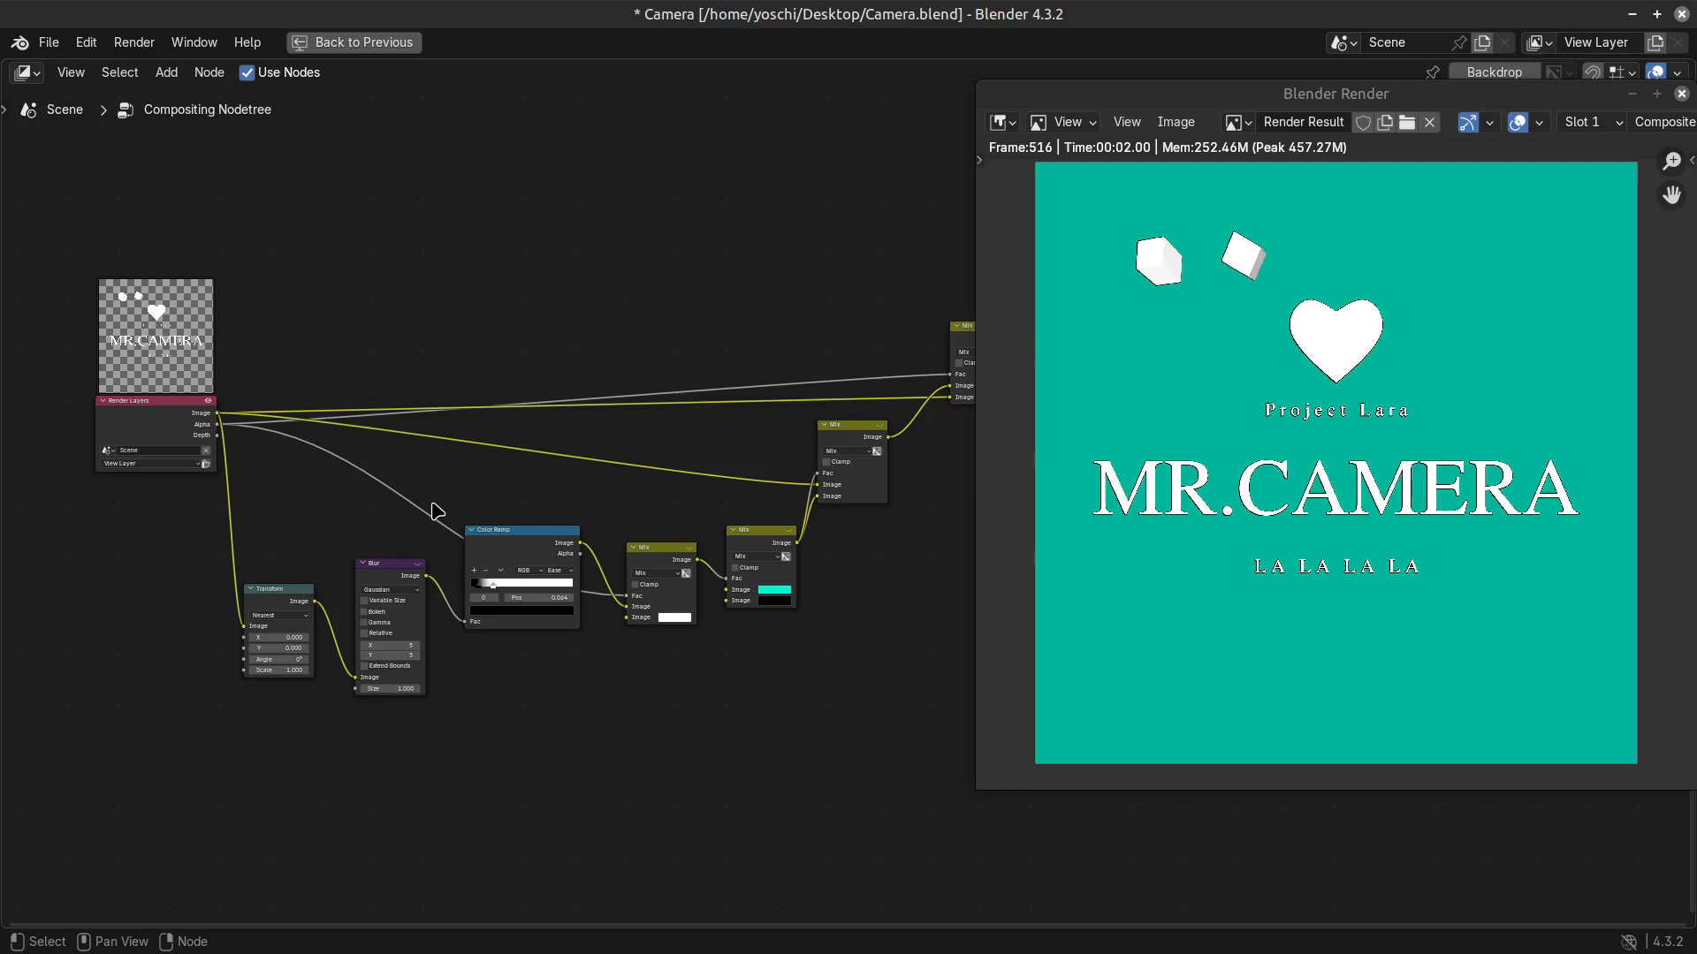
Try changing the Transform node's X value and undo the change.
{"action": "left_click_drag", "start_coordinate": [281, 637], "coordinate": [418, 617]}
{"action": "key", "text": "ctrl+z"}
{"action": "scroll", "coordinate": [707, 626], "scroll_direction": "up", "scroll_amount": 3}
{"action": "scroll", "coordinate": [707, 620], "scroll_direction": "up", "scroll_amount": 1}
{"action": "key", "text": "ctrl+z"}
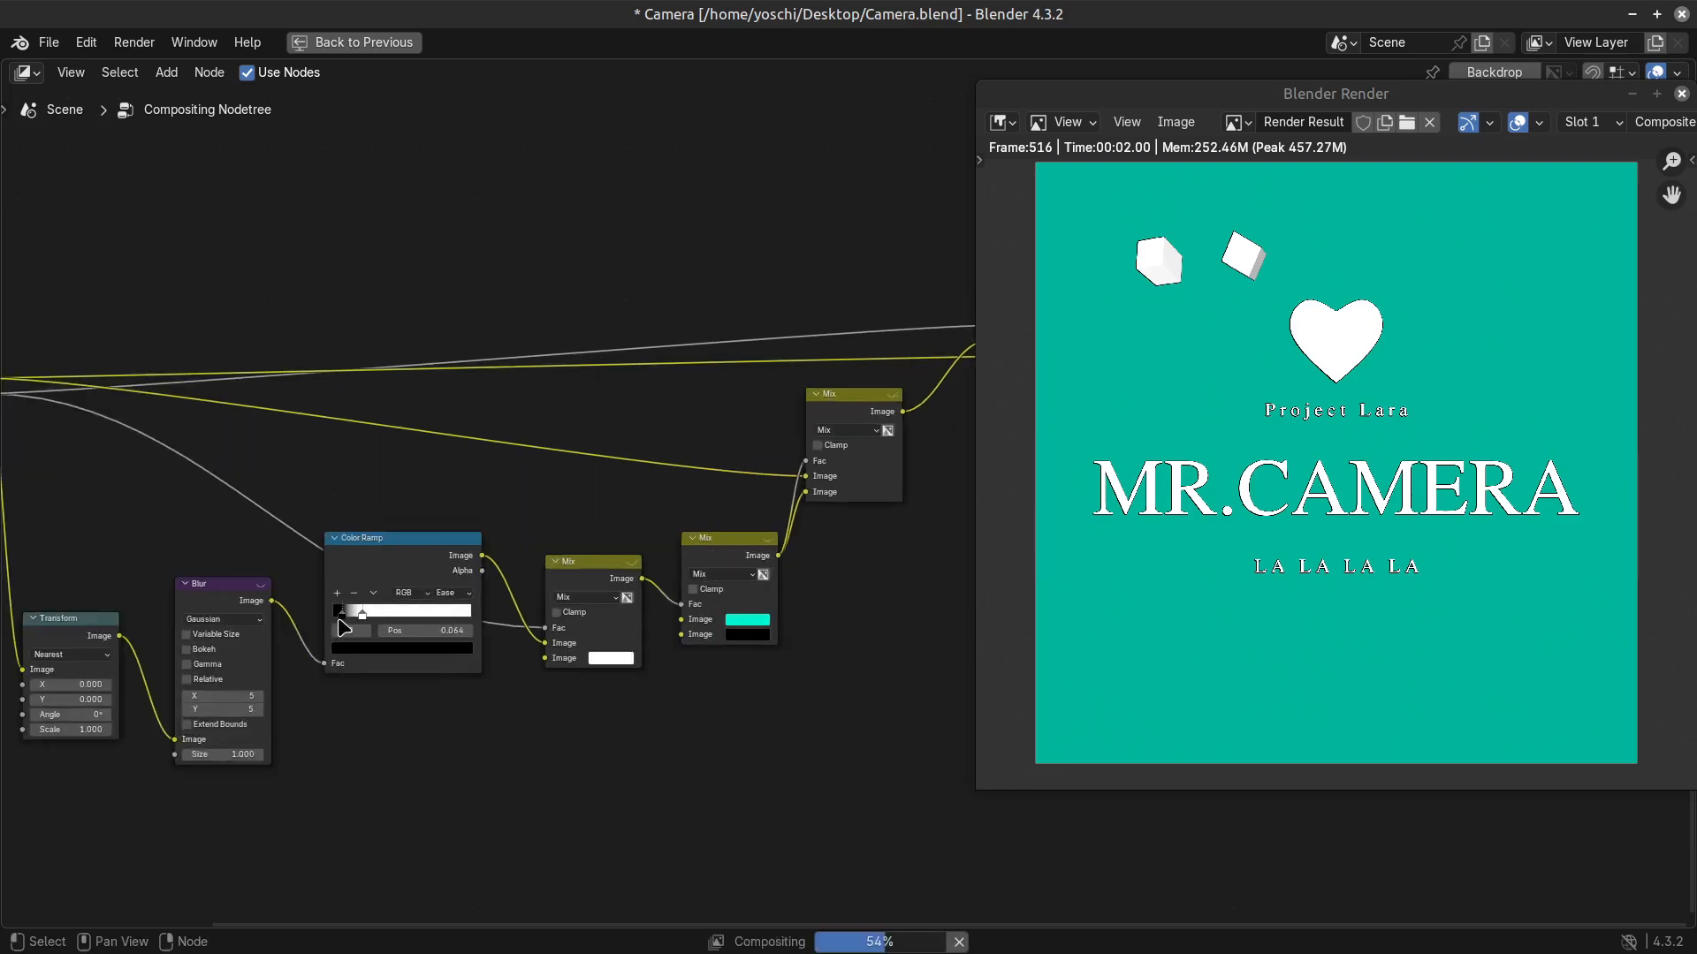
Select the Color Ramp's white stop and restore the full compositing workspace layout.
{"action": "left_click", "coordinate": [363, 613]}
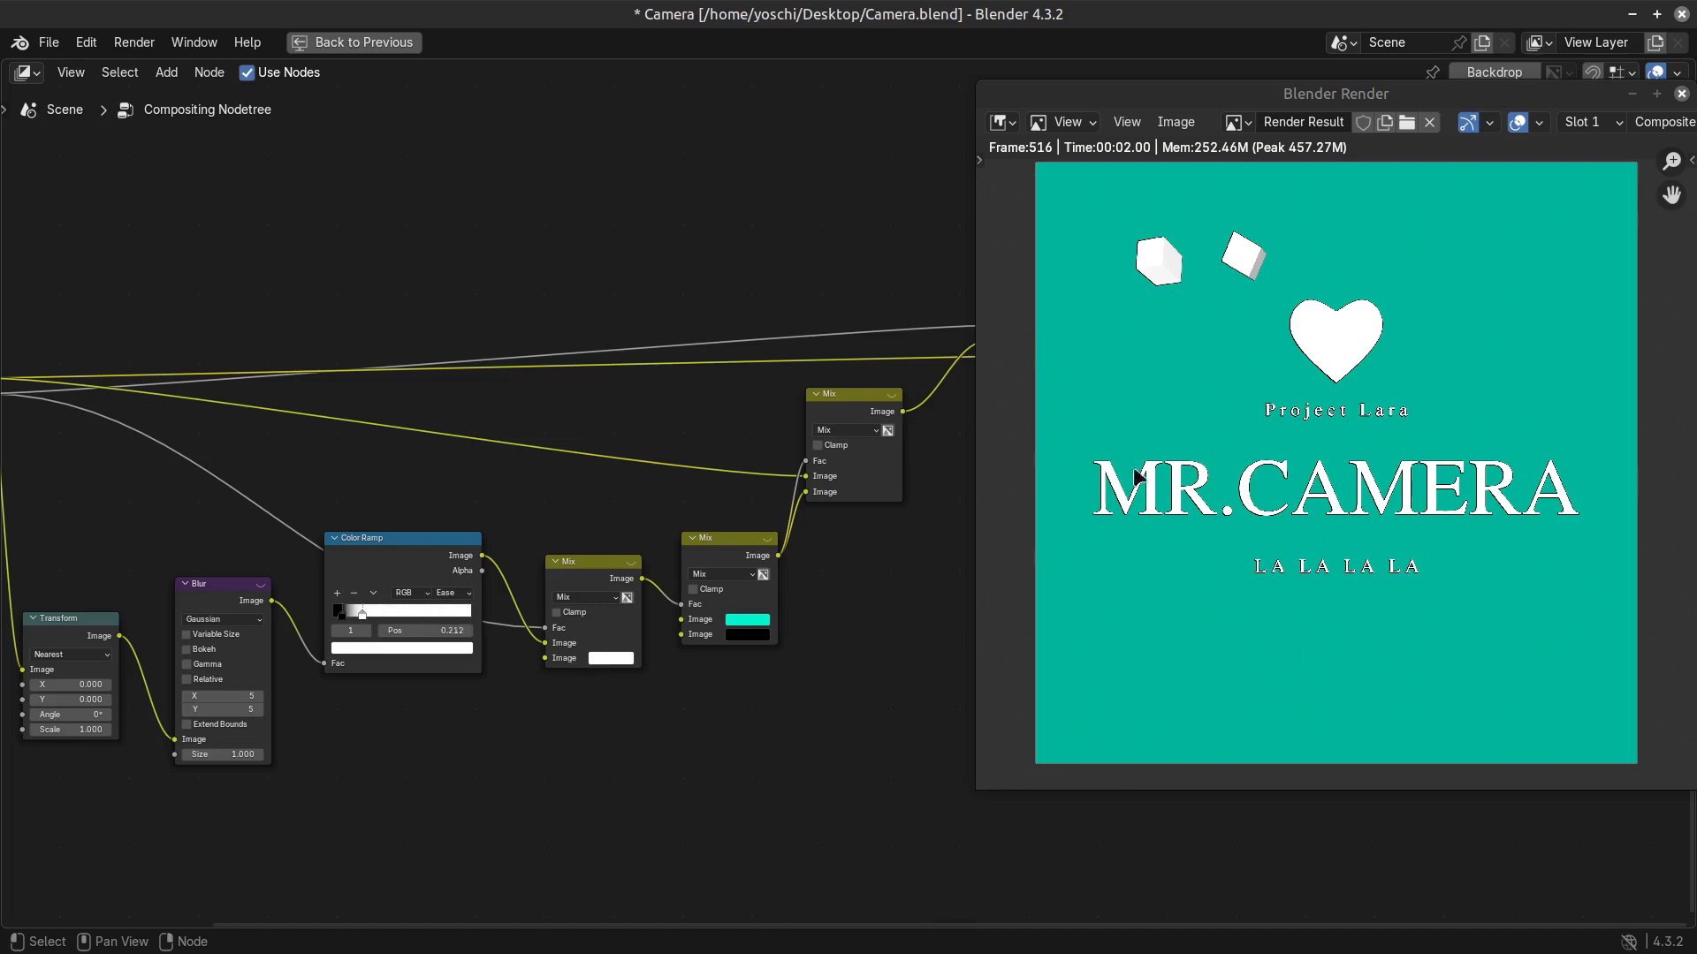
{"action": "scroll", "coordinate": [541, 663], "scroll_direction": "down", "scroll_amount": 5}
{"action": "key", "text": "ctrl+space"}
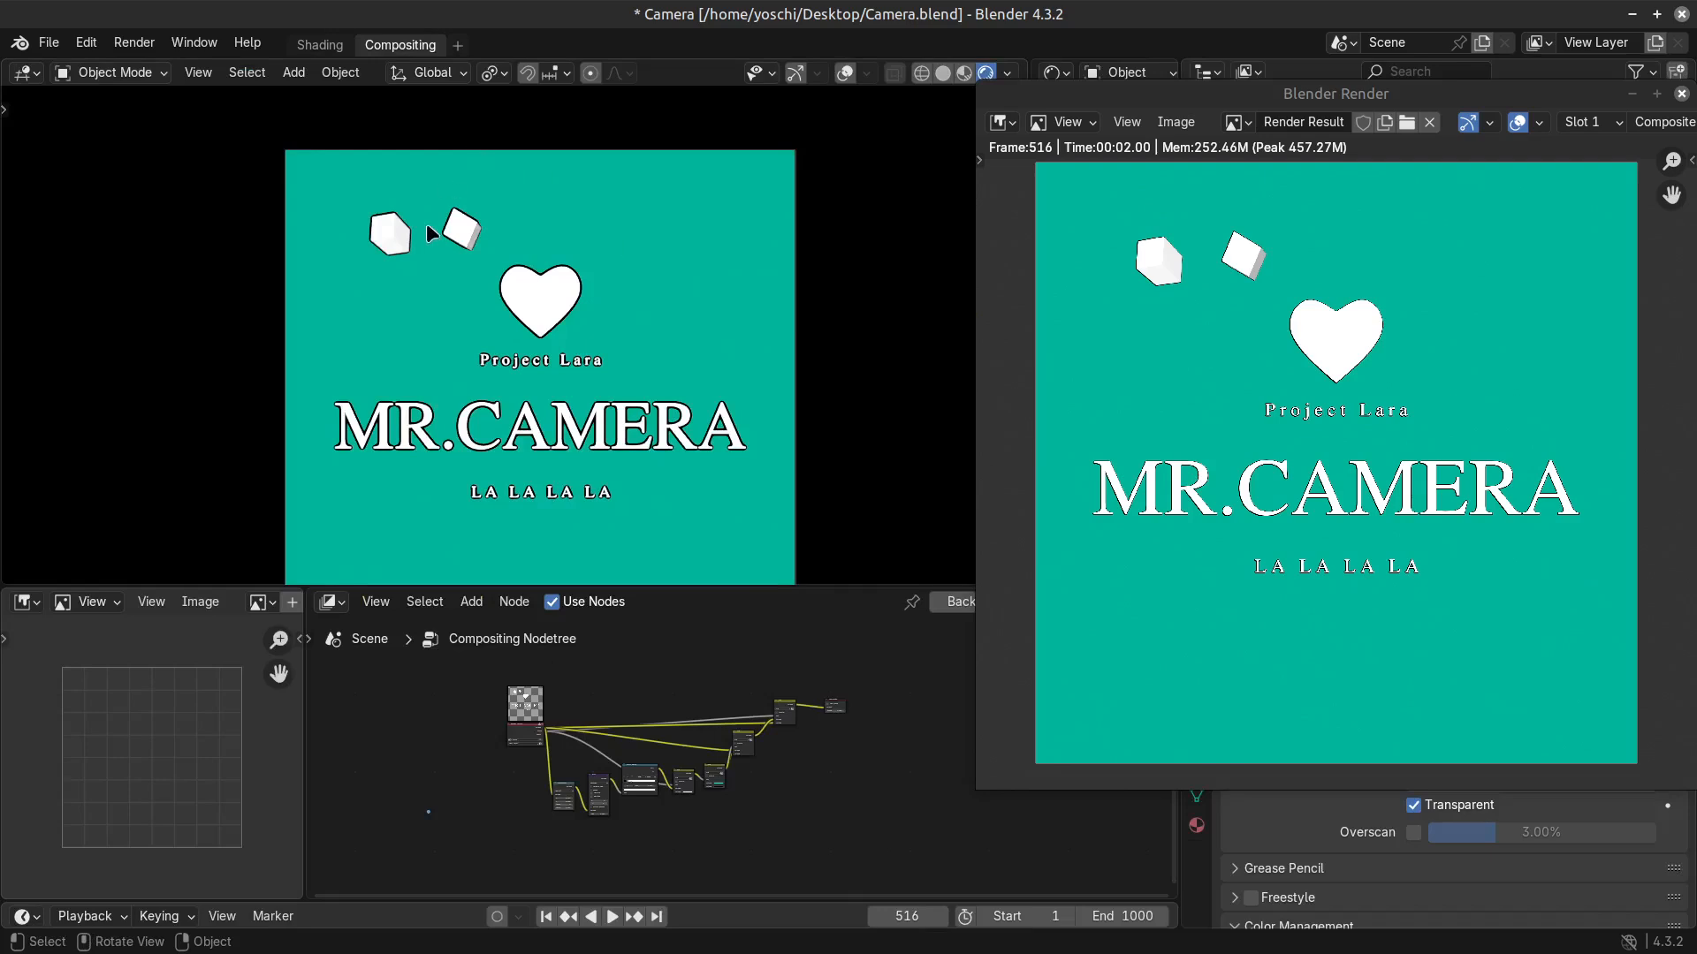
Duplicate the cube to the other side of the heart, rotate the copy about 153° and turn it around the X axis.
{"action": "key", "text": "shift+d"}
{"action": "left_click", "coordinate": [698, 256]}
{"action": "key", "text": "r"}
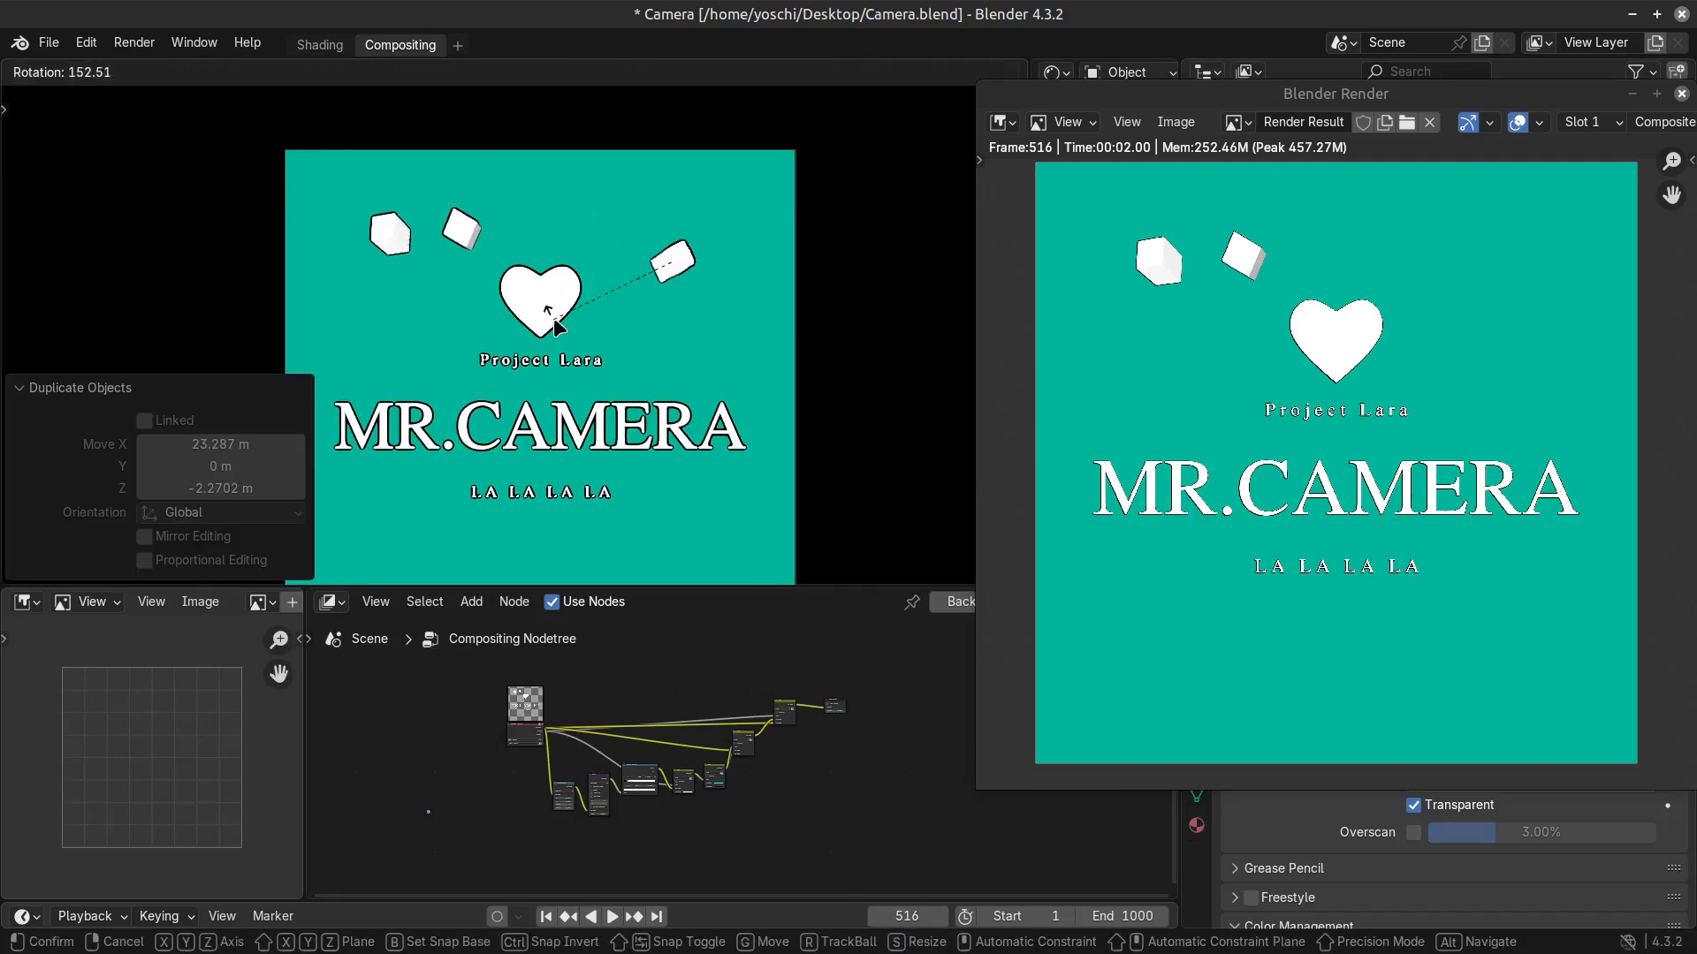
{"action": "left_click", "coordinate": [554, 320]}
{"action": "key", "text": "r"}
{"action": "key", "text": "x"}
{"action": "left_click", "coordinate": [672, 198]}
{"action": "left_click", "coordinate": [662, 250]}
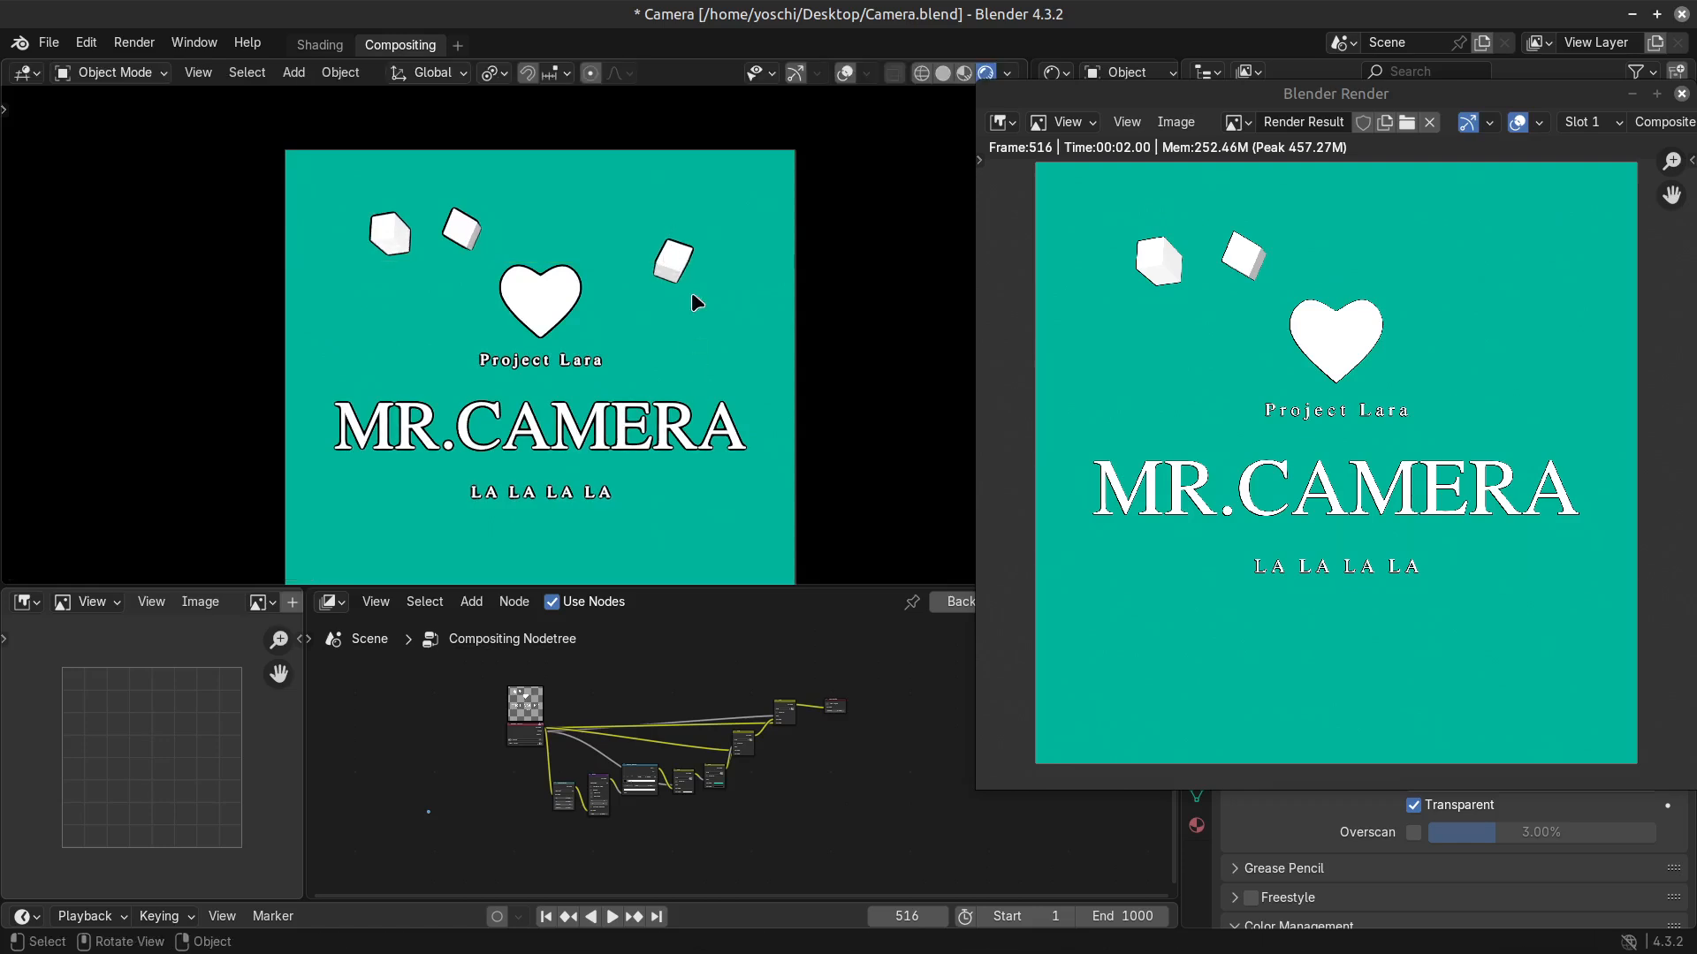
Duplicate the new cube about 1.9 m along negative X and 8.6 m along negative Z, and scale the copy up.
{"action": "key", "text": "shift+d"}
{"action": "left_click", "coordinate": [648, 376]}
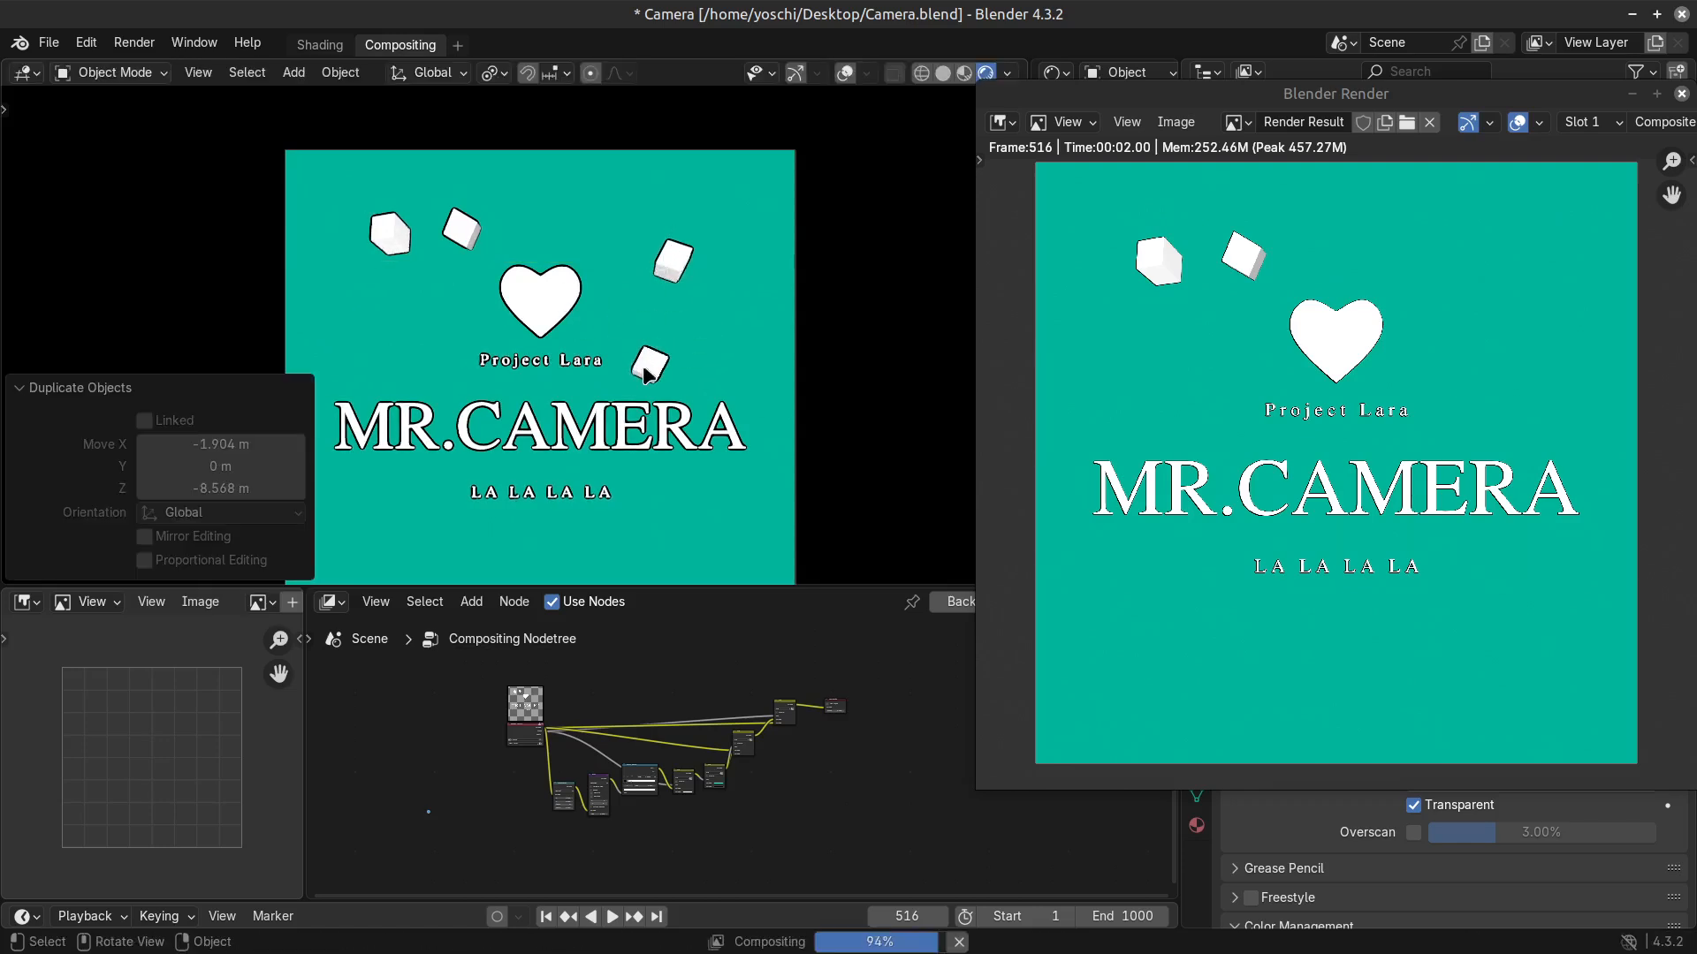
{"action": "key", "text": "s"}
{"action": "left_click", "coordinate": [670, 376]}
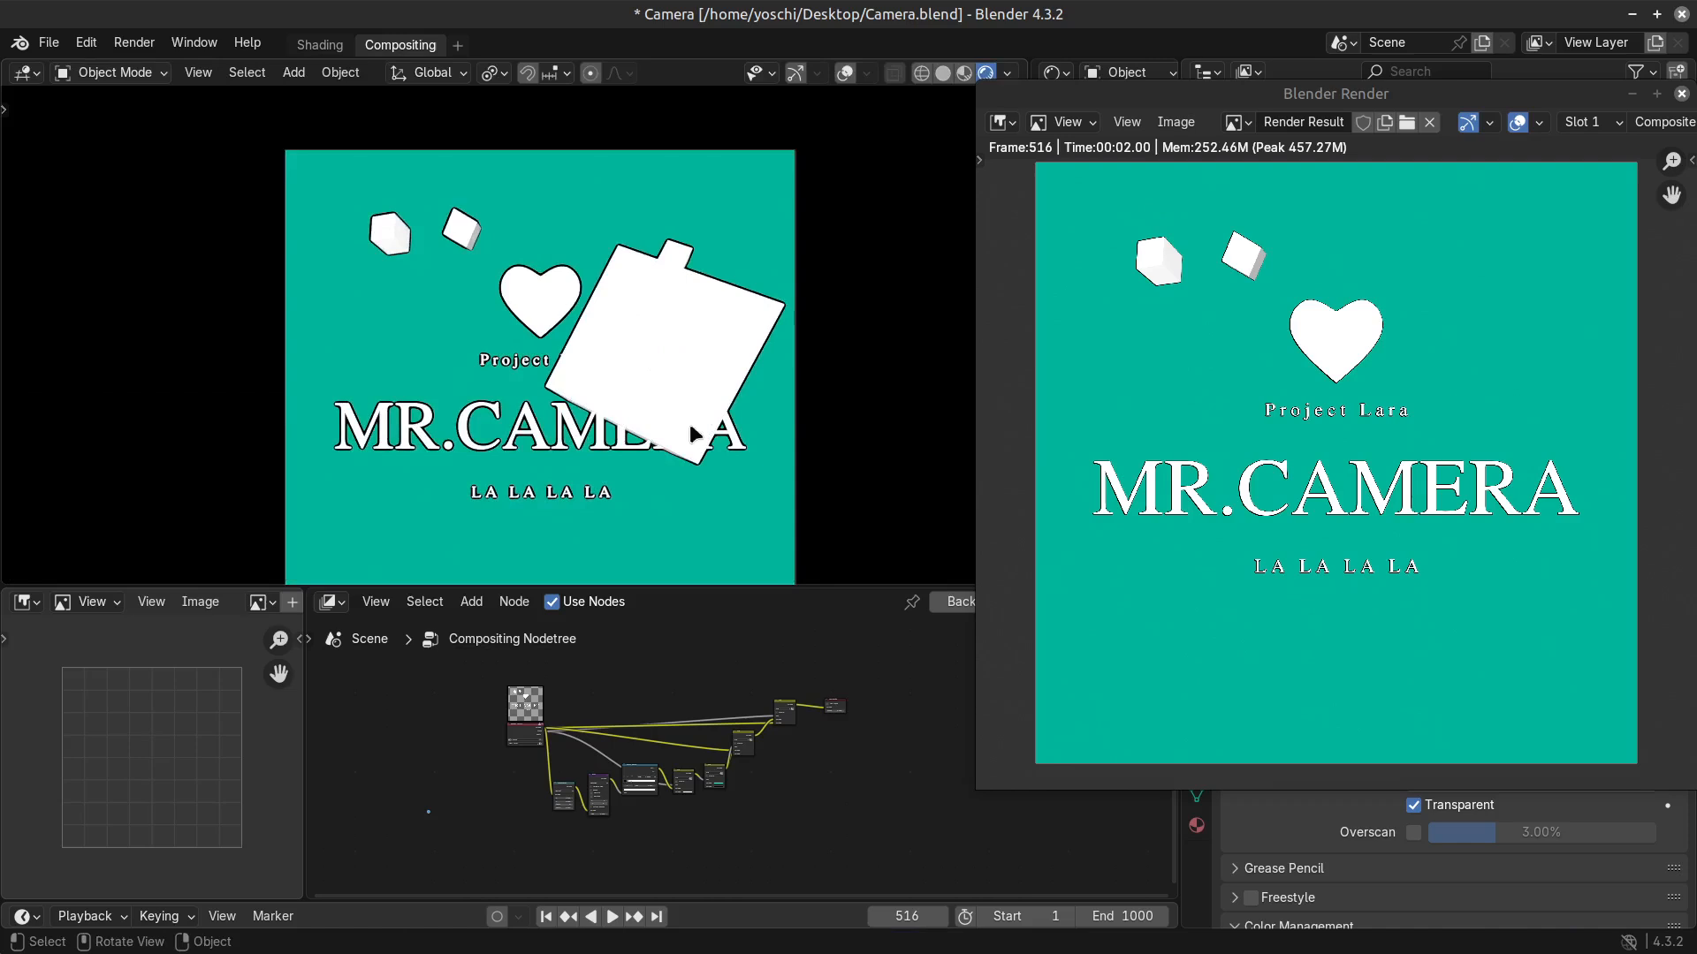
{"action": "key", "text": "s"}
{"action": "left_click", "coordinate": [676, 393]}
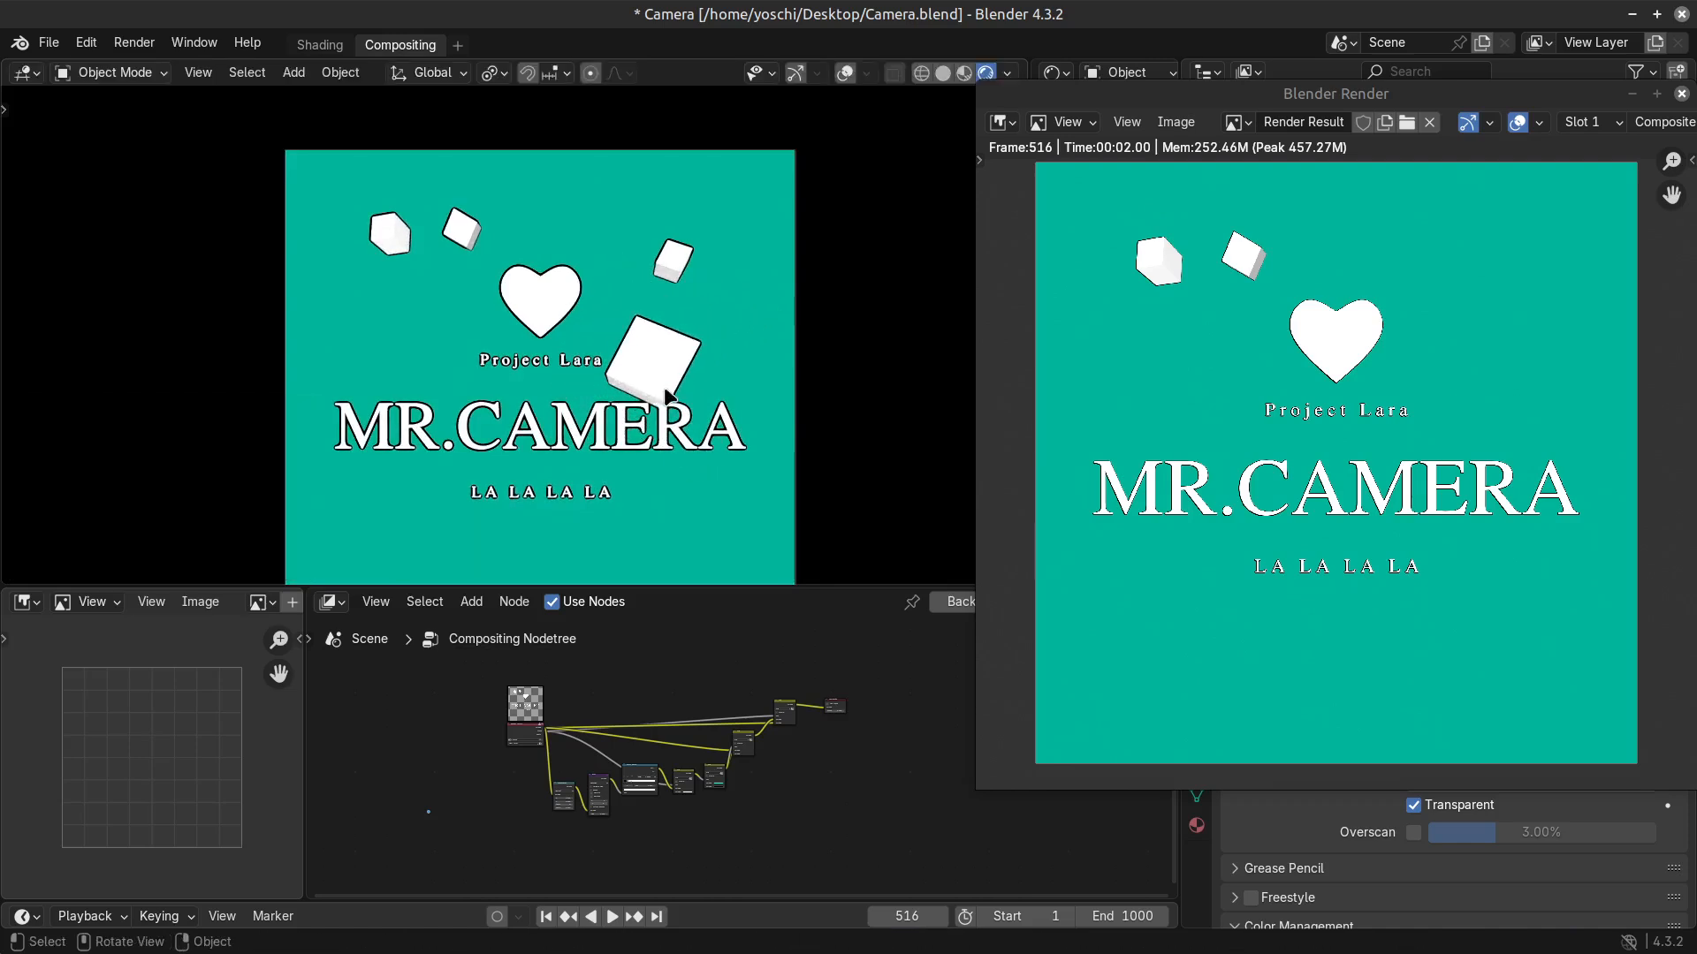
Move the enlarged cube copy about 35.4 m along negative X, out of the camera frame.
{"action": "key", "text": "g"}
{"action": "left_click", "coordinate": [132, 371]}
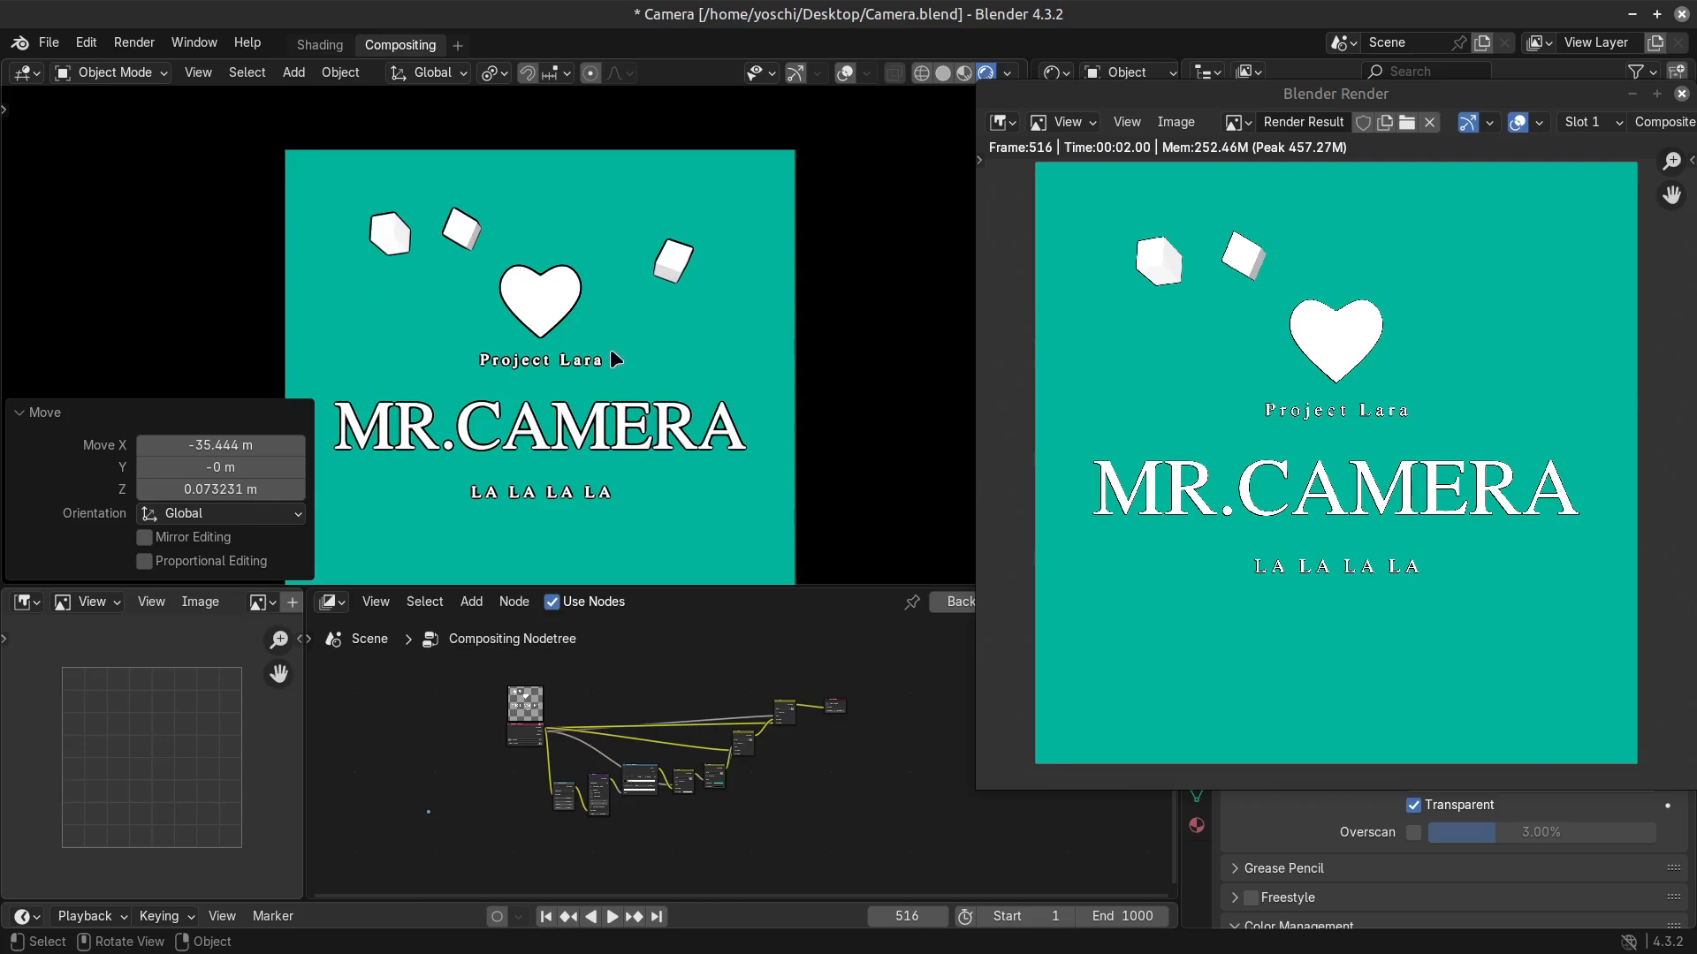
{"action": "key", "text": "s"}
Hide the render window and bring it back beside the camera view.
{"action": "key", "text": "F11"}
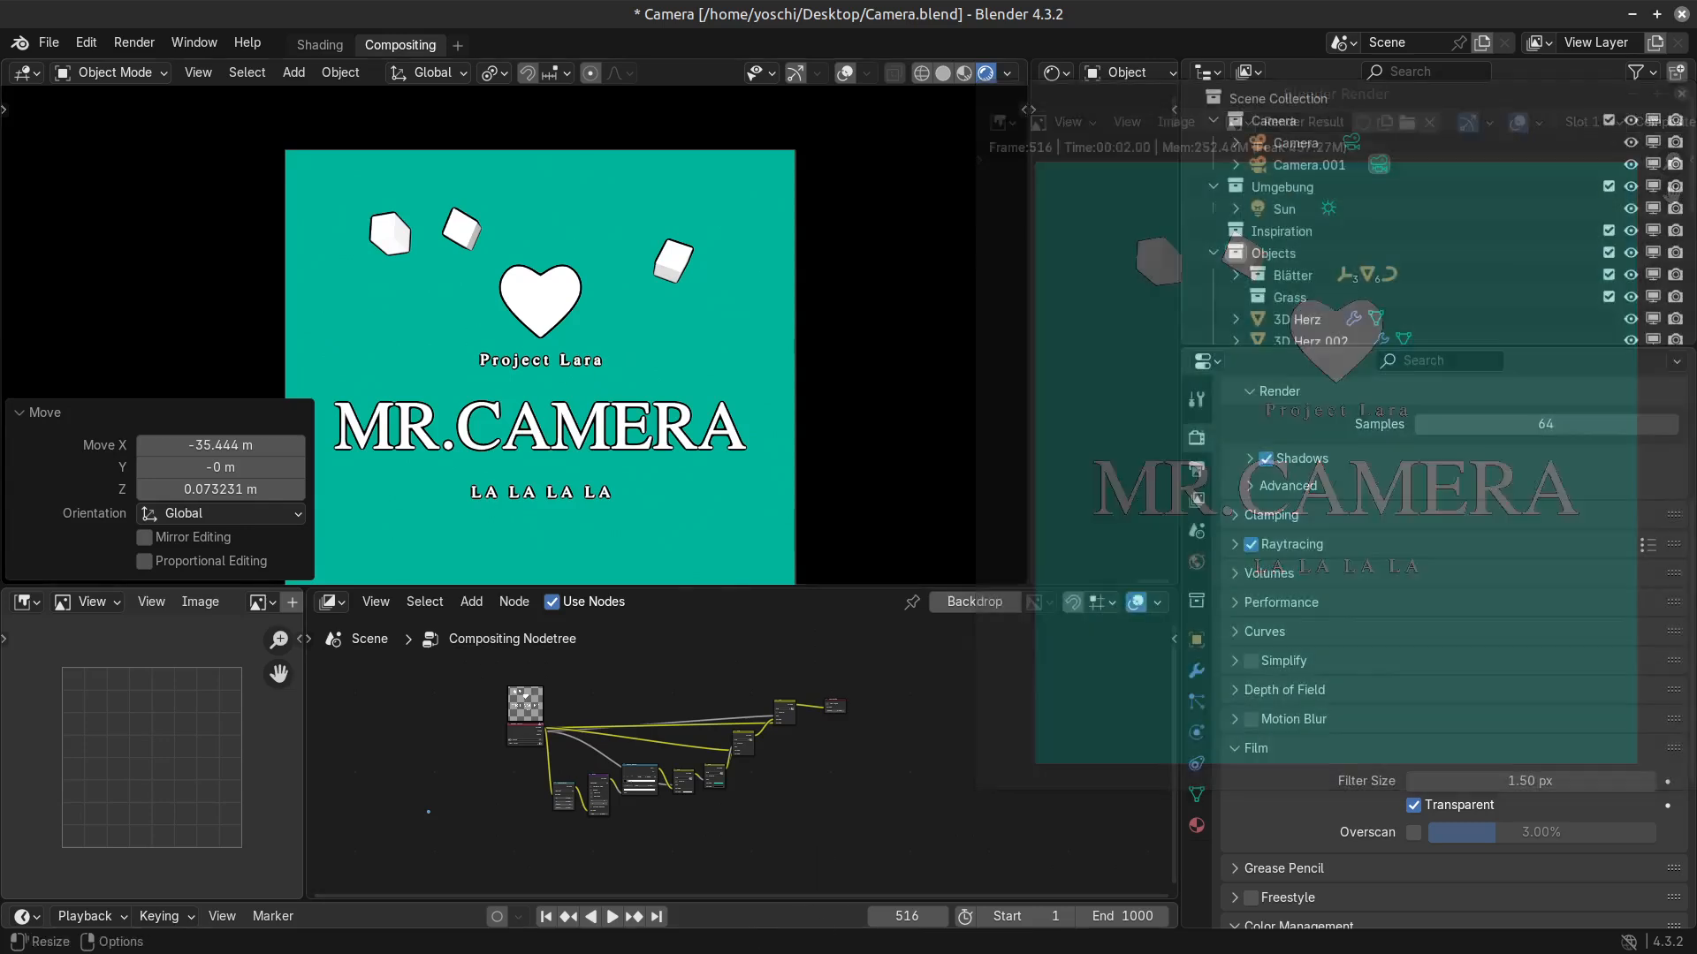
{"action": "key", "text": "F11"}
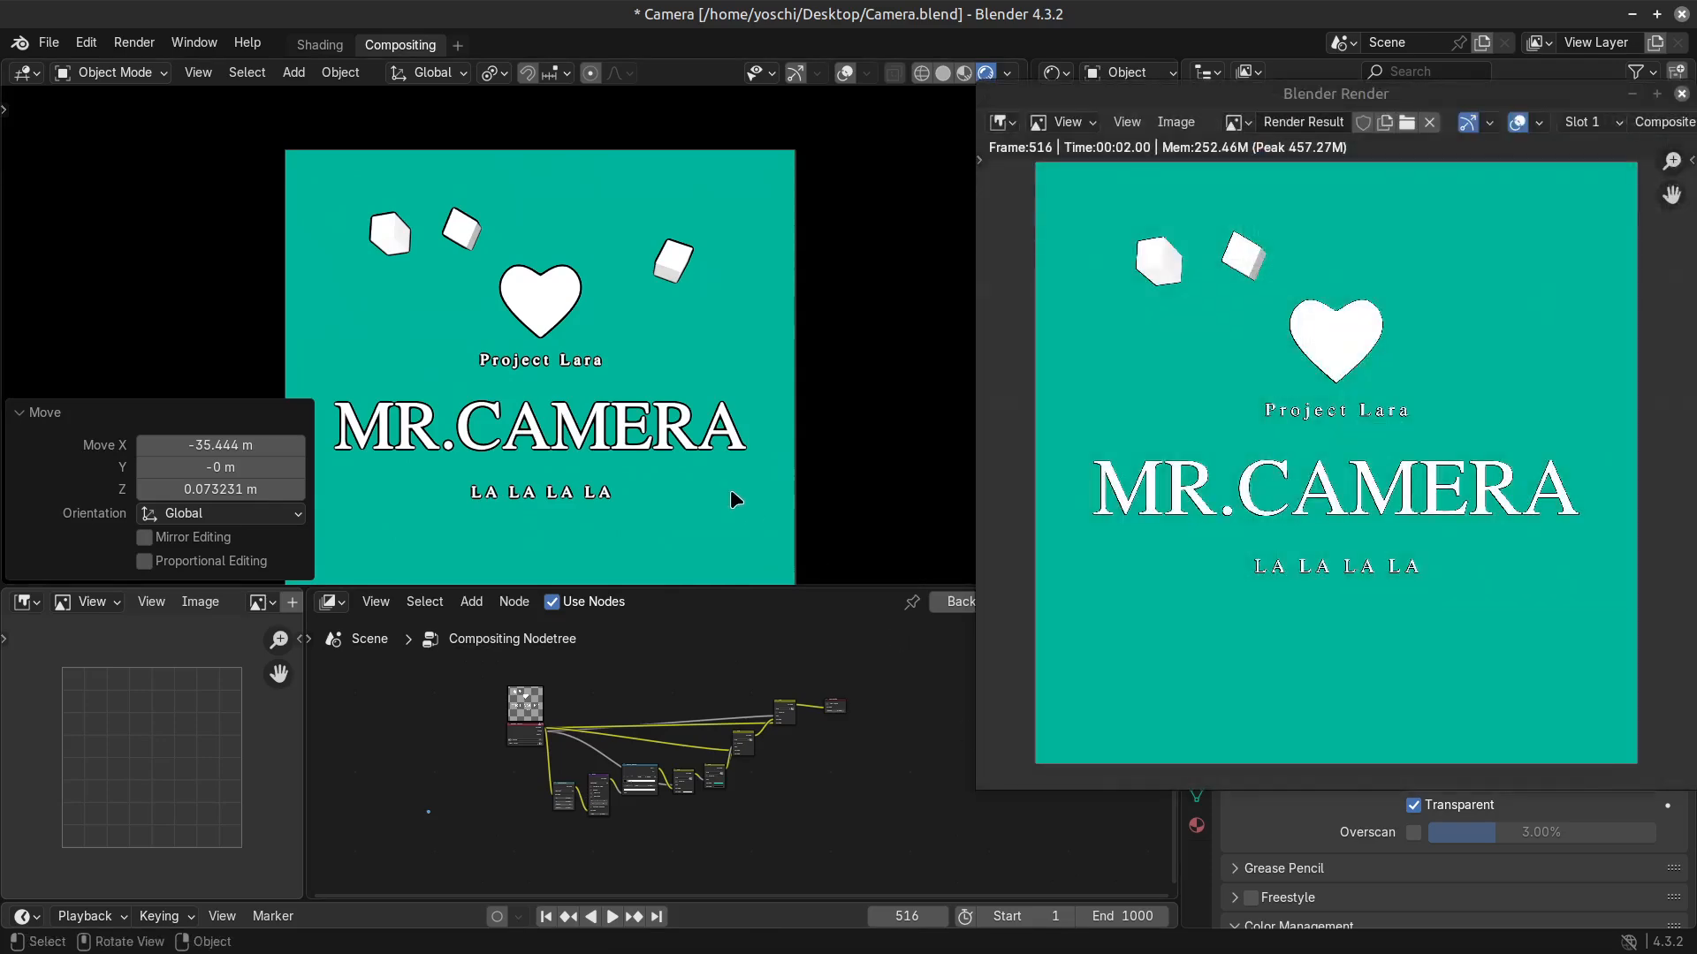
Select all nodes of the compositing tree and copy them.
{"action": "left_click_drag", "start_coordinate": [895, 656], "coordinate": [320, 854]}
{"action": "scroll", "coordinate": [579, 756], "scroll_direction": "up", "scroll_amount": 4}
{"action": "right_click", "coordinate": [595, 779]}
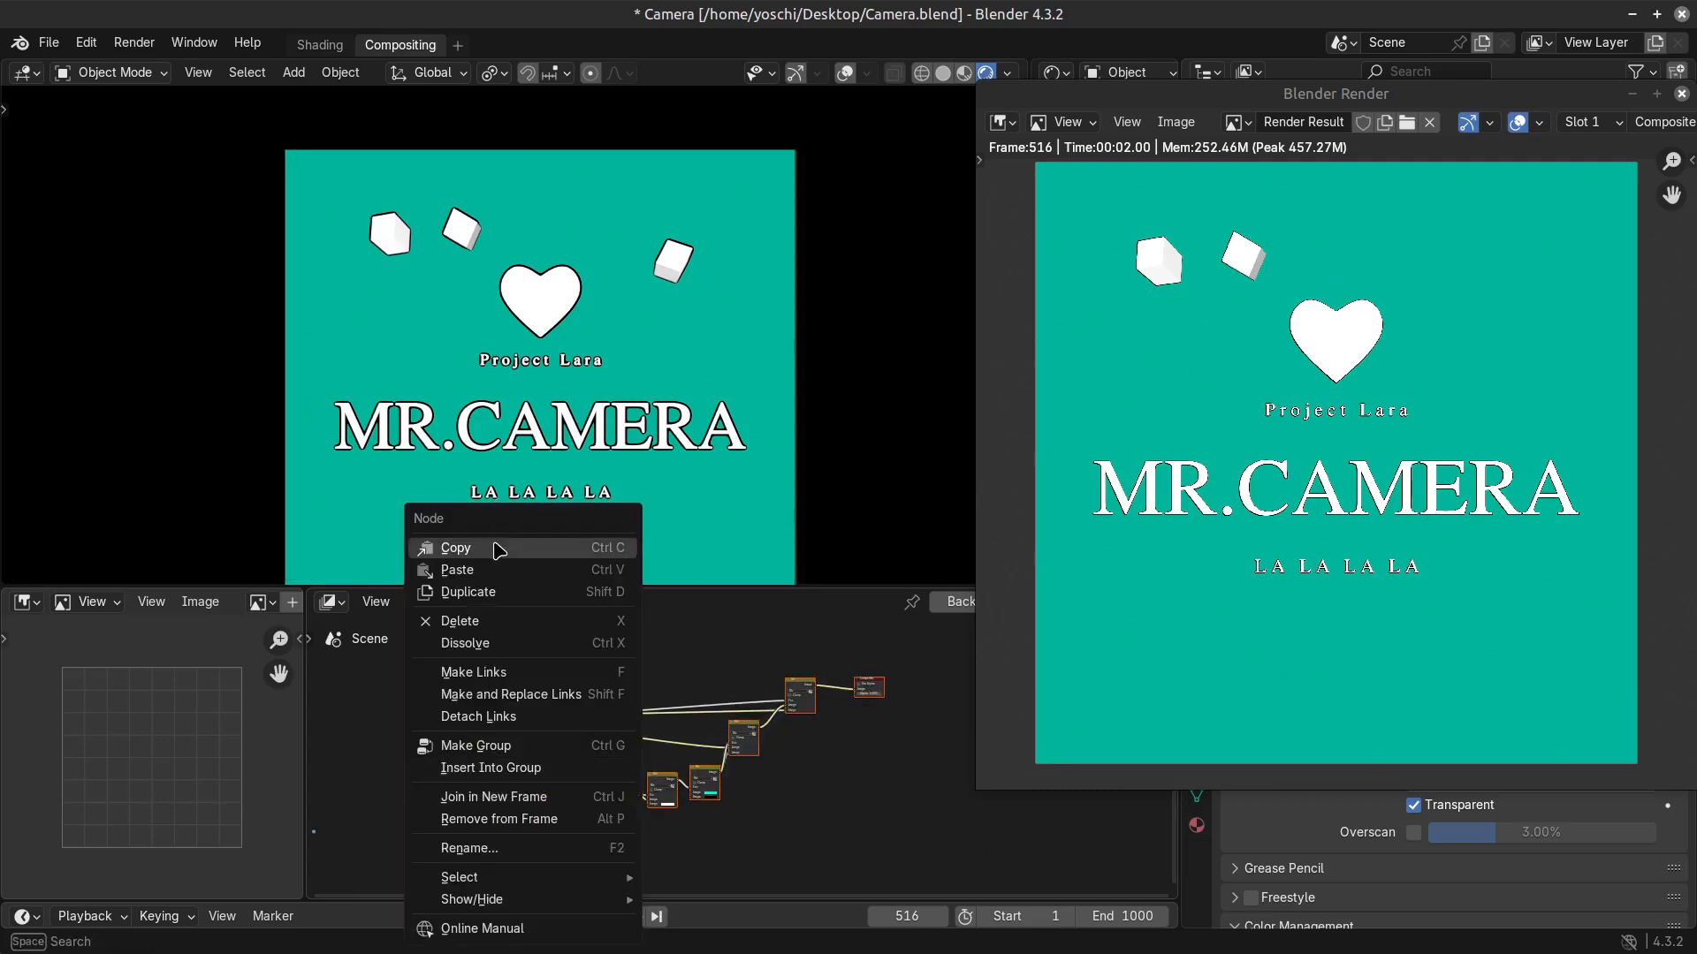
{"action": "left_click", "coordinate": [456, 548]}
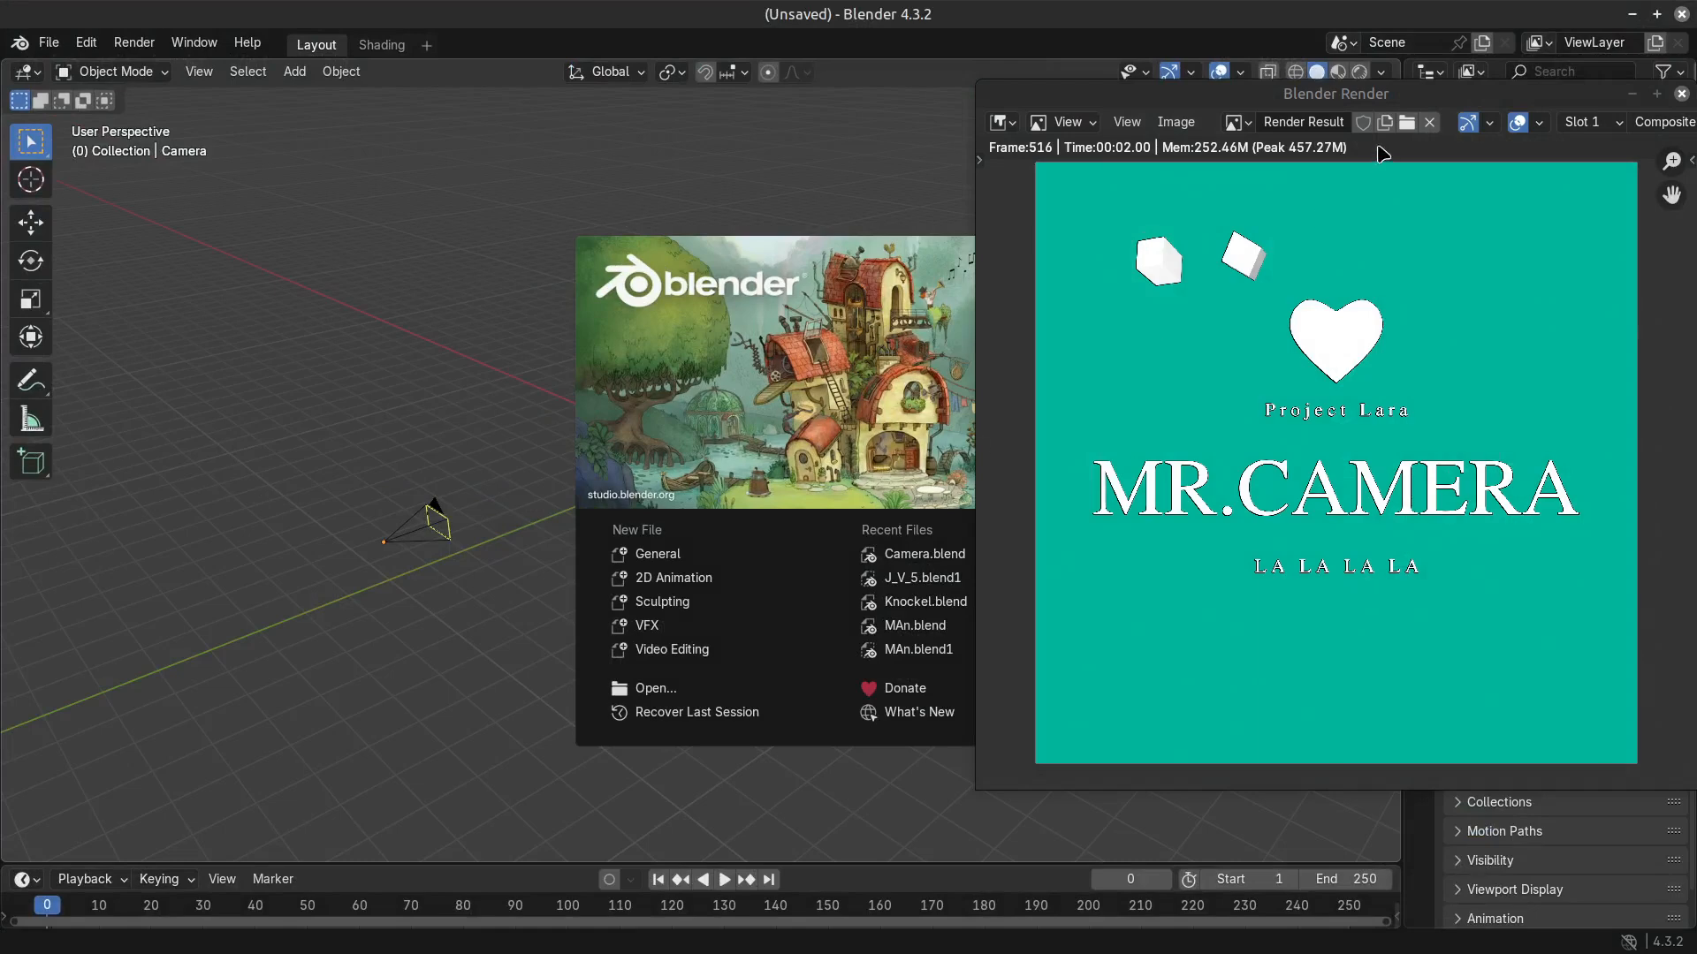
Close the render window over the new unsaved Blender file and dismiss its splash screen.
{"action": "left_click", "coordinate": [1681, 93]}
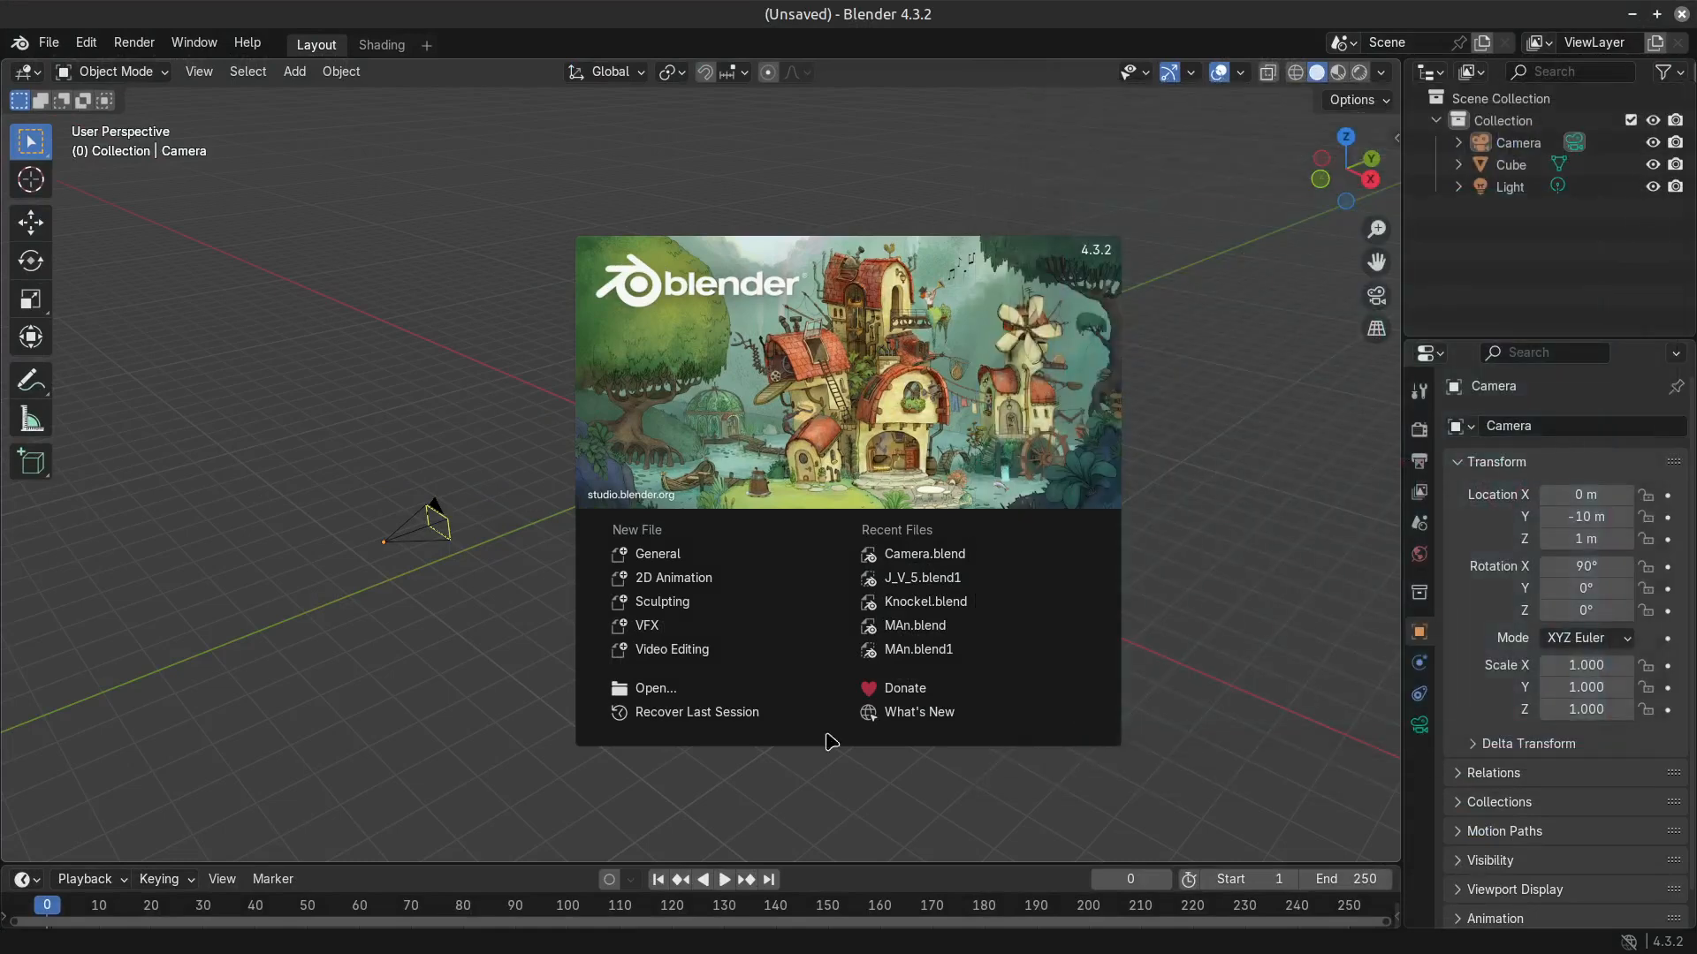
{"action": "left_click", "coordinate": [179, 644]}
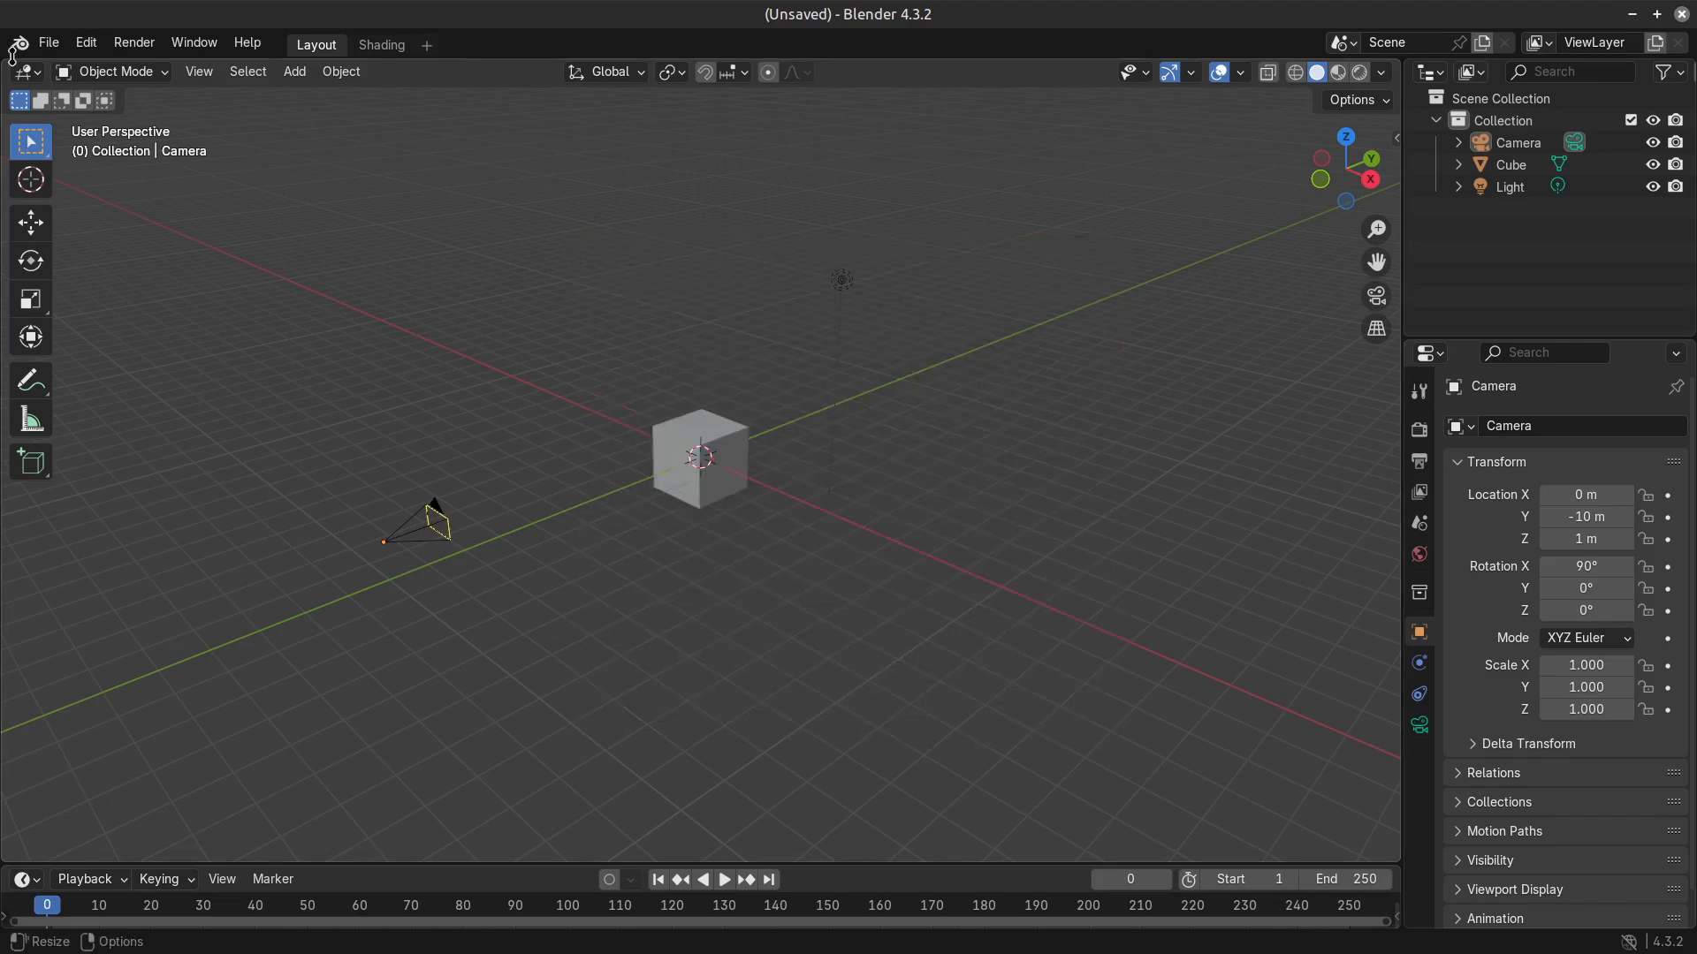
Switch to the Shading workspace, turn its node editor into the Compositor and enable nodes for the scene.
{"action": "left_click", "coordinate": [381, 44]}
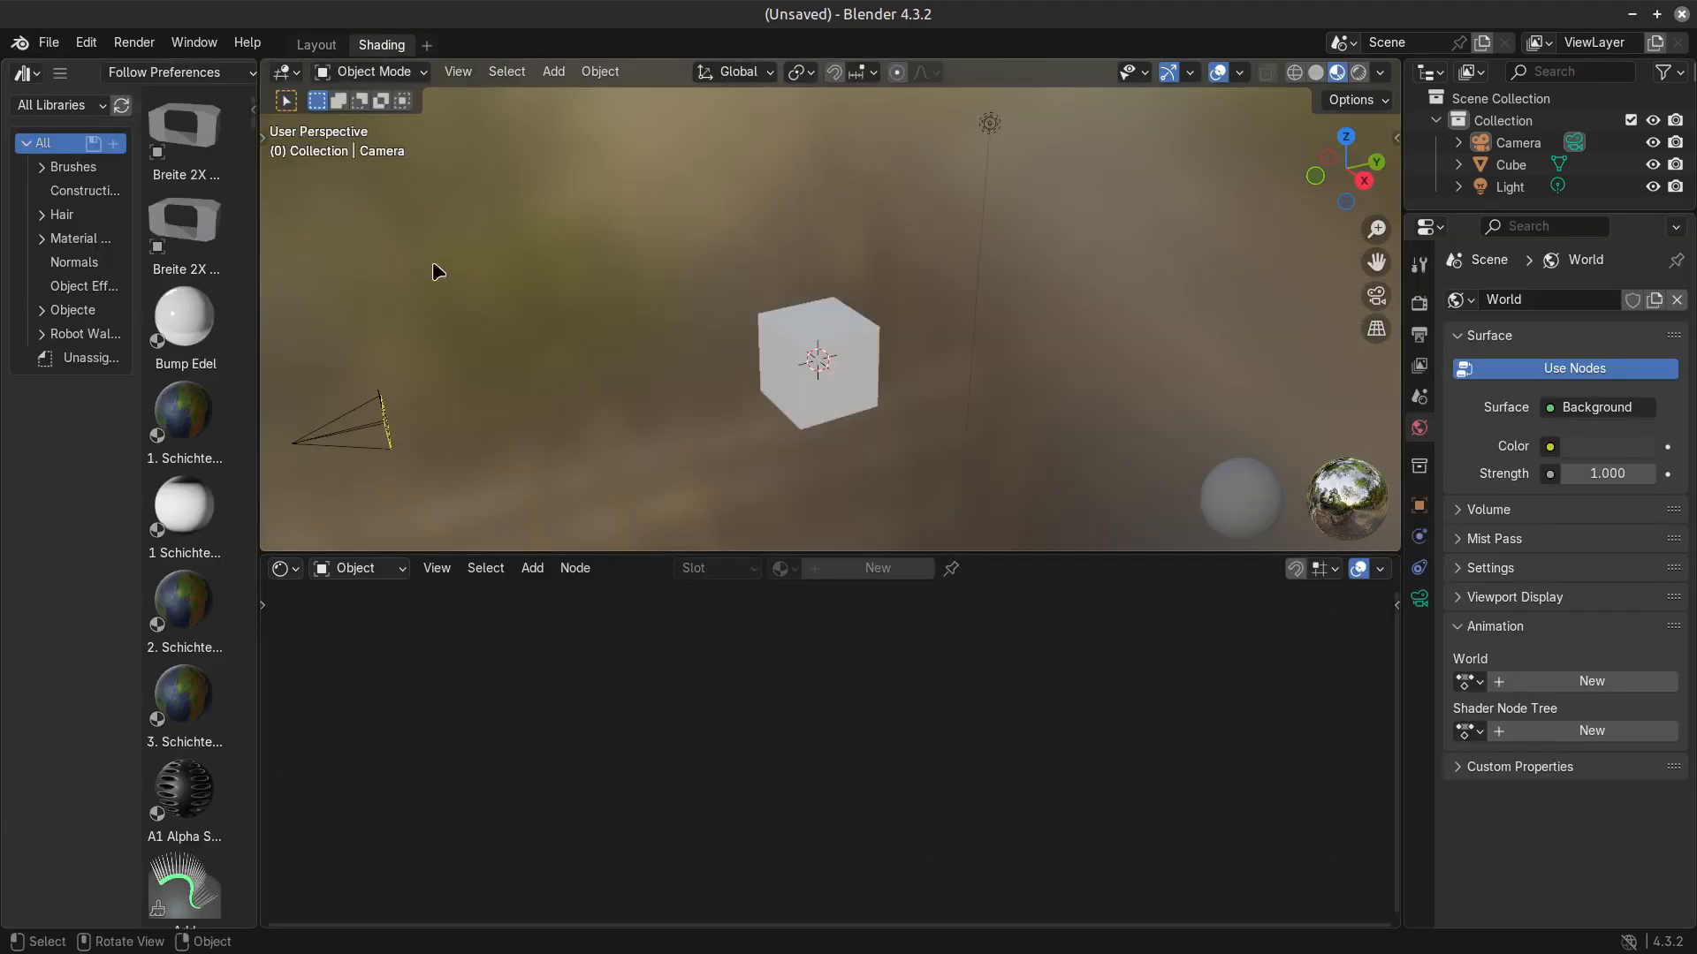
{"action": "left_click", "coordinate": [285, 568]}
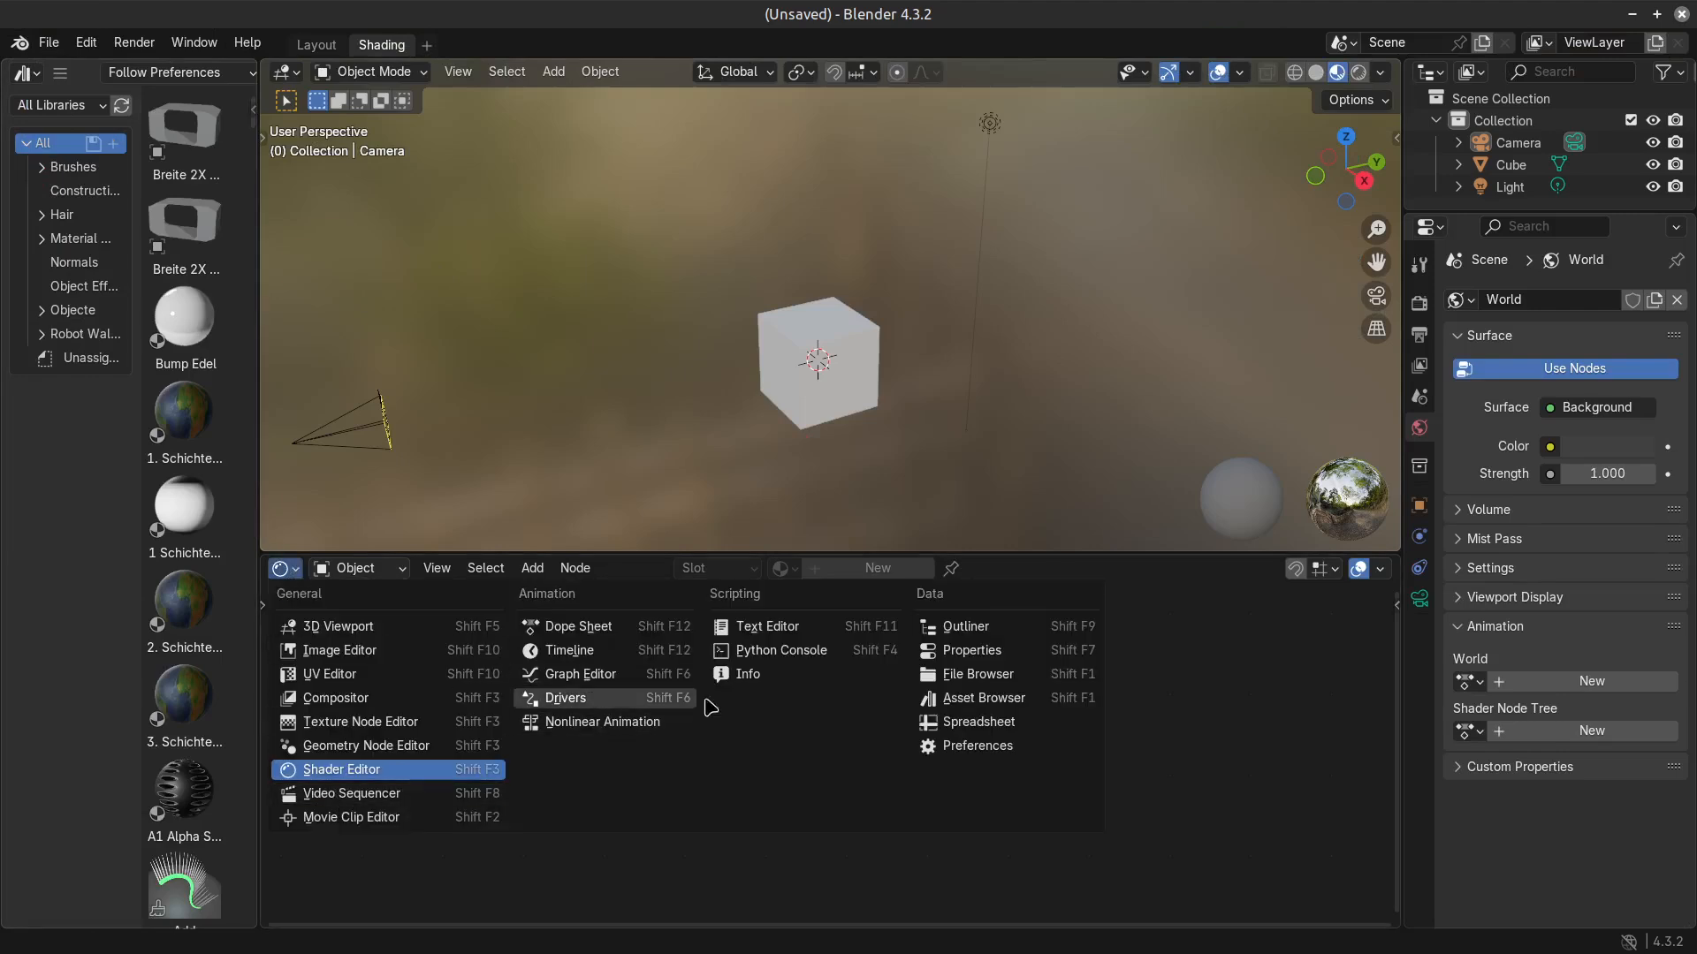
{"action": "left_click", "coordinate": [345, 698]}
{"action": "key", "text": "KP_0"}
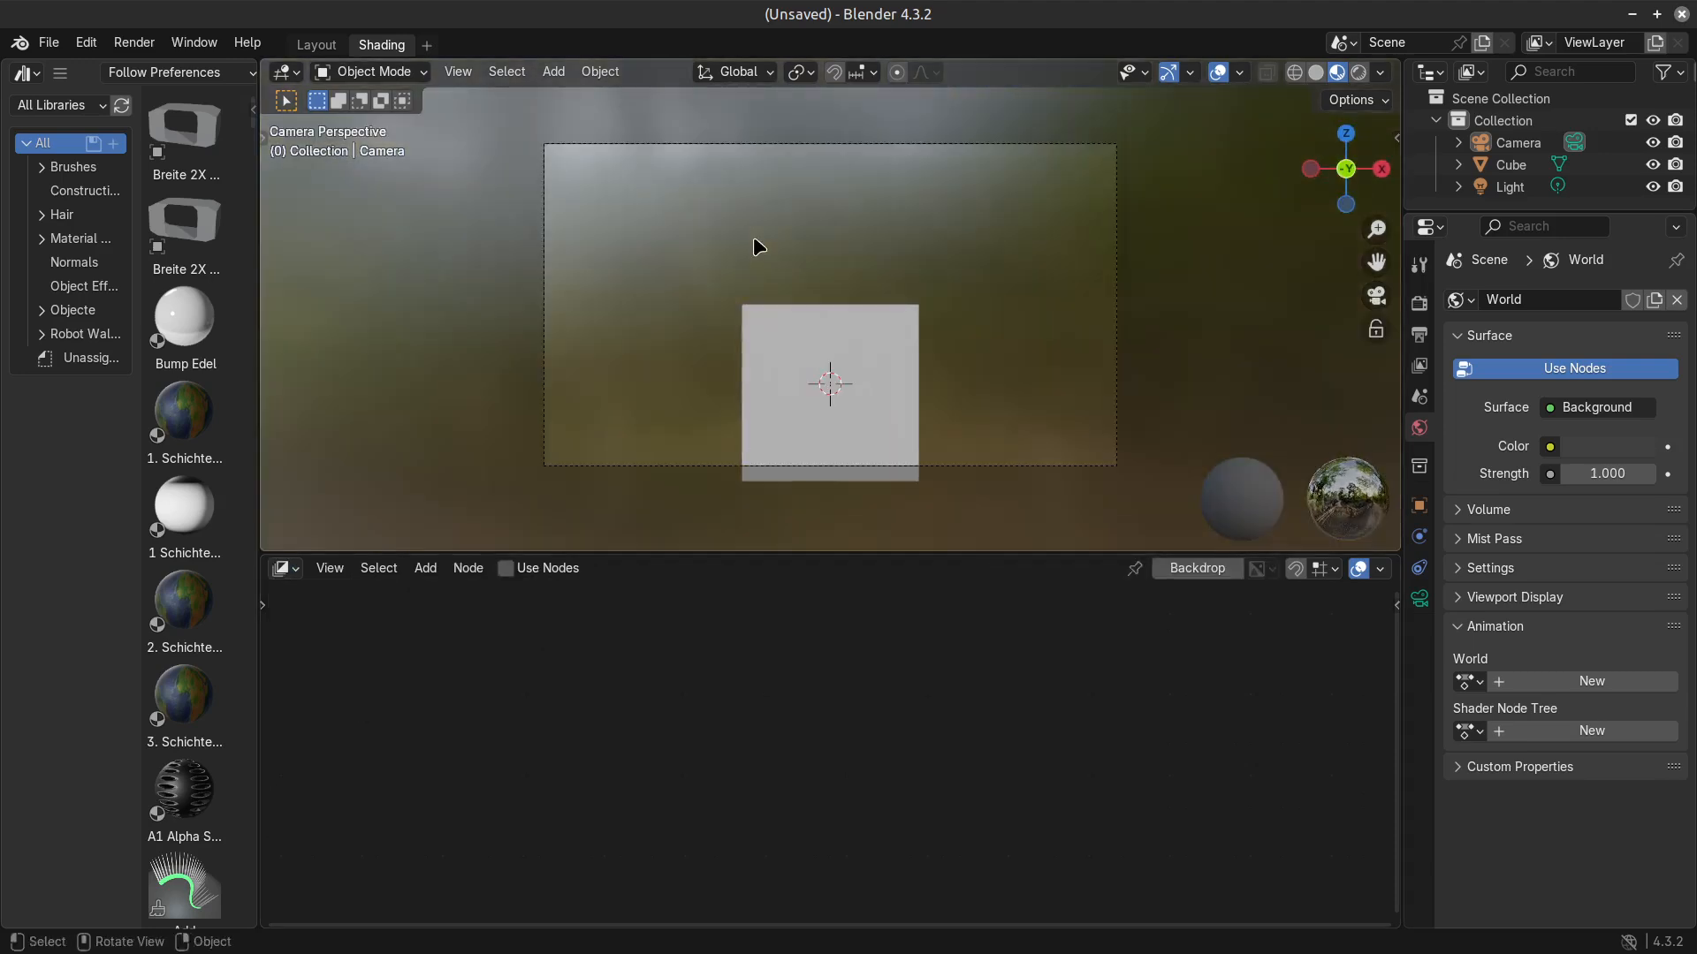
{"action": "left_click", "coordinate": [510, 571]}
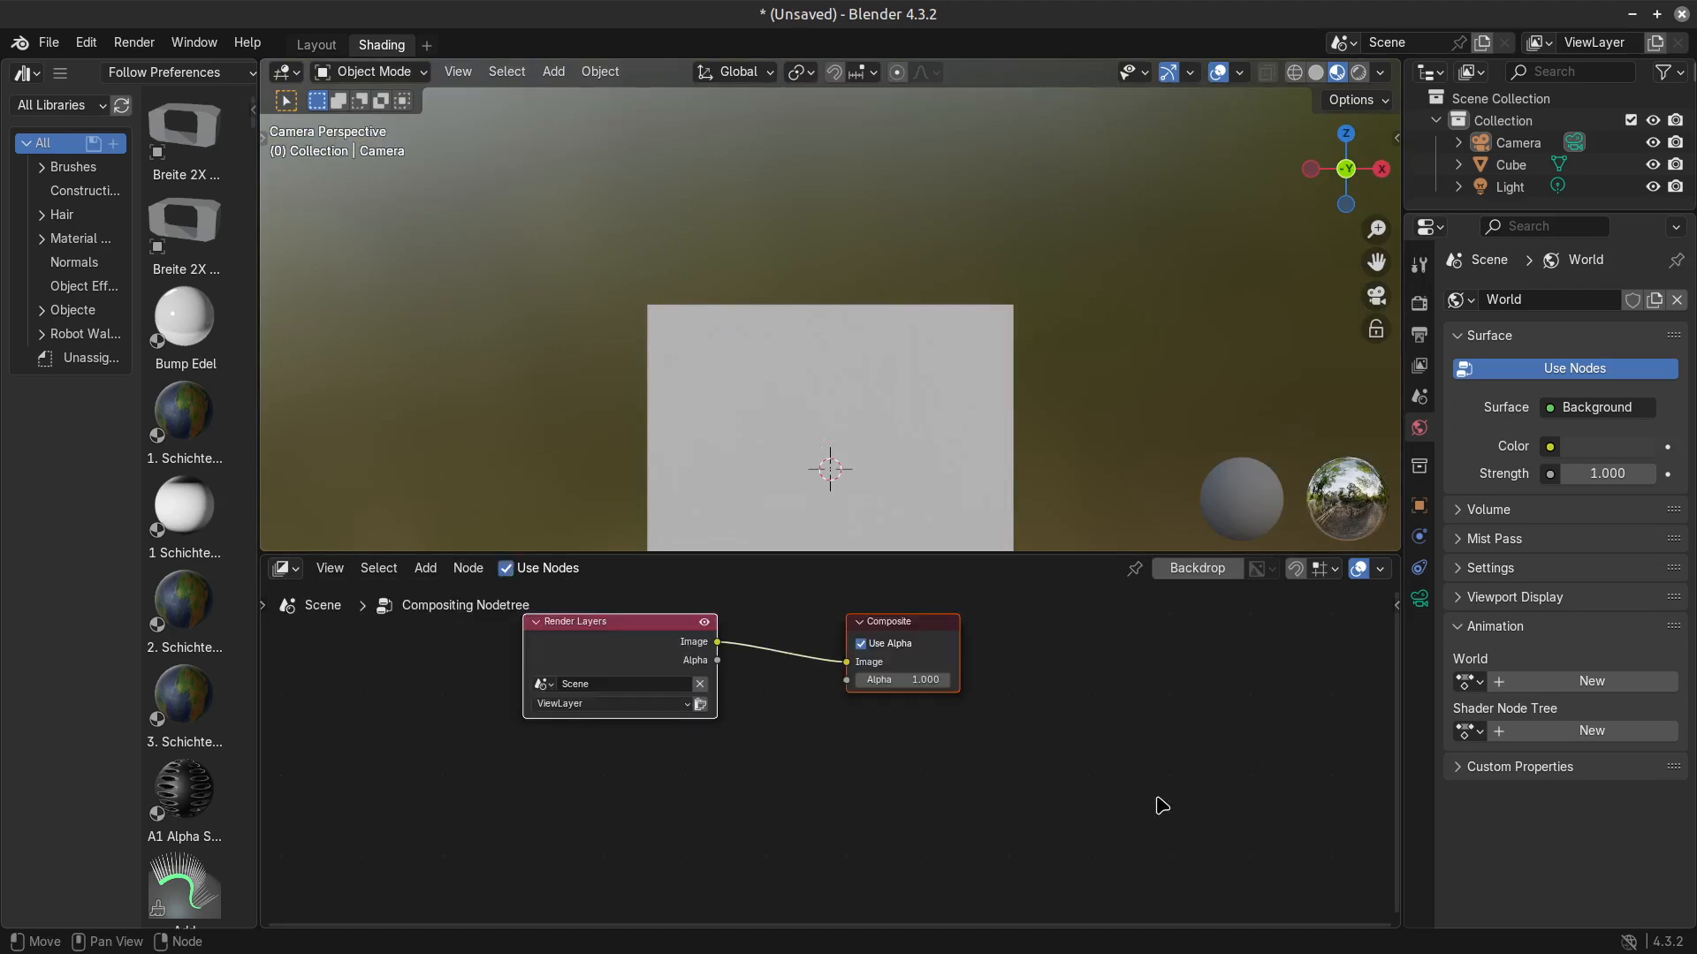
Try to paste the copied compositing nodes below the default Render Layers and Composite nodes.
{"action": "scroll", "coordinate": [963, 804], "scroll_direction": "down", "scroll_amount": 4}
{"action": "middle_click_drag", "start_coordinate": [947, 822], "coordinate": [840, 761]}
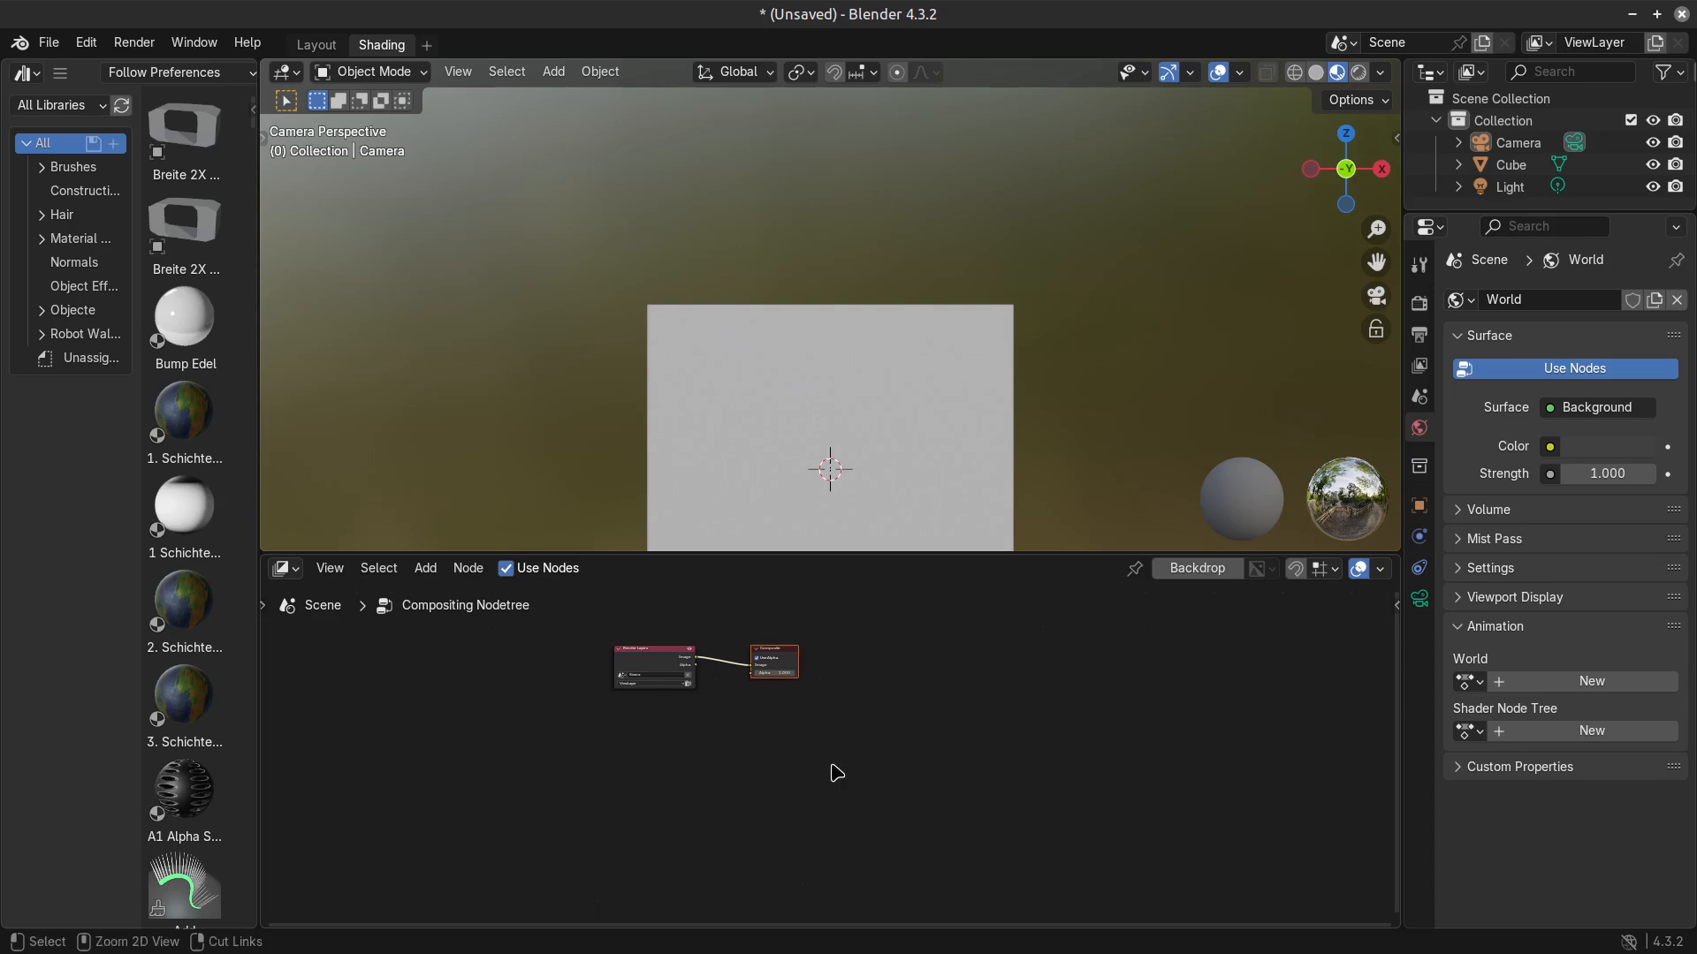
{"action": "key", "text": "ctrl+v"}
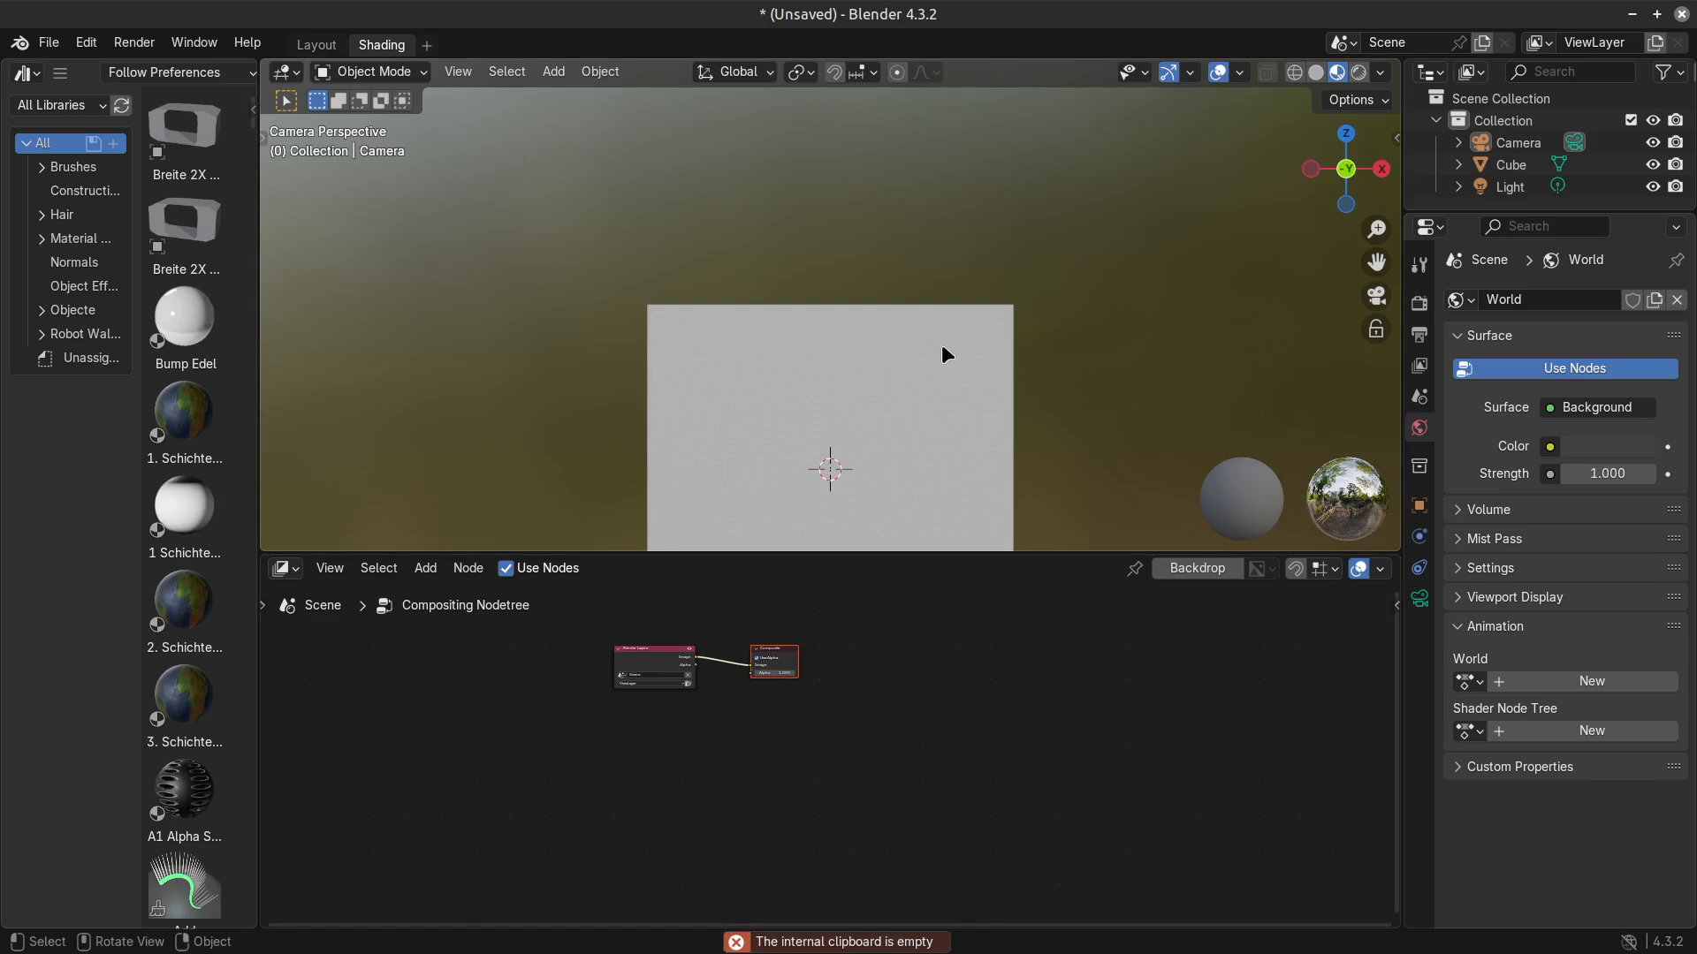
Examine the default Render Layers and Composite nodes in the new file's compositing tree.
{"action": "left_click_drag", "start_coordinate": [258, 475], "coordinate": [218, 464]}
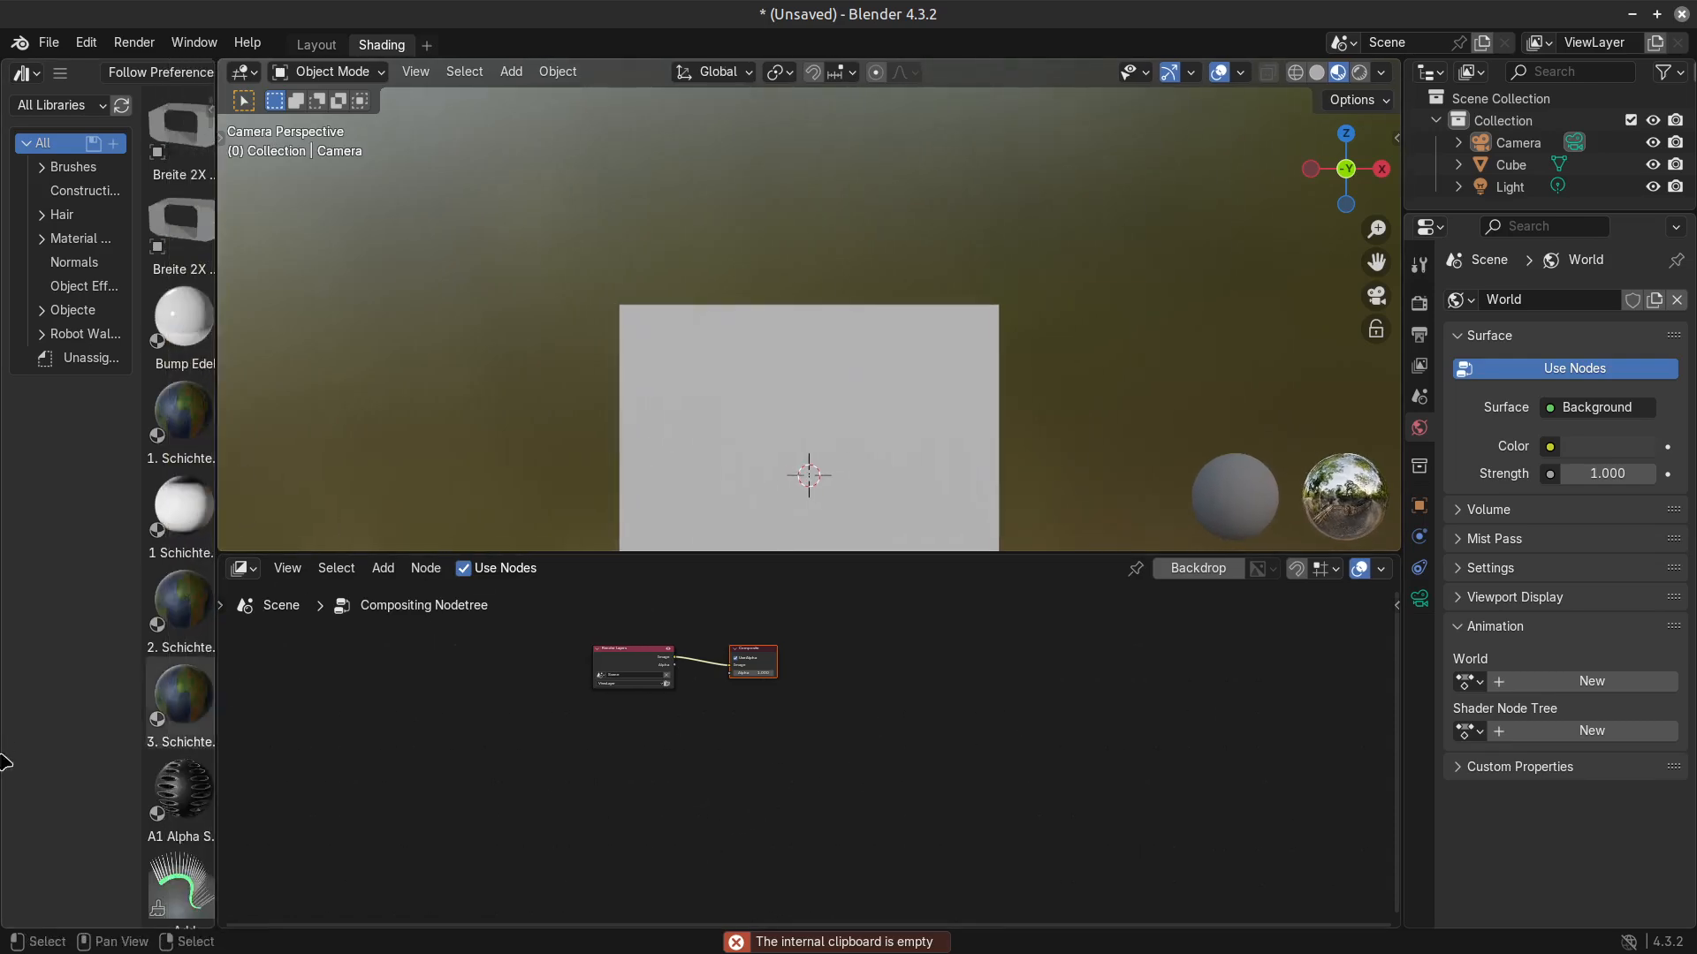
{"action": "scroll", "coordinate": [751, 796], "scroll_direction": "up", "scroll_amount": 1}
{"action": "scroll", "coordinate": [722, 740], "scroll_direction": "up", "scroll_amount": 5}
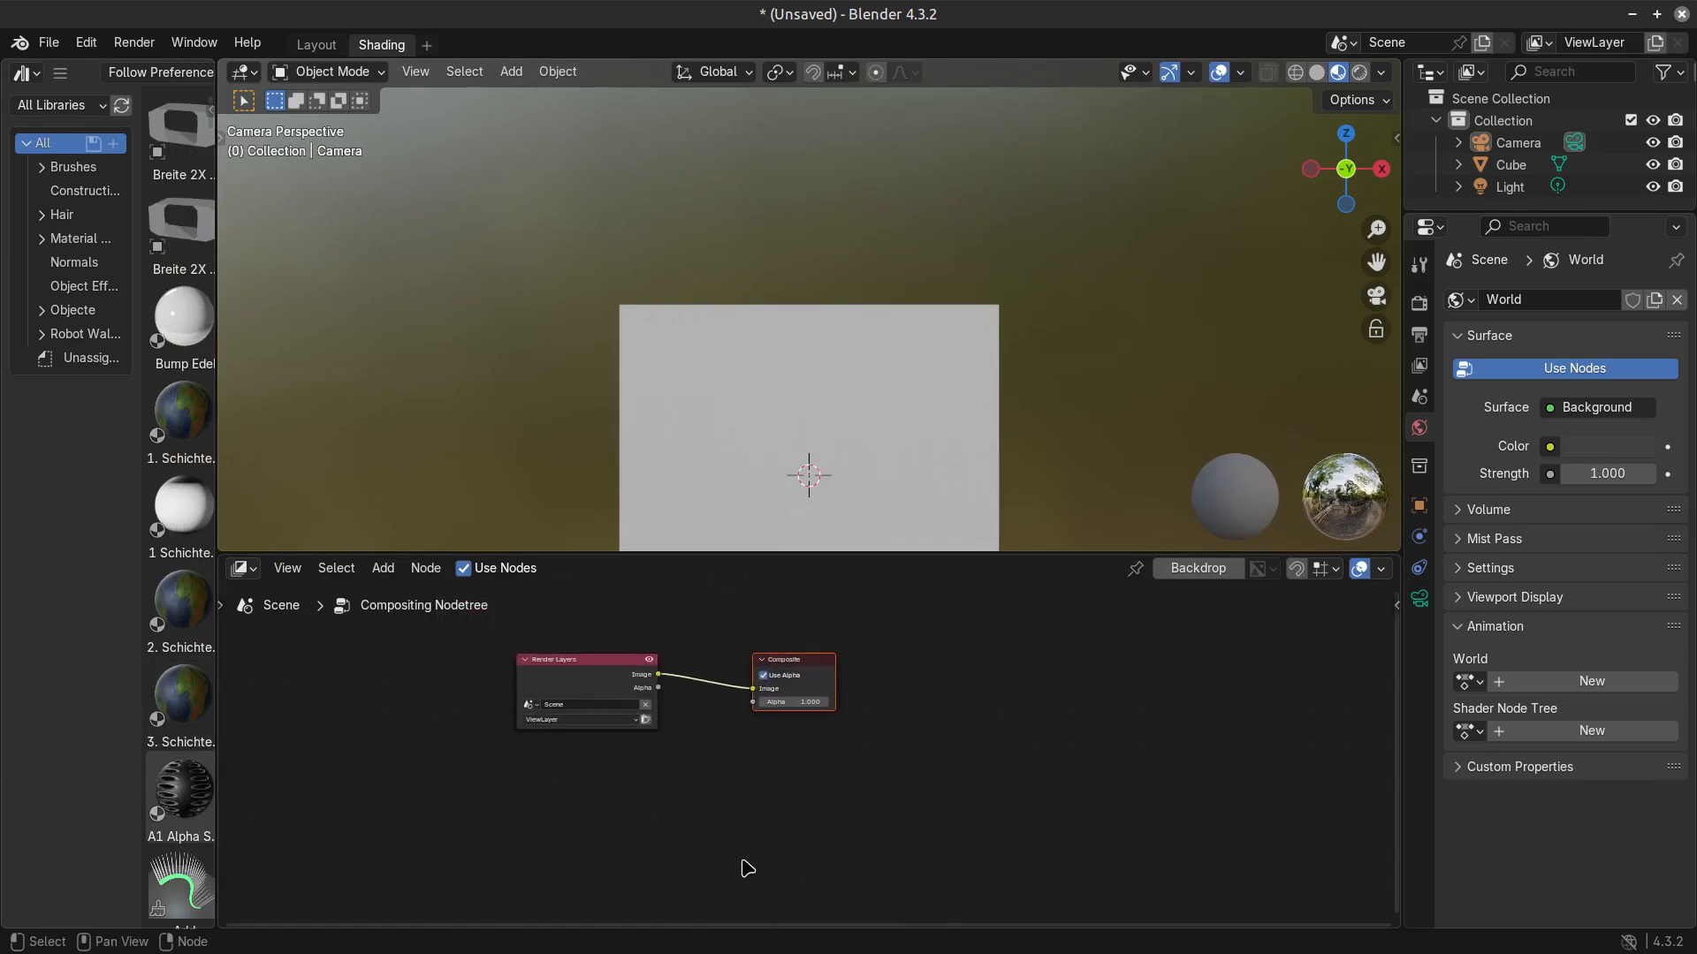
{"action": "scroll", "coordinate": [541, 725], "scroll_direction": "down", "scroll_amount": 1}
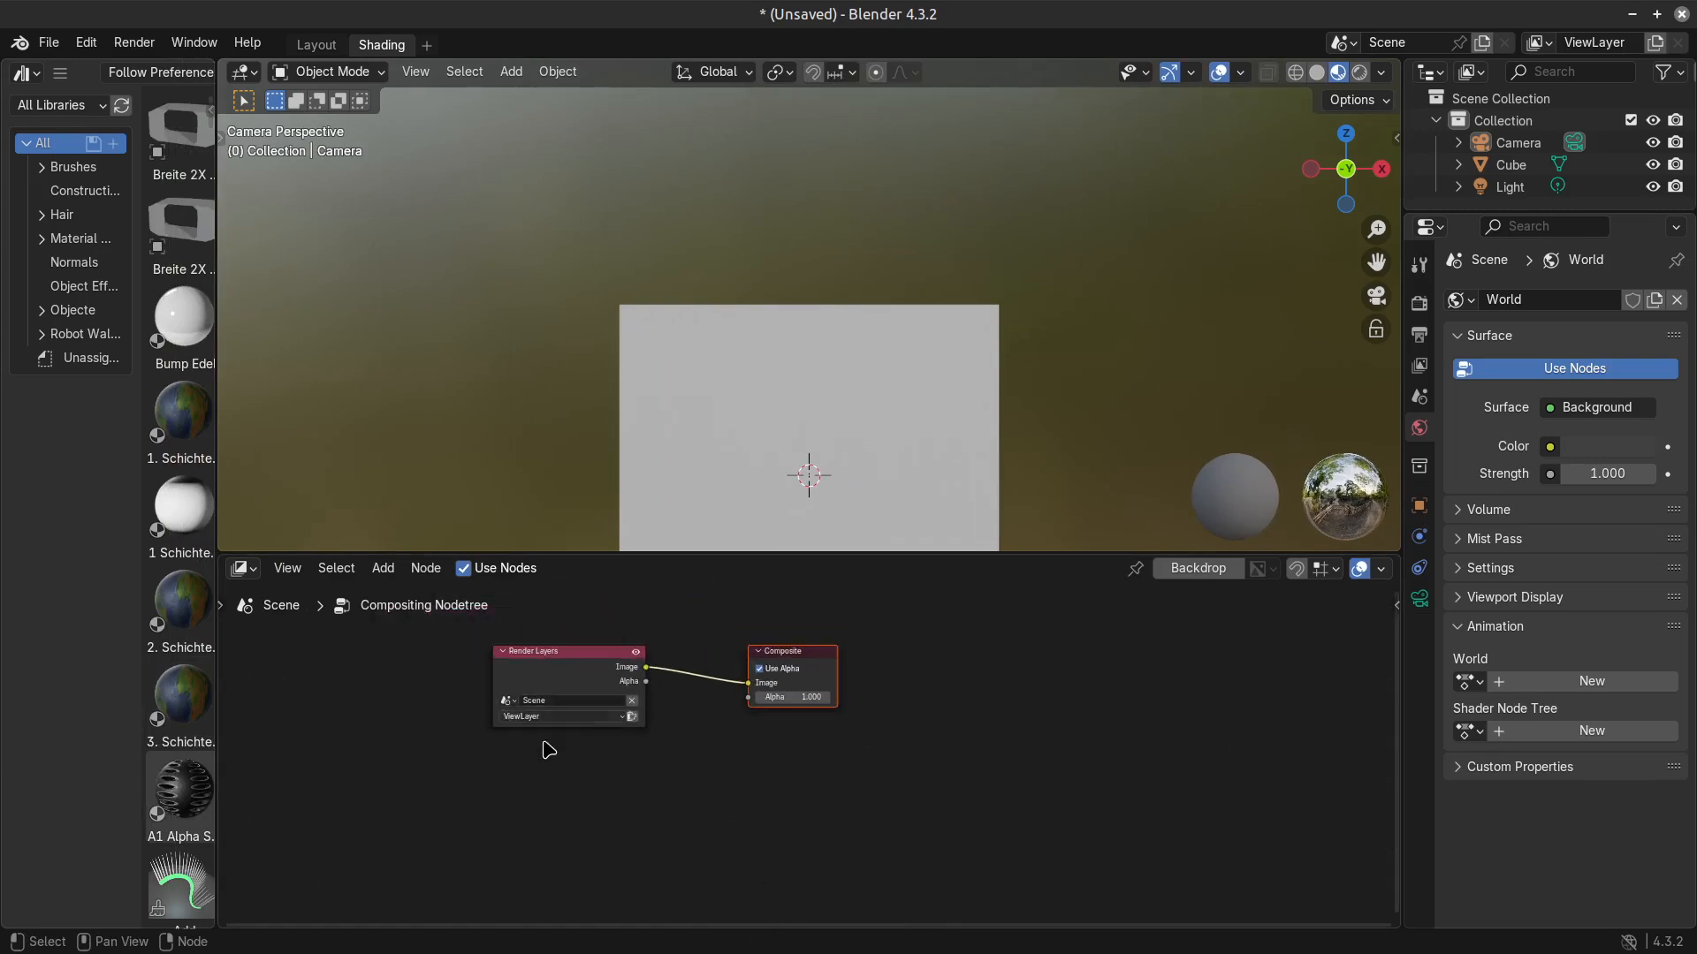
{"action": "left_click", "coordinate": [584, 659]}
{"action": "left_click_drag", "start_coordinate": [949, 758], "coordinate": [528, 629]}
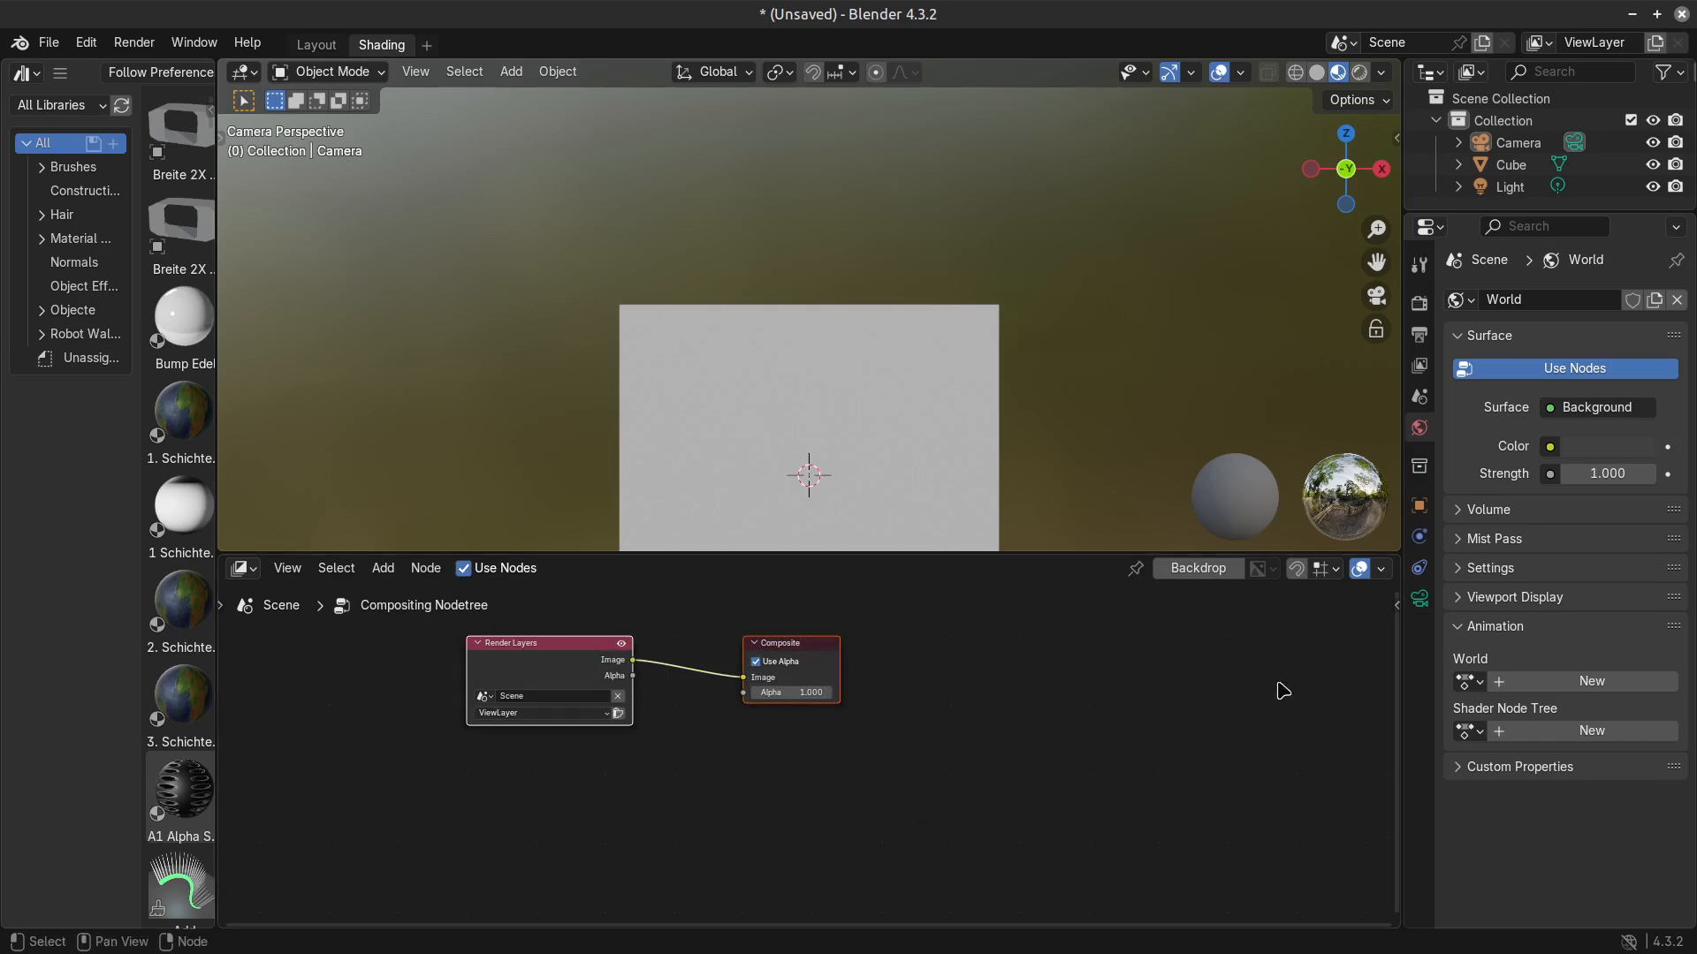
{"action": "scroll", "coordinate": [655, 759], "scroll_direction": "down", "scroll_amount": 1}
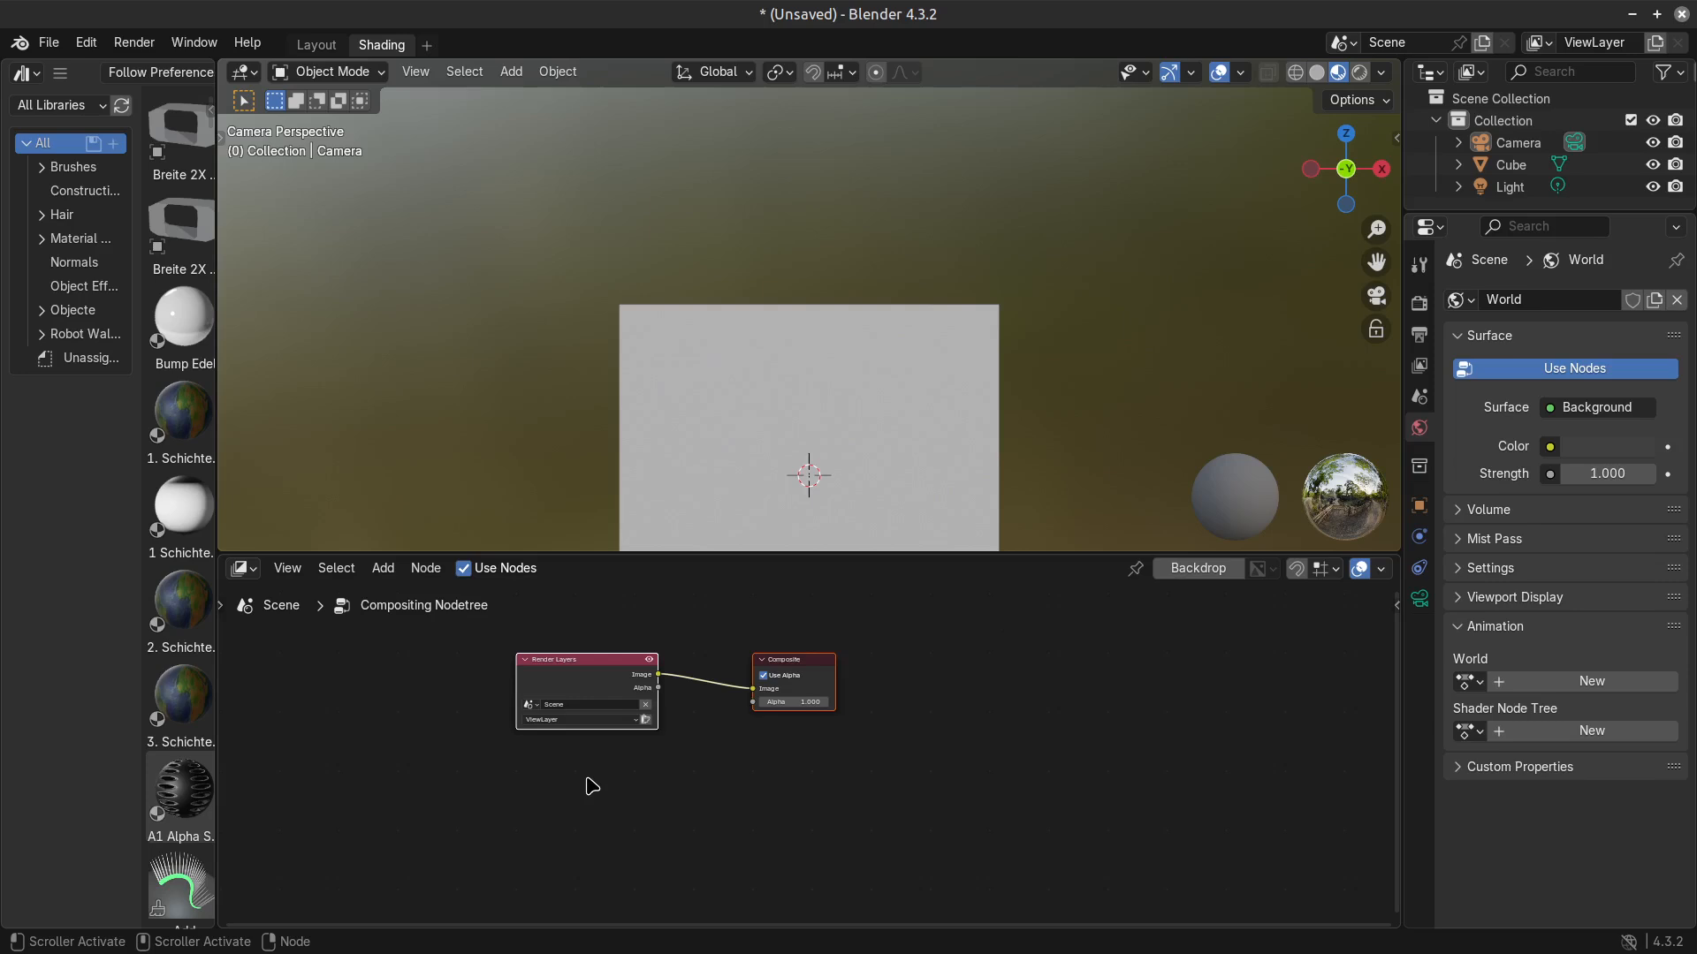
{"action": "scroll", "coordinate": [890, 690], "scroll_direction": "up", "scroll_amount": 3}
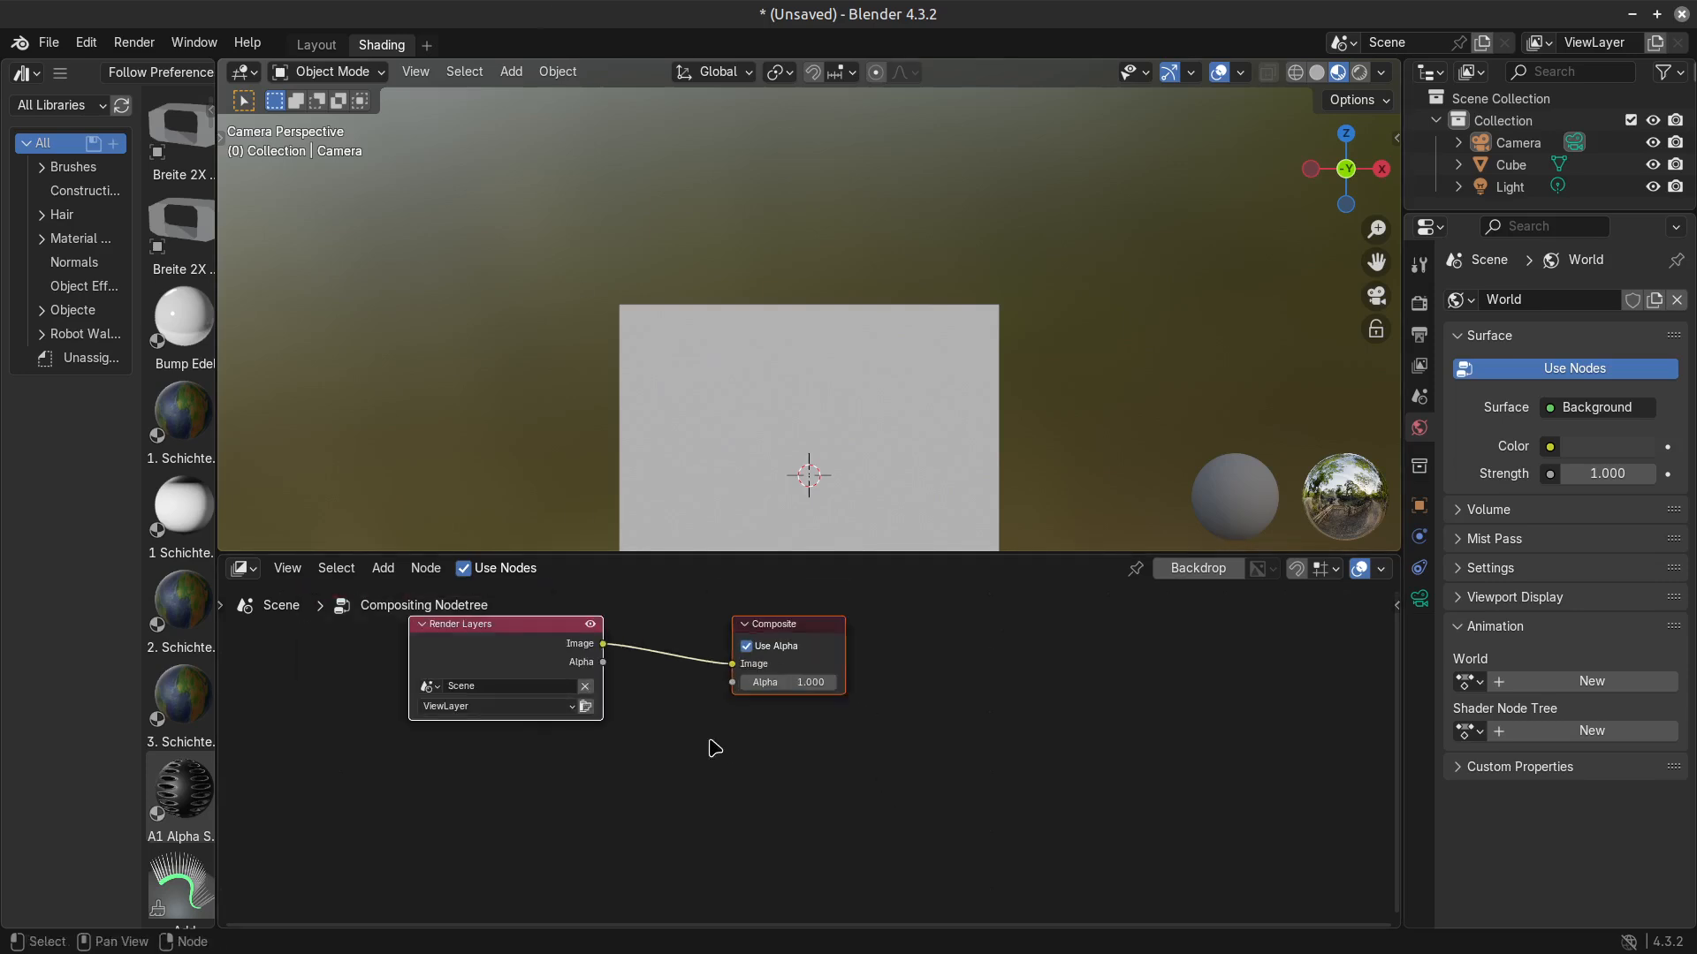
{"action": "middle_click_drag", "start_coordinate": [652, 640], "coordinate": [826, 680]}
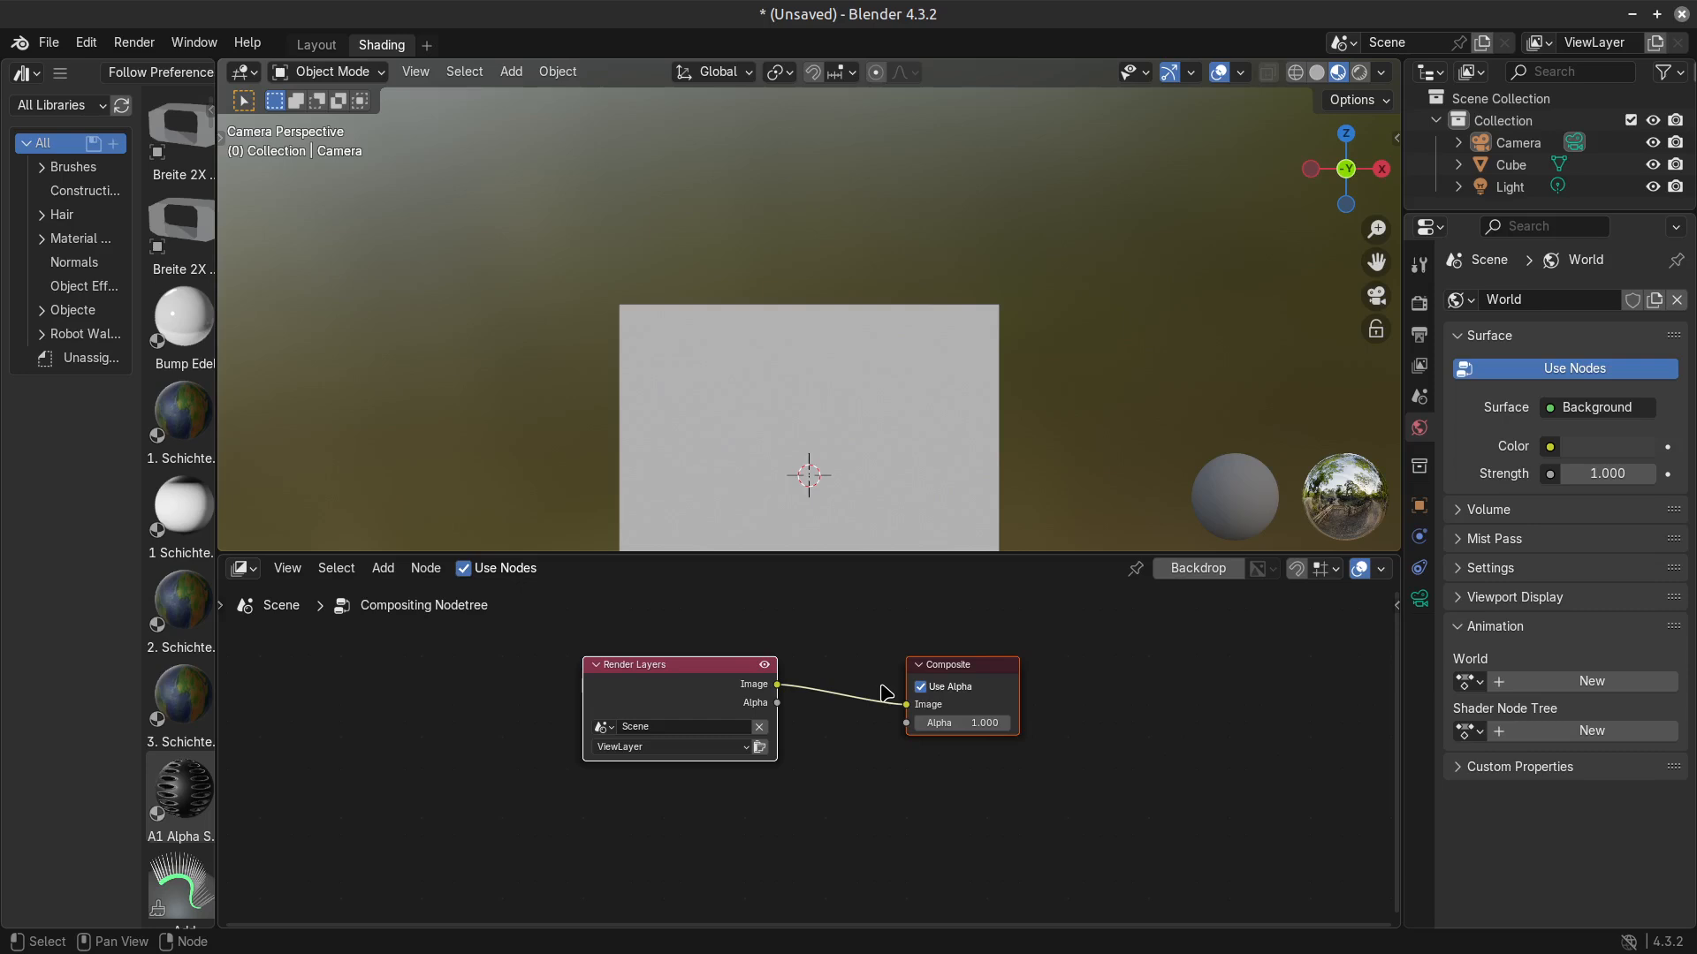
{"action": "scroll", "coordinate": [840, 757], "scroll_direction": "up", "scroll_amount": 3}
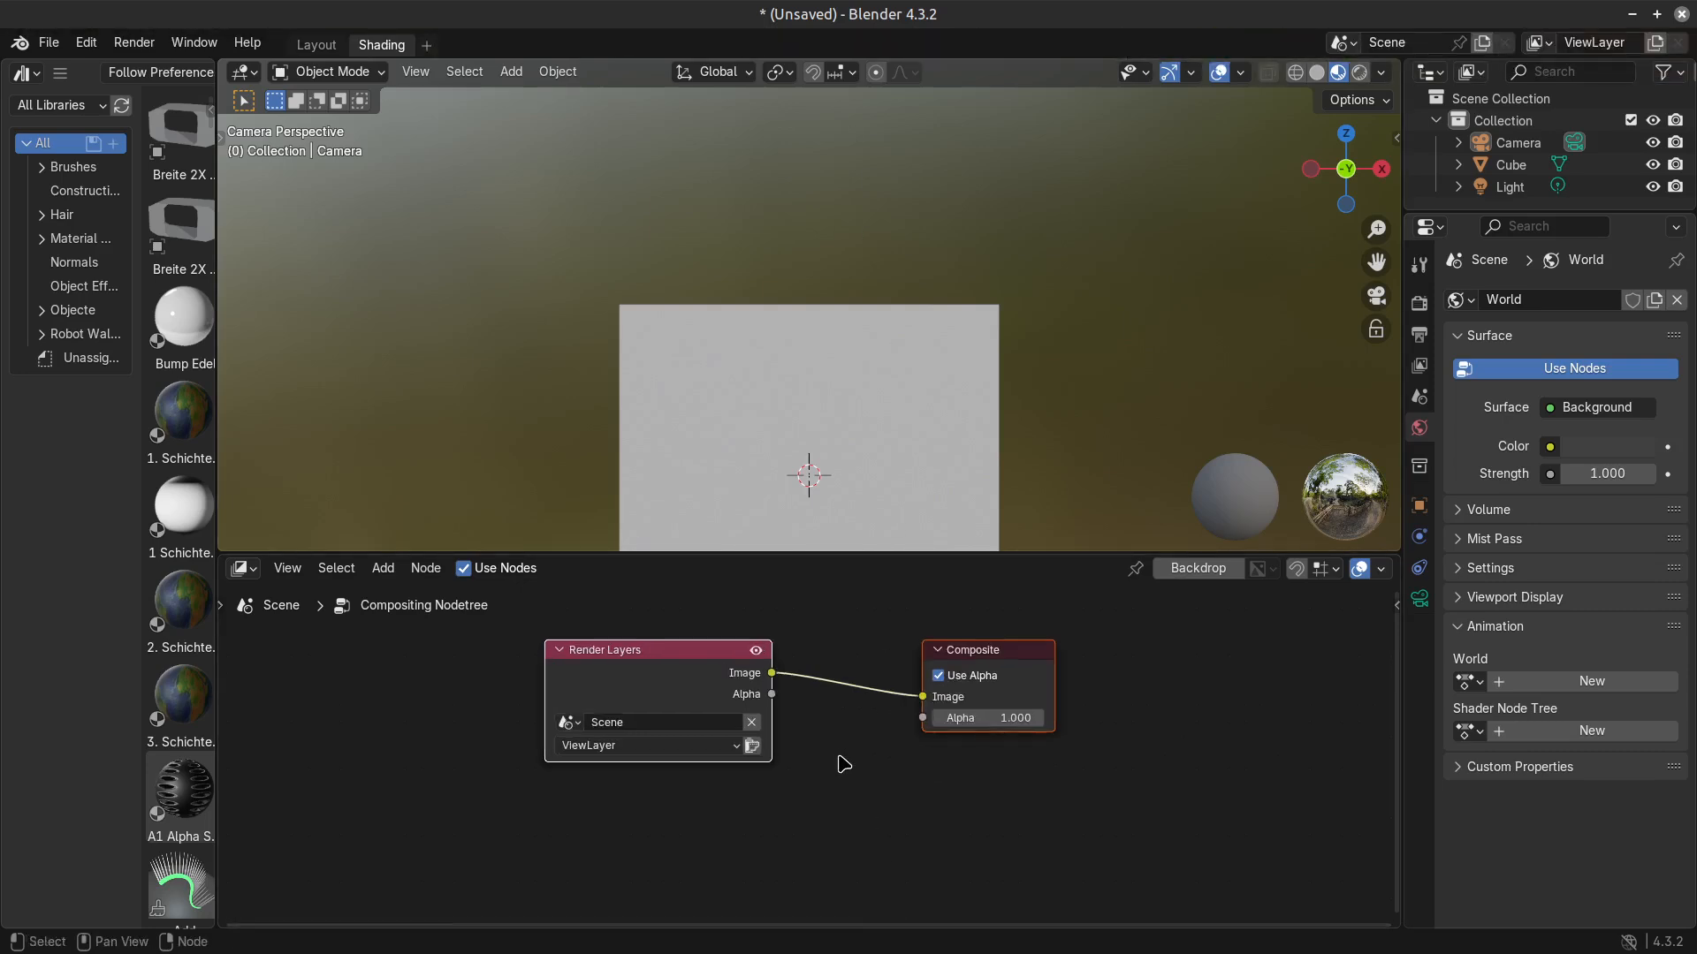
{"action": "scroll", "coordinate": [795, 760], "scroll_direction": "down", "scroll_amount": 2}
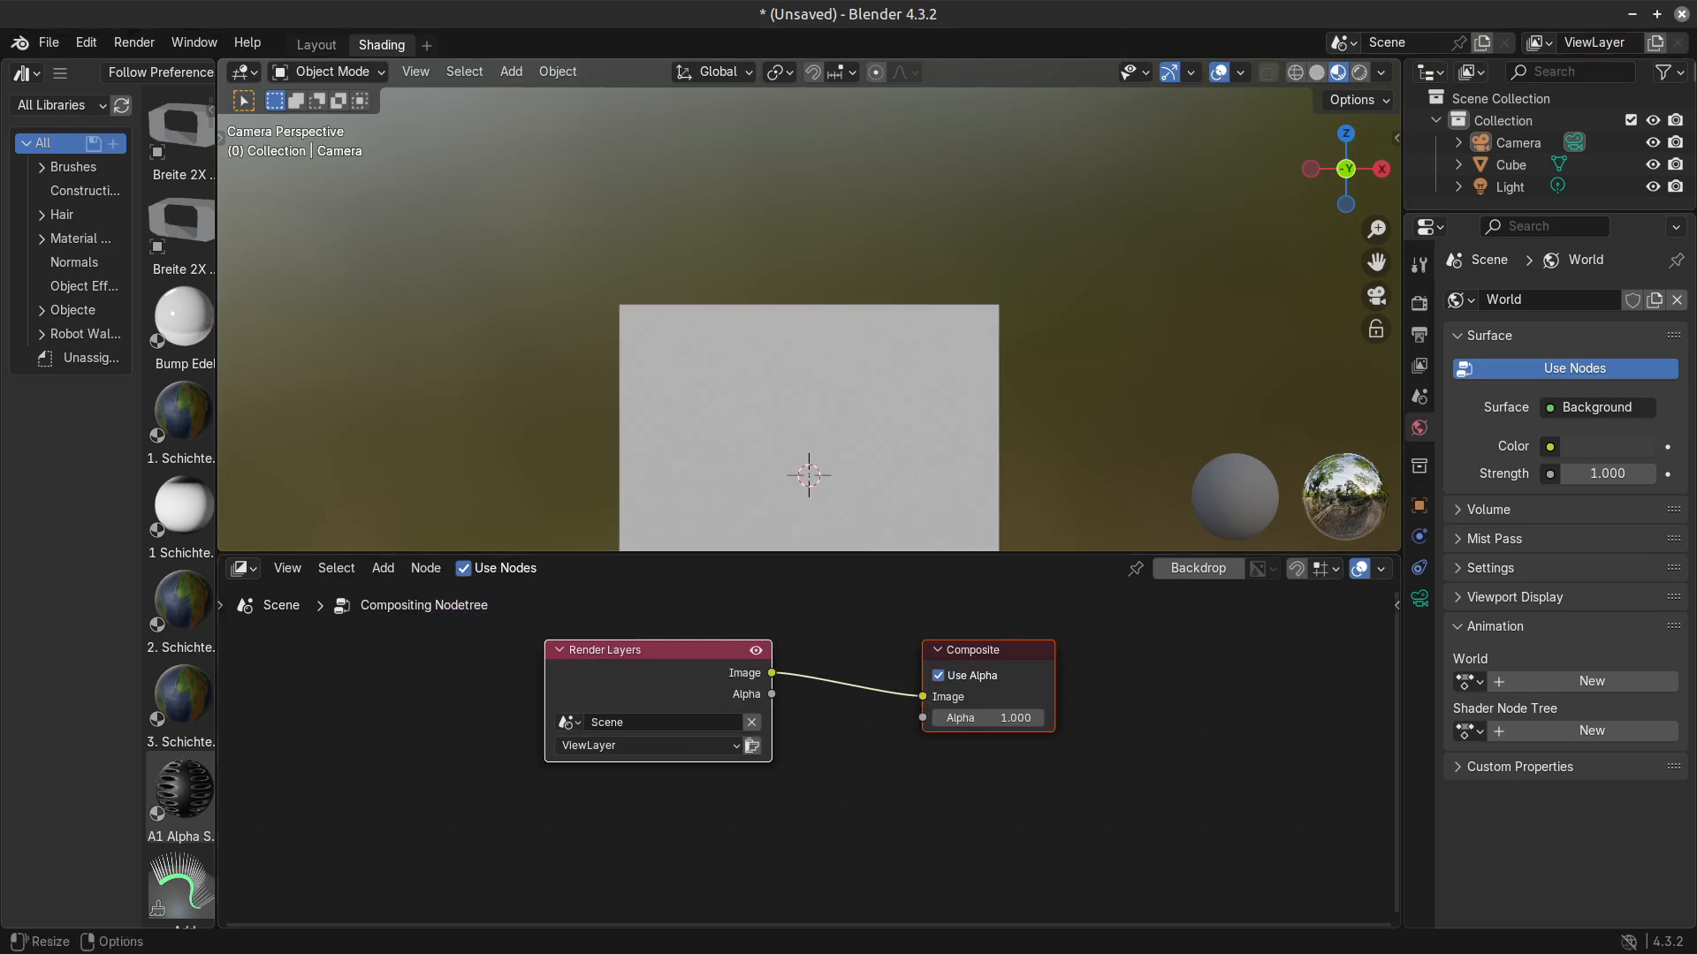
Close the new Blender file without saving and look over the outlined scene in Camera.blend.
{"action": "left_click", "coordinate": [1681, 15]}
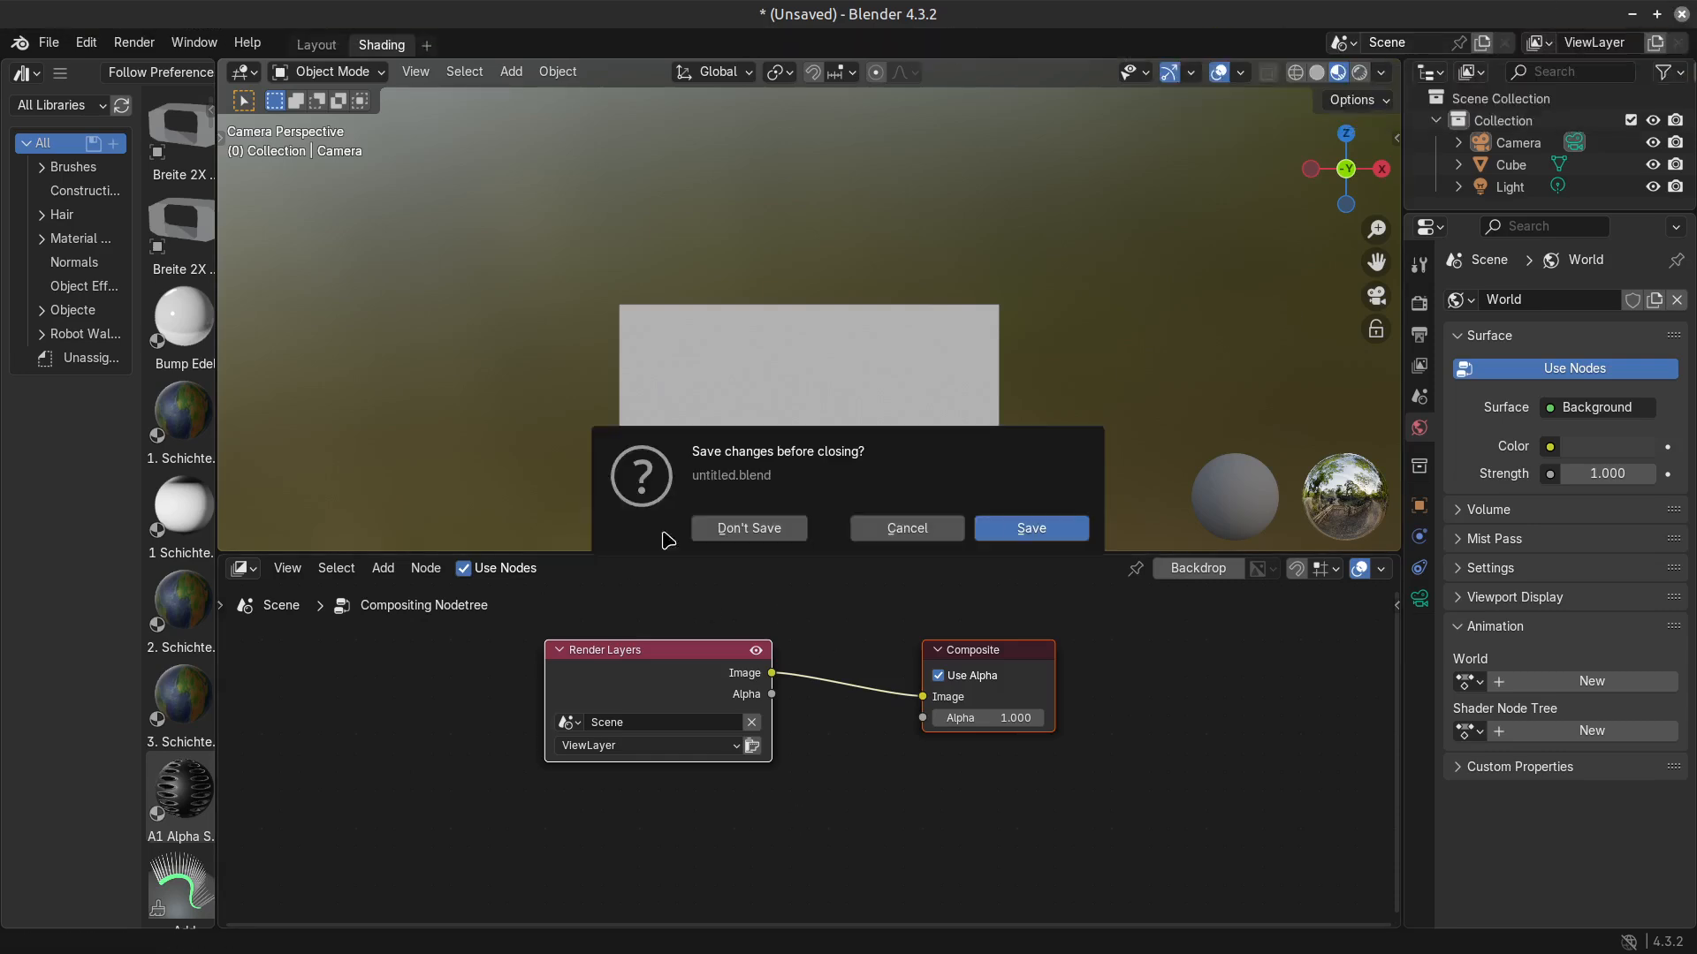
{"action": "left_click", "coordinate": [745, 529]}
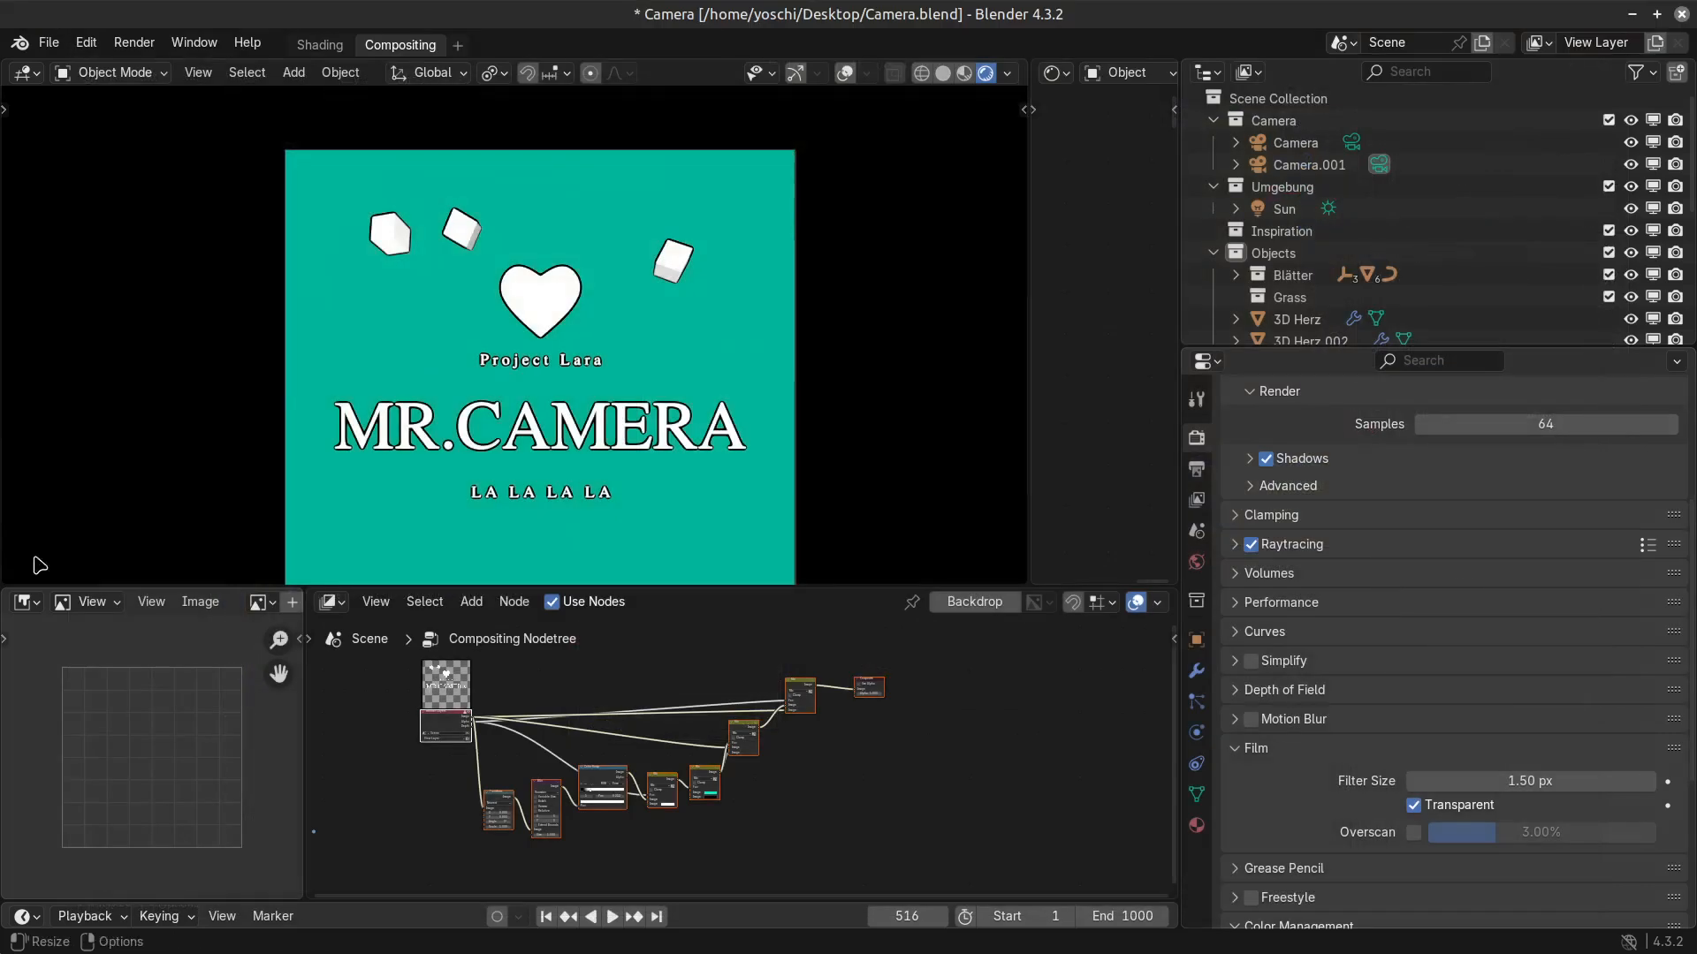
{"action": "scroll", "coordinate": [580, 503], "scroll_direction": "down", "scroll_amount": 2}
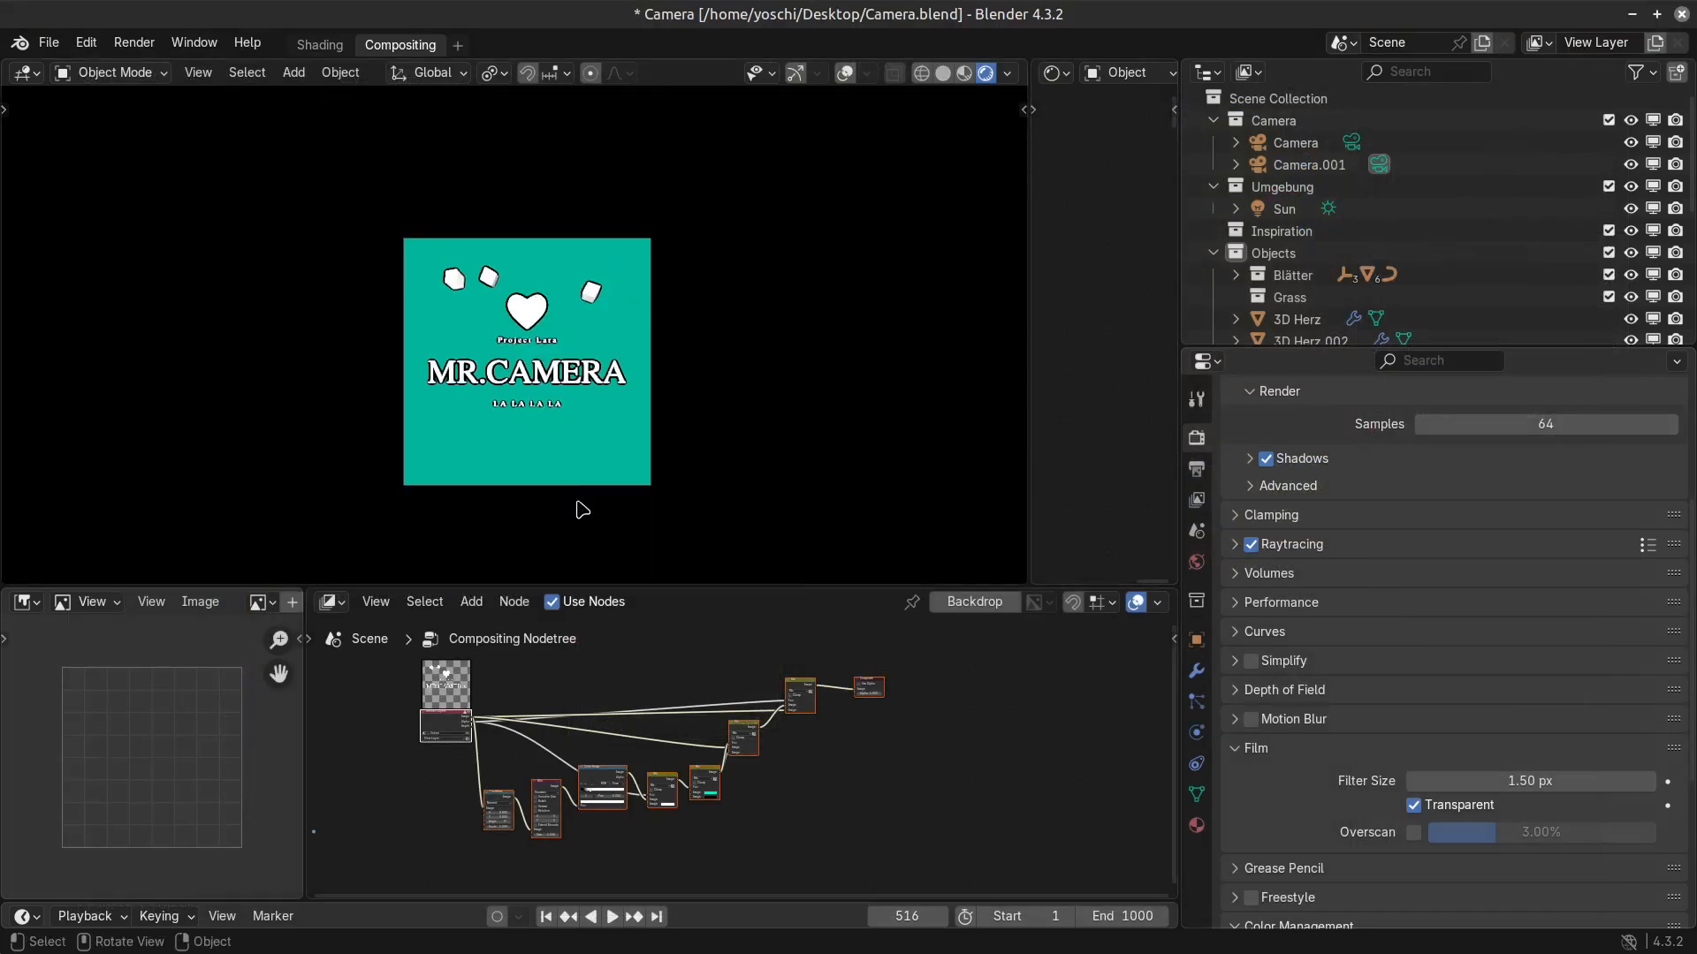
{"action": "scroll", "coordinate": [671, 448], "scroll_direction": "up", "scroll_amount": 5}
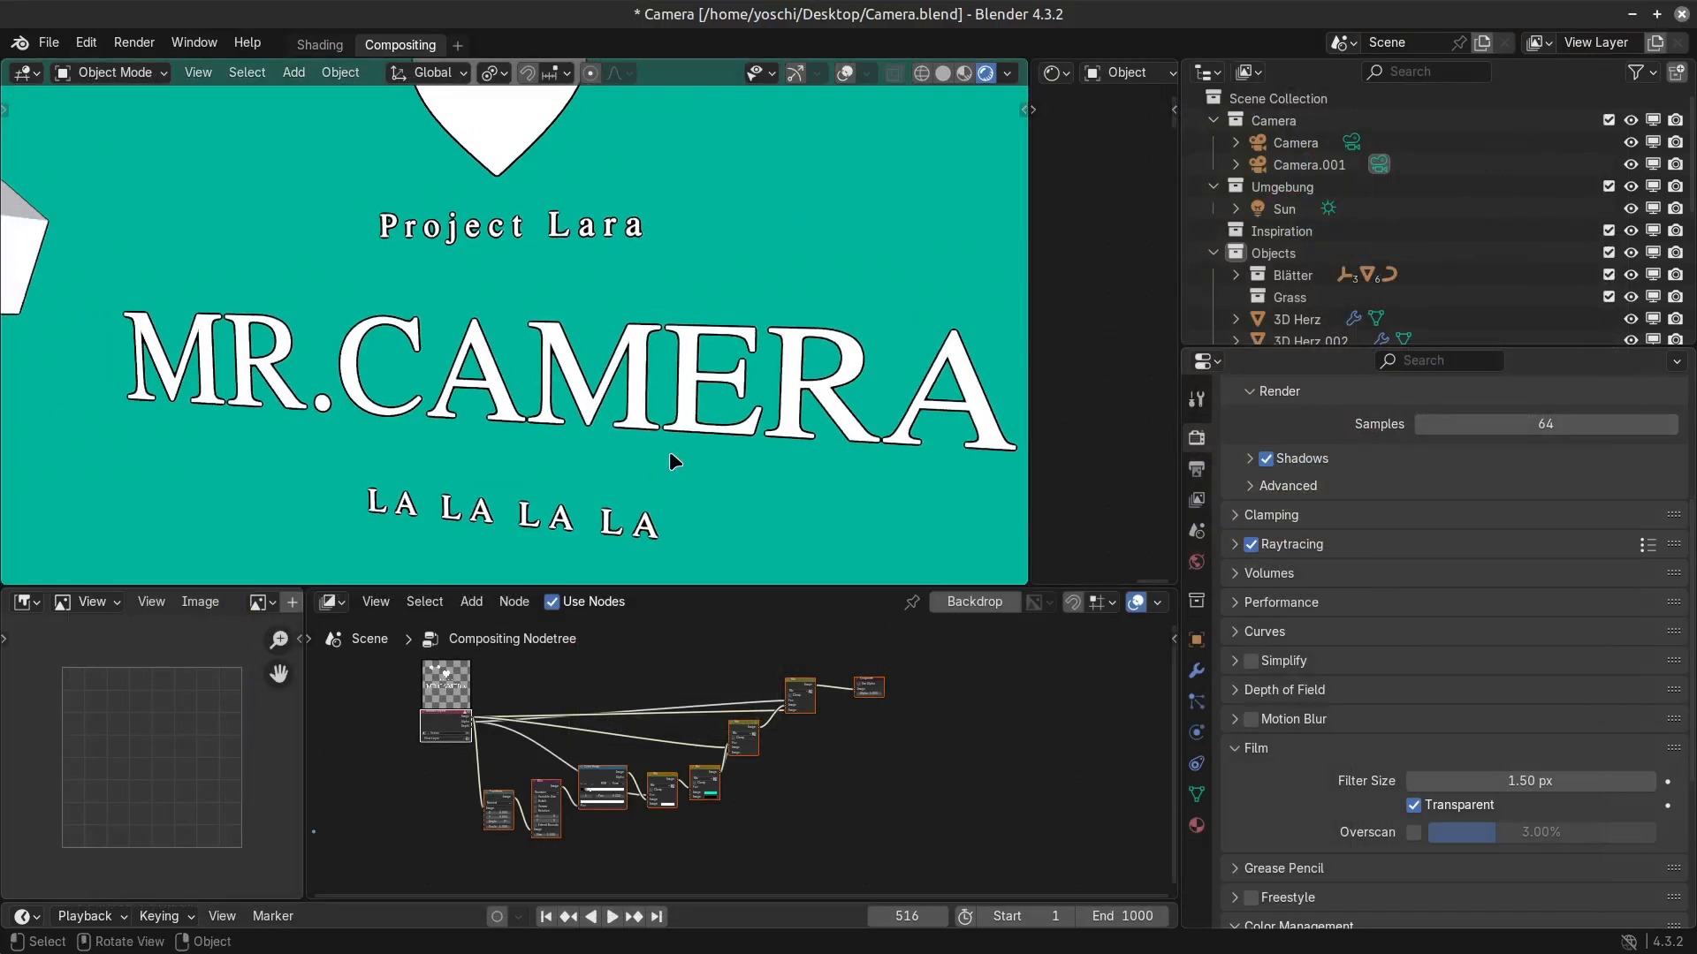
{"action": "scroll", "coordinate": [670, 454], "scroll_direction": "down", "scroll_amount": 5}
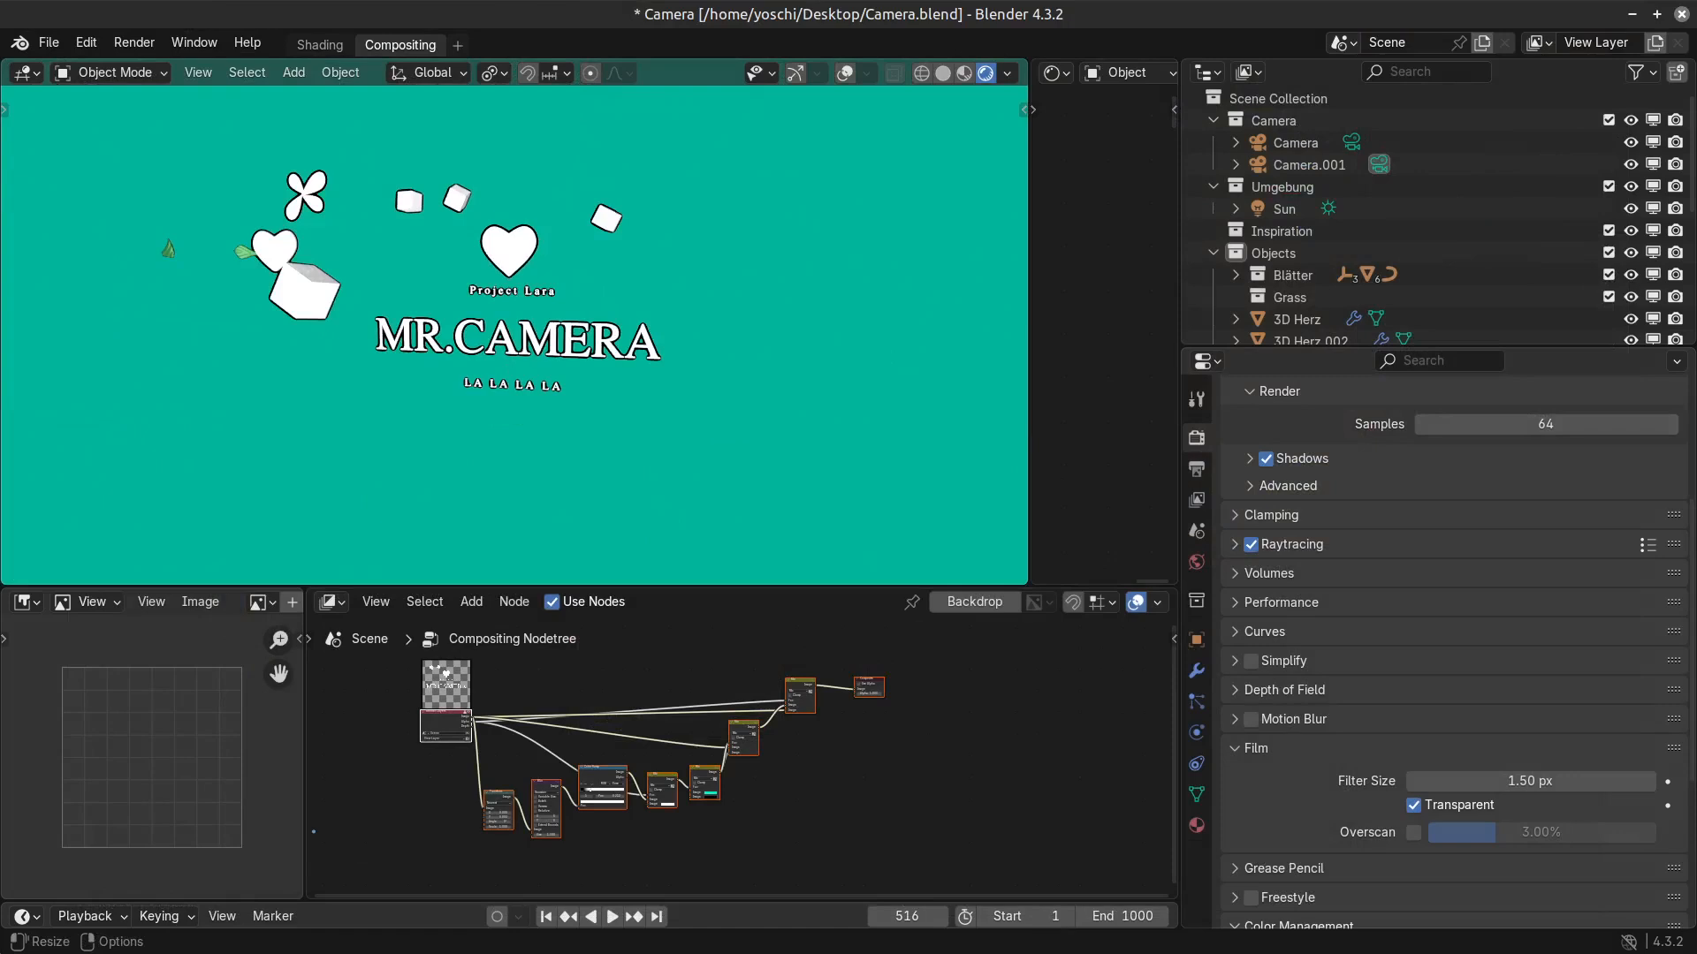
{"action": "left_click", "coordinate": [48, 43]}
{"action": "mouse_move", "coordinate": [62, 76]}
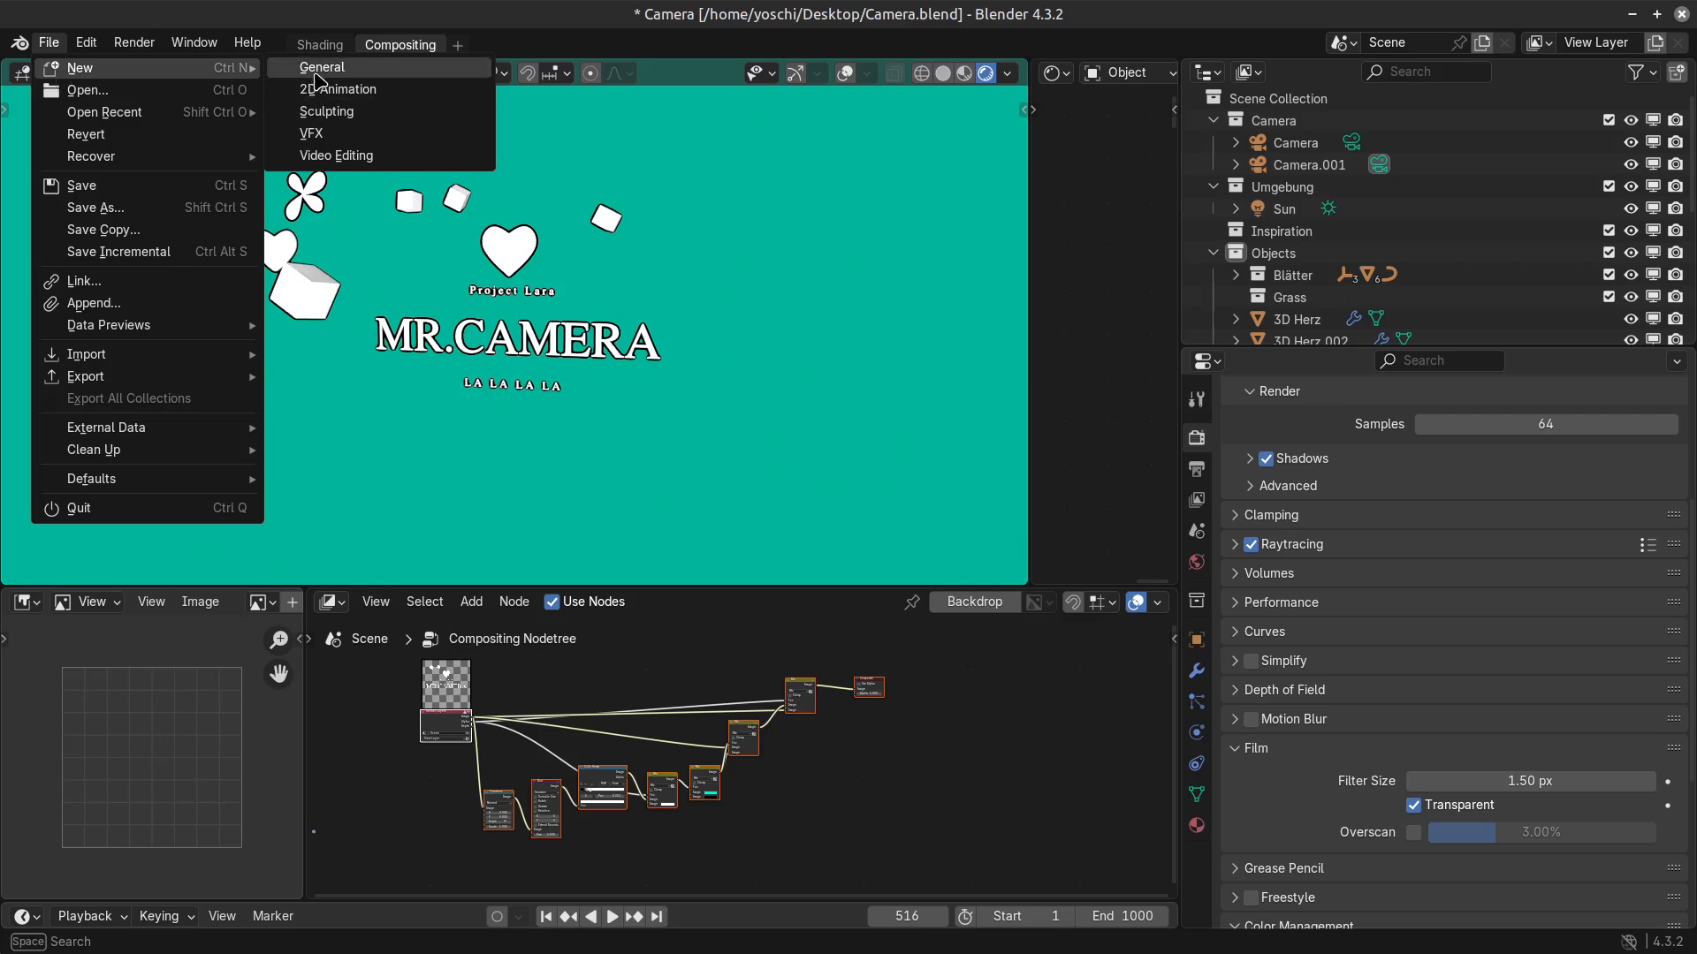
{"action": "left_click", "coordinate": [316, 79]}
{"action": "left_click", "coordinate": [910, 534]}
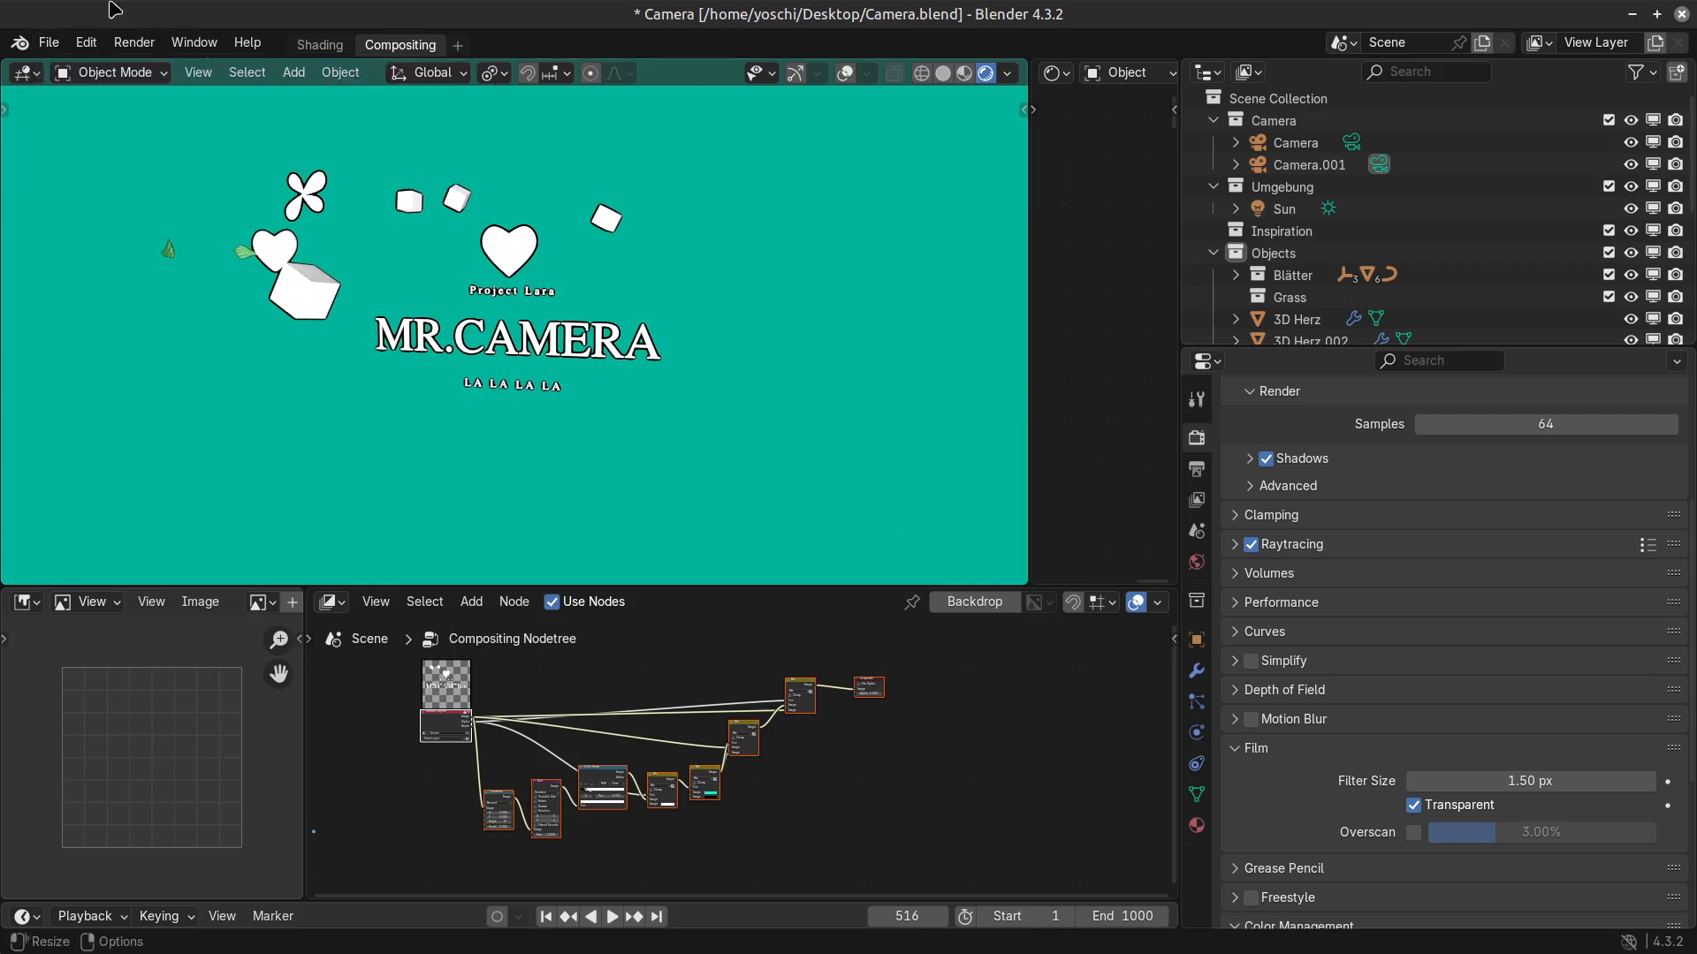
{"action": "left_click", "coordinate": [49, 43]}
{"action": "left_click", "coordinate": [458, 45]}
Open a new Blender window from the desktop and dismiss its splash screen to show the default cube scene.
{"action": "mouse_move", "coordinate": [425, 85]}
{"action": "key", "text": "super+d"}
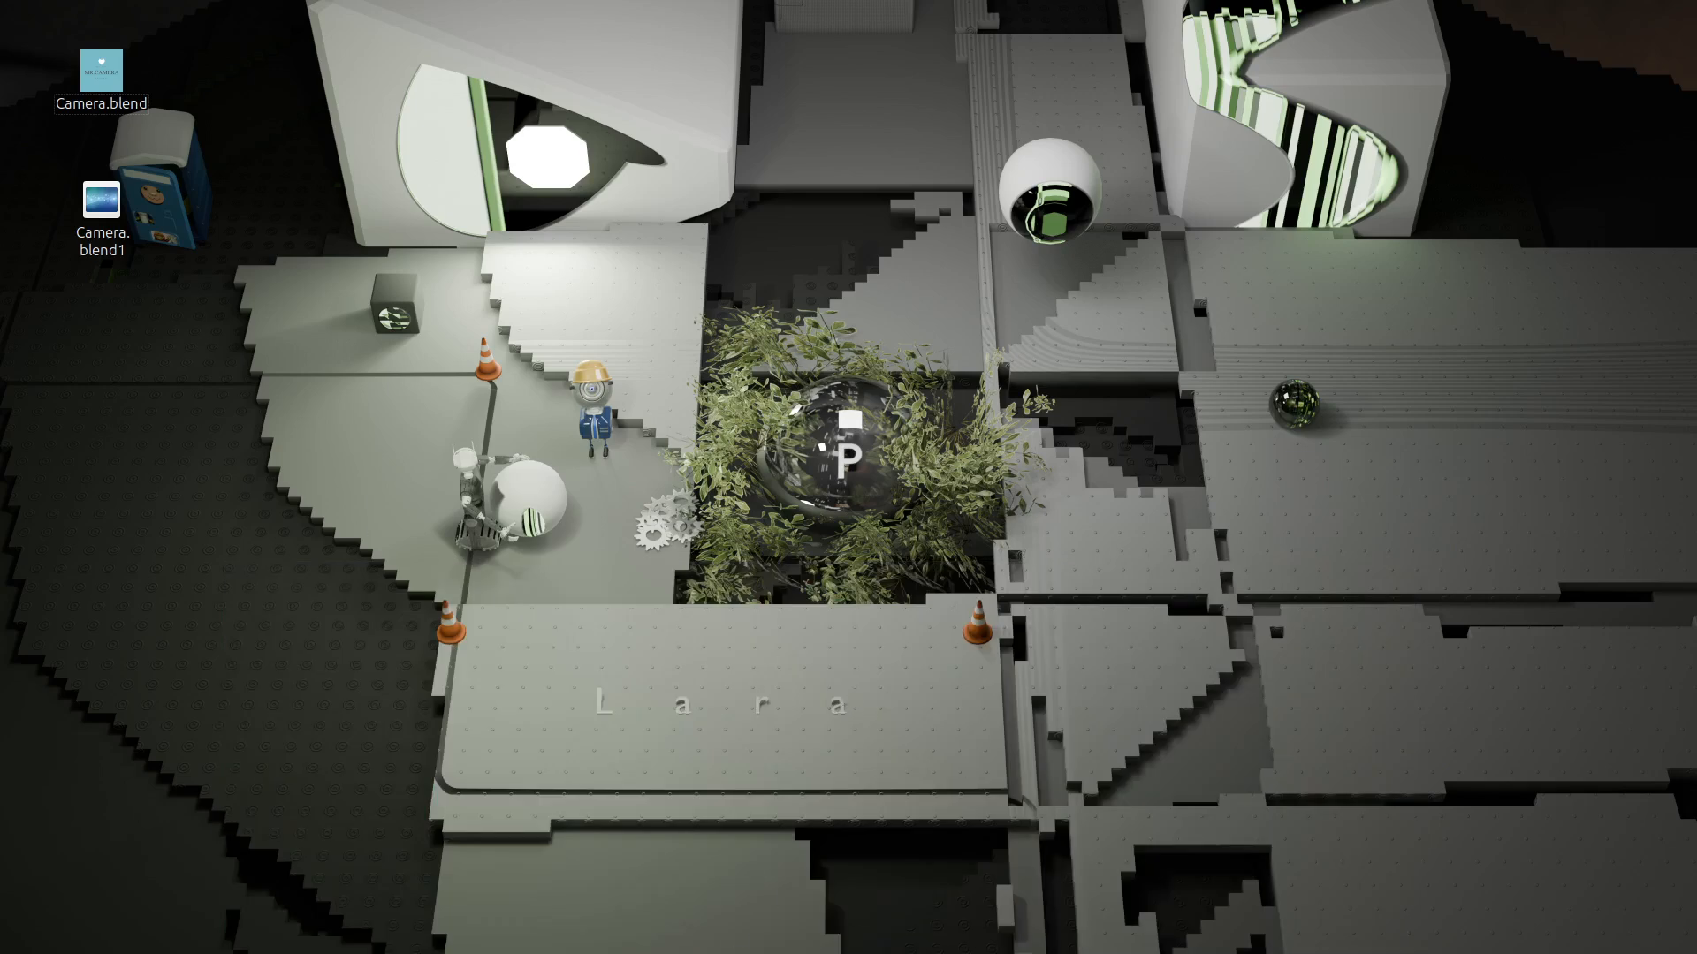
{"action": "key", "text": "super+d"}
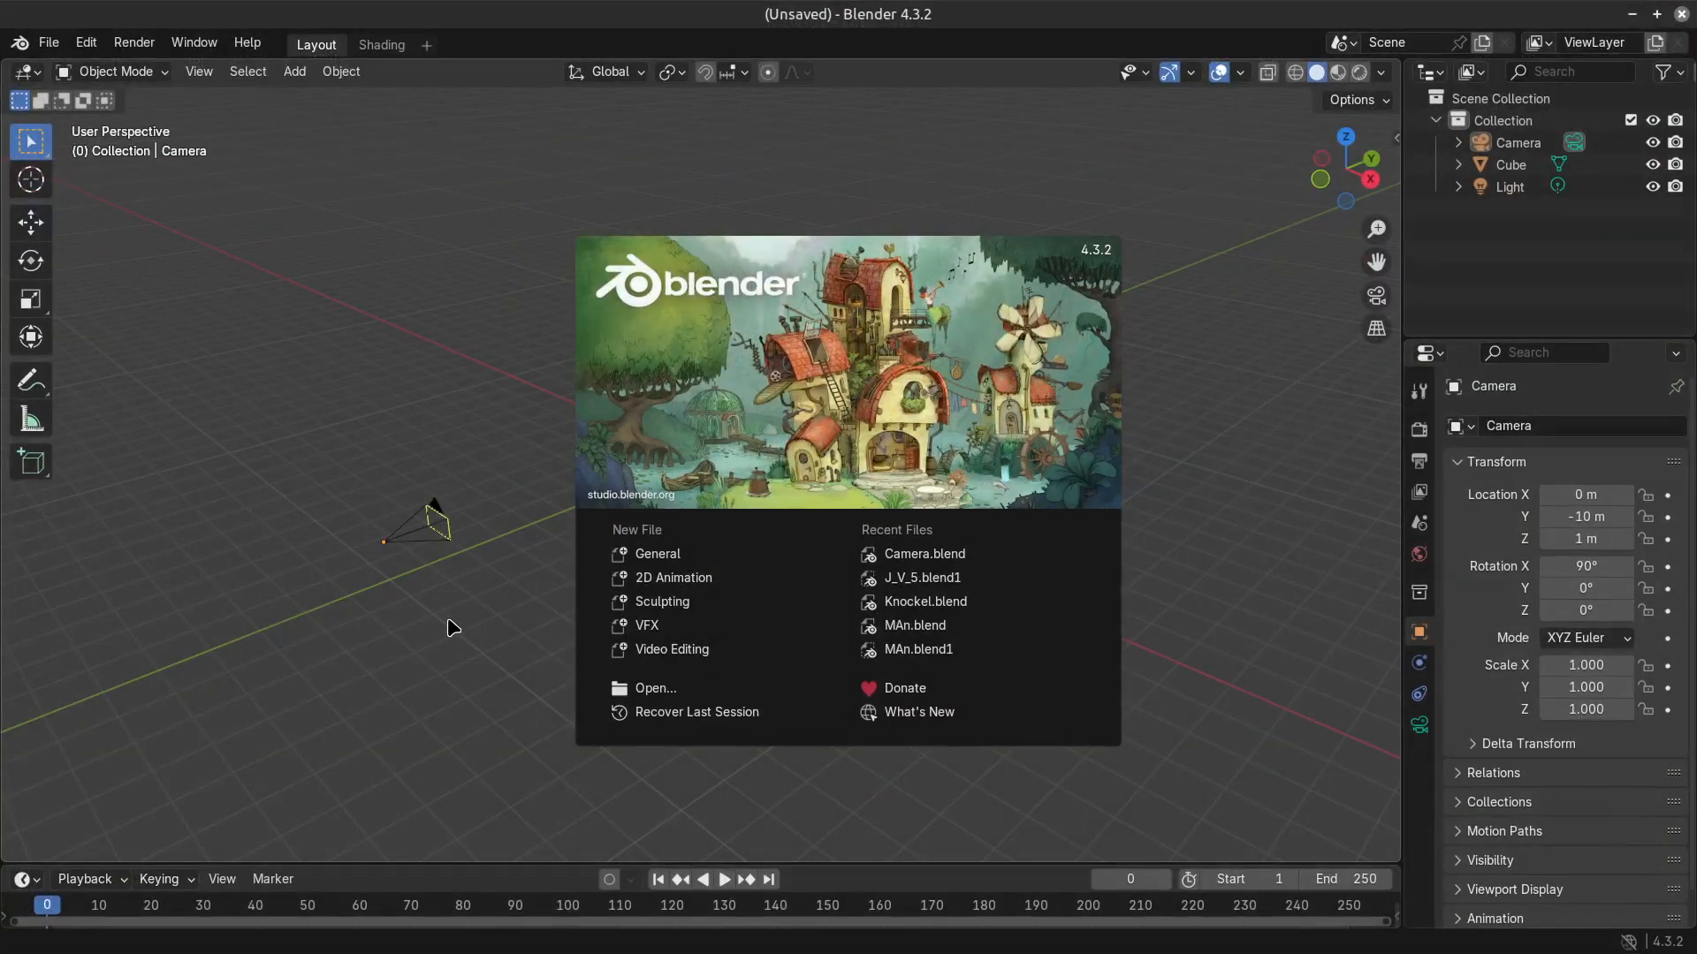
{"action": "left_click", "coordinate": [453, 627]}
{"action": "middle_click_drag", "start_coordinate": [785, 568], "coordinate": [663, 553]}
{"action": "middle_click_drag", "start_coordinate": [454, 633], "coordinate": [715, 682]}
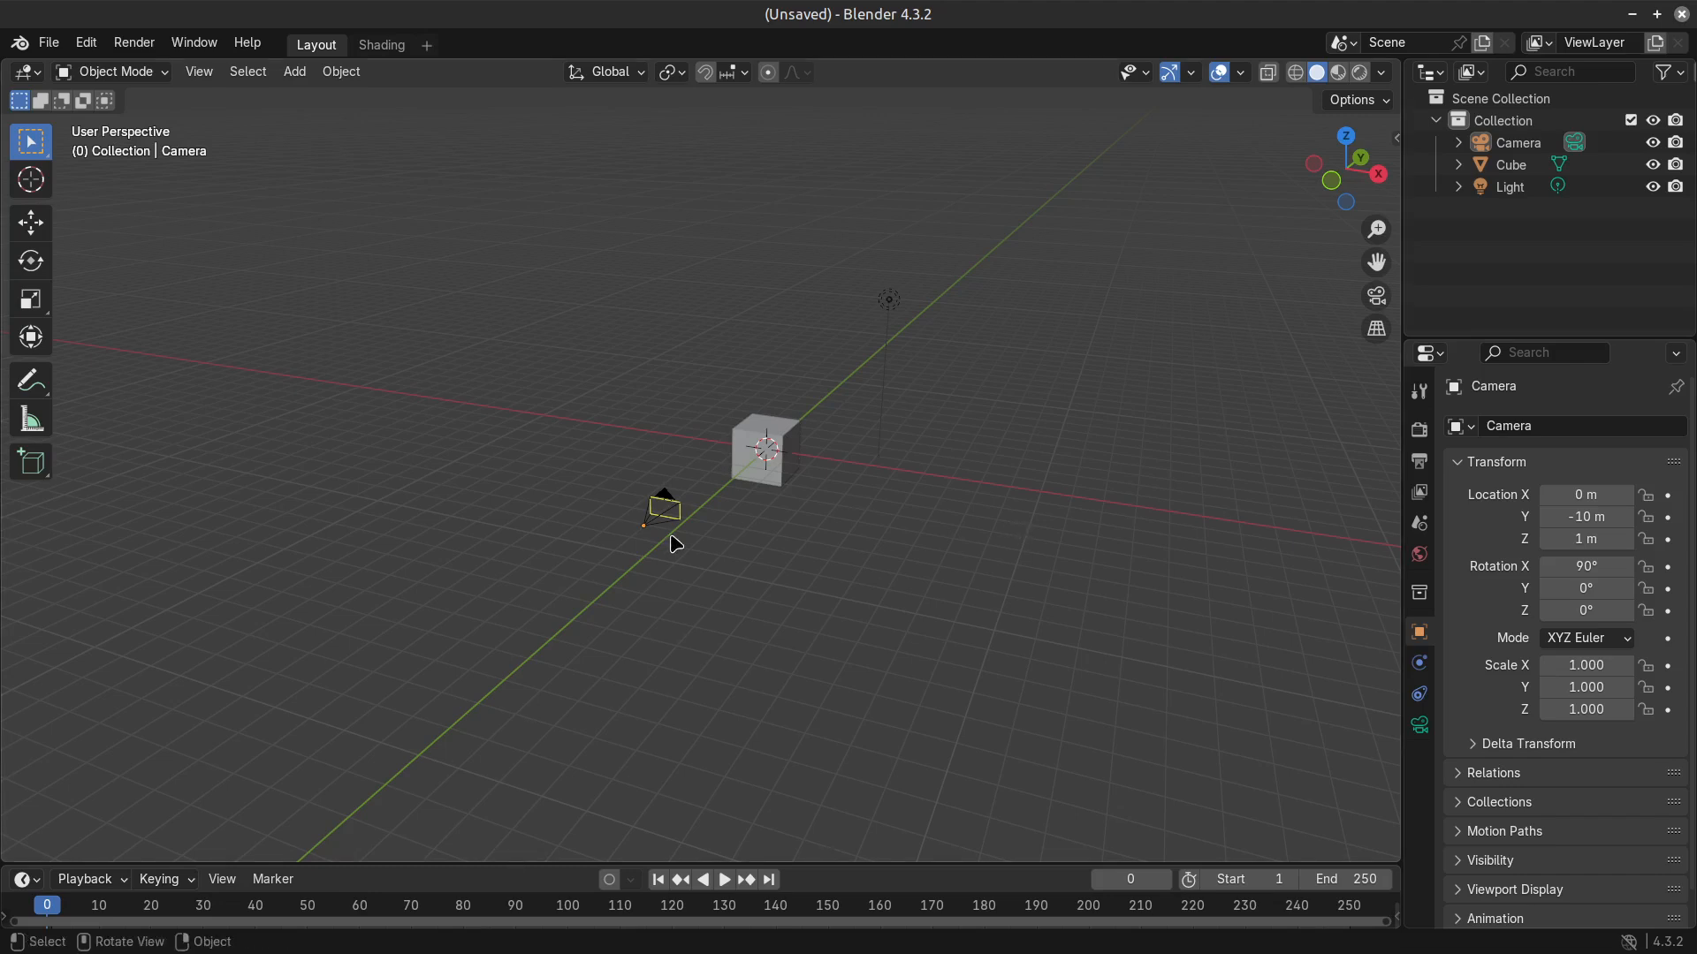
{"action": "left_click", "coordinate": [1383, 72]}
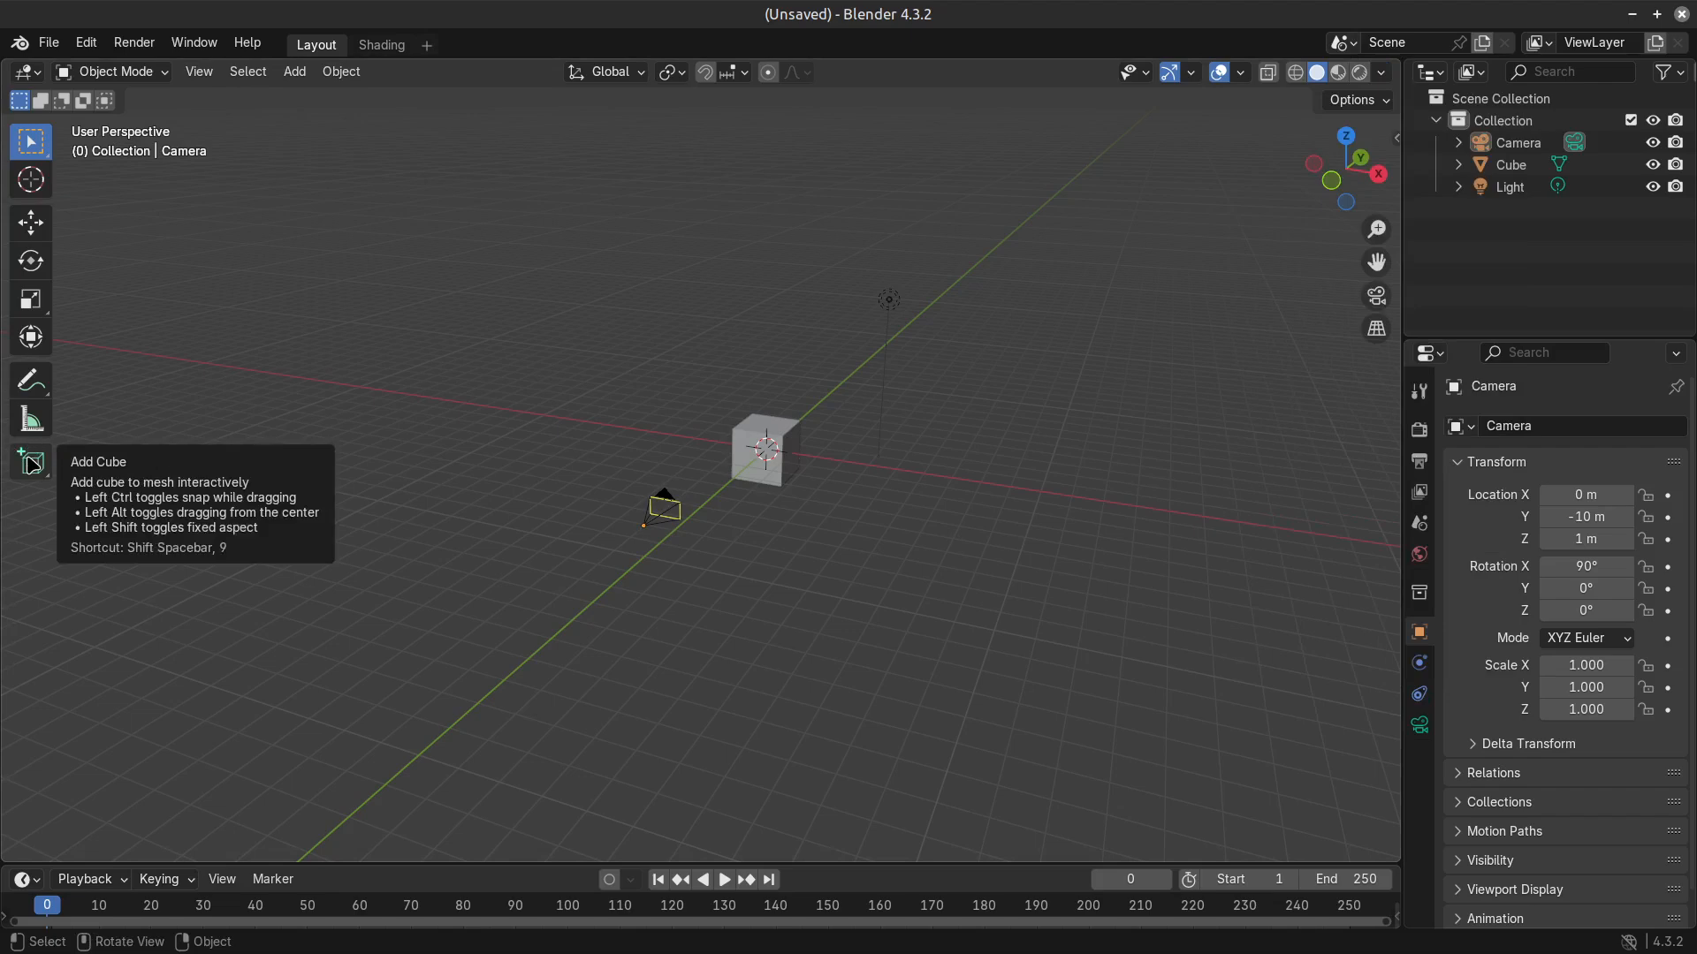
Select the default cube and make it the active object.
{"action": "left_click_drag", "start_coordinate": [793, 458], "coordinate": [778, 461]}
{"action": "scroll", "coordinate": [795, 495], "scroll_direction": "up", "scroll_amount": 3}
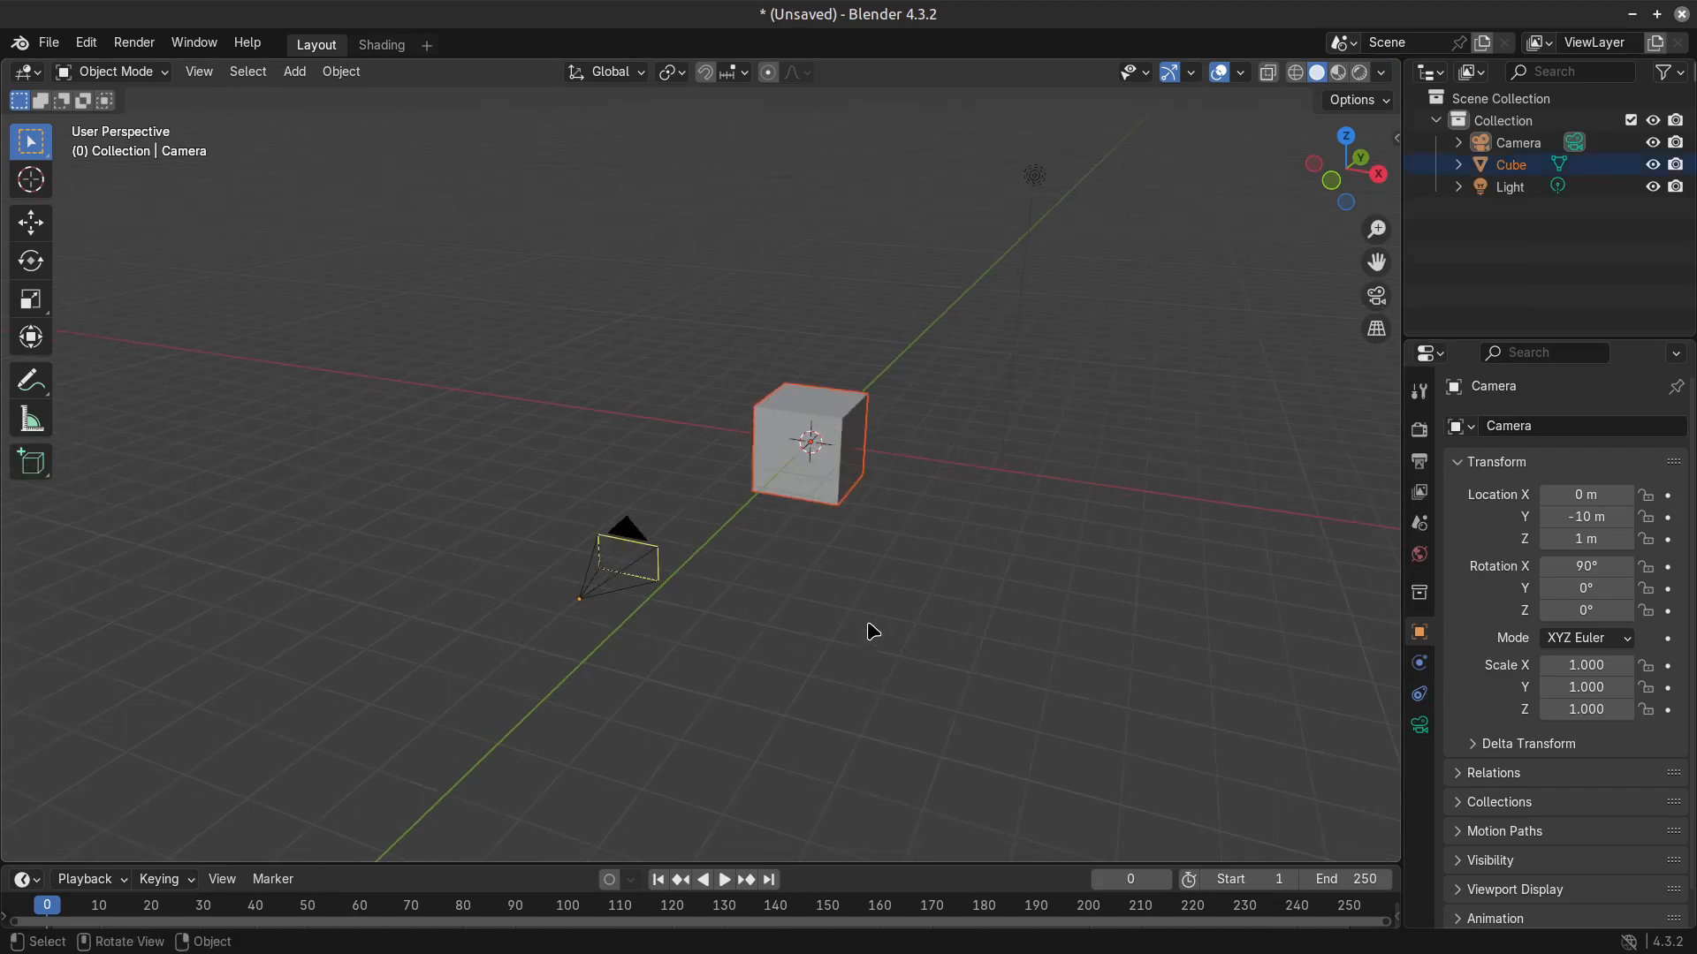
{"action": "left_click", "coordinate": [818, 437]}
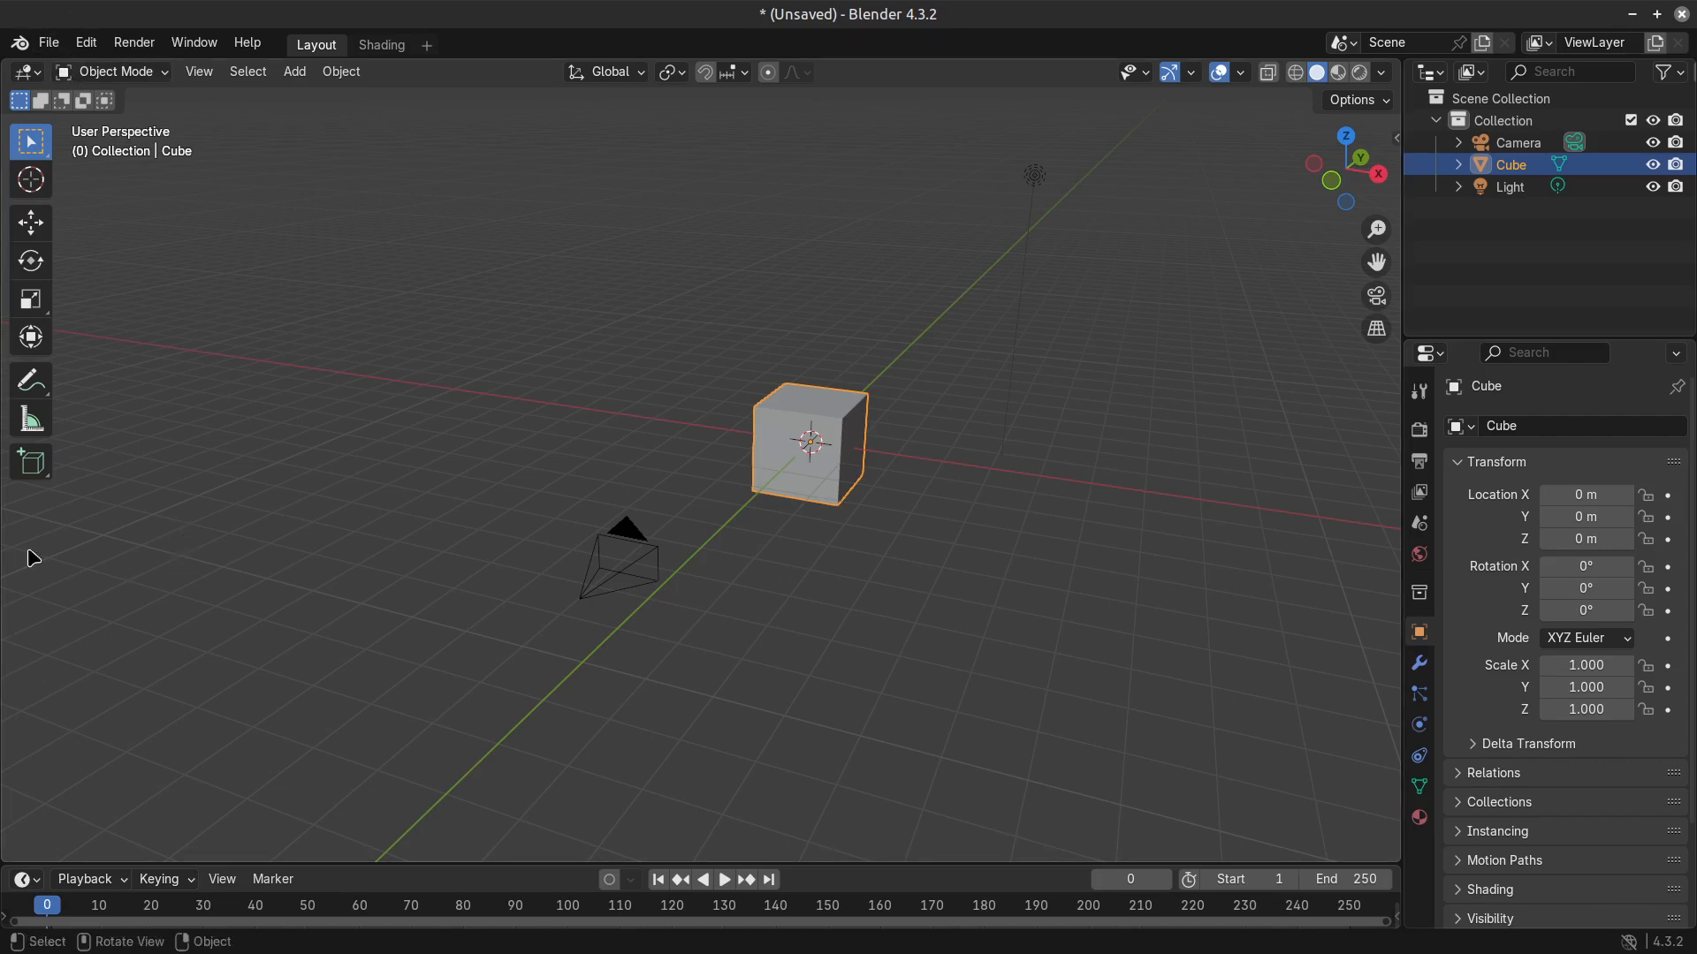
Activate the Add Cube tool and clear the object selection, keeping the toolbar shown.
{"action": "left_click", "coordinate": [32, 463]}
{"action": "key", "text": "alt+a"}
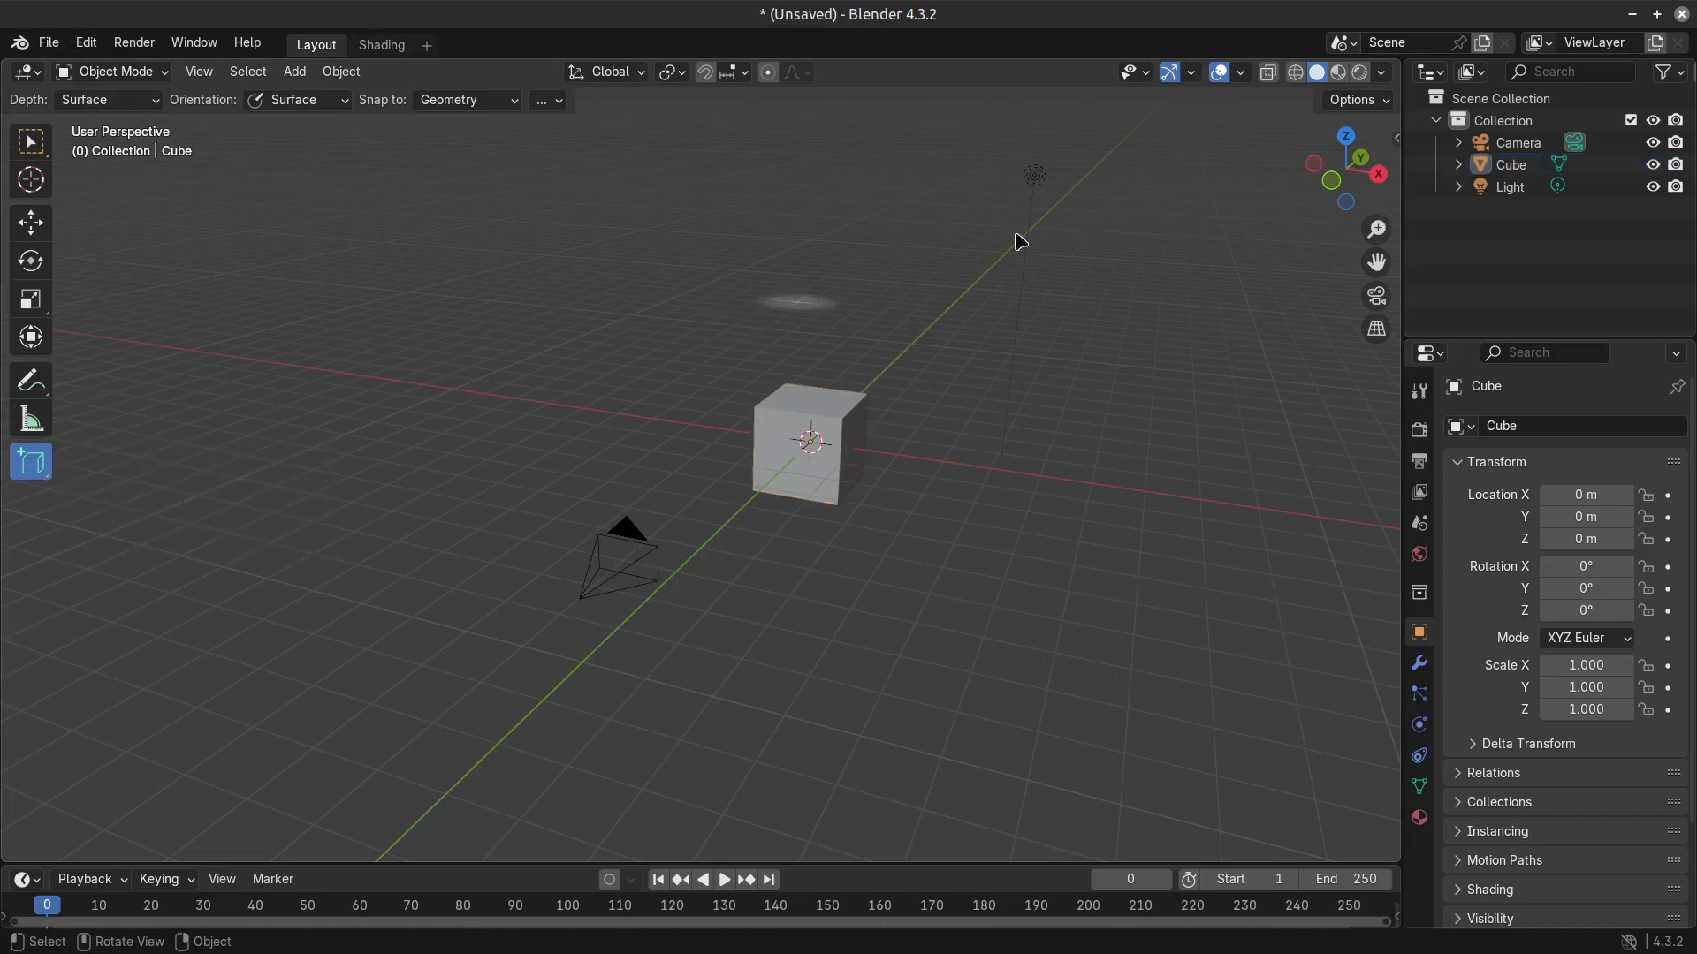
{"action": "key", "text": "t"}
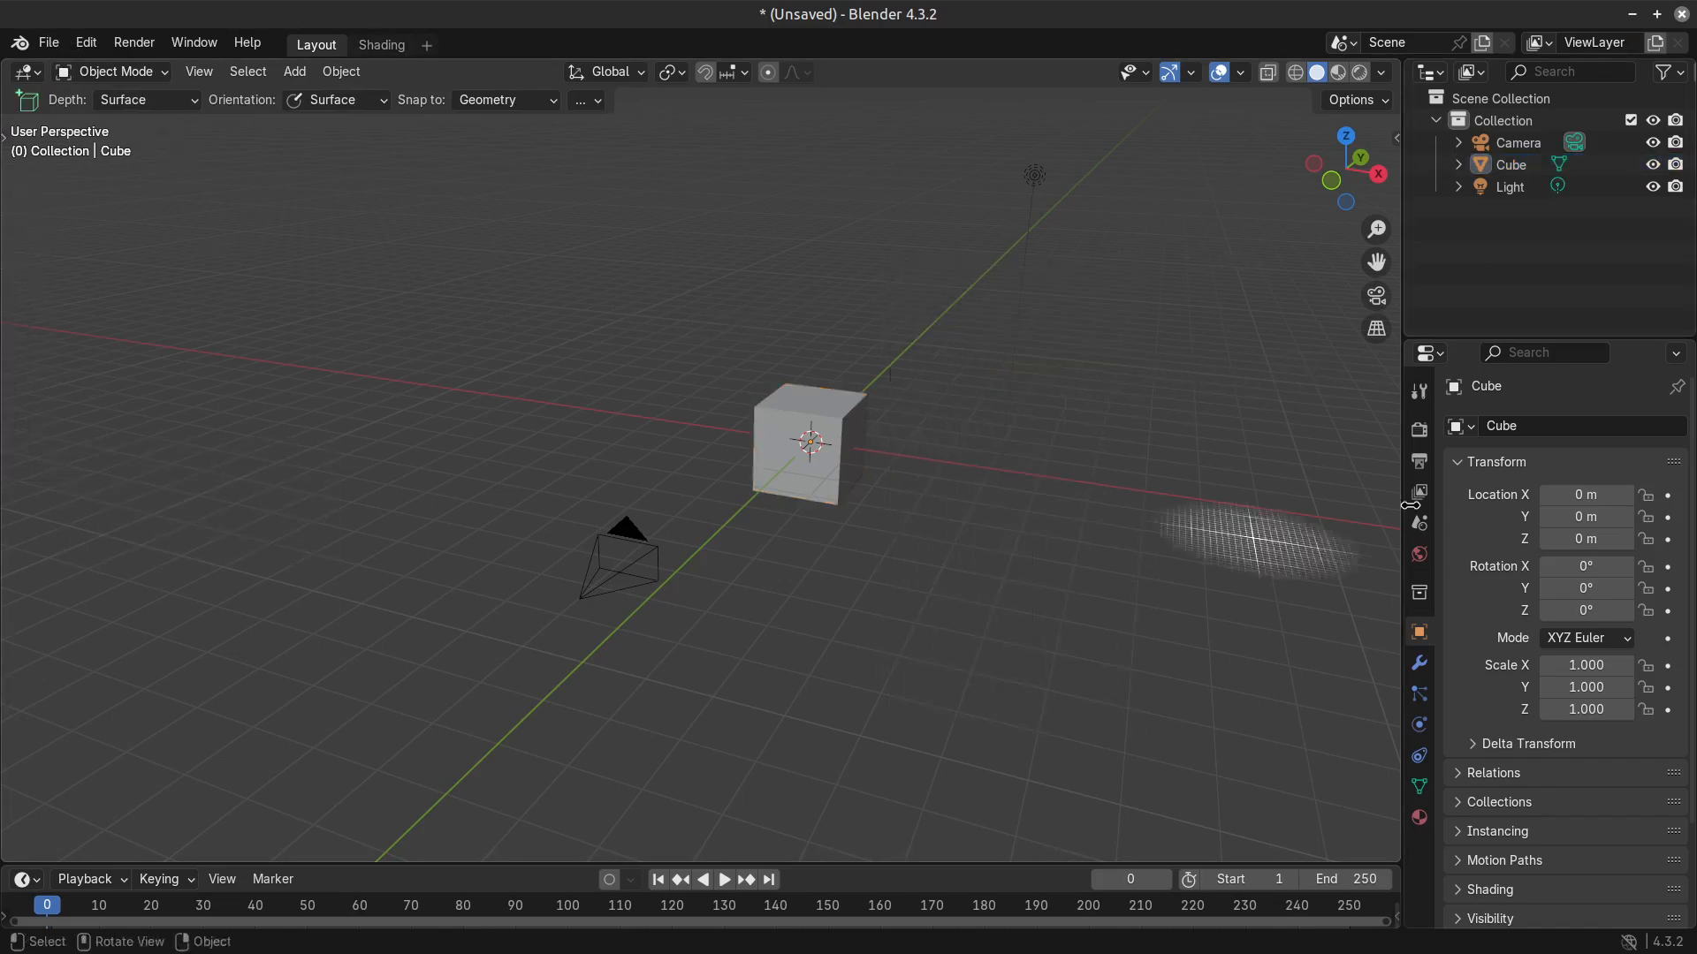
{"action": "key", "text": "t"}
Switch the cube to Edit Mode and back to Object Mode.
{"action": "key", "text": "Tab"}
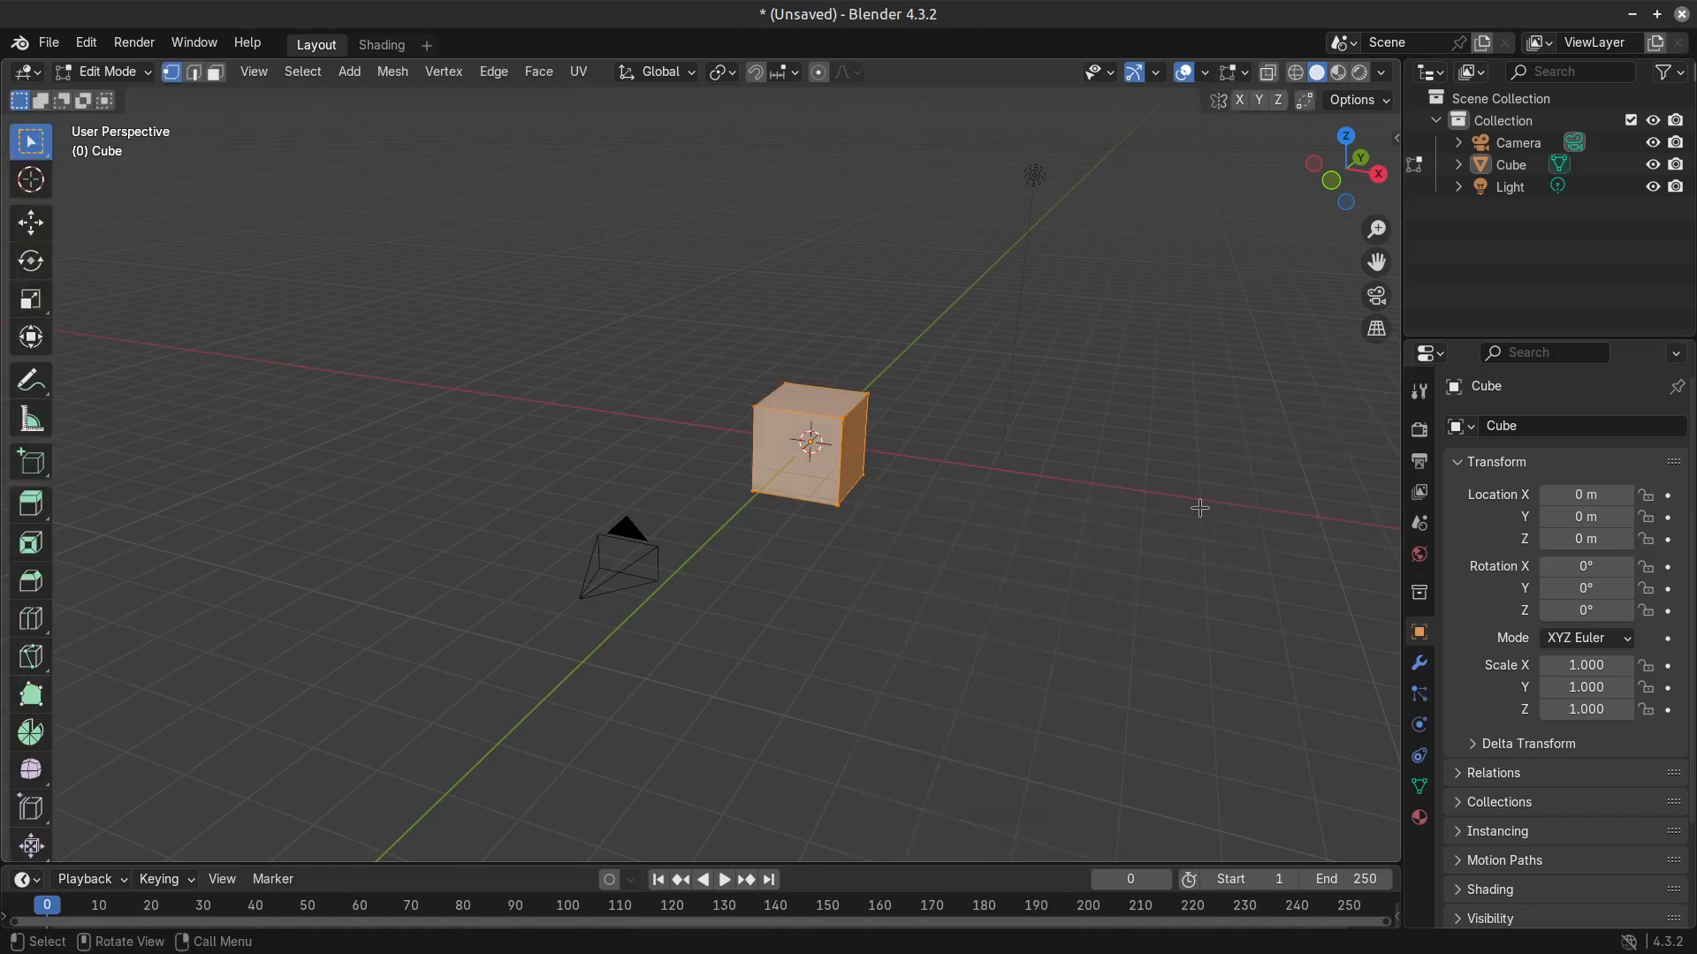
{"action": "key", "text": "Tab"}
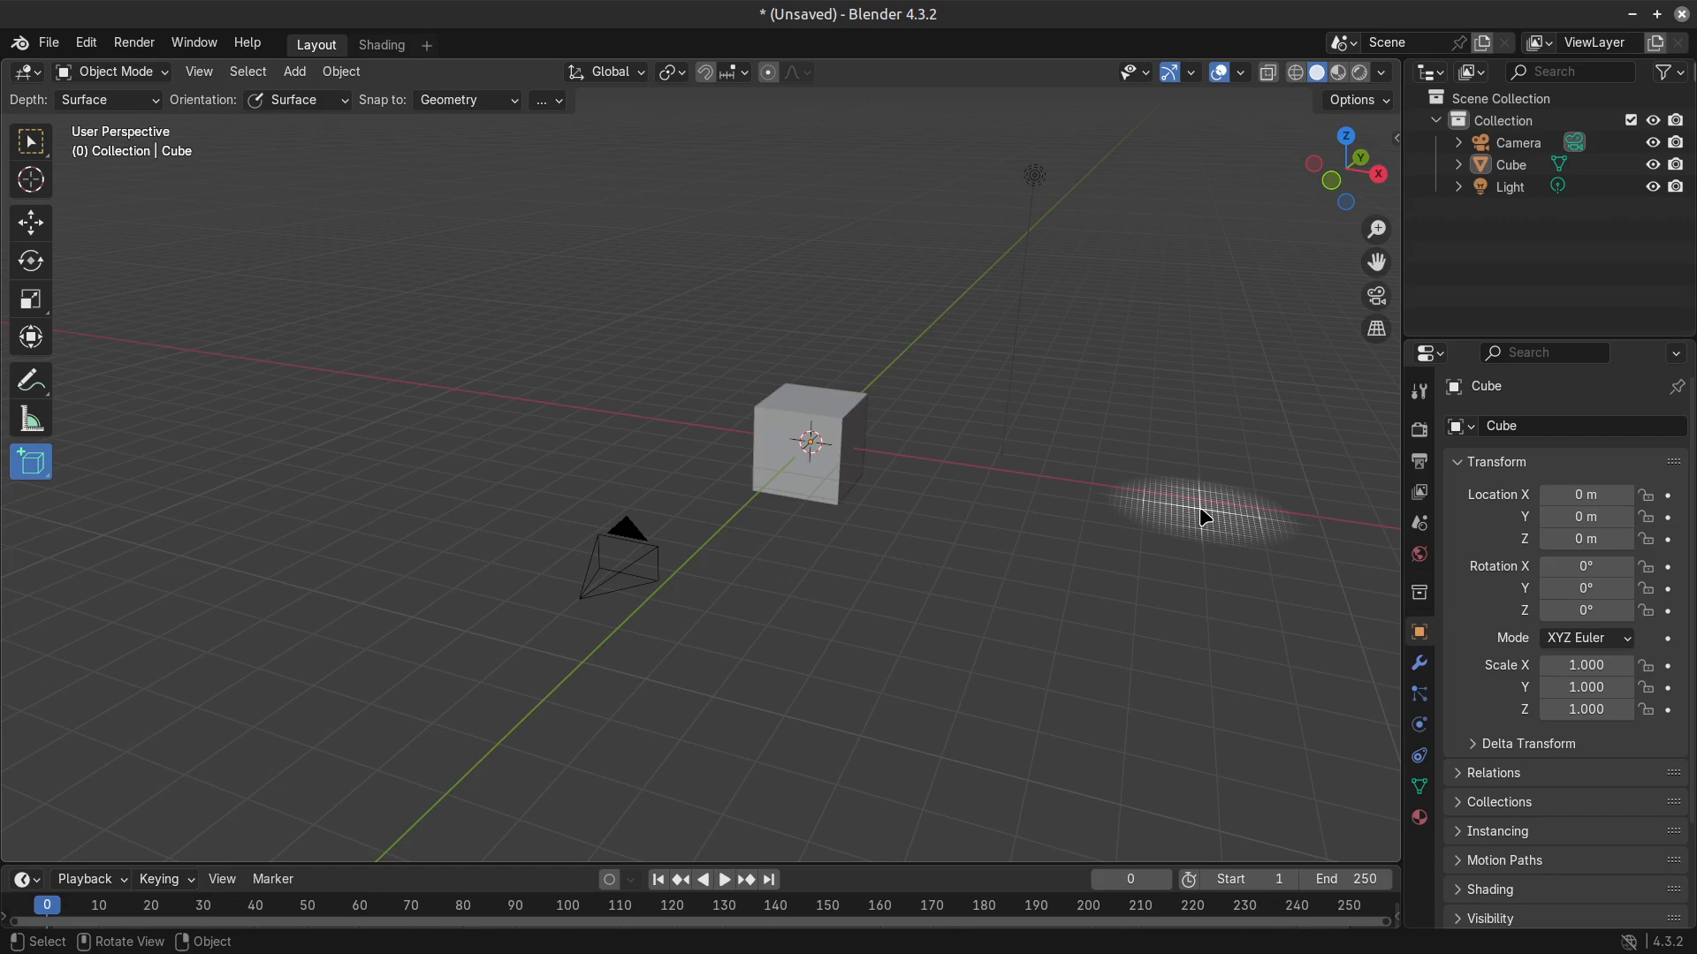
{"action": "right_click", "coordinate": [1129, 402]}
{"action": "key", "text": "Tab"}
{"action": "key", "text": "Tab"}
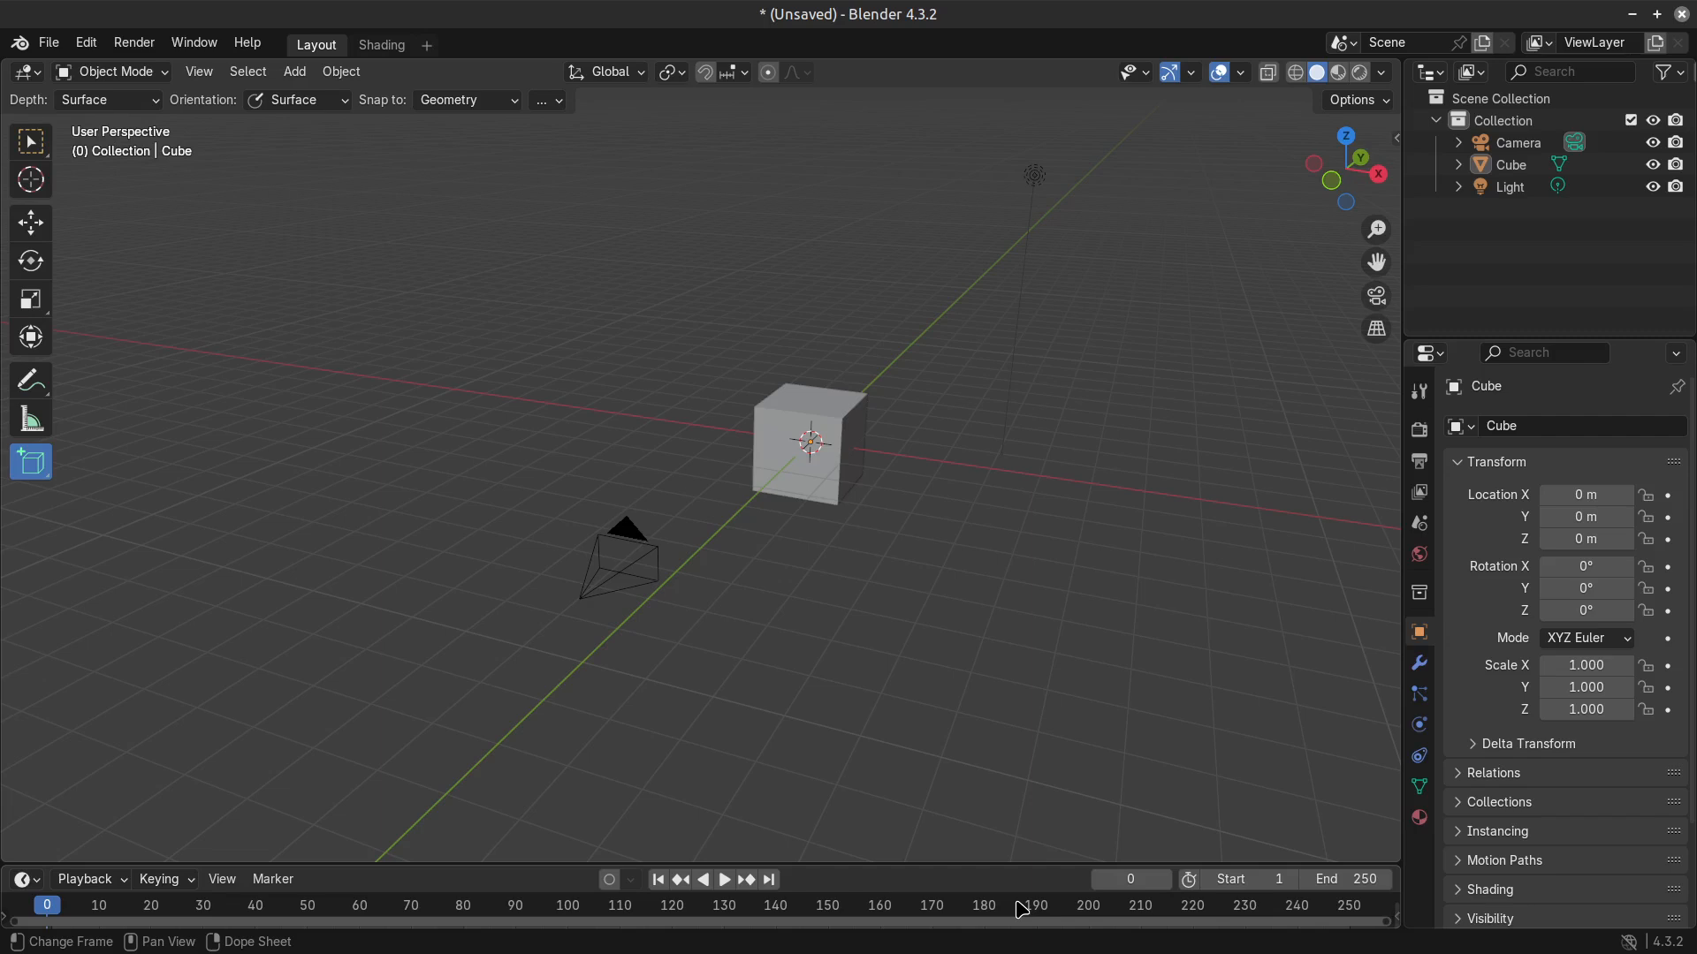
Return to the Select Box tool and select the cube, viewing it briefly in Edit Mode.
{"action": "right_click", "coordinate": [883, 622]}
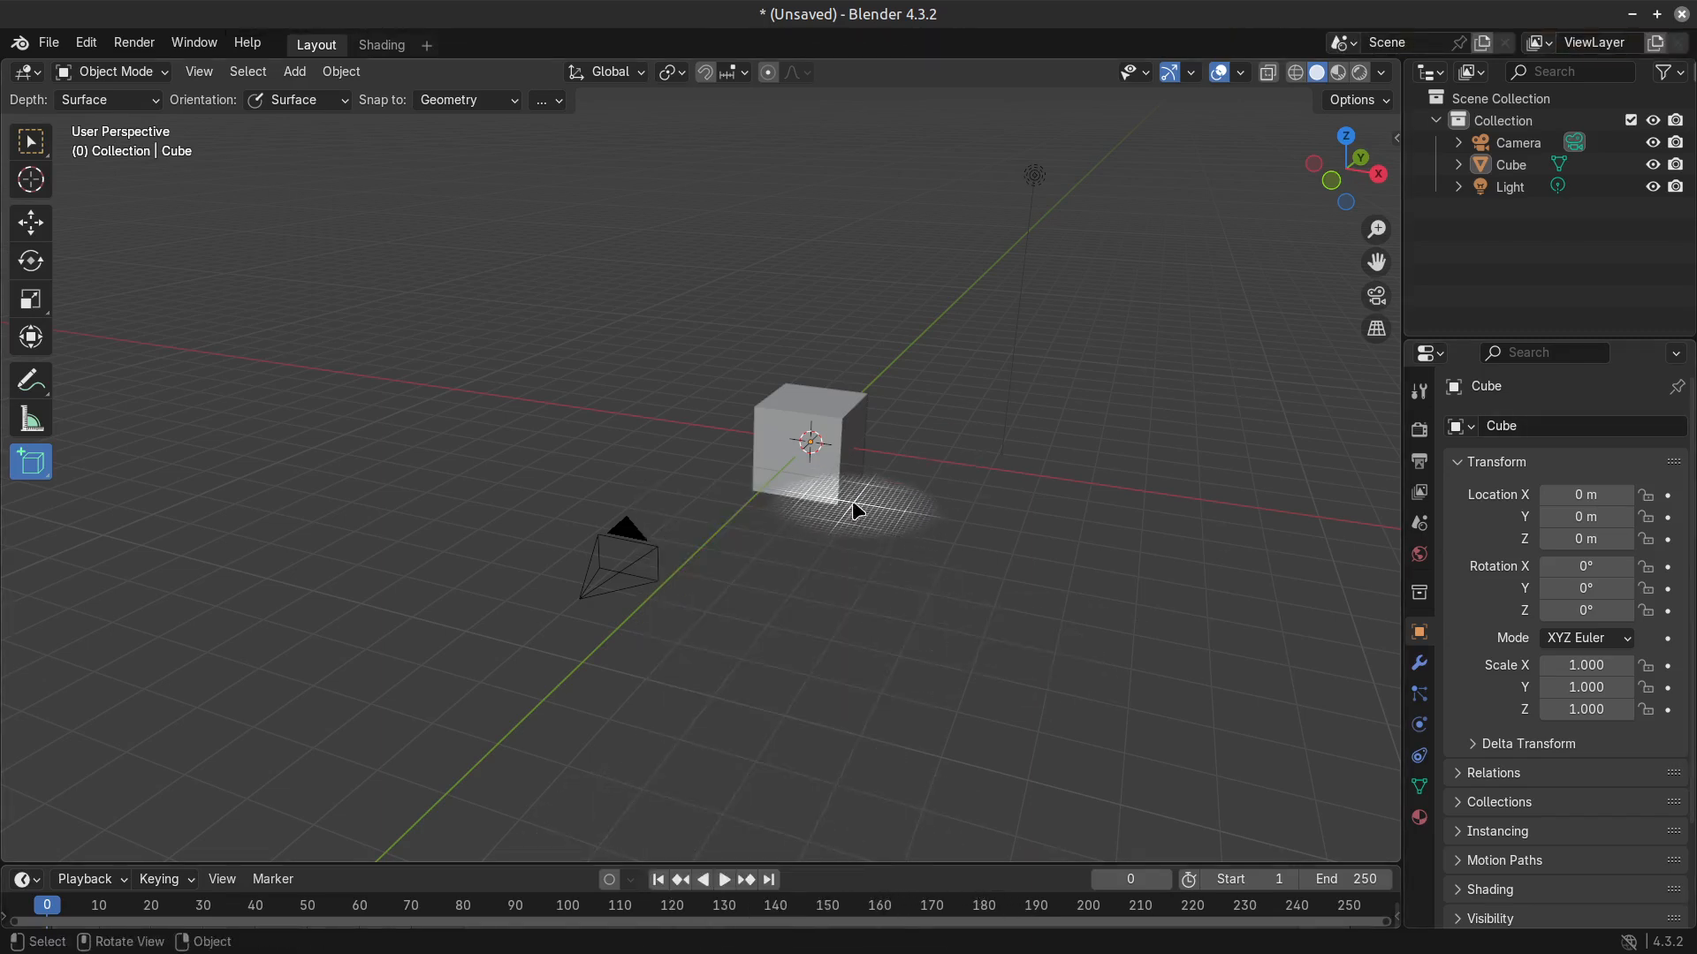
{"action": "mouse_move", "coordinate": [752, 617]}
{"action": "middle_mouse_down"}
{"action": "mouse_move", "coordinate": [819, 616]}
{"action": "mouse_move", "coordinate": [720, 606]}
{"action": "mouse_move", "coordinate": [746, 632]}
{"action": "middle_mouse_up"}
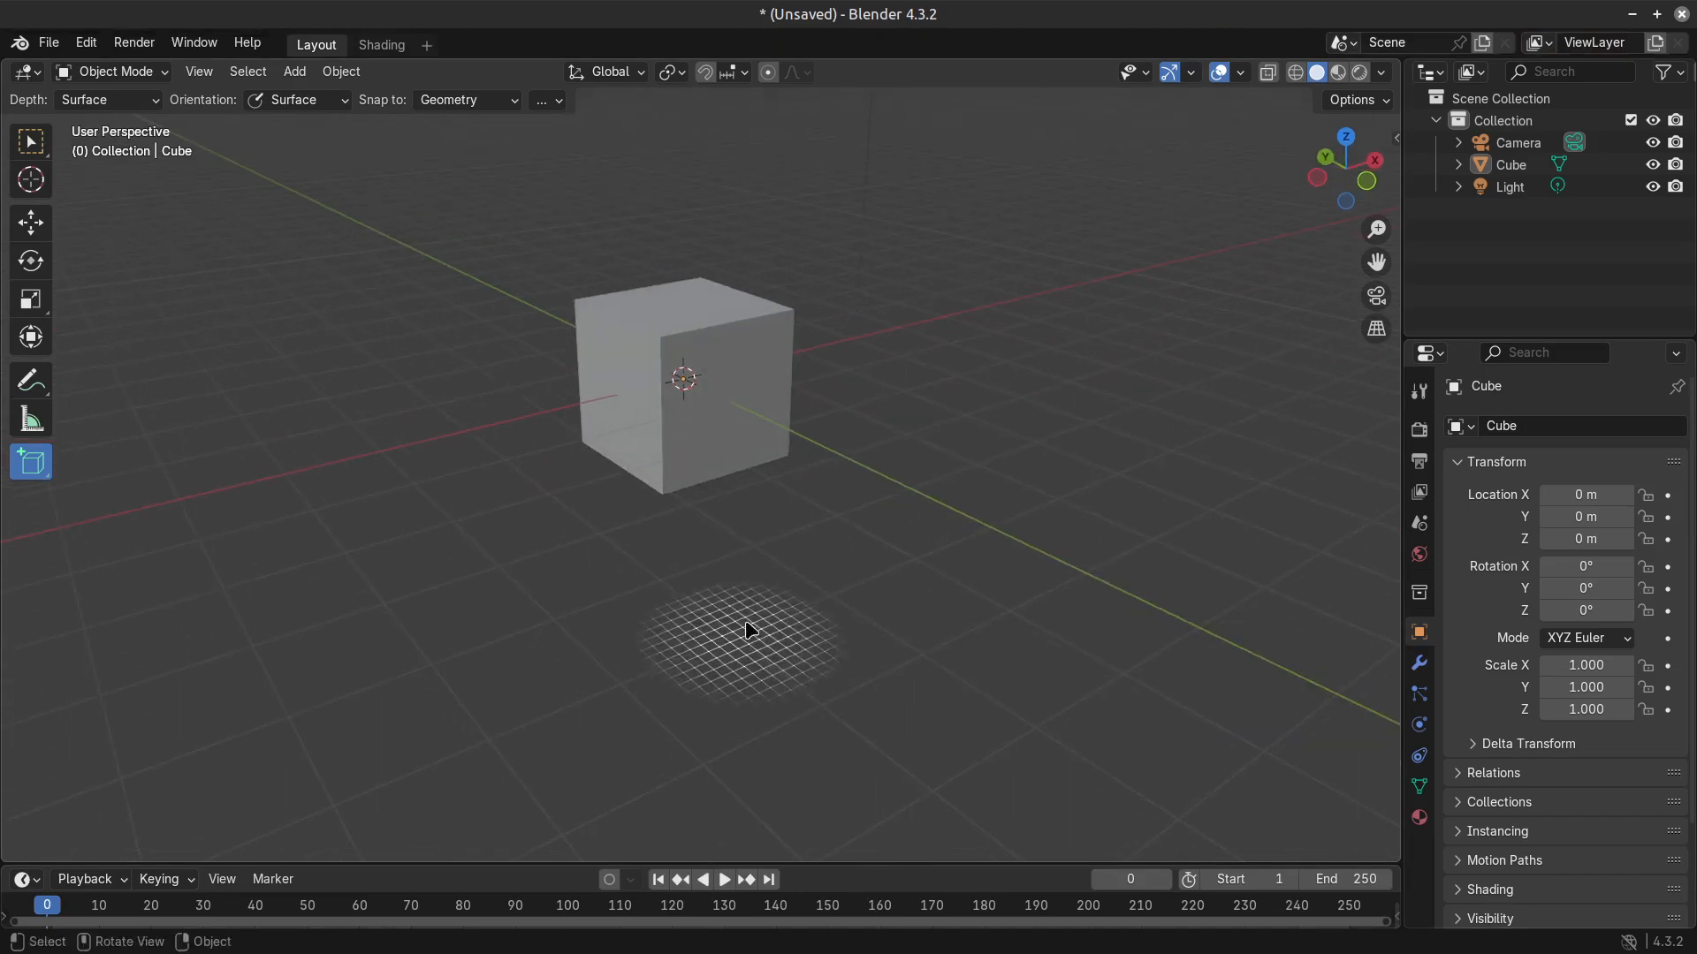
{"action": "left_click", "coordinate": [31, 152]}
{"action": "left_click", "coordinate": [699, 449]}
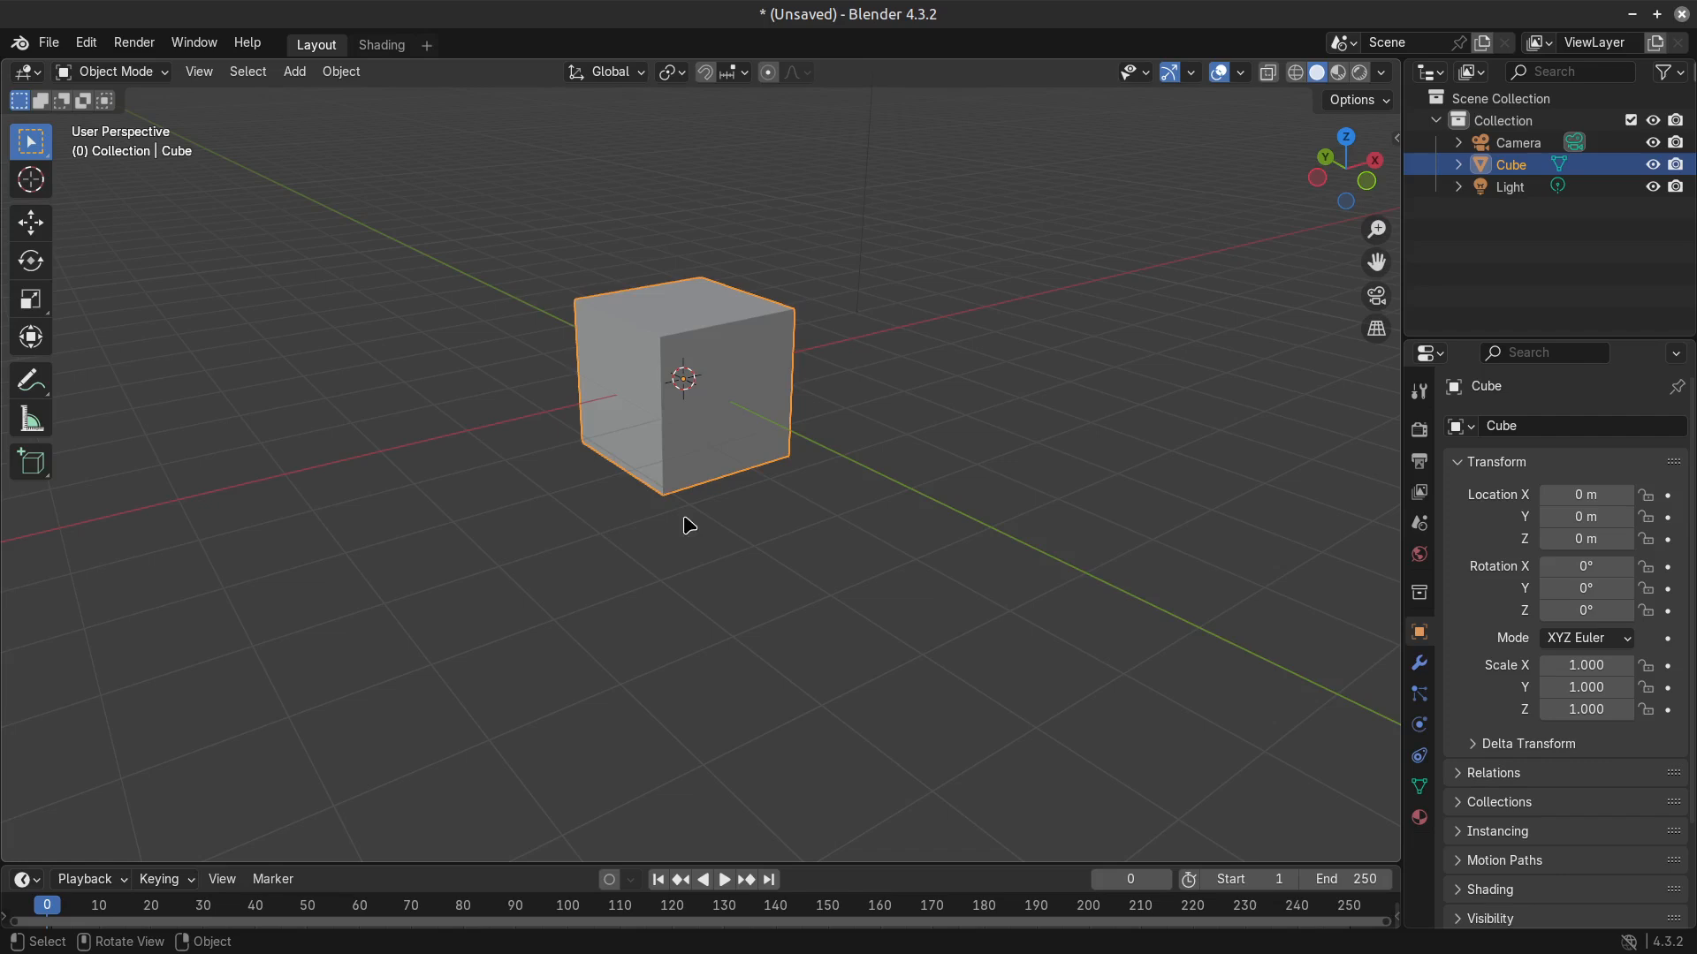
{"action": "middle_click_drag", "start_coordinate": [686, 522], "coordinate": [749, 446]}
{"action": "key", "text": "Tab"}
{"action": "key", "text": "Tab"}
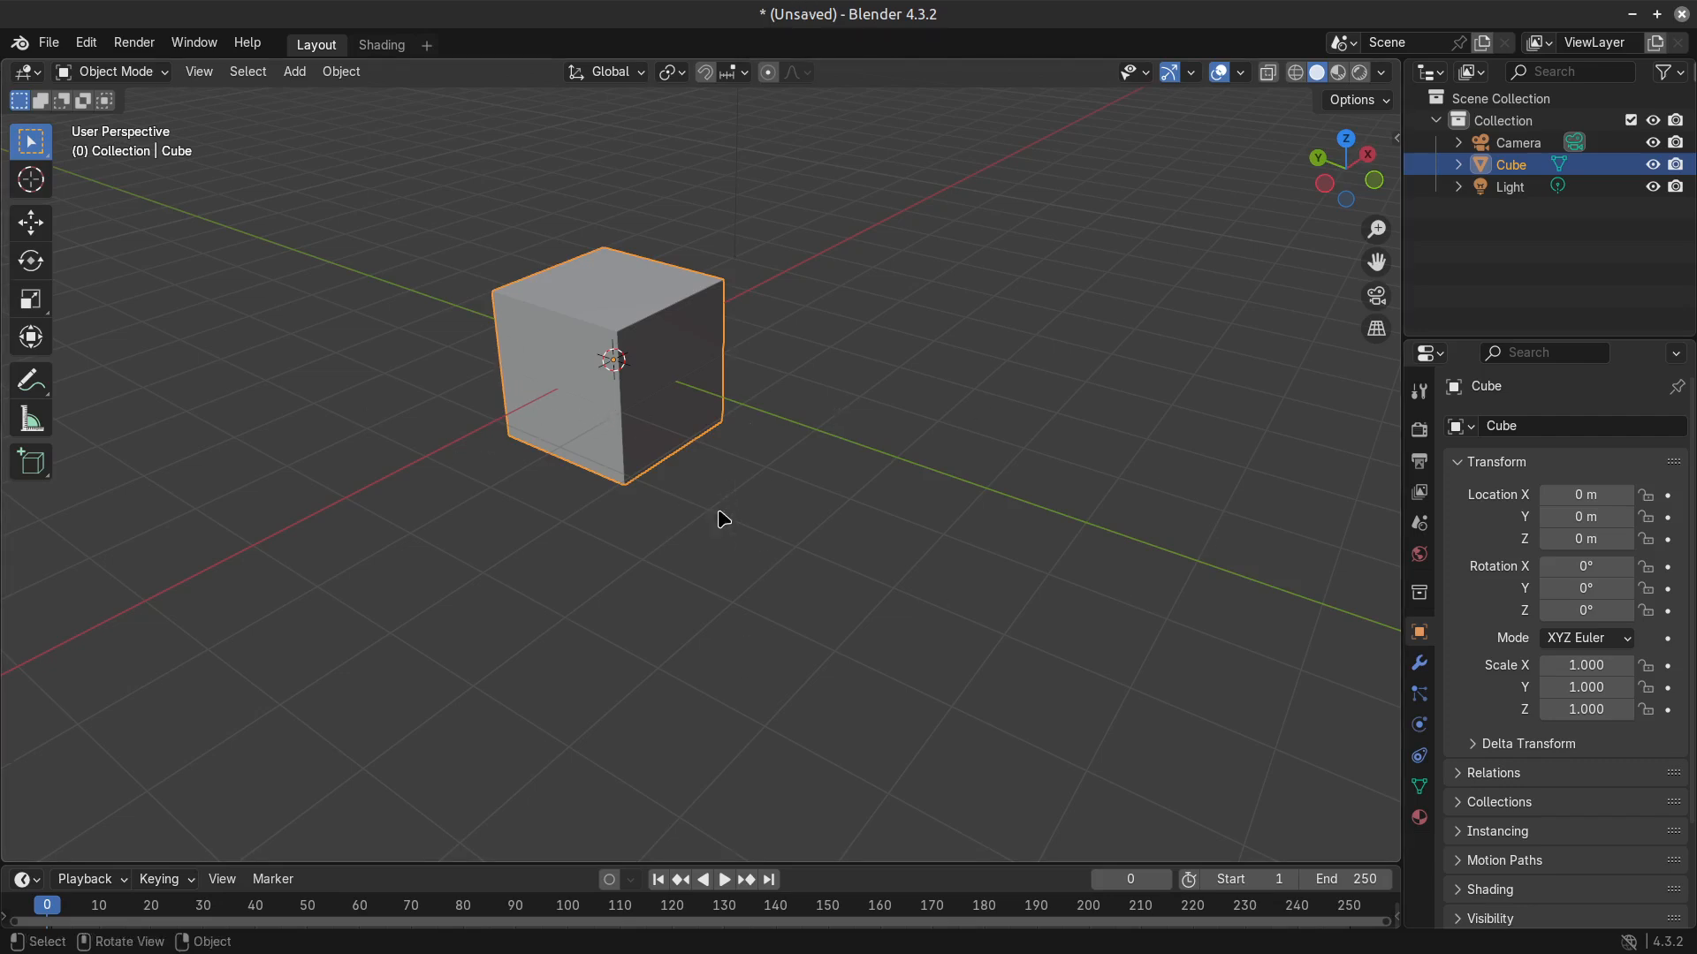
Add a Bevel modifier to the cube and set its segments to 2.
{"action": "left_click", "coordinate": [1419, 663]}
{"action": "left_click", "coordinate": [1559, 426]}
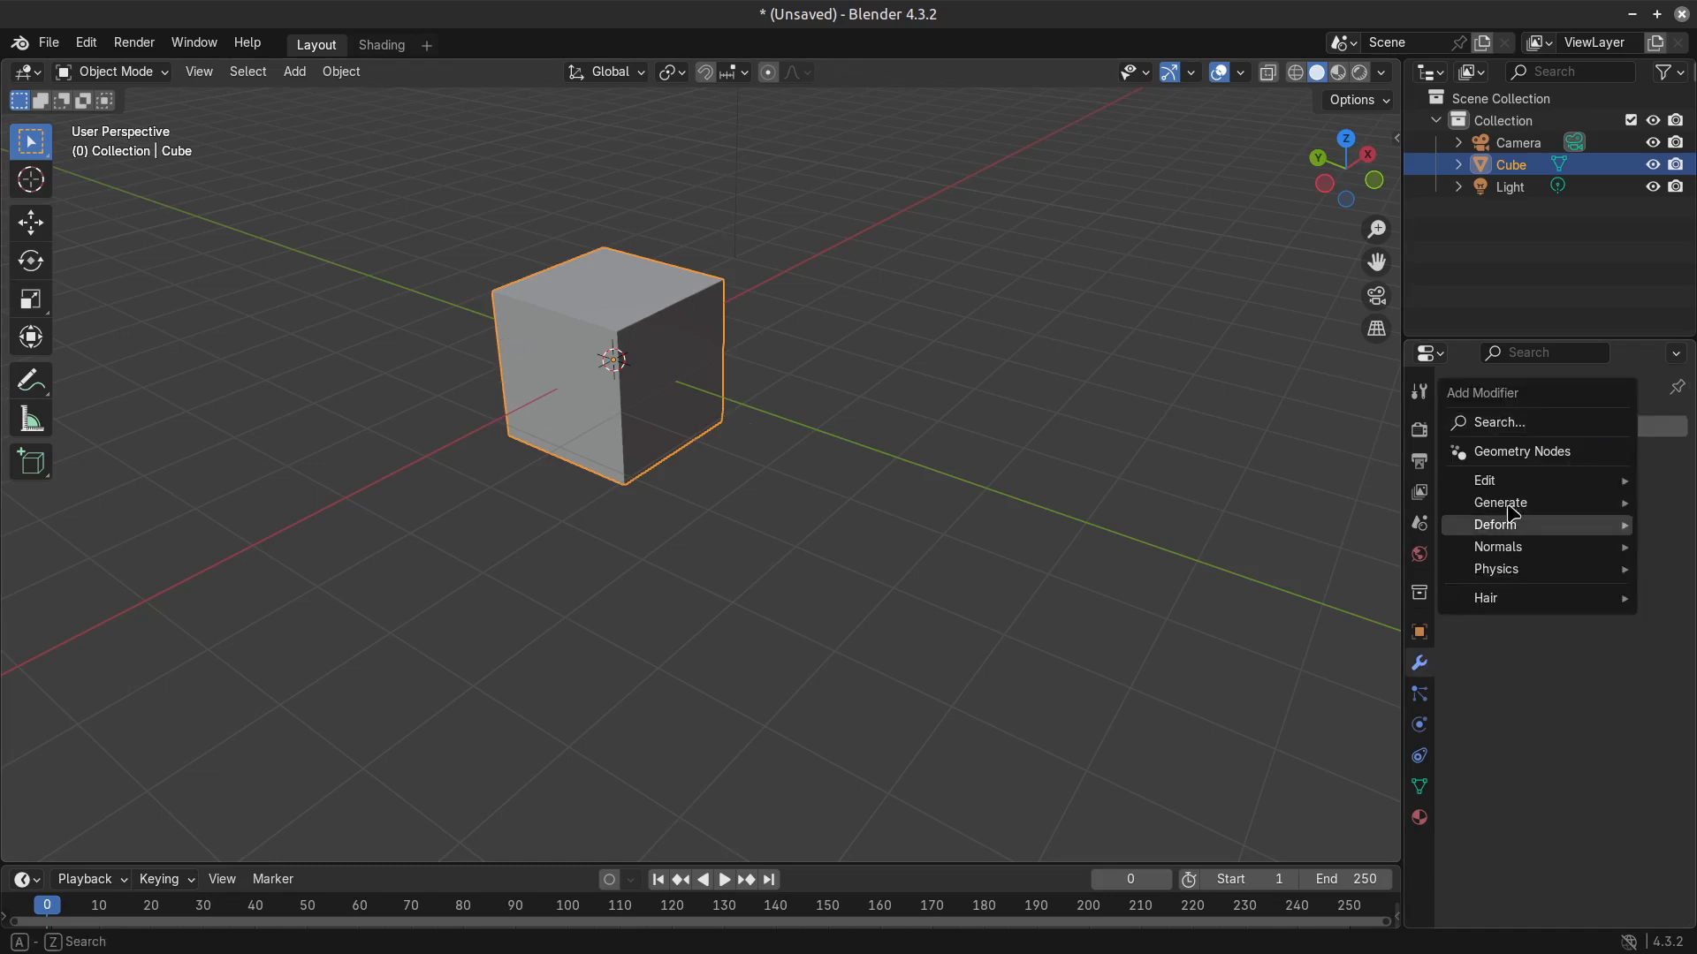
{"action": "mouse_move", "coordinate": [1602, 505]}
{"action": "left_click", "coordinate": [1304, 525]}
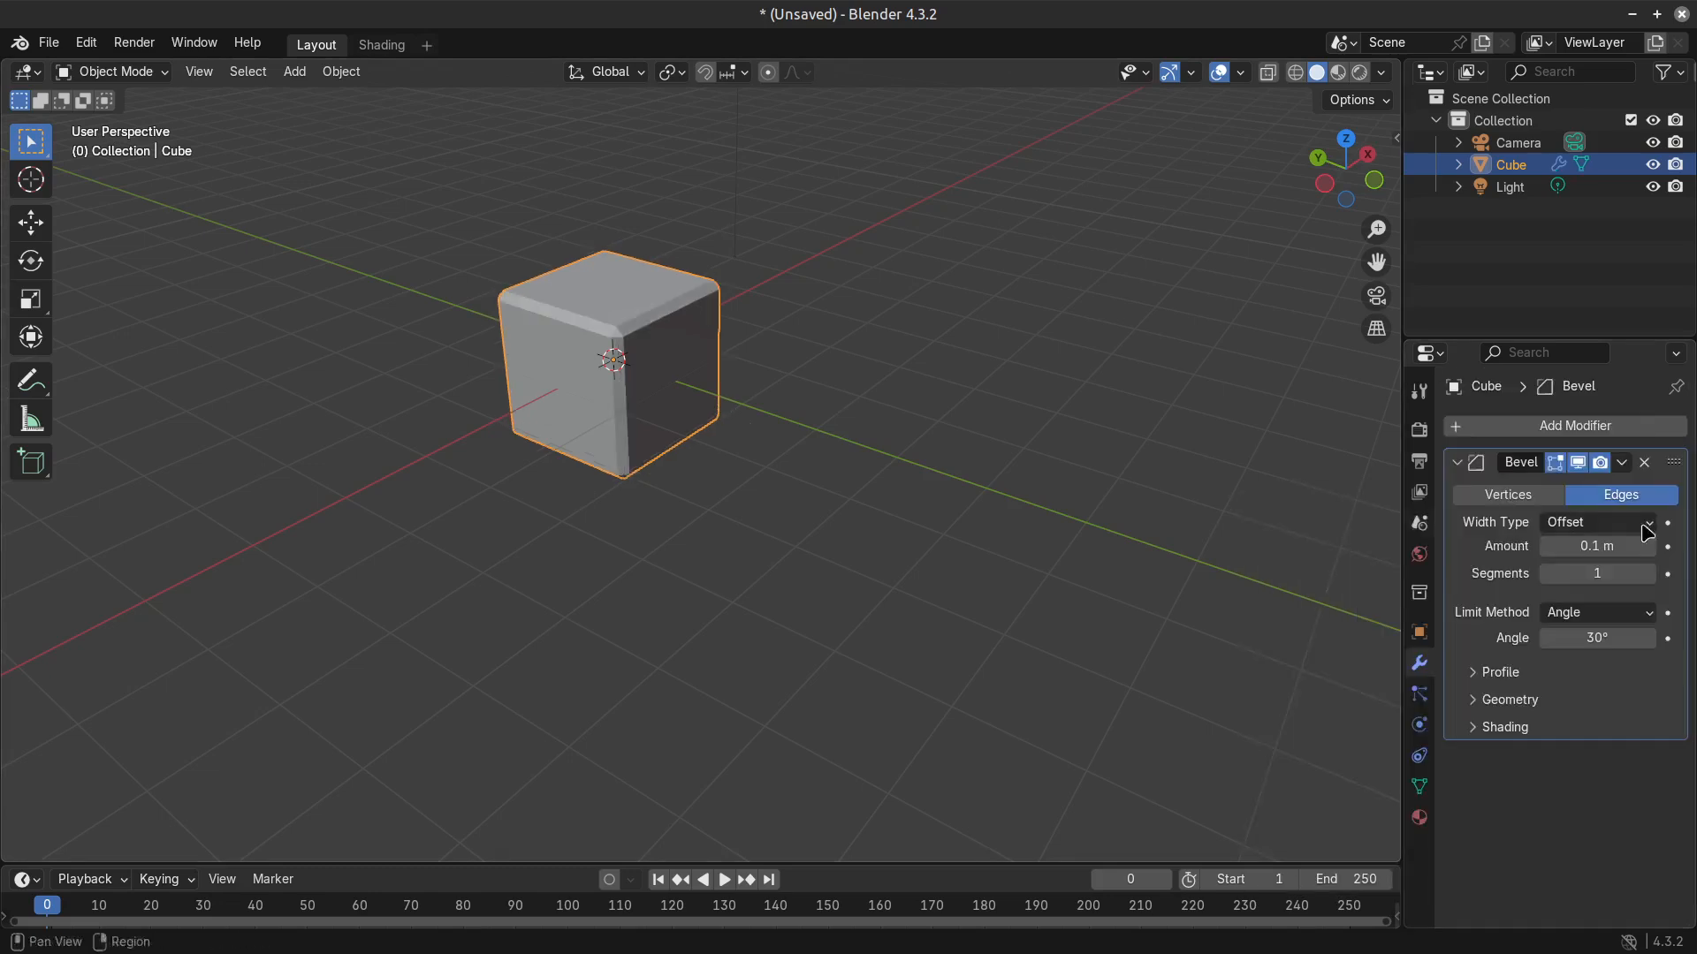
{"action": "scroll", "coordinate": [802, 526], "scroll_direction": "up", "scroll_amount": 3}
{"action": "left_click", "coordinate": [1649, 574]}
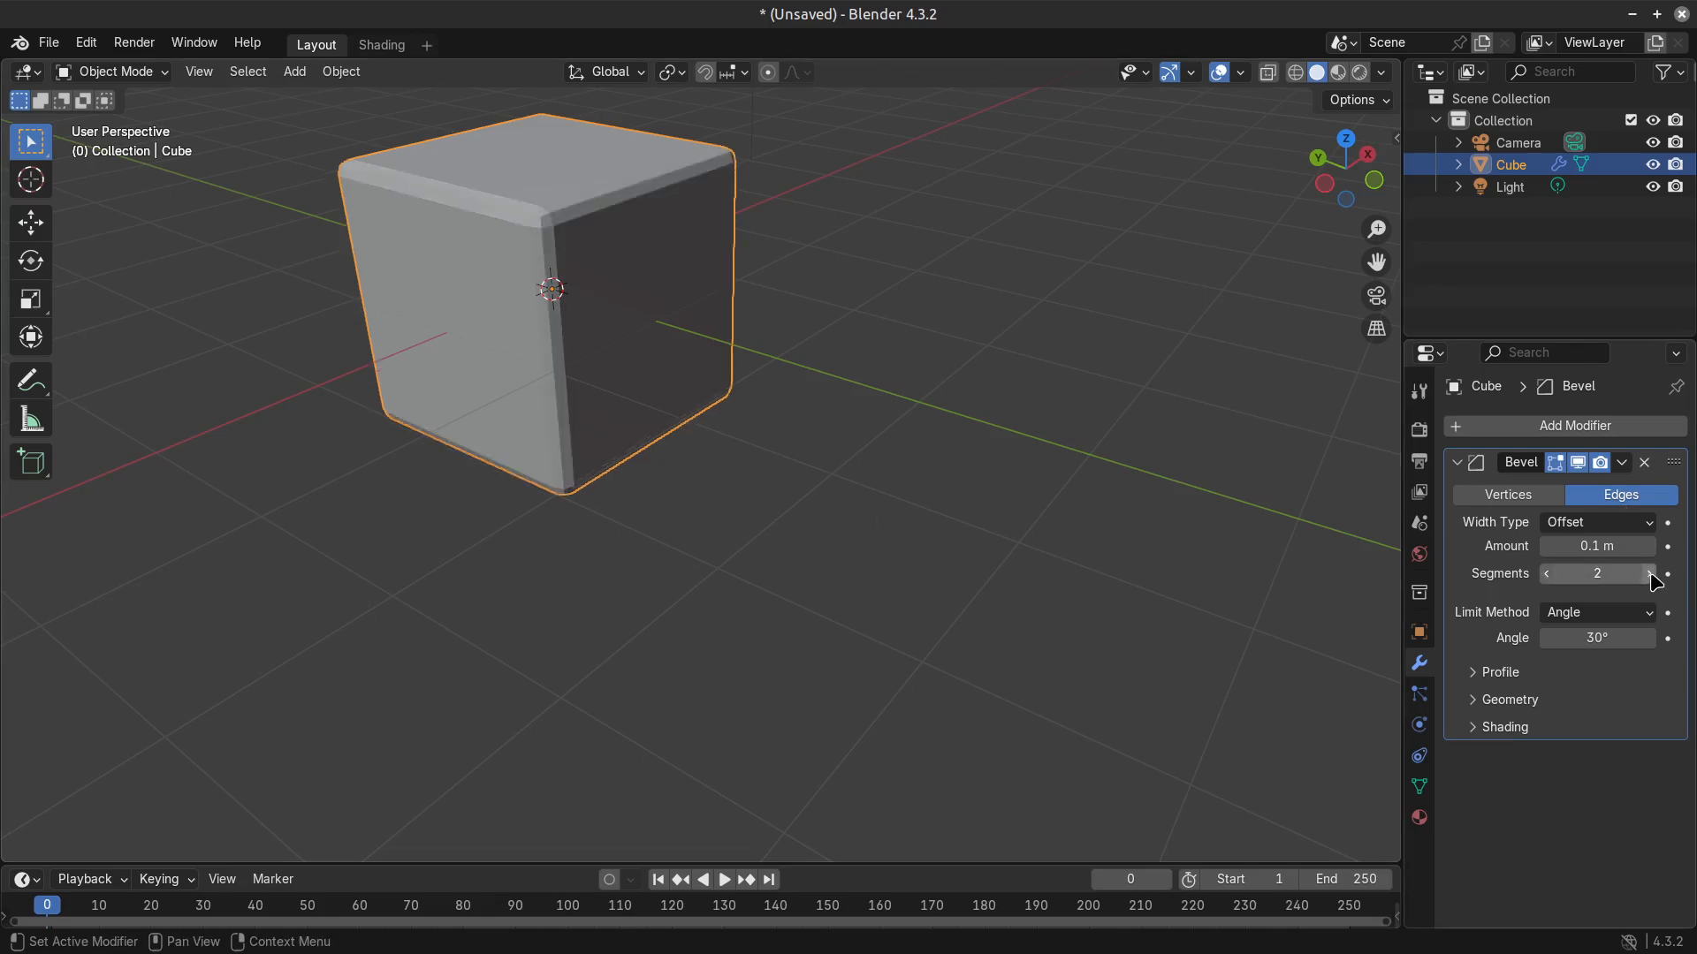
{"action": "scroll", "coordinate": [612, 309], "scroll_direction": "down", "scroll_amount": 4}
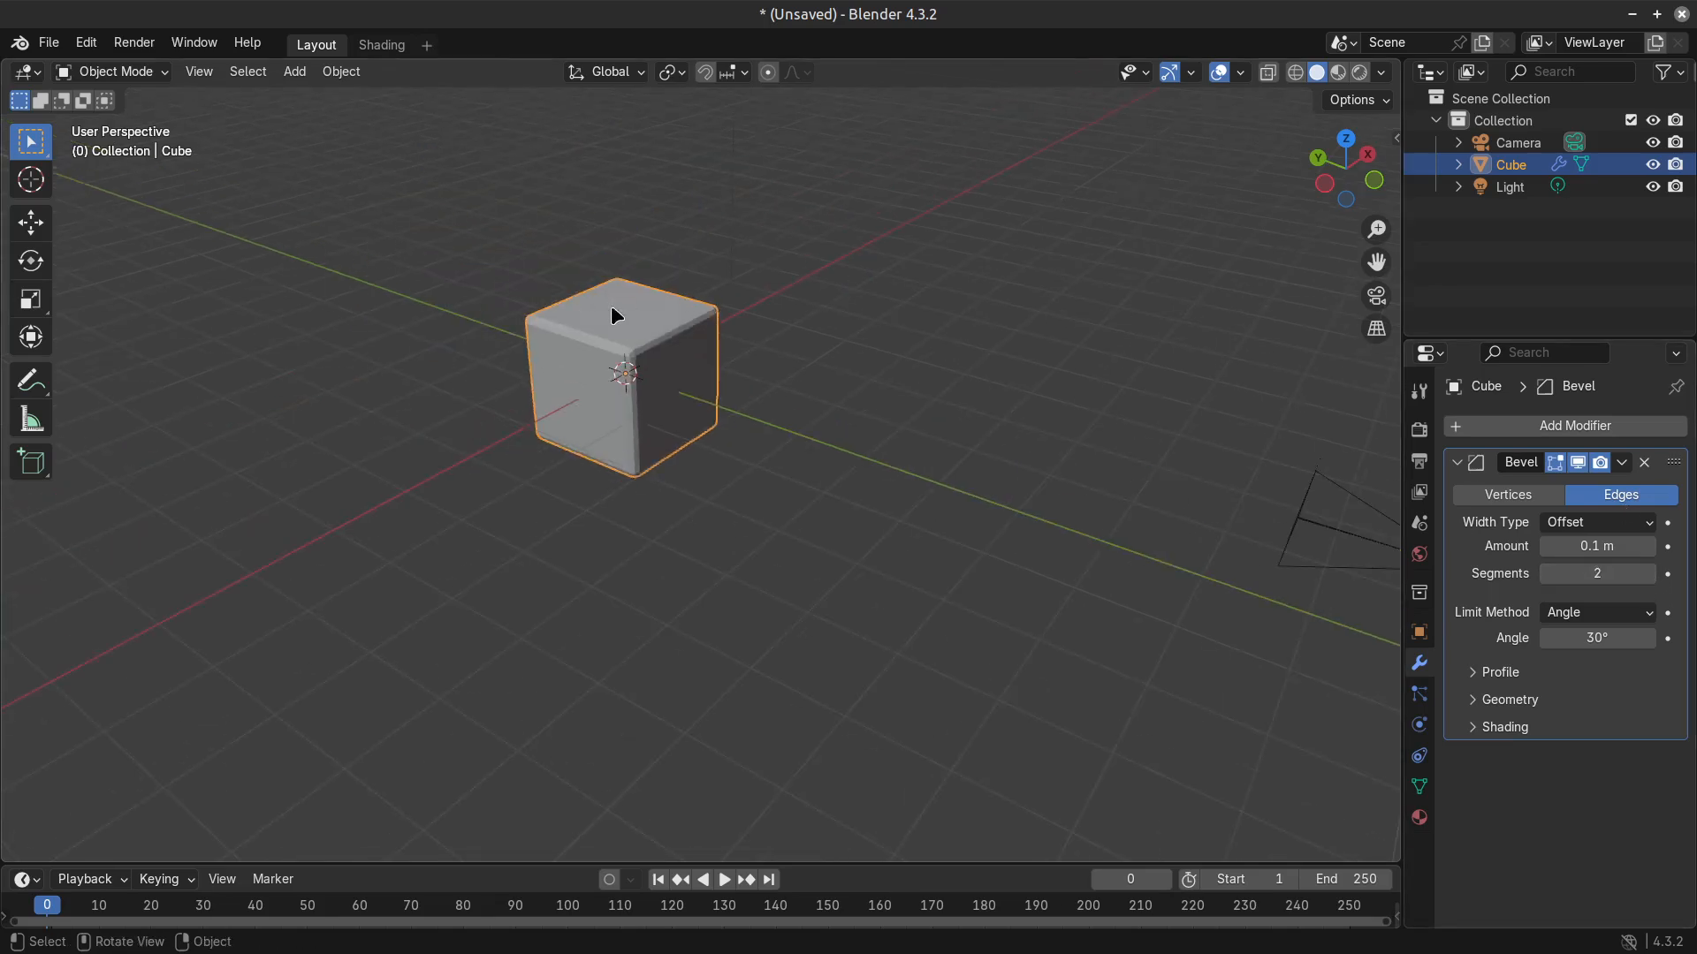
Add a Subdivision modifier at viewport level 1 to the cube and enlarge the properties area.
{"action": "left_click", "coordinate": [1582, 428]}
{"action": "left_click", "coordinate": [1481, 340]}
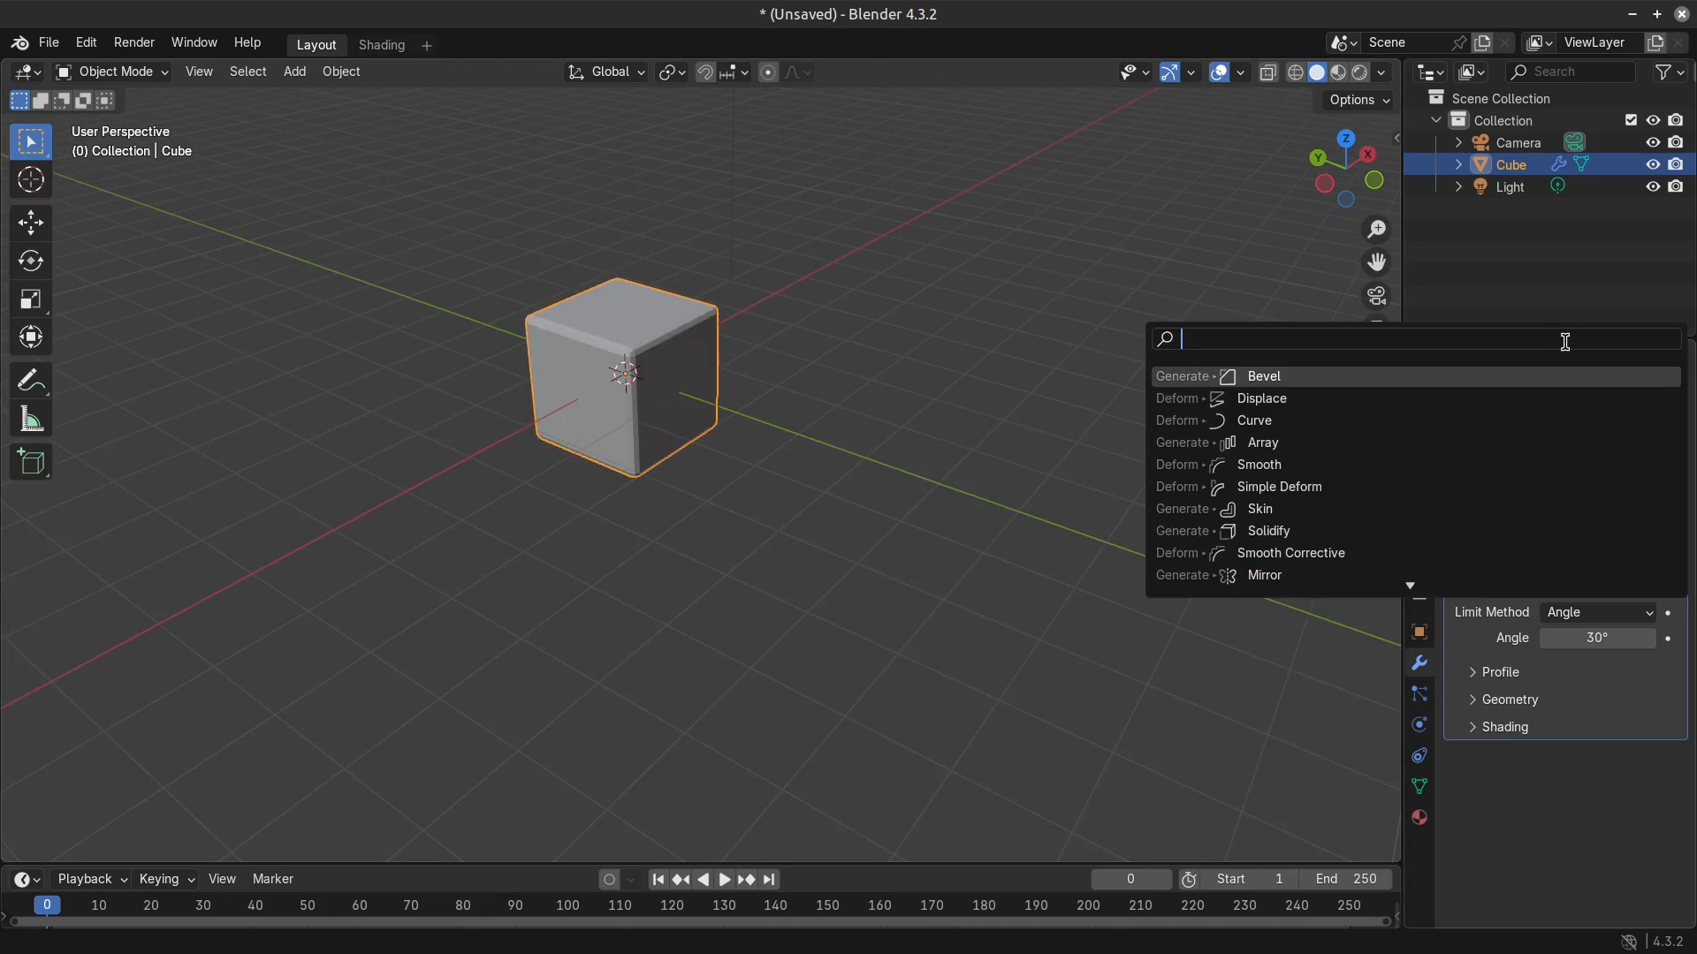
{"action": "key", "text": "ctrl+1"}
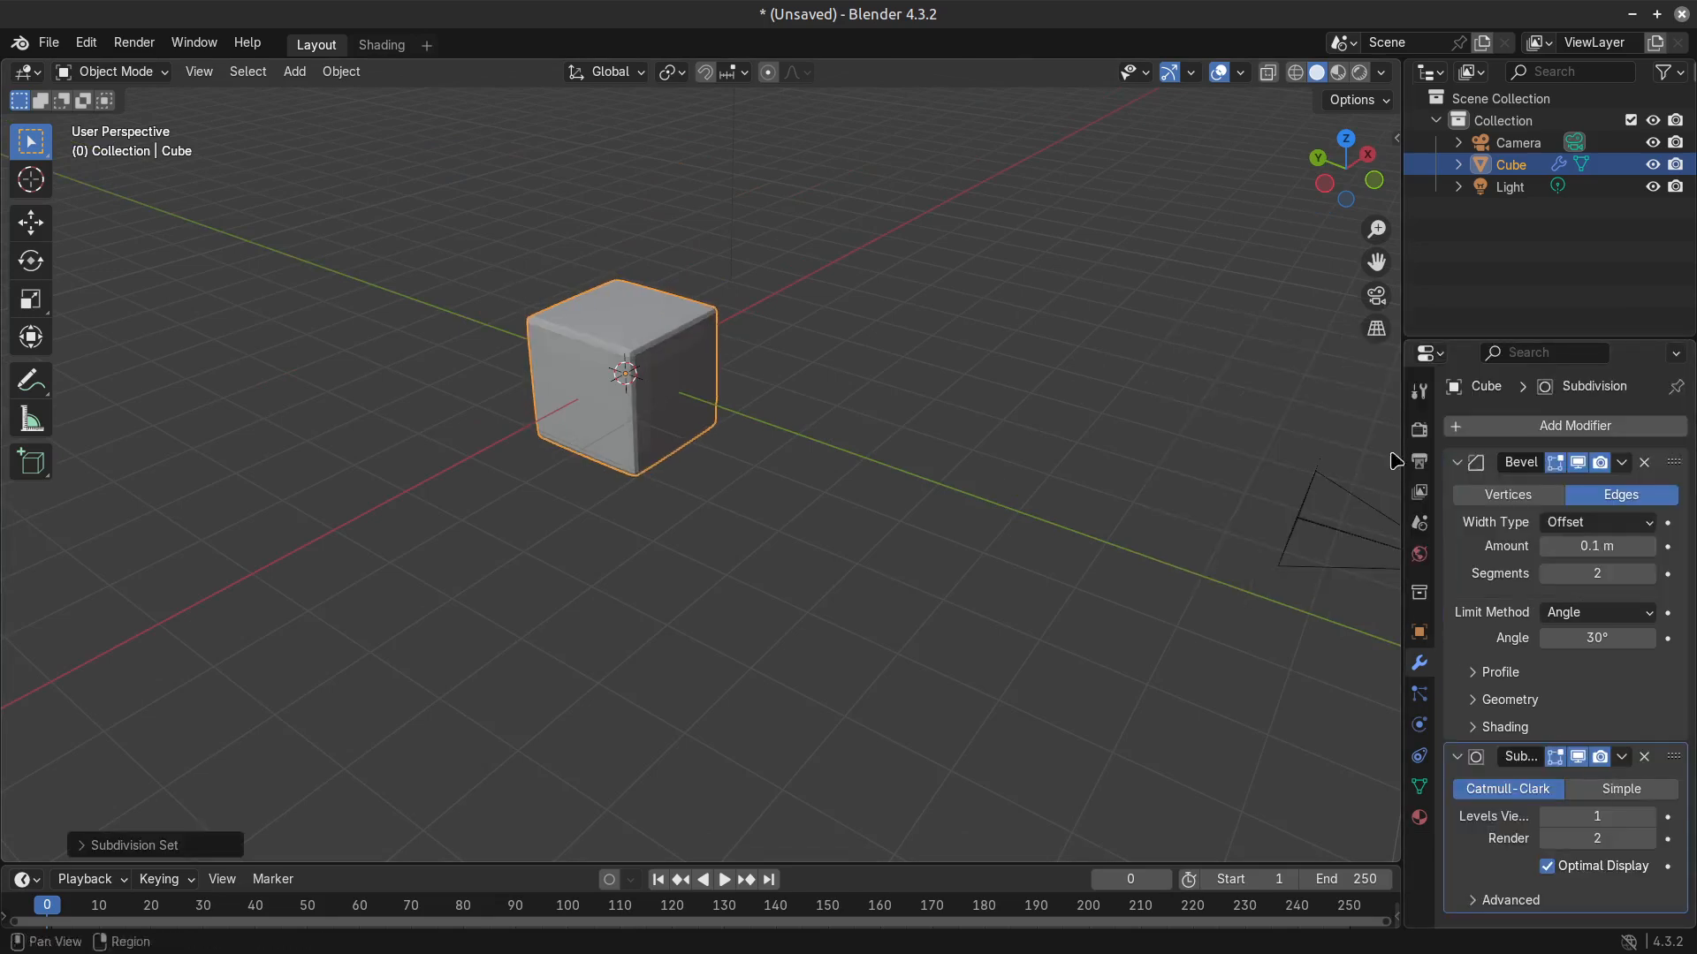
{"action": "left_click_drag", "start_coordinate": [1463, 337], "coordinate": [1462, 225]}
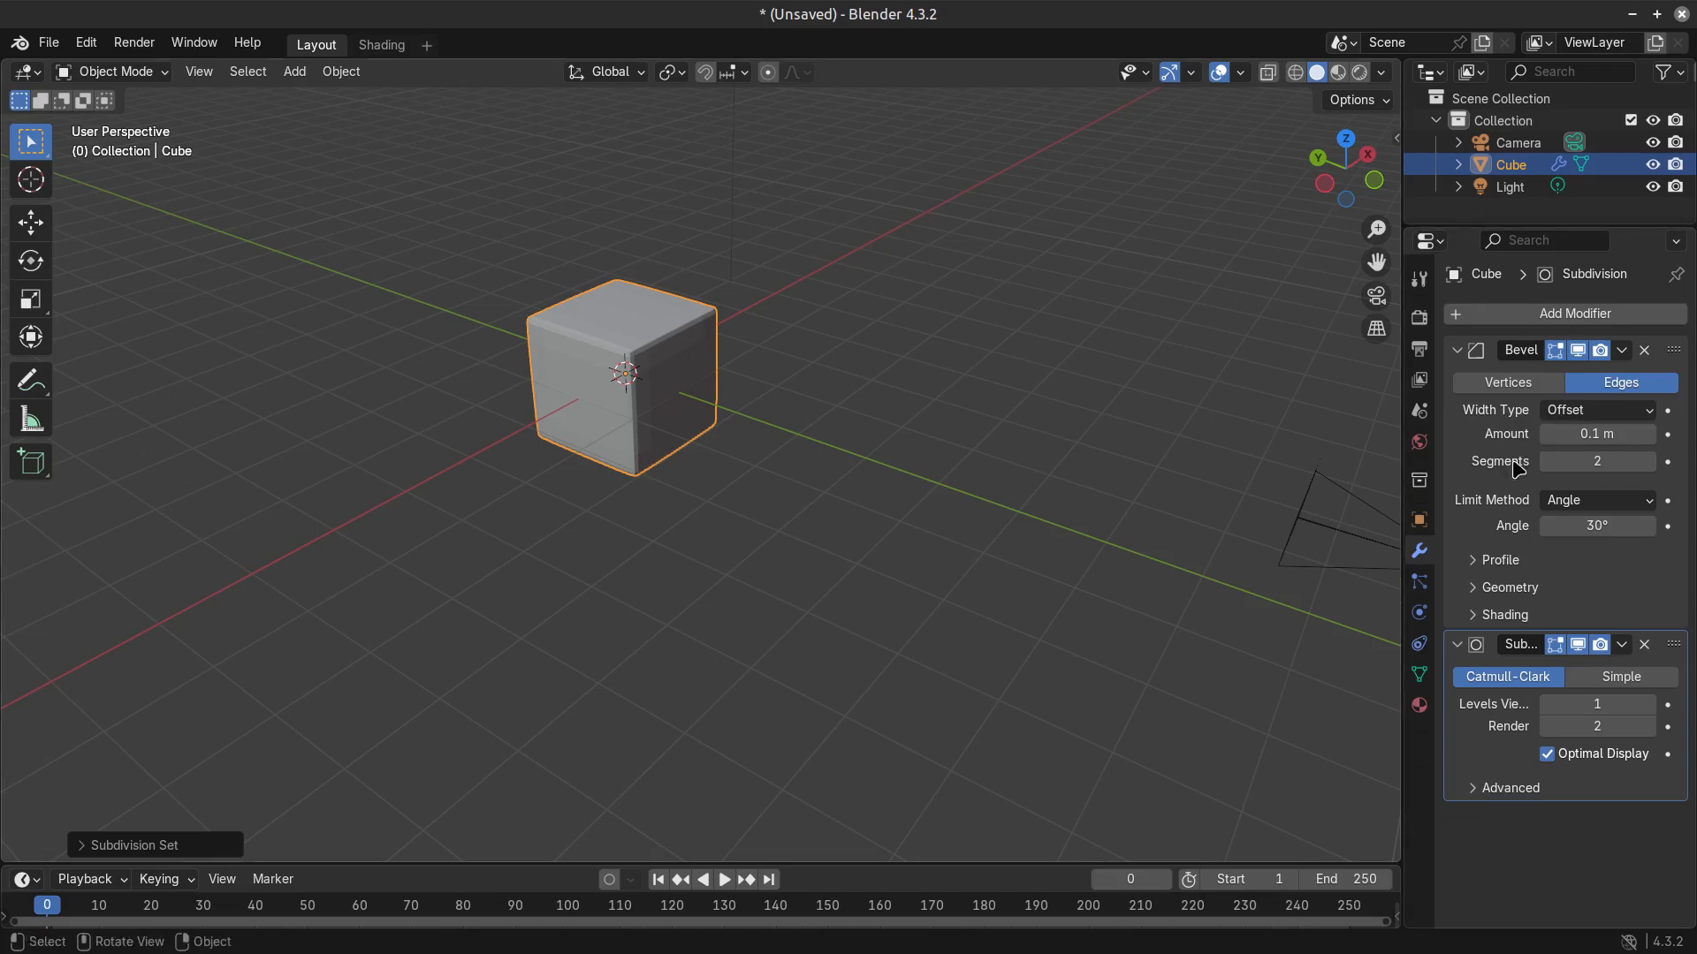
{"action": "scroll", "coordinate": [632, 459], "scroll_direction": "up", "scroll_amount": 2}
Scale the whole cube mesh in Edit Mode along the global Y axis to a depth of about 1.1 m.
{"action": "key", "text": "Tab"}
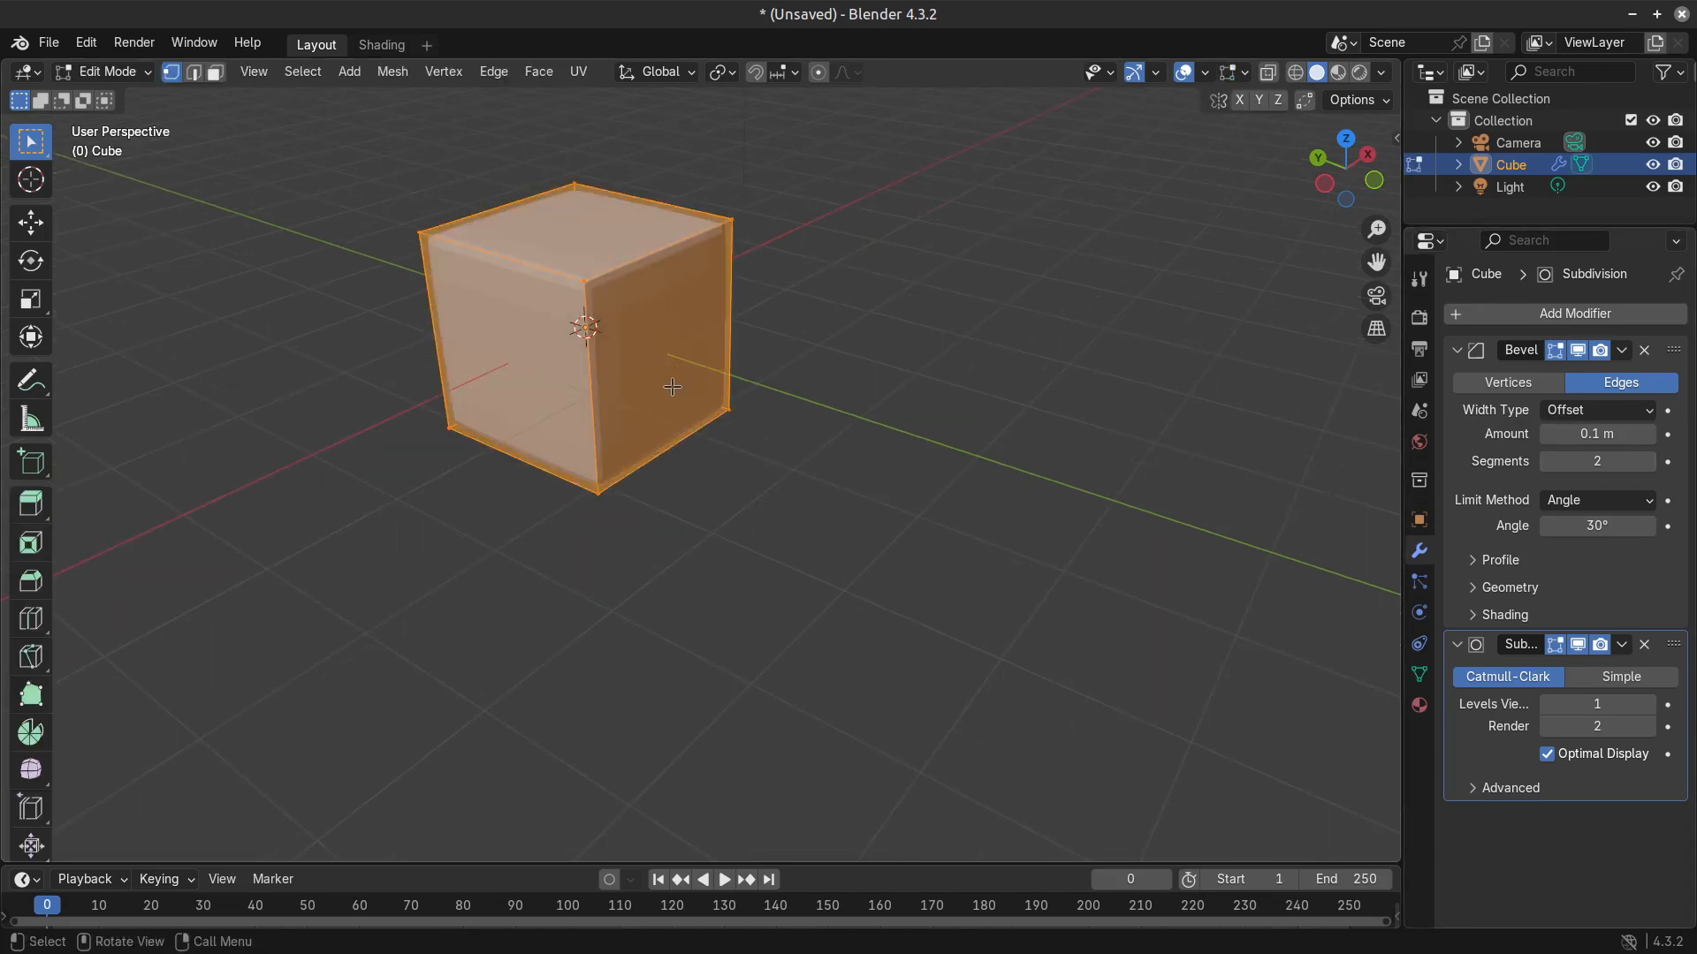
{"action": "key", "text": "Tab"}
{"action": "key", "text": "Tab"}
{"action": "key", "text": "Tab"}
{"action": "middle_click_drag", "start_coordinate": [666, 447], "coordinate": [844, 549]}
{"action": "key", "text": "Tab"}
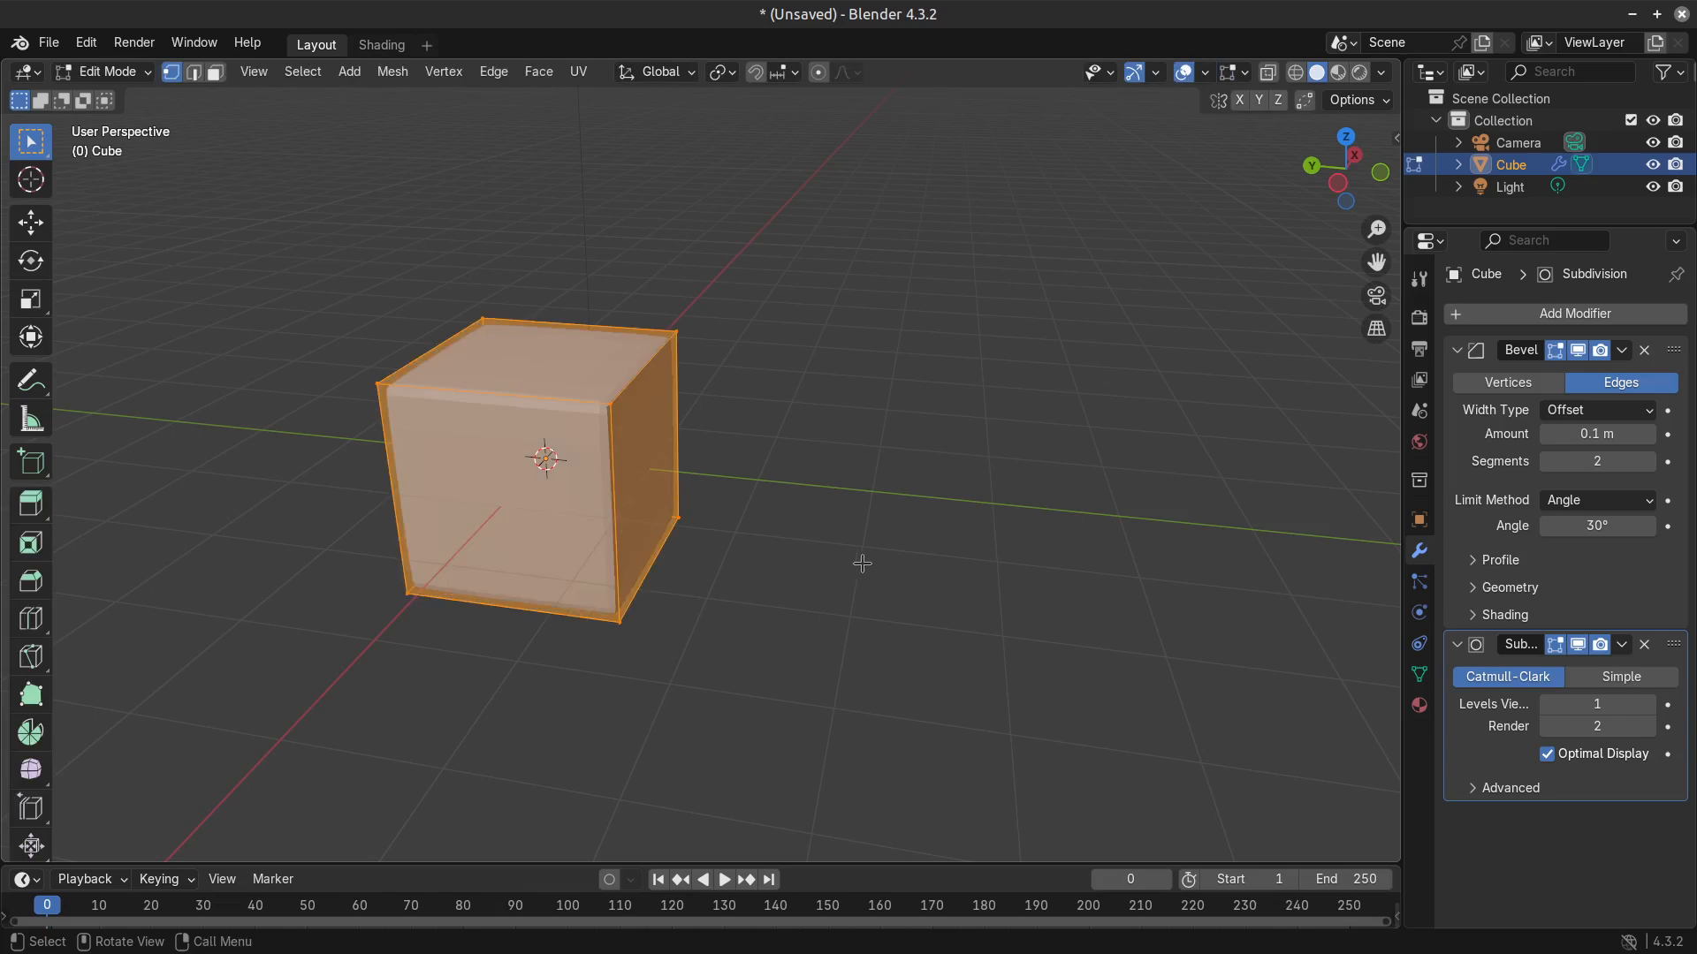
{"action": "key", "text": "s"}
{"action": "key", "text": "x"}
{"action": "key", "text": "y"}
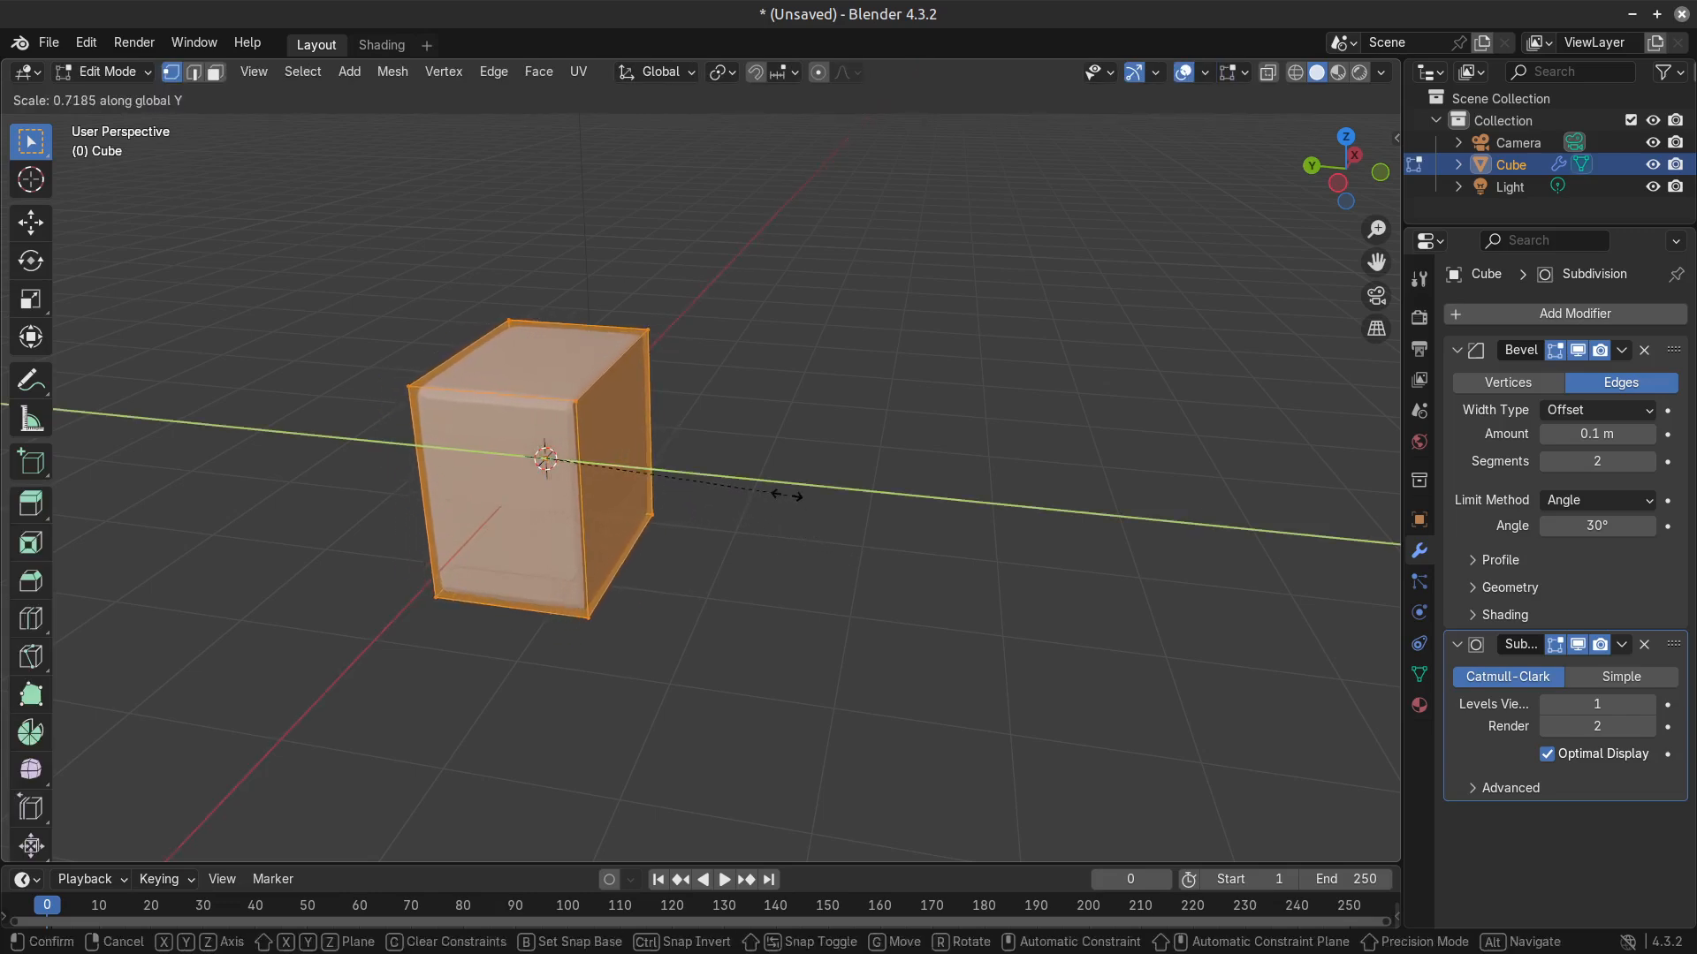
{"action": "left_click", "coordinate": [730, 487]}
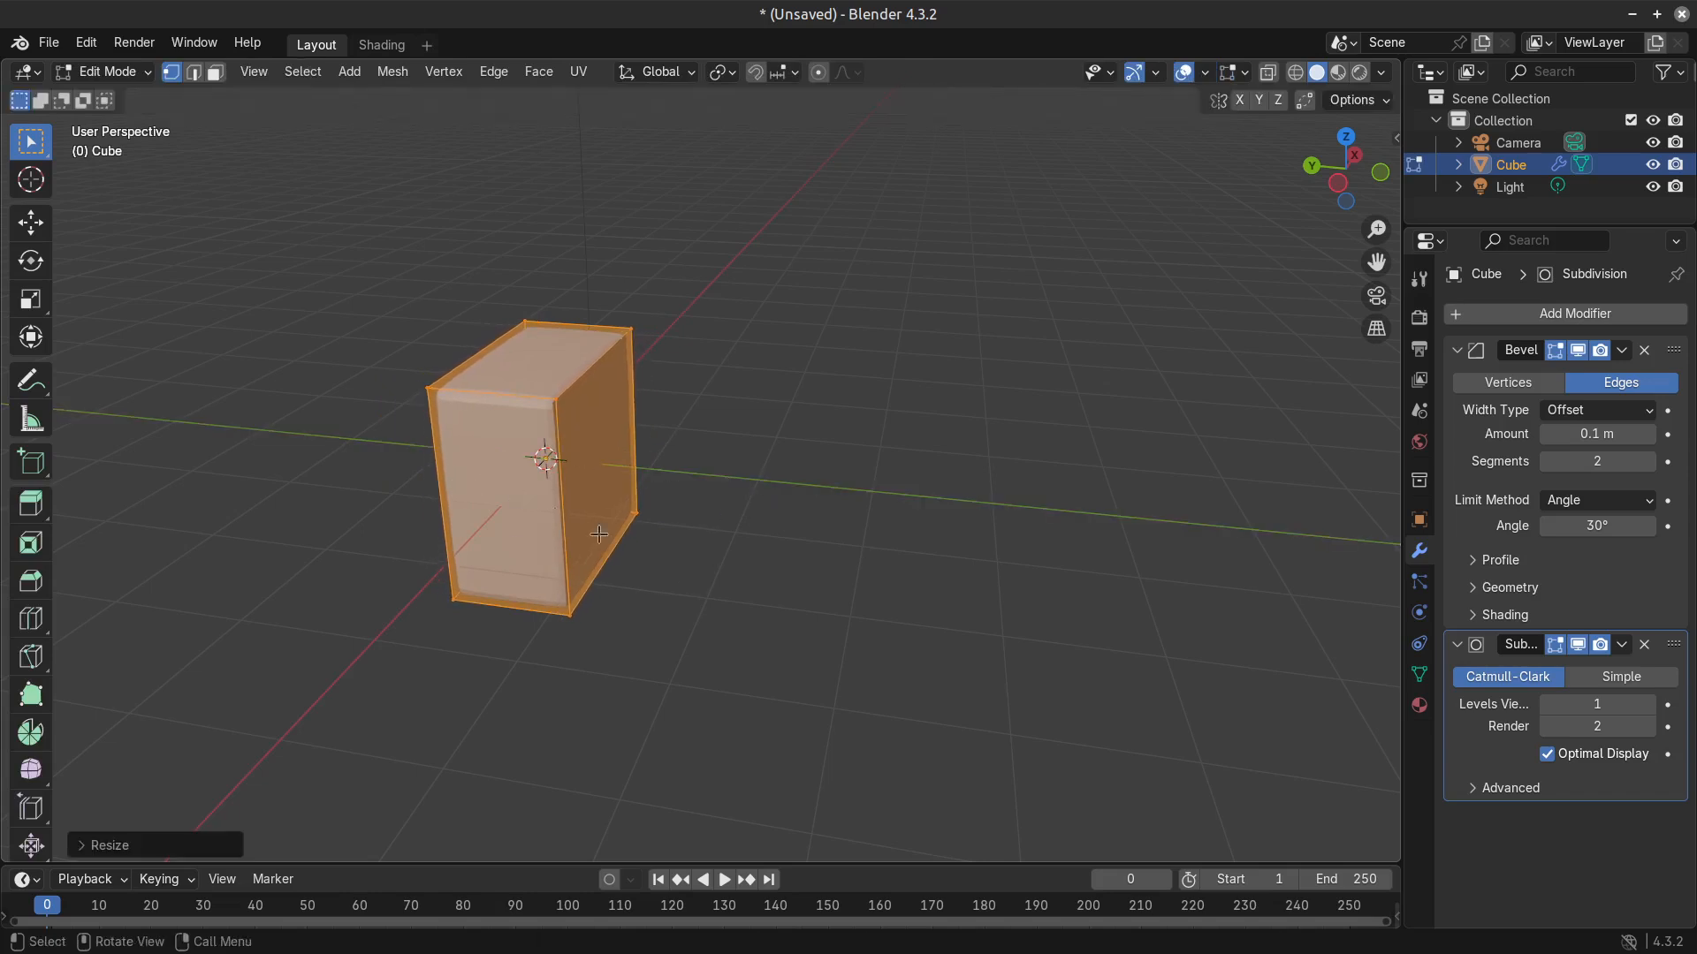
Switch to face selection and select the narrow end face on the cube's negative X side.
{"action": "middle_click_drag", "start_coordinate": [788, 524], "coordinate": [705, 523]}
{"action": "scroll", "coordinate": [743, 563], "scroll_direction": "up", "scroll_amount": 3}
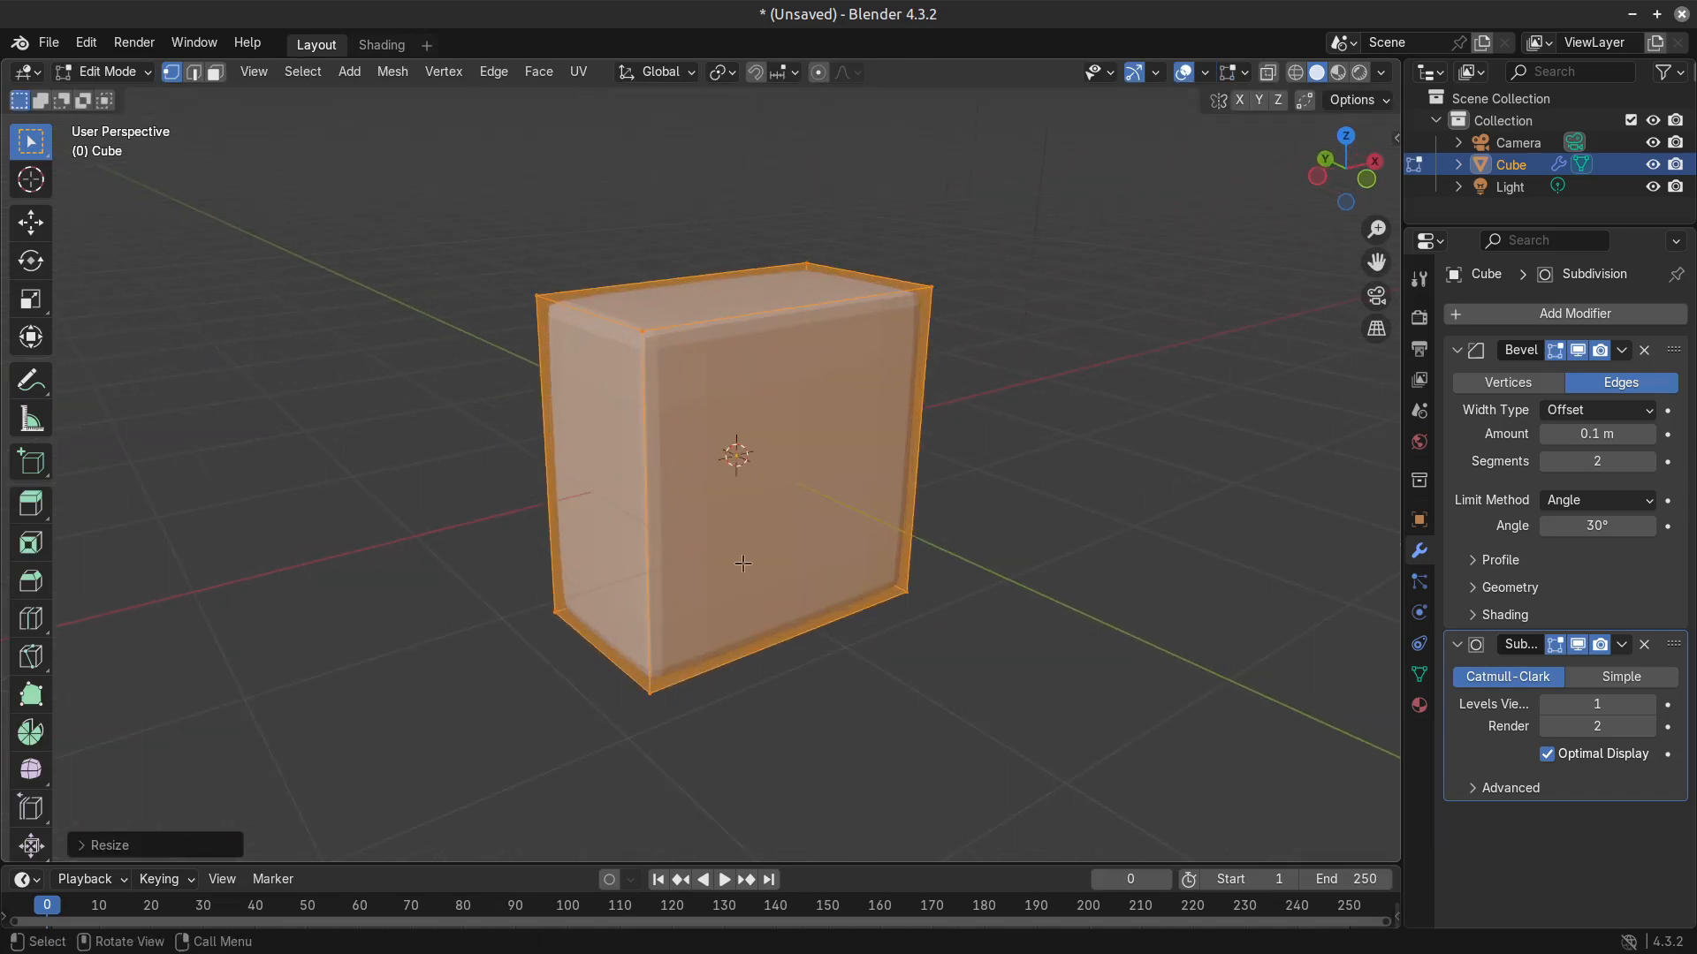
{"action": "key", "text": "3"}
{"action": "left_click", "coordinate": [625, 510]}
{"action": "scroll", "coordinate": [751, 539], "scroll_direction": "down", "scroll_amount": 3}
{"action": "middle_click_drag", "start_coordinate": [835, 555], "coordinate": [791, 574]}
Add a single centred loop cut dividing the cube's length along X.
{"action": "key", "text": "ctrl+r"}
{"action": "key", "text": "Escape"}
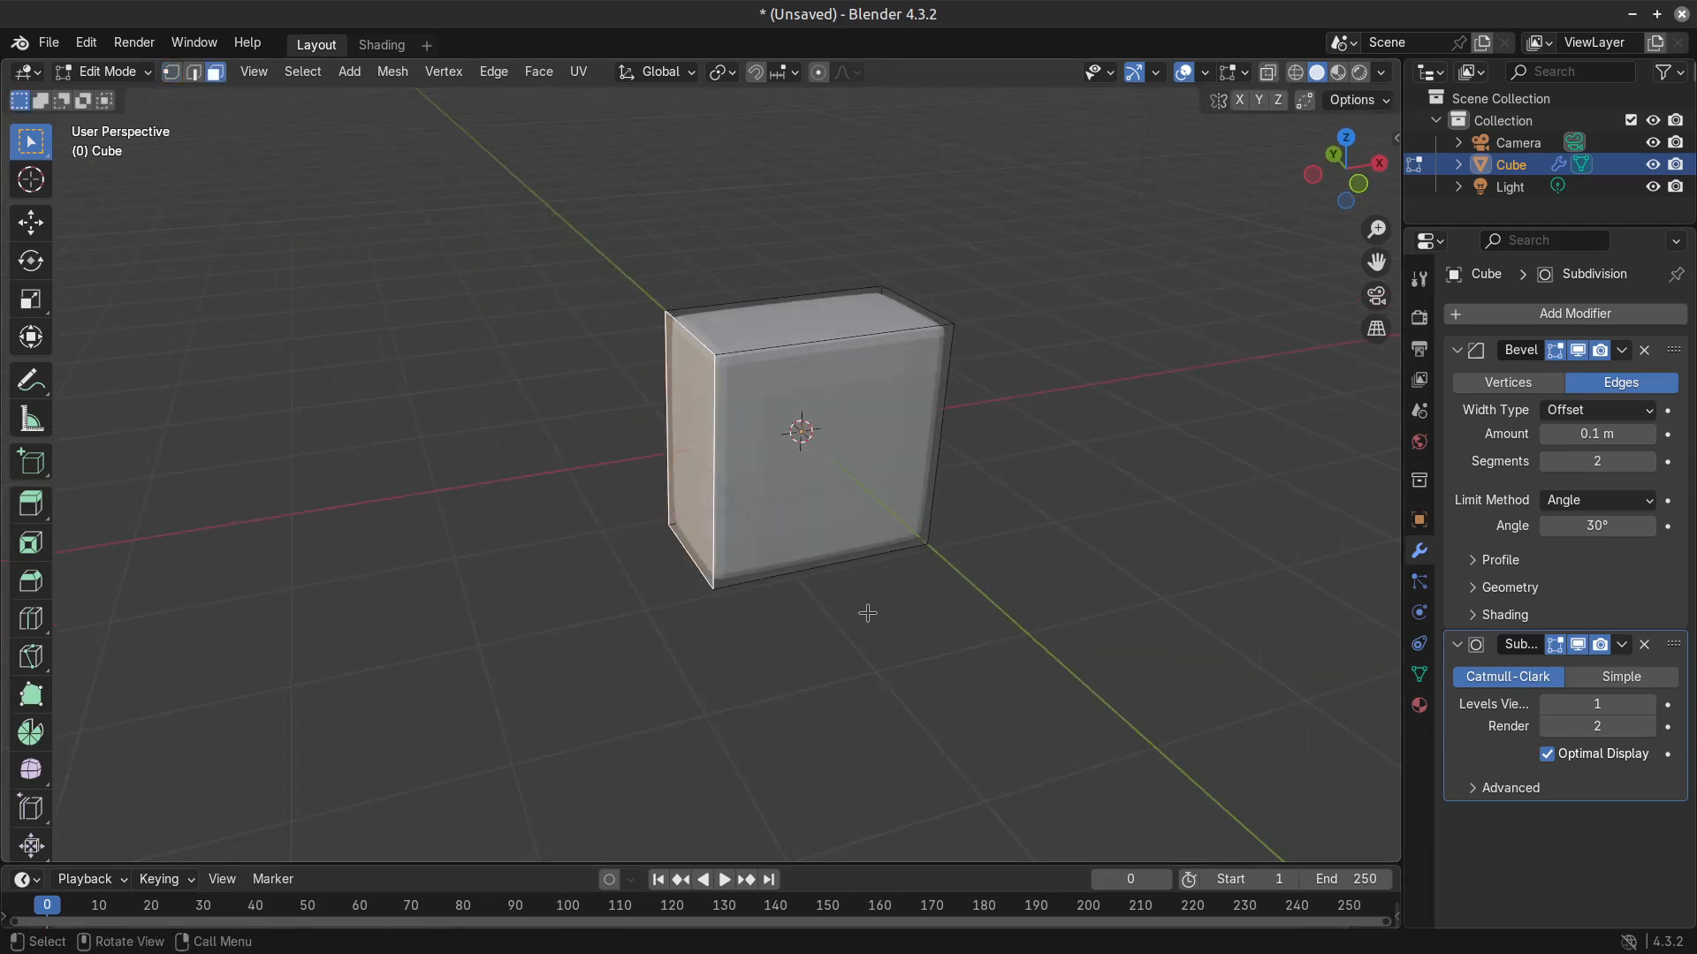
{"action": "left_click", "coordinate": [886, 504]}
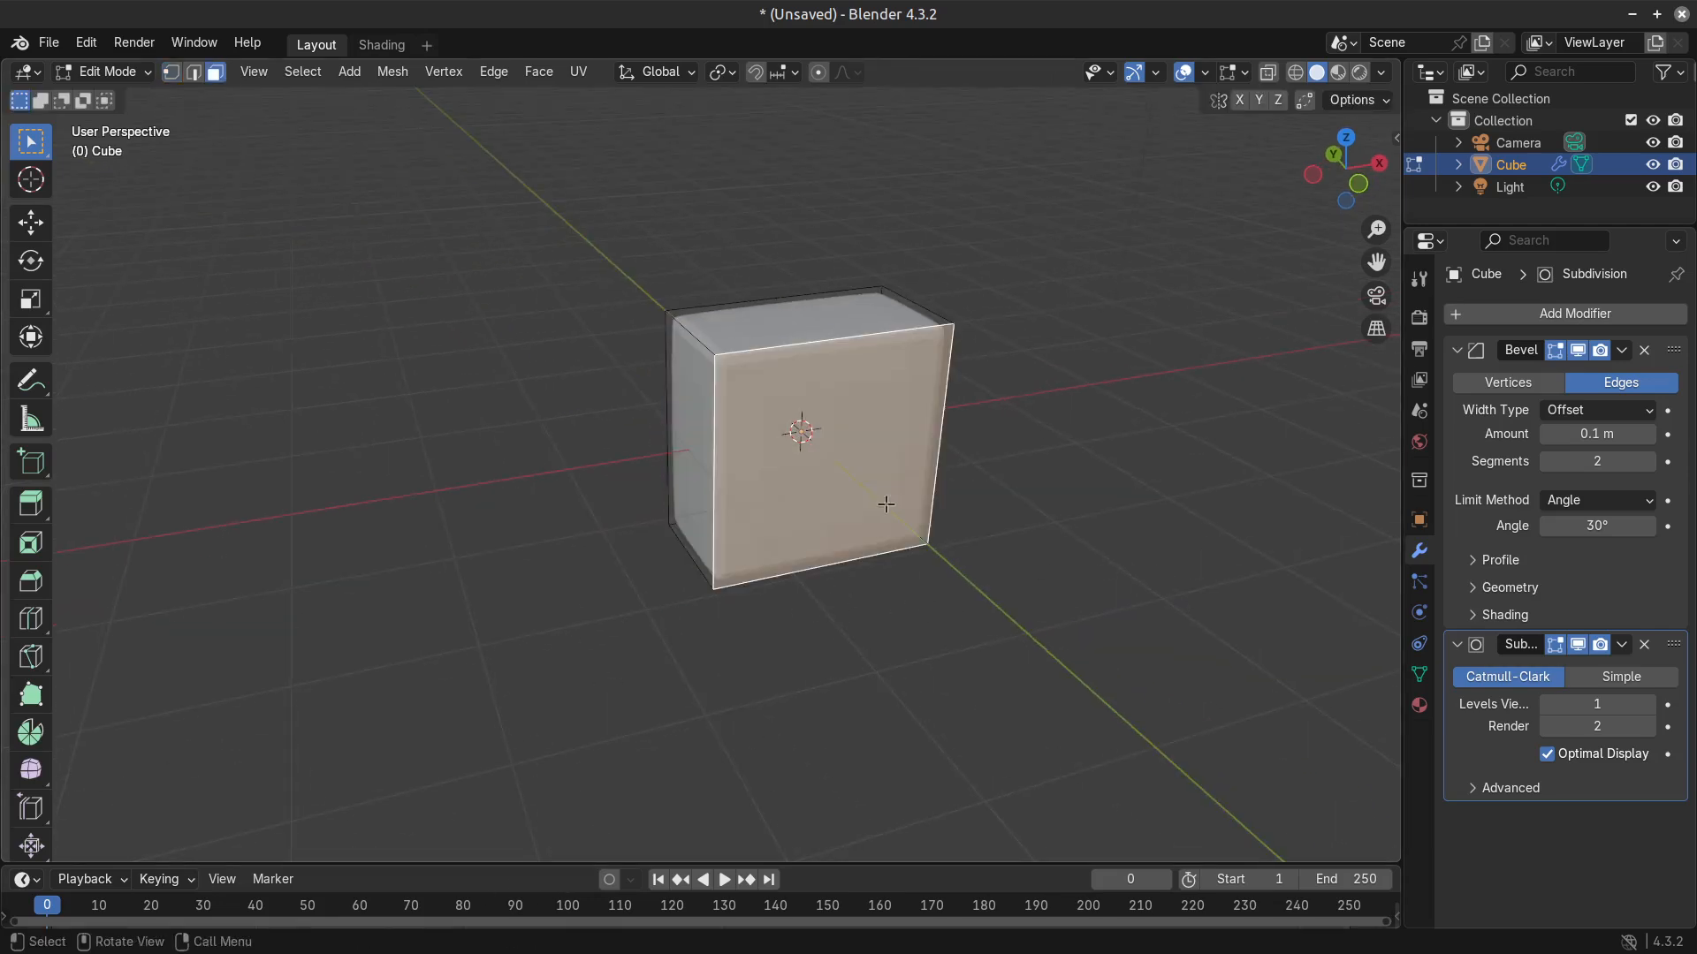
{"action": "left_click", "coordinate": [708, 435]}
{"action": "right_click", "coordinate": [901, 538]}
{"action": "key", "text": "ctrl+r"}
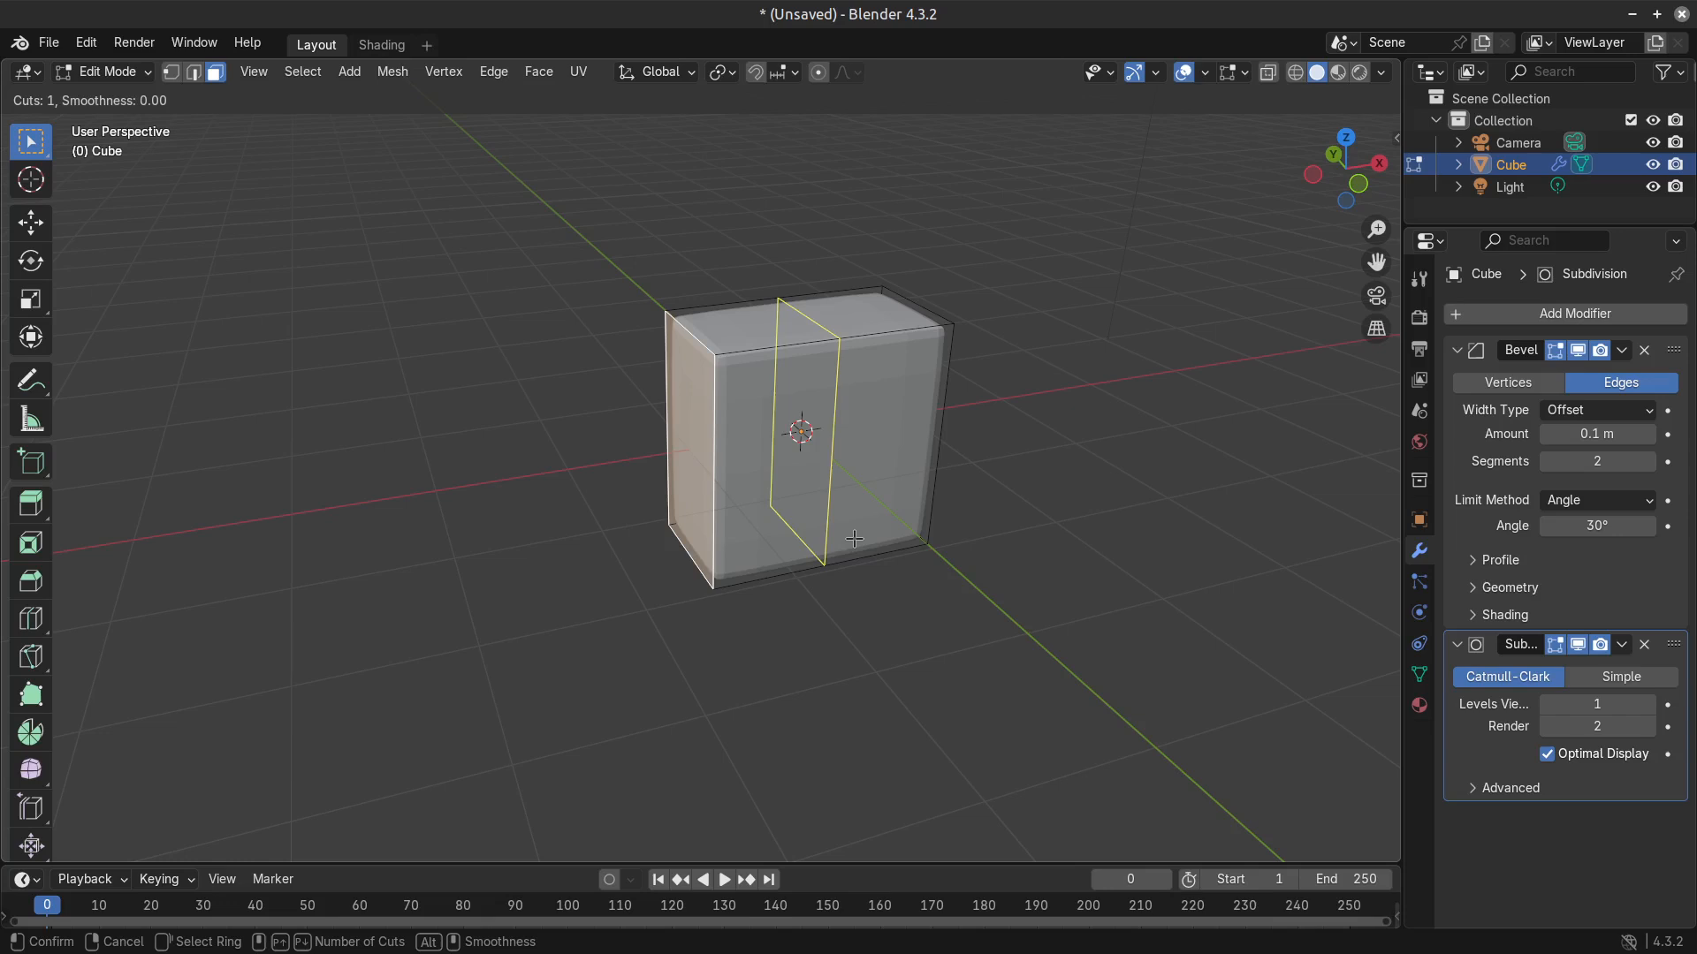
{"action": "left_click", "coordinate": [808, 522]}
{"action": "right_click", "coordinate": [808, 522]}
Move the narrow end face outward about 1 m along the negative X axis.
{"action": "key", "text": "3"}
{"action": "left_click", "coordinate": [678, 487]}
{"action": "middle_click_drag", "start_coordinate": [678, 487], "coordinate": [694, 508]}
{"action": "key", "text": "g"}
{"action": "key", "text": "x"}
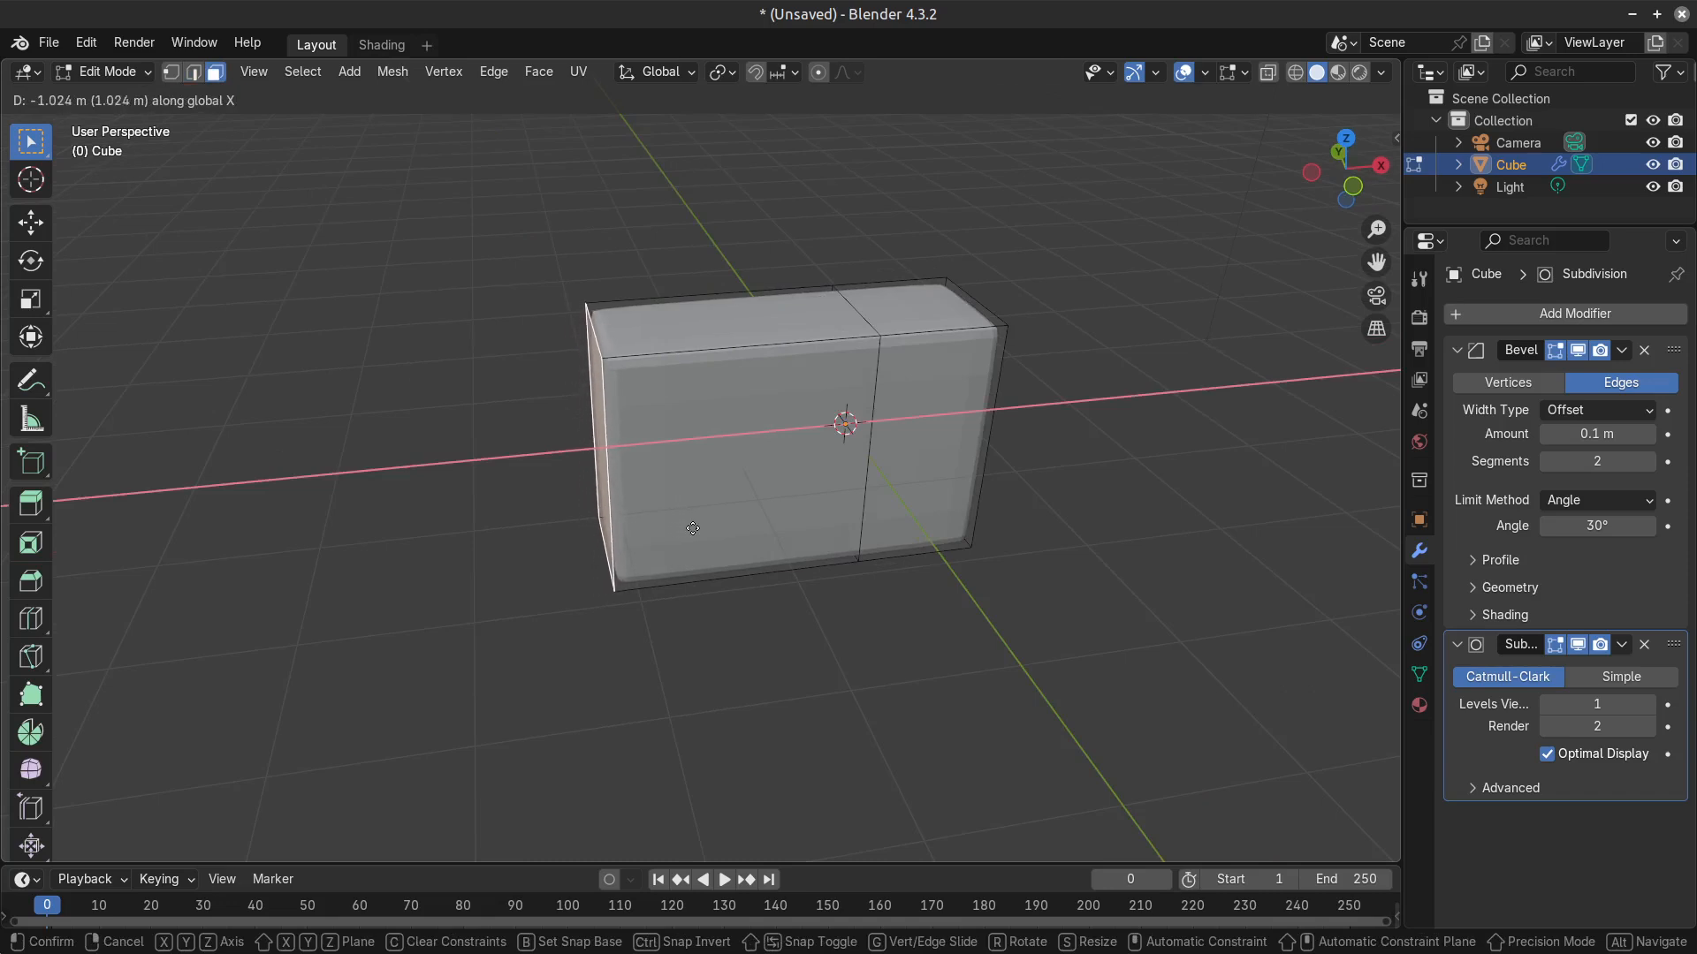
{"action": "left_click", "coordinate": [706, 521]}
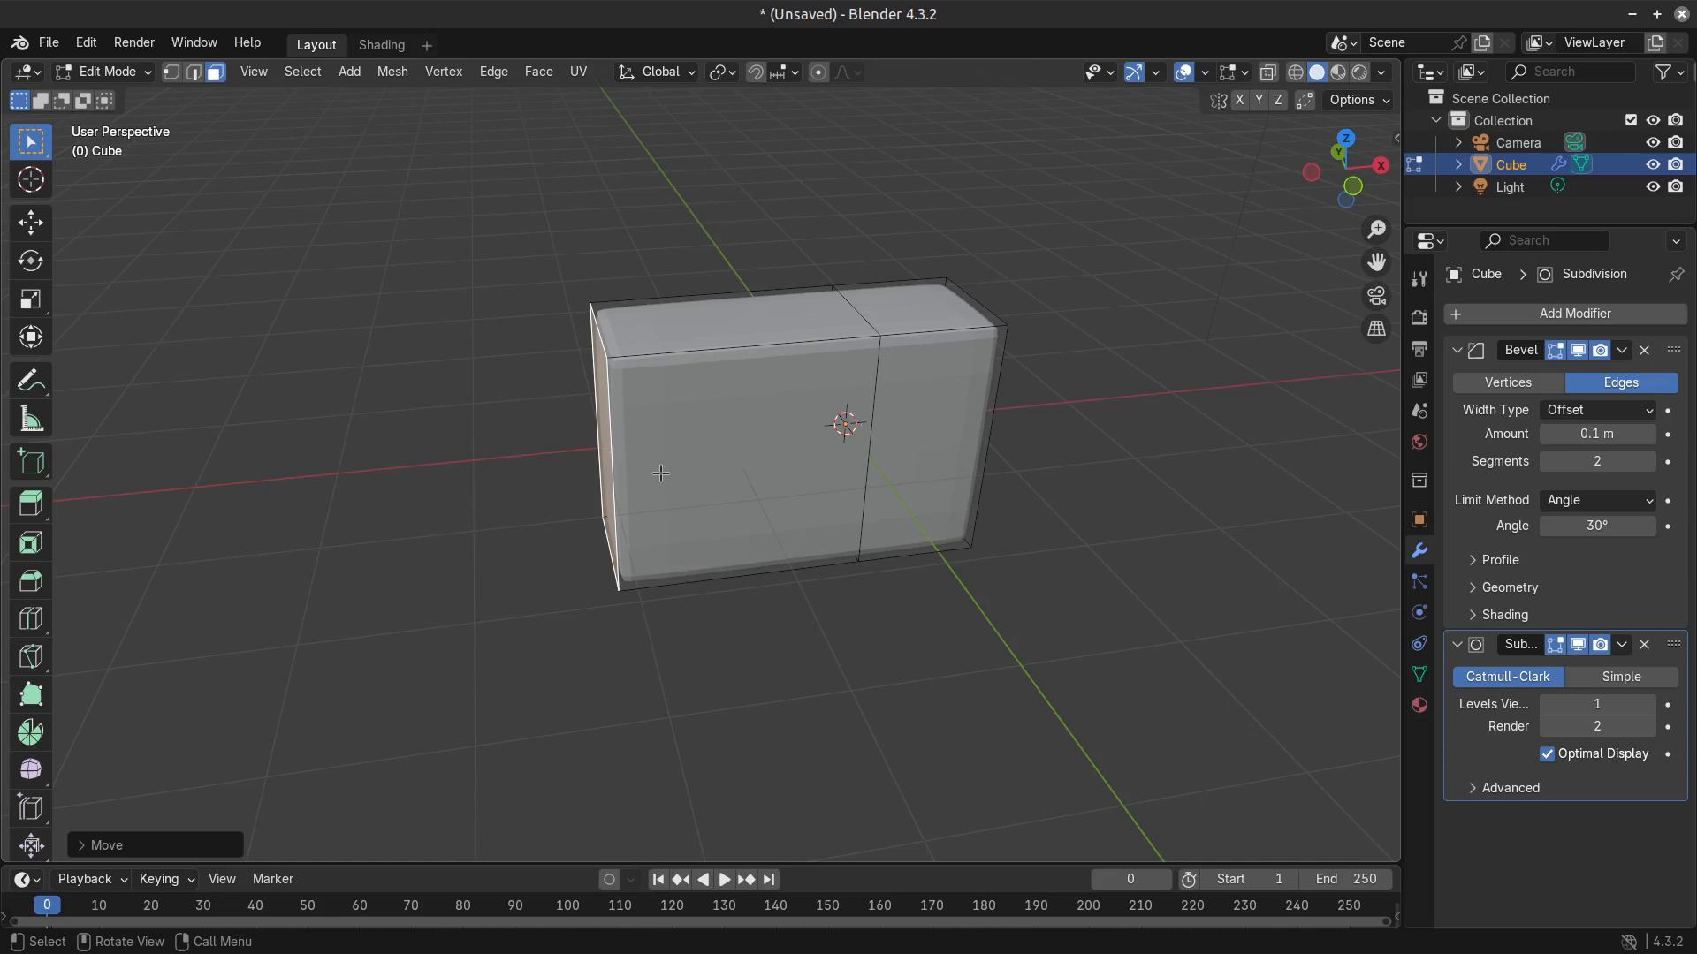
Extrude the moved end face outward about 1.2 m and switch to edge selection.
{"action": "key", "text": "e"}
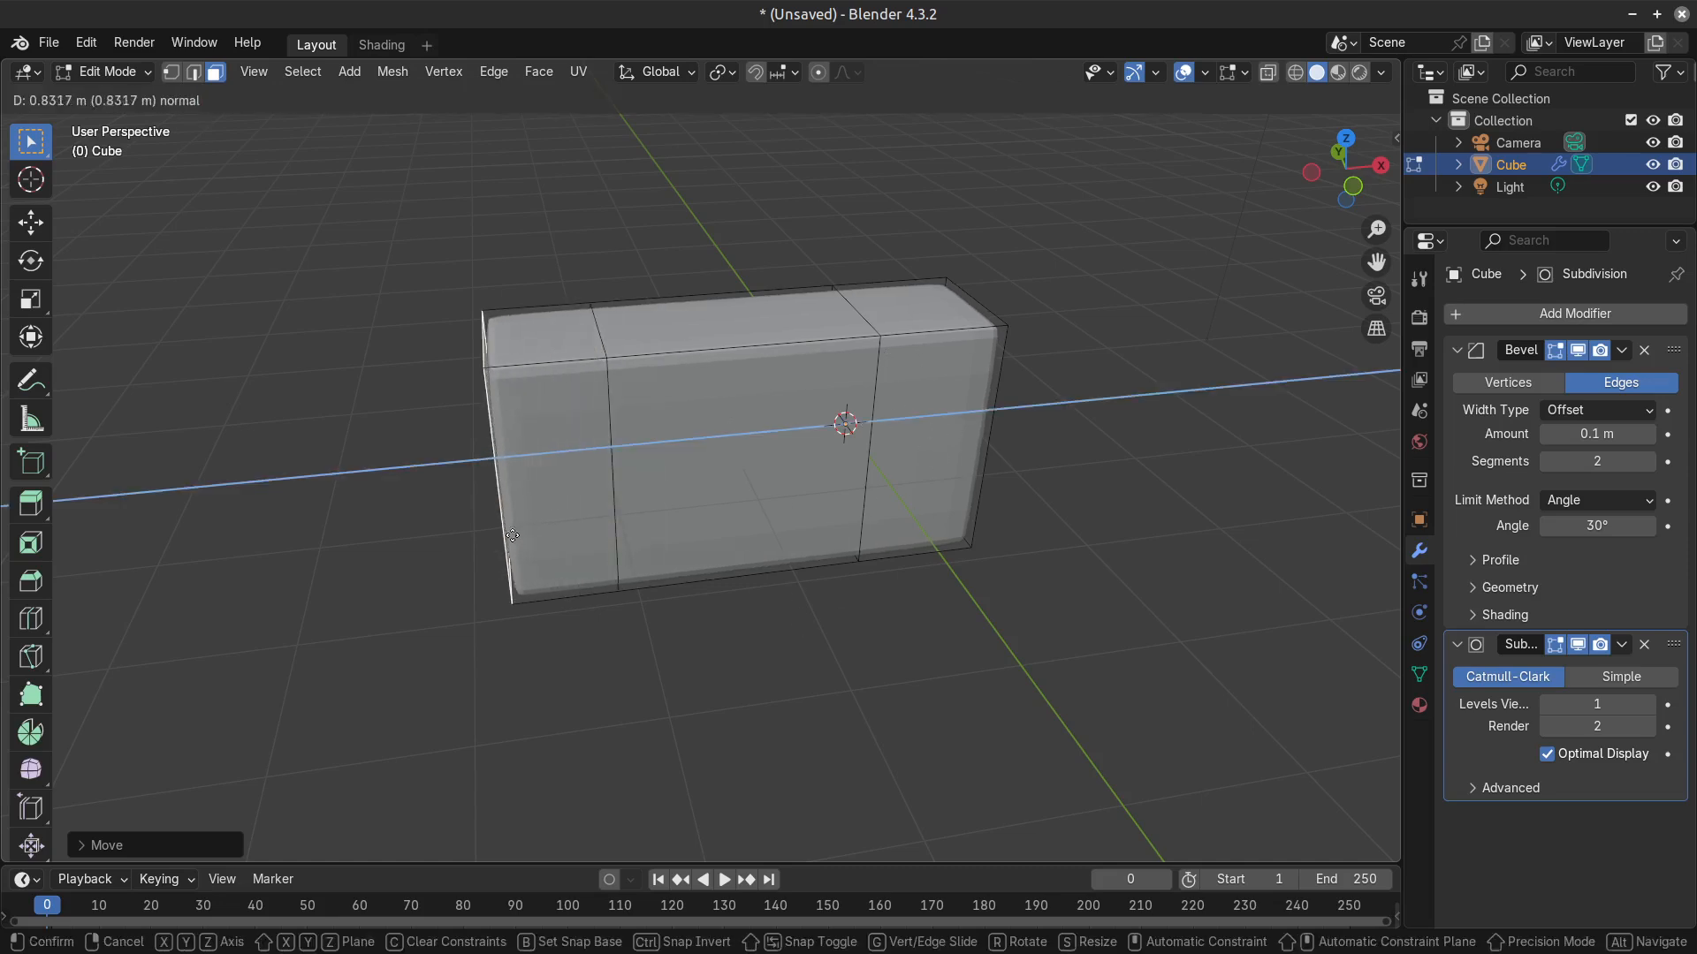
{"action": "left_click", "coordinate": [597, 548]}
{"action": "key", "text": "2"}
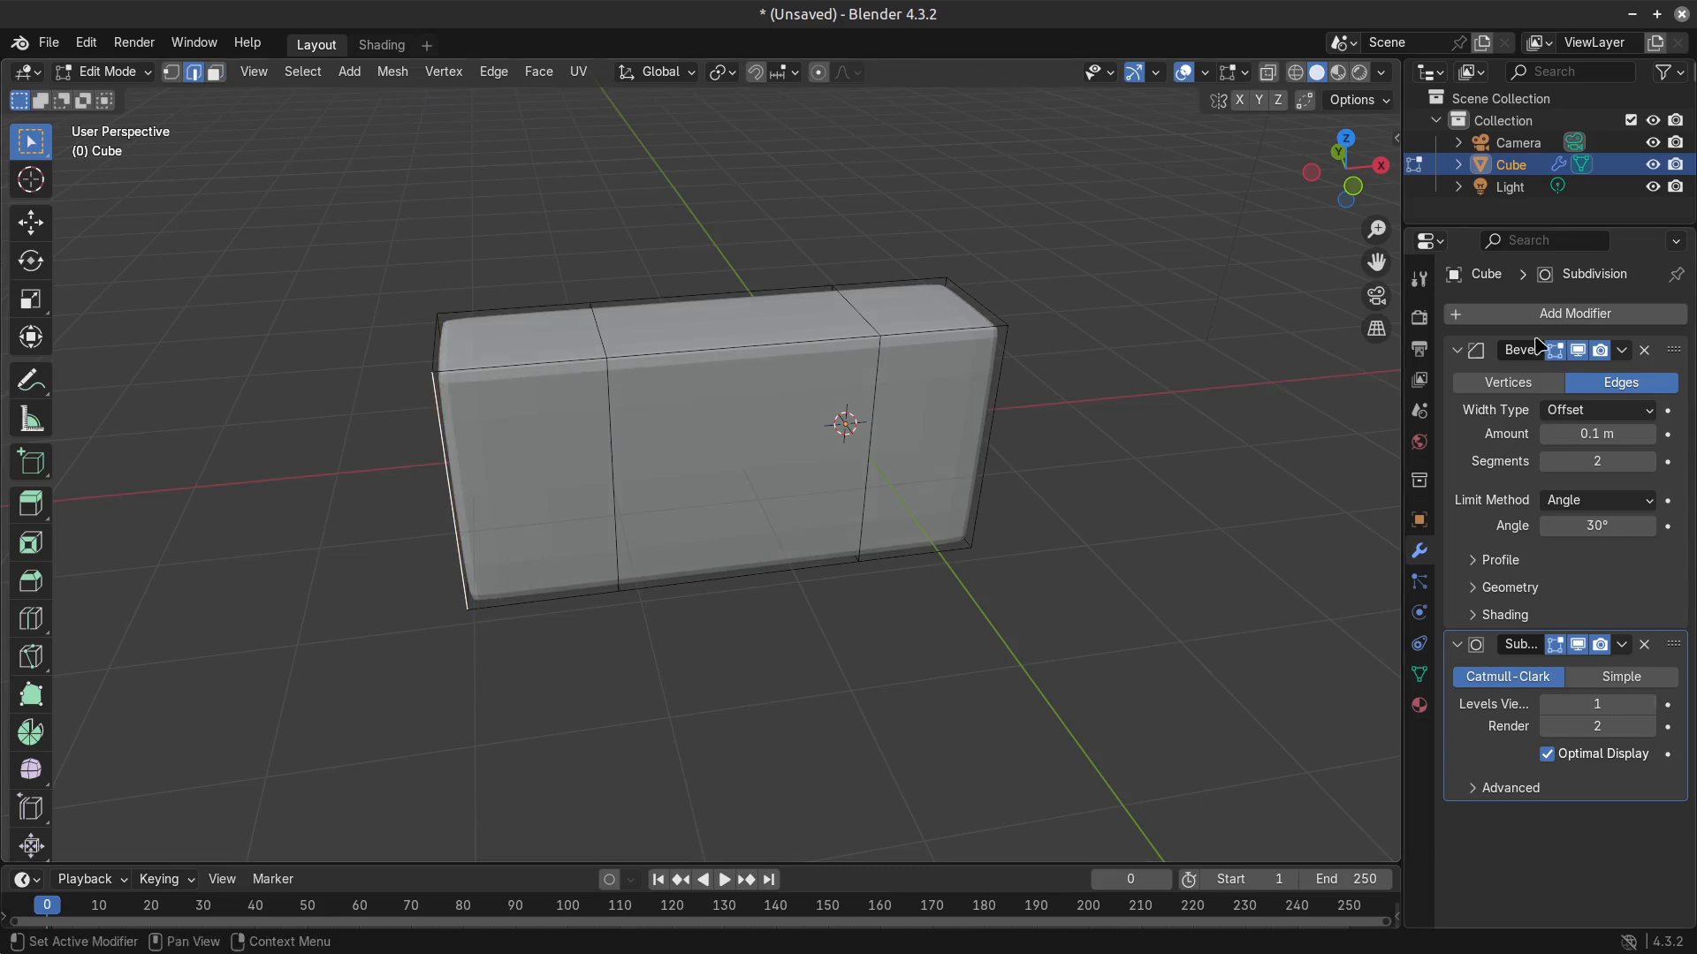
Examine the Bevel modifier's width types and its Profile, Geometry and Shading settings.
{"action": "left_click", "coordinate": [1595, 410]}
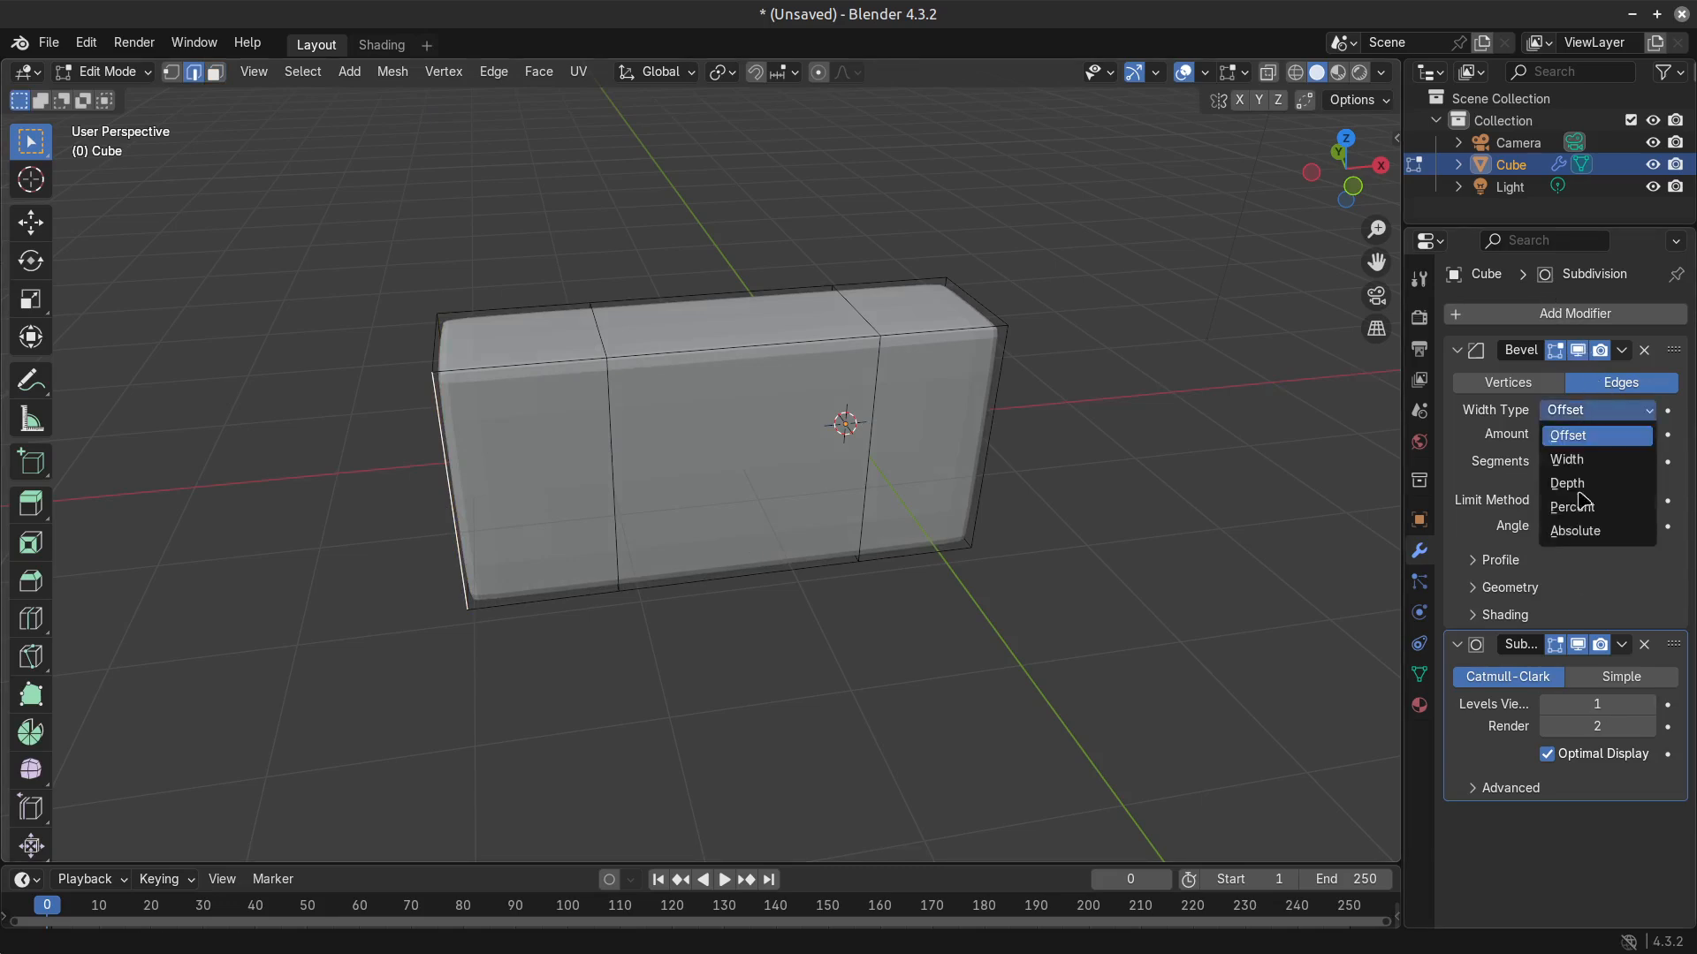
{"action": "left_click", "coordinate": [1485, 563]}
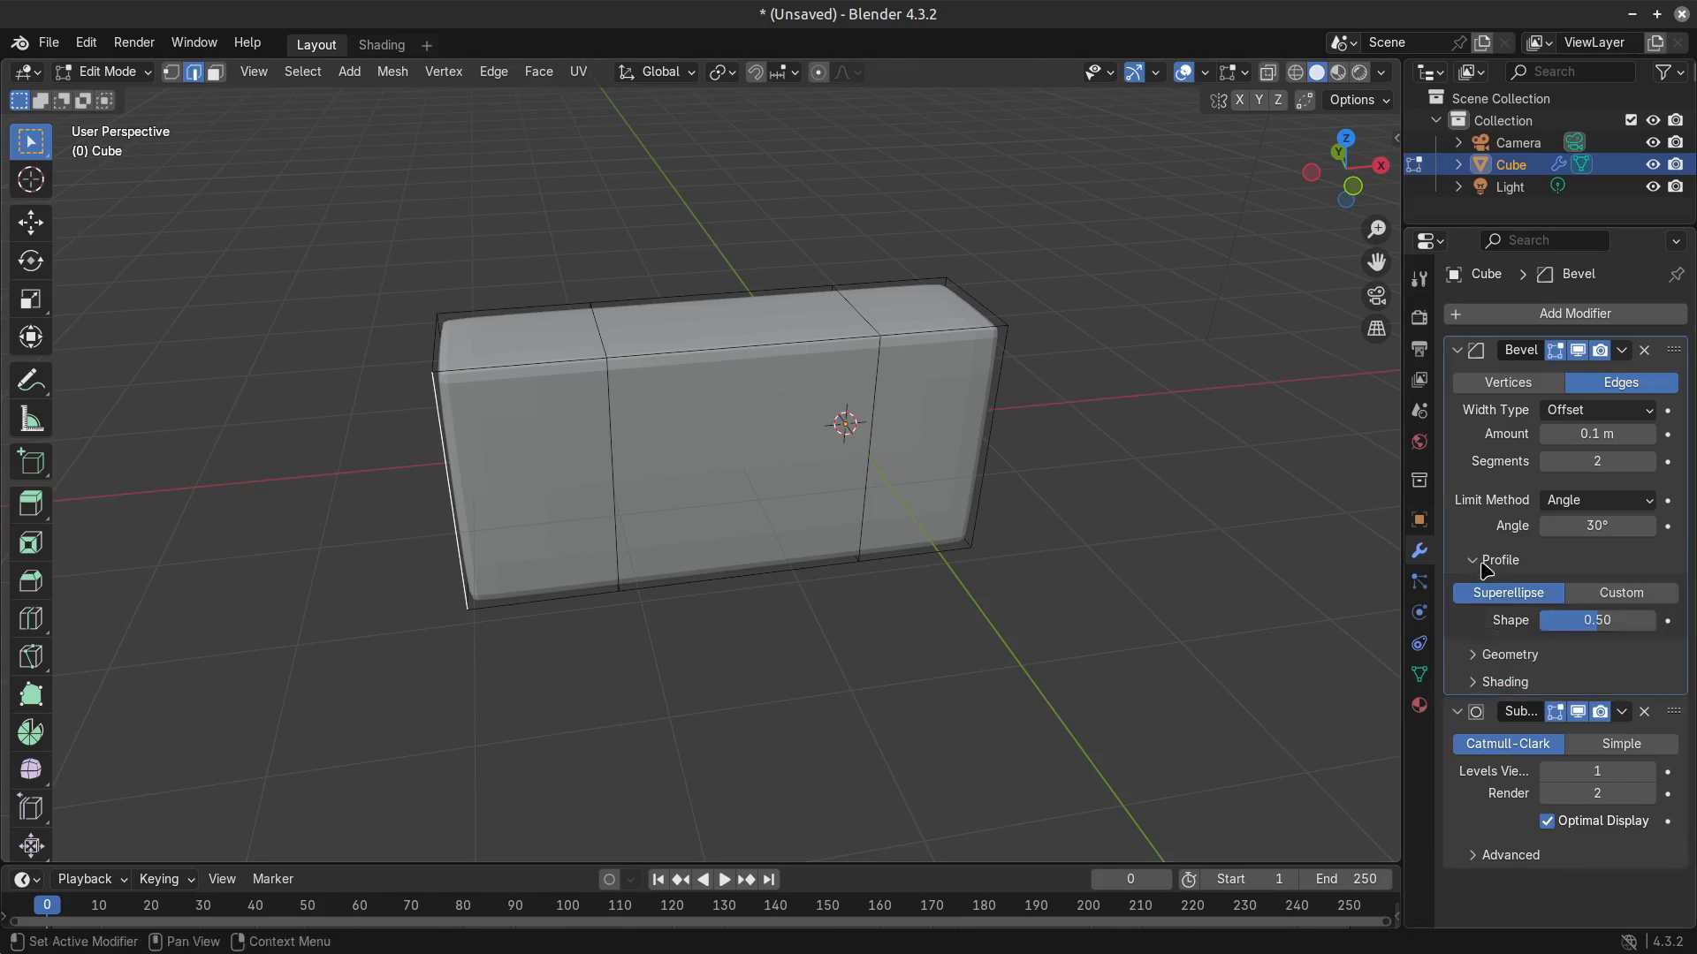
{"action": "left_click", "coordinate": [1475, 655]}
{"action": "scroll", "coordinate": [1477, 689], "scroll_direction": "down", "scroll_amount": 3}
{"action": "left_click", "coordinate": [1489, 755]}
{"action": "scroll", "coordinate": [1493, 765], "scroll_direction": "down", "scroll_amount": 3}
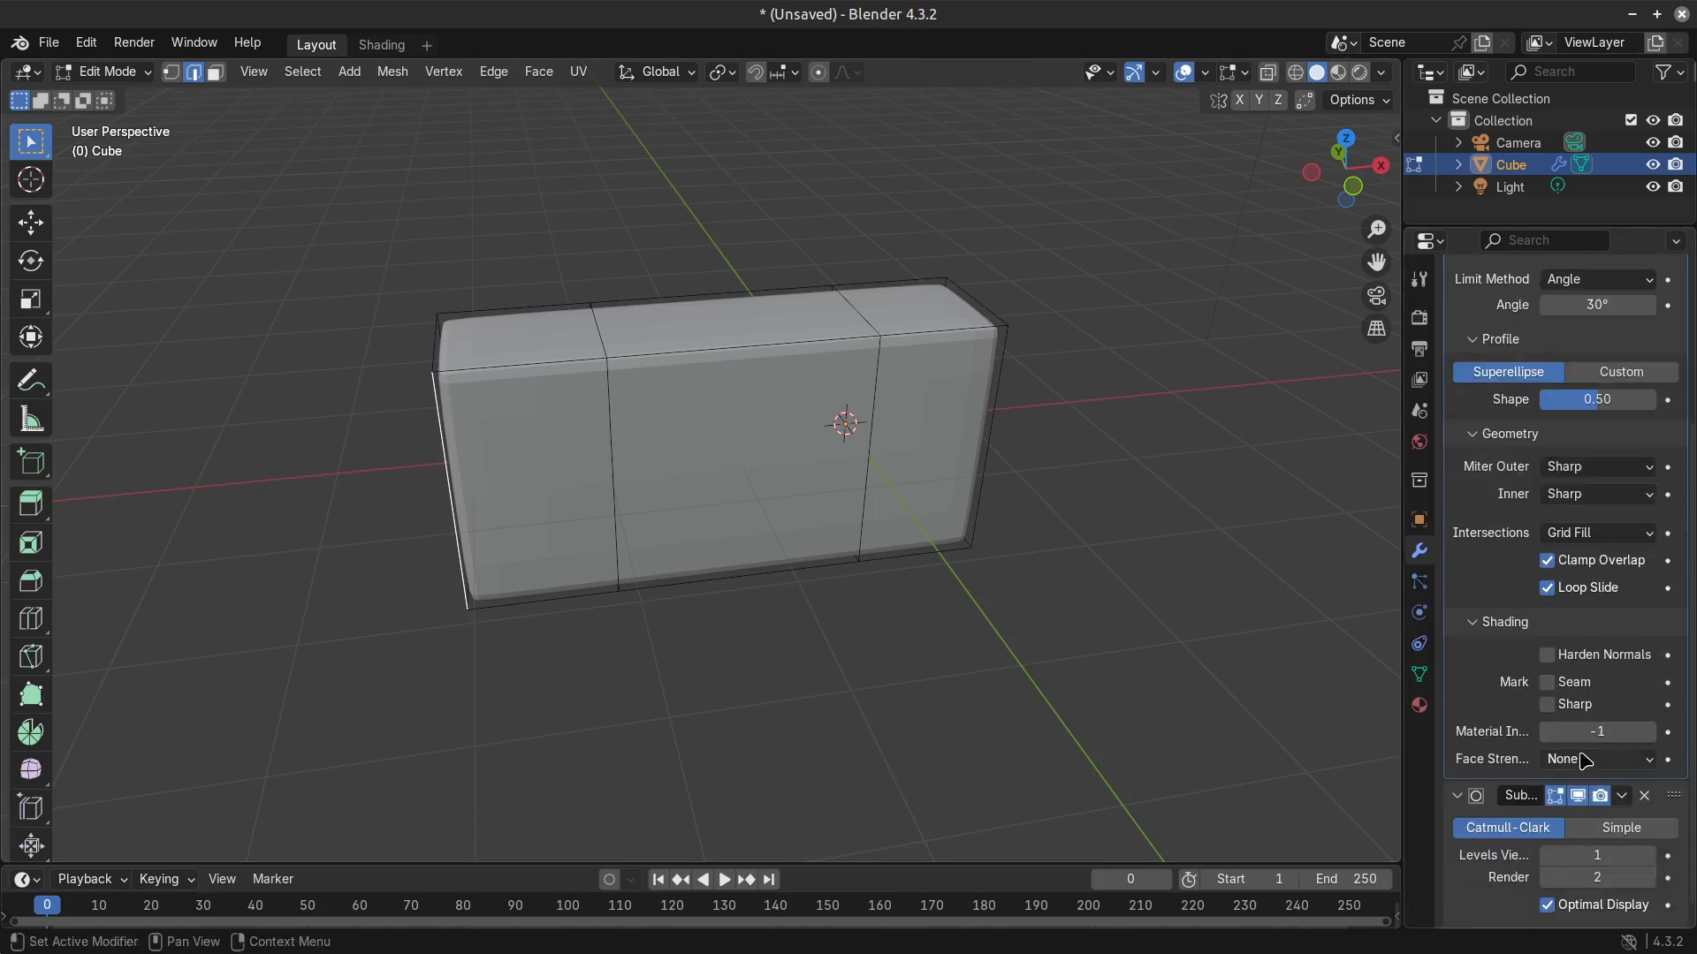
{"action": "scroll", "coordinate": [1546, 795], "scroll_direction": "up", "scroll_amount": 5}
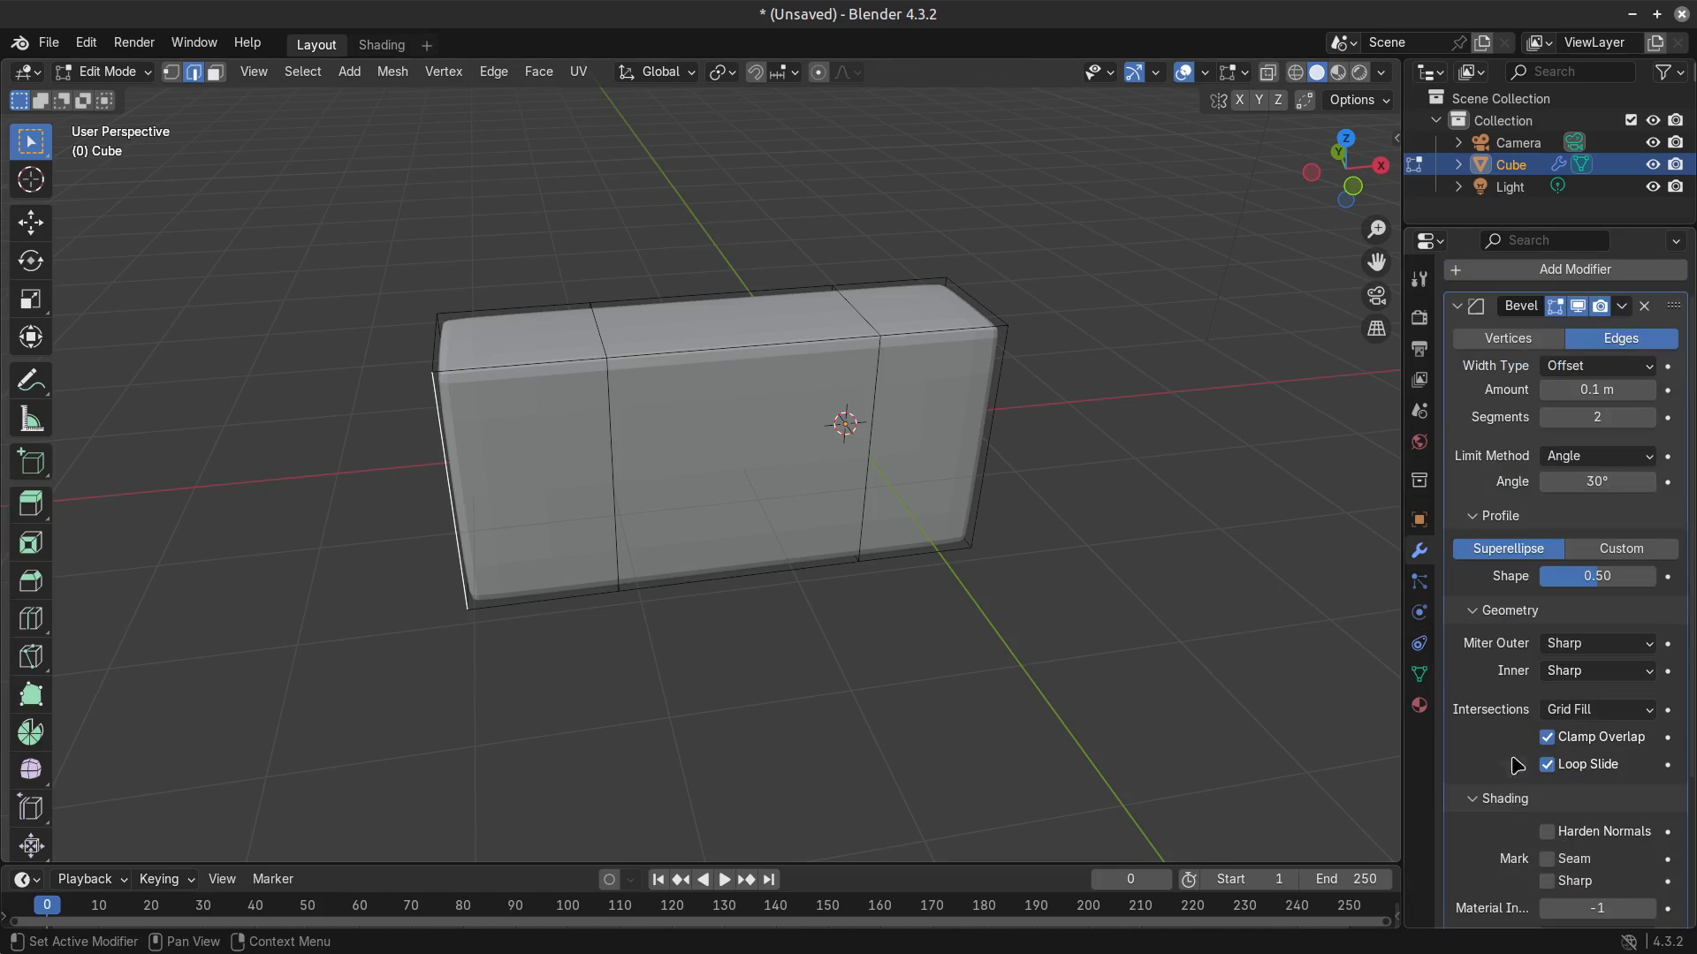
Change the Bevel modifier's limit method to Weight.
{"action": "left_click", "coordinate": [1597, 455]}
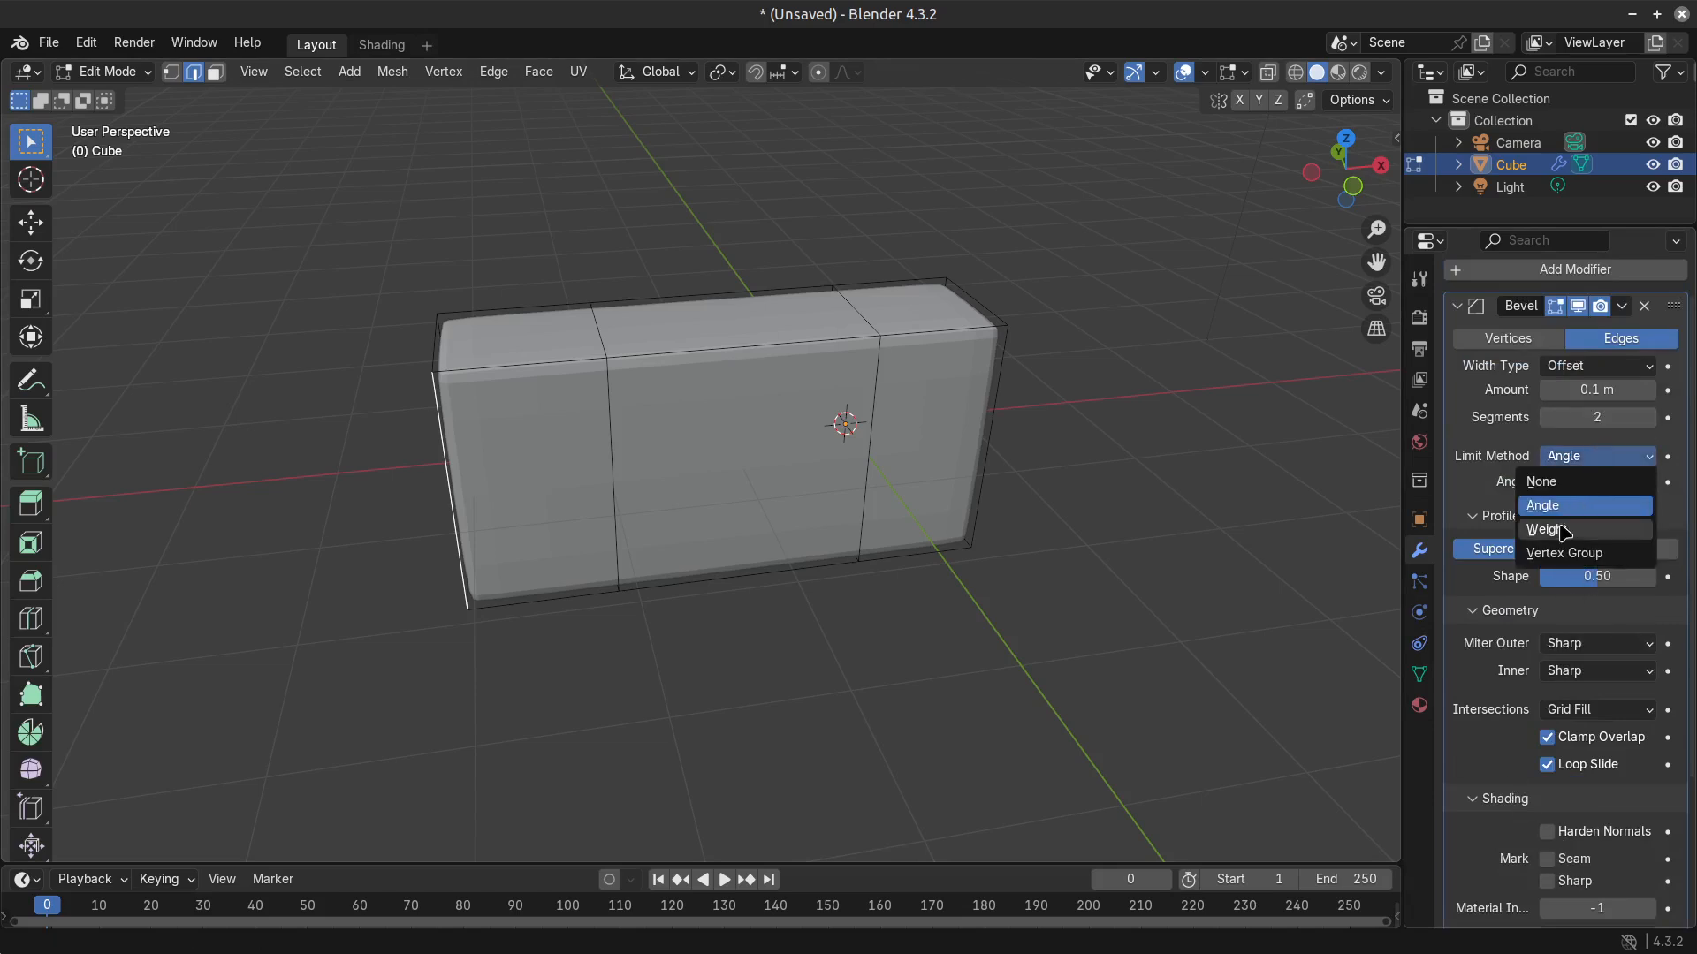
{"action": "left_click", "coordinate": [1597, 460]}
{"action": "left_click", "coordinate": [1579, 530]}
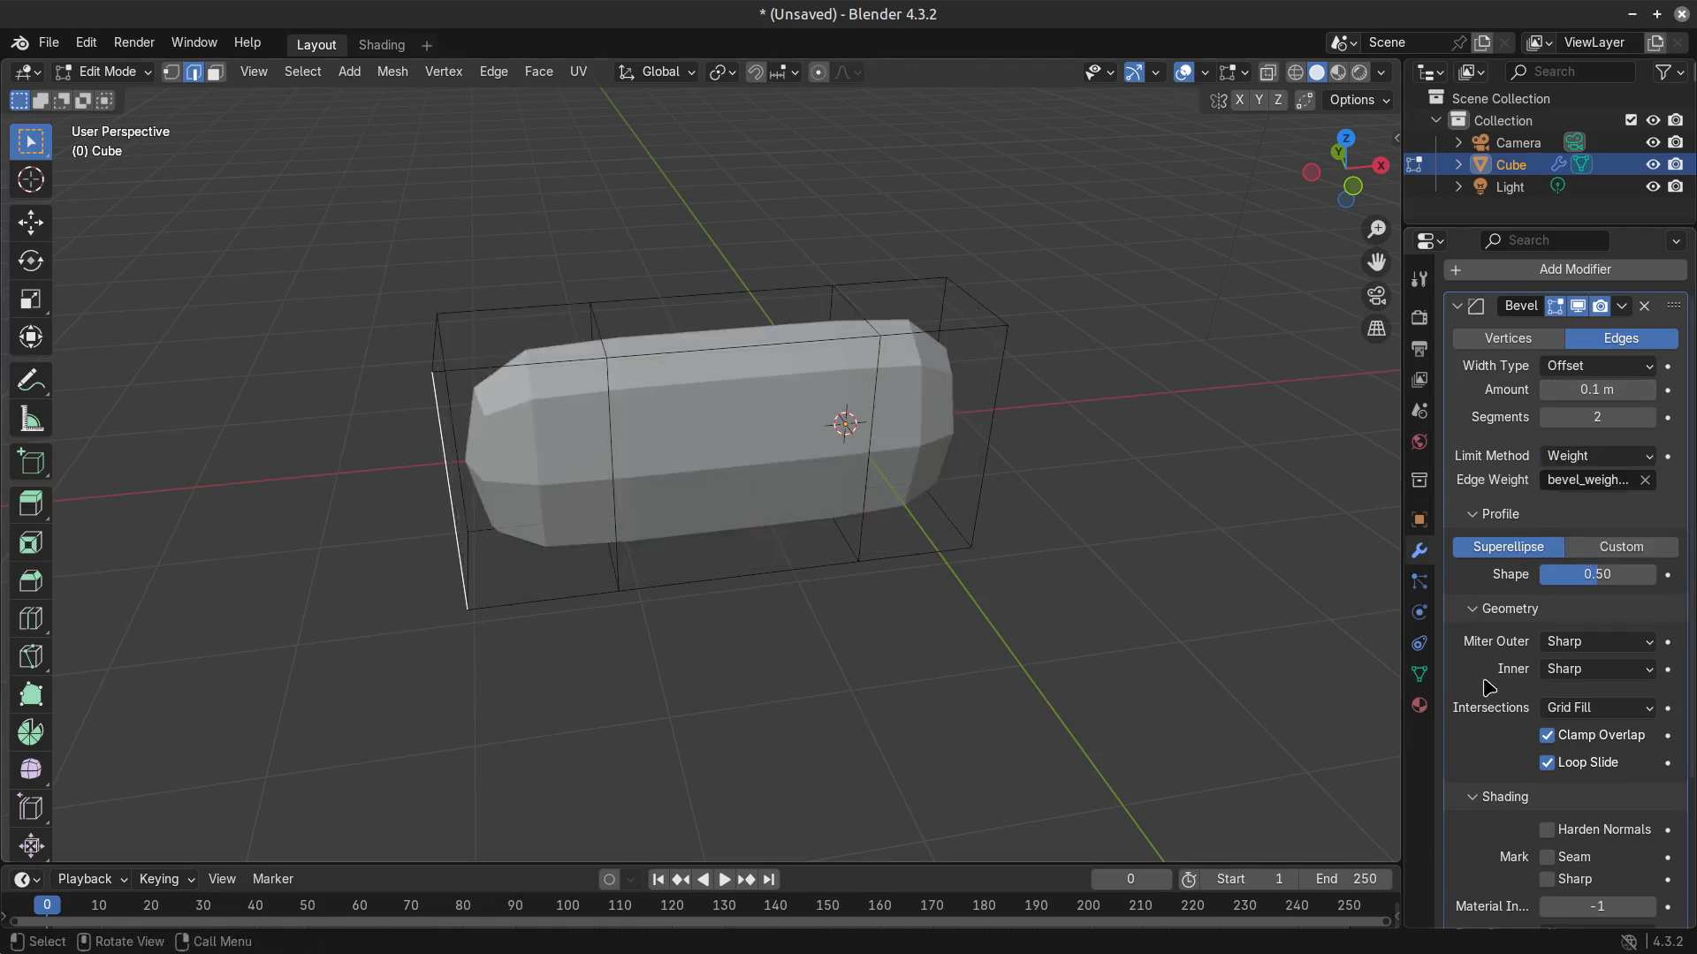
Show the viewport sidebar and return to Edit Mode with the selected edge's bevel weight and crease data displayed.
{"action": "mouse_move", "coordinate": [1618, 397]}
{"action": "left_mouse_down"}
{"action": "mouse_move", "coordinate": [1582, 398]}
{"action": "mouse_move", "coordinate": [1617, 396]}
{"action": "left_mouse_up"}
{"action": "key", "text": "n"}
{"action": "mouse_move", "coordinate": [1308, 373]}
{"action": "left_mouse_down"}
{"action": "mouse_move", "coordinate": [1335, 372]}
{"action": "mouse_move", "coordinate": [1312, 373]}
{"action": "left_mouse_up"}
{"action": "key", "text": "Tab"}
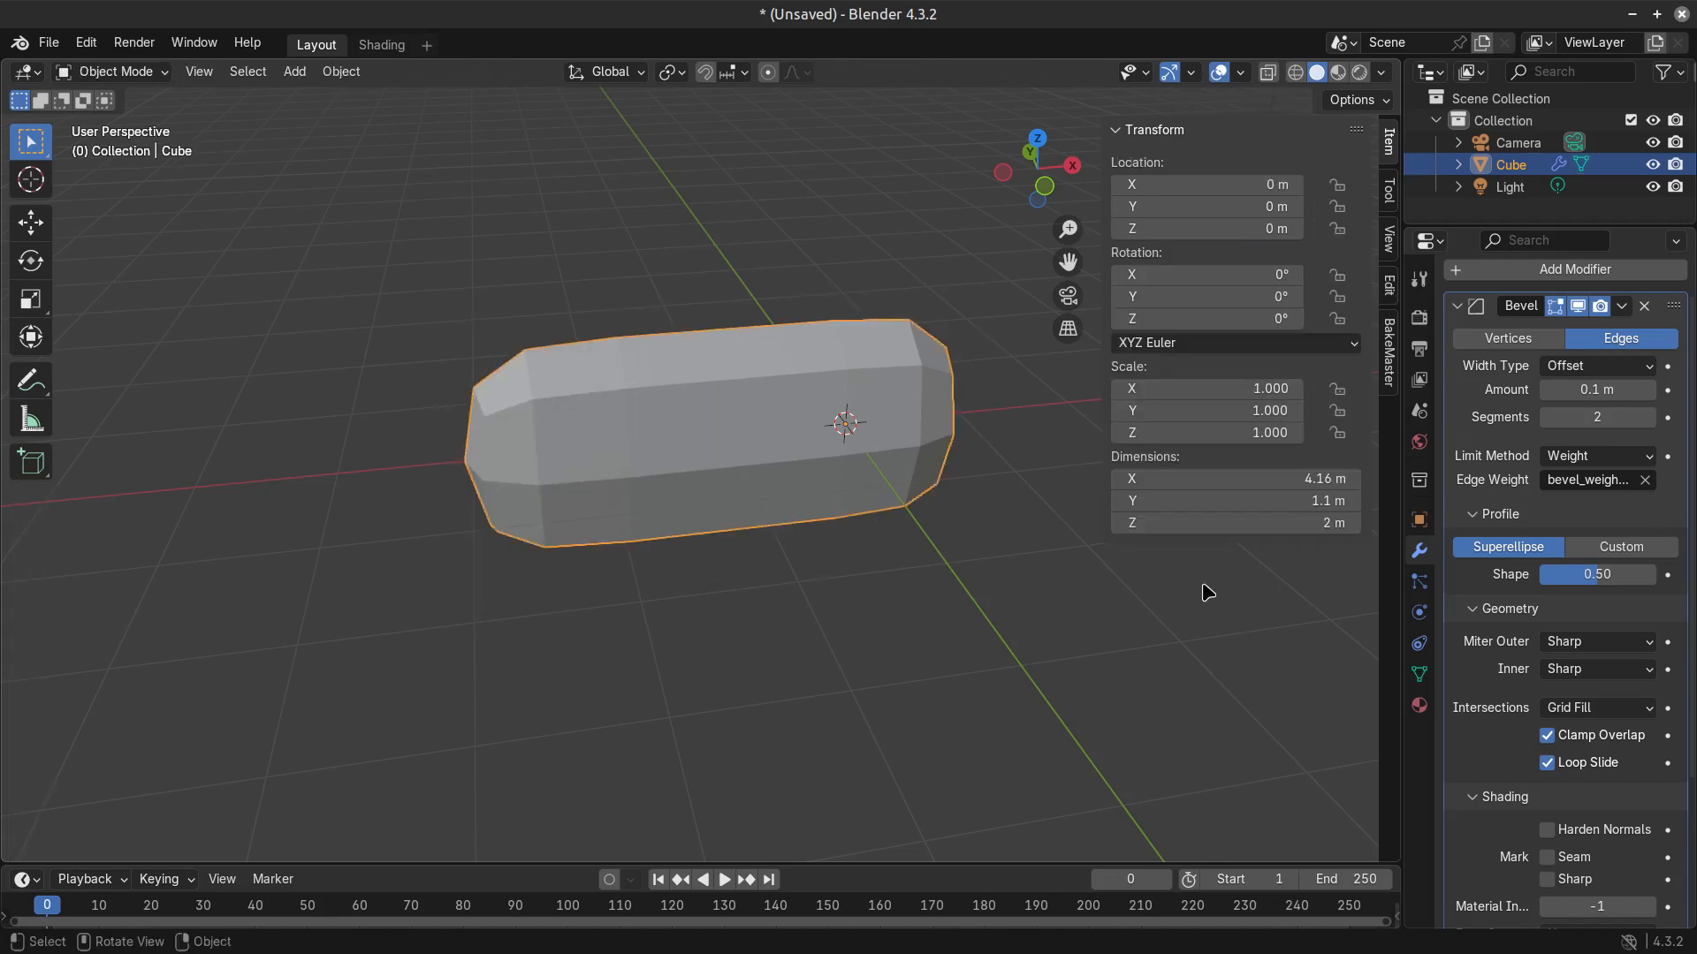
{"action": "key", "text": "Tab"}
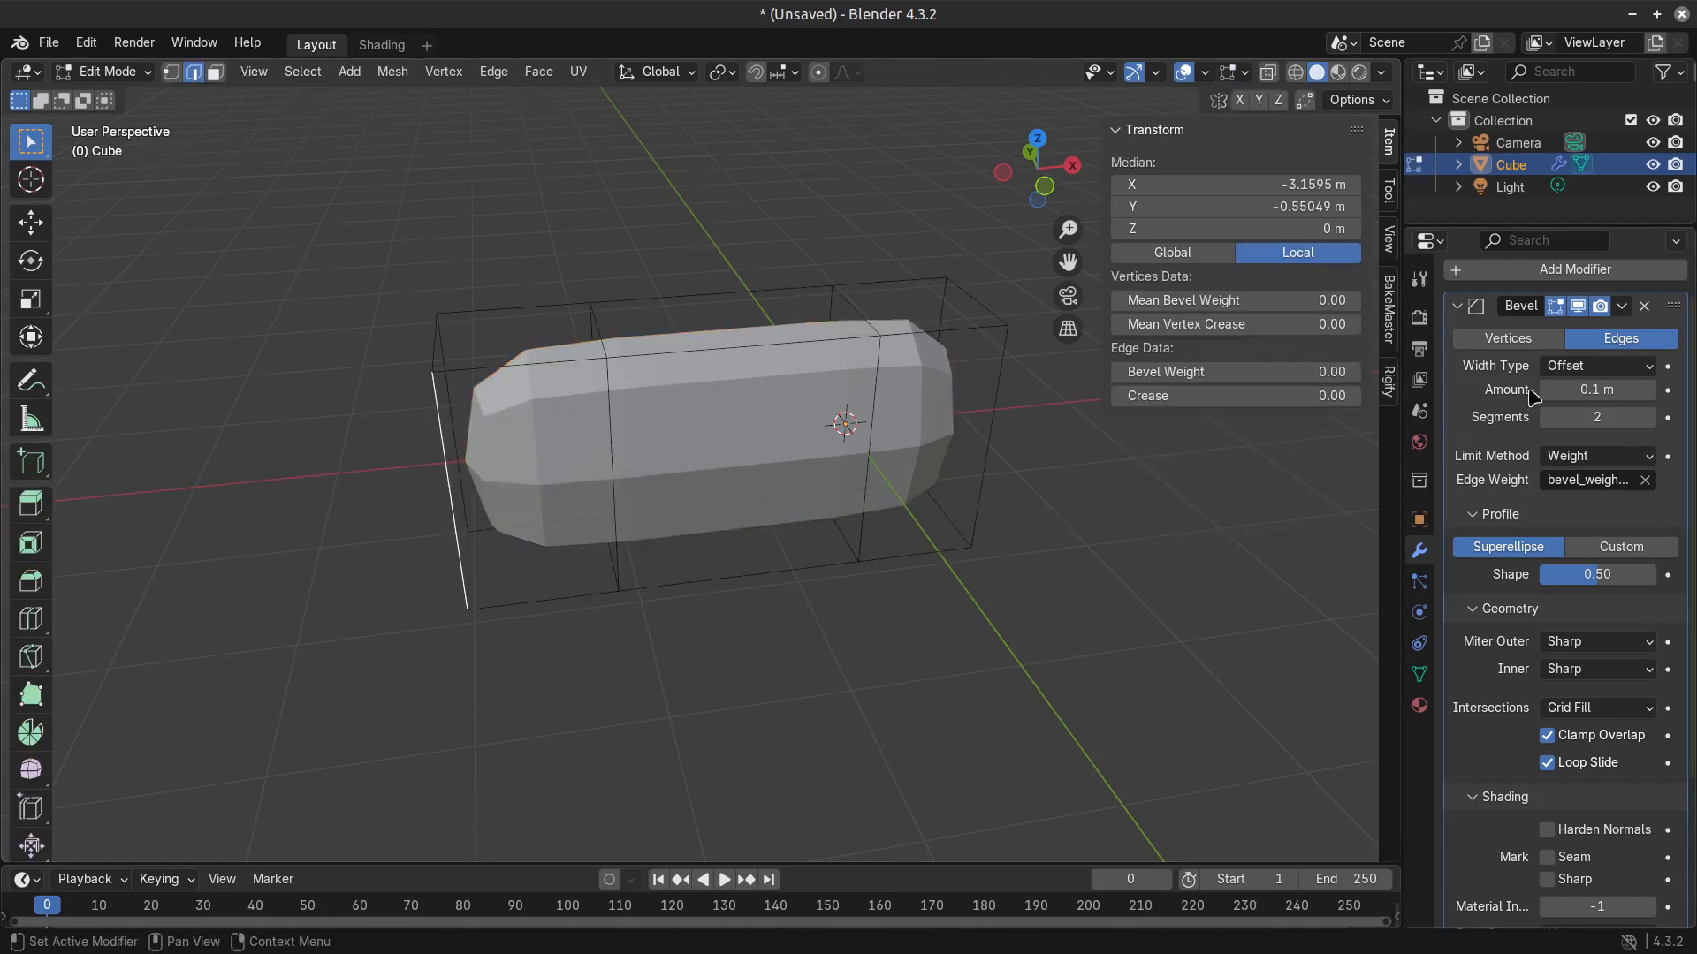
{"action": "left_click", "coordinate": [1457, 305]}
{"action": "left_click", "coordinate": [1467, 353]}
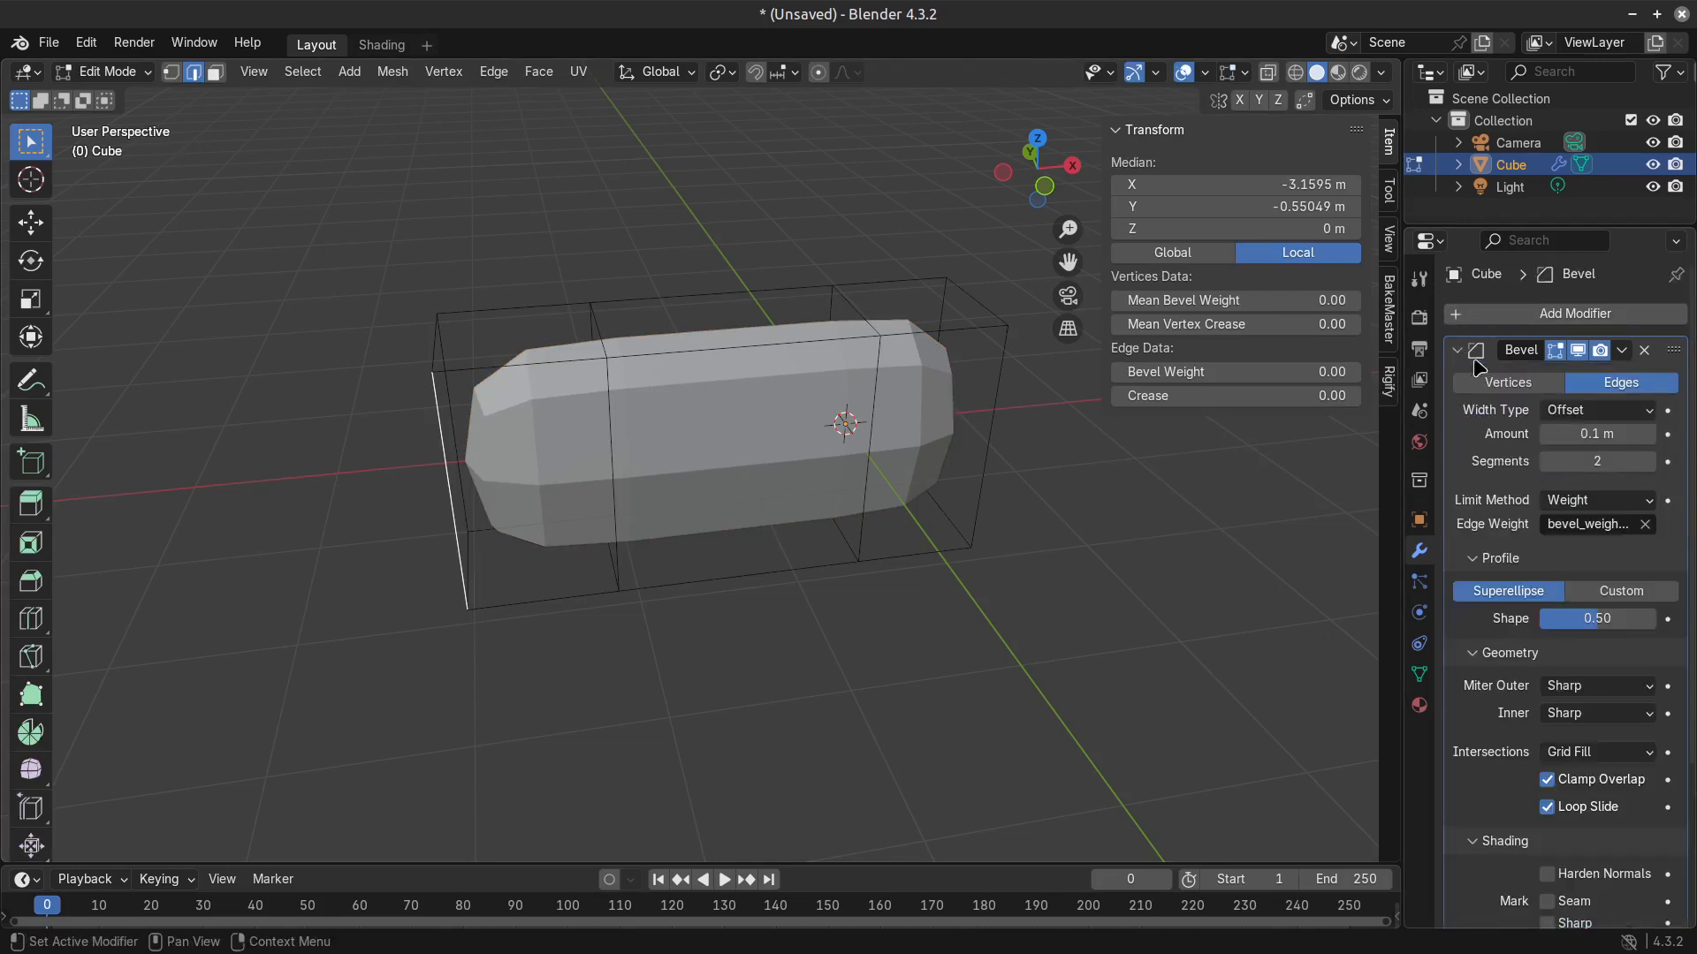
Try to raise the Bevel Weight of the selected vertical edge at the block's end.
{"action": "middle_click_drag", "start_coordinate": [1072, 572], "coordinate": [712, 645]}
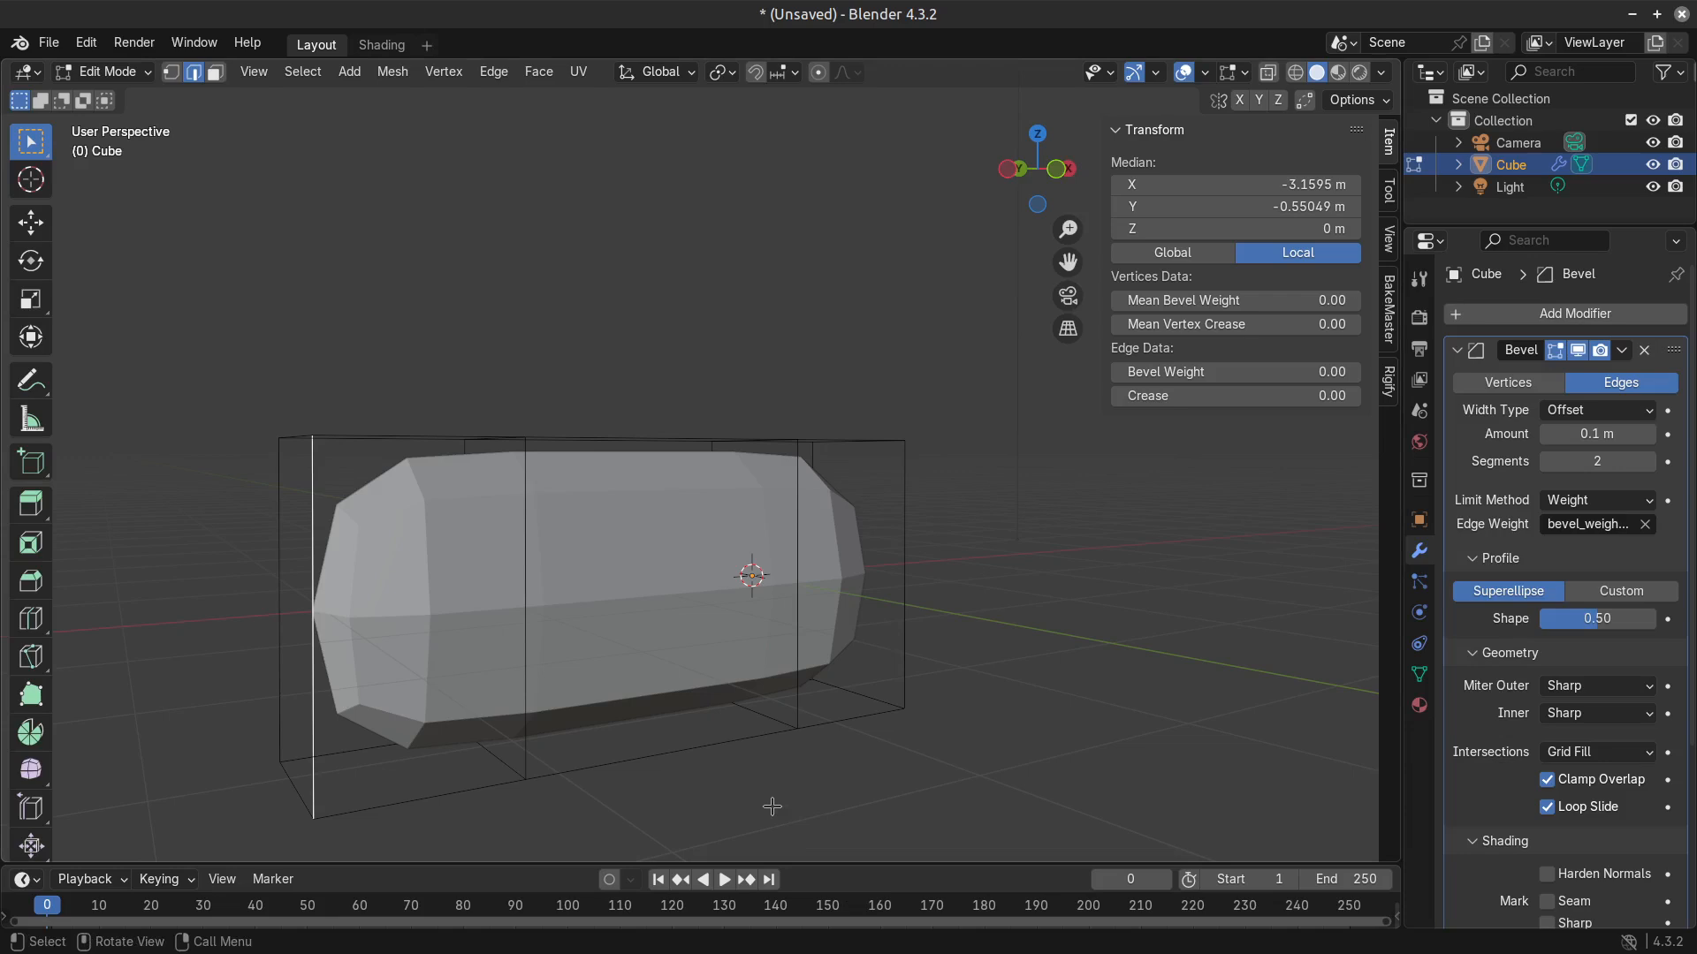
{"action": "middle_click_drag", "start_coordinate": [499, 316], "coordinate": [727, 797]}
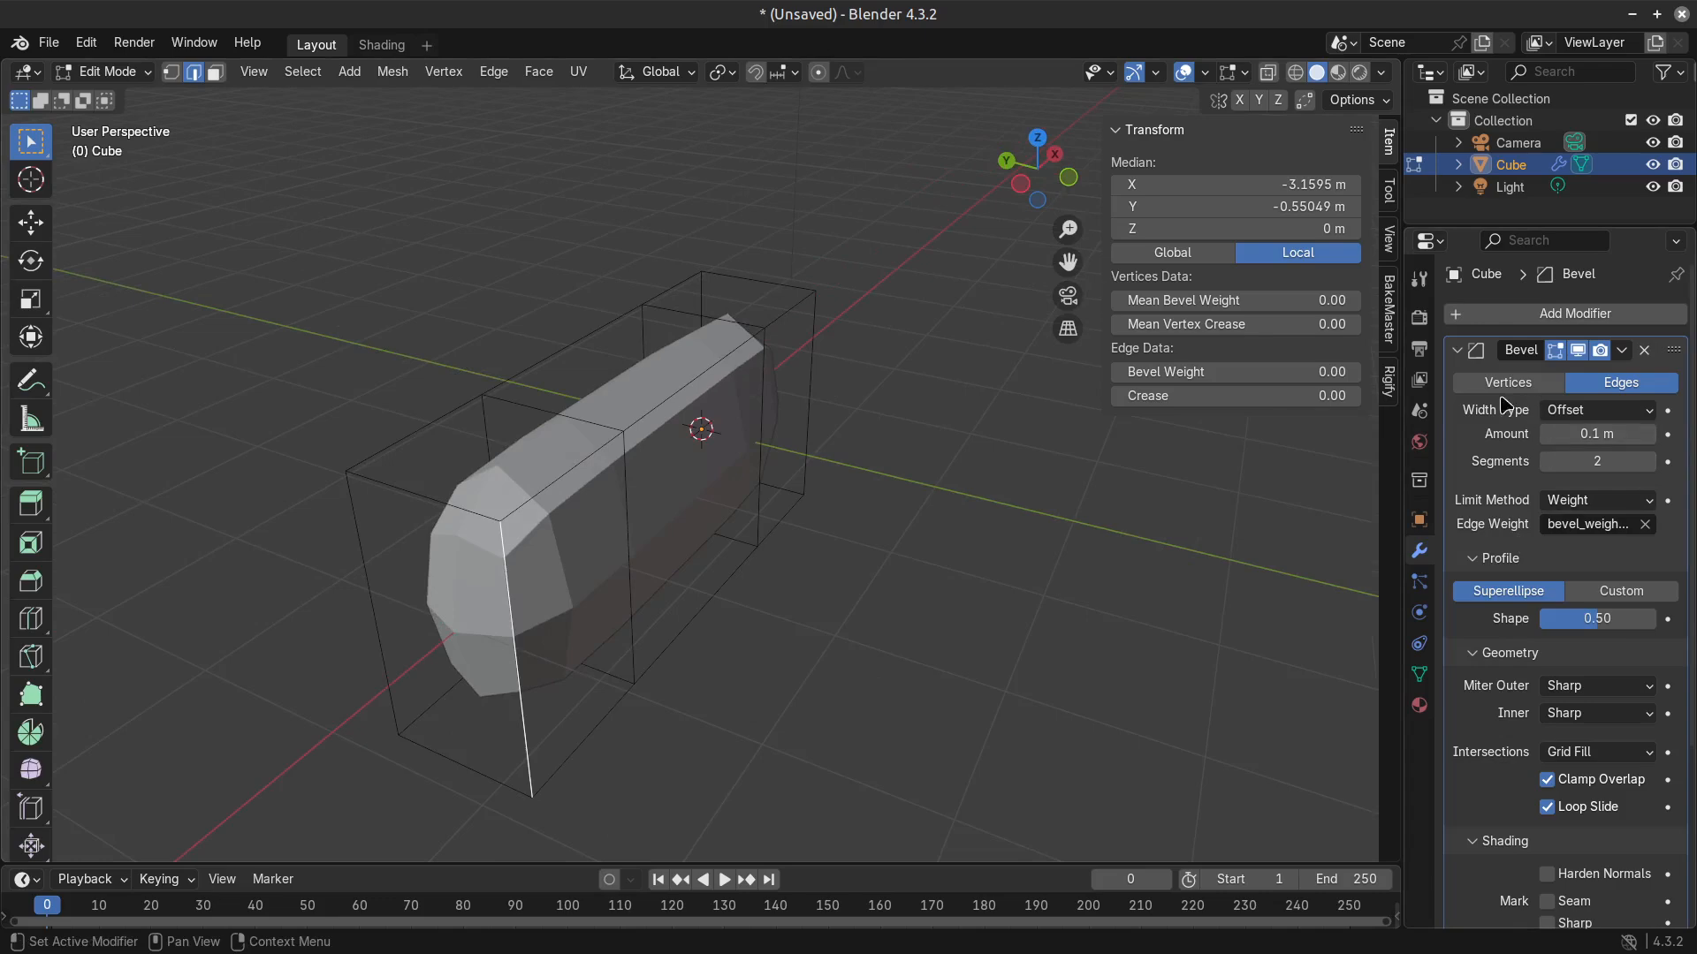
{"action": "middle_click_drag", "start_coordinate": [684, 647], "coordinate": [672, 575]}
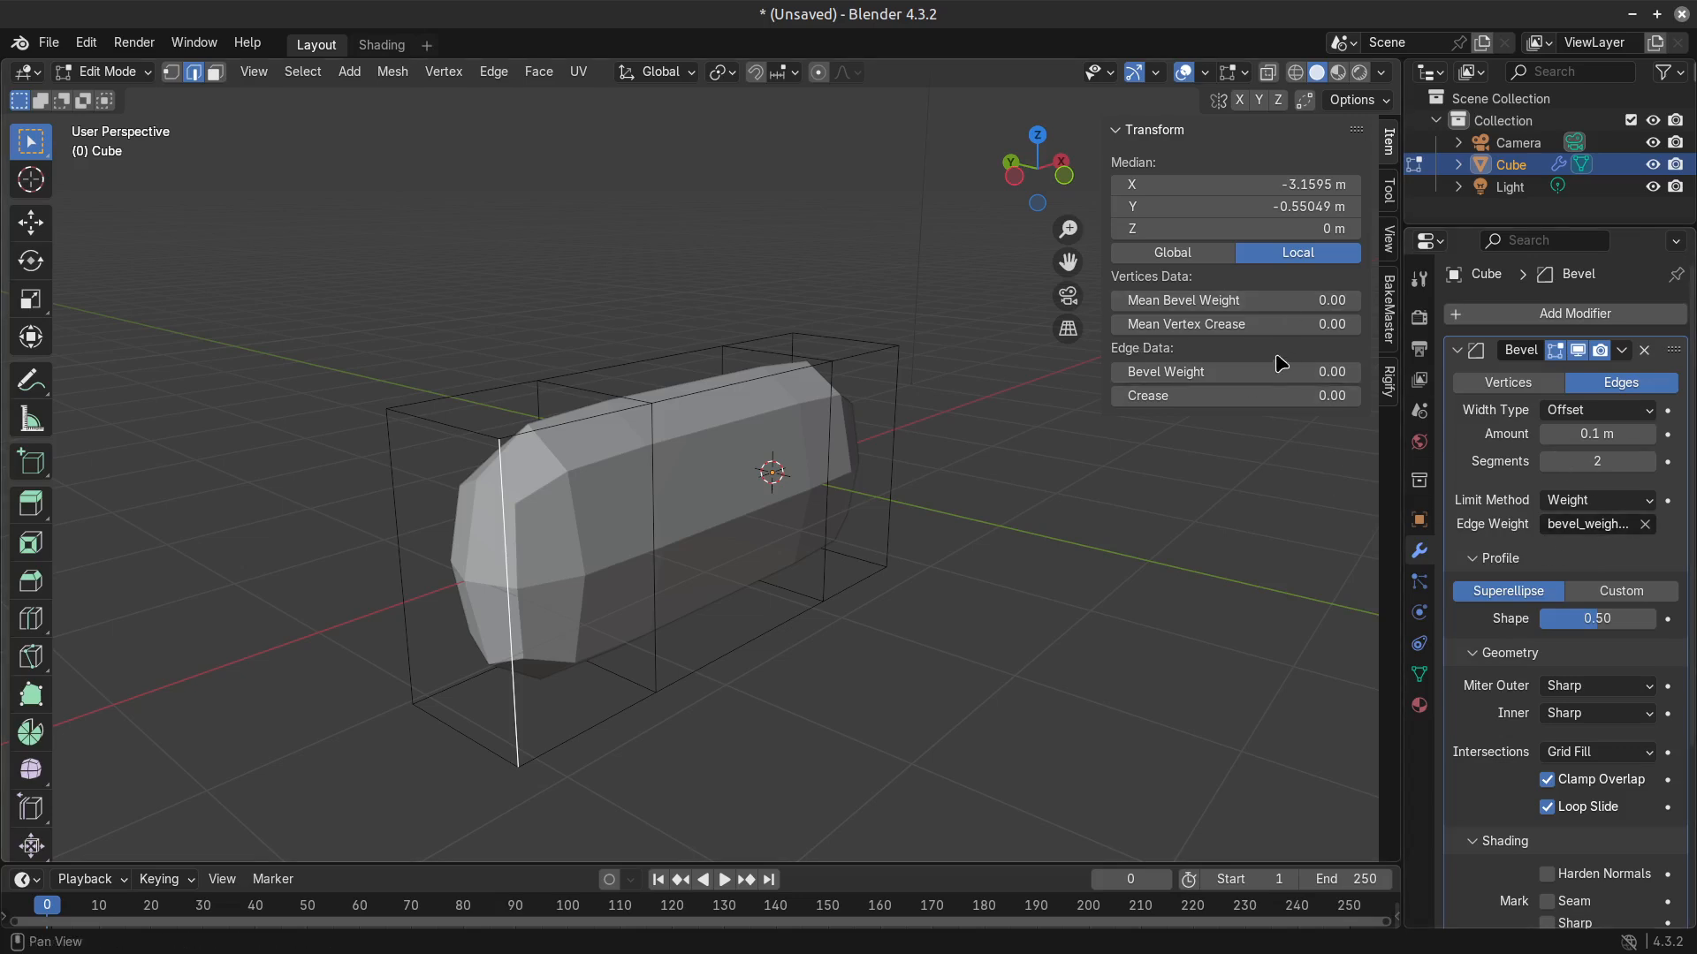
{"action": "left_click_drag", "start_coordinate": [1281, 372], "coordinate": [1361, 371]}
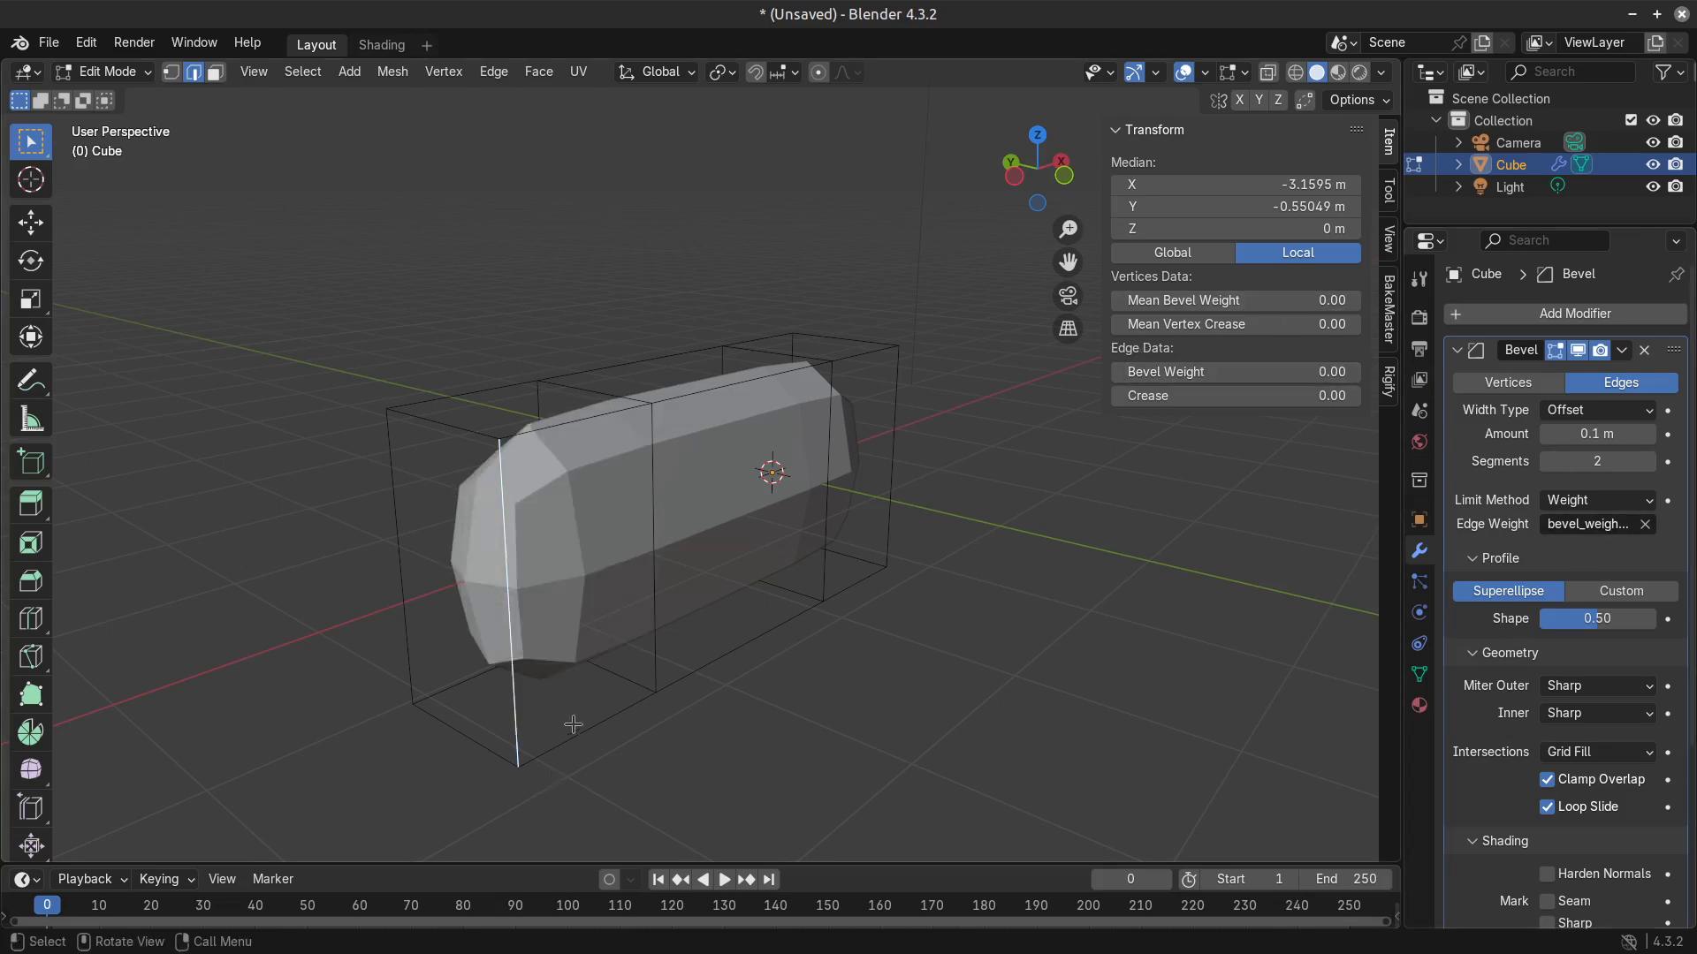
Set the Subdivision modifier's viewport level to 2 and return the block to Edit Mode.
{"action": "key", "text": "Tab"}
{"action": "scroll", "coordinate": [1618, 768], "scroll_direction": "down", "scroll_amount": 5}
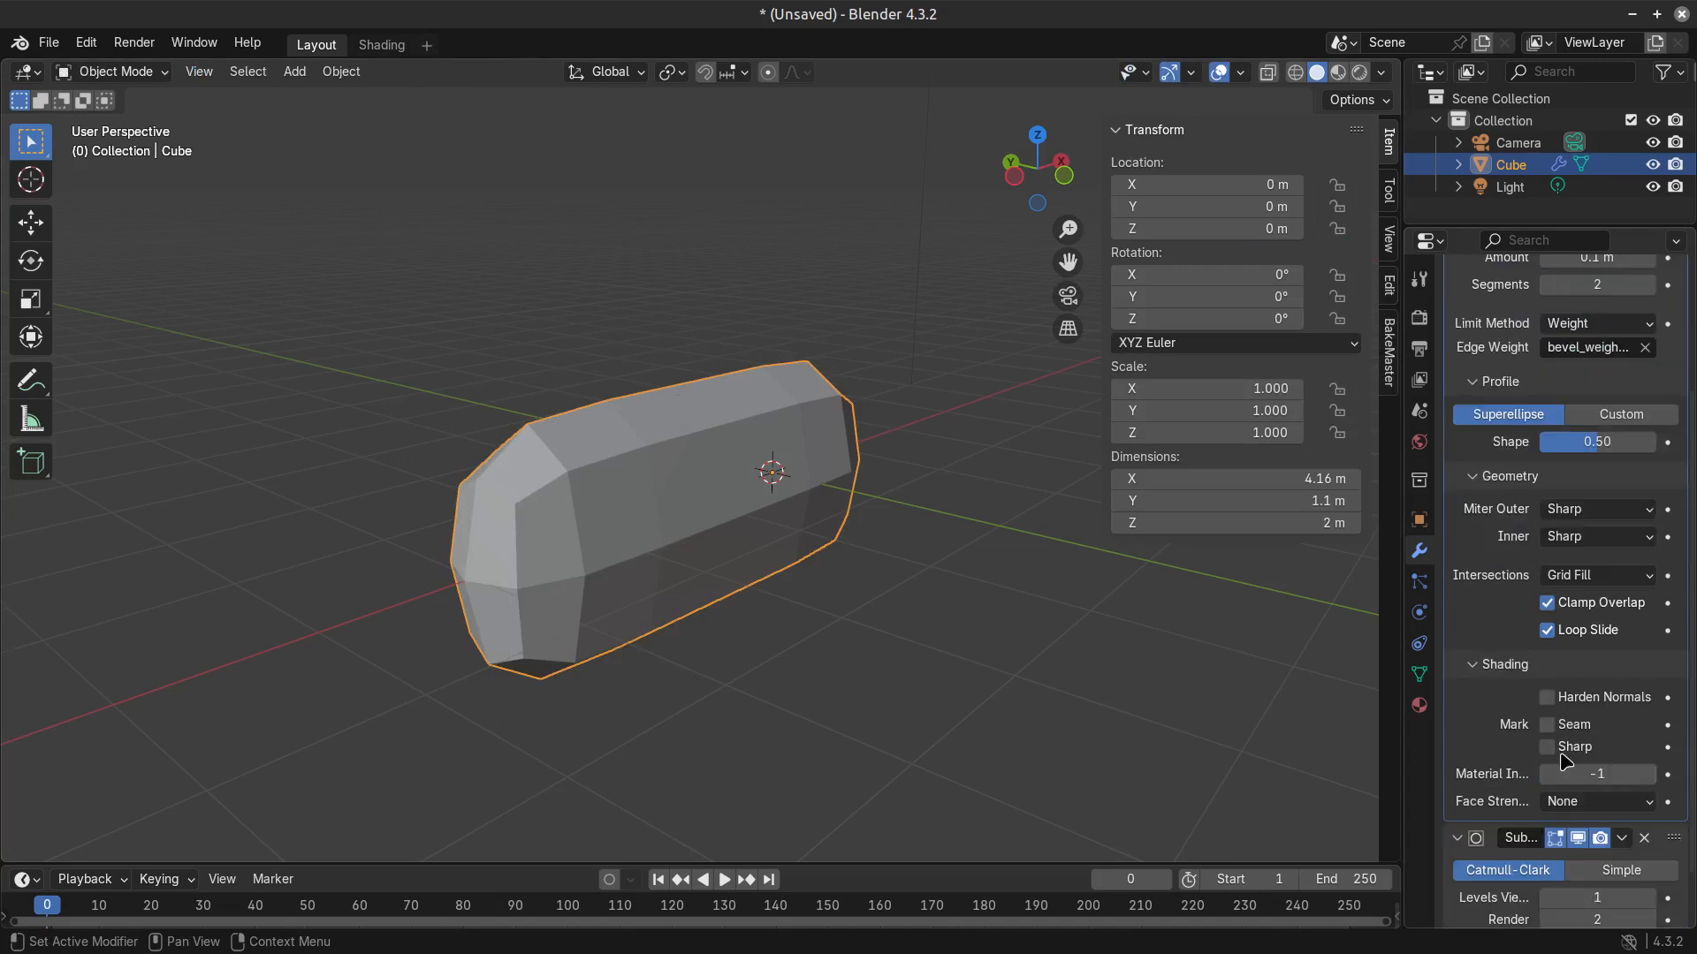
{"action": "left_click", "coordinate": [1648, 854]}
{"action": "key", "text": "Tab"}
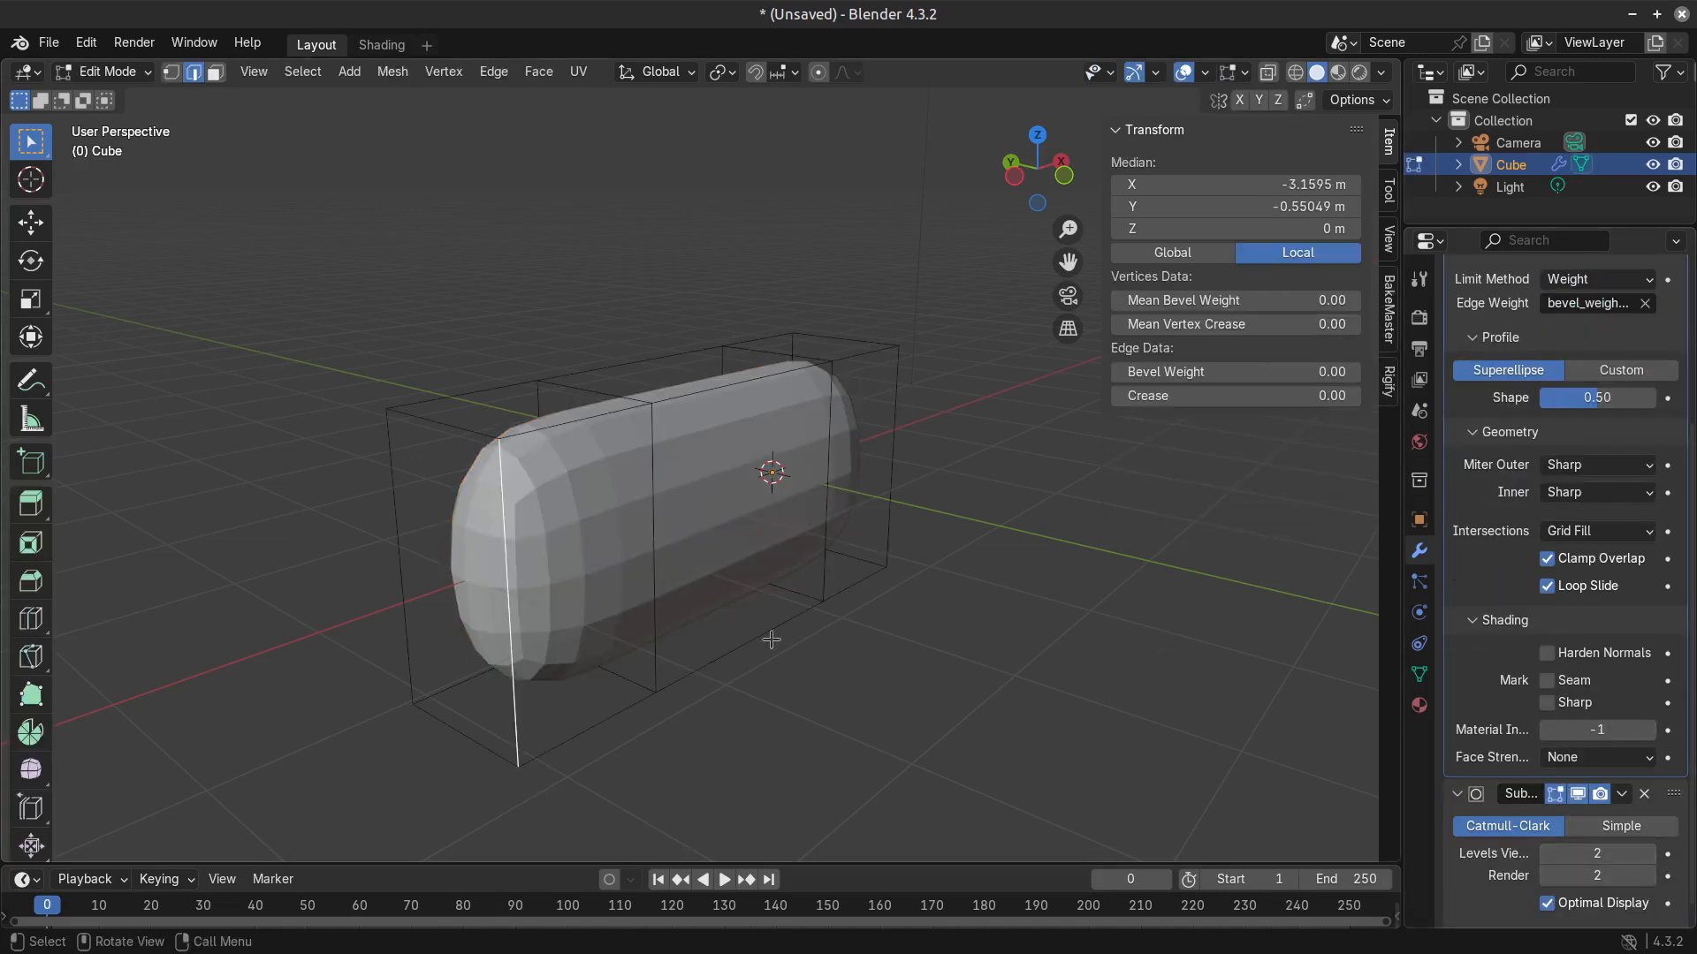
{"action": "middle_click_drag", "start_coordinate": [772, 665], "coordinate": [723, 670]}
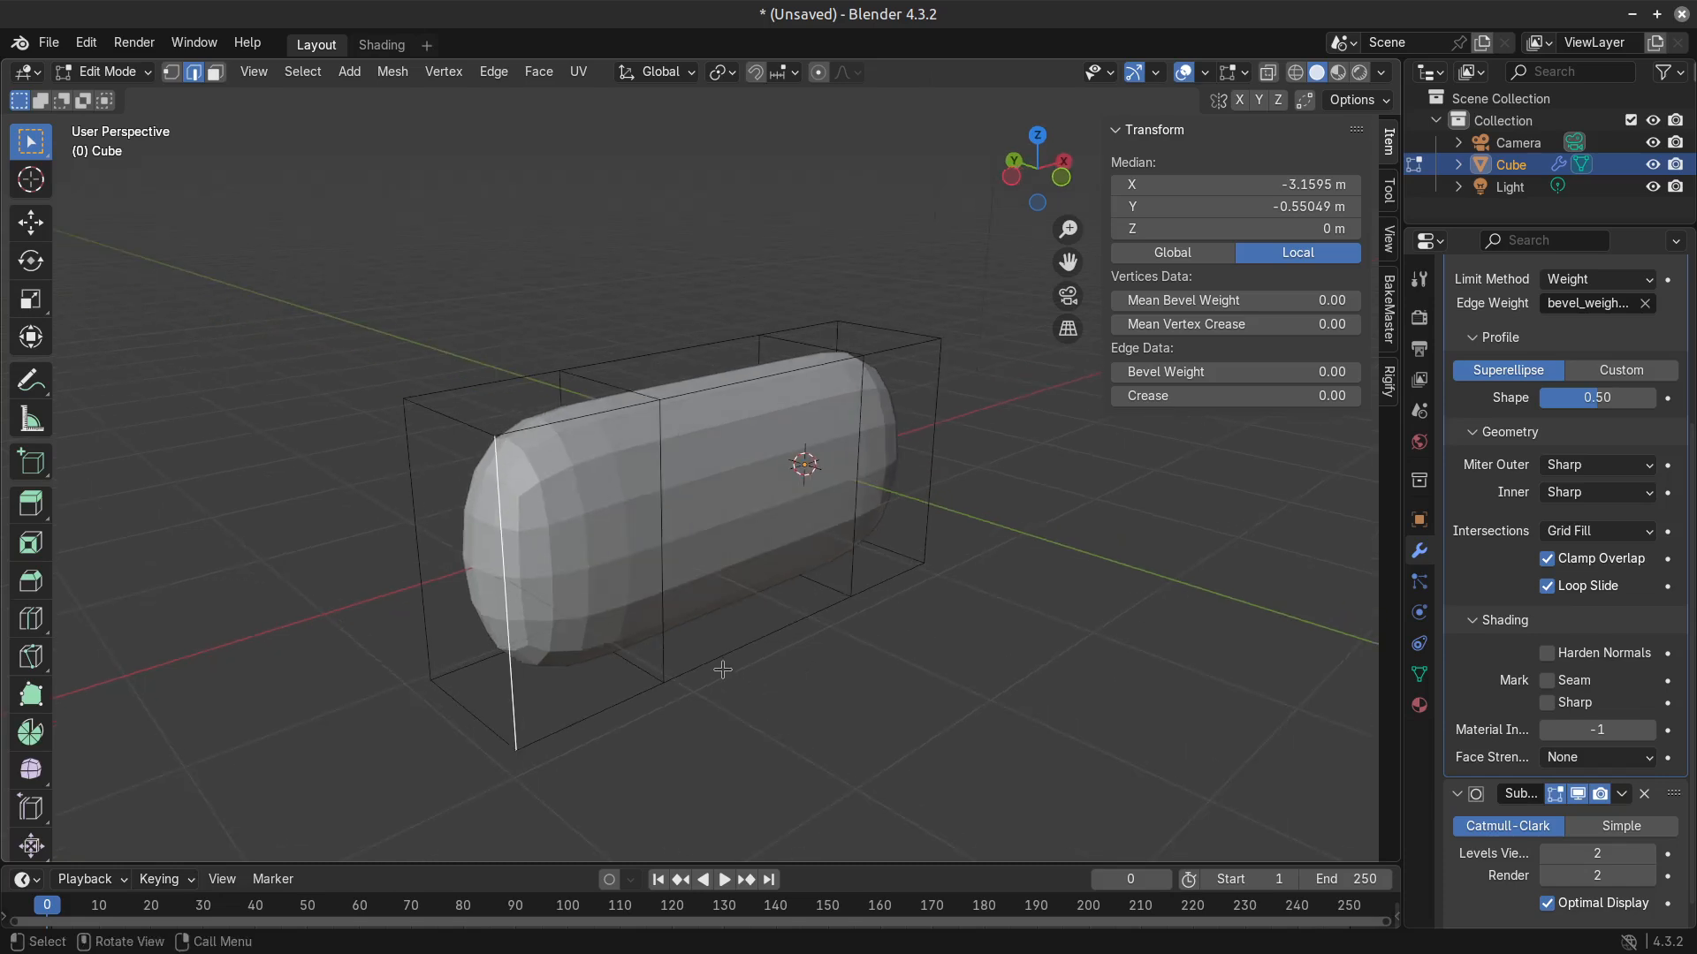
Extrude the block's middle top face upward by about 0.44 m.
{"action": "middle_click_drag", "start_coordinate": [701, 753], "coordinate": [647, 746]}
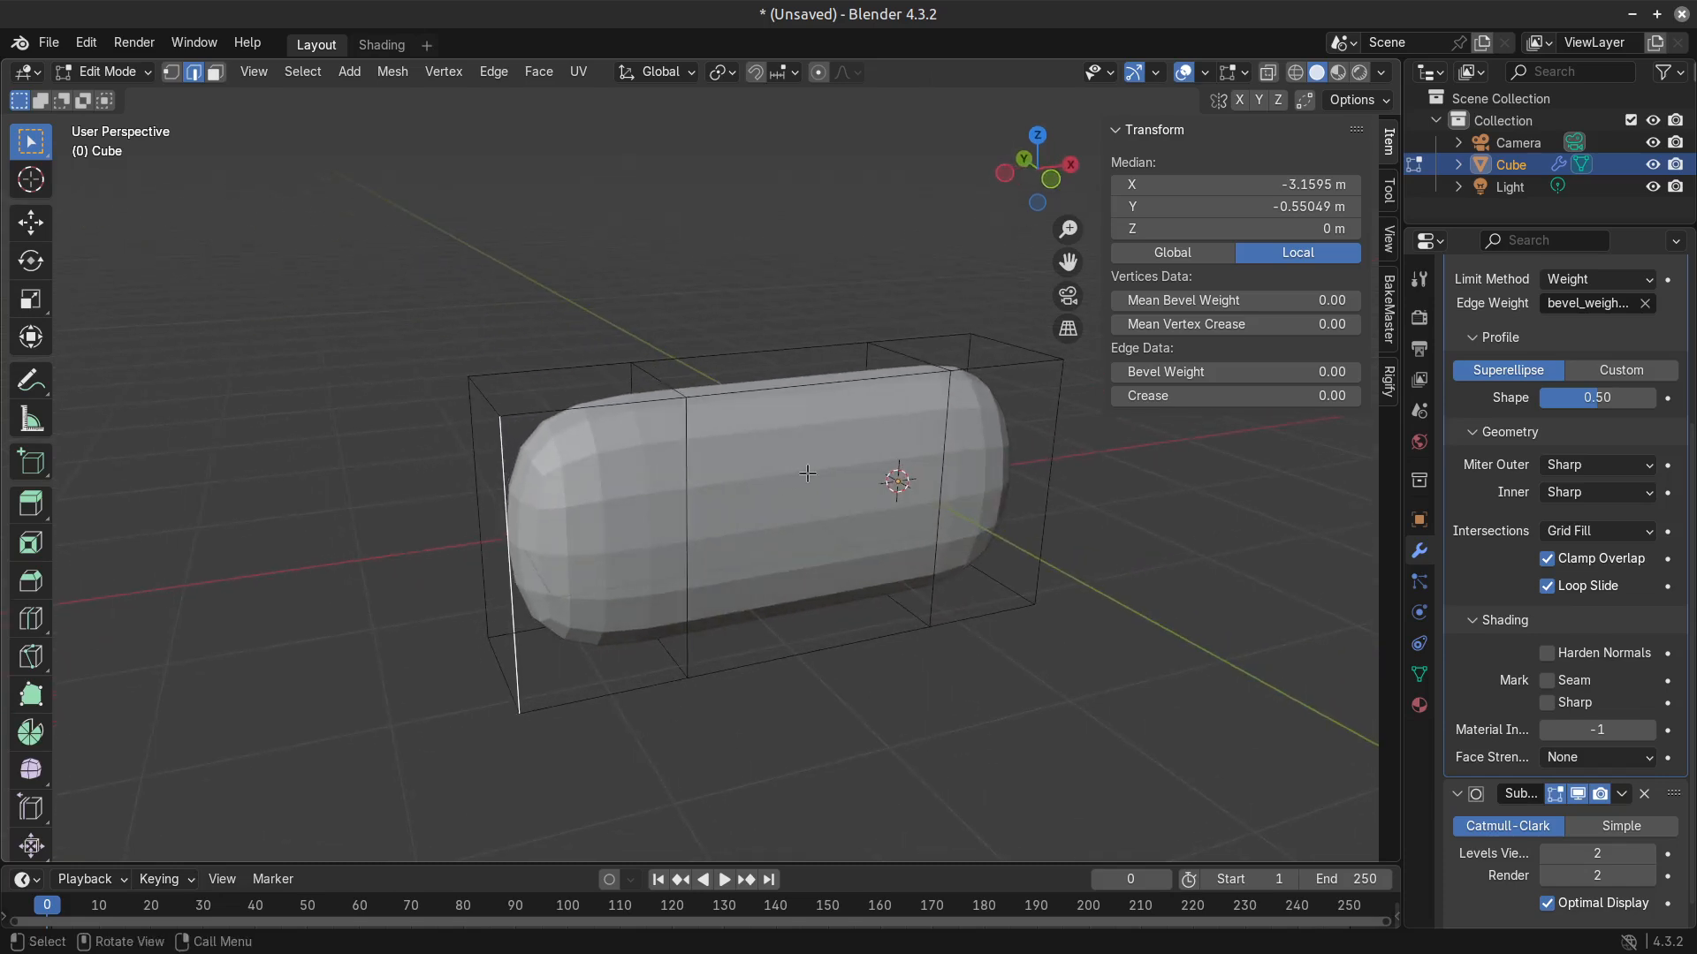
{"action": "key", "text": "3"}
{"action": "left_click", "coordinate": [785, 375]}
{"action": "key", "text": "e"}
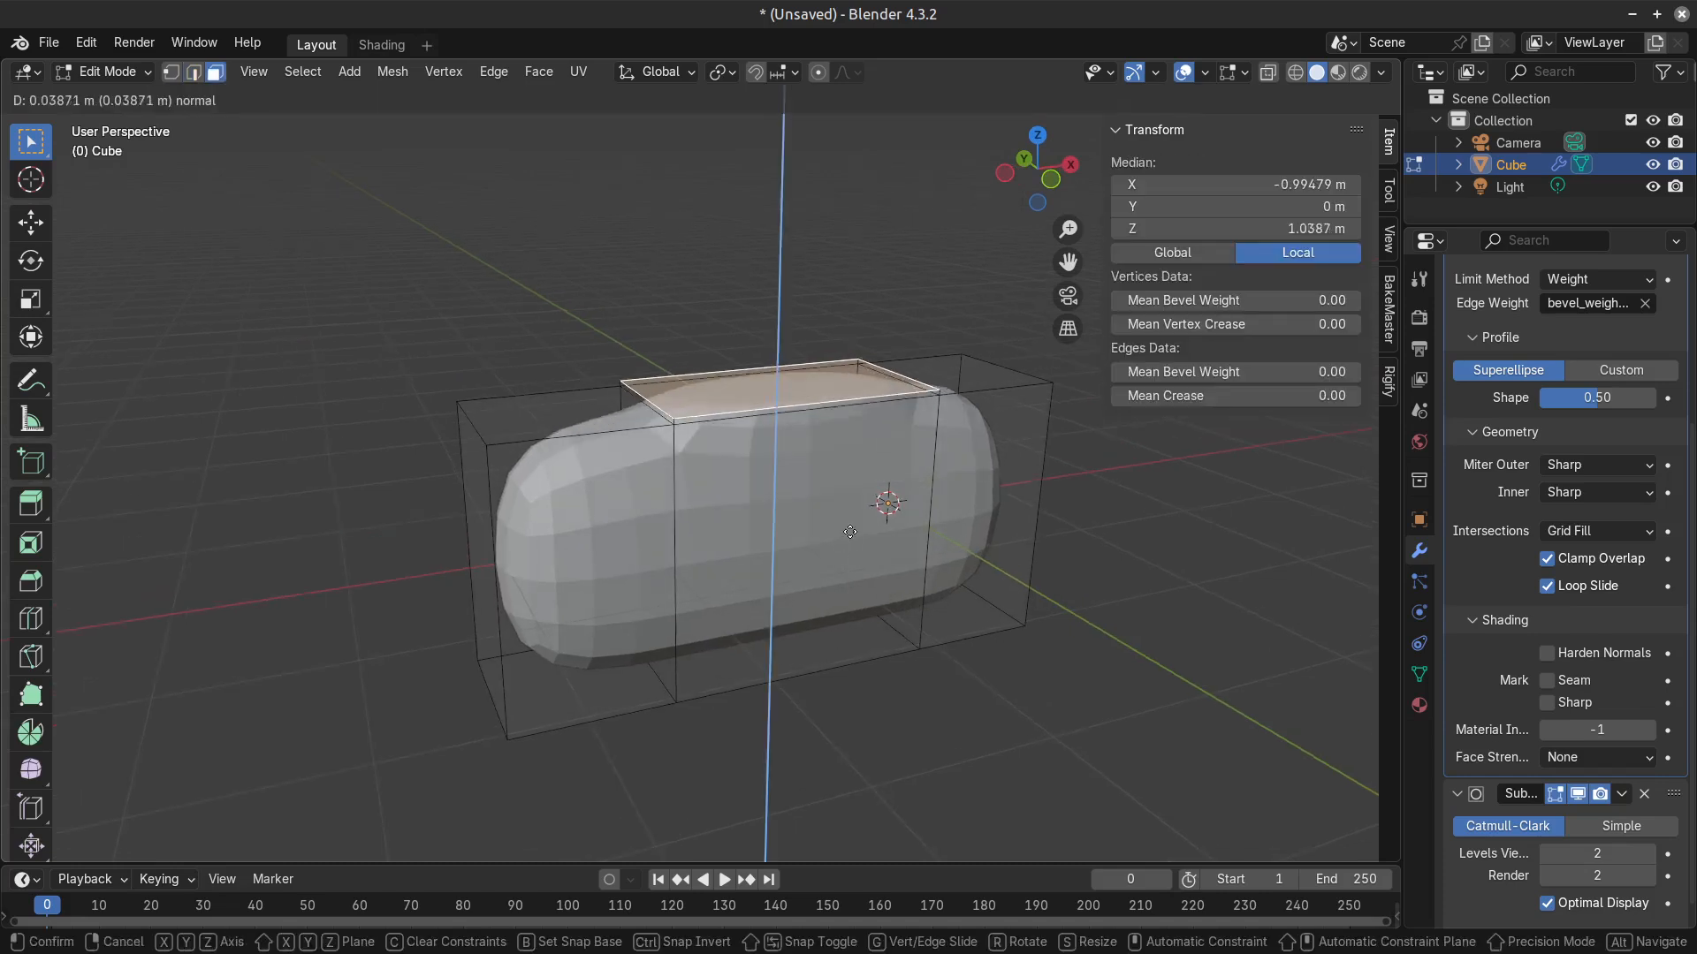
{"action": "left_click", "coordinate": [758, 372]}
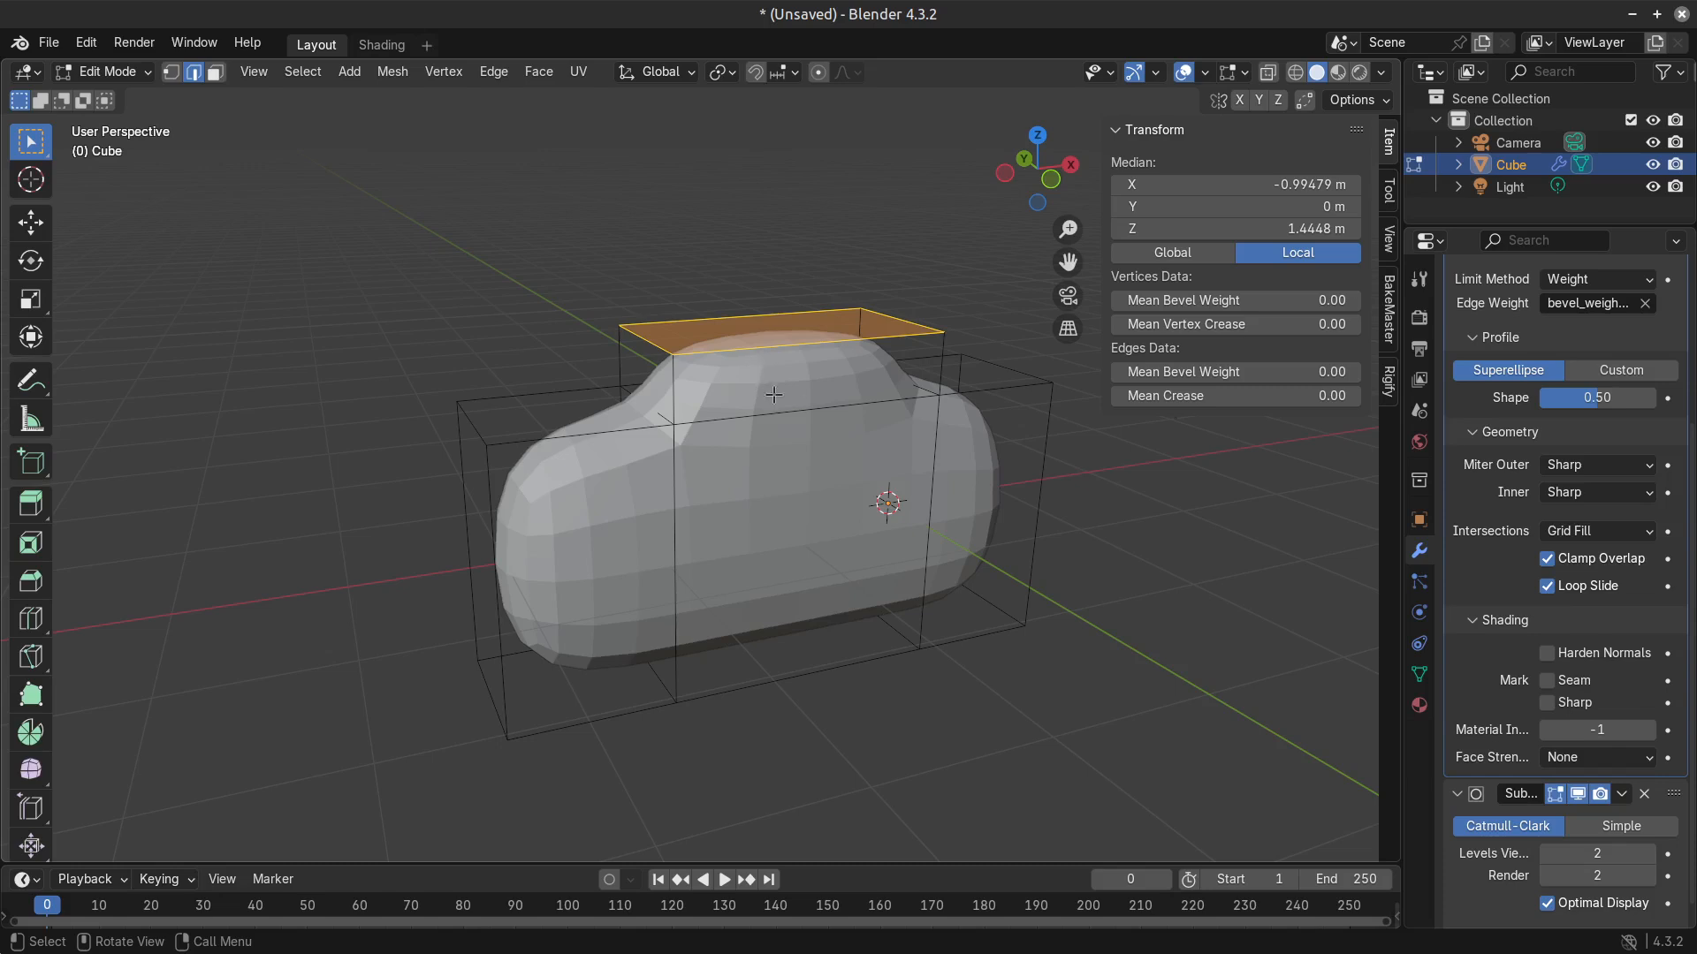
Set a mean bevel weight of 1.00 on the edges around both ends of the middle section and the front edge beneath the raised part.
{"action": "left_click", "coordinate": [673, 407], "text": "alt"}
{"action": "left_click", "coordinate": [687, 496], "text": "alt+shift"}
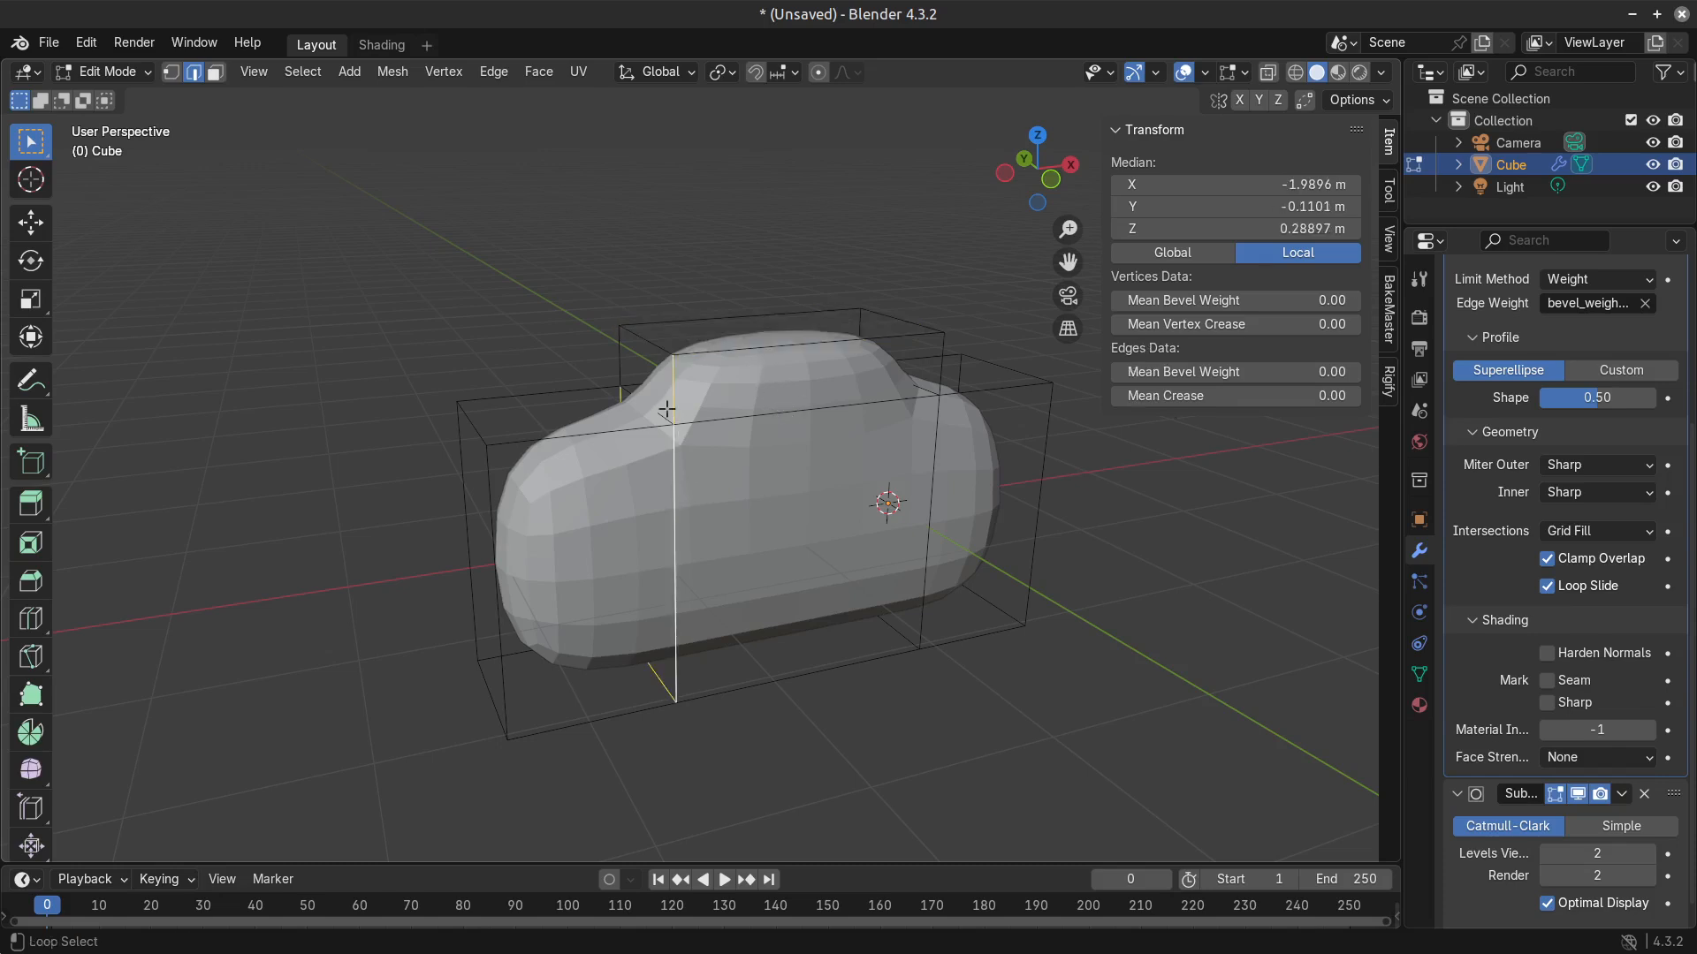
{"action": "left_click", "coordinate": [657, 411], "text": "alt+shift"}
{"action": "left_click", "coordinate": [753, 413], "text": "alt+shift"}
{"action": "middle_click_drag", "start_coordinate": [1182, 511], "coordinate": [1107, 514]}
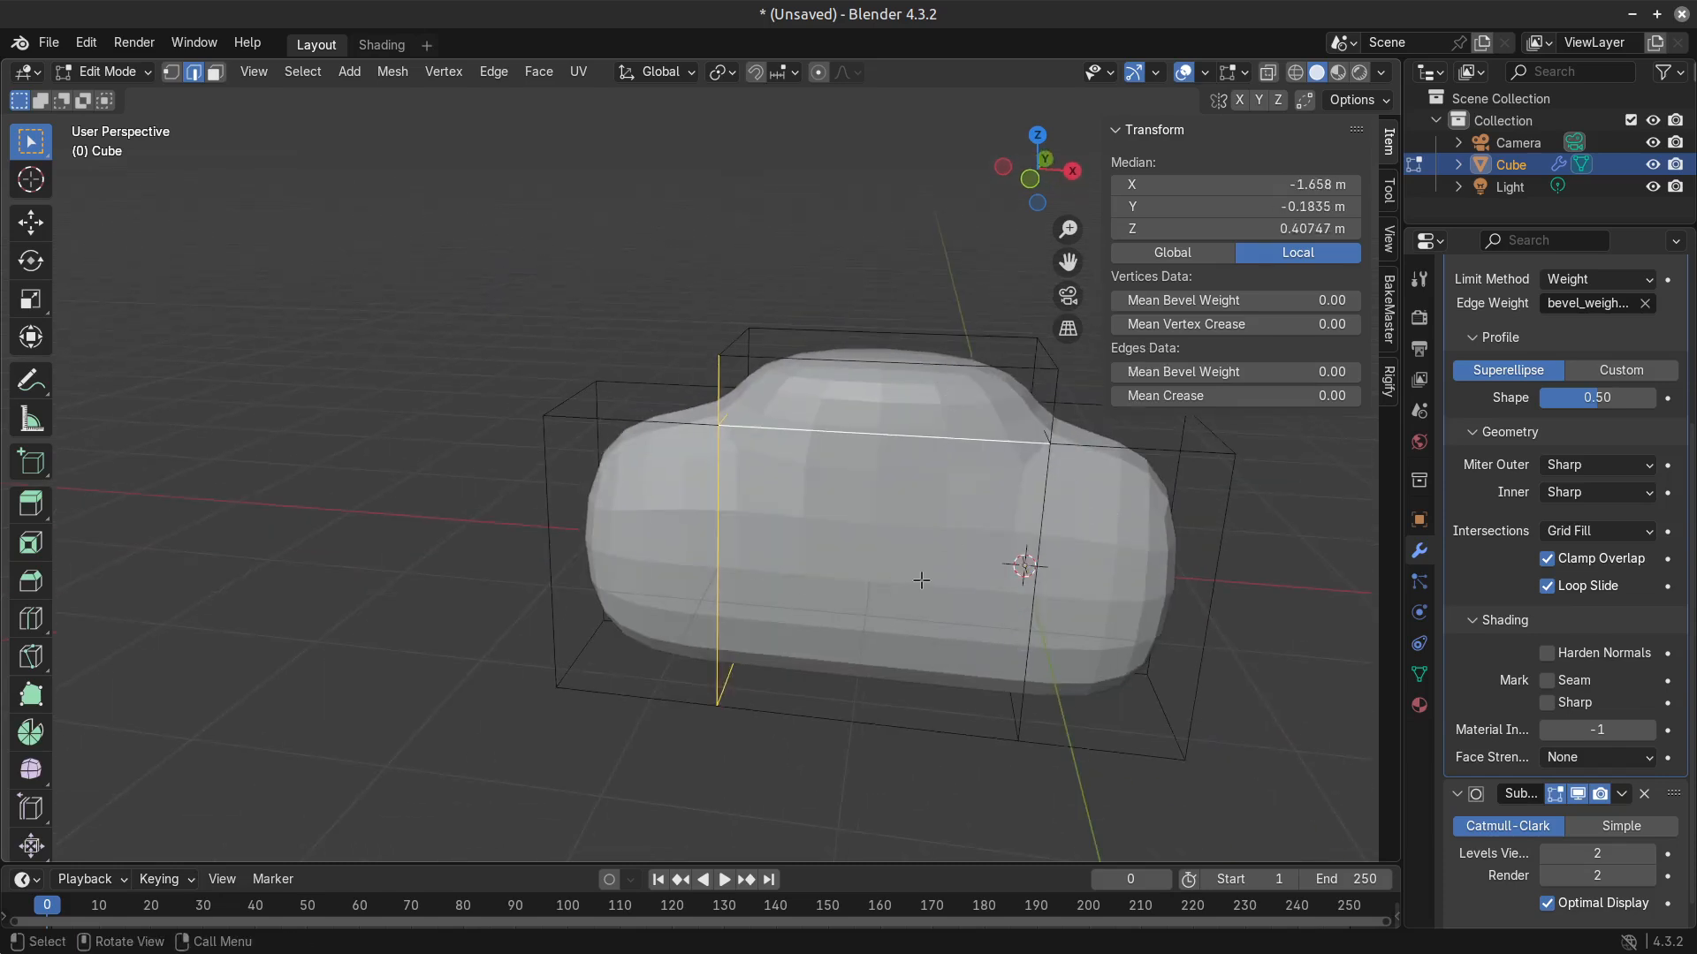
{"action": "middle_click_drag", "start_coordinate": [897, 580], "coordinate": [465, 584], "text": "shift"}
{"action": "left_click", "coordinate": [590, 439], "text": "alt+shift"}
{"action": "left_click", "coordinate": [580, 486], "text": "alt+shift"}
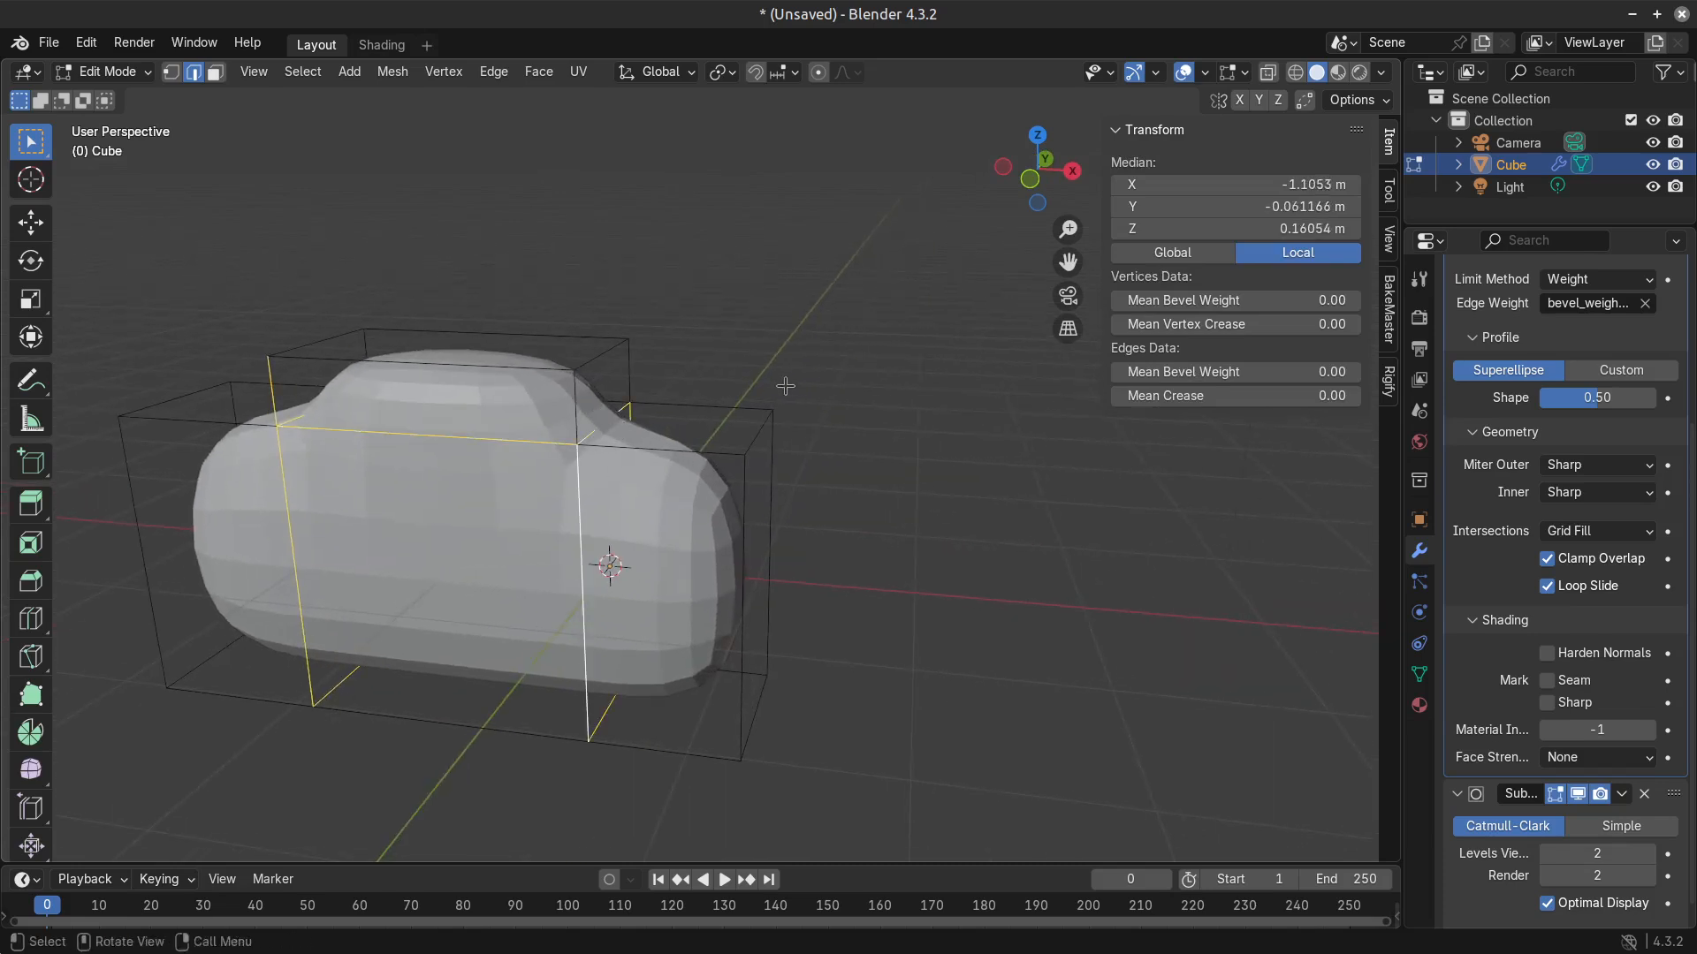
{"action": "left_click_drag", "start_coordinate": [1278, 375], "coordinate": [1681, 375]}
{"action": "key", "text": "Tab"}
{"action": "scroll", "coordinate": [512, 584], "scroll_direction": "up", "scroll_amount": 3}
{"action": "key", "text": "Tab"}
{"action": "scroll", "coordinate": [512, 584], "scroll_direction": "down", "scroll_amount": 5}
Fully raise the Bevel Weight of the front vertical edge on the end face farther from the 3D cursor.
{"action": "middle_click_drag", "start_coordinate": [512, 583], "coordinate": [567, 587]}
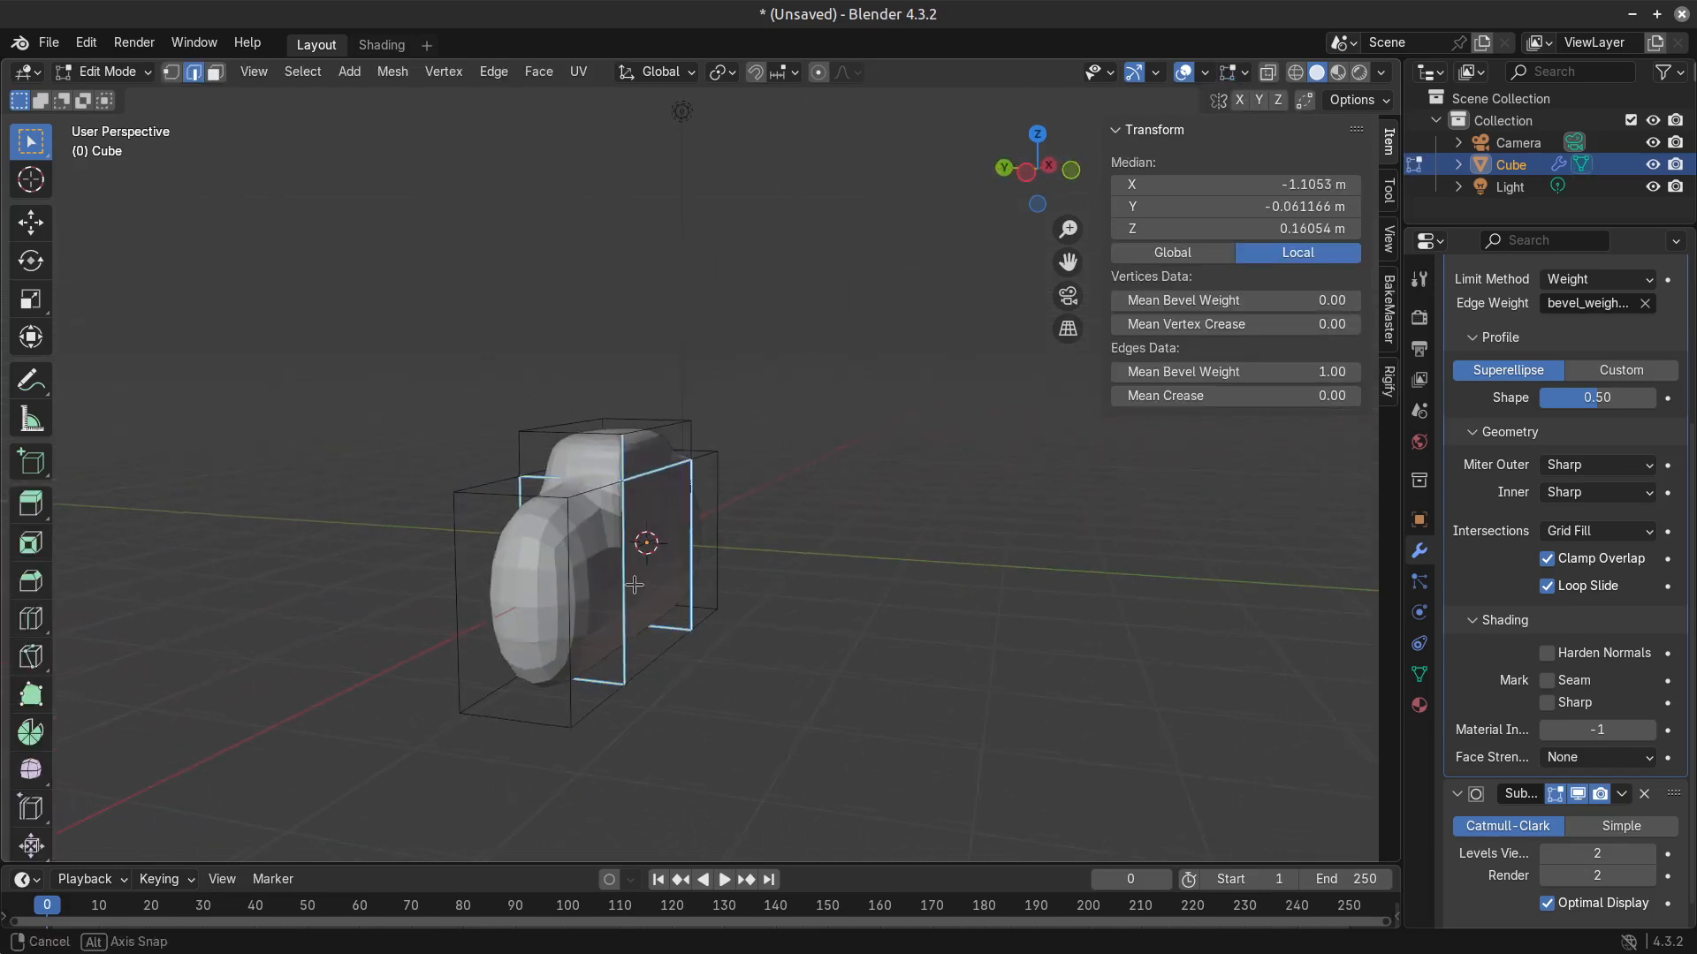
{"action": "left_click", "coordinate": [563, 552]}
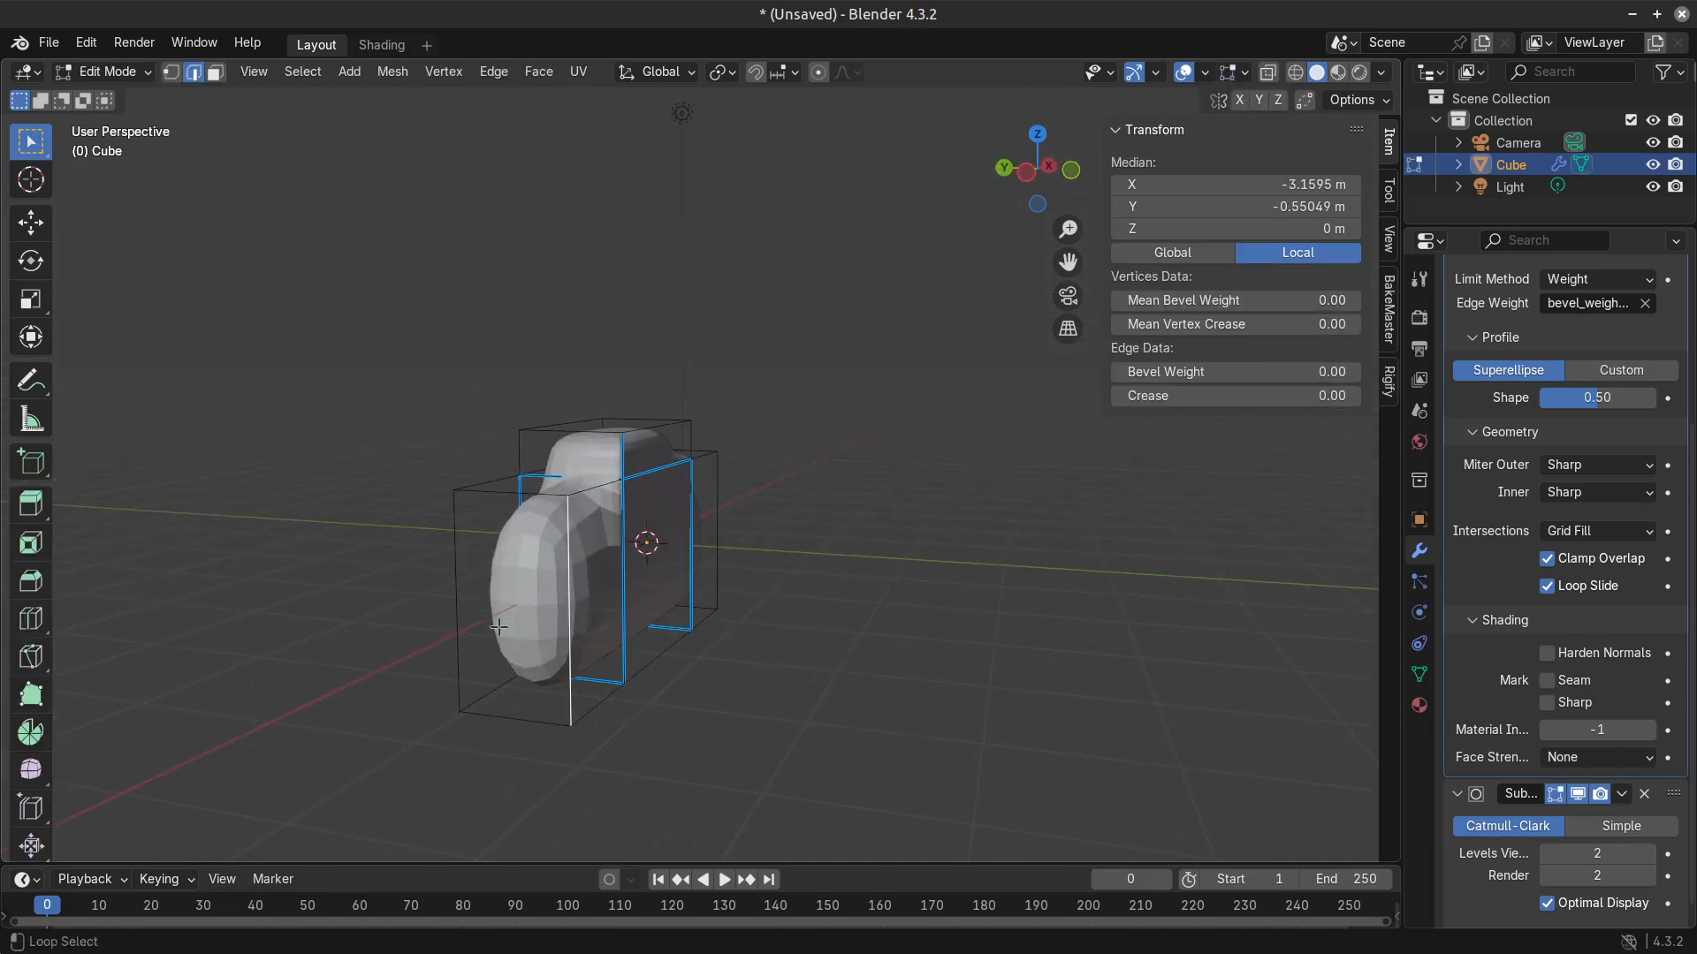
{"action": "middle_click_drag", "start_coordinate": [499, 627], "coordinate": [701, 689]}
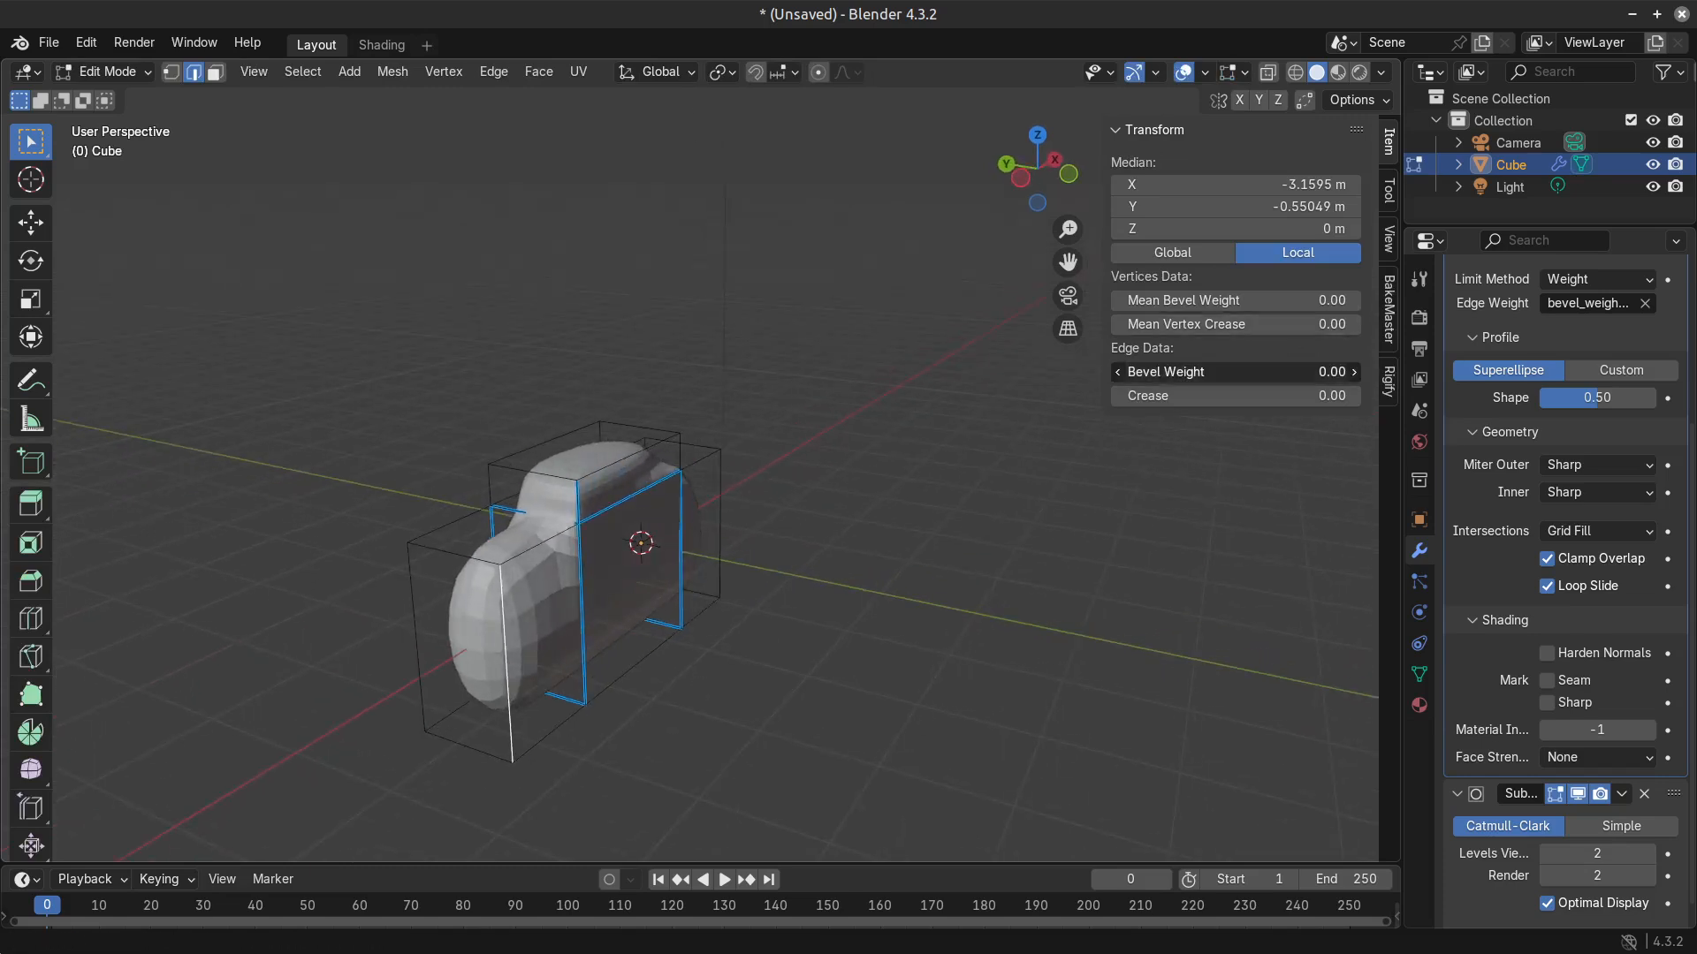
{"action": "left_click_drag", "start_coordinate": [1235, 372], "coordinate": [1325, 372]}
{"action": "key", "text": "Tab"}
{"action": "middle_click_drag", "start_coordinate": [779, 647], "coordinate": [460, 602]}
{"action": "key", "text": "Tab"}
{"action": "scroll", "coordinate": [460, 602], "scroll_direction": "up", "scroll_amount": 3}
Clear the selection and set the remaining three edges of that end face to a mean bevel weight of 1.00.
{"action": "left_click", "coordinate": [104, 481]}
{"action": "key", "text": "alt+a"}
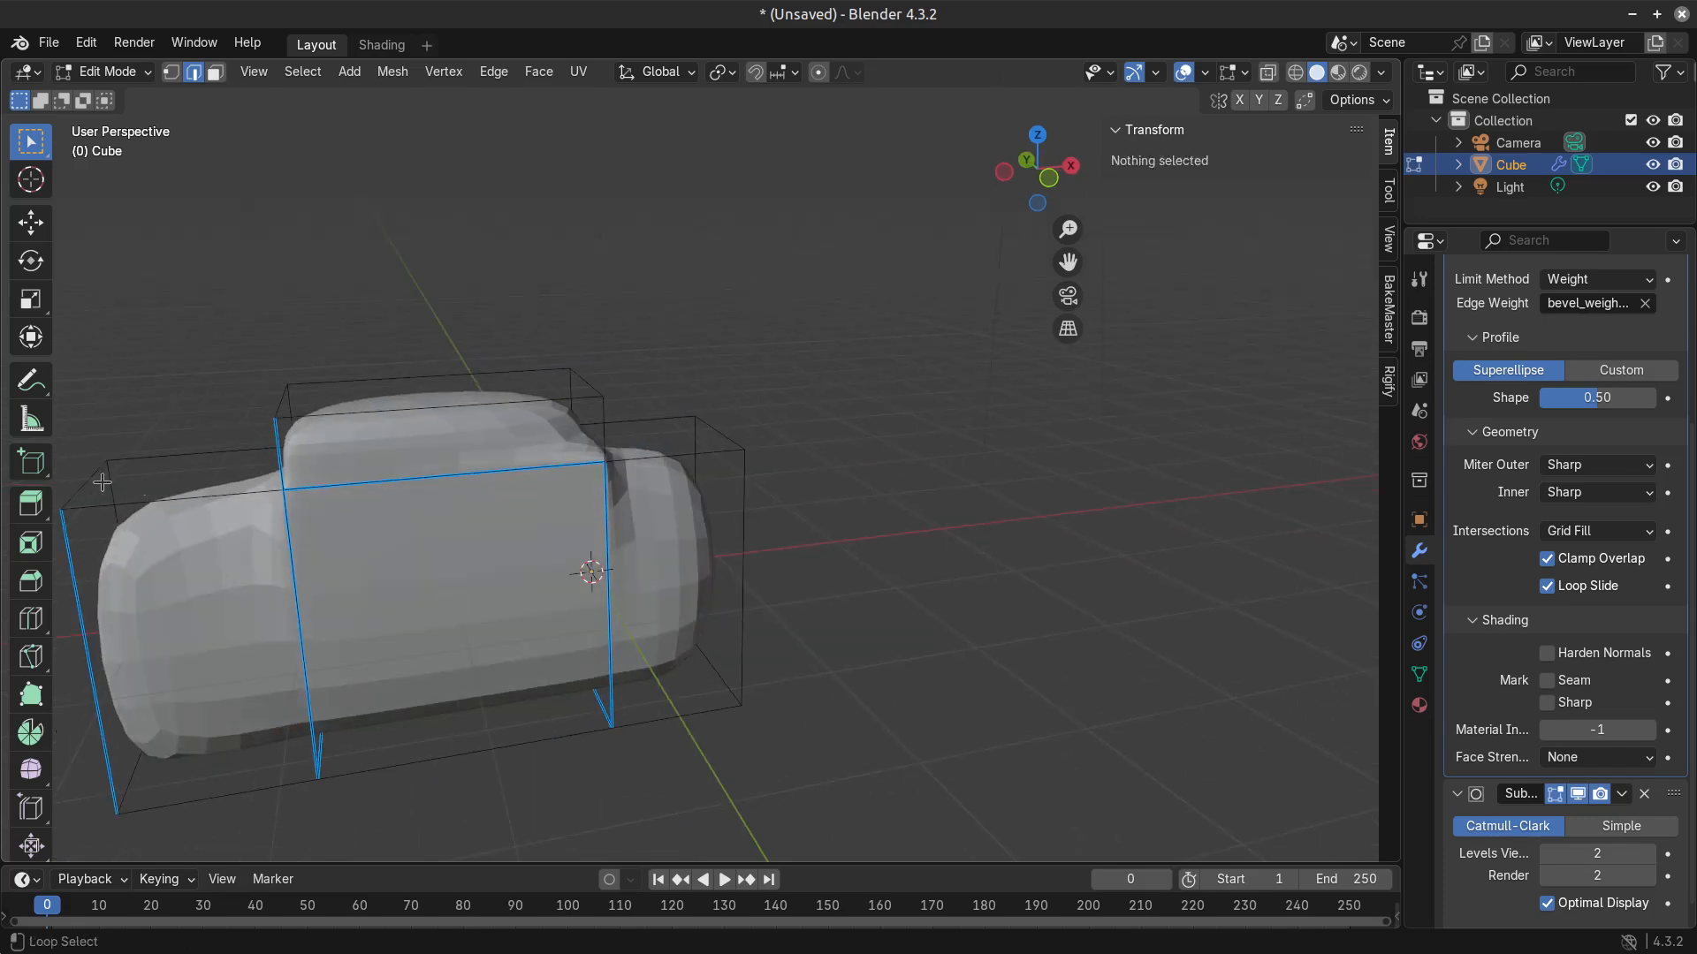
{"action": "left_click", "coordinate": [104, 482], "text": "alt"}
{"action": "middle_click_drag", "start_coordinate": [152, 670], "coordinate": [488, 774]}
{"action": "left_click", "coordinate": [511, 741], "text": "alt"}
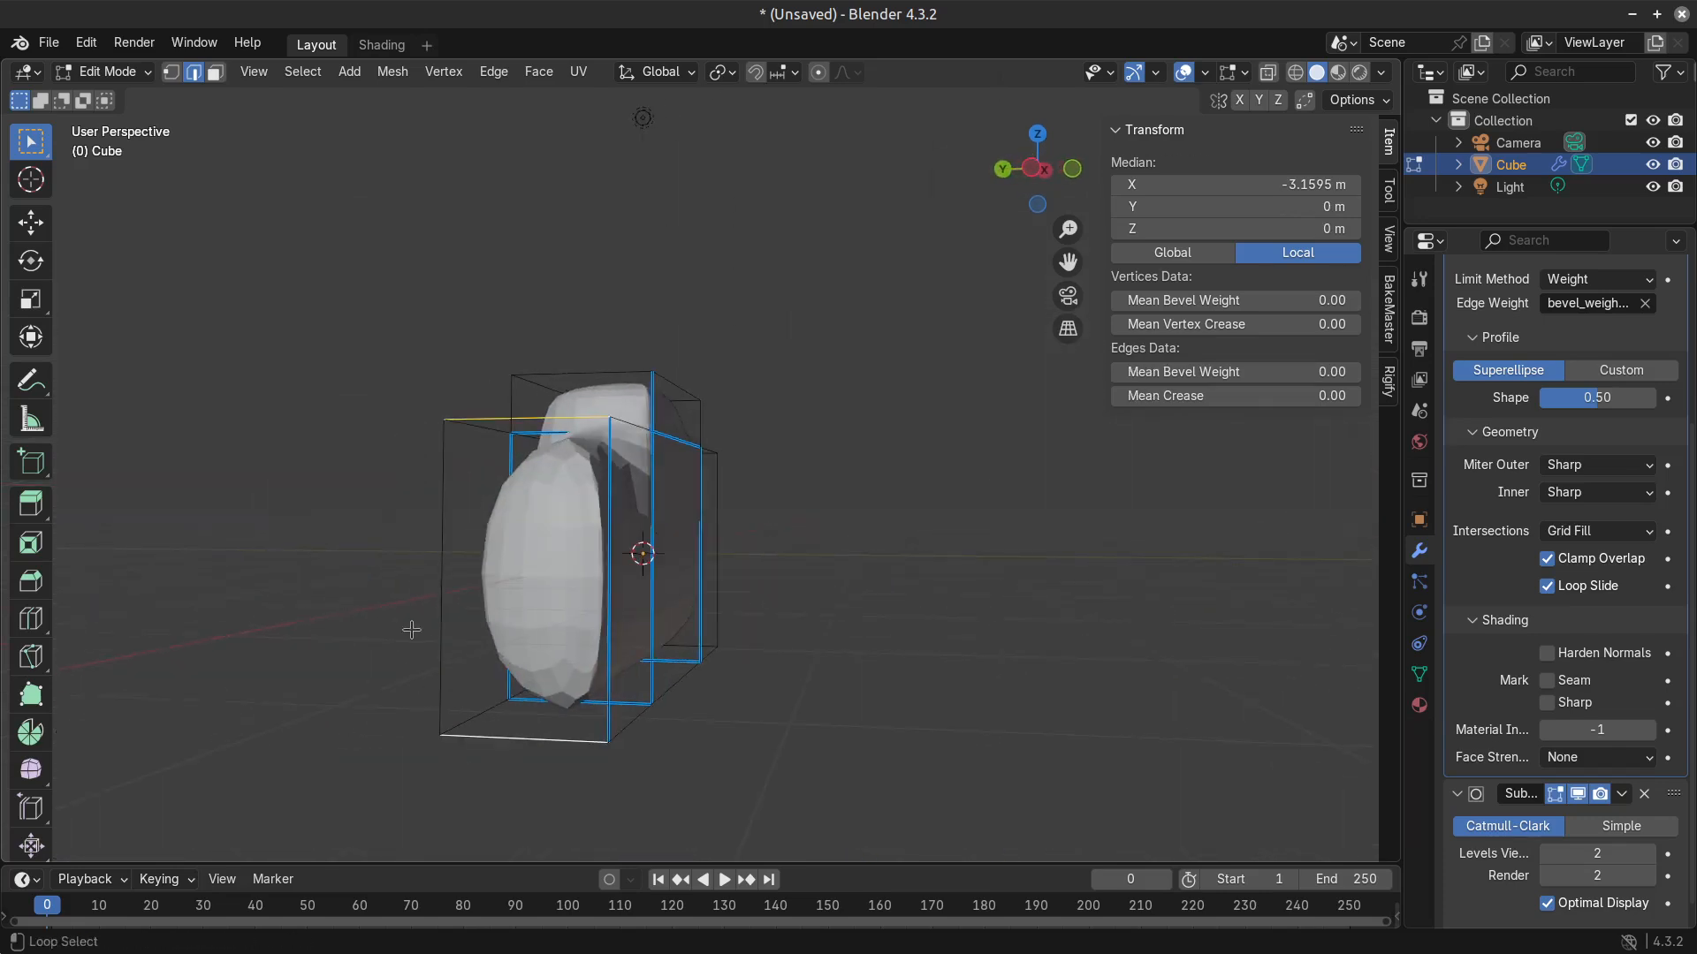
{"action": "left_click_drag", "start_coordinate": [1235, 372], "coordinate": [1344, 373]}
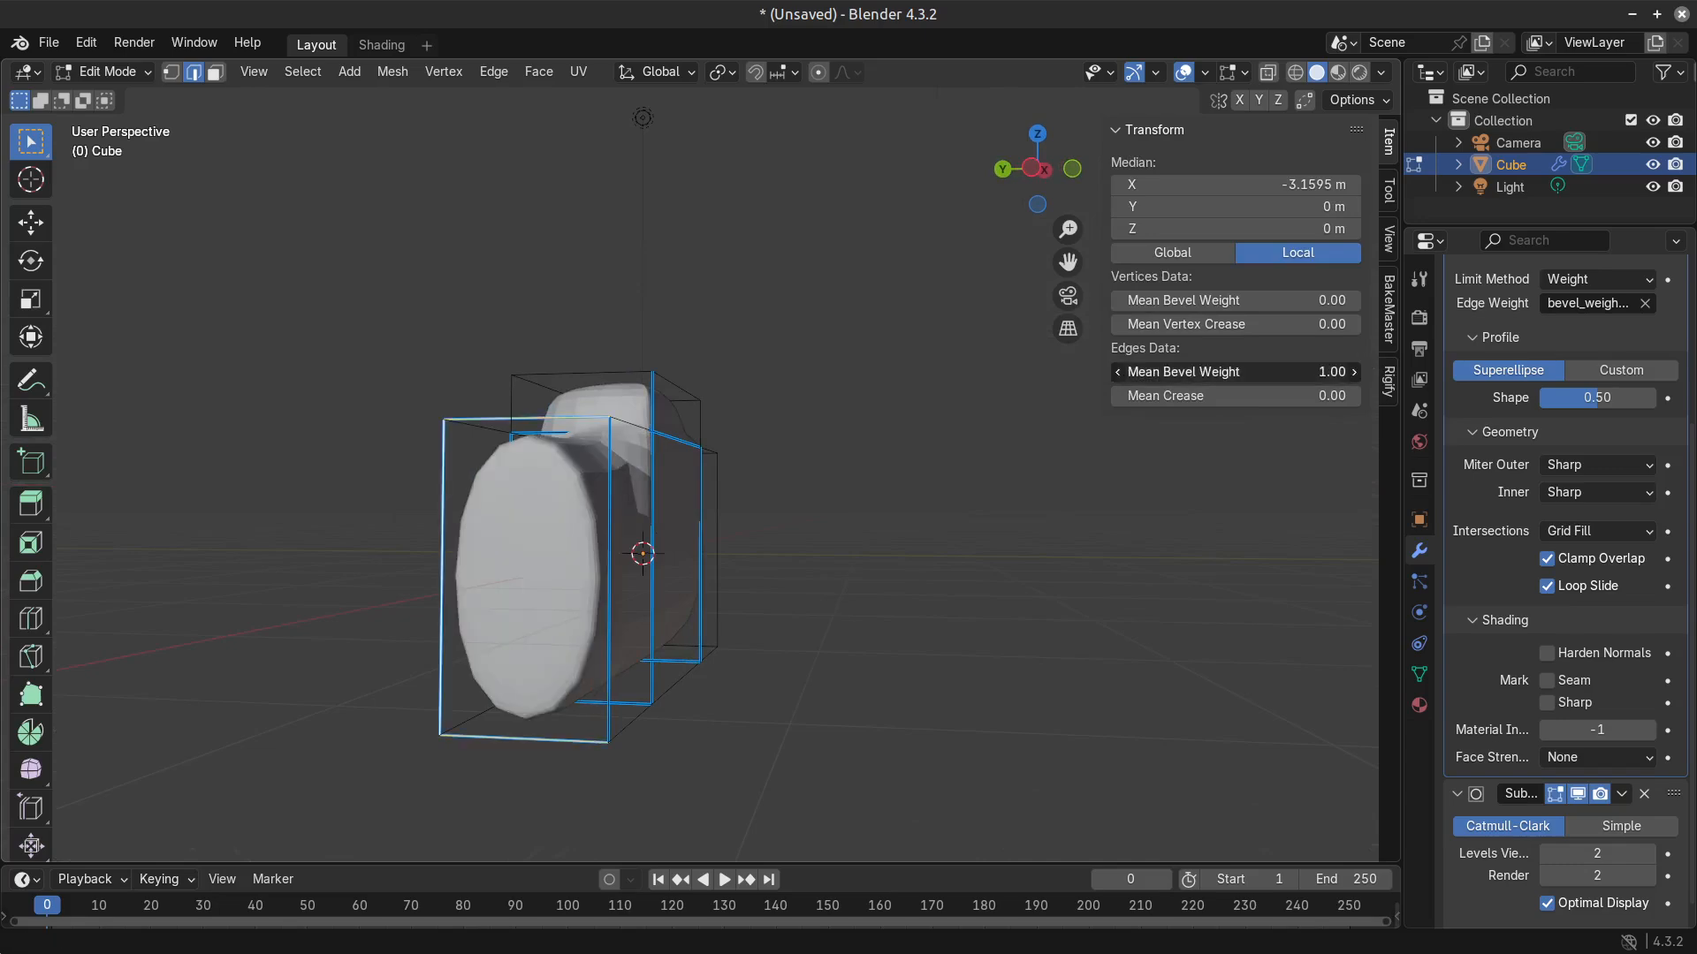
{"action": "middle_click_drag", "start_coordinate": [703, 561], "coordinate": [594, 618]}
{"action": "key", "text": "Tab"}
{"action": "key", "text": "Tab"}
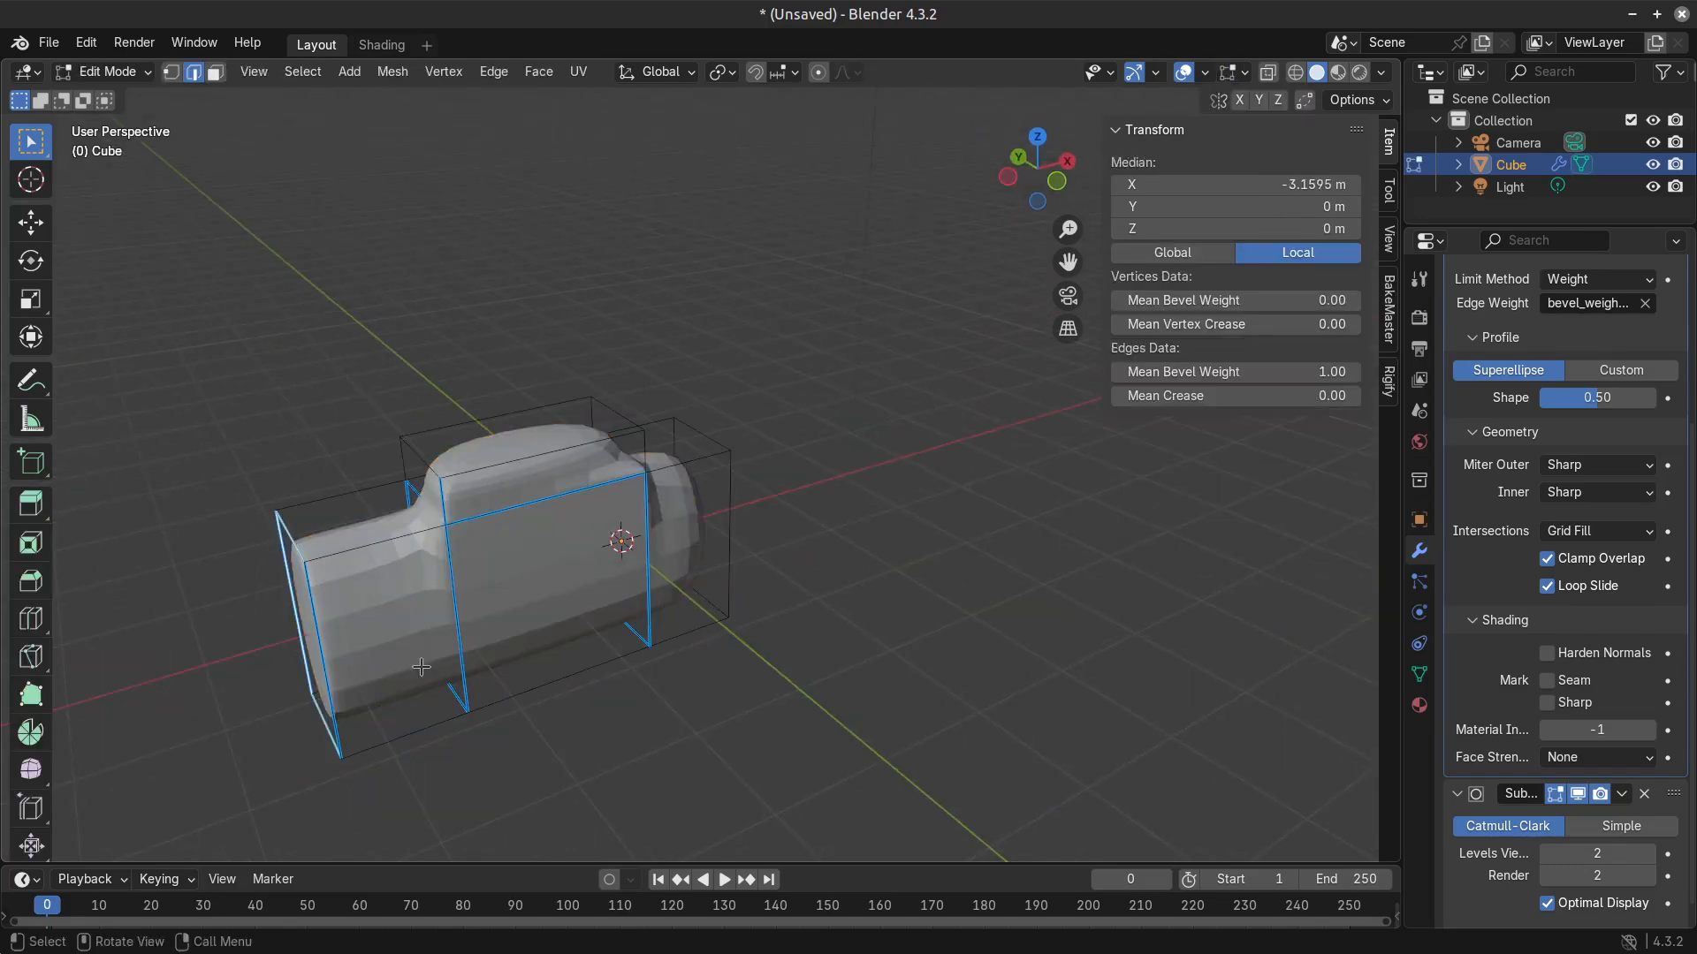
Raise the bevel weight to 1.00 on the front side's remaining long edges and the outline of its end near the 3D cursor.
{"action": "left_click", "coordinate": [389, 548], "text": "alt"}
{"action": "left_click", "coordinate": [431, 731], "text": "alt+shift"}
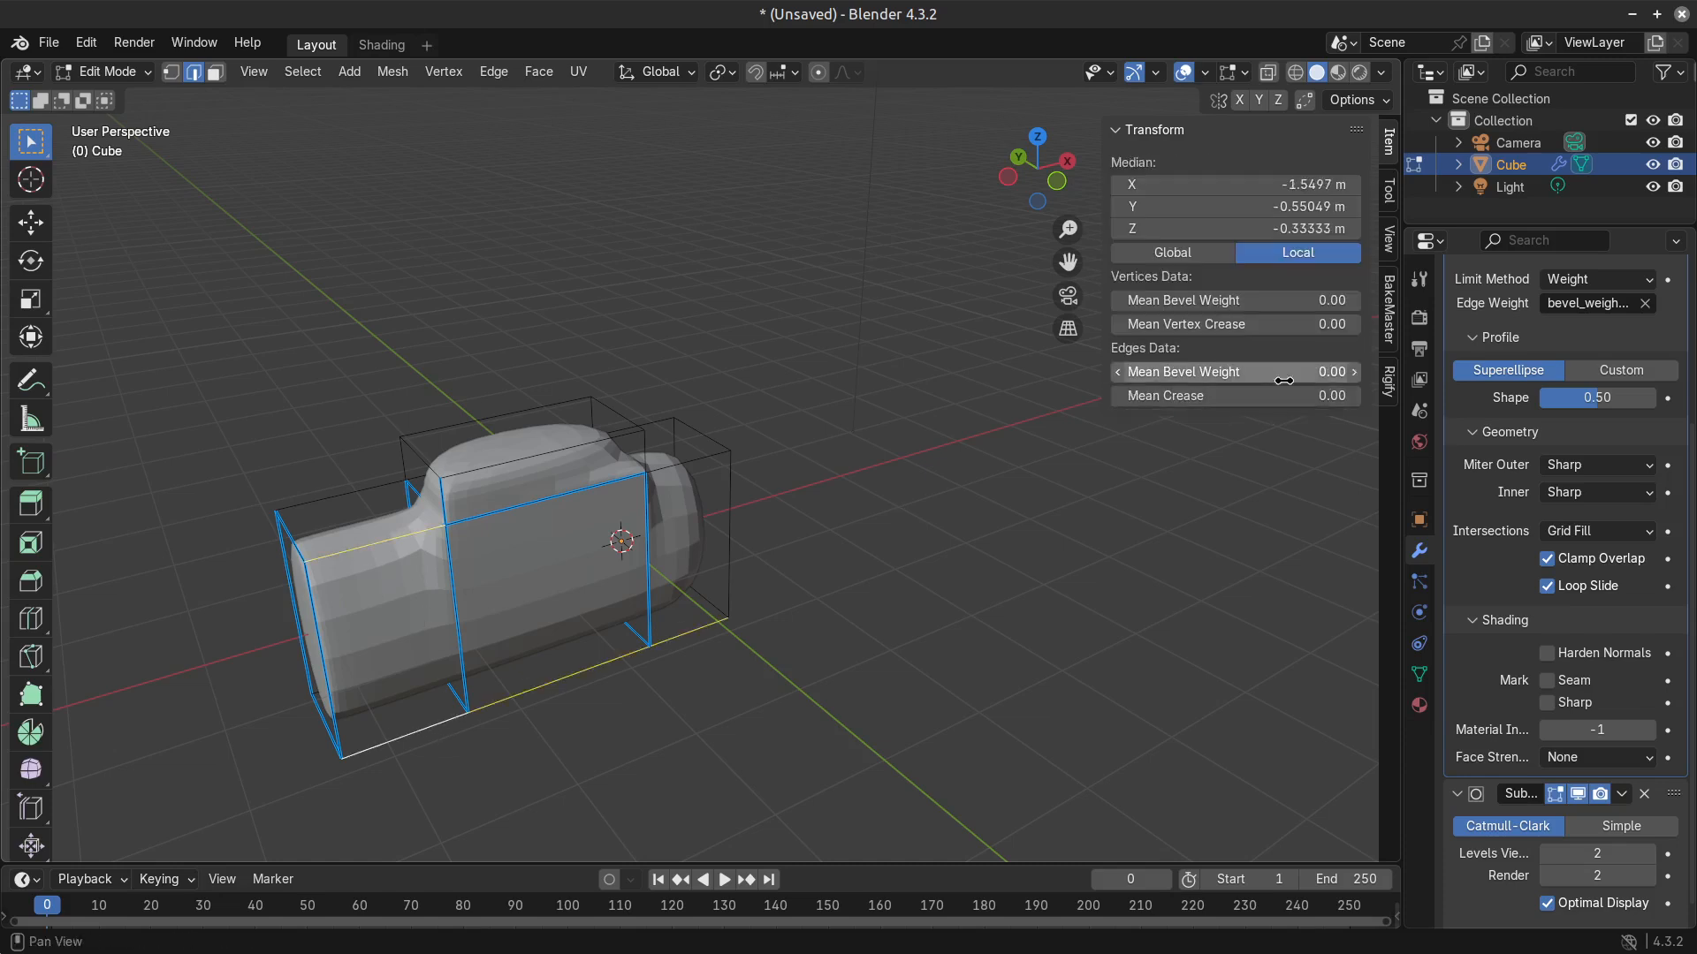
{"action": "left_click_drag", "start_coordinate": [1283, 372], "coordinate": [1352, 372]}
{"action": "left_click", "coordinate": [707, 466]}
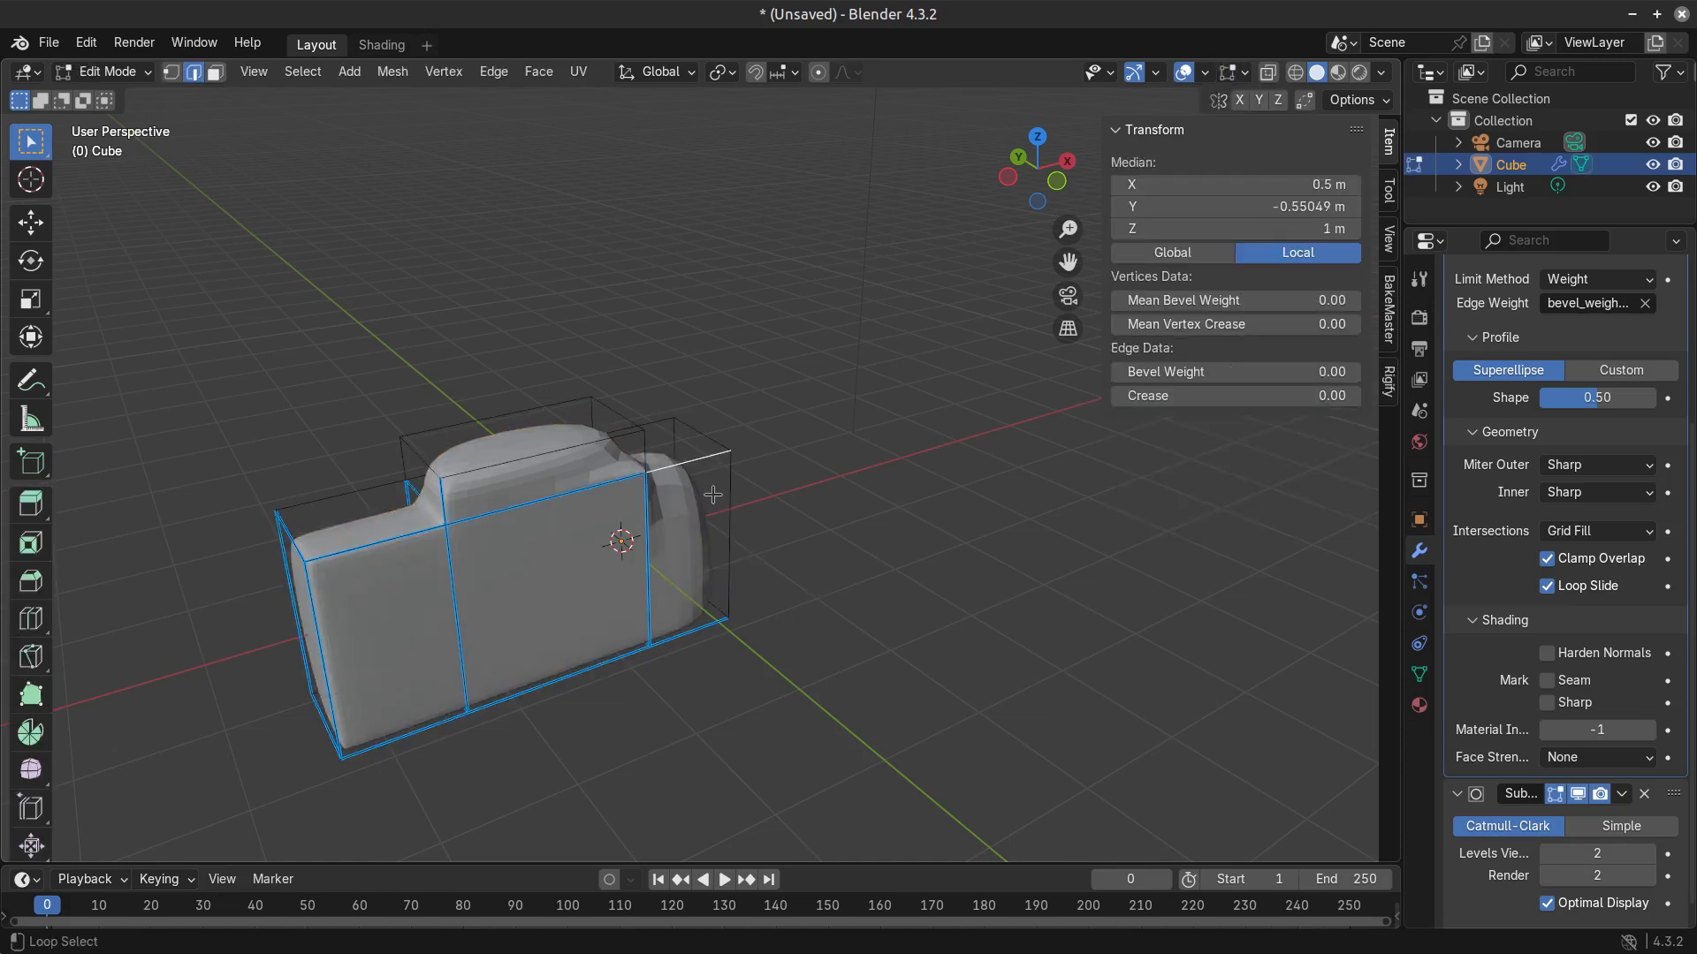
{"action": "left_click_drag", "start_coordinate": [1237, 372], "coordinate": [1344, 372]}
{"action": "key", "text": "Tab"}
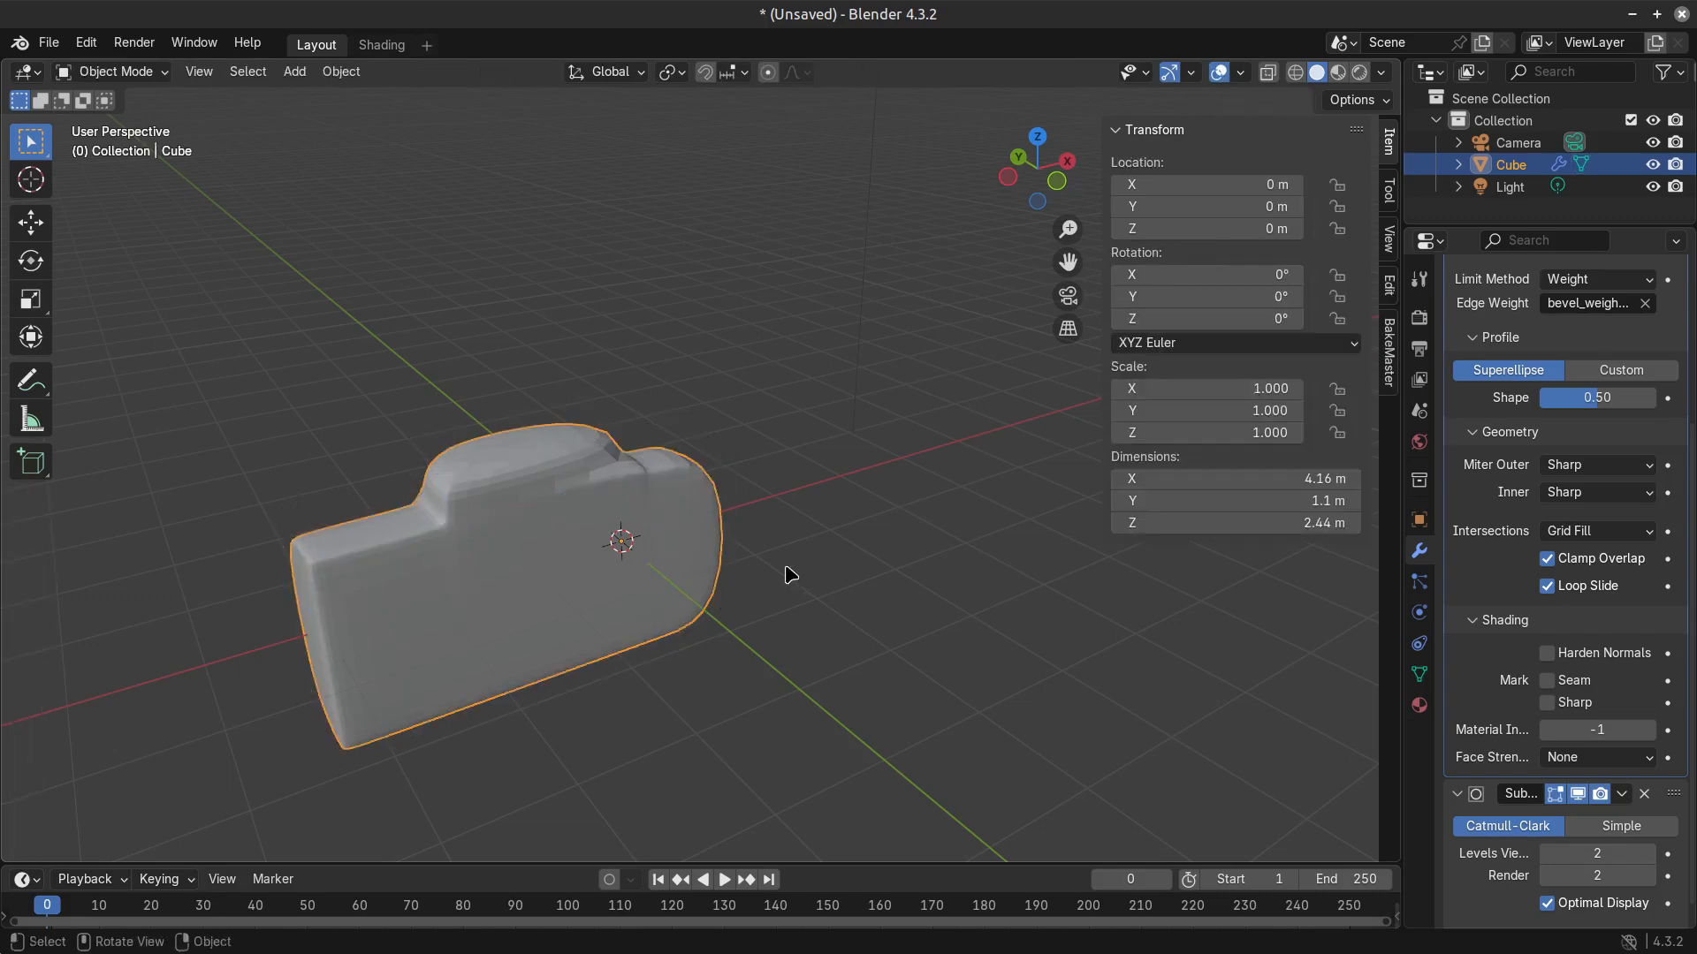
{"action": "middle_click_drag", "start_coordinate": [790, 575], "coordinate": [549, 525]}
{"action": "key", "text": "Tab"}
Select the entire mesh and set its mean bevel weight to 1.00.
{"action": "middle_click_drag", "start_coordinate": [759, 537], "coordinate": [665, 528]}
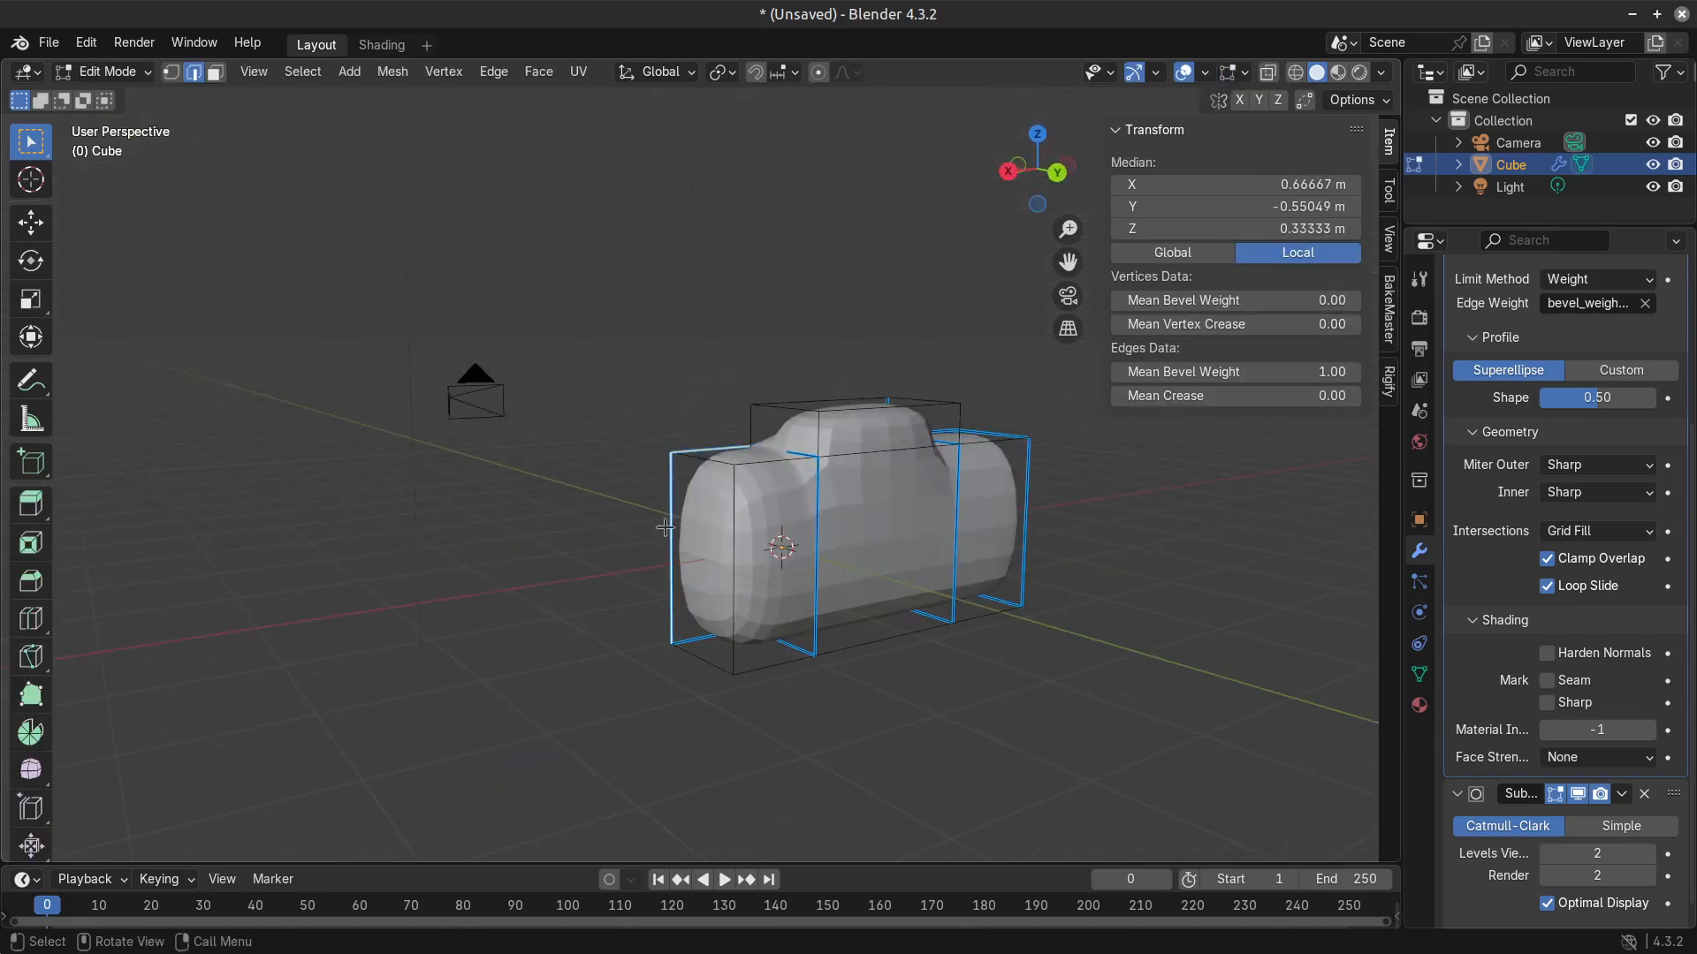
{"action": "key", "text": "a"}
{"action": "left_click_drag", "start_coordinate": [1313, 367], "coordinate": [1377, 366]}
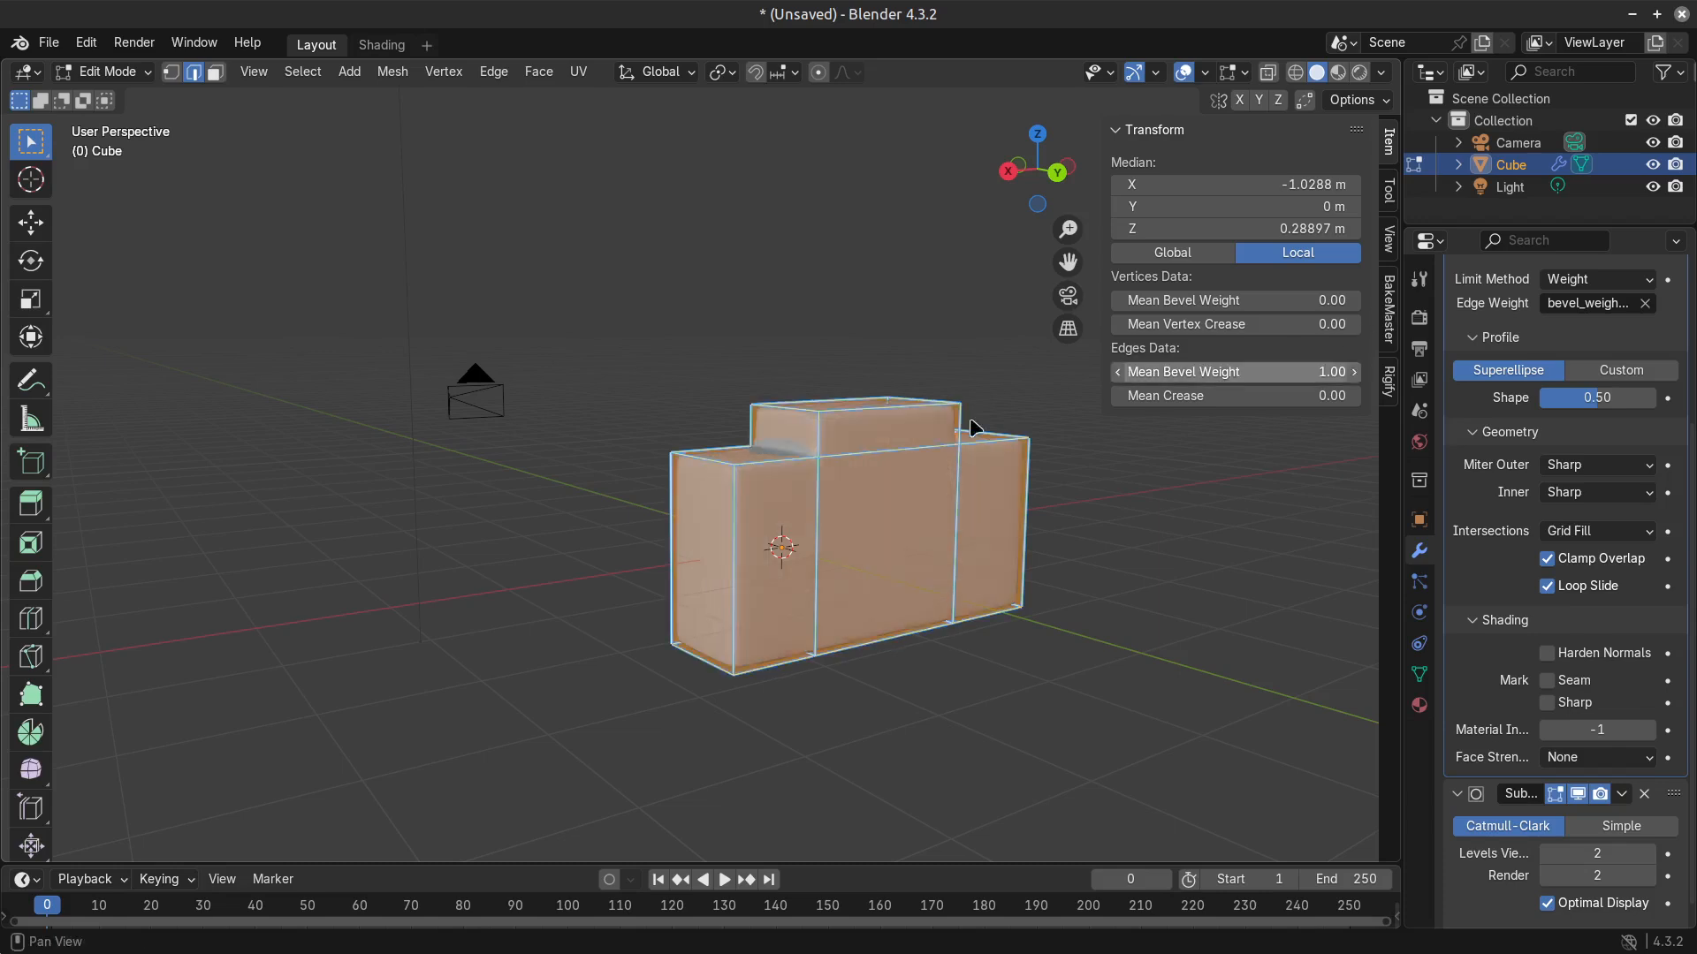
{"action": "middle_click_drag", "start_coordinate": [729, 397], "coordinate": [943, 421]}
{"action": "key", "text": "Tab"}
{"action": "key", "text": "Tab"}
Lower the bevel weight of all edges around the raised section's top face to 0.
{"action": "left_click", "coordinate": [610, 387]}
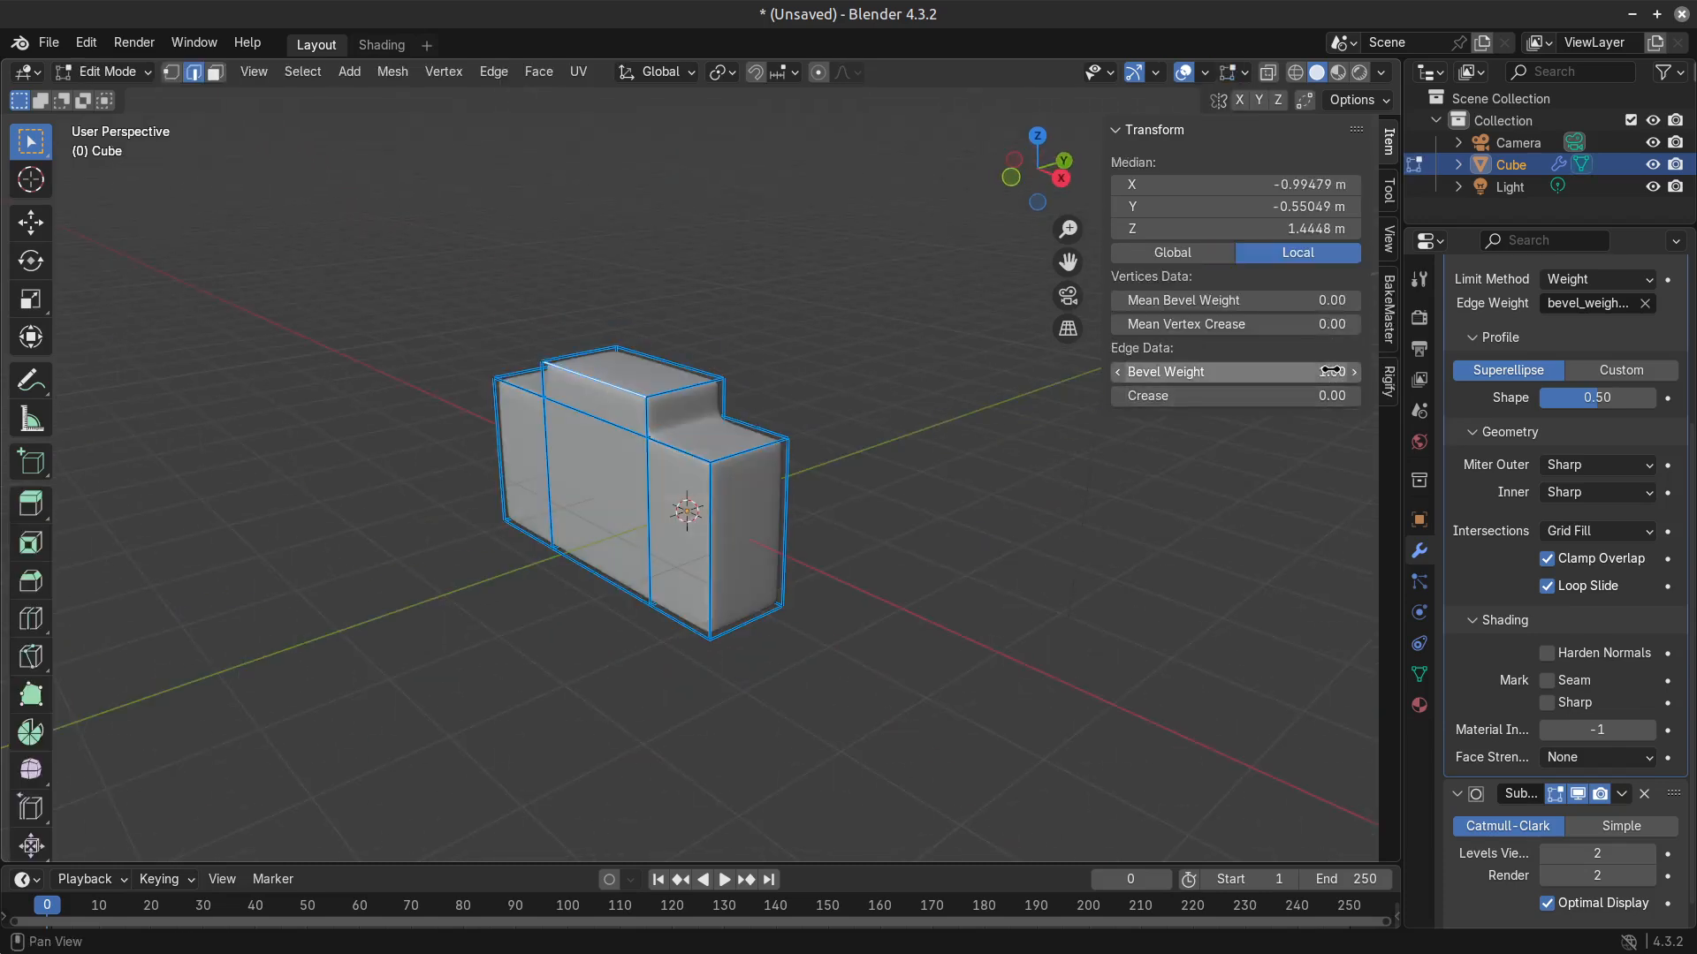
{"action": "left_click_drag", "start_coordinate": [1333, 371], "coordinate": [1238, 372]}
{"action": "key", "text": "3"}
{"action": "left_click", "coordinate": [612, 363]}
{"action": "middle_click_drag", "start_coordinate": [720, 433], "coordinate": [848, 414]}
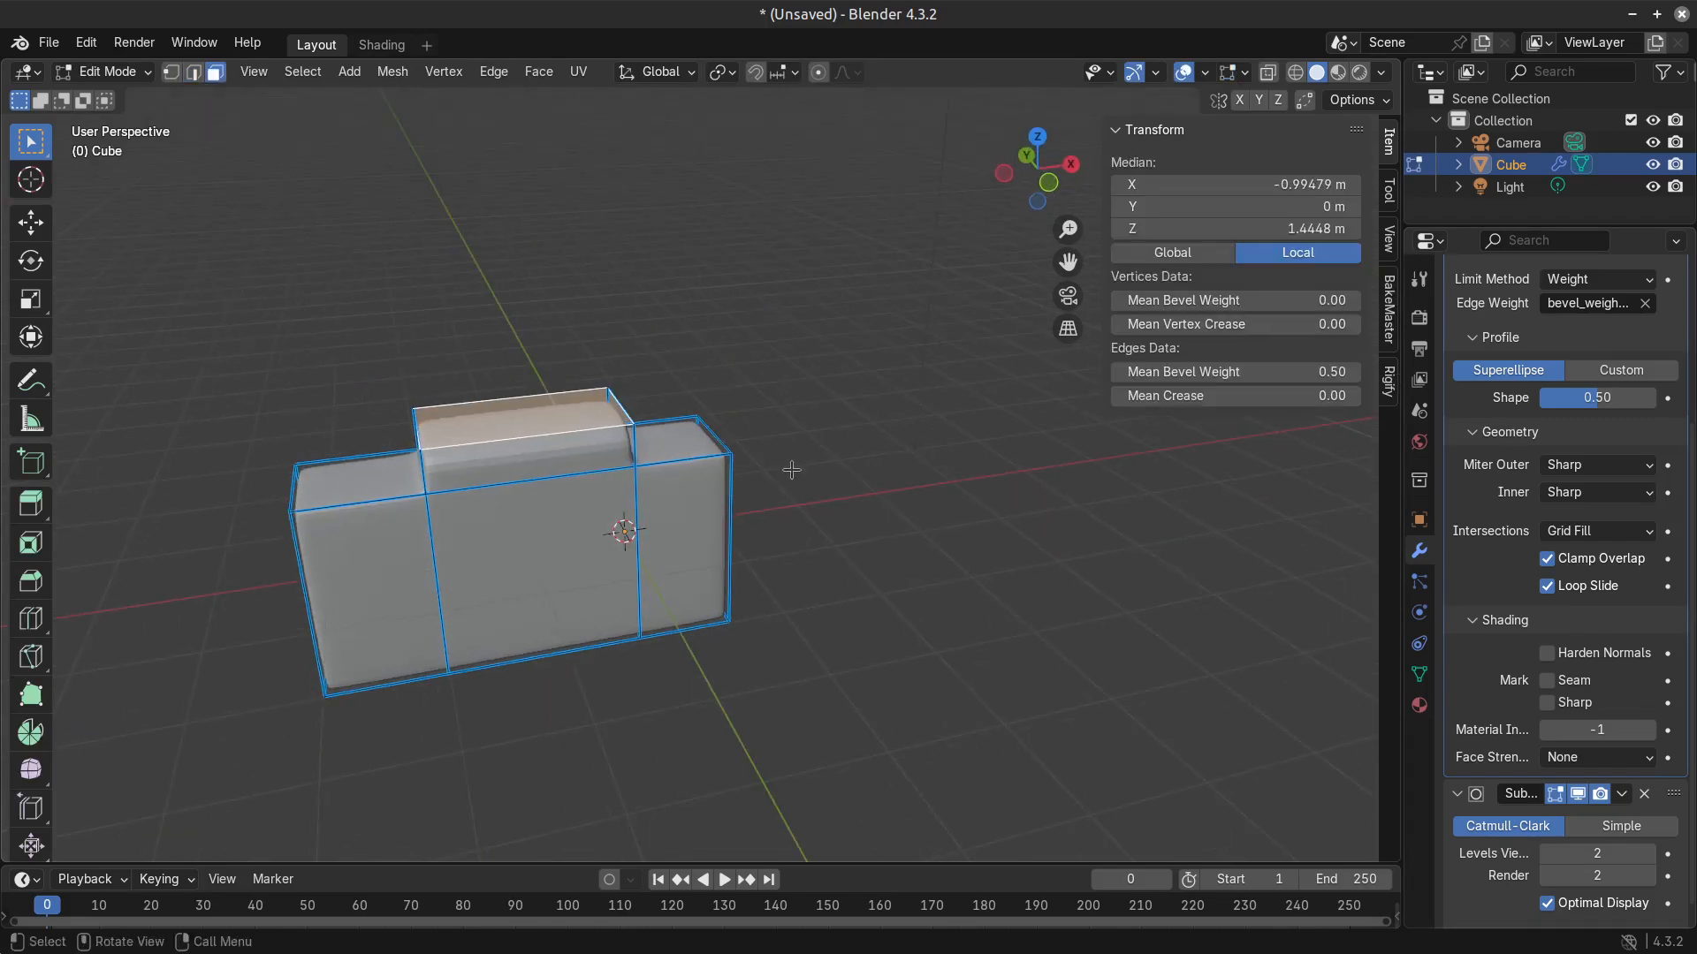
{"action": "left_click_drag", "start_coordinate": [1333, 371], "coordinate": [1237, 371]}
Set the bevel weight to 0.00 on the raised section's four vertical edges and the rear side's end edges near the 3D cursor.
{"action": "middle_click_drag", "start_coordinate": [923, 420], "coordinate": [726, 514]}
{"action": "key", "text": "2"}
{"action": "left_click", "coordinate": [512, 496]}
{"action": "left_click", "coordinate": [420, 460], "text": "shift"}
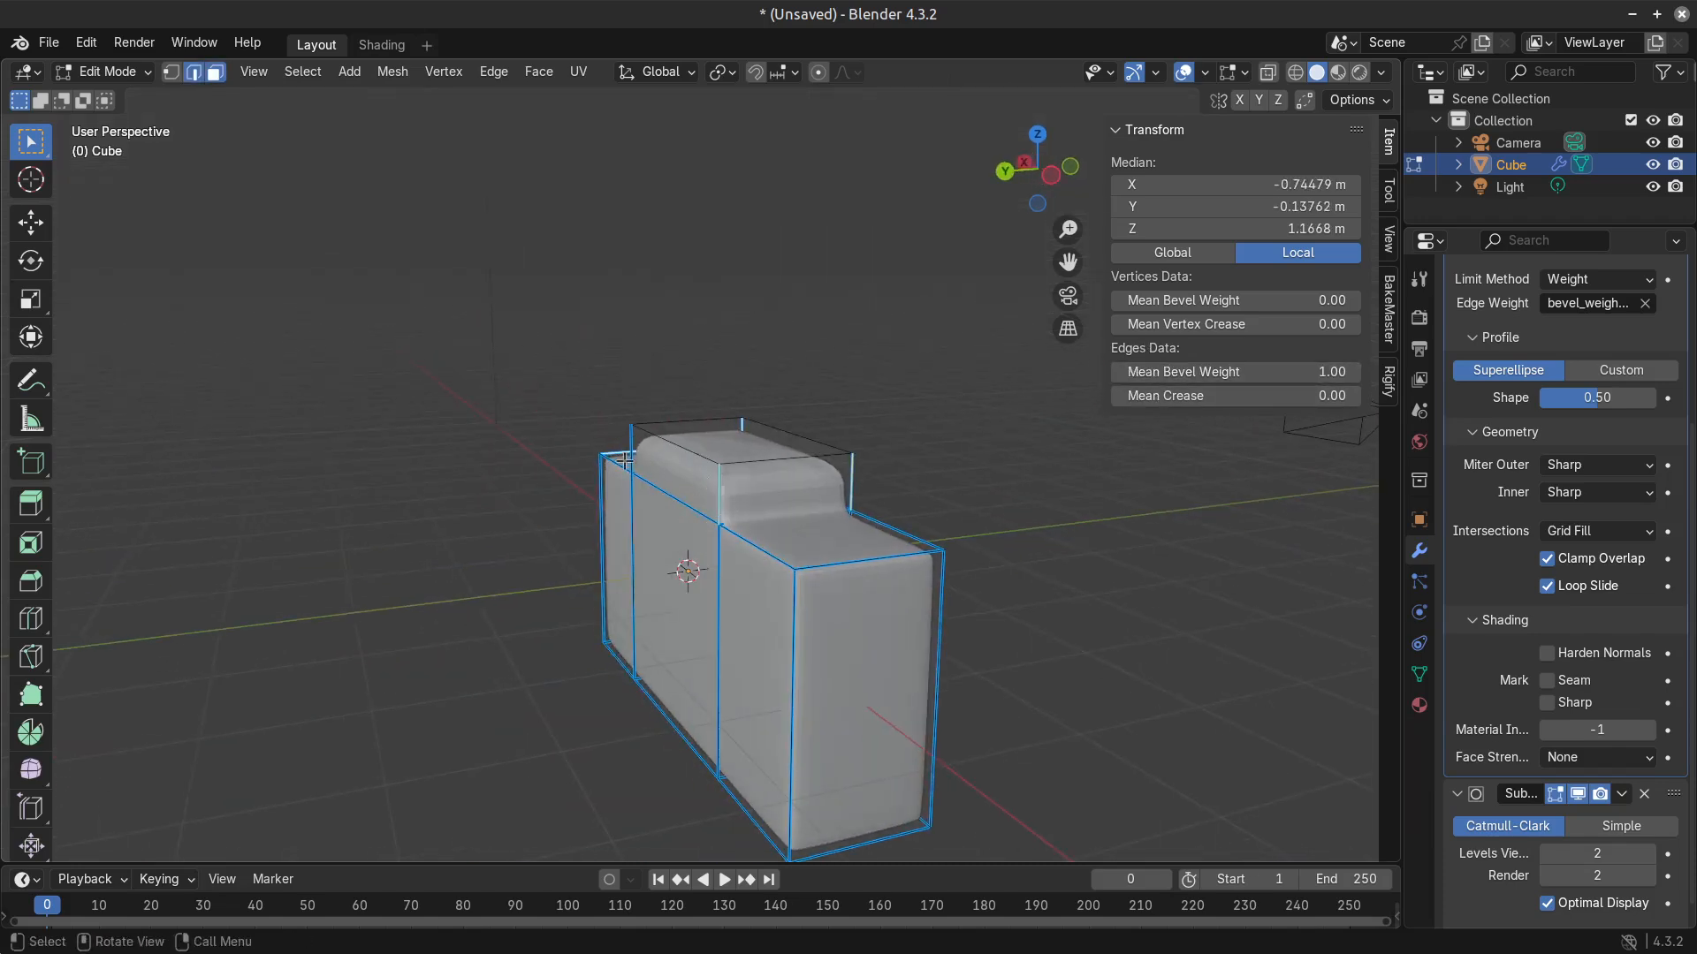
{"action": "middle_click_drag", "start_coordinate": [624, 460], "coordinate": [683, 460]}
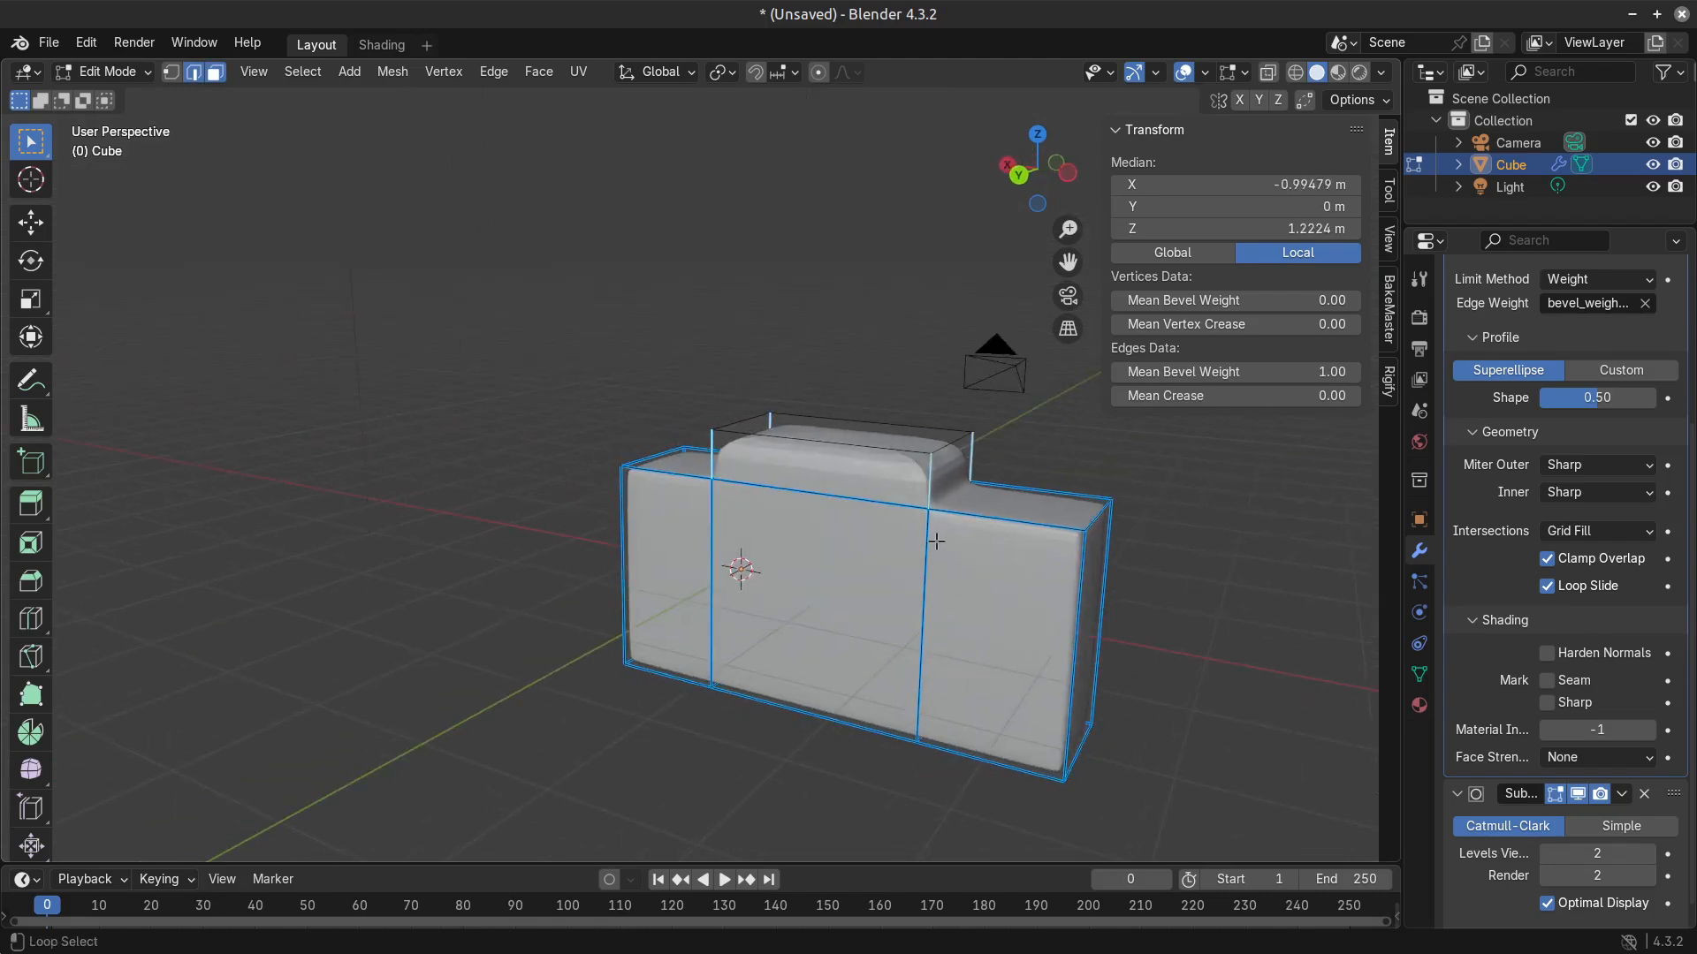
{"action": "key", "text": "a"}
{"action": "key", "text": "ctrl+z"}
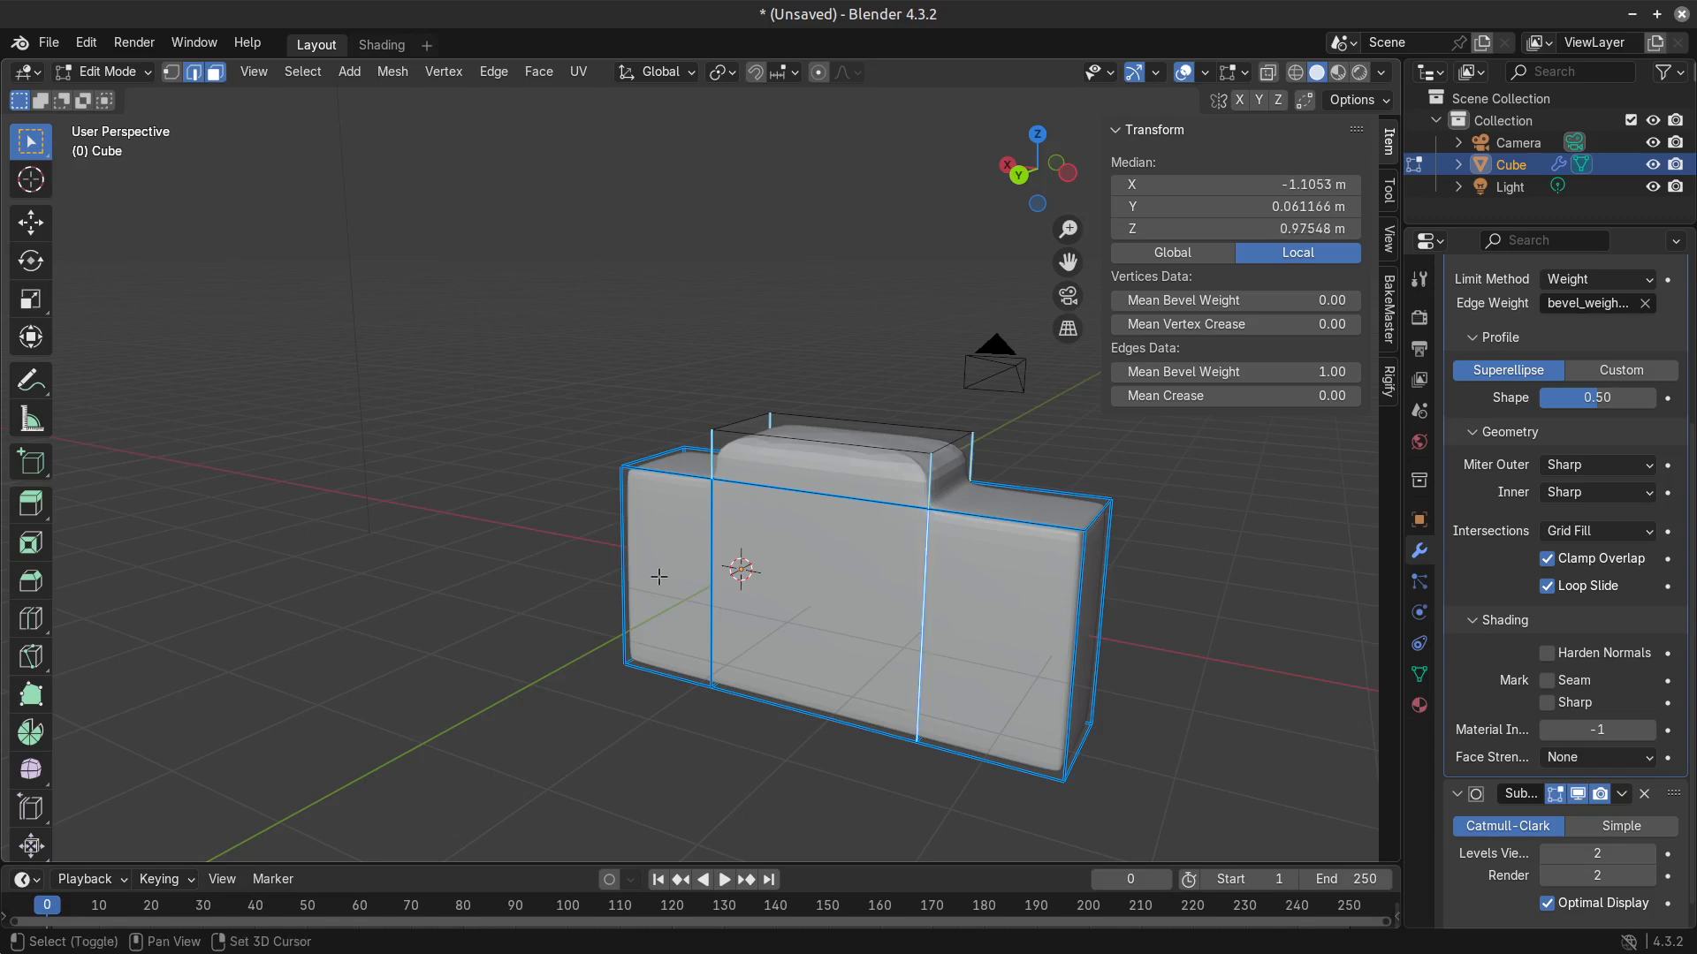
{"action": "left_click", "coordinate": [659, 576], "text": "shift"}
{"action": "key", "text": "2"}
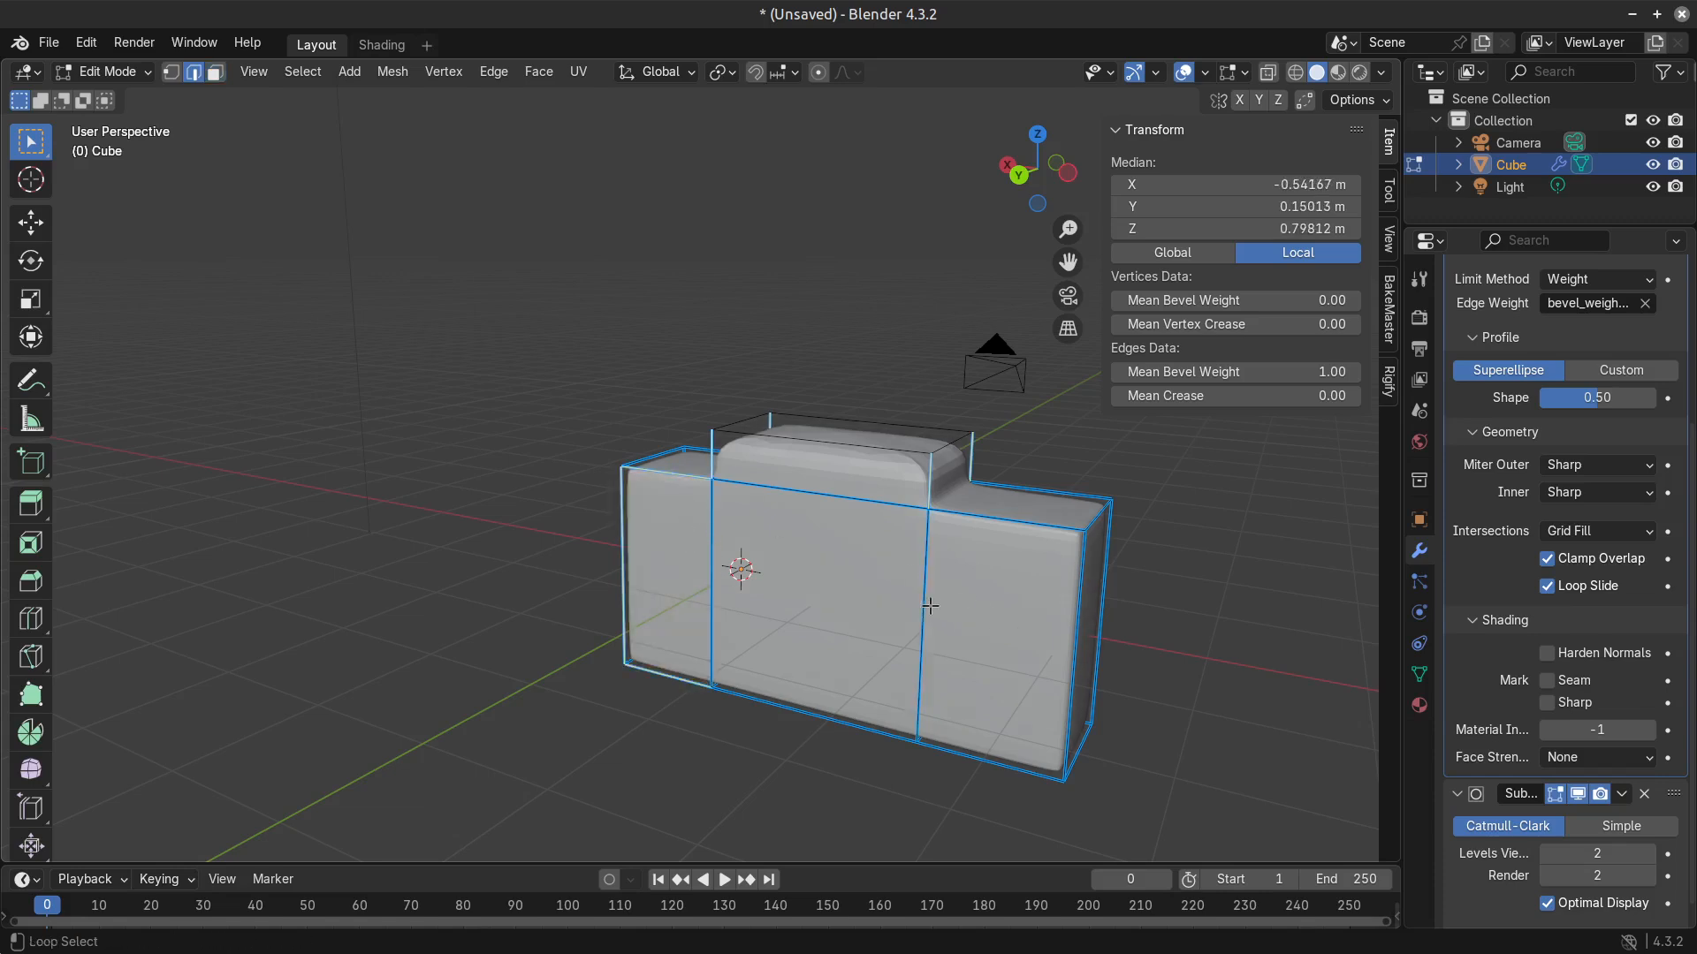
{"action": "left_click", "coordinate": [927, 491], "text": "alt"}
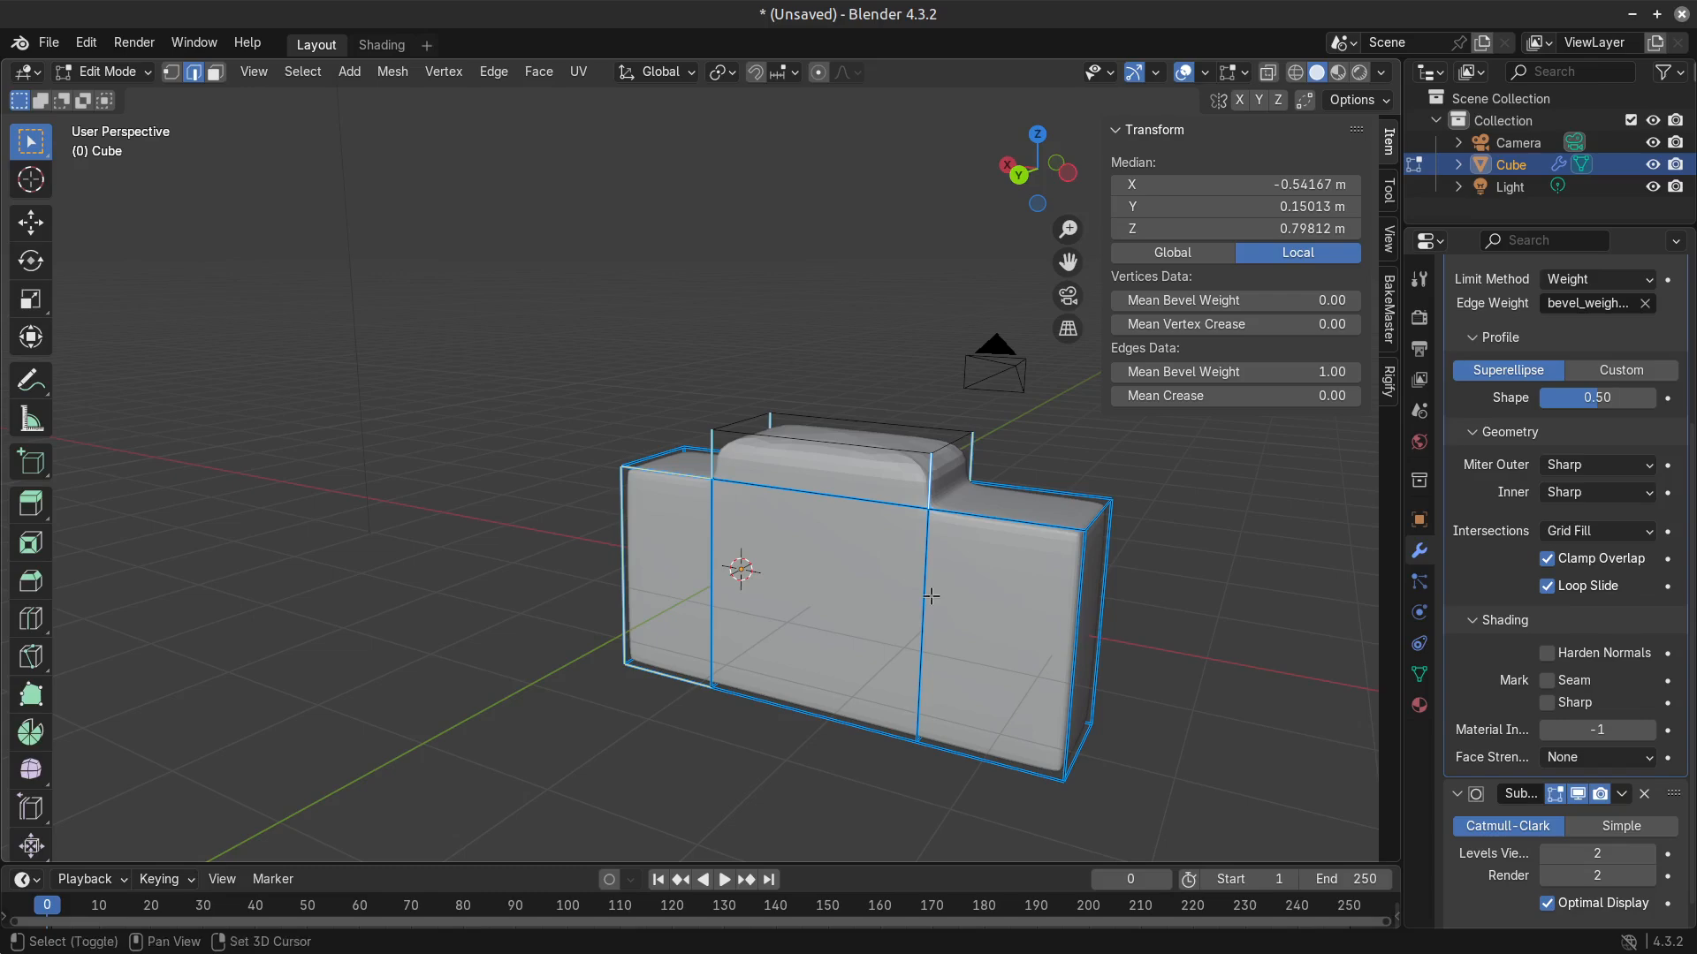
{"action": "left_click_drag", "start_coordinate": [1264, 372], "coordinate": [1202, 372]}
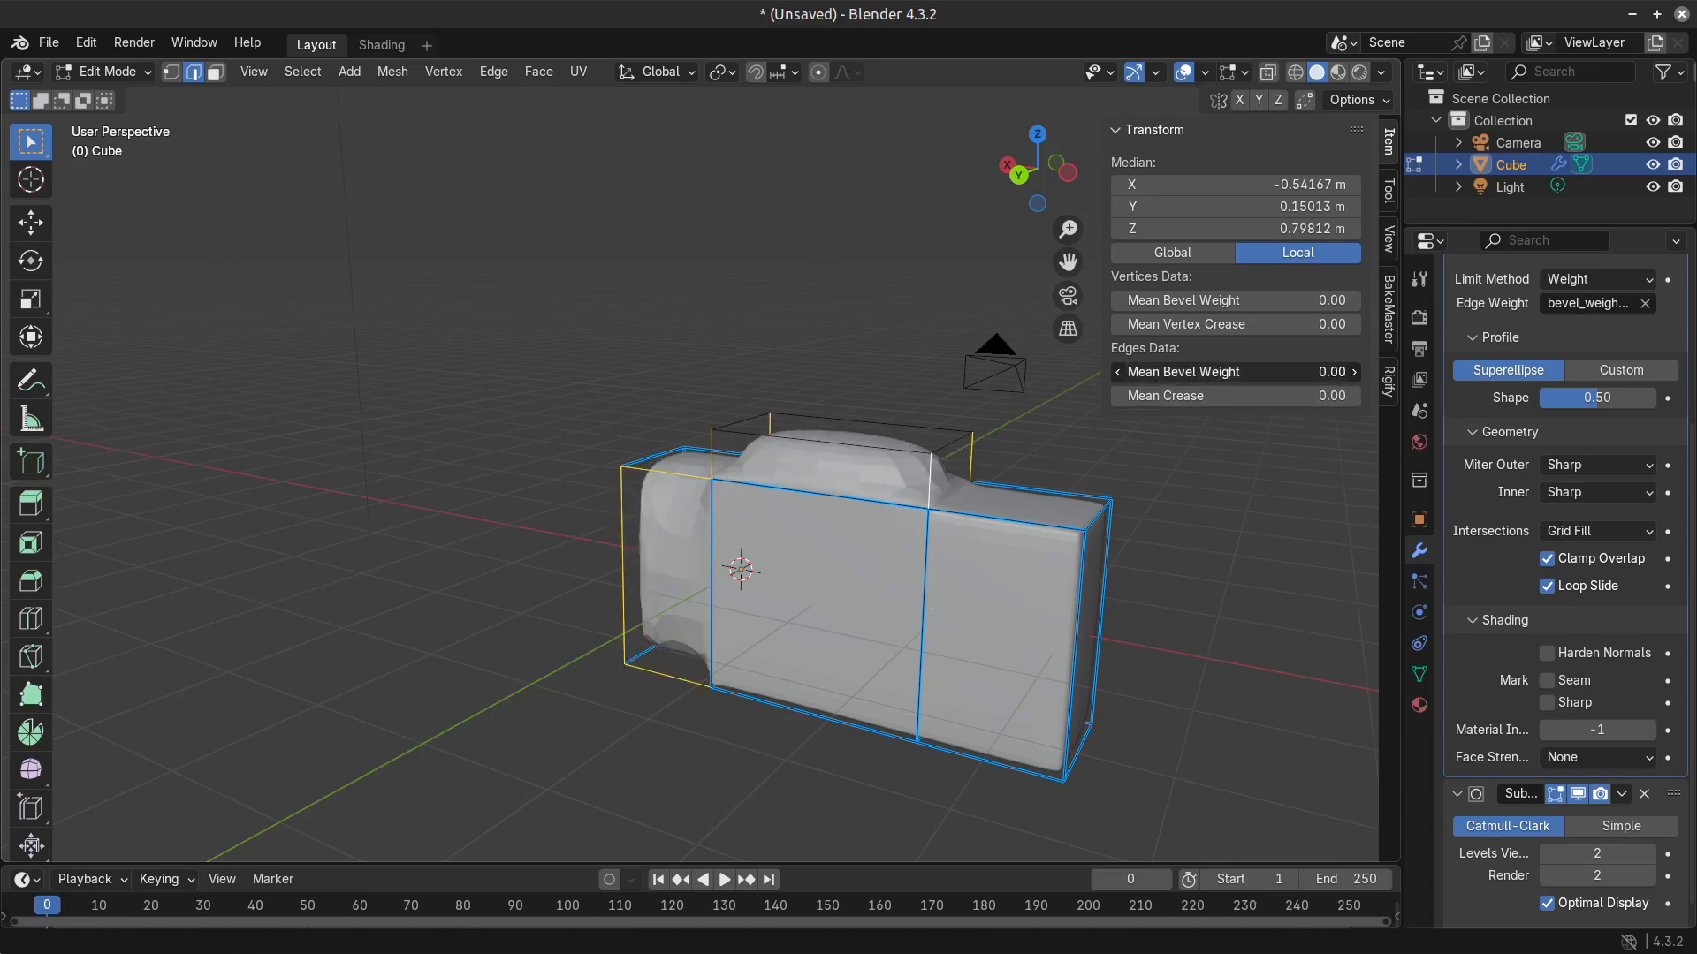
{"action": "middle_click_drag", "start_coordinate": [870, 575], "coordinate": [1223, 599]}
{"action": "key", "text": "Tab"}
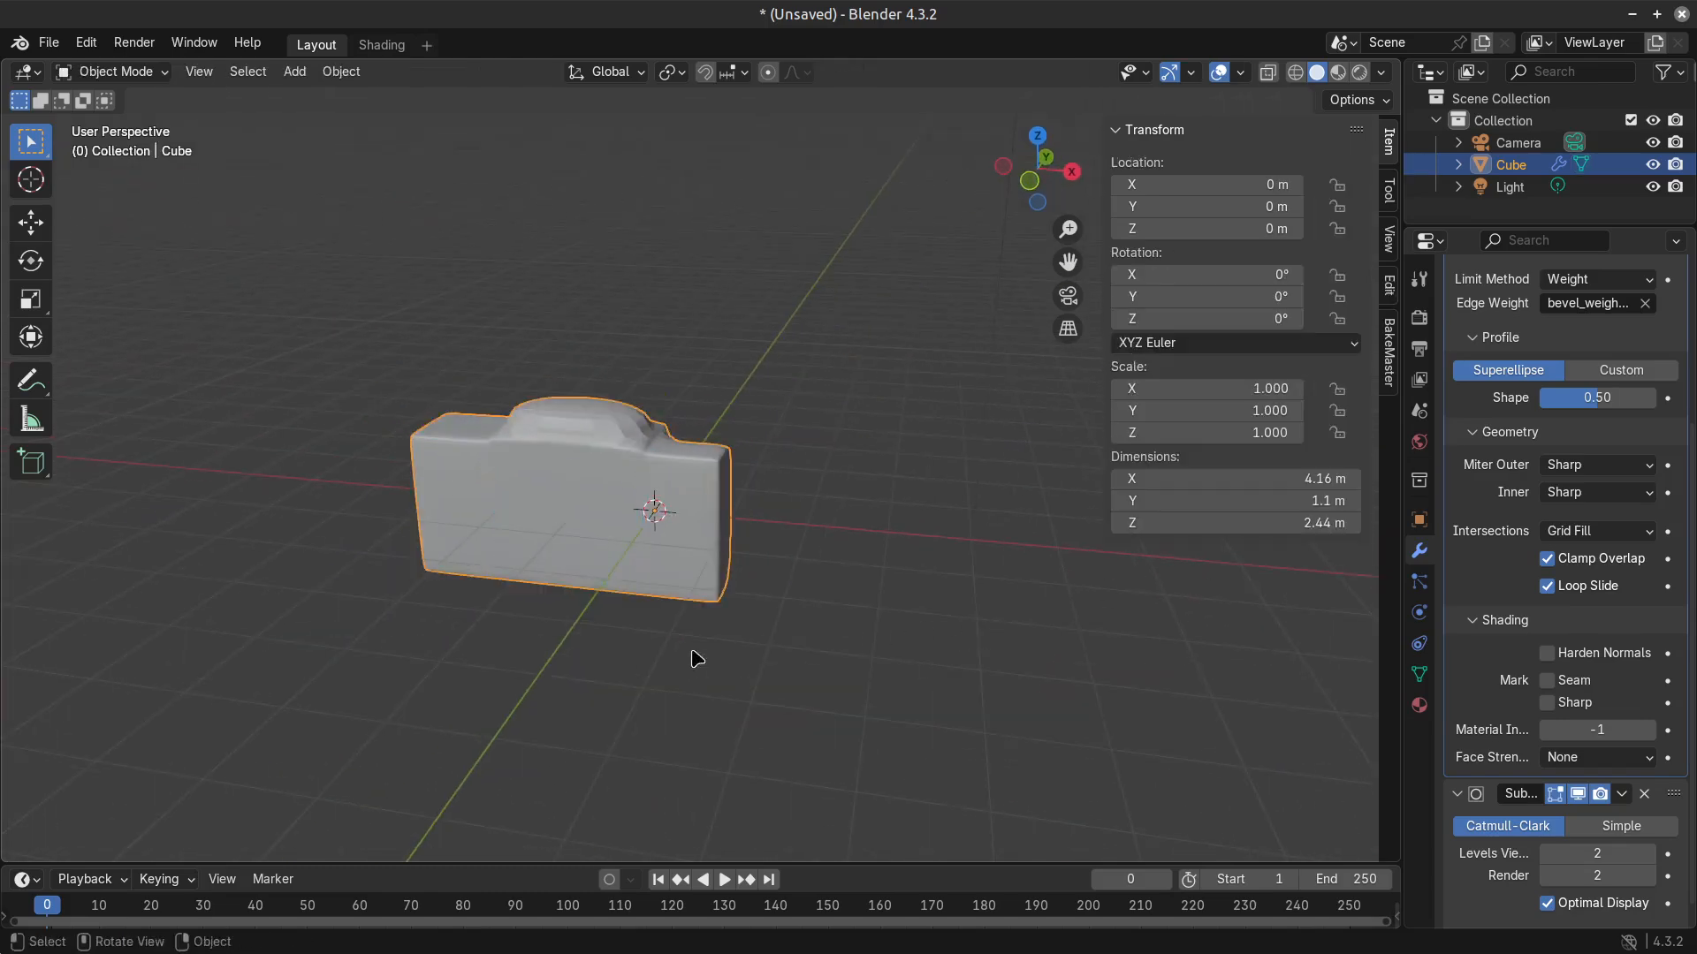
{"action": "key", "text": "Tab"}
{"action": "middle_click_drag", "start_coordinate": [739, 651], "coordinate": [663, 594]}
{"action": "left_click", "coordinate": [457, 528]}
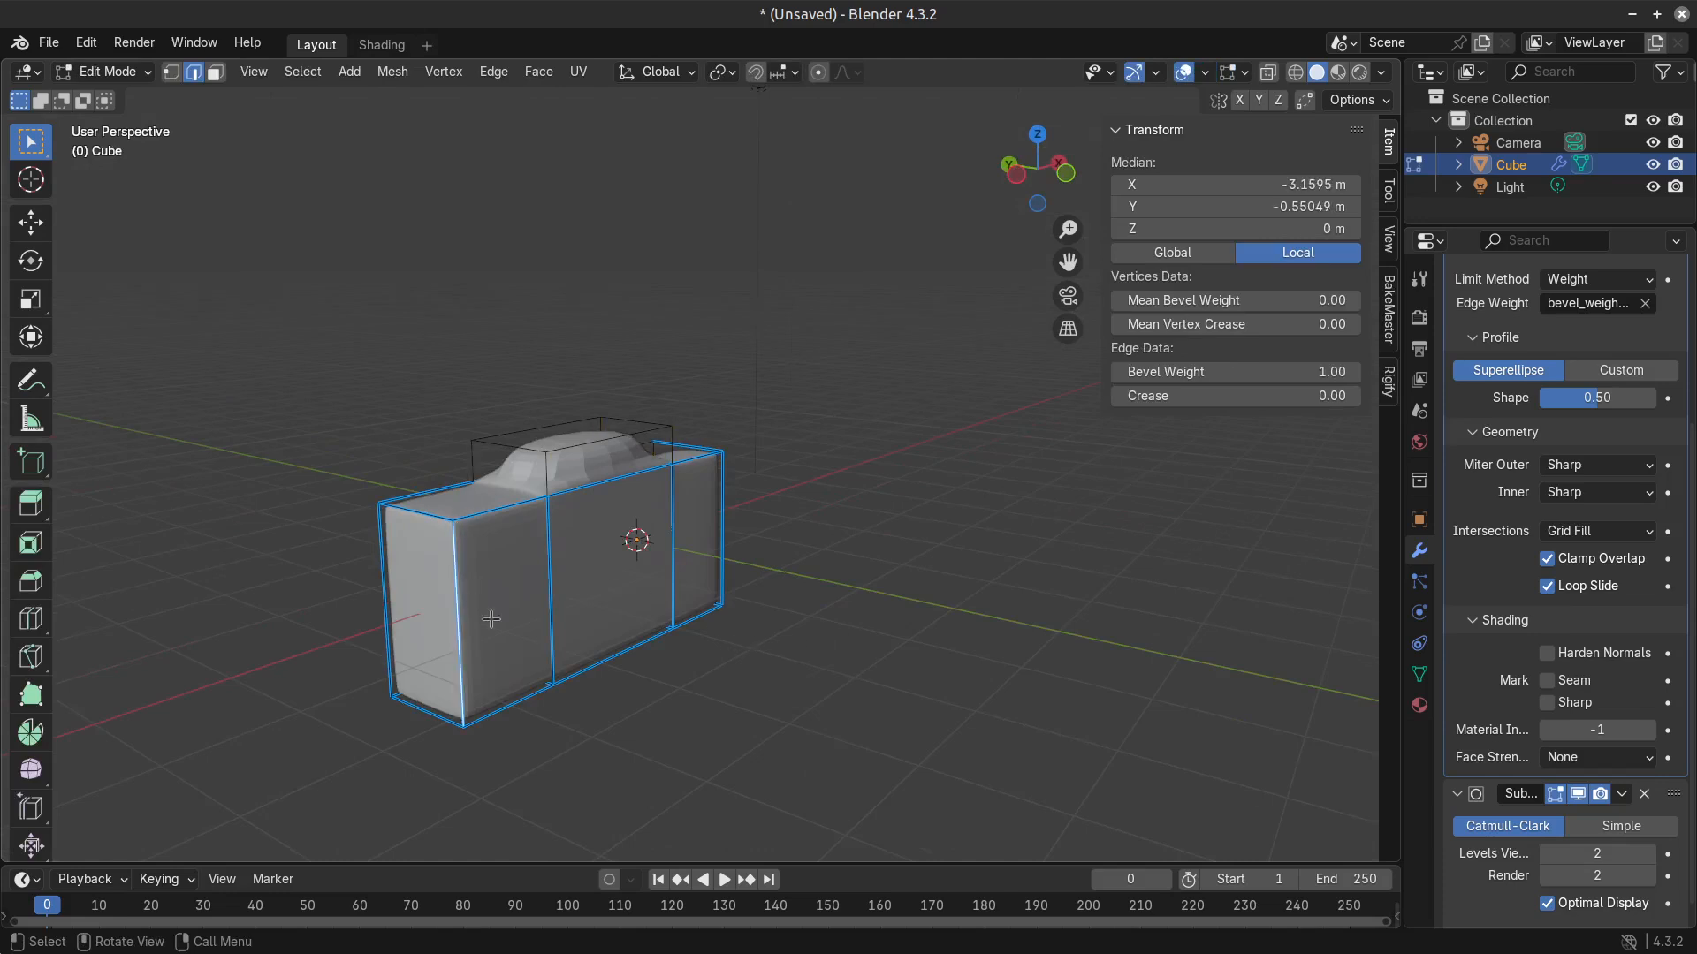
{"action": "key", "text": "ctrl+b"}
{"action": "scroll", "coordinate": [623, 644], "scroll_direction": "up", "scroll_amount": 5}
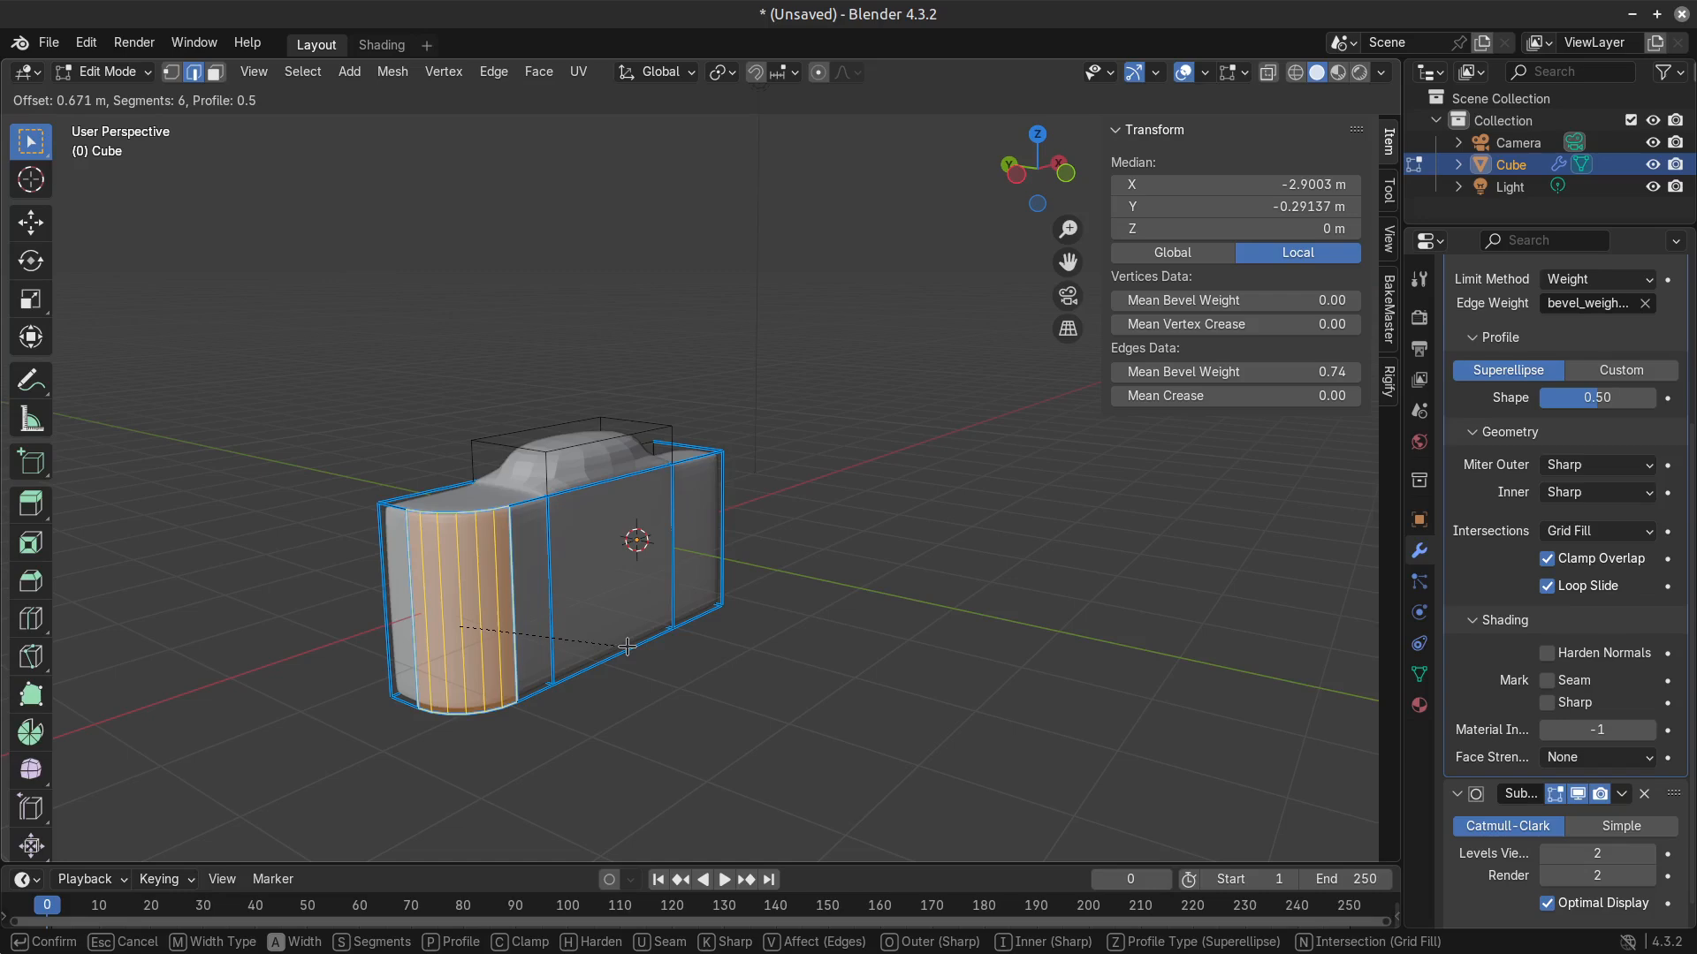
{"action": "right_click", "coordinate": [628, 647]}
Restore the bevel weight of the rear upper long edge on the end section near the 3D cursor.
{"action": "key", "text": "Tab"}
{"action": "middle_click_drag", "start_coordinate": [561, 511], "coordinate": [707, 314]}
{"action": "key", "text": "Tab"}
{"action": "scroll", "coordinate": [636, 589], "scroll_direction": "up", "scroll_amount": 3}
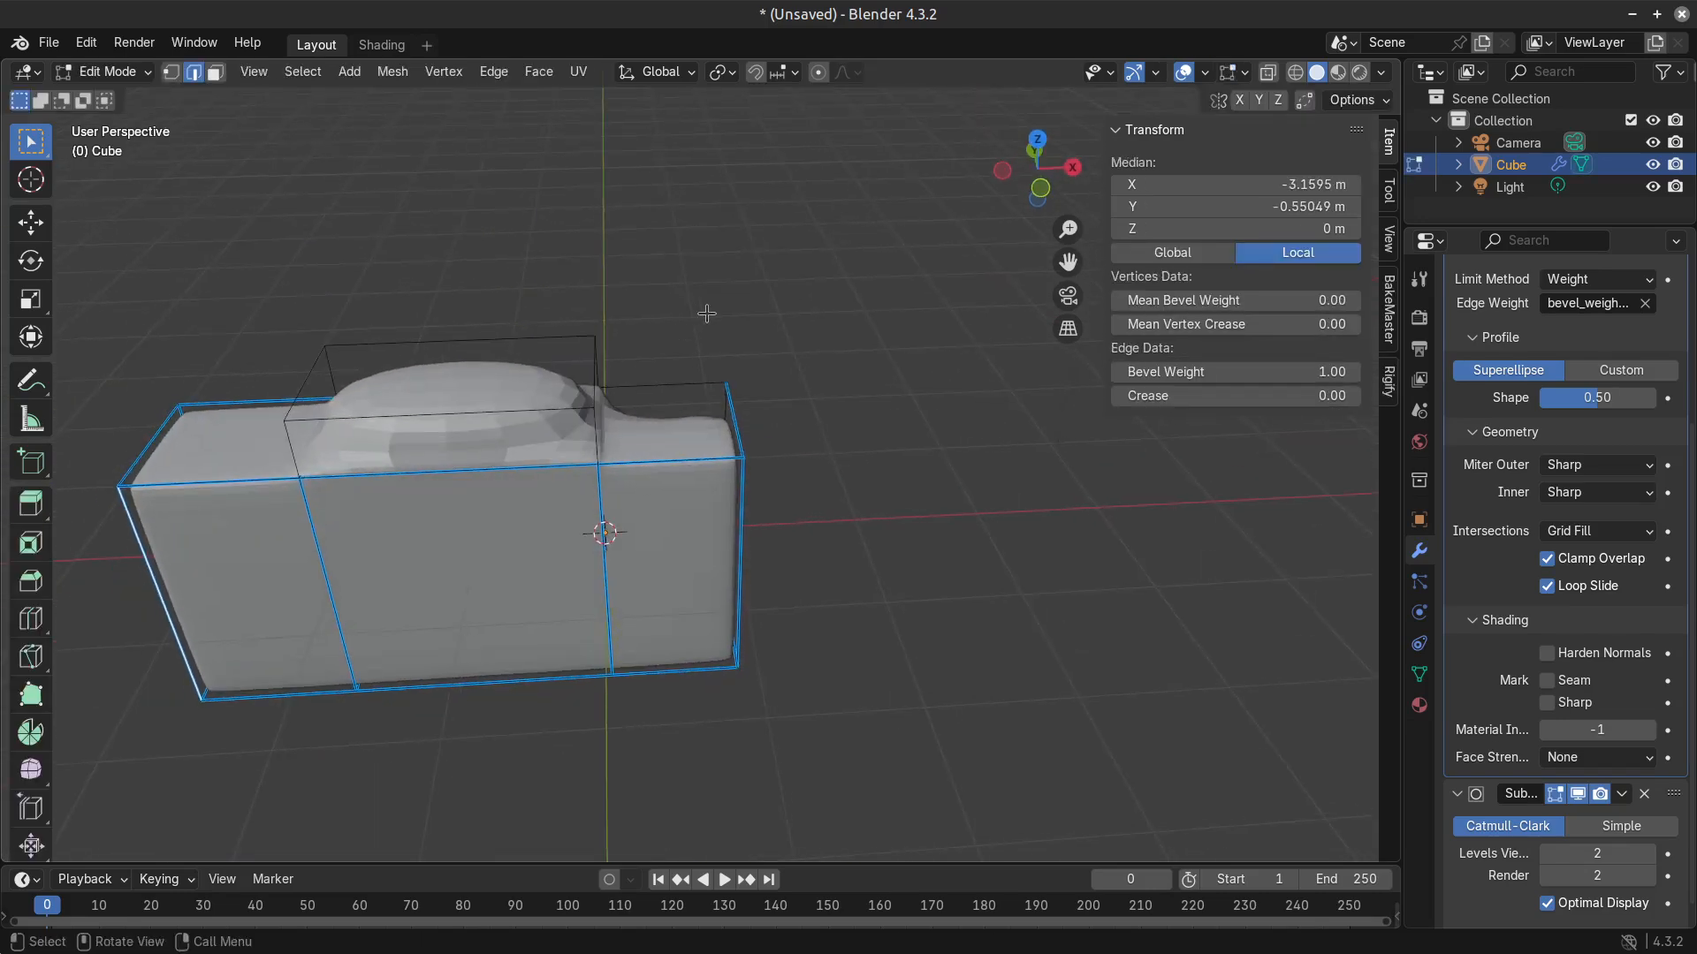
{"action": "middle_click_drag", "start_coordinate": [707, 380], "coordinate": [711, 533]}
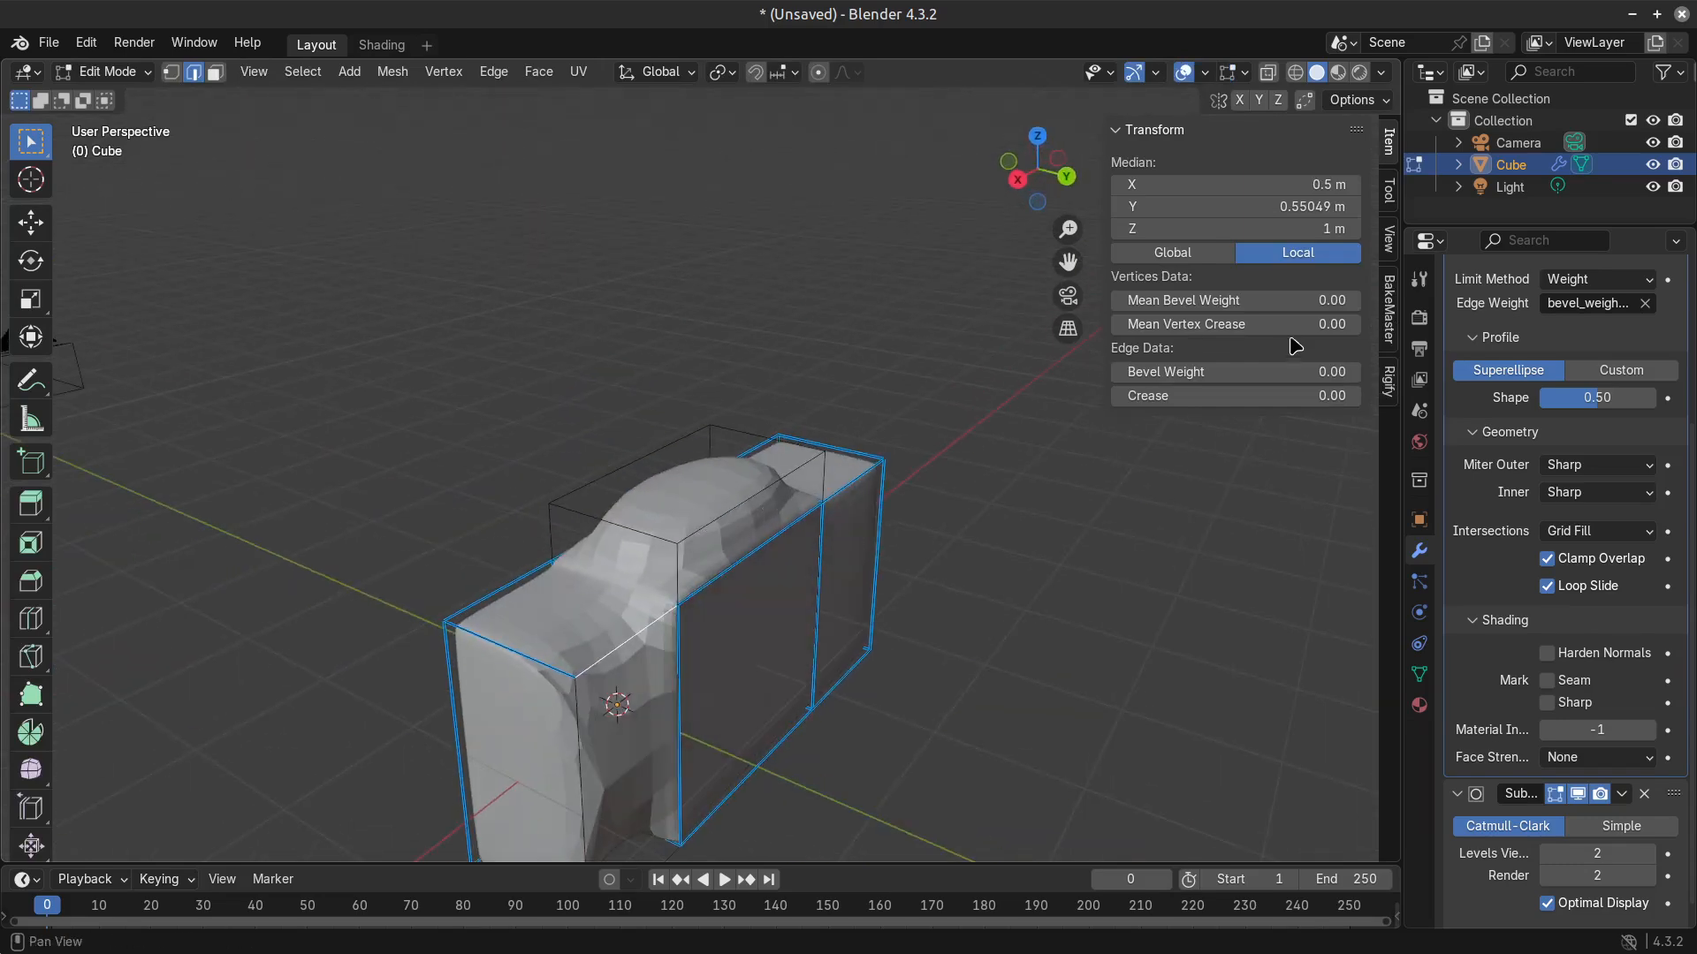
{"action": "key", "text": "Tab"}
{"action": "middle_click_drag", "start_coordinate": [769, 731], "coordinate": [782, 485], "text": "shift"}
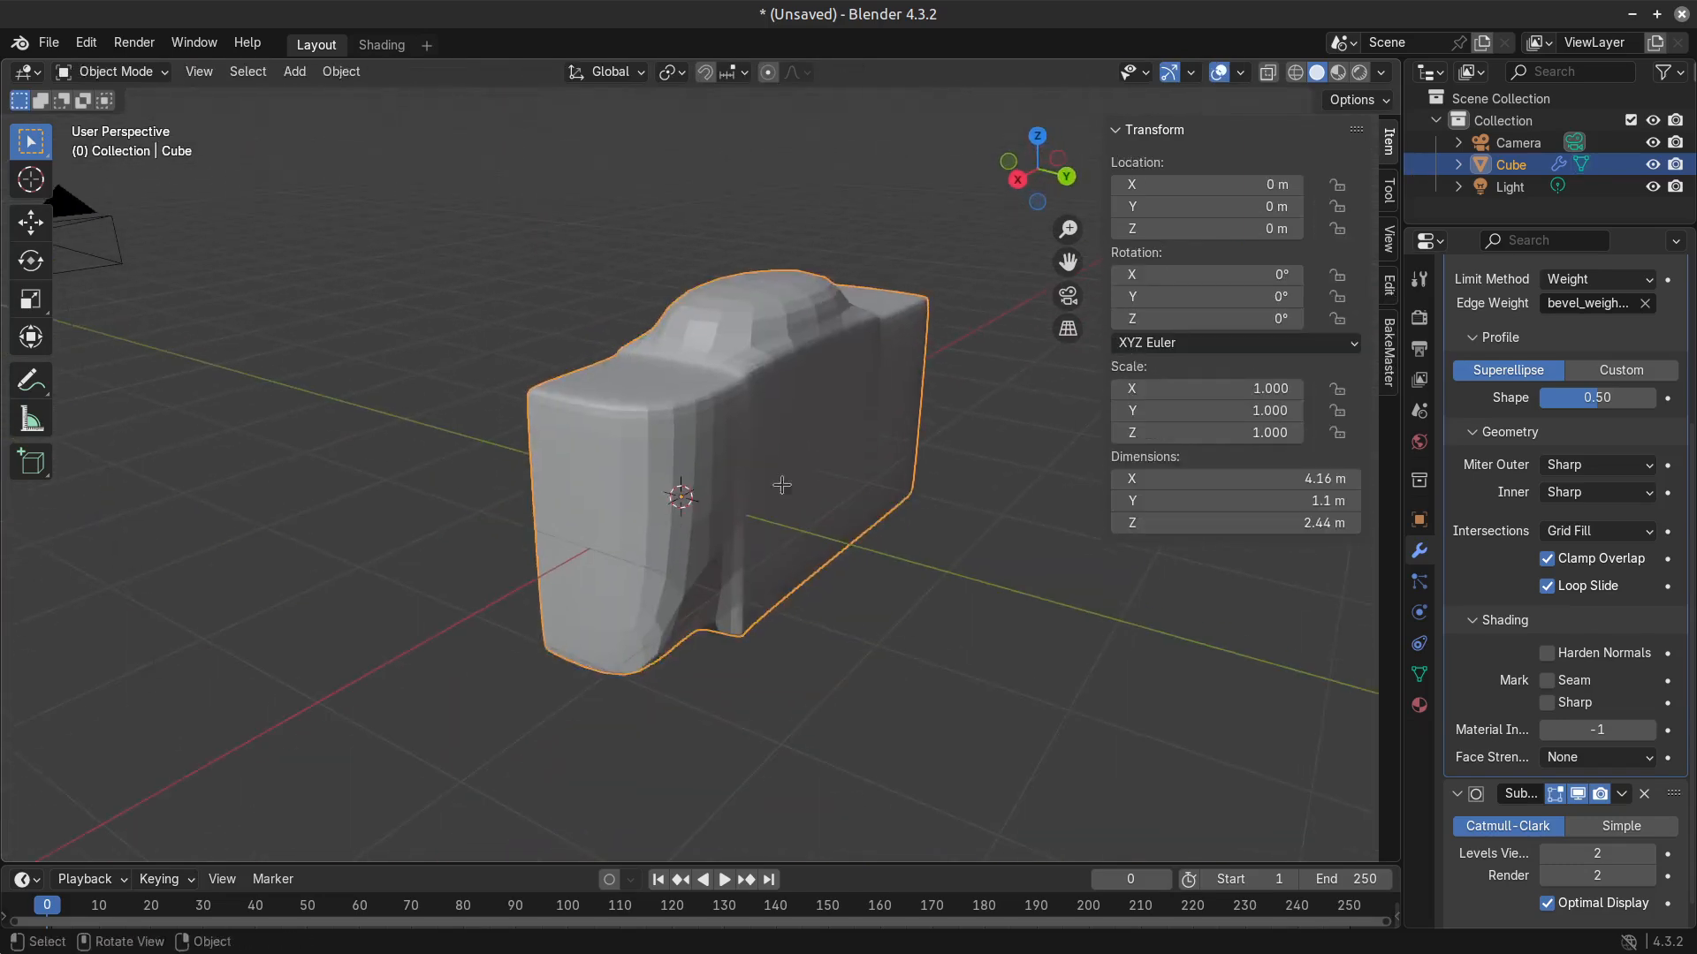
Set the Bevel Weight to 1.00 on the rear lower long edge and the rear vertical corner edge of the same end section.
{"action": "key", "text": "Tab"}
{"action": "left_click", "coordinate": [684, 682]}
{"action": "left_click_drag", "start_coordinate": [1206, 373], "coordinate": [1326, 373]}
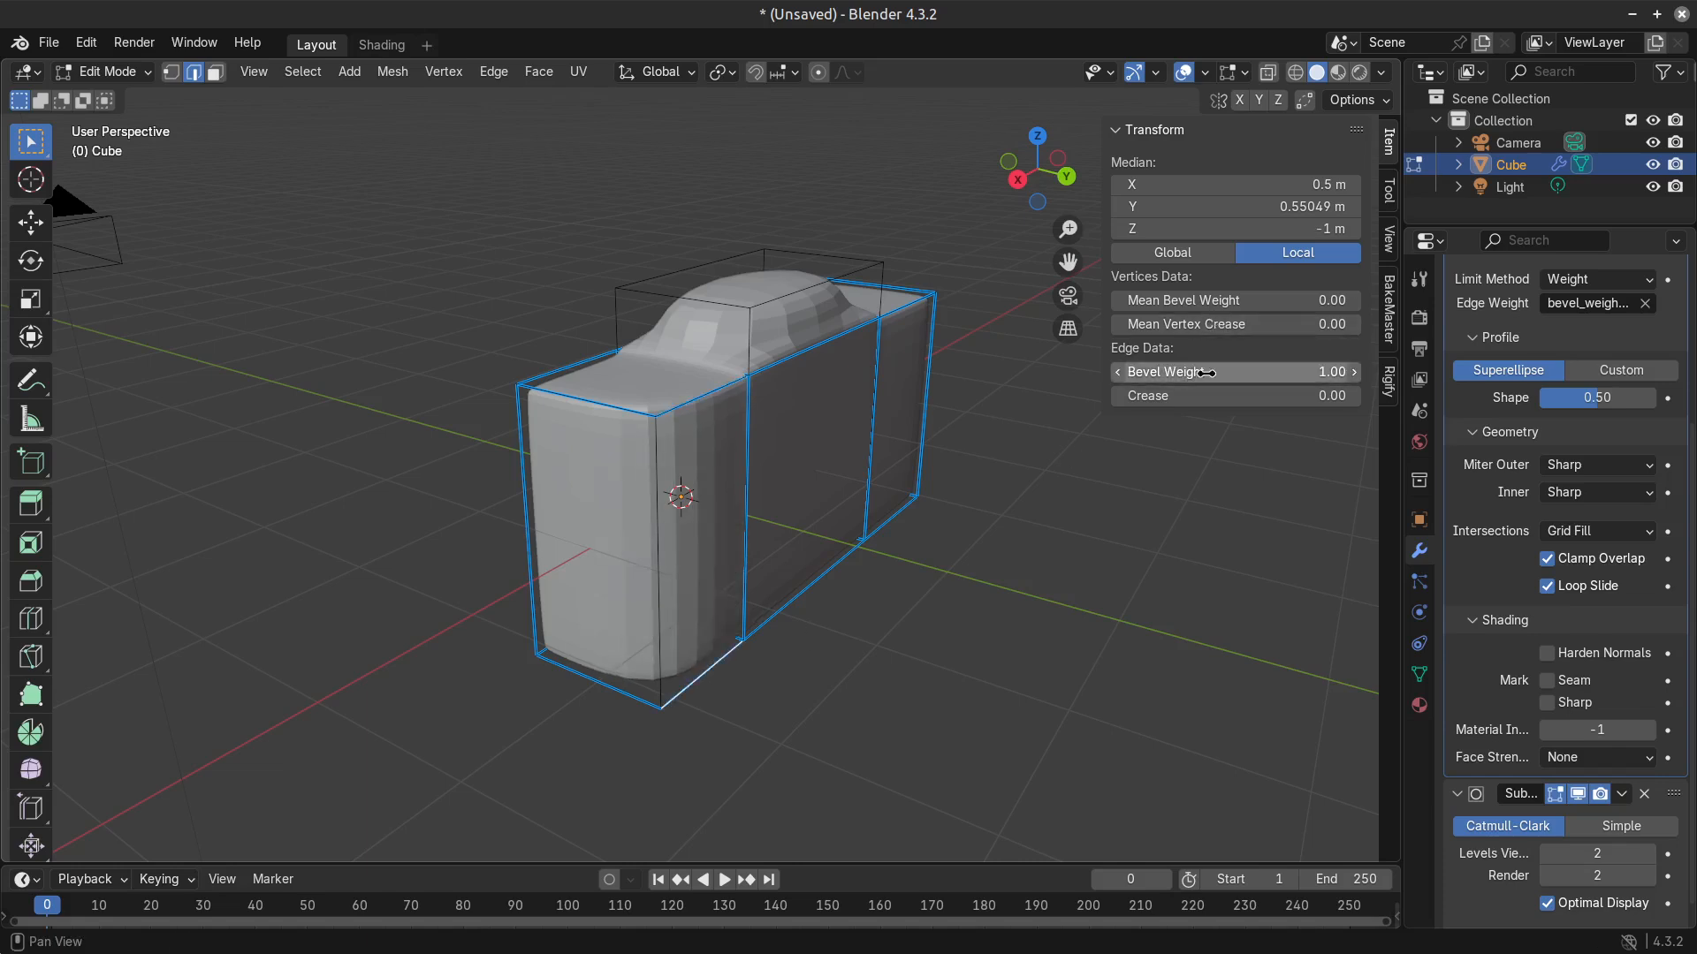
{"action": "key", "text": "Tab"}
{"action": "middle_click_drag", "start_coordinate": [587, 560], "coordinate": [686, 502]}
{"action": "key", "text": "Tab"}
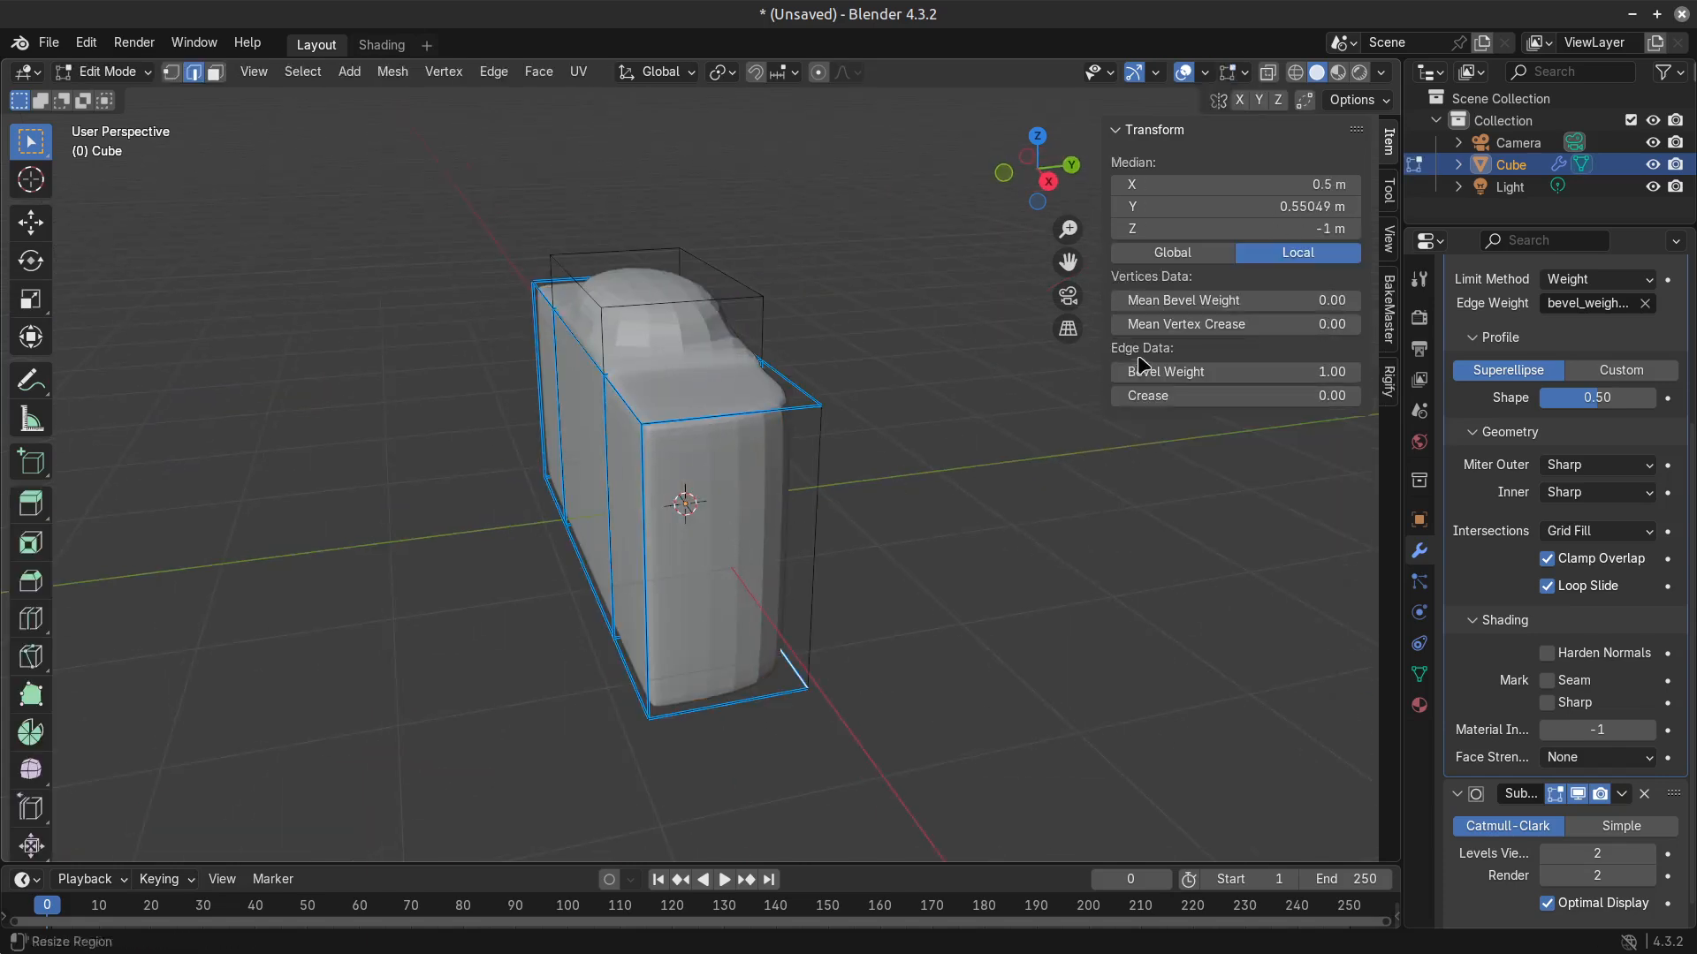
{"action": "left_click_drag", "start_coordinate": [1226, 370], "coordinate": [1334, 369]}
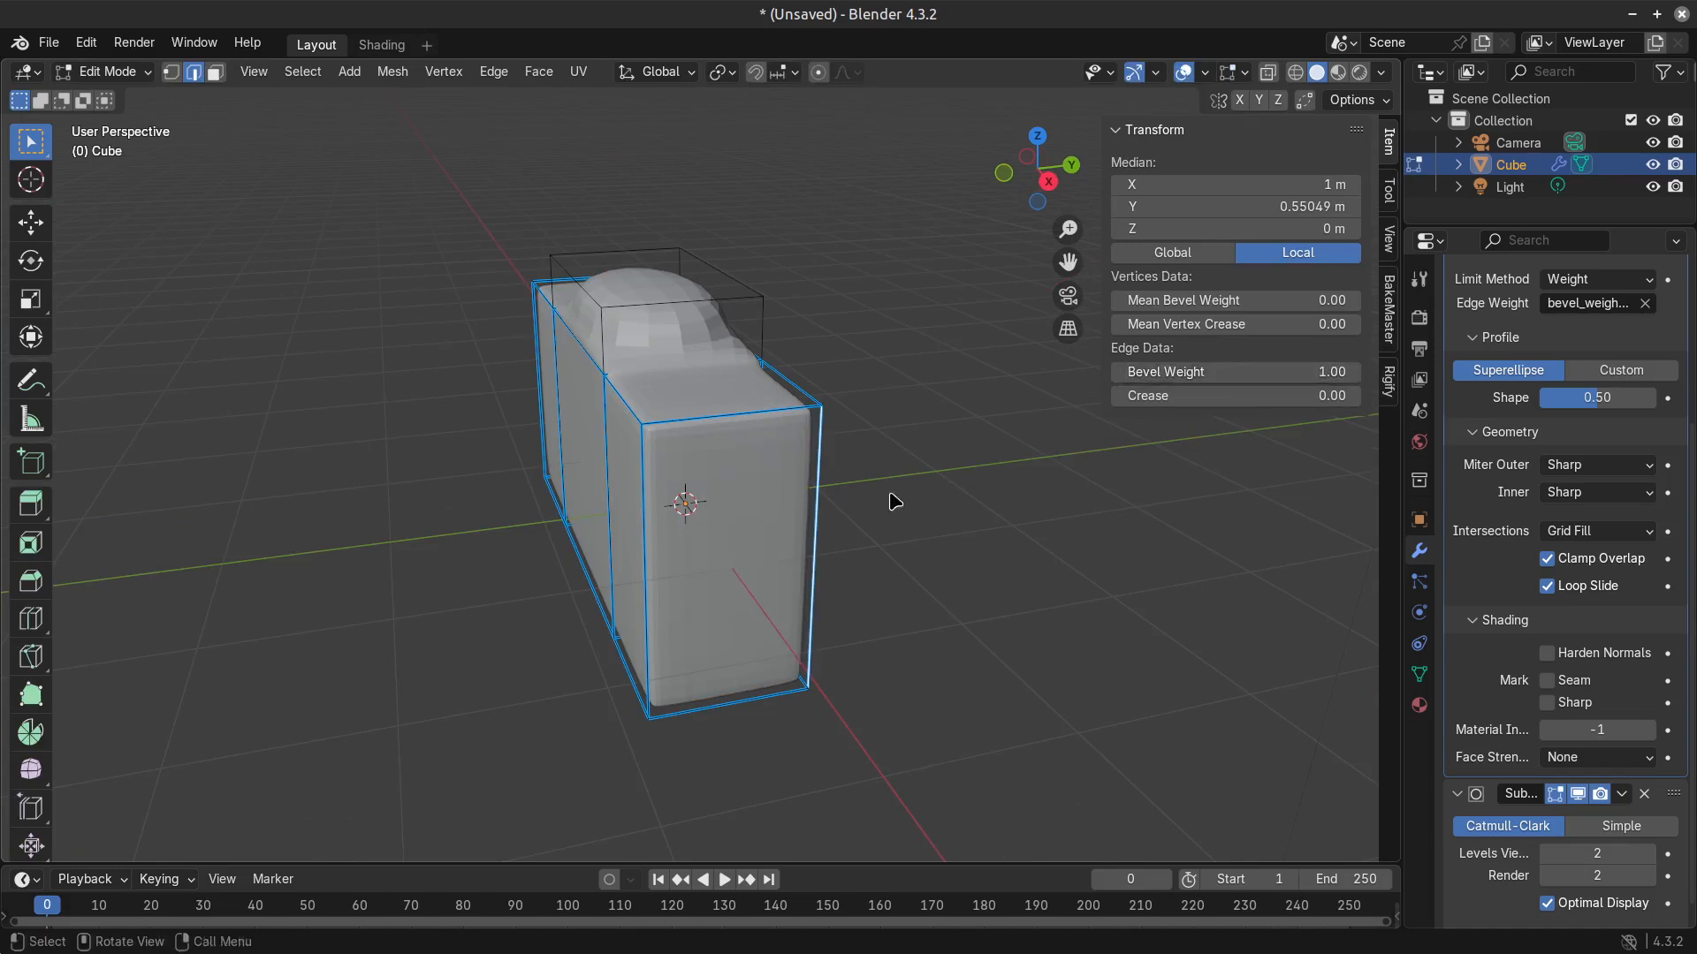
Set the bevel weight to 0.00 on the two vertical corner edges at the body's end near the 3D cursor.
{"action": "key", "text": "Tab"}
{"action": "middle_click_drag", "start_coordinate": [590, 559], "coordinate": [640, 554]}
{"action": "key", "text": "Tab"}
{"action": "left_click", "coordinate": [738, 540]}
{"action": "left_click", "coordinate": [837, 522], "text": "shift"}
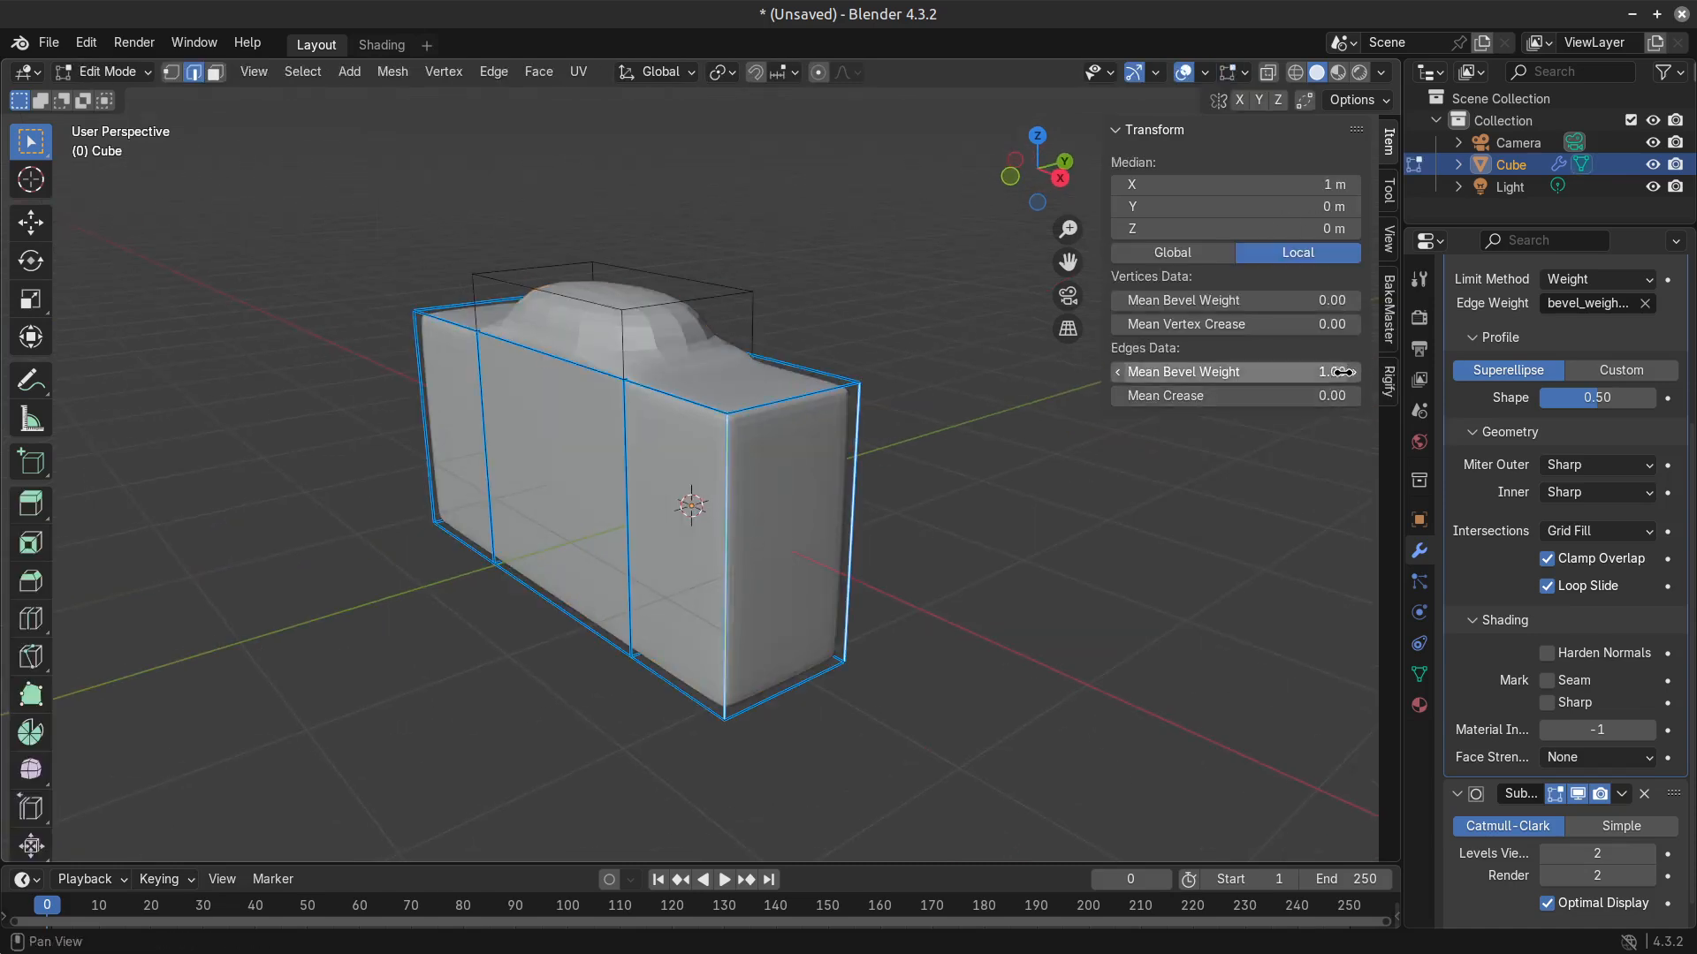
{"action": "left_click_drag", "start_coordinate": [1339, 372], "coordinate": [1220, 372]}
{"action": "middle_click_drag", "start_coordinate": [484, 557], "coordinate": [626, 520]}
{"action": "key", "text": "Tab"}
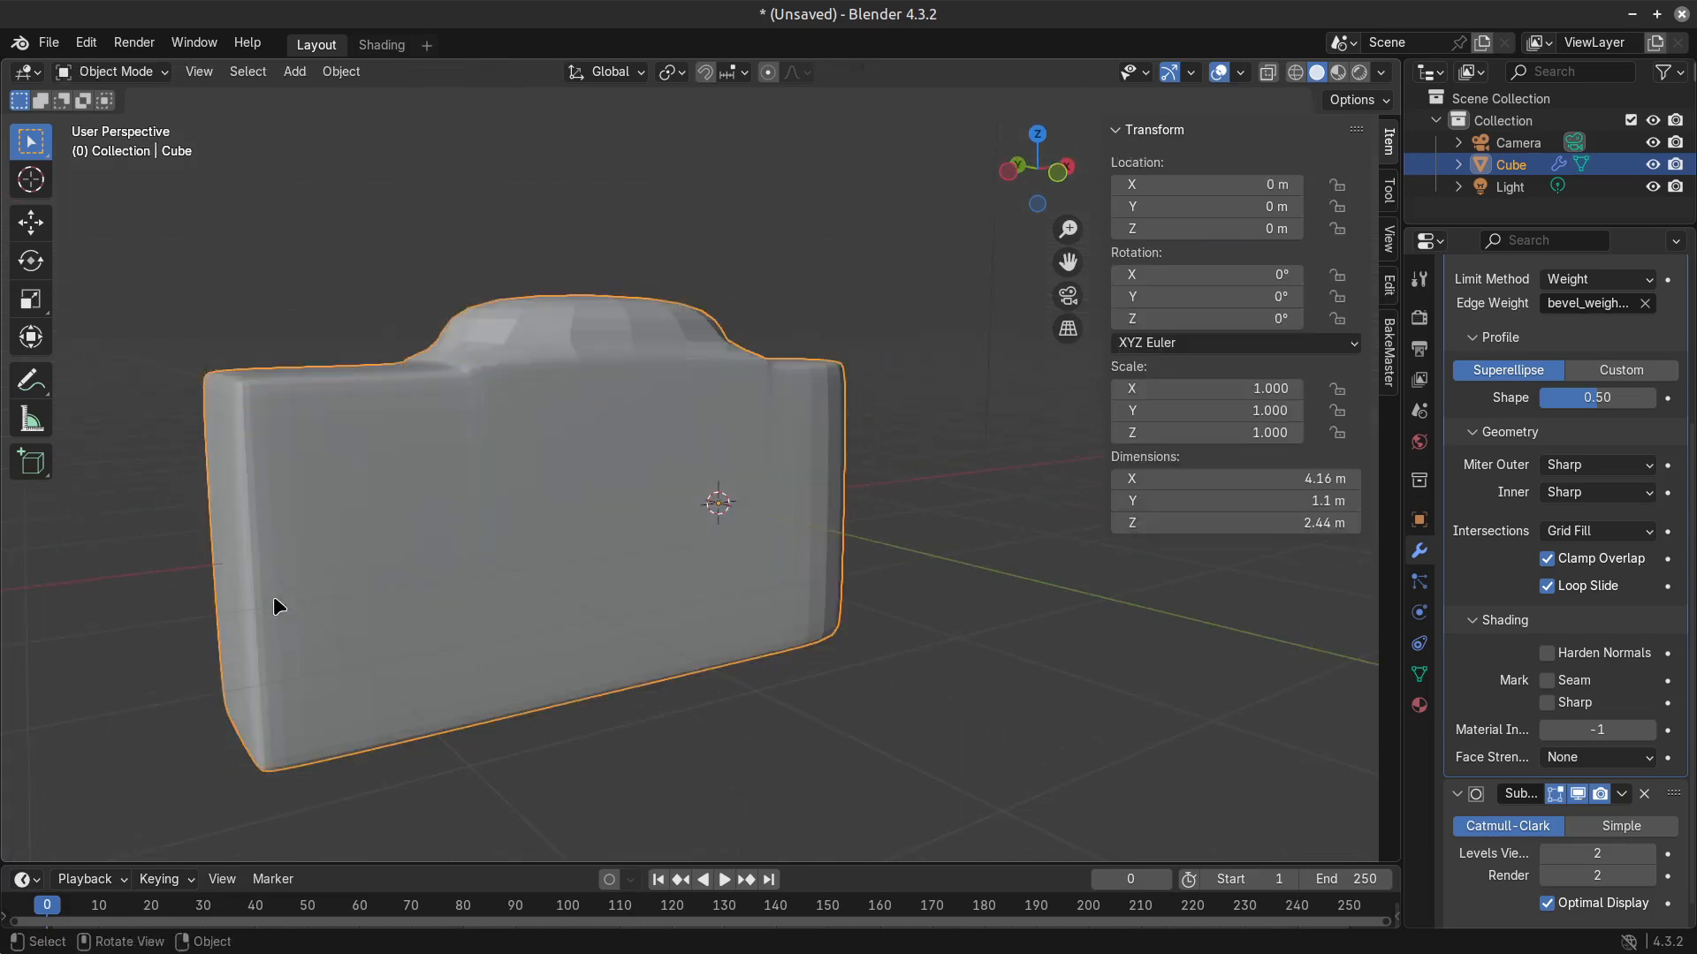
Set the bevel weight to 0.00 on the two vertical corner edges at the body's opposite end, far from the 3D cursor.
{"action": "key", "text": "Tab"}
{"action": "left_click", "coordinate": [268, 597]}
{"action": "middle_click_drag", "start_coordinate": [269, 595], "coordinate": [424, 636]}
{"action": "left_click", "coordinate": [462, 548], "text": "shift"}
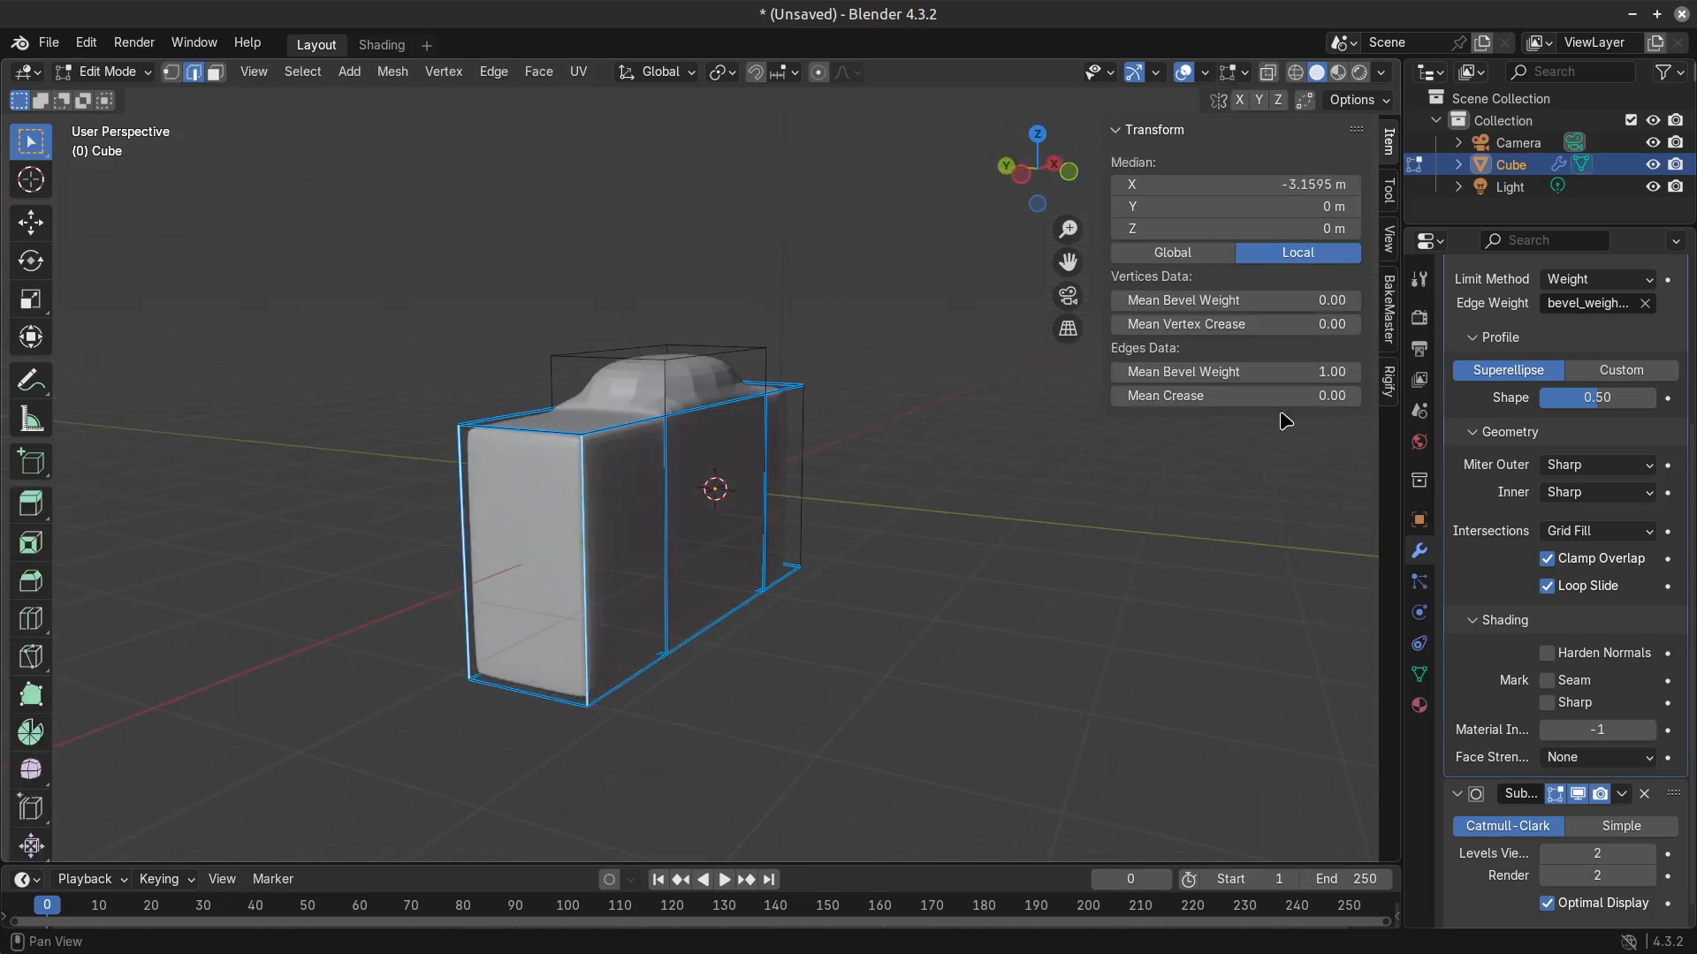
{"action": "left_click_drag", "start_coordinate": [1237, 372], "coordinate": [1220, 372]}
{"action": "key", "text": "Tab"}
{"action": "middle_click_drag", "start_coordinate": [495, 560], "coordinate": [579, 632]}
{"action": "key", "text": "Tab"}
{"action": "scroll", "coordinate": [579, 632], "scroll_direction": "up", "scroll_amount": 2}
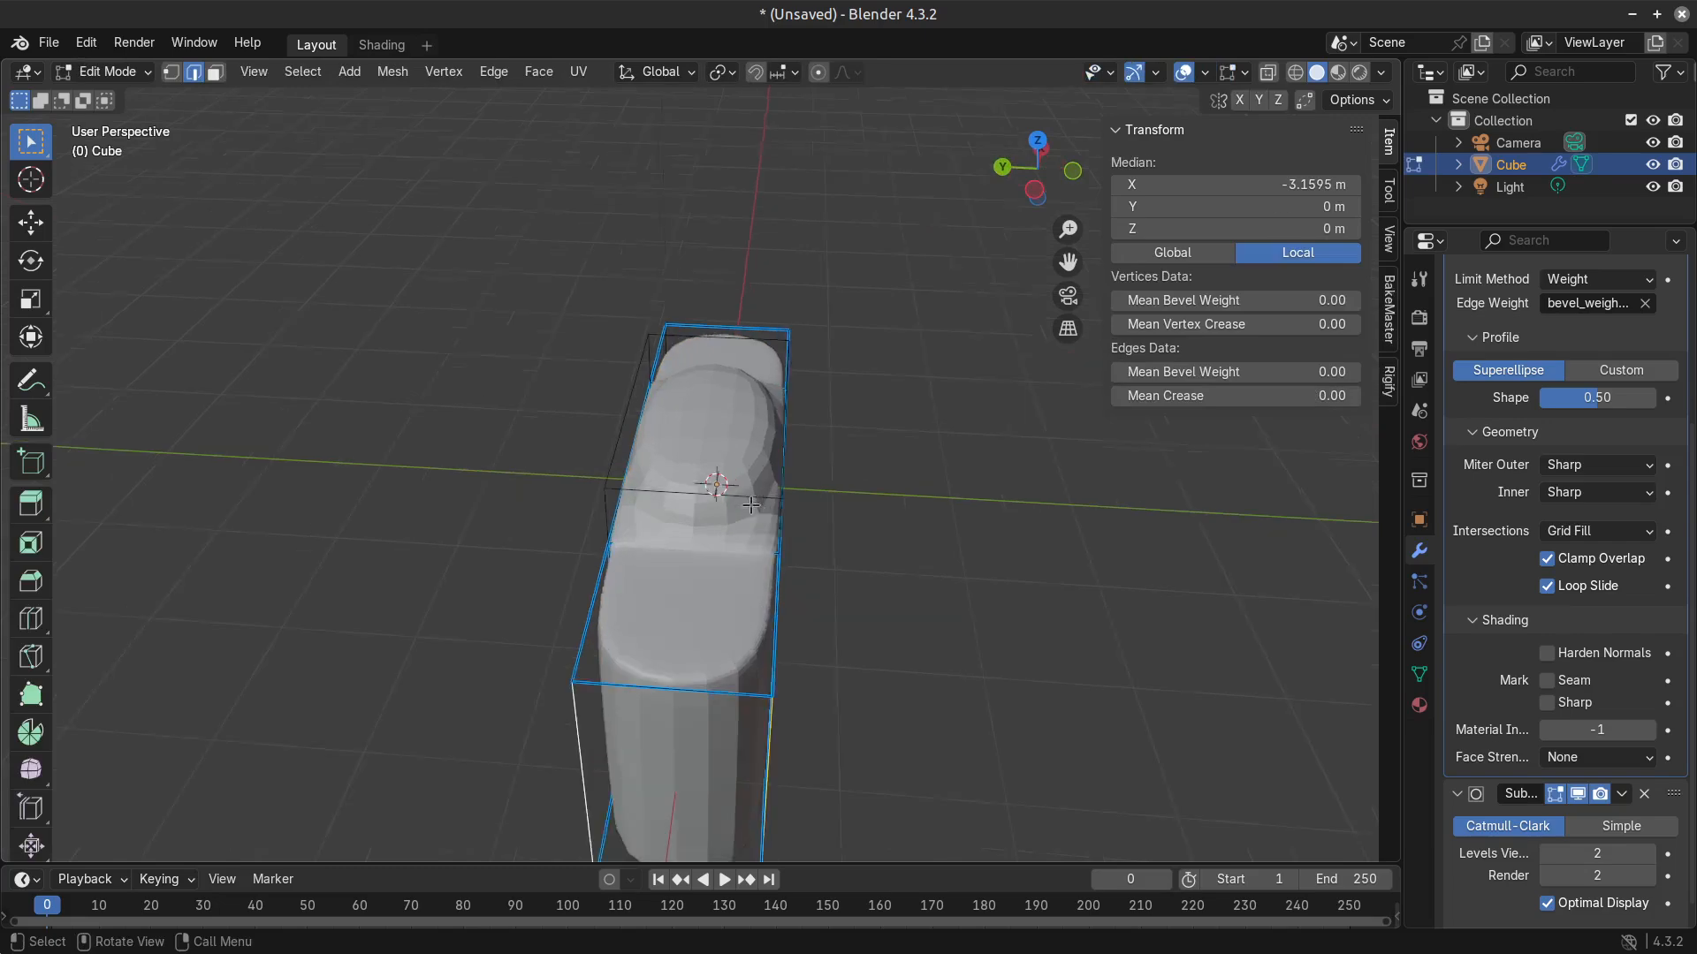
Select the middle face on the body's front side, below the raised section.
{"action": "middle_click_drag", "start_coordinate": [698, 548], "coordinate": [618, 539]}
{"action": "key", "text": "3"}
{"action": "left_click", "coordinate": [619, 420]}
{"action": "middle_click_drag", "start_coordinate": [735, 633], "coordinate": [703, 574]}
{"action": "left_click", "coordinate": [621, 565]}
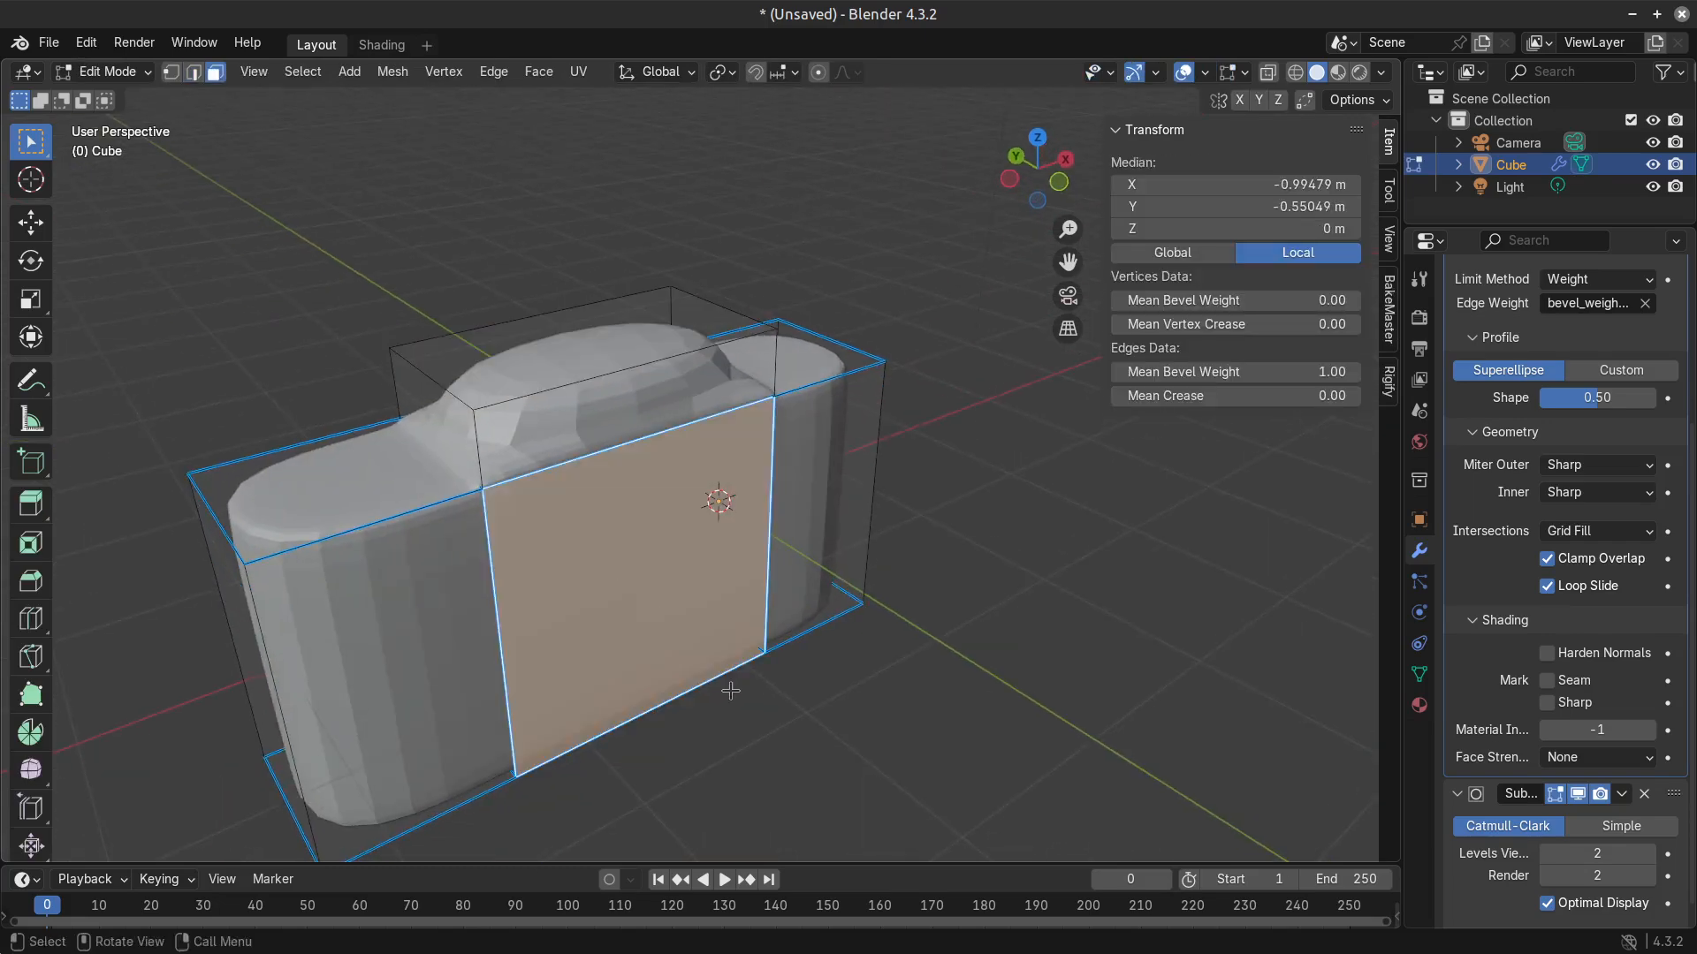
{"action": "middle_click_drag", "start_coordinate": [732, 692], "coordinate": [776, 640]}
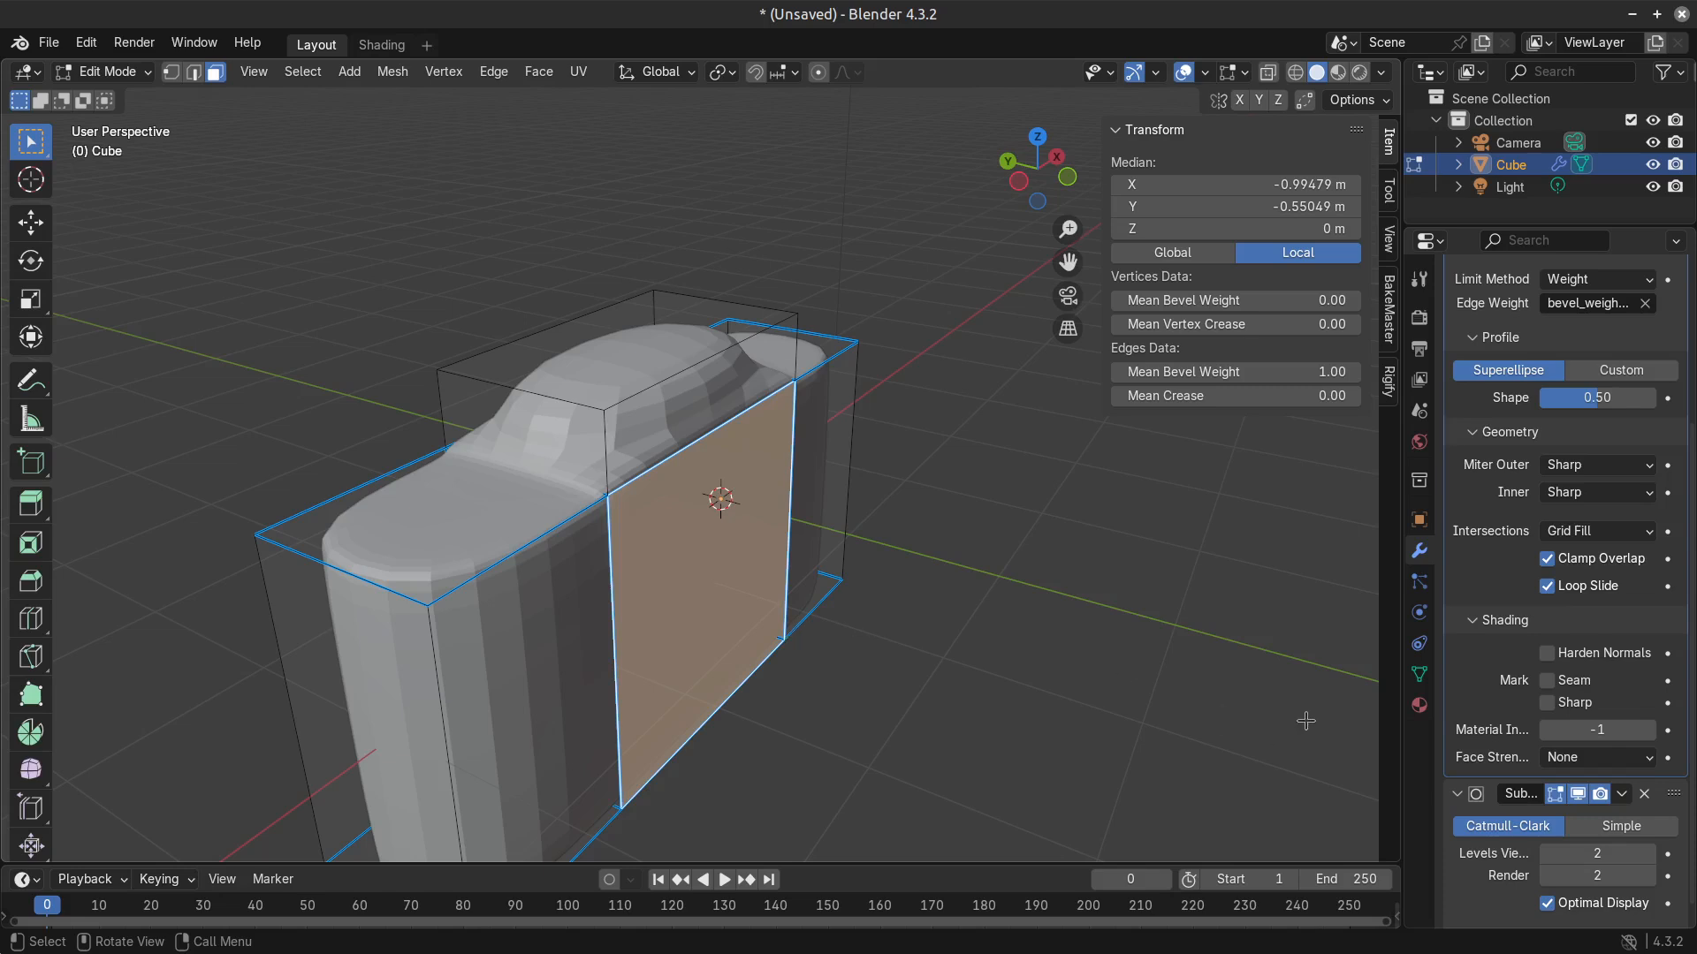
Try a narrow lens barrel by insetting the middle front face and extruding it about 0.7 m, and undo both operations.
{"action": "key", "text": "i"}
{"action": "left_click", "coordinate": [1249, 699]}
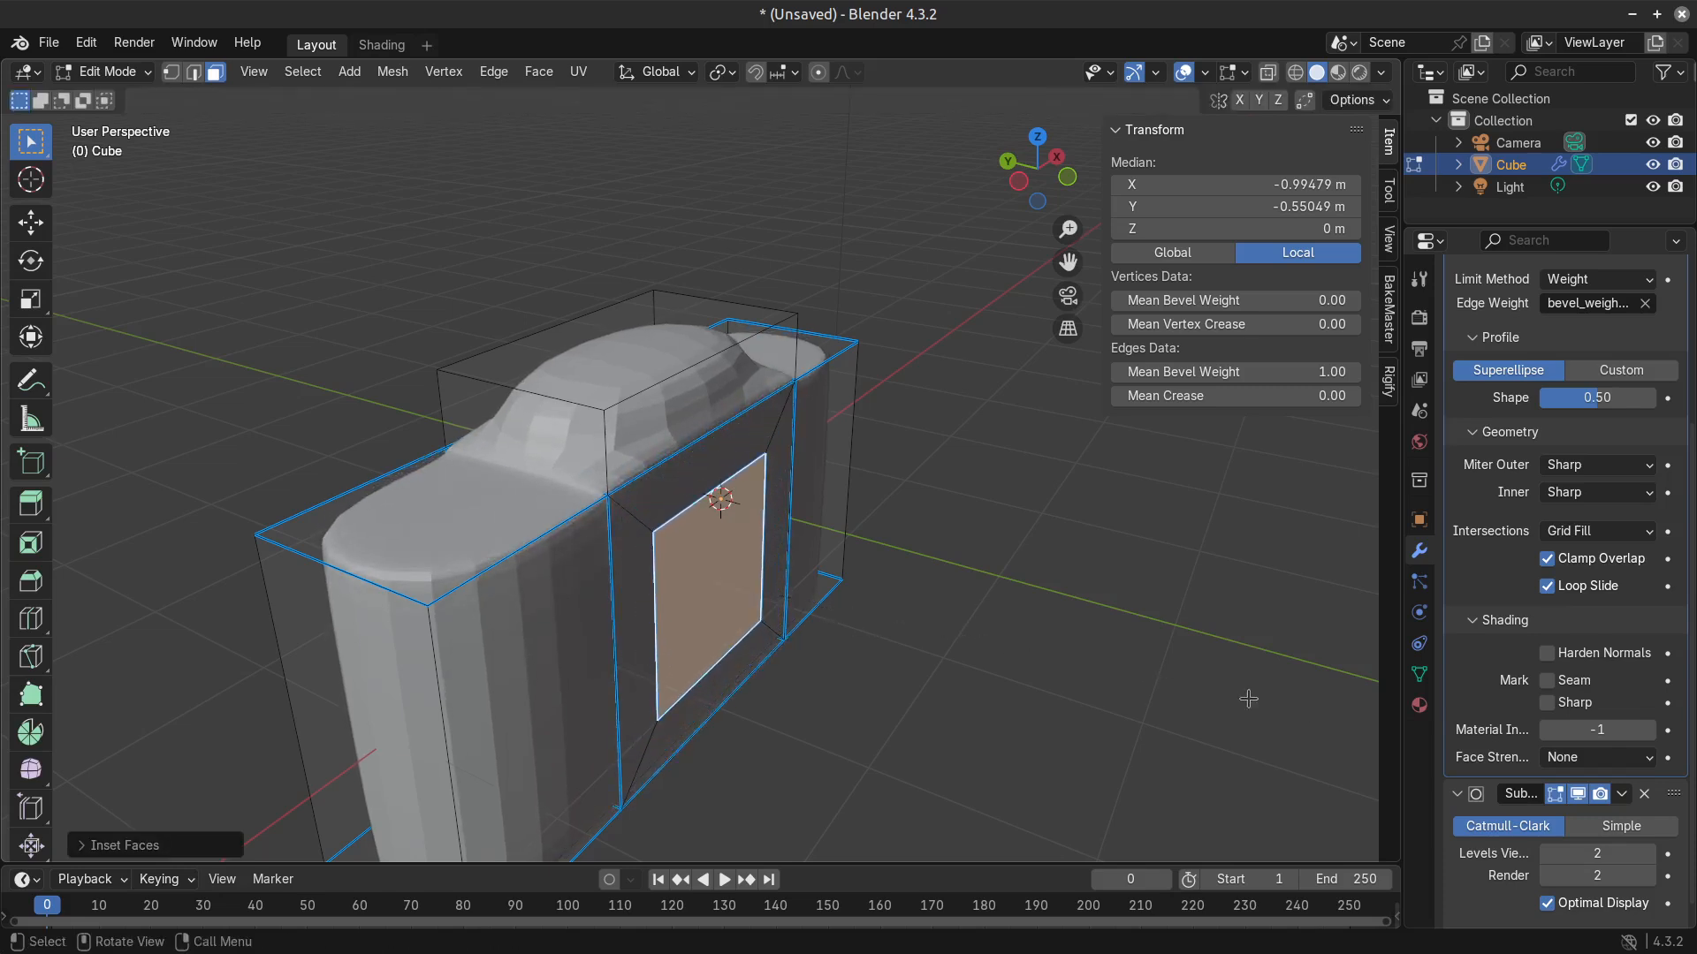
{"action": "key", "text": "e"}
{"action": "left_click", "coordinate": [1120, 746]}
{"action": "key", "text": "Tab"}
{"action": "scroll", "coordinate": [1120, 746], "scroll_direction": "down", "scroll_amount": 3}
{"action": "middle_click_drag", "start_coordinate": [1121, 745], "coordinate": [945, 746]}
{"action": "key", "text": "Tab"}
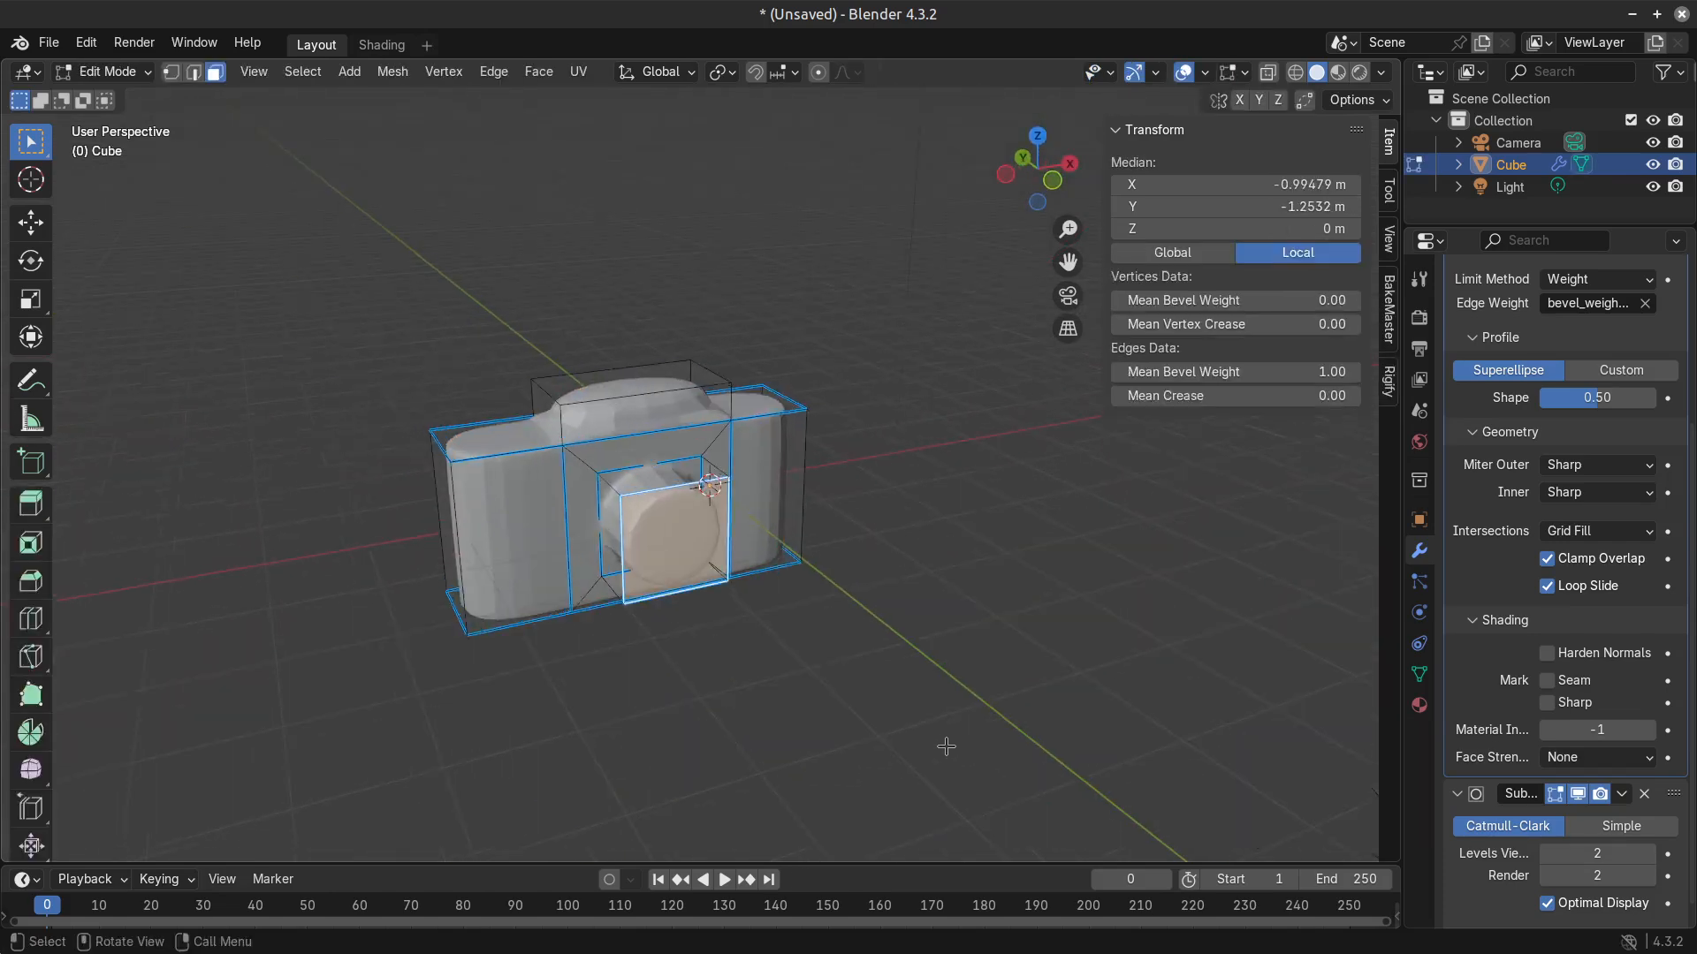
{"action": "scroll", "coordinate": [846, 689], "scroll_direction": "up", "scroll_amount": 3}
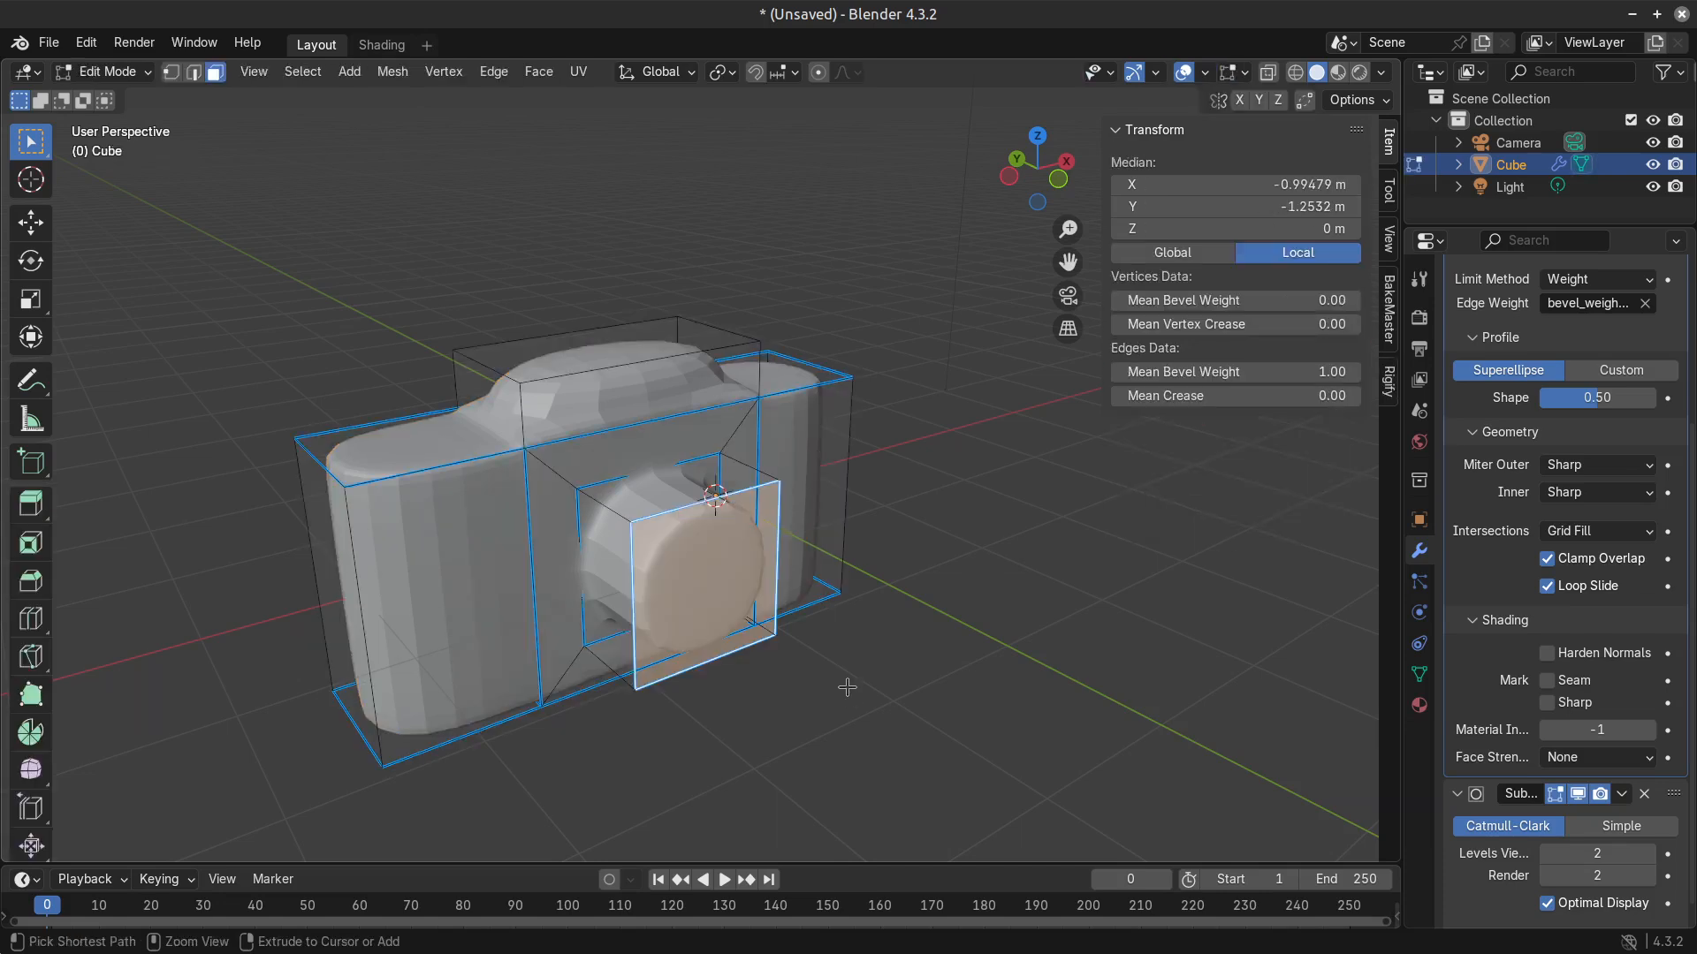
{"action": "key", "text": "ctrl+z"}
{"action": "key", "text": "ctrl+z"}
Inset the middle front face by about 0.16 m and extrude it into a lens barrel, making the overall depth about 2.18 m.
{"action": "key", "text": "i"}
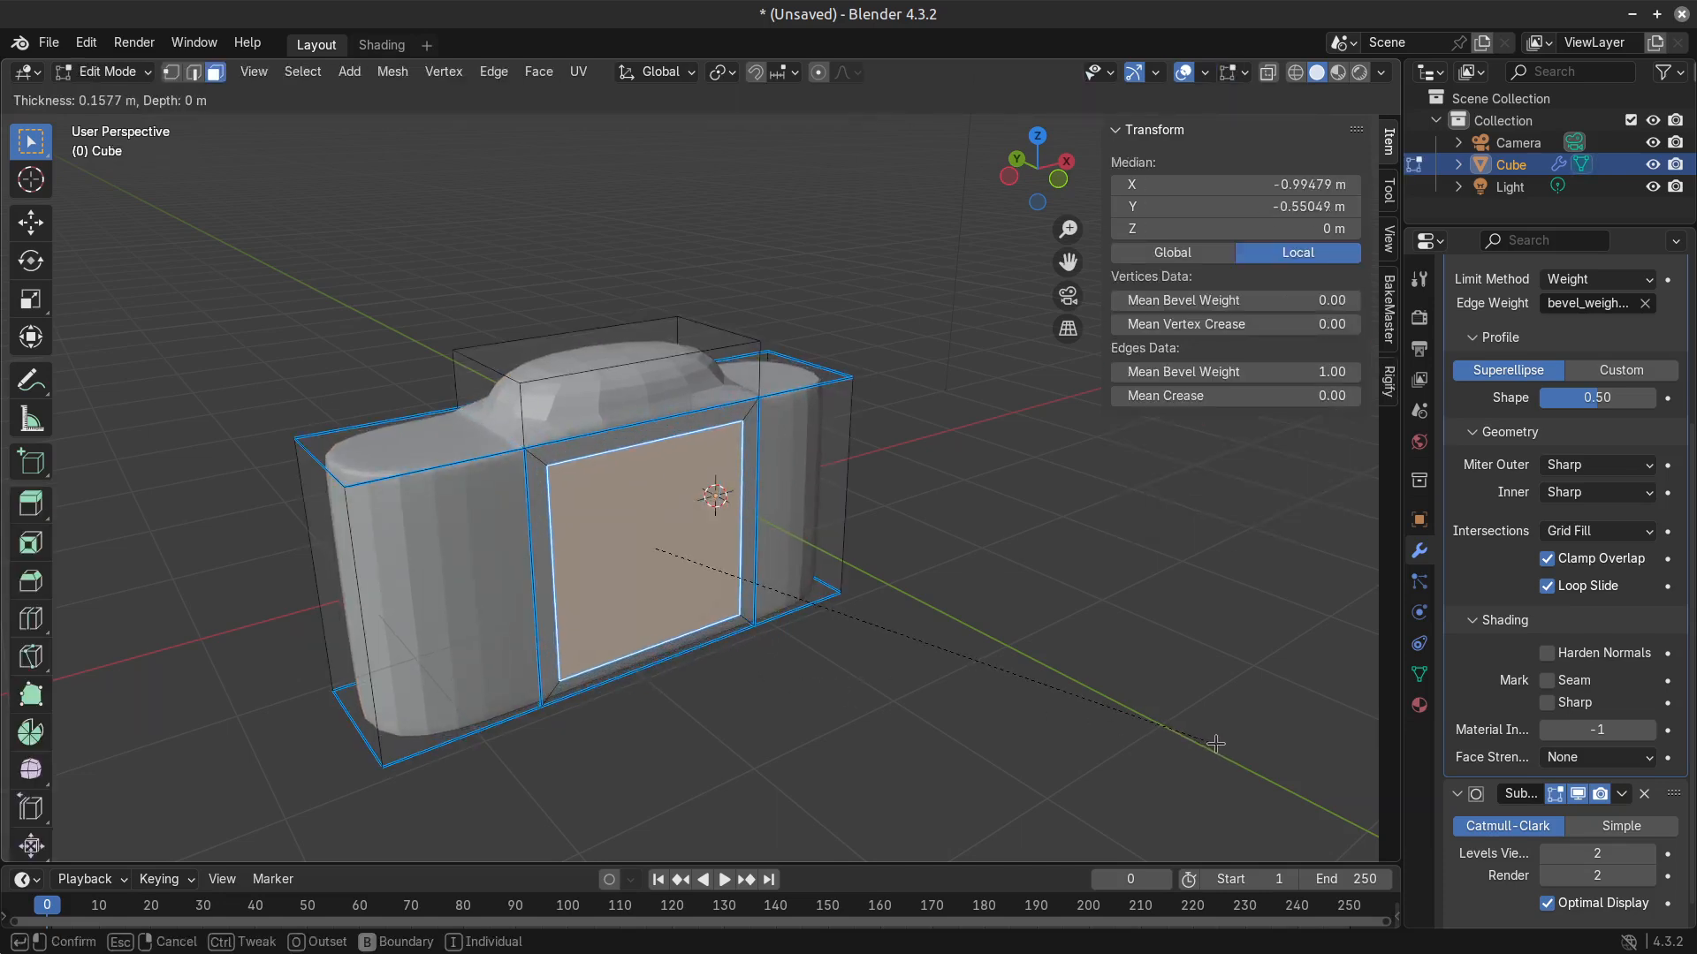
{"action": "left_click", "coordinate": [1222, 745]}
{"action": "key", "text": "e"}
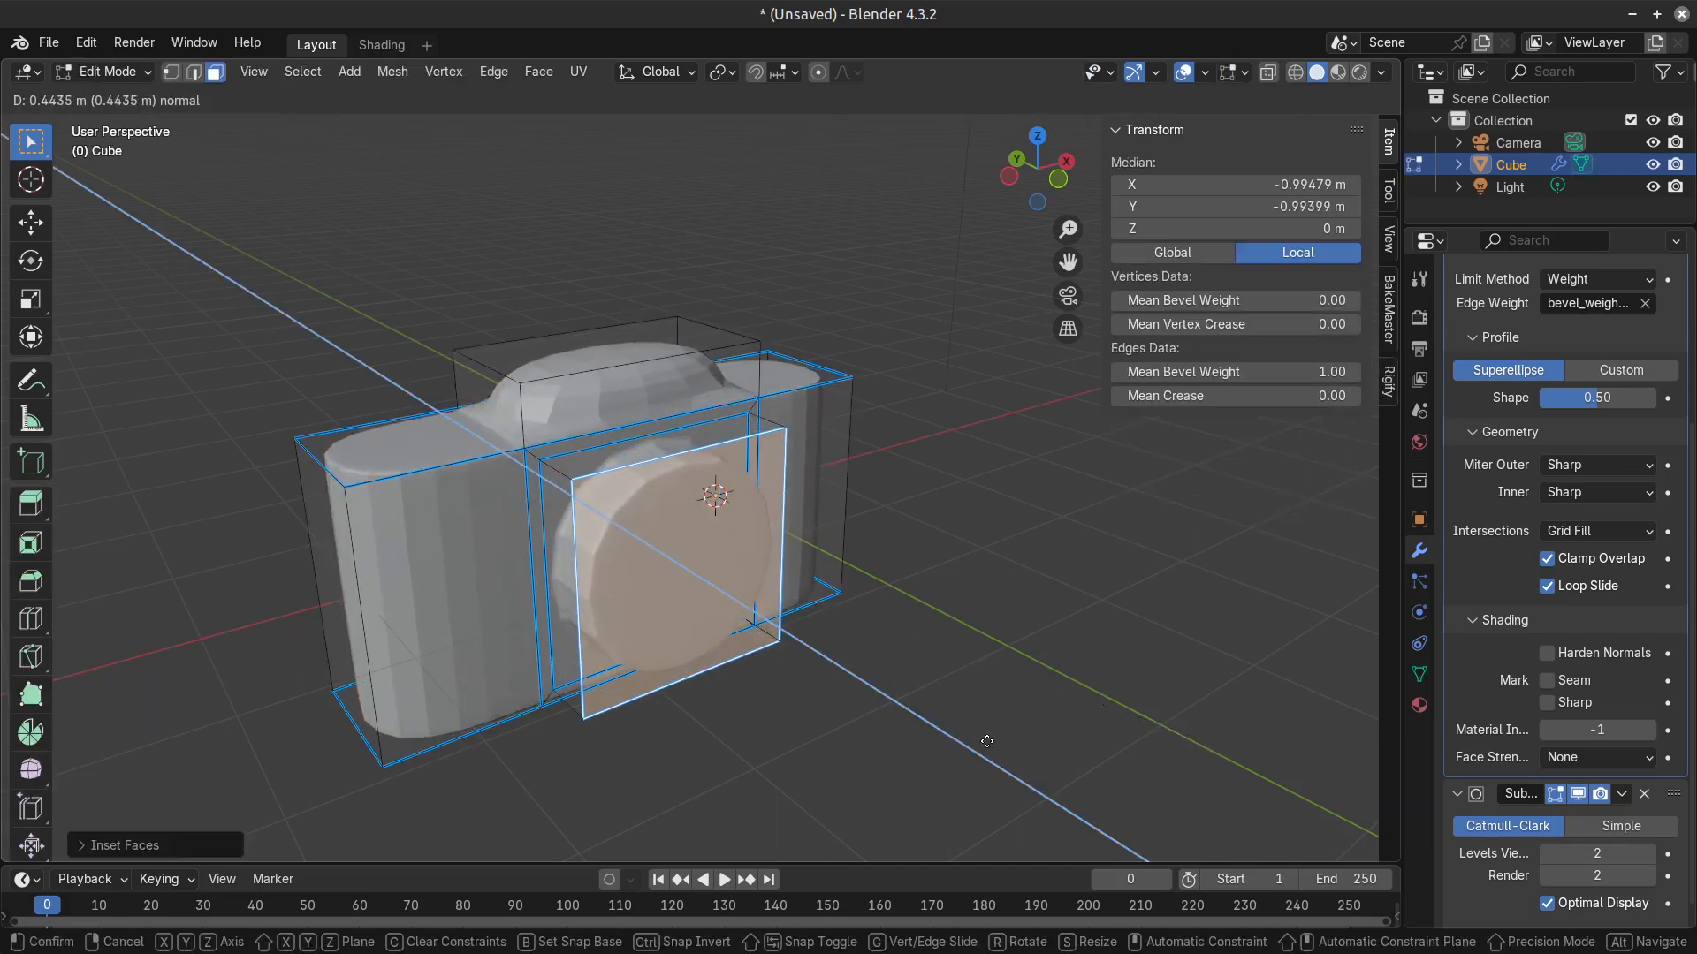
{"action": "left_click", "coordinate": [1025, 766]}
{"action": "key", "text": "Tab"}
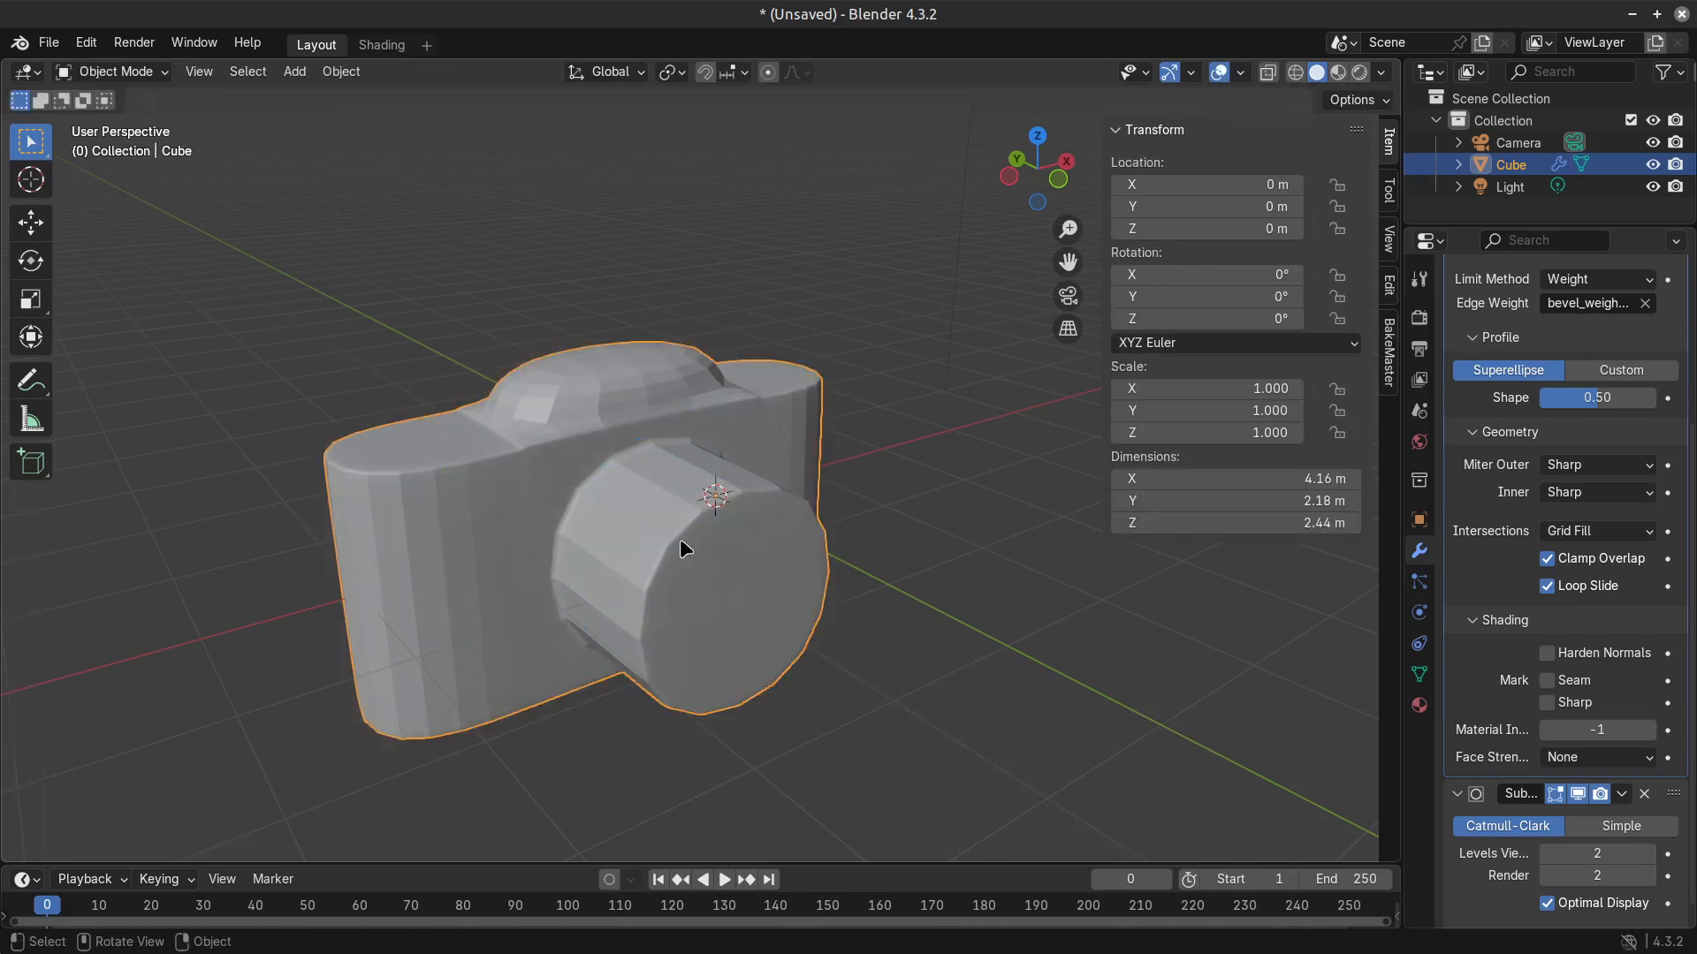
Raise the Subdivision modifier's viewport level to 4 and compare the camera in Object and Edit Mode.
{"action": "right_click", "coordinate": [612, 515]}
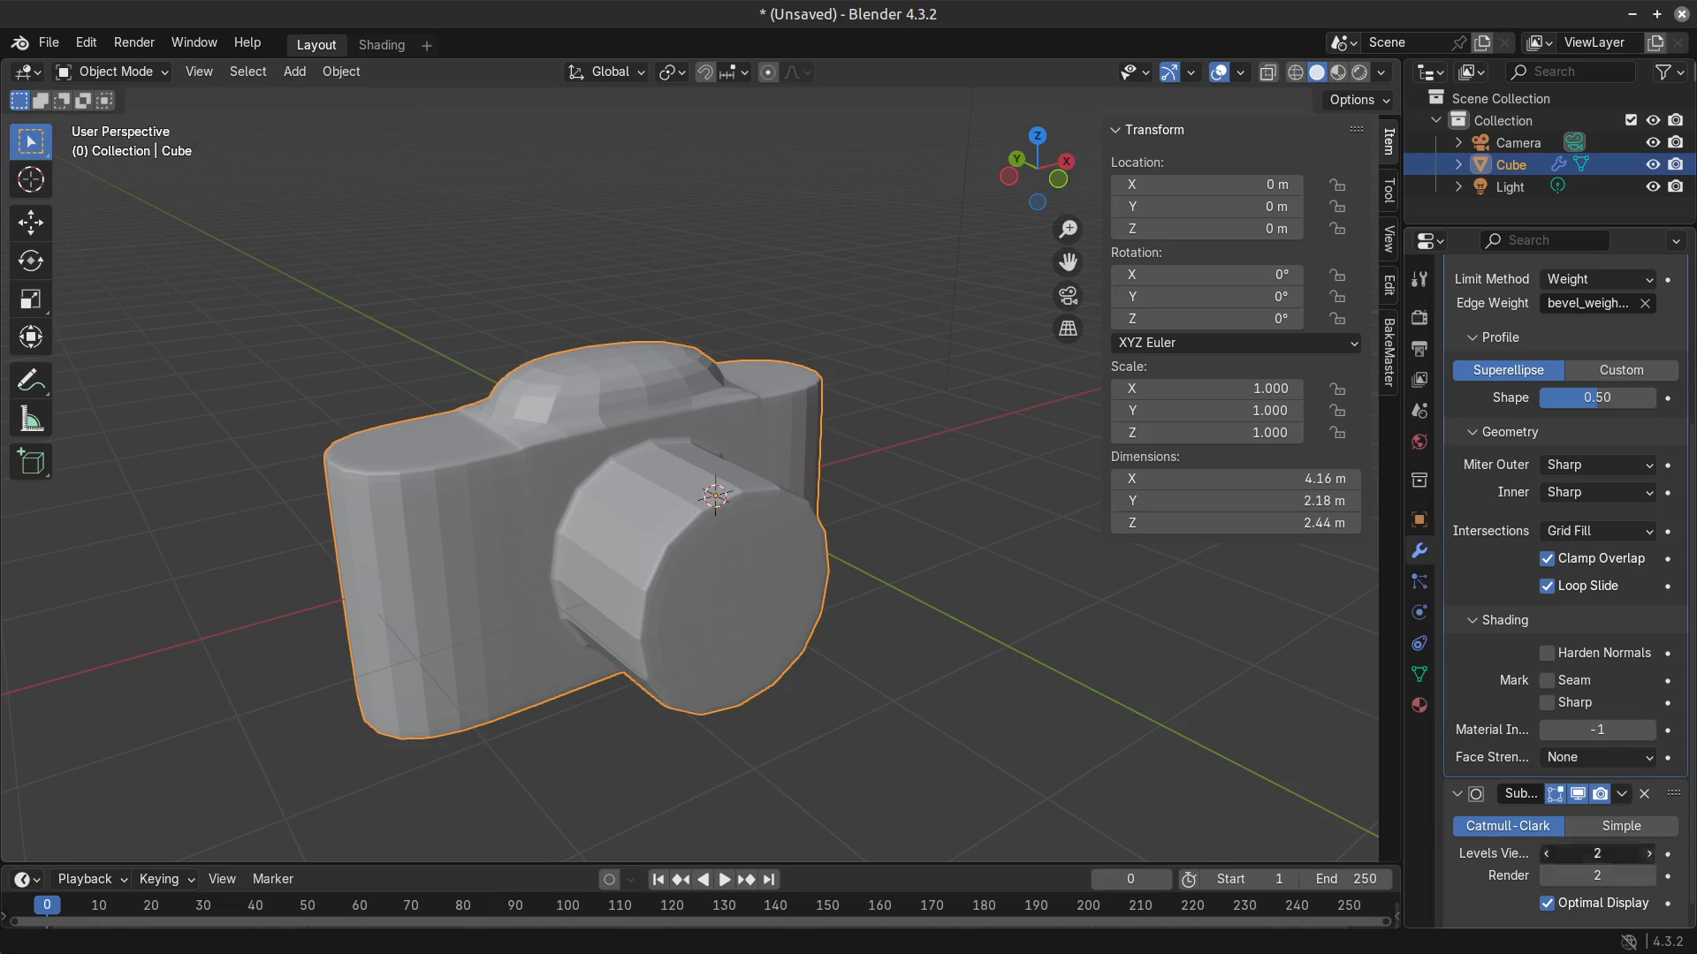
{"action": "left_click", "coordinate": [1649, 853]}
{"action": "middle_click_drag", "start_coordinate": [594, 638], "coordinate": [817, 638]}
{"action": "key", "text": "Tab"}
{"action": "middle_click_drag", "start_coordinate": [972, 579], "coordinate": [633, 465], "text": "shift"}
{"action": "key", "text": "Tab"}
{"action": "key", "text": "Tab"}
{"action": "key", "text": "Tab"}
{"action": "key", "text": "Tab"}
Select the short edge at the raised section's base beside the end section and set the Subdivision viewport level to 3.
{"action": "left_click", "coordinate": [670, 342]}
{"action": "middle_click_drag", "start_coordinate": [670, 342], "coordinate": [734, 397], "text": "shift"}
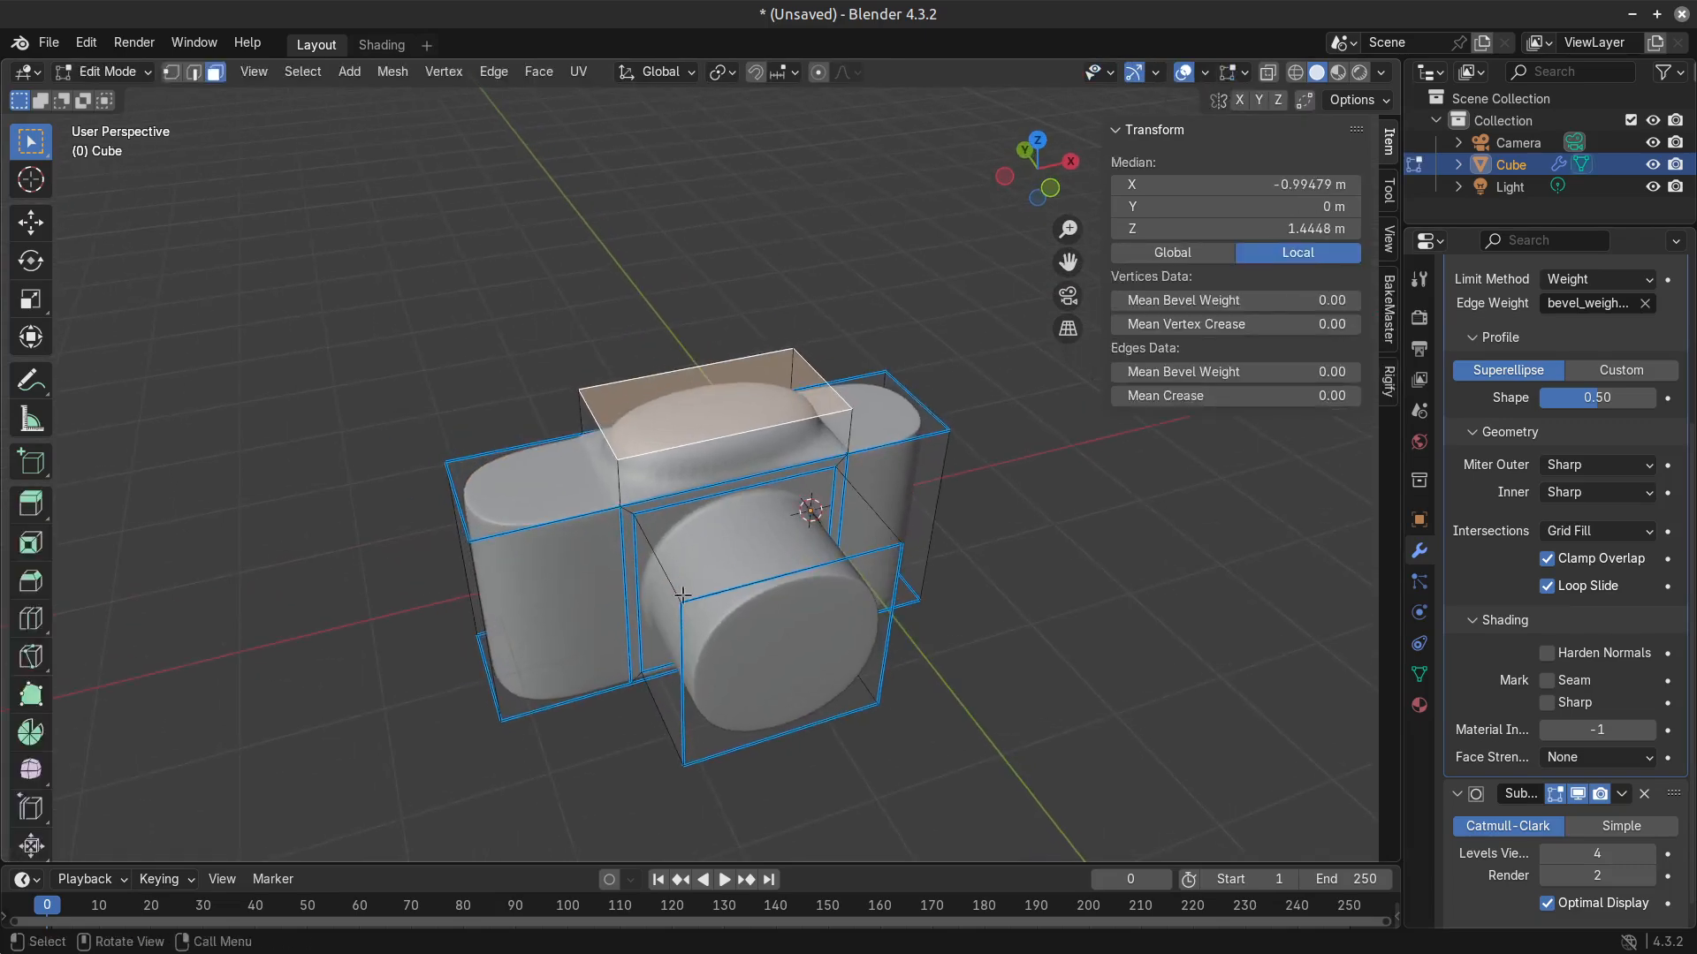
{"action": "scroll", "coordinate": [725, 402], "scroll_direction": "up", "scroll_amount": 2}
{"action": "middle_click_drag", "start_coordinate": [594, 499], "coordinate": [638, 504]}
{"action": "key", "text": "2"}
{"action": "left_click", "coordinate": [608, 520]}
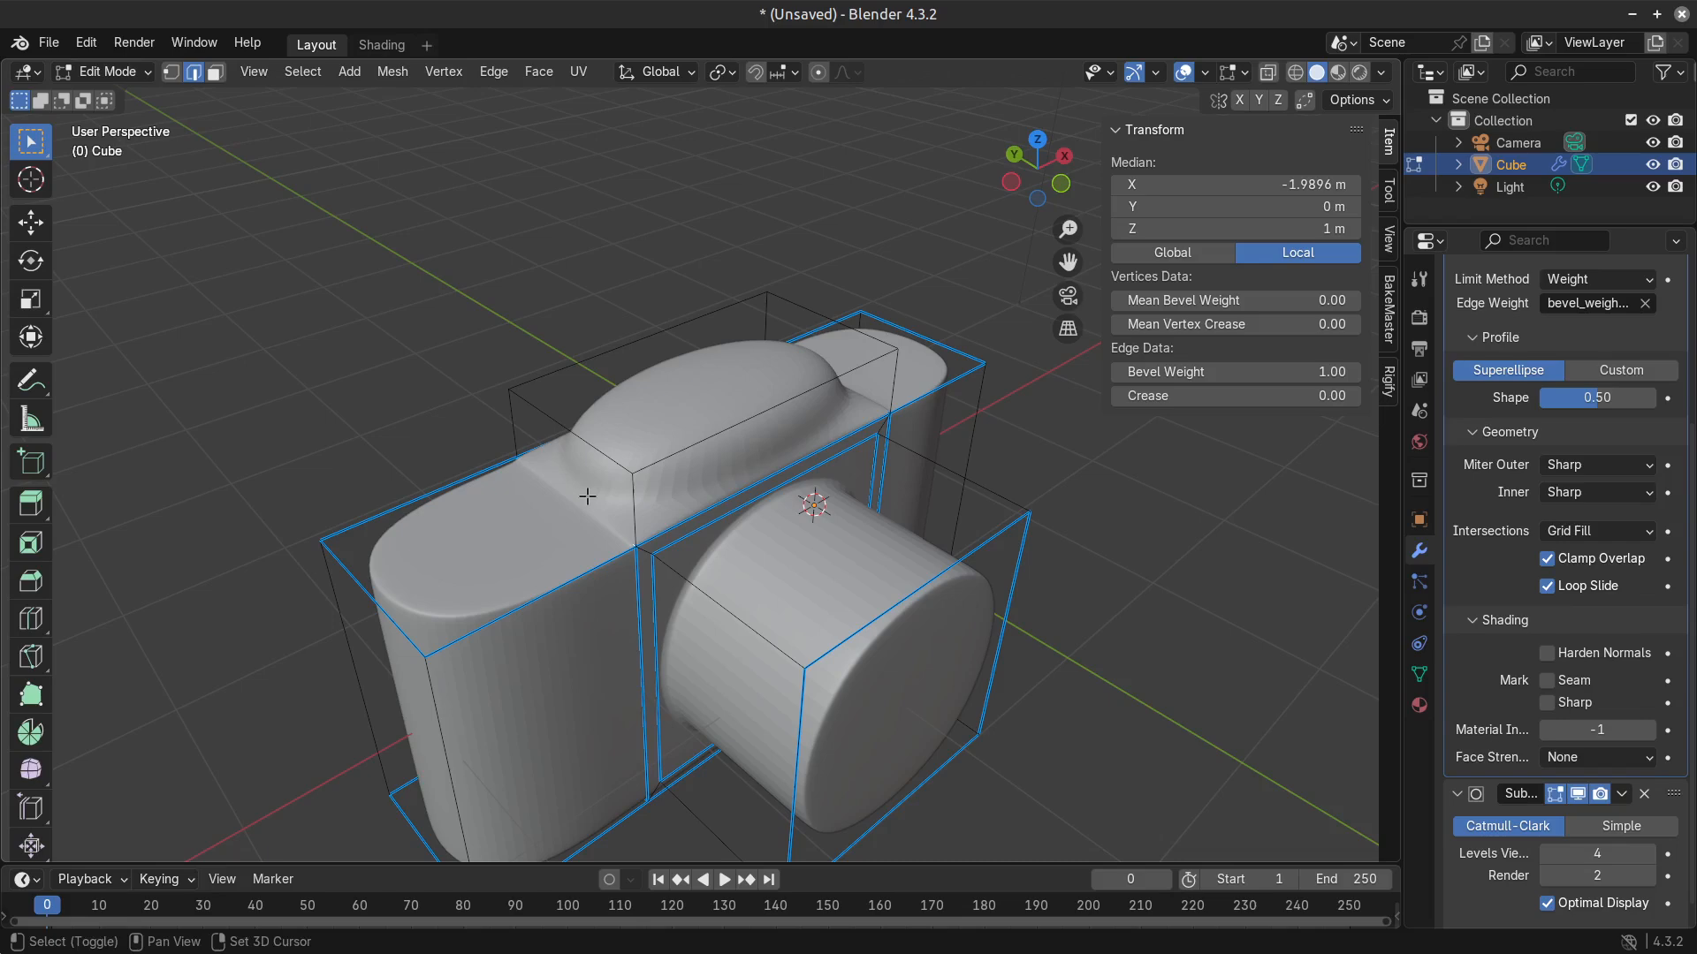
{"action": "left_click", "coordinate": [583, 497], "text": "alt+shift"}
{"action": "left_click", "coordinate": [579, 501], "text": "alt+shift"}
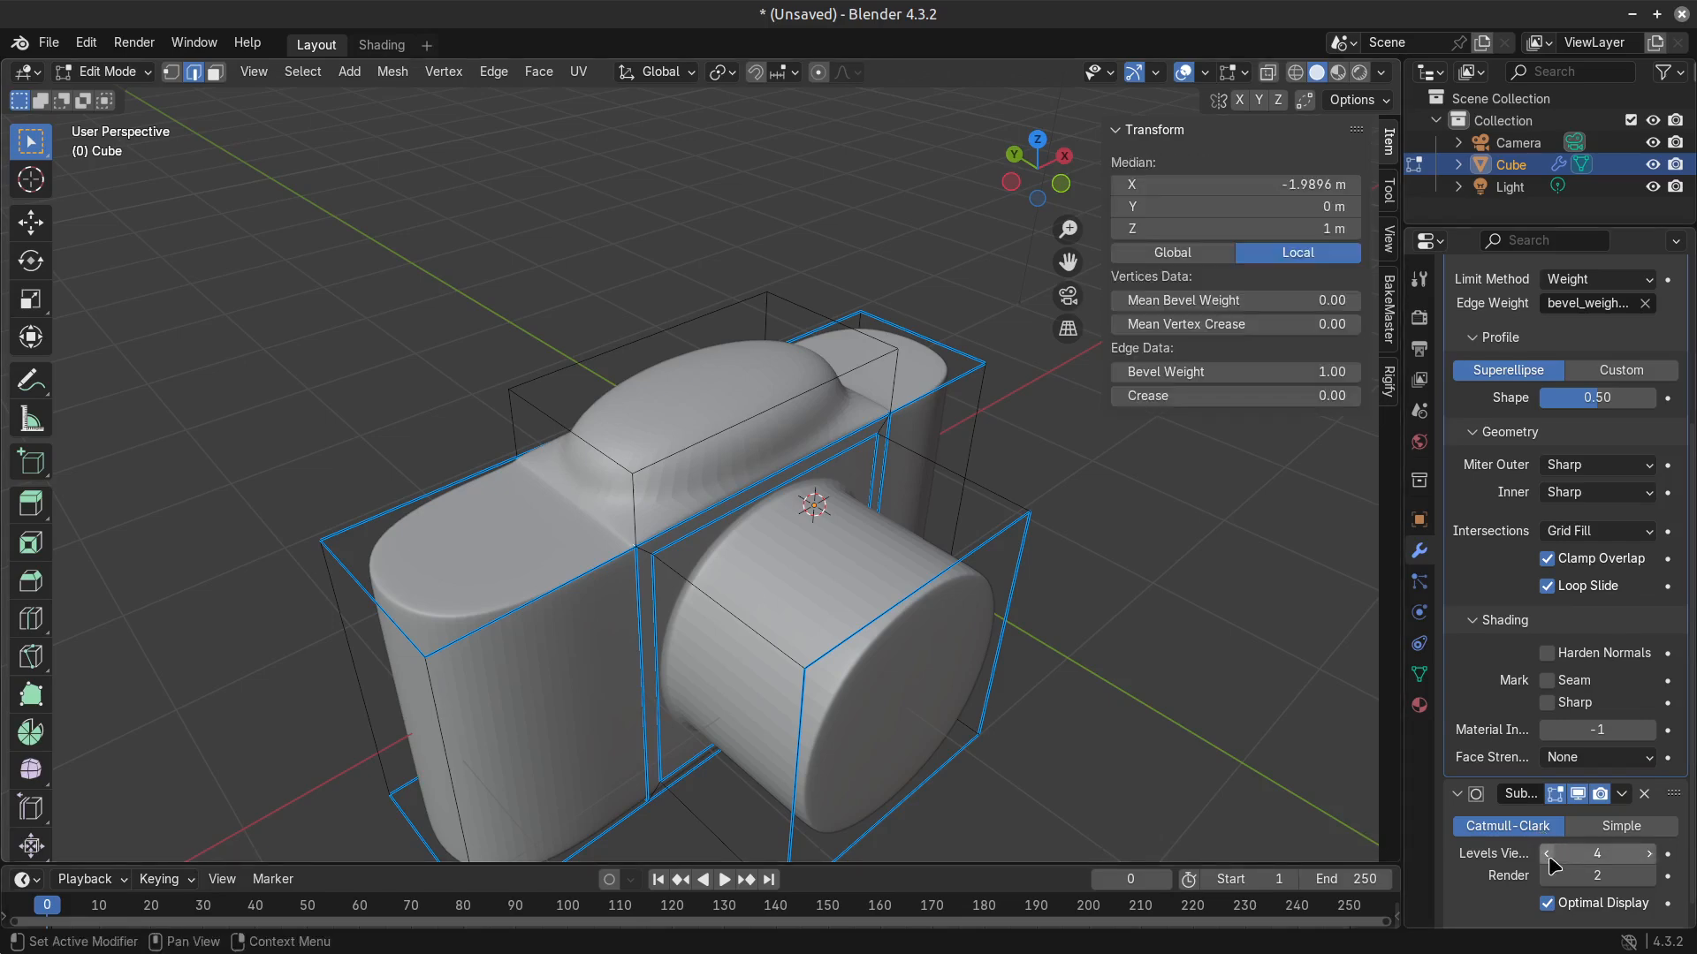
{"action": "middle_click_drag", "start_coordinate": [791, 588], "coordinate": [756, 553]}
{"action": "key", "text": "Tab"}
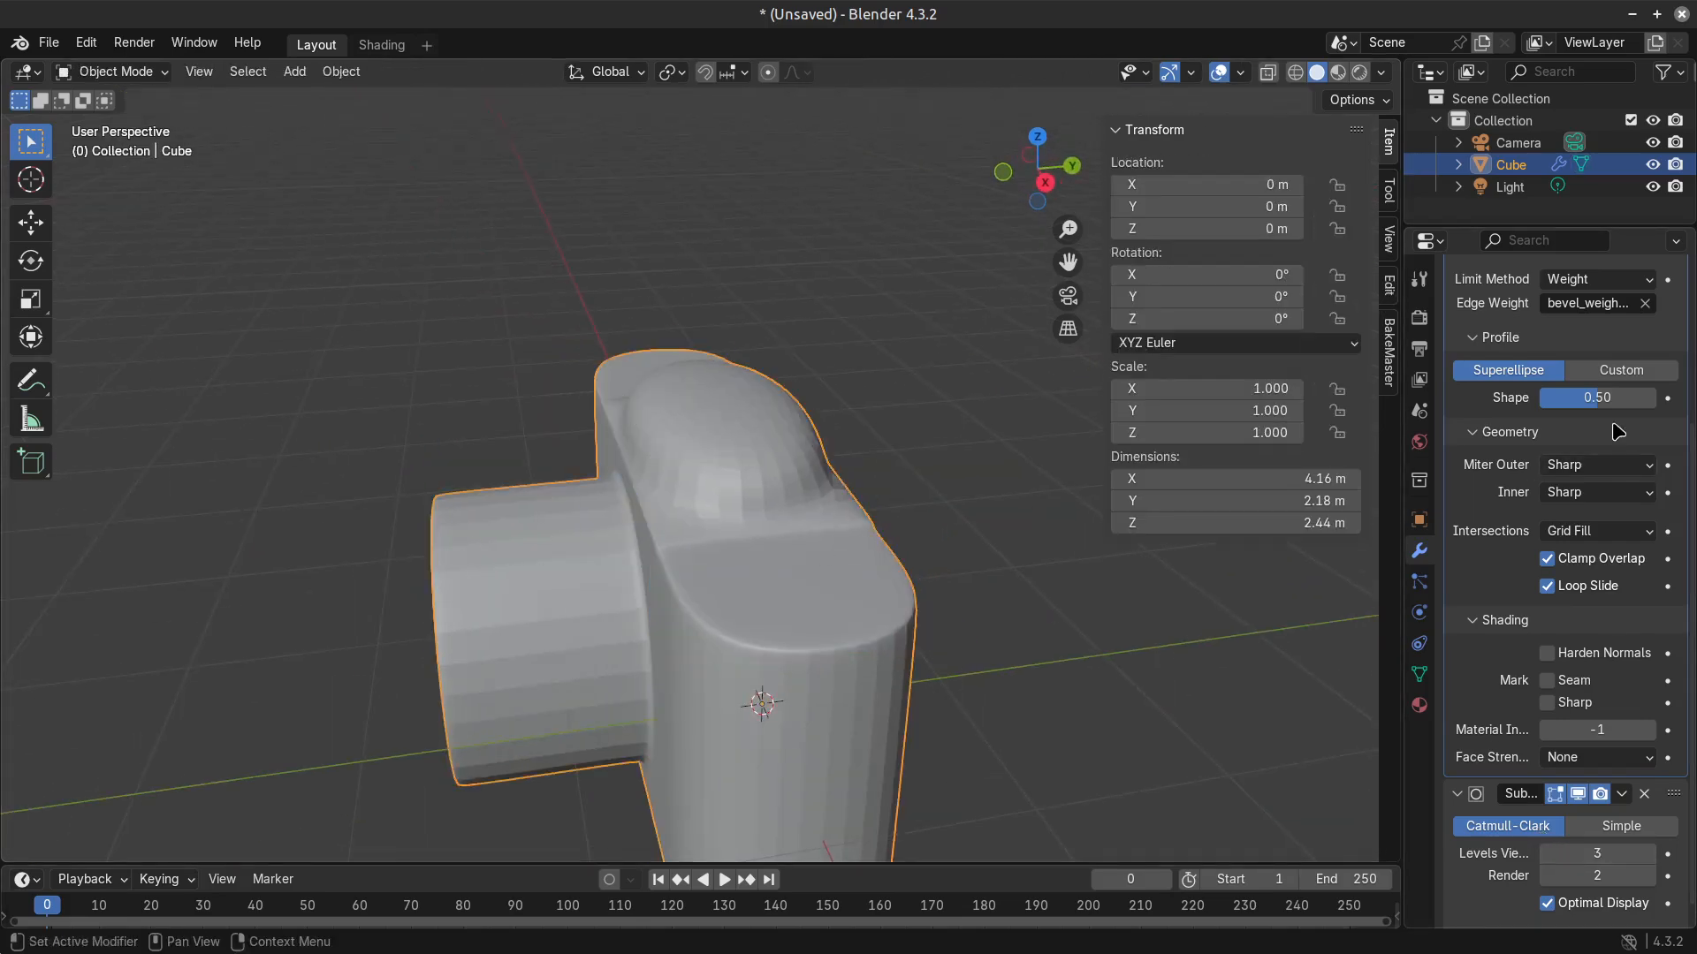
Tighten the Bevel modifier to an amount of 0.016 m with 3 segments, keeping the profile shape at 0.50.
{"action": "scroll", "coordinate": [1626, 828], "scroll_direction": "up", "scroll_amount": 5}
{"action": "left_click_drag", "start_coordinate": [1606, 390], "coordinate": [1560, 390]}
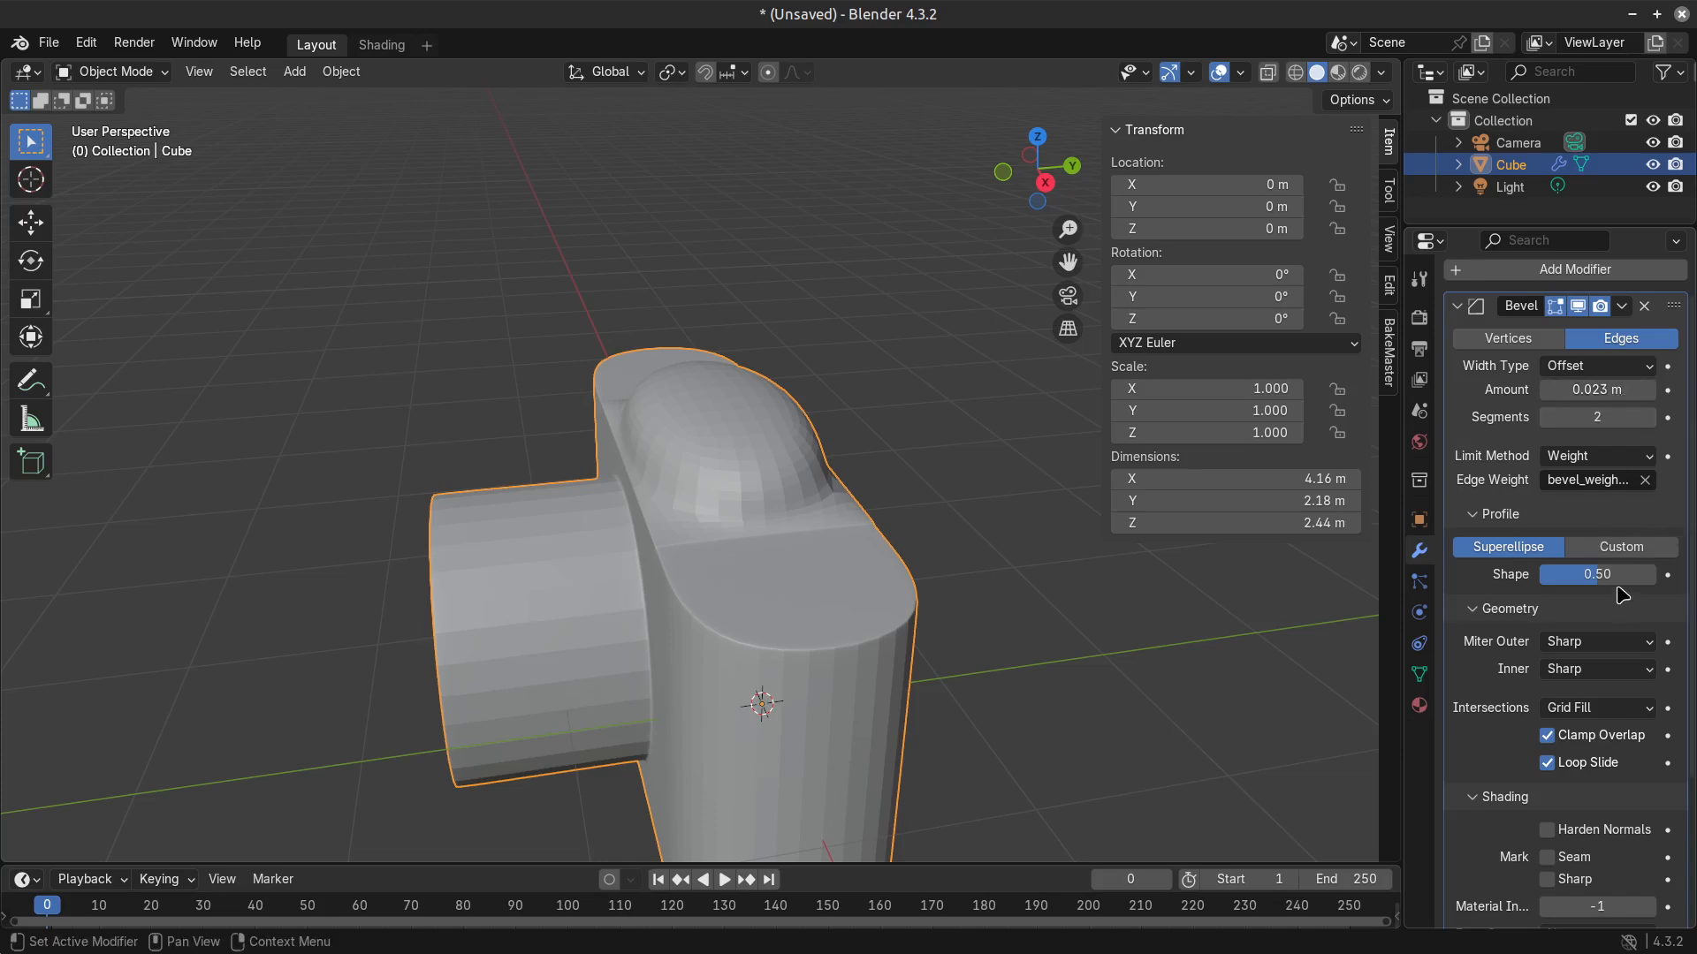
{"action": "left_click_drag", "start_coordinate": [1597, 574], "coordinate": [1619, 574]}
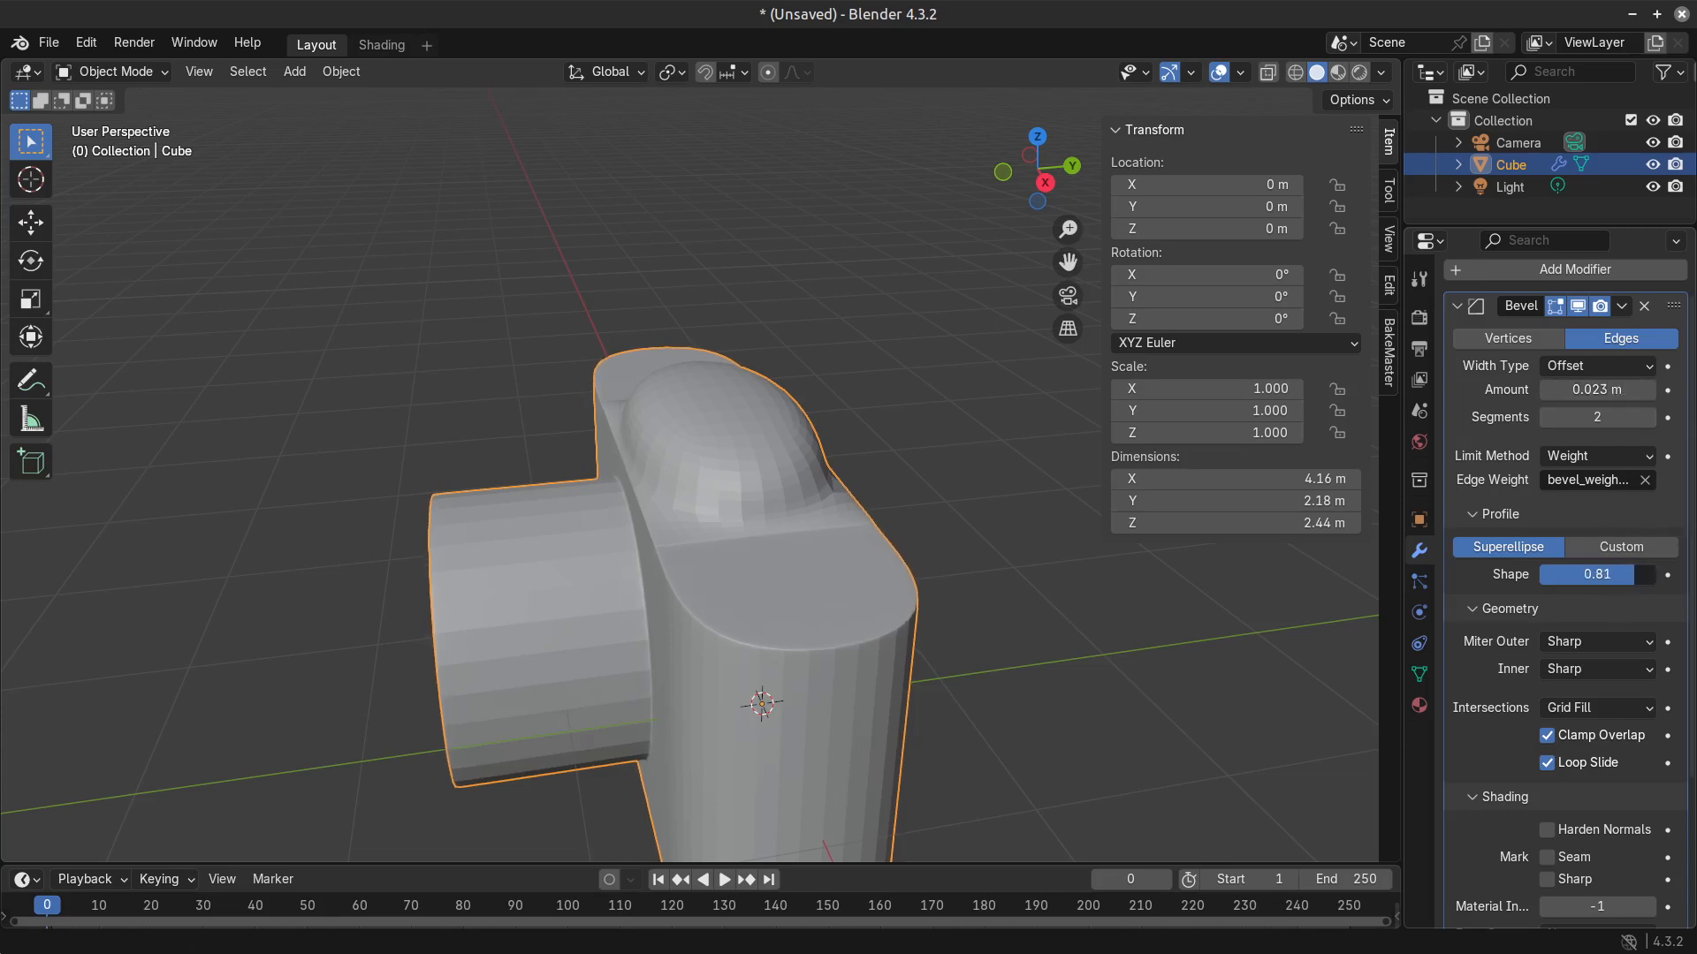
{"action": "right_click", "coordinate": [1597, 575]}
{"action": "mouse_move", "coordinate": [1599, 390]}
{"action": "left_mouse_down"}
{"action": "mouse_move", "coordinate": [1582, 389]}
{"action": "mouse_move", "coordinate": [1614, 390]}
{"action": "left_mouse_up"}
{"action": "left_click", "coordinate": [1649, 418]}
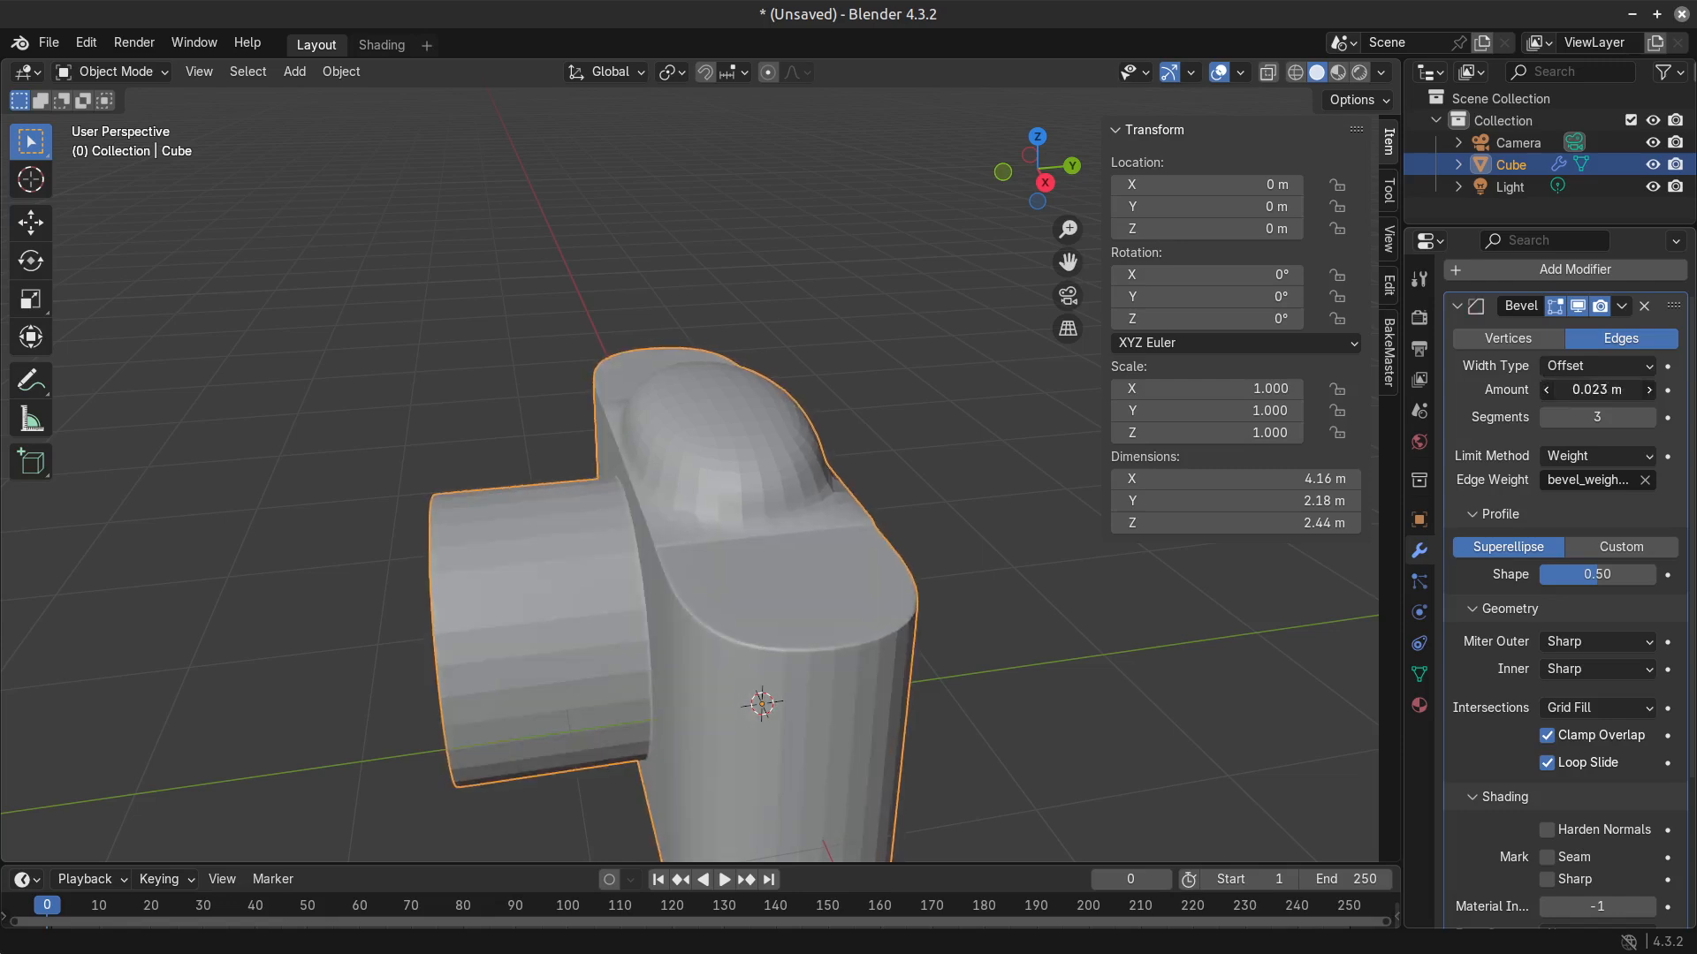
{"action": "left_click", "coordinate": [1616, 366]}
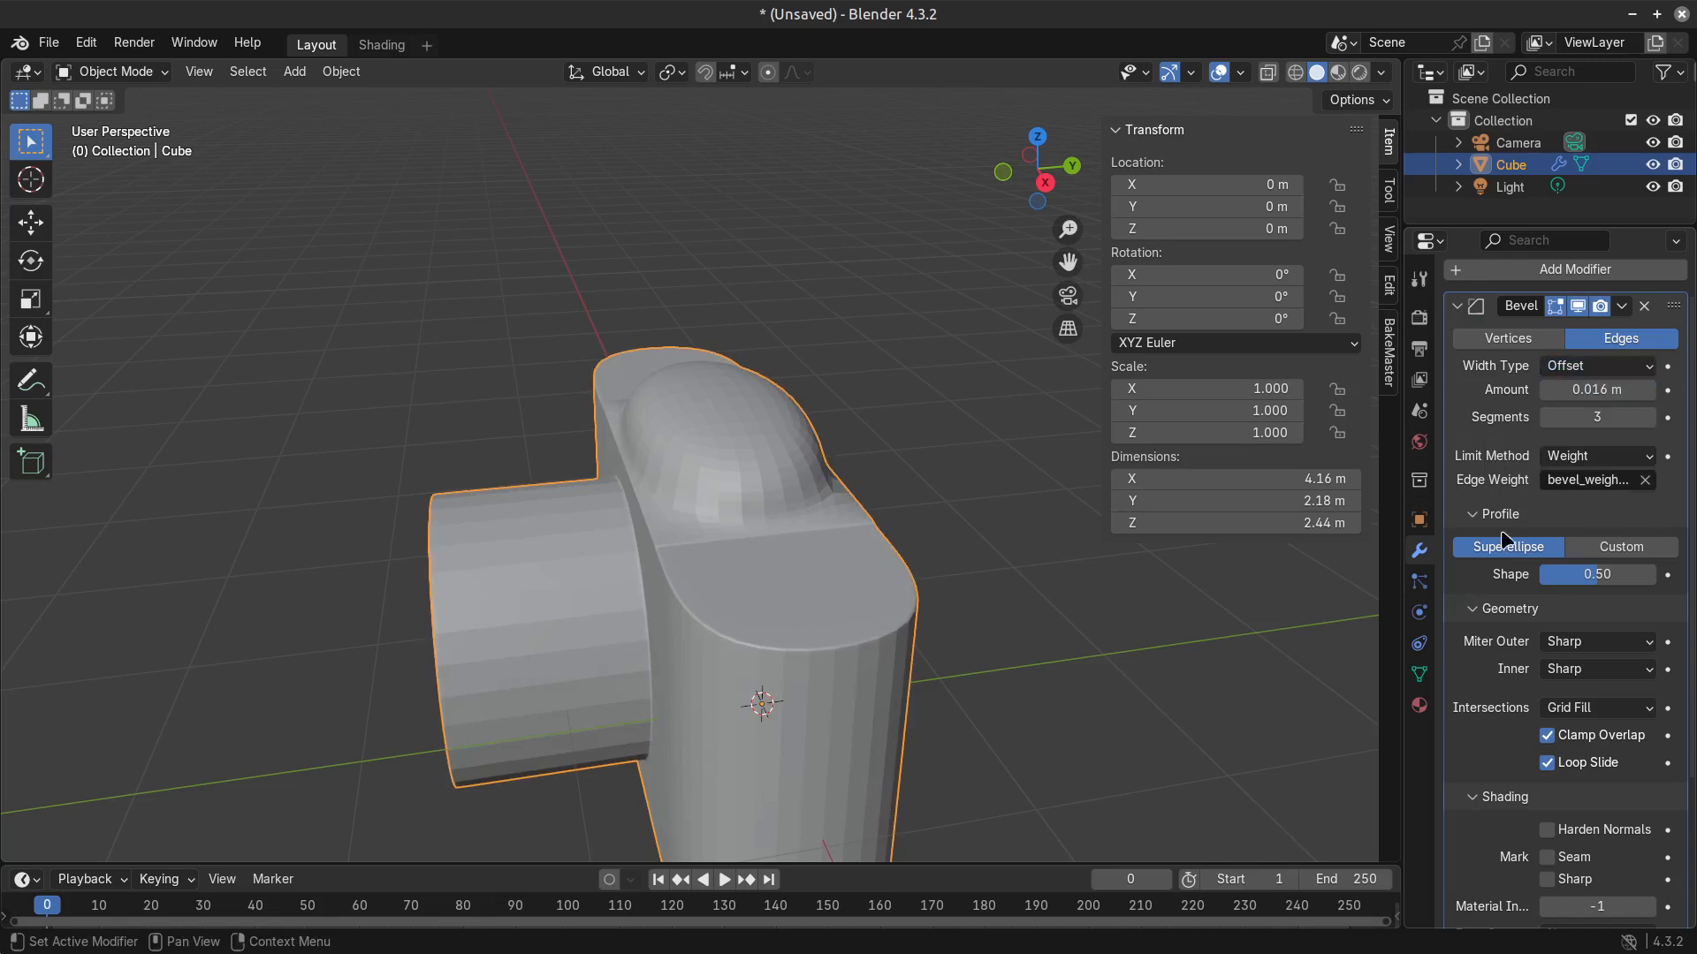
Set the Subdivision modifier's render level to 3.
{"action": "scroll", "coordinate": [1576, 910], "scroll_direction": "down", "scroll_amount": 5}
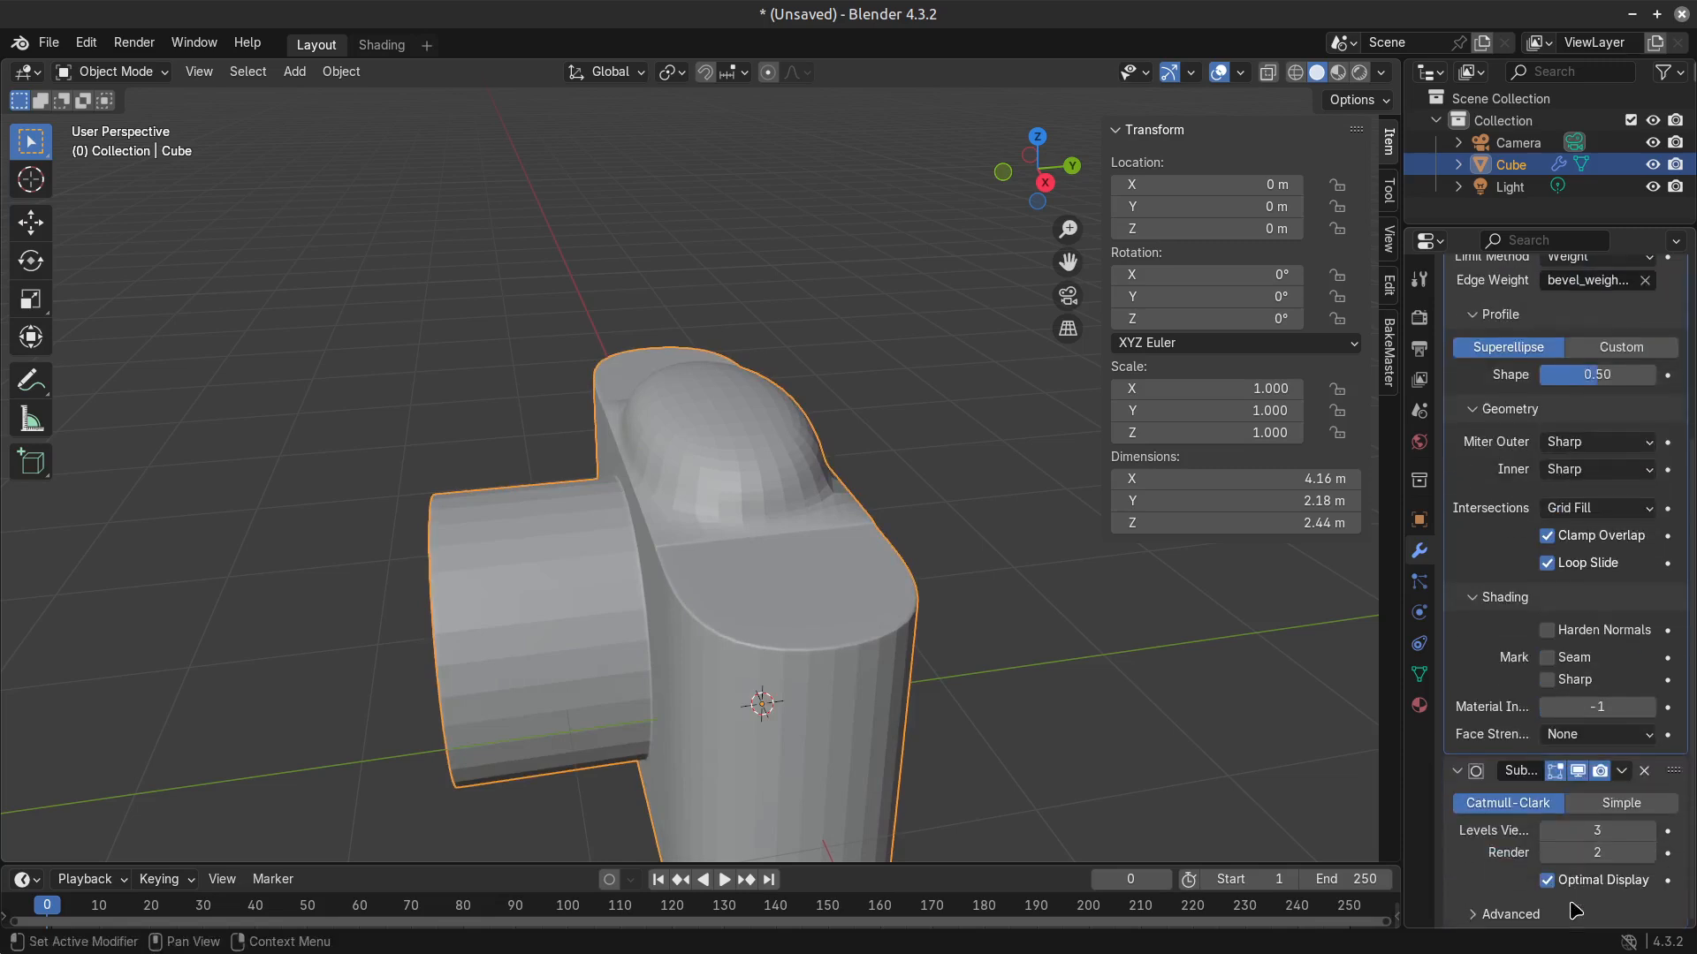
{"action": "left_click", "coordinate": [1650, 855]}
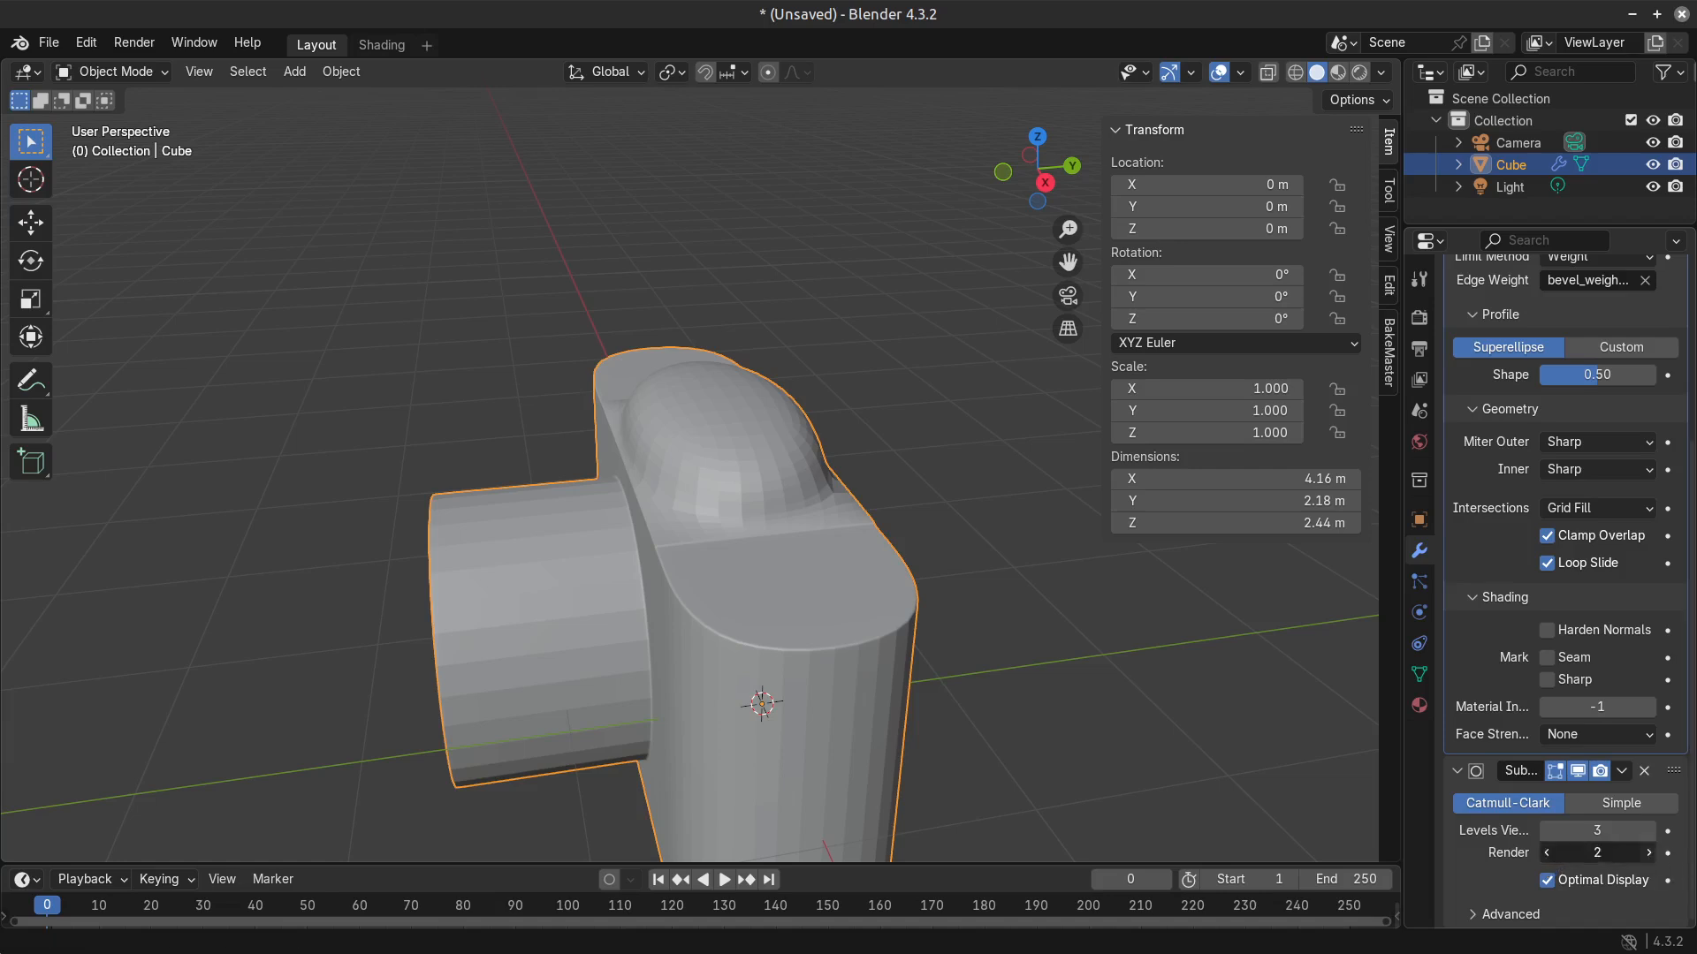
{"action": "middle_click_drag", "start_coordinate": [698, 534], "coordinate": [1016, 523]}
Select the four vertical edges of the raised section in edge selection mode.
{"action": "key", "text": "Tab"}
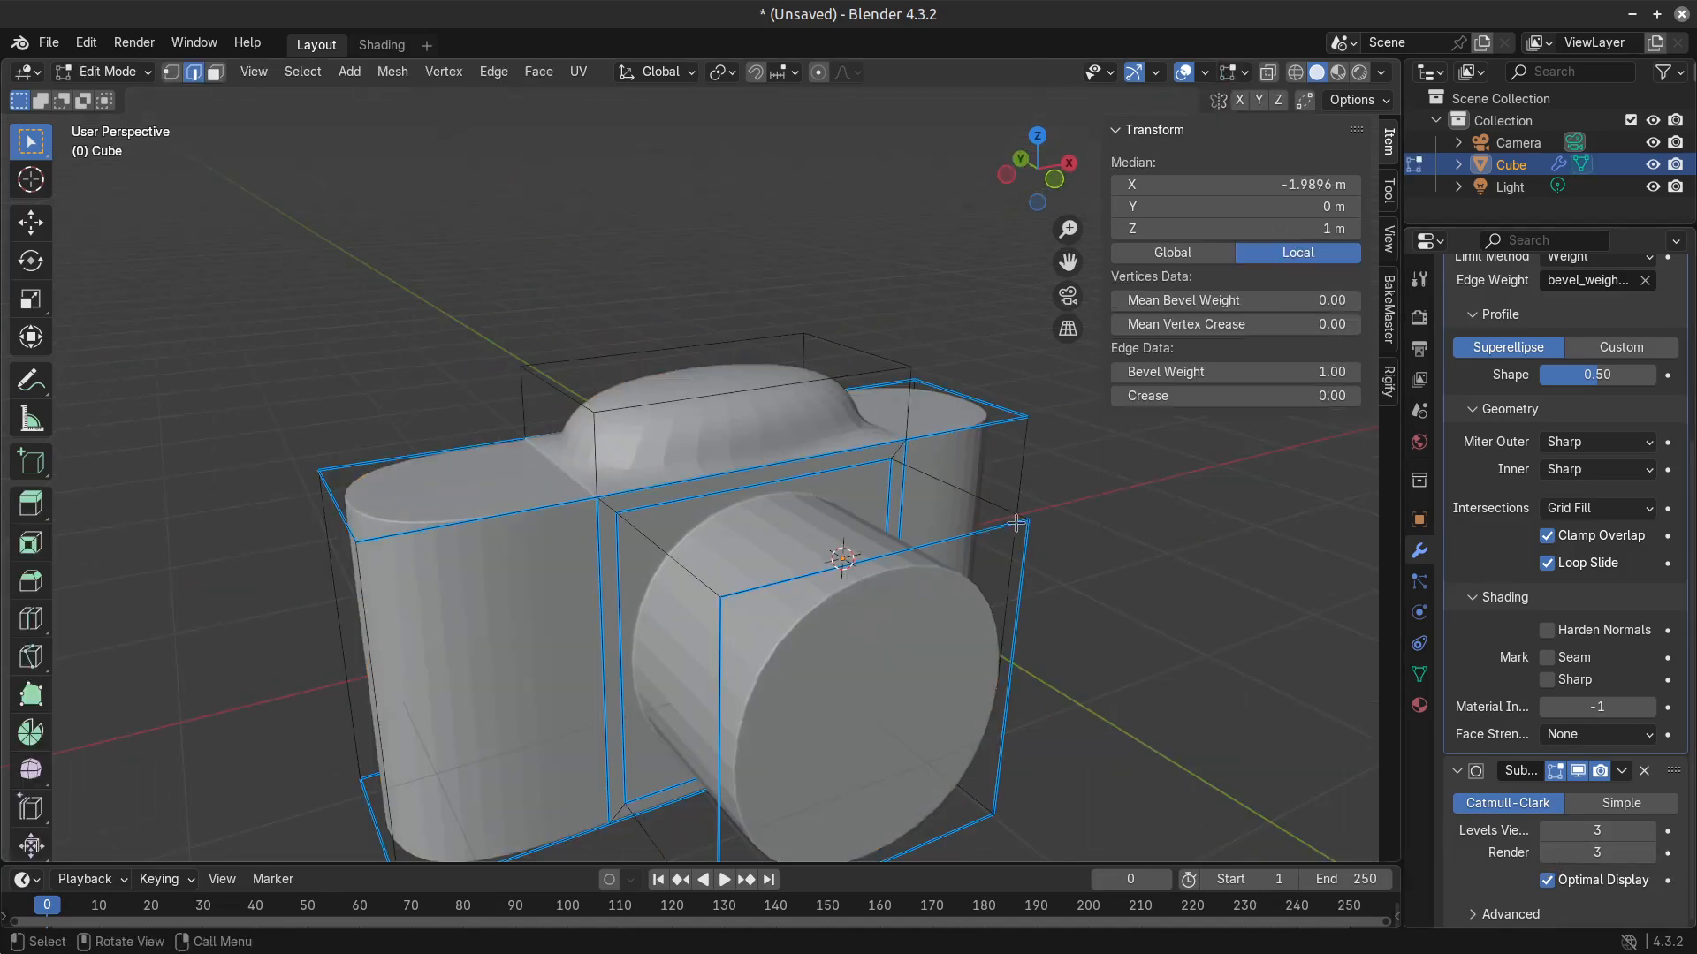
{"action": "key", "text": "3"}
{"action": "left_click", "coordinate": [741, 385]}
{"action": "scroll", "coordinate": [587, 406], "scroll_direction": "up", "scroll_amount": 2}
{"action": "key", "text": "2"}
{"action": "left_click", "coordinate": [582, 436]}
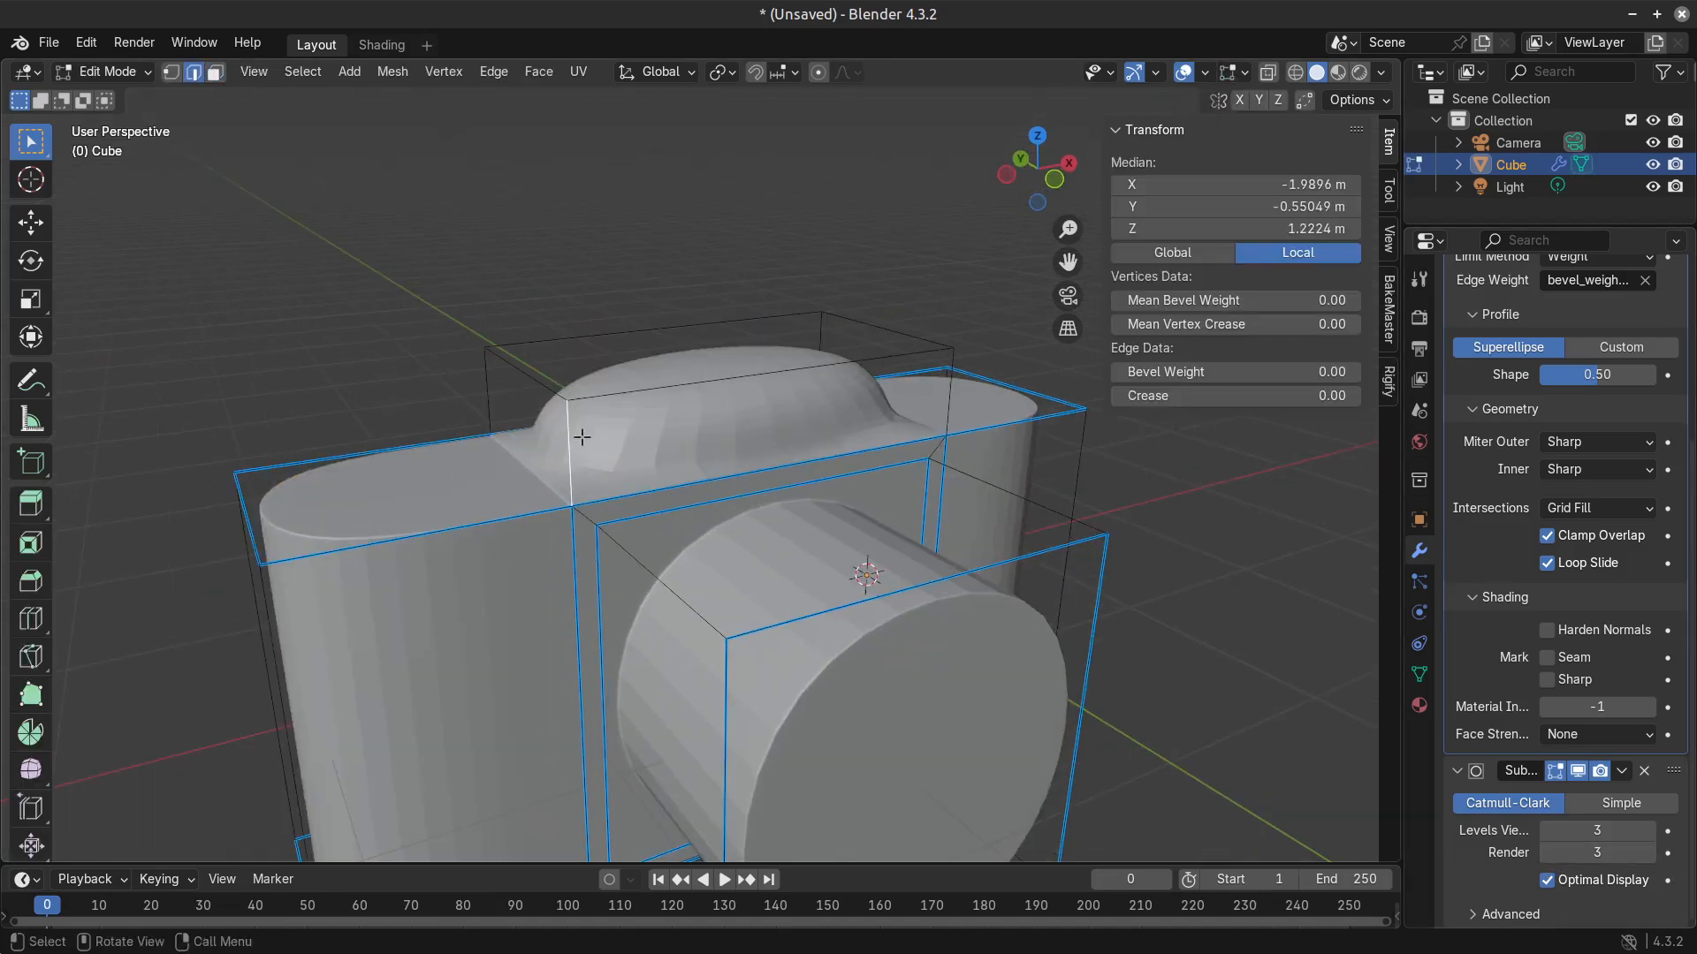
{"action": "middle_click_drag", "start_coordinate": [550, 461], "coordinate": [787, 466]}
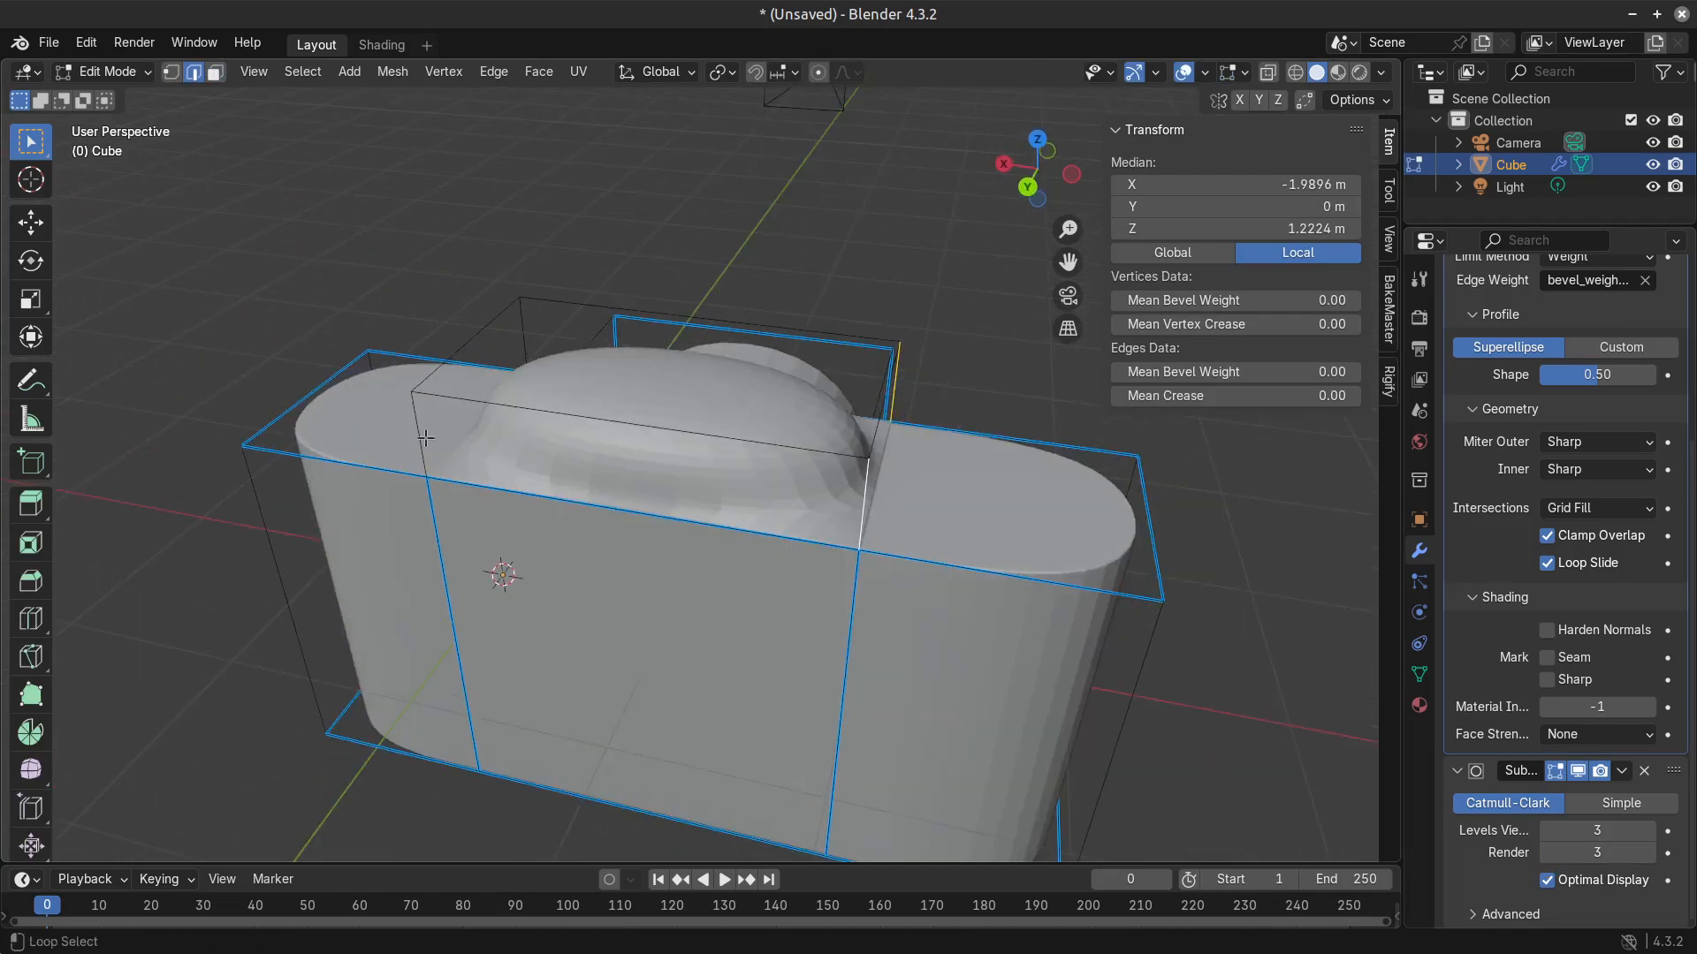
{"action": "middle_click_drag", "start_coordinate": [381, 414], "coordinate": [626, 395]}
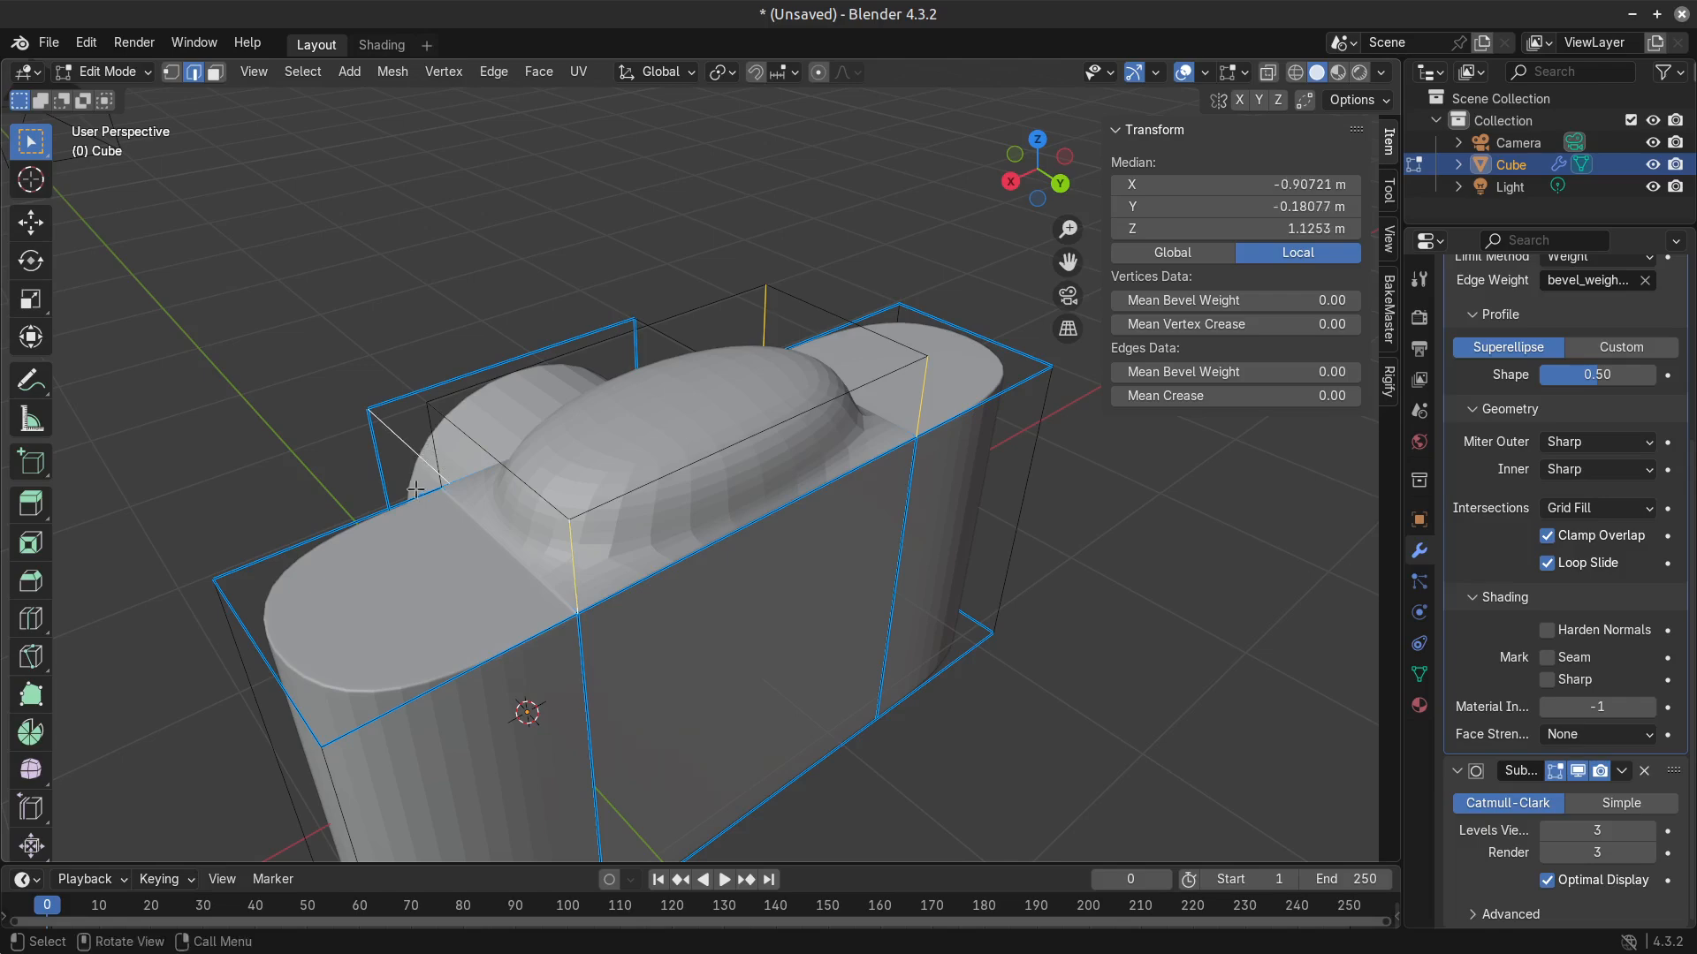
{"action": "middle_click_drag", "start_coordinate": [415, 489], "coordinate": [741, 551]}
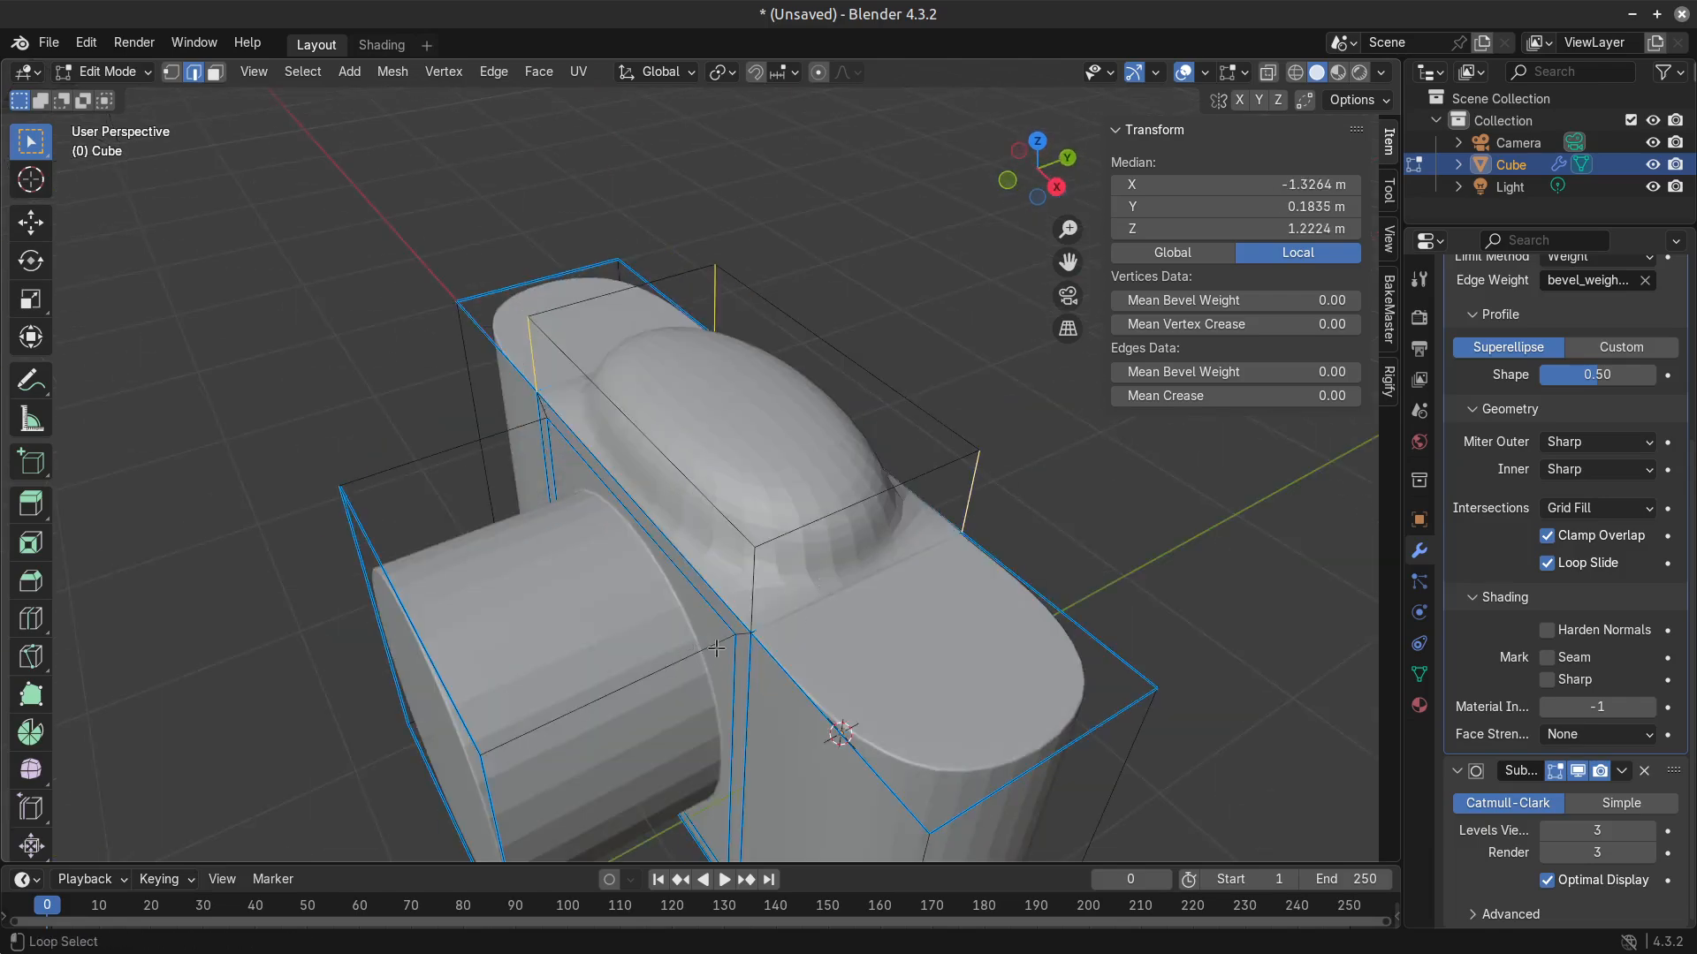
{"action": "middle_click_drag", "start_coordinate": [734, 649], "coordinate": [917, 587]}
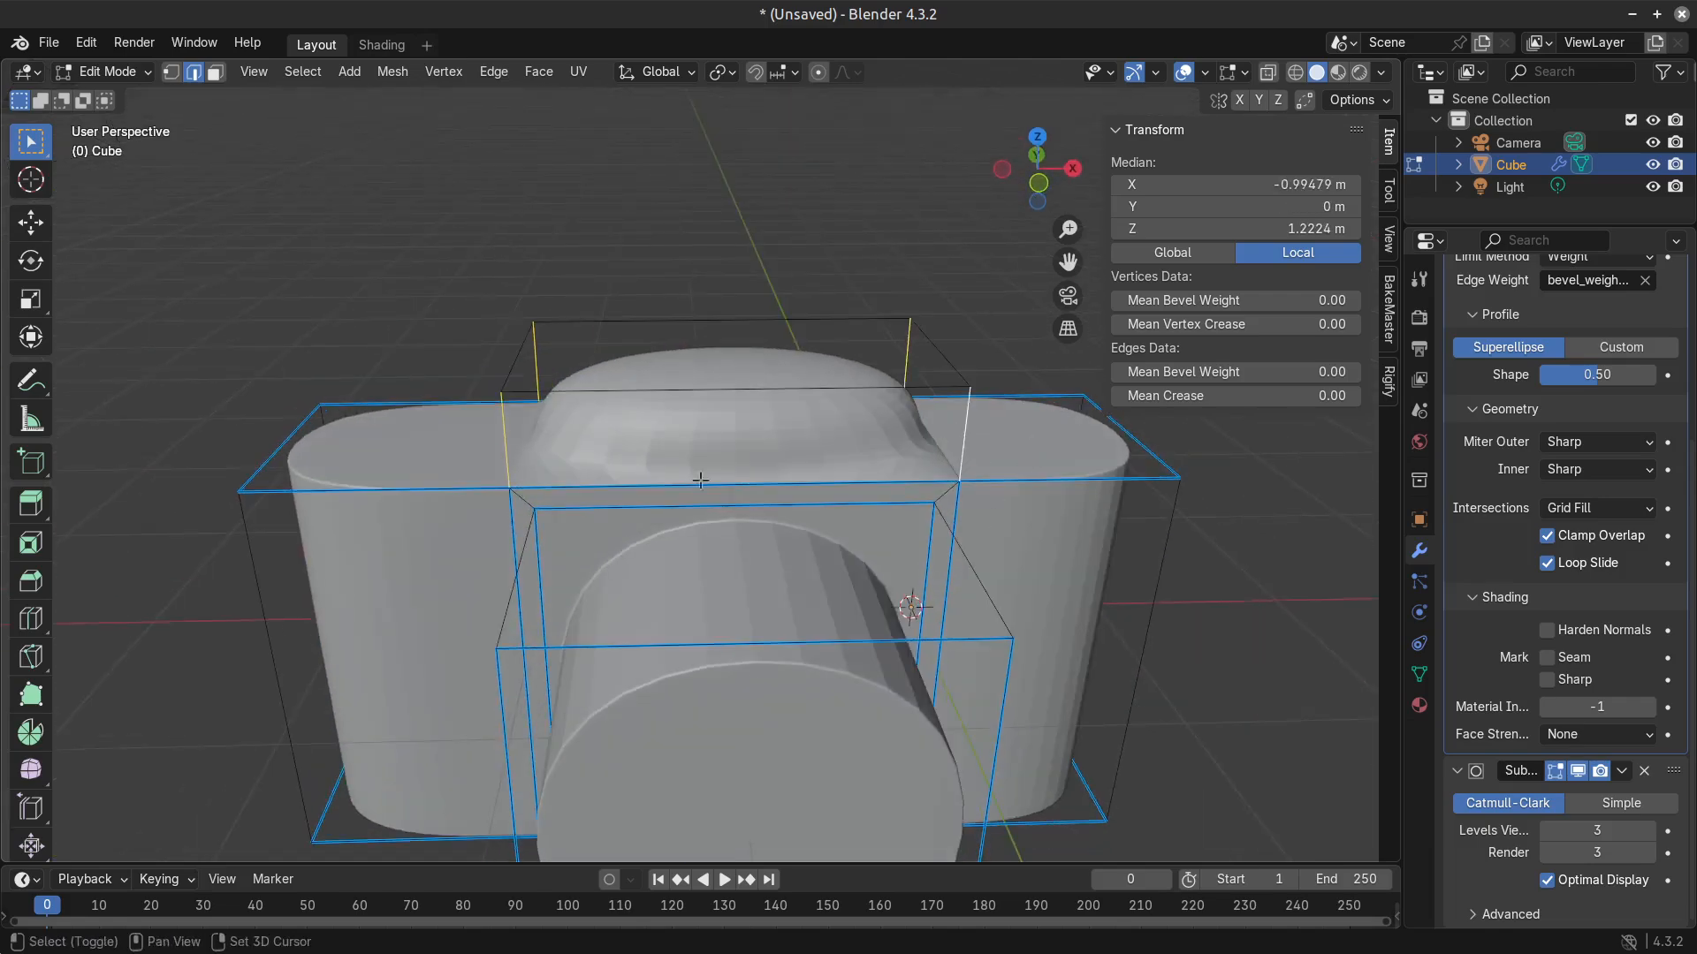
{"action": "middle_click_drag", "start_coordinate": [700, 480], "coordinate": [791, 501]}
Try beveling the raised section's four vertical edges, and try adjusting the bevel weight with its long top edges added.
{"action": "key", "text": "ctrl+b"}
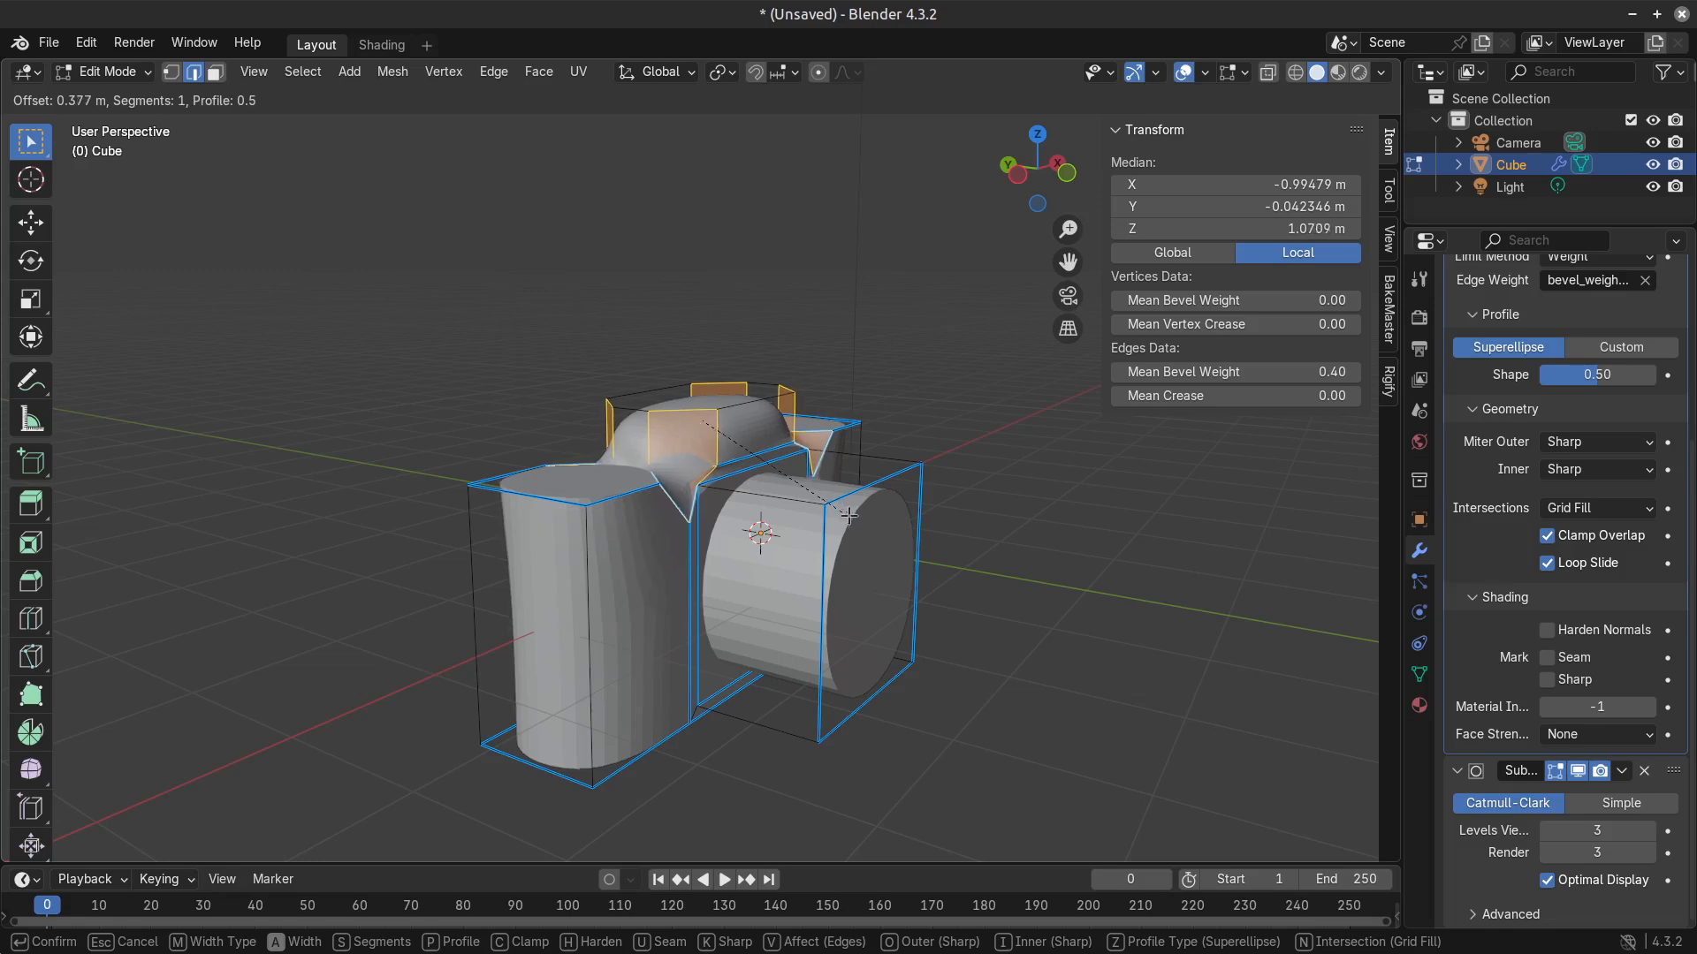
{"action": "key", "text": "Escape"}
{"action": "scroll", "coordinate": [729, 414], "scroll_direction": "up", "scroll_amount": 2}
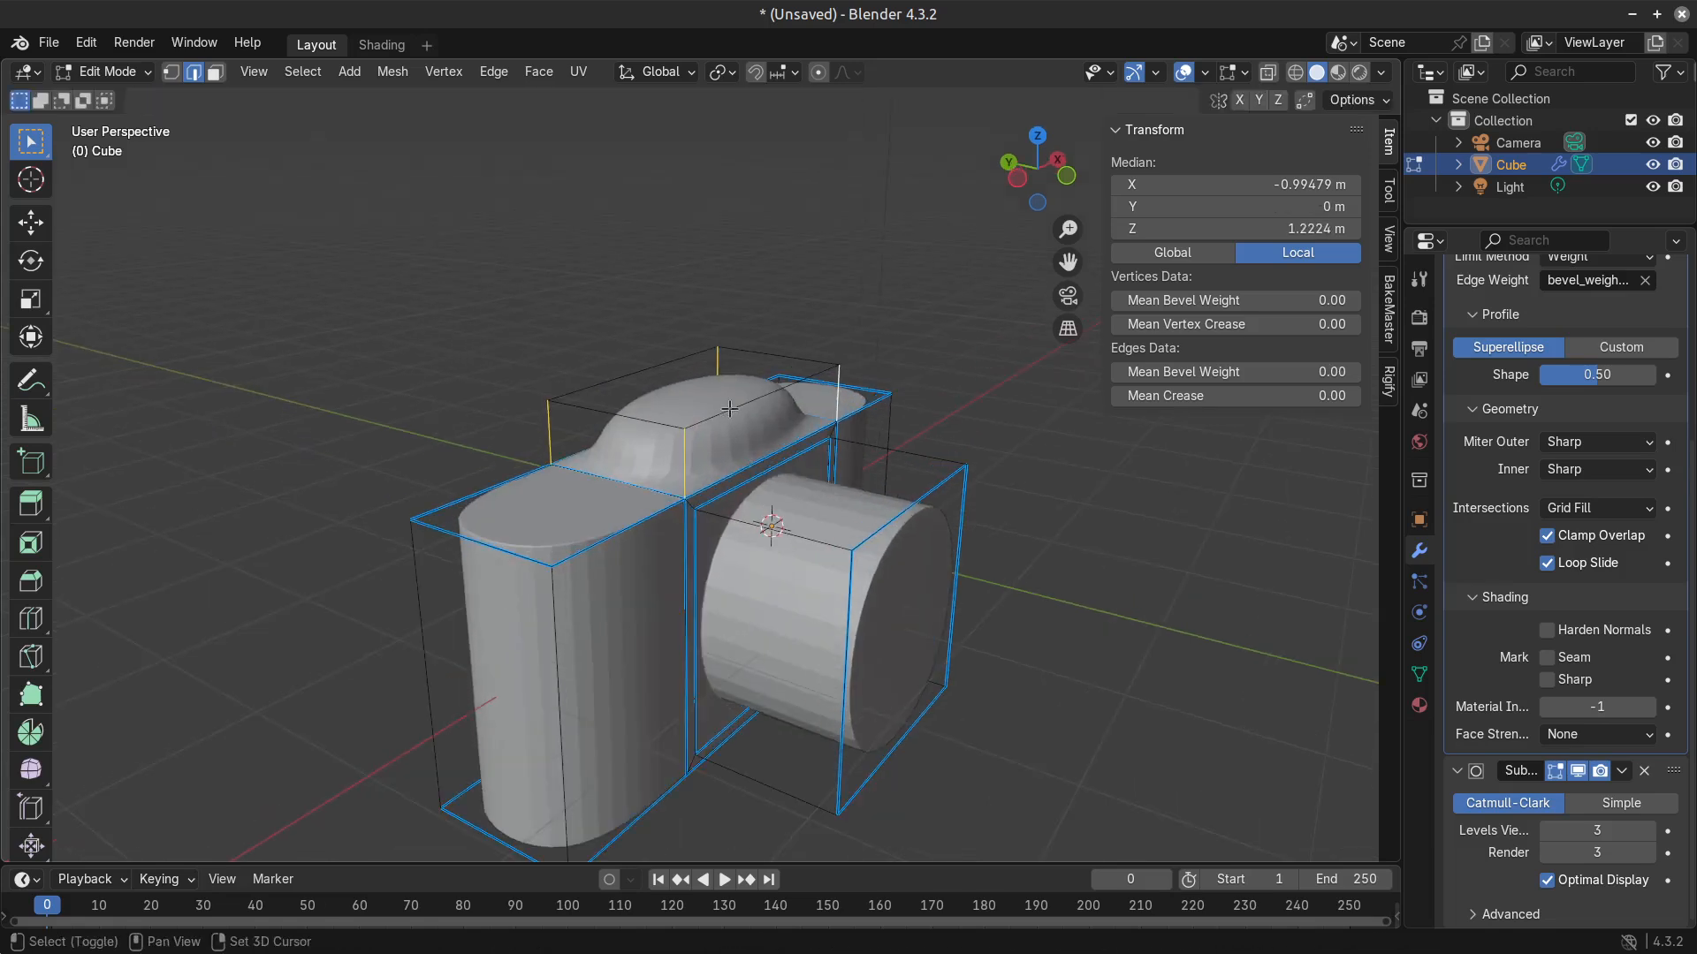
{"action": "left_click", "coordinate": [637, 375], "text": "shift"}
{"action": "mouse_move", "coordinate": [1293, 373]}
{"action": "left_mouse_down"}
{"action": "mouse_move", "coordinate": [1502, 373]}
{"action": "mouse_move", "coordinate": [1298, 374]}
{"action": "left_mouse_up"}
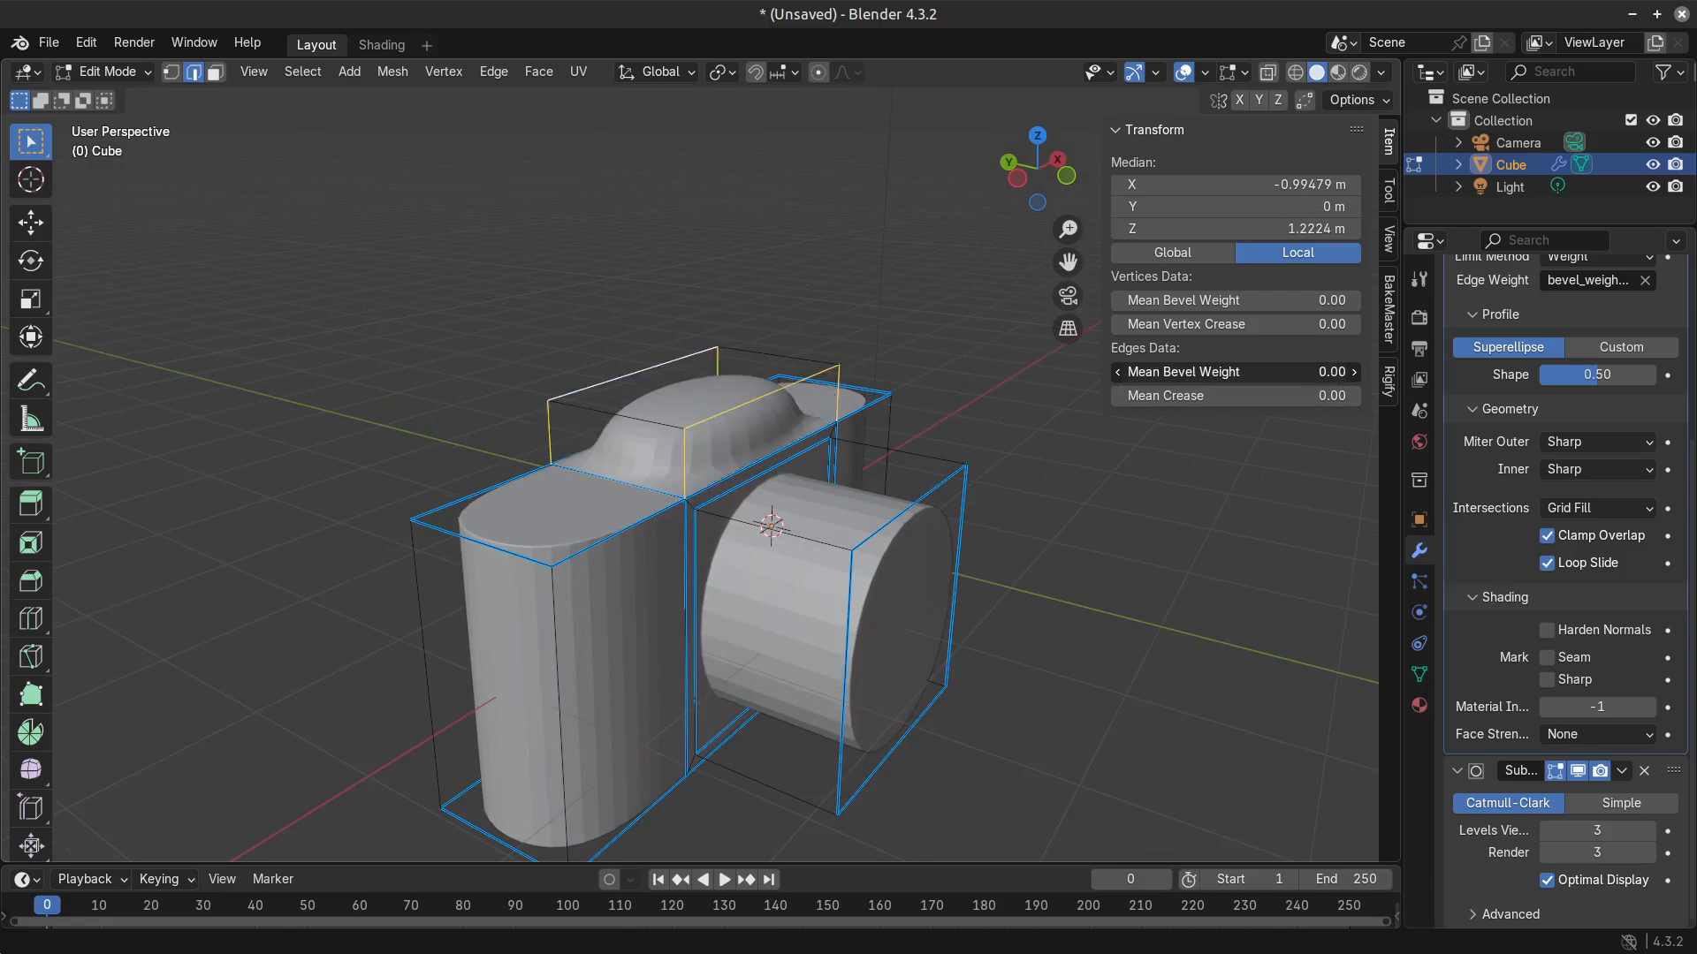
Select the raised section's top face and delete the raised section from the camera body.
{"action": "key", "text": "3"}
{"action": "left_click", "coordinate": [653, 421]}
{"action": "key", "text": "2"}
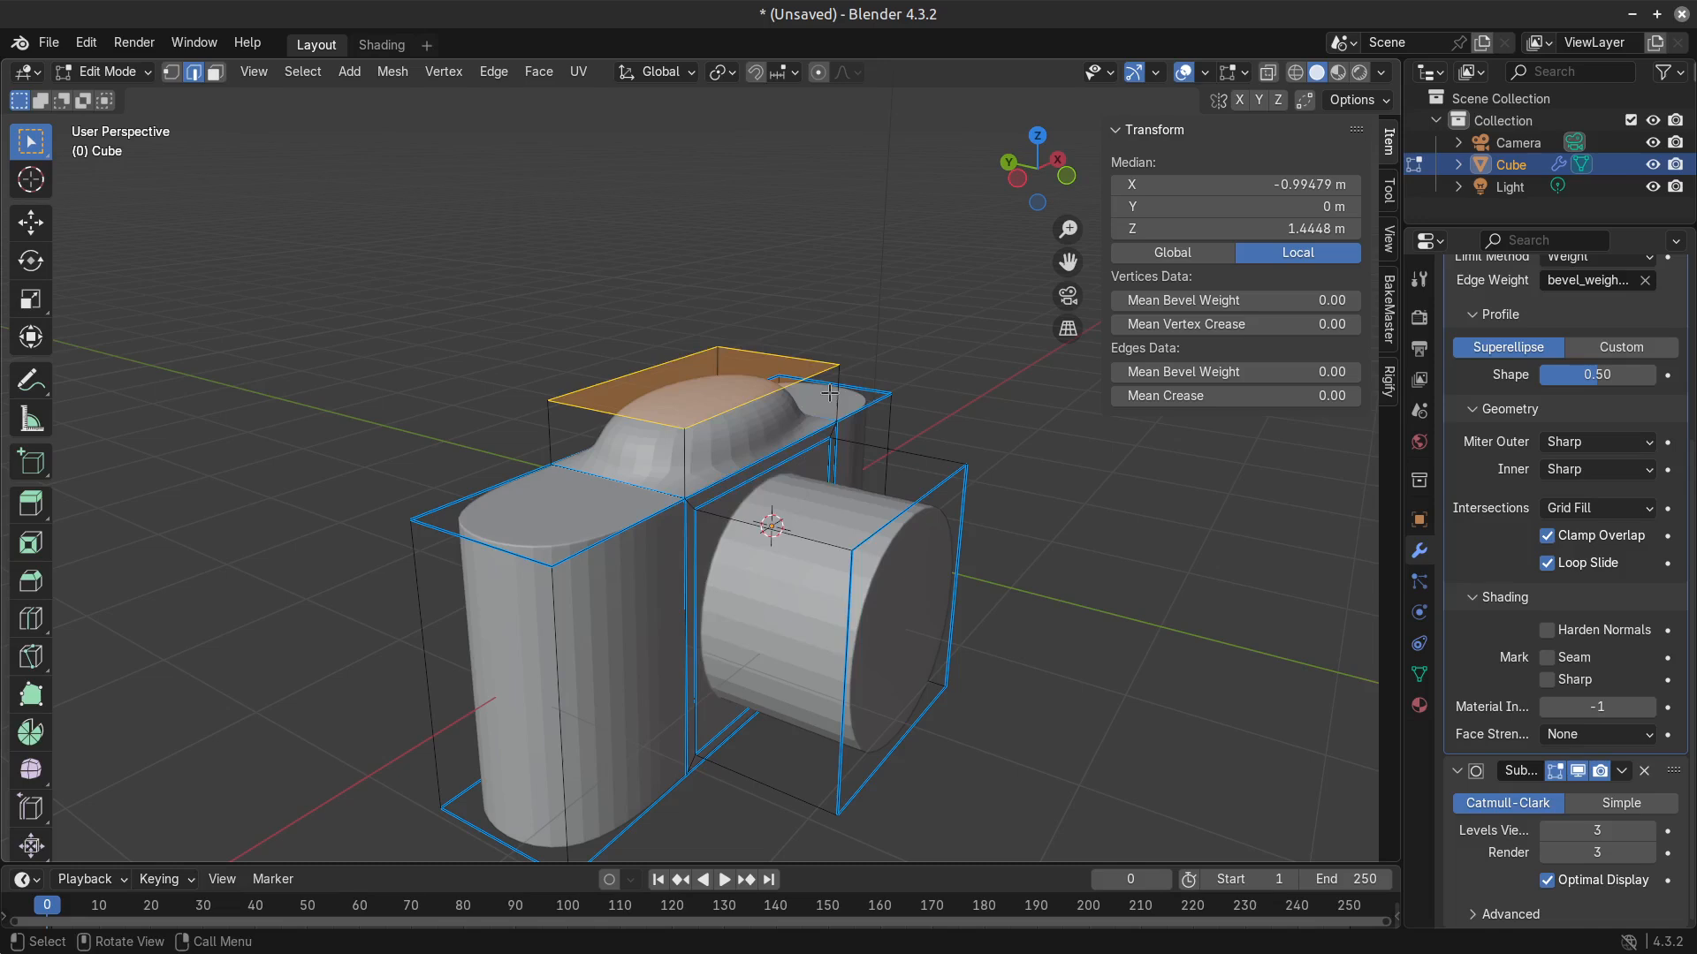
{"action": "key", "text": "x"}
{"action": "left_click", "coordinate": [751, 511]}
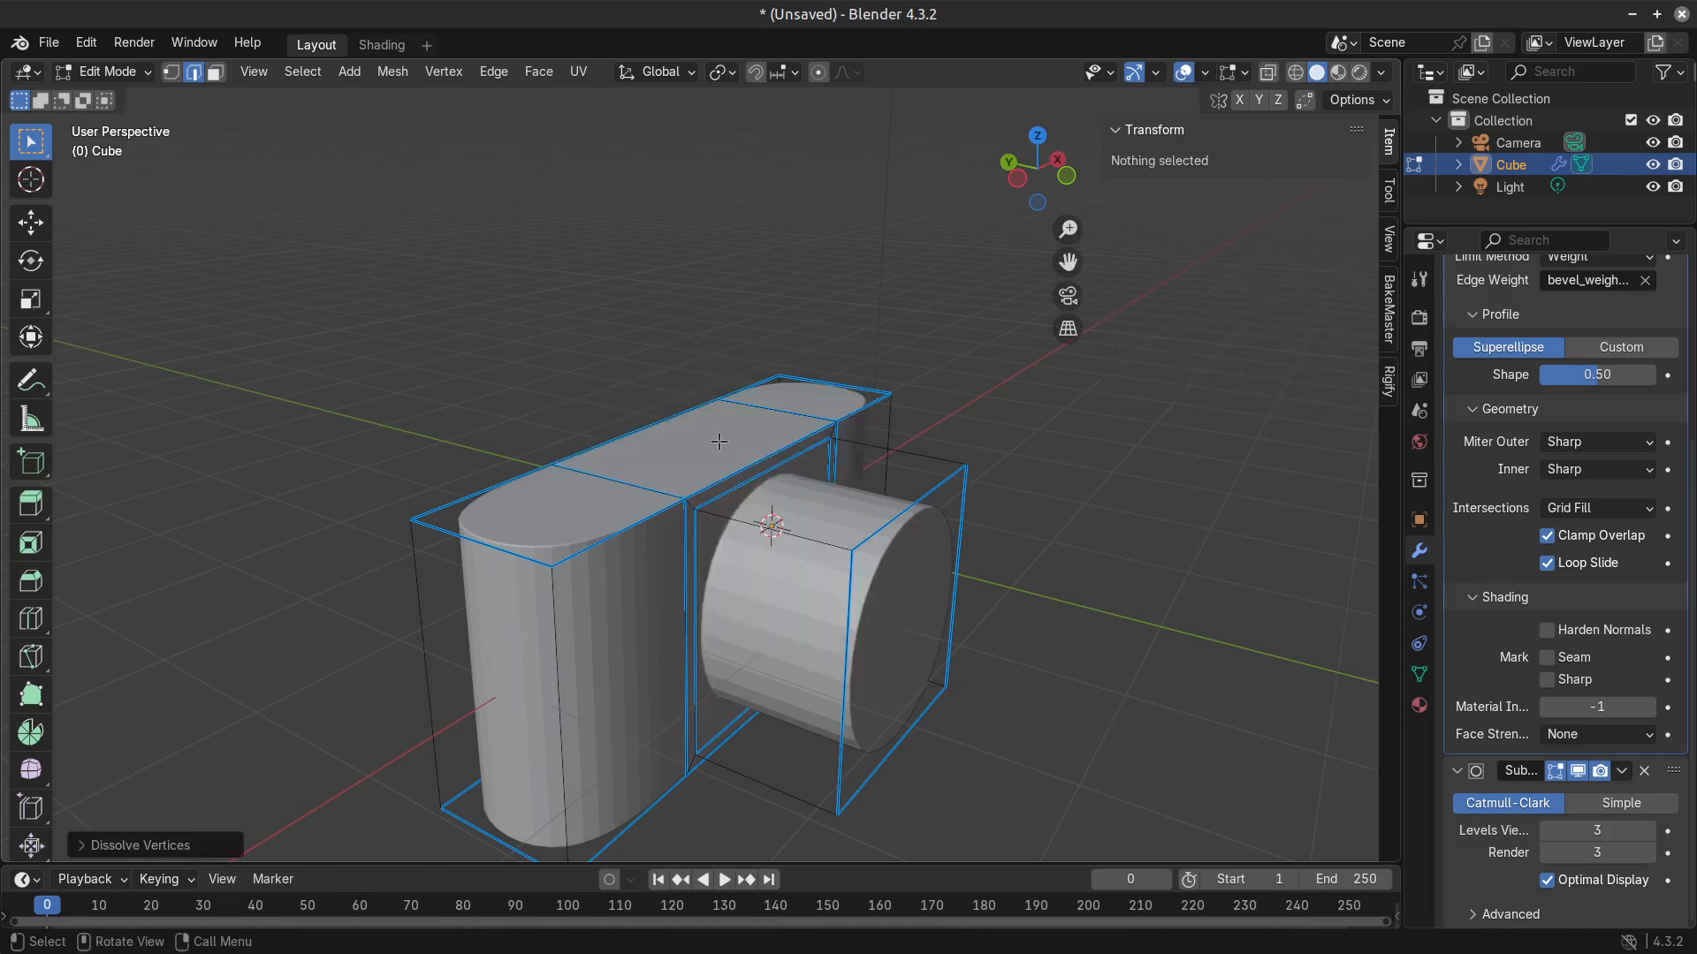
Select the flat middle face on top of the body and inset it to a smaller rectangle.
{"action": "key", "text": "3"}
{"action": "left_click", "coordinate": [719, 441]}
{"action": "middle_click_drag", "start_coordinate": [719, 441], "coordinate": [1026, 489]}
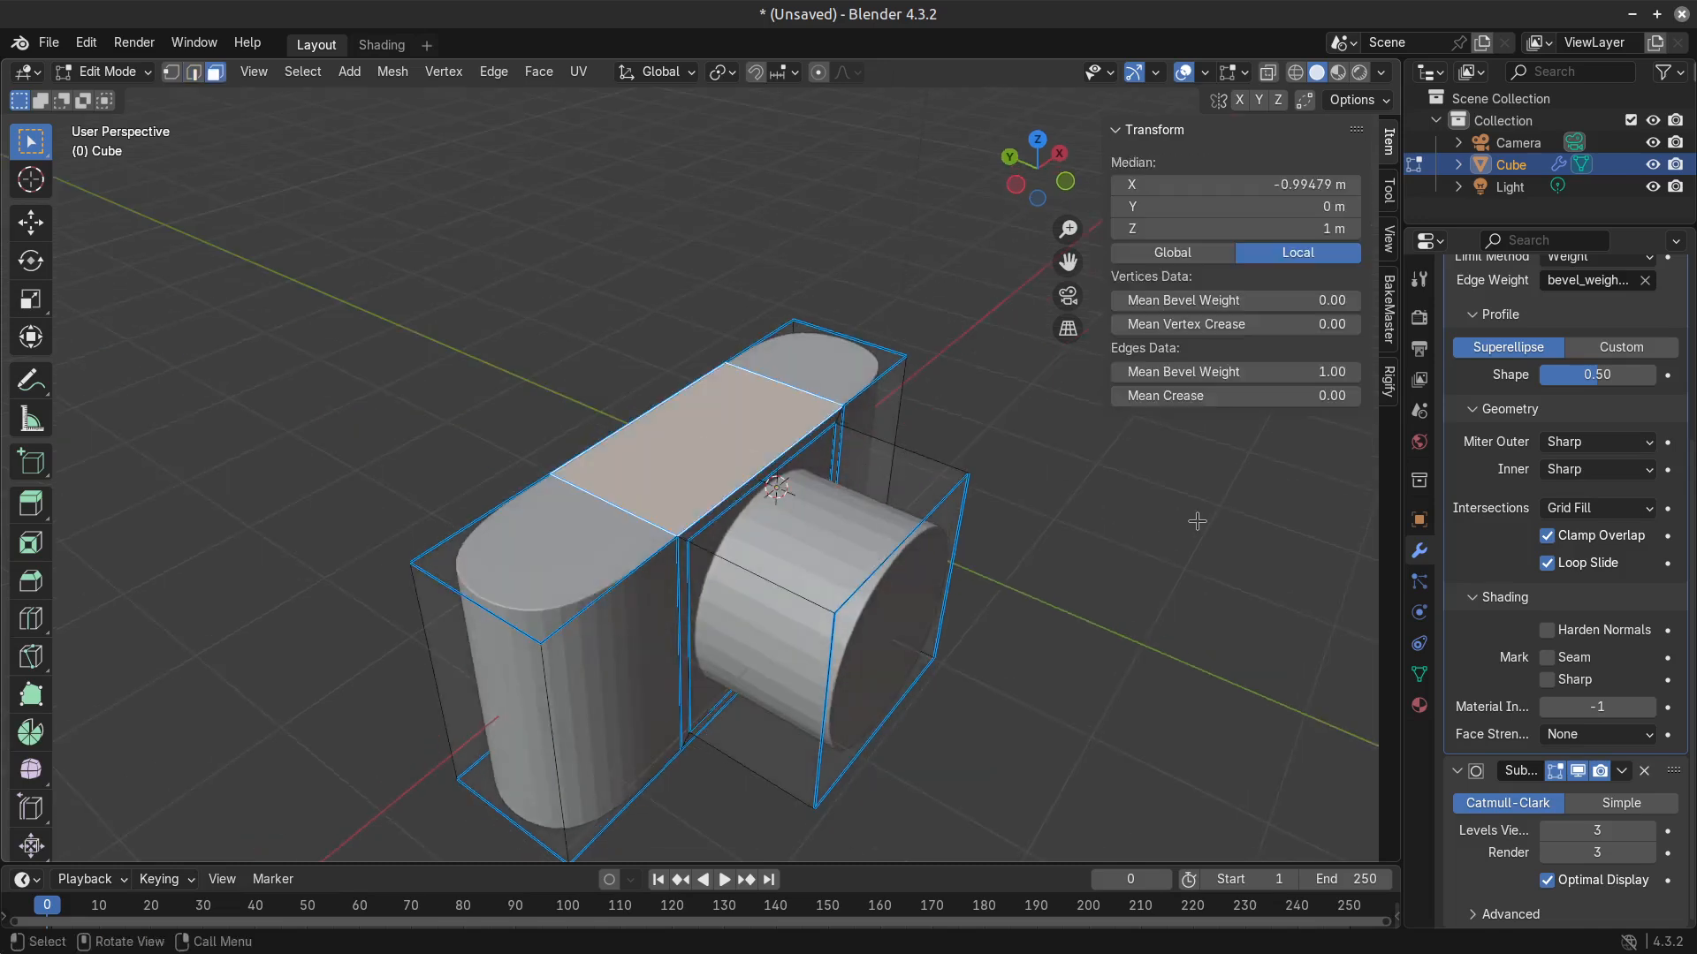
{"action": "key", "text": "i"}
{"action": "left_click", "coordinate": [1171, 519]}
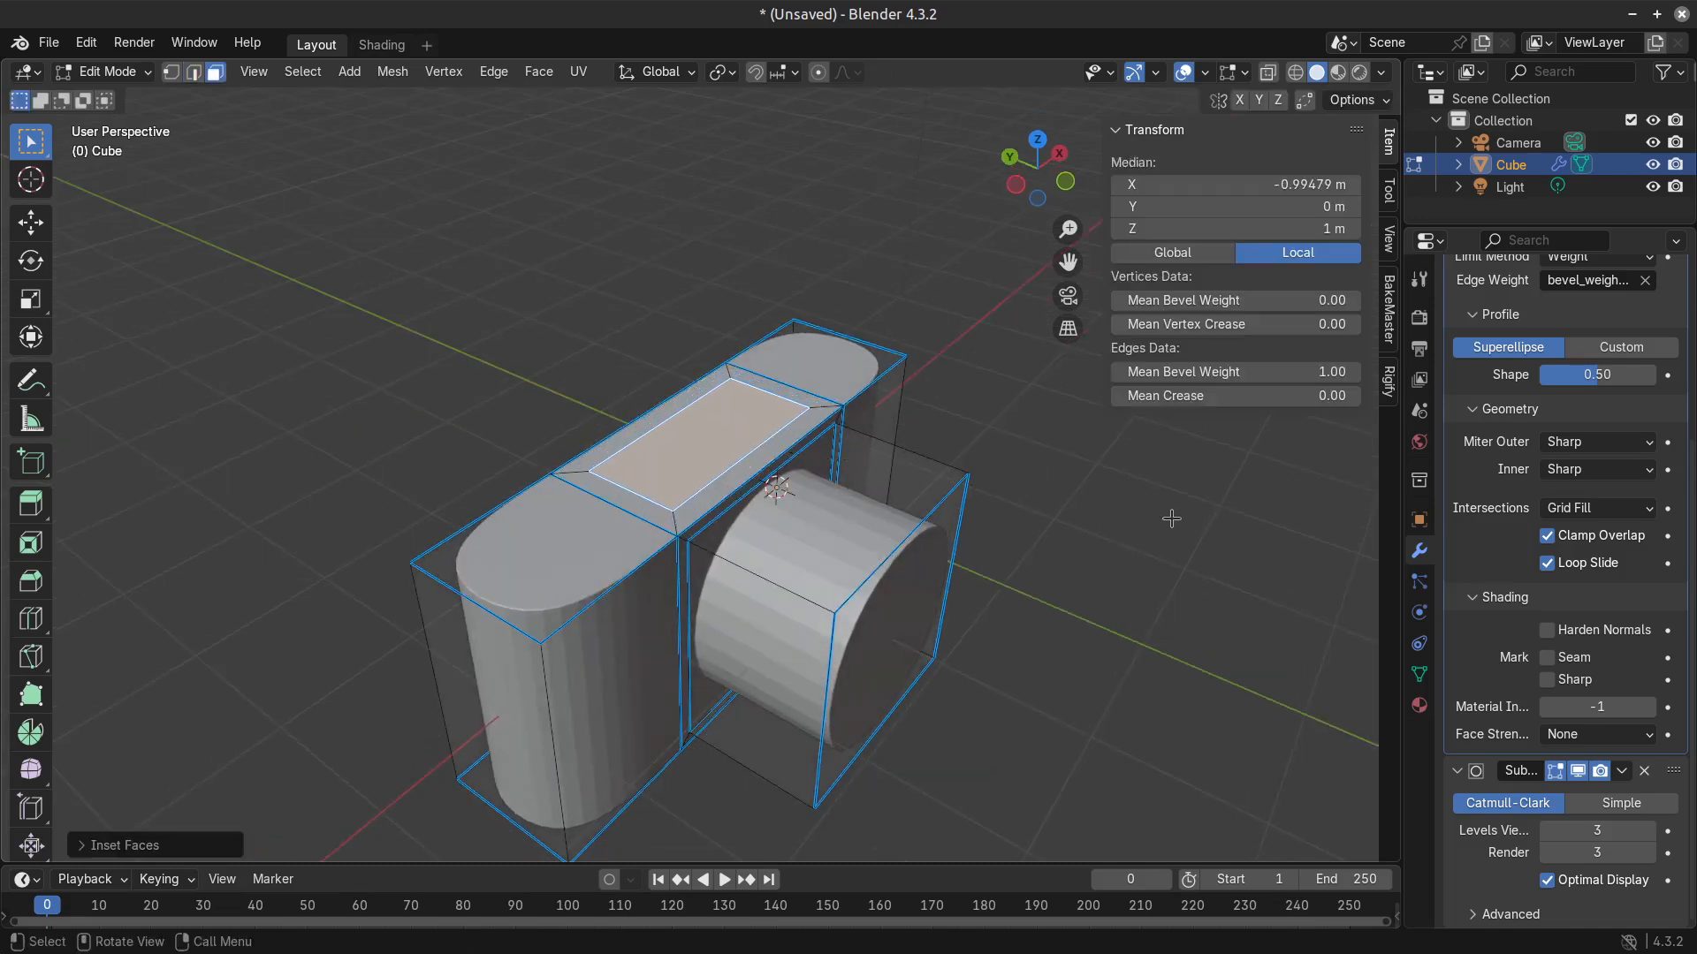
Extrude the inset face on top of the body upward to a local Z of 1.3916 m and set its edges' mean bevel weight to 0.
{"action": "key", "text": "e"}
{"action": "left_click", "coordinate": [1108, 502]}
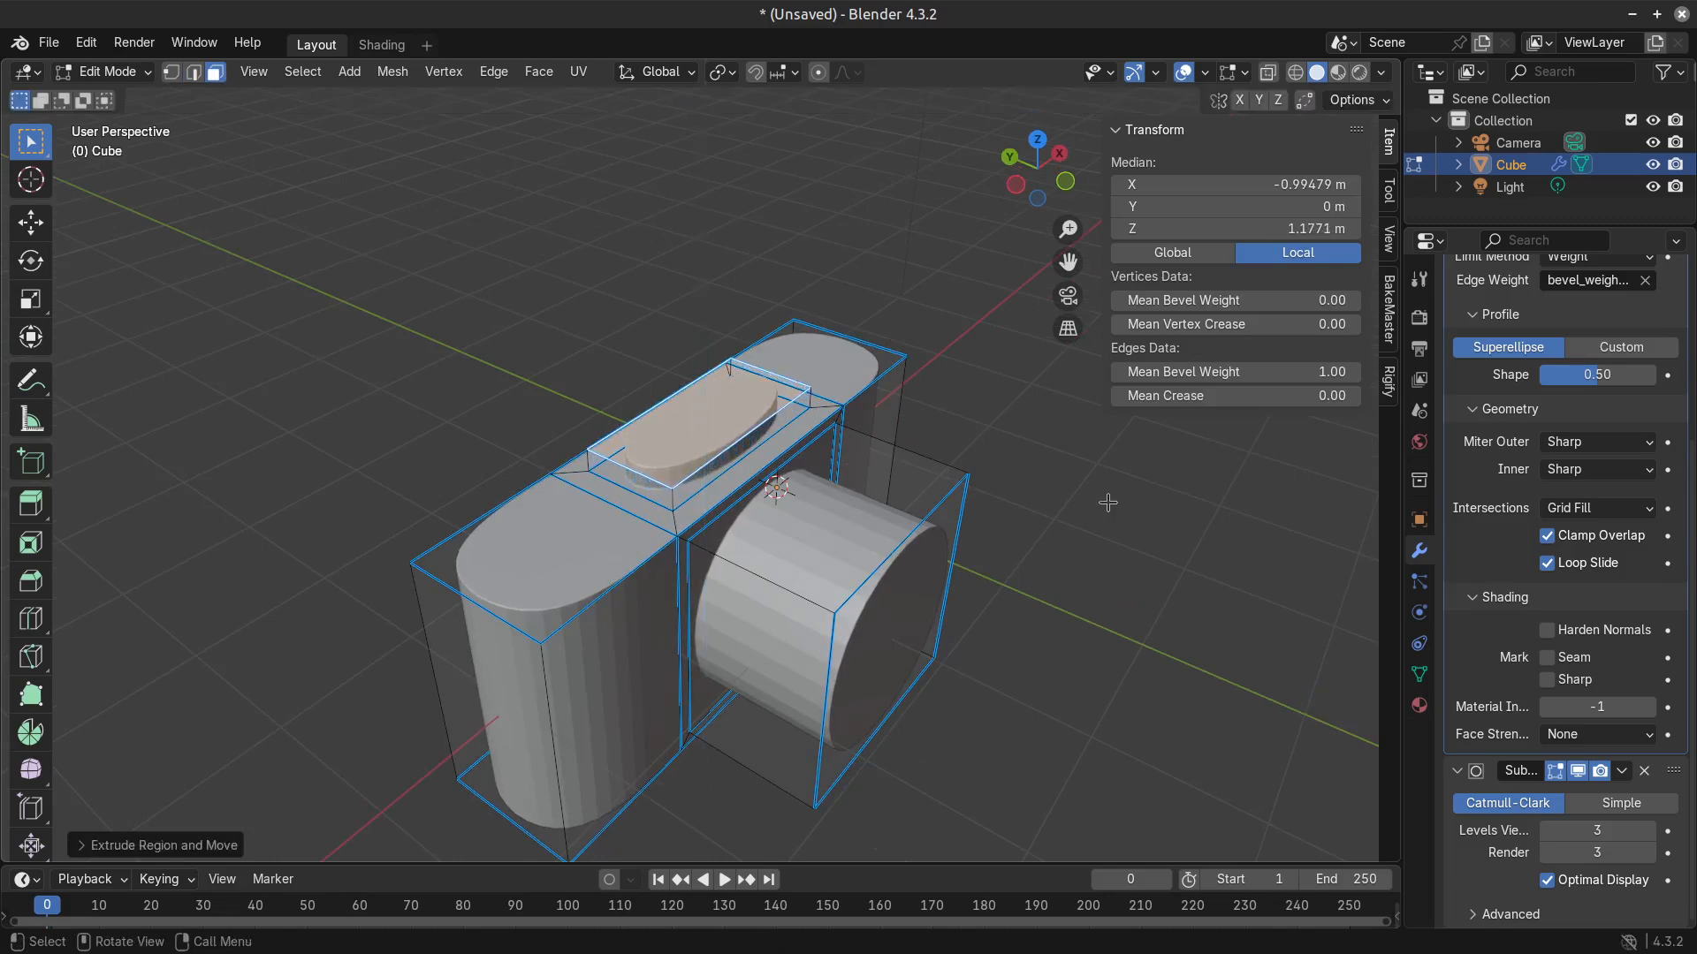
{"action": "key", "text": "g"}
{"action": "key", "text": "z"}
{"action": "left_click", "coordinate": [1254, 407]}
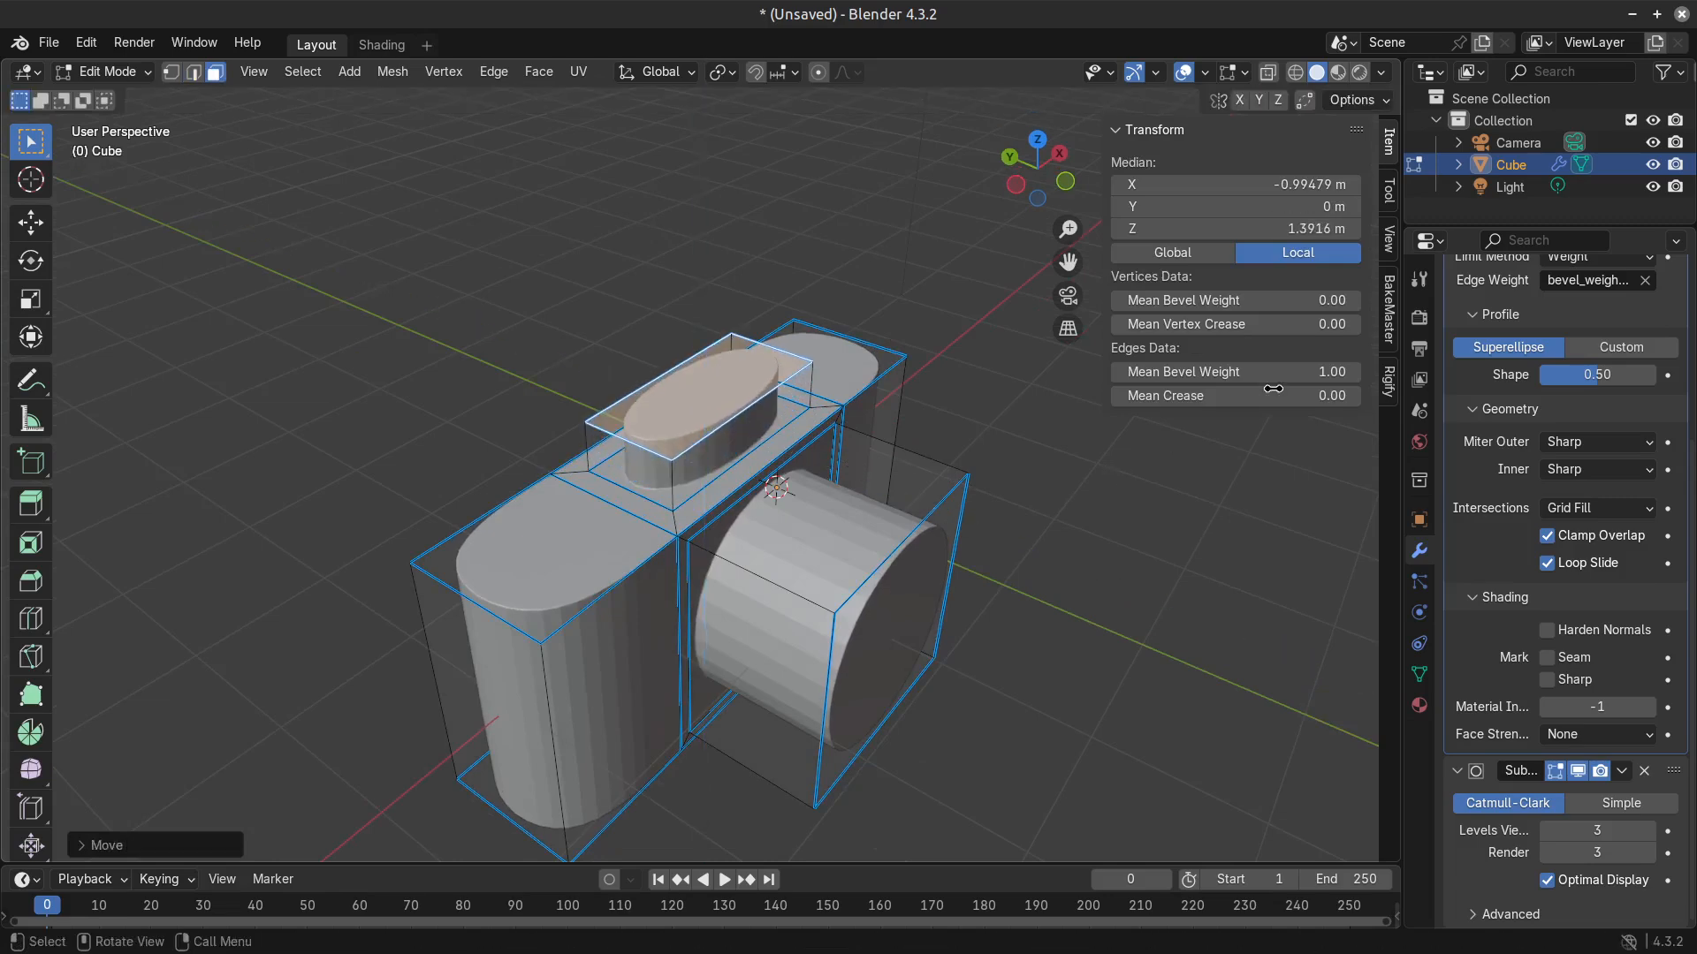
{"action": "left_click_drag", "start_coordinate": [1308, 372], "coordinate": [1237, 372]}
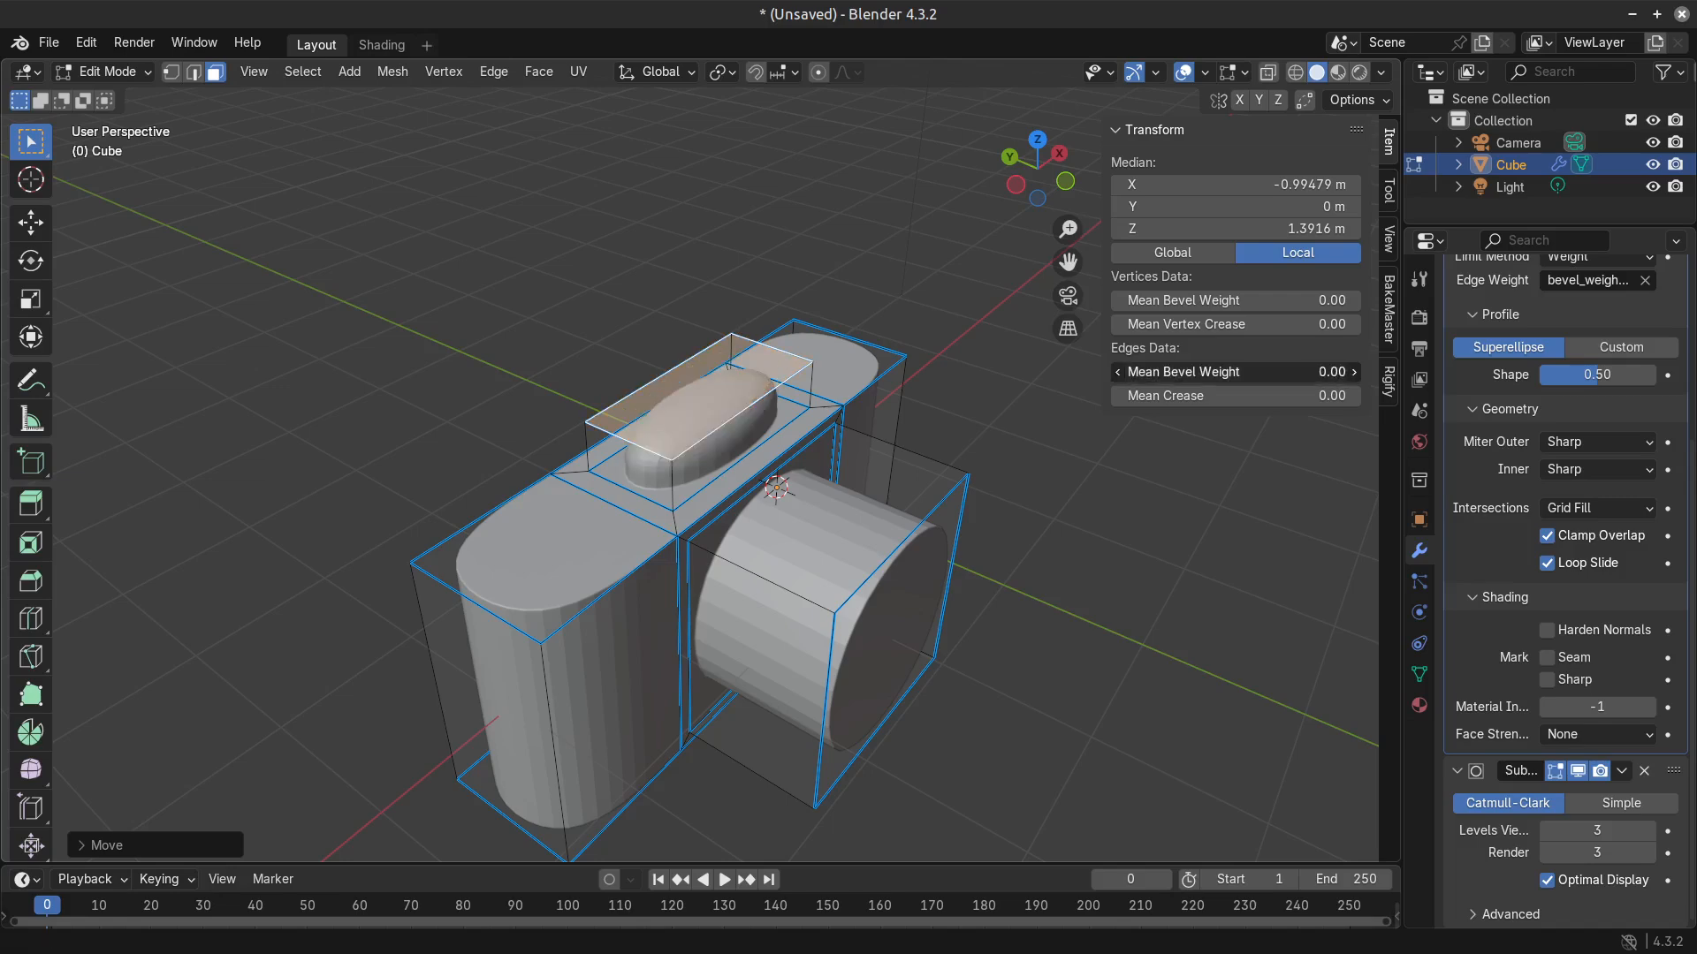
Inset the raised block's top face by about 0.13 m and check the shape in Object Mode before resuming editing.
{"action": "key", "text": "i"}
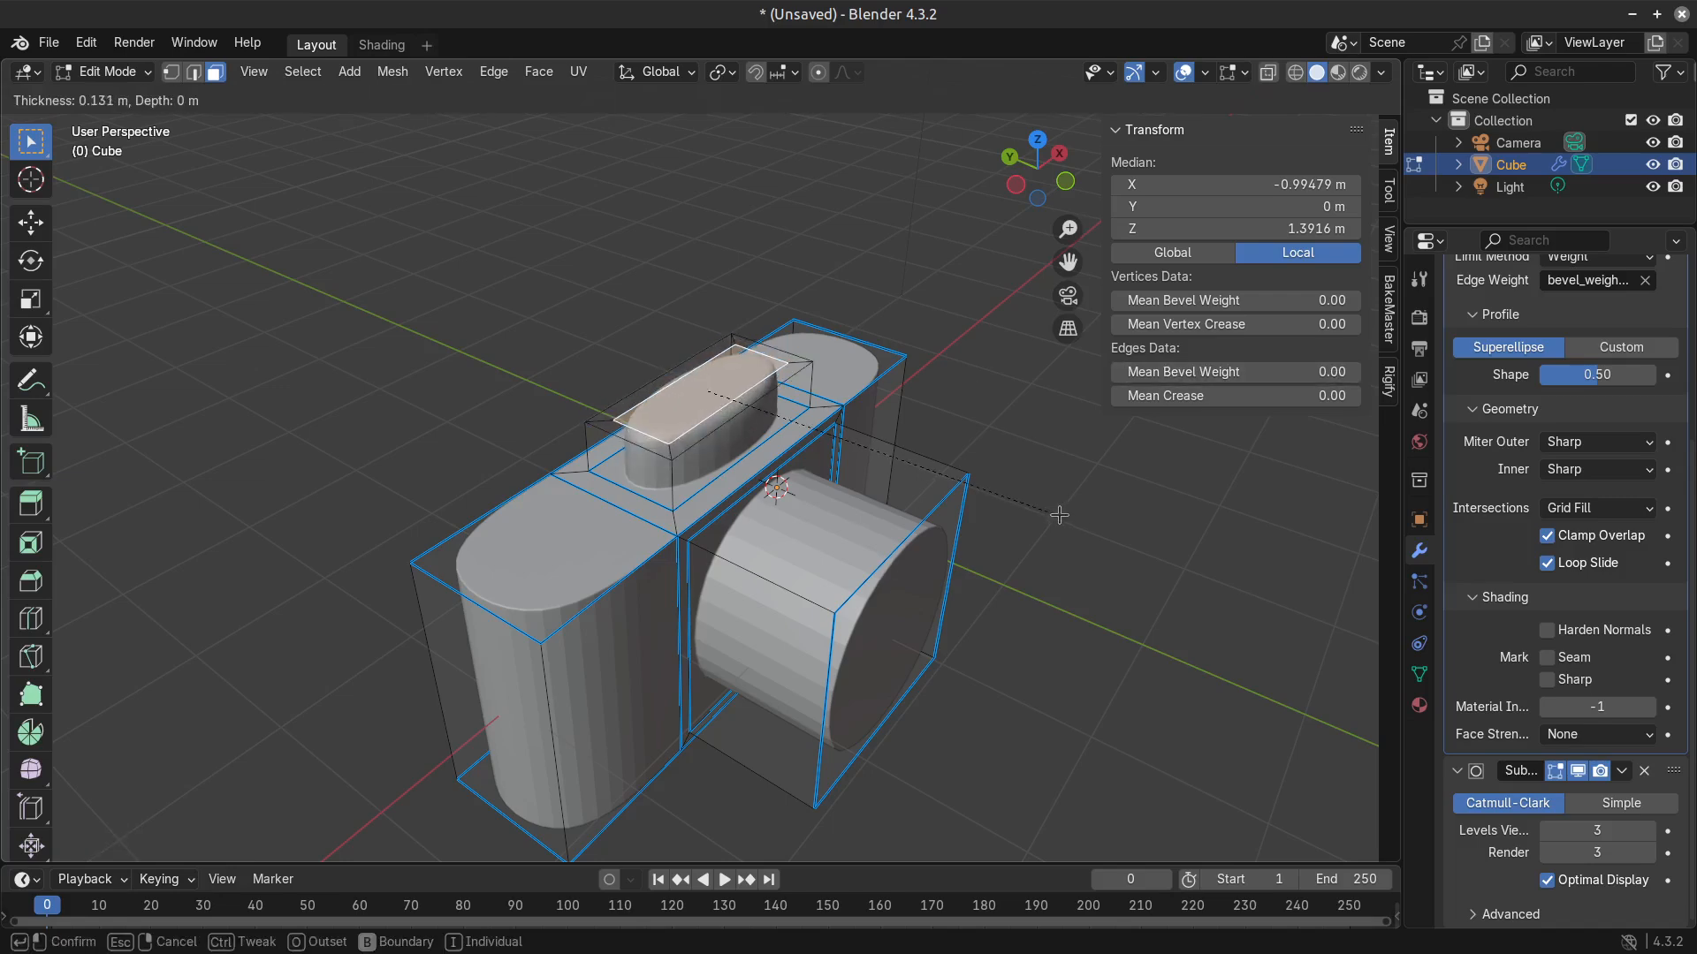
{"action": "left_click", "coordinate": [1055, 514]}
{"action": "middle_click_drag", "start_coordinate": [1055, 514], "coordinate": [975, 500]}
{"action": "key", "text": "Tab"}
{"action": "scroll", "coordinate": [866, 593], "scroll_direction": "down", "scroll_amount": 4}
{"action": "middle_click_drag", "start_coordinate": [867, 593], "coordinate": [833, 568]}
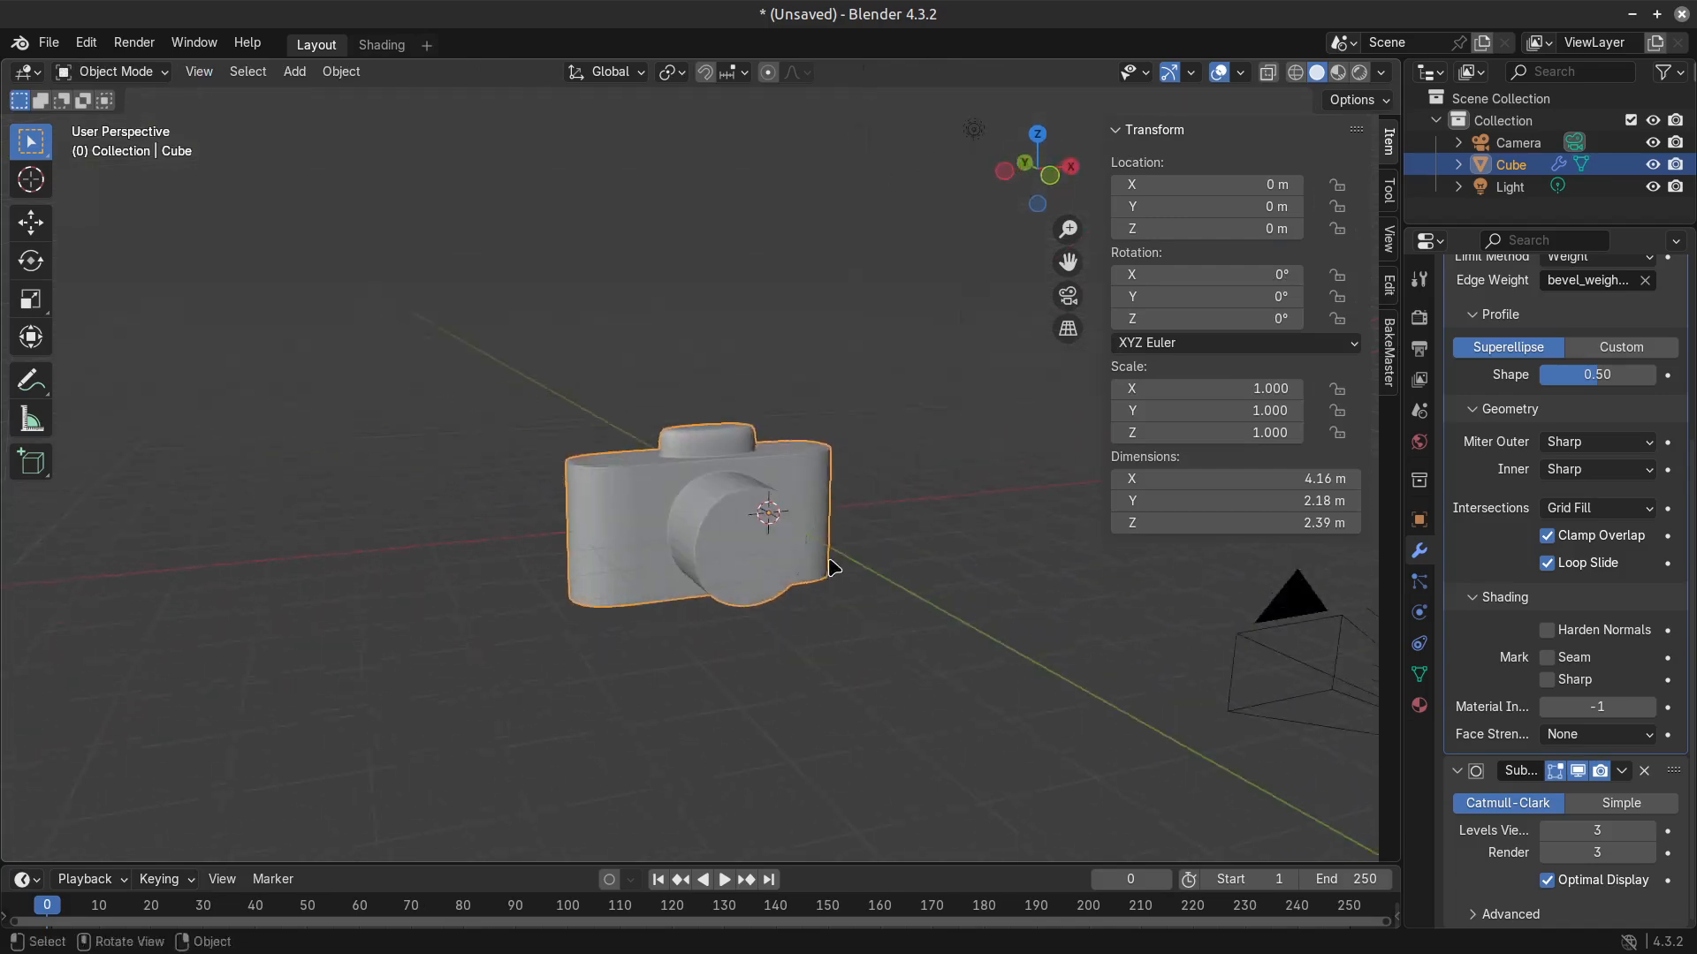
{"action": "scroll", "coordinate": [822, 567], "scroll_direction": "up", "scroll_amount": 2}
{"action": "scroll", "coordinate": [823, 571], "scroll_direction": "up", "scroll_amount": 3}
{"action": "key", "text": "Tab"}
{"action": "middle_click_drag", "start_coordinate": [817, 387], "coordinate": [821, 432]}
Scale the inset top face to about 0.4 along X and enlarge it uniformly by about 1.36.
{"action": "key", "text": "s"}
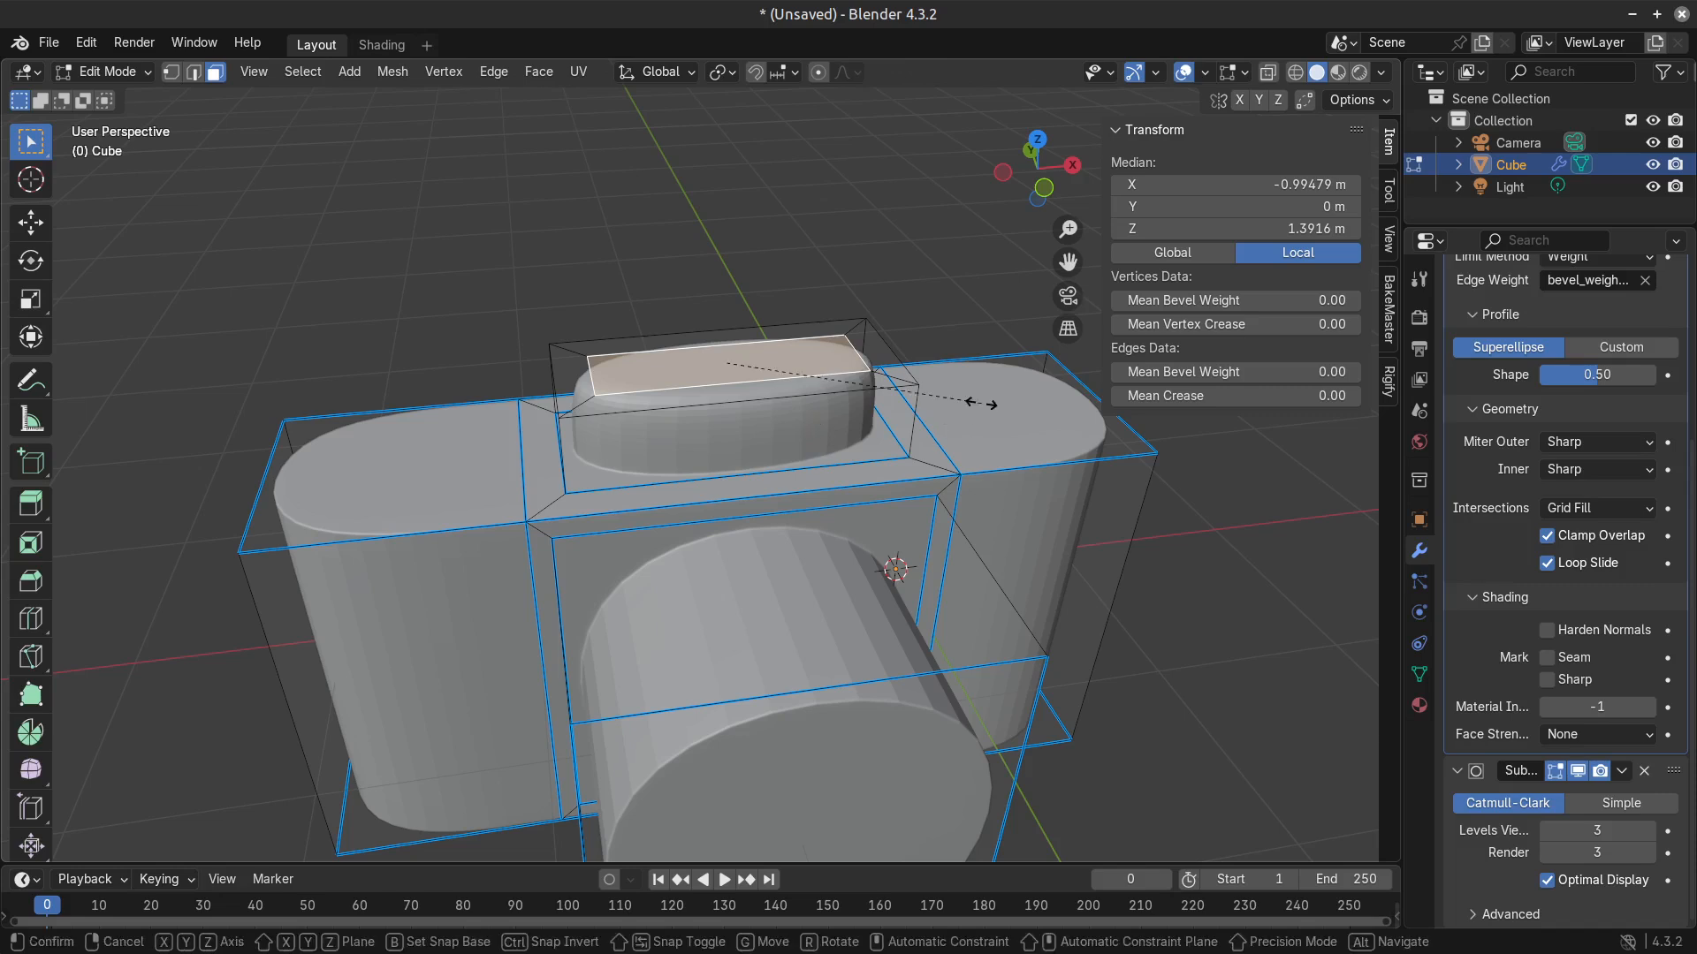
{"action": "key", "text": "x"}
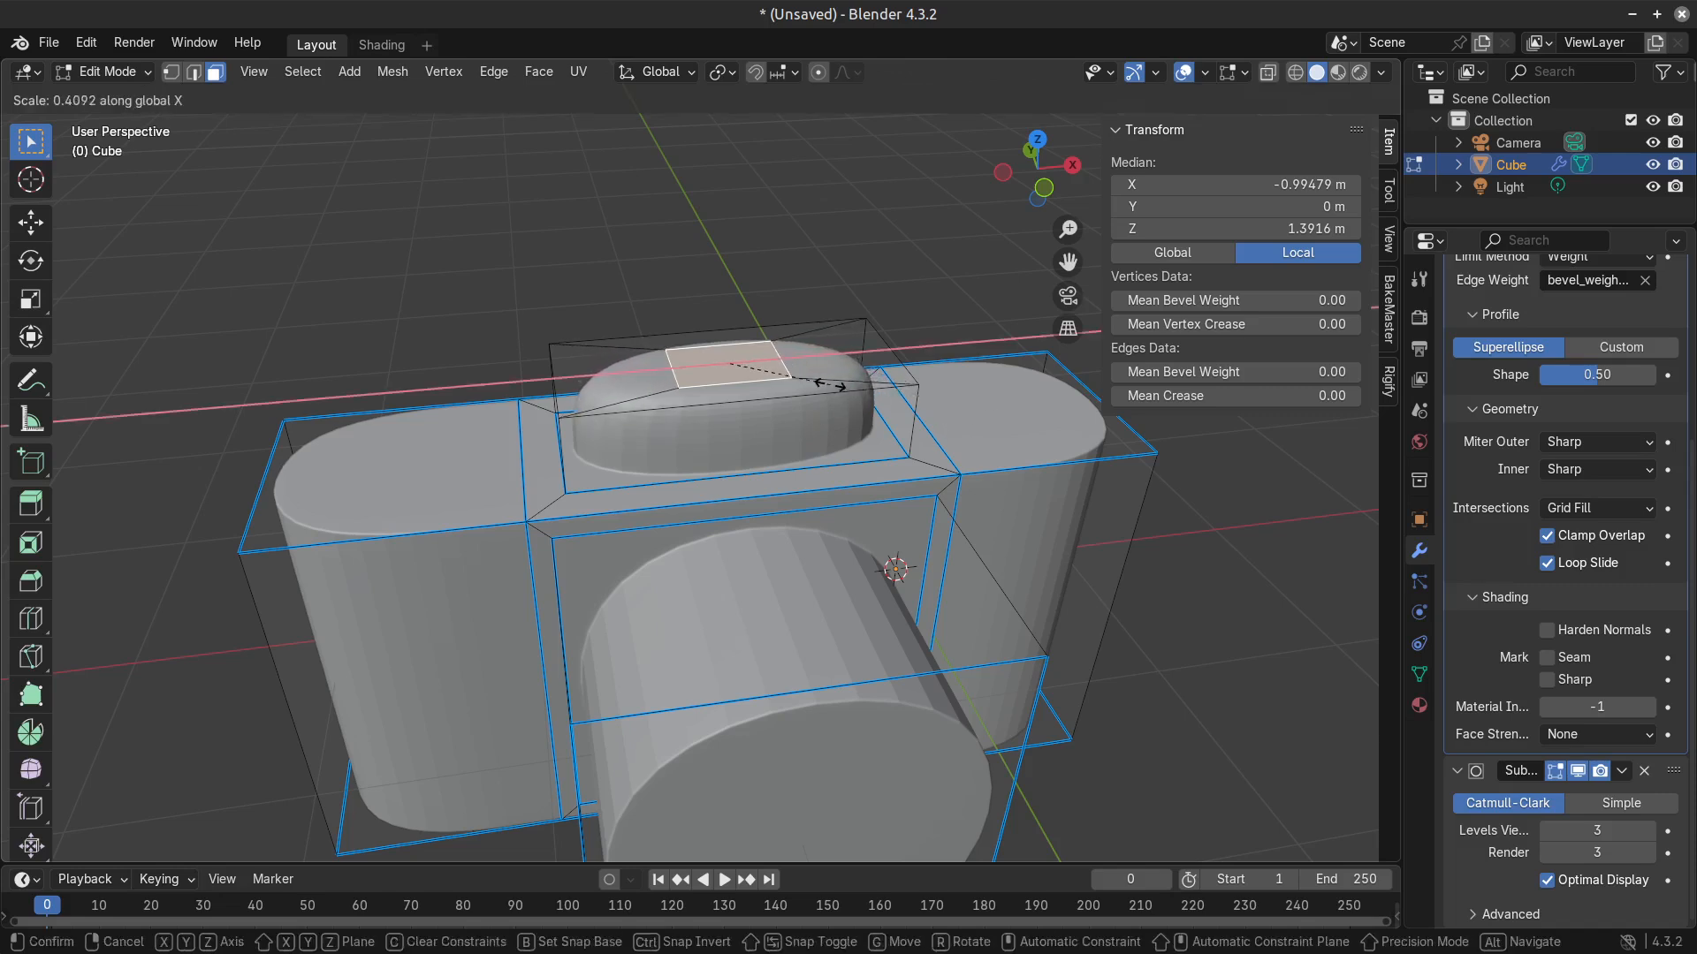
{"action": "left_click", "coordinate": [820, 382]}
{"action": "key", "text": "s"}
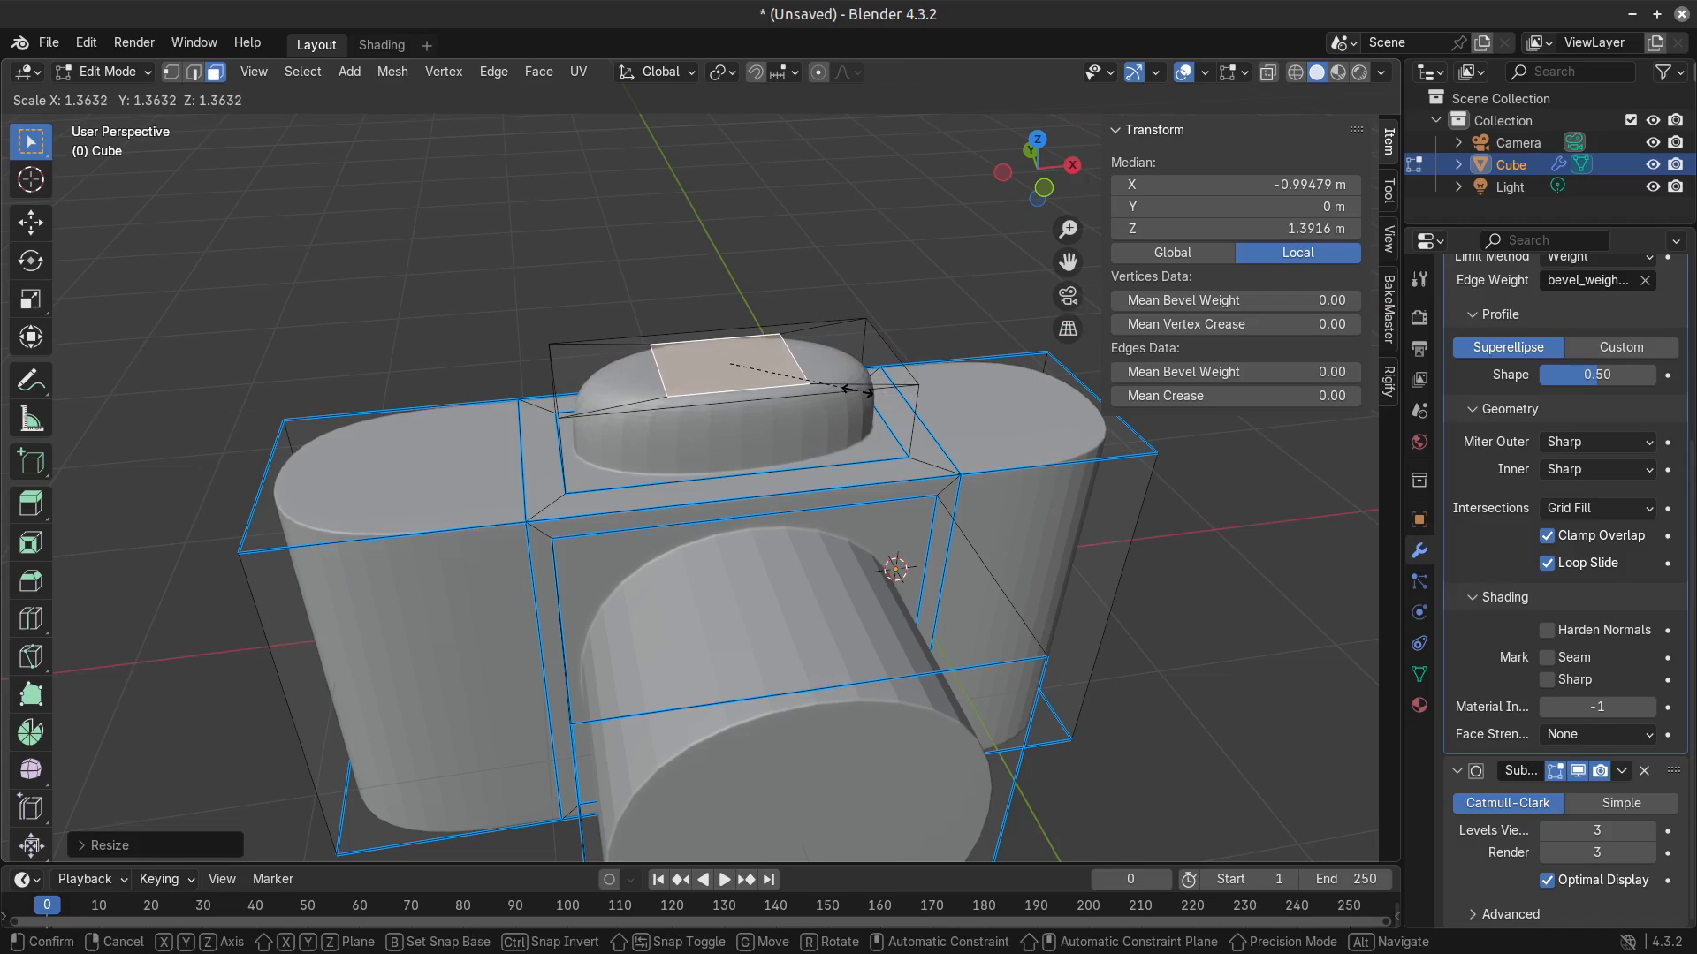
{"action": "left_click", "coordinate": [853, 390]}
Extrude the inset top face in place without any offset and keep the resulting face selected.
{"action": "key", "text": "e"}
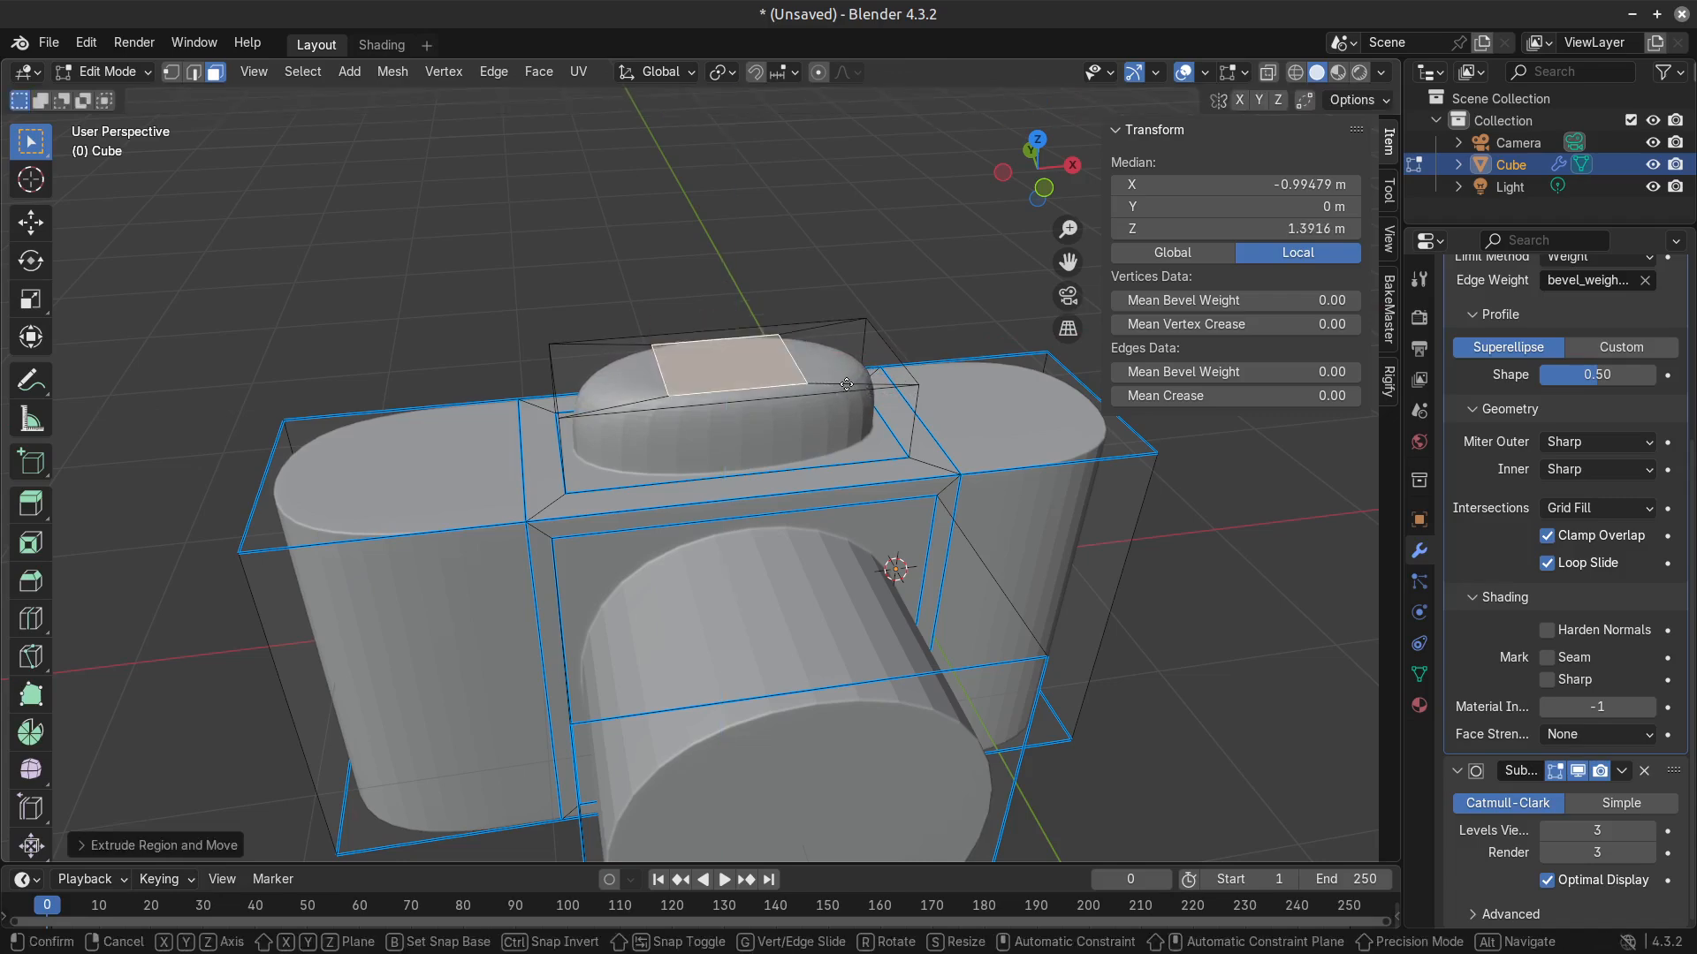
{"action": "left_click", "coordinate": [851, 381]}
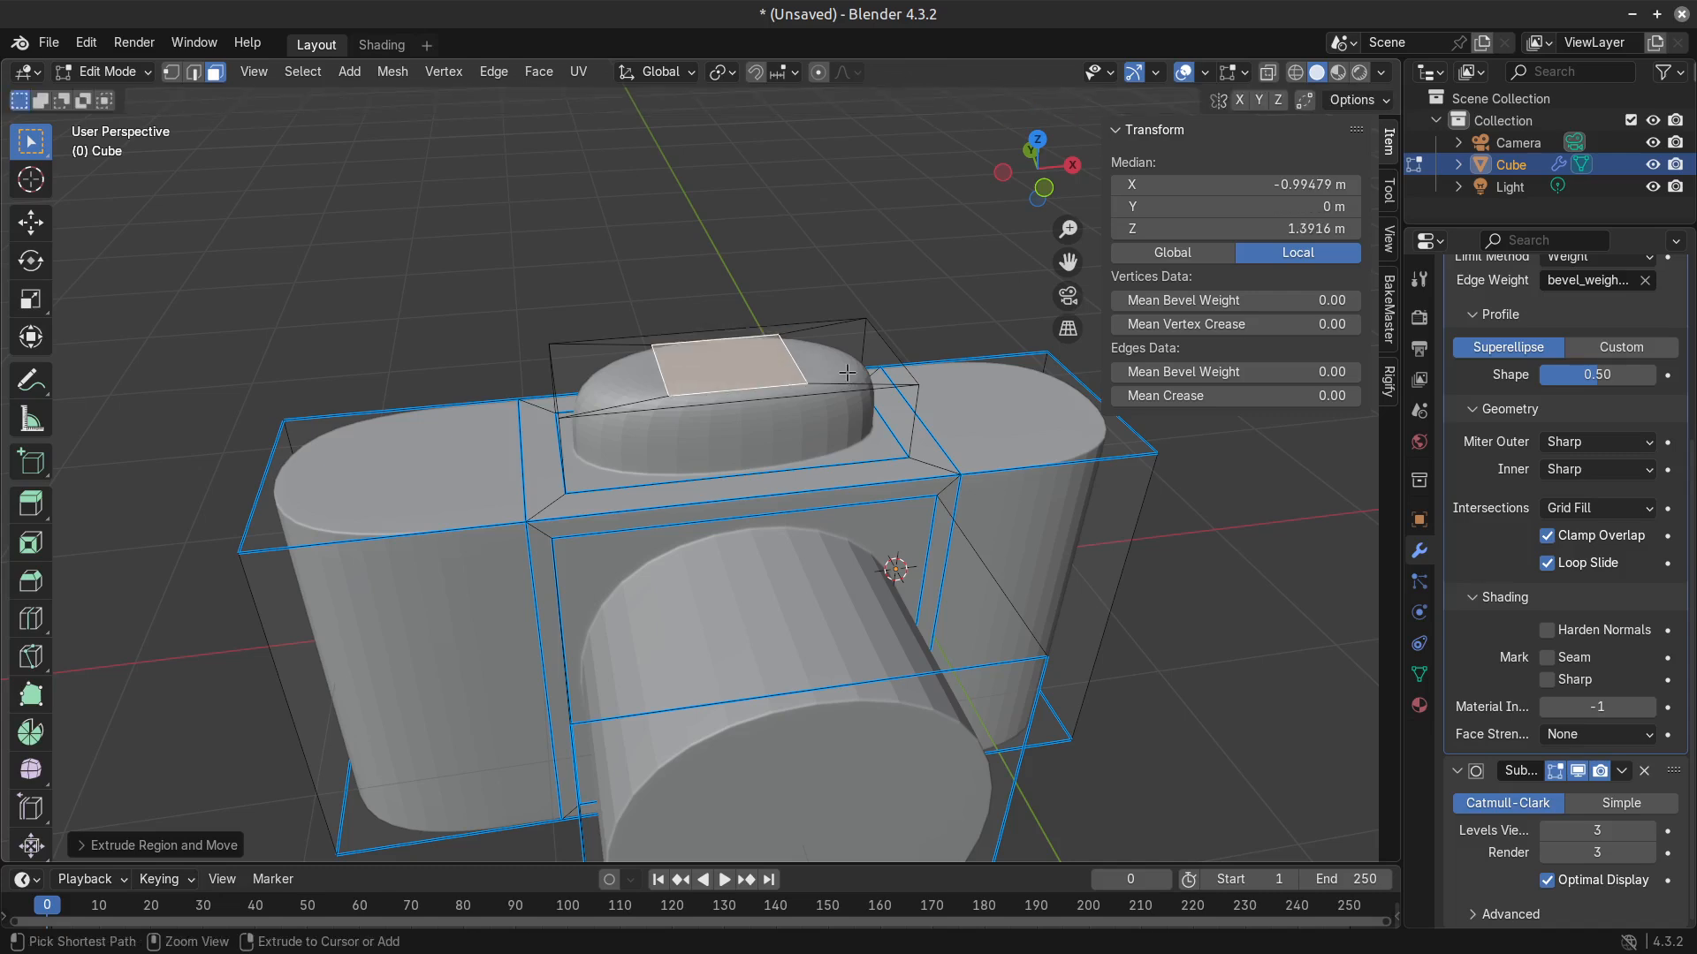
{"action": "left_click", "coordinate": [844, 366]}
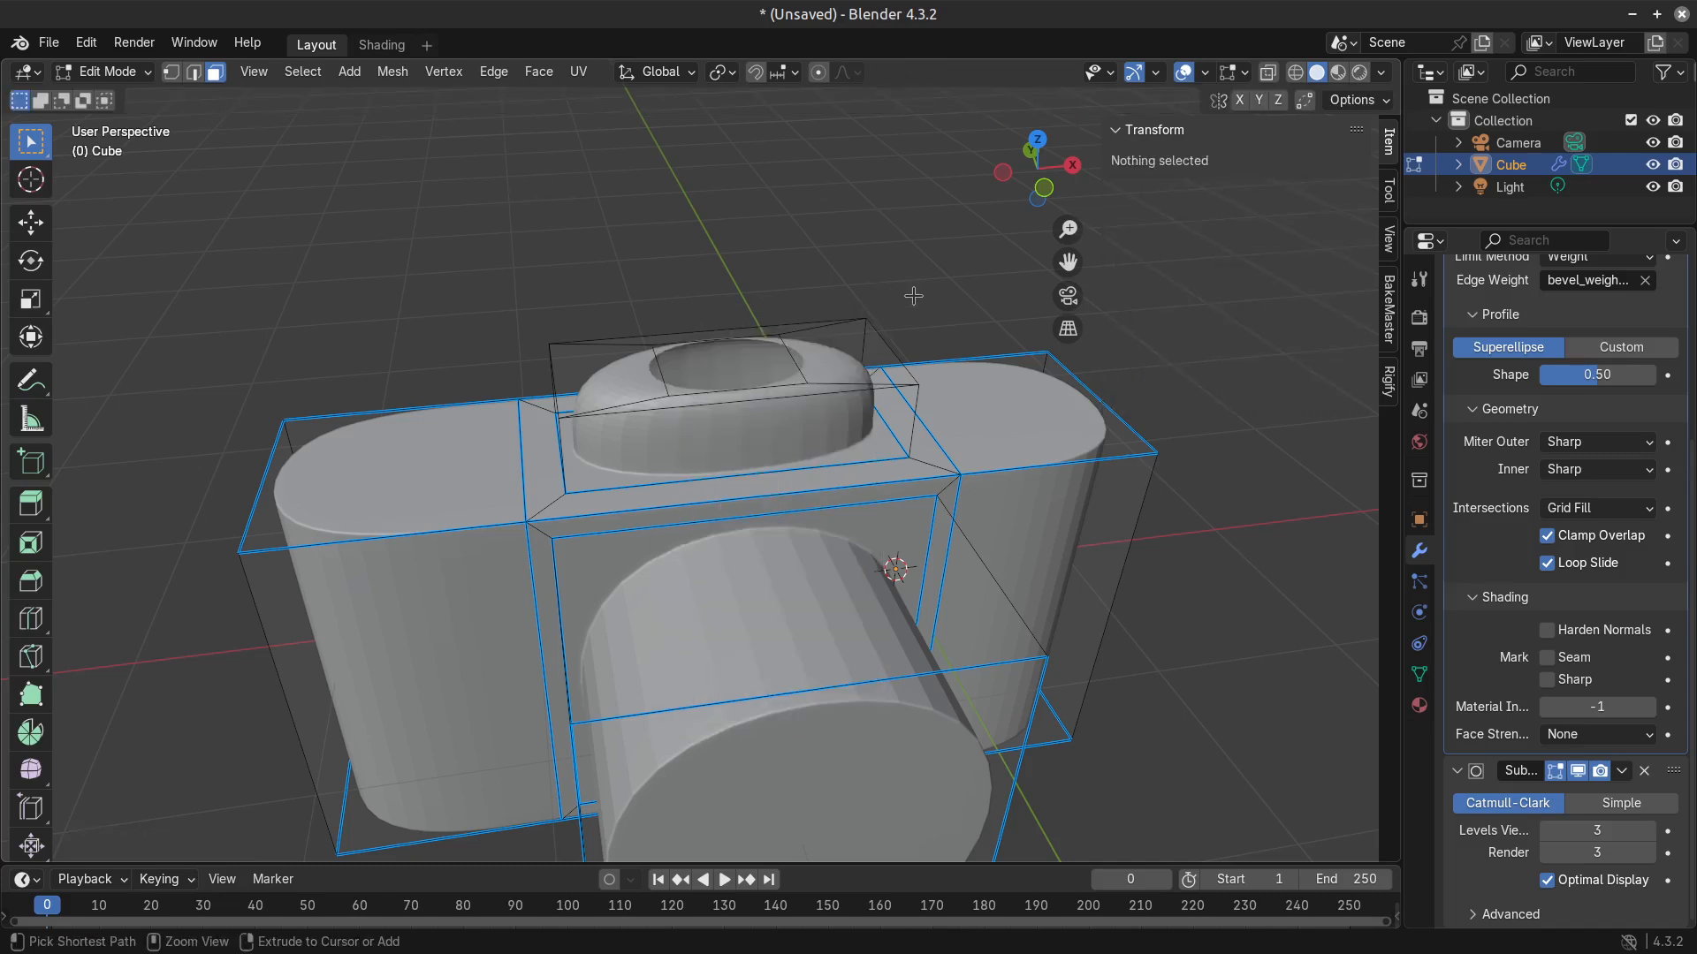
{"action": "left_click", "coordinate": [813, 381]}
{"action": "key", "text": "g"}
{"action": "key", "text": "y"}
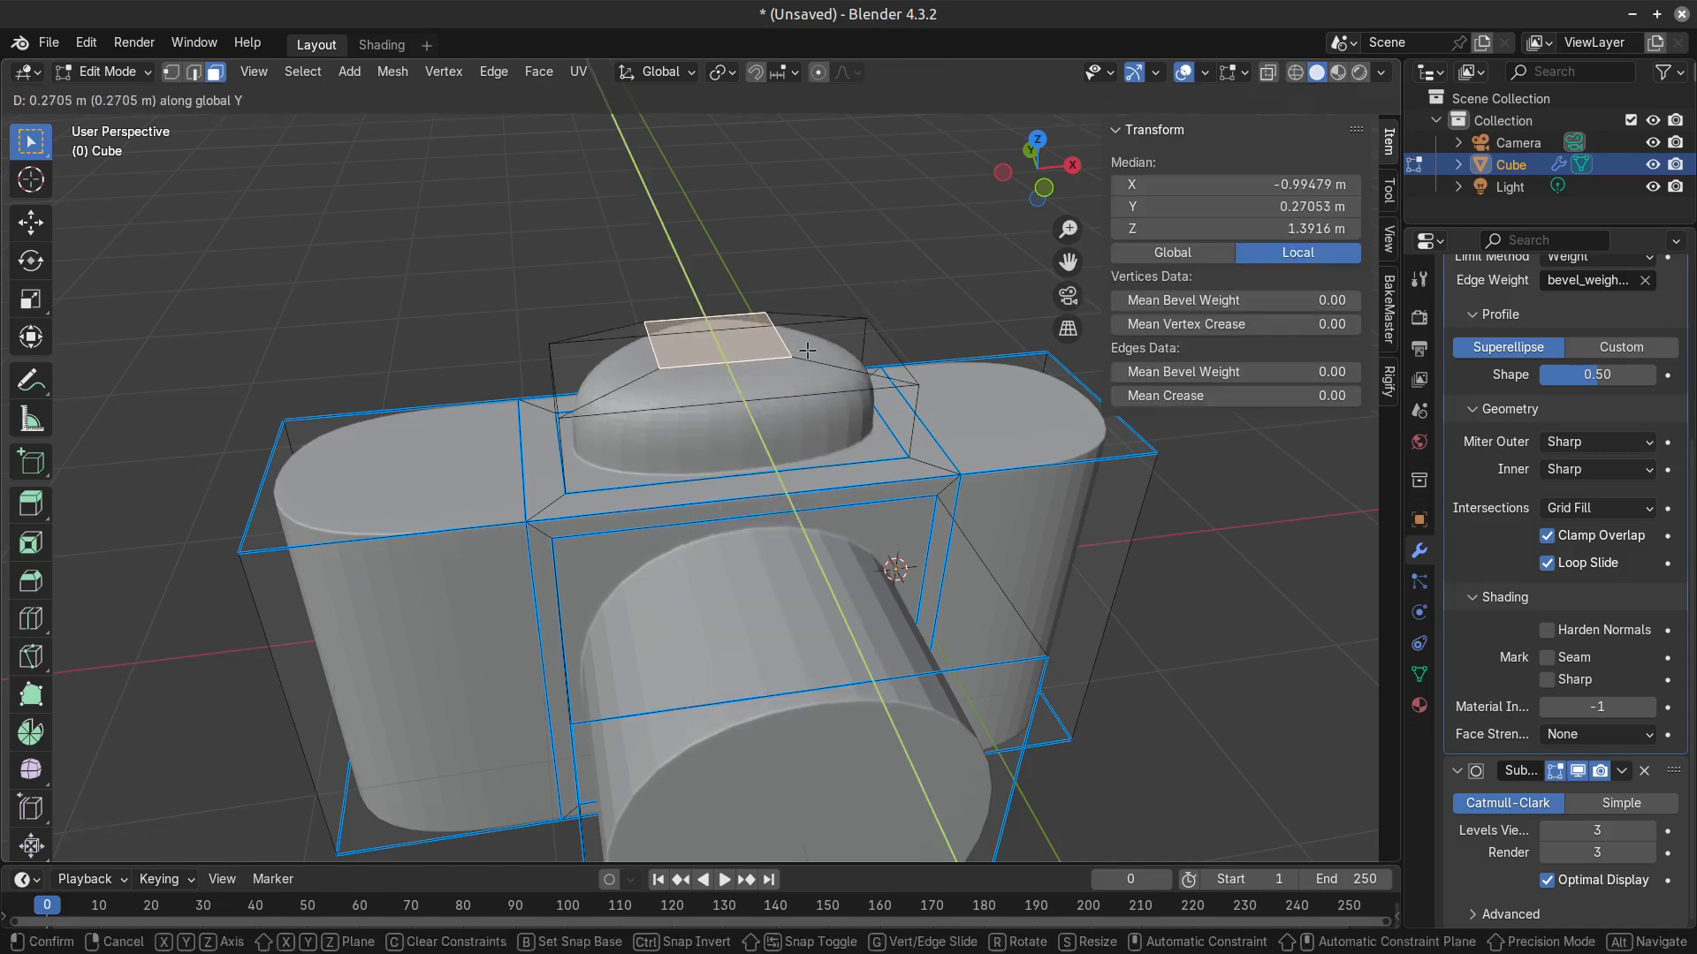
{"action": "right_click", "coordinate": [808, 351]}
{"action": "mouse_move", "coordinate": [1312, 229]}
{"action": "left_mouse_down"}
{"action": "mouse_move", "coordinate": [1352, 228]}
{"action": "mouse_move", "coordinate": [1316, 229]}
{"action": "left_mouse_up"}
{"action": "right_click", "coordinate": [1316, 229]}
Scale the extruded top face slightly smaller to leave a narrow border around it.
{"action": "middle_click_drag", "start_coordinate": [659, 362], "coordinate": [685, 357]}
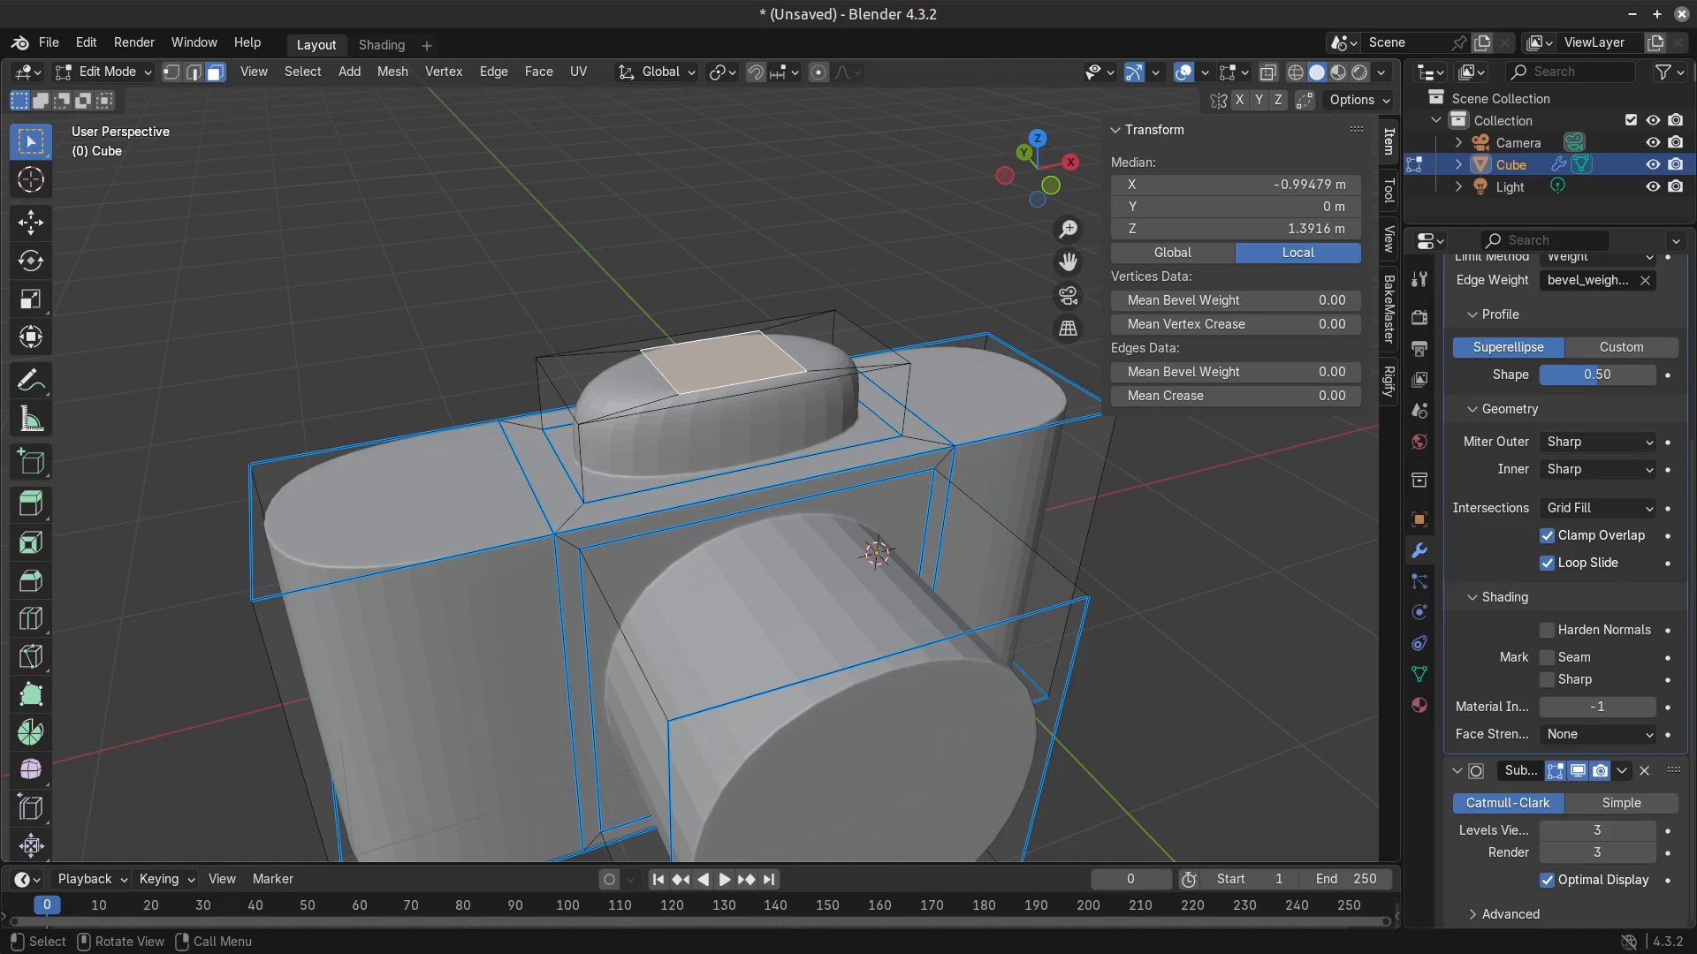
{"action": "key", "text": "s"}
{"action": "left_click", "coordinate": [1071, 489]}
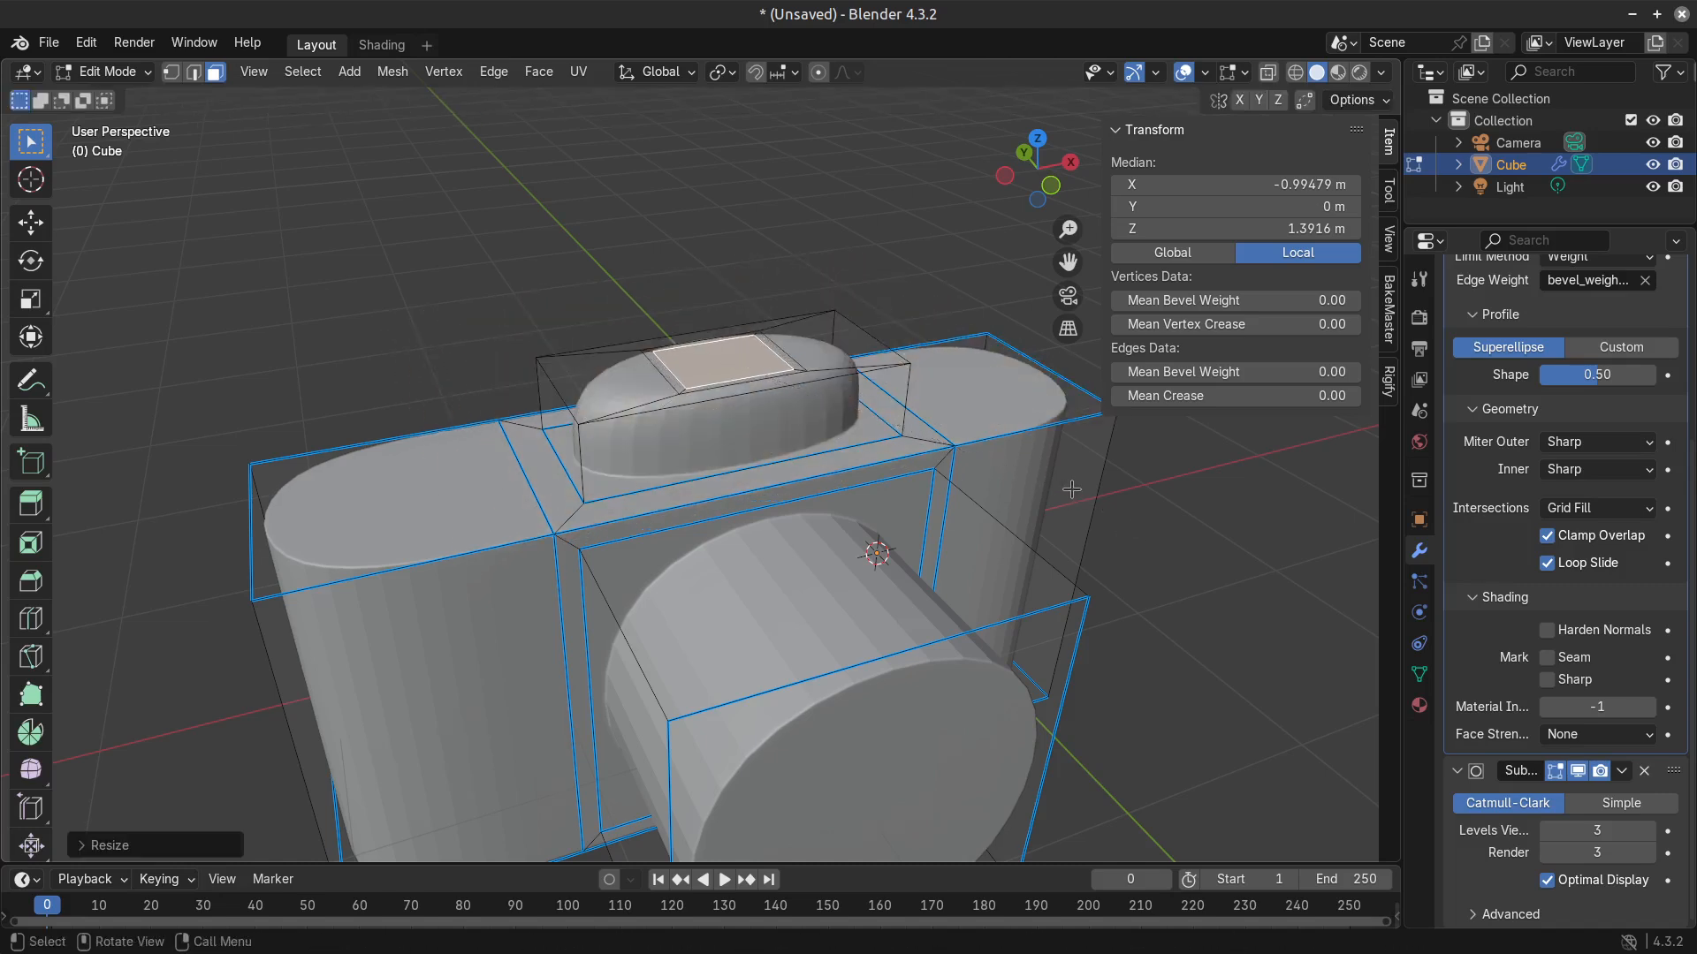
{"action": "key", "text": "g"}
{"action": "key", "text": "y"}
{"action": "key", "text": "z"}
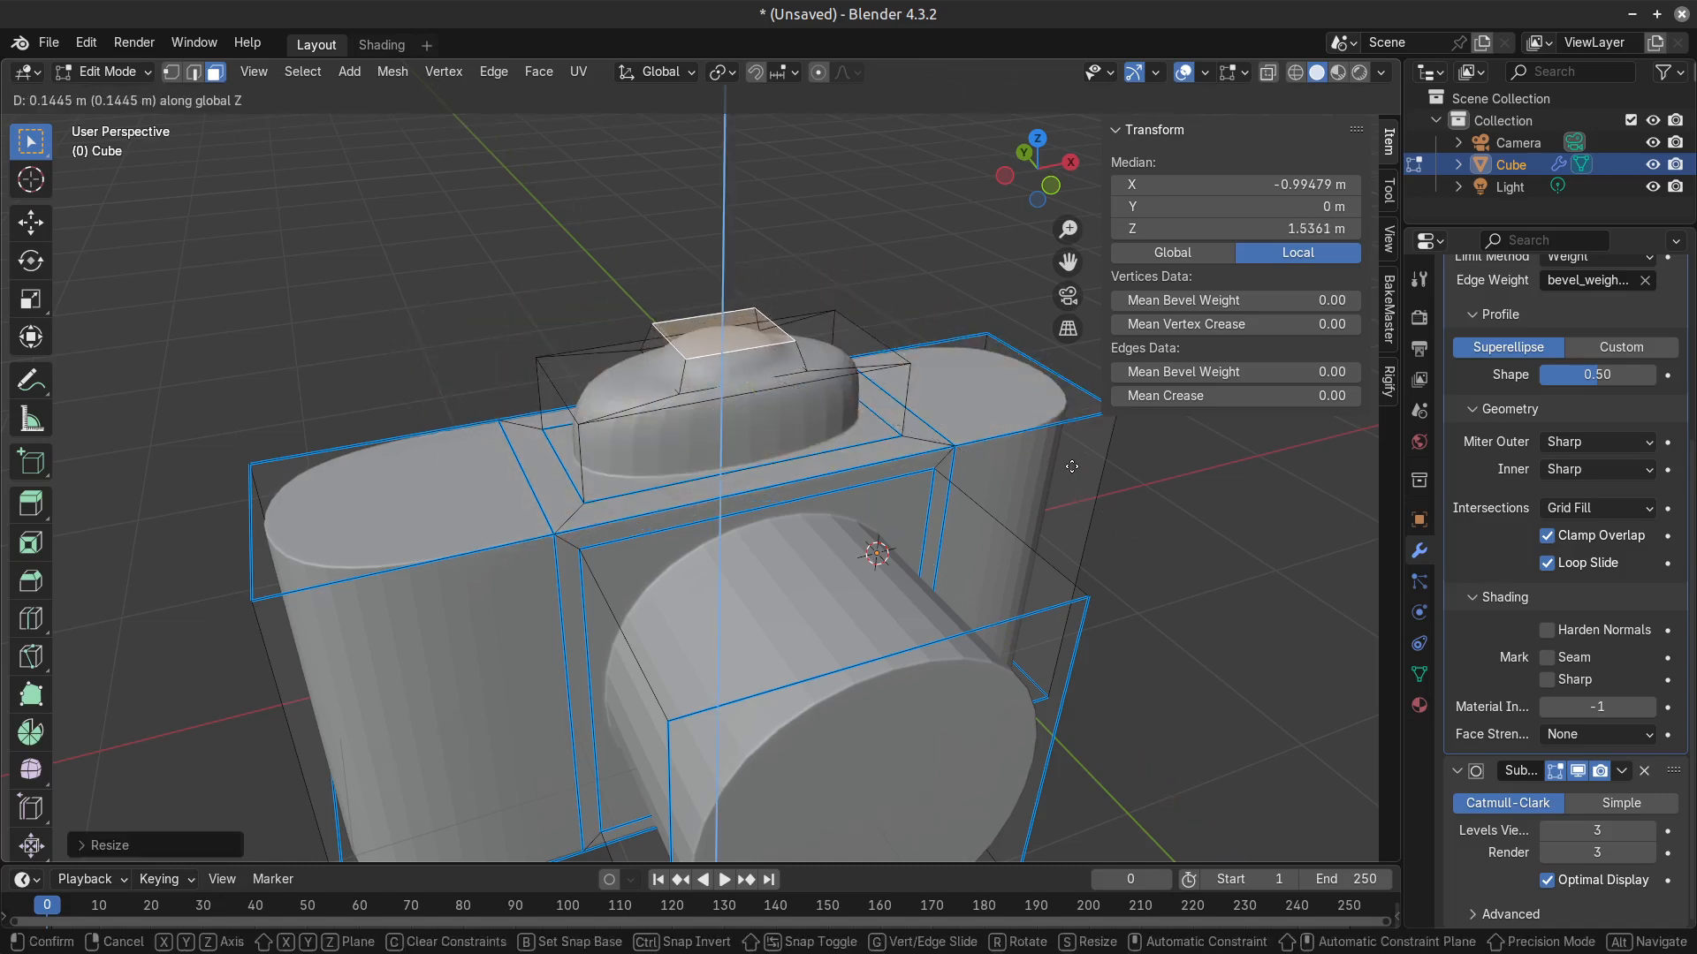
{"action": "right_click", "coordinate": [1067, 489]}
Select the edges around the raised block's inset top with its diagonal corner edges, and set their mean bevel weight to 1.00.
{"action": "middle_click_drag", "start_coordinate": [868, 407], "coordinate": [873, 455]}
{"action": "scroll", "coordinate": [800, 393], "scroll_direction": "up", "scroll_amount": 3}
{"action": "key", "text": "2"}
{"action": "left_click", "coordinate": [799, 375]}
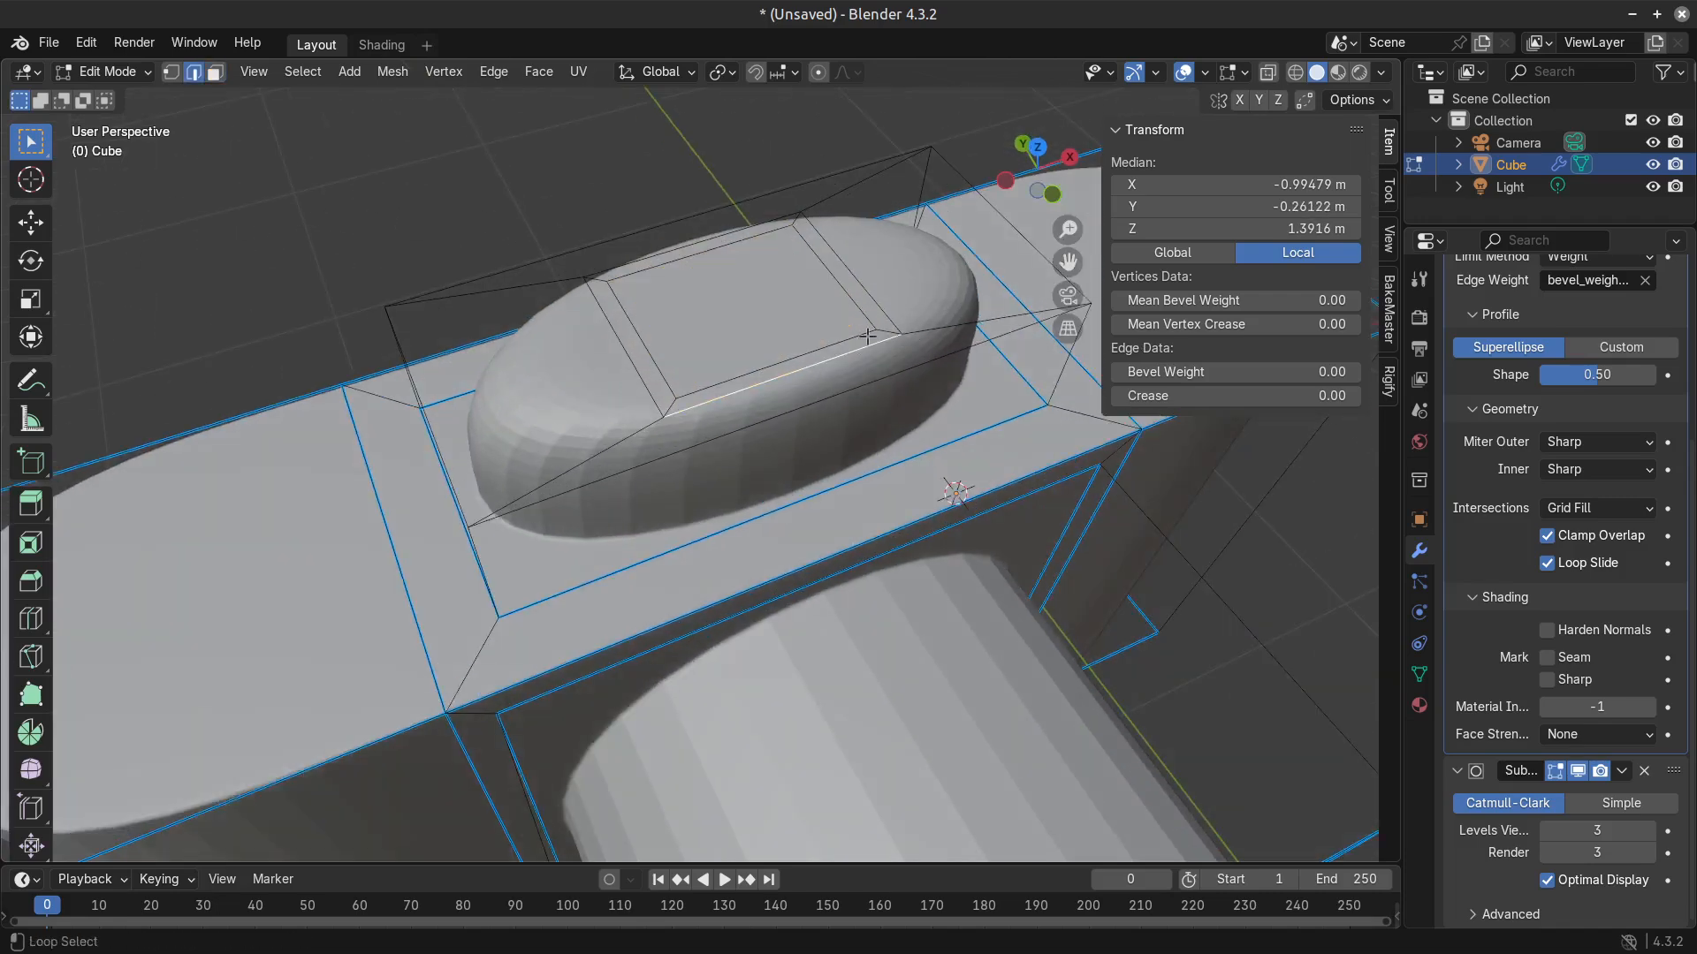
{"action": "left_click", "coordinate": [888, 314], "text": "alt"}
{"action": "key", "text": "shift+e"}
{"action": "key", "text": "Escape"}
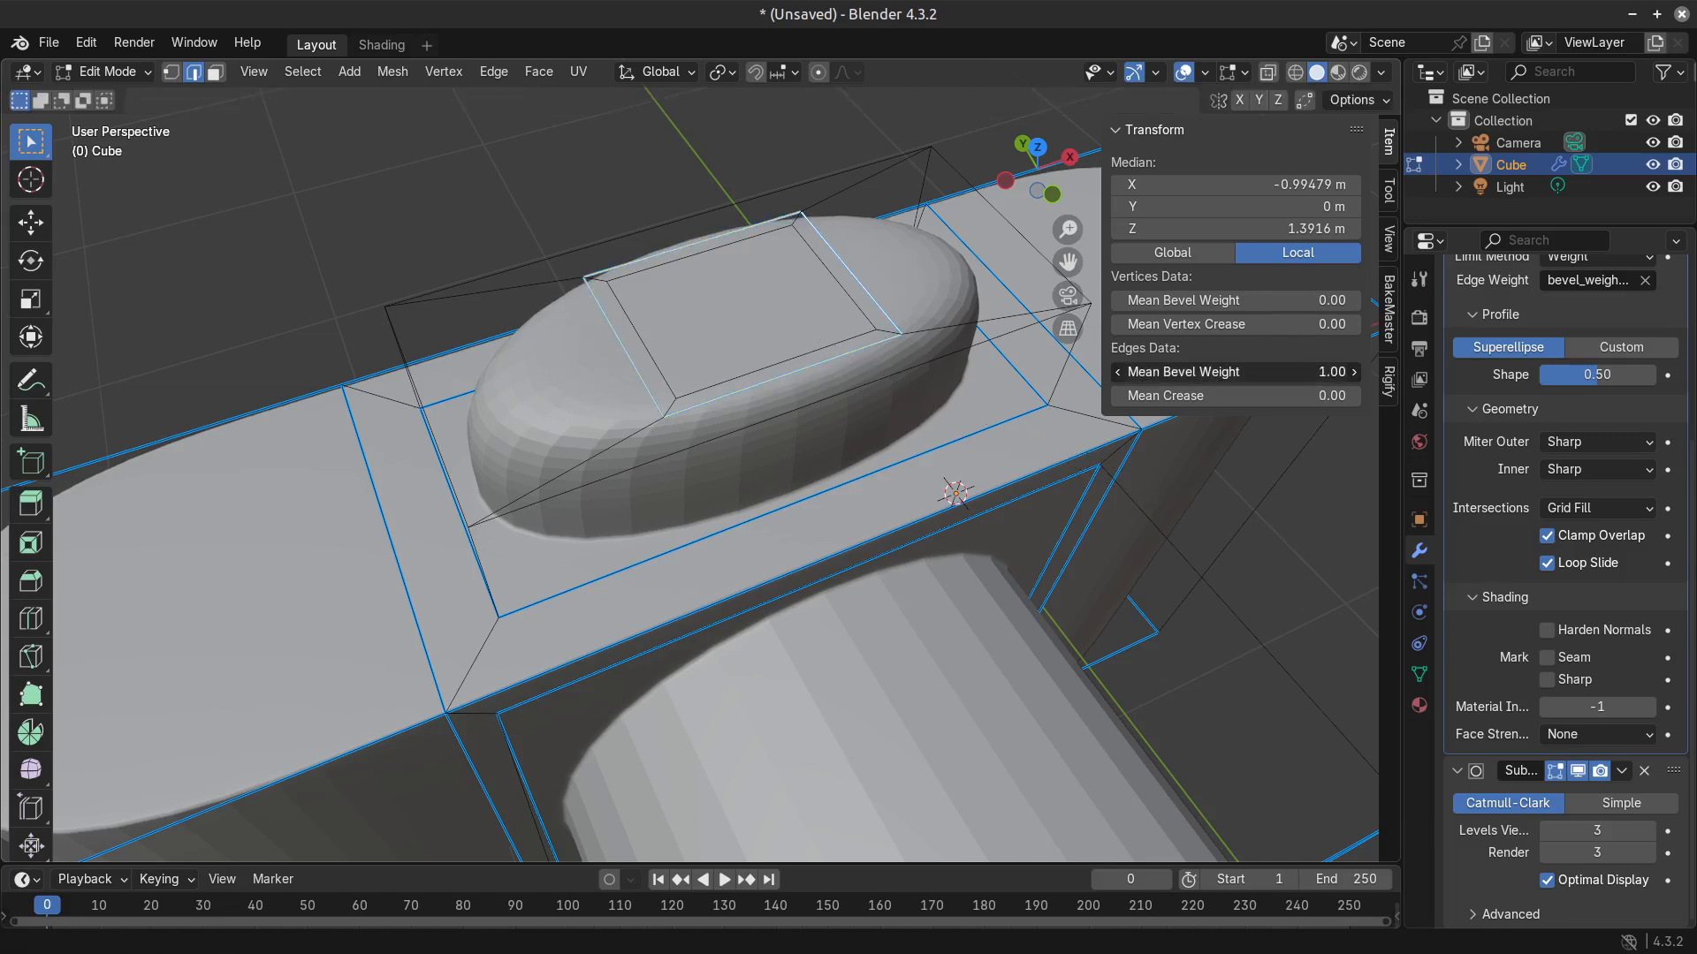
{"action": "key", "text": "BackSpace"}
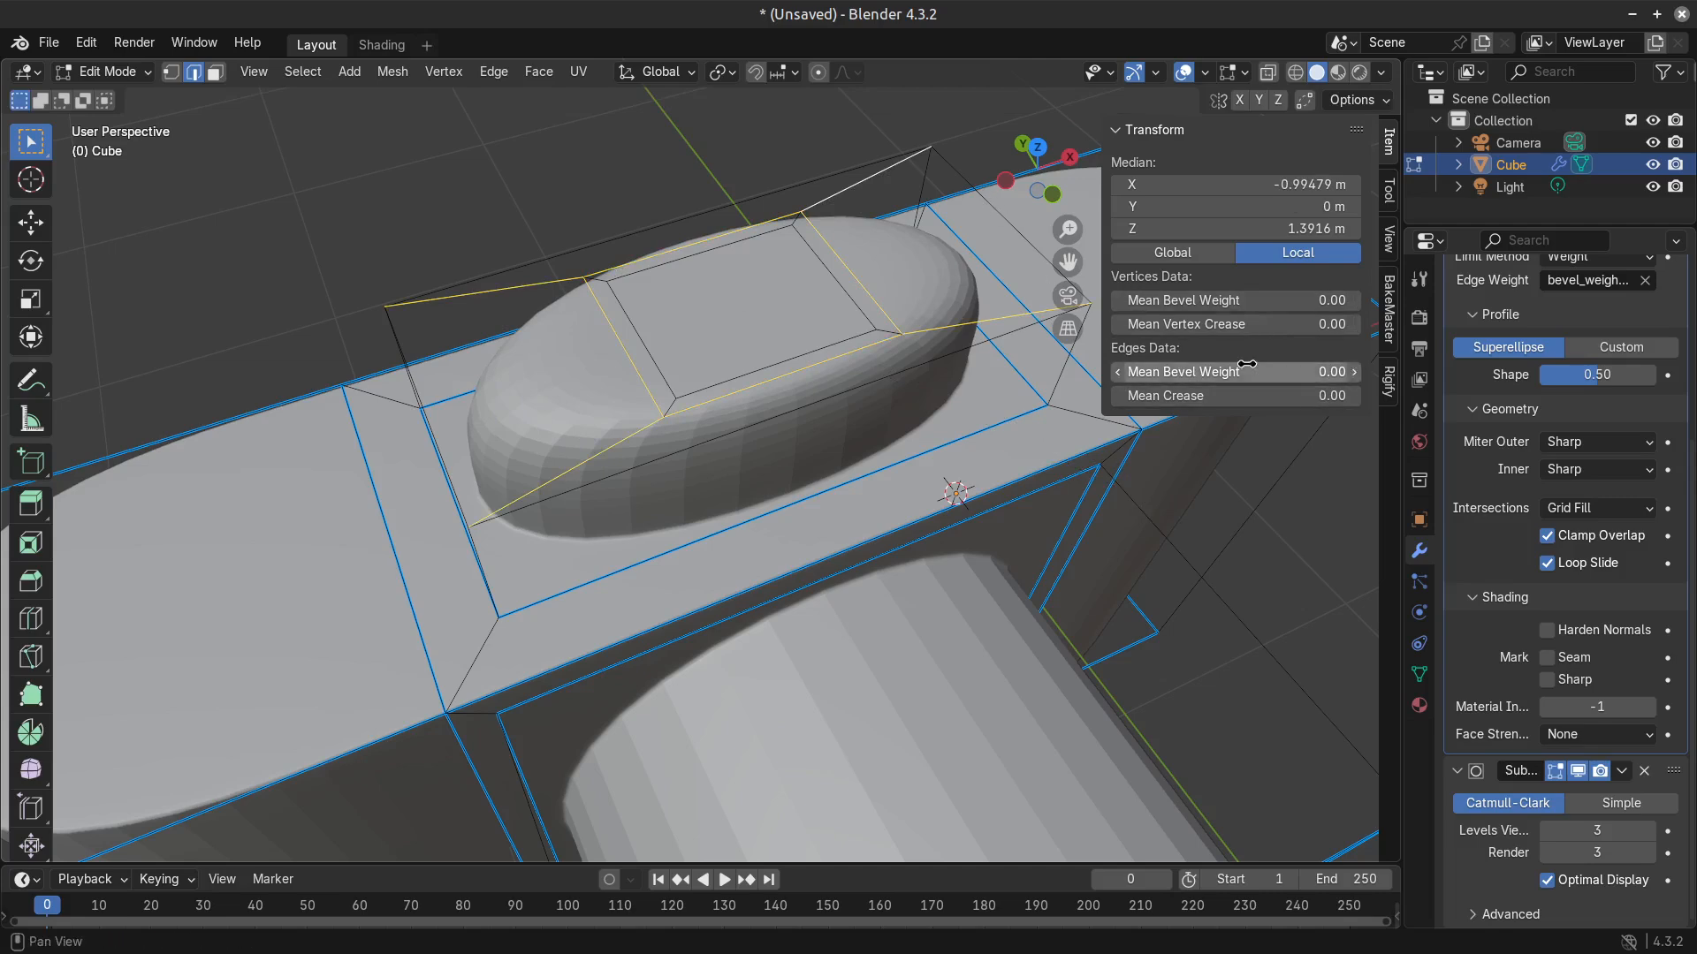
{"action": "left_click_drag", "start_coordinate": [1246, 371], "coordinate": [1334, 371]}
Add the raised block's vertical corner edges to the selection and raise the mean bevel weight to full.
{"action": "middle_click_drag", "start_coordinate": [269, 234], "coordinate": [421, 192]}
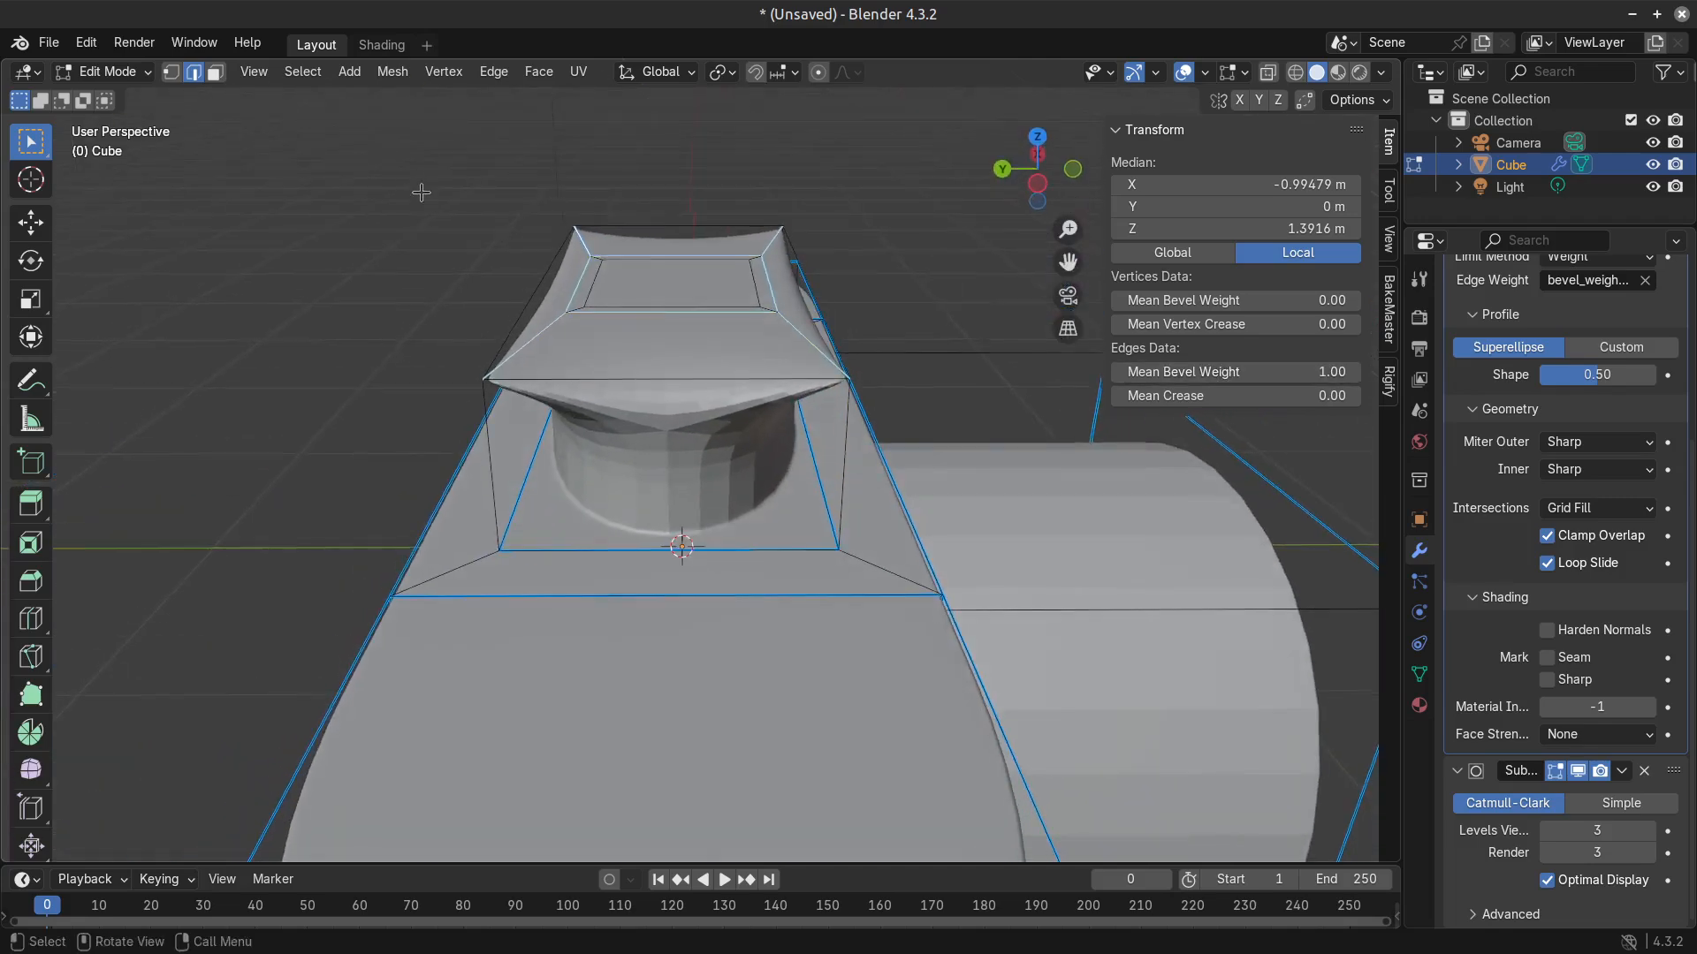
{"action": "left_click", "coordinate": [501, 473], "text": "shift"}
{"action": "left_click", "coordinate": [844, 475], "text": "shift"}
{"action": "middle_click_drag", "start_coordinate": [844, 475], "coordinate": [263, 369]}
{"action": "middle_click_drag", "start_coordinate": [431, 374], "coordinate": [400, 379]}
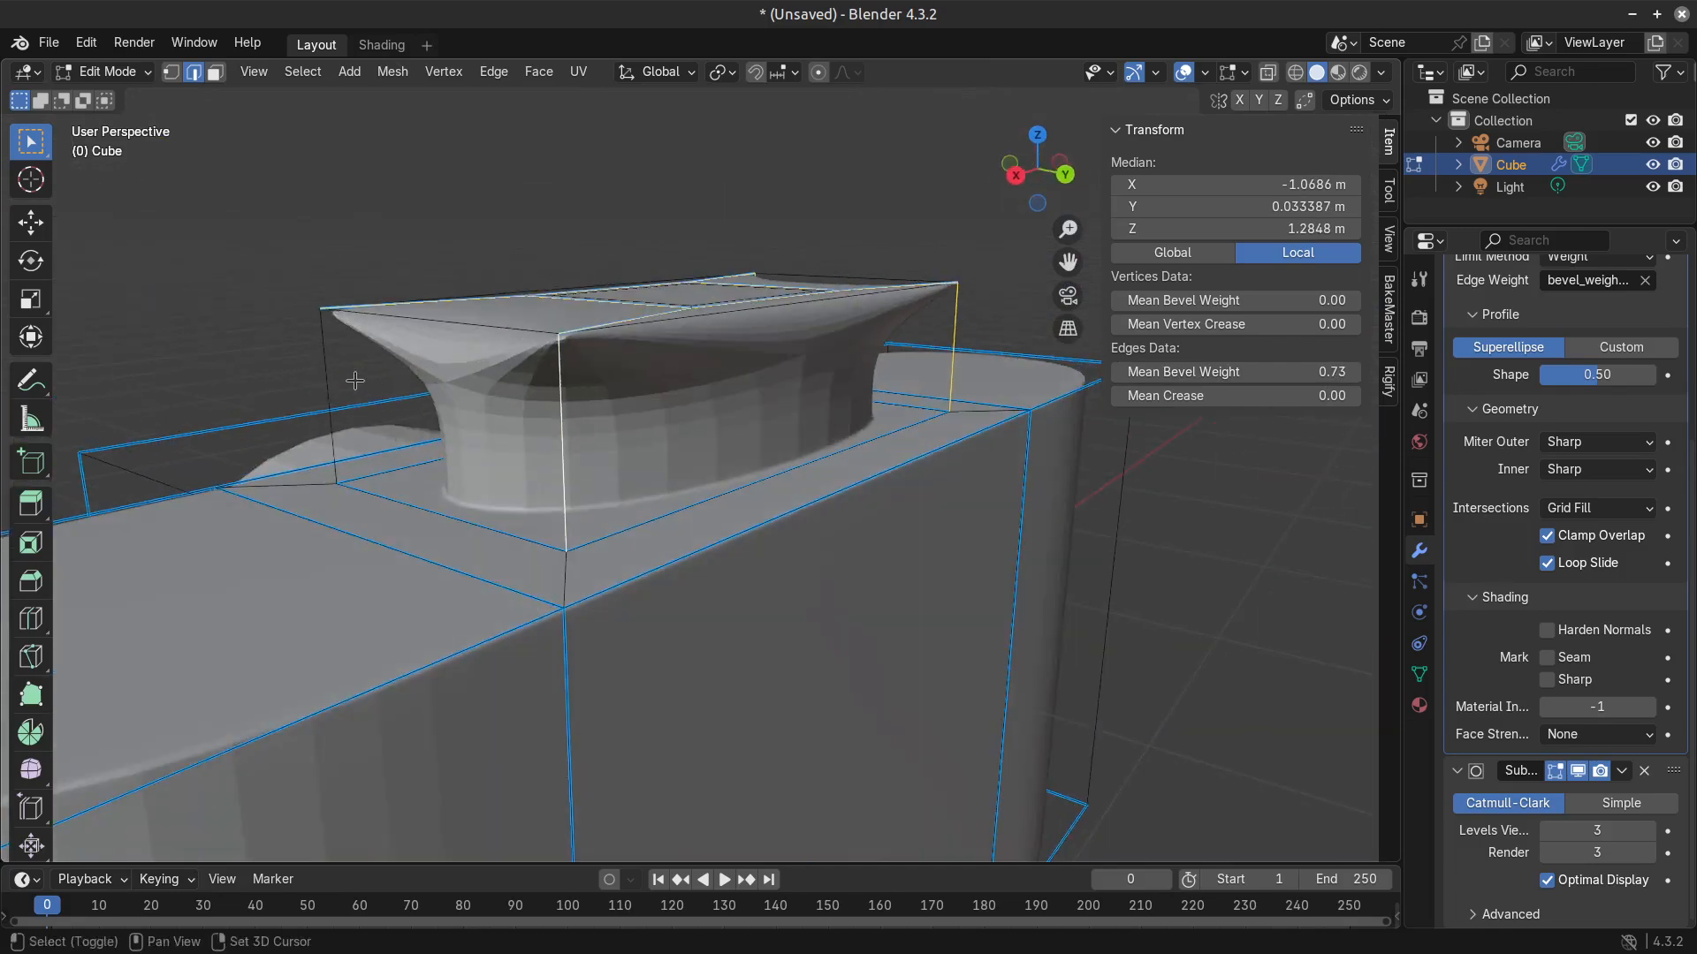
{"action": "left_click_drag", "start_coordinate": [1331, 372], "coordinate": [1388, 372]}
Select the small face on top of the raised block and extrude it upward to a local Z of 1.5861 m.
{"action": "middle_click_drag", "start_coordinate": [528, 358], "coordinate": [597, 409]}
{"action": "key", "text": "3"}
{"action": "left_click", "coordinate": [692, 369]}
{"action": "middle_click_drag", "start_coordinate": [691, 369], "coordinate": [742, 424]}
{"action": "key", "text": "e"}
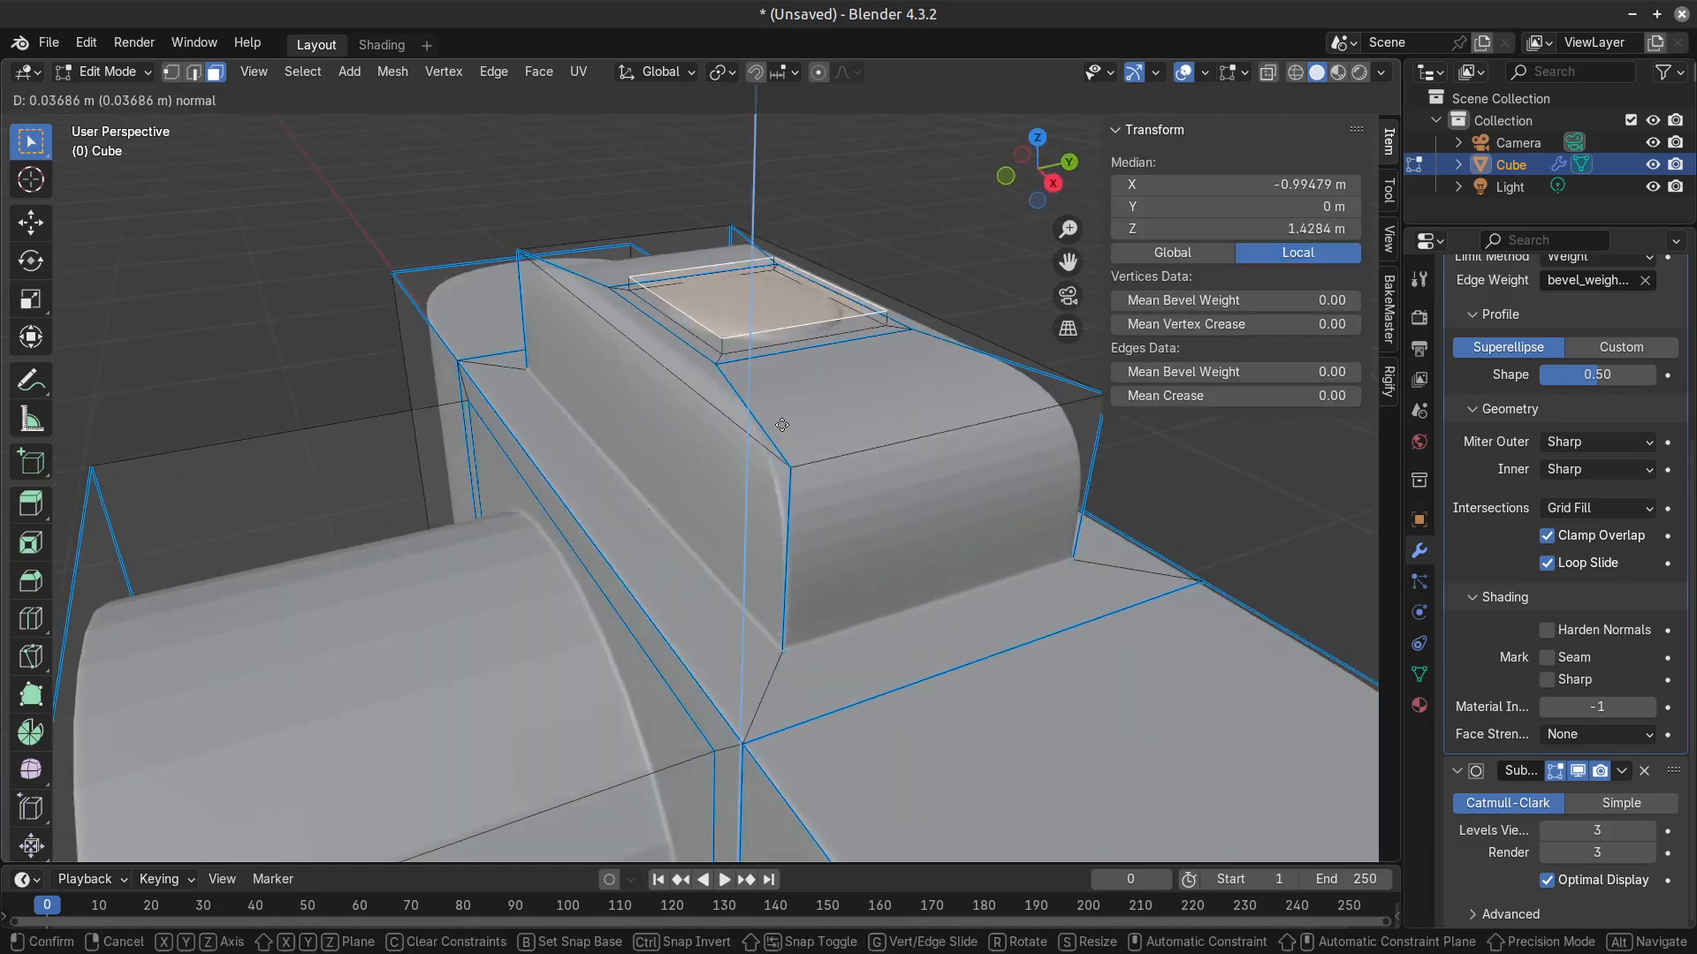
{"action": "left_click", "coordinate": [787, 367]}
Examine the camera's stacked top section in Object Mode, and return to Edit Mode.
{"action": "key", "text": "Tab"}
{"action": "scroll", "coordinate": [683, 479], "scroll_direction": "down", "scroll_amount": 4}
{"action": "scroll", "coordinate": [683, 480], "scroll_direction": "down", "scroll_amount": 3}
{"action": "middle_click_drag", "start_coordinate": [683, 480], "coordinate": [753, 471]}
{"action": "scroll", "coordinate": [759, 406], "scroll_direction": "up", "scroll_amount": 3}
{"action": "key", "text": "Tab"}
{"action": "middle_click_drag", "start_coordinate": [771, 382], "coordinate": [751, 550], "text": "shift"}
{"action": "scroll", "coordinate": [751, 549], "scroll_direction": "up", "scroll_amount": 2}
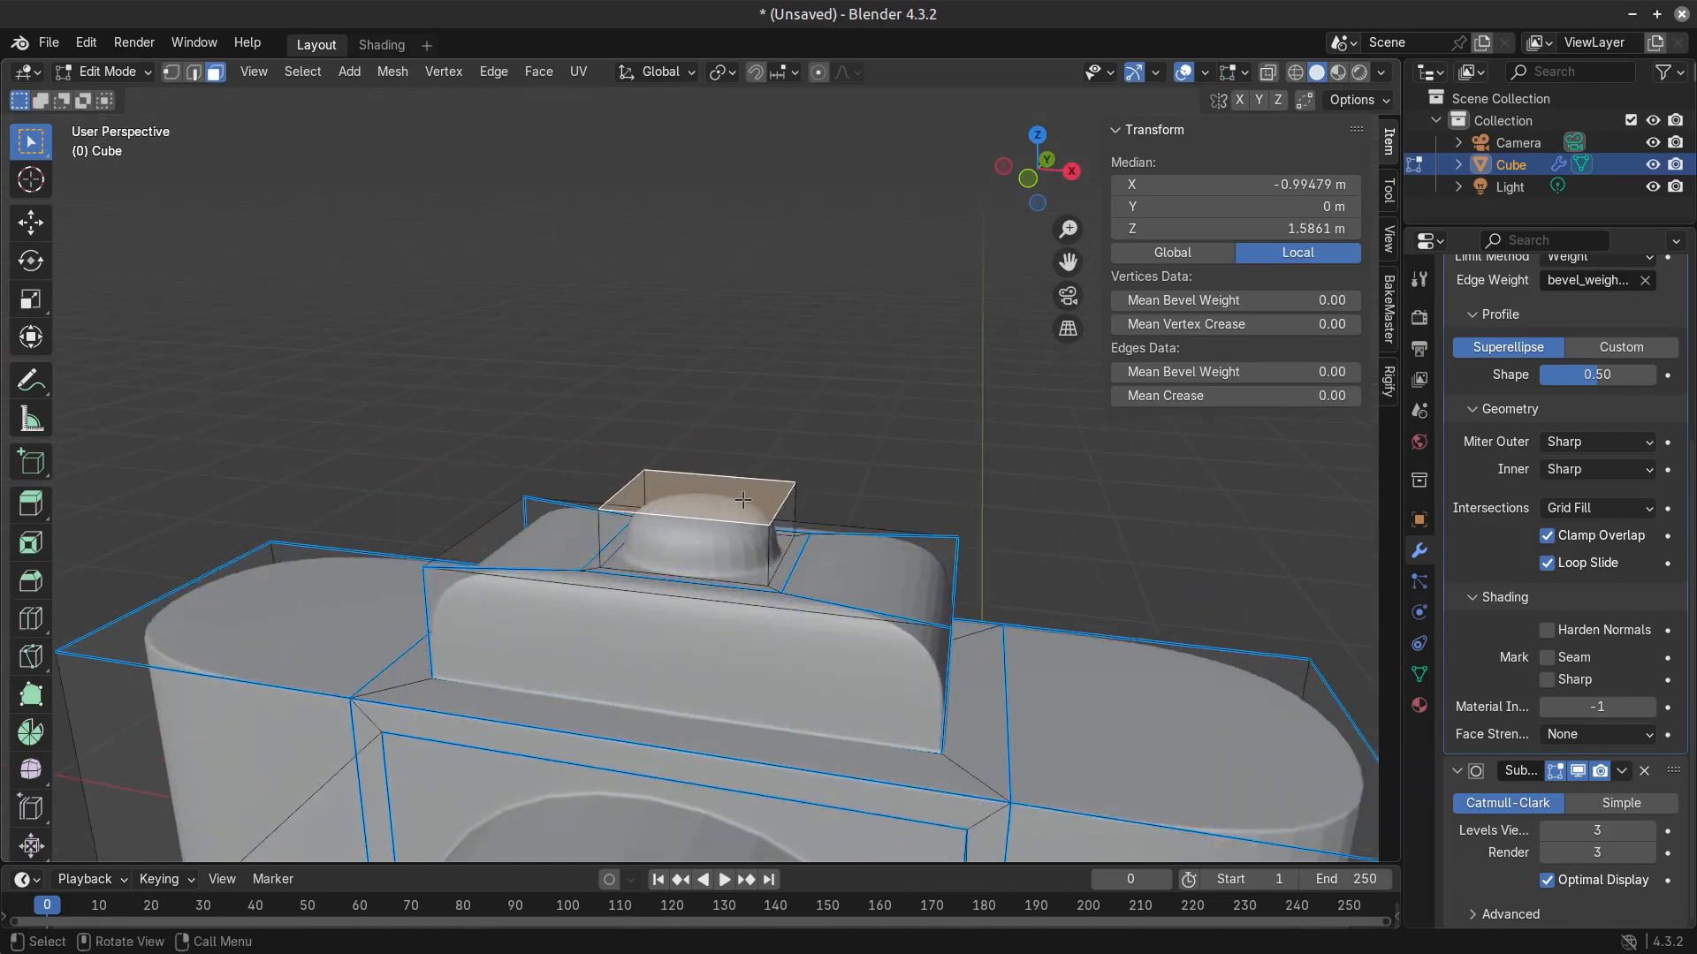
{"action": "key", "text": "shift+e"}
{"action": "right_click", "coordinate": [53, 512]}
{"action": "key", "text": "ctrl+KP_Add"}
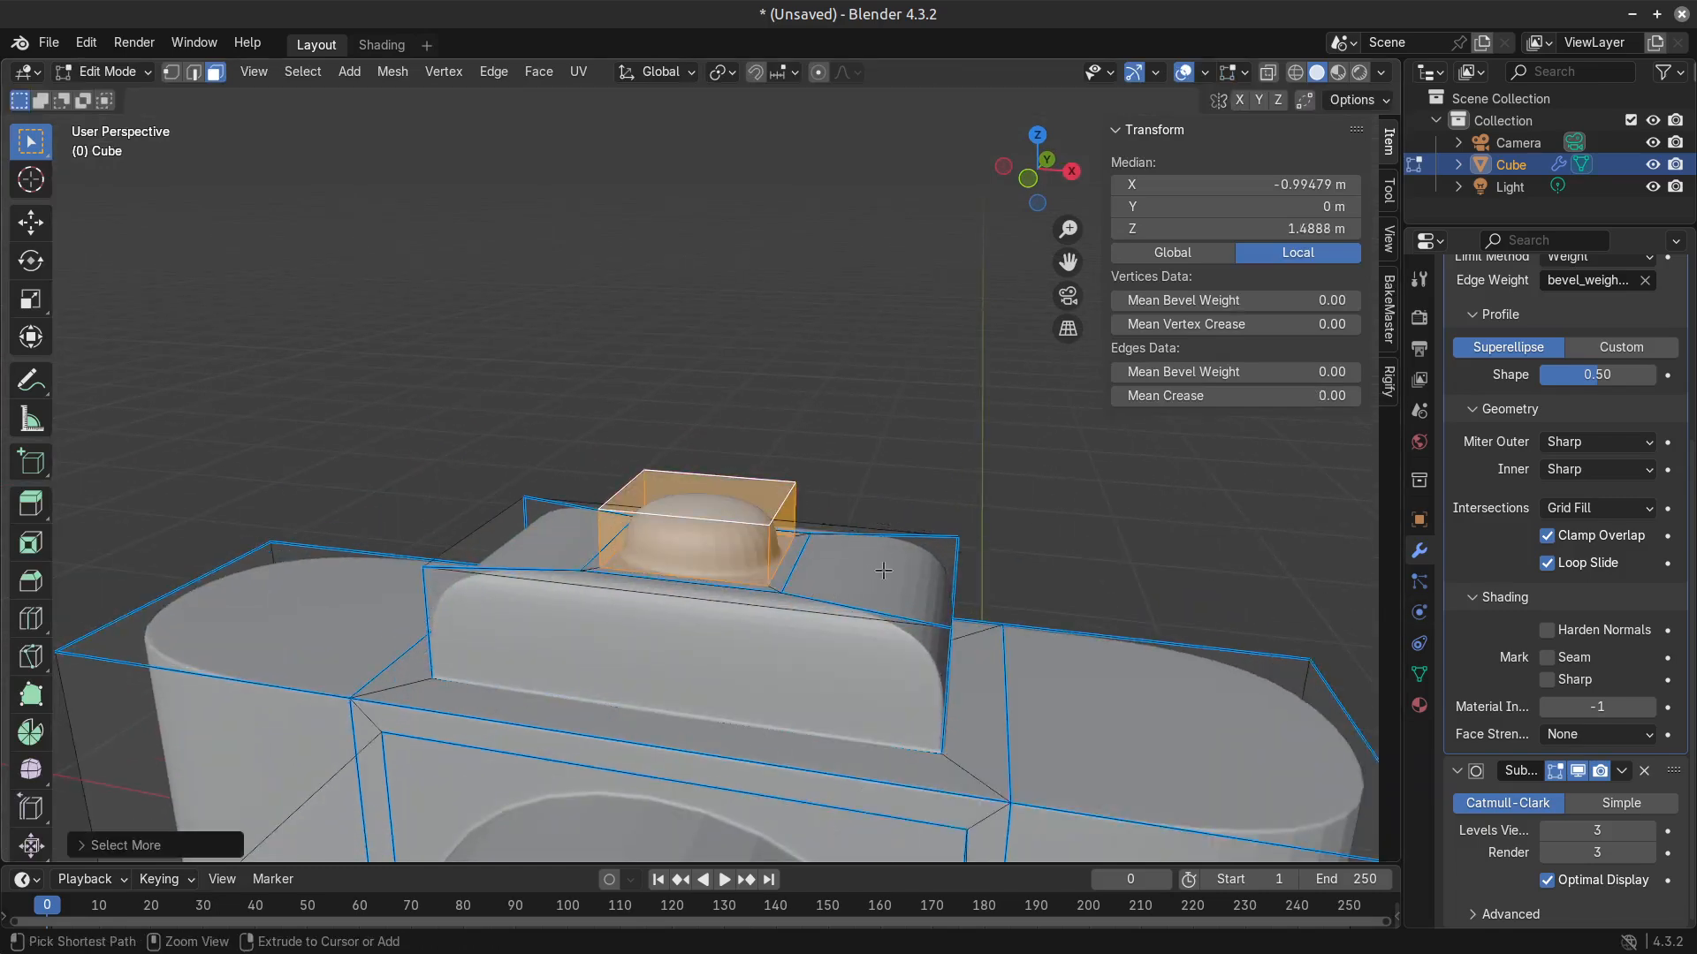
Select the edge loops running through the small upper block's four vertical corners and set their mean bevel weight to 1.00.
{"action": "middle_click_drag", "start_coordinate": [791, 585], "coordinate": [786, 632]}
{"action": "key", "text": "2"}
{"action": "left_click", "coordinate": [780, 597]}
{"action": "left_click", "coordinate": [779, 592], "text": "alt+shift"}
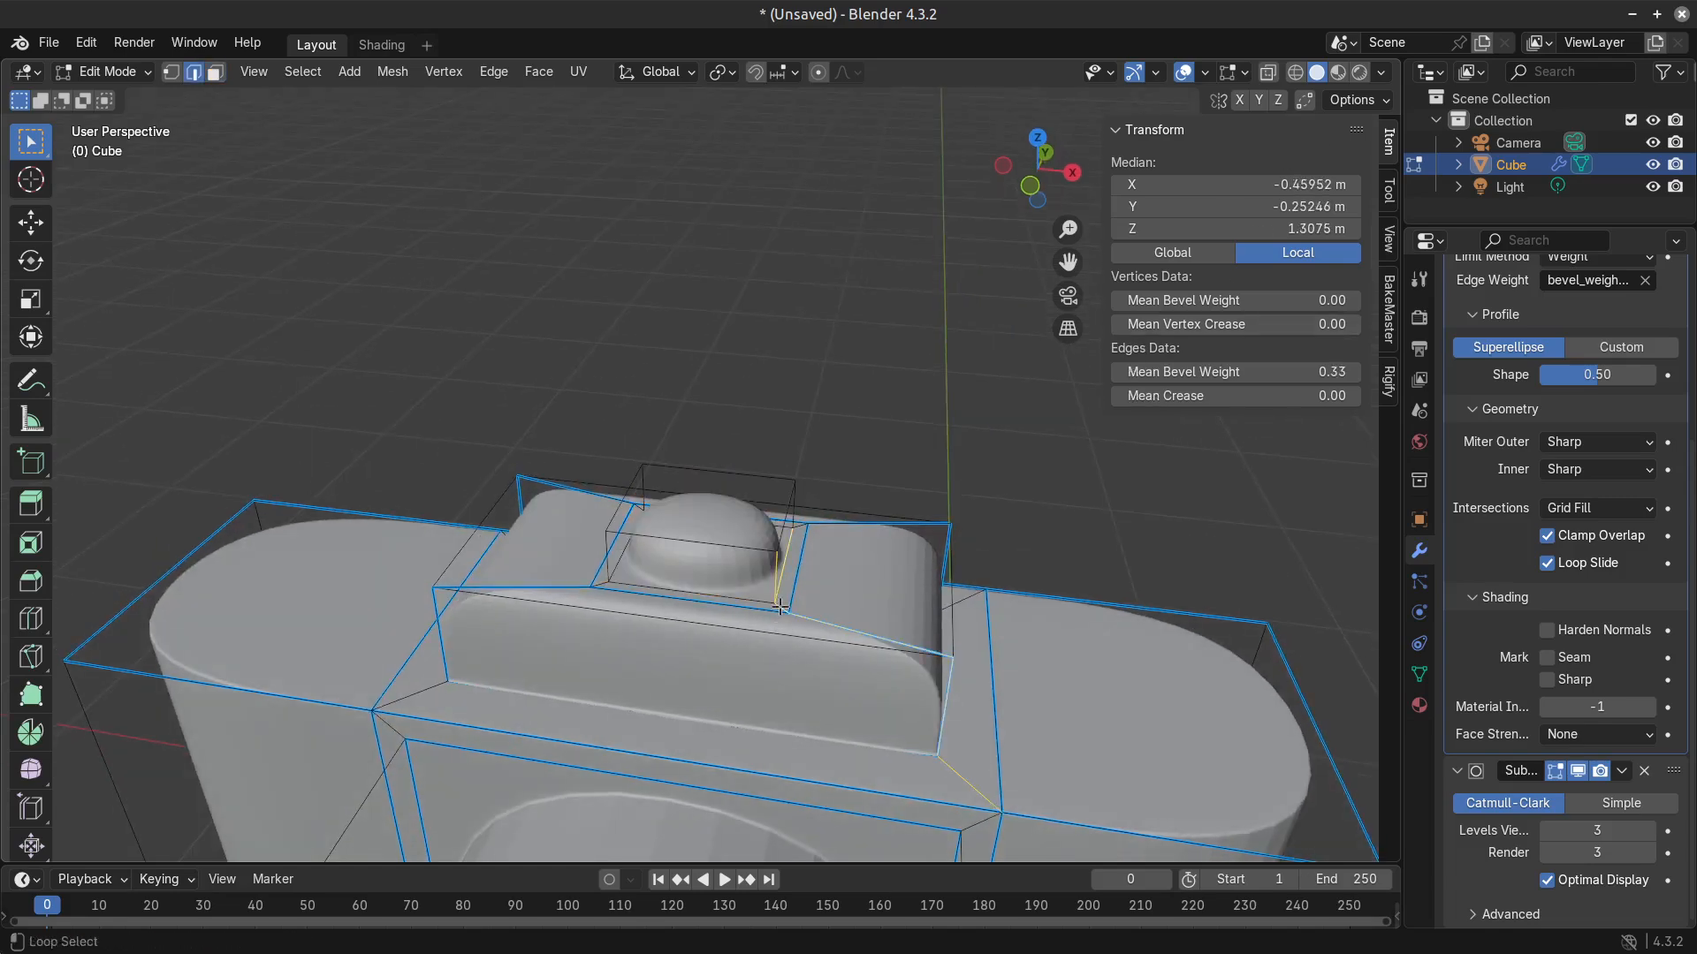
{"action": "left_click", "coordinate": [778, 593], "text": "alt+shift"}
{"action": "left_click", "coordinate": [778, 592], "text": "alt+shift"}
{"action": "middle_click_drag", "start_coordinate": [655, 624], "coordinate": [740, 625]}
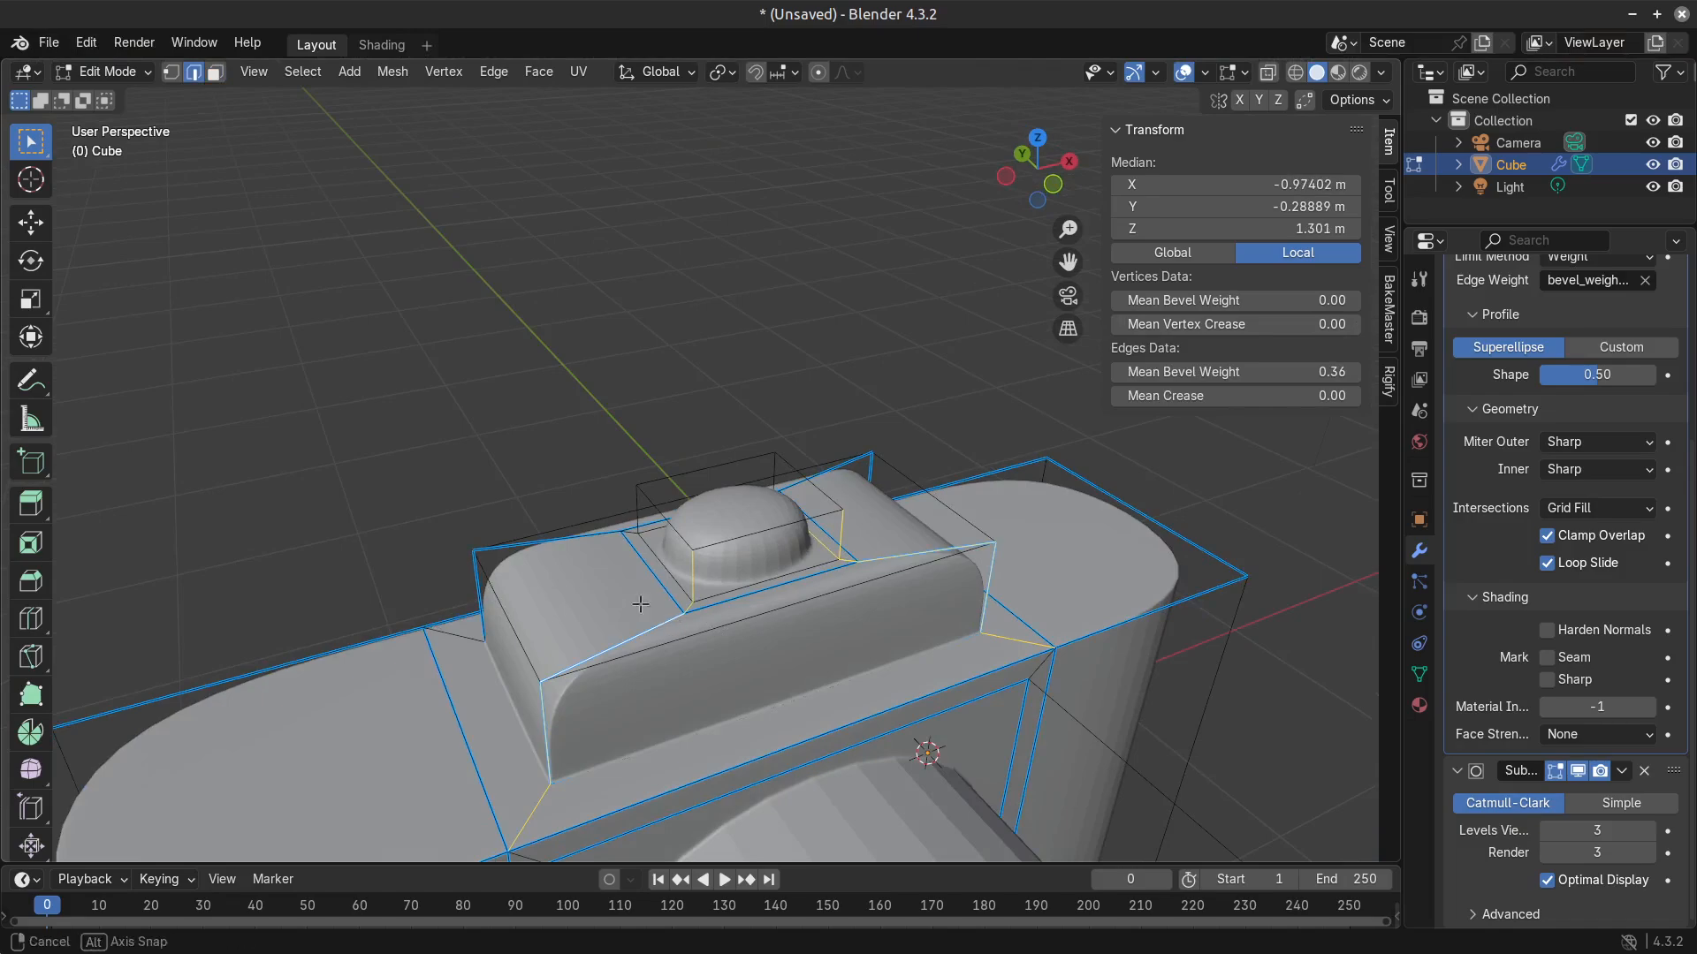
{"action": "middle_click_drag", "start_coordinate": [641, 604], "coordinate": [716, 620]}
{"action": "left_click", "coordinate": [608, 567], "text": "alt+shift"}
{"action": "middle_click_drag", "start_coordinate": [621, 597], "coordinate": [829, 590]}
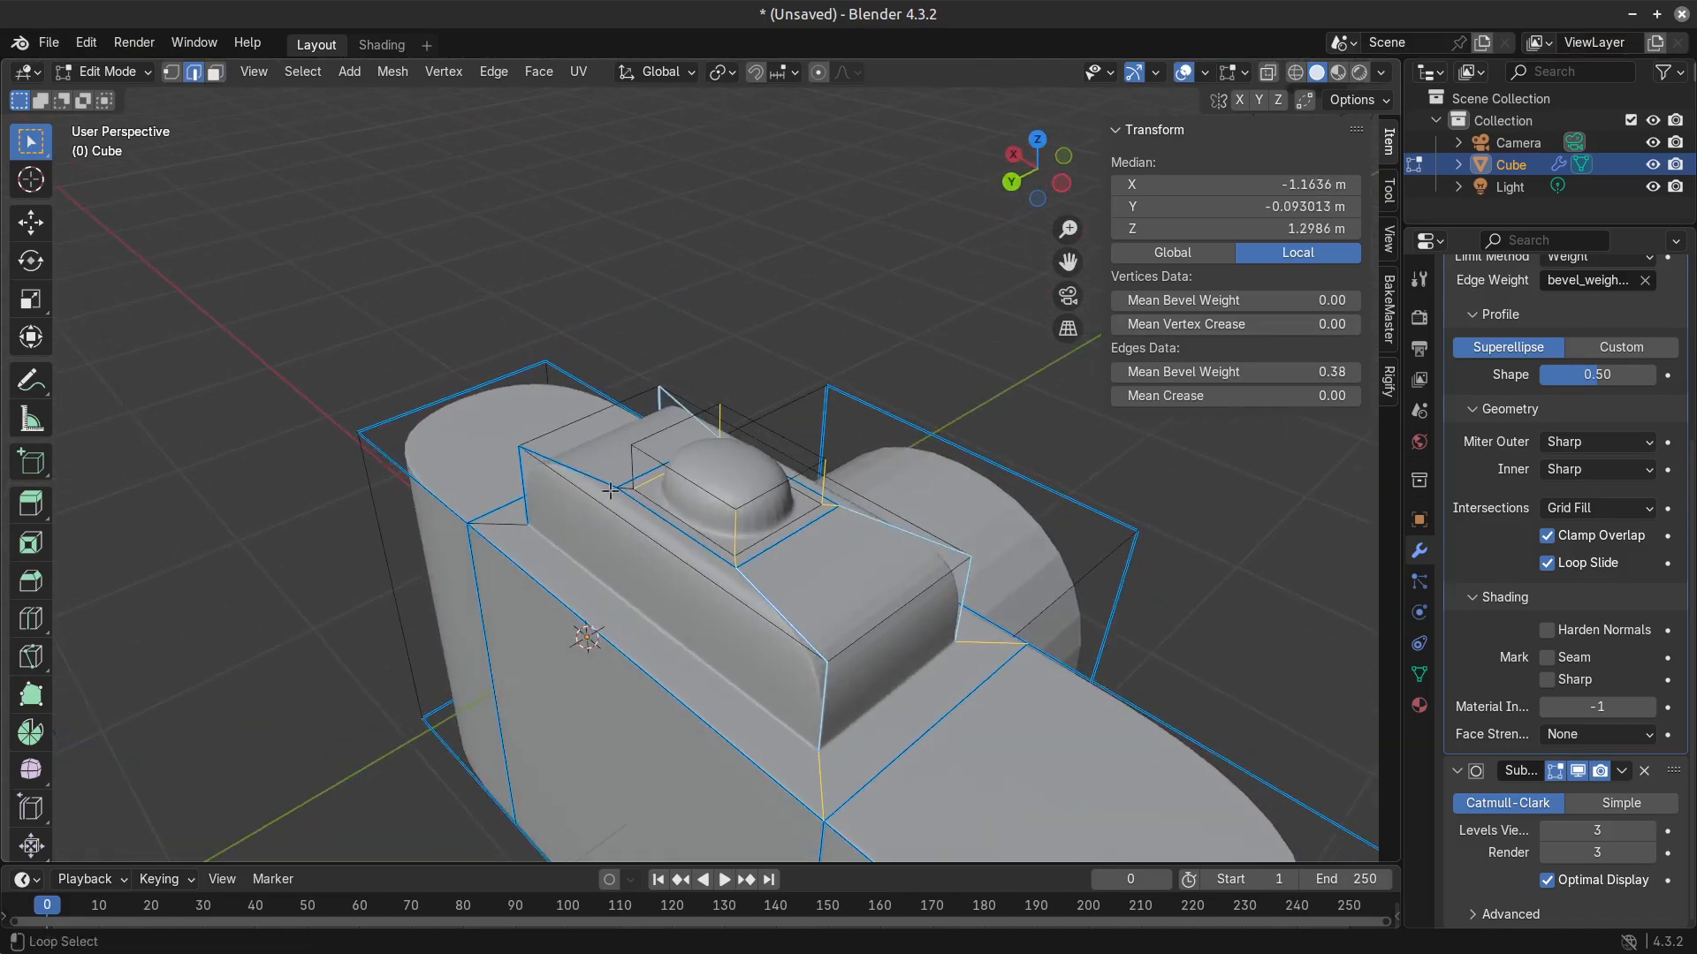
{"action": "middle_click_drag", "start_coordinate": [611, 491], "coordinate": [524, 528]}
{"action": "left_click", "coordinate": [455, 593], "text": "alt+shift"}
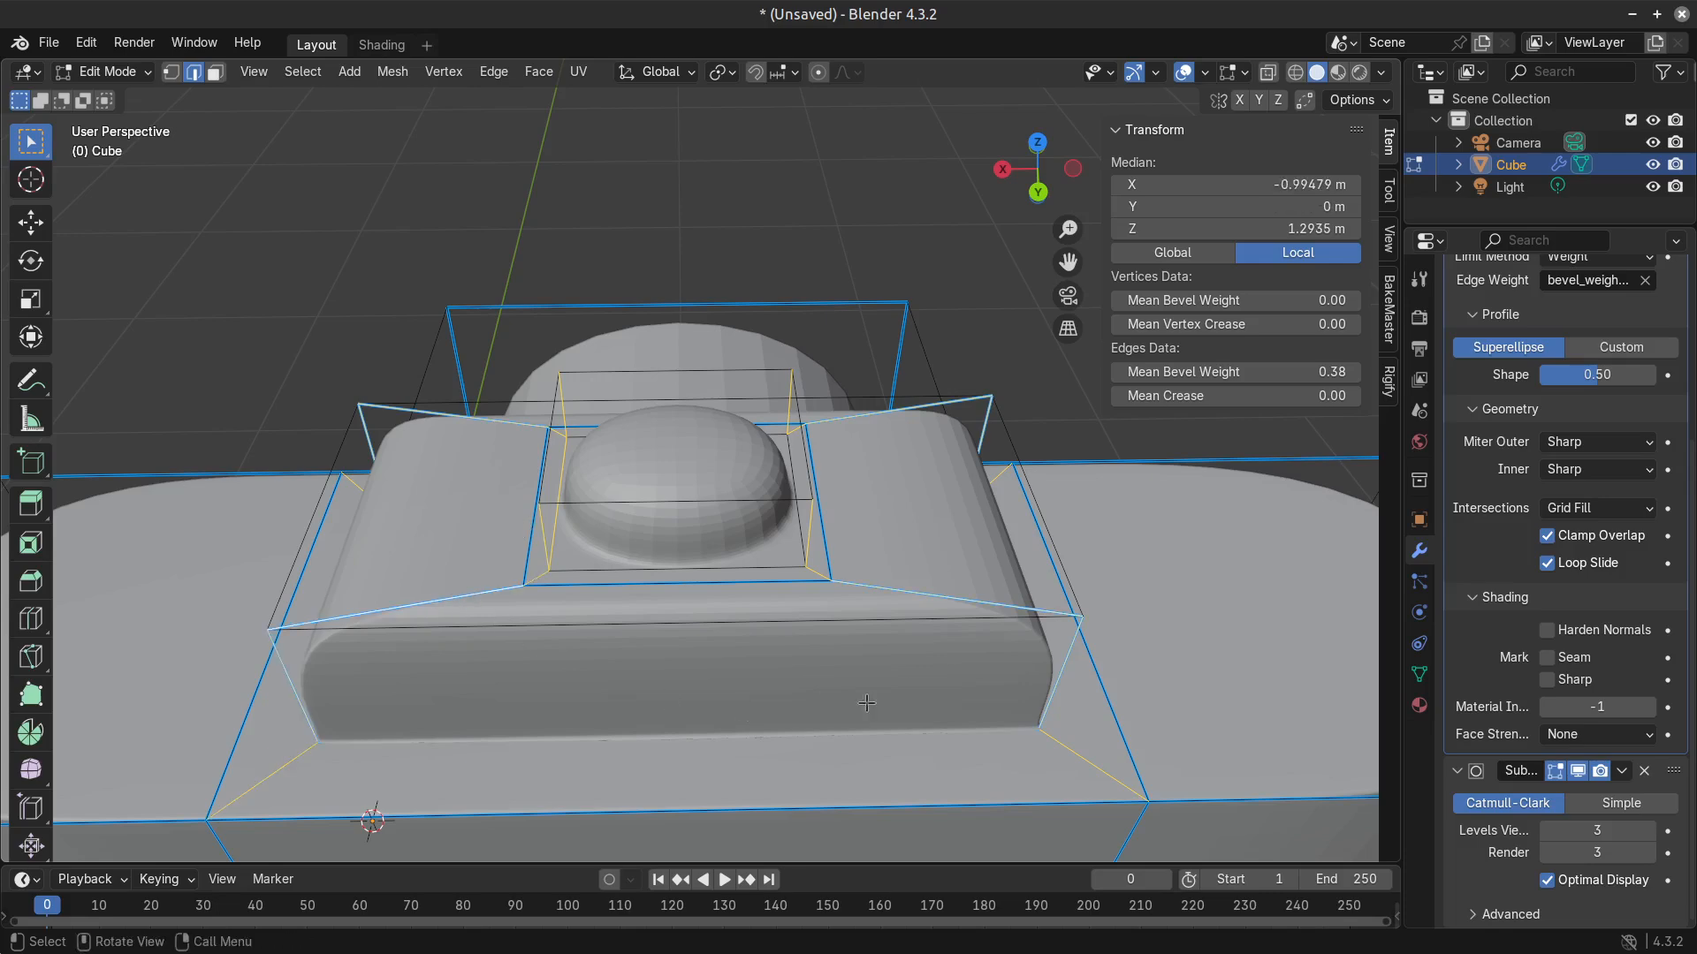
{"action": "scroll", "coordinate": [459, 592], "scroll_direction": "down", "scroll_amount": 1}
{"action": "left_click_drag", "start_coordinate": [1224, 372], "coordinate": [1467, 372]}
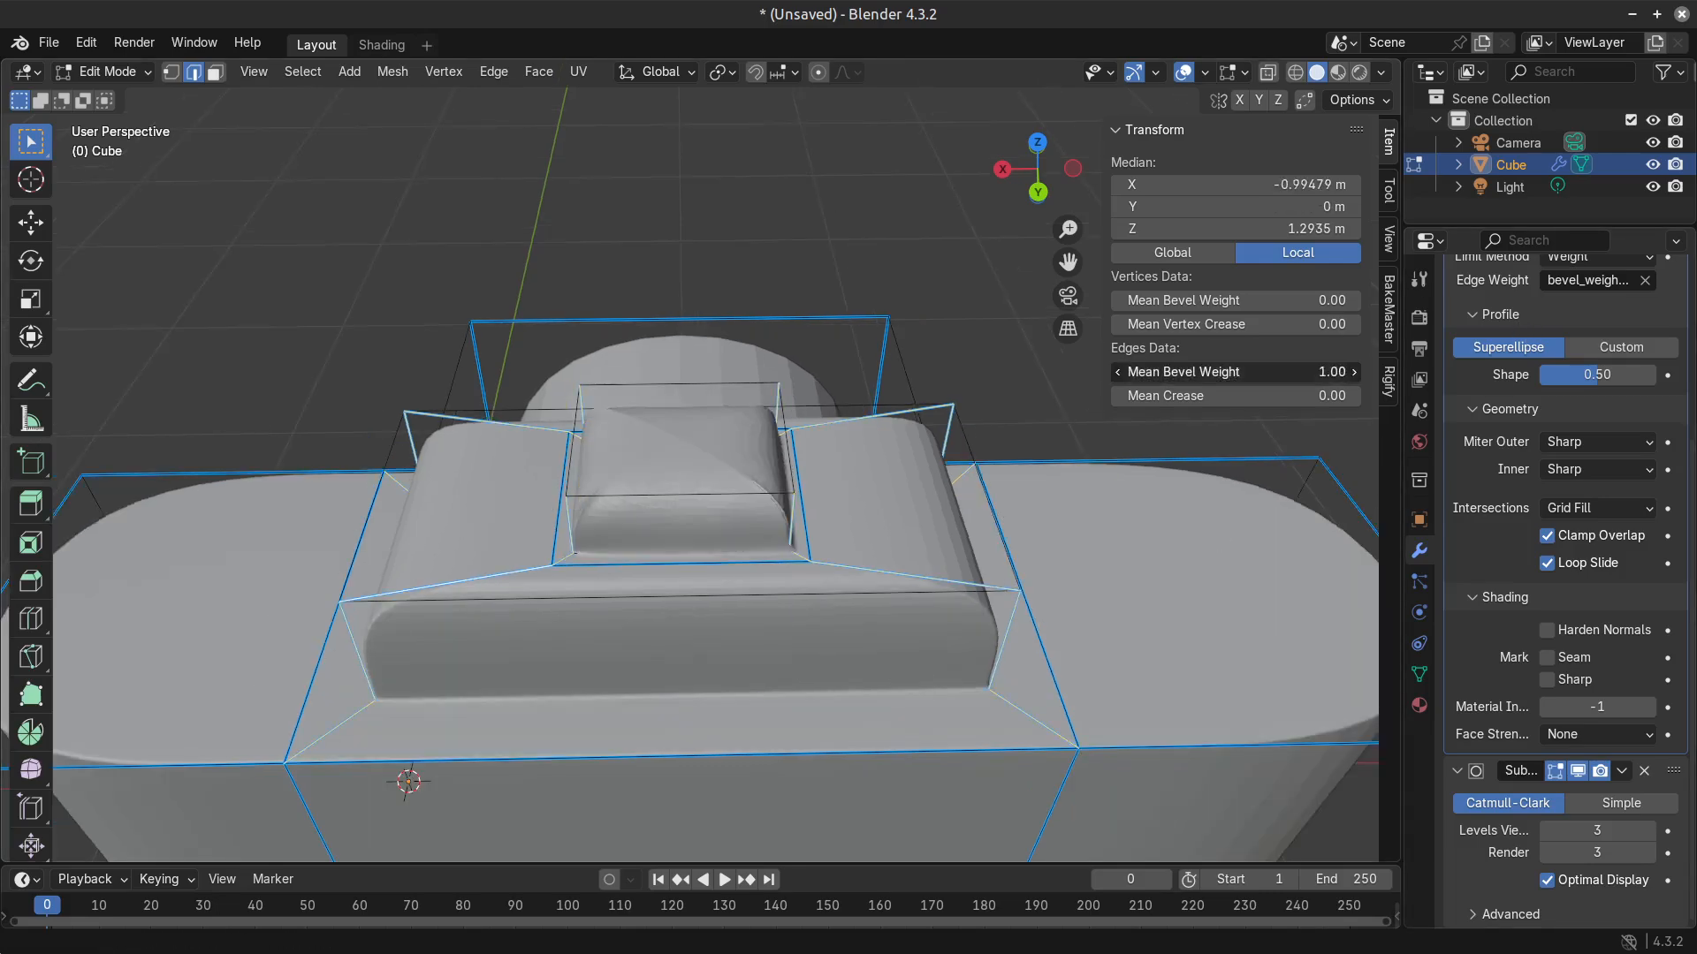
Select the top face of the small upper block in face selection mode.
{"action": "middle_click_drag", "start_coordinate": [618, 591], "coordinate": [474, 593]}
{"action": "key", "text": "3"}
{"action": "left_click", "coordinate": [826, 565]}
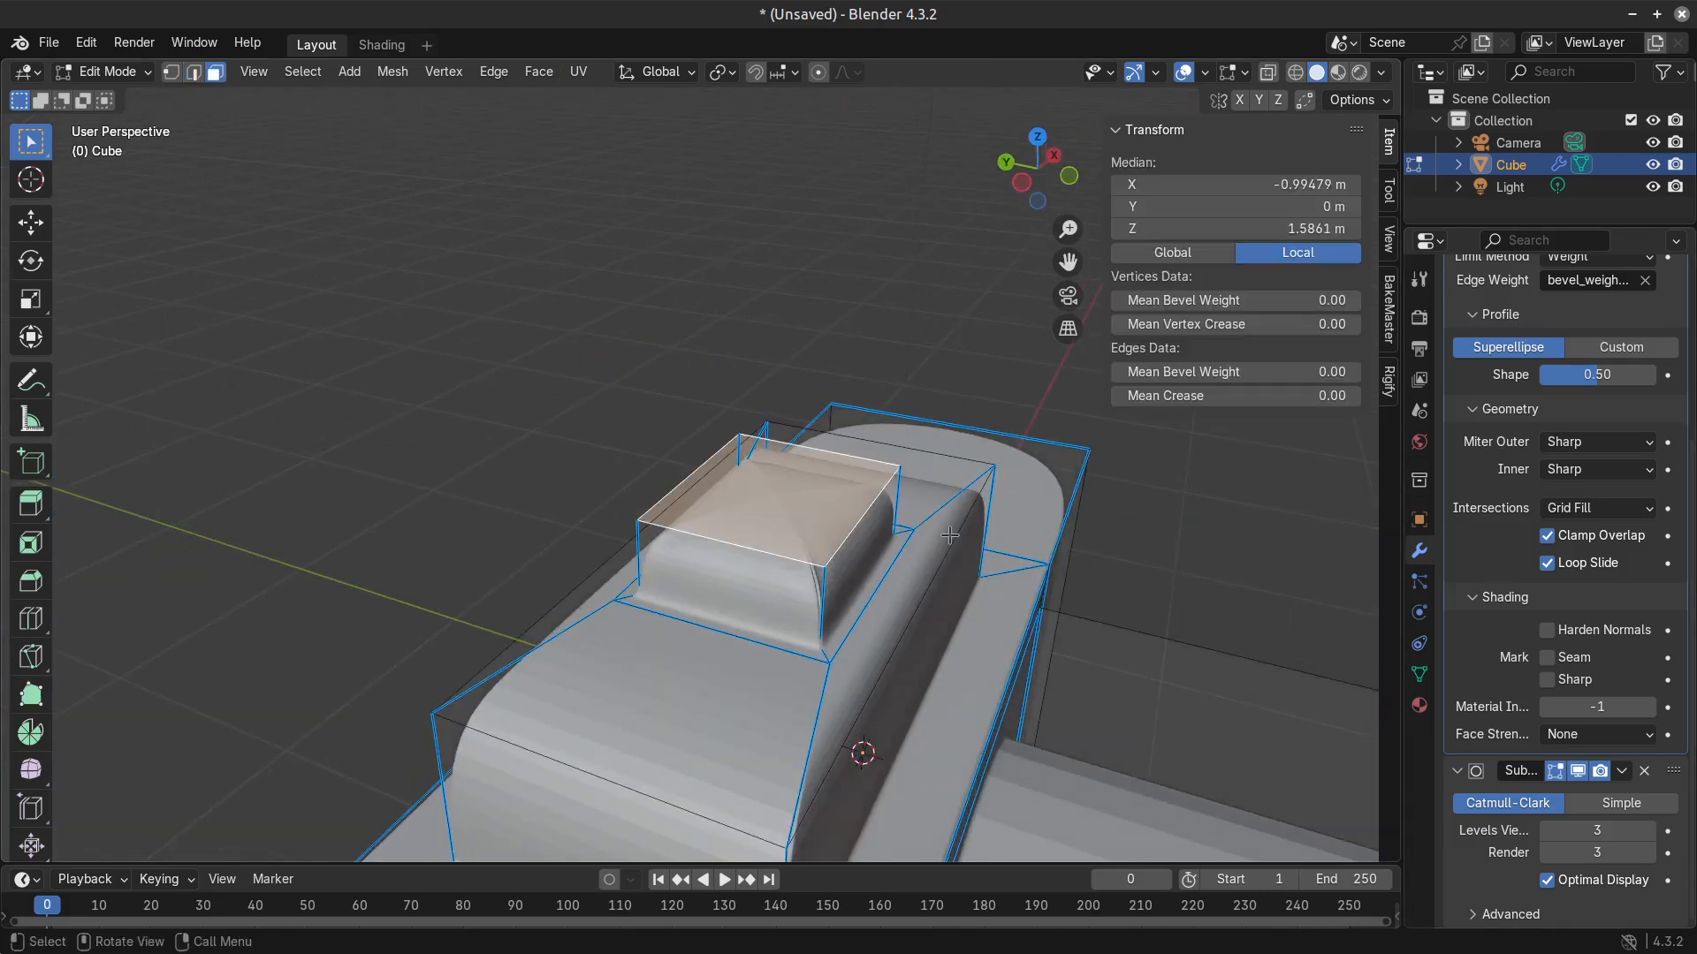
{"action": "middle_click_drag", "start_coordinate": [827, 566], "coordinate": [730, 555]}
{"action": "scroll", "coordinate": [30, 751], "scroll_direction": "down", "scroll_amount": 3}
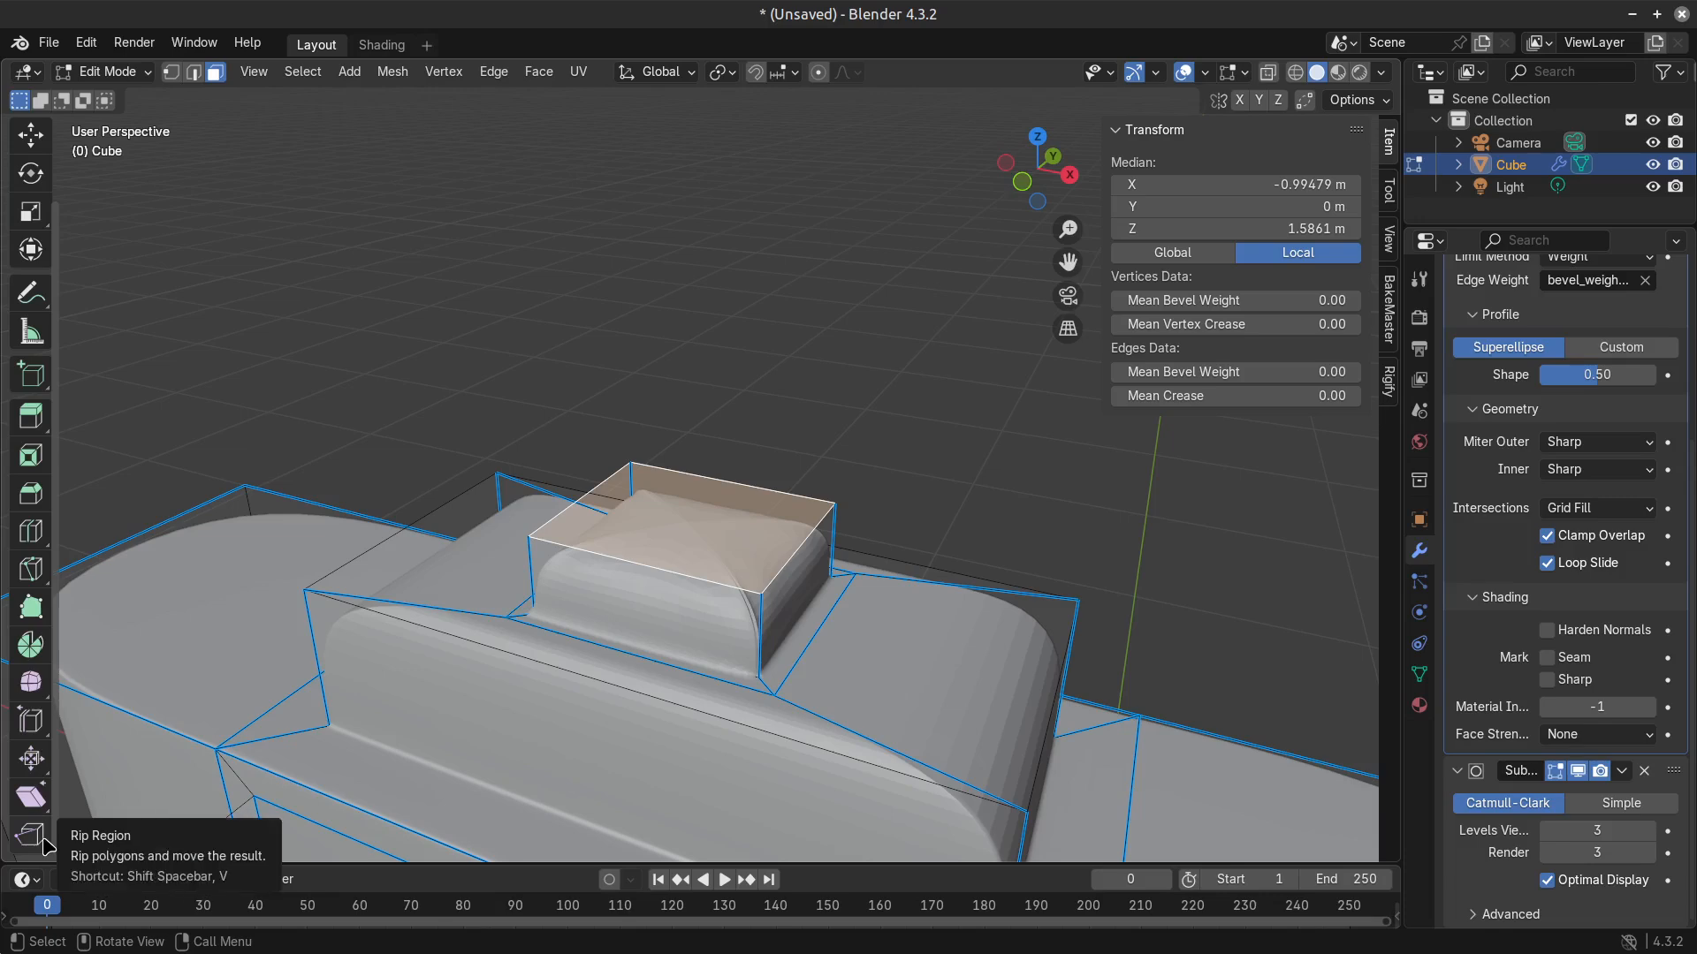
{"action": "middle_click_drag", "start_coordinate": [502, 579], "coordinate": [511, 642]}
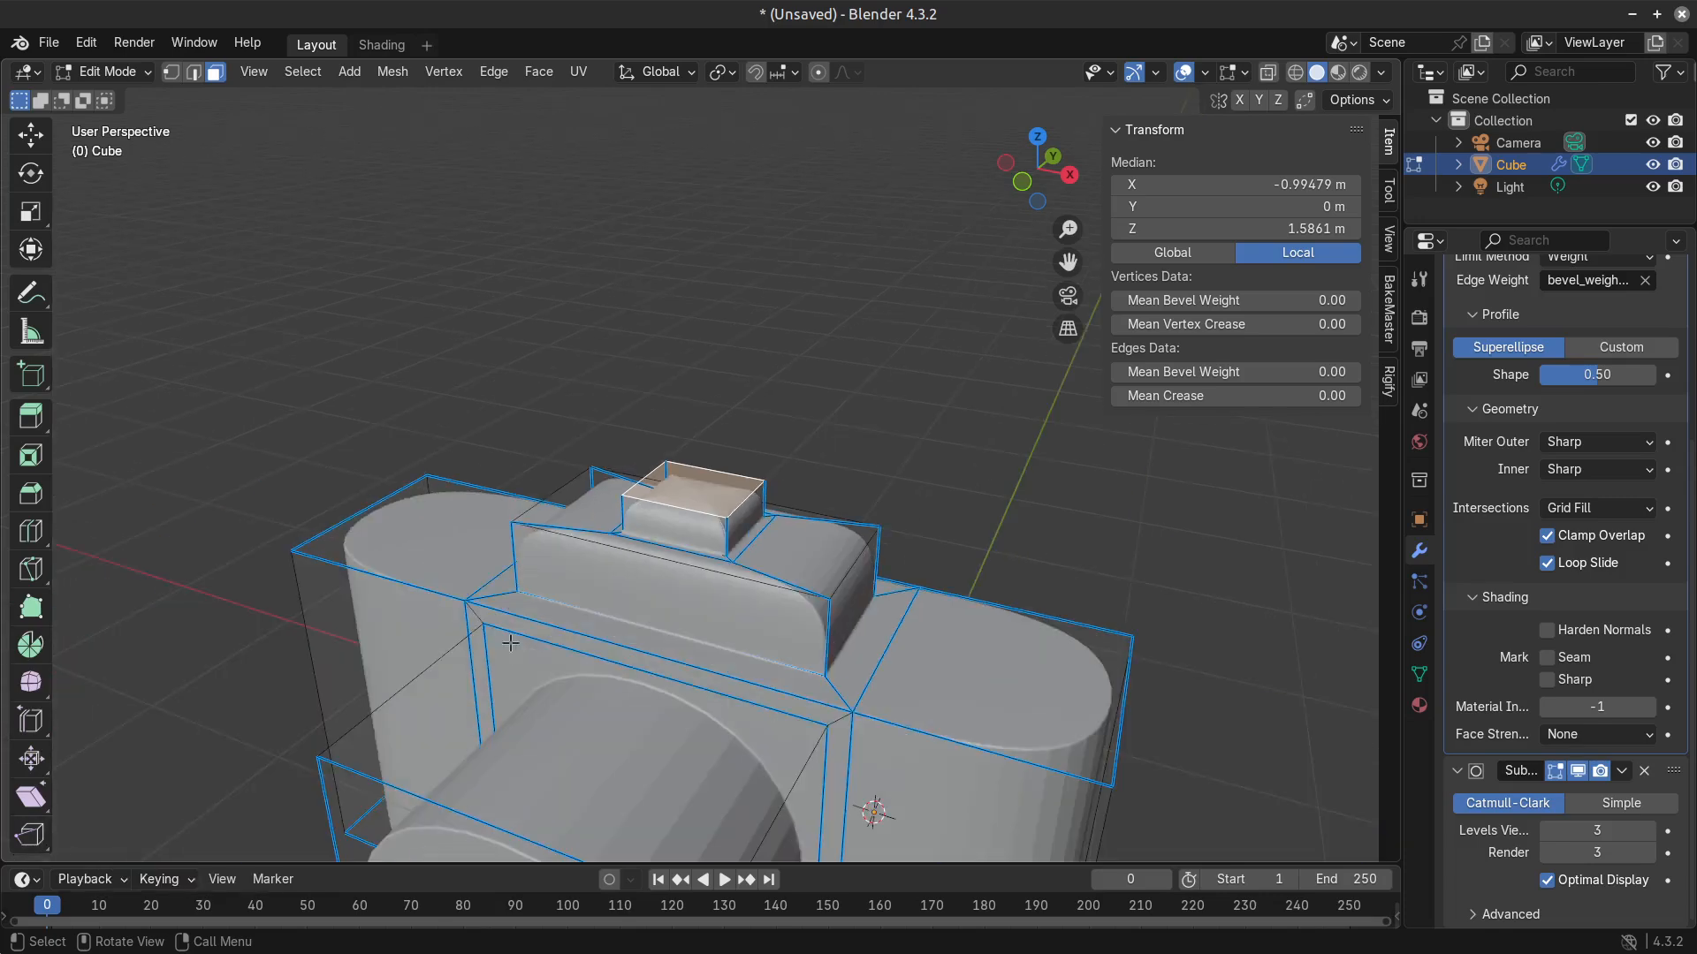
{"action": "middle_click_drag", "start_coordinate": [422, 555], "coordinate": [434, 625]}
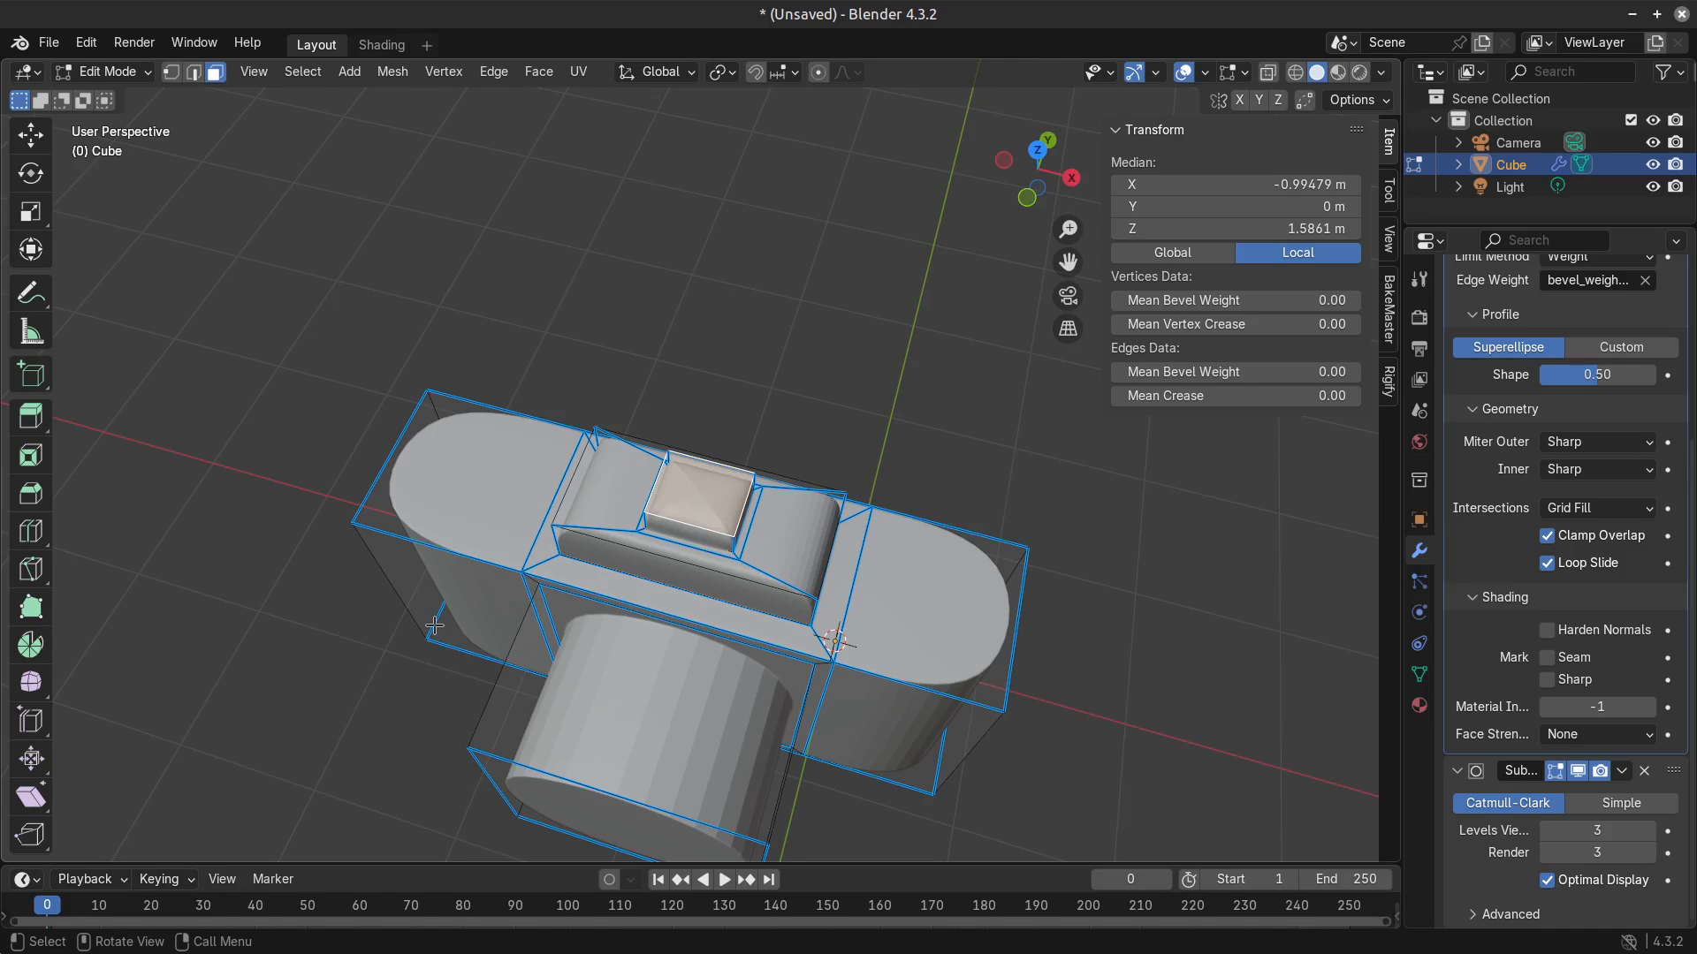
Set the mean edge bevel weight of the small upper block's top face to 1.00, and check the shape in Object Mode.
{"action": "middle_click_drag", "start_coordinate": [632, 455], "coordinate": [707, 420]}
{"action": "scroll", "coordinate": [746, 504], "scroll_direction": "up", "scroll_amount": 3}
{"action": "left_click_drag", "start_coordinate": [1300, 373], "coordinate": [1378, 373]}
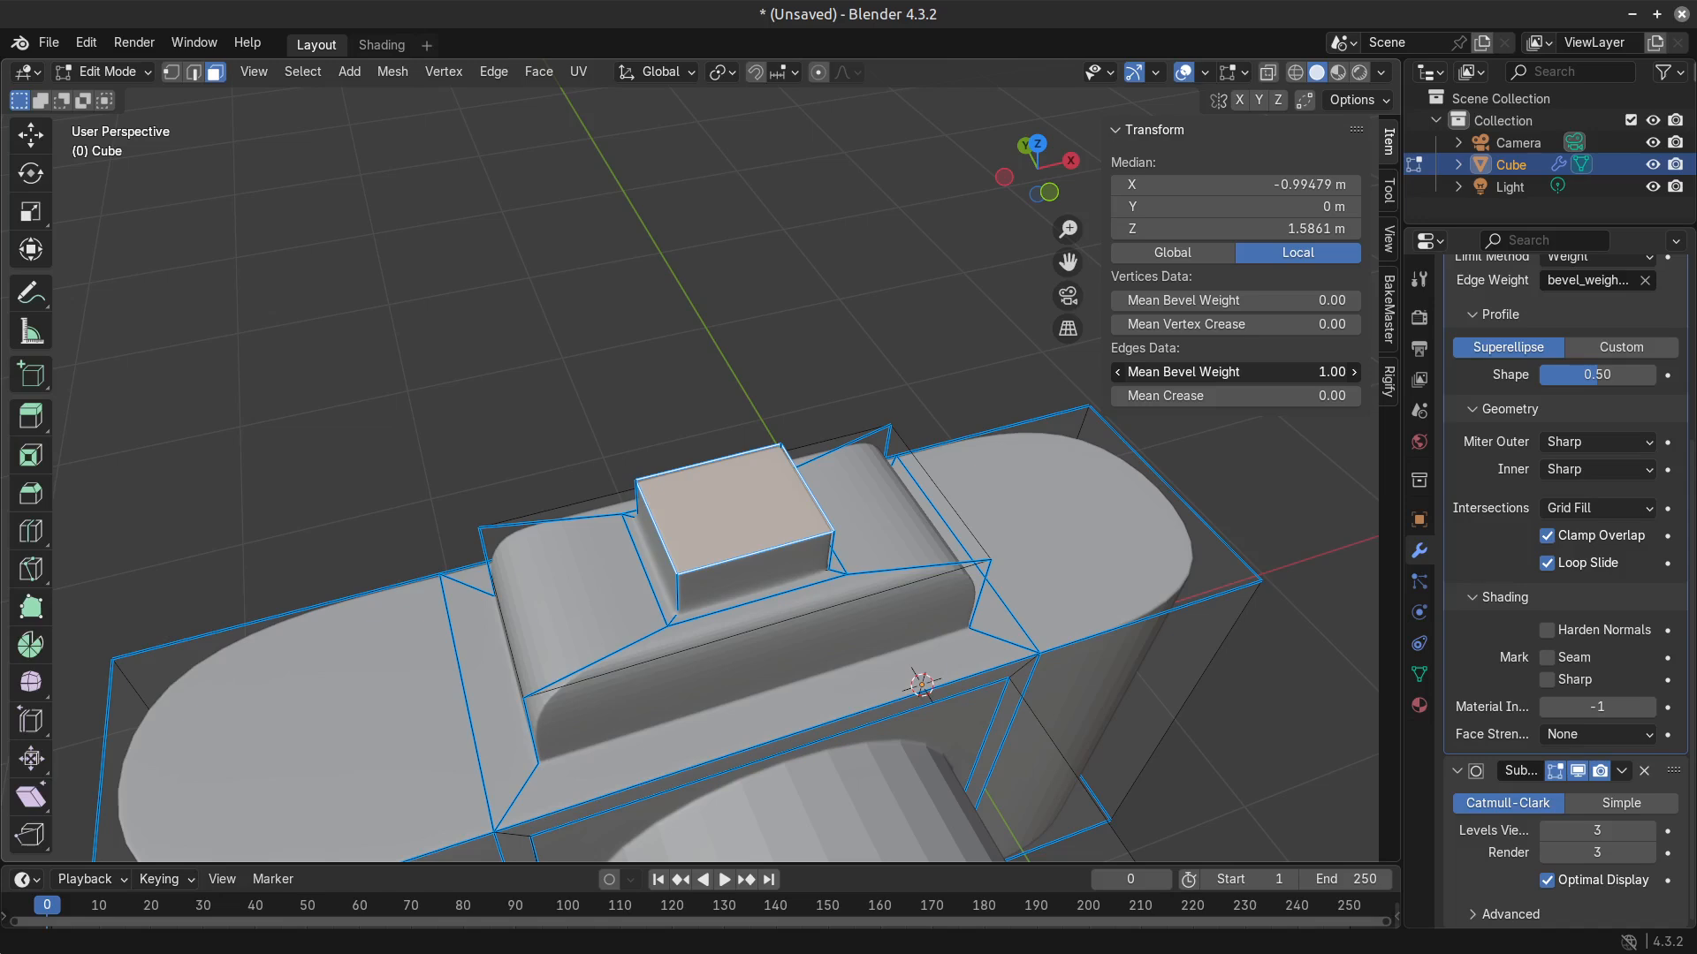
{"action": "key", "text": "Tab"}
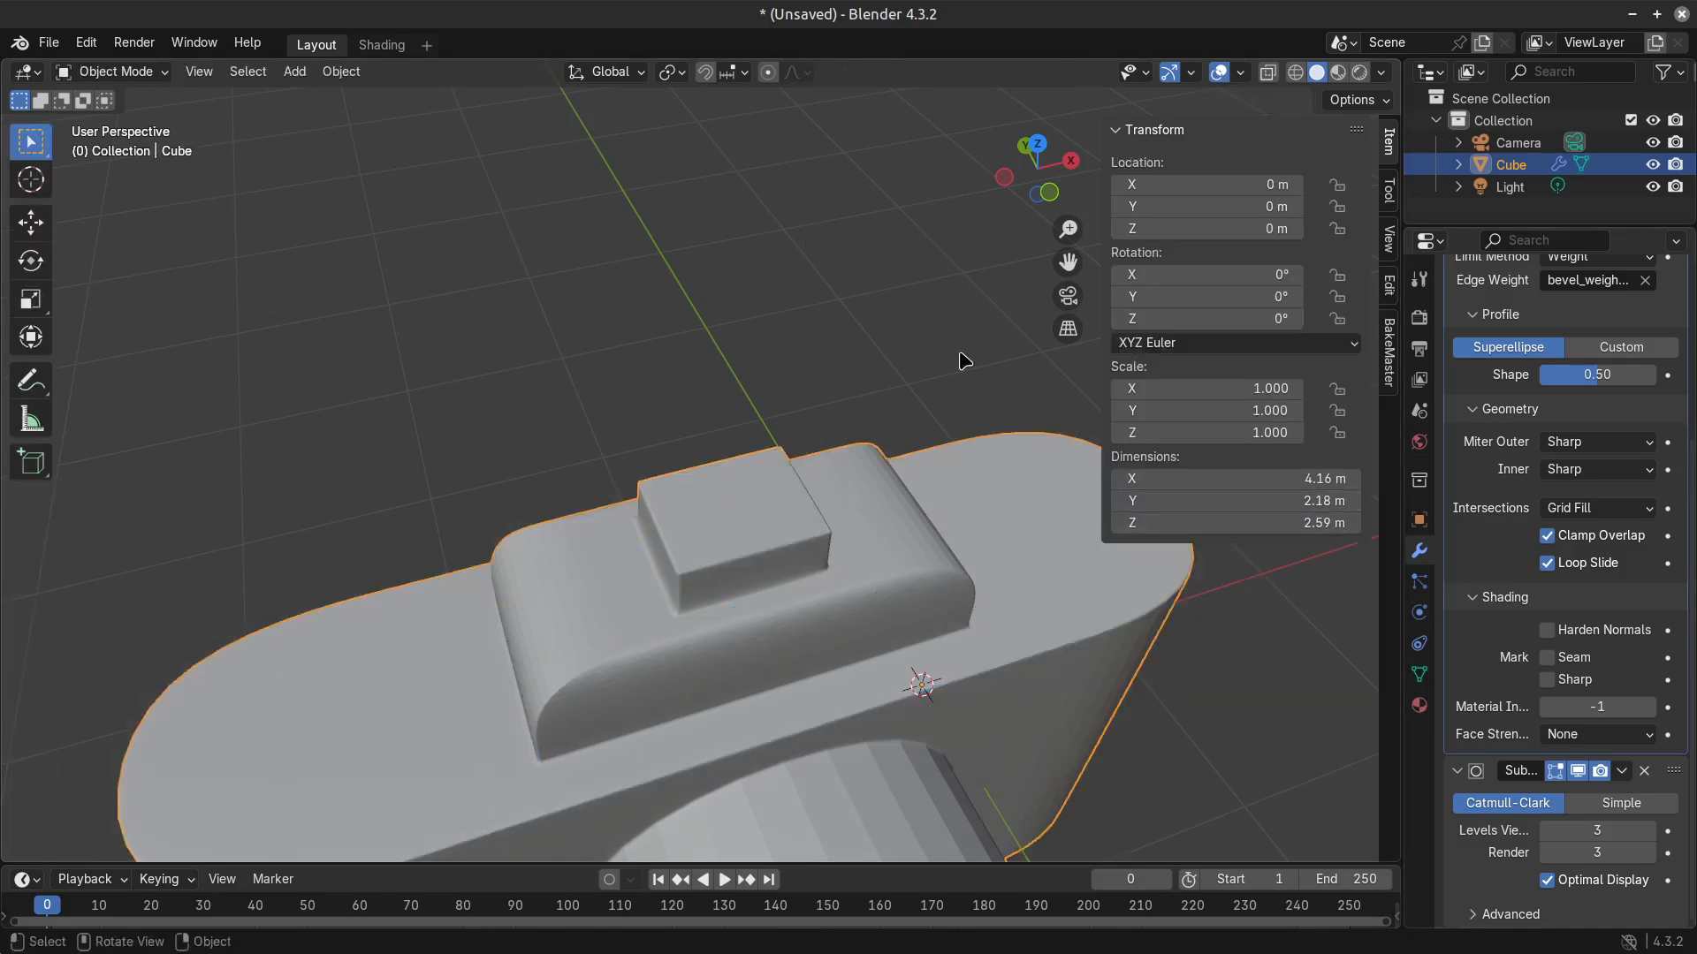
{"action": "scroll", "coordinate": [538, 383], "scroll_direction": "down", "scroll_amount": 2}
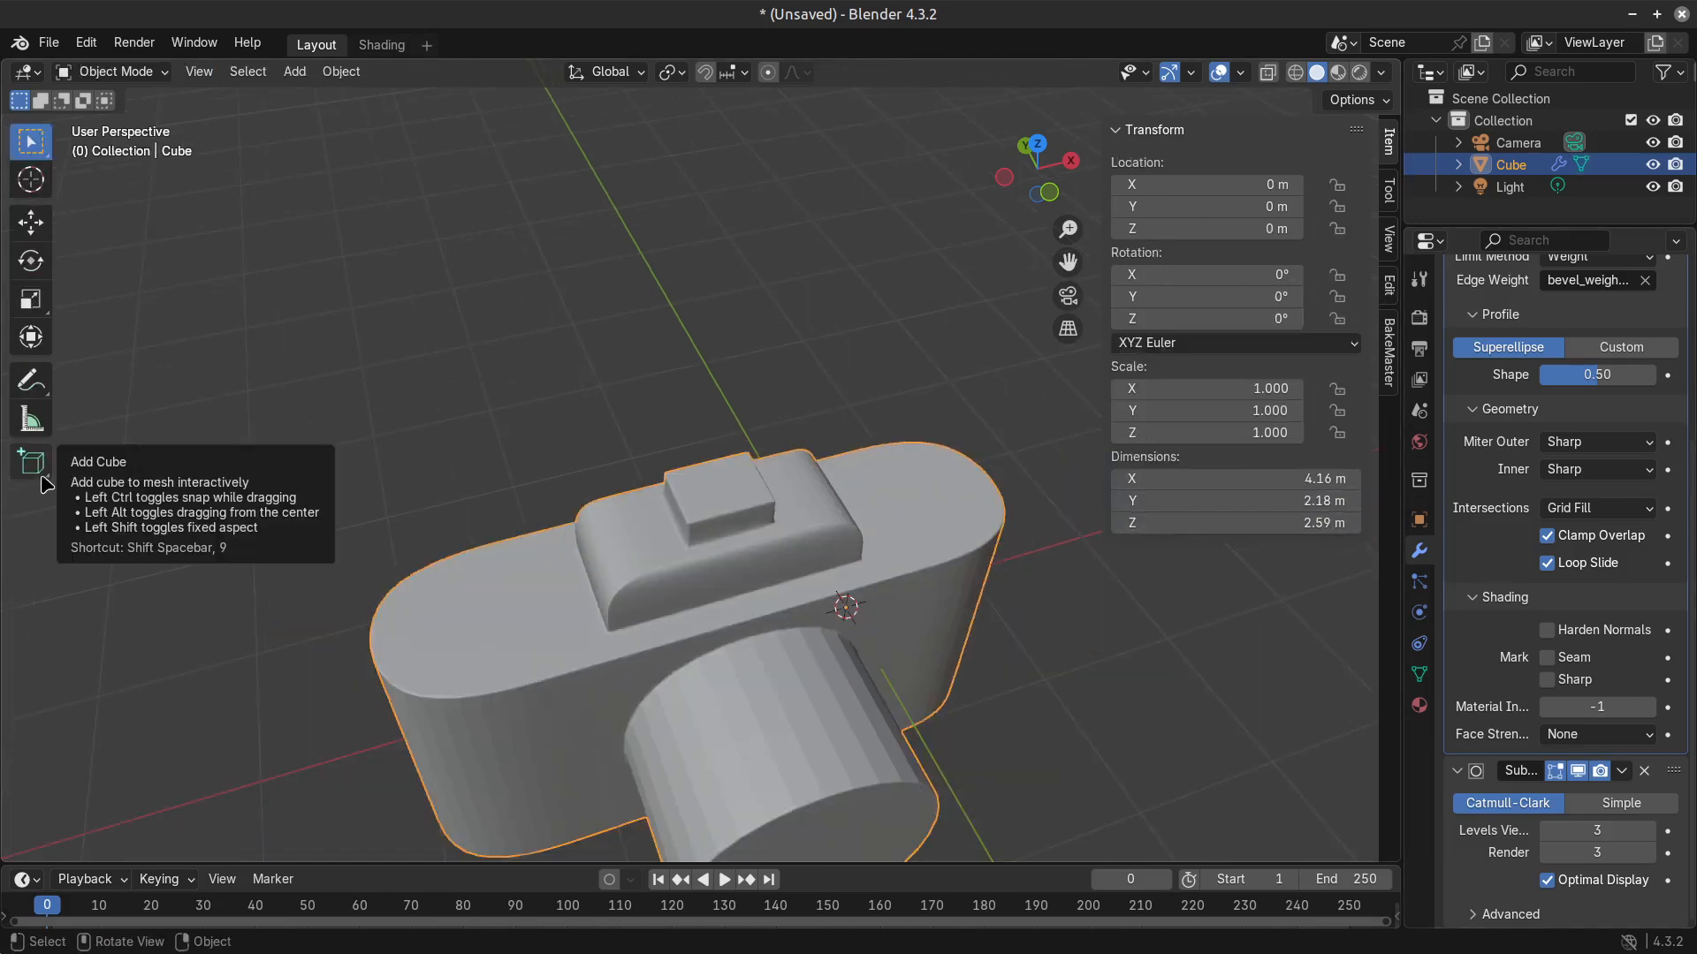
Select the small upper block's top face in Edit Mode and lower it along Z to a local Z of 1.45 m.
{"action": "middle_click_drag", "start_coordinate": [547, 455], "coordinate": [614, 426]}
{"action": "key", "text": "Tab"}
{"action": "scroll", "coordinate": [765, 512], "scroll_direction": "up", "scroll_amount": 4}
{"action": "key", "text": "2"}
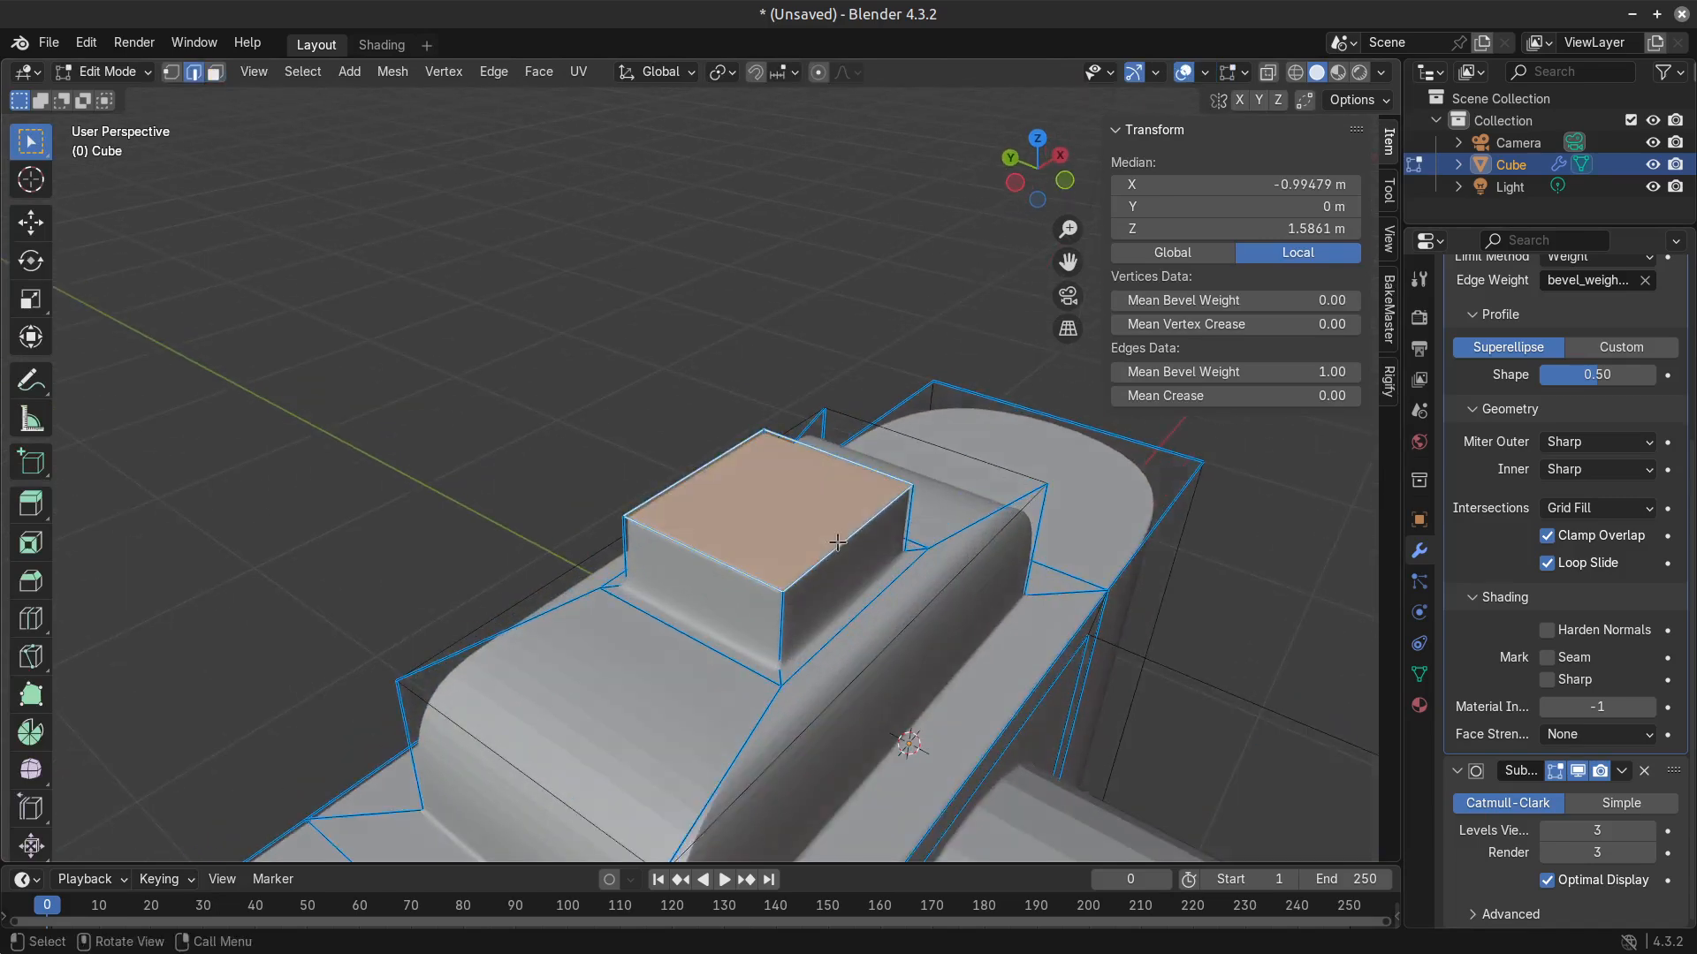
{"action": "left_click", "coordinate": [838, 541]}
{"action": "key", "text": "3"}
{"action": "left_click", "coordinate": [796, 522]}
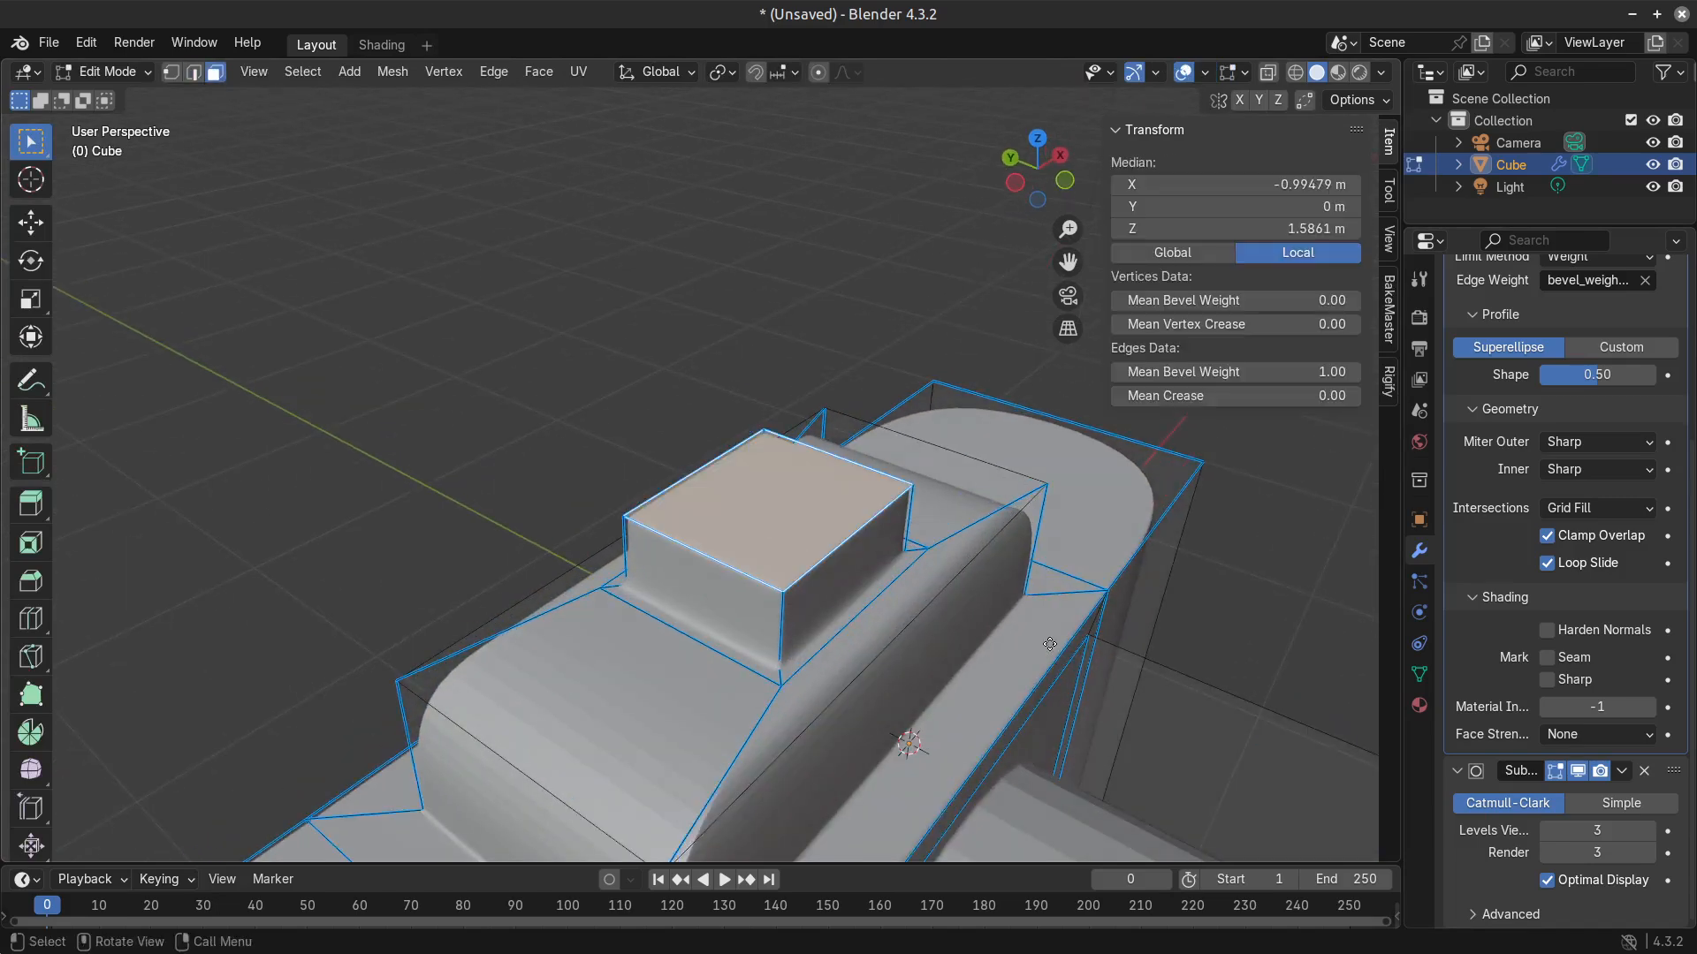
{"action": "key", "text": "g"}
{"action": "key", "text": "y"}
{"action": "key", "text": "z"}
{"action": "left_click", "coordinate": [1054, 682]}
Scale the small block's top face to about 0.76, check the camera in Object Mode, and return to Edit Mode.
{"action": "key", "text": "s"}
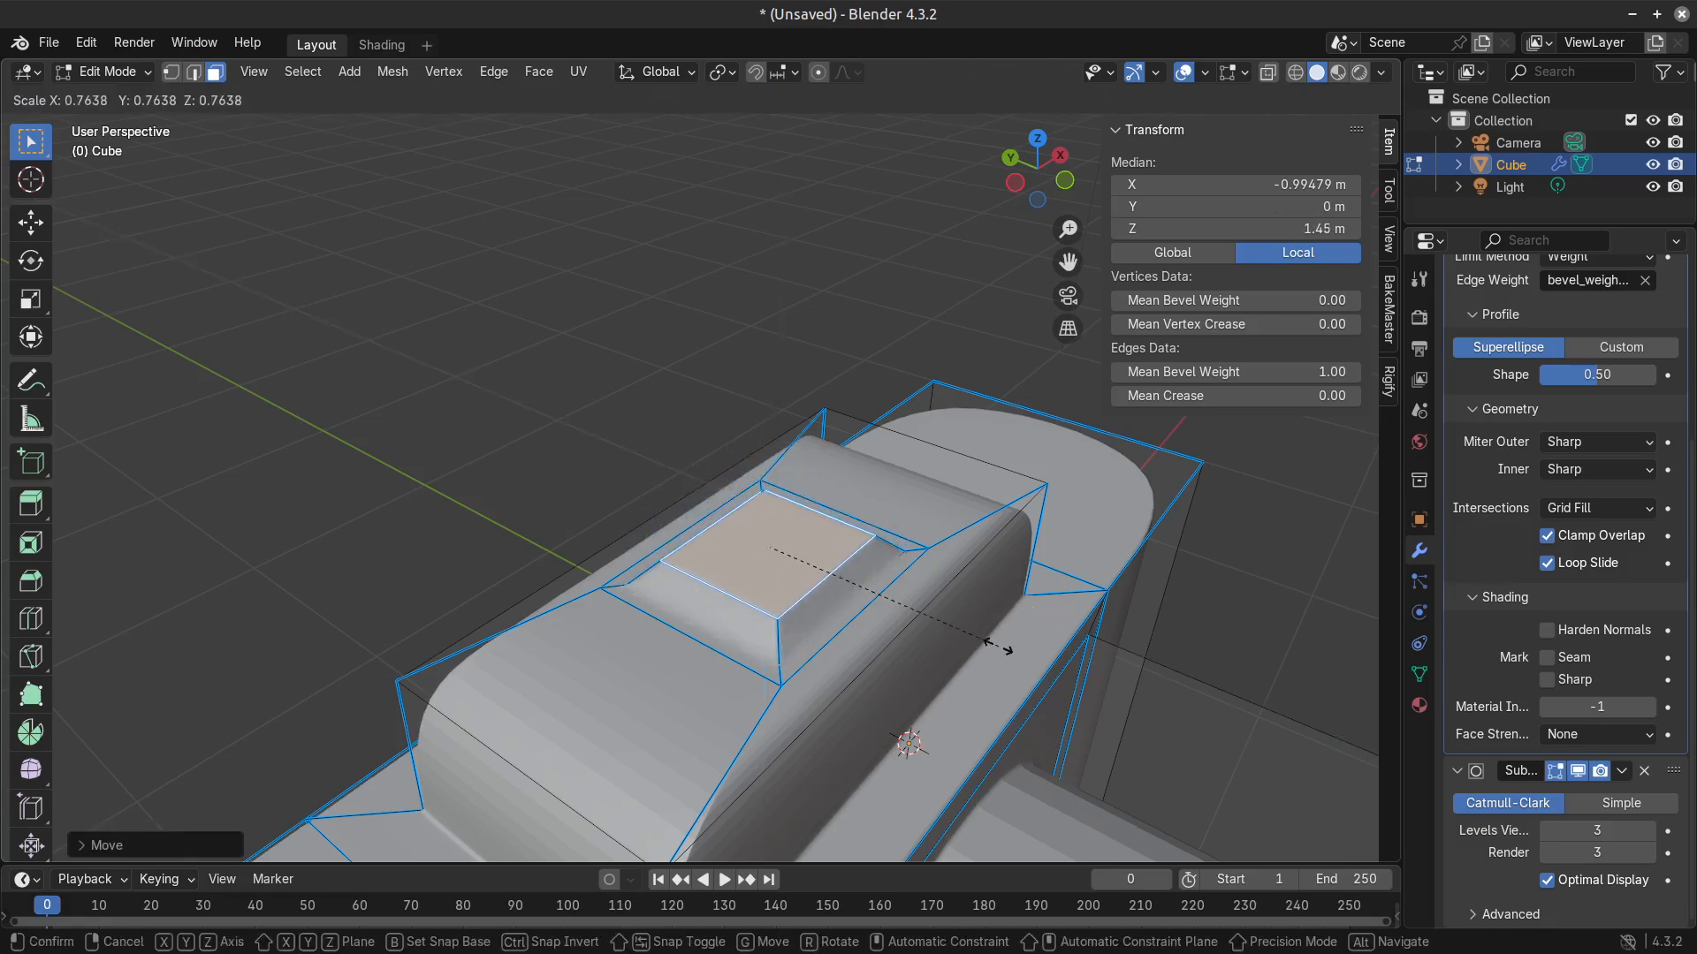
{"action": "left_click", "coordinate": [996, 645]}
{"action": "key", "text": "Tab"}
{"action": "scroll", "coordinate": [972, 705], "scroll_direction": "down", "scroll_amount": 2}
{"action": "scroll", "coordinate": [970, 702], "scroll_direction": "down", "scroll_amount": 6}
{"action": "scroll", "coordinate": [737, 646], "scroll_direction": "up", "scroll_amount": 4}
{"action": "middle_click_drag", "start_coordinate": [908, 741], "coordinate": [870, 711]}
{"action": "key", "text": "Tab"}
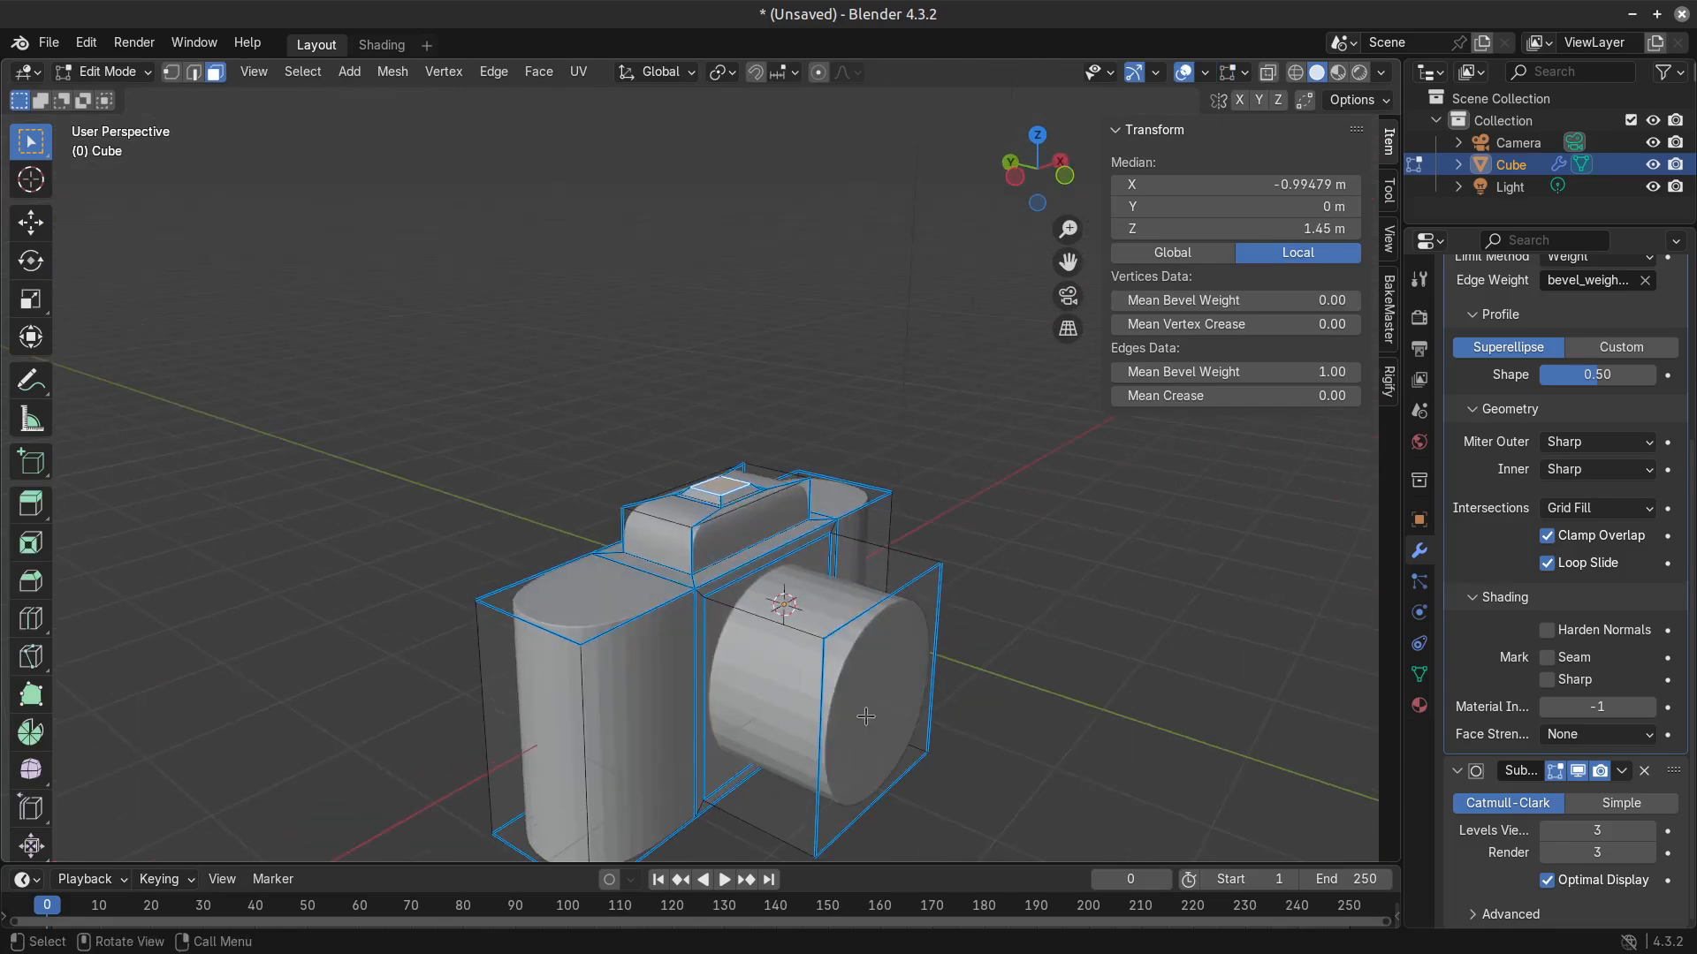
Try to inset the lens block's front face by about 0.32 m and extrude the inset face.
{"action": "left_click", "coordinate": [871, 710]}
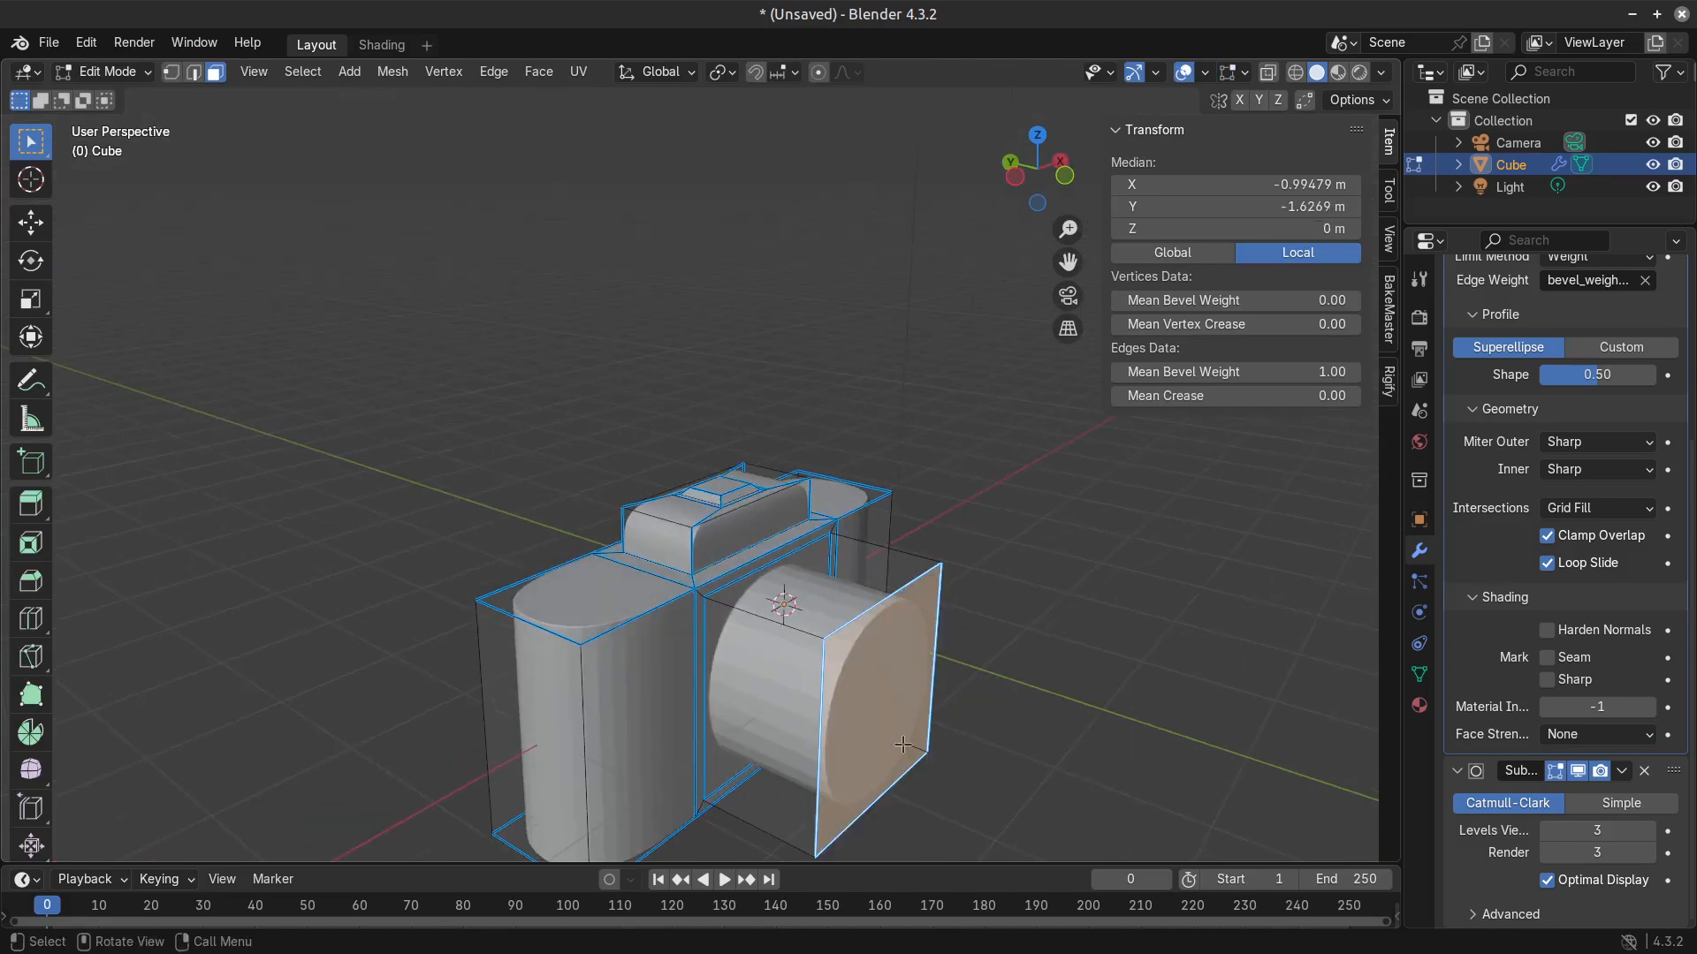
{"action": "key", "text": "2"}
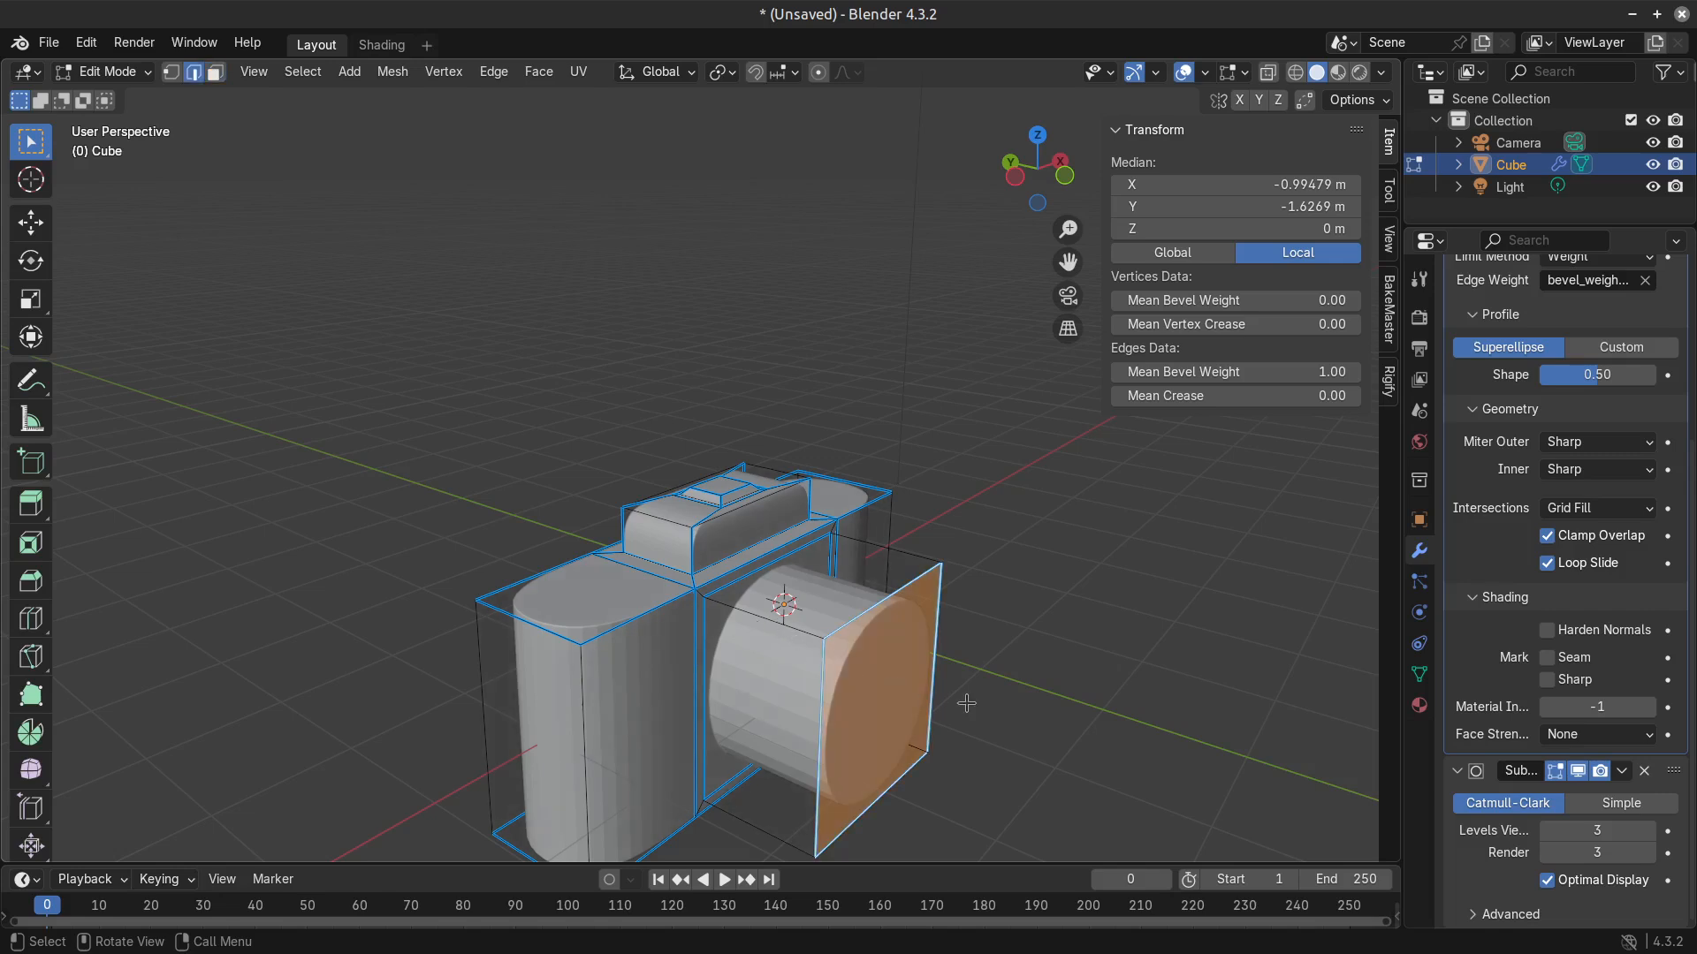
{"action": "key", "text": "i"}
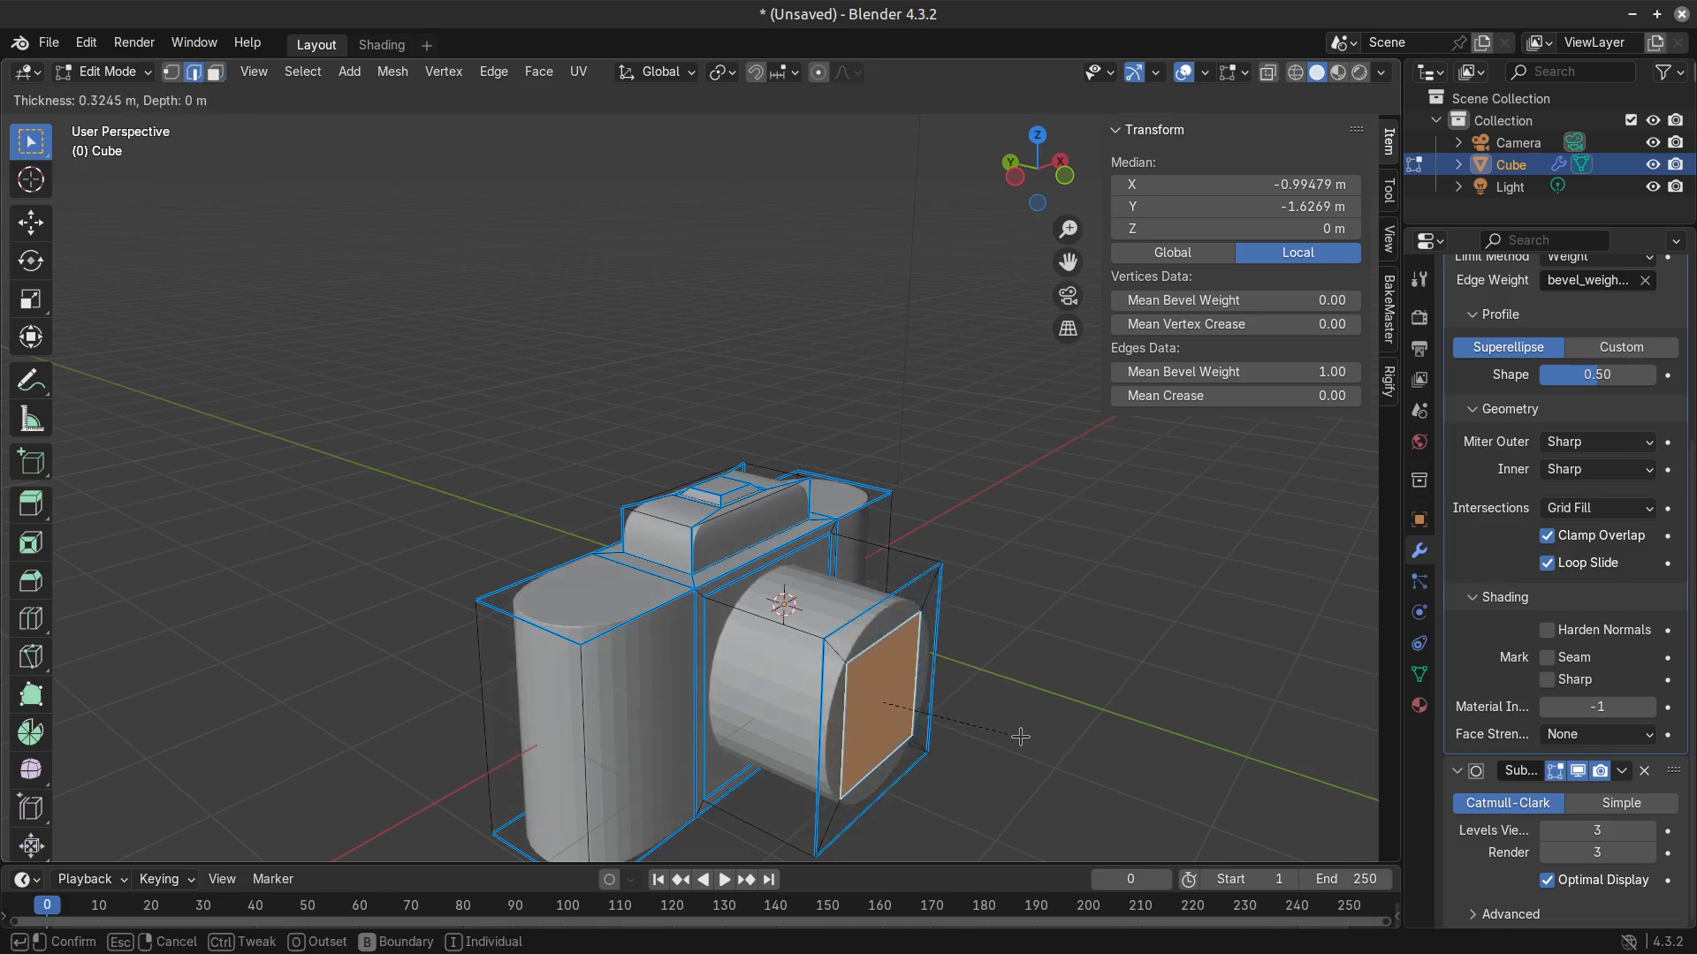
{"action": "left_click", "coordinate": [1022, 739]}
{"action": "middle_click_drag", "start_coordinate": [1023, 739], "coordinate": [754, 631]}
{"action": "key", "text": "e"}
{"action": "left_click", "coordinate": [942, 712]}
{"action": "key", "text": "Tab"}
{"action": "scroll", "coordinate": [798, 678], "scroll_direction": "down", "scroll_amount": 4}
{"action": "scroll", "coordinate": [753, 725], "scroll_direction": "up", "scroll_amount": 2}
{"action": "key", "text": "ctrl+z"}
{"action": "key", "text": "ctrl+z"}
{"action": "key", "text": "ctrl+z"}
Remove the protruding lens block from the camera's front, and inset the remaining flat front face.
{"action": "key", "text": "3"}
{"action": "key", "text": "x"}
{"action": "left_click", "coordinate": [757, 687]}
{"action": "left_click", "coordinate": [753, 631]}
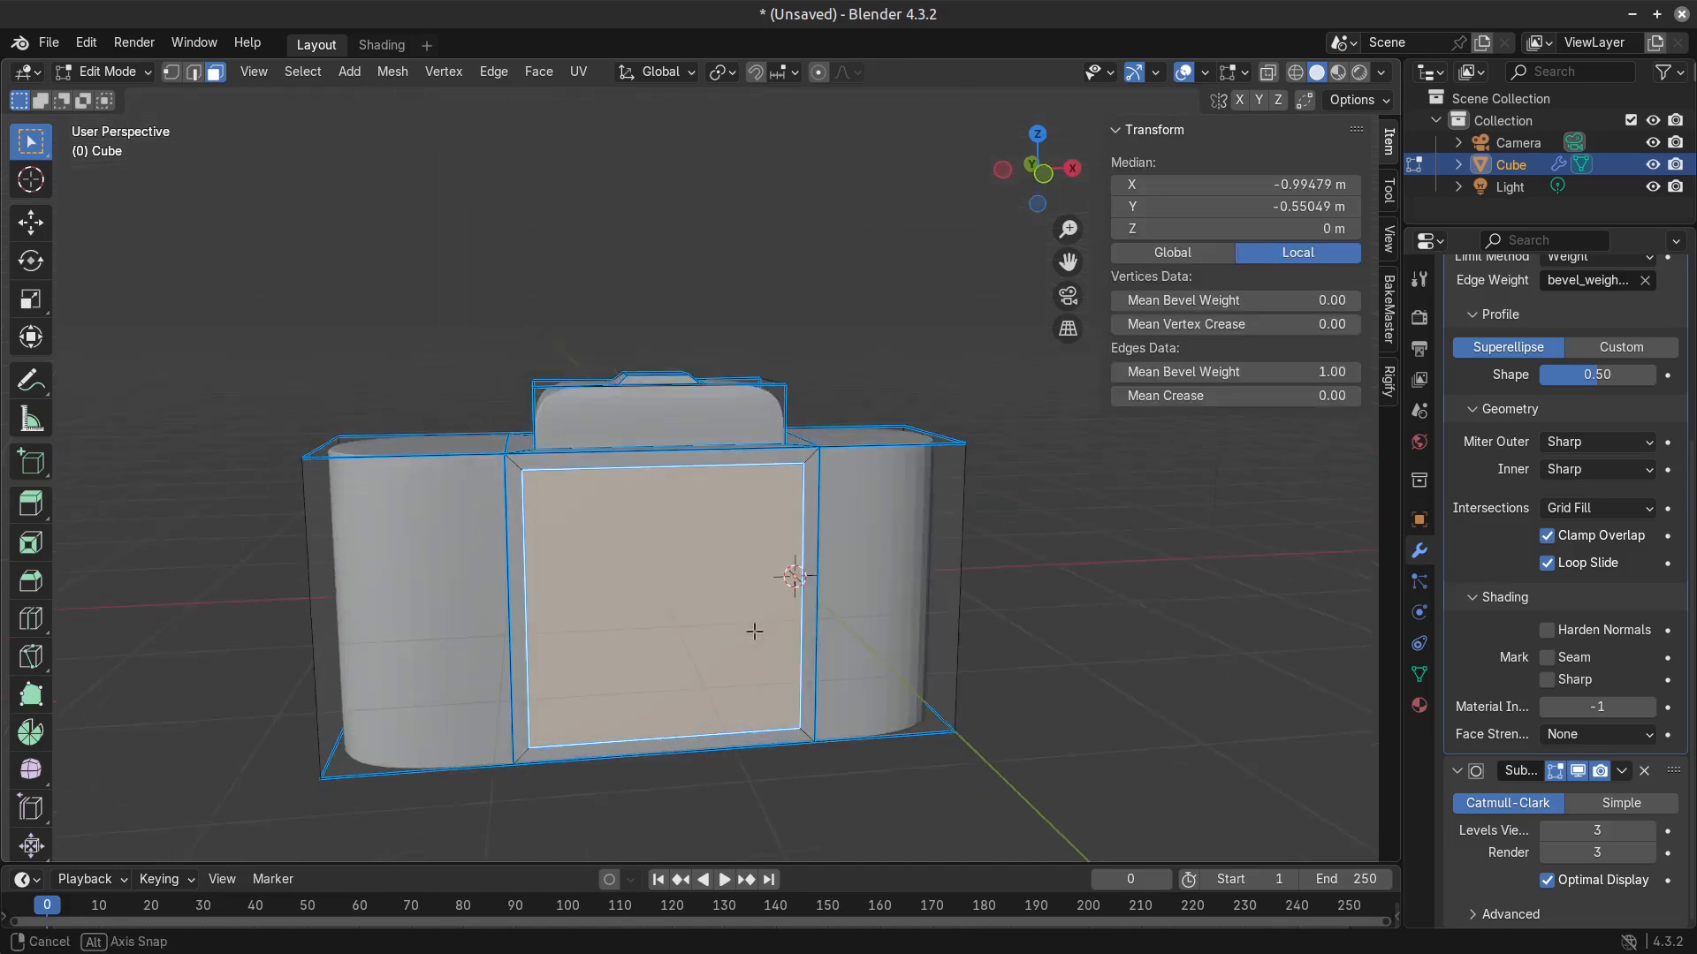
{"action": "key", "text": "i"}
{"action": "left_click", "coordinate": [800, 739]}
Try to extrude the inset front face and scale it along X.
{"action": "middle_click_drag", "start_coordinate": [799, 738], "coordinate": [739, 685]}
{"action": "key", "text": "e"}
{"action": "left_click", "coordinate": [806, 711]}
{"action": "key", "text": "s"}
{"action": "key", "text": "x"}
{"action": "right_click", "coordinate": [865, 657]}
{"action": "key", "text": "ctrl+z"}
{"action": "key", "text": "s"}
{"action": "key", "text": "x"}
{"action": "right_click", "coordinate": [799, 644]}
Move the 3D cursor to the inset front face's centre and add a circle there, rotated 90° about the X axis.
{"action": "key", "text": "shift+s"}
{"action": "left_click", "coordinate": [724, 764]}
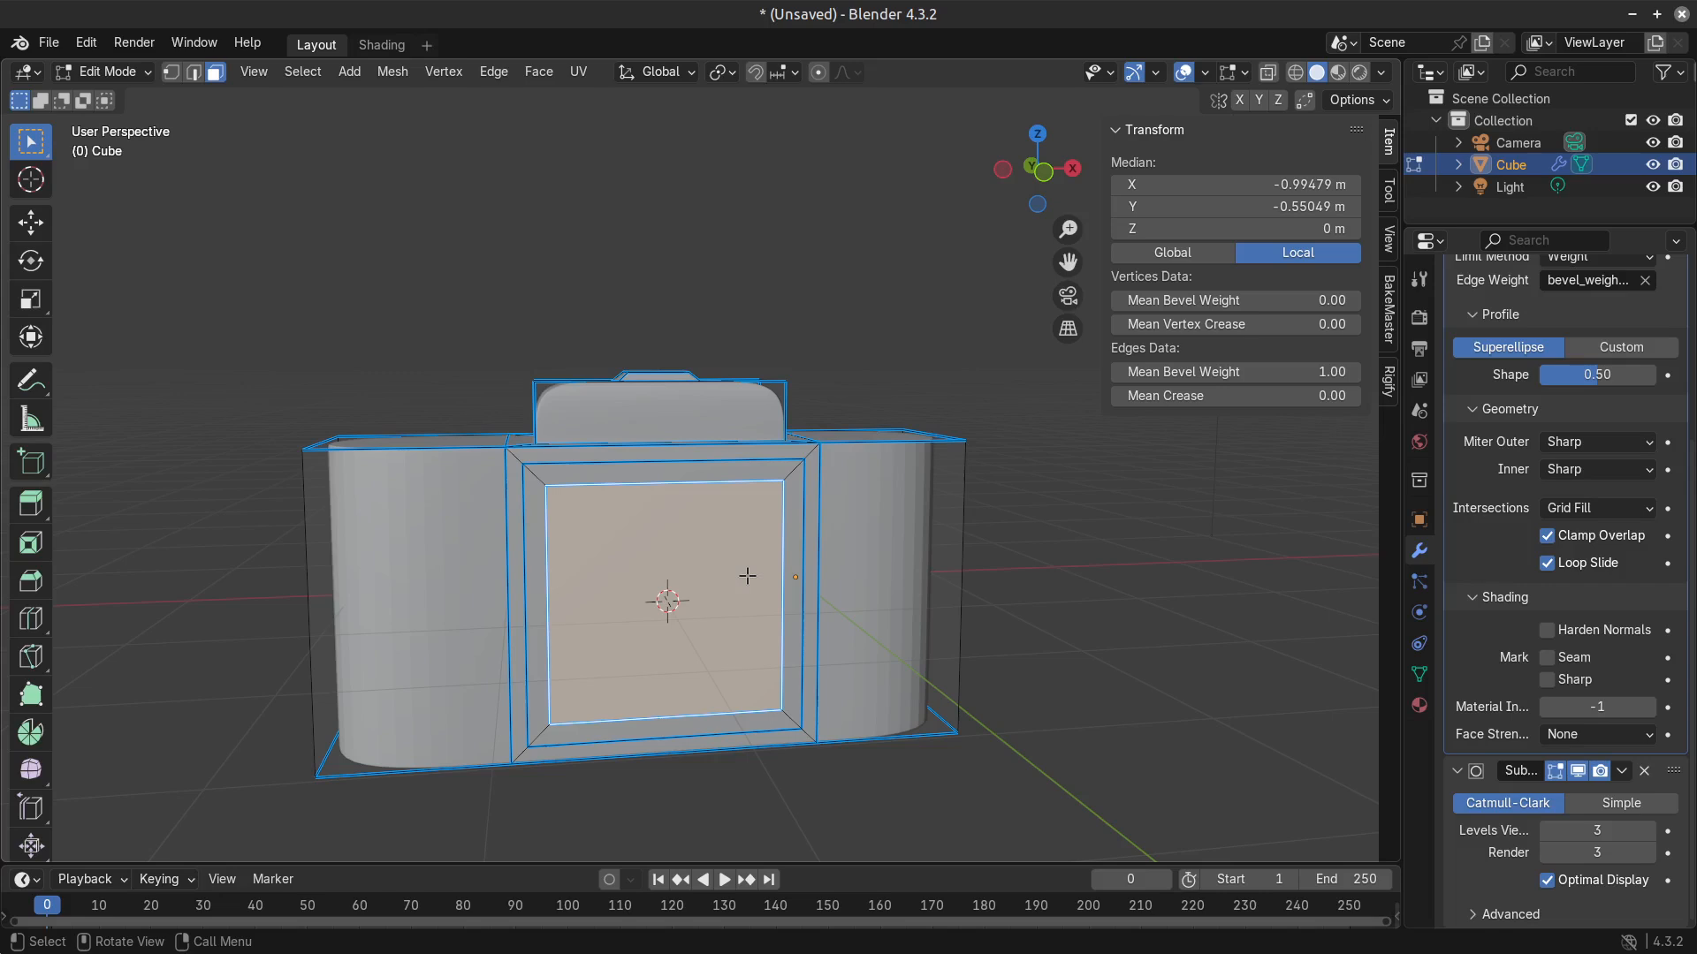
{"action": "key", "text": "shift+a"}
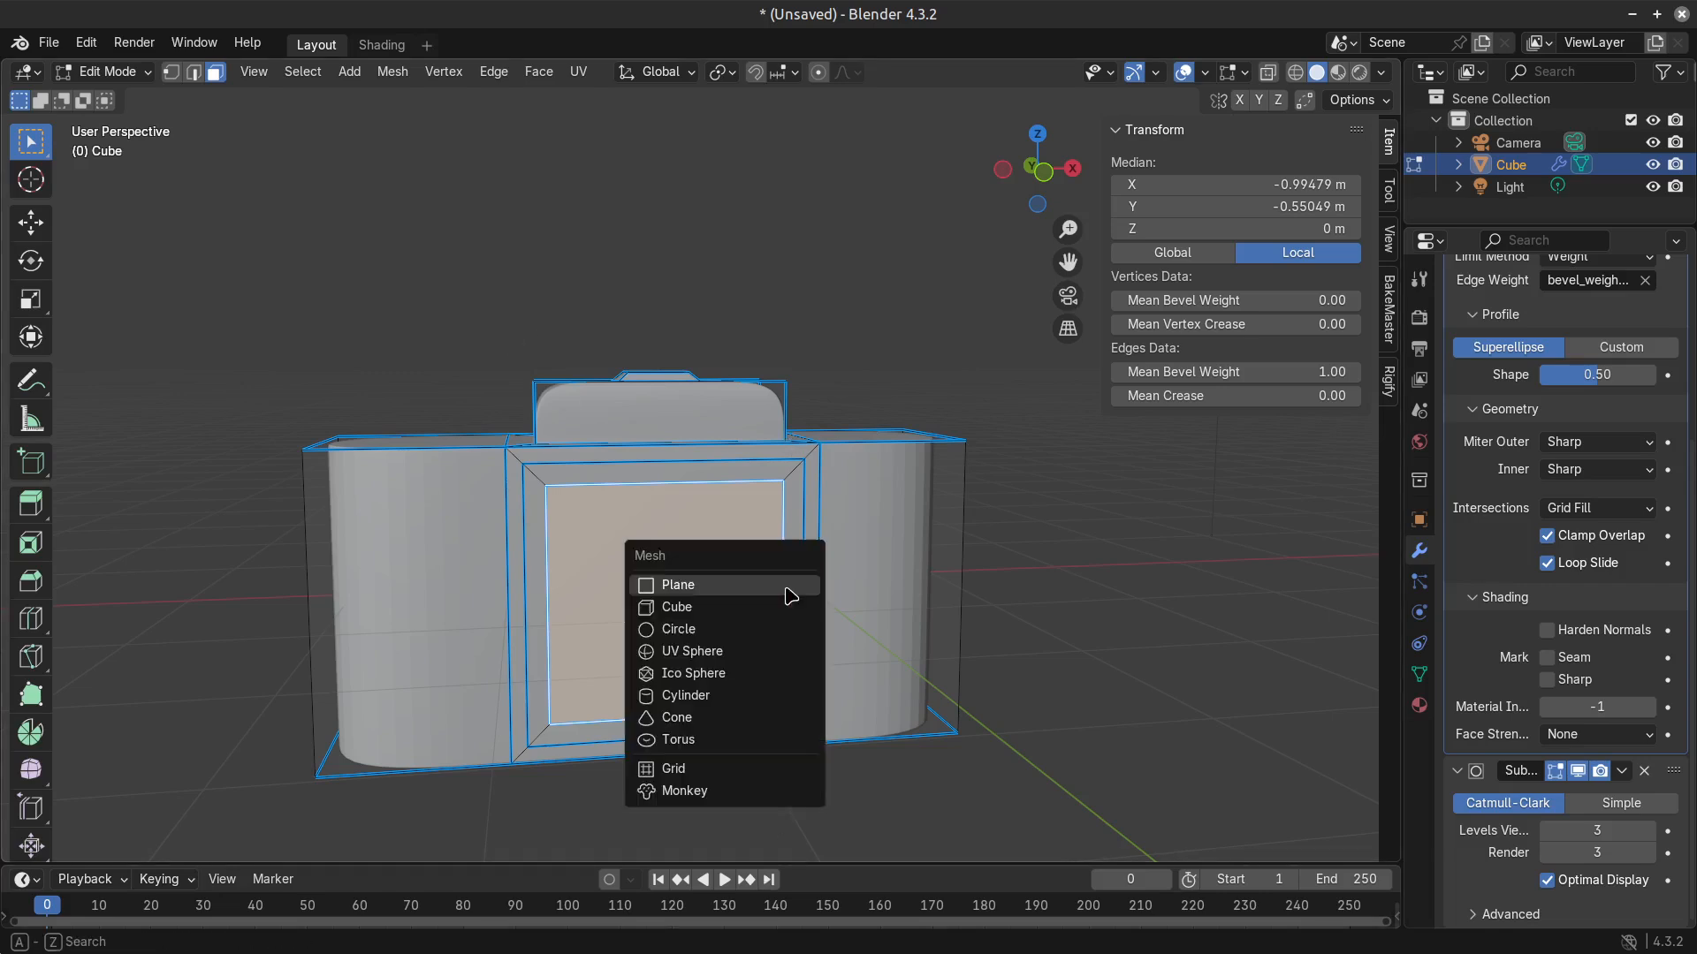
{"action": "left_click", "coordinate": [754, 628]}
{"action": "key", "text": "r"}
{"action": "key", "text": "x"}
{"action": "key", "text": "9"}
{"action": "key", "text": "0"}
{"action": "key", "text": "Return"}
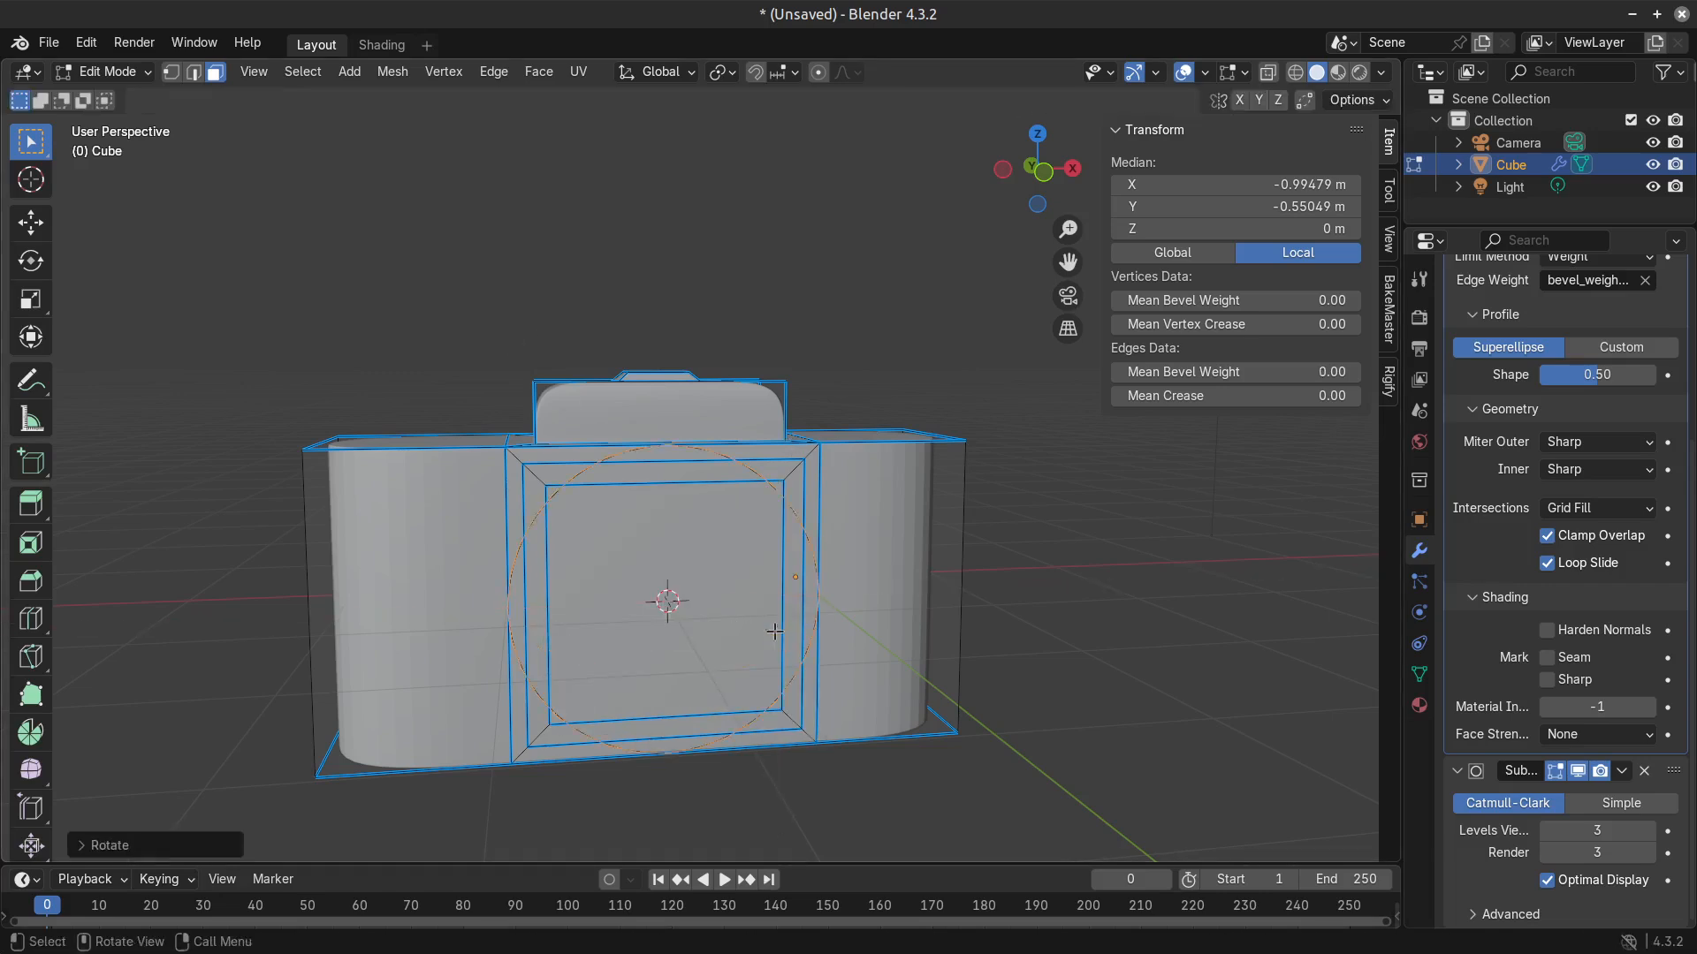
Scale the circle so that it fits just inside the borders of the inset front face.
{"action": "key", "text": "s"}
{"action": "left_click", "coordinate": [869, 715]}
{"action": "middle_click_drag", "start_coordinate": [802, 704], "coordinate": [839, 716]}
{"action": "key", "text": "g"}
{"action": "key", "text": "x"}
{"action": "key", "text": "y"}
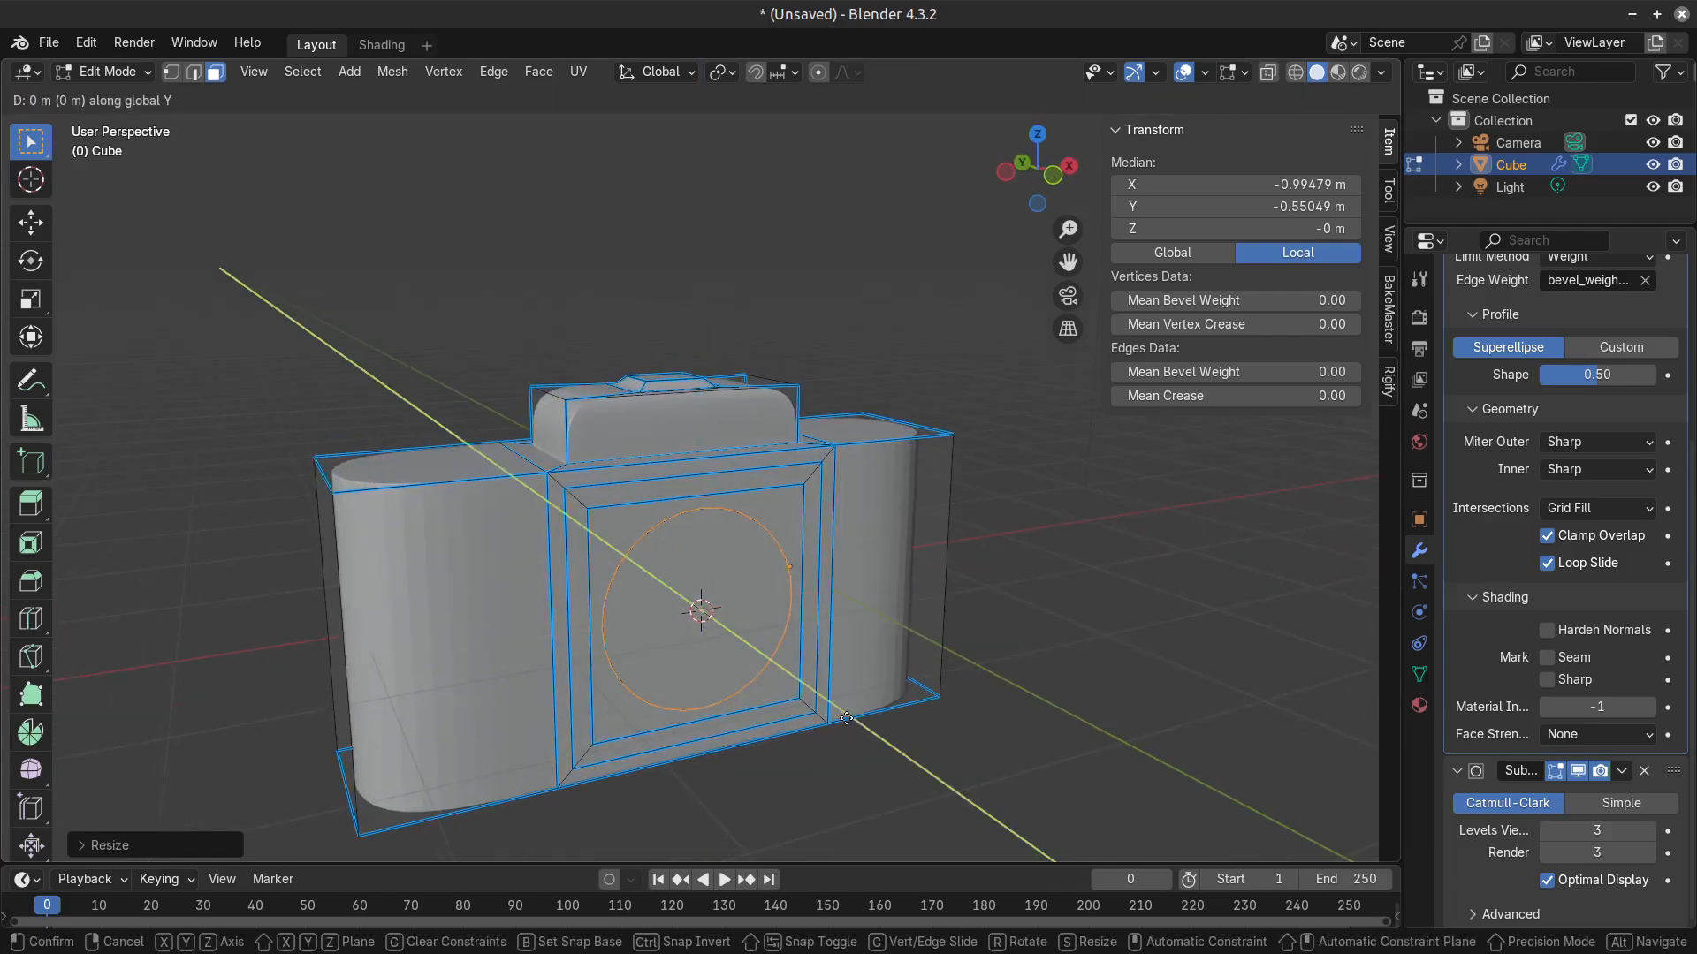
{"action": "key", "text": "Escape"}
{"action": "key", "text": "s"}
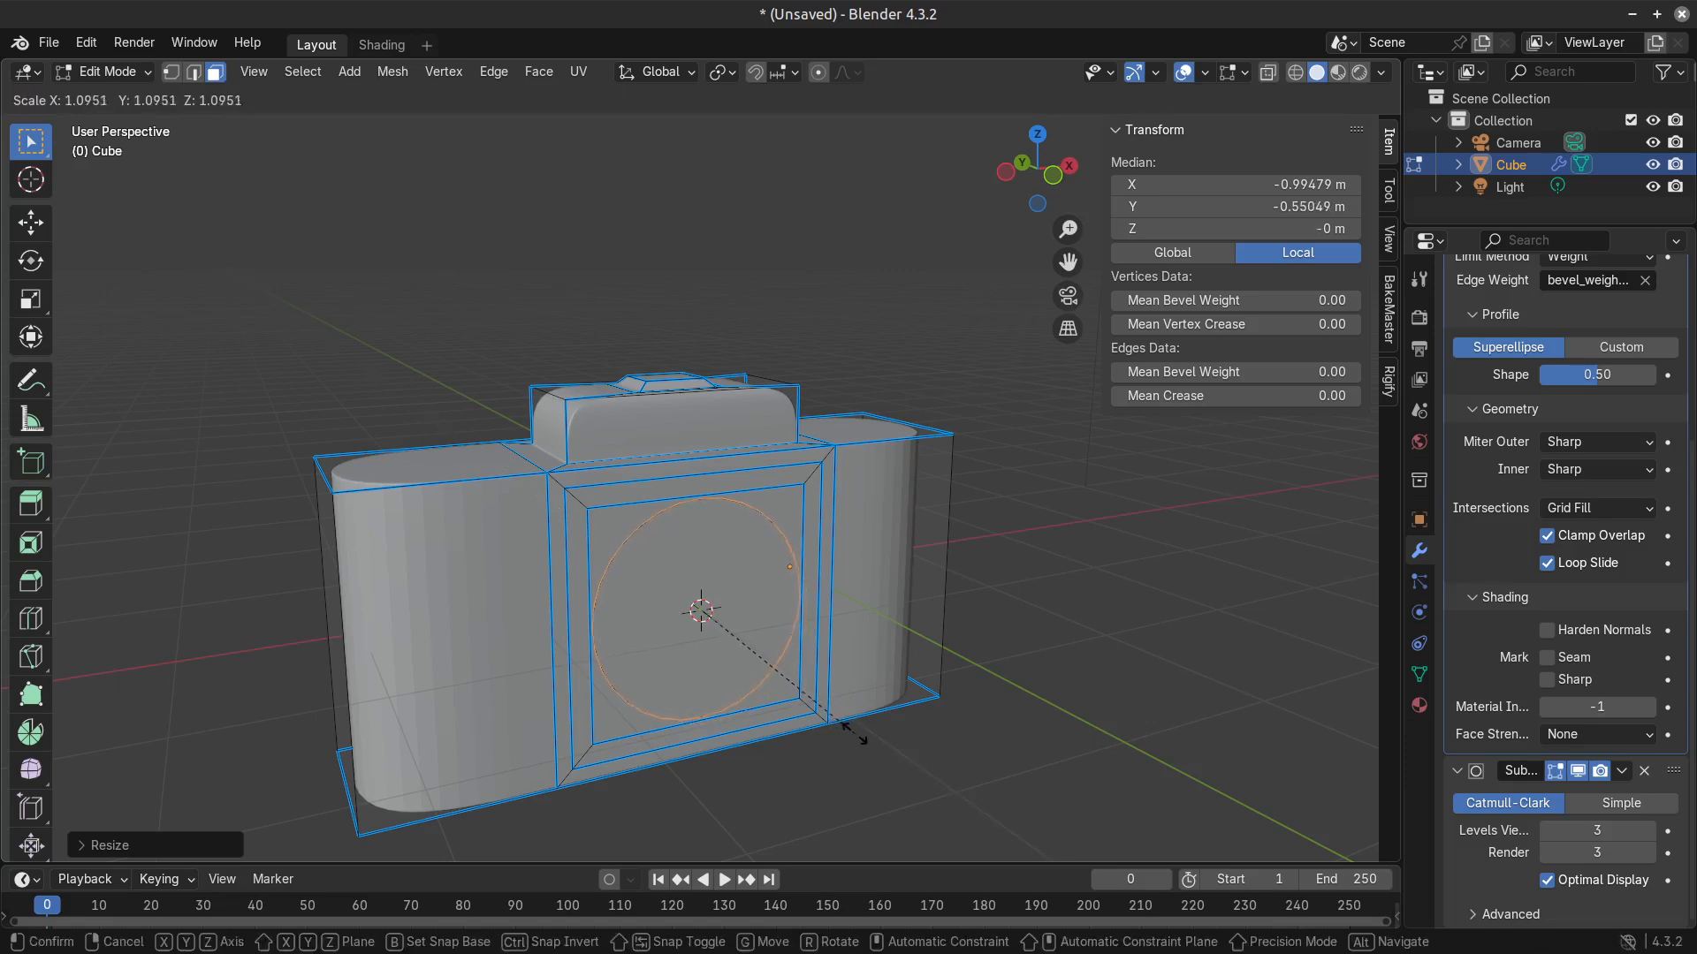
{"action": "left_click", "coordinate": [846, 732]}
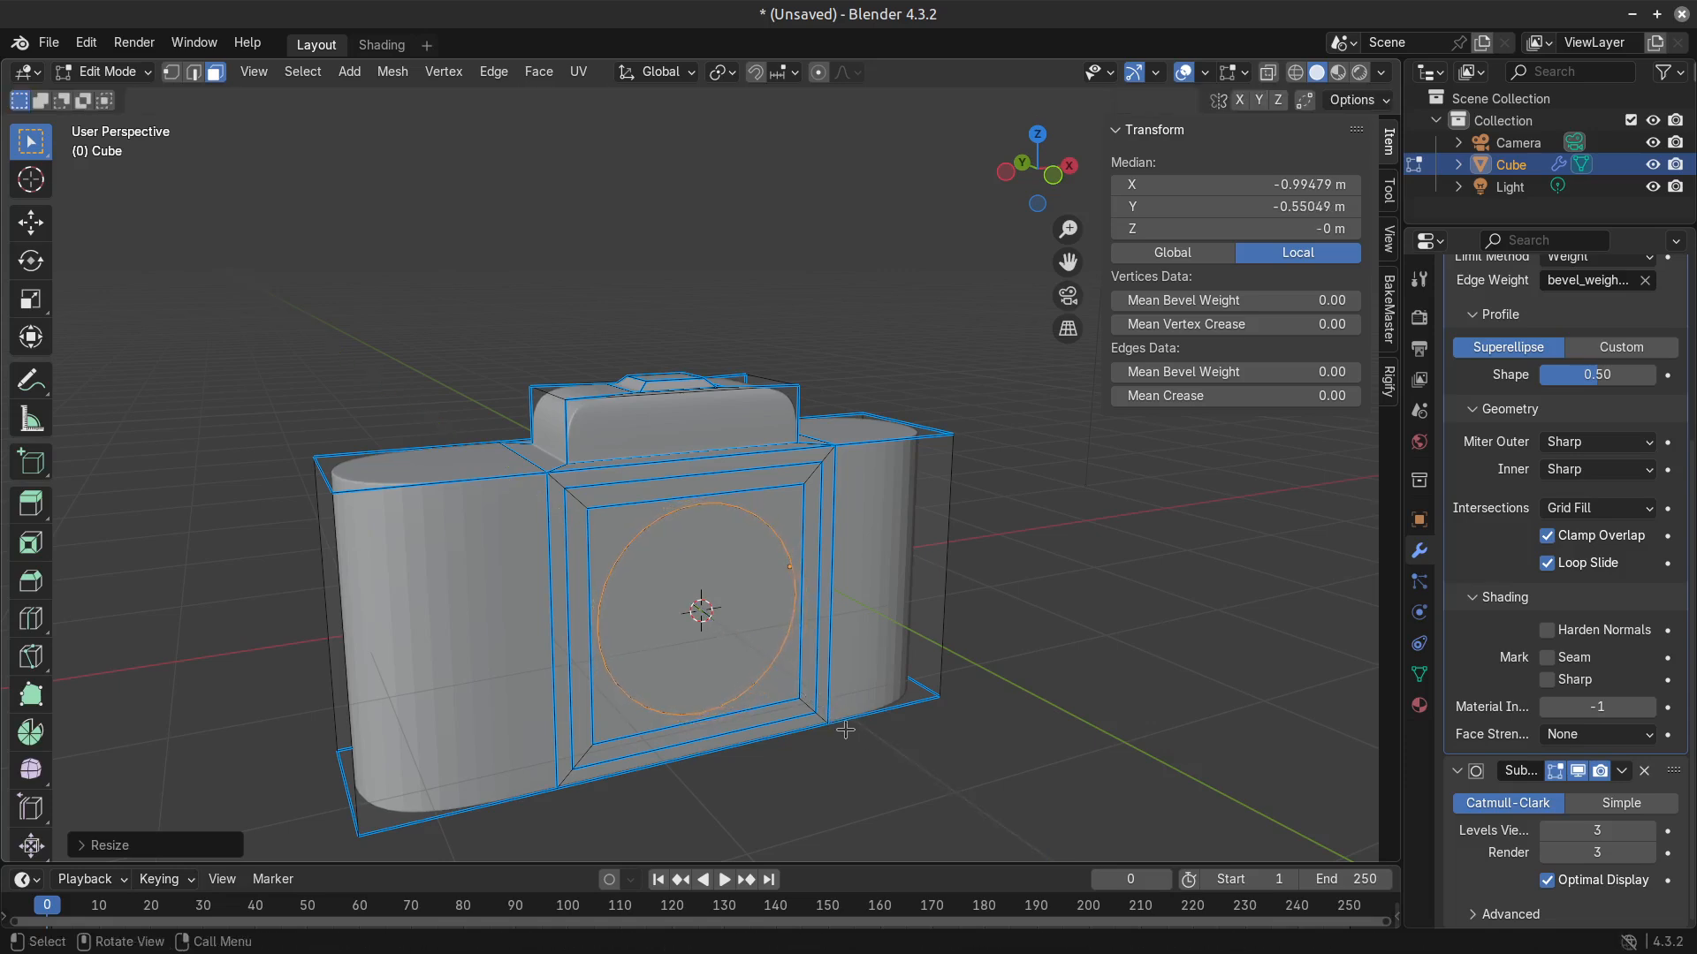
Select the inset front face and extrude it outward by about 0.30 m.
{"action": "left_click", "coordinate": [725, 675]}
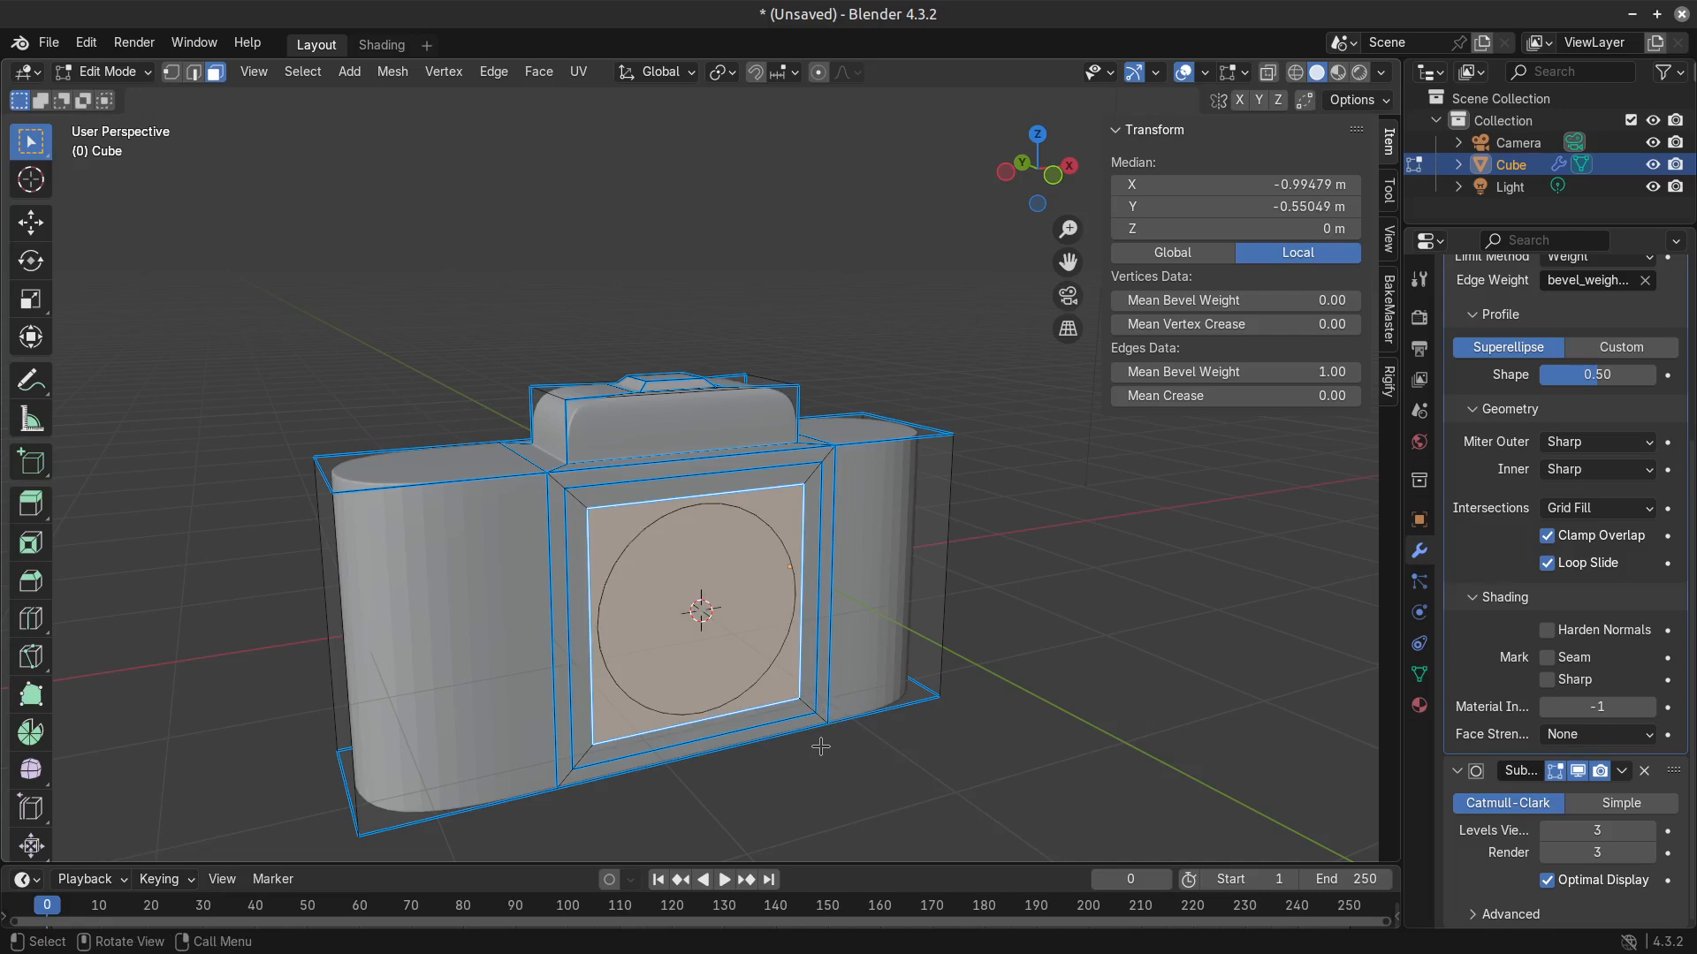
{"action": "key", "text": "e"}
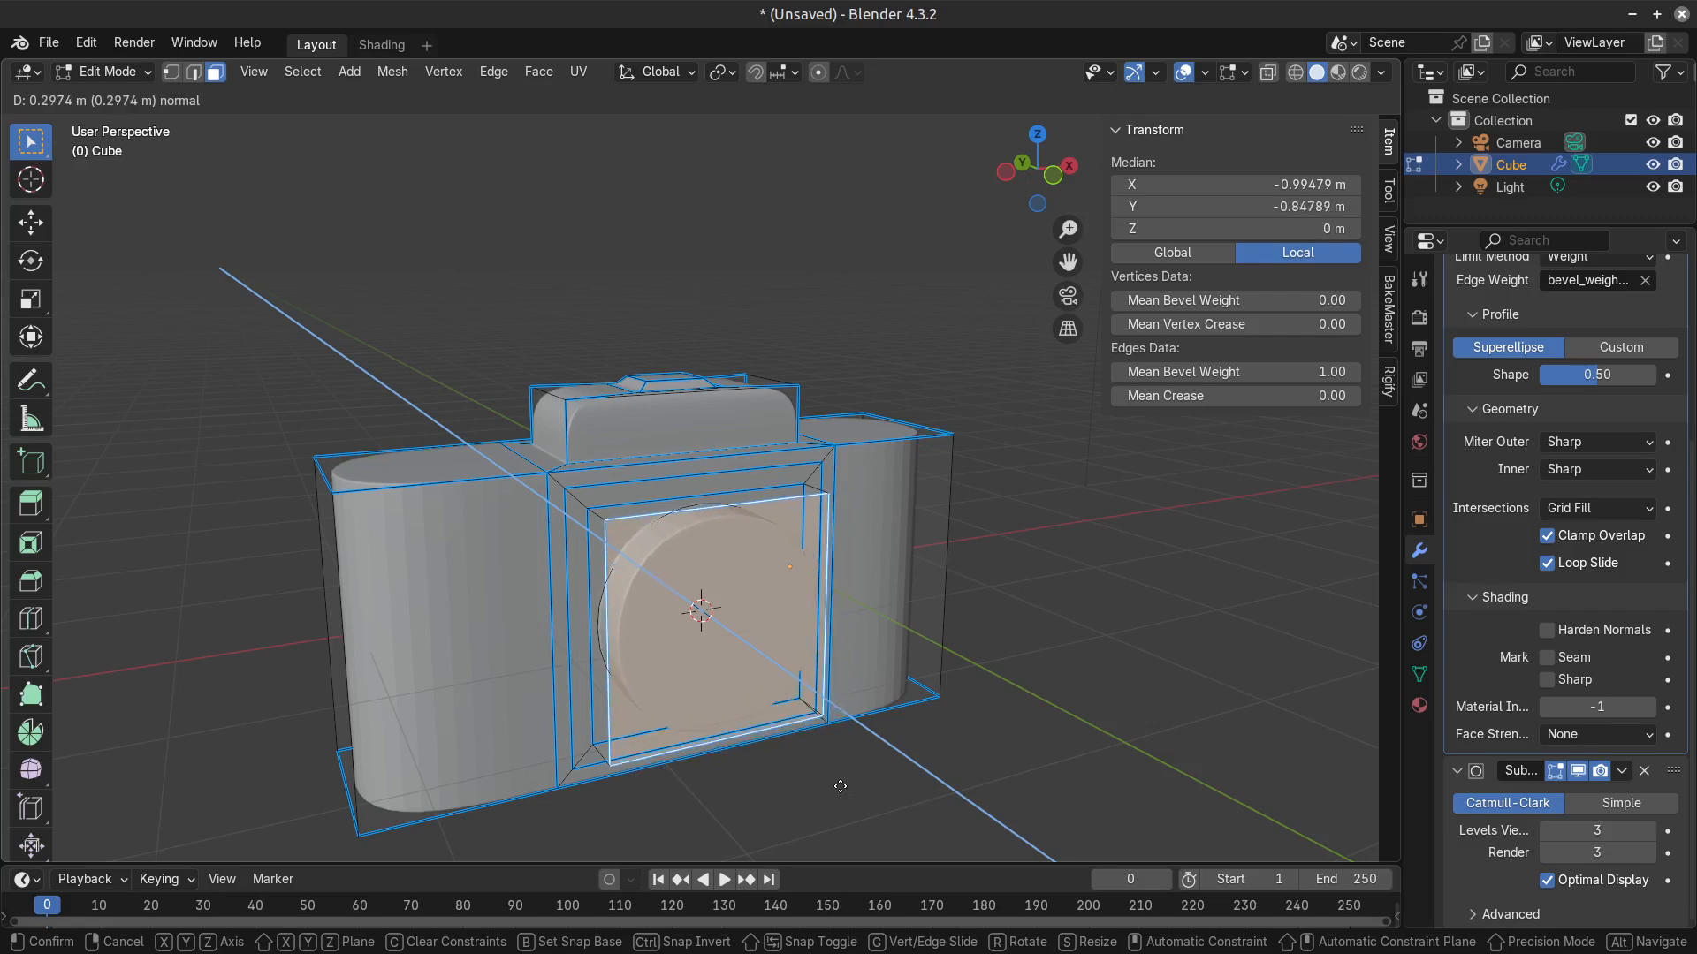
{"action": "left_click", "coordinate": [705, 606]}
Try to add a centred vertical loop cut through the extruded front face.
{"action": "scroll", "coordinate": [829, 807], "scroll_direction": "up", "scroll_amount": 3}
{"action": "scroll", "coordinate": [810, 777], "scroll_direction": "down", "scroll_amount": 3}
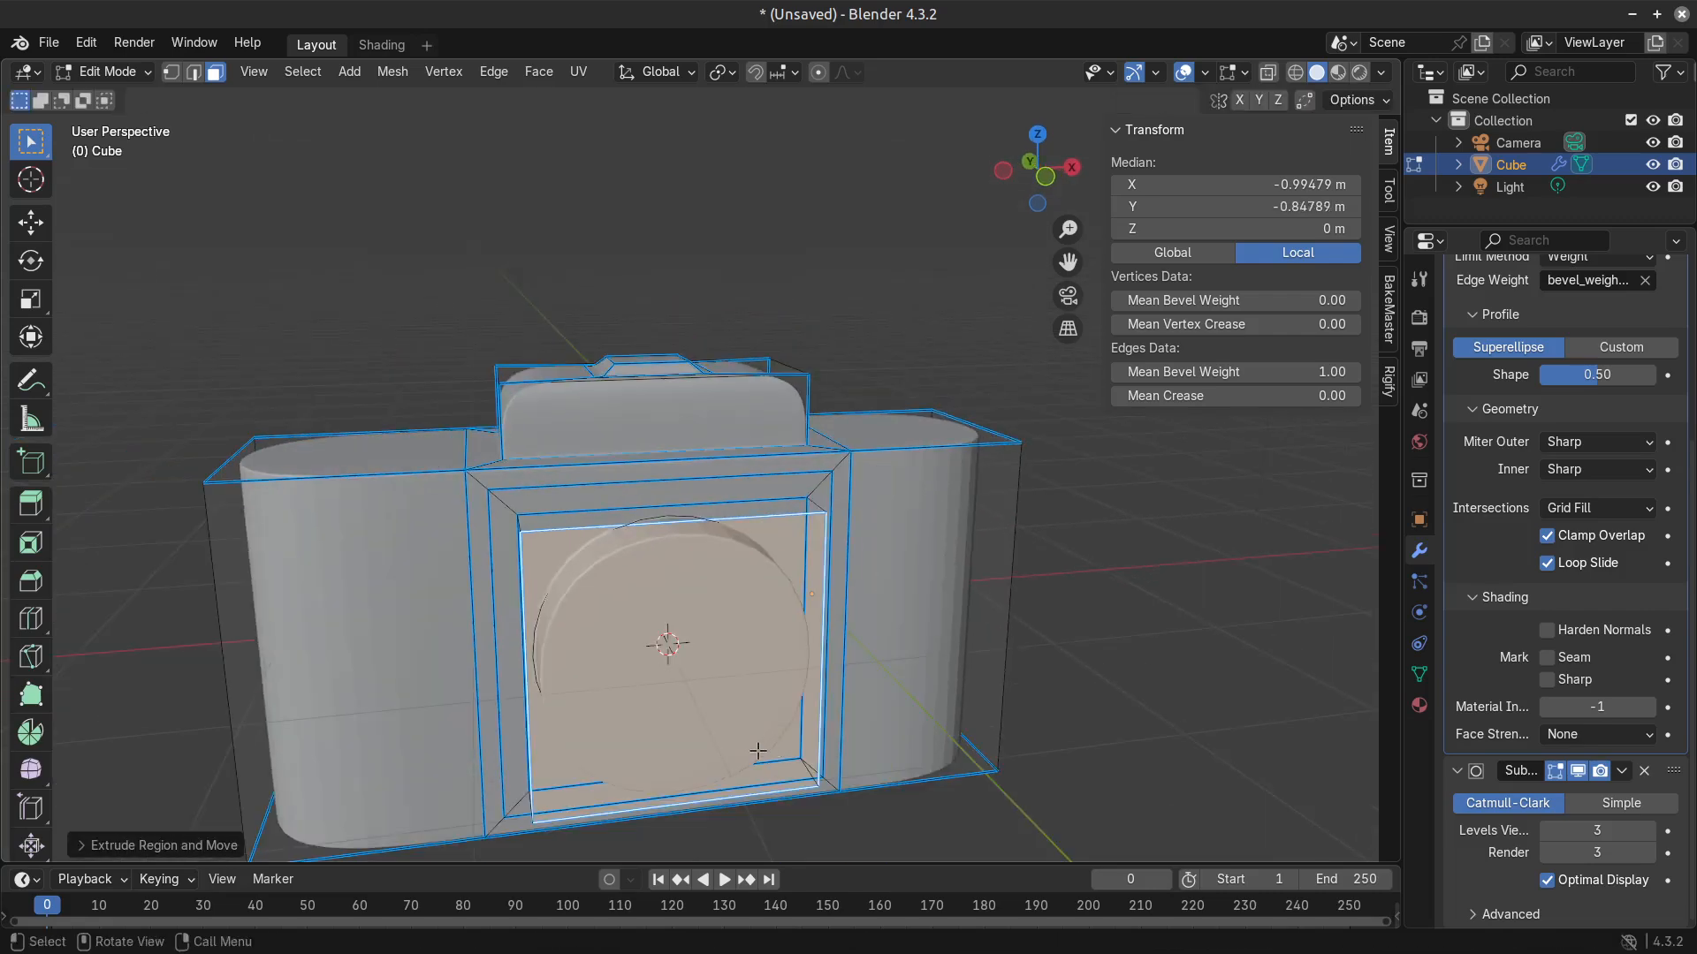
{"action": "key", "text": "ctrl+r"}
{"action": "left_click", "coordinate": [704, 807]}
{"action": "right_click", "coordinate": [704, 808]}
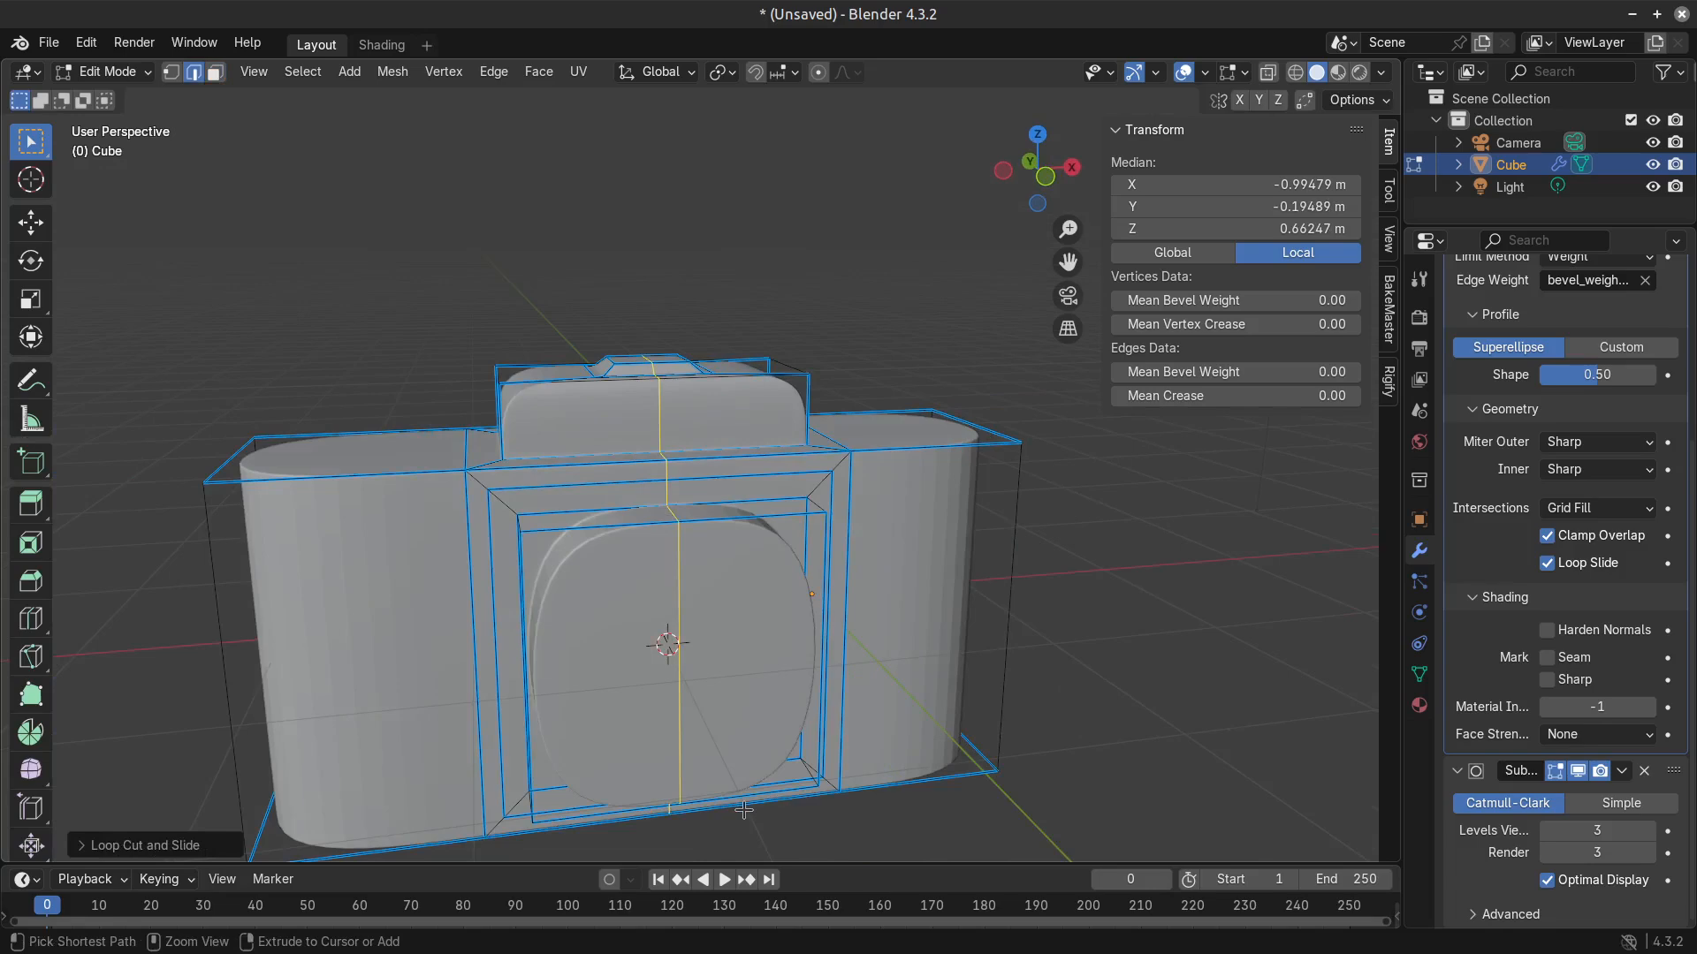
{"action": "key", "text": "ctrl+z"}
{"action": "key", "text": "2"}
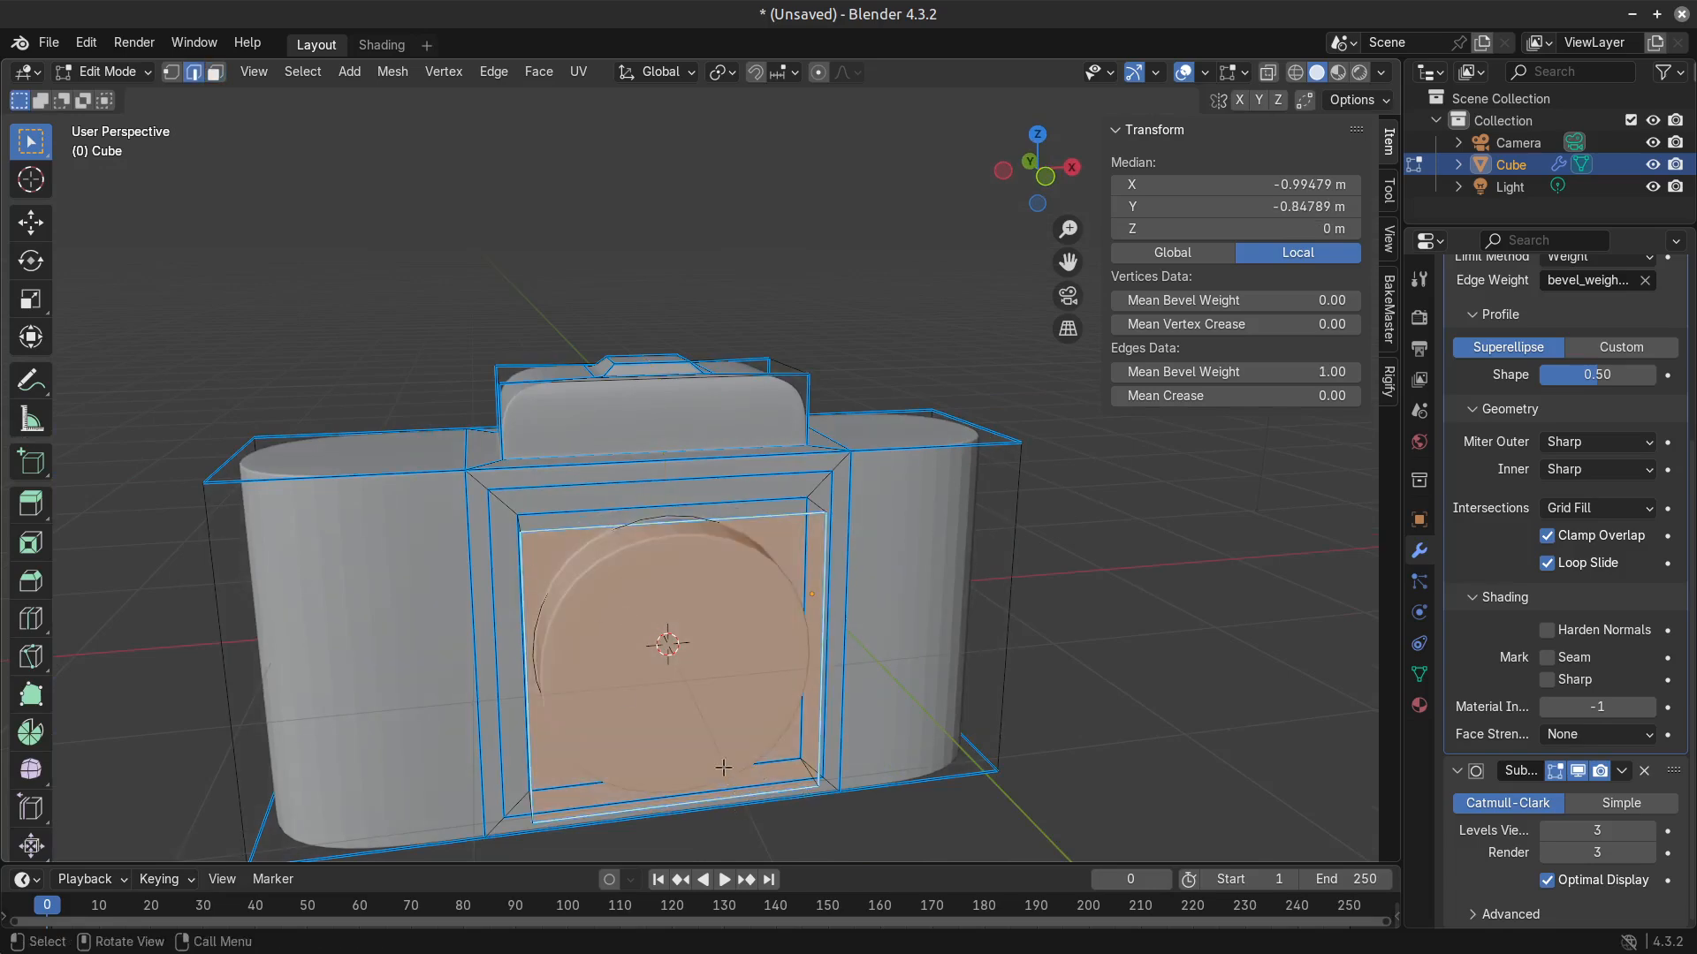
{"action": "key", "text": "3"}
{"action": "scroll", "coordinate": [722, 767], "scroll_direction": "down", "scroll_amount": 2}
{"action": "key", "text": "shift+e"}
{"action": "key", "text": "Escape"}
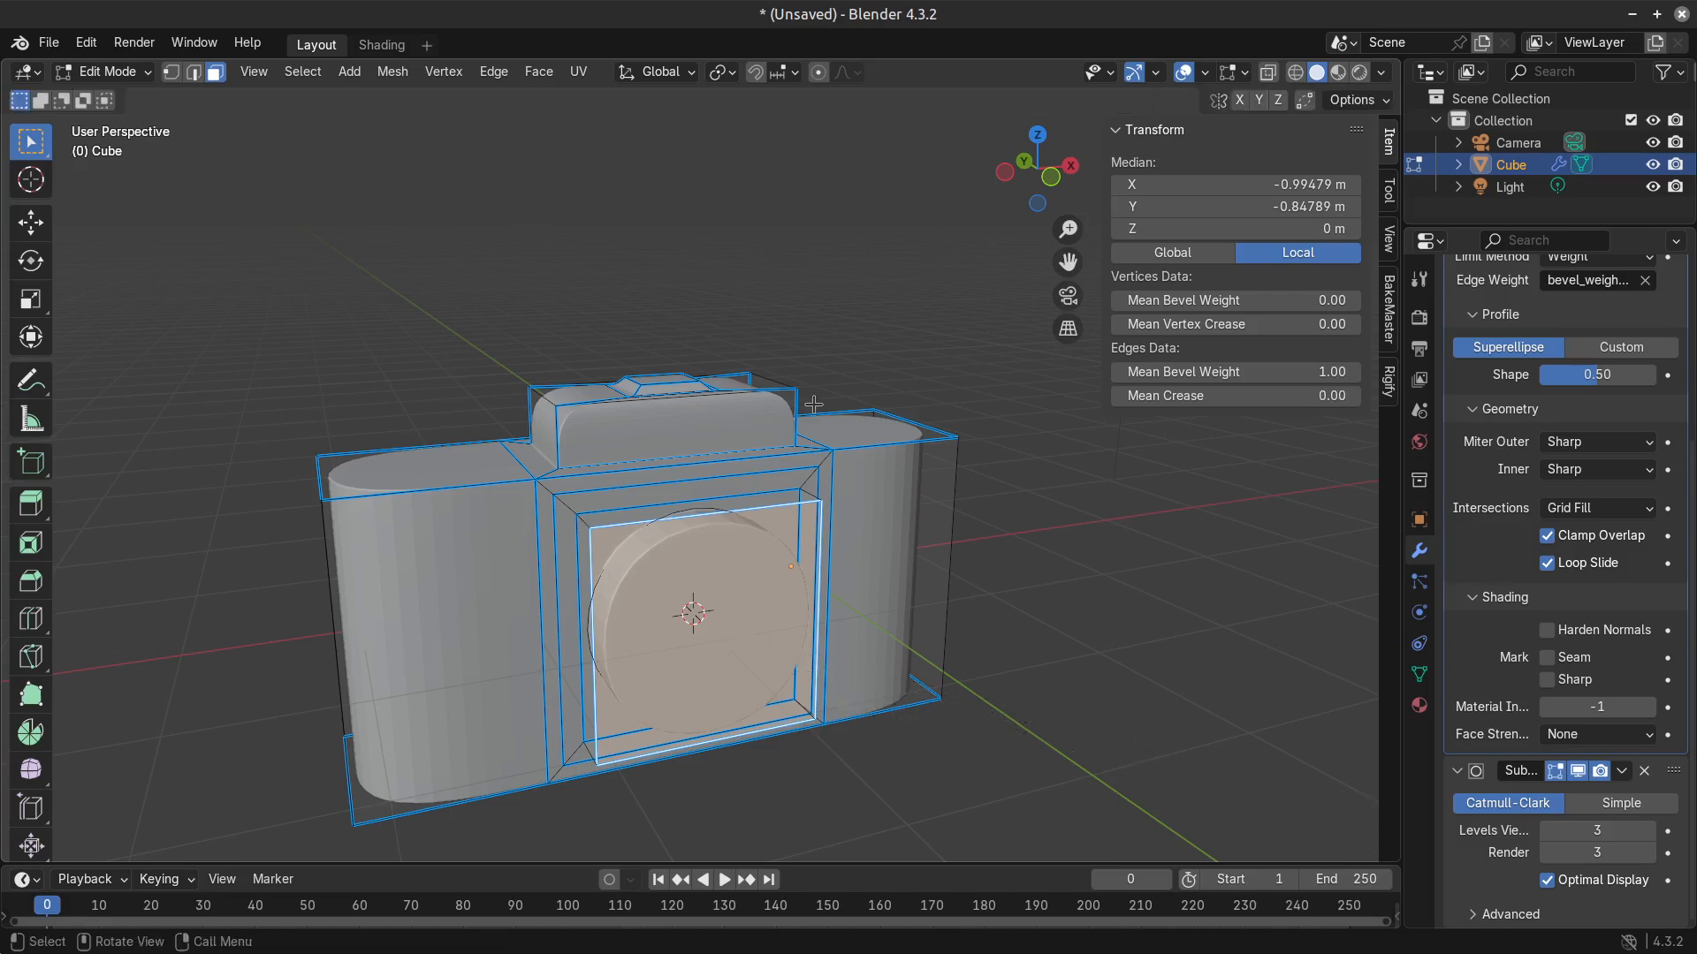
Grow the selection to the extruded lens block's side faces, and try scaling it along Z and uniformly in front view.
{"action": "scroll", "coordinate": [795, 538], "scroll_direction": "up", "scroll_amount": 4}
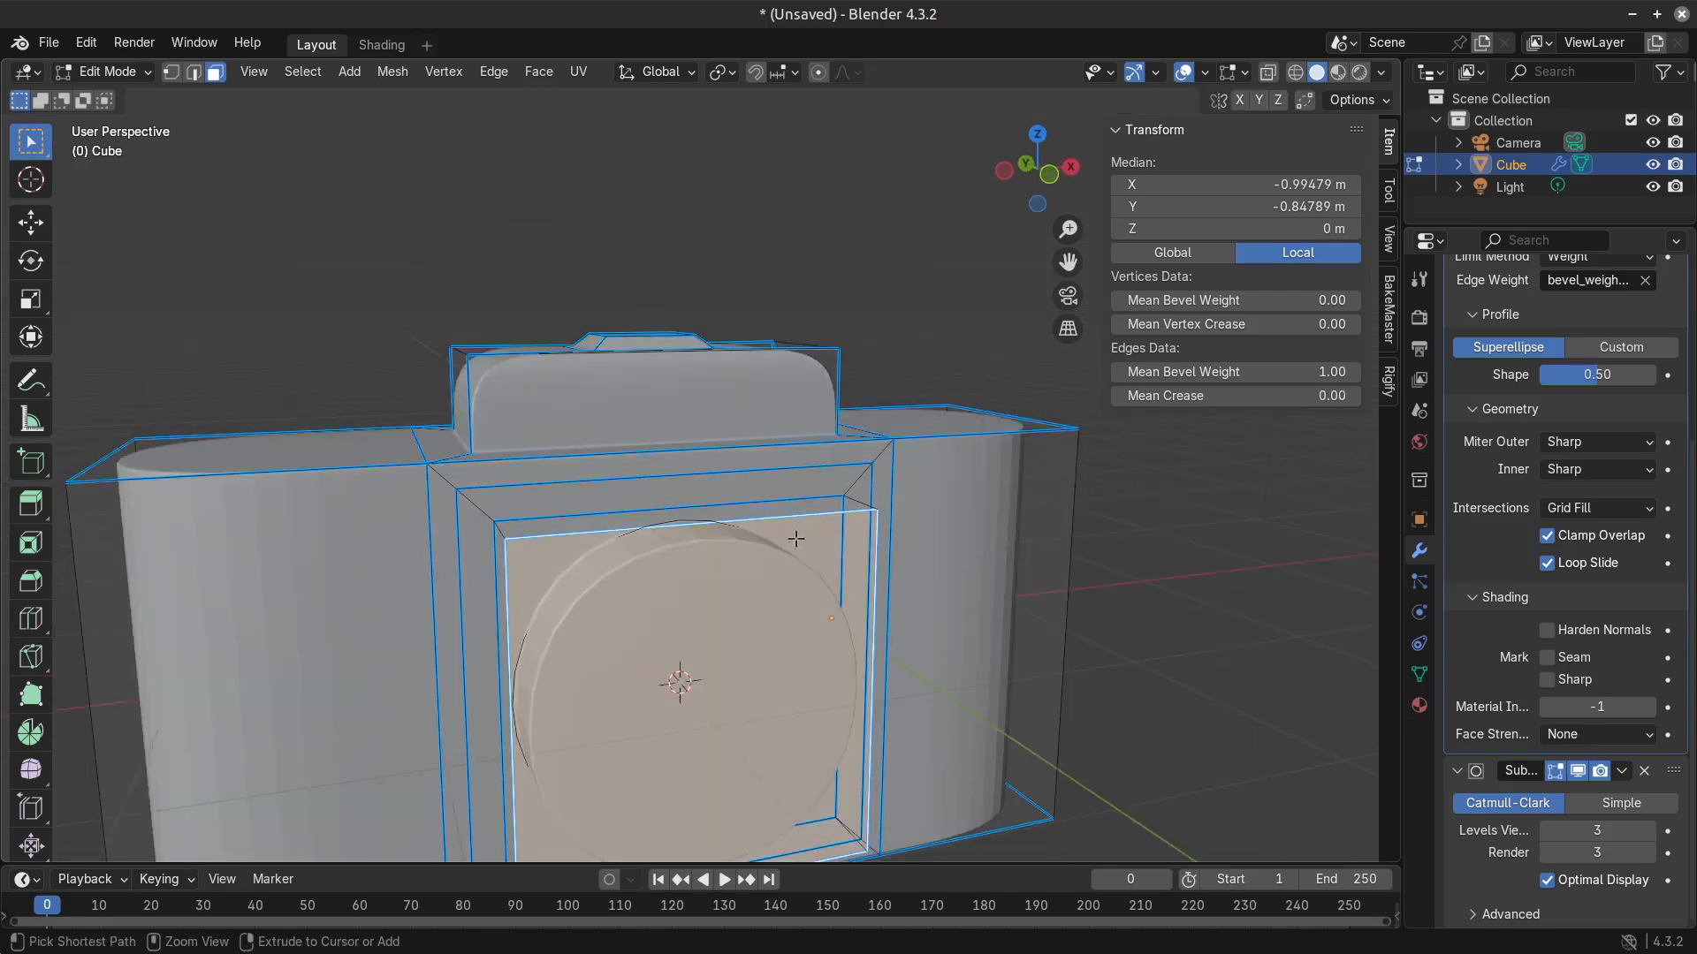
{"action": "key", "text": "ctrl+KP_Add"}
{"action": "key", "text": "s"}
{"action": "key", "text": "y"}
{"action": "key", "text": "z"}
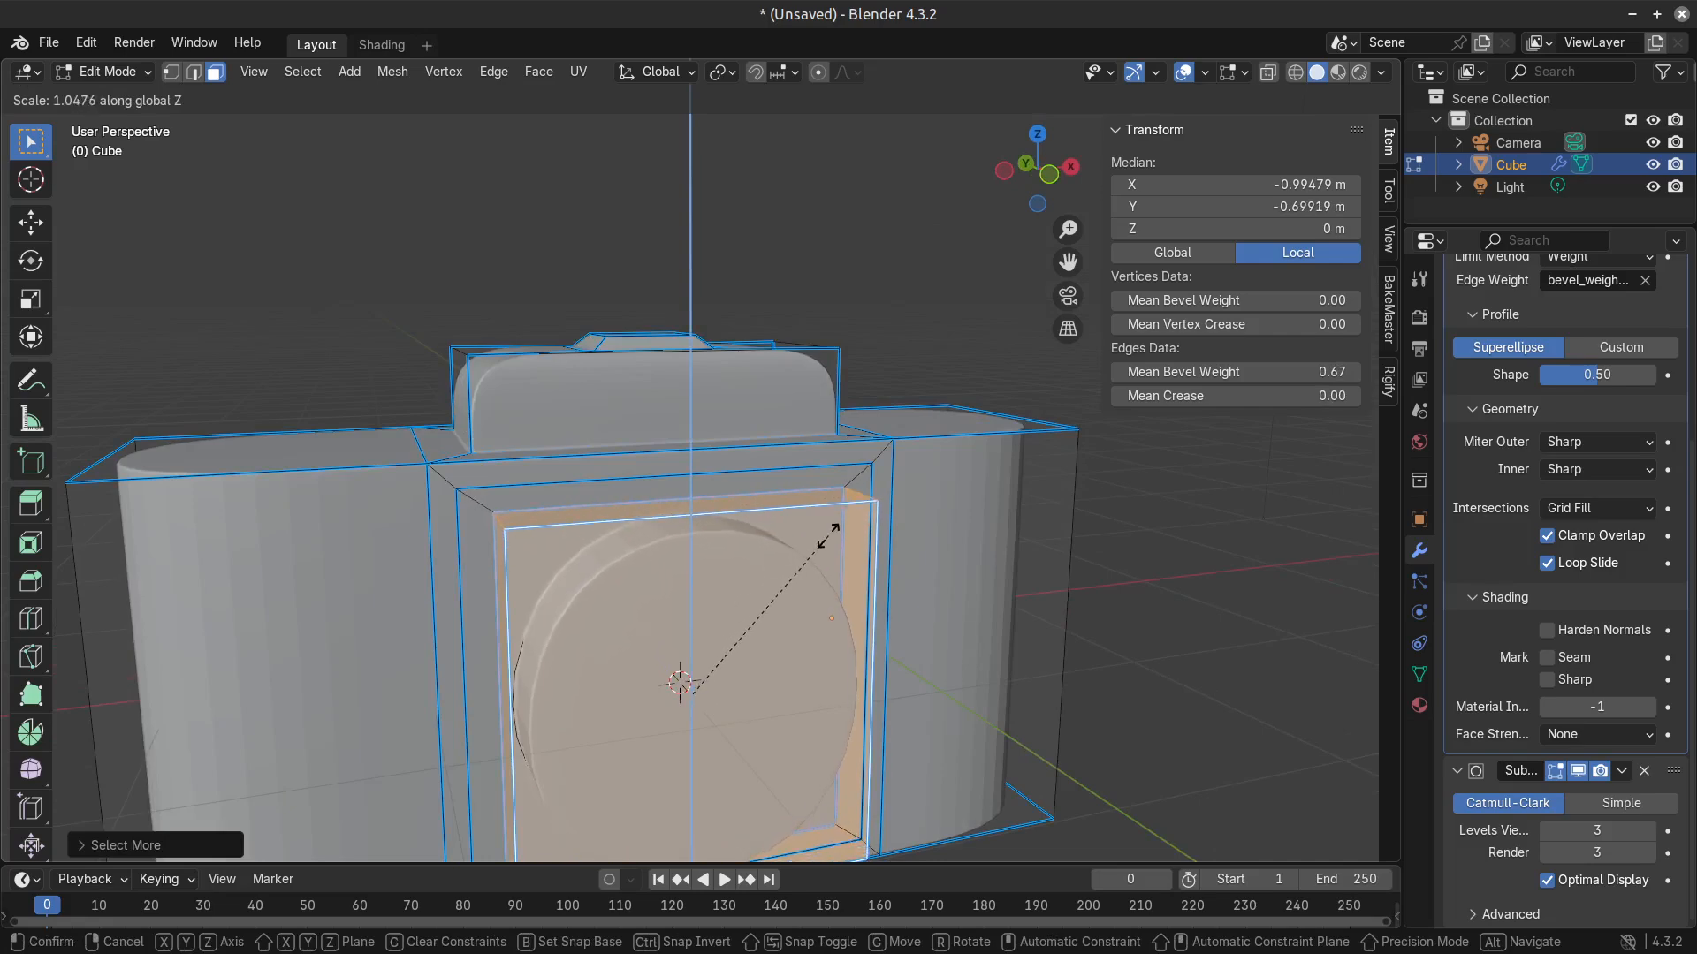
{"action": "right_click", "coordinate": [820, 539]}
{"action": "mouse_move", "coordinate": [928, 636]}
{"action": "middle_mouse_down"}
{"action": "mouse_move", "coordinate": [903, 641]}
{"action": "mouse_move", "coordinate": [915, 609]}
{"action": "middle_mouse_up"}
{"action": "key", "text": "s"}
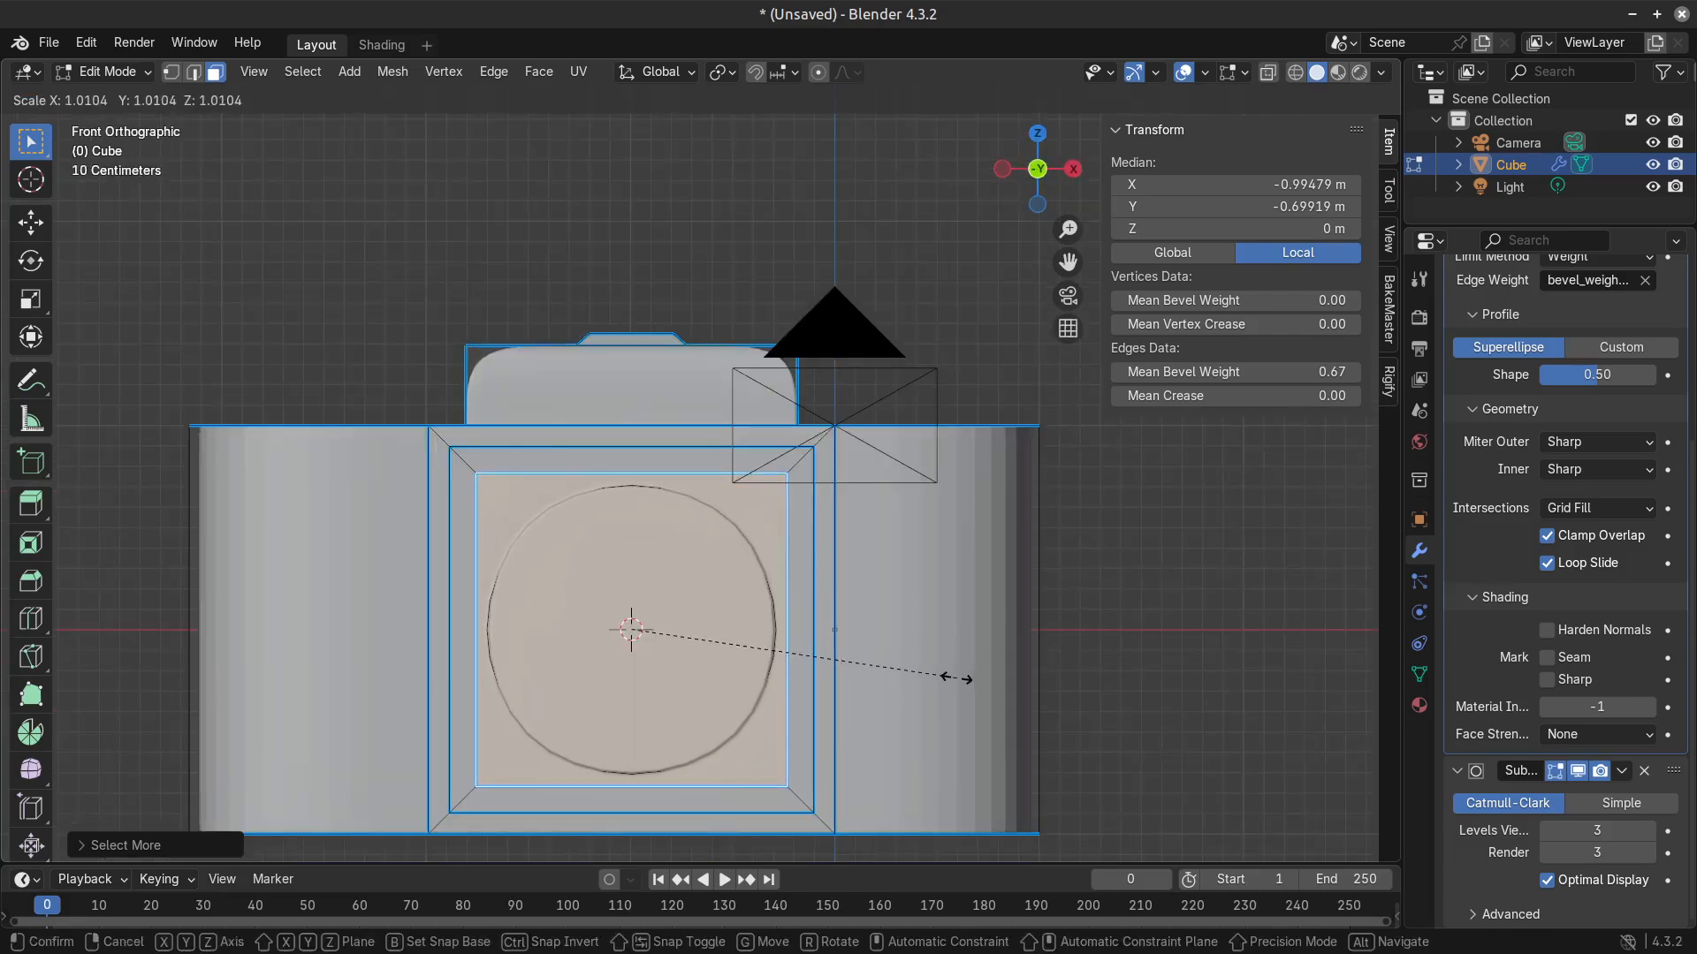
{"action": "right_click", "coordinate": [957, 678]}
Try the Bevel modifier with 1 segment and with 2 segments.
{"action": "mouse_move", "coordinate": [1598, 374]}
{"action": "left_mouse_down"}
{"action": "mouse_move", "coordinate": [1542, 375]}
{"action": "mouse_move", "coordinate": [1597, 367]}
{"action": "left_mouse_up"}
{"action": "right_click", "coordinate": [1586, 375]}
{"action": "scroll", "coordinate": [1534, 481], "scroll_direction": "up", "scroll_amount": 4}
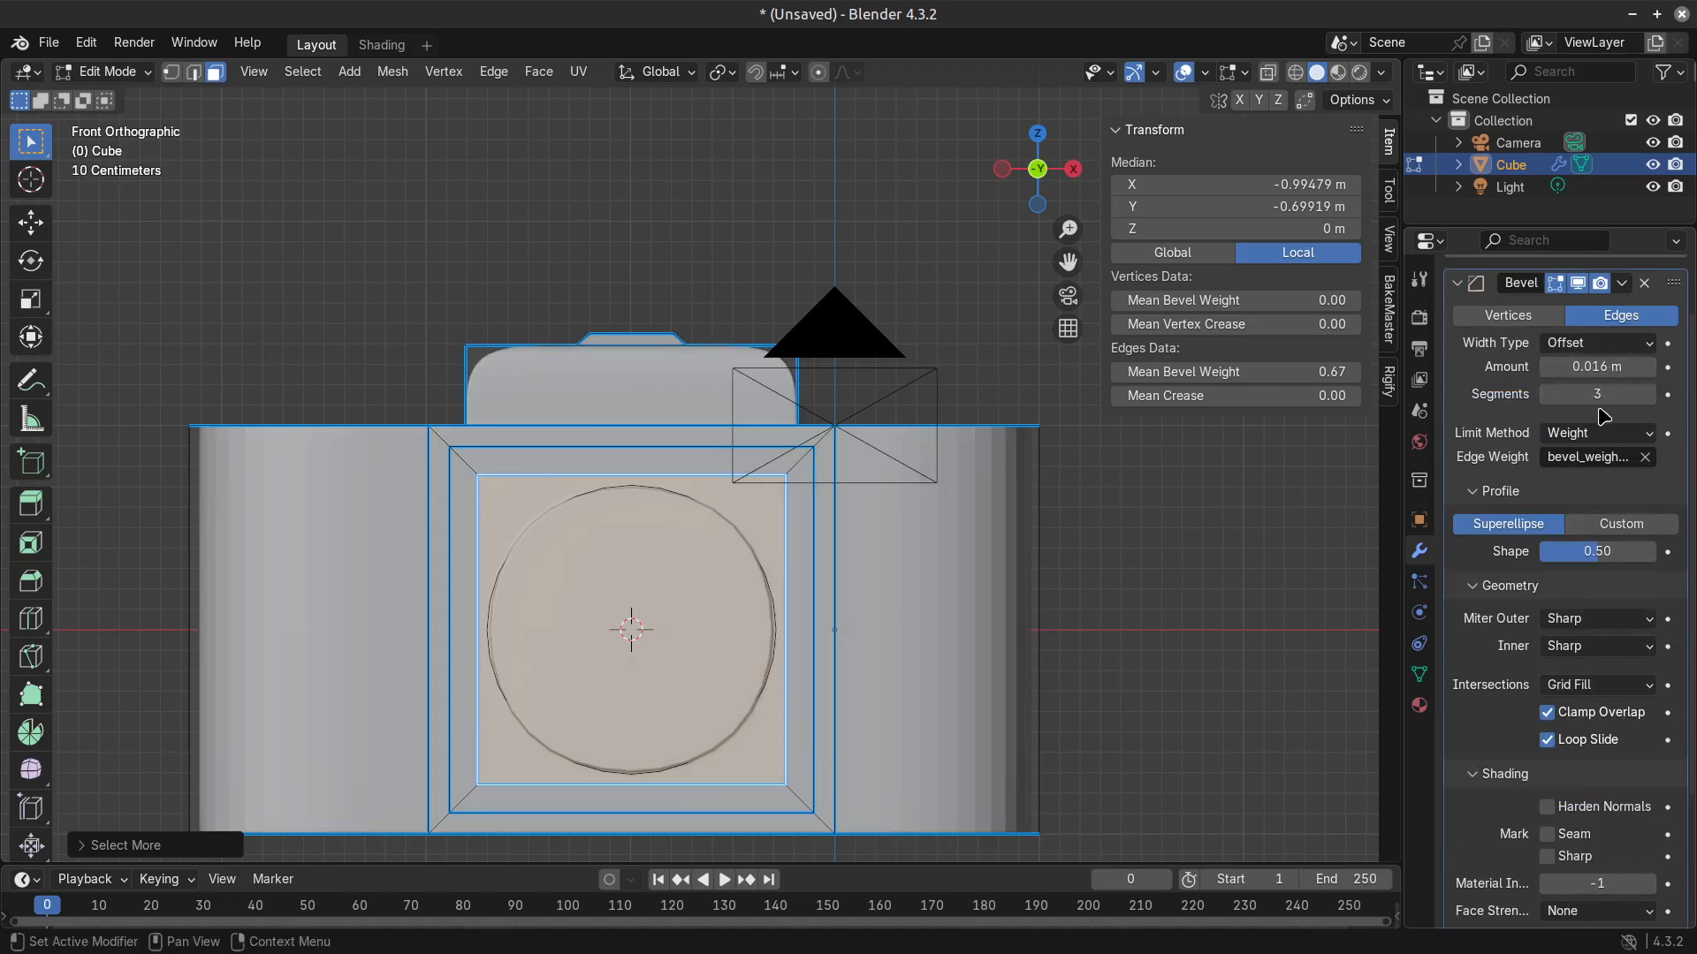
{"action": "left_click", "coordinate": [1556, 402]}
{"action": "left_click", "coordinate": [1552, 402]}
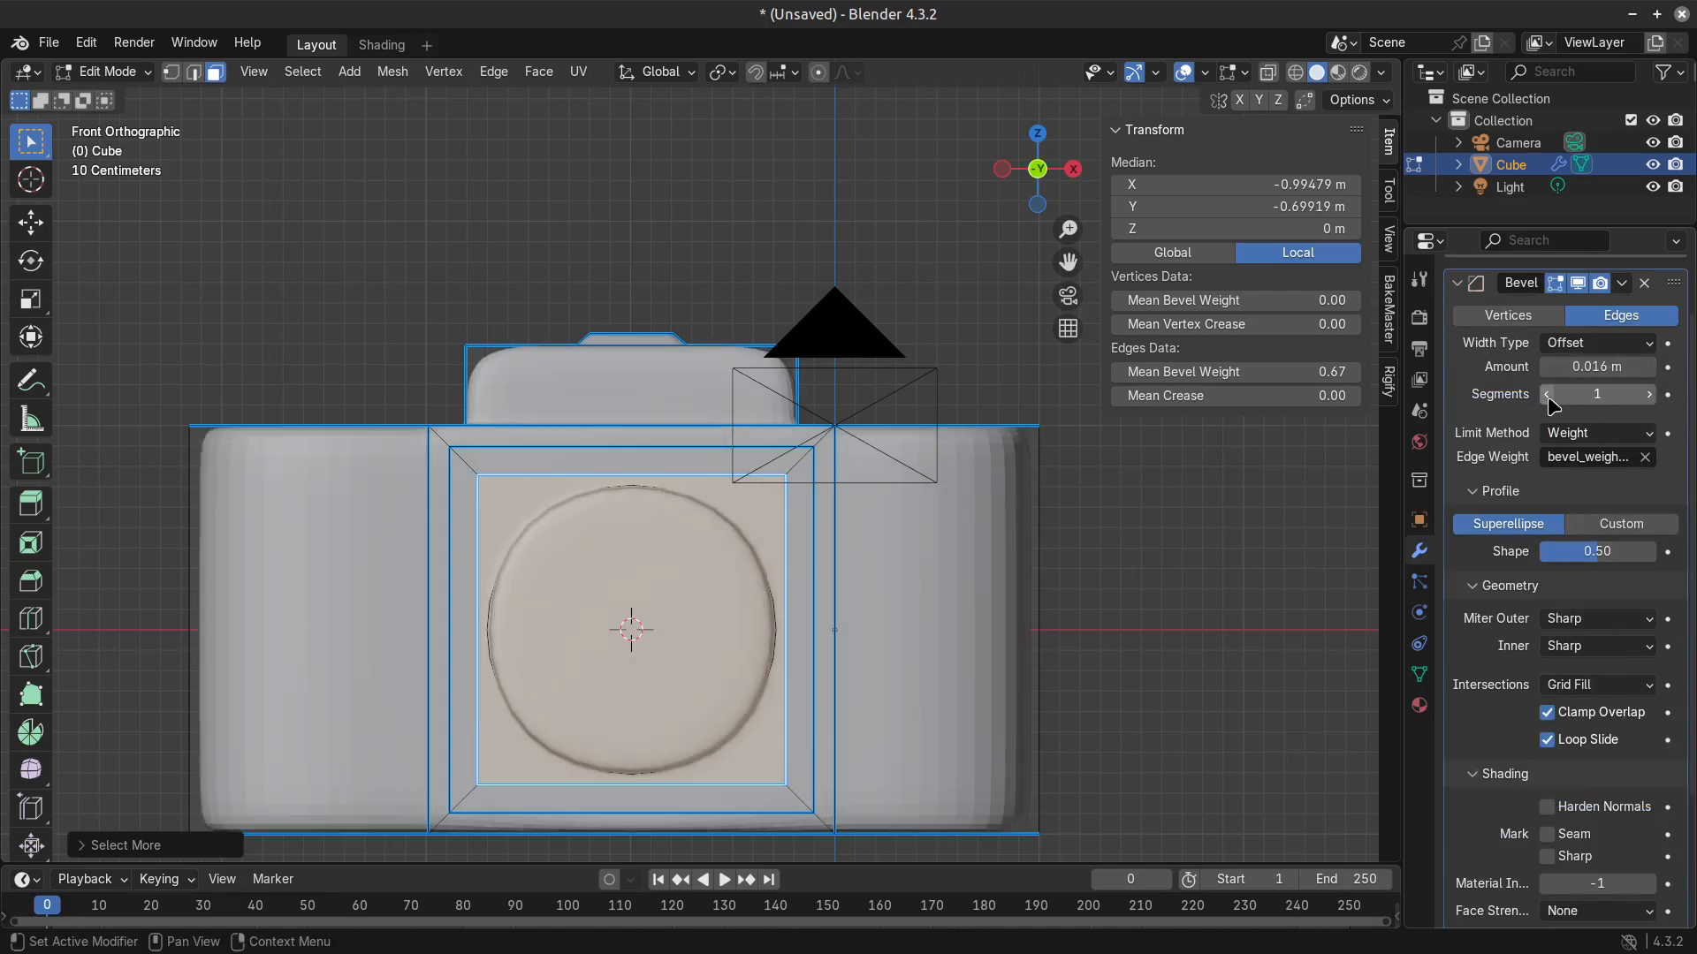
{"action": "left_click", "coordinate": [1658, 397]}
{"action": "left_click_drag", "start_coordinate": [1597, 552], "coordinate": [1608, 552]}
{"action": "right_click", "coordinate": [1651, 548]}
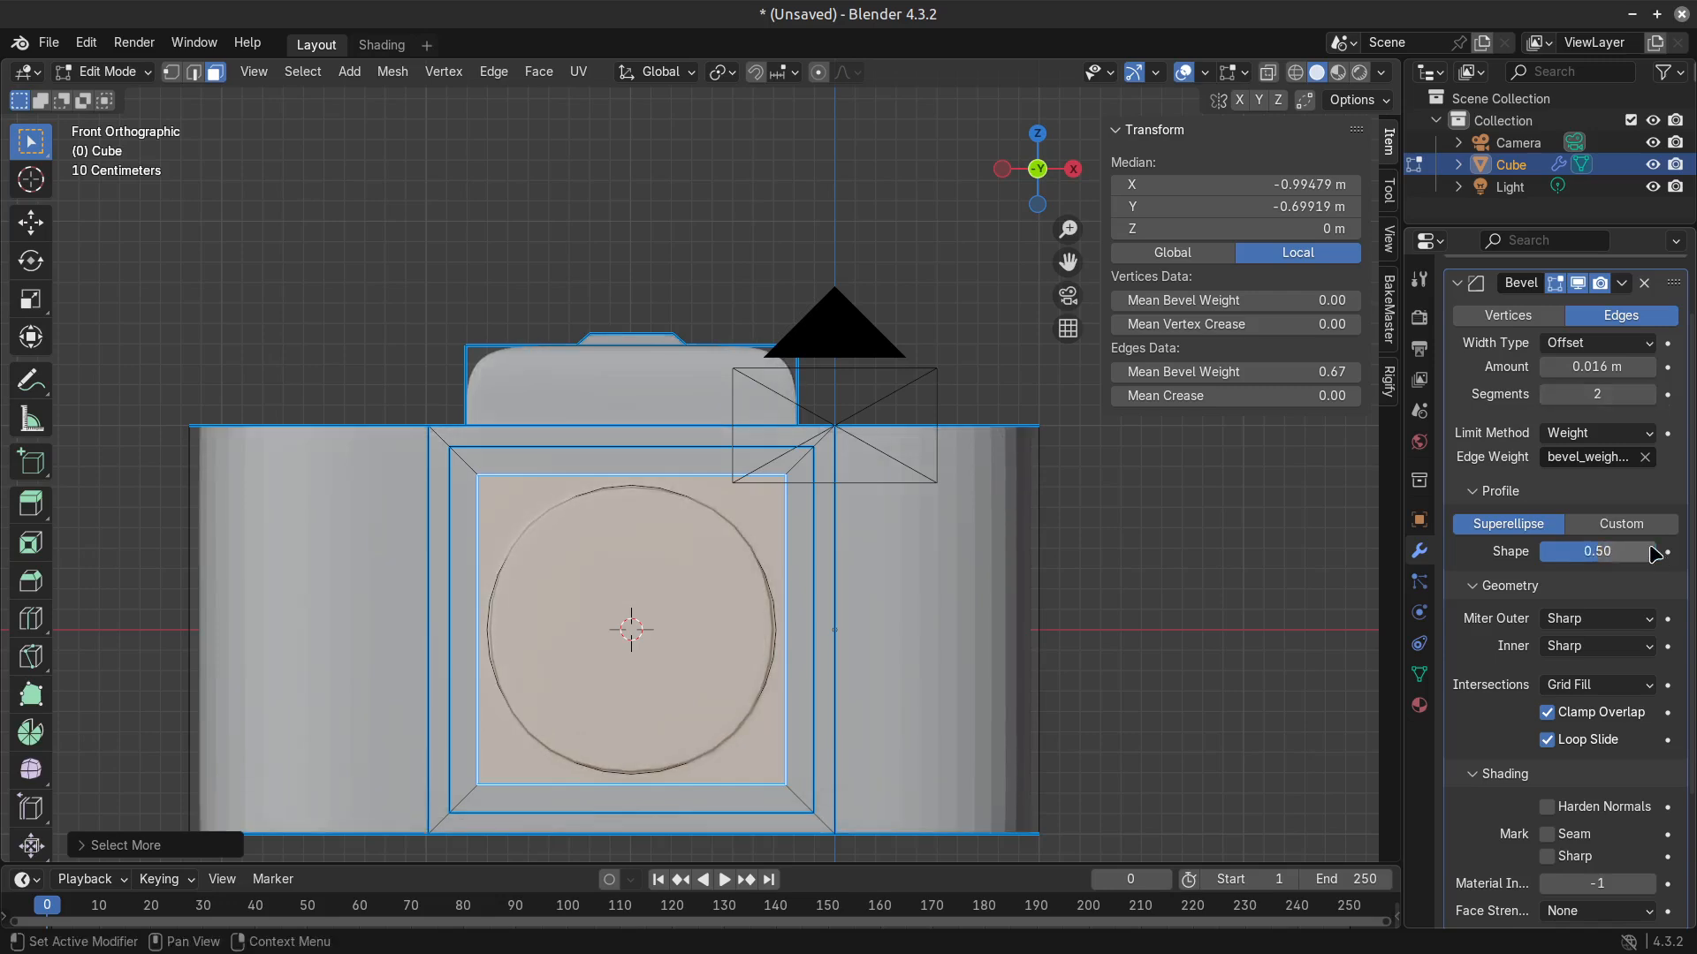
Set the Bevel modifier's width type to Width, its segments to 3 and its amount to 0.084 m.
{"action": "left_click", "coordinate": [1595, 342]}
{"action": "left_click", "coordinate": [1582, 371]}
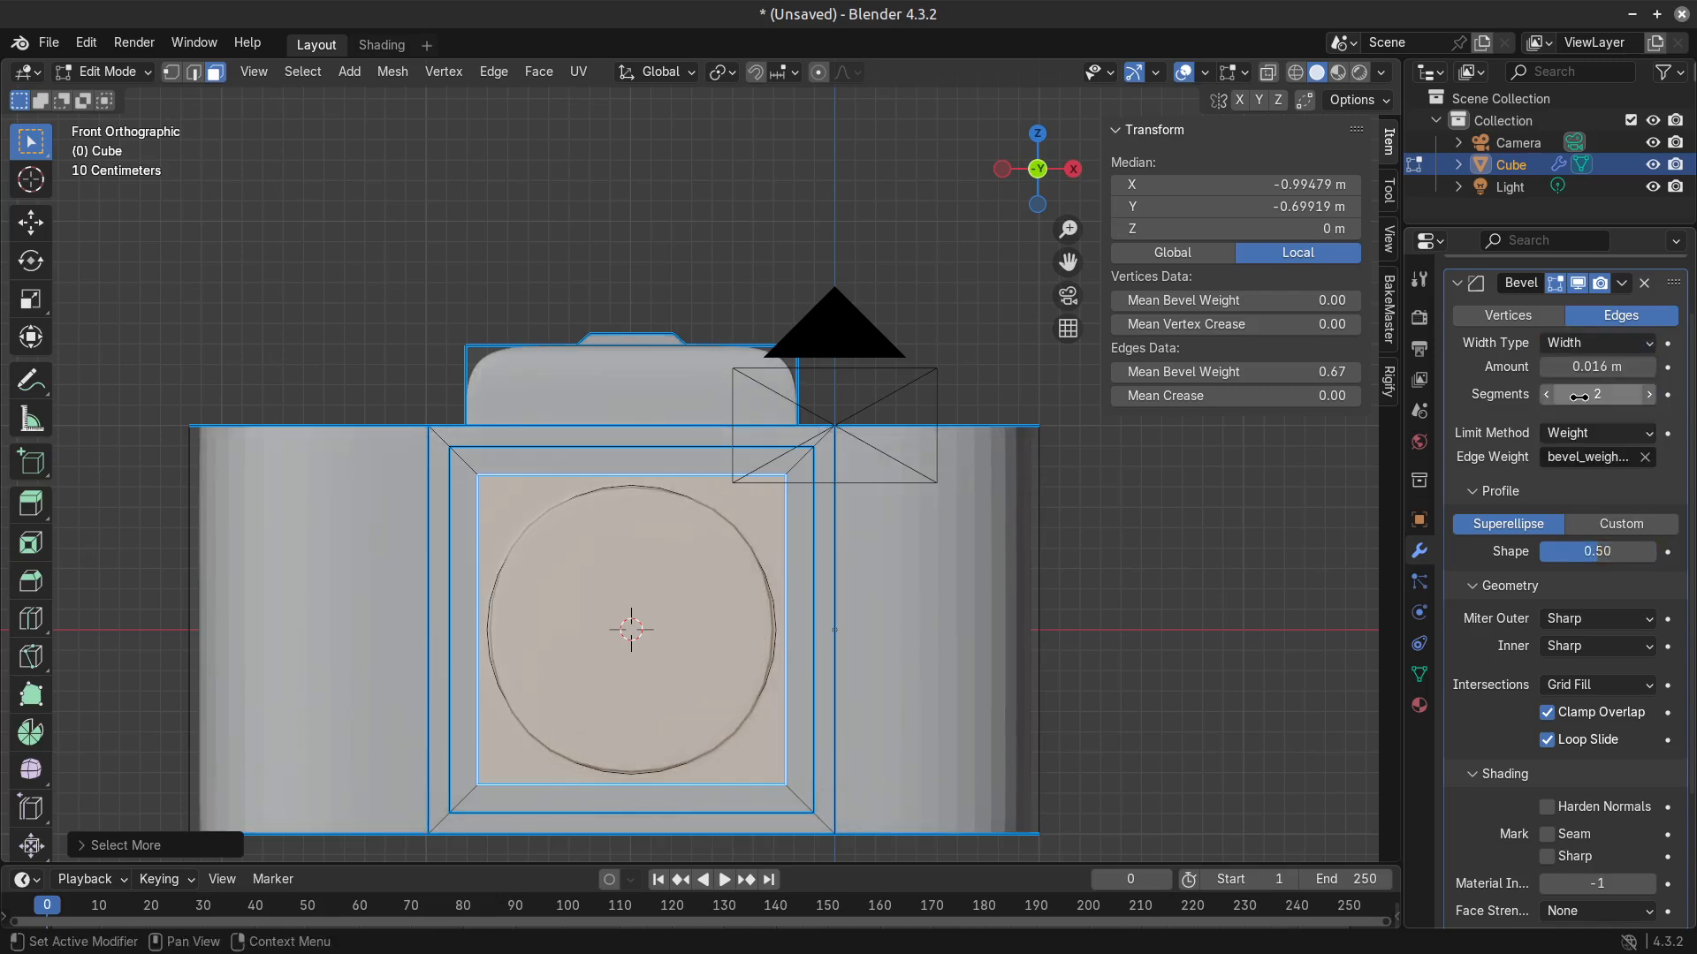
{"action": "left_click", "coordinate": [1649, 395]}
{"action": "left_click_drag", "start_coordinate": [1615, 366], "coordinate": [1650, 367]}
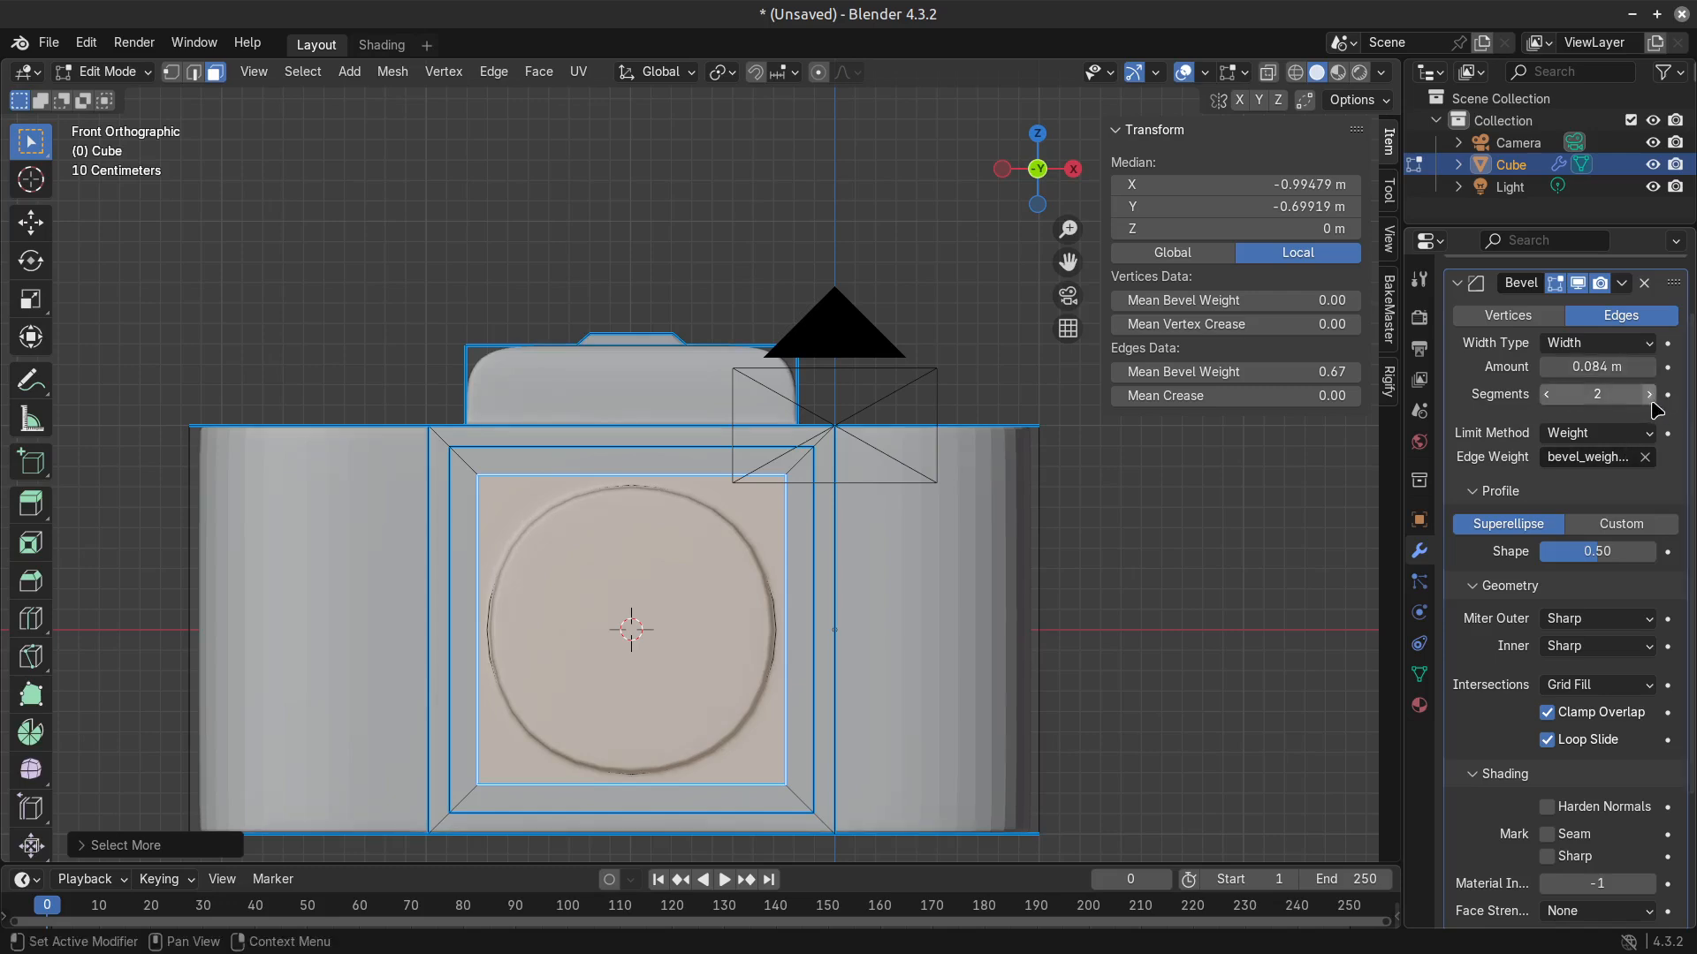
Set the Bevel modifier's profile shape to 0.89, and check the camera in Object Mode.
{"action": "left_click_drag", "start_coordinate": [1631, 551], "coordinate": [1652, 552]}
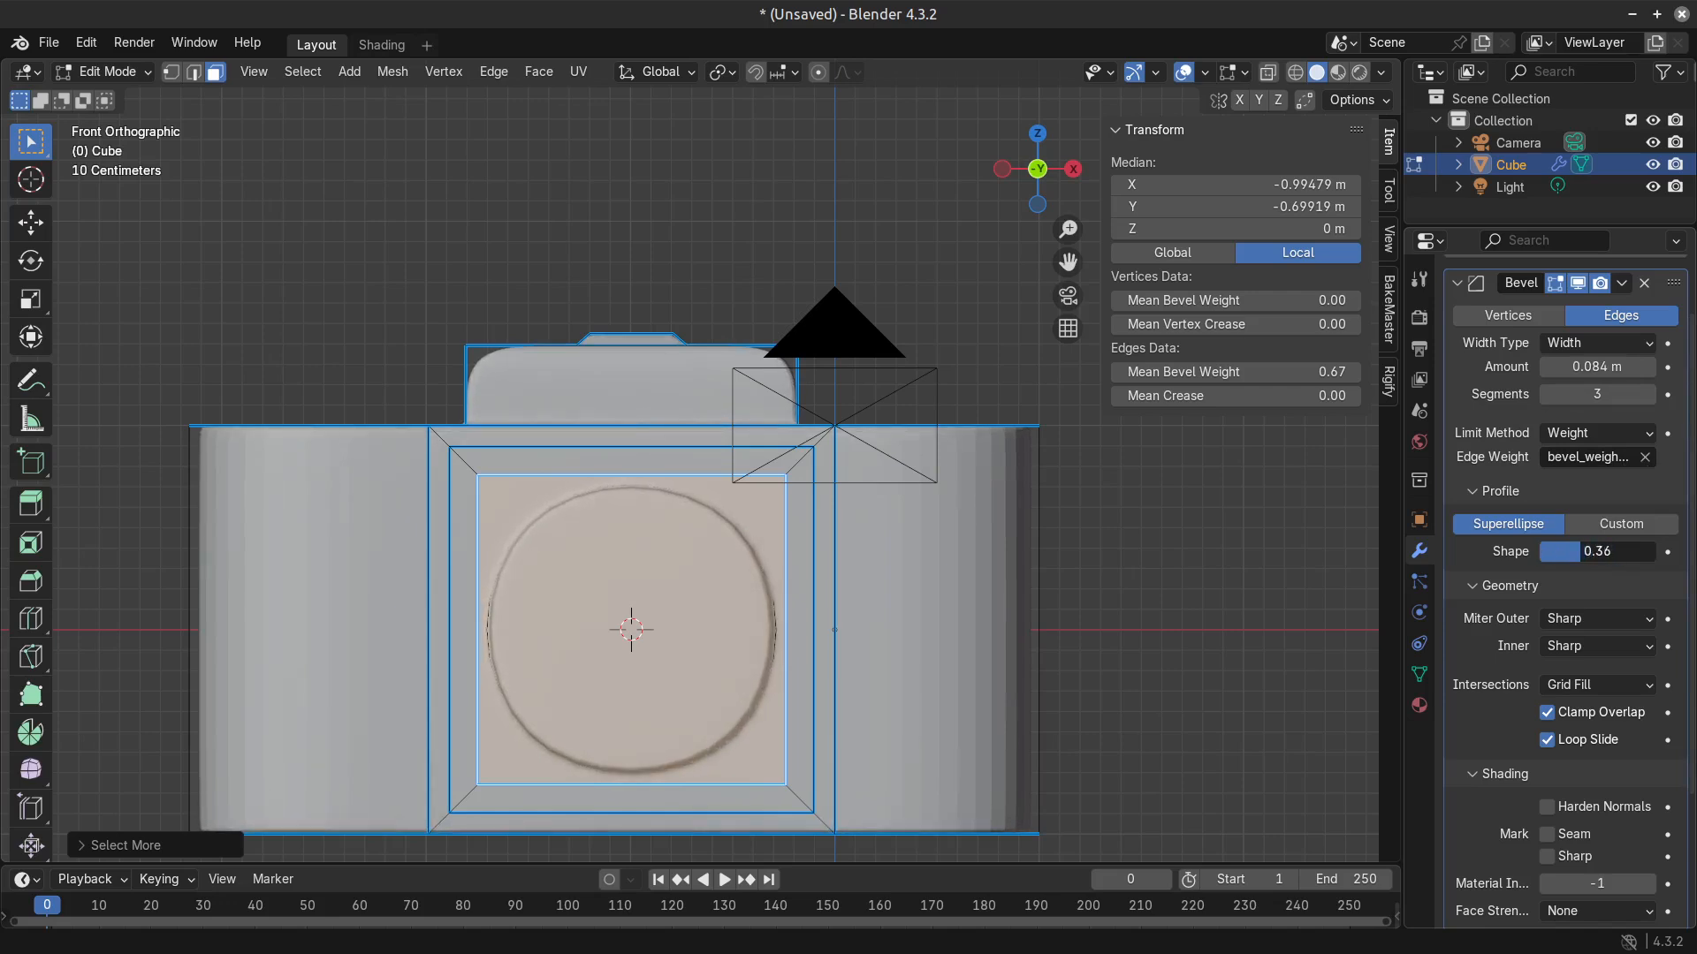
{"action": "middle_click_drag", "start_coordinate": [1003, 461], "coordinate": [1084, 522]}
{"action": "left_click_drag", "start_coordinate": [1602, 557], "coordinate": [1665, 552]}
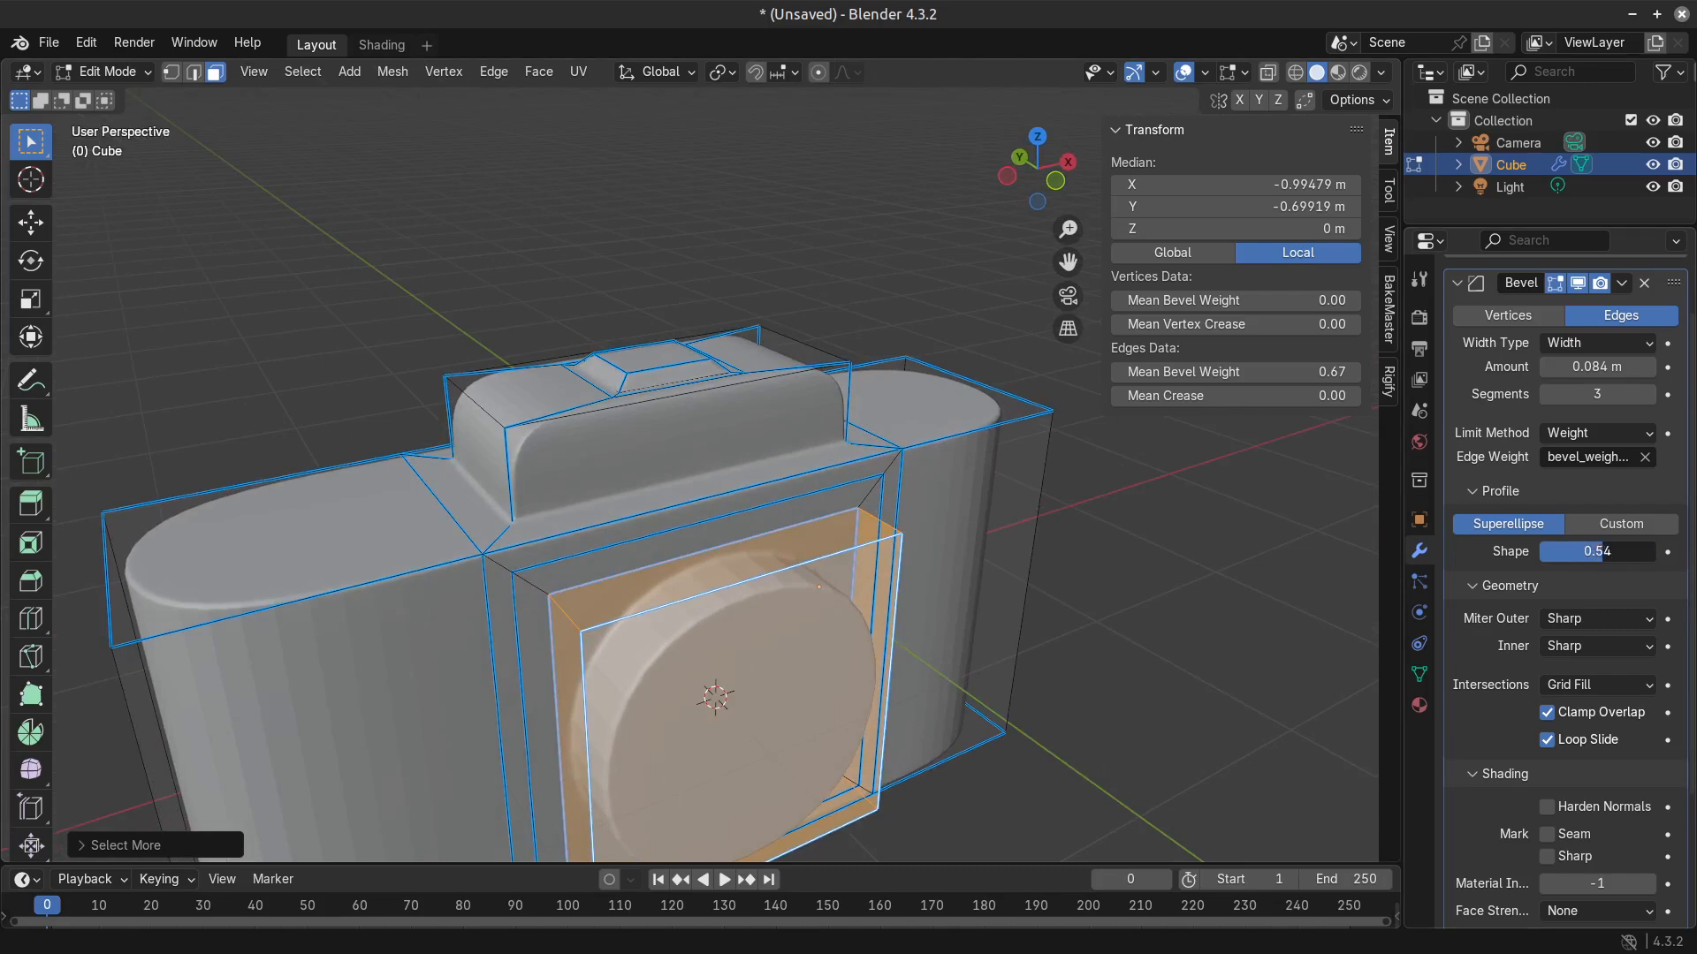
{"action": "left_click_drag", "start_coordinate": [1646, 552], "coordinate": [1642, 551]}
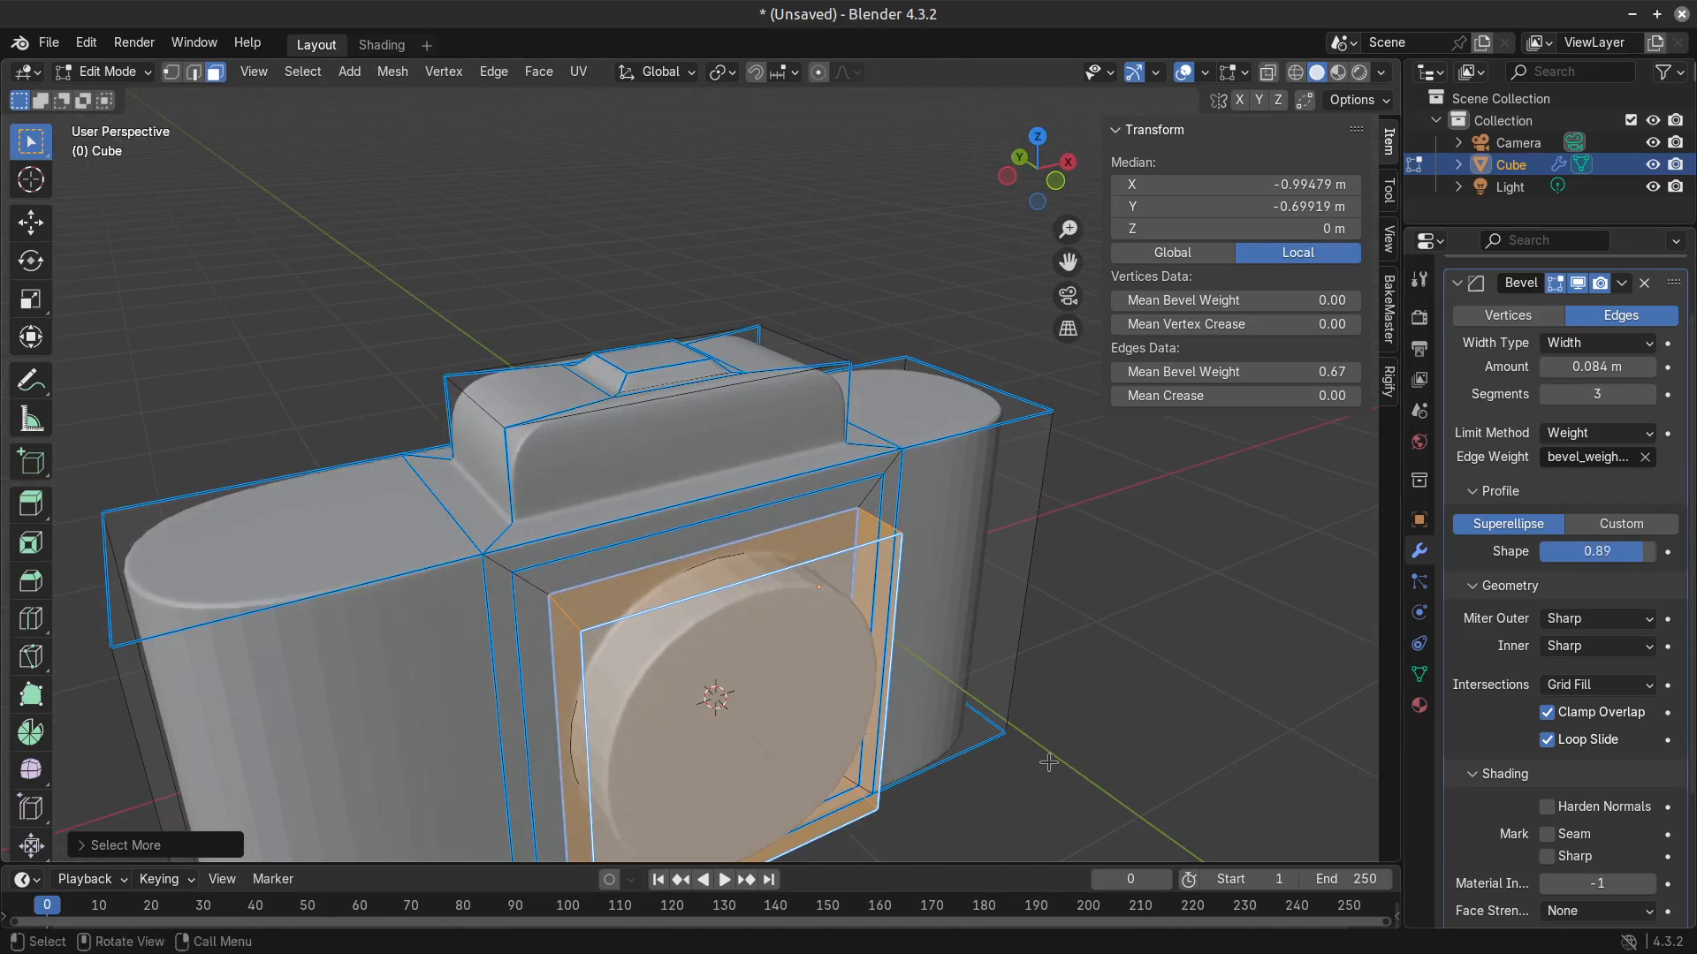
{"action": "key", "text": "s"}
{"action": "right_click", "coordinate": [1038, 758]}
{"action": "key", "text": "Tab"}
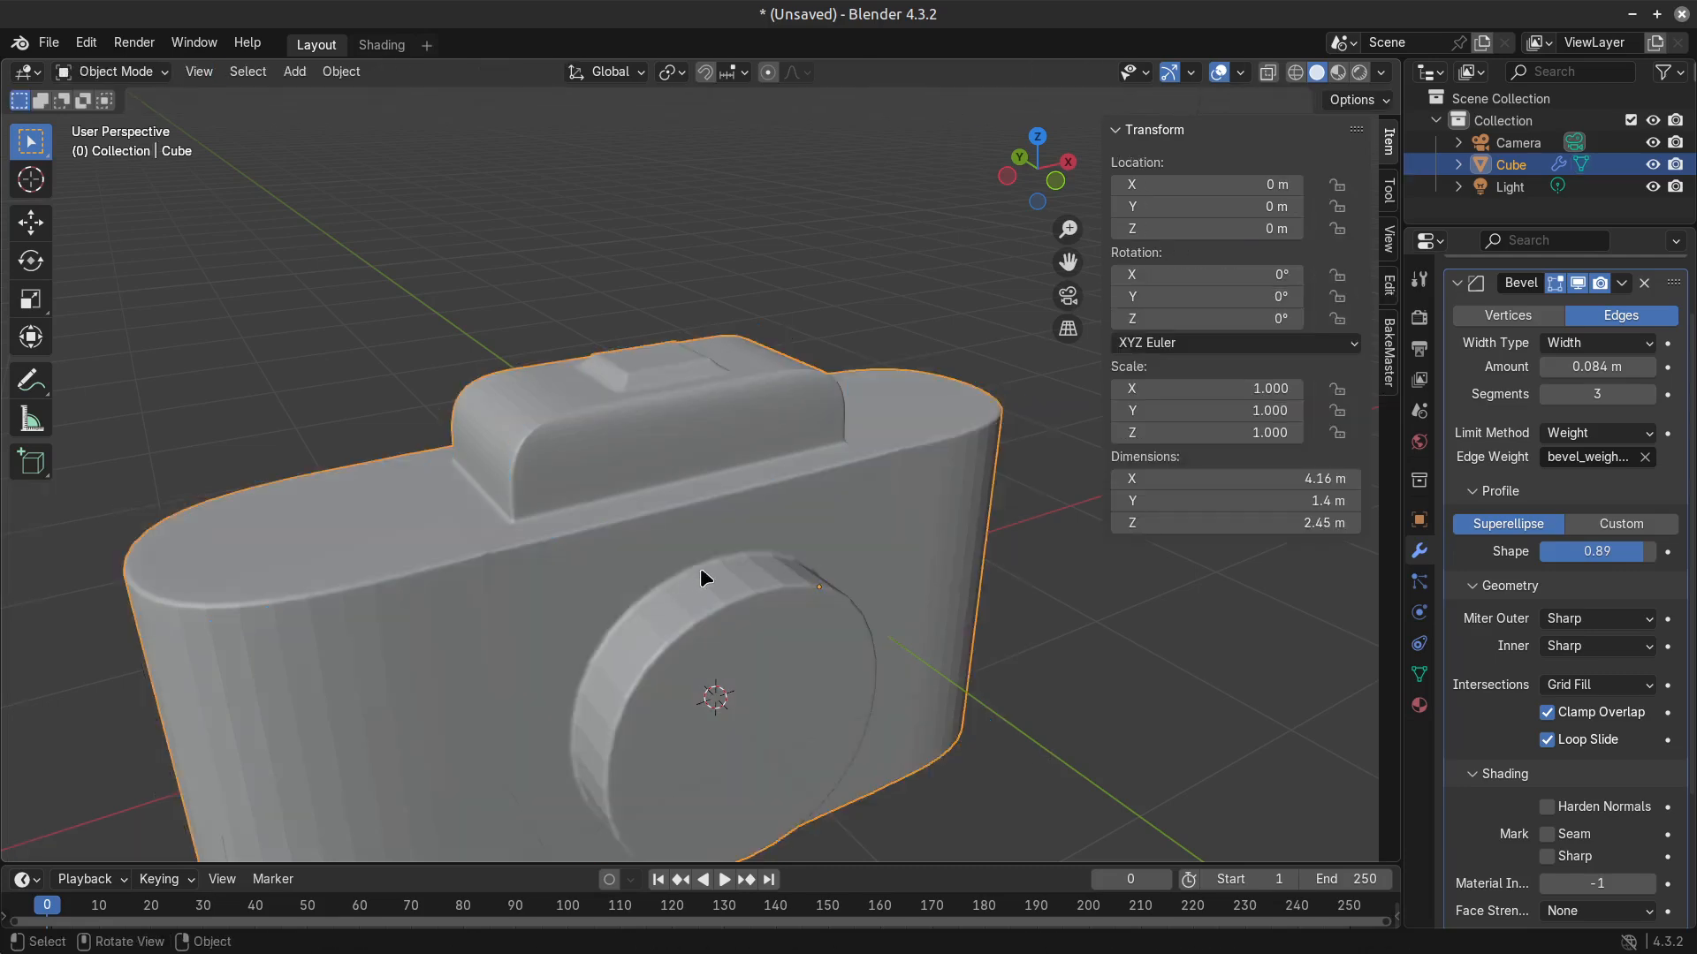
Move the selected lens block faces forward along the Y axis, away from the camera body.
{"action": "middle_click_drag", "start_coordinate": [701, 576], "coordinate": [796, 756]}
{"action": "scroll", "coordinate": [707, 741], "scroll_direction": "down", "scroll_amount": 1}
{"action": "key", "text": "Tab"}
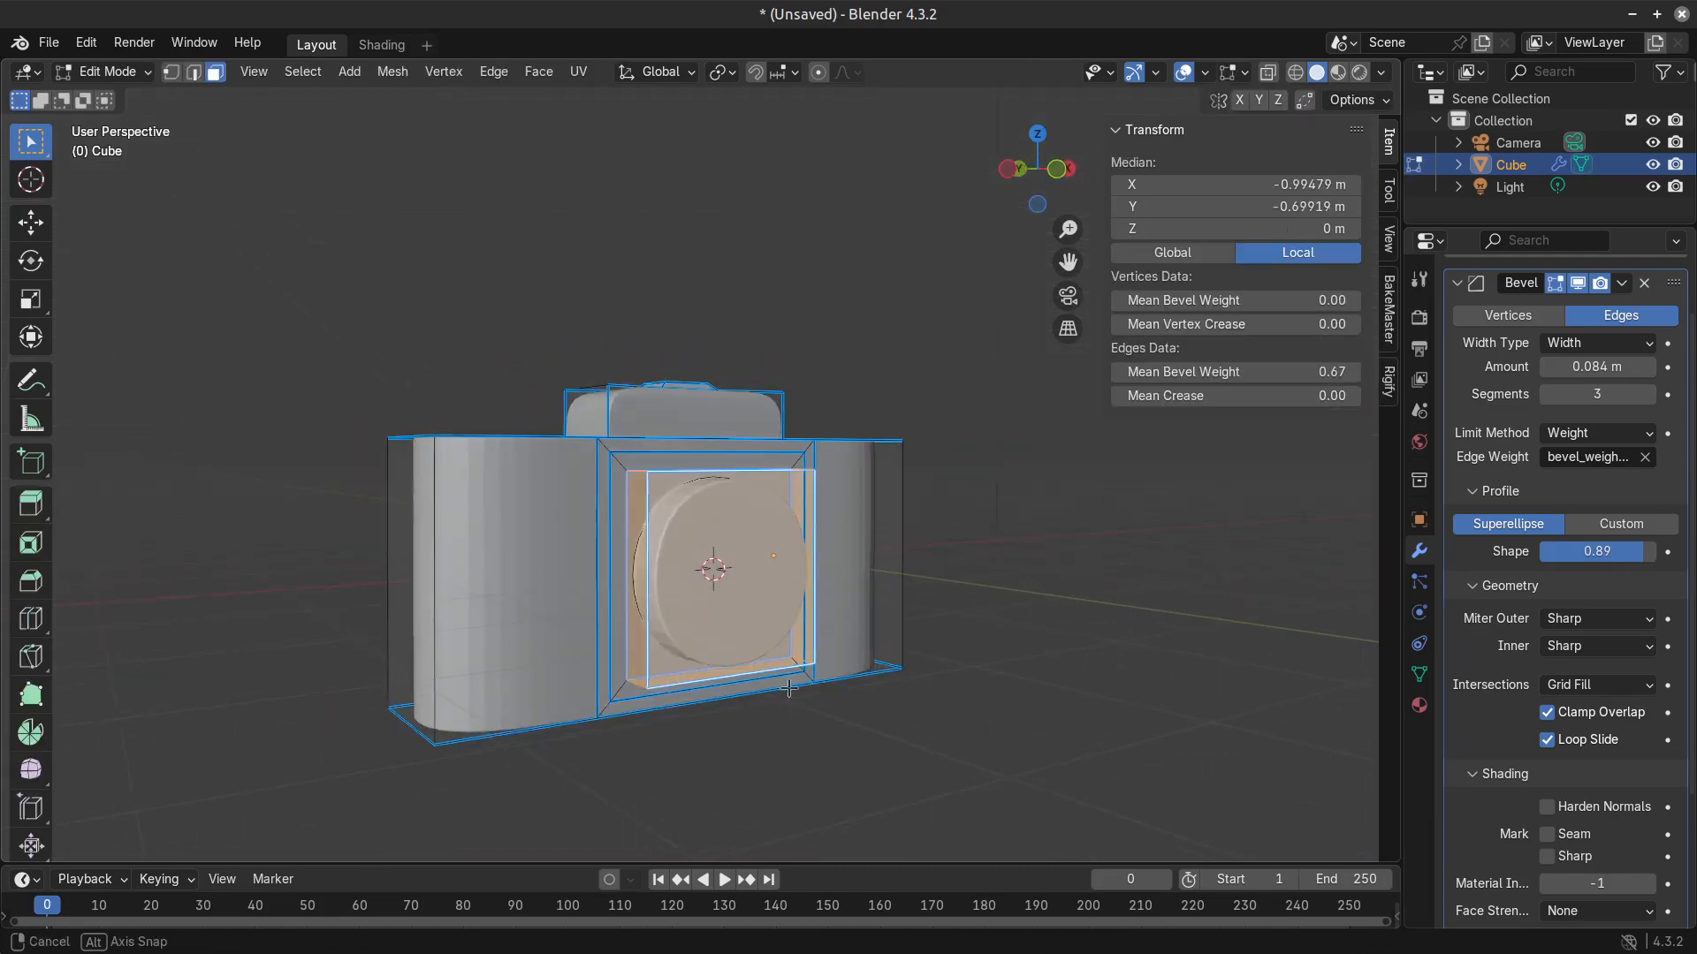
{"action": "middle_click_drag", "start_coordinate": [763, 688], "coordinate": [707, 672]}
{"action": "key", "text": "Tab"}
{"action": "key", "text": "Tab"}
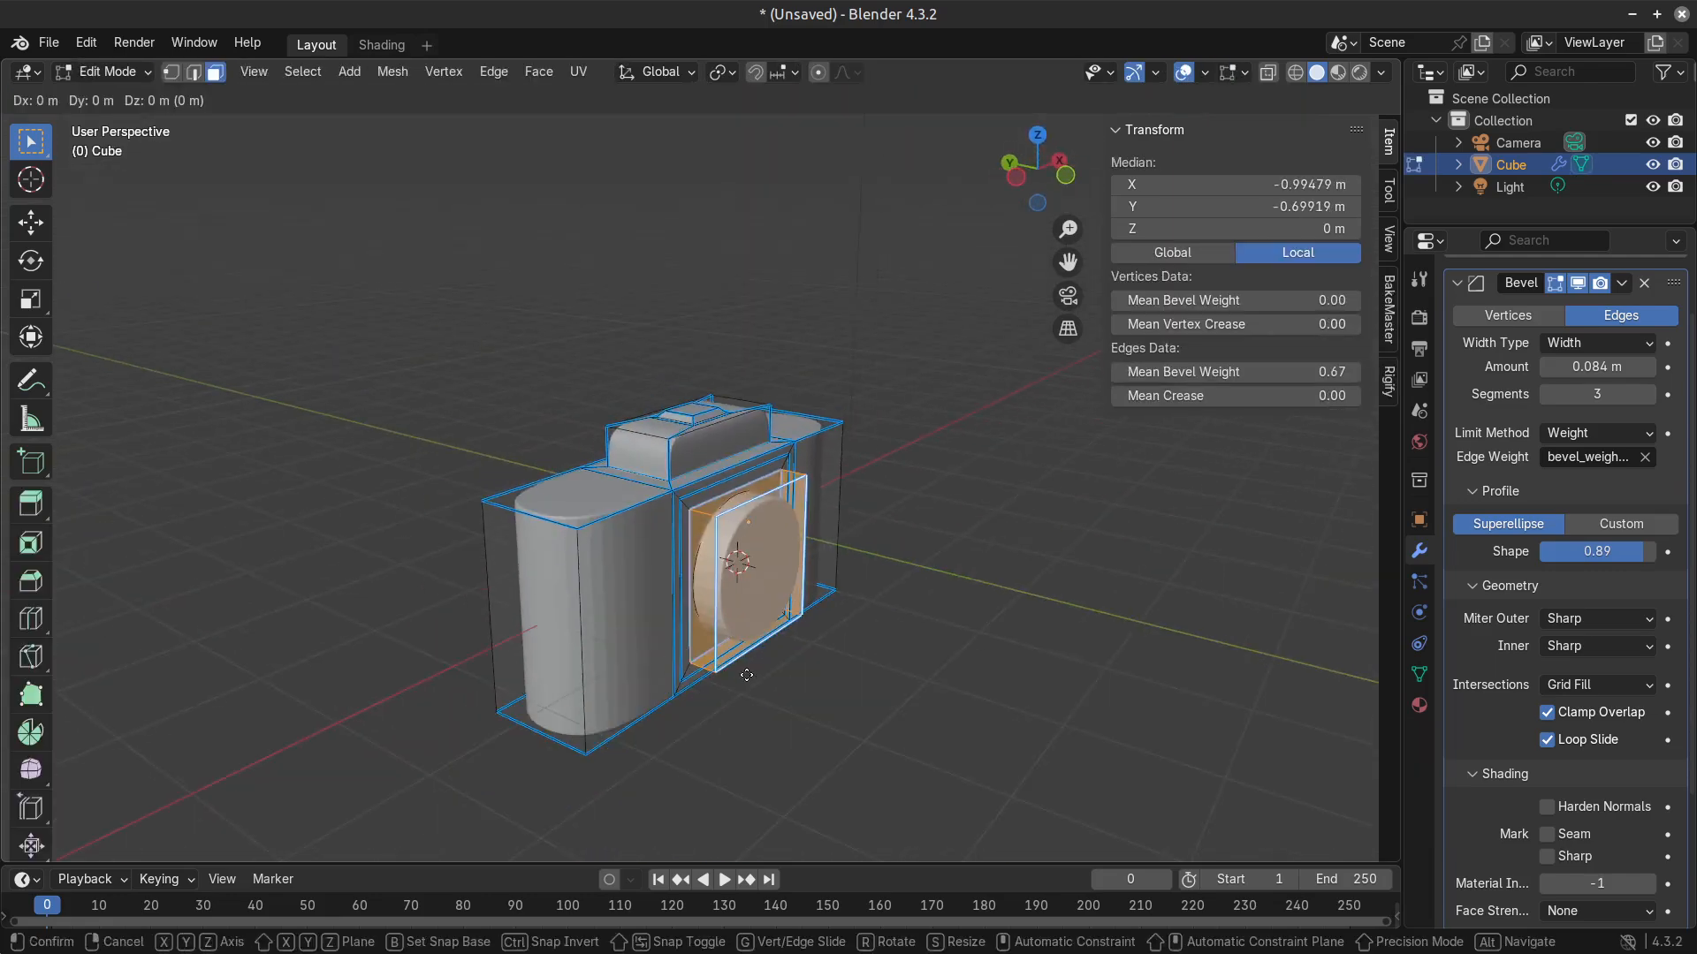
{"action": "key", "text": "g"}
{"action": "key", "text": "x"}
{"action": "key", "text": "y"}
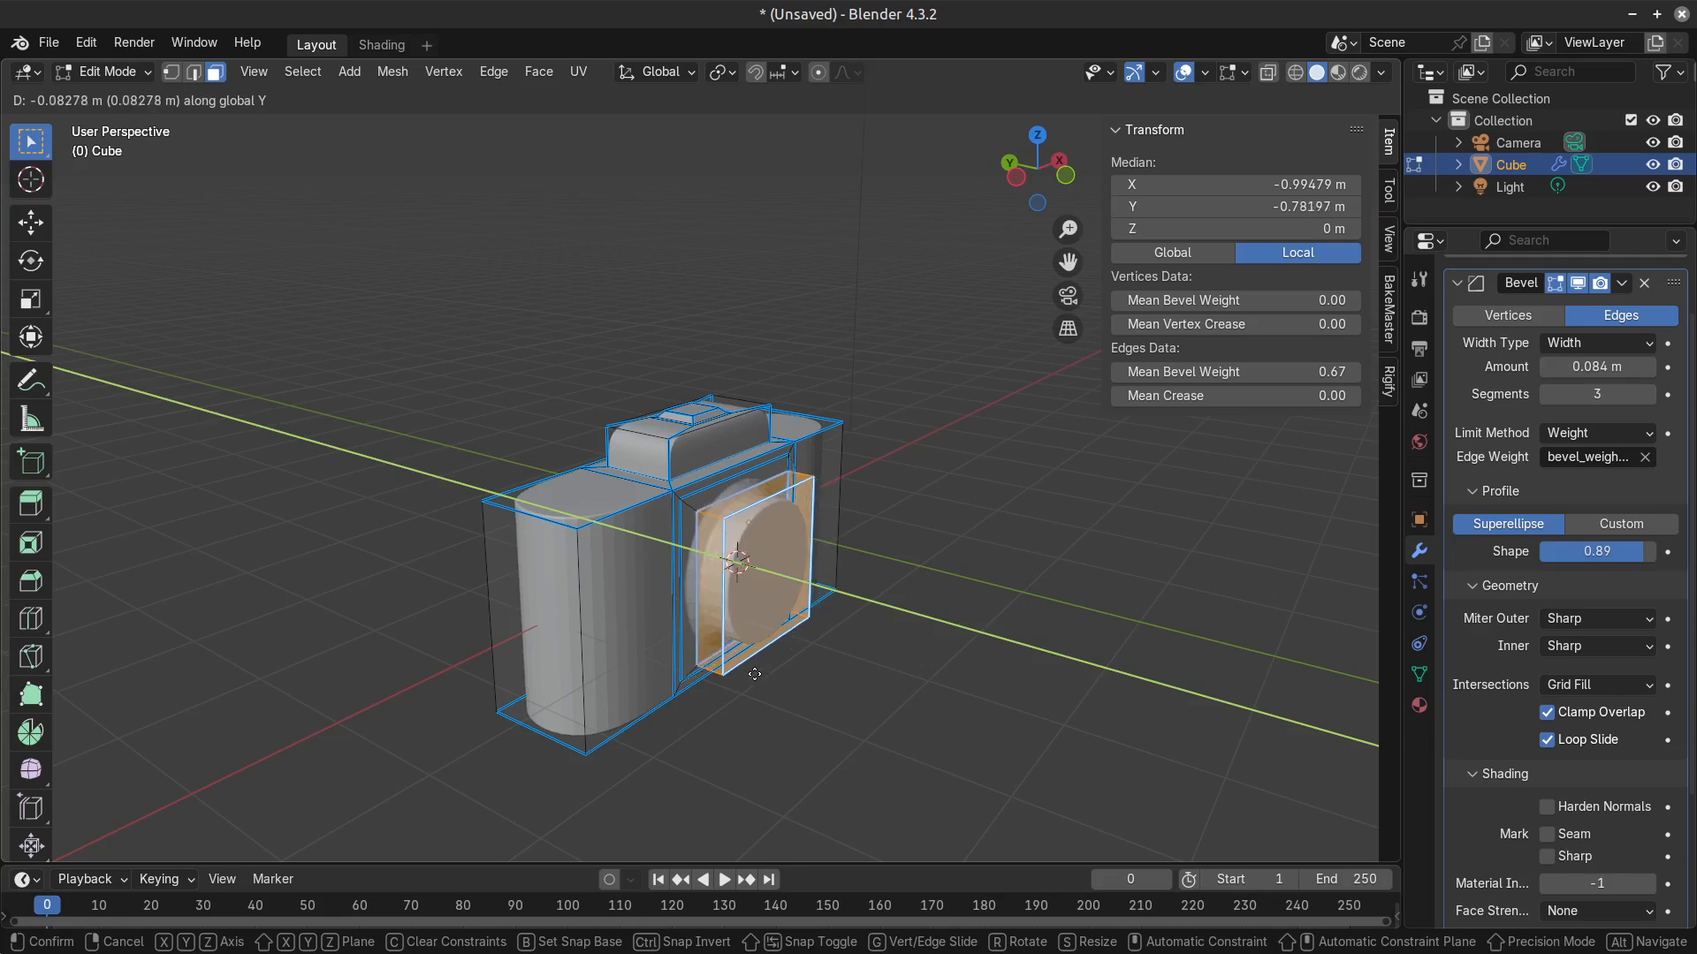
{"action": "left_click", "coordinate": [769, 600]}
Select only the lens block's front face and pull it out about 0.64 m along the Y axis.
{"action": "left_click", "coordinate": [778, 618]}
{"action": "mouse_move", "coordinate": [882, 655]}
{"action": "middle_mouse_down"}
{"action": "mouse_move", "coordinate": [817, 653]}
{"action": "mouse_move", "coordinate": [879, 663]}
{"action": "middle_mouse_up"}
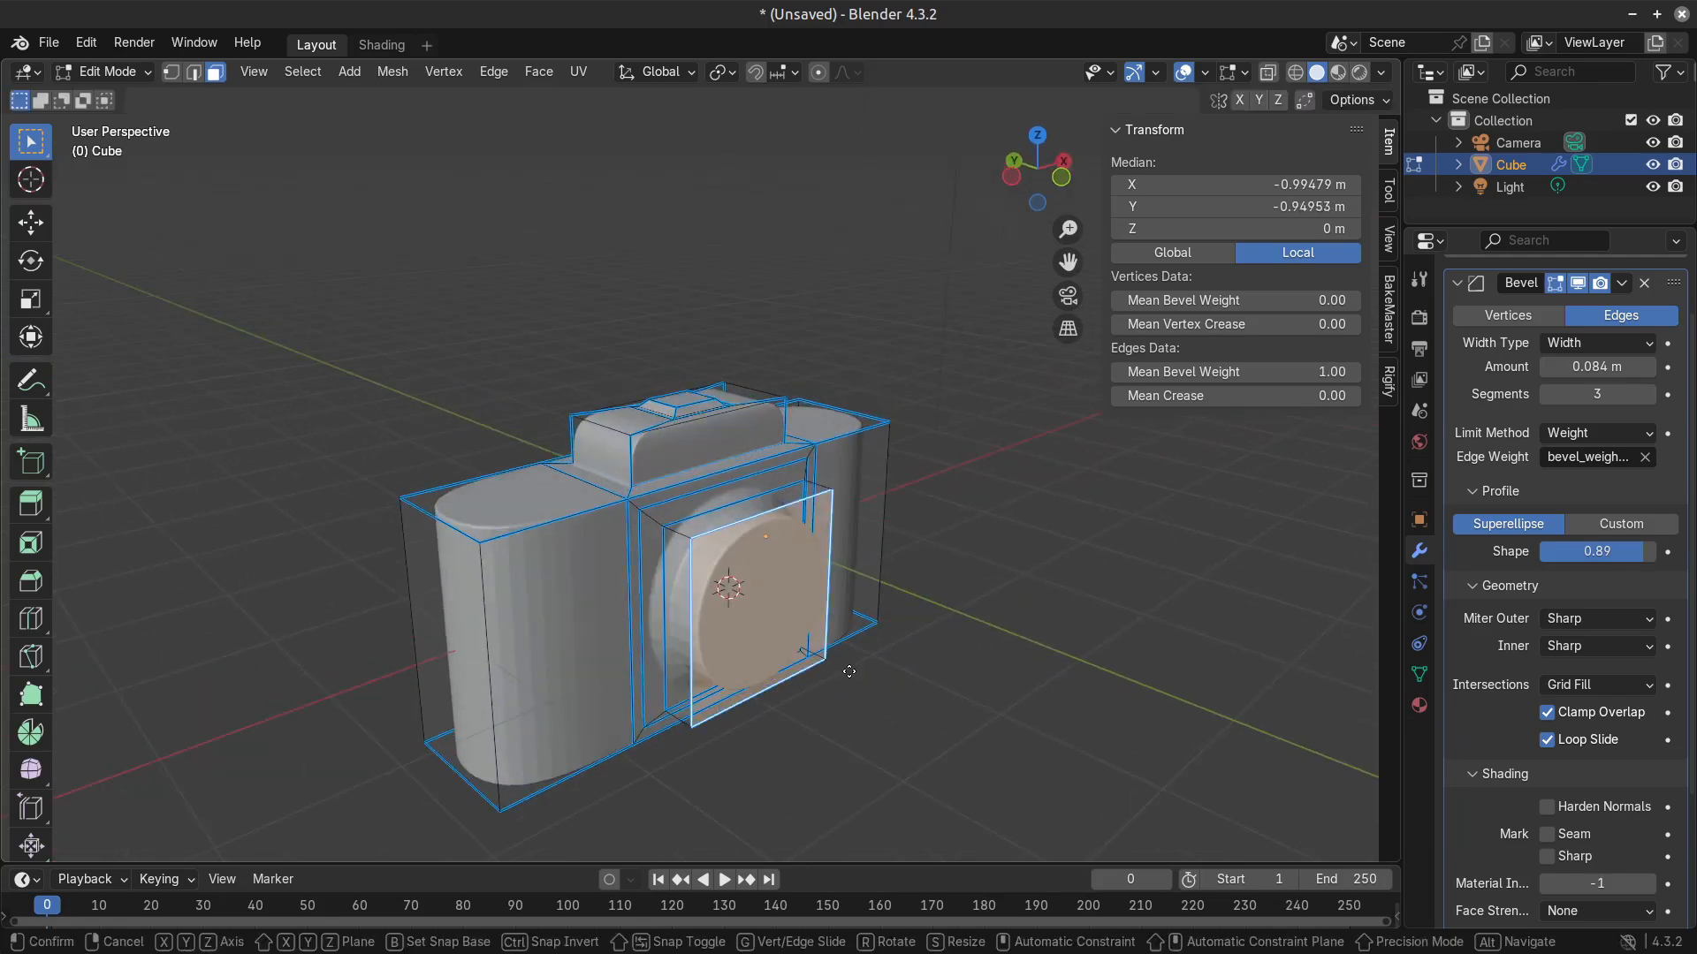
{"action": "key", "text": "g"}
{"action": "key", "text": "y"}
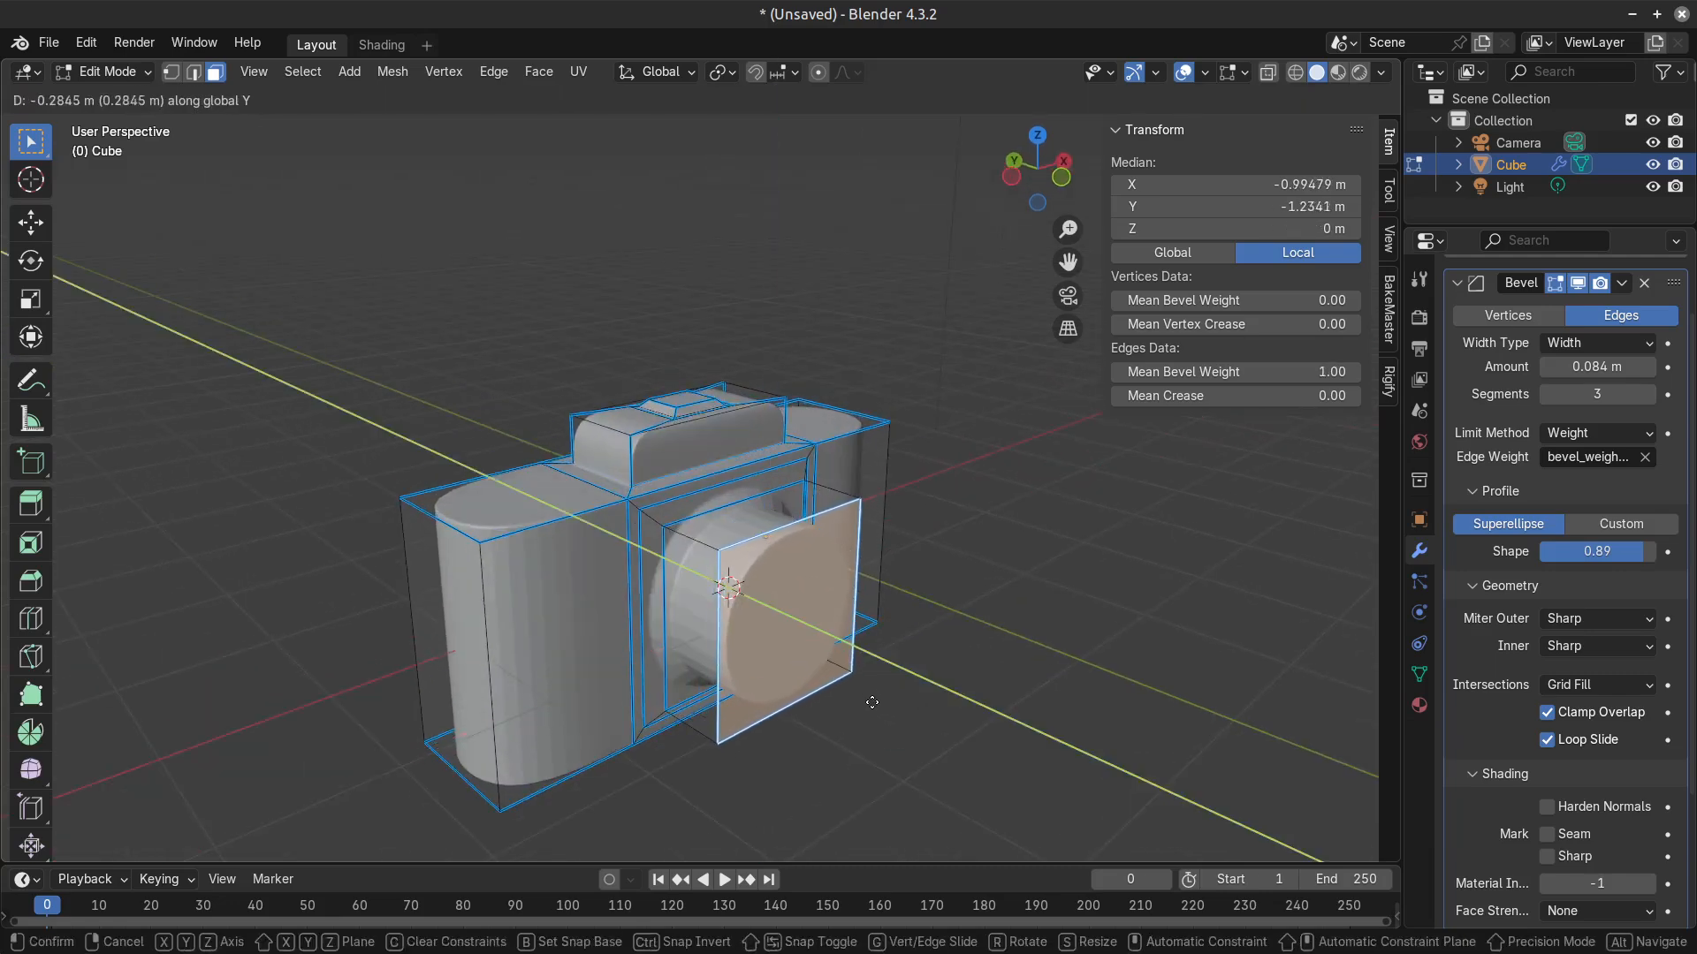
{"action": "left_click", "coordinate": [904, 749]}
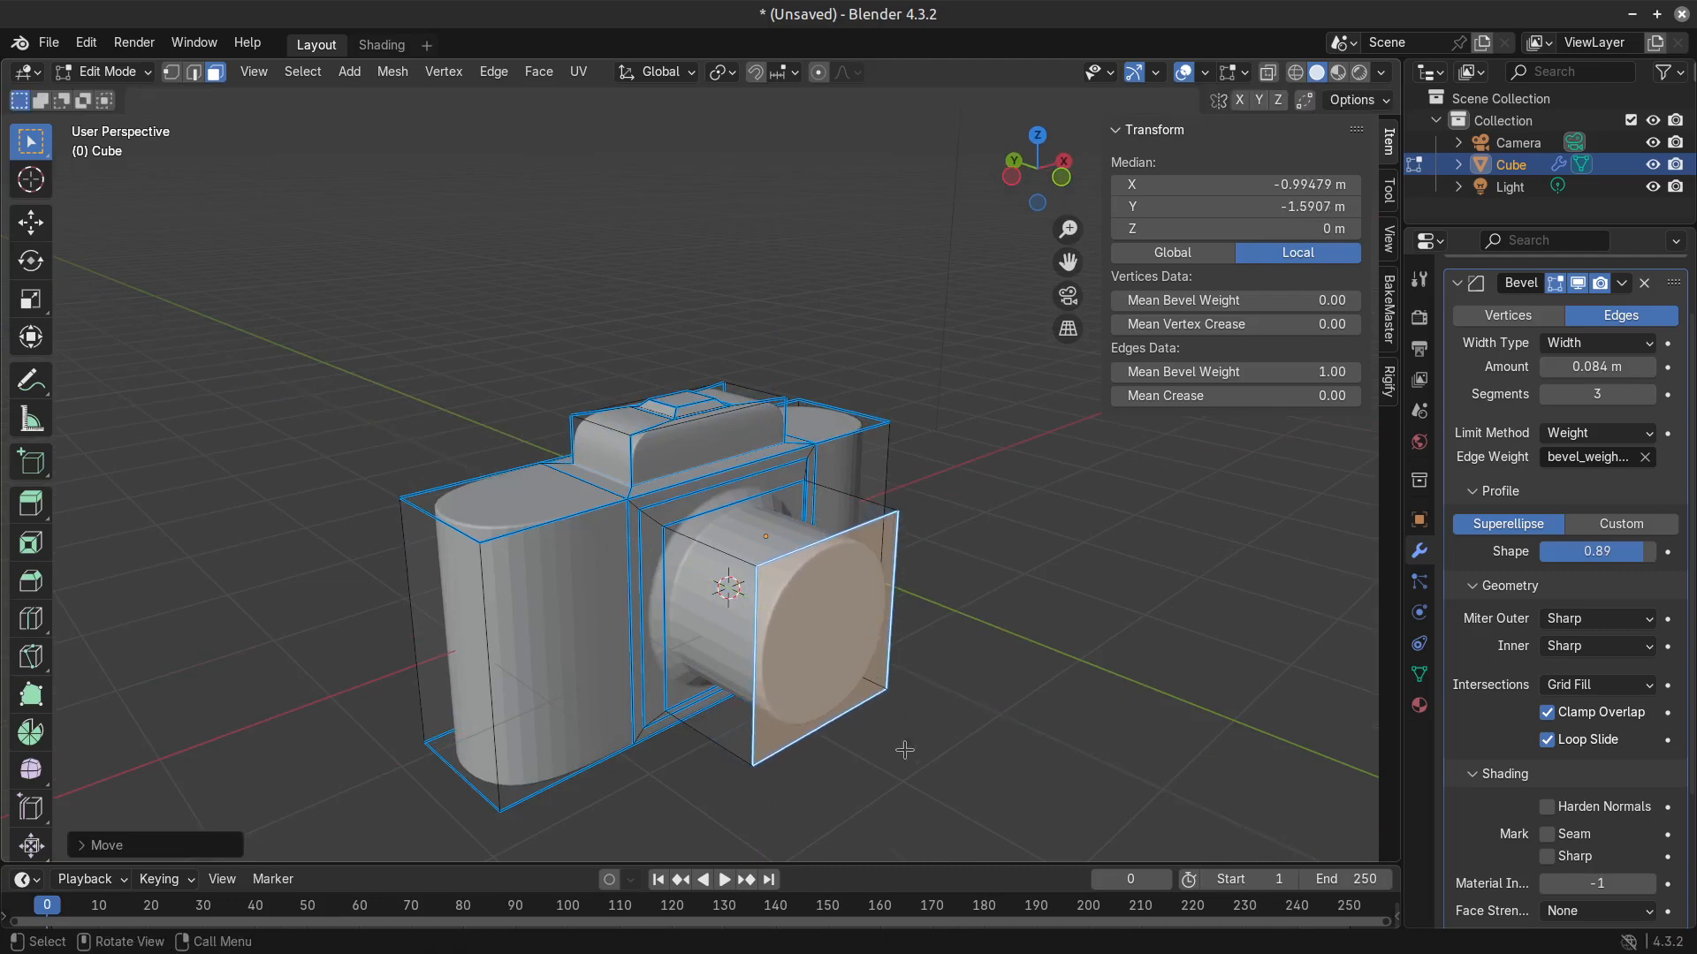
Inset the lens's front face and extrude it inward to hollow the barrel, and check the camera in Object Mode.
{"action": "key", "text": "i"}
{"action": "left_click", "coordinate": [958, 733]}
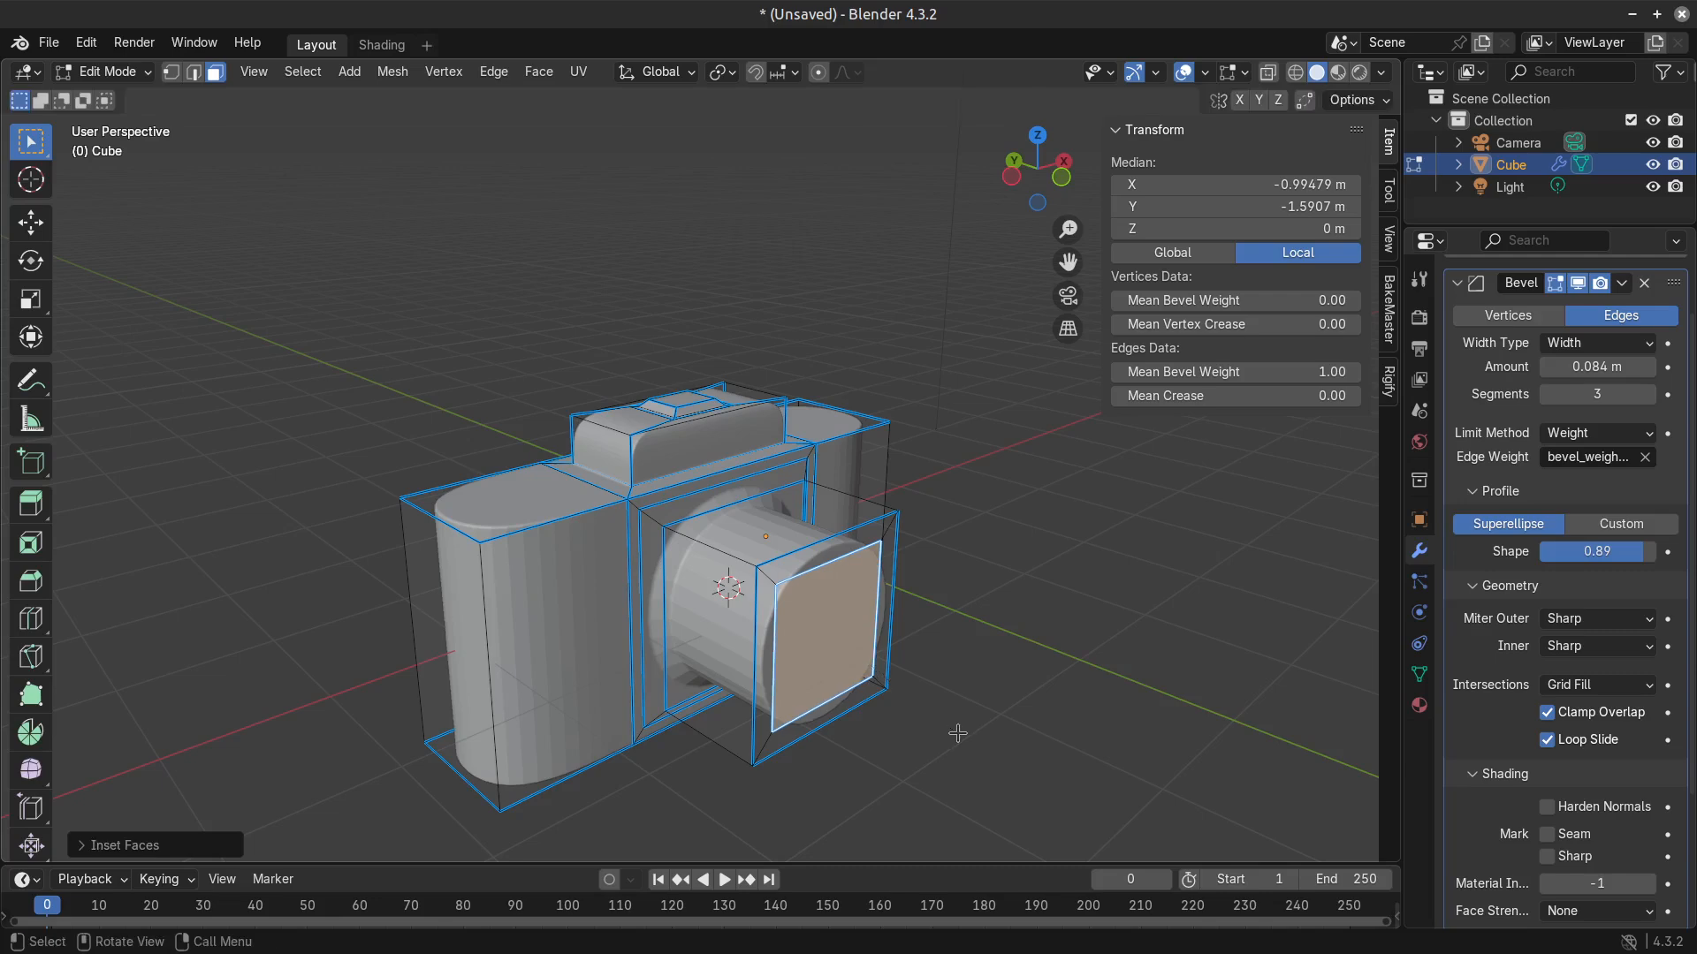
{"action": "key", "text": "e"}
{"action": "left_click", "coordinate": [910, 727]}
{"action": "key", "text": "Tab"}
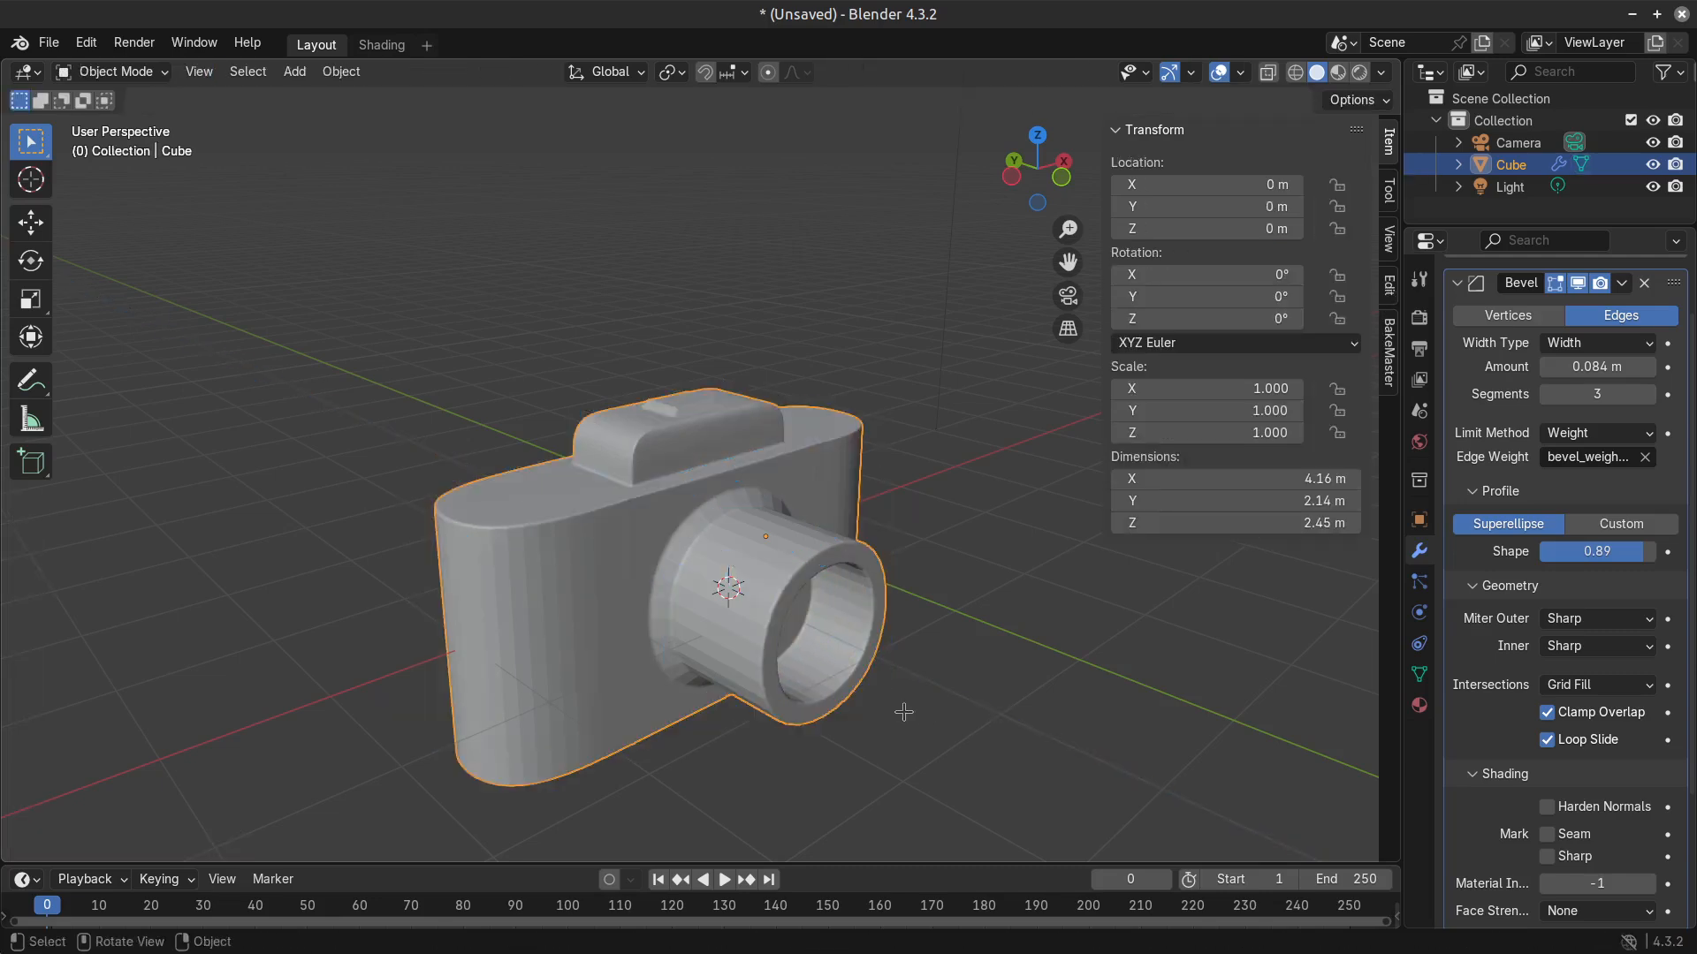
Move the recessed lens face outward along Y to about -1.4 m, and scale it down to about 0.89.
{"action": "key", "text": "Tab"}
{"action": "key", "text": "g"}
{"action": "key", "text": "y"}
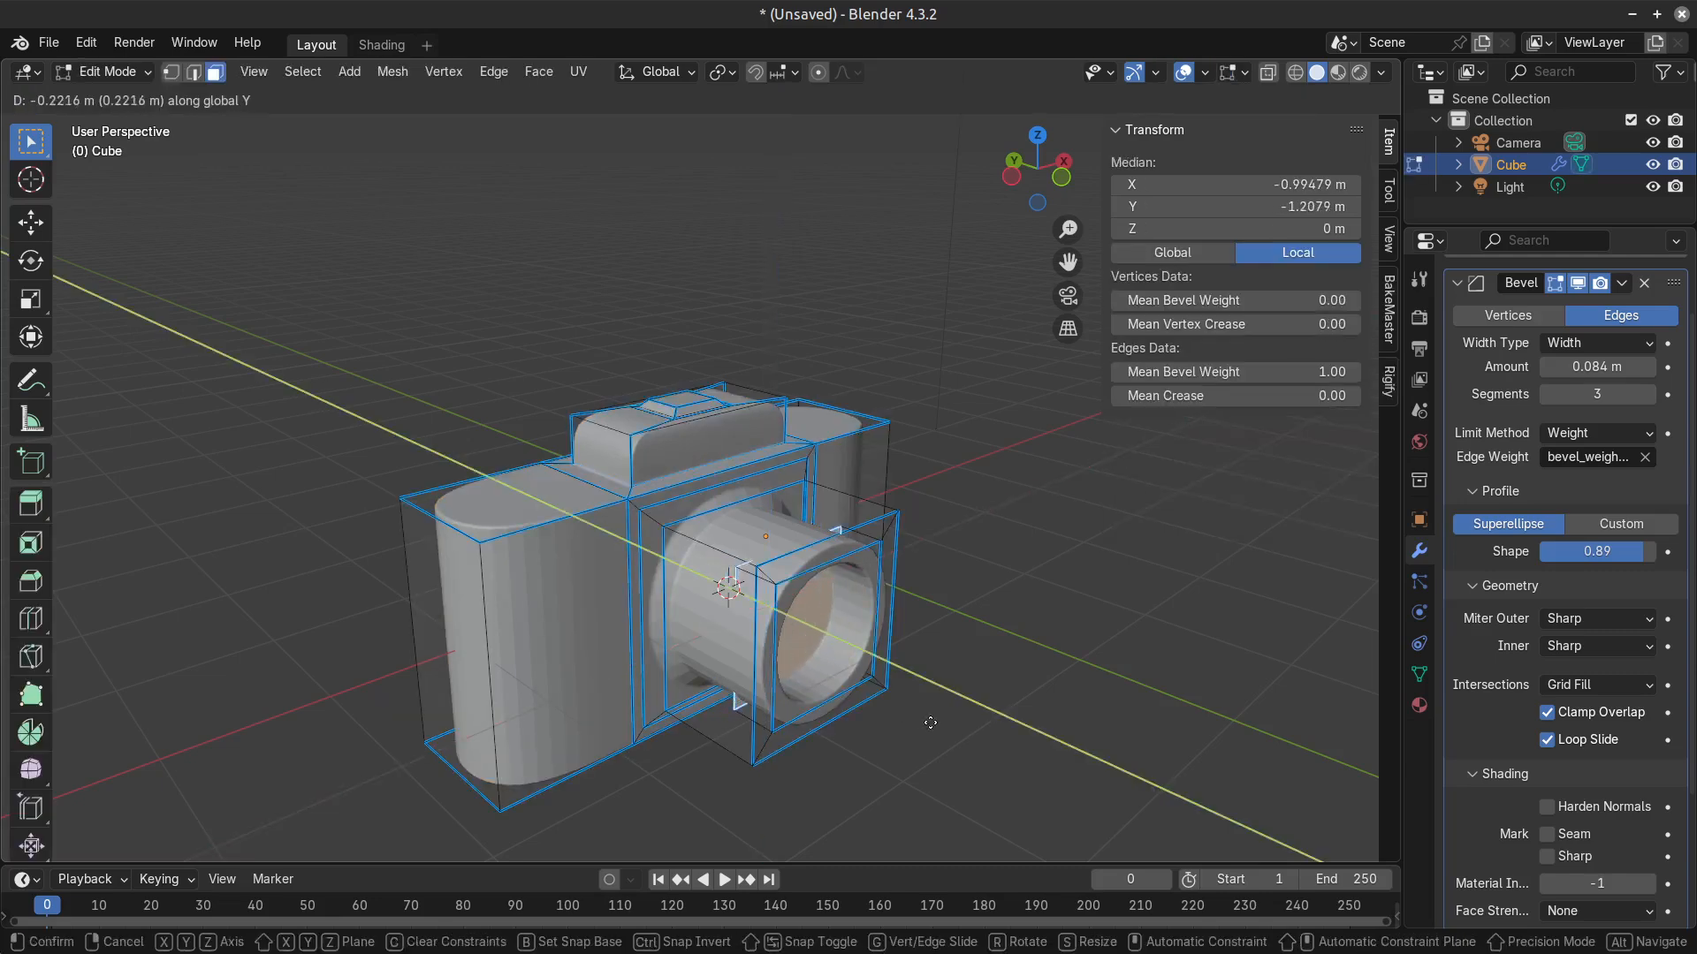
{"action": "left_click", "coordinate": [935, 724]}
{"action": "key", "text": "s"}
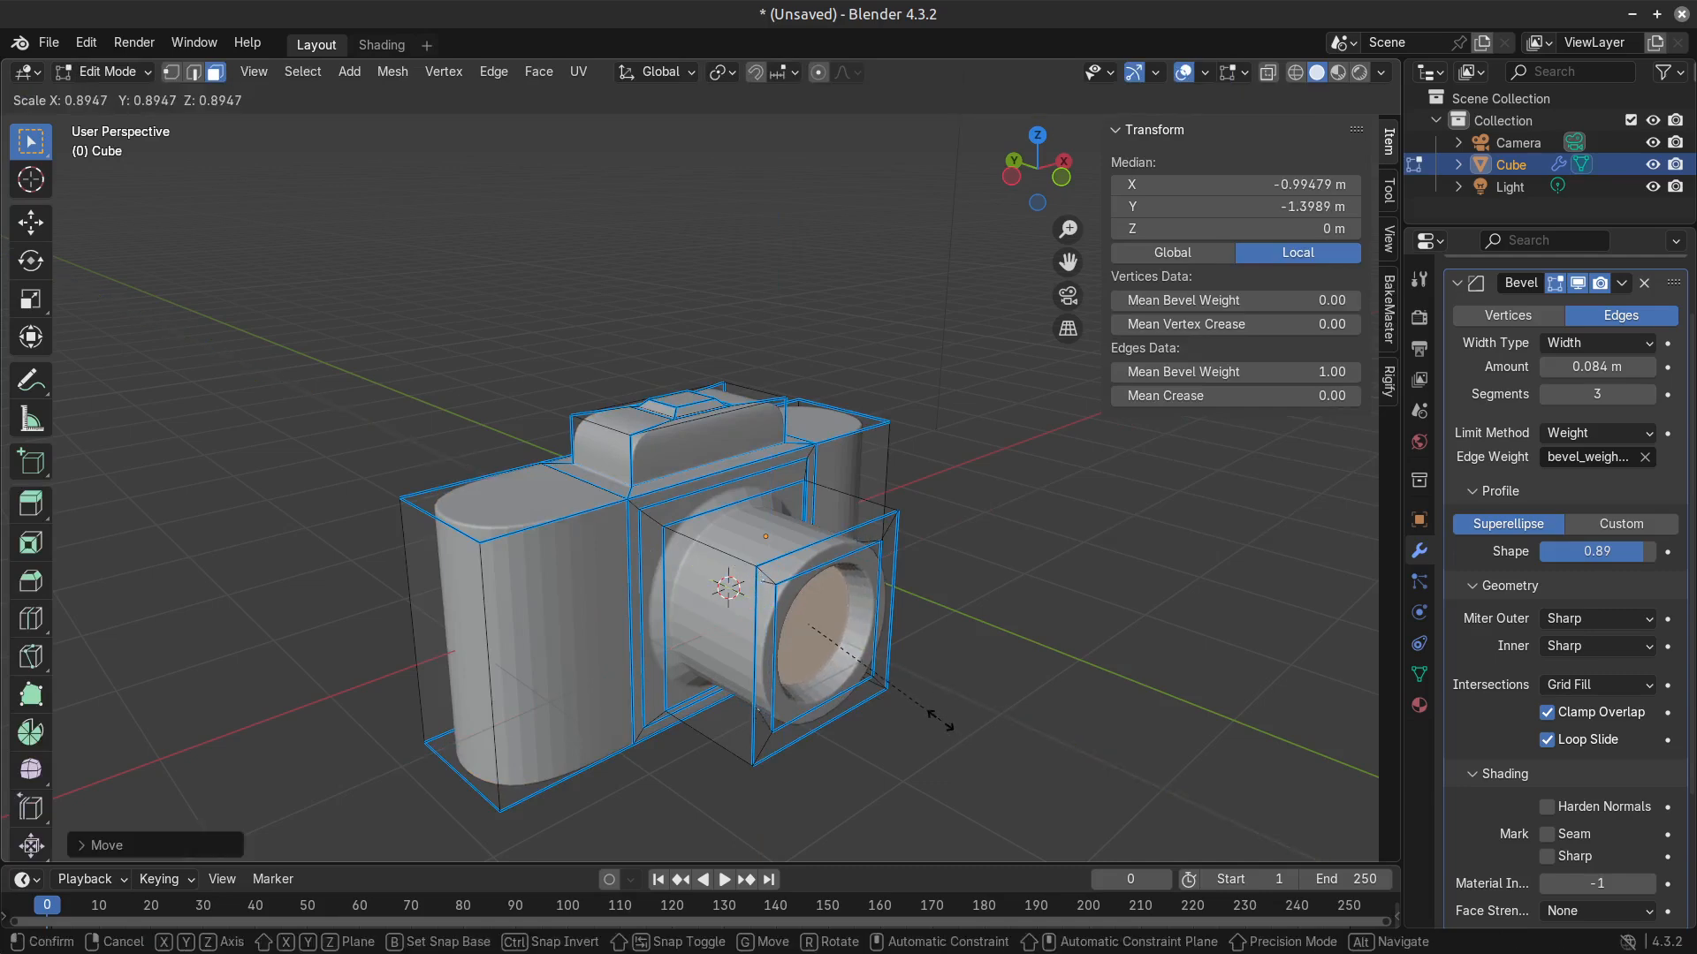
{"action": "left_click", "coordinate": [941, 722]}
{"action": "key", "text": "Tab"}
Grow the selection from the recessed face to the lens's front rim, and move it back along Y to shorten the lens.
{"action": "middle_click_drag", "start_coordinate": [954, 734], "coordinate": [658, 703]}
{"action": "key", "text": "Tab"}
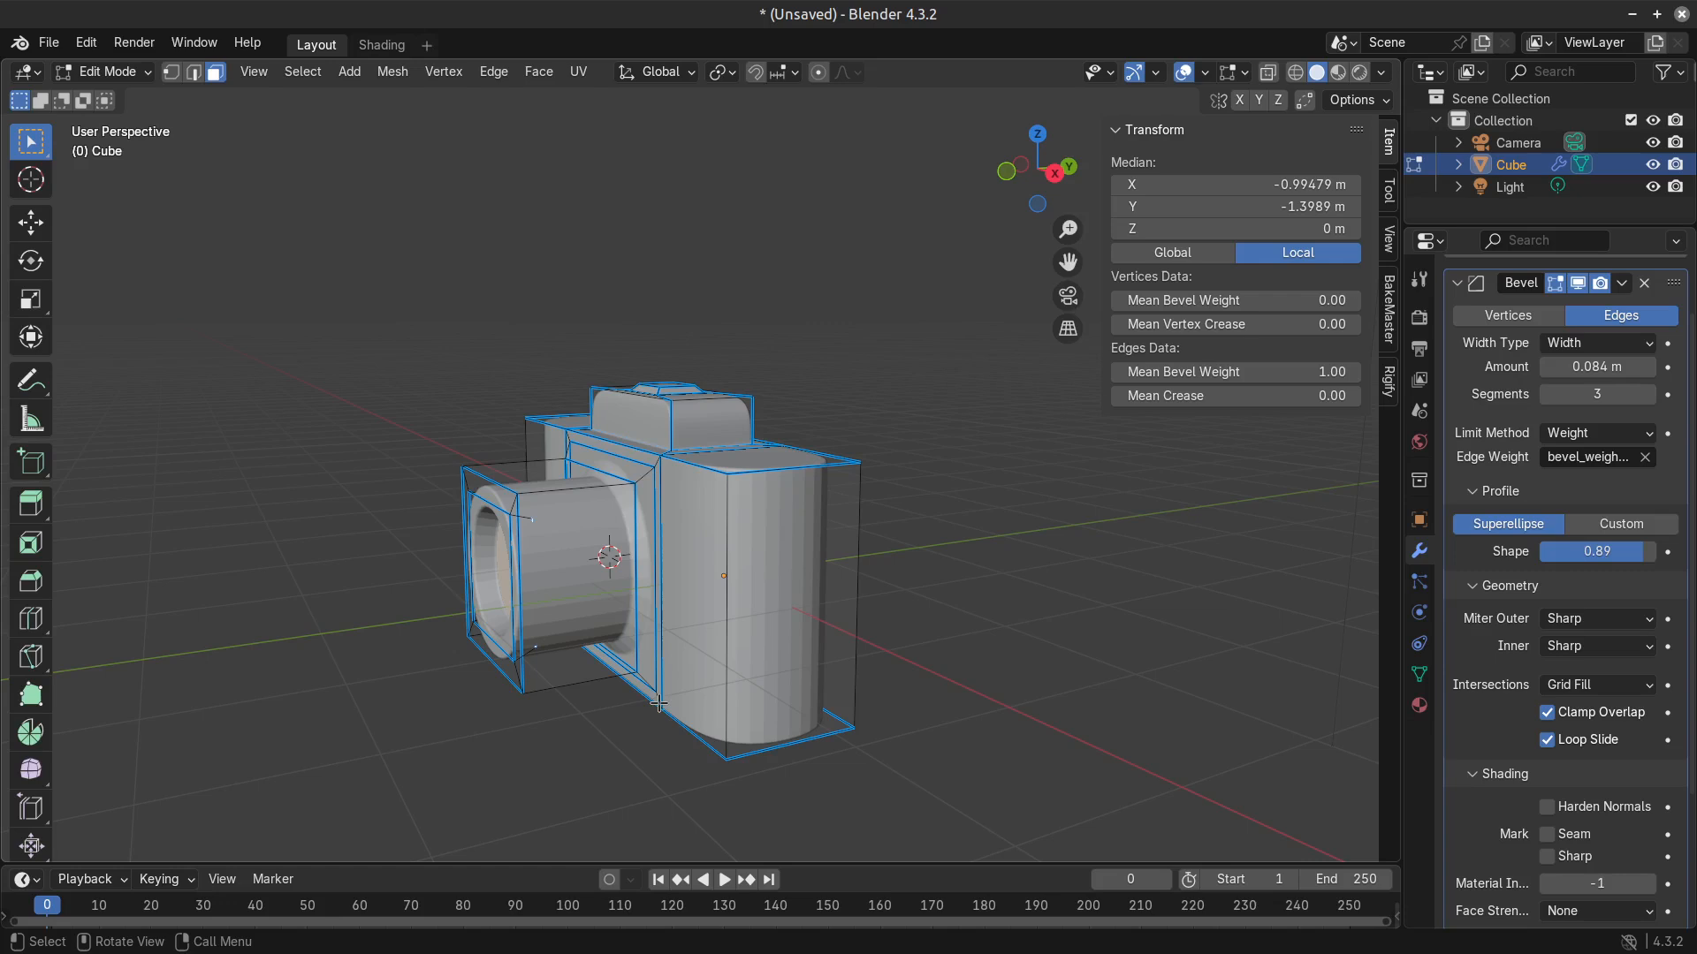
{"action": "key", "text": "ctrl+KP_Add"}
{"action": "key", "text": "ctrl+KP_Add"}
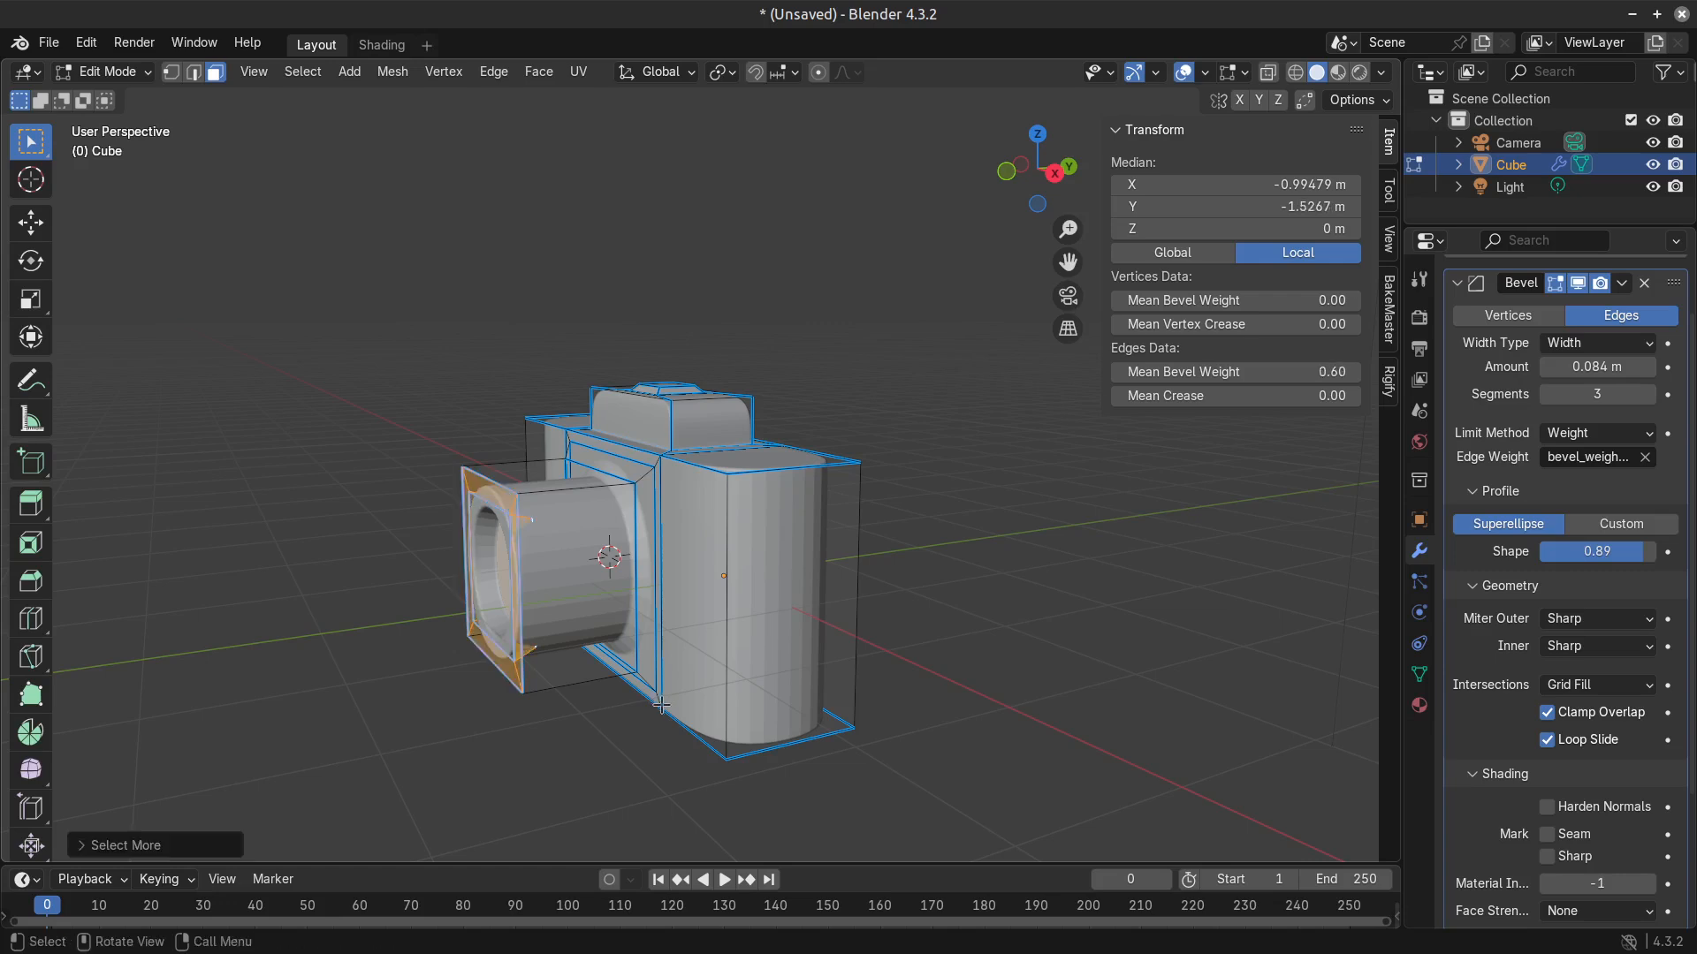
{"action": "key", "text": "g"}
{"action": "key", "text": "y"}
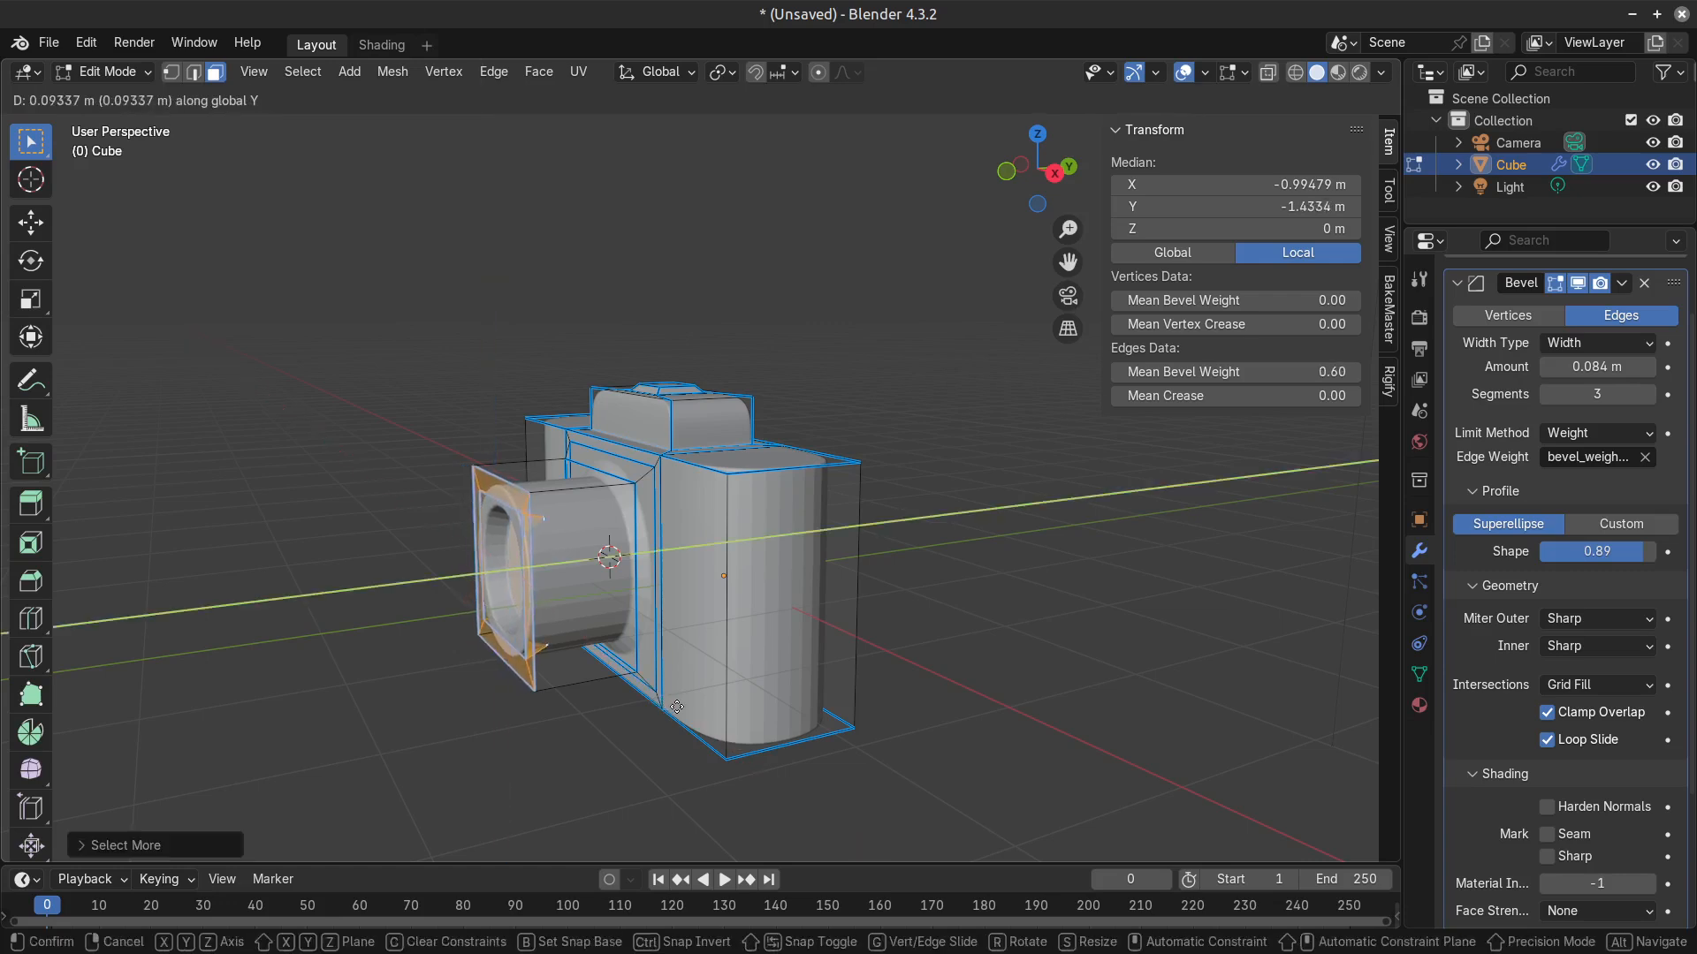
{"action": "left_click", "coordinate": [686, 707]}
{"action": "key", "text": "Tab"}
Apply smooth shading to the camera object and check it from several angles.
{"action": "middle_click_drag", "start_coordinate": [521, 674], "coordinate": [819, 681]}
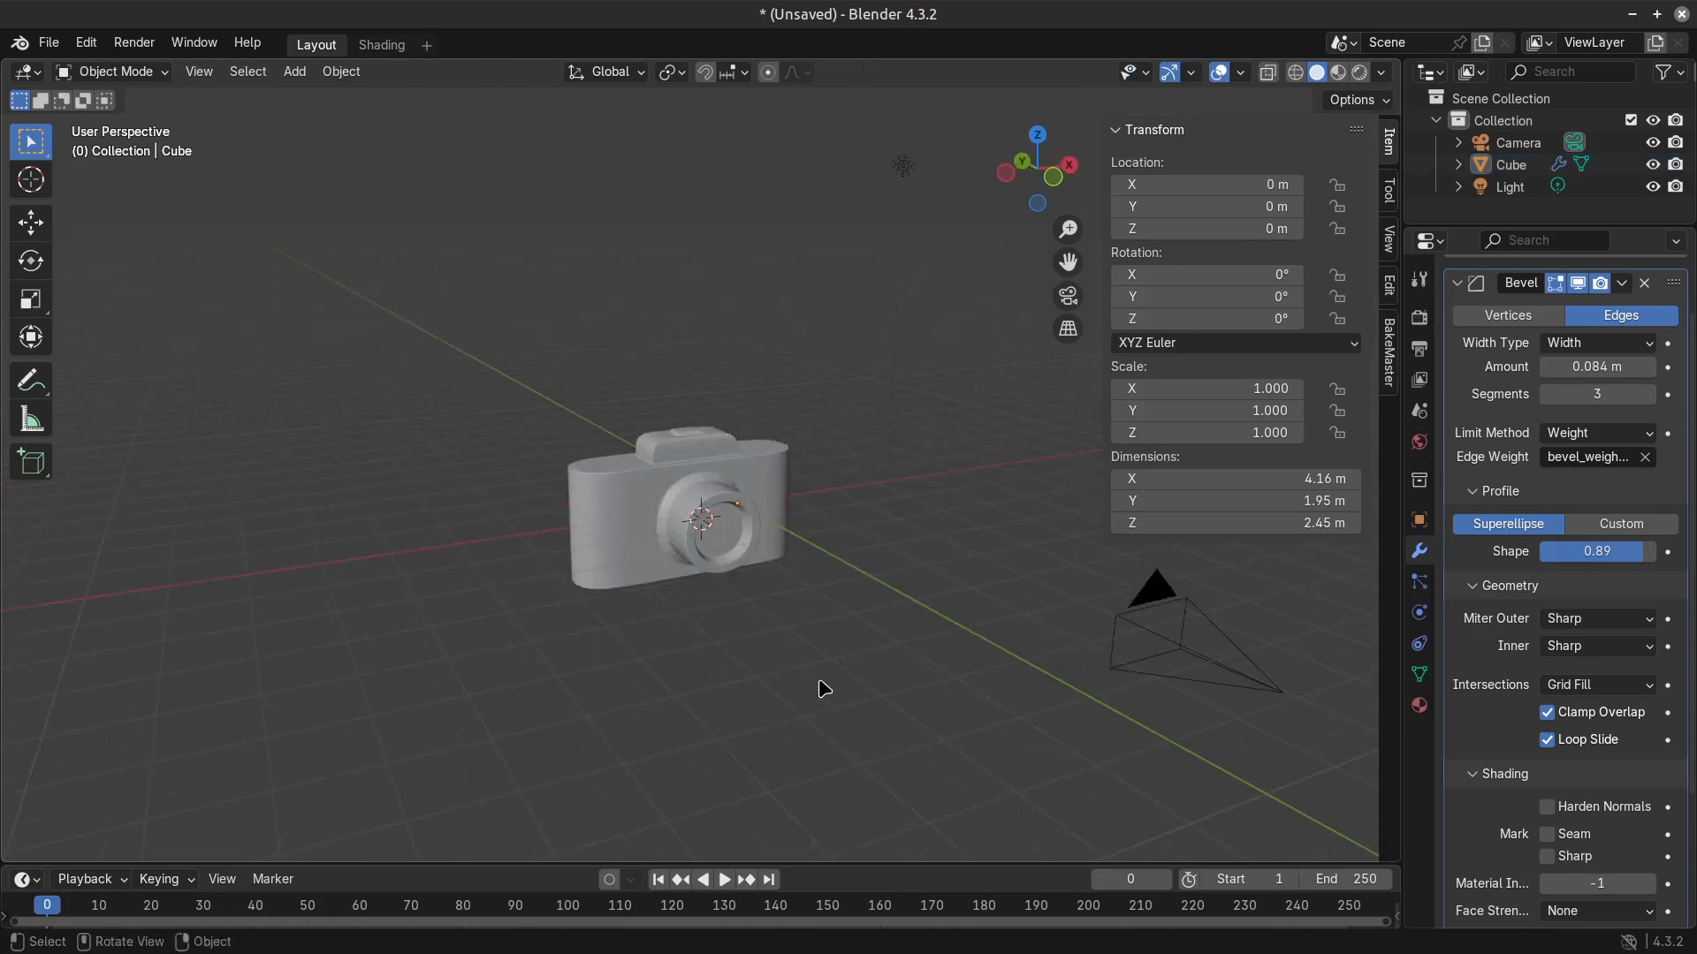
{"action": "scroll", "coordinate": [799, 638], "scroll_direction": "up", "scroll_amount": 3}
{"action": "scroll", "coordinate": [813, 594], "scroll_direction": "up", "scroll_amount": 3}
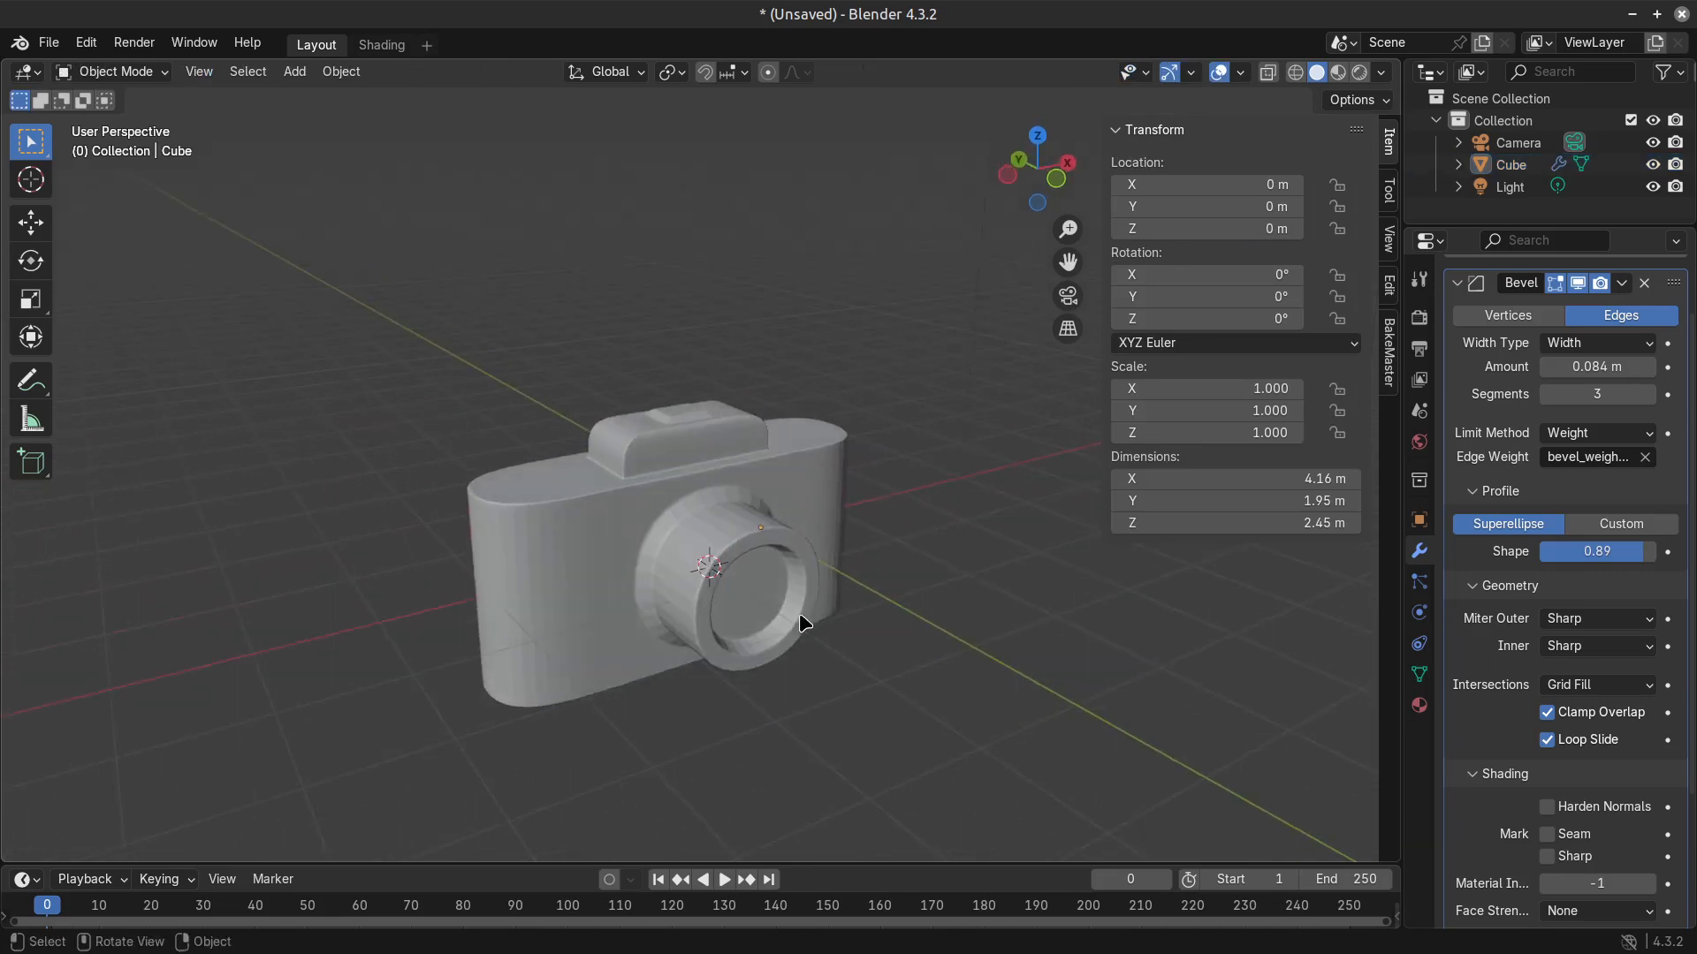
{"action": "left_click", "coordinate": [682, 602]}
{"action": "right_click", "coordinate": [681, 602]}
{"action": "left_click", "coordinate": [644, 553]}
{"action": "middle_click_drag", "start_coordinate": [797, 616], "coordinate": [523, 650]}
{"action": "middle_click_drag", "start_coordinate": [663, 609], "coordinate": [890, 553]}
{"action": "key", "text": "Tab"}
Examine the edge loops on the camera's back and around the base of the top block in edge select mode.
{"action": "key", "text": "Tab"}
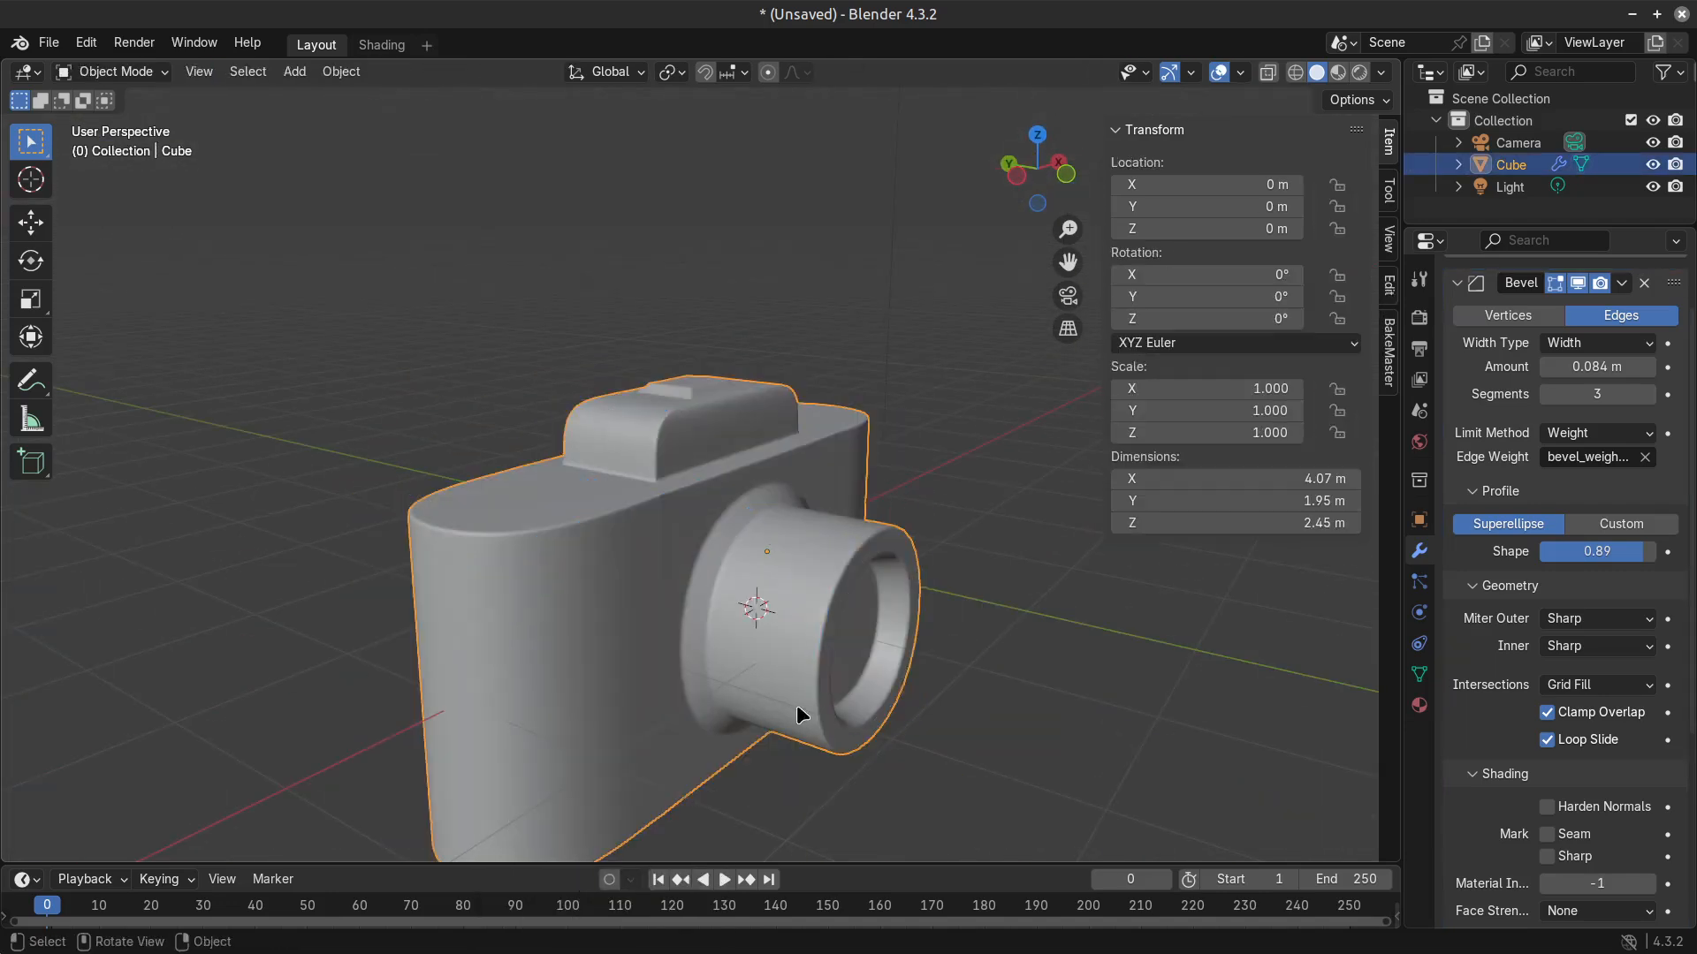
{"action": "key", "text": "Tab"}
{"action": "key", "text": "2"}
{"action": "middle_click_drag", "start_coordinate": [623, 541], "coordinate": [760, 573]}
{"action": "left_click", "coordinate": [602, 570], "text": "alt"}
{"action": "left_click", "coordinate": [654, 555], "text": "alt+shift"}
{"action": "left_click", "coordinate": [743, 572], "text": "alt+shift"}
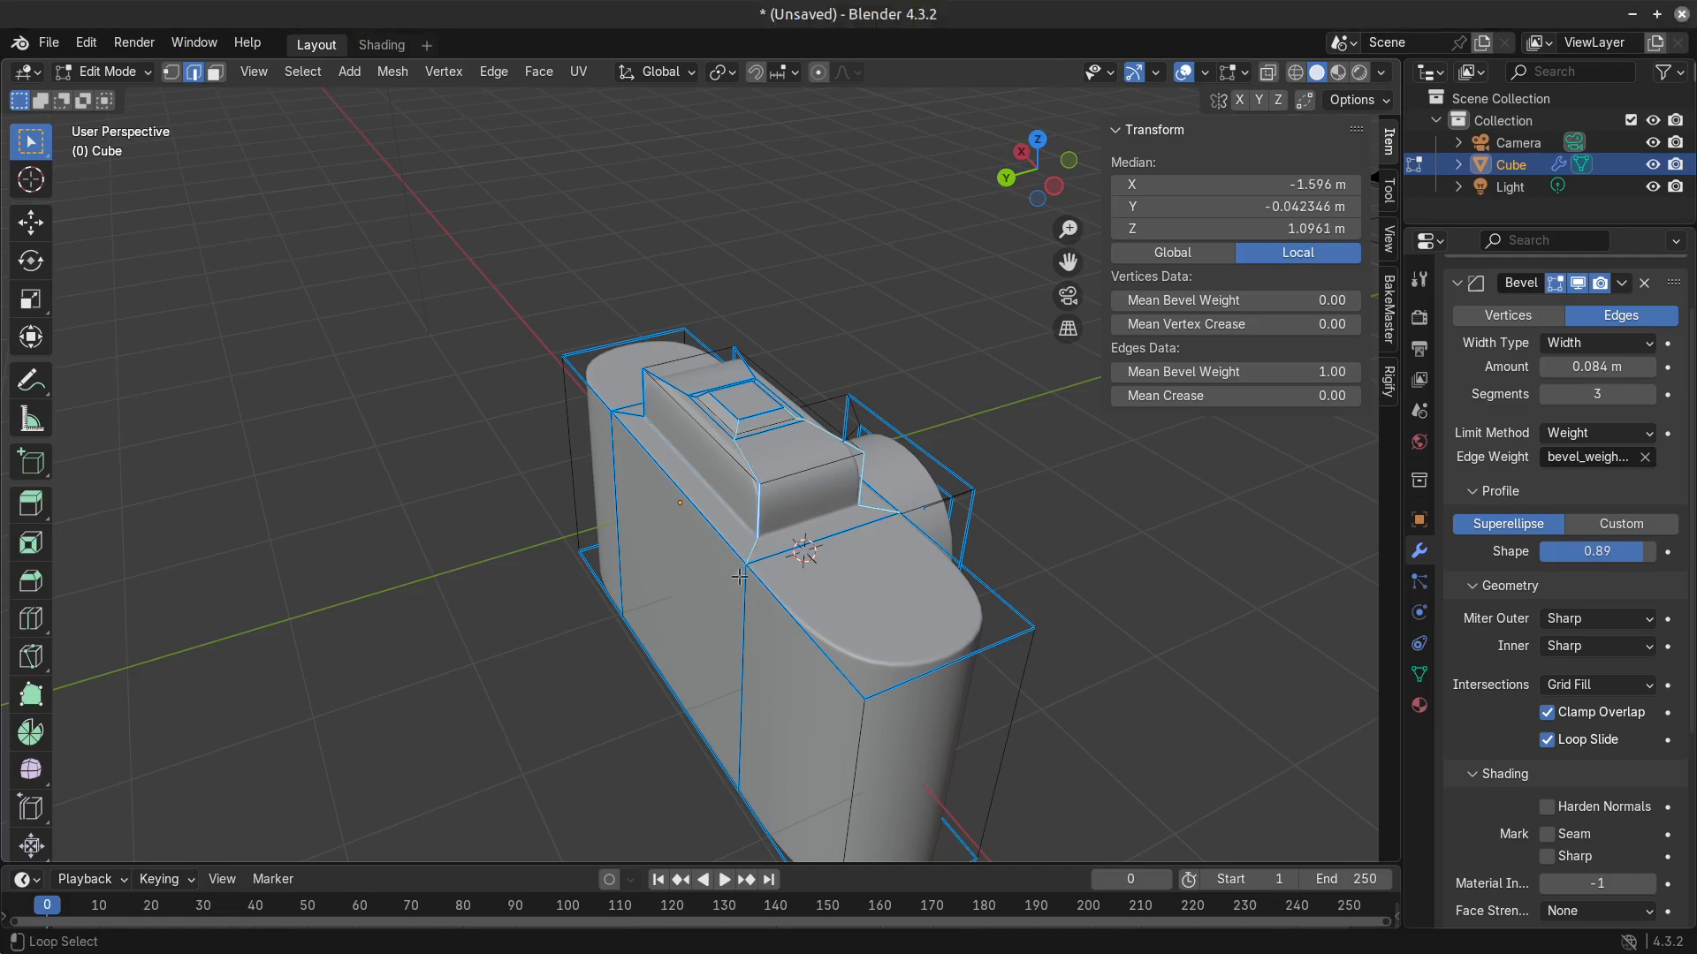
{"action": "left_click", "coordinate": [744, 666], "text": "alt+shift"}
{"action": "middle_click_drag", "start_coordinate": [766, 769], "coordinate": [874, 609]}
{"action": "middle_click_drag", "start_coordinate": [661, 718], "coordinate": [777, 862]}
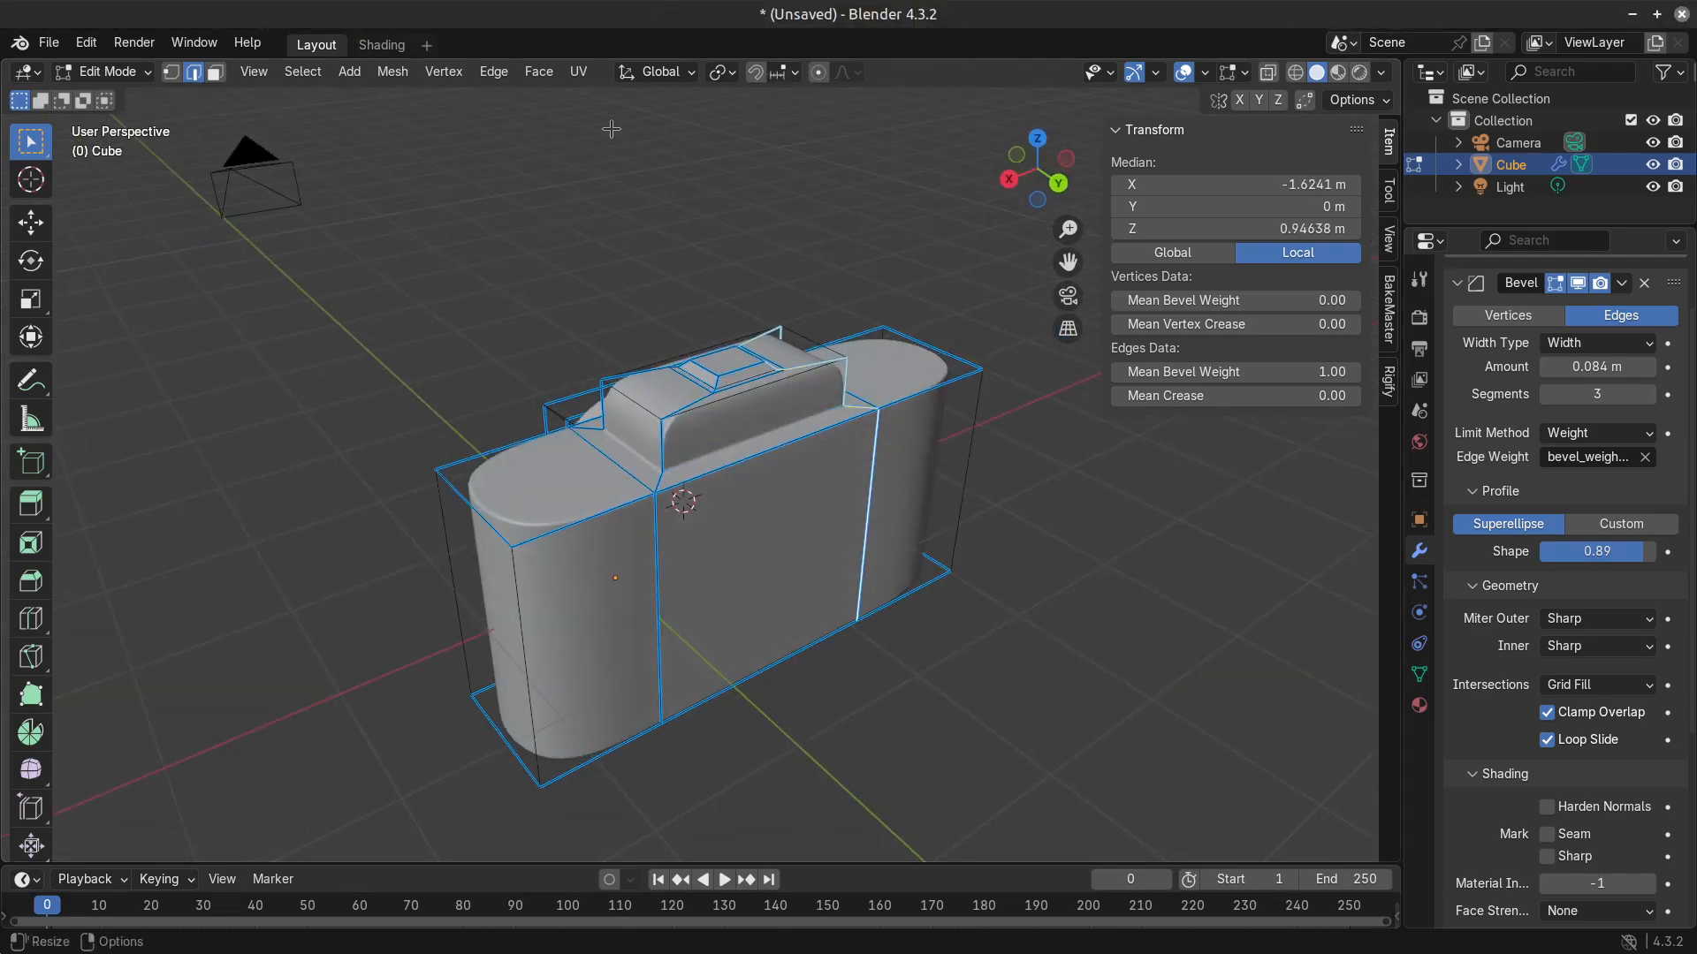
{"action": "scroll", "coordinate": [663, 502], "scroll_direction": "up", "scroll_amount": 4}
{"action": "left_click", "coordinate": [583, 643], "text": "alt+shift"}
{"action": "left_click", "coordinate": [601, 533], "text": "alt+shift"}
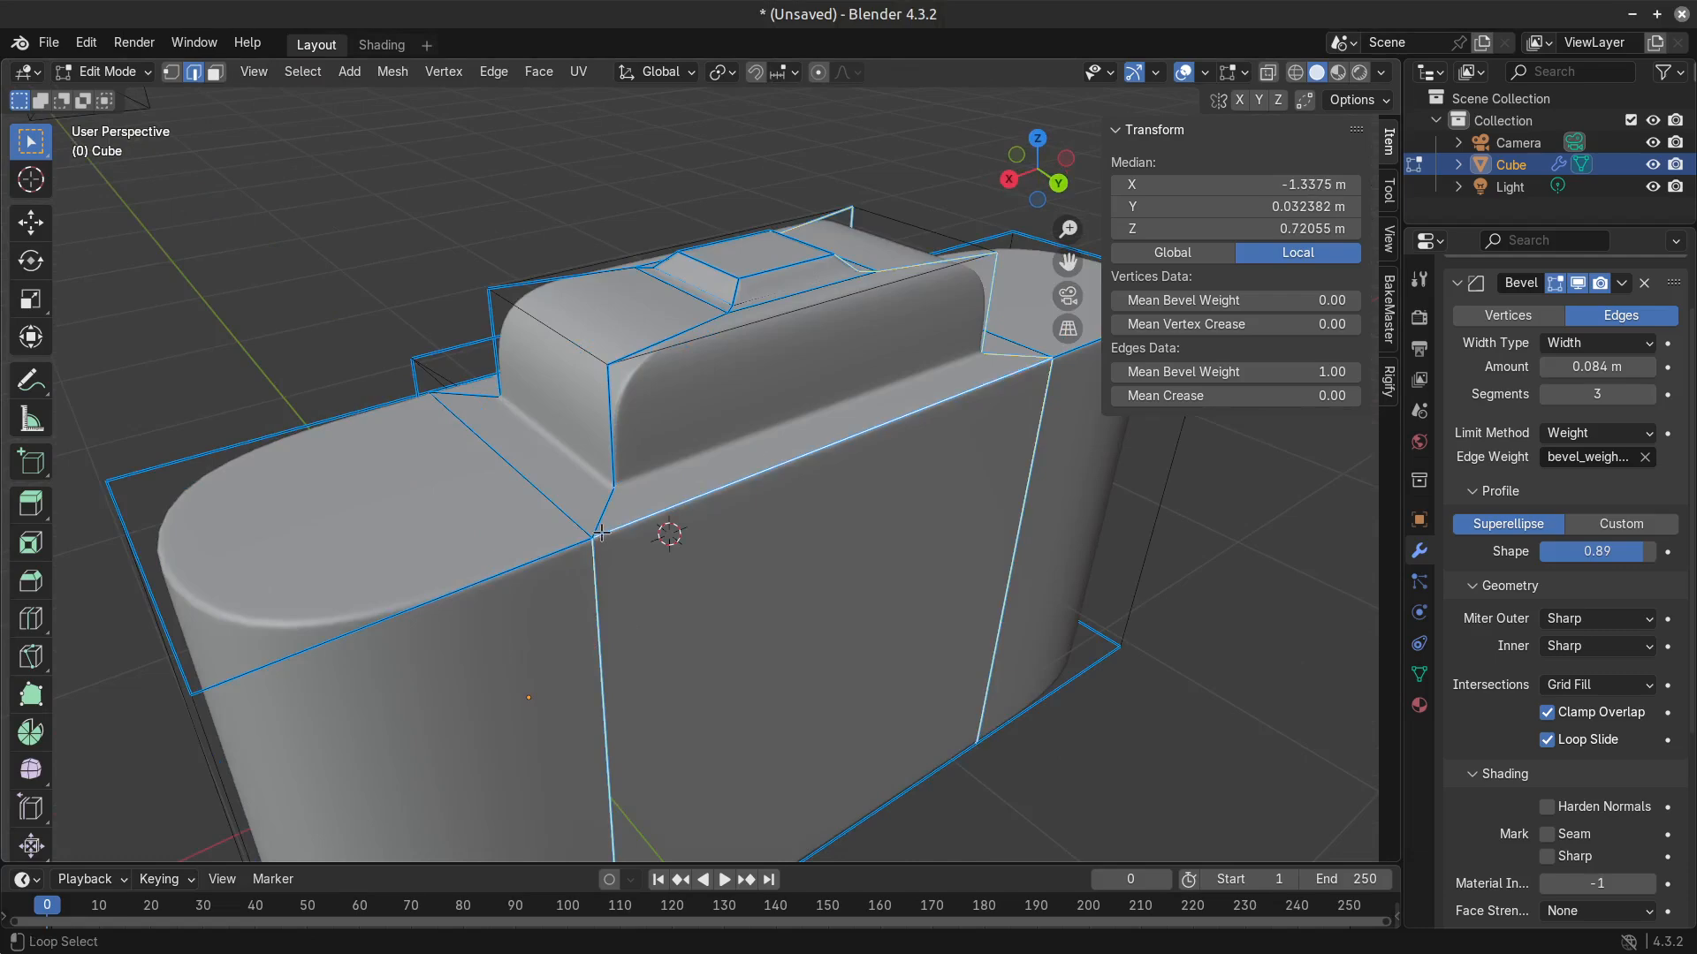
{"action": "left_click", "coordinate": [605, 502], "text": "alt+shift"}
Examine the edges running from the camera body's front corners across the insets and lens block.
{"action": "middle_click_drag", "start_coordinate": [605, 502], "coordinate": [649, 521]}
{"action": "left_click", "coordinate": [785, 732], "text": "alt+shift"}
{"action": "left_click", "coordinate": [528, 755], "text": "alt+shift"}
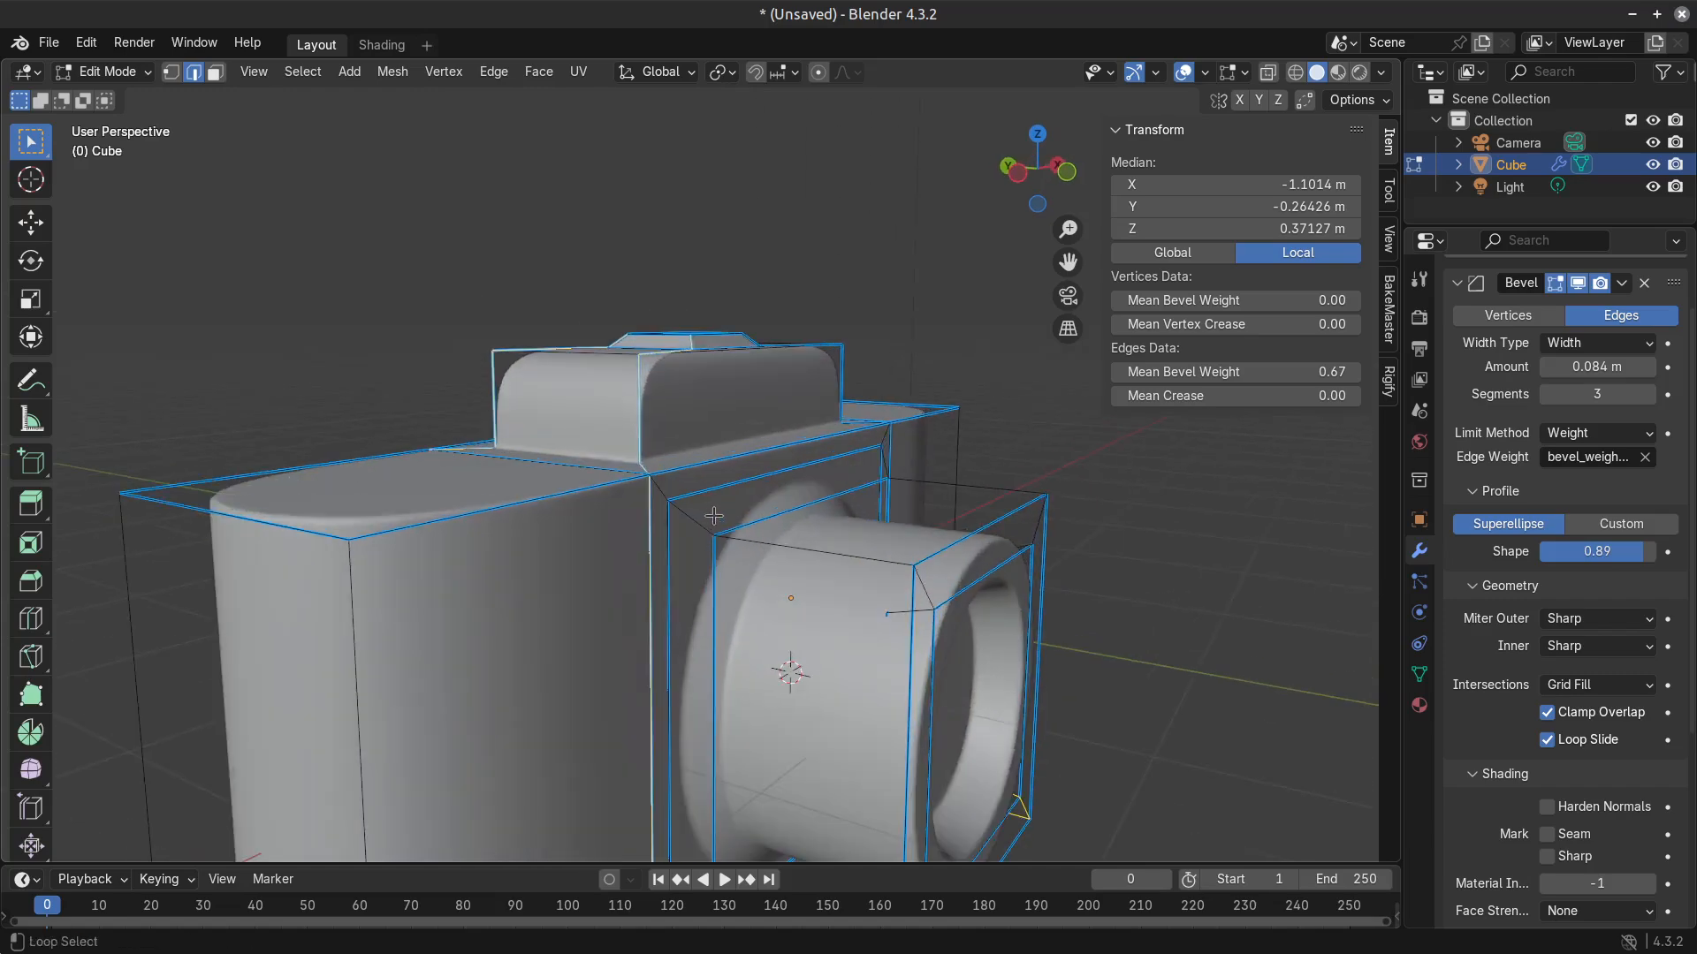
{"action": "left_click", "coordinate": [711, 520], "text": "alt+shift"}
{"action": "middle_click_drag", "start_coordinate": [877, 563], "coordinate": [809, 571]}
{"action": "left_click", "coordinate": [828, 565], "text": "alt+shift"}
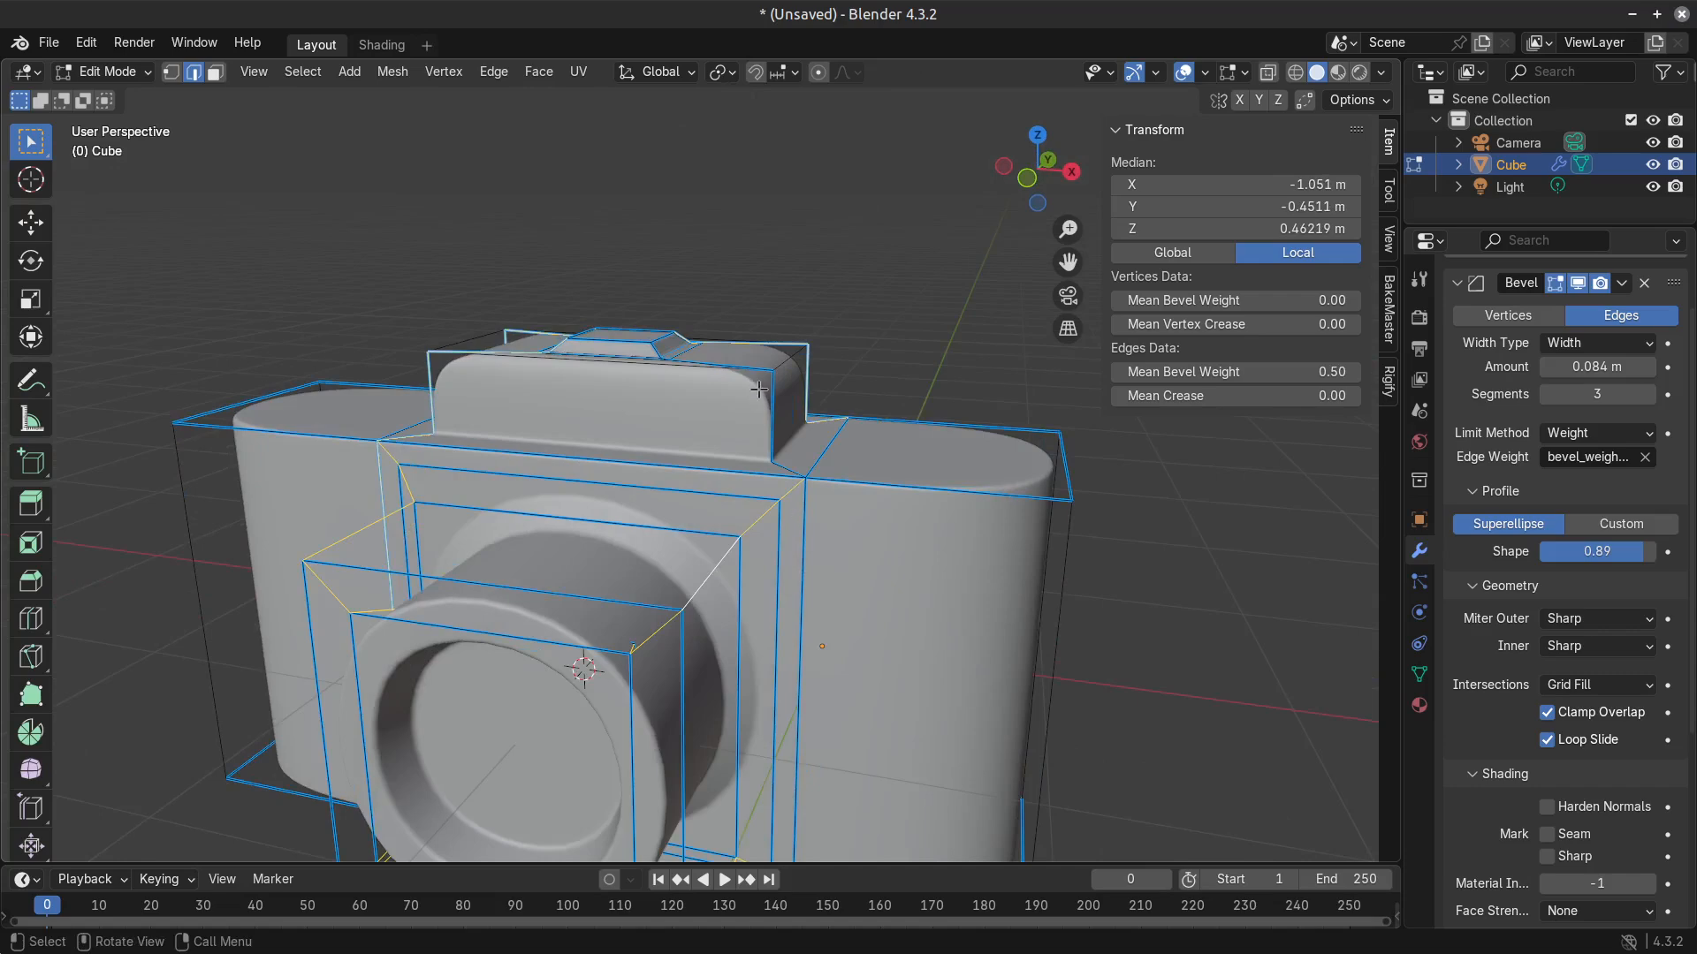
{"action": "scroll", "coordinate": [759, 389], "scroll_direction": "down", "scroll_amount": 2}
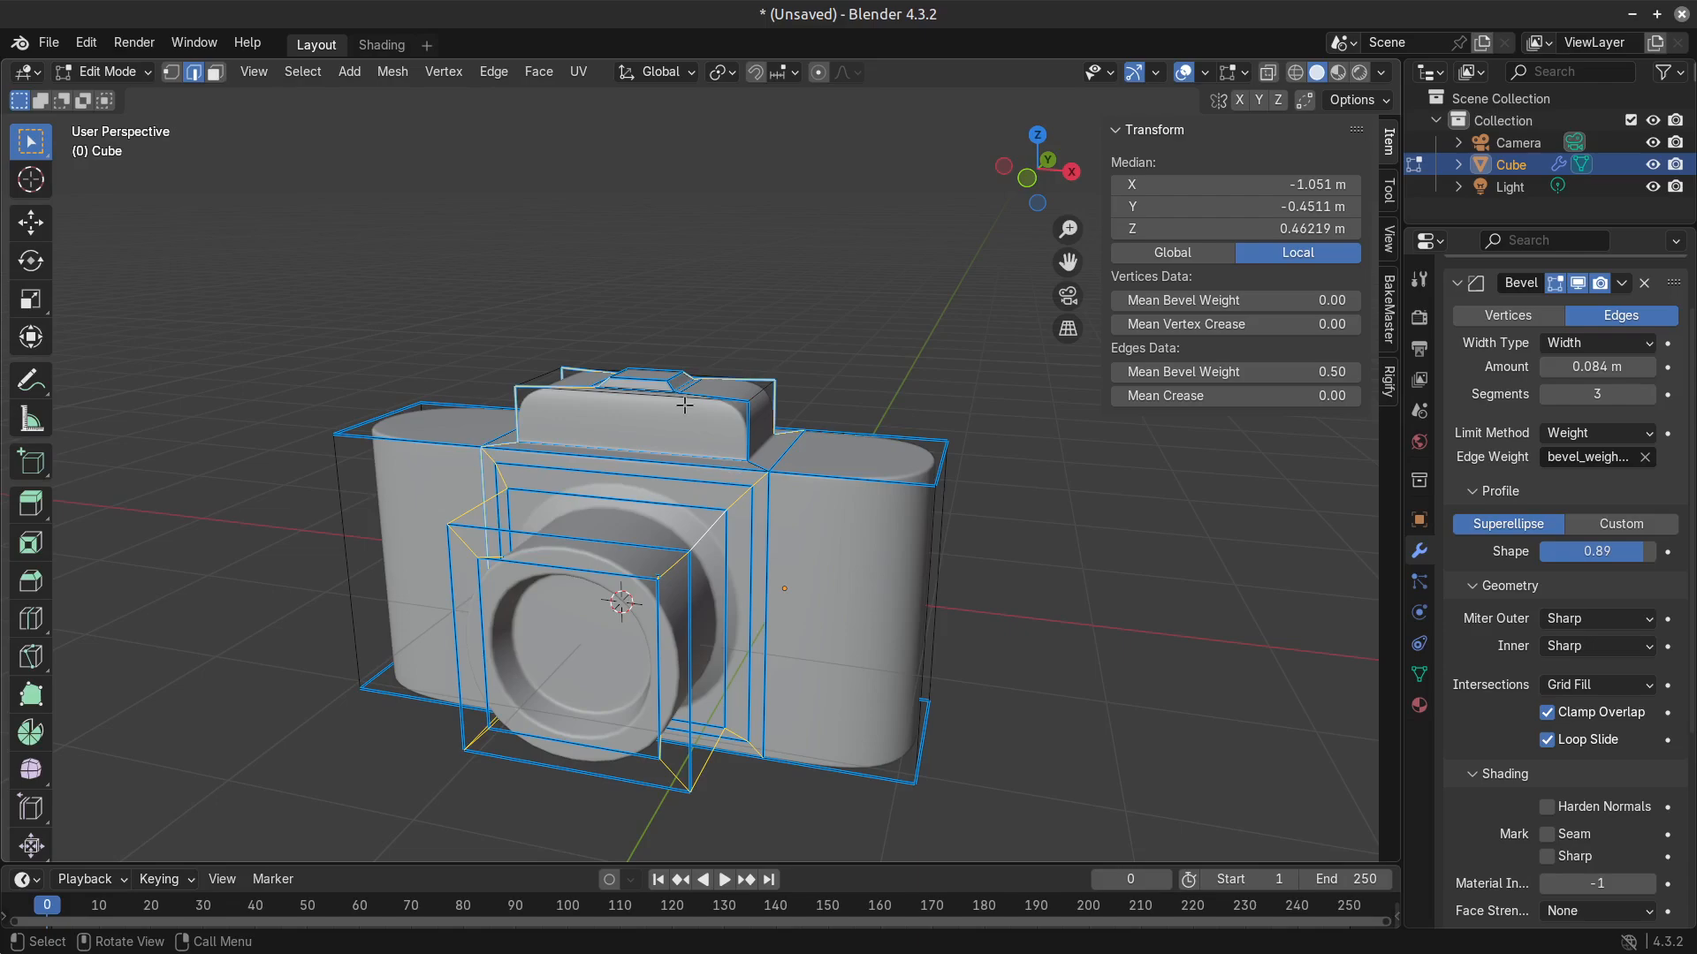
{"action": "middle_click_drag", "start_coordinate": [408, 405], "coordinate": [575, 500]}
{"action": "scroll", "coordinate": [575, 501], "scroll_direction": "up", "scroll_amount": 3}
{"action": "scroll", "coordinate": [883, 662], "scroll_direction": "down", "scroll_amount": 8}
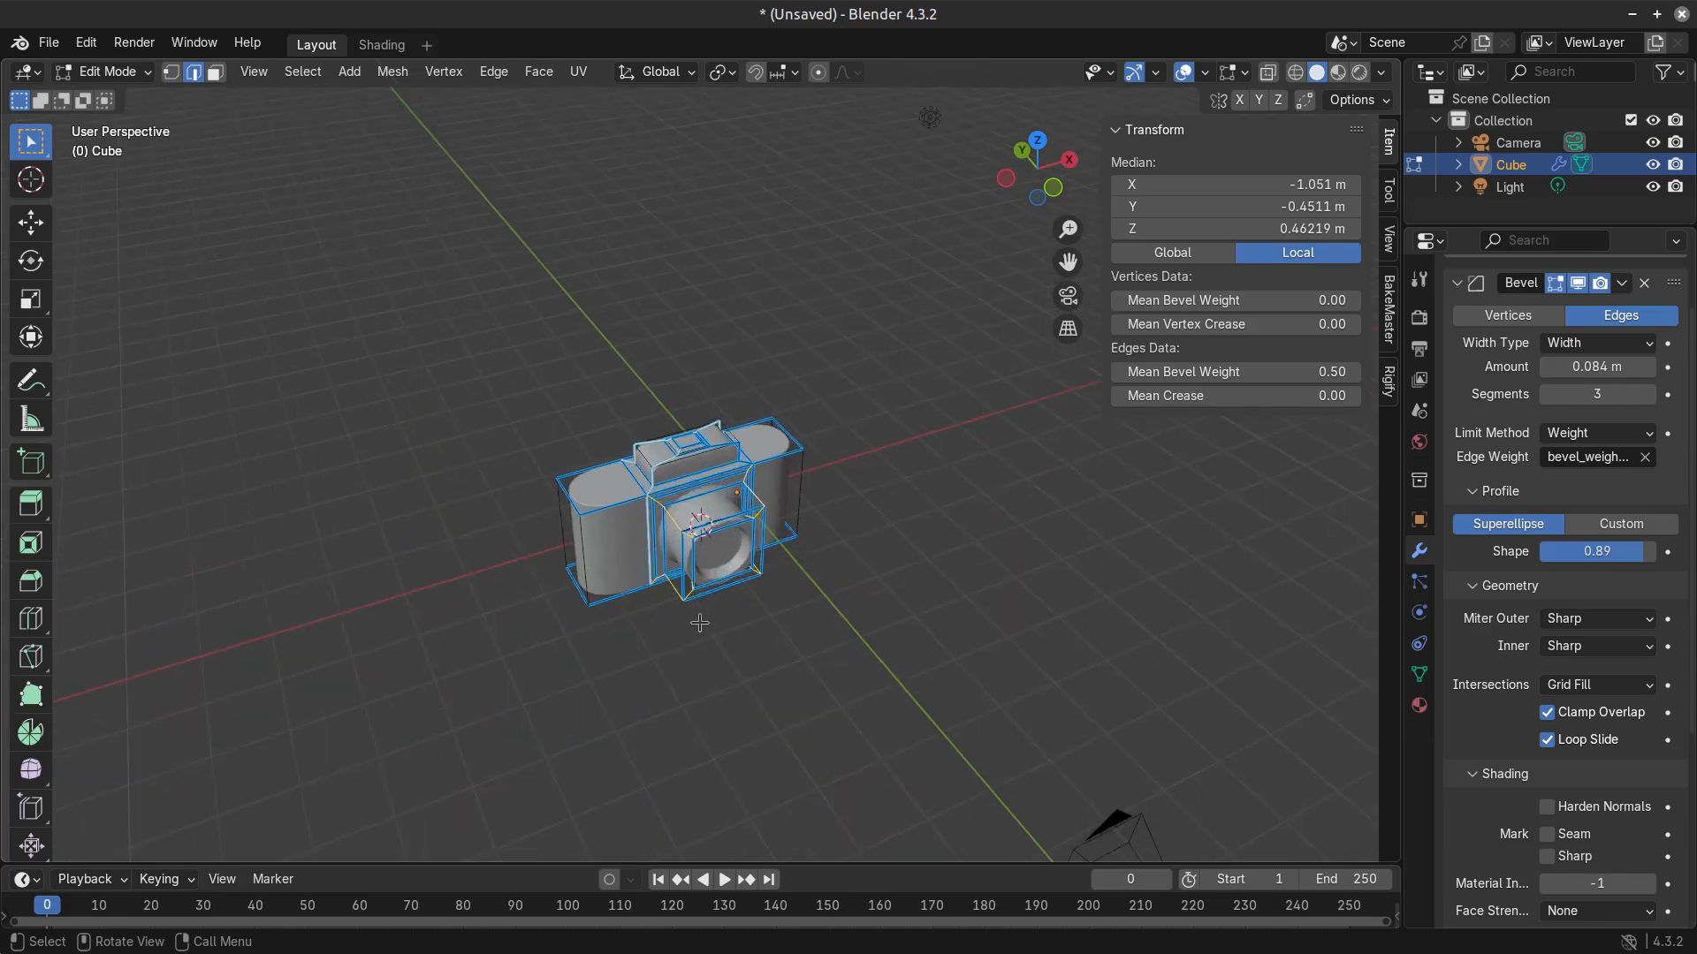
{"action": "scroll", "coordinate": [711, 613], "scroll_direction": "up", "scroll_amount": 4}
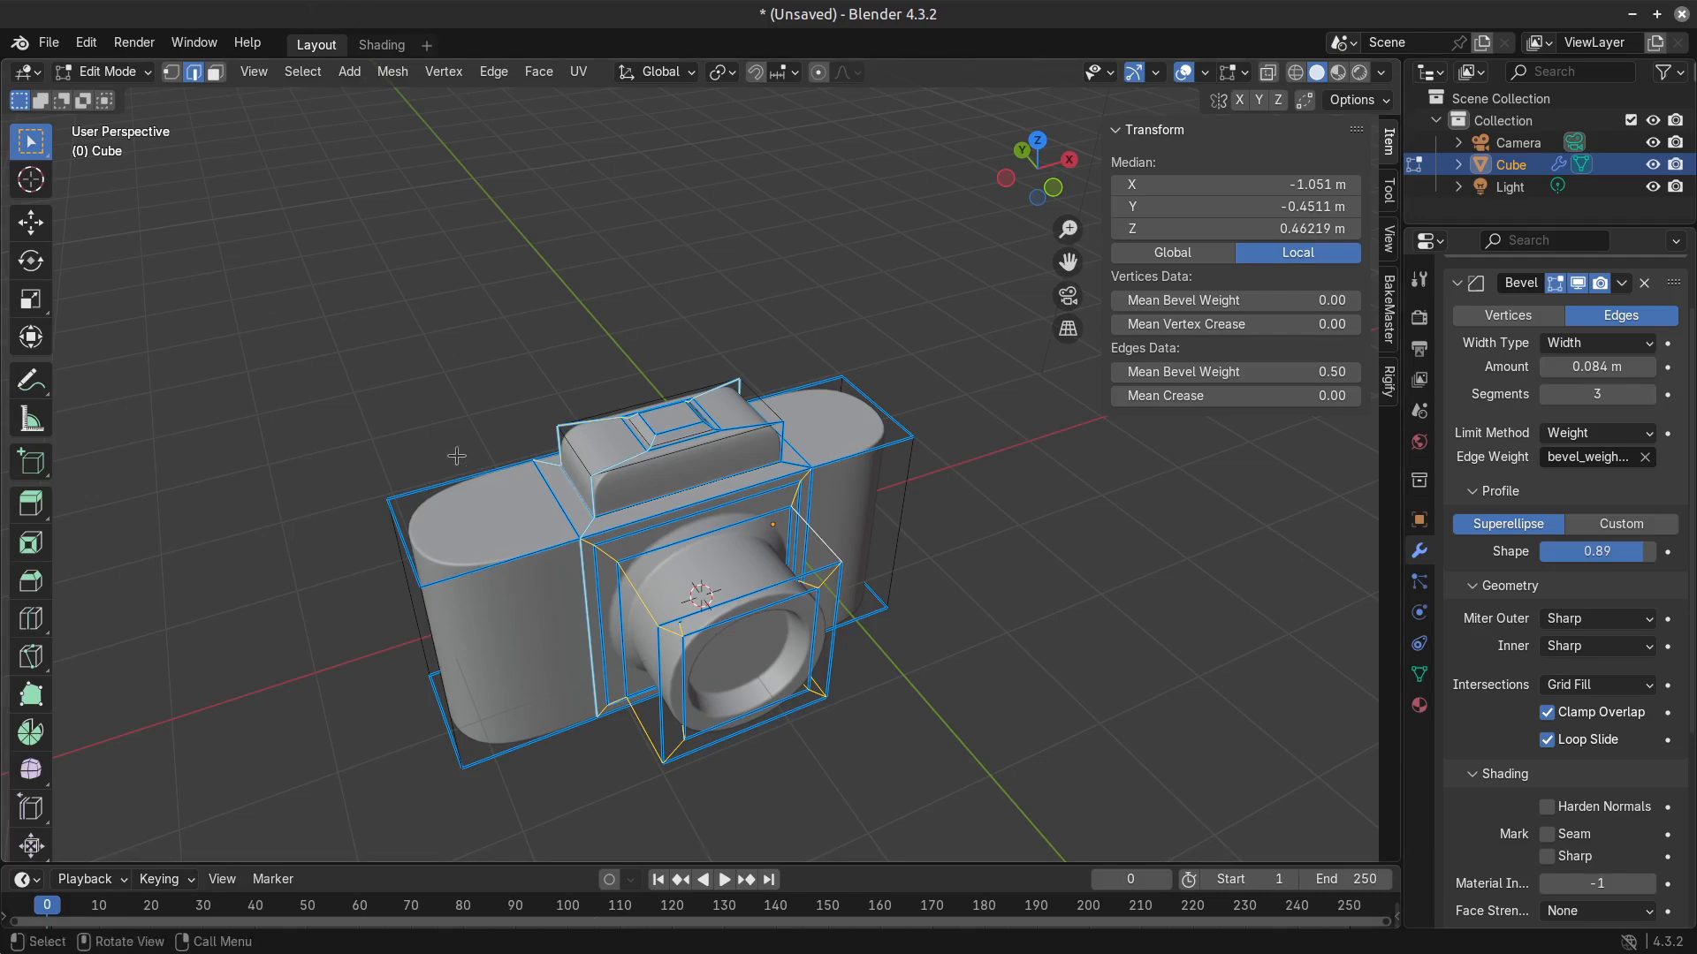
Inset the flat top face at the camera body's negative X end, and extrude it up about 0.15 m as a dial.
{"action": "scroll", "coordinate": [636, 521], "scroll_direction": "up", "scroll_amount": 3}
{"action": "middle_click_drag", "start_coordinate": [740, 649], "coordinate": [942, 723]}
{"action": "key", "text": "3"}
{"action": "left_click", "coordinate": [743, 493]}
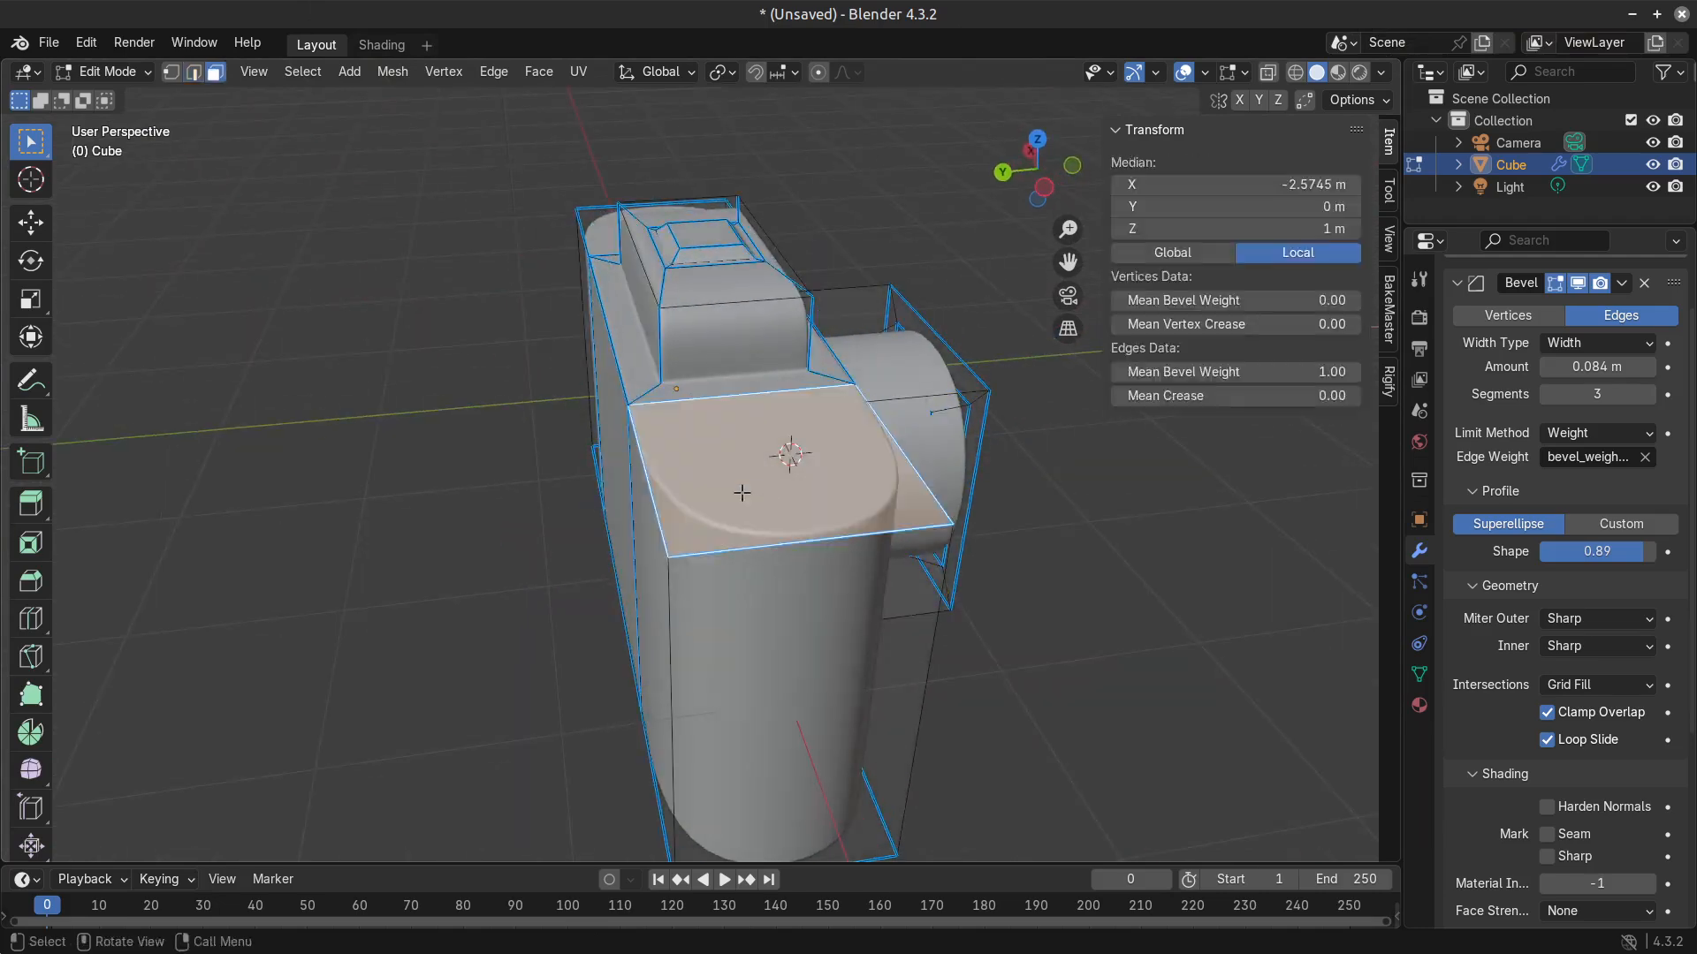
{"action": "middle_click_drag", "start_coordinate": [645, 566], "coordinate": [1007, 690]}
{"action": "key", "text": "i"}
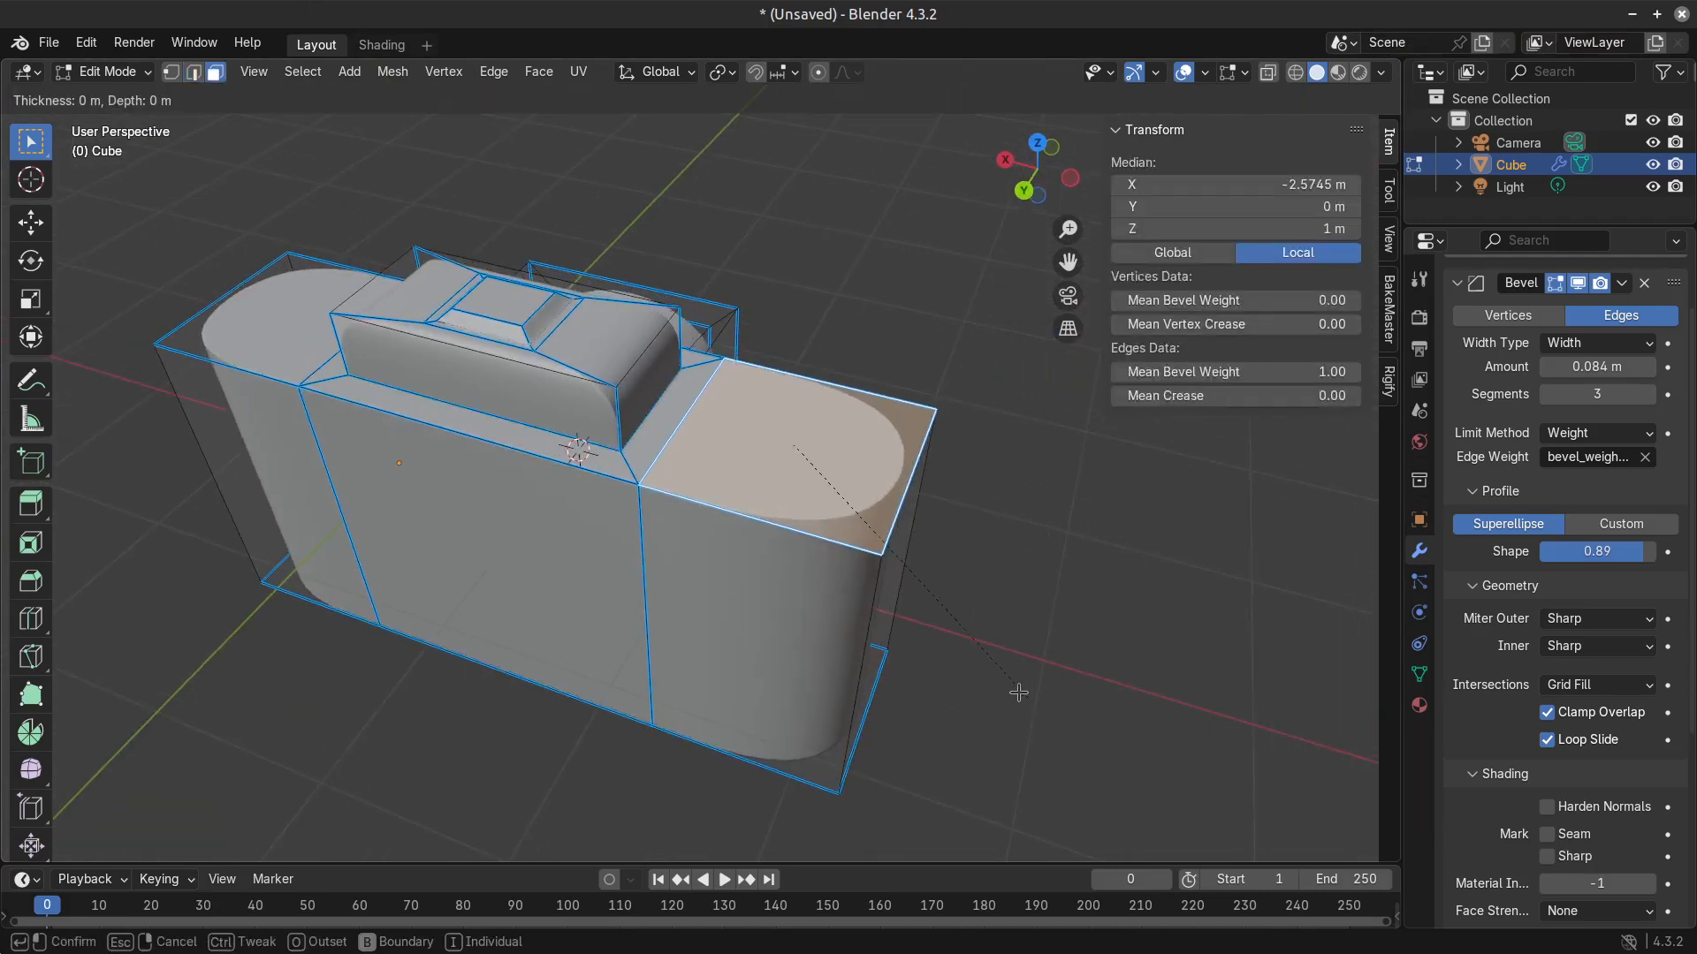
{"action": "left_click", "coordinate": [999, 680]}
{"action": "key", "text": "e"}
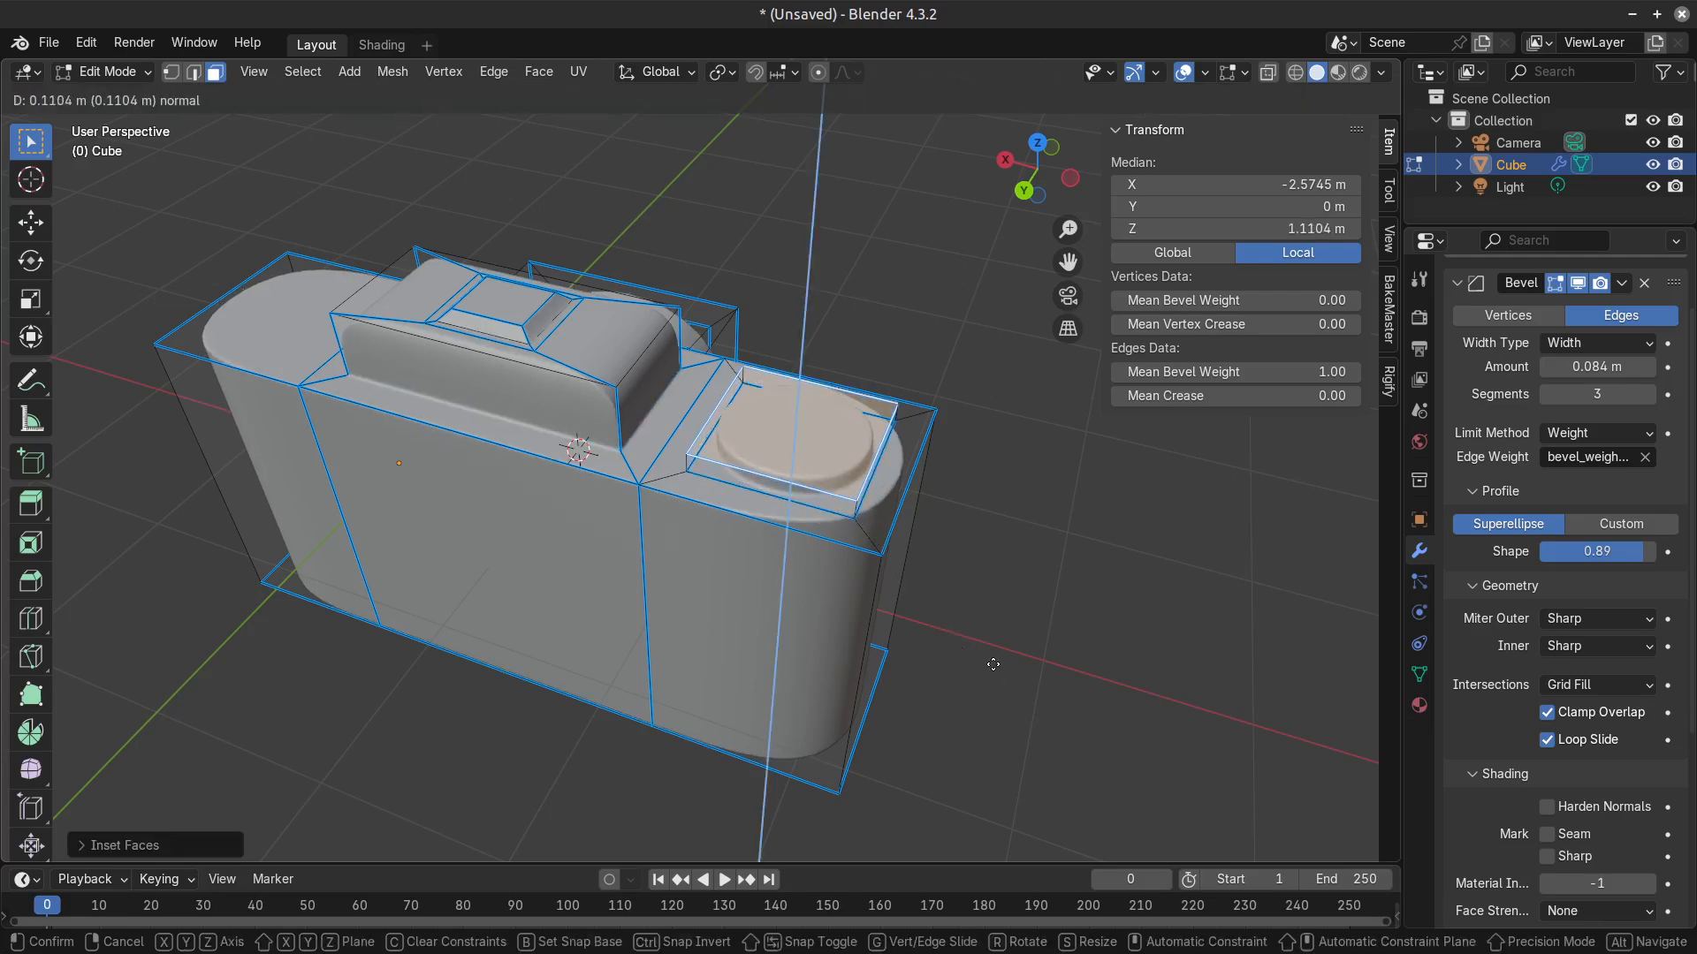
{"action": "left_click", "coordinate": [992, 664]}
{"action": "key", "text": "Tab"}
Scale down the raised dial's top face to taper its sides, and check the camera in Object Mode.
{"action": "middle_click_drag", "start_coordinate": [954, 641], "coordinate": [778, 633]}
{"action": "key", "text": "Tab"}
{"action": "key", "text": "s"}
{"action": "left_click", "coordinate": [972, 680]}
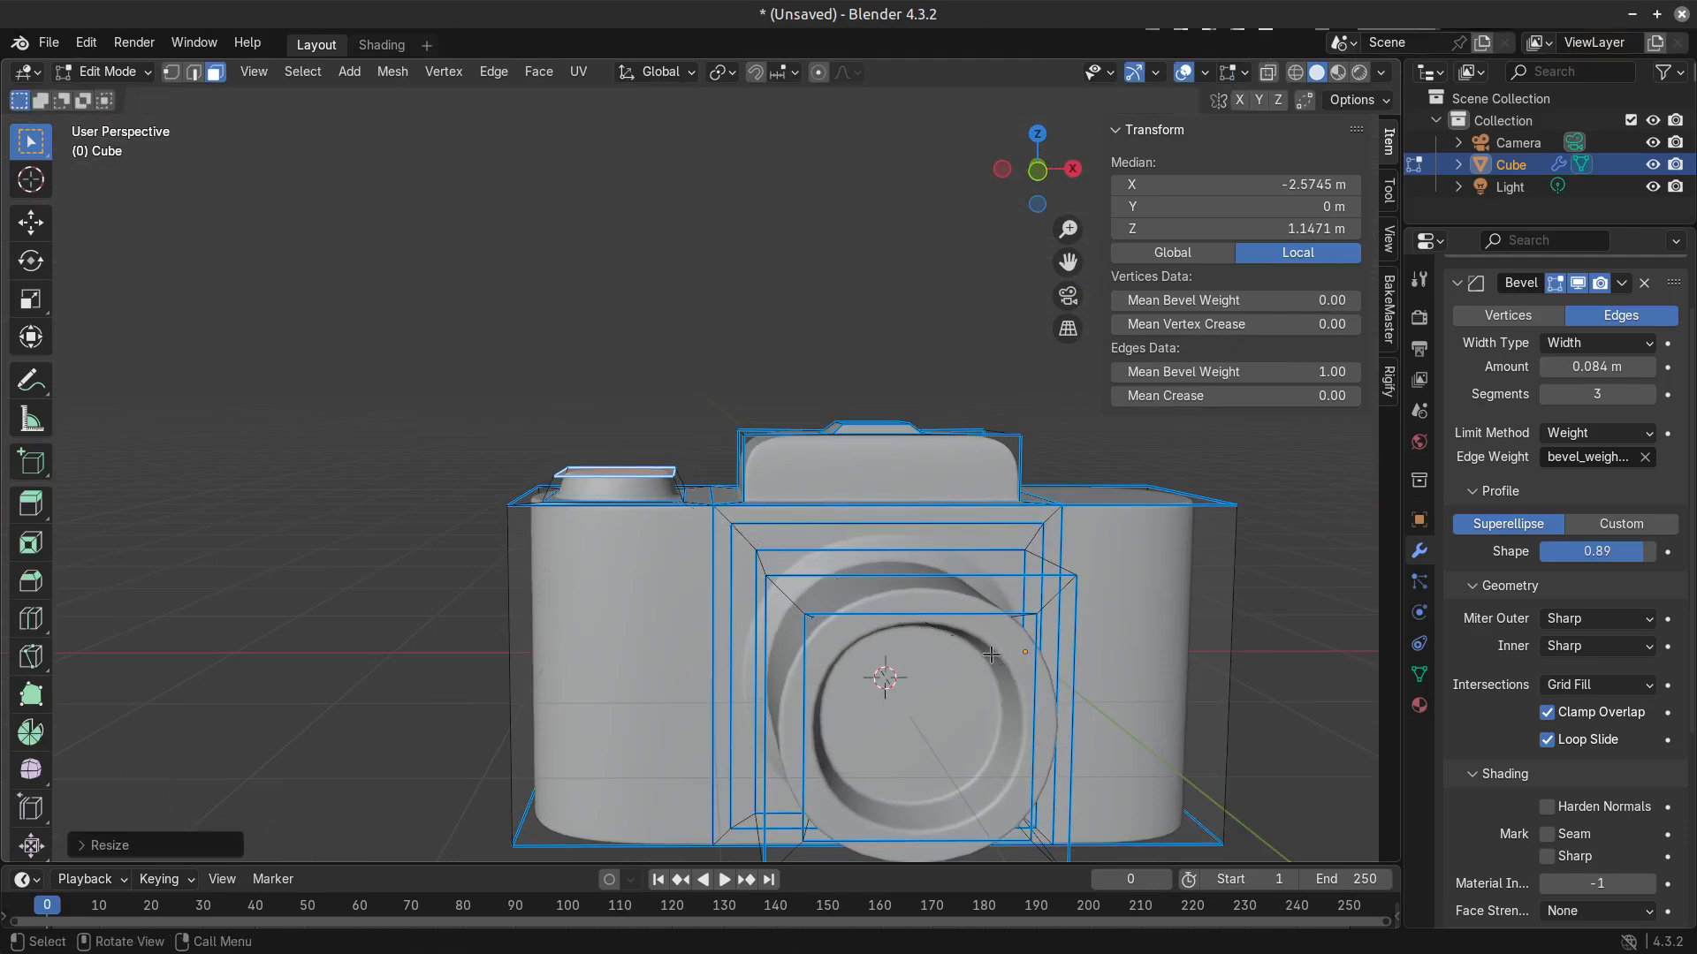
{"action": "key", "text": "Tab"}
{"action": "scroll", "coordinate": [884, 682], "scroll_direction": "down", "scroll_amount": 3}
{"action": "middle_click_drag", "start_coordinate": [815, 689], "coordinate": [747, 652]}
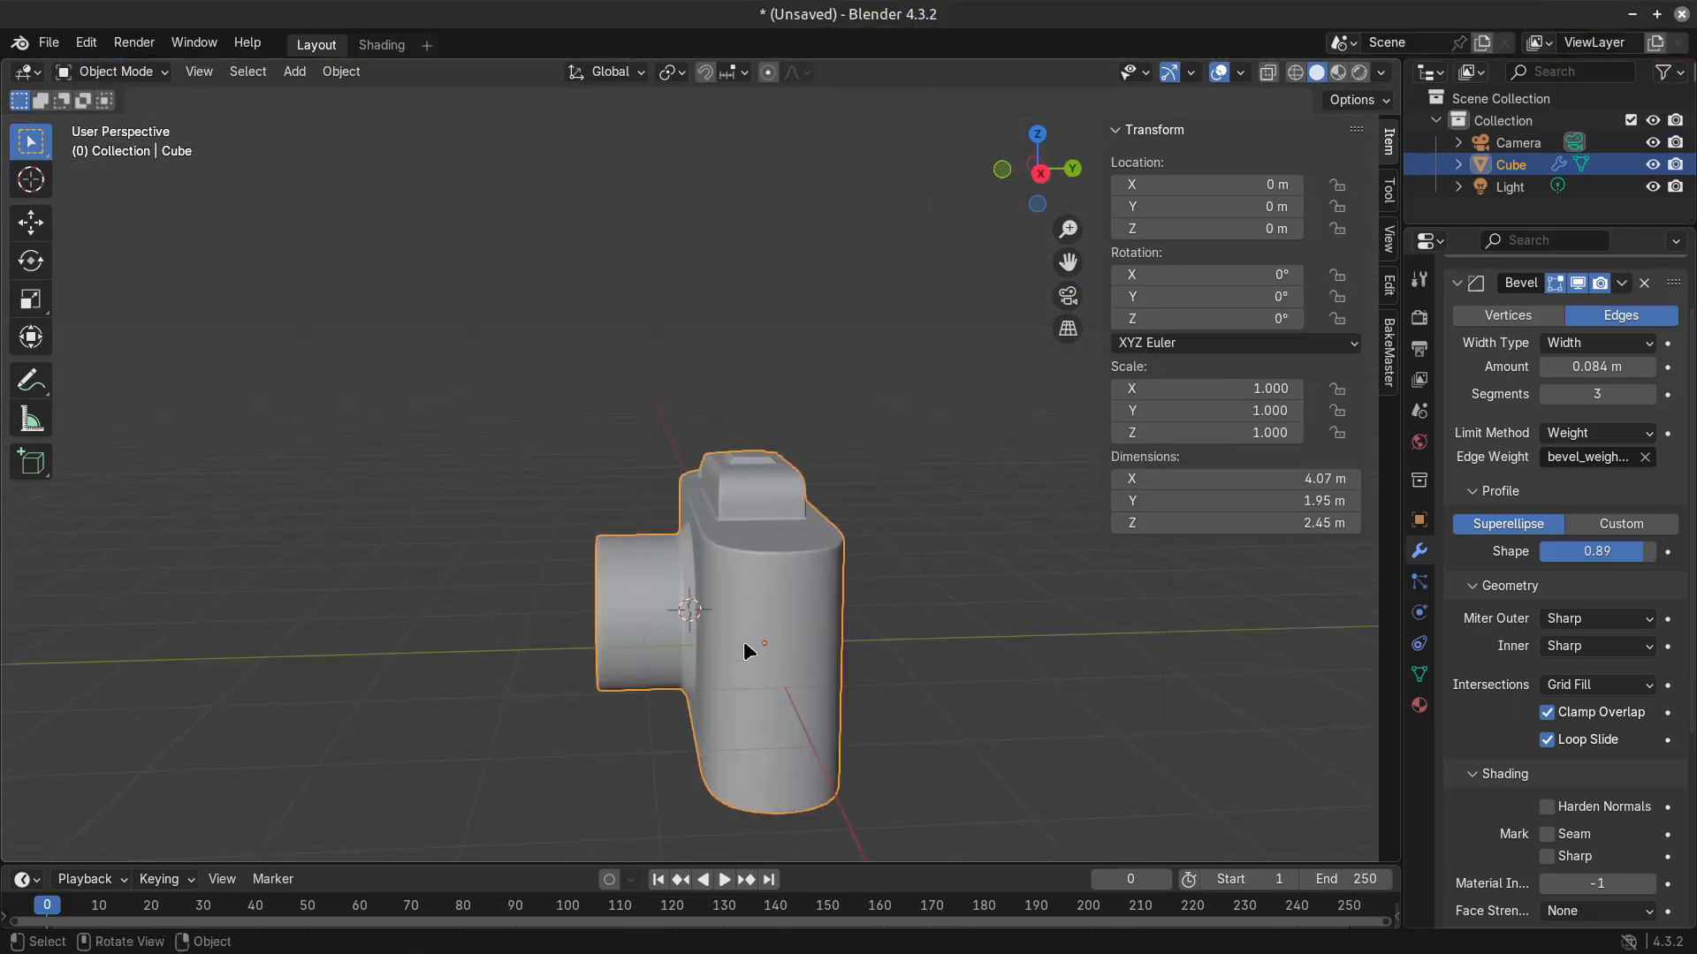
{"action": "scroll", "coordinate": [735, 634], "scroll_direction": "up", "scroll_amount": 3}
Save the scene to the Desktop as Camera MODEL.blend.
{"action": "key", "text": "ctrl+s"}
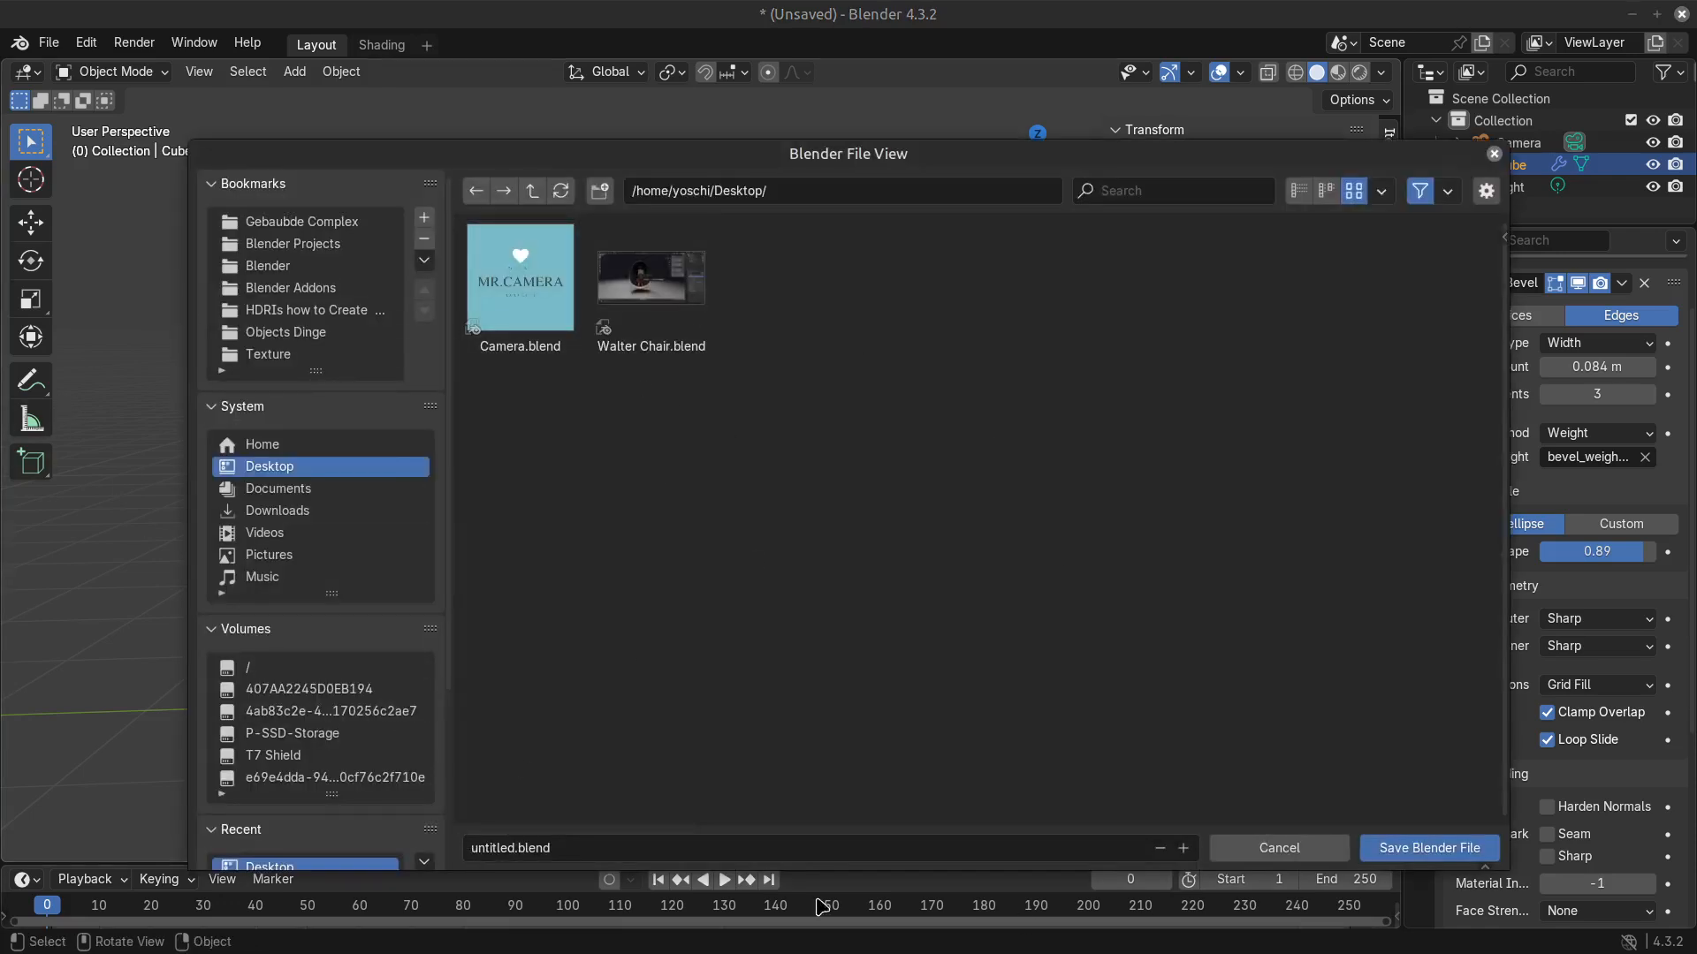
{"action": "left_click", "coordinate": [752, 844]}
{"action": "type", "text": "Camera MOD"}
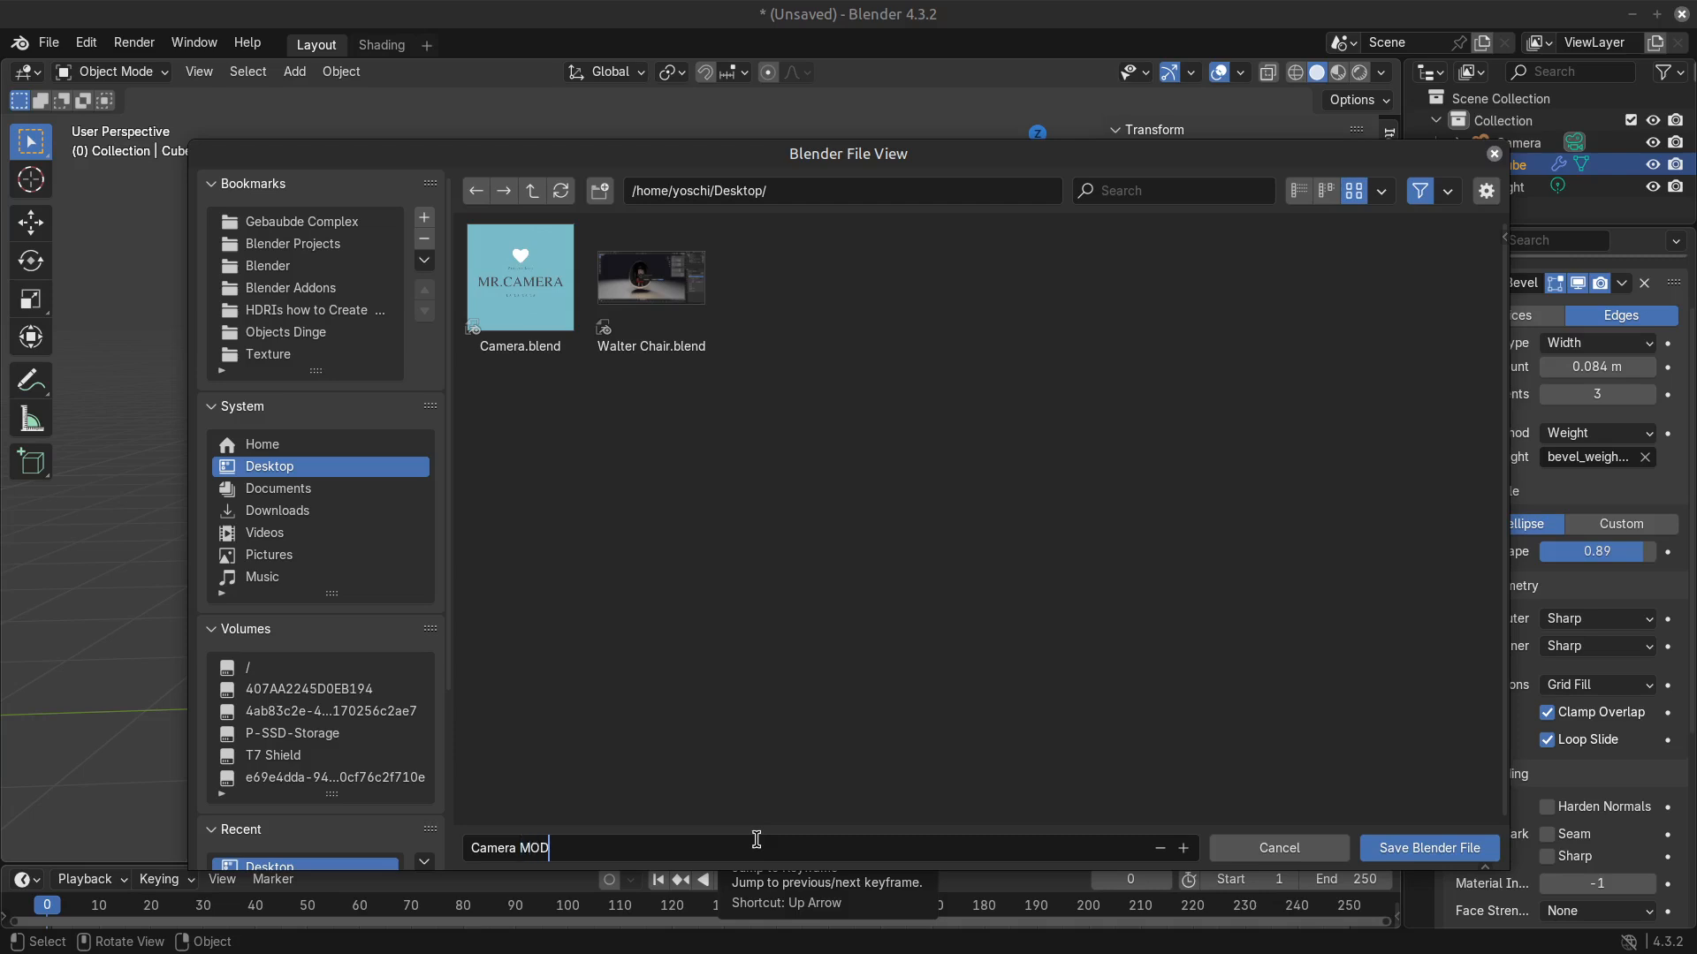
{"action": "type", "text": "EL"}
{"action": "key", "text": "Return"}
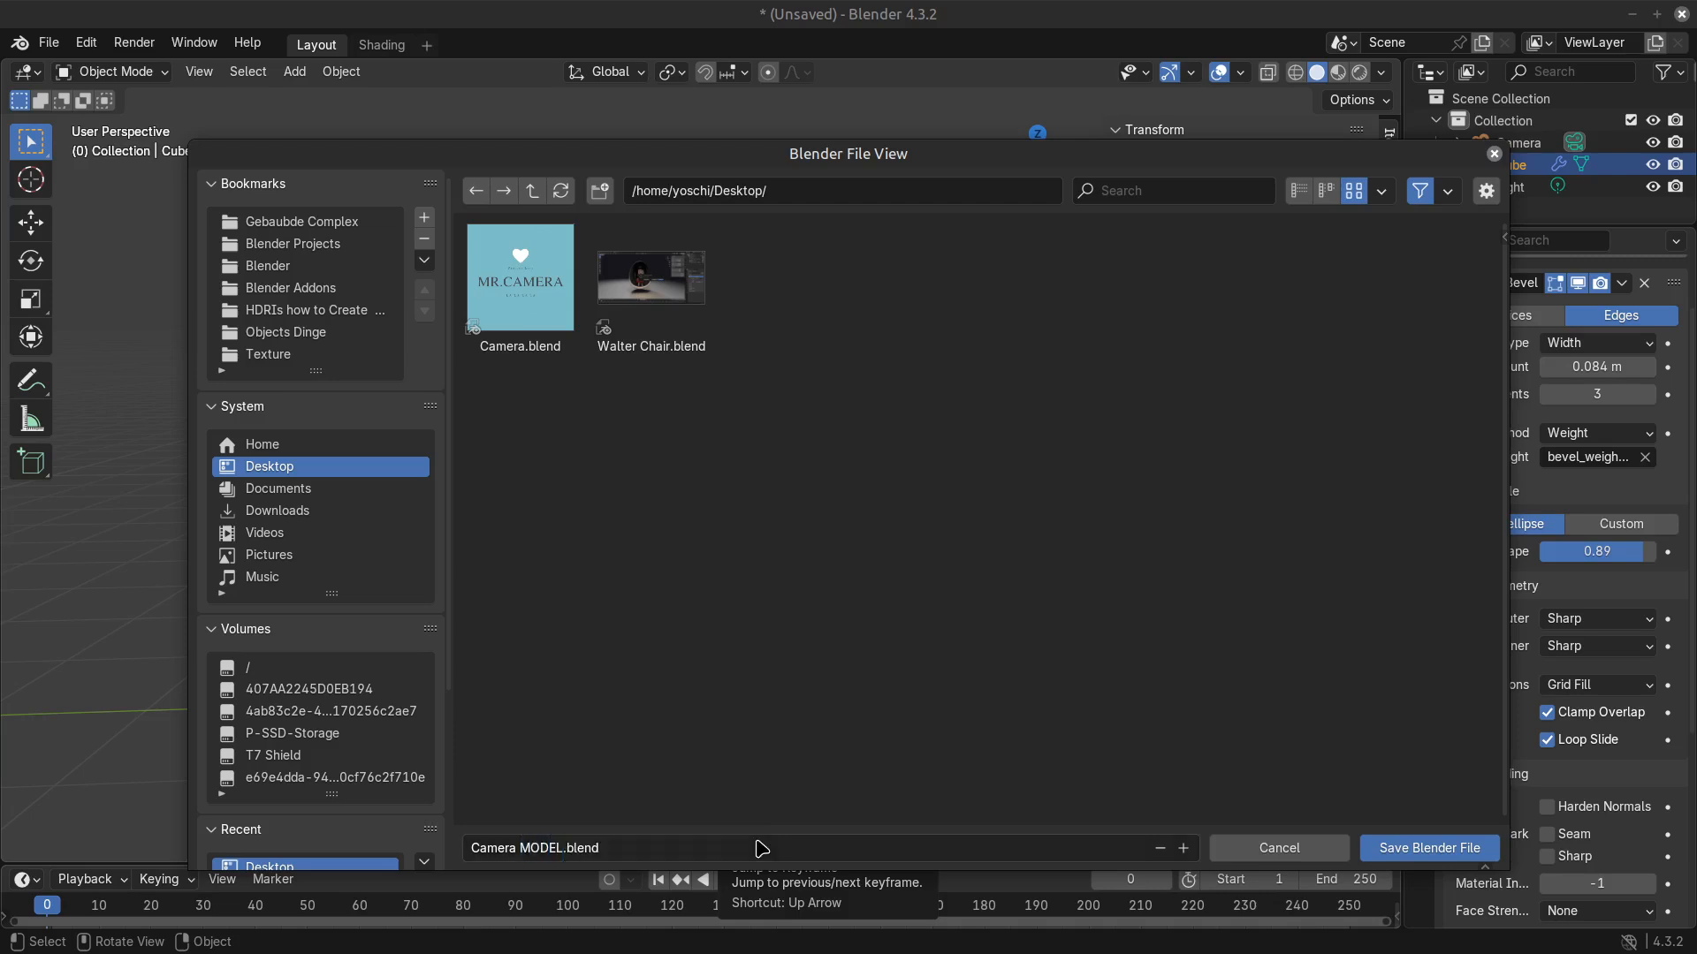
{"action": "left_click", "coordinate": [1429, 848]}
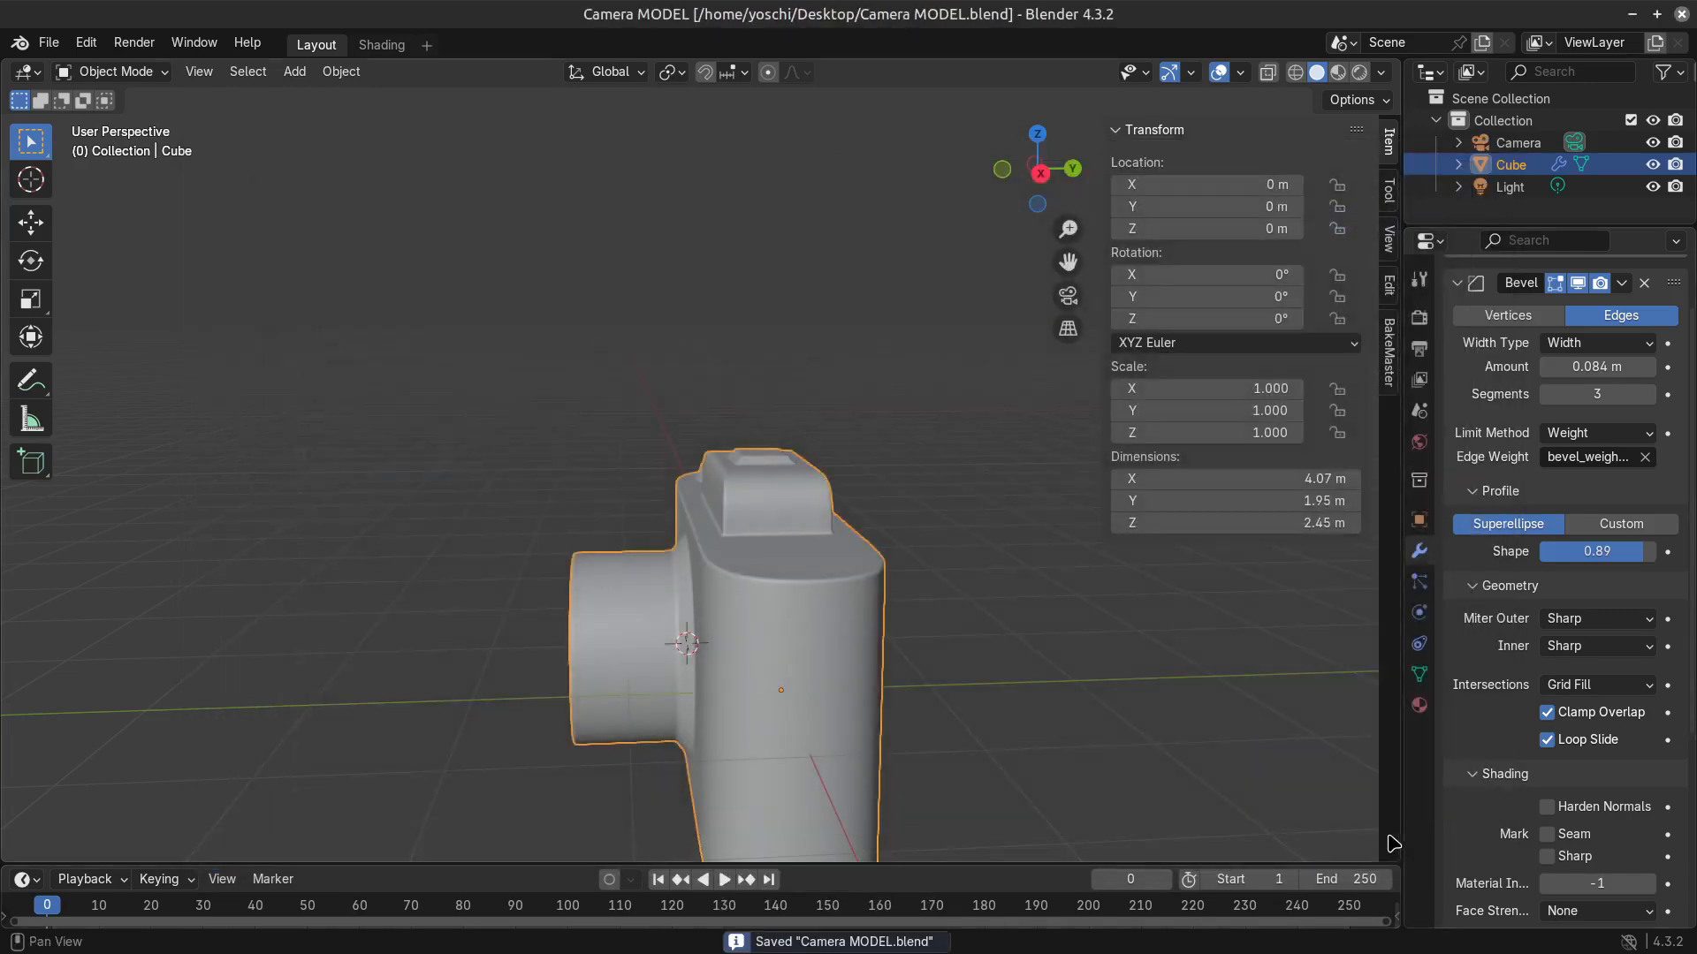
Try adding a loop cut around the lens barrel and scaling it inward to about 0.76, and undo both changes.
{"action": "scroll", "coordinate": [791, 541], "scroll_direction": "down", "scroll_amount": 5}
{"action": "scroll", "coordinate": [811, 624], "scroll_direction": "up", "scroll_amount": 1}
{"action": "middle_click_drag", "start_coordinate": [811, 624], "coordinate": [924, 623]}
{"action": "scroll", "coordinate": [937, 626], "scroll_direction": "up", "scroll_amount": 4}
{"action": "key", "text": "Tab"}
{"action": "key", "text": "2"}
{"action": "key", "text": "ctrl+r"}
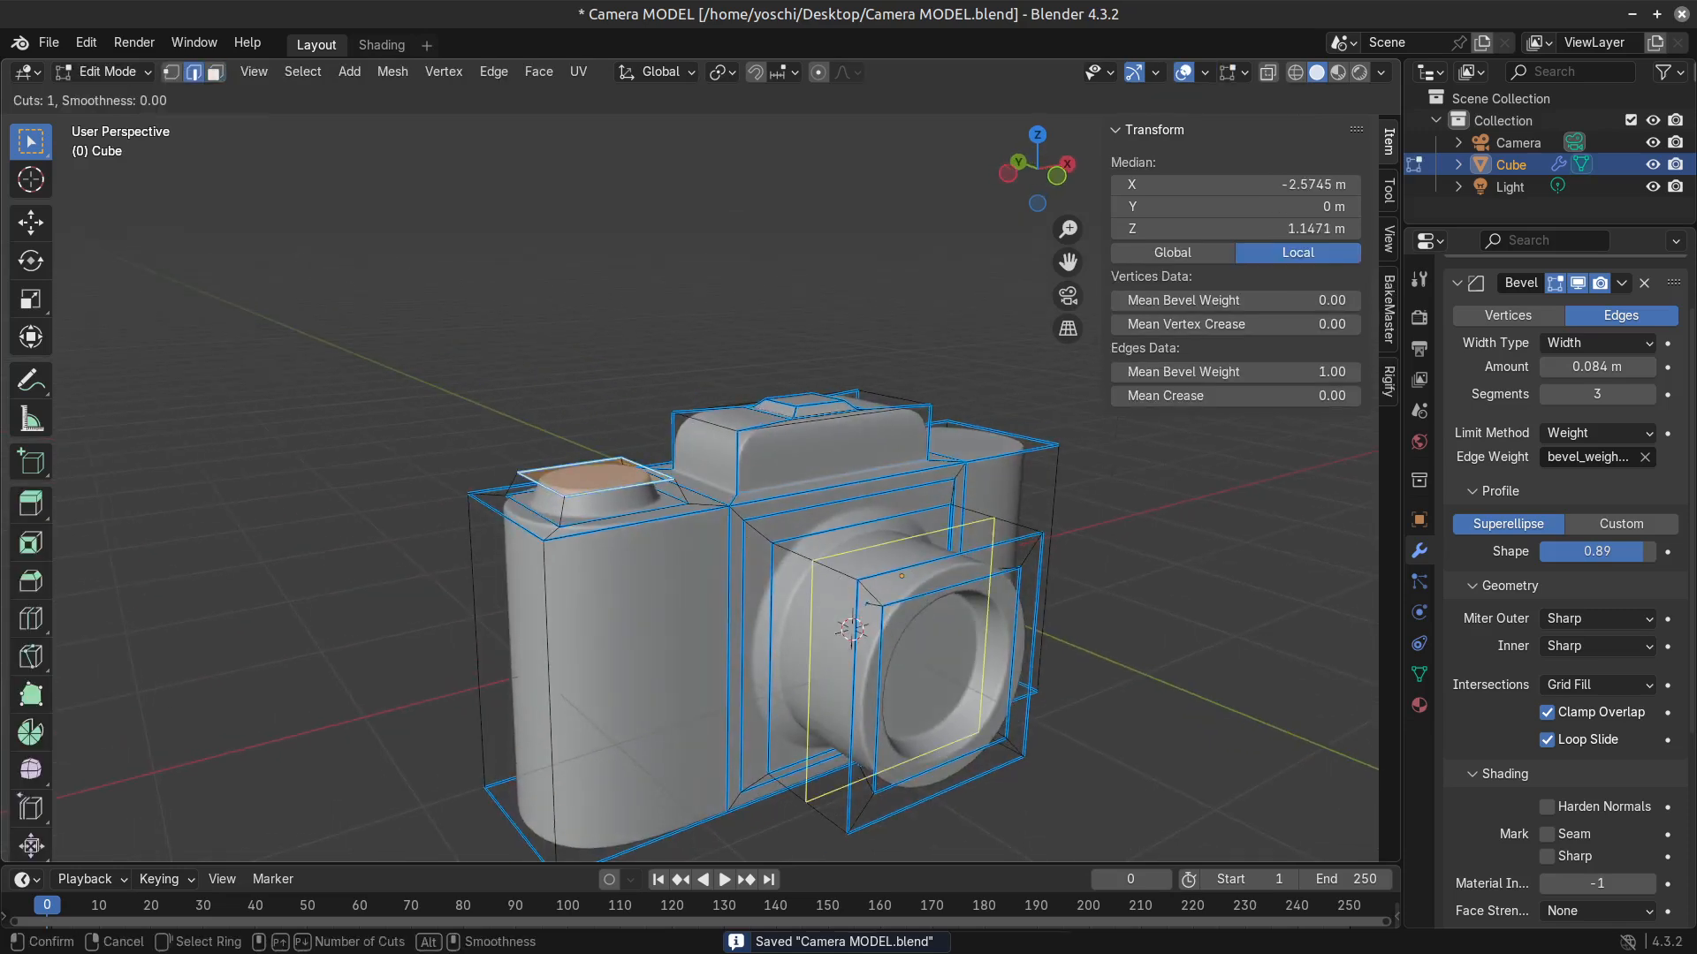
{"action": "left_click", "coordinate": [840, 584]}
{"action": "right_click", "coordinate": [839, 584]}
{"action": "key", "text": "s"}
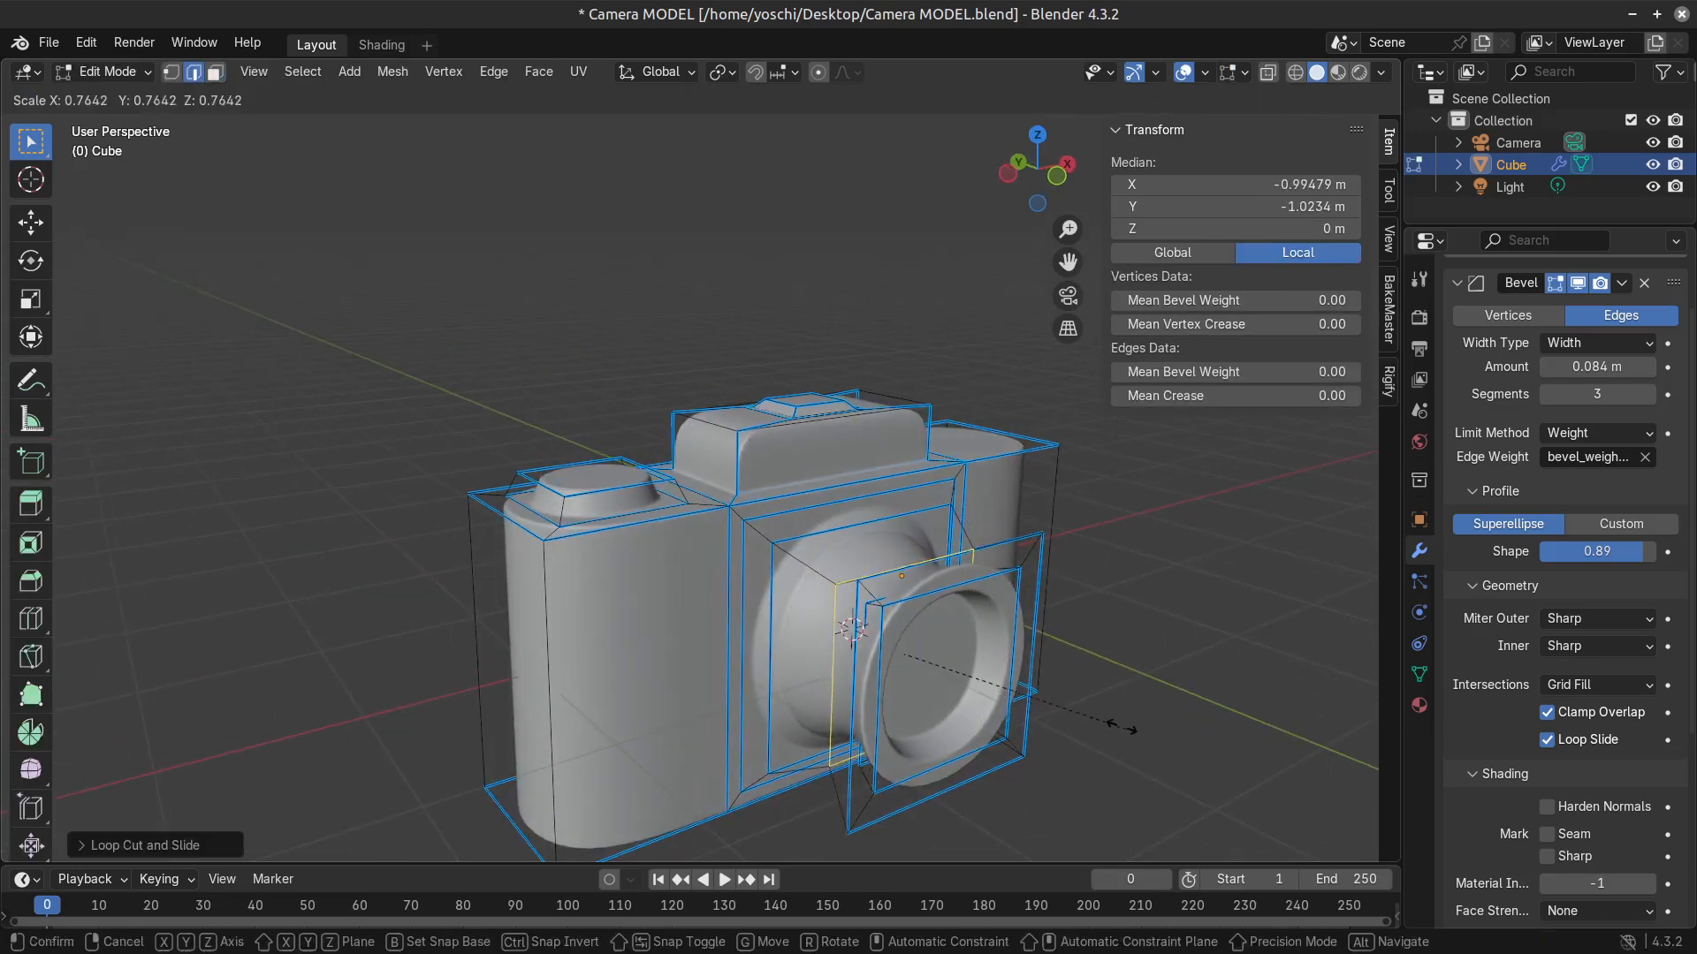
{"action": "left_click", "coordinate": [1073, 743]}
{"action": "middle_click_drag", "start_coordinate": [1074, 742], "coordinate": [1204, 732]}
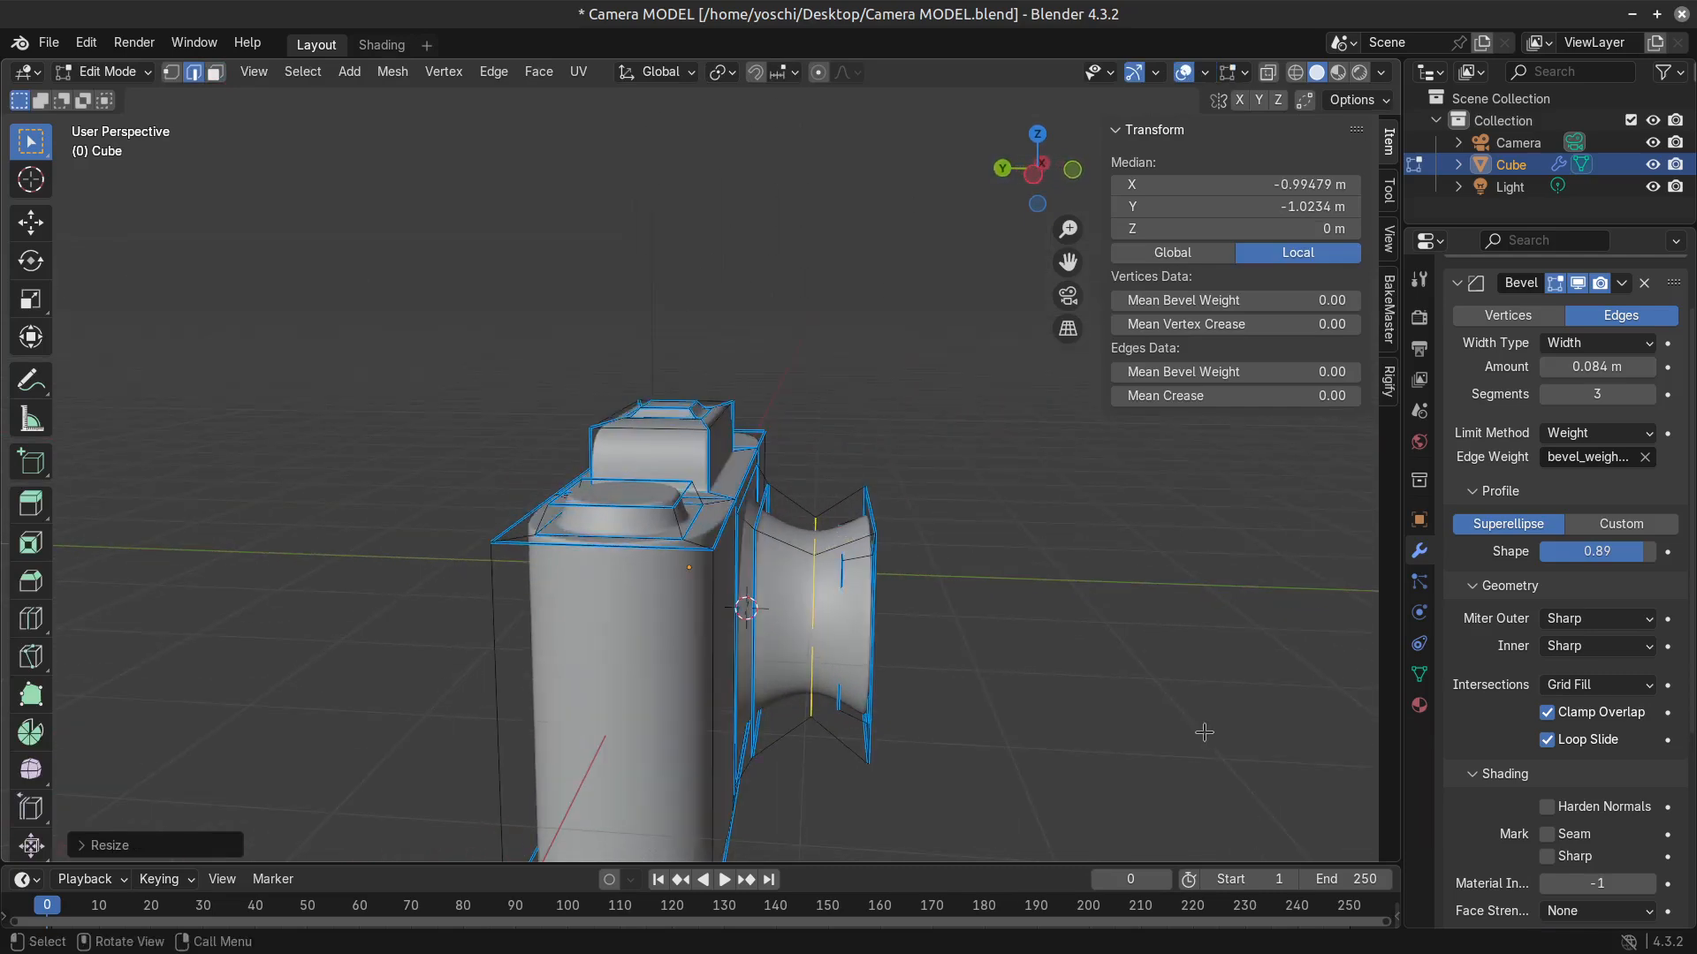
{"action": "middle_click_drag", "start_coordinate": [941, 676], "coordinate": [793, 652]}
{"action": "key", "text": "ctrl+z"}
{"action": "scroll", "coordinate": [795, 652], "scroll_direction": "up", "scroll_amount": 2}
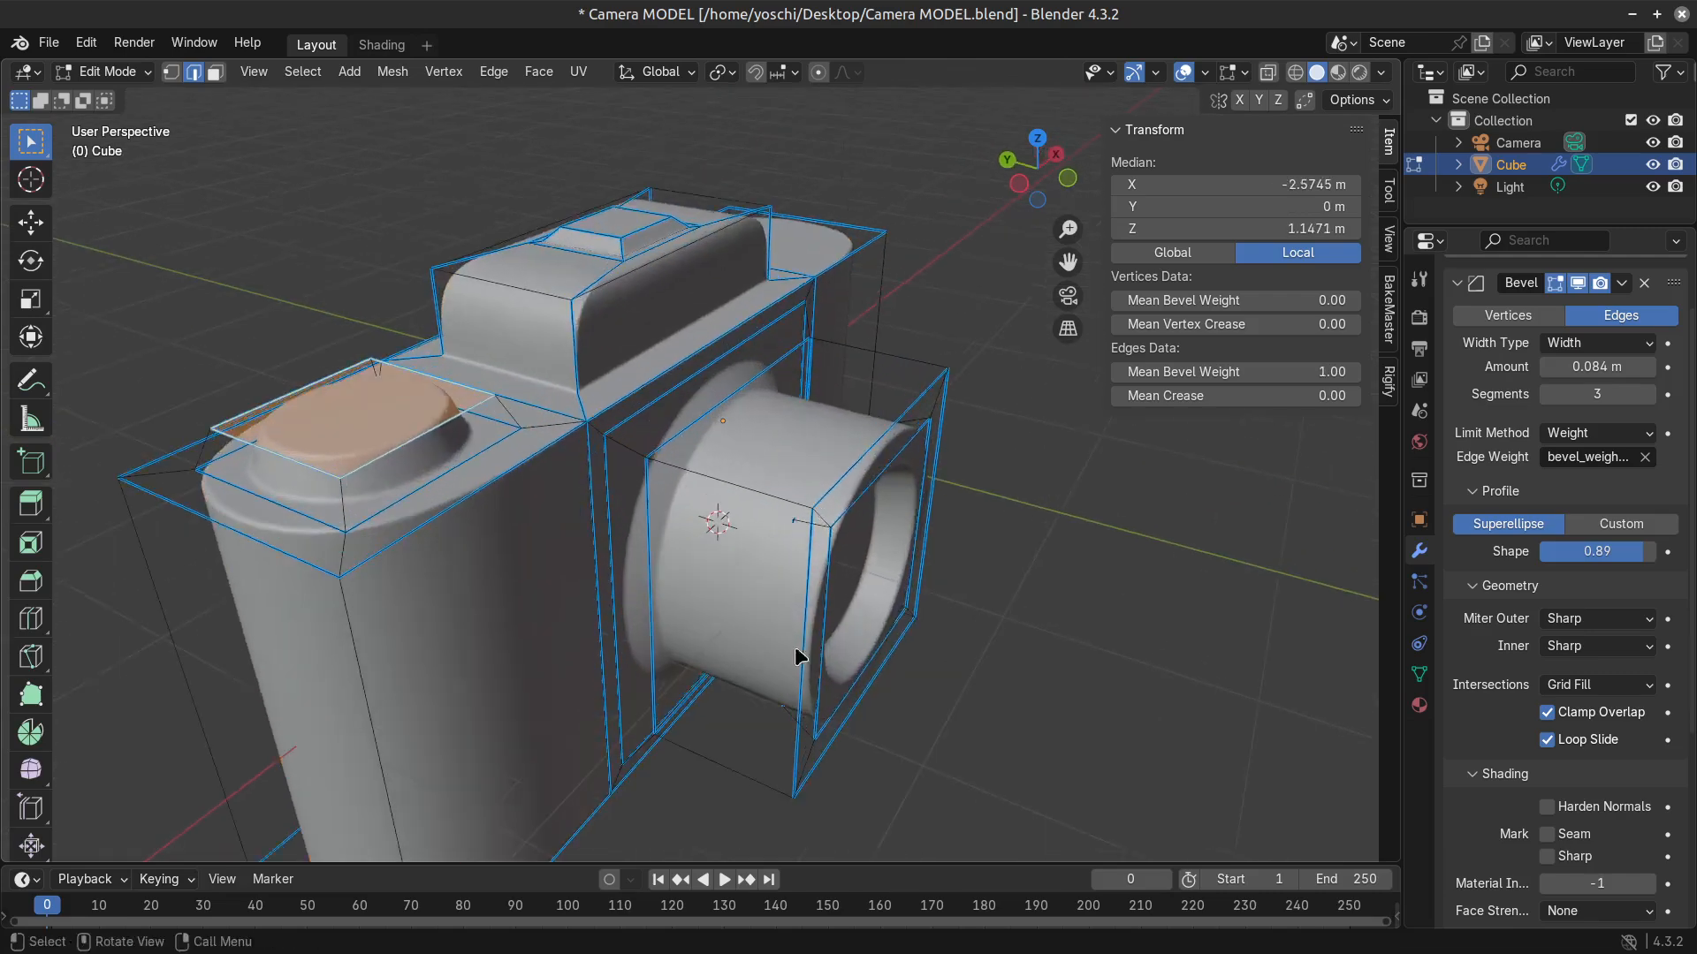
Inset the dial's top face and extrude it up about 0.05 m, and check the stepped shape in Object Mode.
{"action": "key", "text": "Tab"}
{"action": "key", "text": "Tab"}
{"action": "key", "text": "Tab"}
{"action": "key", "text": "Tab"}
{"action": "key", "text": "3"}
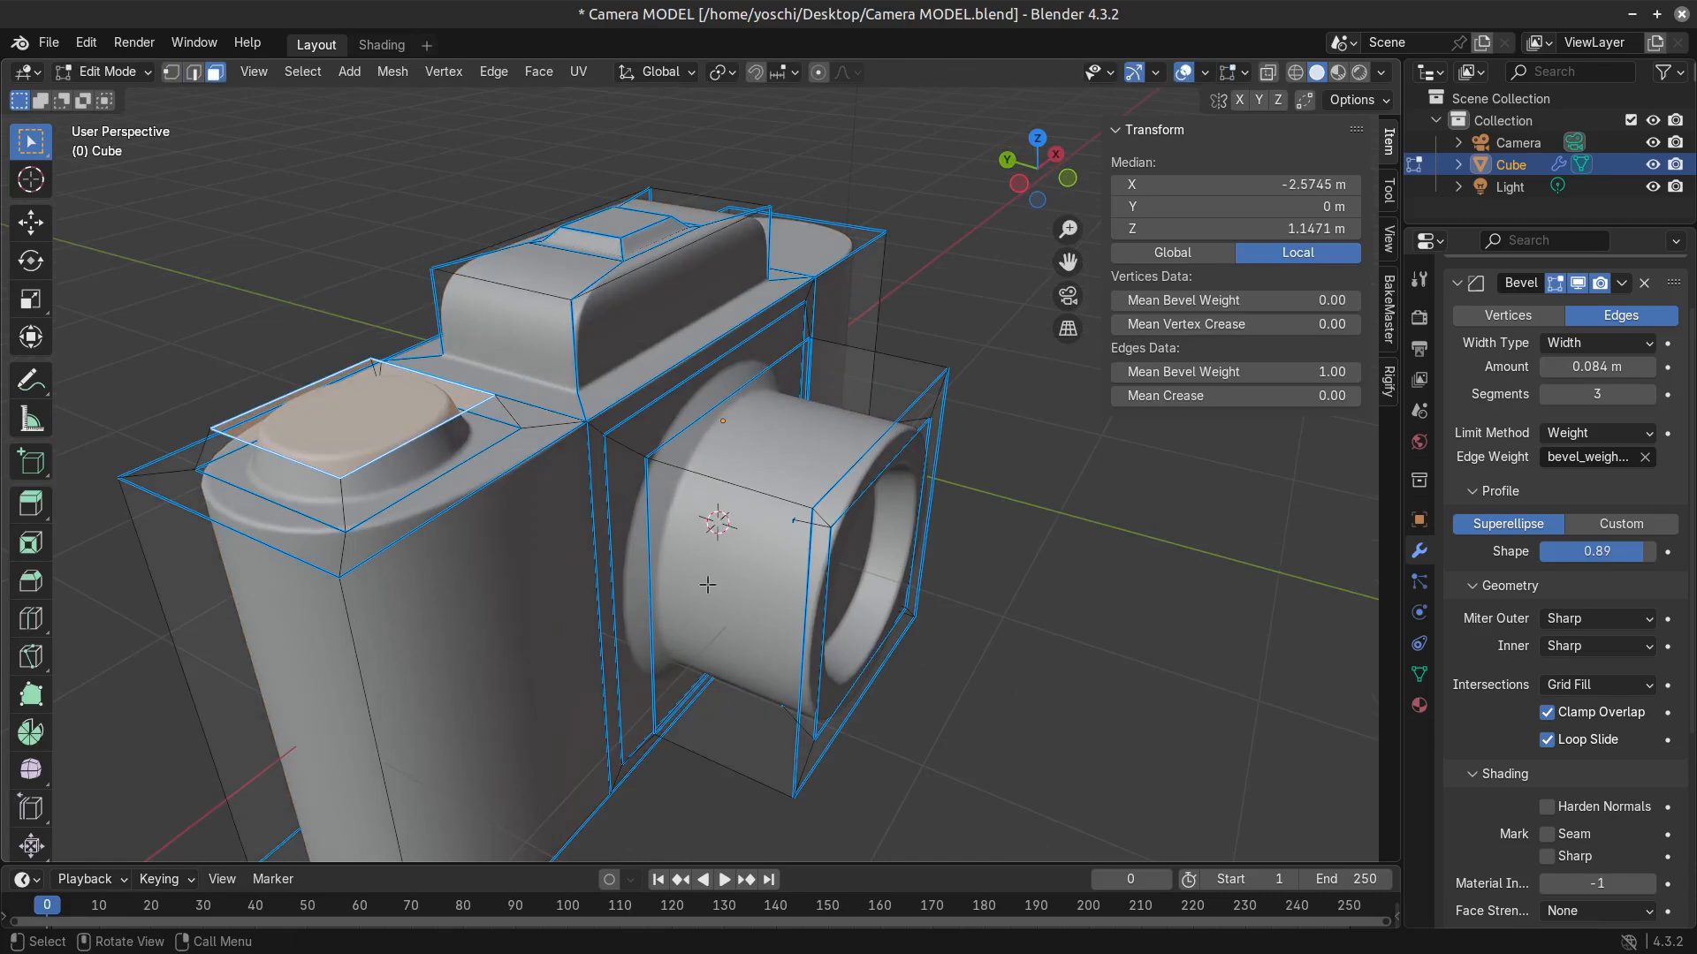
{"action": "key", "text": "i"}
{"action": "left_click", "coordinate": [976, 646]}
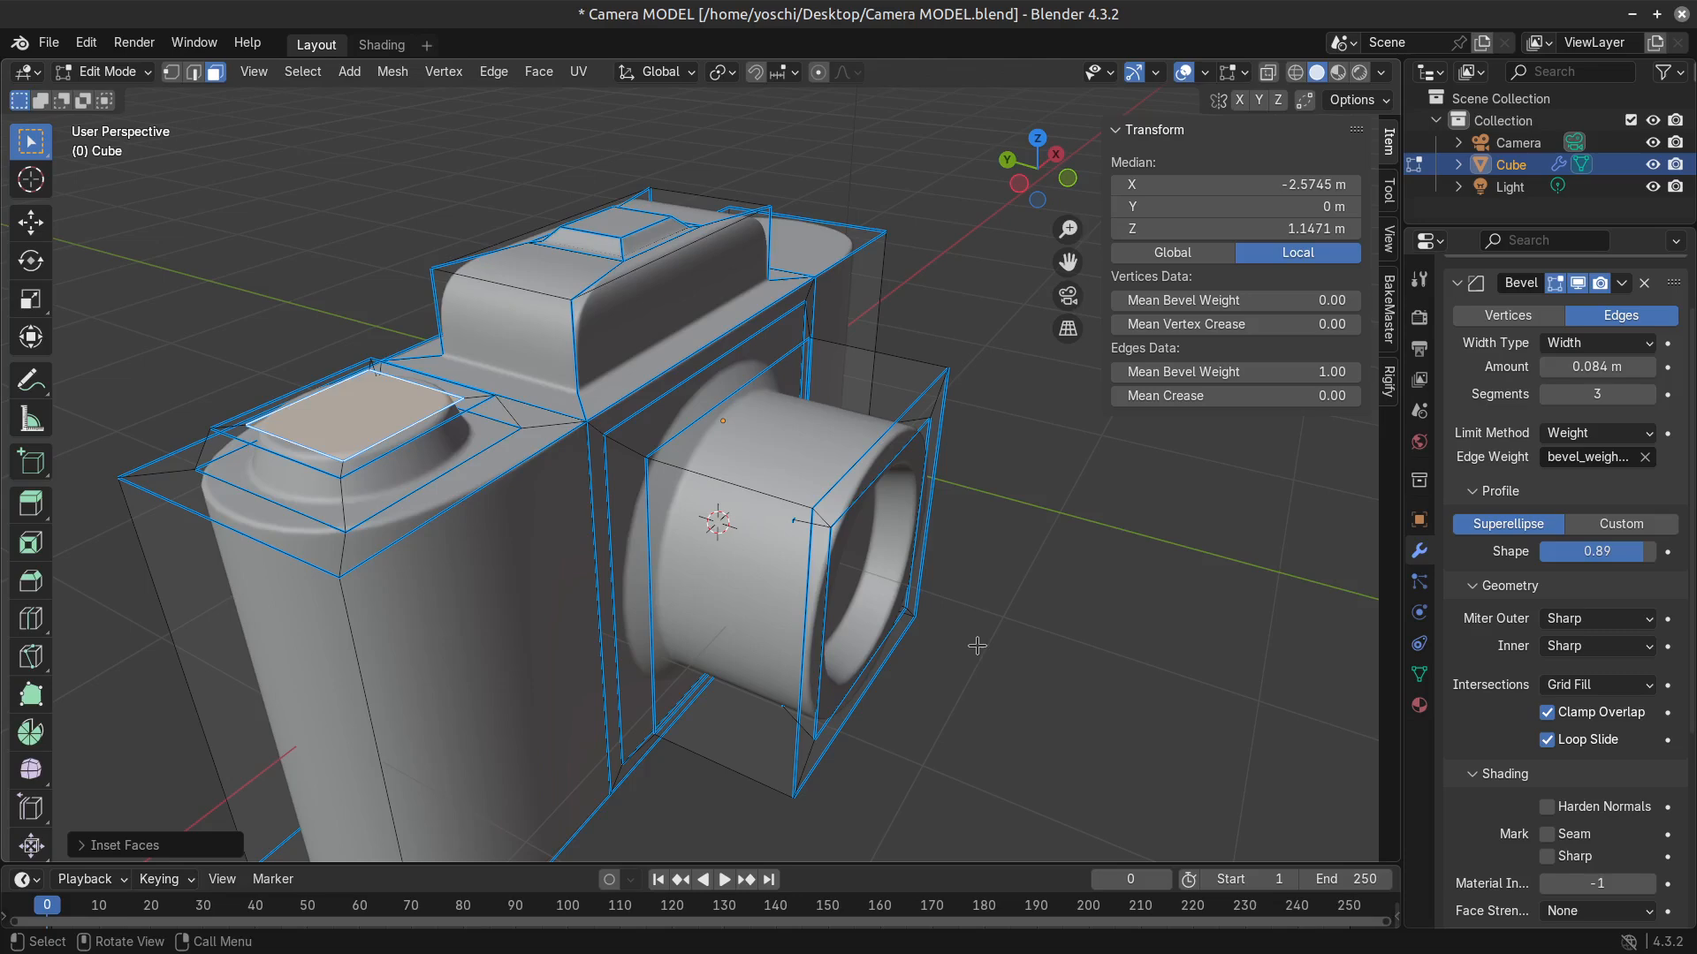
{"action": "key", "text": "e"}
{"action": "left_click", "coordinate": [973, 633]}
{"action": "key", "text": "Tab"}
{"action": "scroll", "coordinate": [798, 692], "scroll_direction": "down", "scroll_amount": 1}
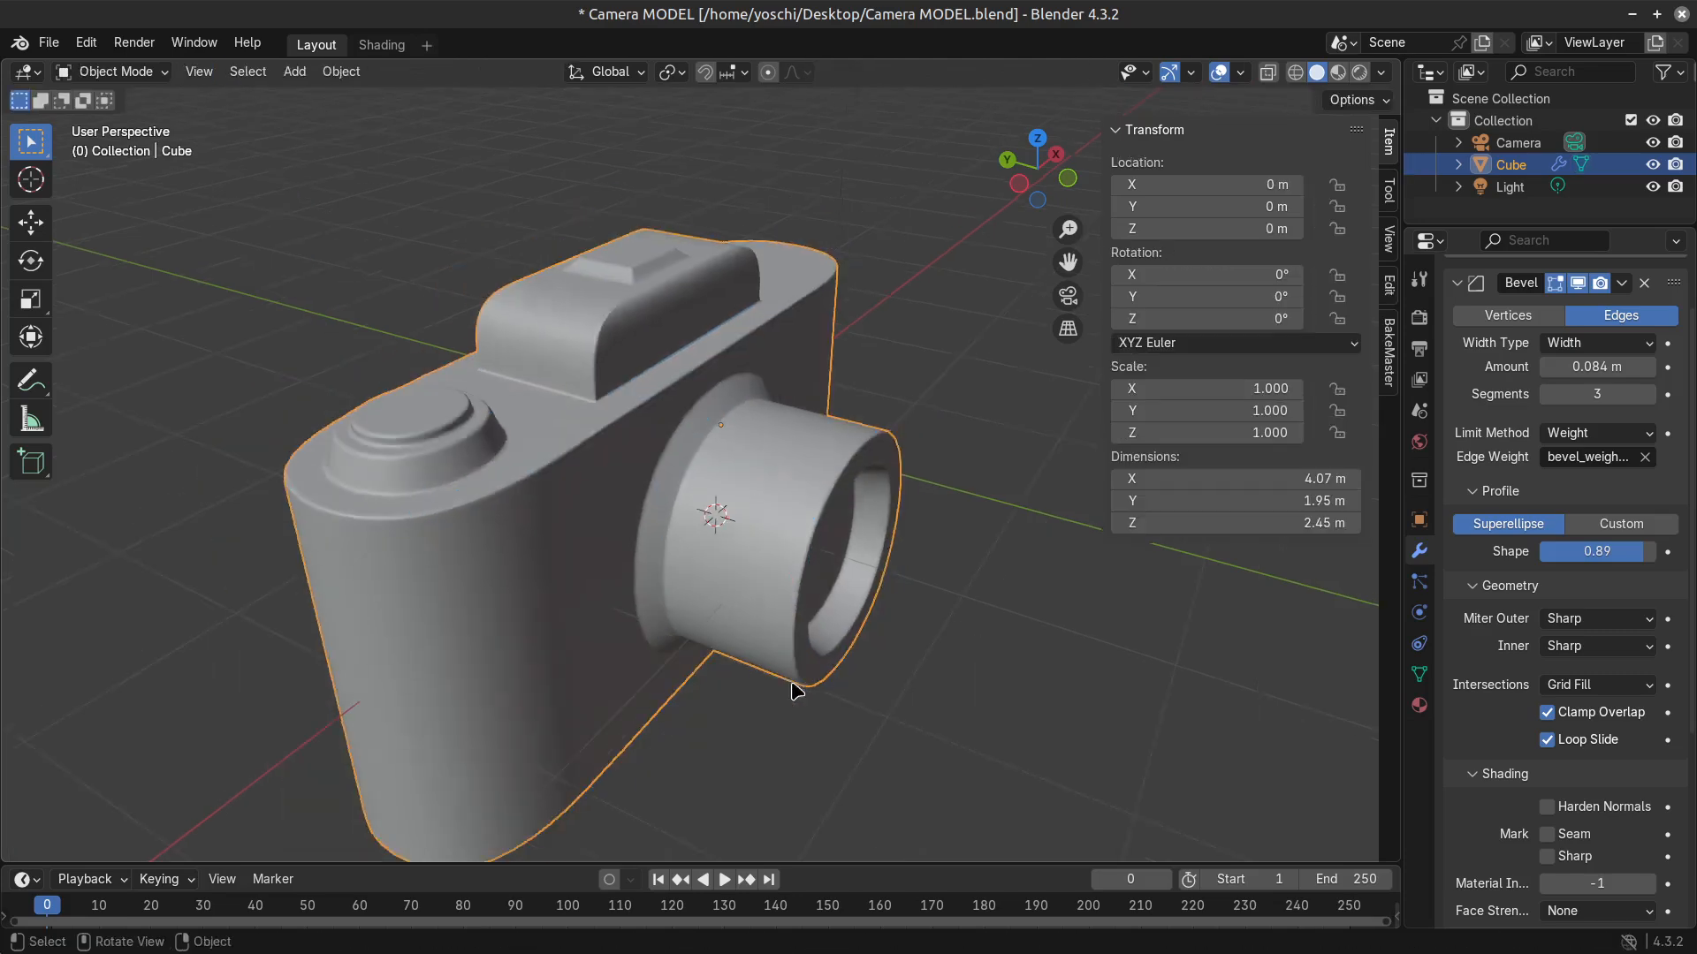
Scale down the dial's new top face slightly and raise it about 0.05 m along Z.
{"action": "scroll", "coordinate": [671, 582], "scroll_direction": "down", "scroll_amount": 2}
{"action": "key", "text": "Tab"}
{"action": "key", "text": "a"}
{"action": "key", "text": "s"}
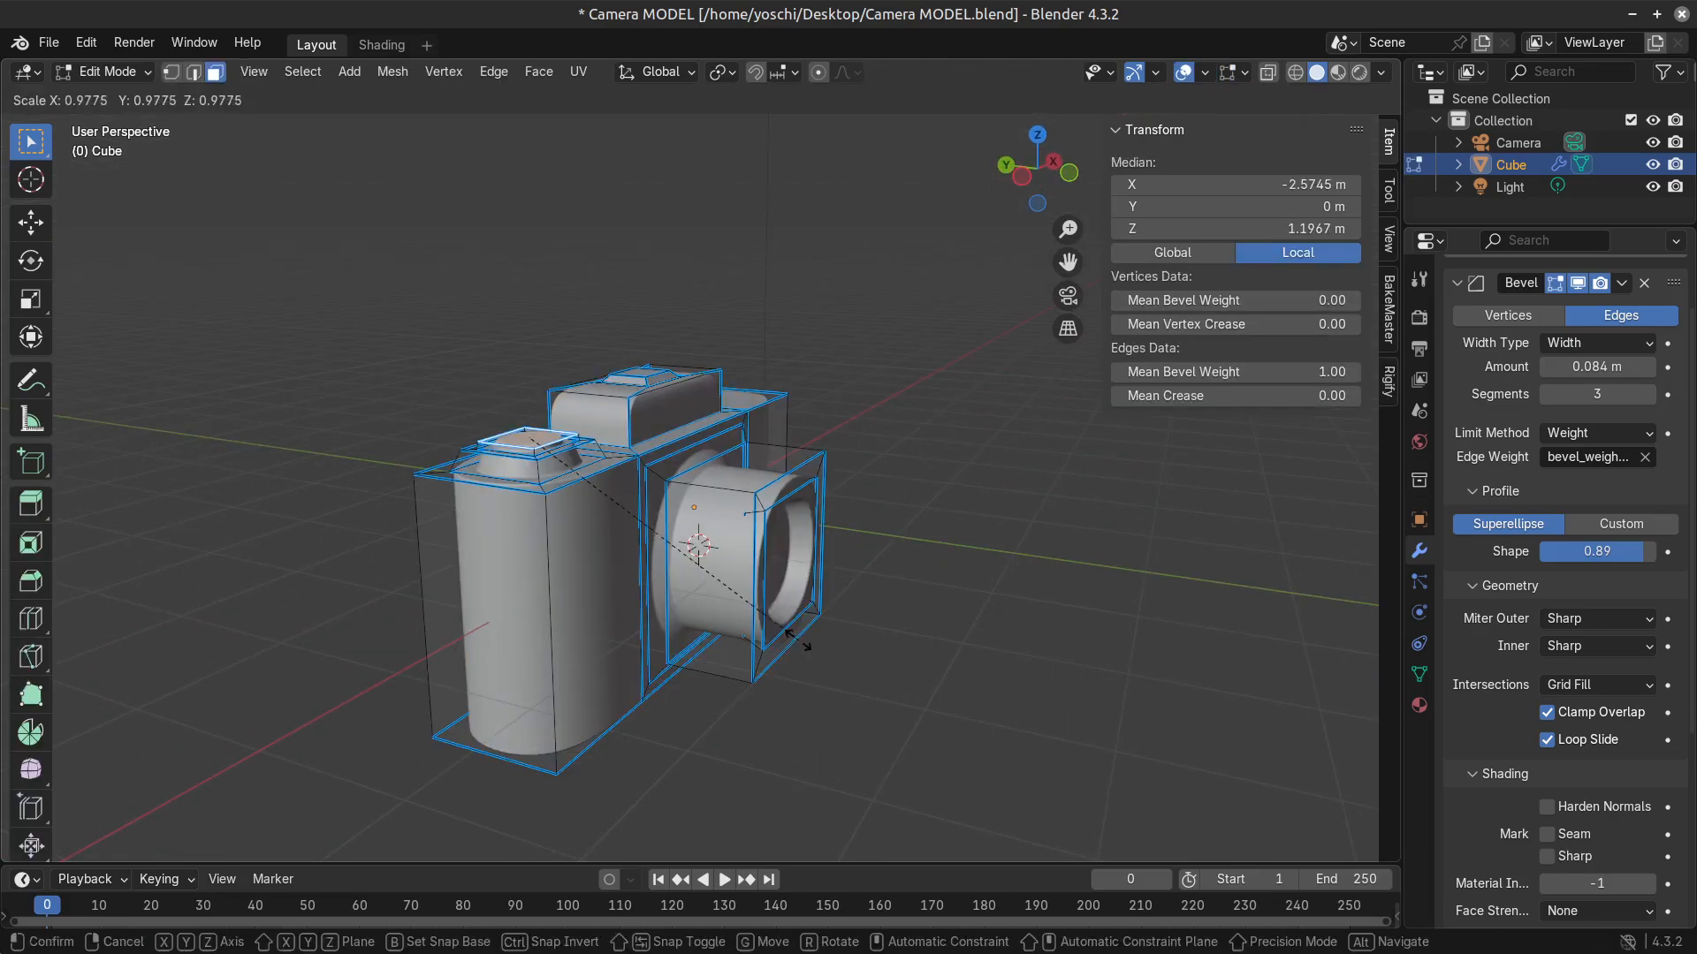
{"action": "left_click", "coordinate": [802, 646]}
{"action": "key", "text": "g"}
{"action": "key", "text": "y"}
{"action": "key", "text": "z"}
{"action": "left_click", "coordinate": [803, 639]}
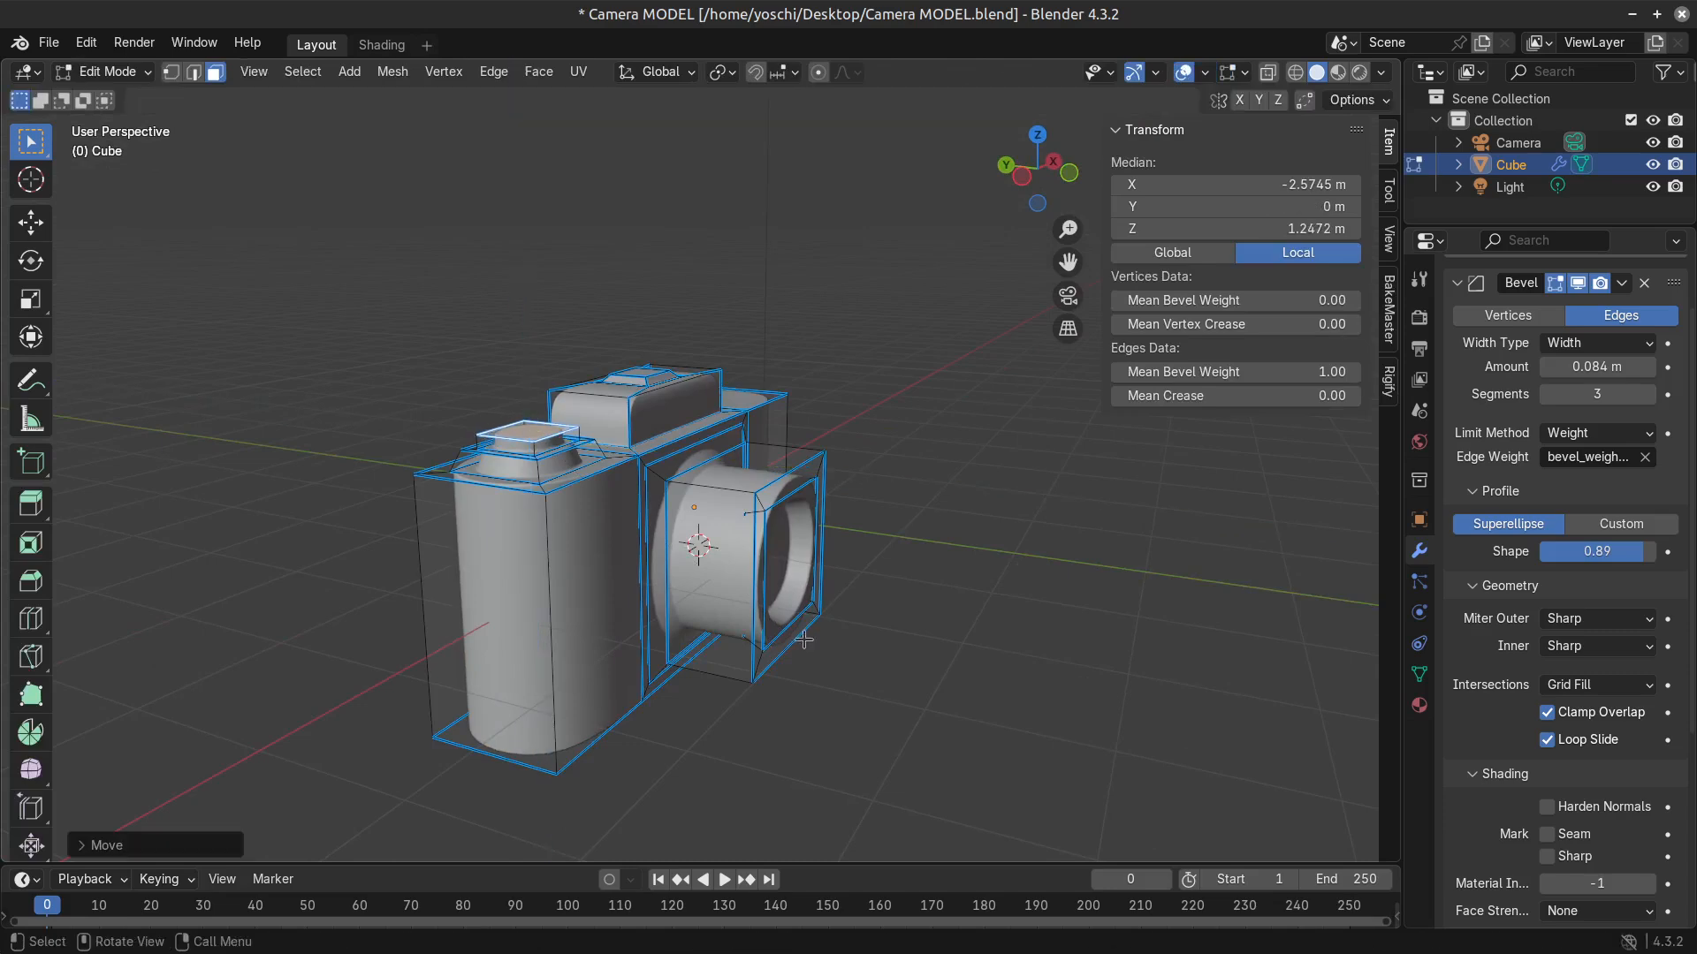
{"action": "key", "text": "Tab"}
Scale down the recessed face inside the lens to about 0.83, and check the camera in Object Mode.
{"action": "middle_click_drag", "start_coordinate": [712, 674], "coordinate": [756, 638]}
{"action": "key", "text": "Tab"}
{"action": "key", "text": "s"}
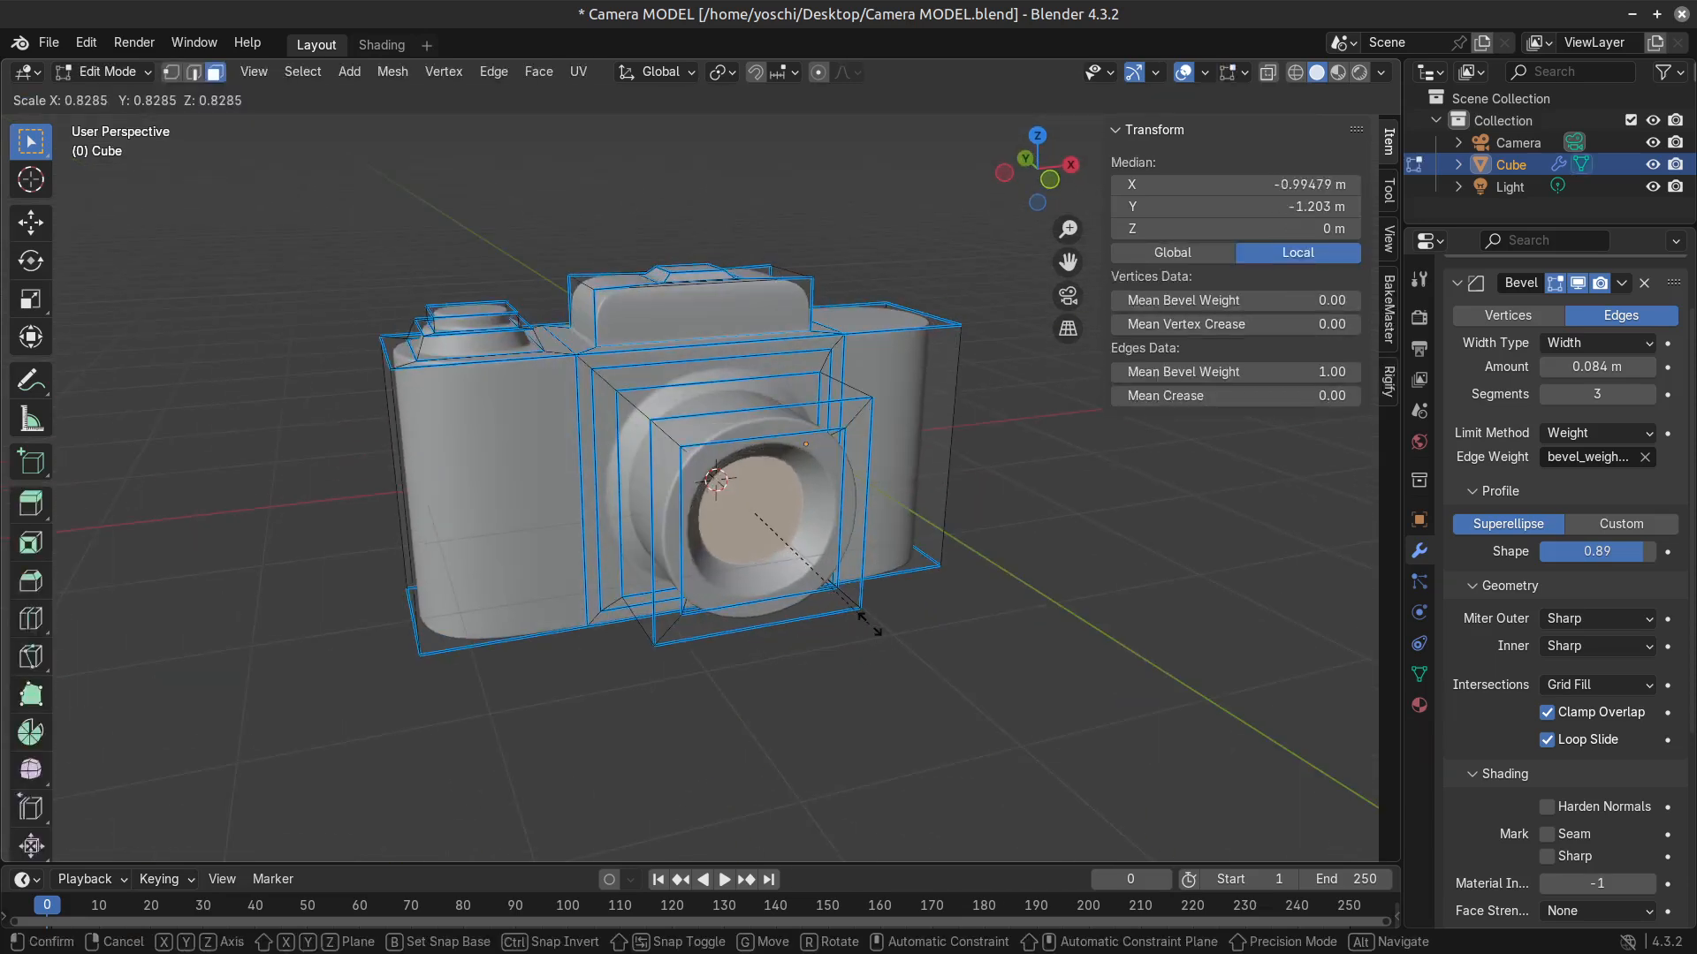
{"action": "left_click", "coordinate": [807, 660]}
{"action": "middle_click_drag", "start_coordinate": [807, 659], "coordinate": [637, 561]}
{"action": "key", "text": "Tab"}
Switch the viewport to Material Preview shading and darken the camera body material's base colour to dark grey.
{"action": "key", "text": "Tab"}
{"action": "key", "text": "Tab"}
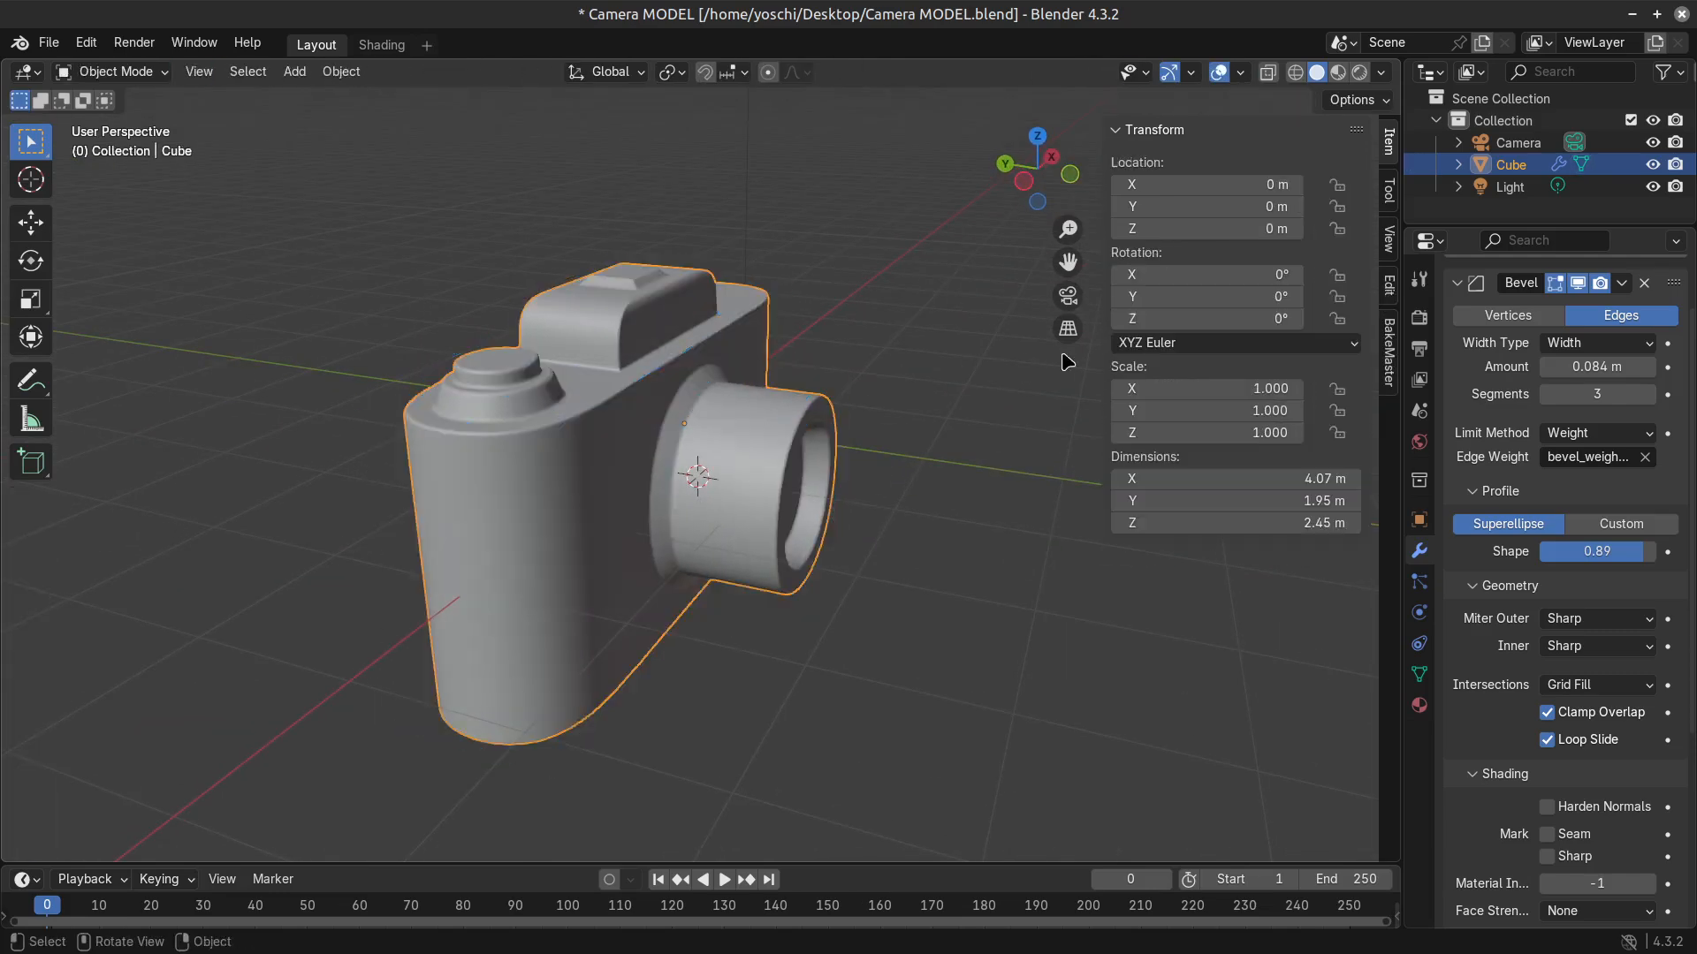
{"action": "left_click", "coordinate": [1341, 76]}
{"action": "middle_click_drag", "start_coordinate": [920, 705], "coordinate": [730, 667]}
{"action": "key", "text": "Tab"}
{"action": "middle_click_drag", "start_coordinate": [935, 478], "coordinate": [768, 518]}
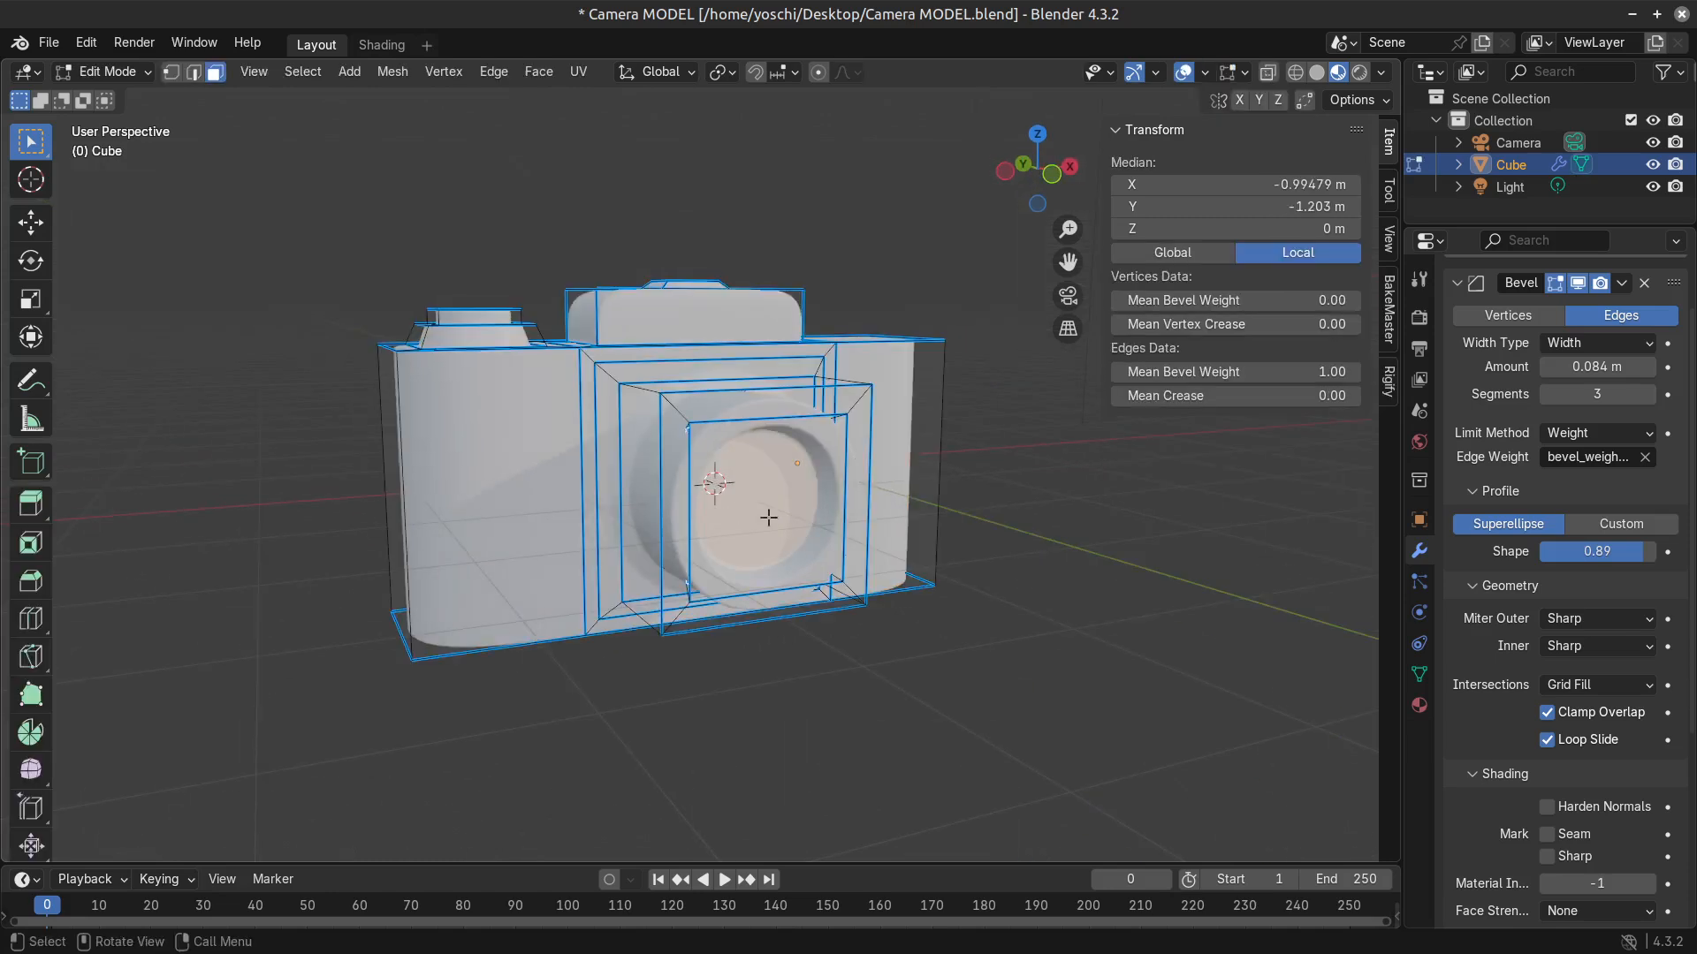
{"action": "left_click", "coordinate": [1419, 705]}
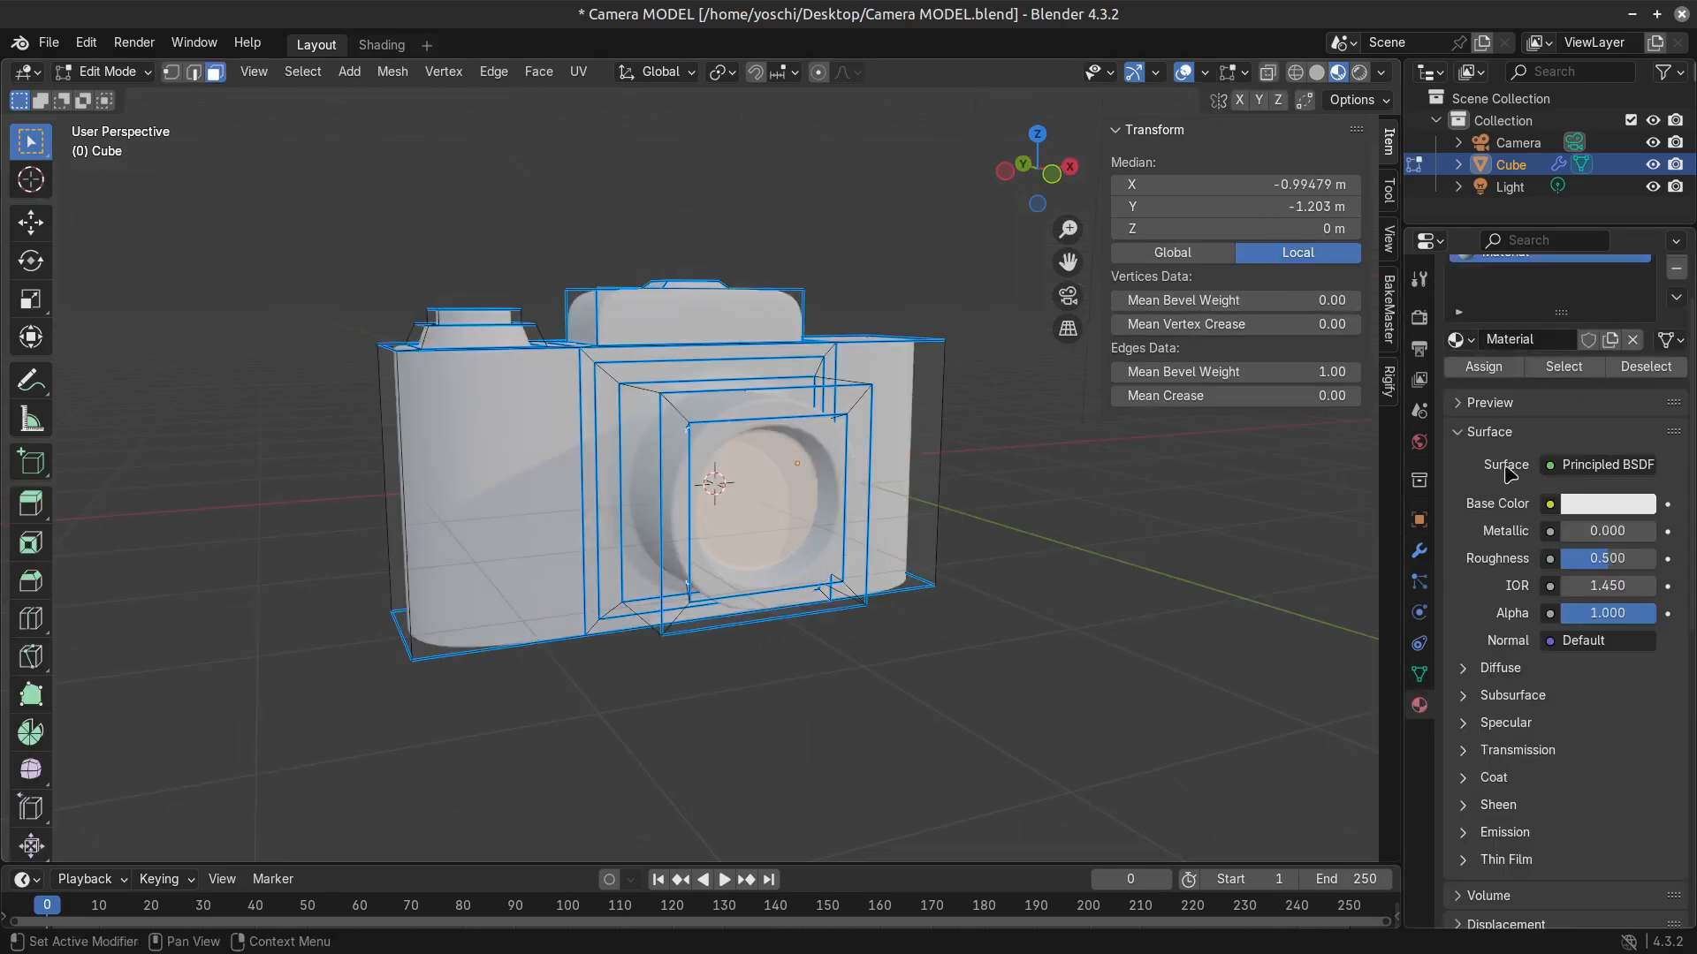
{"action": "scroll", "coordinate": [1549, 502], "scroll_direction": "up", "scroll_amount": 3}
{"action": "left_click", "coordinate": [1590, 574]}
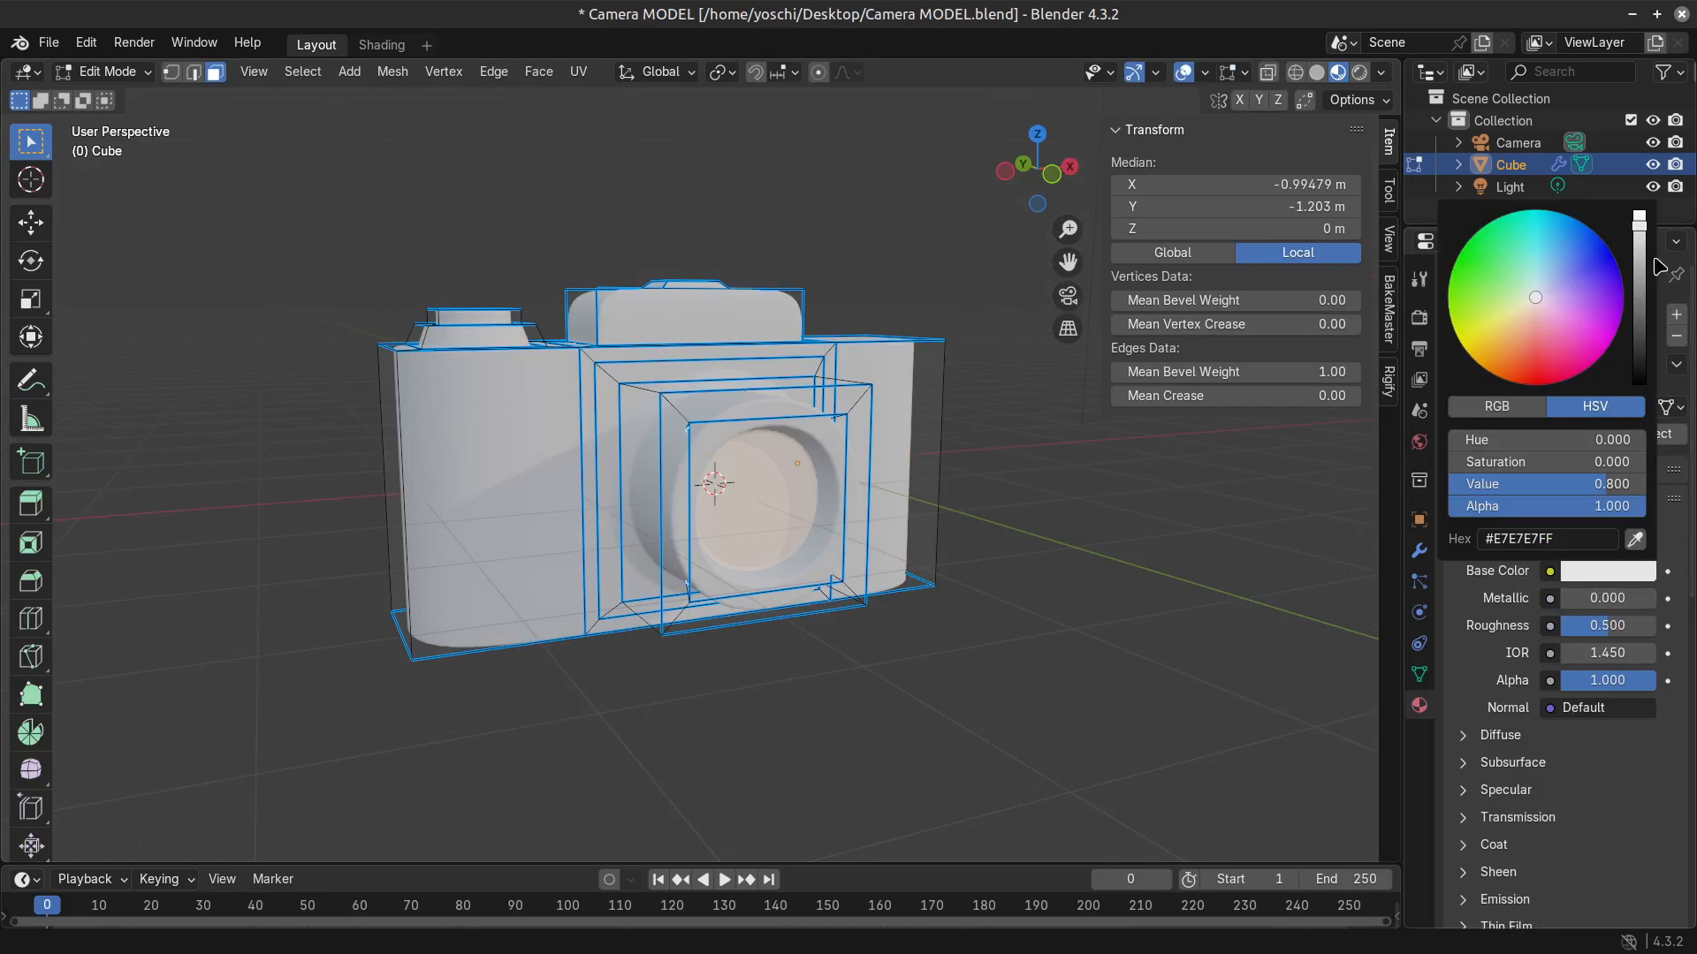
{"action": "left_click", "coordinate": [1639, 277]}
{"action": "left_click_drag", "start_coordinate": [1639, 277], "coordinate": [1639, 345]}
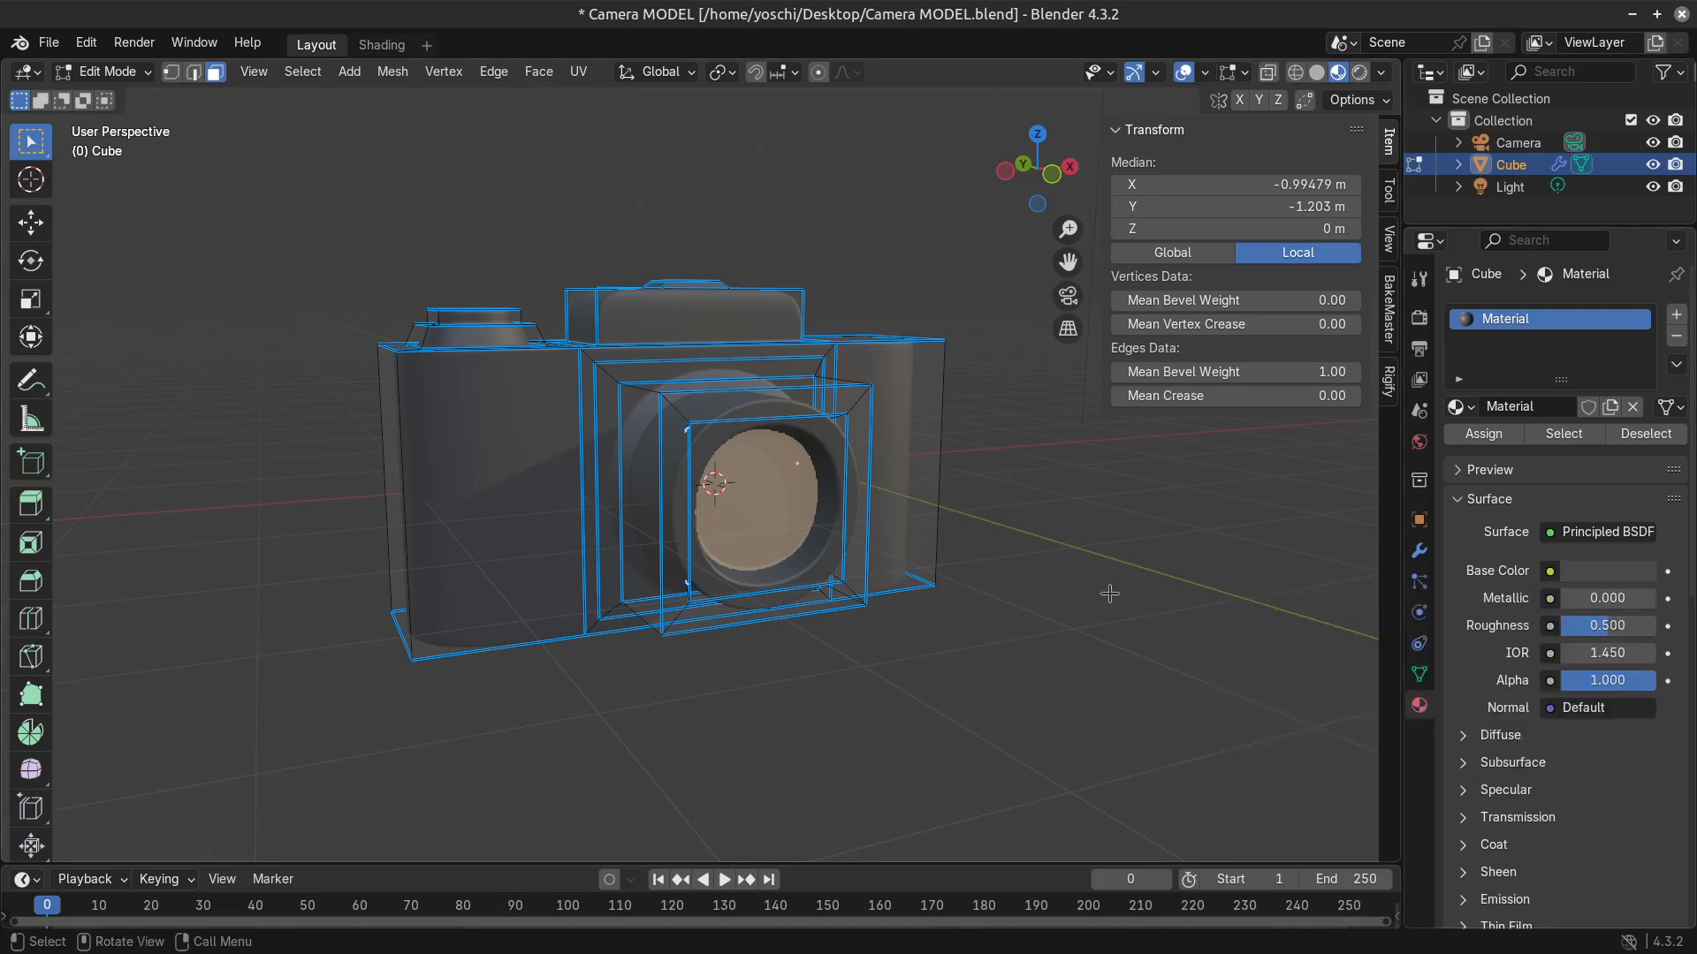
Add a second material slot with a new material and assign it to the recessed lens face.
{"action": "left_click", "coordinate": [1676, 315]}
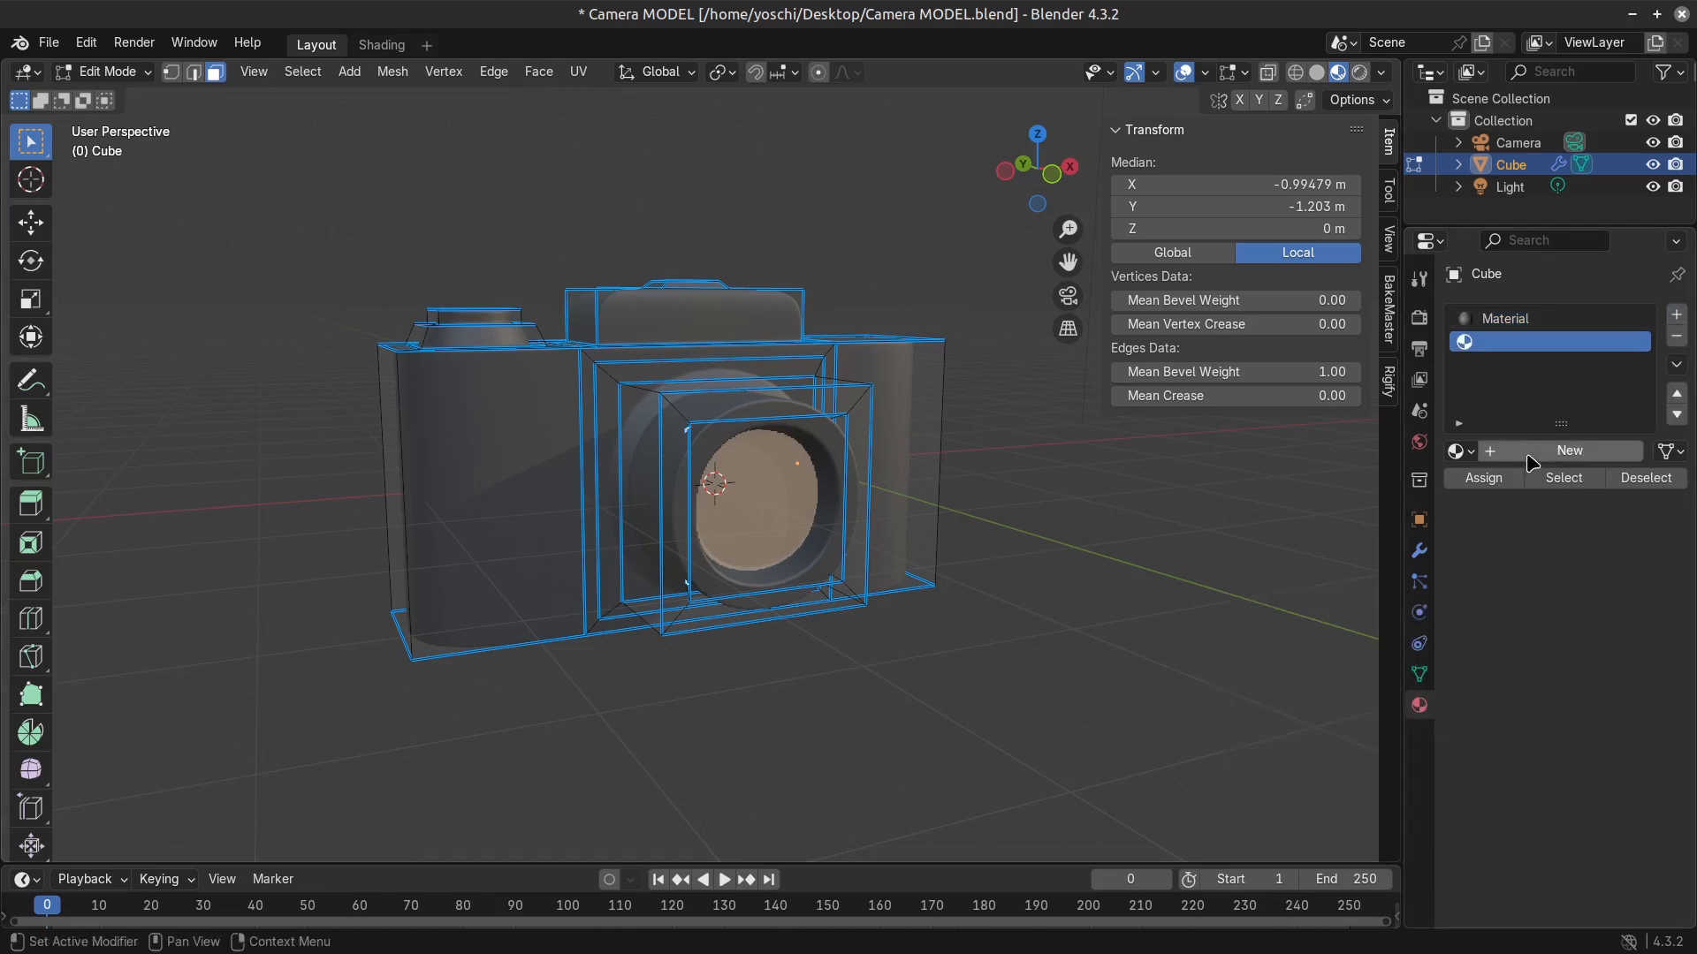
{"action": "left_click", "coordinate": [1556, 450]}
{"action": "left_click", "coordinate": [1484, 479]}
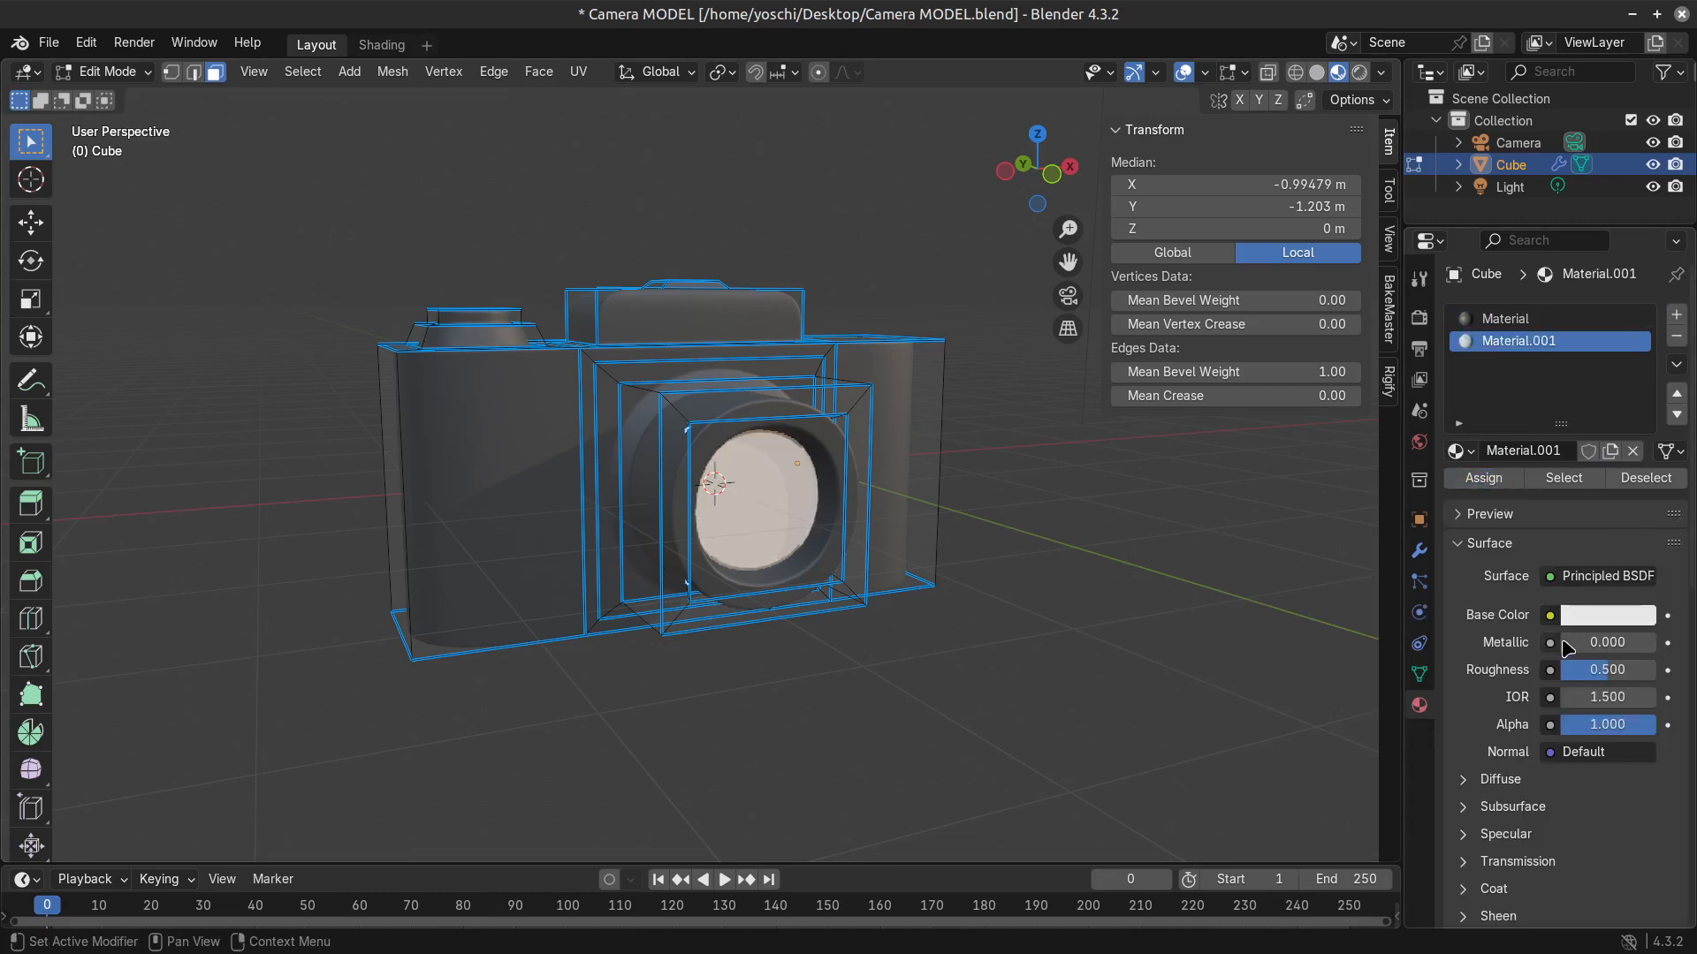
Set the lens material's Metallic to 1.000, Roughness to 0.000 and base colour to black.
{"action": "left_click", "coordinate": [1608, 616]}
{"action": "left_click_drag", "start_coordinate": [1606, 670], "coordinate": [1656, 643]}
{"action": "left_click", "coordinate": [1614, 618]}
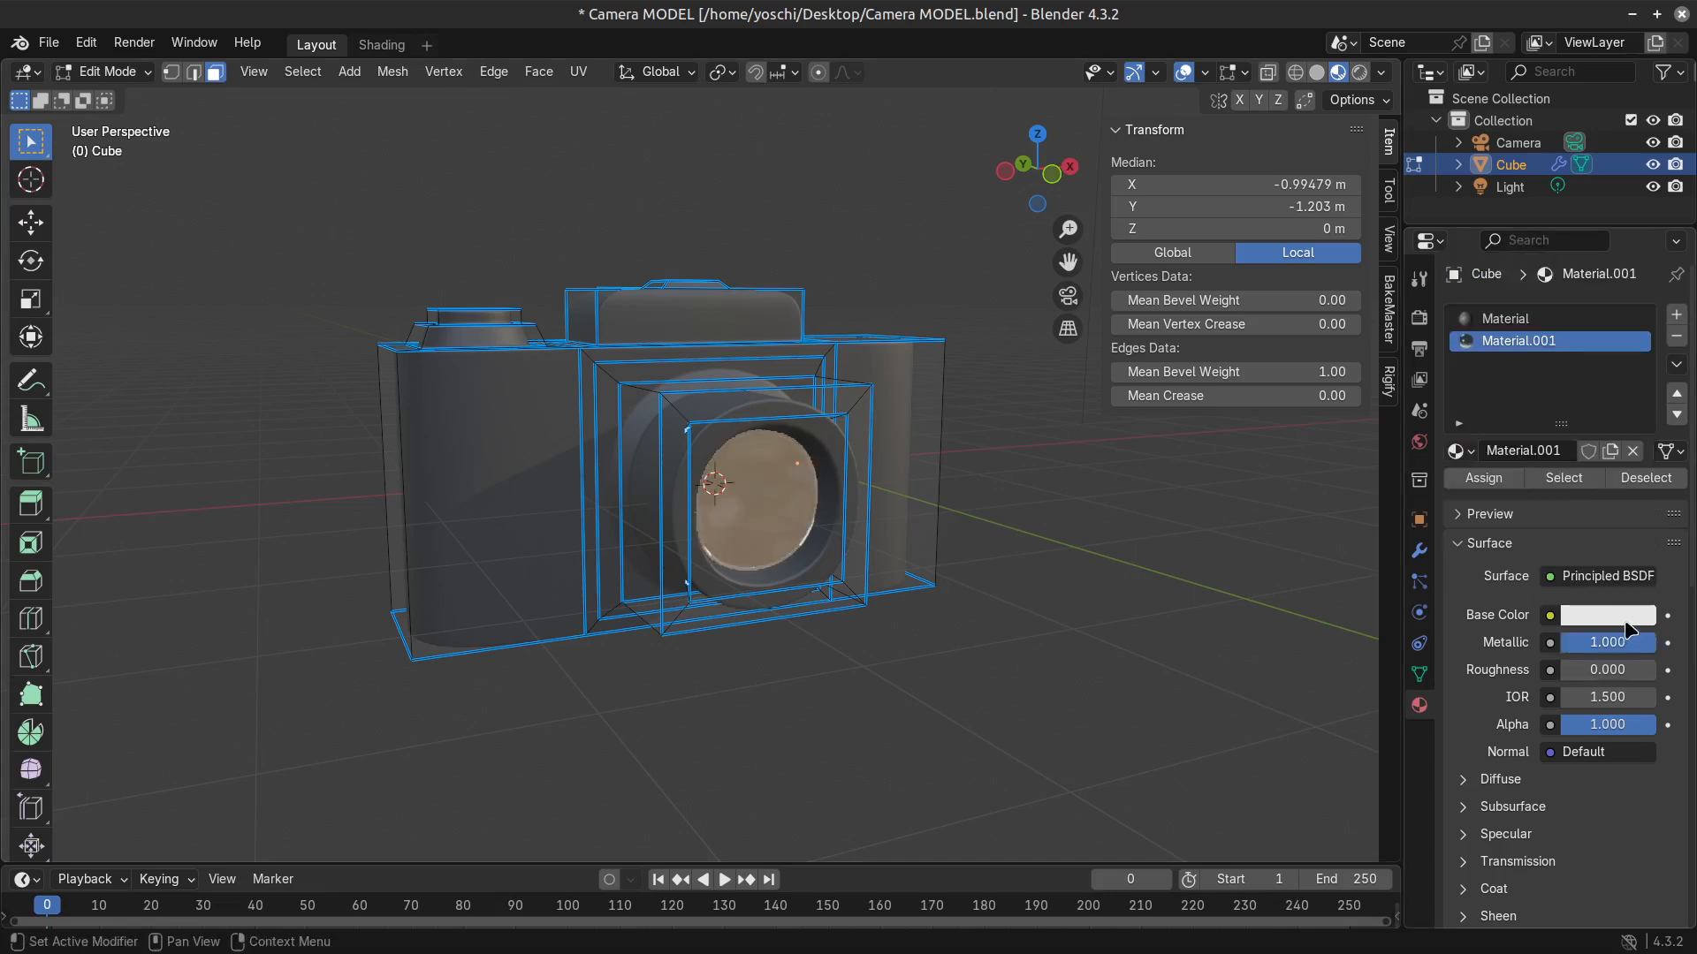
{"action": "left_click", "coordinate": [1625, 619]}
{"action": "left_click_drag", "start_coordinate": [1642, 337], "coordinate": [1641, 421]}
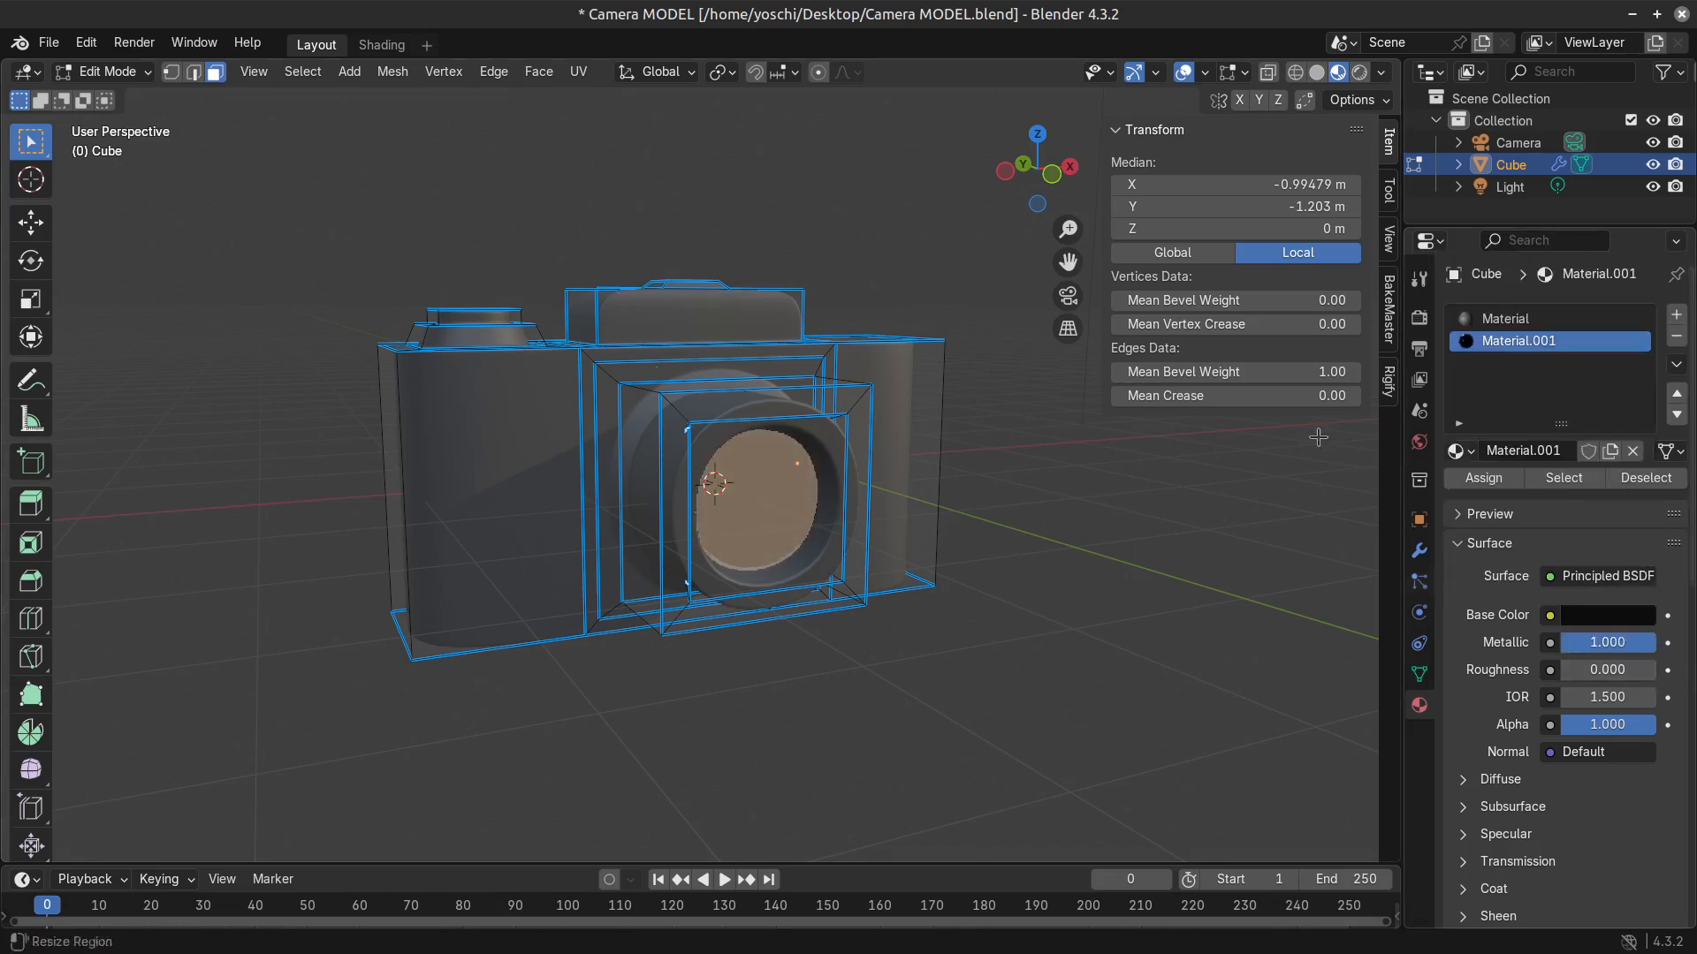
{"action": "key", "text": "Tab"}
{"action": "key", "text": "Tab"}
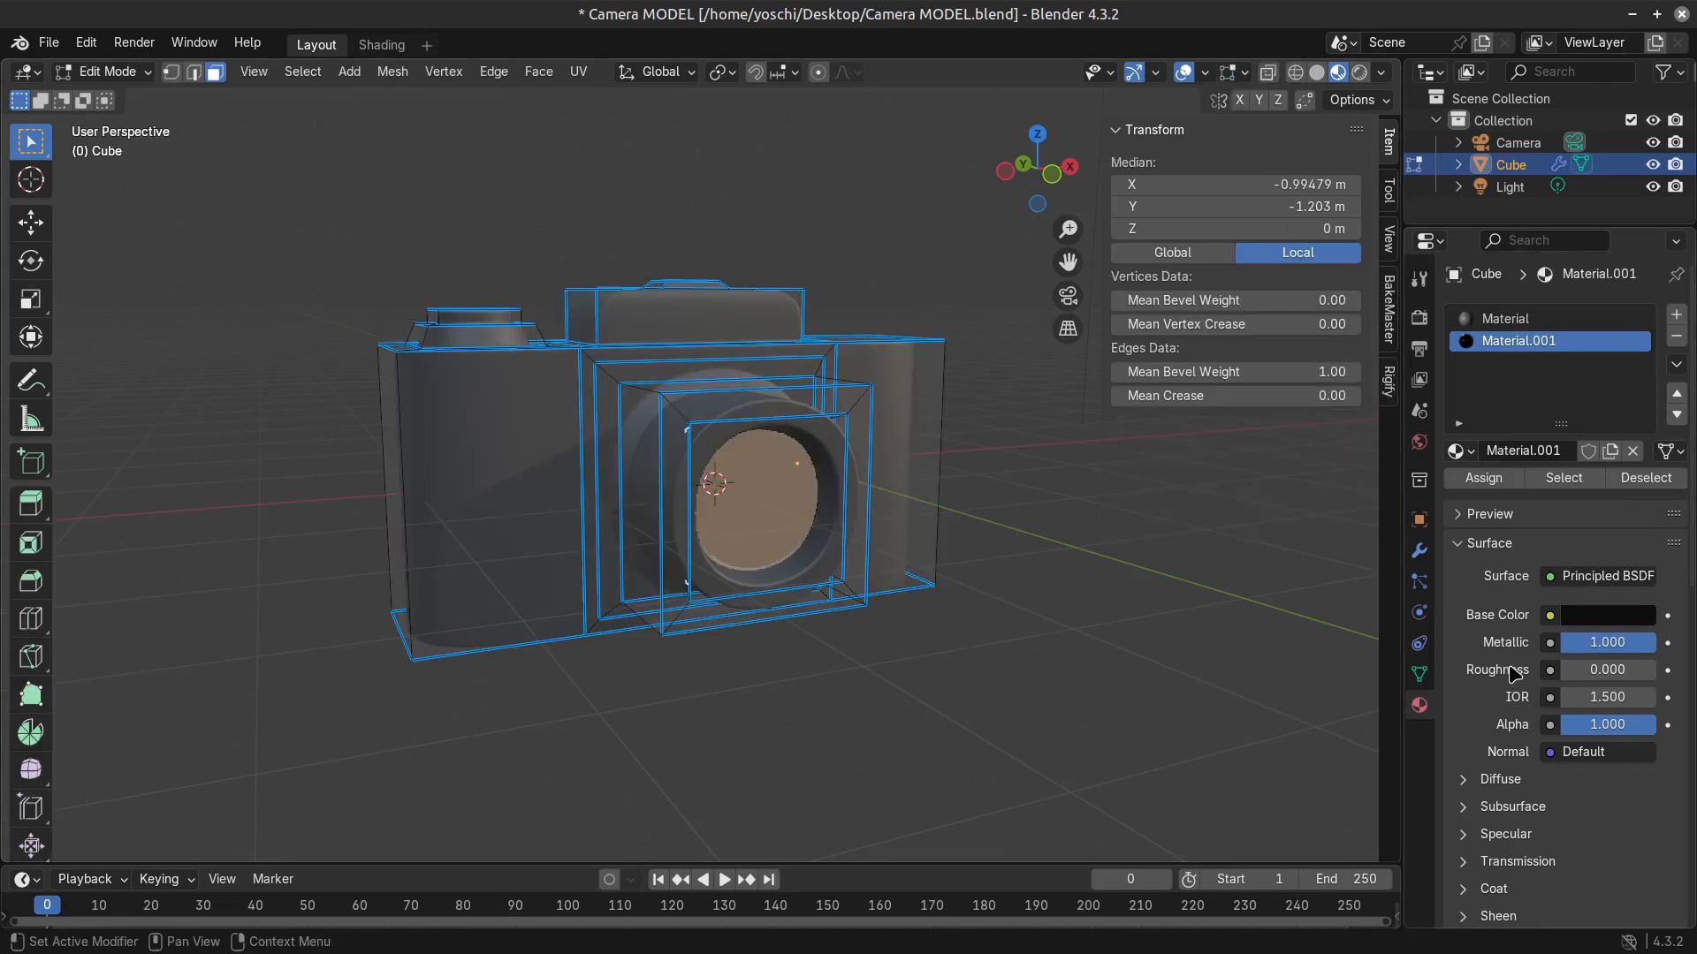
Enable Raytracing in the EEVEE render settings and check the lens in Object Mode.
{"action": "left_click", "coordinate": [1420, 317]}
{"action": "left_click", "coordinate": [1473, 645]}
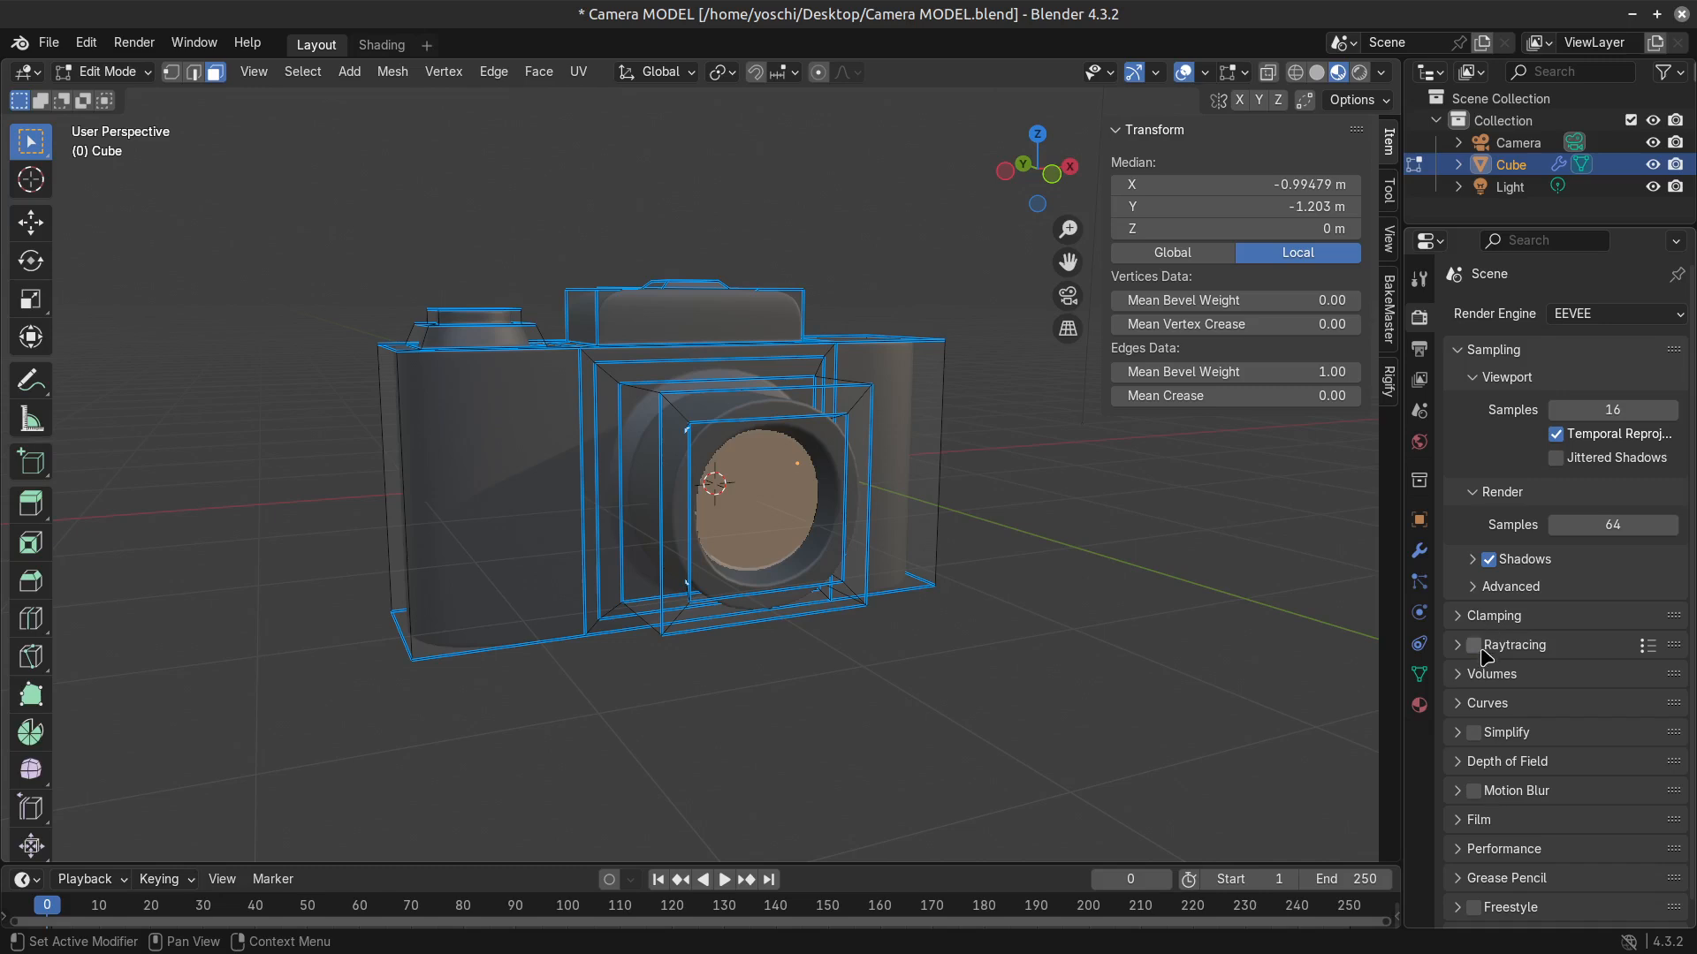
{"action": "key", "text": "Tab"}
{"action": "middle_click_drag", "start_coordinate": [948, 602], "coordinate": [901, 599]}
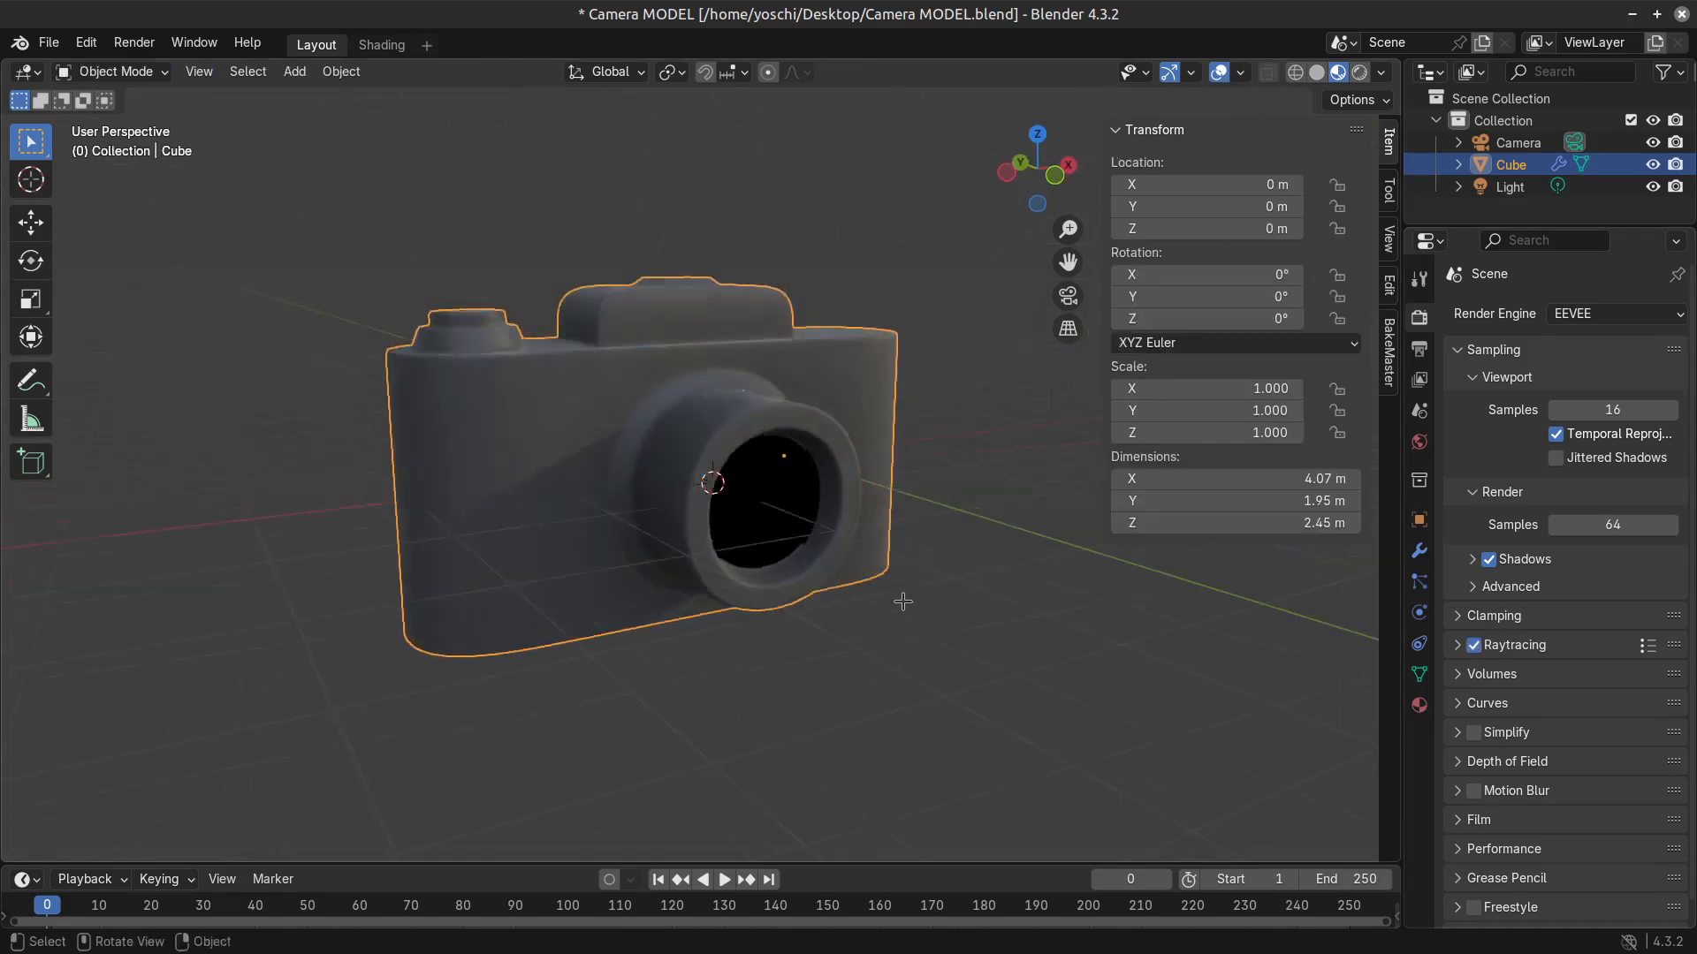
Scale down the recessed lens face a little more, and check the camera from several angles in Object Mode.
{"action": "key", "text": "Tab"}
{"action": "key", "text": "s"}
{"action": "left_click", "coordinate": [886, 608]}
{"action": "key", "text": "Tab"}
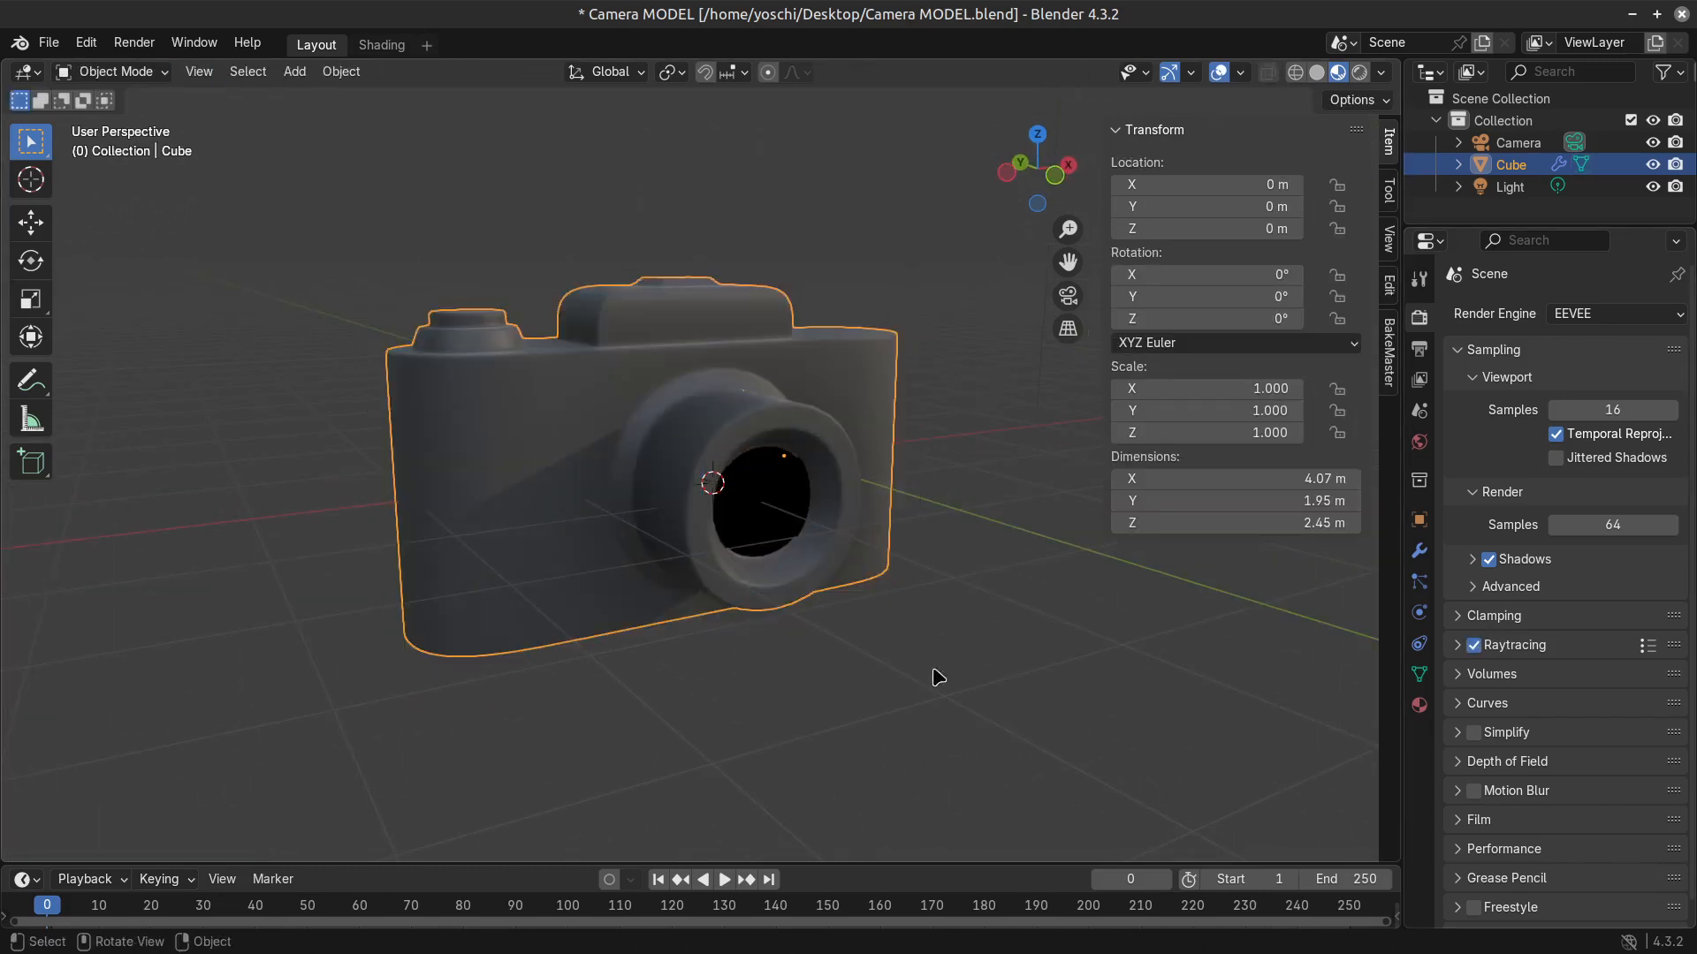
{"action": "middle_click_drag", "start_coordinate": [932, 678], "coordinate": [832, 692]}
{"action": "scroll", "coordinate": [903, 664], "scroll_direction": "down", "scroll_amount": 3}
{"action": "scroll", "coordinate": [905, 667], "scroll_direction": "down", "scroll_amount": 3}
{"action": "scroll", "coordinate": [795, 633], "scroll_direction": "up", "scroll_amount": 6}
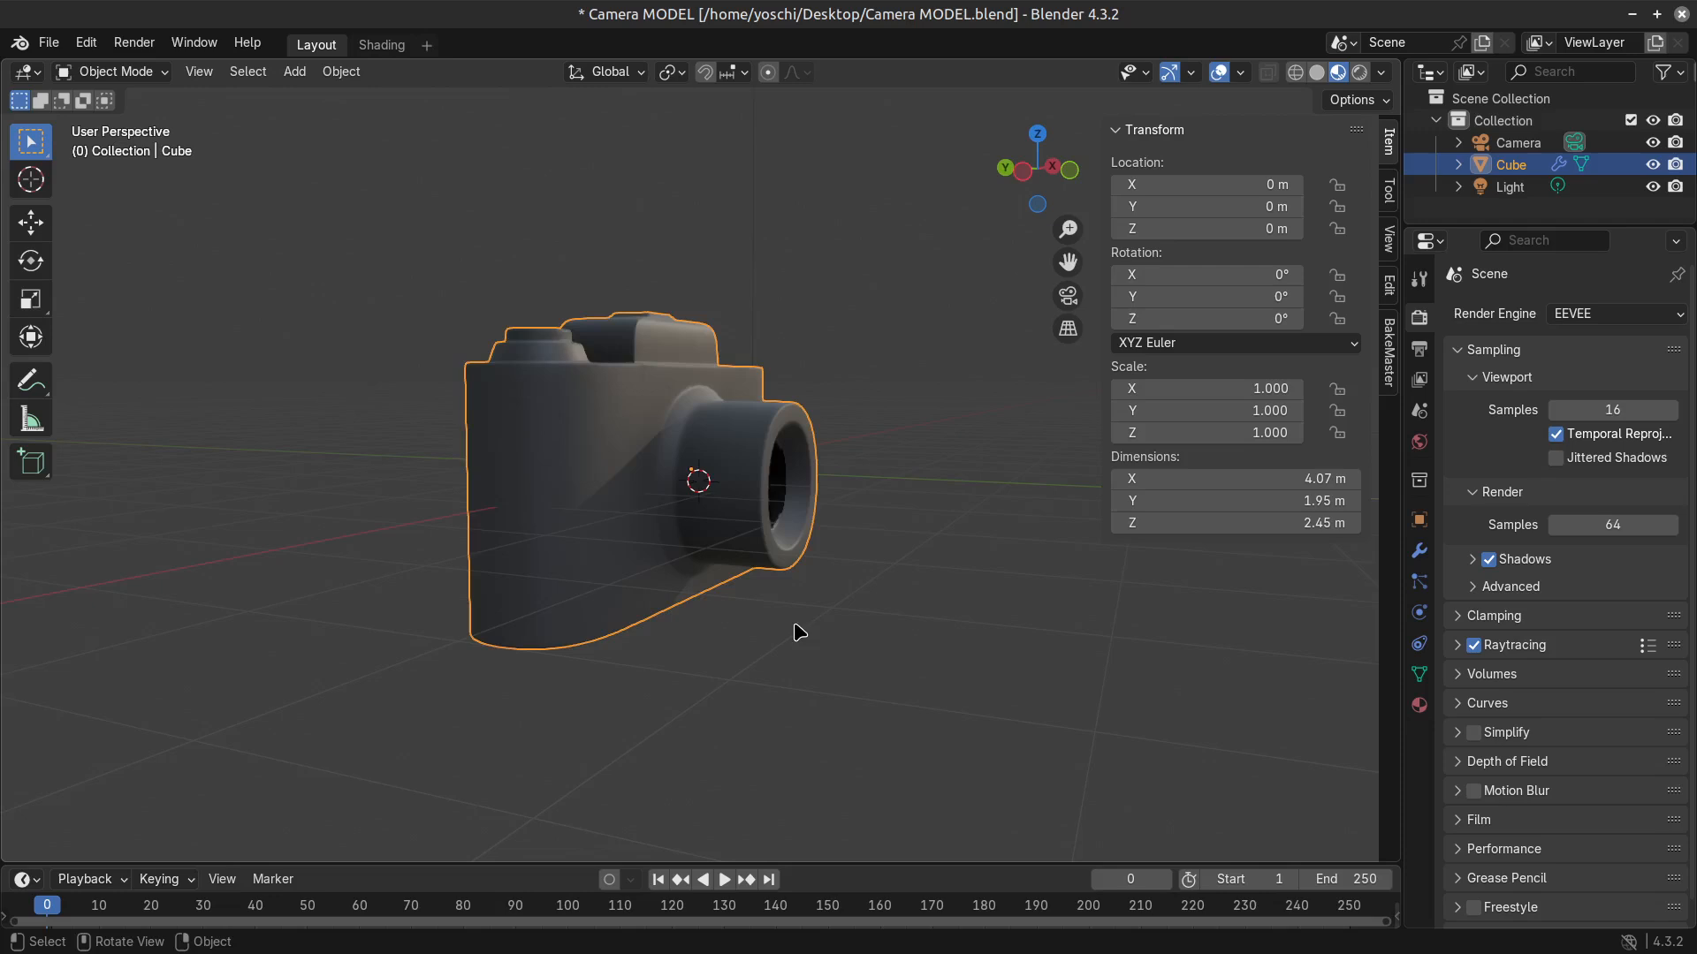
{"action": "middle_click_drag", "start_coordinate": [795, 632], "coordinate": [889, 644]}
Change the lens material's base colour to white, trying Metallic at 0.000 before setting it to 1.000.
{"action": "left_click", "coordinate": [1422, 706]}
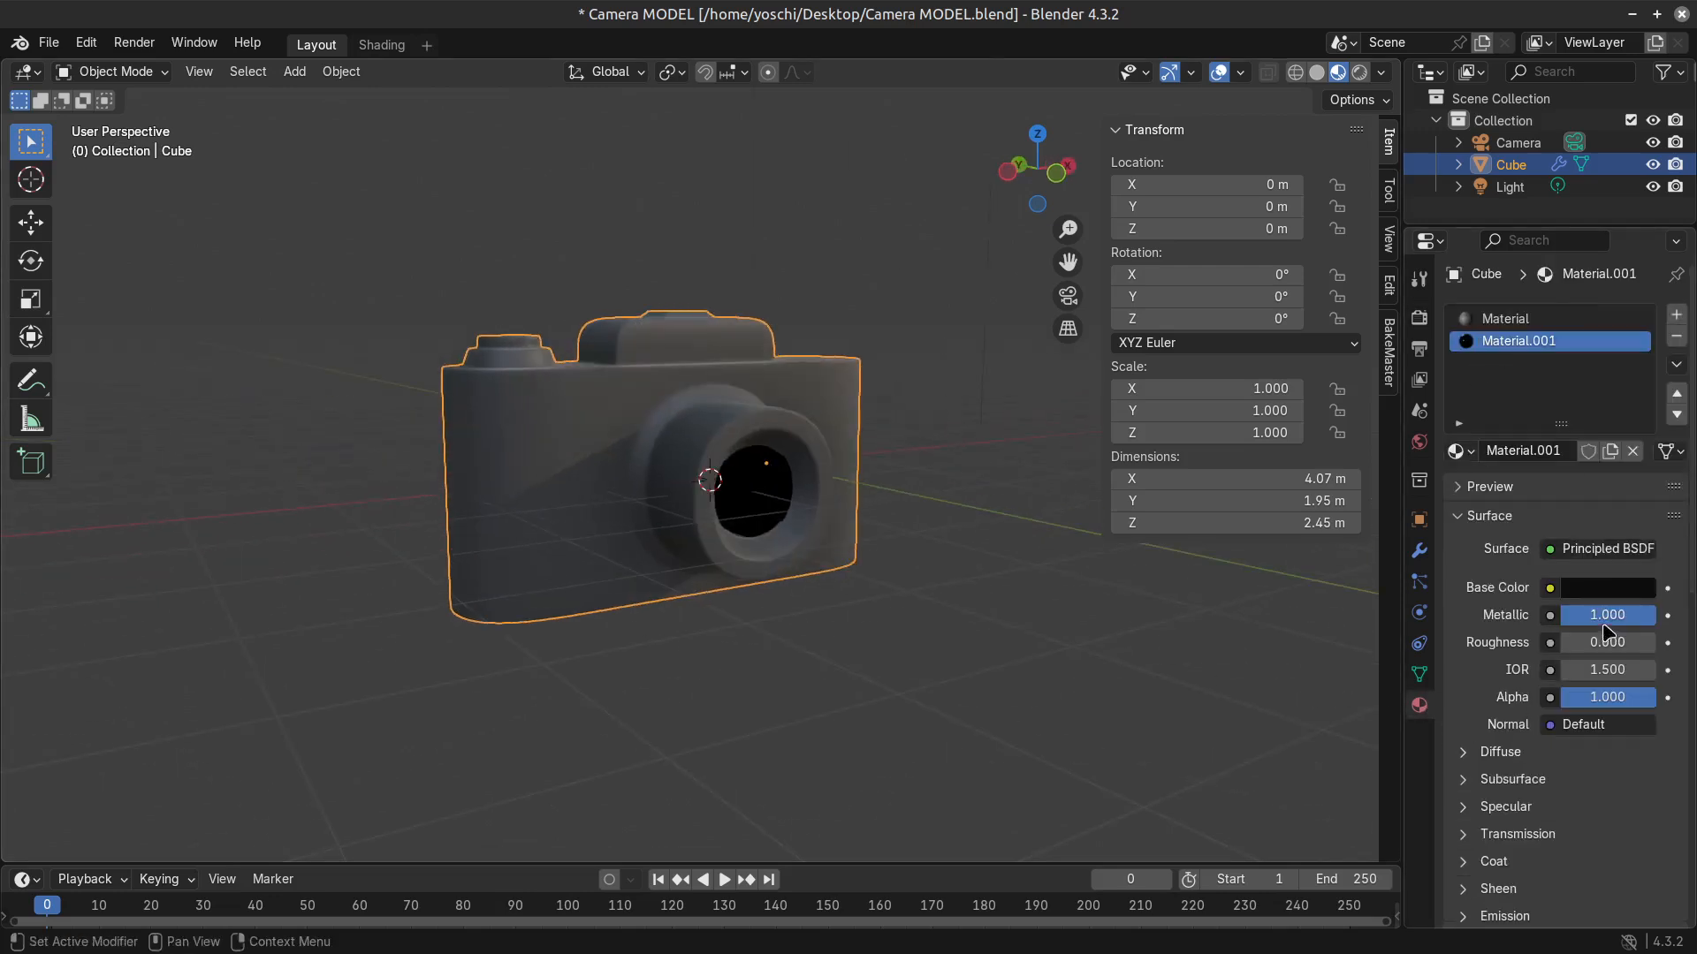
{"action": "left_click_drag", "start_coordinate": [1626, 616], "coordinate": [1516, 617]}
{"action": "middle_click_drag", "start_coordinate": [783, 643], "coordinate": [709, 626]}
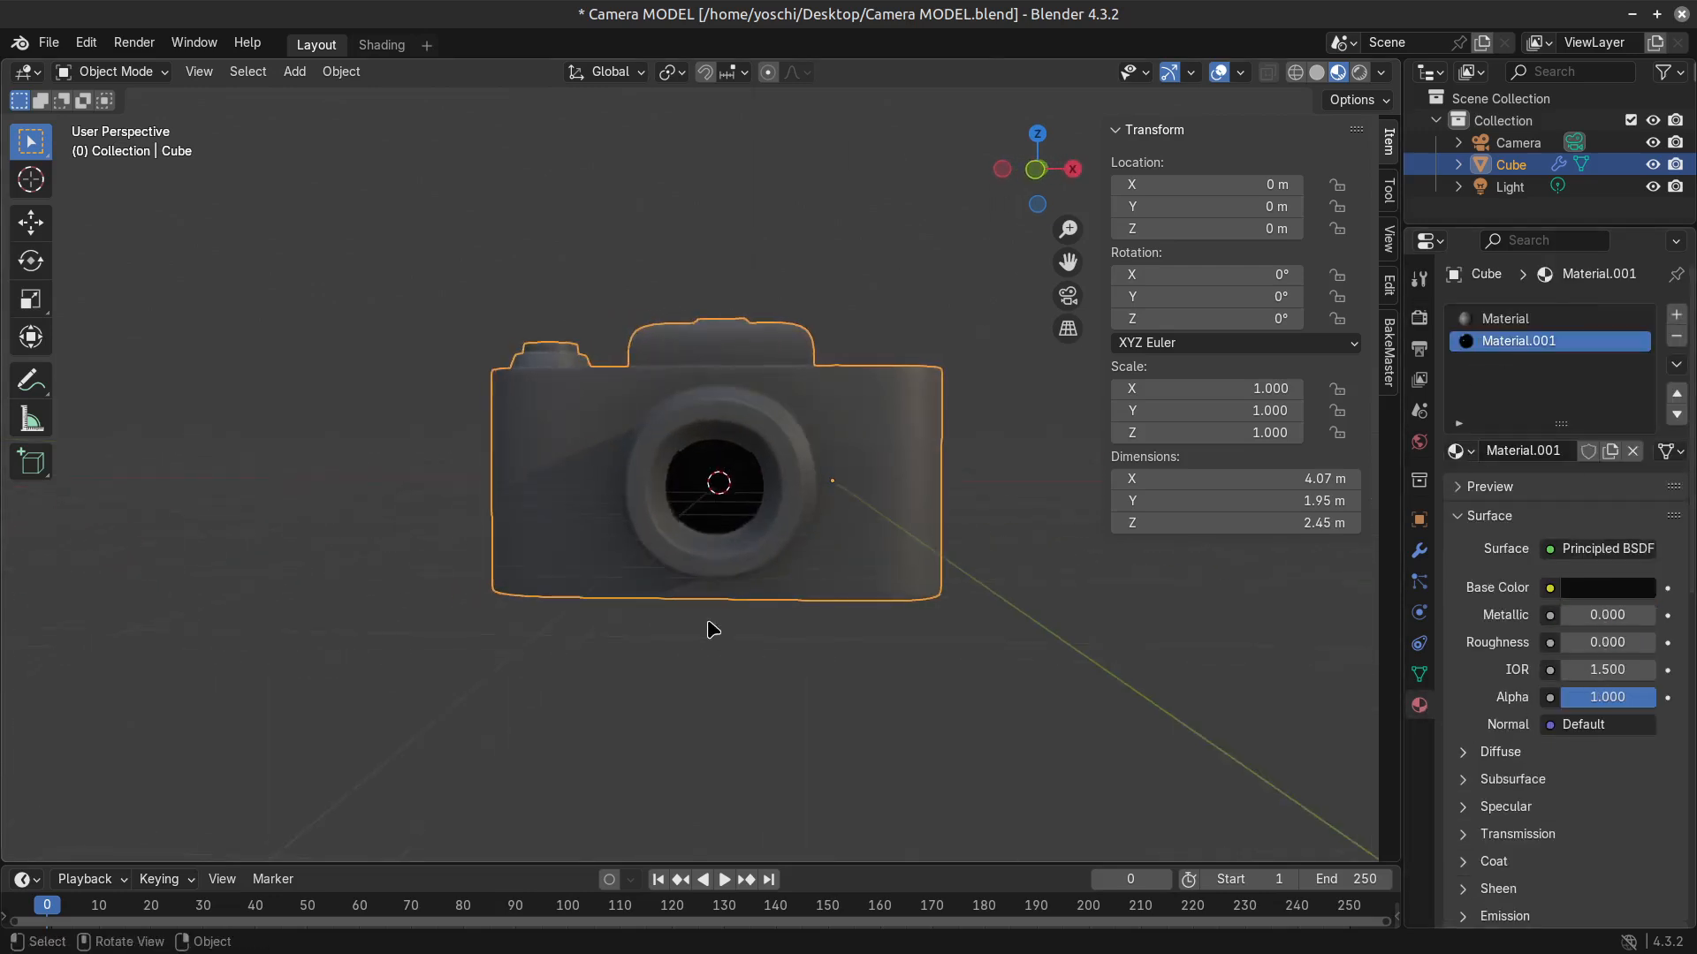
{"action": "left_click", "coordinate": [1647, 590]}
{"action": "middle_click_drag", "start_coordinate": [840, 608], "coordinate": [910, 622]}
{"action": "left_click_drag", "start_coordinate": [1588, 620], "coordinate": [1683, 620]}
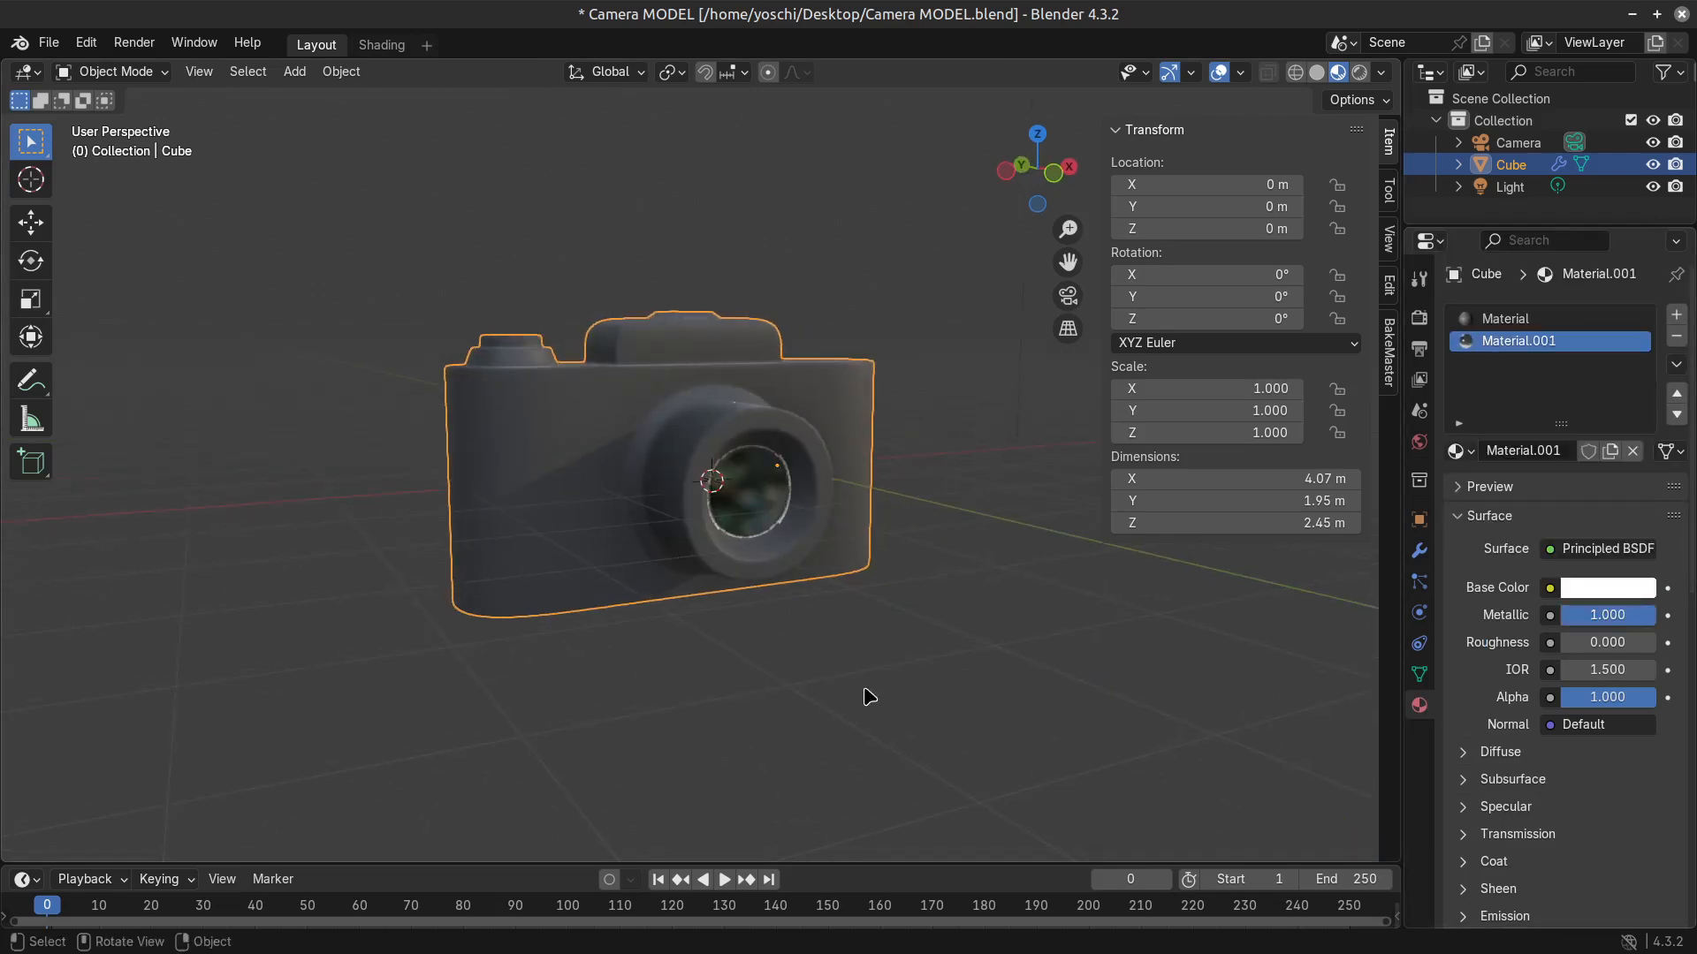
{"action": "key", "text": "Tab"}
{"action": "scroll", "coordinate": [849, 676], "scroll_direction": "up", "scroll_amount": 3}
{"action": "key", "text": "Tab"}
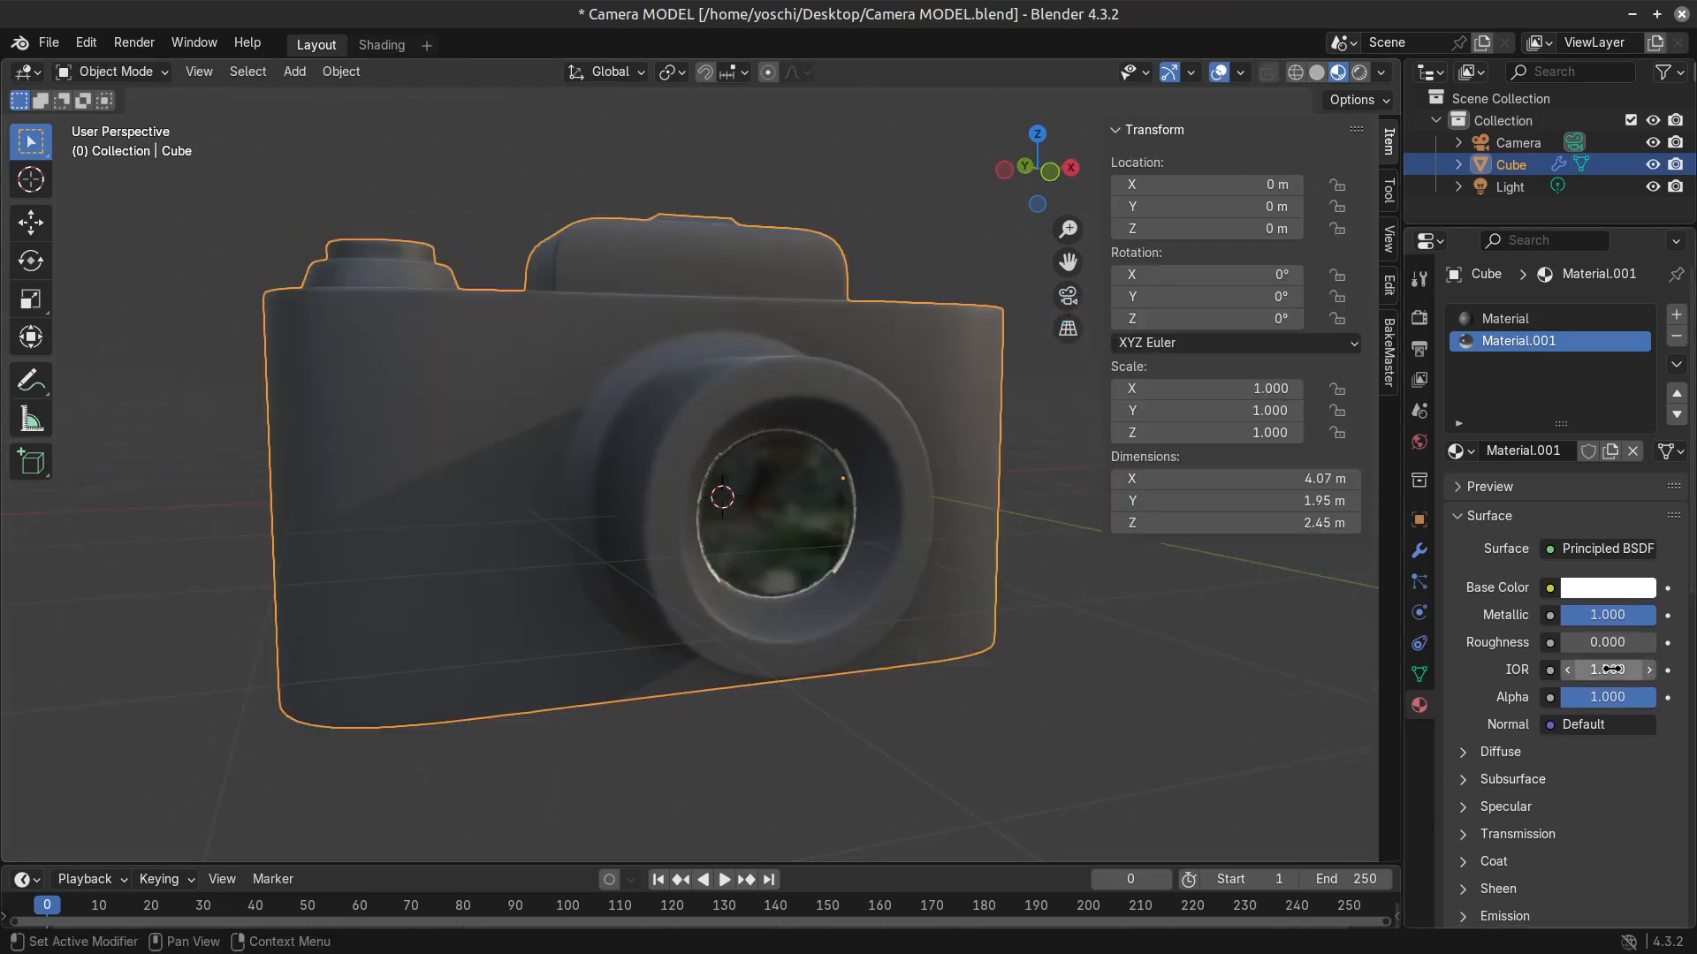
{"action": "left_click_drag", "start_coordinate": [1591, 669], "coordinate": [1635, 669]}
{"action": "key", "text": "Escape"}
{"action": "key", "text": "Tab"}
{"action": "scroll", "coordinate": [832, 676], "scroll_direction": "down", "scroll_amount": 3}
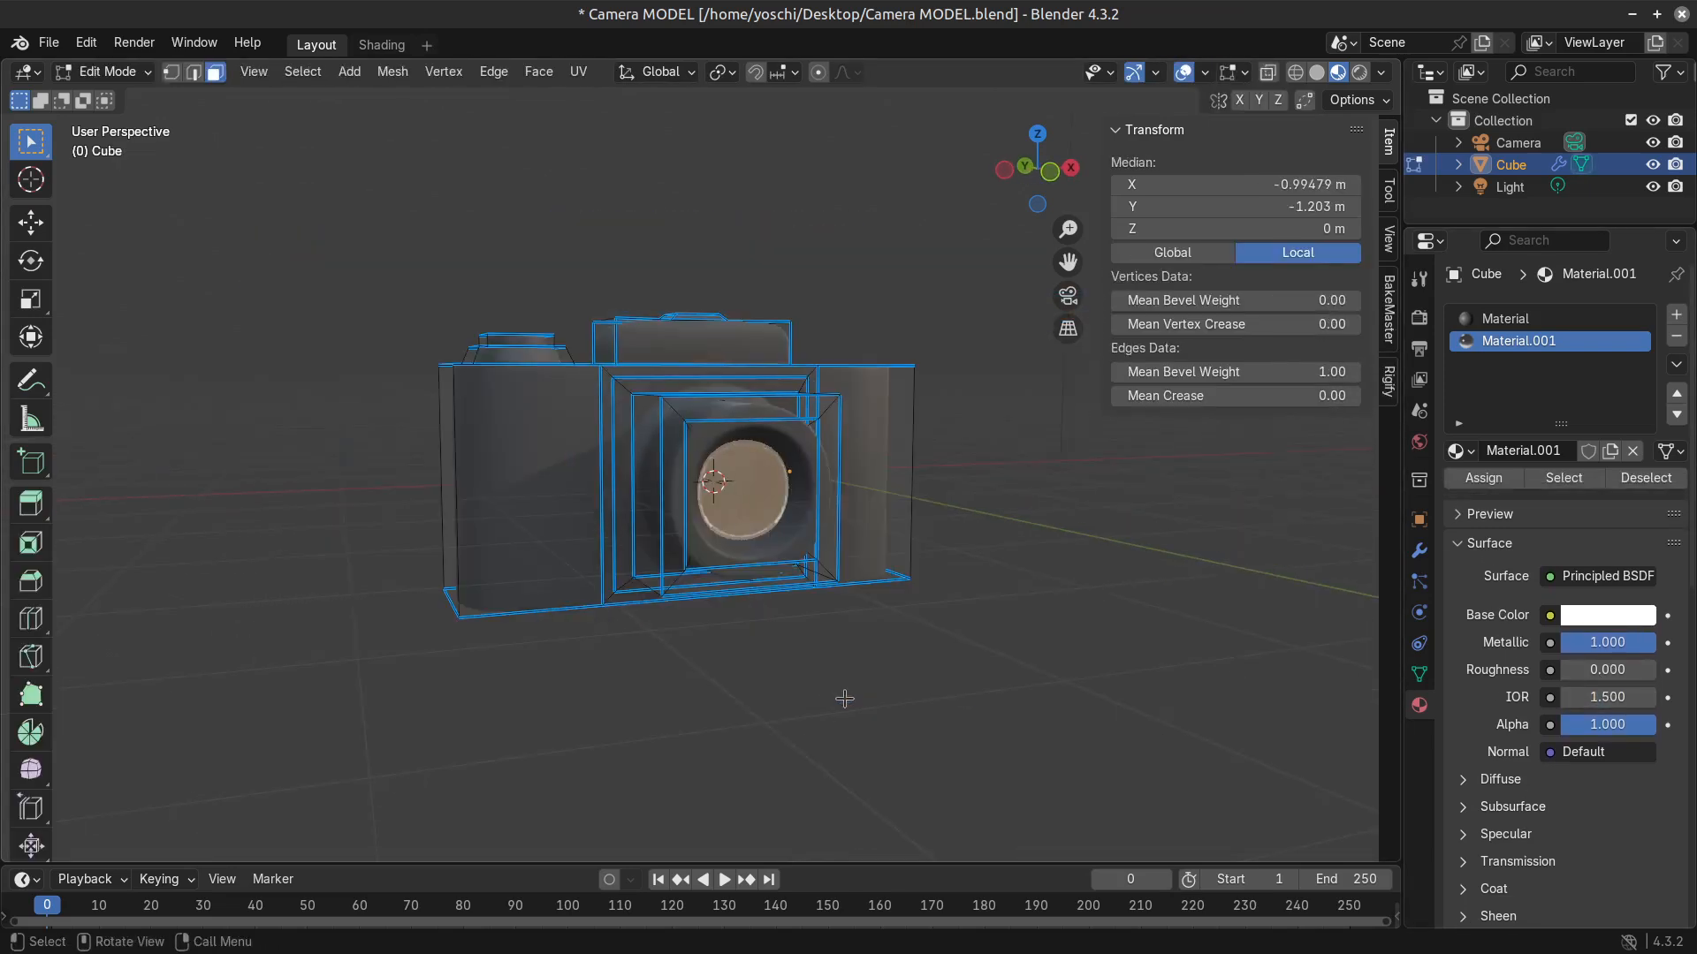
Compare the camera in Rendered and Material Preview shading, and inspect the lens up close with the camera deselected.
{"action": "key", "text": "Tab"}
{"action": "left_click", "coordinate": [1363, 73]}
{"action": "left_click", "coordinate": [1338, 73]}
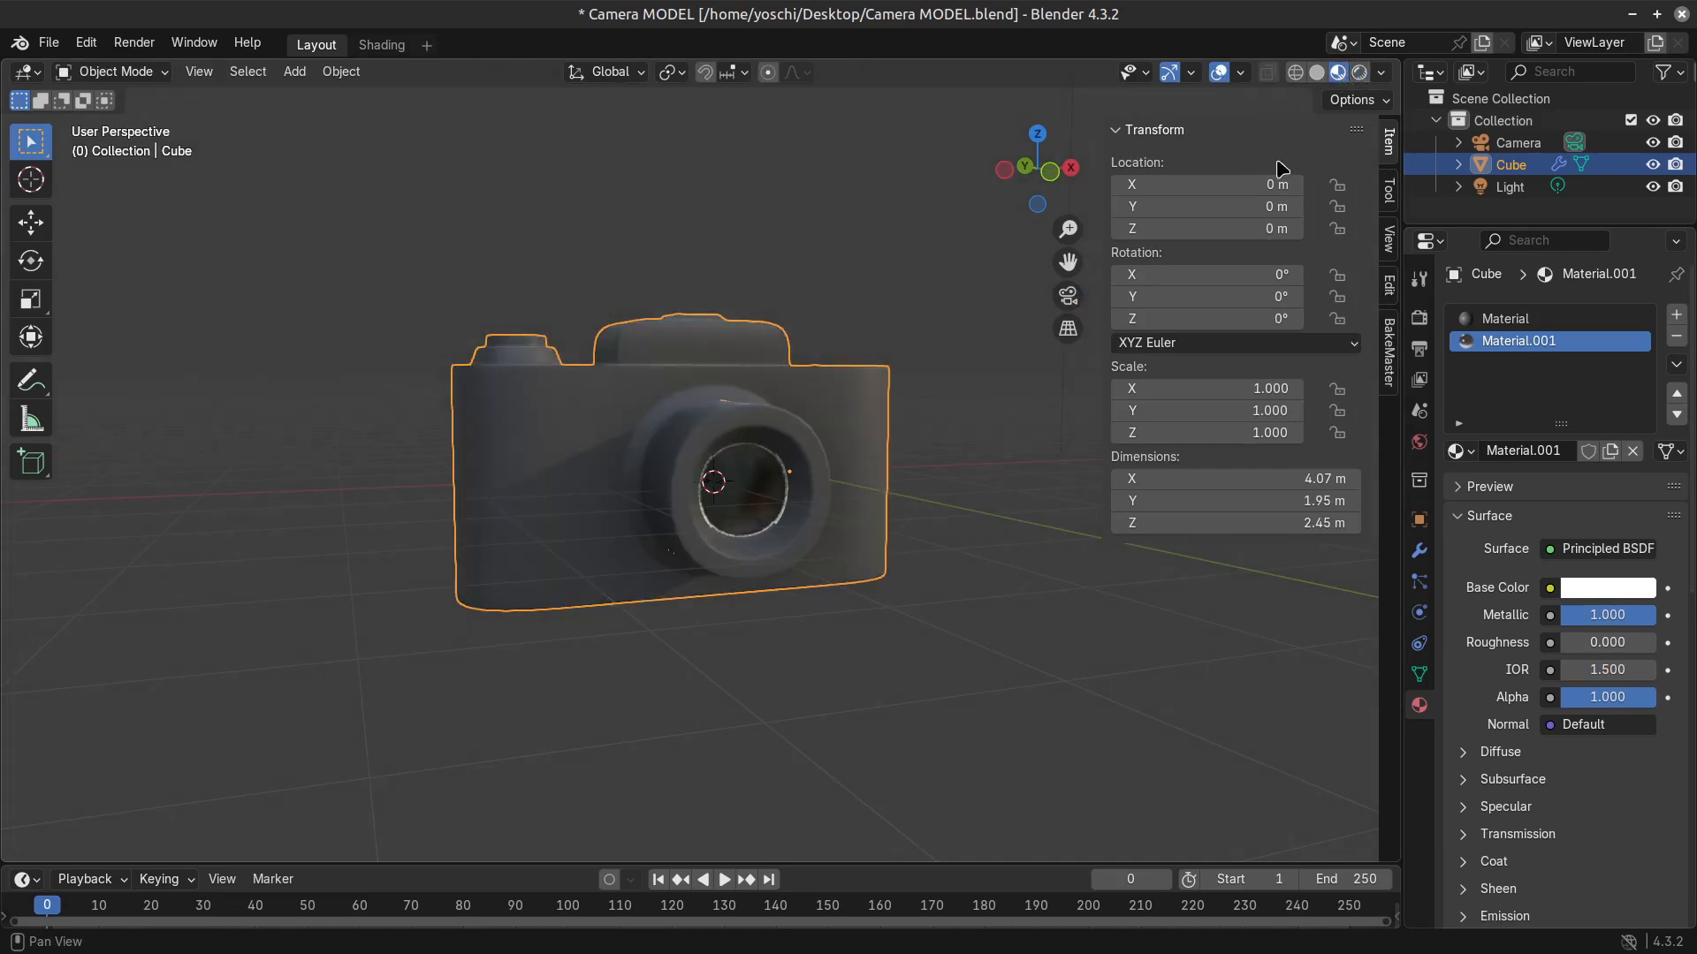
{"action": "mouse_move", "coordinate": [835, 676]}
{"action": "middle_mouse_down"}
{"action": "mouse_move", "coordinate": [621, 688]}
{"action": "mouse_move", "coordinate": [795, 707]}
{"action": "middle_mouse_up"}
{"action": "left_click", "coordinate": [622, 689]}
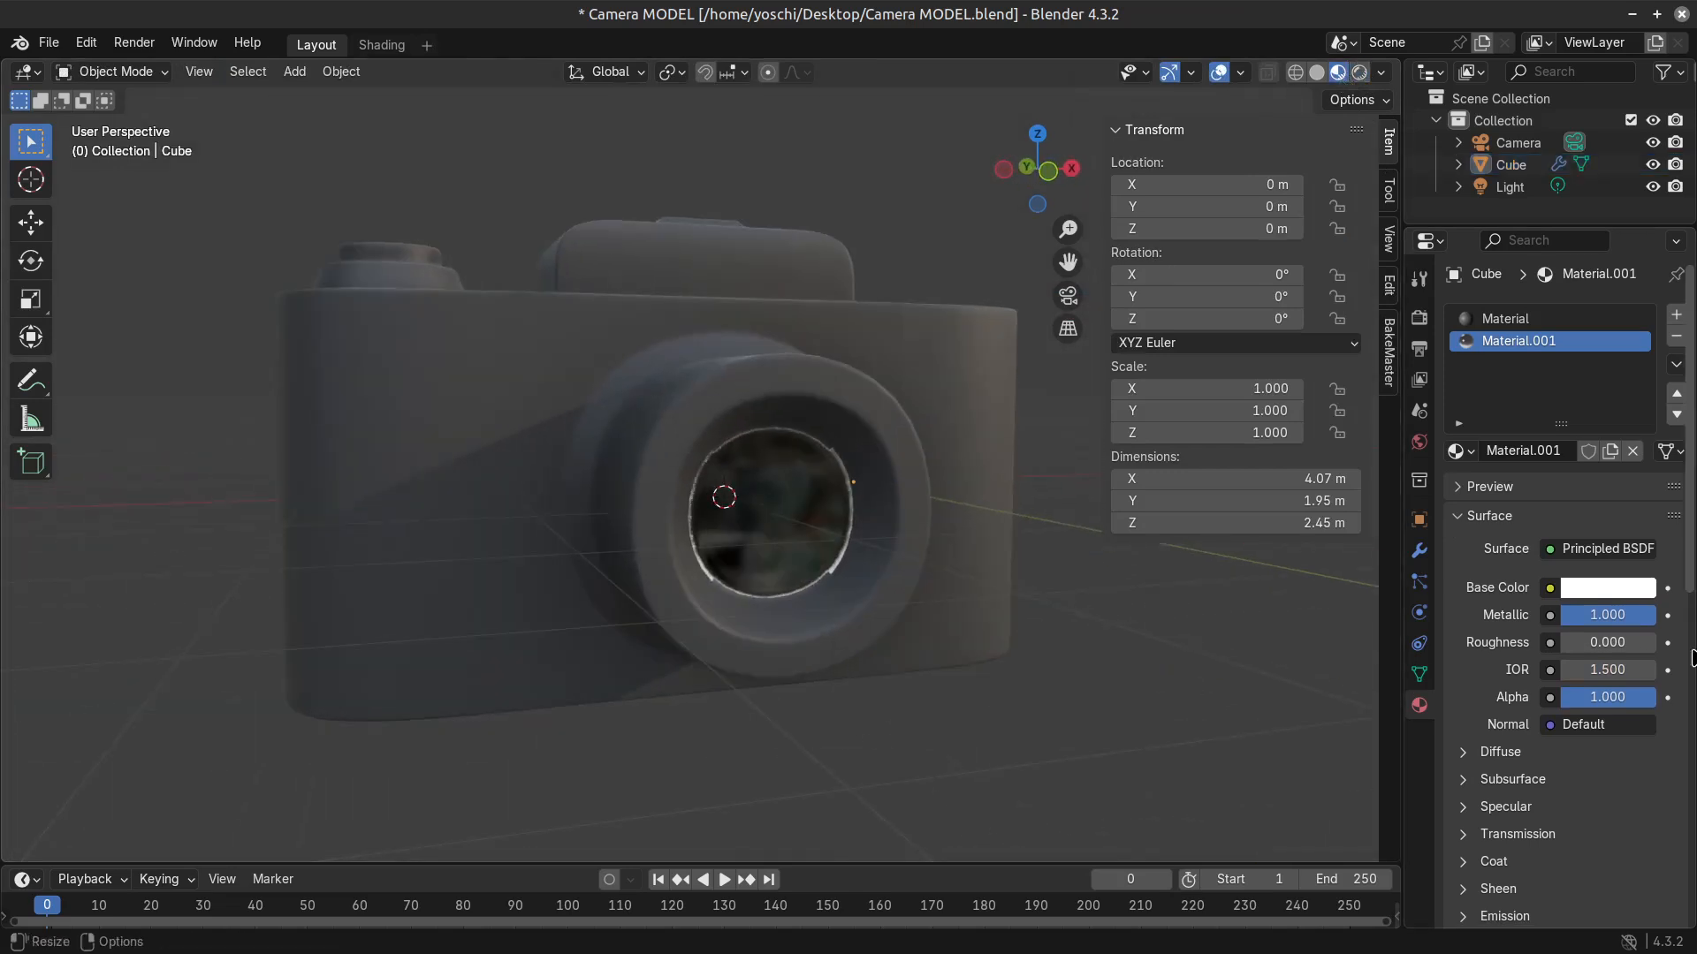
Review the lens material's remaining settings, inspect the lens reflections from the side, and select the camera model in Object Mode.
{"action": "scroll", "coordinate": [1496, 855], "scroll_direction": "down", "scroll_amount": 8}
{"action": "scroll", "coordinate": [1496, 855], "scroll_direction": "down", "scroll_amount": 4}
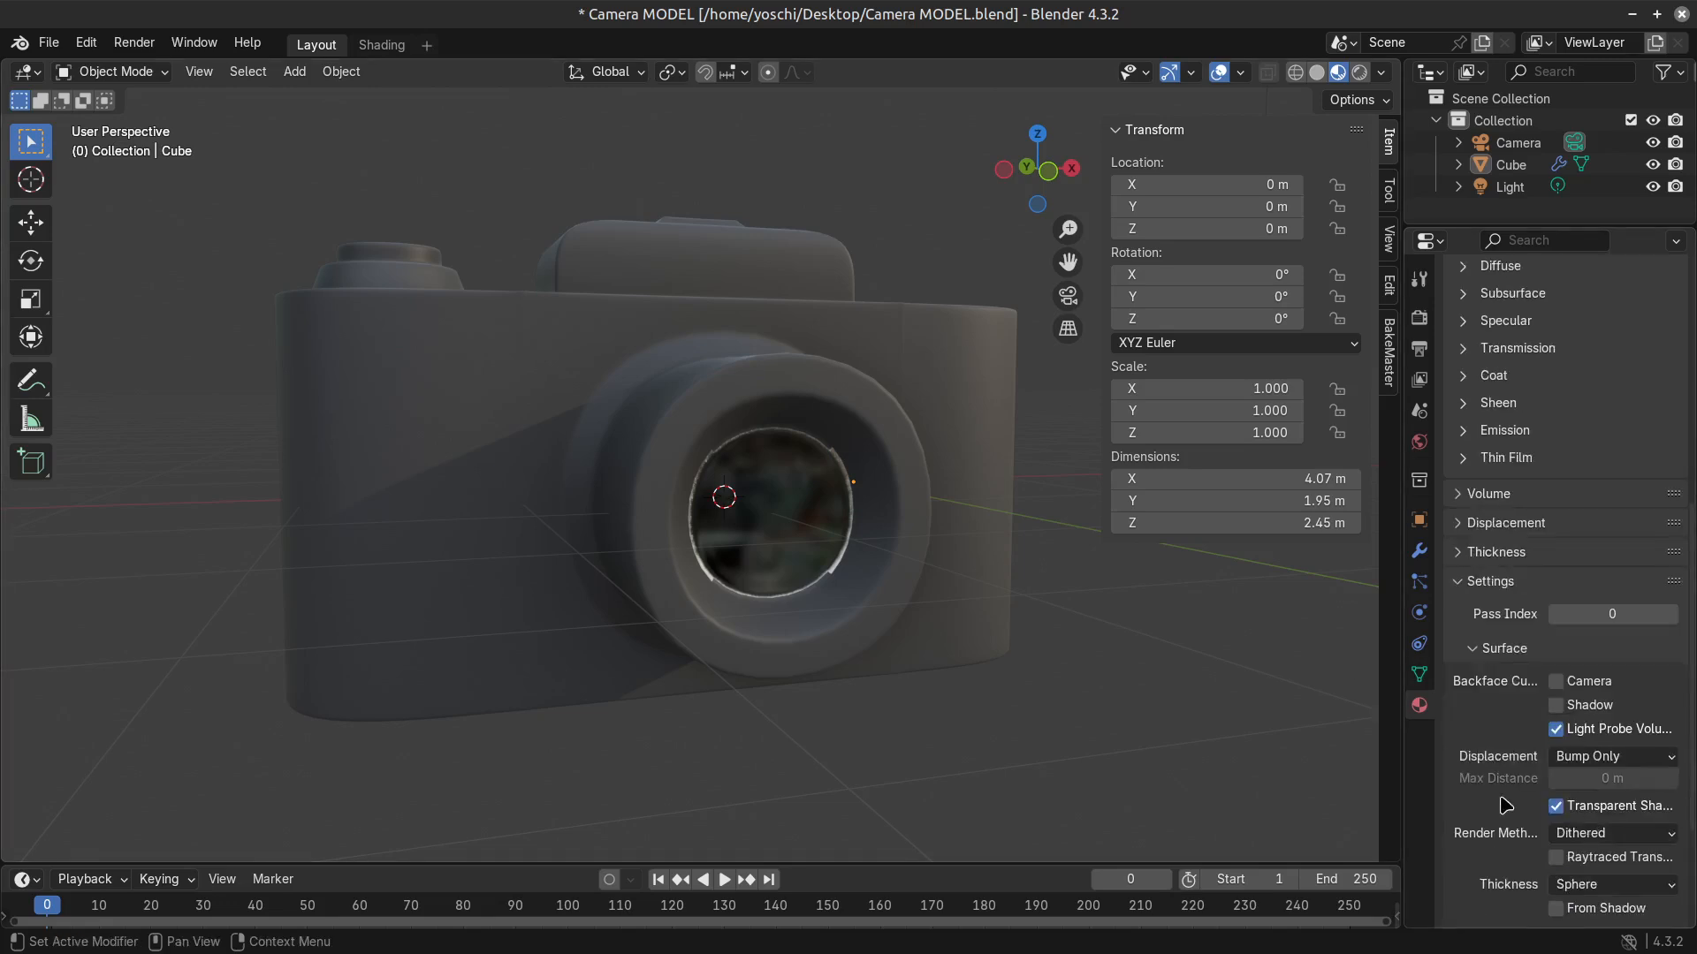
{"action": "scroll", "coordinate": [1626, 636], "scroll_direction": "up", "scroll_amount": 12}
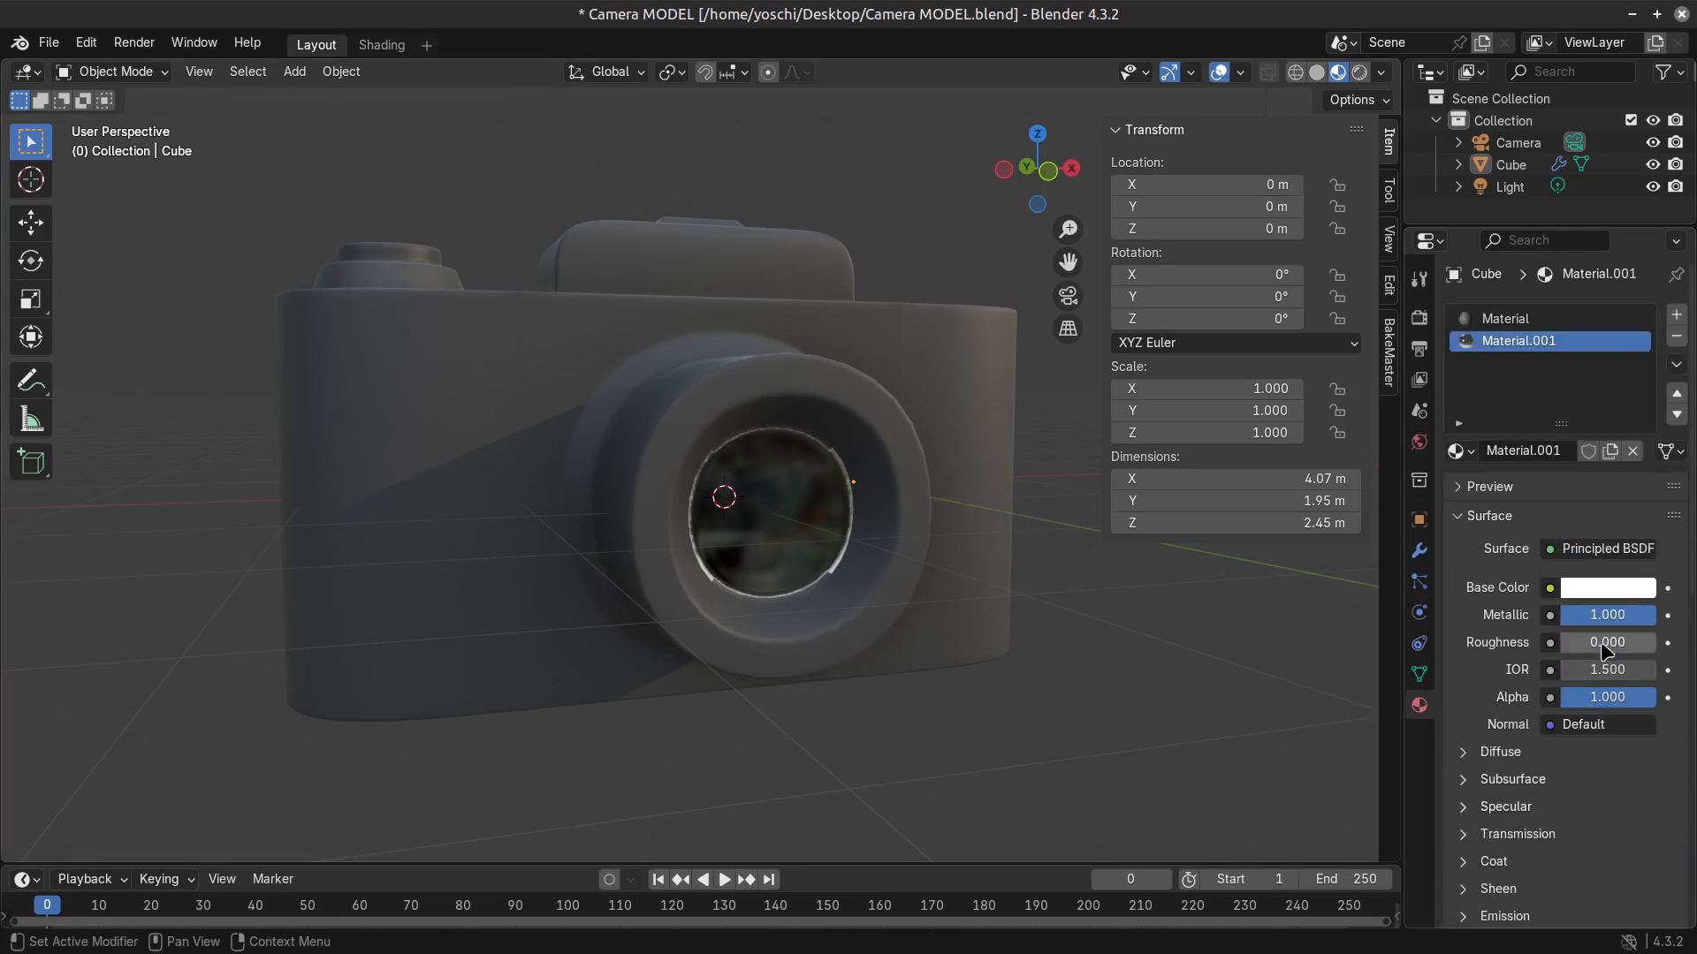
{"action": "mouse_move", "coordinate": [1626, 642]}
{"action": "left_mouse_down"}
{"action": "mouse_move", "coordinate": [1644, 642]}
{"action": "mouse_move", "coordinate": [1623, 643]}
{"action": "left_mouse_up"}
{"action": "middle_click_drag", "start_coordinate": [485, 583], "coordinate": [701, 644]}
{"action": "key", "text": "Tab"}
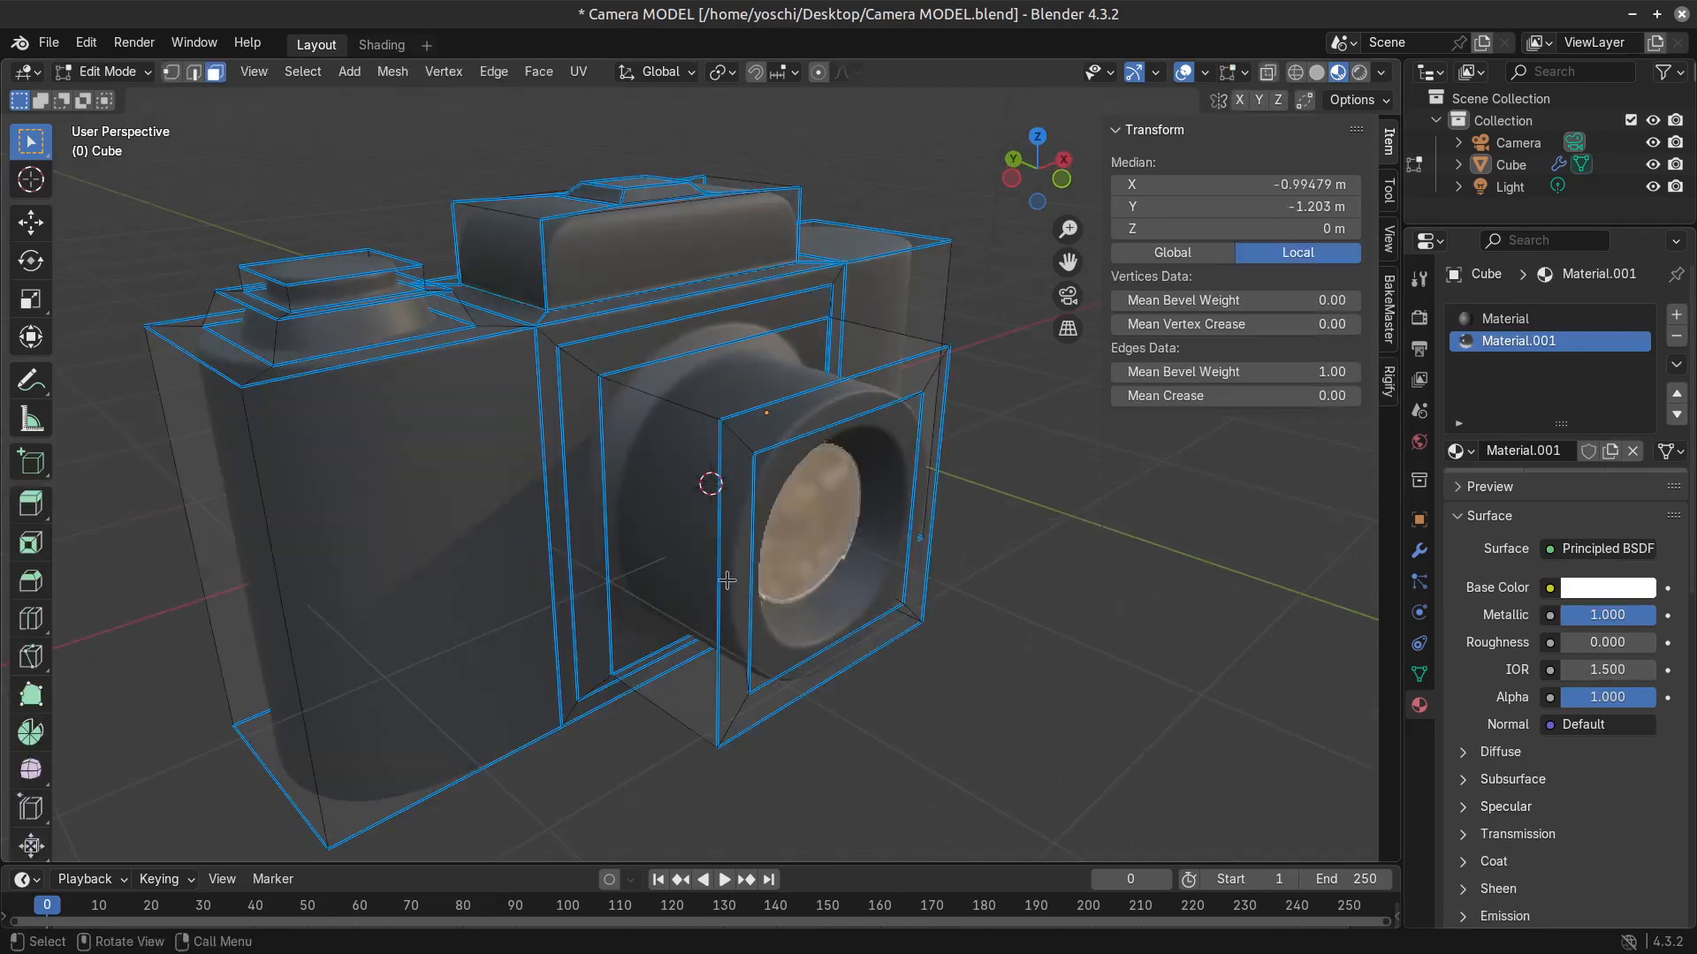
{"action": "key", "text": "Tab"}
{"action": "left_click", "coordinate": [700, 644]}
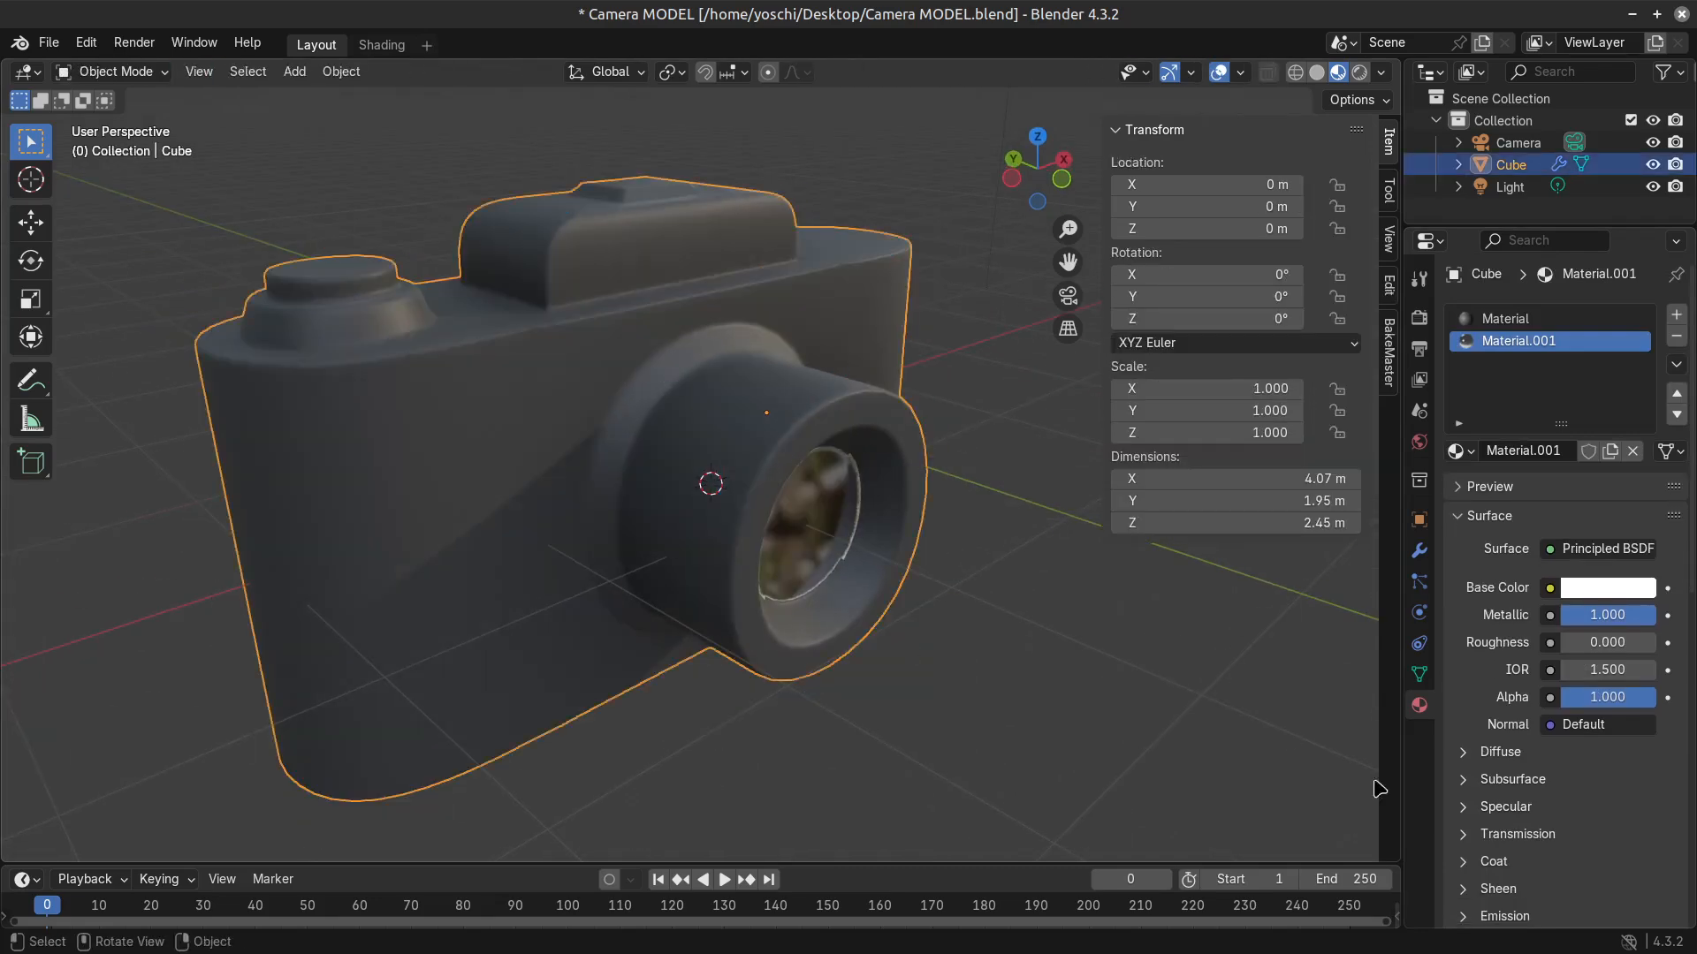
Review the camera's Bevel modifier settings, and select the two vertical front body edges beside the lens in Edit Mode.
{"action": "left_click", "coordinate": [1419, 551]}
{"action": "left_click_drag", "start_coordinate": [1644, 618], "coordinate": [1577, 619]}
{"action": "key", "text": "Escape"}
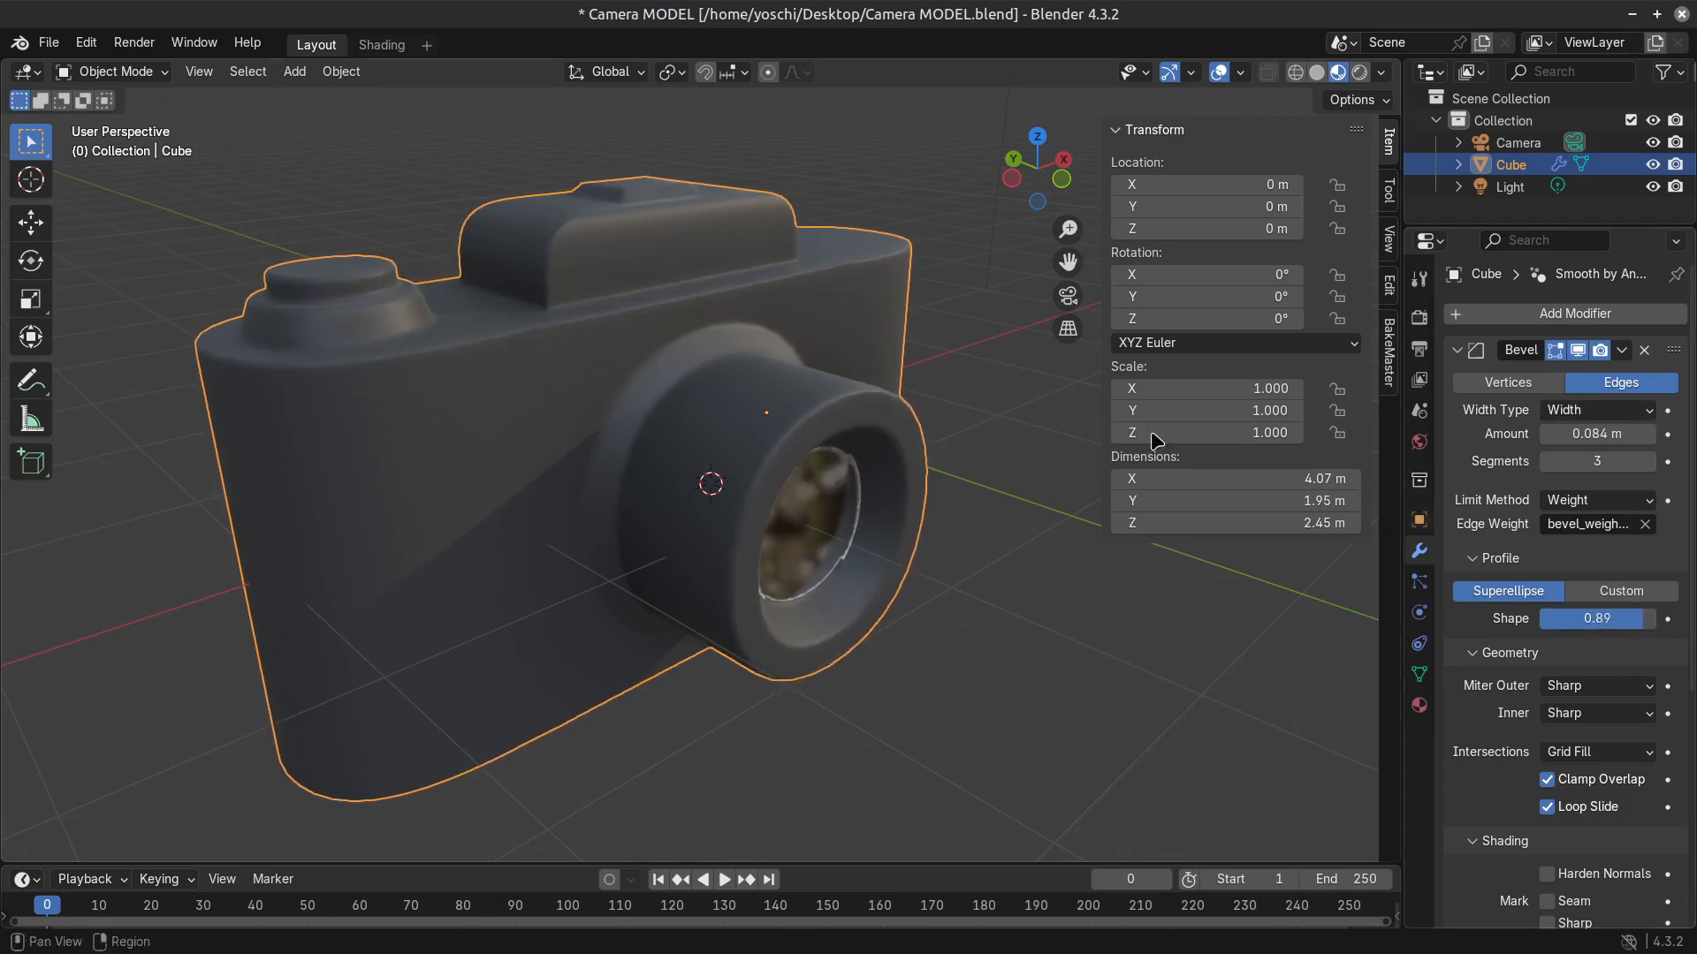
{"action": "key", "text": "Tab"}
{"action": "key", "text": "alt+a"}
{"action": "left_click", "coordinate": [537, 395], "text": "alt"}
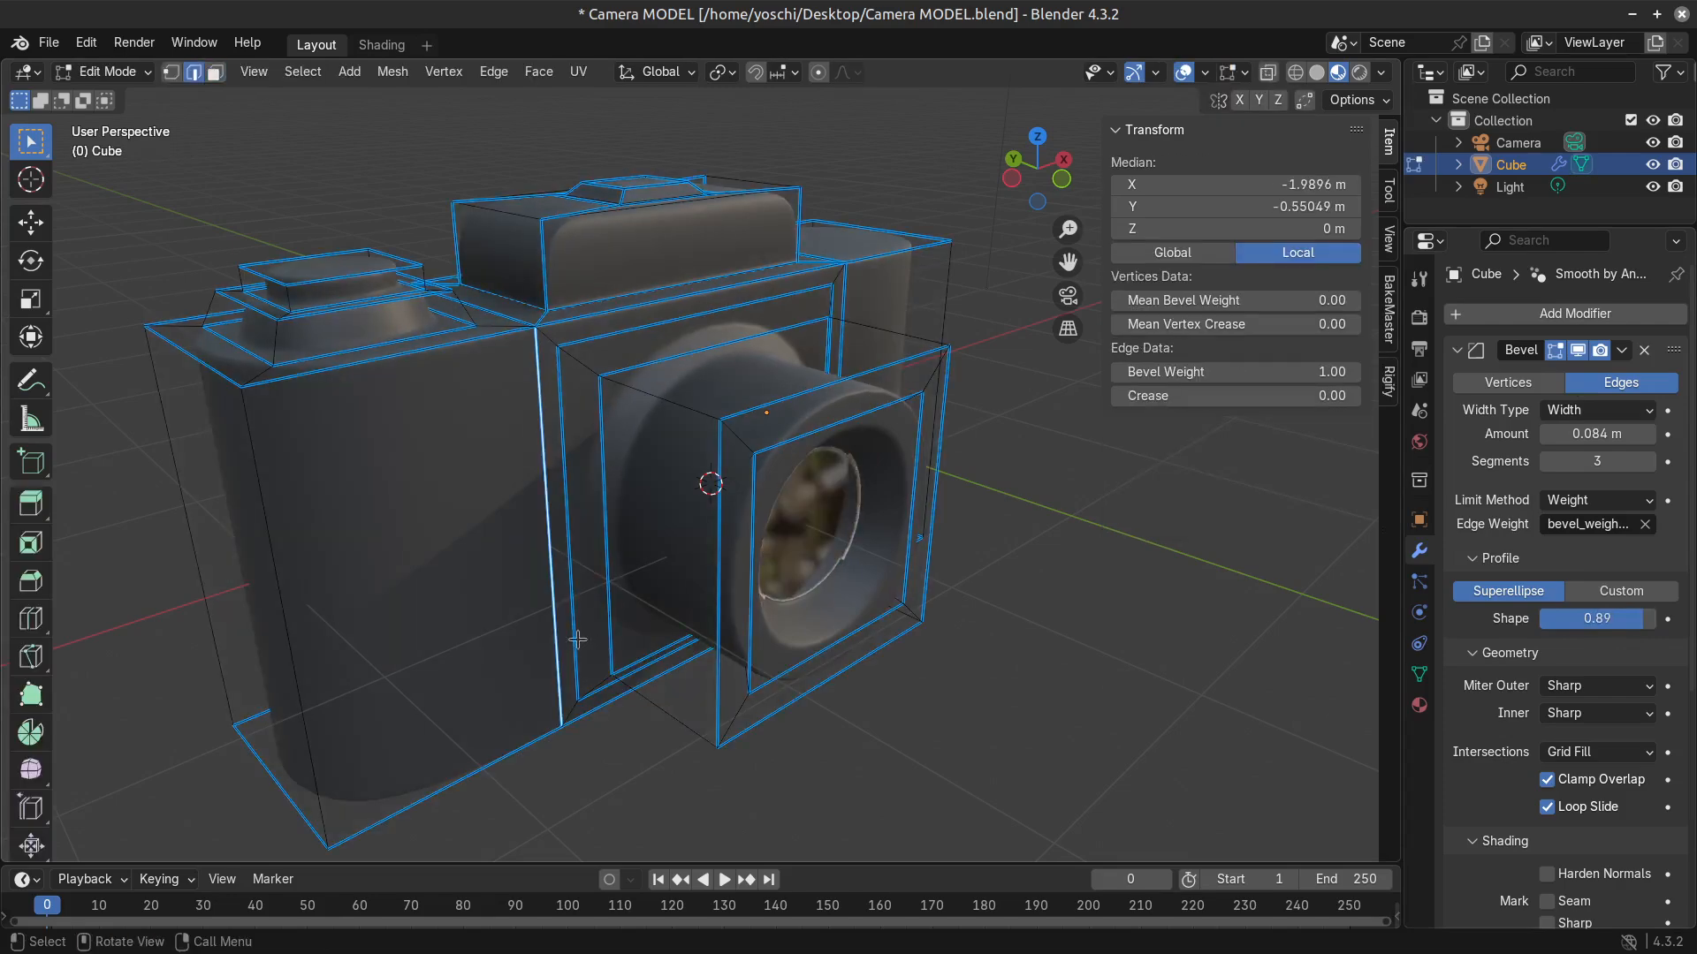
{"action": "middle_click_drag", "start_coordinate": [453, 612], "coordinate": [636, 631]}
{"action": "left_click", "coordinate": [786, 651], "text": "shift"}
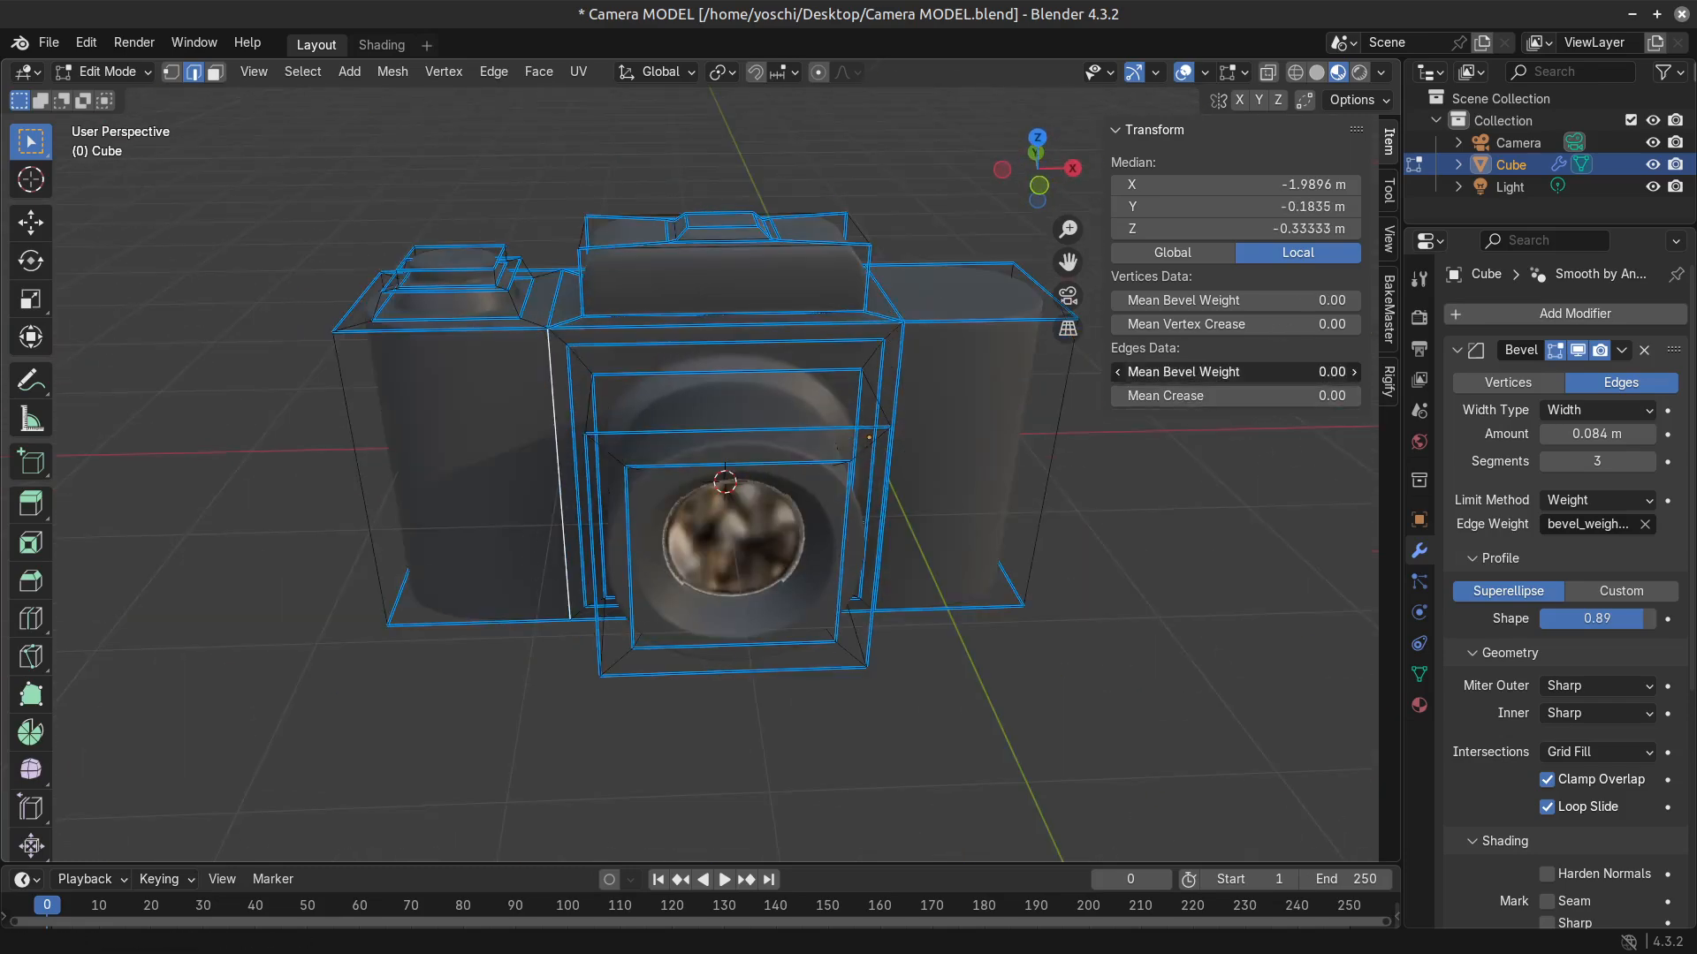
{"action": "middle_click_drag", "start_coordinate": [946, 469], "coordinate": [901, 450]}
{"action": "left_click", "coordinate": [900, 451], "text": "shift"}
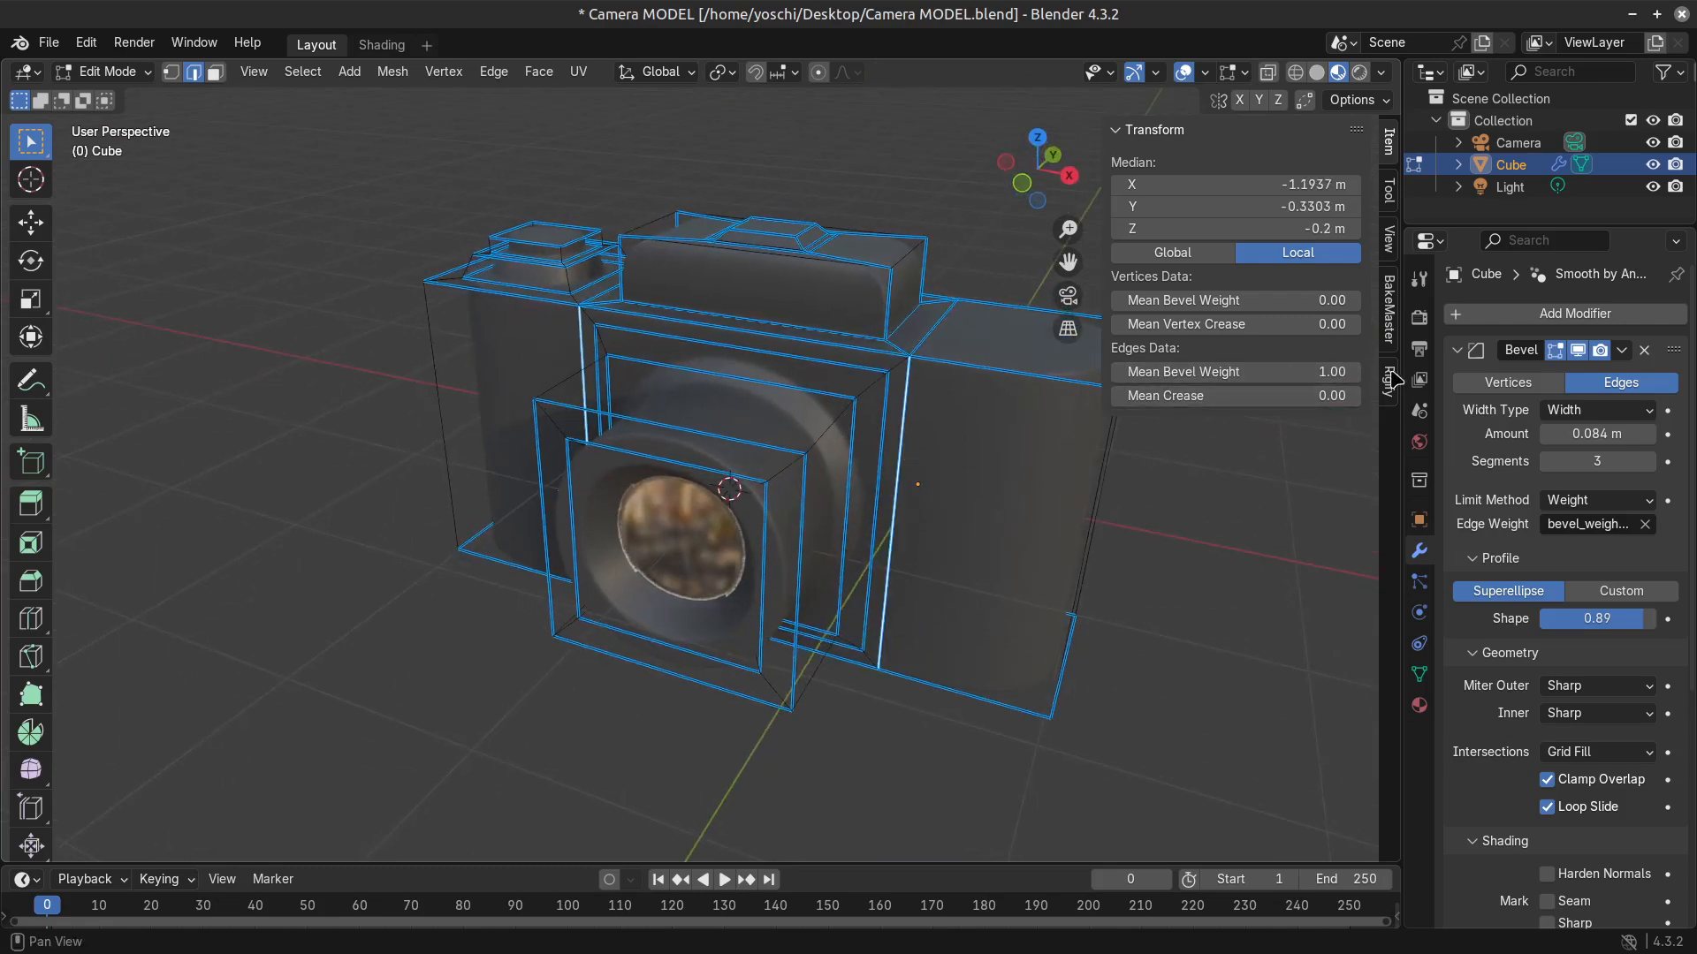
Try lower mean bevel weights on the two edges beside the lens with overlays hidden, and return the value to 1.00.
{"action": "left_click", "coordinate": [1184, 71]}
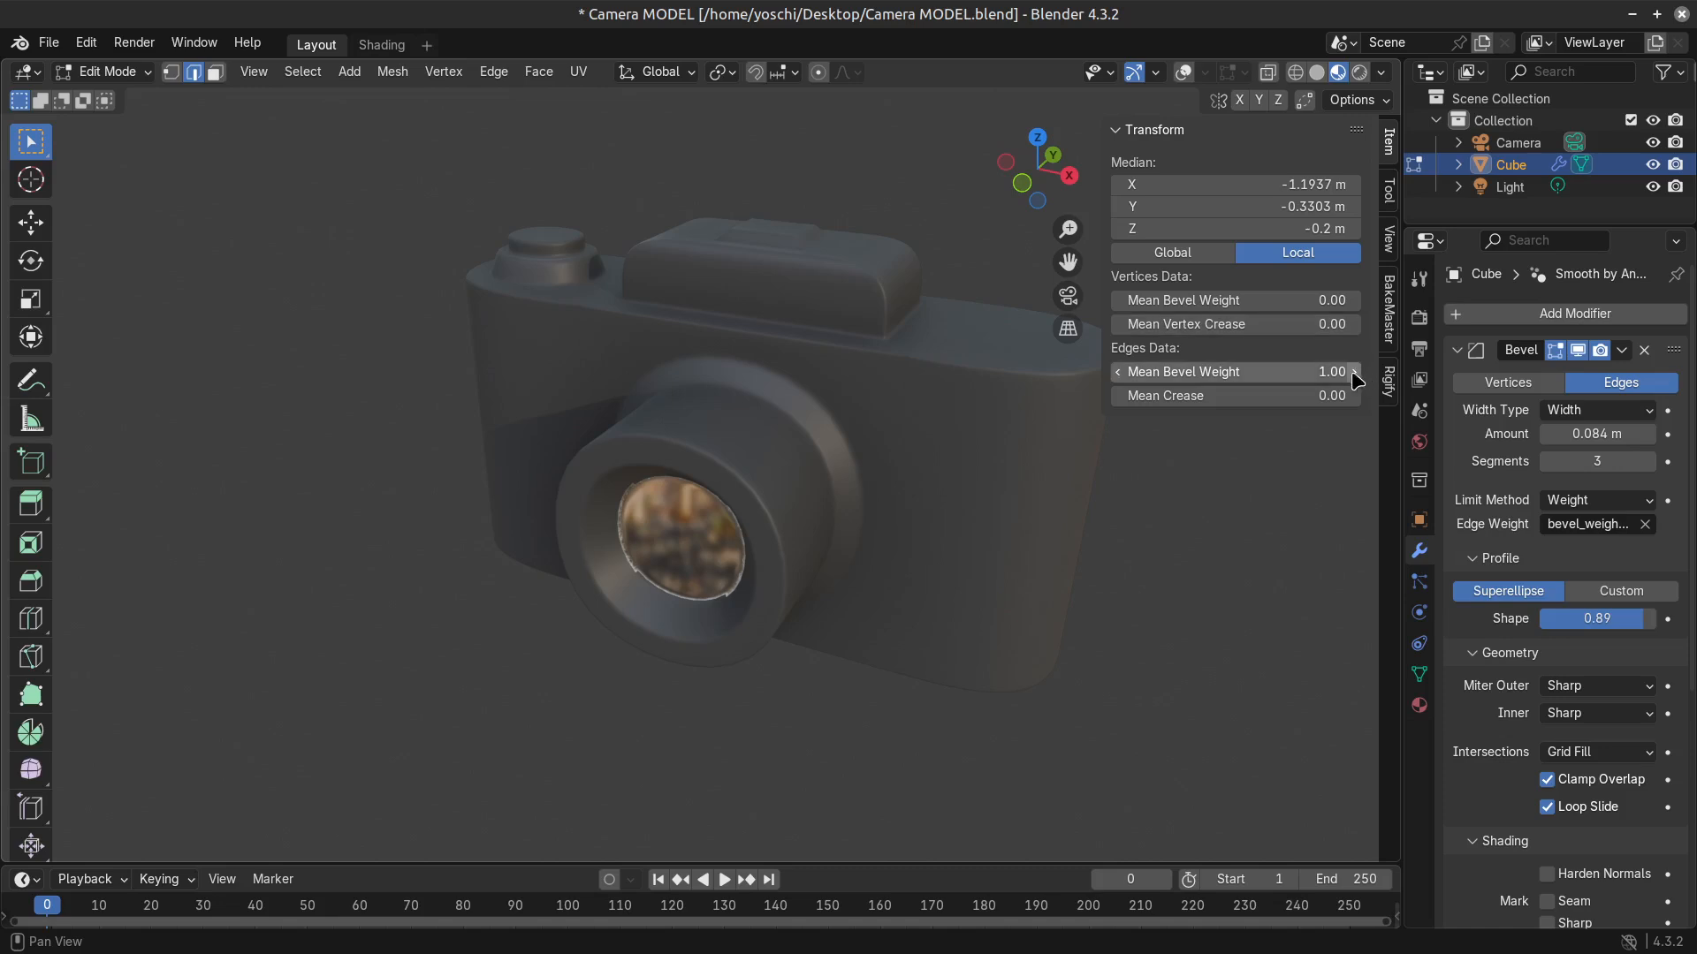
{"action": "mouse_move", "coordinate": [1344, 371]}
{"action": "left_mouse_down"}
{"action": "mouse_move", "coordinate": [1299, 371]}
{"action": "mouse_move", "coordinate": [1344, 371]}
{"action": "left_mouse_up"}
{"action": "middle_click_drag", "start_coordinate": [579, 461], "coordinate": [727, 473]}
{"action": "scroll", "coordinate": [727, 474], "scroll_direction": "up", "scroll_amount": 1}
{"action": "left_click_drag", "start_coordinate": [1338, 371], "coordinate": [1294, 371]}
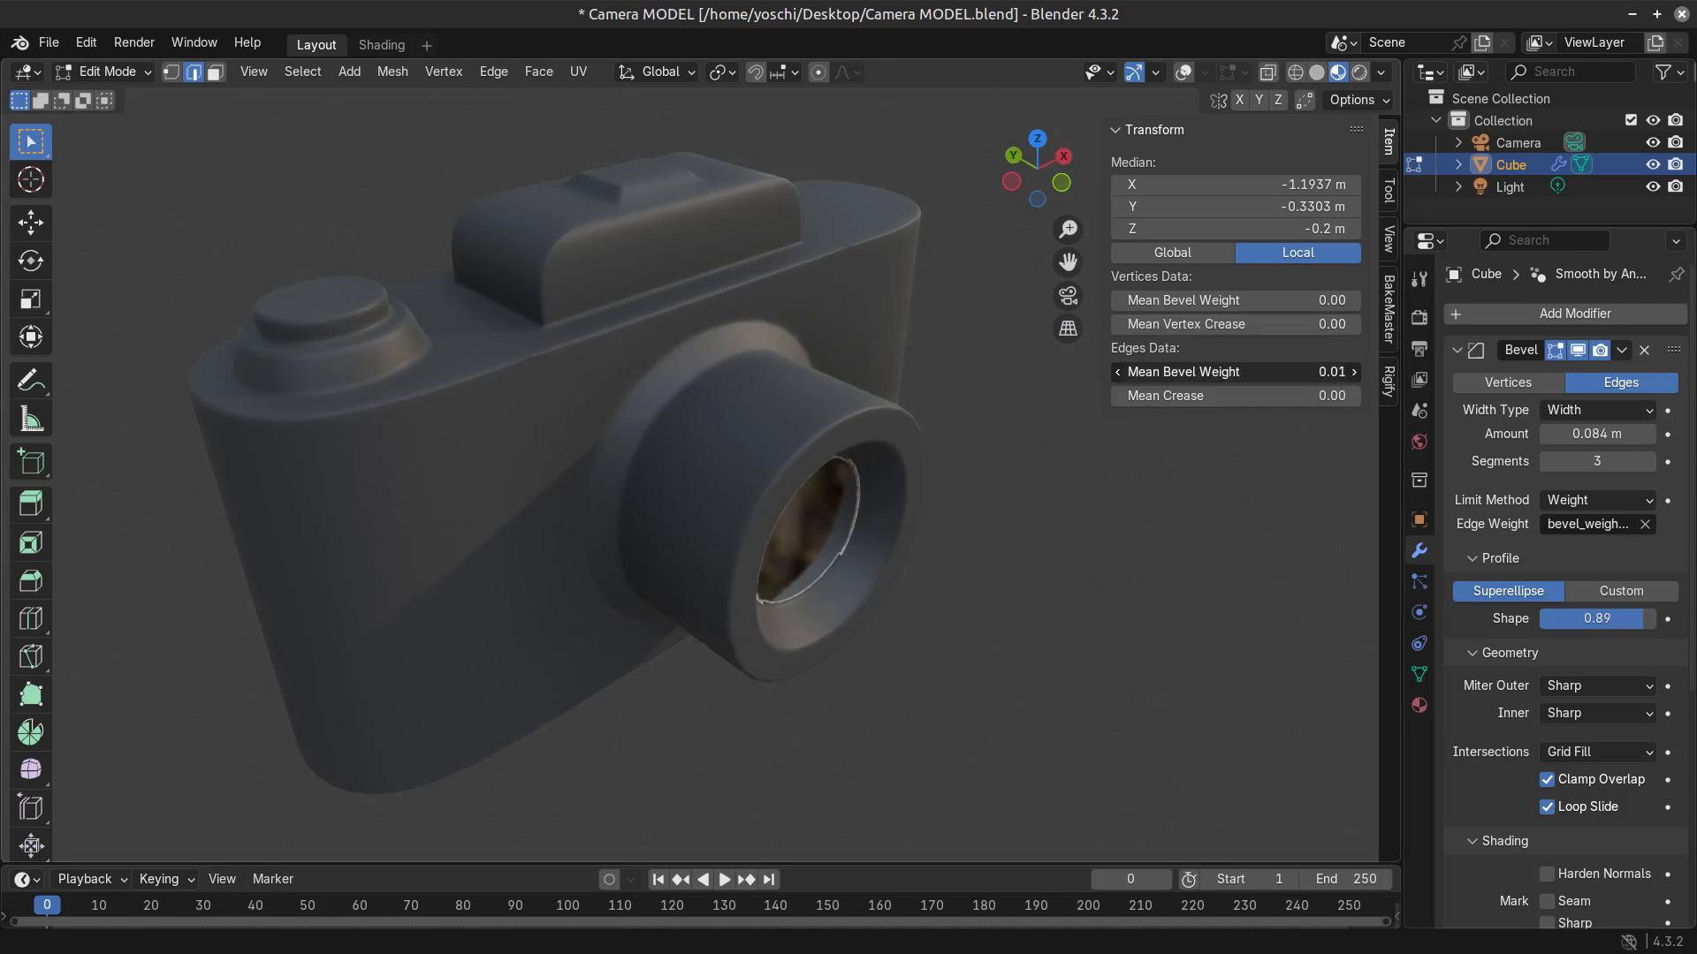
{"action": "left_click_drag", "start_coordinate": [1324, 372], "coordinate": [1338, 372]}
{"action": "scroll", "coordinate": [778, 386], "scroll_direction": "up", "scroll_amount": 3}
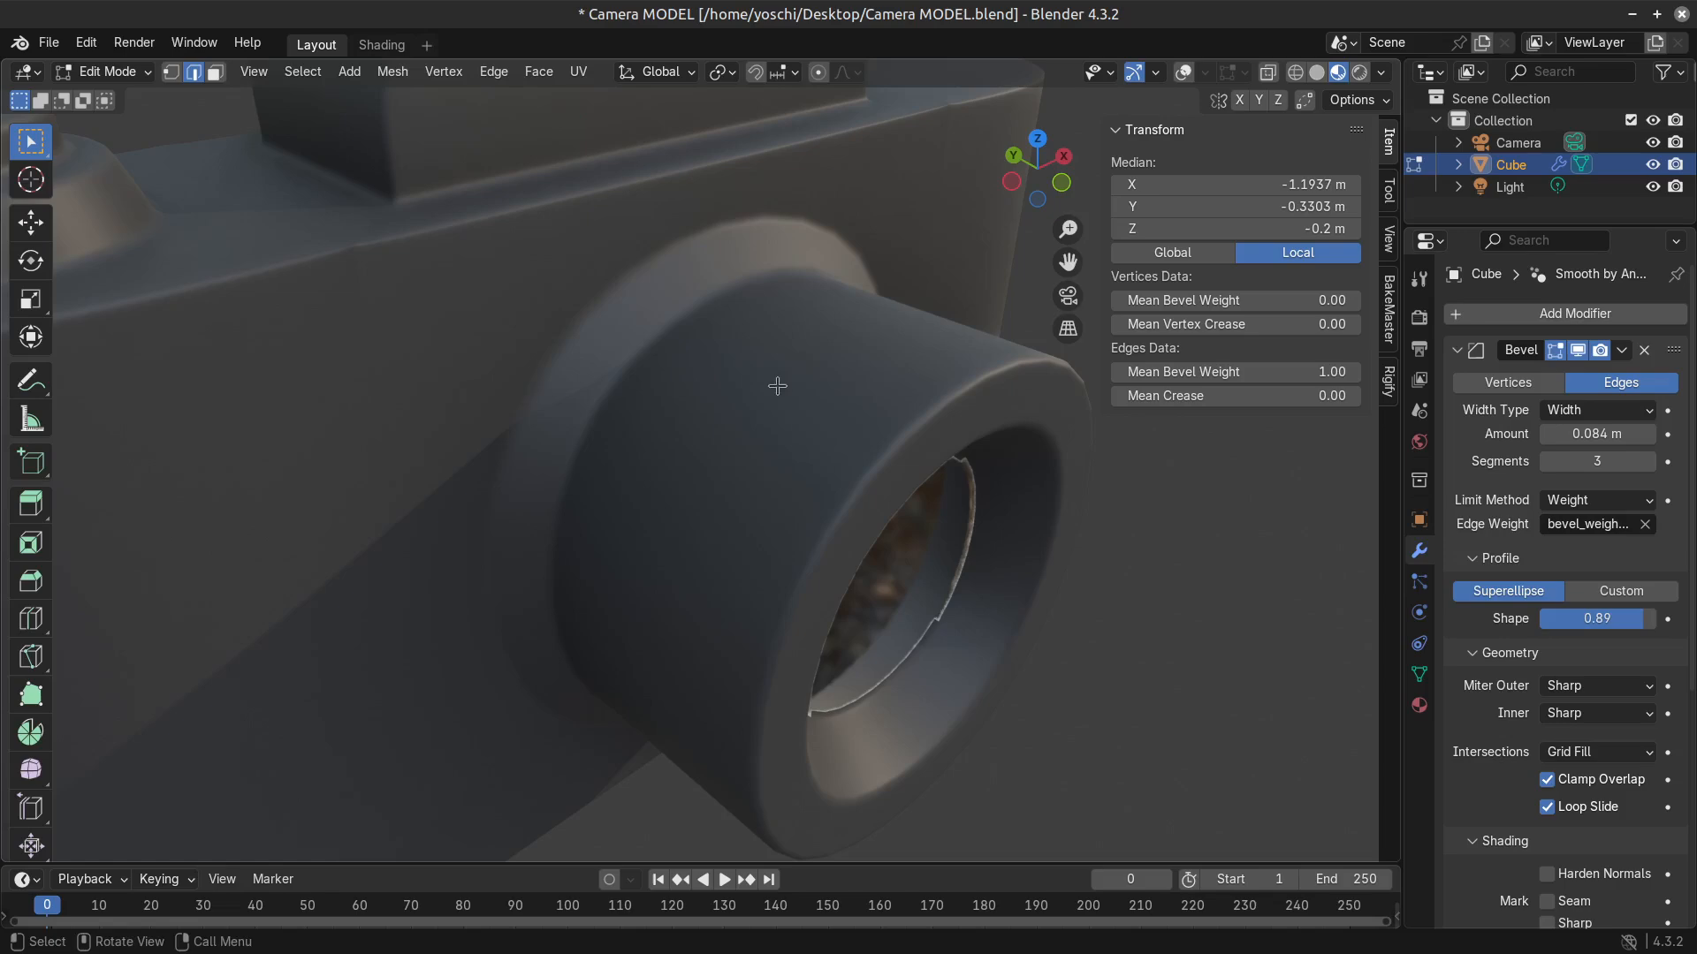
{"action": "left_click", "coordinate": [1183, 73]}
Add the body's top edge beside the viewfinder housing to the selection, try a mean bevel weight of 0.00, and restore 1.00.
{"action": "middle_click_drag", "start_coordinate": [435, 324], "coordinate": [562, 406], "text": "shift"}
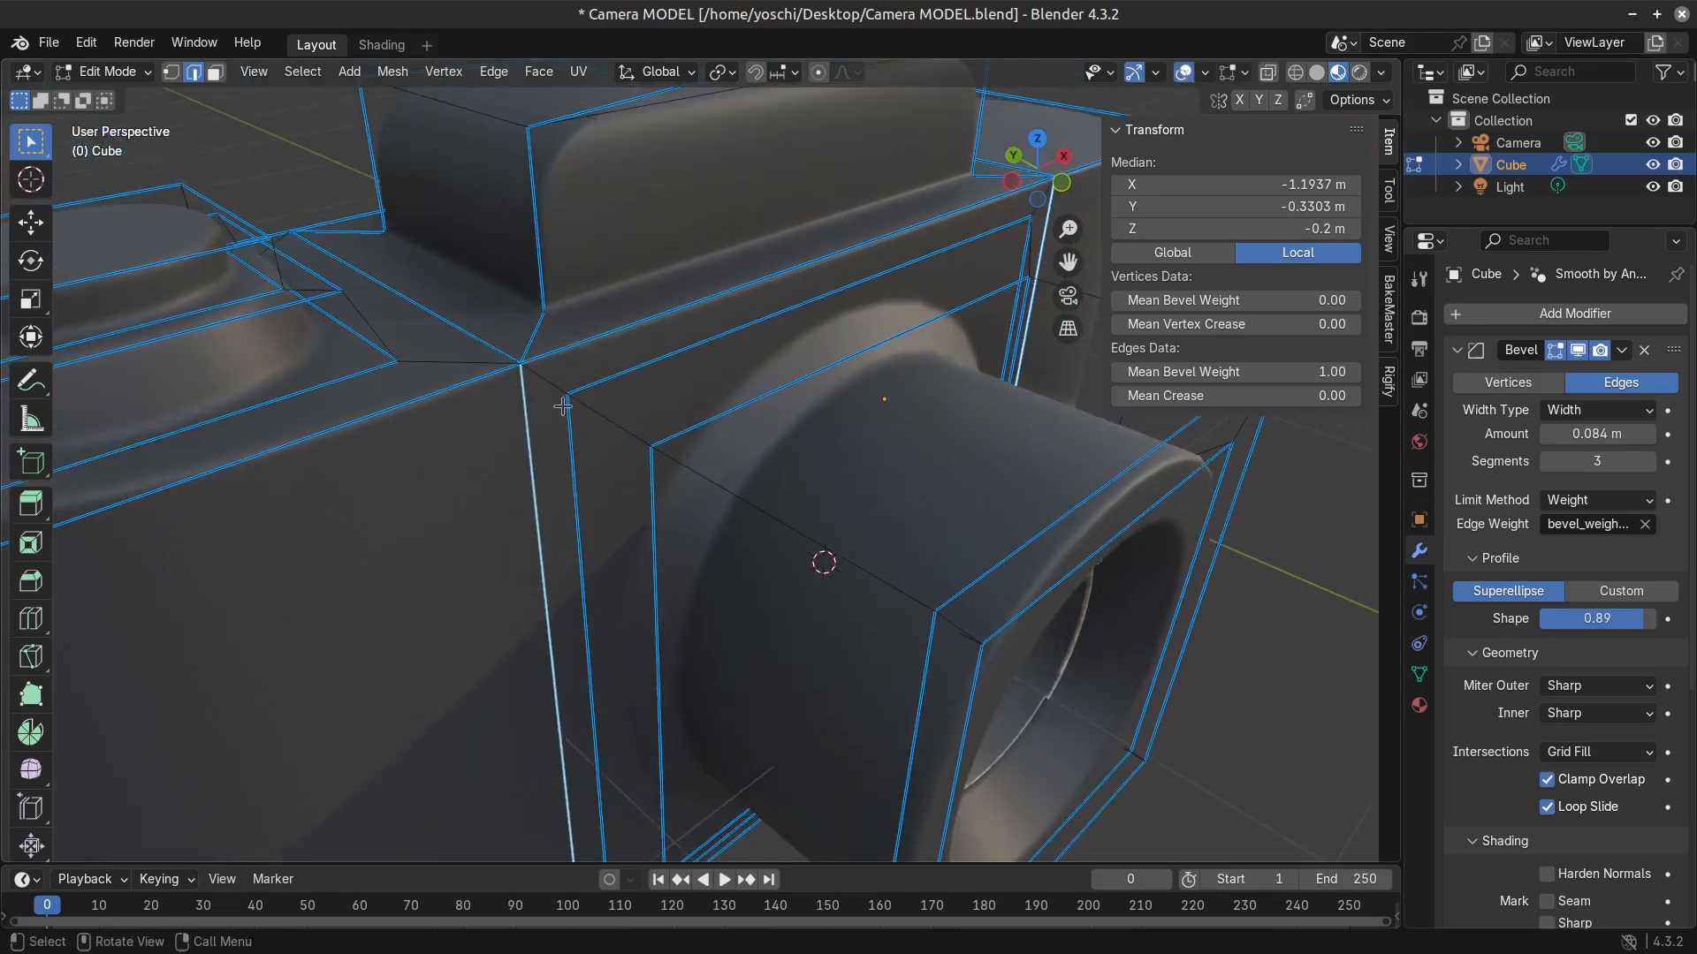
{"action": "left_click", "coordinate": [453, 313], "text": "alt+shift"}
{"action": "scroll", "coordinate": [506, 505], "scroll_direction": "down", "scroll_amount": 3}
{"action": "middle_click_drag", "start_coordinate": [503, 505], "coordinate": [782, 552]}
{"action": "middle_click_drag", "start_coordinate": [1064, 516], "coordinate": [652, 469]}
{"action": "mouse_move", "coordinate": [571, 509]}
{"action": "middle_mouse_down"}
{"action": "mouse_move", "coordinate": [596, 471]}
{"action": "mouse_move", "coordinate": [594, 309]}
{"action": "mouse_move", "coordinate": [597, 495]}
{"action": "middle_mouse_up"}
{"action": "mouse_move", "coordinate": [1348, 374]}
{"action": "left_mouse_down"}
{"action": "mouse_move", "coordinate": [1228, 373]}
{"action": "mouse_move", "coordinate": [1349, 373]}
{"action": "left_mouse_up"}
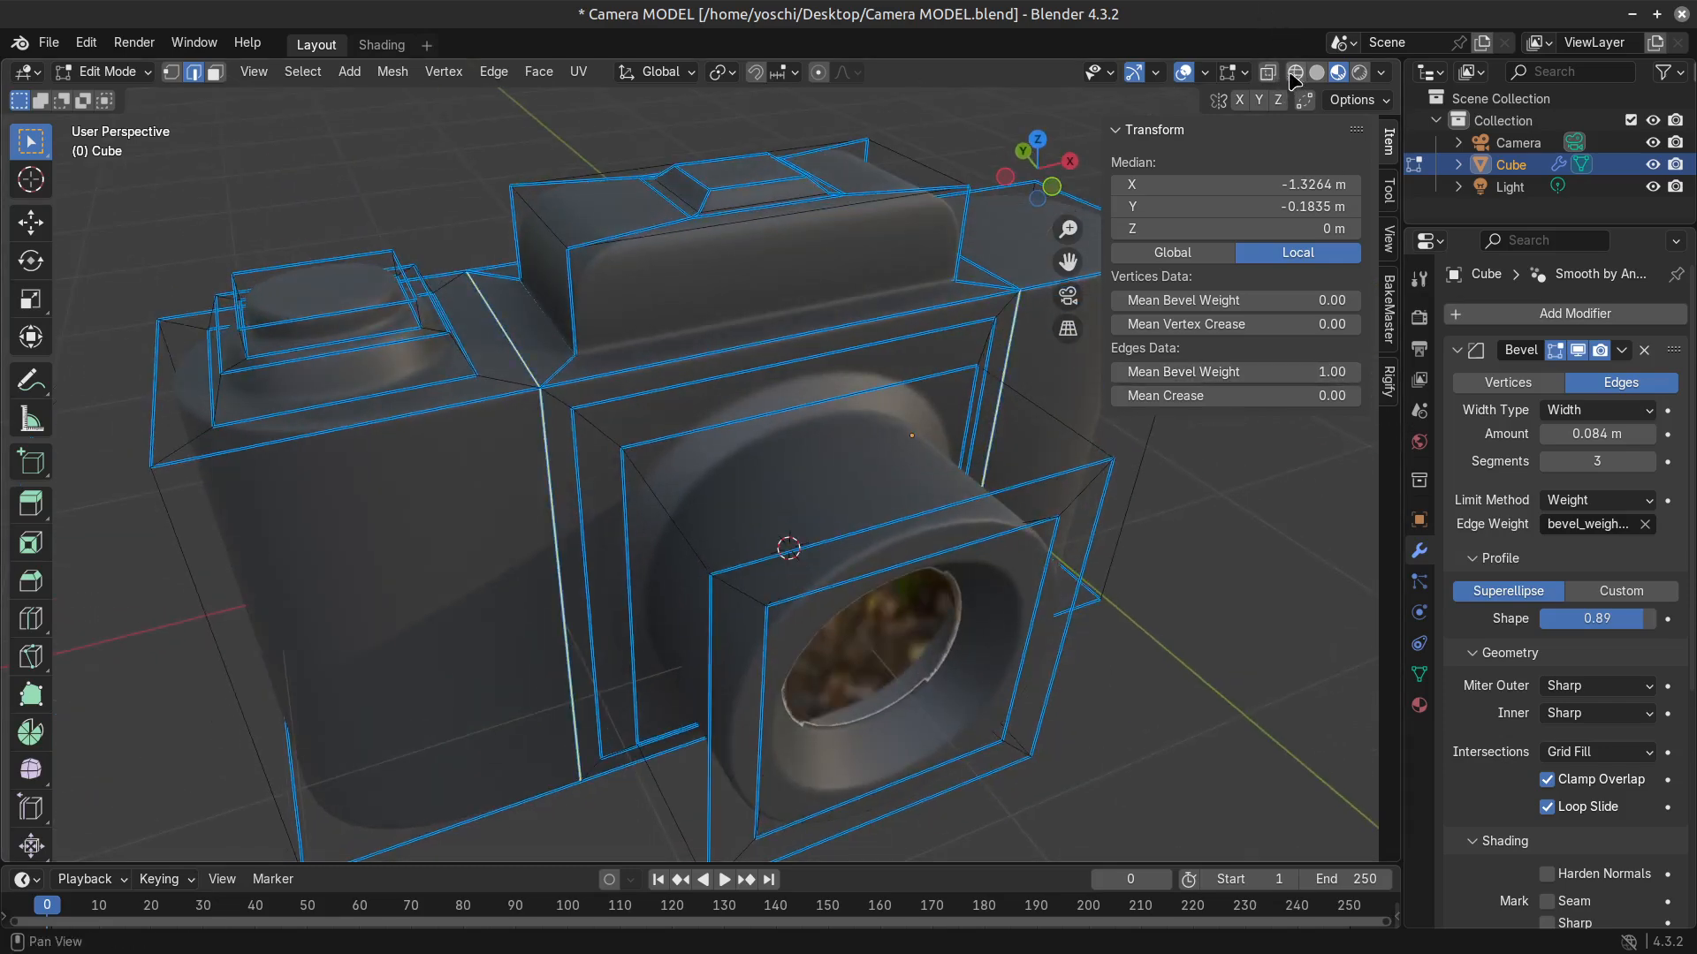
{"action": "left_click", "coordinate": [1185, 72]}
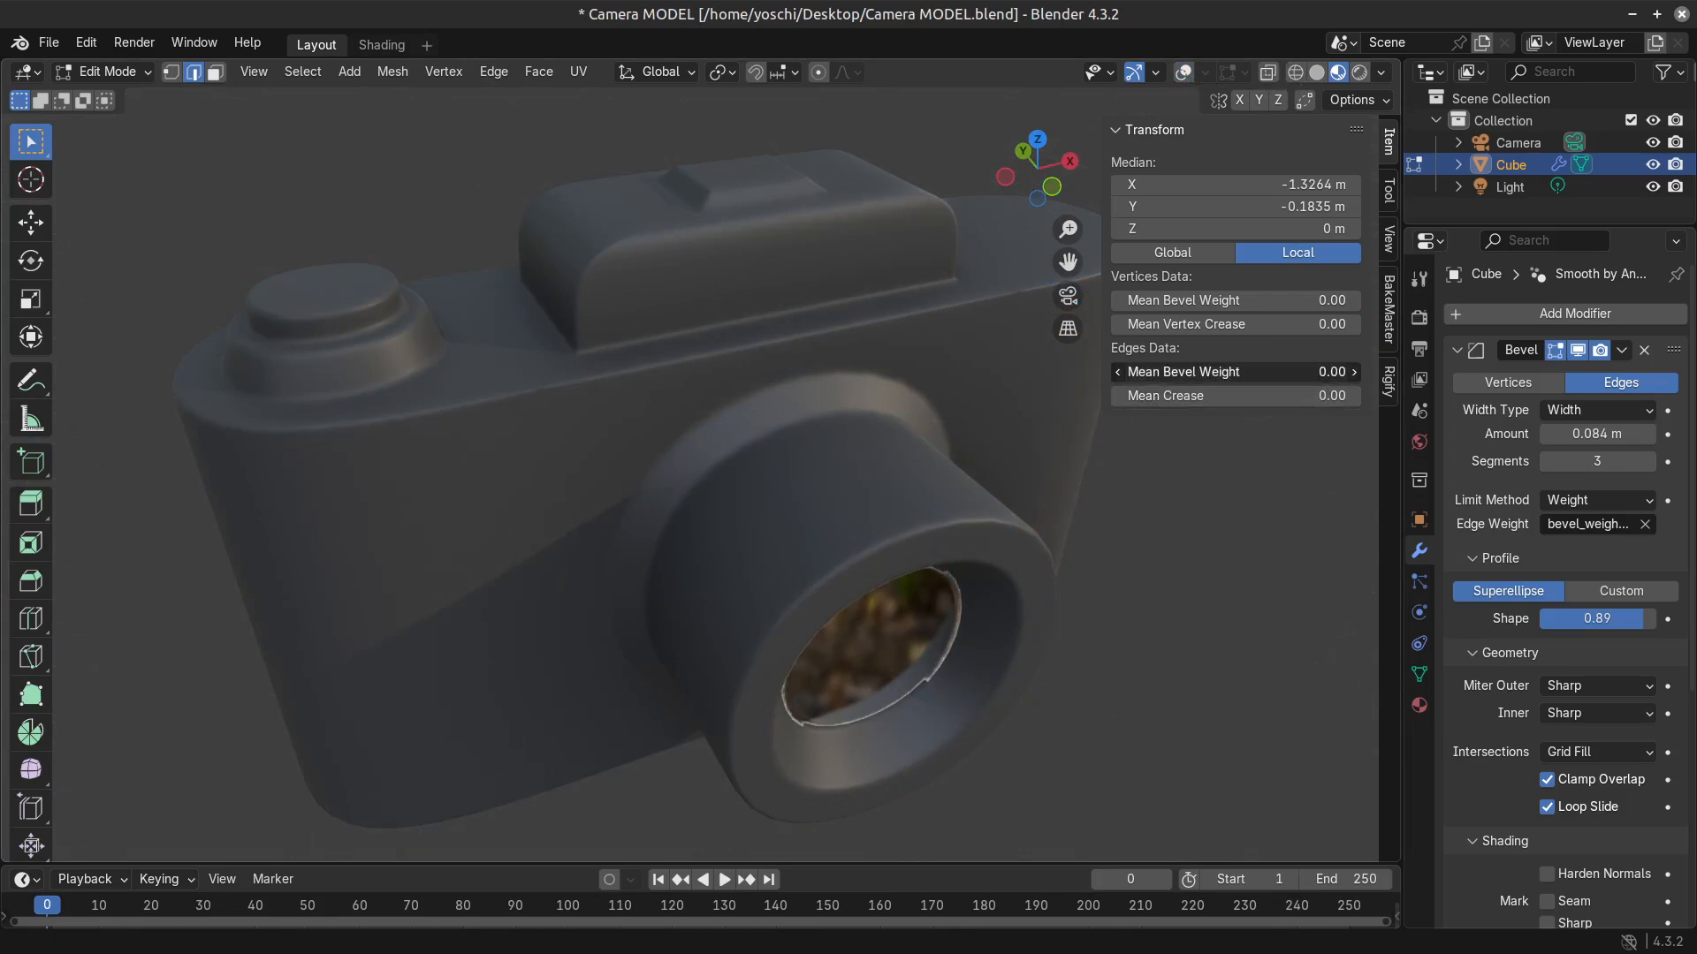
{"action": "left_click_drag", "start_coordinate": [1237, 373], "coordinate": [1328, 374]}
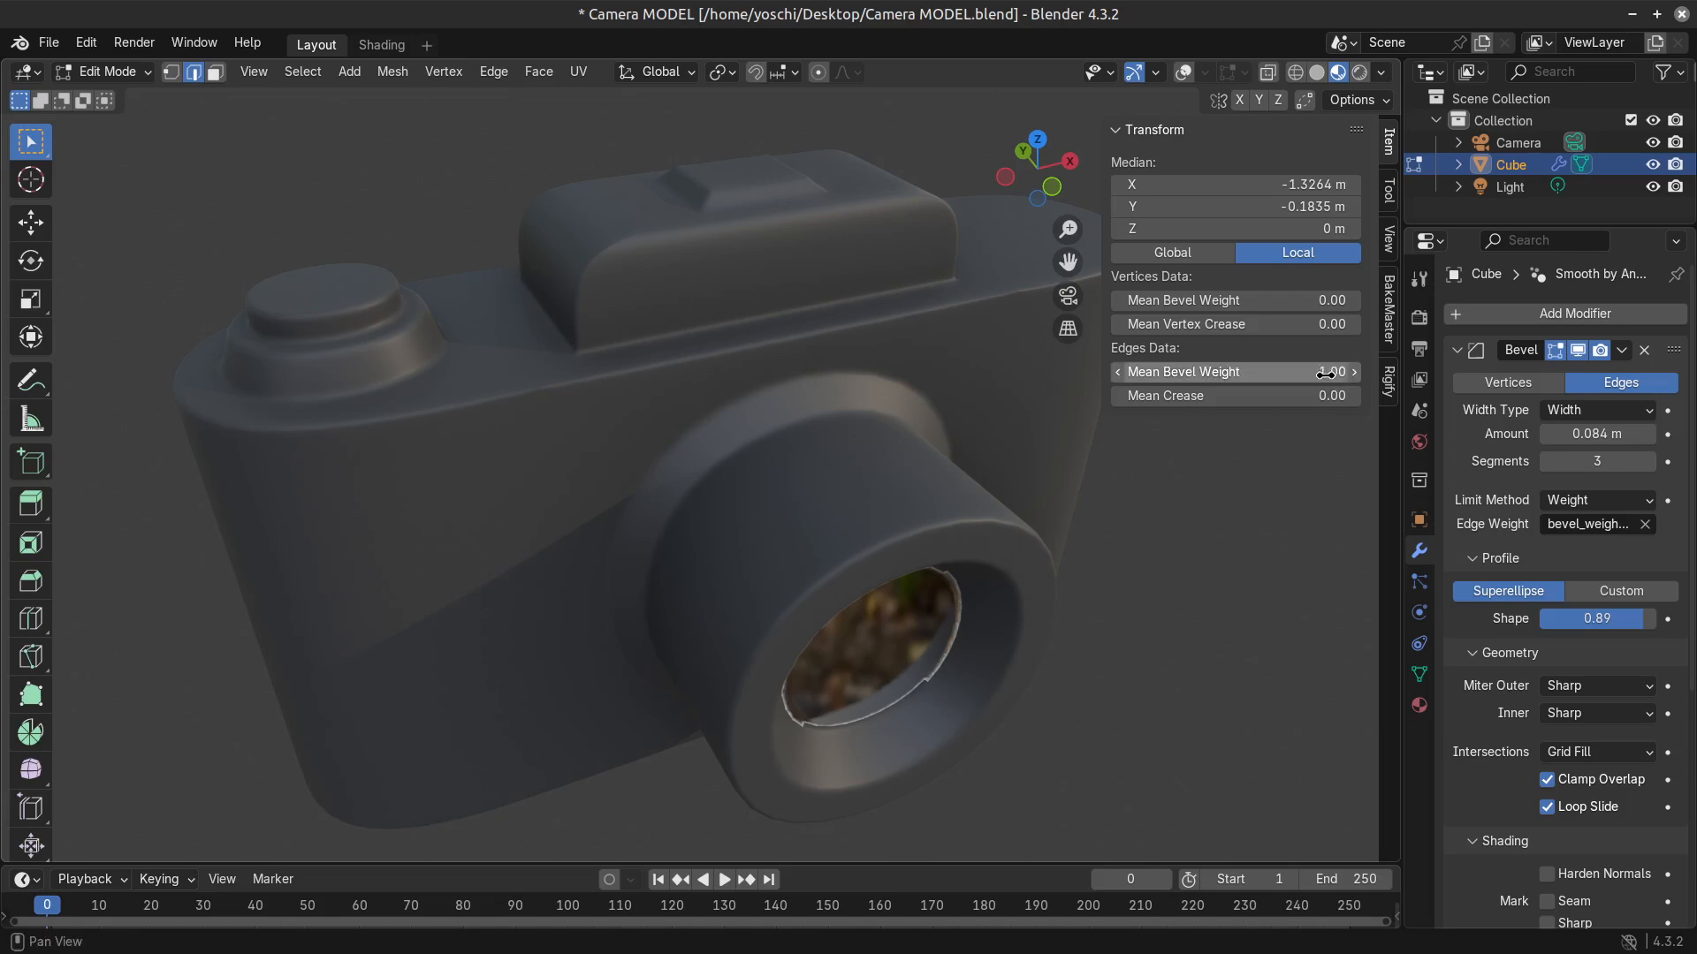
{"action": "left_click", "coordinate": [1185, 73]}
{"action": "key", "text": "Tab"}
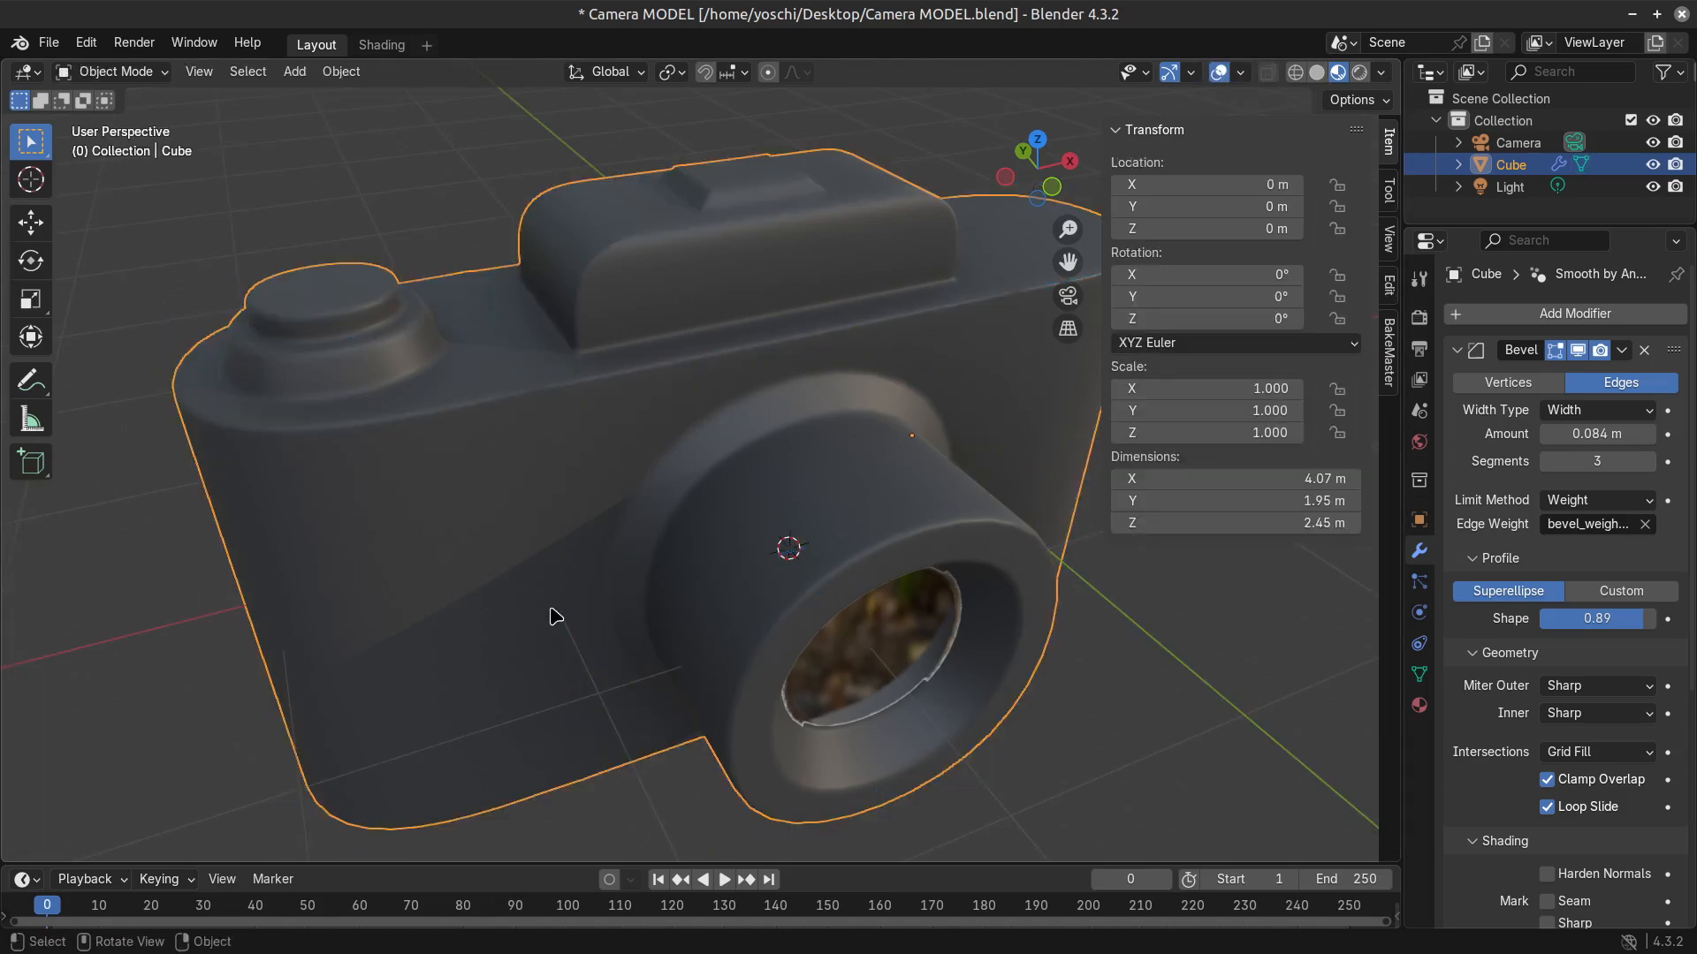
Try beveling the outer front vertical edge on the dial side of the body, with overlays shown and hidden.
{"action": "scroll", "coordinate": [557, 614], "scroll_direction": "down", "scroll_amount": 8}
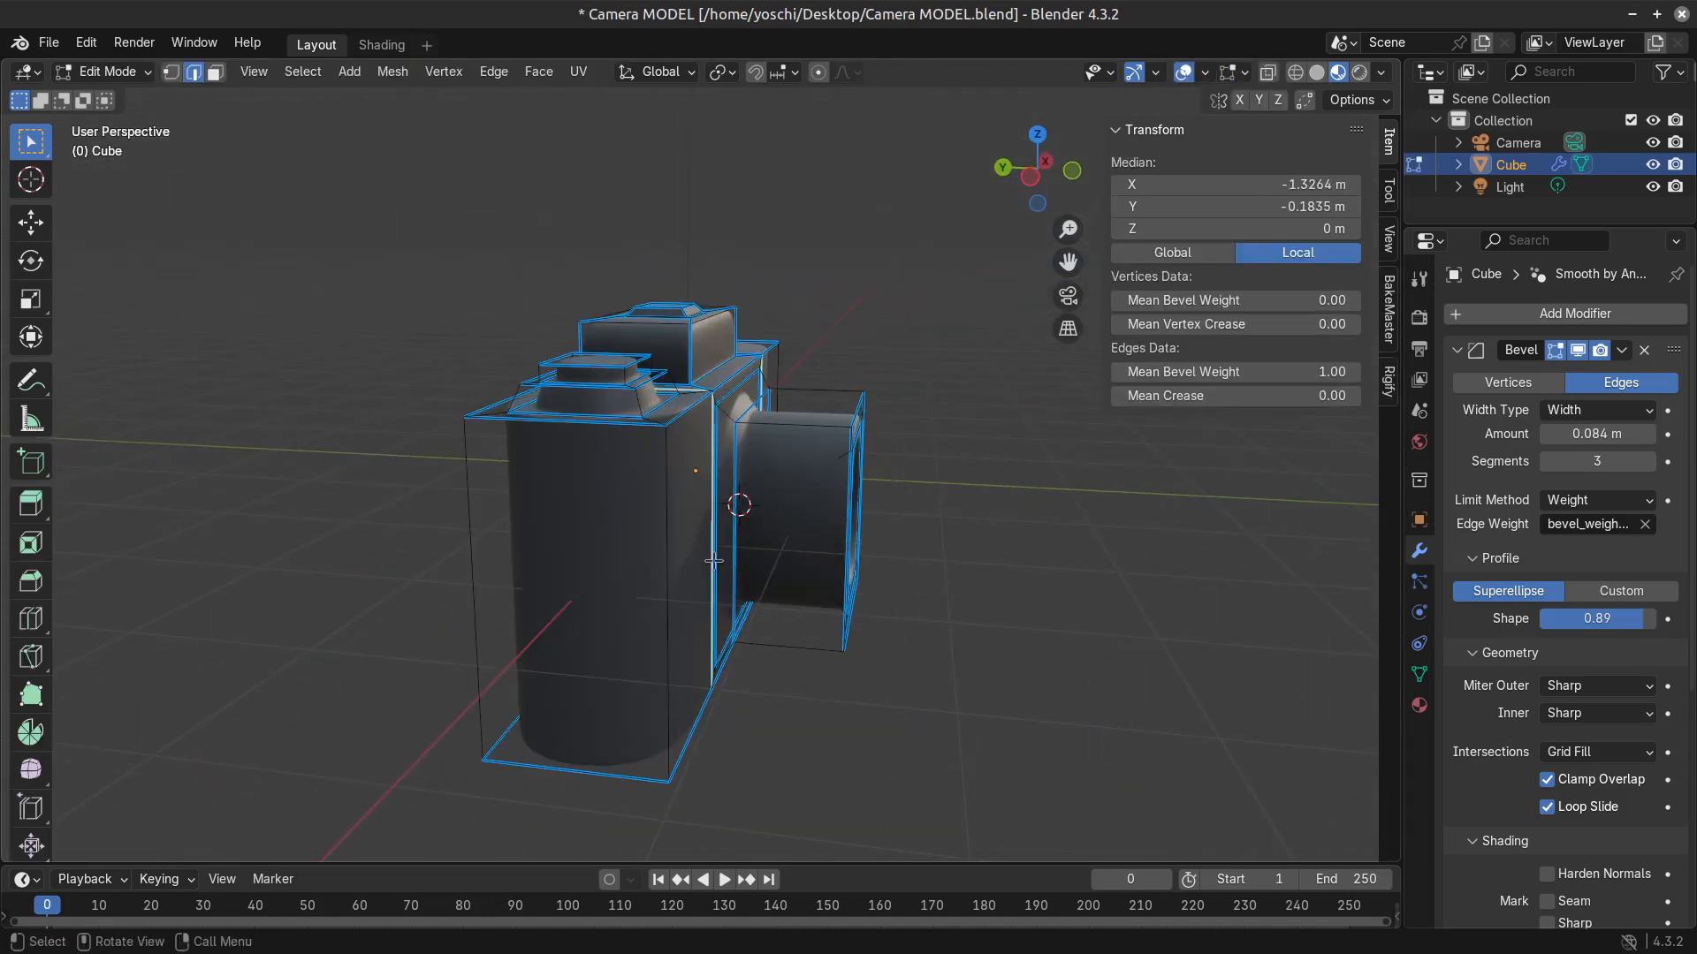
{"action": "left_click", "coordinate": [652, 576]}
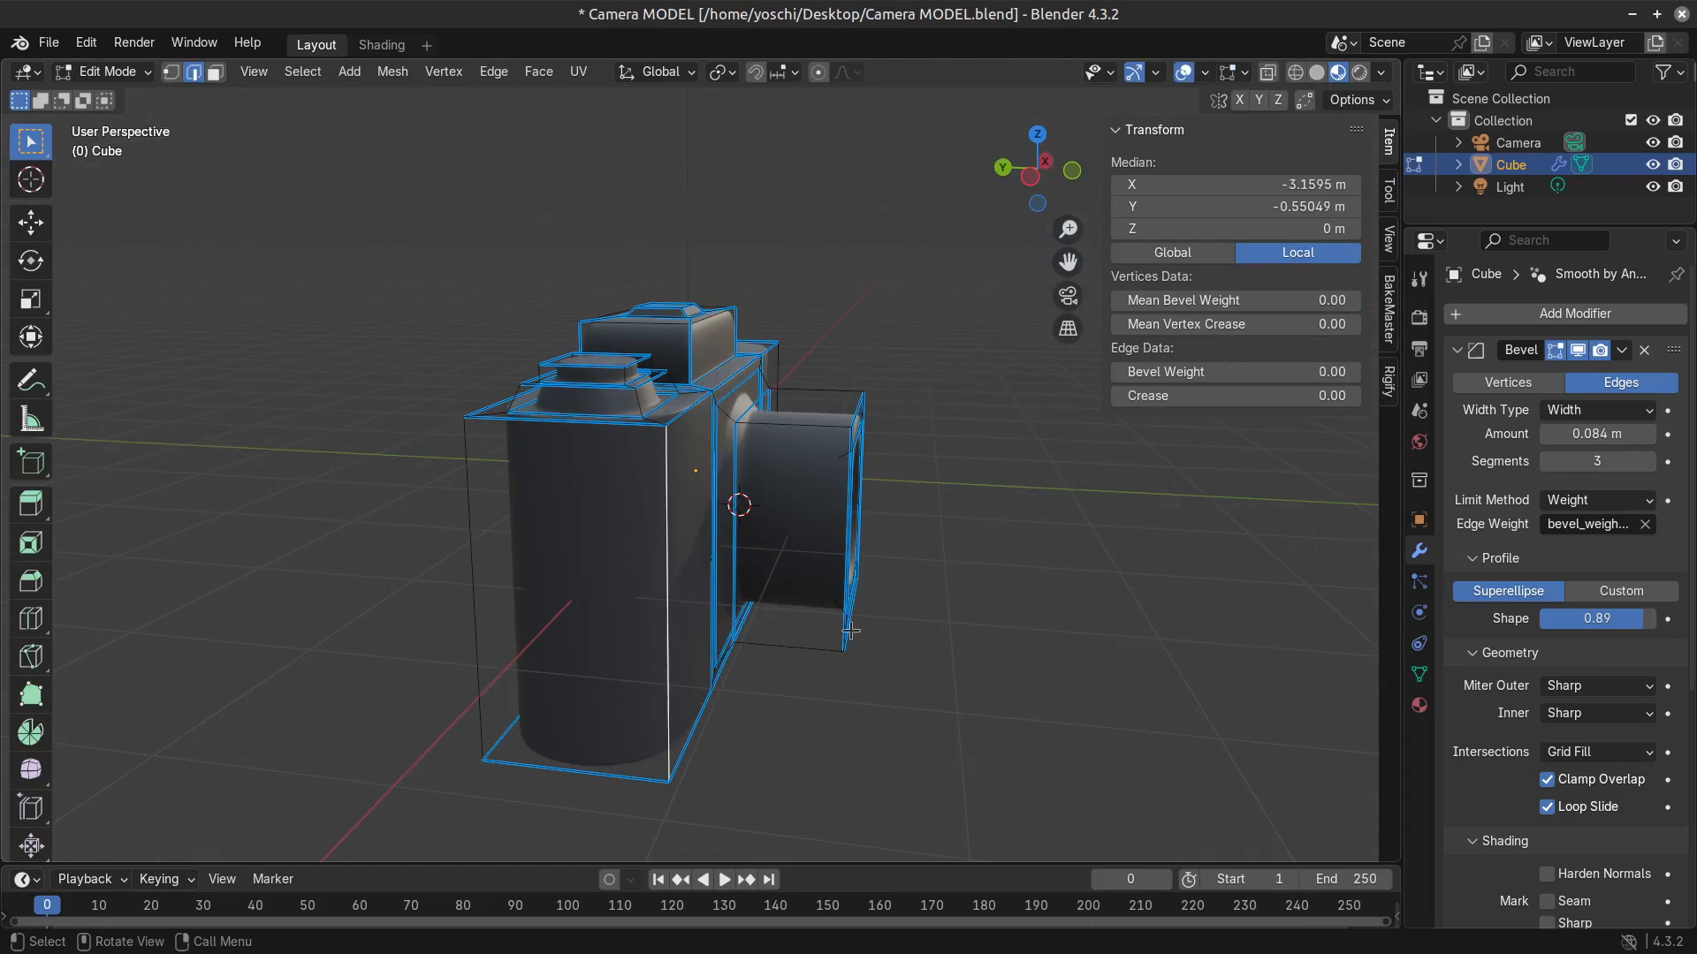
{"action": "middle_click_drag", "start_coordinate": [652, 576], "coordinate": [558, 599]}
{"action": "key", "text": "ctrl+b"}
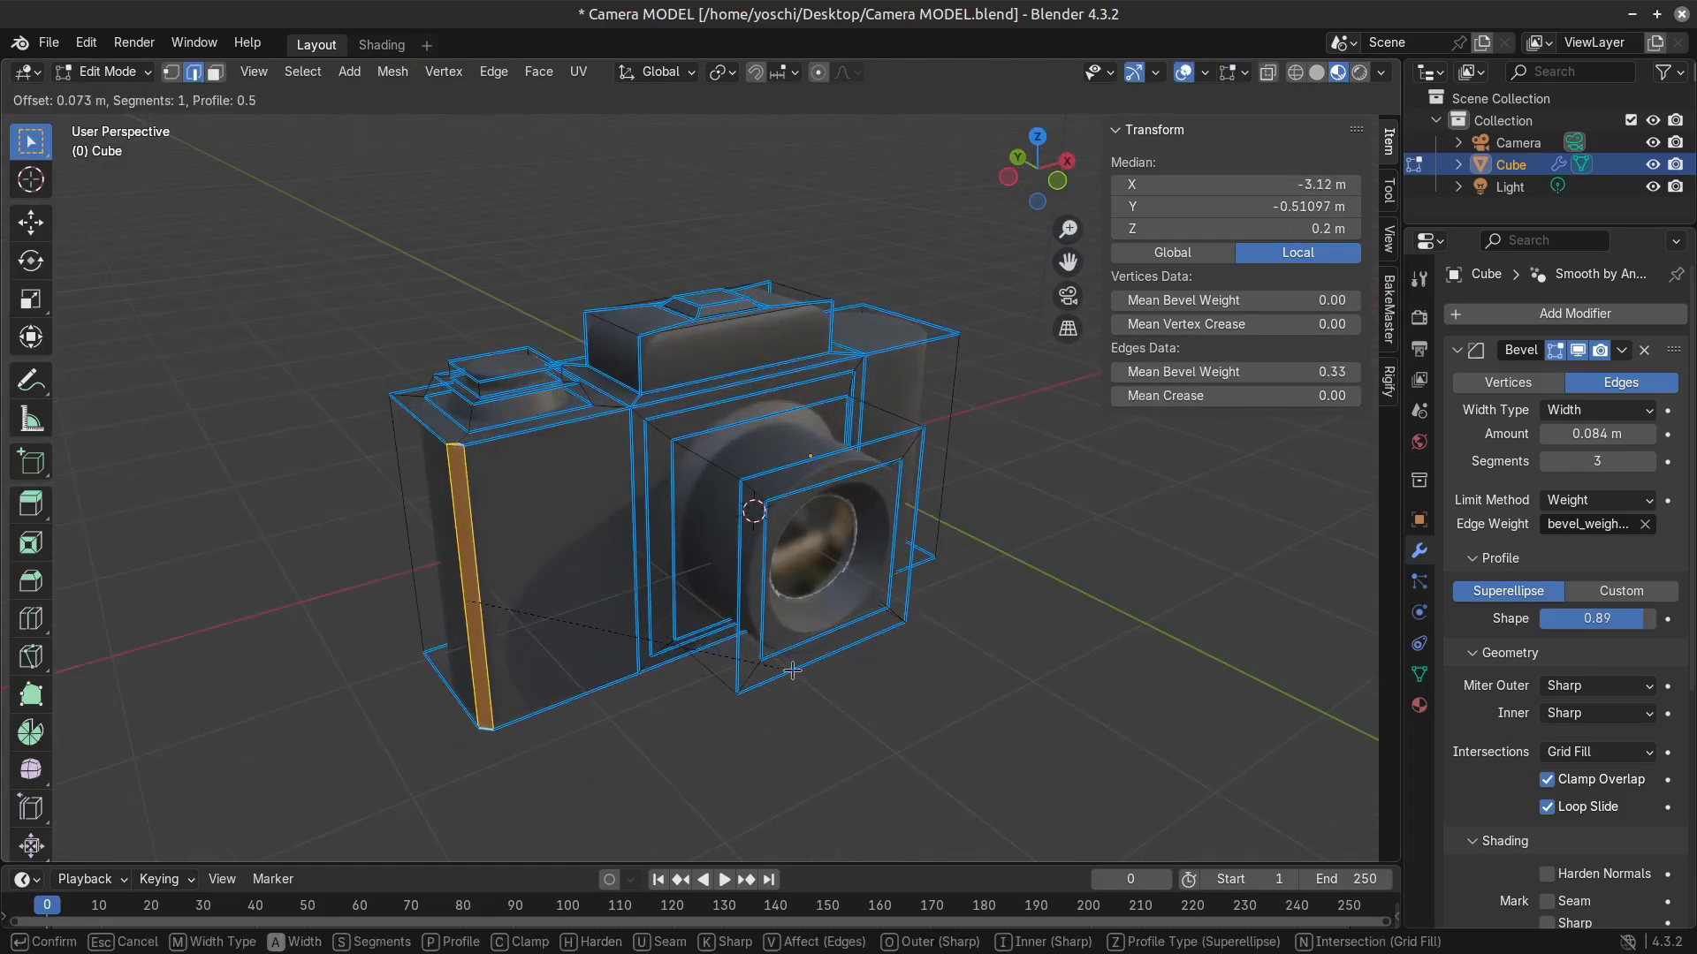
{"action": "key", "text": "Escape"}
{"action": "left_click", "coordinate": [1185, 72]}
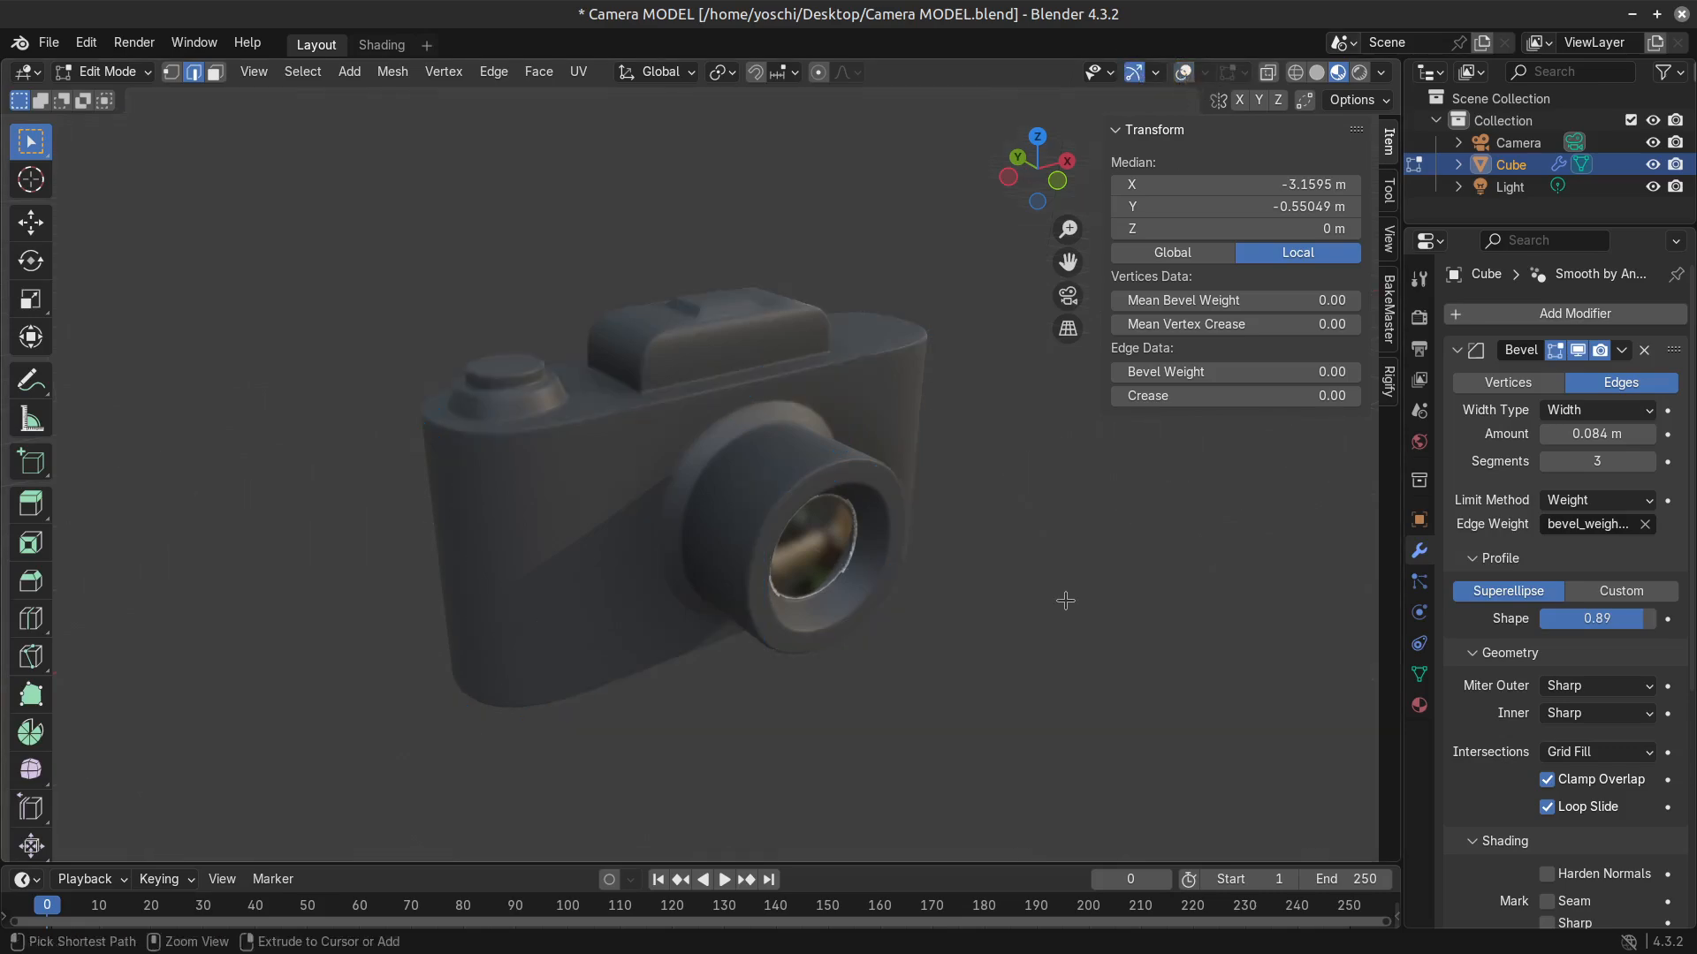
{"action": "key", "text": "ctrl+b"}
{"action": "key", "text": "Escape"}
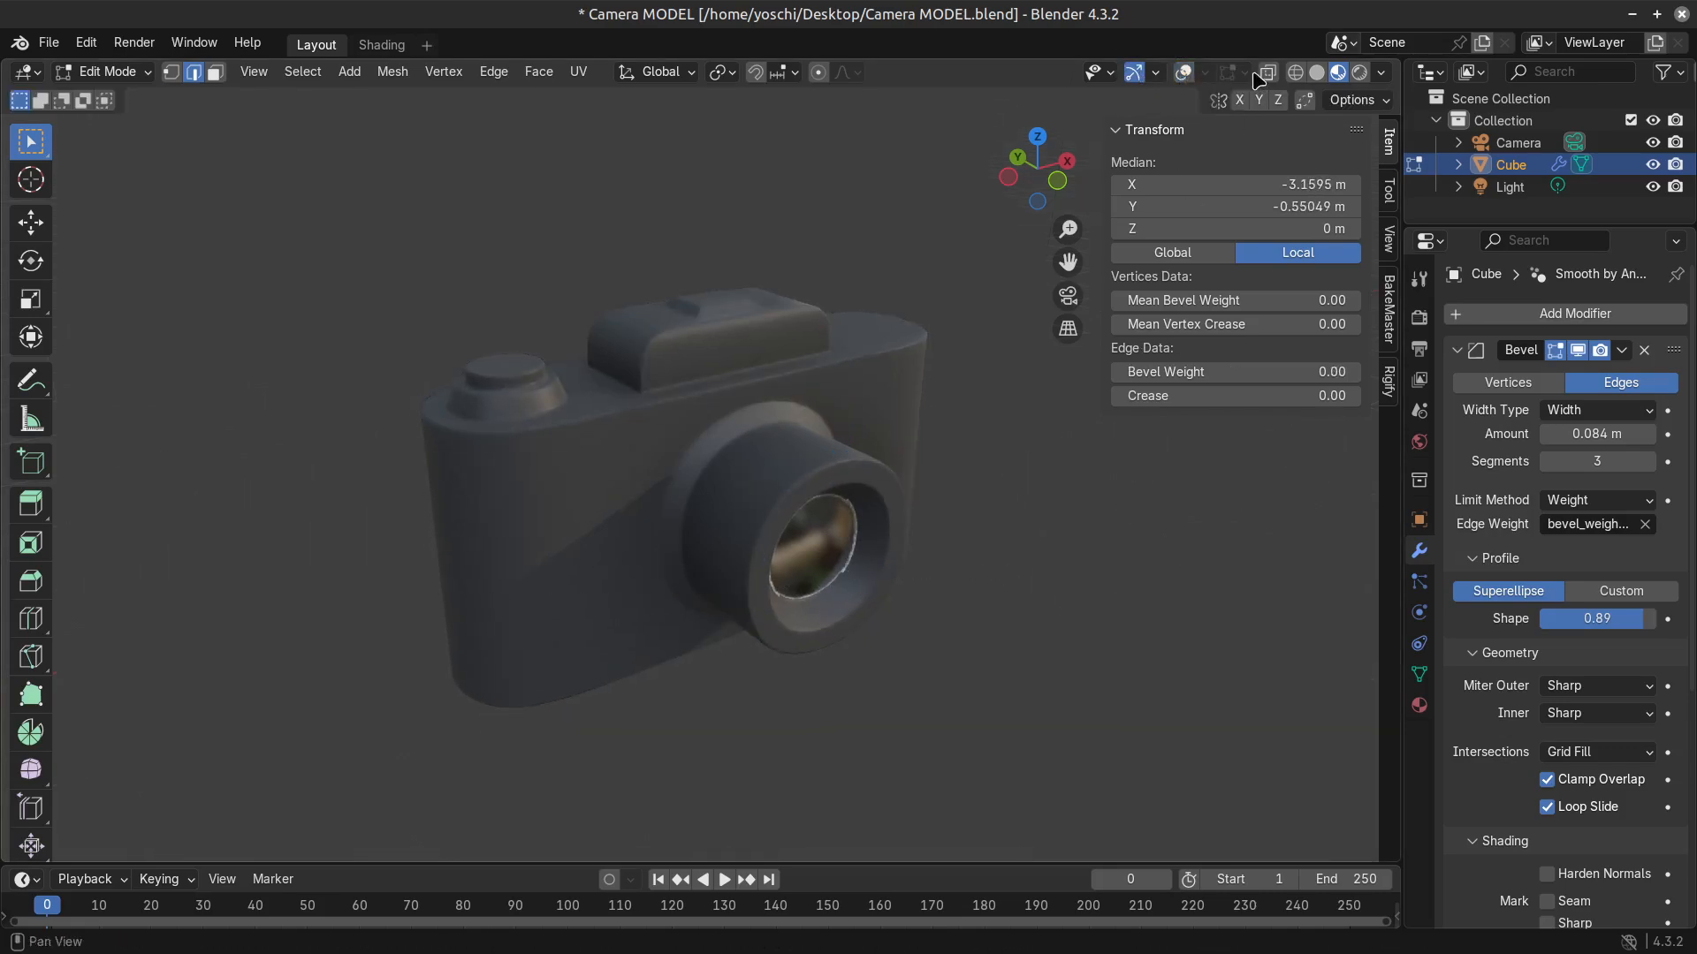
{"action": "left_click", "coordinate": [1183, 74]}
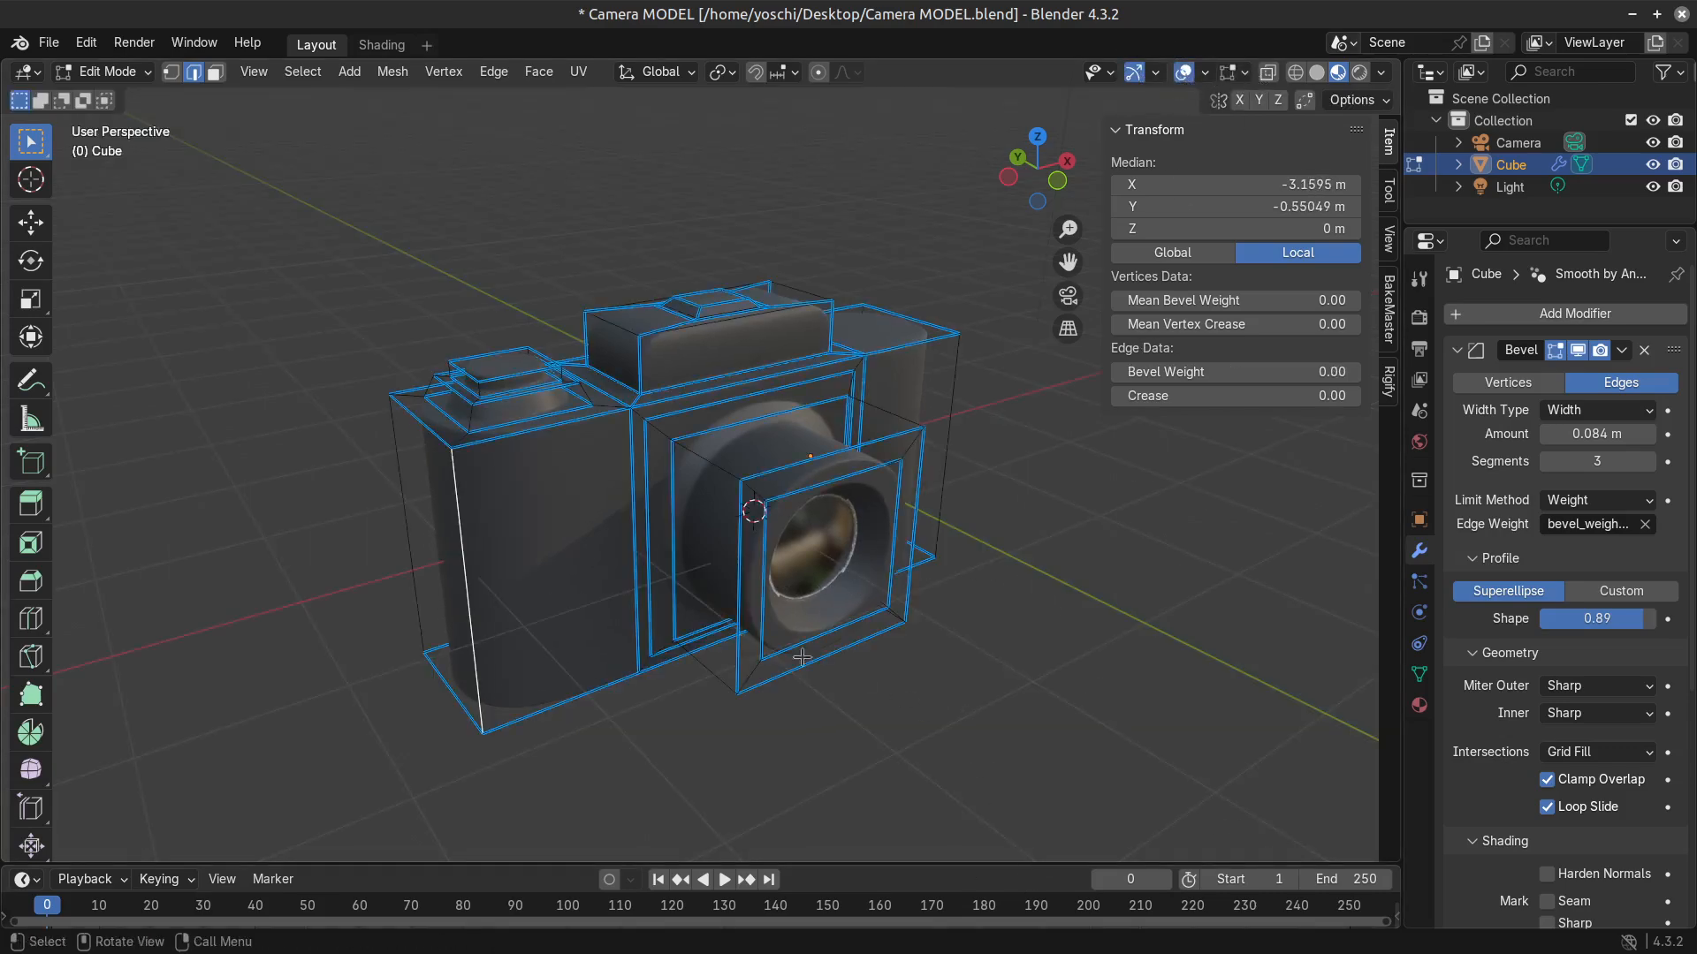
Look over the back of the camera, and try scaling the top face of the dial.
{"action": "middle_click_drag", "start_coordinate": [687, 639], "coordinate": [896, 621]}
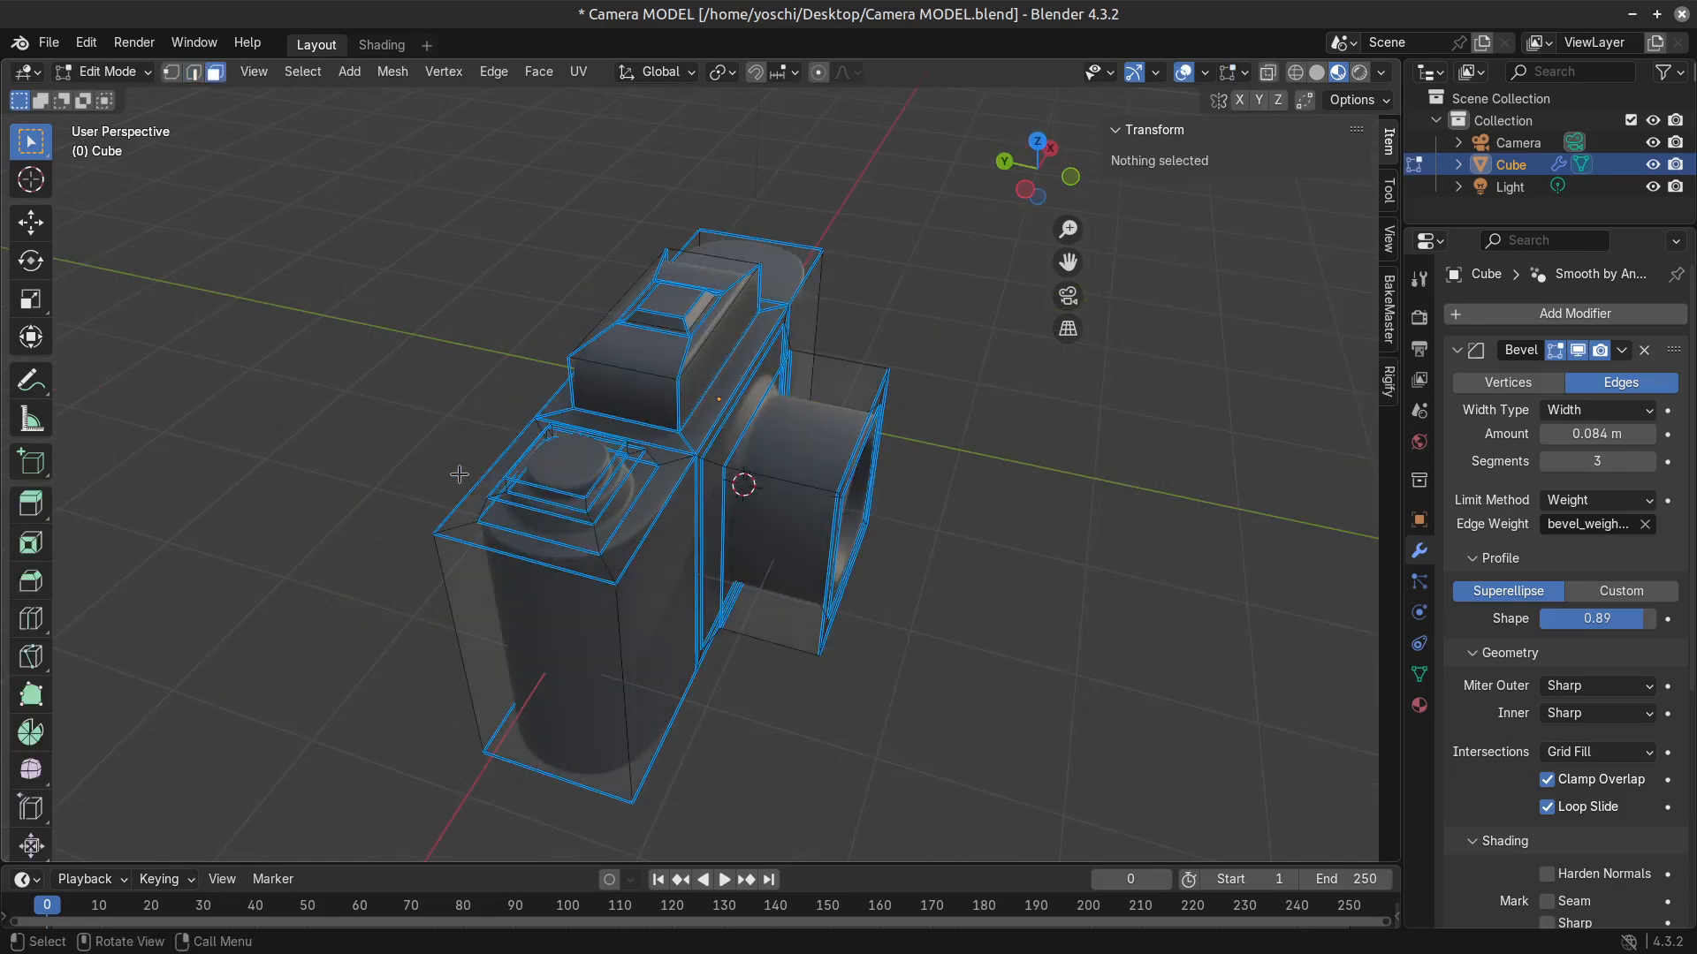
{"action": "left_click", "coordinate": [558, 465]}
{"action": "middle_click_drag", "start_coordinate": [760, 582], "coordinate": [758, 576]}
{"action": "scroll", "coordinate": [757, 576], "scroll_direction": "up", "scroll_amount": 2}
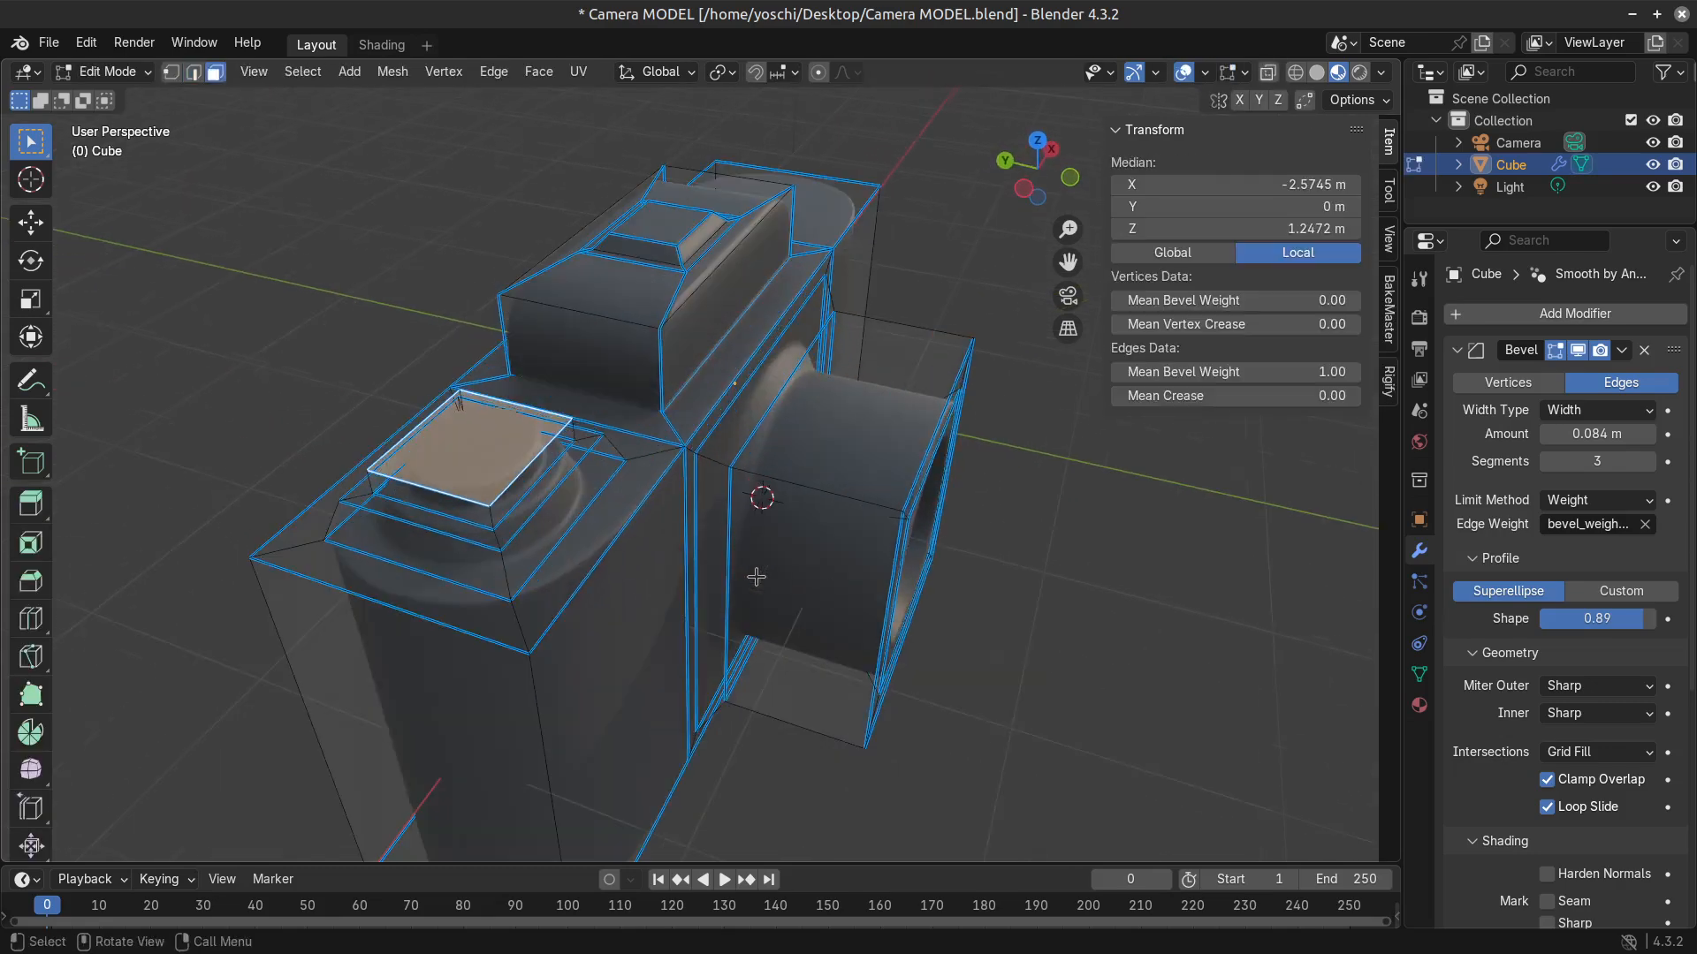
{"action": "key", "text": "s"}
{"action": "right_click", "coordinate": [861, 532]}
{"action": "key", "text": "Tab"}
{"action": "key", "text": "Tab"}
Try scaling the top face of the small raised plate on the viewfinder housing, and return to Object Mode.
{"action": "left_click", "coordinate": [663, 220]}
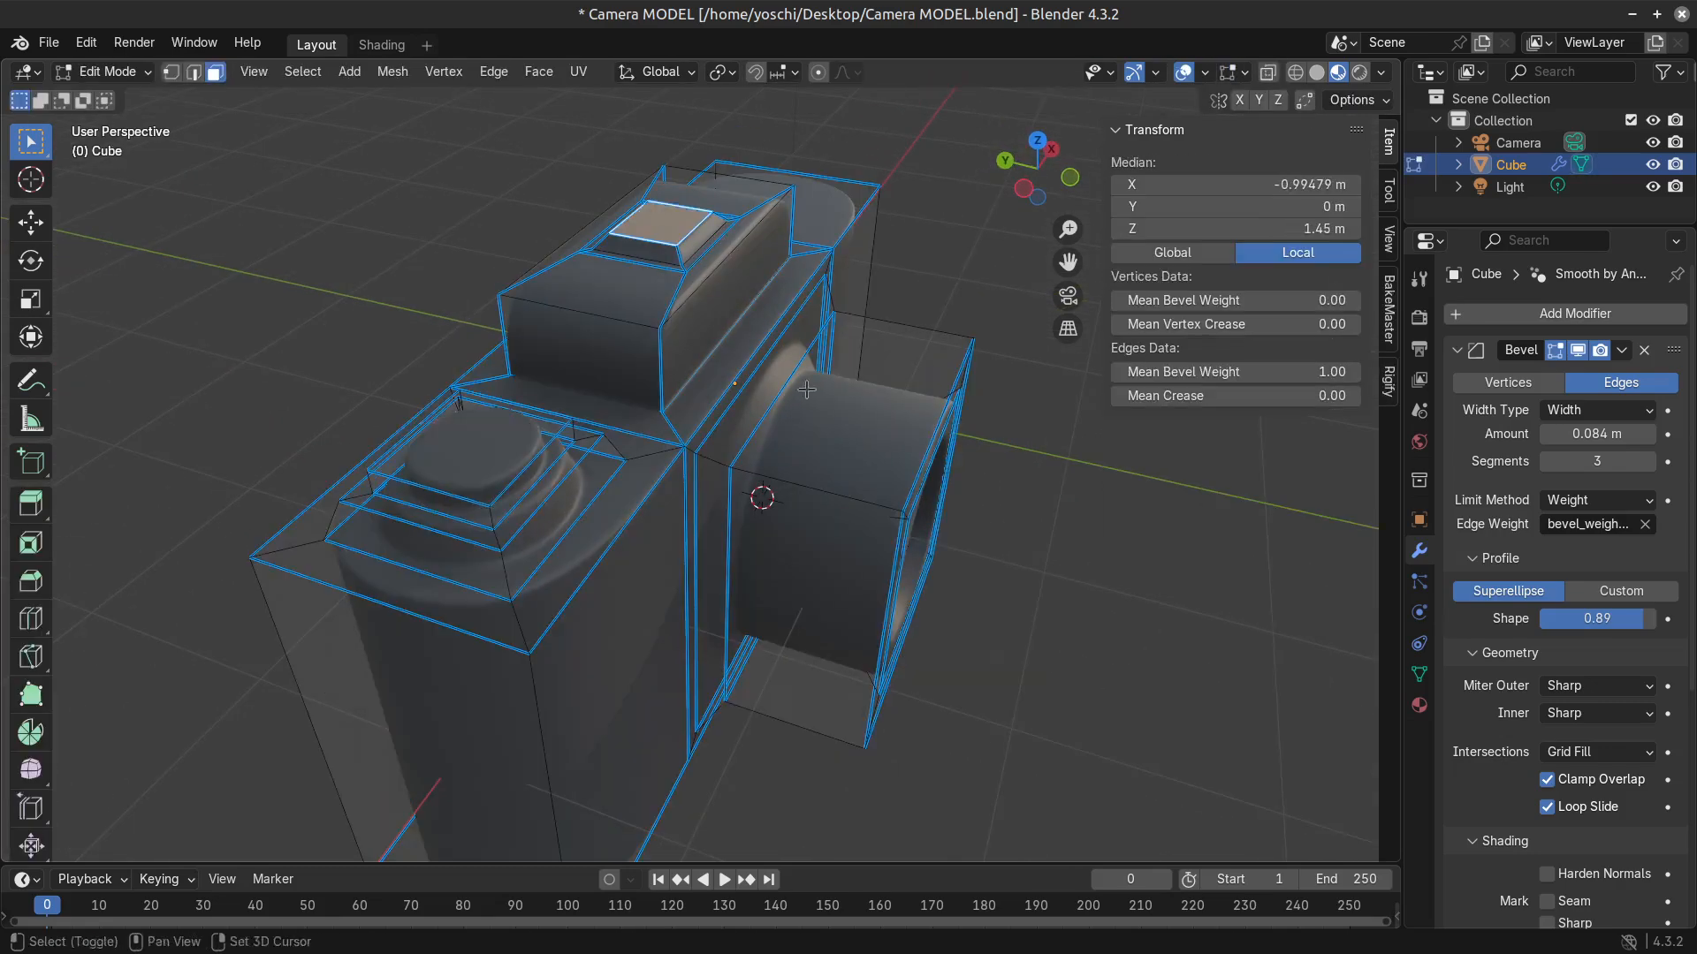
{"action": "middle_click_drag", "start_coordinate": [663, 220], "coordinate": [638, 343], "text": "shift"}
{"action": "scroll", "coordinate": [638, 343], "scroll_direction": "up", "scroll_amount": 2}
{"action": "key", "text": "s"}
{"action": "right_click", "coordinate": [900, 489]}
{"action": "scroll", "coordinate": [890, 586], "scroll_direction": "down", "scroll_amount": 4}
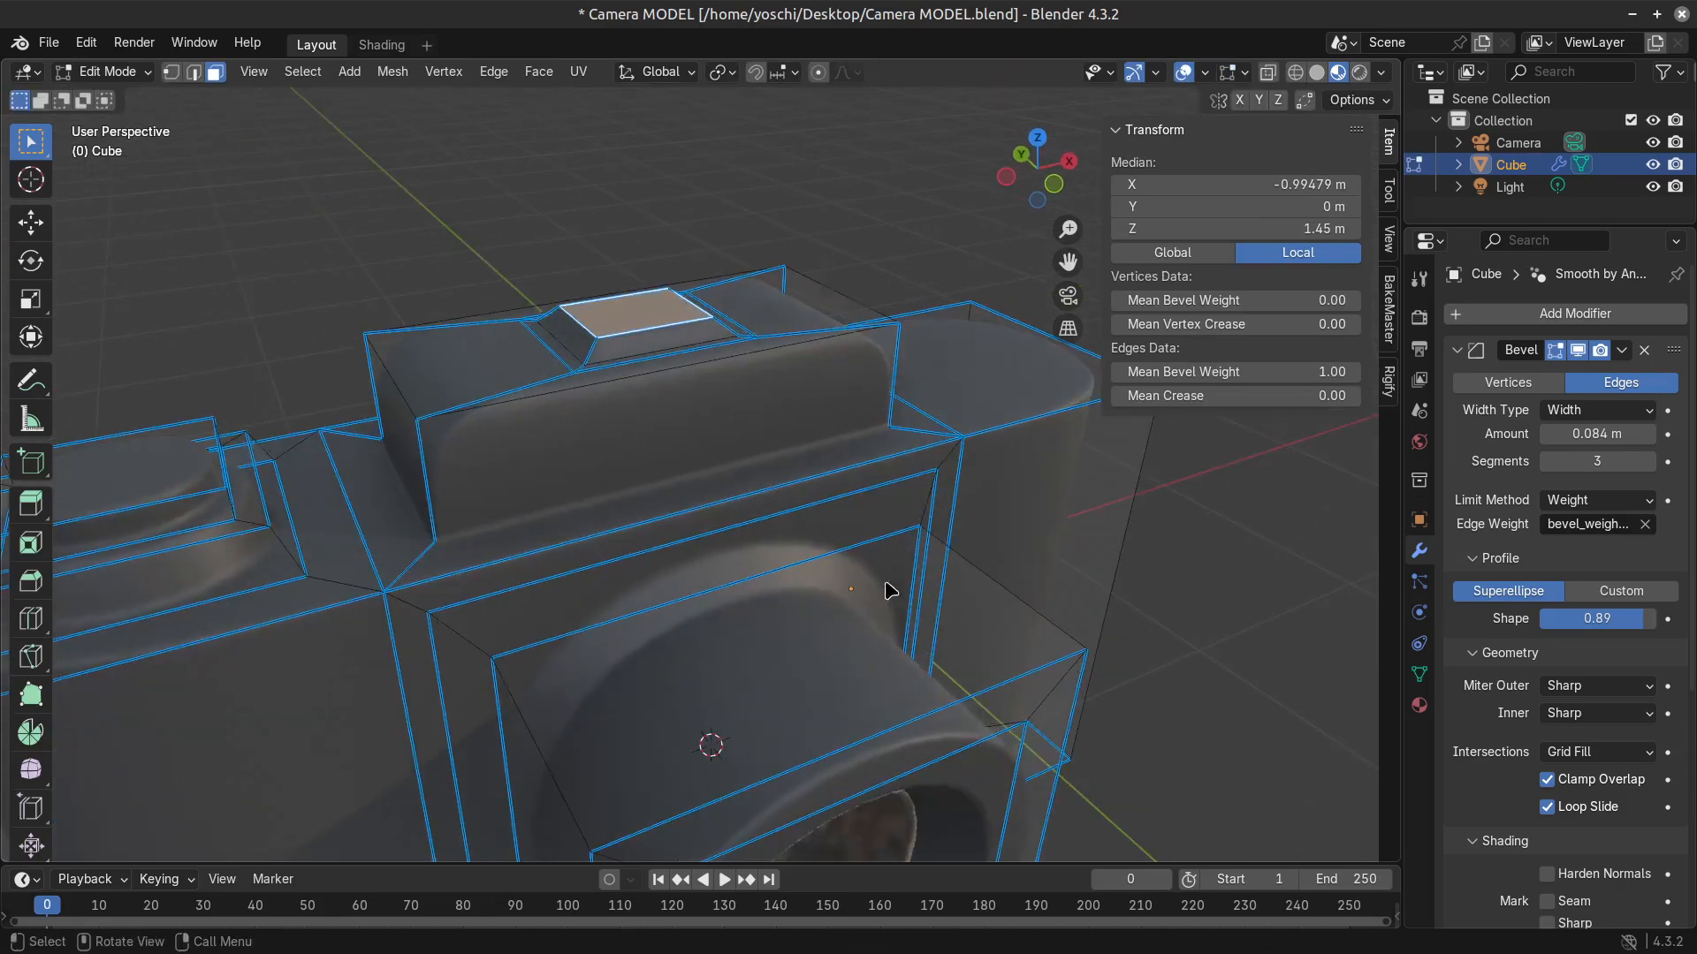
{"action": "key", "text": "Tab"}
{"action": "scroll", "coordinate": [966, 703], "scroll_direction": "down", "scroll_amount": 2}
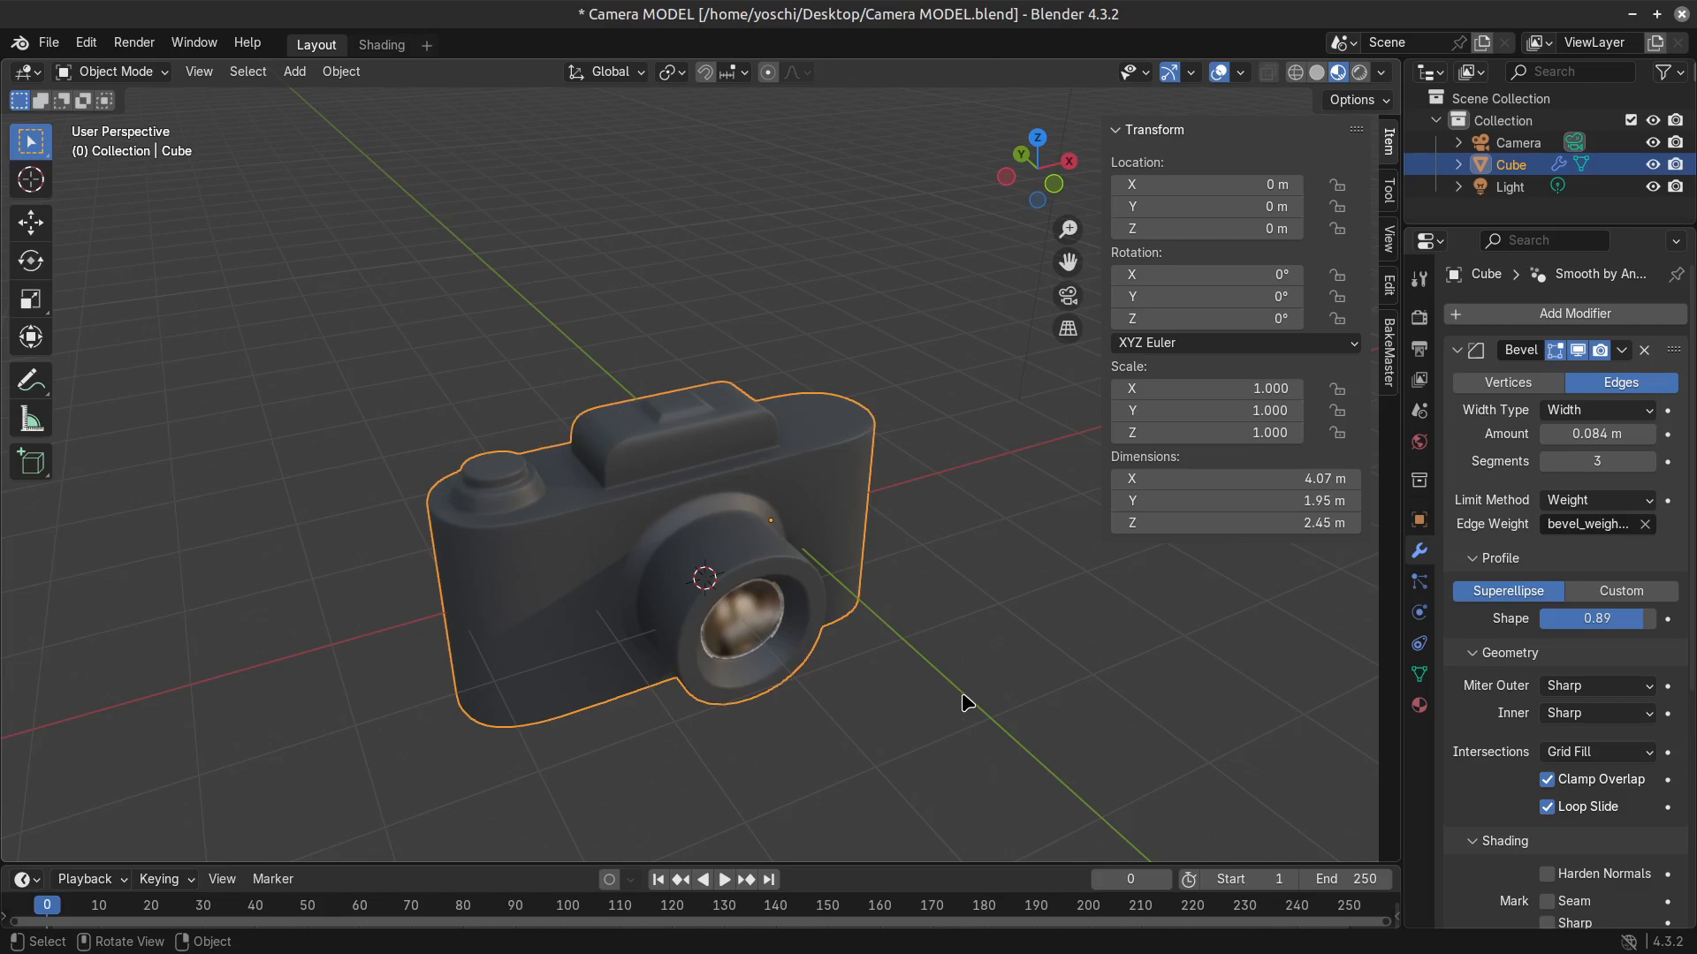
Inspect the viewfinder housing's back face and the whole camera from several angles, and deselect the model in Object Mode.
{"action": "key", "text": "Tab"}
{"action": "scroll", "coordinate": [731, 492], "scroll_direction": "up", "scroll_amount": 3}
{"action": "middle_click_drag", "start_coordinate": [731, 492], "coordinate": [871, 643]}
{"action": "left_click", "coordinate": [571, 632]}
{"action": "left_click", "coordinate": [797, 459]}
{"action": "middle_click_drag", "start_coordinate": [797, 458], "coordinate": [866, 493]}
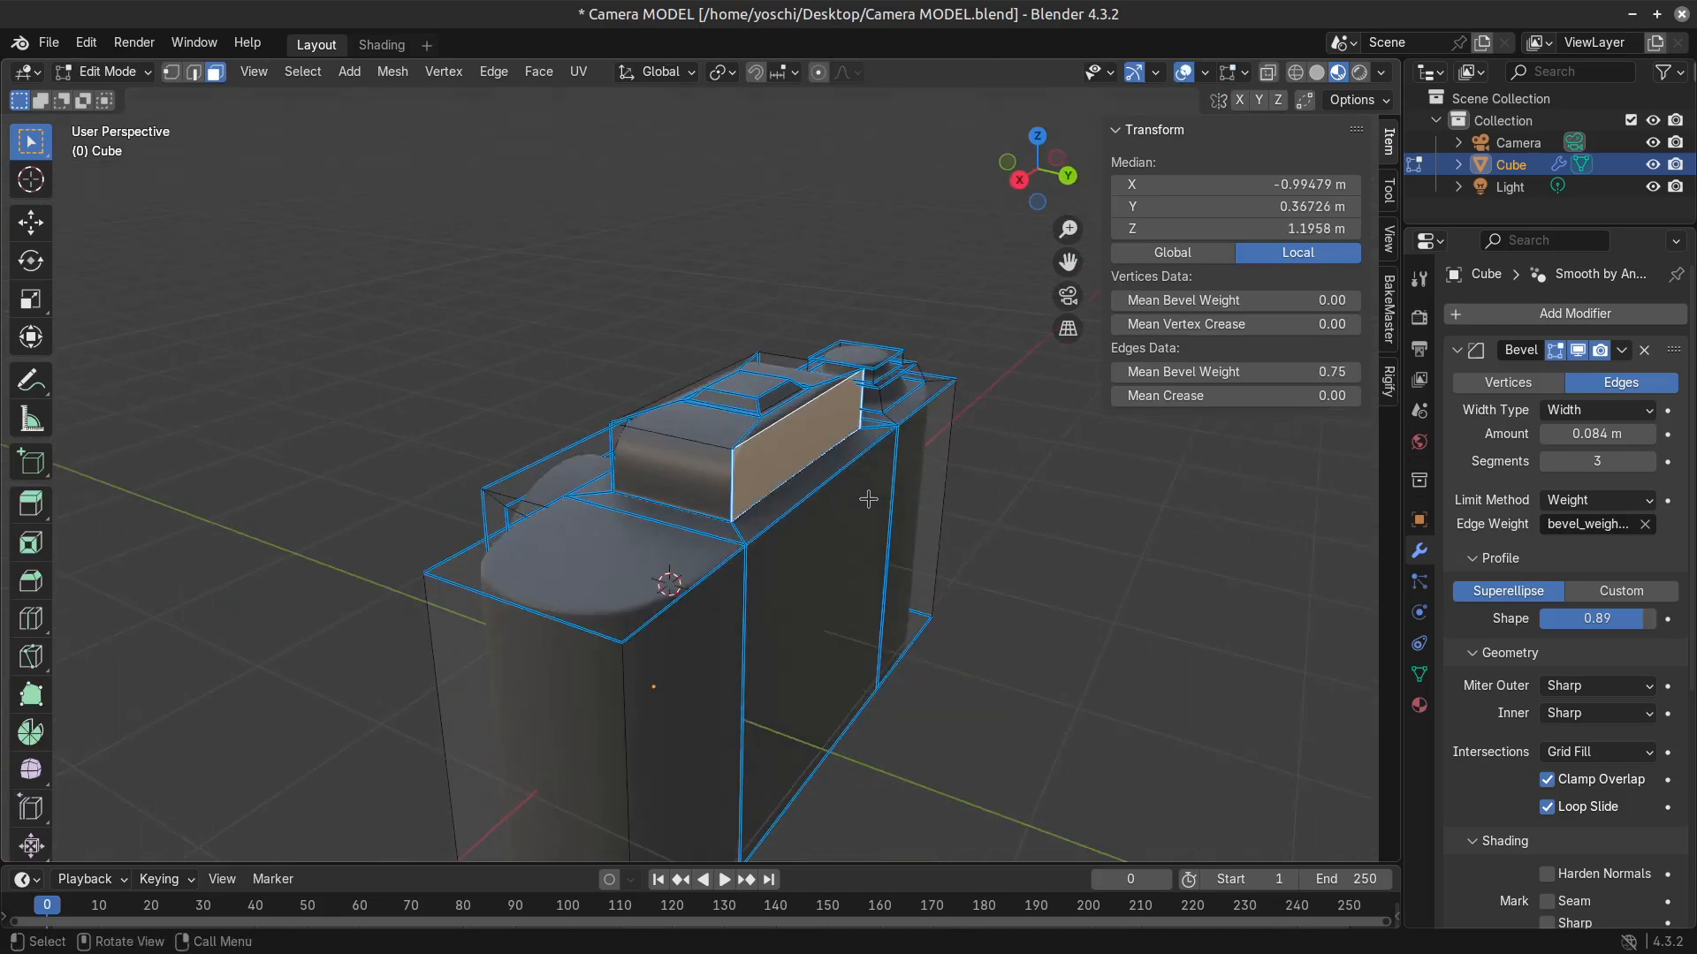
{"action": "middle_click_drag", "start_coordinate": [707, 715], "coordinate": [984, 733]}
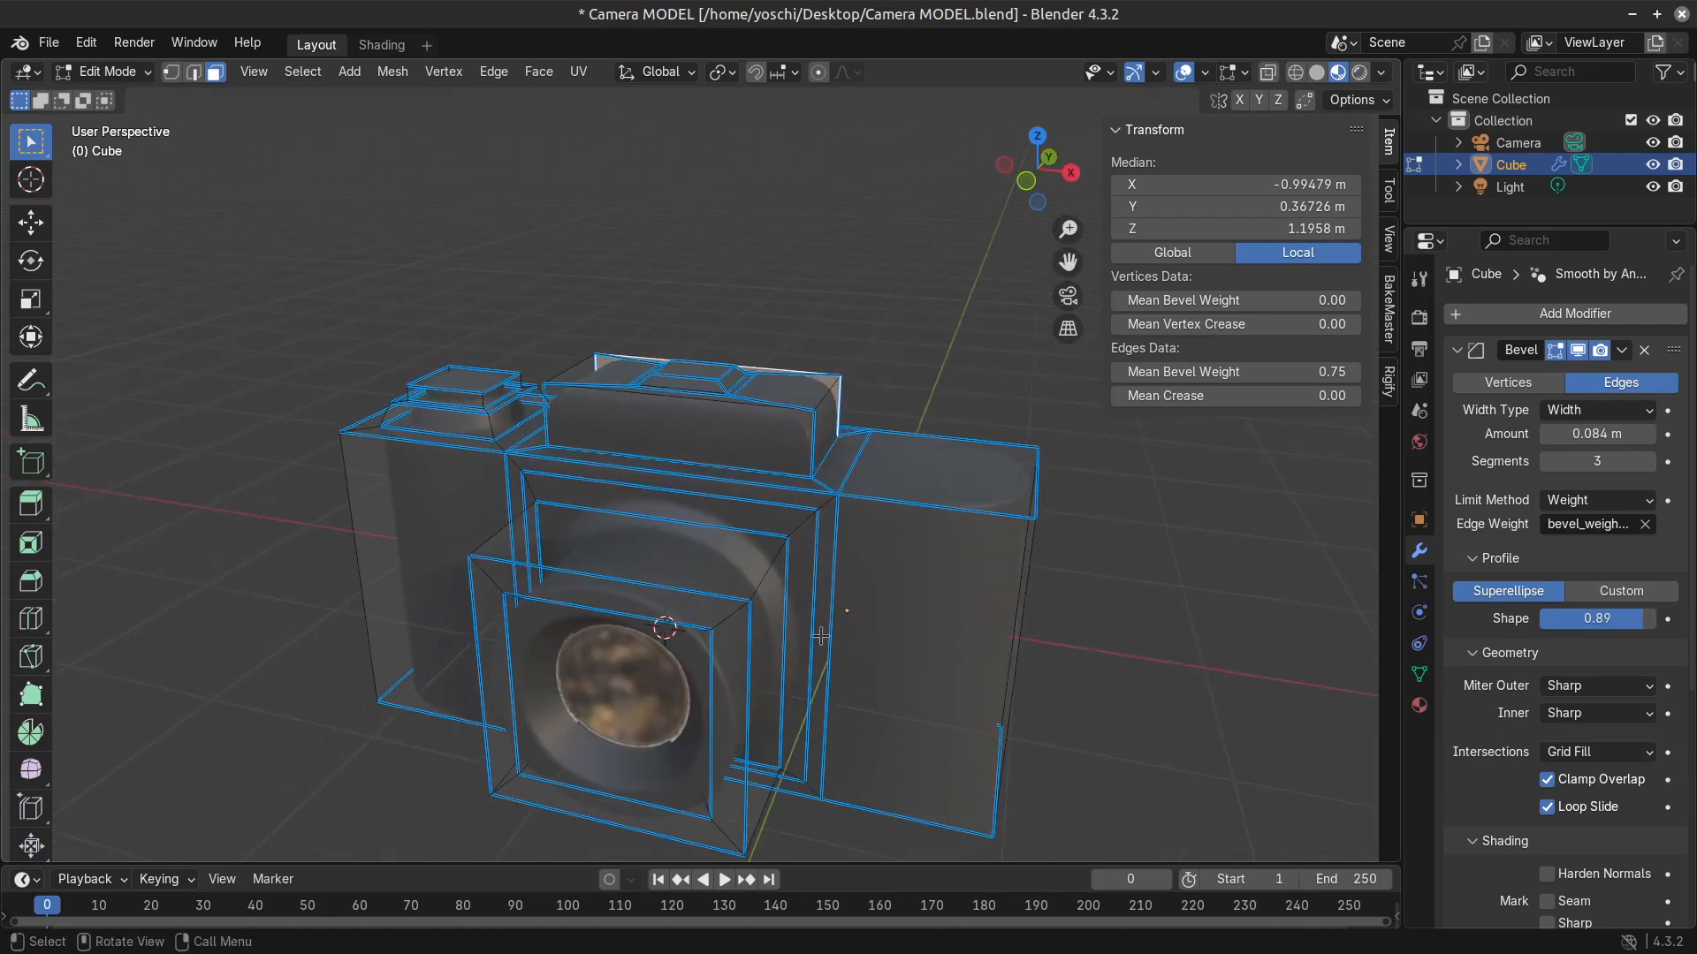
{"action": "scroll", "coordinate": [812, 646], "scroll_direction": "down", "scroll_amount": 3}
{"action": "middle_click_drag", "start_coordinate": [946, 602], "coordinate": [1005, 552]}
{"action": "key", "text": "Tab"}
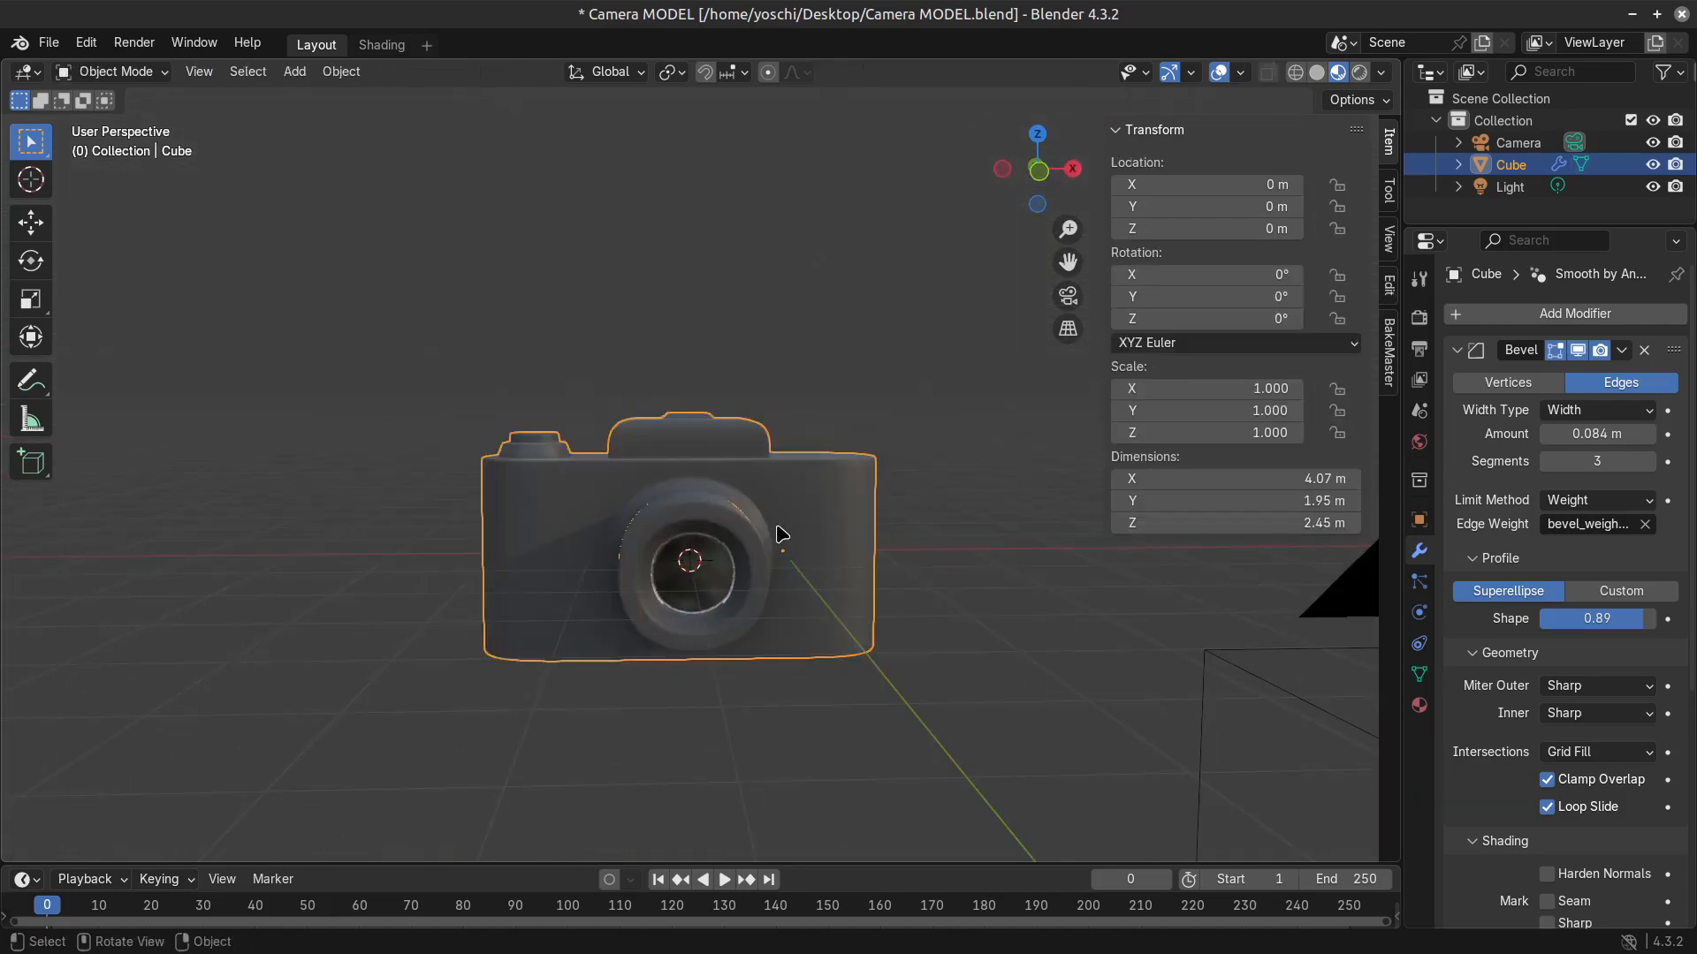
{"action": "left_click", "coordinate": [746, 683]}
{"action": "middle_click_drag", "start_coordinate": [746, 686], "coordinate": [811, 695]}
{"action": "scroll", "coordinate": [811, 695], "scroll_direction": "up", "scroll_amount": 2}
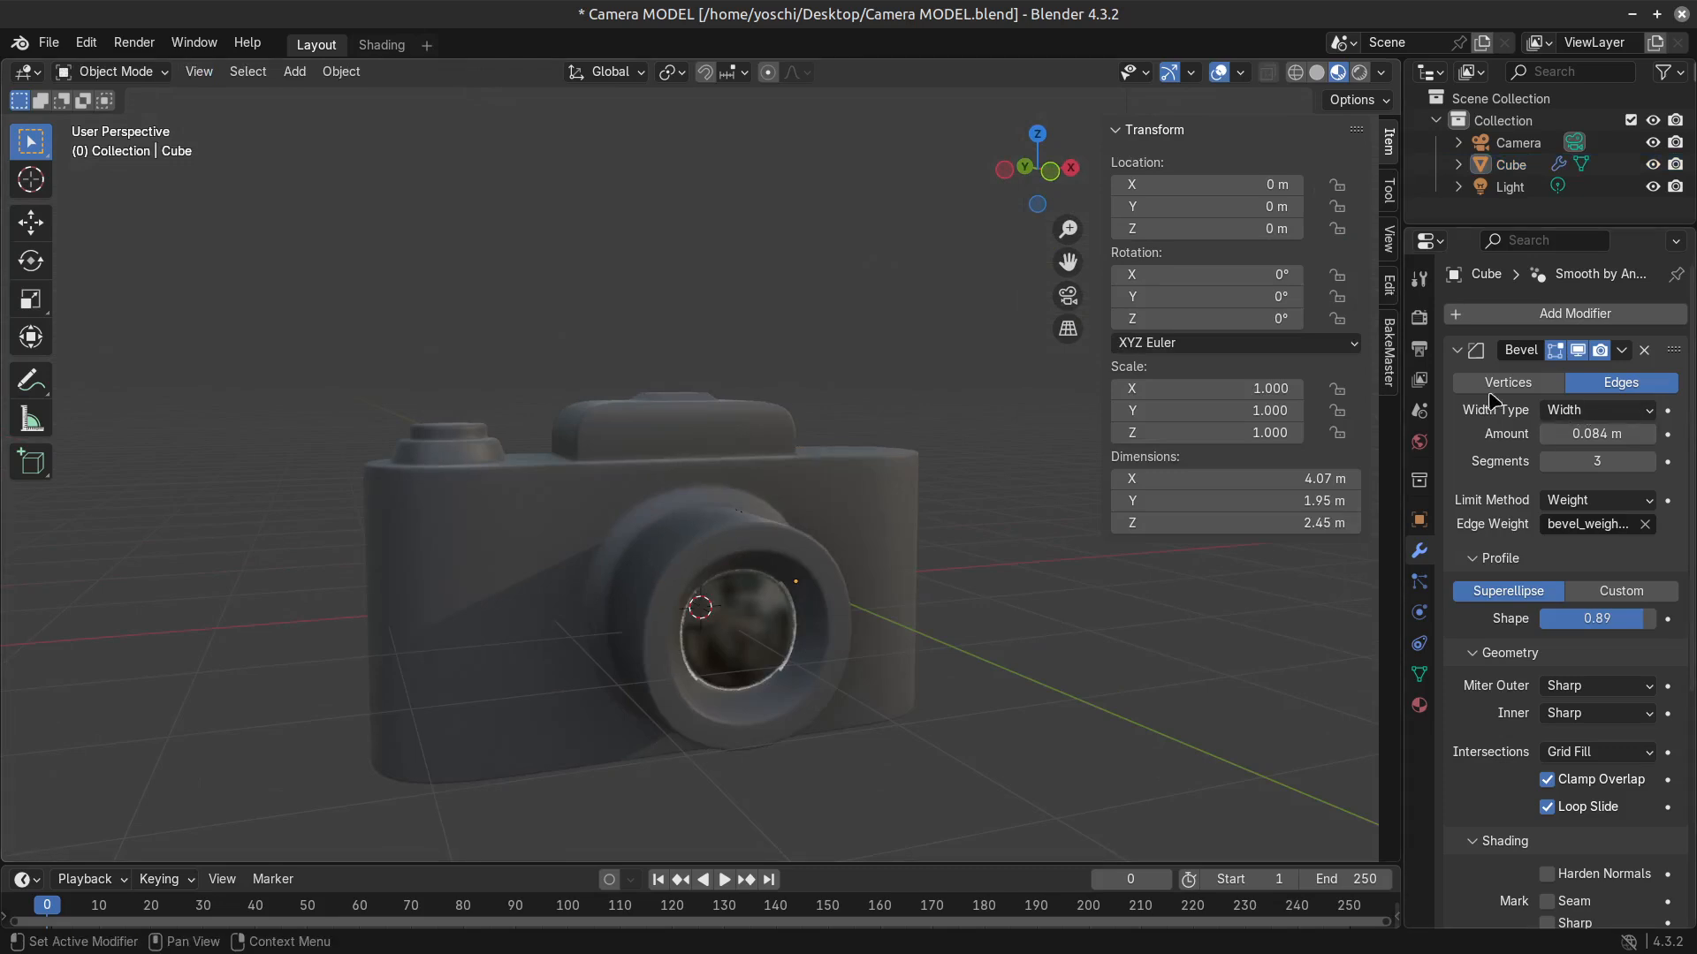
Switch the render engine to Workbench and set its lighting to Flat.
{"action": "left_click", "coordinate": [1420, 317]}
{"action": "left_click", "coordinate": [1591, 314]}
{"action": "left_click", "coordinate": [1590, 363]}
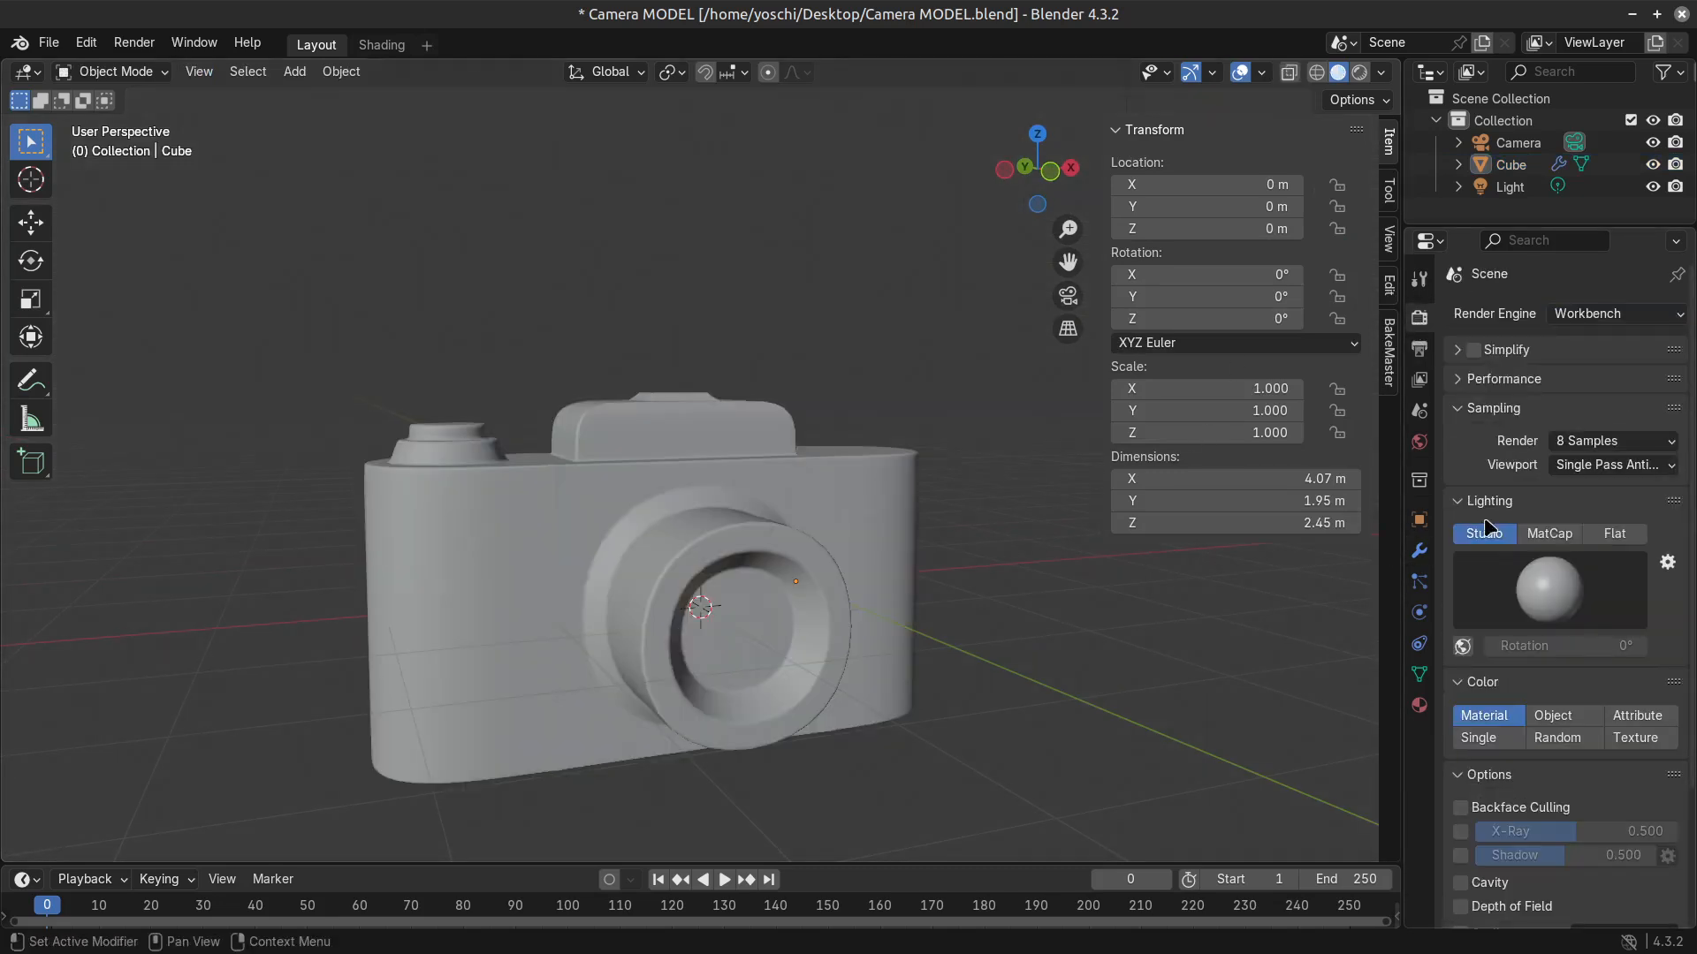
{"action": "left_click", "coordinate": [1616, 534]}
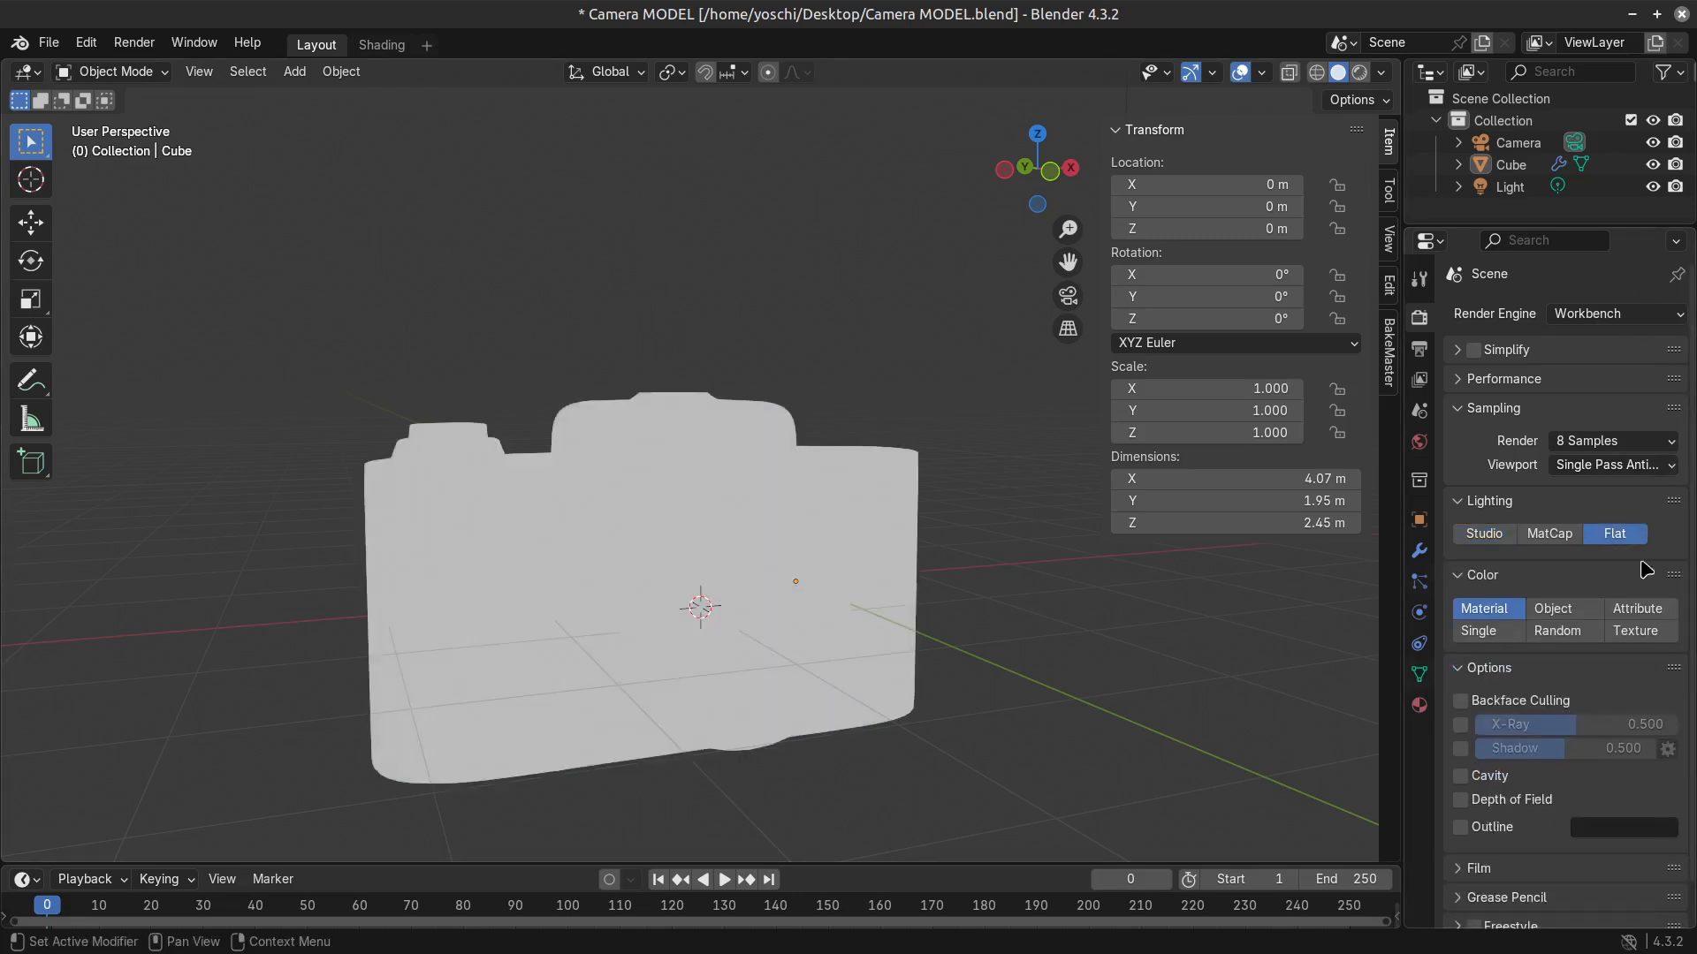
Compare Material and Texture colouring for the Workbench render, and set the colour type to Texture.
{"action": "scroll", "coordinate": [1004, 741], "scroll_direction": "down", "scroll_amount": 2}
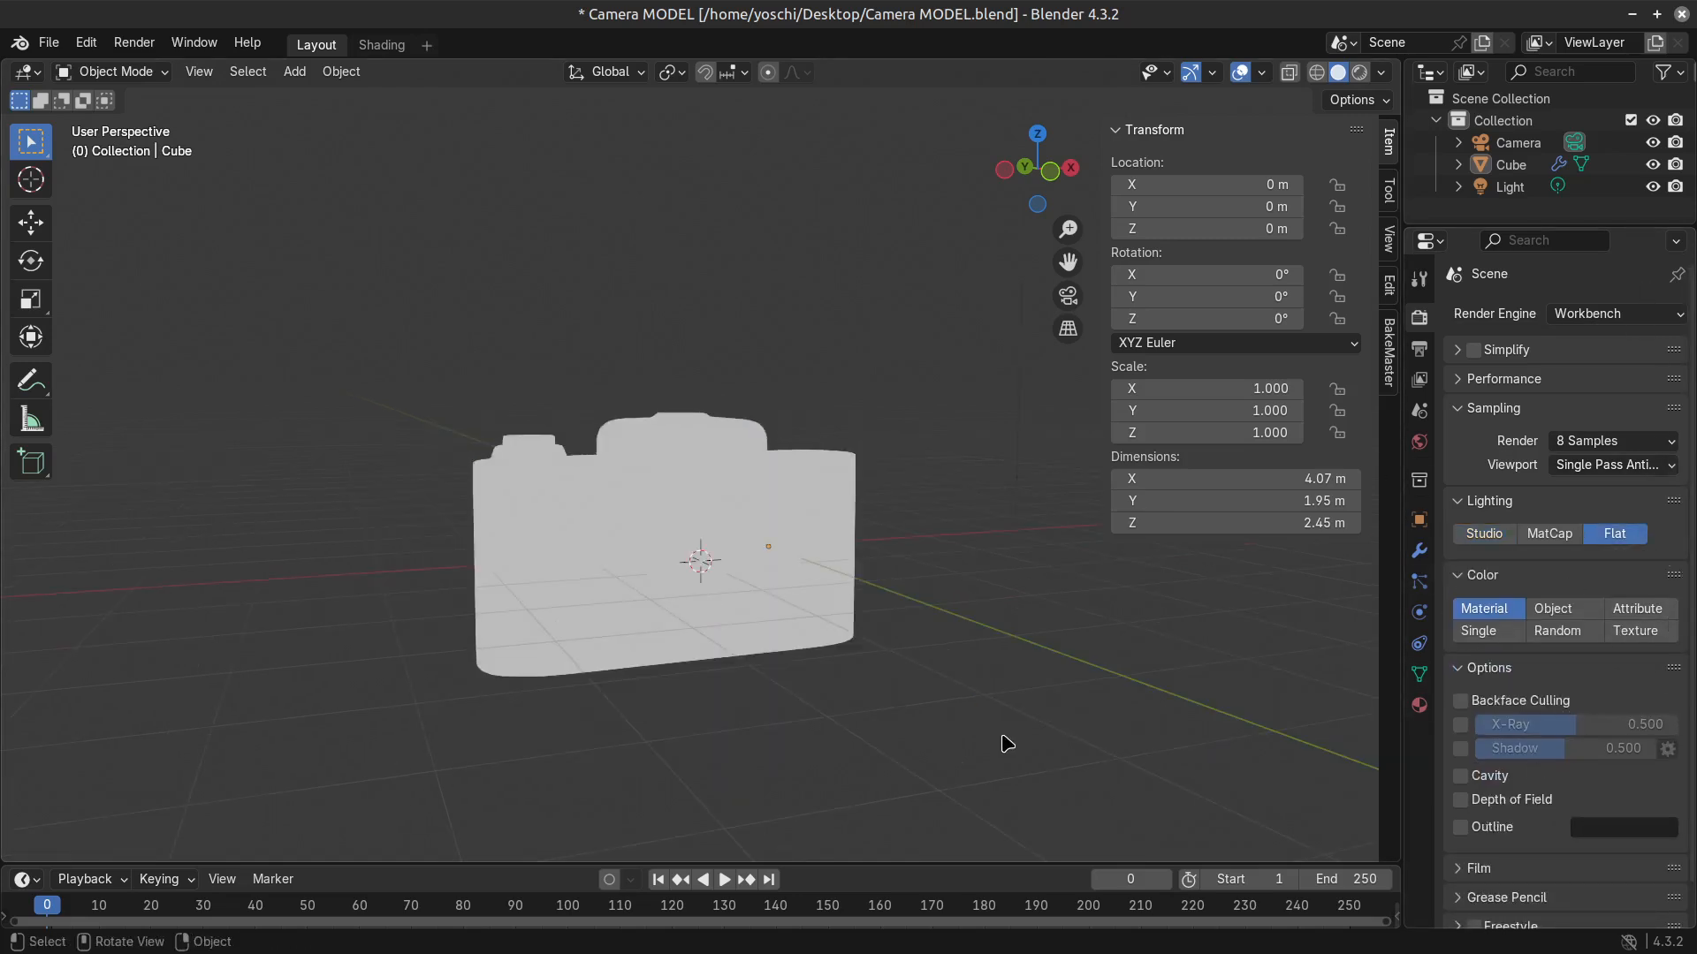
{"action": "scroll", "coordinate": [854, 692], "scroll_direction": "up", "scroll_amount": 1}
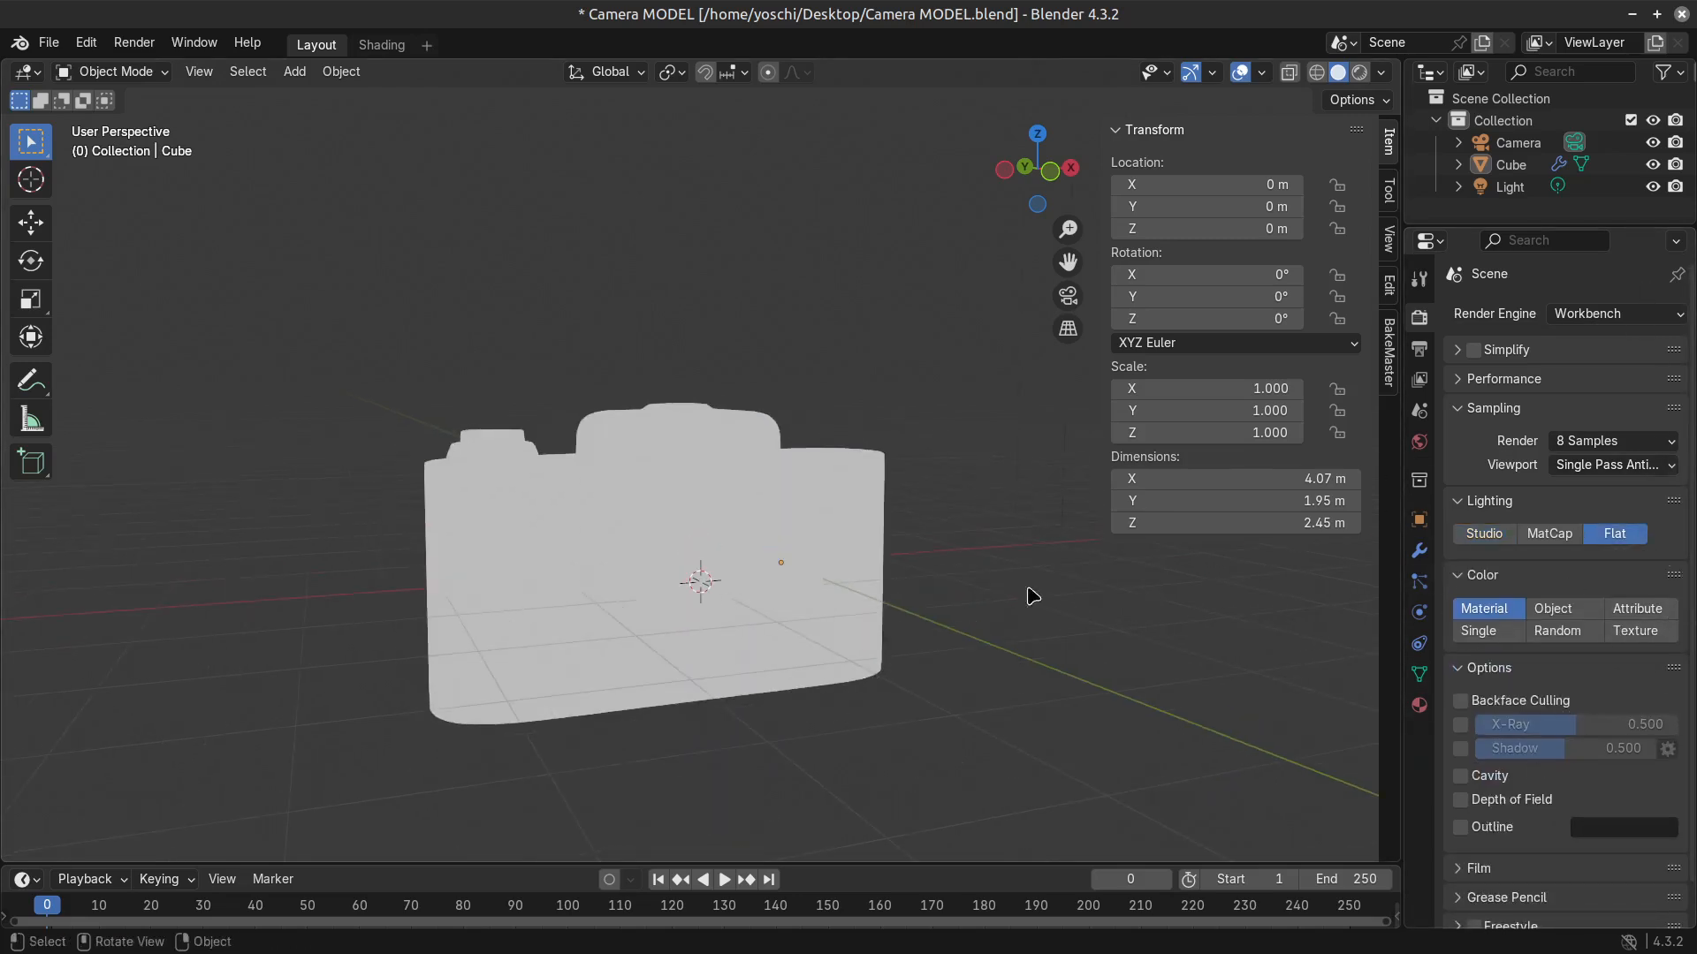
{"action": "left_click", "coordinate": [1657, 636]}
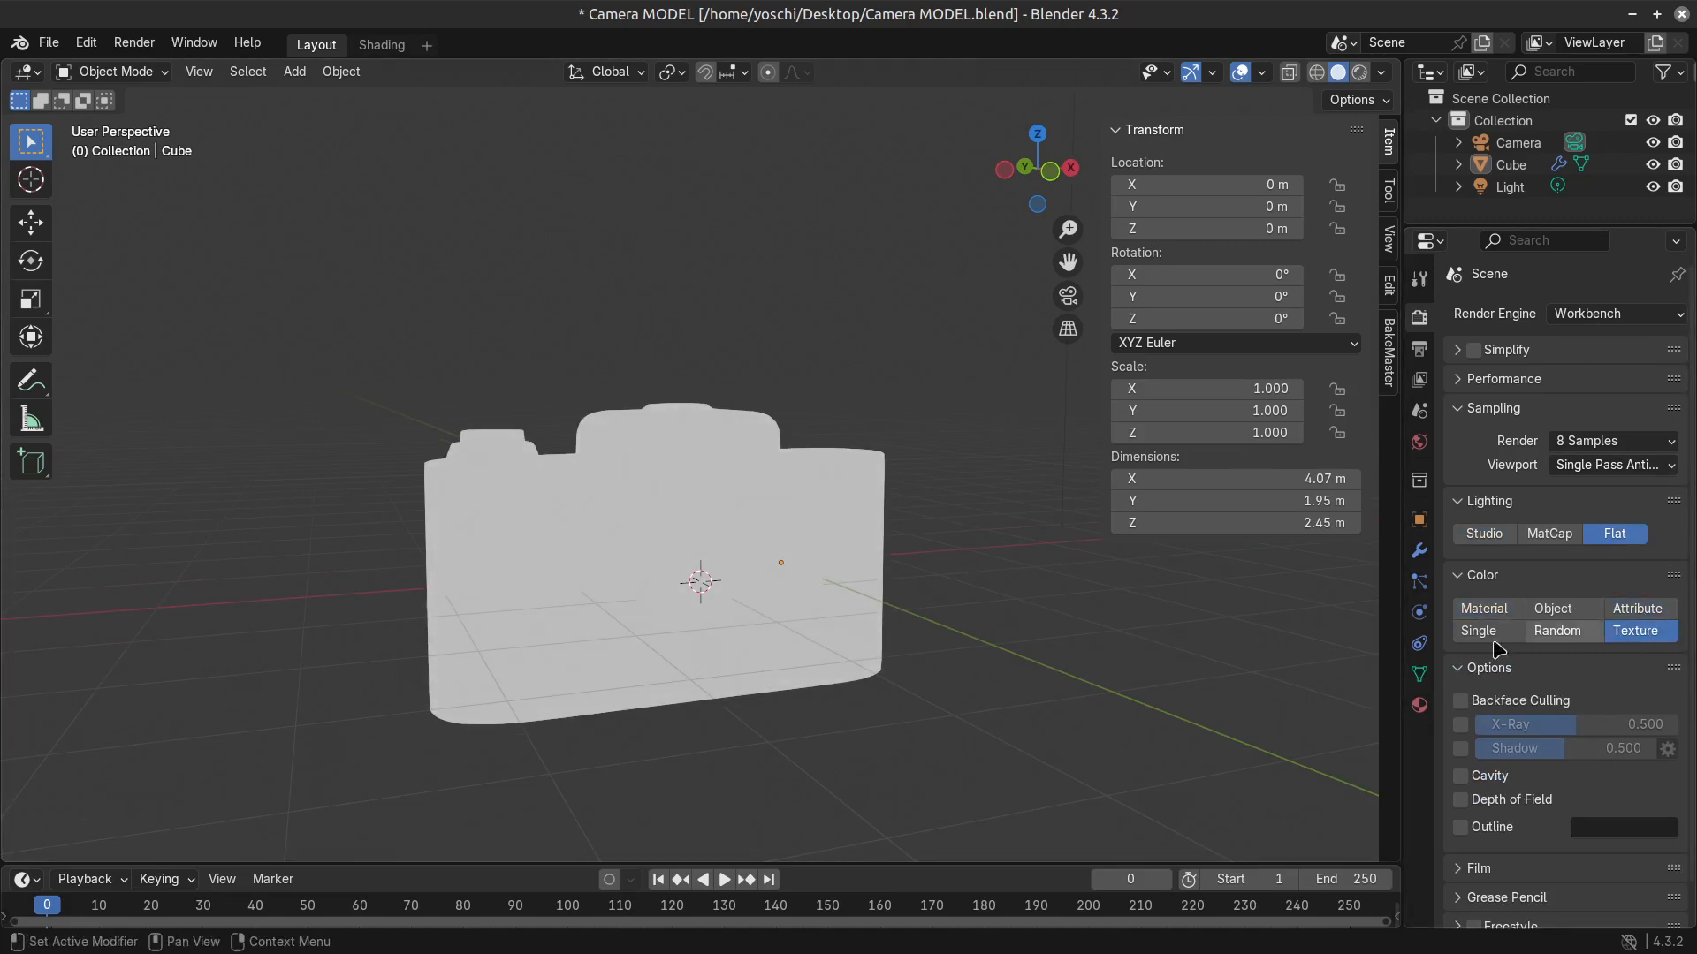
{"action": "left_click", "coordinate": [1480, 613]}
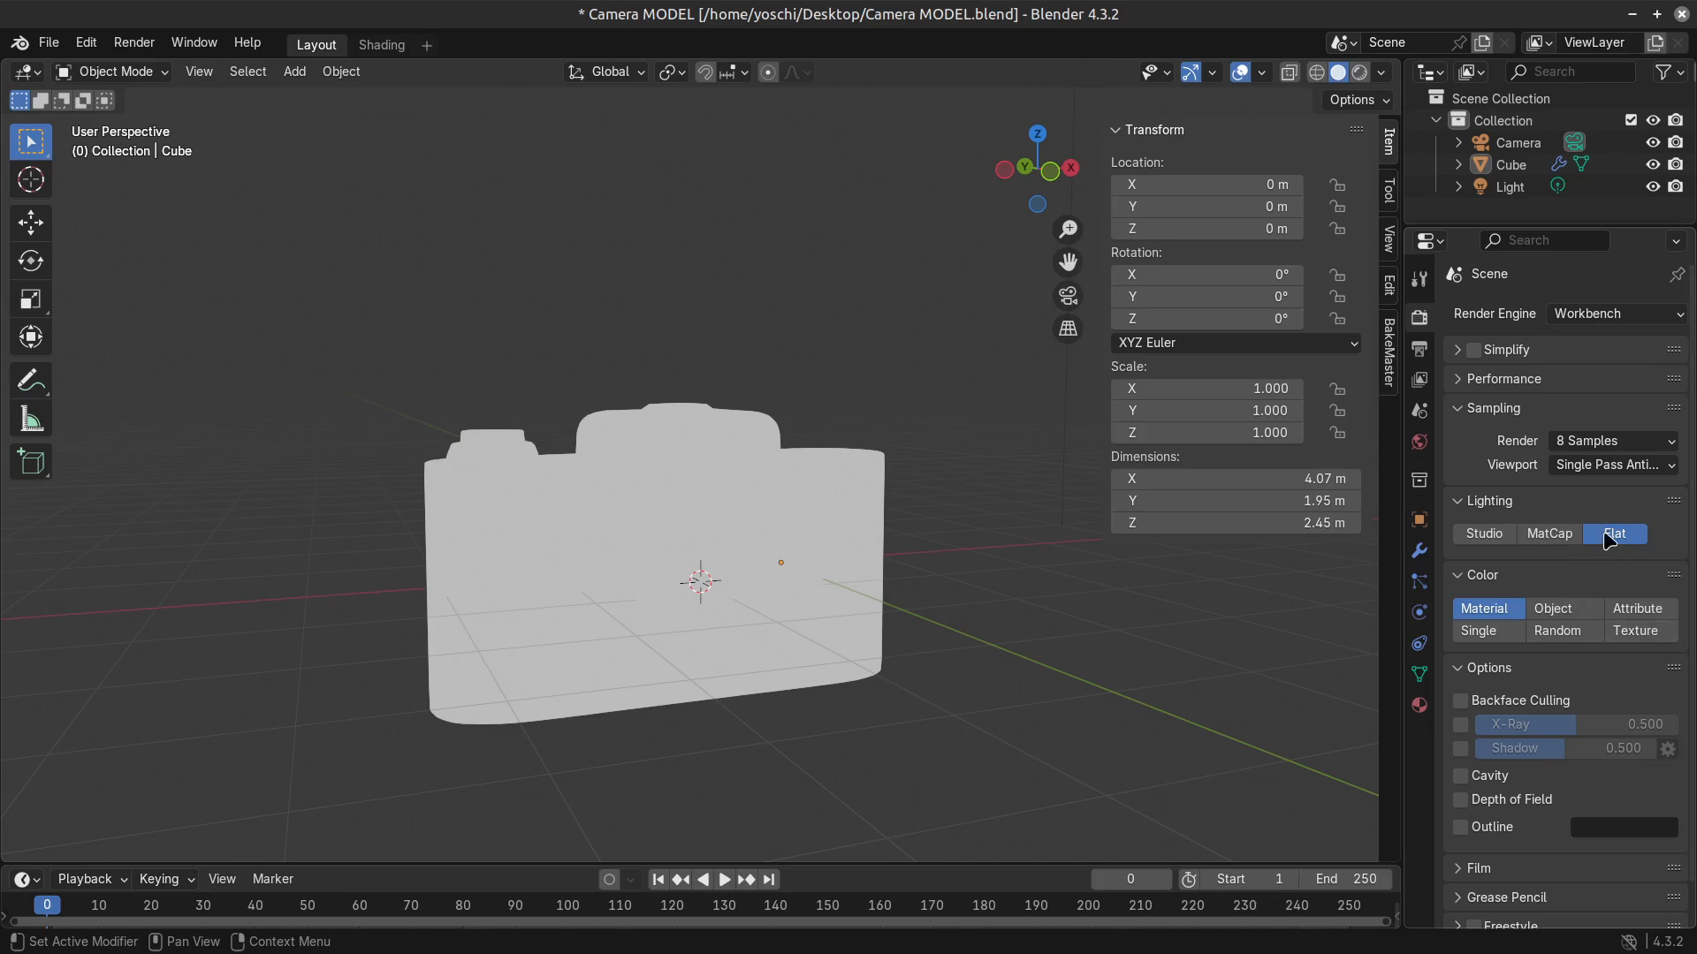
{"action": "left_click", "coordinate": [1636, 631]}
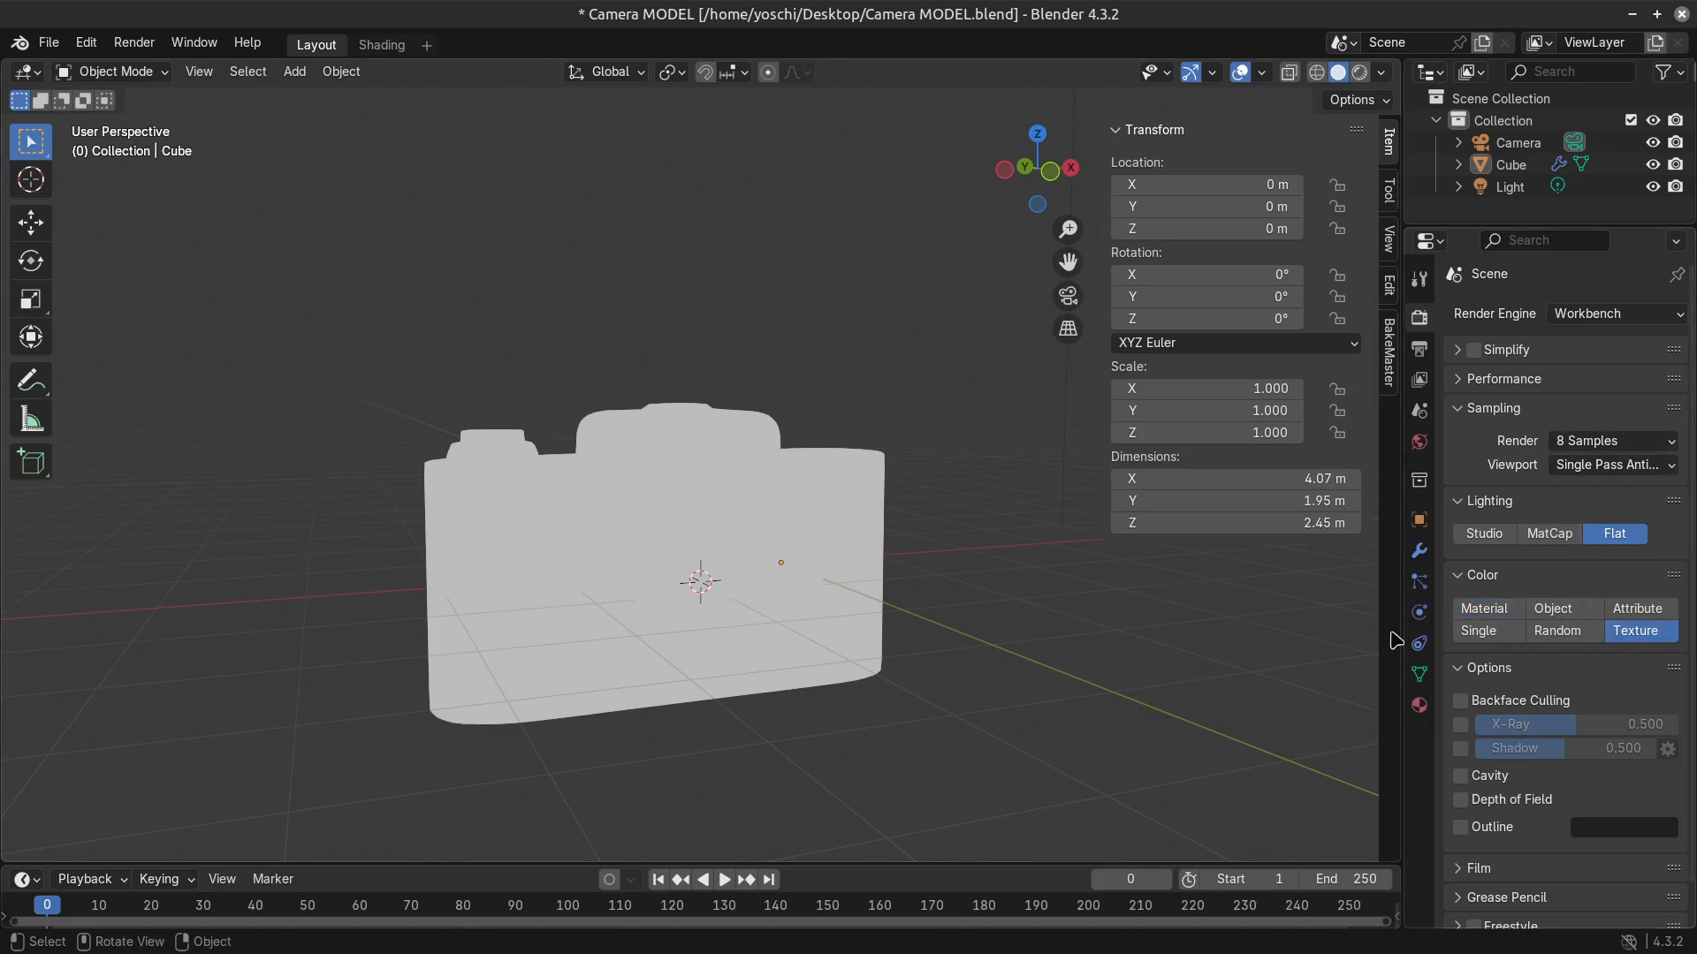
Enable Outline and Depth of Field in the Workbench options, try Cavity, and view the camera silhouette from the front.
{"action": "left_click", "coordinate": [1461, 828]}
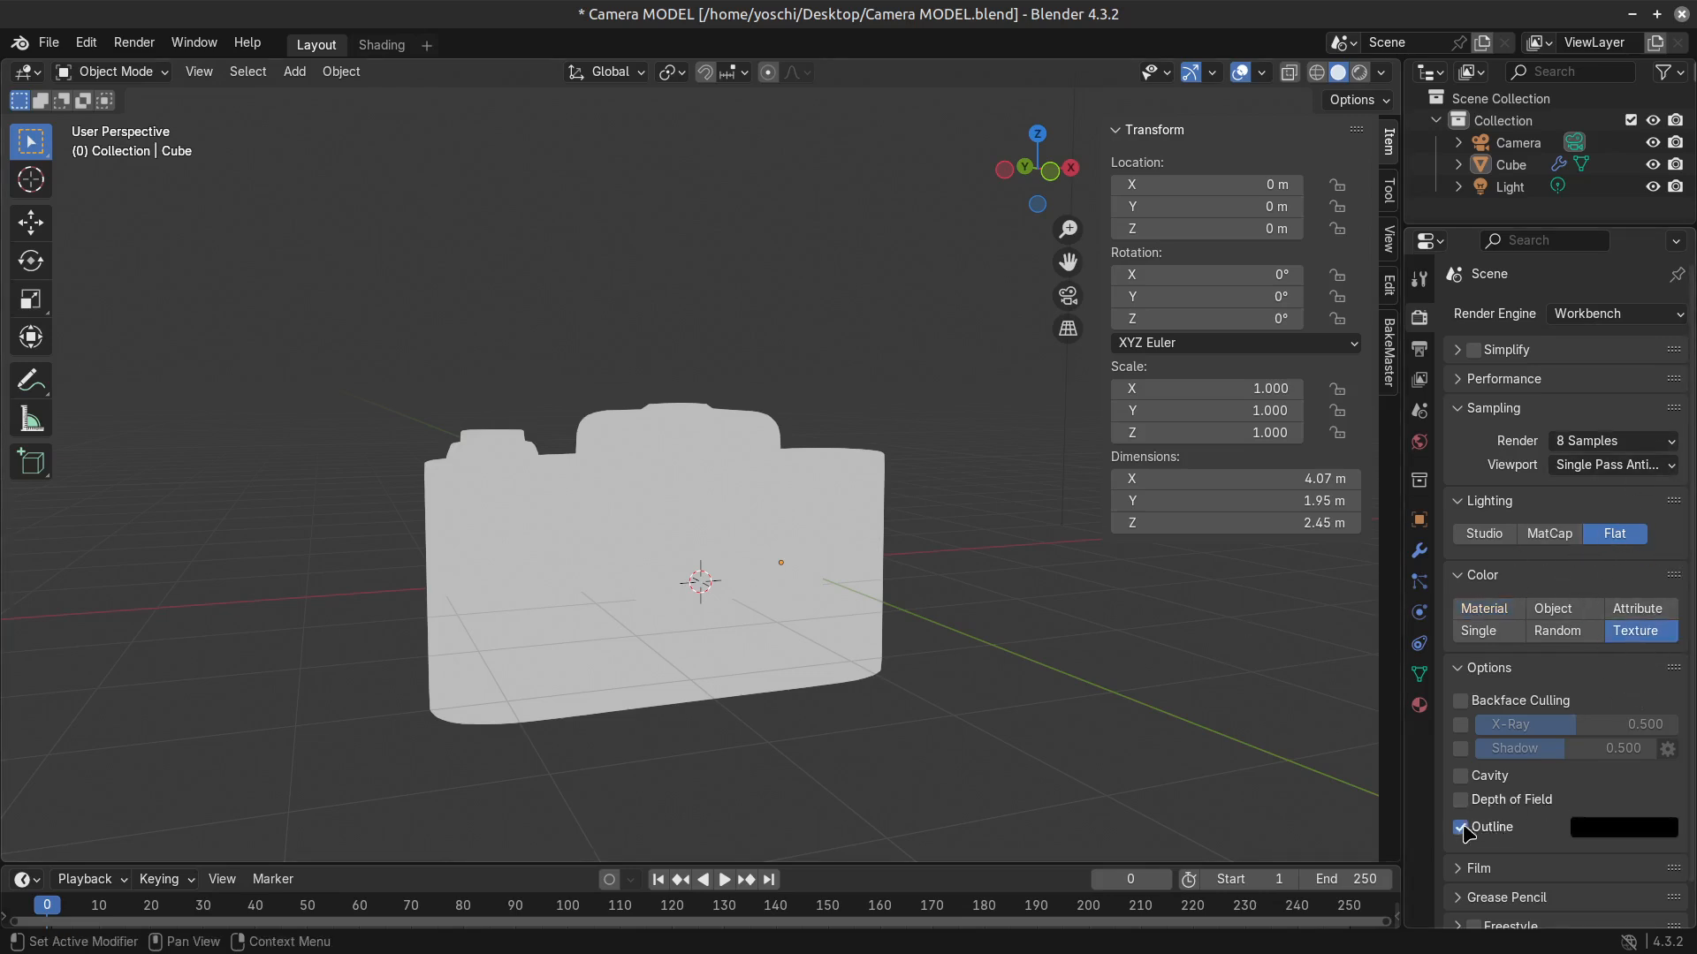
{"action": "left_click", "coordinate": [1463, 776]}
{"action": "left_click", "coordinate": [1461, 777]}
{"action": "scroll", "coordinate": [776, 682], "scroll_direction": "down", "scroll_amount": 1}
{"action": "middle_click_drag", "start_coordinate": [776, 682], "coordinate": [727, 655]}
{"action": "scroll", "coordinate": [727, 654], "scroll_direction": "up", "scroll_amount": 2}
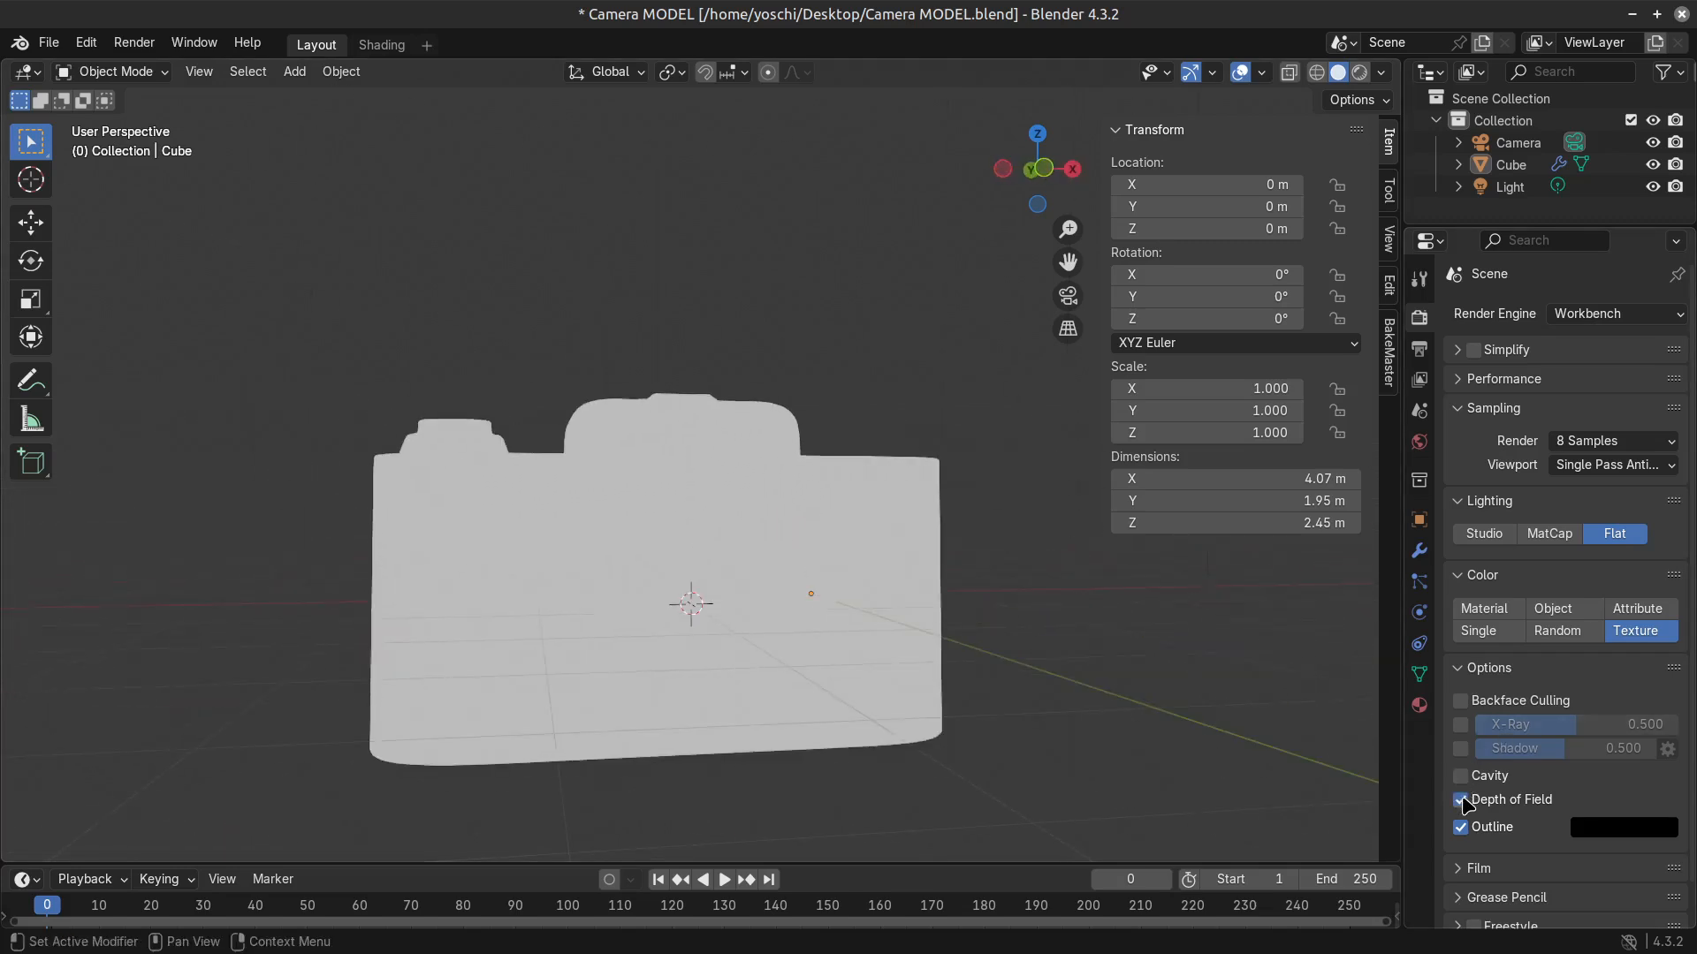
Try white as the Workbench outline colour and view the camera silhouette at an angle.
{"action": "left_click", "coordinate": [1651, 829]}
{"action": "left_click_drag", "start_coordinate": [1662, 651], "coordinate": [1658, 492]}
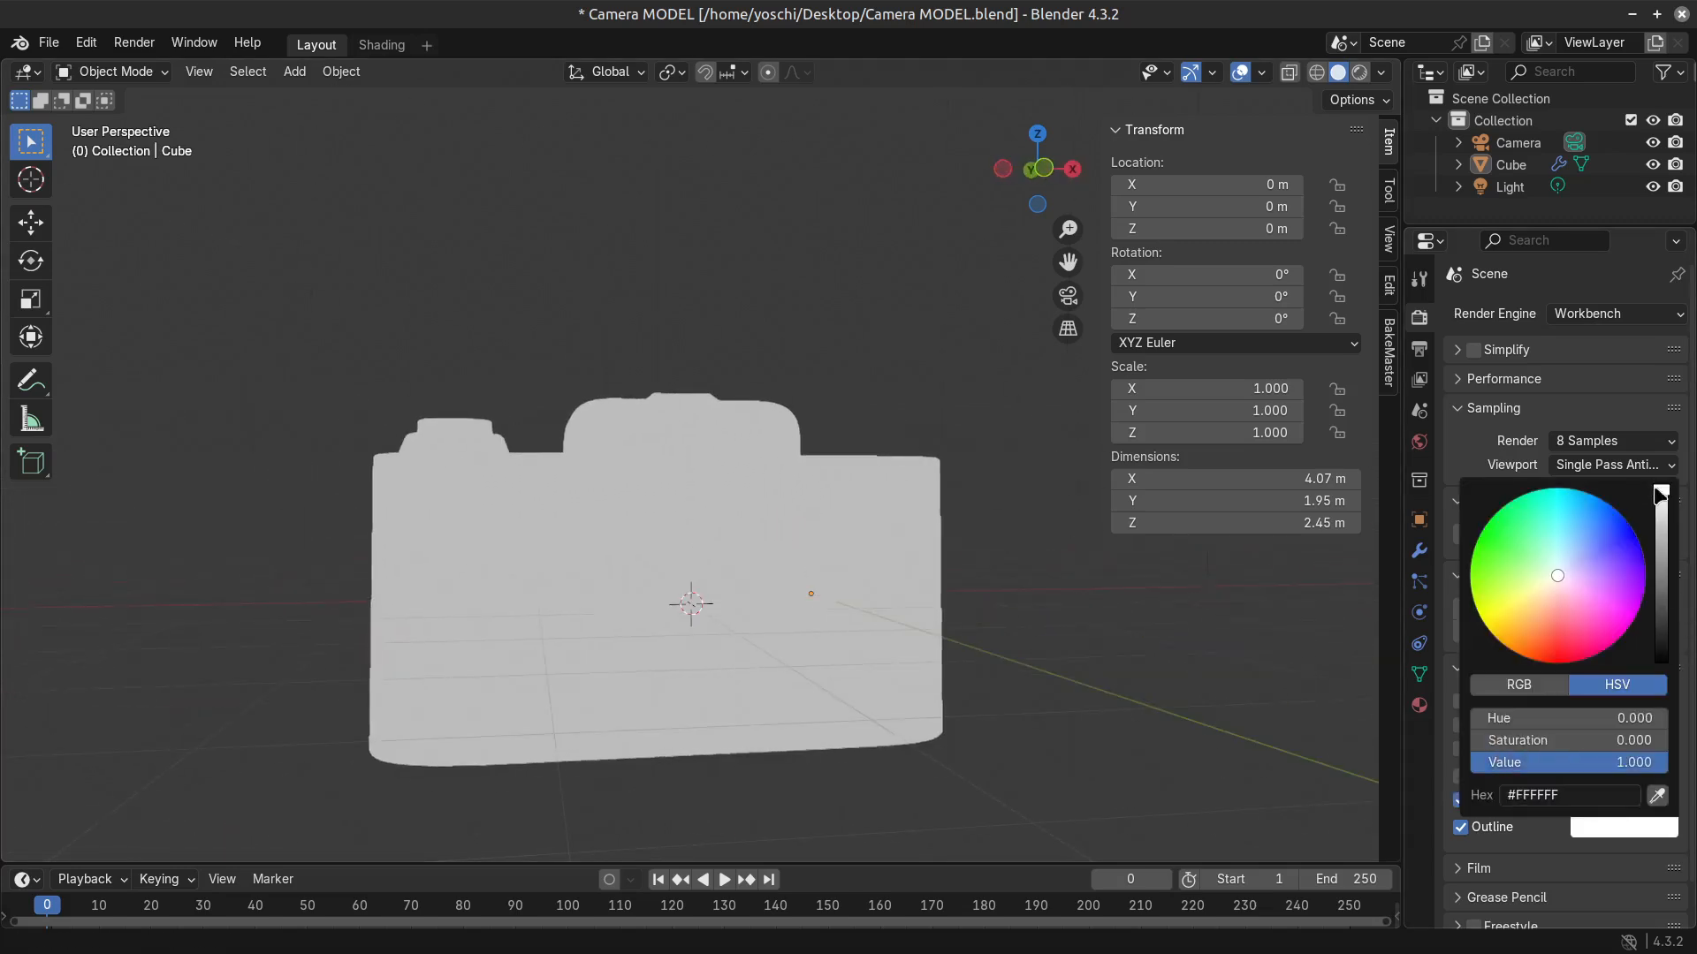
{"action": "key", "text": "Escape"}
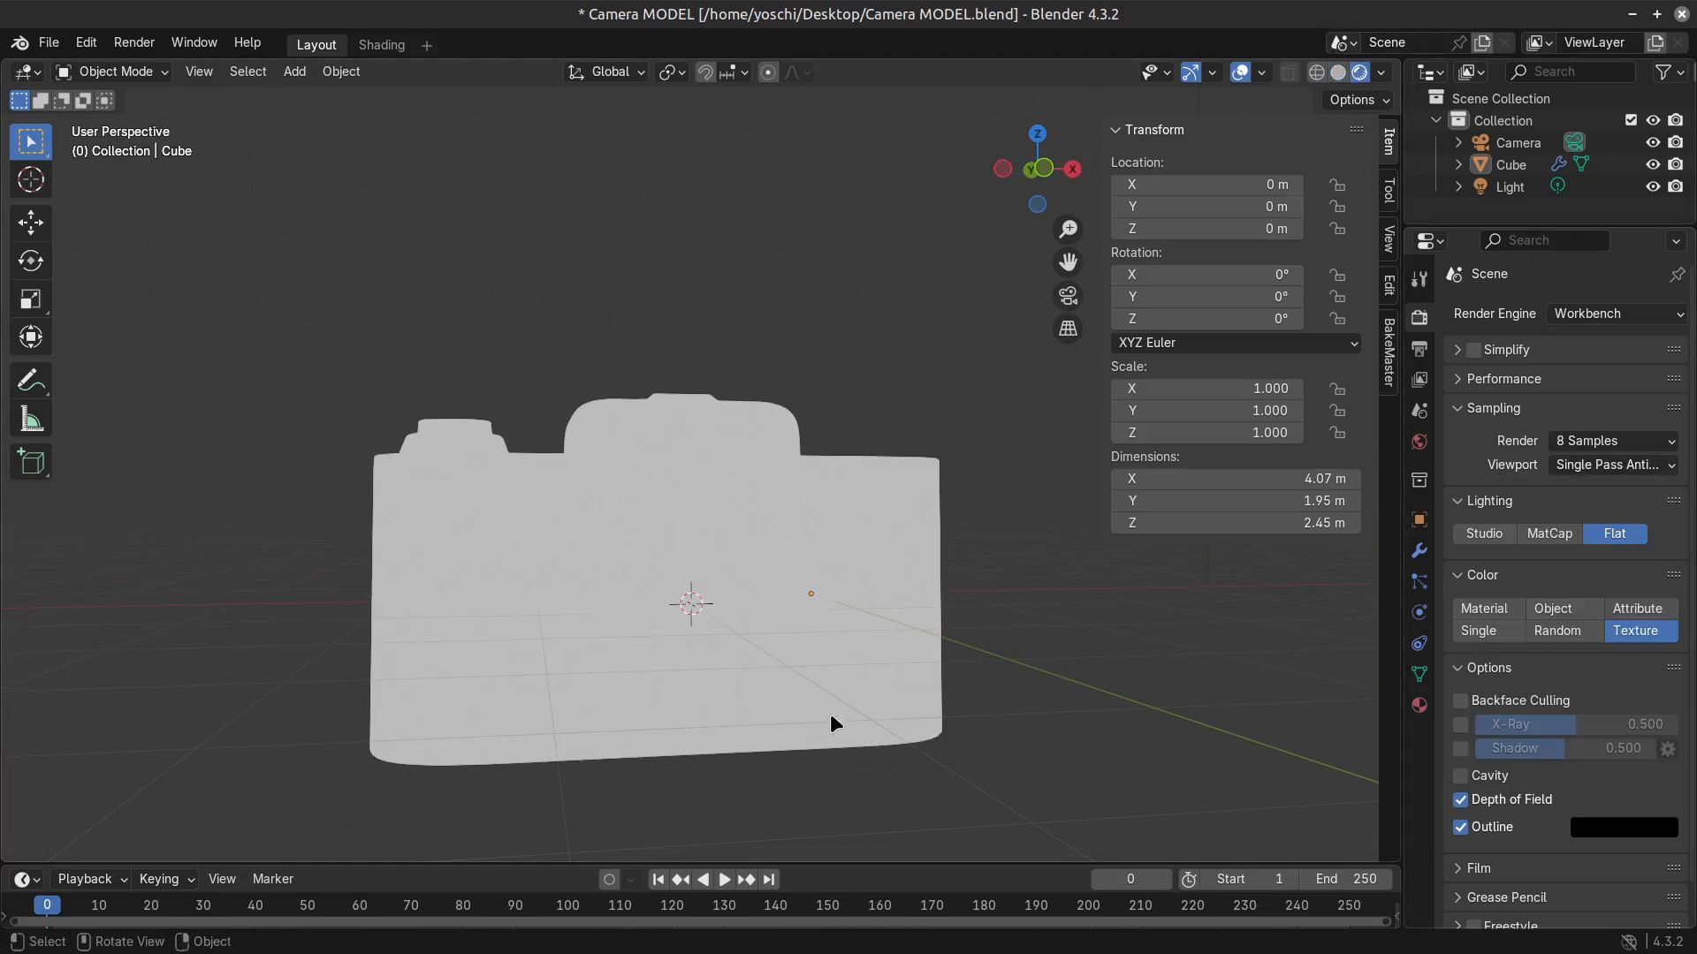
{"action": "scroll", "coordinate": [830, 713], "scroll_direction": "down", "scroll_amount": 1}
{"action": "middle_click_drag", "start_coordinate": [882, 621], "coordinate": [961, 633]}
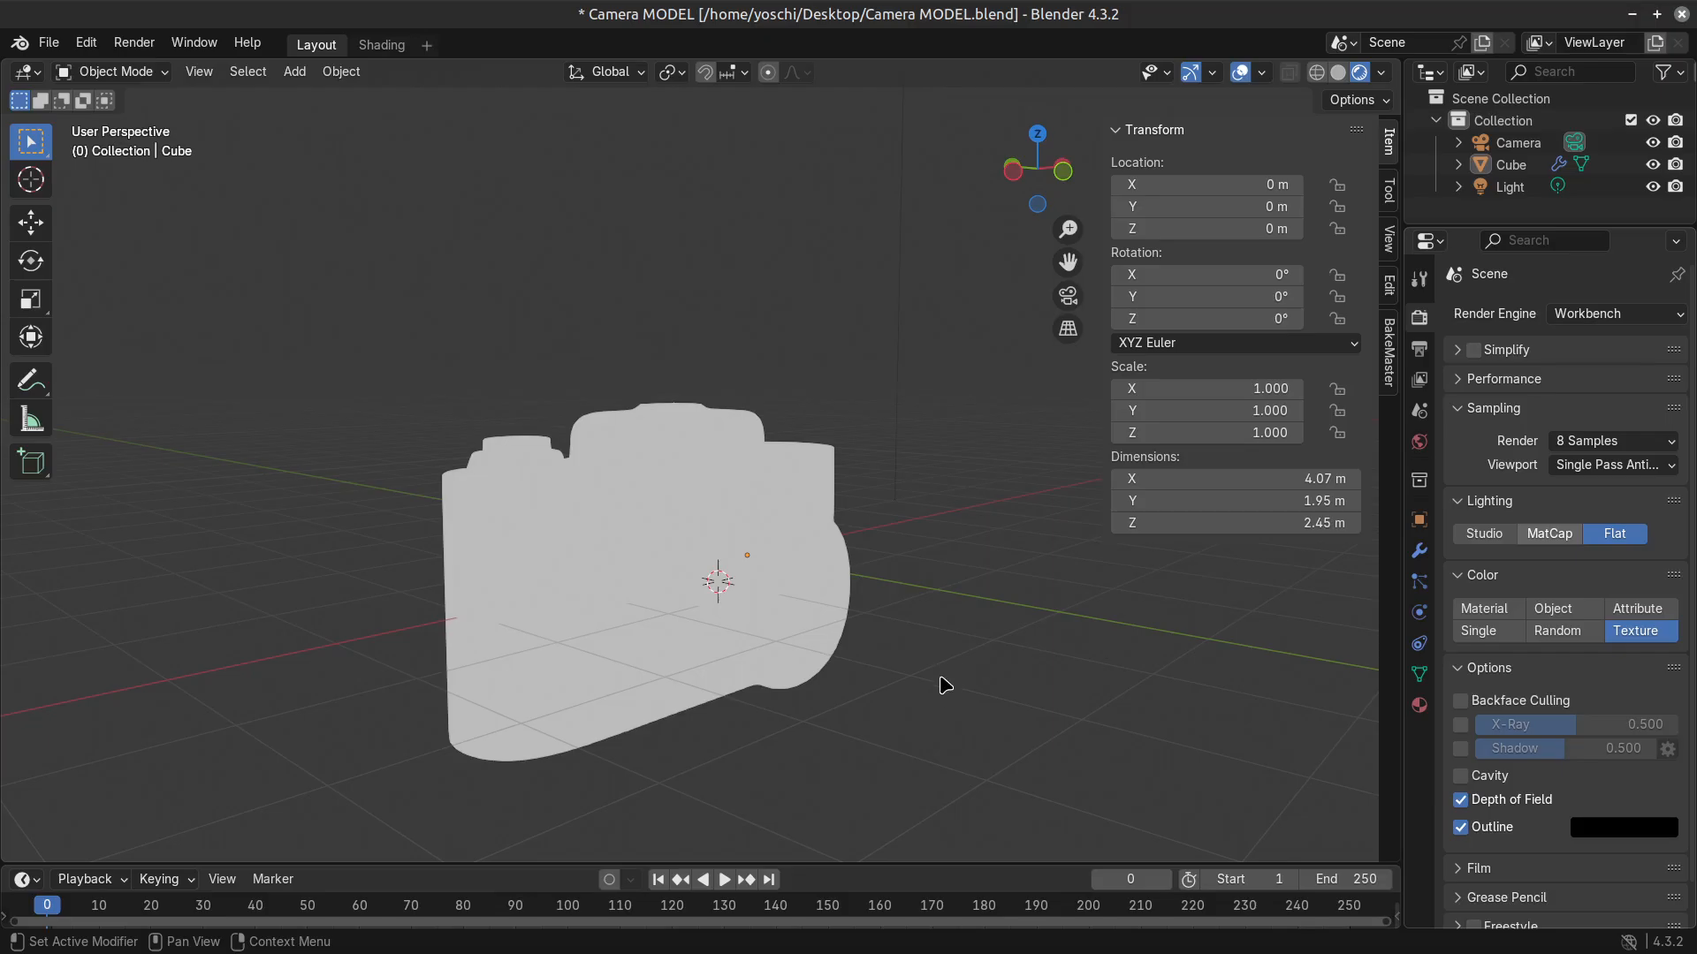
Look at the compositing setup in Camera.blend, and reopen the recent file Camera MODEL.blend in a new Blender session.
{"action": "key", "text": "super+d"}
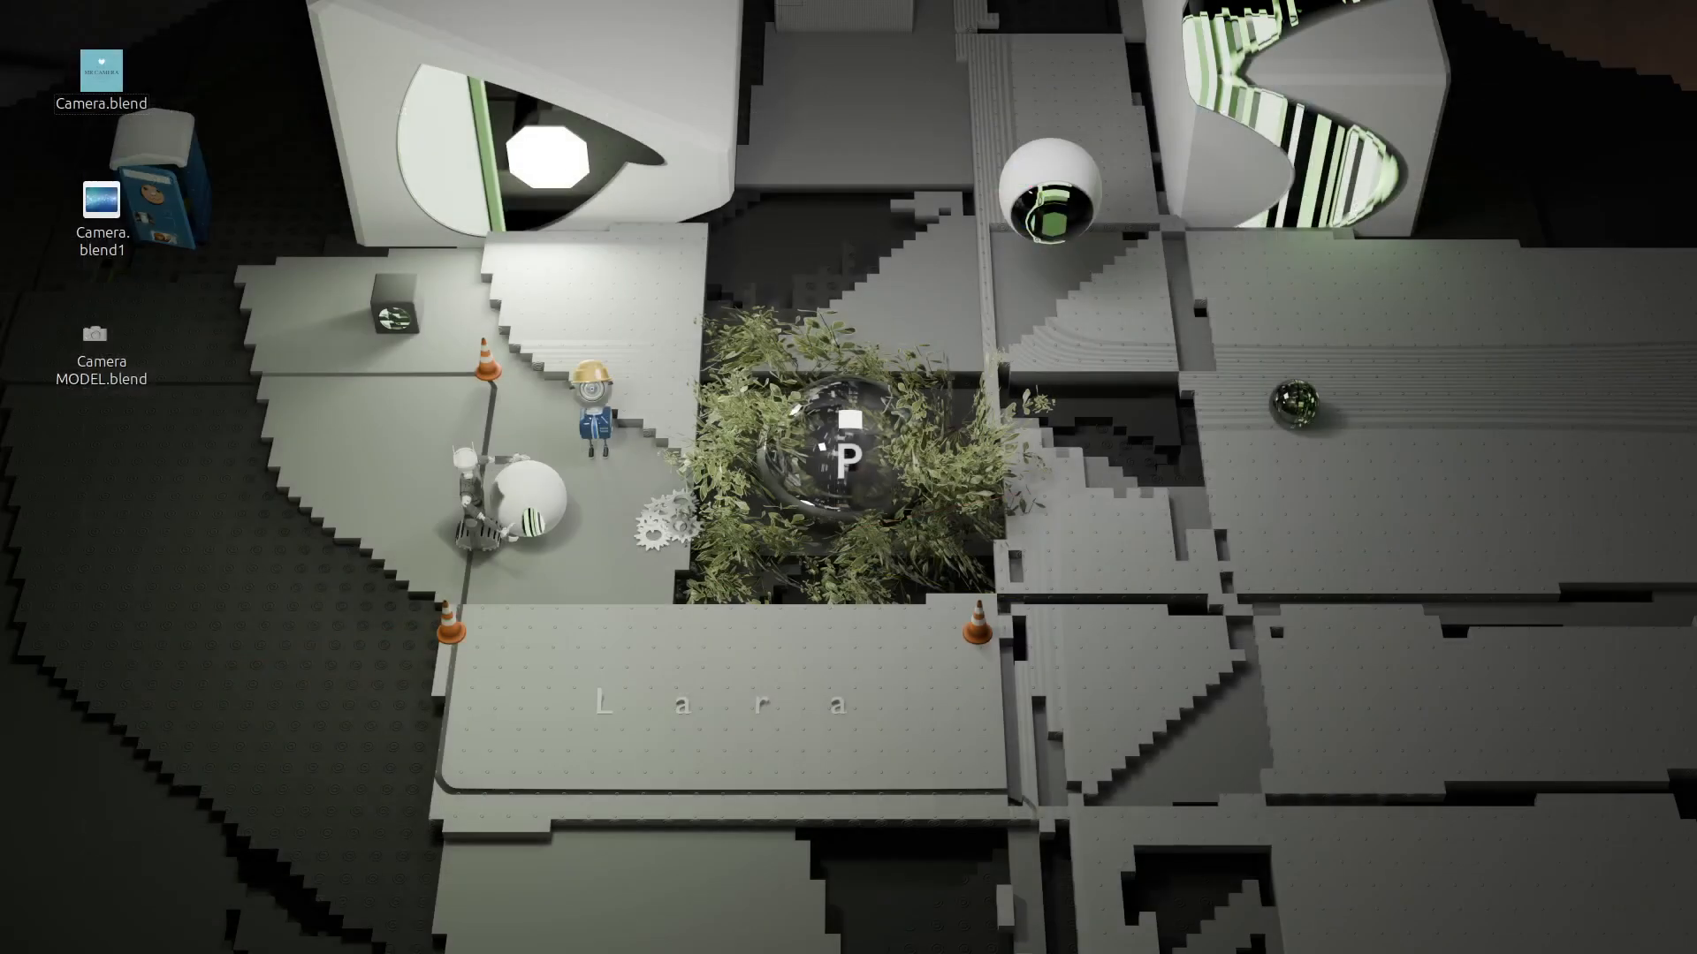
{"action": "key", "text": "super+d"}
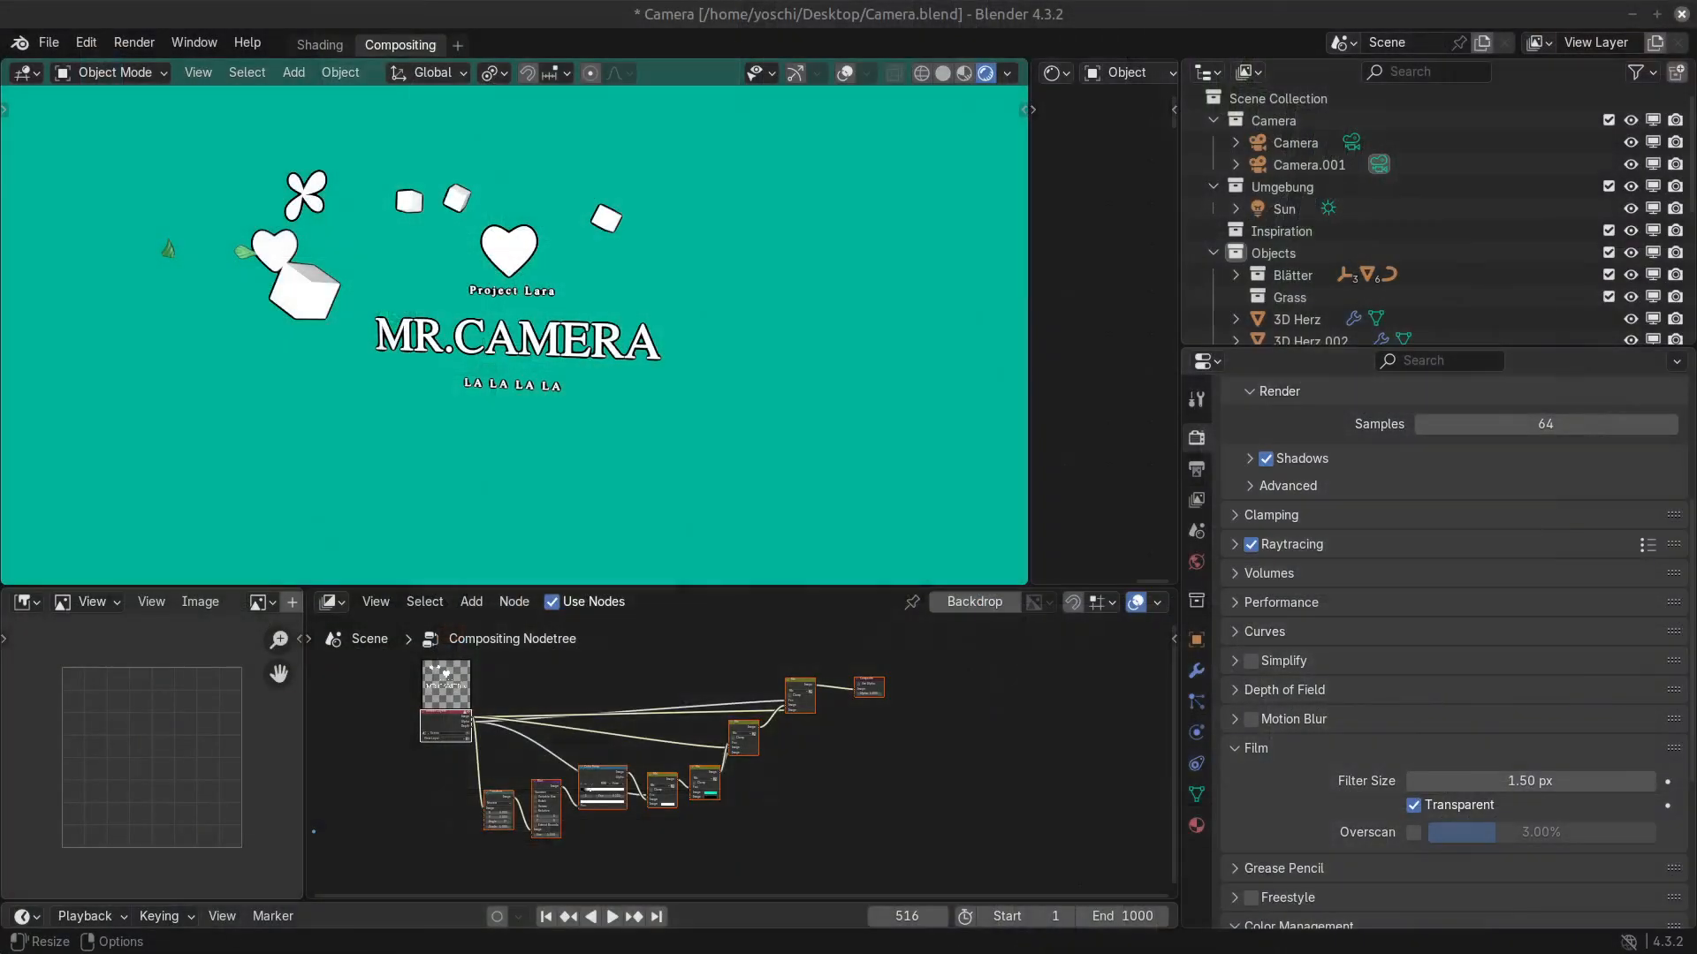
{"action": "key", "text": "super+d"}
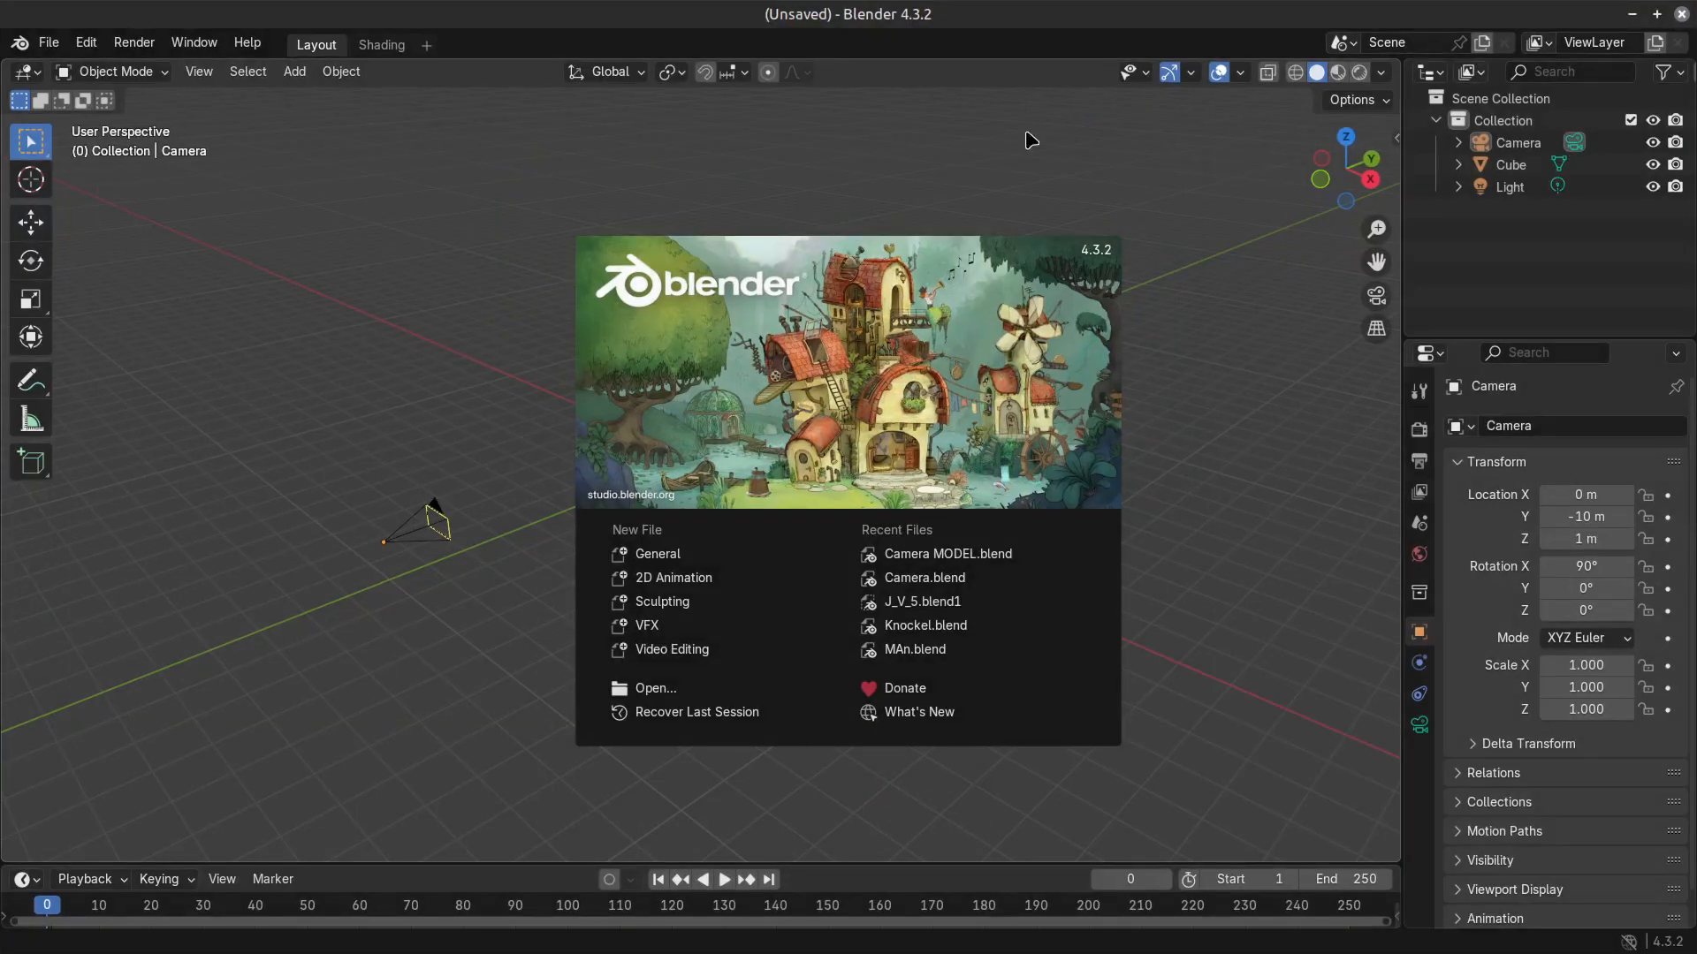
{"action": "left_click", "coordinate": [986, 553]}
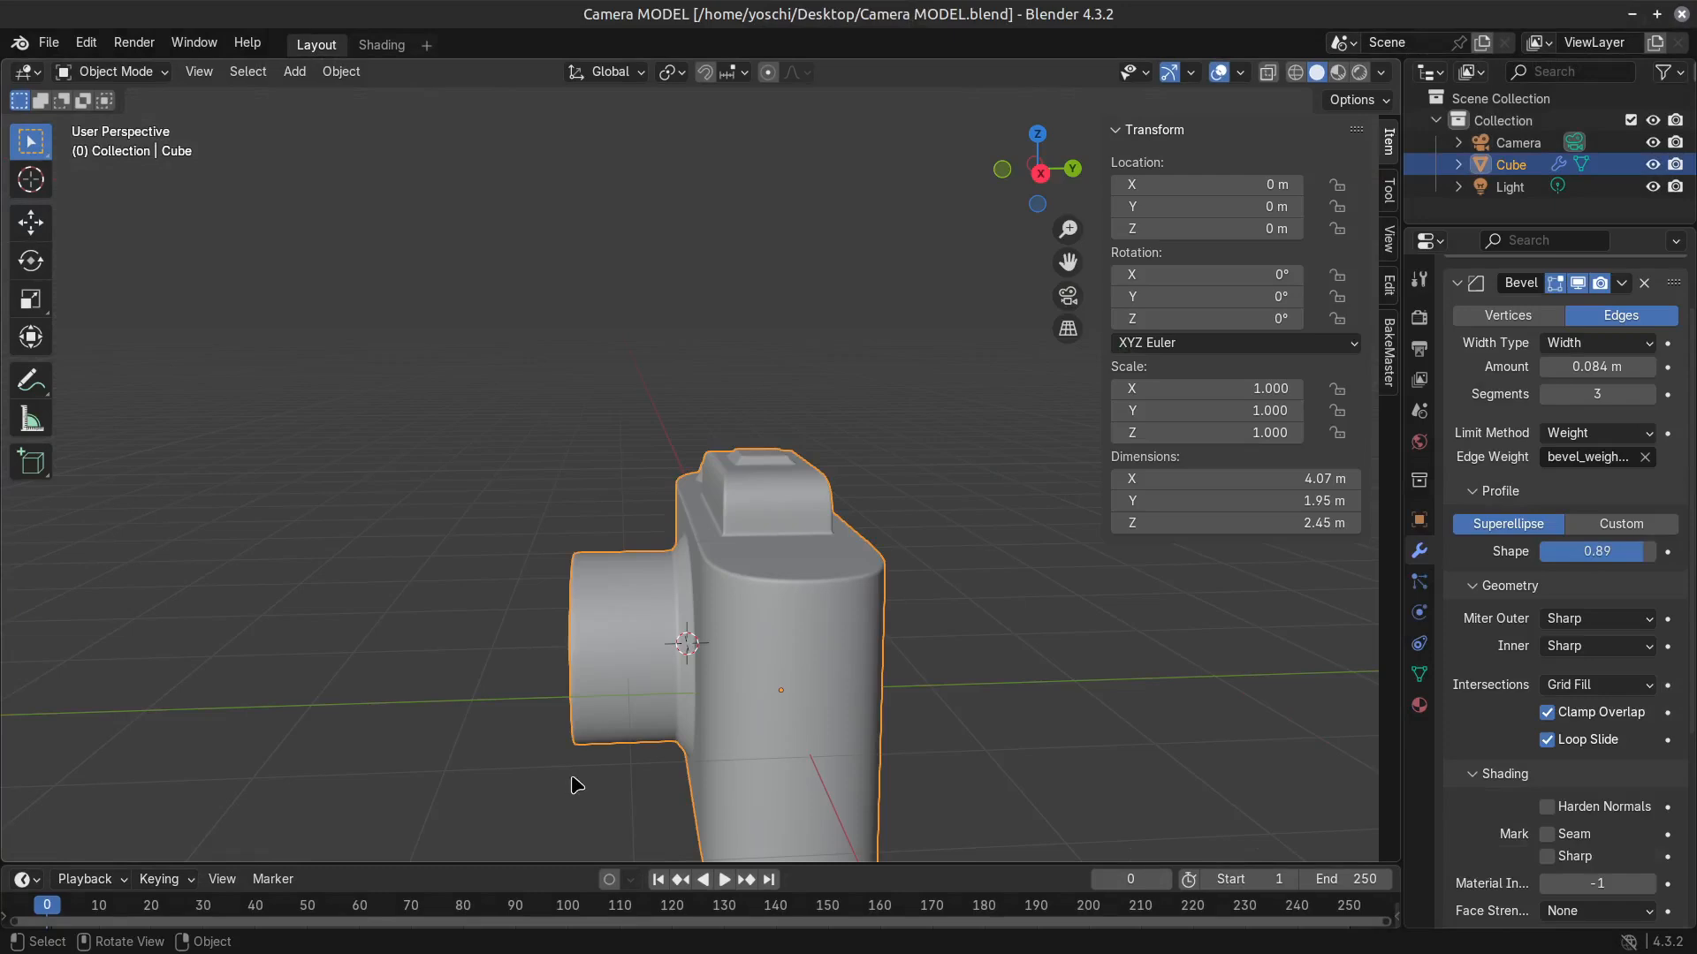
Preview the reopened camera model in Rendered shading and examine it from the back, front and side.
{"action": "middle_click_drag", "start_coordinate": [577, 786], "coordinate": [807, 693]}
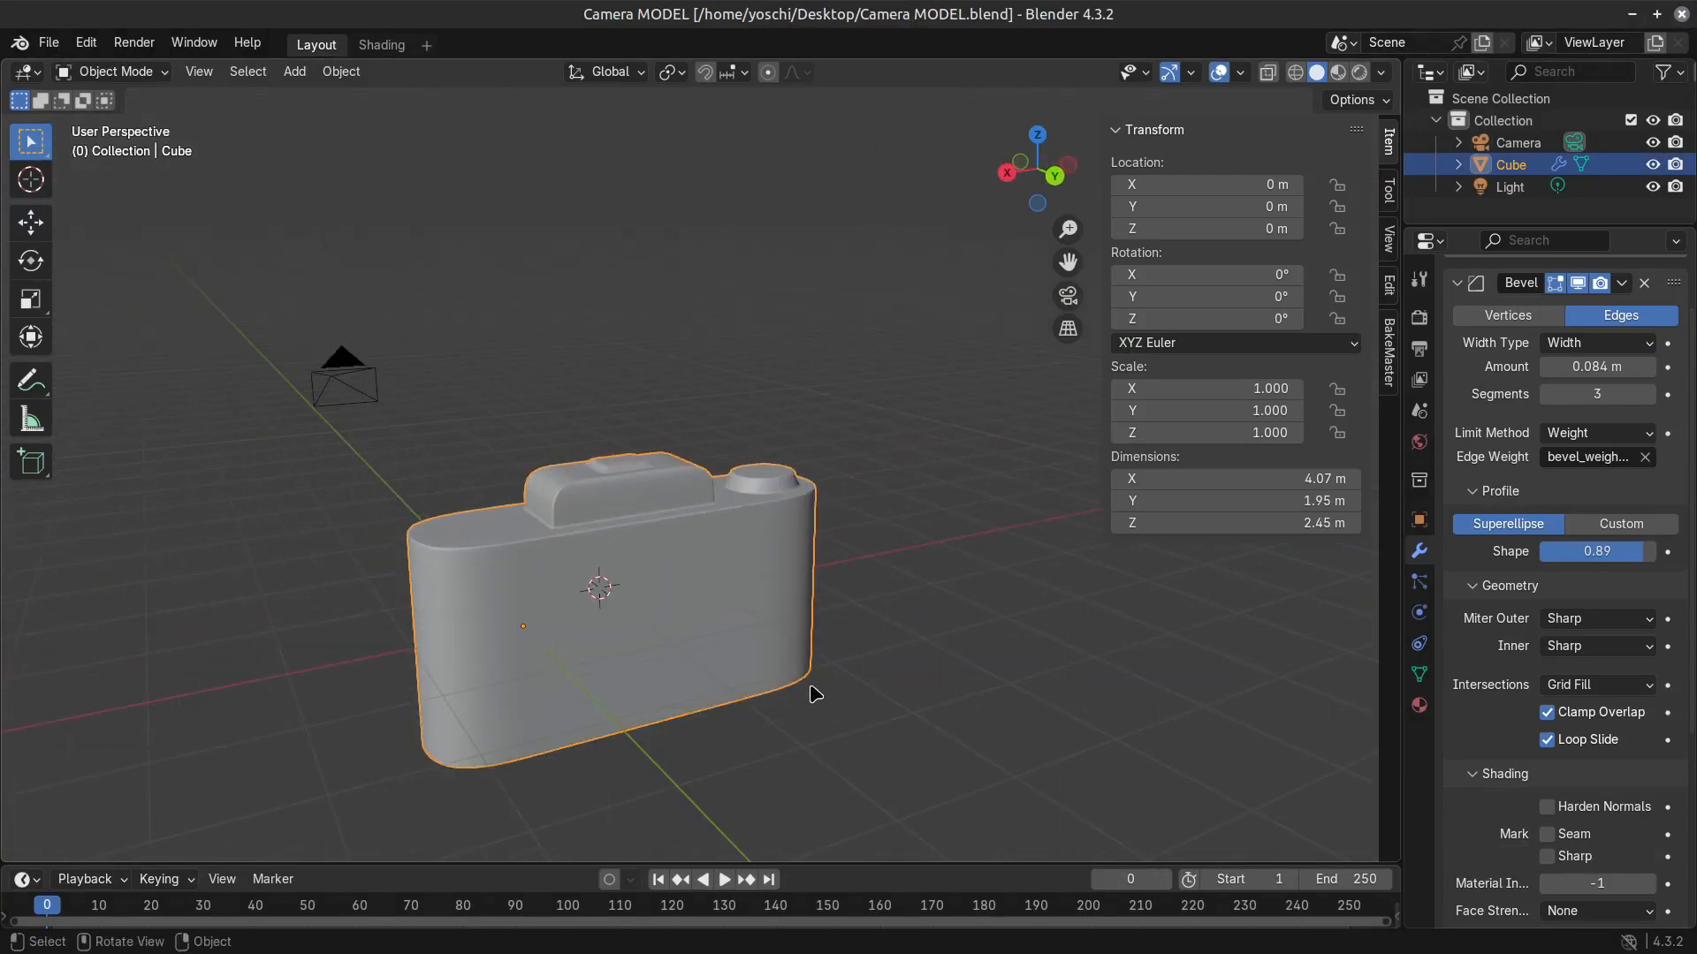
{"action": "left_click", "coordinate": [1357, 77]}
{"action": "mouse_move", "coordinate": [707, 632]}
{"action": "middle_mouse_down"}
{"action": "mouse_move", "coordinate": [542, 648]}
{"action": "mouse_move", "coordinate": [530, 673]}
{"action": "middle_mouse_up"}
{"action": "scroll", "coordinate": [602, 667], "scroll_direction": "up", "scroll_amount": 4}
{"action": "middle_click_drag", "start_coordinate": [689, 663], "coordinate": [429, 608]}
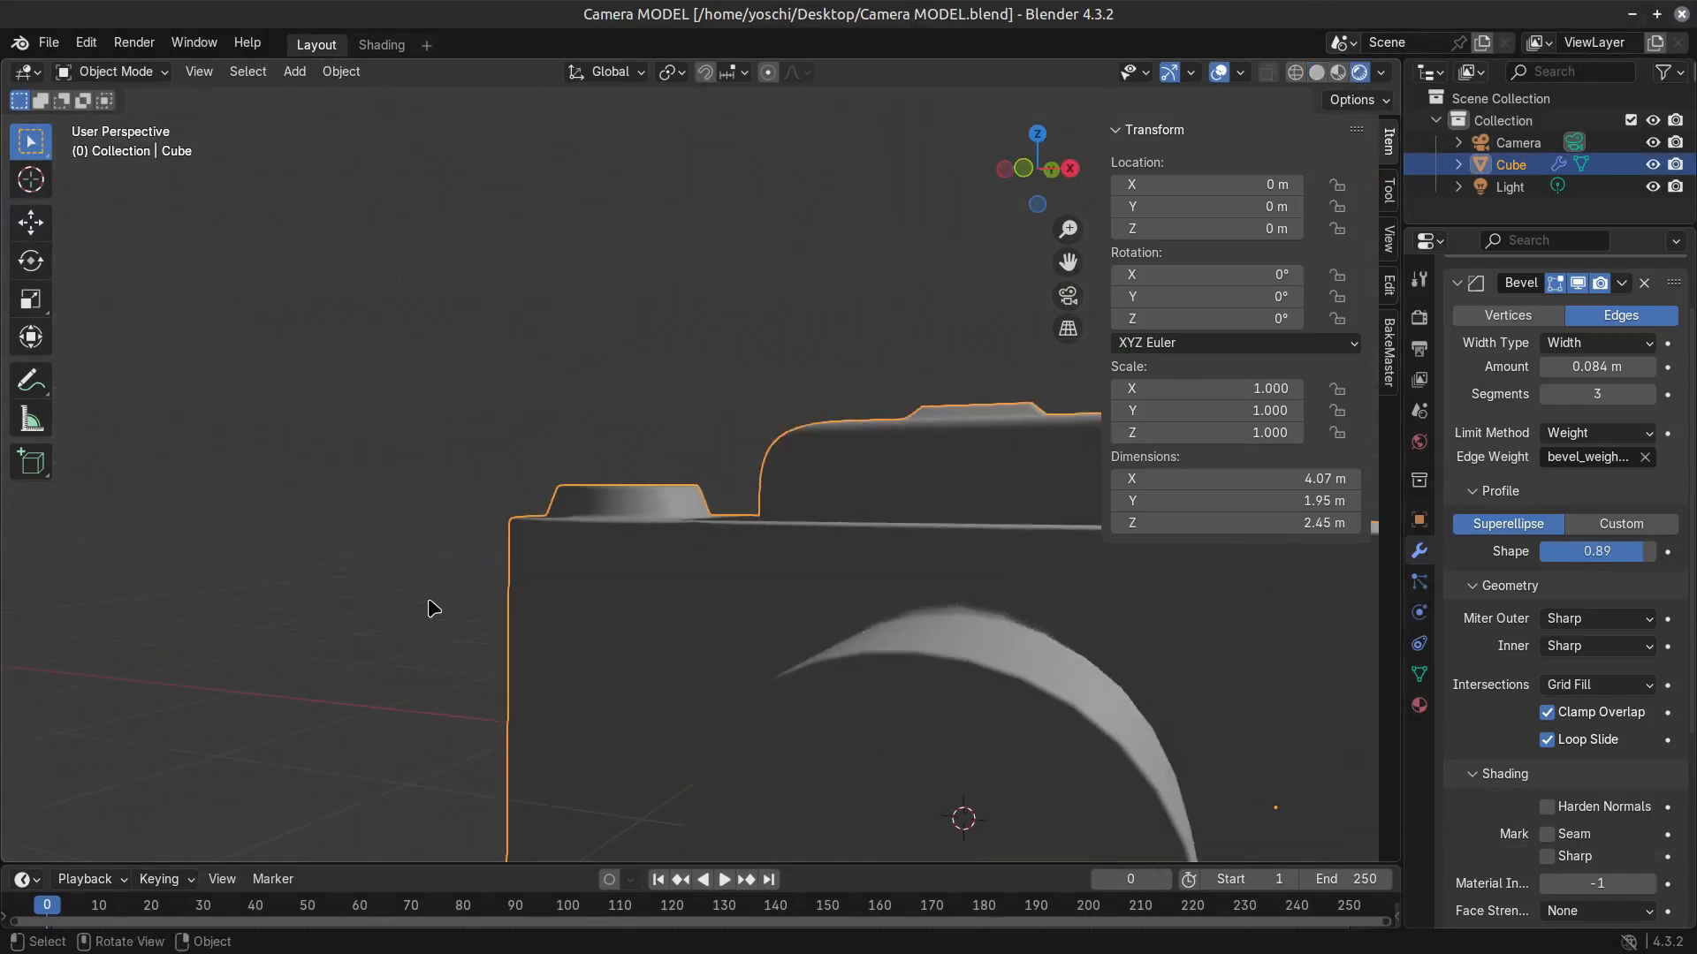
{"action": "middle_click_drag", "start_coordinate": [869, 224], "coordinate": [955, 287]}
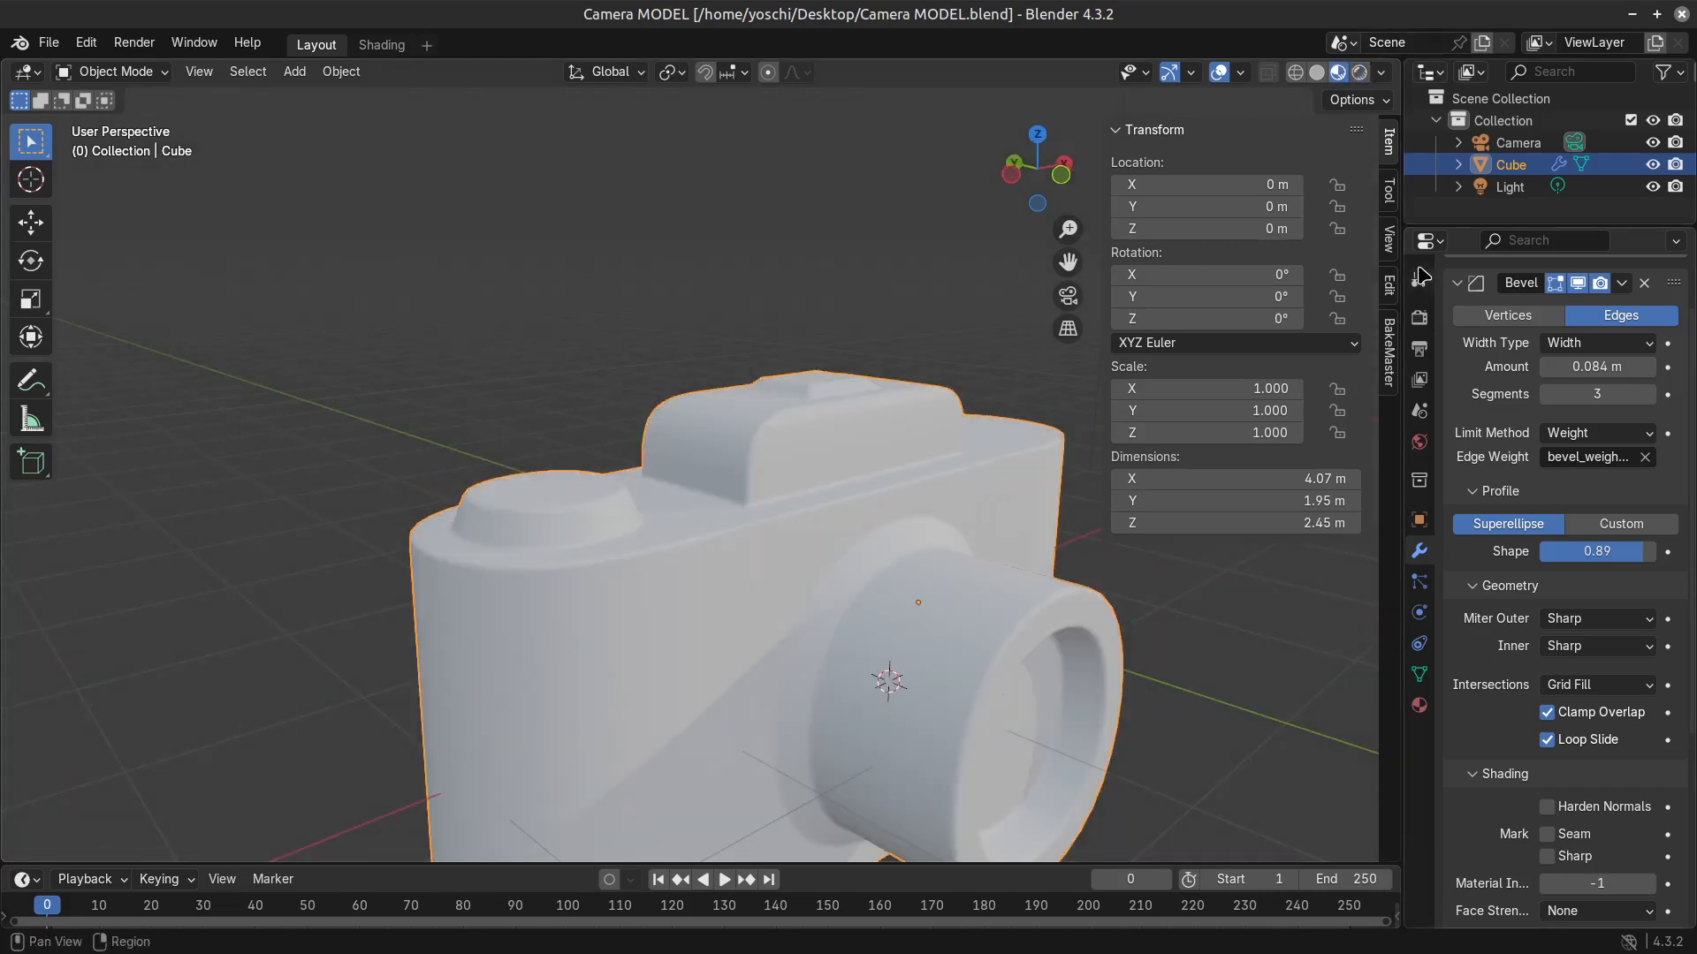
Set the render engine to Workbench and display the viewport in Rendered shading.
{"action": "left_click", "coordinate": [1419, 317]}
{"action": "left_click", "coordinate": [1613, 315]}
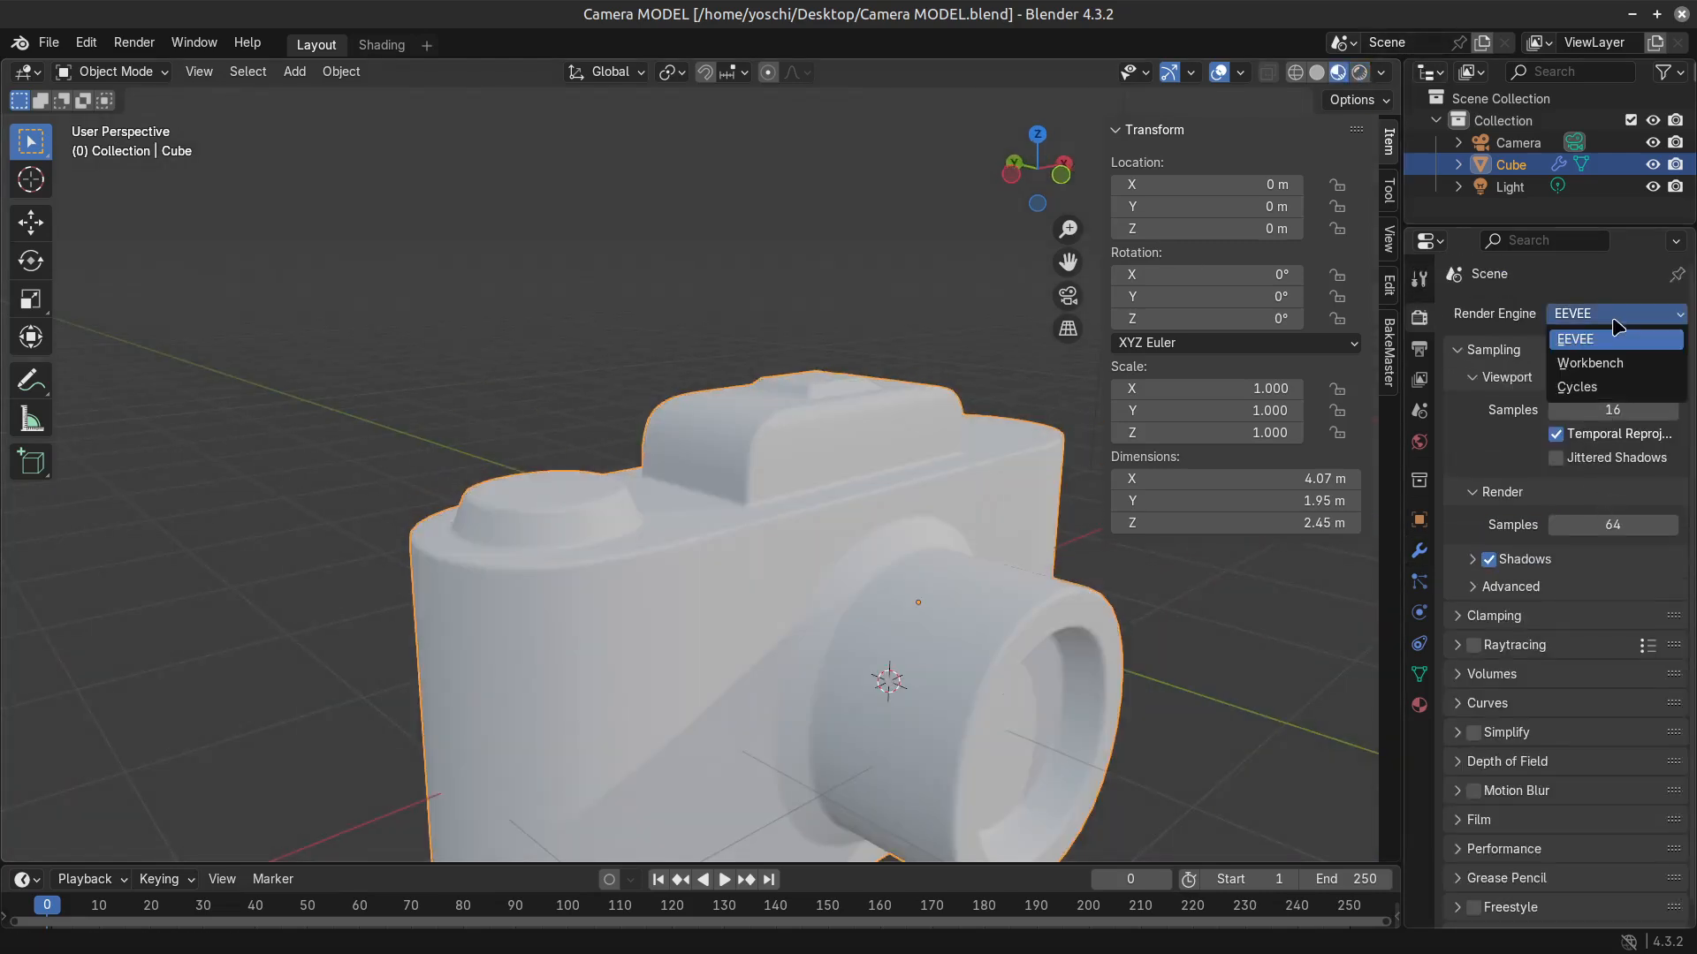
{"action": "left_click", "coordinate": [1590, 363]}
{"action": "middle_click_drag", "start_coordinate": [874, 680], "coordinate": [908, 708]}
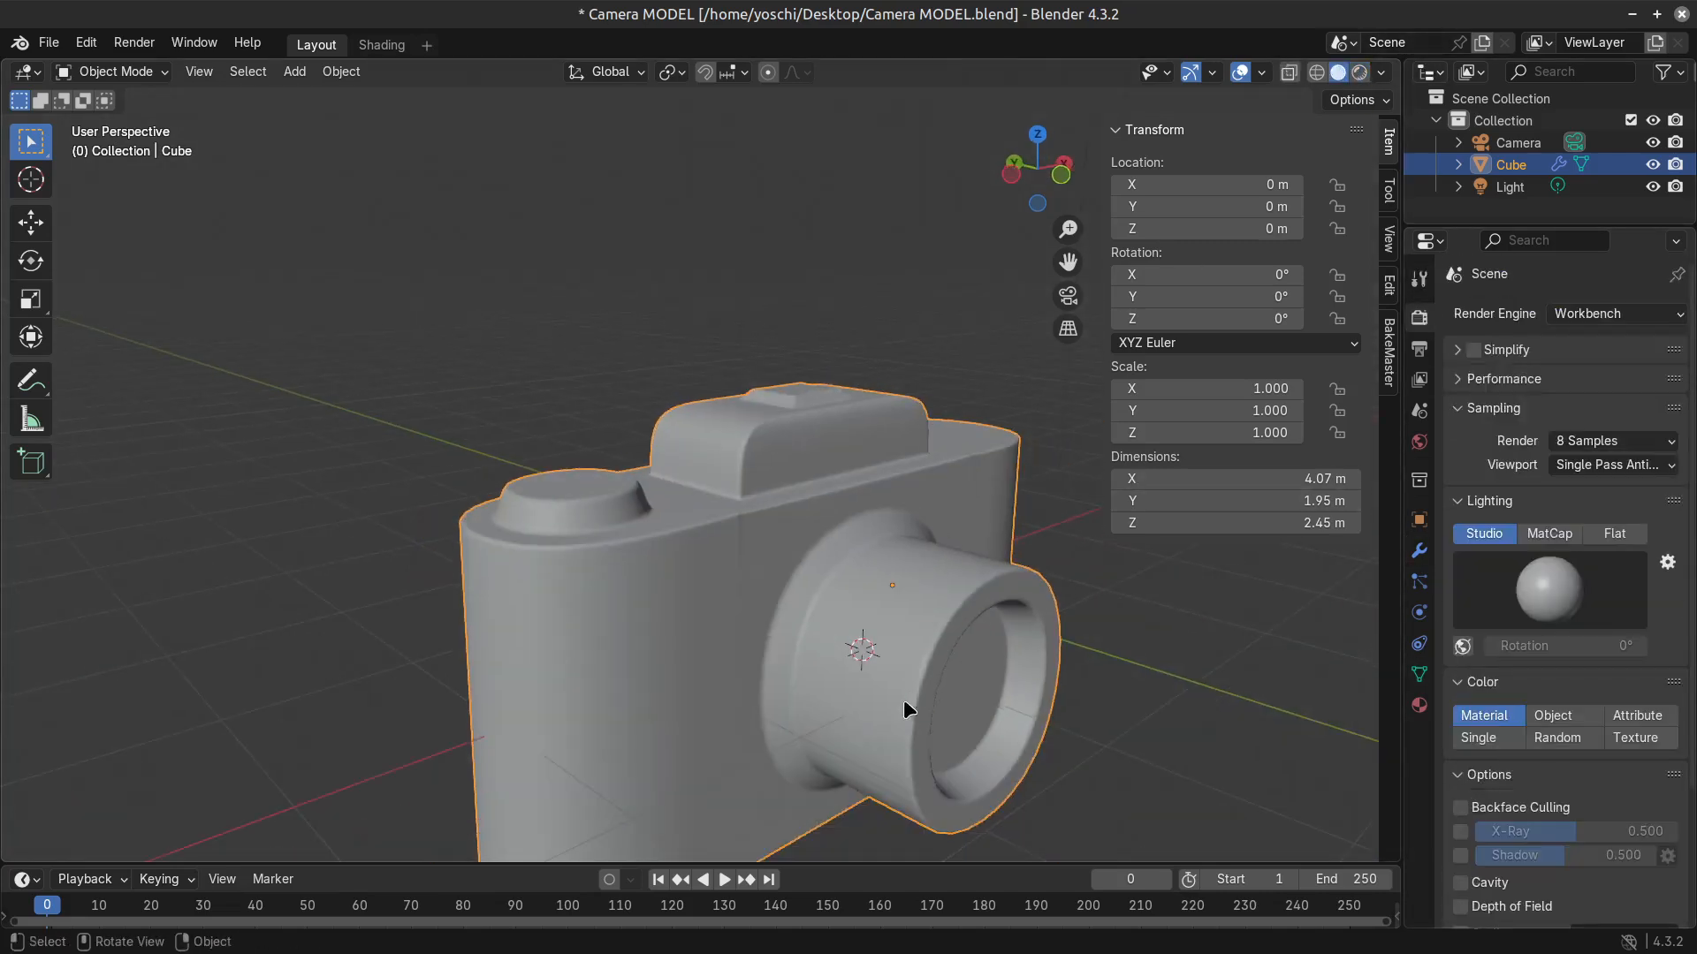
{"action": "left_click", "coordinate": [1359, 72]}
{"action": "middle_click_drag", "start_coordinate": [1065, 629], "coordinate": [1036, 625]}
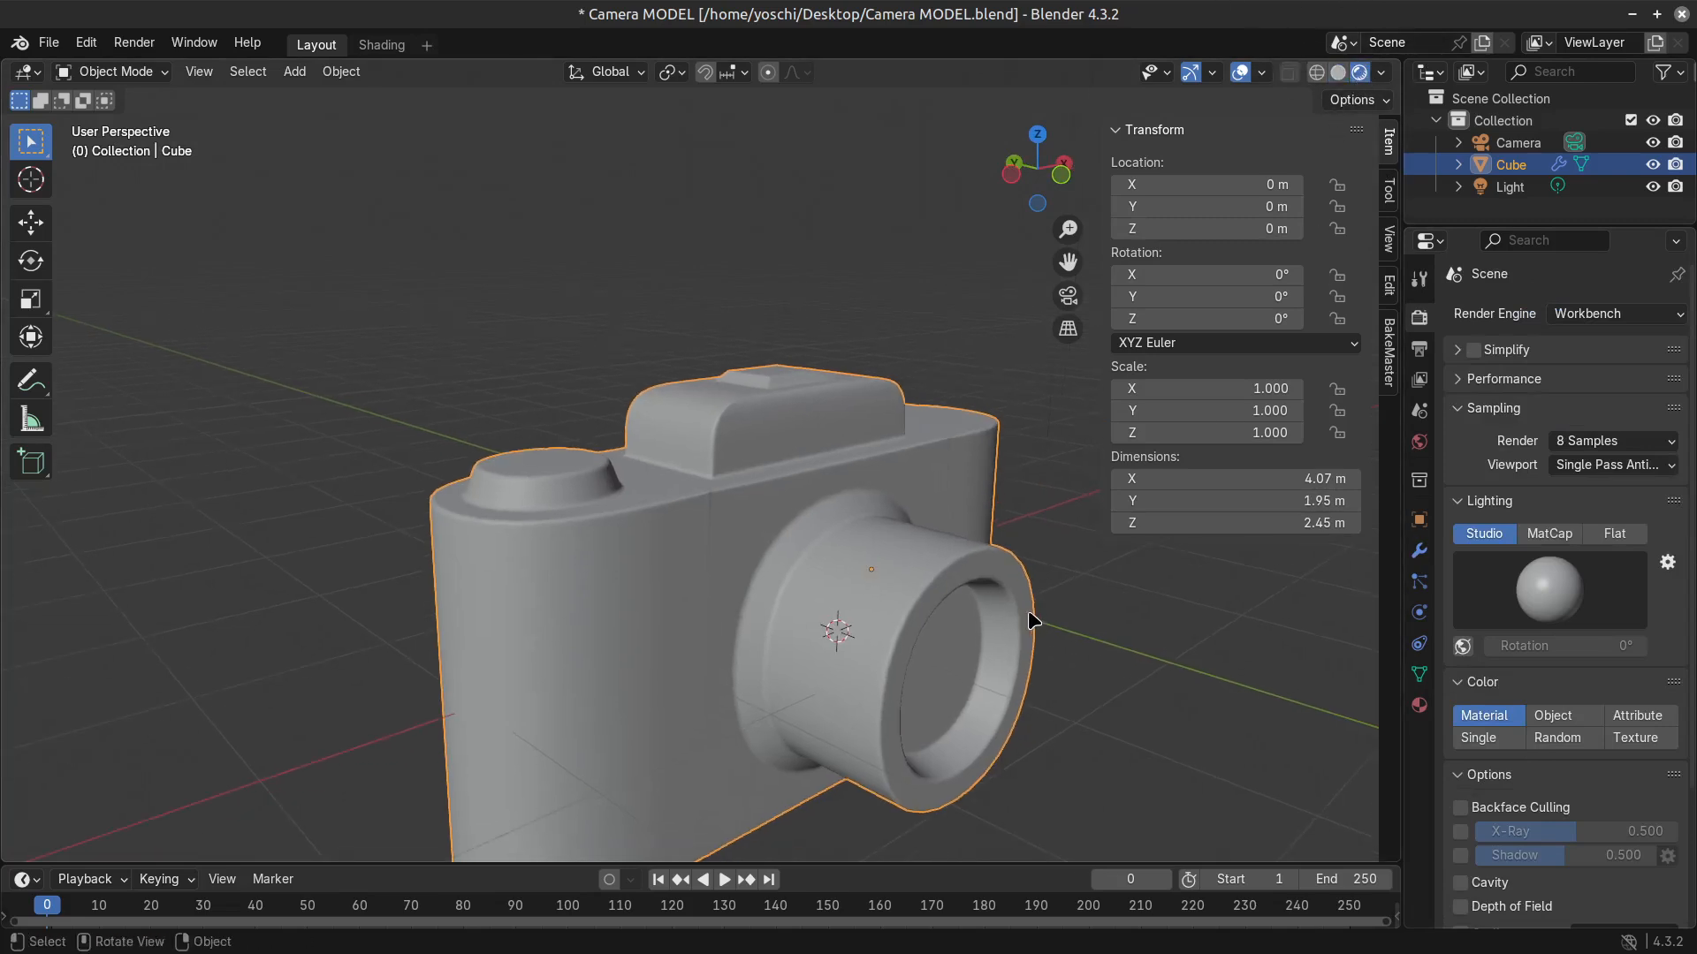
Set the Workbench lighting to Flat and enable Outline, trying the Shadow and X-Ray options as well.
{"action": "left_click", "coordinate": [1623, 590]}
{"action": "left_click", "coordinate": [1614, 534]}
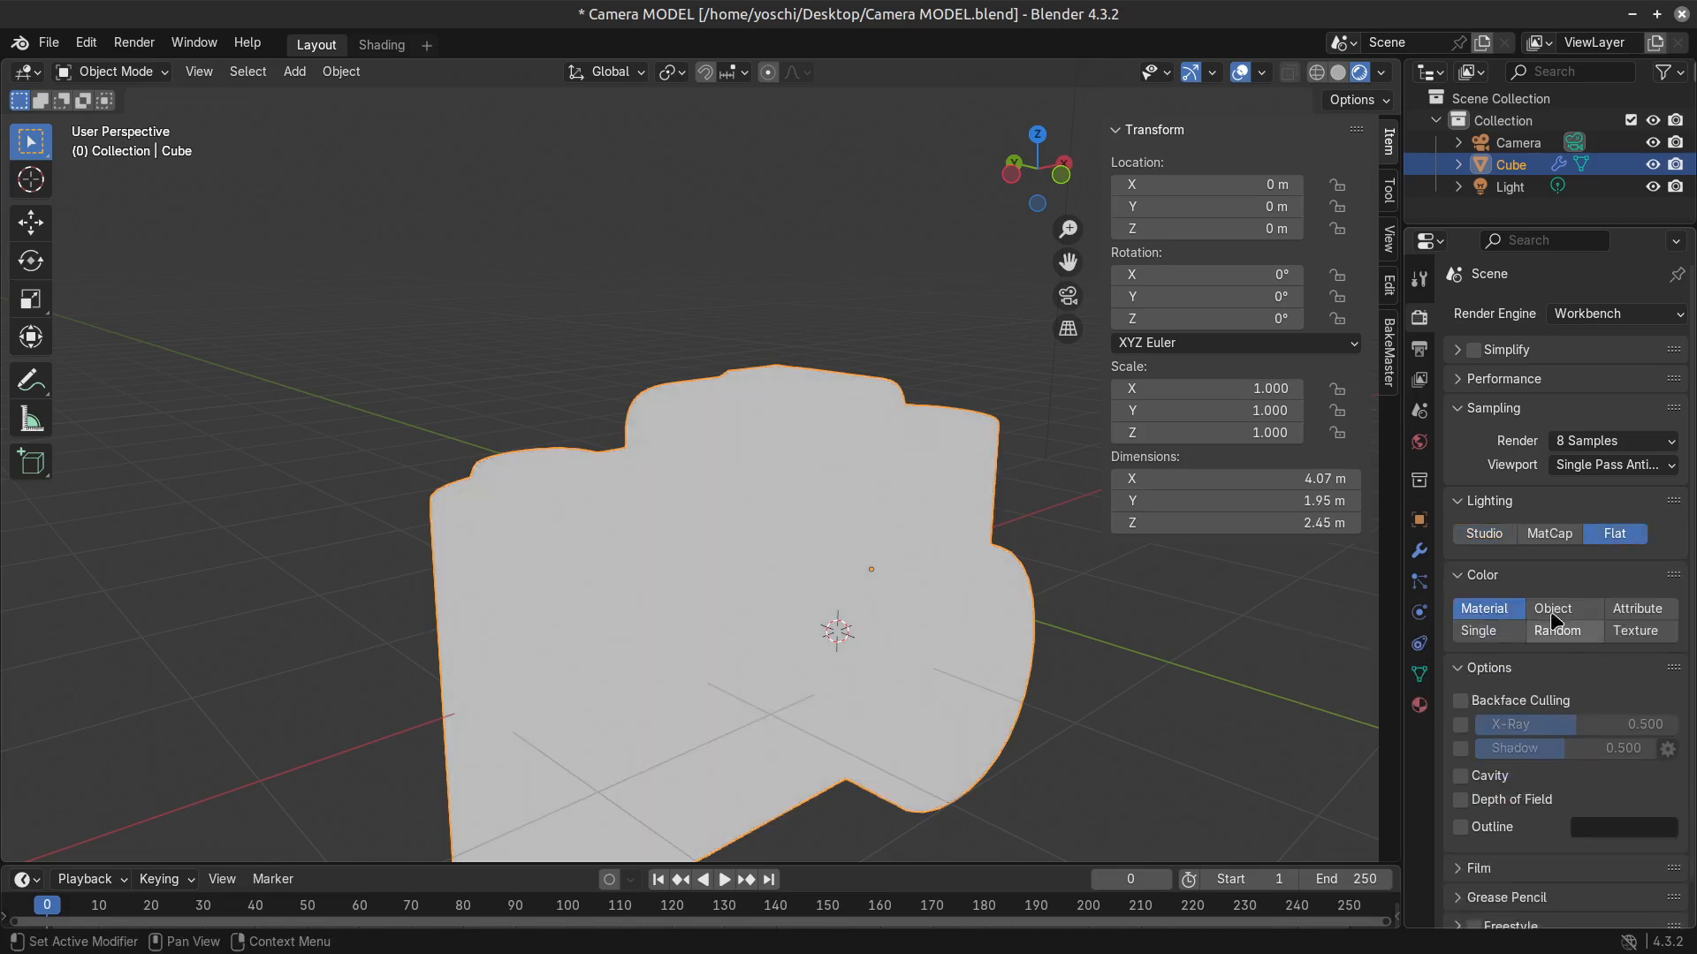
{"action": "left_click", "coordinate": [1461, 827]}
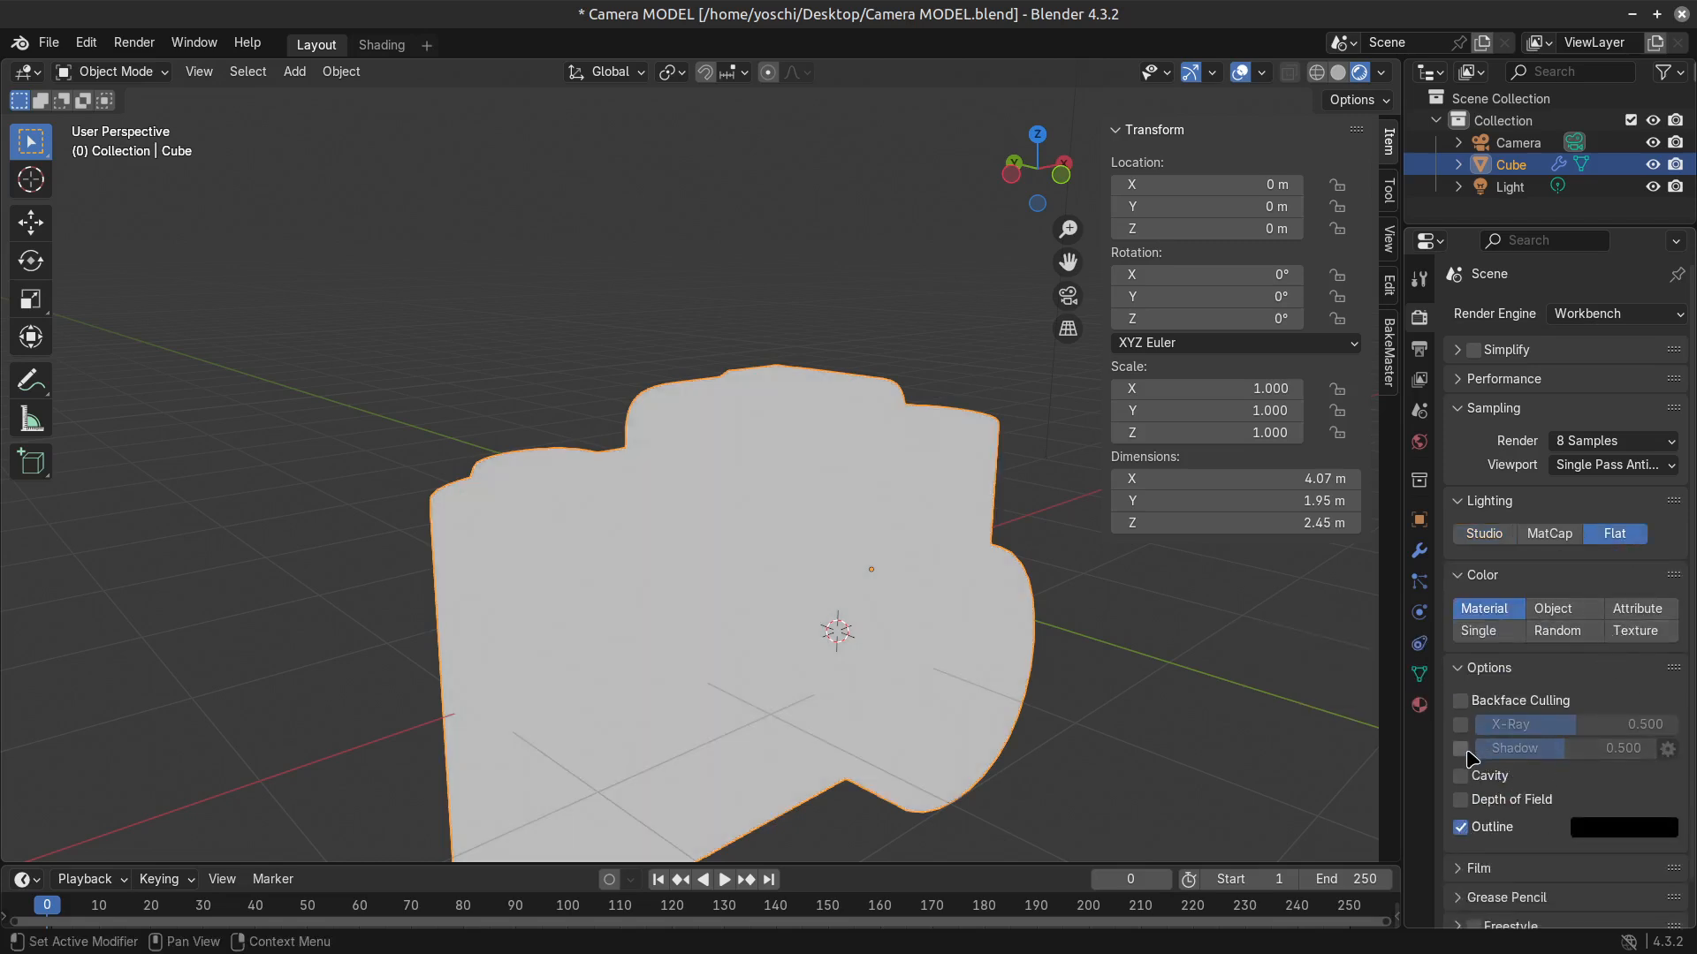
{"action": "left_click", "coordinate": [1461, 748]}
{"action": "left_click", "coordinate": [1461, 749]}
{"action": "left_click", "coordinate": [1461, 725]}
{"action": "left_click", "coordinate": [1461, 725]}
Enable Depth of Field and World-type Cavity for the Workbench render, and compare the camera with and without Outline.
{"action": "left_click", "coordinate": [1460, 775]}
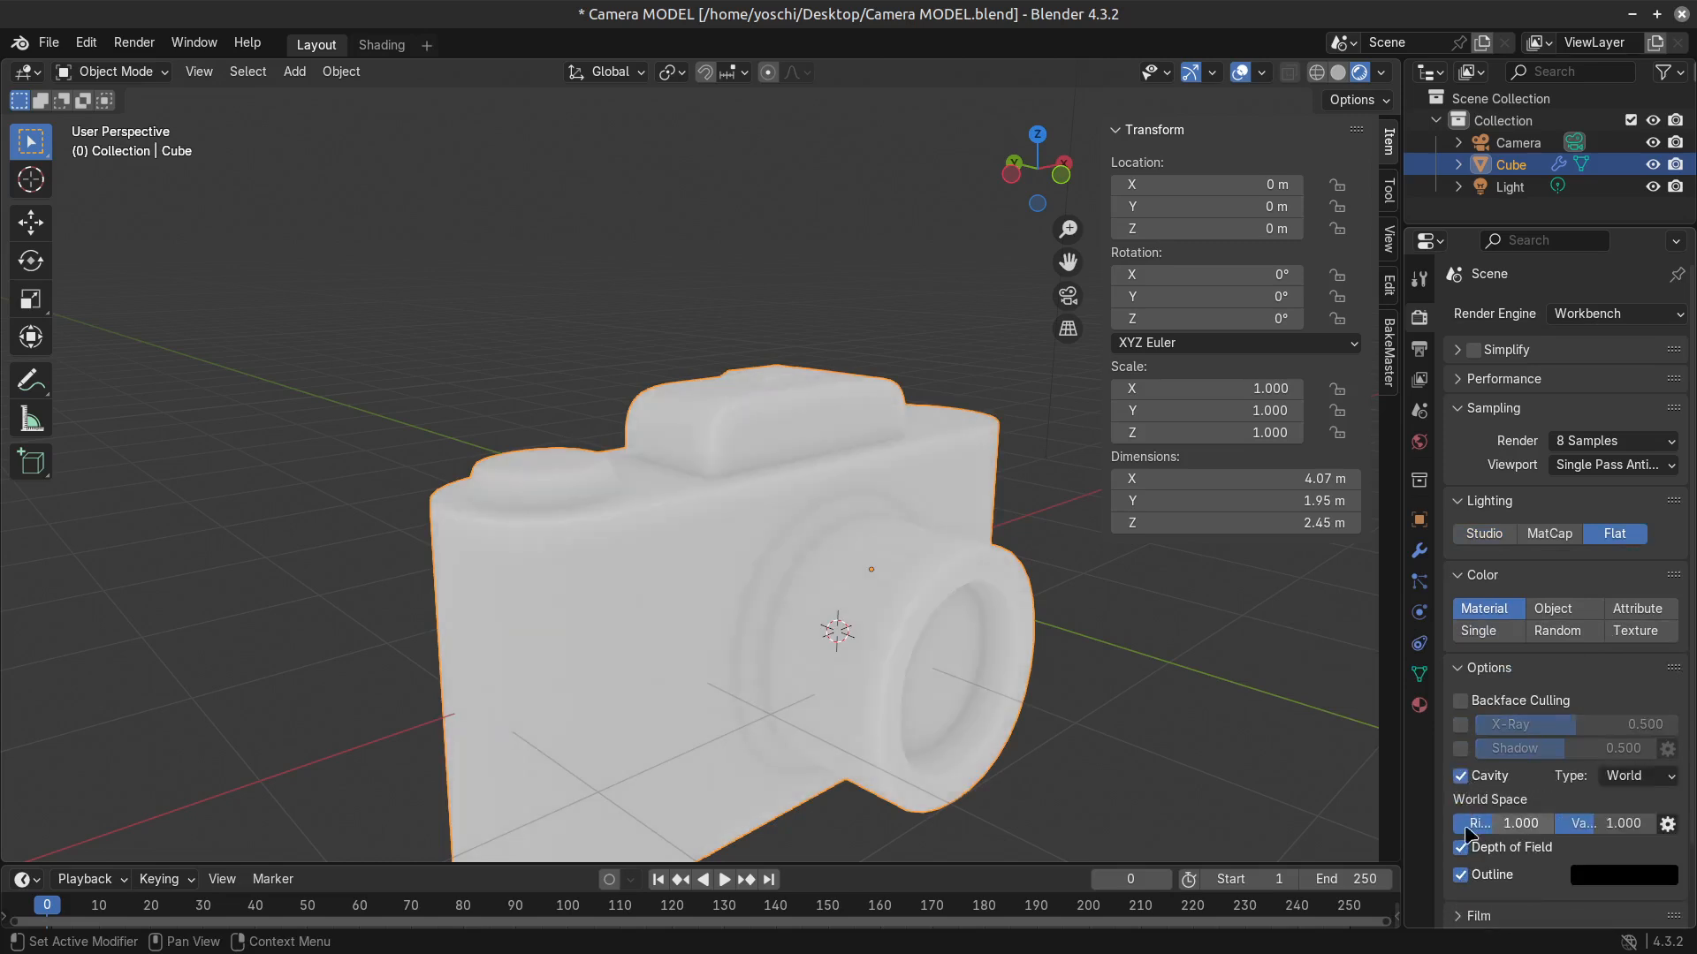
{"action": "left_click_drag", "start_coordinate": [1608, 827], "coordinate": [1654, 827]}
{"action": "key", "text": "ctrl+z"}
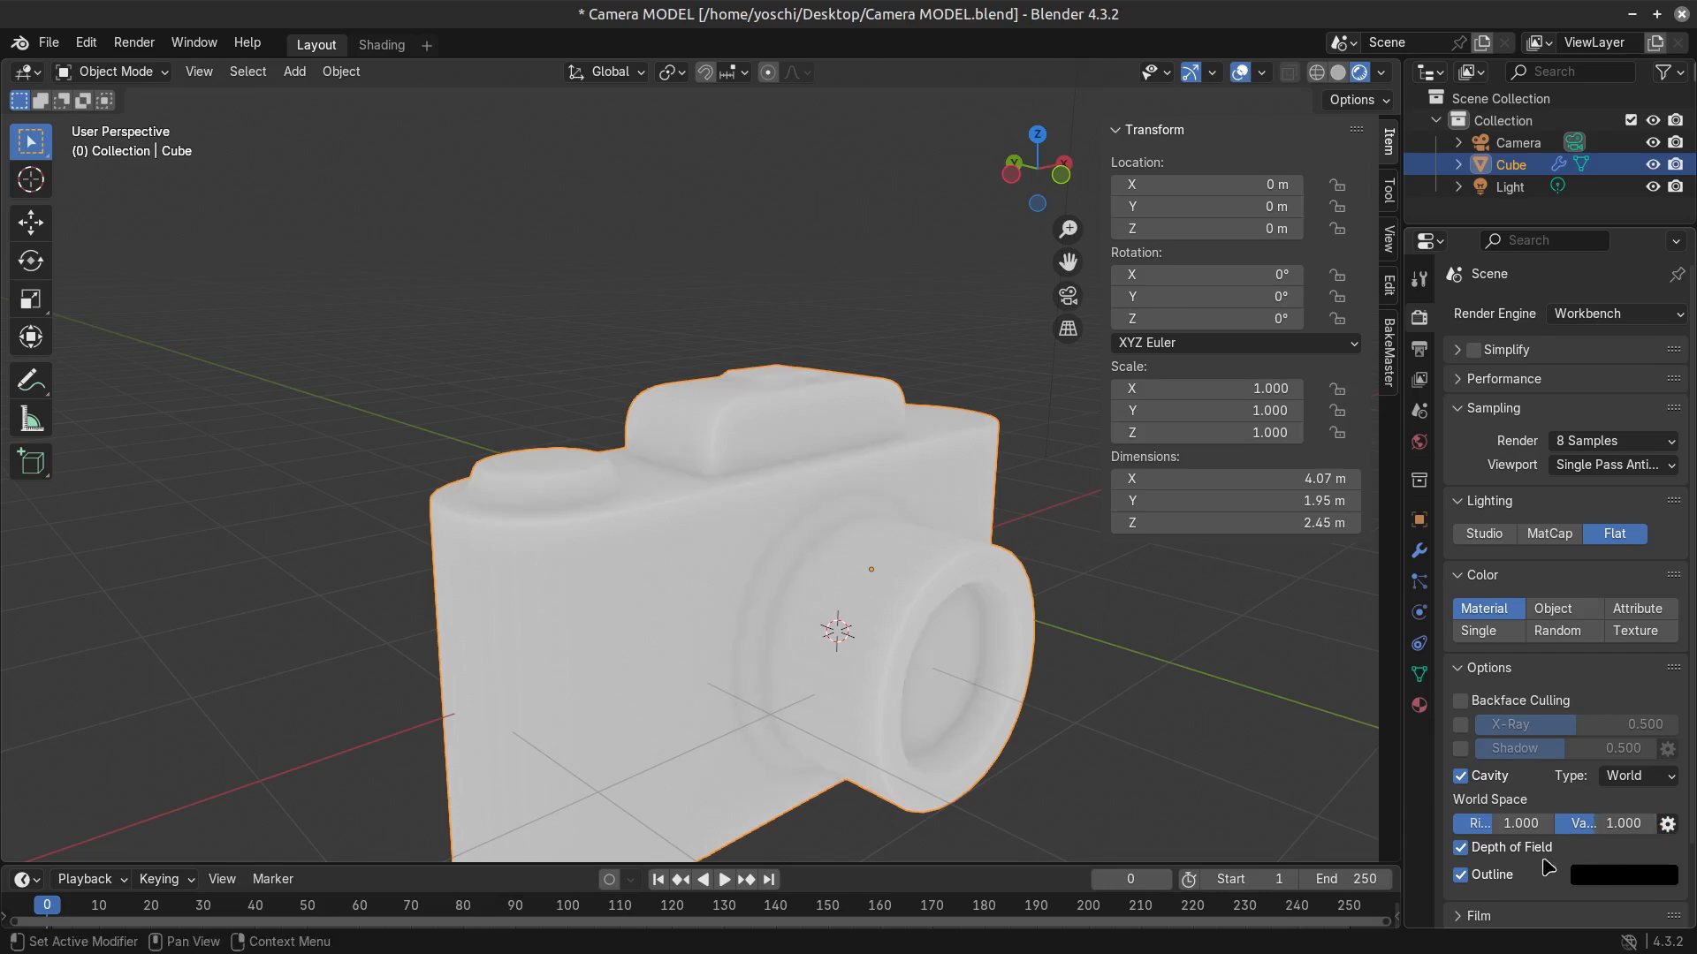
{"action": "left_click", "coordinate": [1465, 873]}
{"action": "left_click", "coordinate": [1465, 874]}
{"action": "middle_click_drag", "start_coordinate": [917, 651], "coordinate": [859, 631]}
{"action": "scroll", "coordinate": [899, 688], "scroll_direction": "down", "scroll_amount": 4}
{"action": "scroll", "coordinate": [901, 696], "scroll_direction": "down", "scroll_amount": 1}
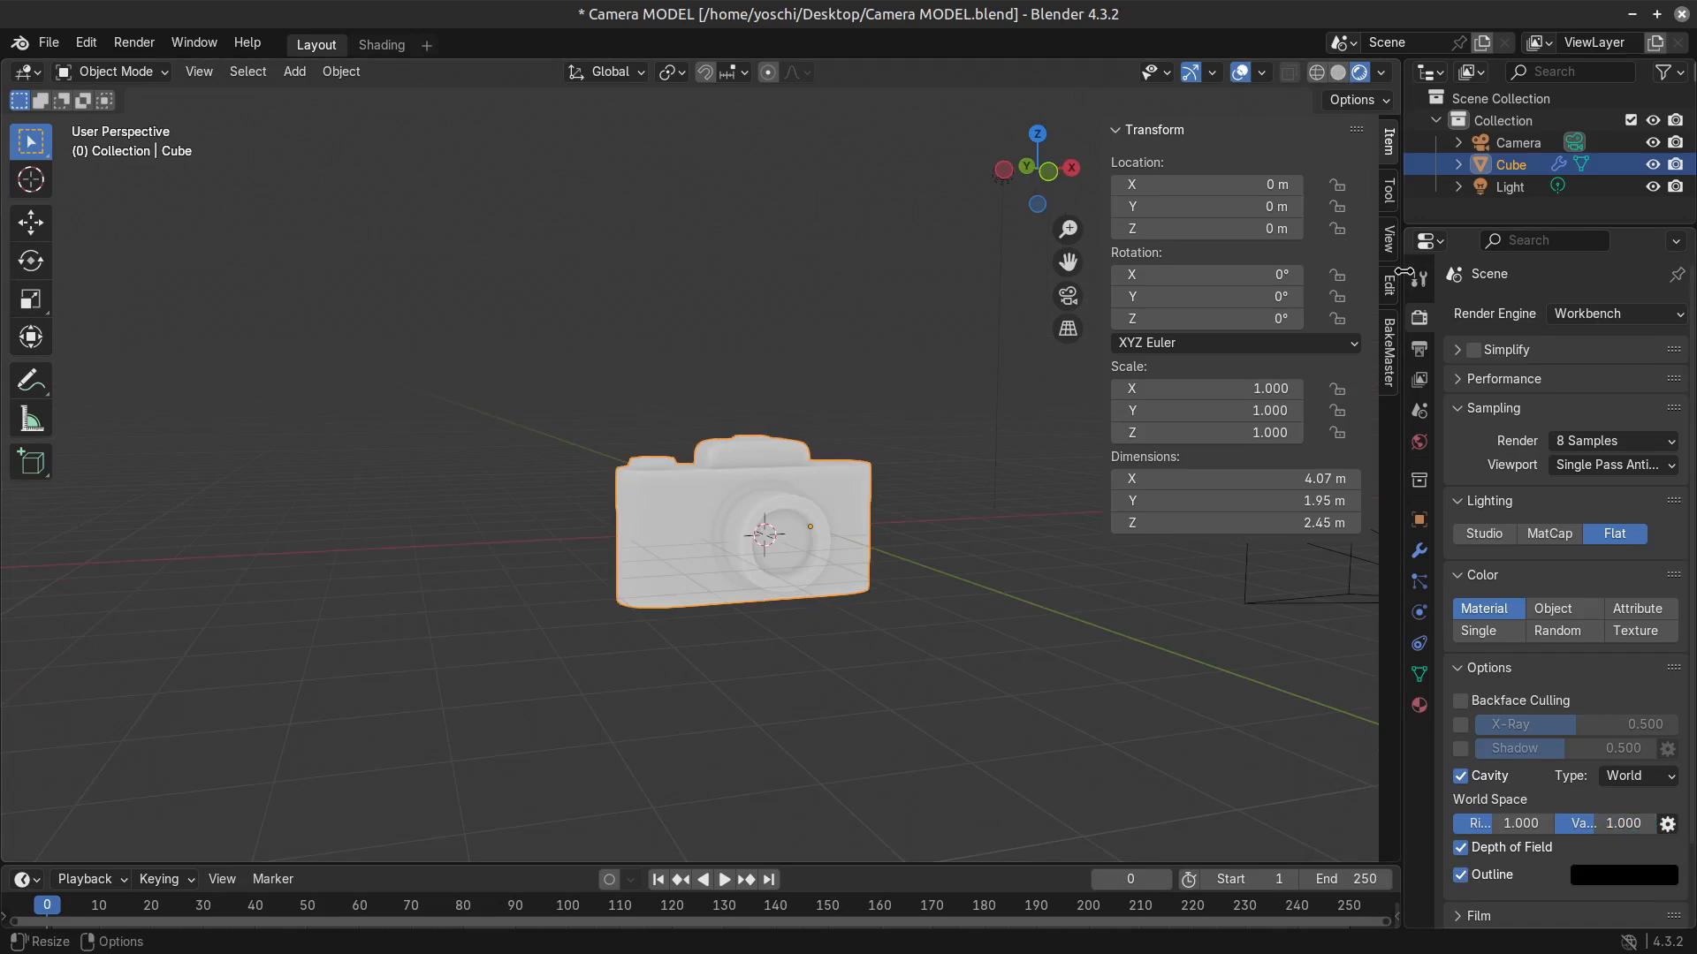
Switch the viewport to Solid shading and enable Depth of Field and Screen-type Cavity in its shading options.
{"action": "left_click", "coordinate": [1613, 314]}
{"action": "left_click", "coordinate": [1382, 72]}
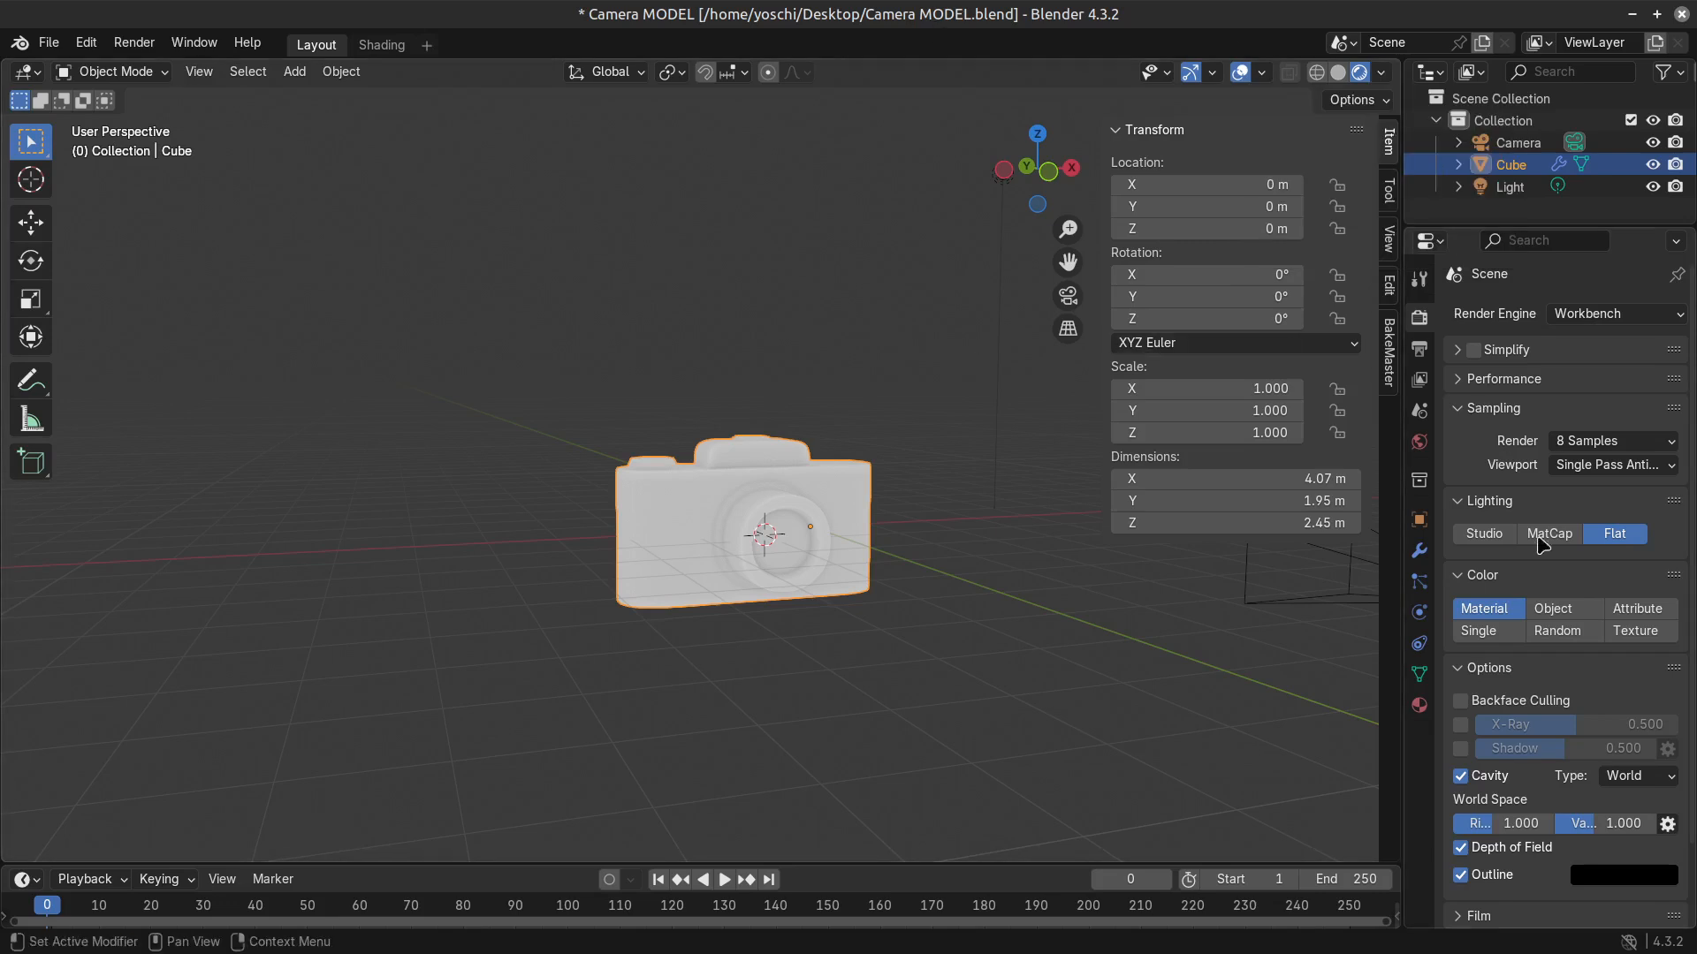
{"action": "left_click", "coordinate": [1337, 74]}
{"action": "left_click", "coordinate": [1382, 74]}
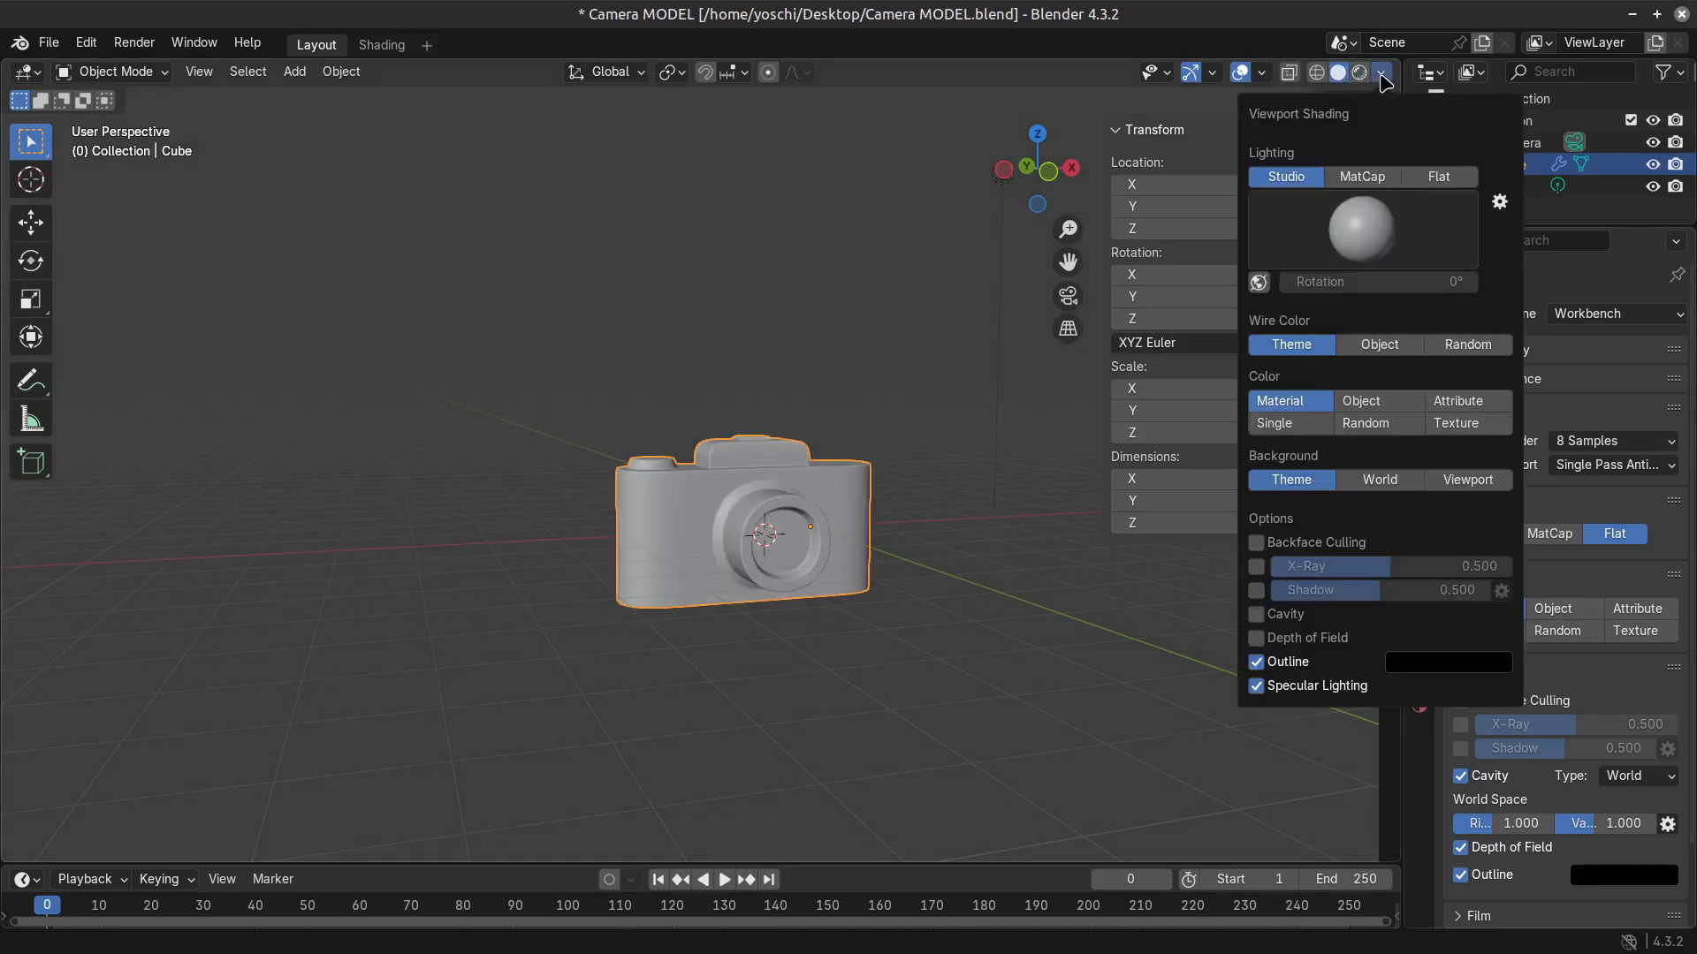
{"action": "left_click", "coordinate": [1256, 638]}
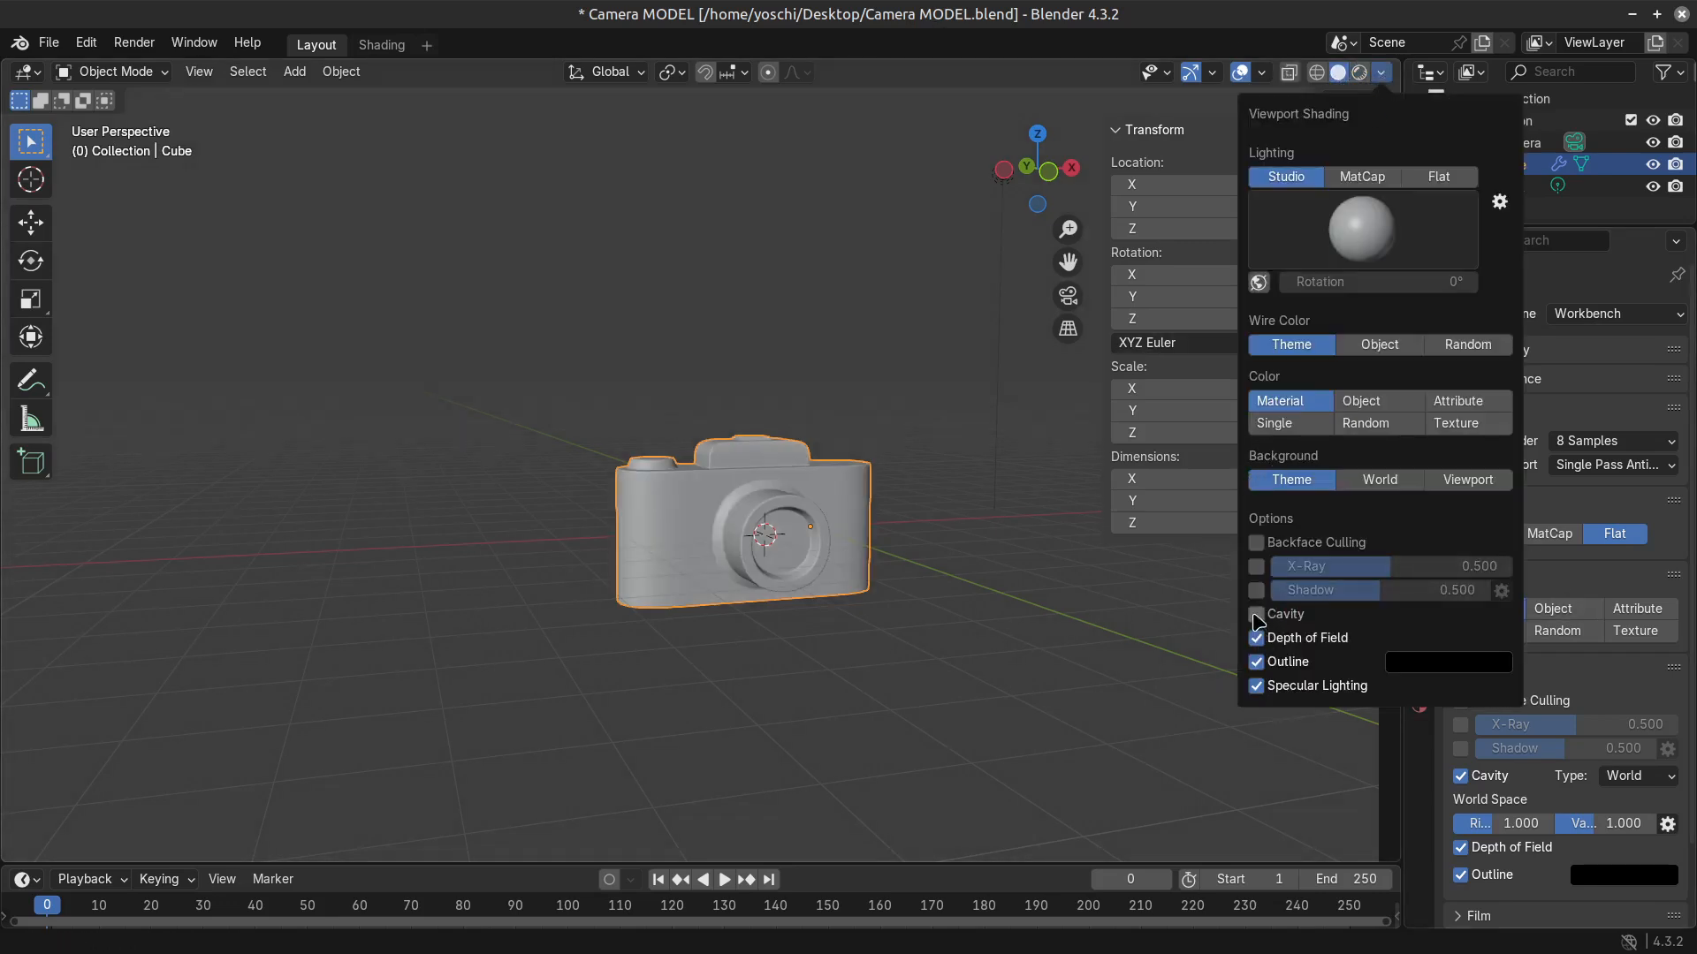
{"action": "left_click", "coordinate": [1256, 614]}
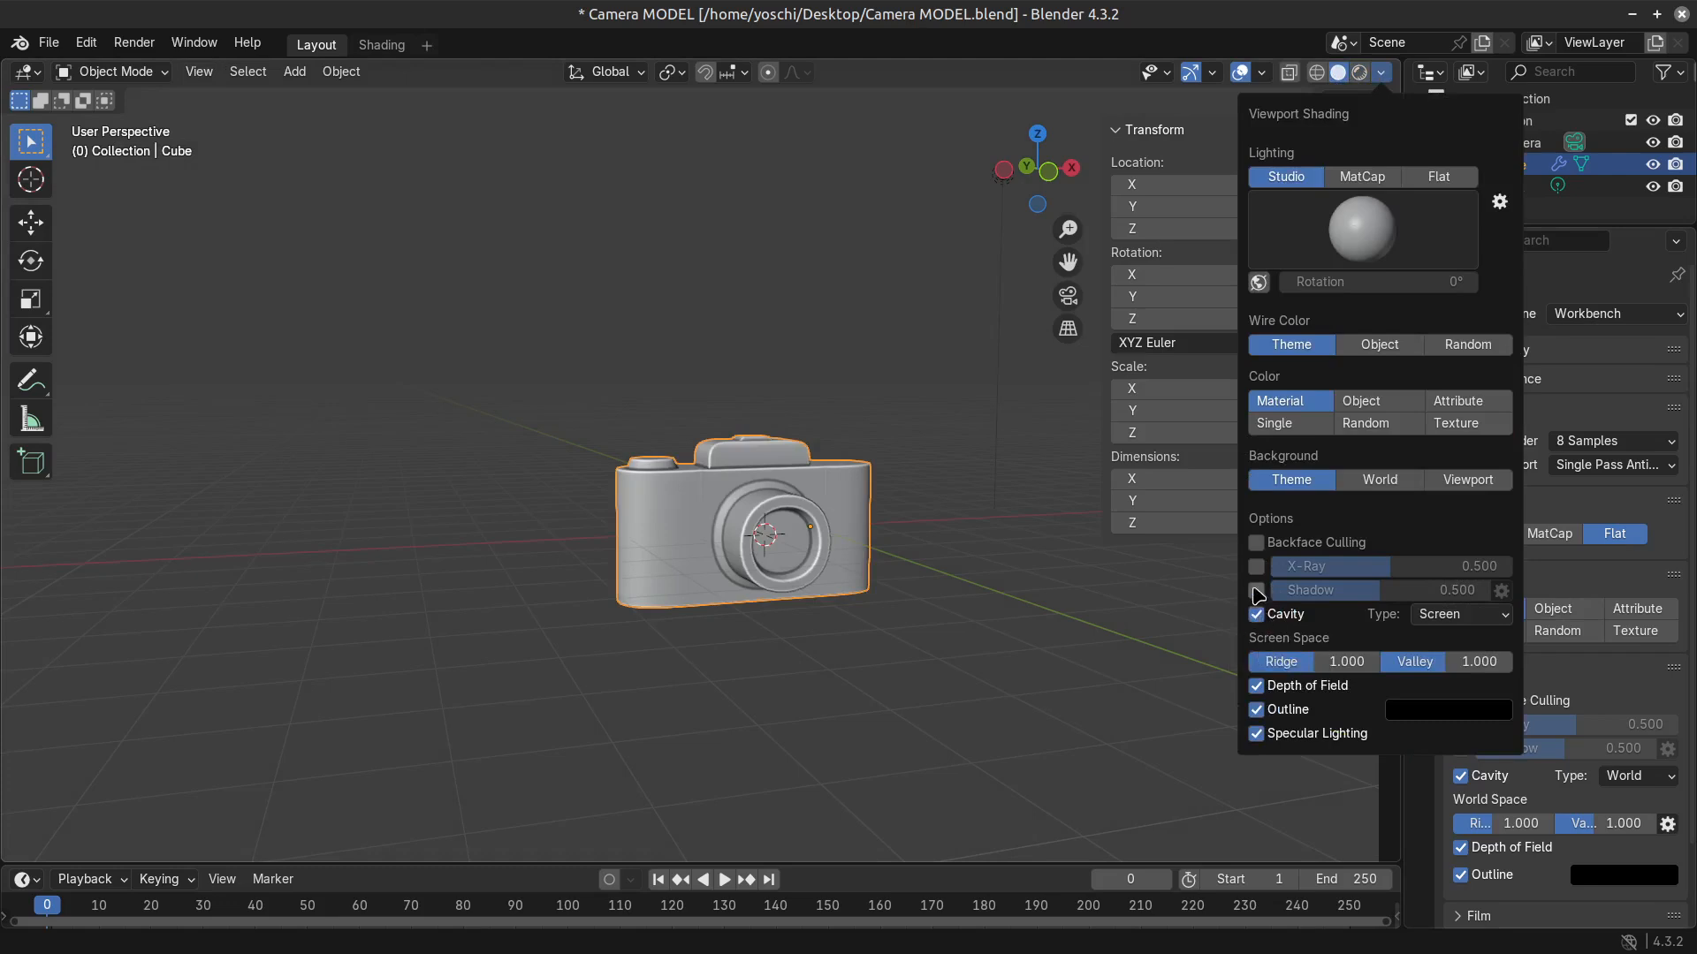
Try the viewport's Shadow option, set the Solid shading lighting to Flat, and view the outlined camera up close.
{"action": "left_click", "coordinate": [1258, 592]}
{"action": "left_click", "coordinate": [1258, 593]}
{"action": "left_click", "coordinate": [1256, 590]}
{"action": "left_click", "coordinate": [1439, 176]}
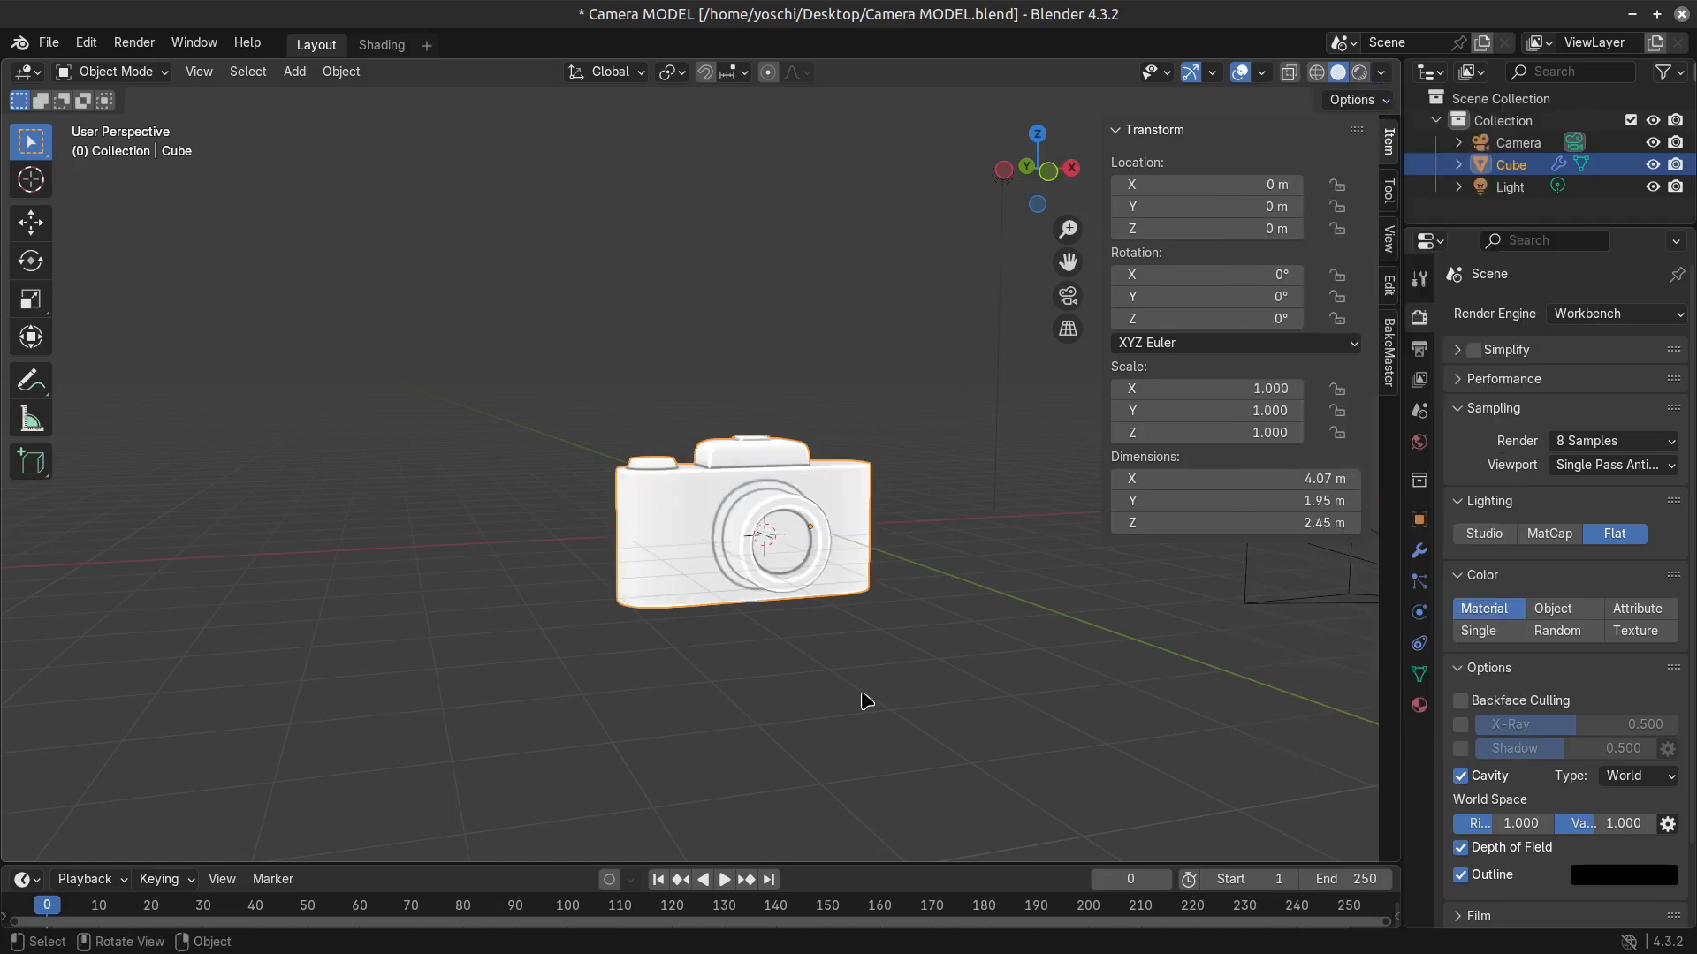
{"action": "scroll", "coordinate": [871, 698], "scroll_direction": "up", "scroll_amount": 3}
{"action": "middle_click_drag", "start_coordinate": [891, 656], "coordinate": [968, 650]}
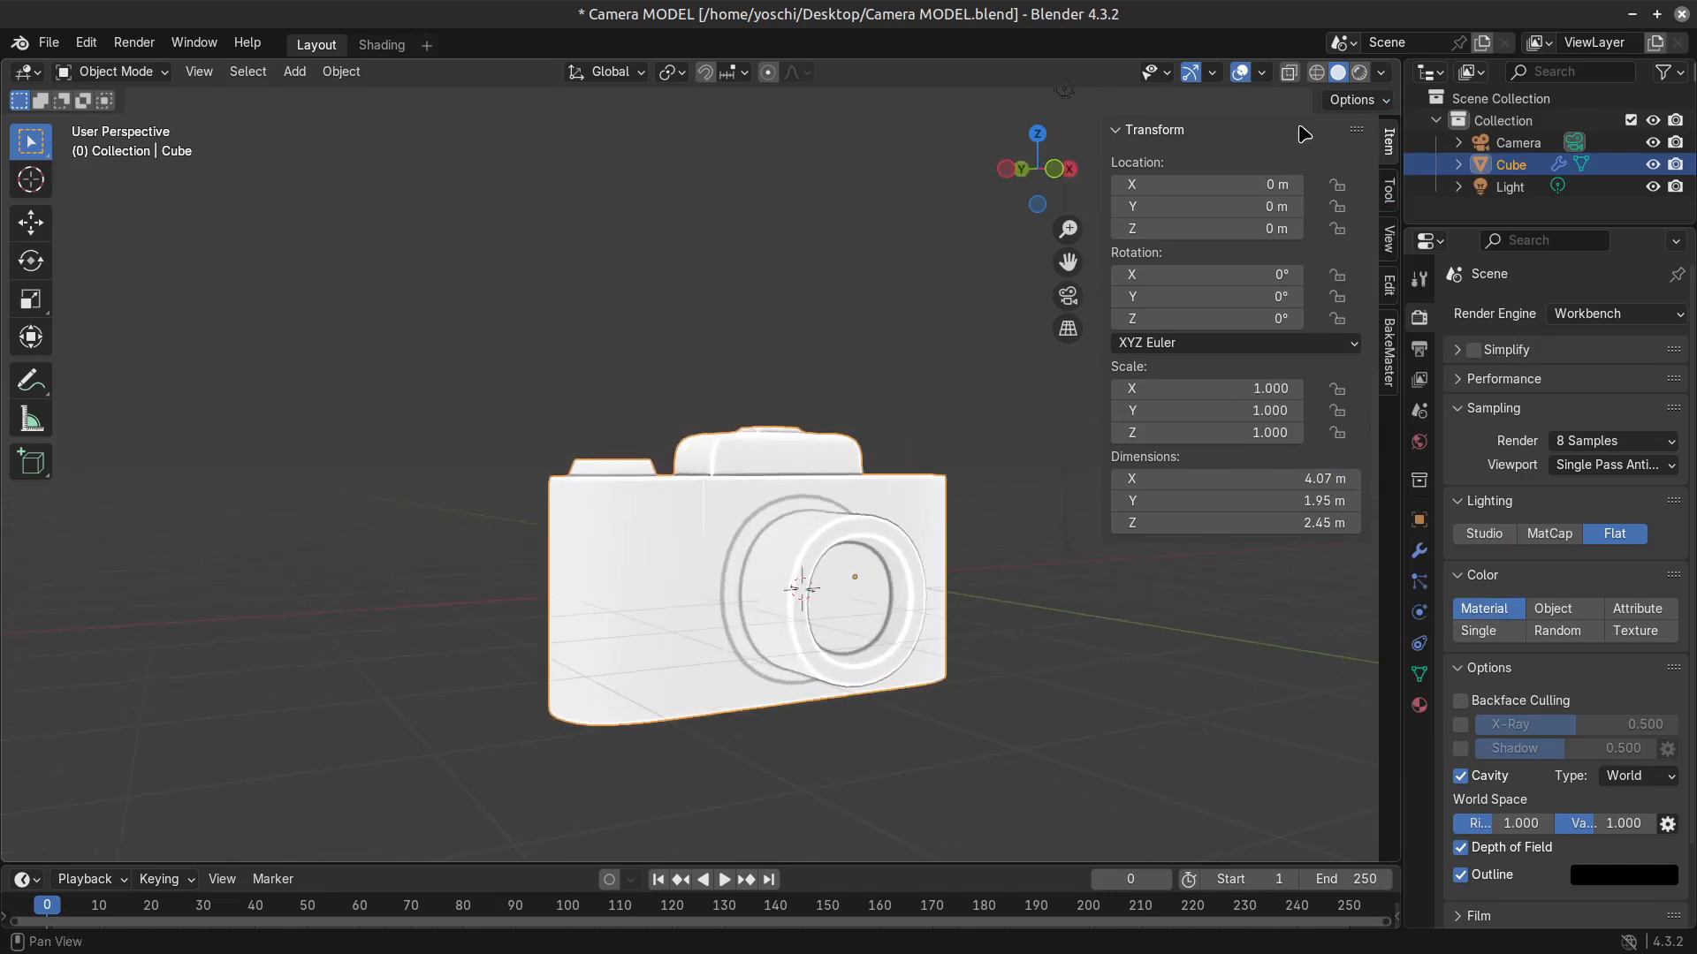
Check the viewport shading settings and set the render engine back to EEVEE.
{"action": "left_click", "coordinate": [1378, 74]}
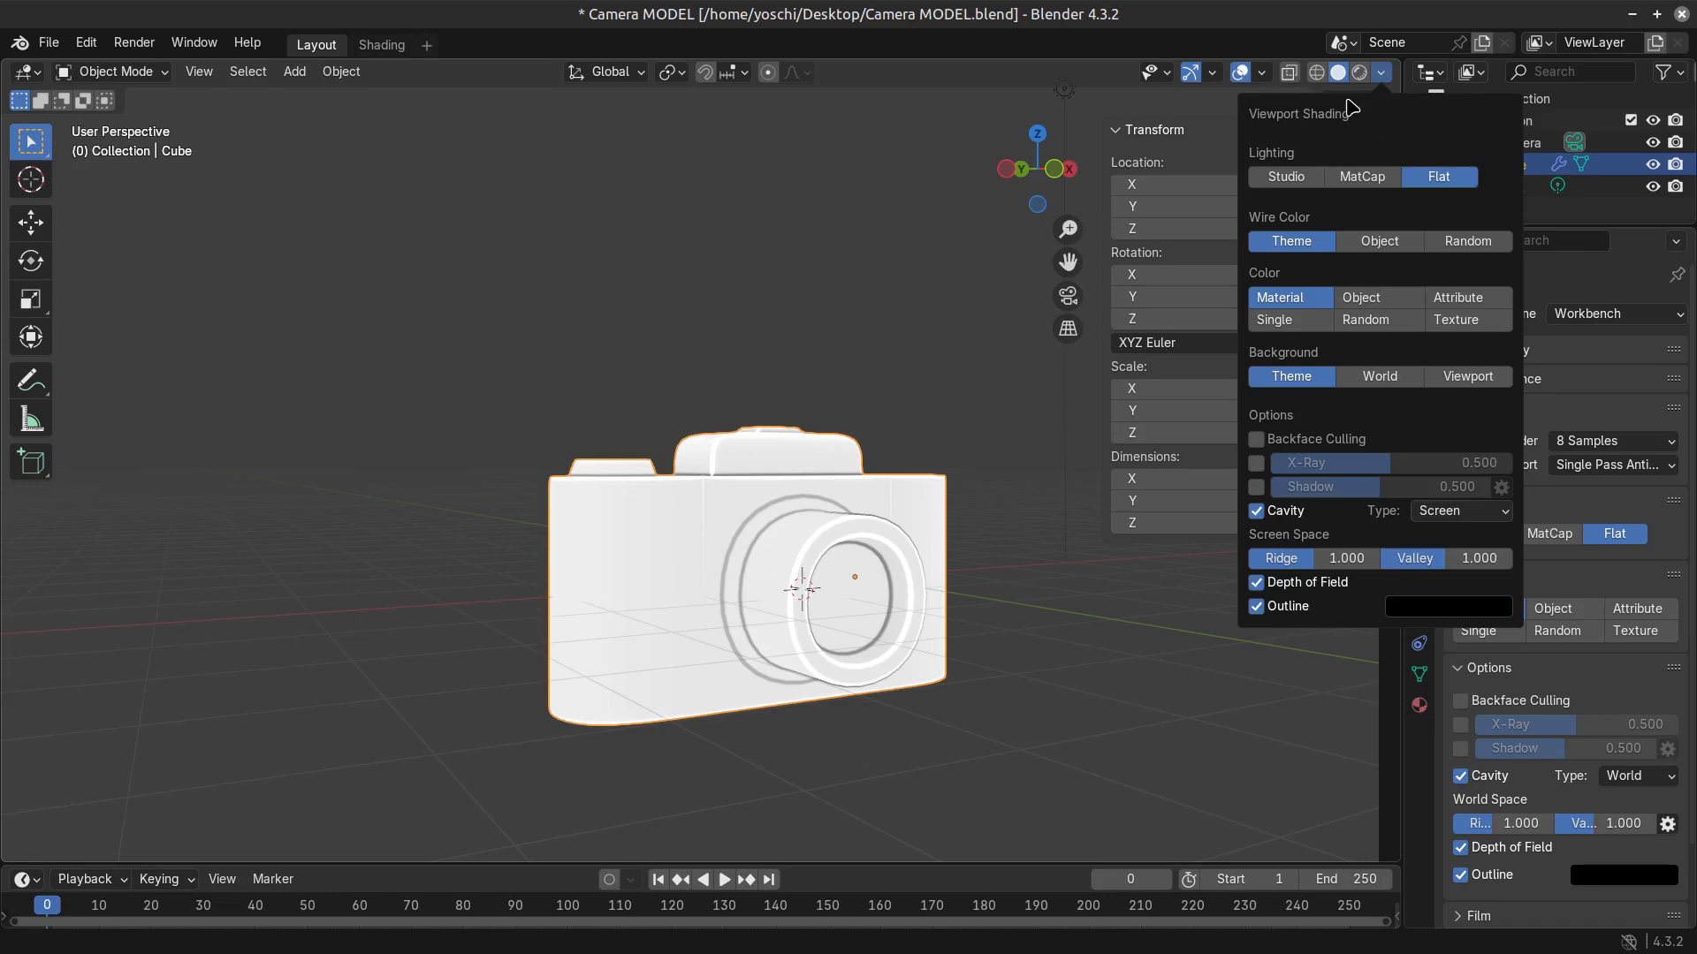
{"action": "left_click", "coordinate": [1380, 74]}
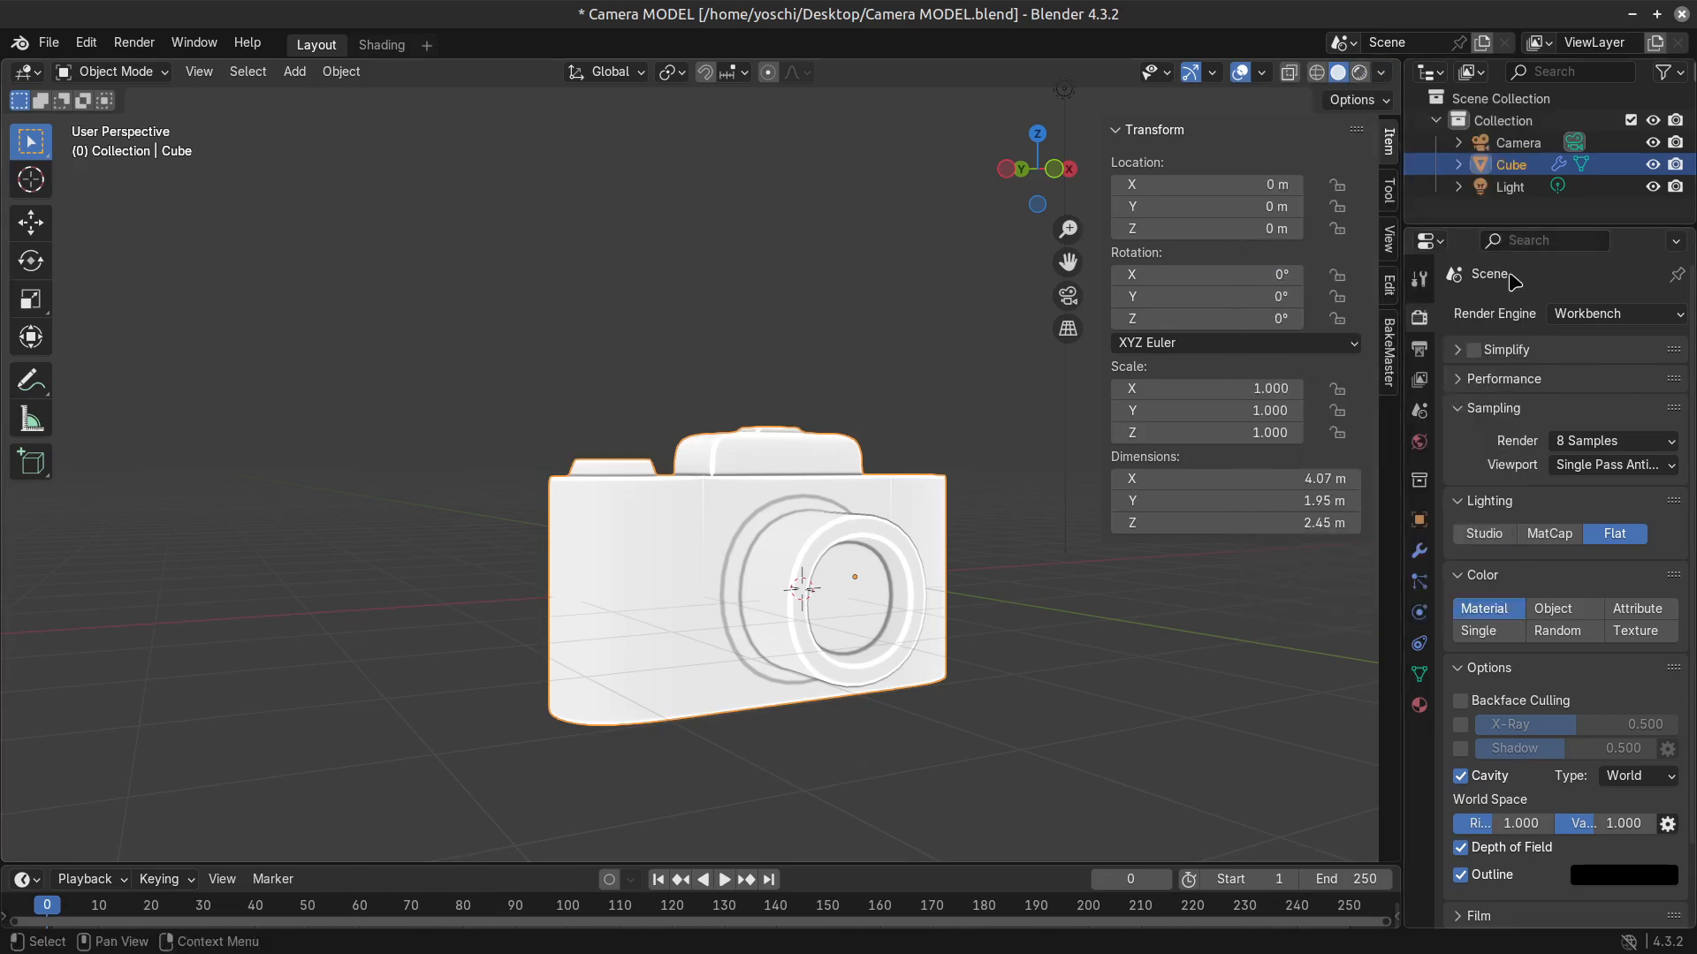
{"action": "left_click", "coordinate": [1616, 314]}
{"action": "left_click", "coordinate": [1573, 334]}
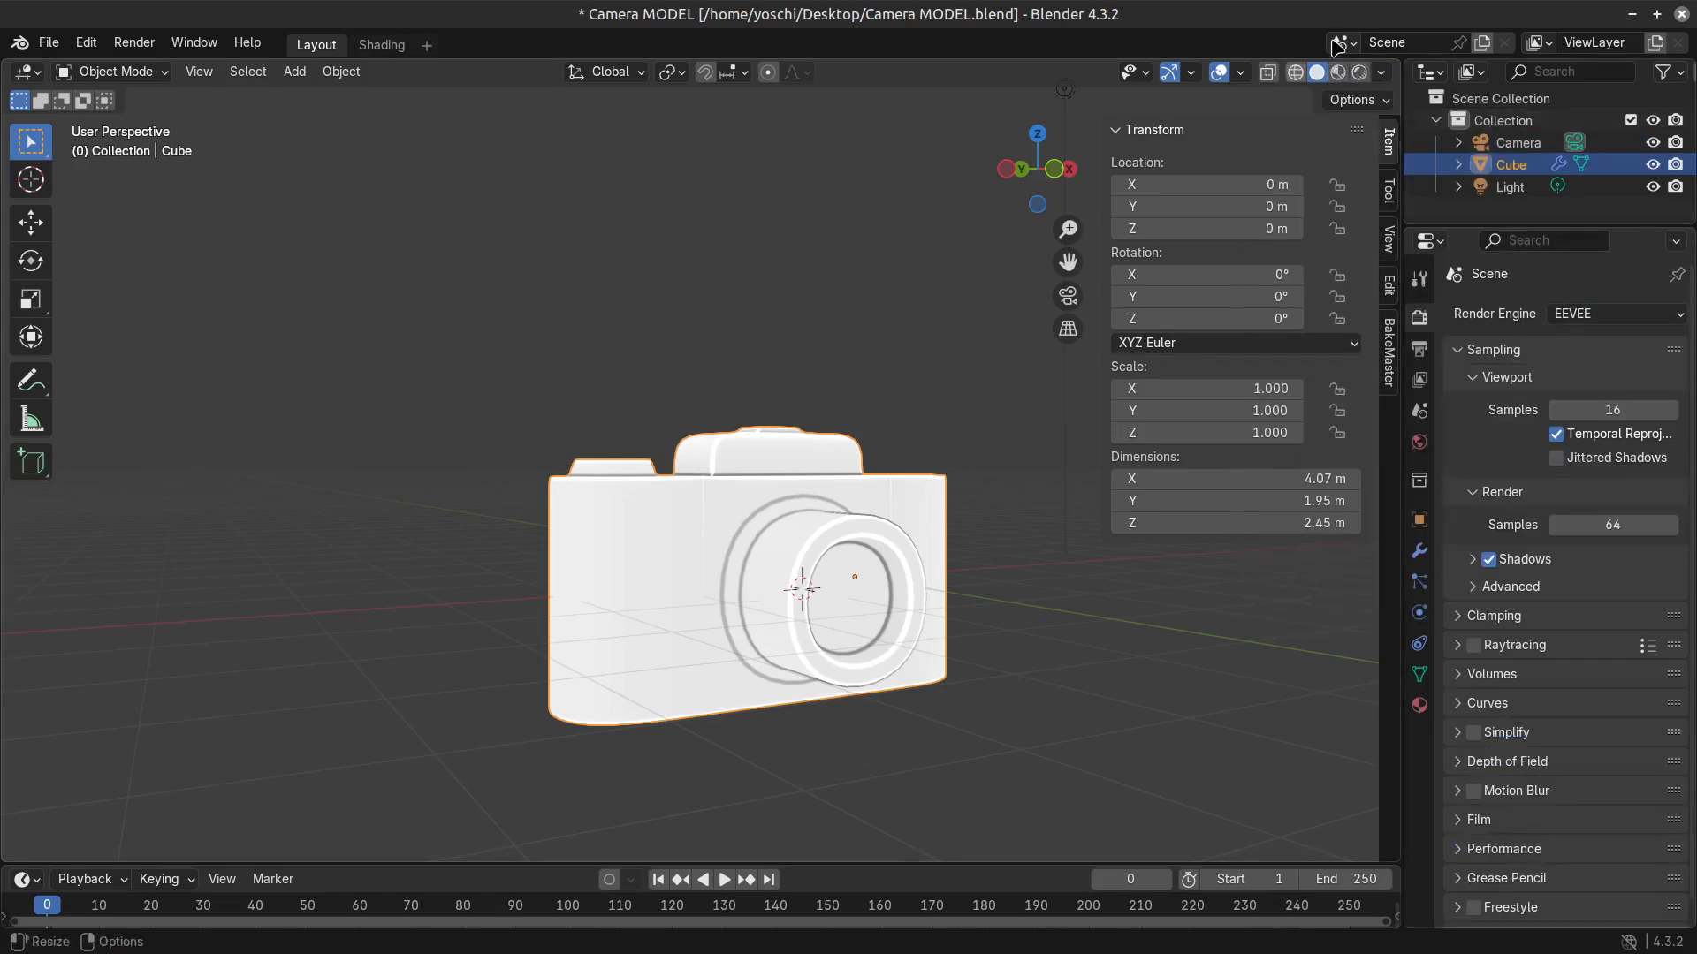
{"action": "left_click", "coordinate": [1380, 74]}
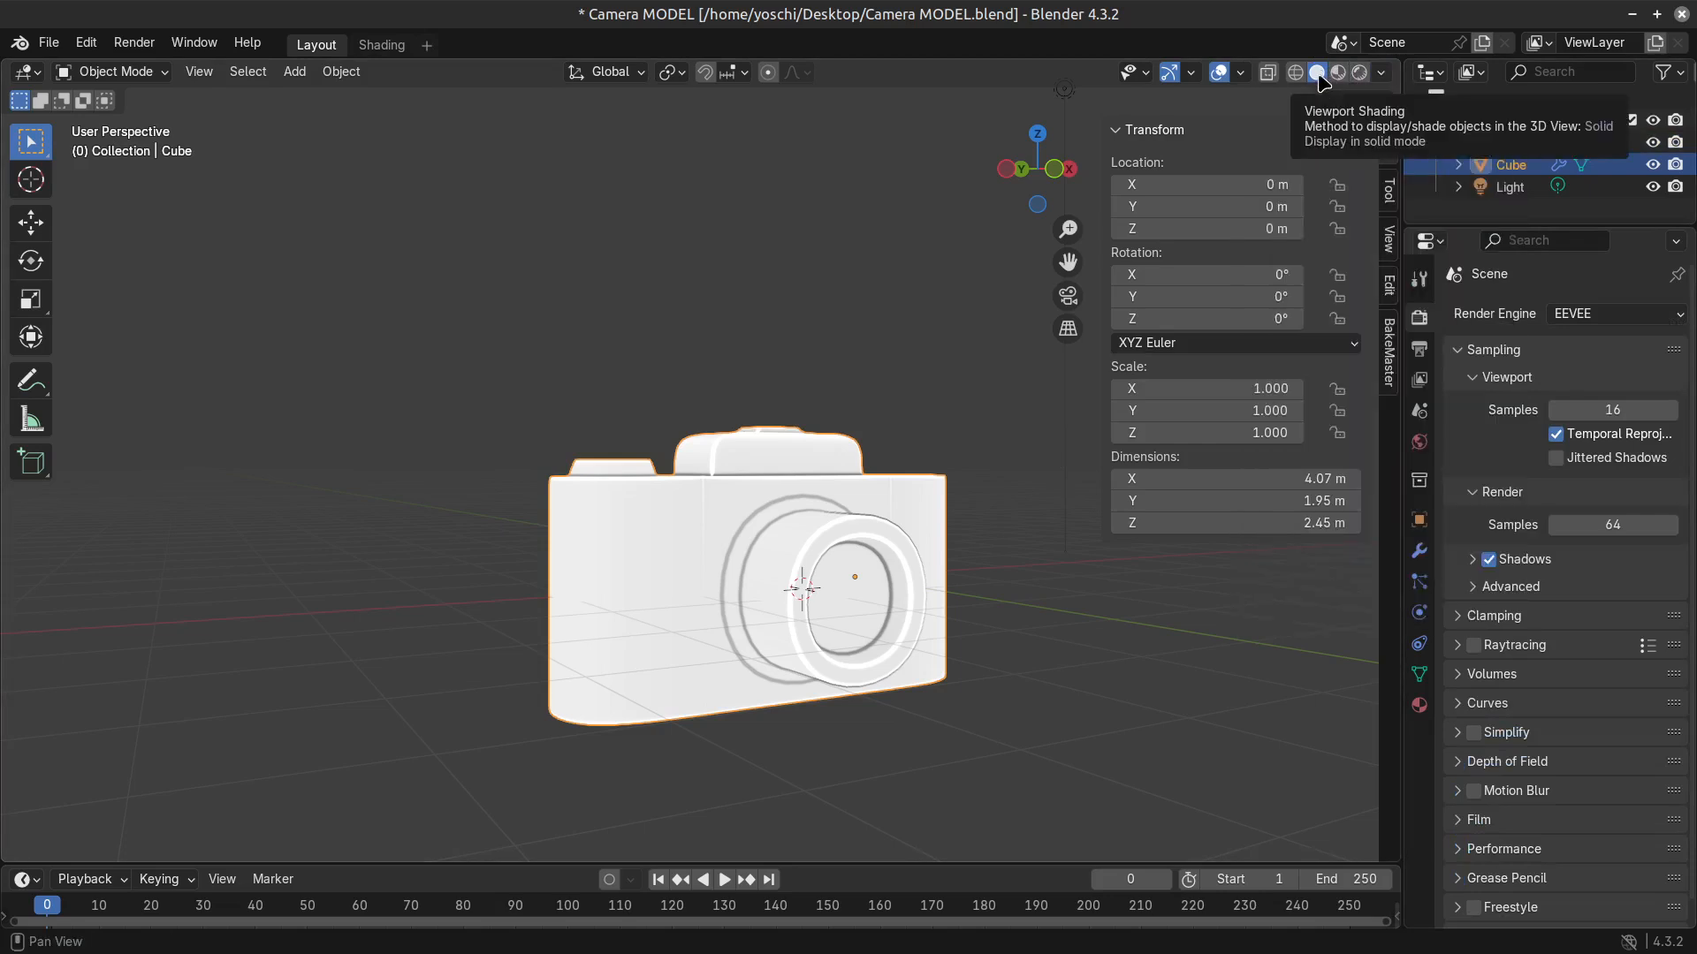
Compare MatCap and Studio lighting for the Solid viewport, and return to Flat.
{"action": "left_click", "coordinate": [1382, 75]}
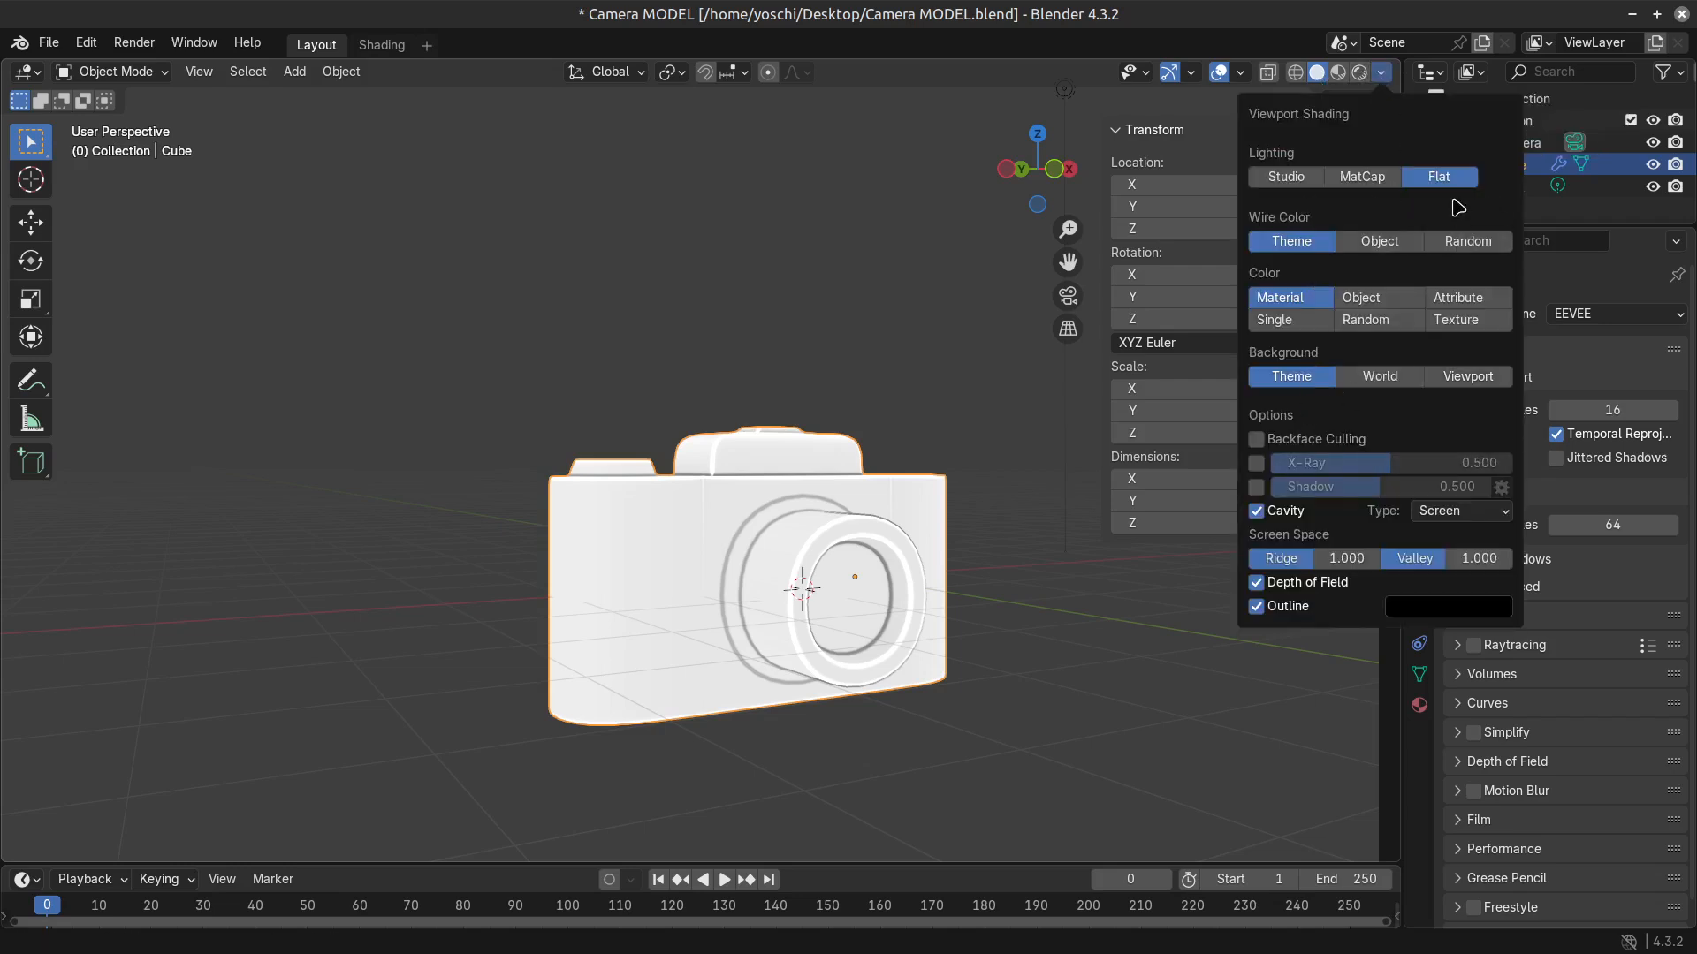
{"action": "left_click", "coordinate": [1365, 177]}
{"action": "left_click", "coordinate": [1286, 177]}
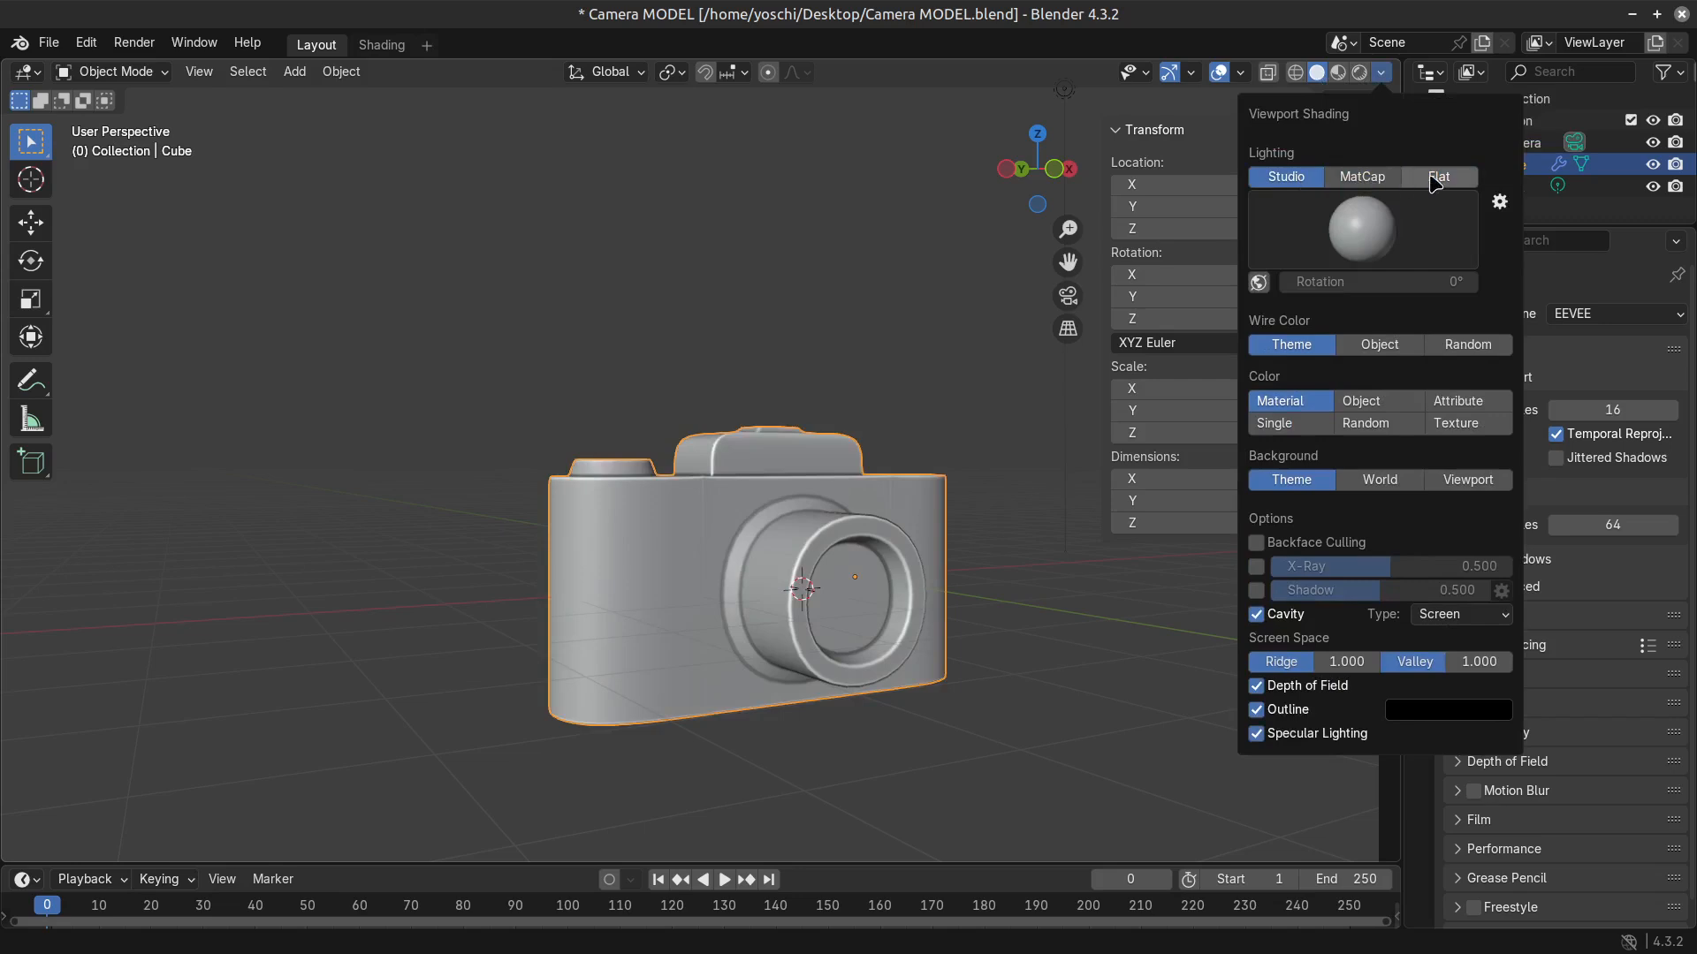
{"action": "left_click", "coordinate": [1357, 179]}
{"action": "left_click", "coordinate": [1427, 180]}
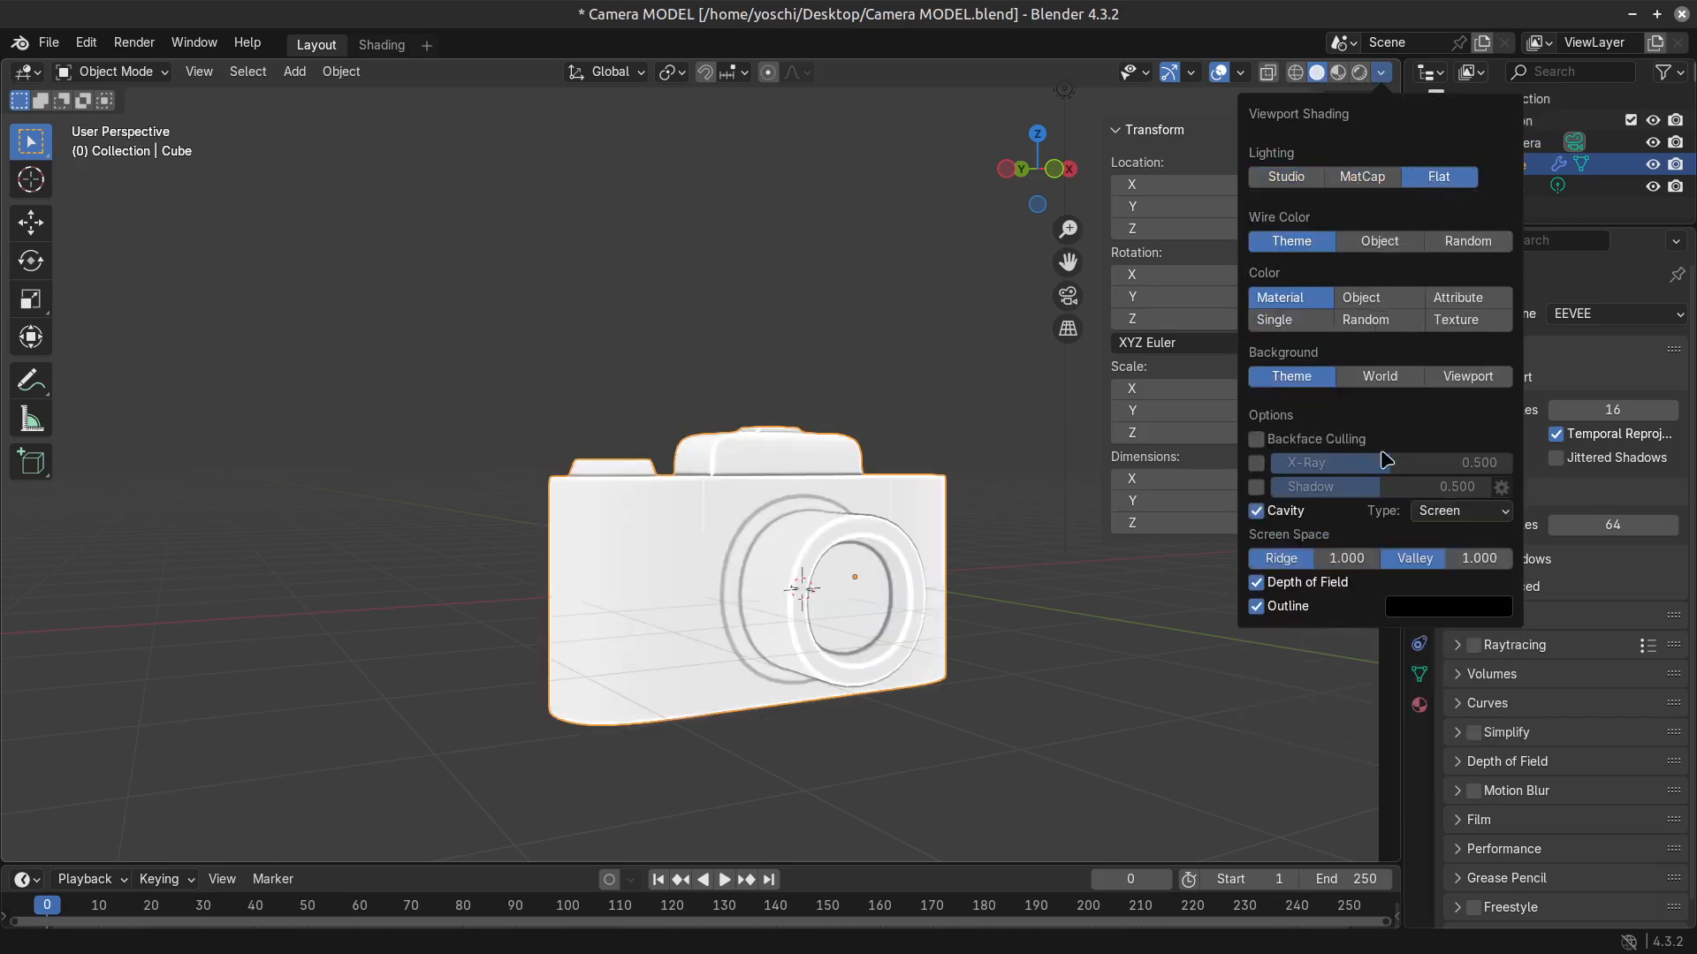
Compare Texture, Random, Single and Object colouring for the Solid viewport, and return to Material.
{"action": "left_click", "coordinate": [1467, 324]}
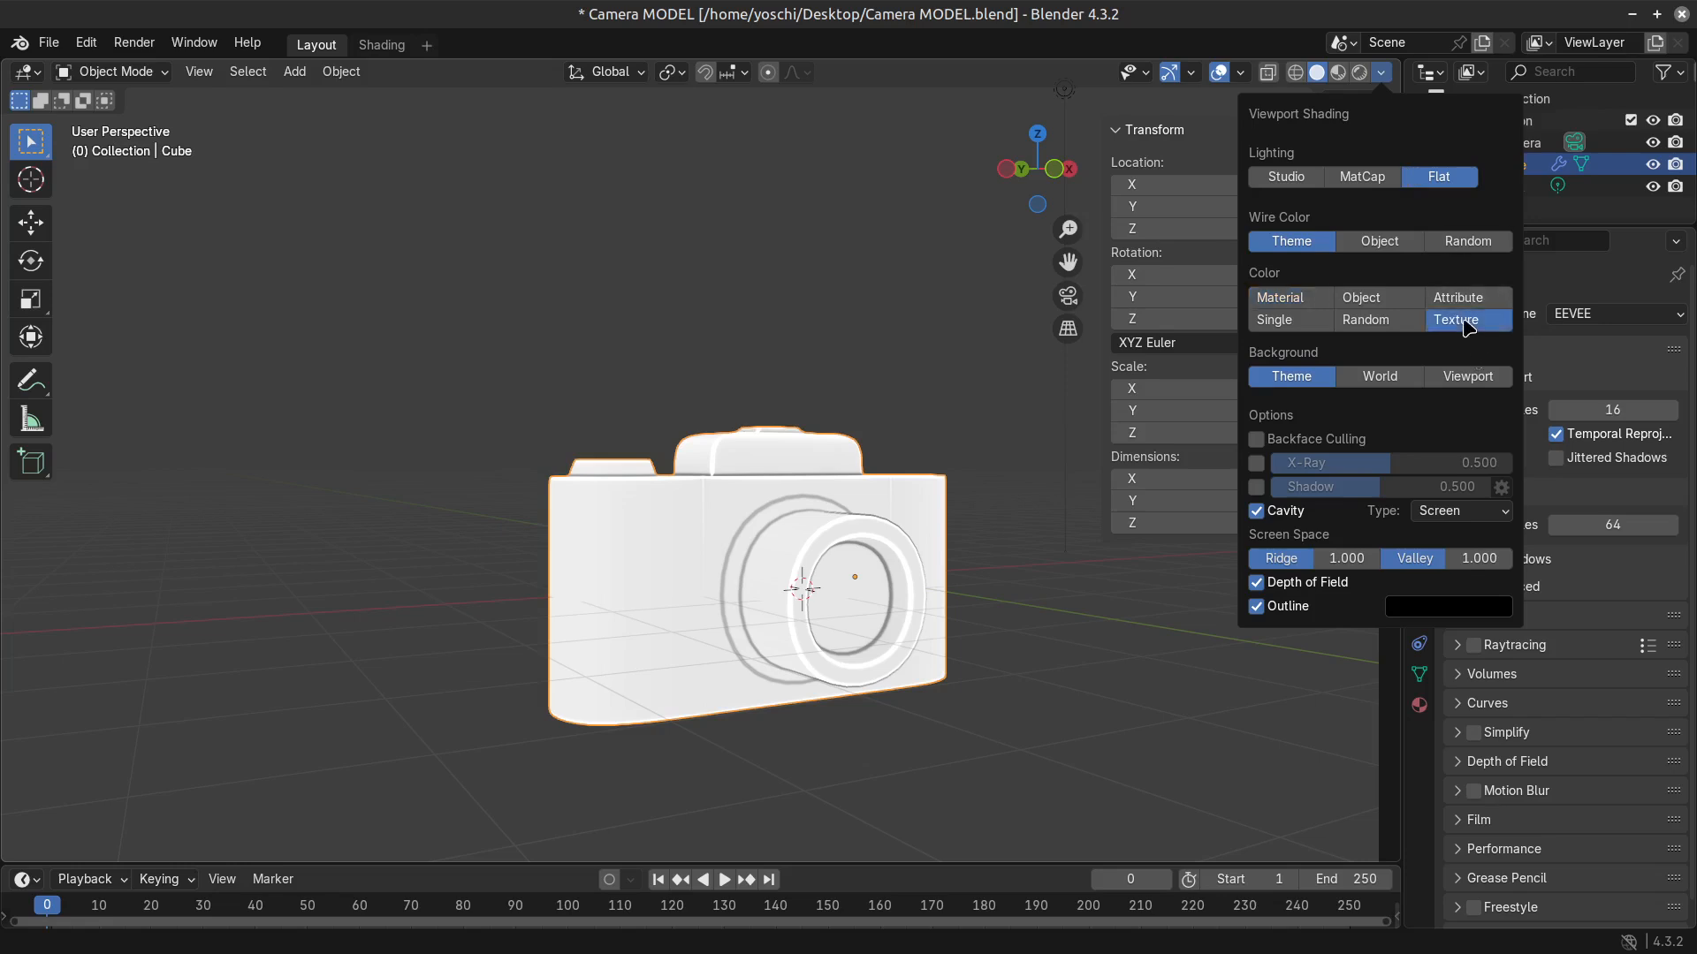
{"action": "left_click", "coordinate": [1370, 323]}
{"action": "left_click", "coordinate": [1330, 320]}
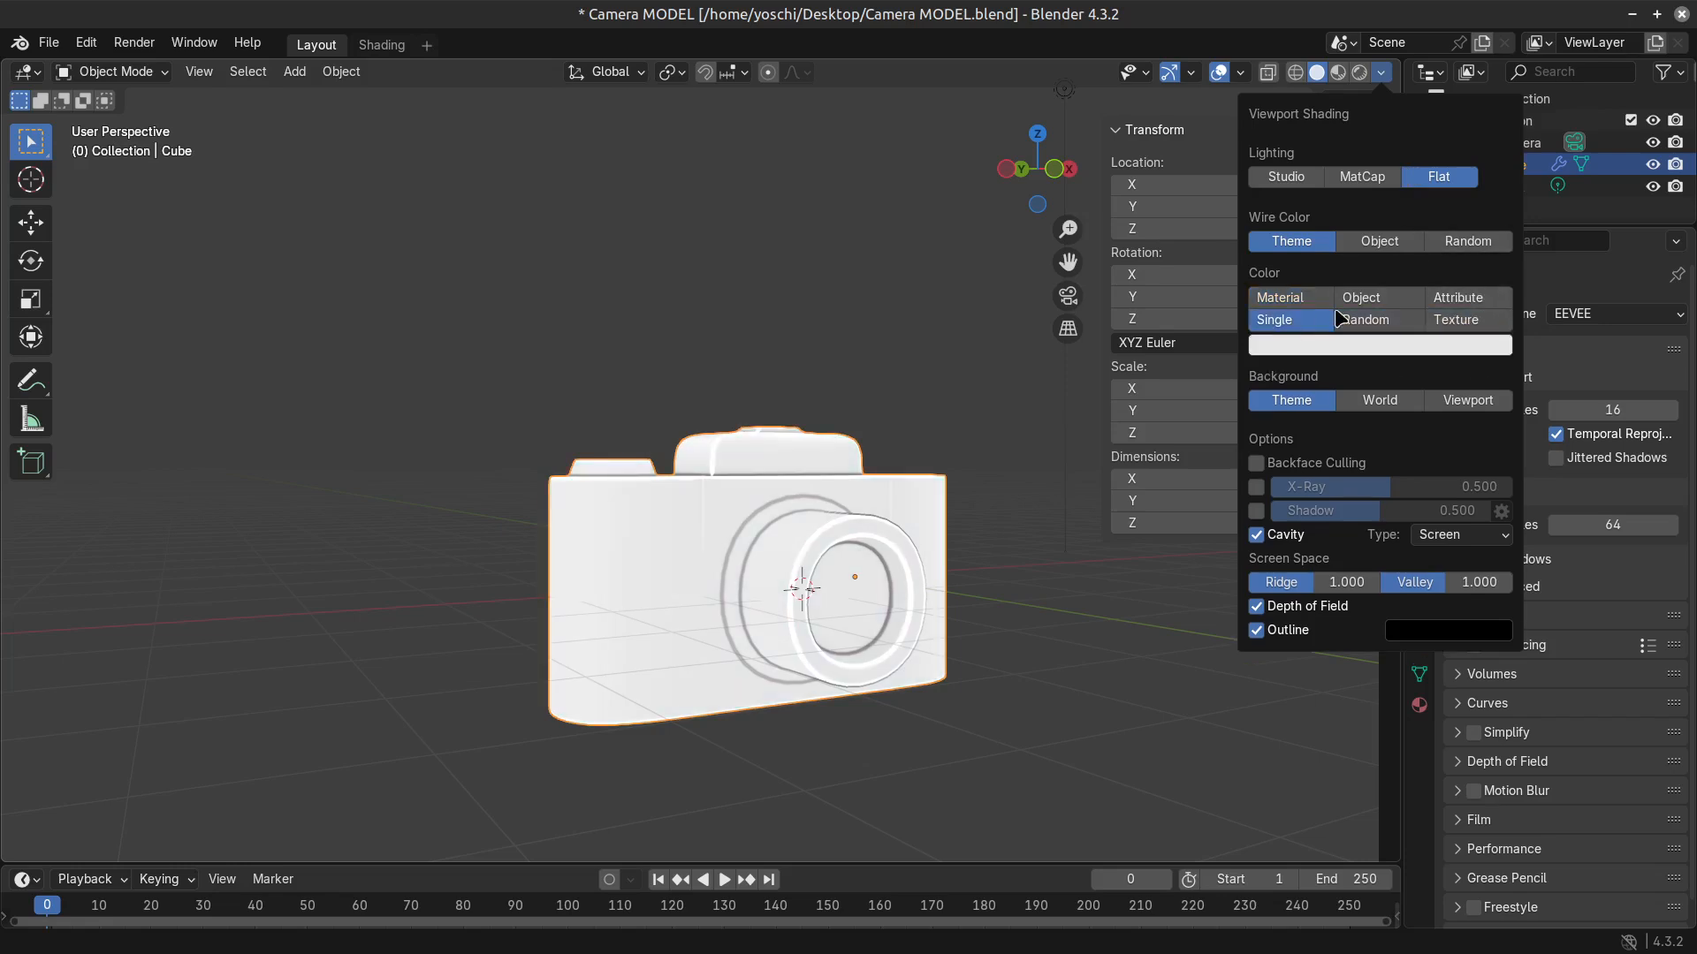
{"action": "left_click", "coordinate": [1359, 300]}
{"action": "left_click", "coordinate": [1303, 300]}
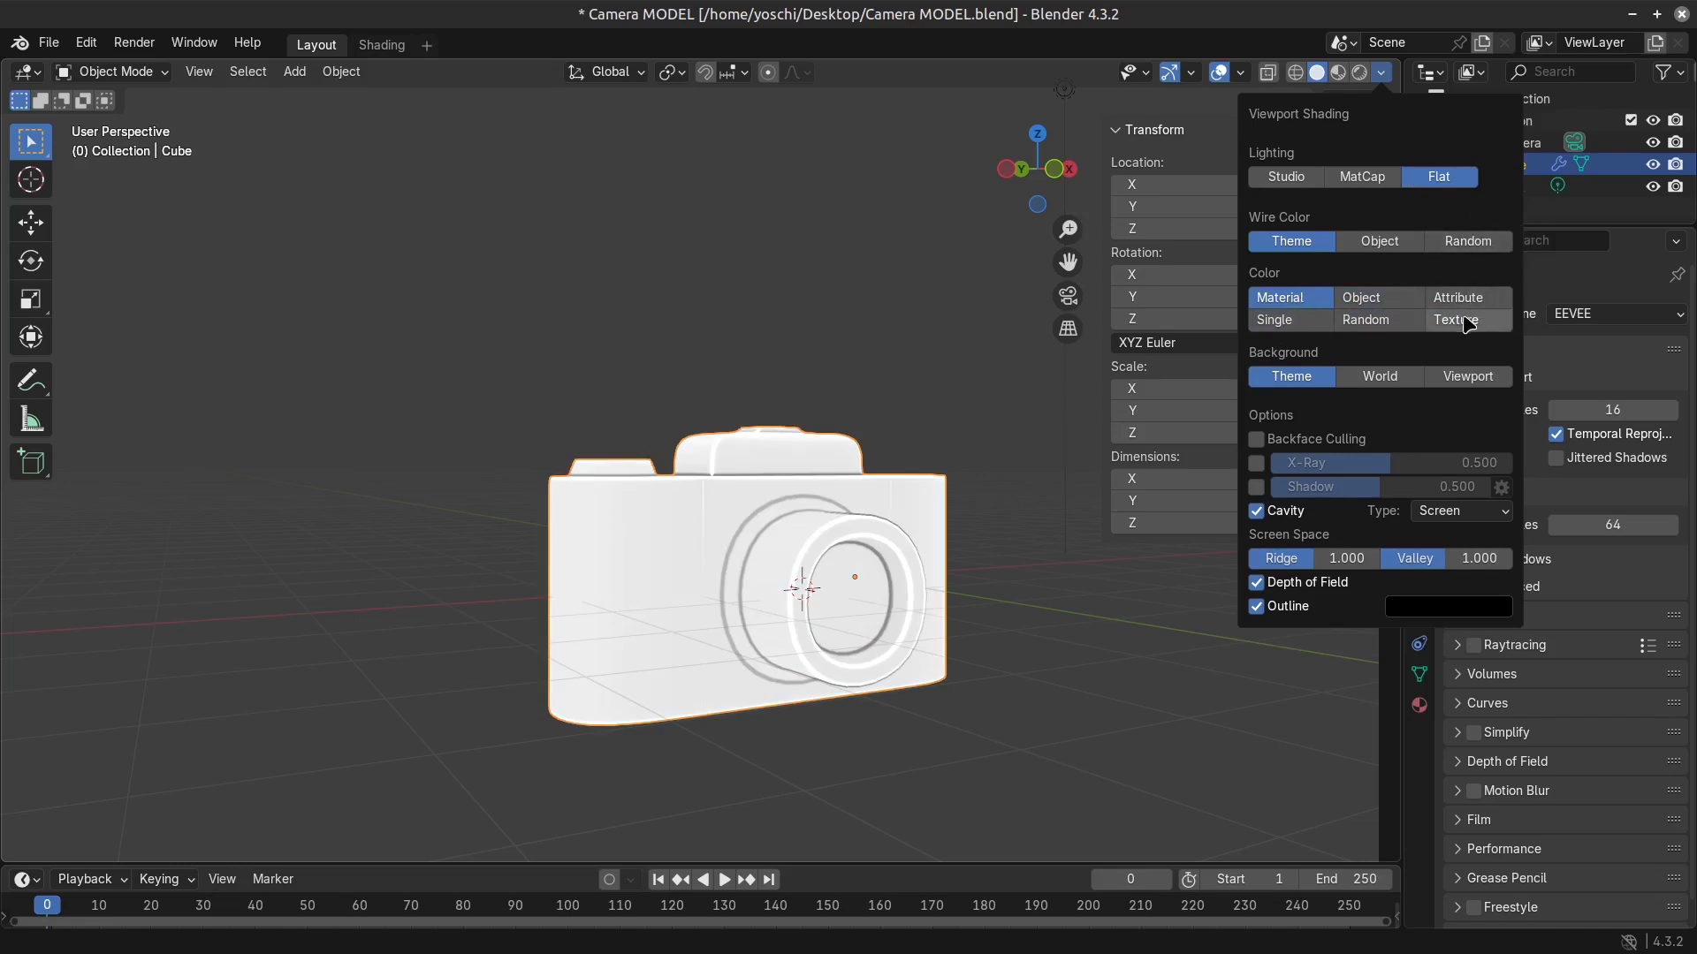
Try the Object and Random wire colours in the viewport shading options, and return to Theme.
{"action": "left_click", "coordinate": [1386, 253]}
{"action": "left_click", "coordinate": [1469, 244]}
{"action": "left_click", "coordinate": [1277, 251]}
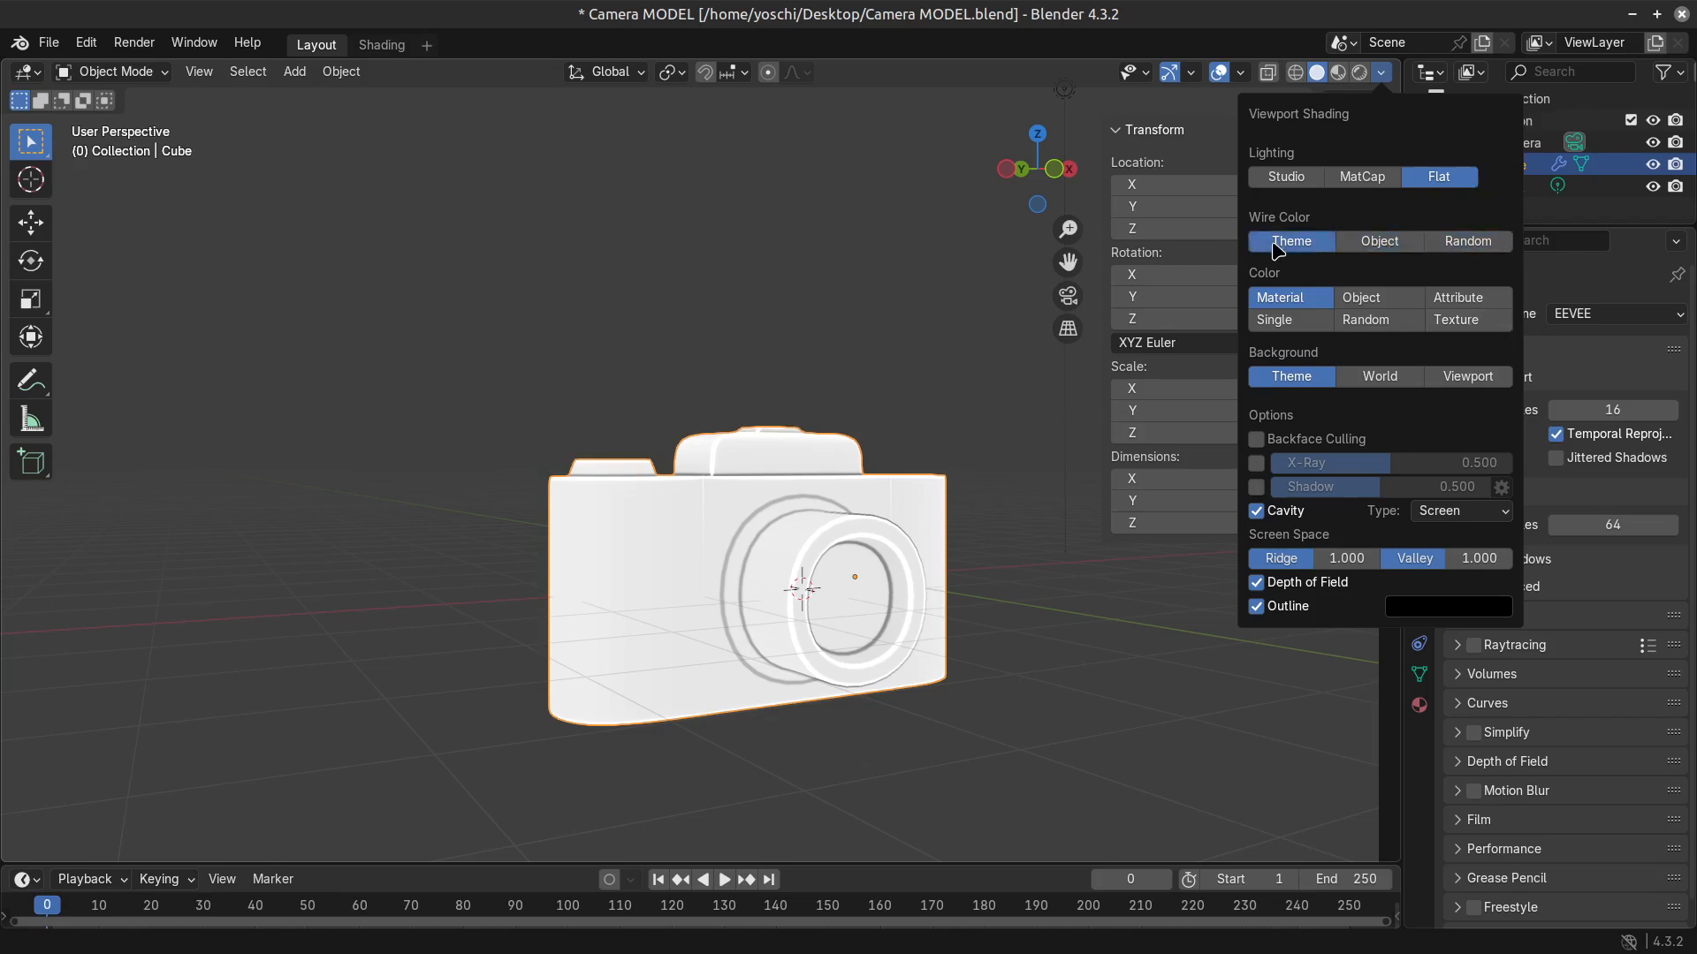
Compare the Solid viewport with Cavity and Shadow switched on and off, and return to Cavity on and Shadow off.
{"action": "left_click", "coordinate": [1265, 514]}
{"action": "left_click", "coordinate": [1266, 514]}
{"action": "left_click", "coordinate": [1256, 487]}
{"action": "left_click", "coordinate": [1256, 487]}
{"action": "left_click", "coordinate": [1256, 486]}
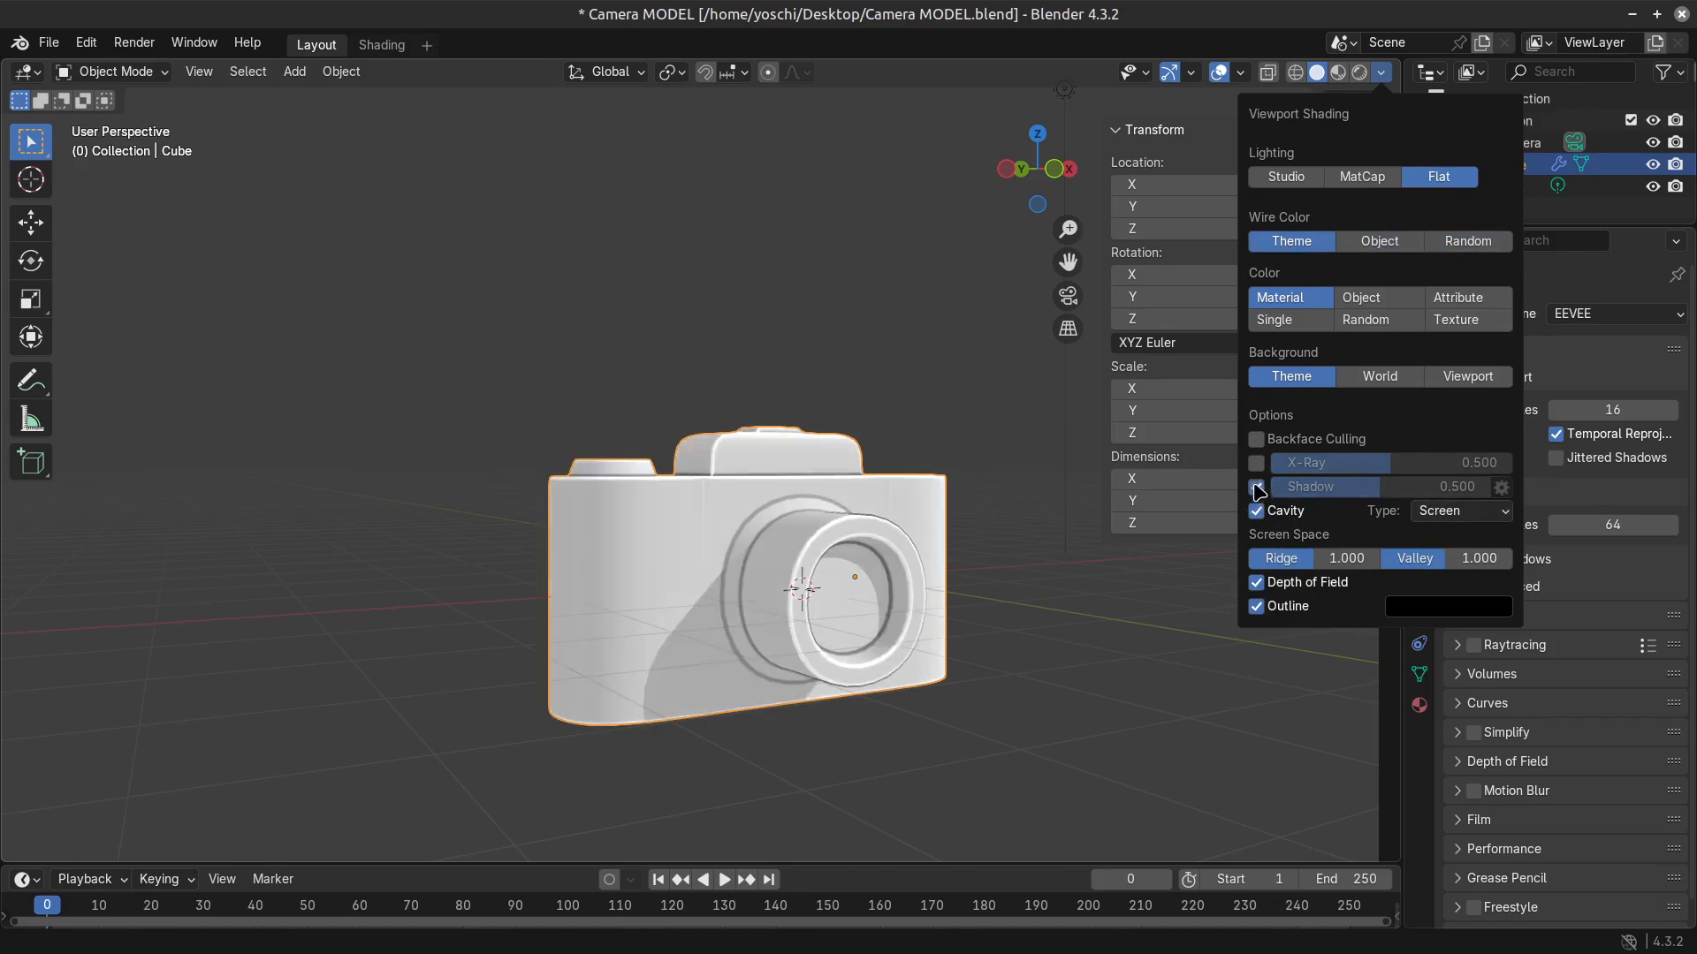
{"action": "left_click", "coordinate": [1256, 487]}
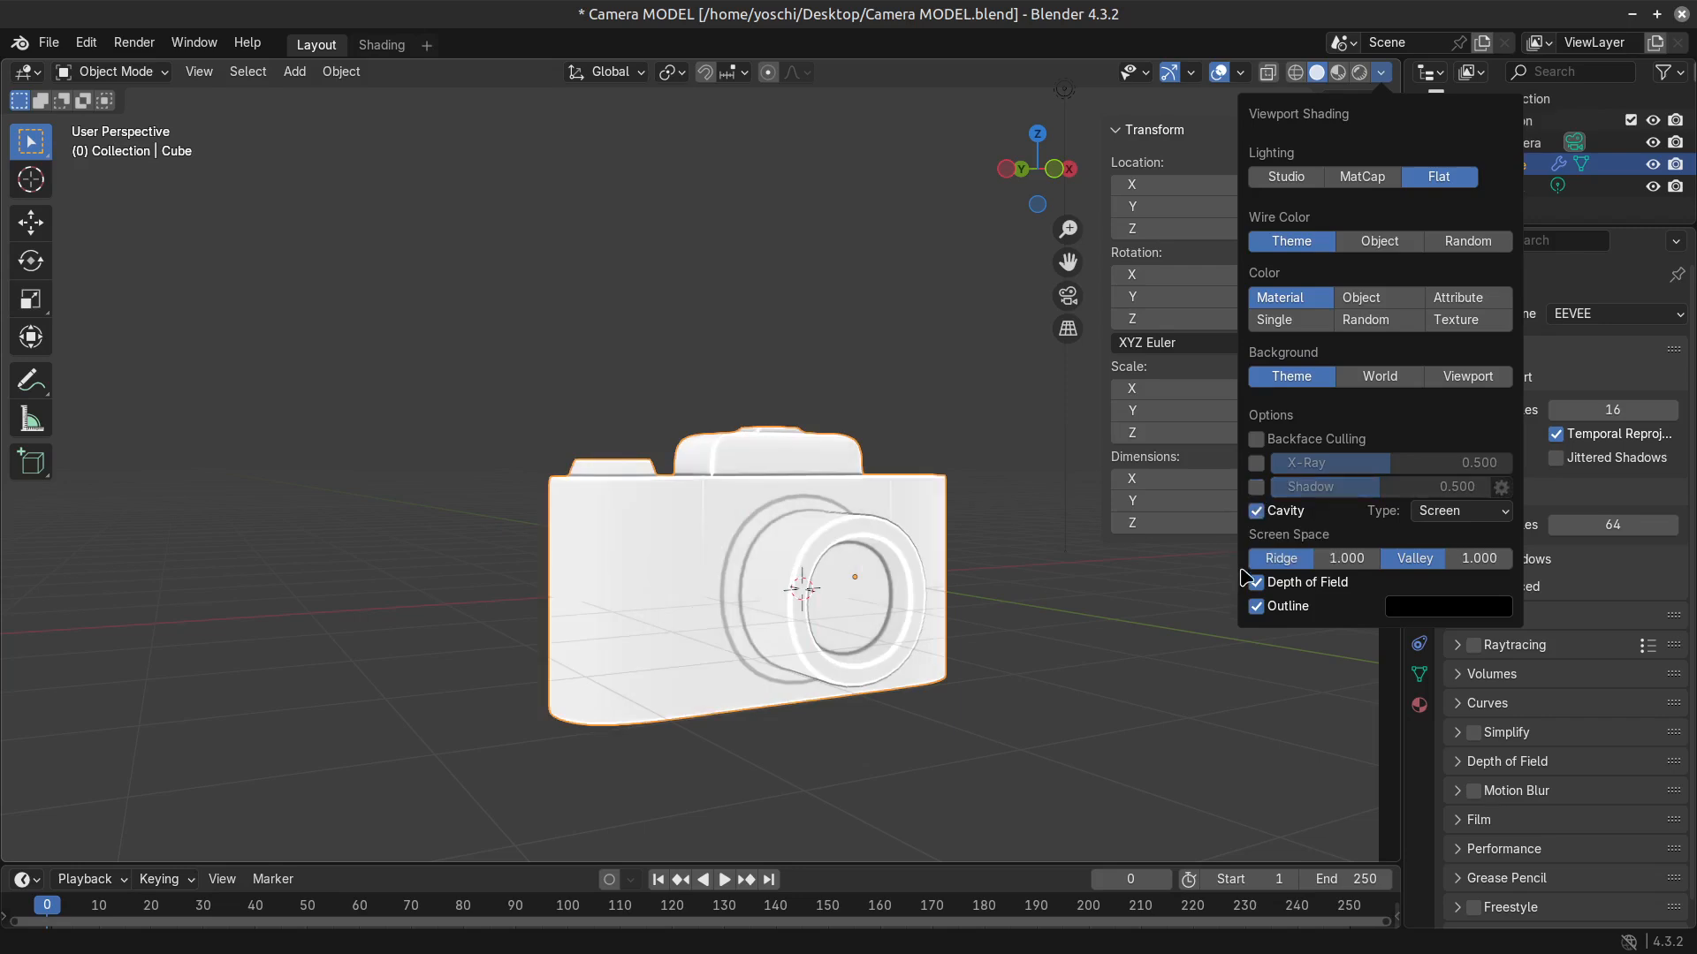
Try a cavity Valley of 2.000 and toggle Cavity and Outline, and return to Valley 1.000 with both options on.
{"action": "left_click", "coordinate": [1255, 511]}
{"action": "left_click", "coordinate": [1256, 511]}
{"action": "mouse_move", "coordinate": [1414, 558]}
{"action": "left_mouse_down"}
{"action": "mouse_move", "coordinate": [1368, 559]}
{"action": "mouse_move", "coordinate": [1478, 558]}
{"action": "left_mouse_up"}
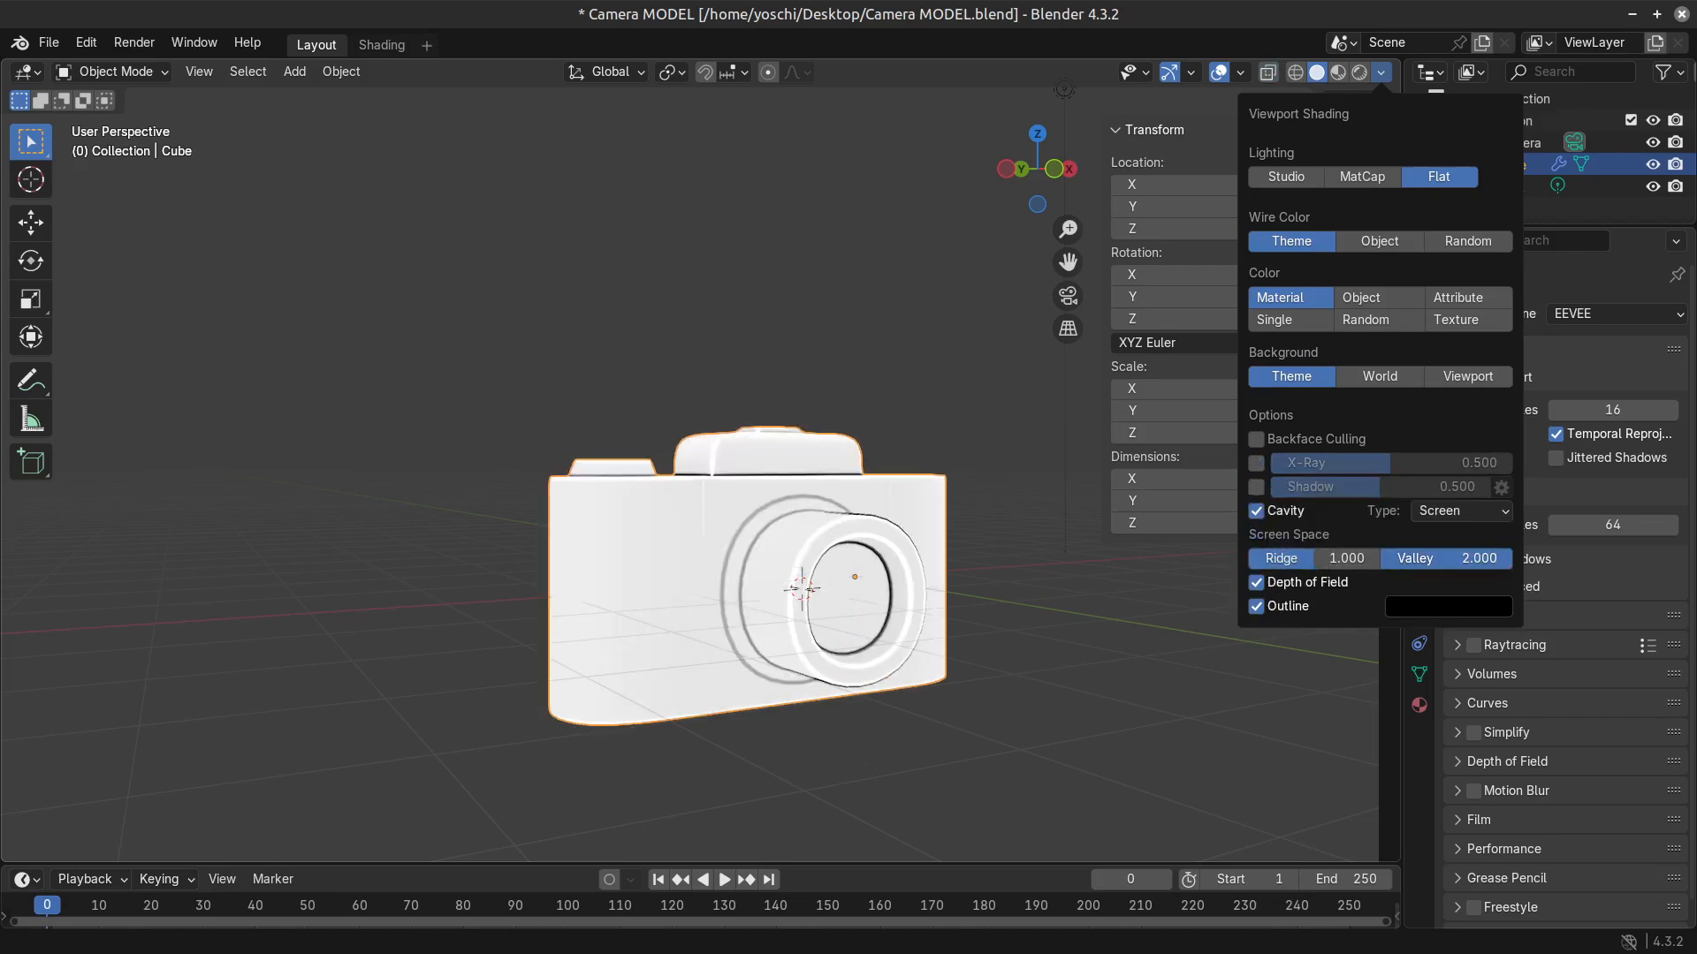
{"action": "right_click", "coordinate": [1509, 559]}
{"action": "left_click", "coordinate": [1256, 511]}
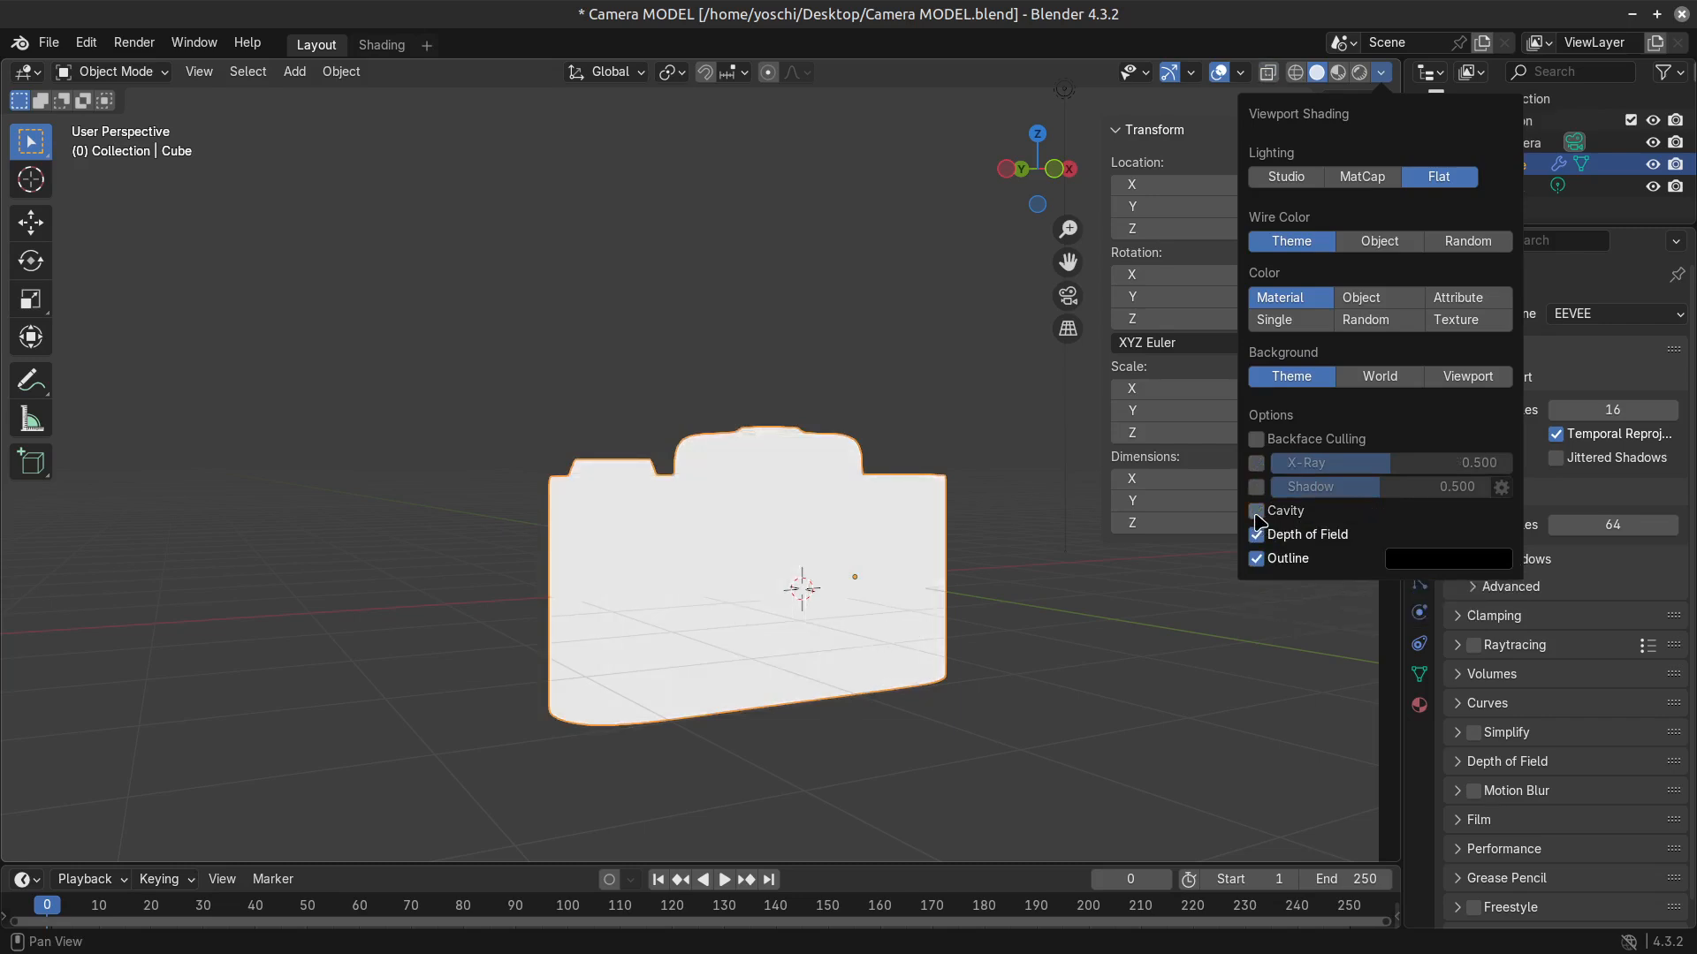
{"action": "left_click", "coordinate": [1255, 513]}
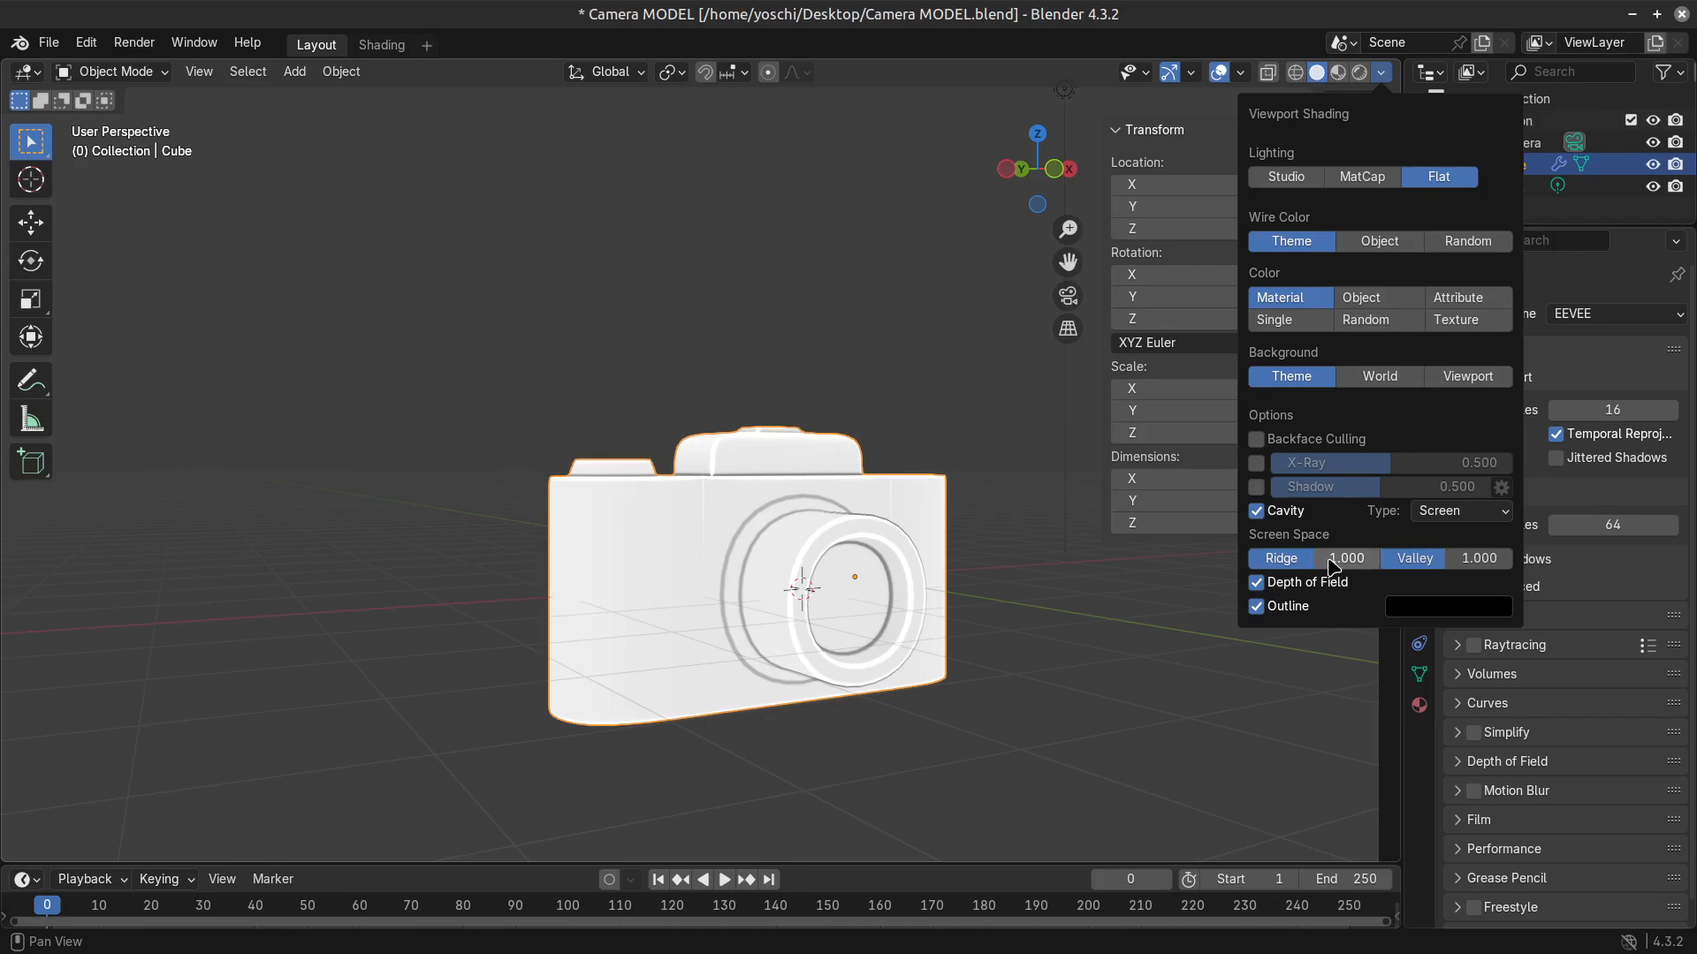
{"action": "left_click", "coordinate": [1256, 607]}
Add a plane mesh and scale it up uniformly to about 19.1 as a large ground surface.
{"action": "mouse_move", "coordinate": [889, 618]}
{"action": "middle_mouse_down"}
{"action": "mouse_move", "coordinate": [825, 693]}
{"action": "mouse_move", "coordinate": [681, 706]}
{"action": "mouse_move", "coordinate": [920, 700]}
{"action": "mouse_move", "coordinate": [996, 644]}
{"action": "middle_mouse_up"}
{"action": "scroll", "coordinate": [868, 633], "scroll_direction": "up", "scroll_amount": 4}
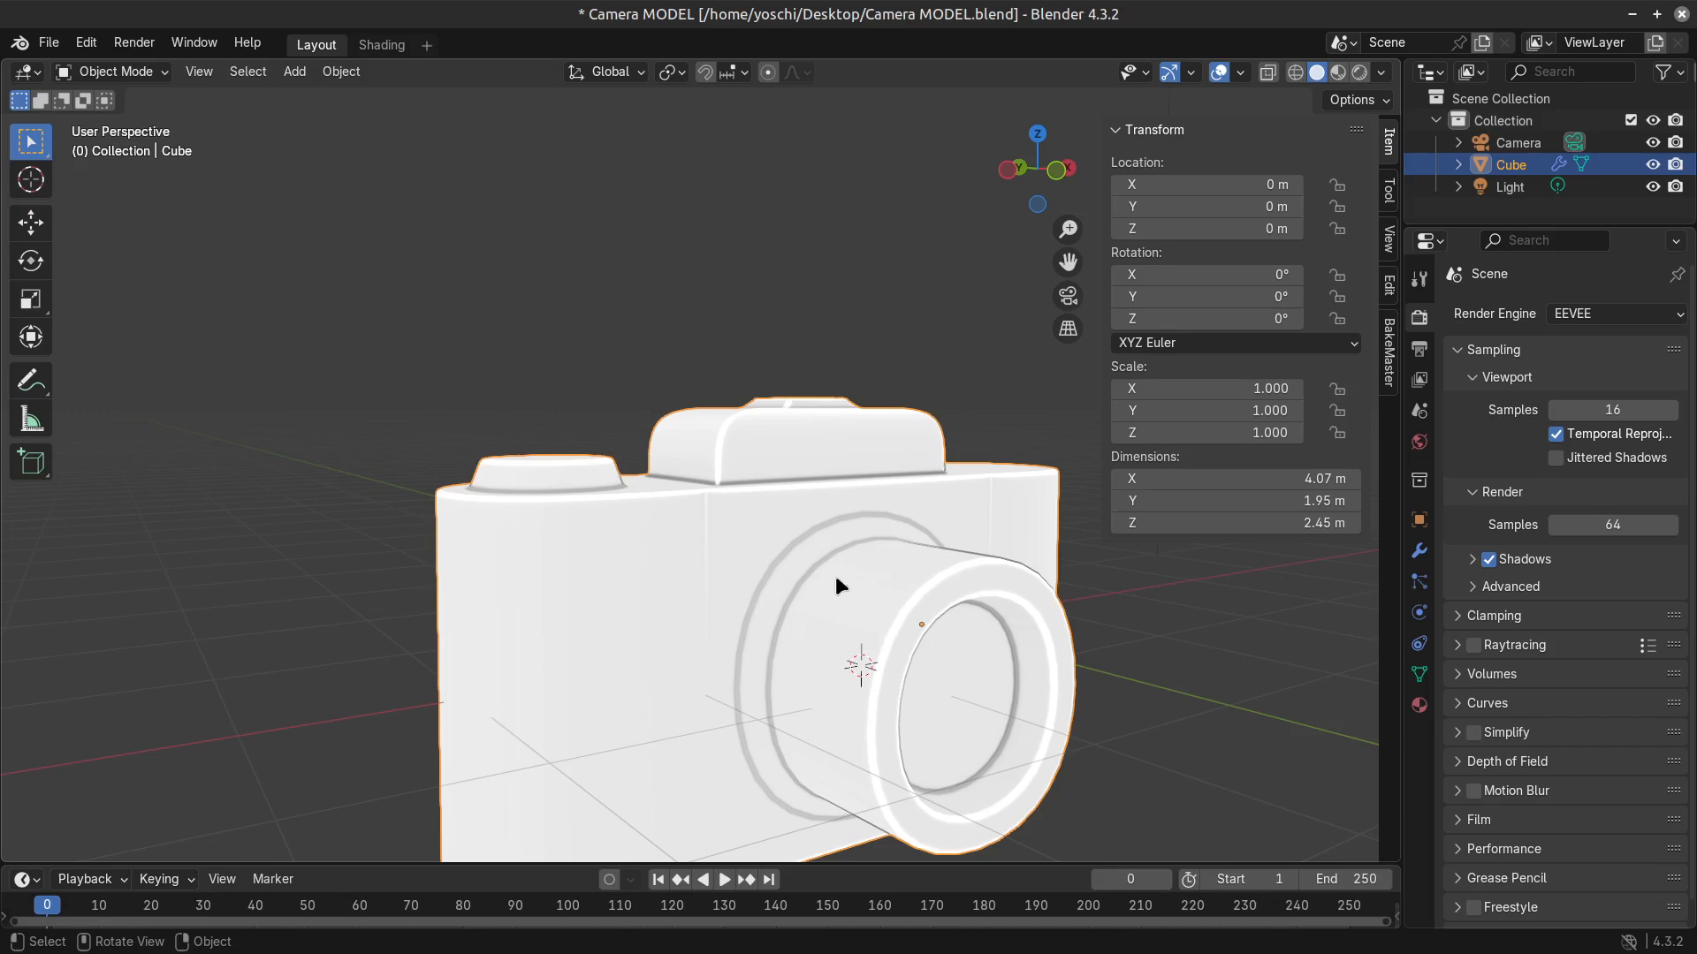
{"action": "scroll", "coordinate": [859, 498], "scroll_direction": "down", "scroll_amount": 4}
{"action": "middle_click_drag", "start_coordinate": [795, 661], "coordinate": [765, 623]}
{"action": "scroll", "coordinate": [738, 637], "scroll_direction": "up", "scroll_amount": 3}
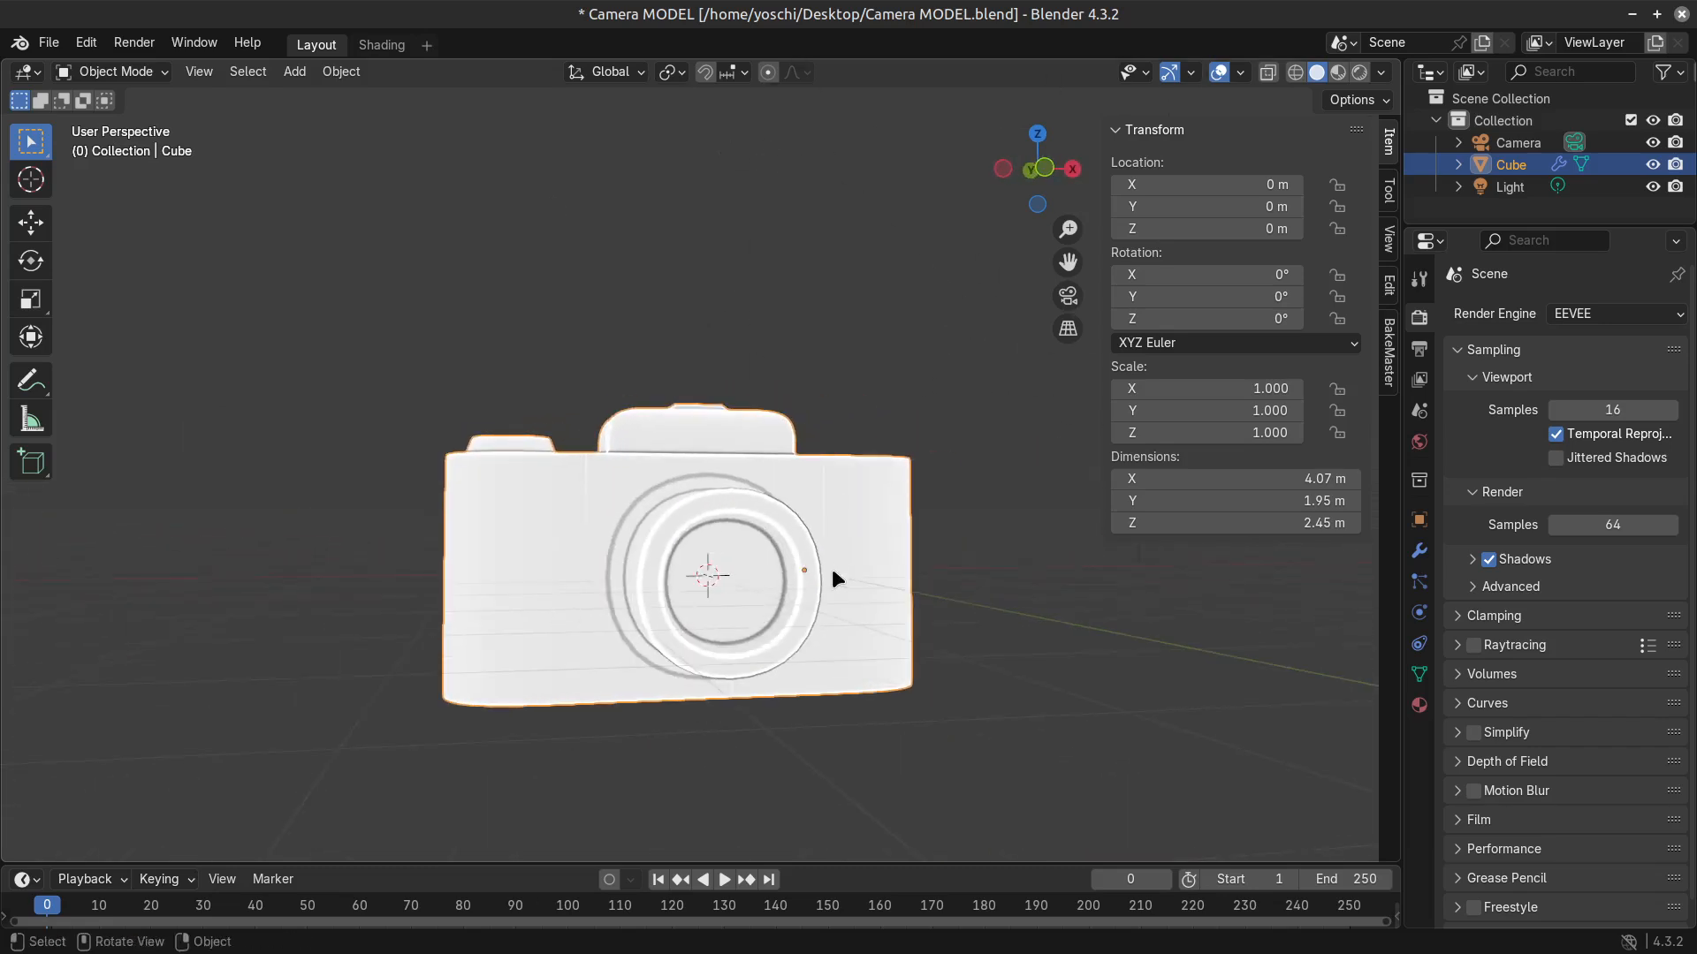
{"action": "middle_click_drag", "start_coordinate": [835, 579], "coordinate": [856, 648]}
{"action": "key", "text": "shift+a"}
{"action": "mouse_move", "coordinate": [848, 526]}
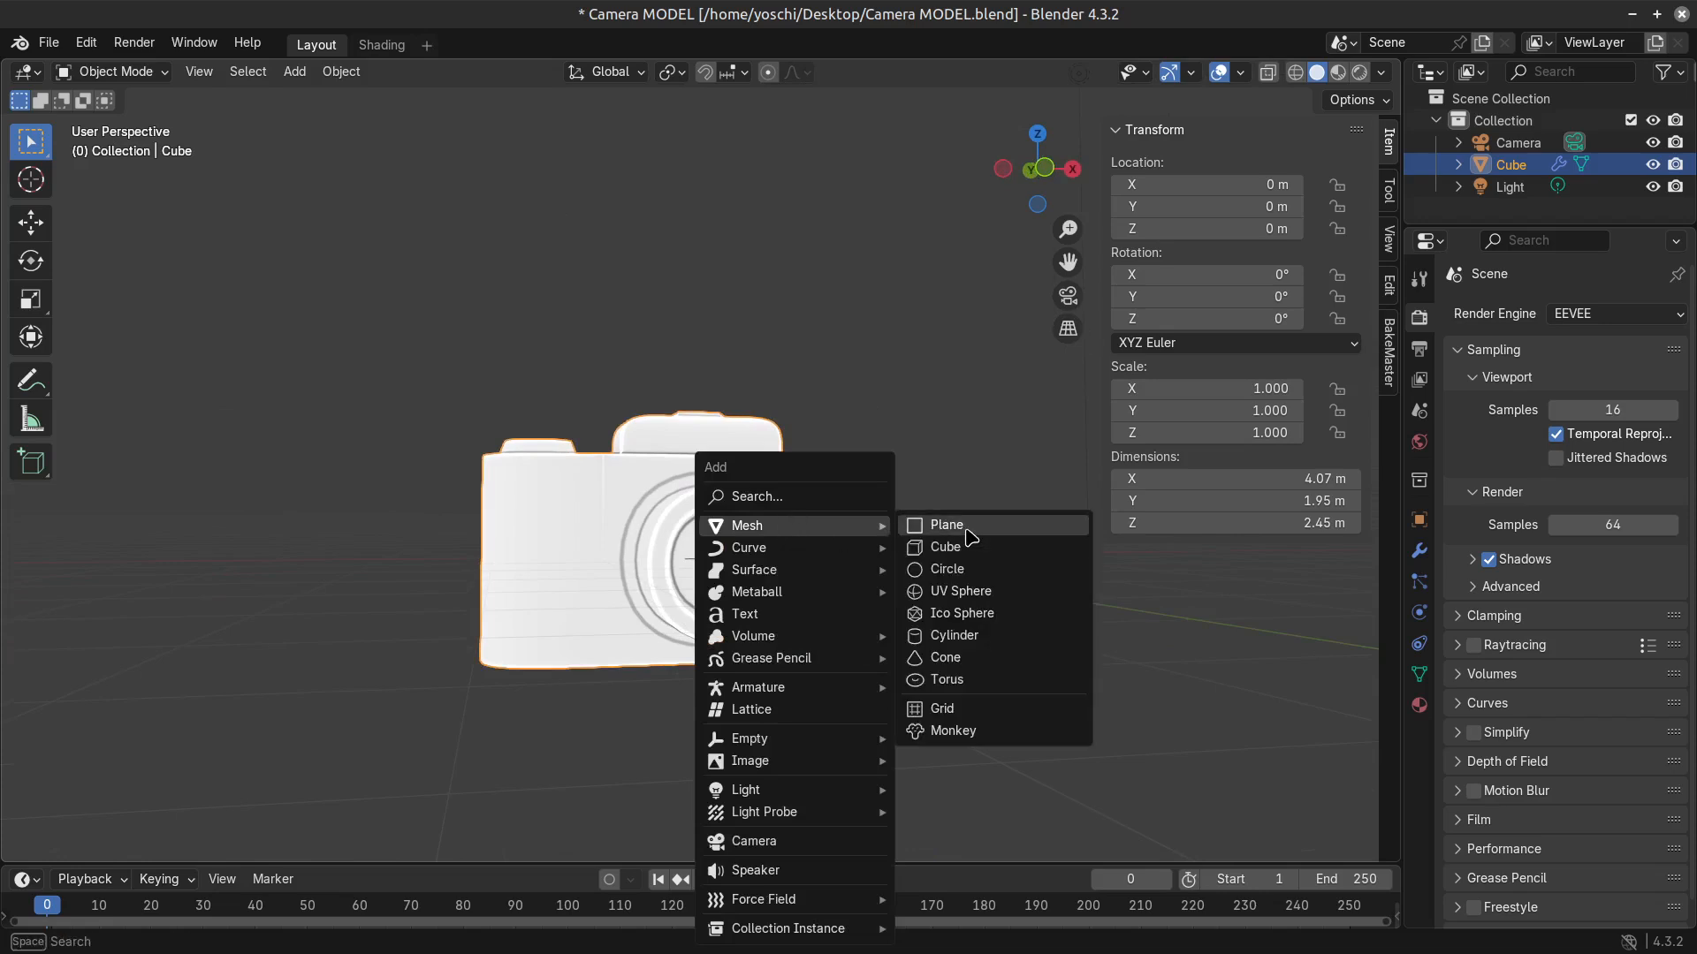
{"action": "left_click", "coordinate": [967, 531]}
{"action": "key", "text": "s"}
{"action": "left_click", "coordinate": [209, 681]}
Move the ground plane down along Z by about 0.87 m to the underside of the camera model.
{"action": "key", "text": "g"}
{"action": "key", "text": "y"}
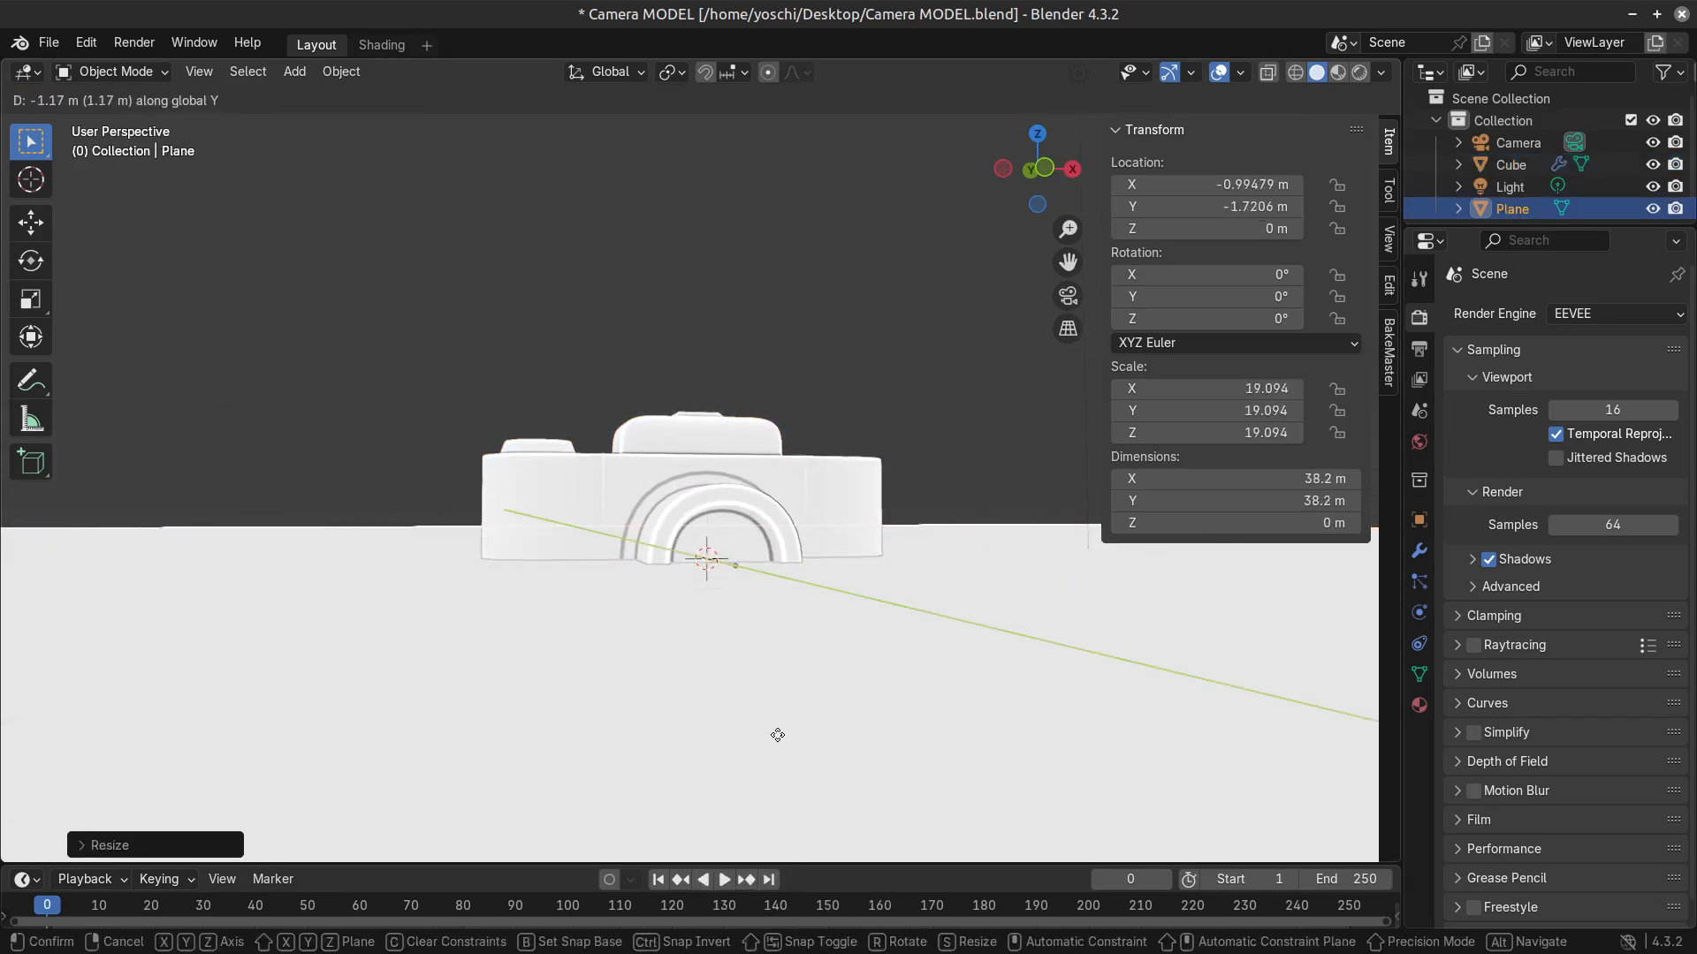
{"action": "key", "text": "z"}
{"action": "left_click", "coordinate": [761, 643]}
Look through the scene camera, select it and set its viewport passepartout to 1.000.
{"action": "key", "text": "KP_0"}
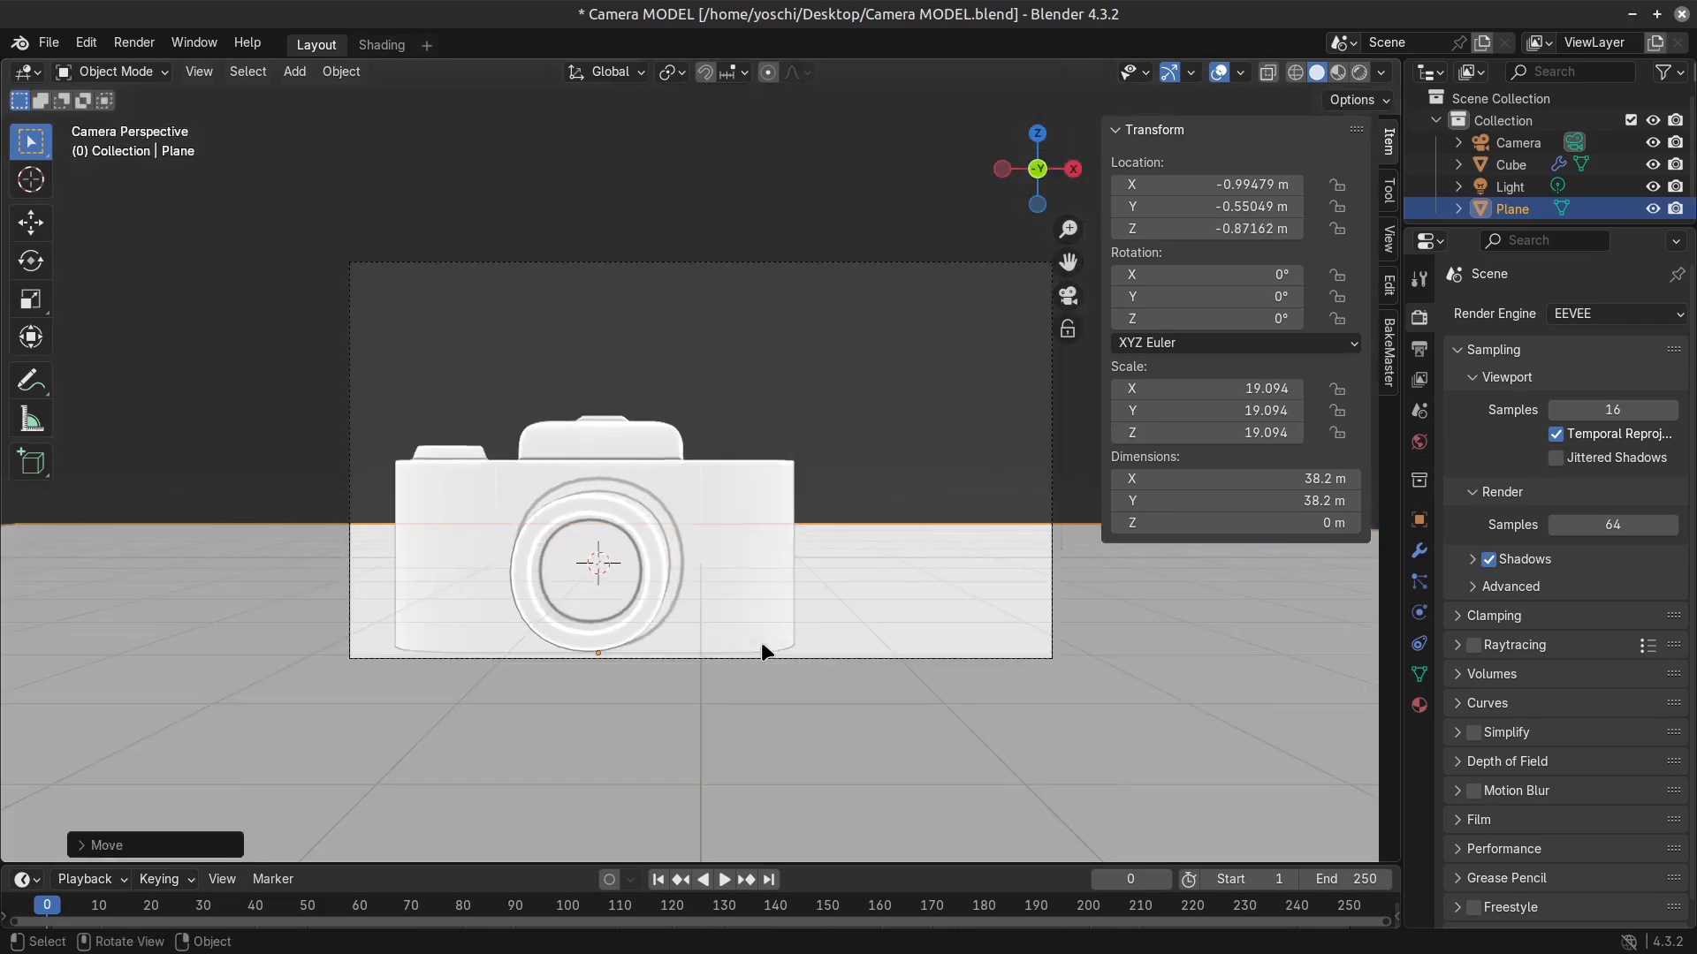
{"action": "key", "text": "alt+a"}
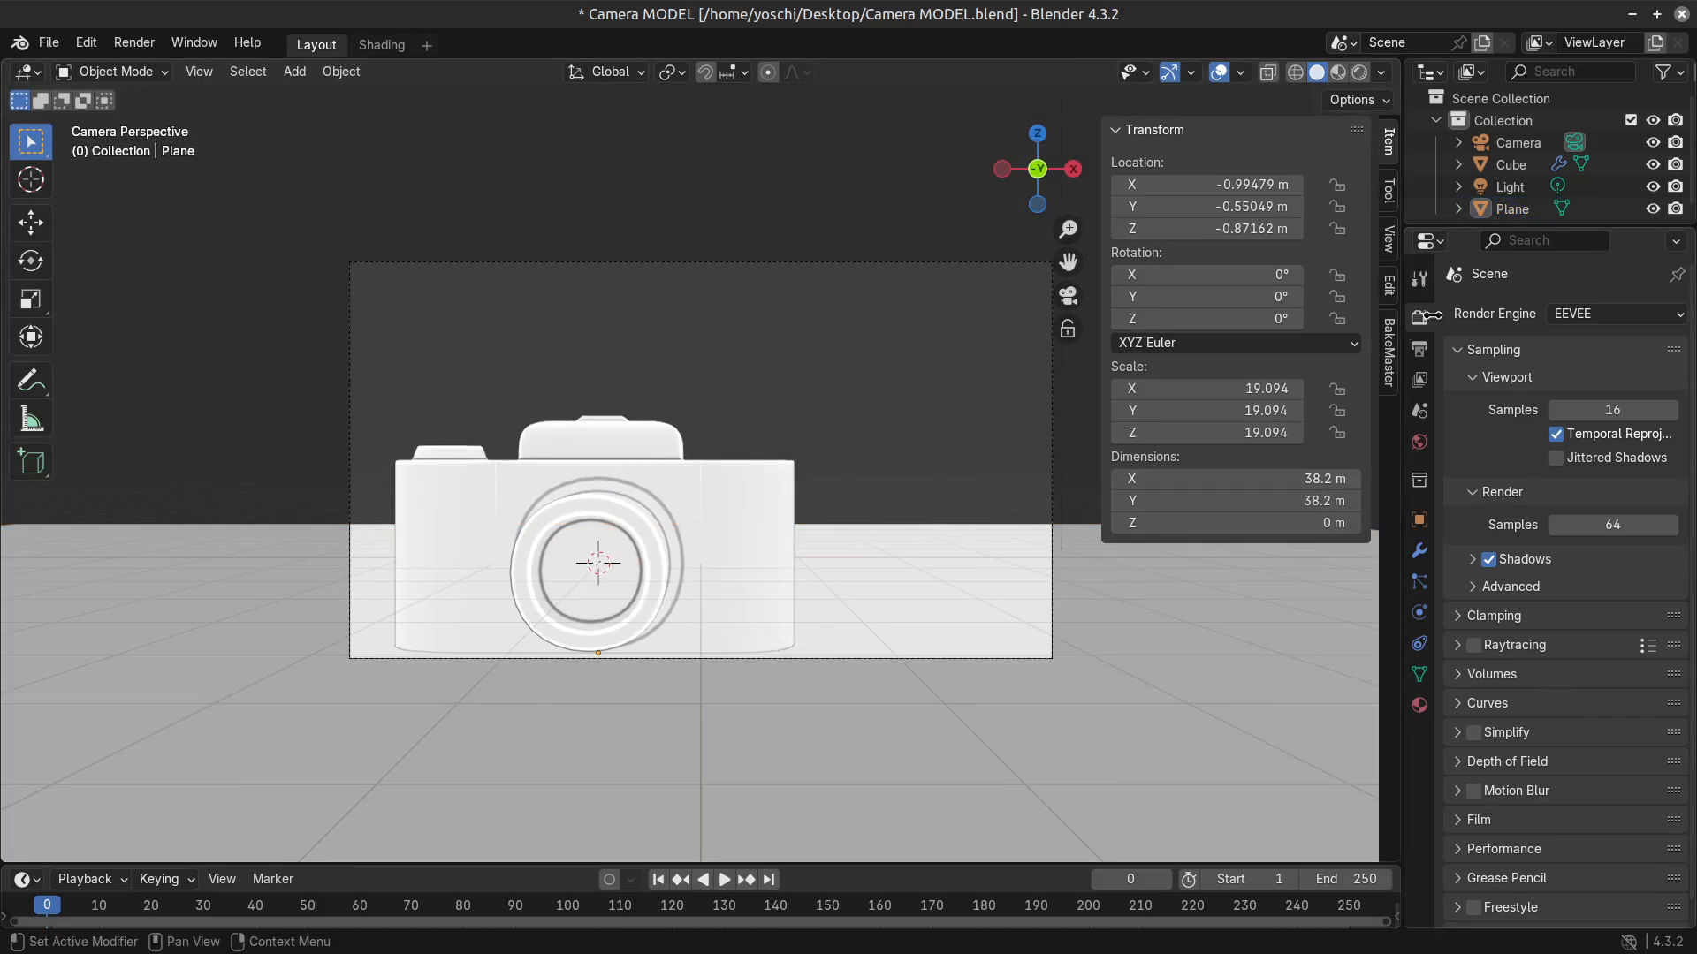
{"action": "left_click", "coordinate": [1035, 658]}
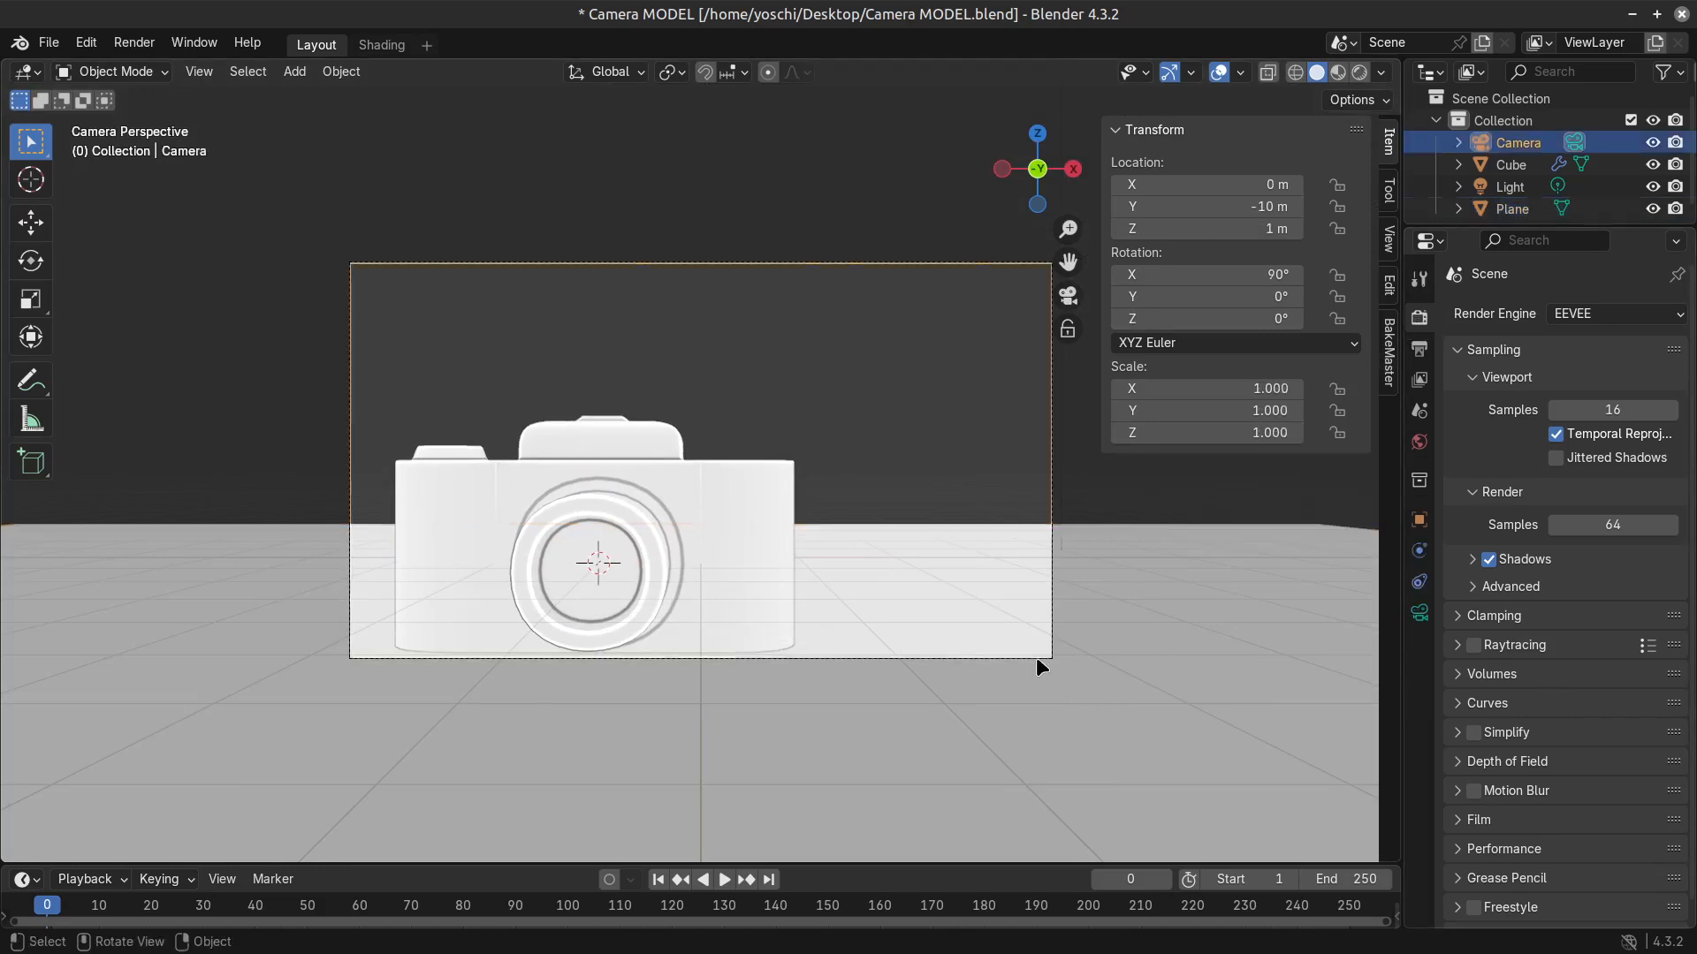
{"action": "left_click", "coordinate": [1419, 612]}
{"action": "left_click", "coordinate": [1458, 707]}
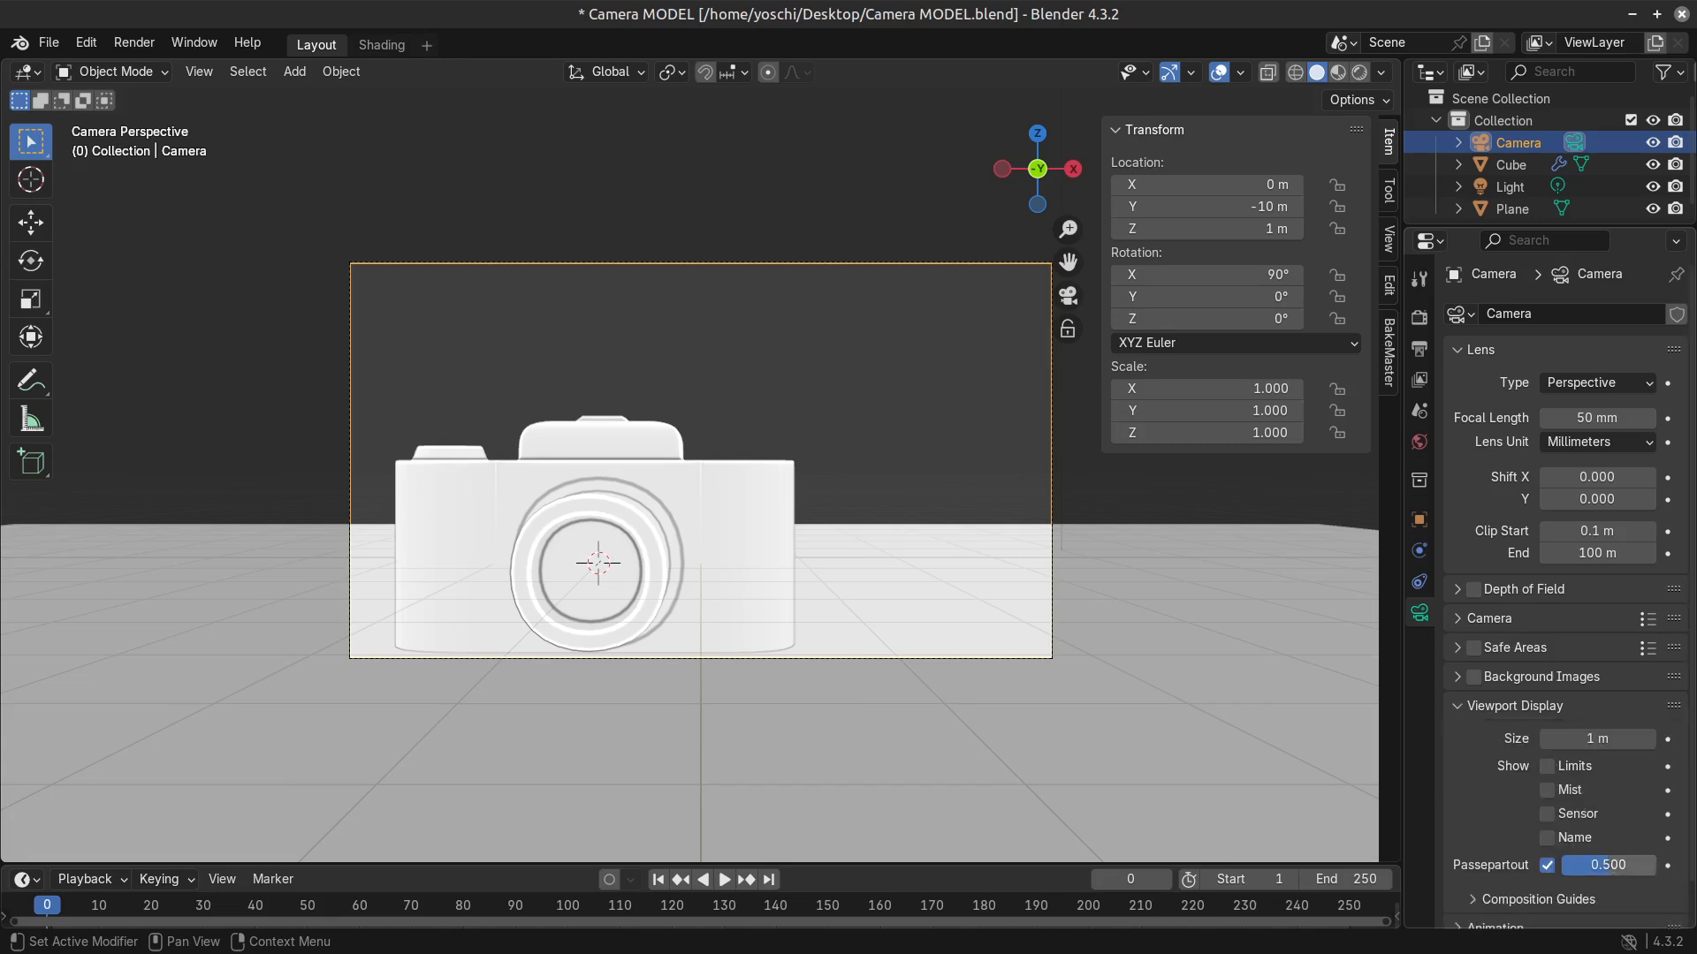
Fly the scene camera back and sideways to about X -8.38 m, Y -16.86 m, Z 1.34 m, and hide the viewport overlays.
{"action": "key", "text": "shift+grave"}
{"action": "key", "text": "s"}
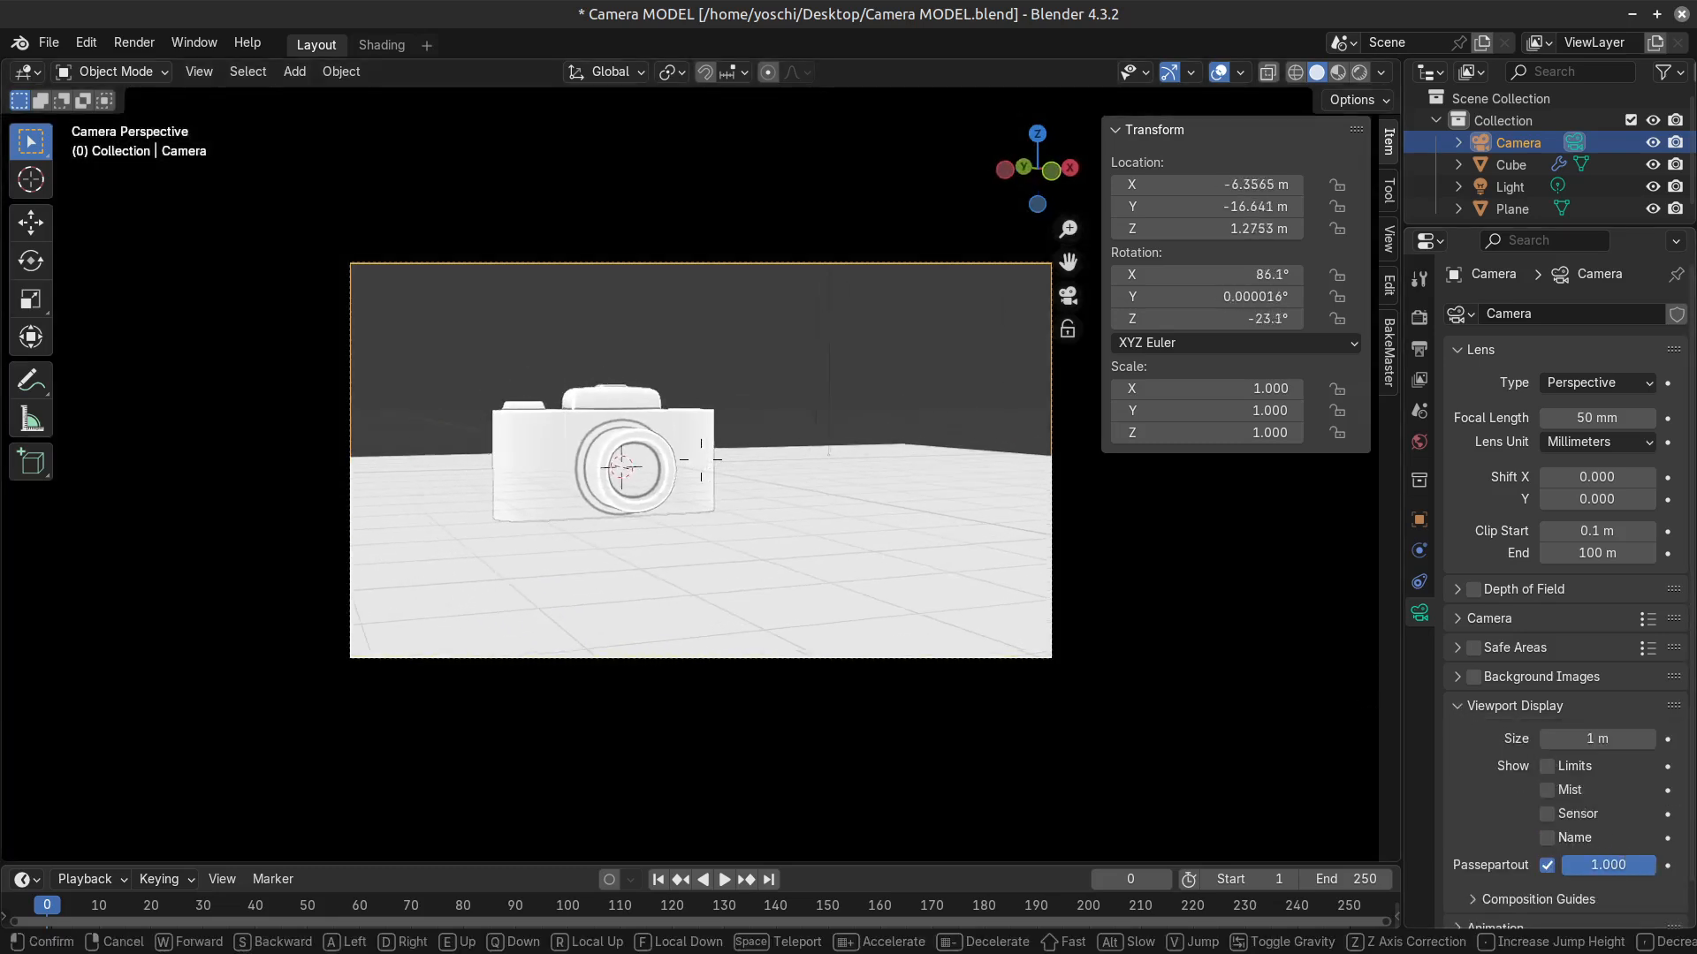
{"action": "key", "text": "a"}
{"action": "left_click", "coordinate": [931, 516]}
{"action": "left_click", "coordinate": [1219, 73]}
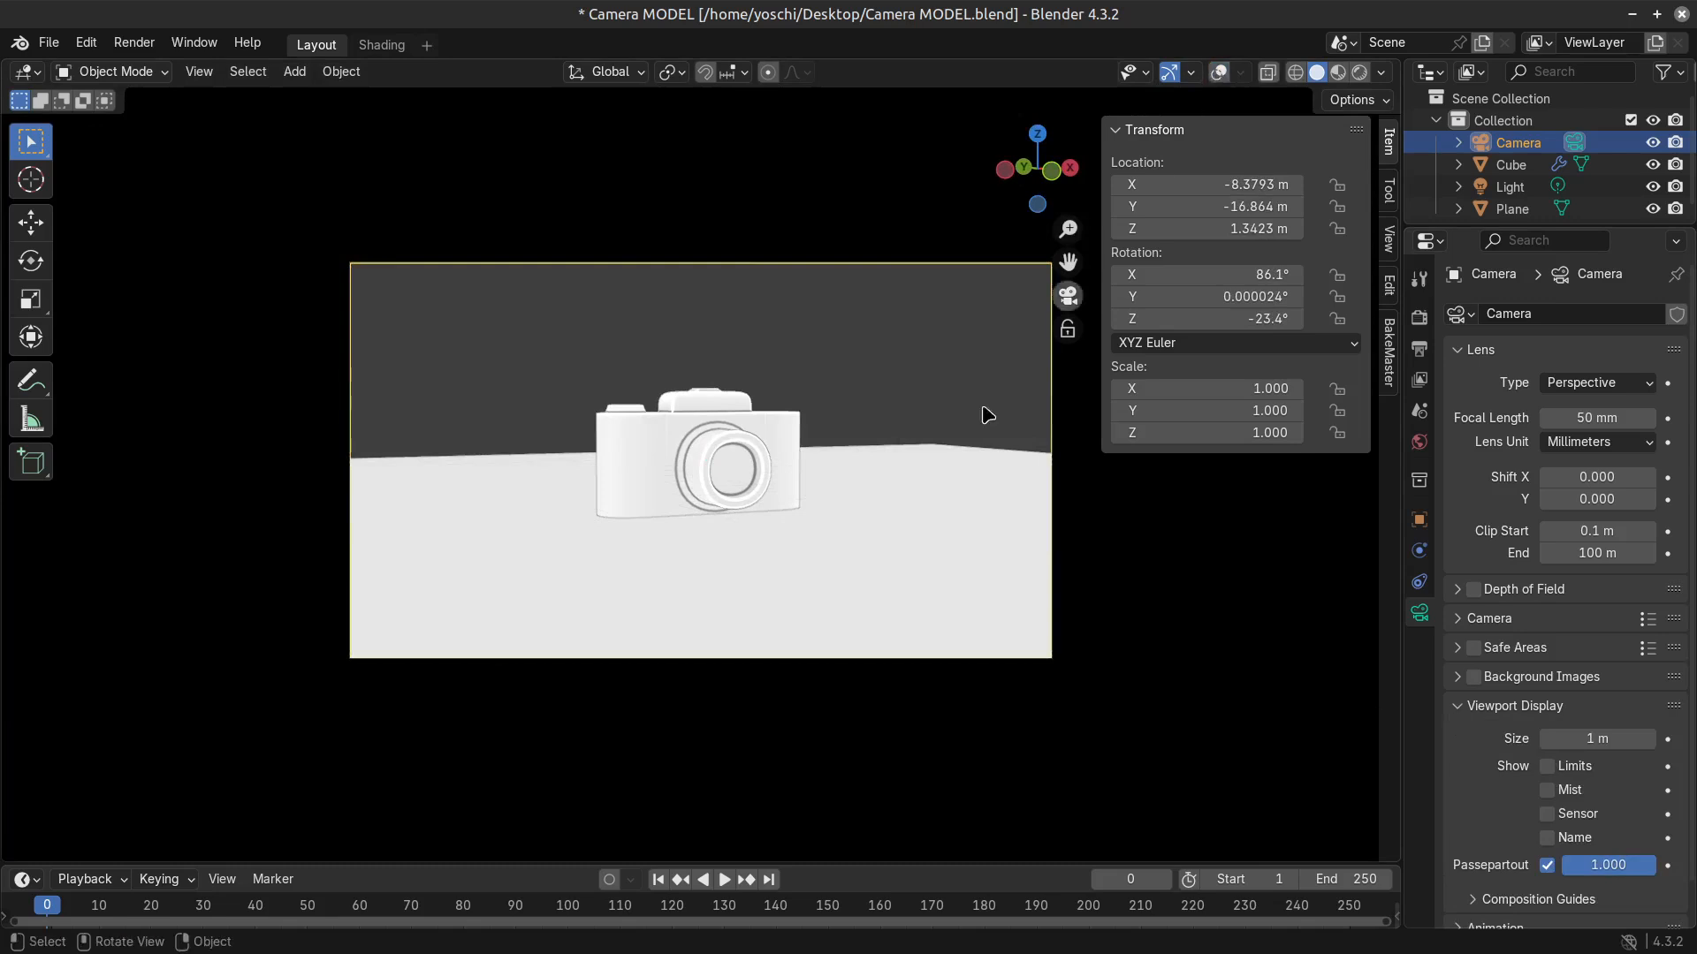
Fly the scene camera closer to the camera model and select the ground plane.
{"action": "left_click", "coordinate": [771, 461]}
{"action": "key", "text": "shift+grave"}
{"action": "key", "text": "w"}
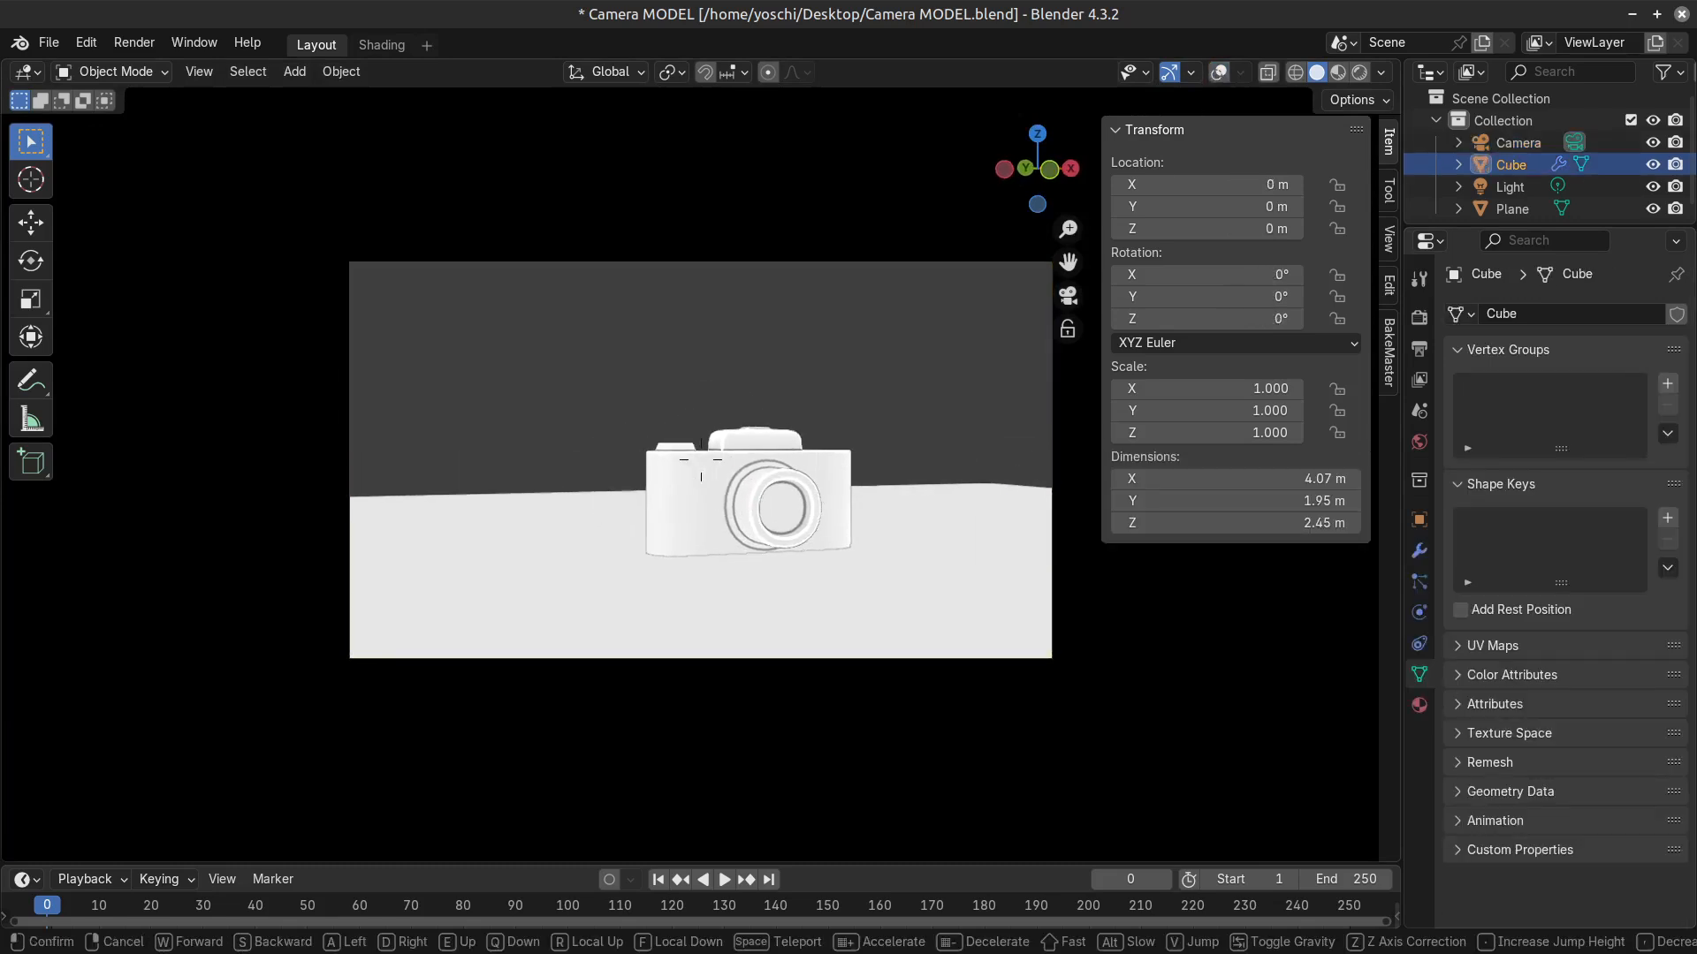
{"action": "left_click", "coordinate": [841, 627]}
{"action": "left_click", "coordinate": [857, 581]}
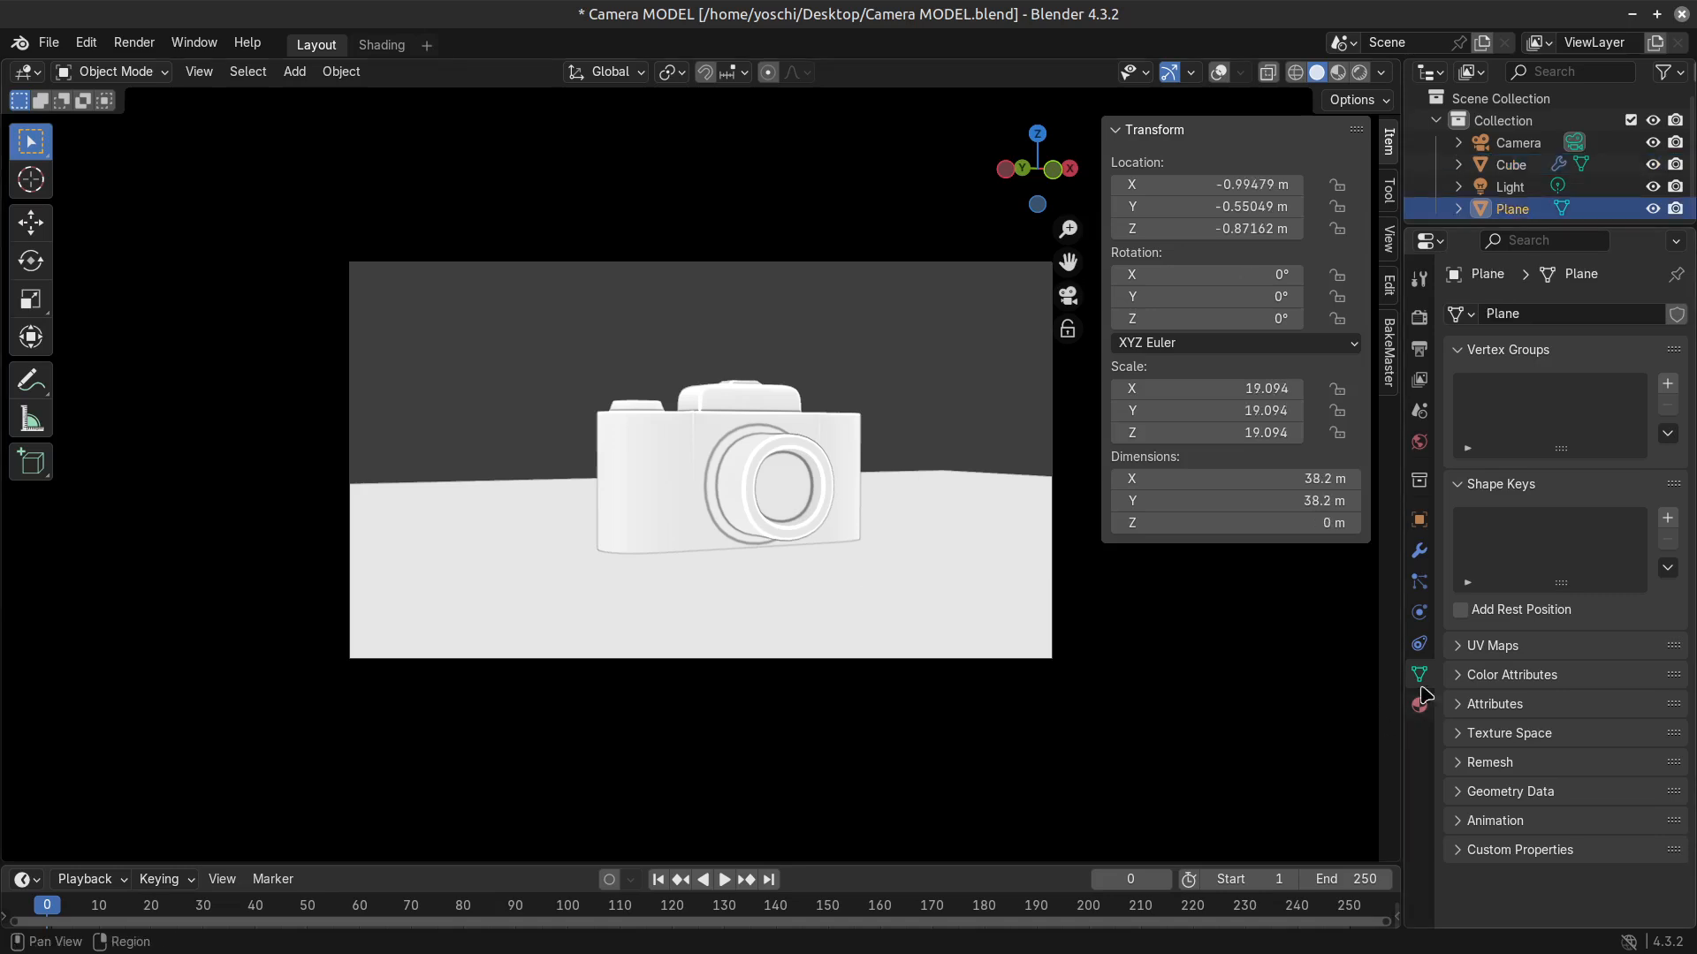
Reveal the world's viewport display colour and set the Solid viewport background to World.
{"action": "left_click", "coordinate": [1419, 442]}
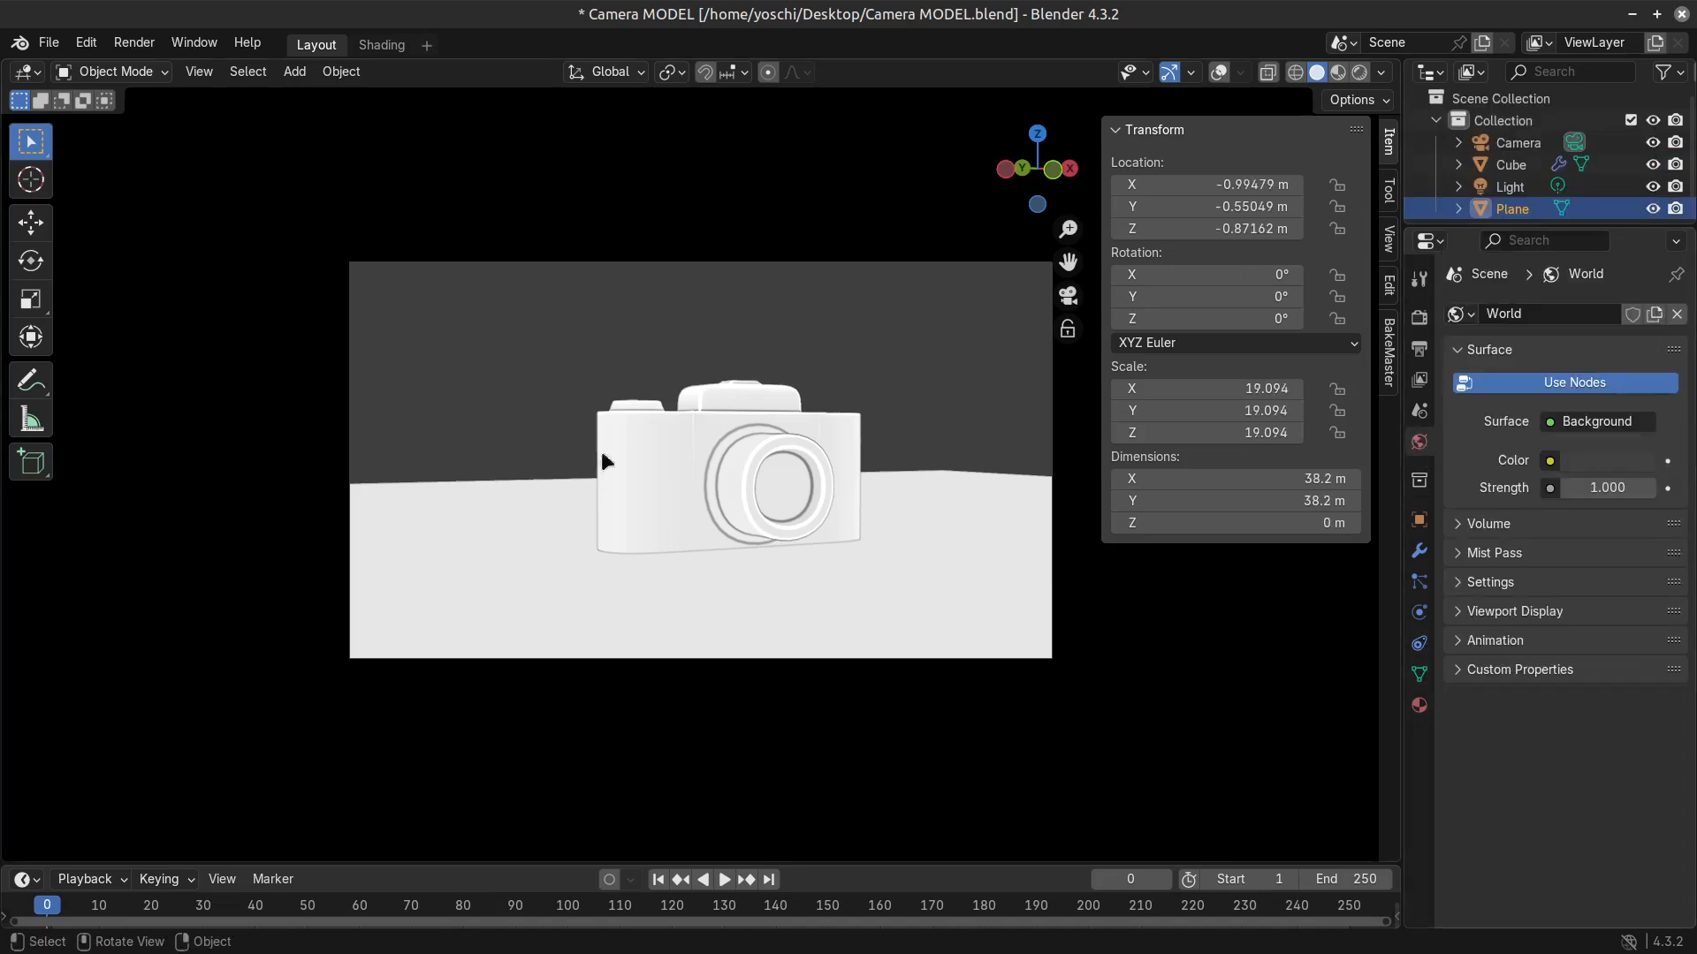
{"action": "left_click", "coordinate": [1460, 611]}
{"action": "left_click", "coordinate": [1604, 648]}
{"action": "mouse_move", "coordinate": [1564, 403]}
{"action": "left_mouse_down"}
{"action": "mouse_move", "coordinate": [1531, 358]}
{"action": "mouse_move", "coordinate": [1484, 466]}
{"action": "mouse_move", "coordinate": [1535, 395]}
{"action": "left_mouse_up"}
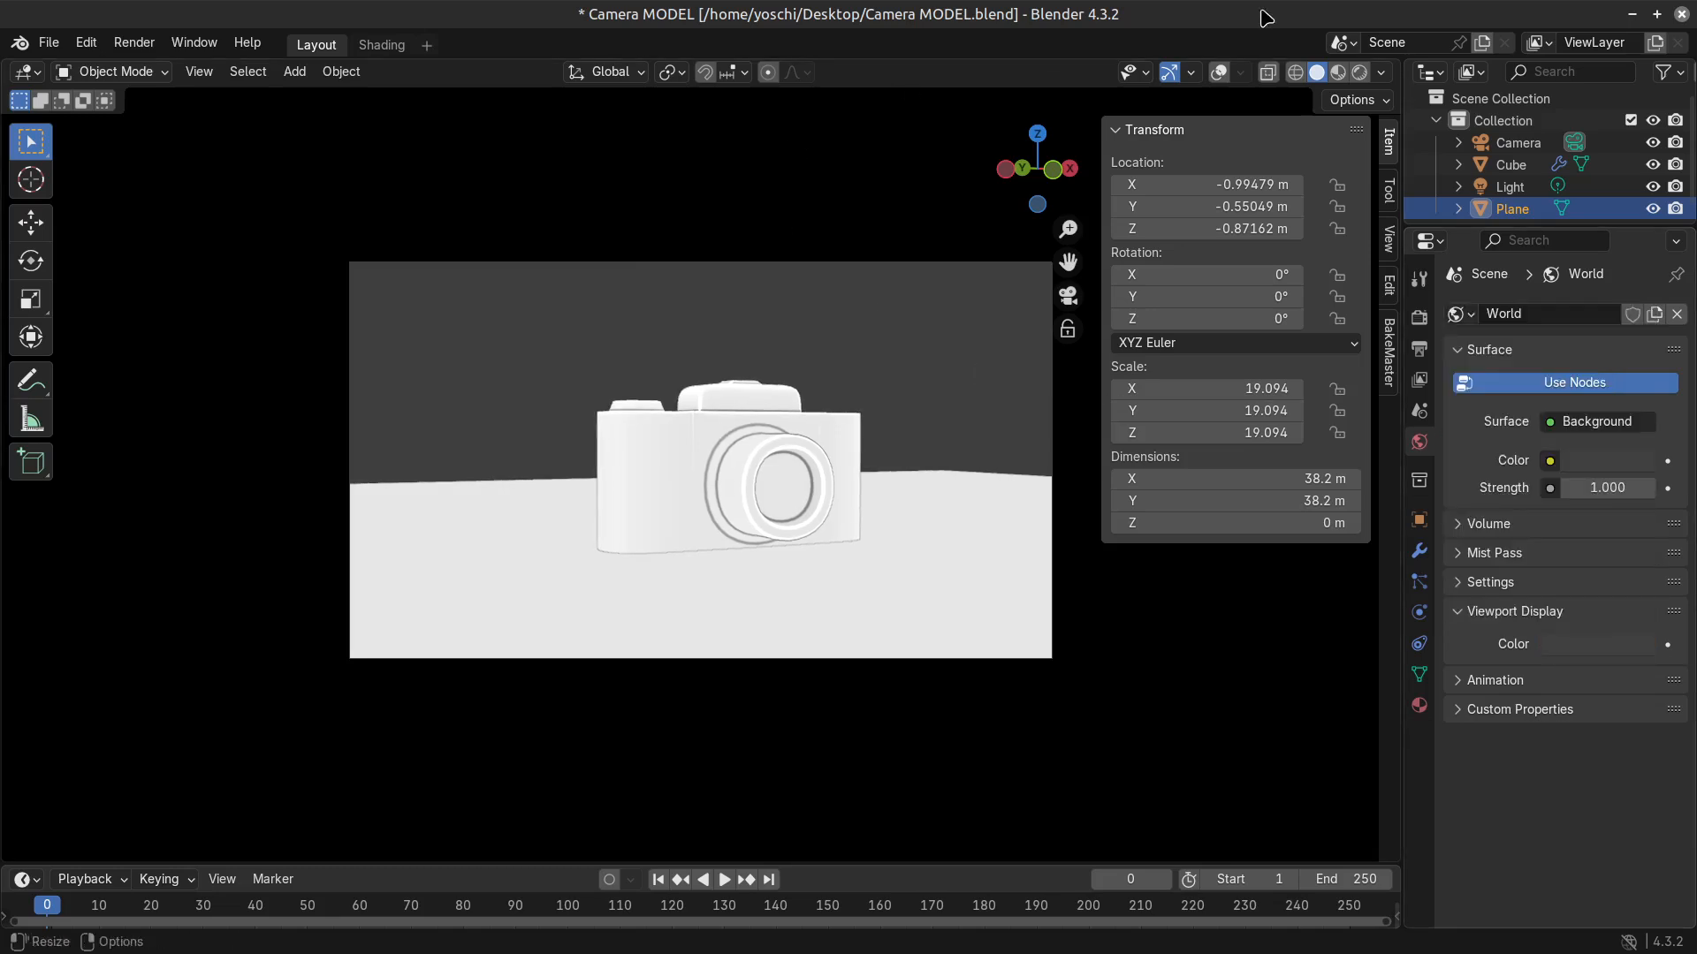
{"action": "left_click", "coordinate": [1381, 72]}
{"action": "left_click", "coordinate": [1379, 377]}
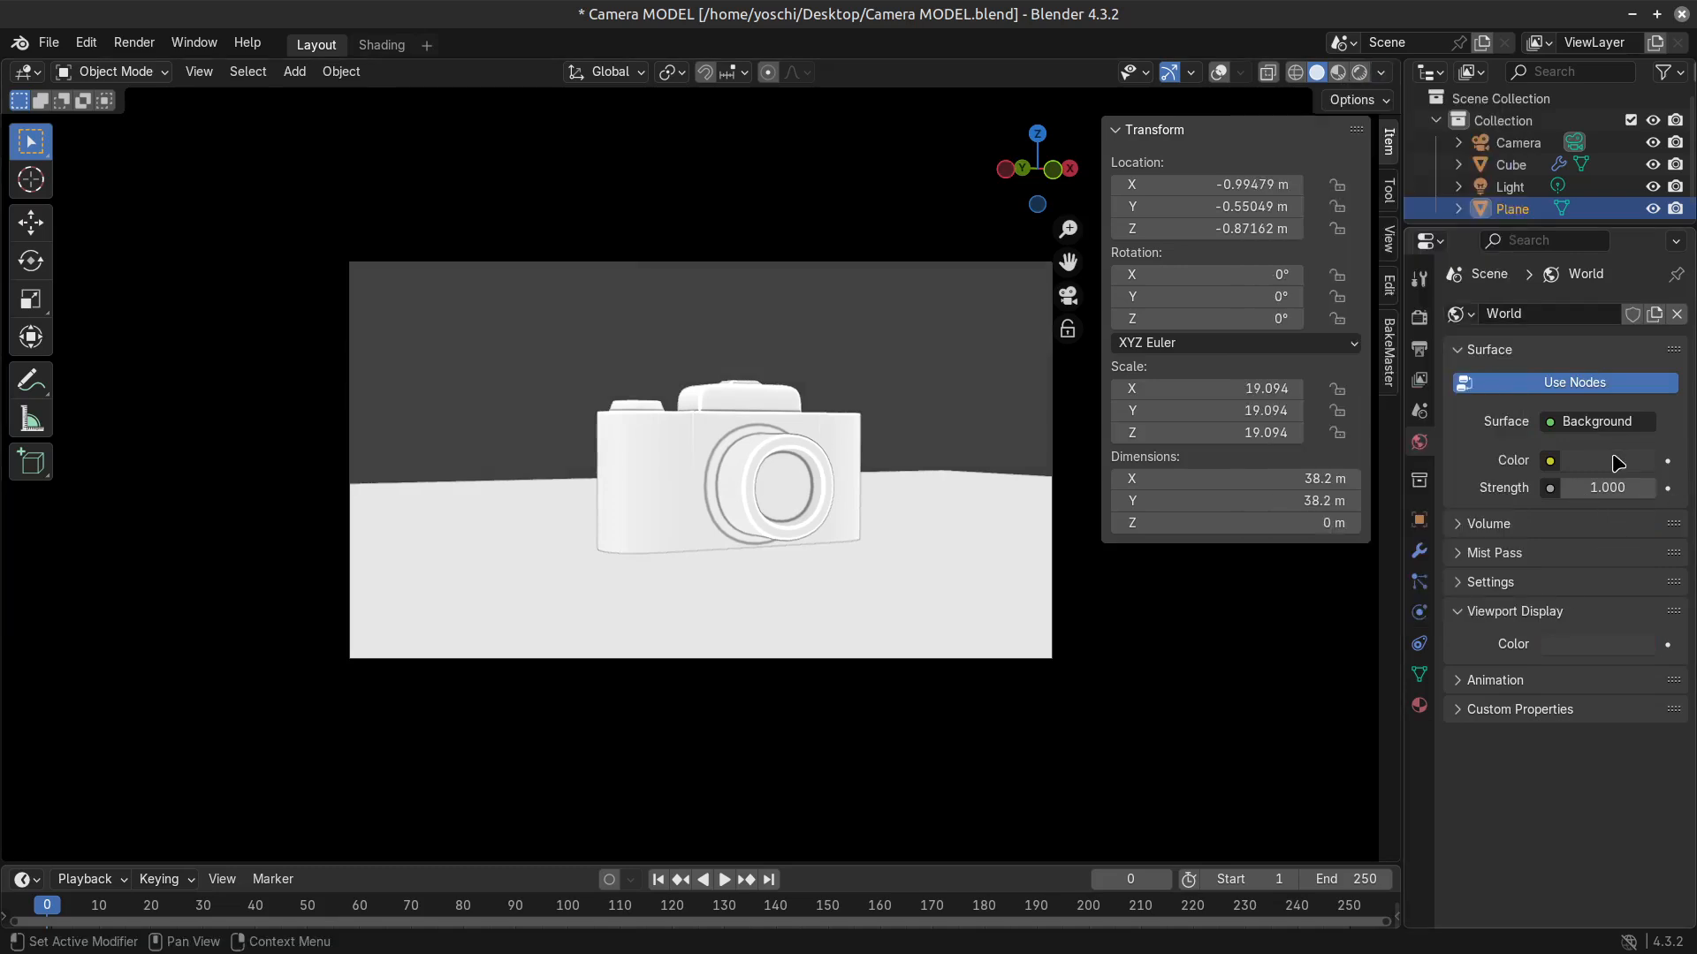
Set the world's viewport display colour to a dark blue.
{"action": "left_click", "coordinate": [1617, 463]}
{"action": "left_click", "coordinate": [1591, 648]}
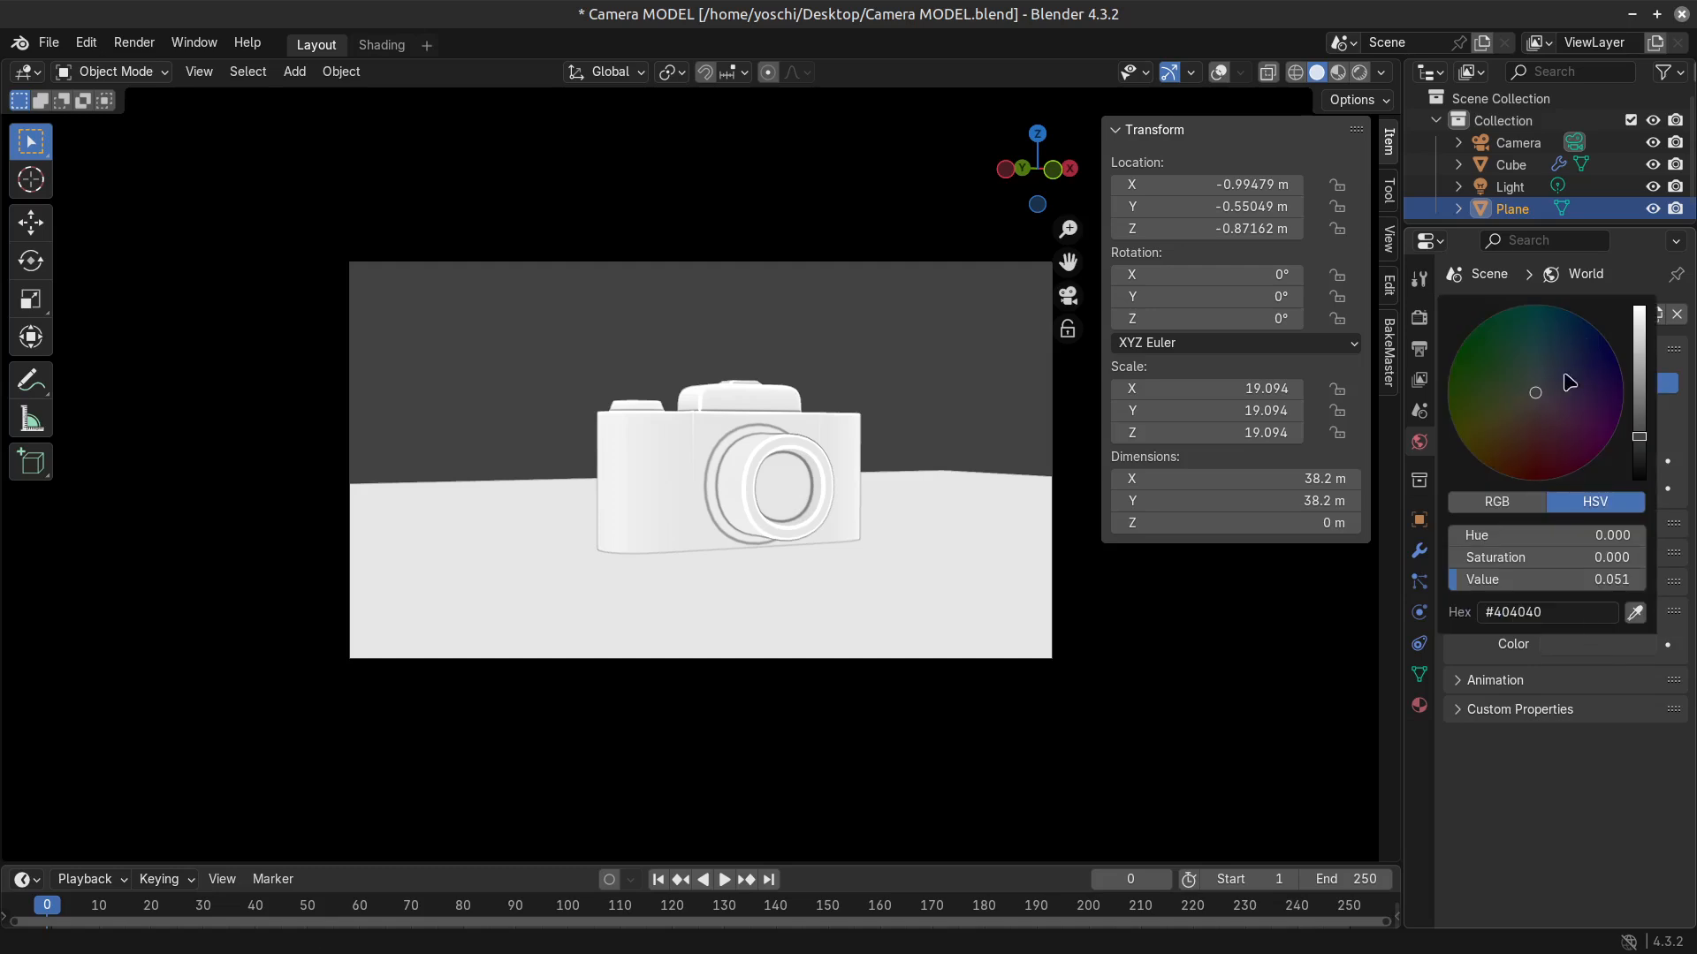
{"action": "mouse_move", "coordinate": [1569, 382]}
{"action": "left_mouse_down"}
{"action": "mouse_move", "coordinate": [1534, 385]}
{"action": "mouse_move", "coordinate": [1558, 354]}
{"action": "left_mouse_up"}
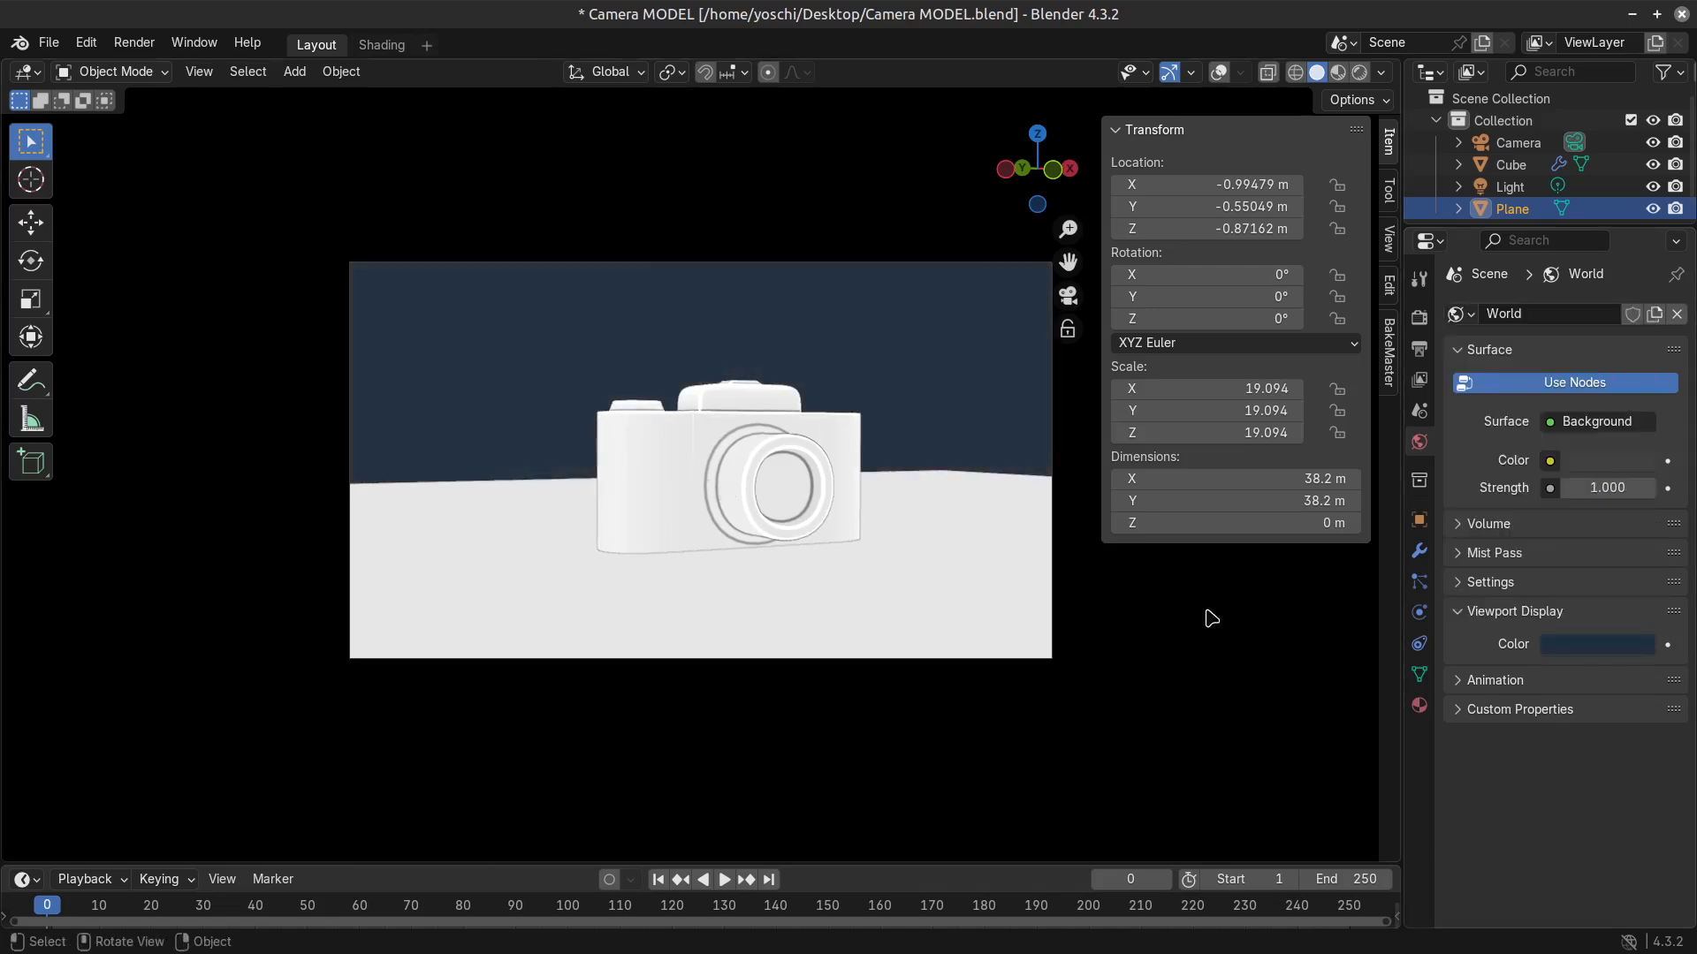
Fly the scene camera closer to the model, render a test image with EEVEE and close the result.
{"action": "scroll", "coordinate": [766, 648], "scroll_direction": "up", "scroll_amount": 2}
{"action": "key", "text": "shift+grave"}
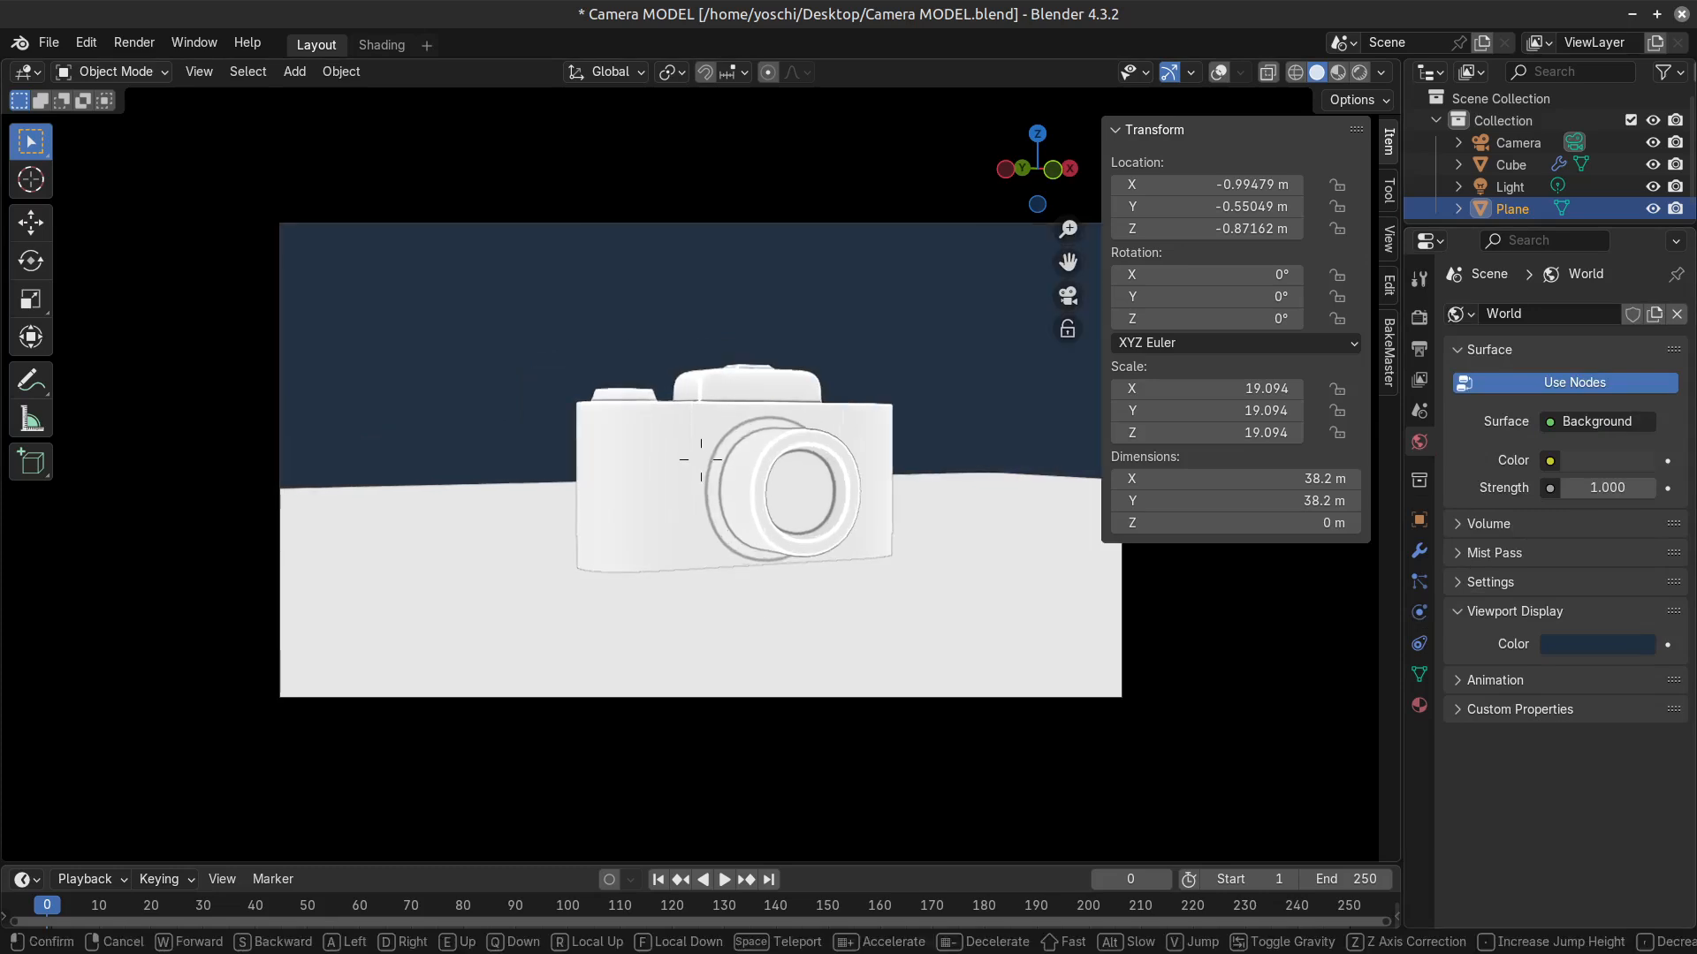
{"action": "key", "text": "w"}
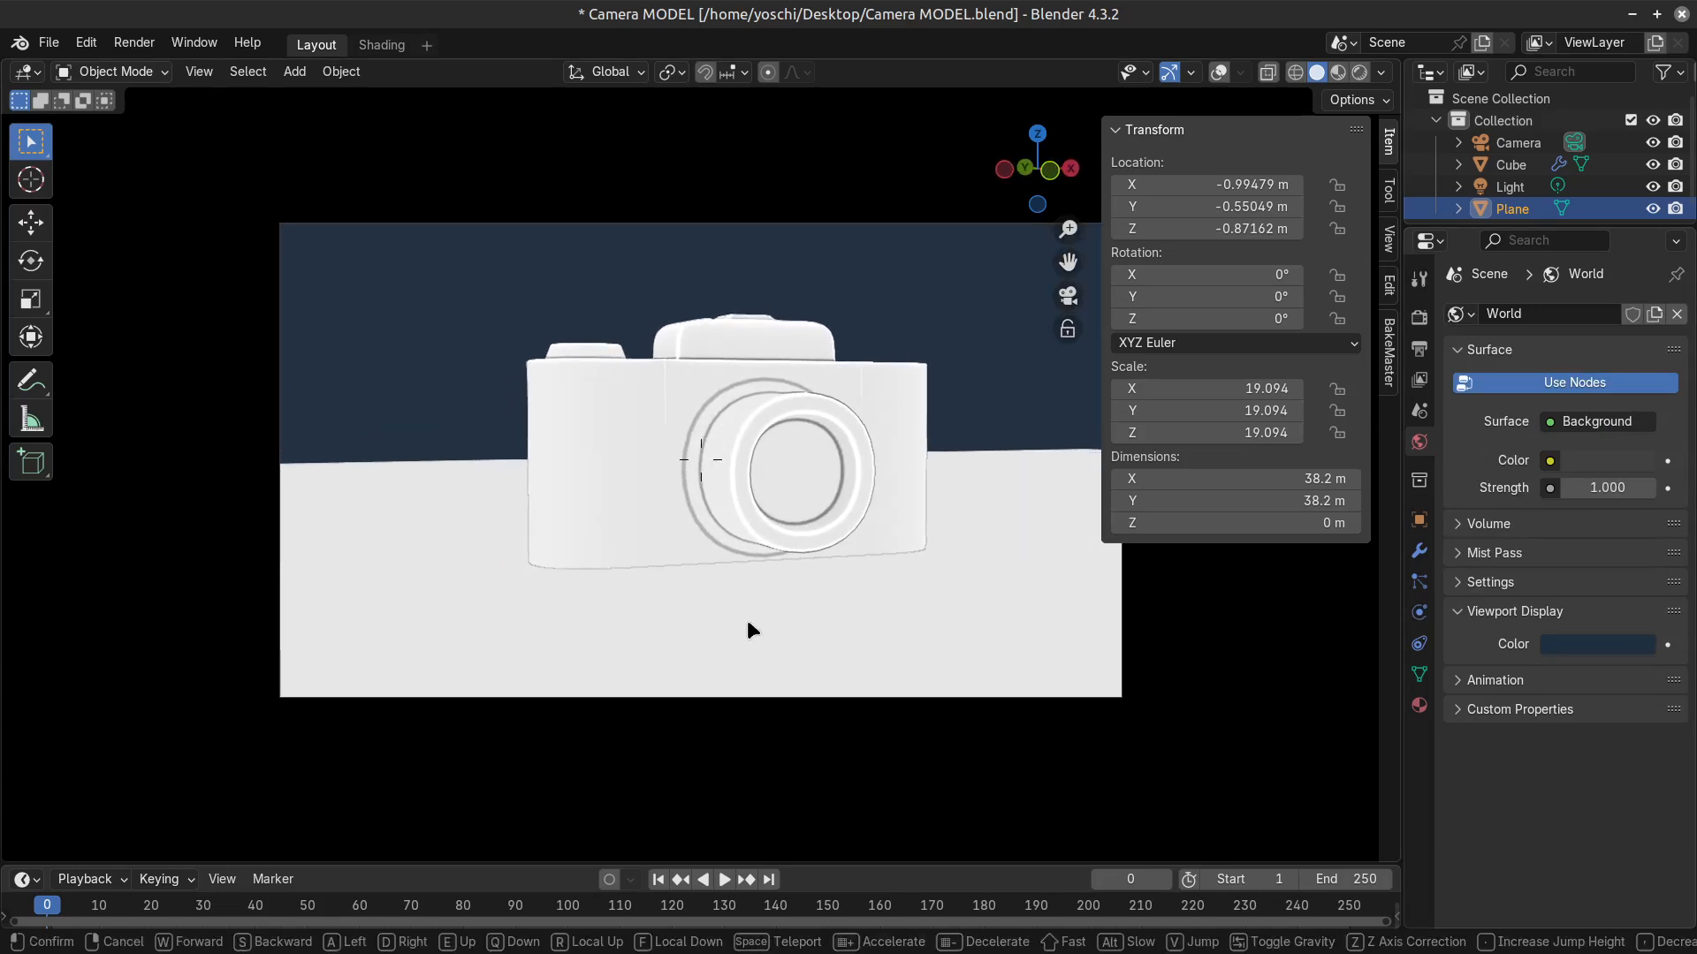
{"action": "key", "text": "F12"}
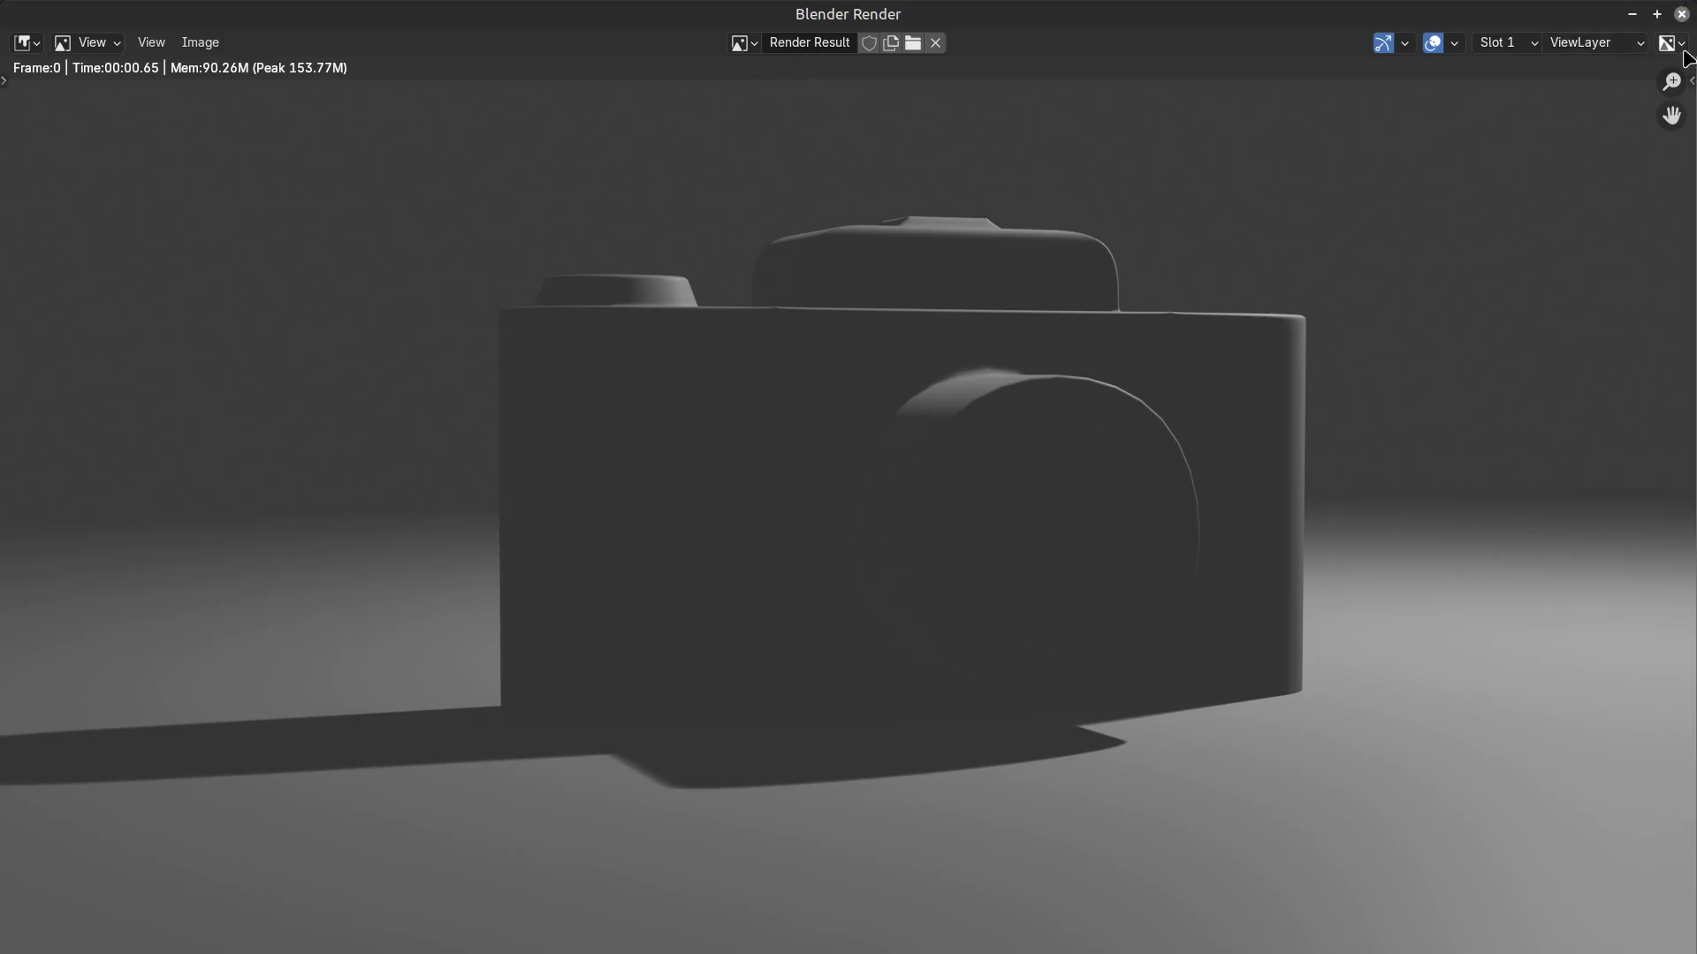
{"action": "left_click", "coordinate": [1681, 14]}
Switch the render engine to Workbench.
{"action": "left_click", "coordinate": [1419, 318]}
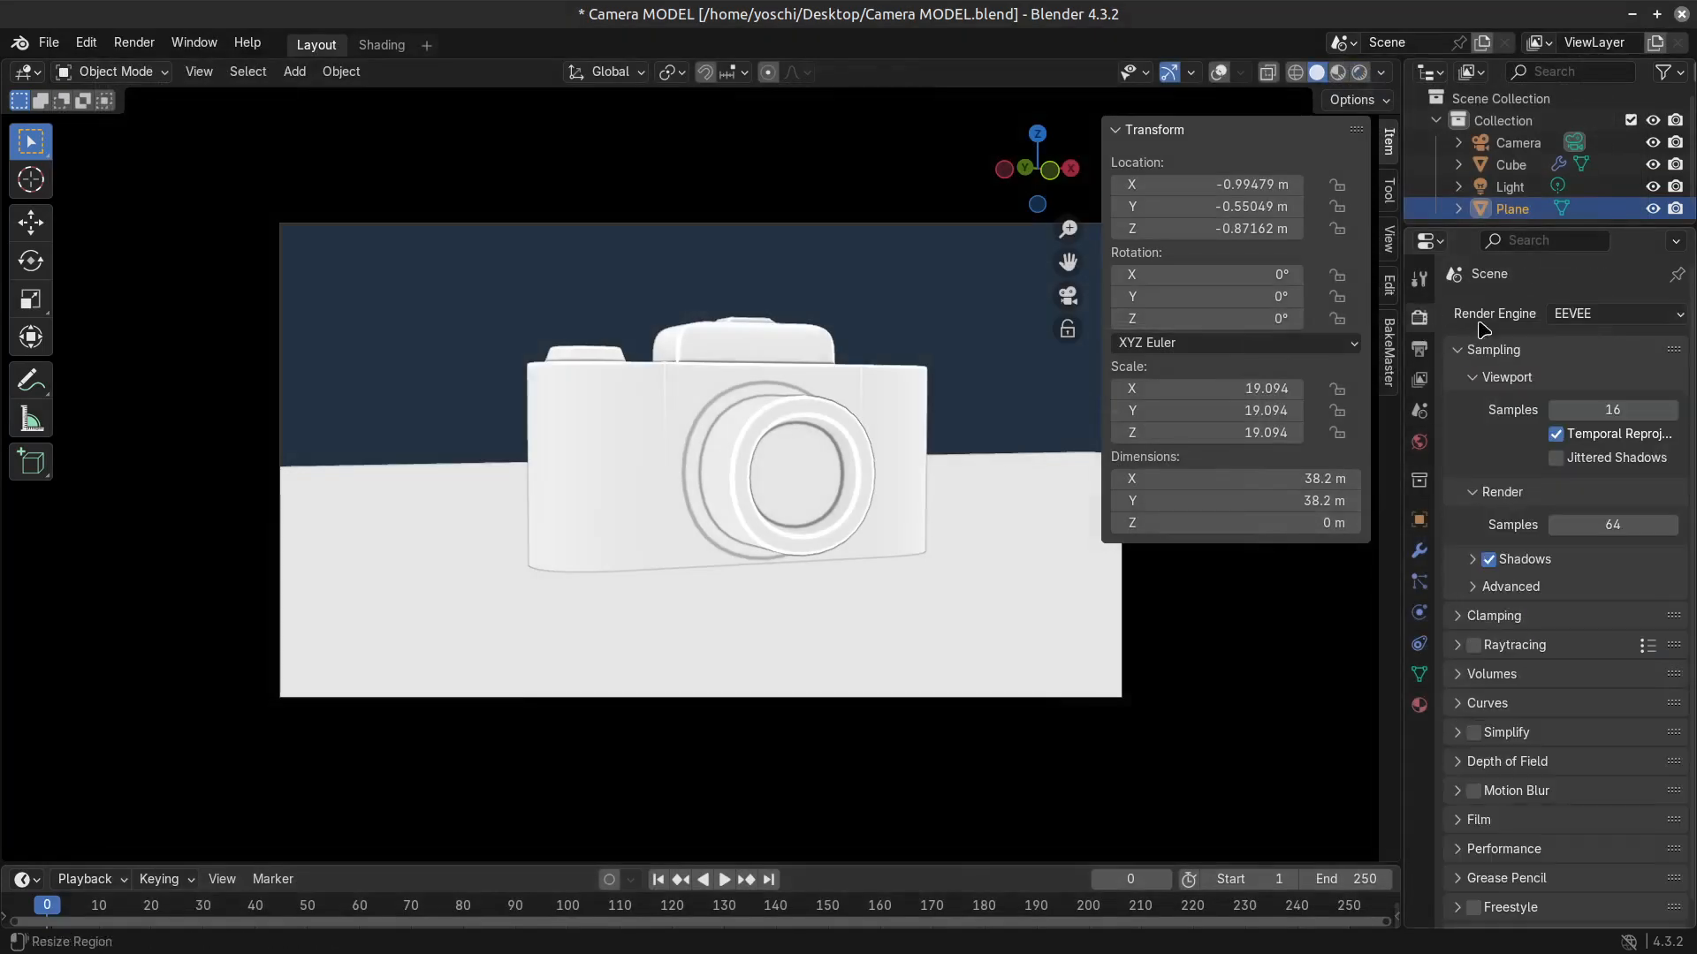
{"action": "left_click", "coordinate": [1615, 314]}
{"action": "left_click", "coordinate": [1600, 315]}
{"action": "left_click", "coordinate": [1596, 366]}
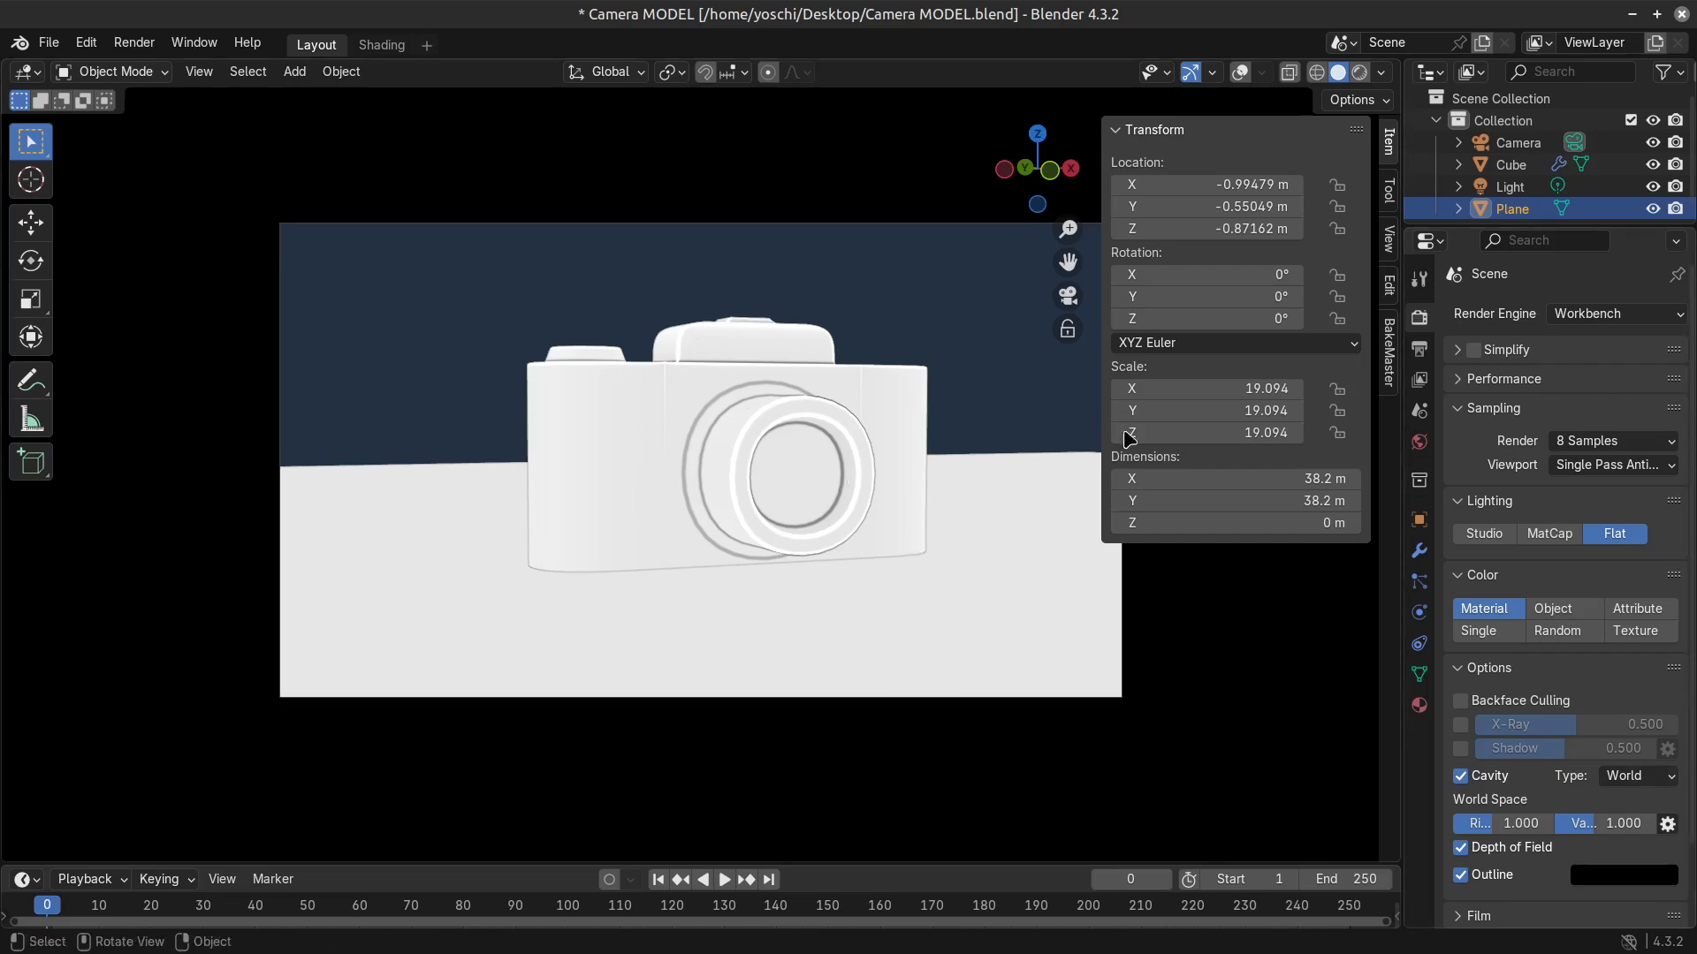
Try Texture and Attribute colouring in the Workbench render settings, and choose Random.
{"action": "left_click", "coordinate": [1635, 631]}
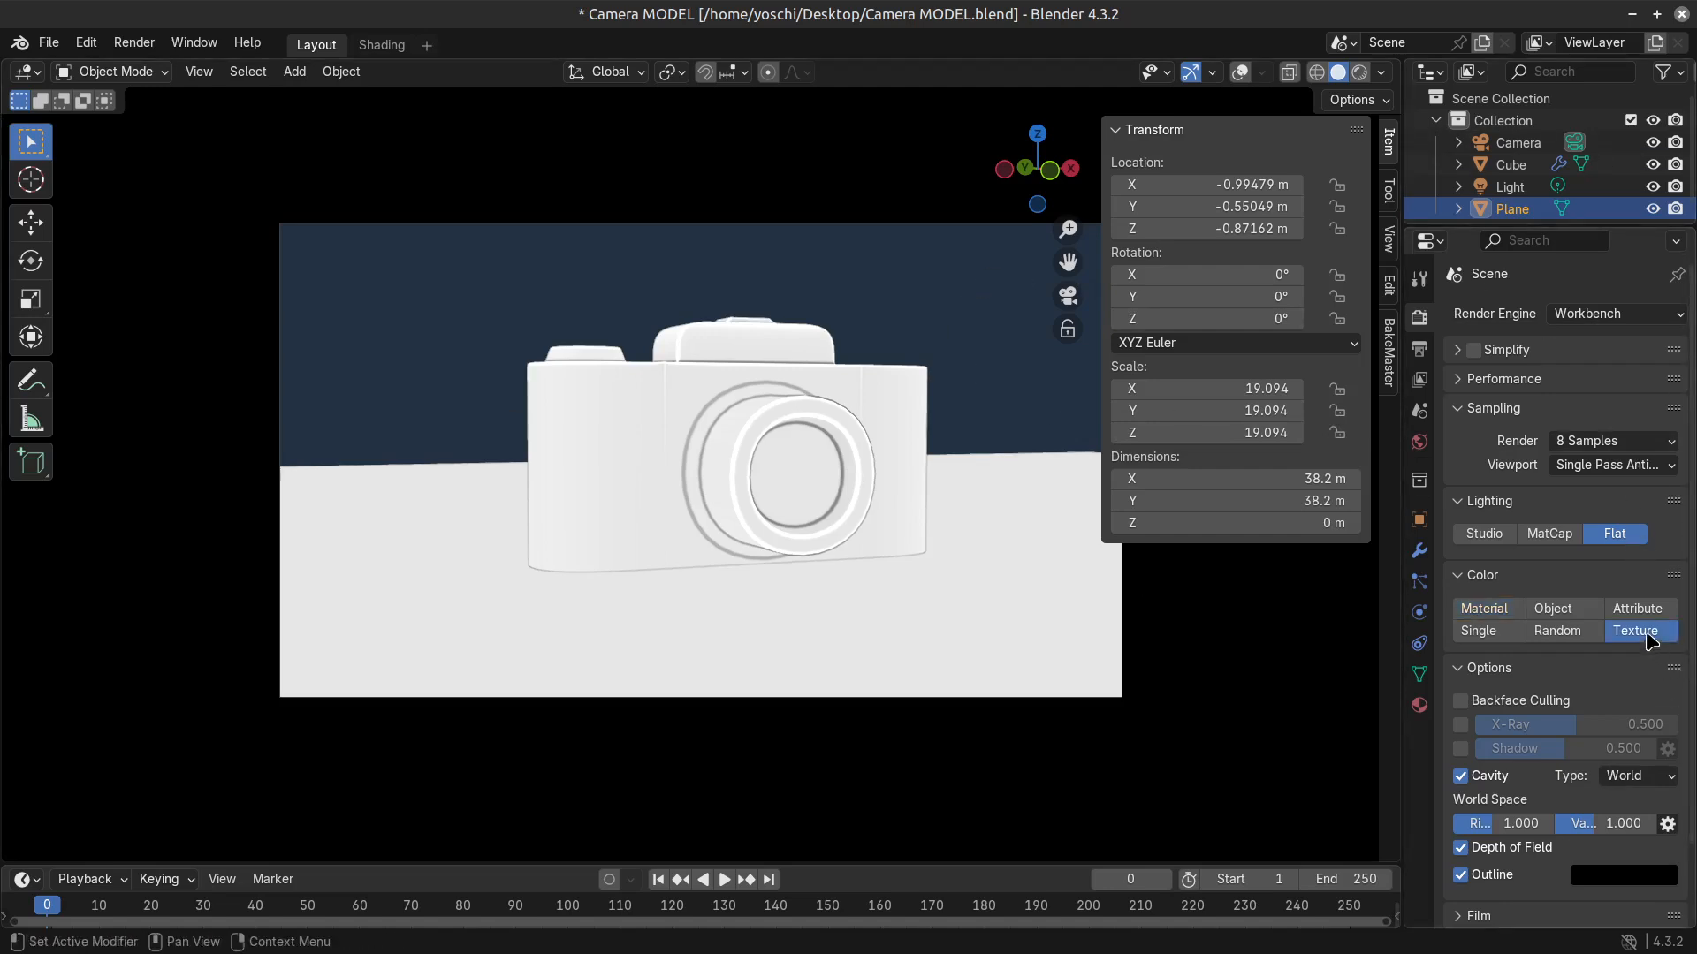
{"action": "left_click", "coordinate": [1635, 609]}
{"action": "left_click", "coordinate": [1562, 633]}
Try the Shadow and X-Ray options in the Workbench render settings, and leave both off.
{"action": "left_click", "coordinate": [1465, 747]}
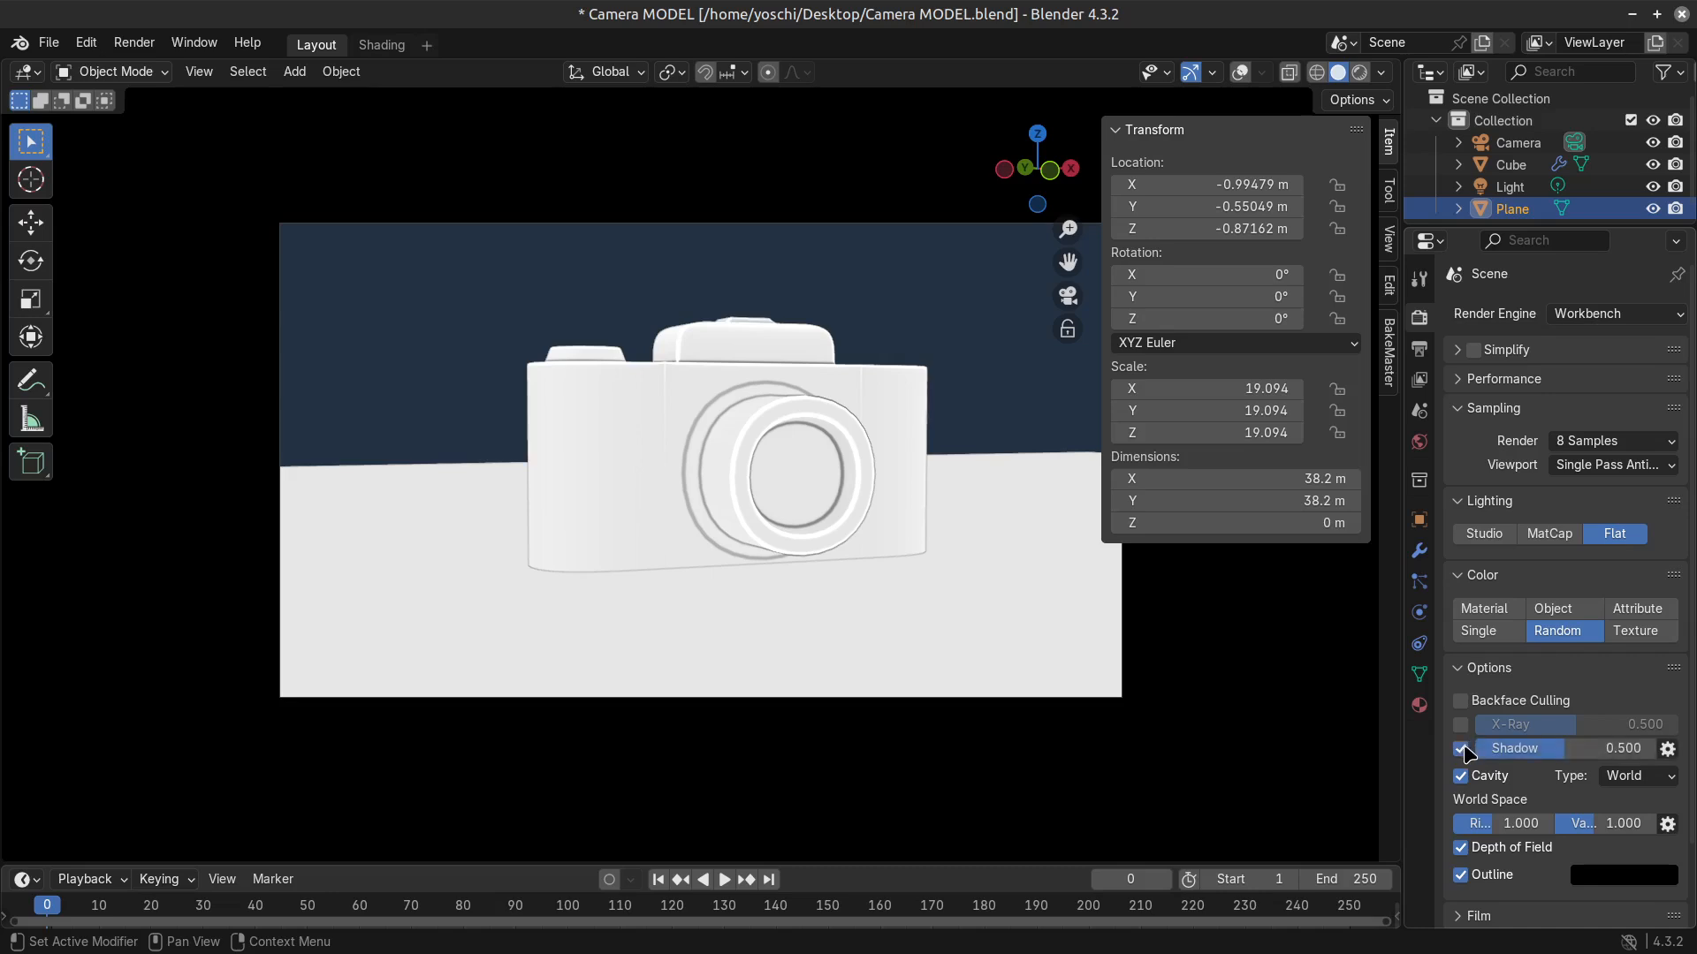
{"action": "left_click", "coordinate": [1463, 748]}
{"action": "left_click", "coordinate": [1459, 726]}
{"action": "left_click", "coordinate": [1460, 726]}
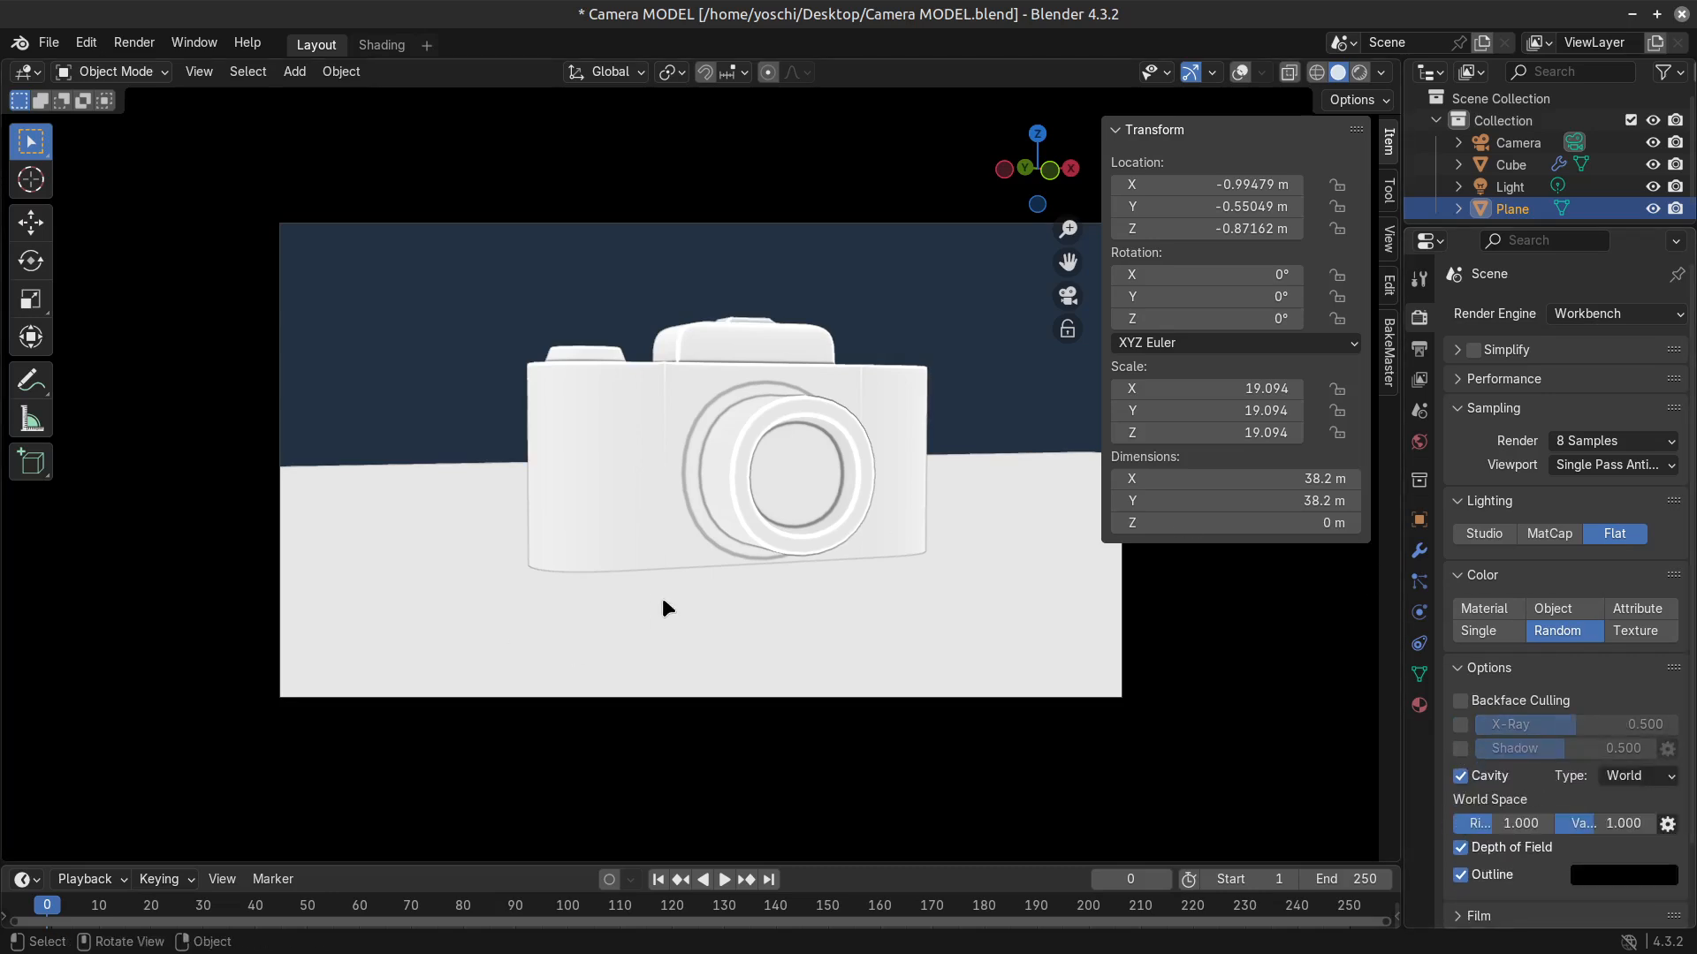
Reframe the scene camera to show more of the ground plane around the model, and hide the sidebar.
{"action": "scroll", "coordinate": [655, 559], "scroll_direction": "down", "scroll_amount": 4}
{"action": "scroll", "coordinate": [693, 548], "scroll_direction": "up", "scroll_amount": 2}
{"action": "key", "text": "shift+grave"}
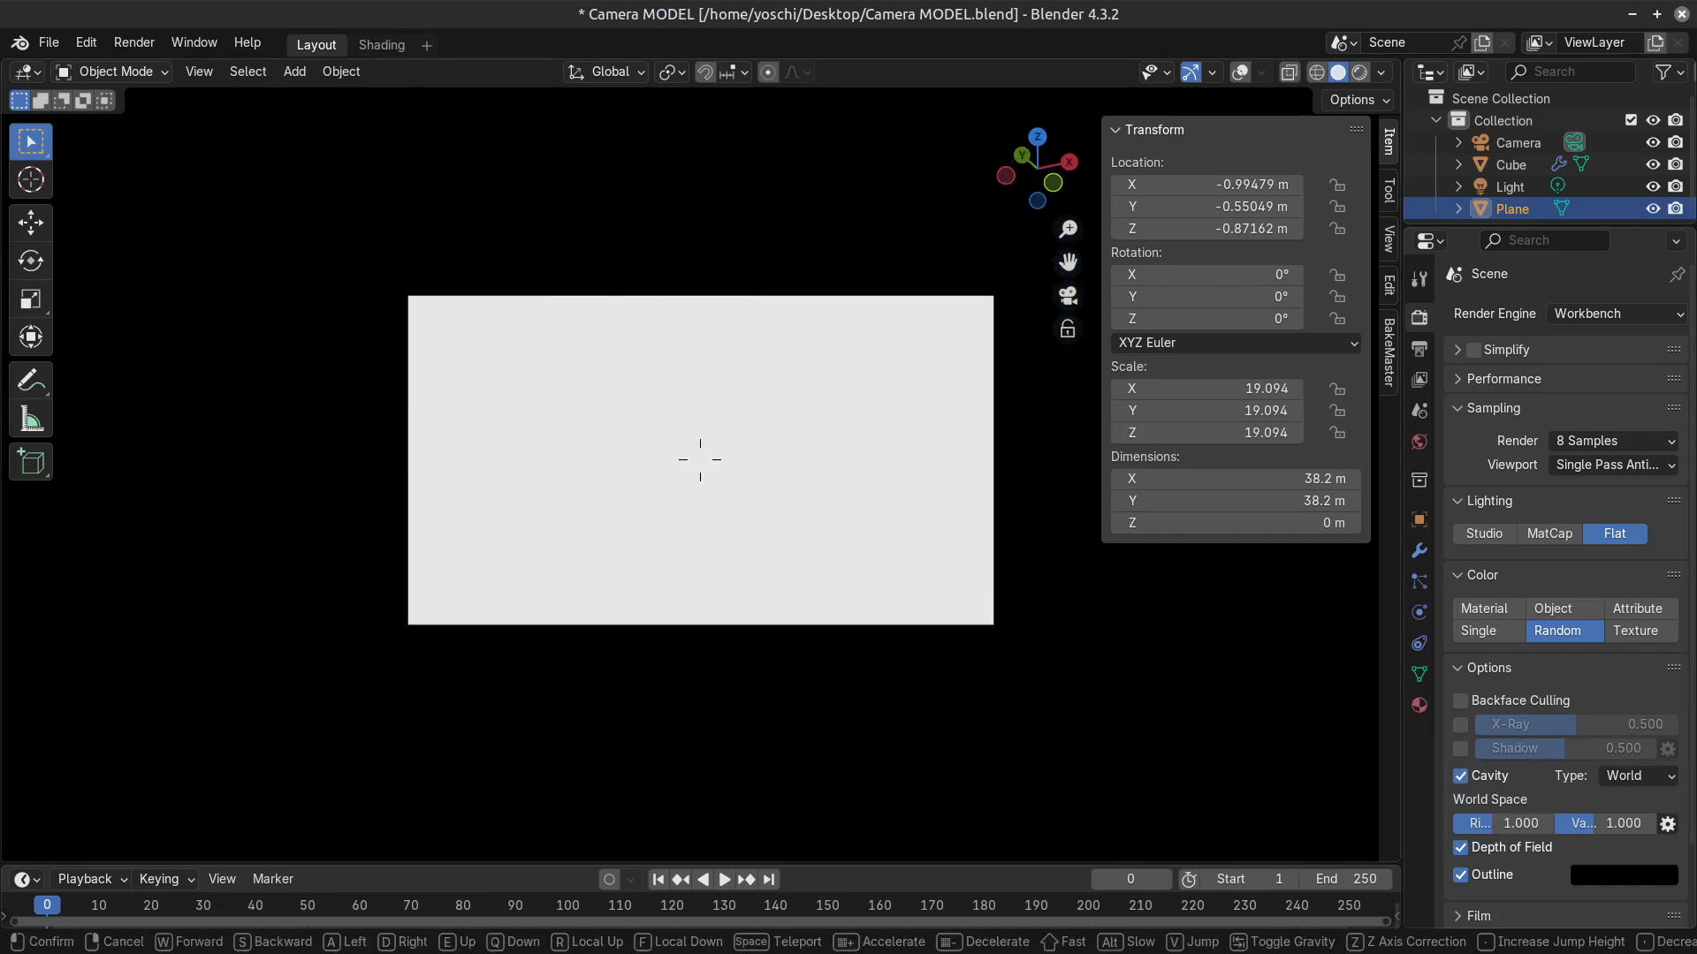
{"action": "left_click", "coordinate": [705, 559]}
{"action": "scroll", "coordinate": [619, 511], "scroll_direction": "up", "scroll_amount": 3}
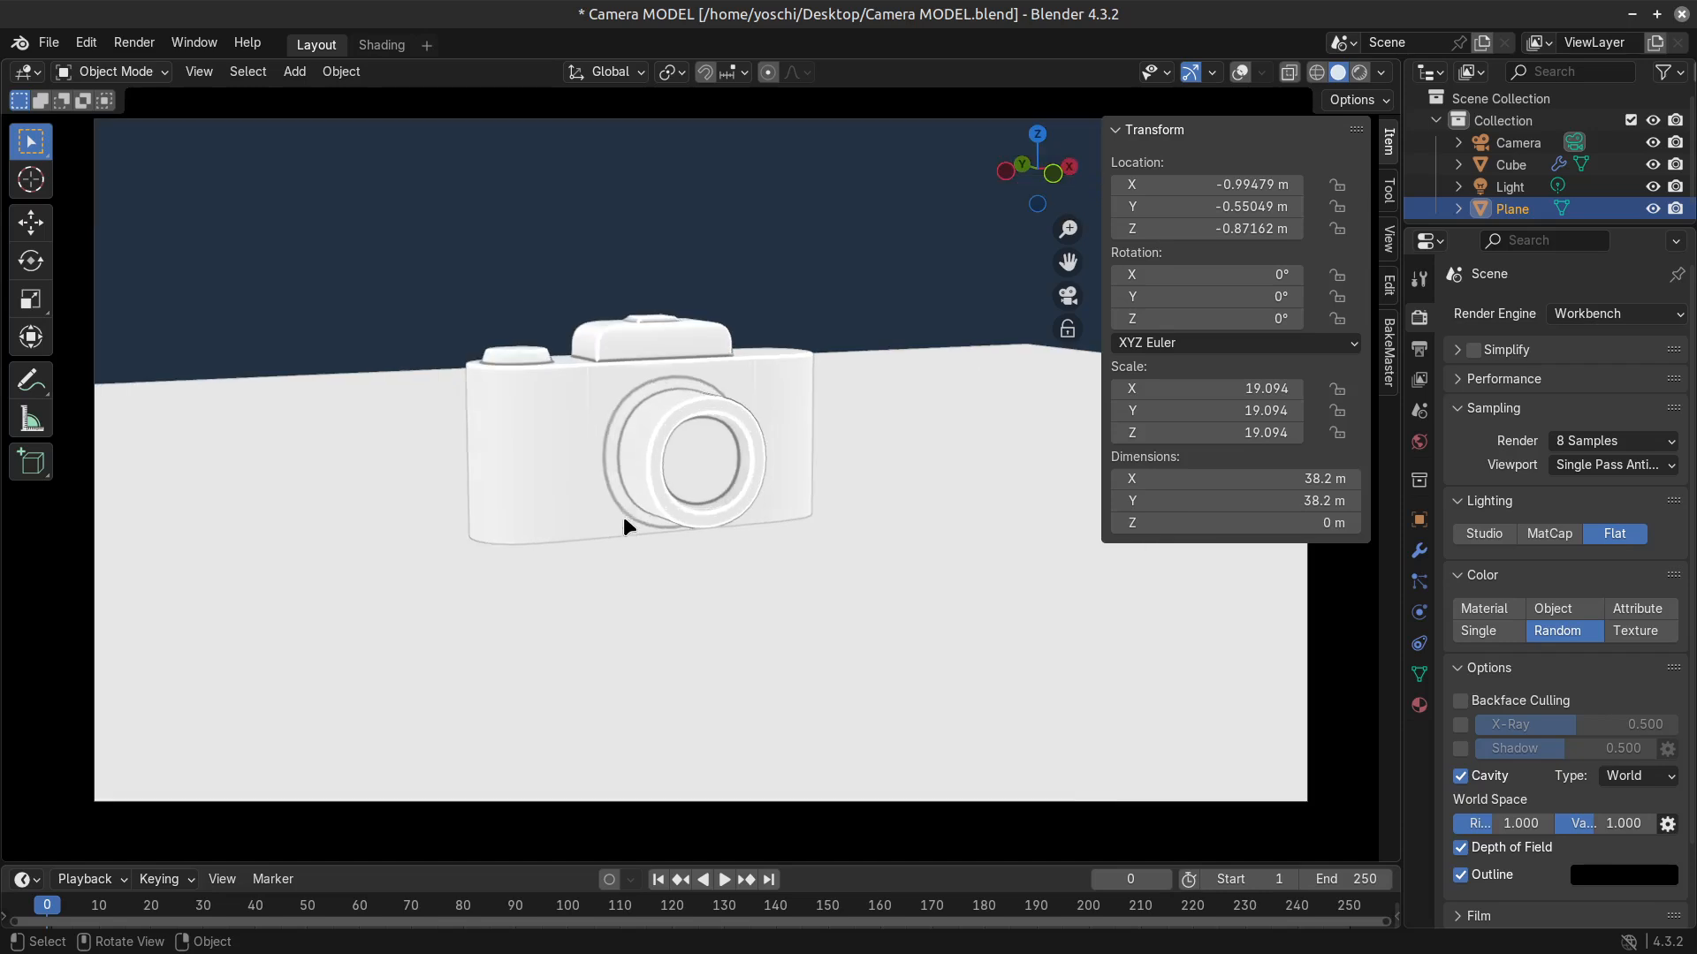
{"action": "key", "text": "n"}
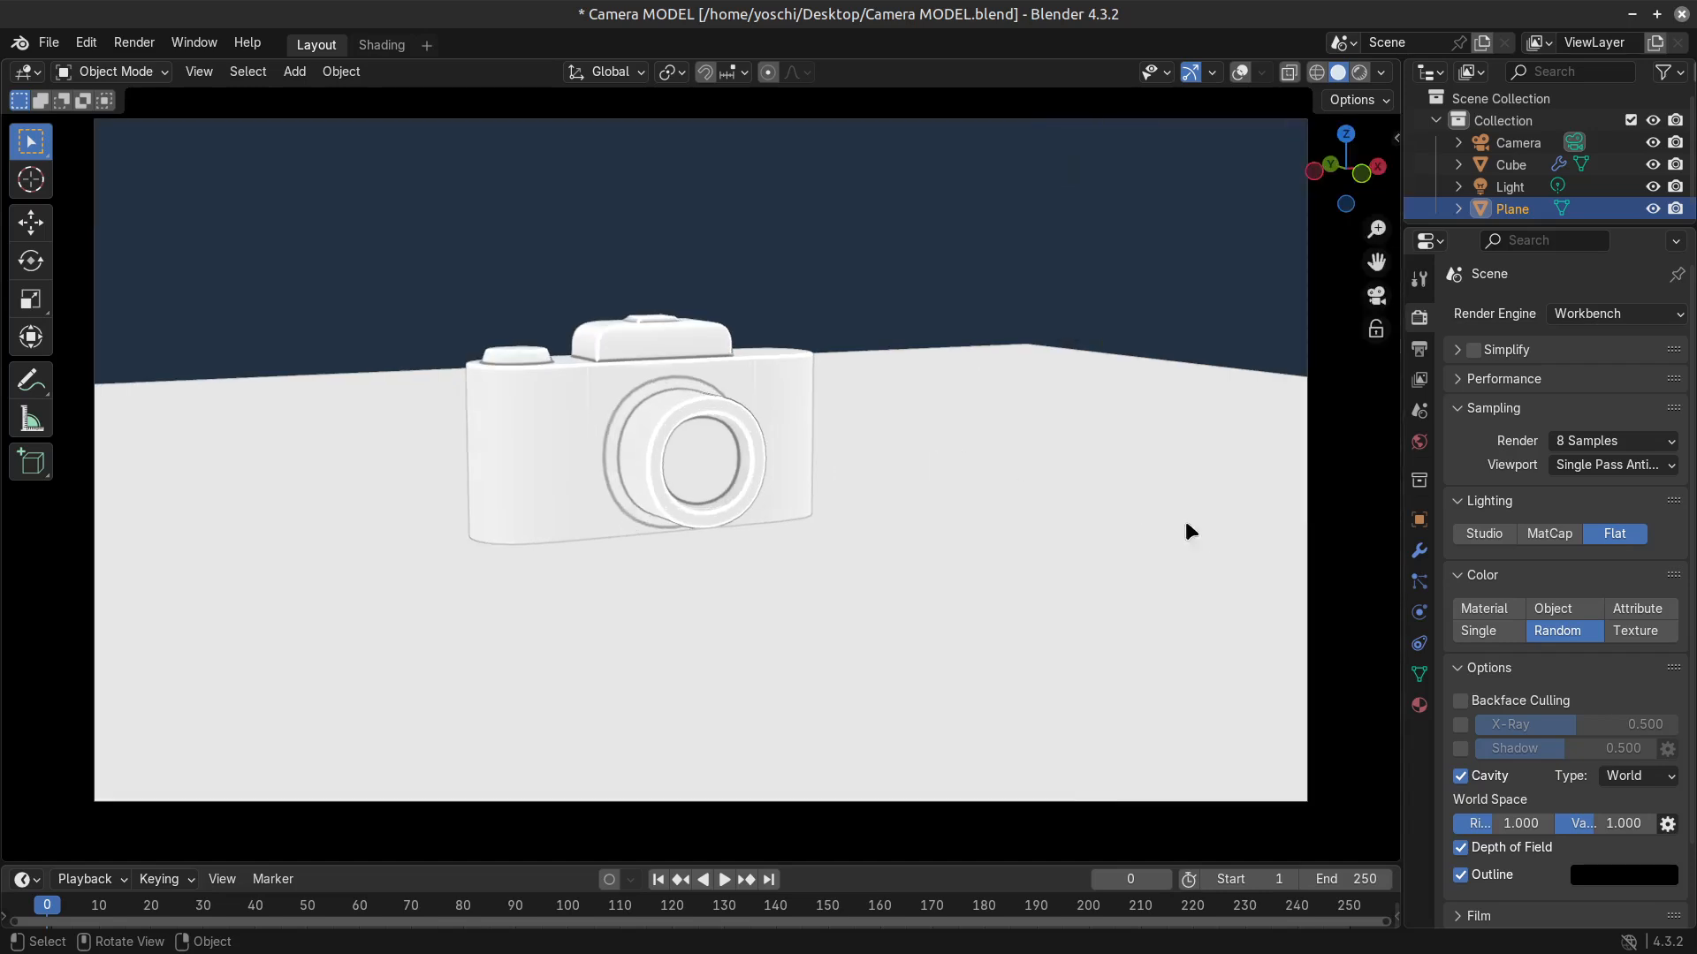
Try a new cube in the scene by moving it along the X axis beside the camera model, and delete it.
{"action": "key", "text": "shift+a"}
{"action": "left_click", "coordinate": [1244, 540]}
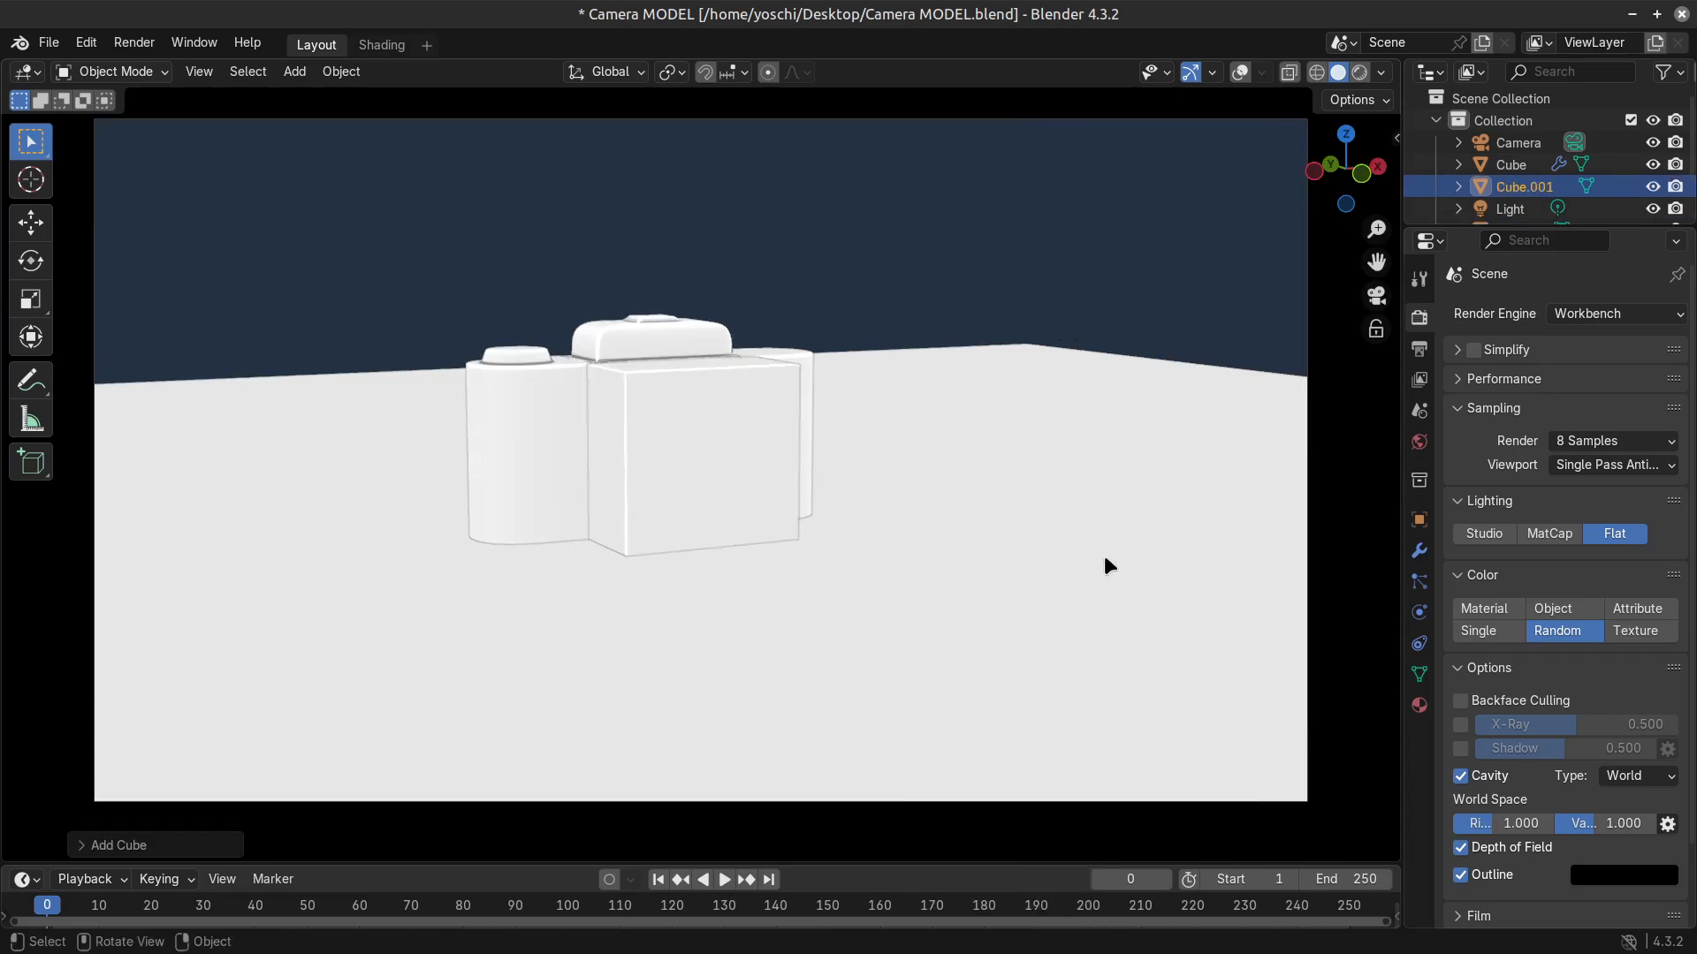
{"action": "key", "text": "g"}
{"action": "key", "text": "x"}
{"action": "key", "text": "y"}
{"action": "key", "text": "z"}
{"action": "key", "text": "x"}
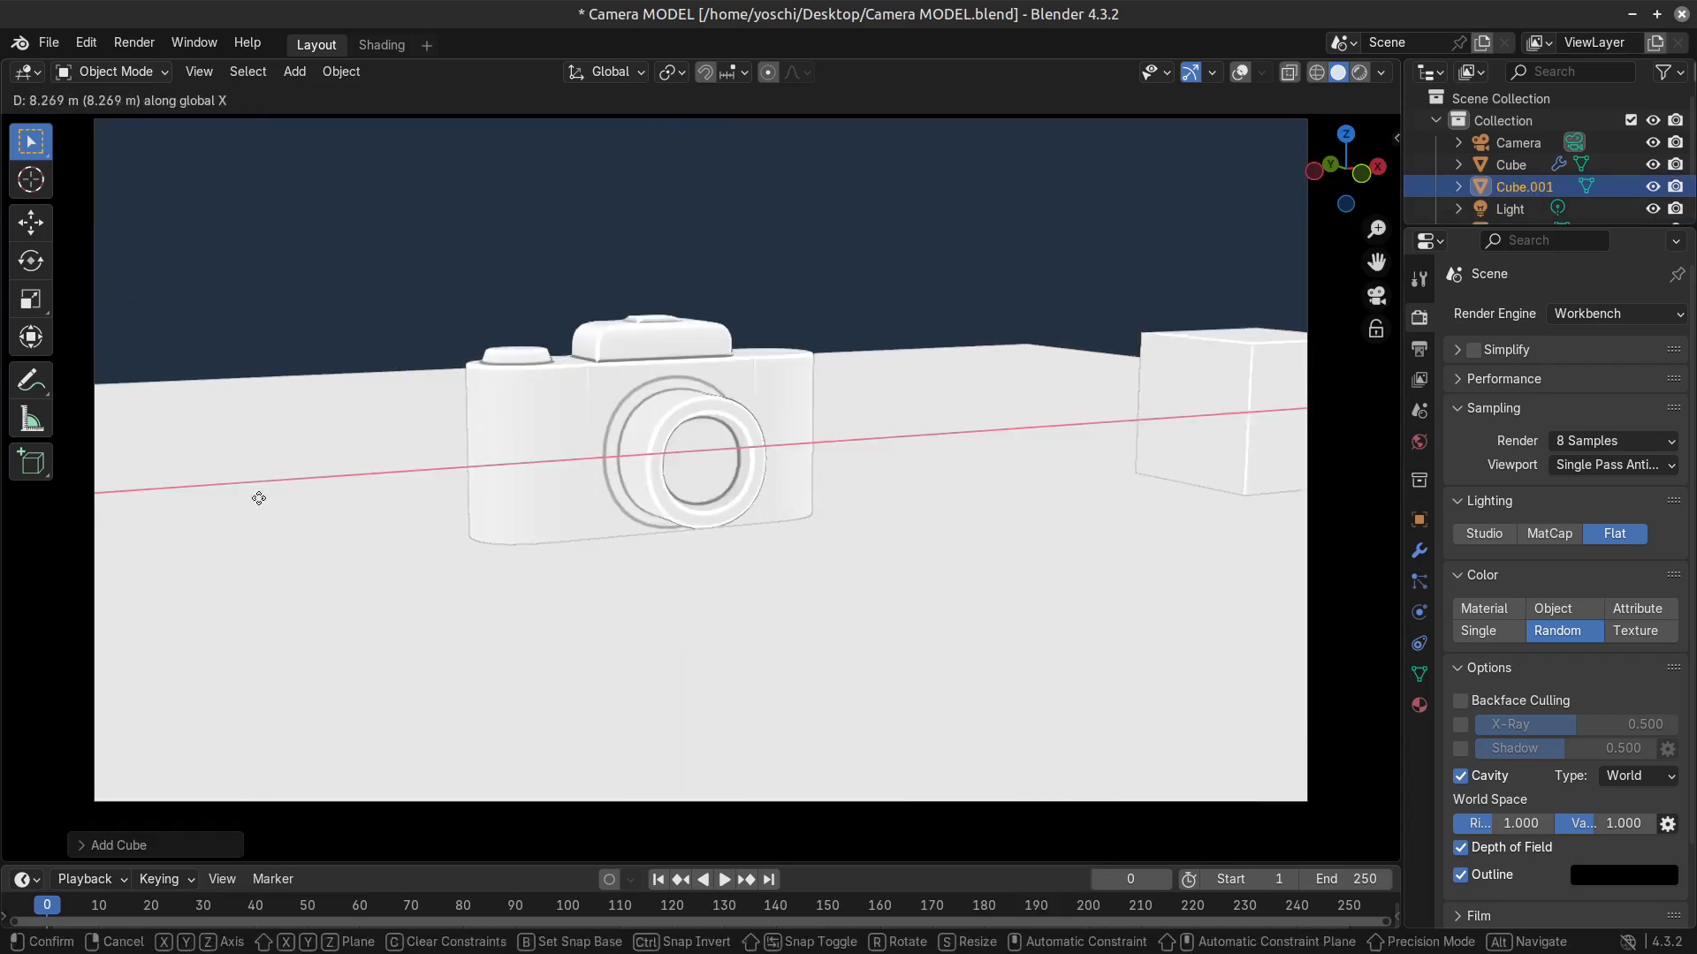
{"action": "left_click", "coordinate": [209, 500]}
{"action": "key", "text": "x"}
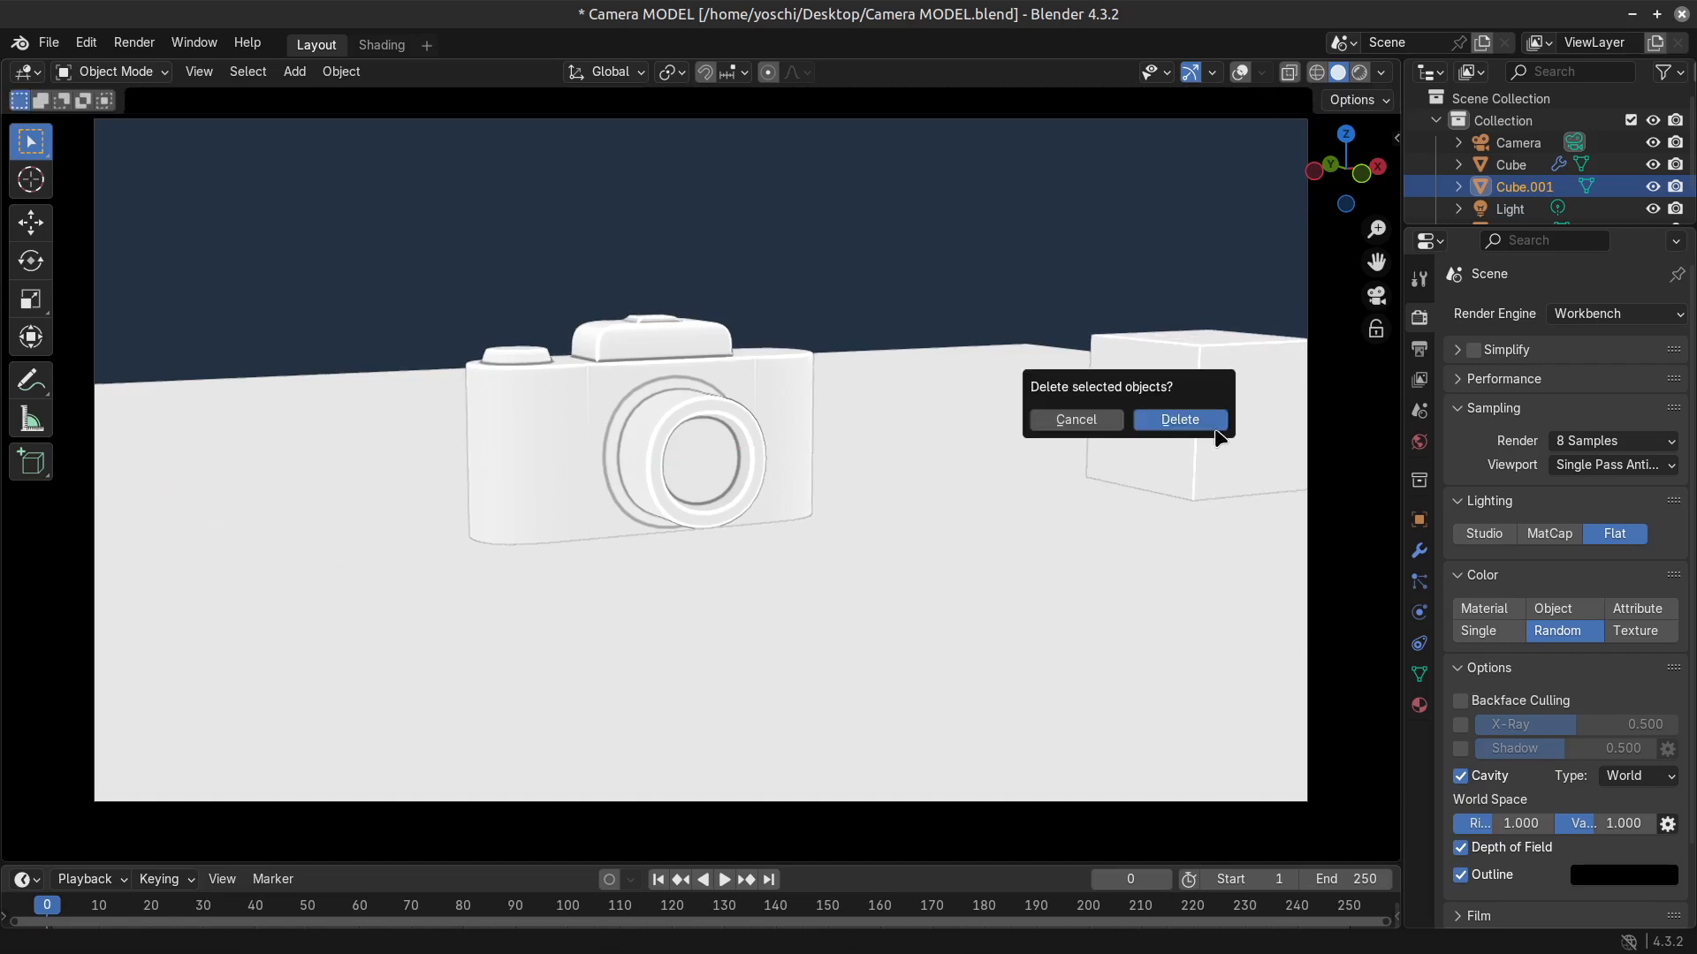
{"action": "left_click", "coordinate": [1178, 421]}
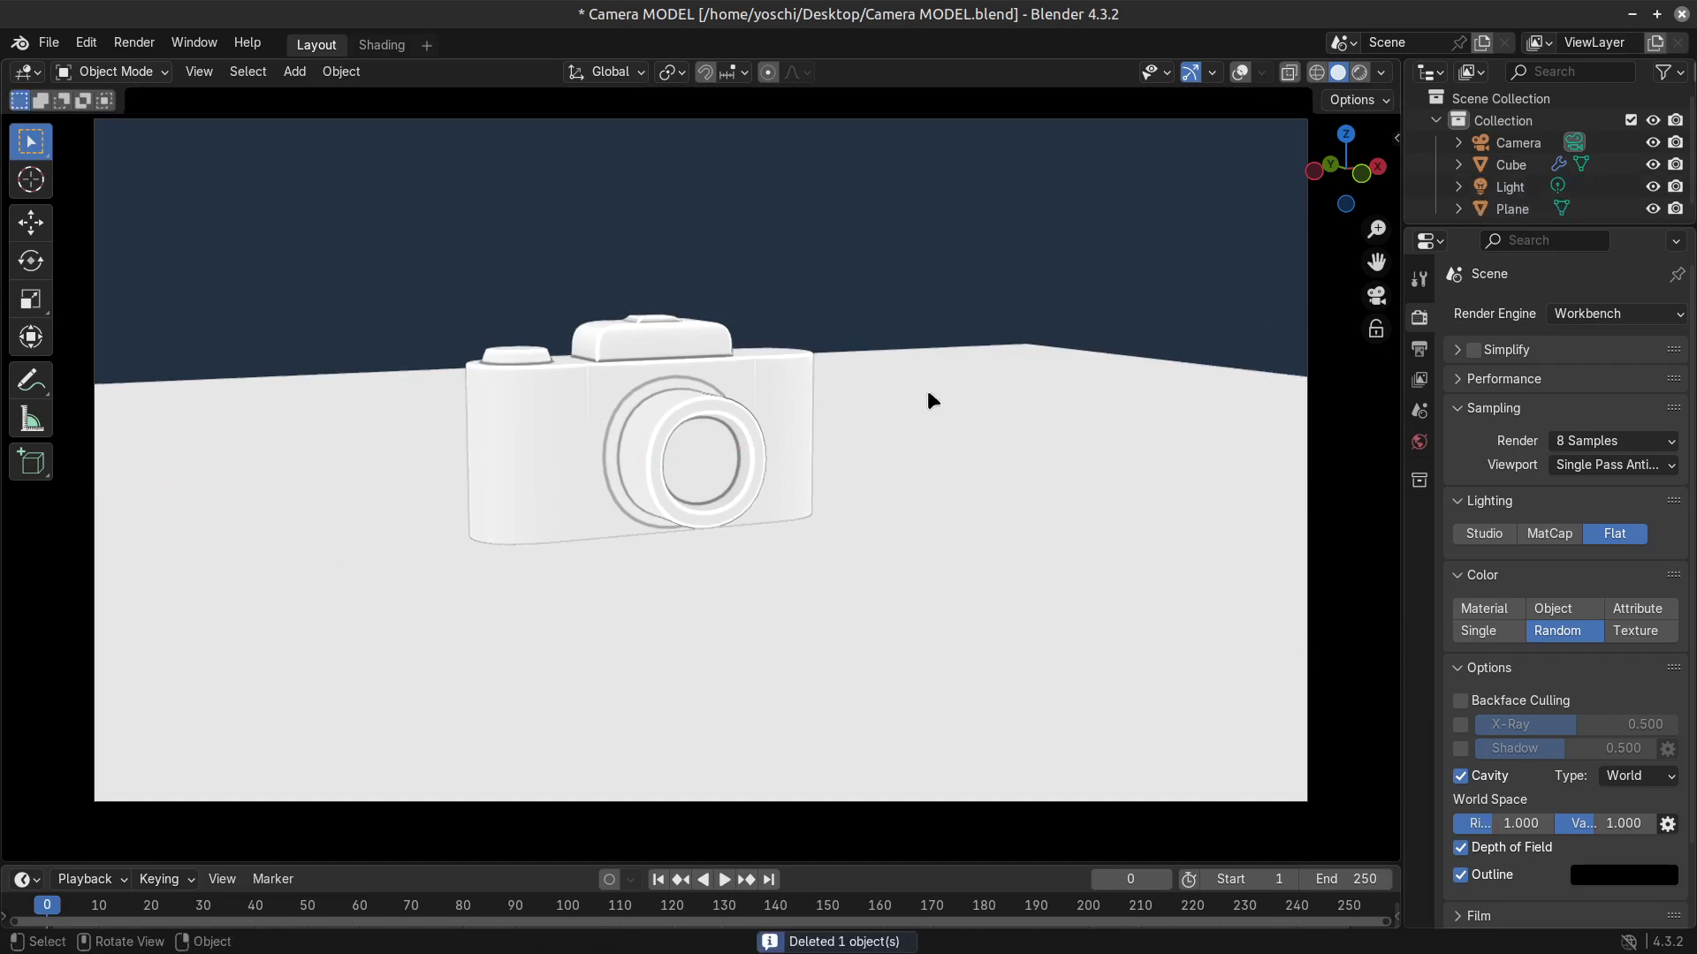
Reopen Camera MODEL.blend from the Desktop folder, discarding the unsaved changes.
{"action": "left_click", "coordinate": [49, 42]}
{"action": "key", "text": "ctrl+q"}
{"action": "left_click", "coordinate": [748, 530]}
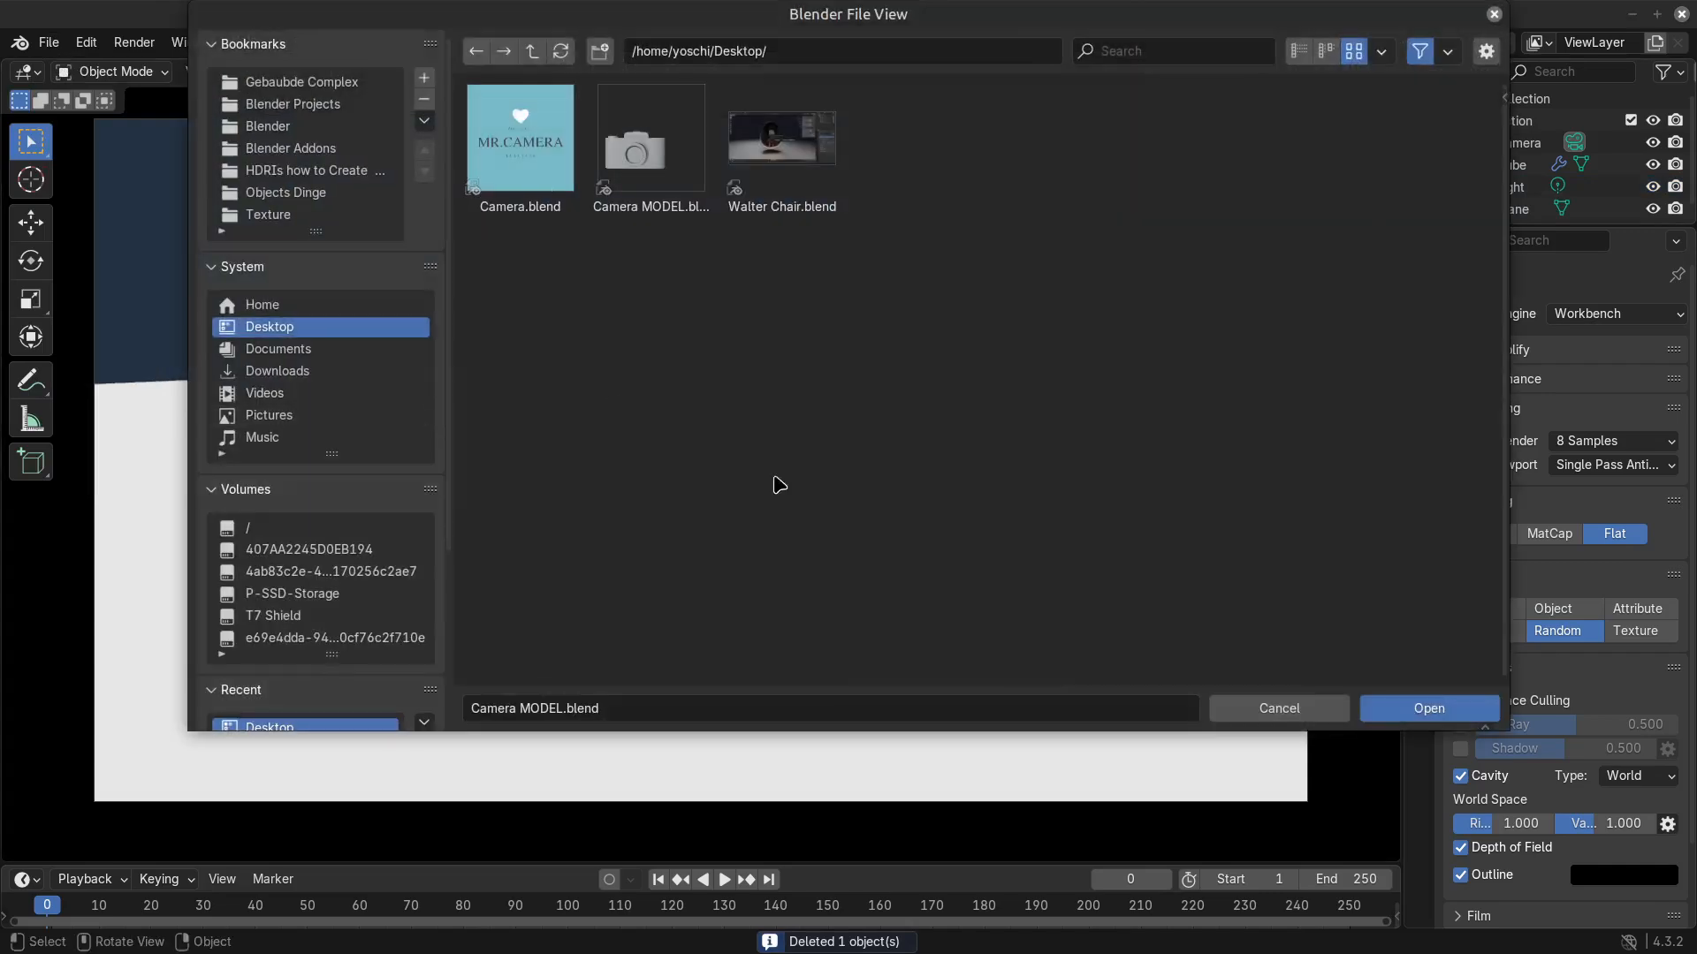
{"action": "left_click", "coordinate": [1411, 709]}
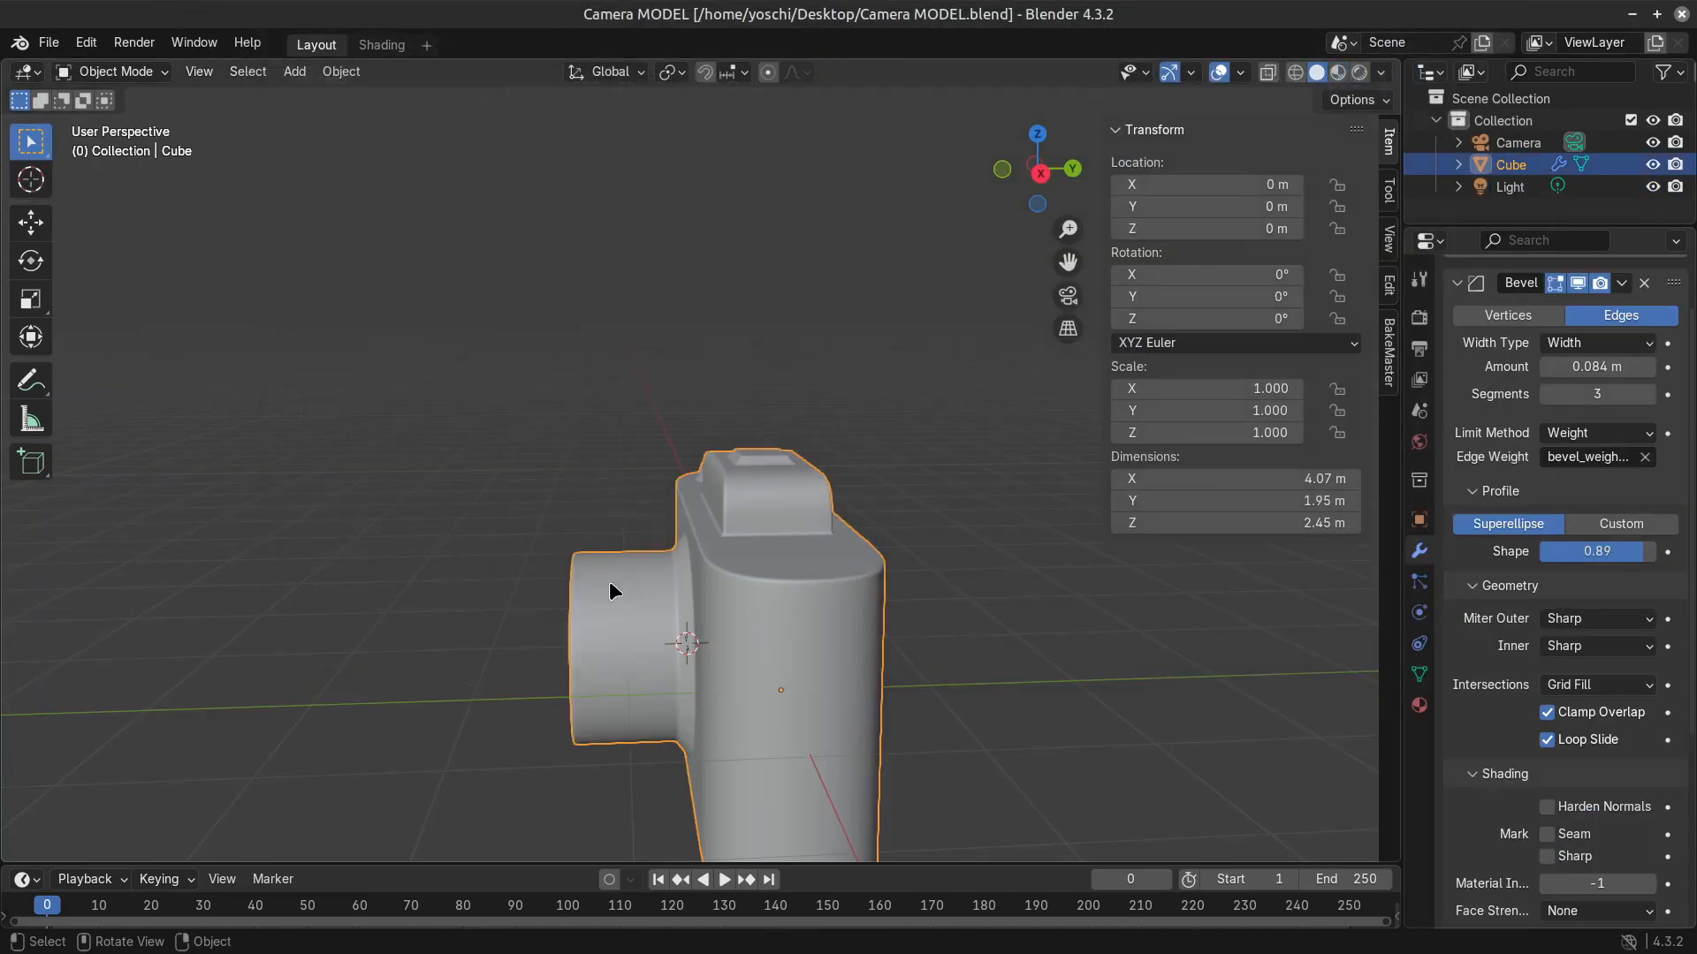
Compare the camera model in Material Preview and Rendered viewport shading, and keep Material Preview.
{"action": "middle_click_drag", "start_coordinate": [614, 590], "coordinate": [837, 644]}
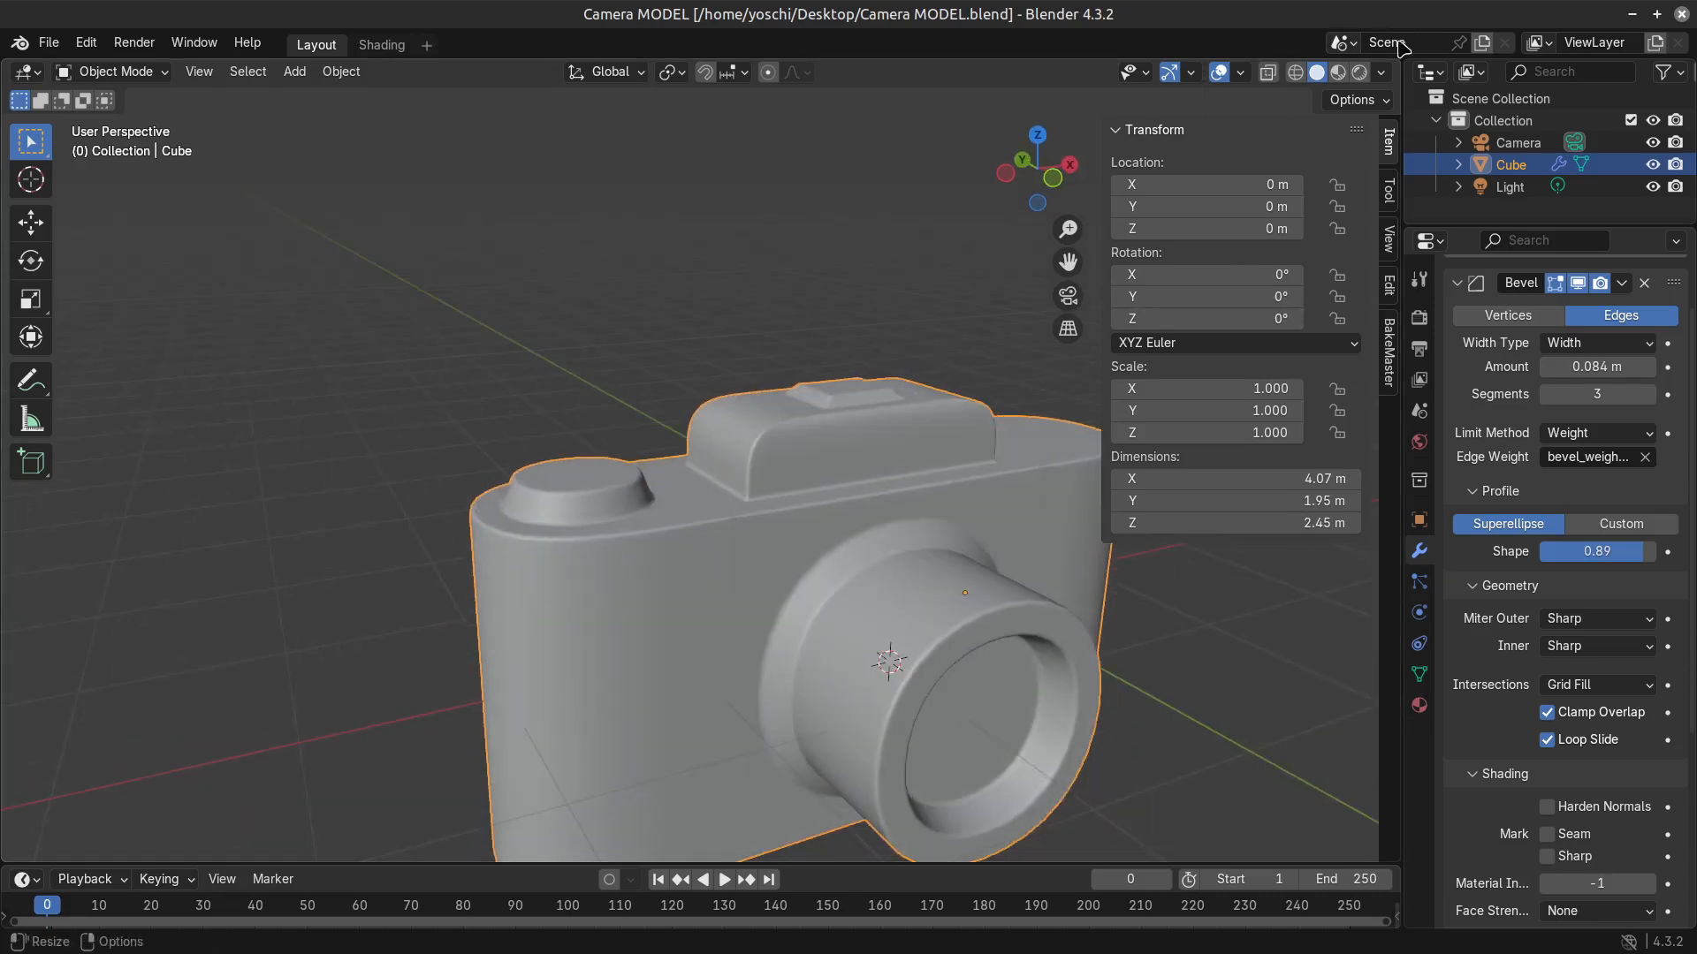
{"action": "left_click", "coordinate": [1338, 73]}
{"action": "mouse_move", "coordinate": [753, 689]}
{"action": "middle_mouse_down", "text": "shift"}
{"action": "mouse_move", "coordinate": [609, 588]}
{"action": "mouse_move", "coordinate": [757, 575]}
{"action": "middle_mouse_up", "text": "shift"}
{"action": "left_click", "coordinate": [1359, 74]}
{"action": "left_click", "coordinate": [1338, 73]}
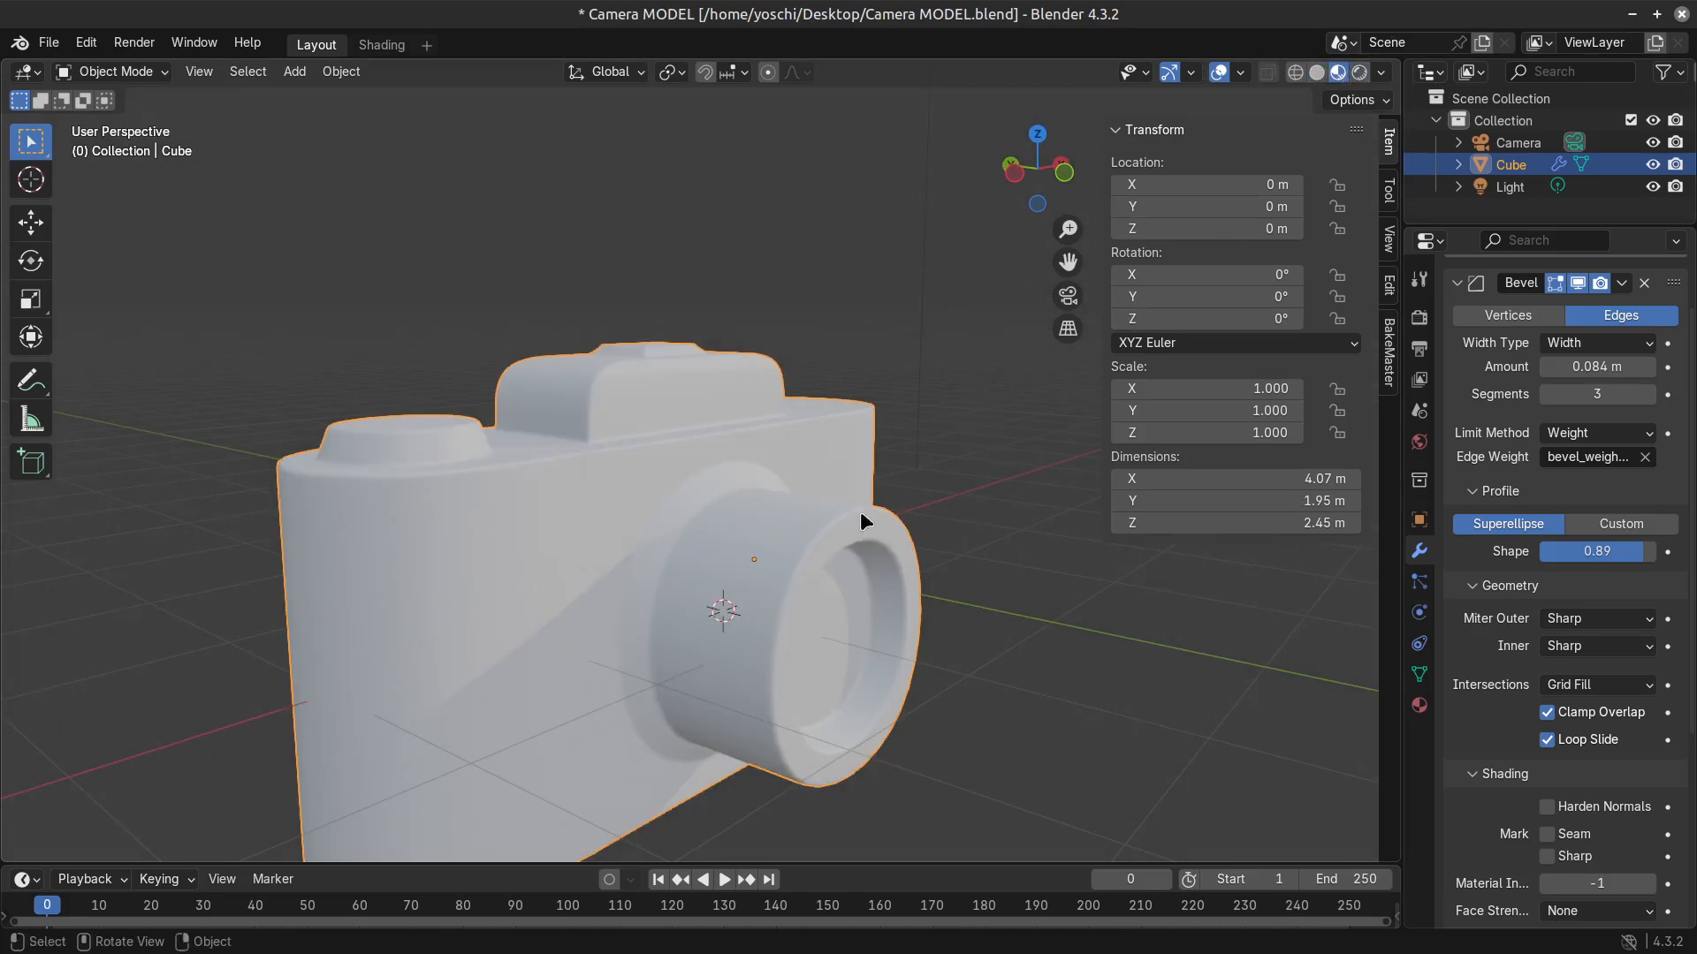
{"action": "left_click", "coordinate": [1360, 74]}
{"action": "mouse_move", "coordinate": [636, 531]}
{"action": "middle_mouse_down"}
{"action": "mouse_move", "coordinate": [761, 613]}
{"action": "mouse_move", "coordinate": [774, 650]}
{"action": "mouse_move", "coordinate": [595, 647]}
{"action": "mouse_move", "coordinate": [792, 636]}
{"action": "middle_mouse_up"}
{"action": "left_click", "coordinate": [1338, 72]}
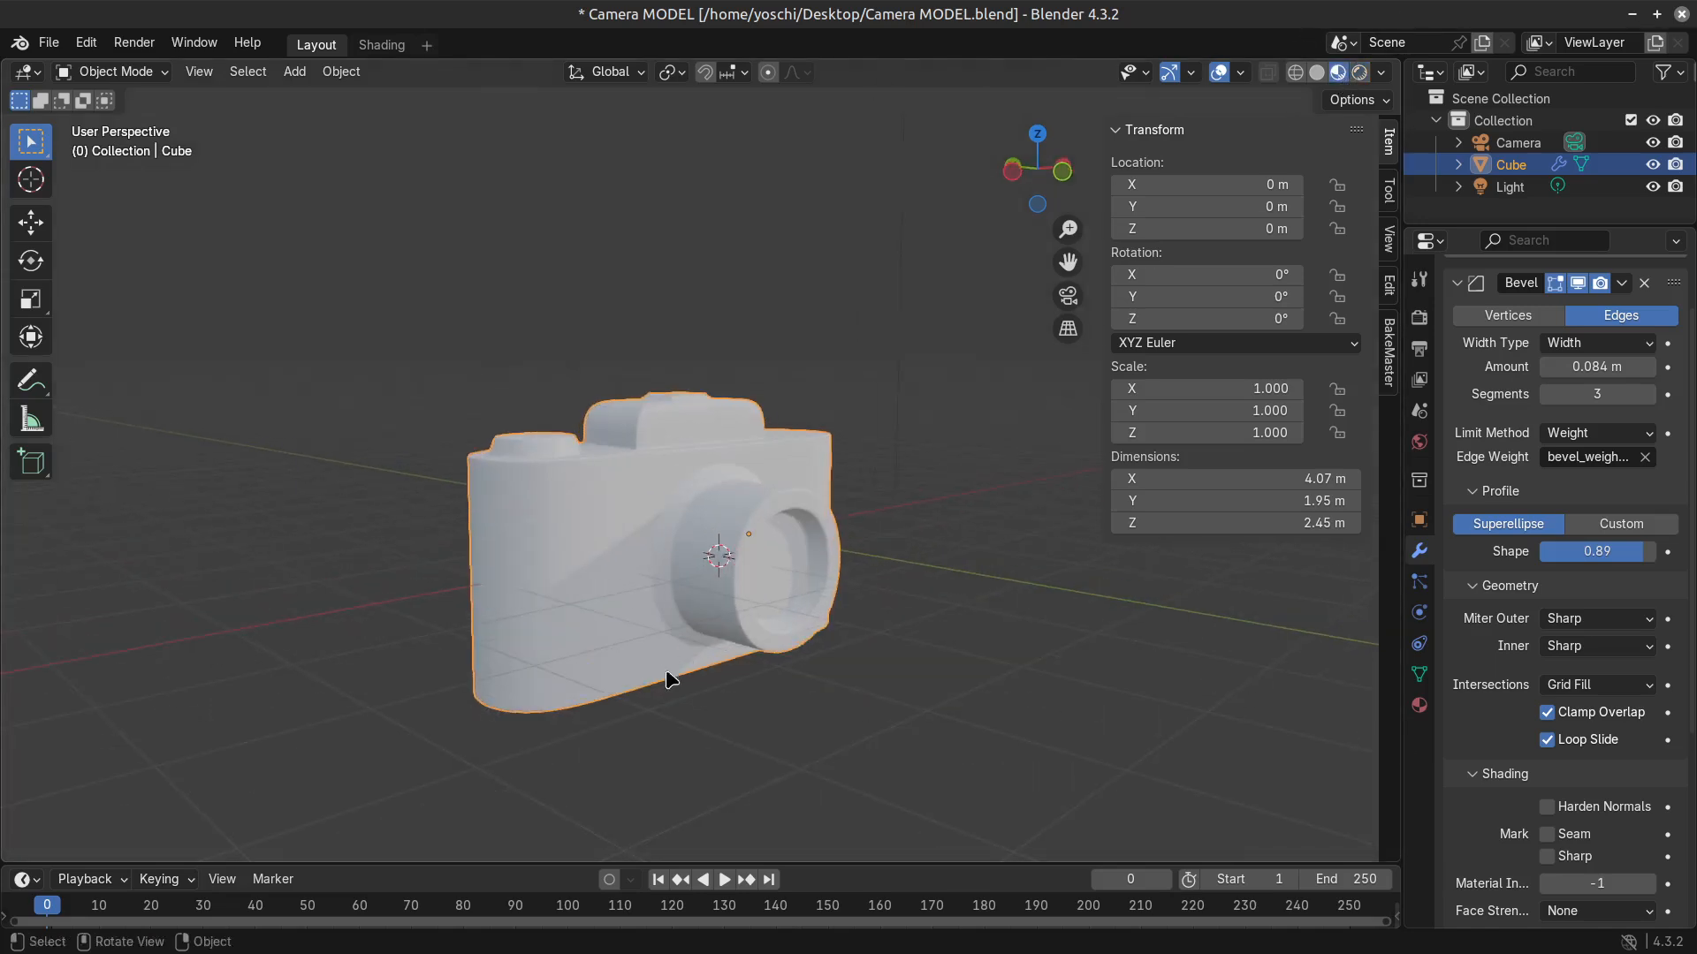
In Edit Mode, inset the top face of the small raised plate on the camera's viewfinder housing.
{"action": "scroll", "coordinate": [618, 625], "scroll_direction": "up", "scroll_amount": 4}
{"action": "key", "text": "Tab"}
{"action": "middle_click_drag", "start_coordinate": [833, 280], "coordinate": [681, 481]}
{"action": "left_click", "coordinate": [701, 264]}
{"action": "scroll", "coordinate": [700, 427], "scroll_direction": "up", "scroll_amount": 3}
{"action": "mouse_move", "coordinate": [680, 481]}
{"action": "middle_mouse_down", "text": "shift"}
{"action": "mouse_move", "coordinate": [675, 526]}
{"action": "mouse_move", "coordinate": [669, 506]}
{"action": "middle_mouse_up", "text": "shift"}
{"action": "left_click", "coordinate": [616, 492]}
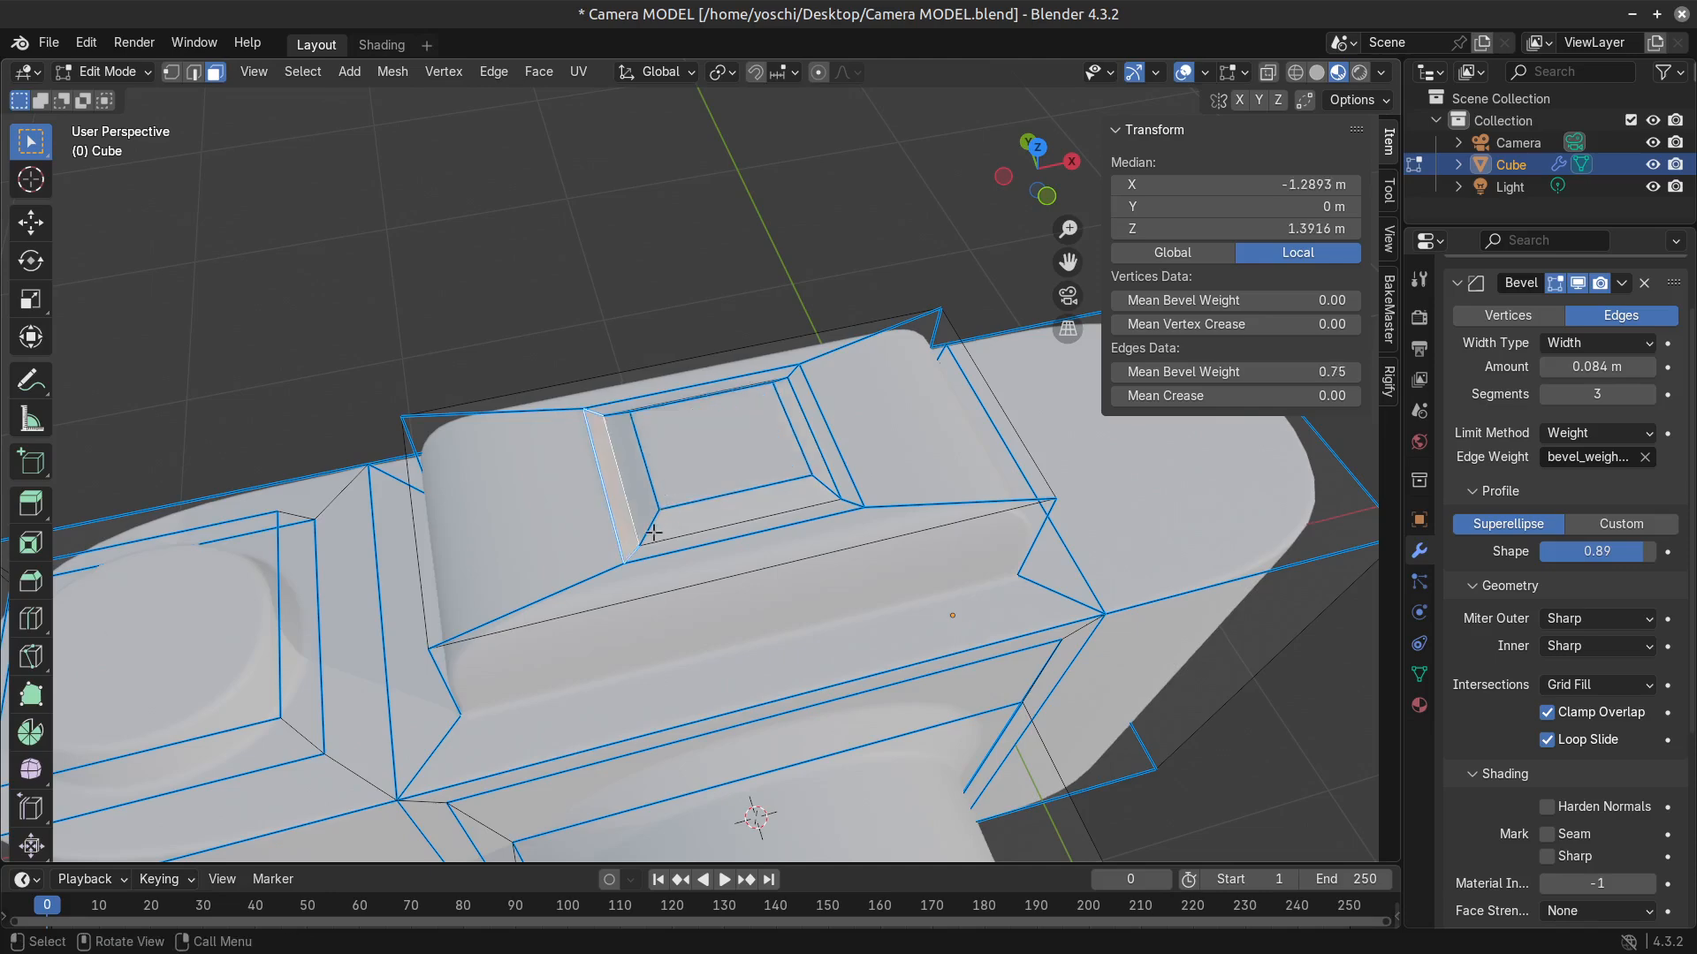
{"action": "left_click", "coordinate": [597, 512]}
{"action": "scroll", "coordinate": [686, 454], "scroll_direction": "up", "scroll_amount": 2}
{"action": "left_click", "coordinate": [702, 459]}
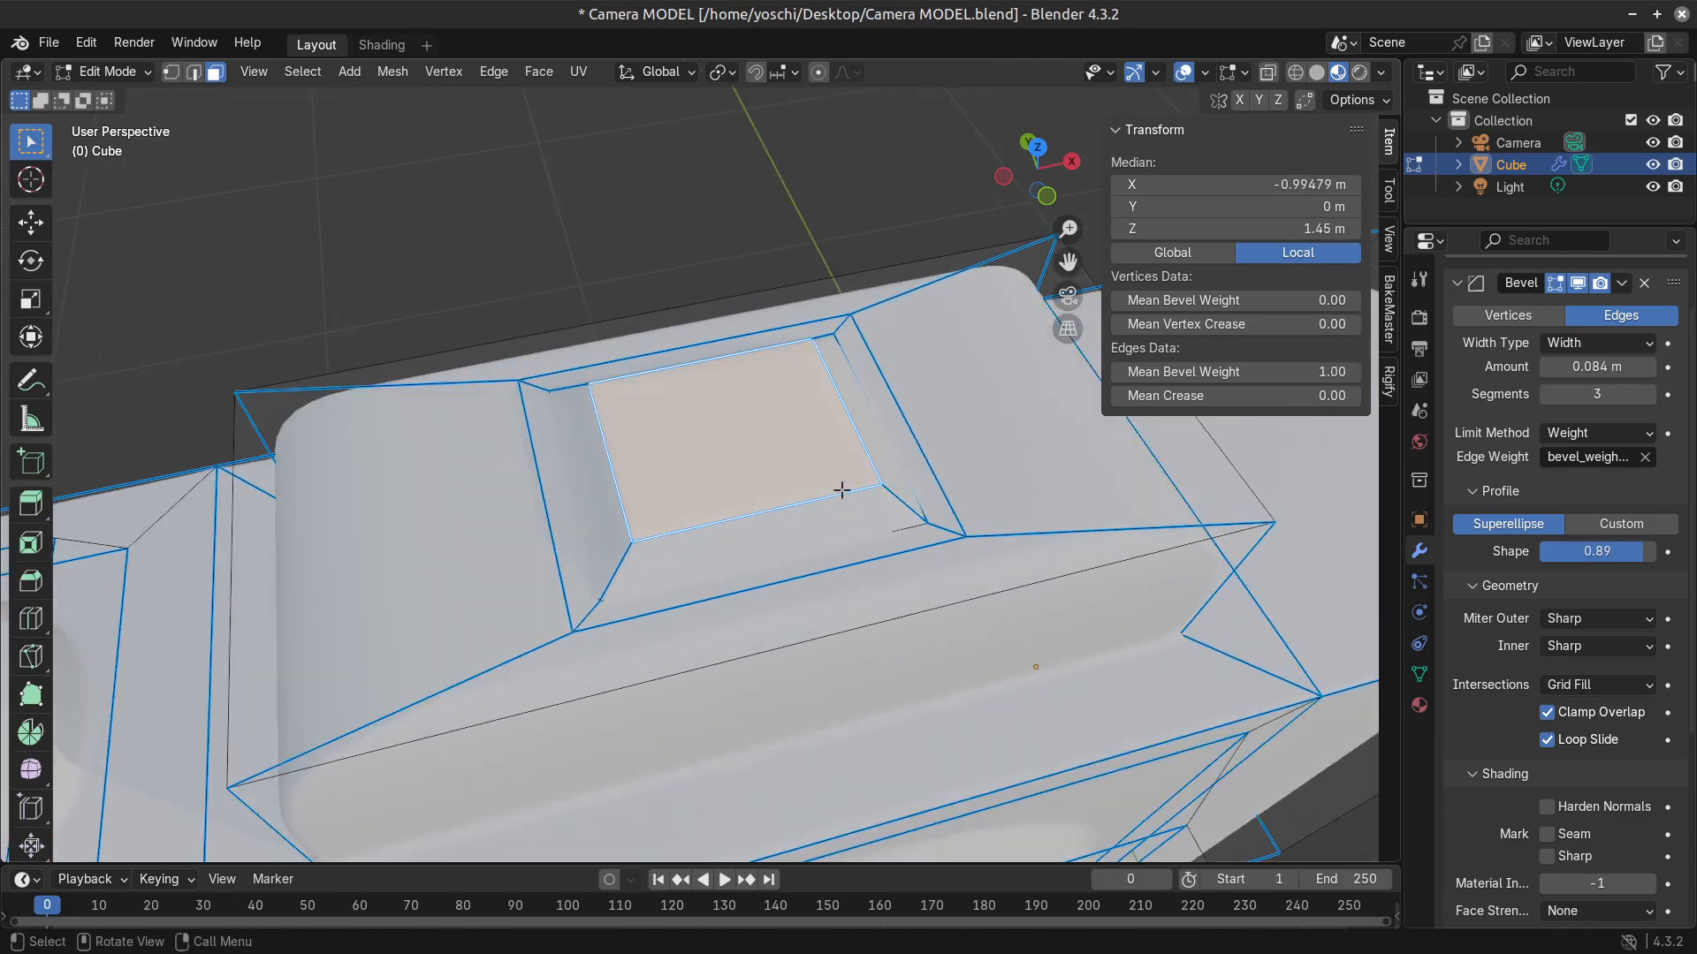
{"action": "middle_click_drag", "start_coordinate": [811, 497], "coordinate": [844, 563]}
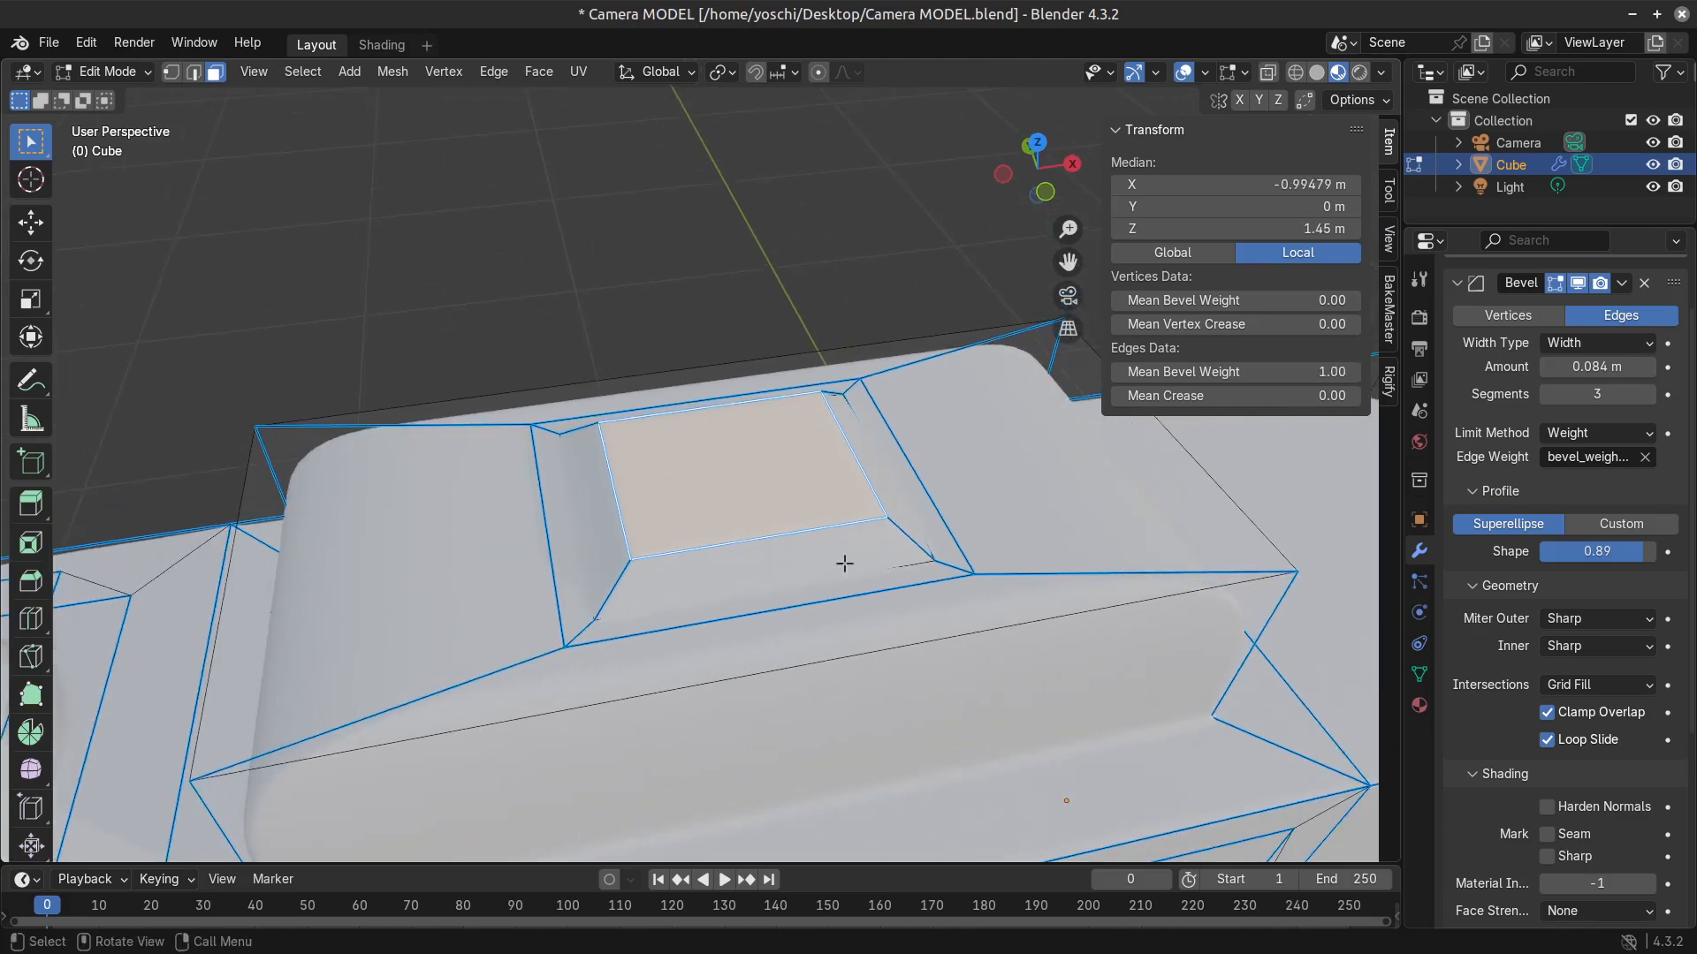
{"action": "scroll", "coordinate": [753, 615], "scroll_direction": "down", "scroll_amount": 5}
{"action": "scroll", "coordinate": [765, 530], "scroll_direction": "up", "scroll_amount": 5}
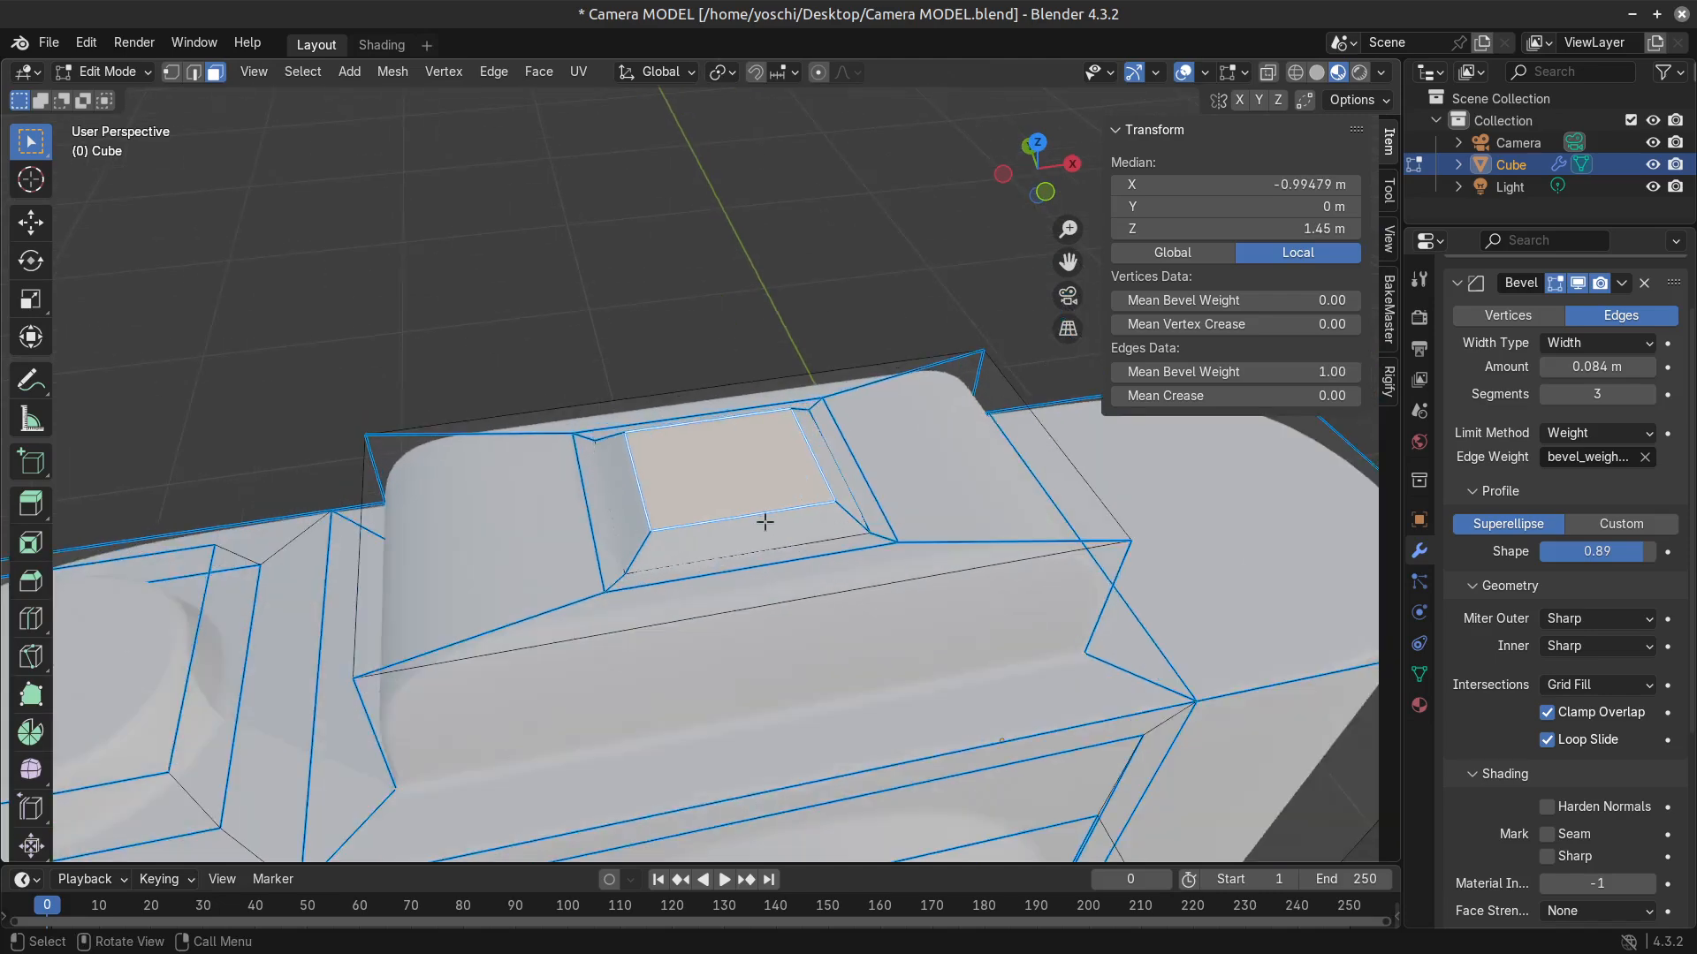
{"action": "key", "text": "i"}
{"action": "left_click", "coordinate": [731, 443]}
Subdivide the inset face and dissolve its two lengthwise inner edges, leaving one crosswise edge that splits it into halves.
{"action": "key", "text": "ctrl+f"}
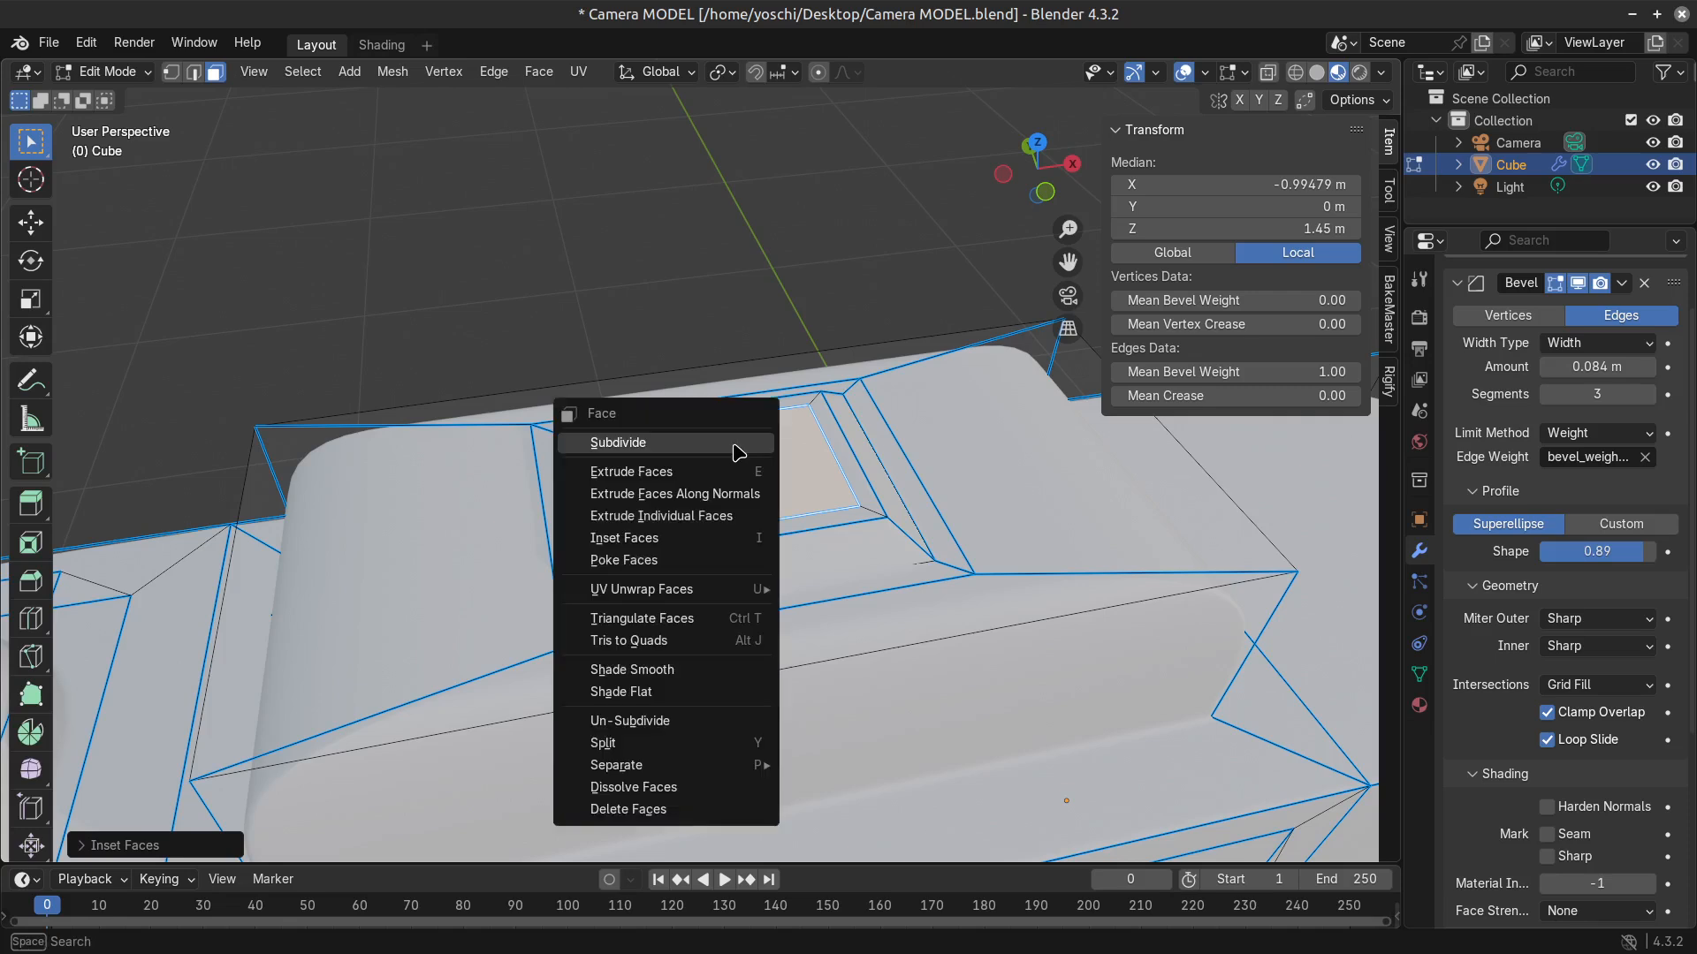
{"action": "left_click", "coordinate": [737, 443]}
{"action": "key", "text": "2"}
{"action": "left_click", "coordinate": [694, 479], "text": "alt"}
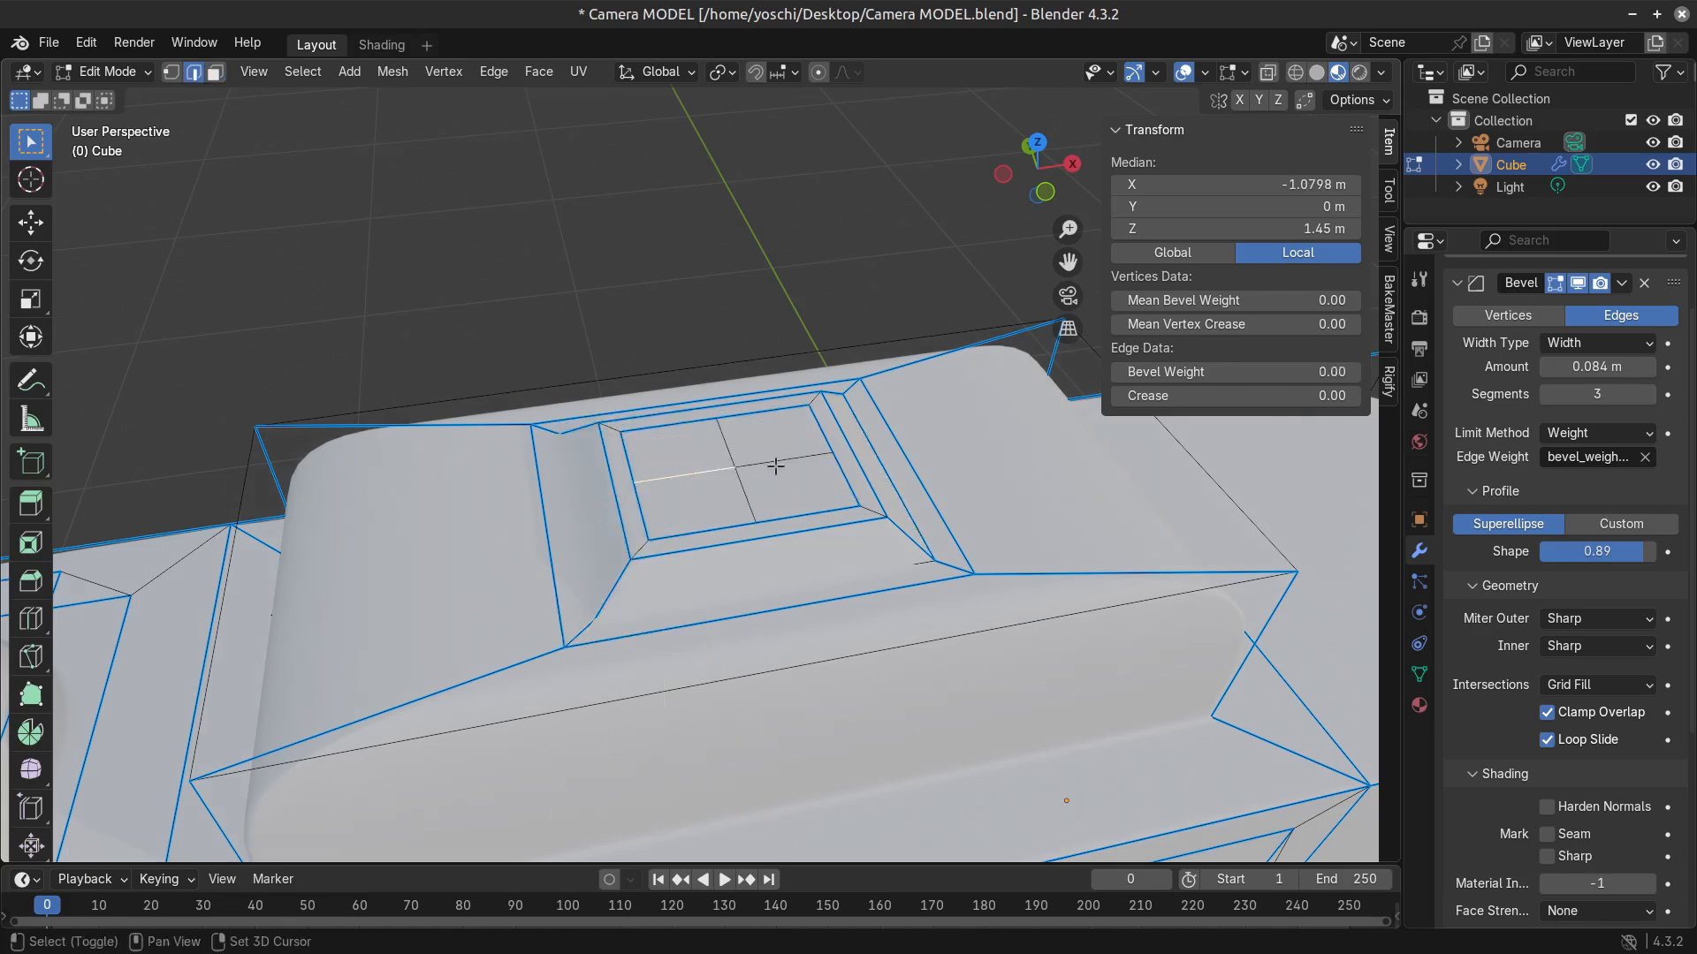
{"action": "key", "text": "x"}
{"action": "left_click", "coordinate": [688, 608]}
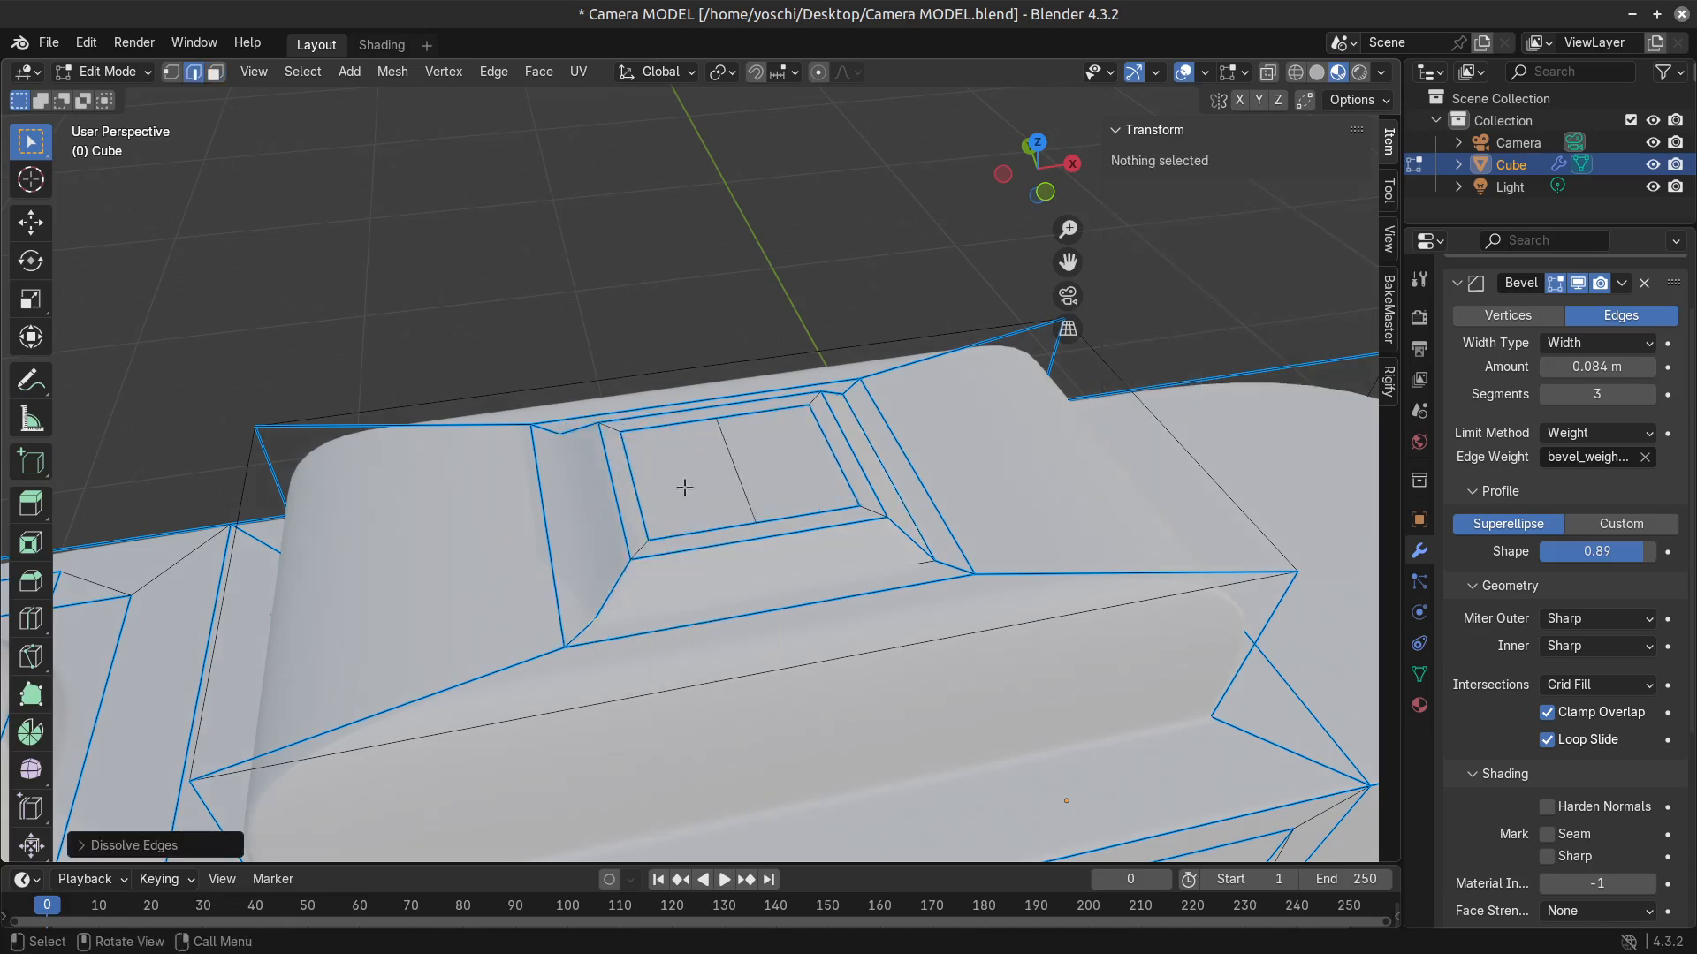
Select the half of the split plate face nearer the shutter button in face select mode.
{"action": "key", "text": "3"}
{"action": "left_click", "coordinate": [706, 498]}
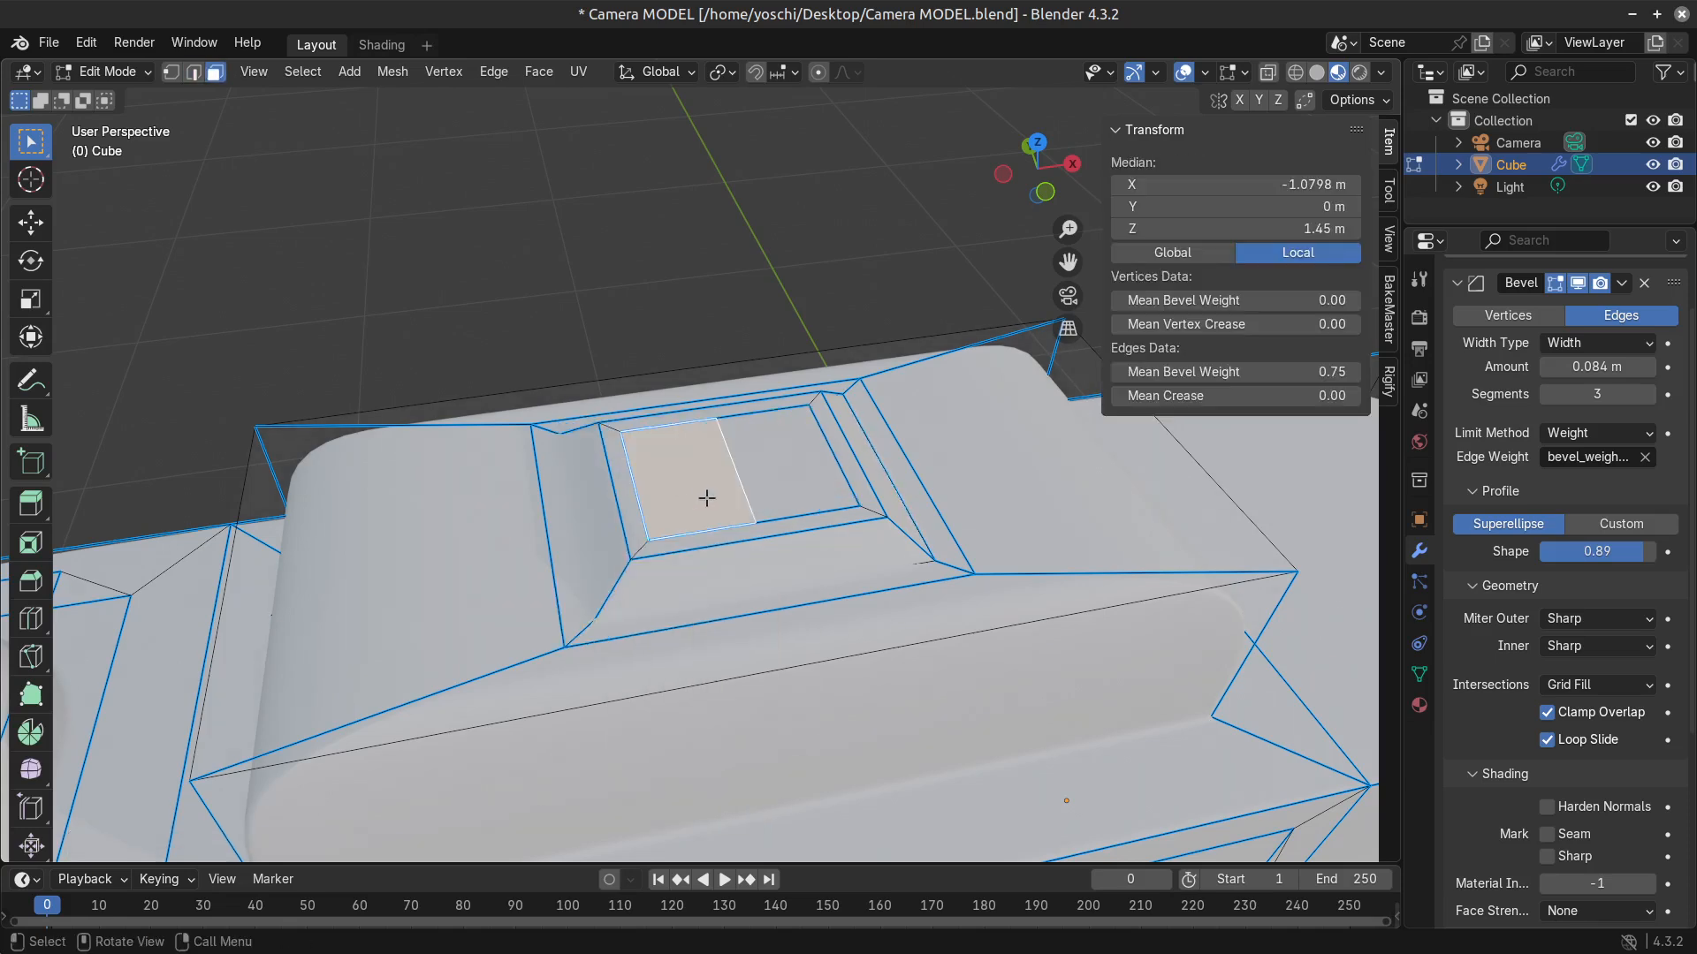
Dissolve the crosswise edge that splits the plate's inset face in half, working in edge select mode.
{"action": "right_click", "coordinate": [770, 492]}
{"action": "scroll", "coordinate": [746, 595], "scroll_direction": "down", "scroll_amount": 3}
{"action": "scroll", "coordinate": [751, 592], "scroll_direction": "up", "scroll_amount": 3}
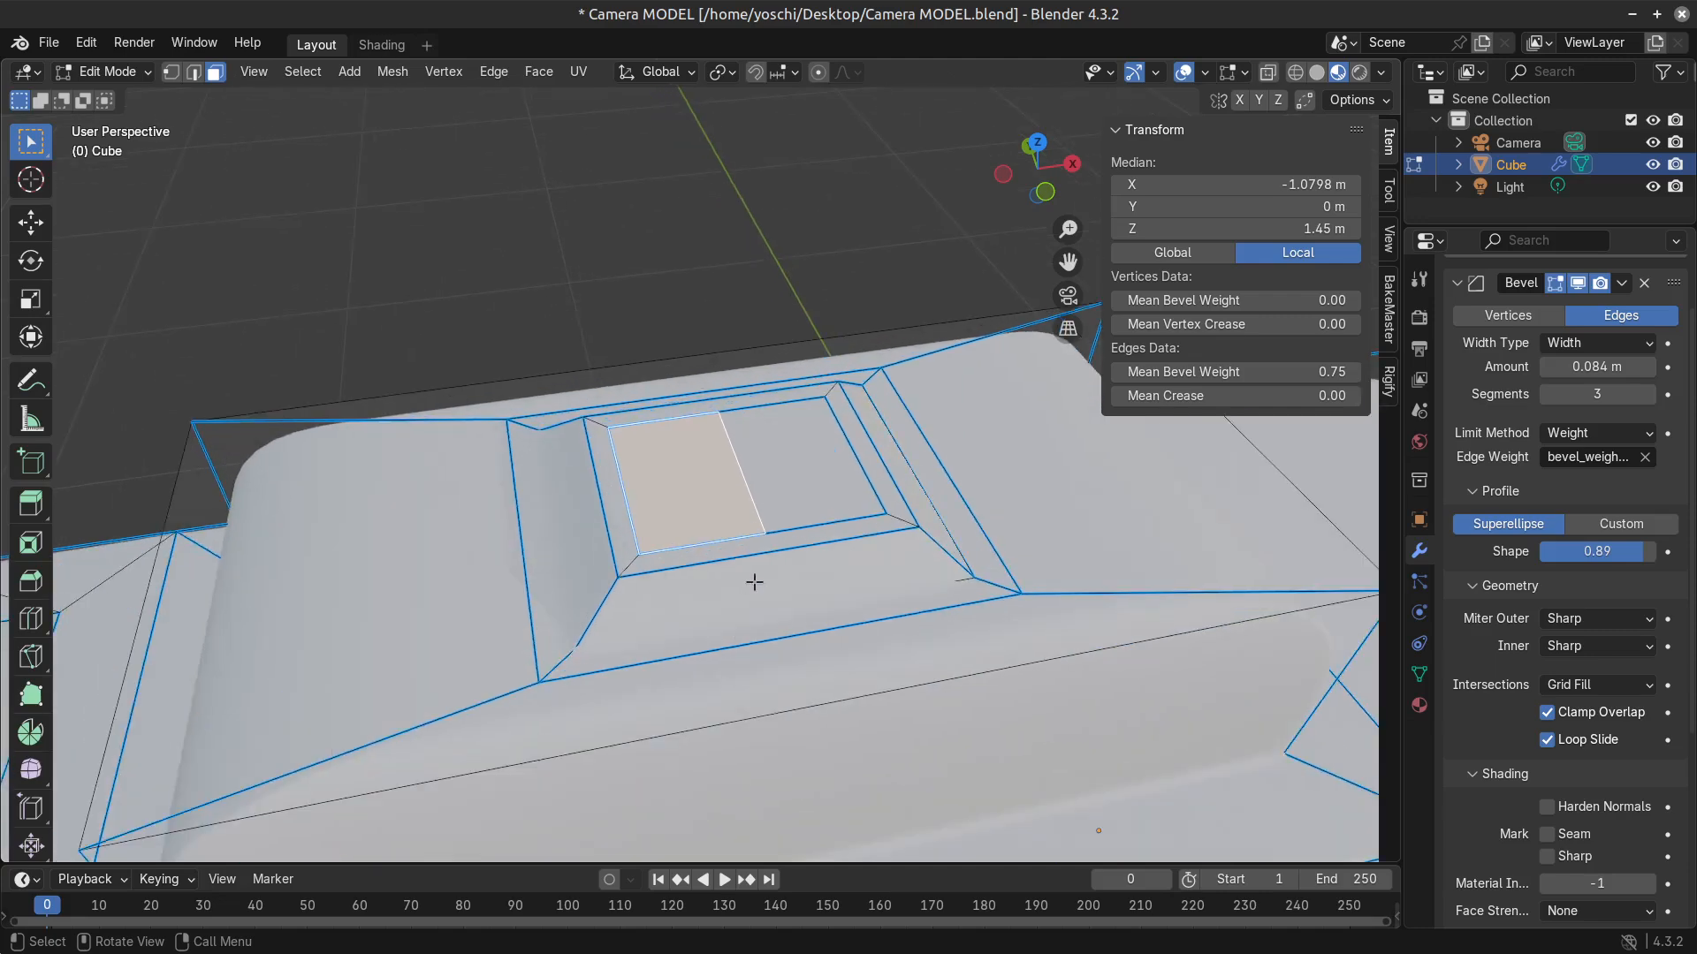
{"action": "key", "text": "2"}
{"action": "left_click", "coordinate": [750, 482]}
{"action": "key", "text": "x"}
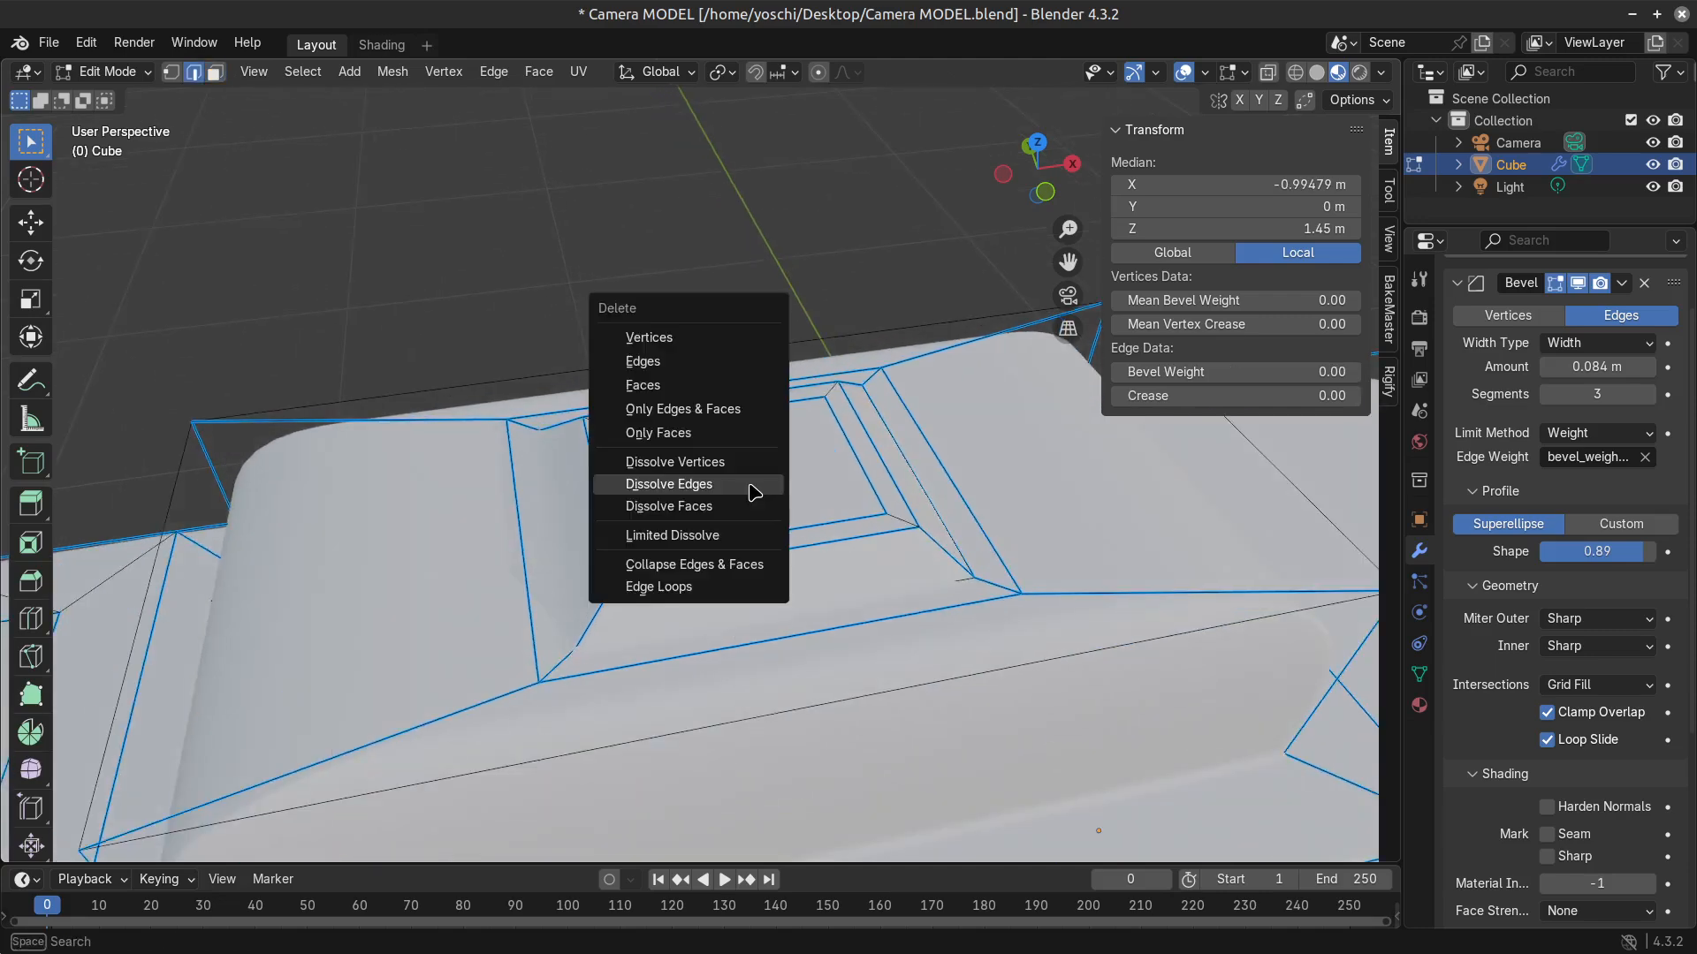
{"action": "left_click", "coordinate": [751, 485]}
Remove the inset from the raised plate's top and select its whole top as one face.
{"action": "key", "text": "ctrl+z"}
{"action": "key", "text": "x"}
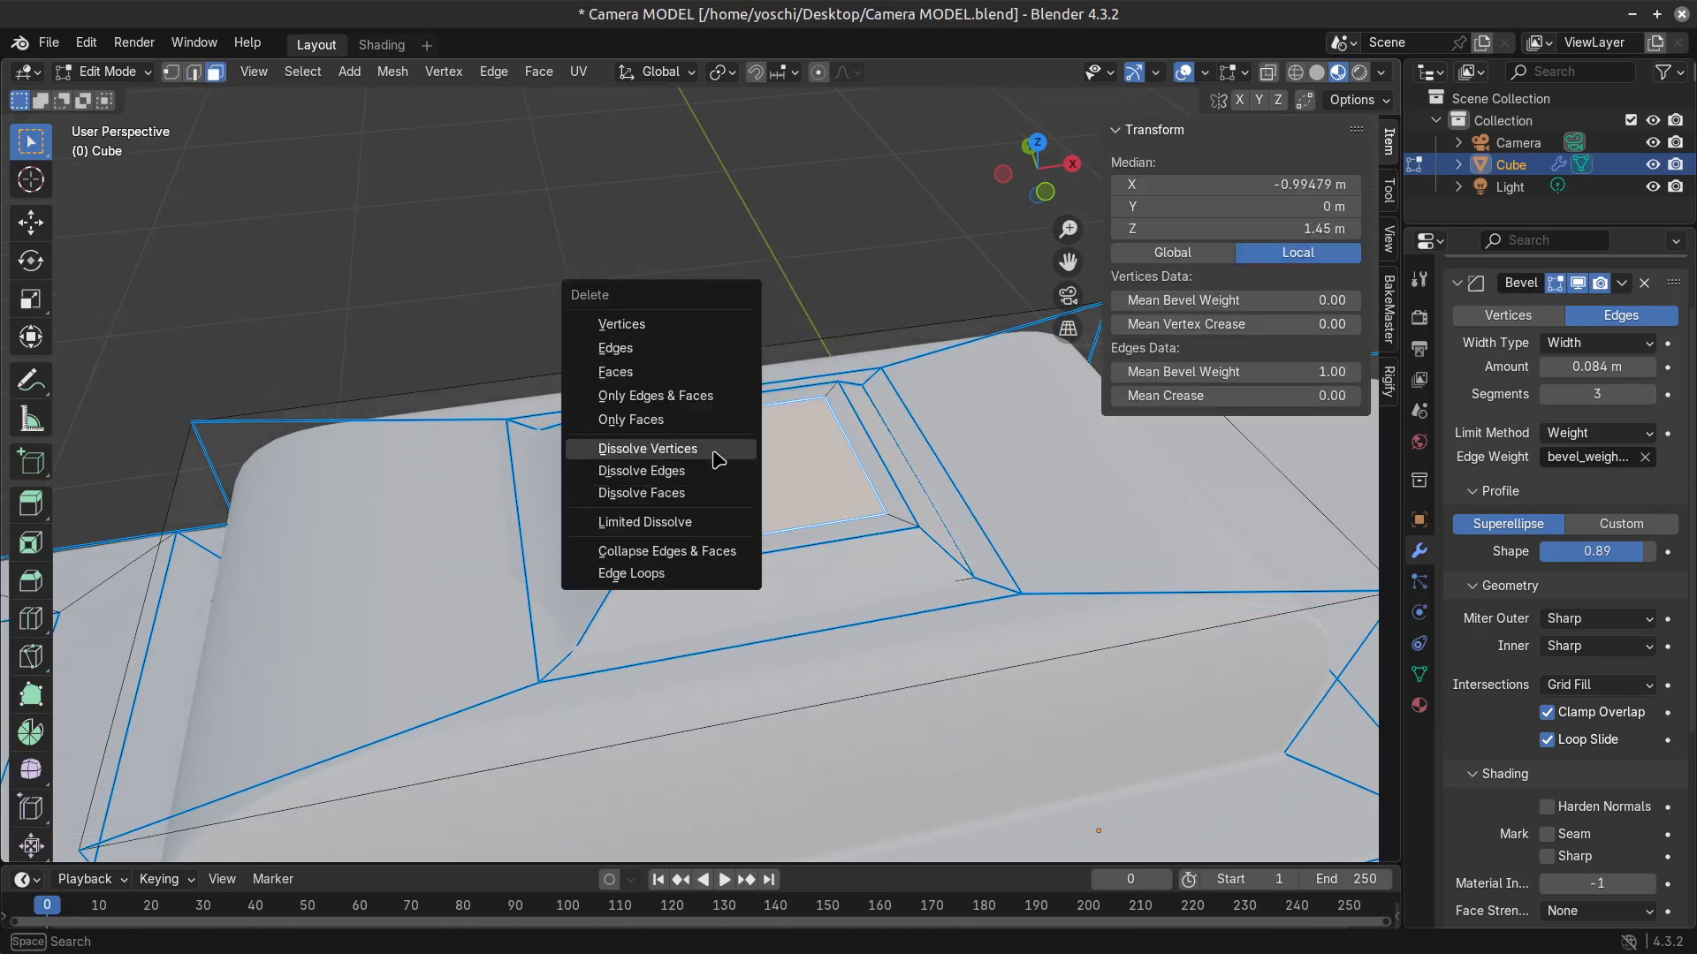
{"action": "left_click", "coordinate": [734, 484]}
{"action": "key", "text": "x"}
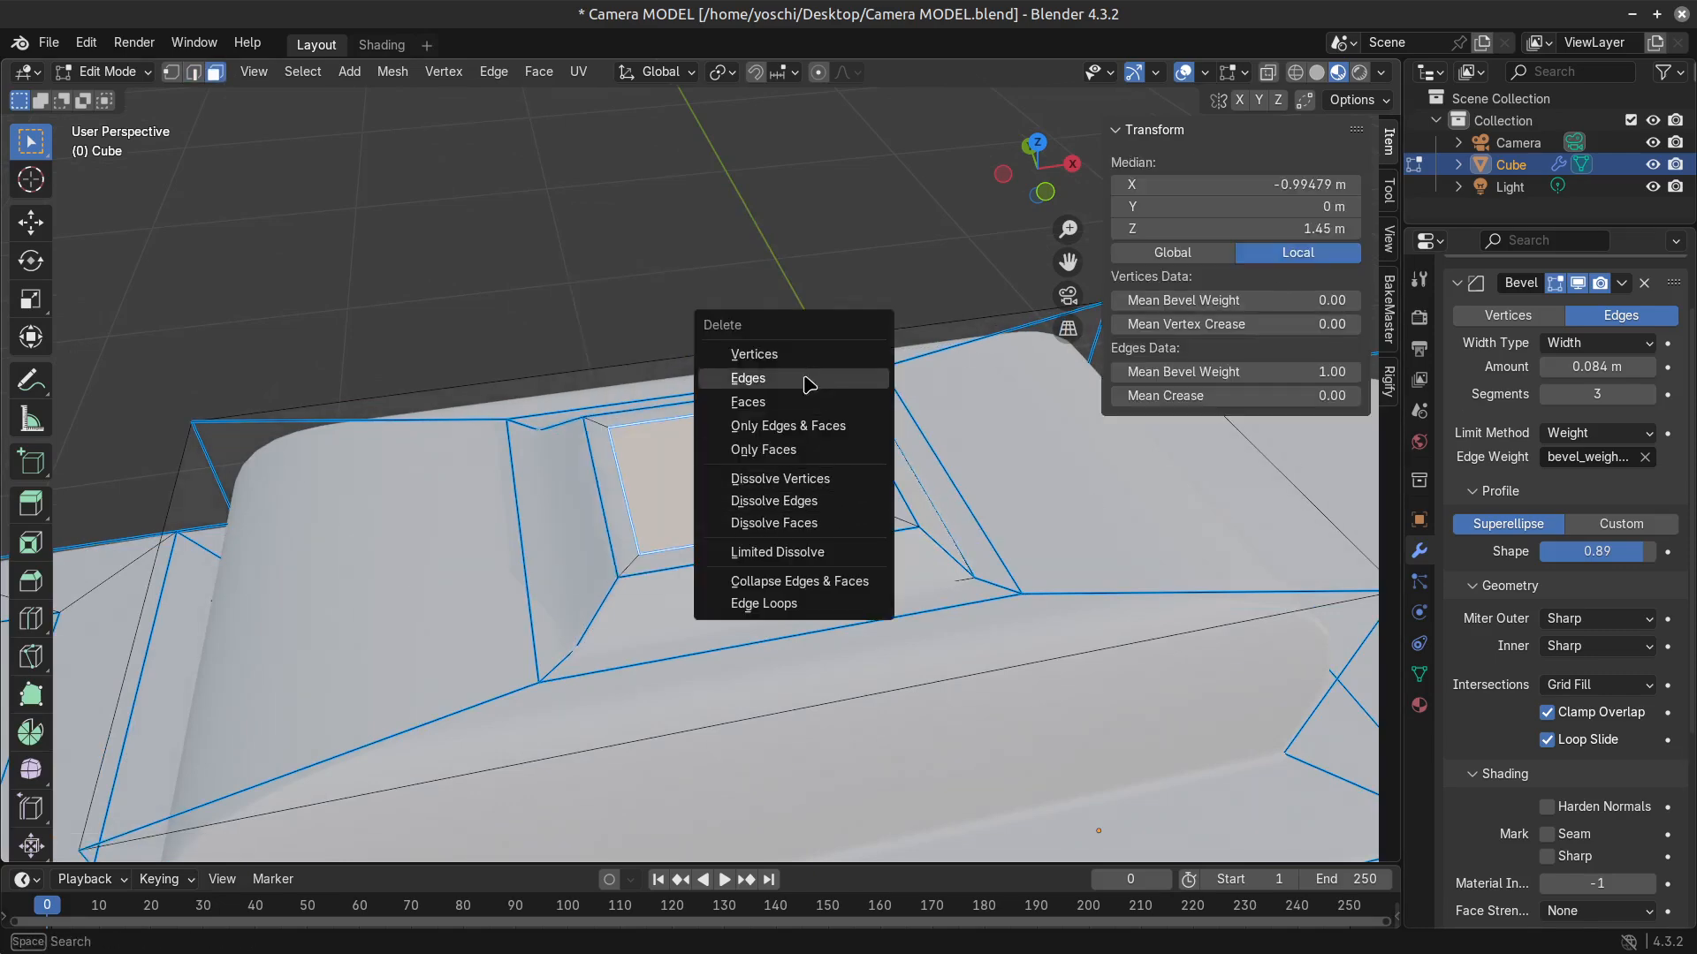
{"action": "left_click", "coordinate": [826, 481]}
{"action": "left_click", "coordinate": [848, 515]}
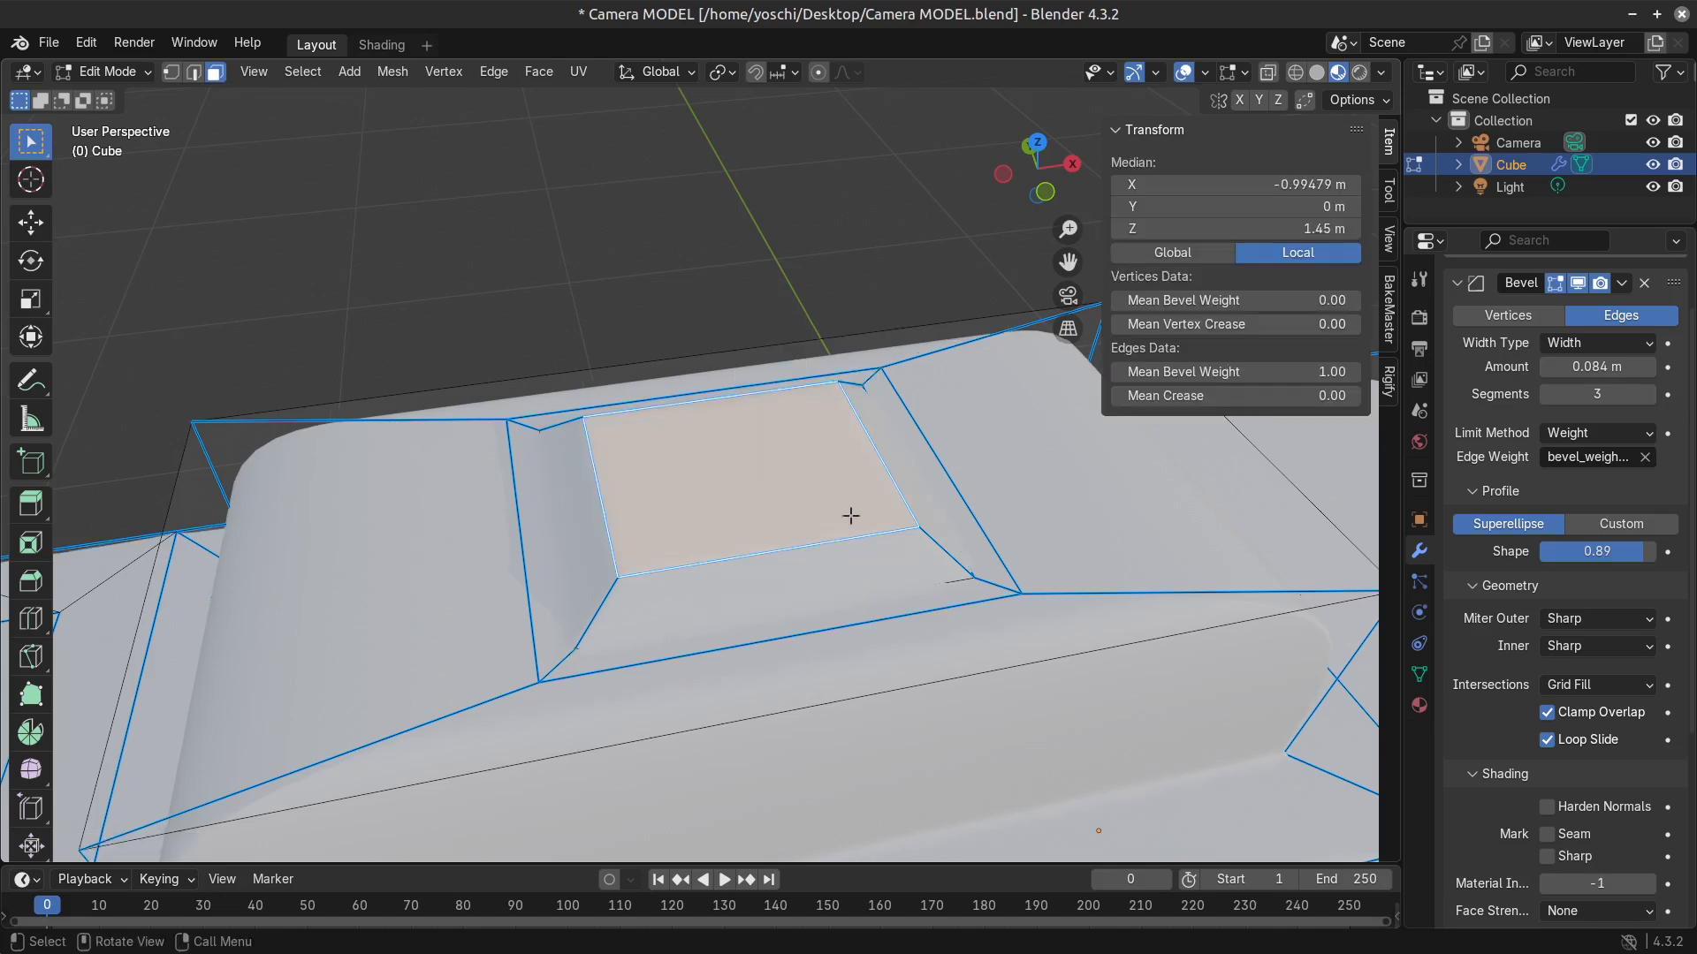
Duplicate the plate's top face in place, separate the copy into its own object and return to Object Mode.
{"action": "key", "text": "g"}
{"action": "key", "text": "Escape"}
{"action": "key", "text": "p"}
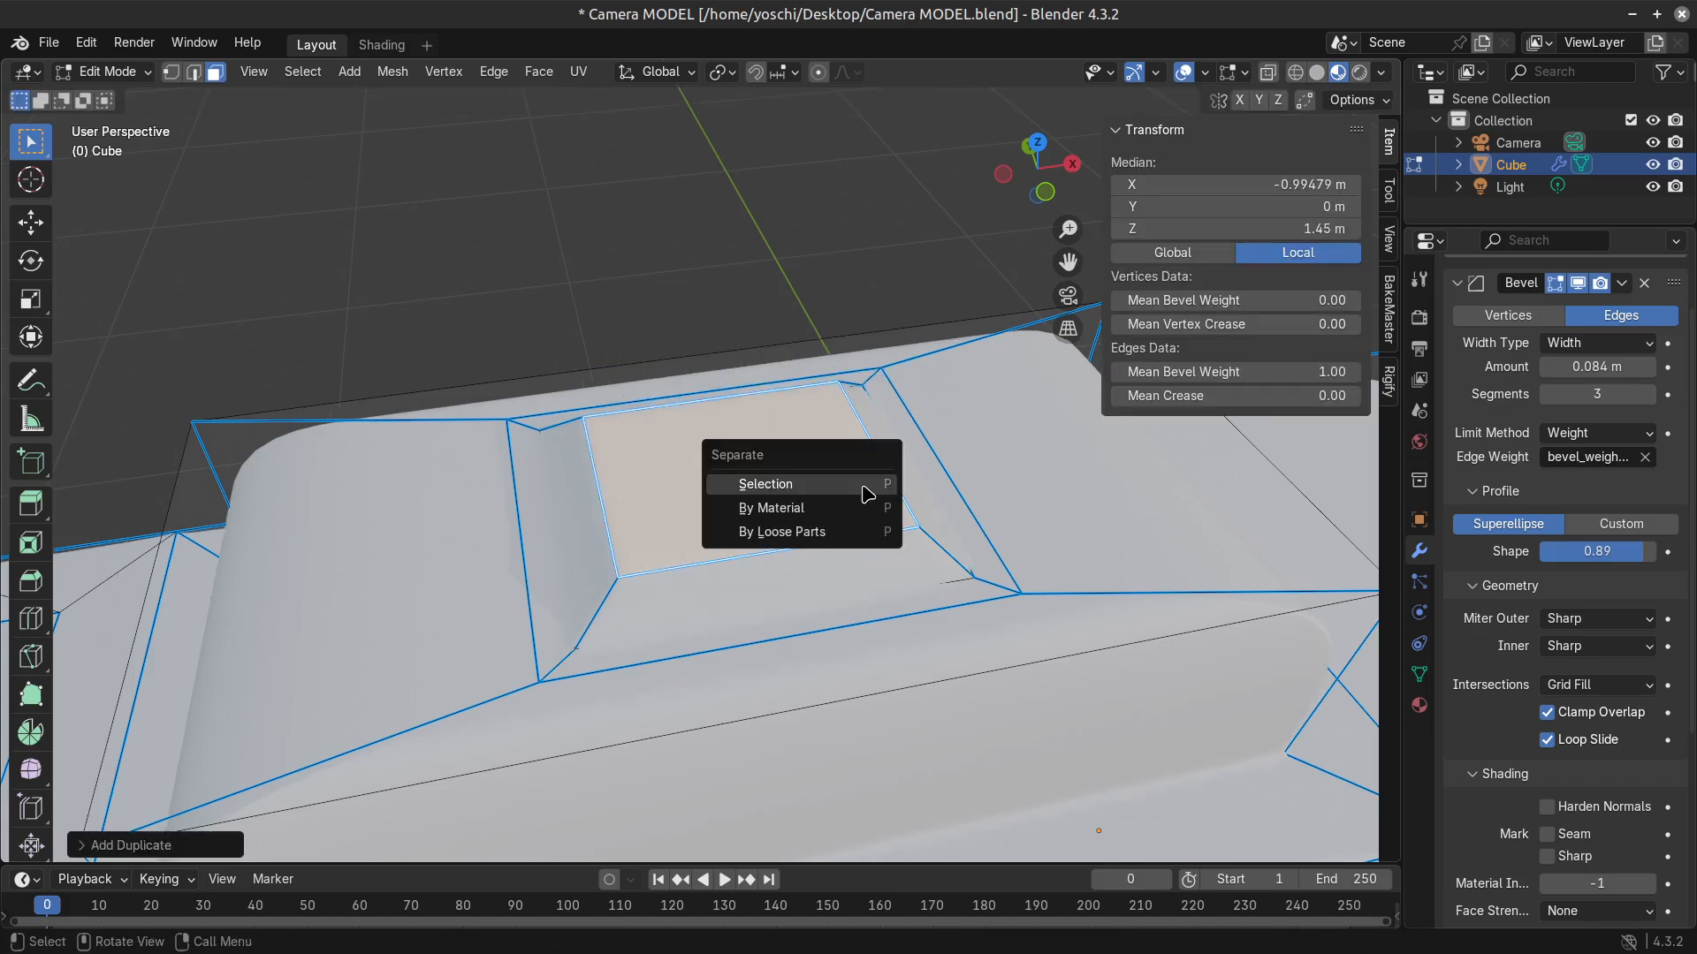
{"action": "left_click", "coordinate": [866, 492]}
{"action": "key", "text": "Tab"}
{"action": "left_click", "coordinate": [762, 506]}
{"action": "left_click", "coordinate": [761, 506]}
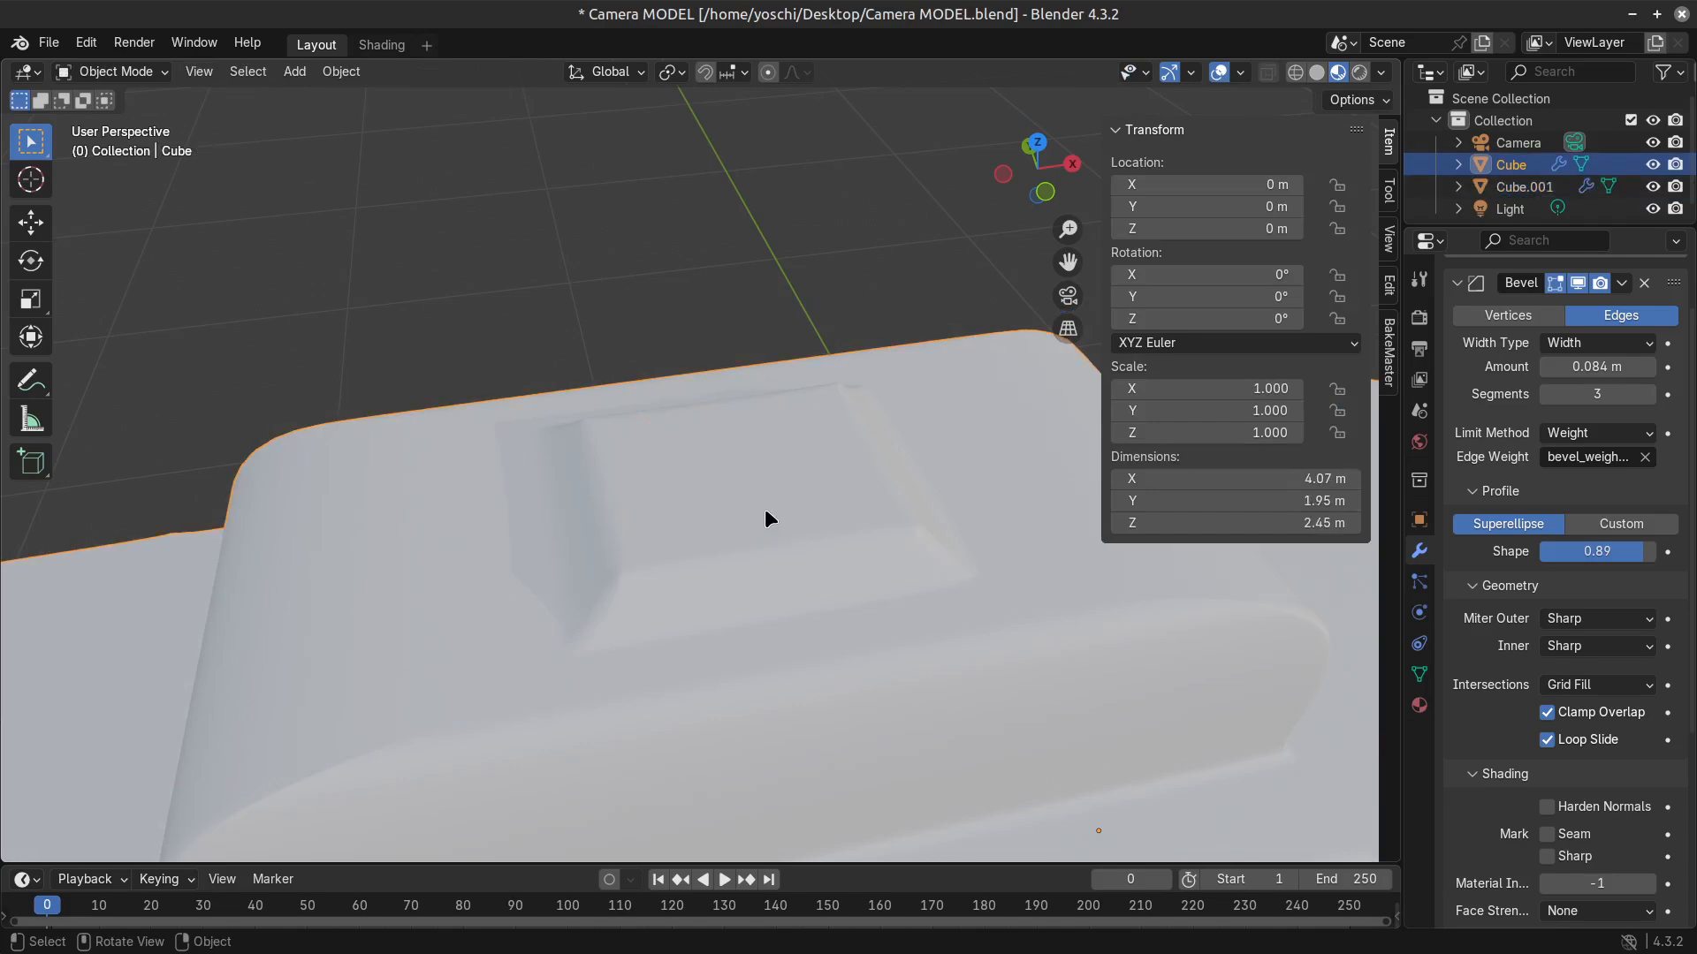
Open the separated face in Edit Mode and set its edge crease to 1.00.
{"action": "left_click", "coordinate": [767, 508]}
{"action": "key", "text": "Tab"}
{"action": "key", "text": "shift+e"}
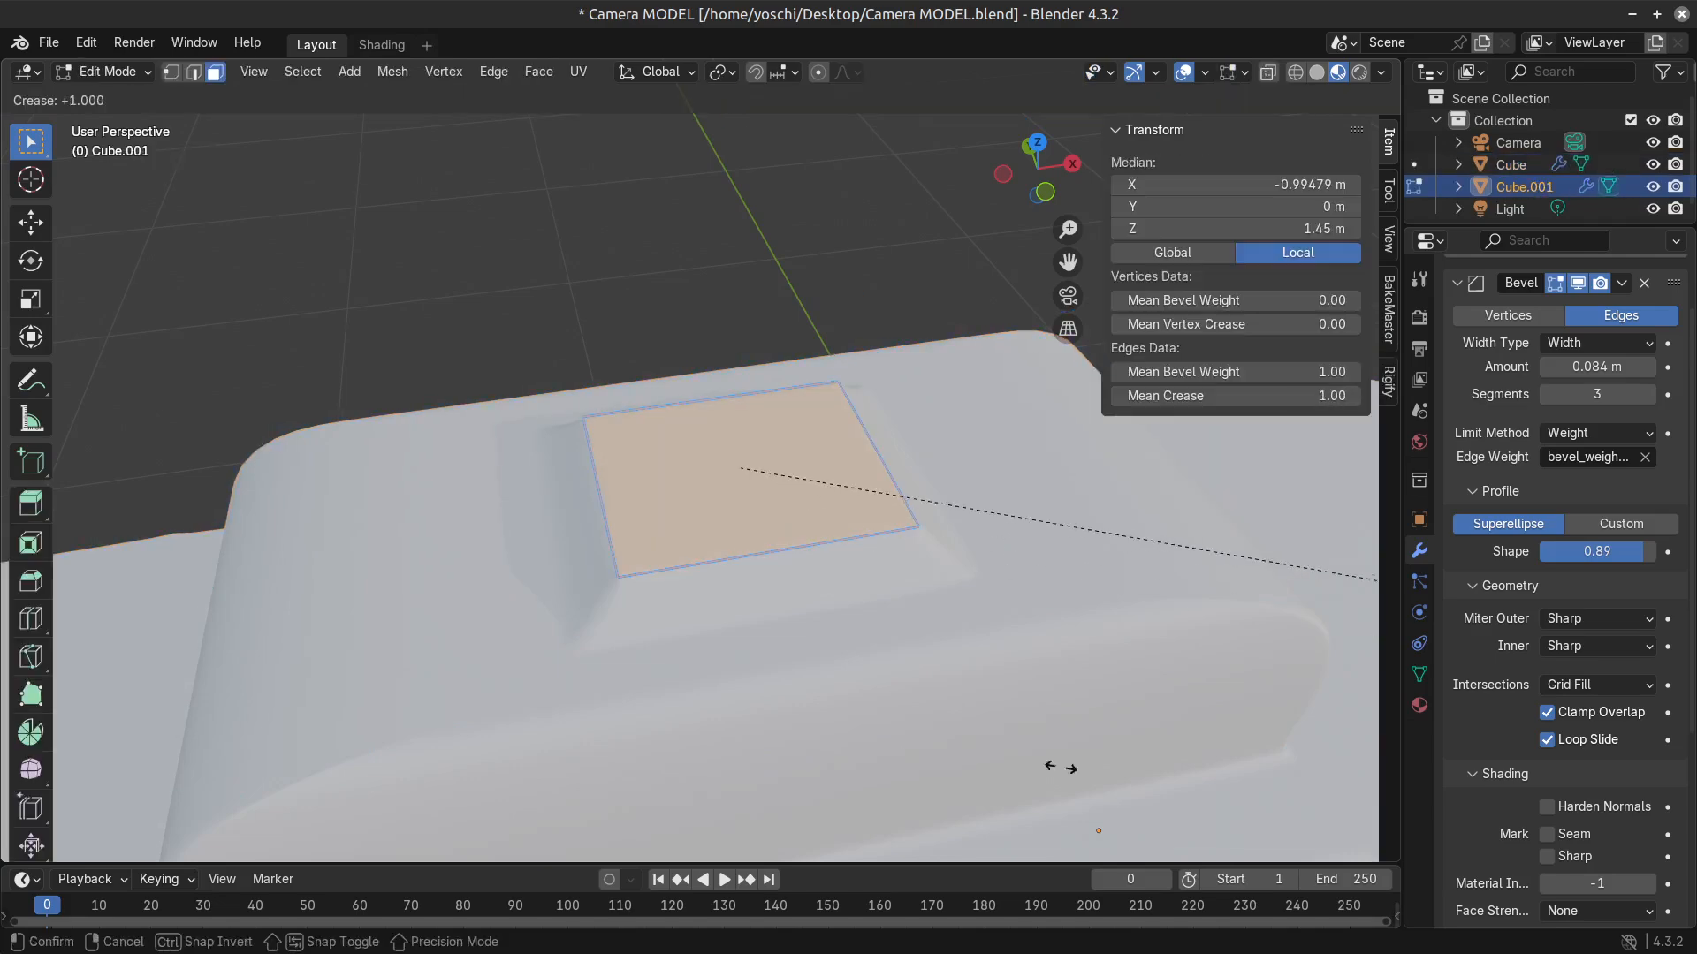
{"action": "left_click", "coordinate": [1203, 733]}
Try extruding the separated face upward about 0.085 m and adding one crosswise loop cut through its middle.
{"action": "key", "text": "e"}
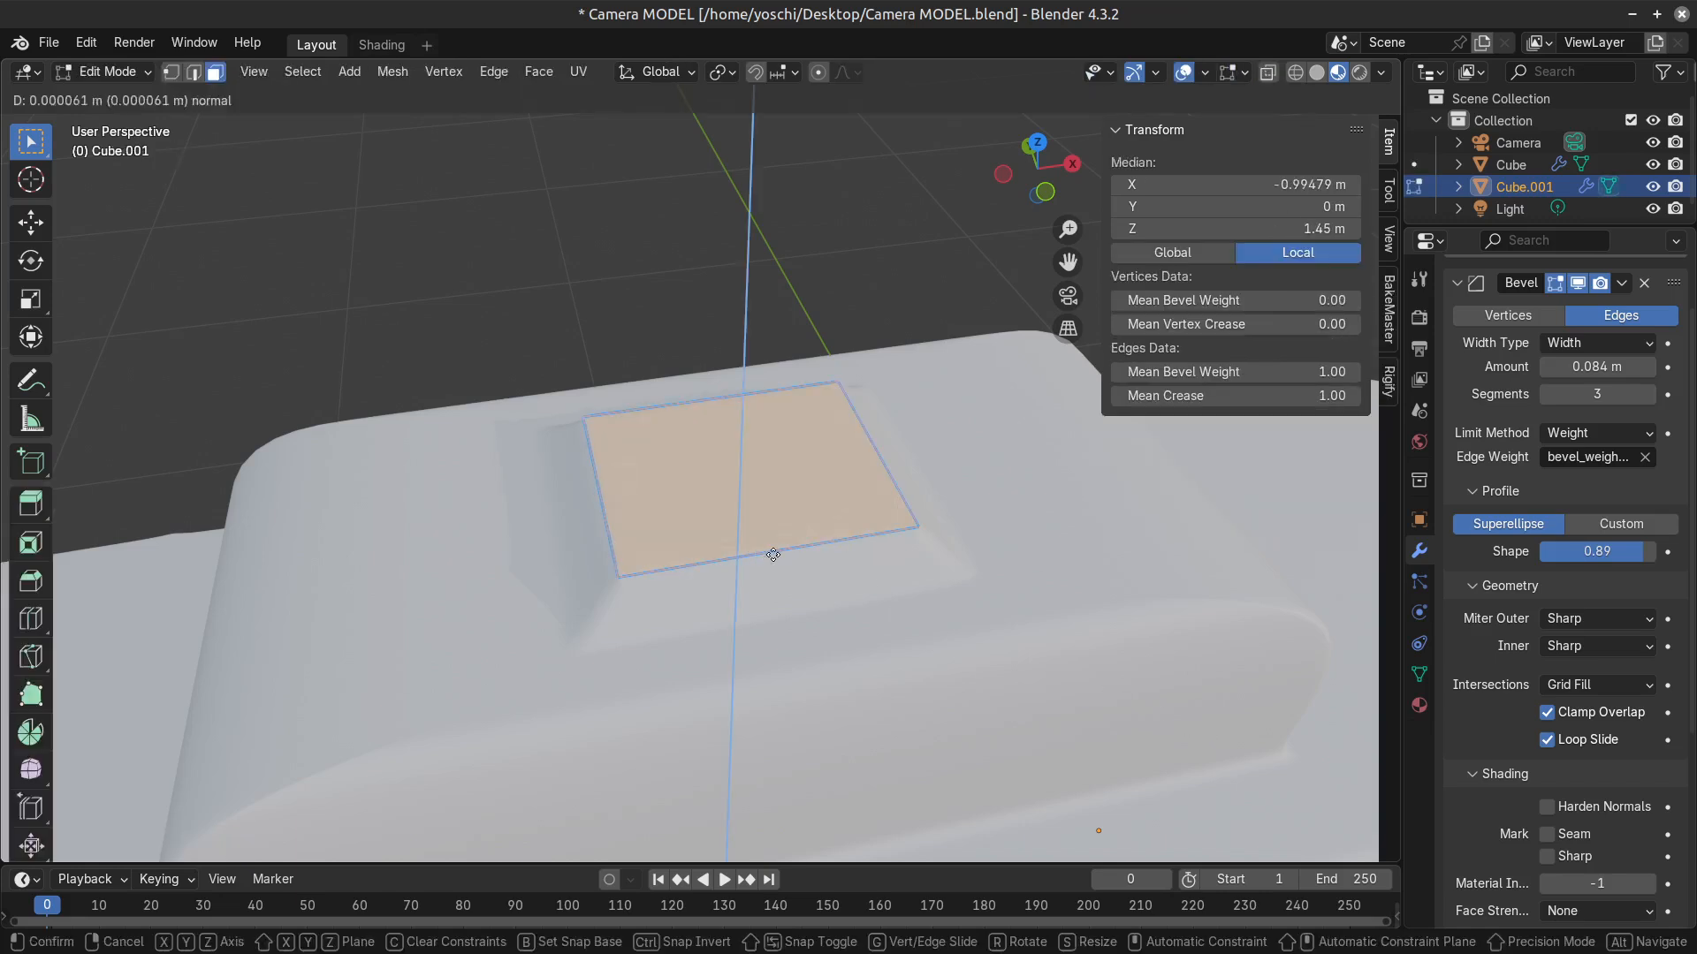
{"action": "left_click", "coordinate": [767, 535]}
{"action": "key", "text": "ctrl+r"}
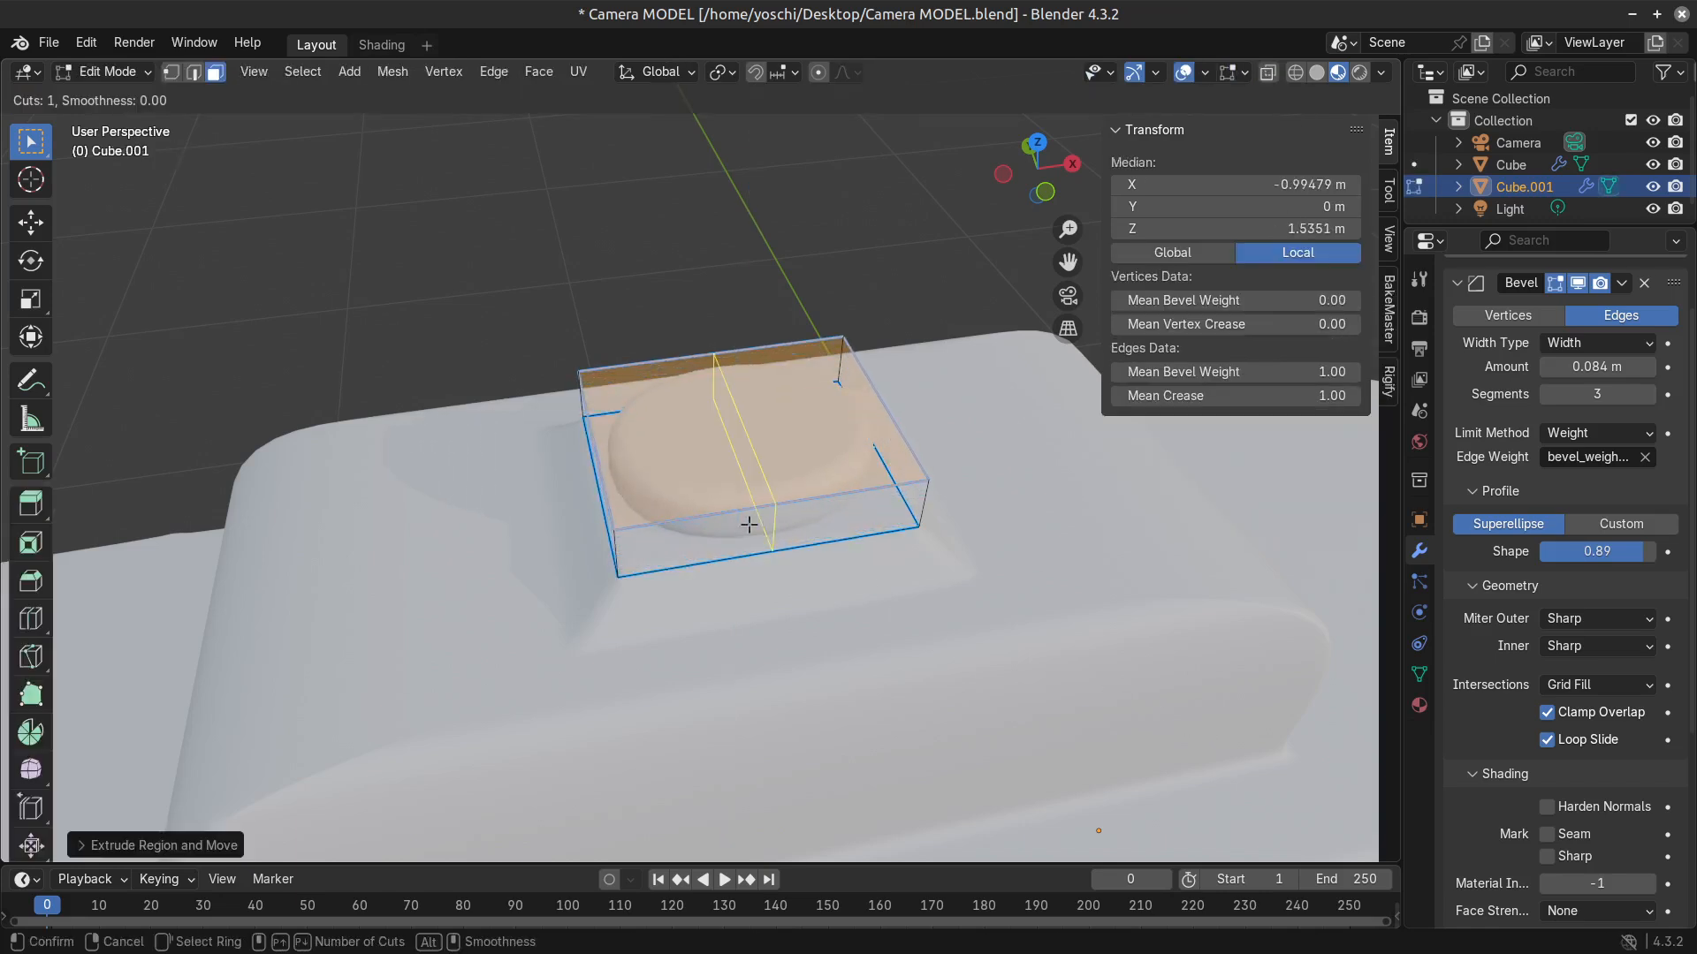
{"action": "left_click", "coordinate": [748, 525]}
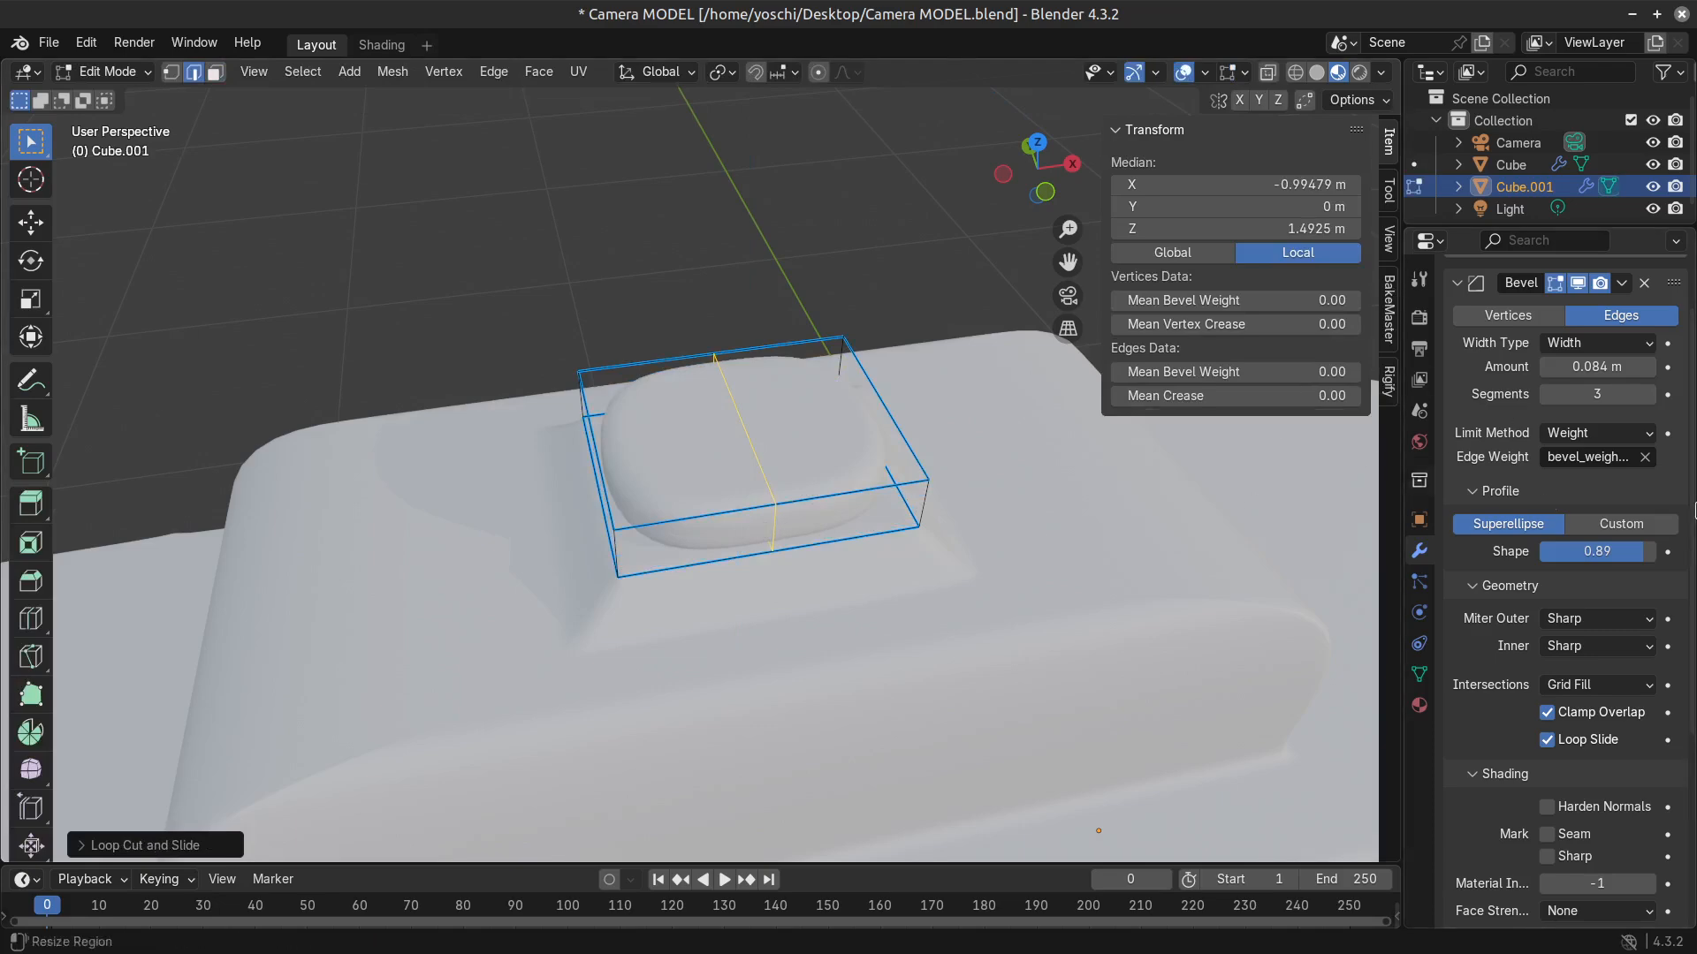
{"action": "middle_click_drag", "start_coordinate": [878, 618], "coordinate": [862, 556]}
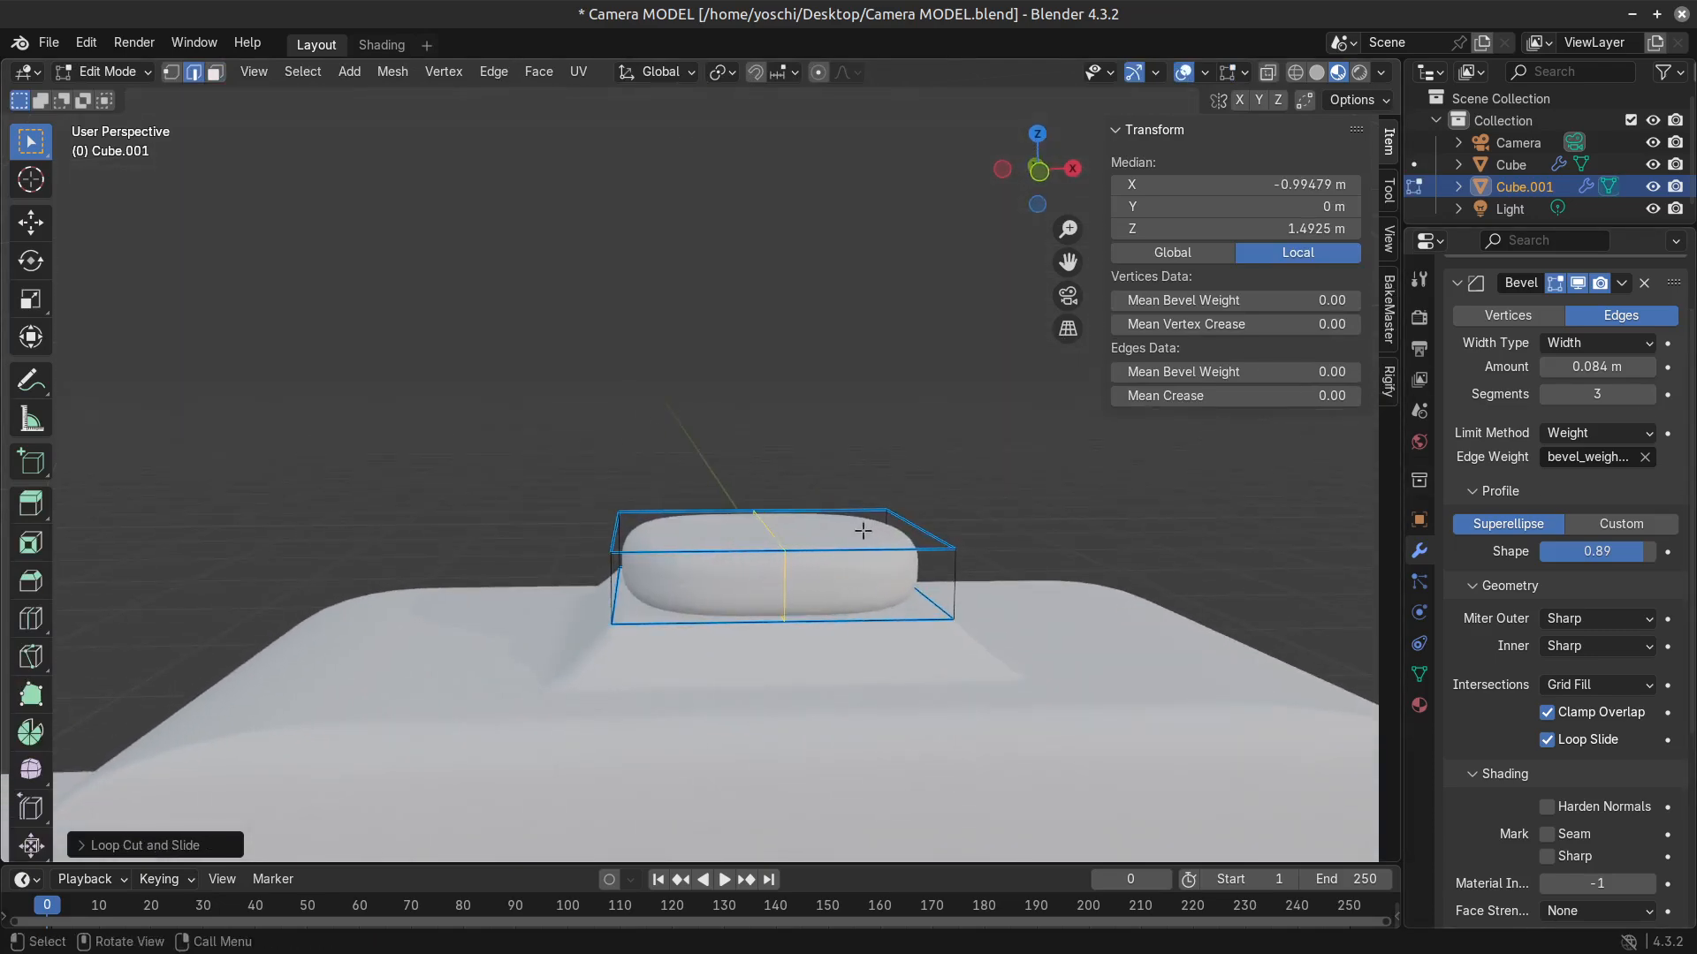
{"action": "scroll", "coordinate": [860, 563], "scroll_direction": "up", "scroll_amount": 5}
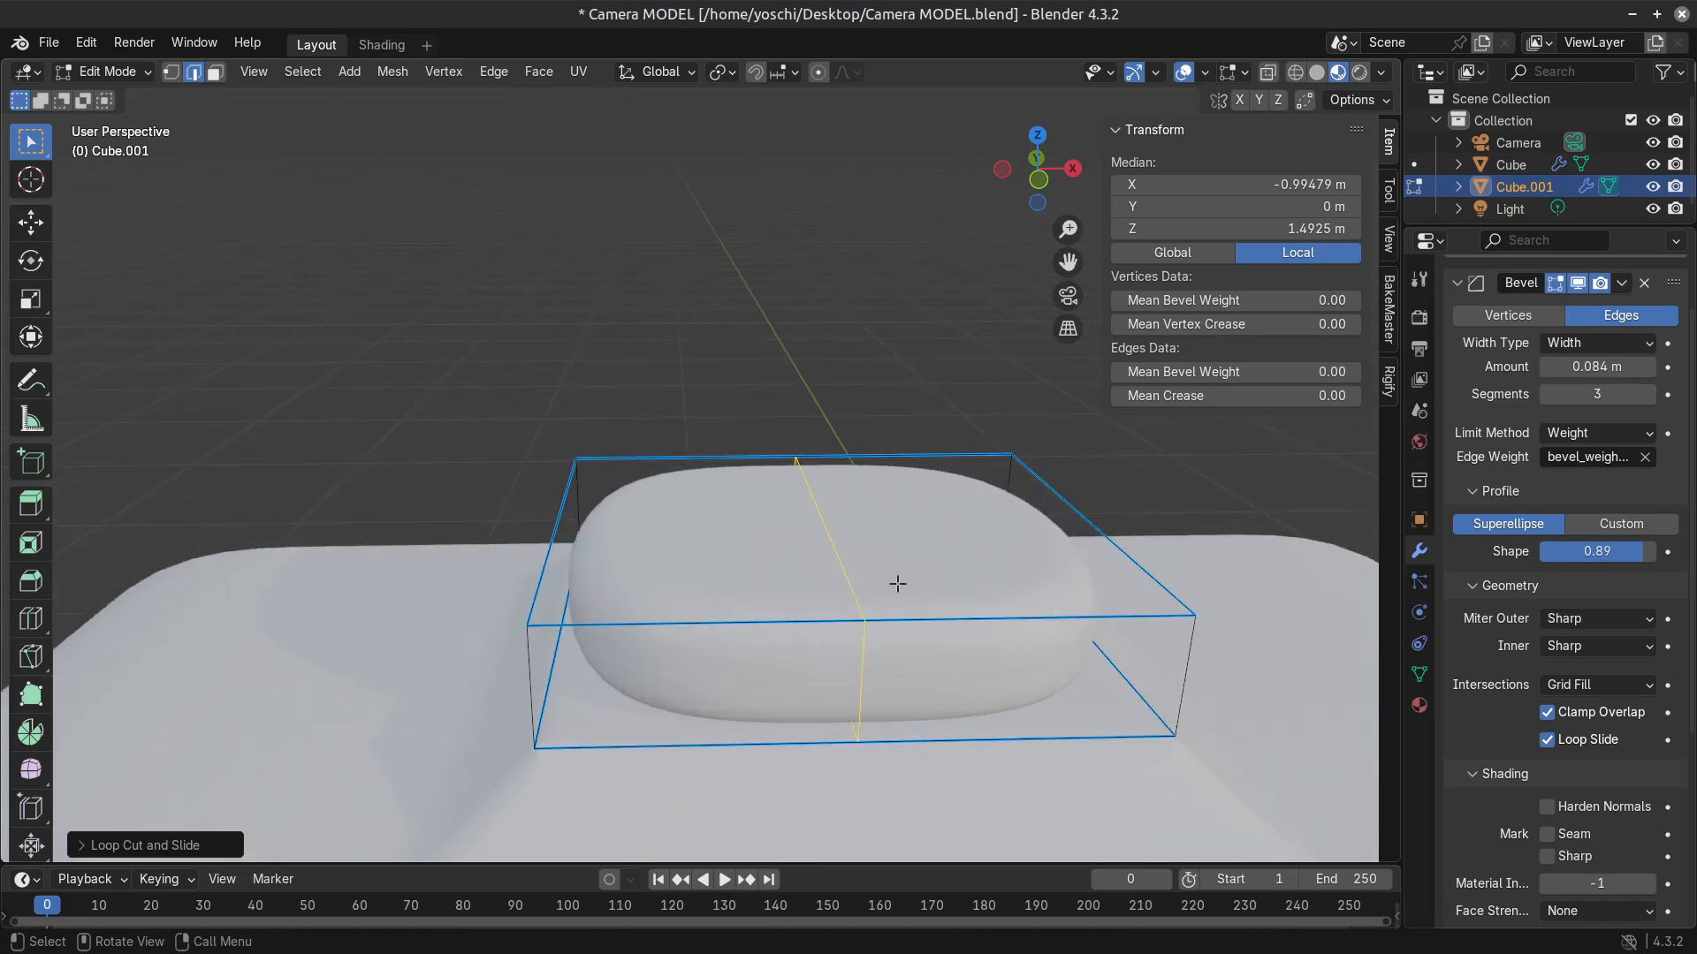
Undo the loop cut and the extrusion of the separated face, and select the camera body in Object Mode.
{"action": "key", "text": "ctrl+z"}
{"action": "key", "text": "ctrl+z"}
{"action": "key", "text": "ctrl+z"}
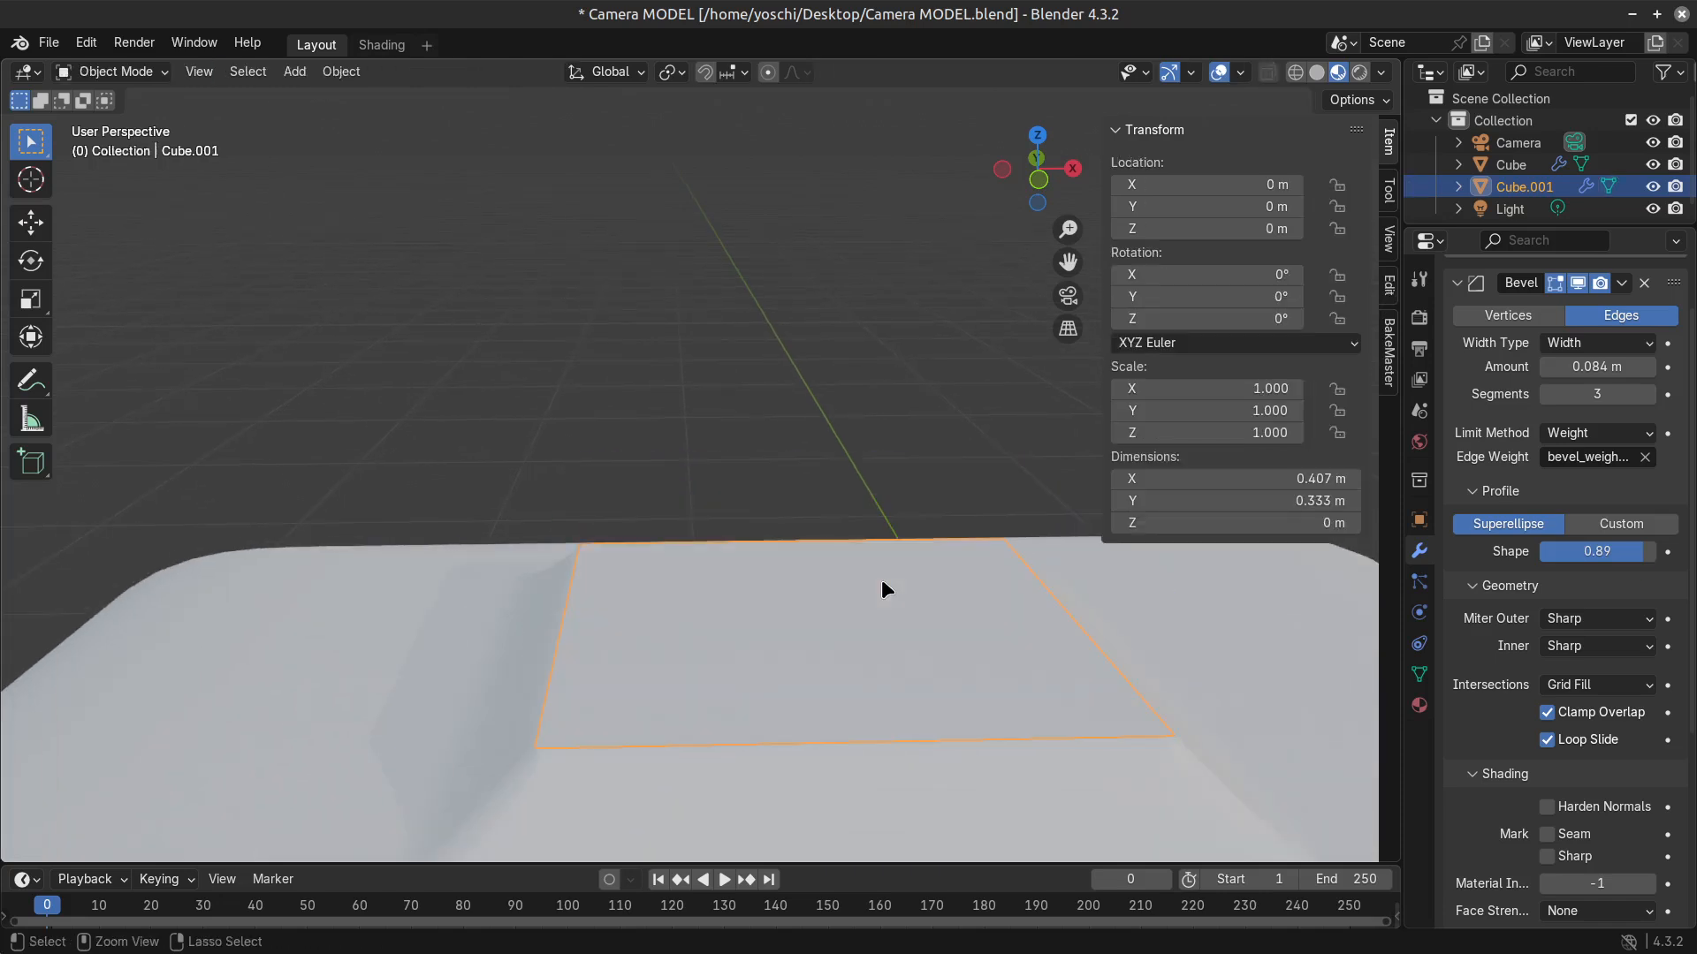
{"action": "key", "text": "ctrl+z"}
{"action": "key", "text": "ctrl+z"}
{"action": "key", "text": "ctrl+z"}
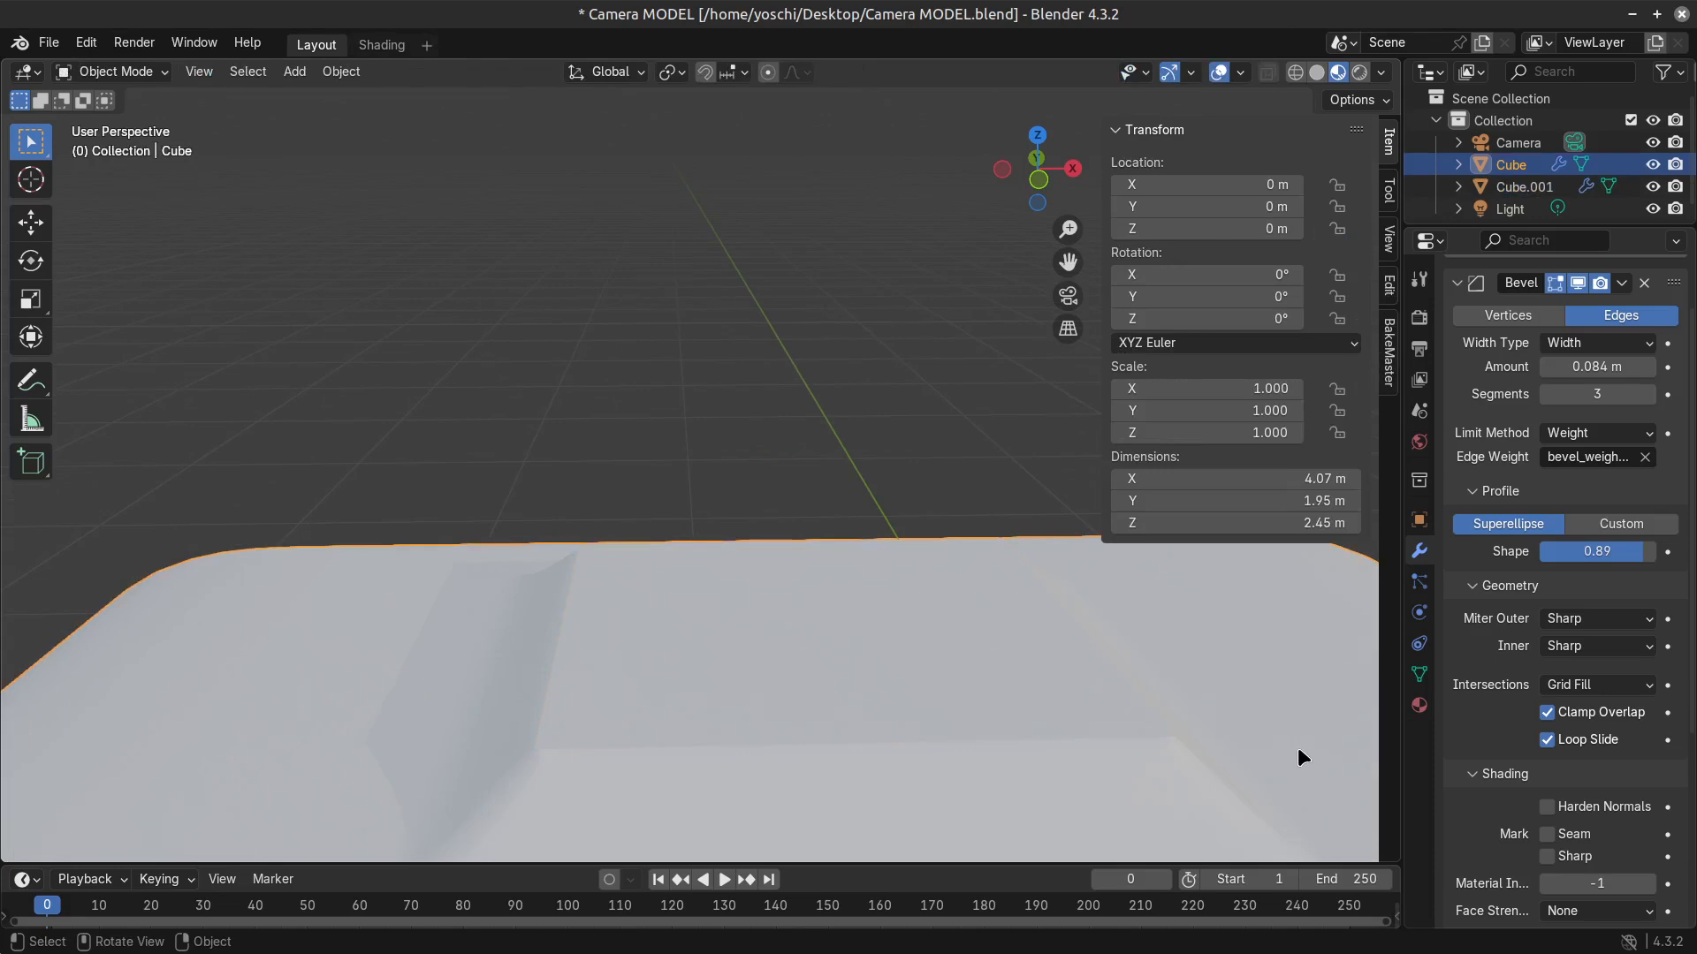
Hide the camera body and open the separated face in Edit Mode.
{"action": "key", "text": "h"}
{"action": "left_click", "coordinate": [795, 590]}
{"action": "key", "text": "Tab"}
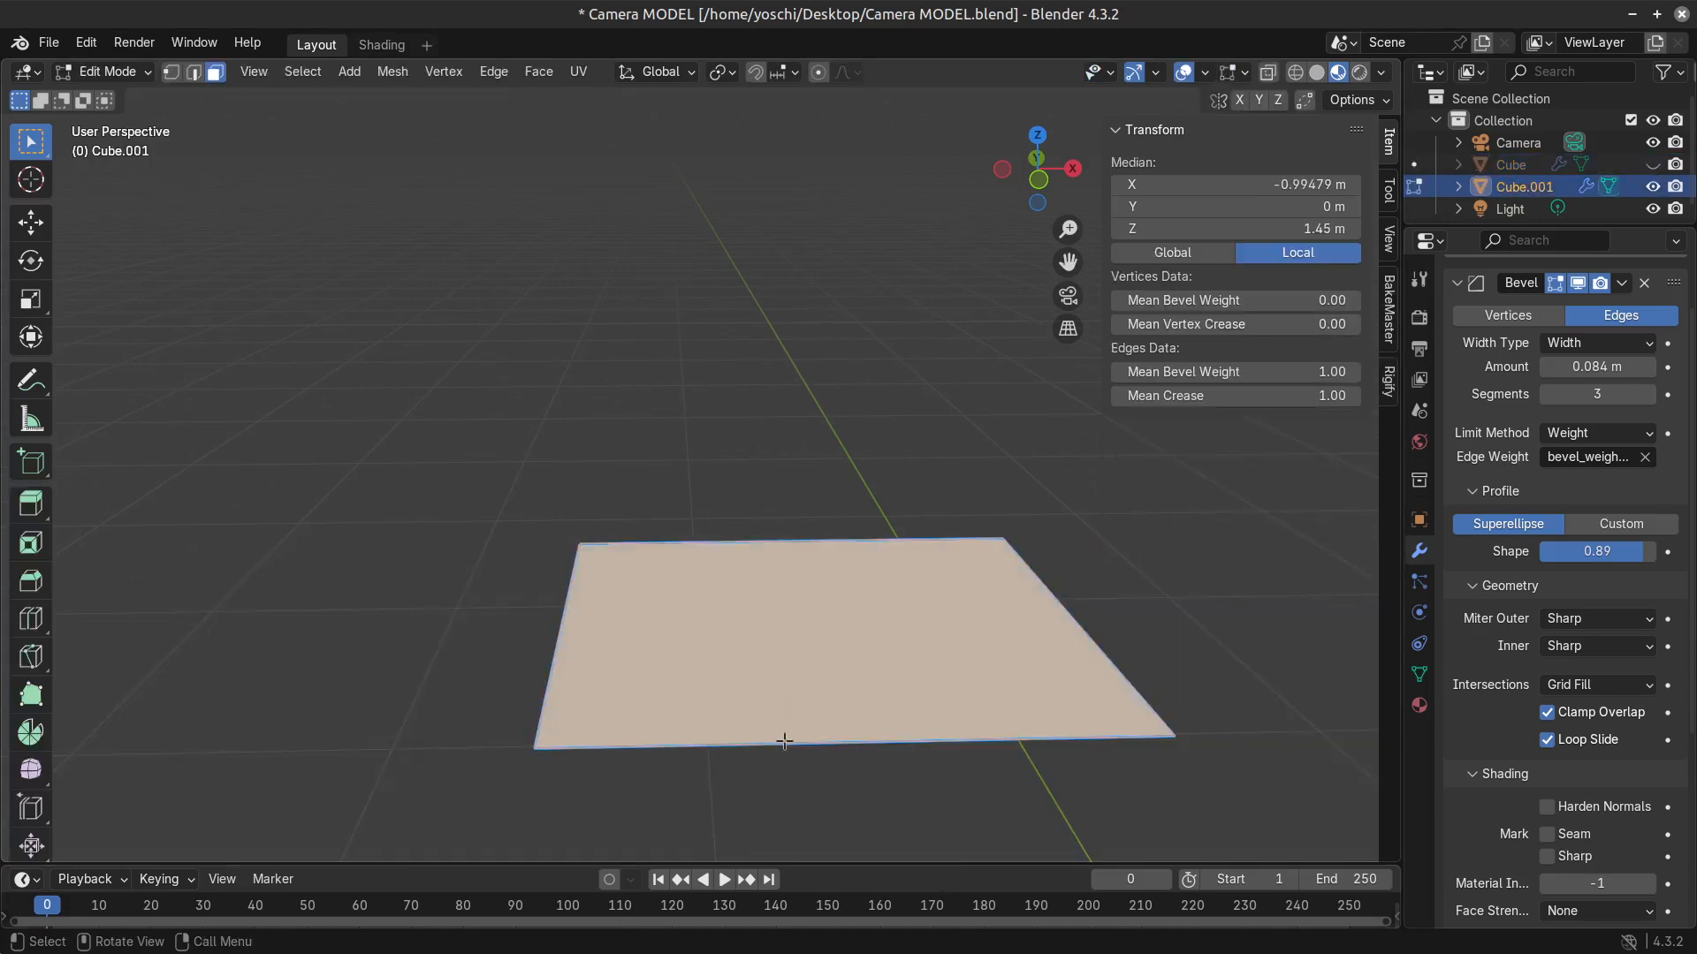
Inset the separated face slightly and set the bevel weight of all its edges to 1.00.
{"action": "key", "text": "ctrl+r"}
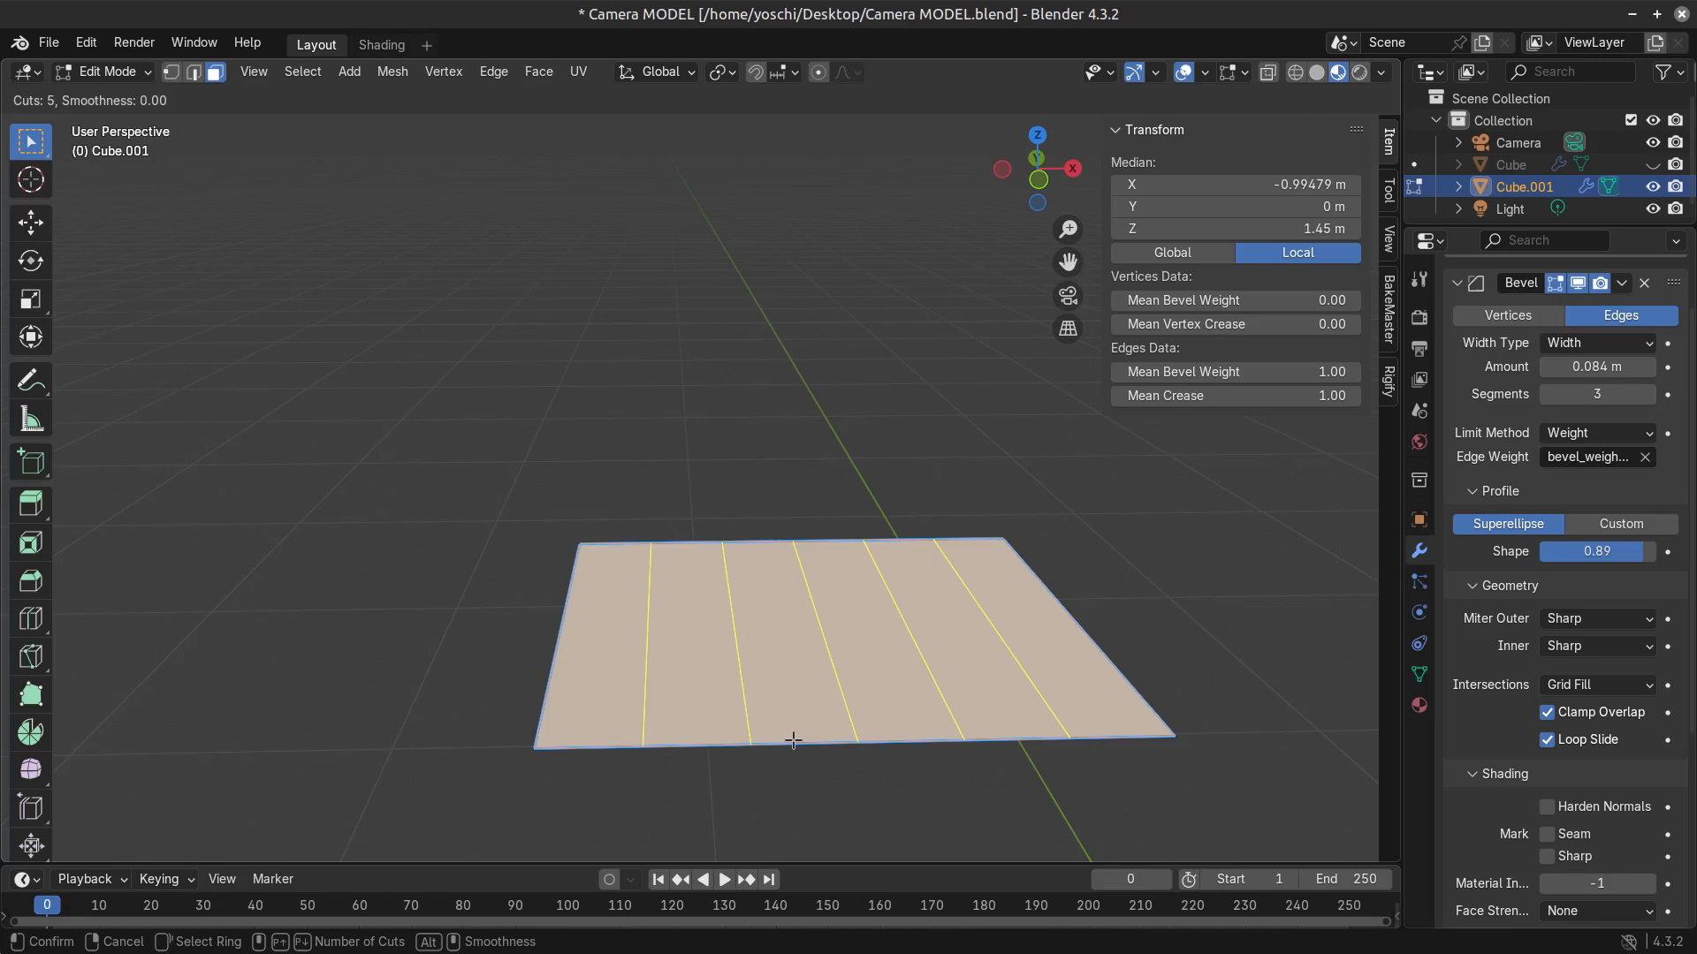
{"action": "key", "text": "Escape"}
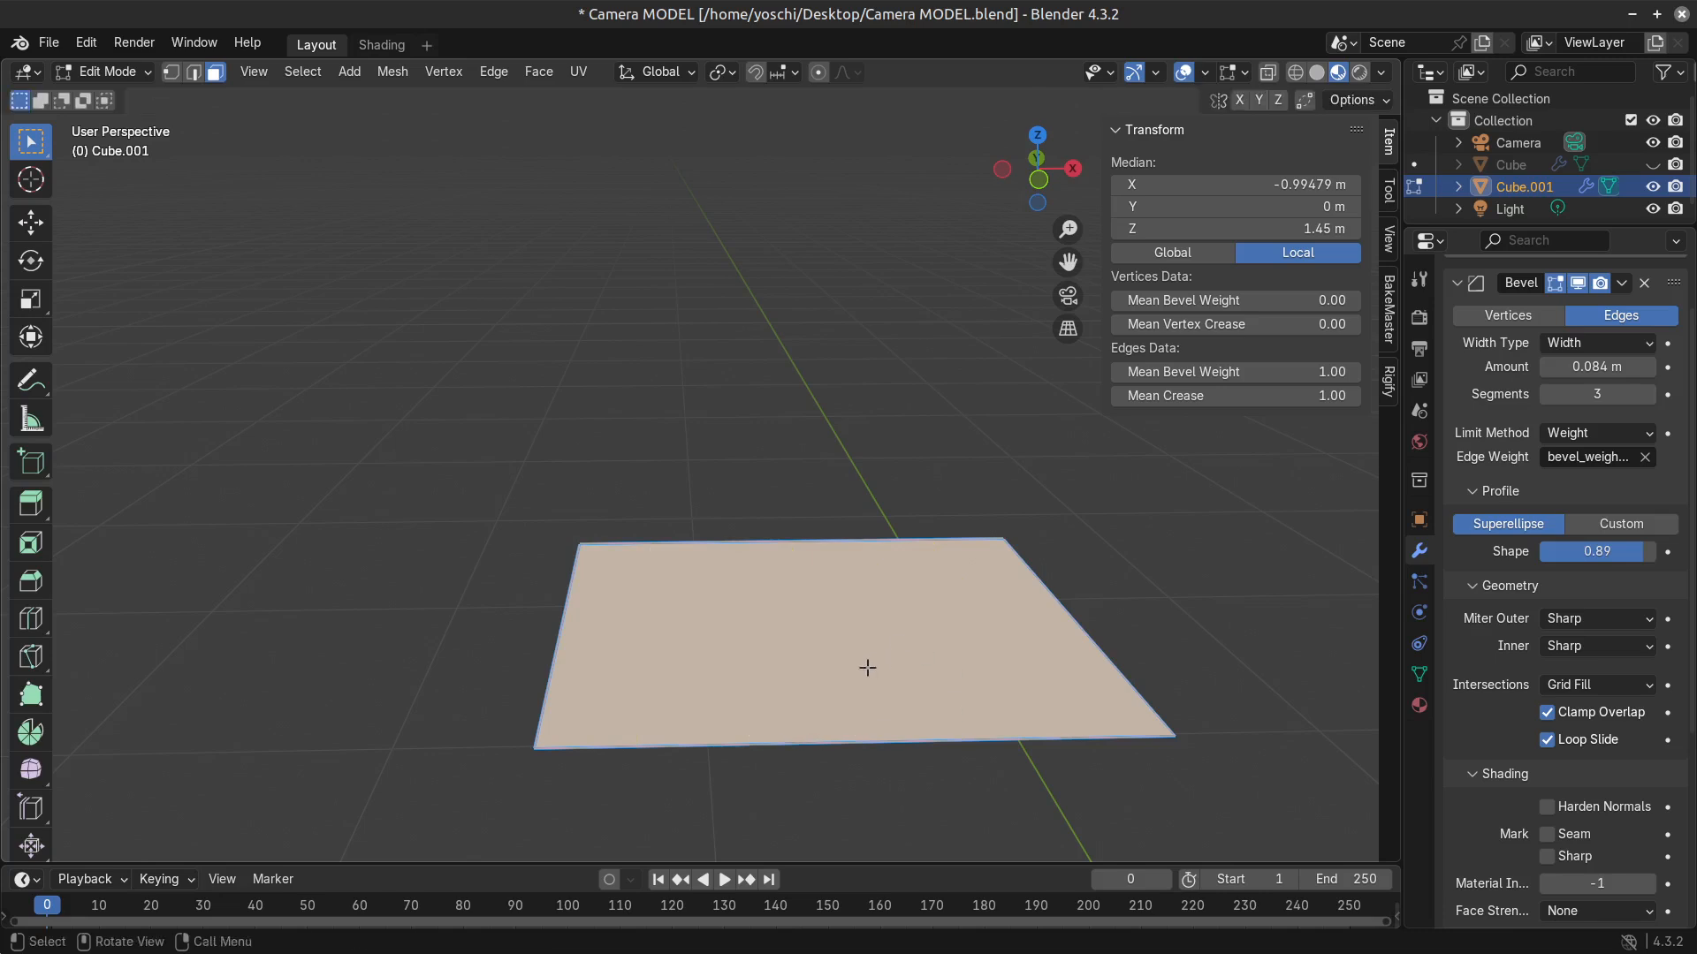
{"action": "key", "text": "i"}
{"action": "left_click", "coordinate": [939, 721]}
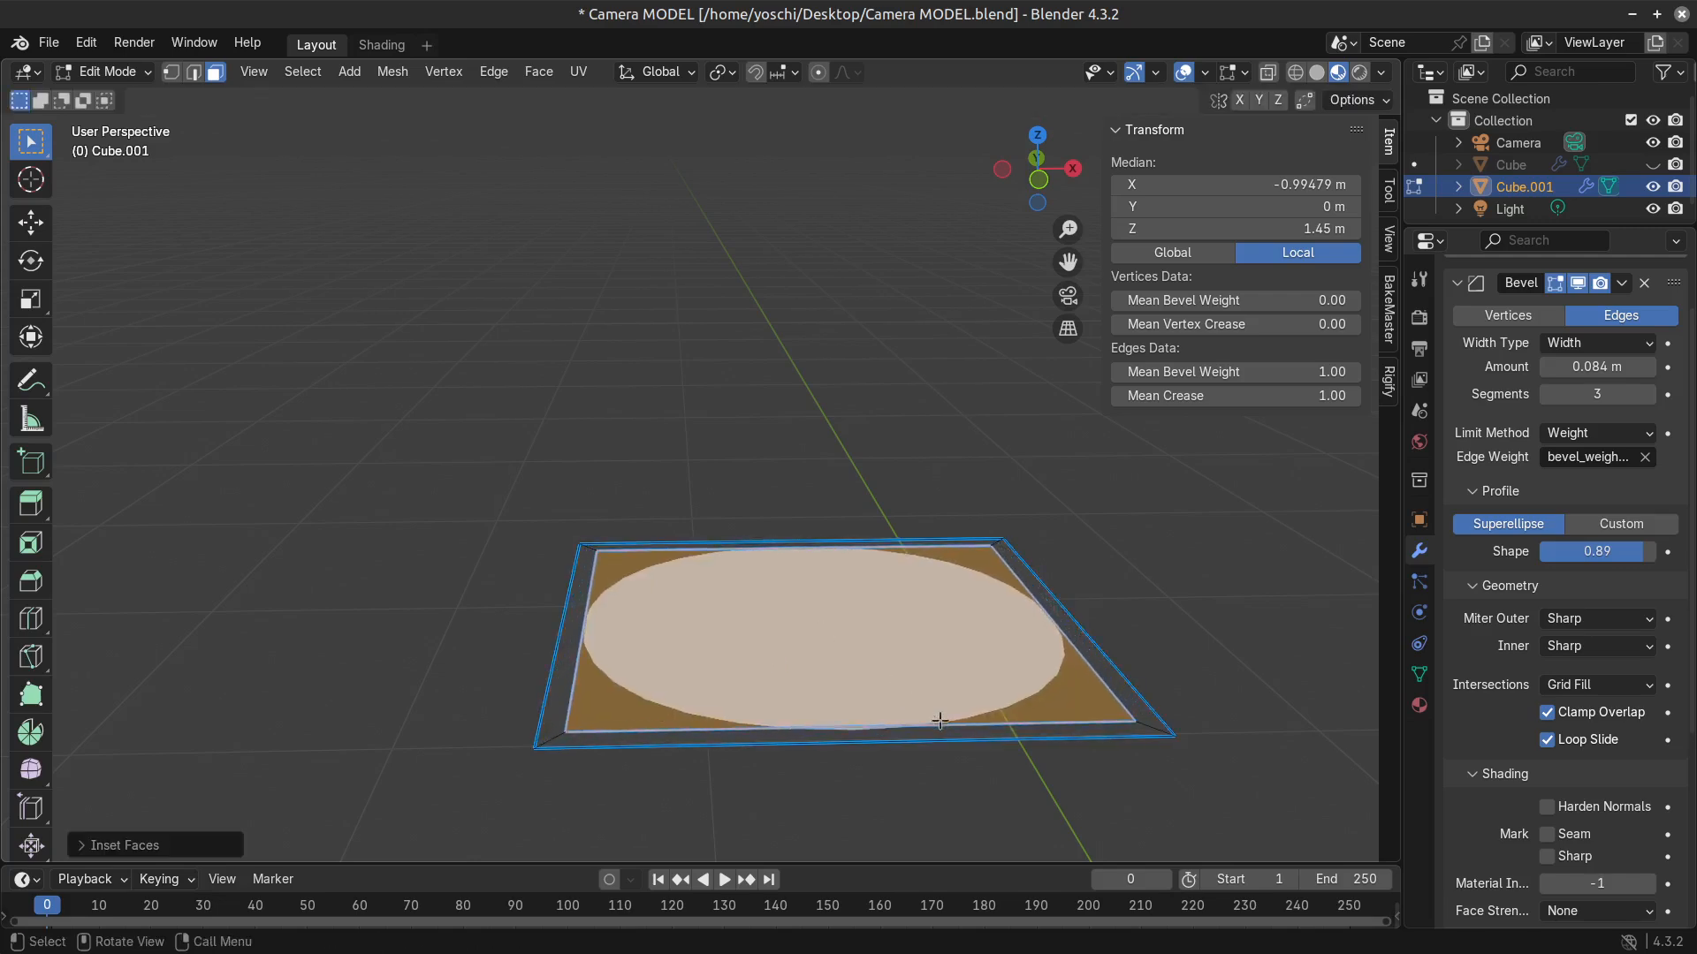
{"action": "key", "text": "a"}
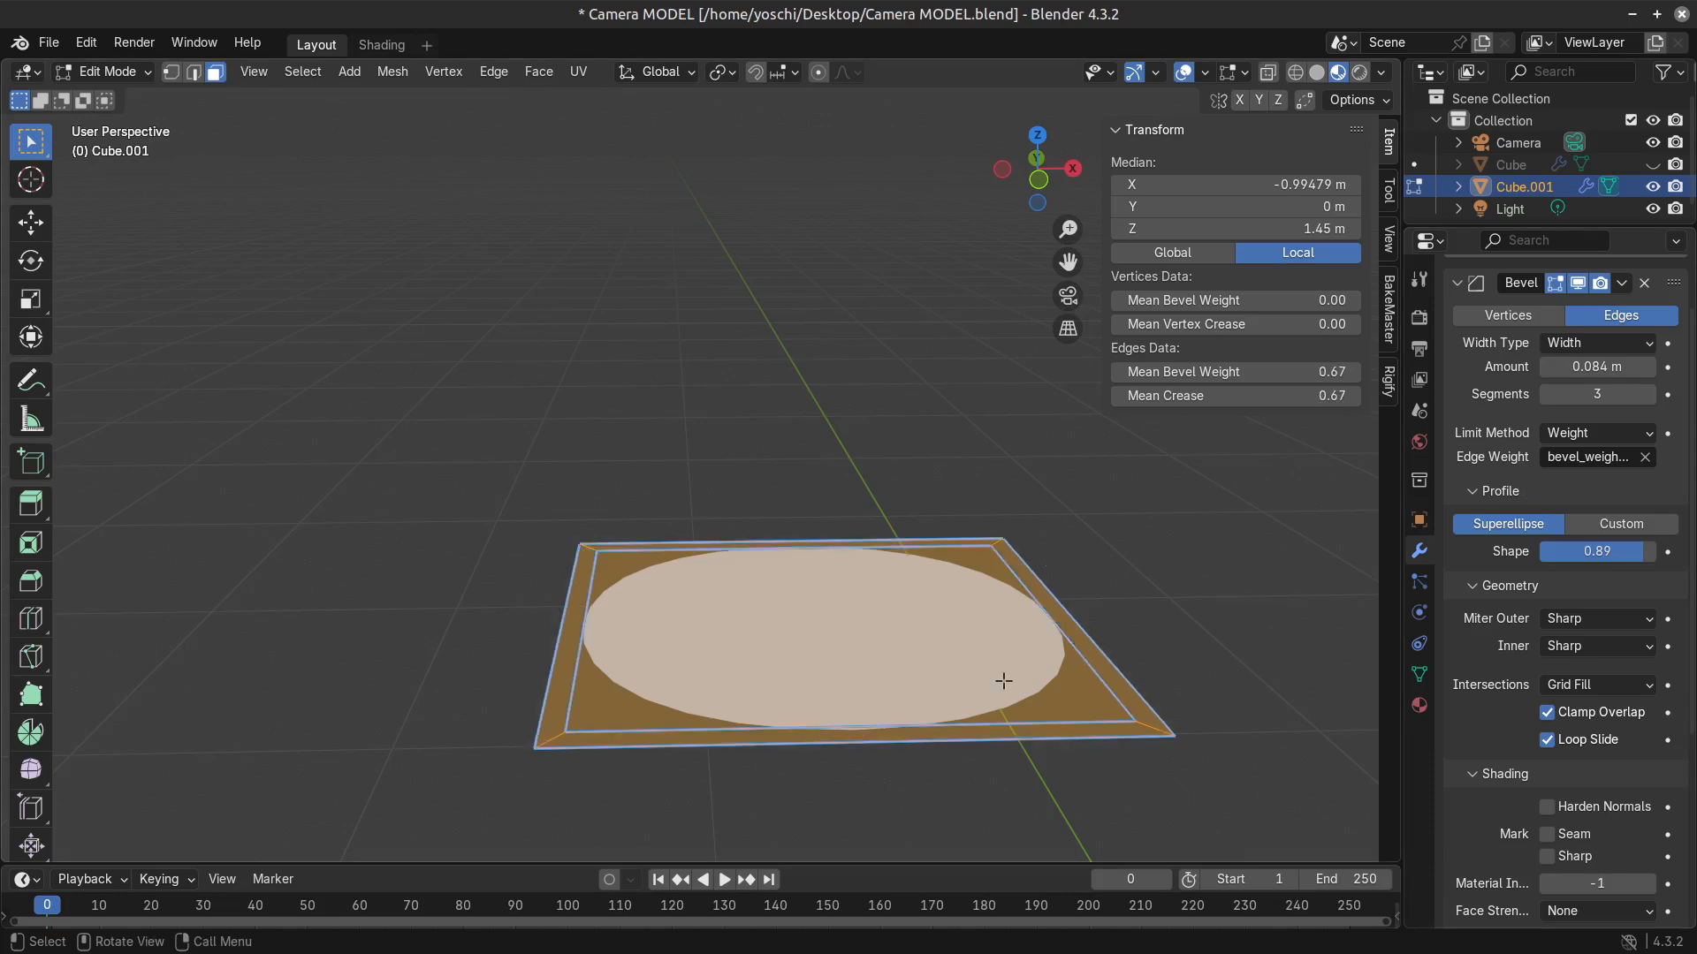
{"action": "left_click_drag", "start_coordinate": [1237, 372], "coordinate": [1291, 372]}
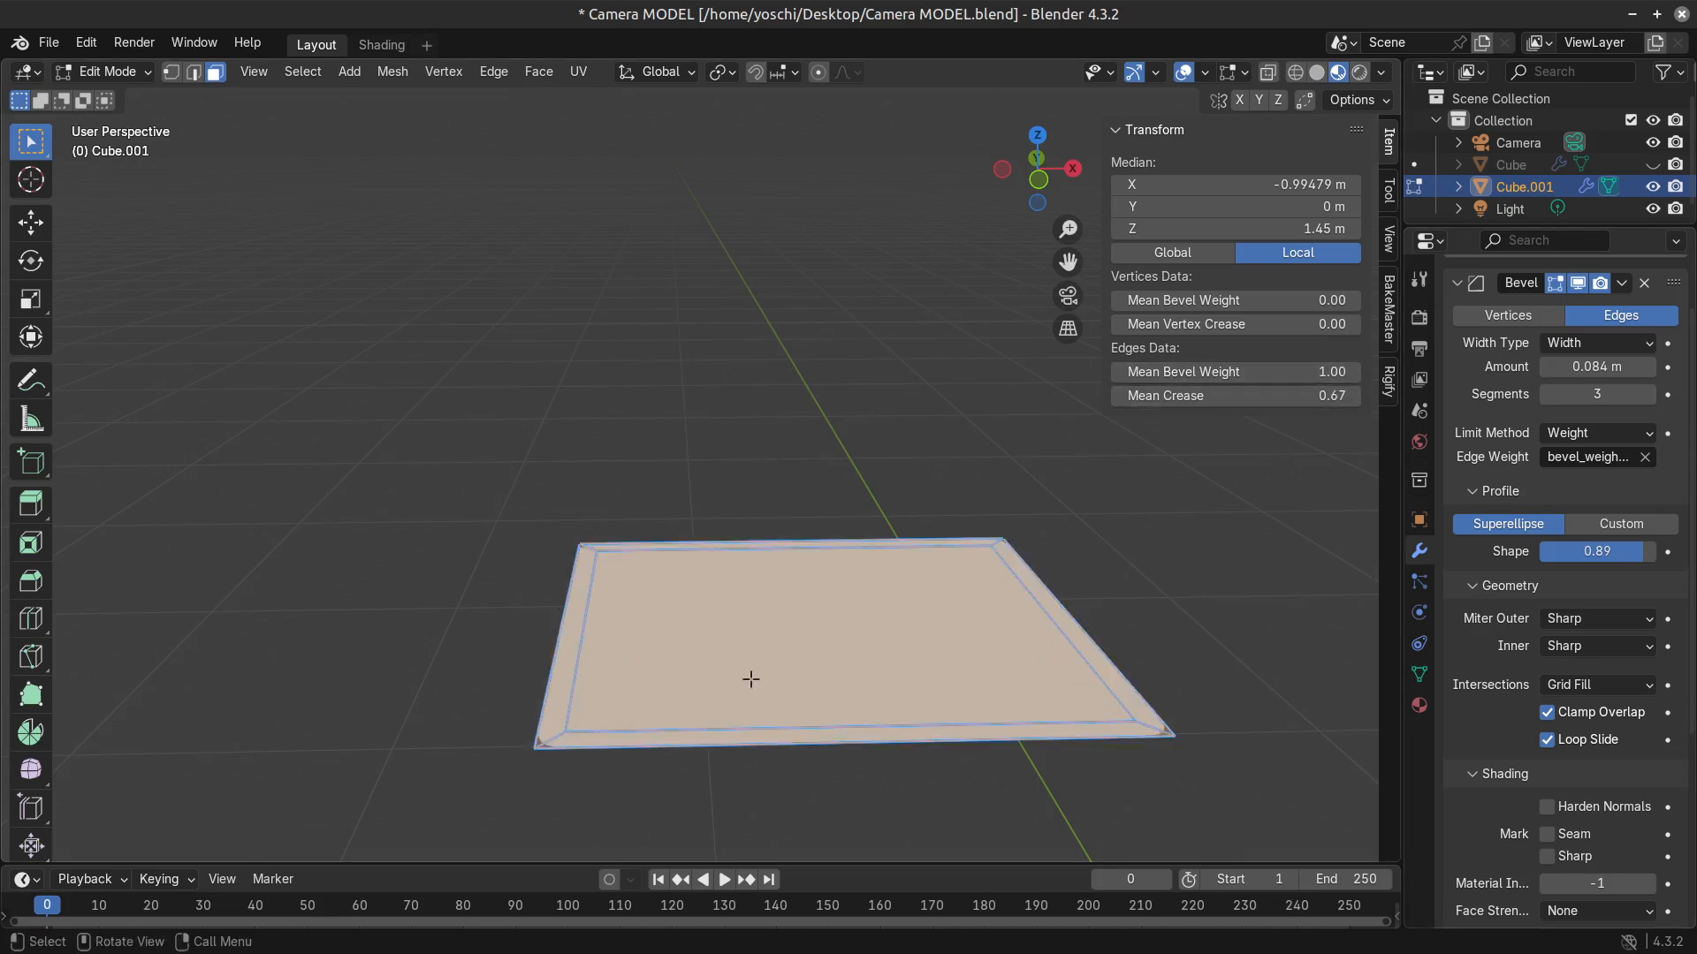
Collapse the Bevel and Subdivision modifier settings and compare the face with the Bevel modifier hidden and shown.
{"action": "left_click", "coordinate": [1456, 283]}
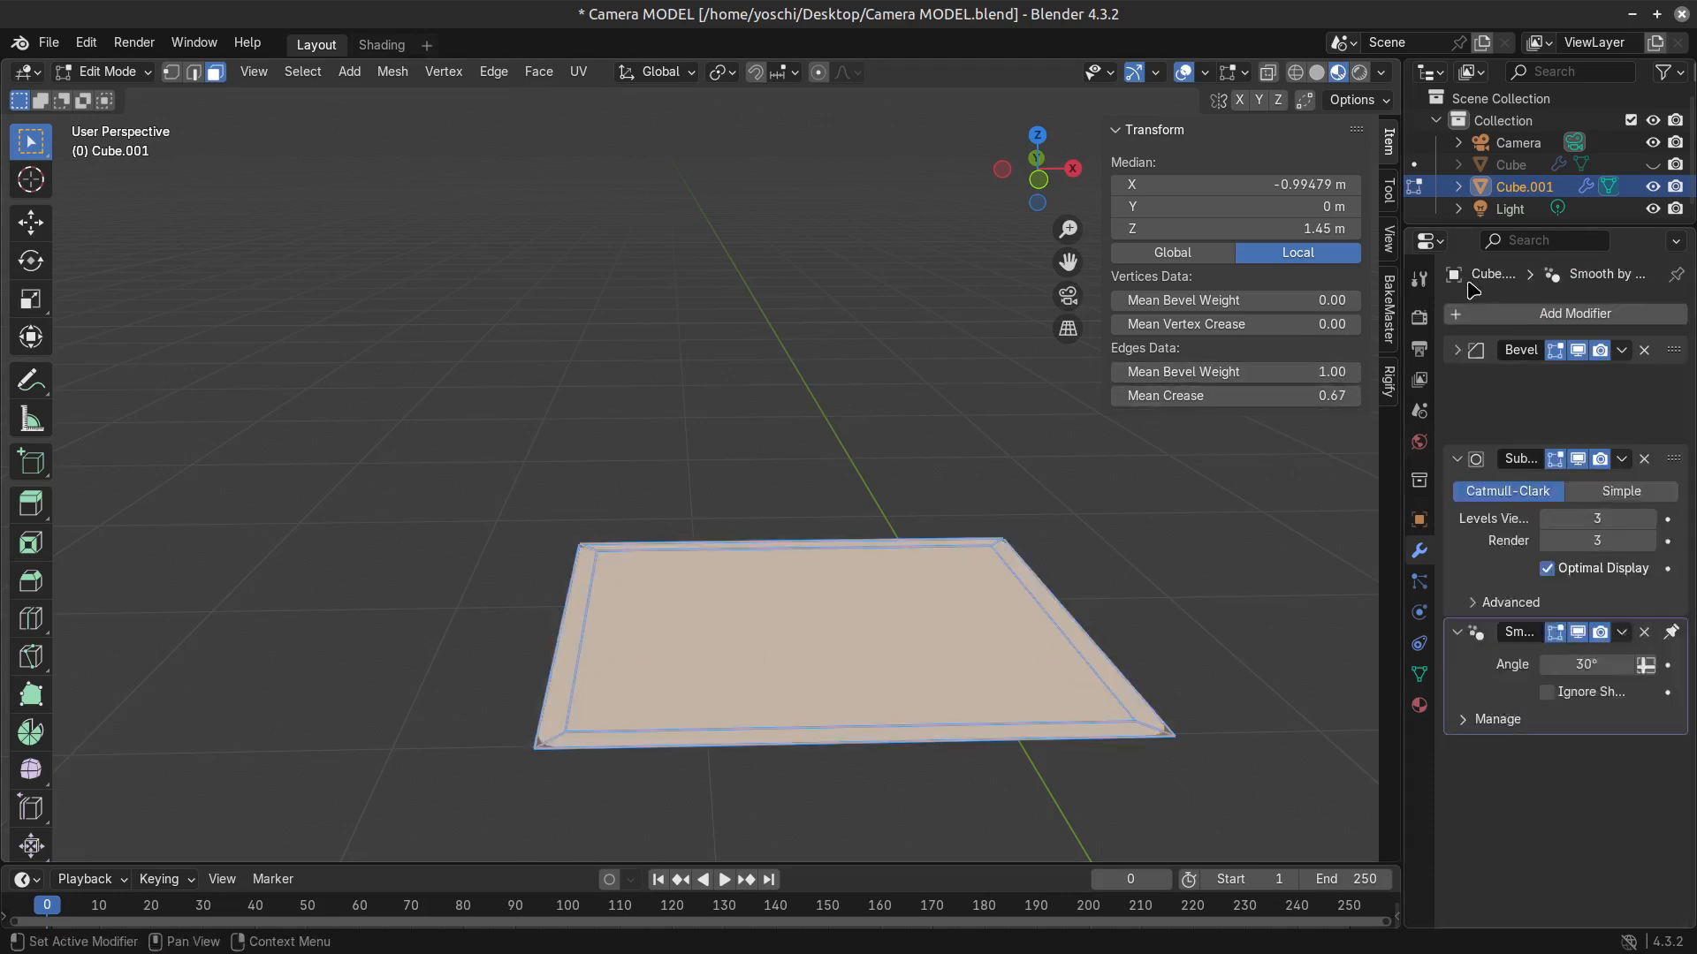
{"action": "left_click", "coordinate": [1456, 379]}
{"action": "left_click", "coordinate": [1580, 351]}
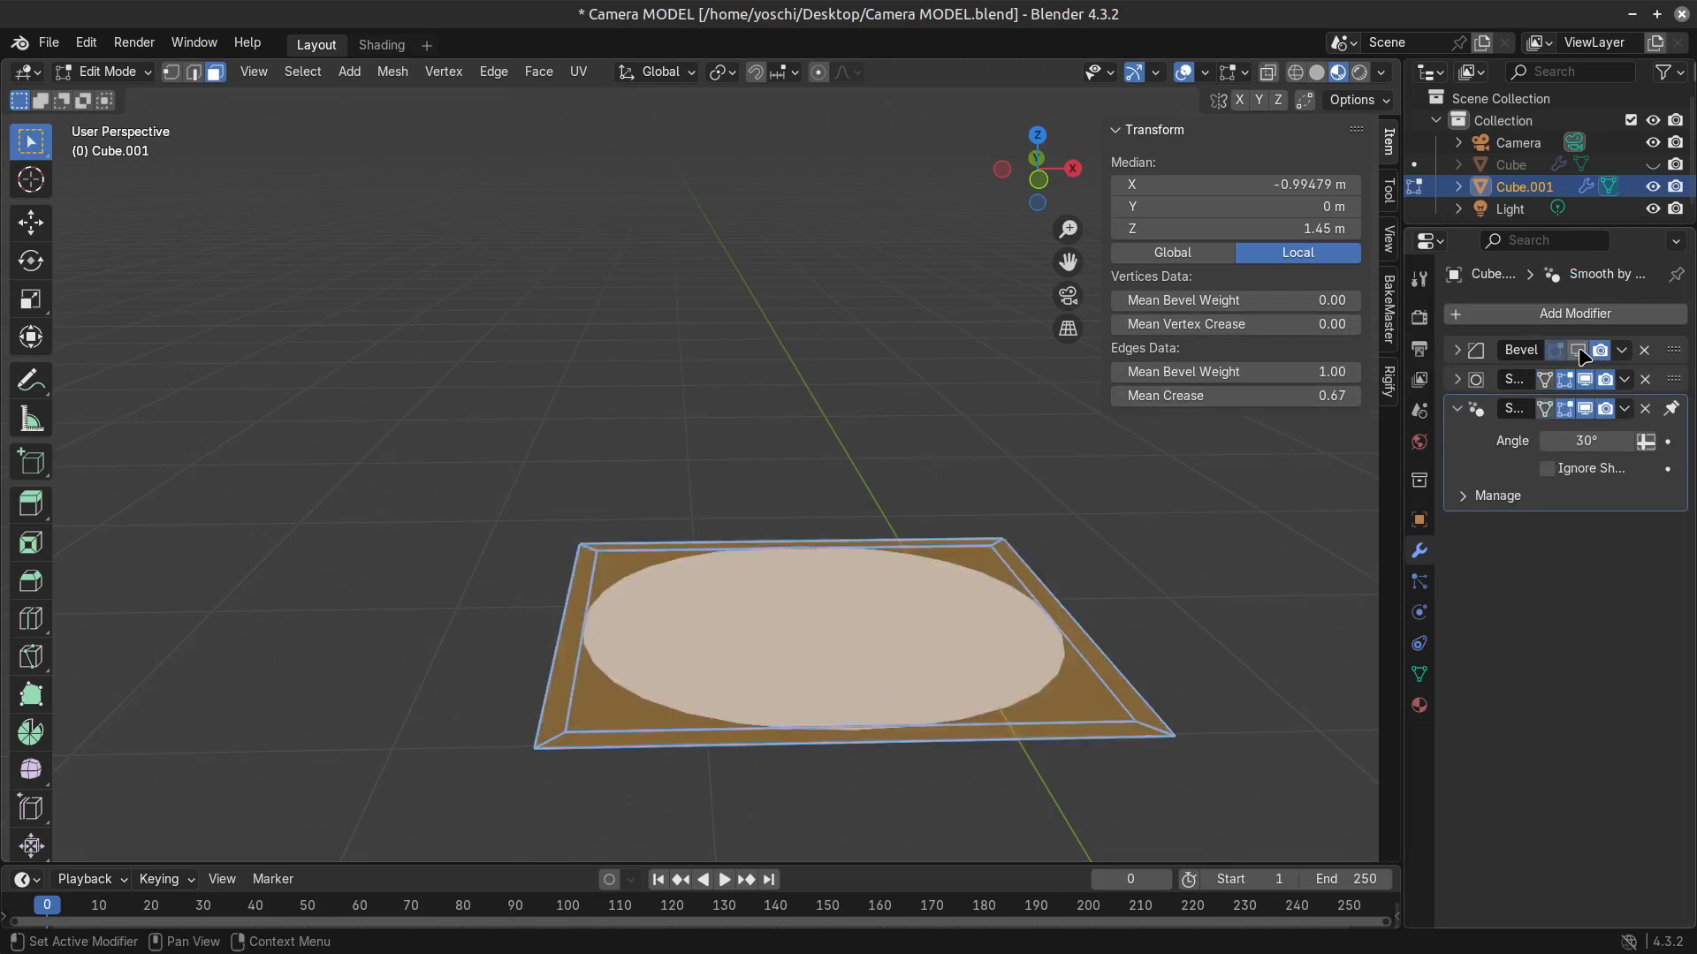
{"action": "left_click", "coordinate": [1579, 350]}
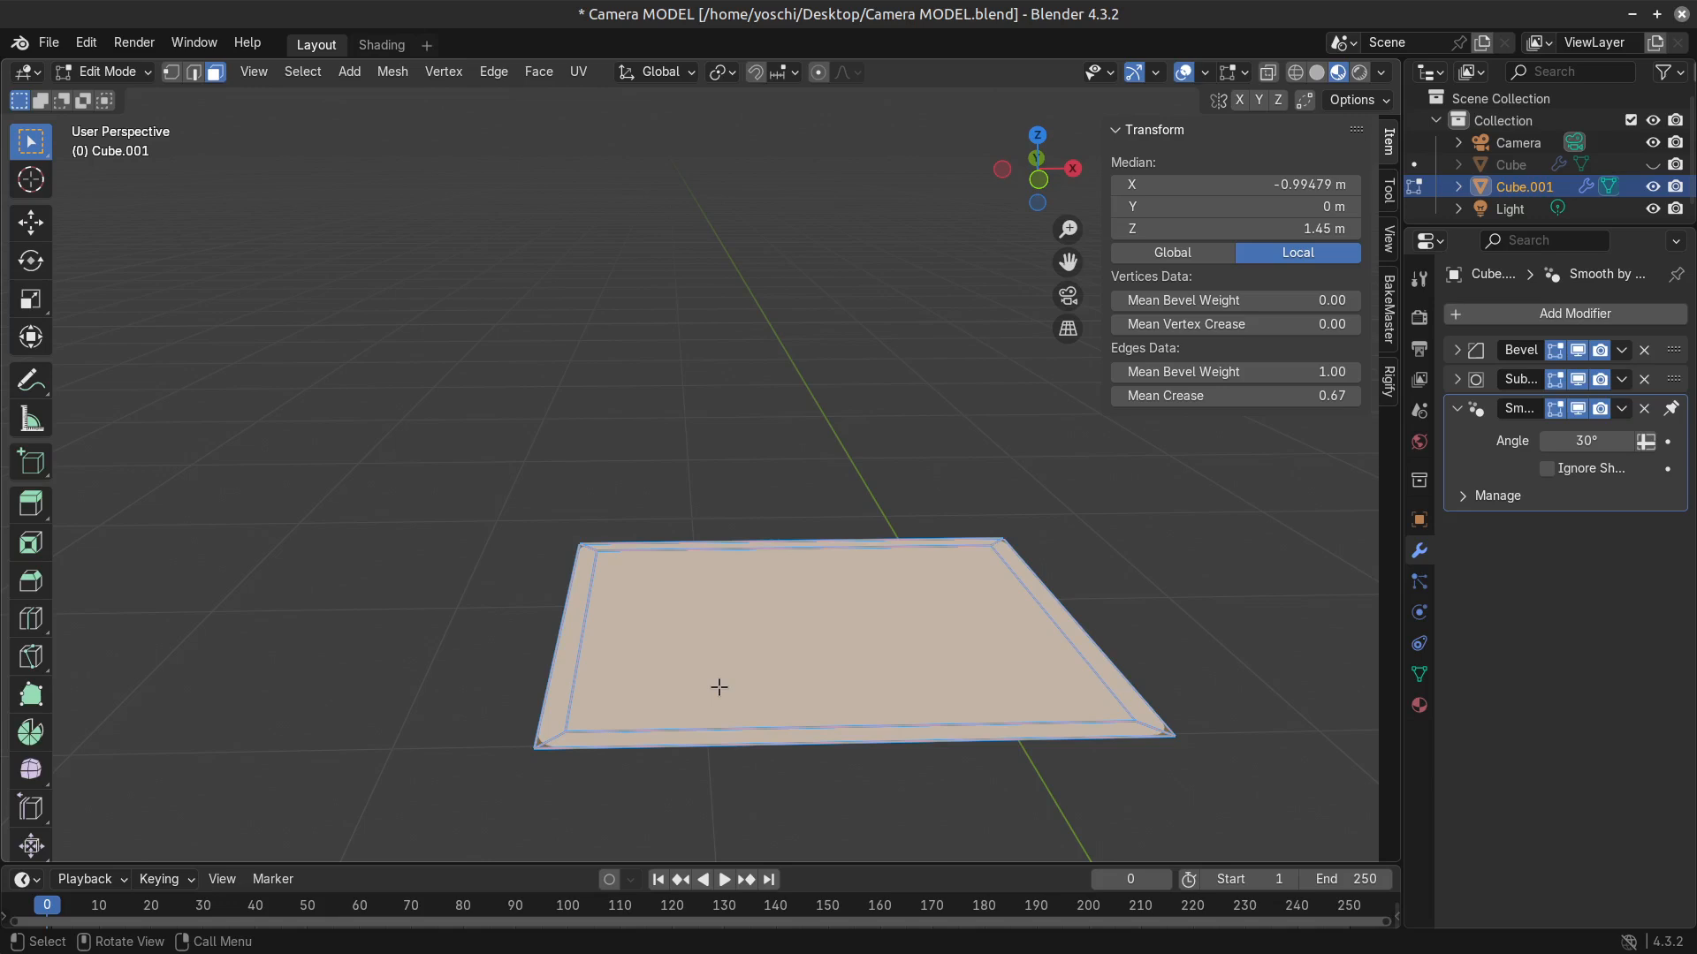
Scale down the inner inset face to widen the border around it.
{"action": "left_click", "coordinate": [824, 663]}
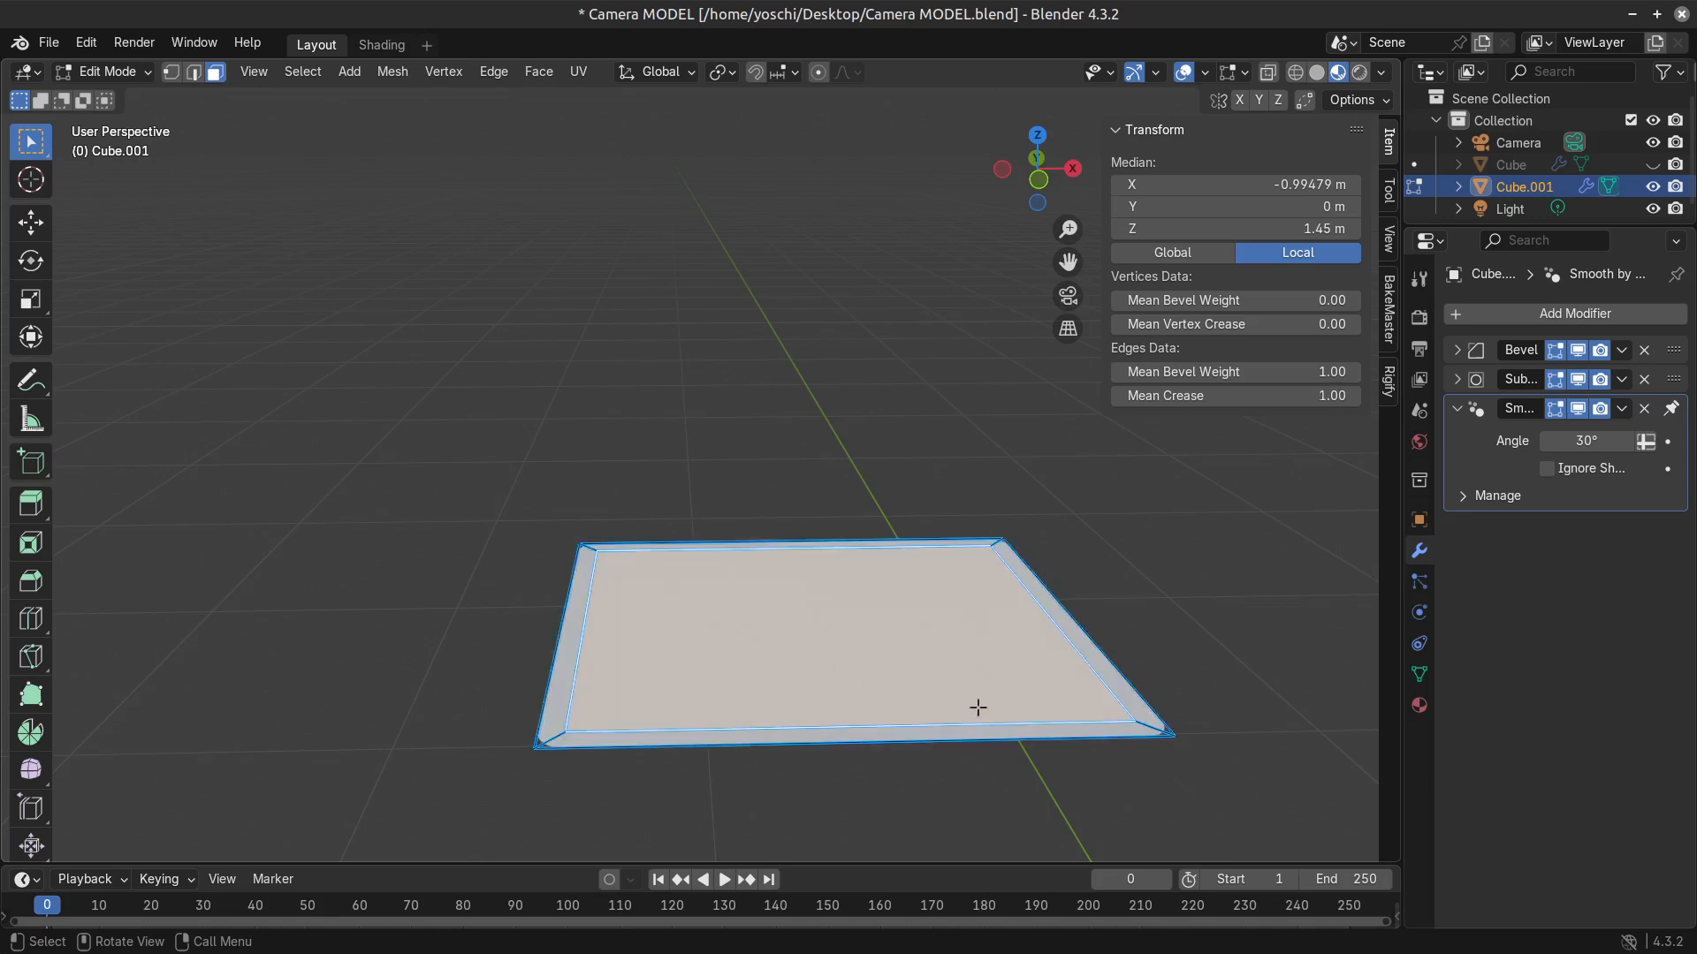
{"action": "scroll", "coordinate": [973, 705], "scroll_direction": "up", "scroll_amount": 2}
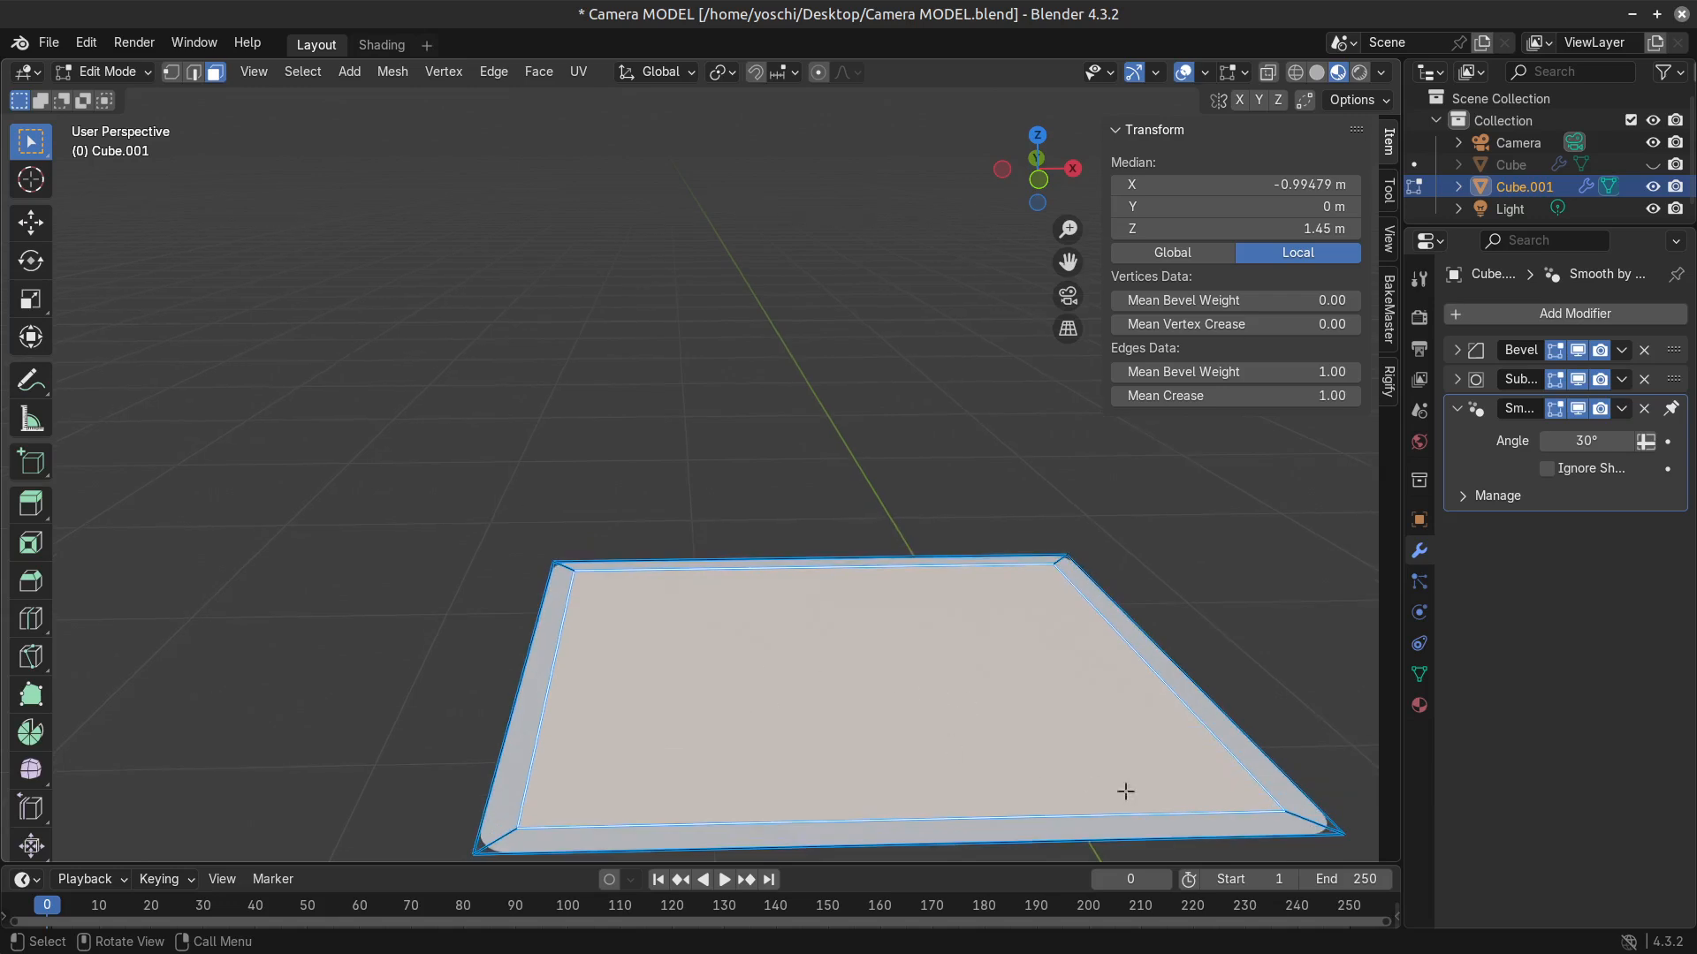
{"action": "key", "text": "s"}
{"action": "left_click", "coordinate": [1100, 775]}
Extrude the four border faces together upward about 0.07 m to form a raised rectangular frame.
{"action": "left_click", "coordinate": [590, 675]}
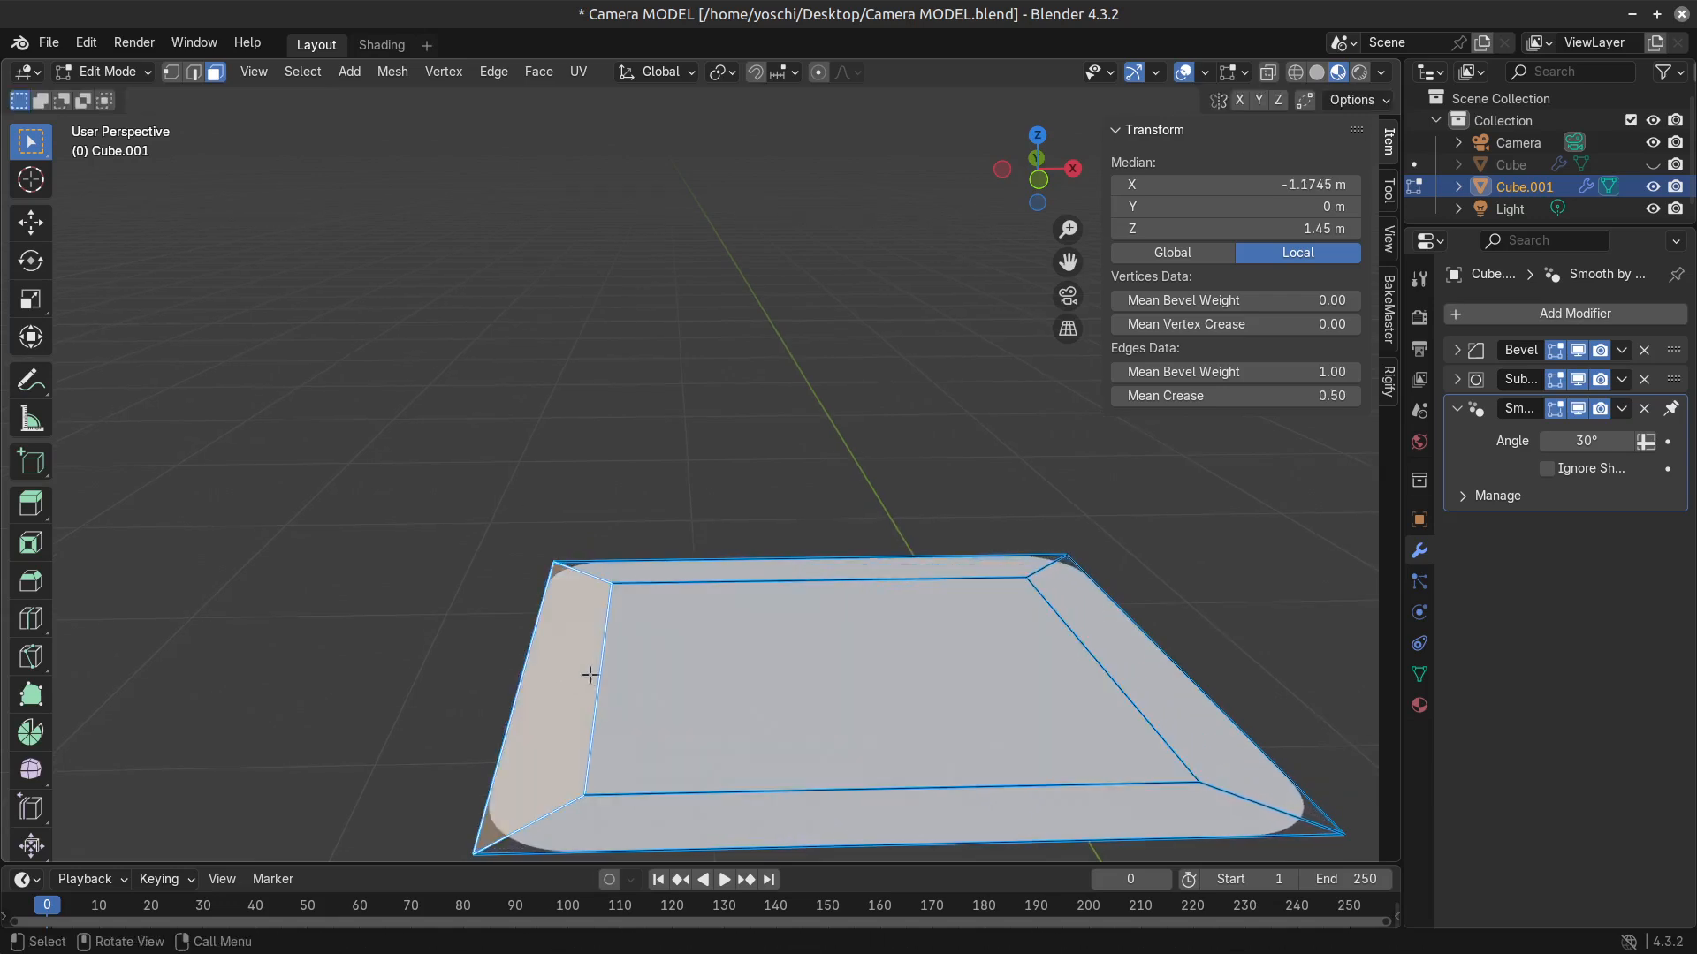
{"action": "left_click", "coordinate": [756, 566], "text": "shift"}
{"action": "left_click", "coordinate": [1113, 665], "text": "shift"}
{"action": "left_click", "coordinate": [1067, 788], "text": "shift"}
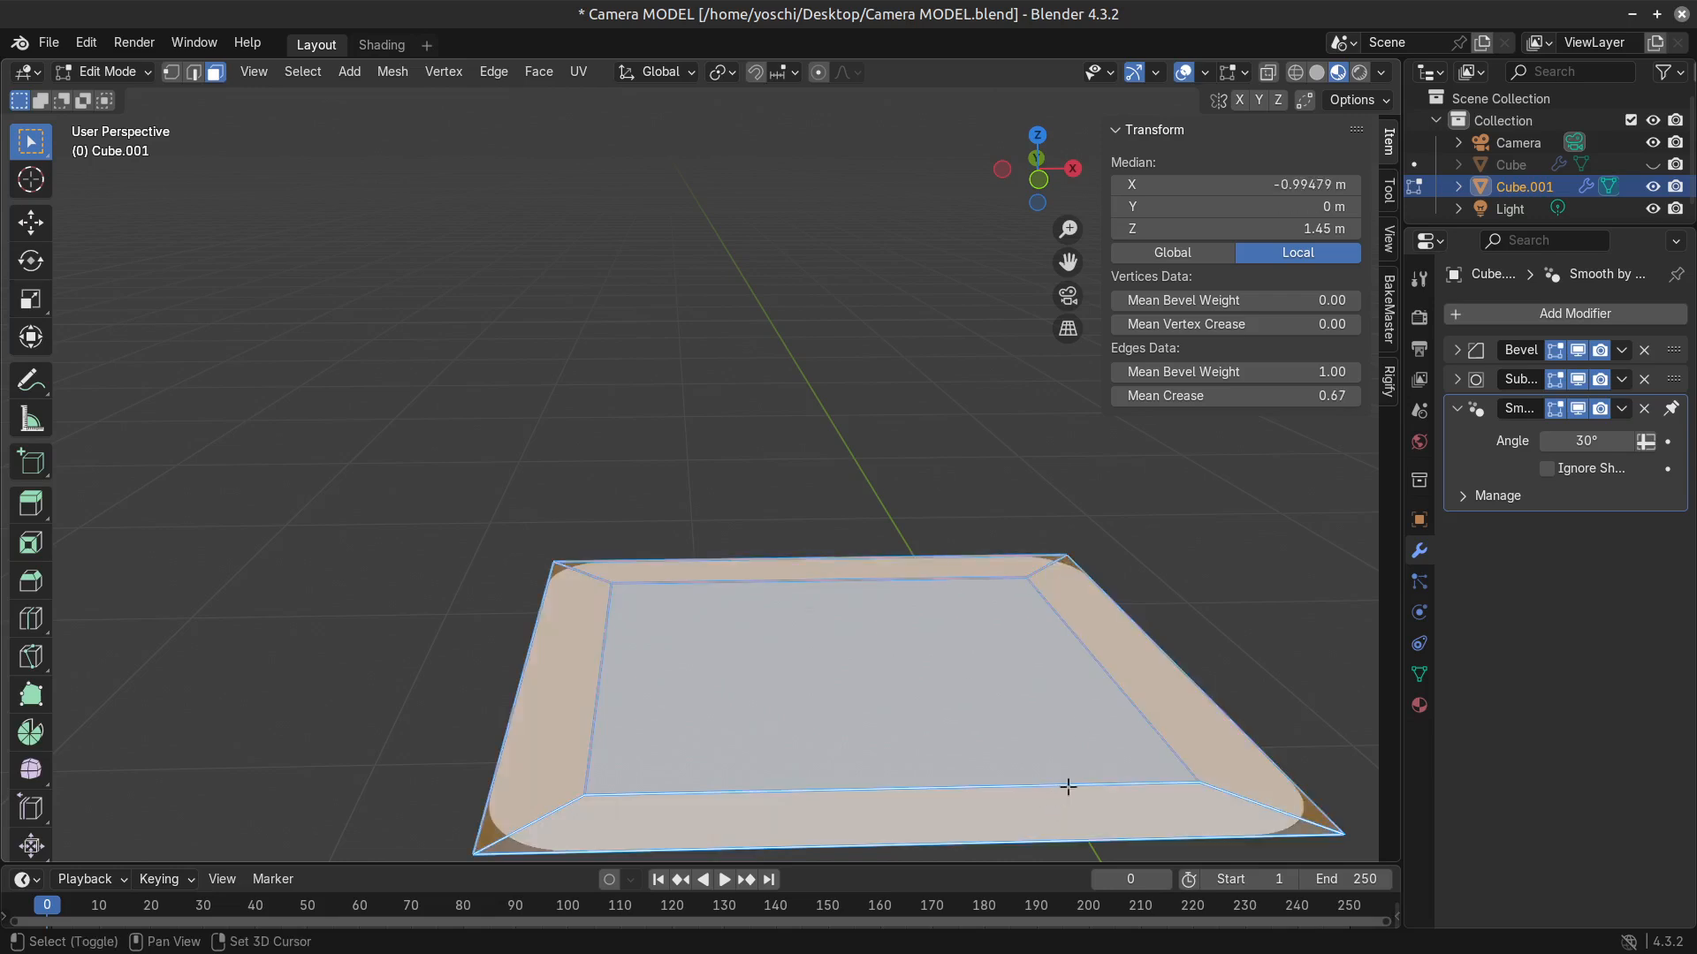
{"action": "scroll", "coordinate": [1068, 787], "scroll_direction": "down", "scroll_amount": 2}
{"action": "key", "text": "e"}
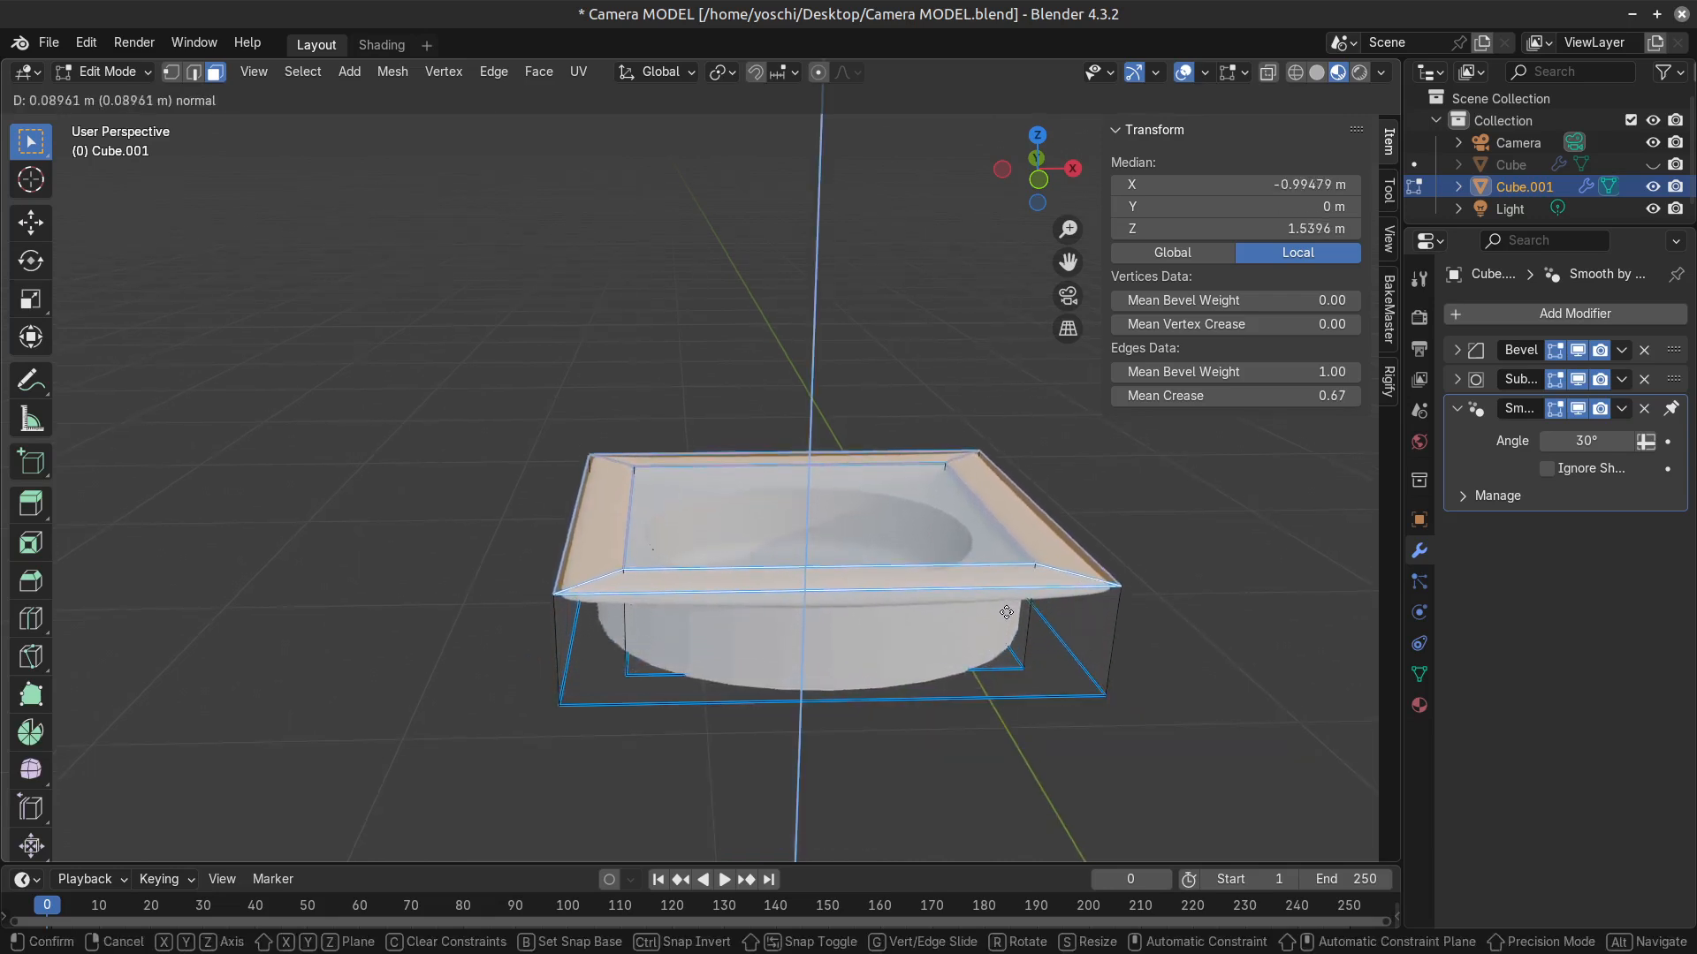
{"action": "left_click", "coordinate": [1009, 632]}
Set the bevel weight of all edges of the raised frame to 1.00.
{"action": "key", "text": "a"}
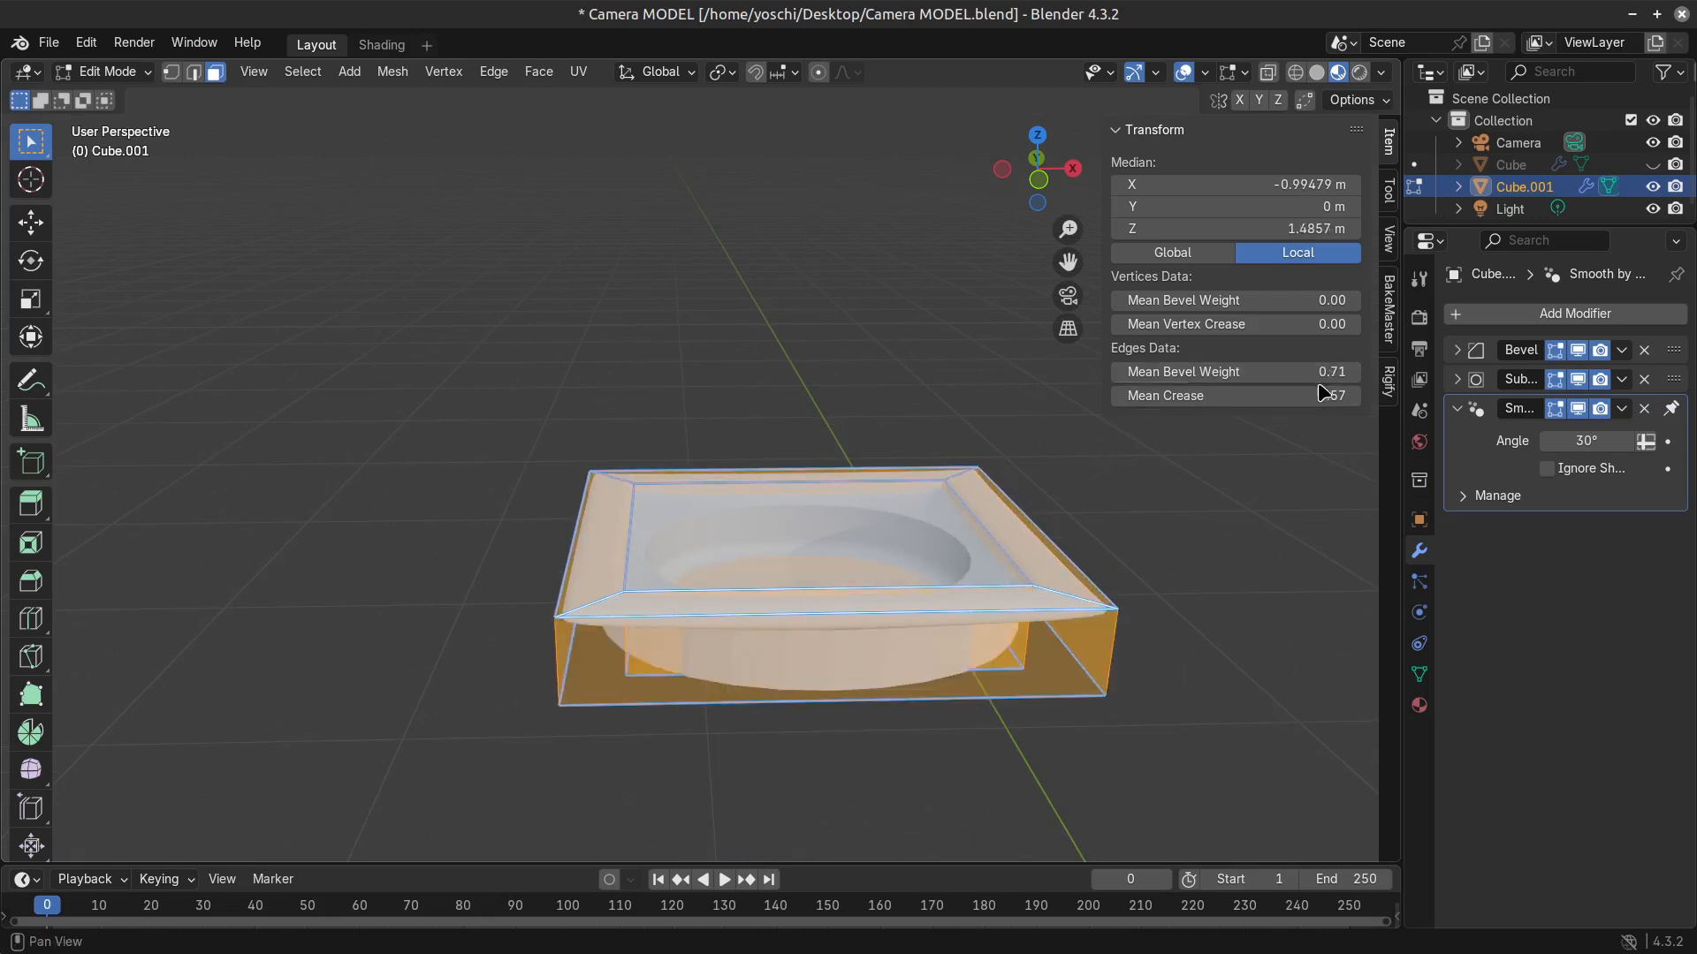
{"action": "left_click_drag", "start_coordinate": [1273, 372], "coordinate": [1352, 372]}
{"action": "key", "text": "Tab"}
{"action": "key", "text": "Tab"}
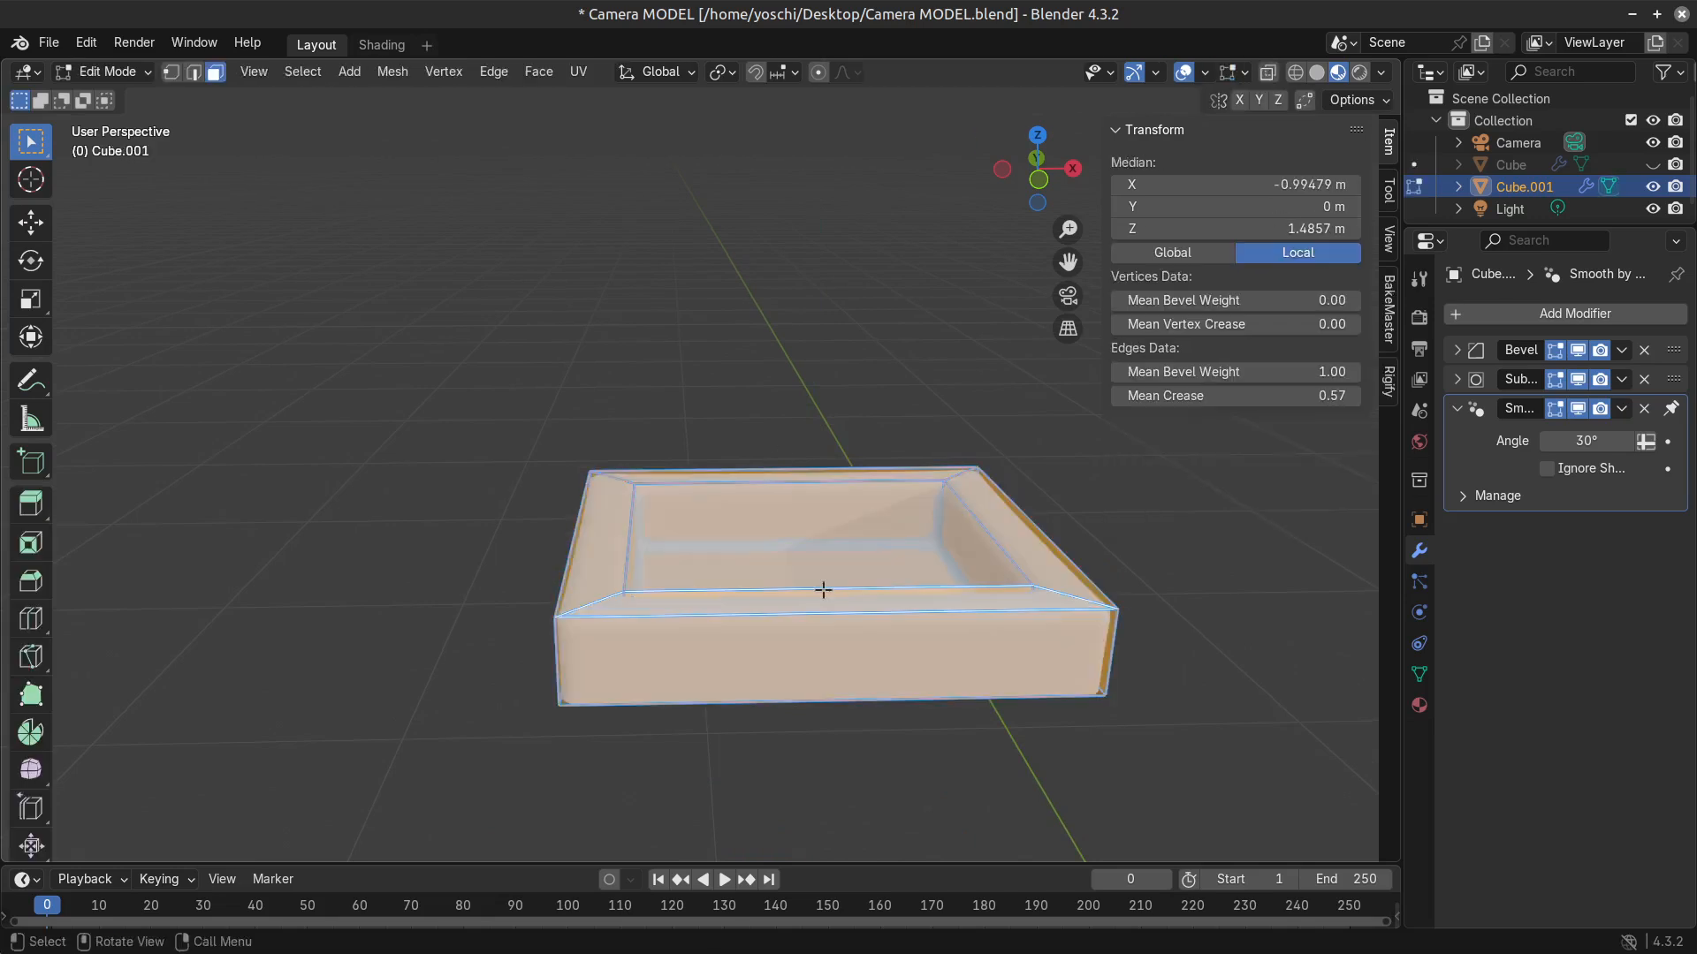
Select the frame's four top rim faces and lower them along Z by about 0.043 m.
{"action": "left_click", "coordinate": [768, 606]}
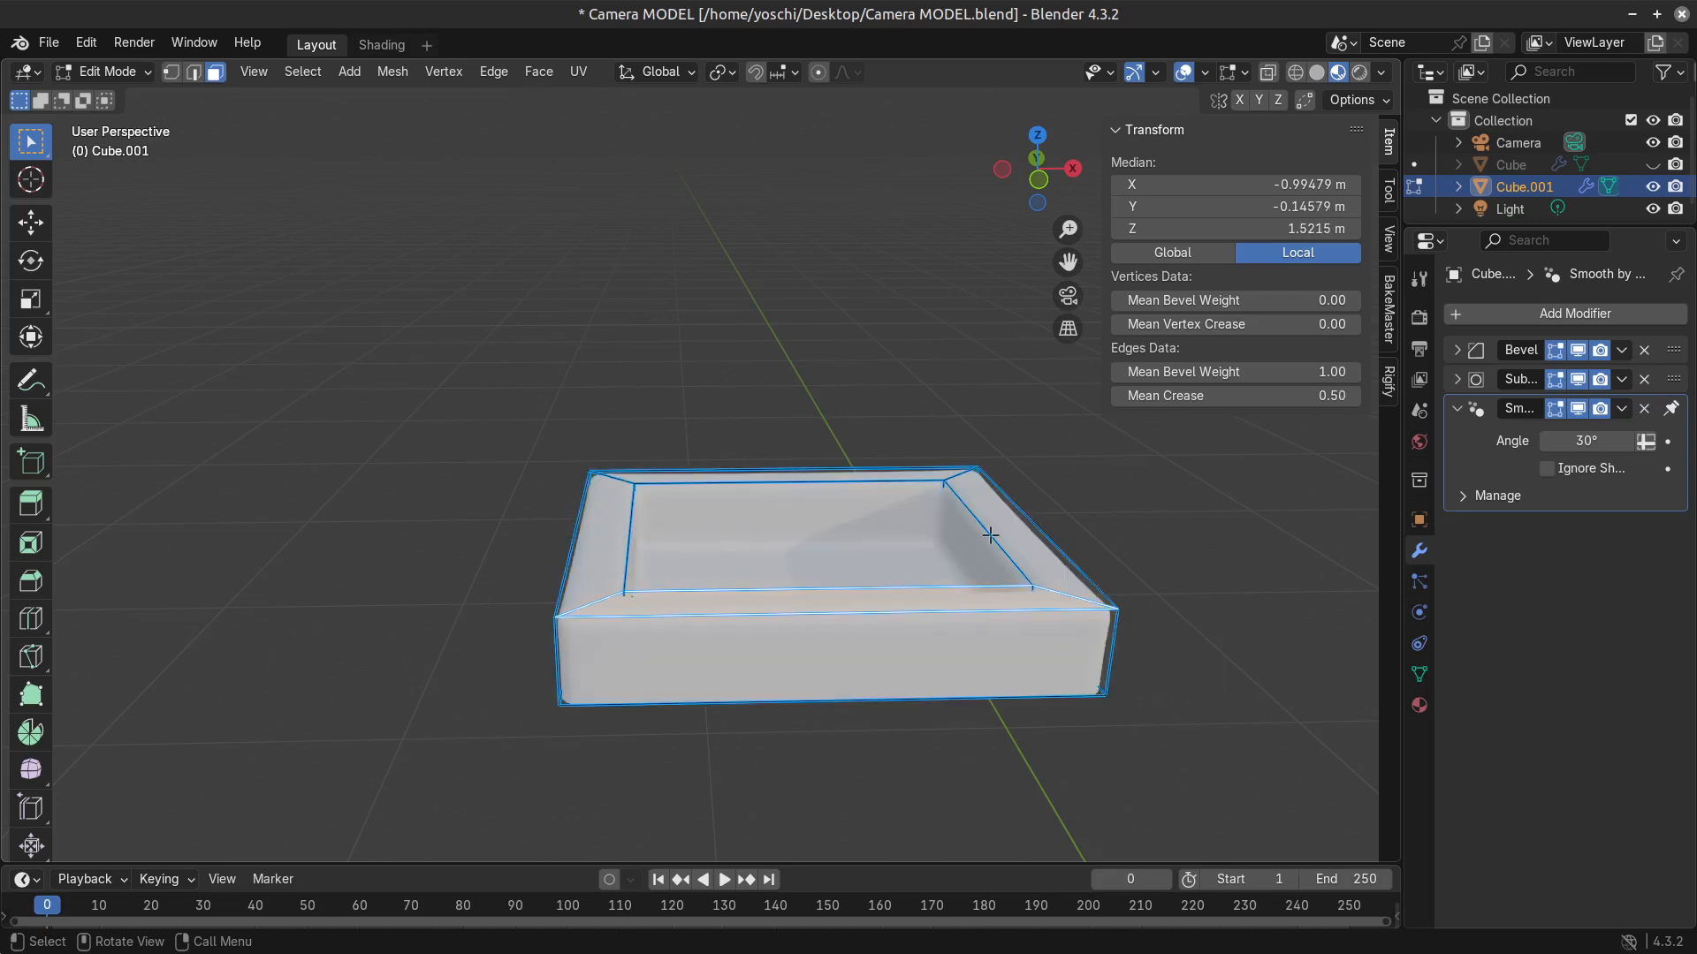
{"action": "left_click", "coordinate": [989, 535], "text": "shift"}
{"action": "left_click", "coordinate": [624, 520], "text": "shift"}
{"action": "key", "text": "g"}
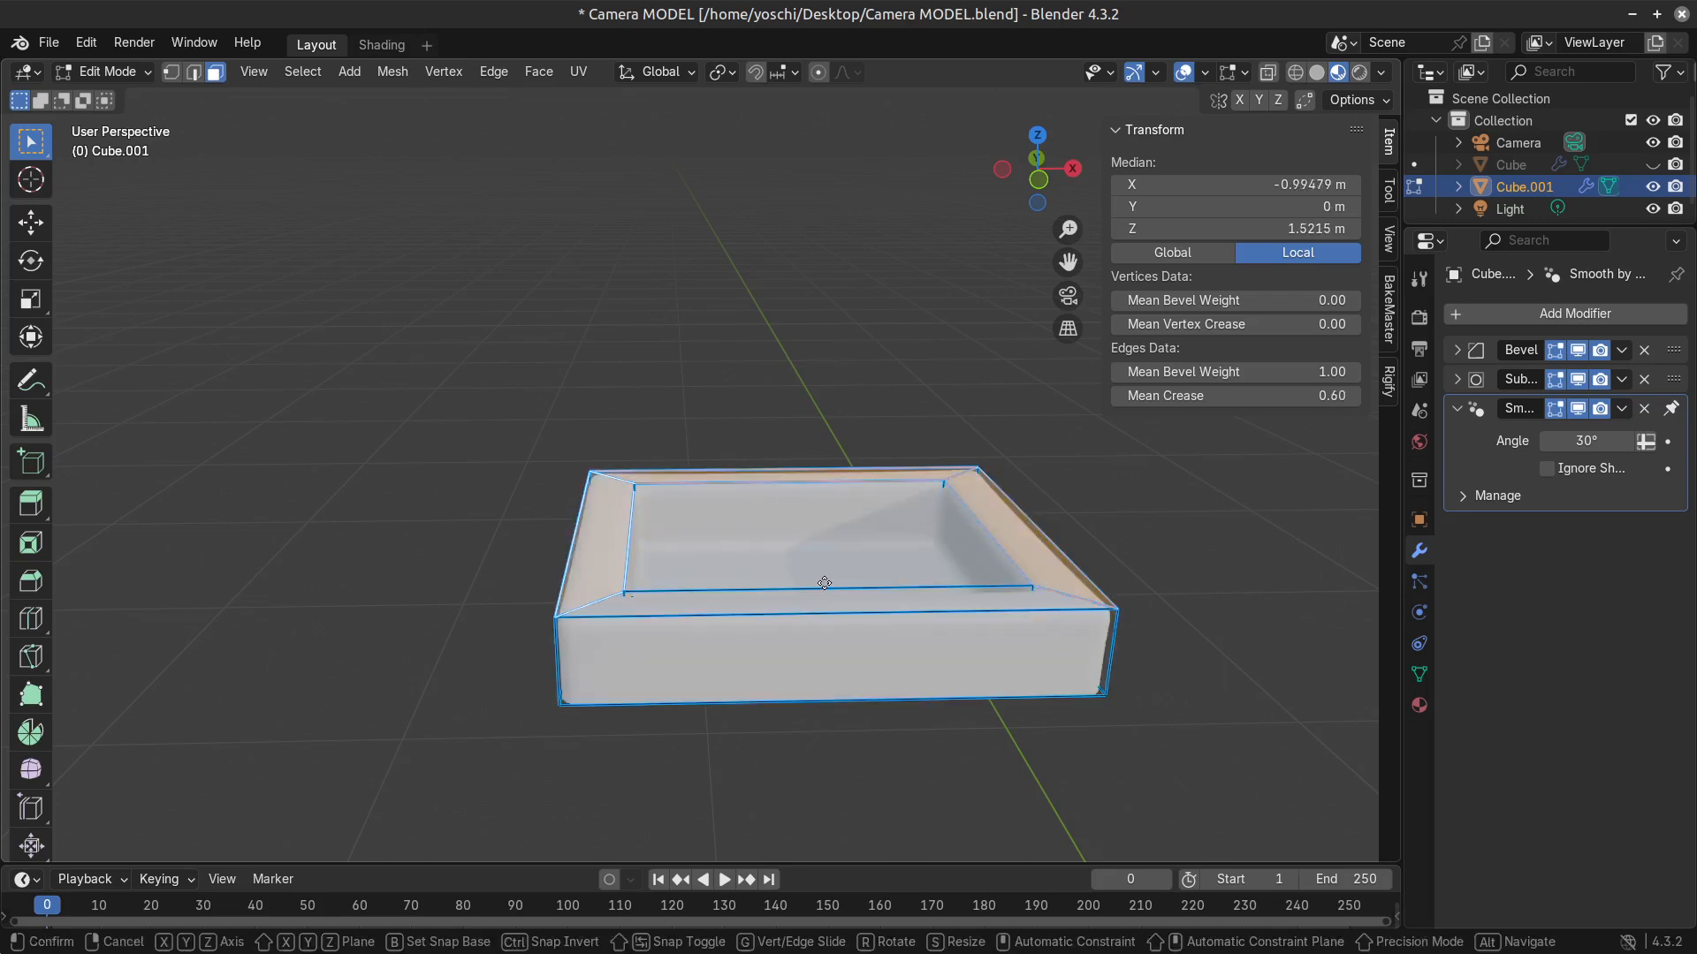
{"action": "right_click", "coordinate": [831, 587]}
{"action": "left_click", "coordinate": [842, 595], "text": "shift"}
{"action": "key", "text": "g"}
{"action": "key", "text": "y"}
{"action": "key", "text": "z"}
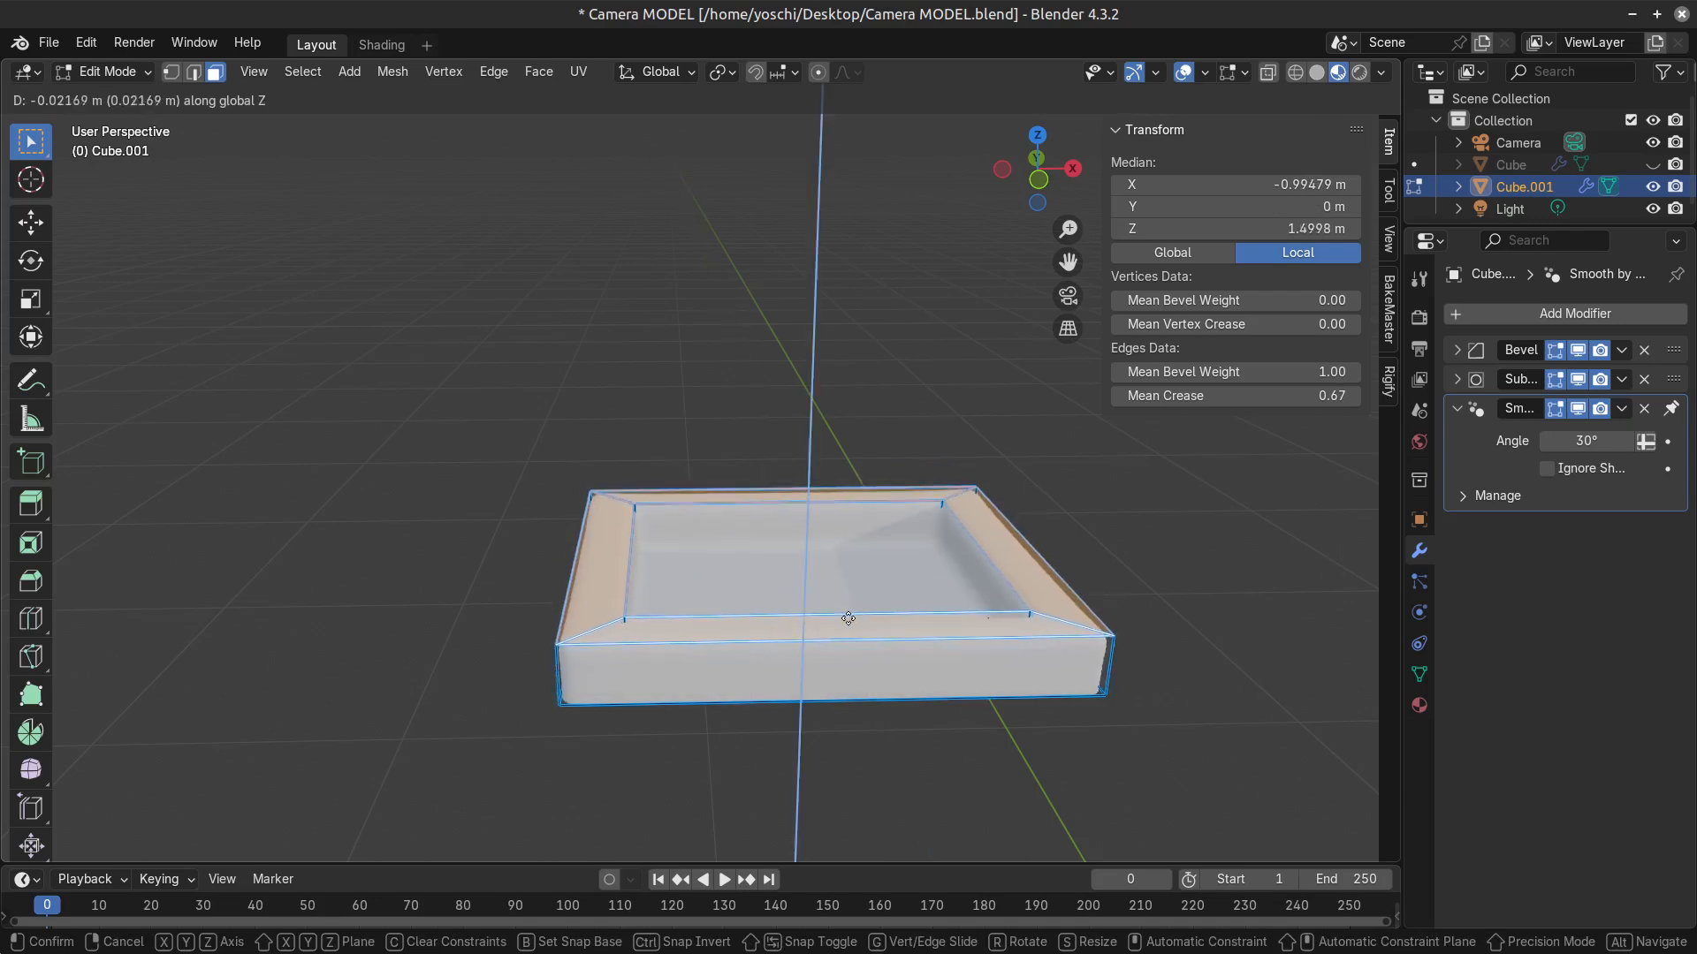
{"action": "left_click", "coordinate": [851, 637]}
Add seven evenly spaced loop cuts across the rectangular frame, perpendicular to its long sides.
{"action": "key", "text": "ctrl+r"}
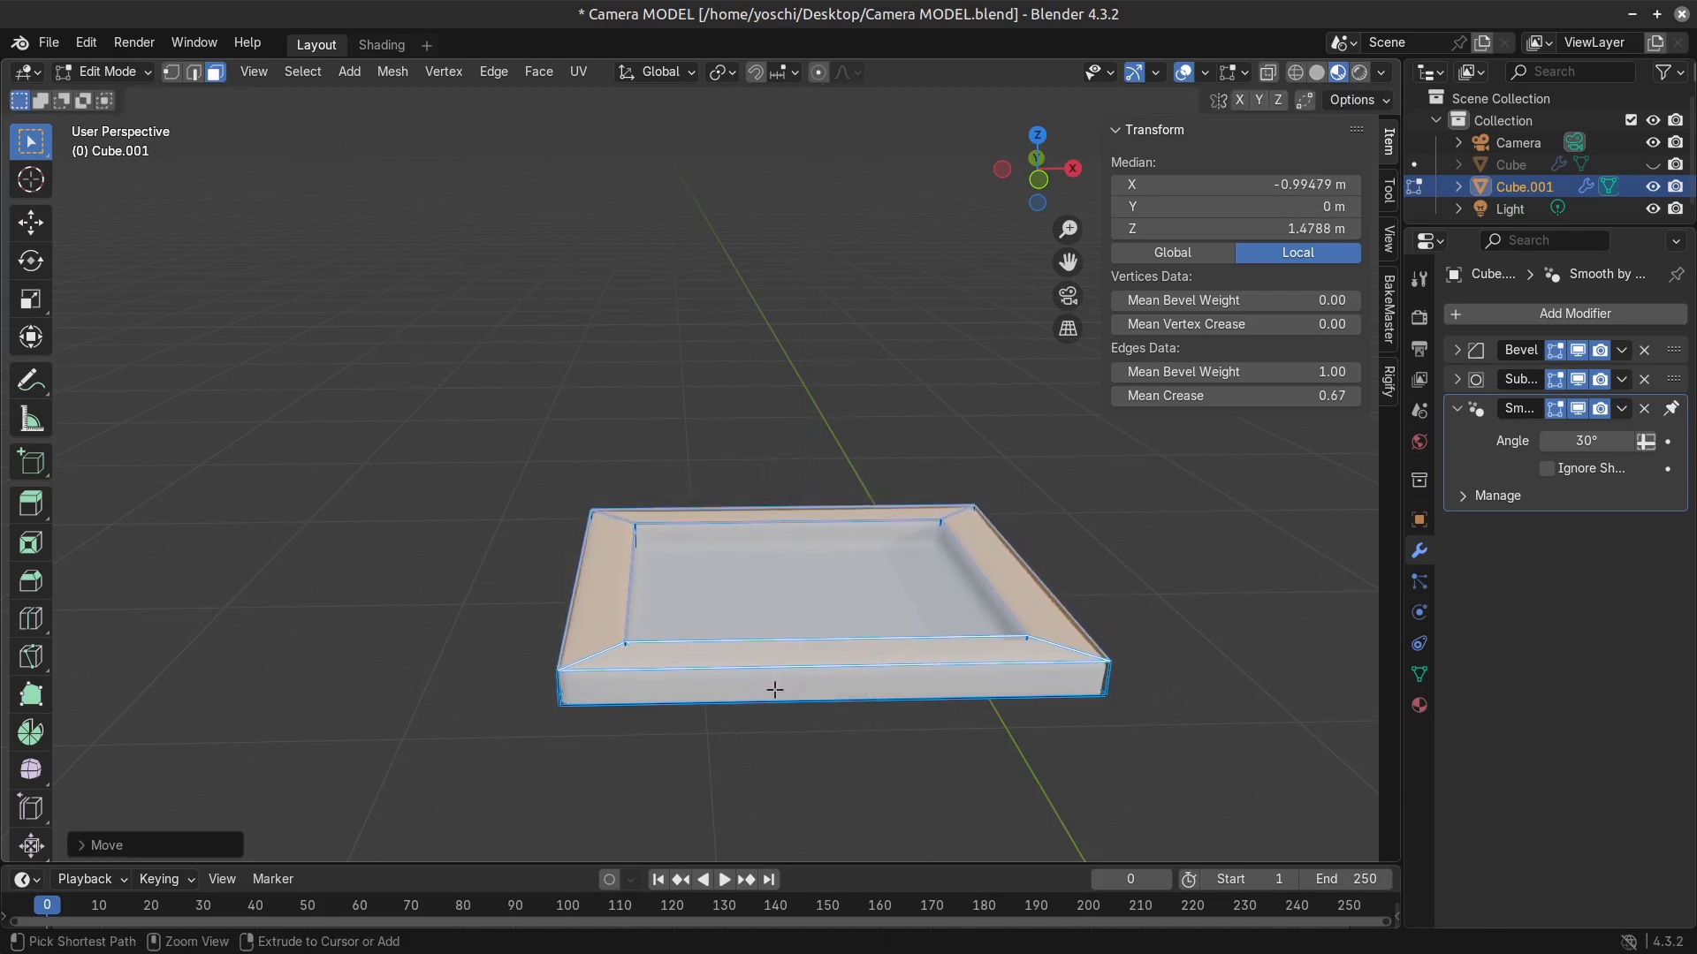
{"action": "scroll", "coordinate": [773, 689], "scroll_direction": "up", "scroll_amount": 4}
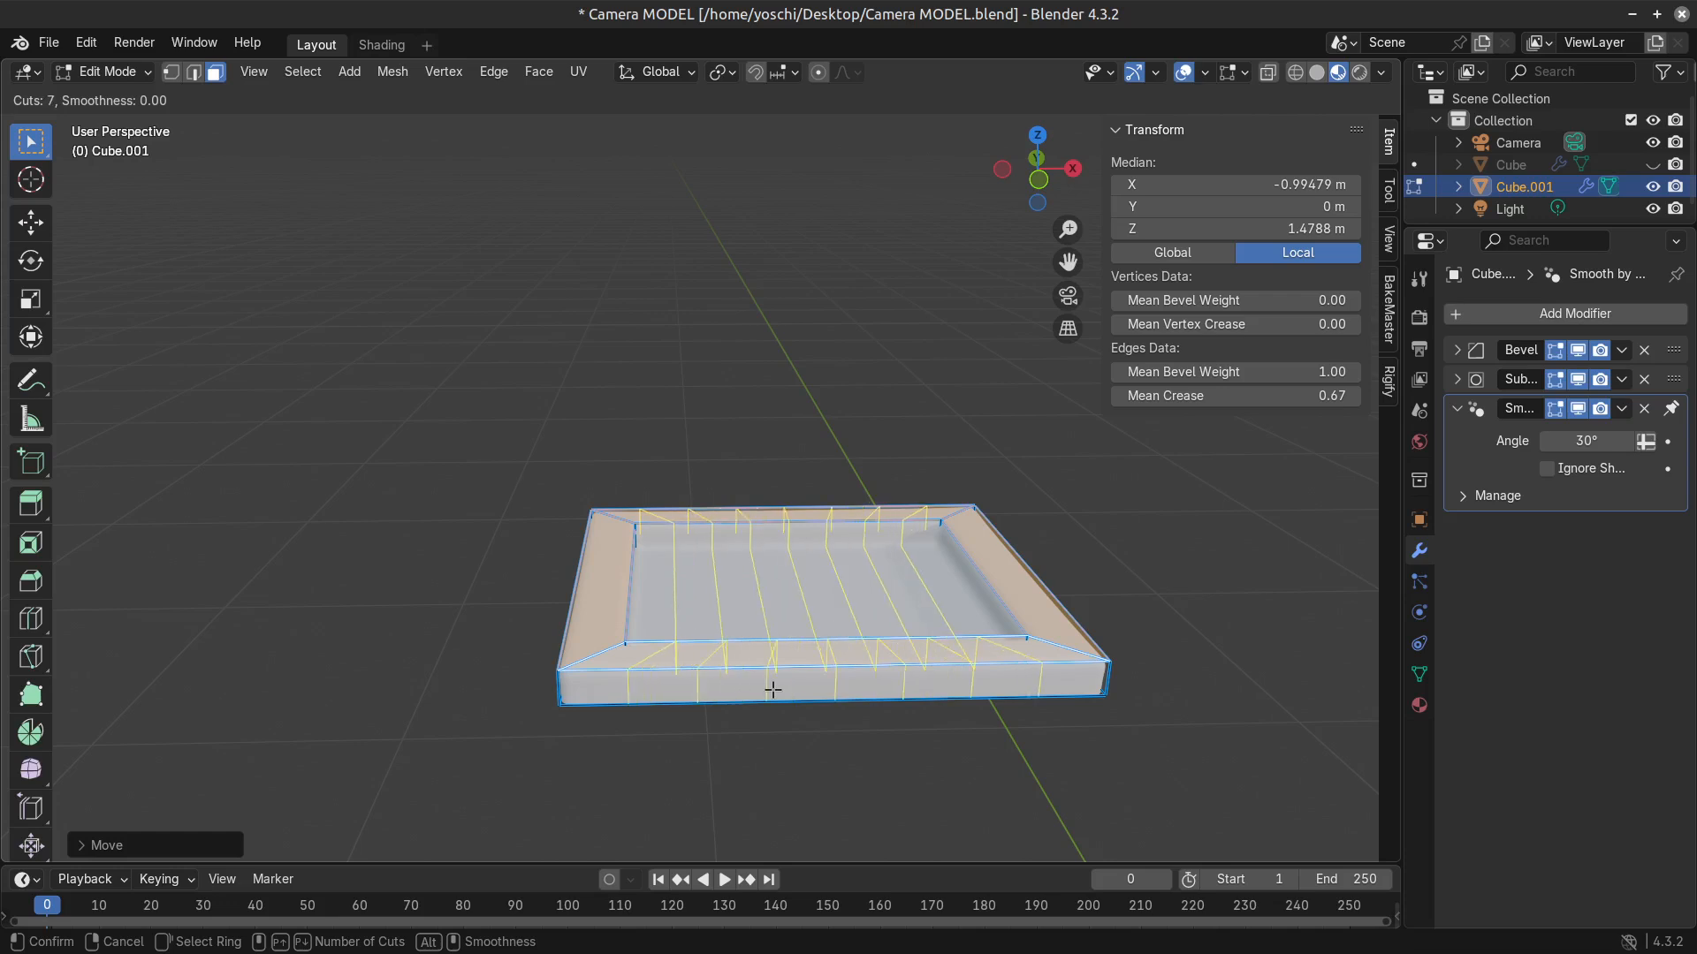
{"action": "left_click", "coordinate": [773, 688]}
{"action": "right_click", "coordinate": [773, 688]}
Dissolve the five middle loop cuts, keeping only the outermost one near each end of the frame.
{"action": "middle_click_drag", "start_coordinate": [773, 688], "coordinate": [944, 556]}
{"action": "left_click", "coordinate": [685, 527], "text": "alt+shift"}
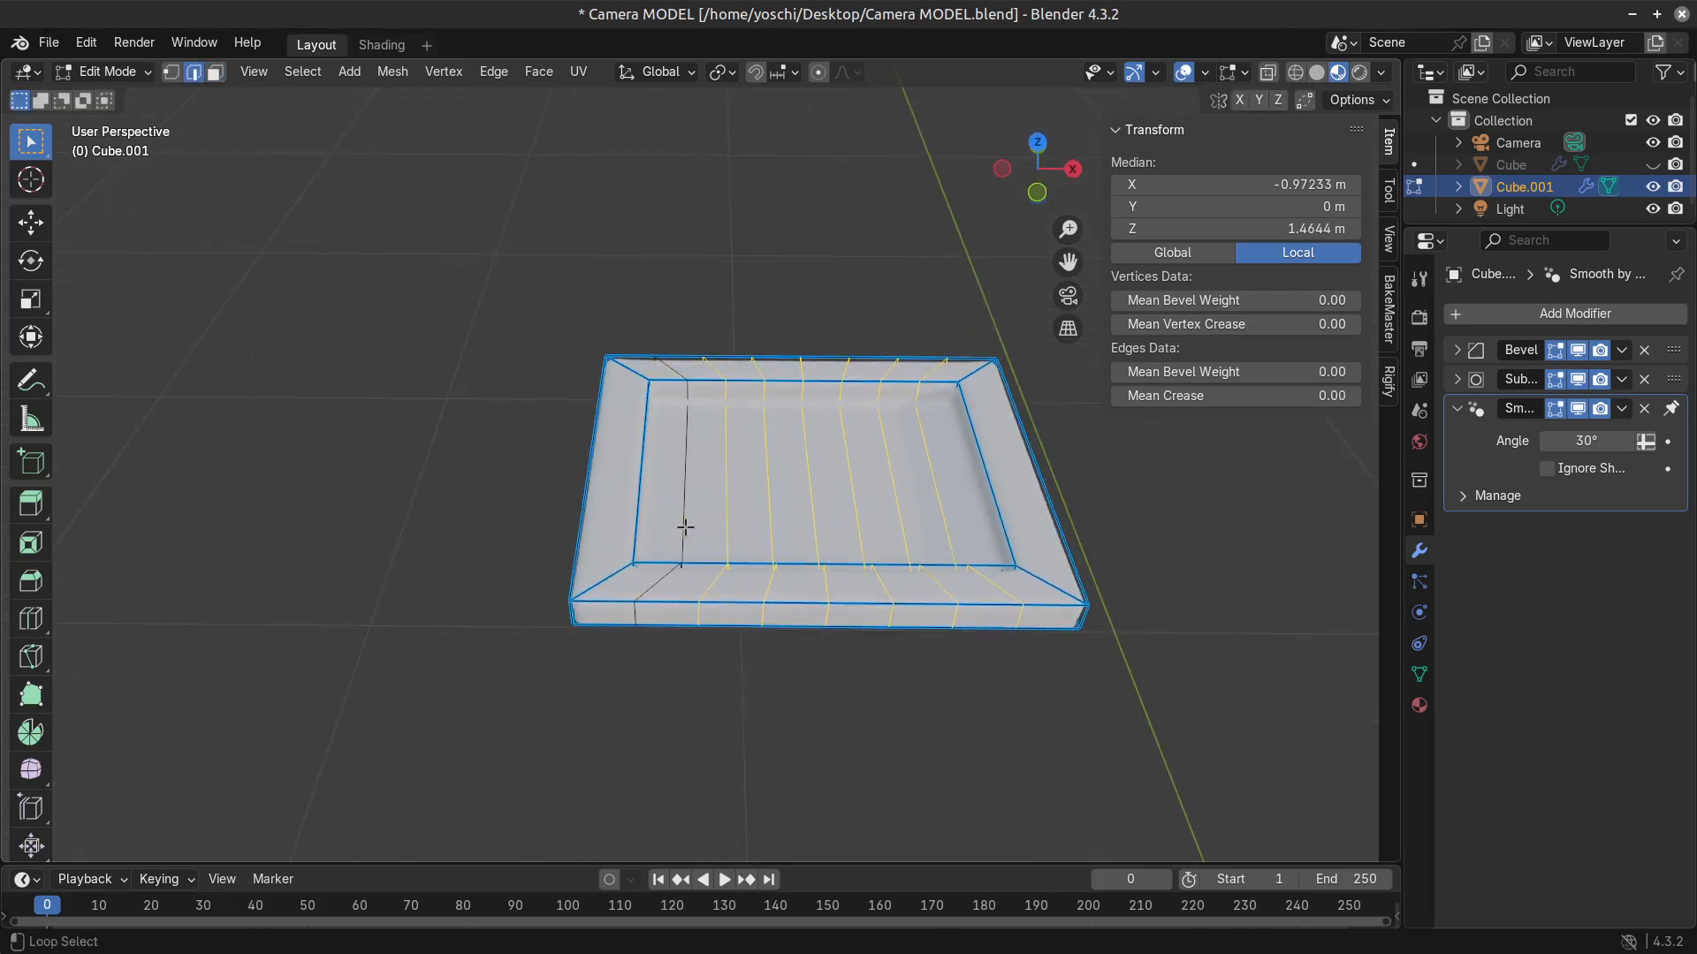
{"action": "key", "text": "x"}
{"action": "left_click", "coordinate": [928, 541]}
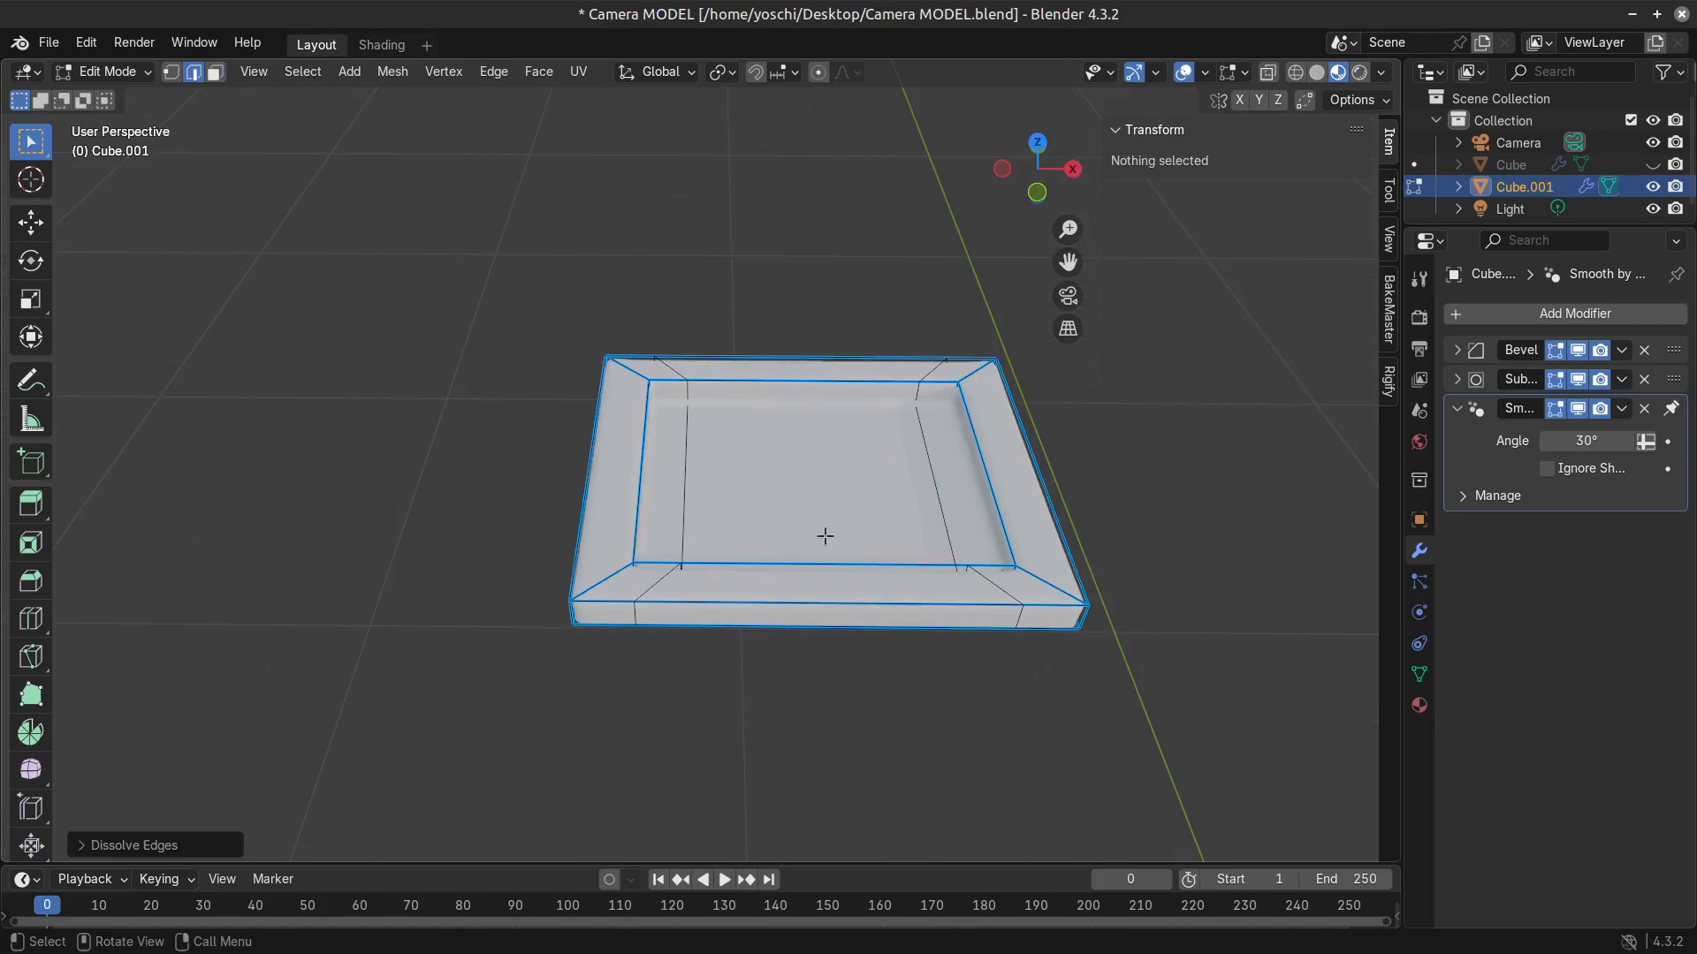
Inspect the frame's short rim face and the mitred corner topology from several angles.
{"action": "key", "text": "3"}
{"action": "left_click", "coordinate": [626, 512]}
{"action": "middle_click_drag", "start_coordinate": [667, 583], "coordinate": [693, 559]}
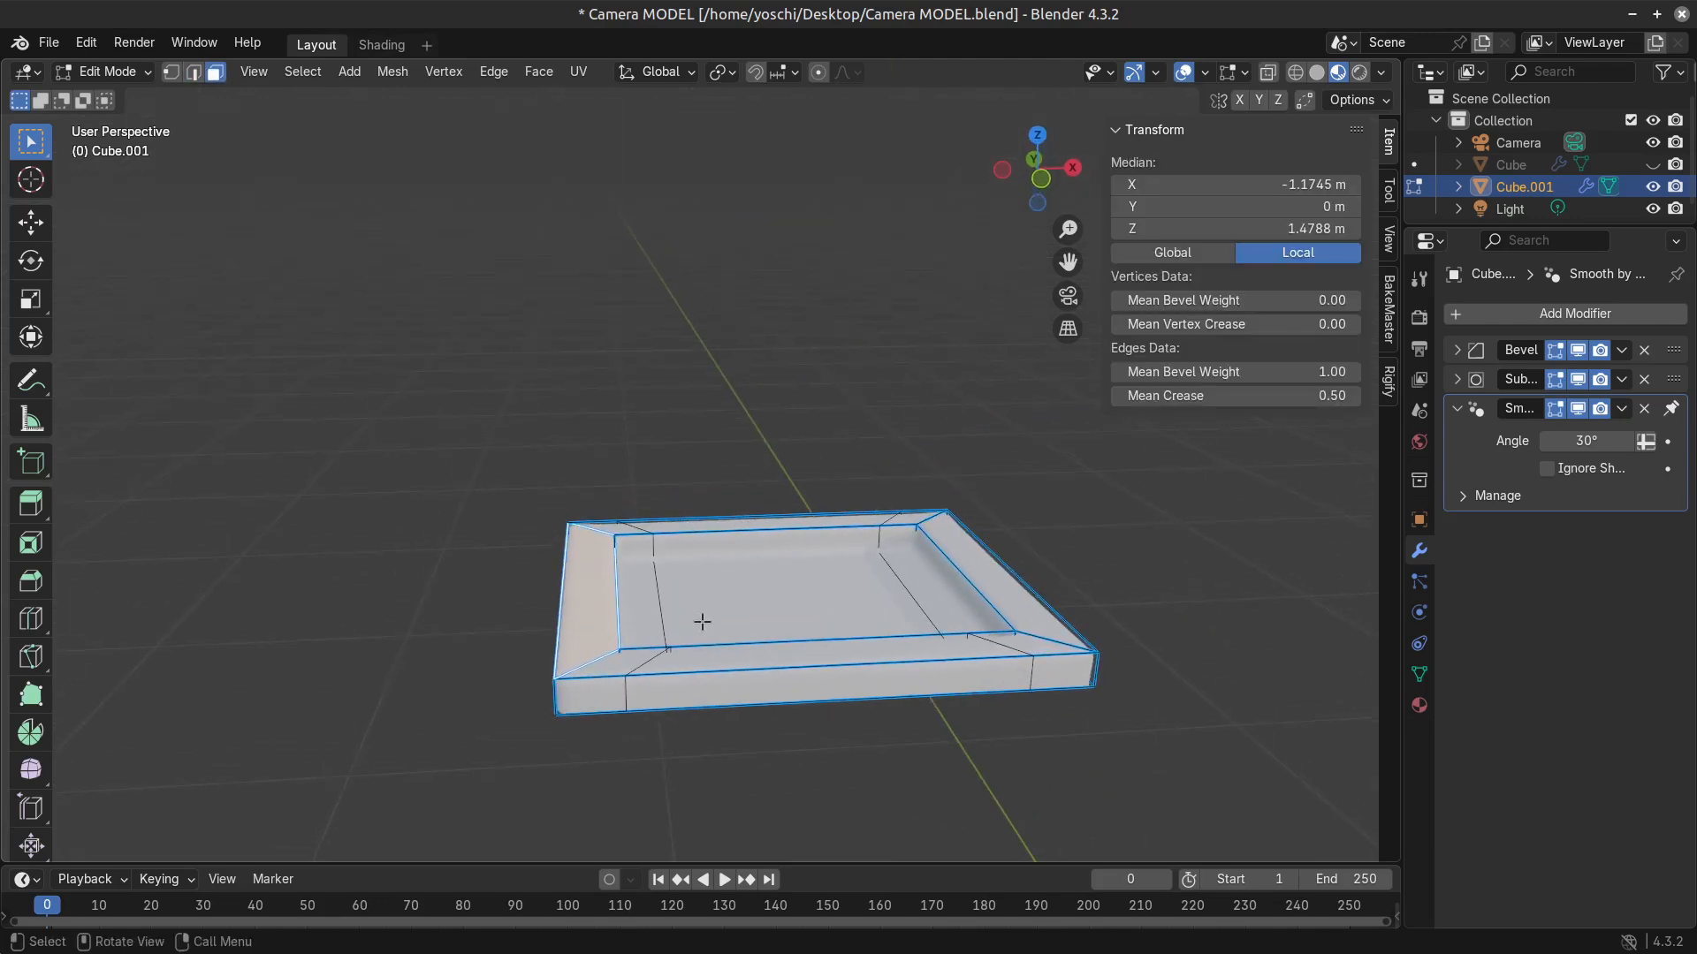
{"action": "scroll", "coordinate": [702, 623], "scroll_direction": "up", "scroll_amount": 3}
{"action": "scroll", "coordinate": [694, 637], "scroll_direction": "down", "scroll_amount": 1}
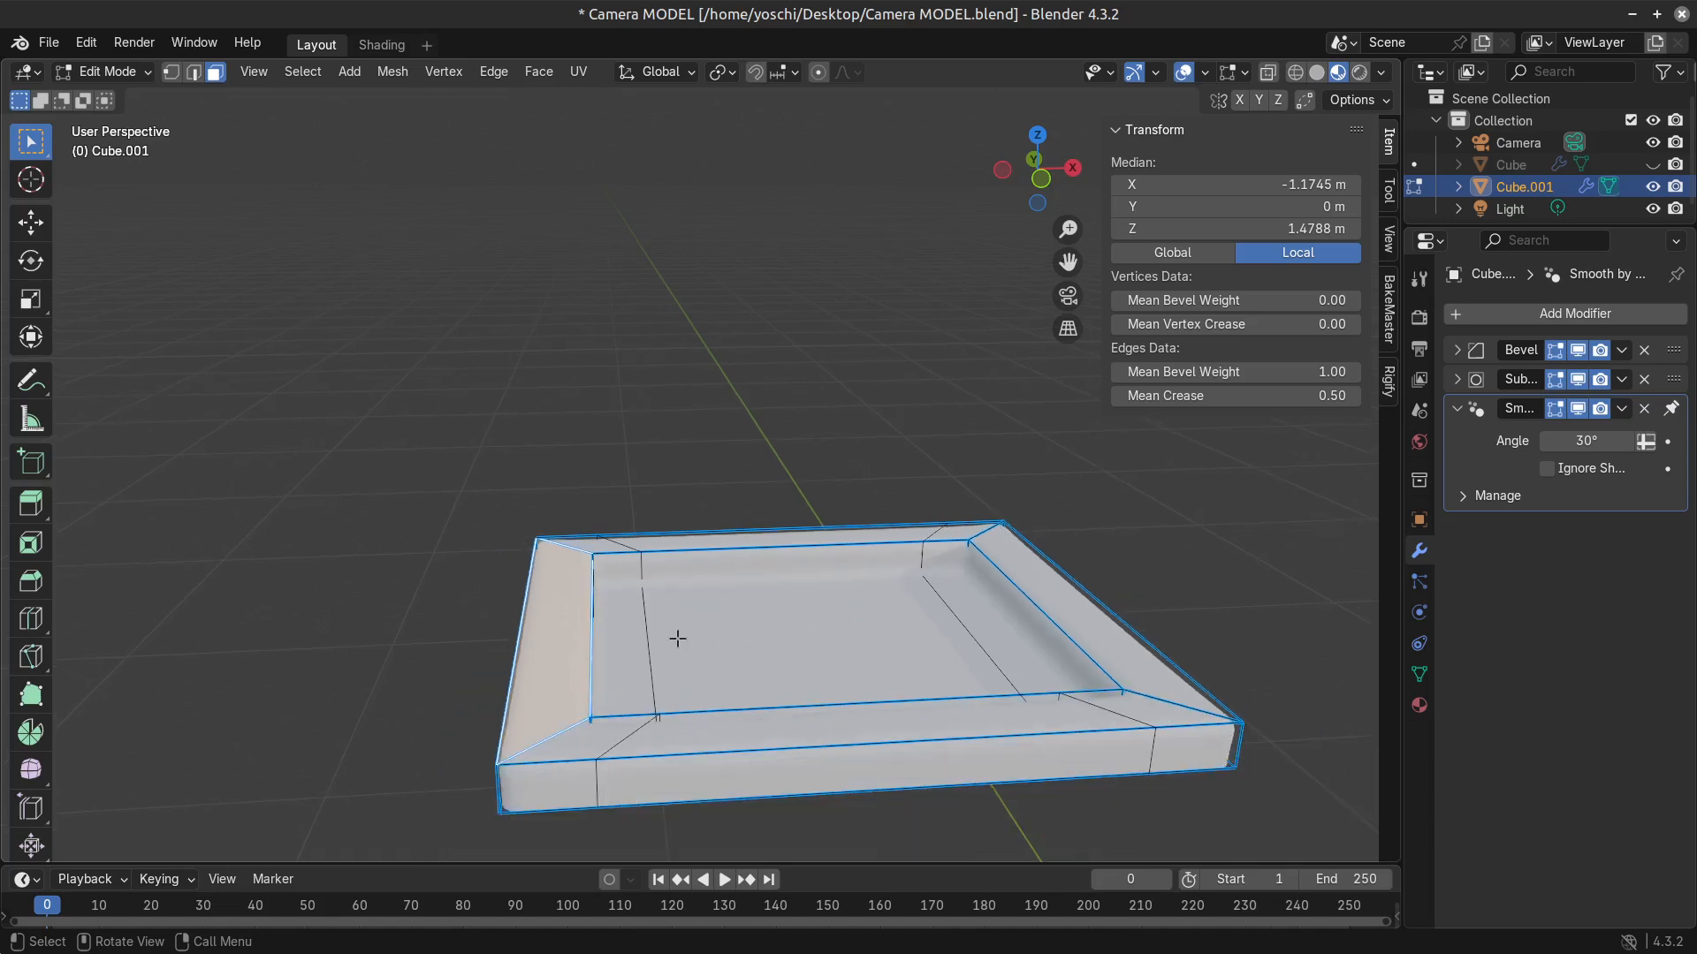
{"action": "middle_click_drag", "start_coordinate": [678, 639], "coordinate": [708, 492], "text": "shift"}
{"action": "middle_click_drag", "start_coordinate": [704, 569], "coordinate": [722, 615]}
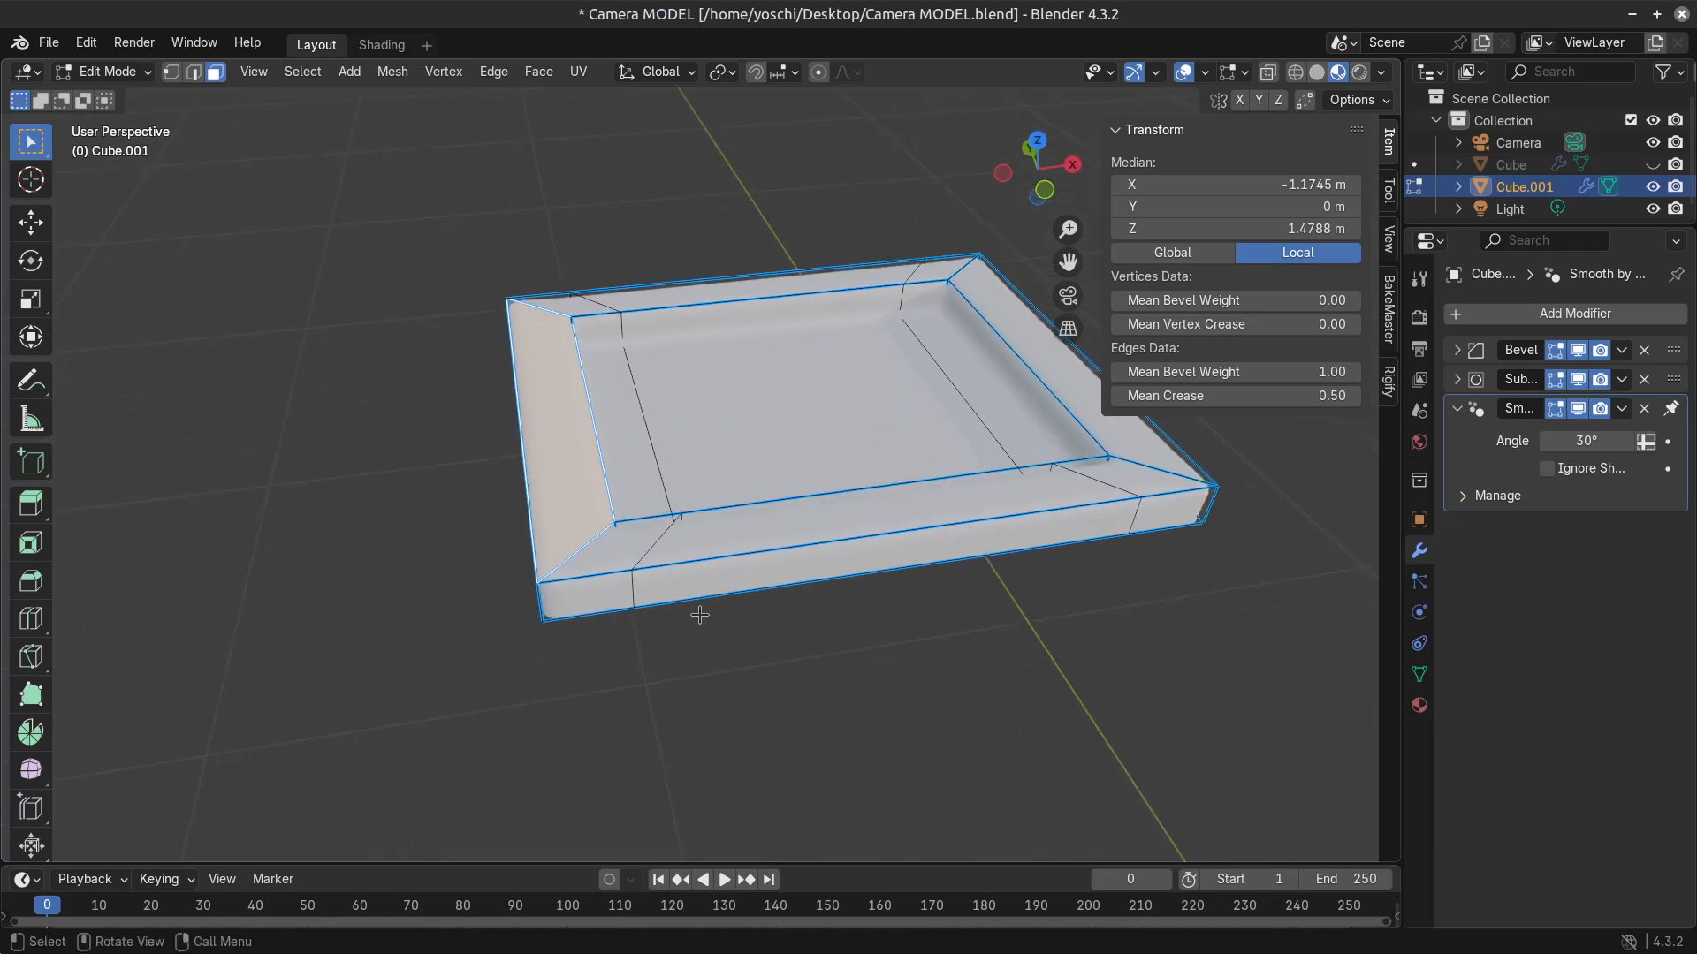
{"action": "scroll", "coordinate": [699, 615], "scroll_direction": "up", "scroll_amount": 2}
{"action": "middle_click_drag", "start_coordinate": [616, 608], "coordinate": [652, 598]}
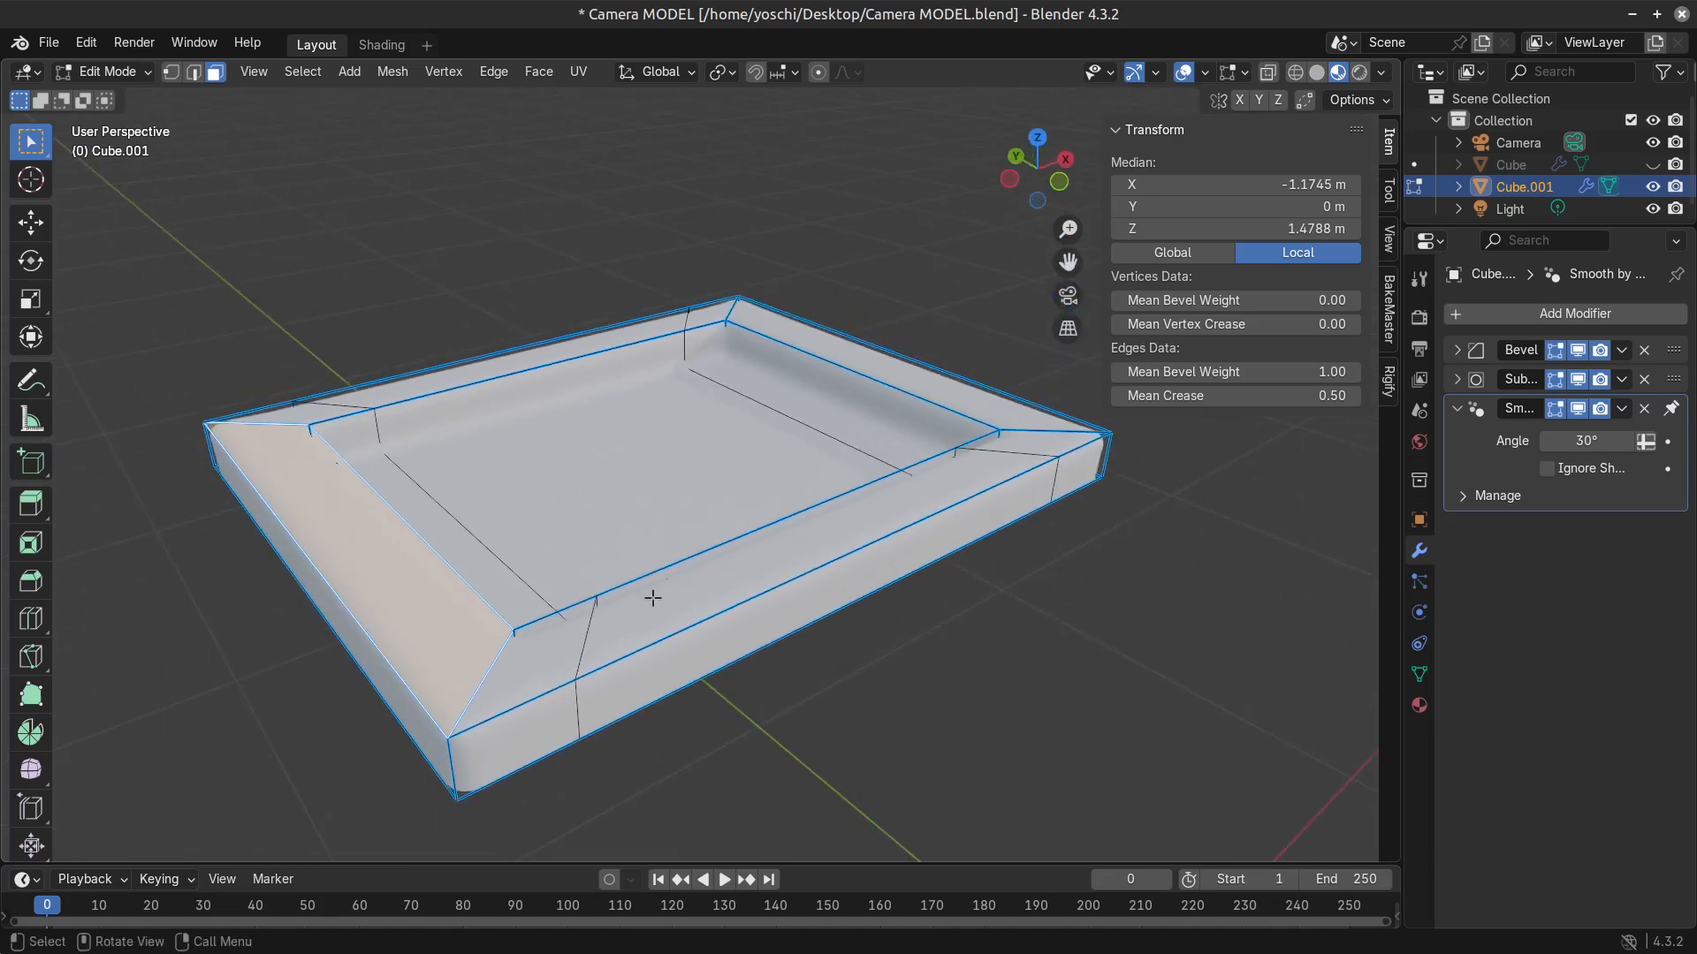
{"action": "middle_click_drag", "start_coordinate": [570, 642], "coordinate": [555, 641]}
Undo the loop cuts, the lowering of the rim and the frame extrusion, back to the flat inset face.
{"action": "key", "text": "ctrl+z"}
{"action": "key", "text": "ctrl+z"}
{"action": "key", "text": "ctrl+z"}
{"action": "key", "text": "ctrl+z"}
{"action": "key", "text": "ctrl+z"}
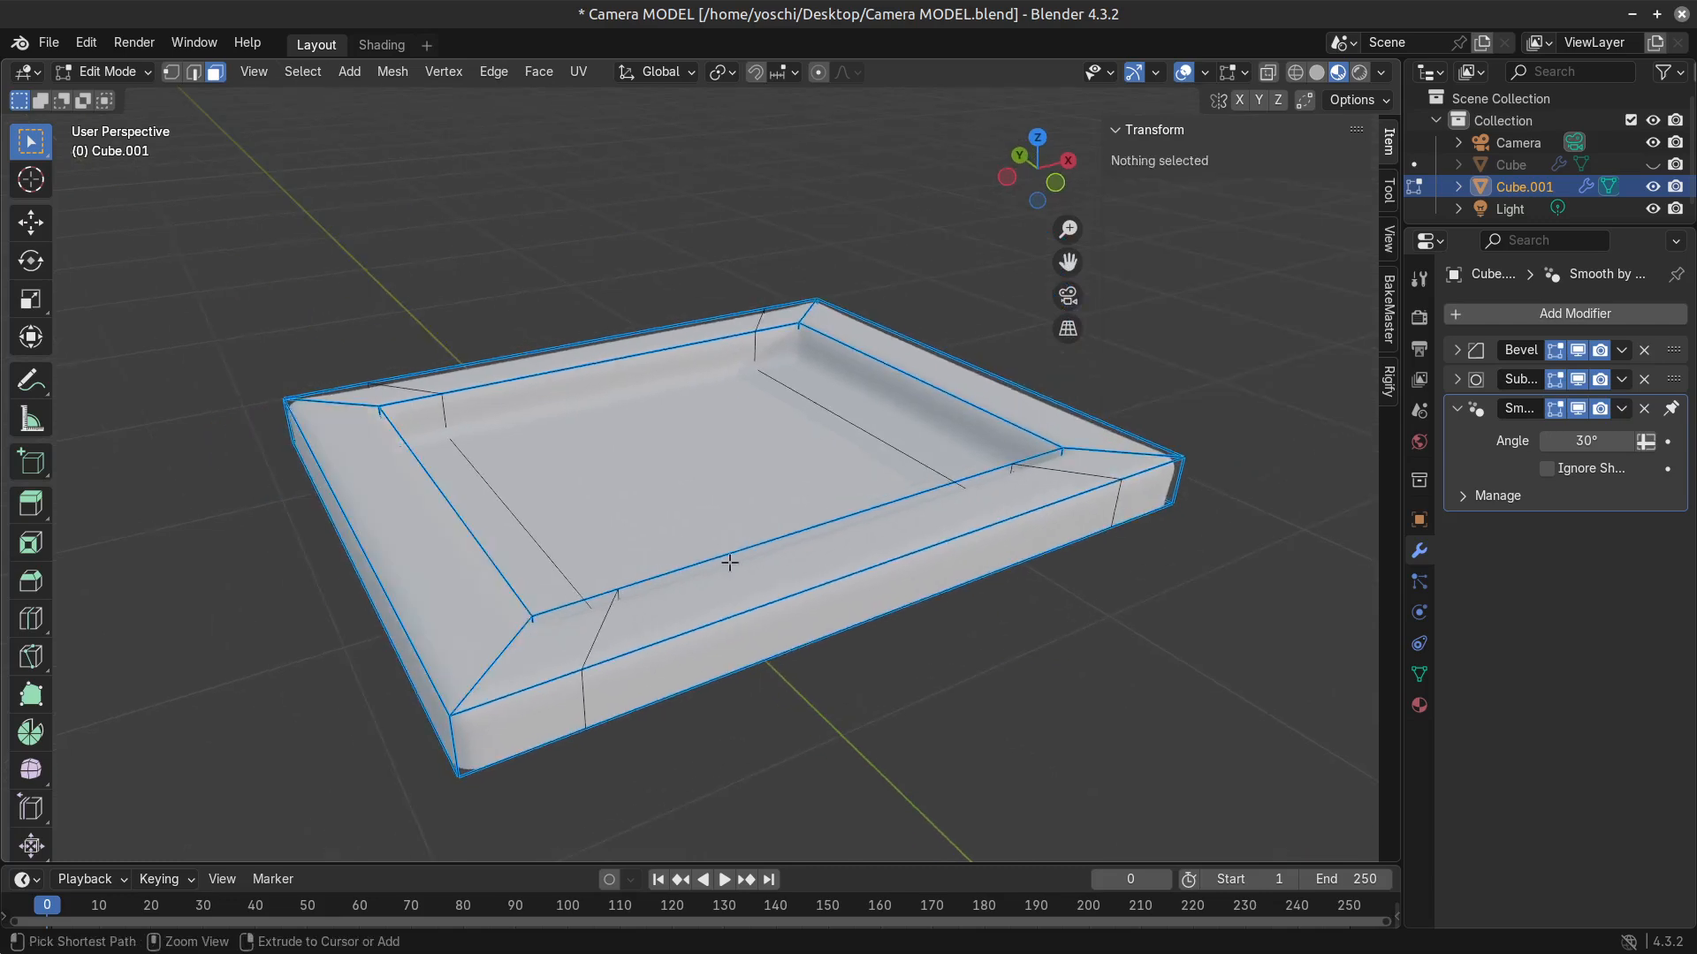
{"action": "key", "text": "ctrl+z"}
{"action": "key", "text": "ctrl+z"}
{"action": "key", "text": "ctrl+z"}
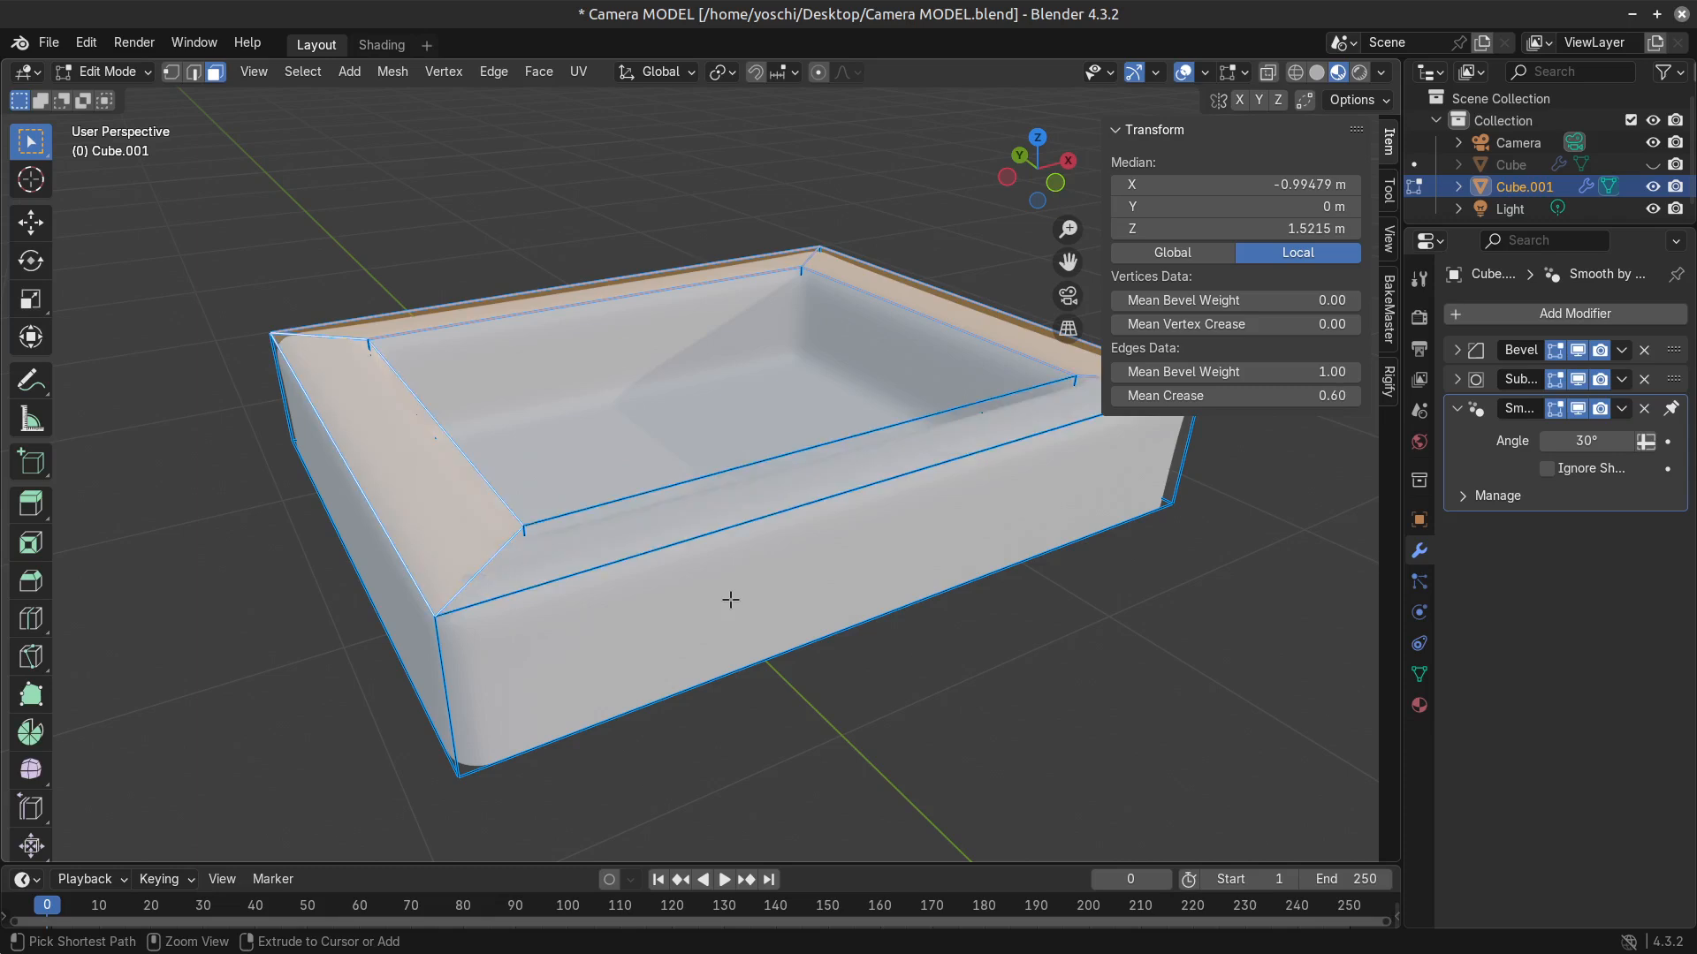
{"action": "middle_click_drag", "start_coordinate": [730, 600], "coordinate": [650, 540]}
{"action": "scroll", "coordinate": [760, 545], "scroll_direction": "down", "scroll_amount": 1}
{"action": "key", "text": "ctrl+z"}
{"action": "key", "text": "ctrl+z"}
{"action": "key", "text": "ctrl+z"}
{"action": "key", "text": "ctrl+z"}
{"action": "key", "text": "ctrl+z"}
{"action": "key", "text": "ctrl+z"}
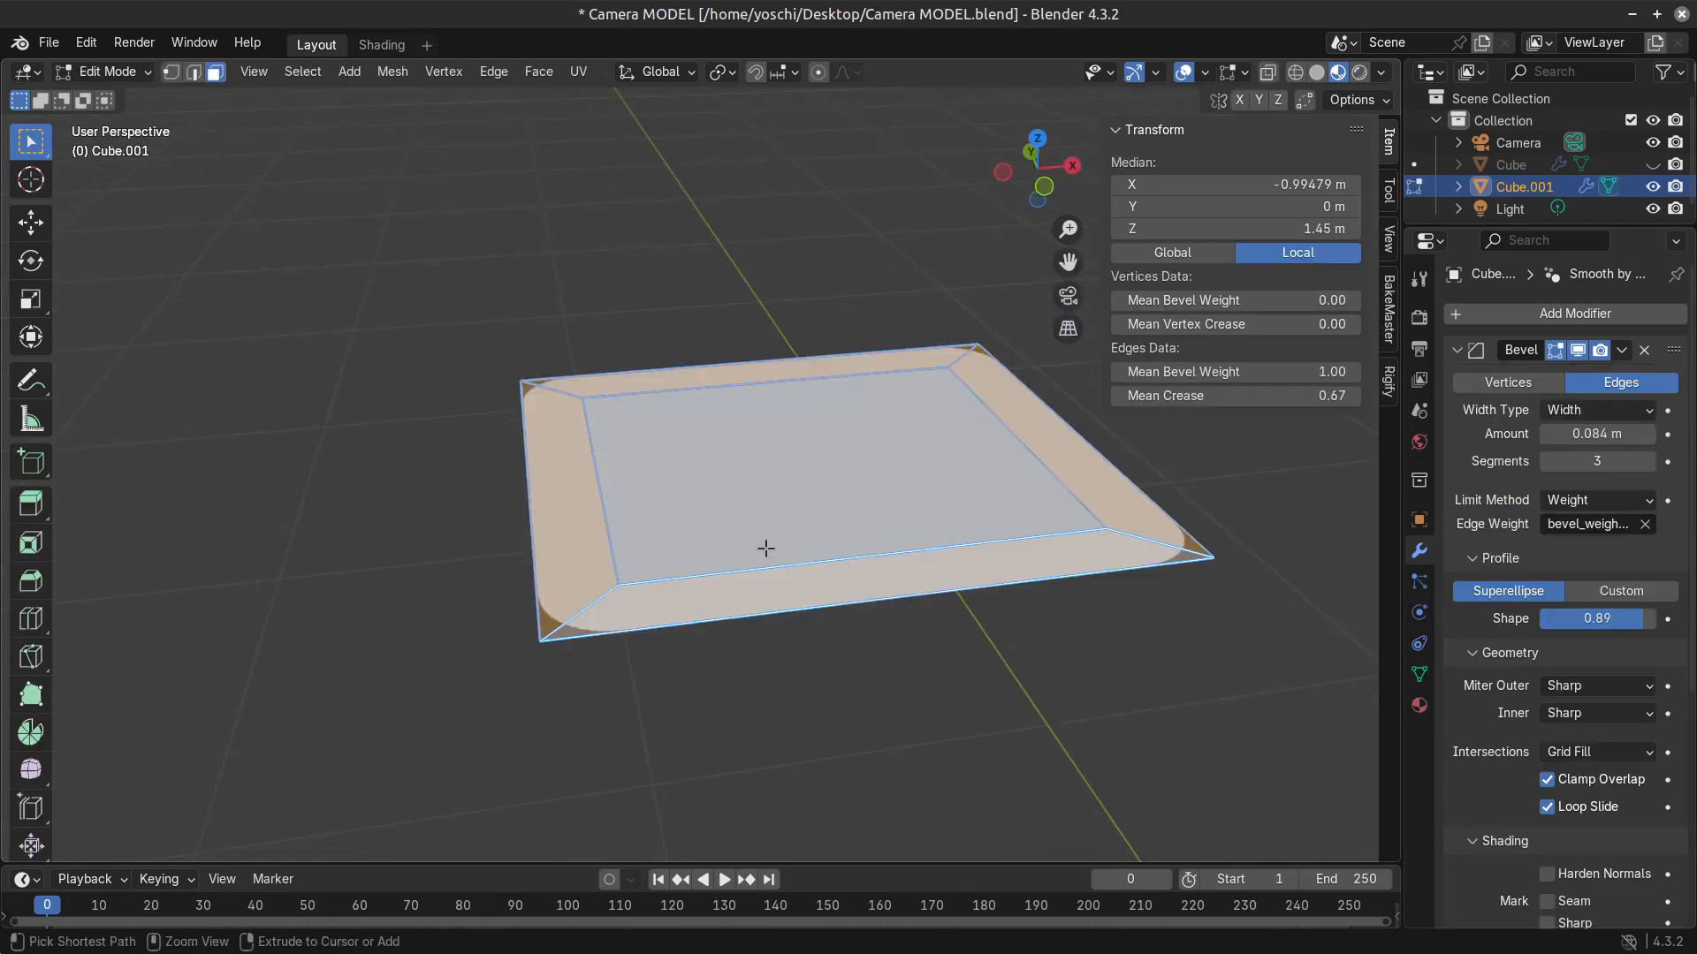
Dissolve the vertices of the inner inset face to merge everything into one flat rectangular face.
{"action": "left_click", "coordinate": [817, 510]}
{"action": "key", "text": "x"}
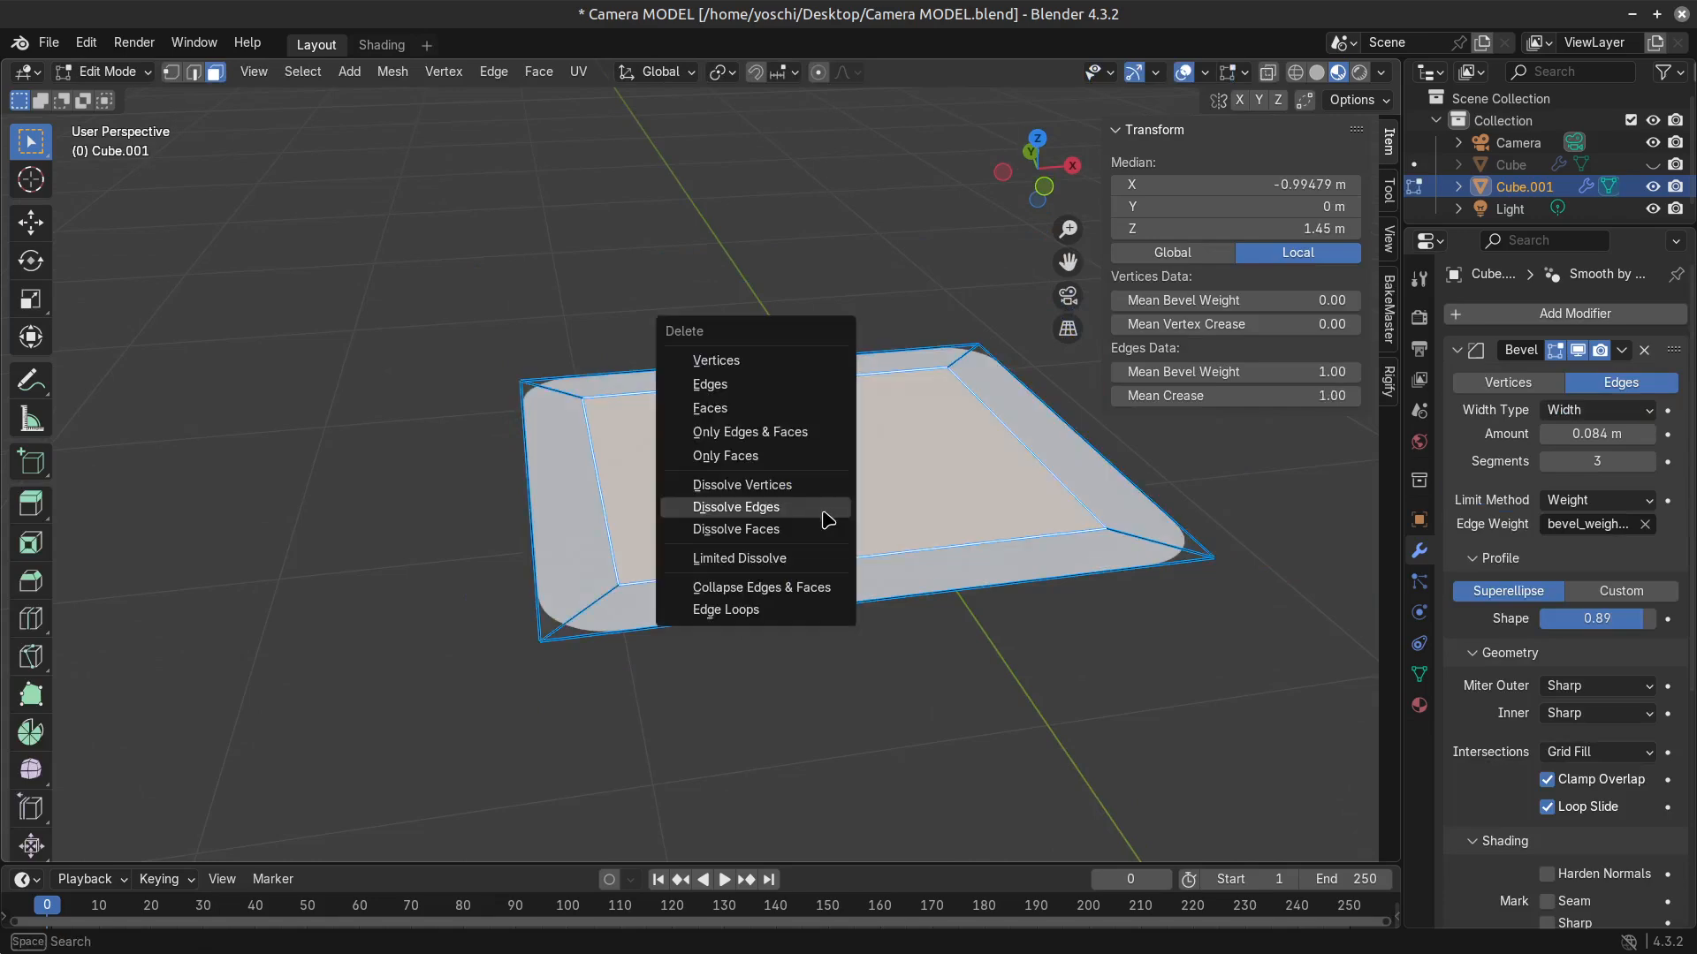
{"action": "left_click", "coordinate": [822, 519]}
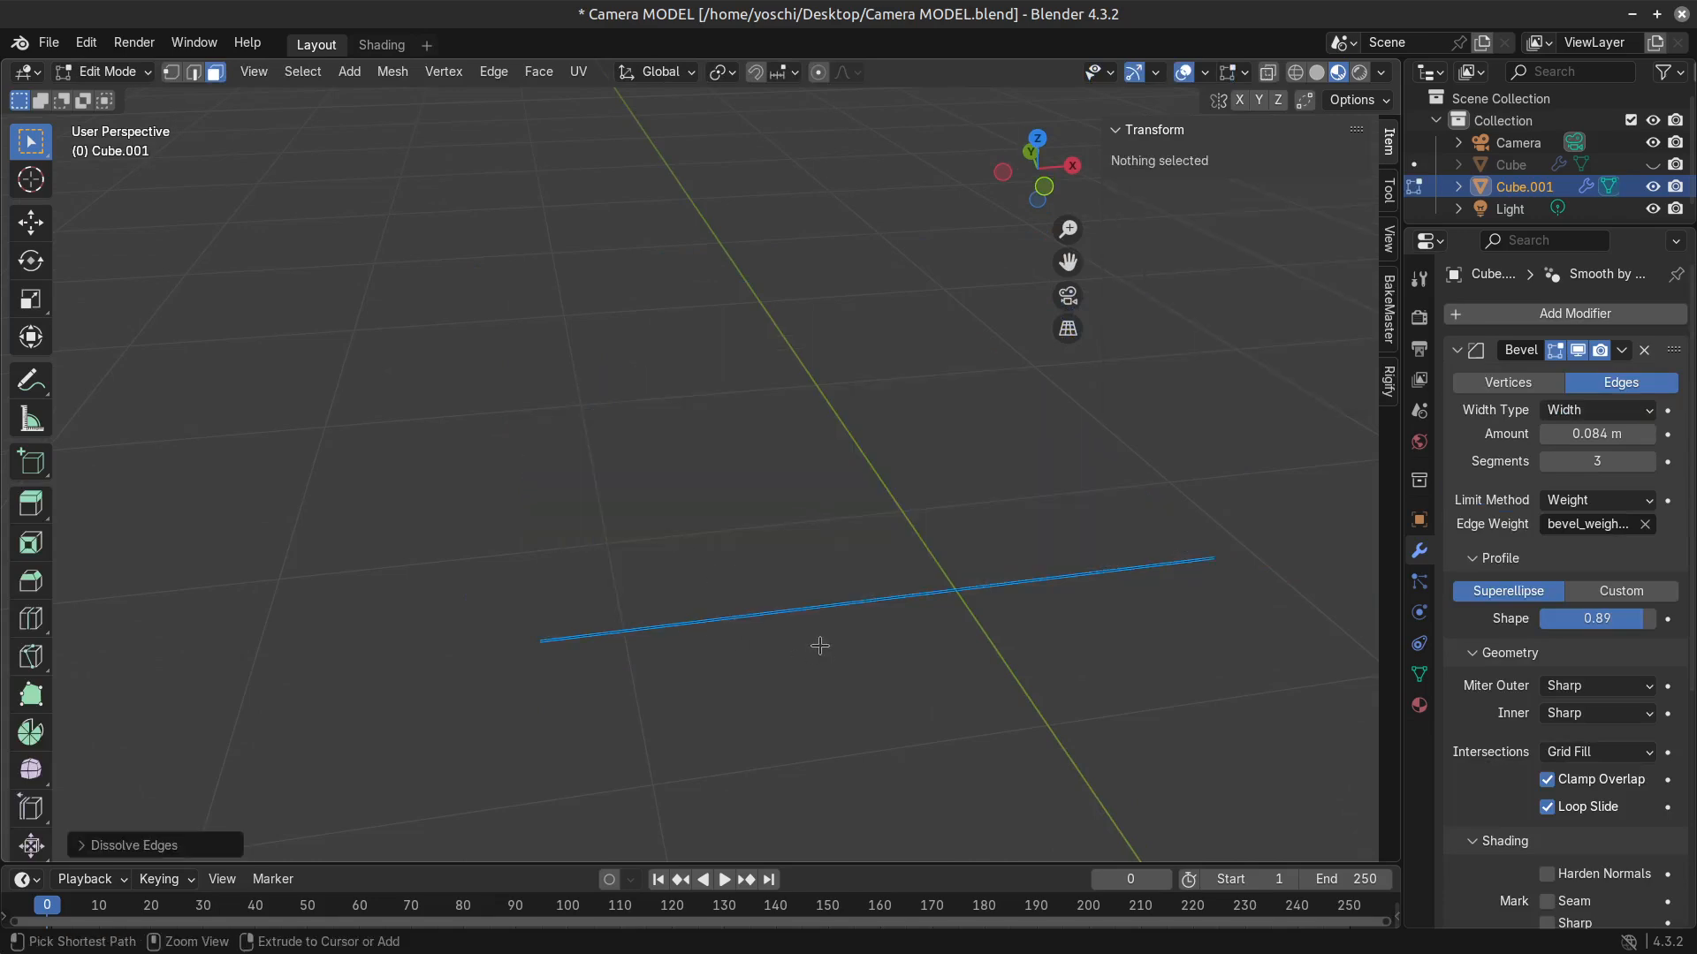
{"action": "key", "text": "ctrl+z"}
{"action": "key", "text": "x"}
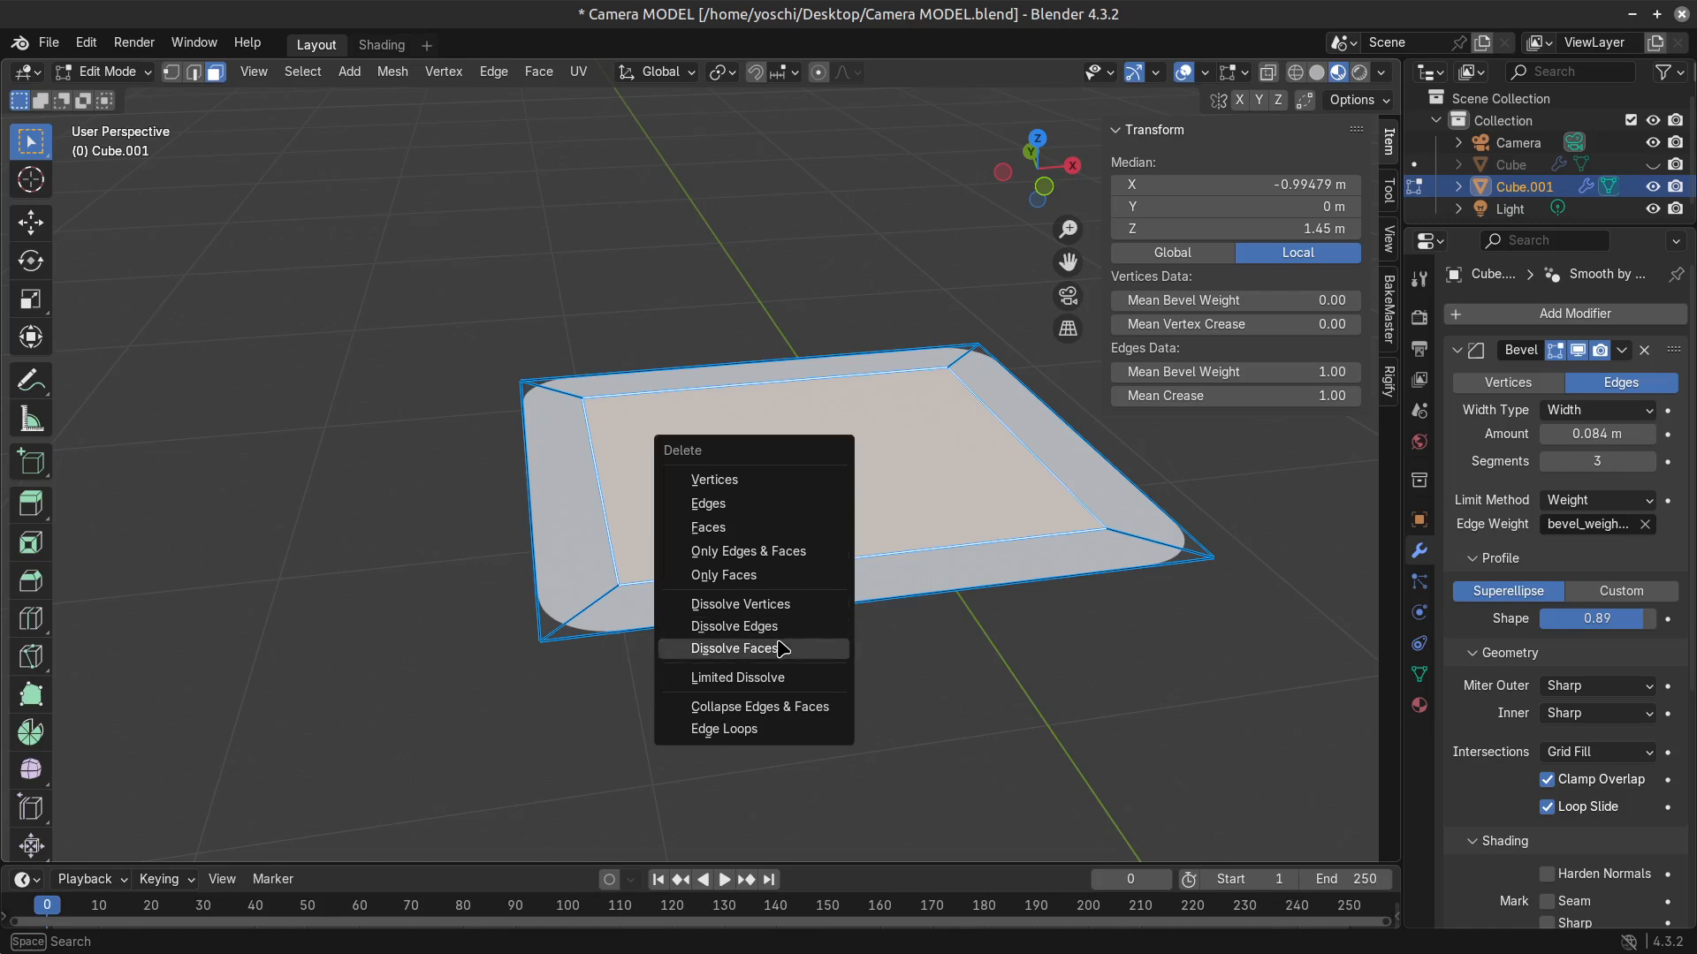
{"action": "left_click", "coordinate": [782, 648]}
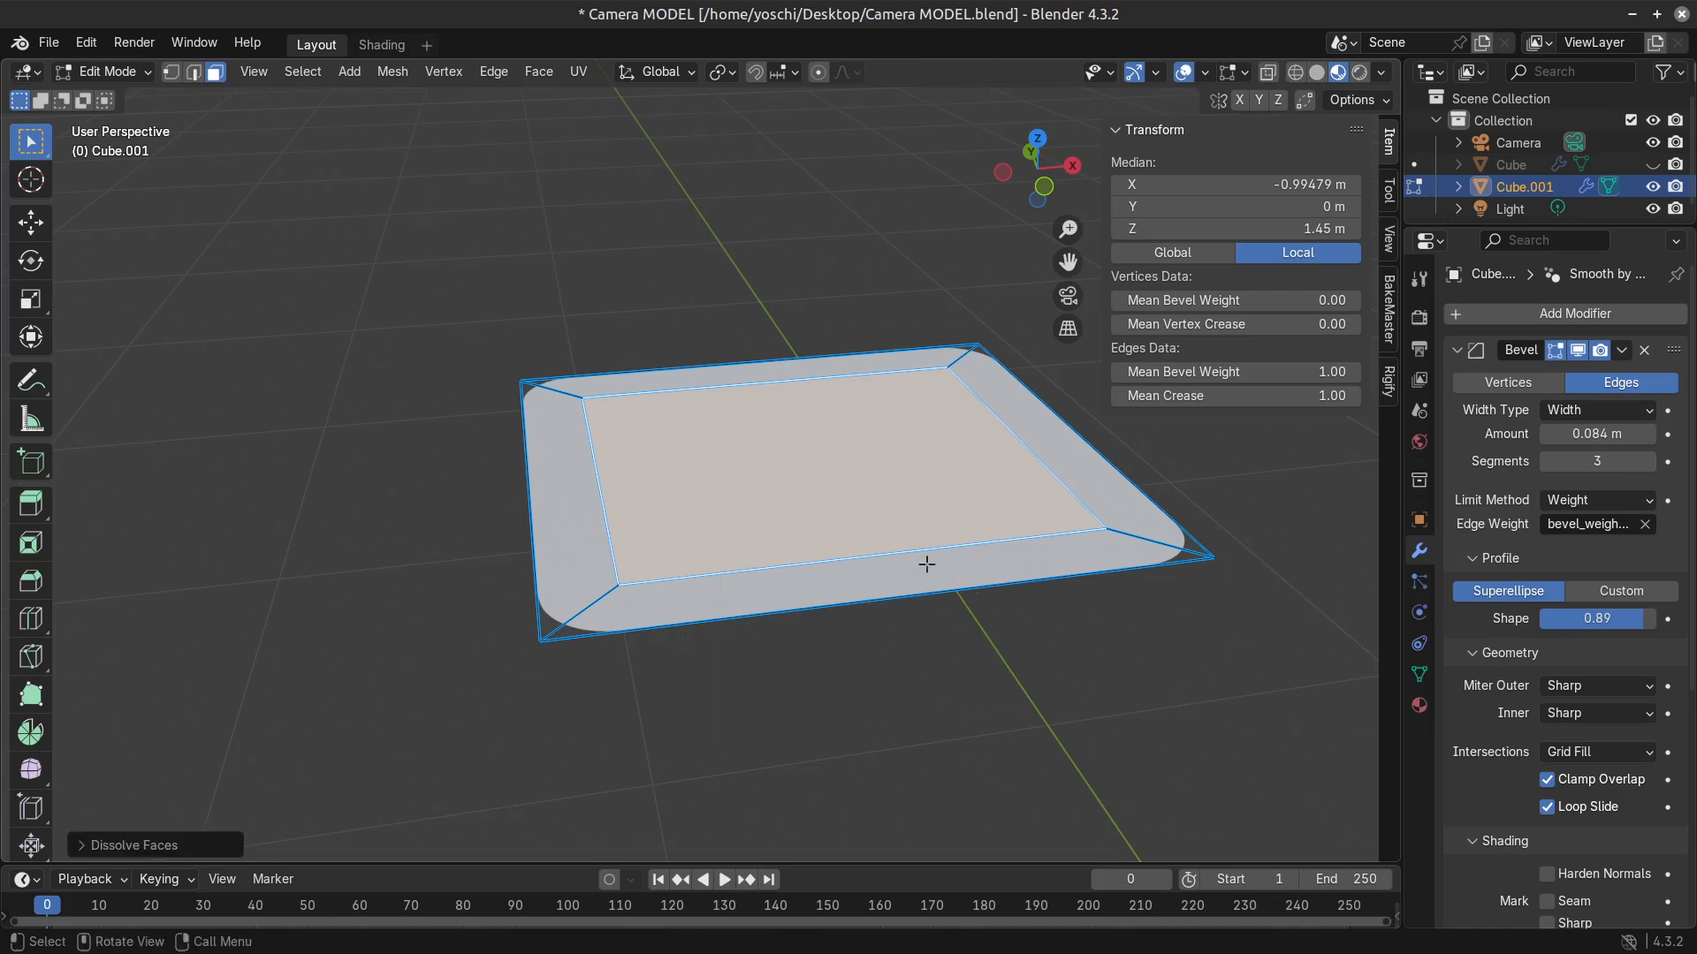
{"action": "key", "text": "x"}
{"action": "left_click", "coordinate": [772, 470]}
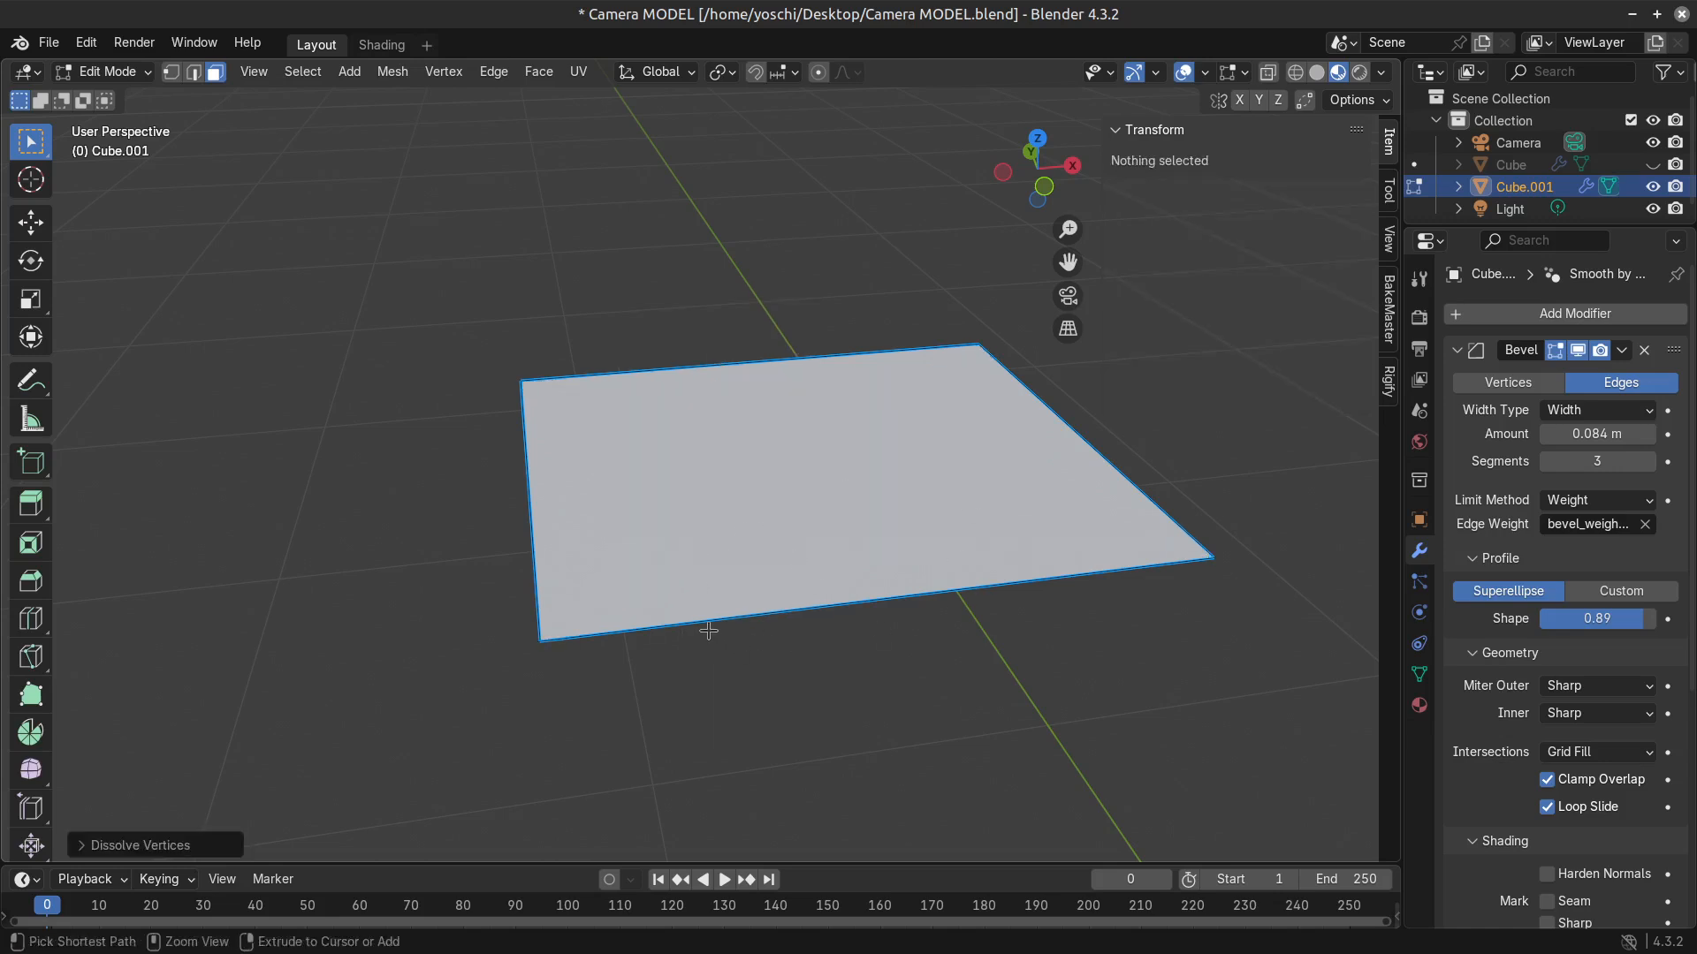
Divide the flat face into a grid with ten centred loop cuts spaced along X and nine along Y.
{"action": "key", "text": "ctrl+r"}
{"action": "type", "text": "22"}
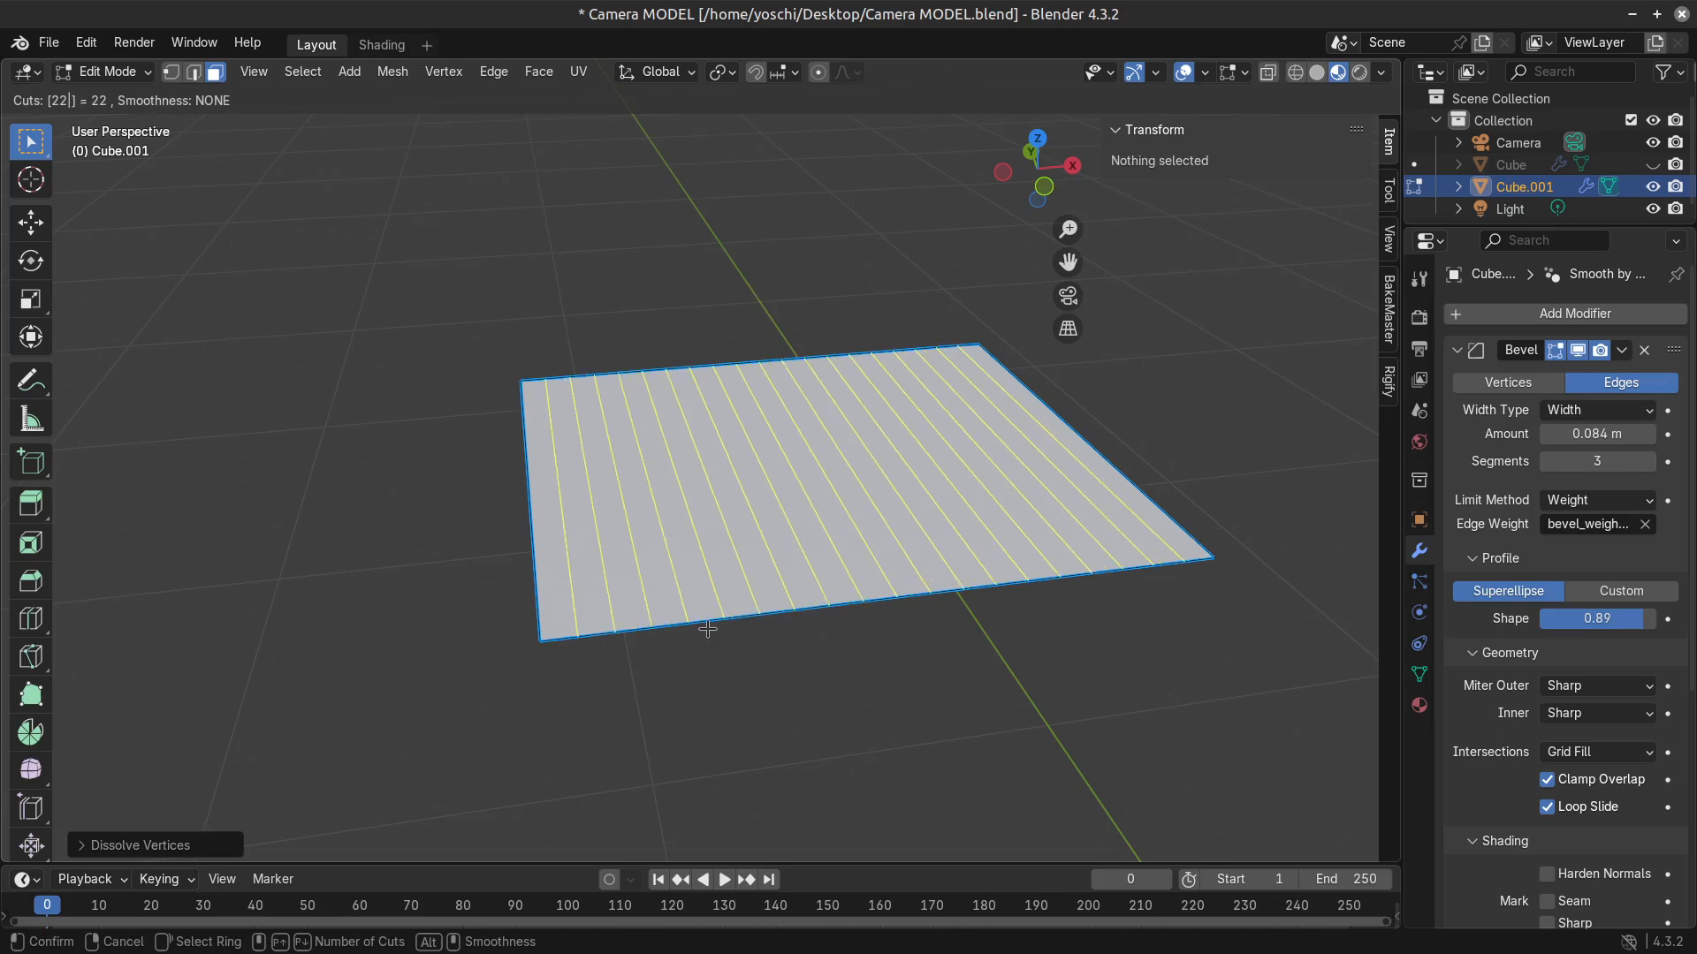
{"action": "scroll", "coordinate": [729, 623], "scroll_direction": "down", "scroll_amount": 5}
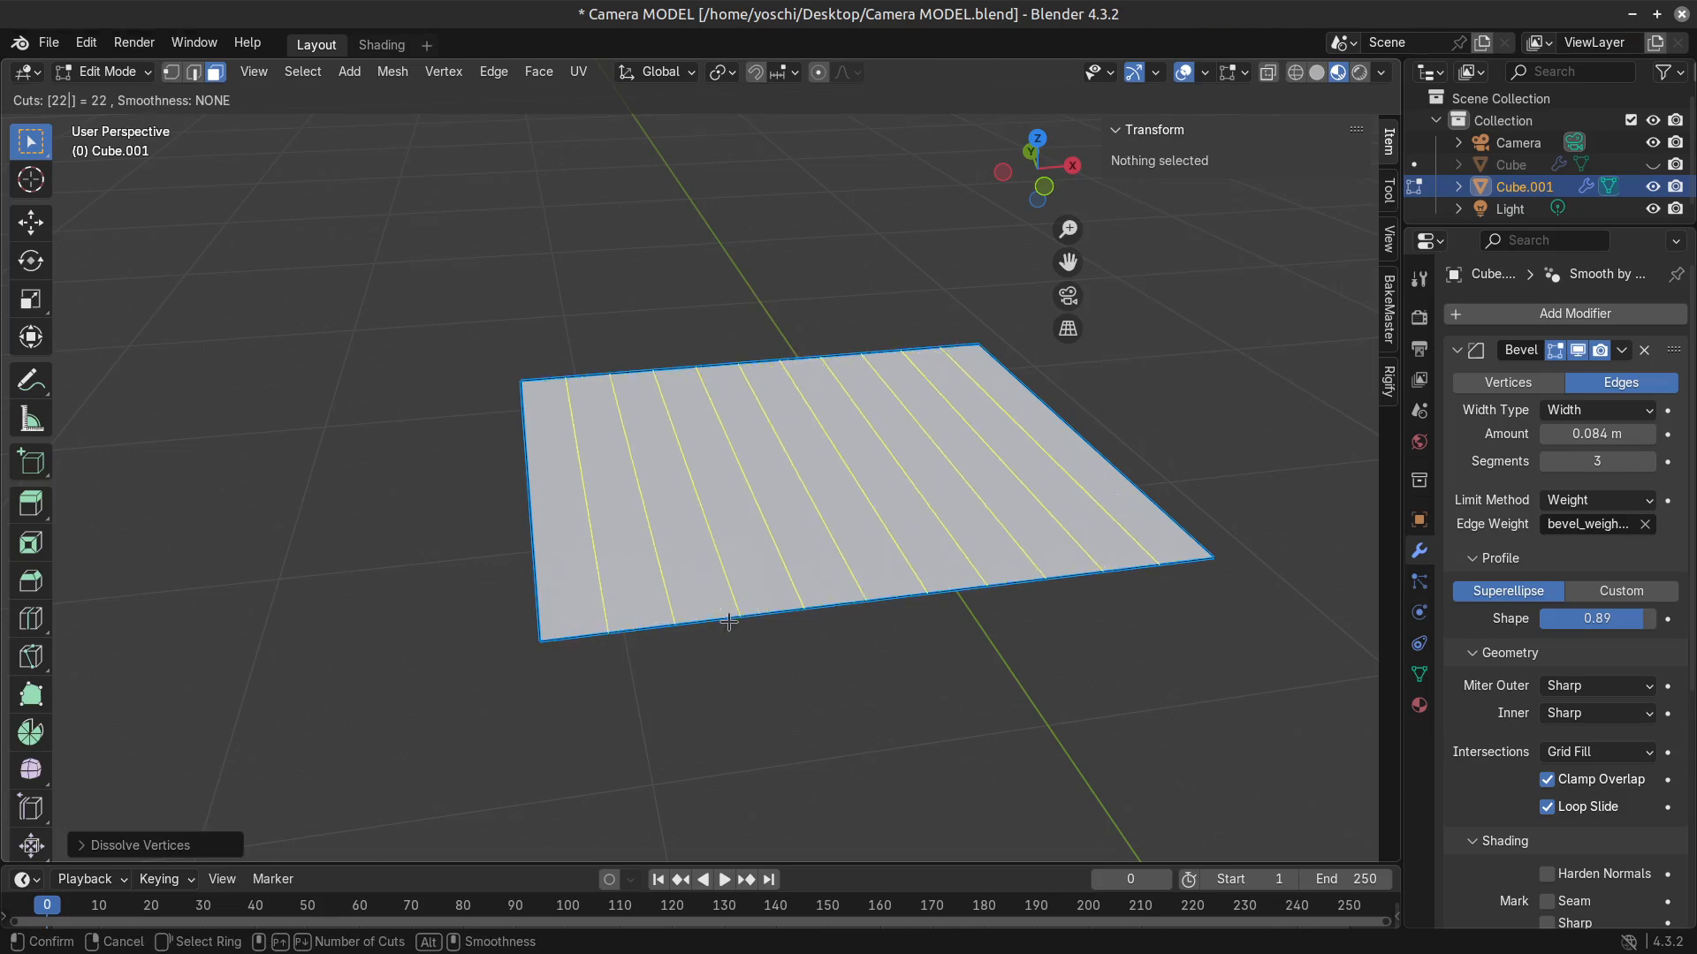
{"action": "left_click", "coordinate": [728, 622]}
{"action": "right_click", "coordinate": [730, 621]}
{"action": "key", "text": "ctrl+r"}
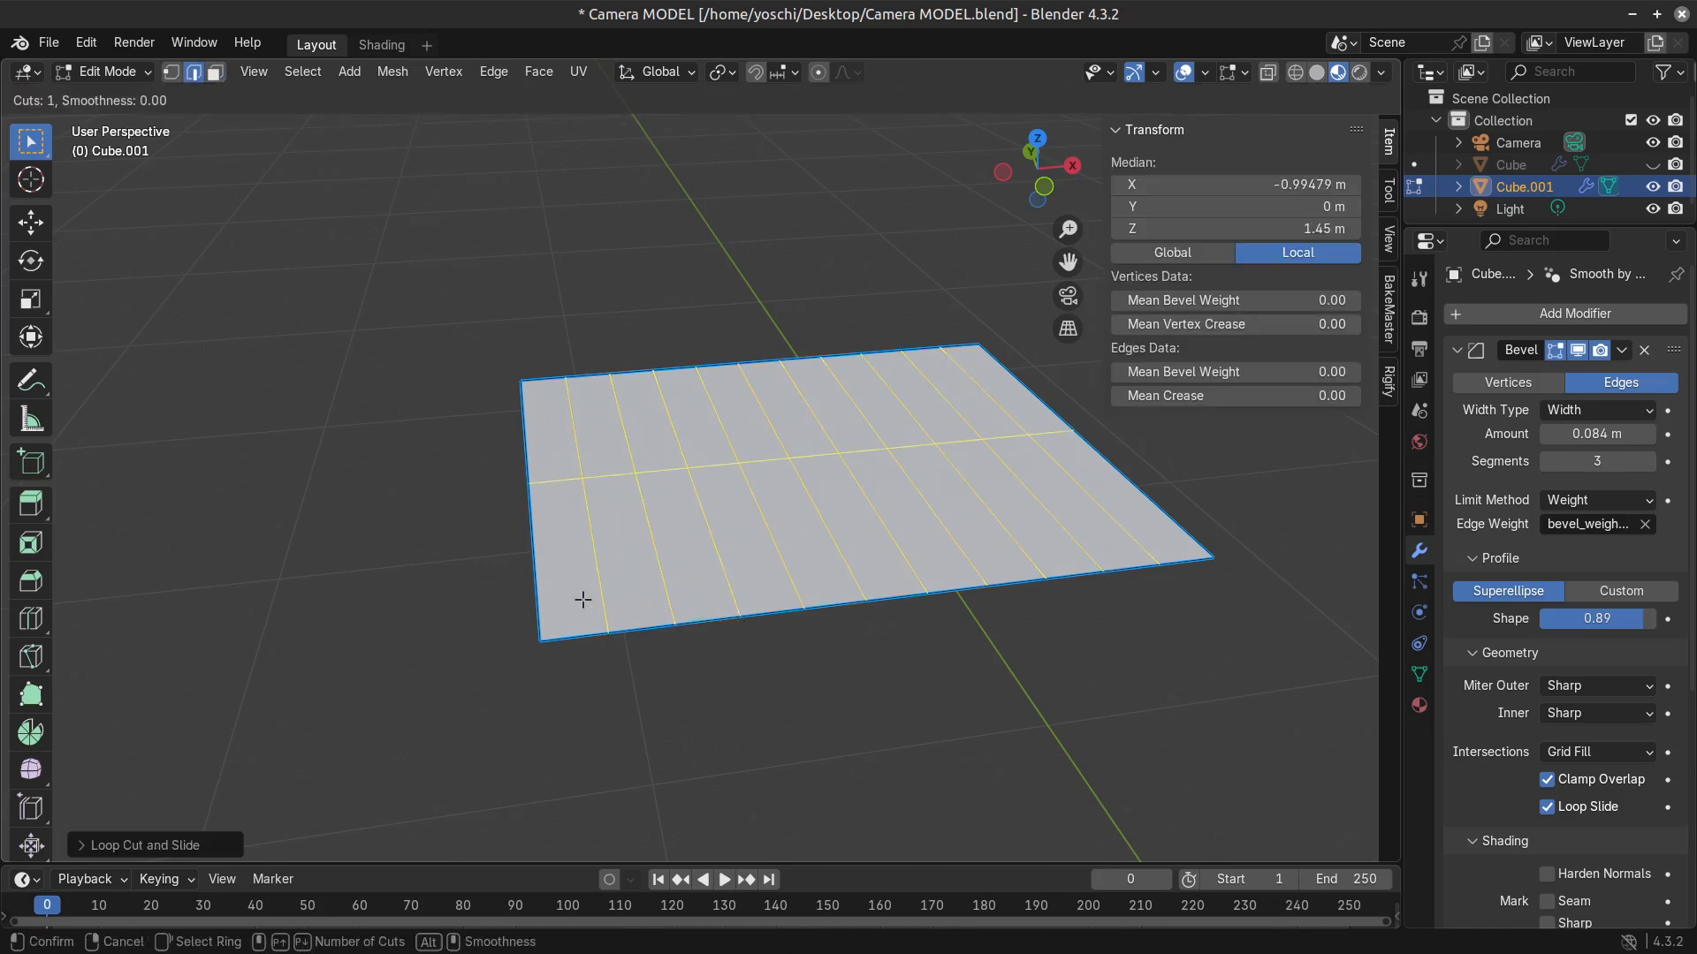
{"action": "scroll", "coordinate": [584, 599], "scroll_direction": "up", "scroll_amount": 8}
{"action": "left_click", "coordinate": [583, 599]}
{"action": "right_click", "coordinate": [737, 570]}
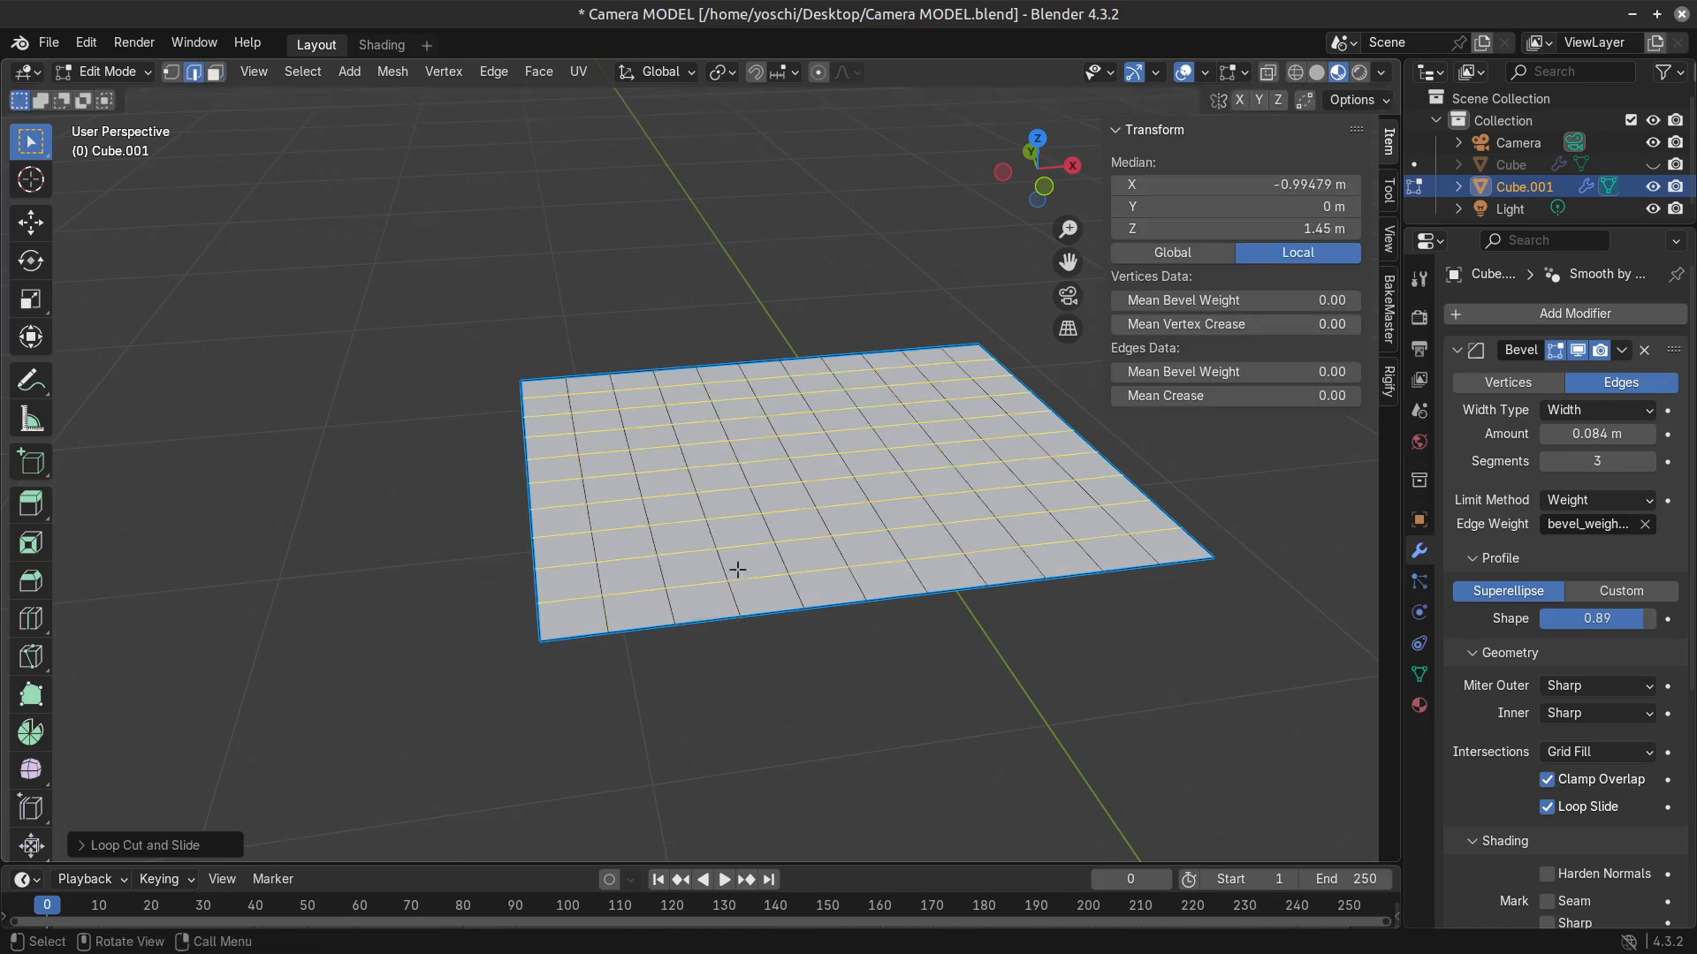
Select the face's boundary edges together with the interior edge loop nearest to each of the four sides.
{"action": "left_click", "coordinate": [602, 613]}
{"action": "left_click", "coordinate": [601, 613], "text": "alt+shift"}
{"action": "left_click", "coordinate": [601, 613], "text": "alt+shift"}
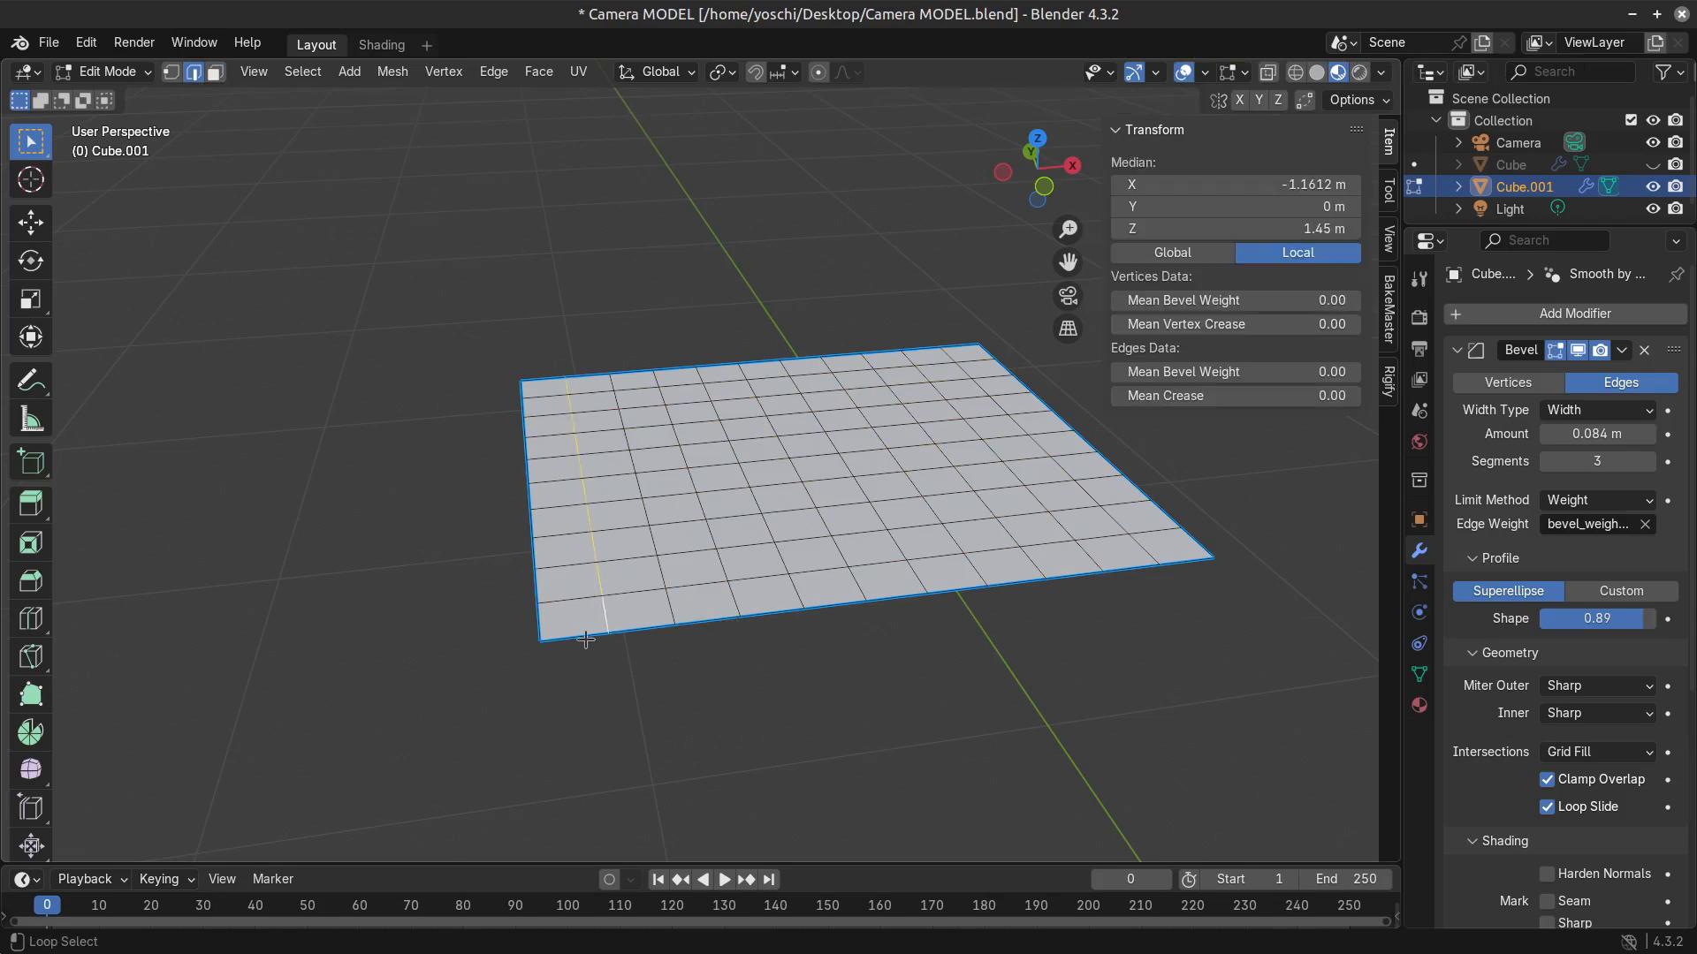
{"action": "left_click", "coordinate": [584, 640], "text": "alt+shift"}
{"action": "left_click", "coordinate": [589, 375], "text": "alt+shift"}
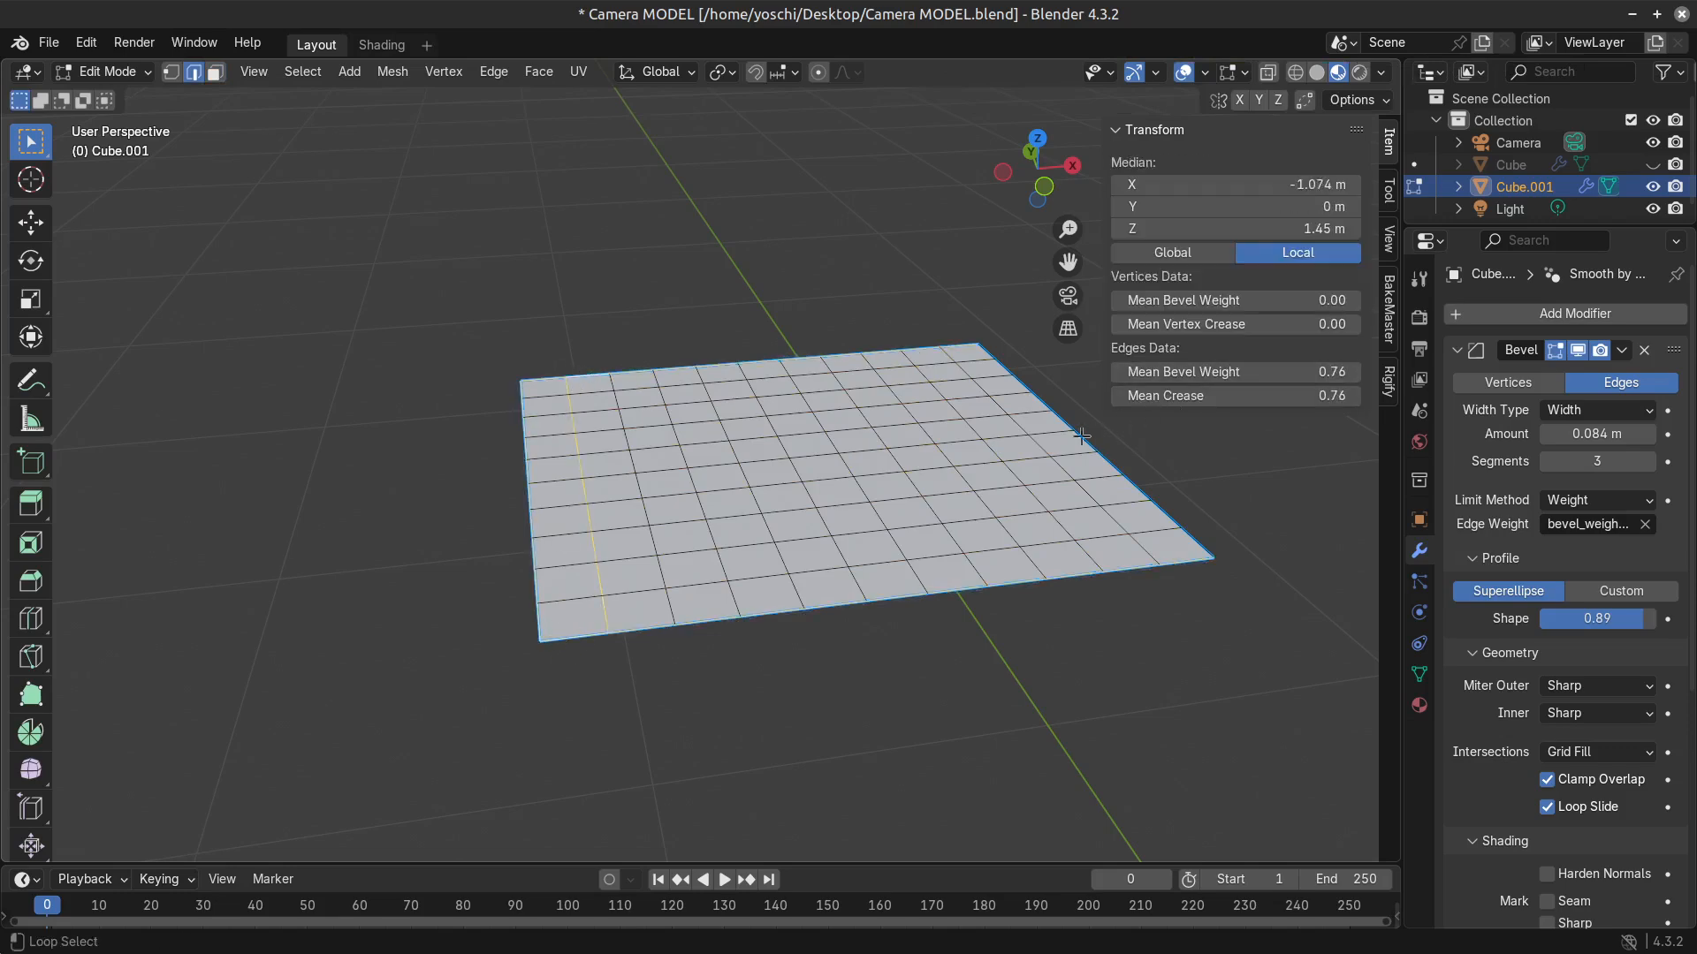
{"action": "left_click", "coordinate": [1167, 535], "text": "alt+shift"}
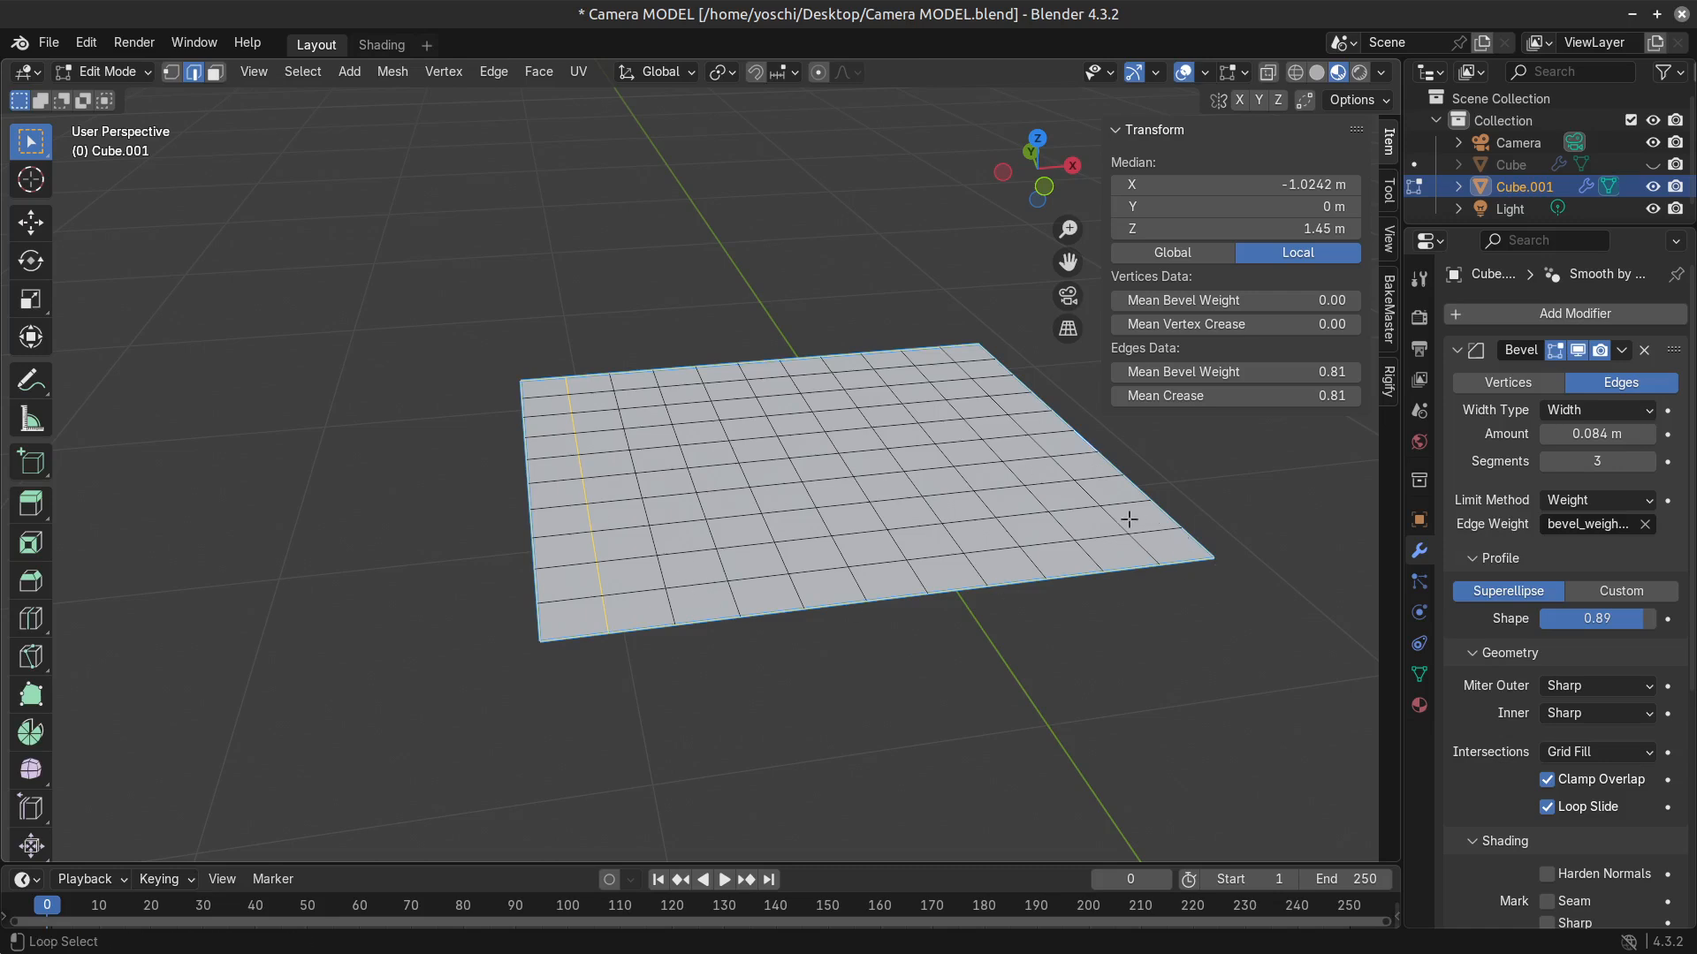
{"action": "left_click", "coordinate": [1118, 546], "text": "alt+shift"}
{"action": "left_click", "coordinate": [836, 359], "text": "alt+shift"}
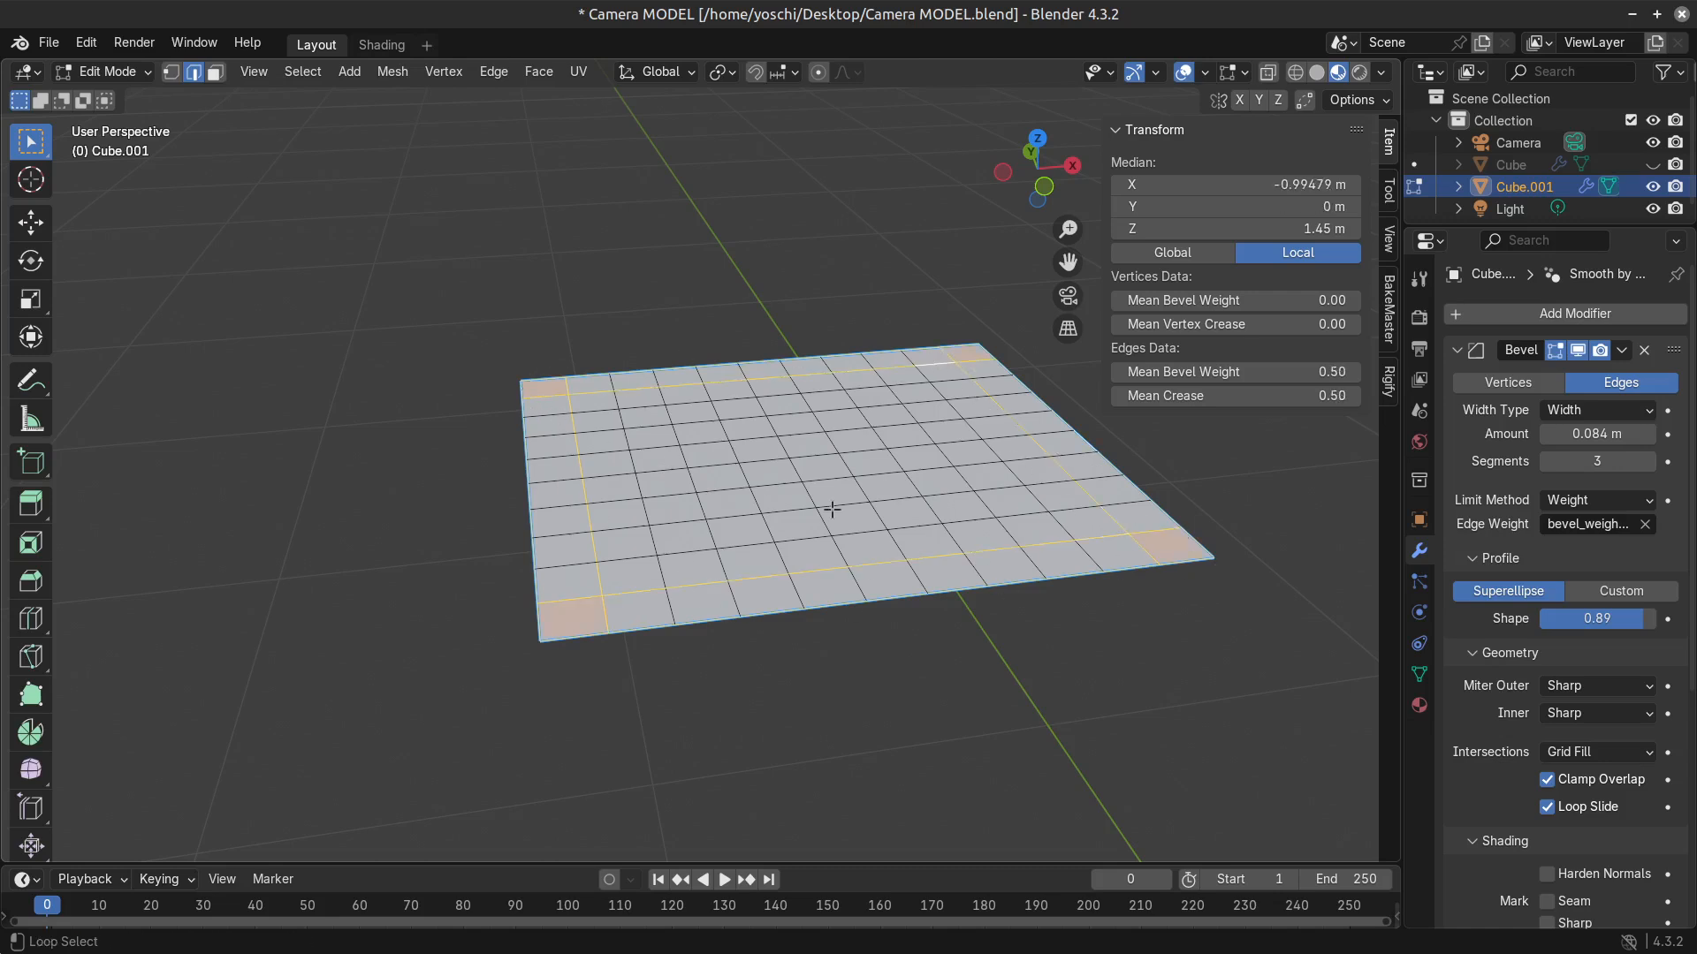
{"action": "key", "text": "x"}
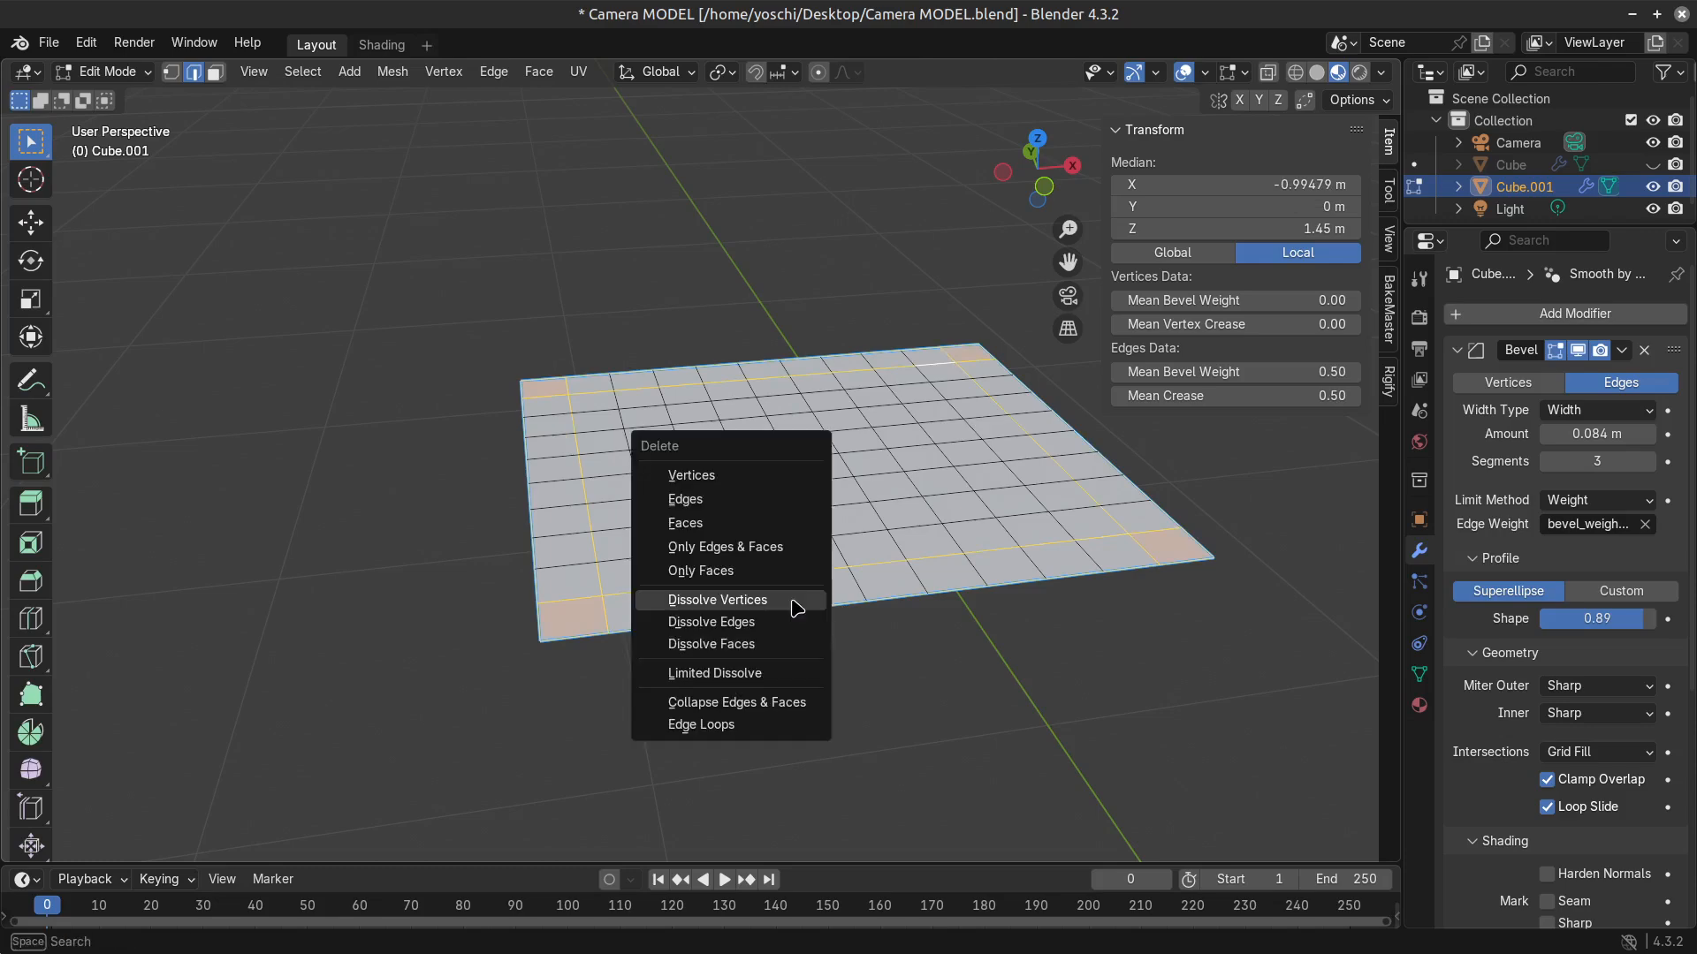
{"action": "left_click", "coordinate": [772, 621]}
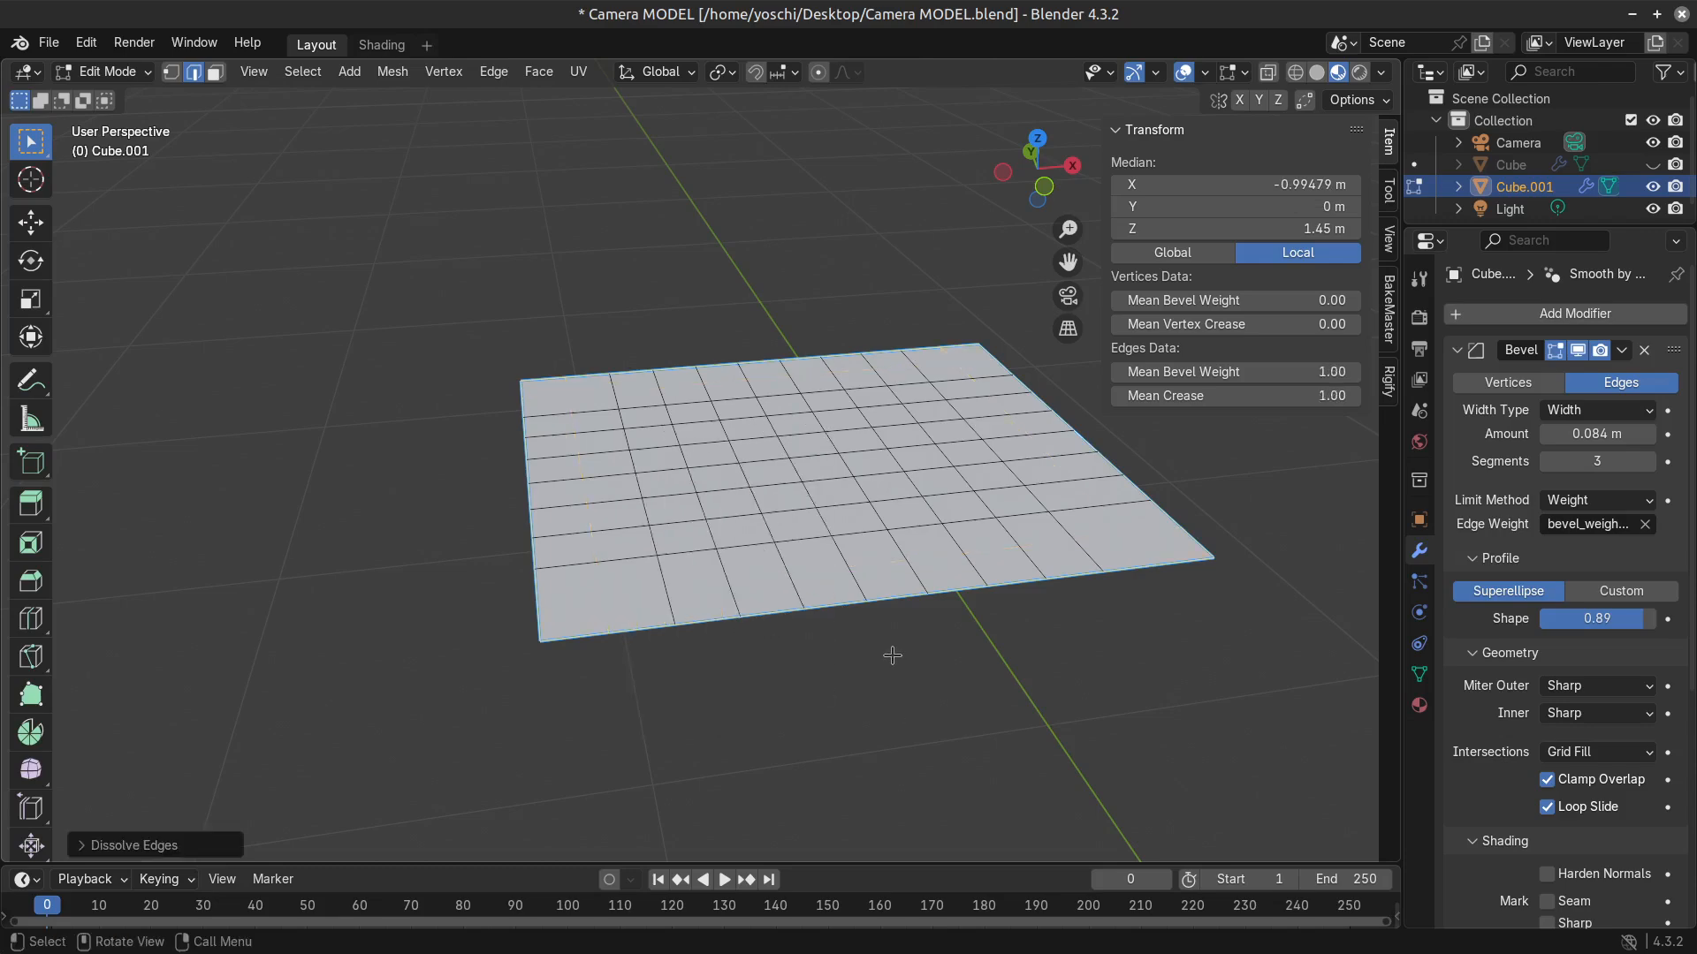
{"action": "key", "text": "ctrl+z"}
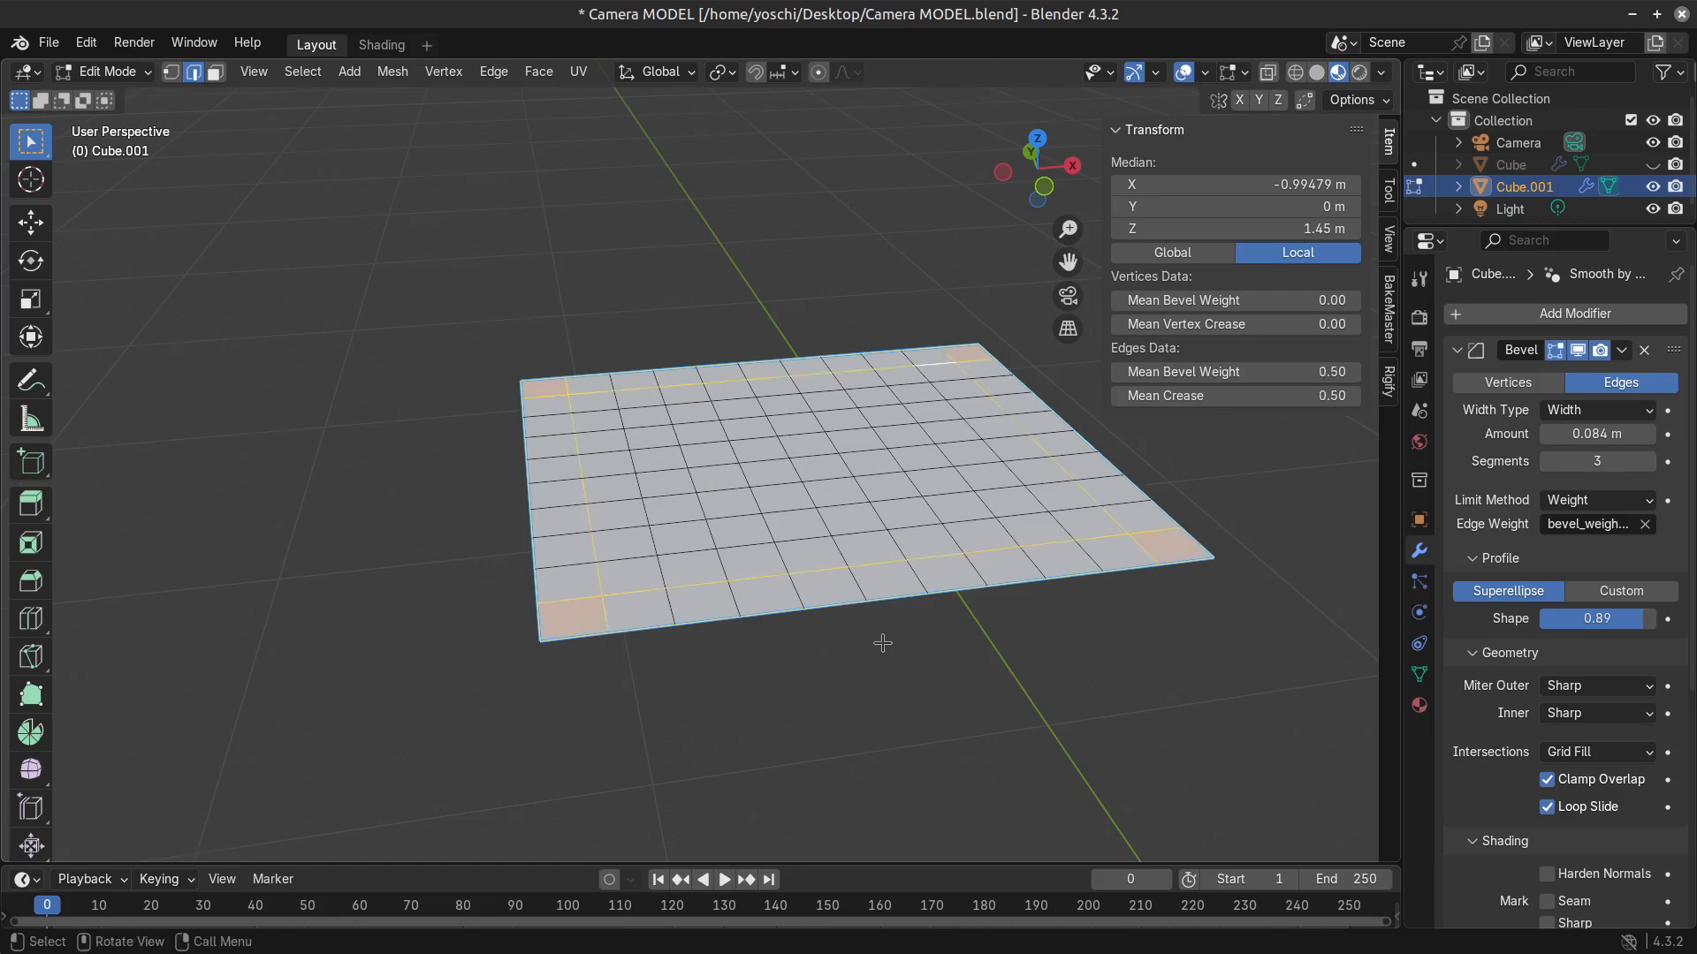
Invert the edge selection and dissolve the remaining grid edges, leaving a centre face framed by narrow strips and corner faces.
{"action": "key", "text": "ctrl+i"}
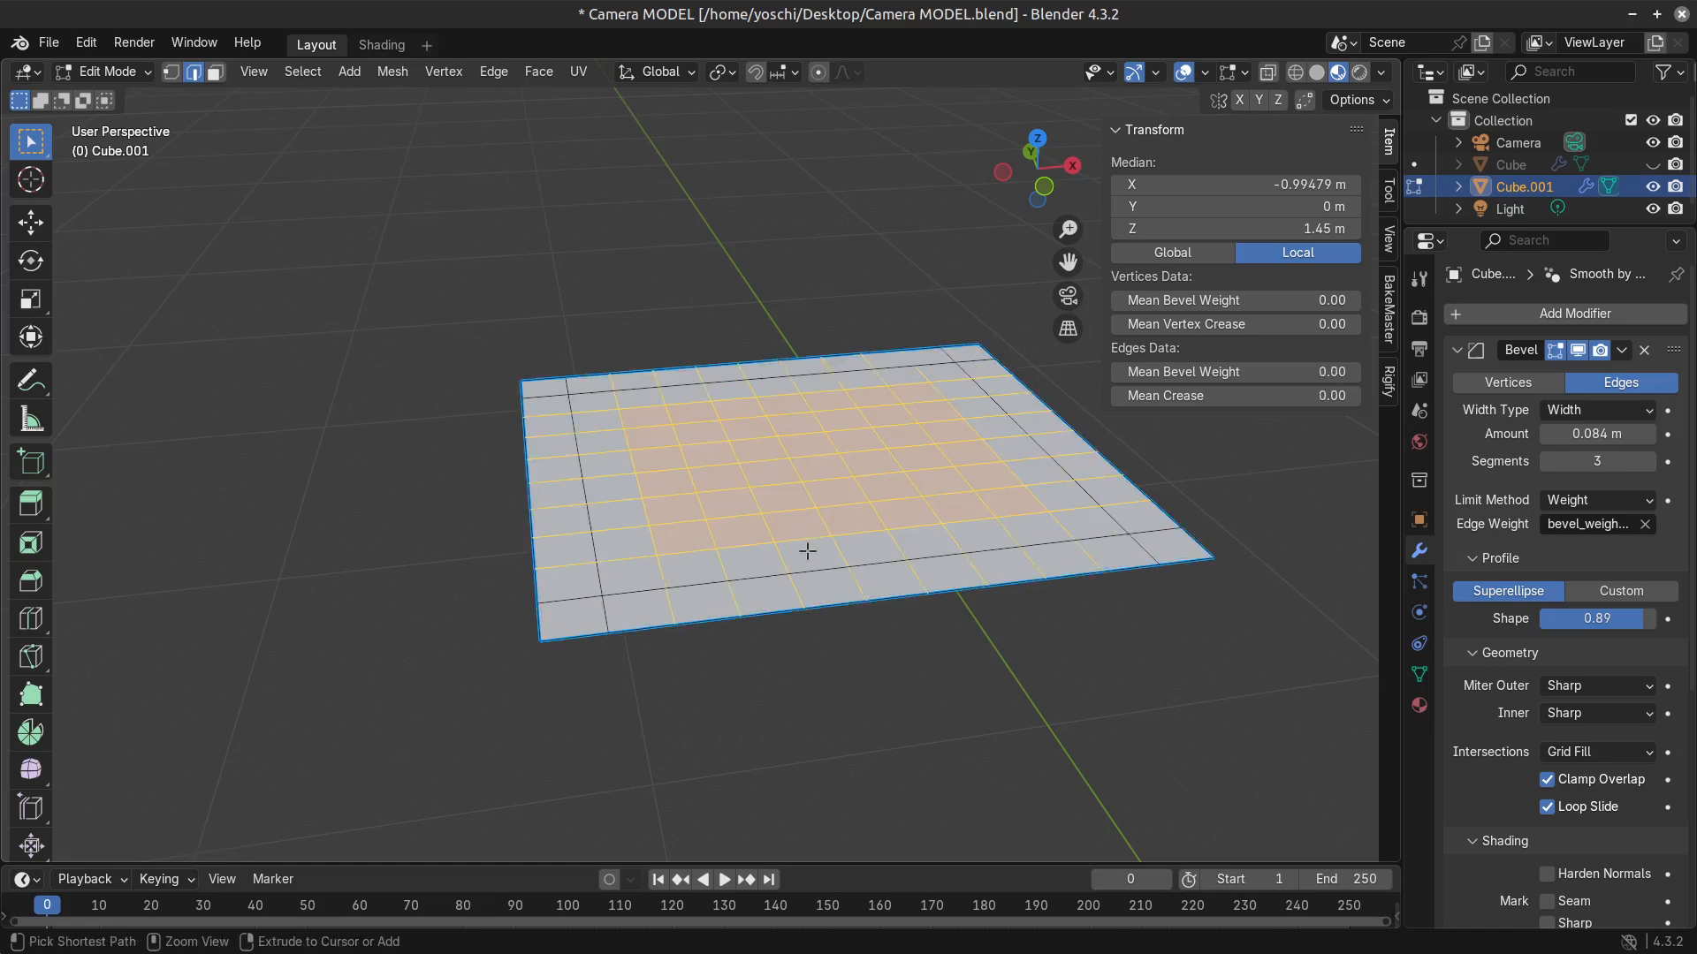
{"action": "key", "text": "x"}
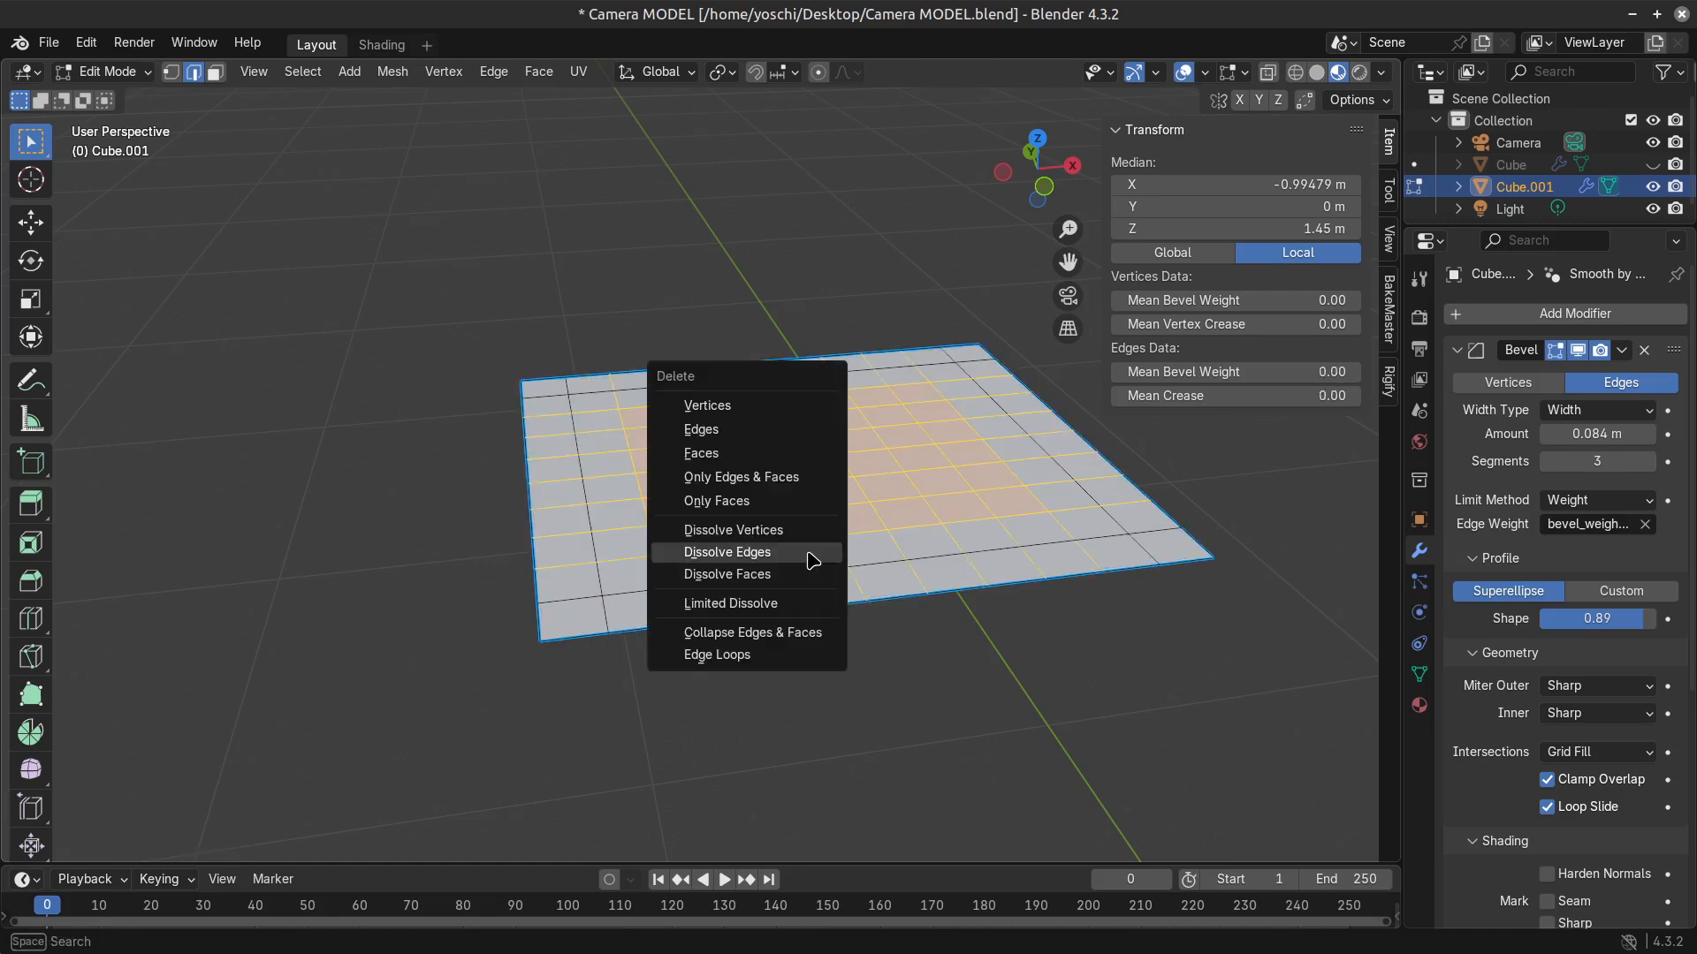
{"action": "left_click", "coordinate": [812, 560]}
Extrude the four border strips and four corner faces upward together to form a raised rim.
{"action": "key", "text": "3"}
{"action": "left_click", "coordinate": [663, 451]}
{"action": "left_click", "coordinate": [544, 530]}
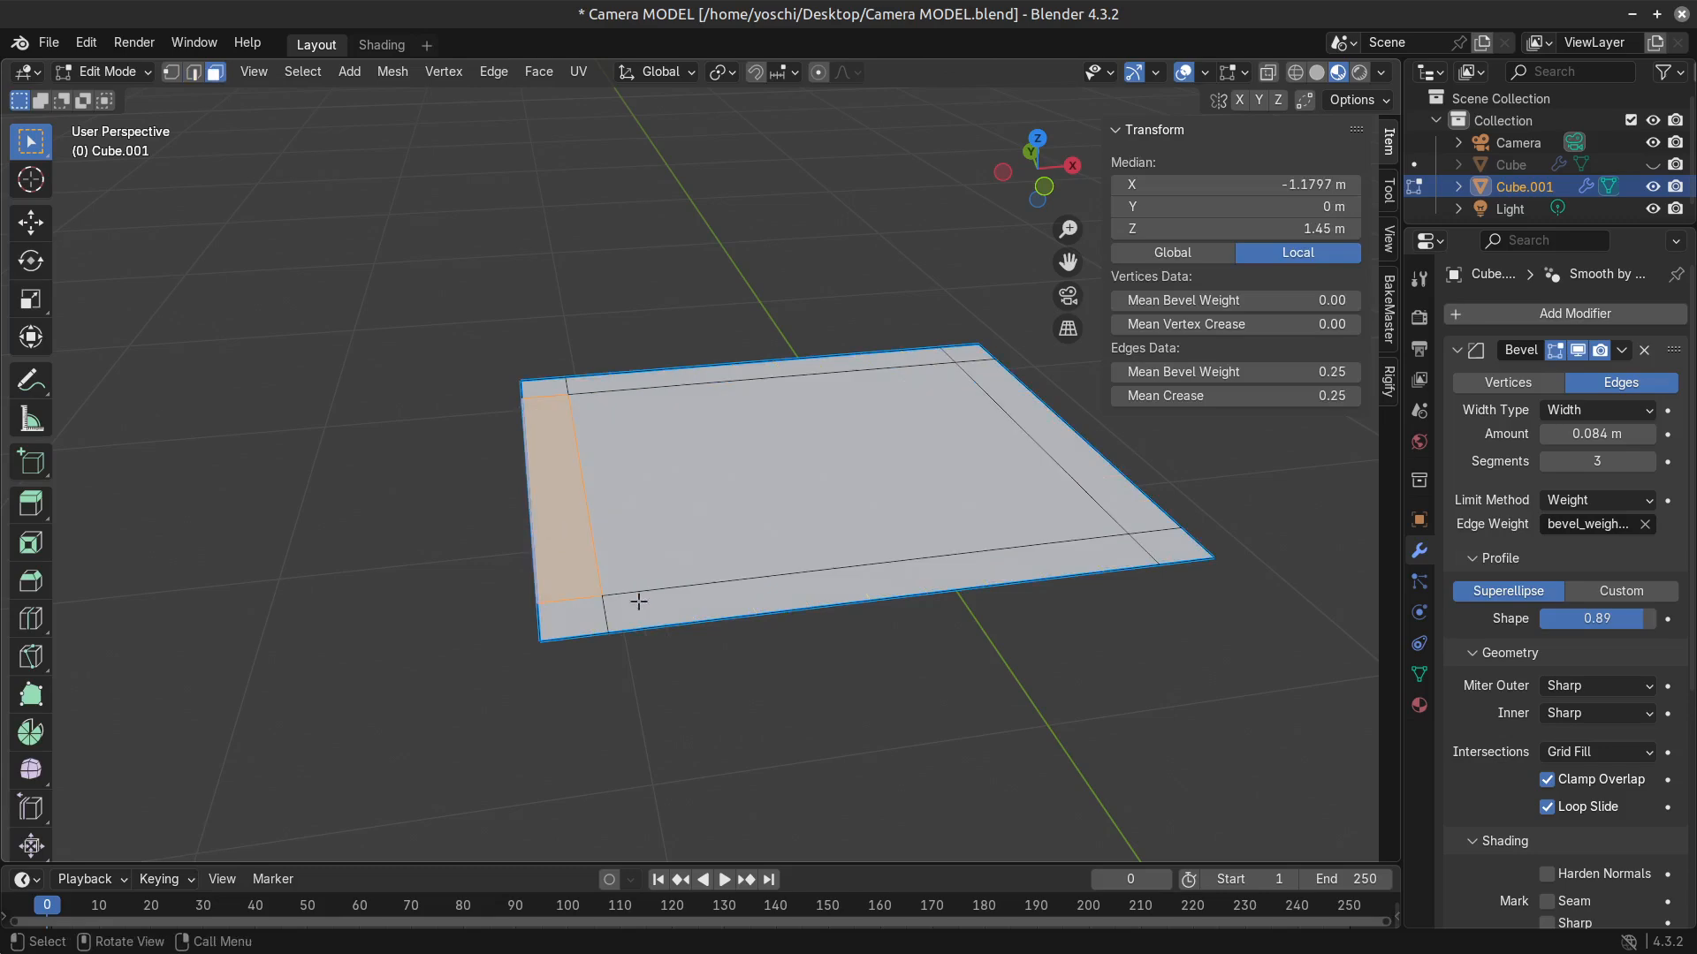
{"action": "left_click", "coordinate": [834, 545]}
{"action": "left_click", "coordinate": [561, 539]}
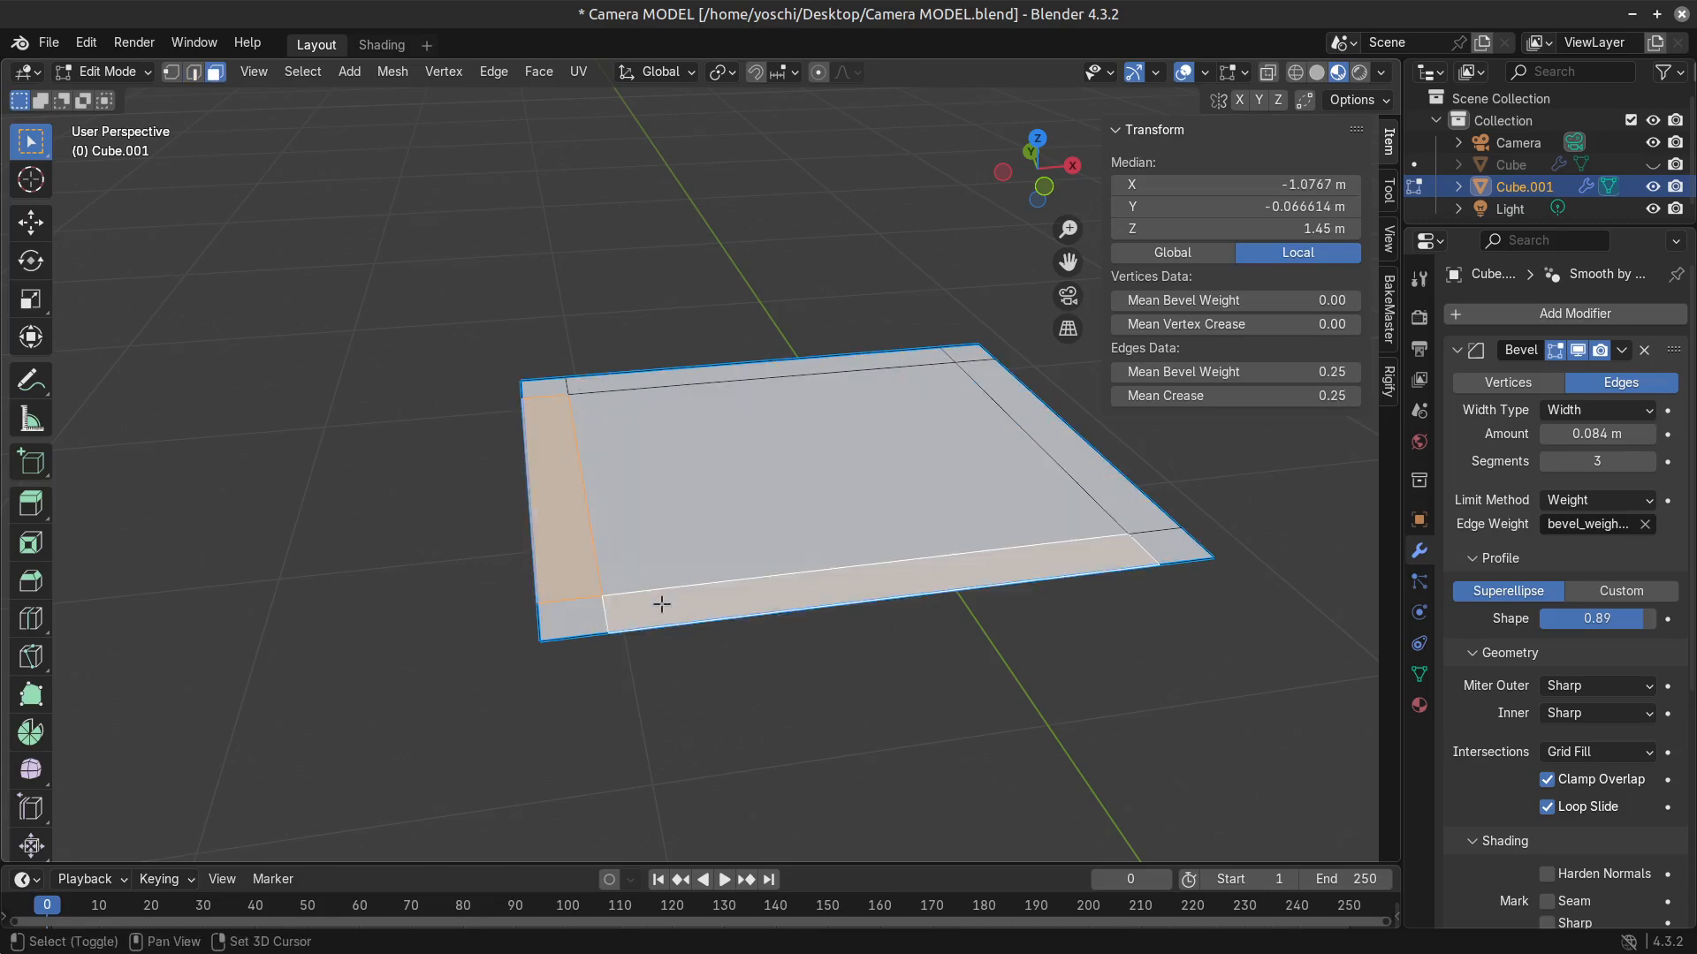
{"action": "left_click", "coordinate": [661, 604], "text": "shift"}
{"action": "left_click", "coordinate": [1129, 496], "text": "shift"}
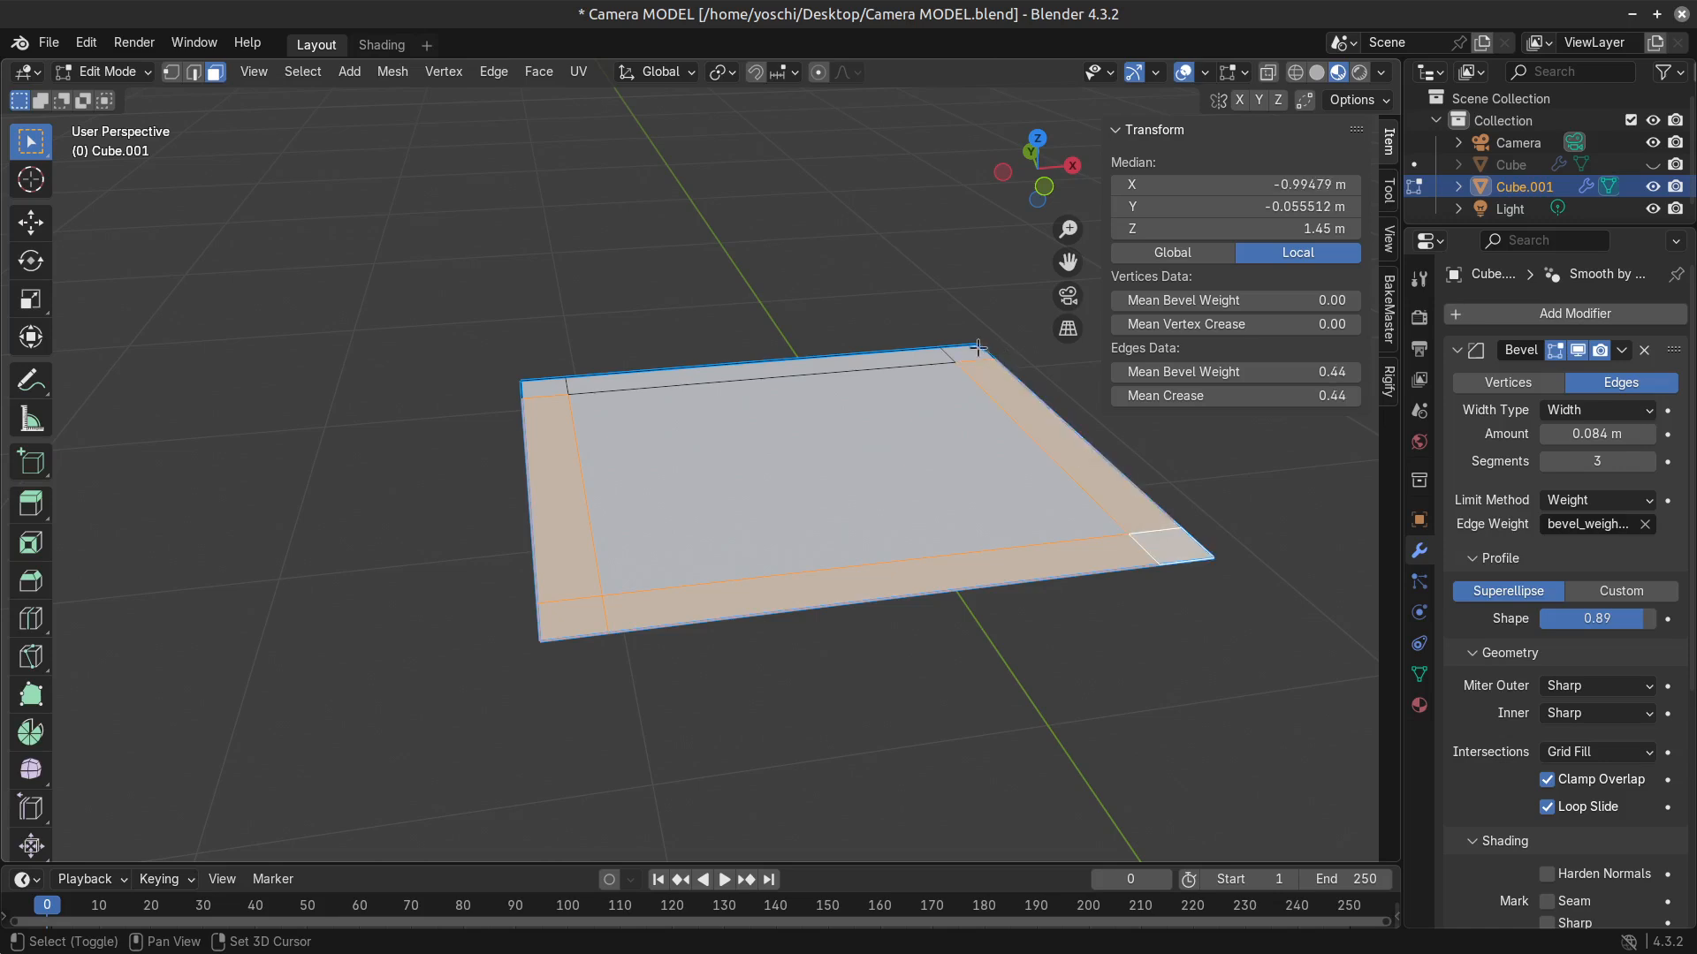
{"action": "left_click", "coordinate": [843, 372], "text": "shift"}
{"action": "left_click", "coordinate": [553, 388], "text": "shift"}
{"action": "key", "text": "e"}
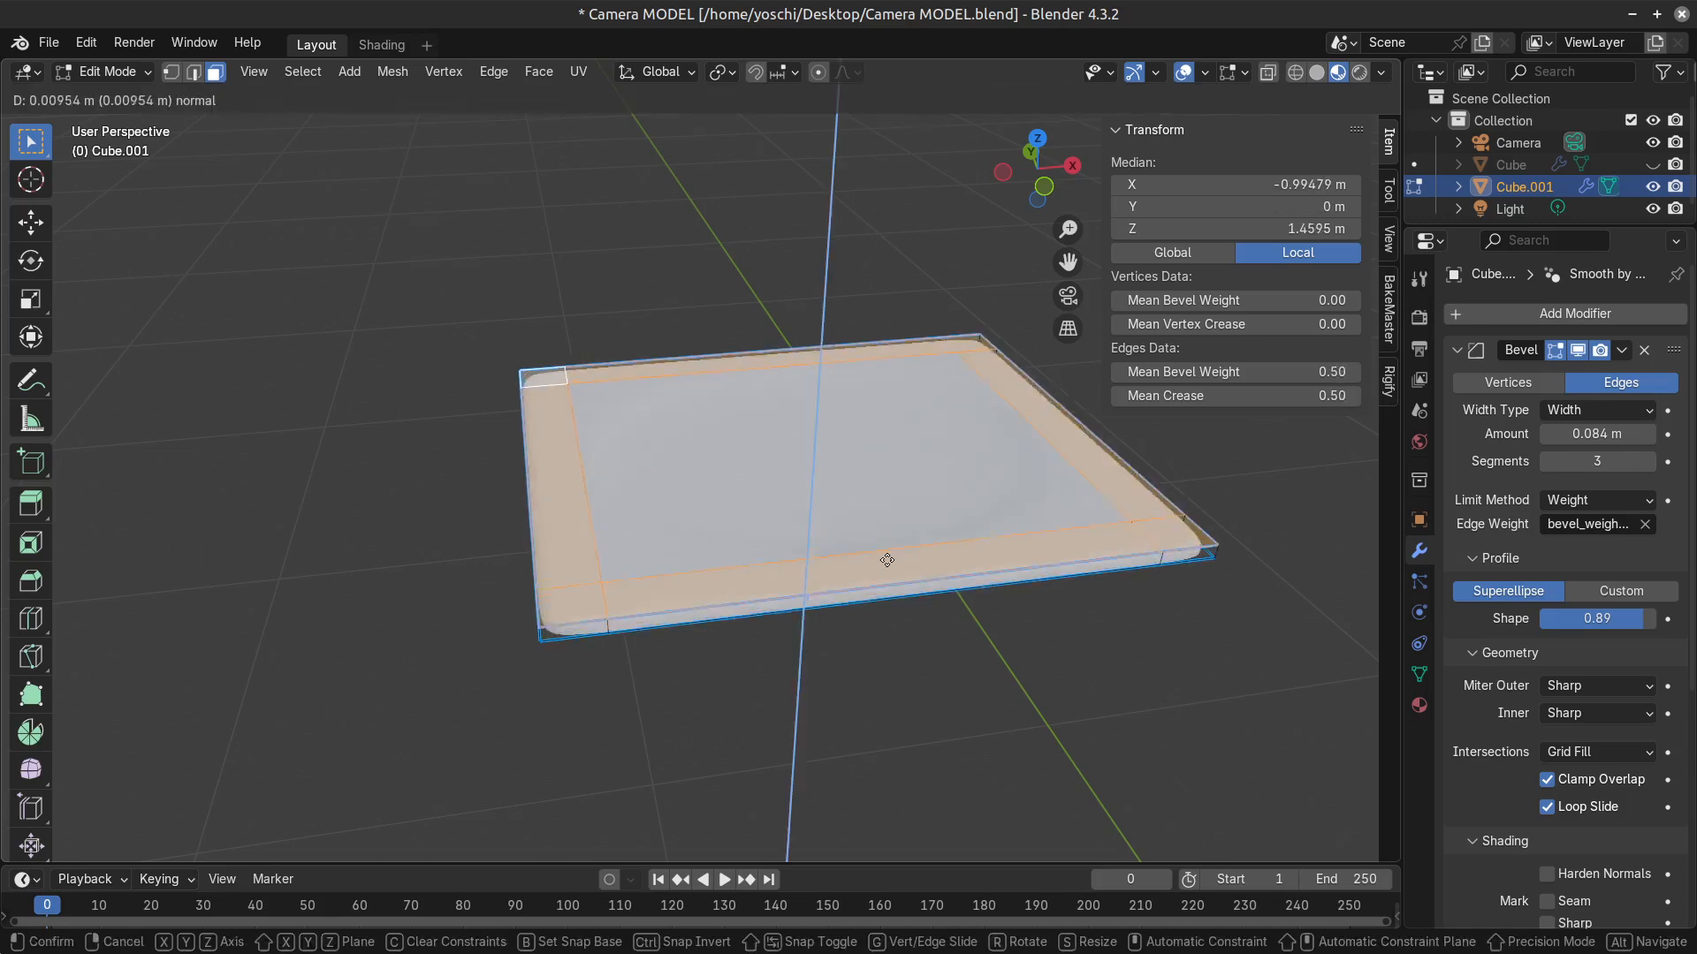
{"action": "left_click", "coordinate": [891, 513]}
{"action": "key", "text": "ctrl+z"}
Delete the recessed centre face inside the raised rim to open up the frame.
{"action": "middle_click_drag", "start_coordinate": [818, 442], "coordinate": [834, 512]}
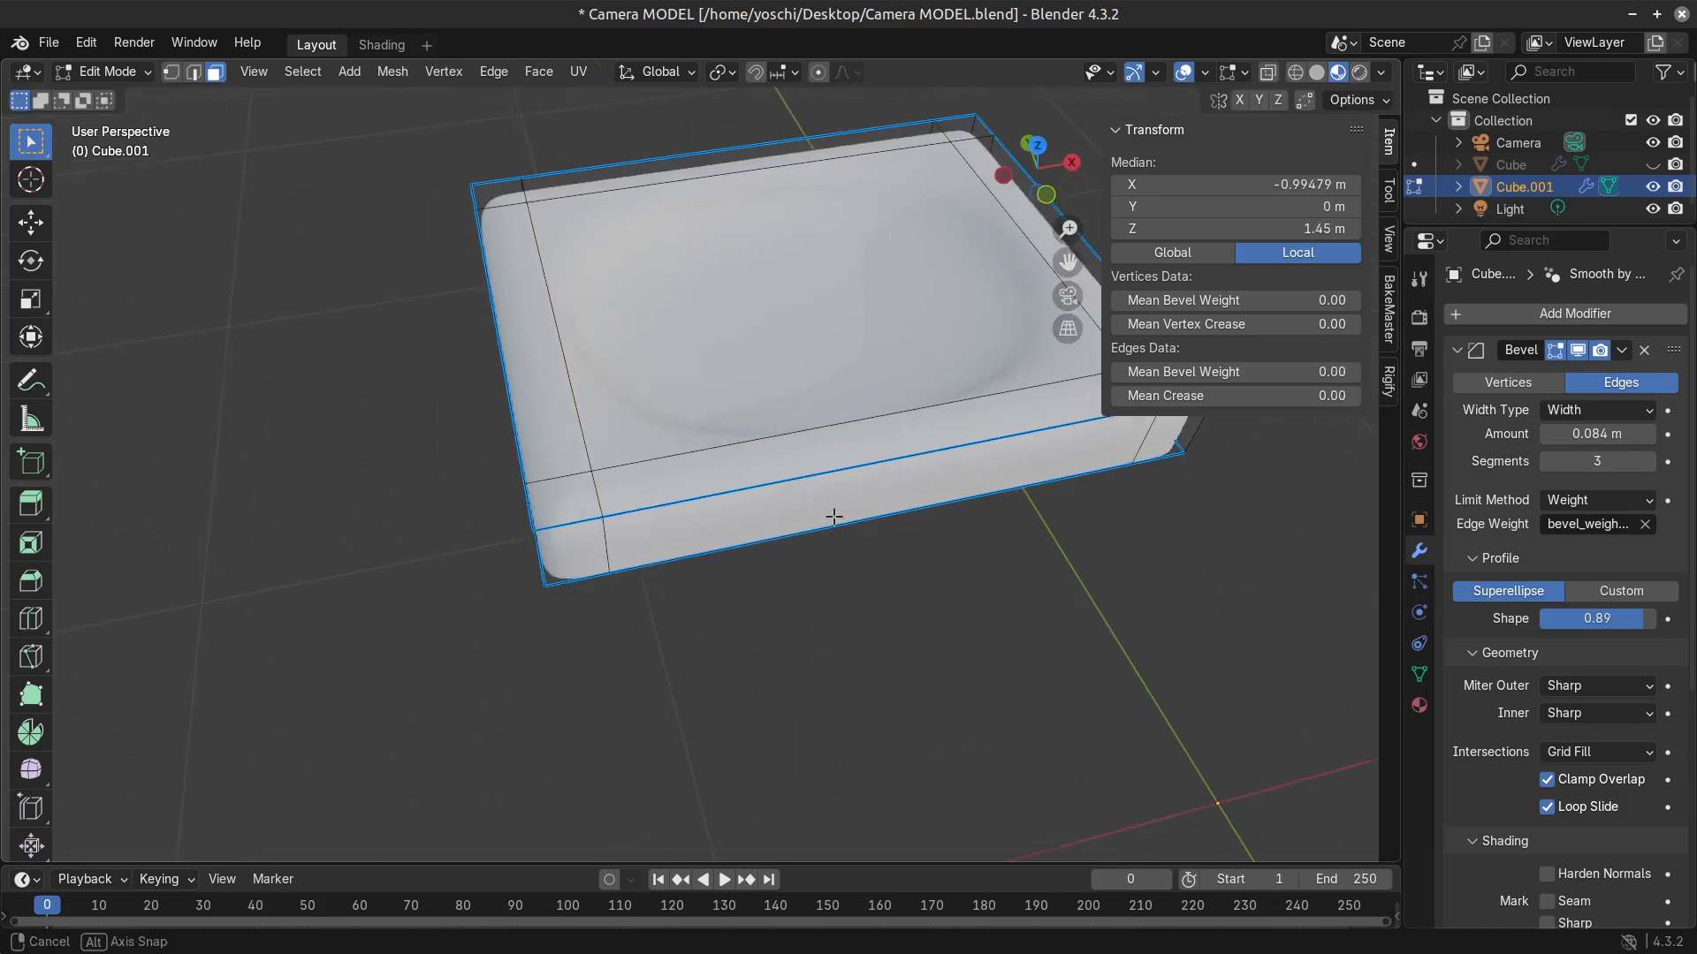
{"action": "key", "text": "x"}
{"action": "left_click", "coordinate": [793, 407]}
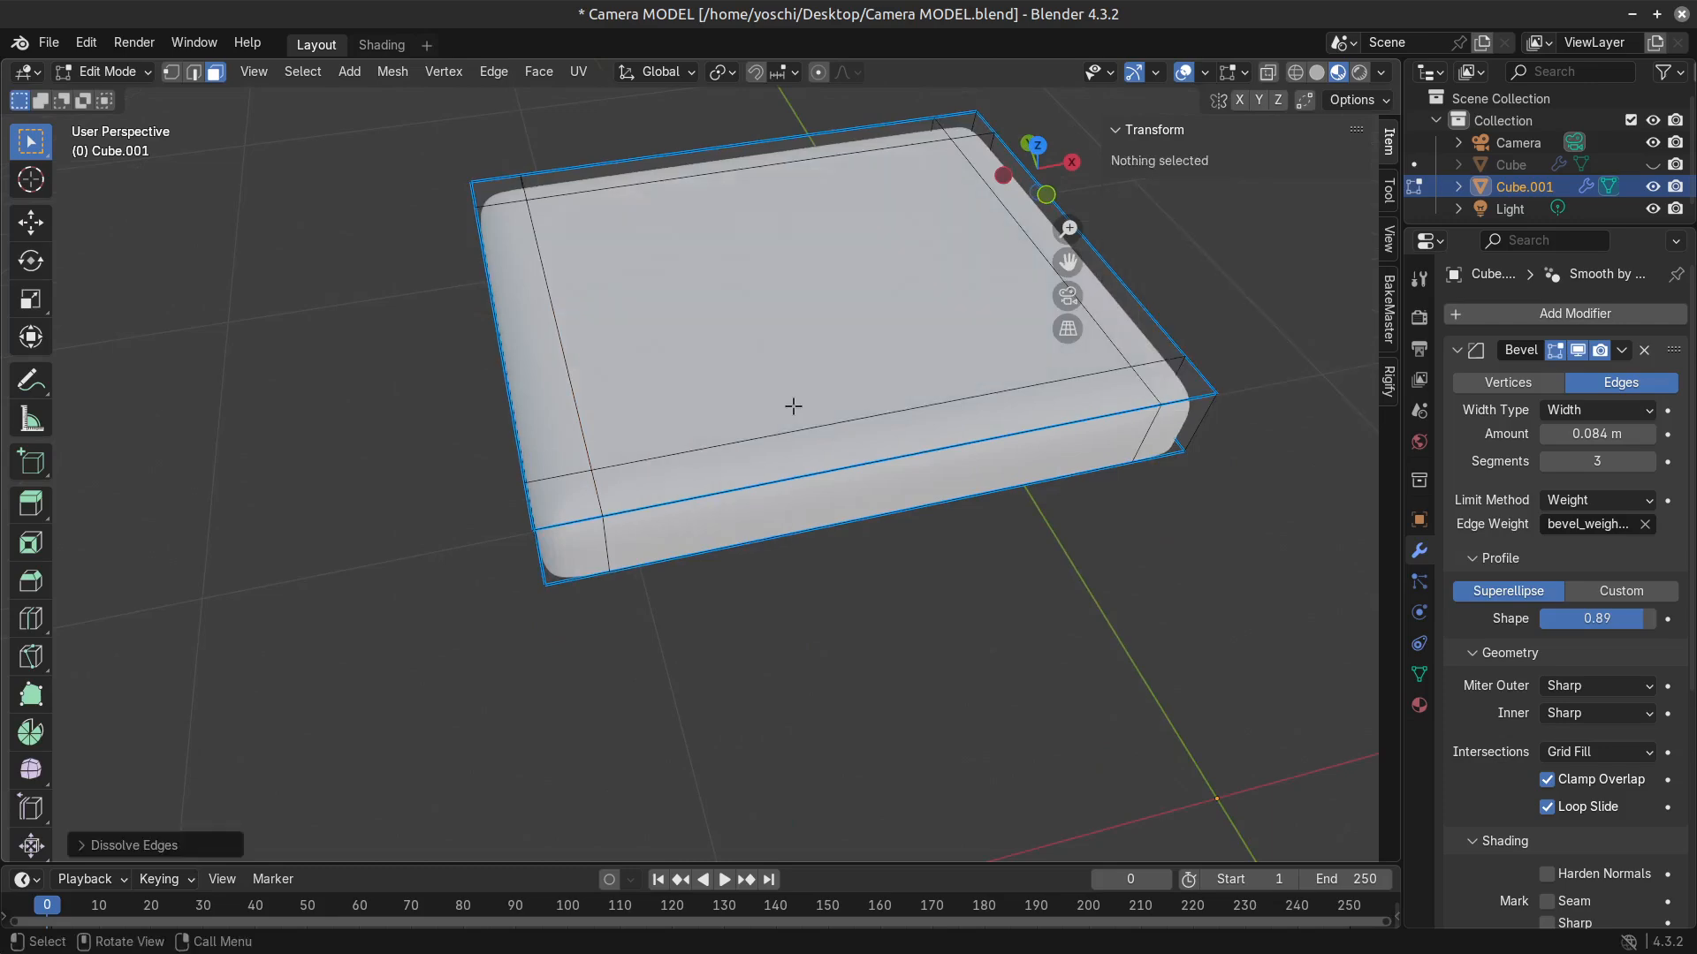
{"action": "key", "text": "x"}
{"action": "key", "text": "ctrl+z"}
{"action": "key", "text": "x"}
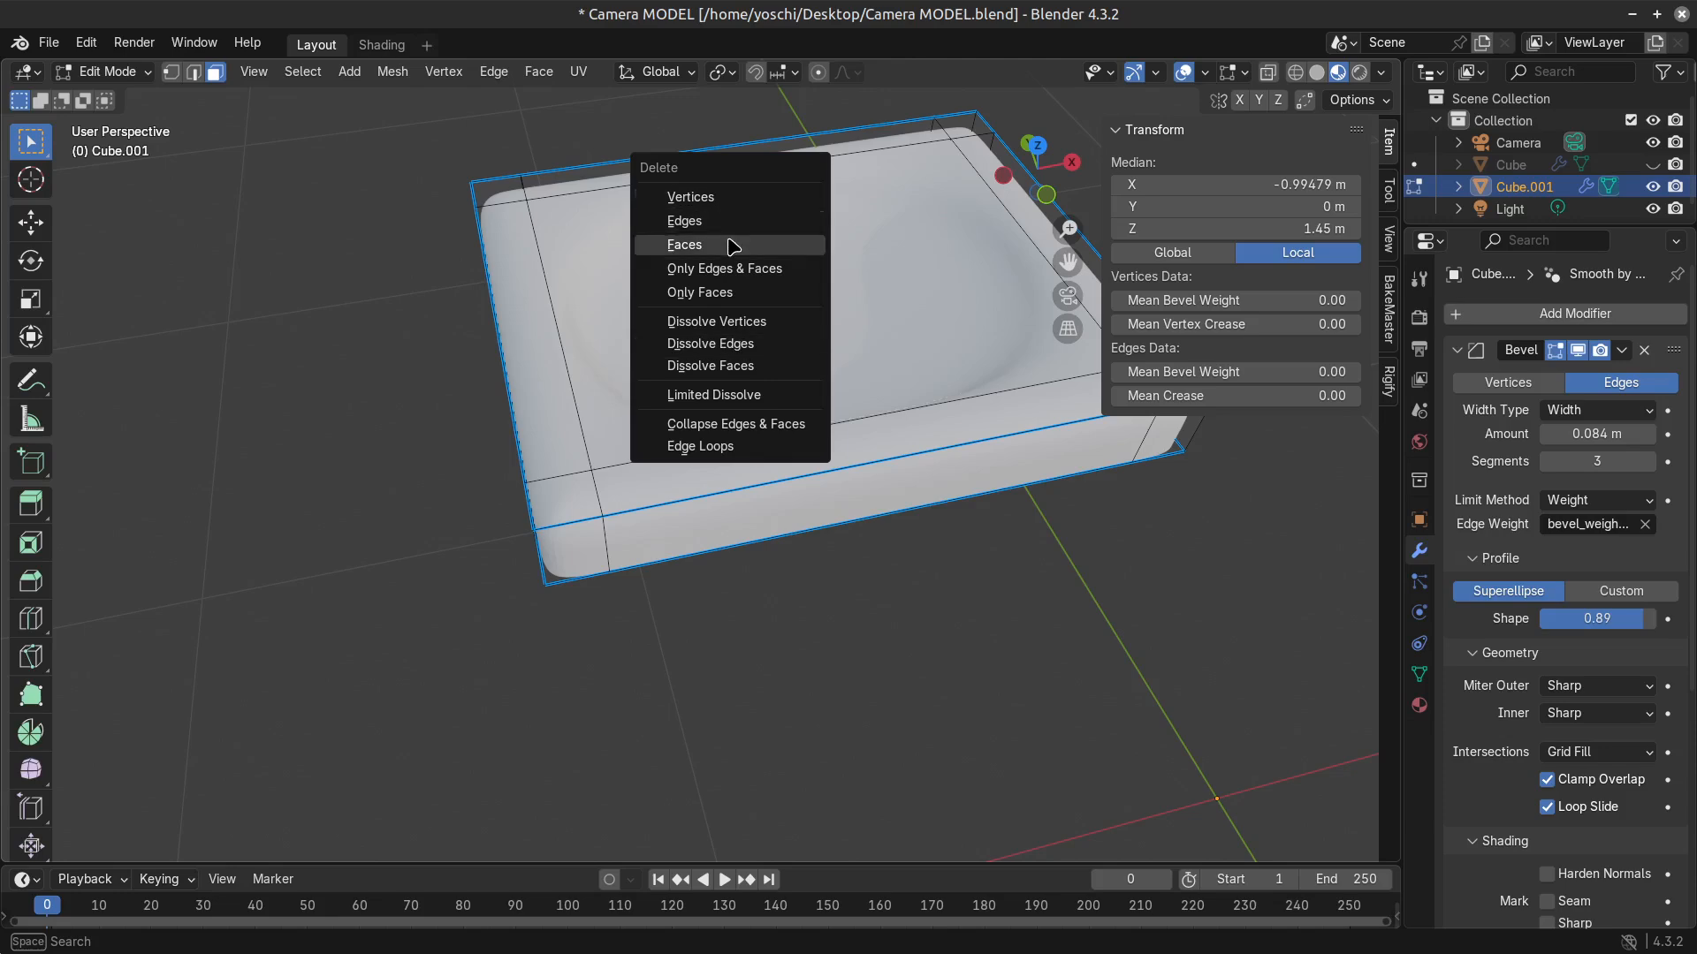
{"action": "left_click", "coordinate": [736, 245]}
{"action": "middle_click_drag", "start_coordinate": [709, 485], "coordinate": [511, 469]}
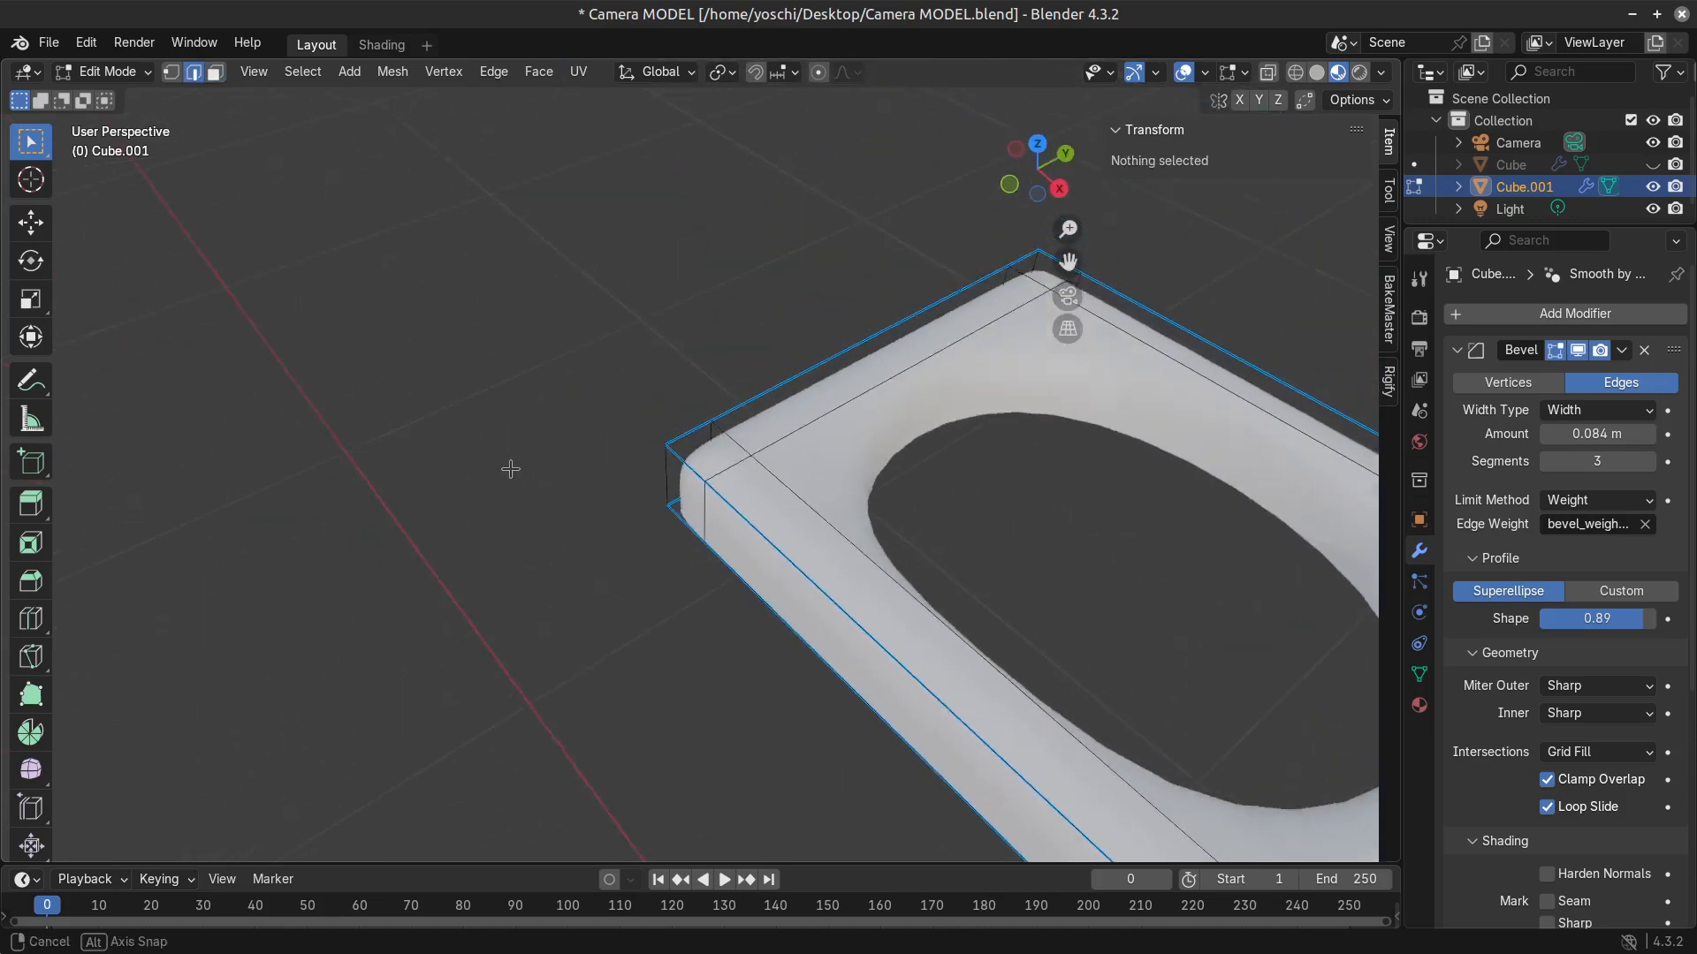
Undo the centre-face deletion and the upward extrusion of the rim, back to the flat framed face.
{"action": "middle_click_drag", "start_coordinate": [884, 486], "coordinate": [649, 418], "text": "shift"}
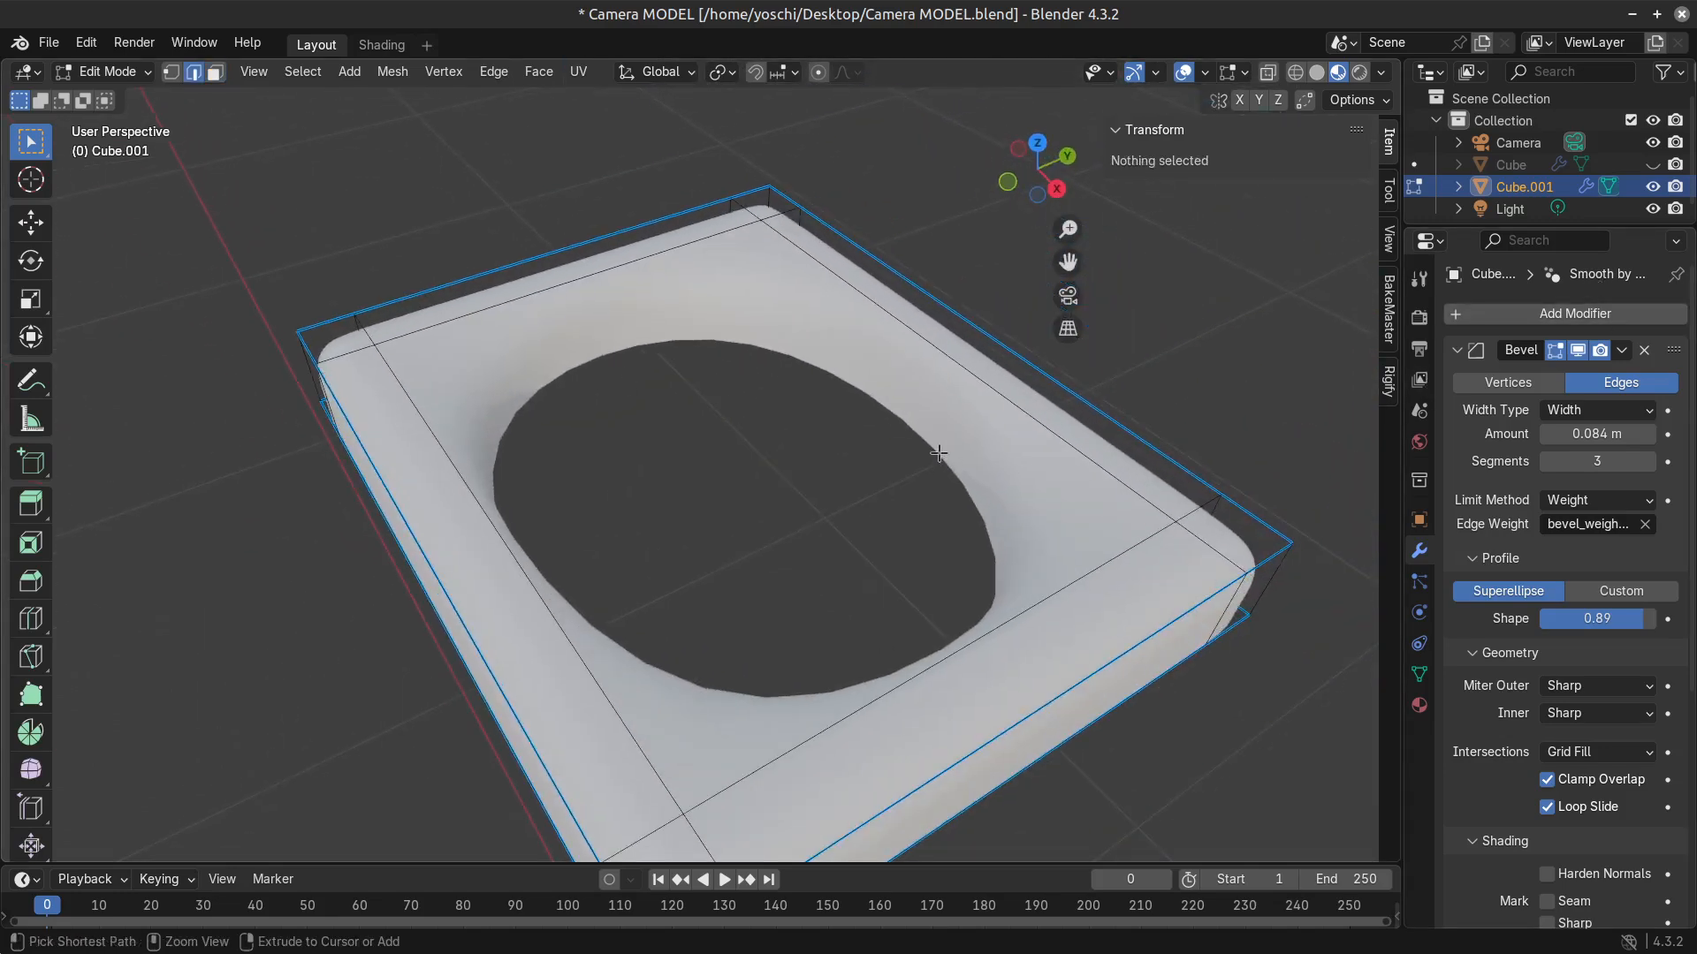
{"action": "key", "text": "ctrl+z"}
{"action": "key", "text": "ctrl+z"}
{"action": "key", "text": "ctrl+z"}
{"action": "key", "text": "ctrl+z"}
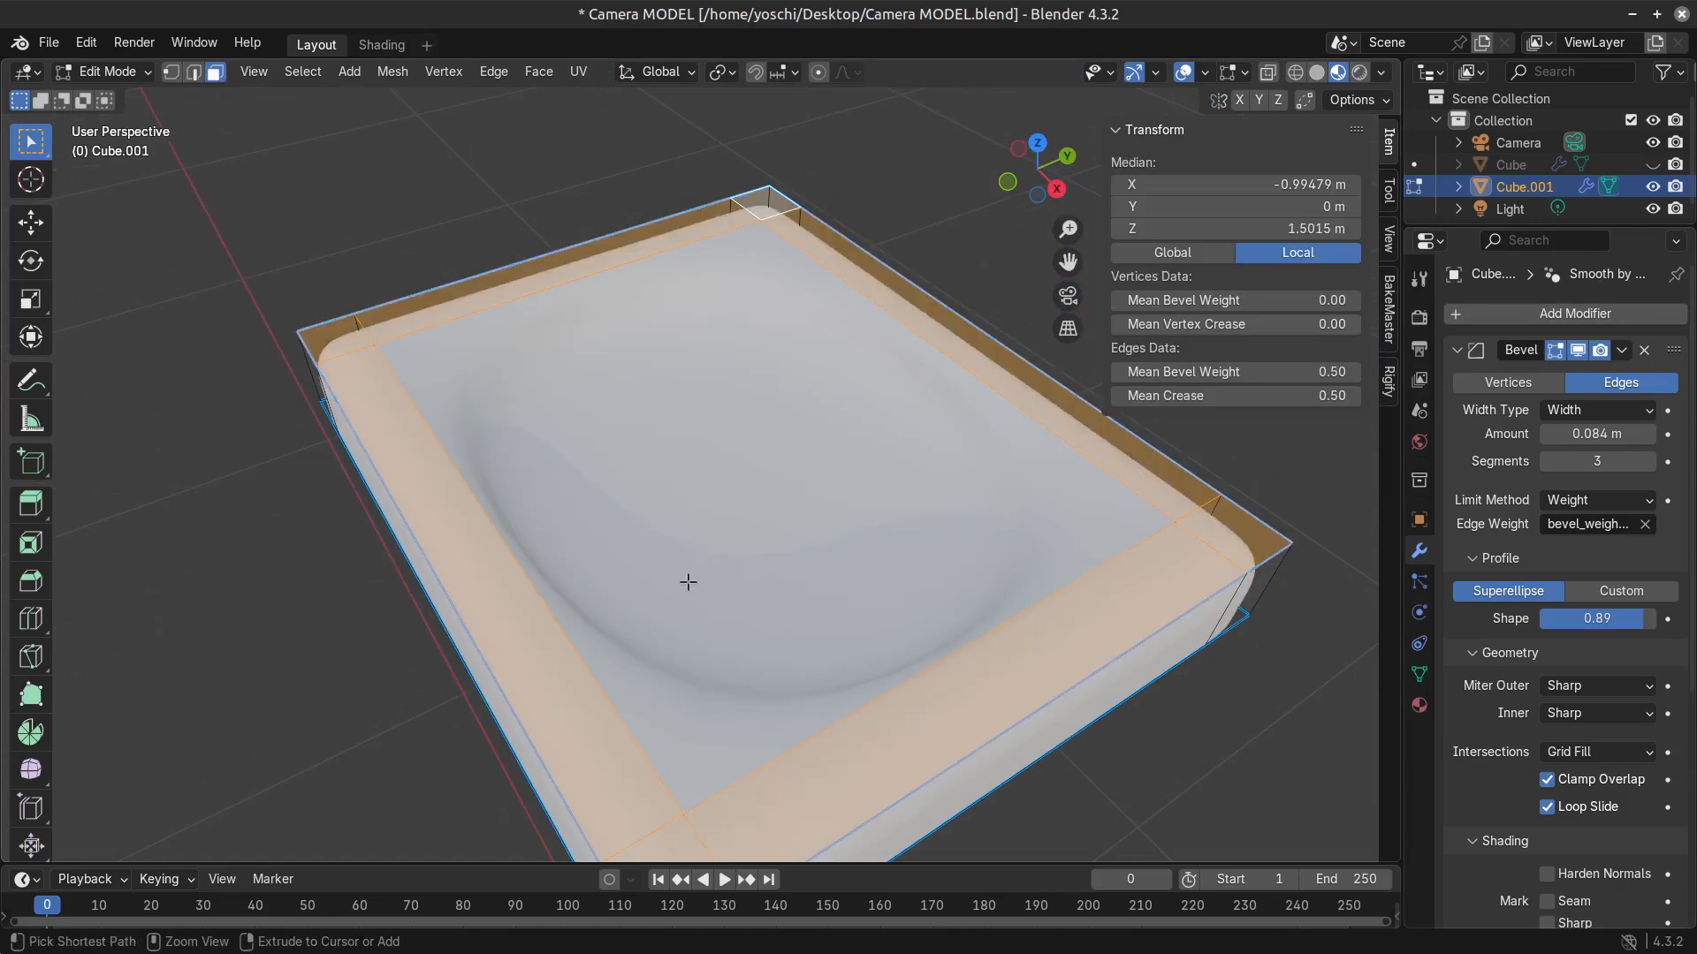
{"action": "middle_click_drag", "start_coordinate": [549, 645], "coordinate": [1079, 581]}
{"action": "scroll", "coordinate": [723, 658], "scroll_direction": "down", "scroll_amount": 3}
{"action": "scroll", "coordinate": [722, 683], "scroll_direction": "up", "scroll_amount": 1}
{"action": "middle_click_drag", "start_coordinate": [830, 570], "coordinate": [685, 724], "text": "shift"}
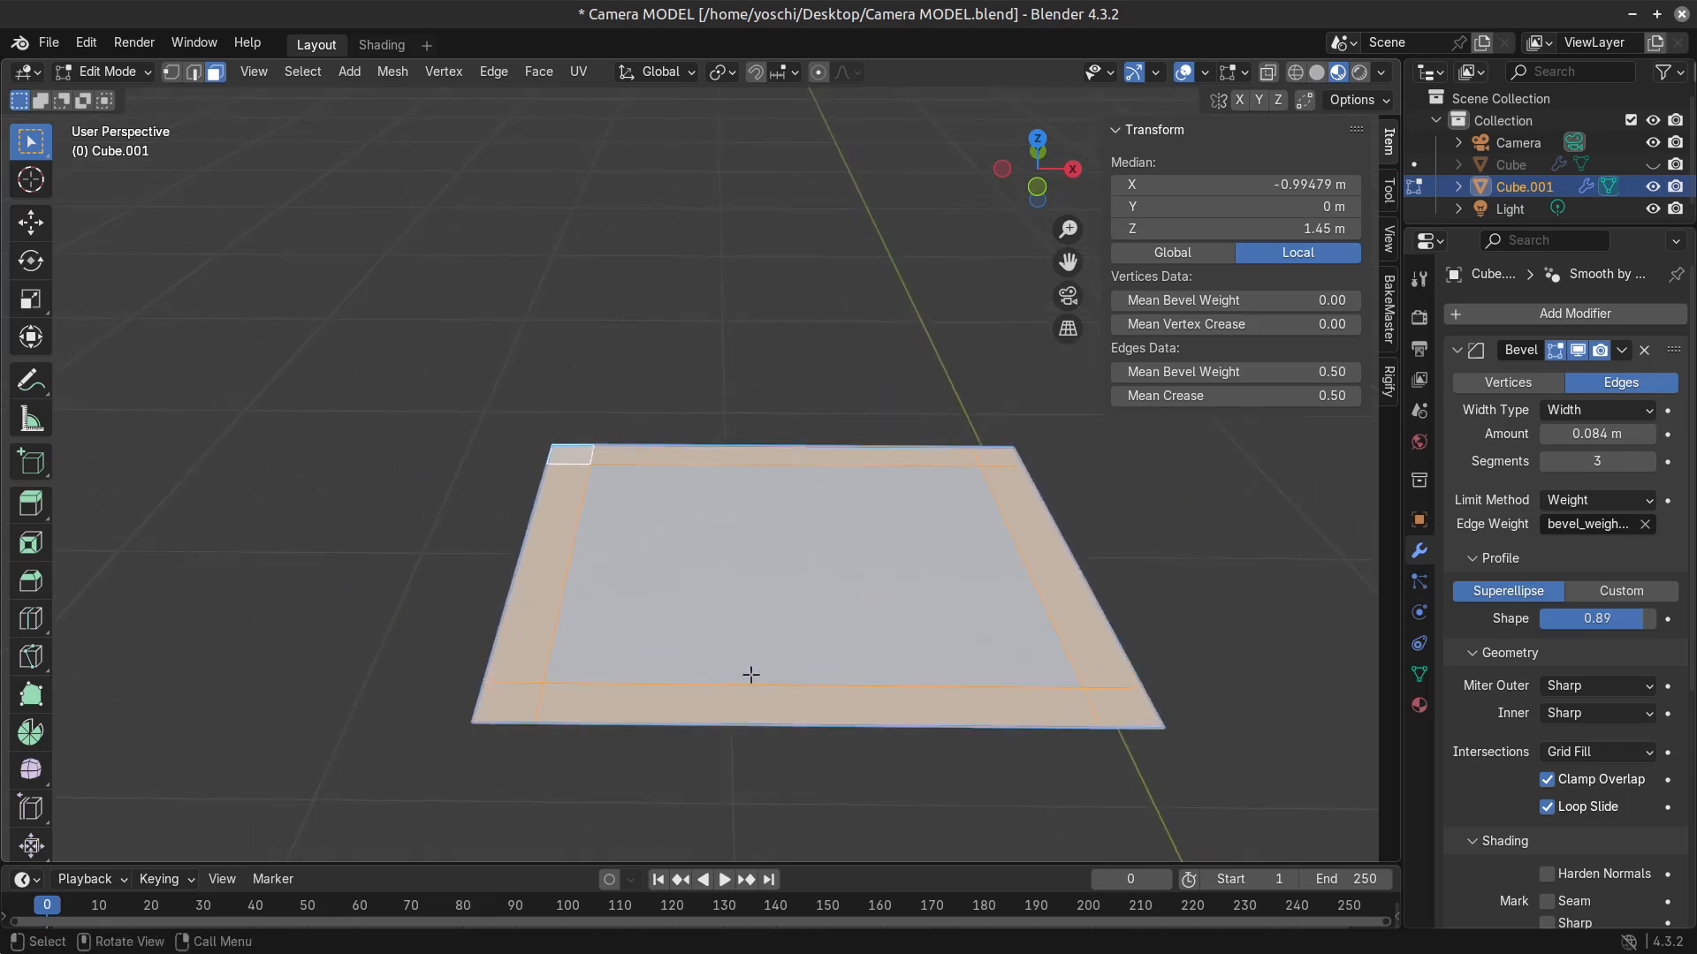
Extrude the selected border strips and corner faces upward by about 0.07 m to form the rim.
{"action": "middle_click_drag", "start_coordinate": [751, 674], "coordinate": [799, 675]}
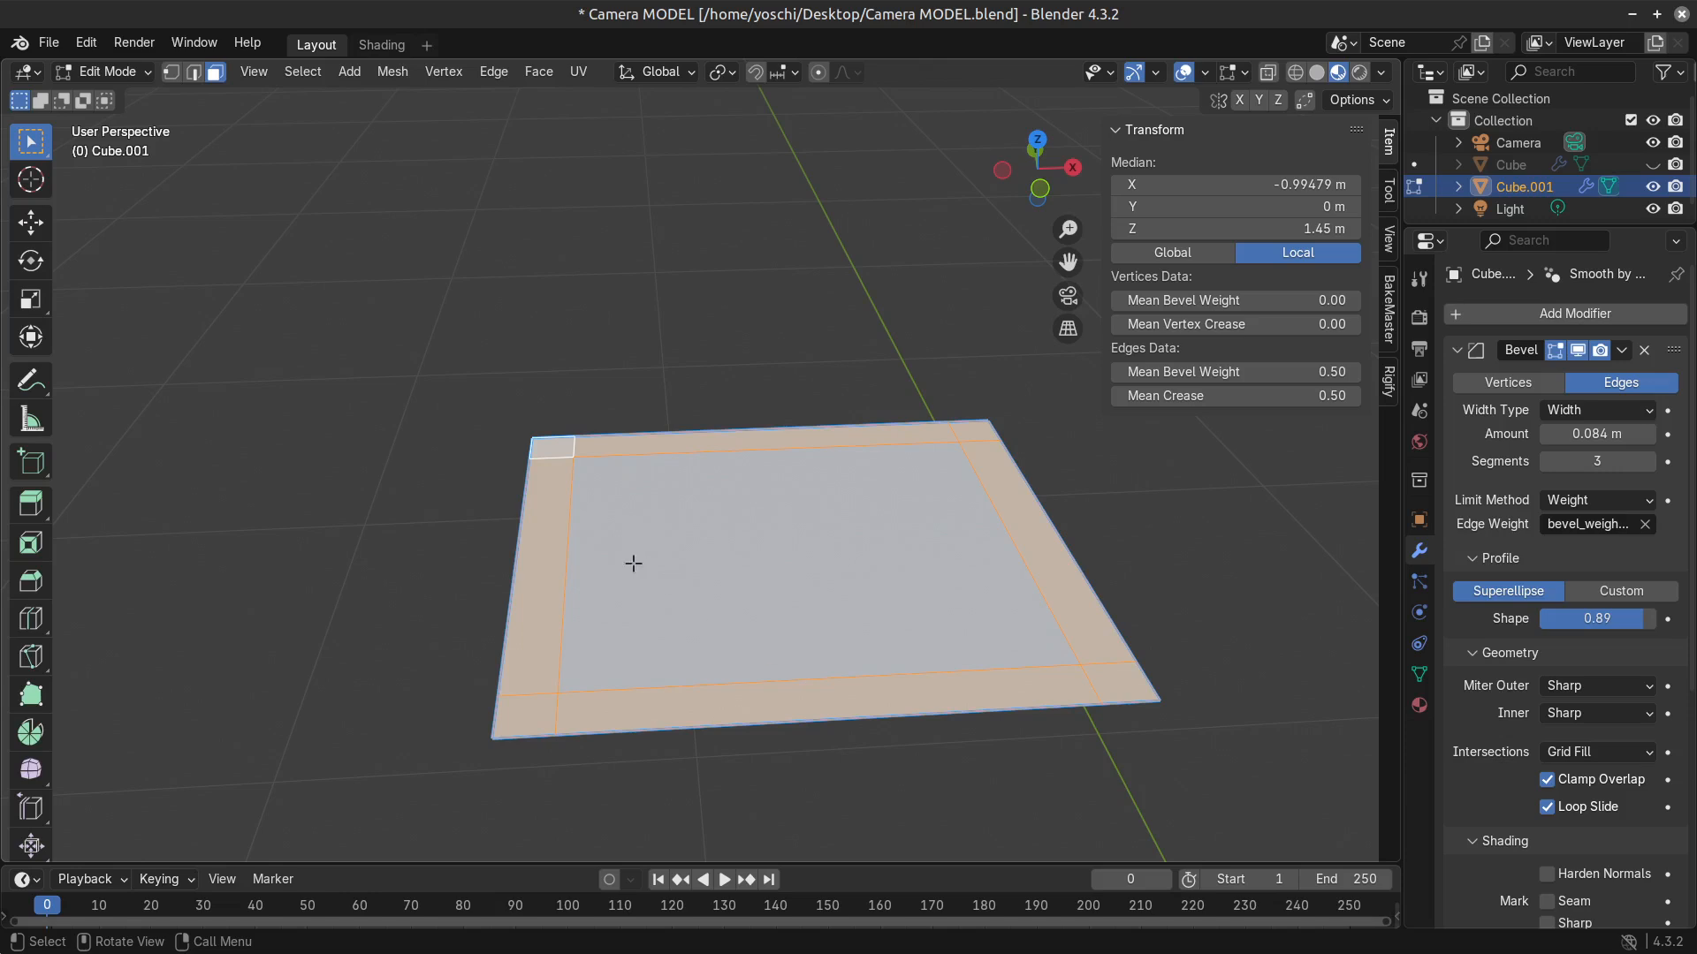
{"action": "scroll", "coordinate": [741, 634], "scroll_direction": "down", "scroll_amount": 1}
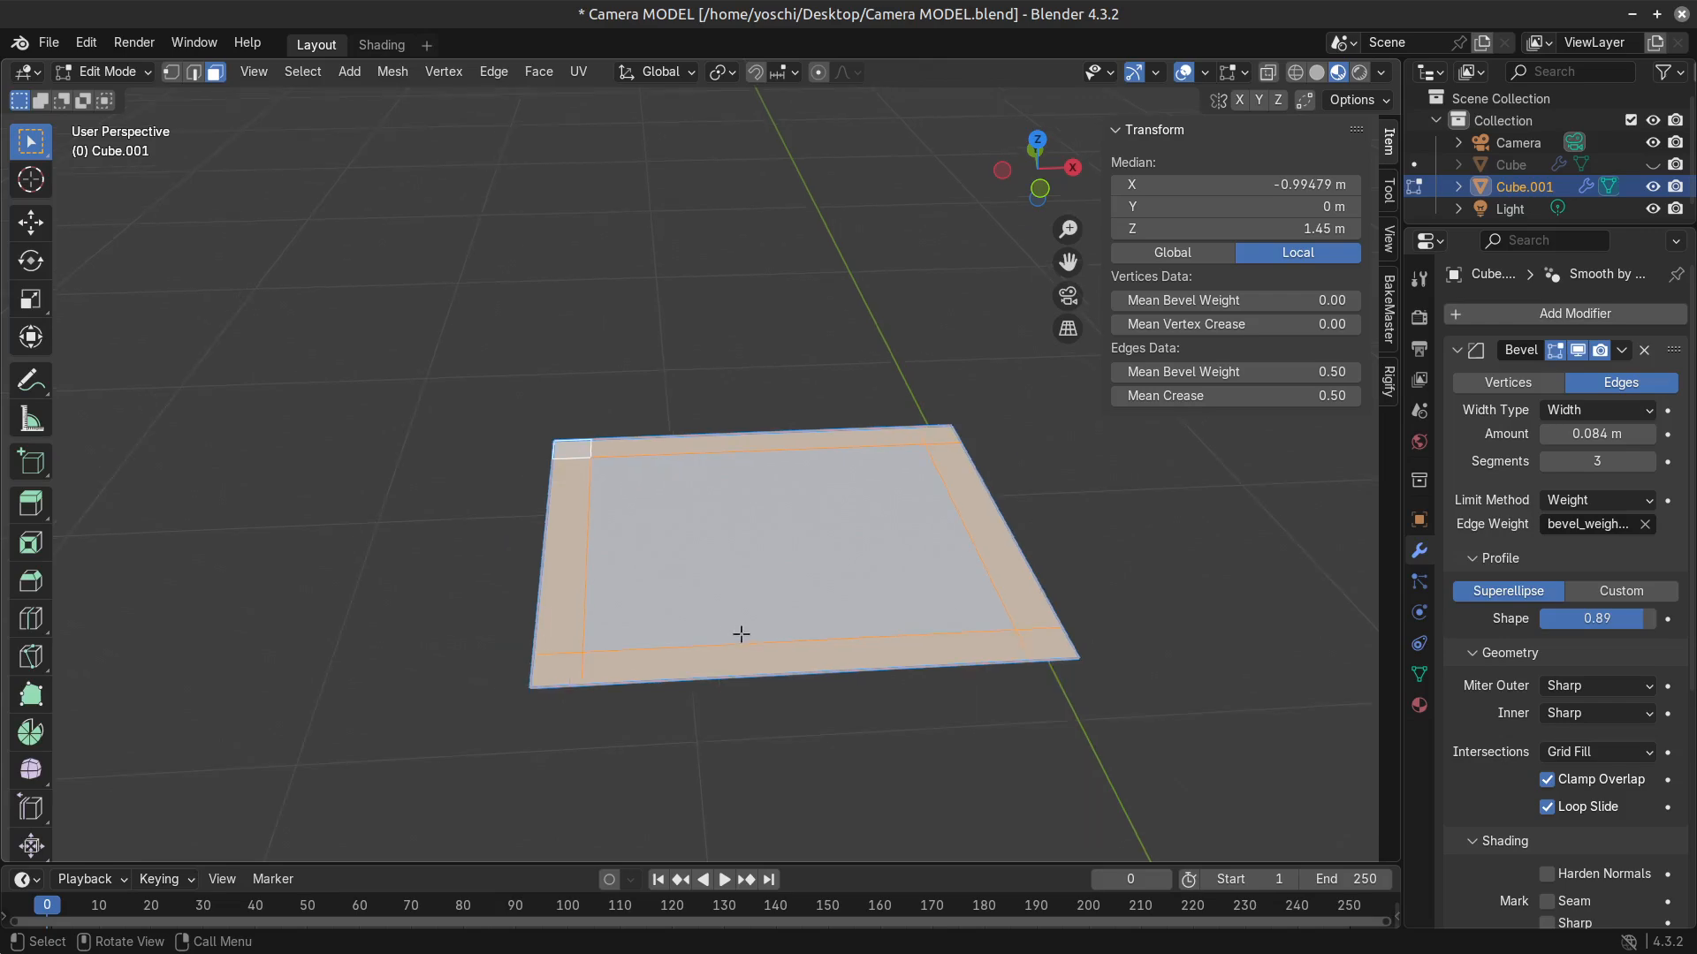
{"action": "key", "text": "e"}
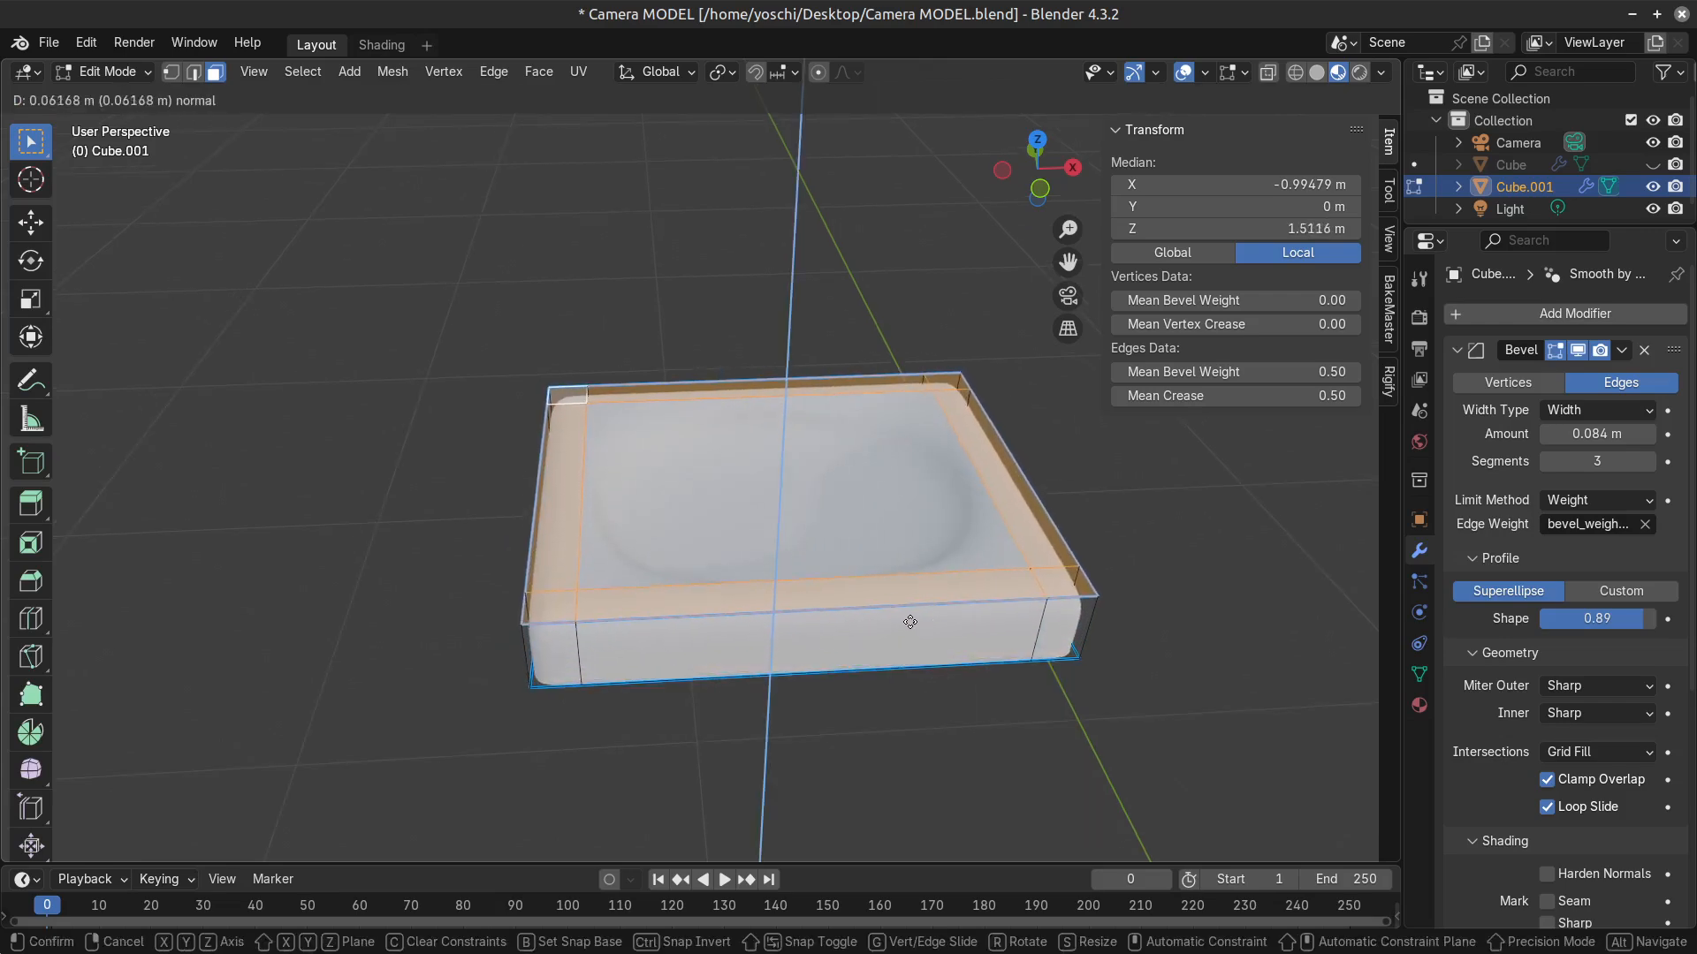
{"action": "left_click", "coordinate": [908, 621]}
{"action": "left_click", "coordinate": [823, 511]}
{"action": "middle_click_drag", "start_coordinate": [754, 540], "coordinate": [813, 665]}
{"action": "key", "text": "g"}
{"action": "key", "text": "z"}
{"action": "key", "text": "y"}
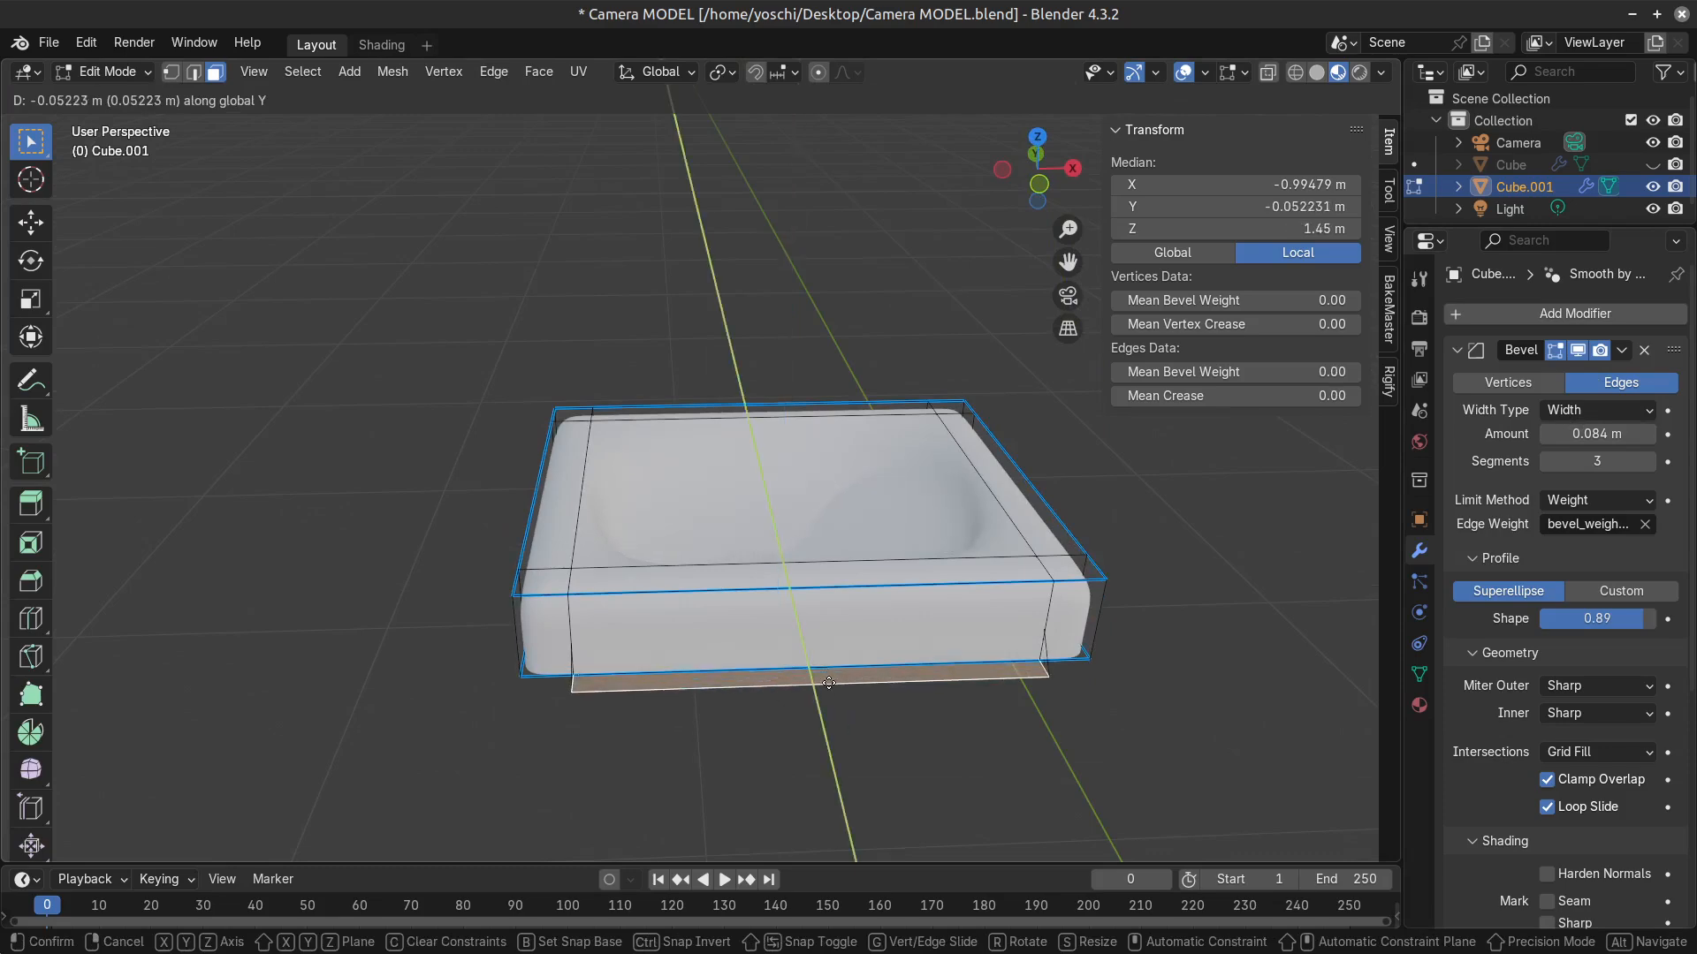
{"action": "right_click", "coordinate": [916, 712]}
{"action": "middle_click_drag", "start_coordinate": [916, 711], "coordinate": [887, 657]}
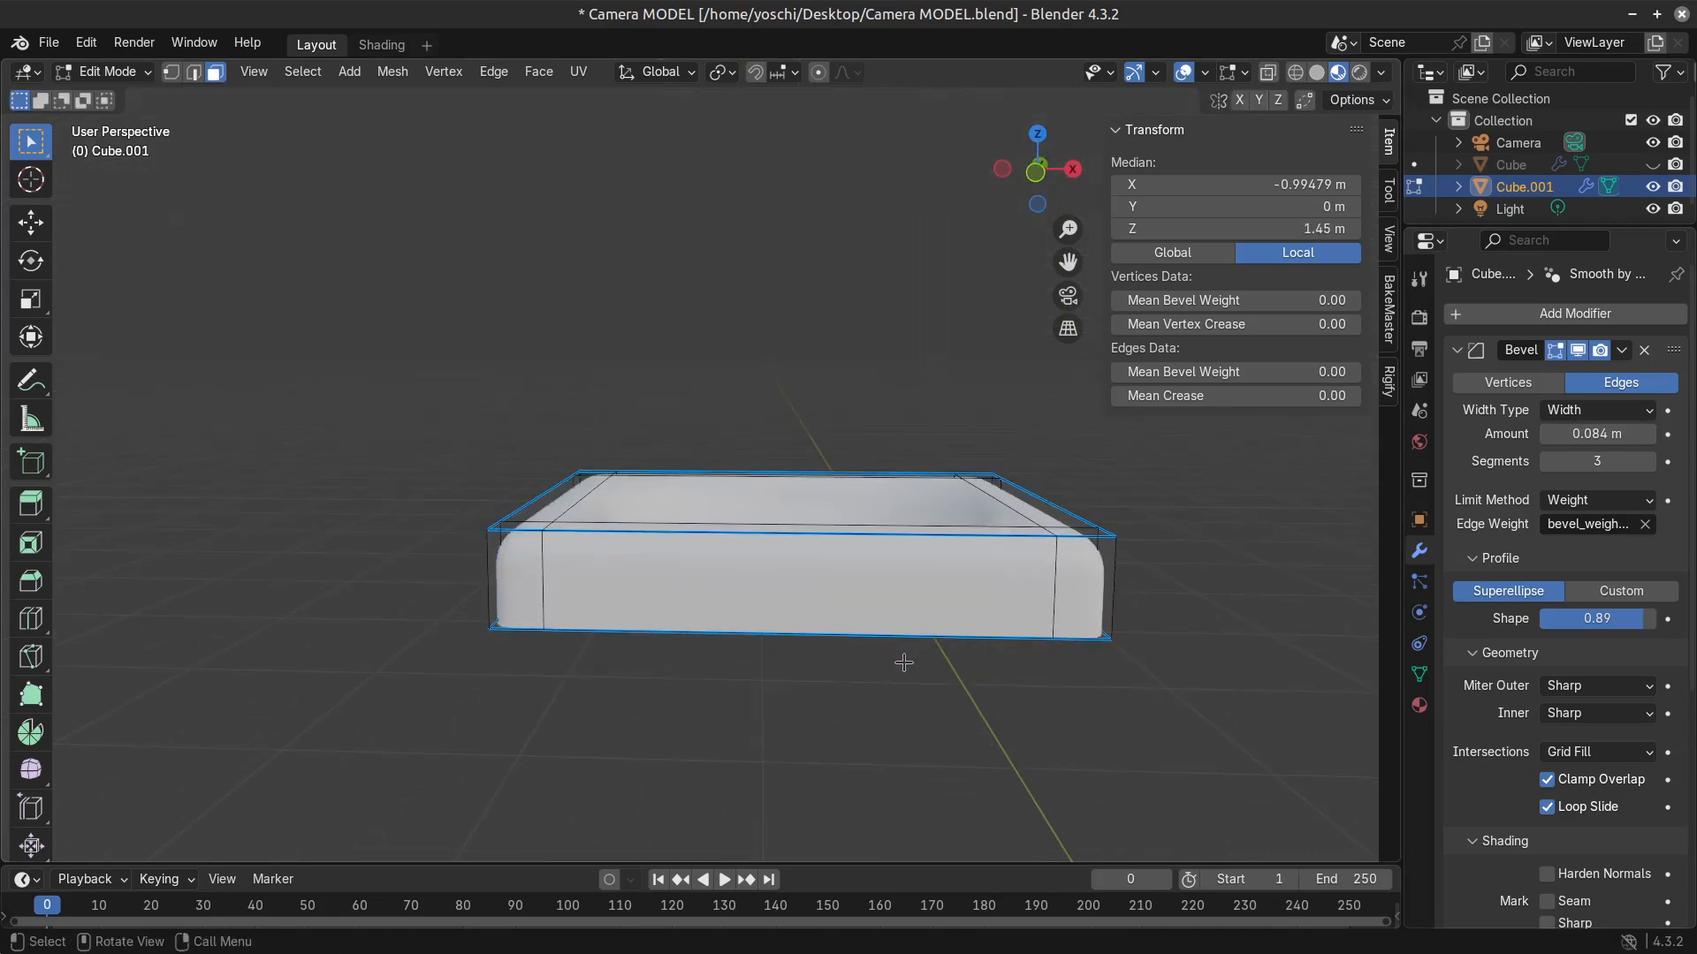
Select the whole frame mesh and merge its vertices by distance.
{"action": "key", "text": "a"}
{"action": "key", "text": "m"}
{"action": "left_click", "coordinate": [880, 817]}
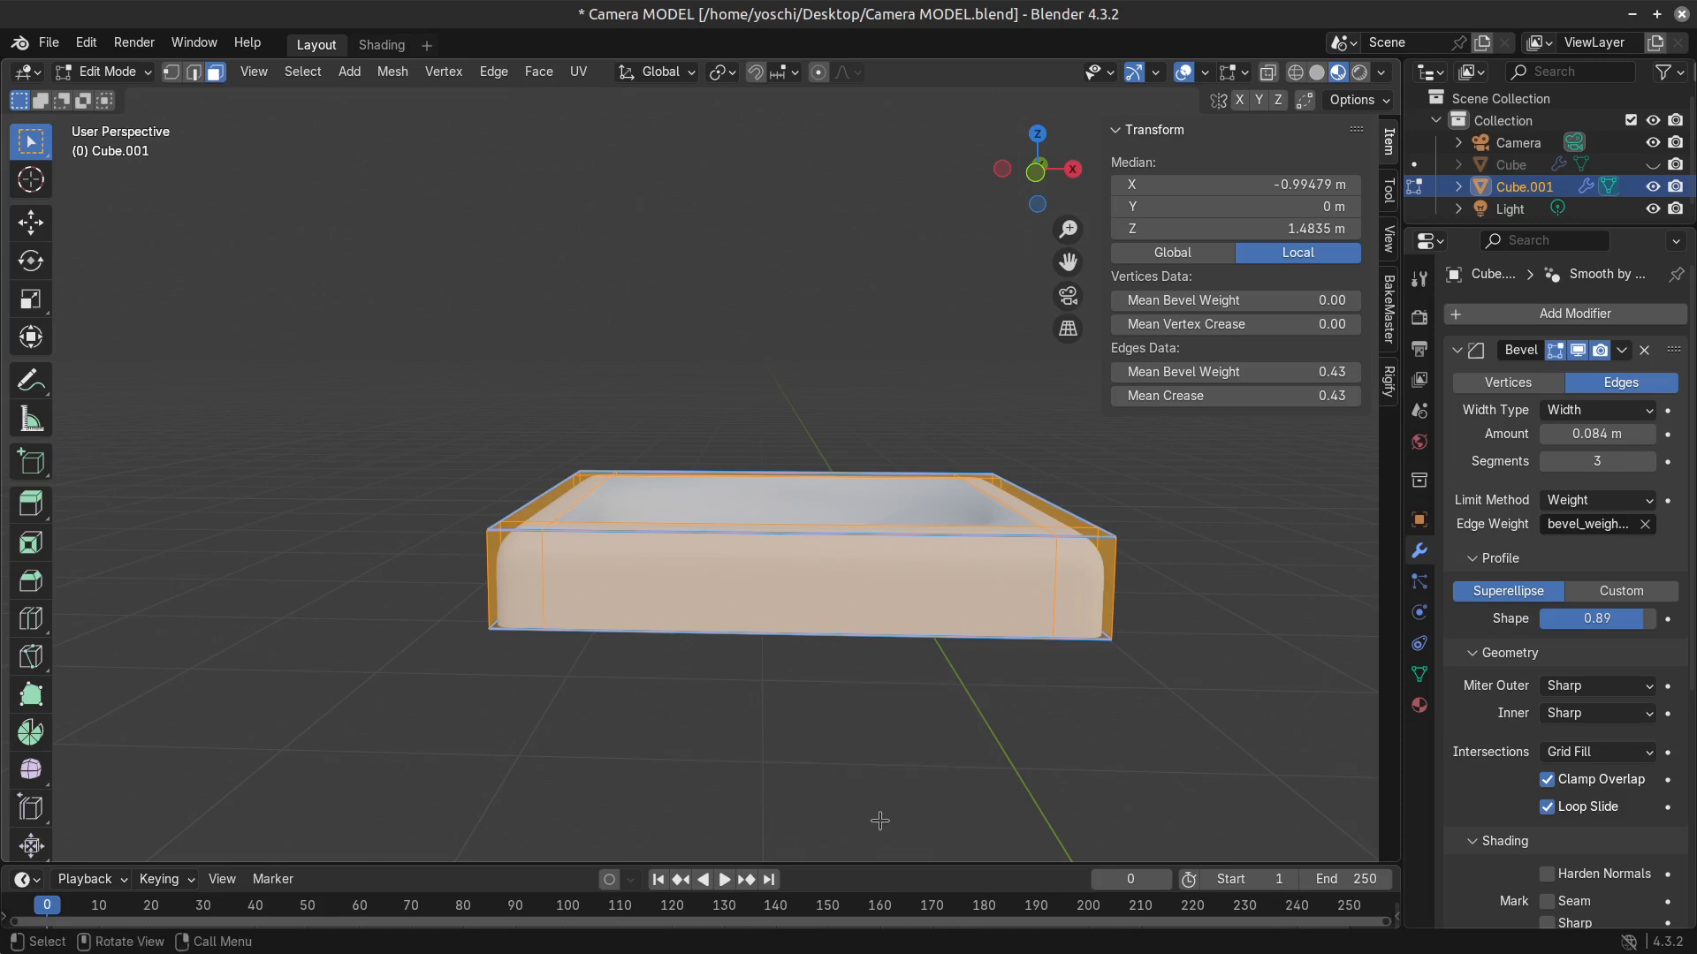
{"action": "key", "text": "m"}
{"action": "left_click", "coordinate": [836, 787]}
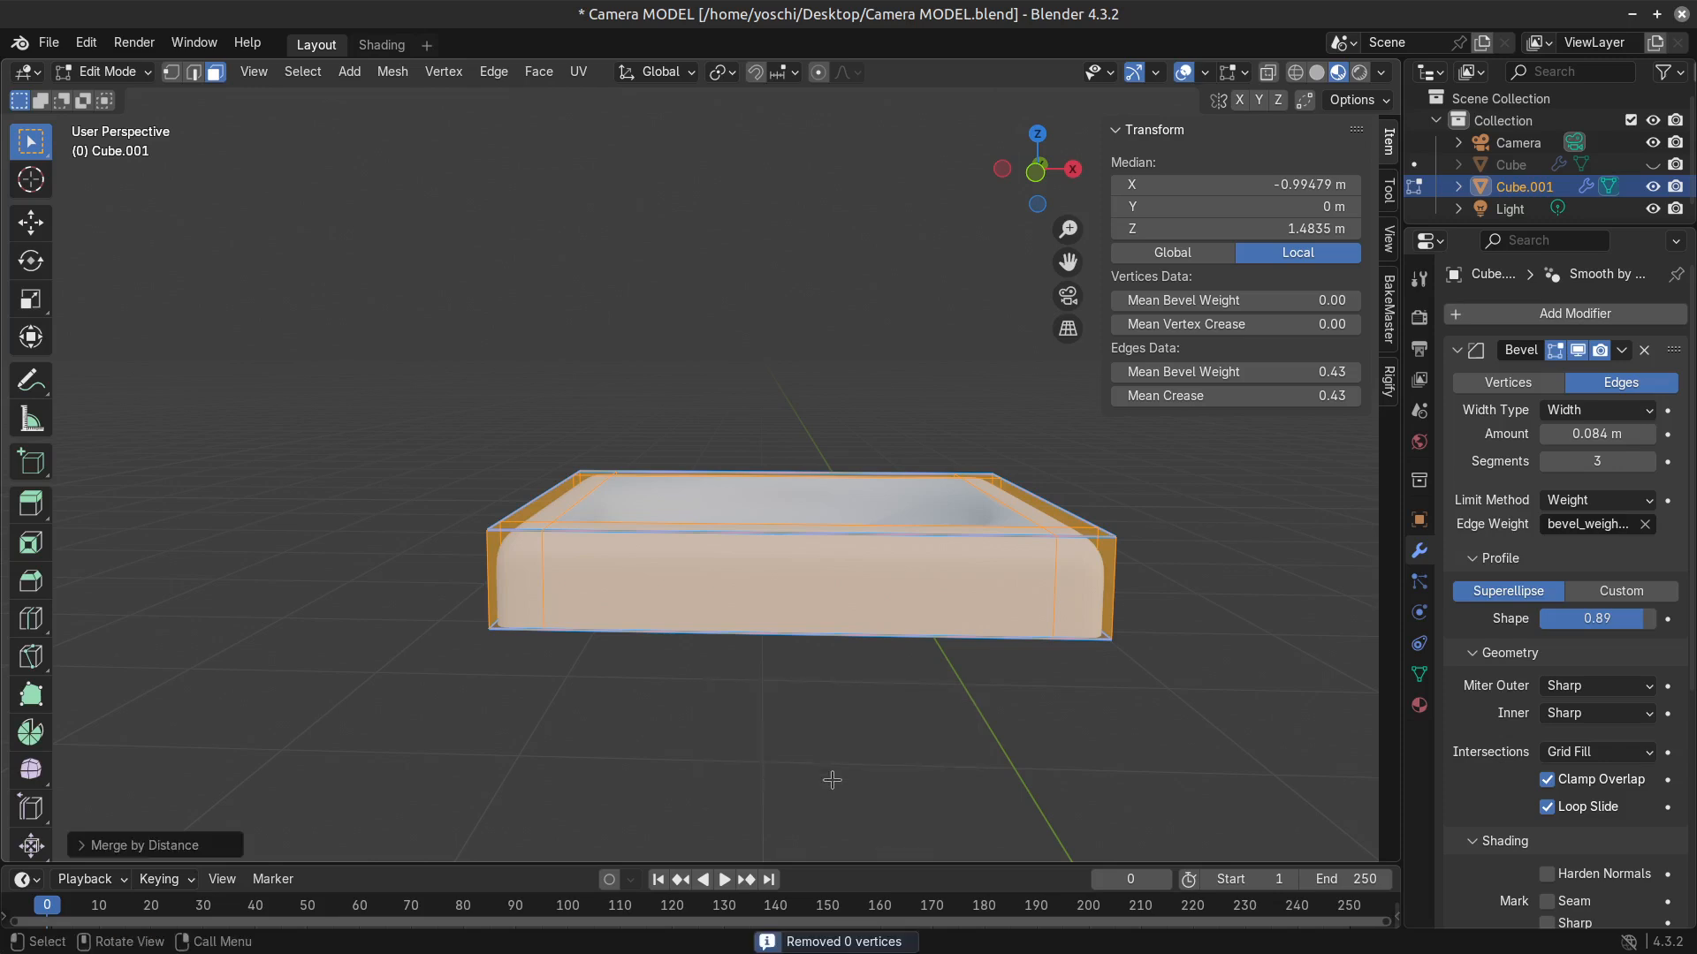
Select the two opposite side strips with their corner faces on the rim and extrude them upward about 0.07 m into side walls.
{"action": "middle_click_drag", "start_coordinate": [833, 813], "coordinate": [812, 539]}
{"action": "left_click", "coordinate": [550, 532]}
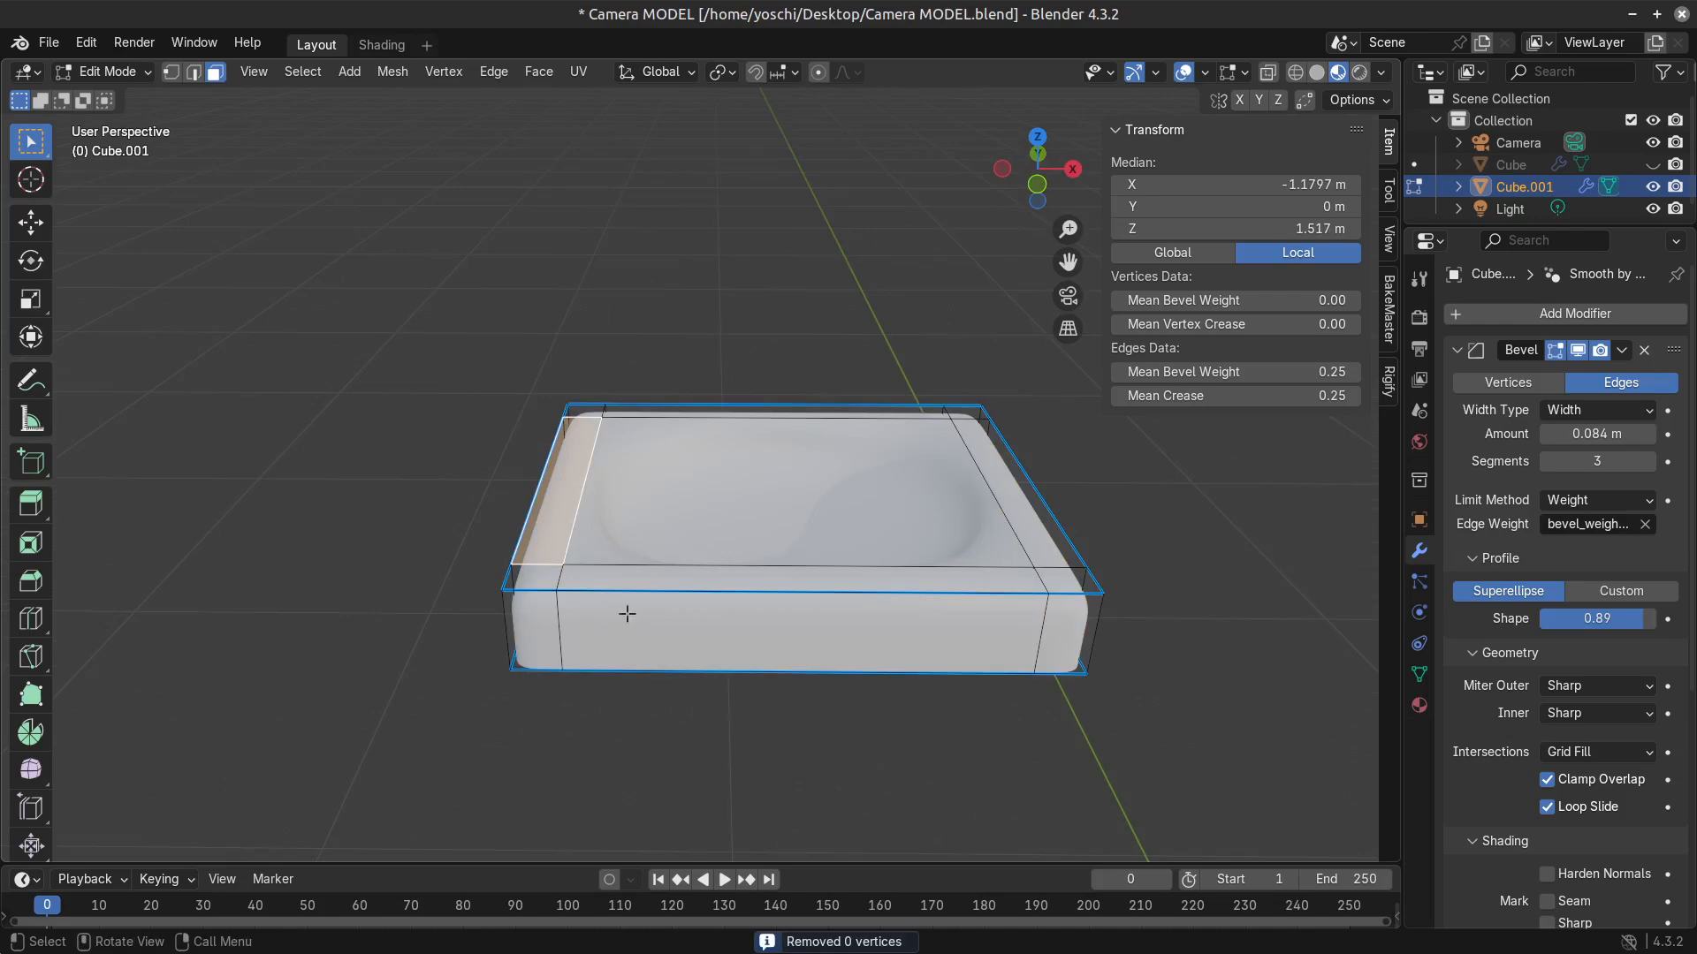
{"action": "left_click", "coordinate": [543, 582], "text": "shift"}
{"action": "left_click", "coordinate": [589, 412], "text": "shift"}
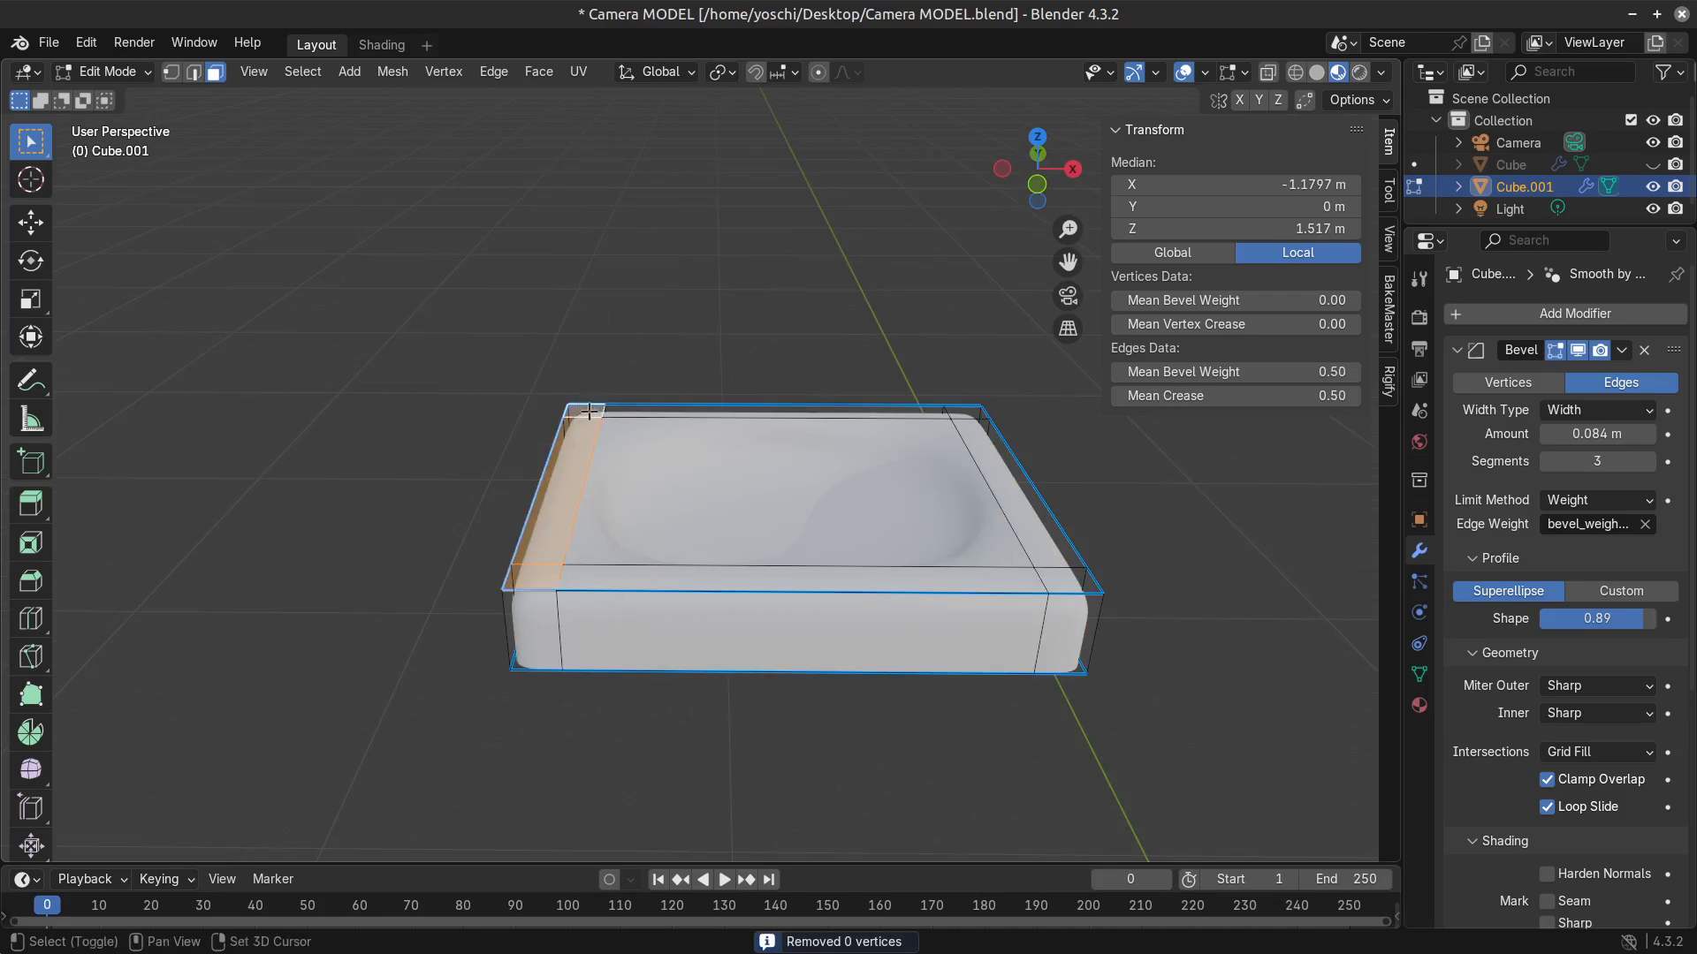
{"action": "left_click", "coordinate": [1066, 579], "text": "shift"}
{"action": "left_click", "coordinate": [1028, 516], "text": "shift"}
{"action": "left_click", "coordinate": [970, 412], "text": "shift"}
{"action": "middle_click_drag", "start_coordinate": [742, 727], "coordinate": [780, 684]}
{"action": "key", "text": "e"}
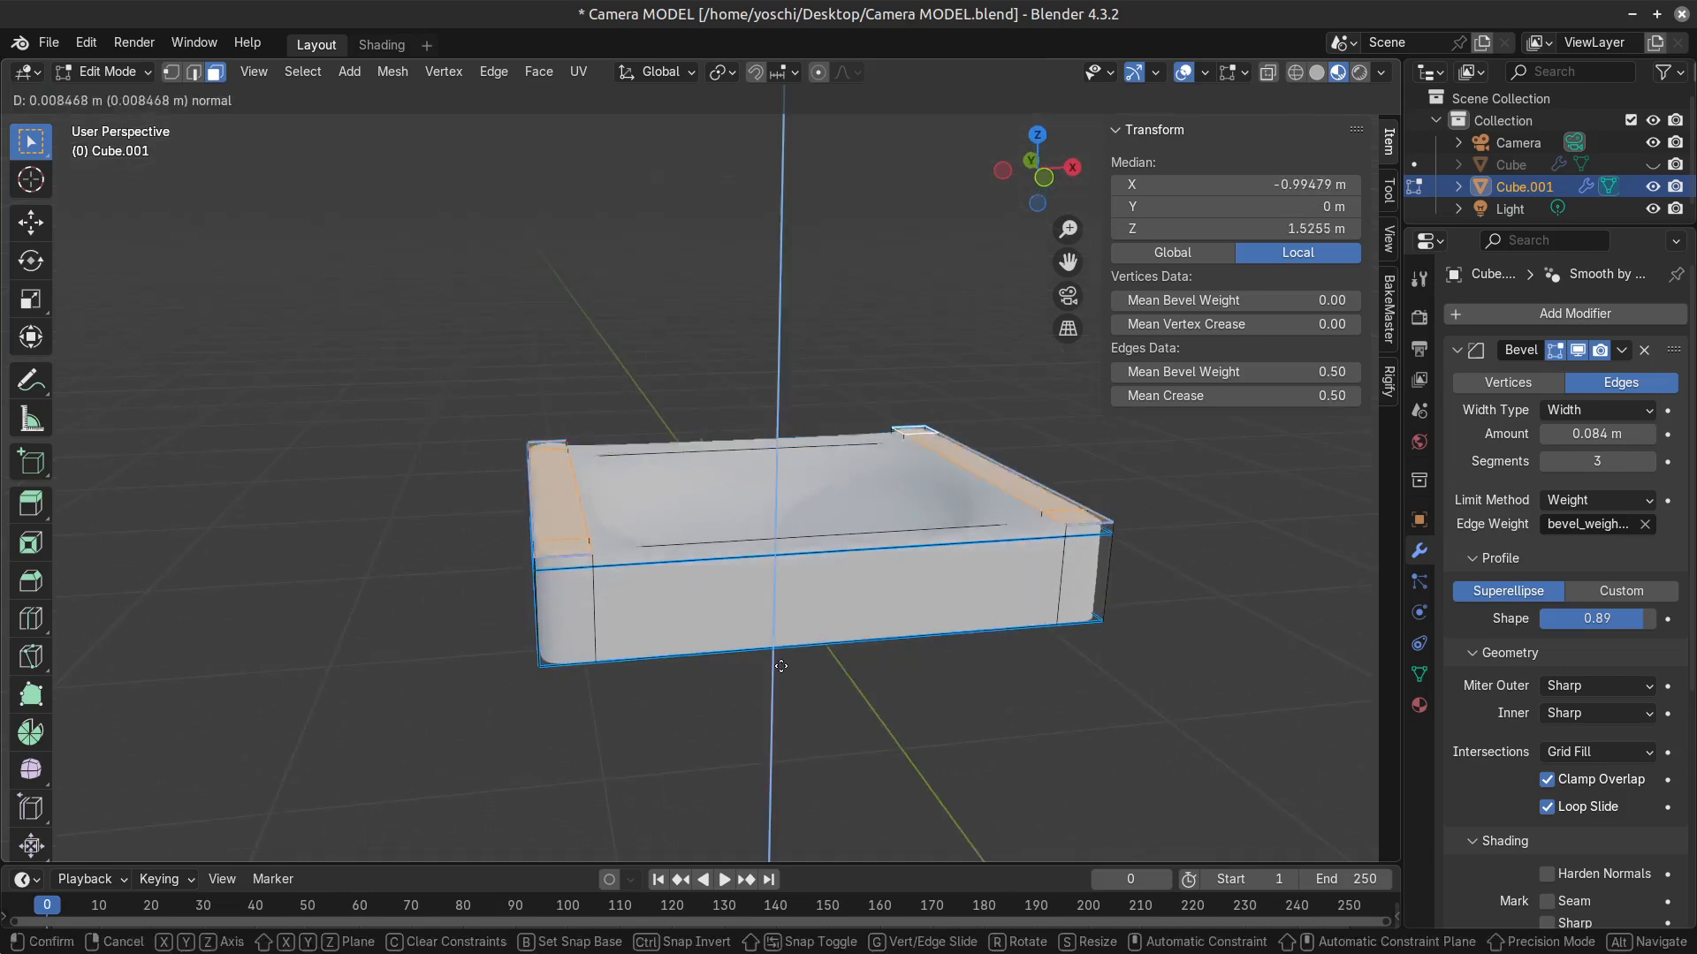
{"action": "left_click", "coordinate": [781, 666]}
{"action": "key", "text": "g"}
{"action": "key", "text": "z"}
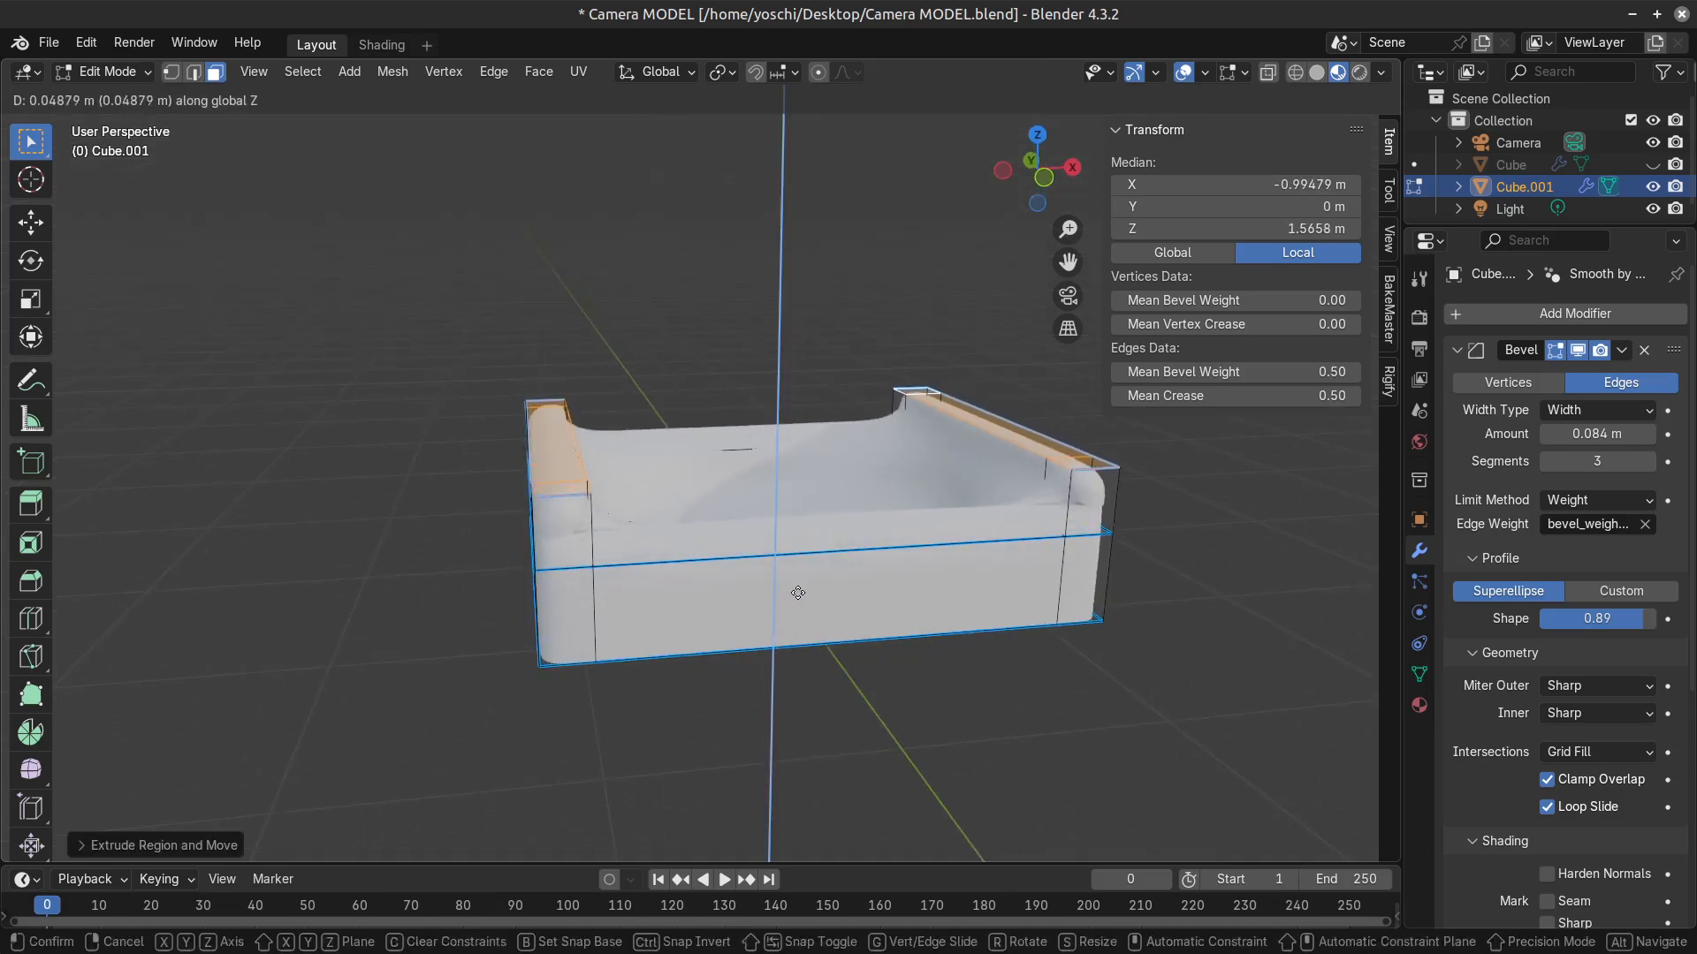
{"action": "left_click", "coordinate": [796, 566]}
Select the whole frame mesh and set its mean bevel weight to 1.00 and mean crease to 0.00.
{"action": "key", "text": "Tab"}
{"action": "key", "text": "Tab"}
{"action": "key", "text": "a"}
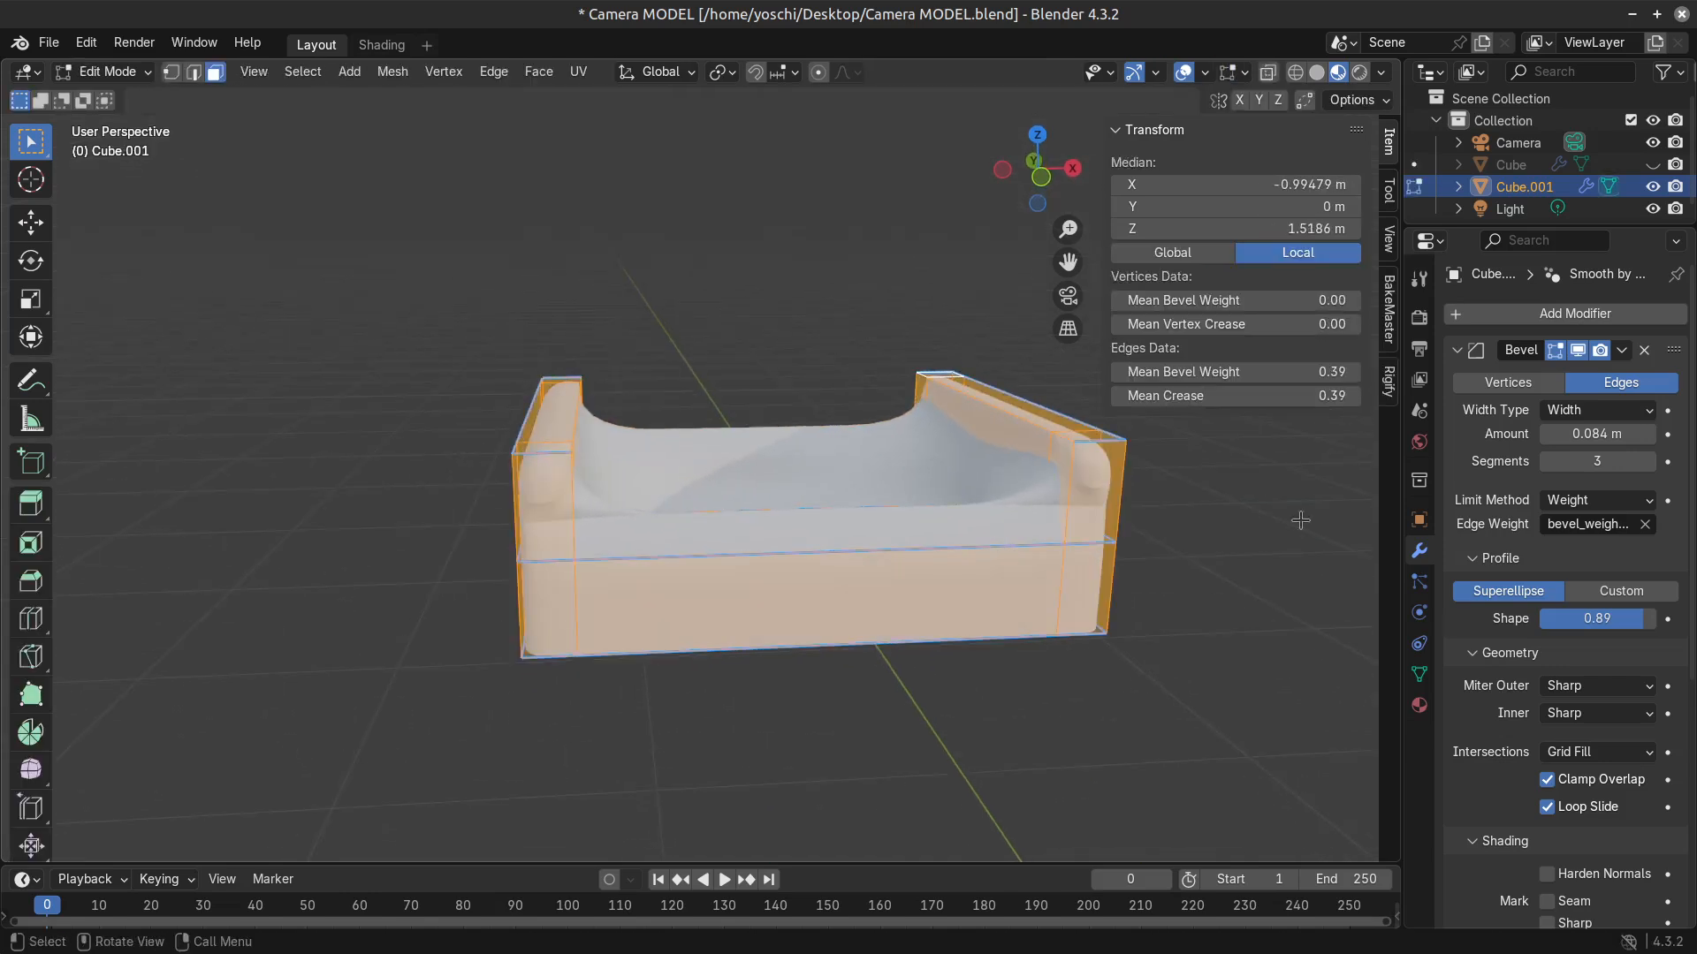
{"action": "left_click_drag", "start_coordinate": [1320, 372], "coordinate": [1591, 371]}
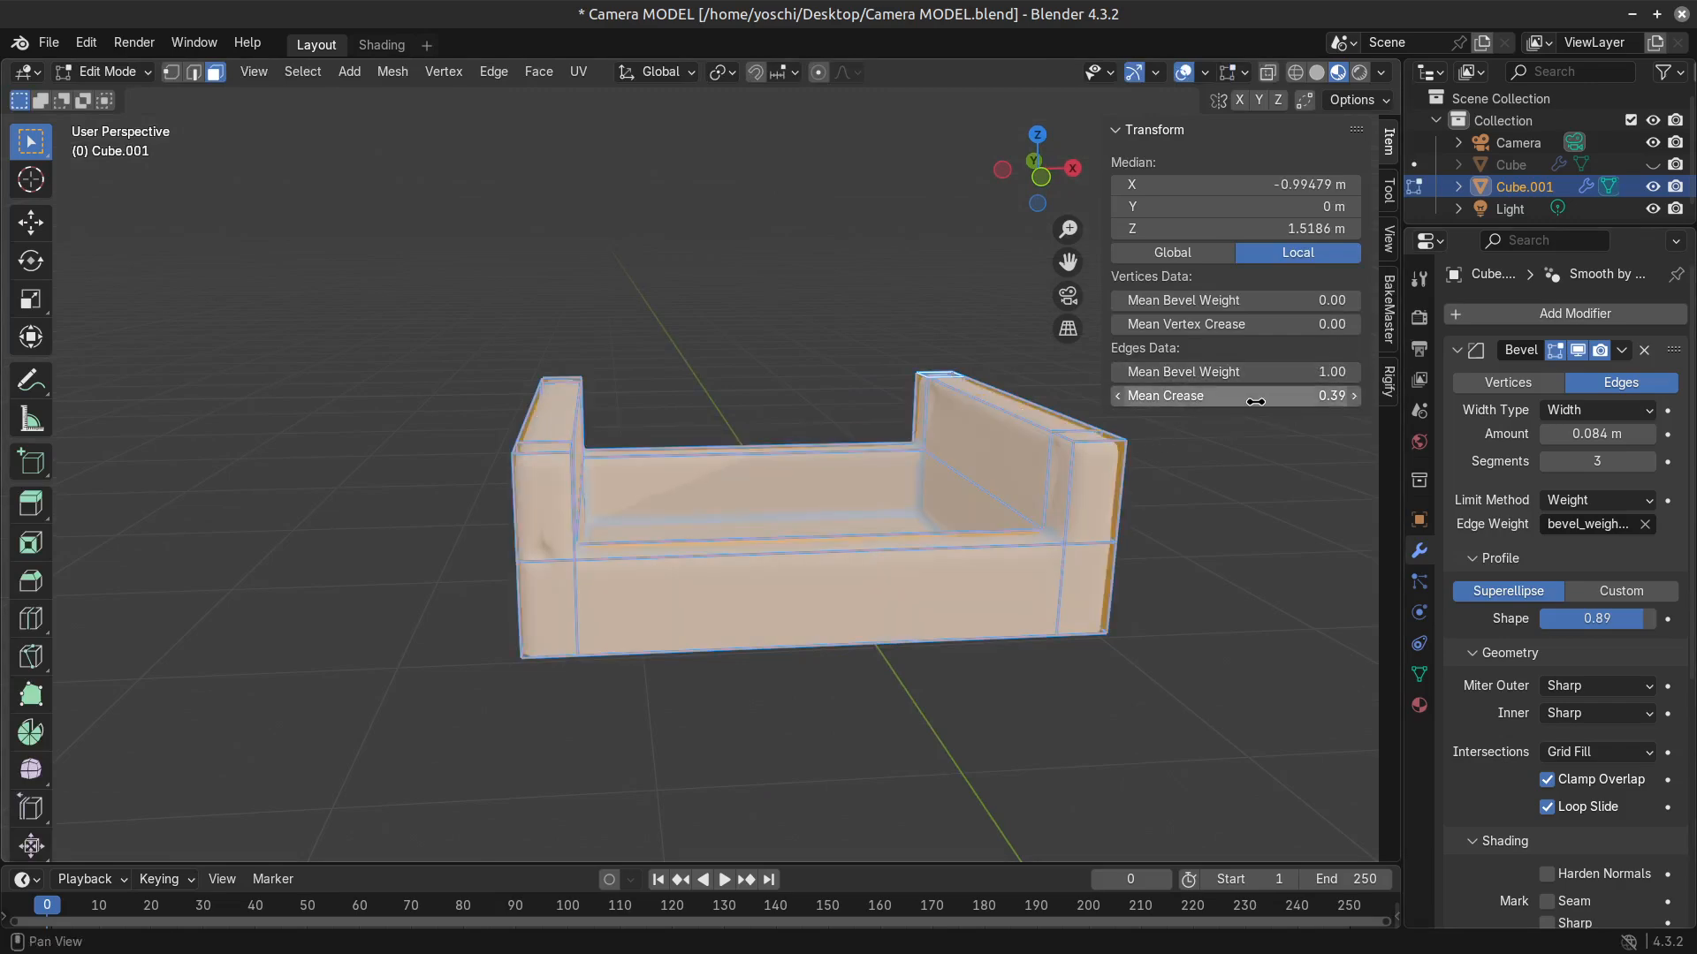
{"action": "left_click_drag", "start_coordinate": [1255, 403], "coordinate": [1149, 402]}
{"action": "key", "text": "Tab"}
{"action": "middle_click_drag", "start_coordinate": [985, 610], "coordinate": [985, 693]}
{"action": "key", "text": "Tab"}
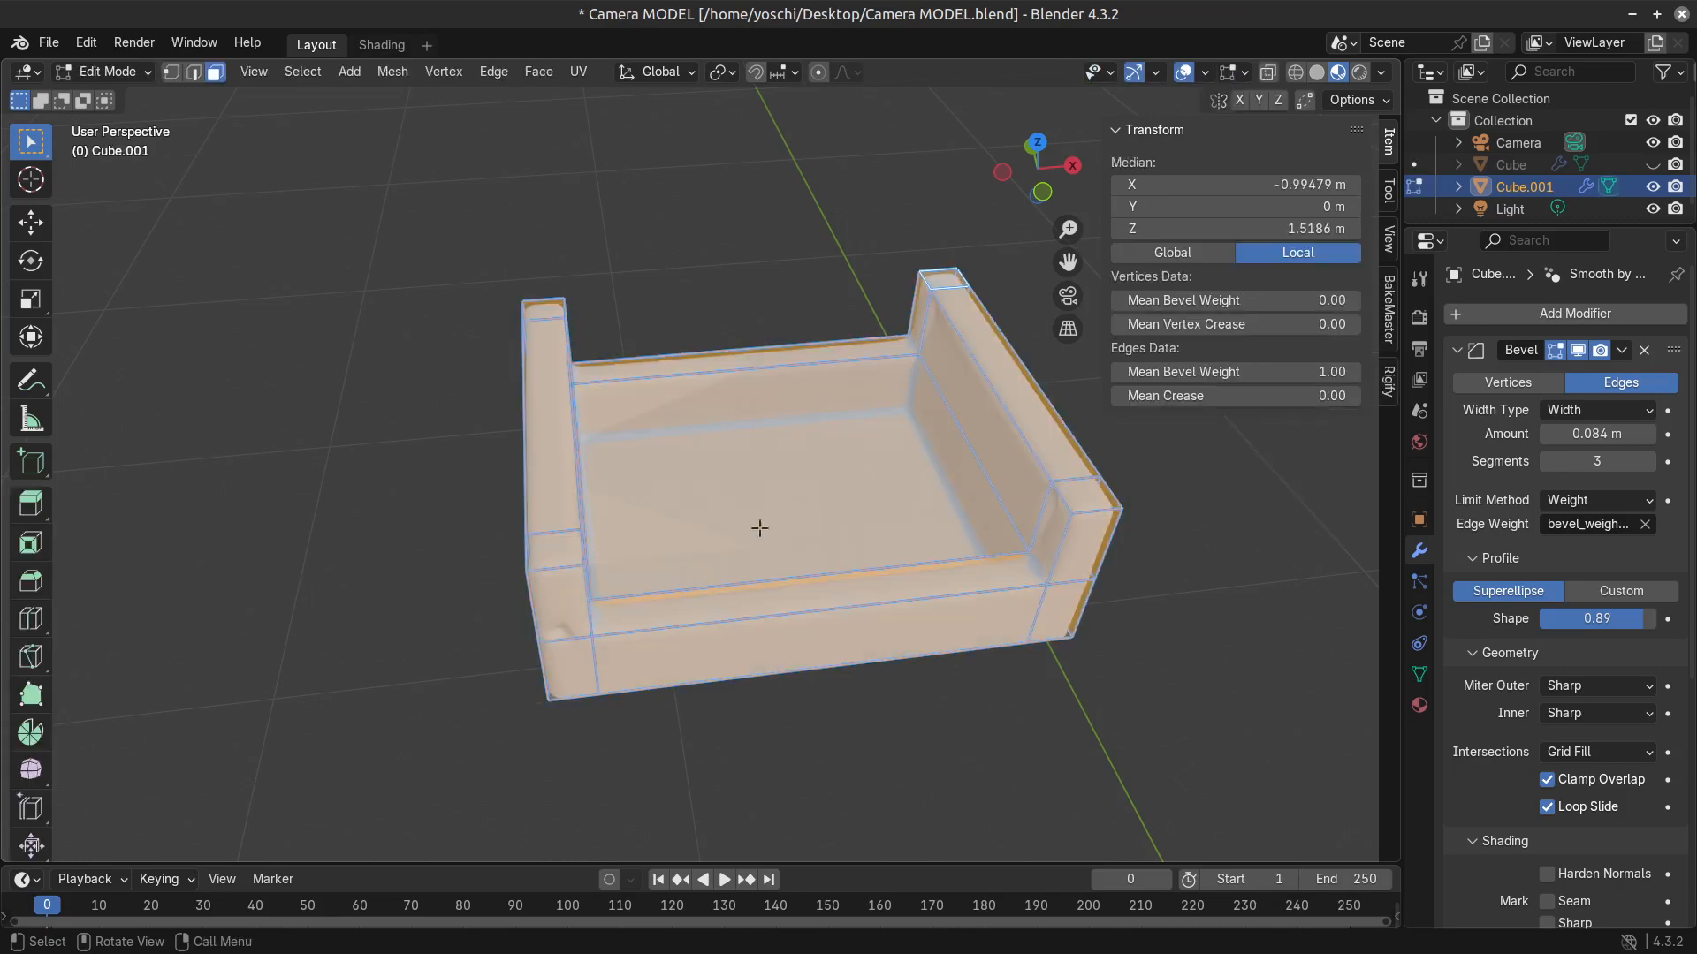
Delete the large recessed centre face of the frame to open its middle.
{"action": "left_click", "coordinate": [750, 505]}
{"action": "middle_click_drag", "start_coordinate": [895, 601], "coordinate": [810, 492]}
{"action": "key", "text": "x"}
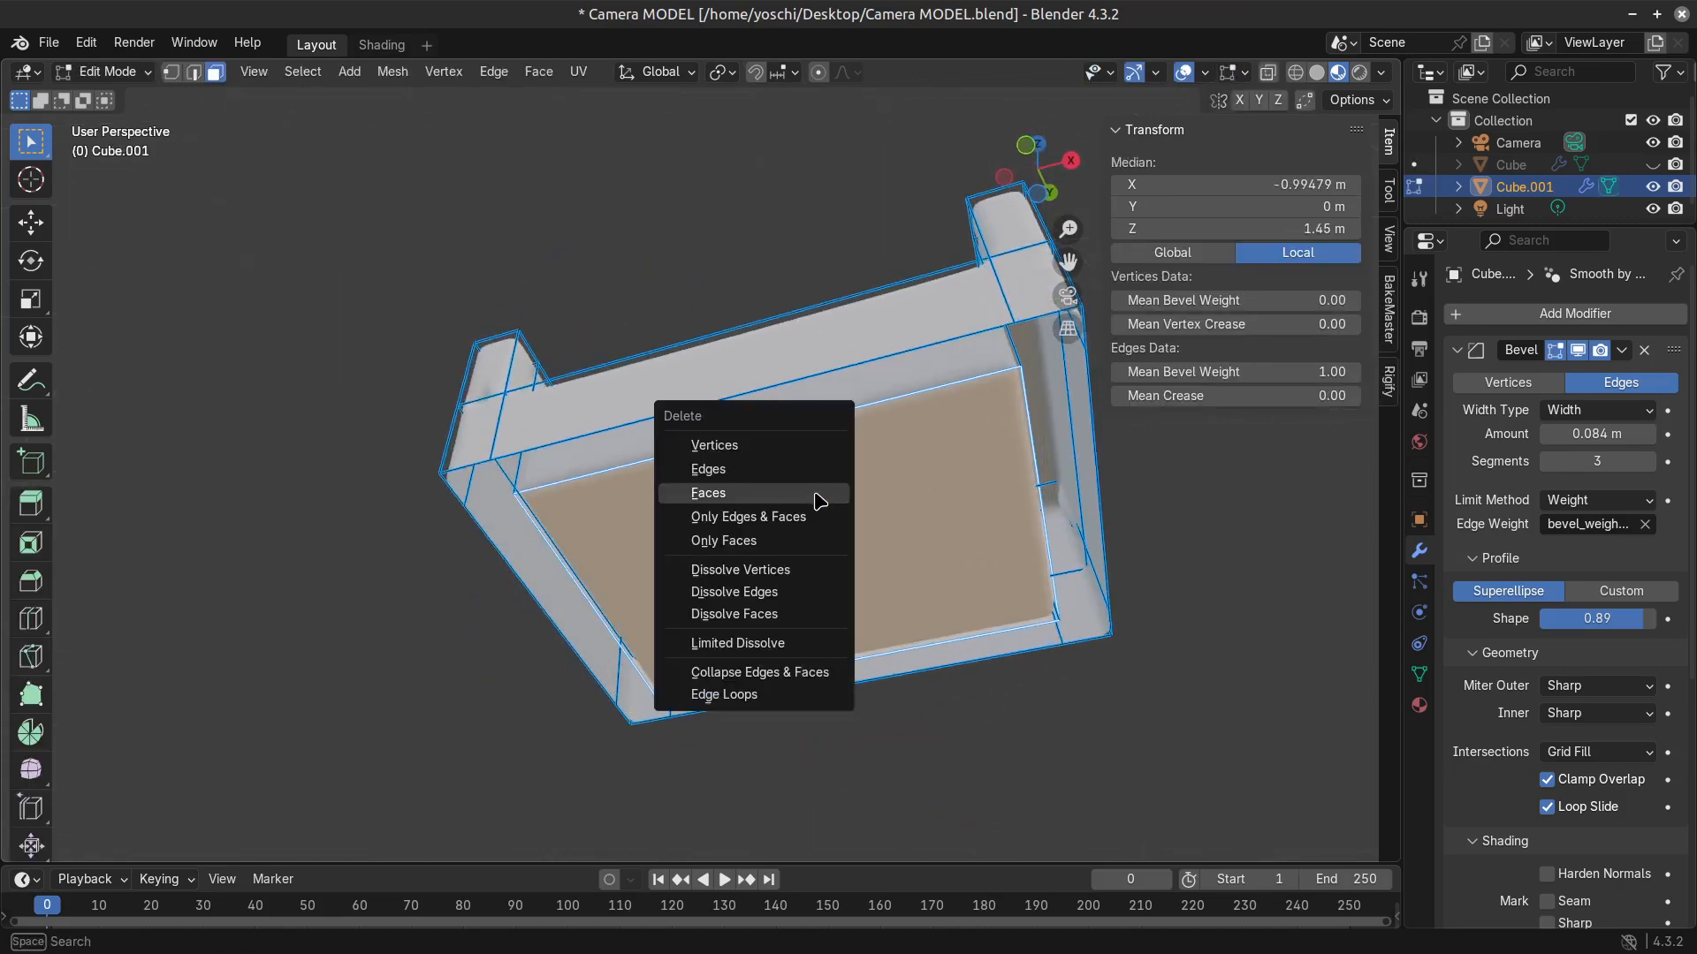
{"action": "left_click", "coordinate": [820, 501]}
{"action": "middle_click_drag", "start_coordinate": [663, 459], "coordinate": [745, 484]}
{"action": "middle_click_drag", "start_coordinate": [840, 423], "coordinate": [791, 608]}
{"action": "middle_click_drag", "start_coordinate": [920, 617], "coordinate": [885, 648]}
Select the inner edge loops along the low rails and the side wall, set their bevel weight to 0.00, and check the shading.
{"action": "left_click", "coordinate": [982, 551], "text": "alt"}
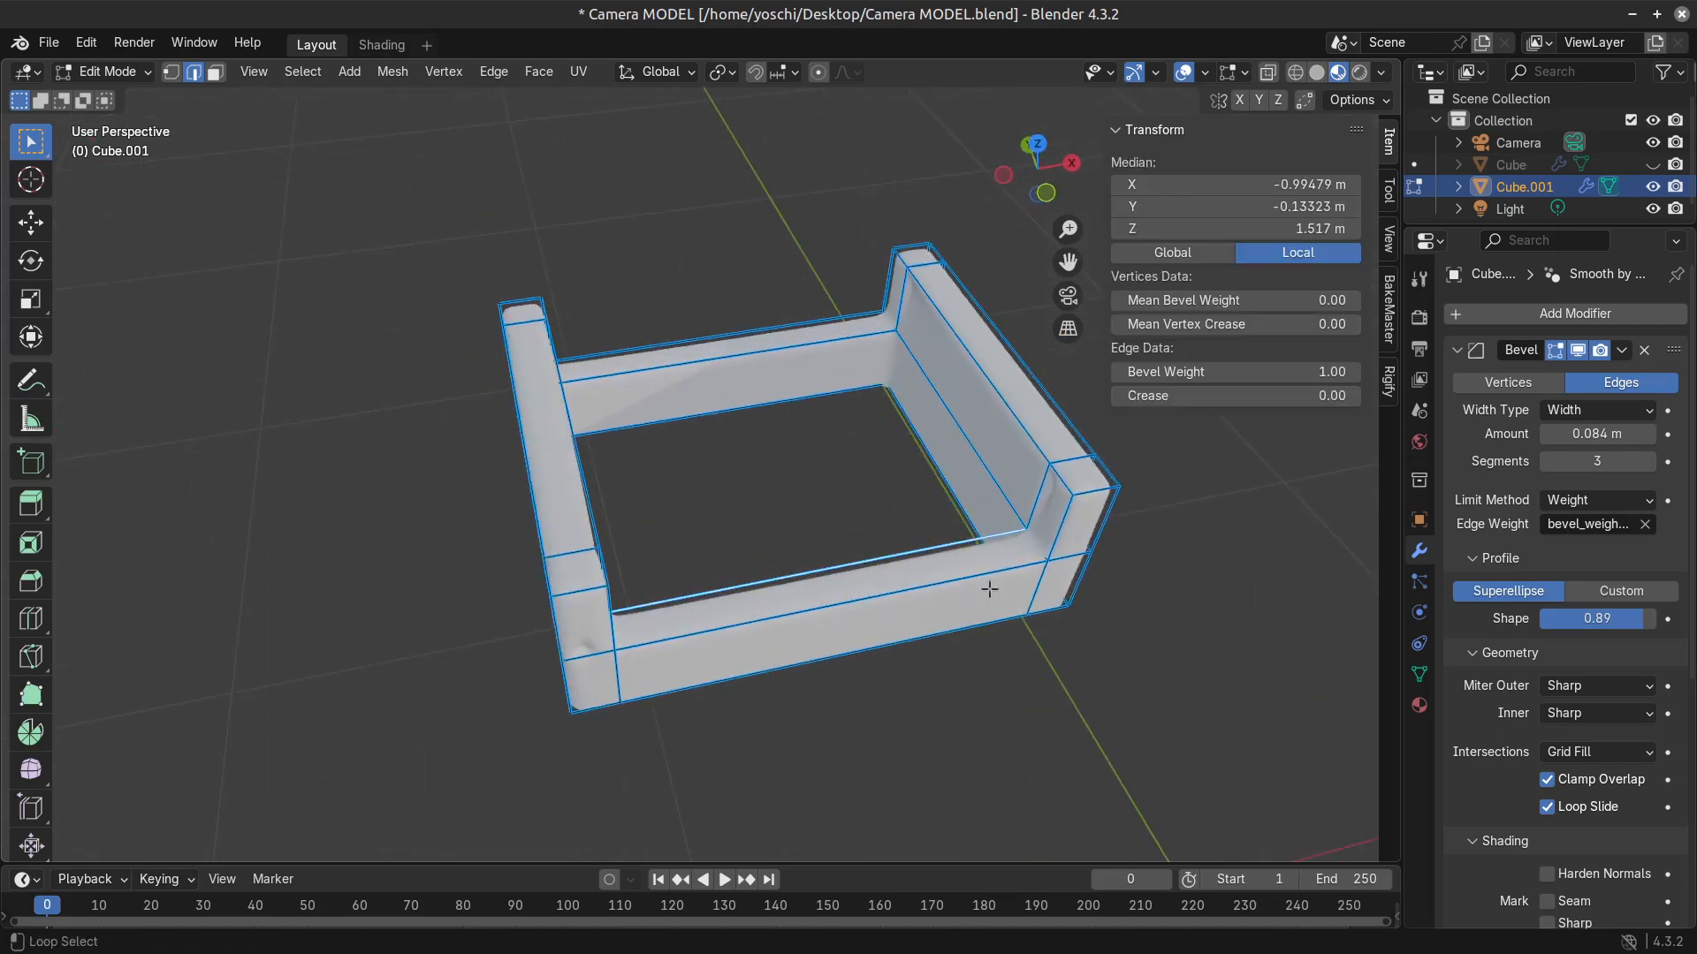
{"action": "left_click", "coordinate": [1027, 483], "text": "alt+shift"}
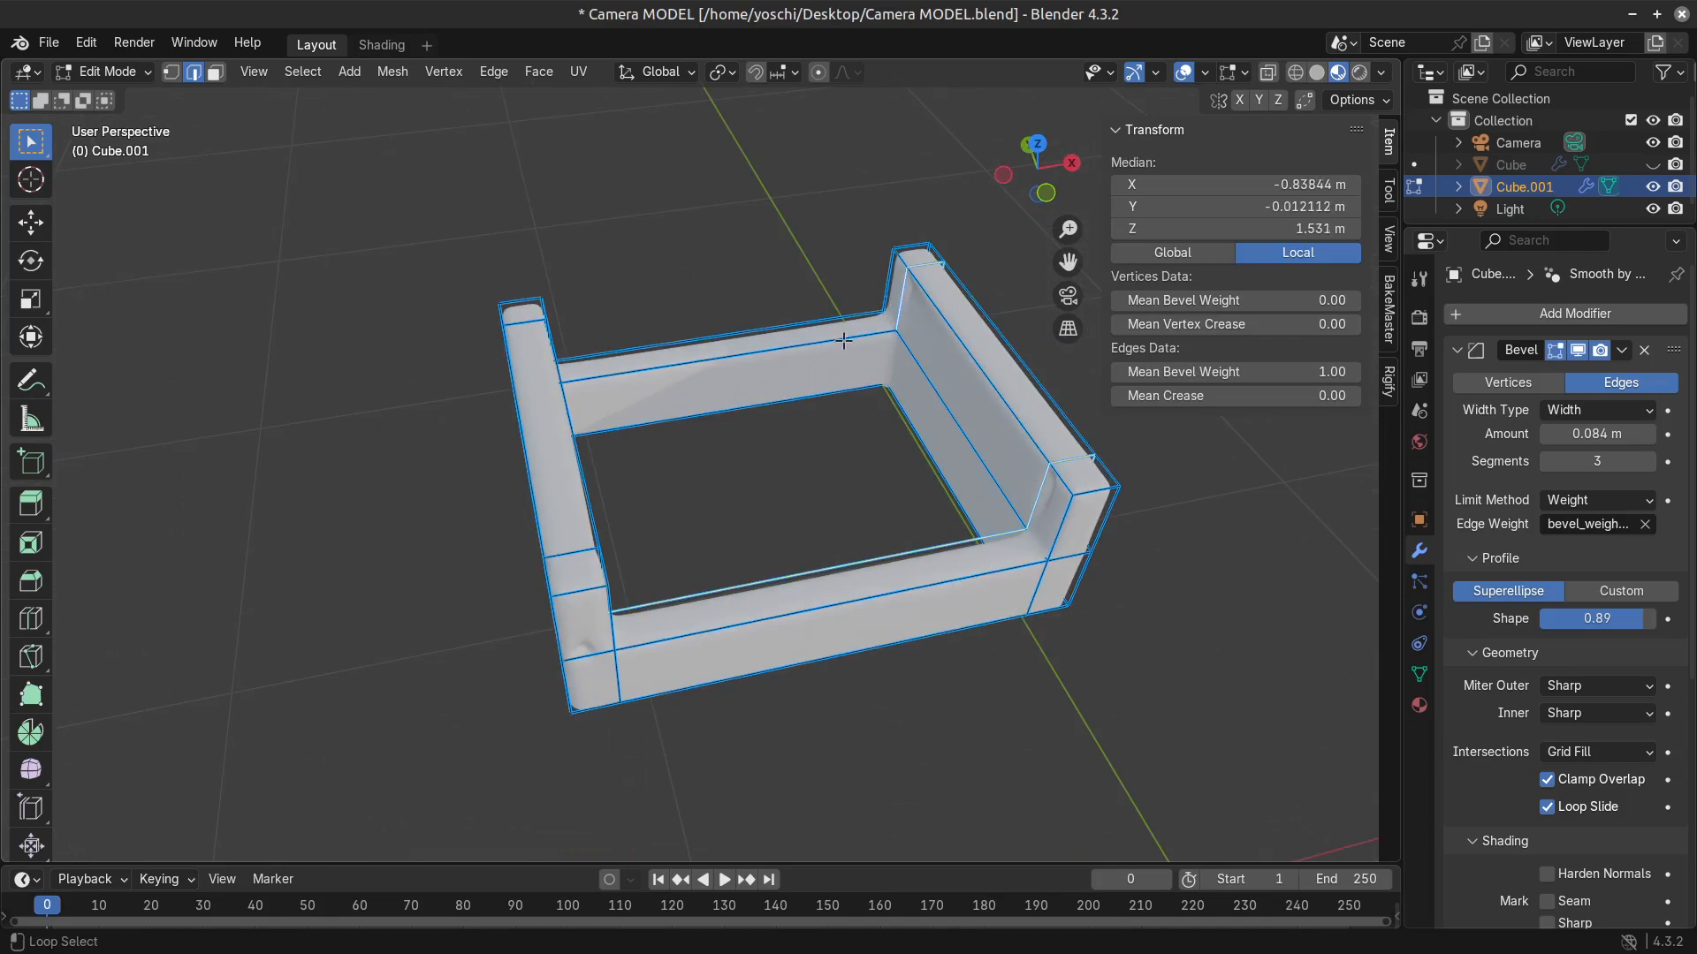
{"action": "left_click", "coordinate": [844, 340], "text": "alt+shift"}
{"action": "middle_click_drag", "start_coordinate": [844, 341], "coordinate": [730, 356]}
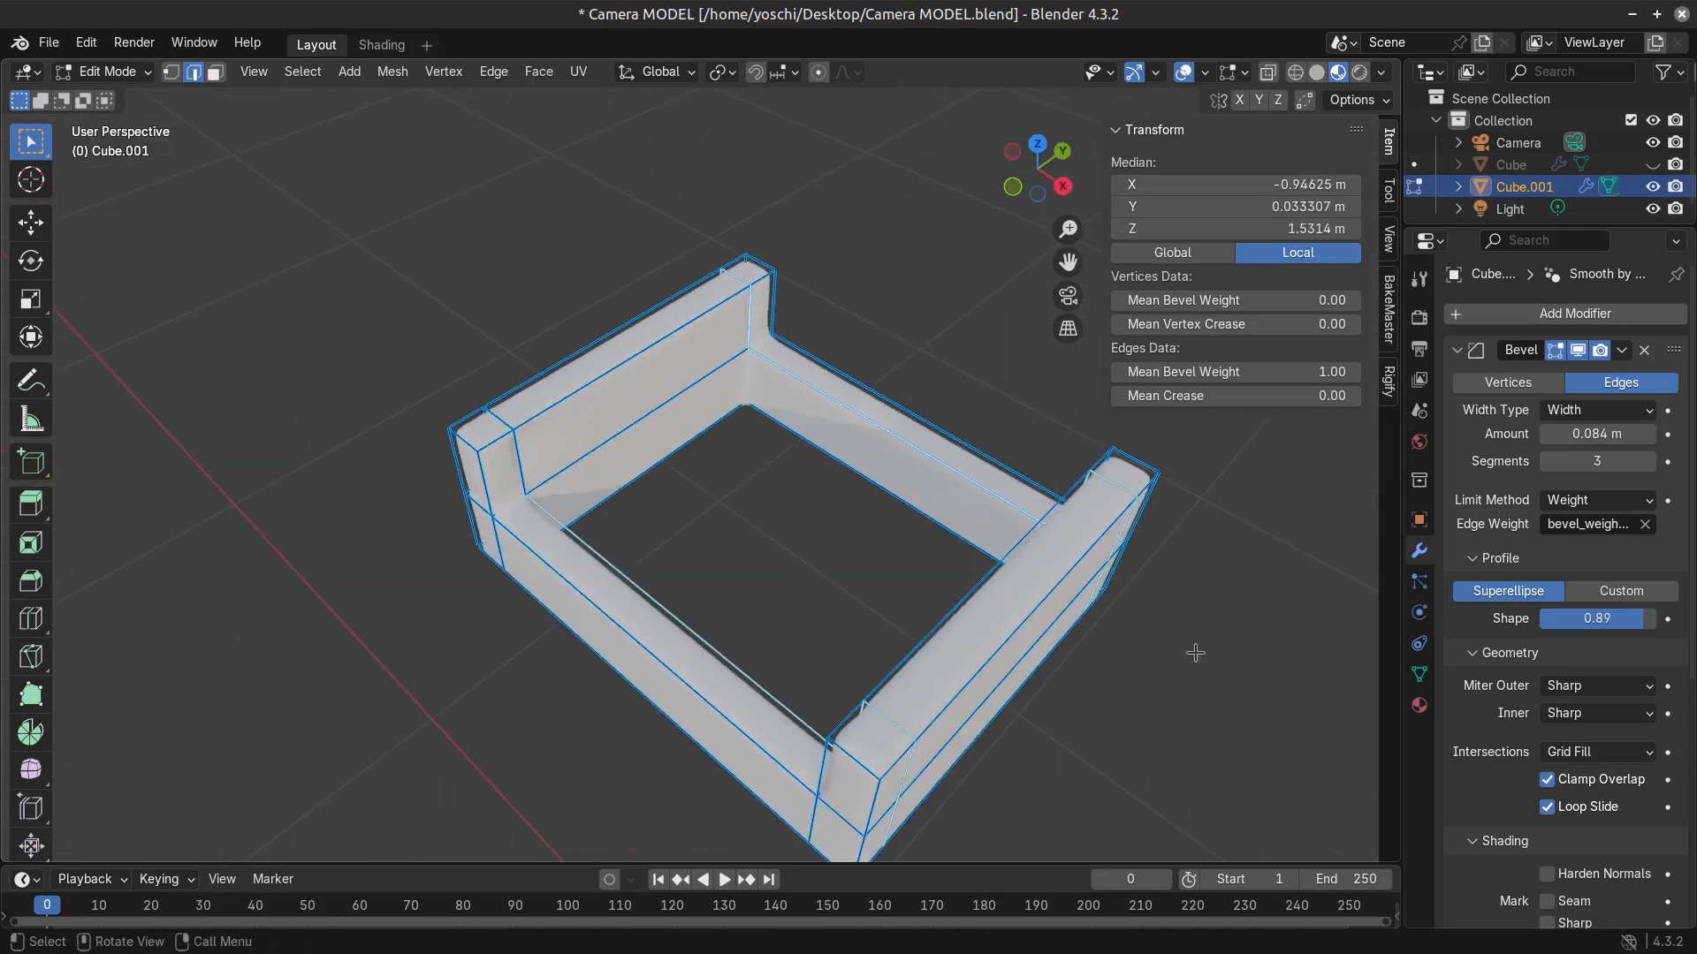
{"action": "left_click_drag", "start_coordinate": [1316, 372], "coordinate": [1211, 372]}
{"action": "key", "text": "Tab"}
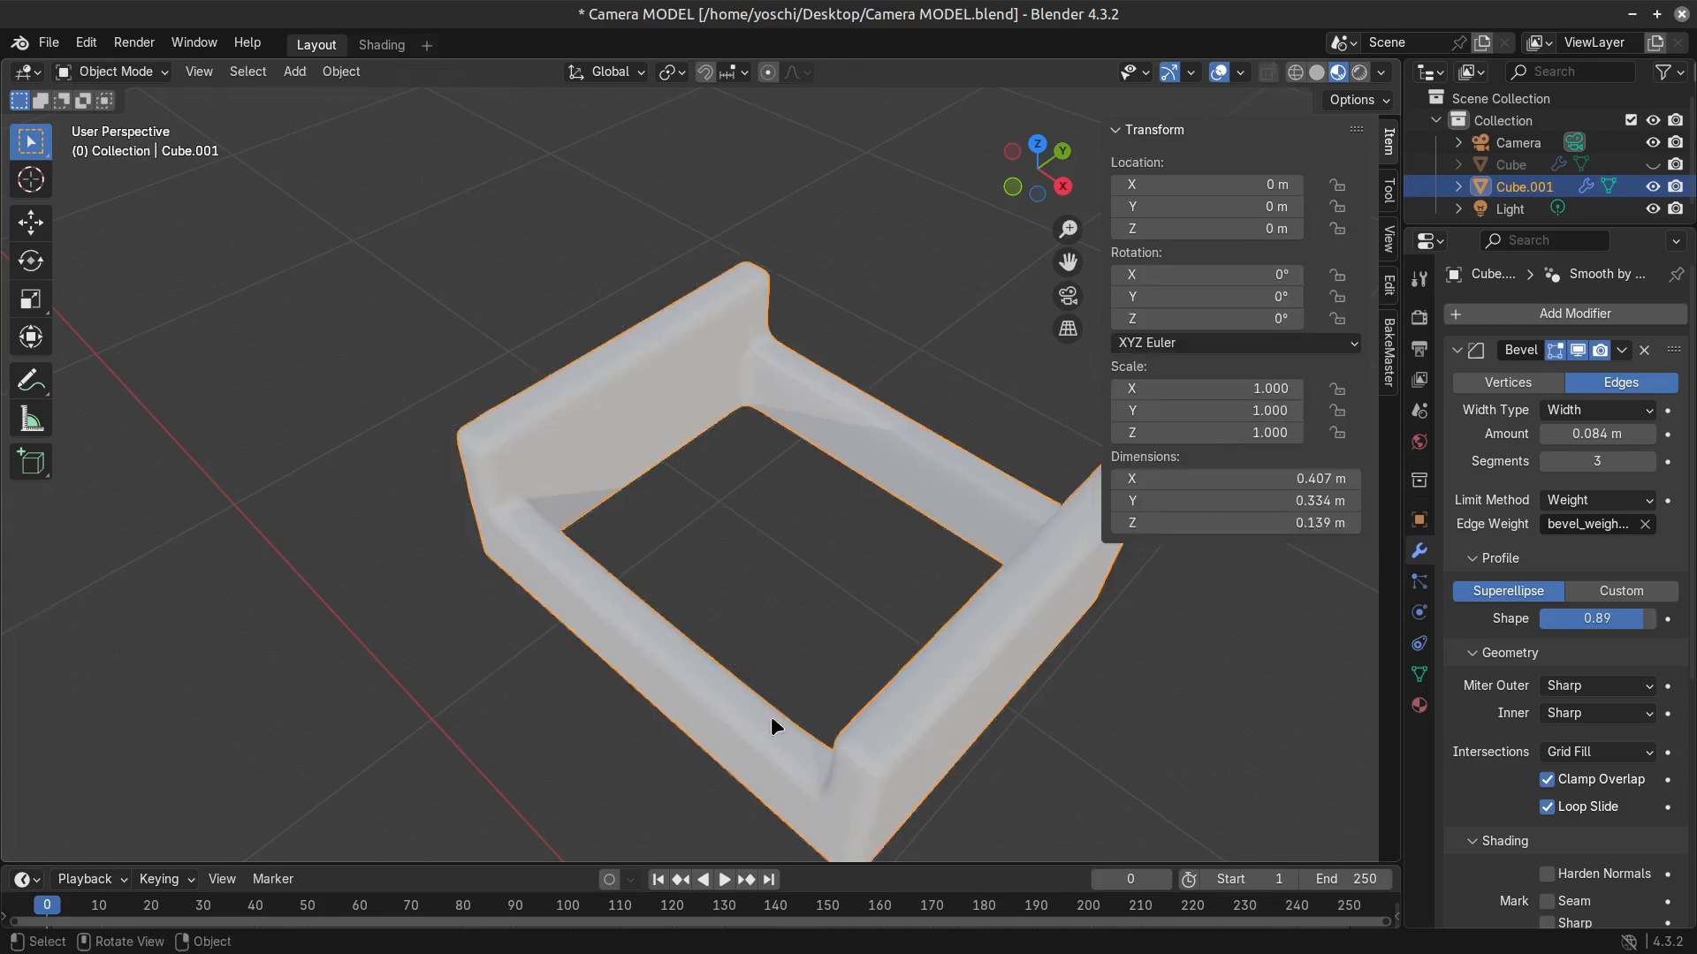
{"action": "middle_click_drag", "start_coordinate": [772, 719], "coordinate": [823, 720]}
{"action": "key", "text": "Tab"}
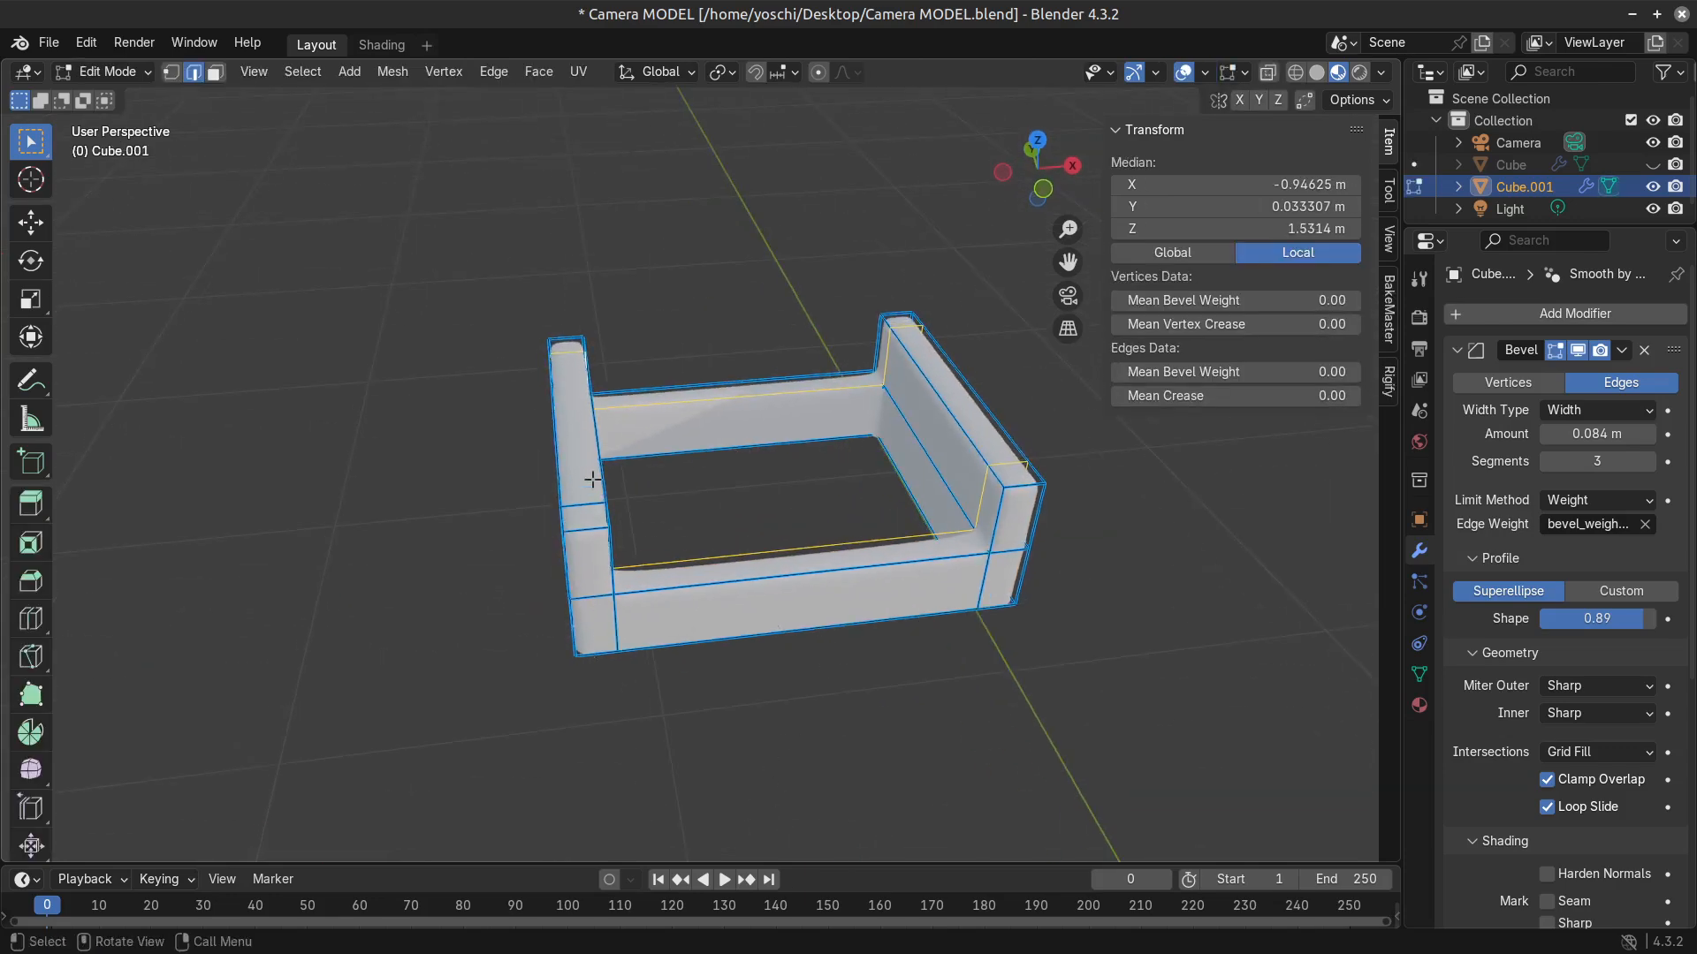
Select the remaining vertical edge loop near the side wall's corner and set its bevel weight to 0.00.
{"action": "middle_click_drag", "start_coordinate": [592, 479], "coordinate": [821, 552]}
{"action": "left_click", "coordinate": [819, 473]}
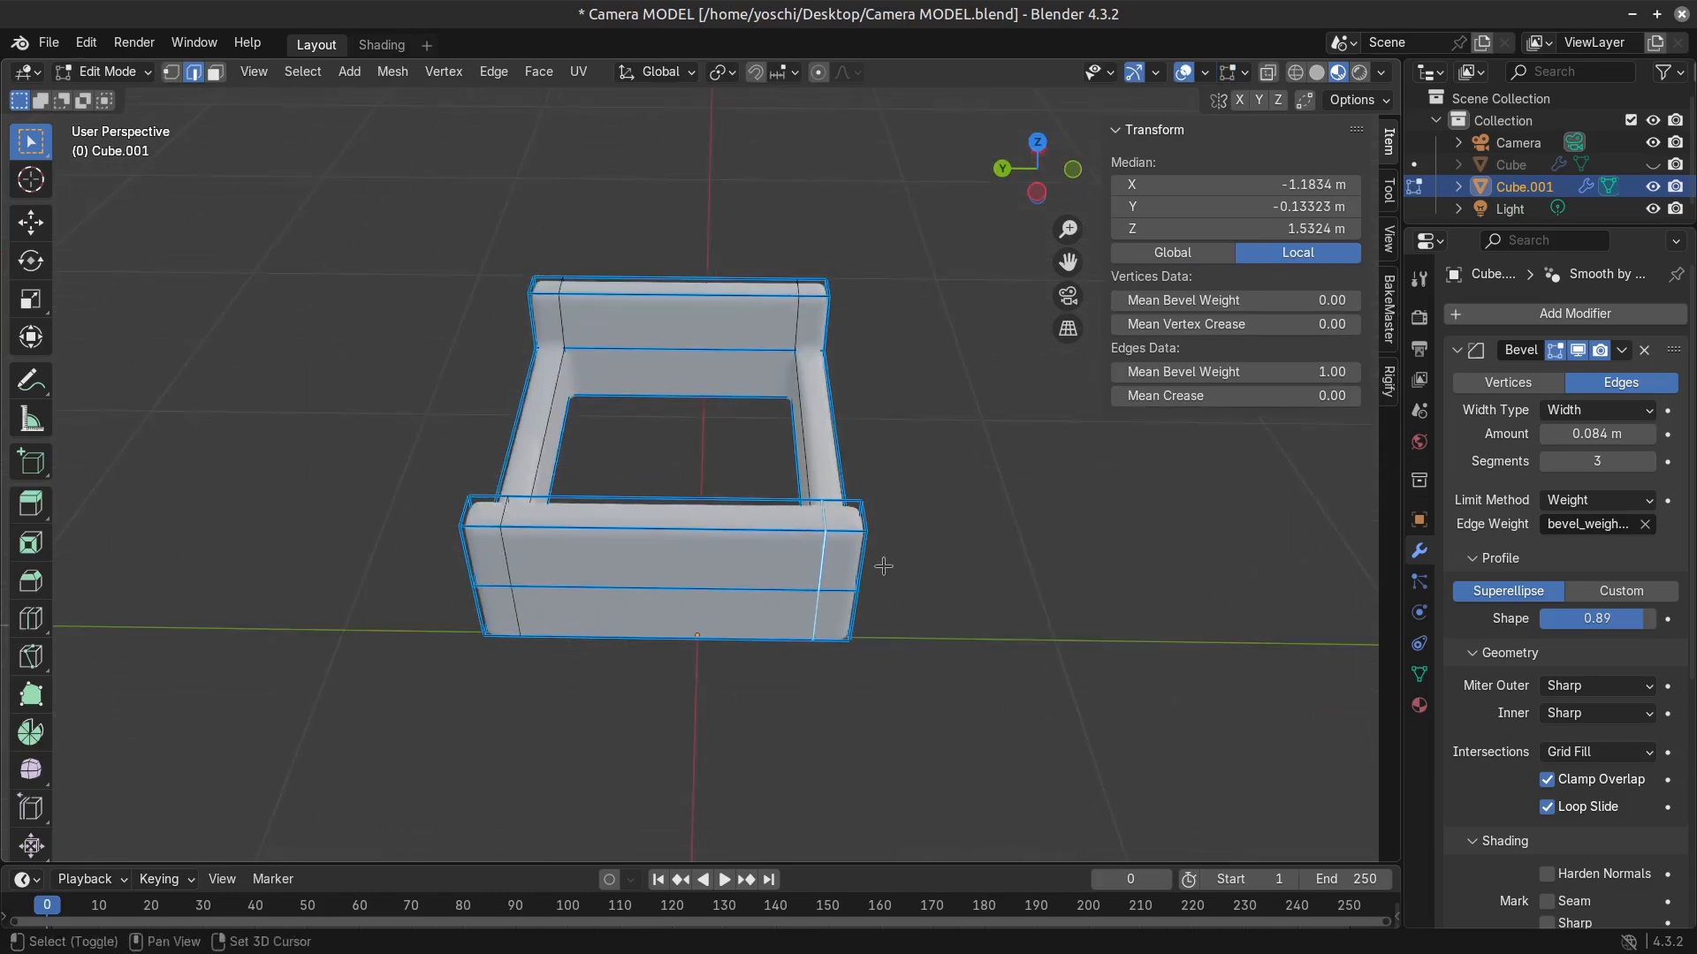
{"action": "left_click_drag", "start_coordinate": [1326, 372], "coordinate": [1238, 372]}
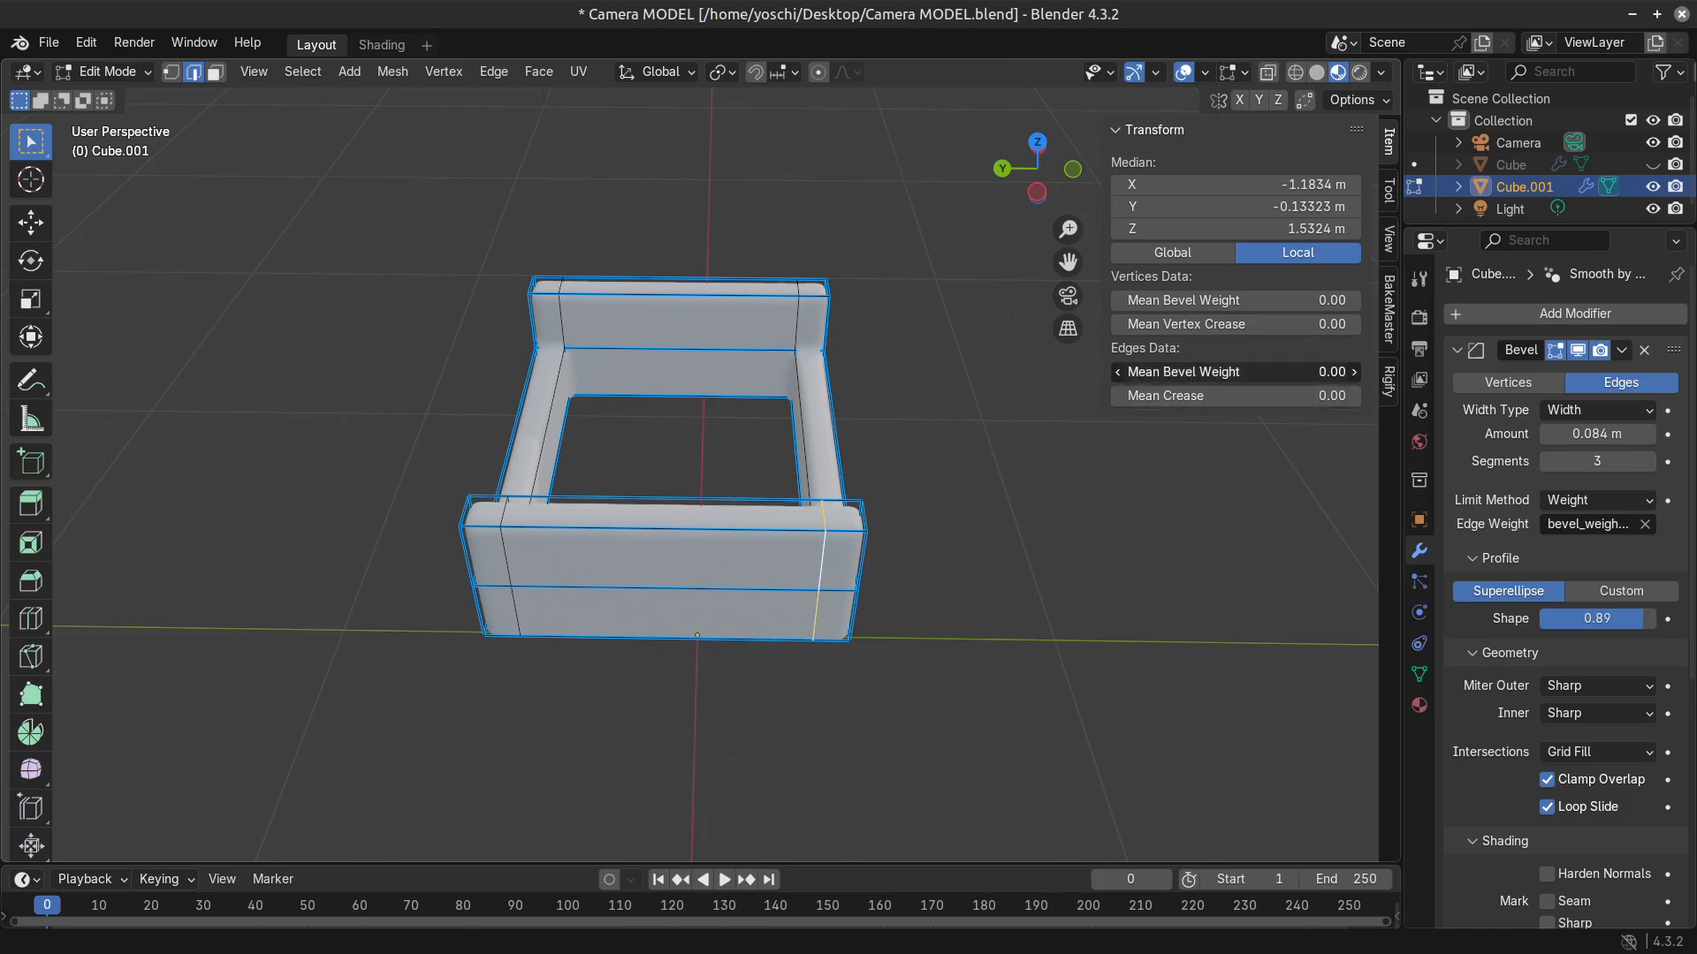
{"action": "key", "text": "Tab"}
Unhide the camera body to view it together with the finished frame piece, and save the file.
{"action": "middle_click_drag", "start_coordinate": [996, 621], "coordinate": [629, 718]}
{"action": "scroll", "coordinate": [806, 620], "scroll_direction": "down", "scroll_amount": 4}
{"action": "scroll", "coordinate": [764, 566], "scroll_direction": "up", "scroll_amount": 3}
{"action": "key", "text": "alt+h"}
{"action": "scroll", "coordinate": [700, 692], "scroll_direction": "down", "scroll_amount": 6}
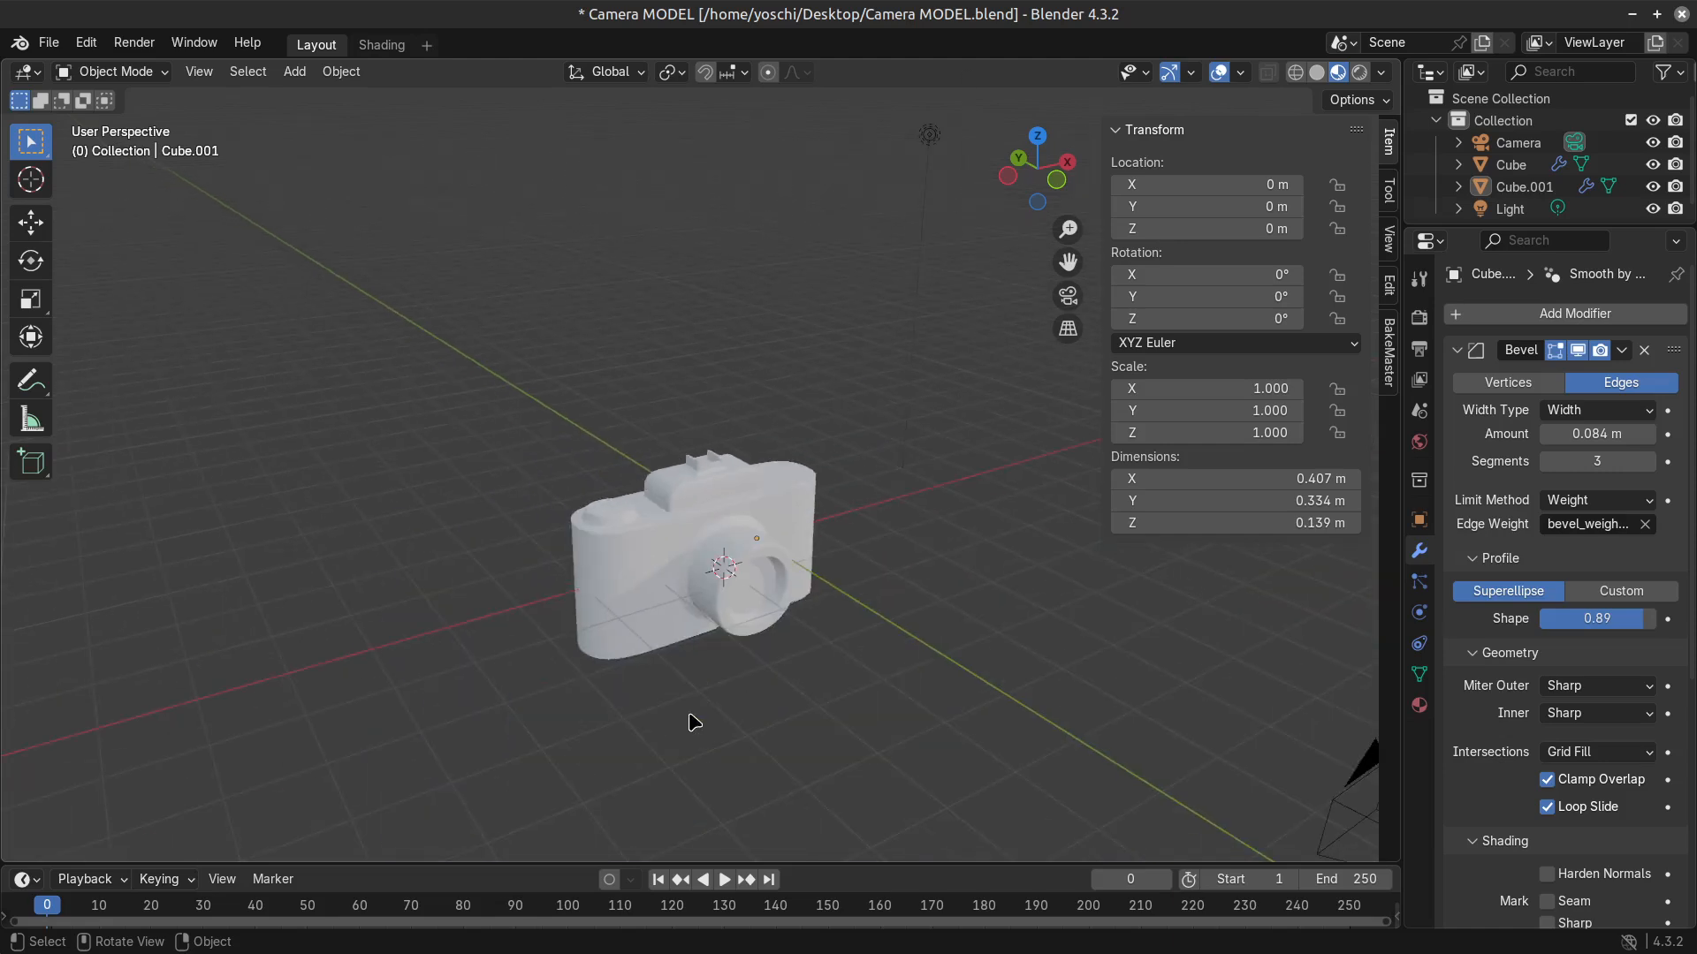
{"action": "scroll", "coordinate": [689, 634], "scroll_direction": "up", "scroll_amount": 5}
Select the camera body and open its mesh for editing, with the lens barrel seen from the side.
{"action": "left_click", "coordinate": [767, 712]}
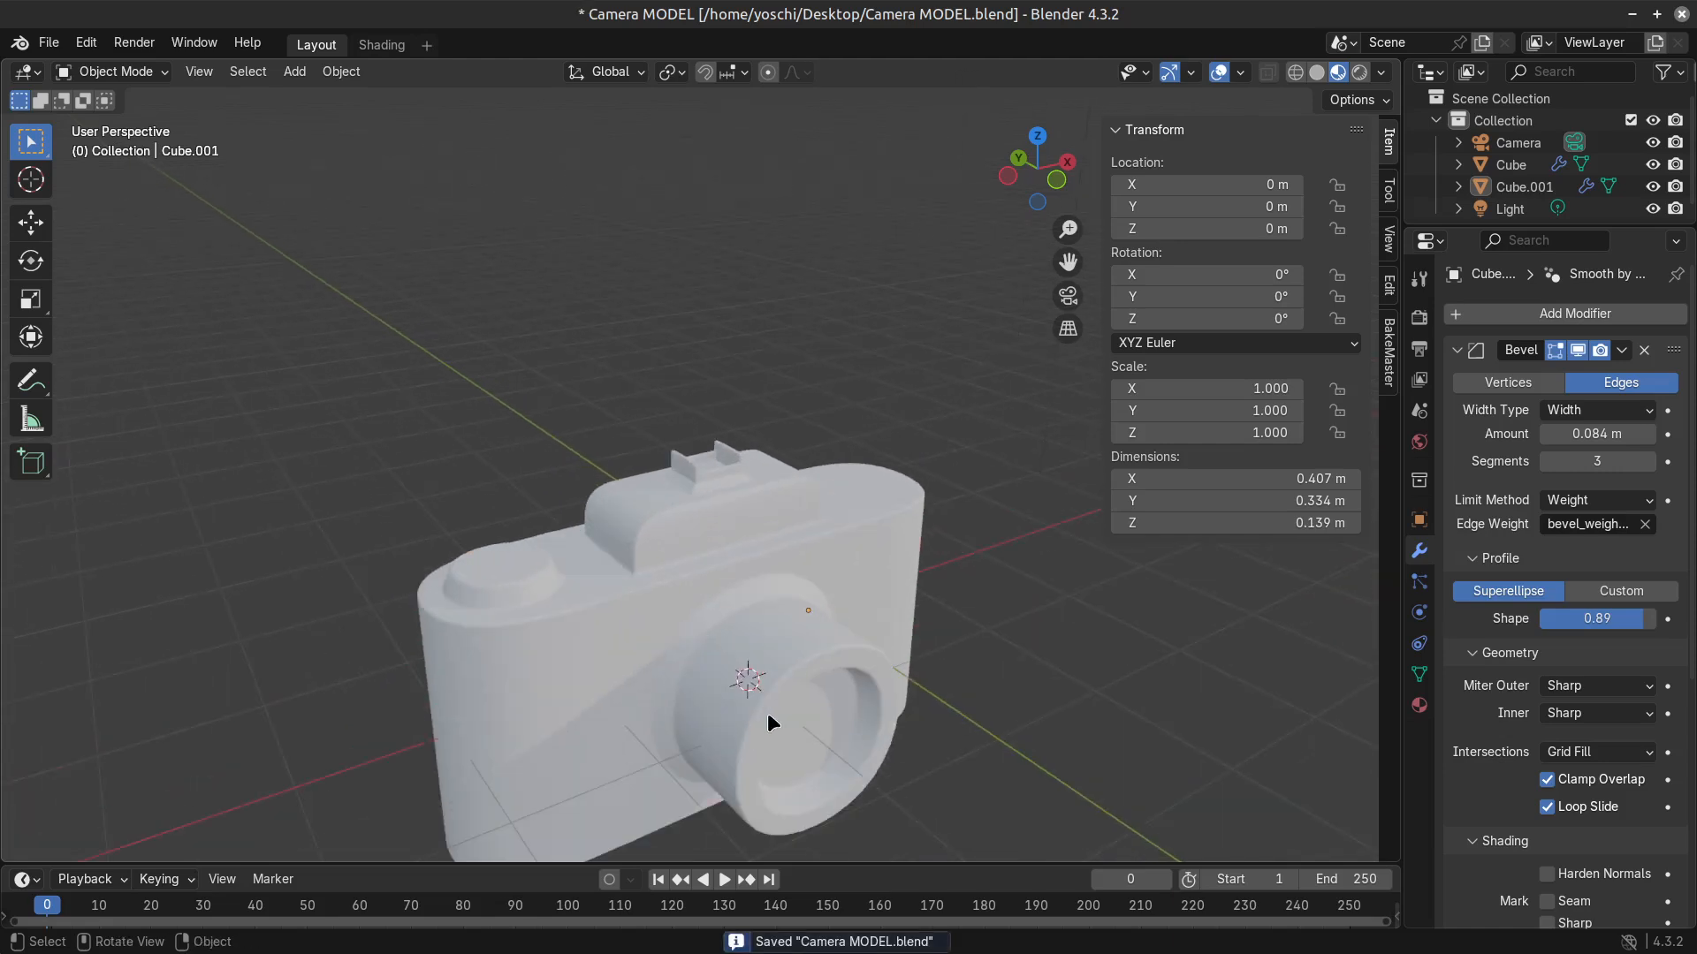
{"action": "key", "text": "KP_Decimal"}
{"action": "key", "text": "Tab"}
{"action": "scroll", "coordinate": [800, 627], "scroll_direction": "up", "scroll_amount": 2}
{"action": "scroll", "coordinate": [810, 659], "scroll_direction": "up", "scroll_amount": 4}
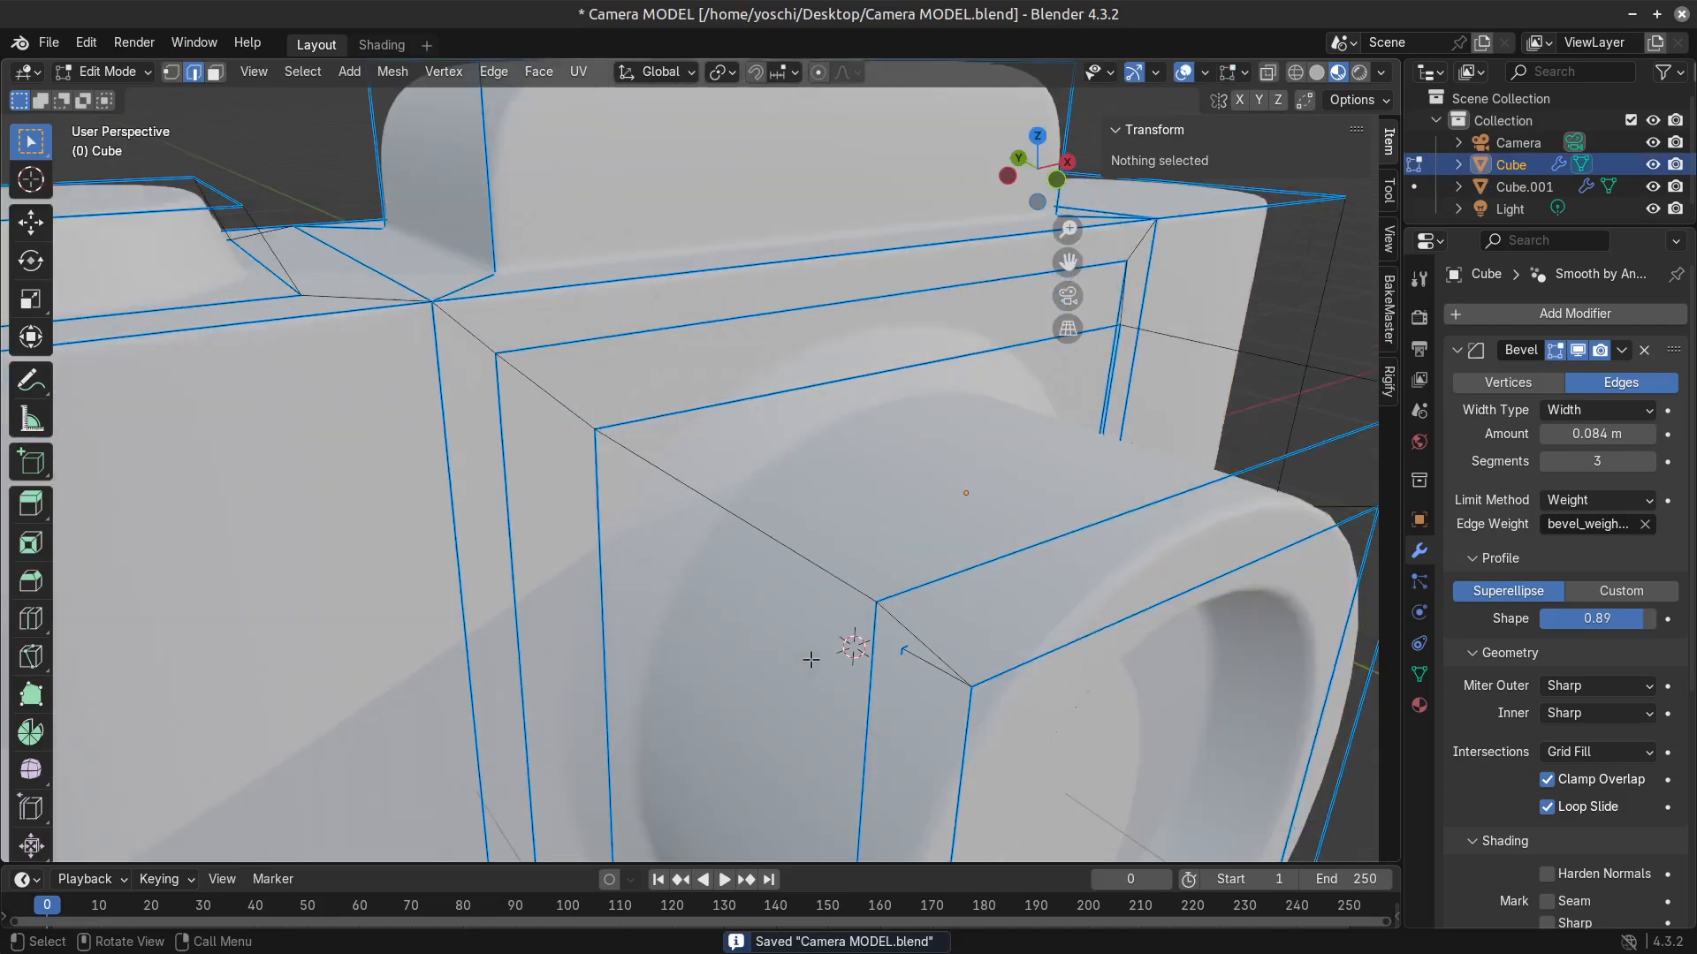
{"action": "scroll", "coordinate": [882, 664], "scroll_direction": "down", "scroll_amount": 3}
{"action": "middle_click_drag", "start_coordinate": [891, 603], "coordinate": [923, 771]}
Try adding two loop cuts around the lens barrel and dissolving the one nearer the front.
{"action": "key", "text": "ctrl+r"}
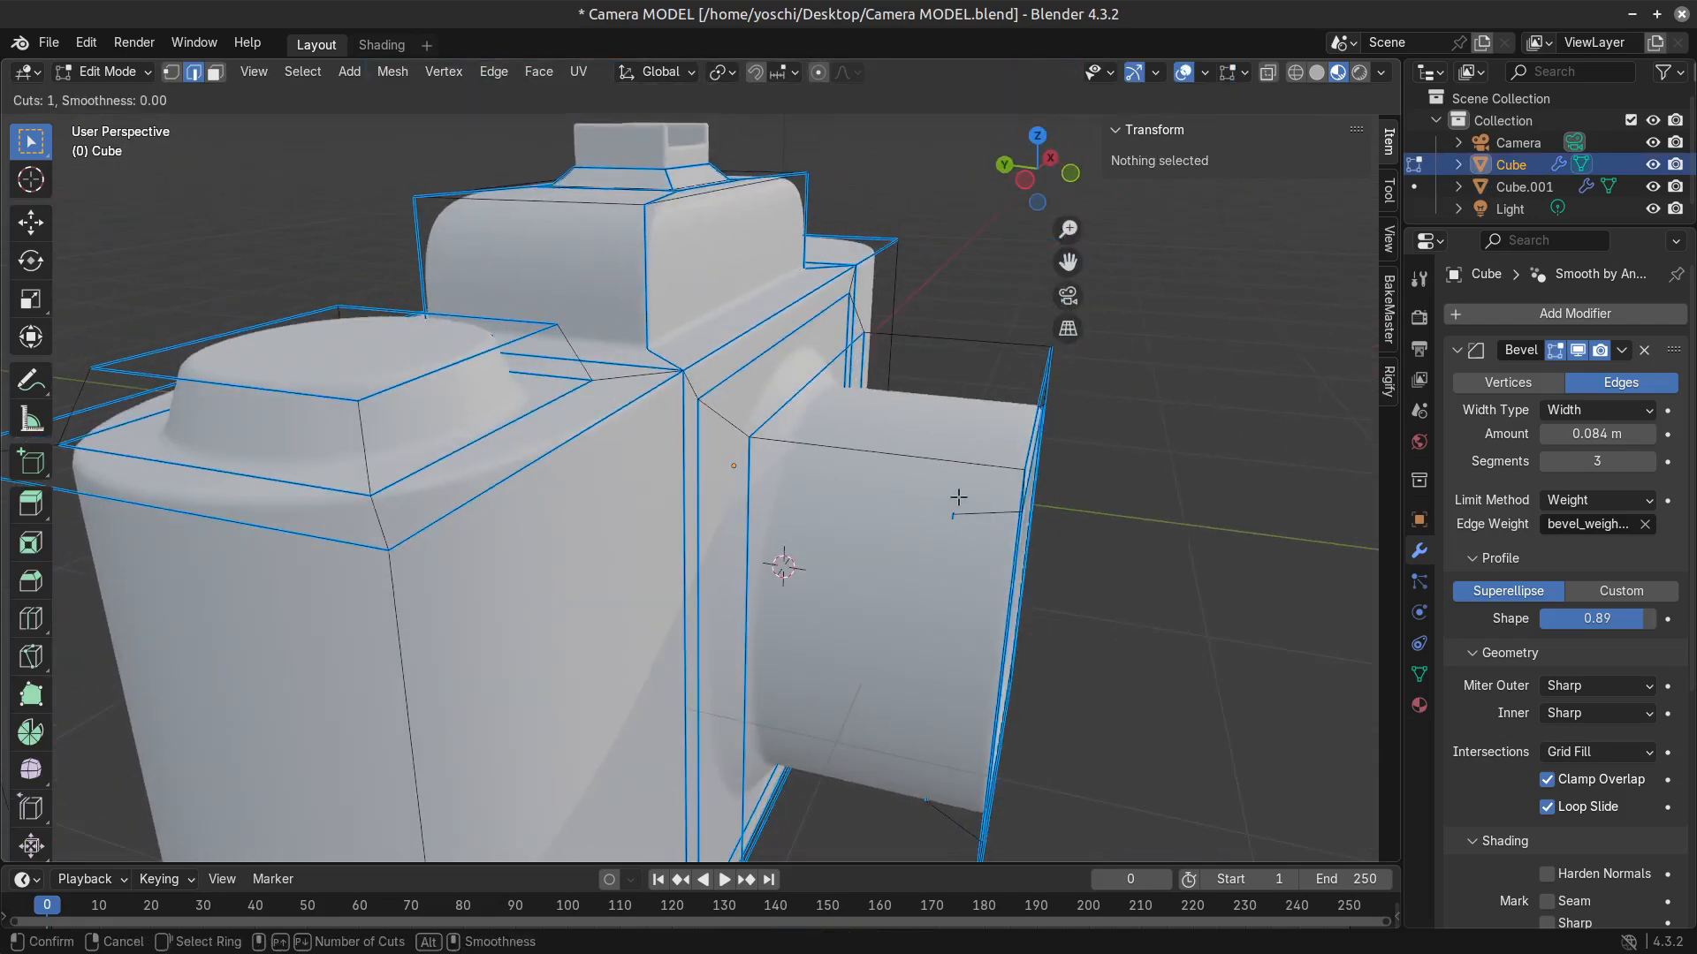
{"action": "scroll", "coordinate": [958, 460], "scroll_direction": "up", "scroll_amount": 5}
{"action": "scroll", "coordinate": [958, 460], "scroll_direction": "down", "scroll_amount": 4}
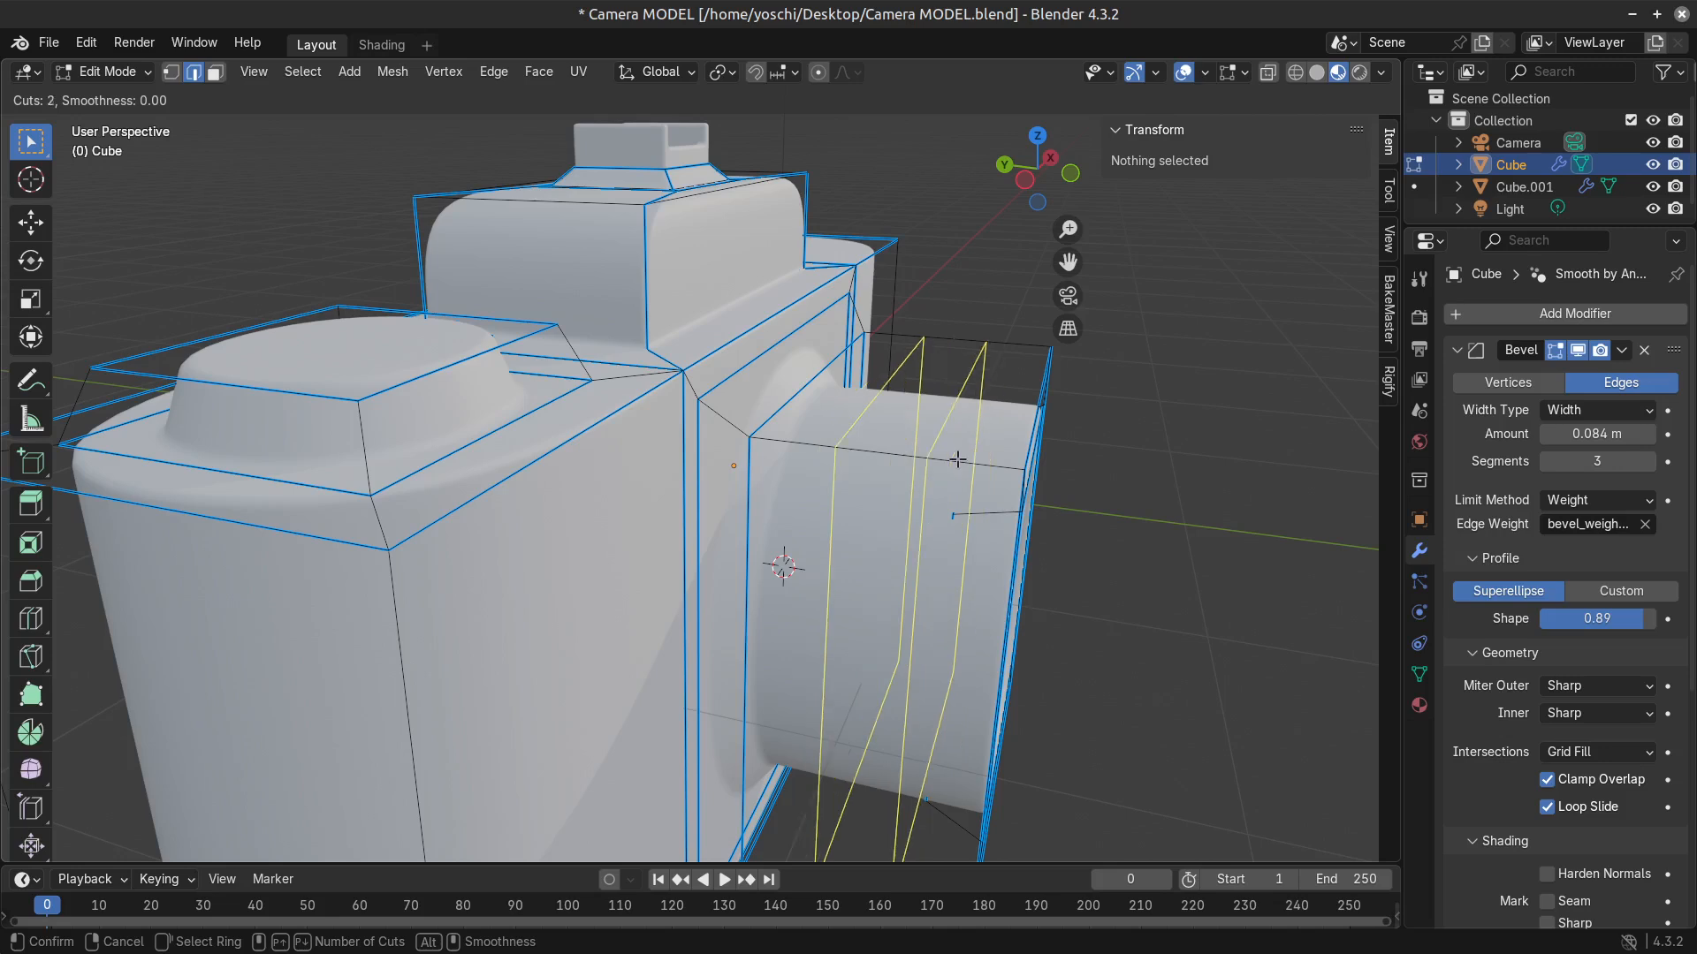
{"action": "left_click", "coordinate": [958, 459]}
{"action": "right_click", "coordinate": [958, 459]}
{"action": "key", "text": "x"}
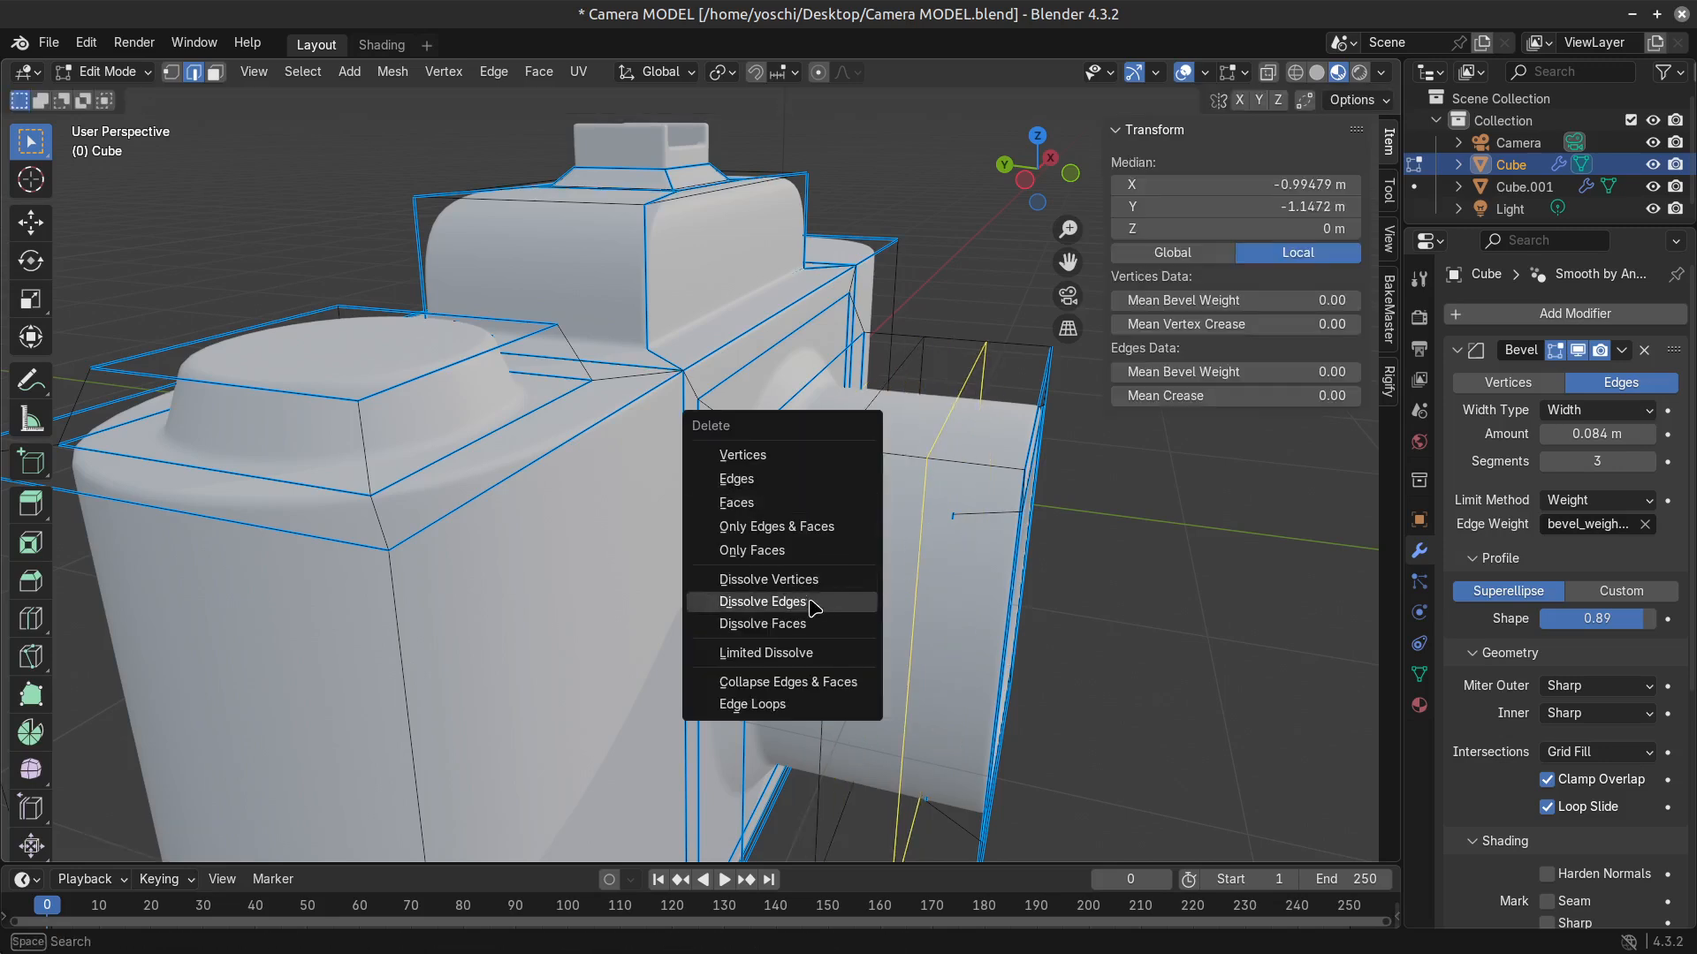
{"action": "left_click", "coordinate": [811, 606]}
{"action": "key", "text": "ctrl+z"}
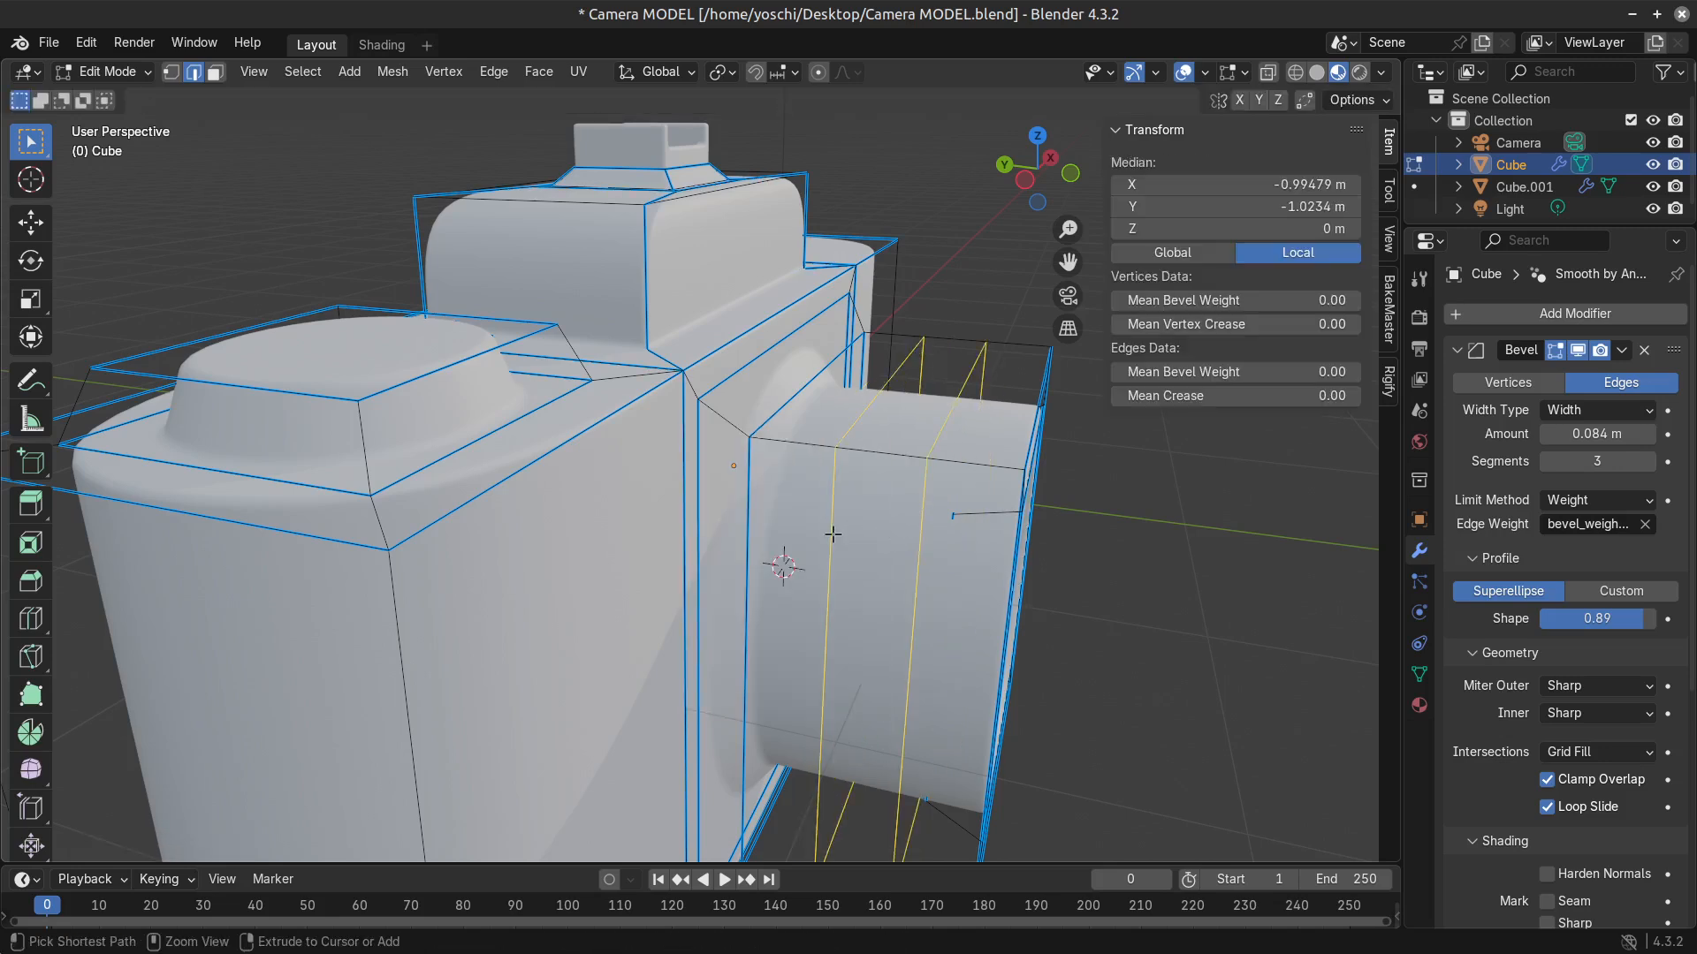
{"action": "key", "text": "ctrl+z"}
Add four loop cuts around the lens barrel and dissolve the three rear ones, keeping only the loop nearest the front.
{"action": "key", "text": "ctrl+r"}
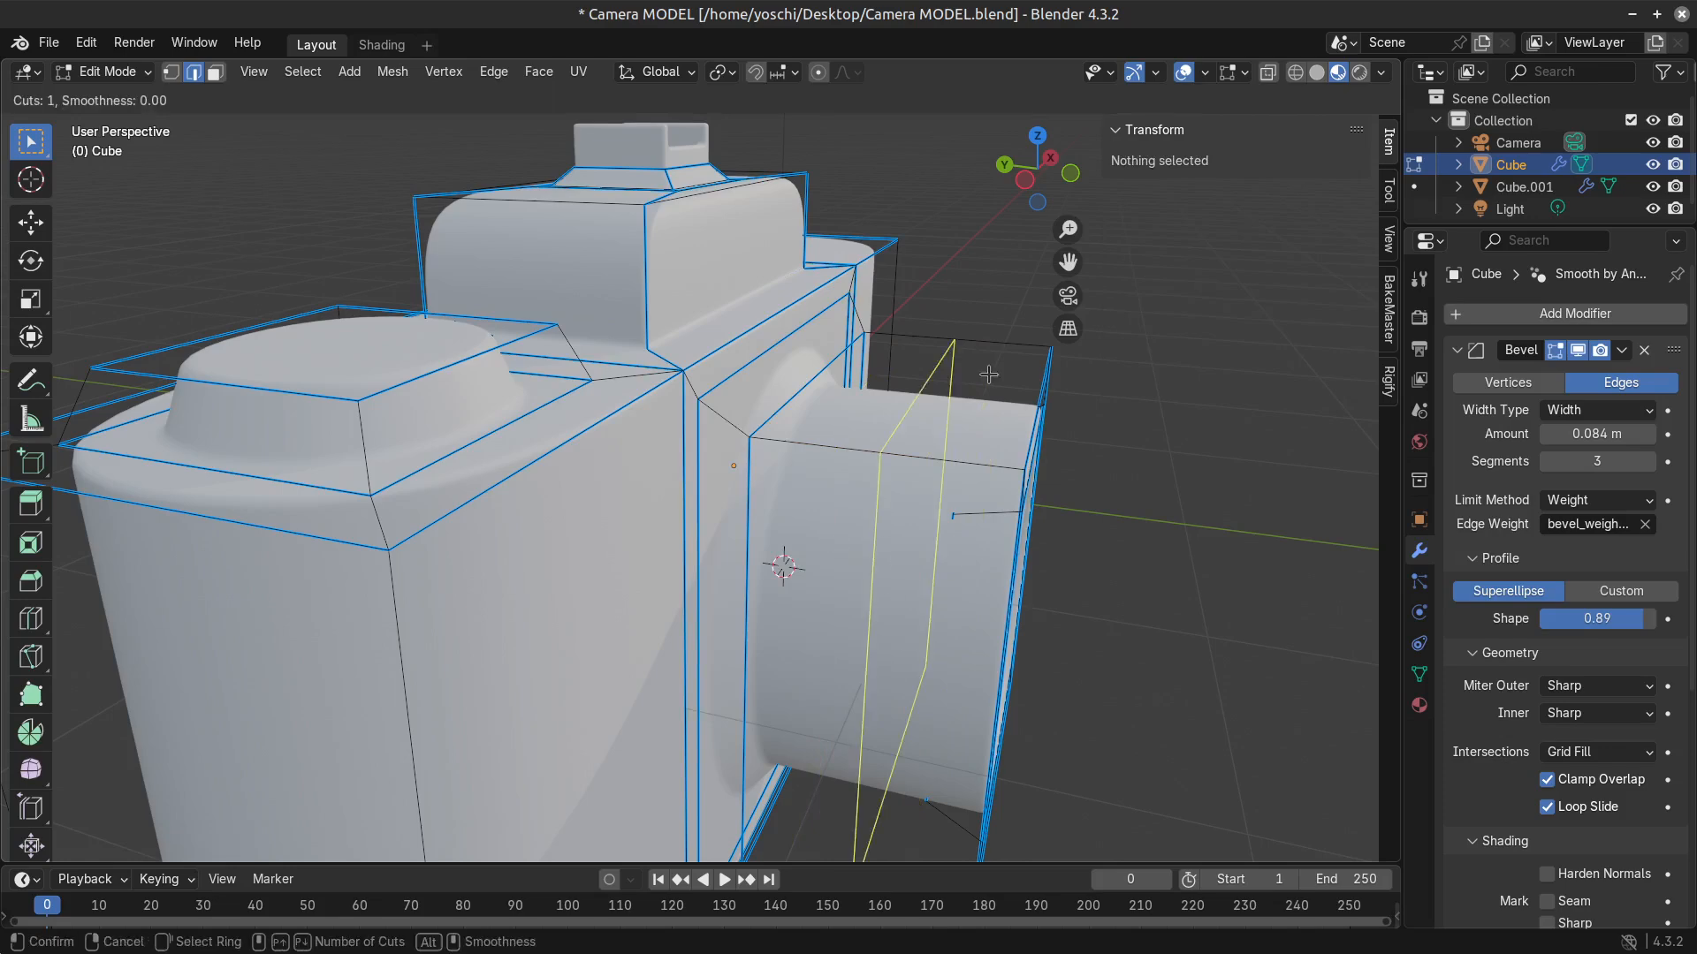
{"action": "scroll", "coordinate": [941, 436], "scroll_direction": "up", "scroll_amount": 3}
{"action": "left_click", "coordinate": [940, 435]}
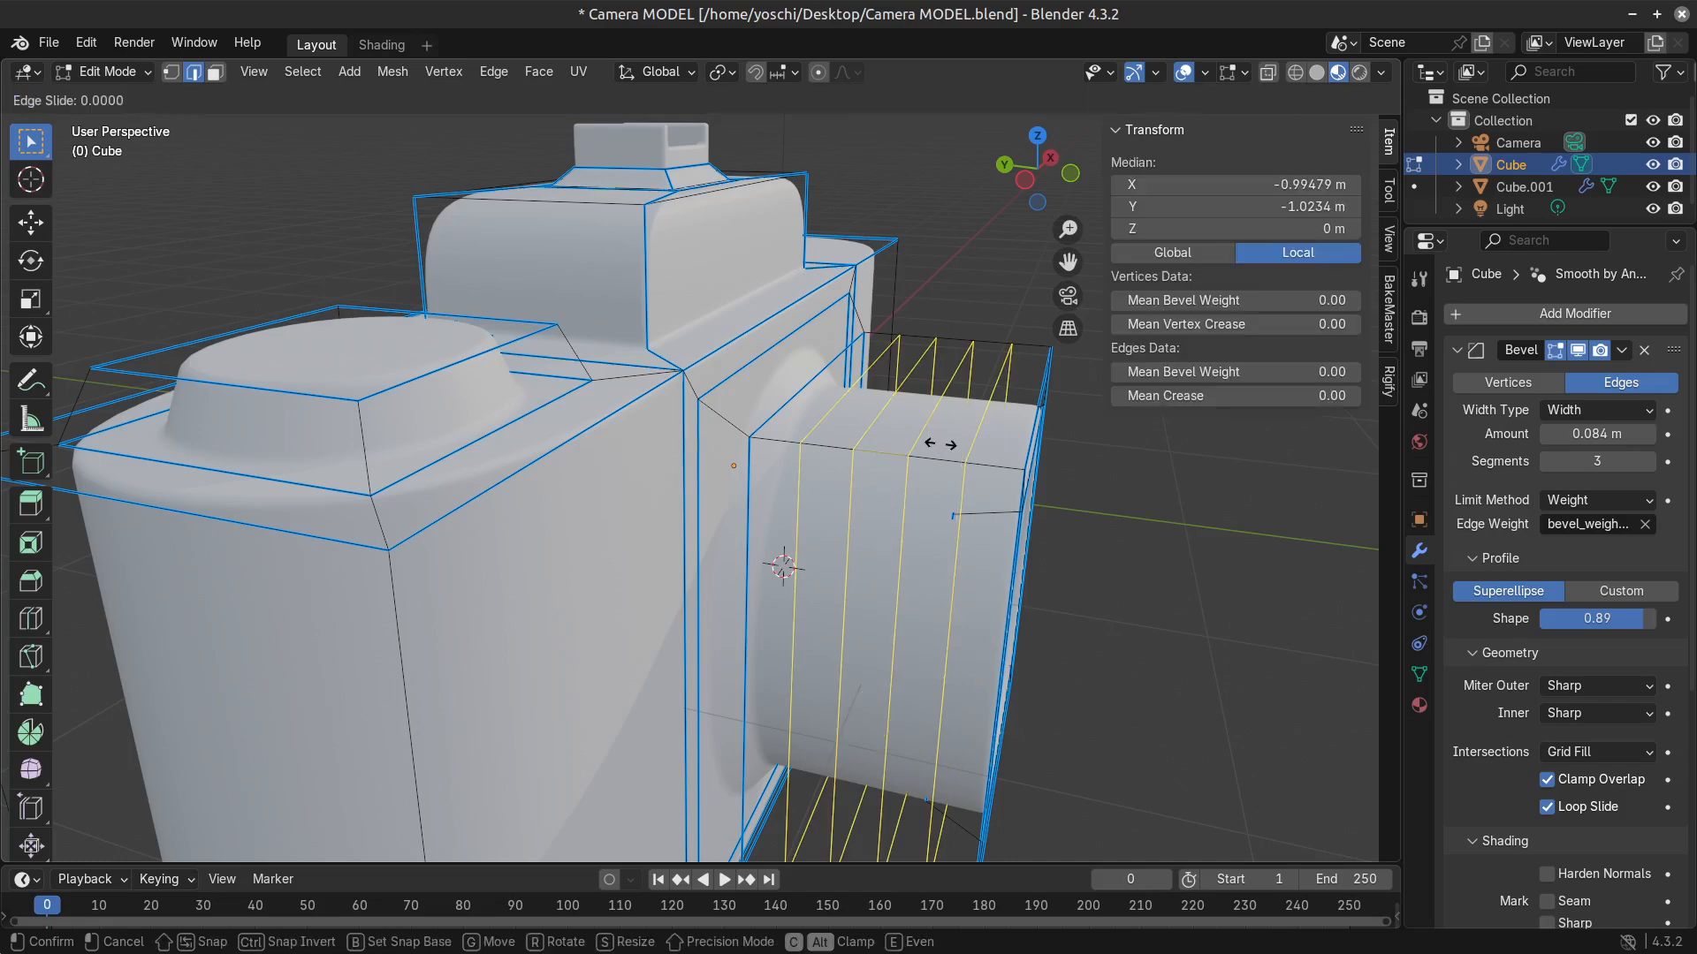
{"action": "right_click", "coordinate": [1103, 431]}
{"action": "left_click", "coordinate": [962, 536], "text": "alt+shift"}
{"action": "key", "text": "x"}
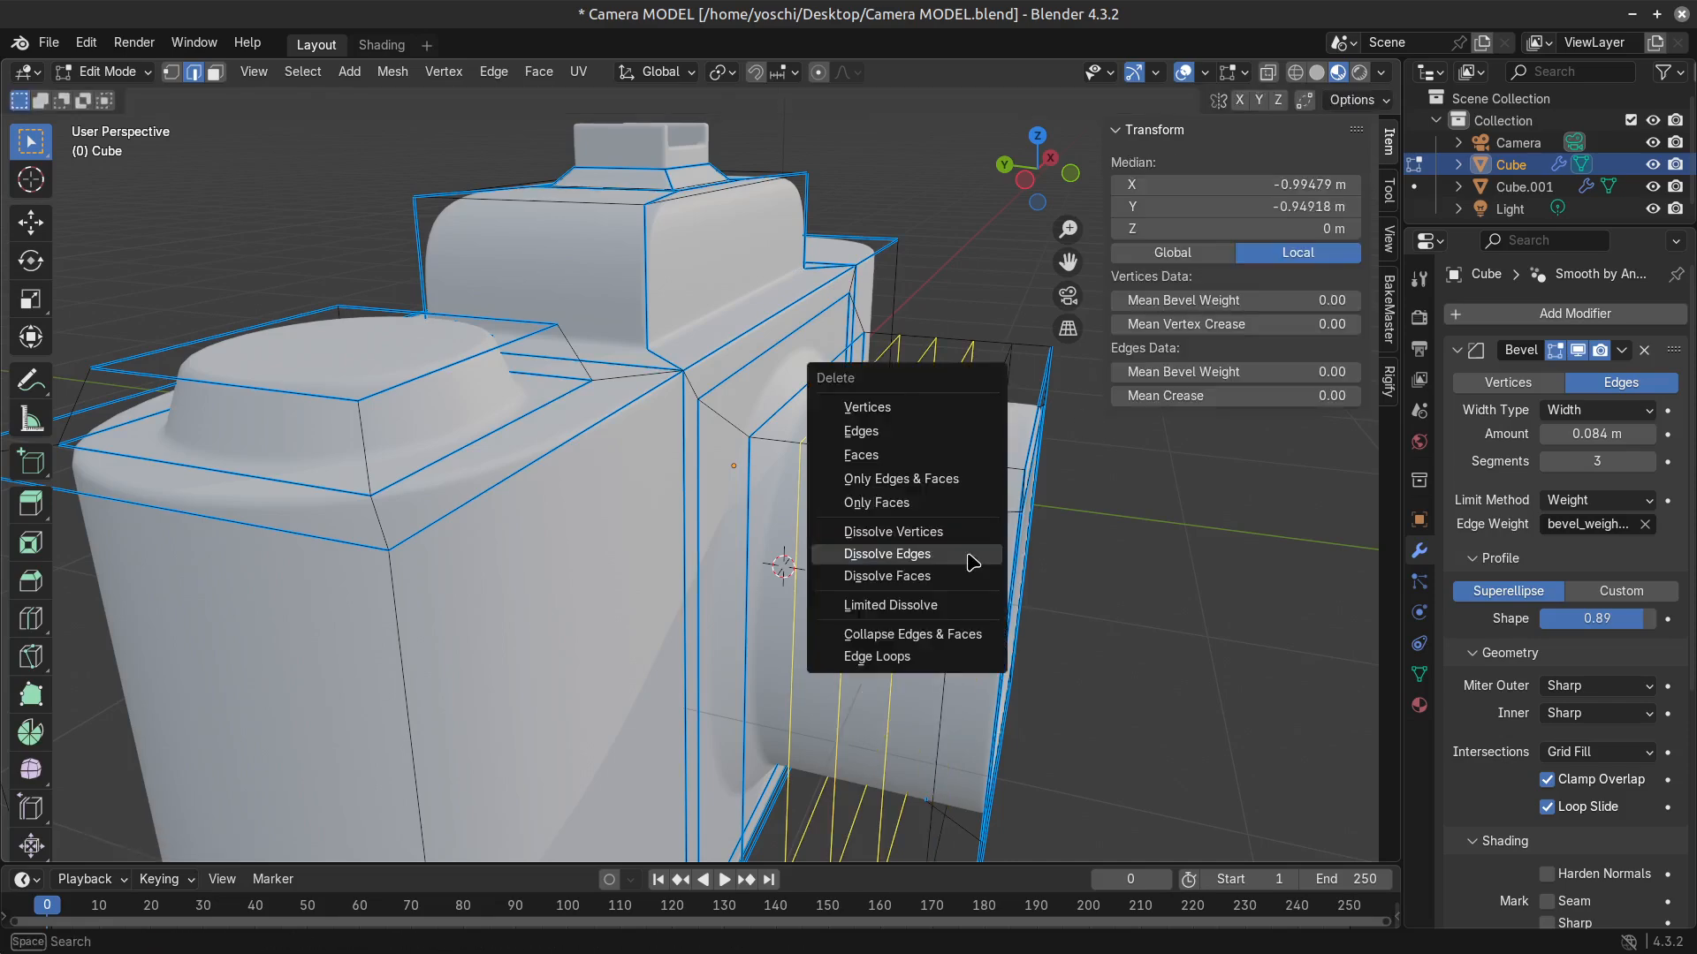
{"action": "left_click", "coordinate": [973, 560]}
Select the ring of faces at the front end of the lens barrel and extrude it outward along its normals as a collar.
{"action": "key", "text": "3"}
{"action": "left_click", "coordinate": [1005, 442]}
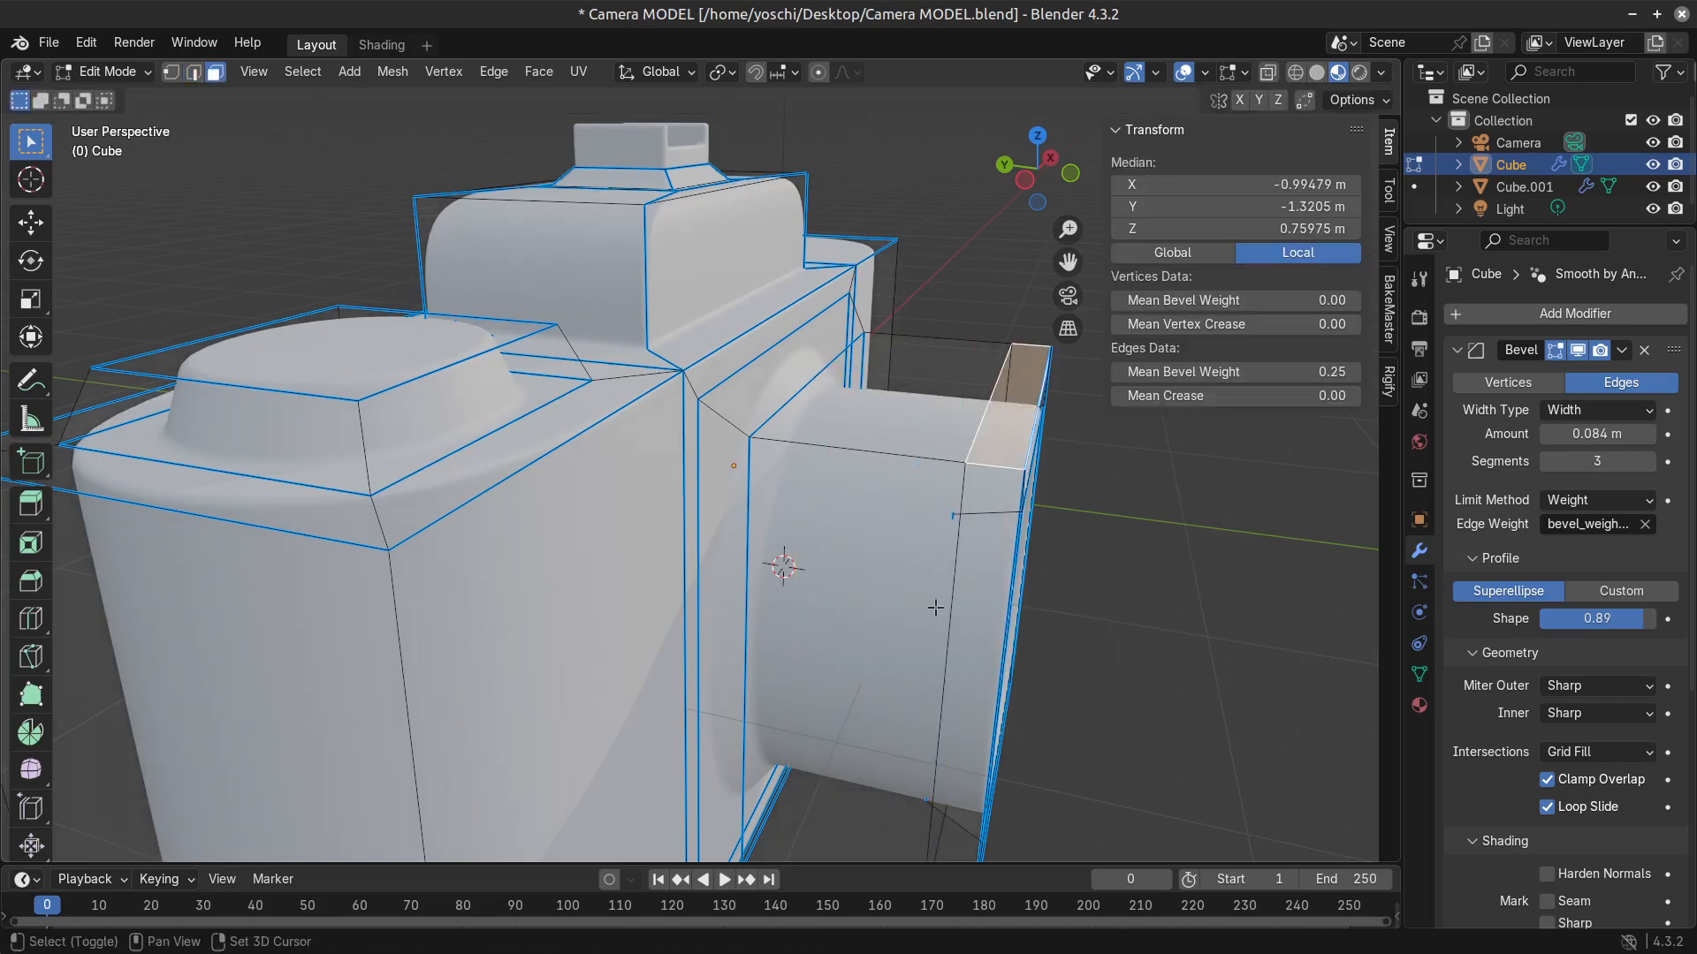
{"action": "left_click", "coordinate": [970, 617], "text": "shift"}
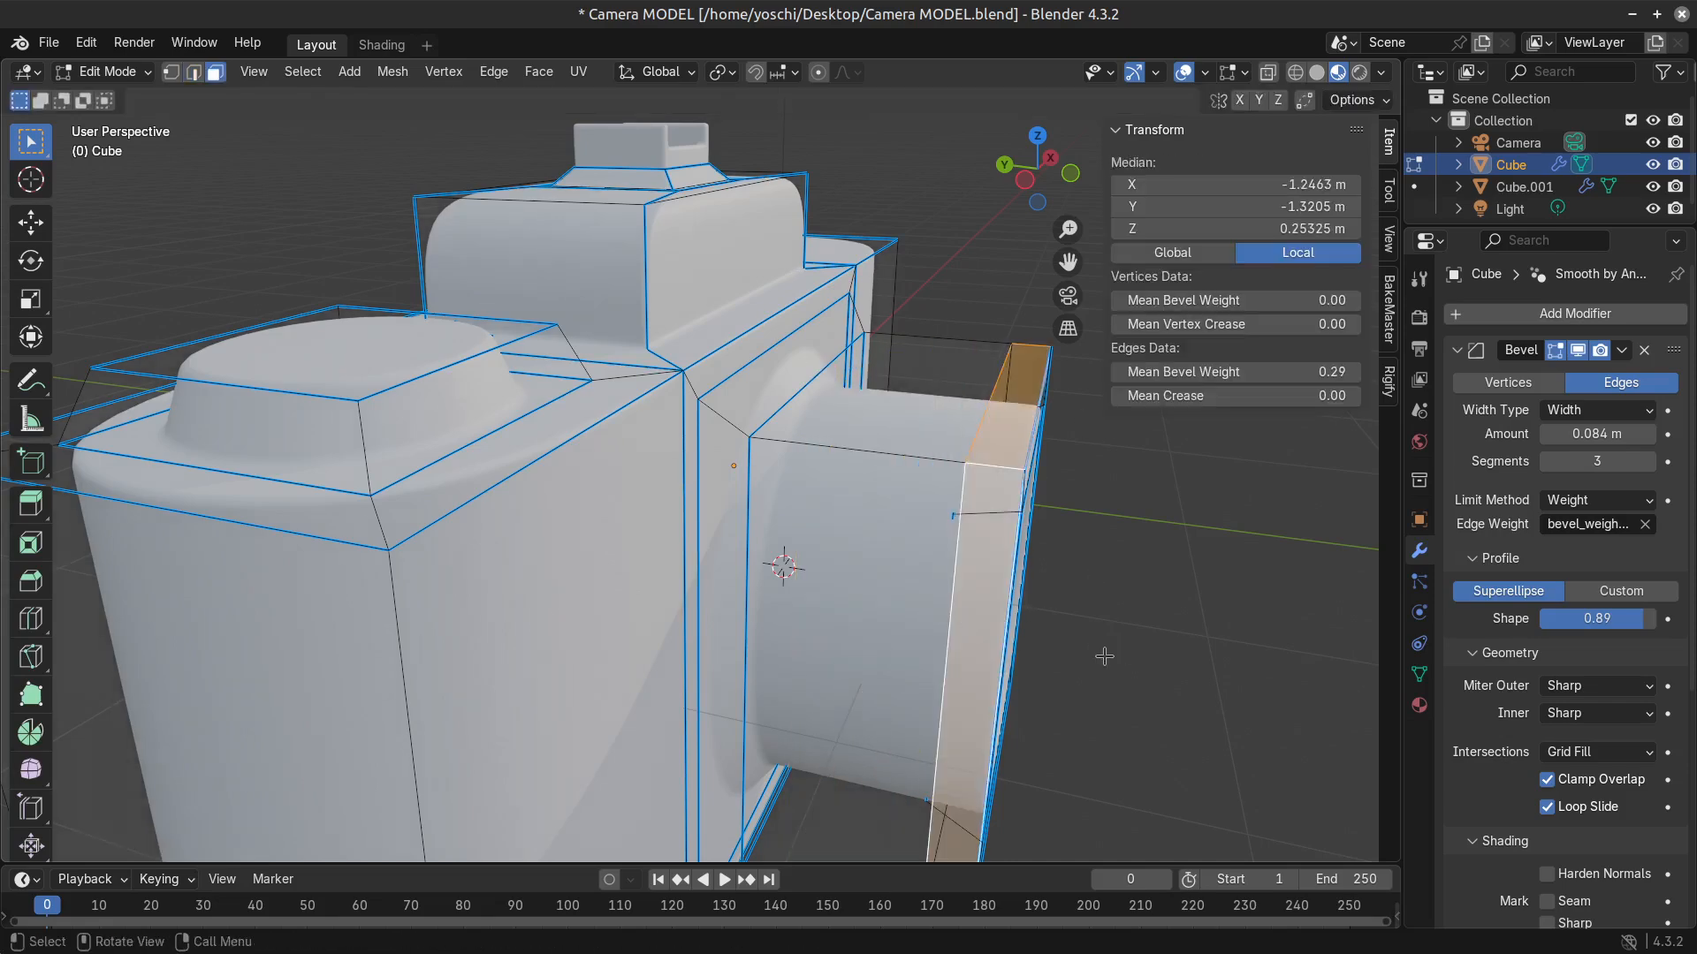
{"action": "scroll", "coordinate": [1105, 655], "scroll_direction": "down", "scroll_amount": 4}
{"action": "middle_click_drag", "start_coordinate": [1099, 657], "coordinate": [652, 630]}
{"action": "left_click", "coordinate": [576, 586], "text": "shift"}
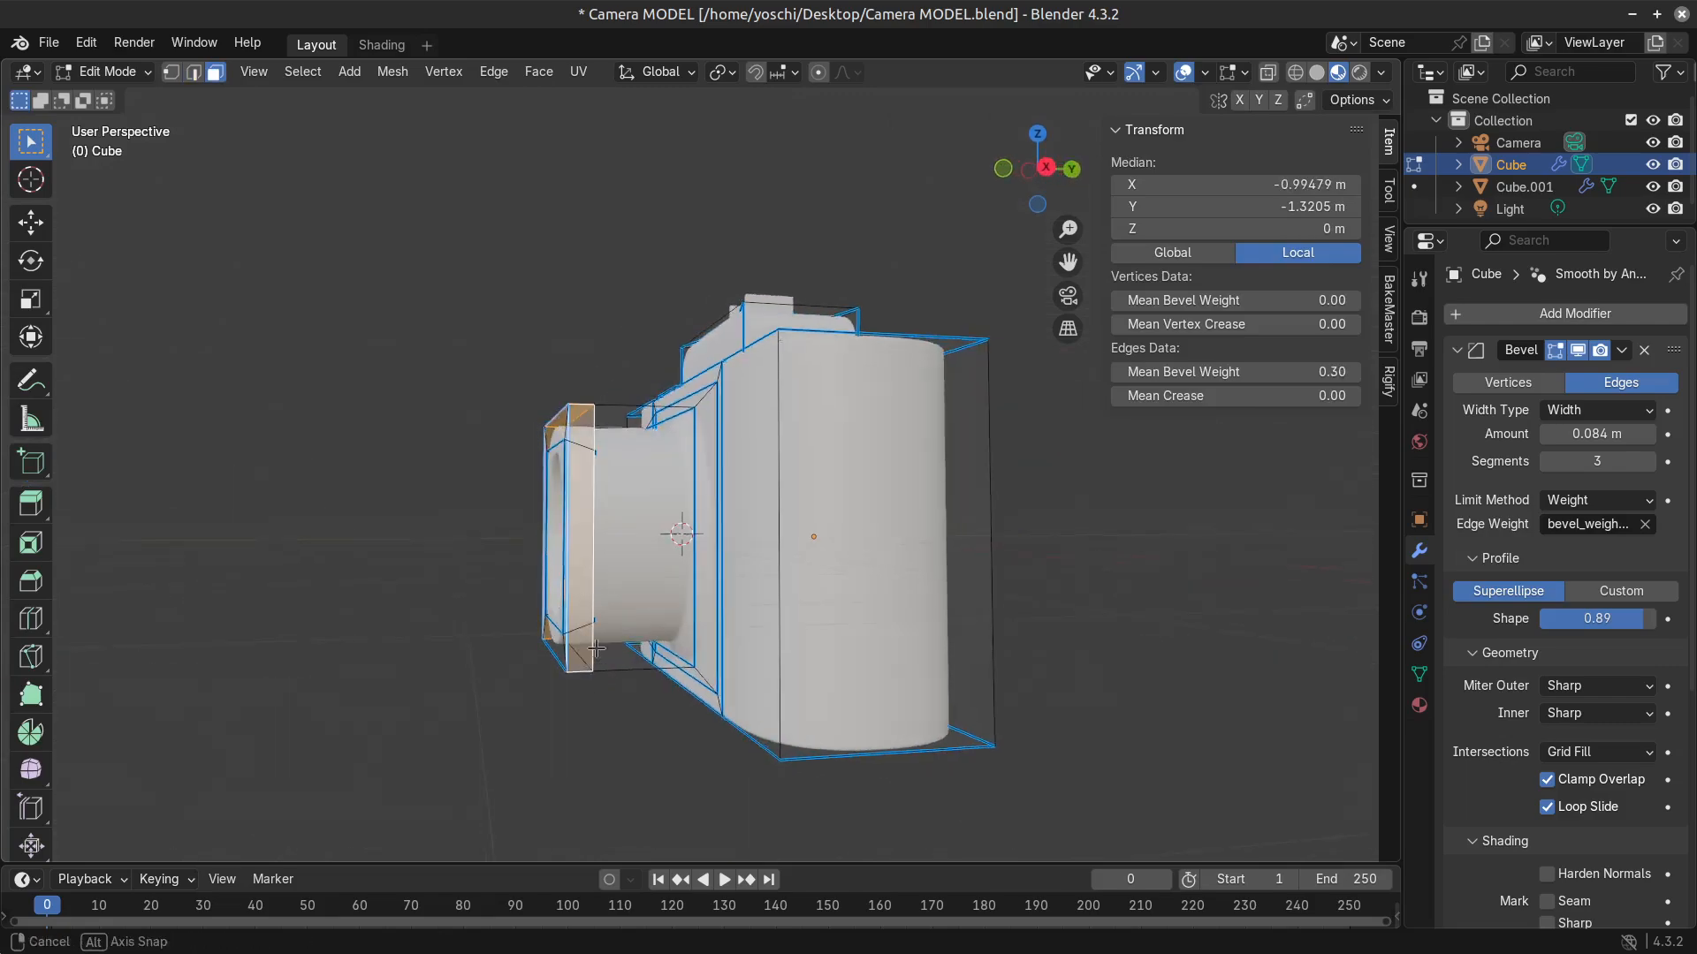
{"action": "middle_click_drag", "start_coordinate": [577, 586], "coordinate": [955, 682]}
{"action": "scroll", "coordinate": [1007, 698], "scroll_direction": "up", "scroll_amount": 2}
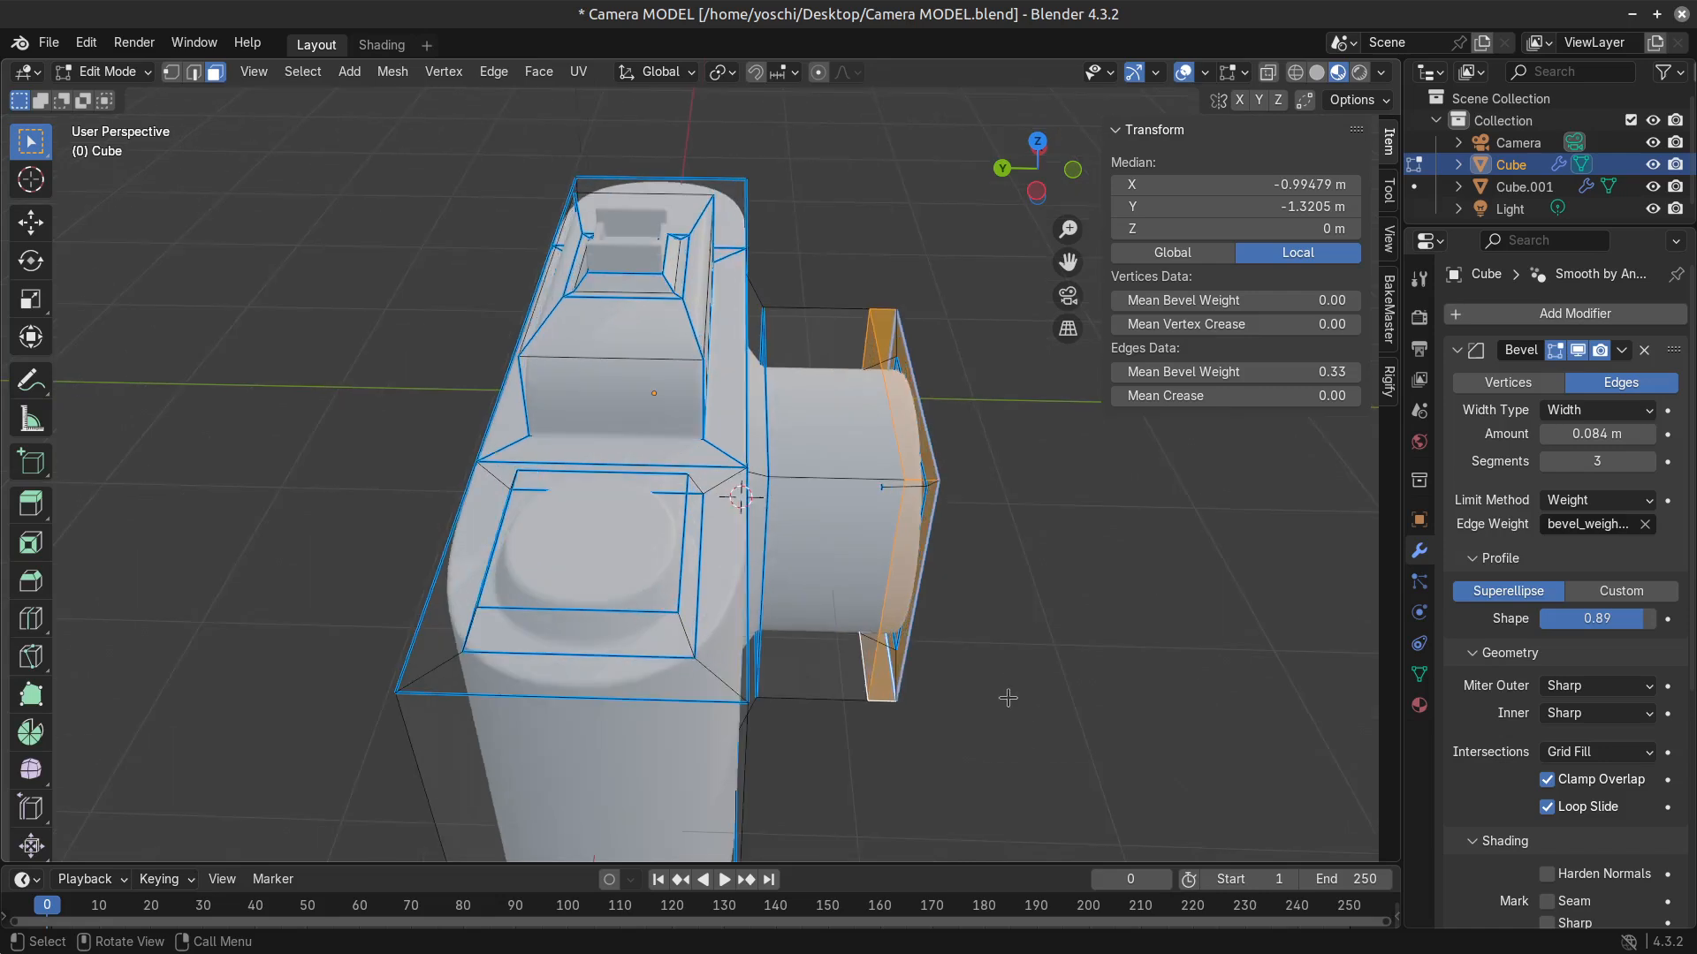
{"action": "scroll", "coordinate": [1056, 740], "scroll_direction": "up", "scroll_amount": 2}
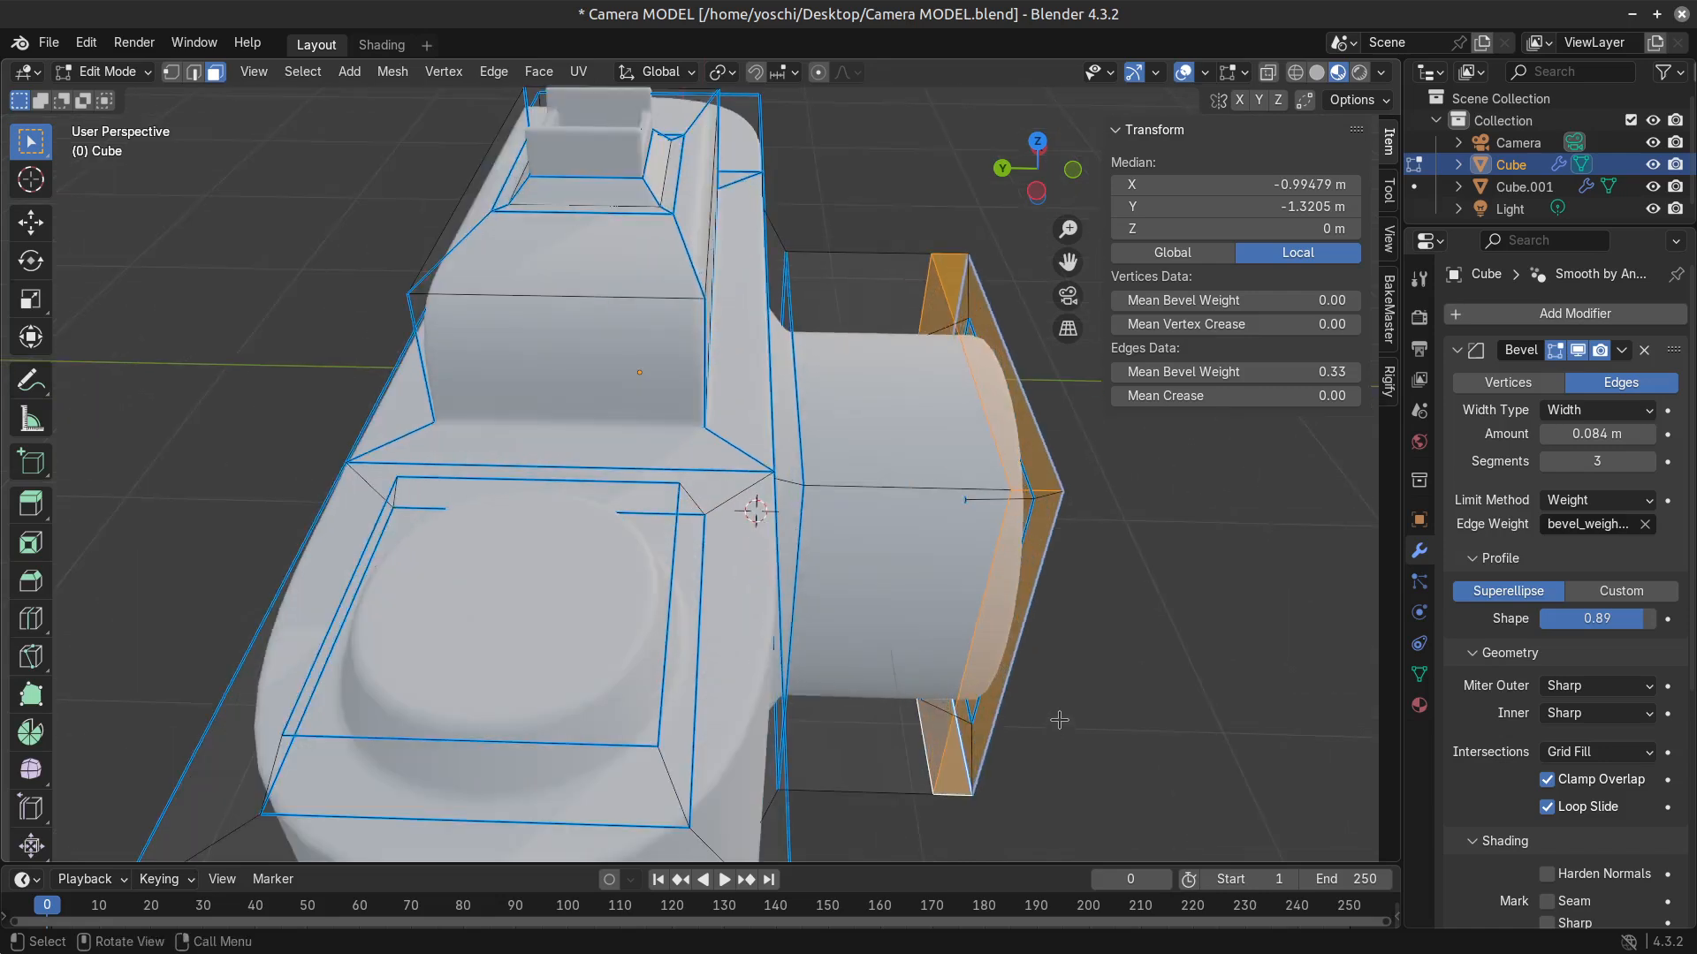
{"action": "middle_click_drag", "start_coordinate": [1059, 721], "coordinate": [923, 623], "text": "shift"}
{"action": "key", "text": "alt+e"}
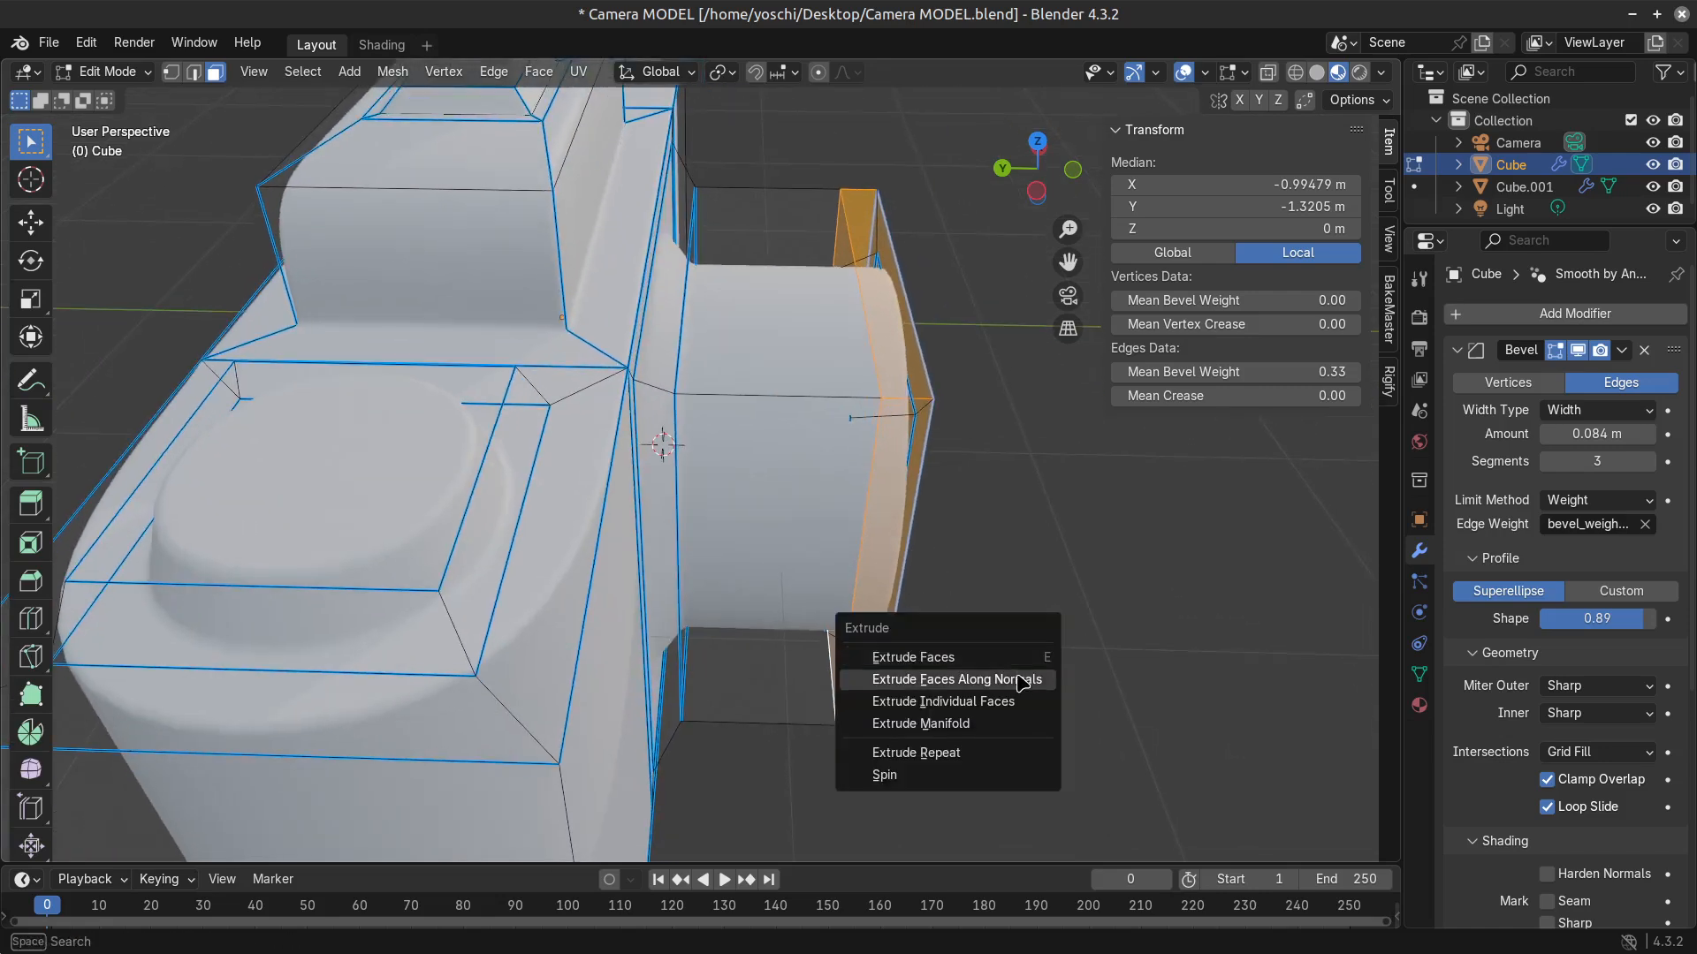
{"action": "left_click", "coordinate": [1021, 678]}
{"action": "left_click", "coordinate": [1006, 655]}
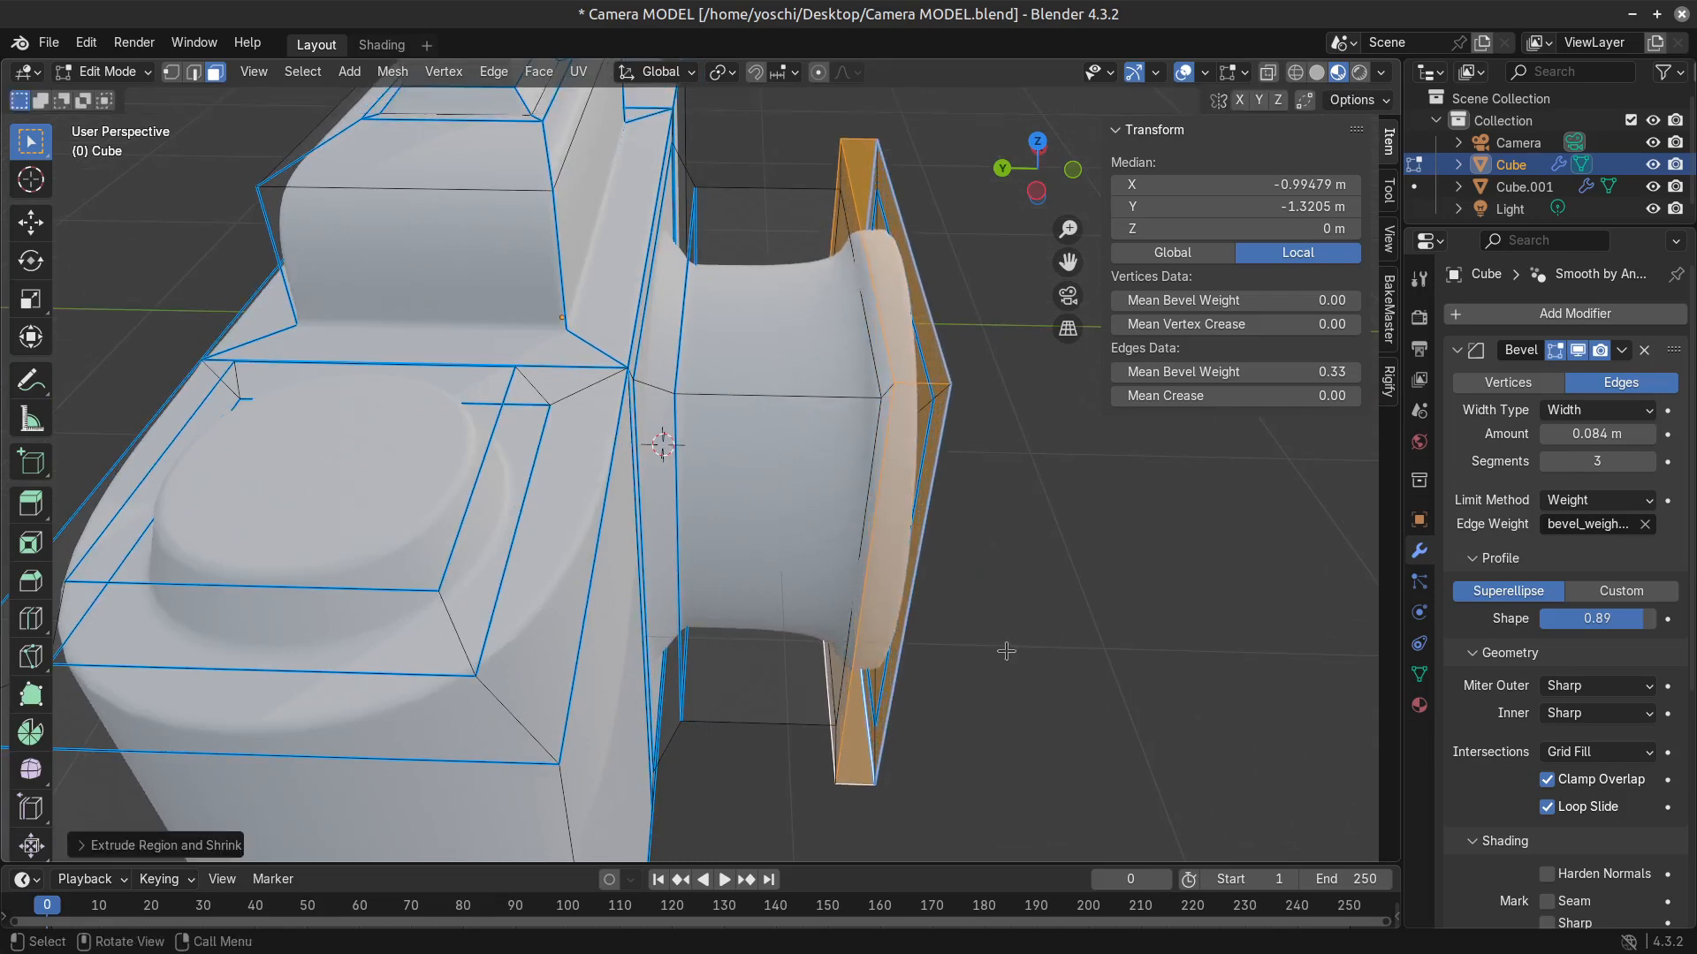
Select the edge loop around the lens opening, grow the selection, and move the front rim about 0.13 m forward along Y.
{"action": "middle_click_drag", "start_coordinate": [1008, 652], "coordinate": [831, 706]}
{"action": "scroll", "coordinate": [939, 655], "scroll_direction": "down", "scroll_amount": 3}
{"action": "key", "text": "Tab"}
{"action": "key", "text": "Tab"}
{"action": "scroll", "coordinate": [750, 636], "scroll_direction": "up", "scroll_amount": 3}
{"action": "left_click", "coordinate": [787, 639]}
{"action": "key", "text": "2"}
{"action": "left_click", "coordinate": [798, 787]}
{"action": "left_click", "coordinate": [796, 779], "text": "alt"}
{"action": "key", "text": "ctrl+KP_Add"}
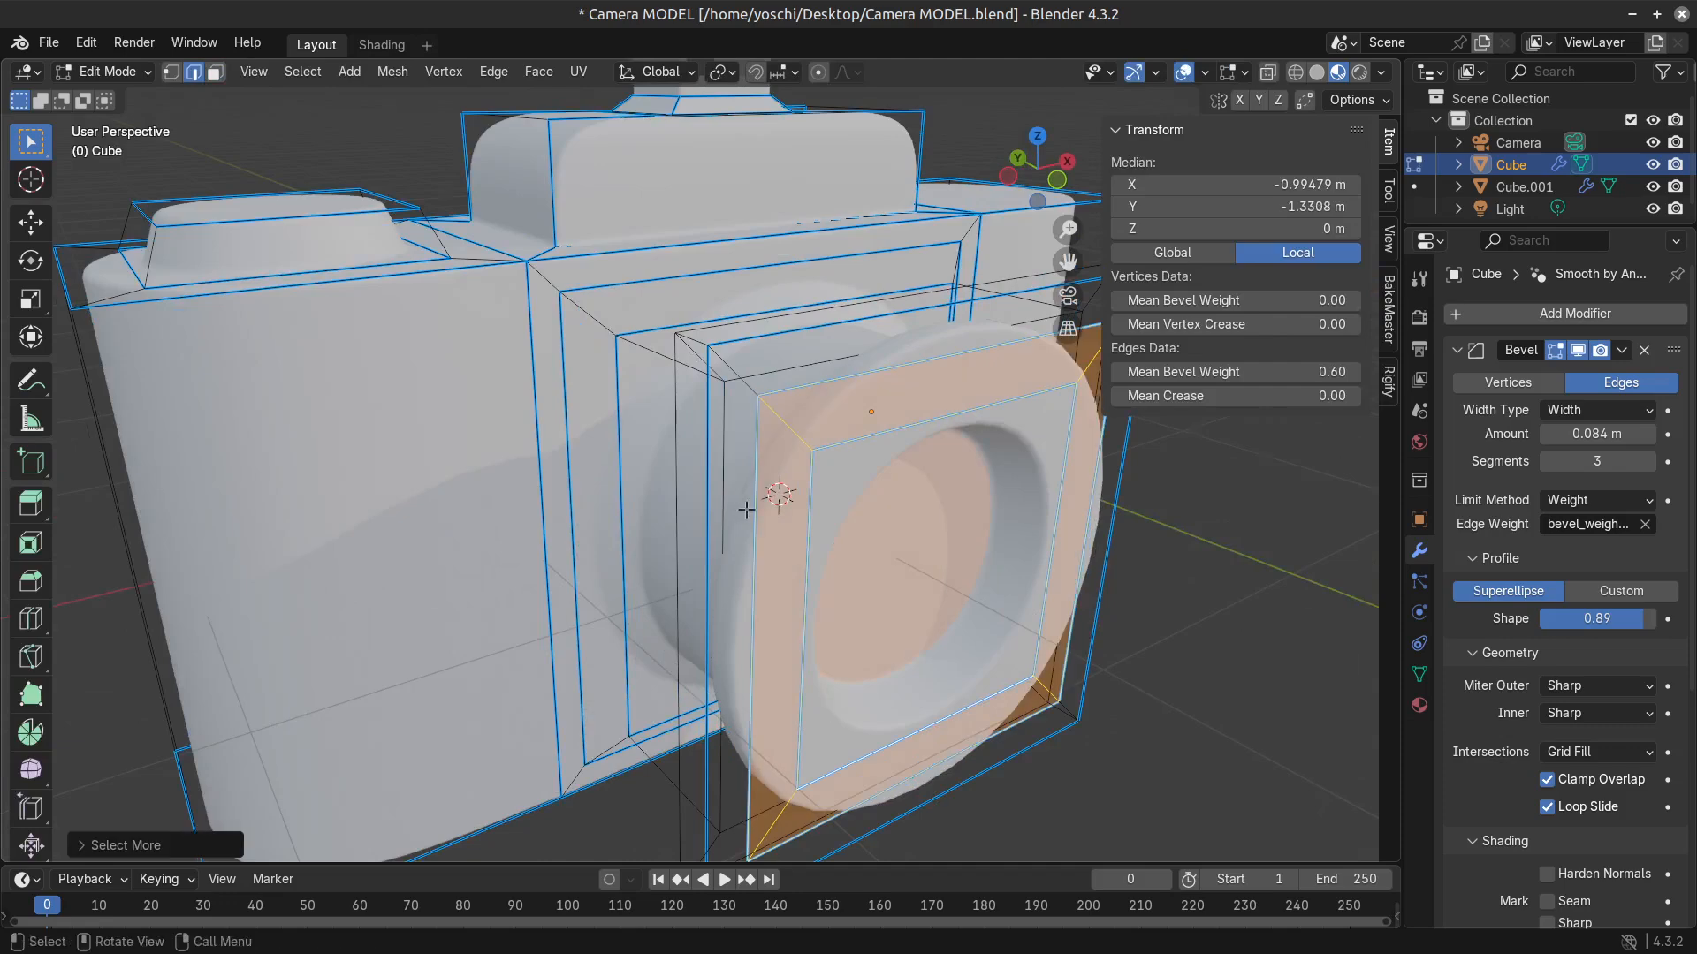
{"action": "middle_click_drag", "start_coordinate": [745, 510], "coordinate": [799, 535]}
{"action": "key", "text": "Tab"}
{"action": "scroll", "coordinate": [840, 570], "scroll_direction": "down", "scroll_amount": 6}
{"action": "scroll", "coordinate": [720, 518], "scroll_direction": "up", "scroll_amount": 3}
{"action": "key", "text": "Tab"}
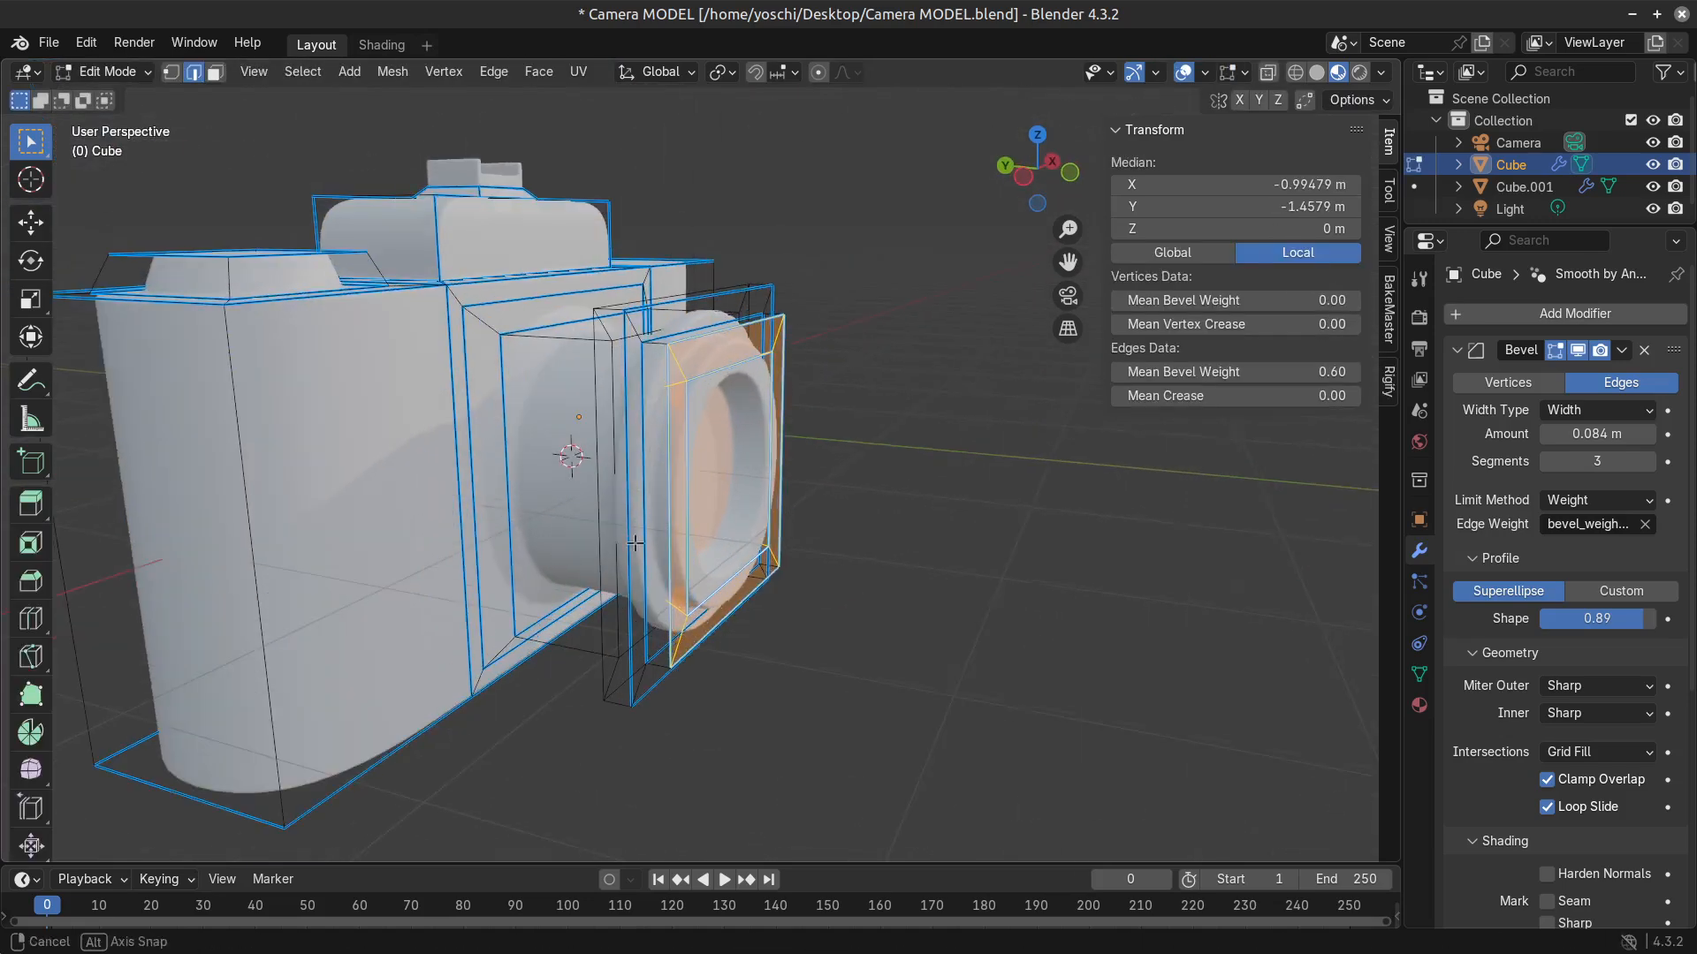
Select the two outer edge loops of the lens collar and scale them down to make the collar slimmer.
{"action": "middle_click_drag", "start_coordinate": [634, 543], "coordinate": [650, 627]}
{"action": "left_click", "coordinate": [649, 628]}
{"action": "left_click", "coordinate": [644, 632], "text": "alt"}
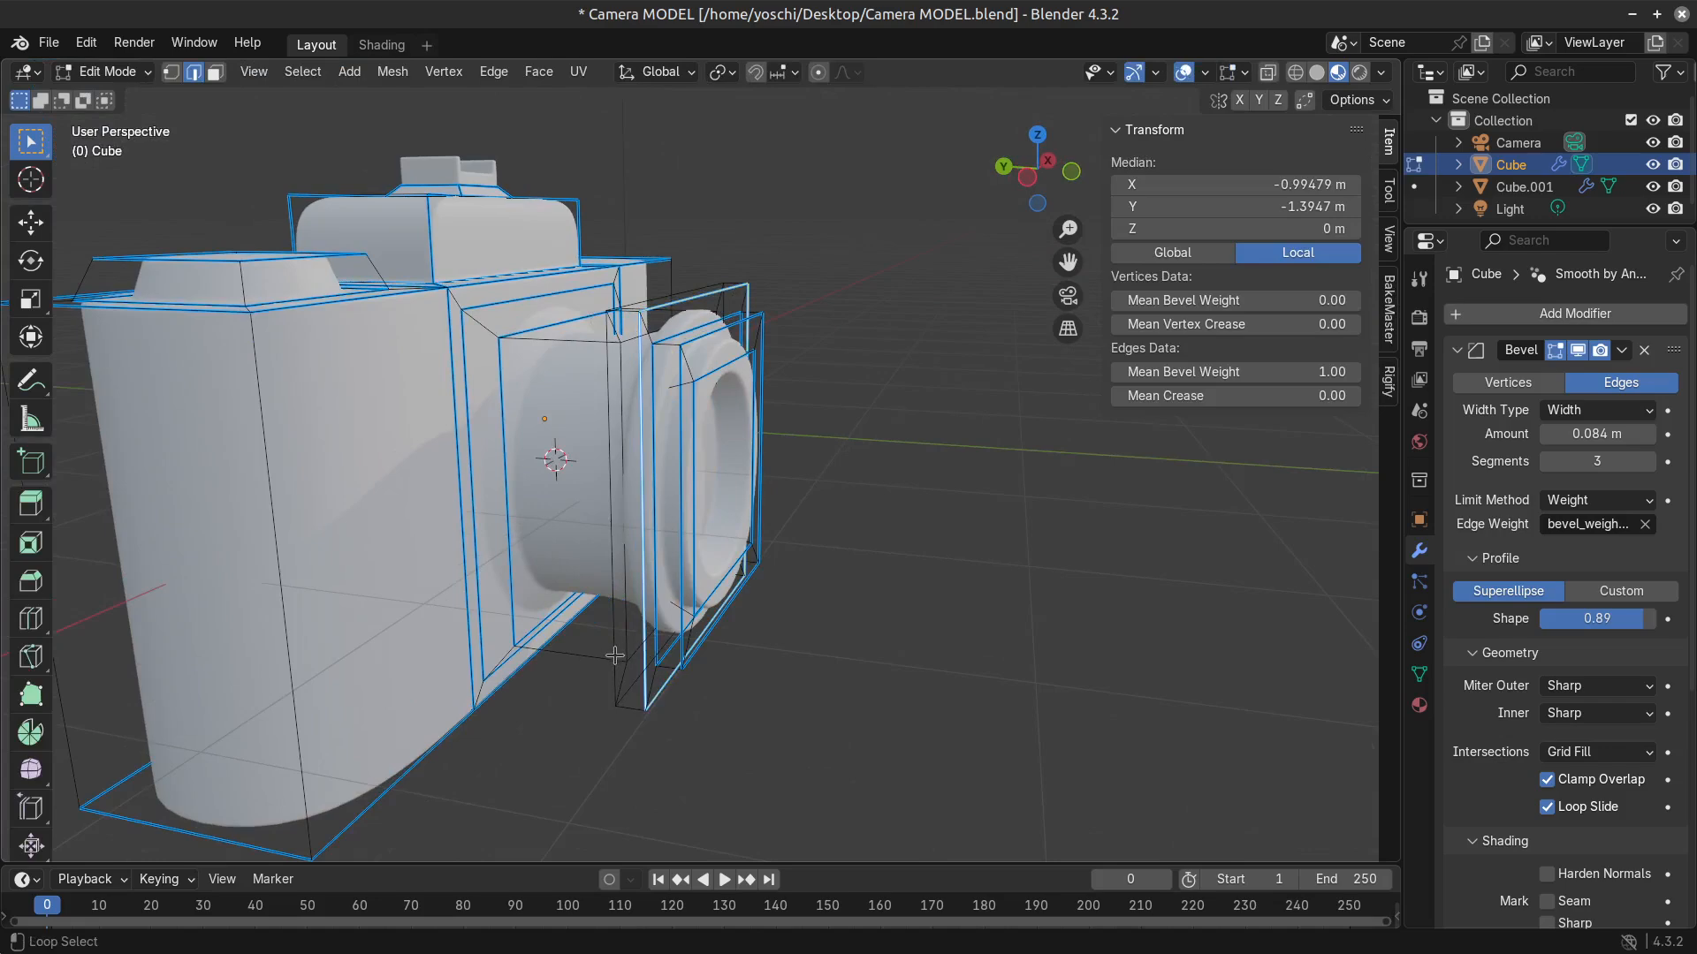
{"action": "middle_click_drag", "start_coordinate": [906, 669], "coordinate": [870, 682]}
{"action": "key", "text": "s"}
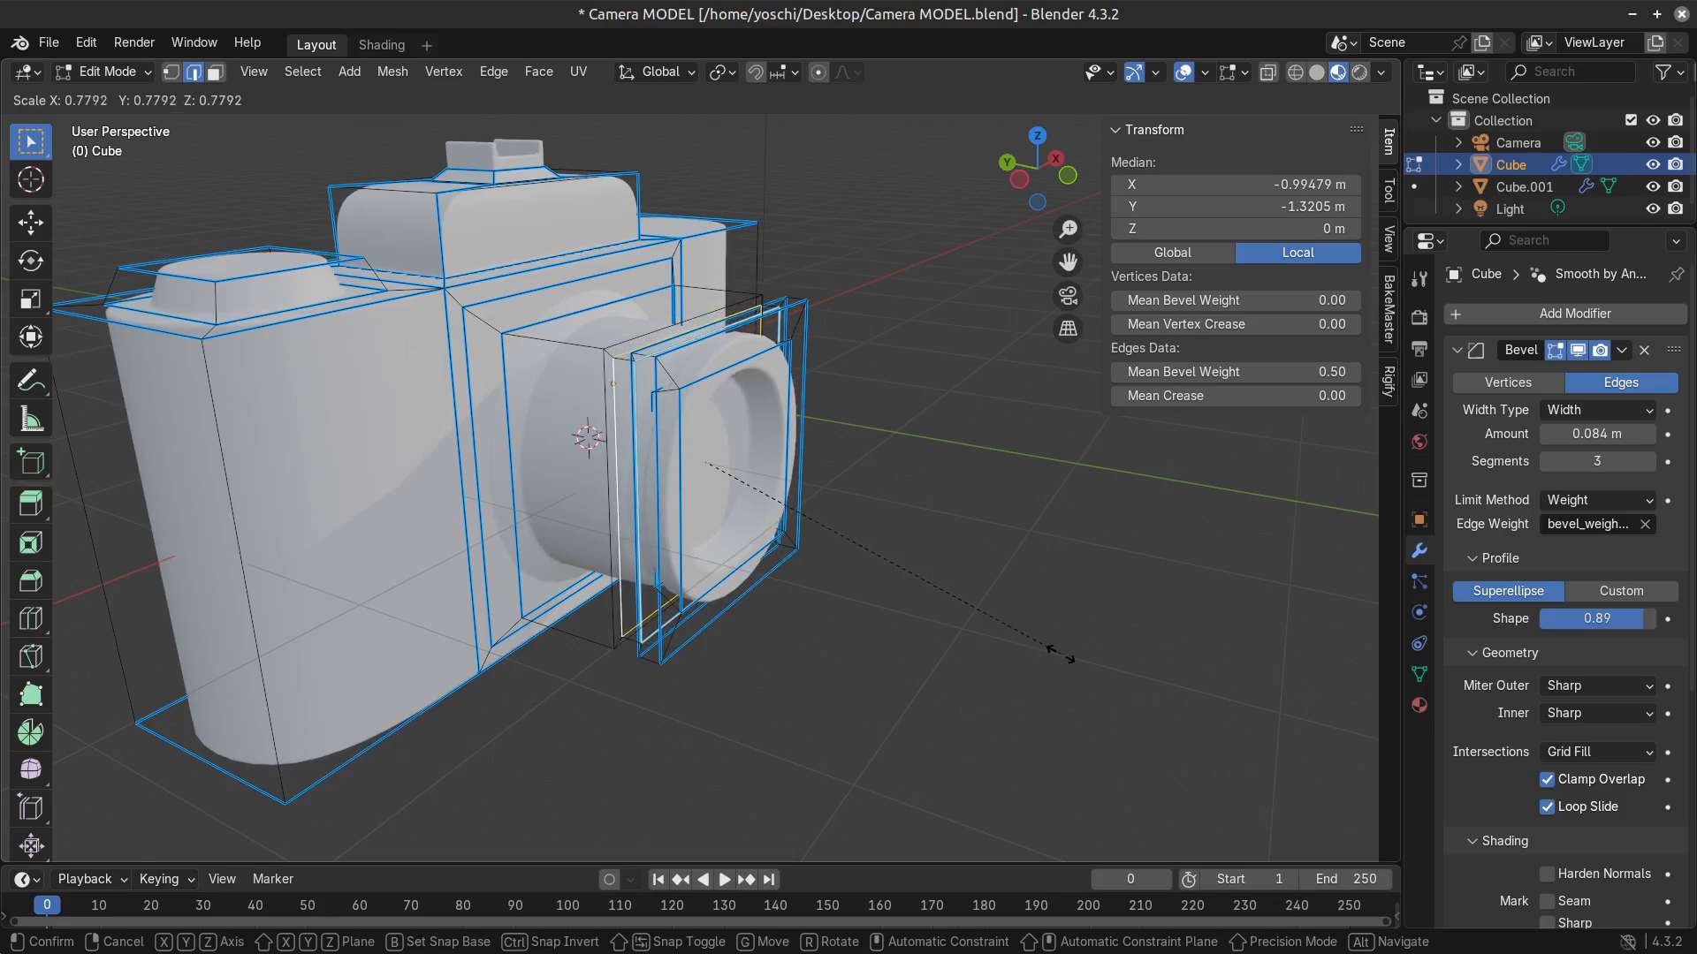
{"action": "left_click", "coordinate": [1140, 664]}
{"action": "key", "text": "Tab"}
{"action": "scroll", "coordinate": [835, 718], "scroll_direction": "up", "scroll_amount": 3}
{"action": "key", "text": "Tab"}
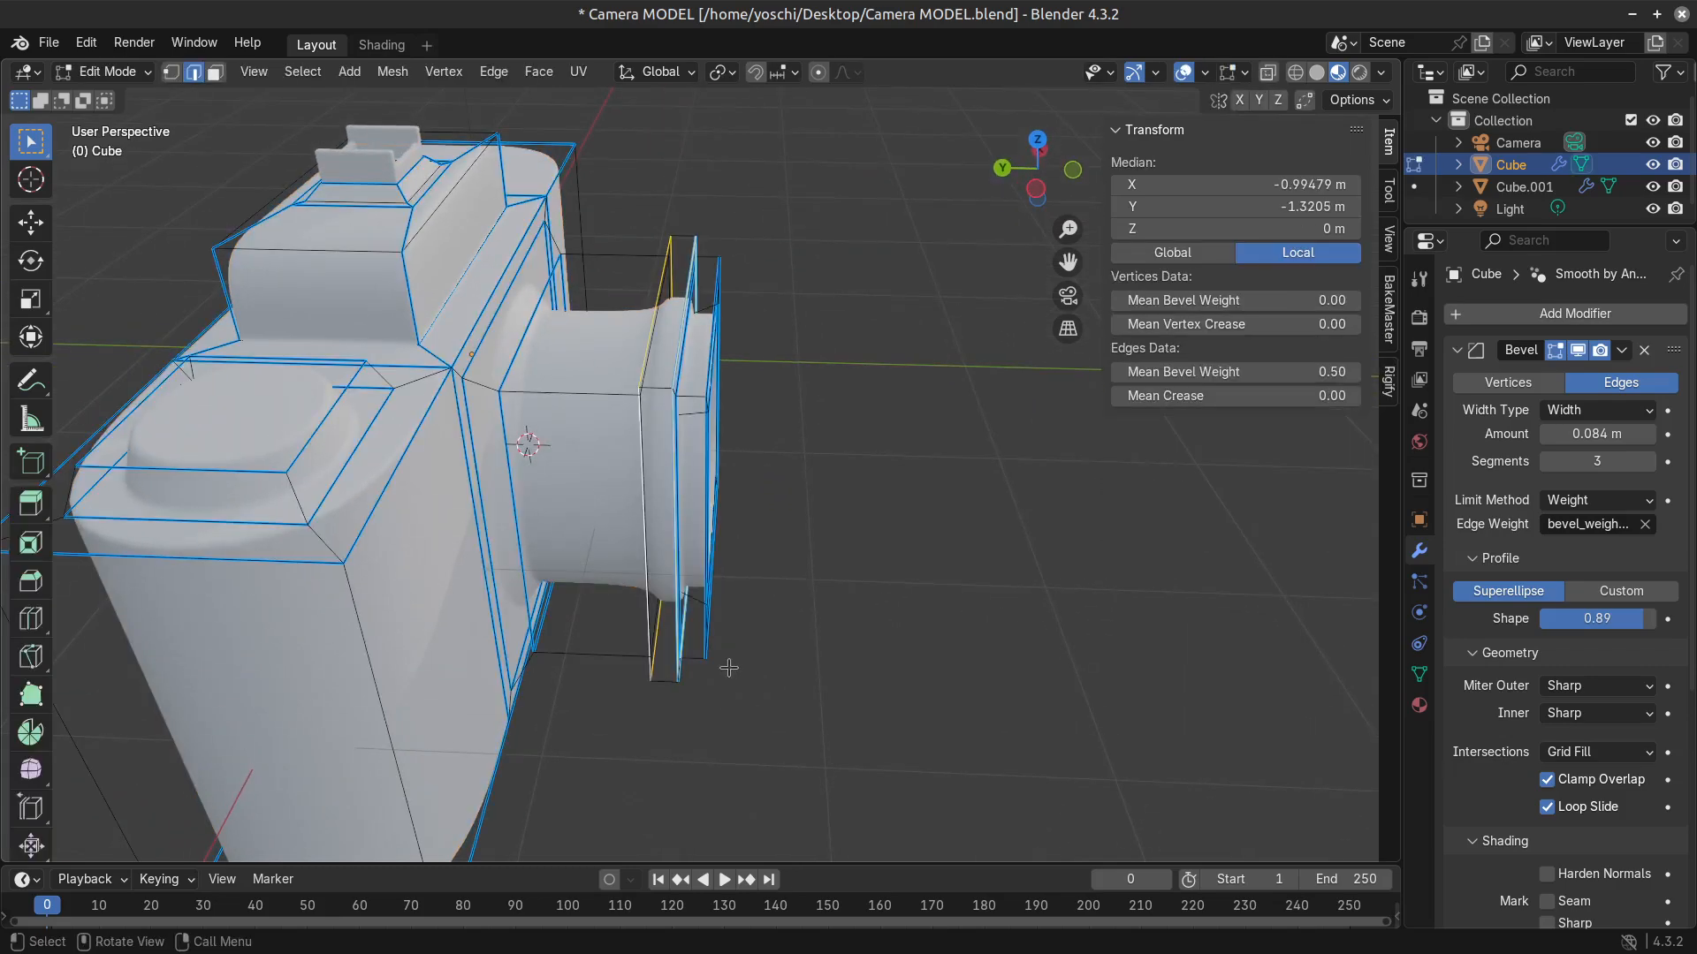
Try sharpening the edge loop where the barrel meets the back of the collar with a crease of 1.00.
{"action": "scroll", "coordinate": [646, 472], "scroll_direction": "up", "scroll_amount": 4}
{"action": "left_click", "coordinate": [647, 472]}
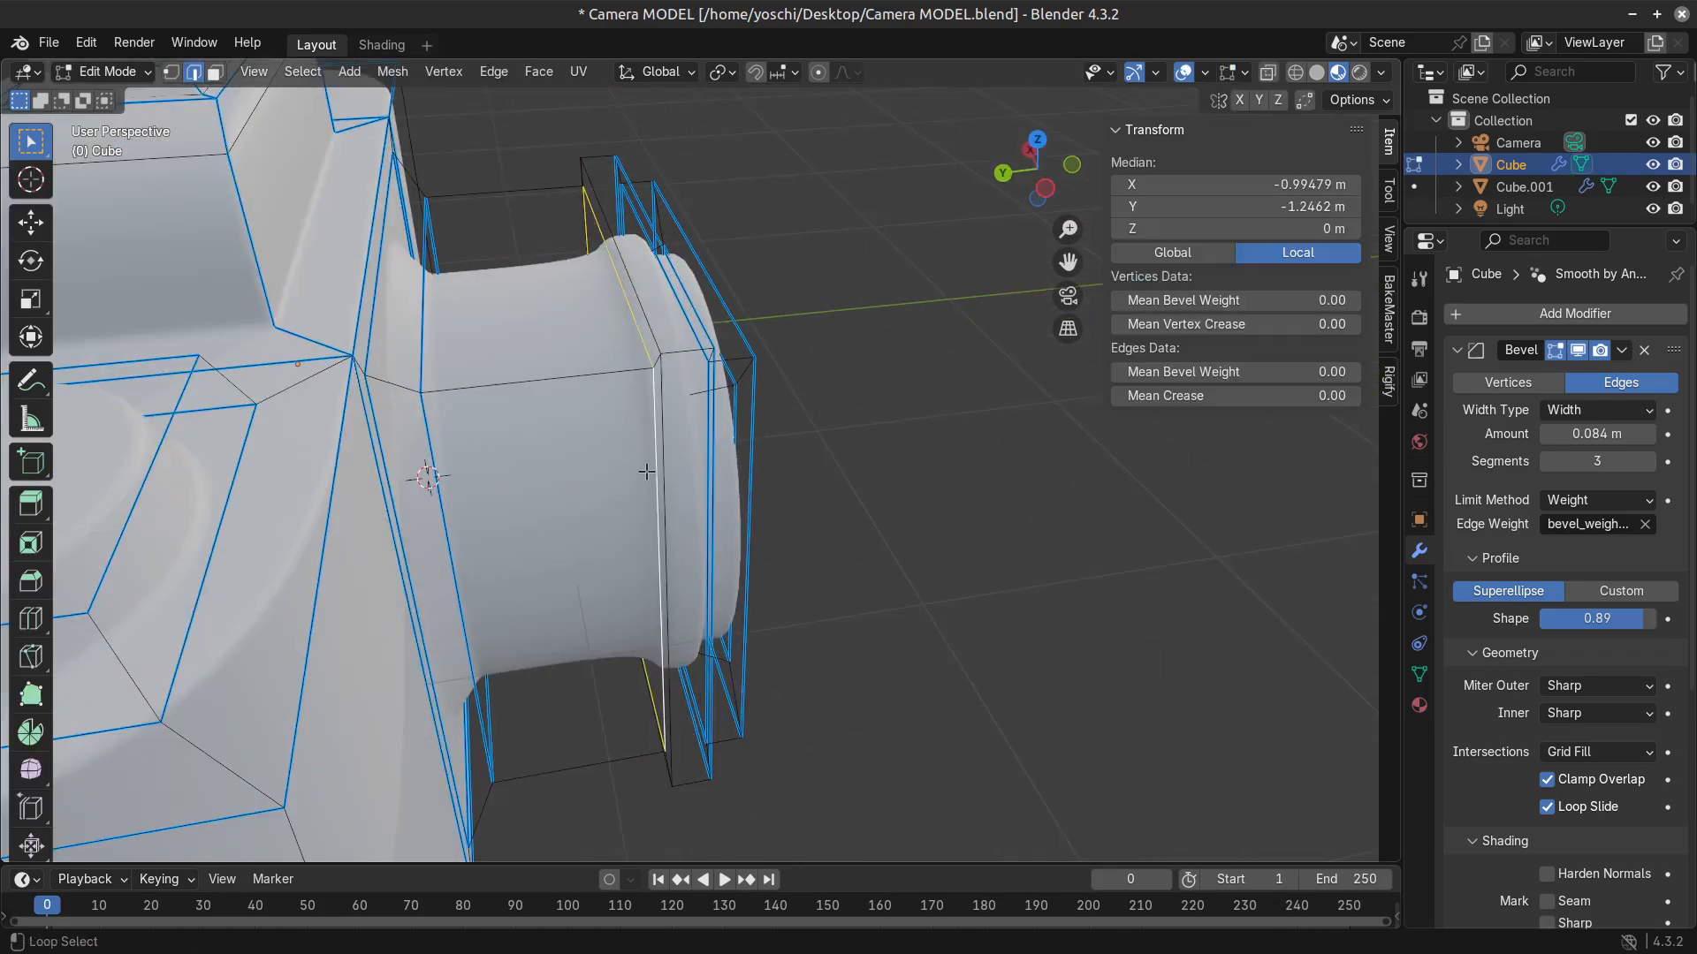
{"action": "middle_click_drag", "start_coordinate": [928, 566], "coordinate": [685, 592]}
{"action": "middle_click_drag", "start_coordinate": [1061, 598], "coordinate": [713, 573]}
{"action": "key", "text": "shift+e"}
{"action": "left_click", "coordinate": [1282, 676]}
{"action": "key", "text": "Tab"}
{"action": "scroll", "coordinate": [822, 580], "scroll_direction": "down", "scroll_amount": 5}
{"action": "key", "text": "Tab"}
{"action": "scroll", "coordinate": [707, 578], "scroll_direction": "up", "scroll_amount": 1}
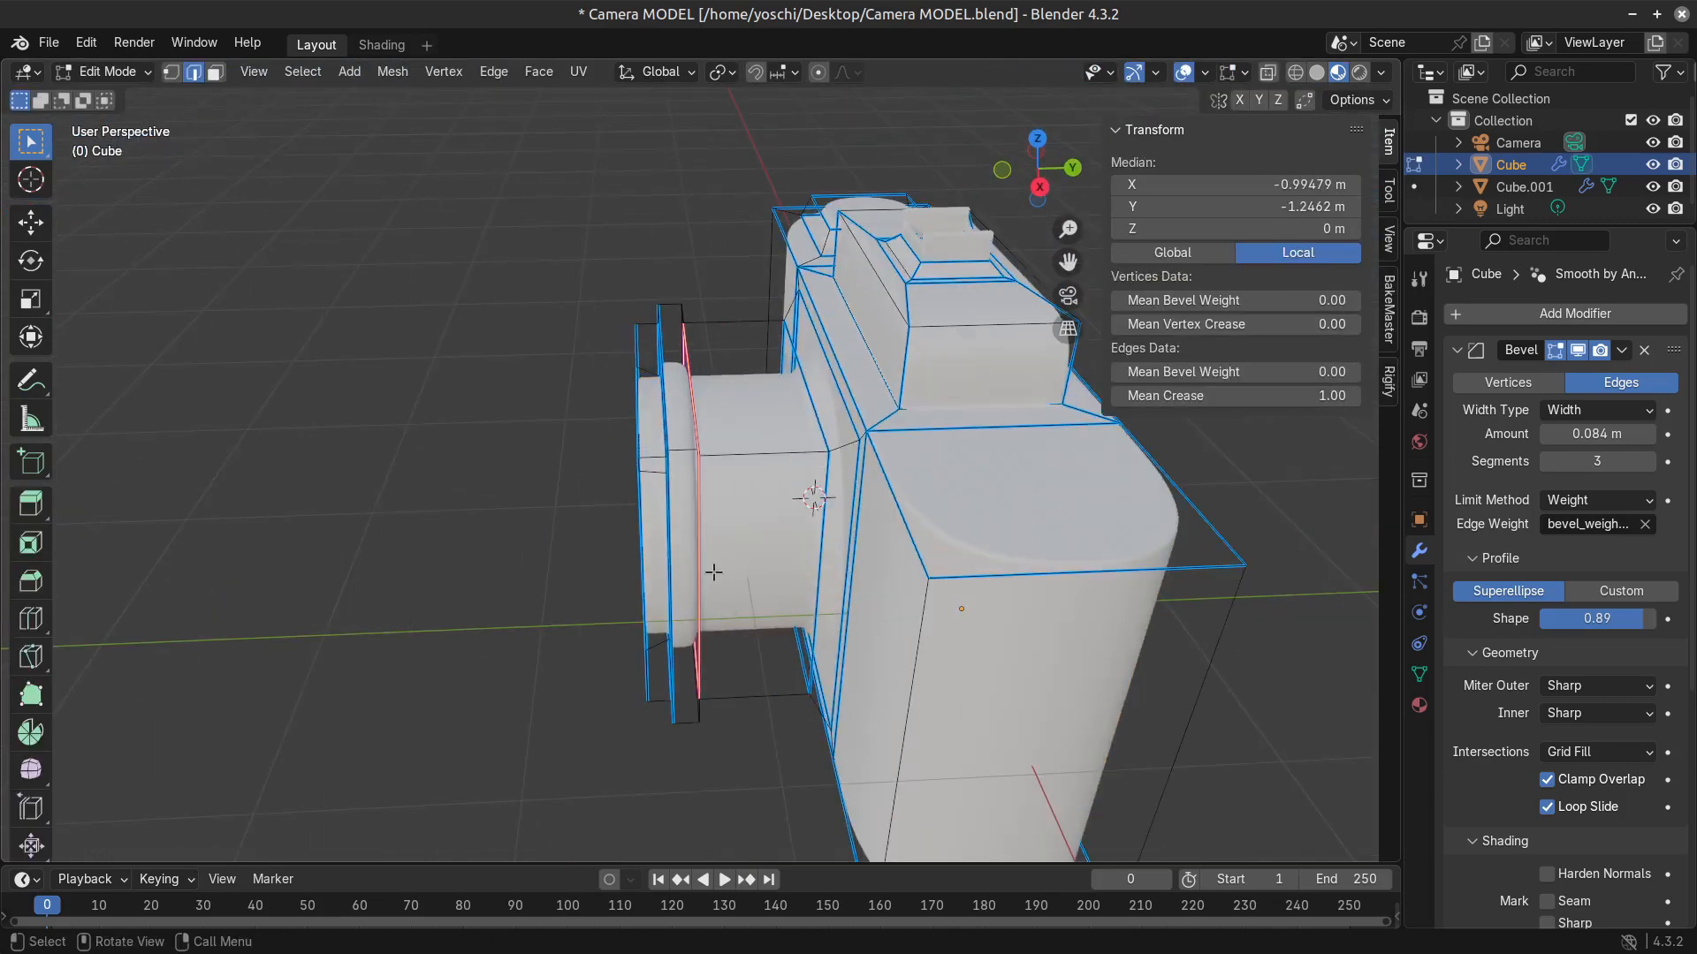
Reset the mean crease and mean bevel weight of the edge loops at the back of the collar to 0.00.
{"action": "mouse_move", "coordinate": [1340, 396]}
{"action": "left_mouse_down"}
{"action": "mouse_move", "coordinate": [1017, 396]}
{"action": "mouse_move", "coordinate": [1347, 372]}
{"action": "left_mouse_up"}
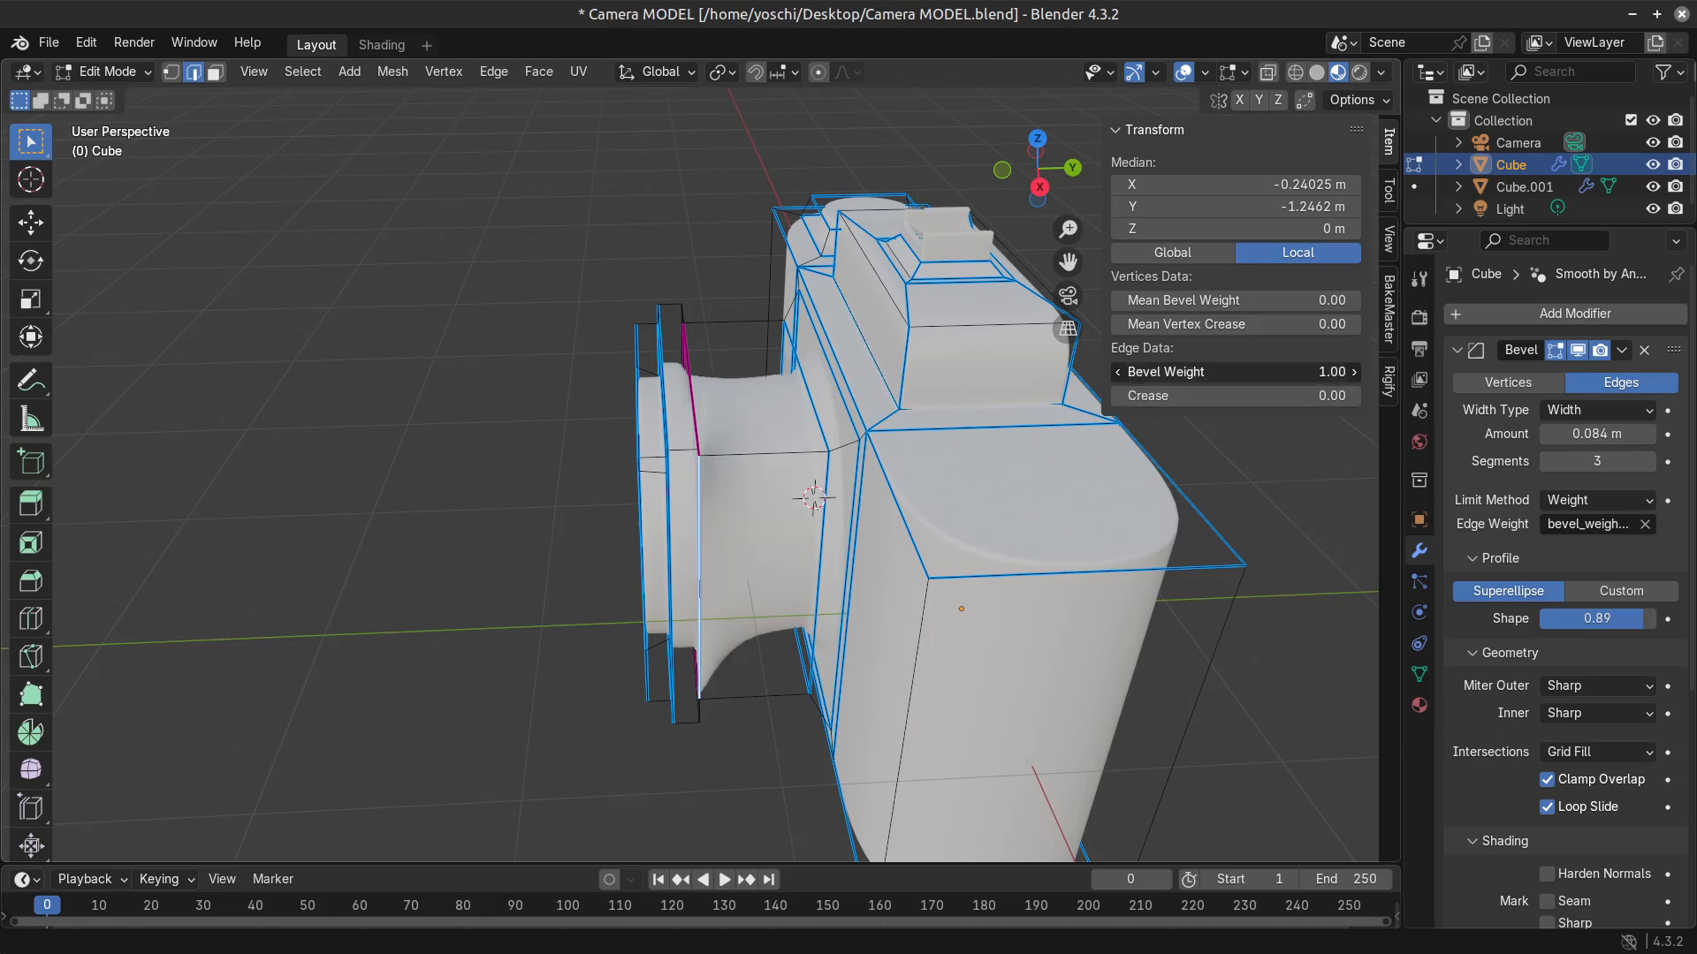
{"action": "middle_click_drag", "start_coordinate": [1016, 530], "coordinate": [691, 590]}
{"action": "left_click_drag", "start_coordinate": [1311, 374], "coordinate": [1149, 376]}
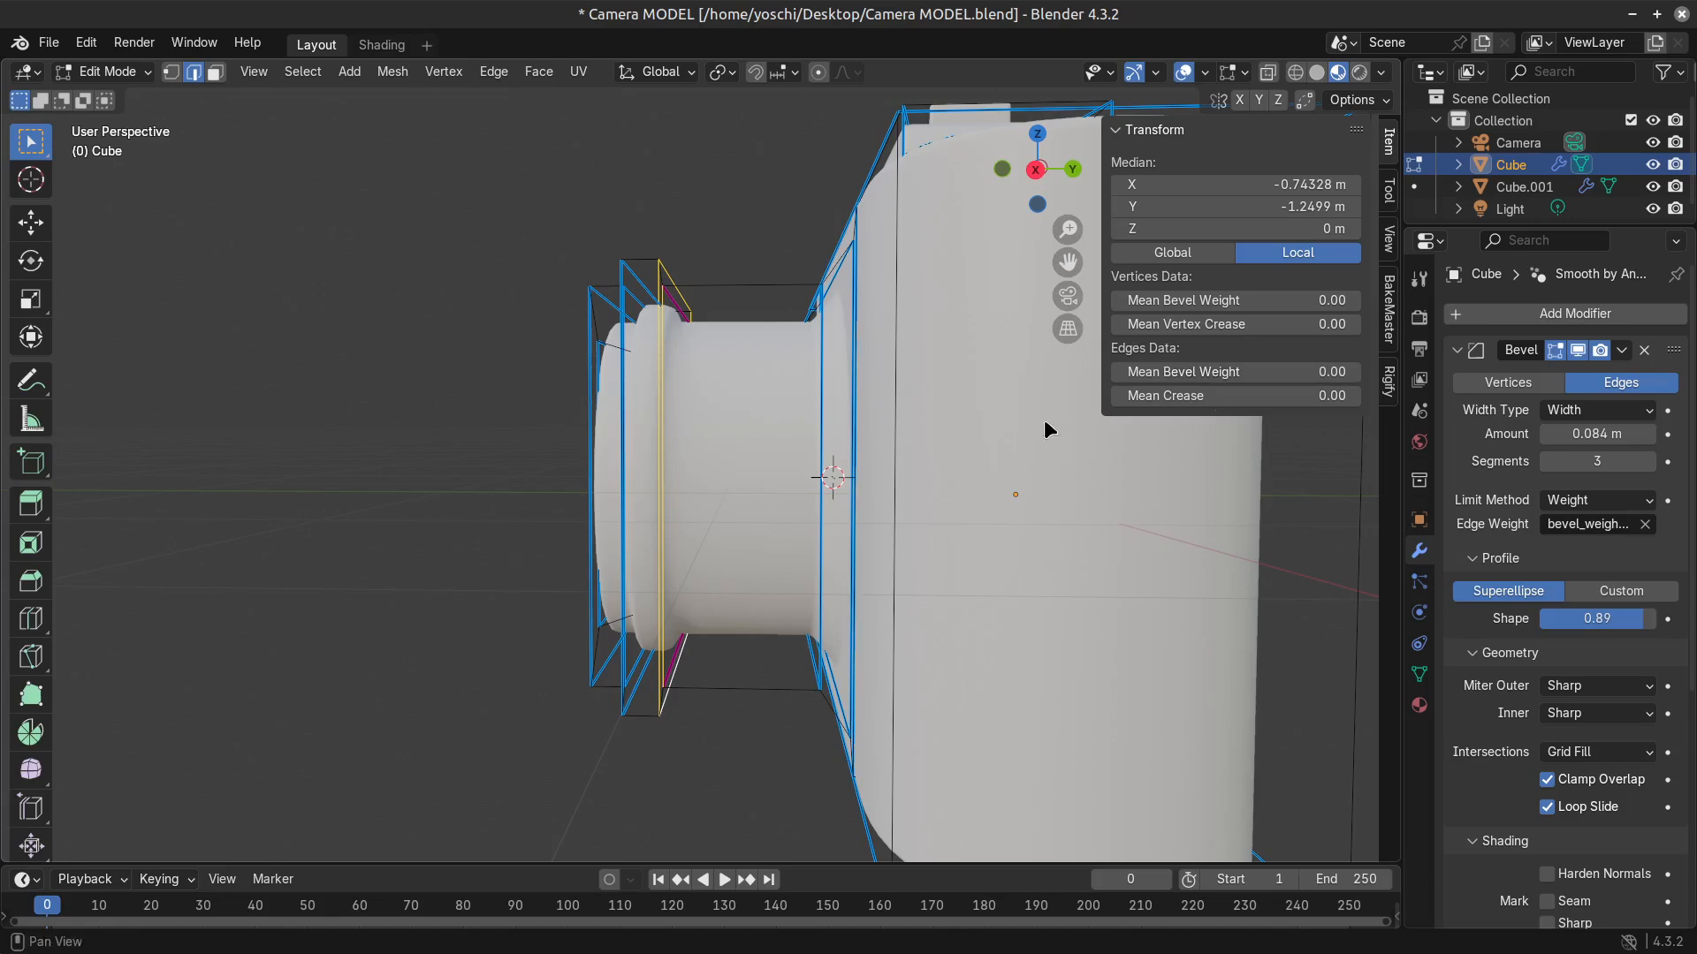
{"action": "middle_click_drag", "start_coordinate": [698, 469], "coordinate": [682, 561]}
{"action": "scroll", "coordinate": [658, 513], "scroll_direction": "up", "scroll_amount": 3}
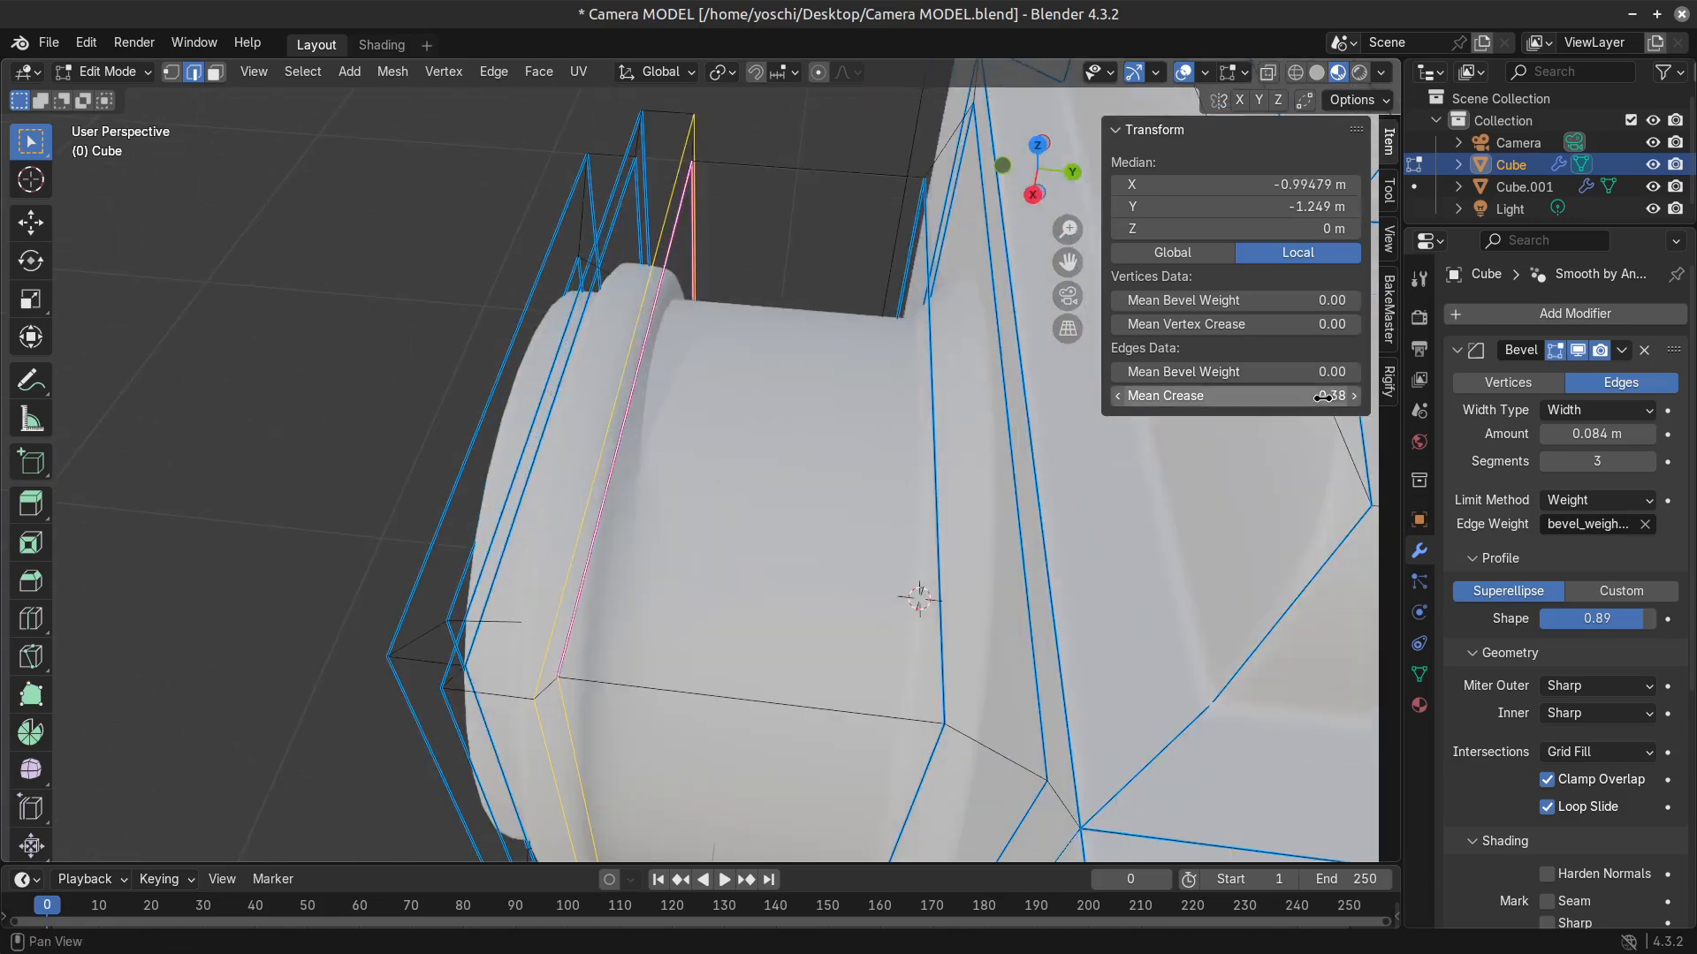
{"action": "left_click_drag", "start_coordinate": [1322, 395], "coordinate": [1158, 395]}
{"action": "middle_click_drag", "start_coordinate": [947, 504], "coordinate": [64, 453]}
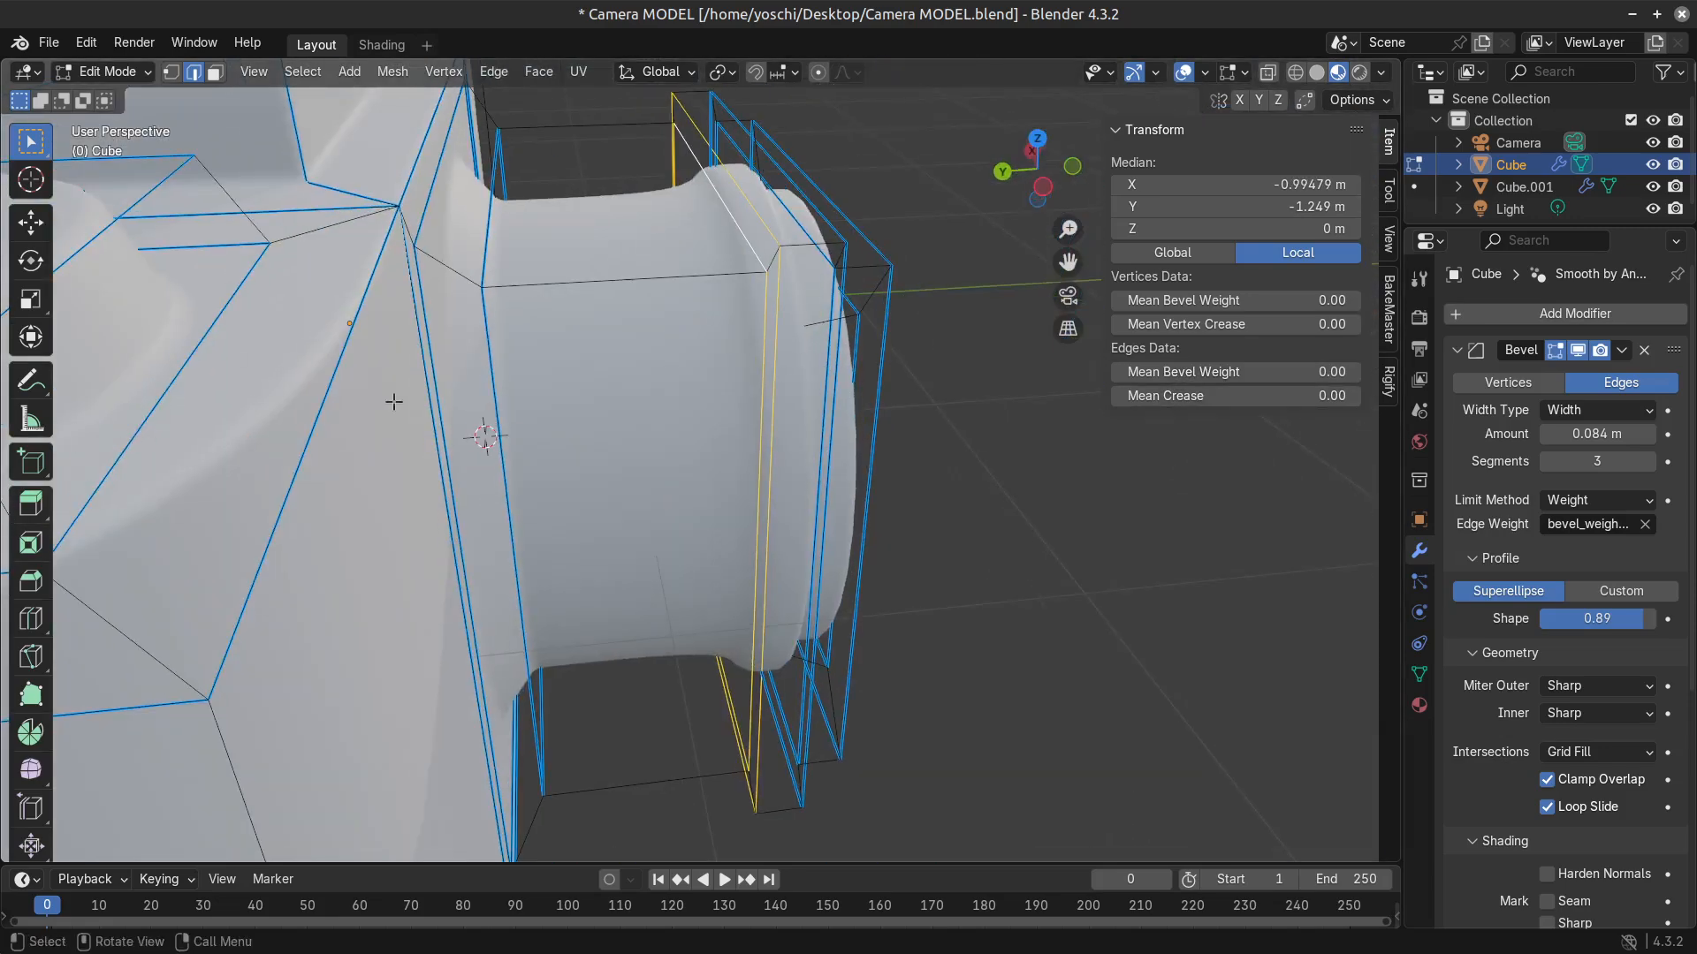
Select only the edge loop where the barrel meets the back of the collar and raise its bevel weight.
{"action": "key", "text": "Tab"}
{"action": "scroll", "coordinate": [1022, 556], "scroll_direction": "down", "scroll_amount": 3}
{"action": "middle_click_drag", "start_coordinate": [1022, 557], "coordinate": [708, 623]}
{"action": "scroll", "coordinate": [898, 458], "scroll_direction": "up", "scroll_amount": 2}
{"action": "key", "text": "Tab"}
{"action": "left_click", "coordinate": [718, 534]}
{"action": "key", "text": "alt+a"}
{"action": "left_click", "coordinate": [717, 534], "text": "alt"}
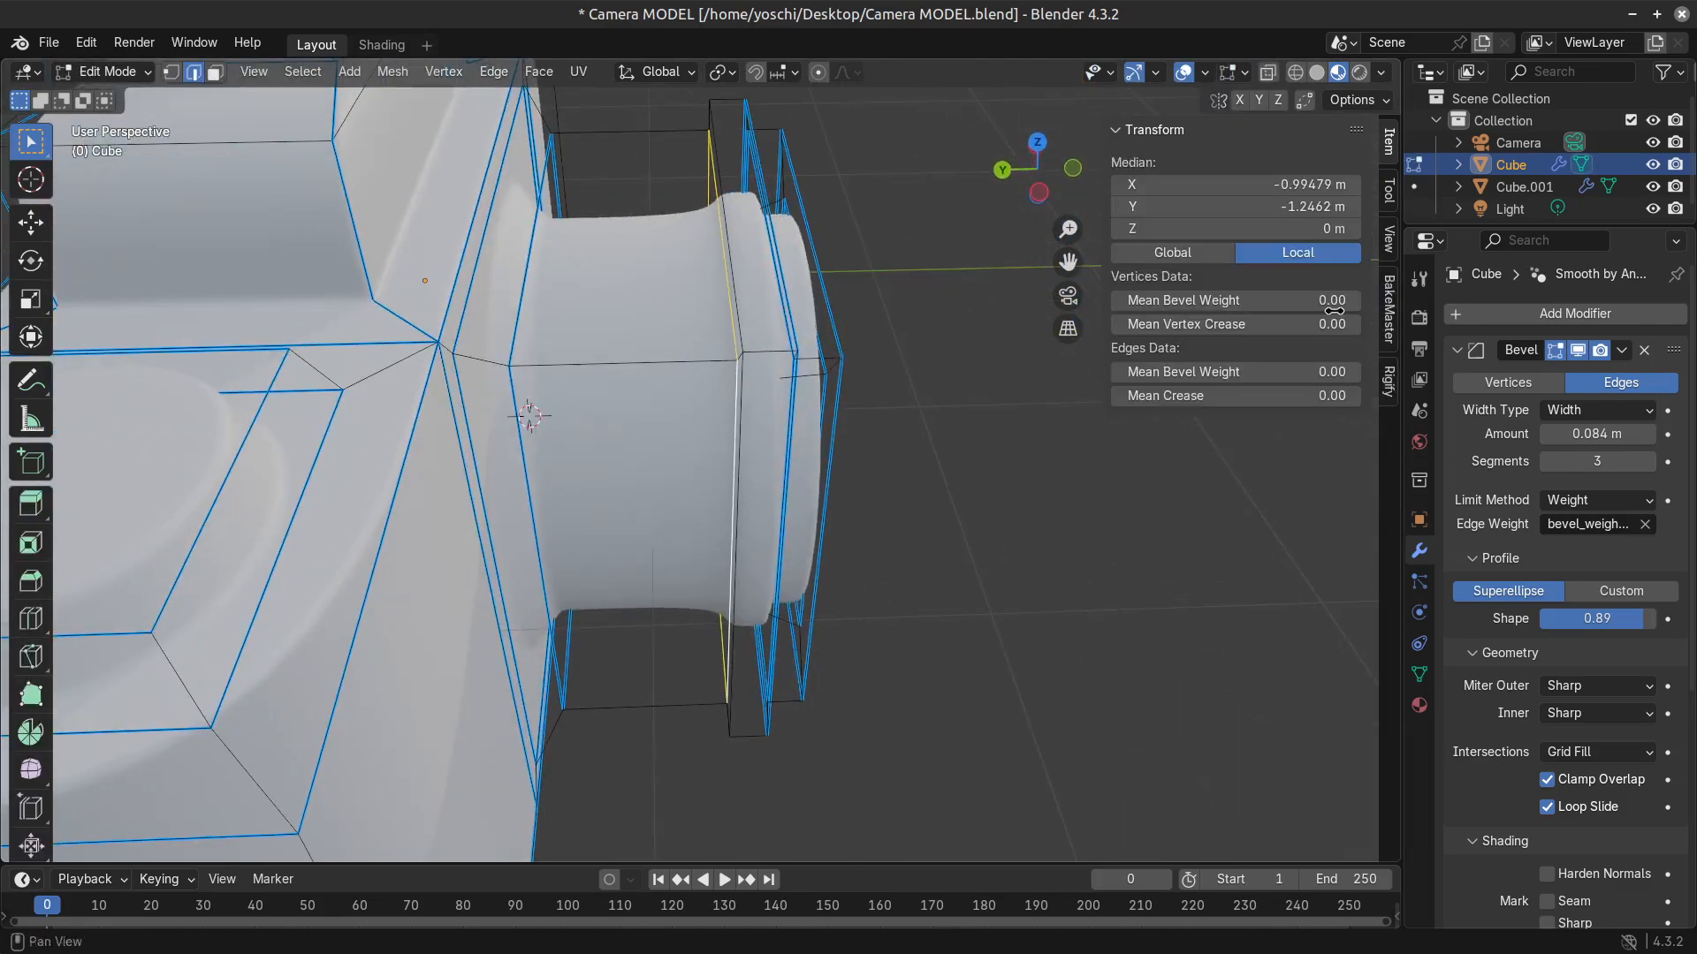
{"action": "left_click_drag", "start_coordinate": [1324, 373], "coordinate": [1327, 373]}
{"action": "key", "text": "Tab"}
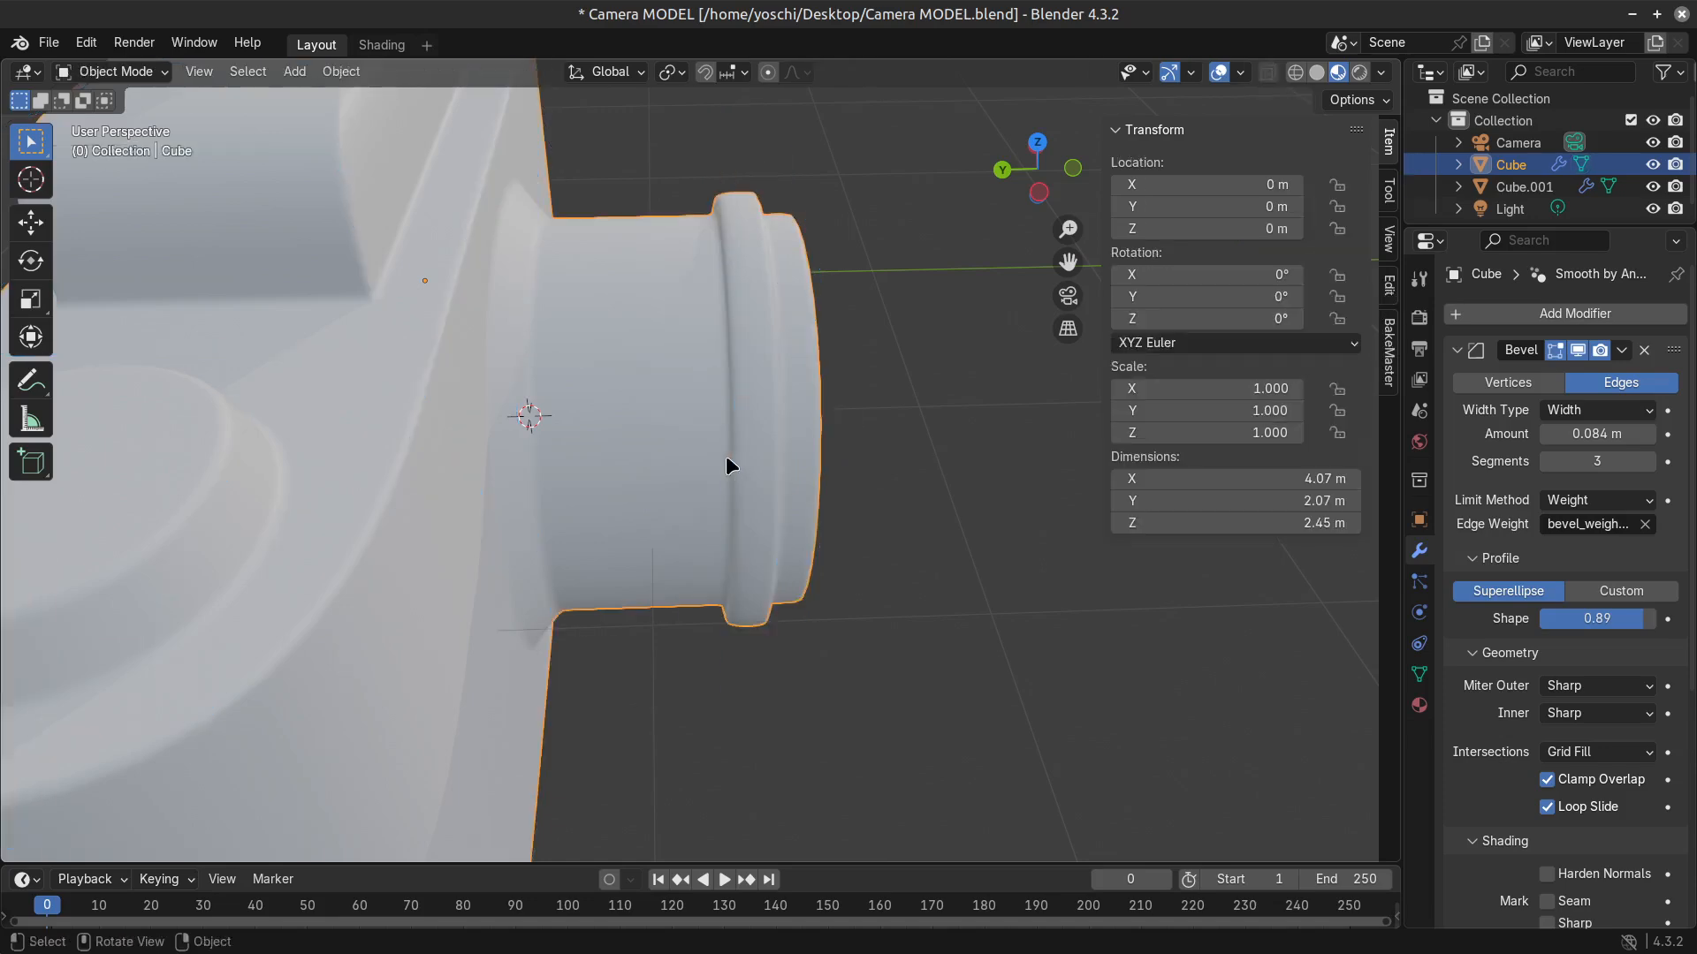
Examine the lens collar's shape and shading from several angles with and without the edit cage.
{"action": "key", "text": "Tab"}
{"action": "middle_click_drag", "start_coordinate": [727, 466], "coordinate": [766, 574]}
{"action": "key", "text": "Tab"}
{"action": "scroll", "coordinate": [766, 574], "scroll_direction": "down", "scroll_amount": 6}
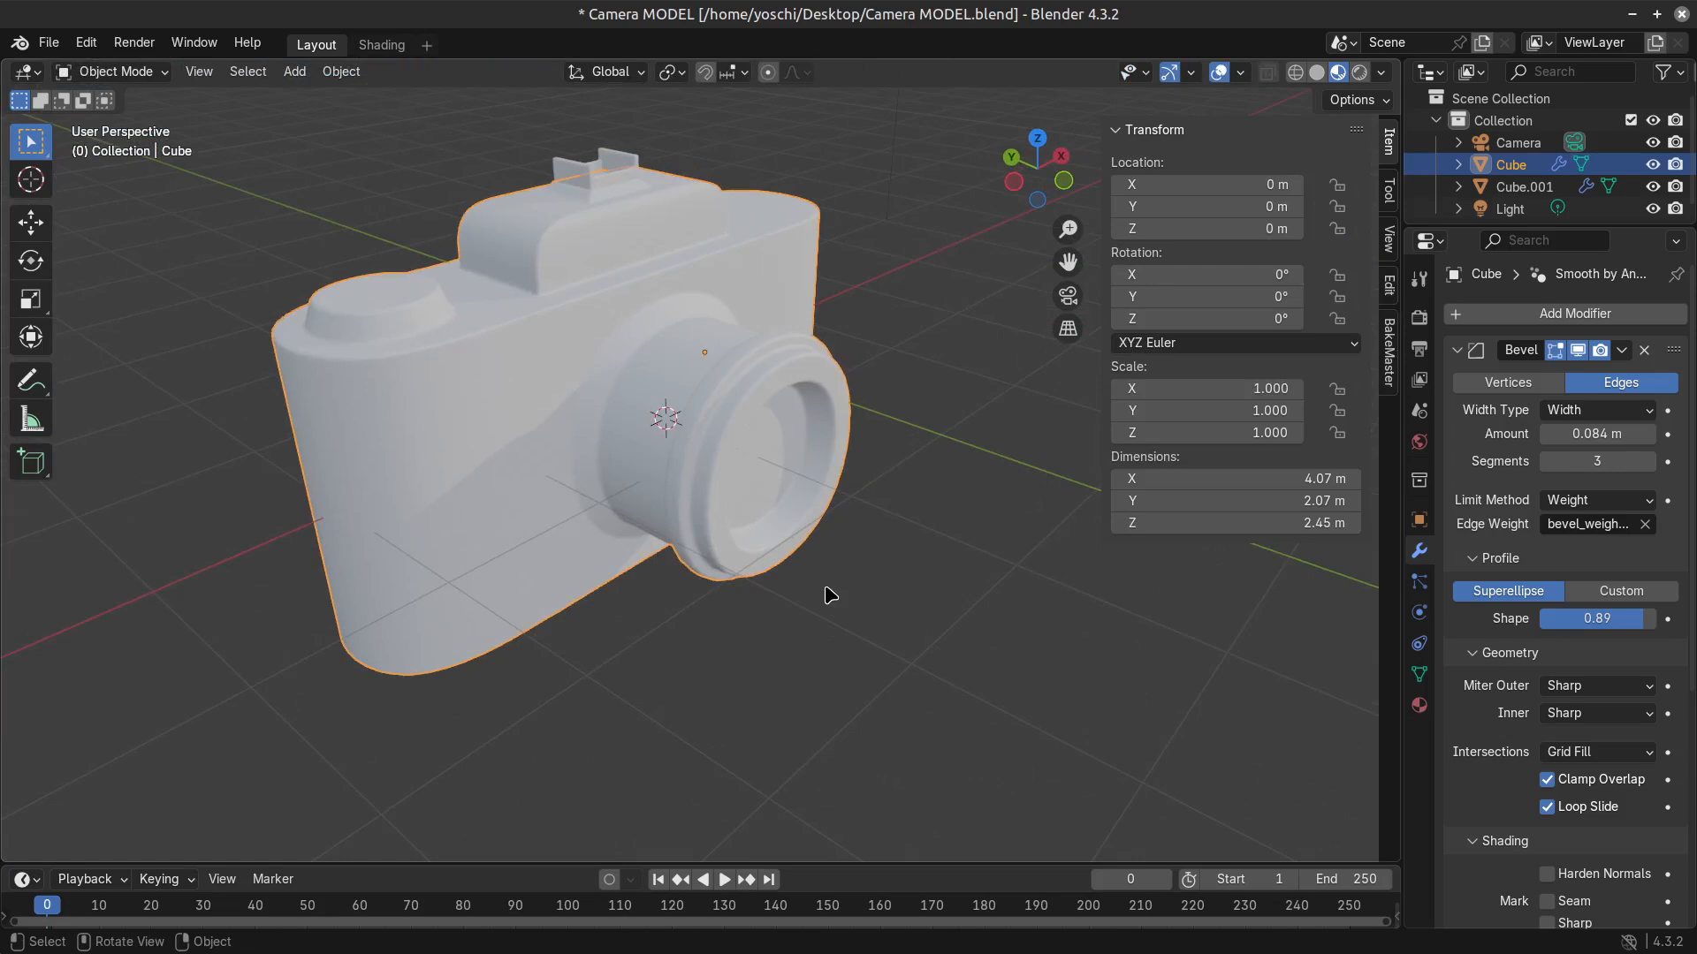
{"action": "scroll", "coordinate": [855, 679], "scroll_direction": "up", "scroll_amount": 3}
{"action": "scroll", "coordinate": [862, 681], "scroll_direction": "down", "scroll_amount": 3}
{"action": "middle_click_drag", "start_coordinate": [863, 682], "coordinate": [1087, 733]}
{"action": "key", "text": "Tab"}
{"action": "middle_click_drag", "start_coordinate": [867, 642], "coordinate": [799, 521]}
{"action": "key", "text": "Tab"}
{"action": "scroll", "coordinate": [799, 516], "scroll_direction": "up", "scroll_amount": 3}
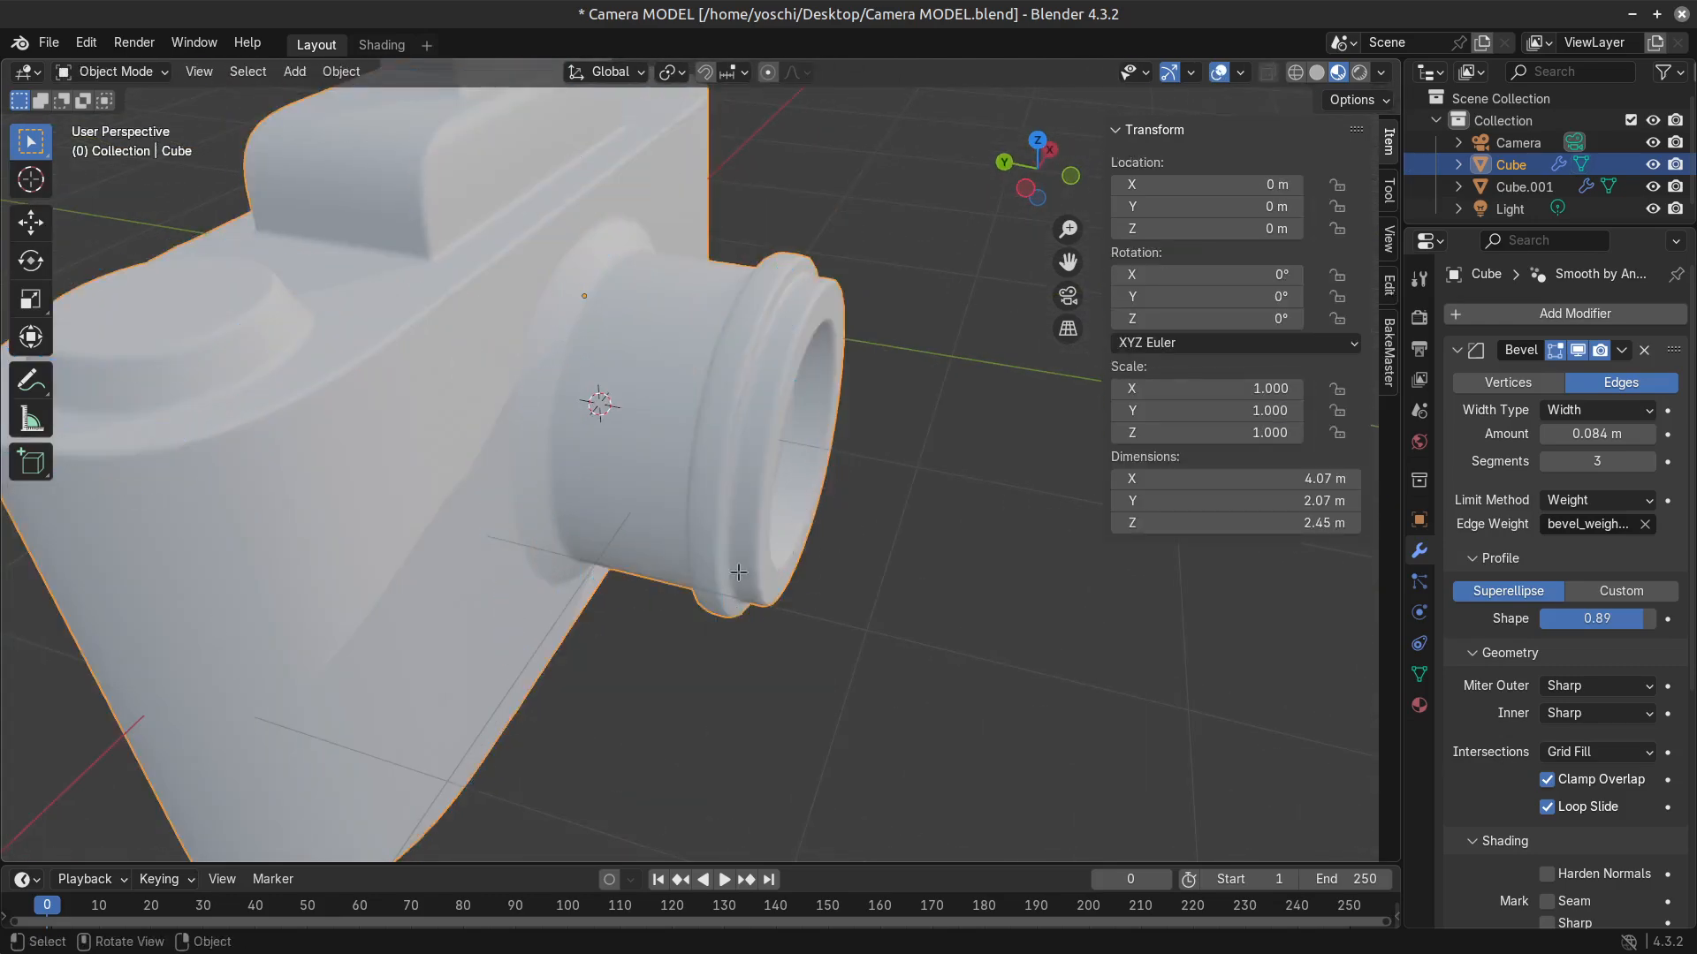
Try adding a loop cut close to the lens barrel's base with a bevel weight of 1.00.
{"action": "key", "text": "Tab"}
{"action": "middle_click_drag", "start_coordinate": [738, 572], "coordinate": [627, 553]}
{"action": "key", "text": "ctrl+r"}
{"action": "left_click", "coordinate": [629, 664]}
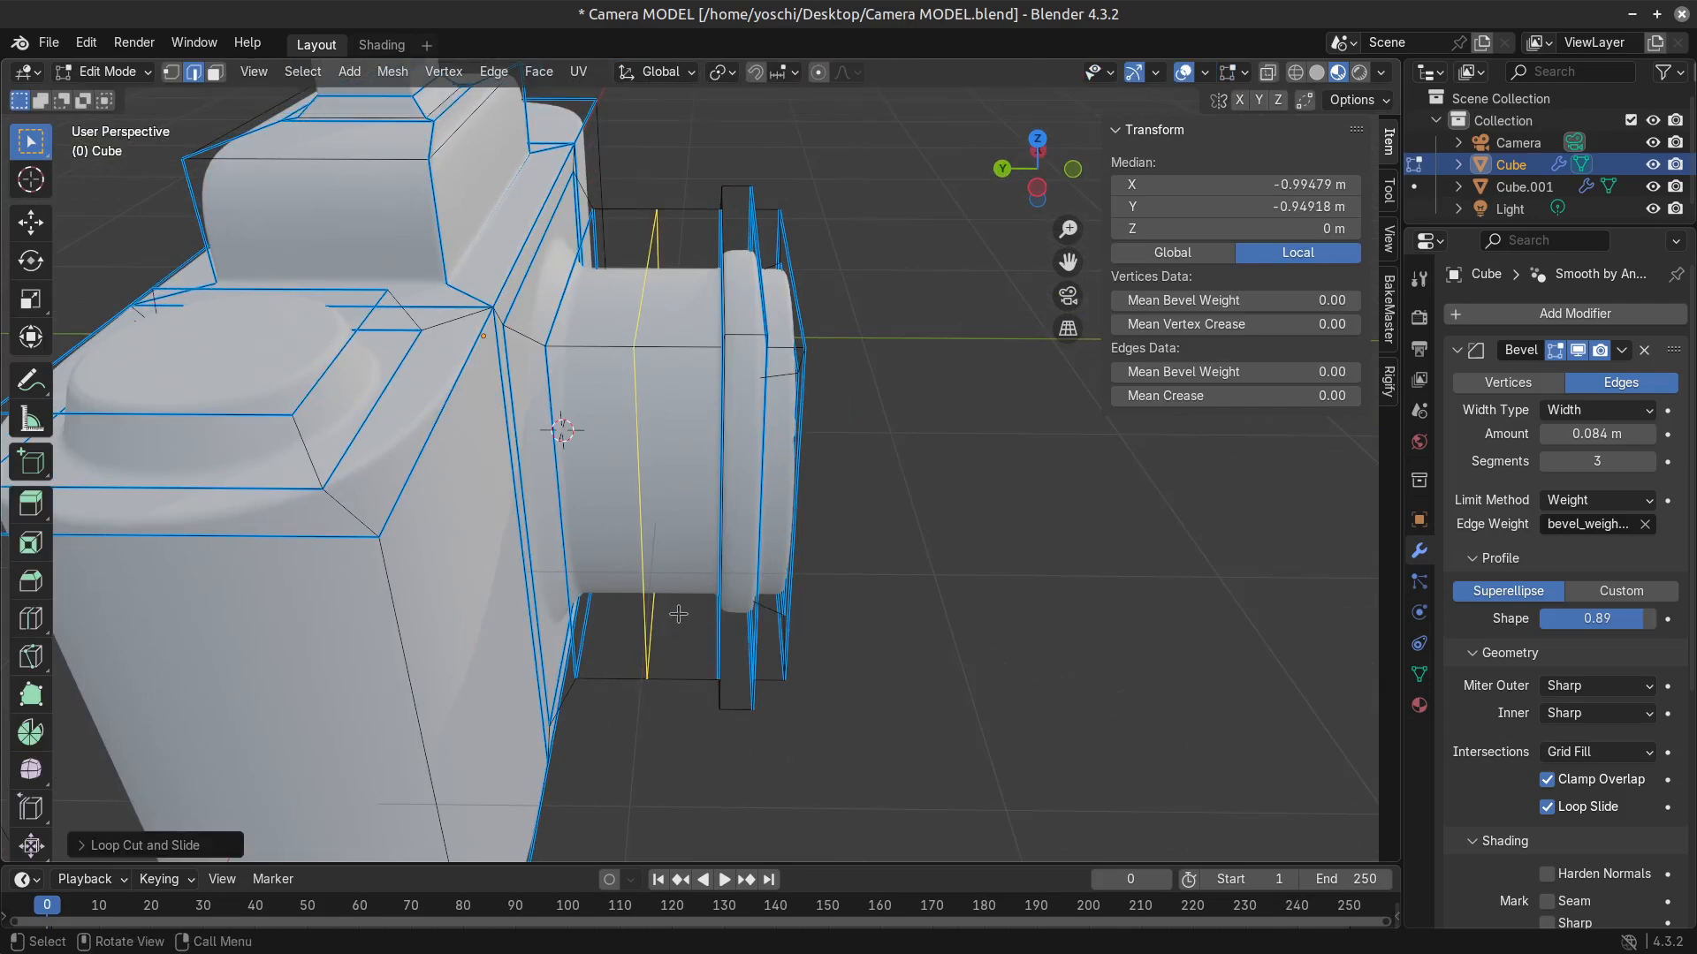
{"action": "left_click", "coordinate": [634, 613]}
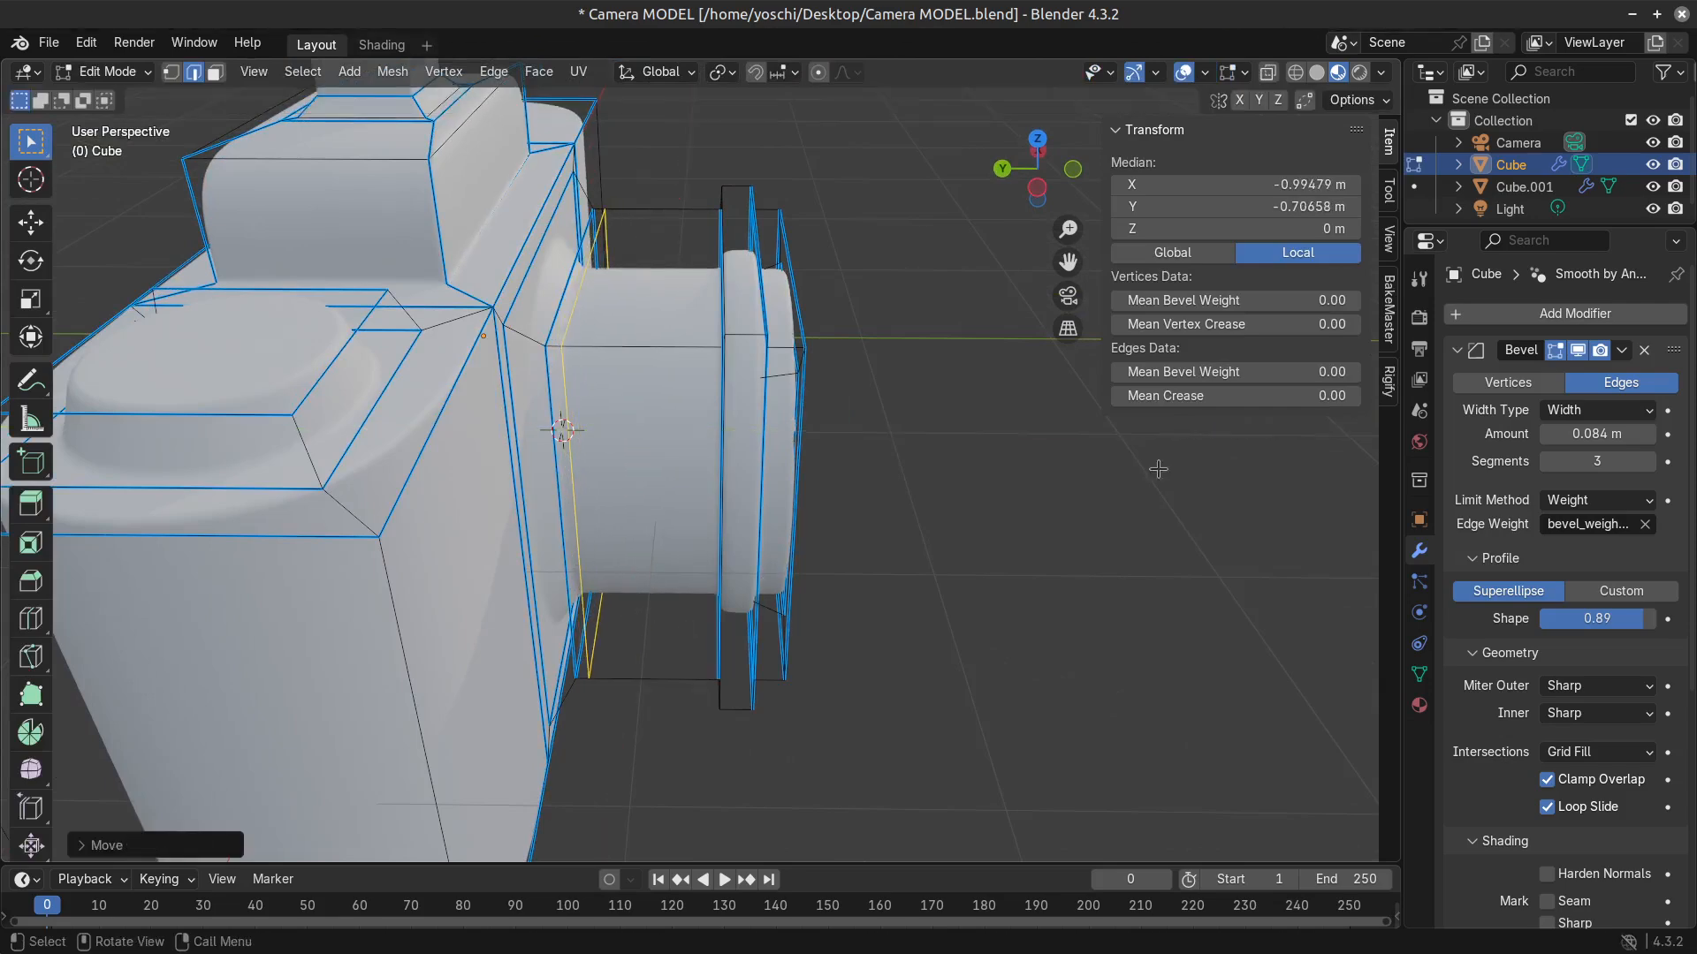
{"action": "left_click_drag", "start_coordinate": [1264, 371], "coordinate": [1366, 371]}
{"action": "key", "text": "Tab"}
{"action": "middle_click_drag", "start_coordinate": [744, 599], "coordinate": [719, 648]}
{"action": "key", "text": "Tab"}
Try scaling the new edge loop at the barrel's base, cancel the scaling, and dissolve the loop.
{"action": "key", "text": "s"}
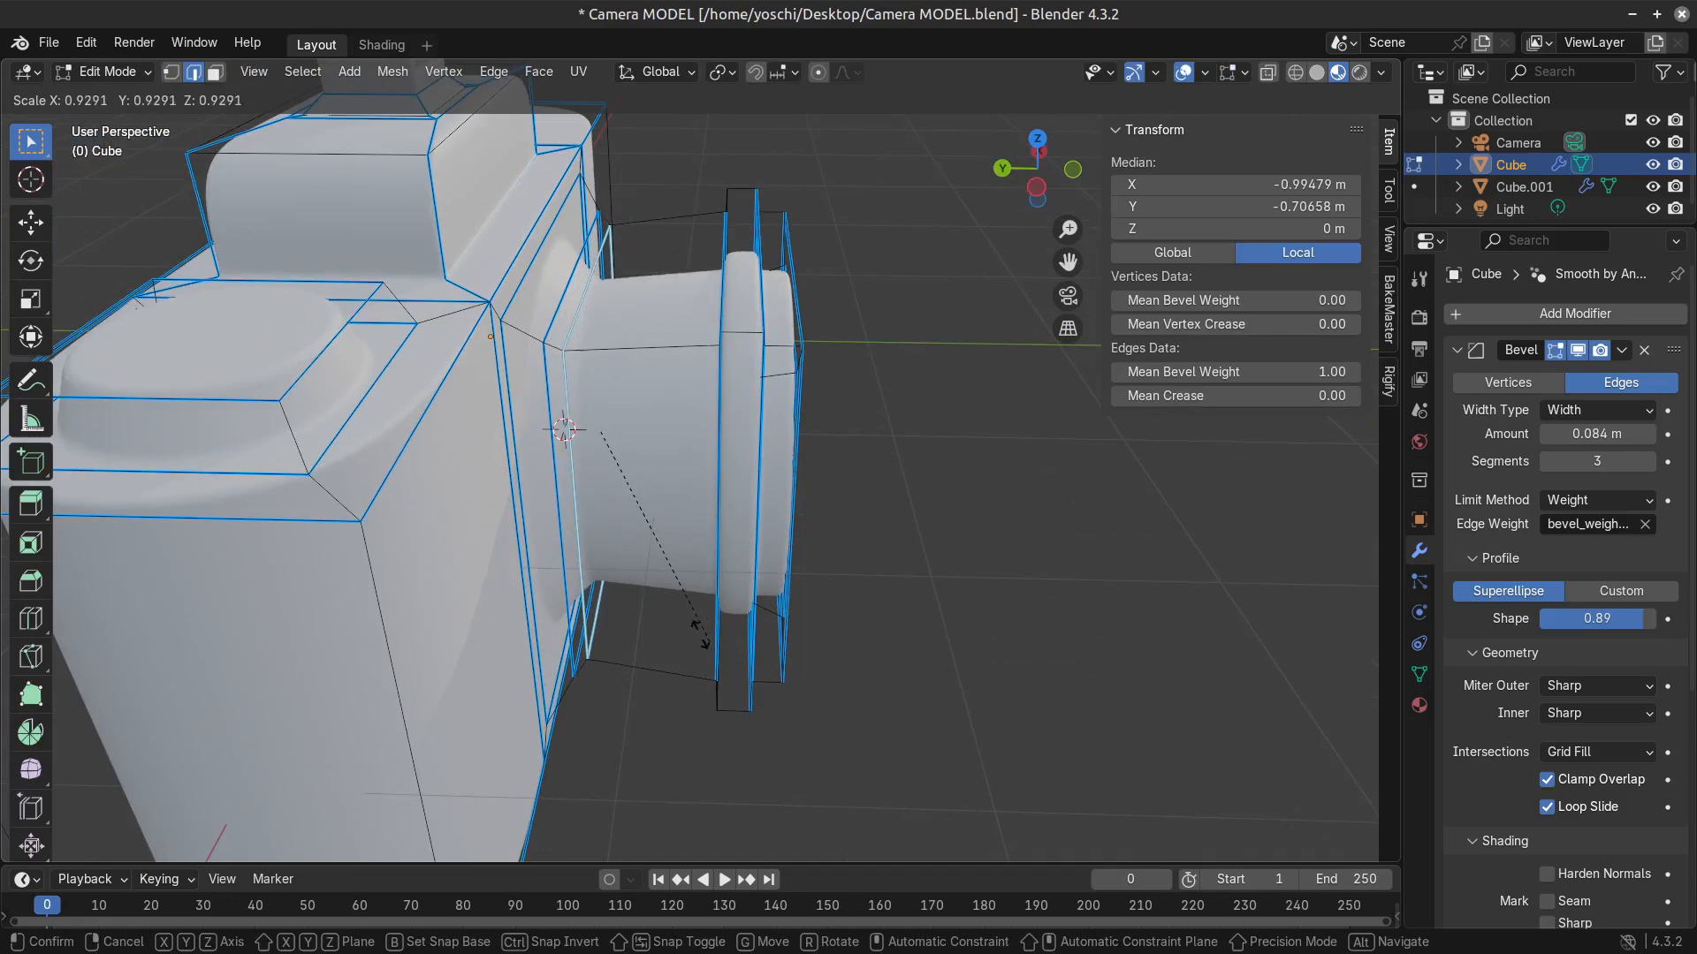
{"action": "right_click", "coordinate": [698, 625]}
{"action": "key", "text": "Tab"}
{"action": "key", "text": "Tab"}
{"action": "middle_click_drag", "start_coordinate": [852, 636], "coordinate": [790, 608]}
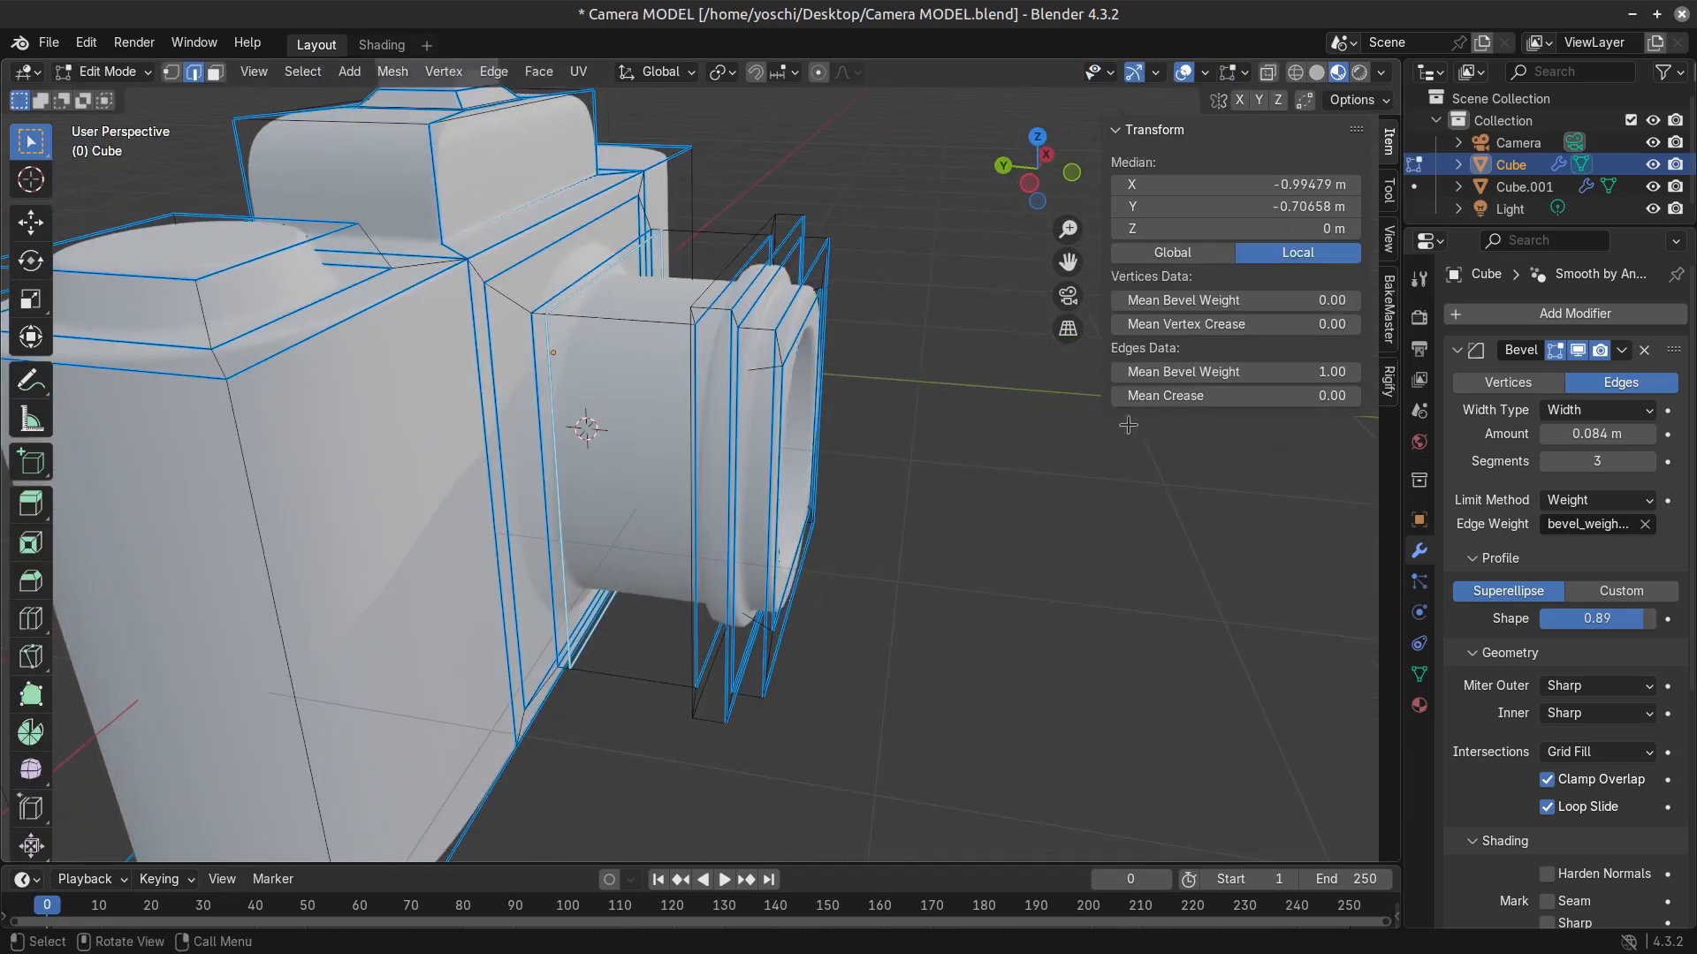
{"action": "key", "text": "s"}
{"action": "right_click", "coordinate": [1018, 592]}
{"action": "key", "text": "x"}
{"action": "left_click", "coordinate": [928, 555]}
Examine the whole camera from the front, the side and above in object mode.
{"action": "key", "text": "Tab"}
{"action": "scroll", "coordinate": [801, 627], "scroll_direction": "down", "scroll_amount": 4}
{"action": "middle_click_drag", "start_coordinate": [799, 628], "coordinate": [691, 624]}
{"action": "scroll", "coordinate": [691, 624], "scroll_direction": "up", "scroll_amount": 2}
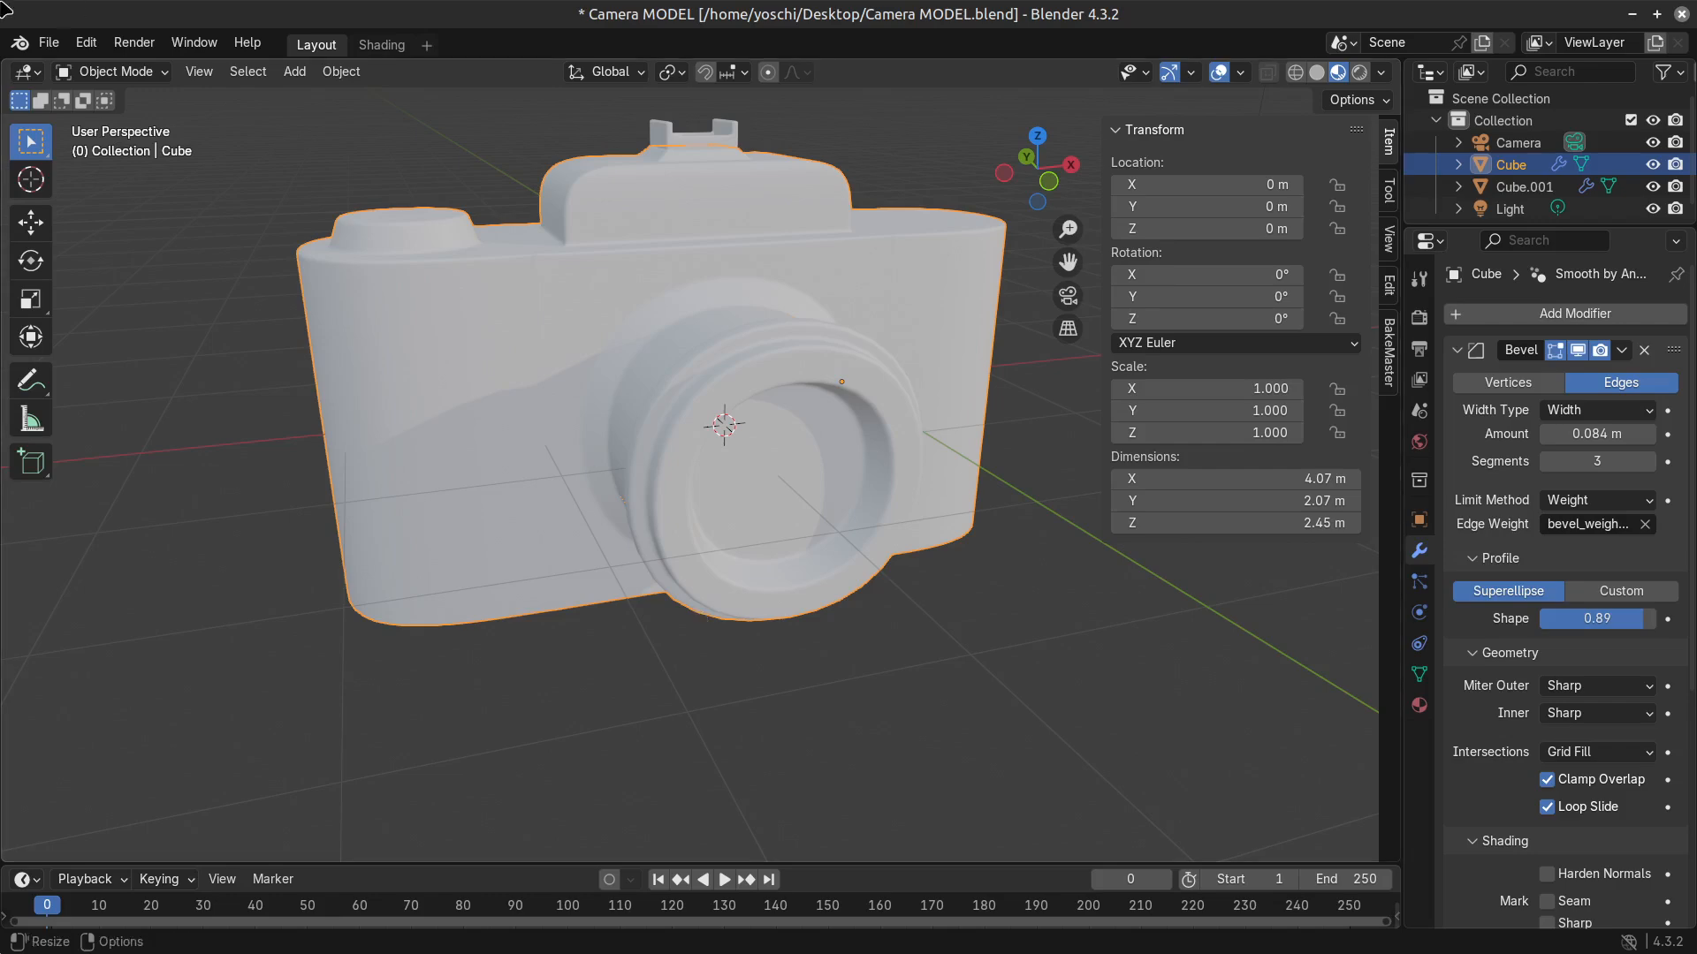
{"action": "scroll", "coordinate": [484, 600], "scroll_direction": "down", "scroll_amount": 4}
{"action": "middle_click_drag", "start_coordinate": [632, 726], "coordinate": [780, 796]}
{"action": "scroll", "coordinate": [754, 530], "scroll_direction": "up", "scroll_amount": 4}
{"action": "middle_click_drag", "start_coordinate": [681, 504], "coordinate": [757, 618]}
{"action": "scroll", "coordinate": [758, 618], "scroll_direction": "down", "scroll_amount": 4}
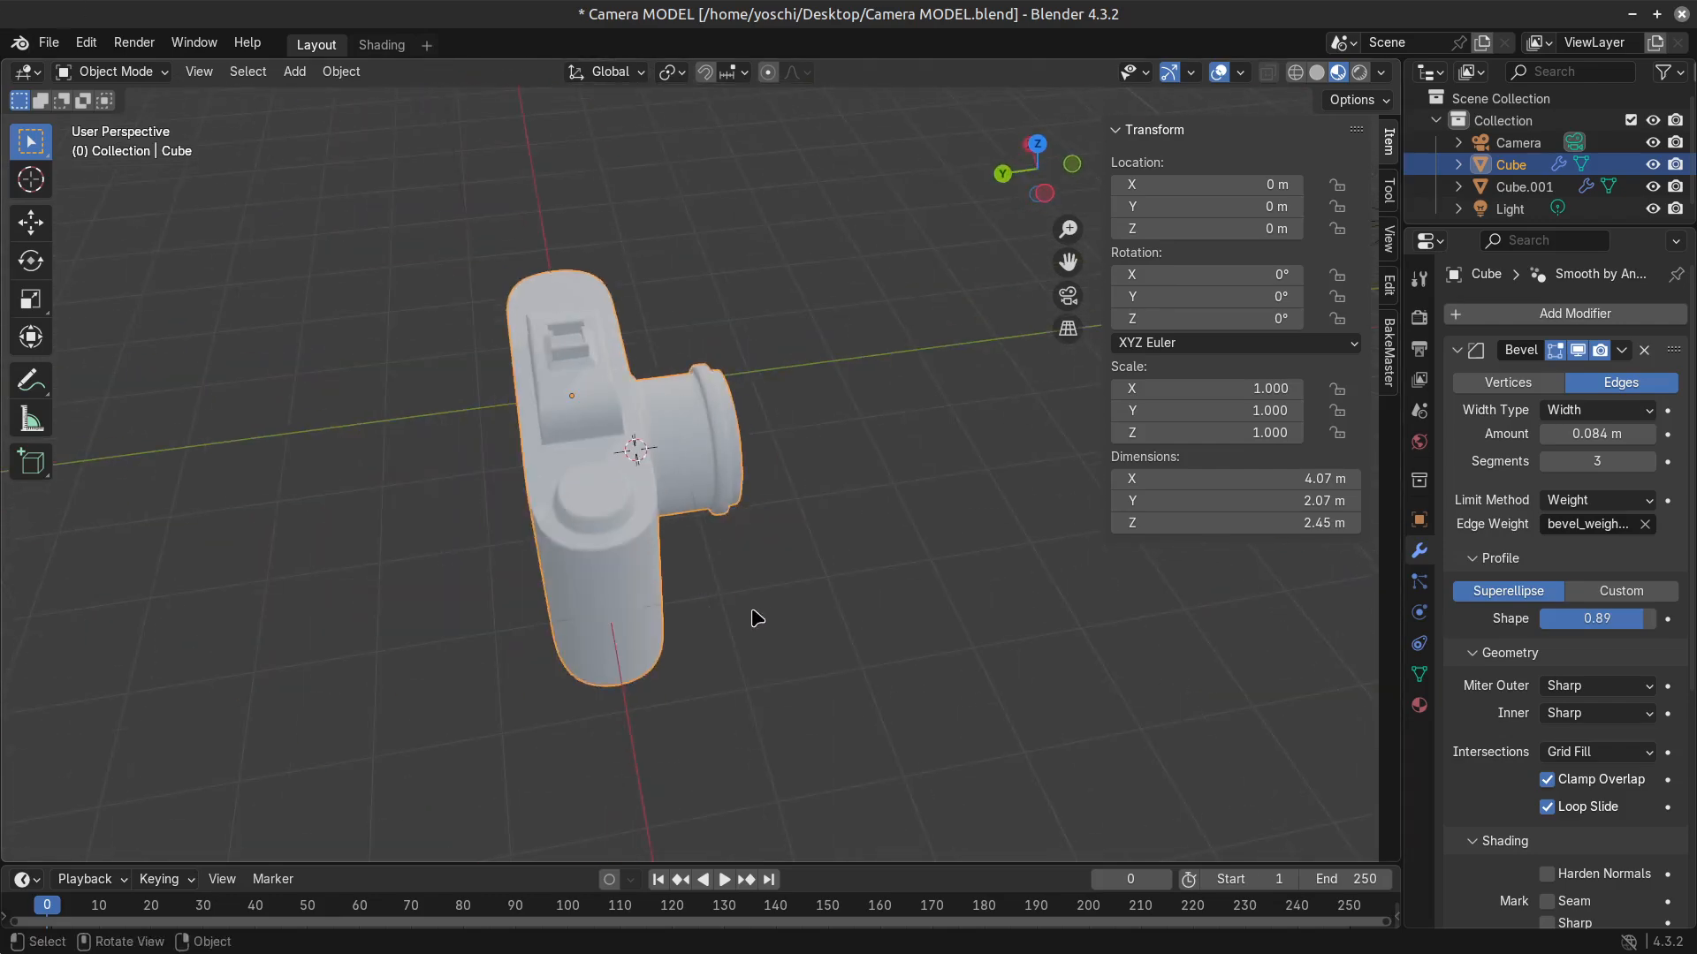
Select the top face of the raised dial on the camera's top plate and inset it by about 0.065 m.
{"action": "key", "text": "Tab"}
{"action": "scroll", "coordinate": [715, 612], "scroll_direction": "up", "scroll_amount": 2}
{"action": "middle_click_drag", "start_coordinate": [659, 603], "coordinate": [730, 594]}
{"action": "scroll", "coordinate": [610, 556], "scroll_direction": "up", "scroll_amount": 3}
{"action": "key", "text": "3"}
{"action": "left_click", "coordinate": [564, 534]}
{"action": "mouse_move", "coordinate": [729, 651]}
{"action": "middle_mouse_down"}
{"action": "mouse_move", "coordinate": [587, 684]}
{"action": "mouse_move", "coordinate": [541, 638]}
{"action": "mouse_move", "coordinate": [722, 631]}
{"action": "middle_mouse_up"}
{"action": "scroll", "coordinate": [601, 663], "scroll_direction": "down", "scroll_amount": 3}
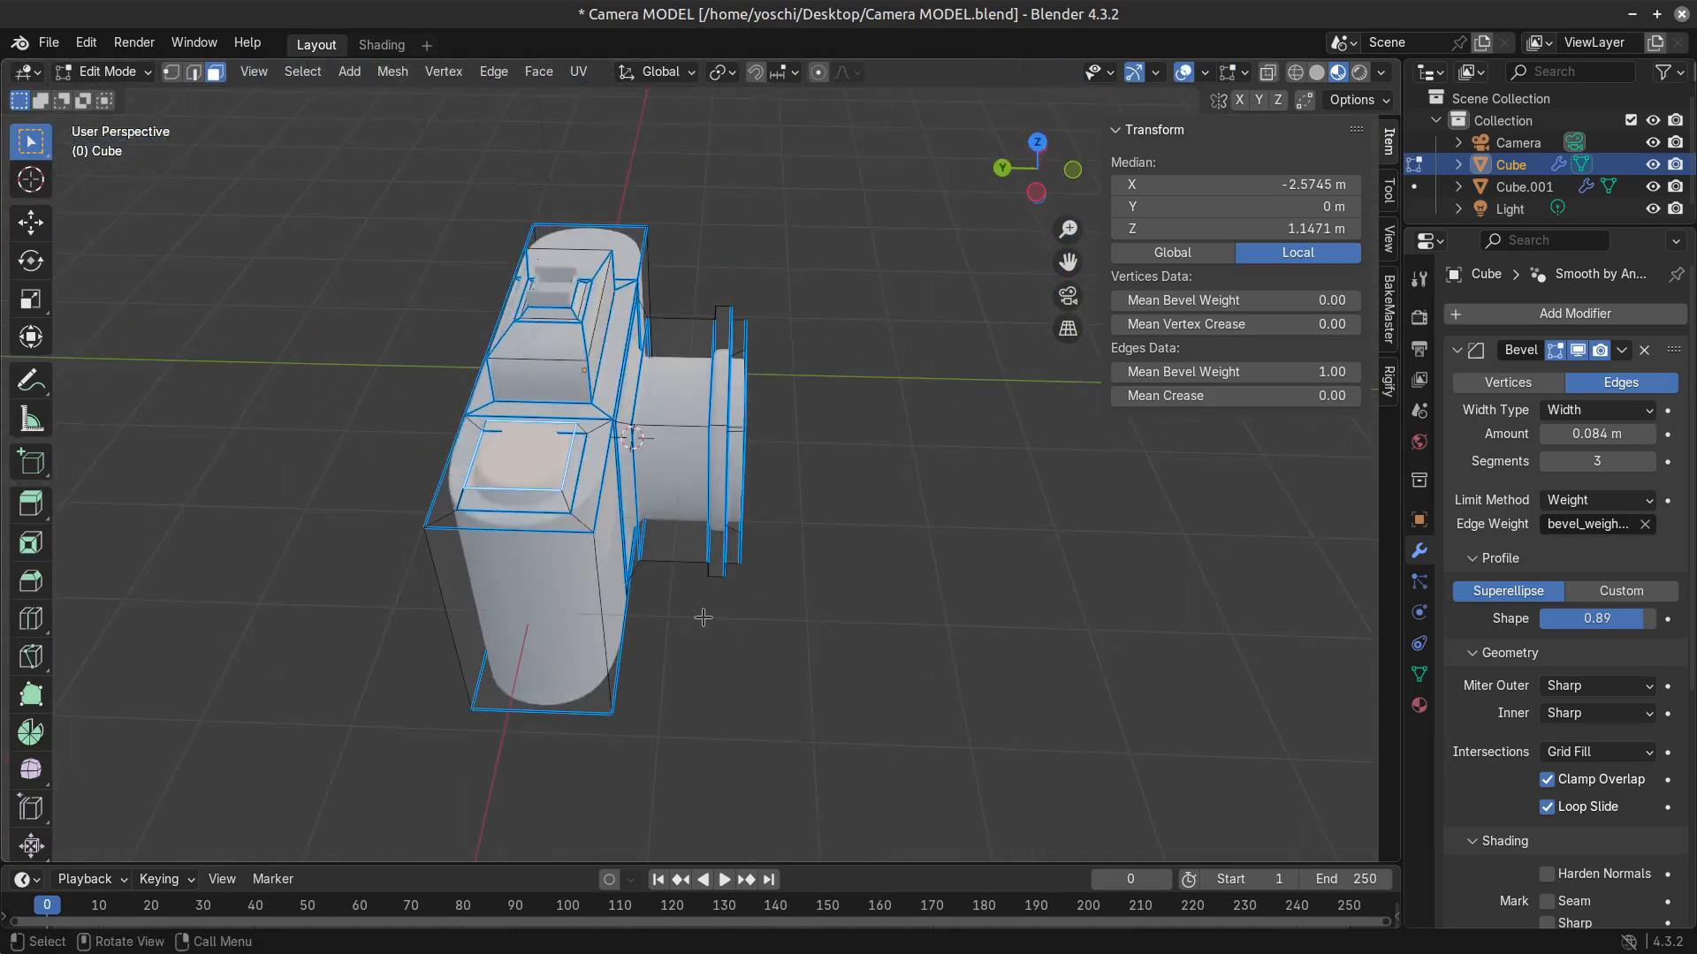
{"action": "scroll", "coordinate": [703, 617], "scroll_direction": "up", "scroll_amount": 2}
{"action": "left_click", "coordinate": [359, 518]}
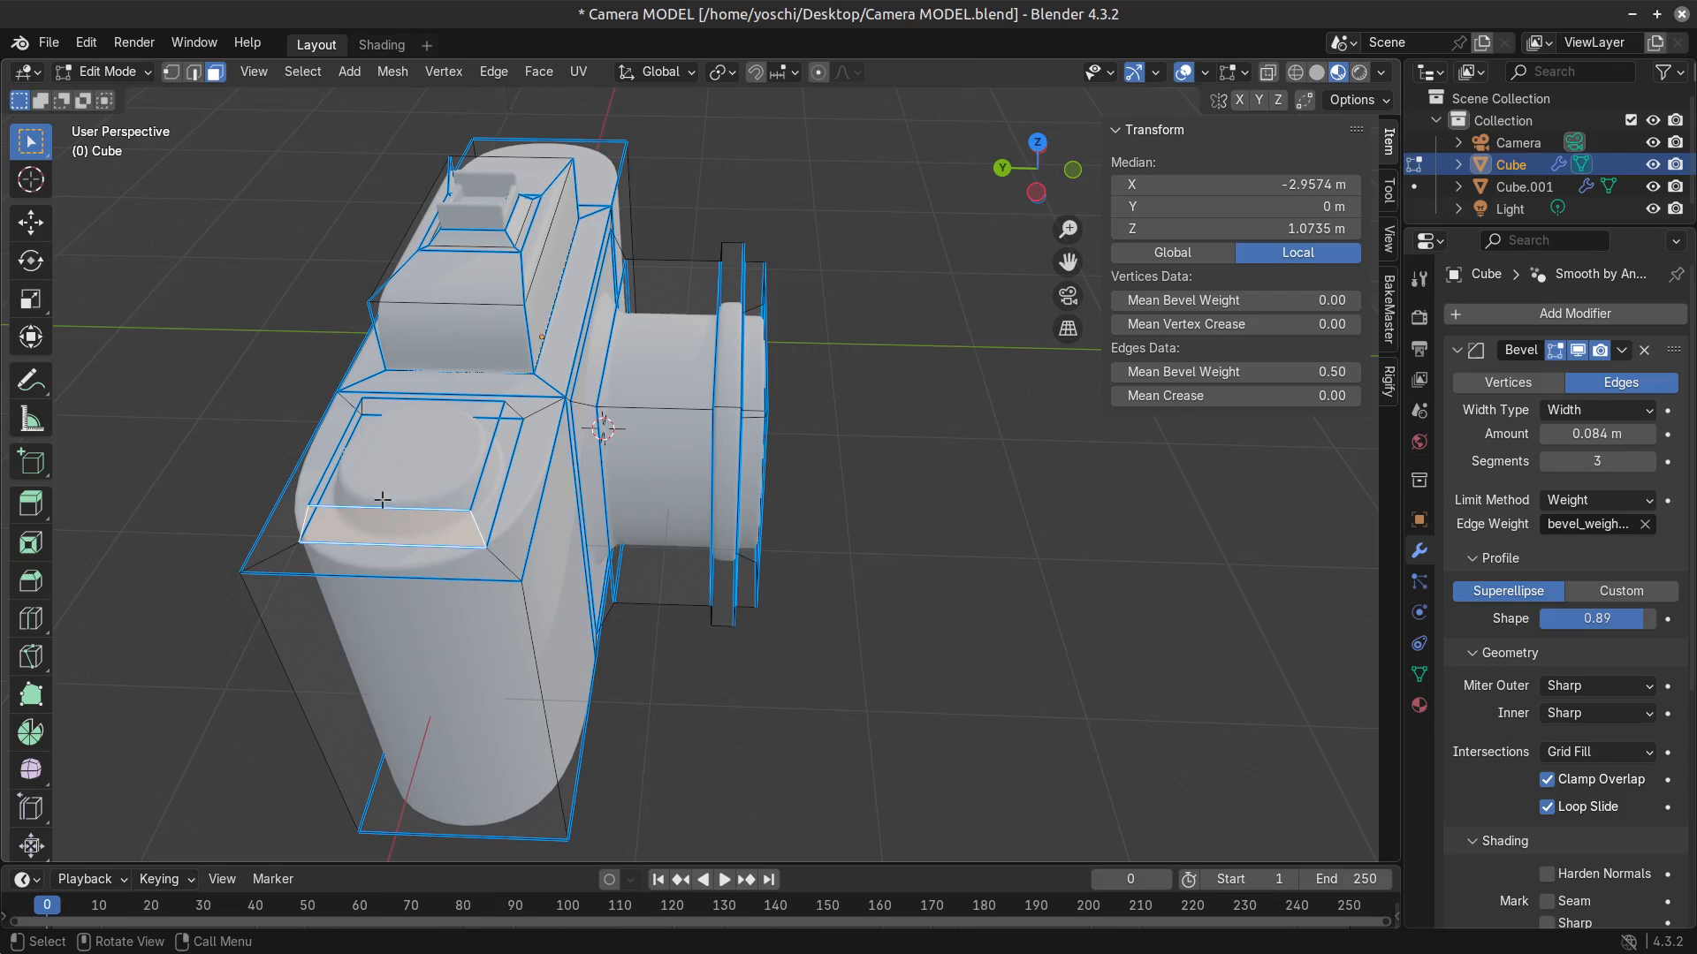
{"action": "left_click", "coordinate": [398, 485]}
{"action": "key", "text": "i"}
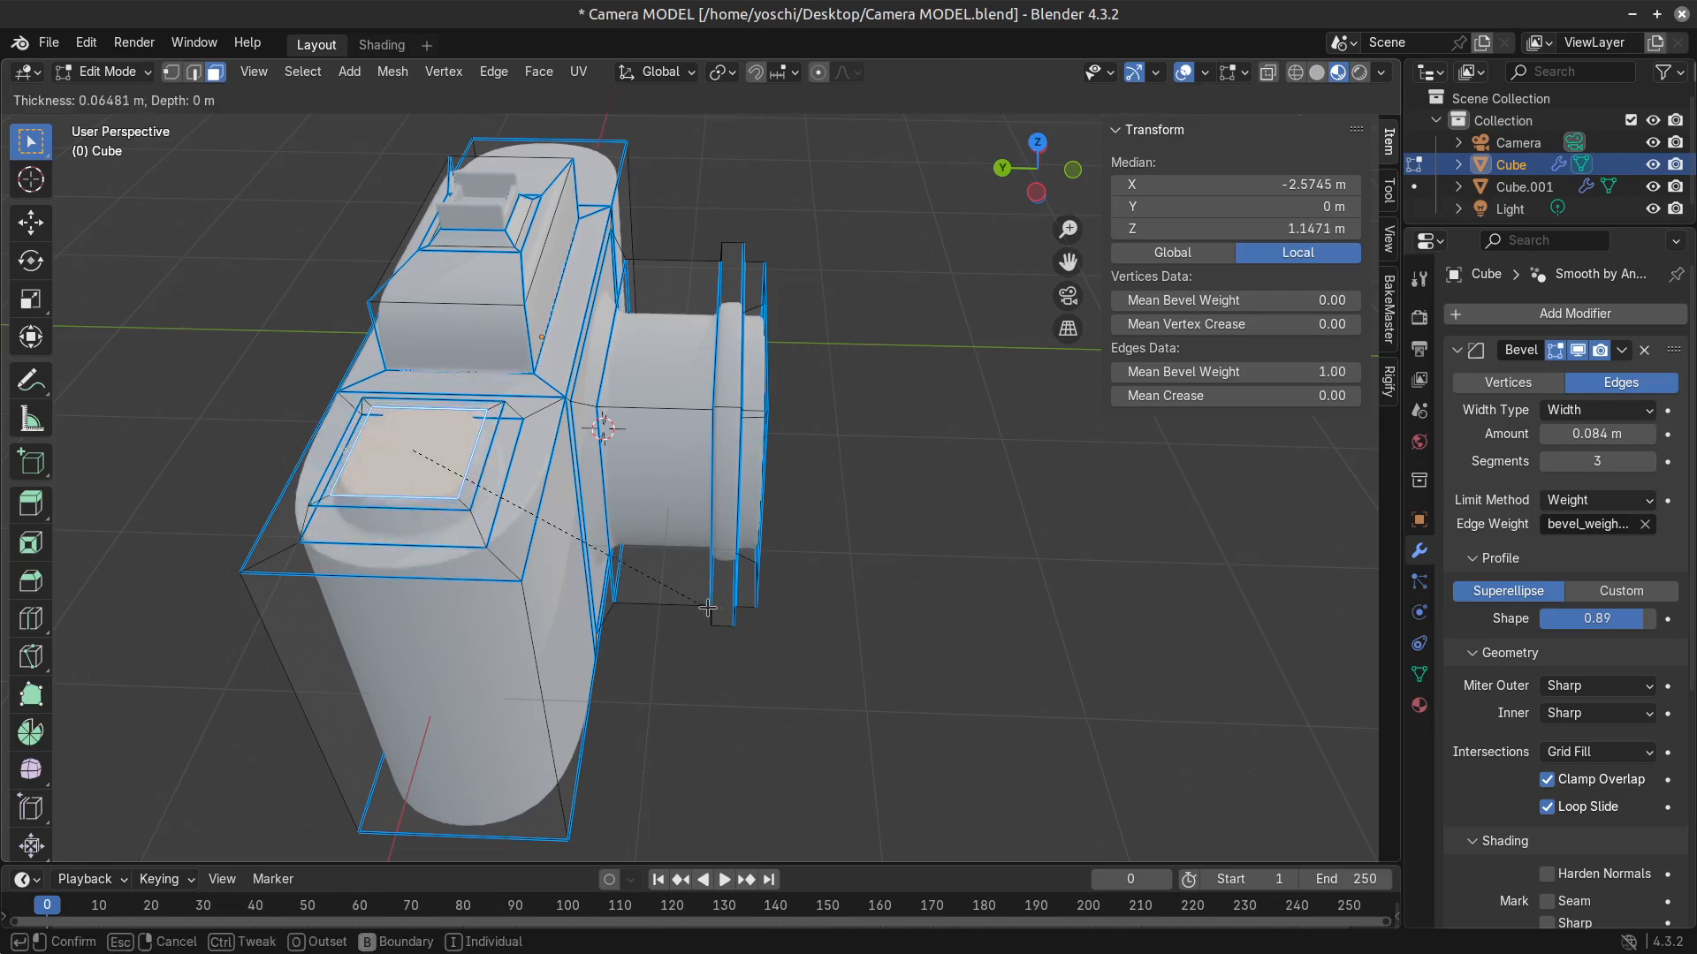
{"action": "left_click", "coordinate": [707, 608]}
Extrude the inset dial face about 0.04 m downward and add a small inset to the recessed face.
{"action": "key", "text": "e"}
{"action": "left_click", "coordinate": [712, 616]}
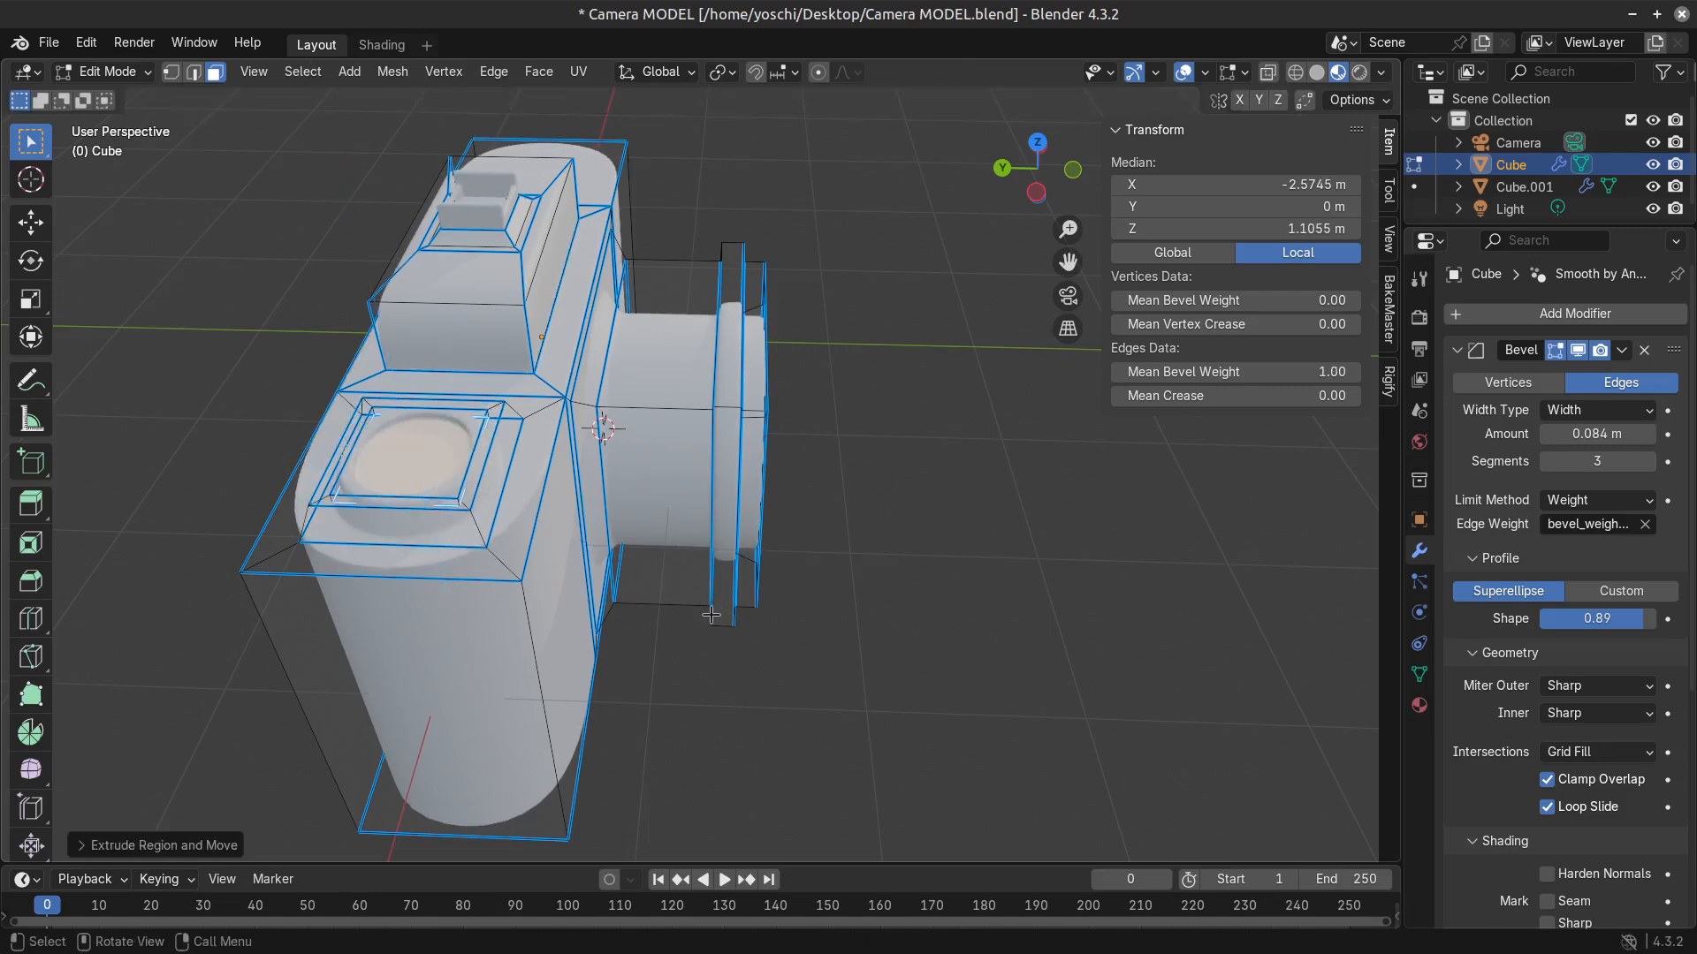
{"action": "key", "text": "i"}
{"action": "left_click", "coordinate": [708, 610]}
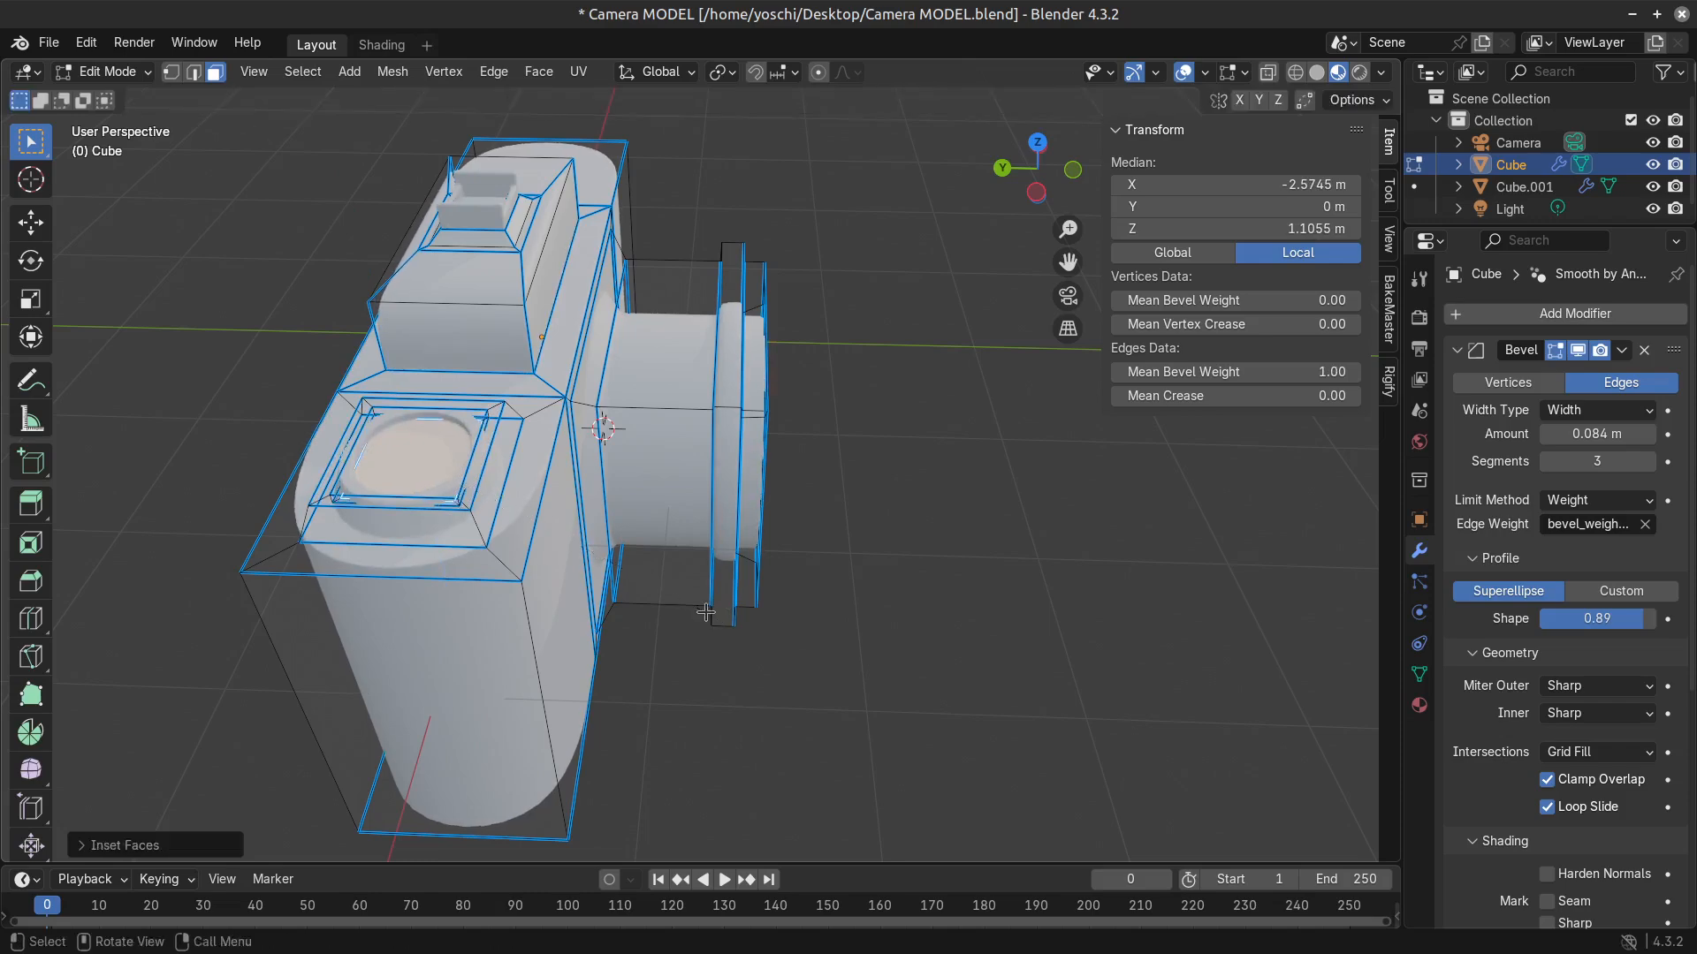
Extrude the recessed dial face about 0.11 m upward and scale the raised face down slightly.
{"action": "key", "text": "e"}
{"action": "left_click", "coordinate": [701, 593]}
{"action": "key", "text": "Tab"}
{"action": "middle_click_drag", "start_coordinate": [705, 624], "coordinate": [828, 609]}
{"action": "key", "text": "Tab"}
{"action": "scroll", "coordinate": [824, 611], "scroll_direction": "up", "scroll_amount": 3}
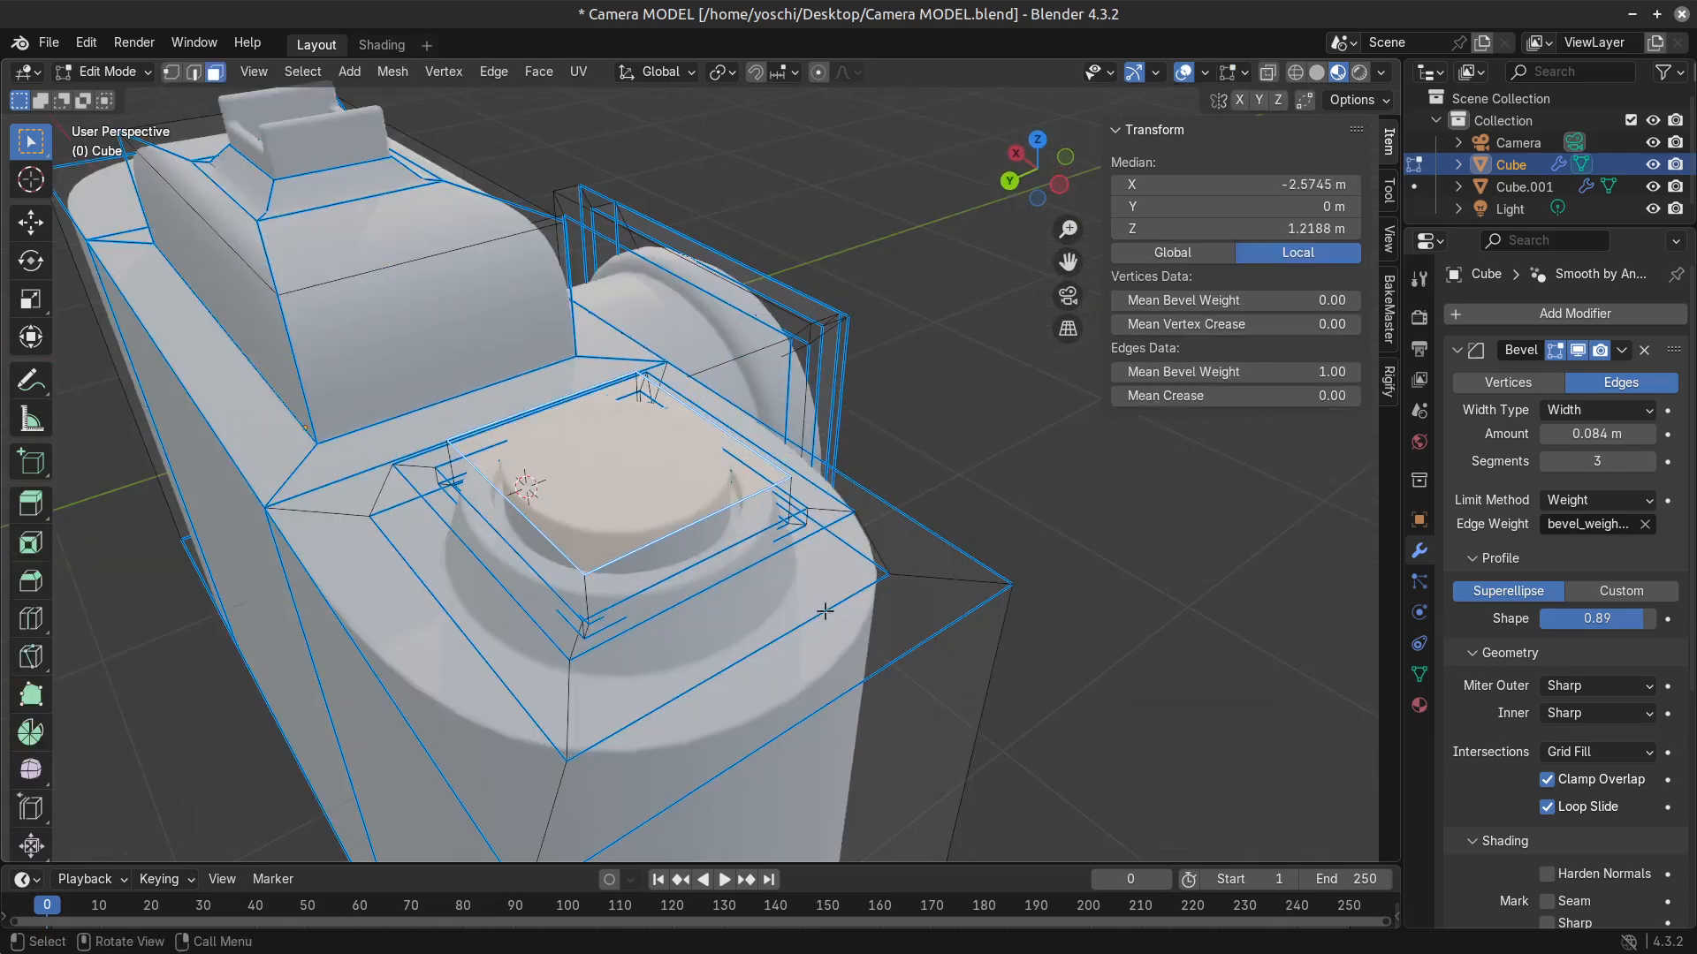
{"action": "key", "text": "s"}
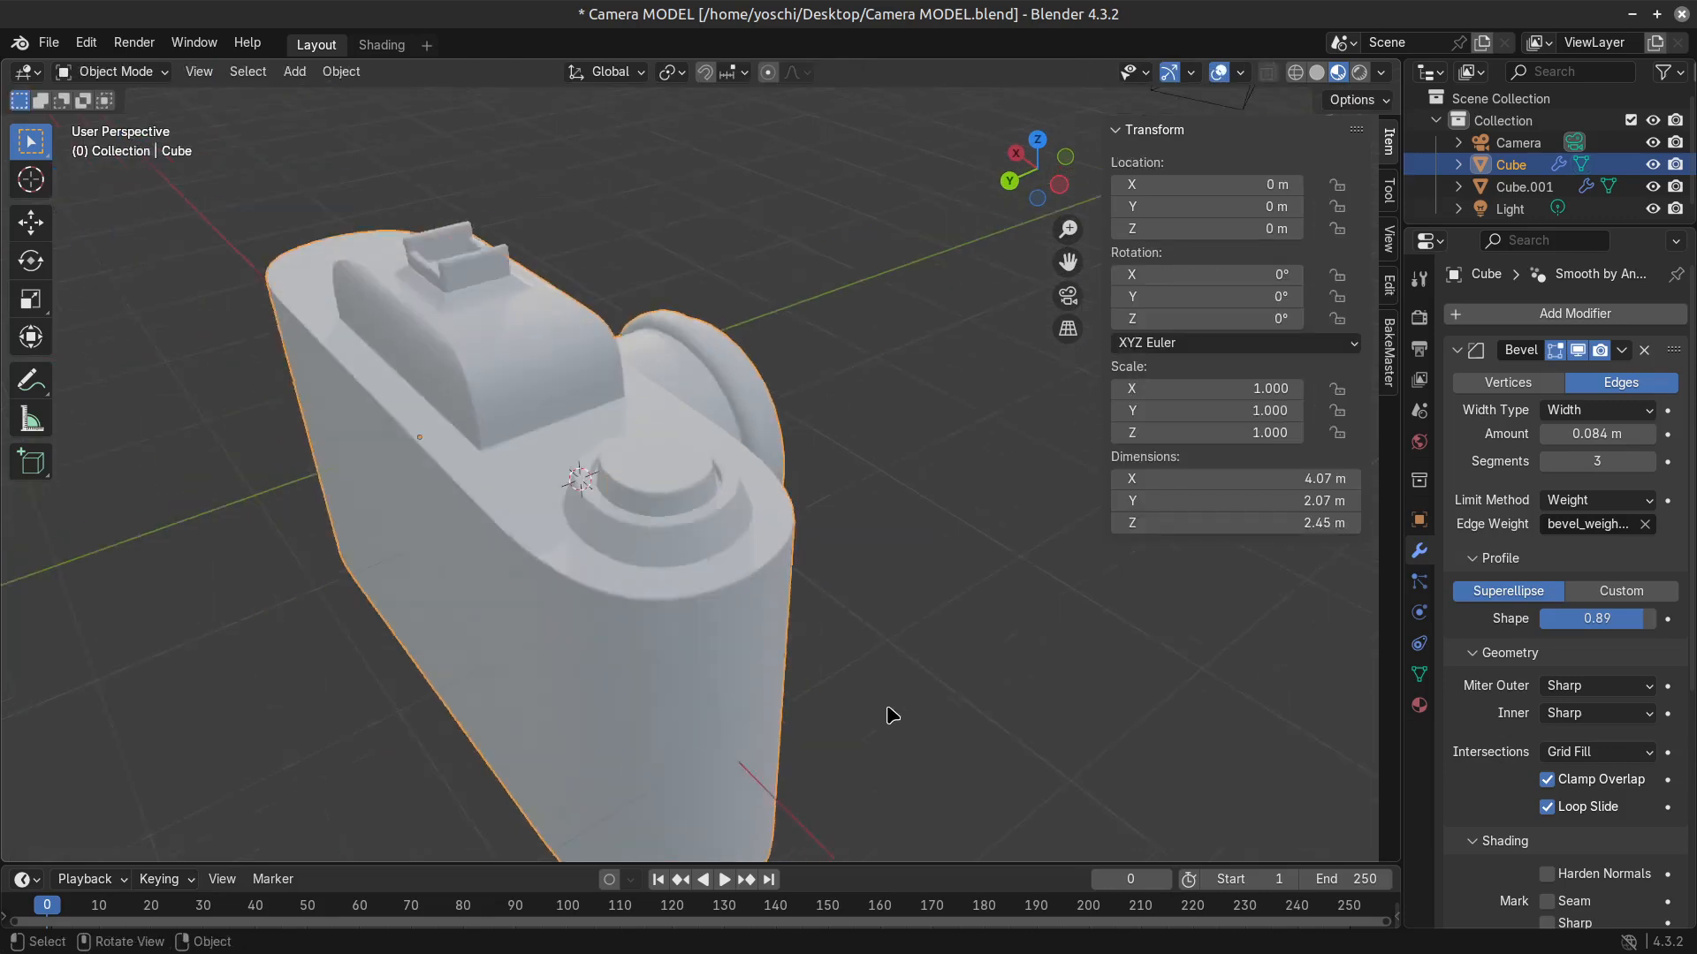
{"action": "middle_click_drag", "start_coordinate": [707, 548], "coordinate": [690, 730]}
{"action": "key", "text": "Tab"}
{"action": "key", "text": "Tab"}
{"action": "key", "text": "Tab"}
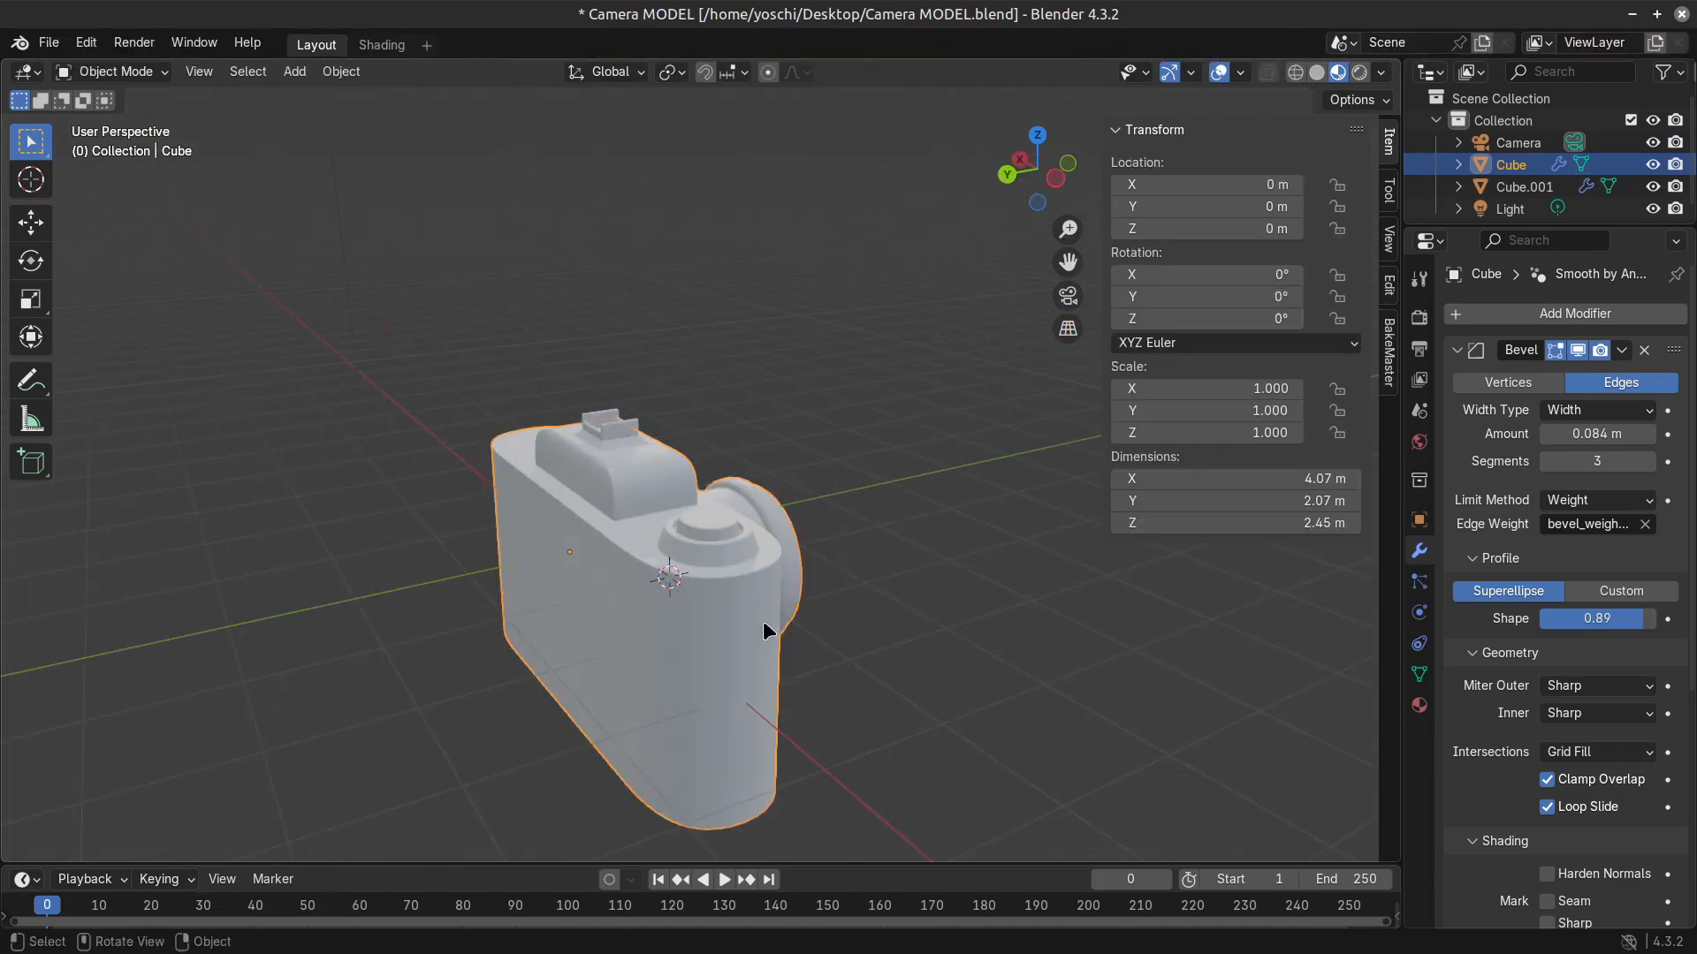
Select the flat faces on the camera's back and try to inset them.
{"action": "middle_click_drag", "start_coordinate": [769, 637], "coordinate": [713, 661]}
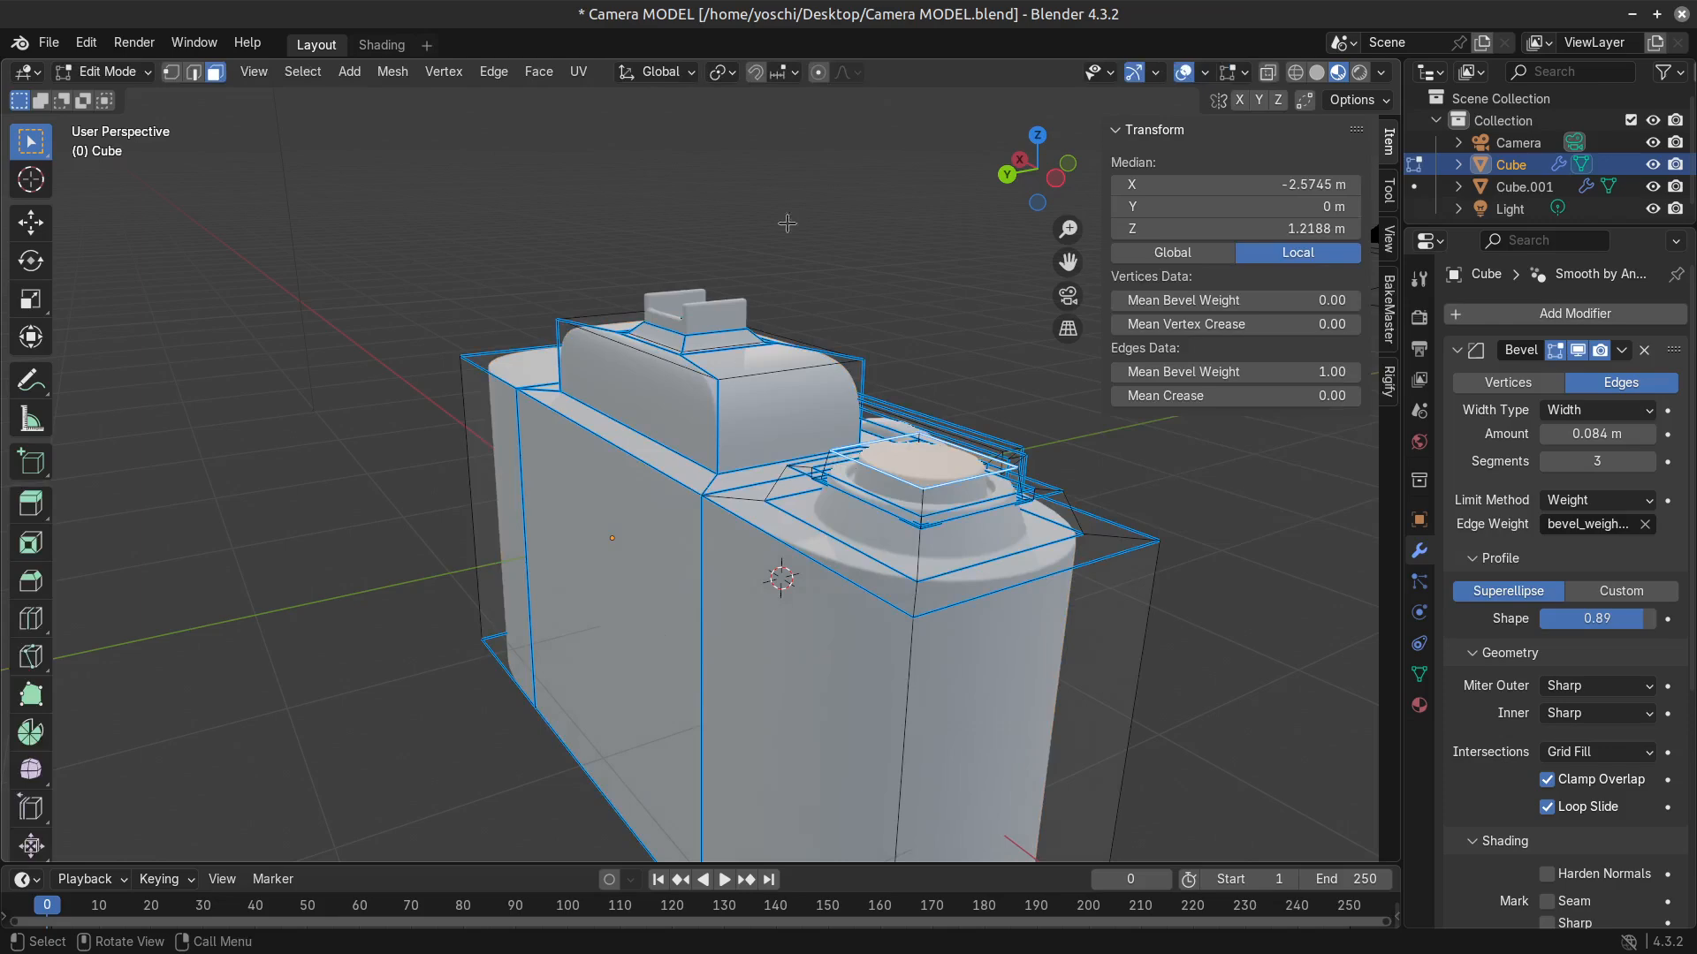
{"action": "scroll", "coordinate": [787, 224], "scroll_direction": "down", "scroll_amount": 4}
{"action": "middle_click_drag", "start_coordinate": [707, 594], "coordinate": [765, 598]}
{"action": "scroll", "coordinate": [572, 516], "scroll_direction": "up", "scroll_amount": 2}
{"action": "left_click", "coordinate": [572, 518]}
{"action": "left_click", "coordinate": [469, 527], "text": "shift"}
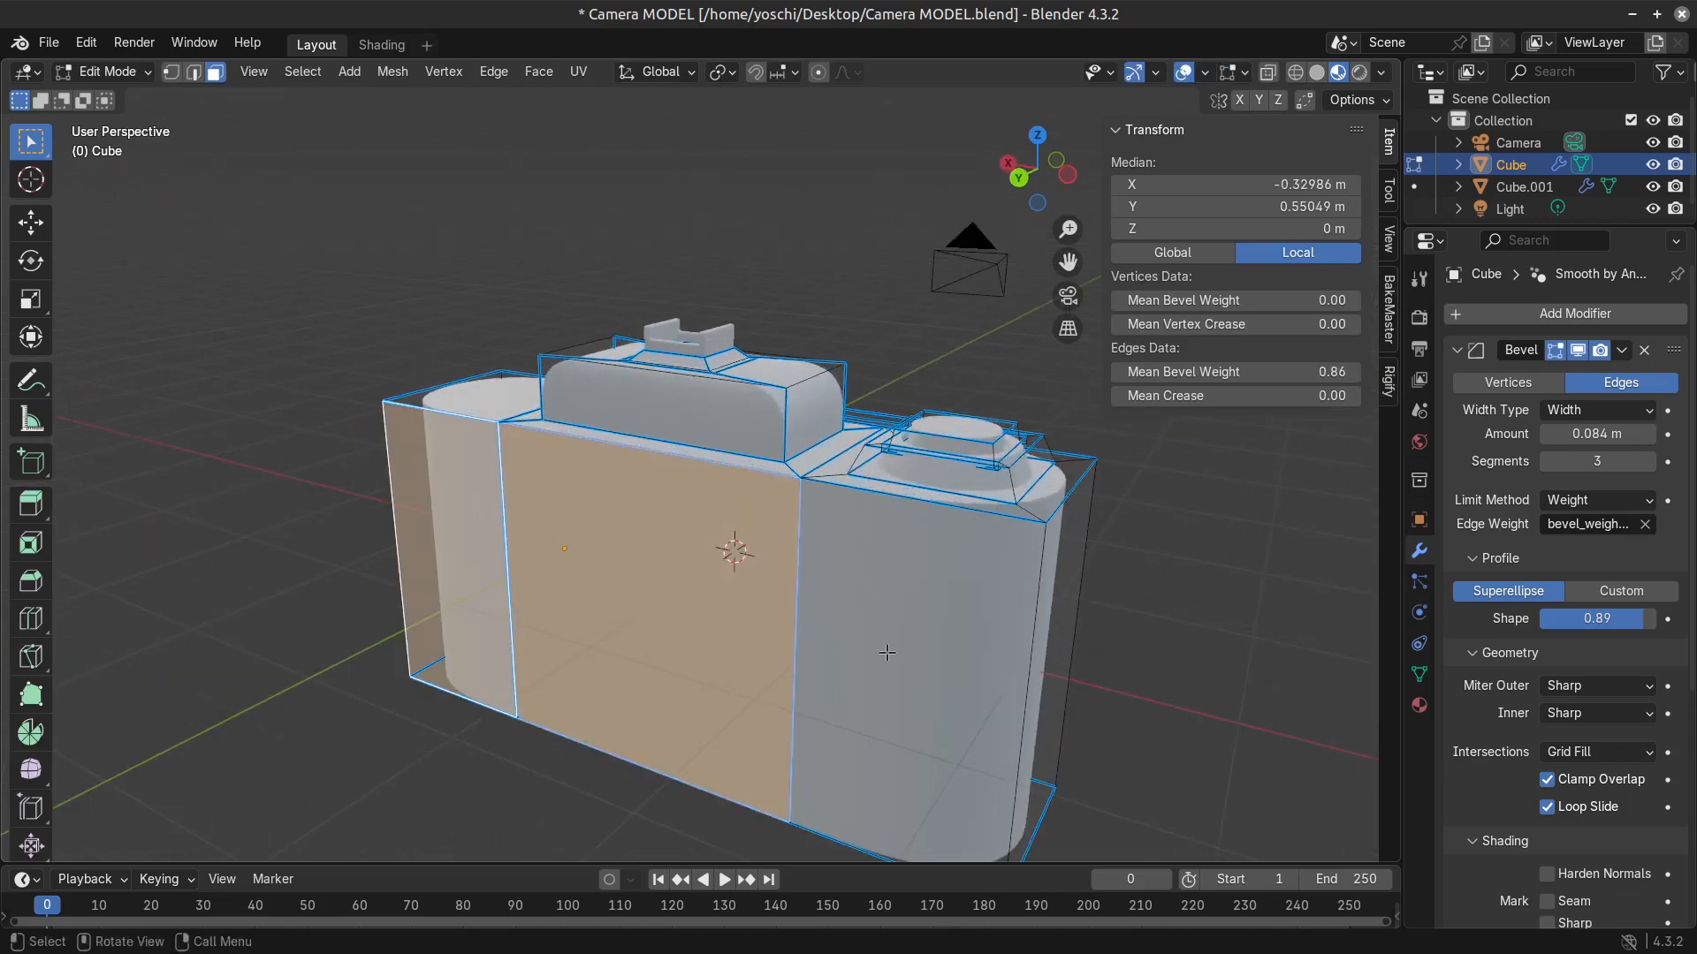
{"action": "left_click", "coordinate": [887, 653], "text": "shift"}
{"action": "middle_click_drag", "start_coordinate": [916, 644], "coordinate": [1016, 530]}
{"action": "key", "text": "i"}
{"action": "right_click", "coordinate": [925, 623]}
Try adding two horizontal edge loops around the body and spreading them apart along Z by a factor of about 2.83.
{"action": "left_click", "coordinate": [658, 611]}
{"action": "key", "text": "ctrl+r"}
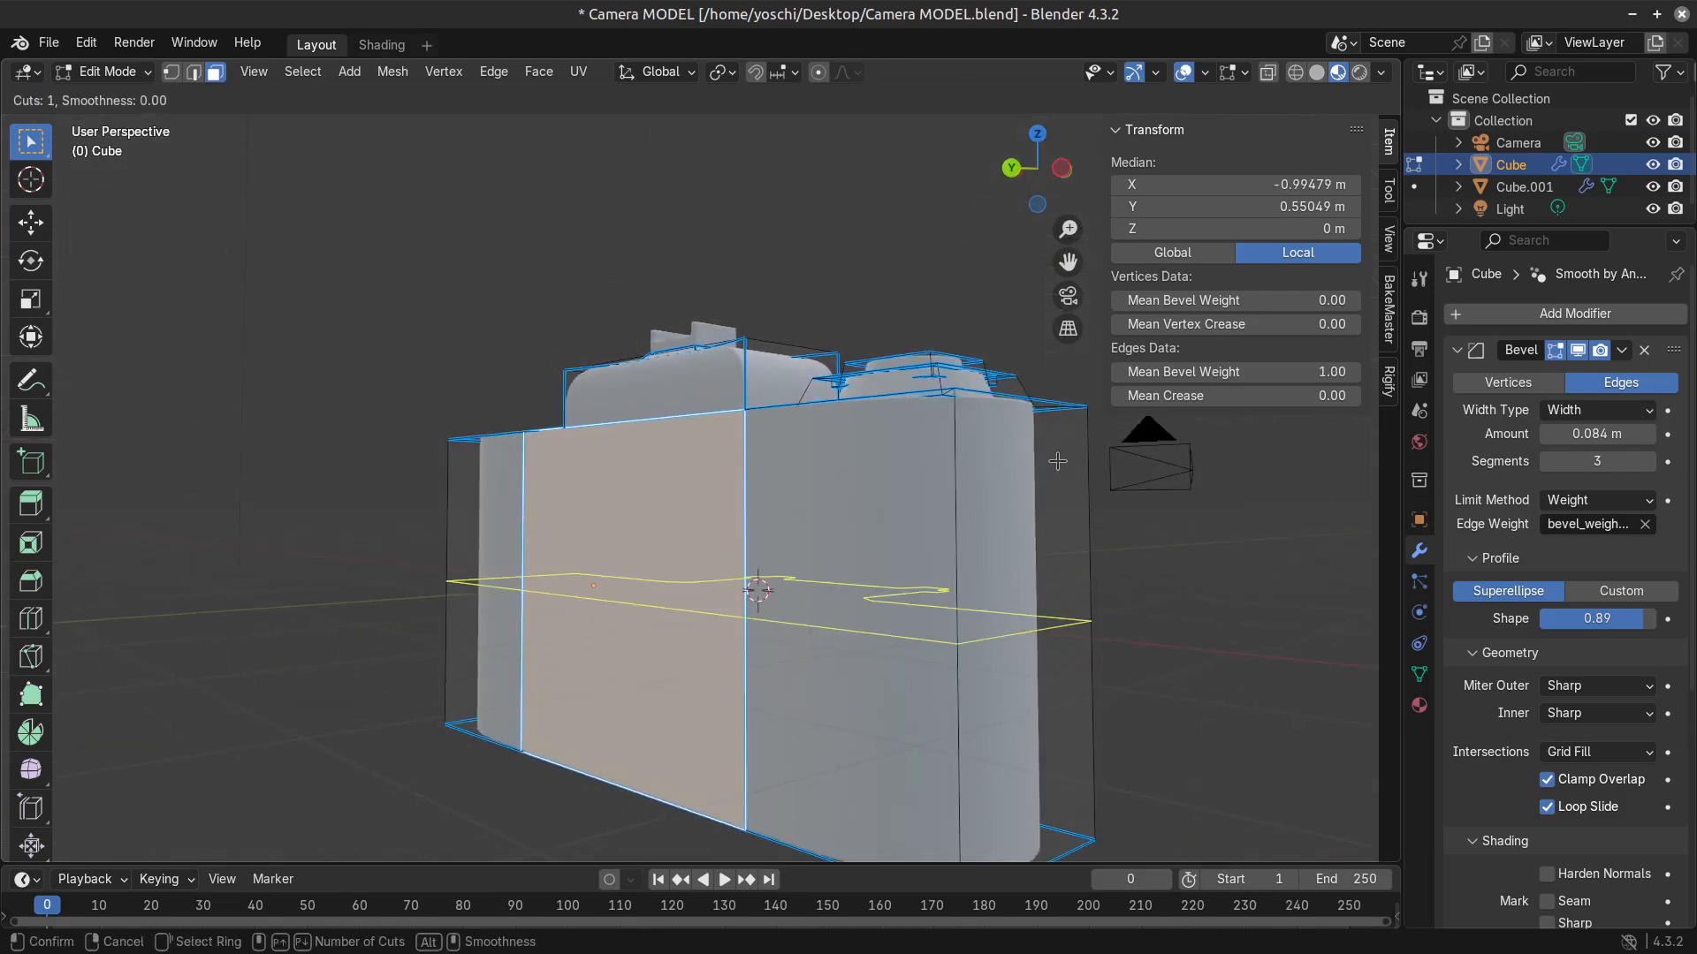
{"action": "scroll", "coordinate": [982, 507], "scroll_direction": "up", "scroll_amount": 8}
{"action": "scroll", "coordinate": [986, 520], "scroll_direction": "down", "scroll_amount": 8}
{"action": "scroll", "coordinate": [983, 525], "scroll_direction": "up", "scroll_amount": 1}
{"action": "left_click", "coordinate": [987, 523]}
{"action": "key", "text": "s"}
{"action": "key", "text": "y"}
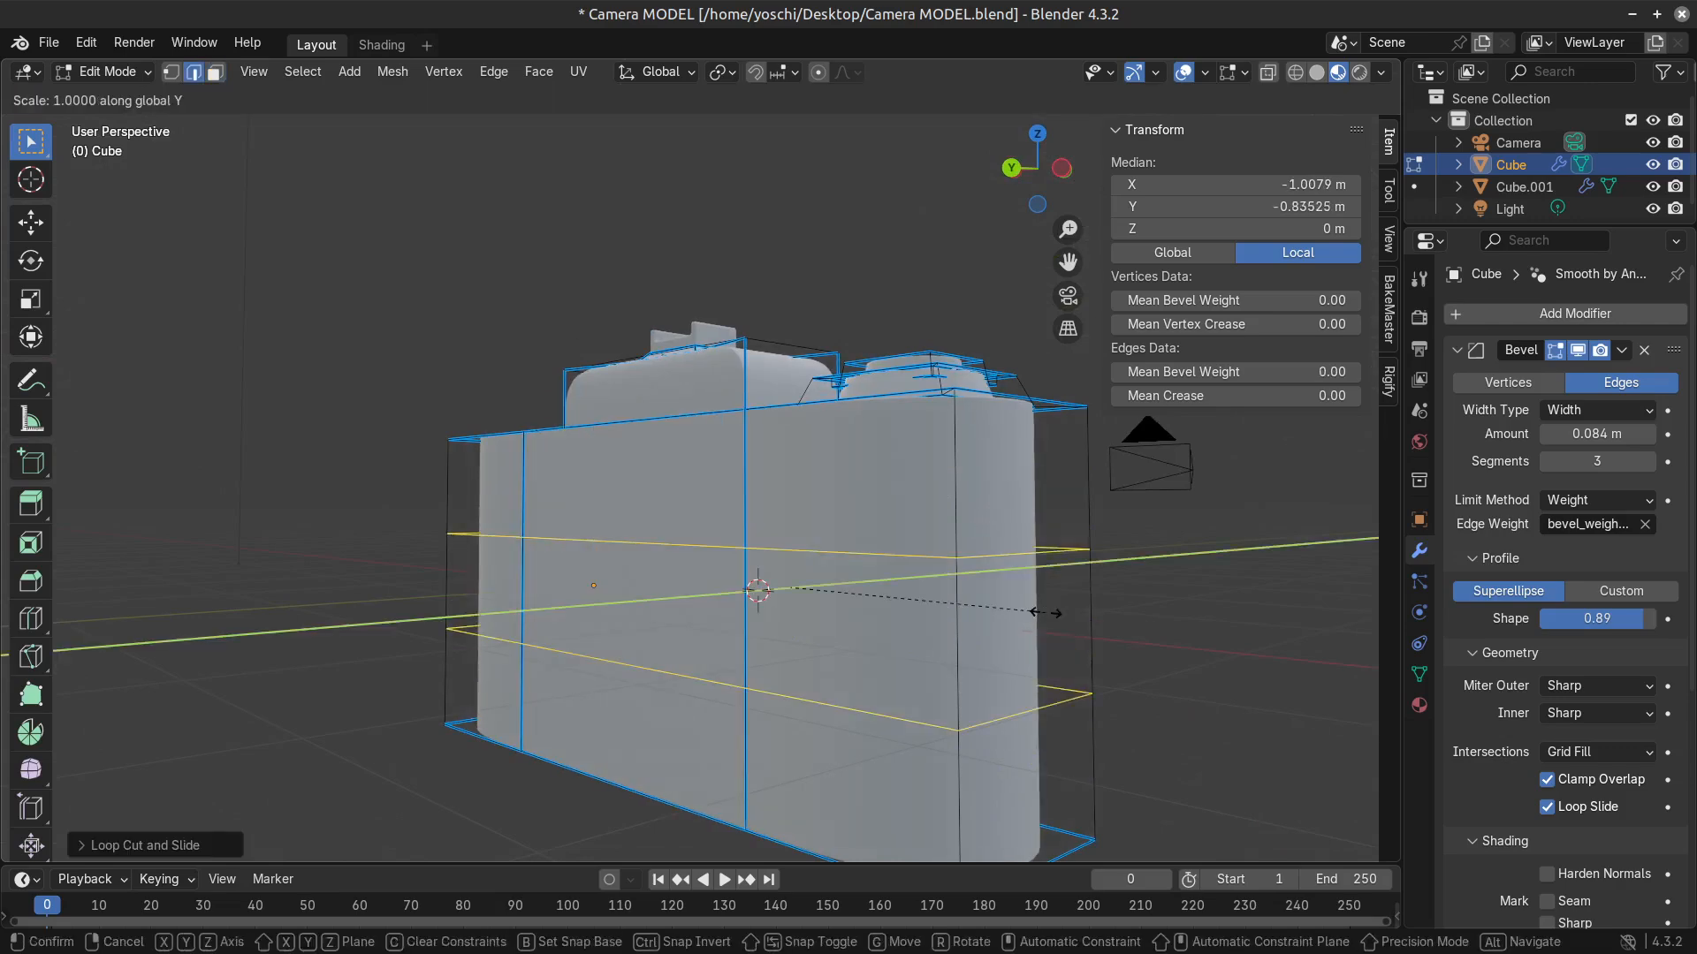
{"action": "key", "text": "z"}
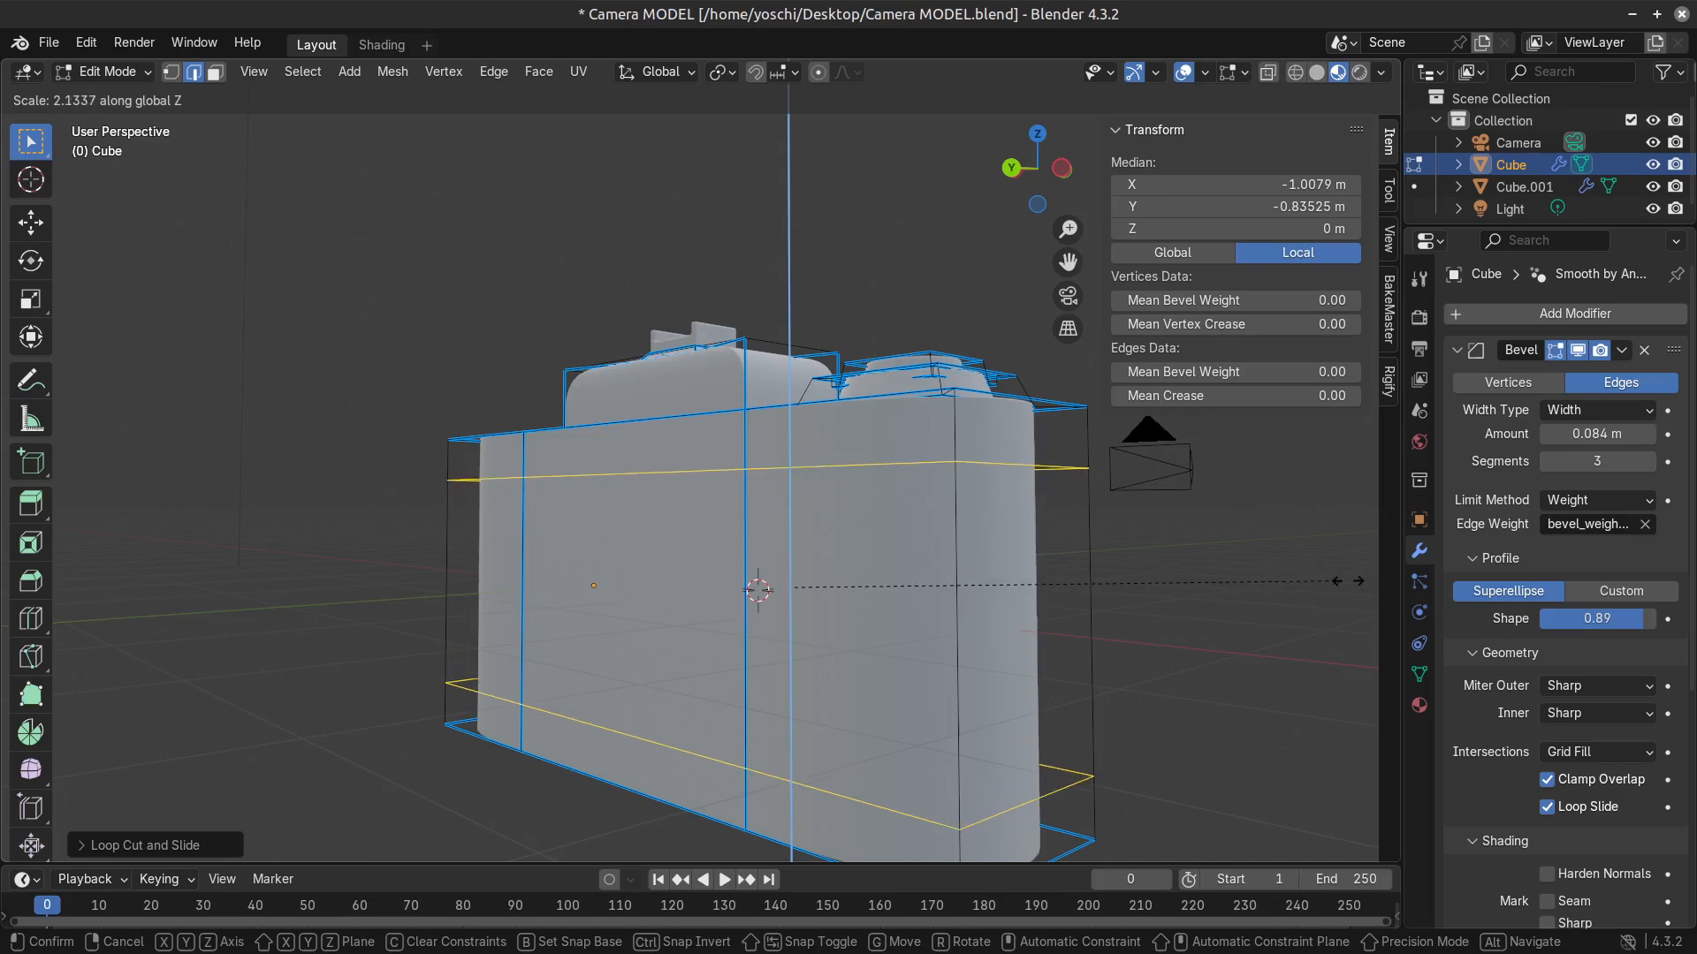
{"action": "left_click", "coordinate": [103, 581]}
Try moving the middle back face about 0.18 m outward along Y.
{"action": "key", "text": "3"}
{"action": "middle_click_drag", "start_coordinate": [633, 595], "coordinate": [689, 610]}
{"action": "left_click", "coordinate": [708, 557]}
{"action": "key", "text": "g"}
{"action": "key", "text": "y"}
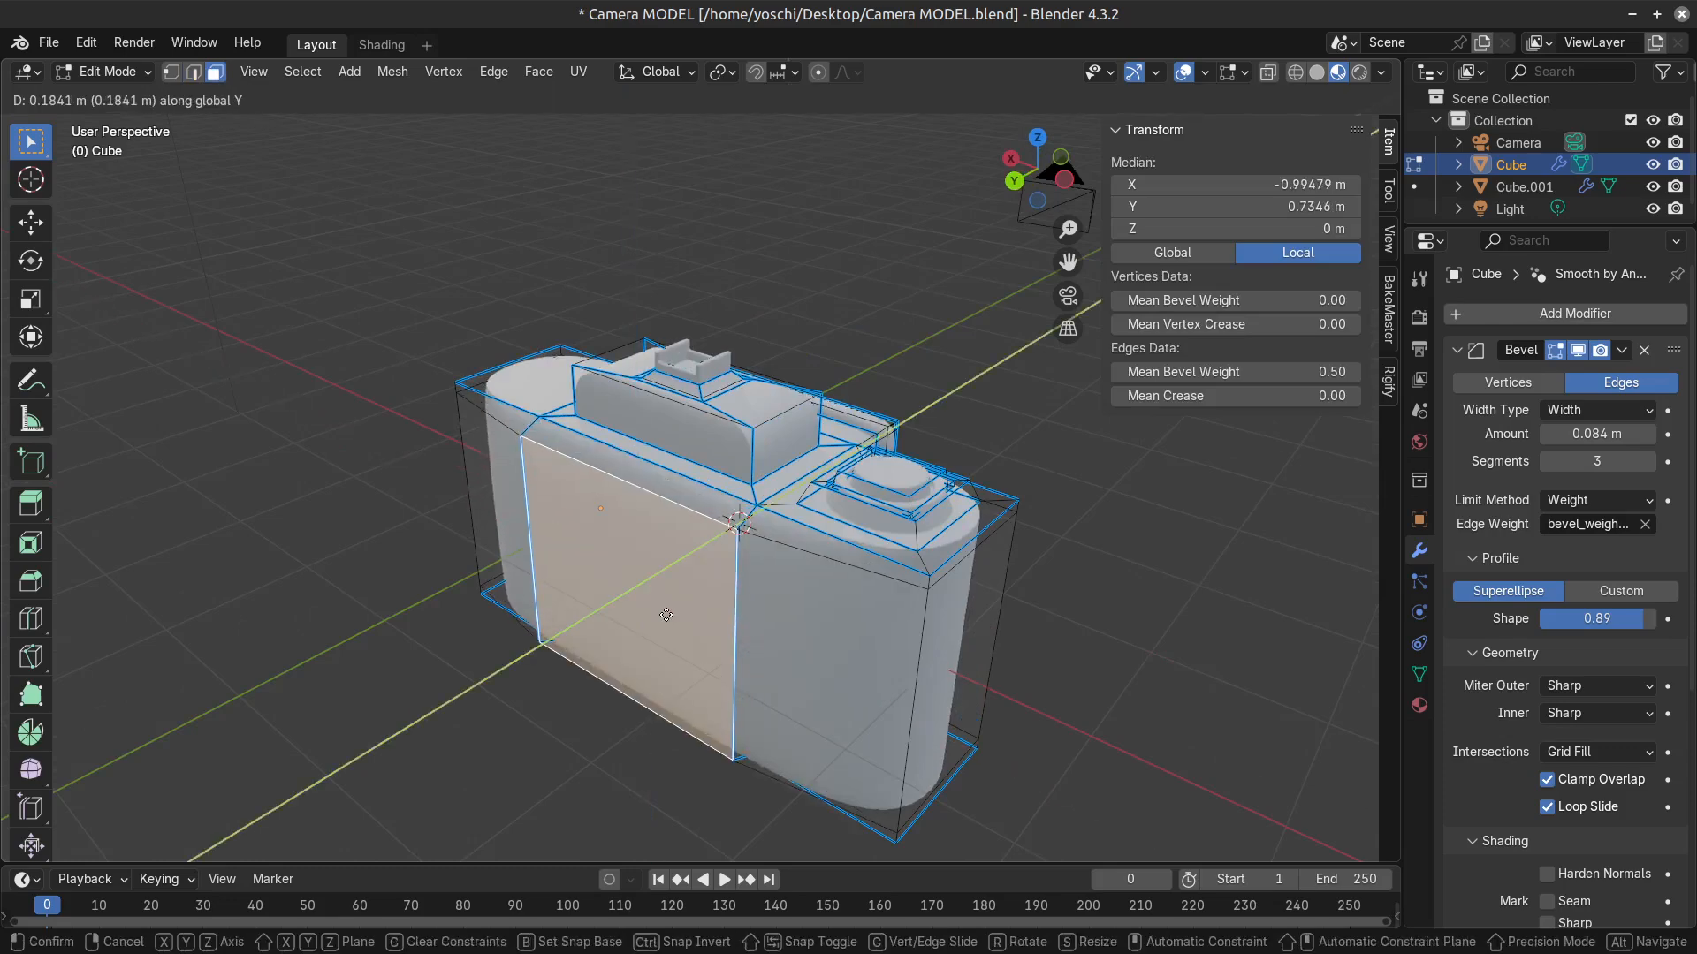
{"action": "left_click", "coordinate": [674, 615]}
{"action": "left_click", "coordinate": [799, 640]}
{"action": "middle_click_drag", "start_coordinate": [800, 639], "coordinate": [584, 604]}
Try two horizontal edge loops around the body again, check the effect on the shape, and dissolve them.
{"action": "key", "text": "Tab"}
{"action": "middle_click_drag", "start_coordinate": [612, 677], "coordinate": [642, 672]}
{"action": "key", "text": "Tab"}
{"action": "key", "text": "alt+a"}
{"action": "key", "text": "ctrl+r"}
{"action": "left_click", "coordinate": [642, 672]}
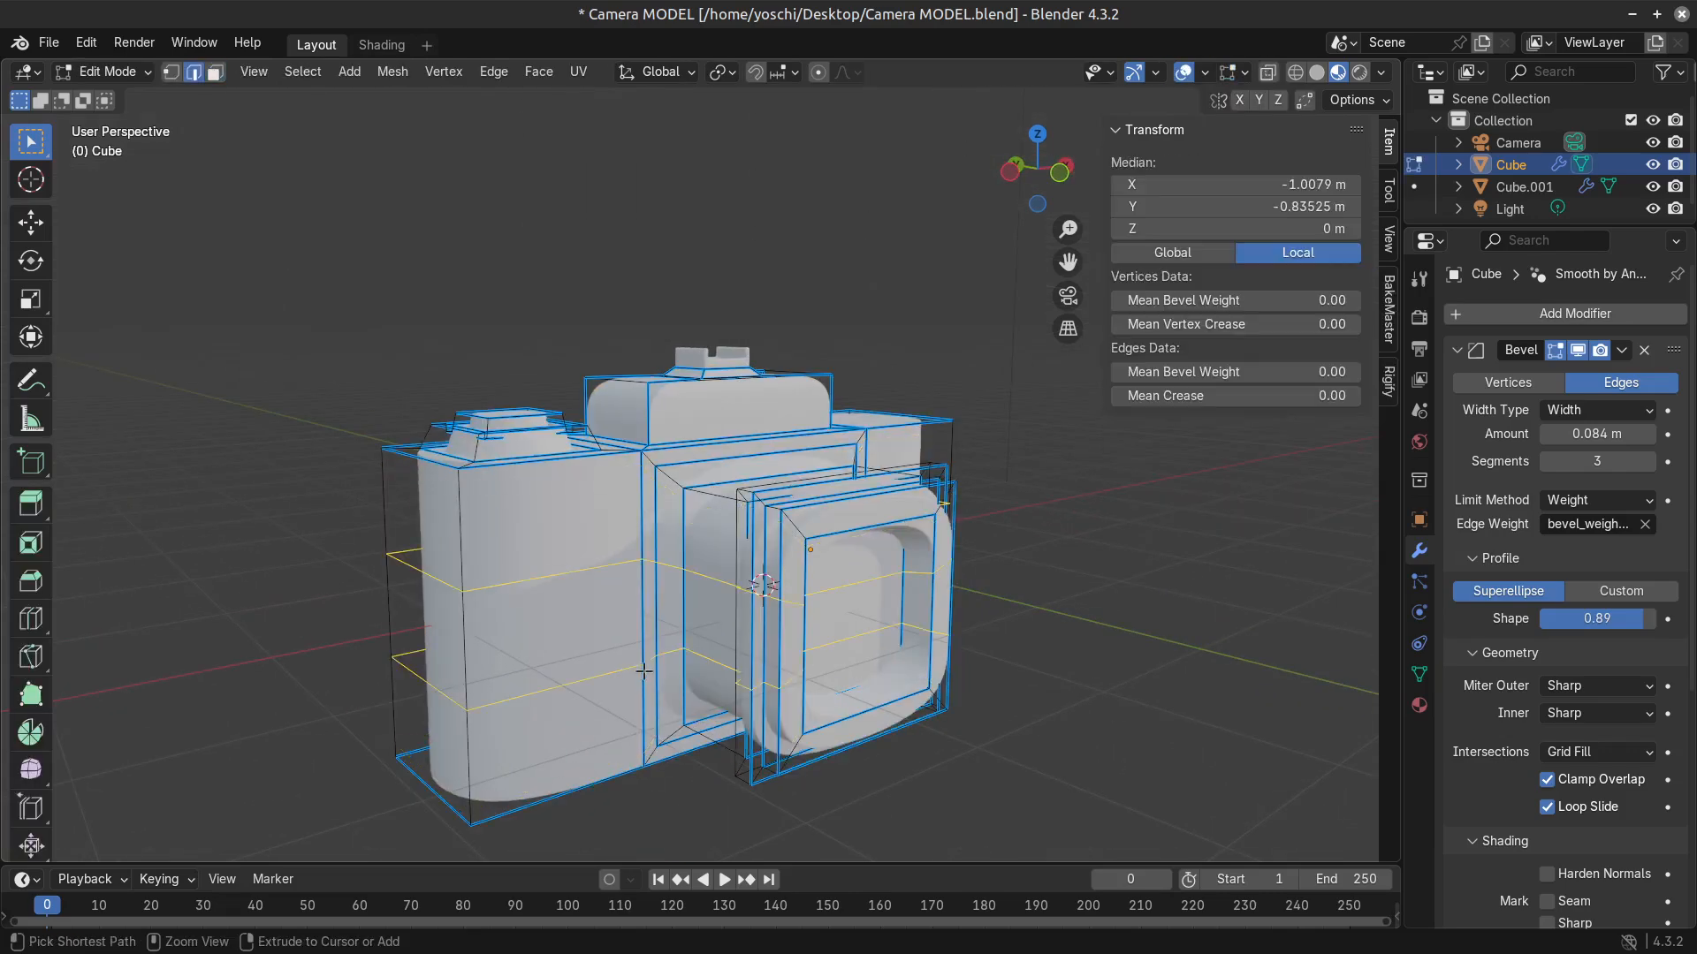
{"action": "left_click", "coordinate": [670, 669]}
{"action": "key", "text": "Tab"}
{"action": "key", "text": "Tab"}
{"action": "key", "text": "x"}
{"action": "left_click", "coordinate": [670, 669]}
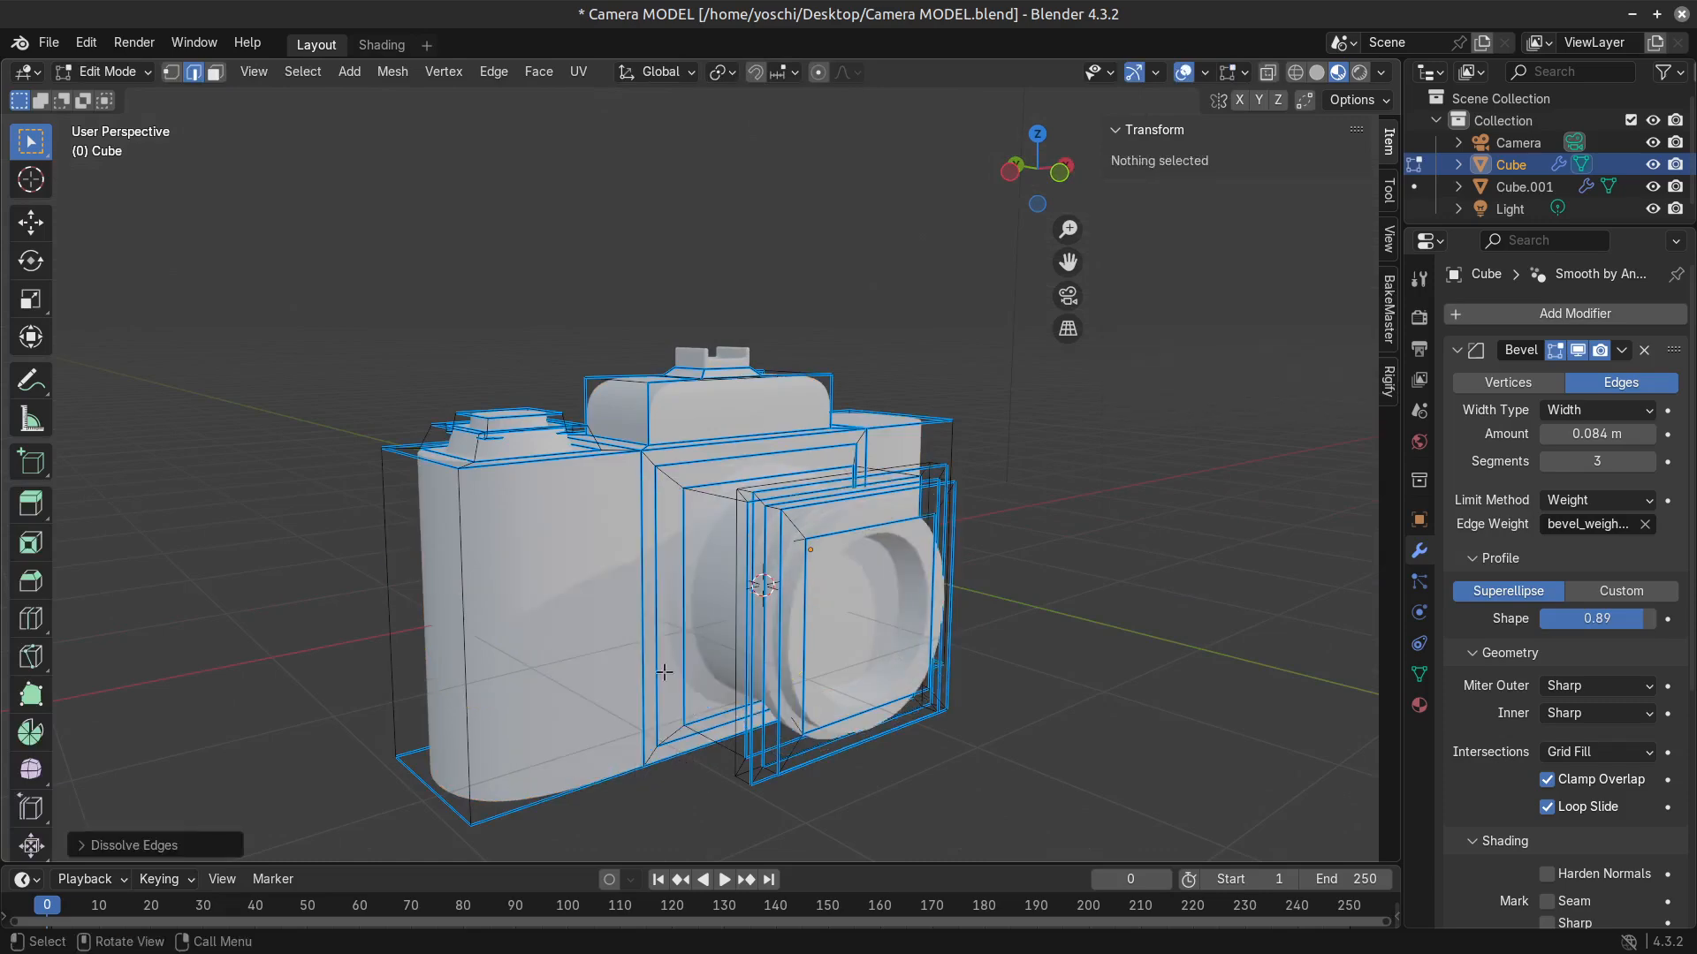
{"action": "key", "text": "Tab"}
{"action": "middle_click_drag", "start_coordinate": [670, 668], "coordinate": [1111, 709]}
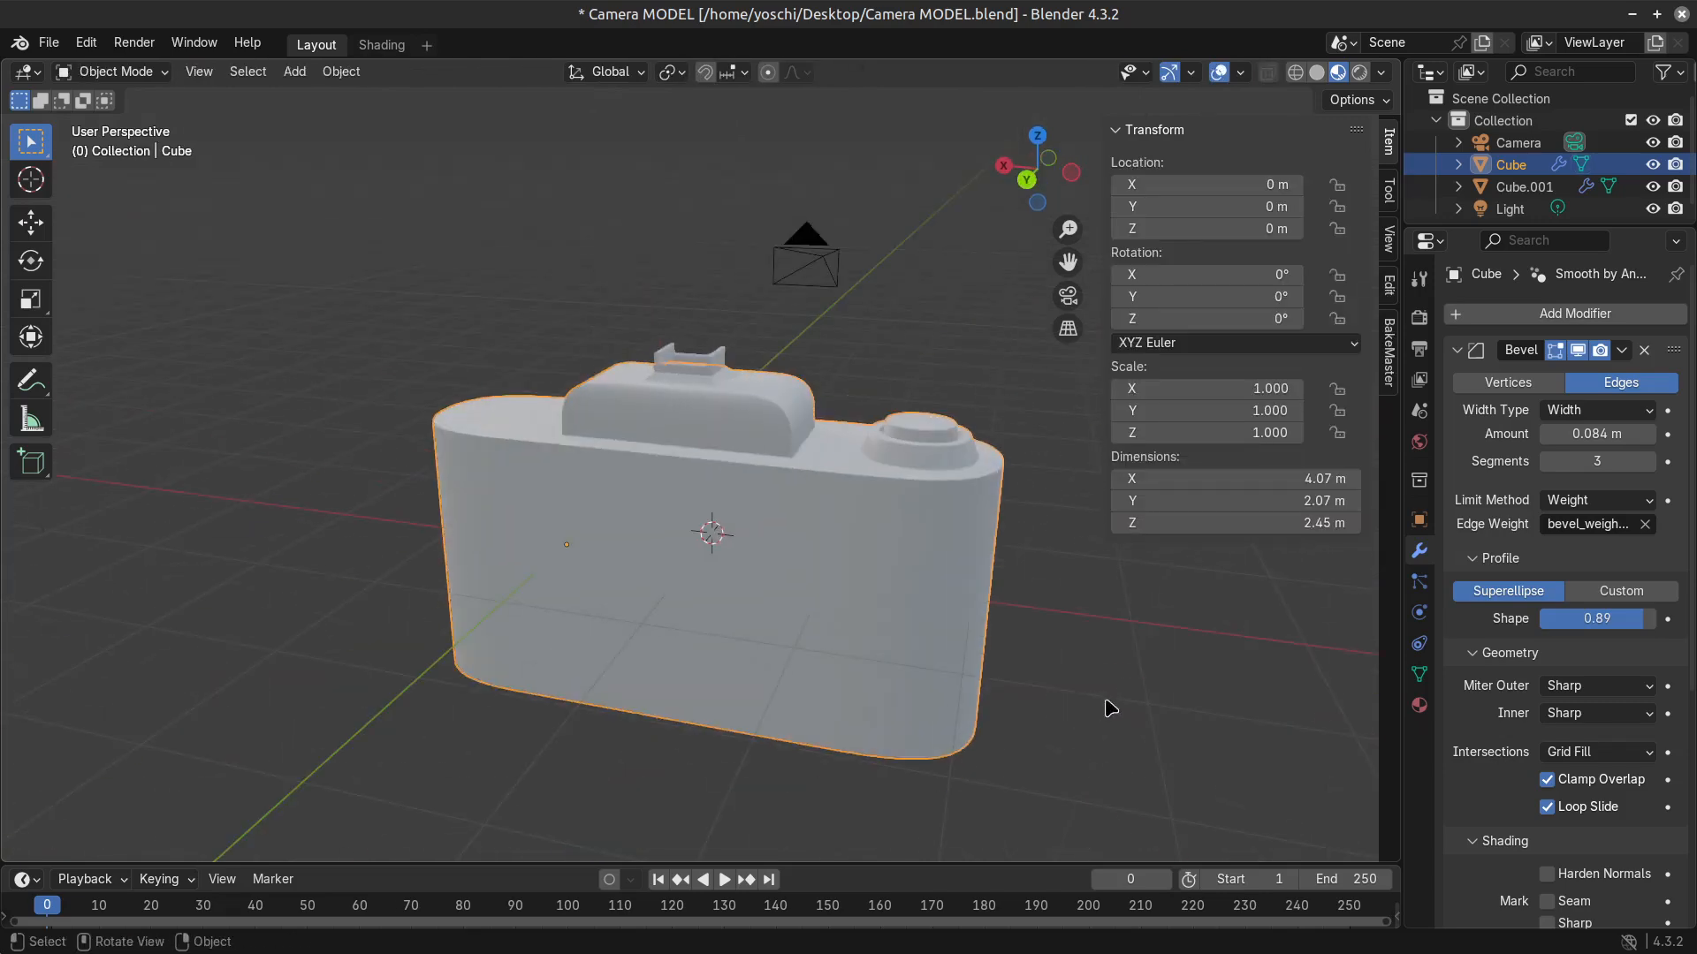
{"action": "key", "text": "Tab"}
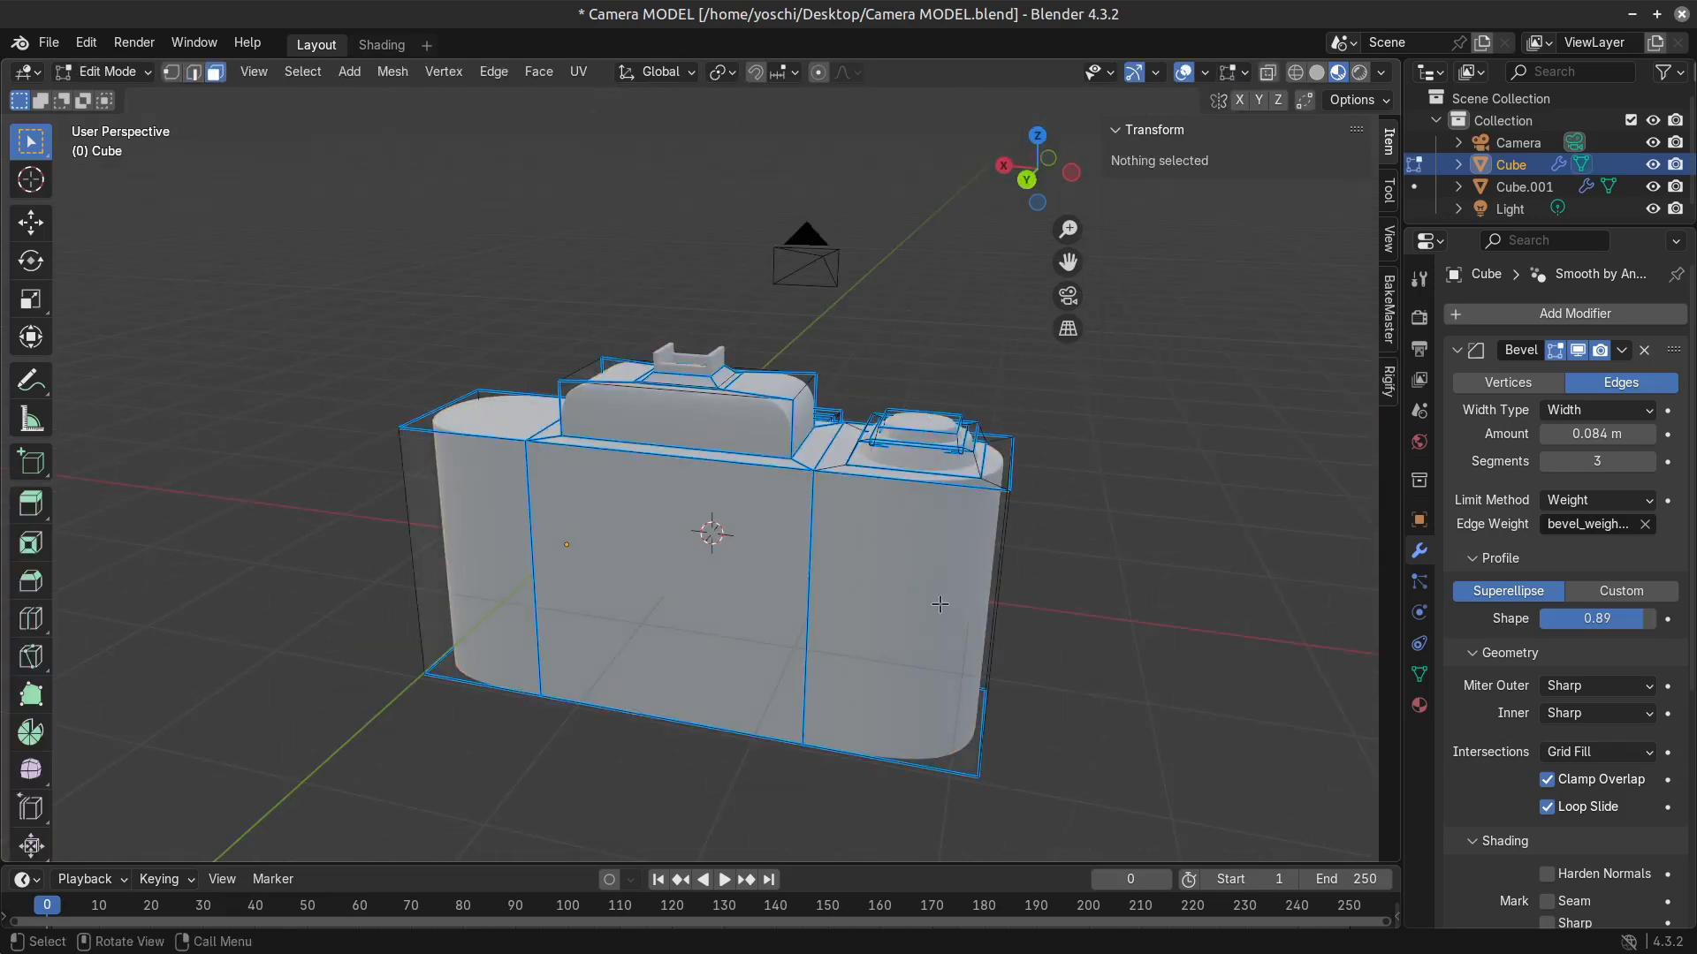
Select all three back faces of the body and inset them together by about 0.03 m.
{"action": "middle_click_drag", "start_coordinate": [939, 604], "coordinate": [923, 576]}
{"action": "left_click", "coordinate": [668, 591]}
{"action": "left_click", "coordinate": [925, 624], "text": "shift"}
{"action": "left_click", "coordinate": [507, 576], "text": "shift"}
{"action": "middle_click_drag", "start_coordinate": [702, 594], "coordinate": [686, 646]}
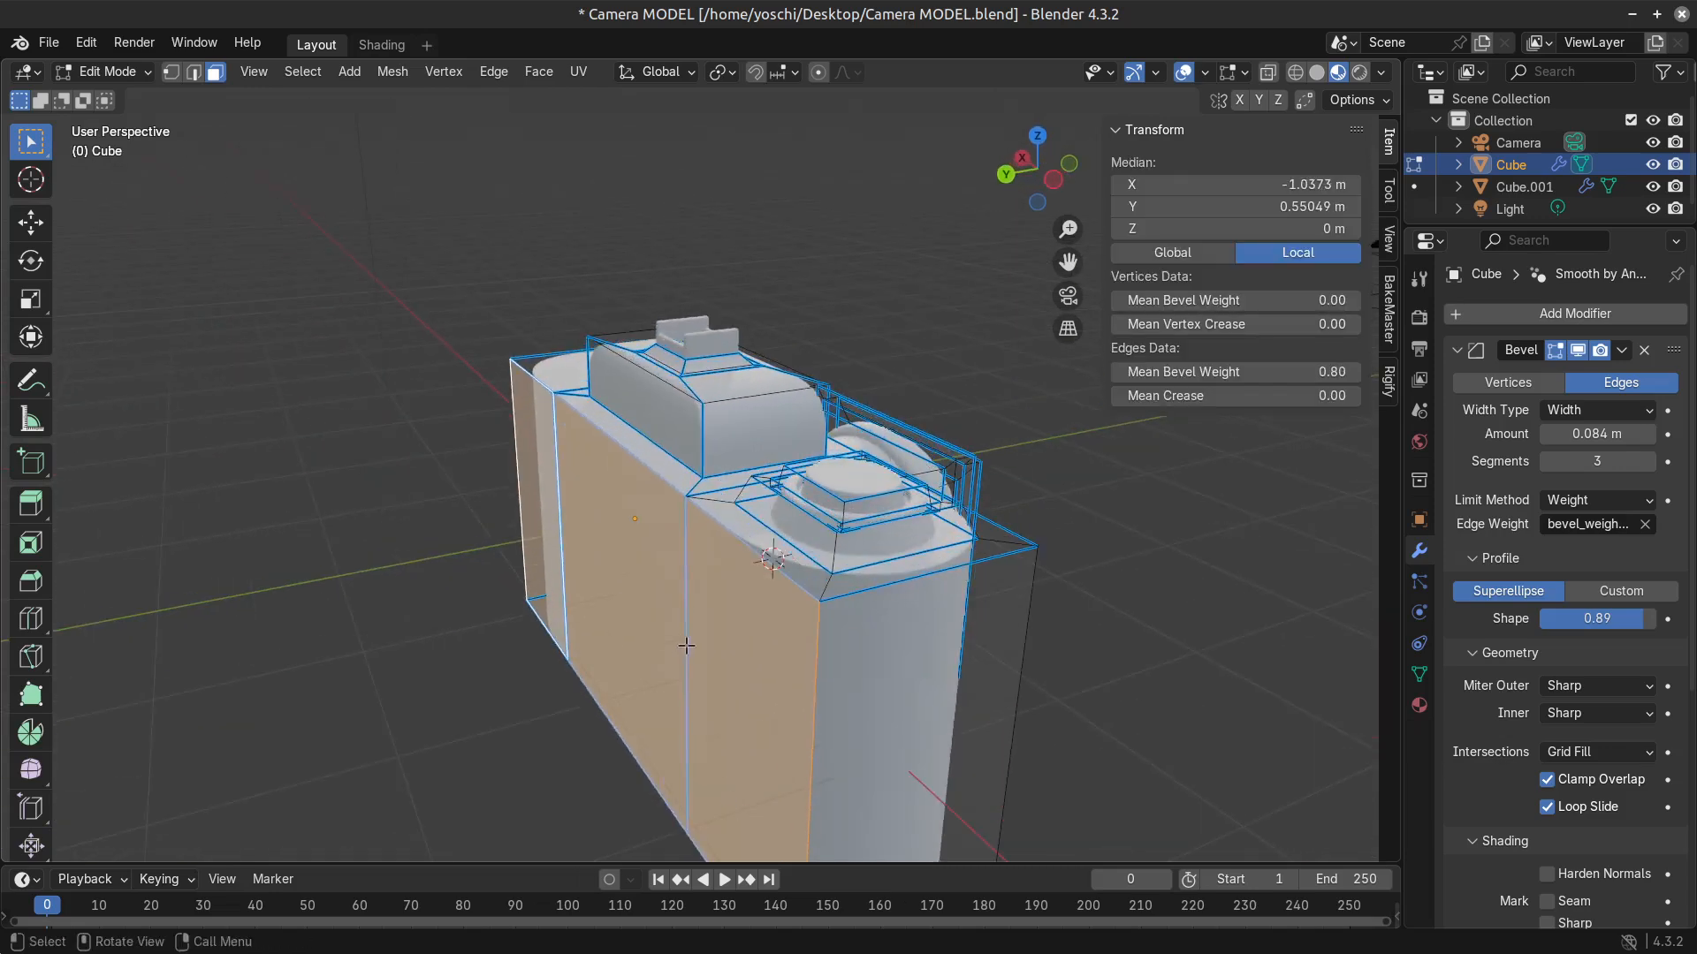
{"action": "left_click", "coordinate": [674, 602]}
{"action": "left_click", "coordinate": [891, 630], "text": "shift"}
{"action": "left_click", "coordinate": [474, 531], "text": "shift"}
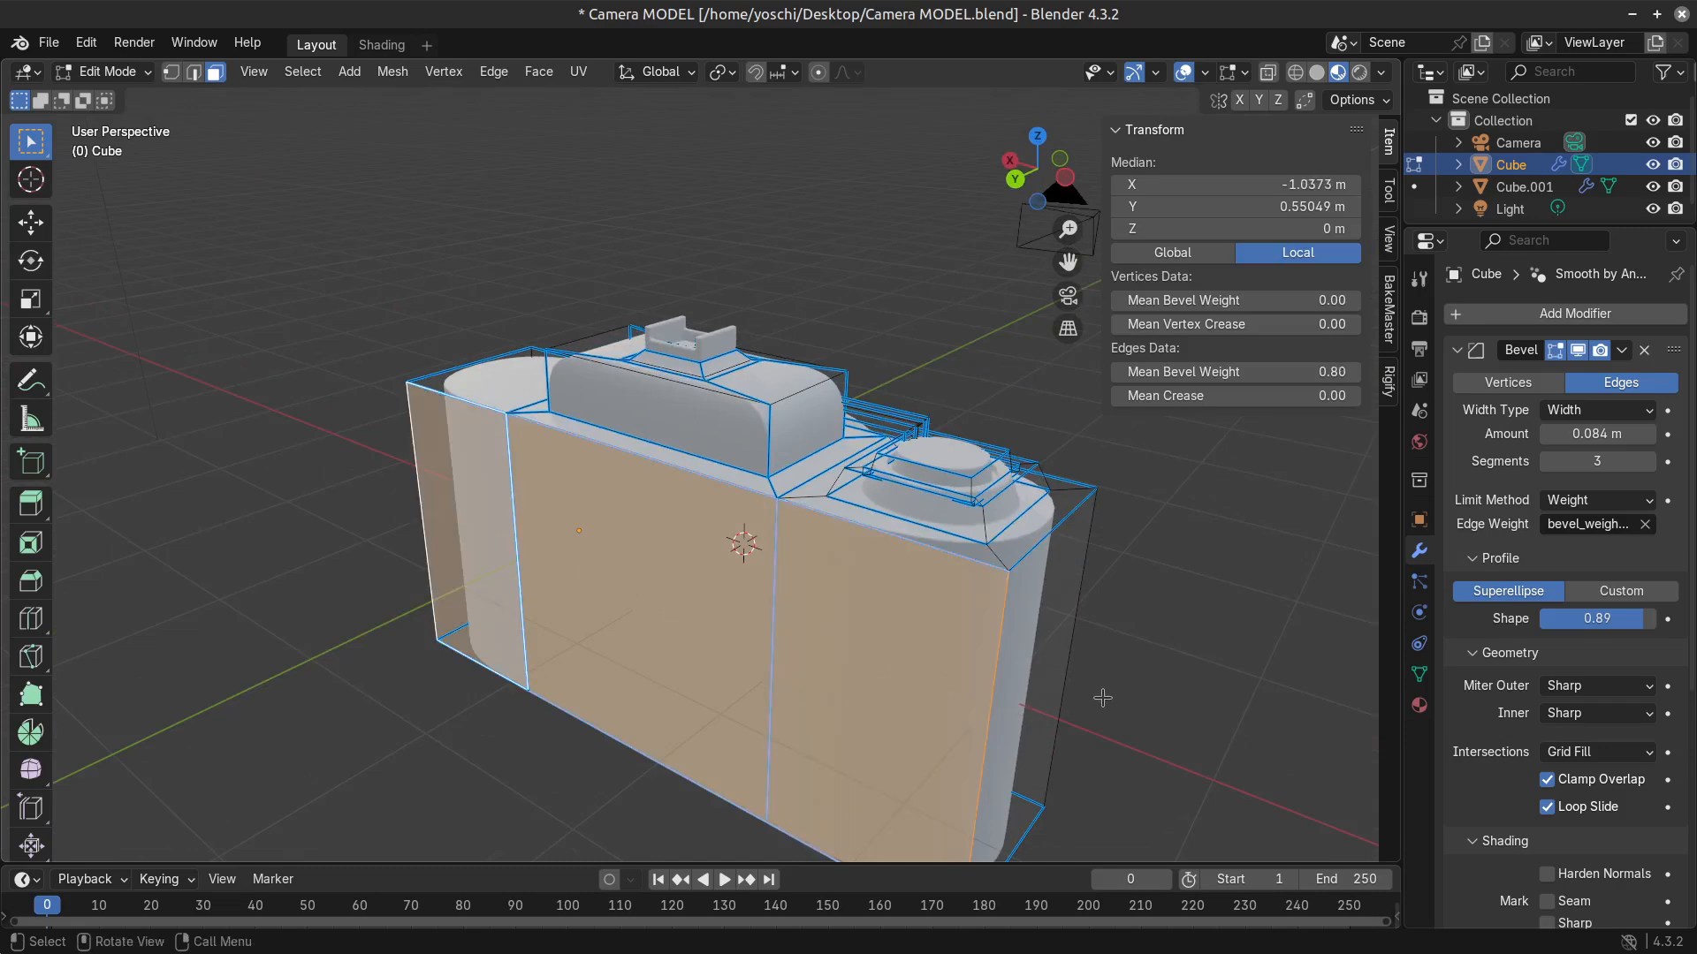
{"action": "middle_click_drag", "start_coordinate": [1129, 688], "coordinate": [945, 570]}
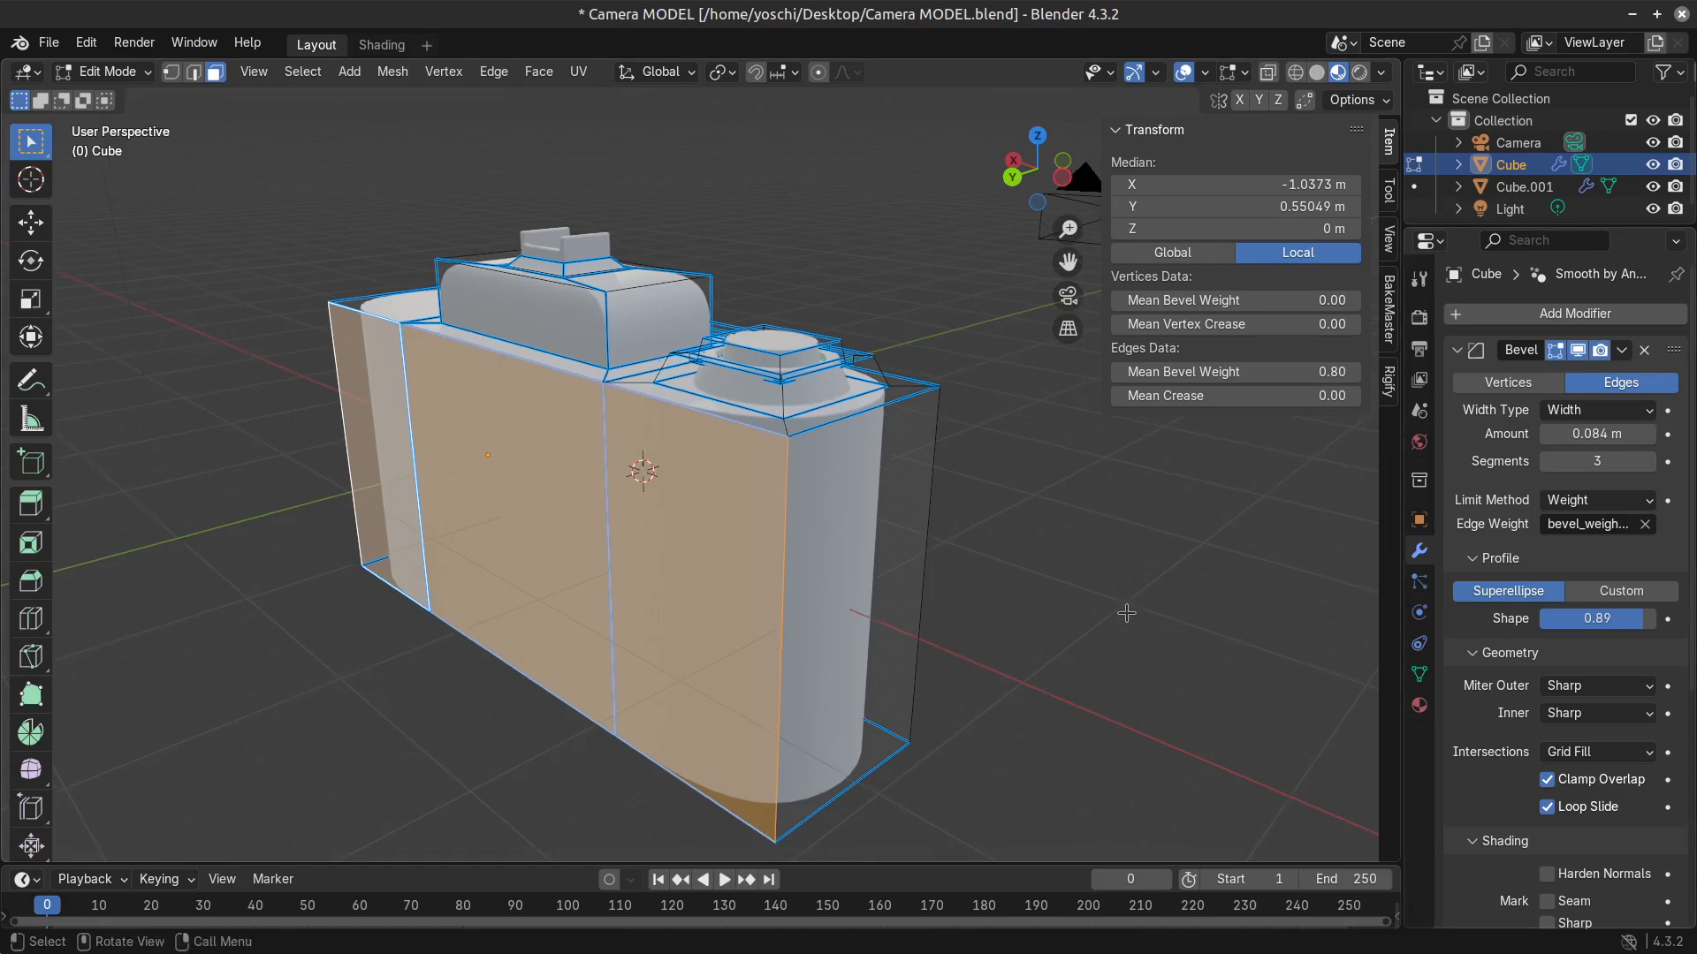
{"action": "key", "text": "i"}
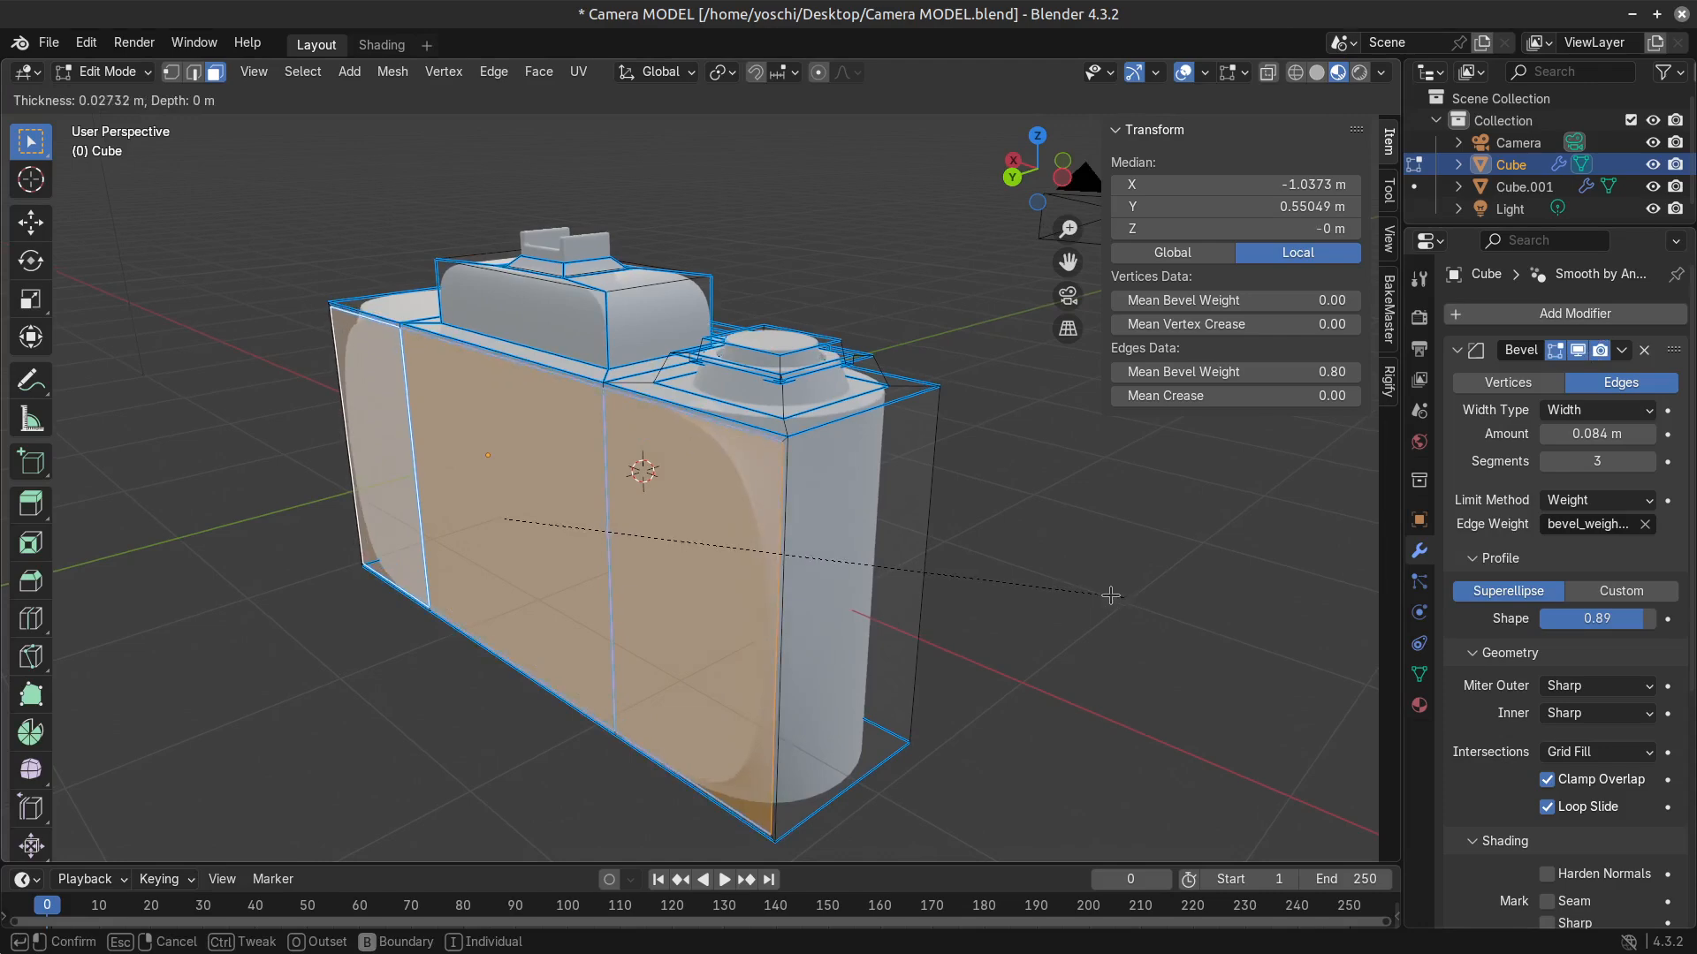
{"action": "left_click", "coordinate": [1105, 597]}
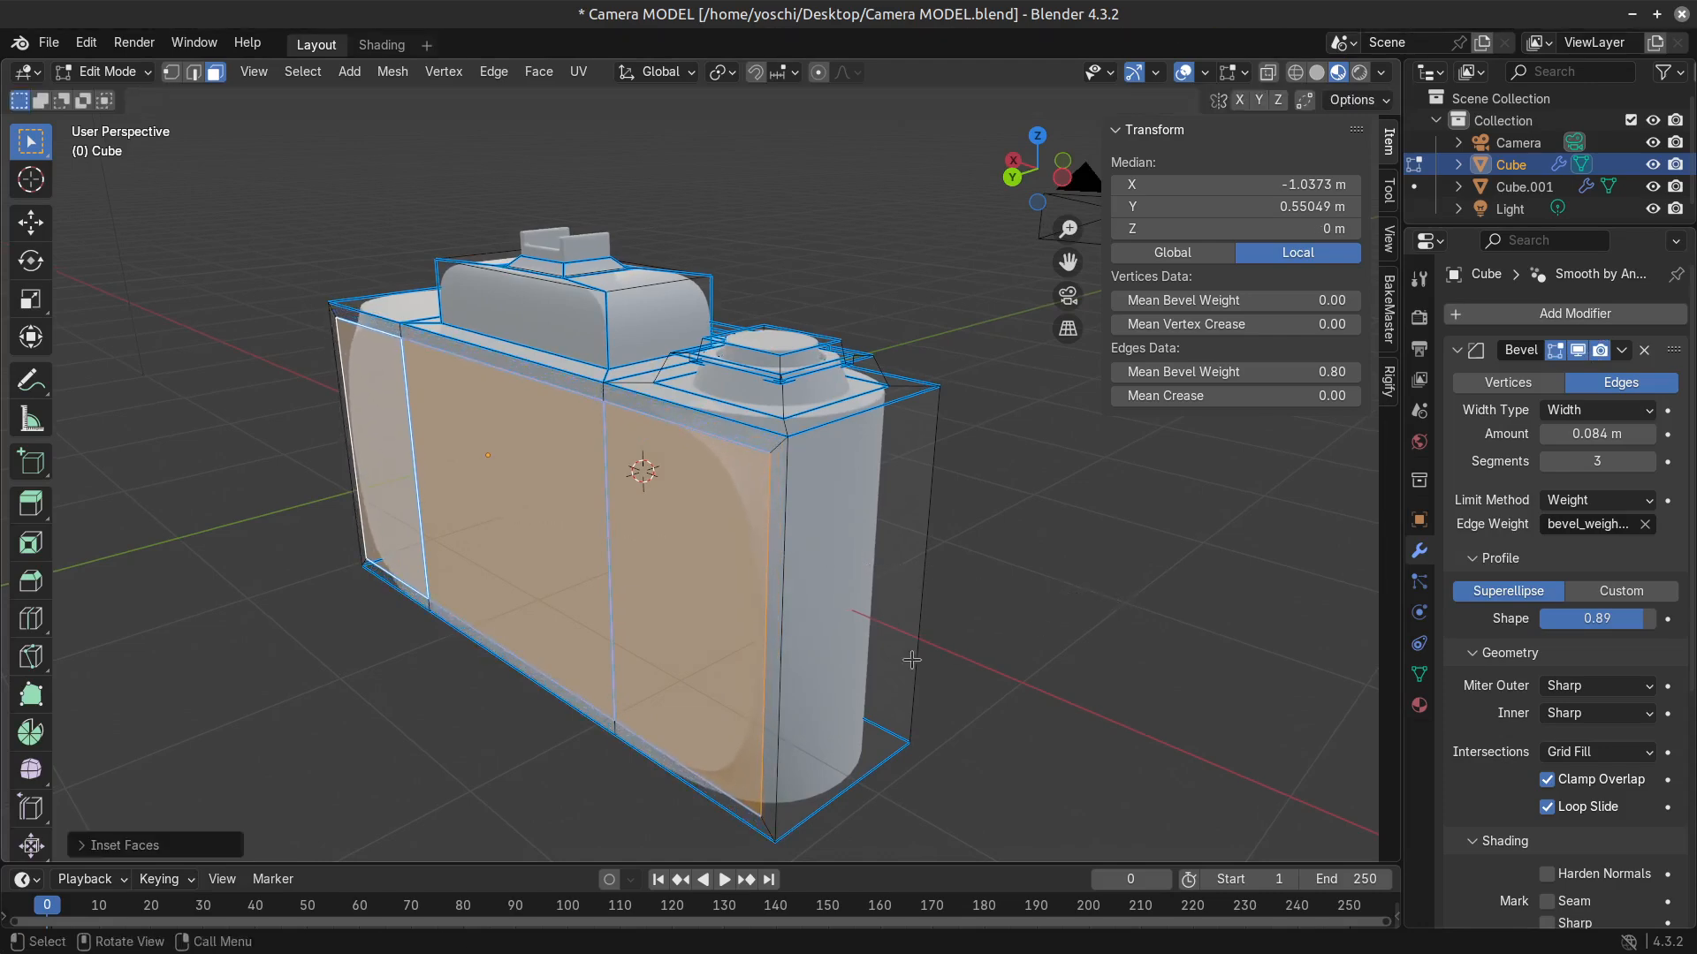
Extrude the inset back faces about 0.23 m outward and check the result in object mode.
{"action": "middle_click_drag", "start_coordinate": [1016, 587], "coordinate": [707, 579]}
{"action": "left_click", "coordinate": [684, 576]}
{"action": "left_click", "coordinate": [486, 486], "text": "shift"}
{"action": "left_click", "coordinate": [367, 433], "text": "shift"}
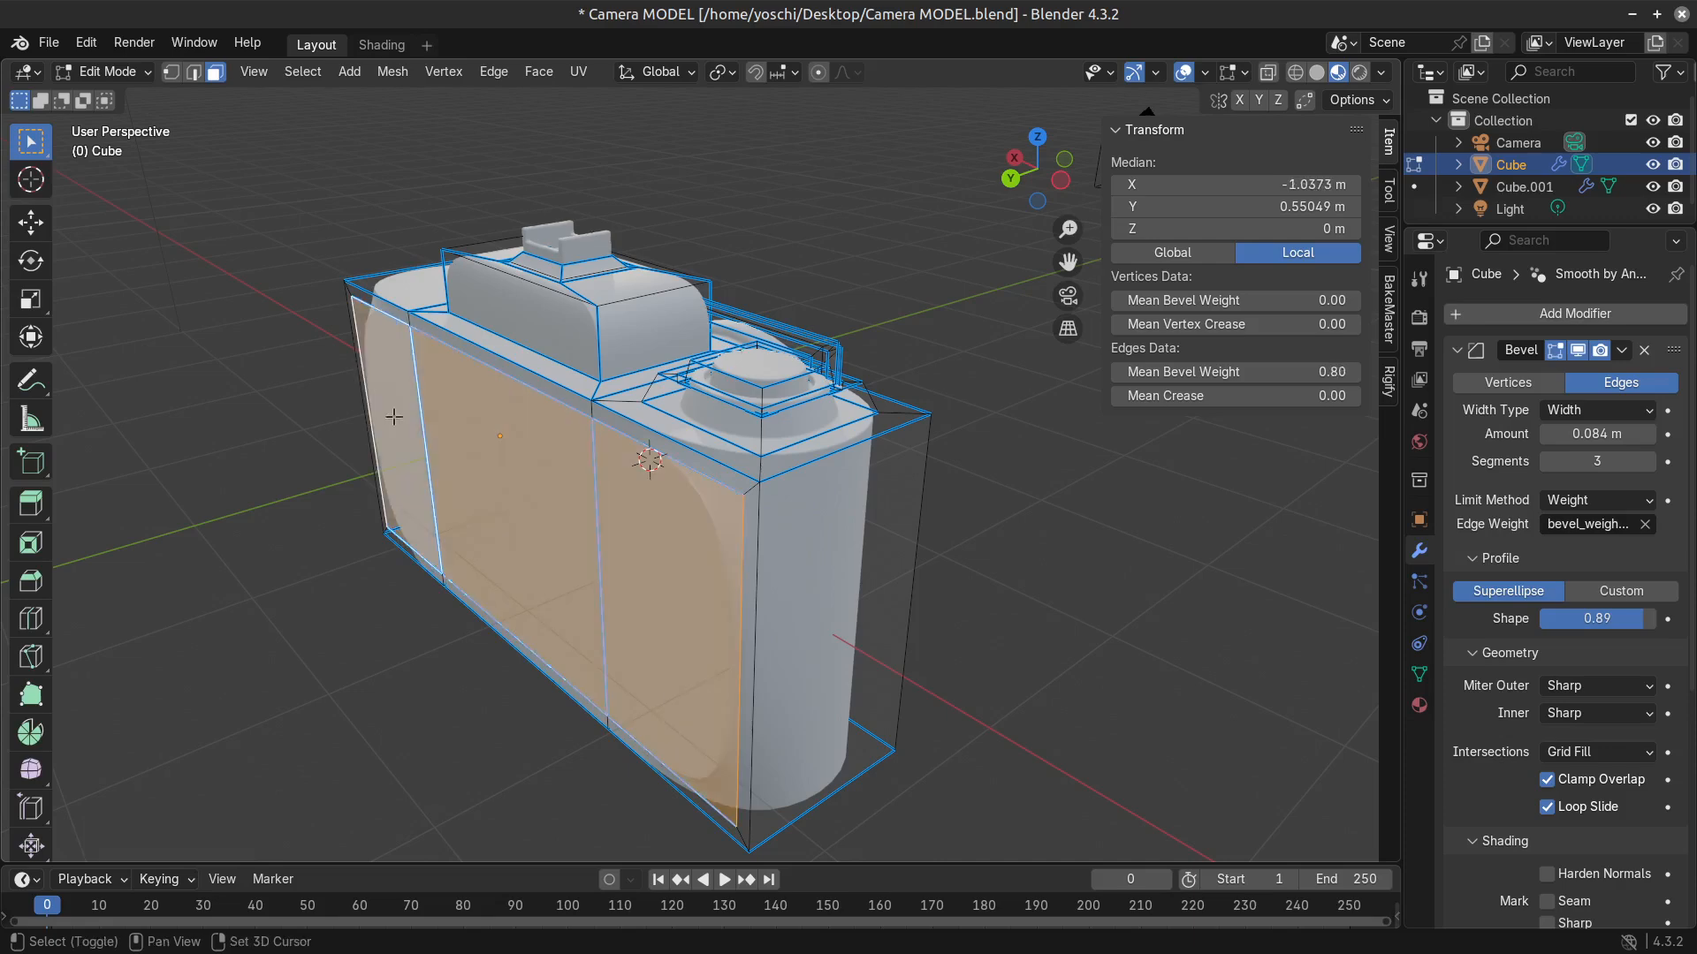
{"action": "key", "text": "e"}
{"action": "left_click", "coordinate": [512, 553]}
{"action": "key", "text": "Tab"}
{"action": "middle_click_drag", "start_coordinate": [513, 553], "coordinate": [550, 534]}
{"action": "key", "text": "Tab"}
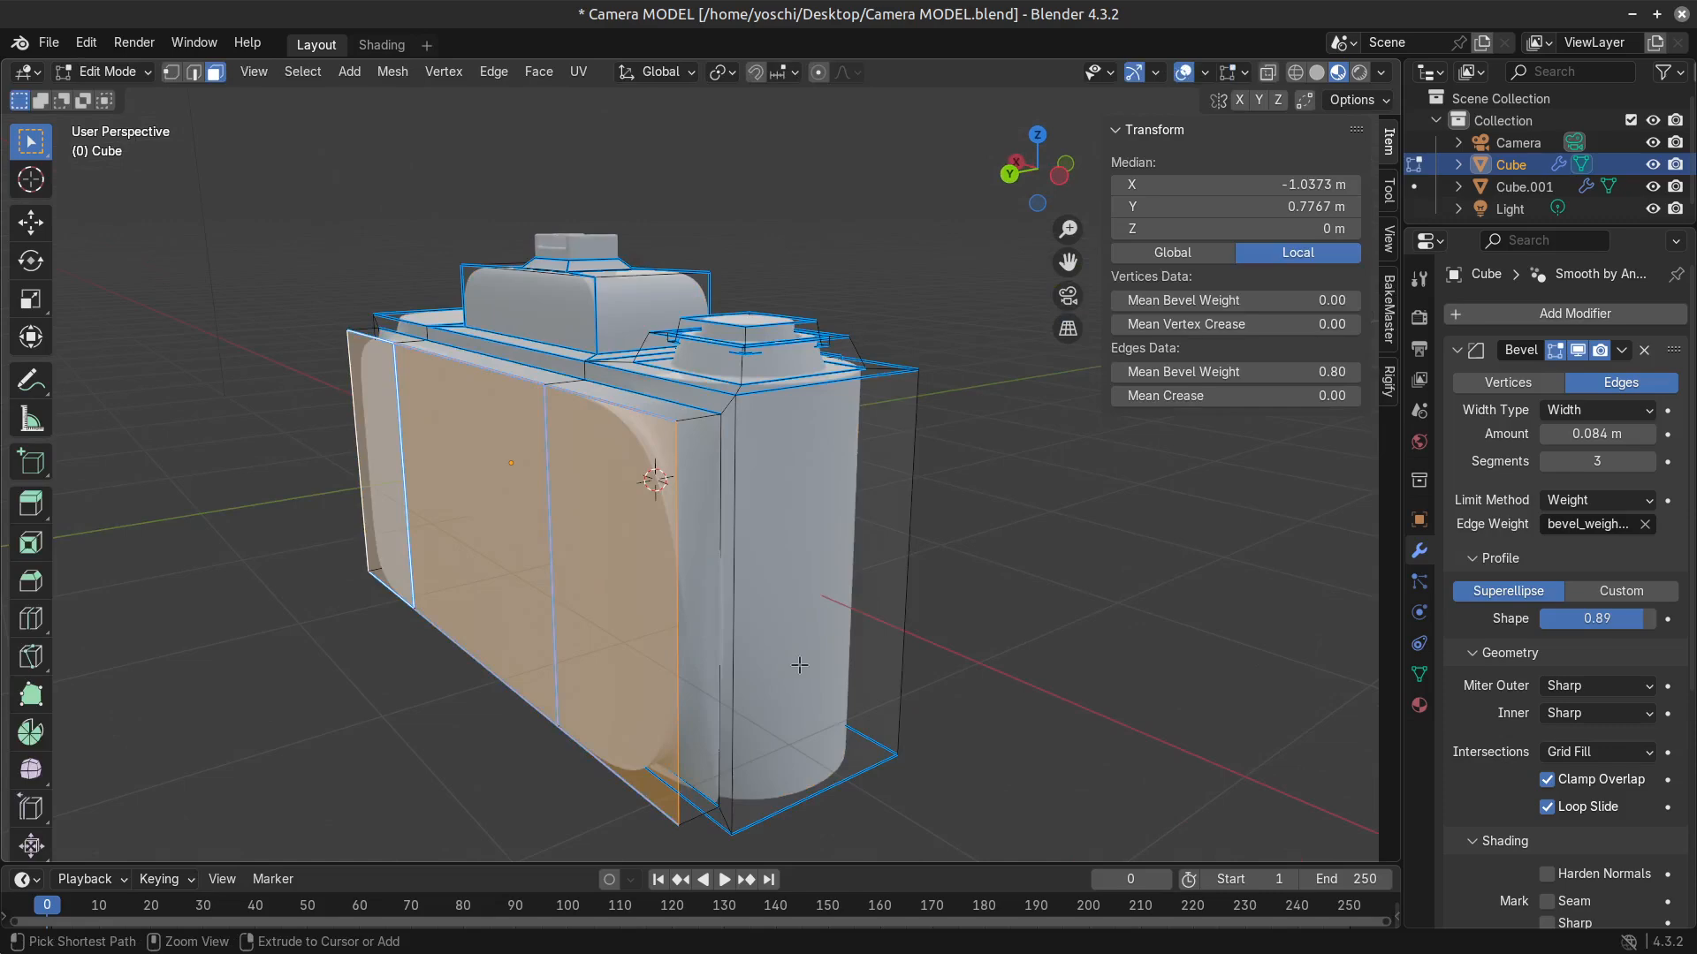
Grow the selection around the extruded back panel and try changing its mean bevel weight.
{"action": "key", "text": "ctrl+KP_Add"}
{"action": "key", "text": "shift+e"}
{"action": "key", "text": "Escape"}
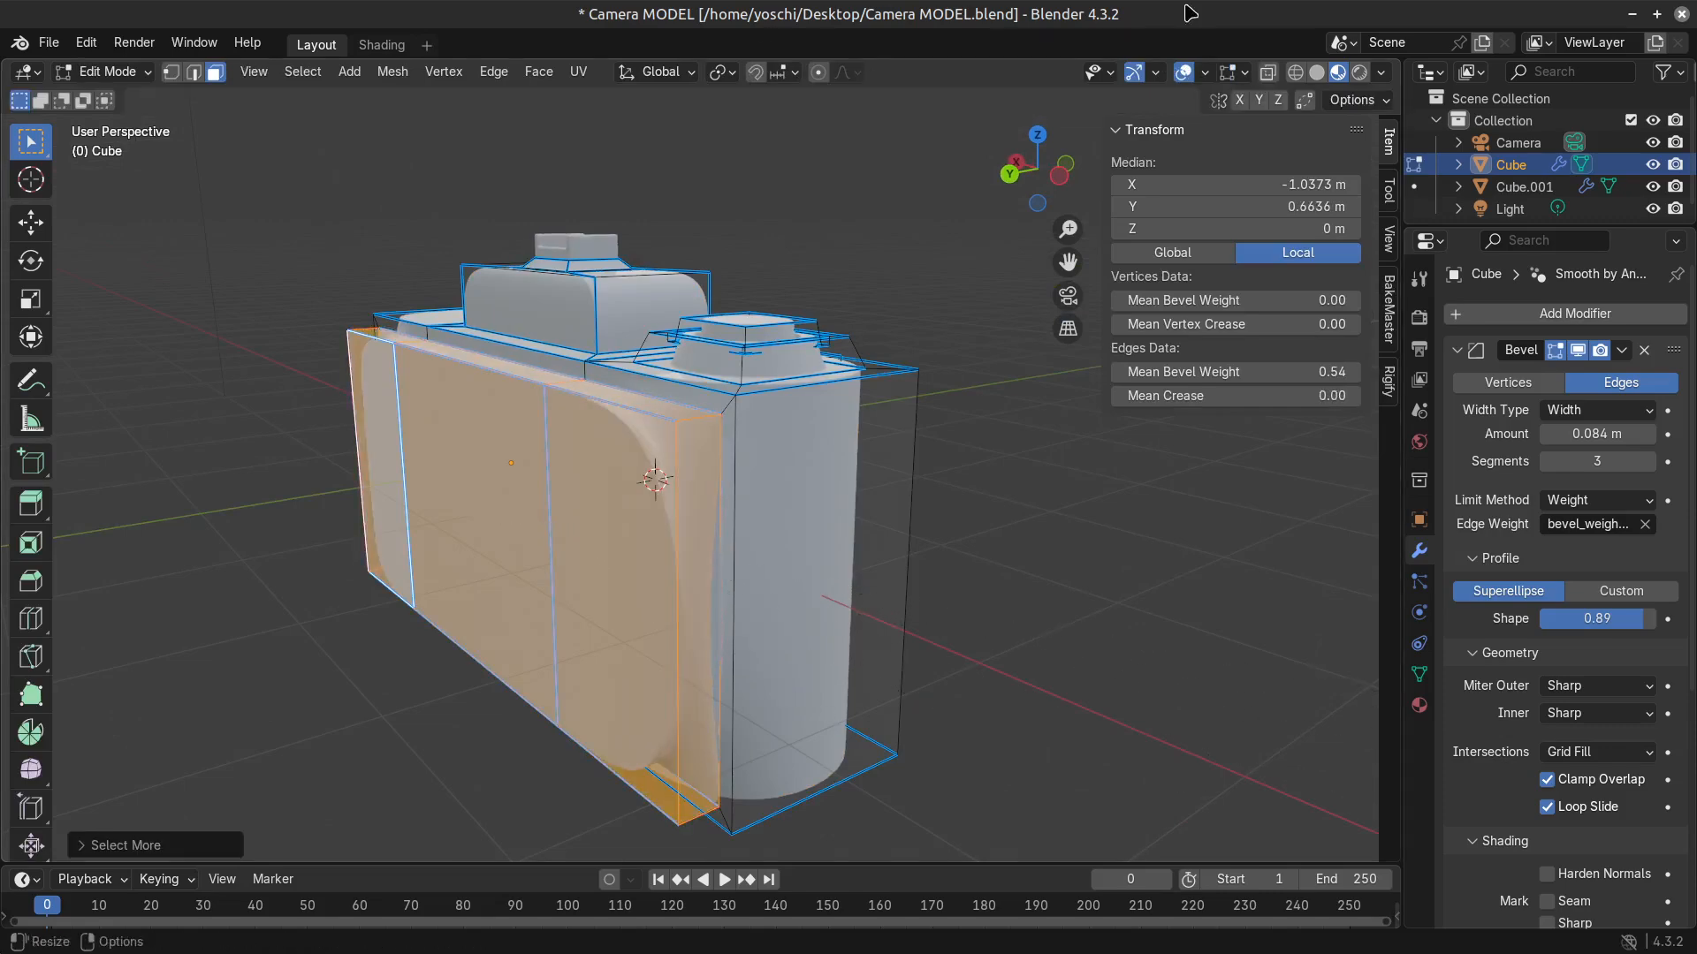
{"action": "left_click_drag", "start_coordinate": [1333, 372], "coordinate": [1422, 372]}
{"action": "middle_click_drag", "start_coordinate": [760, 513], "coordinate": [871, 523]}
Undo the bevel weight change, extrusion and inset of the back panel until only the middle back face is selected.
{"action": "key", "text": "ctrl+z"}
{"action": "key", "text": "ctrl+z"}
{"action": "key", "text": "ctrl+z"}
{"action": "key", "text": "ctrl+z"}
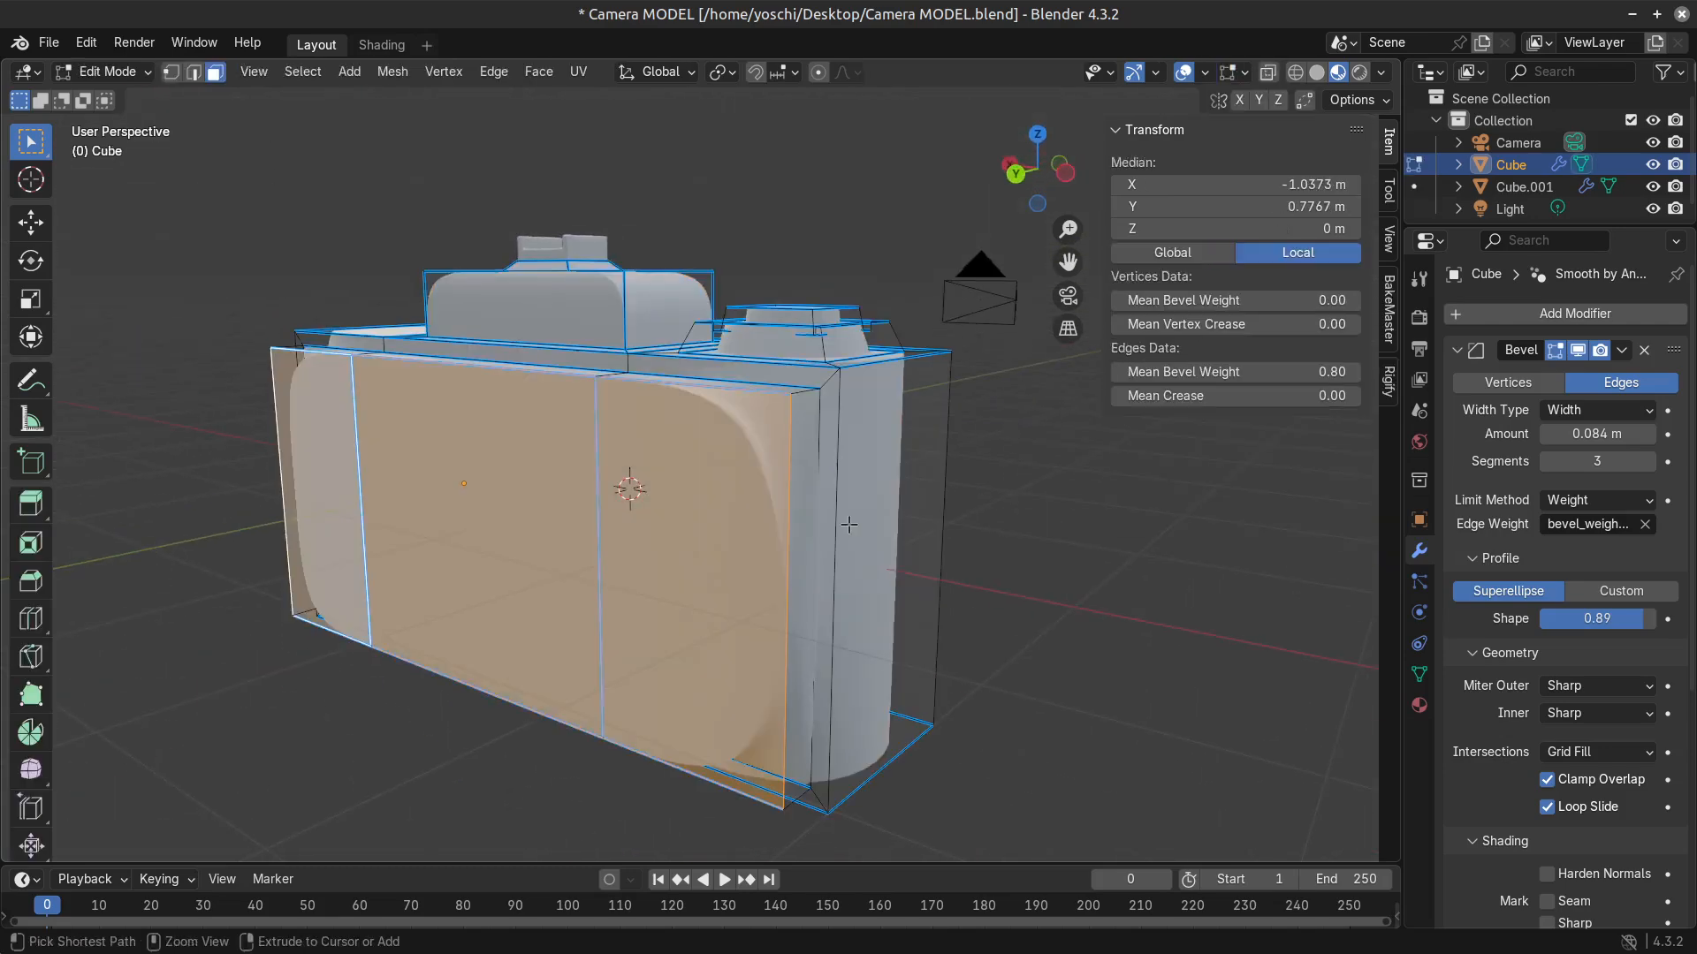
{"action": "middle_click_drag", "start_coordinate": [731, 552], "coordinate": [788, 546]}
{"action": "key", "text": "ctrl+z"}
{"action": "key", "text": "ctrl+z"}
{"action": "key", "text": "ctrl+z"}
{"action": "key", "text": "ctrl+z"}
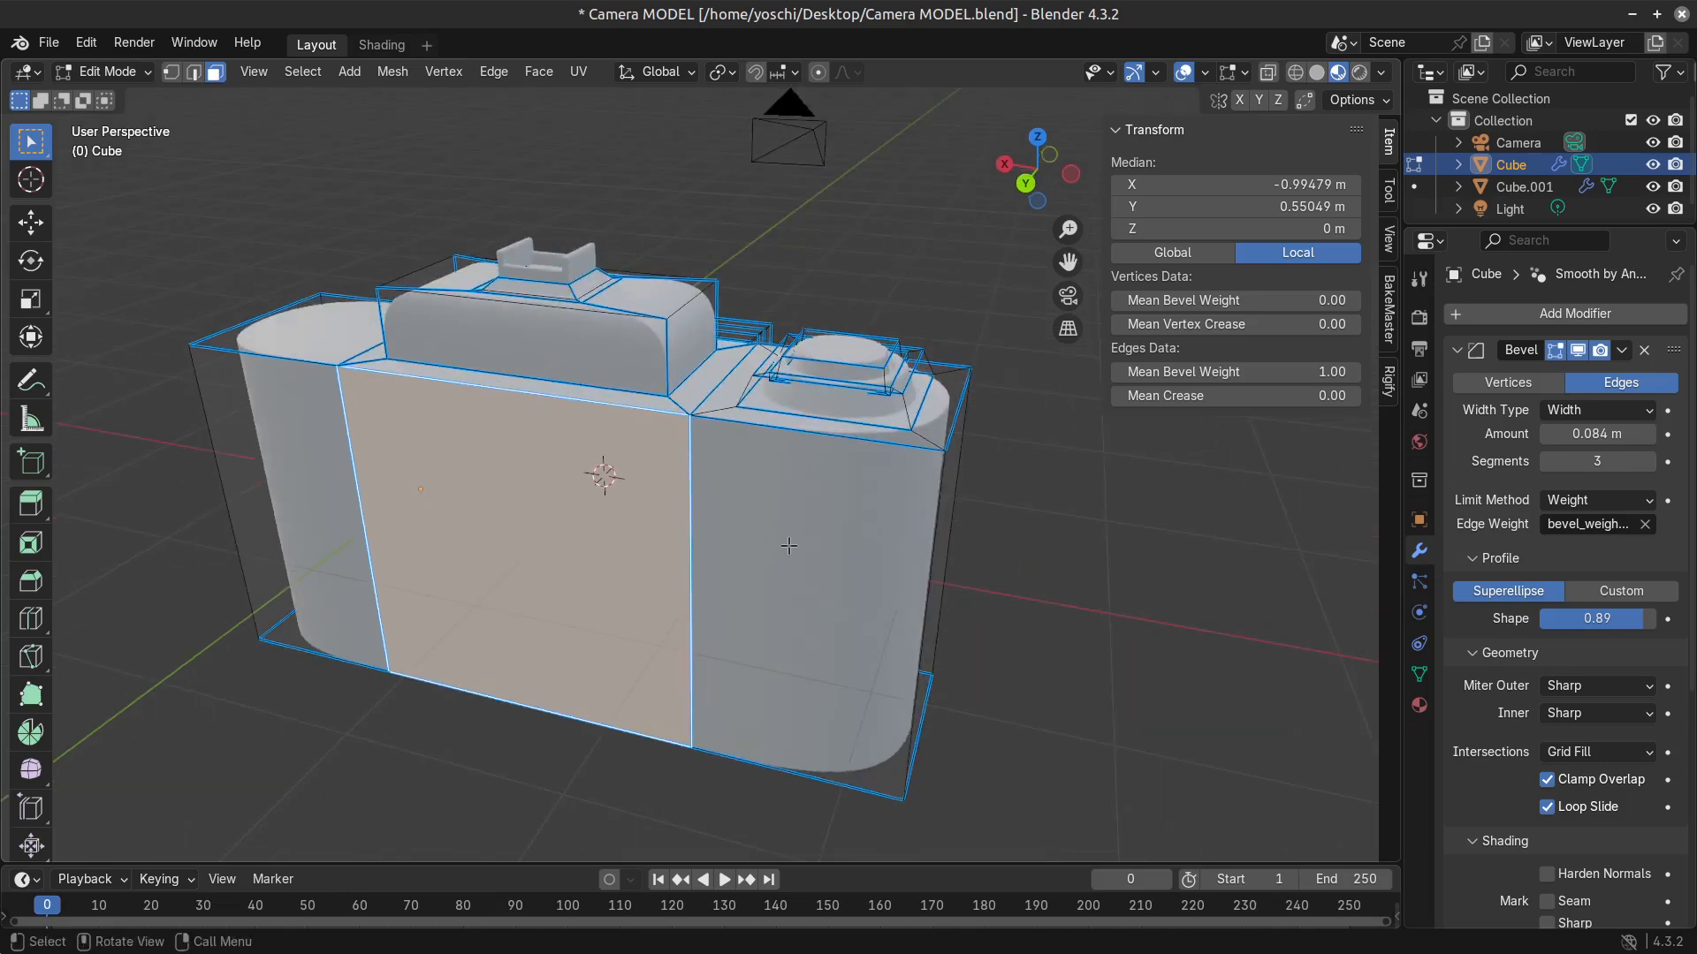
Inset the middle back face slightly and extrude it about 0.3 m outward.
{"action": "key", "text": "i"}
{"action": "left_click", "coordinate": [879, 619]}
{"action": "key", "text": "e"}
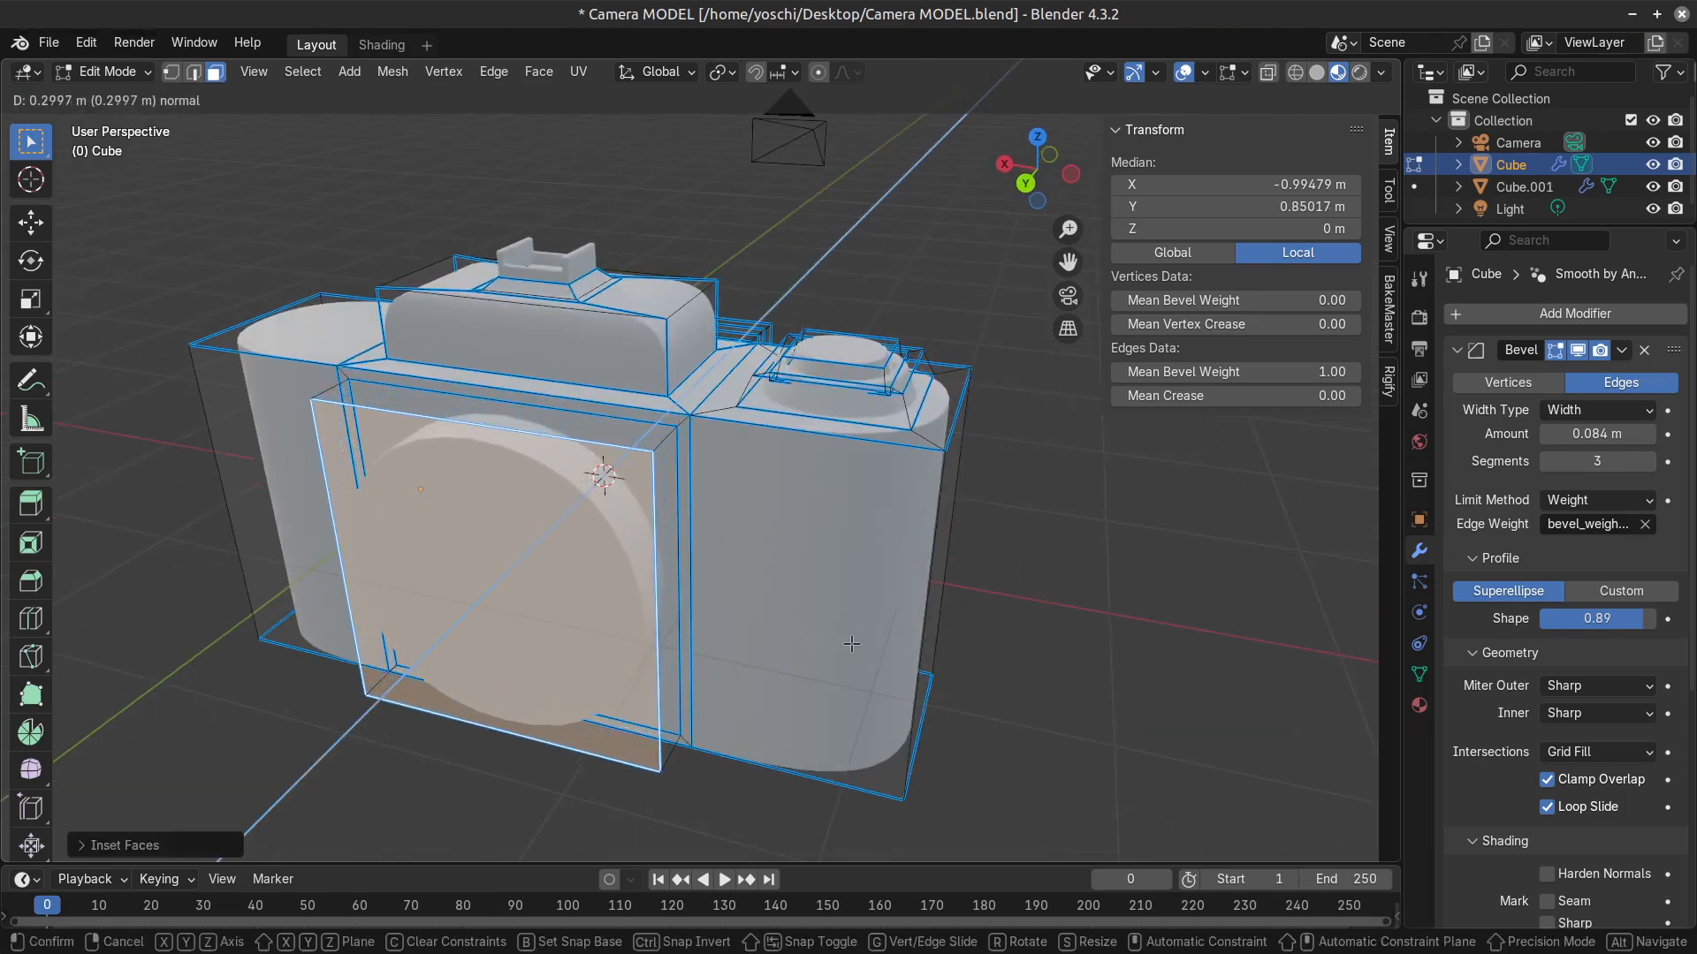
{"action": "left_click", "coordinate": [851, 643]}
Grow the selection to the extruded panel's sides, set the mean bevel weight to 0, and check the shape in object mode.
{"action": "key", "text": "ctrl+KP_Add"}
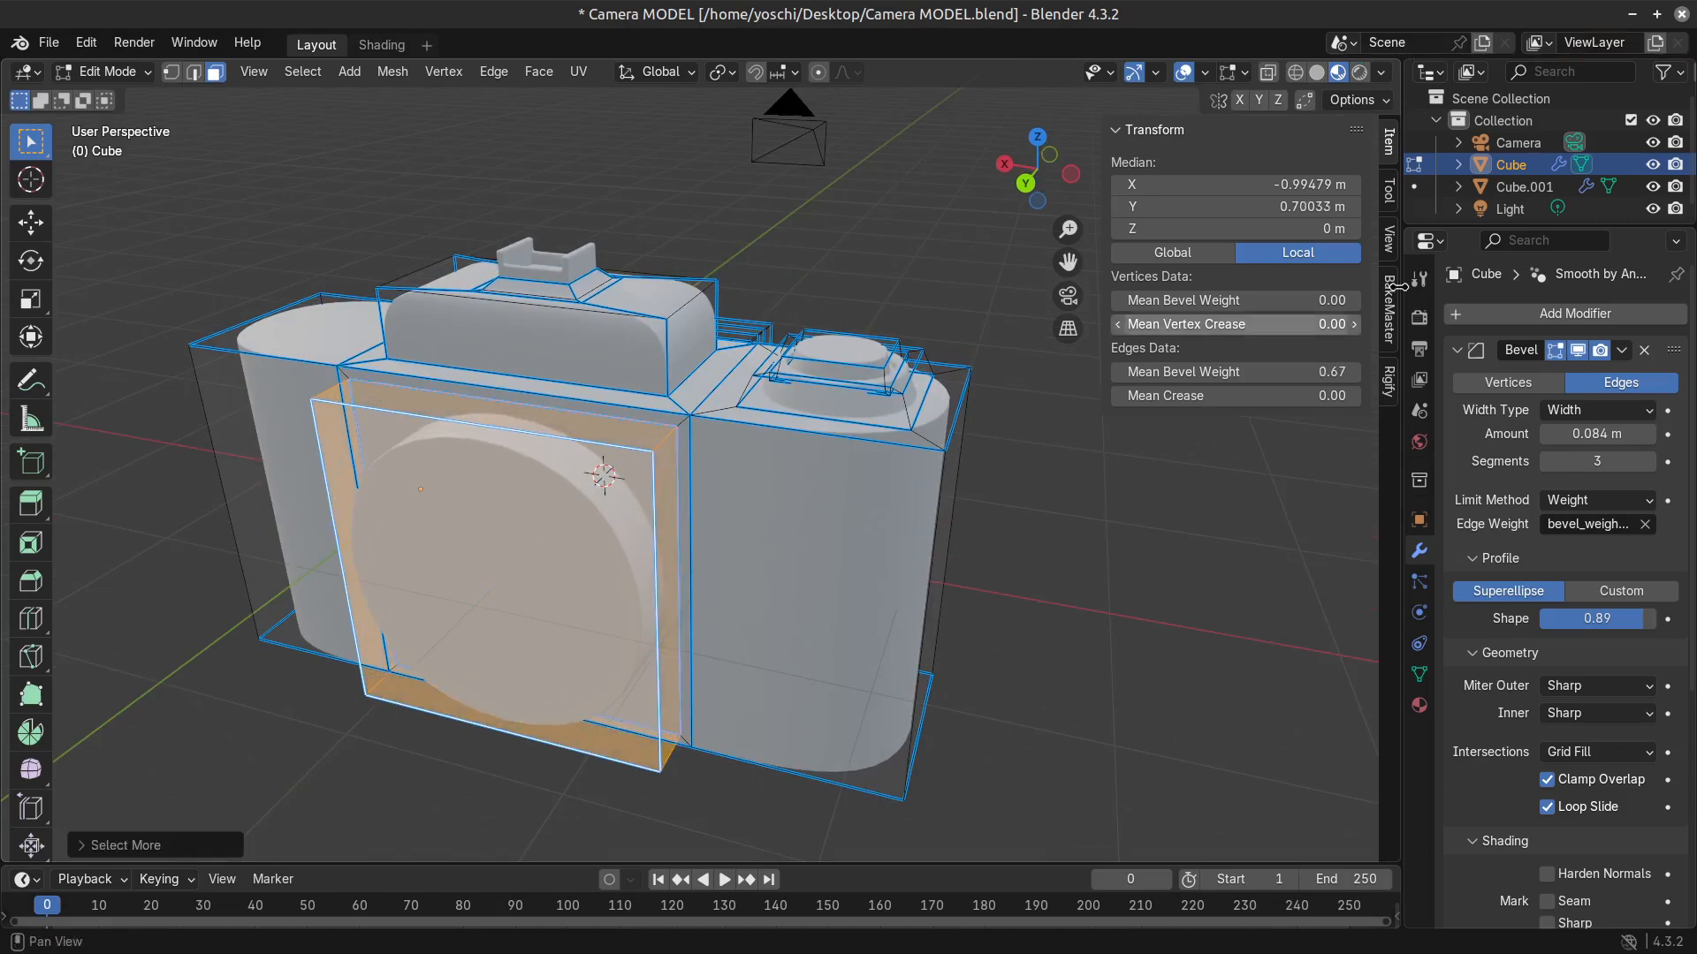
{"action": "left_click_drag", "start_coordinate": [1333, 376], "coordinate": [1122, 373]}
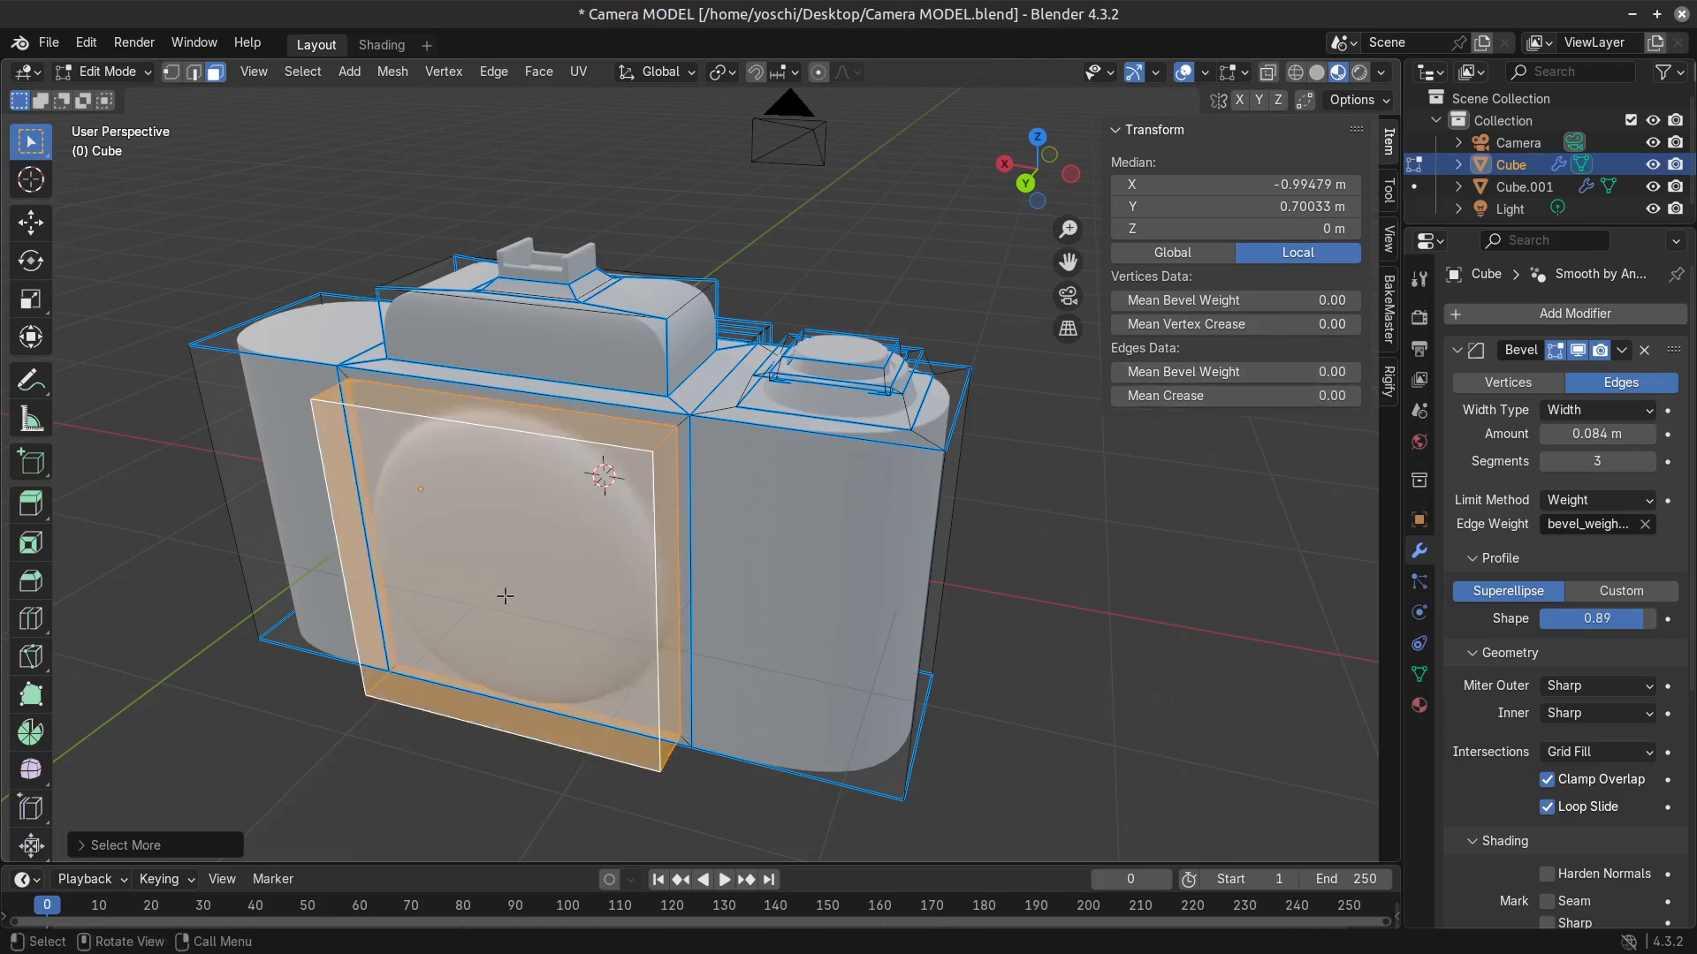
{"action": "left_click", "coordinate": [543, 566]}
{"action": "scroll", "coordinate": [543, 580], "scroll_direction": "down", "scroll_amount": 2}
{"action": "key", "text": "Tab"}
{"action": "middle_click_drag", "start_coordinate": [538, 608], "coordinate": [609, 587]}
{"action": "key", "text": "Tab"}
Select the outer face of the raised back panel and try scaling it to about 0.92 and creasing its edges.
{"action": "left_click", "coordinate": [496, 503]}
{"action": "middle_click_drag", "start_coordinate": [752, 589], "coordinate": [724, 528]}
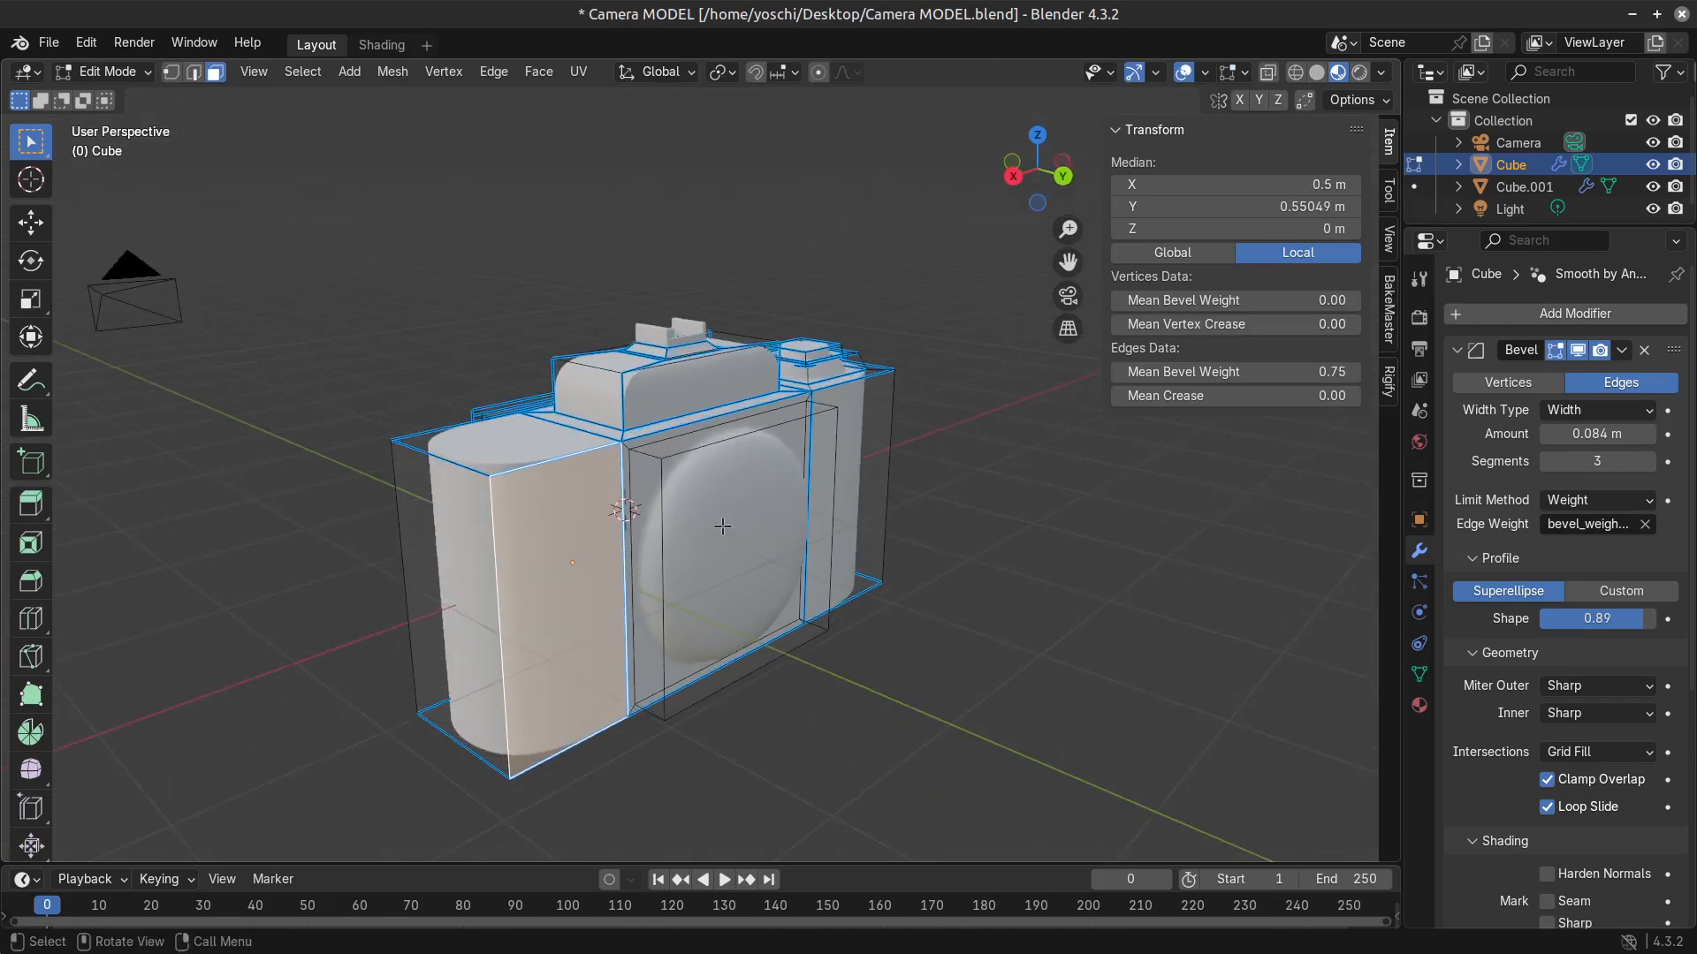
{"action": "left_click", "coordinate": [759, 599]}
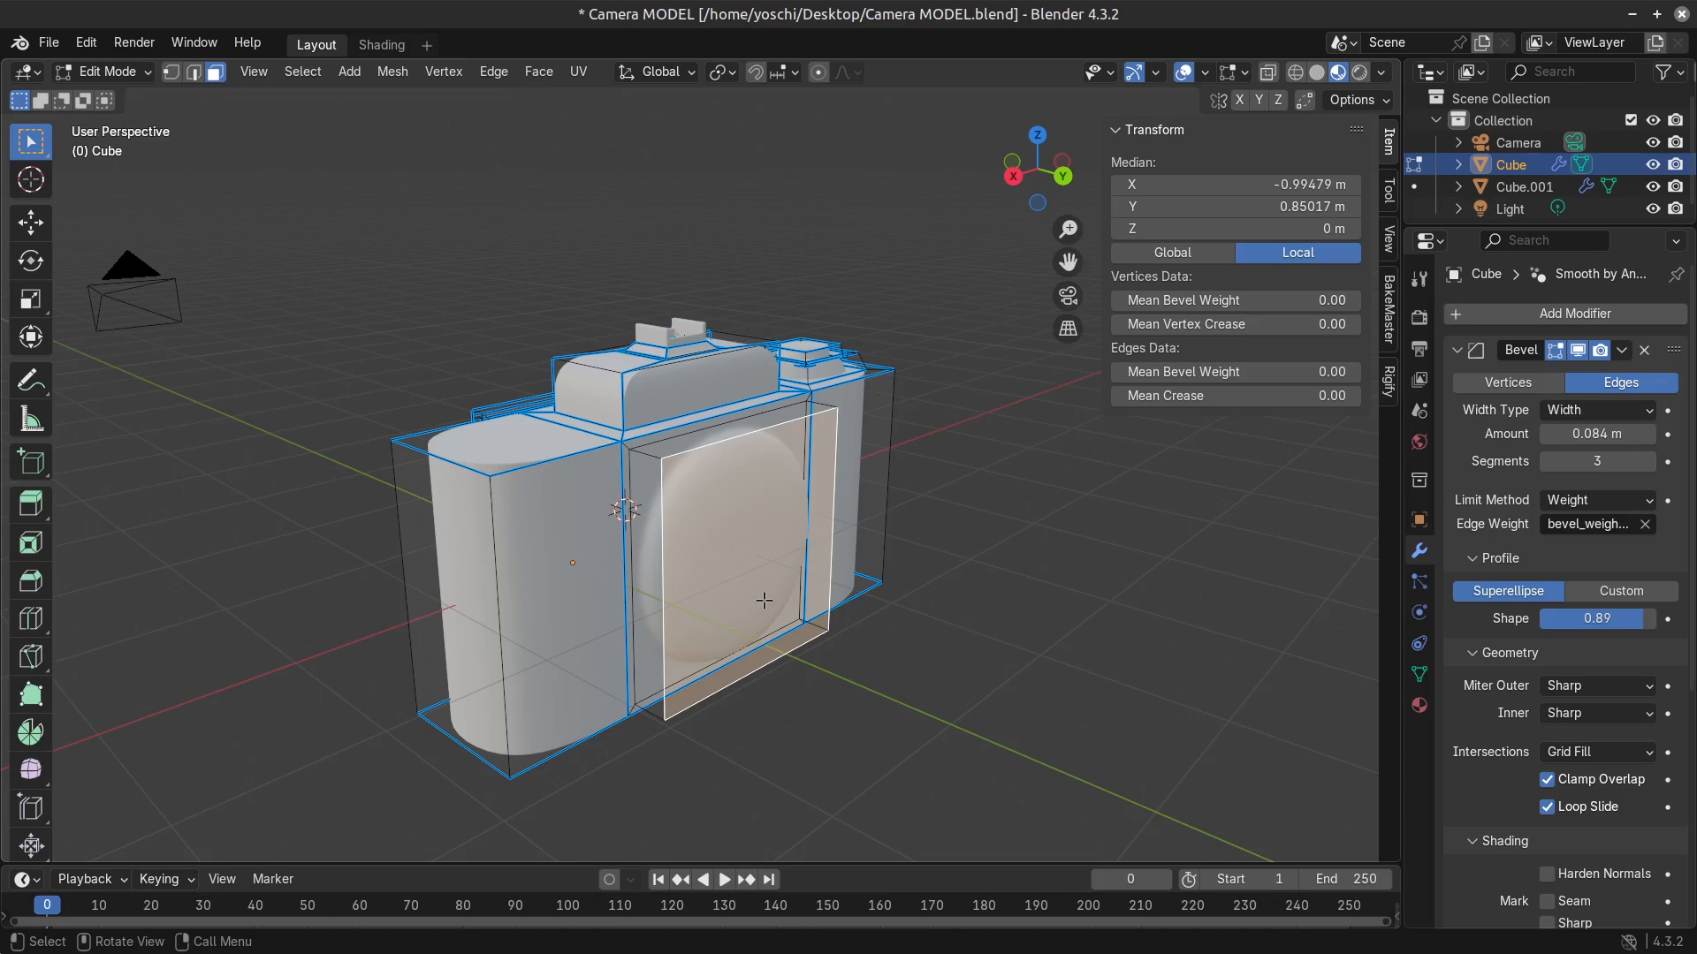
{"action": "middle_click_drag", "start_coordinate": [920, 623], "coordinate": [663, 649]}
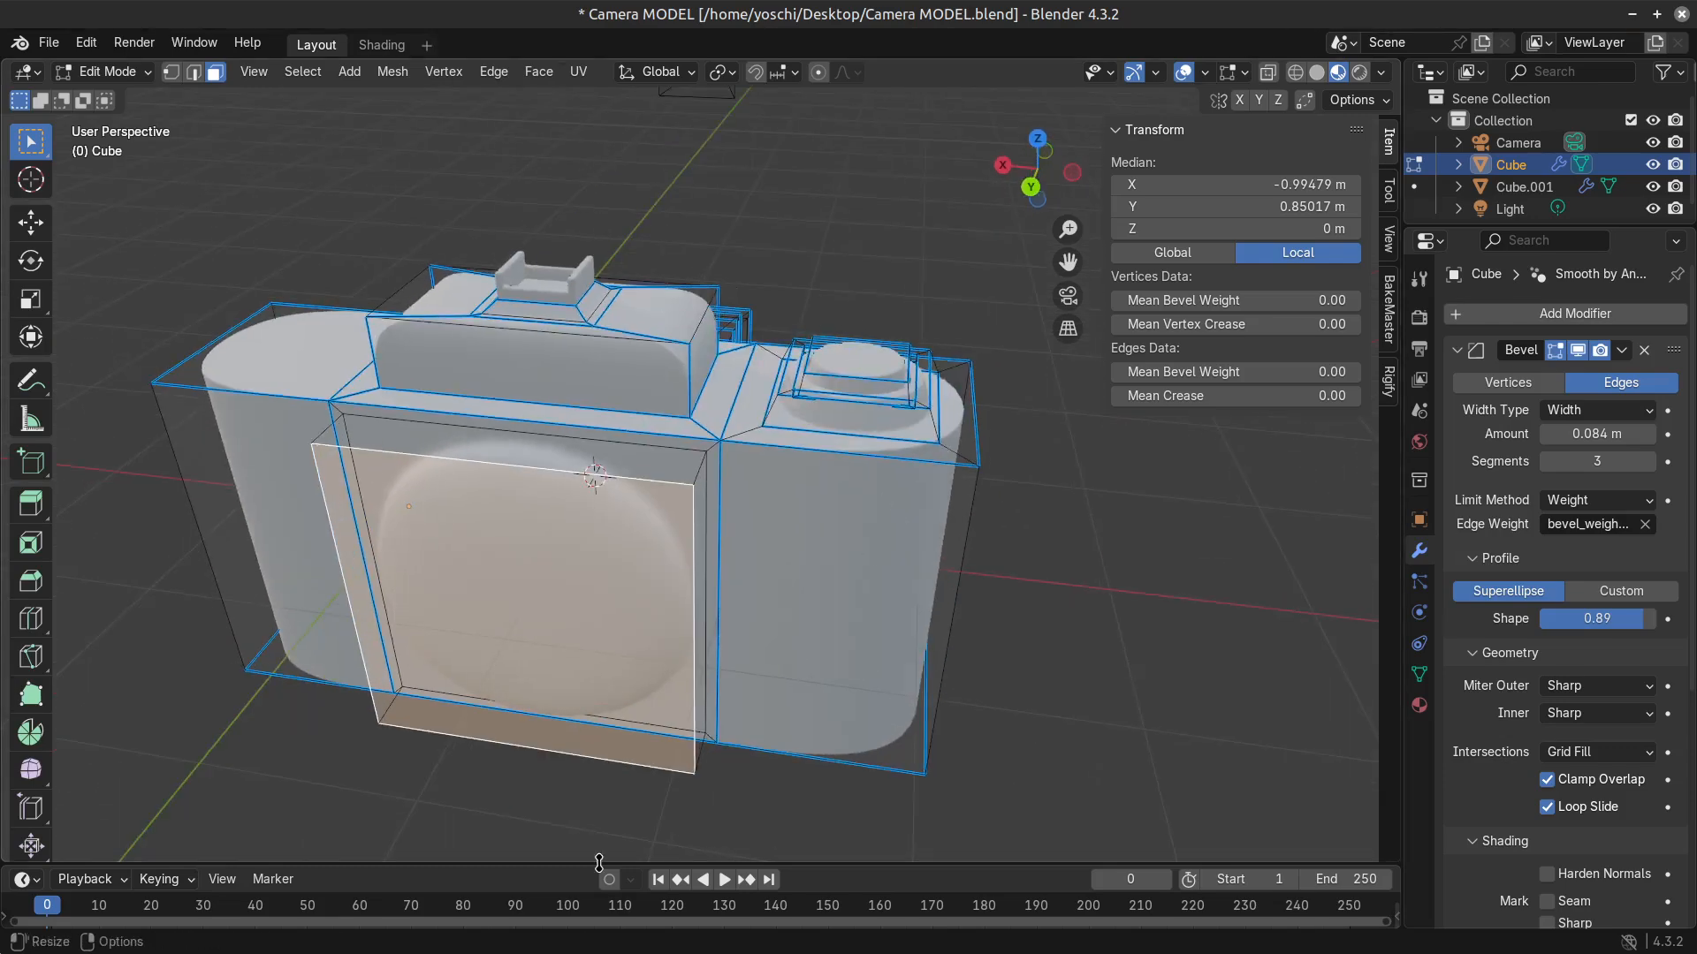
{"action": "middle_click_drag", "start_coordinate": [802, 780], "coordinate": [652, 586]}
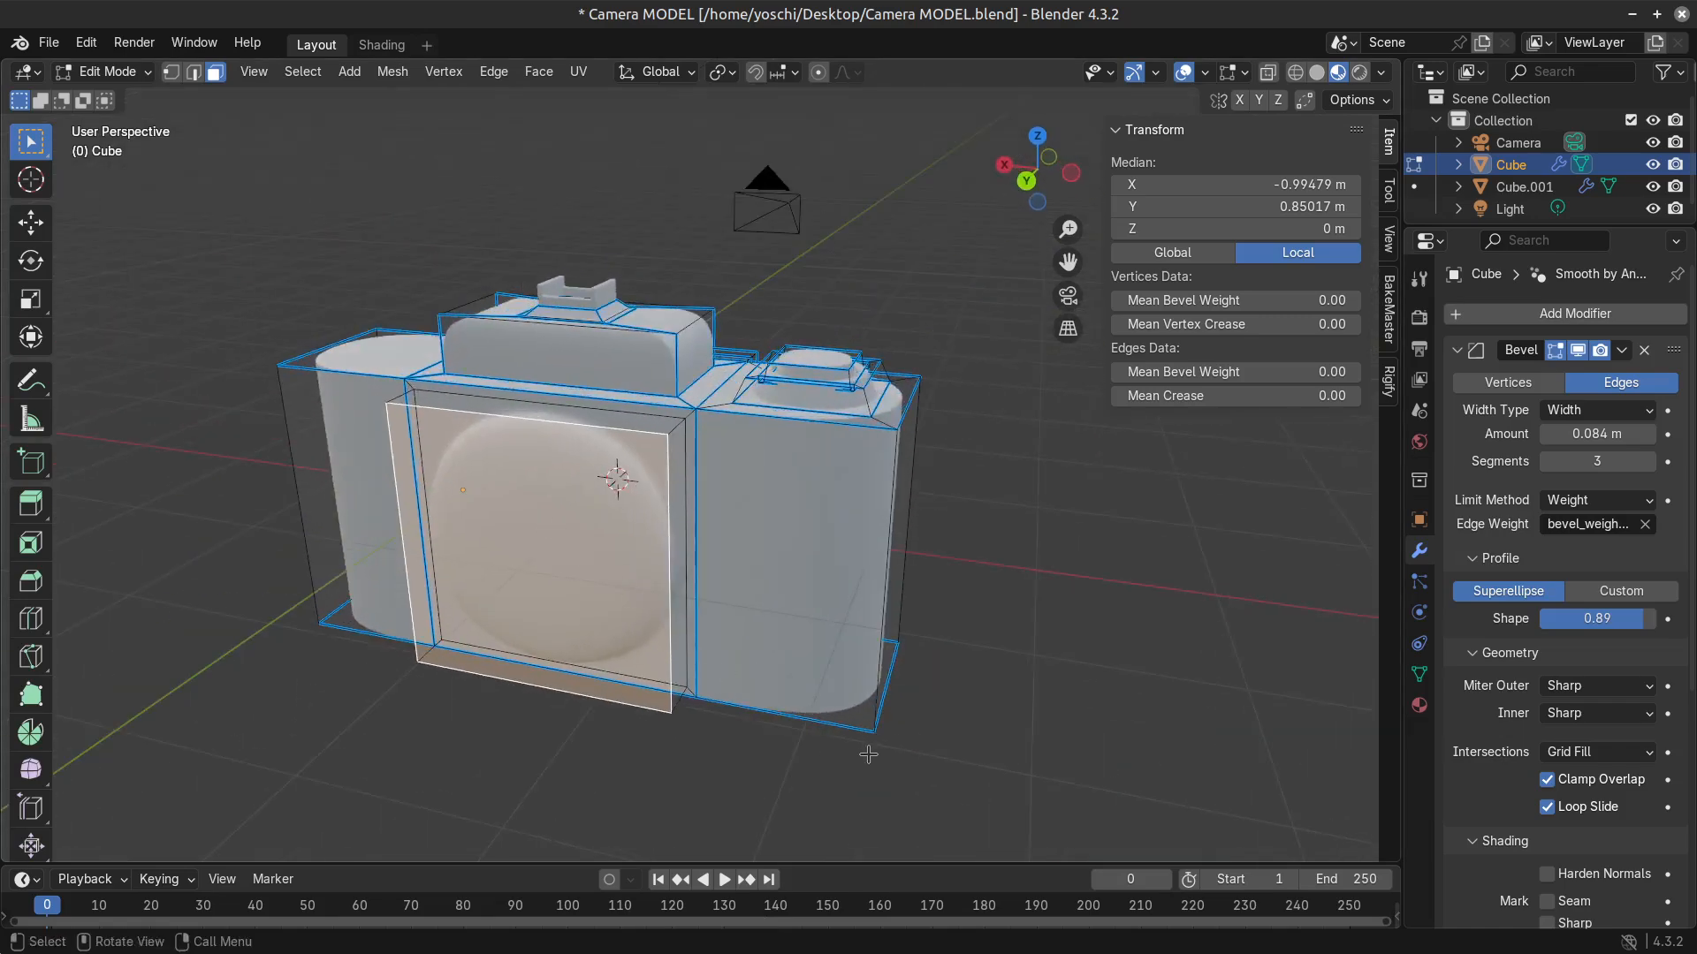
{"action": "key", "text": "s"}
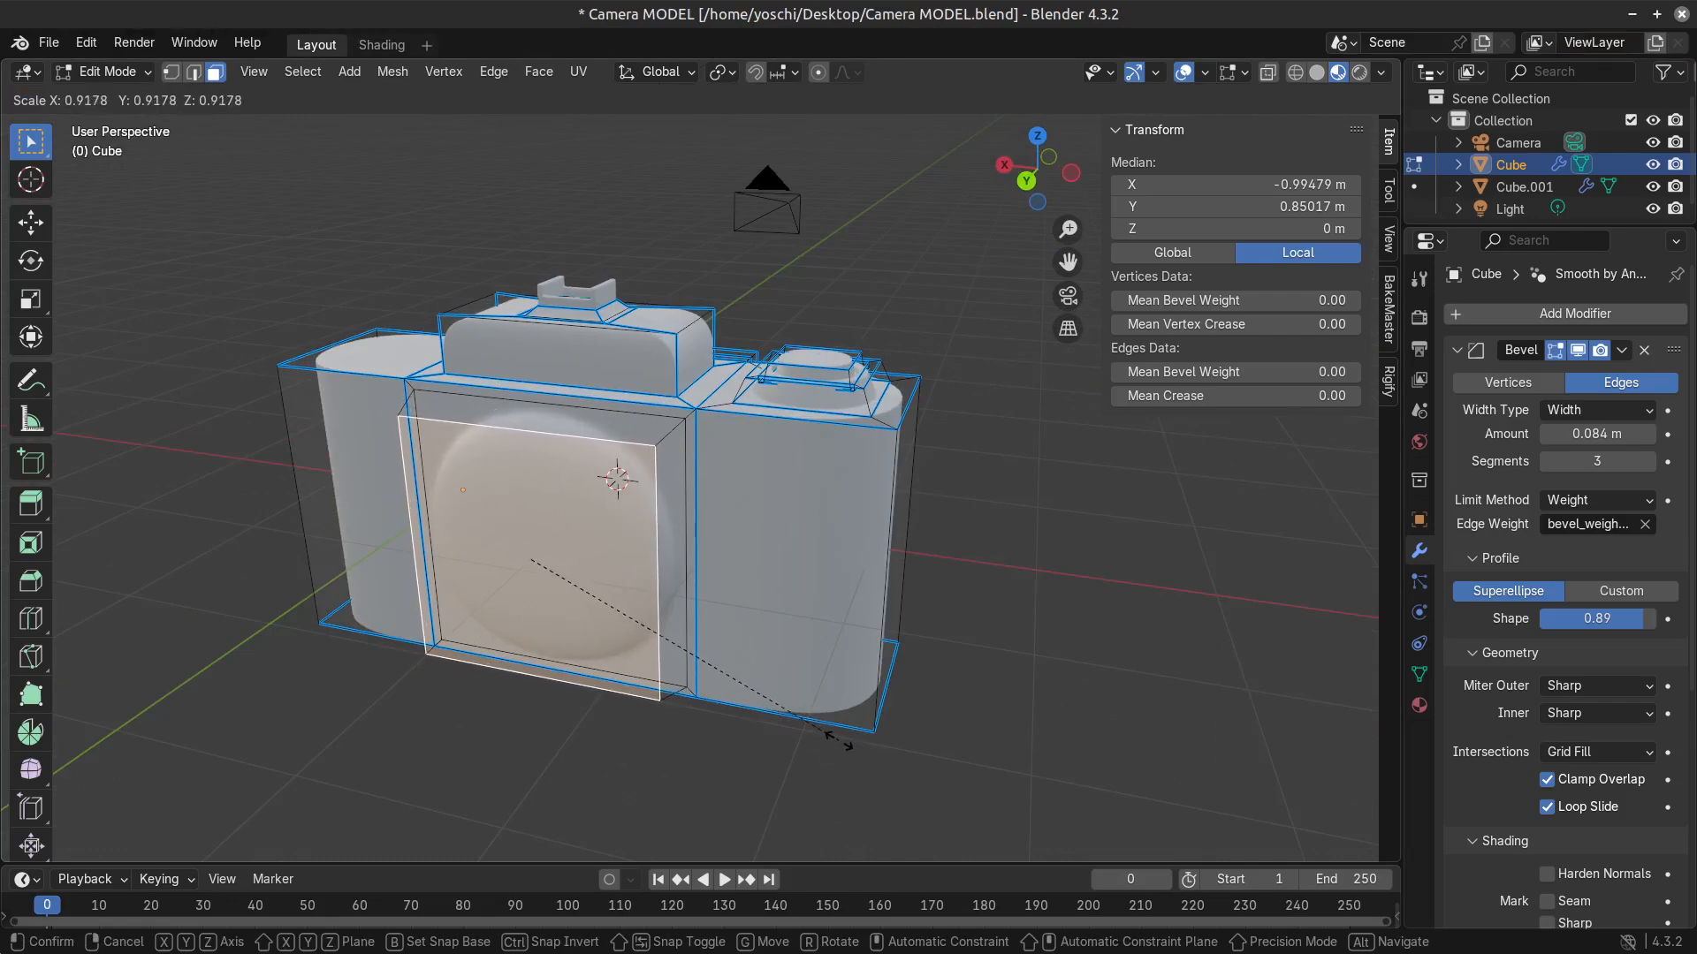
{"action": "key", "text": "Escape"}
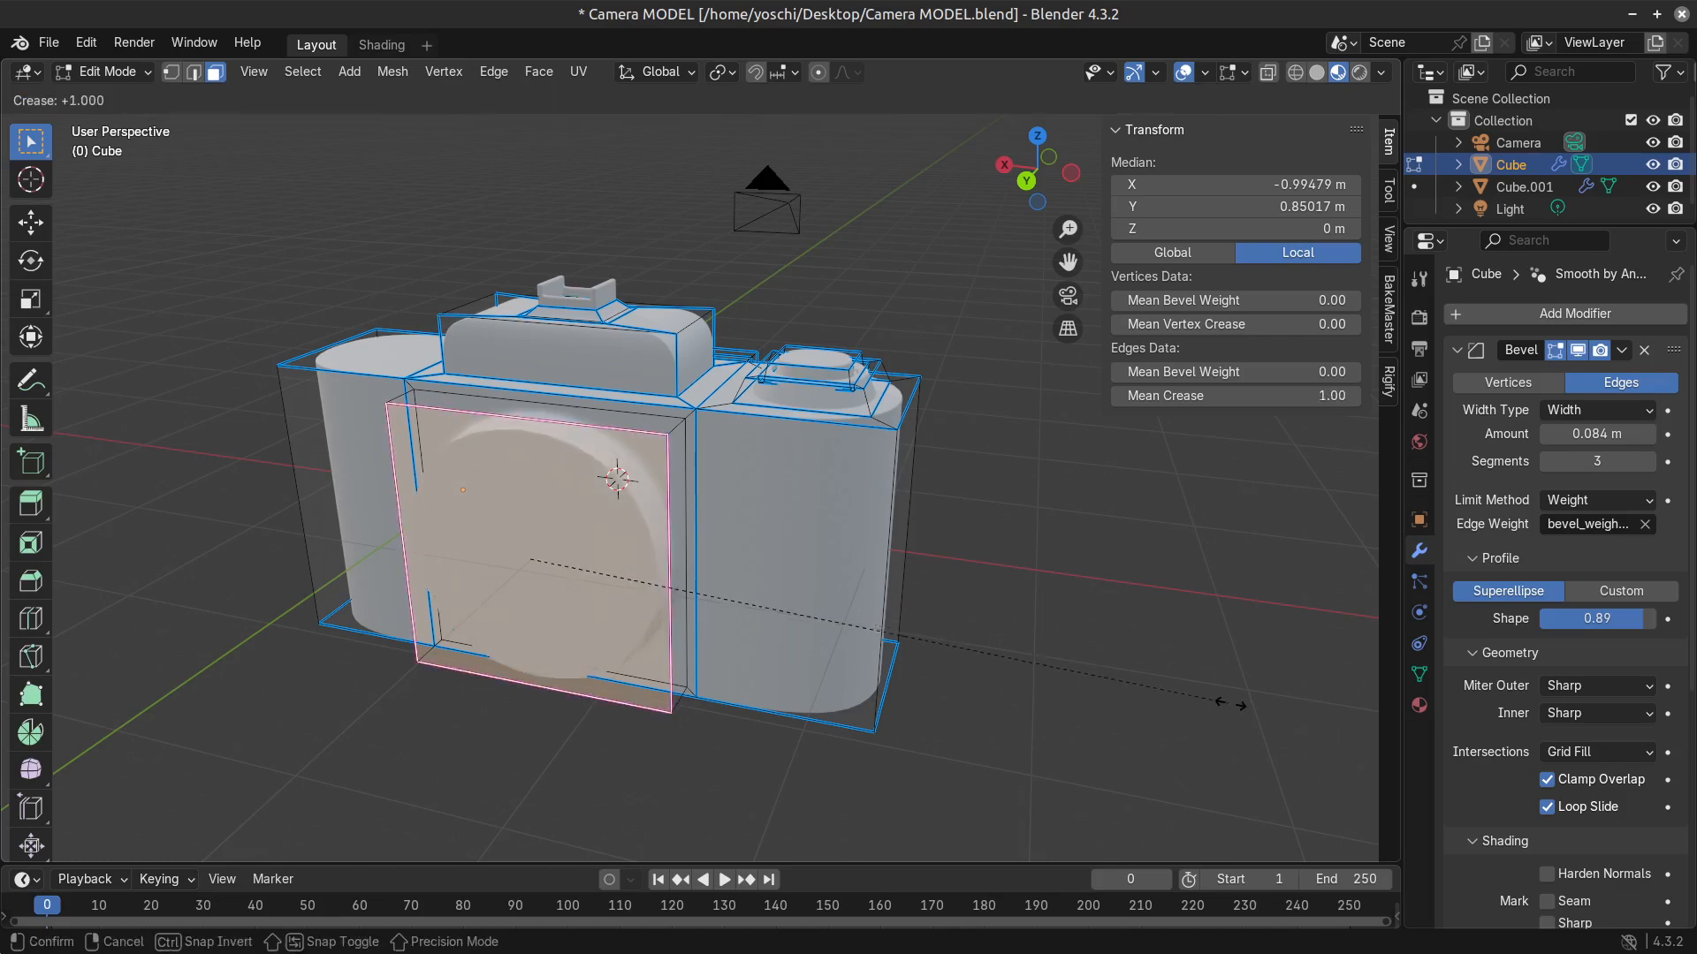
Try insetting the top face at the camera's end opposite the dial by about 0.05 m, and dissolve the inset's edges.
{"action": "left_click", "coordinate": [798, 585]}
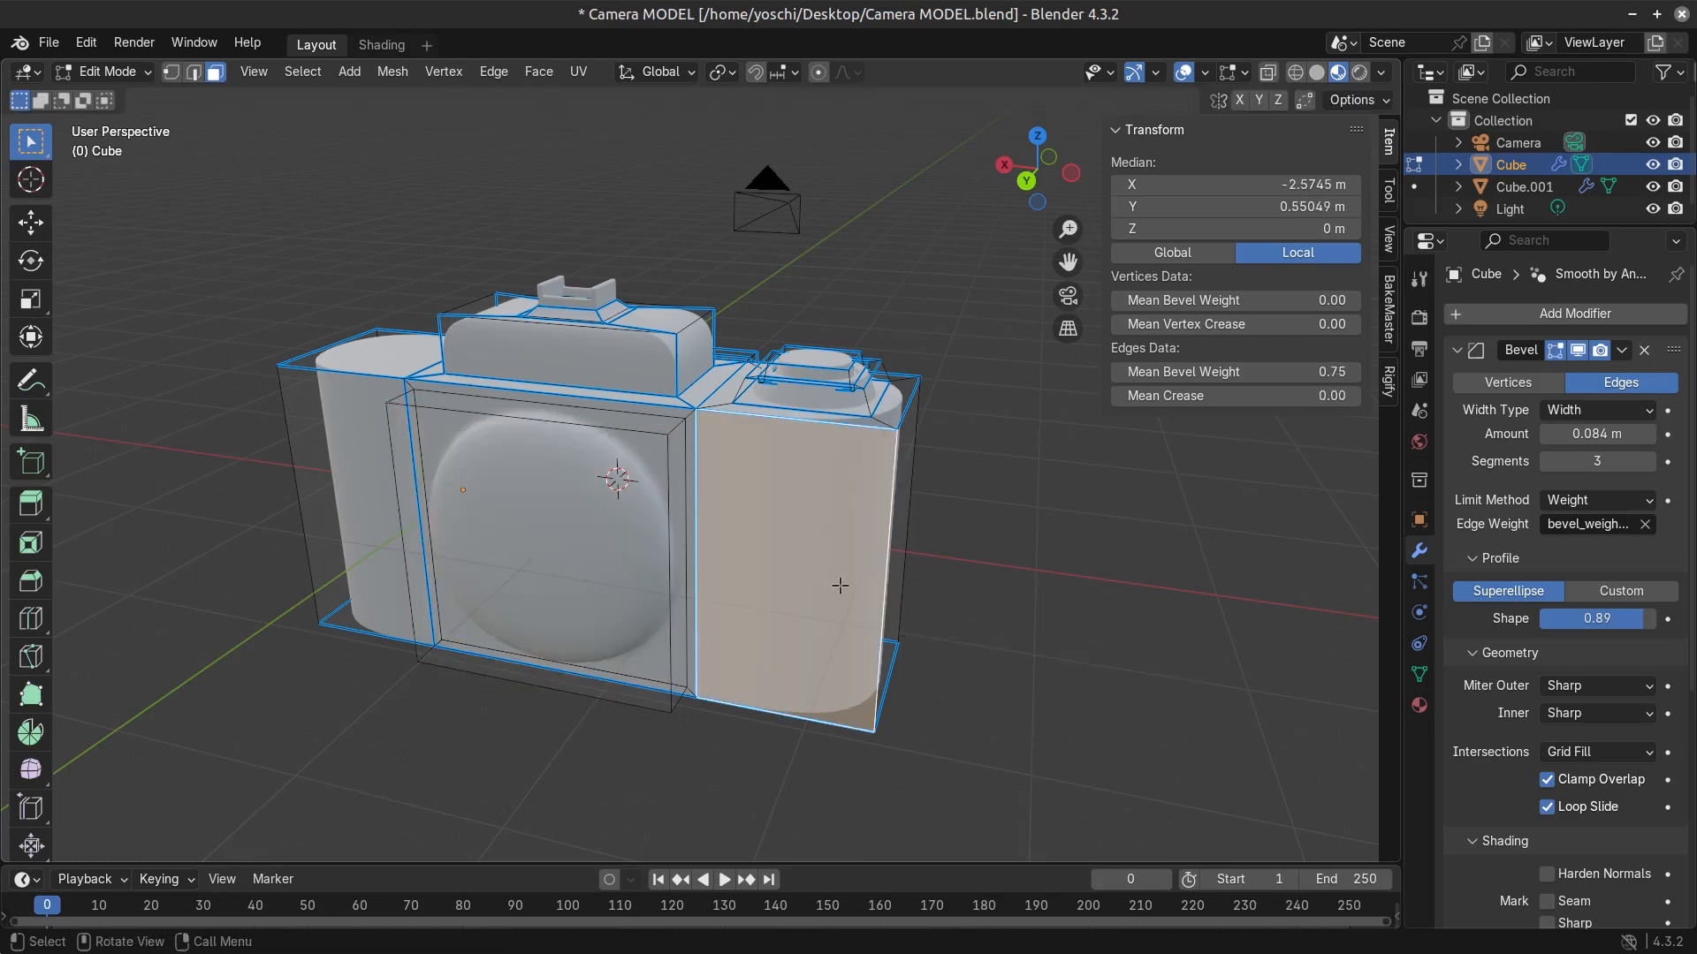
{"action": "middle_click_drag", "start_coordinate": [839, 585], "coordinate": [847, 528]}
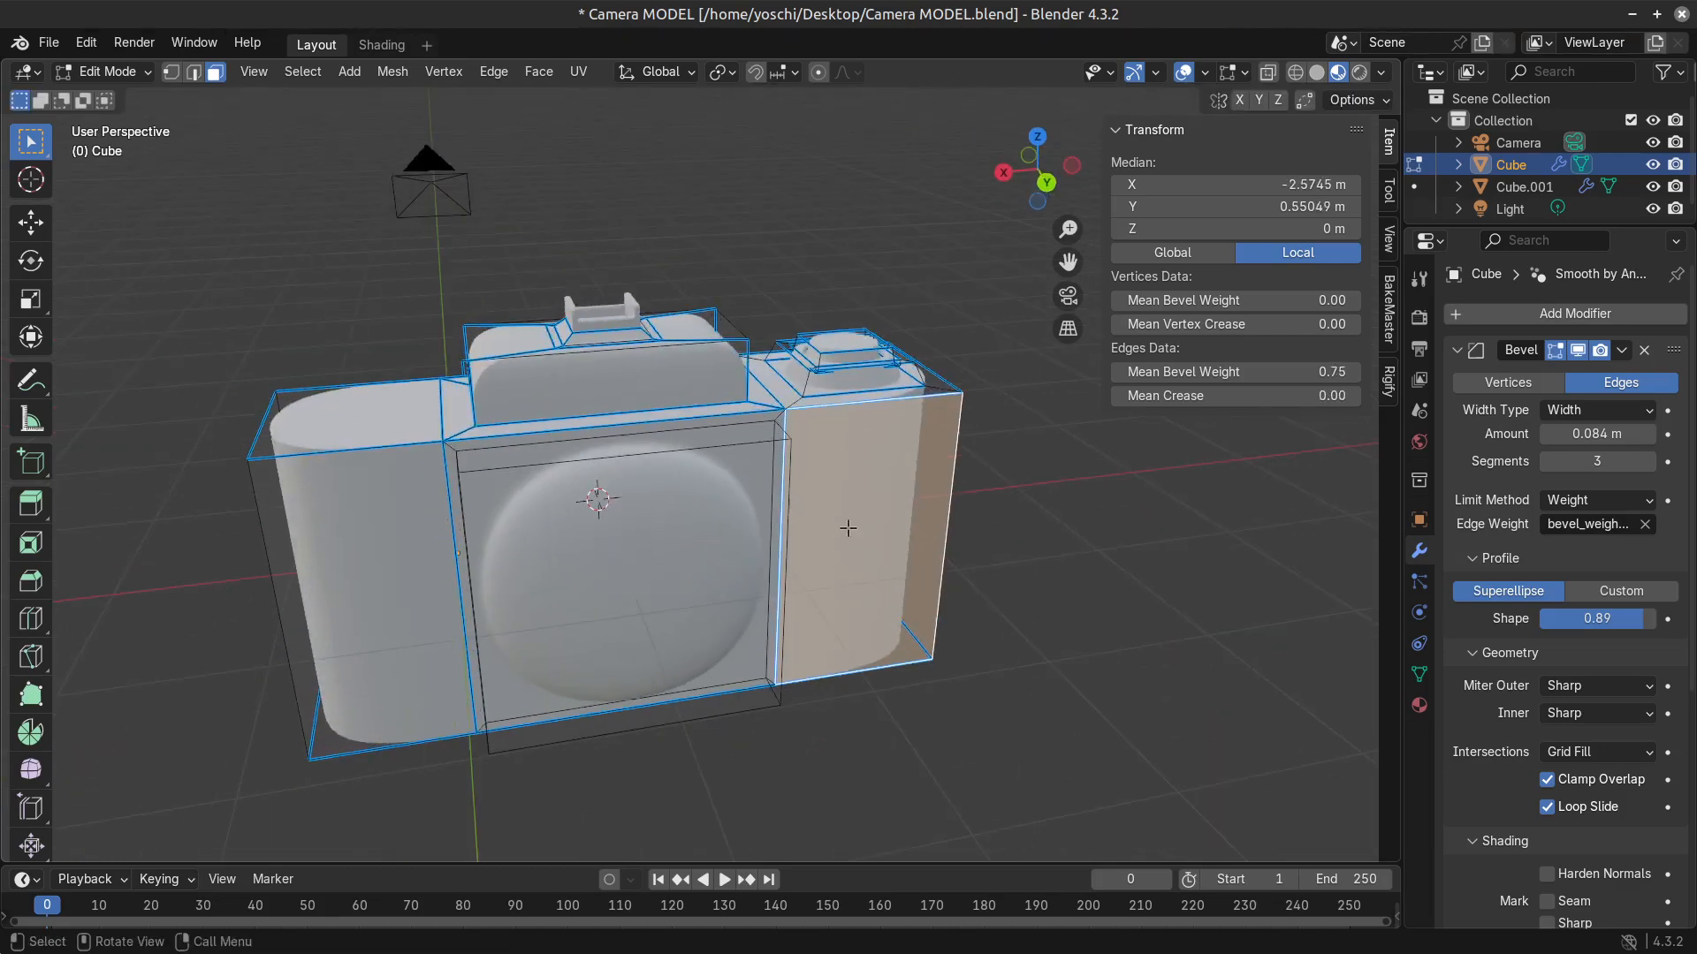
{"action": "left_click", "coordinate": [353, 417]}
{"action": "scroll", "coordinate": [477, 503], "scroll_direction": "up", "scroll_amount": 4}
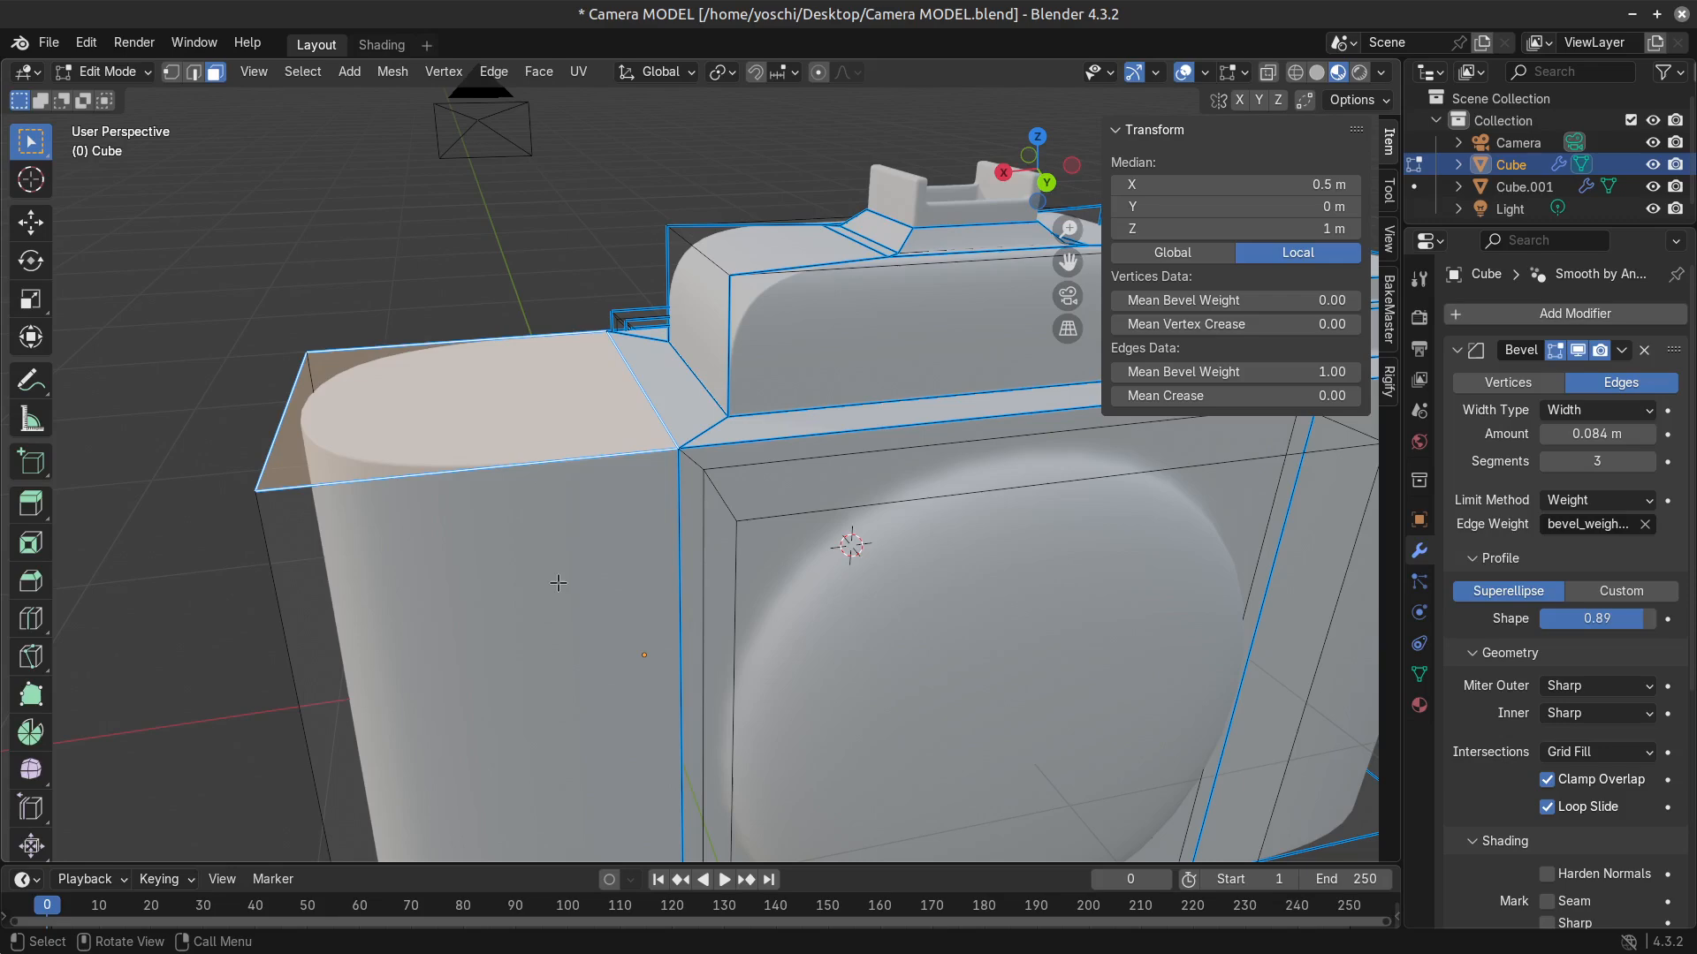
{"action": "middle_click_drag", "start_coordinate": [486, 394], "coordinate": [647, 421]}
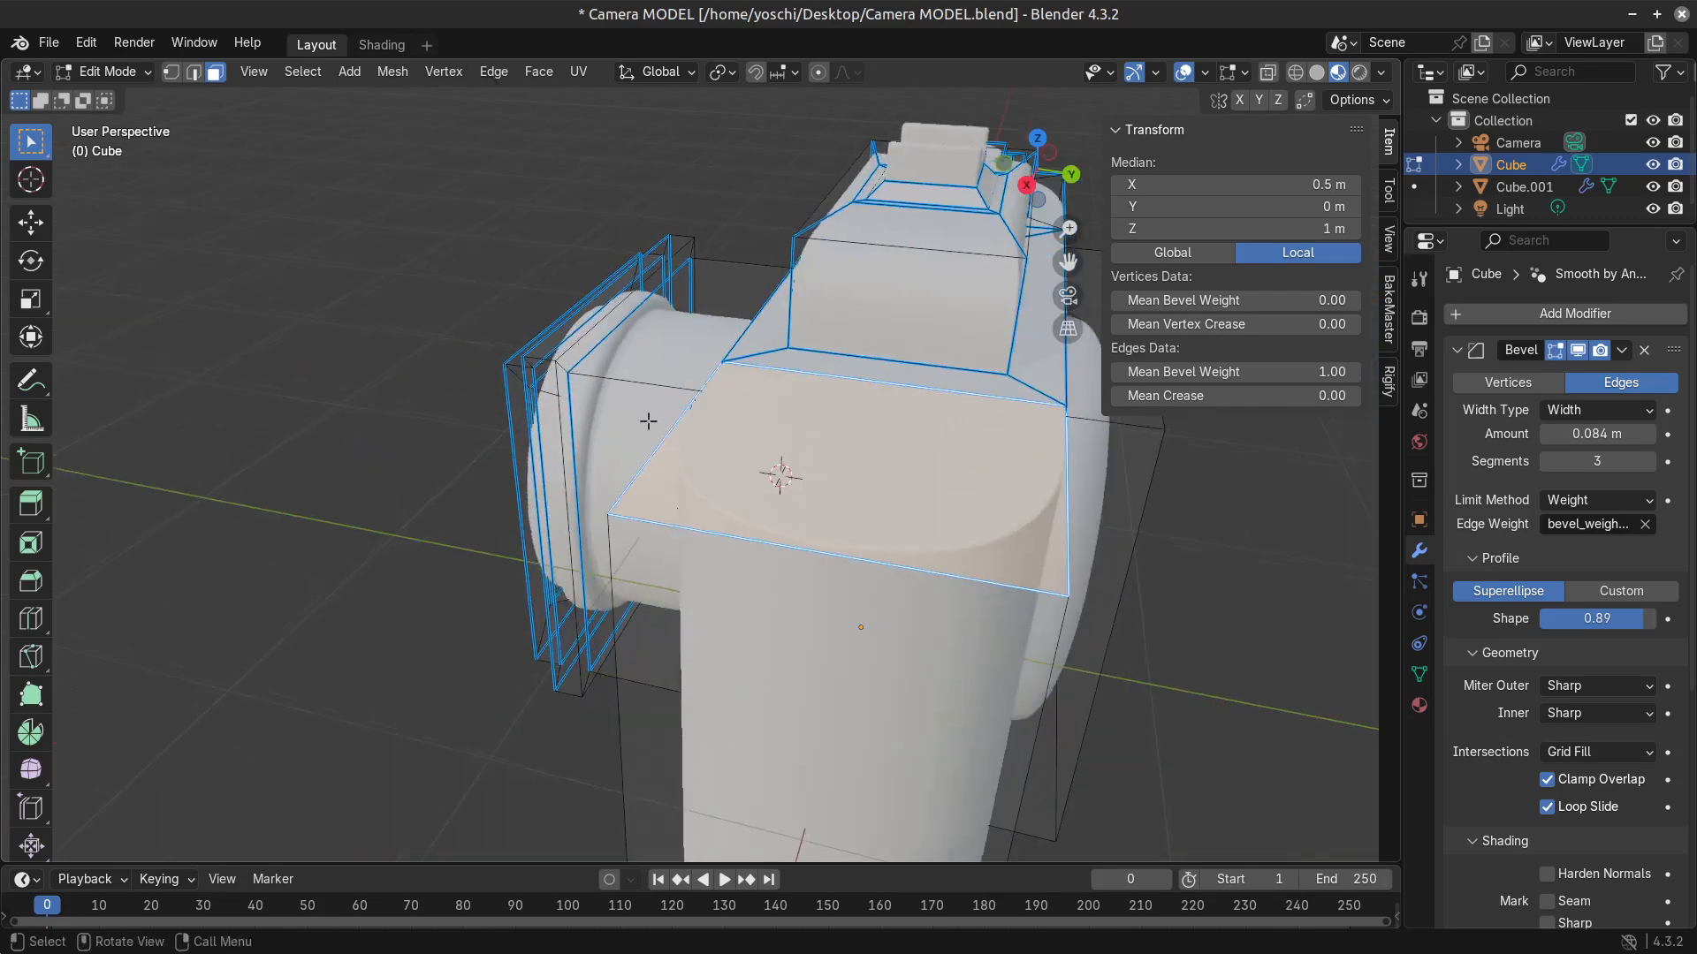
{"action": "scroll", "coordinate": [647, 420], "scroll_direction": "down", "scroll_amount": 3}
{"action": "middle_click_drag", "start_coordinate": [837, 613], "coordinate": [610, 566]}
{"action": "middle_click_drag", "start_coordinate": [610, 565], "coordinate": [841, 660]}
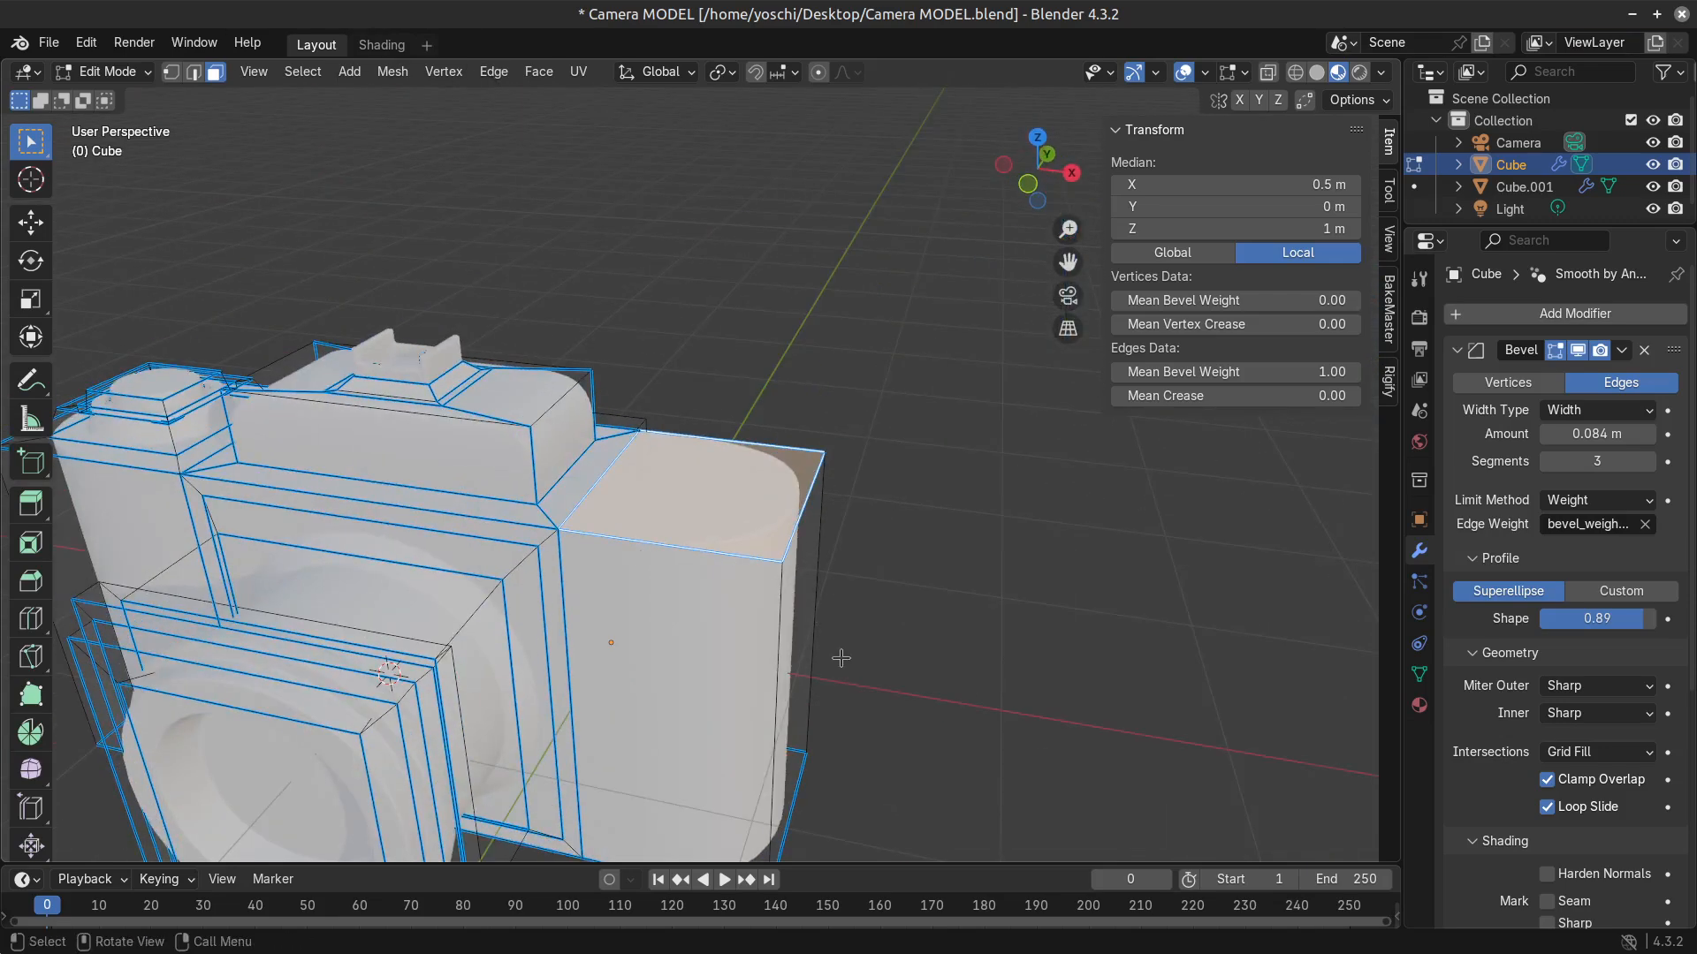
{"action": "key", "text": "i"}
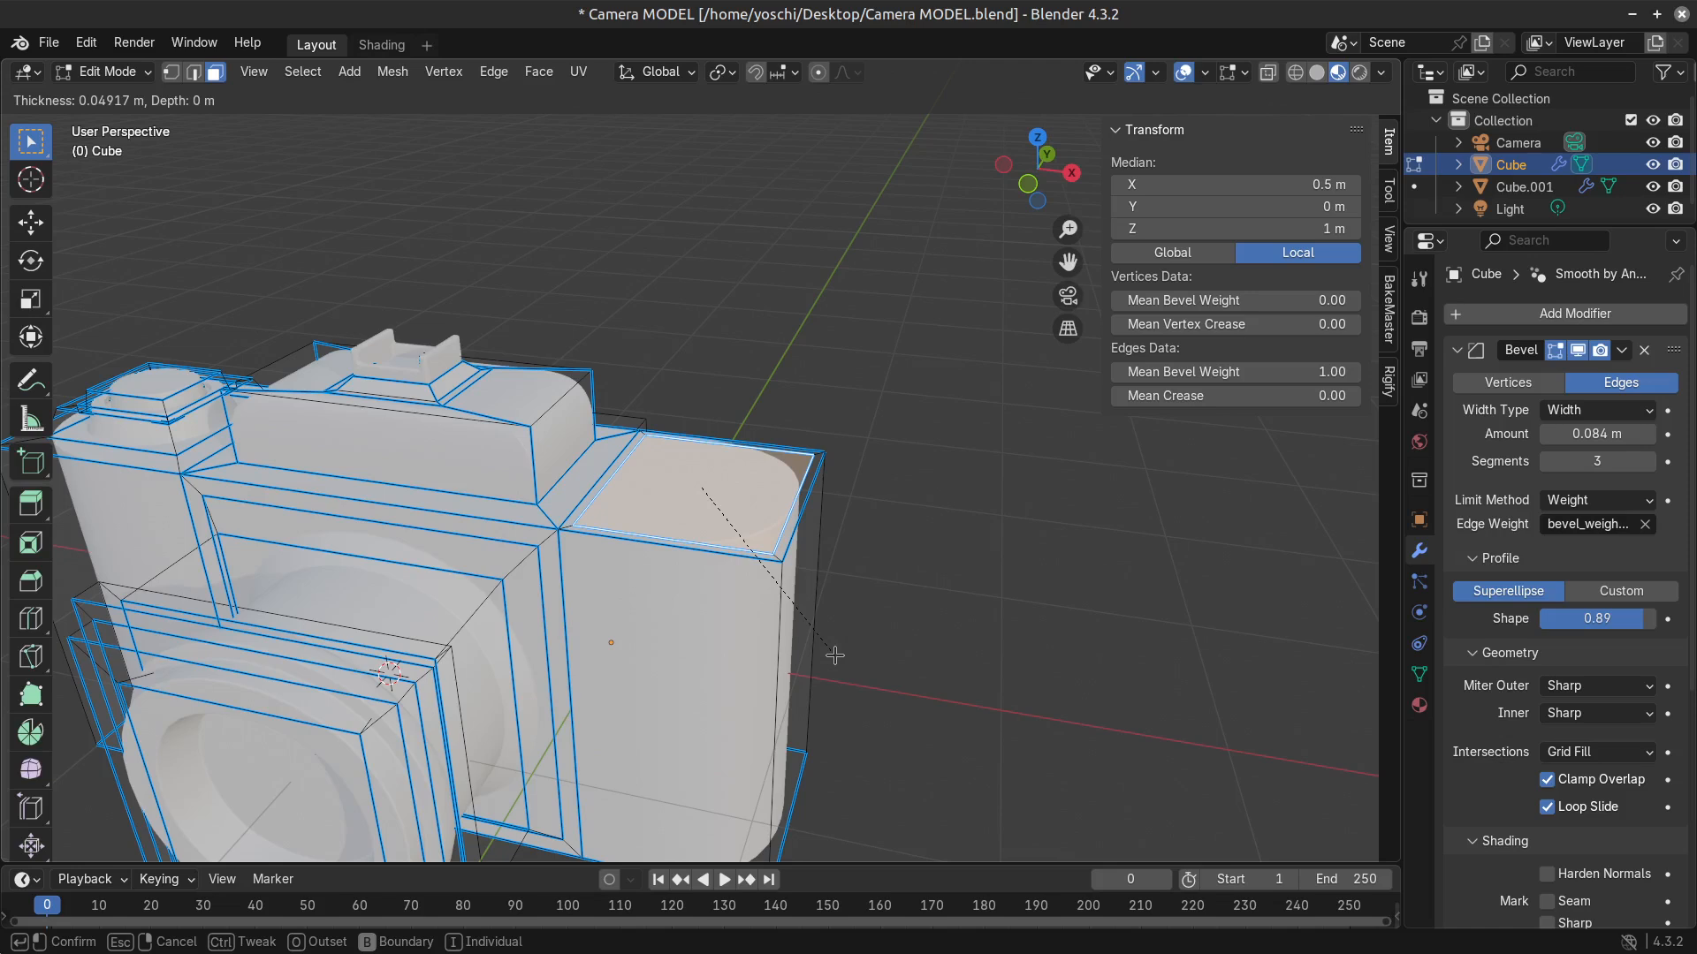
{"action": "left_click", "coordinate": [835, 655]}
{"action": "key", "text": "x"}
{"action": "left_click", "coordinate": [742, 532]}
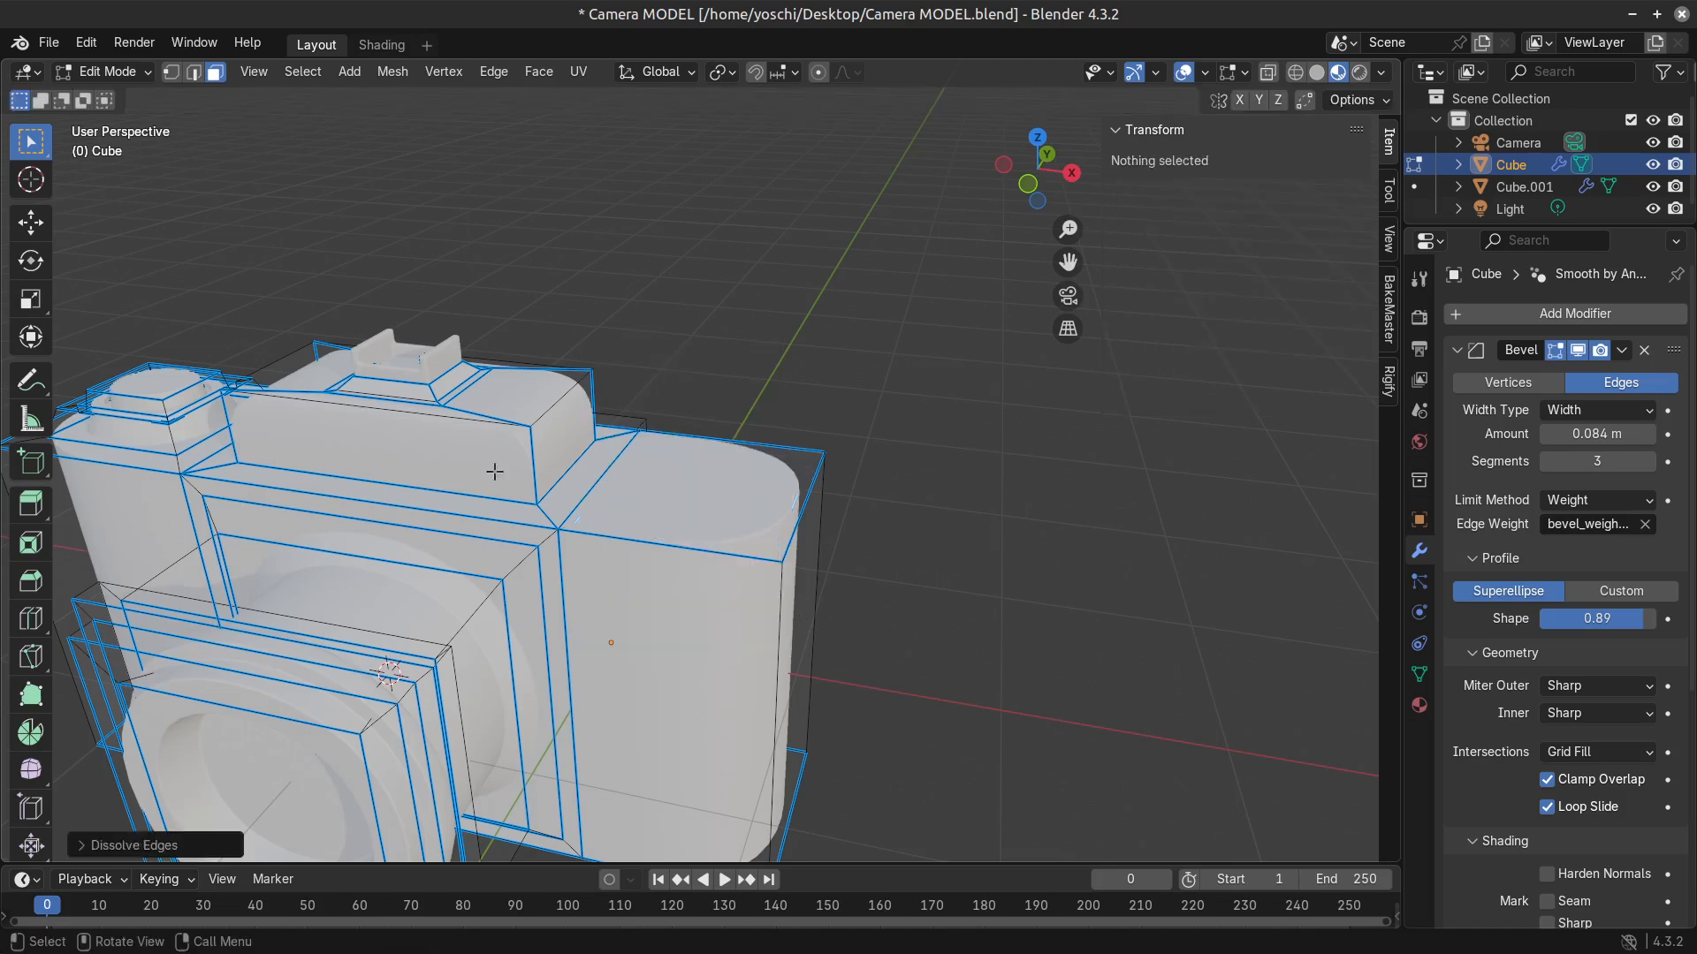
Try insetting the top face opposite the dial and extruding it about 0.17 m down into the body.
{"action": "left_click", "coordinate": [742, 528]}
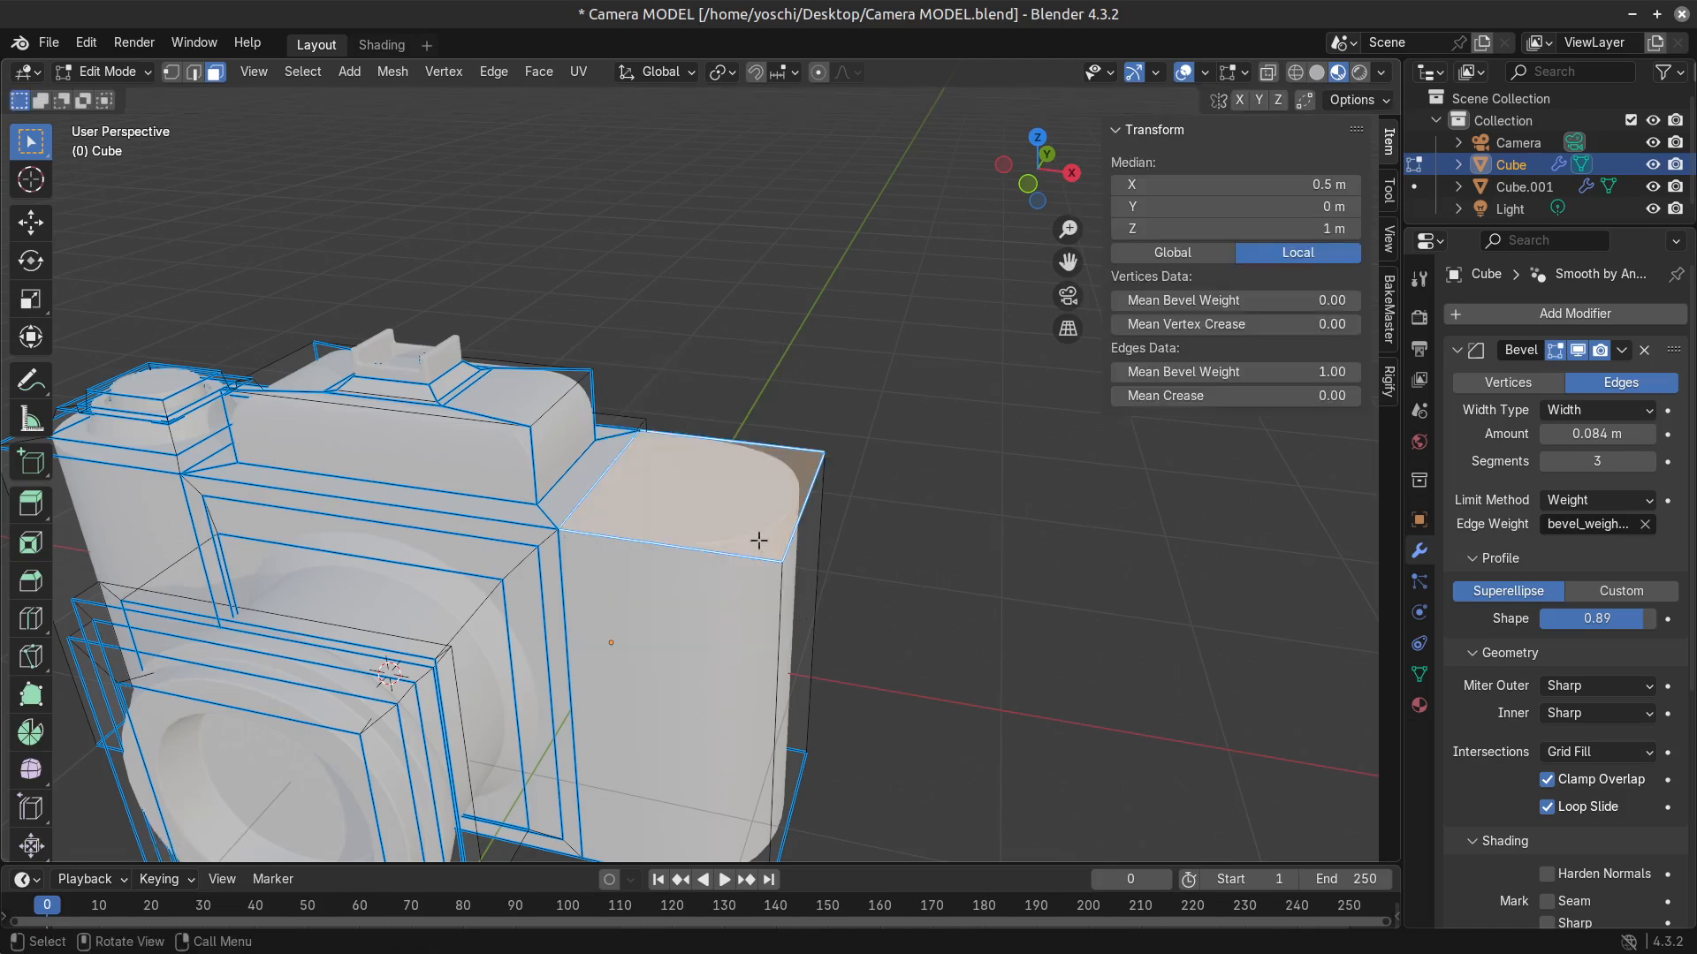
{"action": "key", "text": "i"}
{"action": "left_click", "coordinate": [820, 603]}
{"action": "key", "text": "e"}
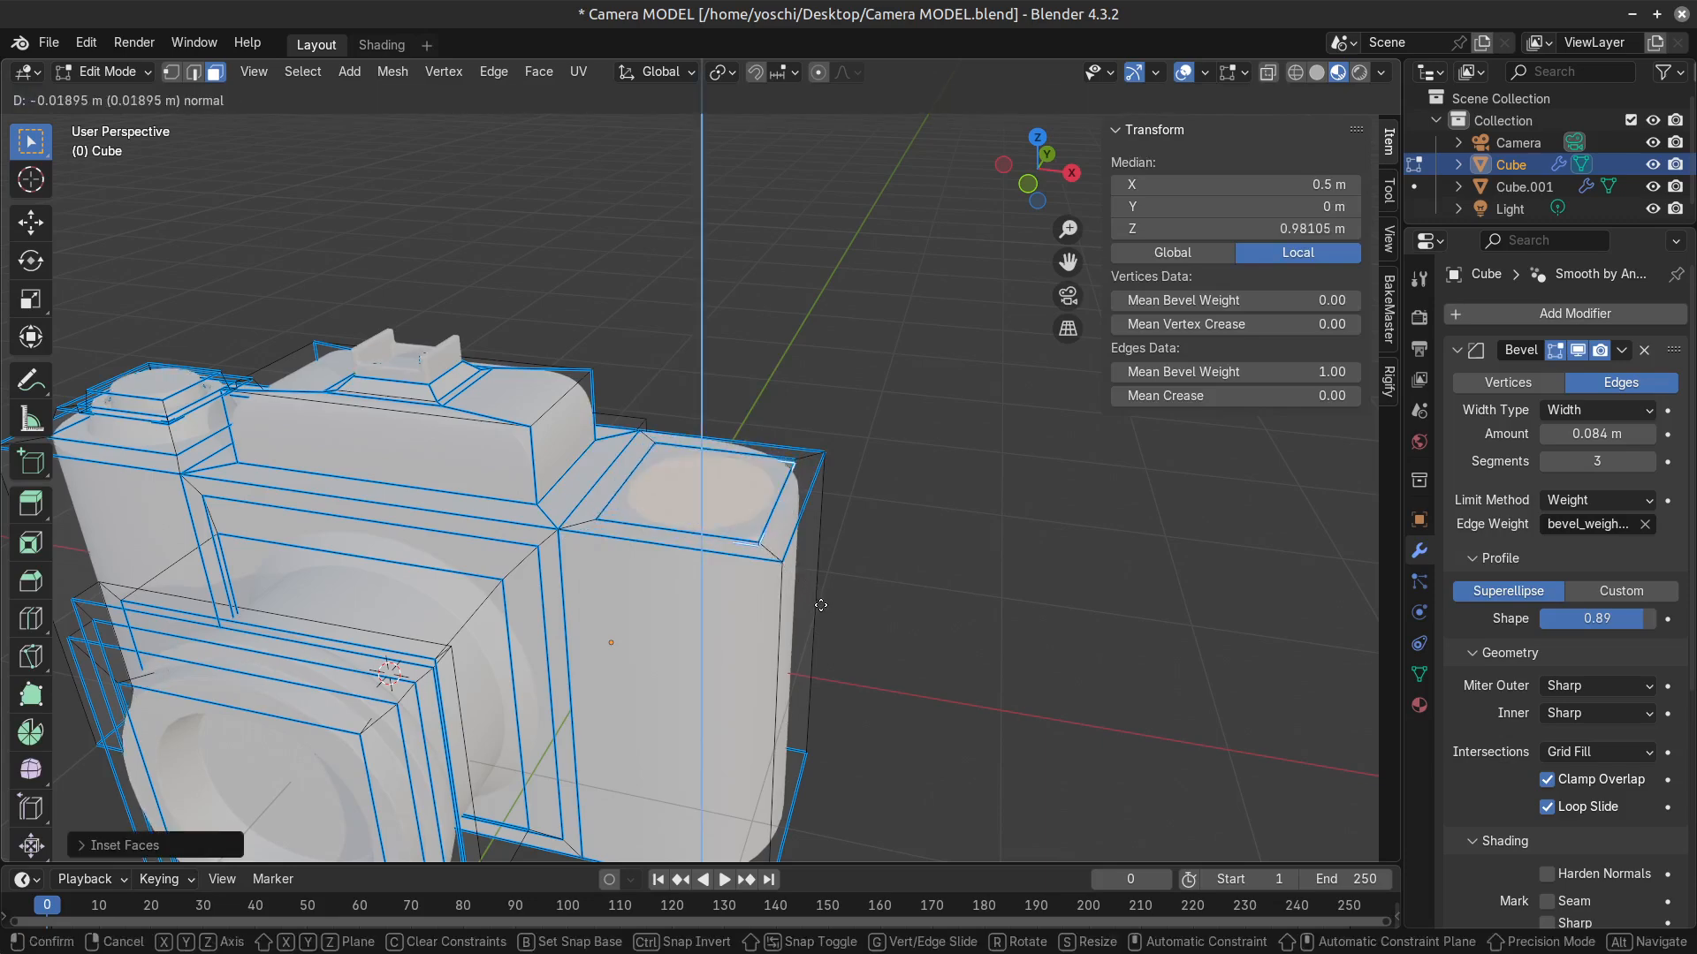
{"action": "left_click", "coordinate": [828, 628]}
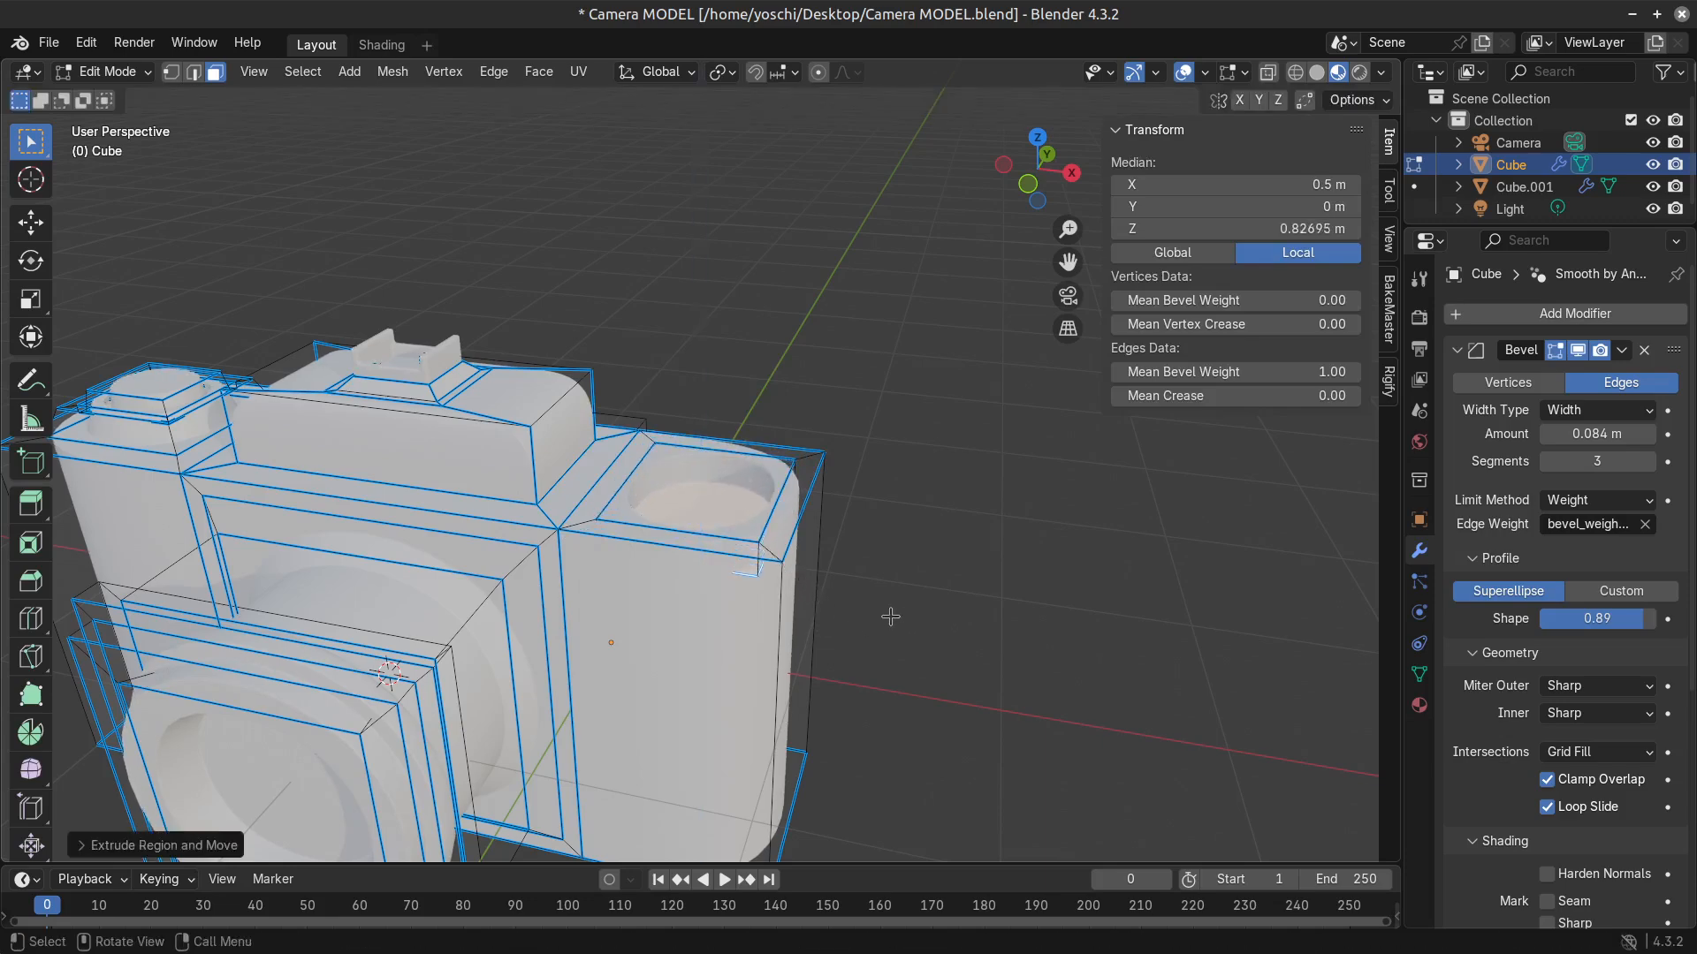
Try insetting the recess floor and extruding its centre upward, then check it in object mode and undo the recess.
{"action": "key", "text": "i"}
{"action": "left_click", "coordinate": [882, 594]}
{"action": "key", "text": "e"}
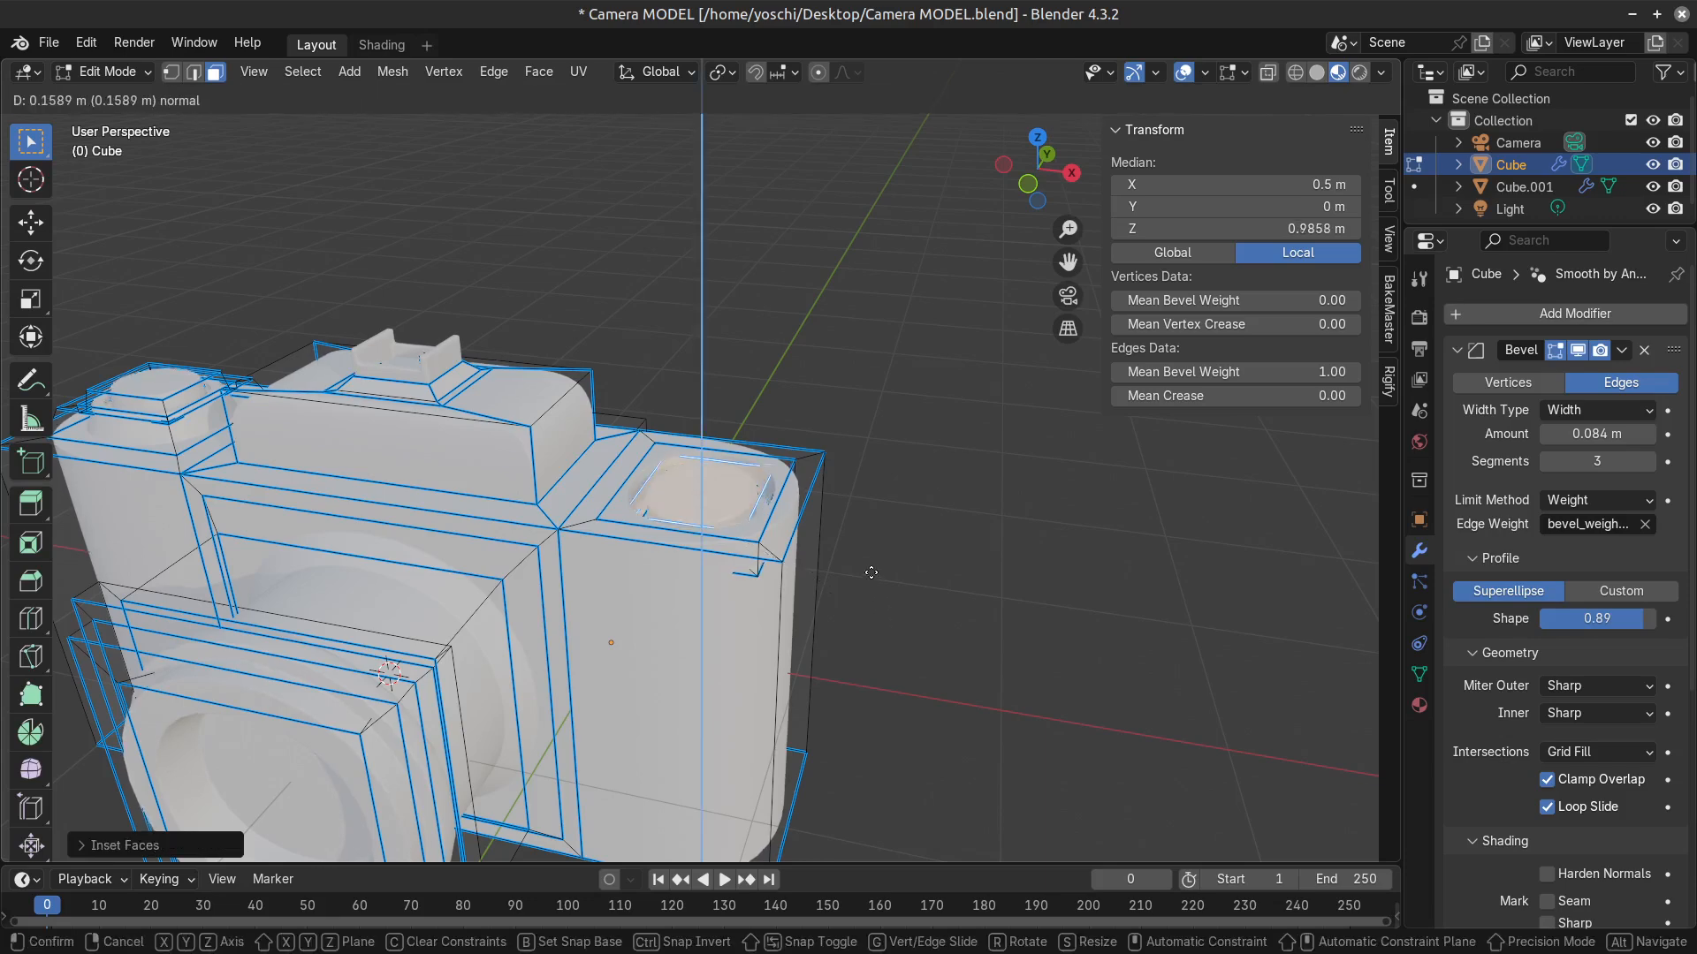
{"action": "left_click", "coordinate": [869, 555]}
{"action": "key", "text": "Tab"}
{"action": "scroll", "coordinate": [760, 631], "scroll_direction": "down", "scroll_amount": 2}
{"action": "middle_click_drag", "start_coordinate": [757, 634], "coordinate": [769, 579]}
{"action": "key", "text": "Tab"}
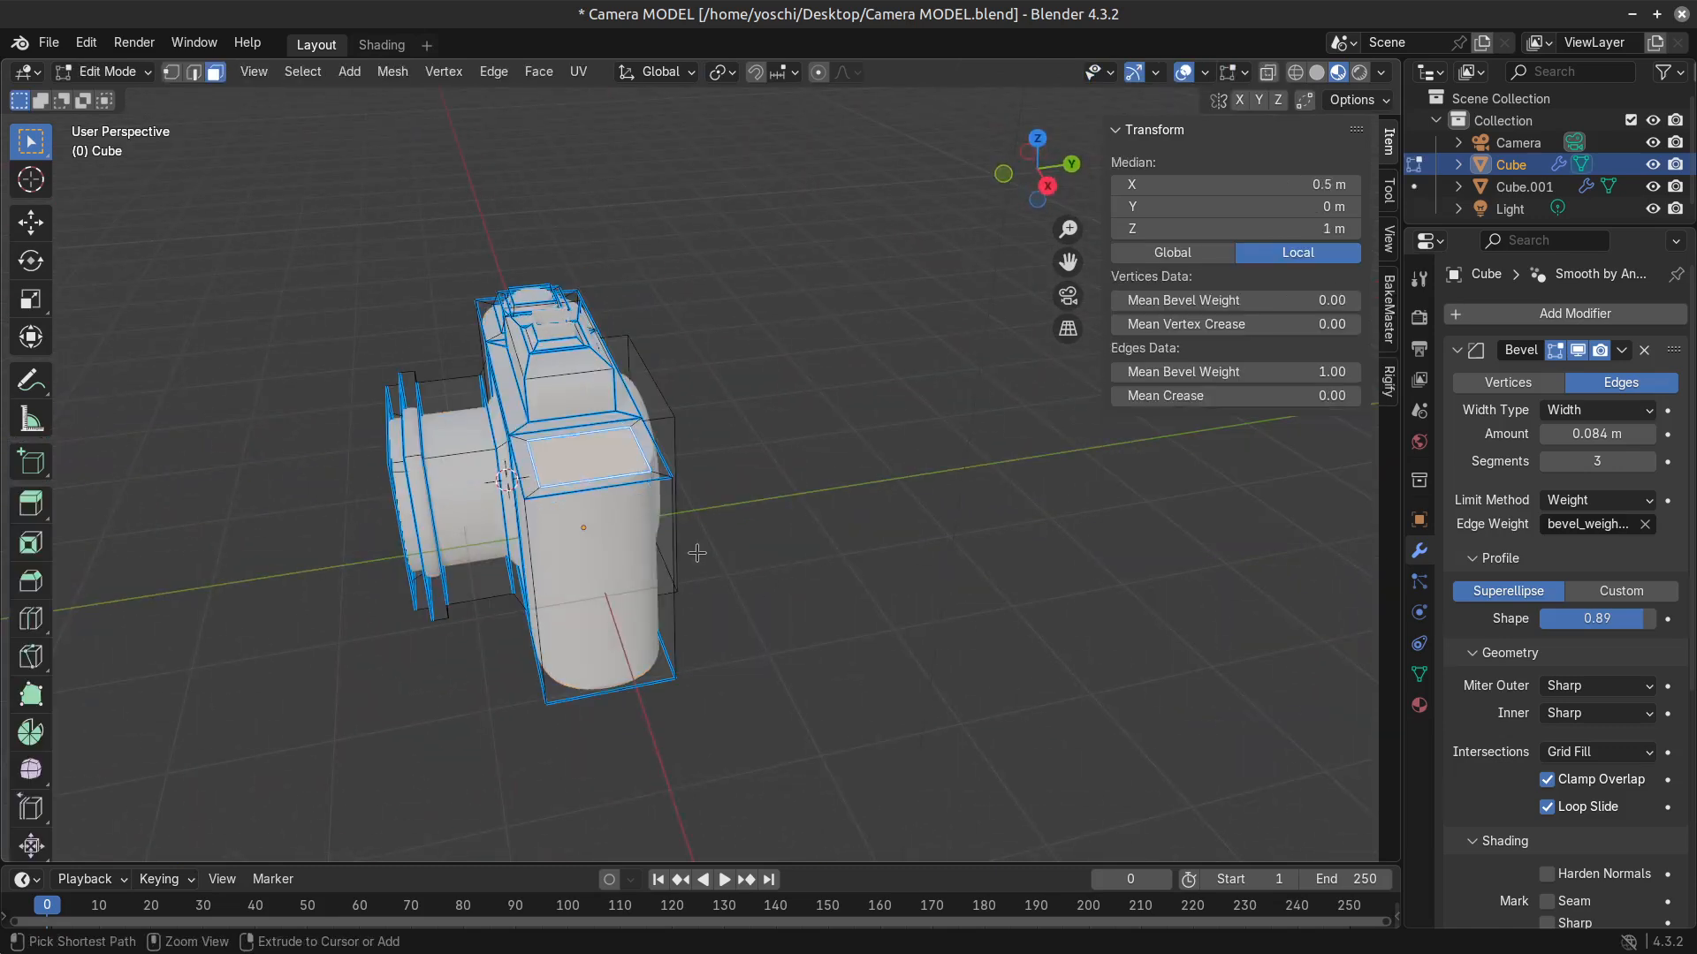
Extrude the whole top face opposite the dial about 0.11 m upward and check it in object mode.
{"action": "scroll", "coordinate": [645, 595], "scroll_direction": "up", "scroll_amount": 2}
{"action": "middle_click_drag", "start_coordinate": [523, 601], "coordinate": [681, 594]}
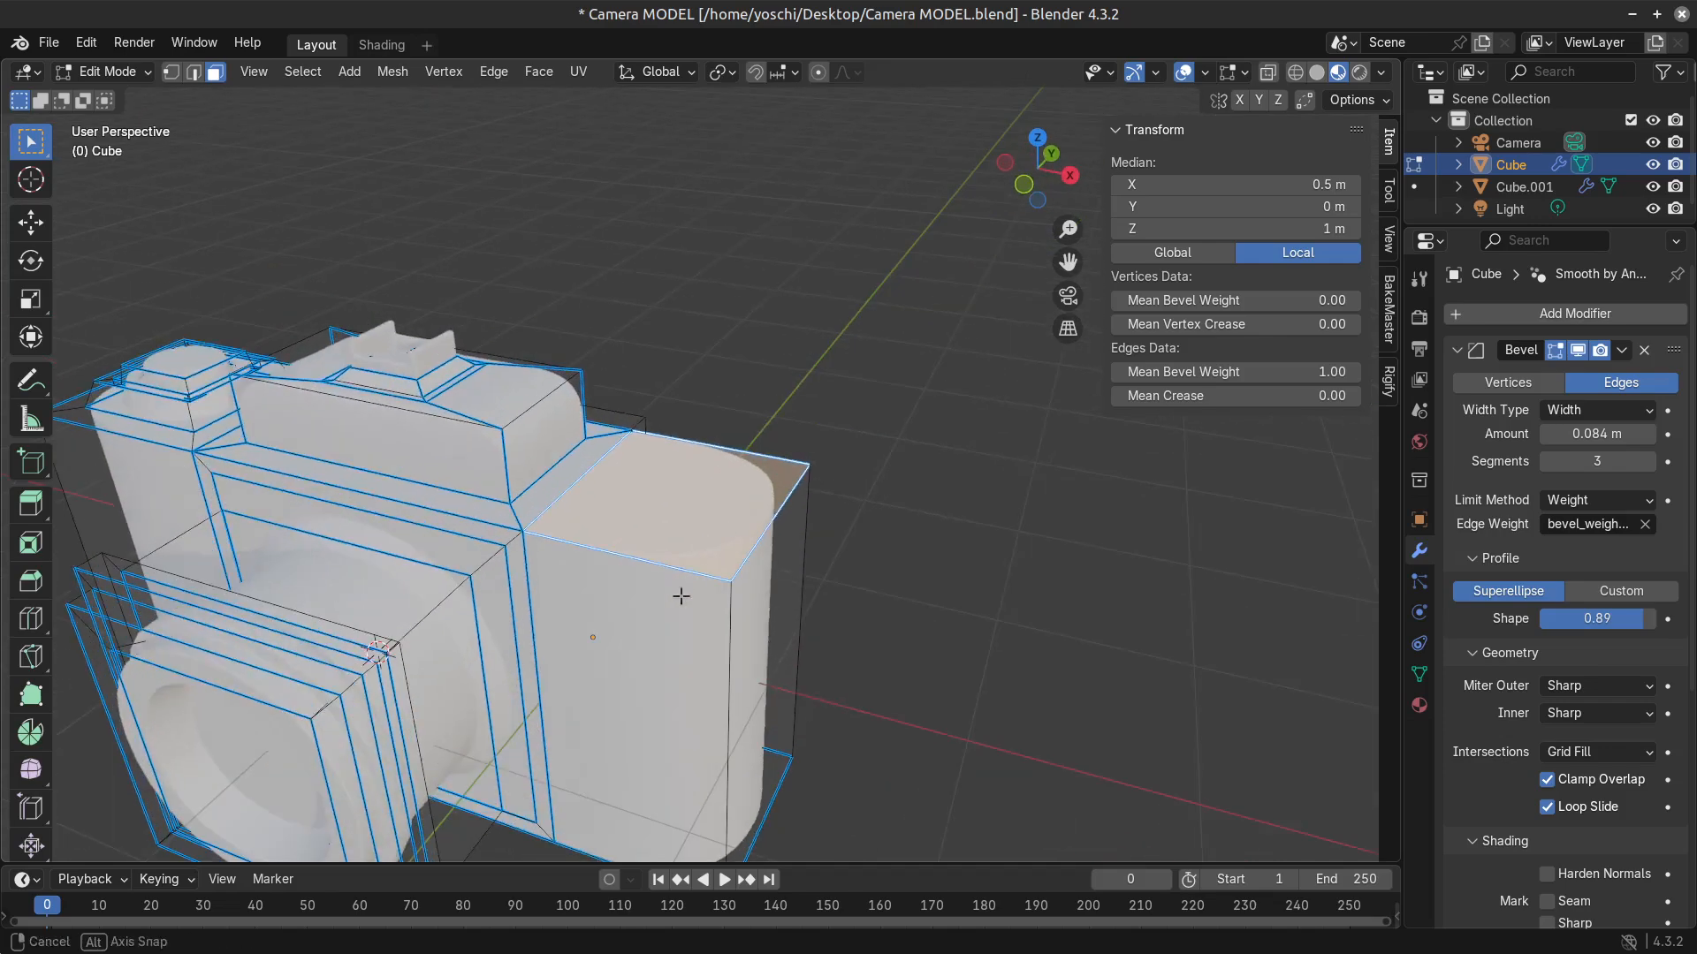
{"action": "key", "text": "e"}
{"action": "left_click", "coordinate": [747, 575]}
{"action": "key", "text": "Tab"}
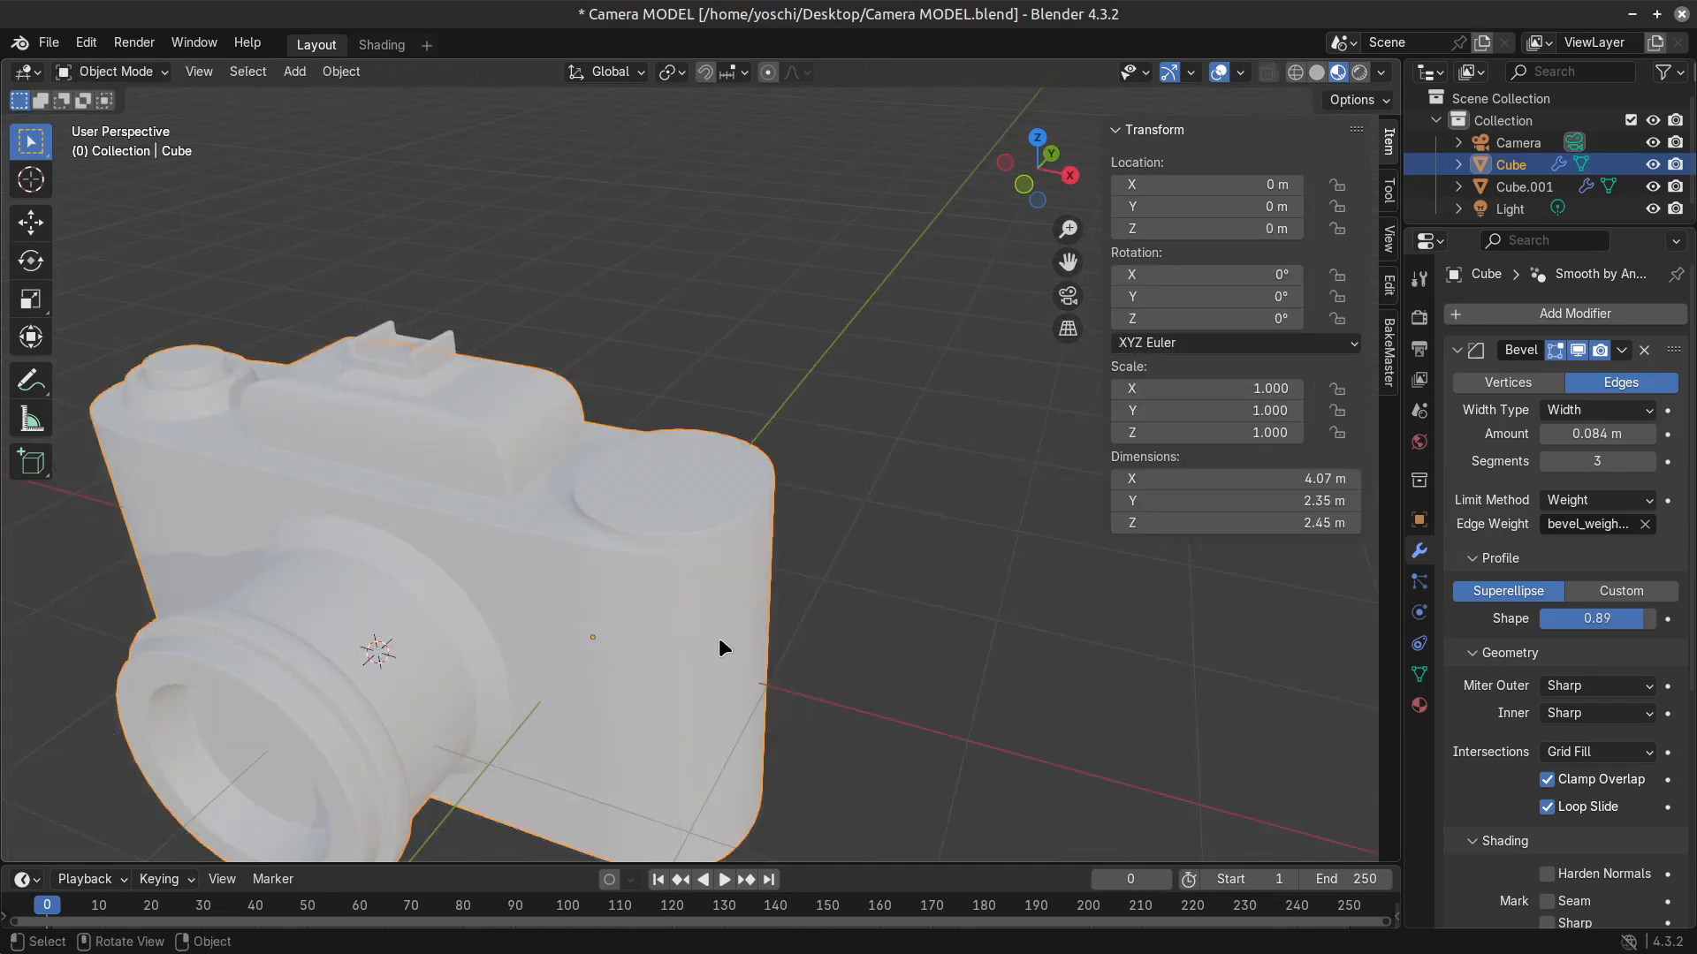
Scale the raised top face down slightly to taper the pad and check the camera in object mode.
{"action": "middle_click_drag", "start_coordinate": [718, 638], "coordinate": [611, 679]}
{"action": "scroll", "coordinate": [748, 590], "scroll_direction": "down", "scroll_amount": 3}
{"action": "key", "text": "Tab"}
{"action": "scroll", "coordinate": [758, 609], "scroll_direction": "up", "scroll_amount": 4}
{"action": "middle_click_drag", "start_coordinate": [758, 606], "coordinate": [763, 638]}
{"action": "key", "text": "s"}
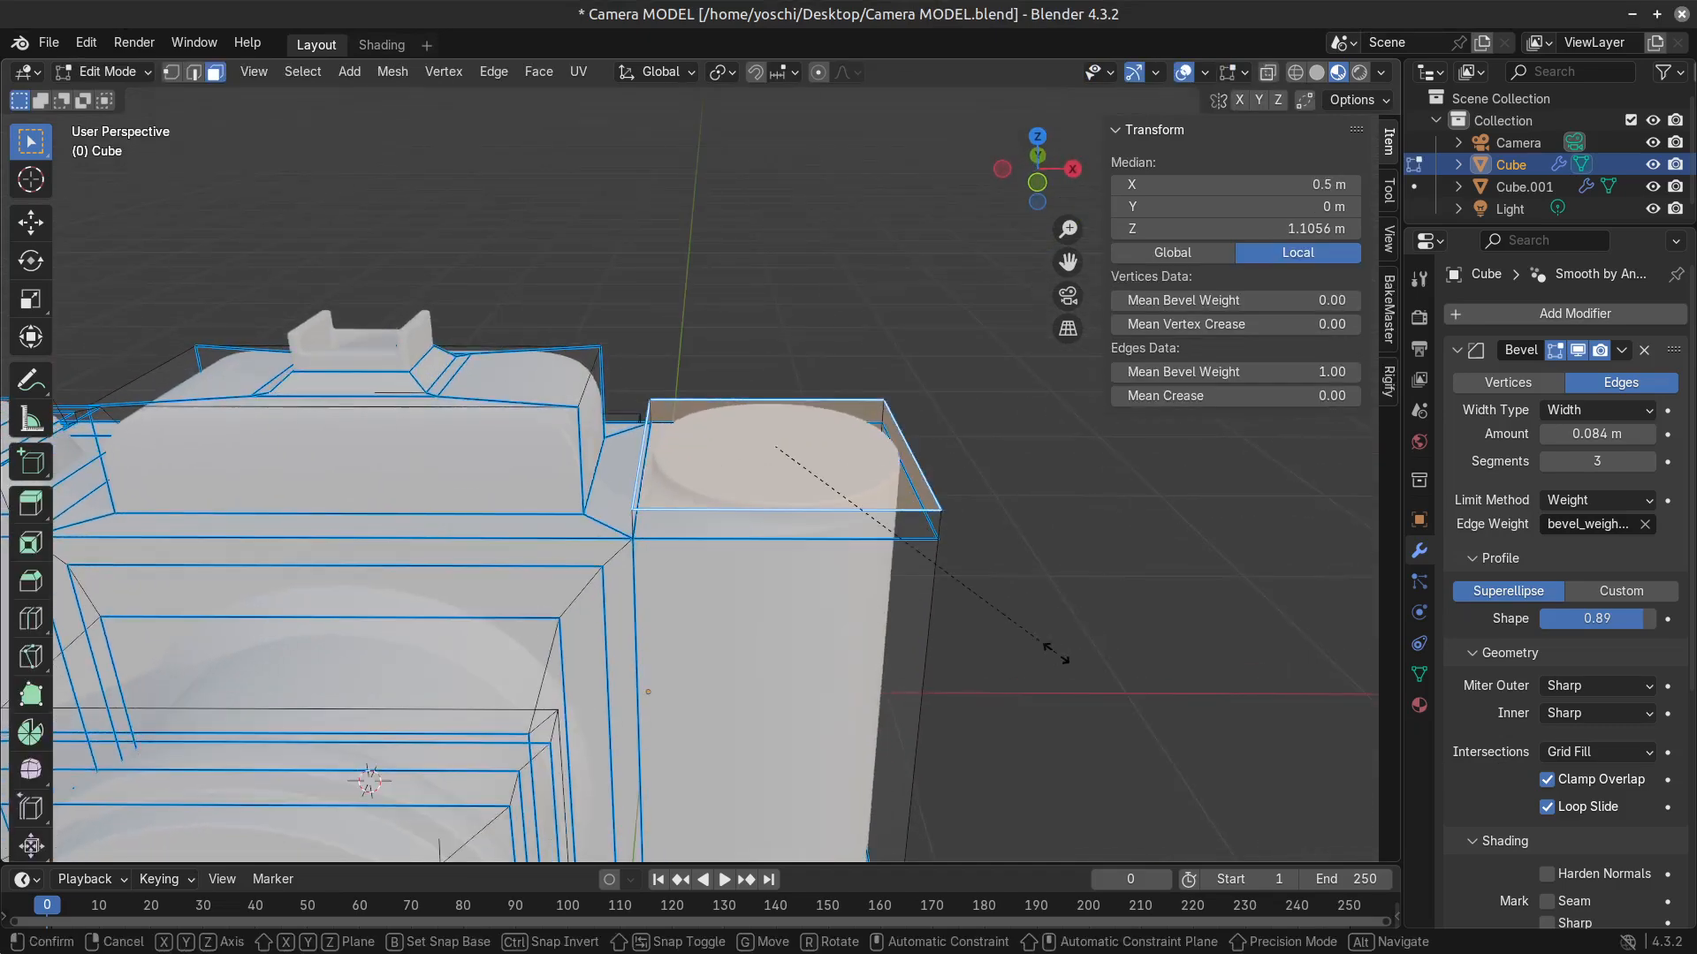
{"action": "left_click", "coordinate": [909, 663]}
{"action": "key", "text": "Tab"}
{"action": "scroll", "coordinate": [840, 704], "scroll_direction": "down", "scroll_amount": 4}
{"action": "middle_click_drag", "start_coordinate": [841, 705], "coordinate": [387, 701]}
{"action": "key", "text": "Tab"}
{"action": "key", "text": "Tab"}
{"action": "key", "text": "Tab"}
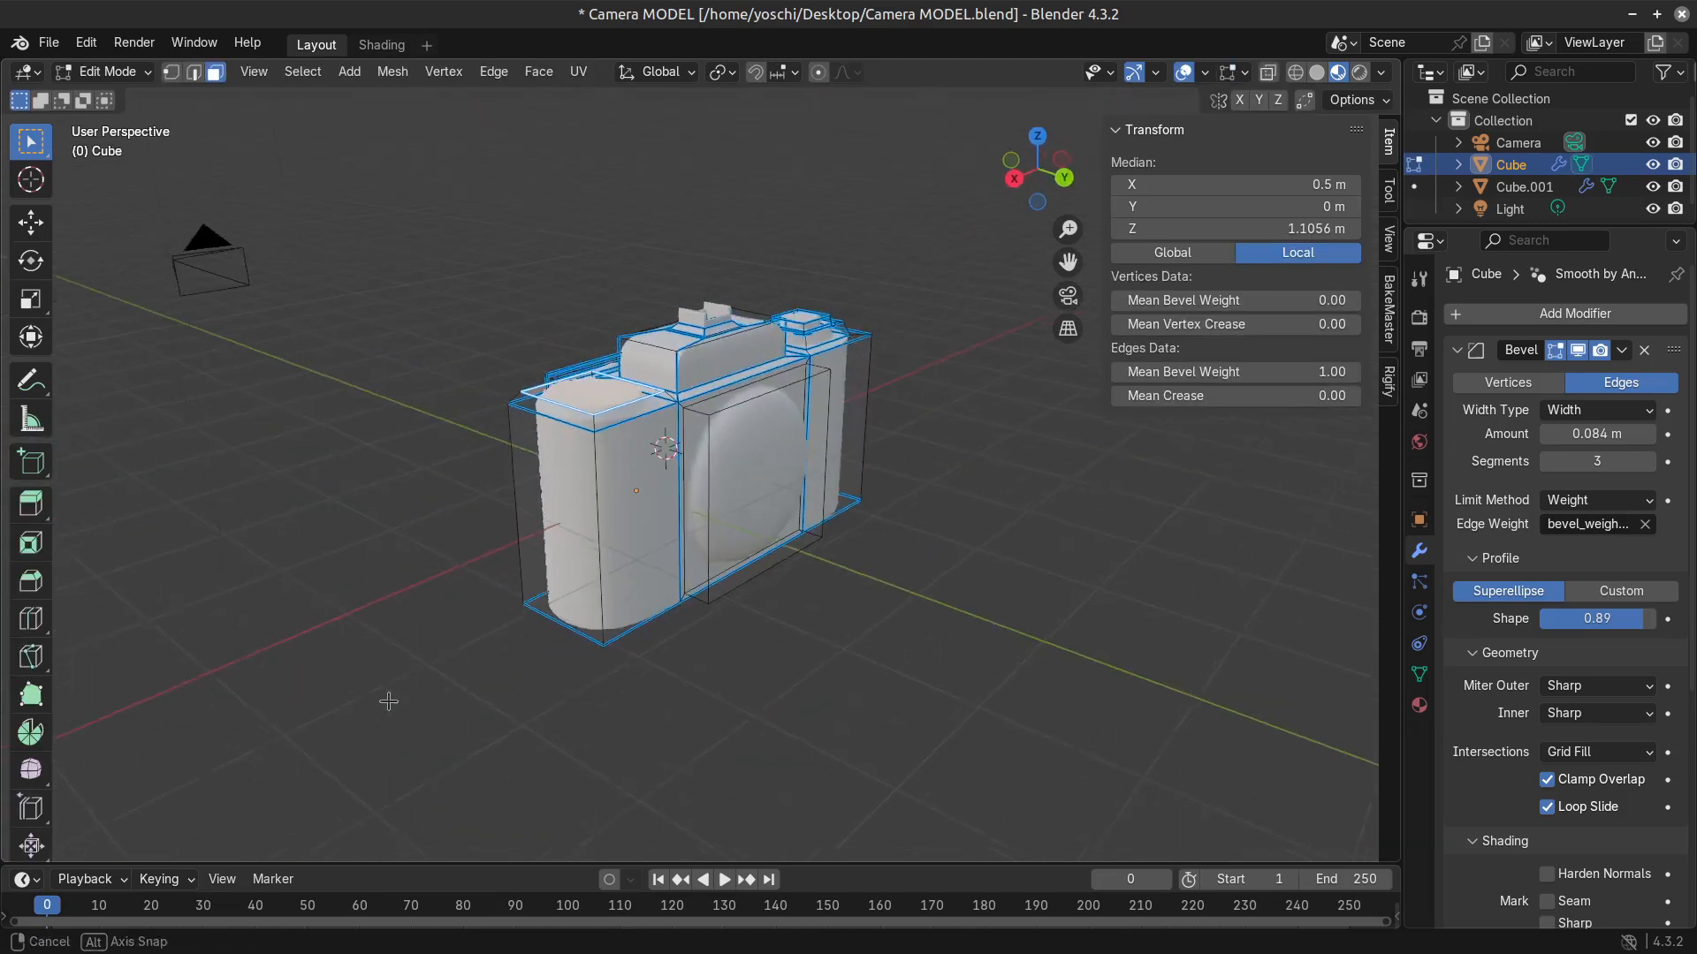
Dissolve the raised back panel and its inset, and select the flat middle back face.
{"action": "left_click", "coordinate": [647, 520]}
{"action": "left_click", "coordinate": [802, 487]}
{"action": "key", "text": "x"}
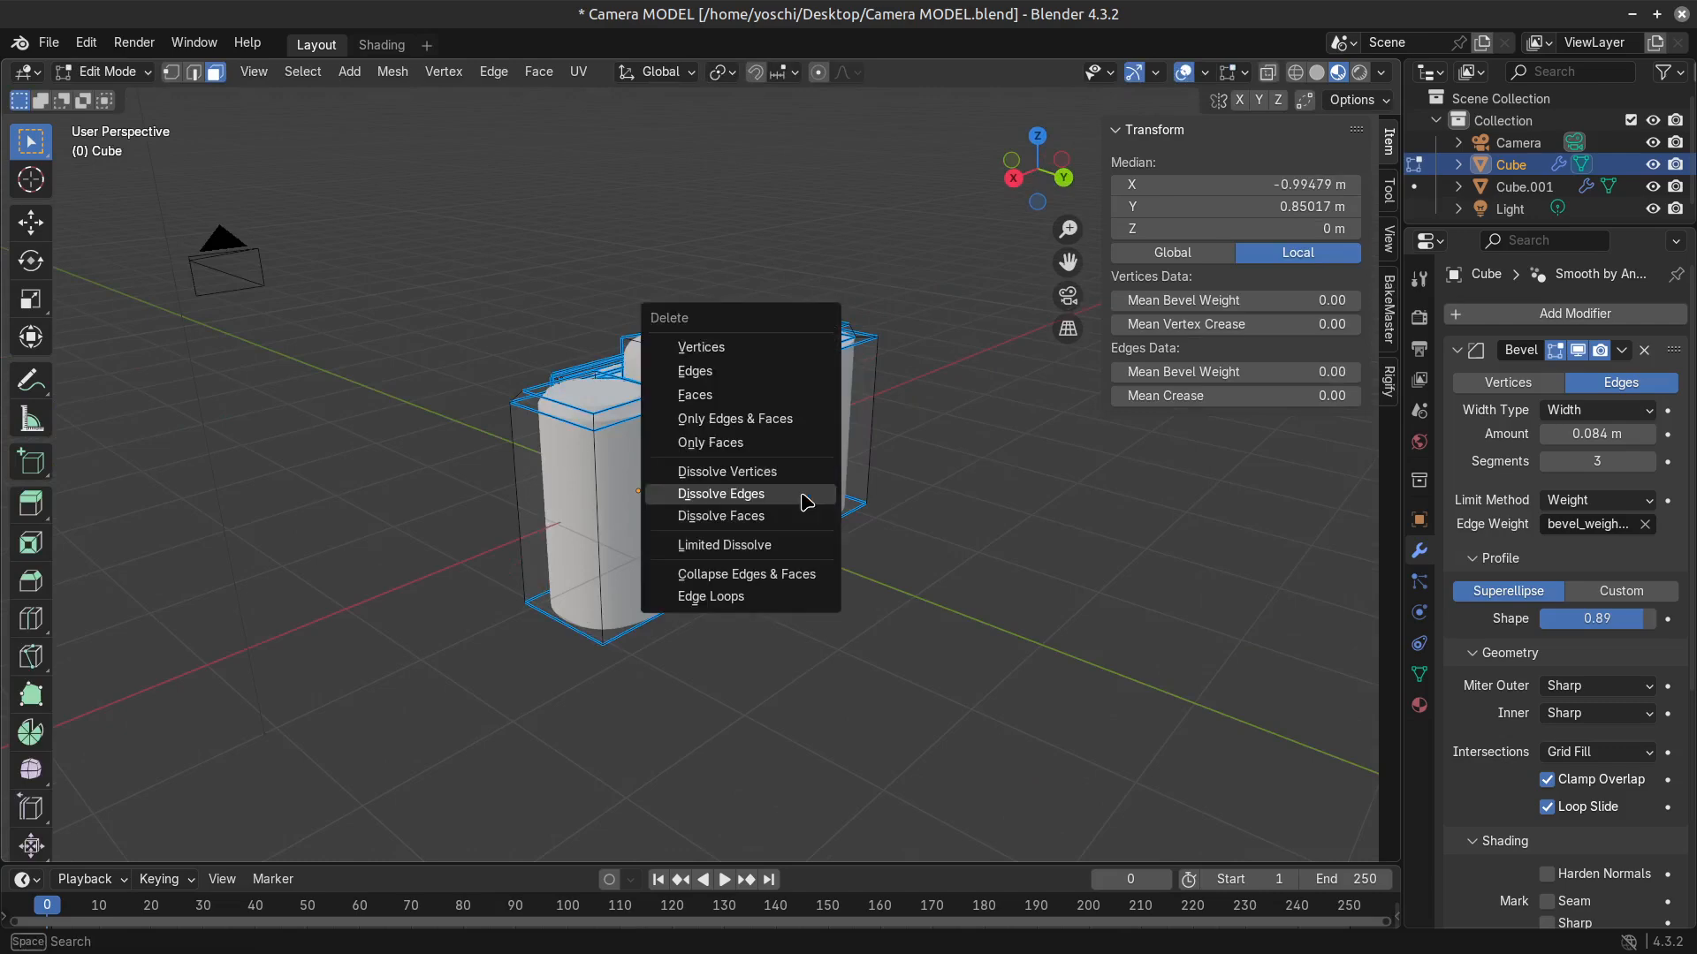
{"action": "left_click", "coordinate": [799, 473]}
{"action": "scroll", "coordinate": [777, 466], "scroll_direction": "up", "scroll_amount": 1}
{"action": "left_click", "coordinate": [777, 466]}
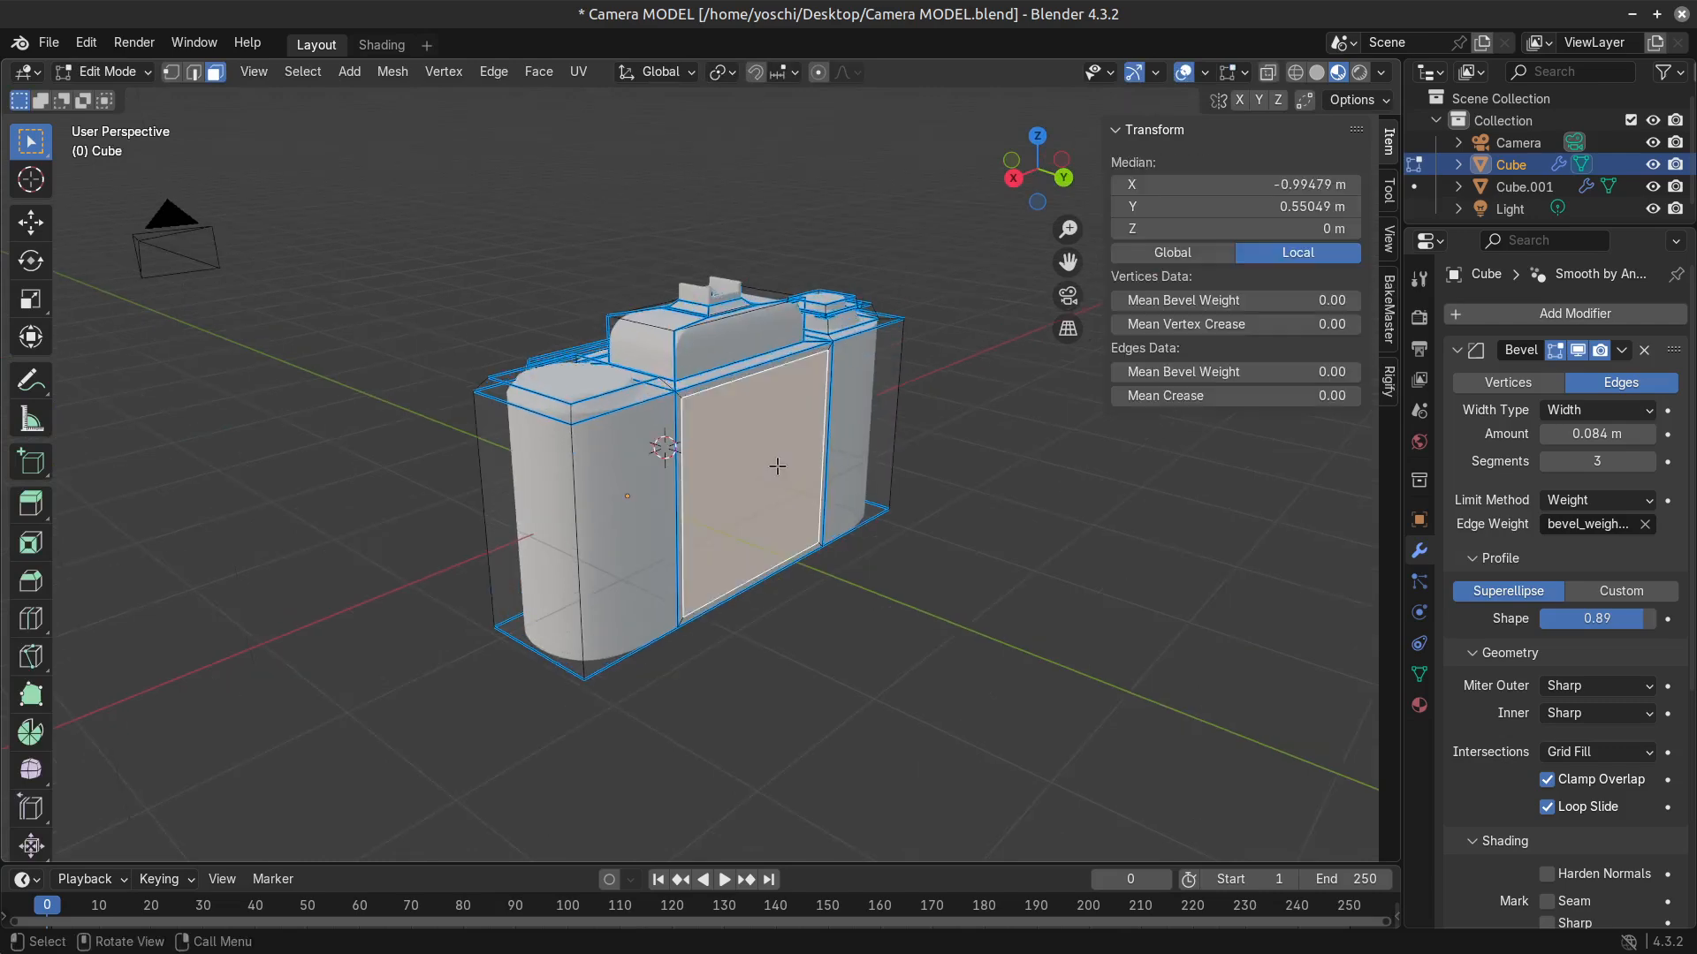
{"action": "key", "text": "x"}
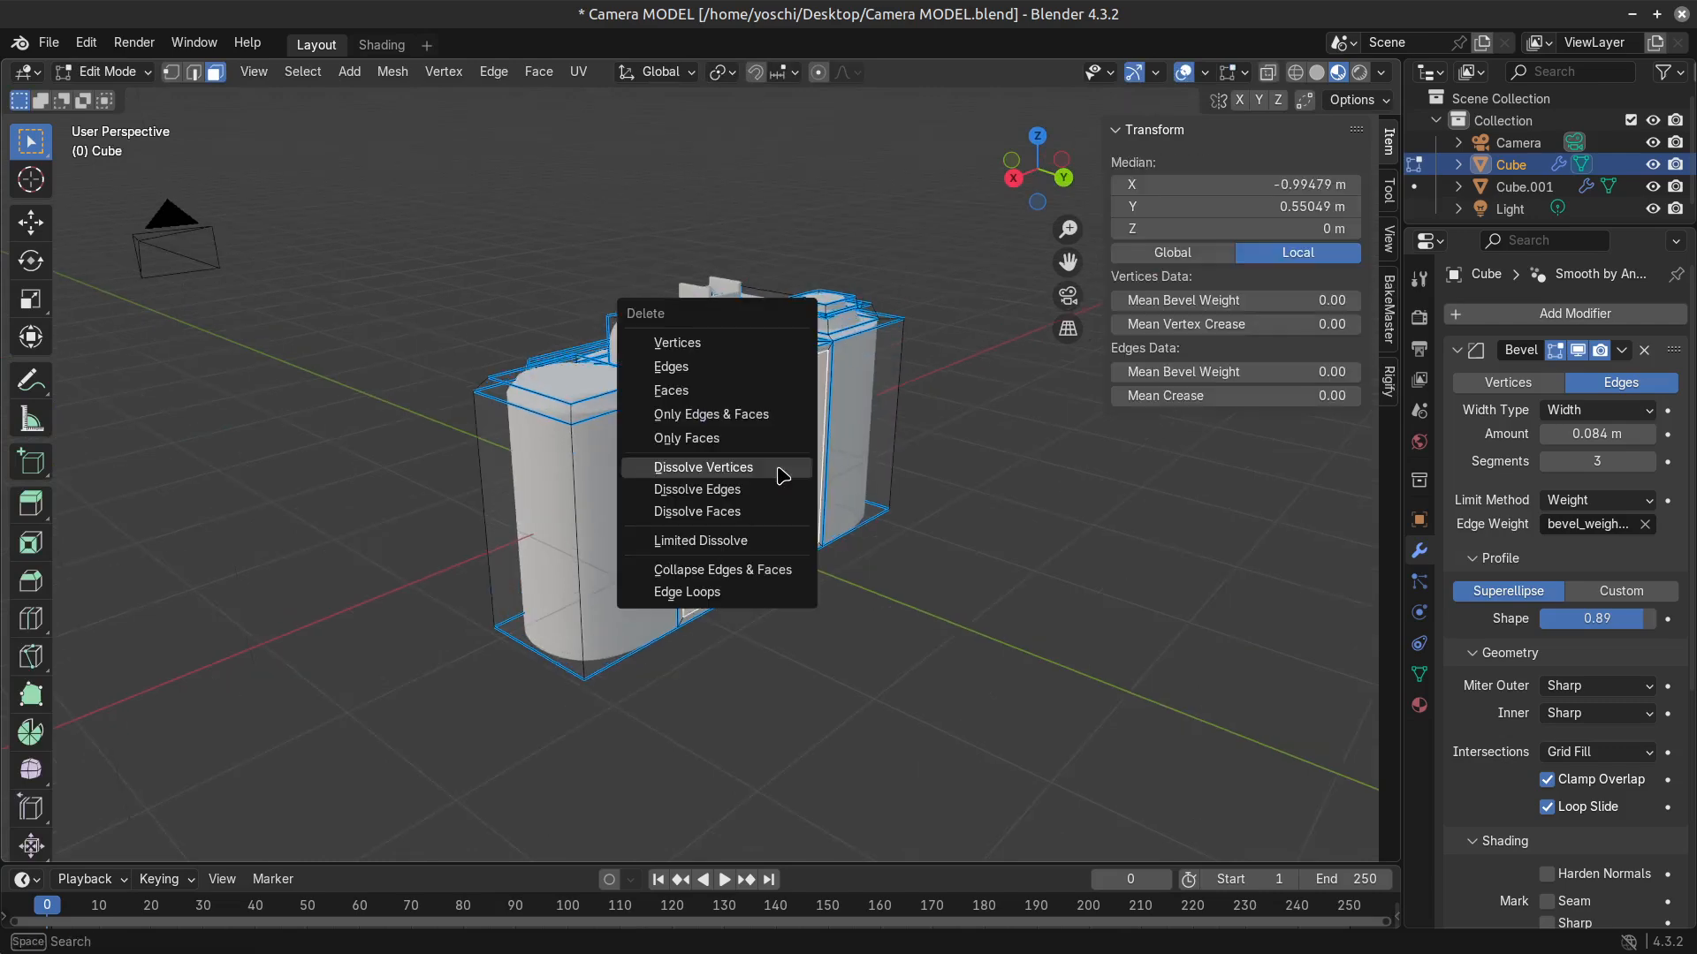
{"action": "left_click", "coordinate": [777, 469]}
{"action": "left_click", "coordinate": [795, 464]}
{"action": "left_click", "coordinate": [810, 461]}
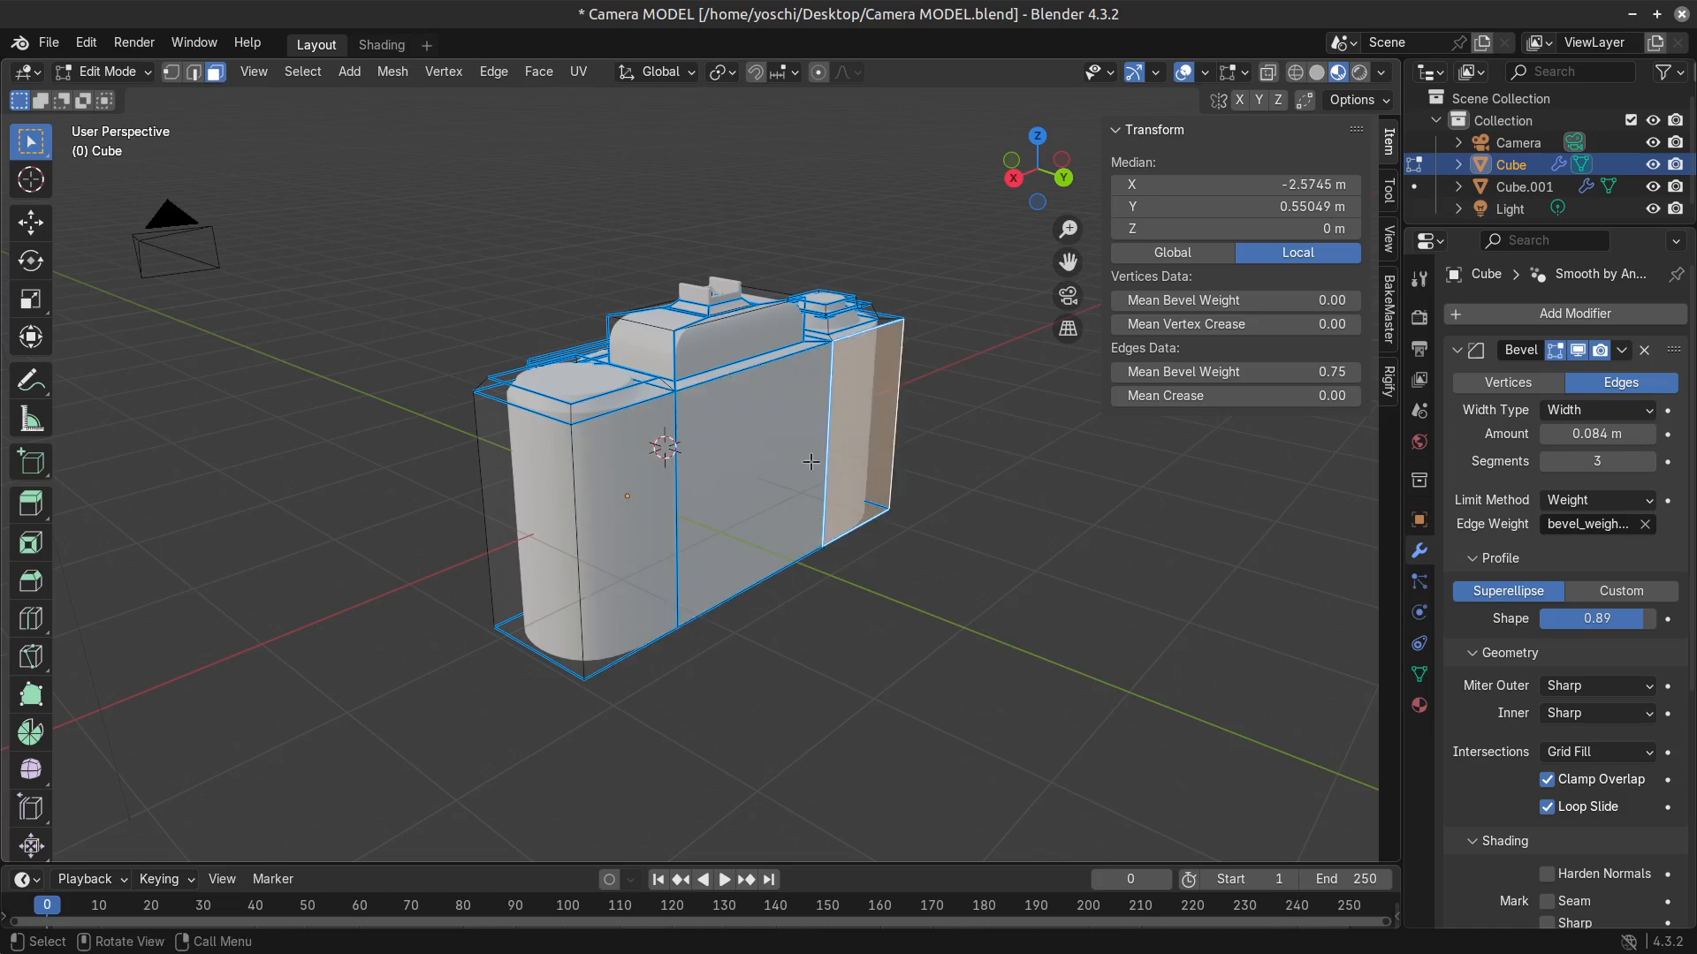
{"action": "left_click", "coordinate": [772, 468]}
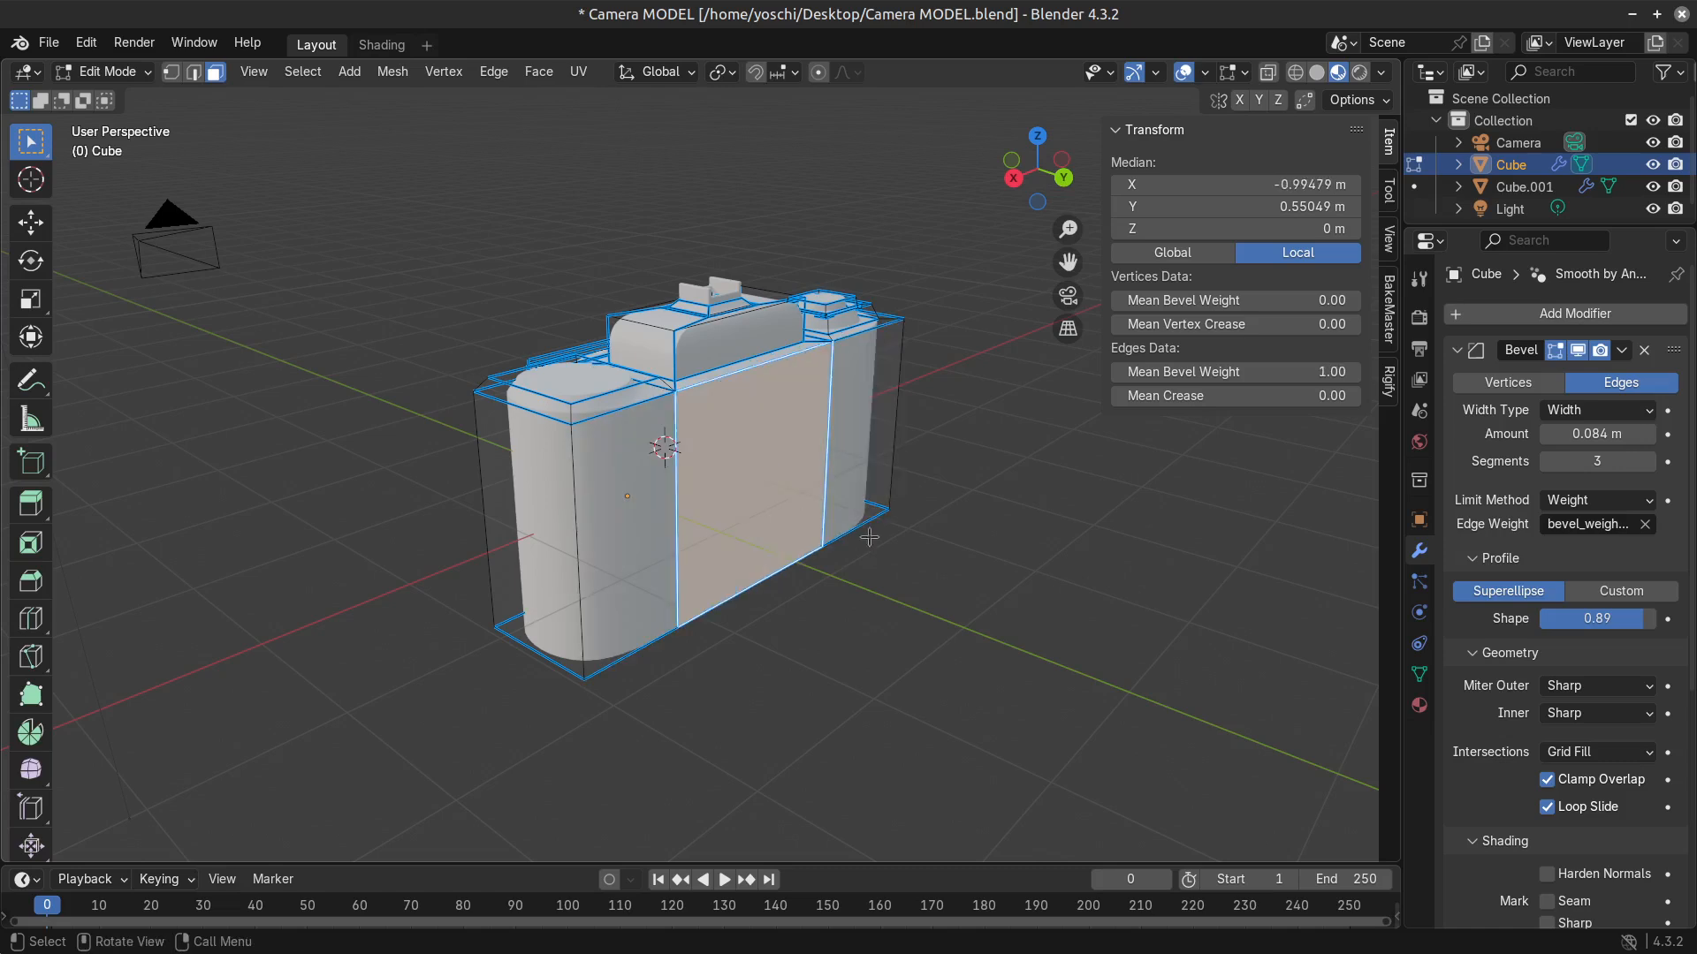
Try insetting the middle back face and extruding it about 0.29 m outward, undo it, and inspect the flat back in object mode.
{"action": "key", "text": "i"}
{"action": "left_click", "coordinate": [889, 587]}
{"action": "key", "text": "e"}
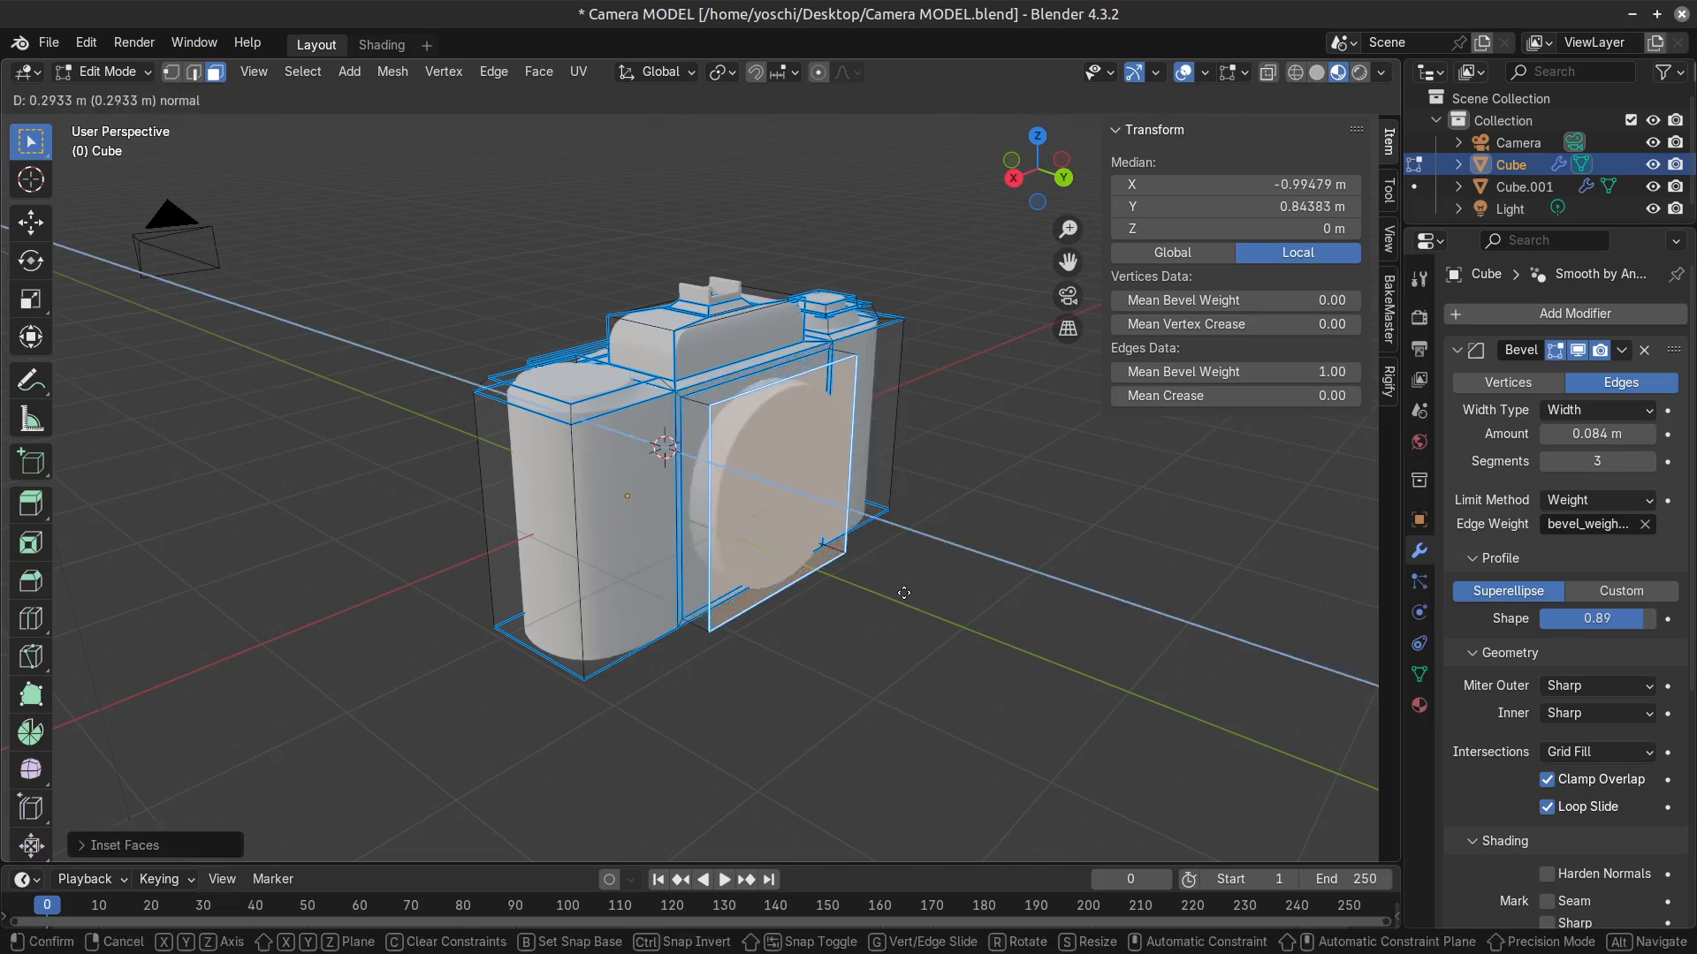
{"action": "right_click", "coordinate": [889, 587]}
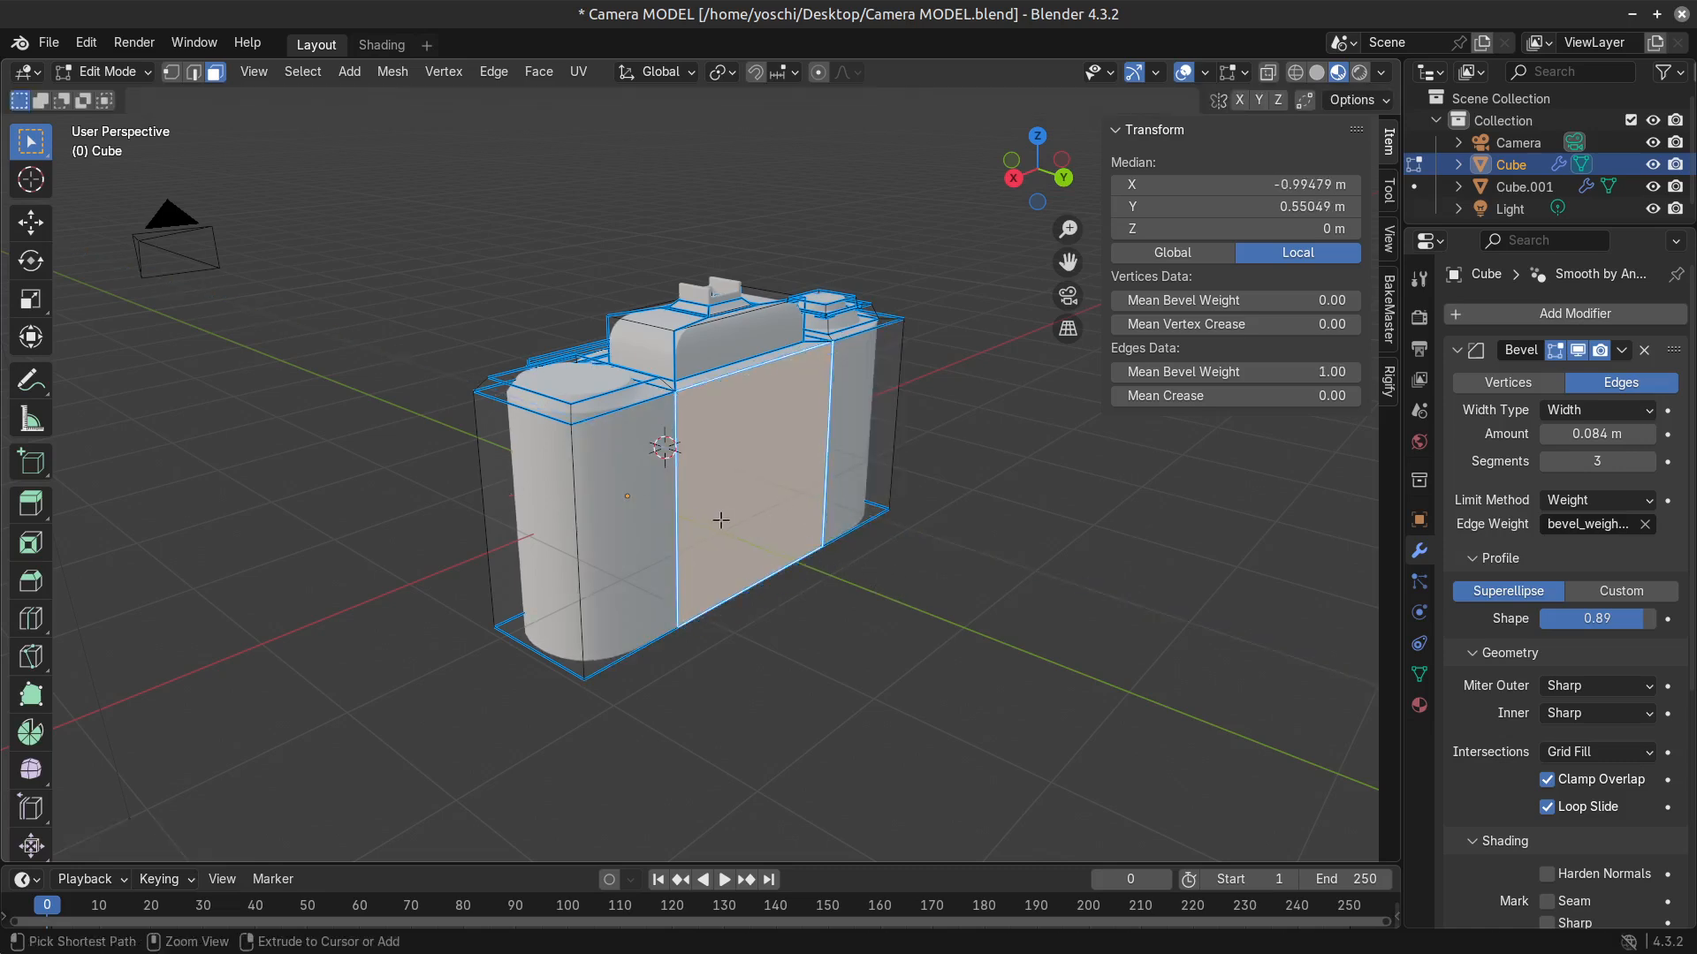
{"action": "middle_click_drag", "start_coordinate": [646, 505], "coordinate": [721, 522]}
{"action": "key", "text": "Tab"}
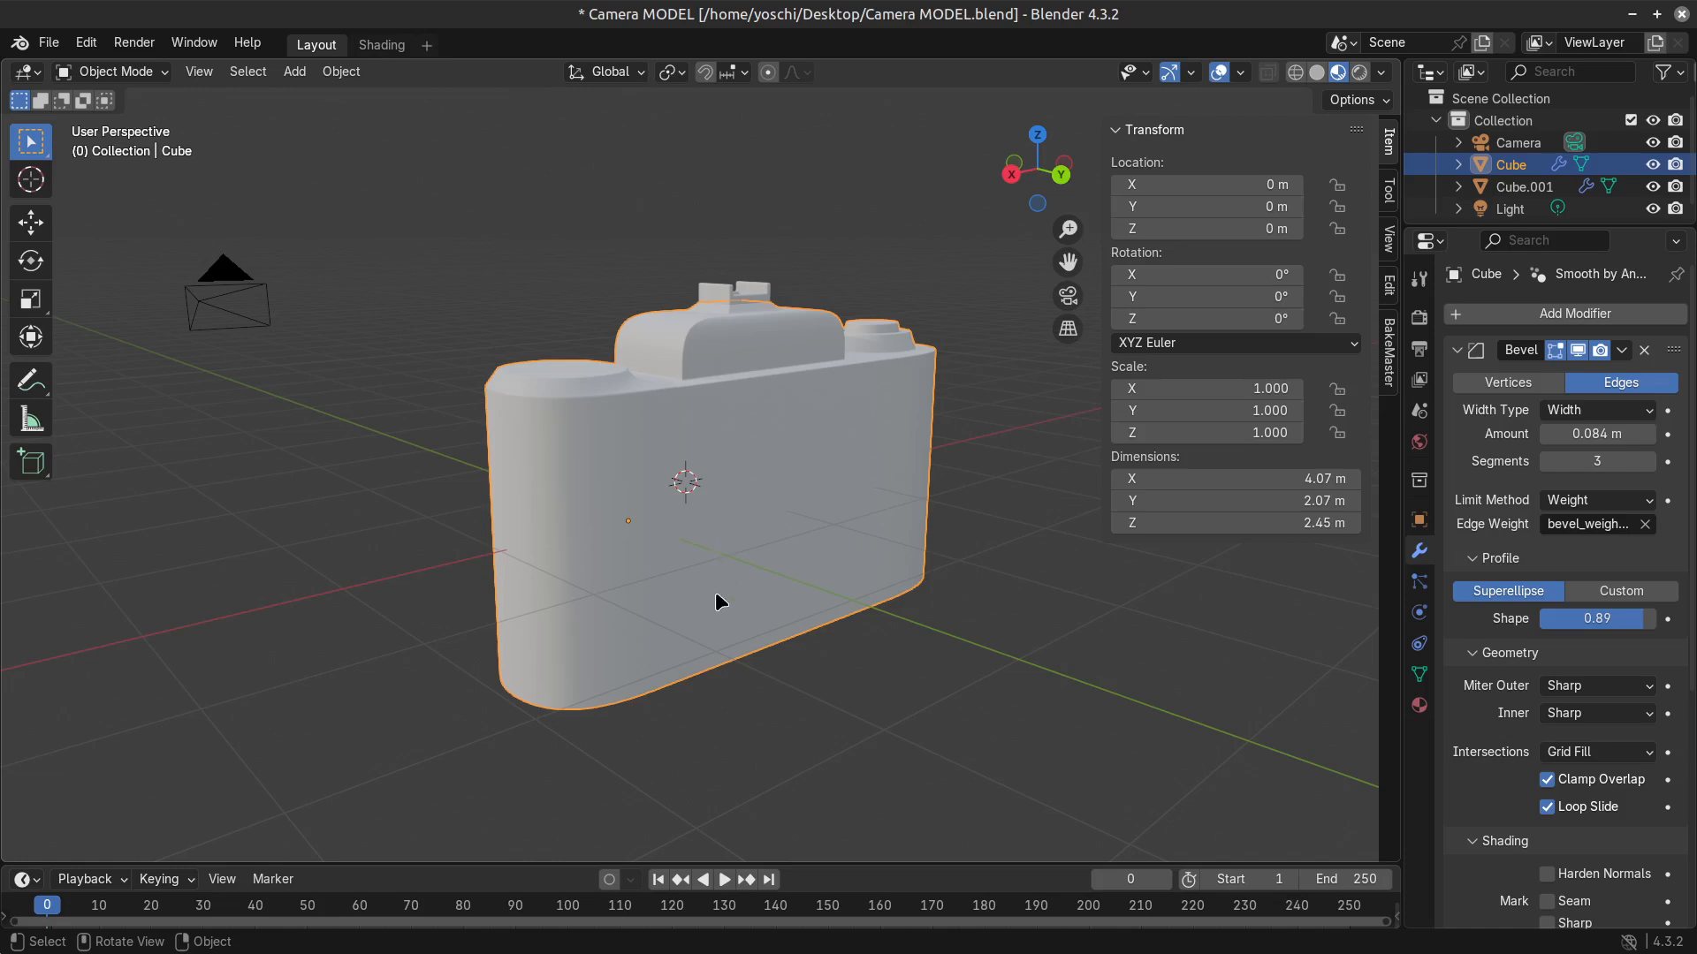
{"action": "middle_click_drag", "start_coordinate": [718, 597], "coordinate": [685, 541]}
{"action": "key", "text": "Tab"}
Try insetting all three back faces together by about 0.08 m and undo the inset.
{"action": "left_click", "coordinate": [685, 541]}
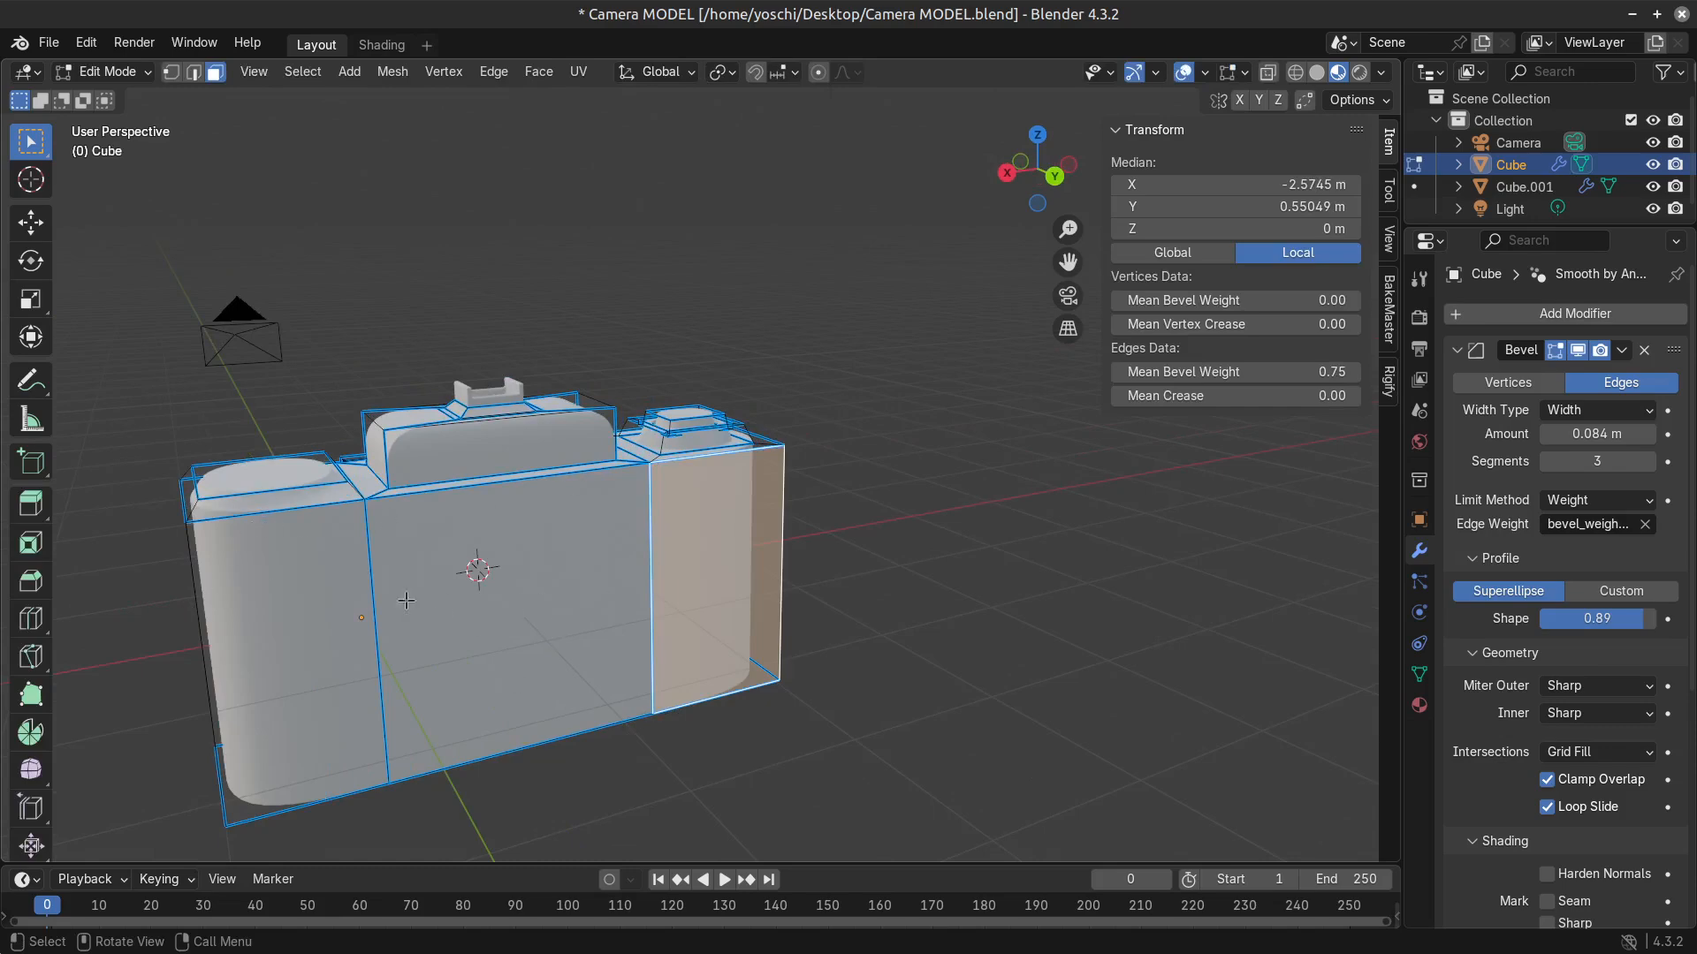
{"action": "middle_click_drag", "start_coordinate": [349, 591], "coordinate": [331, 587]}
{"action": "left_click", "coordinate": [329, 586]}
{"action": "left_click", "coordinate": [551, 586], "text": "shift"}
{"action": "left_click", "coordinate": [728, 560], "text": "shift"}
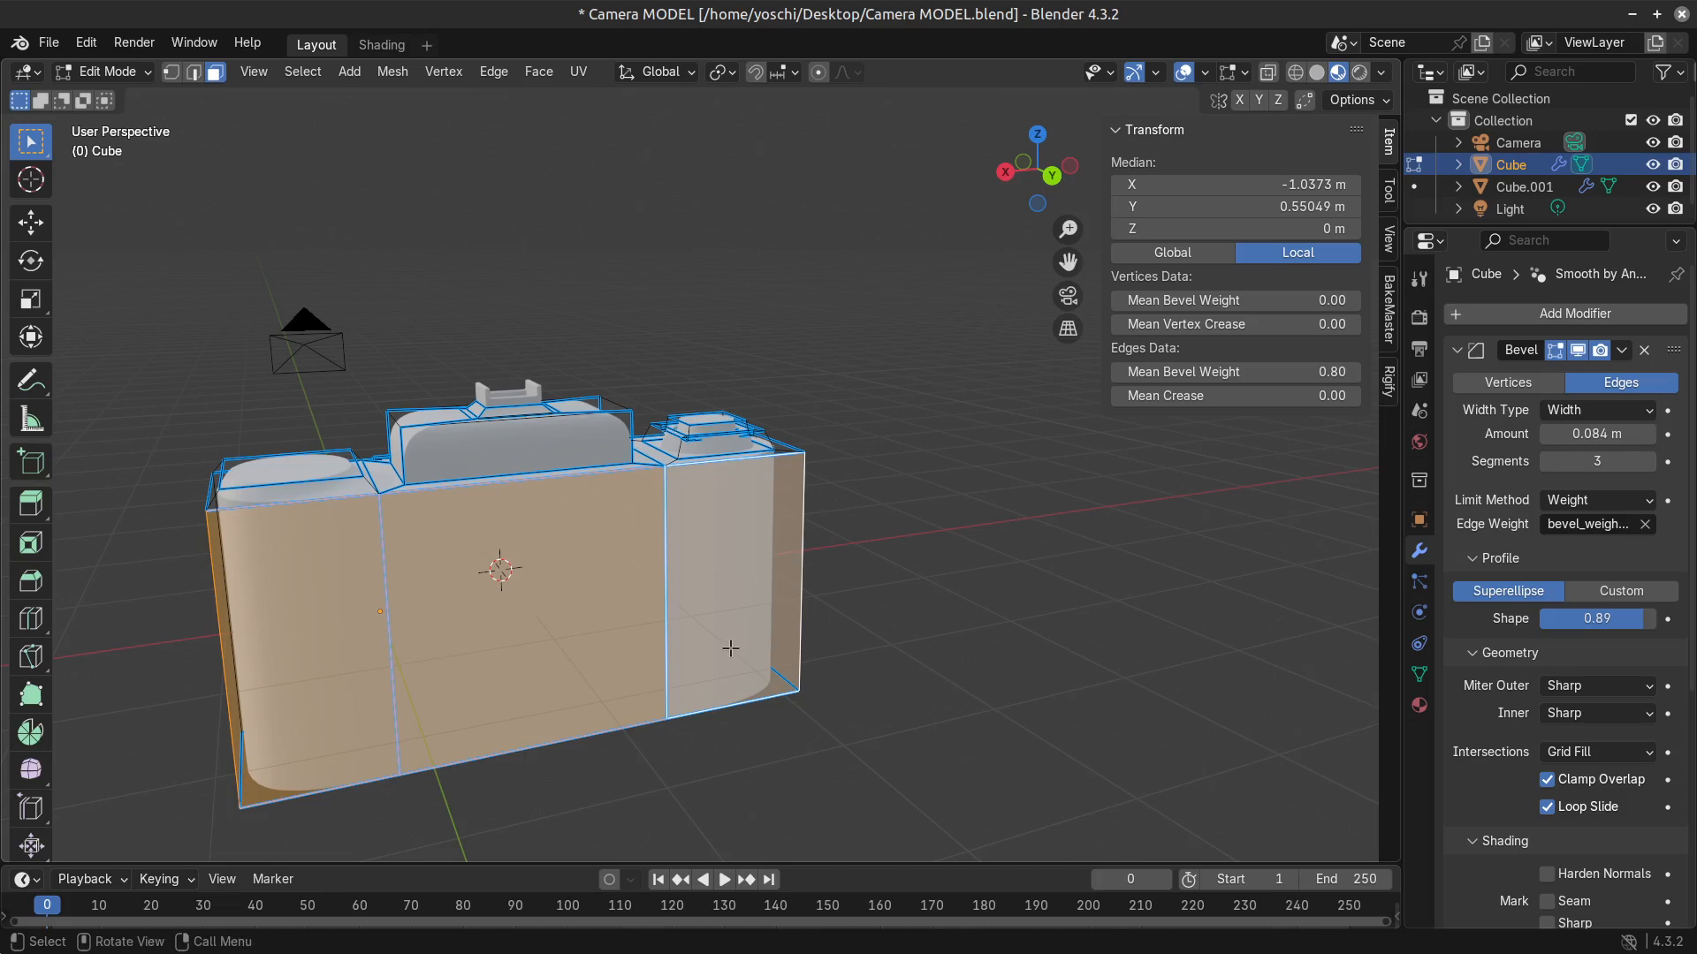
{"action": "middle_click_drag", "start_coordinate": [730, 648], "coordinate": [742, 636]}
{"action": "key", "text": "i"}
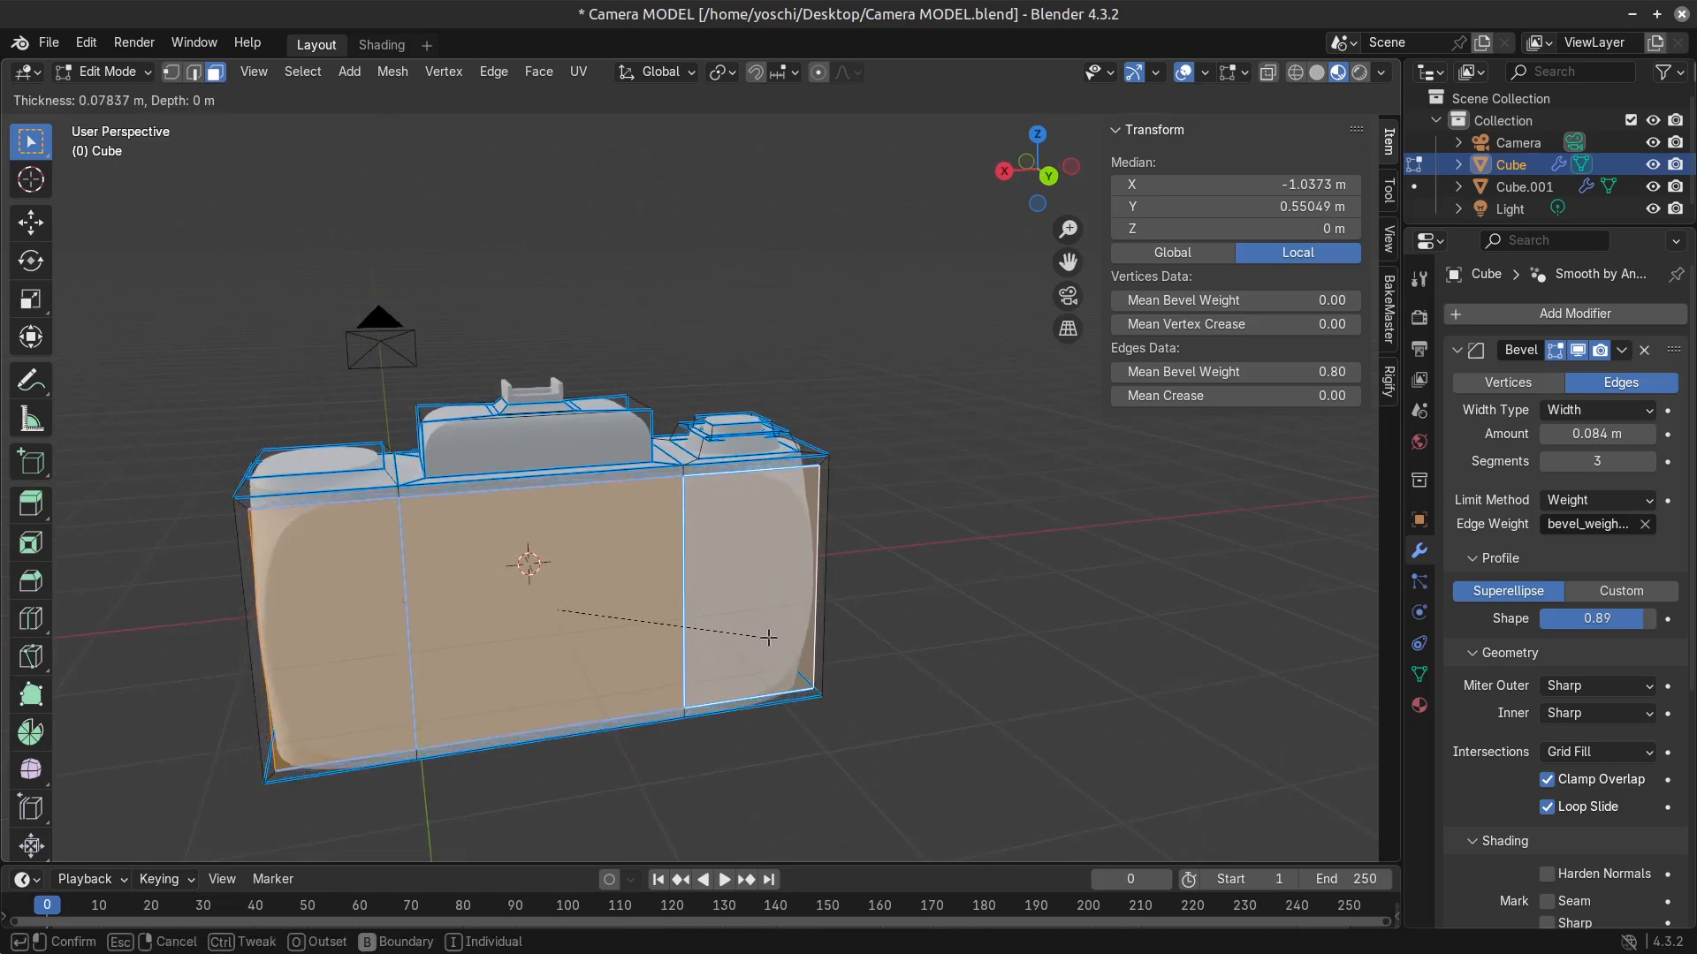
{"action": "left_click", "coordinate": [767, 636]}
{"action": "middle_click_drag", "start_coordinate": [785, 637], "coordinate": [684, 636]}
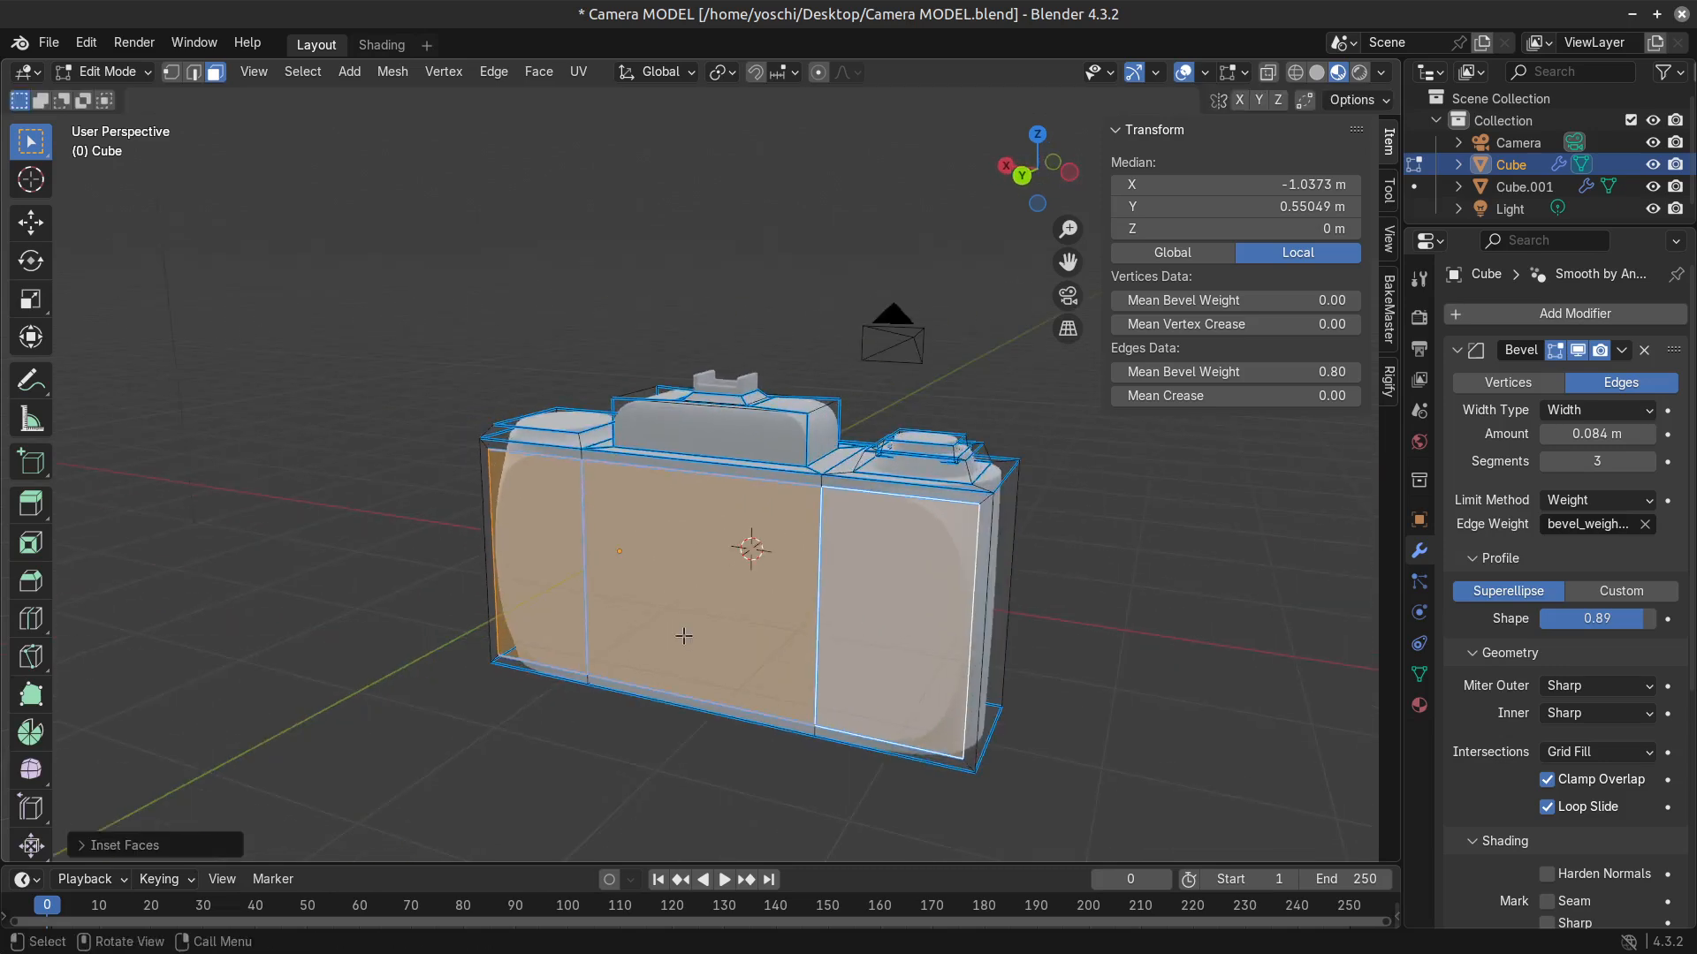
{"action": "key", "text": "ctrl+z"}
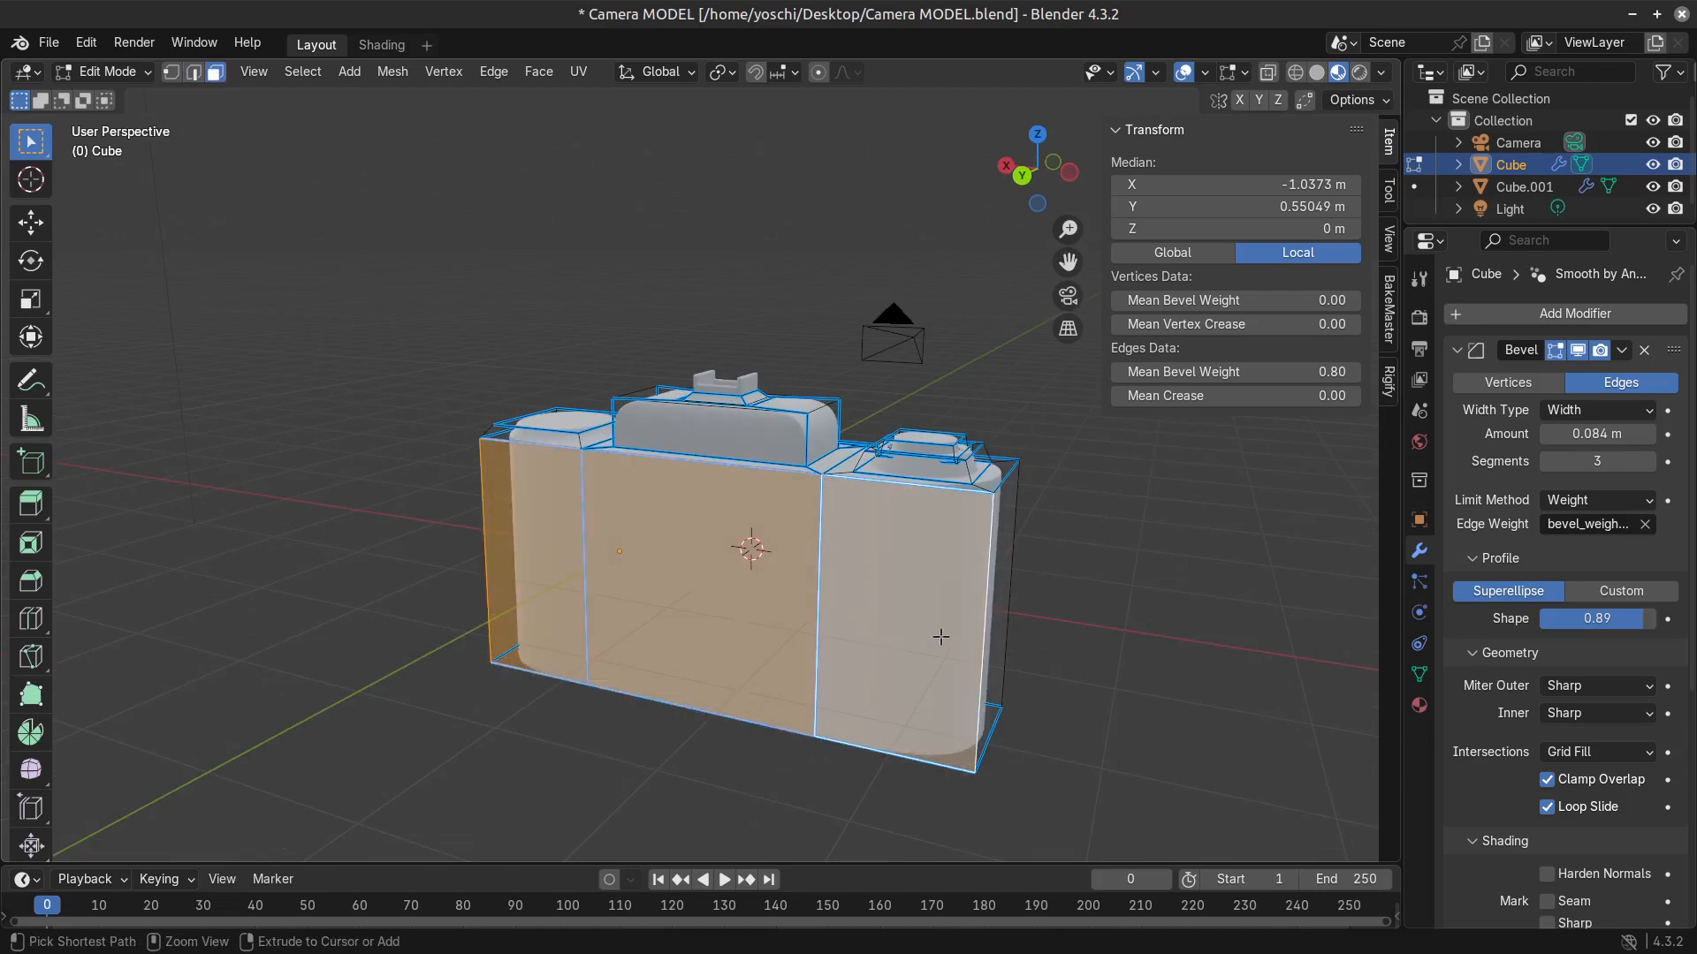
Select all three back faces, extrude them about 0.28 m outward, and check the result in object mode.
{"action": "left_click", "coordinate": [925, 646]}
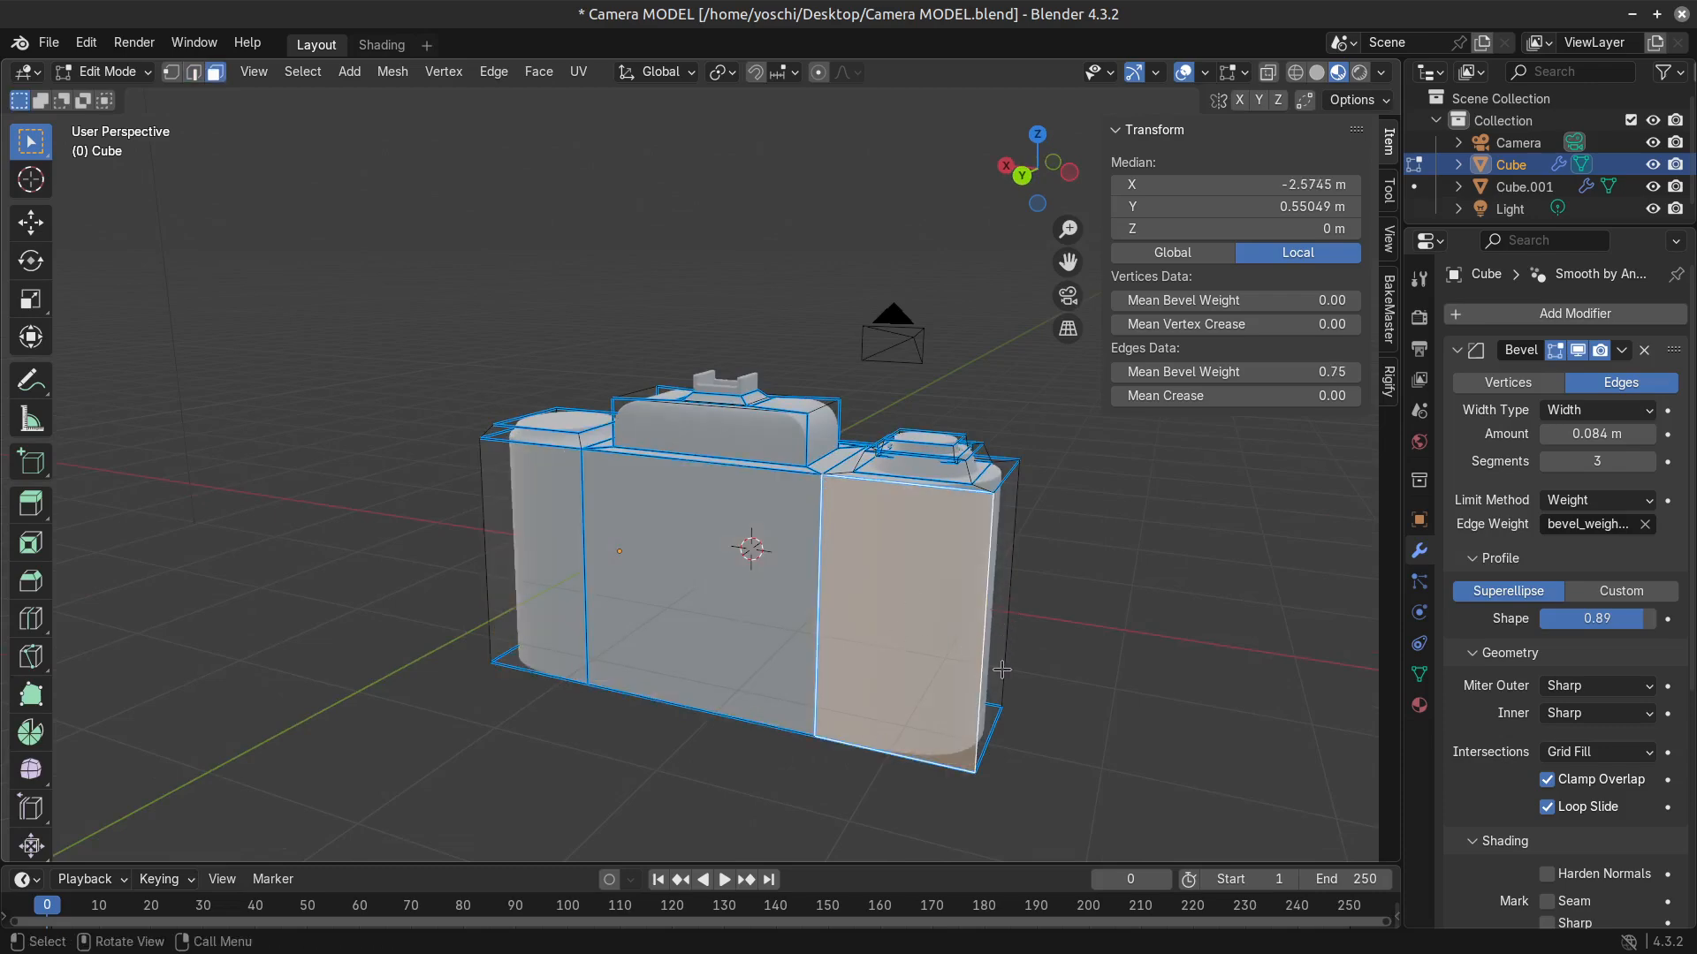
{"action": "middle_click_drag", "start_coordinate": [636, 544], "coordinate": [783, 628]}
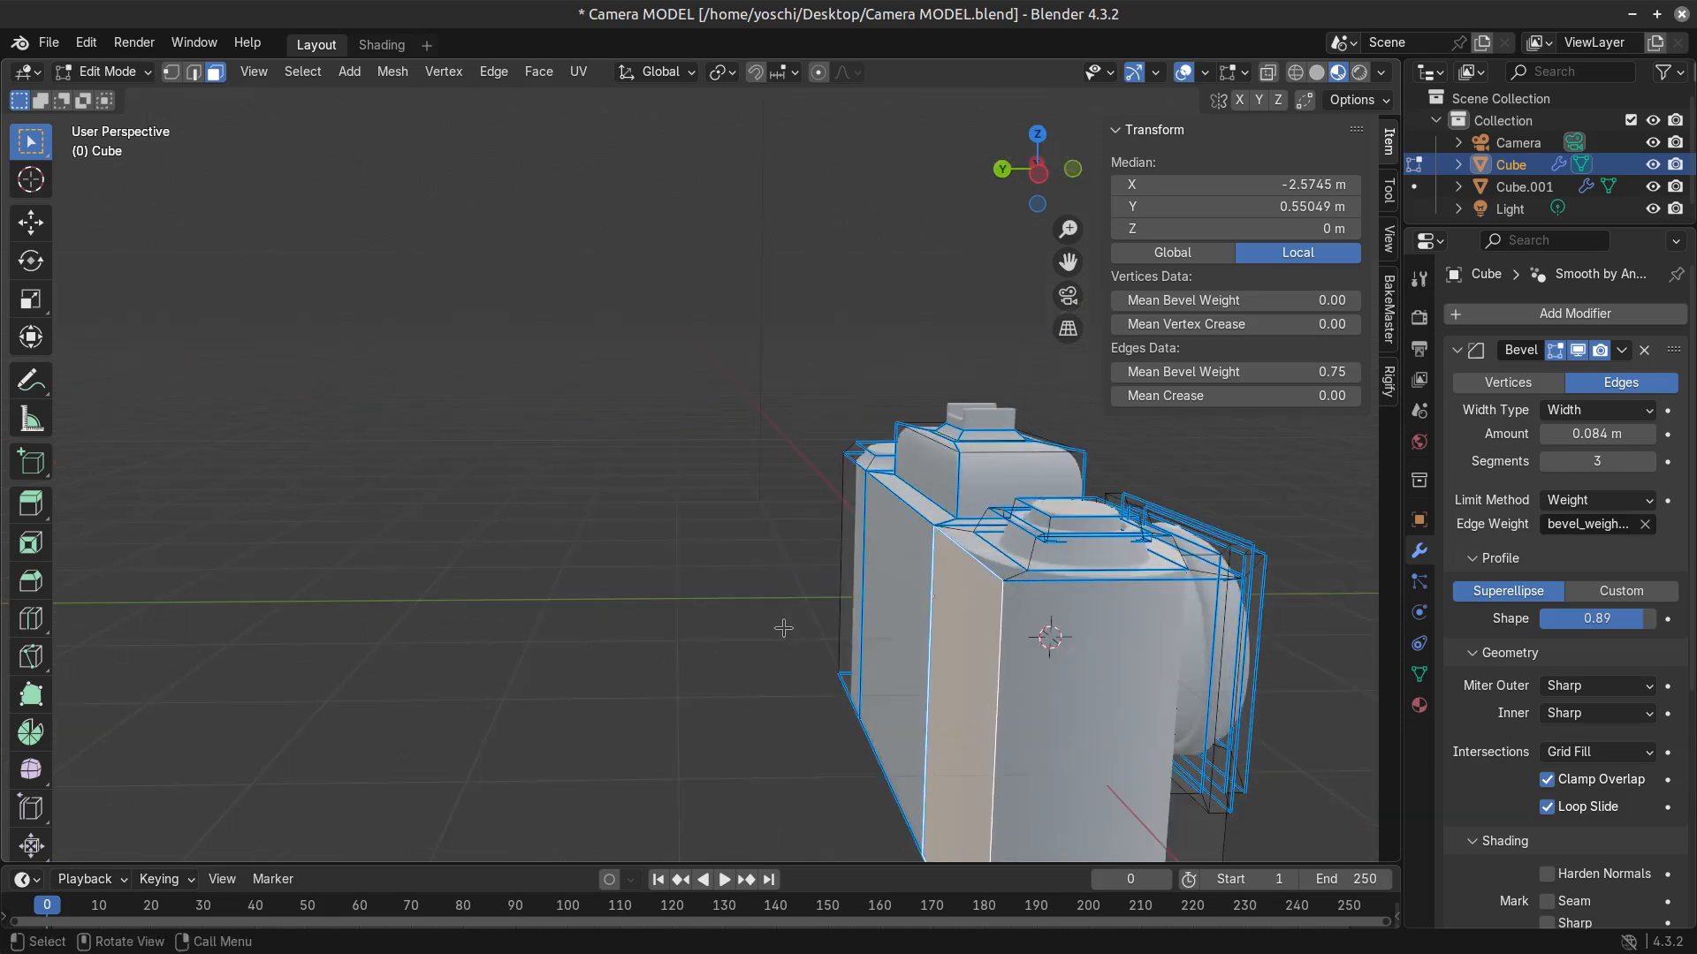
{"action": "left_click", "coordinate": [895, 564], "text": "shift"}
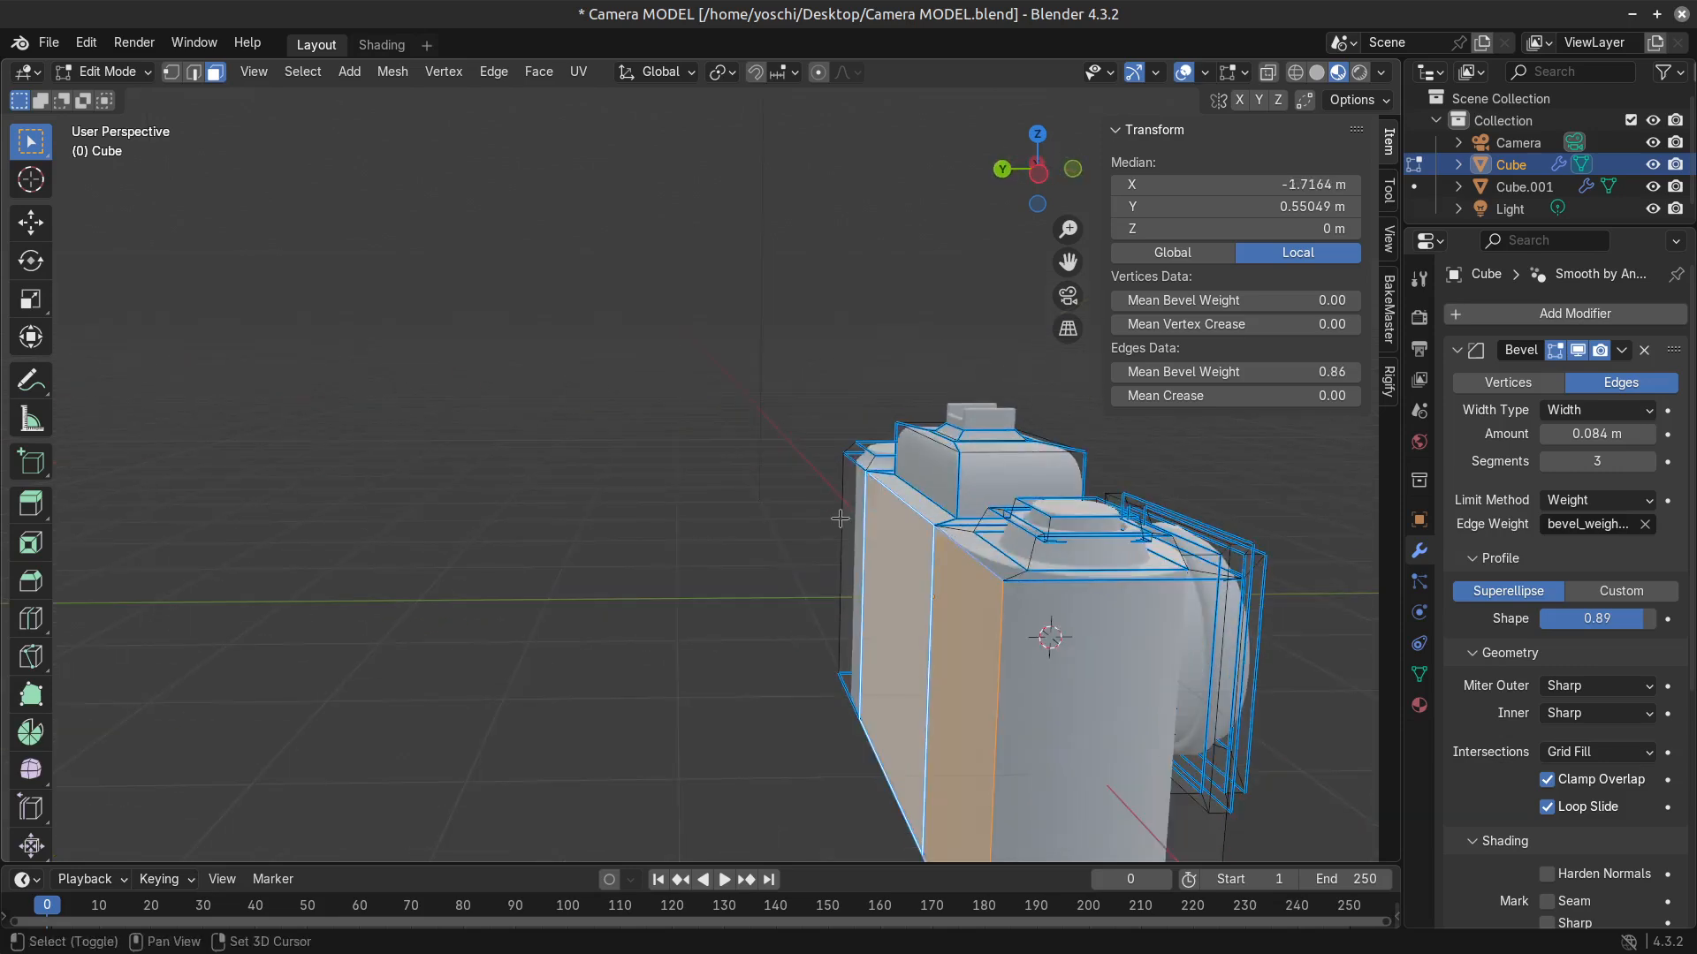
{"action": "left_click", "coordinate": [853, 519], "text": "shift"}
{"action": "key", "text": "e"}
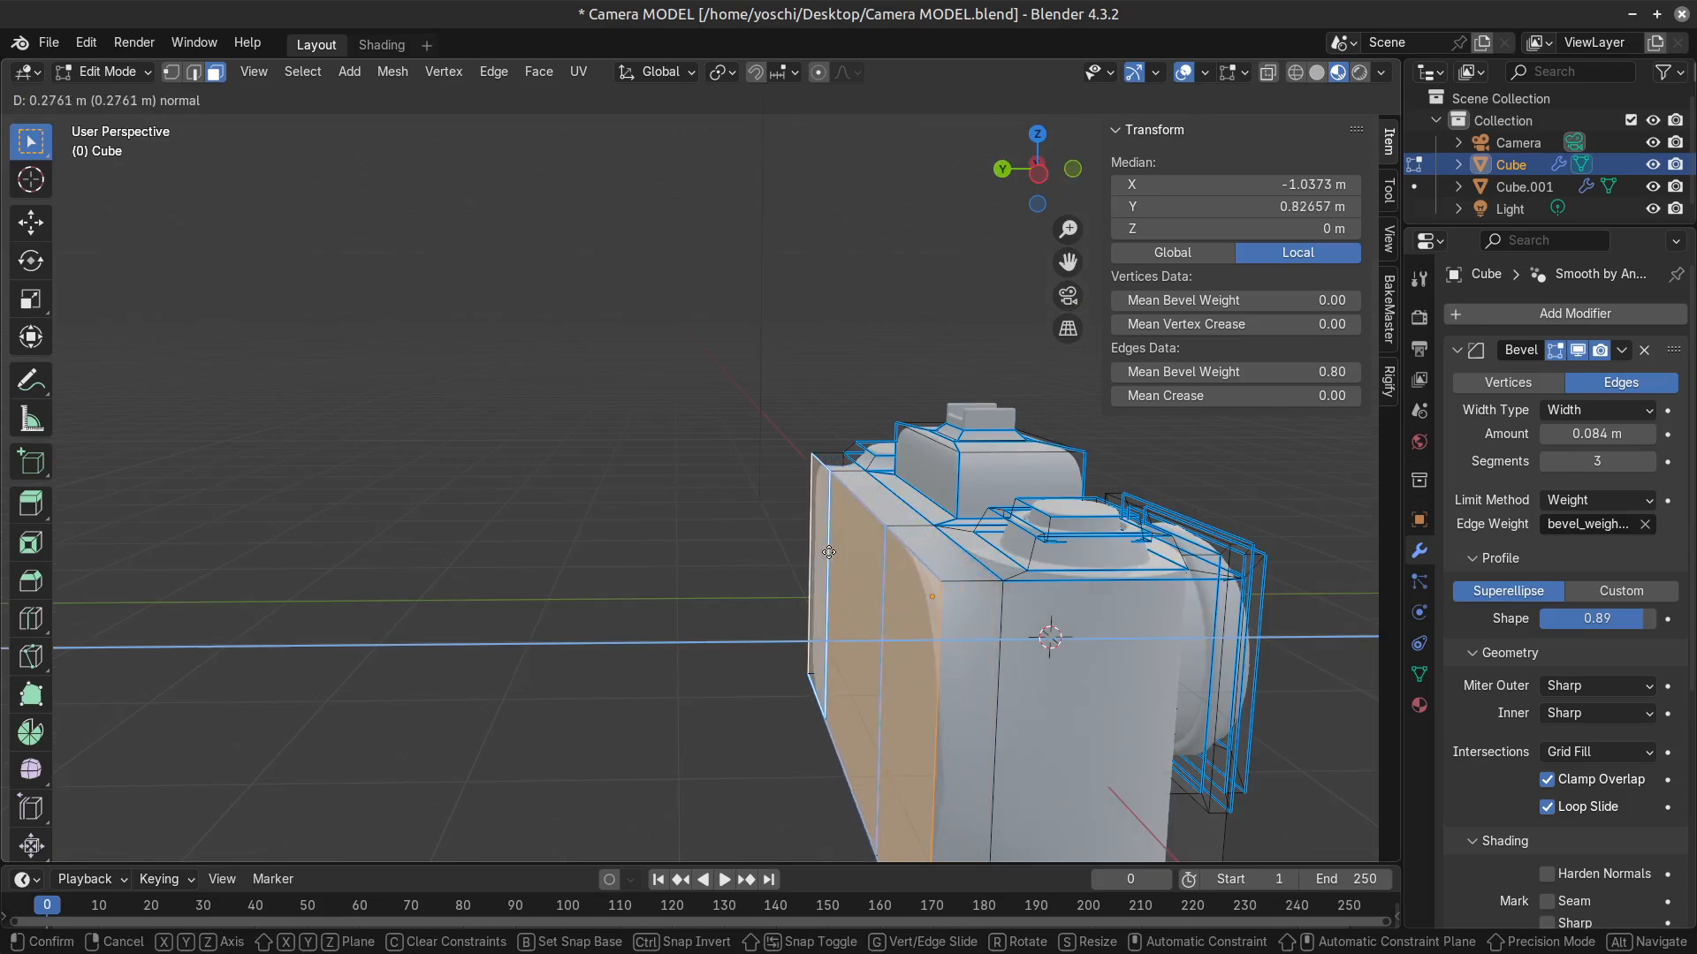
{"action": "left_click", "coordinate": [829, 553]}
{"action": "key", "text": "Tab"}
{"action": "middle_click_drag", "start_coordinate": [972, 594], "coordinate": [840, 626]}
{"action": "key", "text": "Tab"}
Select the short depth edges at the extruded back's corners, raise their mean bevel weight, and check the rounding in object mode.
{"action": "middle_click_drag", "start_coordinate": [678, 665], "coordinate": [509, 449]}
{"action": "key", "text": "2"}
{"action": "left_click", "coordinate": [544, 631]}
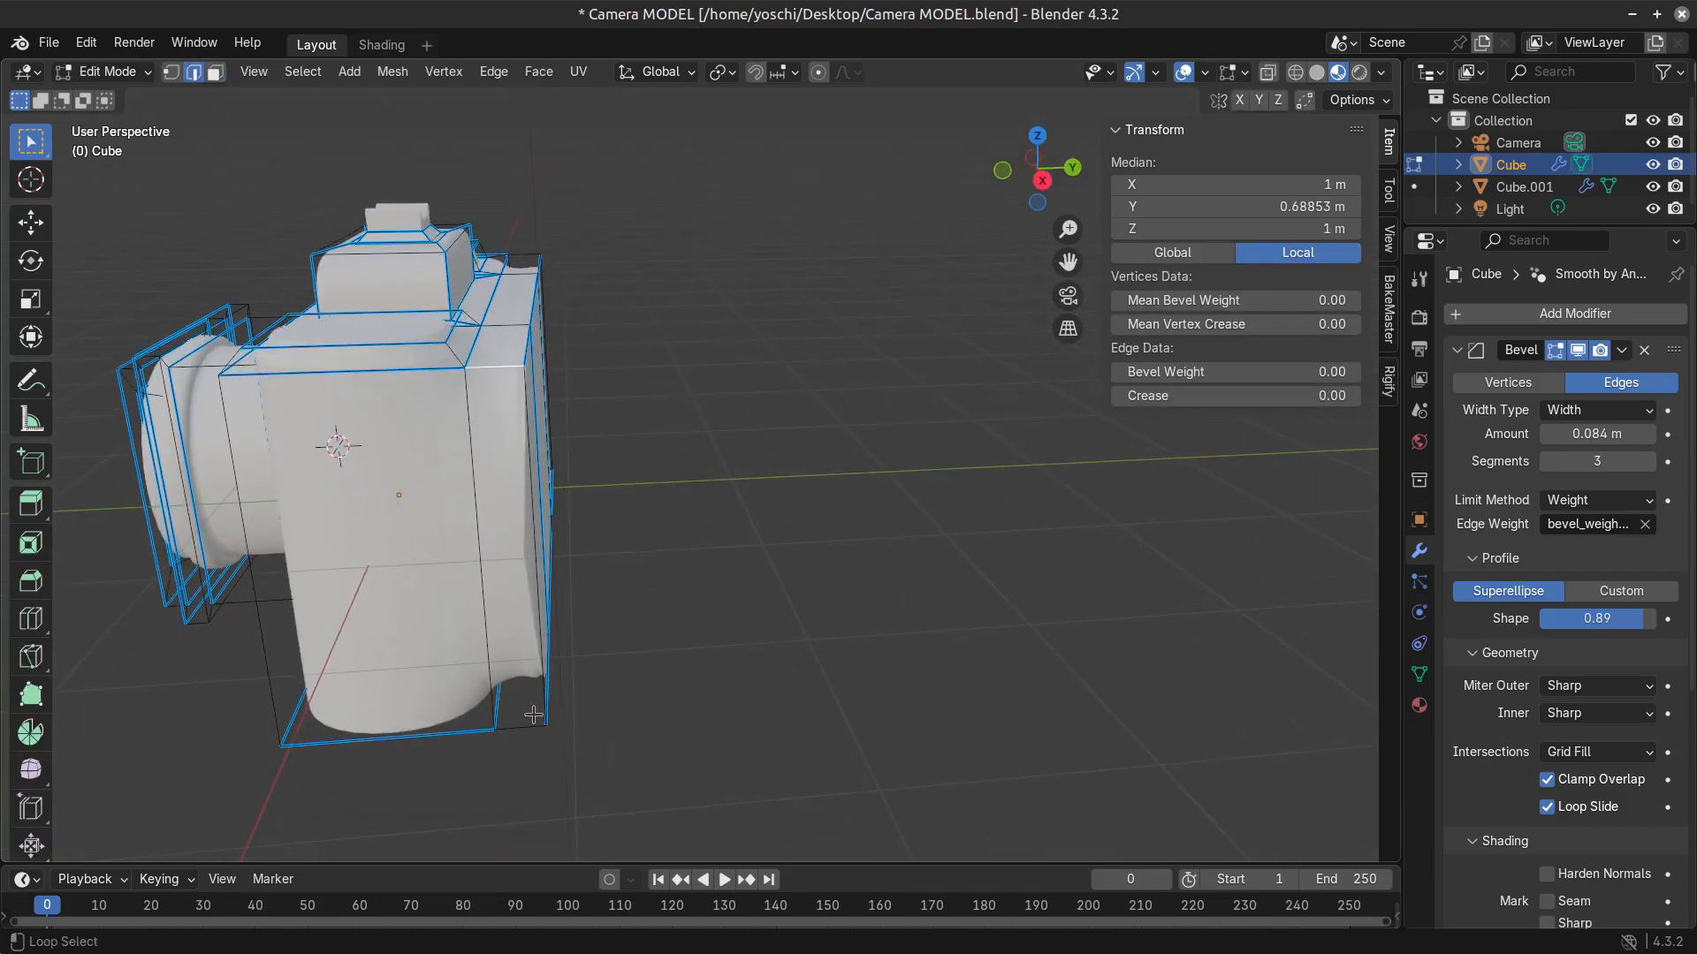
{"action": "left_click", "coordinate": [533, 713], "text": "alt+shift"}
{"action": "middle_click_drag", "start_coordinate": [888, 535], "coordinate": [529, 714]}
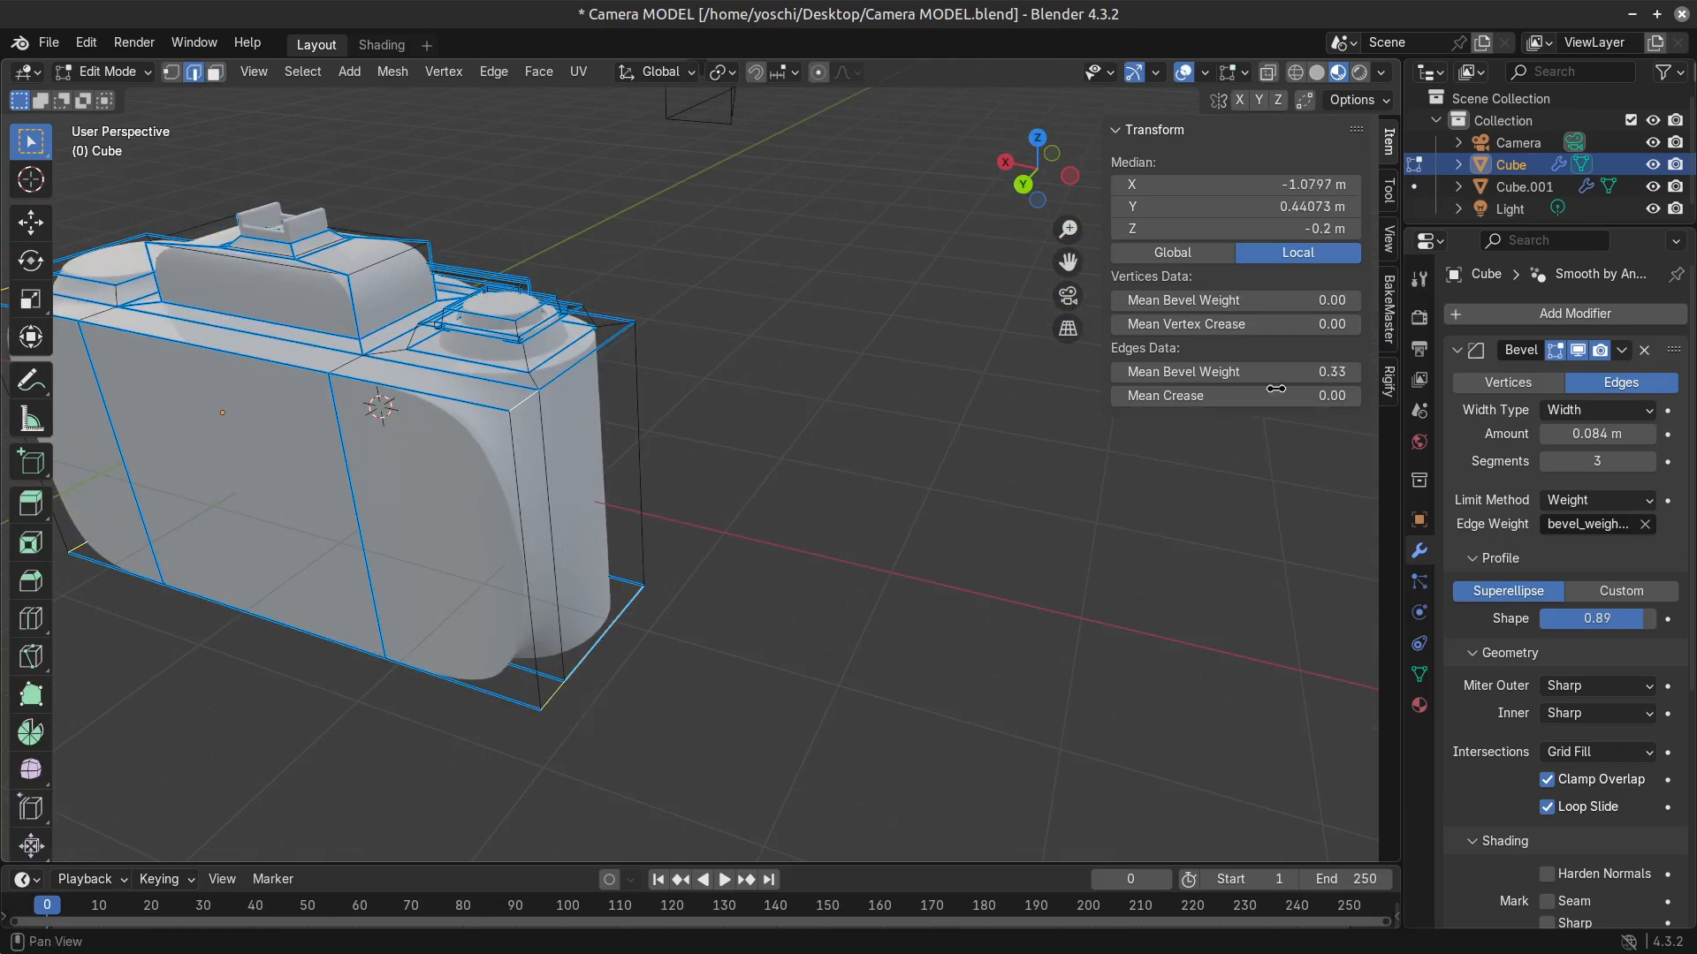
{"action": "left_click_drag", "start_coordinate": [1275, 385], "coordinate": [1283, 385]}
{"action": "key", "text": "Tab"}
{"action": "middle_click_drag", "start_coordinate": [511, 655], "coordinate": [554, 638]}
{"action": "key", "text": "Tab"}
Select an outer back face and the vertical edge dividing it from the middle face, and clear the selection.
{"action": "middle_click_drag", "start_coordinate": [574, 612], "coordinate": [934, 632], "text": "shift"}
{"action": "key", "text": "3"}
{"action": "left_click", "coordinate": [944, 563]}
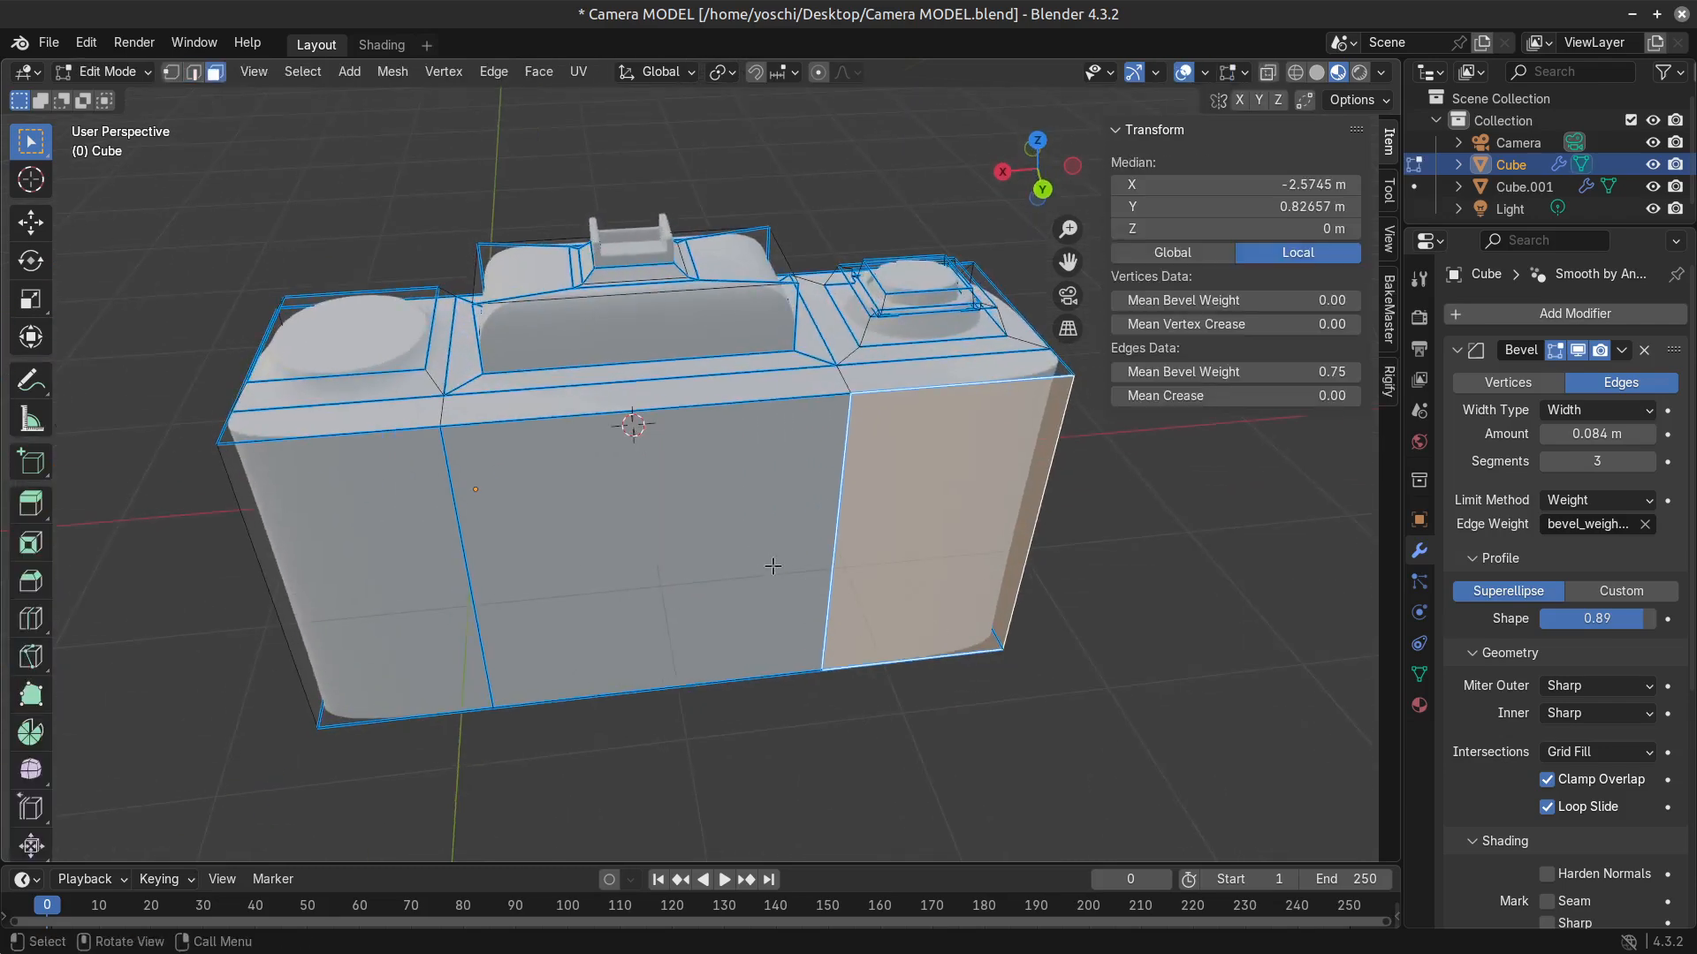
{"action": "middle_click_drag", "start_coordinate": [772, 565], "coordinate": [800, 531]}
{"action": "key", "text": "2"}
{"action": "left_click", "coordinate": [815, 491]}
{"action": "key", "text": "alt+a"}
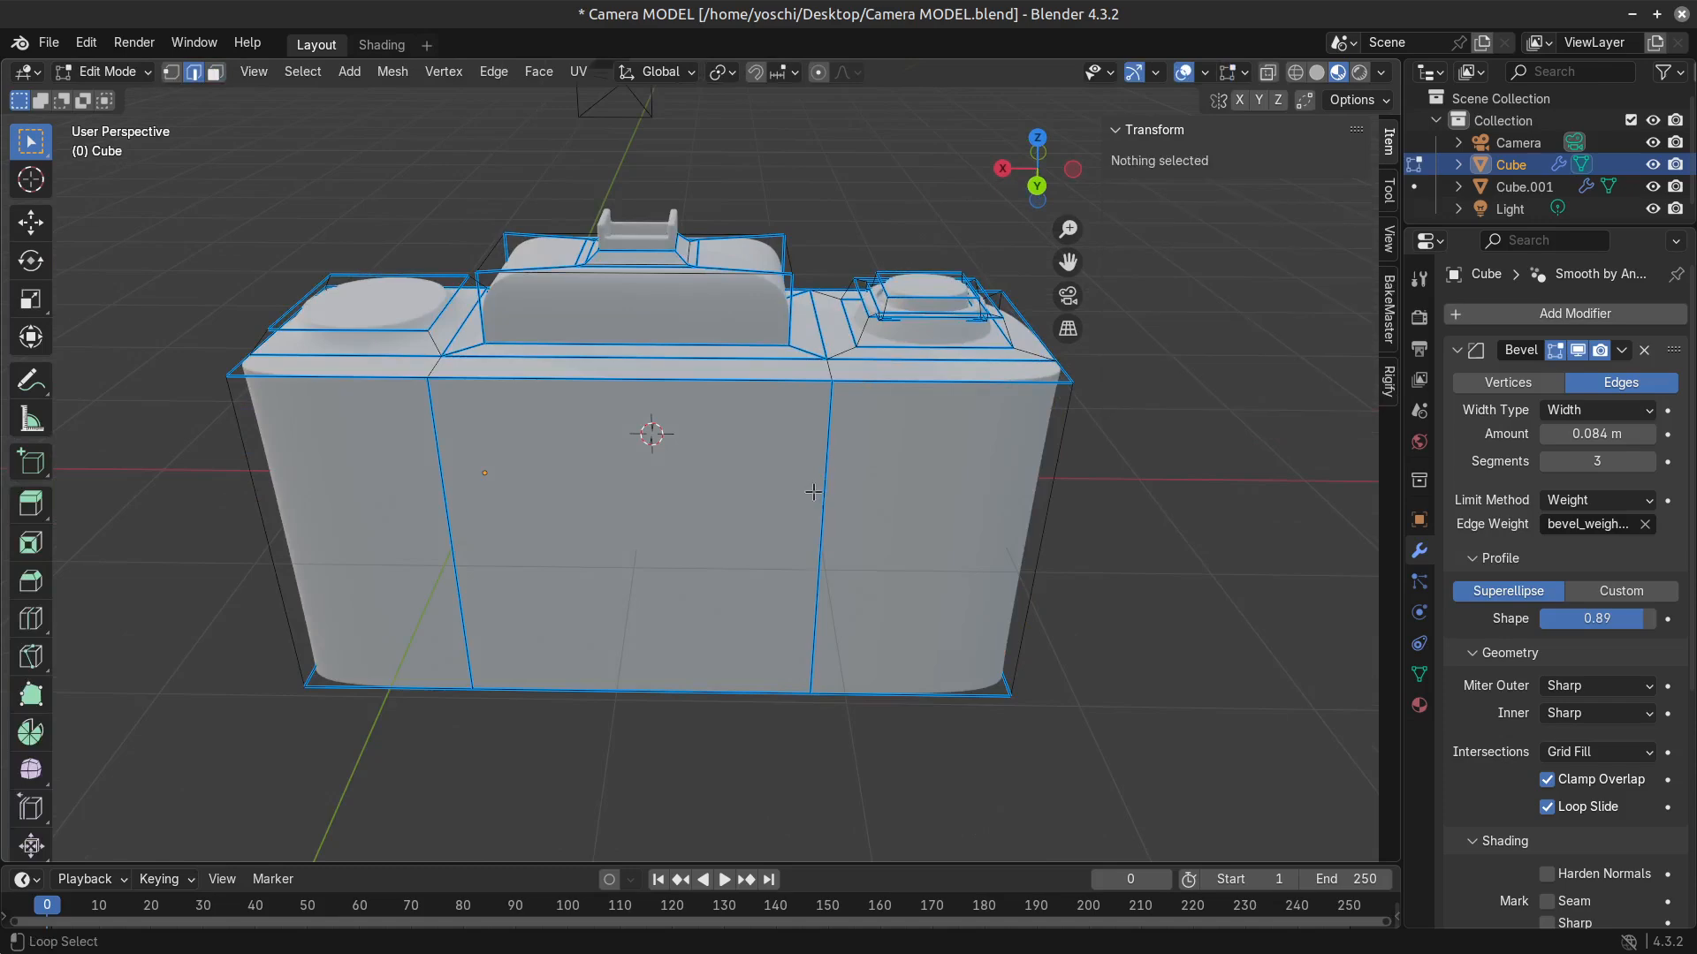
Raise the mean bevel weight of the vertical edges dividing the back faces to 1.00, inspect their edge loops, and save the file.
{"action": "left_click", "coordinate": [813, 492]}
{"action": "left_click_drag", "start_coordinate": [1185, 372], "coordinate": [1299, 372]}
{"action": "middle_click_drag", "start_coordinate": [947, 548], "coordinate": [910, 560]}
{"action": "scroll", "coordinate": [893, 382], "scroll_direction": "up", "scroll_amount": 3}
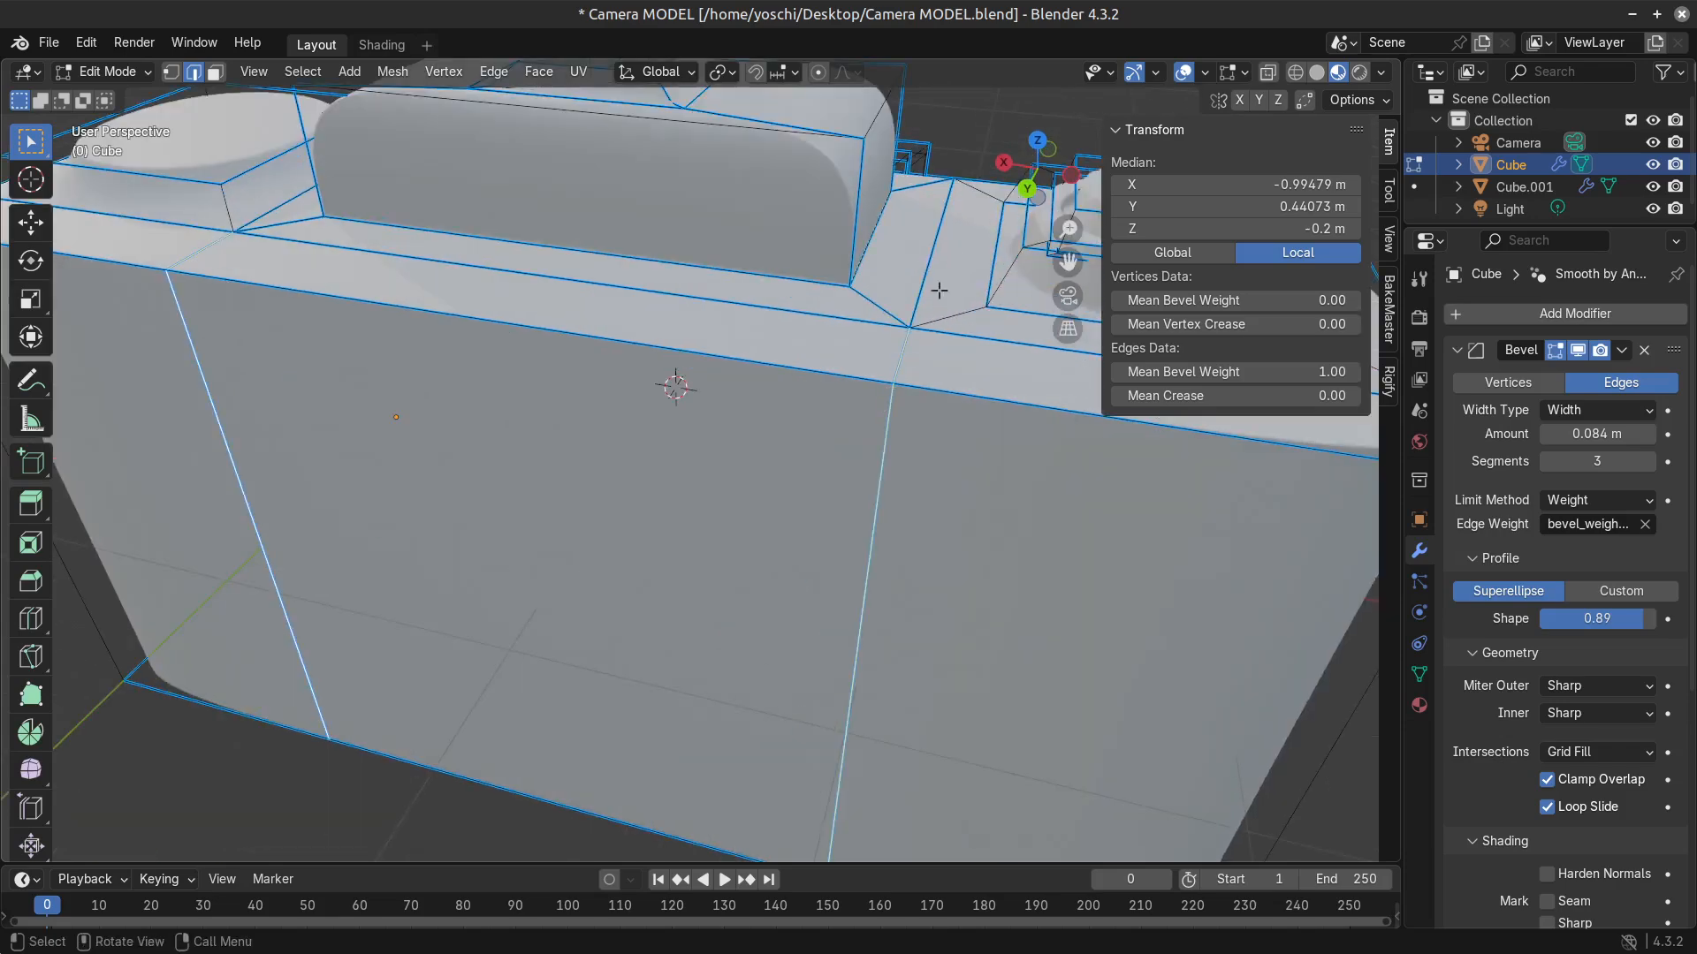
{"action": "left_click", "coordinate": [933, 288], "text": "alt"}
{"action": "scroll", "coordinate": [915, 624], "scroll_direction": "down", "scroll_amount": 3}
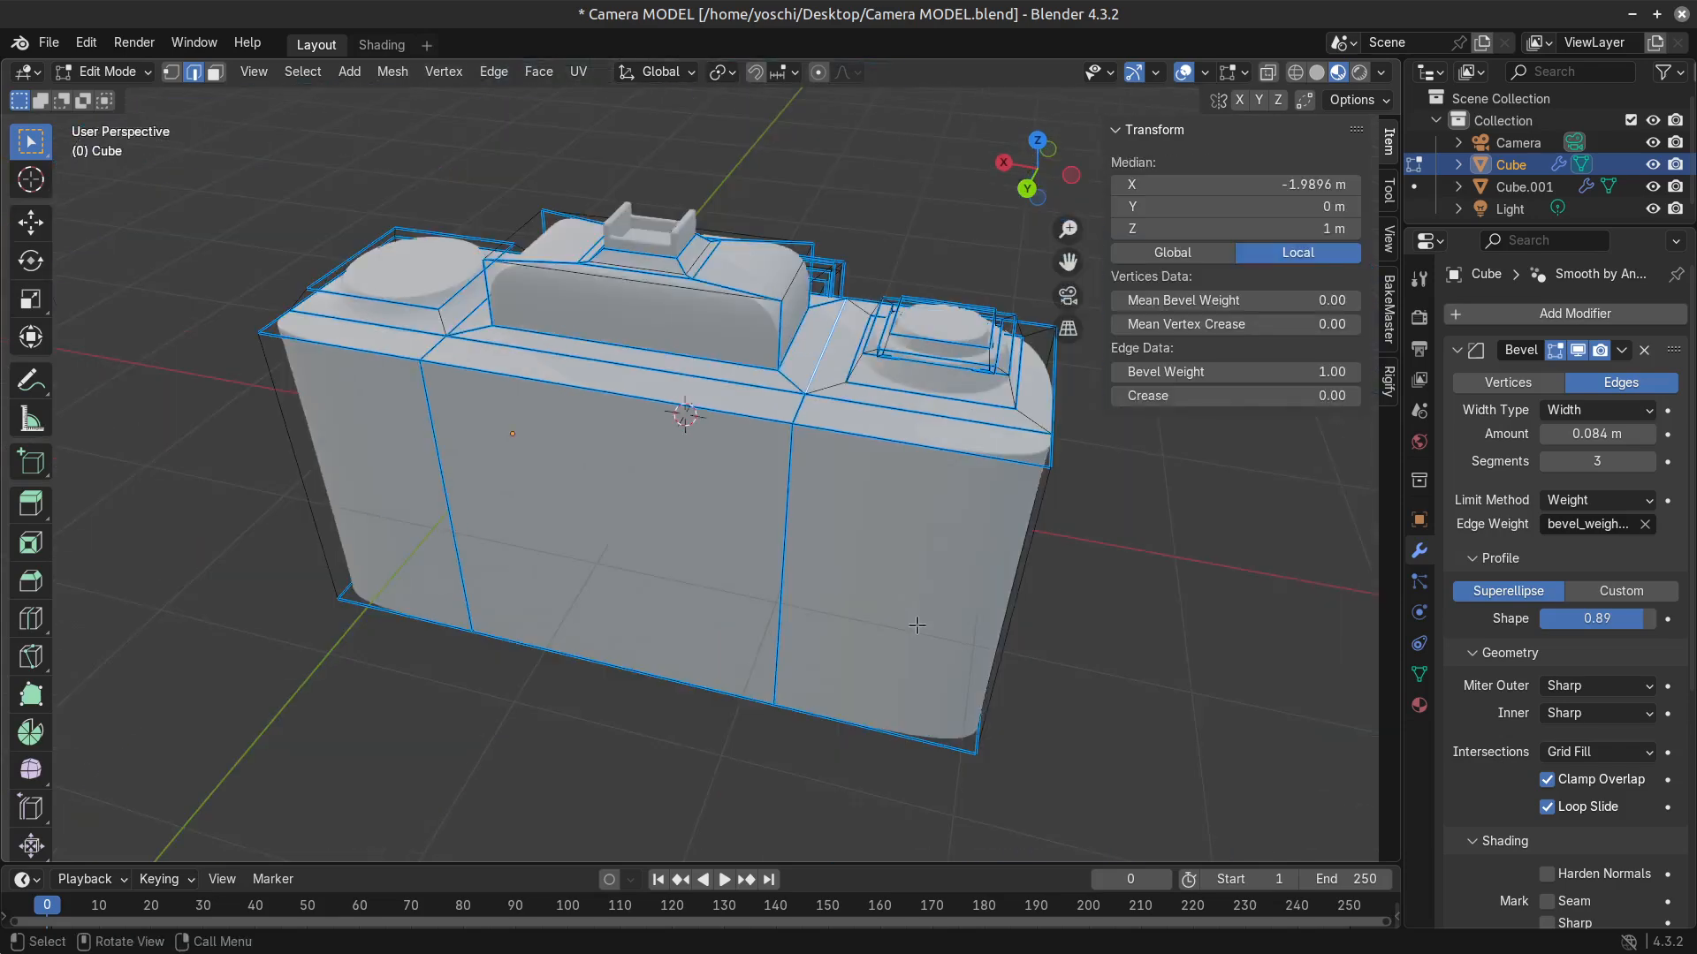
{"action": "scroll", "coordinate": [822, 455], "scroll_direction": "up", "scroll_amount": 3}
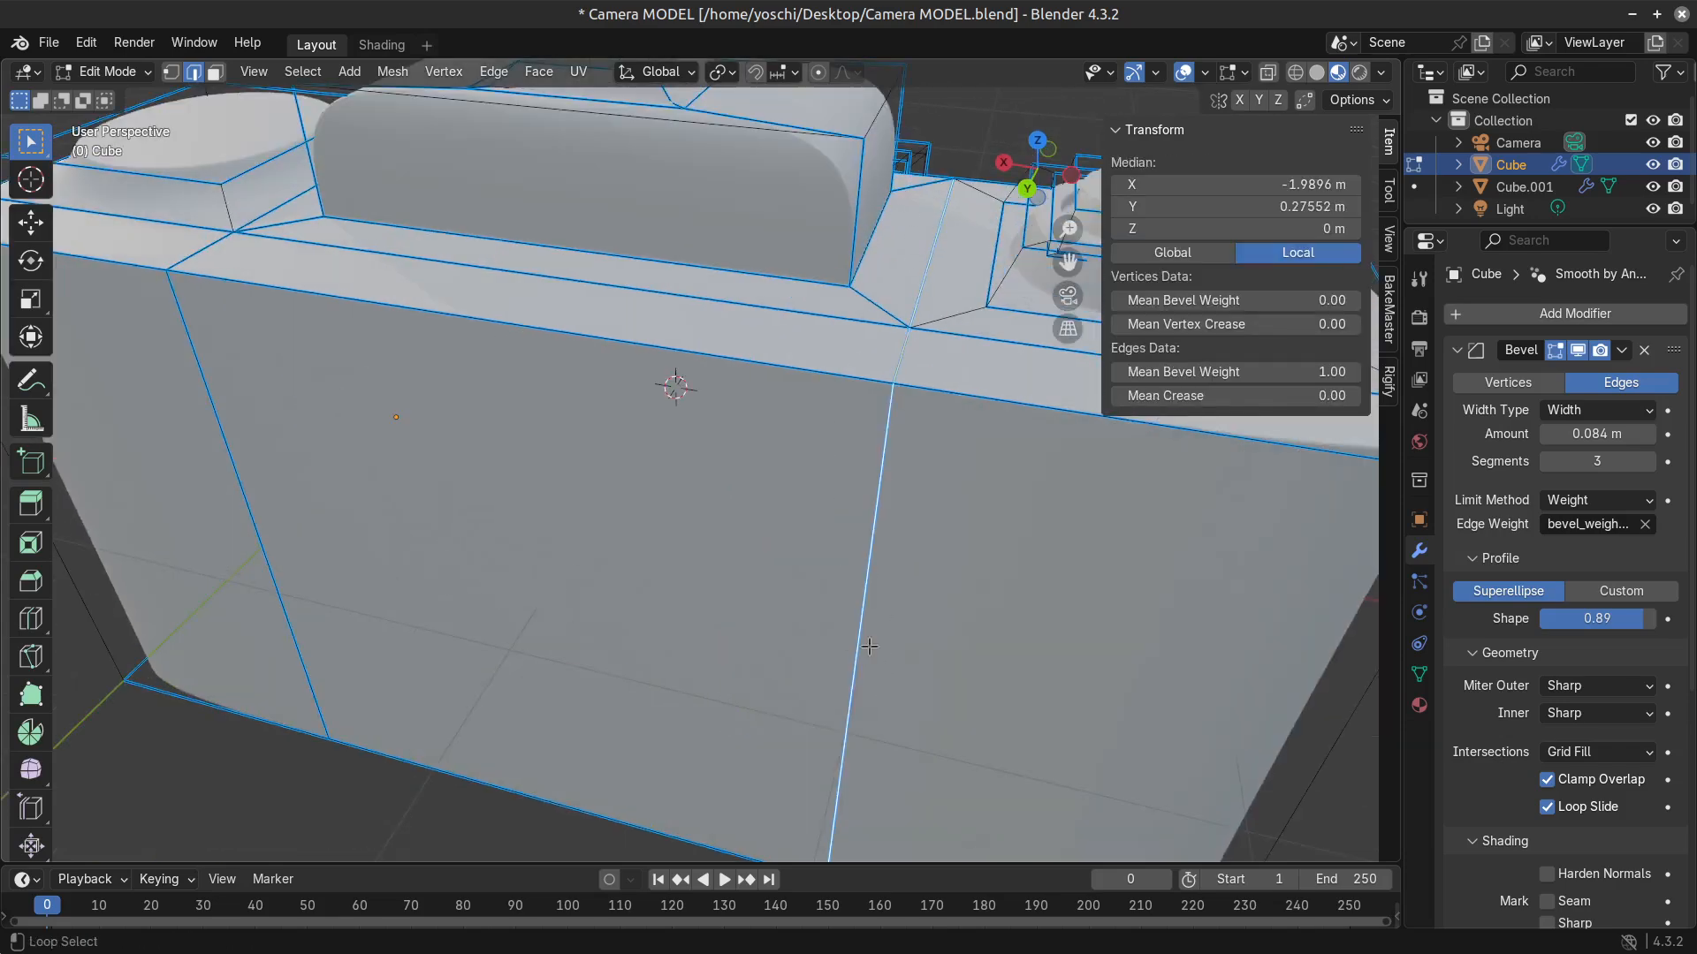
{"action": "scroll", "coordinate": [875, 671], "scroll_direction": "down", "scroll_amount": 5}
{"action": "key", "text": "Tab"}
{"action": "key", "text": "ctrl+s"}
Try lowering the three upper back edges about 0.17 m along Z, check the shape from the side, and undo the move.
{"action": "middle_click_drag", "start_coordinate": [848, 618], "coordinate": [724, 548]}
{"action": "key", "text": "Tab"}
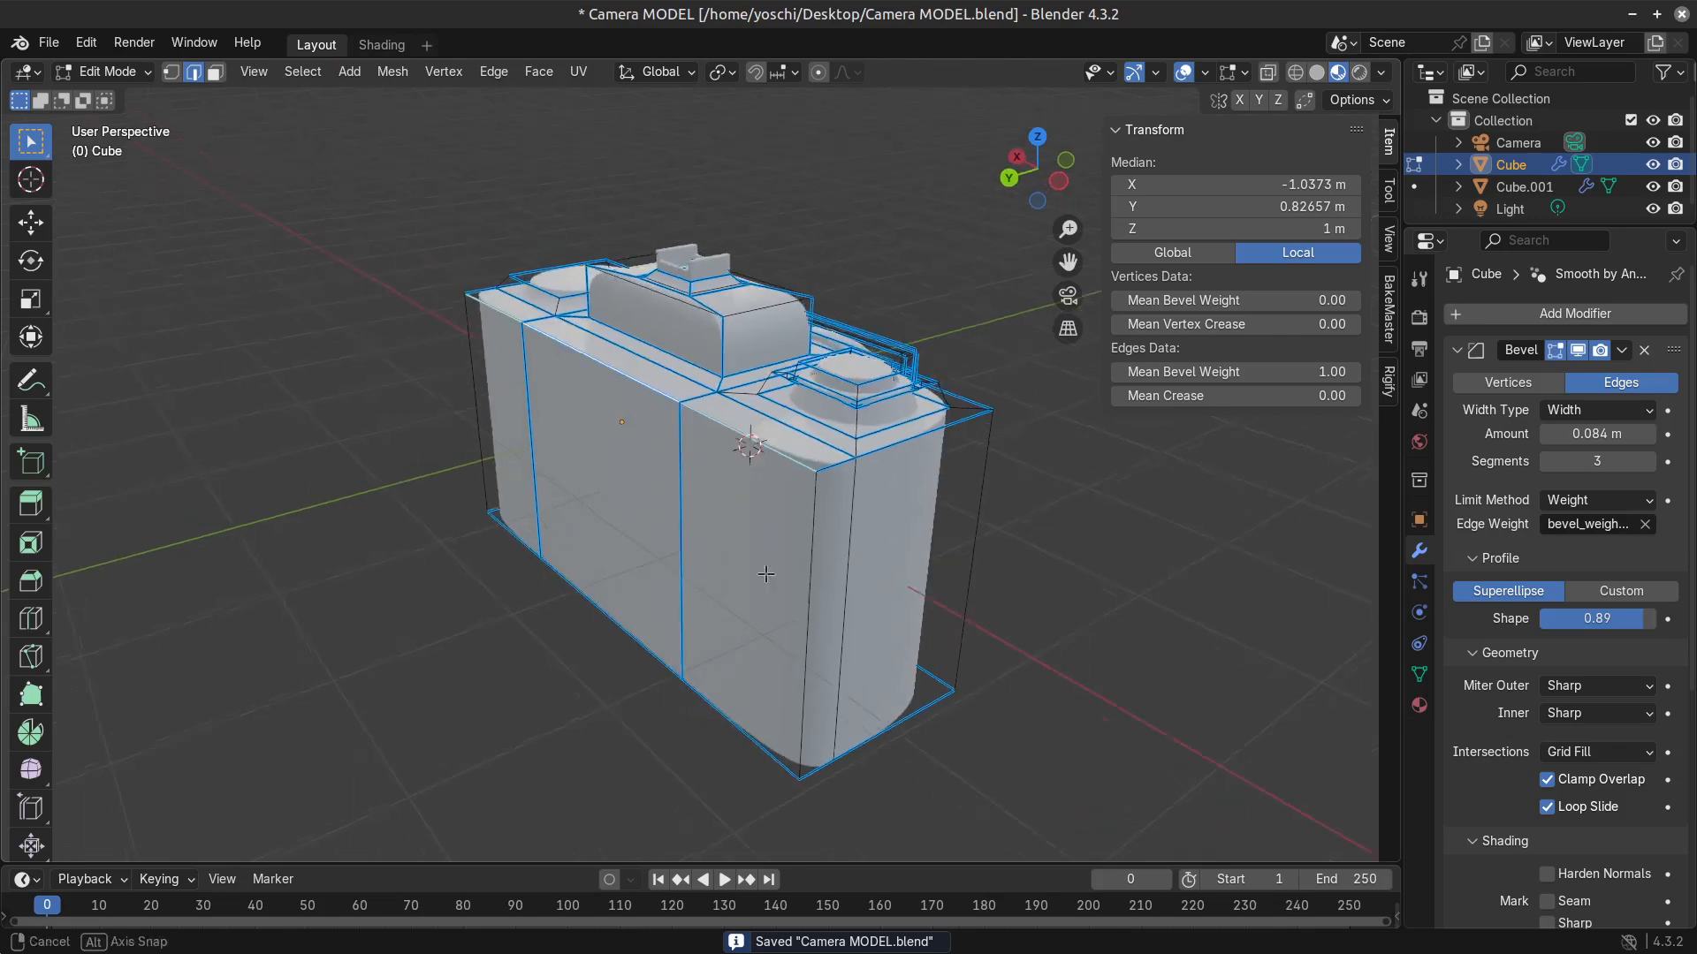
{"action": "key", "text": "g"}
{"action": "key", "text": "z"}
{"action": "left_click", "coordinate": [769, 596]}
{"action": "key", "text": "ctrl+s"}
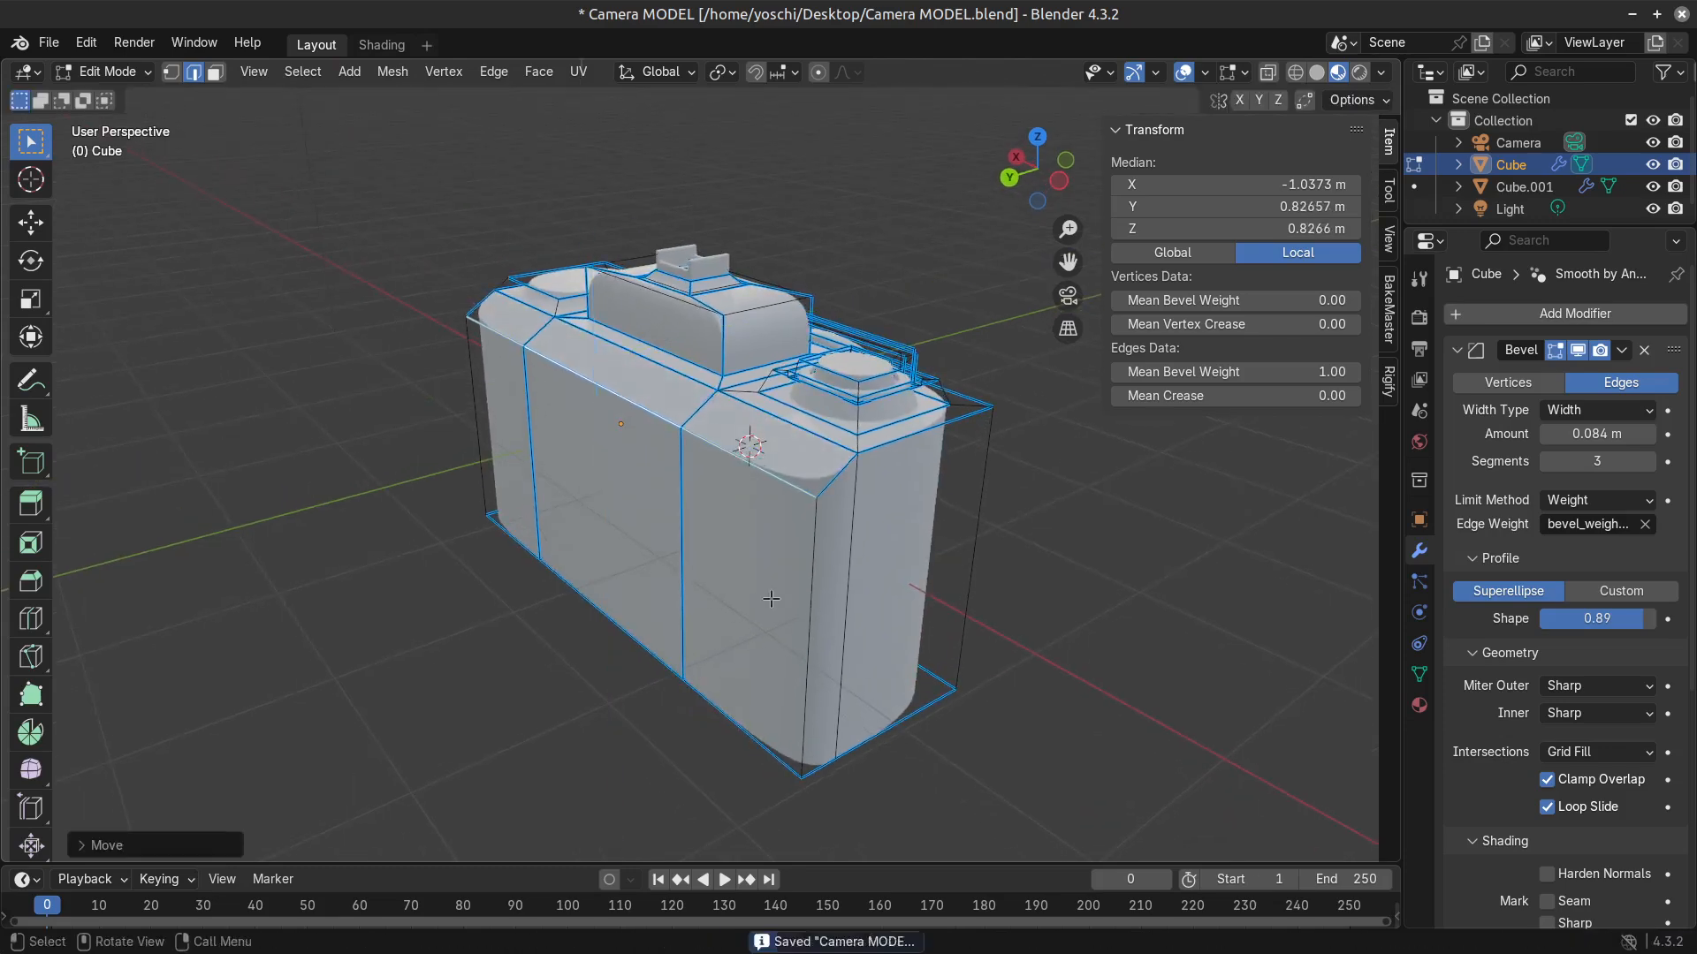
{"action": "key", "text": "Tab"}
{"action": "middle_click_drag", "start_coordinate": [892, 766], "coordinate": [802, 748]}
{"action": "key", "text": "Tab"}
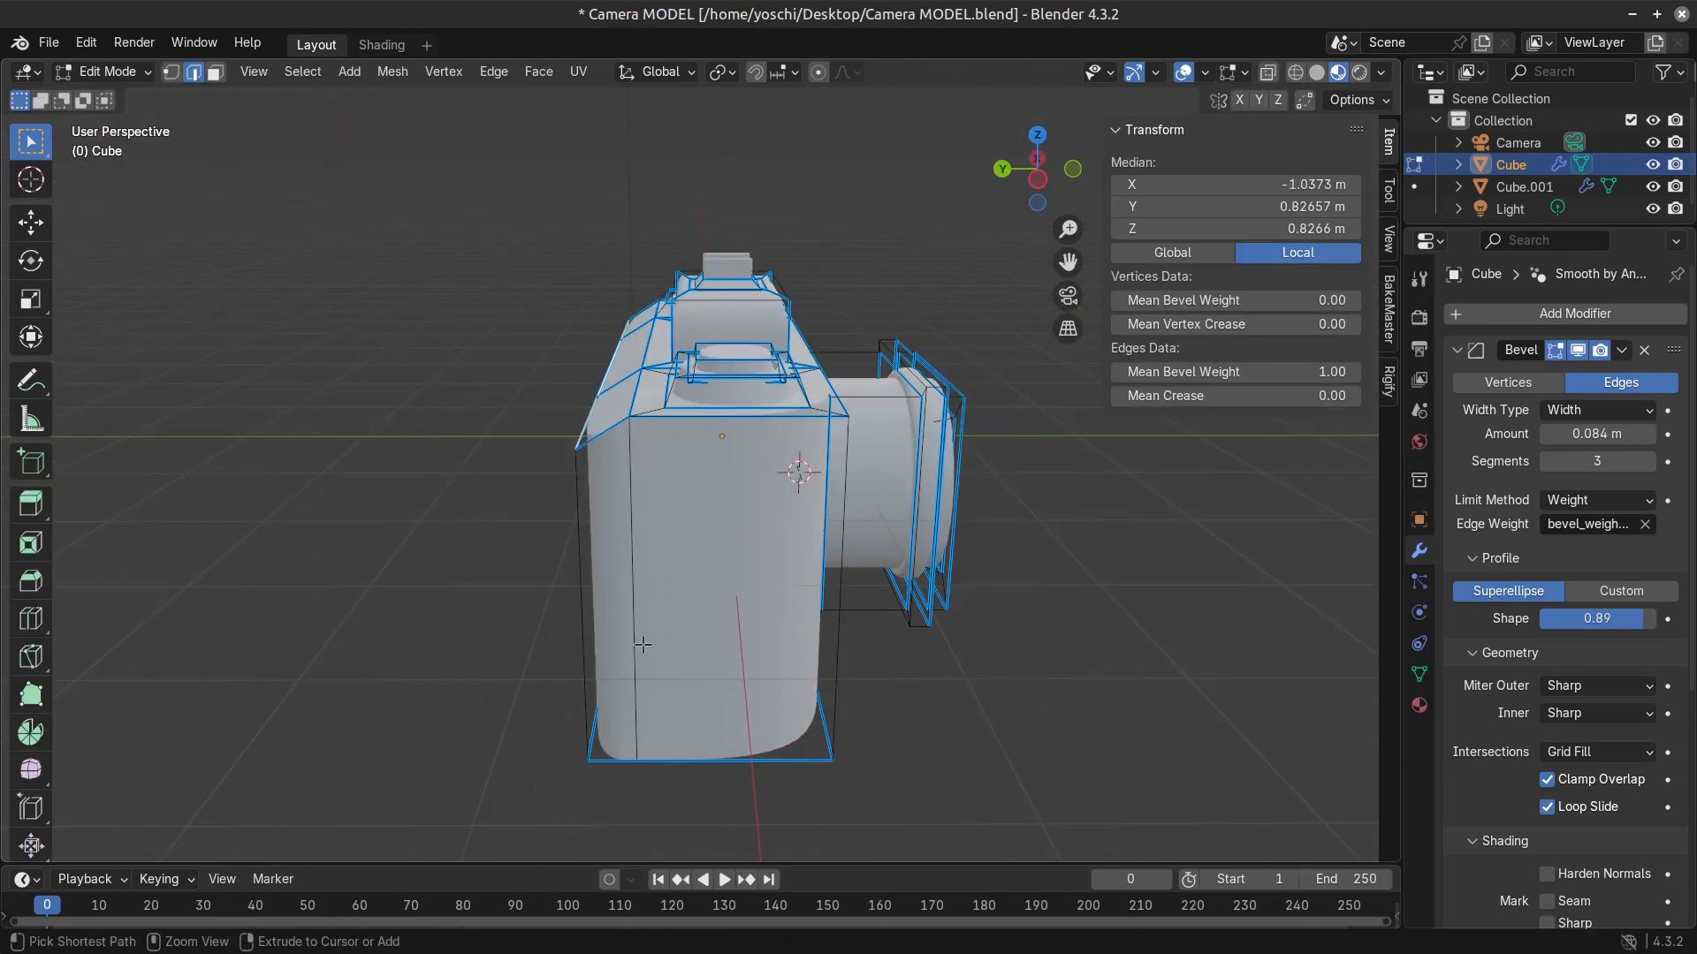
{"action": "key", "text": "ctrl+z"}
{"action": "key", "text": "ctrl+z"}
{"action": "key", "text": "ctrl+z"}
Select both side faces at the small-dial end of the body and extrude them about 0.2 m outward.
{"action": "middle_click_drag", "start_coordinate": [687, 555], "coordinate": [692, 623]}
{"action": "key", "text": "3"}
{"action": "left_click", "coordinate": [822, 633]}
{"action": "key", "text": "e"}
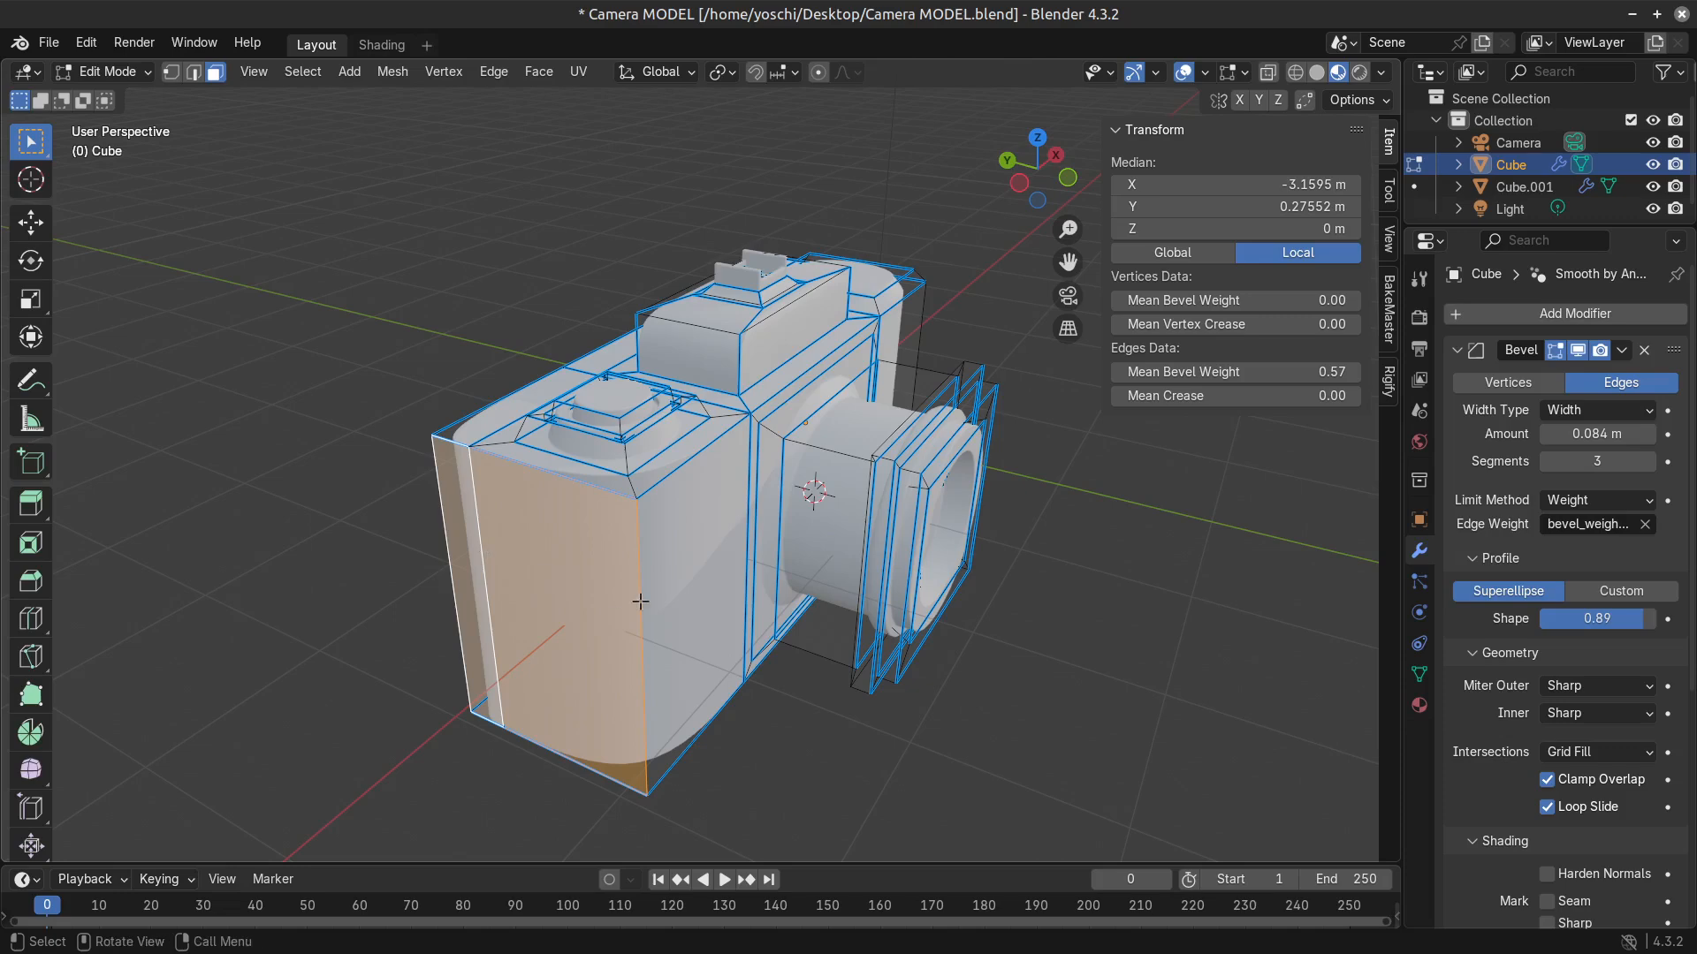
{"action": "left_click", "coordinate": [623, 600]}
Select the short edges at the extruded side's four corners, switch to solid shading, and raise the edges' mean bevel weight.
{"action": "key", "text": "2"}
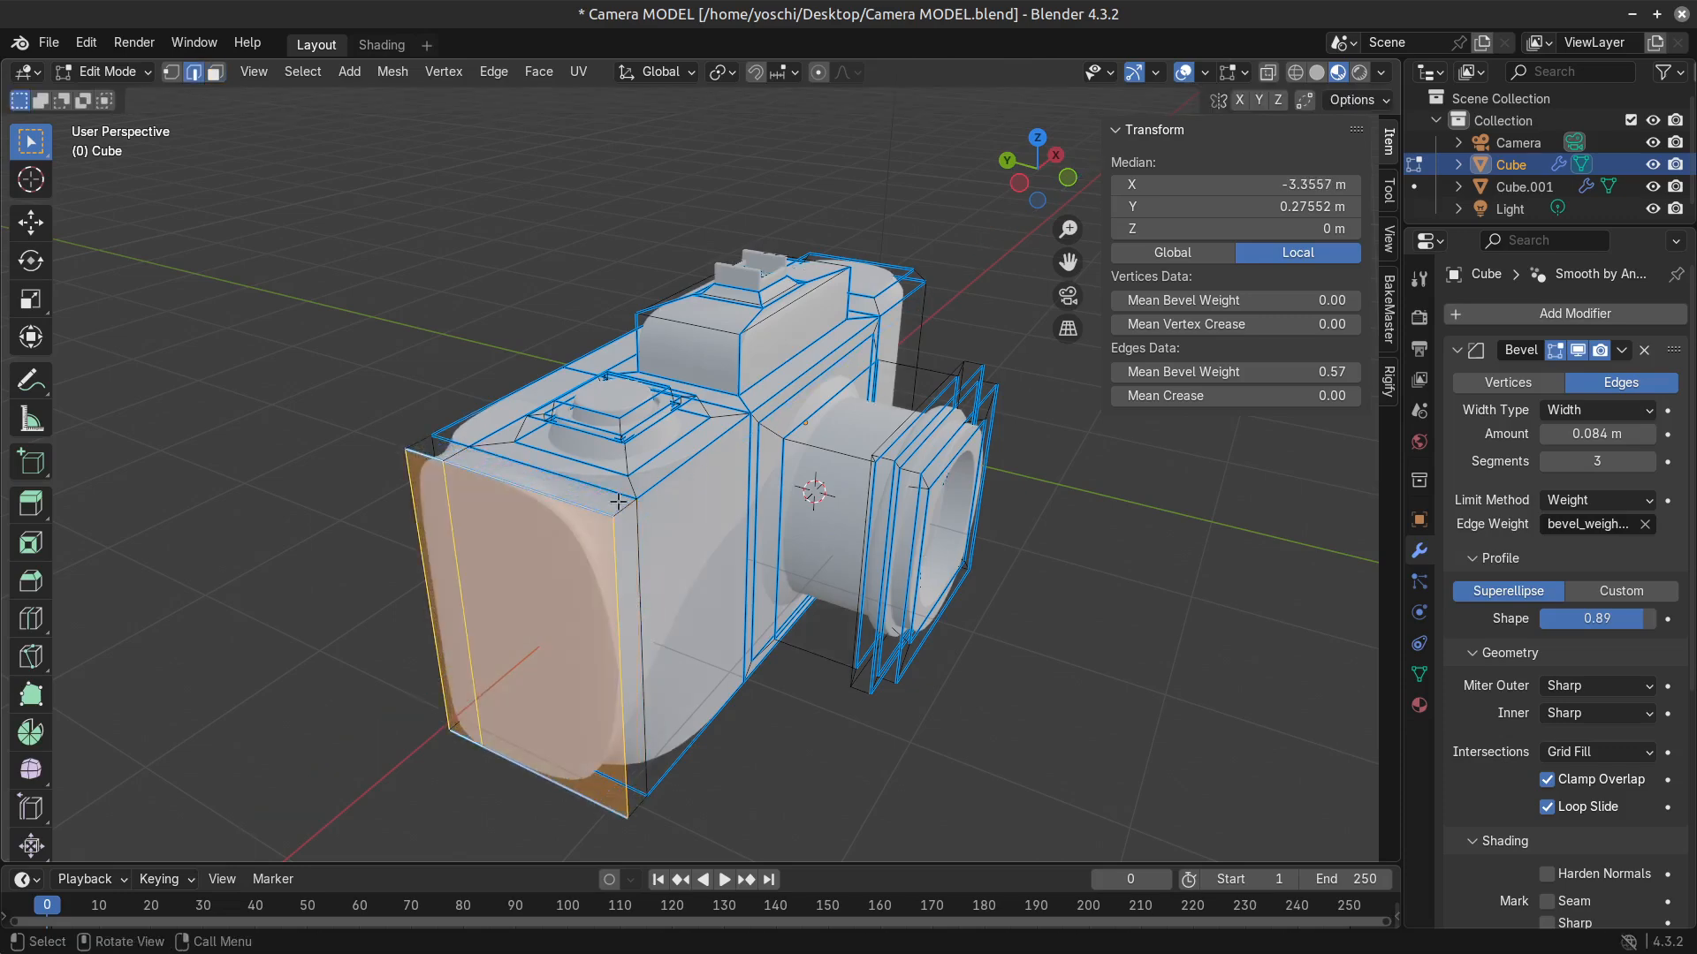
{"action": "left_click", "coordinate": [621, 505]}
{"action": "middle_click_drag", "start_coordinate": [650, 747], "coordinate": [574, 710]}
{"action": "left_click", "coordinate": [451, 716], "text": "shift"}
{"action": "middle_click_drag", "start_coordinate": [476, 768], "coordinate": [867, 739]}
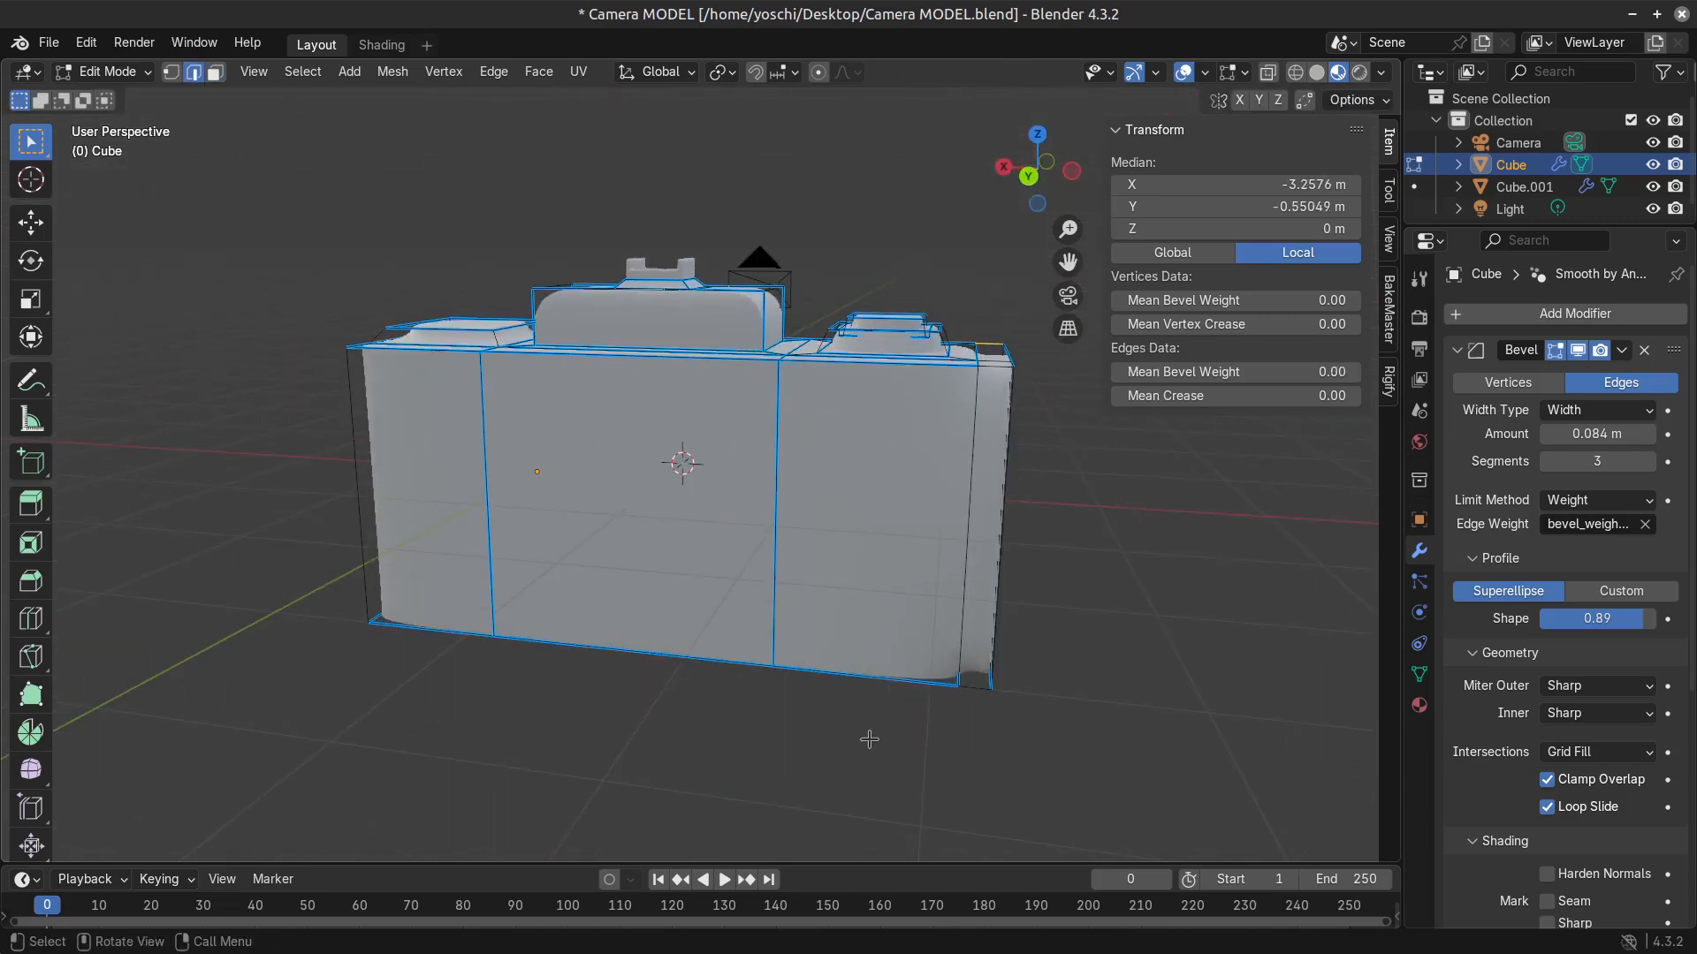
{"action": "left_click", "coordinate": [974, 692], "text": "shift"}
{"action": "middle_click_drag", "start_coordinate": [974, 693], "coordinate": [925, 623]}
{"action": "left_click", "coordinate": [1316, 74]}
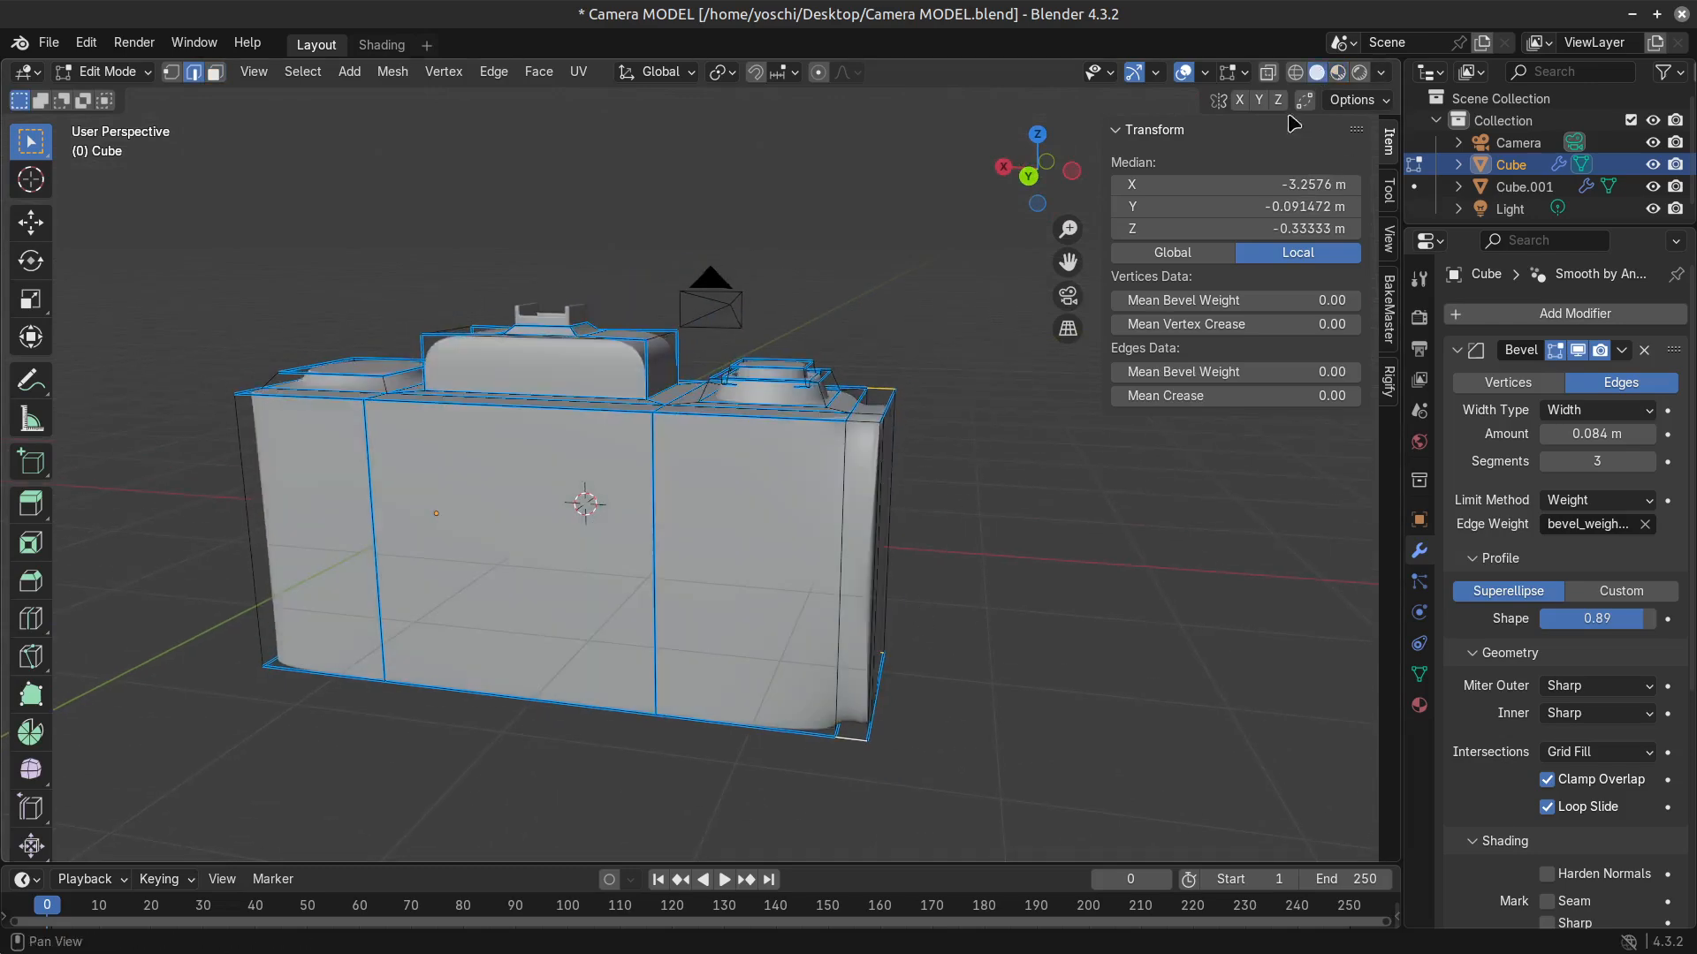
{"action": "middle_click_drag", "start_coordinate": [901, 412], "coordinate": [859, 422]}
{"action": "scroll", "coordinate": [859, 423], "scroll_direction": "up", "scroll_amount": 2}
{"action": "middle_click_drag", "start_coordinate": [992, 623], "coordinate": [872, 523], "text": "shift"}
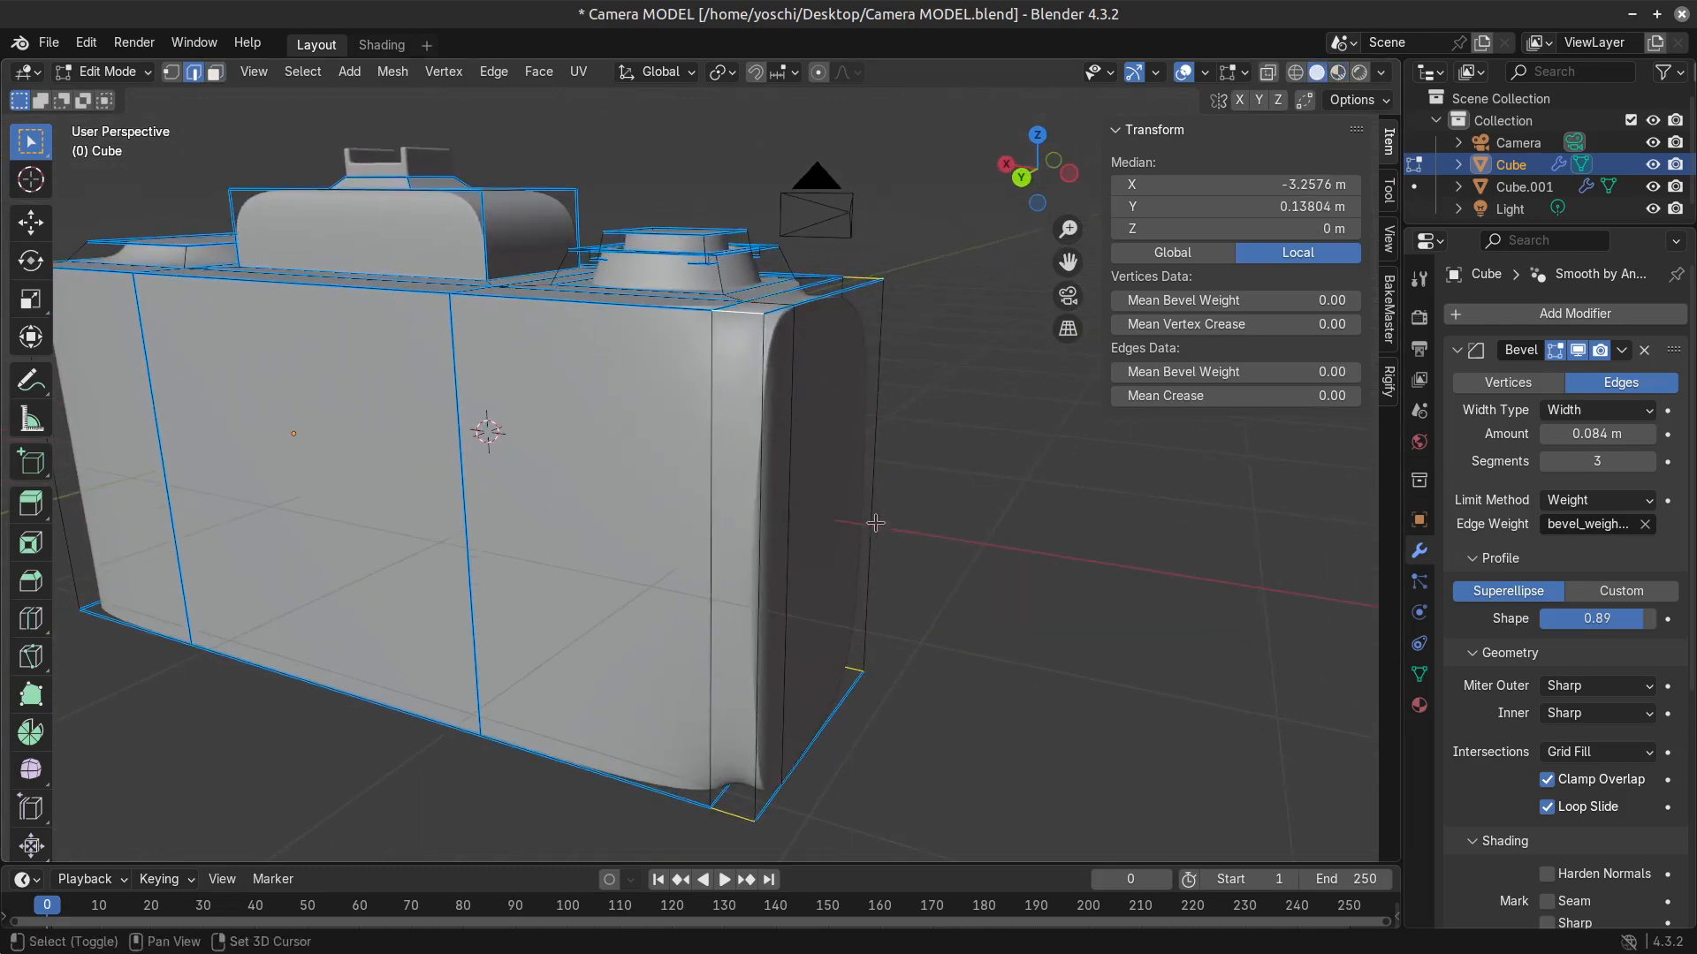
{"action": "left_click_drag", "start_coordinate": [1240, 373], "coordinate": [1352, 373]}
Check the rounded small-dial end in object mode and inspect its outer upper edge in edit mode.
{"action": "key", "text": "Tab"}
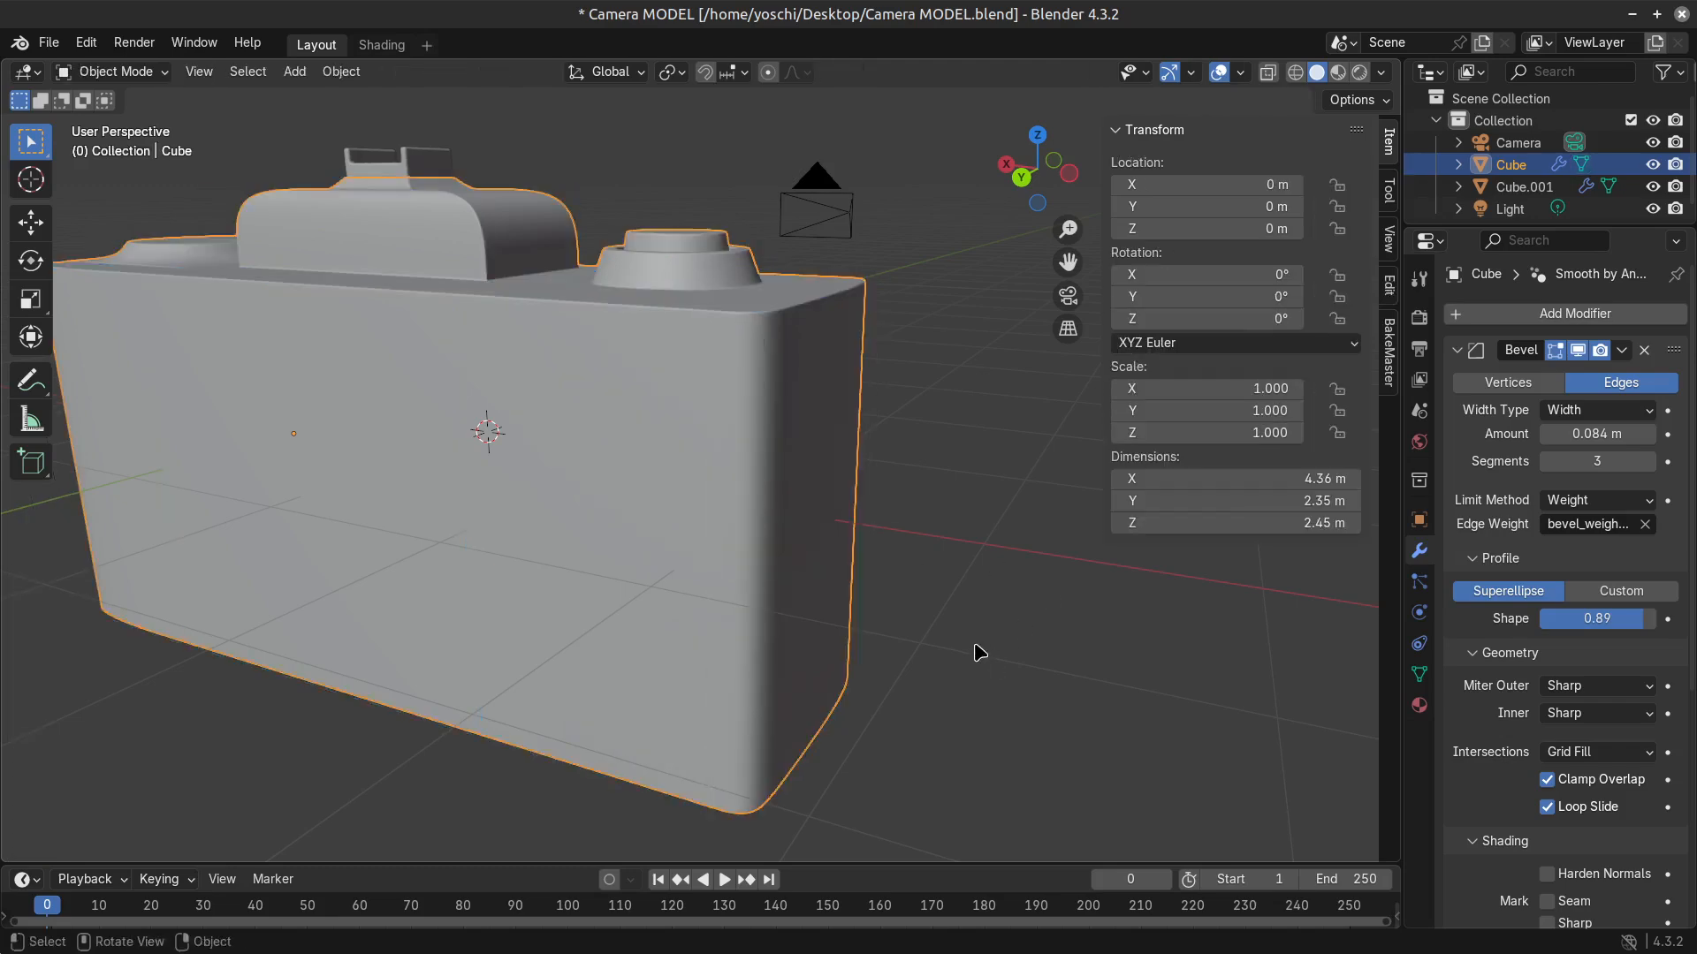
{"action": "key", "text": "Tab"}
{"action": "middle_click_drag", "start_coordinate": [795, 618], "coordinate": [844, 666]}
{"action": "middle_click_drag", "start_coordinate": [805, 649], "coordinate": [814, 631]}
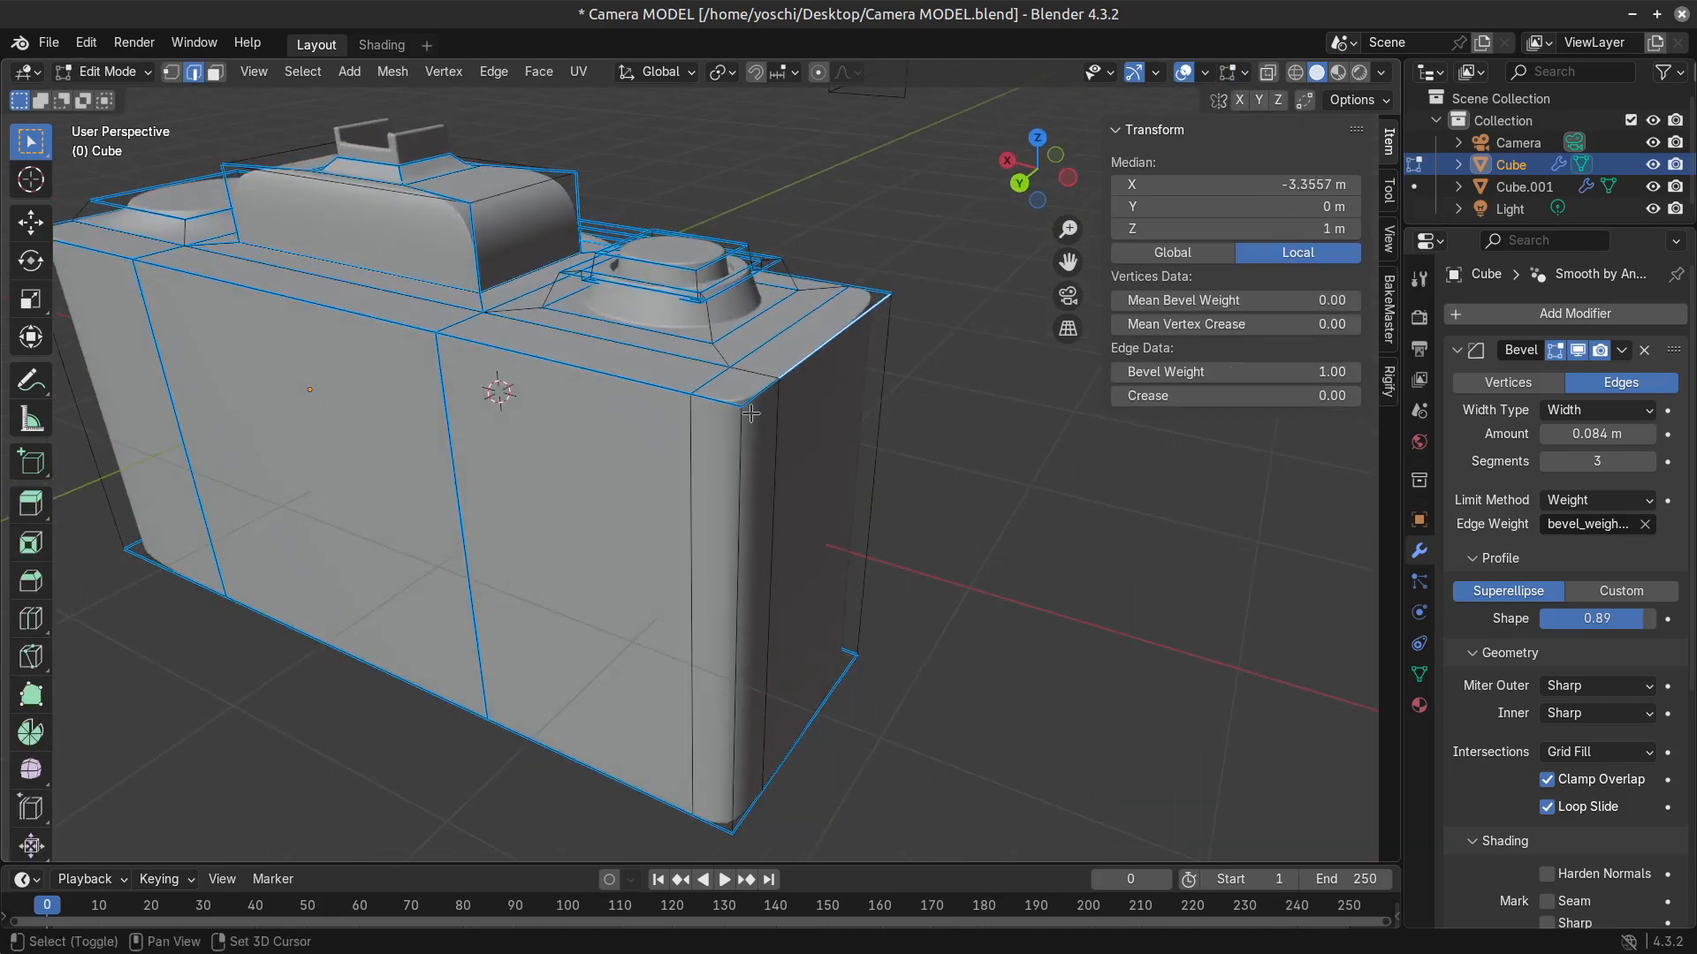
{"action": "key", "text": "Tab"}
Select both side faces at the opposite end of the body and extrude them about 0.15 m outward.
{"action": "scroll", "coordinate": [568, 633], "scroll_direction": "down", "scroll_amount": 1}
{"action": "middle_click_drag", "start_coordinate": [305, 654], "coordinate": [512, 613]}
{"action": "scroll", "coordinate": [609, 629], "scroll_direction": "down", "scroll_amount": 4}
{"action": "key", "text": "Tab"}
{"action": "key", "text": "3"}
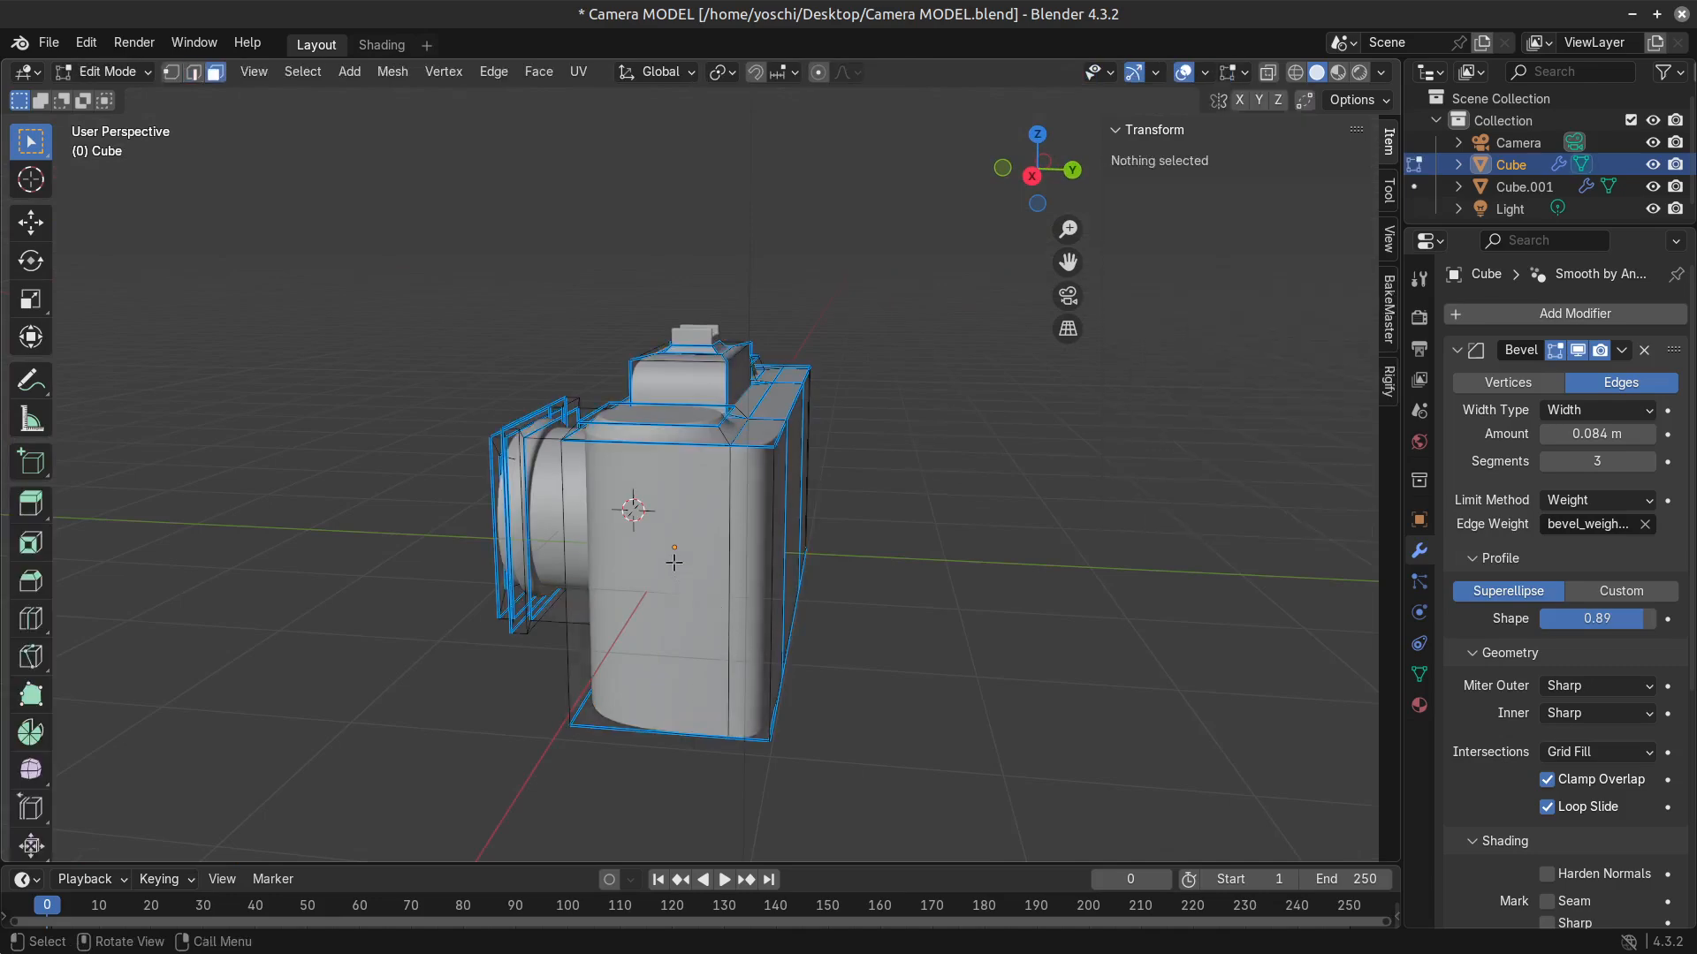
{"action": "left_click", "coordinate": [670, 570]}
{"action": "middle_click_drag", "start_coordinate": [664, 629], "coordinate": [664, 660]}
{"action": "left_click", "coordinate": [724, 605], "text": "shift"}
{"action": "middle_click_drag", "start_coordinate": [750, 608], "coordinate": [698, 698], "text": "shift"}
{"action": "key", "text": "e"}
{"action": "left_click", "coordinate": [725, 685]}
Select the short corner edges of the newly extruded end and set their mean bevel weight to 1.00.
{"action": "scroll", "coordinate": [619, 601], "scroll_direction": "up", "scroll_amount": 2}
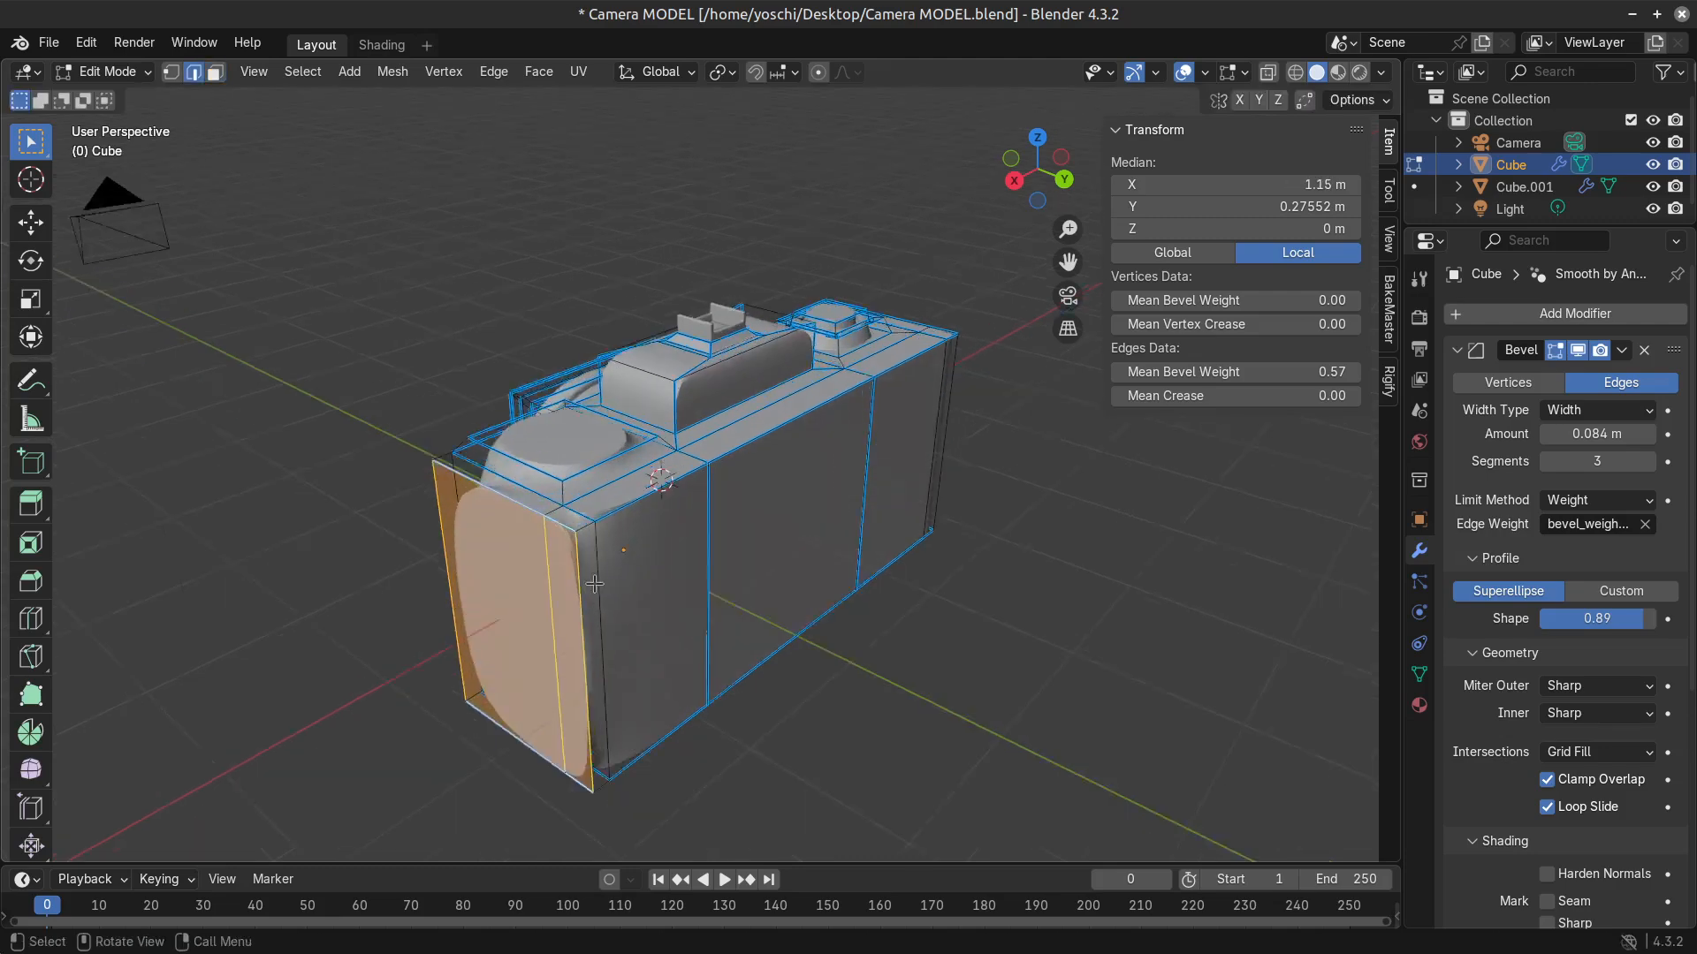
{"action": "key", "text": "2"}
{"action": "left_click", "coordinate": [542, 547]}
{"action": "middle_click_drag", "start_coordinate": [590, 862], "coordinate": [1024, 565], "text": "shift"}
{"action": "left_click", "coordinate": [633, 681], "text": "shift"}
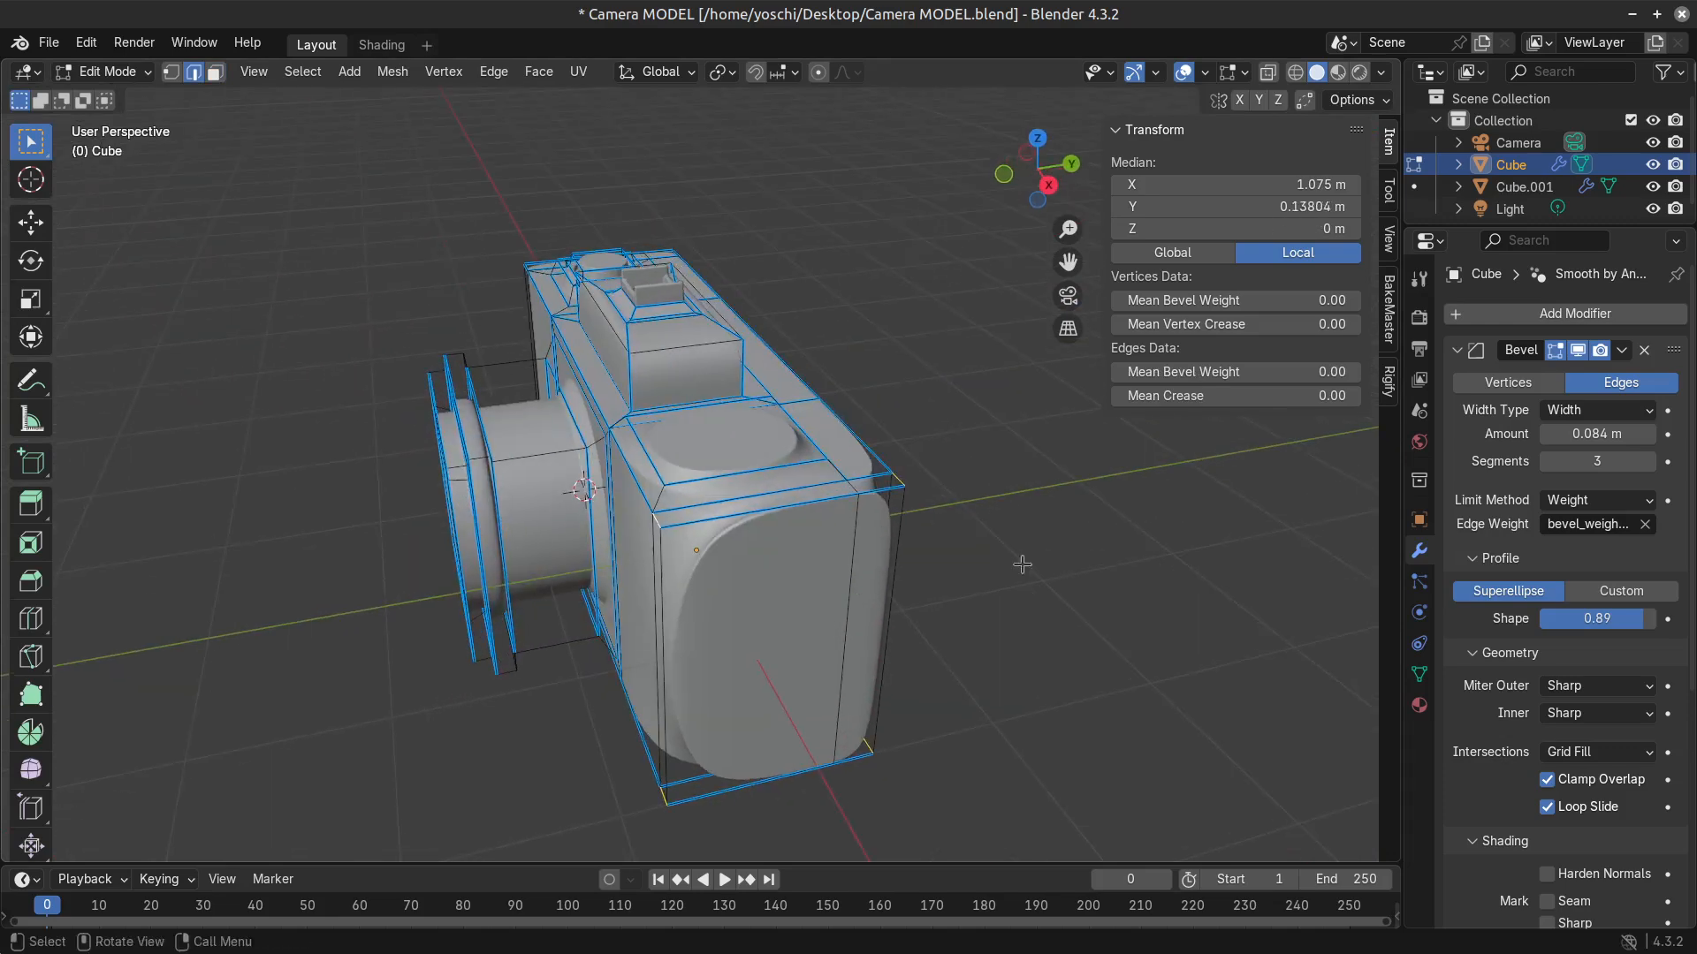
{"action": "left_click_drag", "start_coordinate": [1329, 372], "coordinate": [1378, 372]}
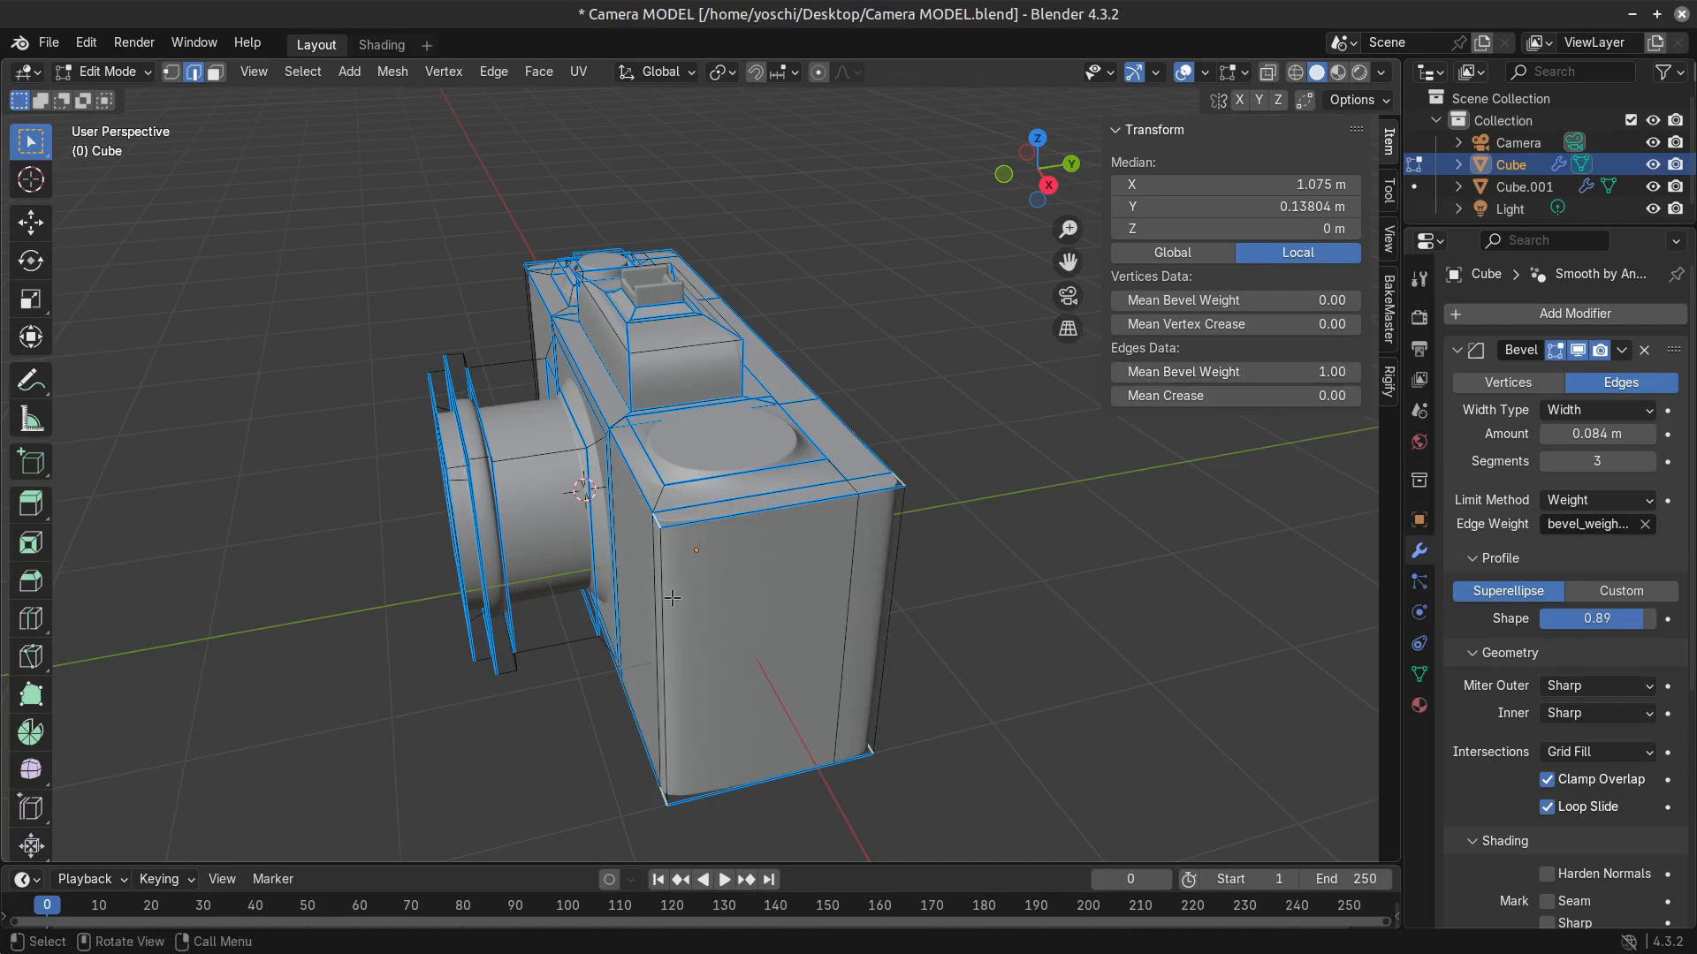
Clear the selection, select the outer upper edges along the back and both ends, and lower them about 0.19 m along Z.
{"action": "middle_click_drag", "start_coordinate": [871, 442], "coordinate": [642, 502]}
{"action": "key", "text": "alt+a"}
{"action": "left_click", "coordinate": [859, 462], "text": "shift"}
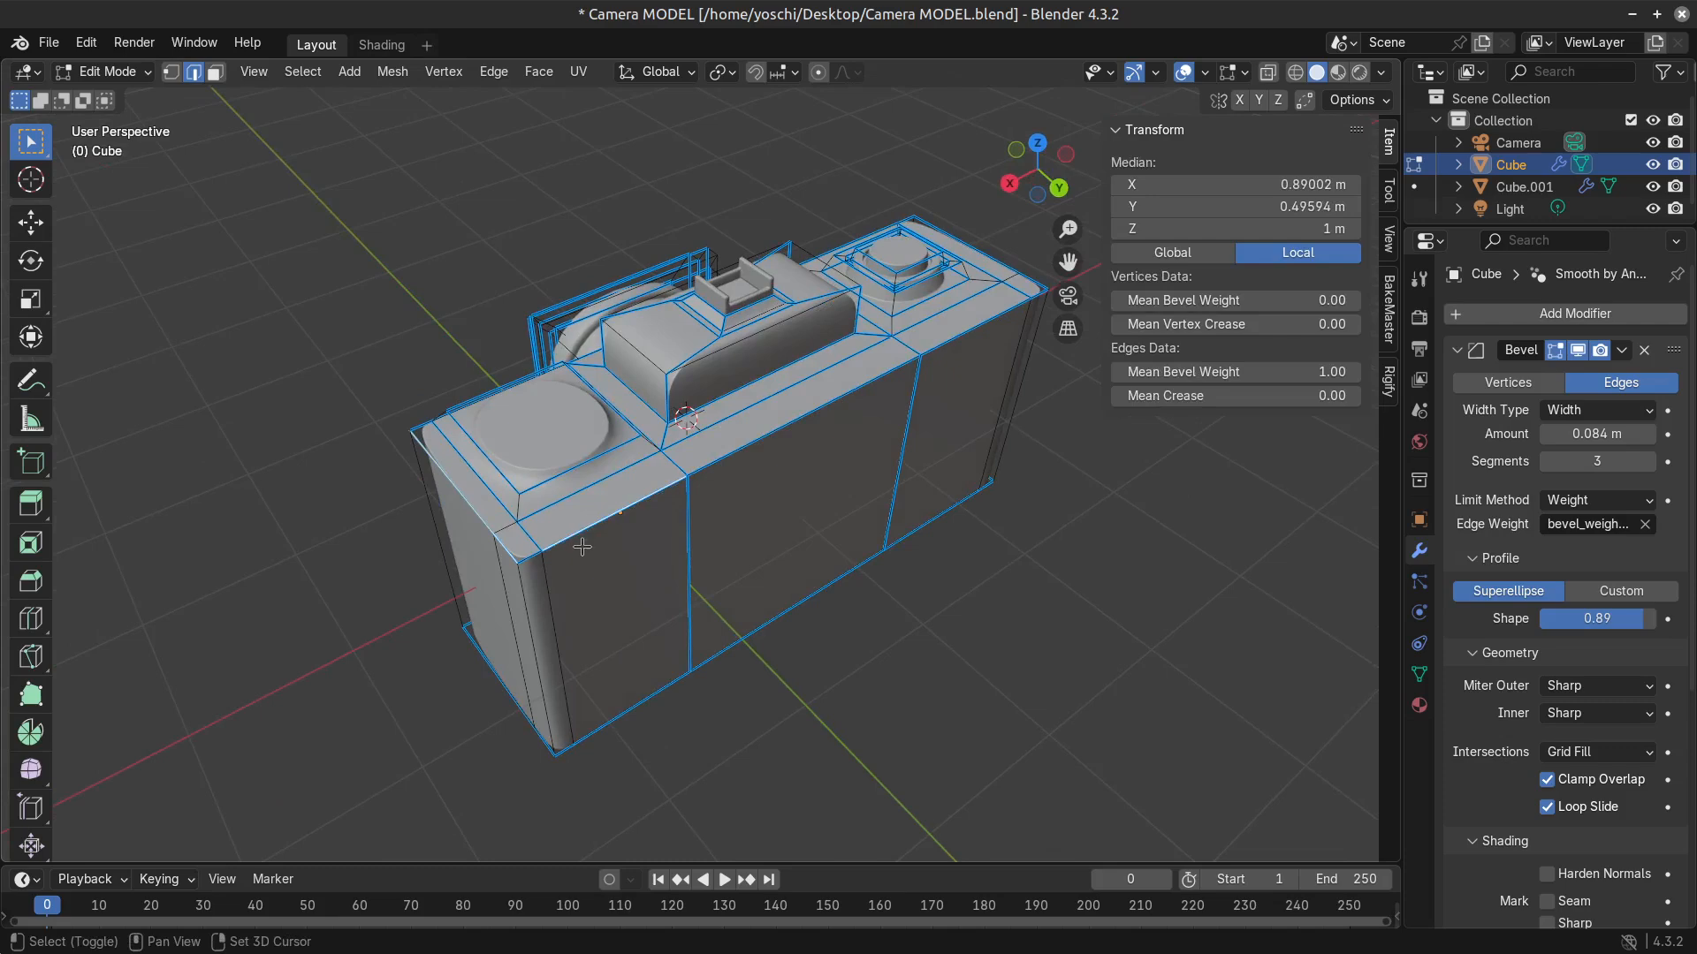
{"action": "middle_click_drag", "start_coordinate": [936, 464], "coordinate": [795, 449]}
{"action": "middle_click_drag", "start_coordinate": [795, 449], "coordinate": [433, 459], "text": "shift"}
{"action": "middle_click_drag", "start_coordinate": [711, 486], "coordinate": [488, 489]}
{"action": "left_click", "coordinate": [579, 510], "text": "alt+shift"}
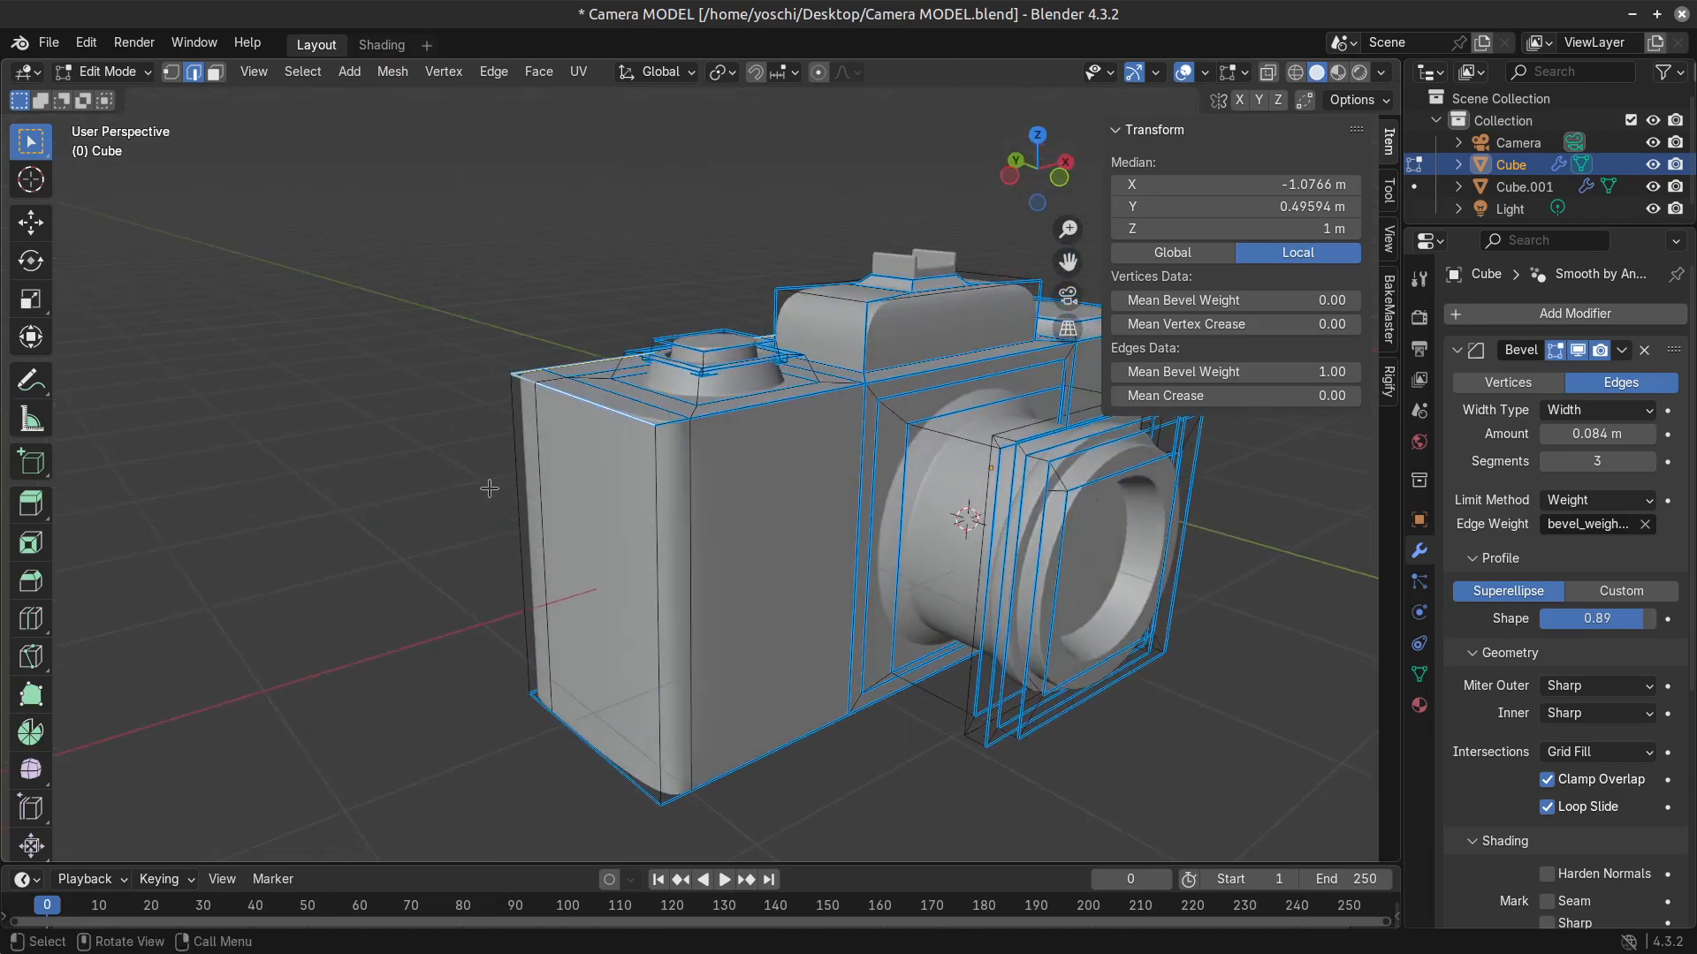
{"action": "middle_click_drag", "start_coordinate": [669, 602], "coordinate": [720, 591]}
{"action": "key", "text": "g"}
{"action": "key", "text": "z"}
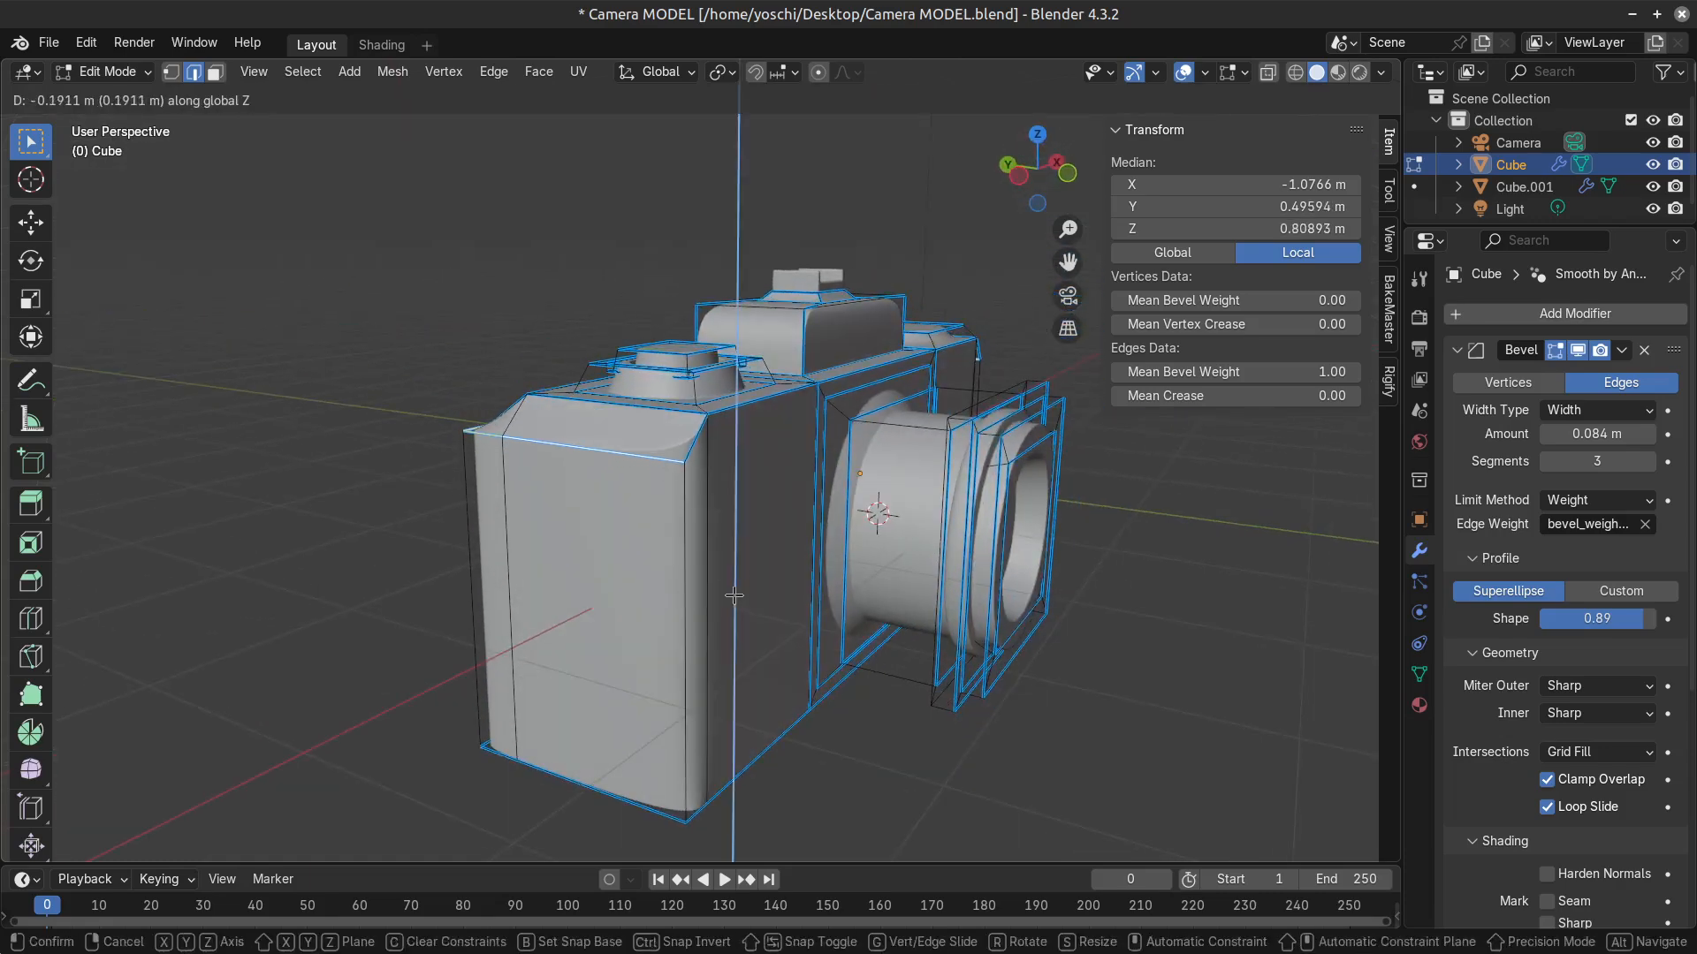
{"action": "left_click", "coordinate": [733, 595]}
Check the lowered edges in object mode and undo the edits back to the small-dial end's extrusion.
{"action": "key", "text": "Tab"}
{"action": "middle_click_drag", "start_coordinate": [663, 670], "coordinate": [771, 618]}
{"action": "key", "text": "Tab"}
{"action": "scroll", "coordinate": [786, 676], "scroll_direction": "up", "scroll_amount": 5}
{"action": "key", "text": "Tab"}
{"action": "key", "text": "Tab"}
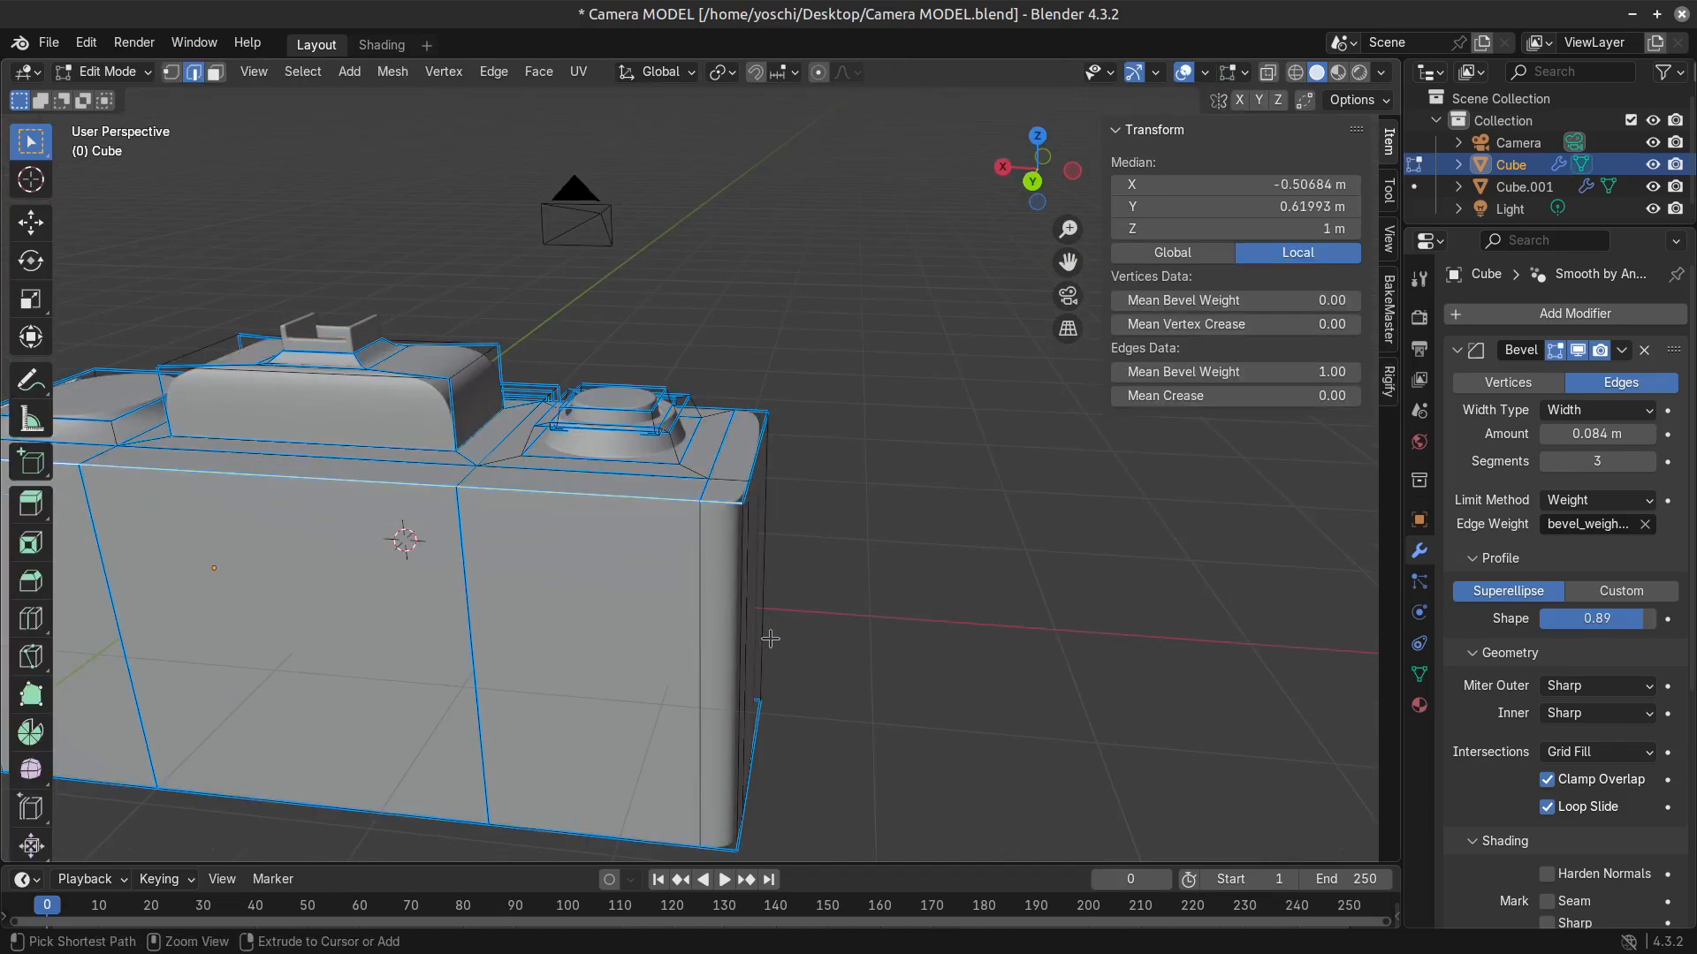
{"action": "left_click", "coordinate": [769, 638]}
{"action": "key", "text": "ctrl+z"}
{"action": "key", "text": "ctrl+z"}
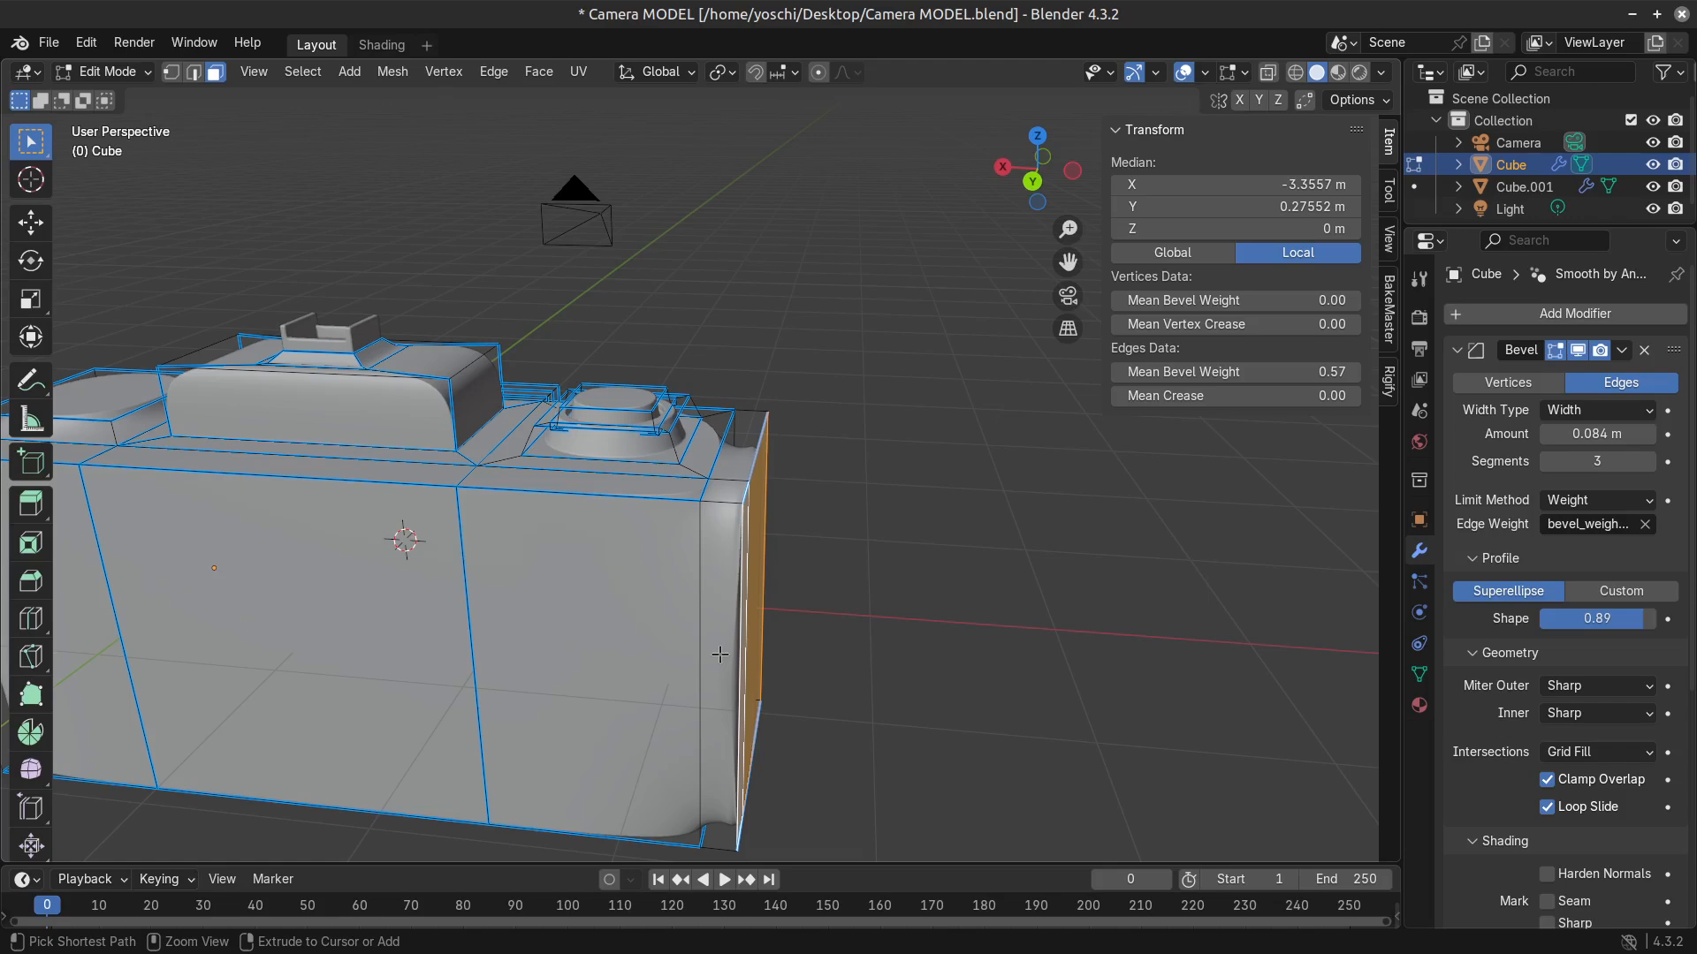
{"action": "scroll", "coordinate": [725, 659], "scroll_direction": "down", "scroll_amount": 3}
{"action": "middle_click_drag", "start_coordinate": [670, 656], "coordinate": [495, 677]}
{"action": "scroll", "coordinate": [551, 640], "scroll_direction": "up", "scroll_amount": 3}
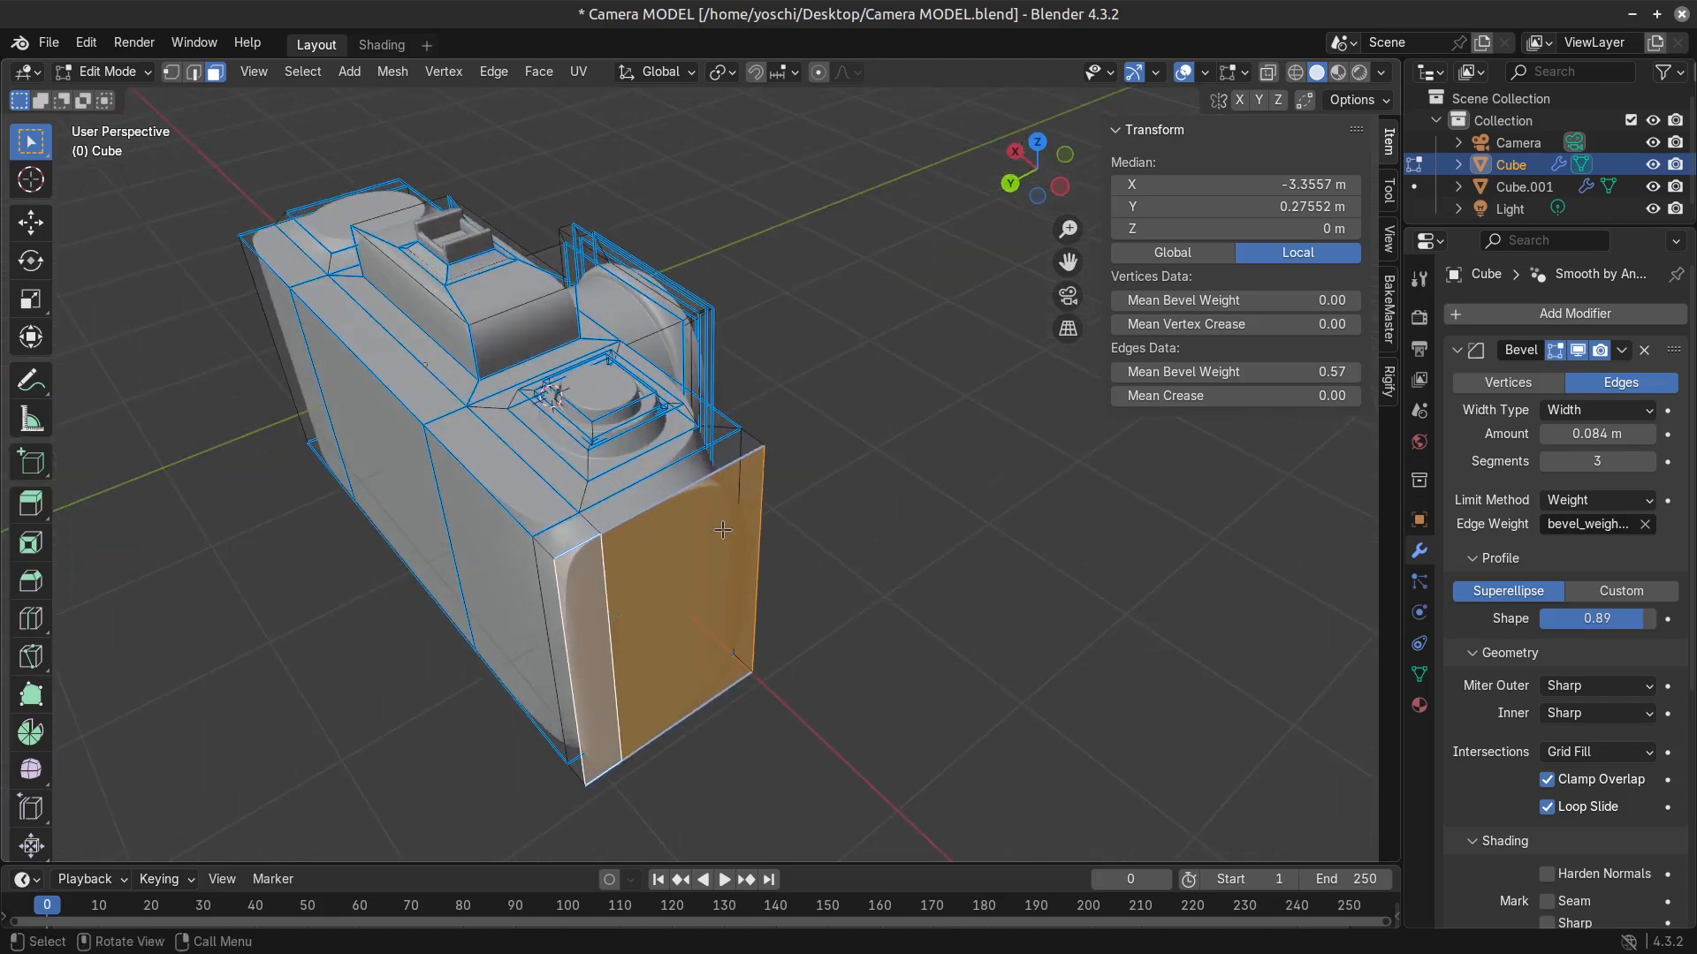
{"action": "left_click", "coordinate": [671, 599]}
{"action": "key", "text": "x"}
{"action": "key", "text": "Tab"}
Copy the camera body object and reopen Camera MODEL.blend, discarding the unsaved changes.
{"action": "left_click", "coordinate": [86, 43]}
{"action": "left_click", "coordinate": [48, 43]}
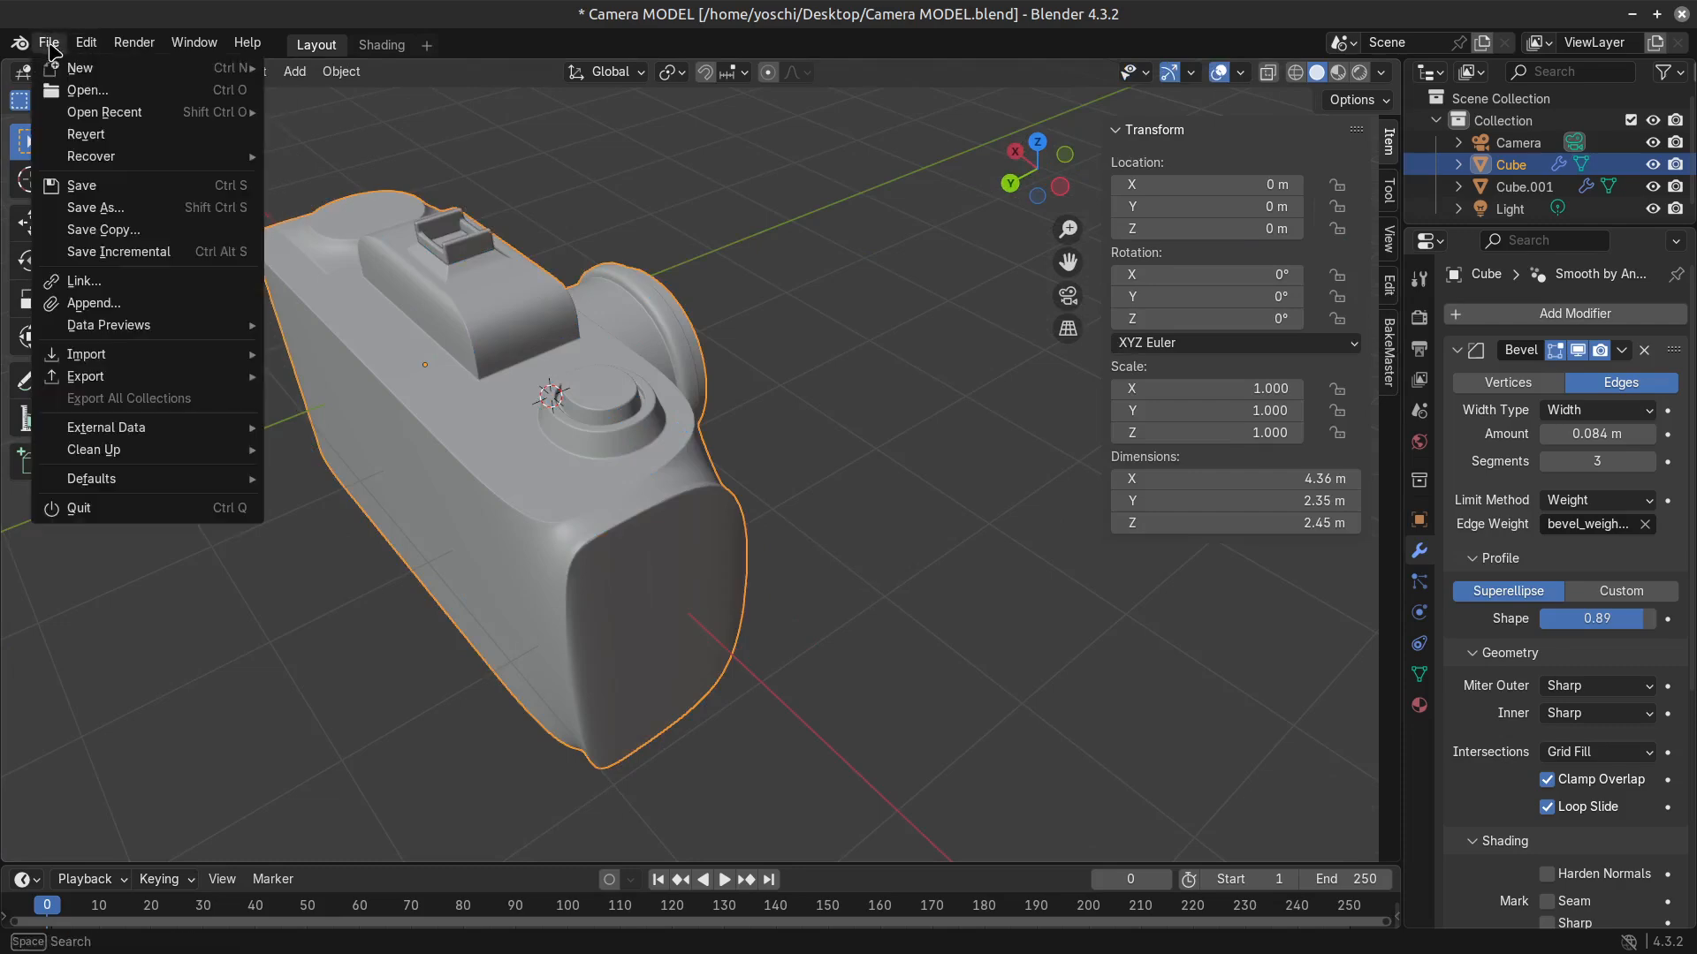
{"action": "key", "text": "ctrl+c"}
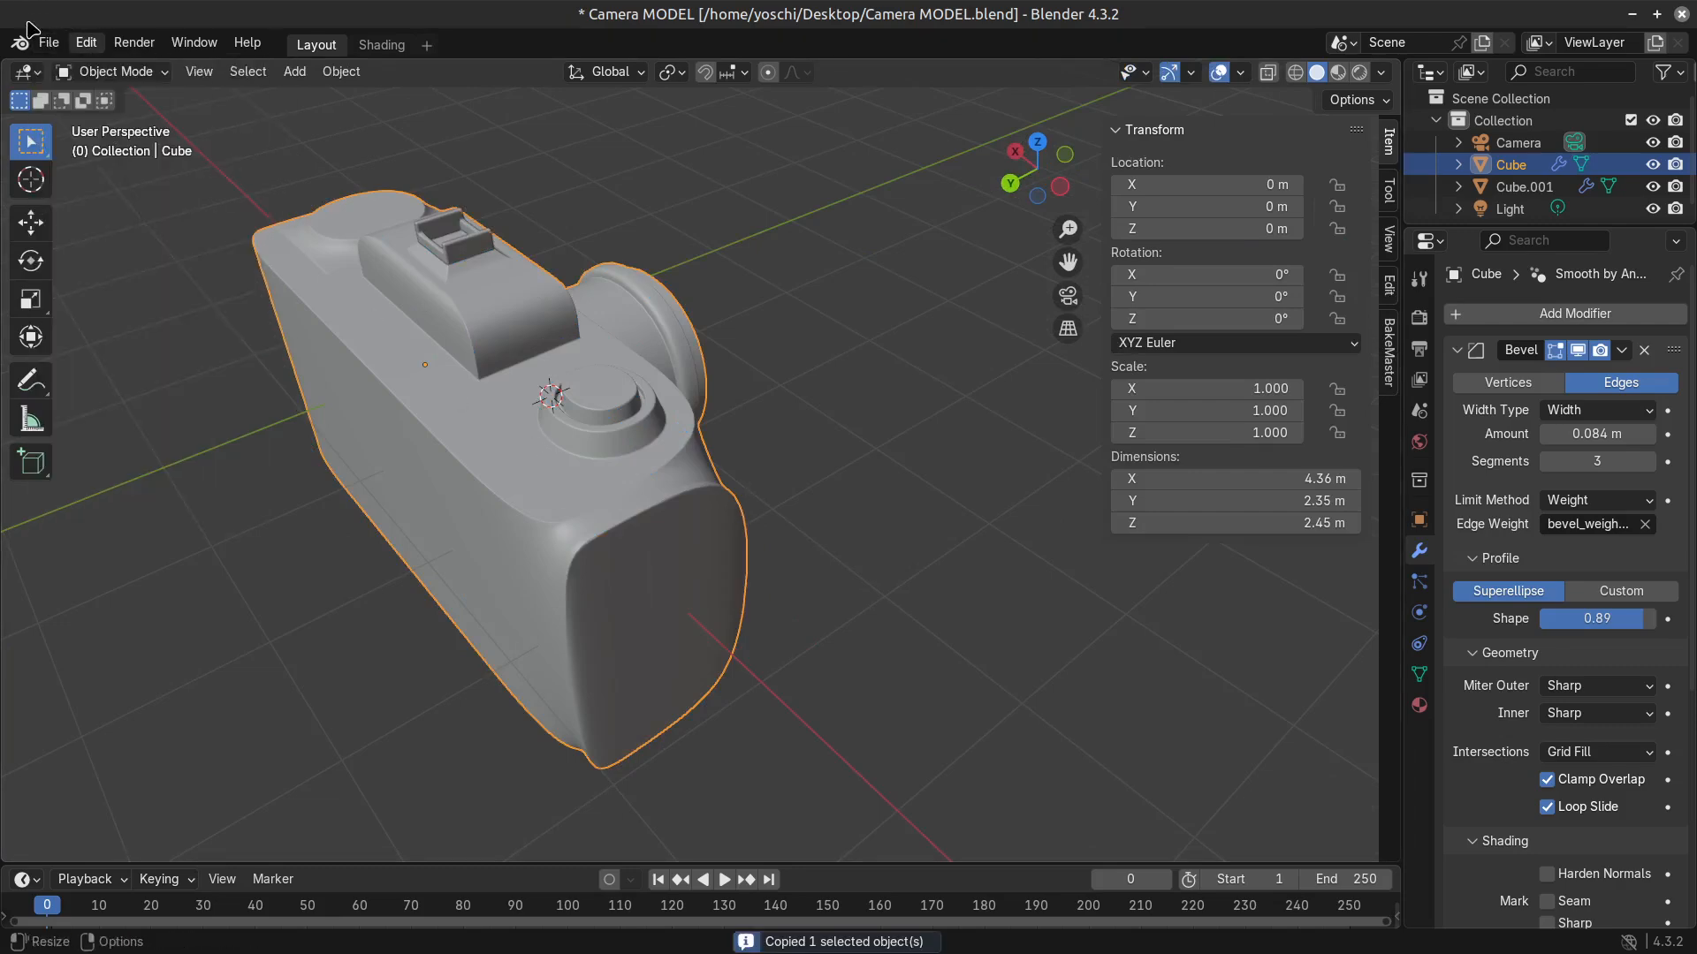
{"action": "left_click", "coordinate": [41, 44]}
{"action": "left_click", "coordinate": [123, 90]}
{"action": "left_click", "coordinate": [750, 528]}
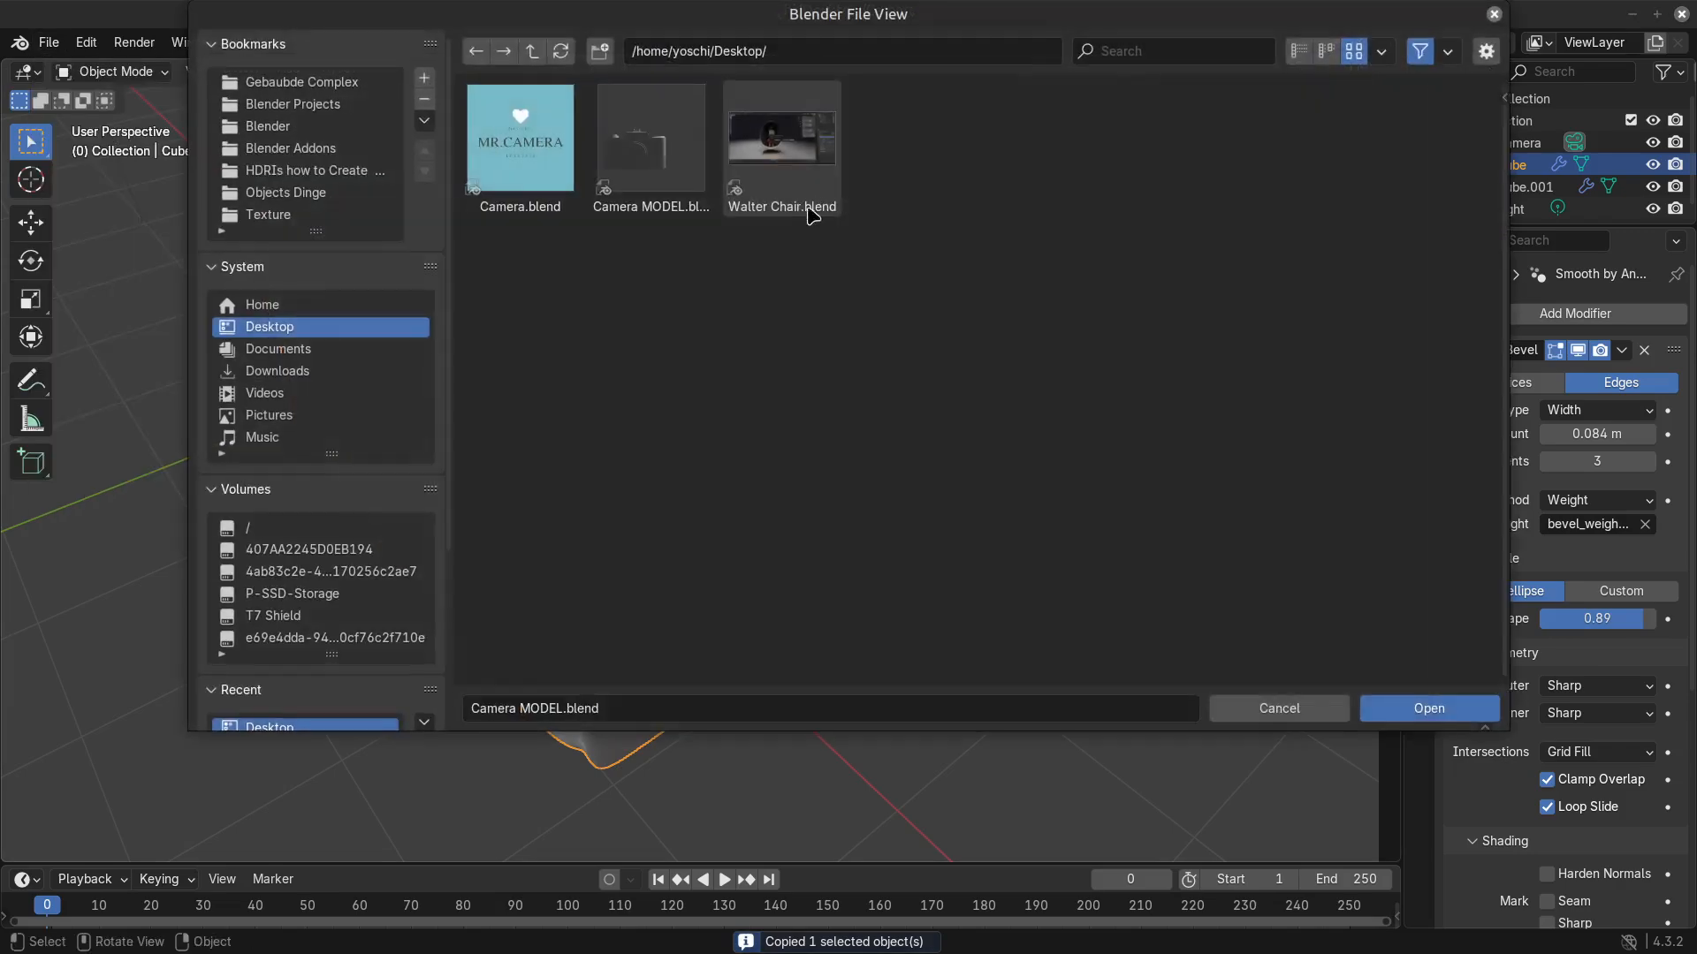
{"action": "left_click", "coordinate": [1429, 708]}
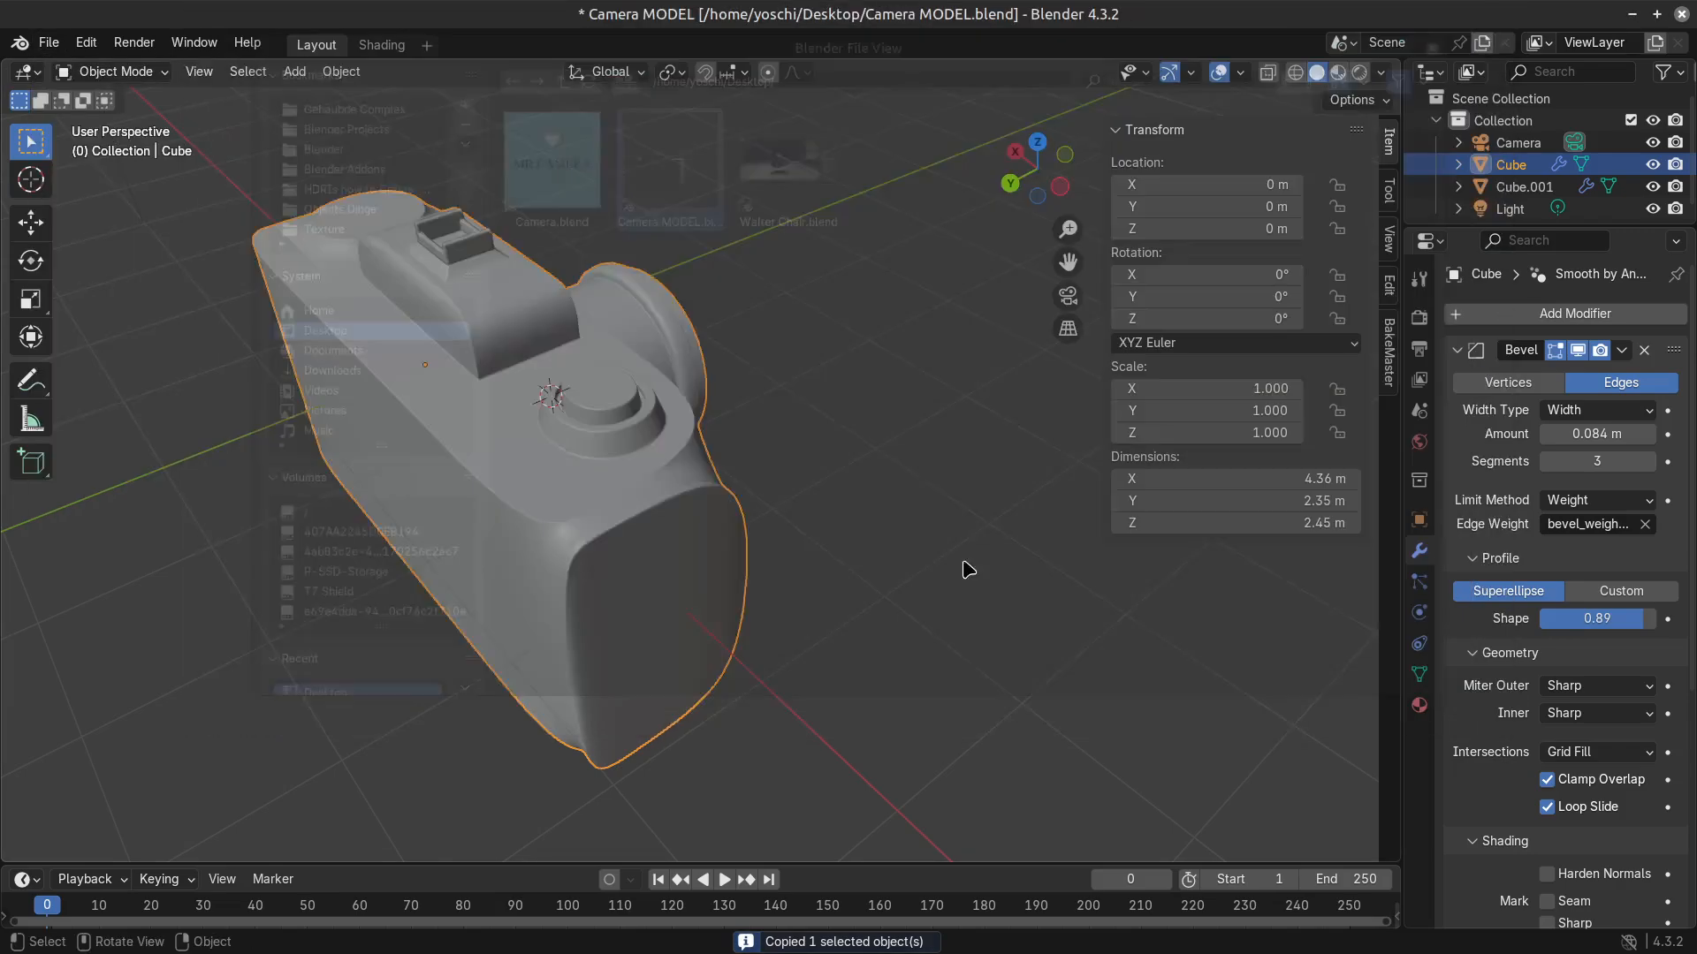
Paste the copied camera body, move it clear of the original for comparison, and delete the pasted object.
{"action": "middle_click_drag", "start_coordinate": [963, 568], "coordinate": [996, 622]}
{"action": "key", "text": "ctrl+v"}
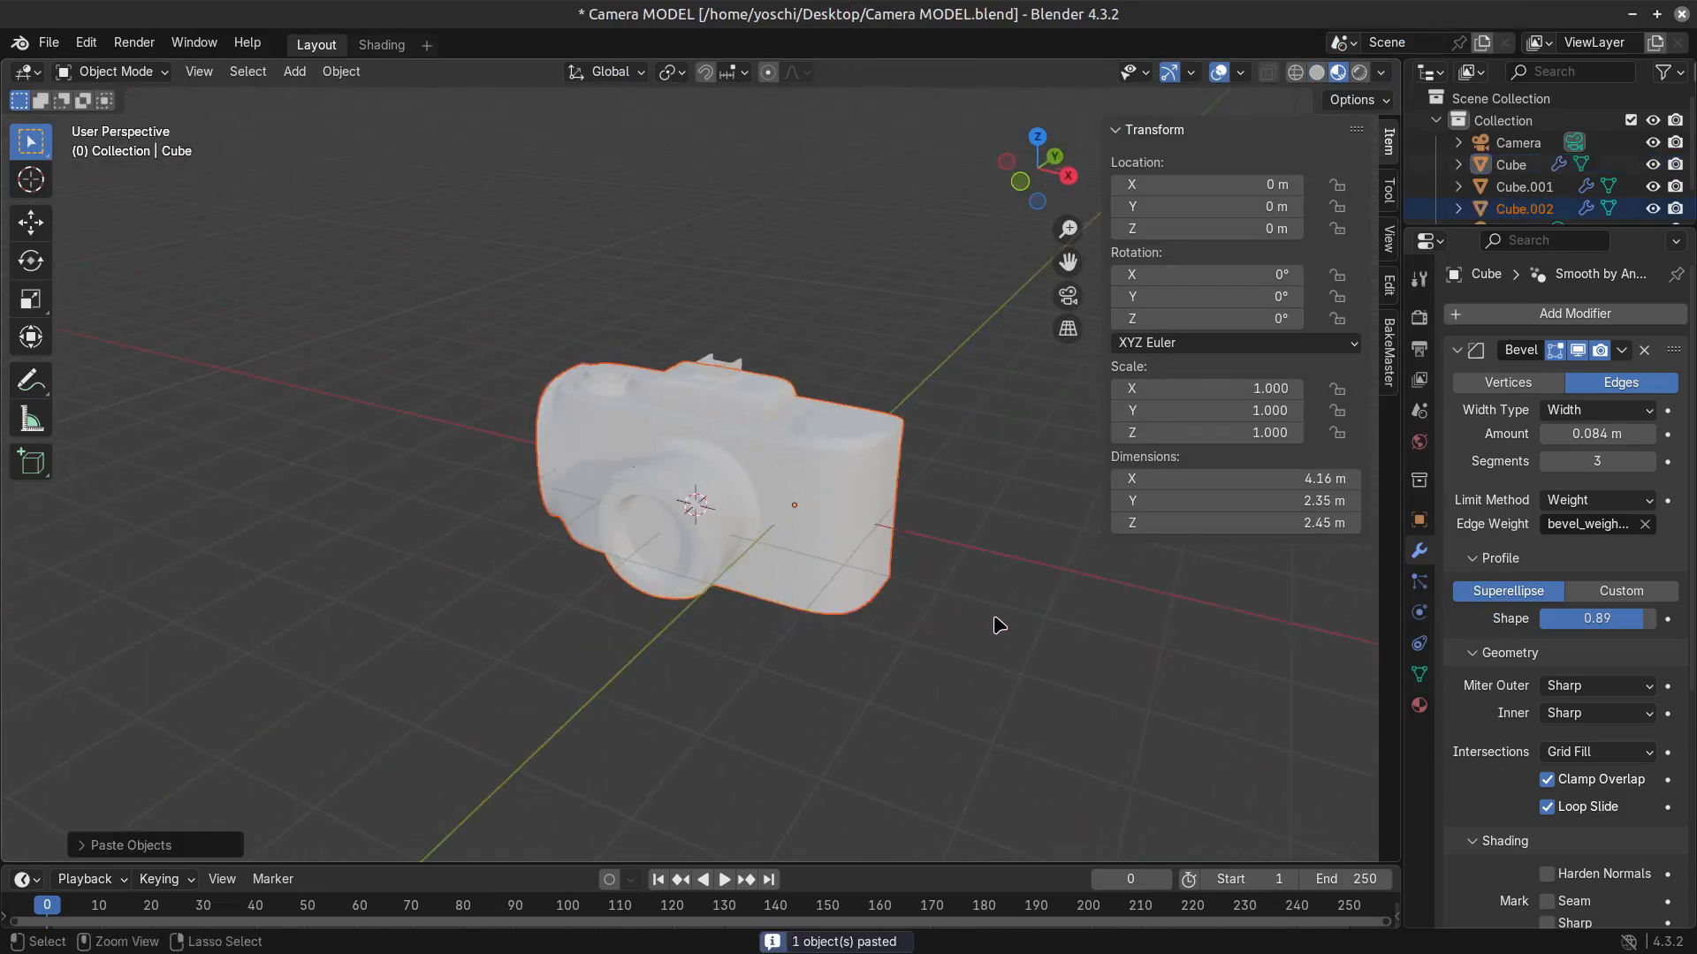
{"action": "key", "text": "g"}
{"action": "left_click", "coordinate": [991, 351]}
{"action": "middle_click_drag", "start_coordinate": [713, 504], "coordinate": [569, 492]}
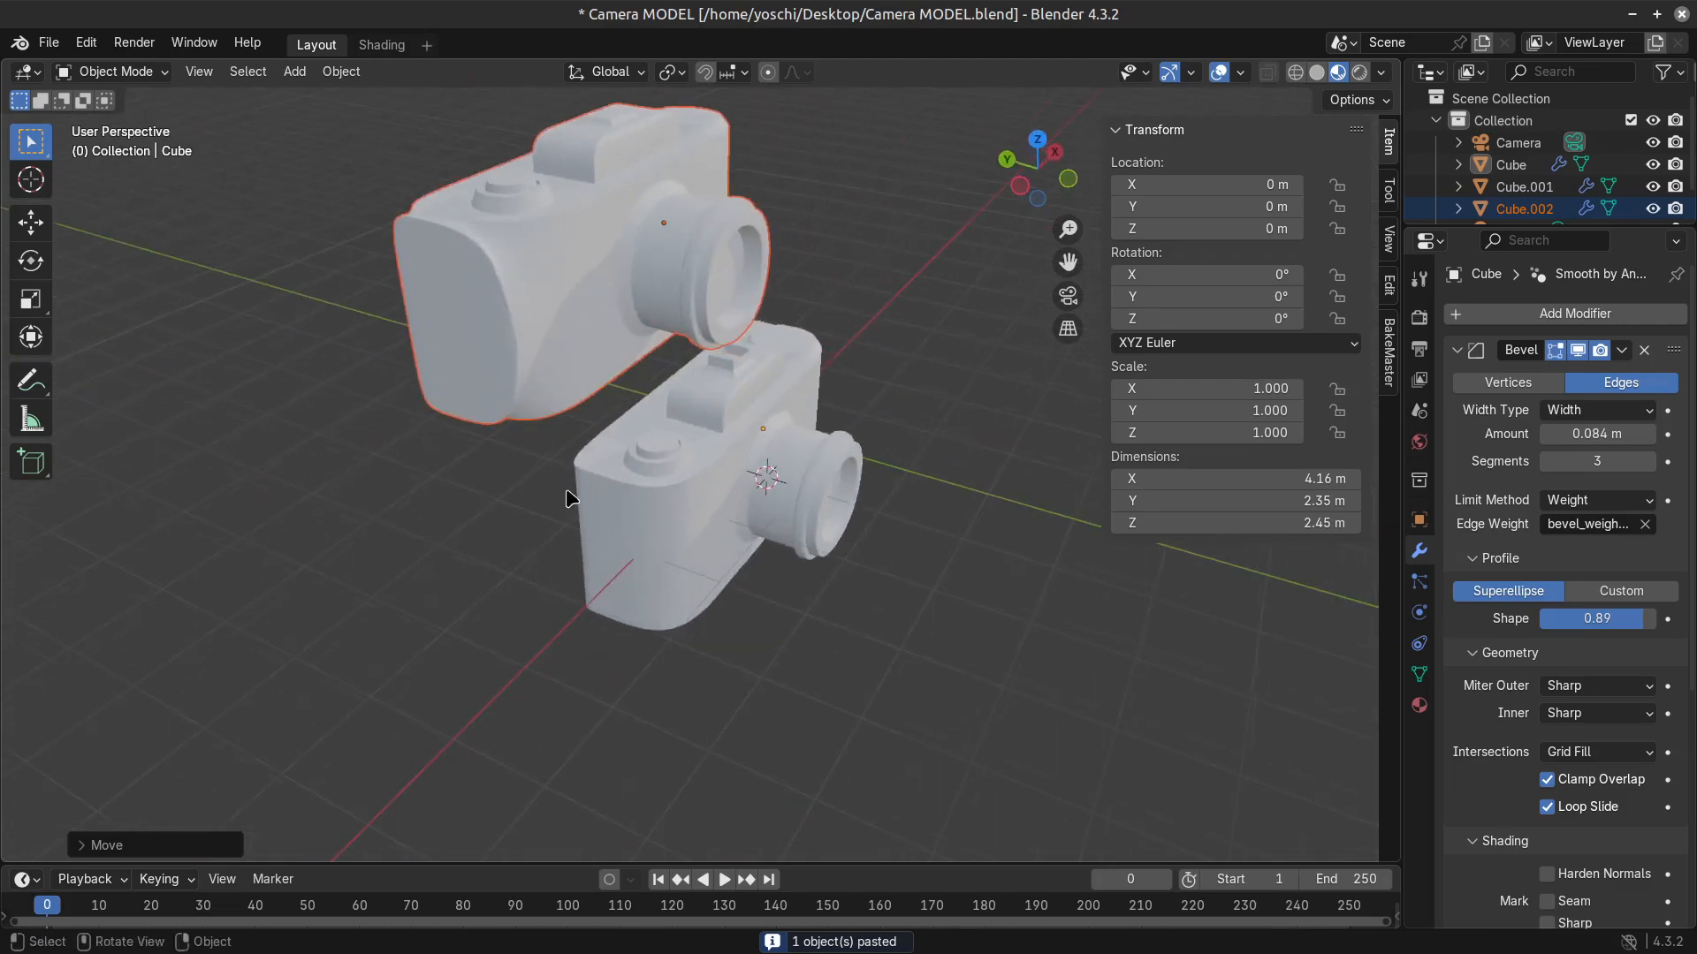
{"action": "key", "text": "x"}
{"action": "left_click", "coordinate": [530, 315]}
Duplicate the camera body and move the copy about 10 m in the negative X direction.
{"action": "left_click", "coordinate": [651, 585]}
{"action": "middle_click_drag", "start_coordinate": [650, 585], "coordinate": [723, 597]}
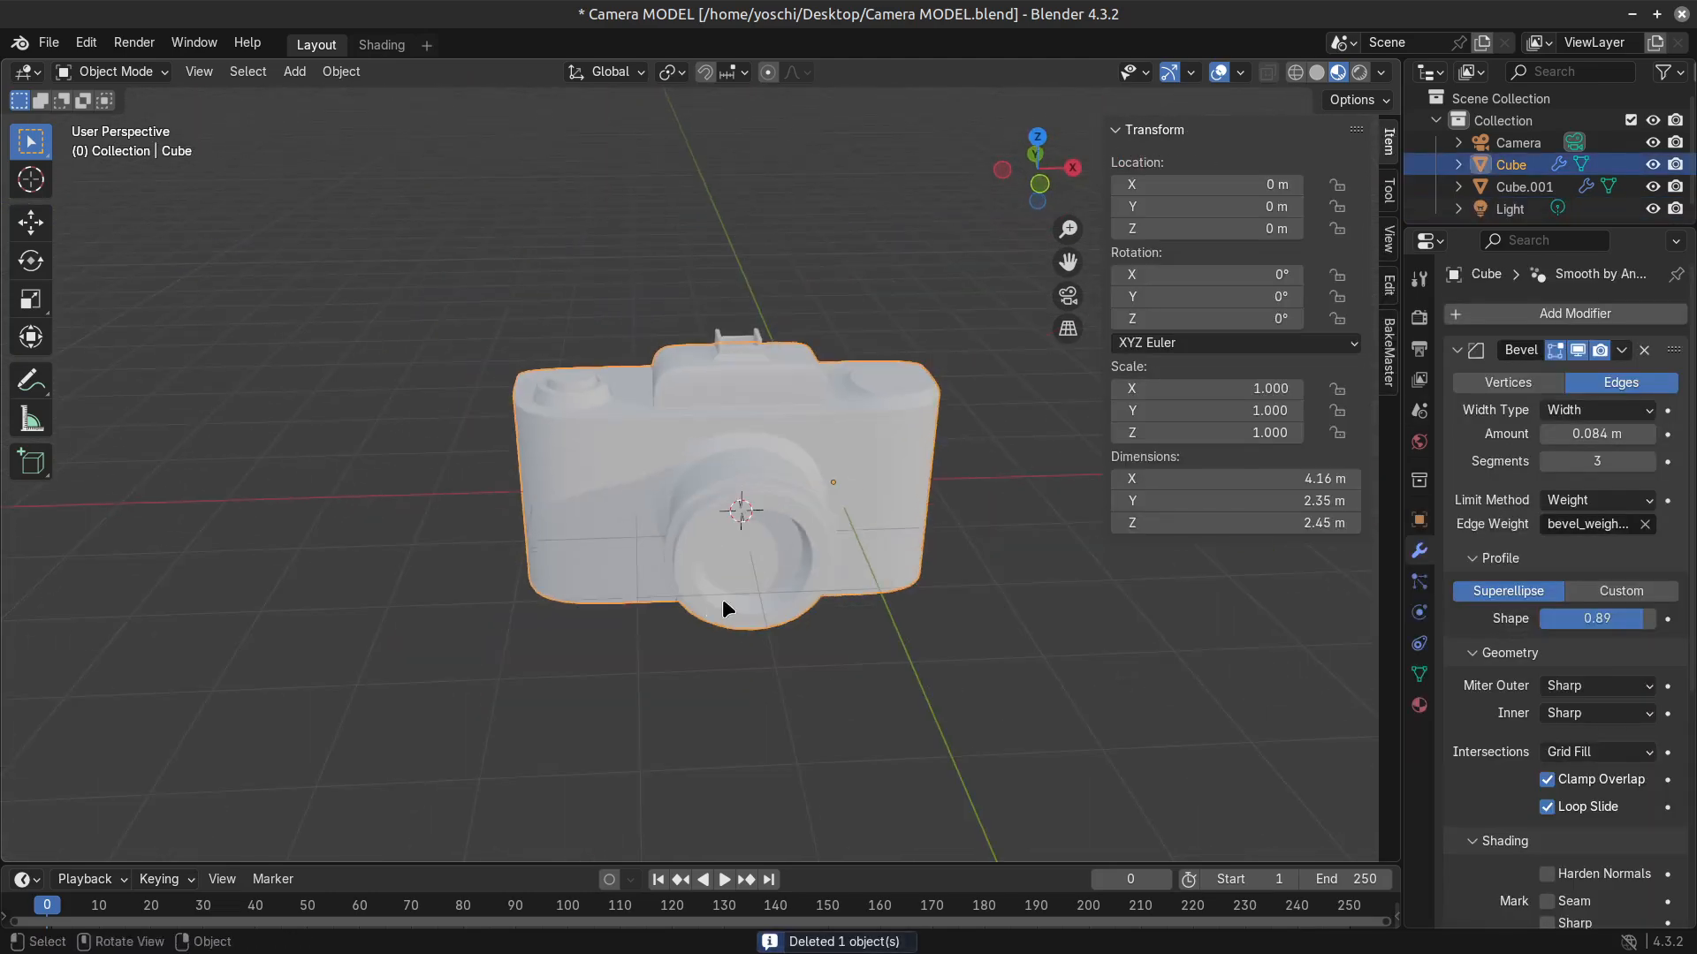
{"action": "key", "text": "shift+d"}
{"action": "key", "text": "x"}
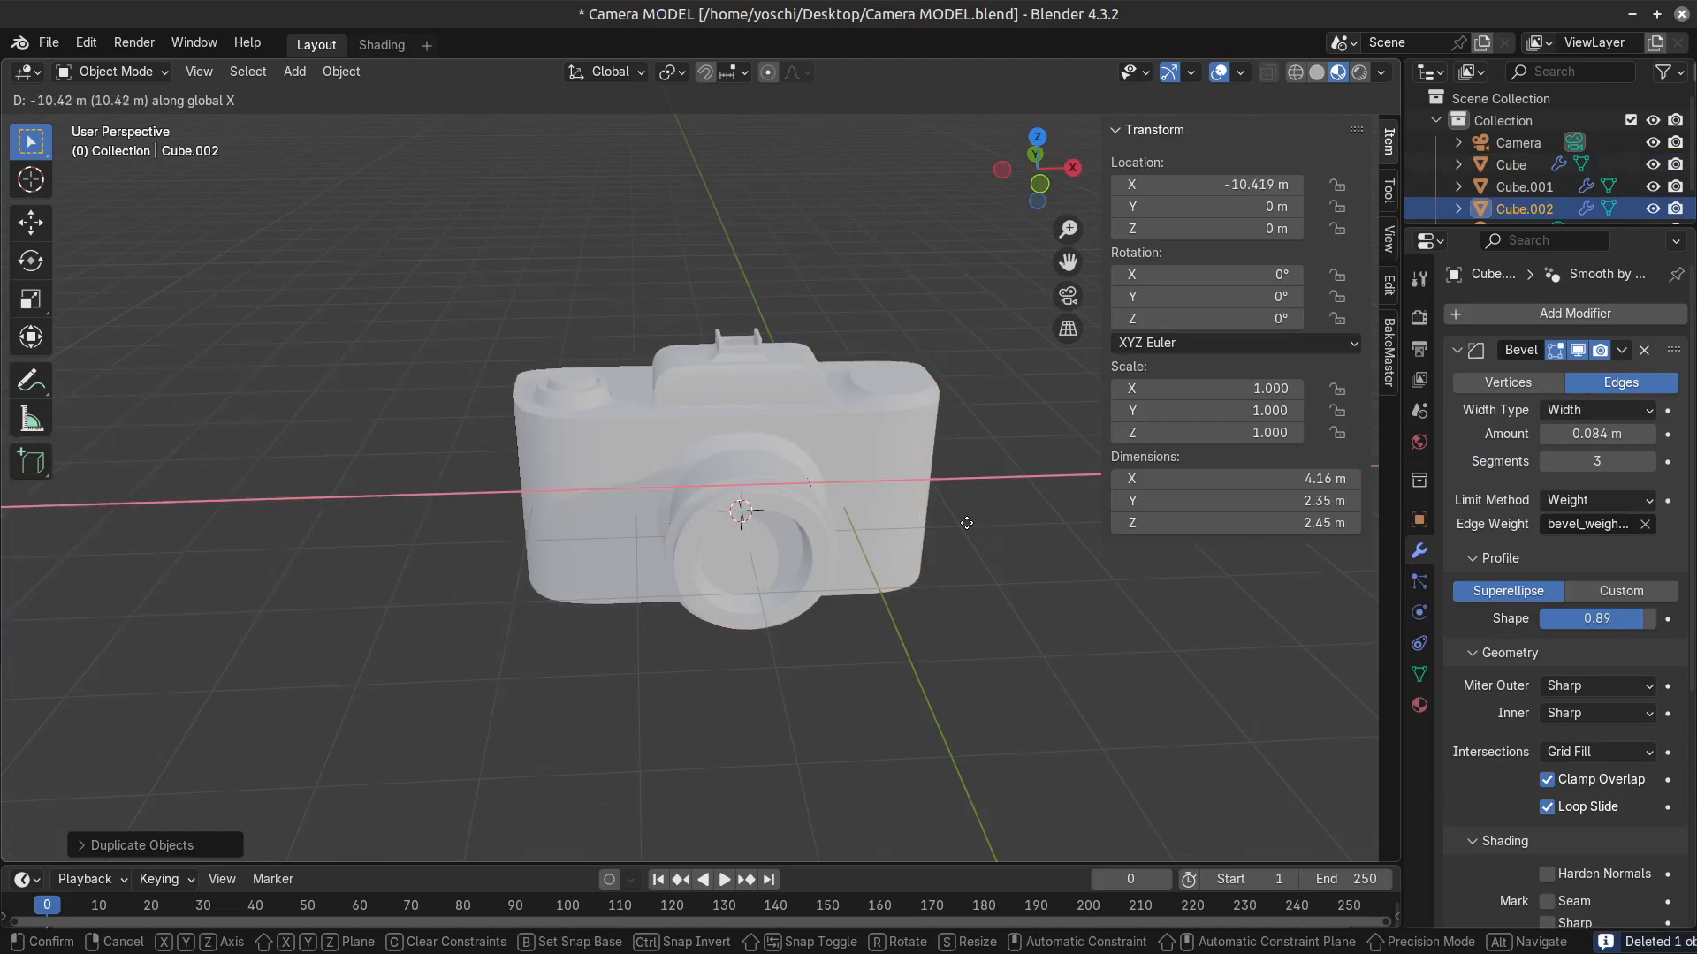
{"action": "left_click", "coordinate": [810, 591]}
Open the original camera body for mesh editing and select the three upper edges running along its back.
{"action": "left_click", "coordinate": [625, 588]}
{"action": "middle_click_drag", "start_coordinate": [630, 568], "coordinate": [1054, 600]}
{"action": "scroll", "coordinate": [1058, 607], "scroll_direction": "up", "scroll_amount": 2}
{"action": "key", "text": "Tab"}
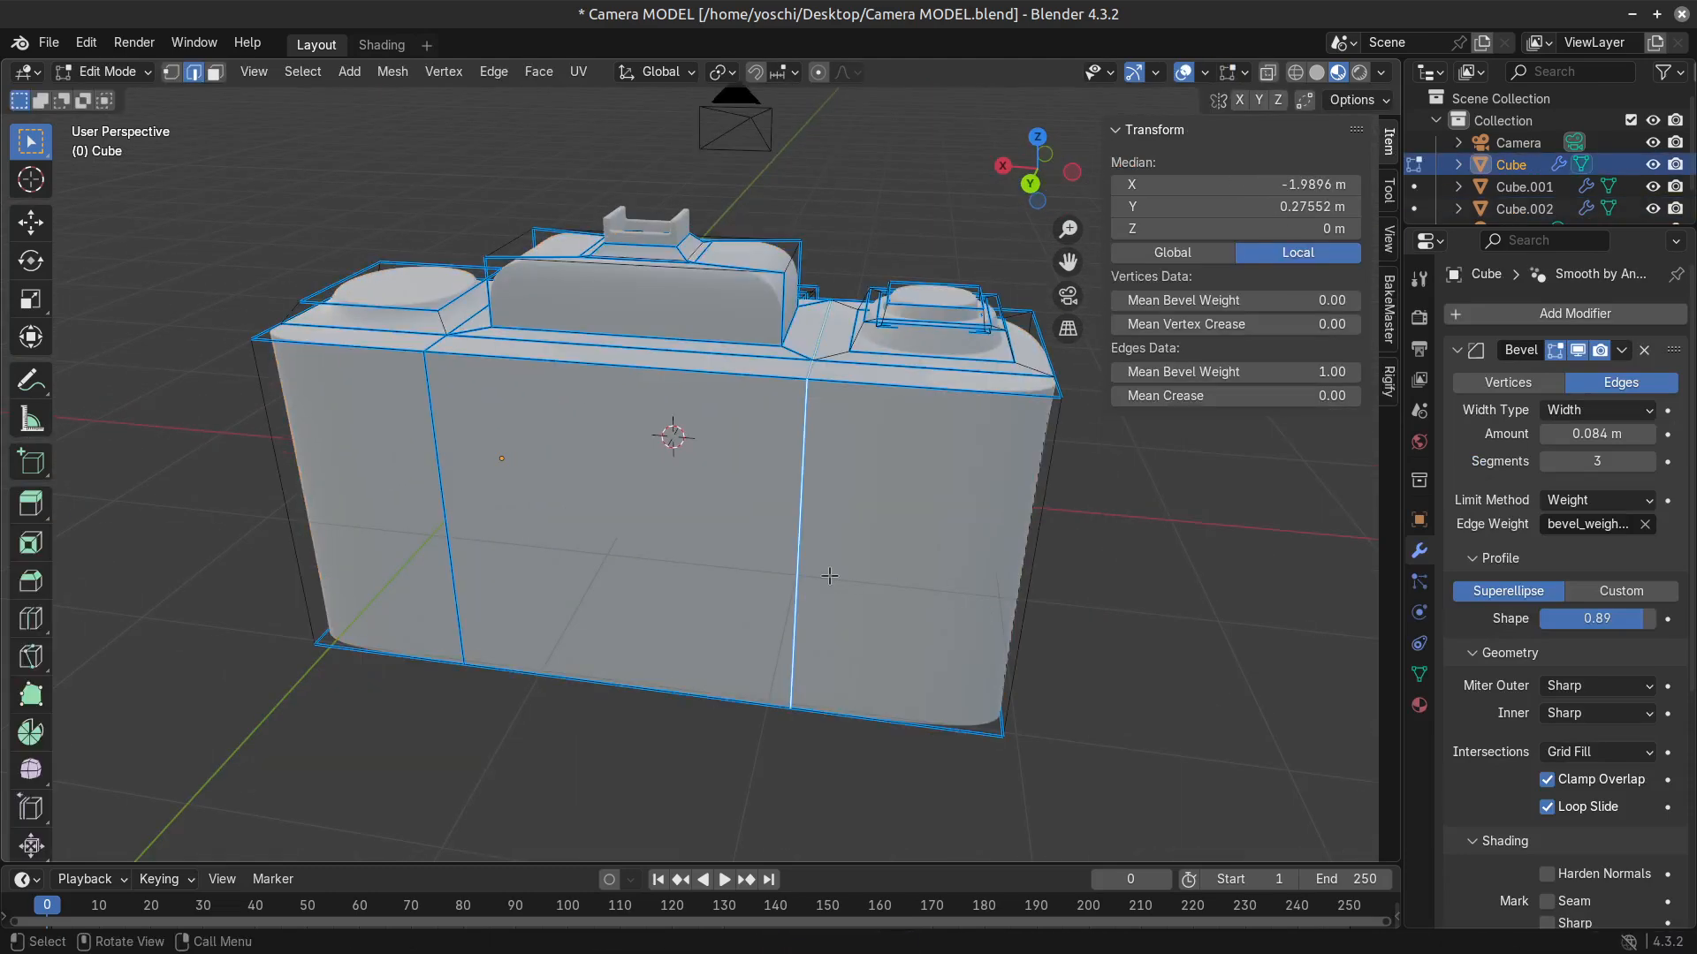
{"action": "key", "text": "3"}
{"action": "left_click", "coordinate": [674, 507]}
{"action": "middle_click_drag", "start_coordinate": [751, 578], "coordinate": [859, 625]}
{"action": "key", "text": "2"}
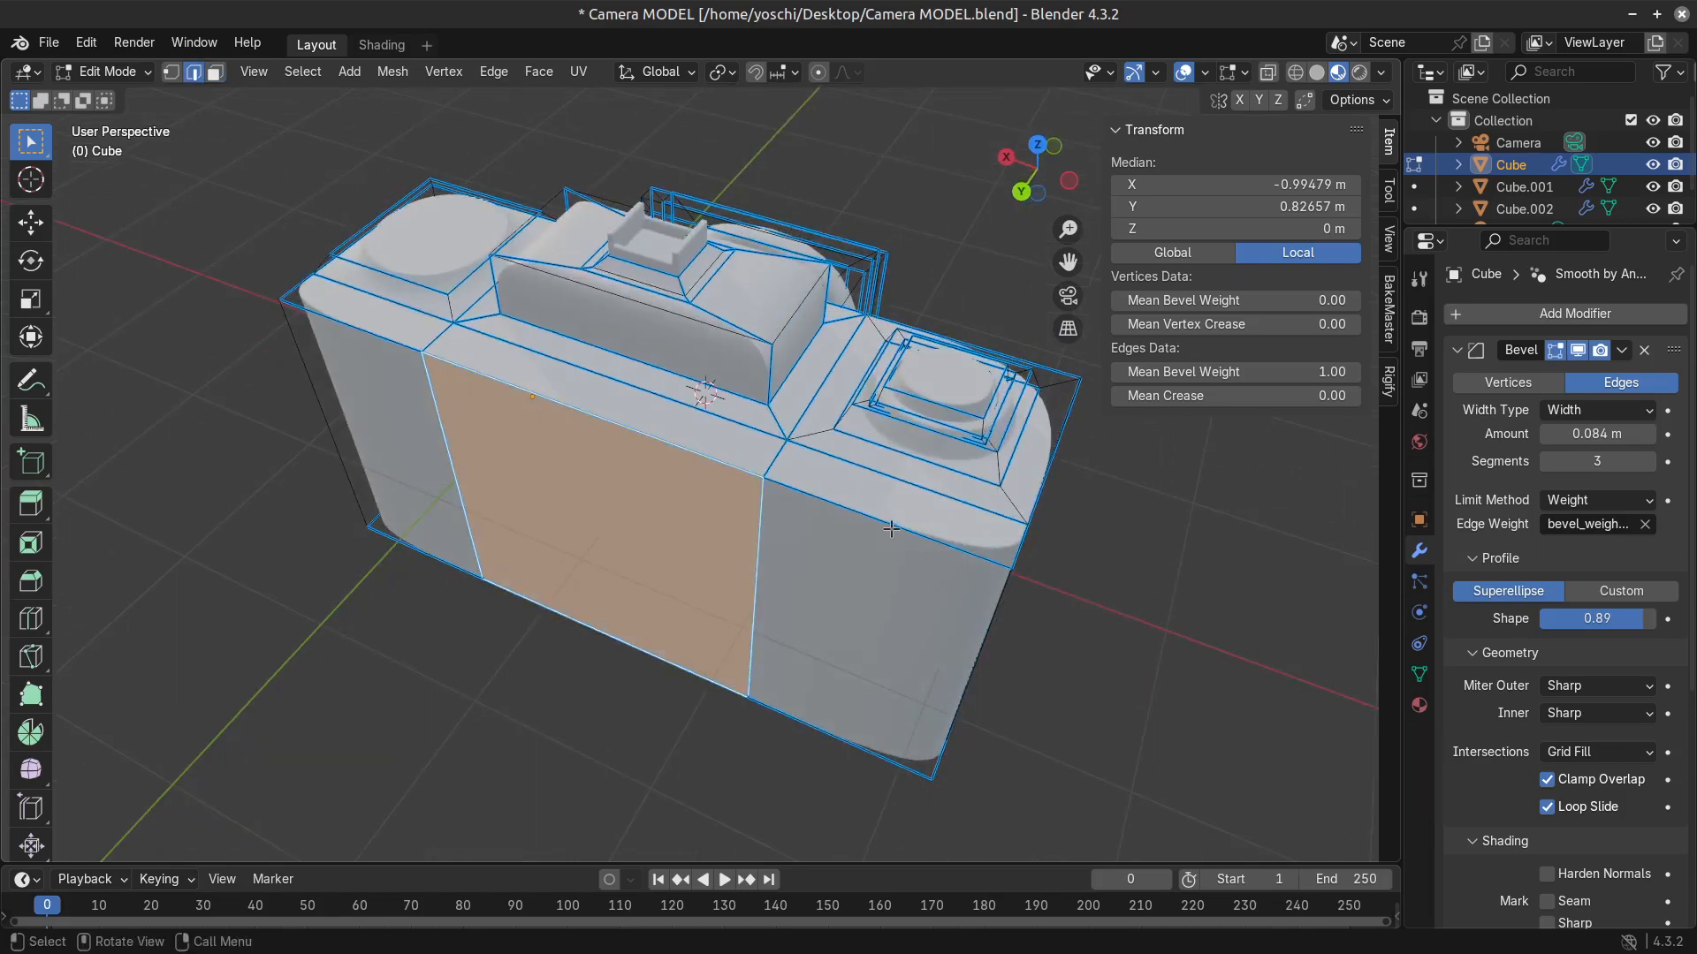
{"action": "left_click", "coordinate": [609, 431], "text": "shift"}
{"action": "left_click", "coordinate": [380, 342]}
{"action": "left_click", "coordinate": [546, 393], "text": "shift"}
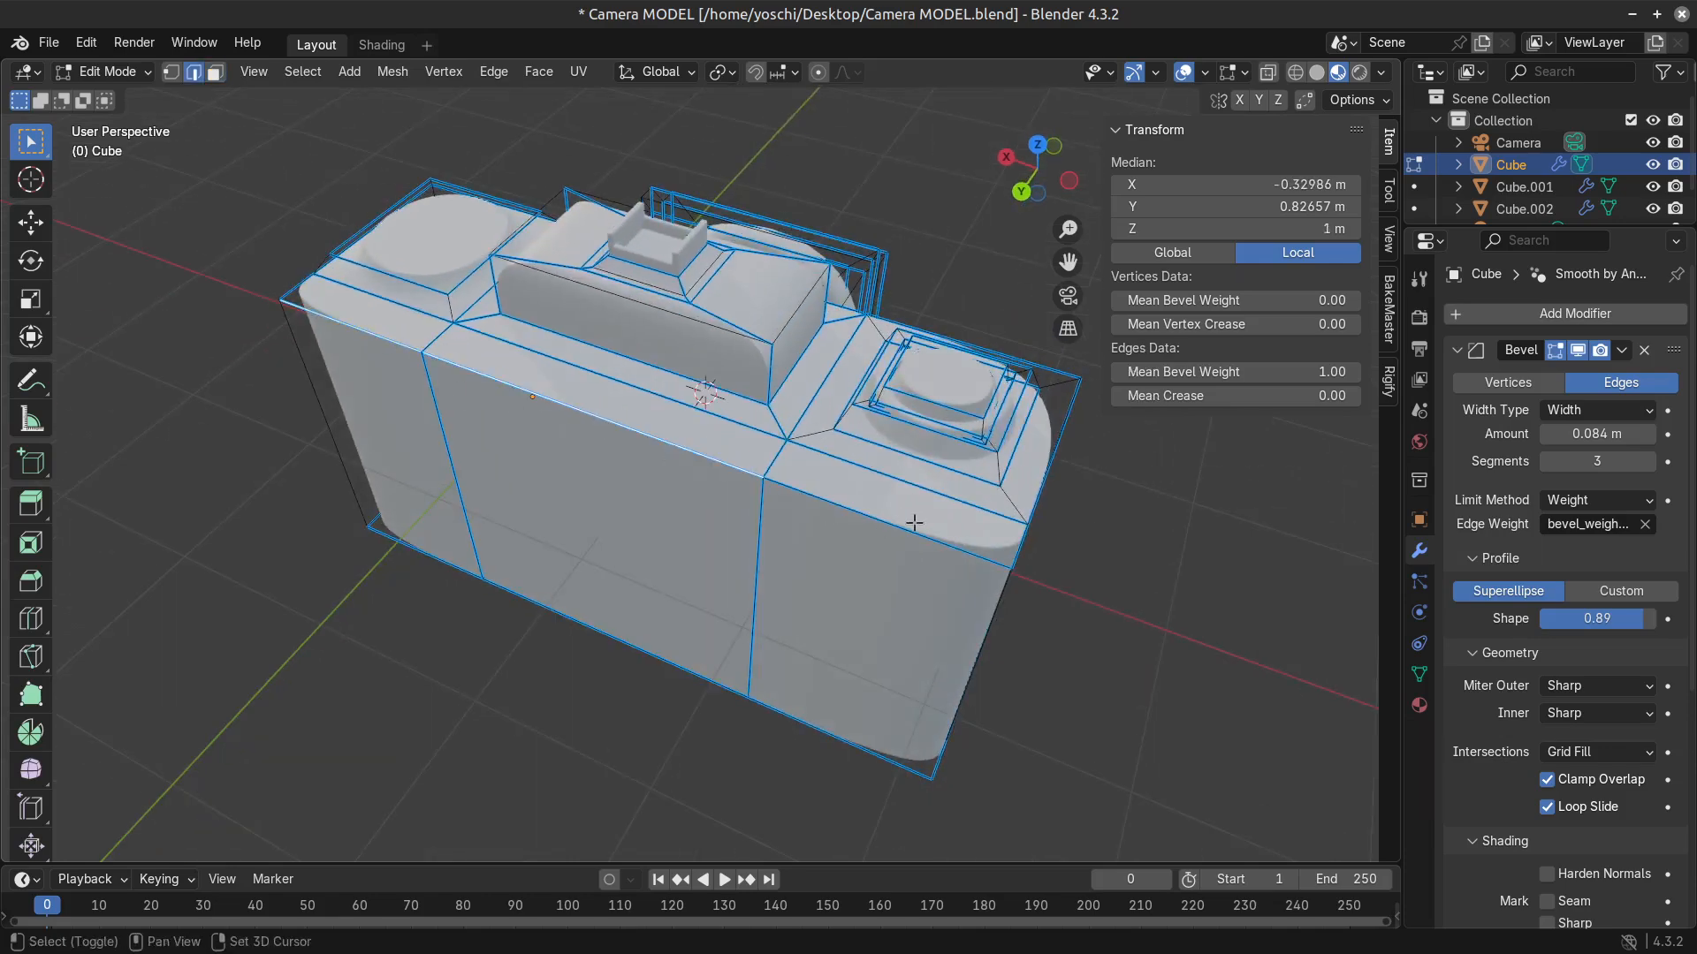
{"action": "left_click", "coordinate": [914, 524], "text": "shift"}
{"action": "middle_click_drag", "start_coordinate": [915, 526], "coordinate": [907, 639]}
{"action": "key", "text": "h"}
{"action": "key", "text": "ctrl+e"}
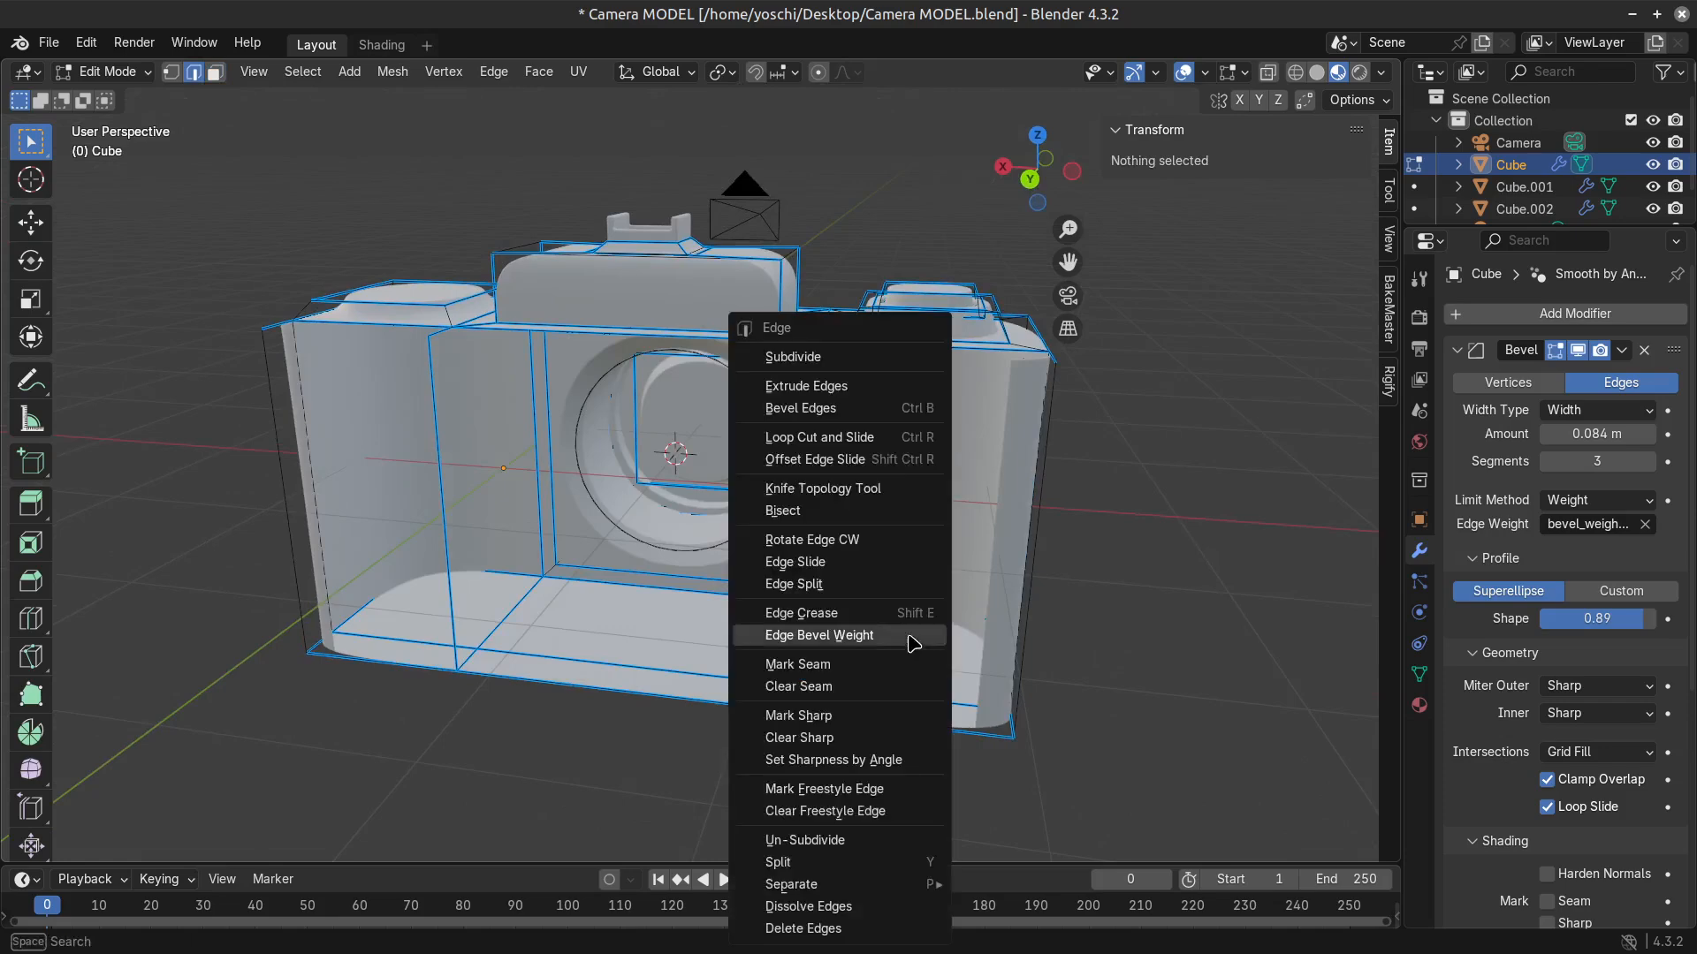
{"action": "left_click", "coordinate": [909, 639]}
{"action": "key", "text": "ctrl+z"}
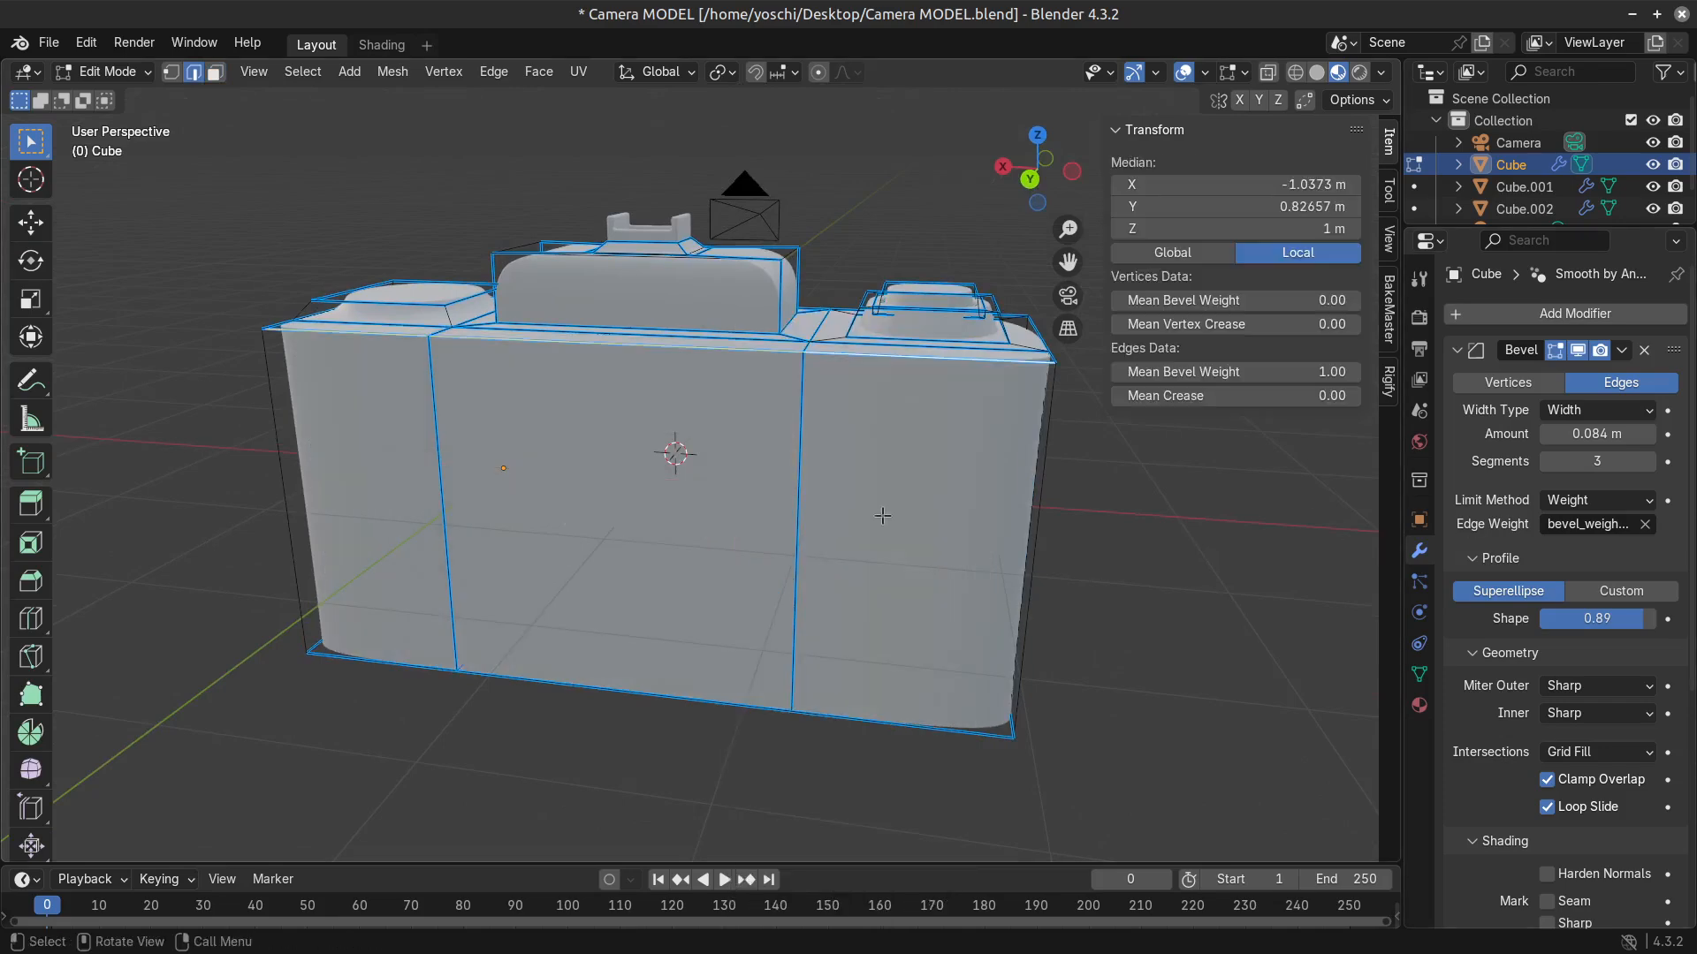
Lower the three selected upper back edges along Z to slope the rear top, and check the shape in object mode.
{"action": "key", "text": "g"}
{"action": "key", "text": "y"}
{"action": "key", "text": "z"}
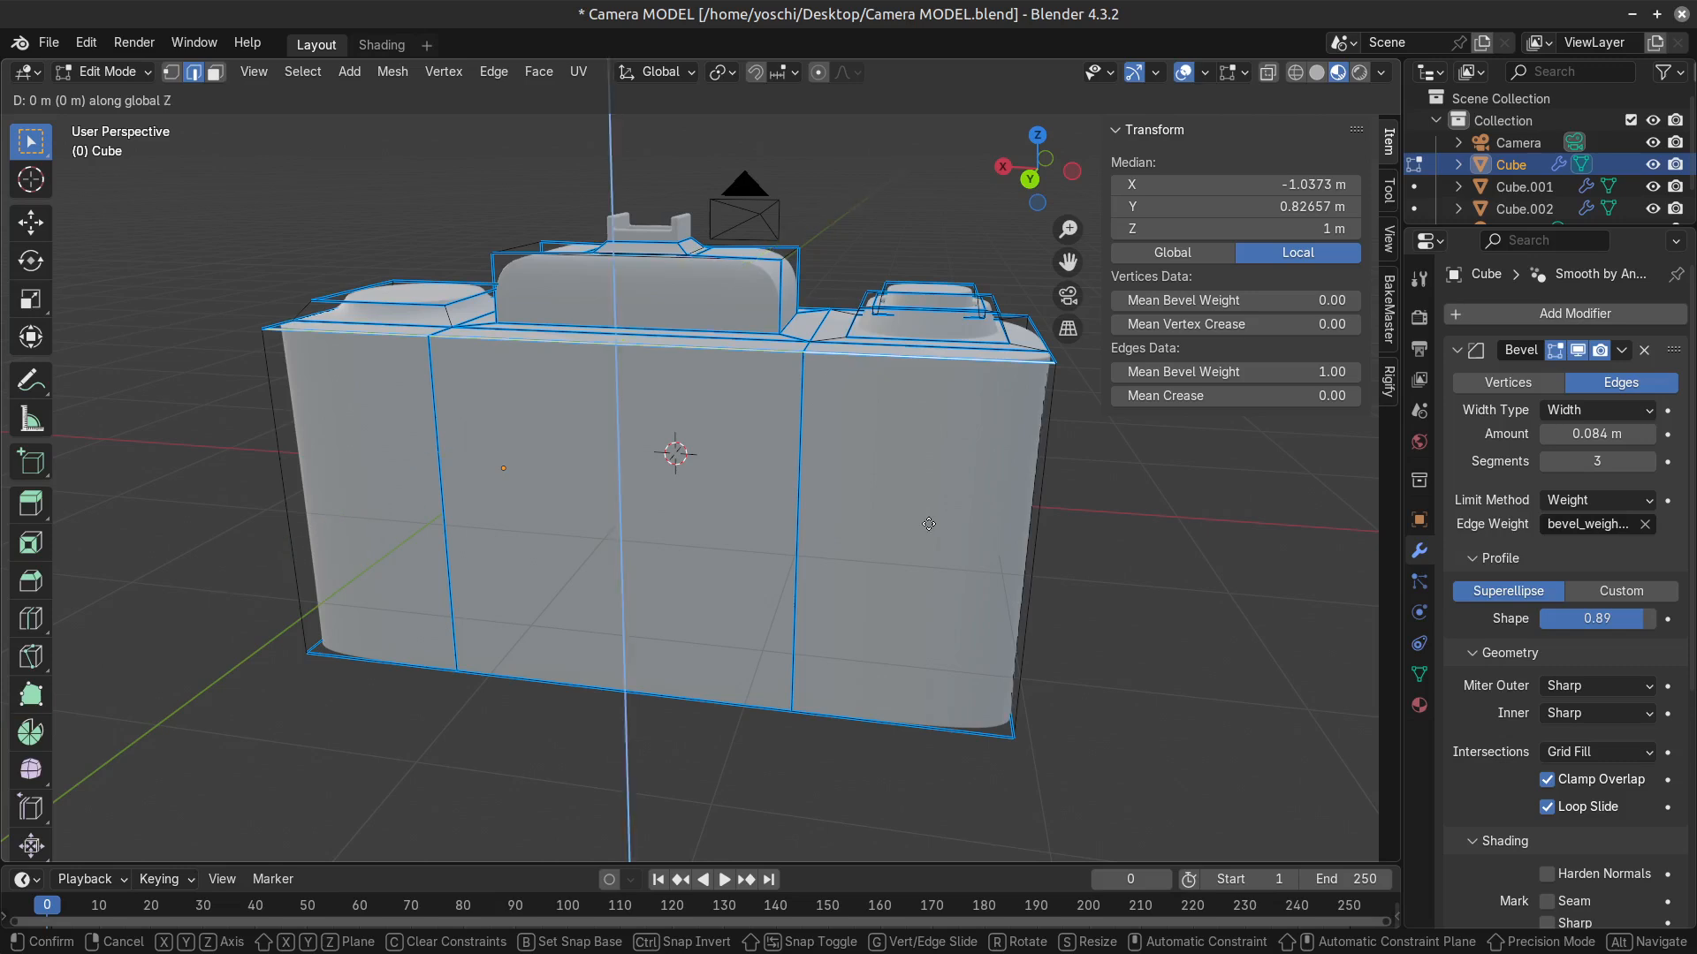
{"action": "left_click", "coordinate": [931, 572]}
{"action": "key", "text": "Tab"}
{"action": "mouse_move", "coordinate": [1009, 709]}
{"action": "middle_mouse_down"}
{"action": "mouse_move", "coordinate": [930, 696]}
{"action": "mouse_move", "coordinate": [1003, 704]}
{"action": "middle_mouse_up"}
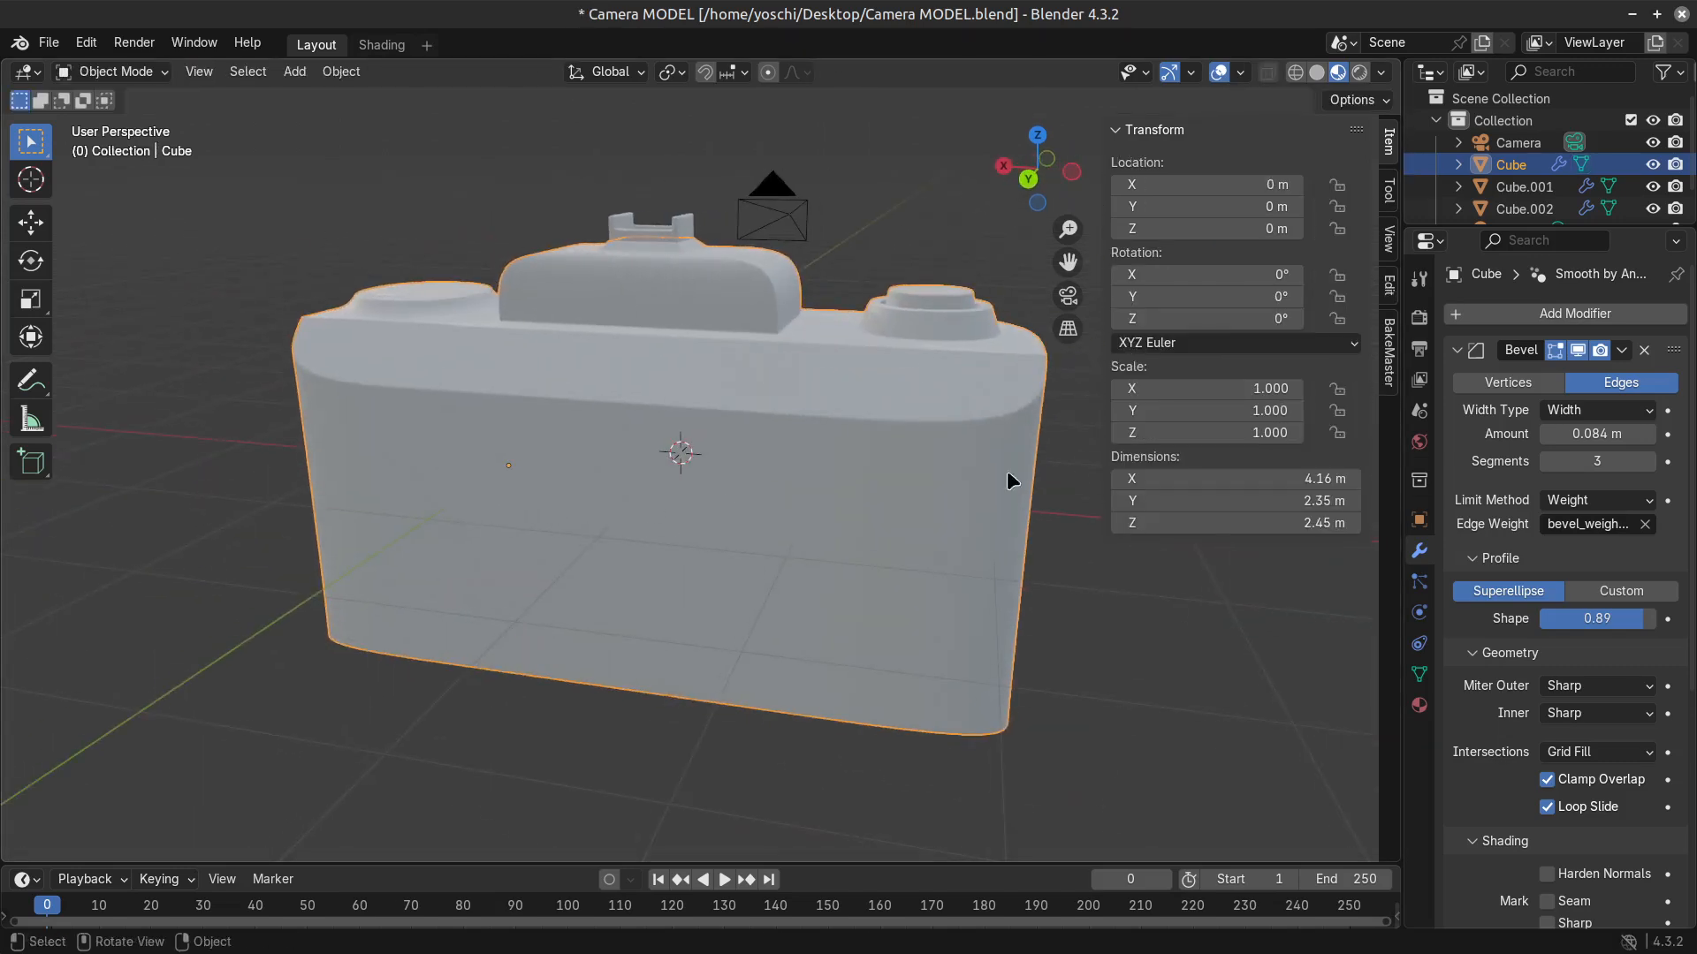
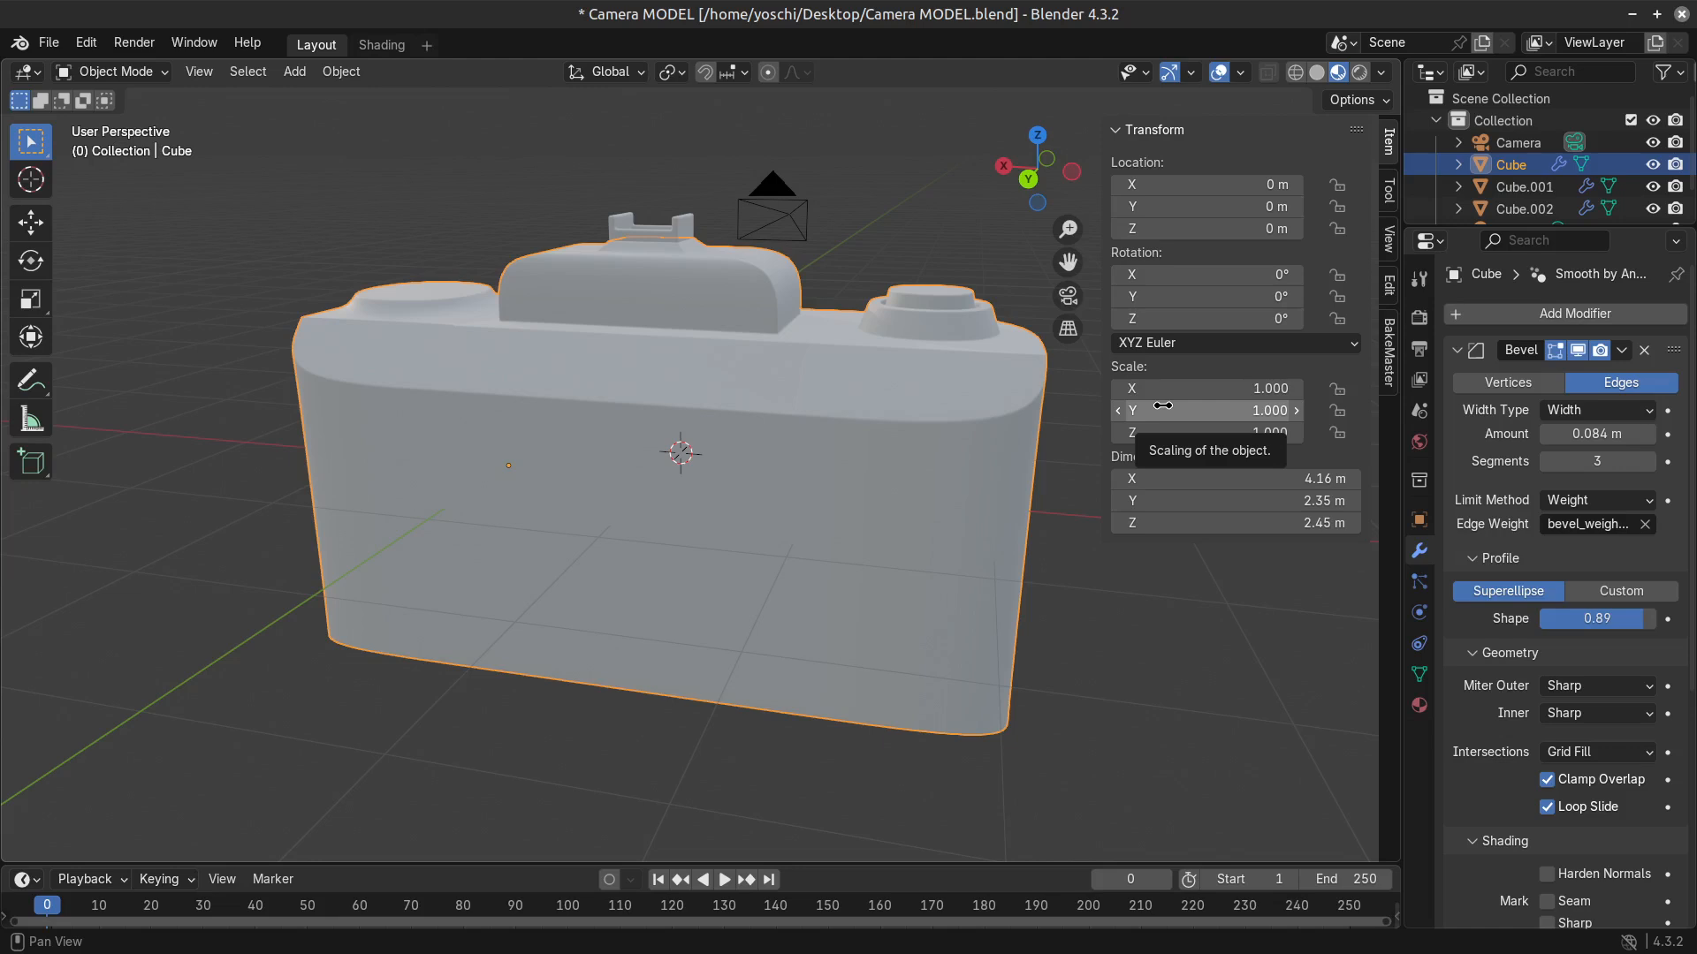
Open the camera body for mesh editing and select the two vertical edges at its rear corners.
{"action": "middle_click_drag", "start_coordinate": [1016, 530], "coordinate": [1361, 424]}
{"action": "middle_click_drag", "start_coordinate": [716, 674], "coordinate": [409, 591]}
{"action": "key", "text": "Tab"}
{"action": "left_click", "coordinate": [661, 669]}
{"action": "left_click", "coordinate": [314, 677], "text": "shift"}
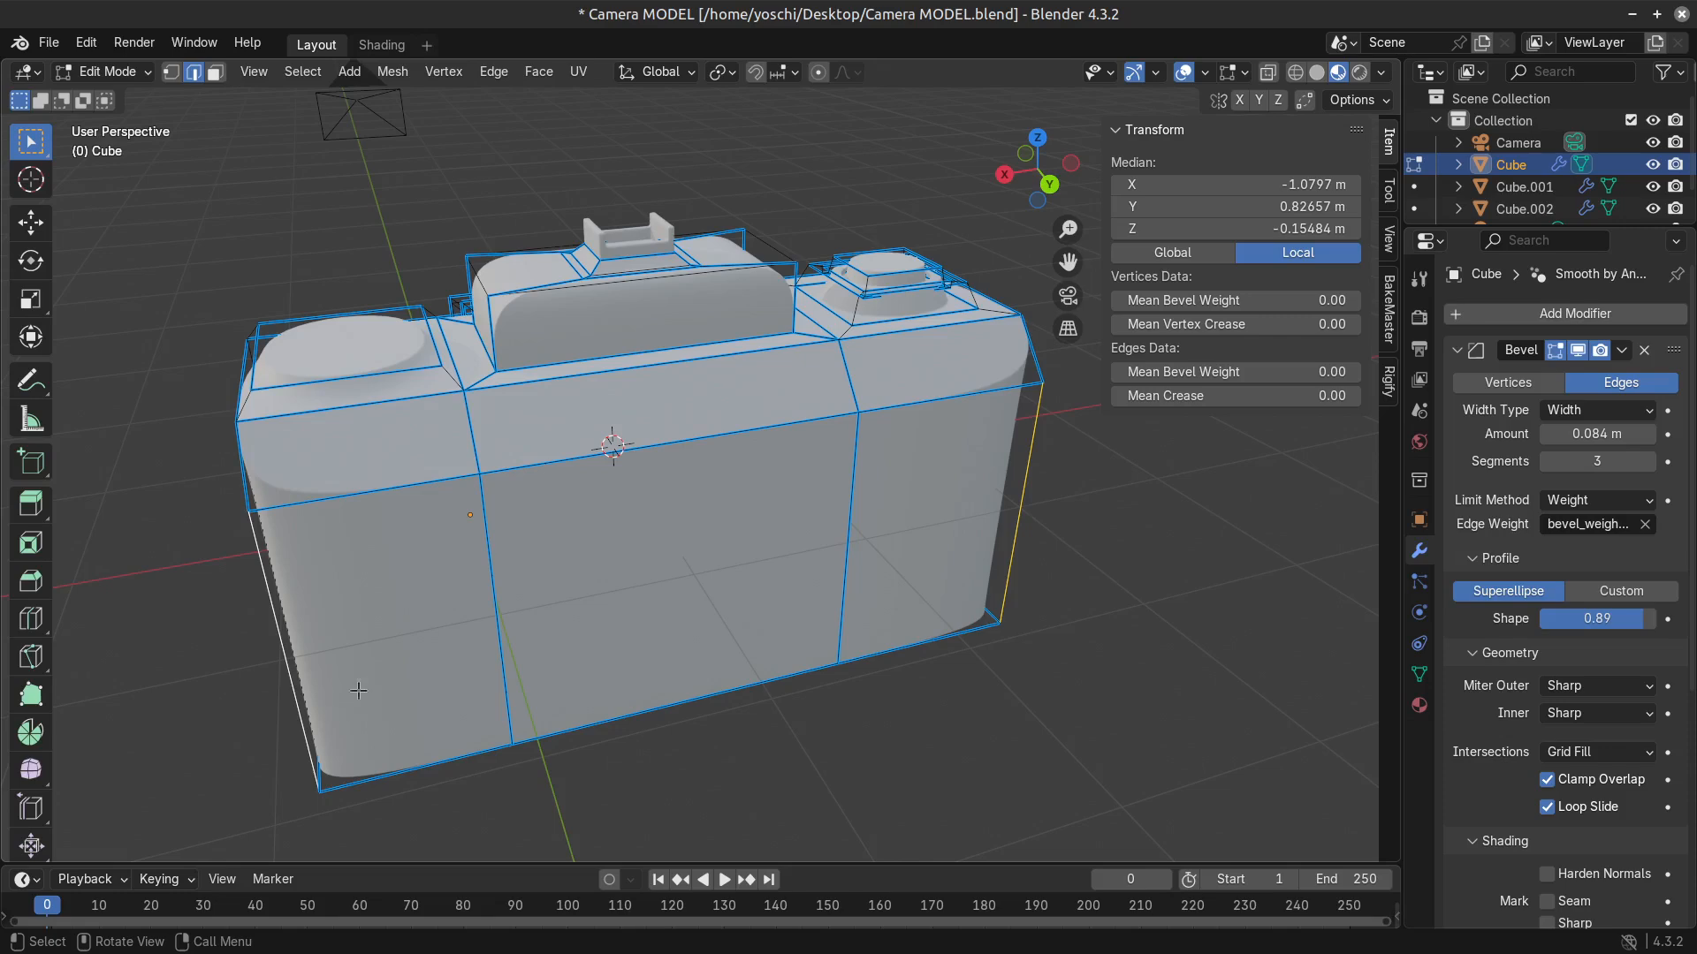
{"action": "middle_click_drag", "start_coordinate": [358, 689], "coordinate": [618, 650]}
{"action": "middle_click_drag", "start_coordinate": [753, 671], "coordinate": [795, 672]}
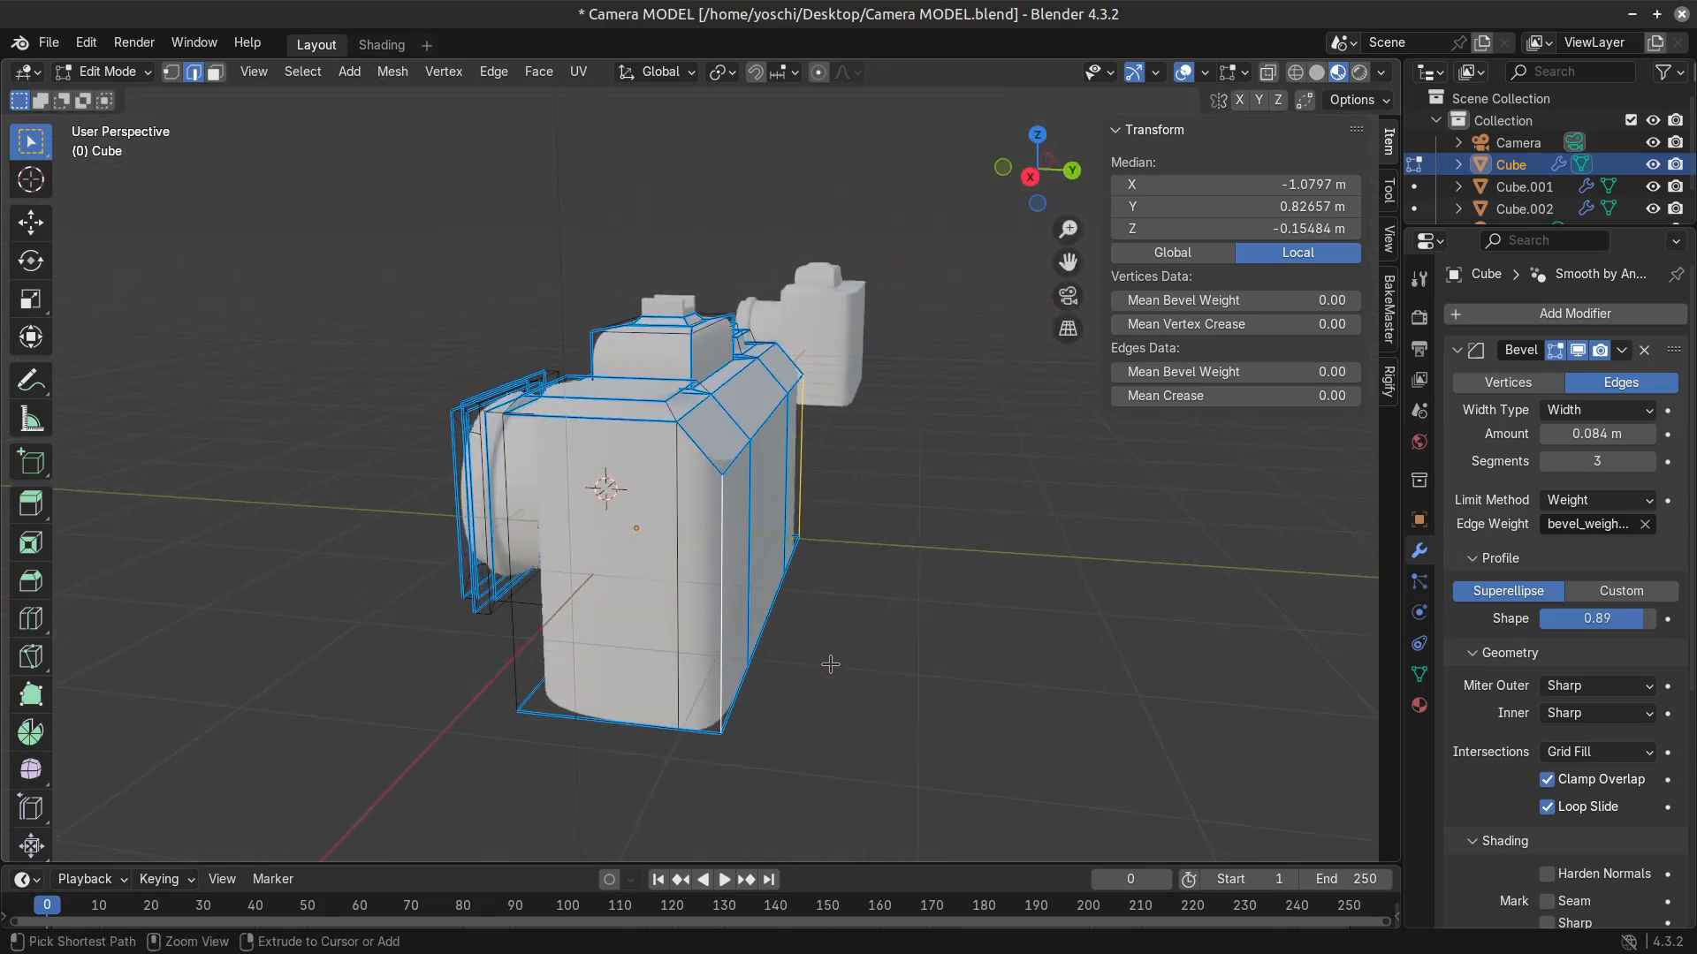
{"action": "key", "text": "ctrl+b"}
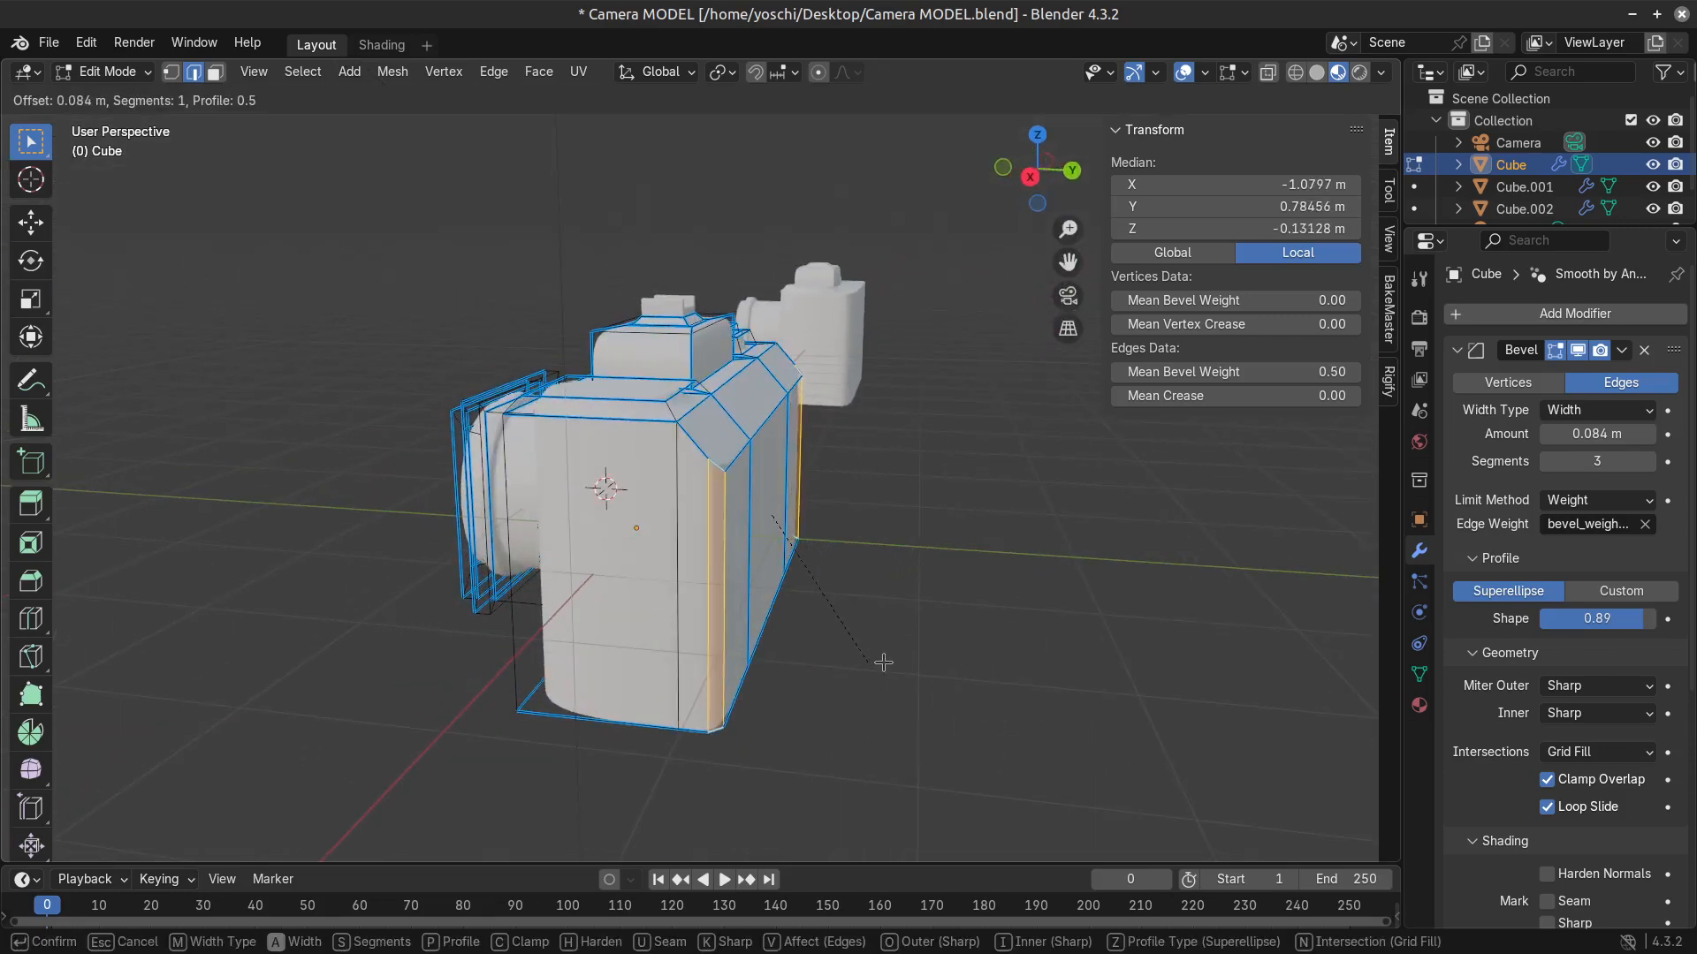
{"action": "right_click", "coordinate": [893, 665]}
{"action": "middle_click_drag", "start_coordinate": [857, 672], "coordinate": [811, 676]}
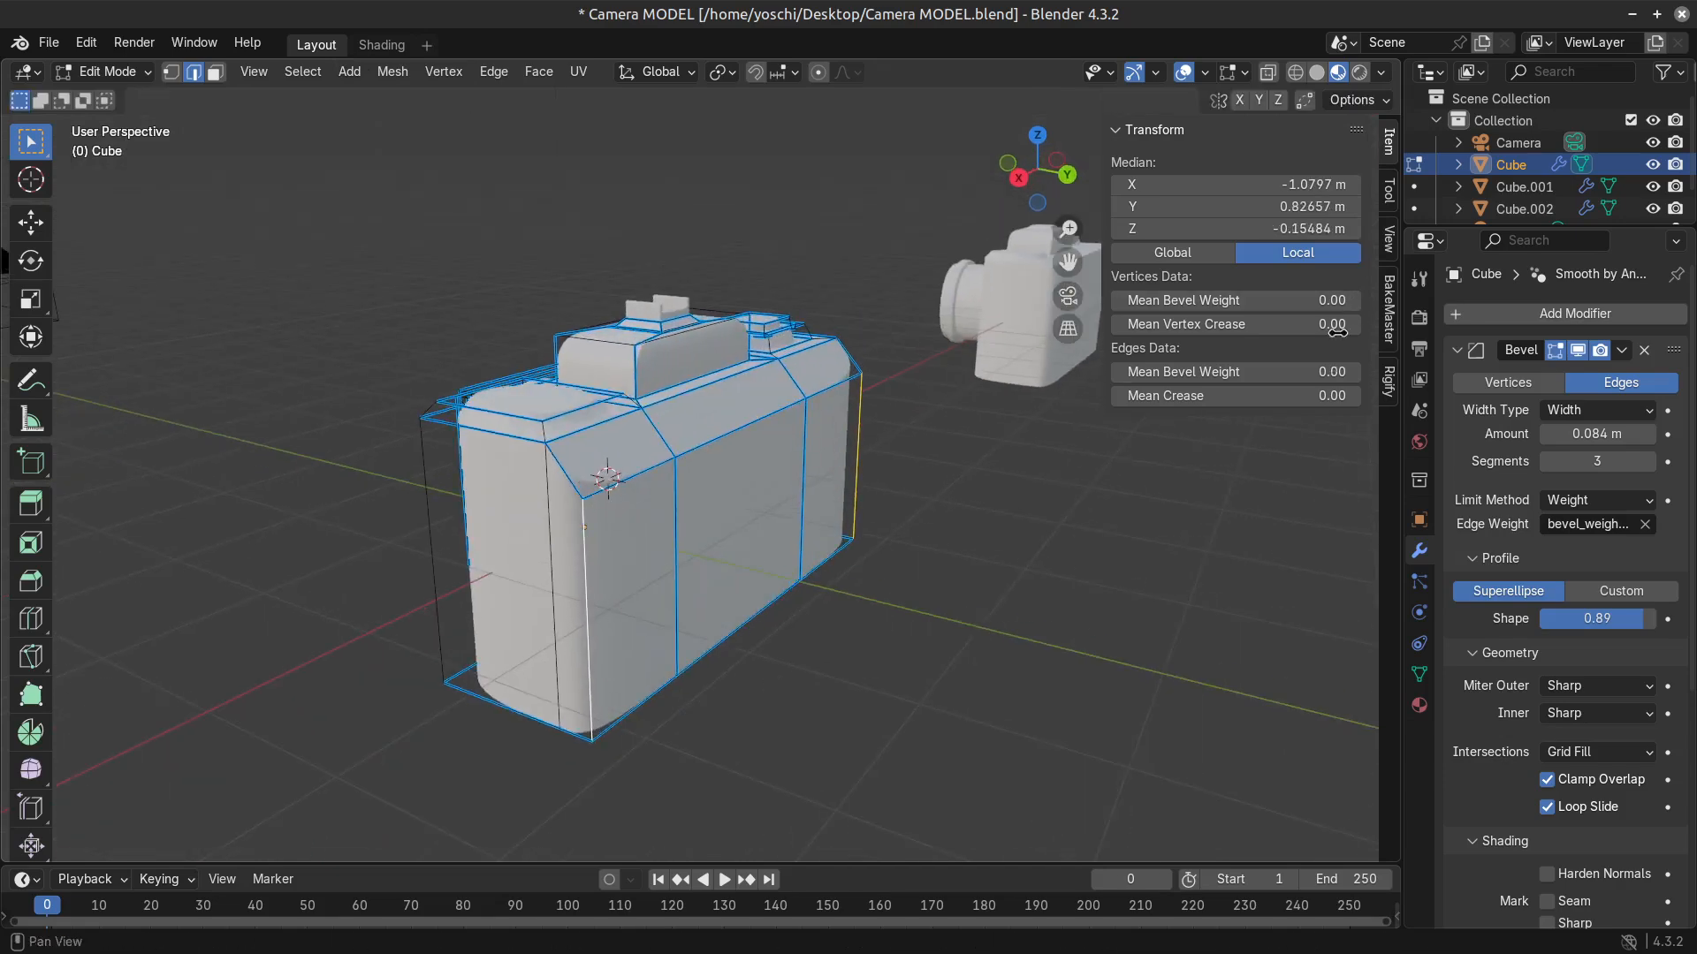
{"action": "left_click_drag", "start_coordinate": [1261, 372], "coordinate": [1293, 372]}
{"action": "right_click", "coordinate": [1262, 372]}
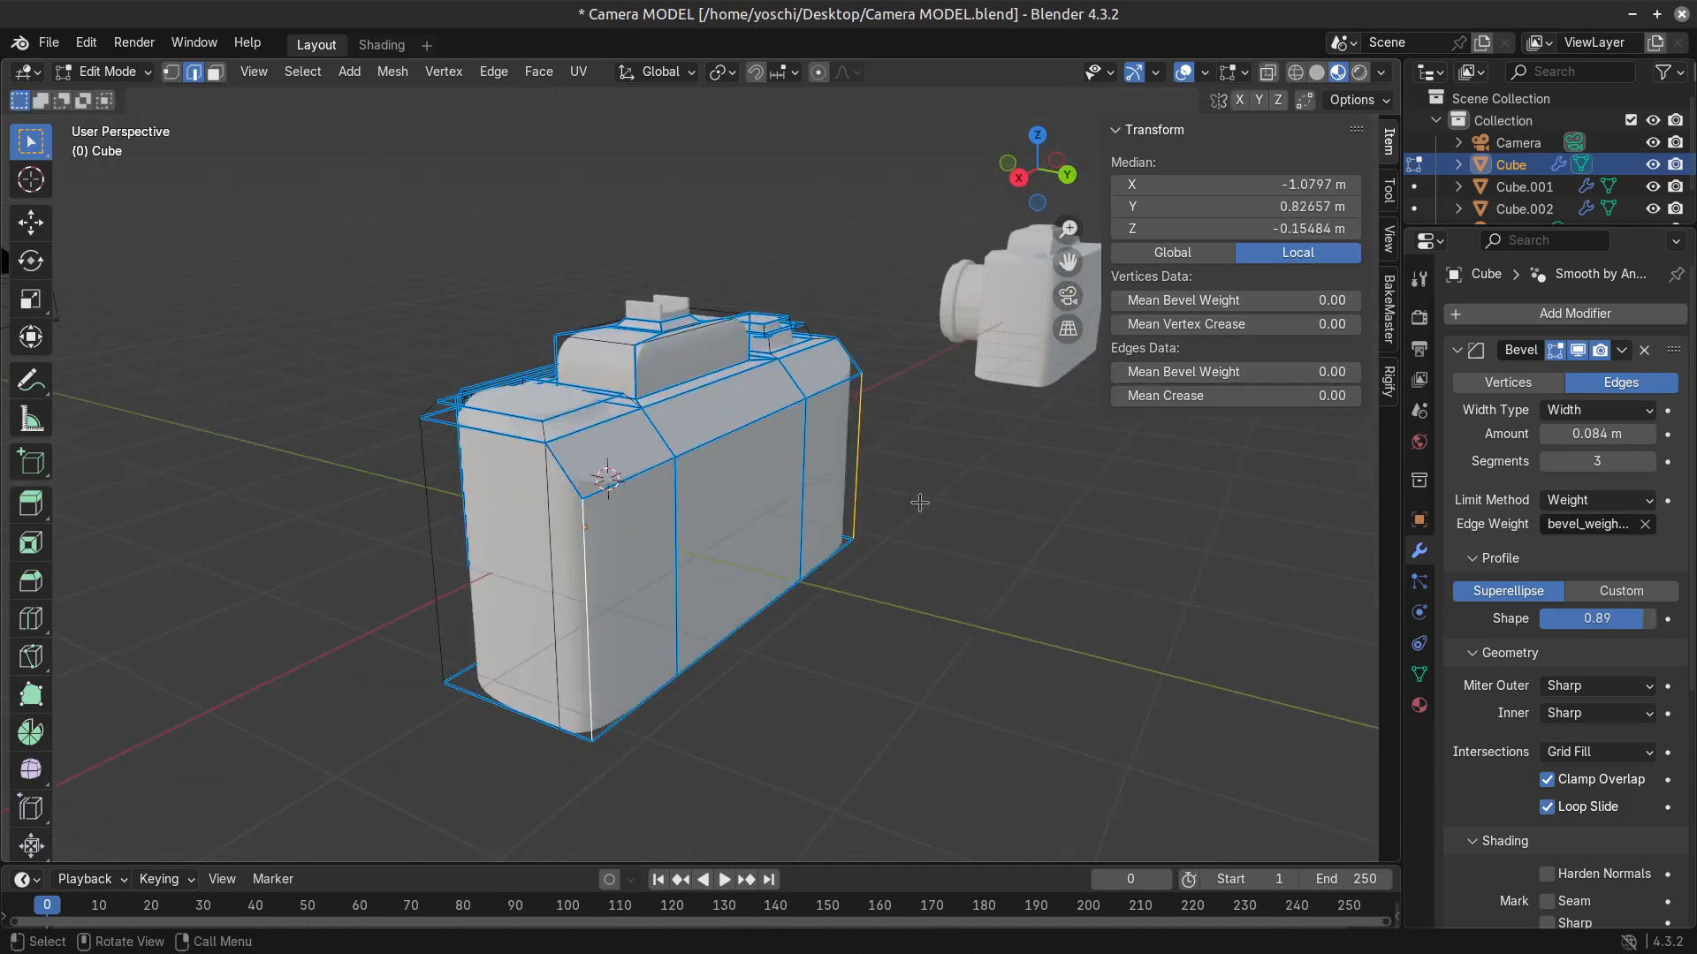
{"action": "middle_click_drag", "start_coordinate": [944, 557], "coordinate": [795, 558]}
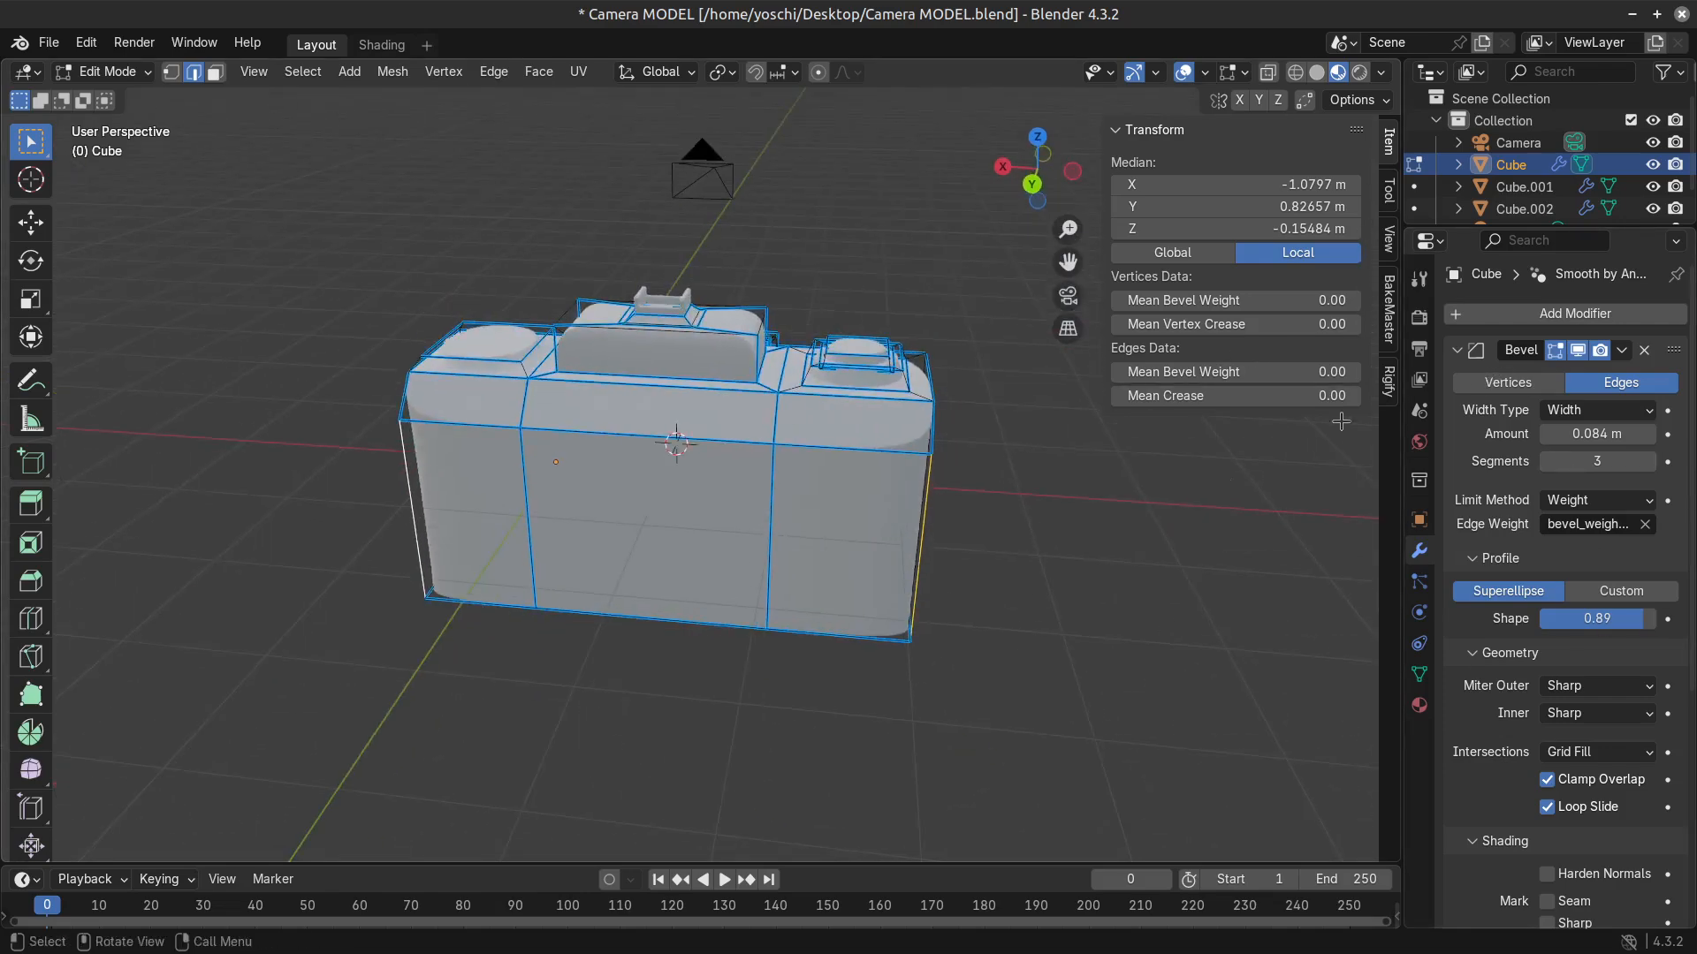
Add a second Bevel modifier to the camera body and move it to the start of the modifier stack.
{"action": "left_click", "coordinate": [1469, 351]}
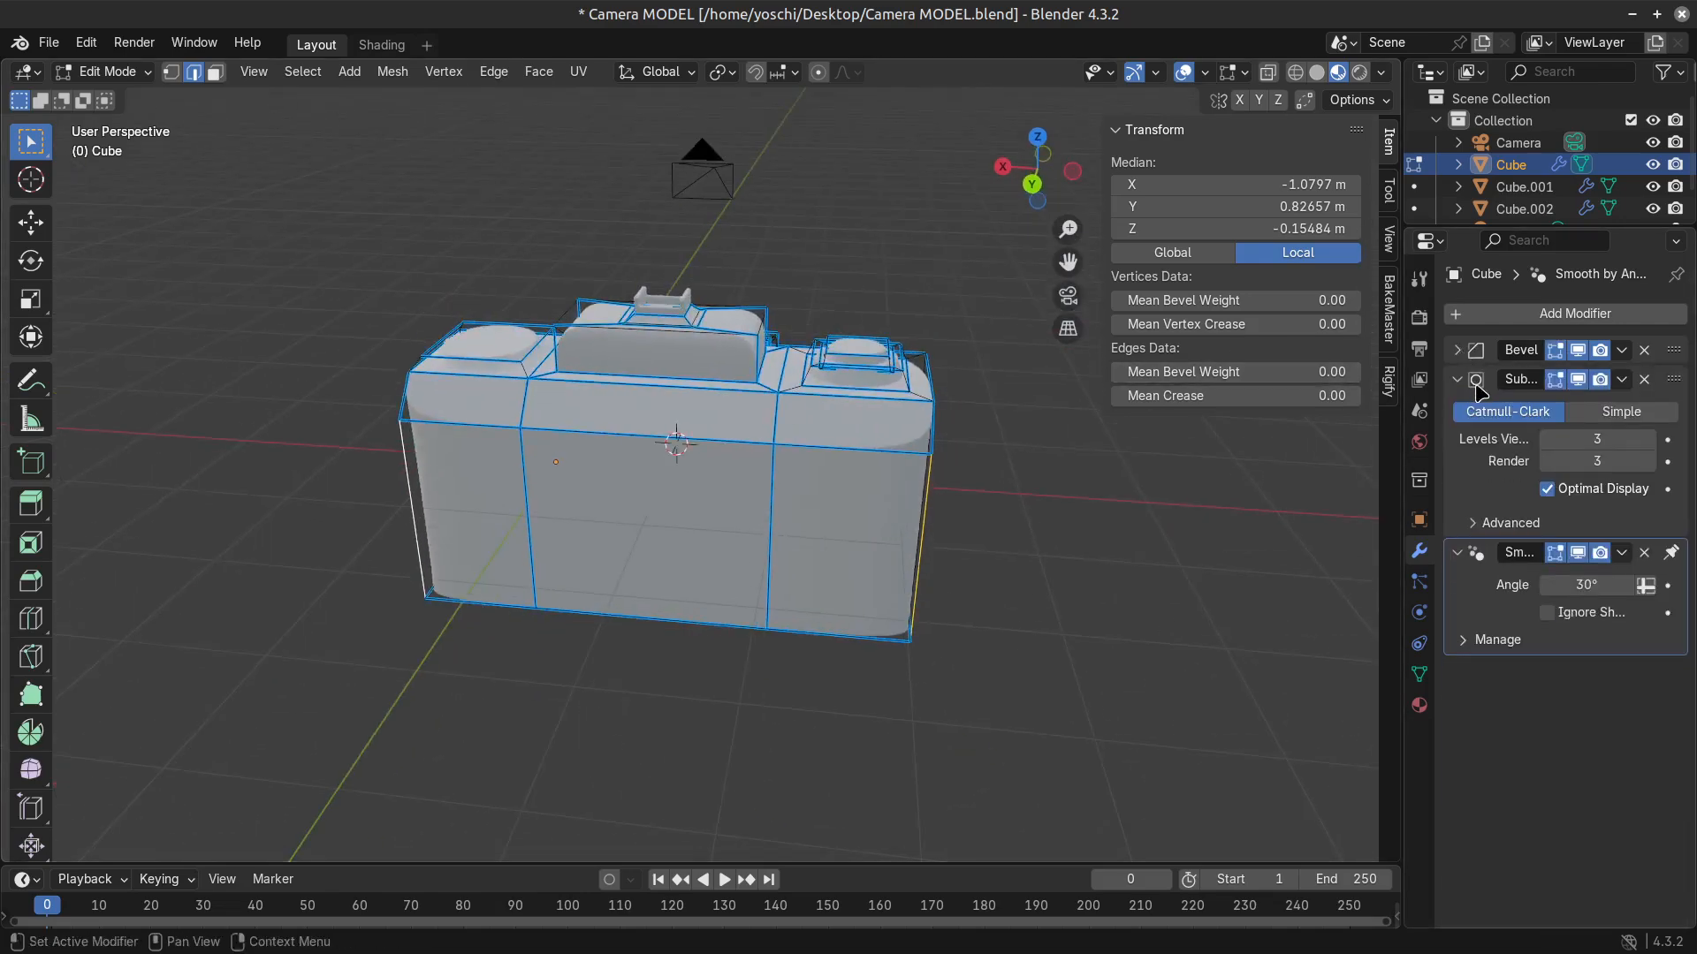
{"action": "left_click", "coordinate": [1458, 379]}
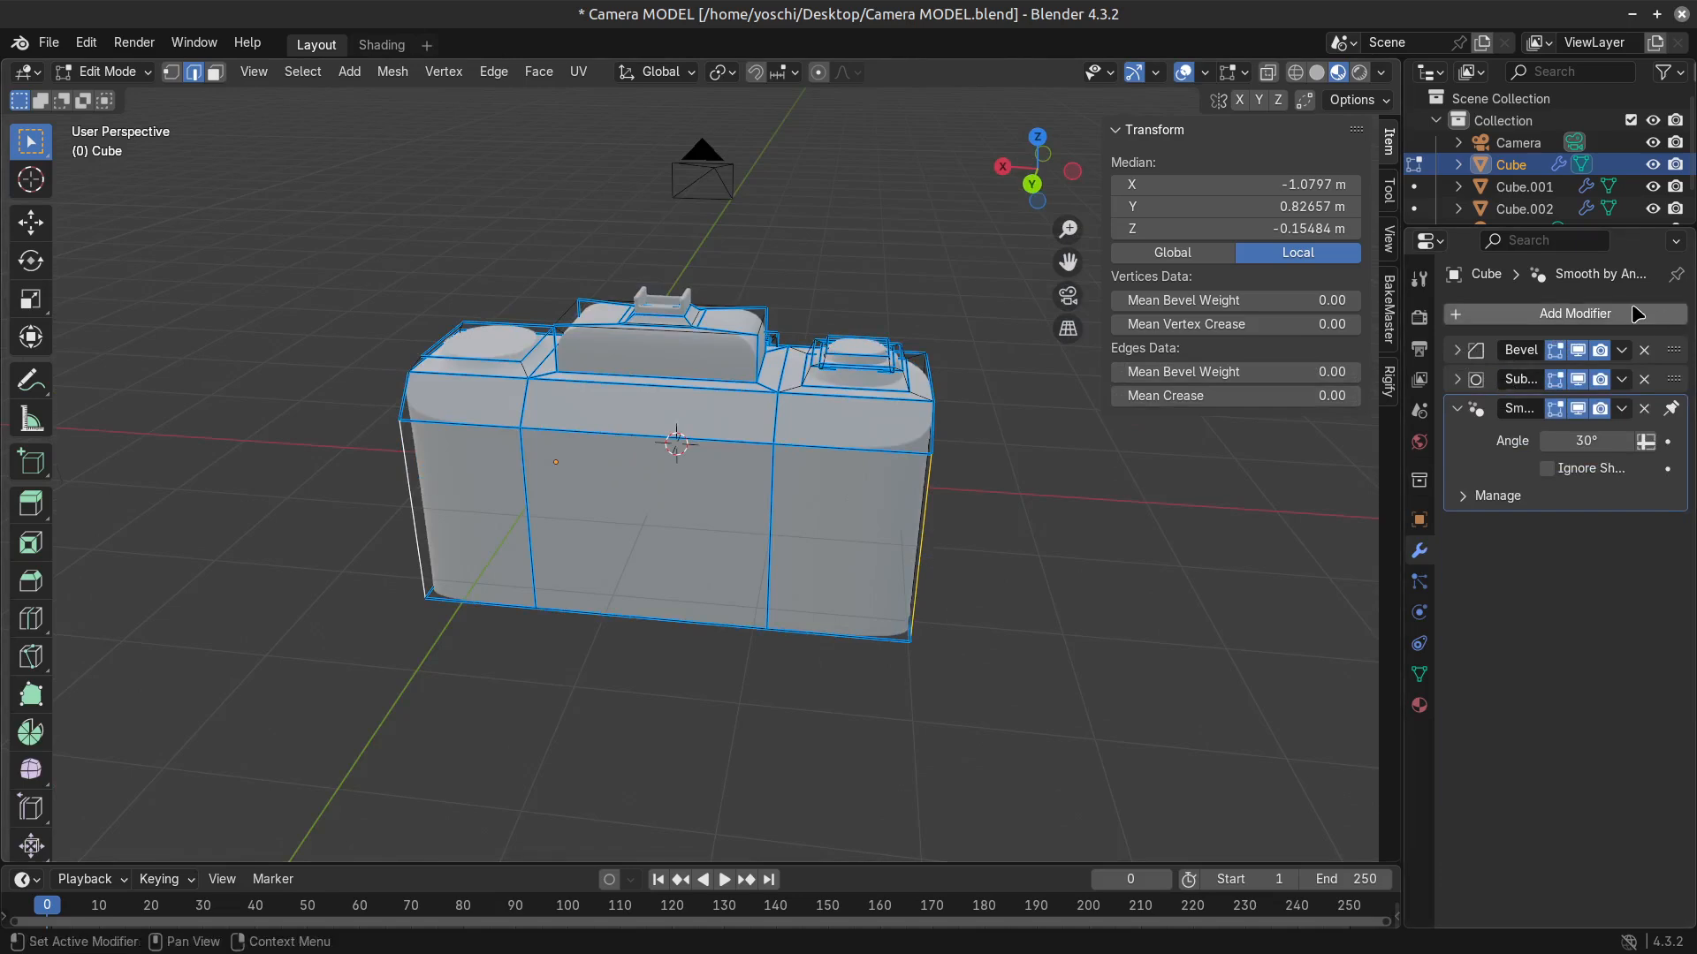
{"action": "left_click", "coordinate": [1556, 315]}
{"action": "mouse_move", "coordinate": [1534, 383]}
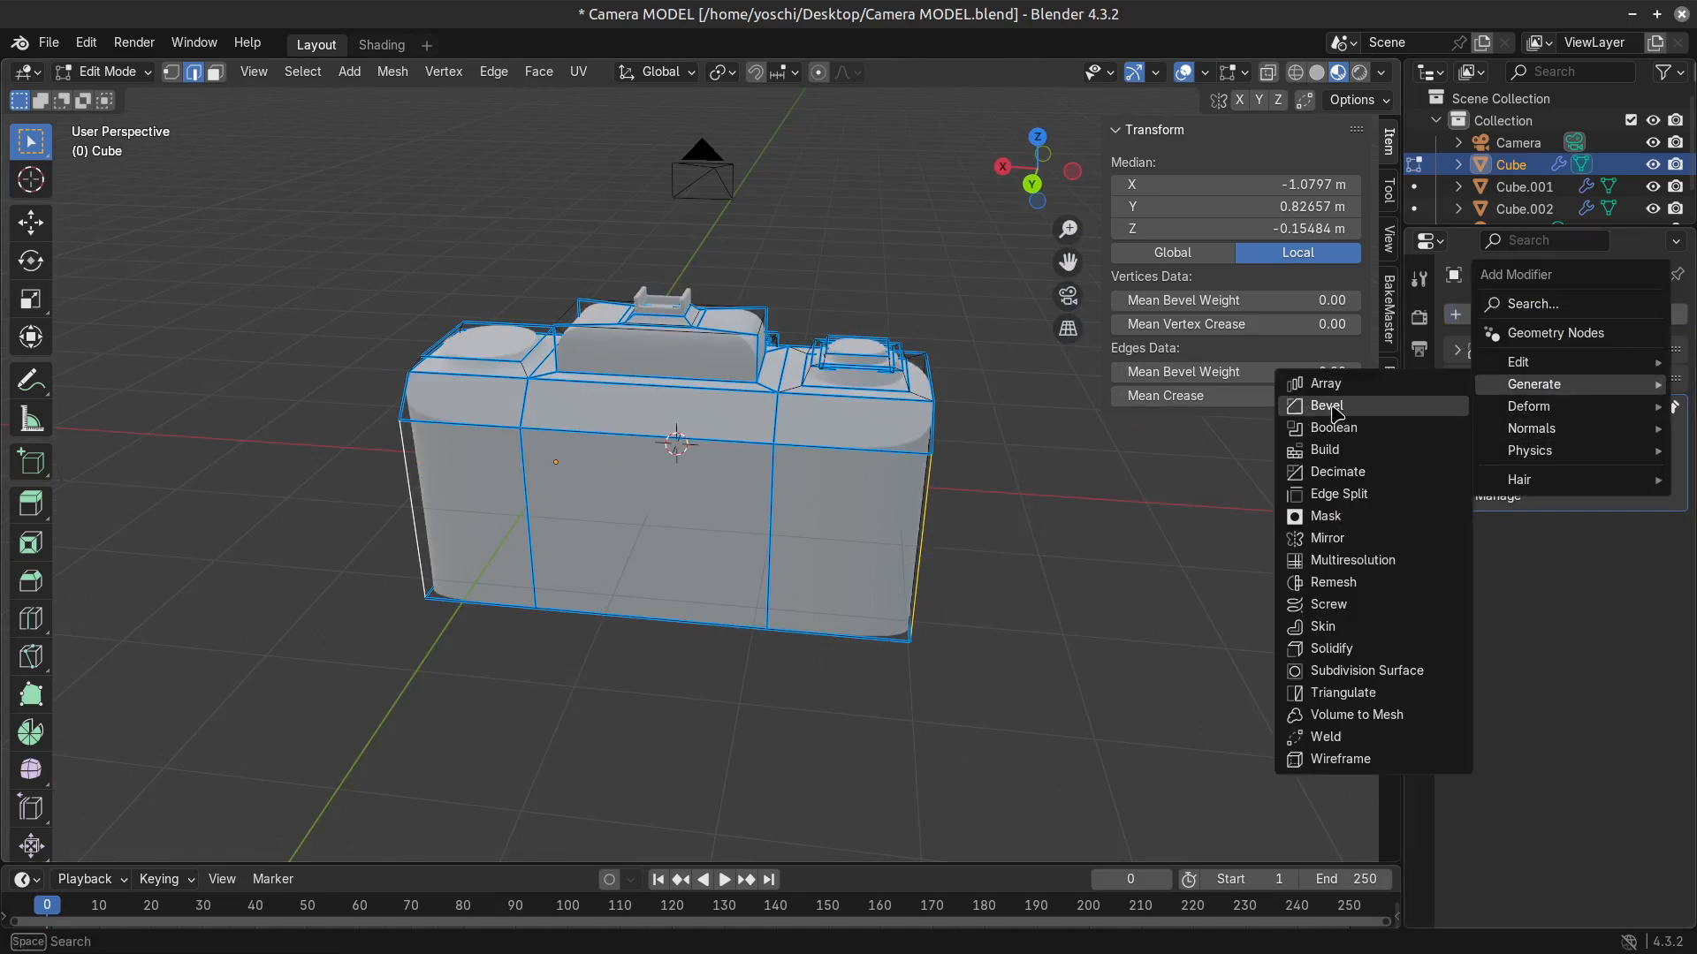
{"action": "left_click", "coordinate": [1330, 406]}
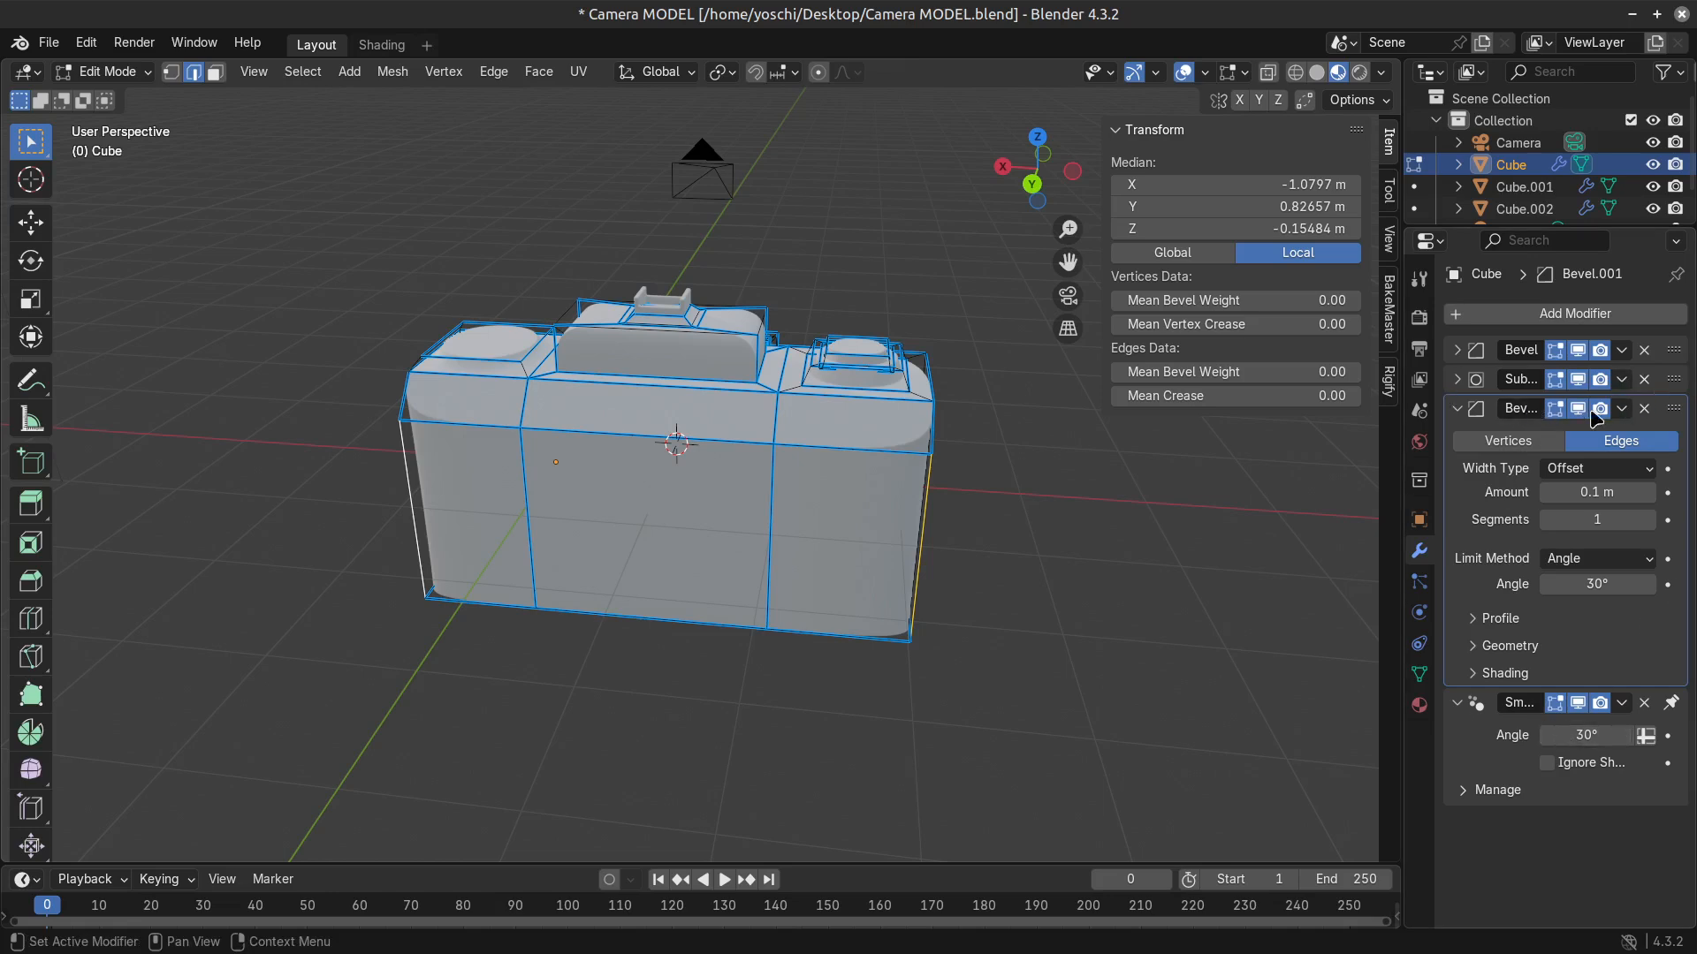
{"action": "left_click_drag", "start_coordinate": [1672, 408], "coordinate": [1675, 354]}
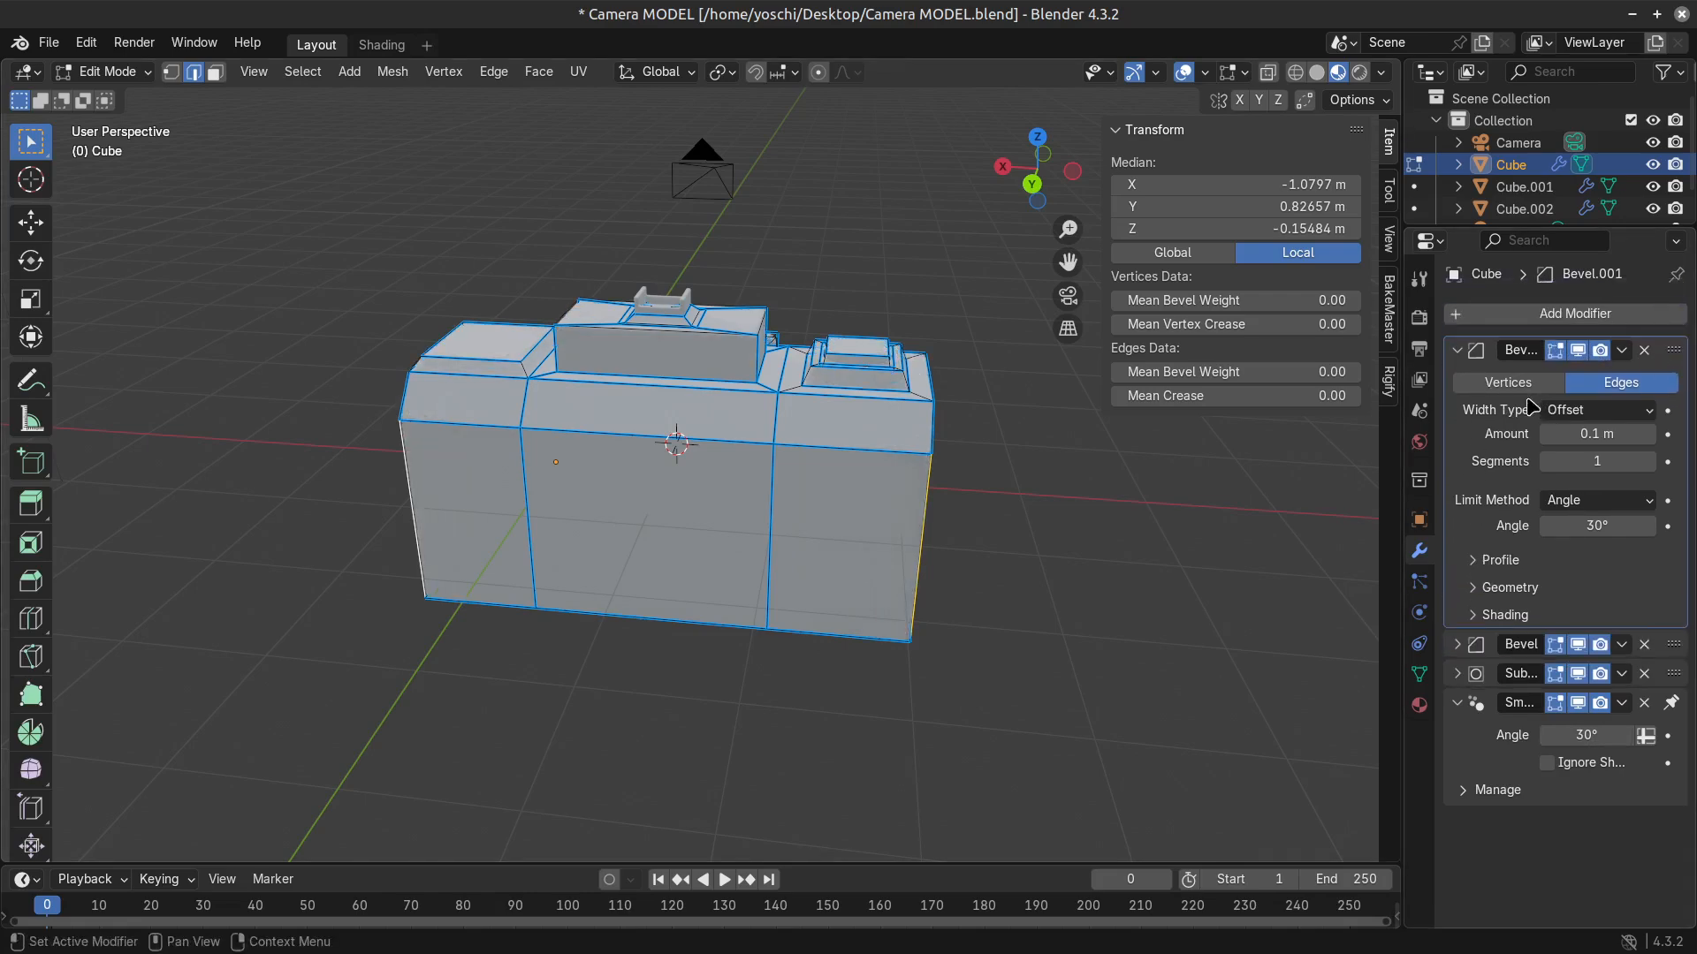
Set the new Bevel modifier's limit method to Vertex Group.
{"action": "left_click", "coordinate": [1597, 415]}
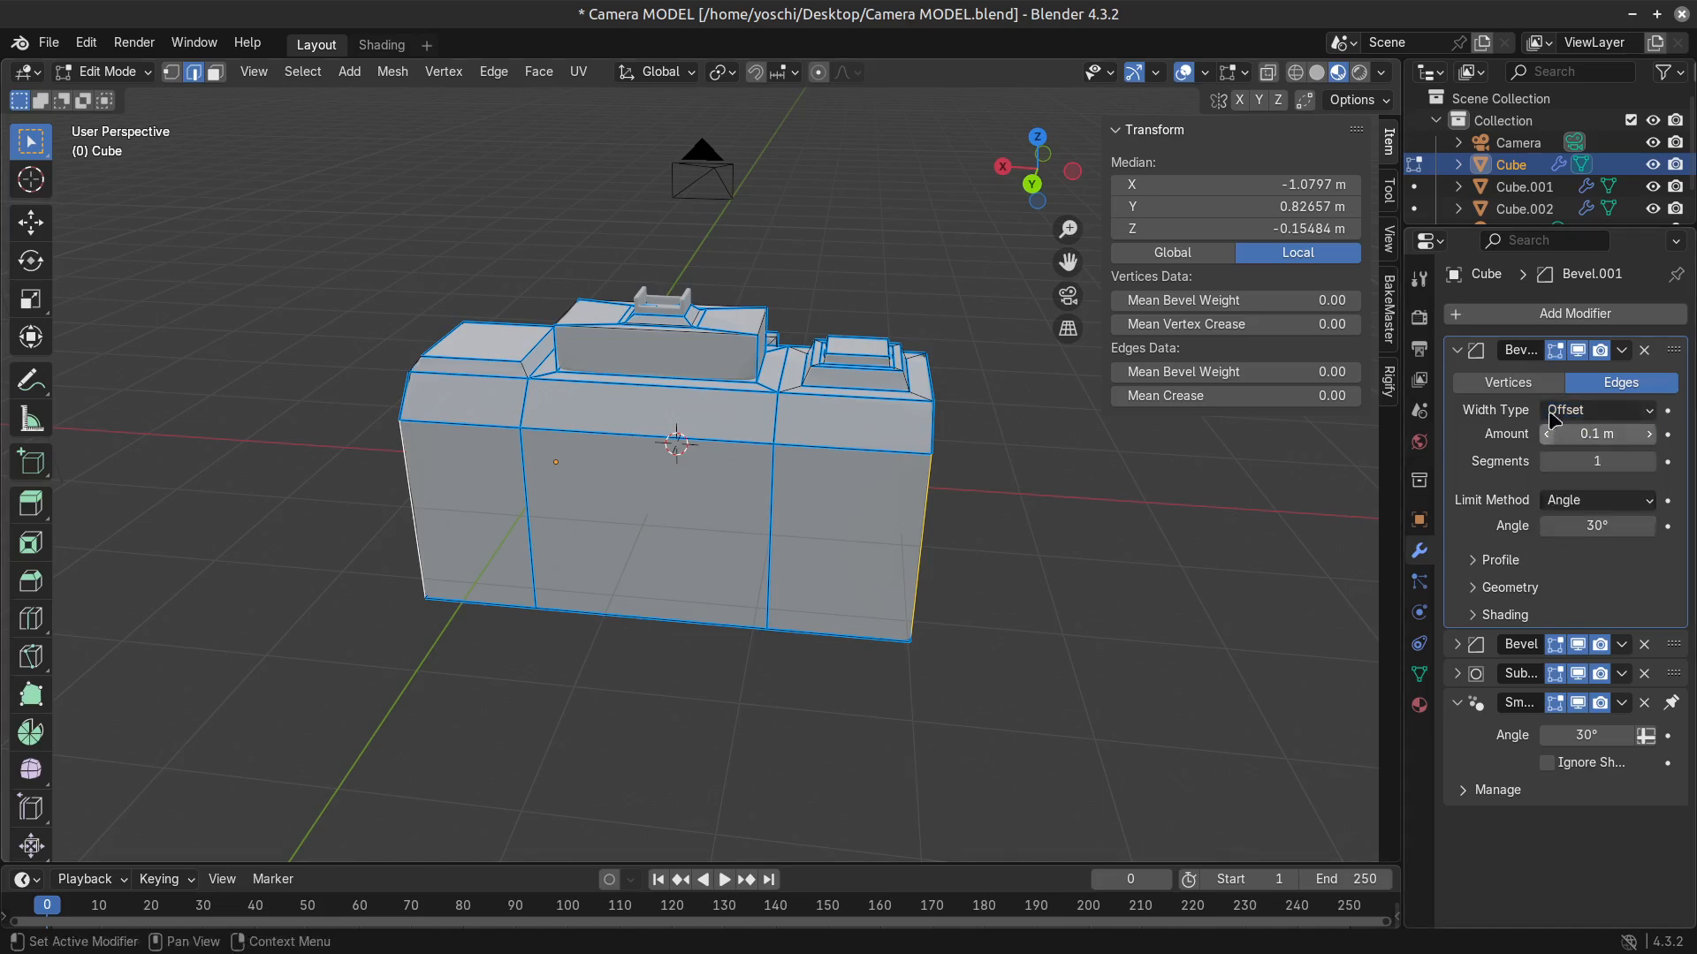
{"action": "left_click", "coordinate": [1556, 410]}
{"action": "left_click", "coordinate": [1598, 500]}
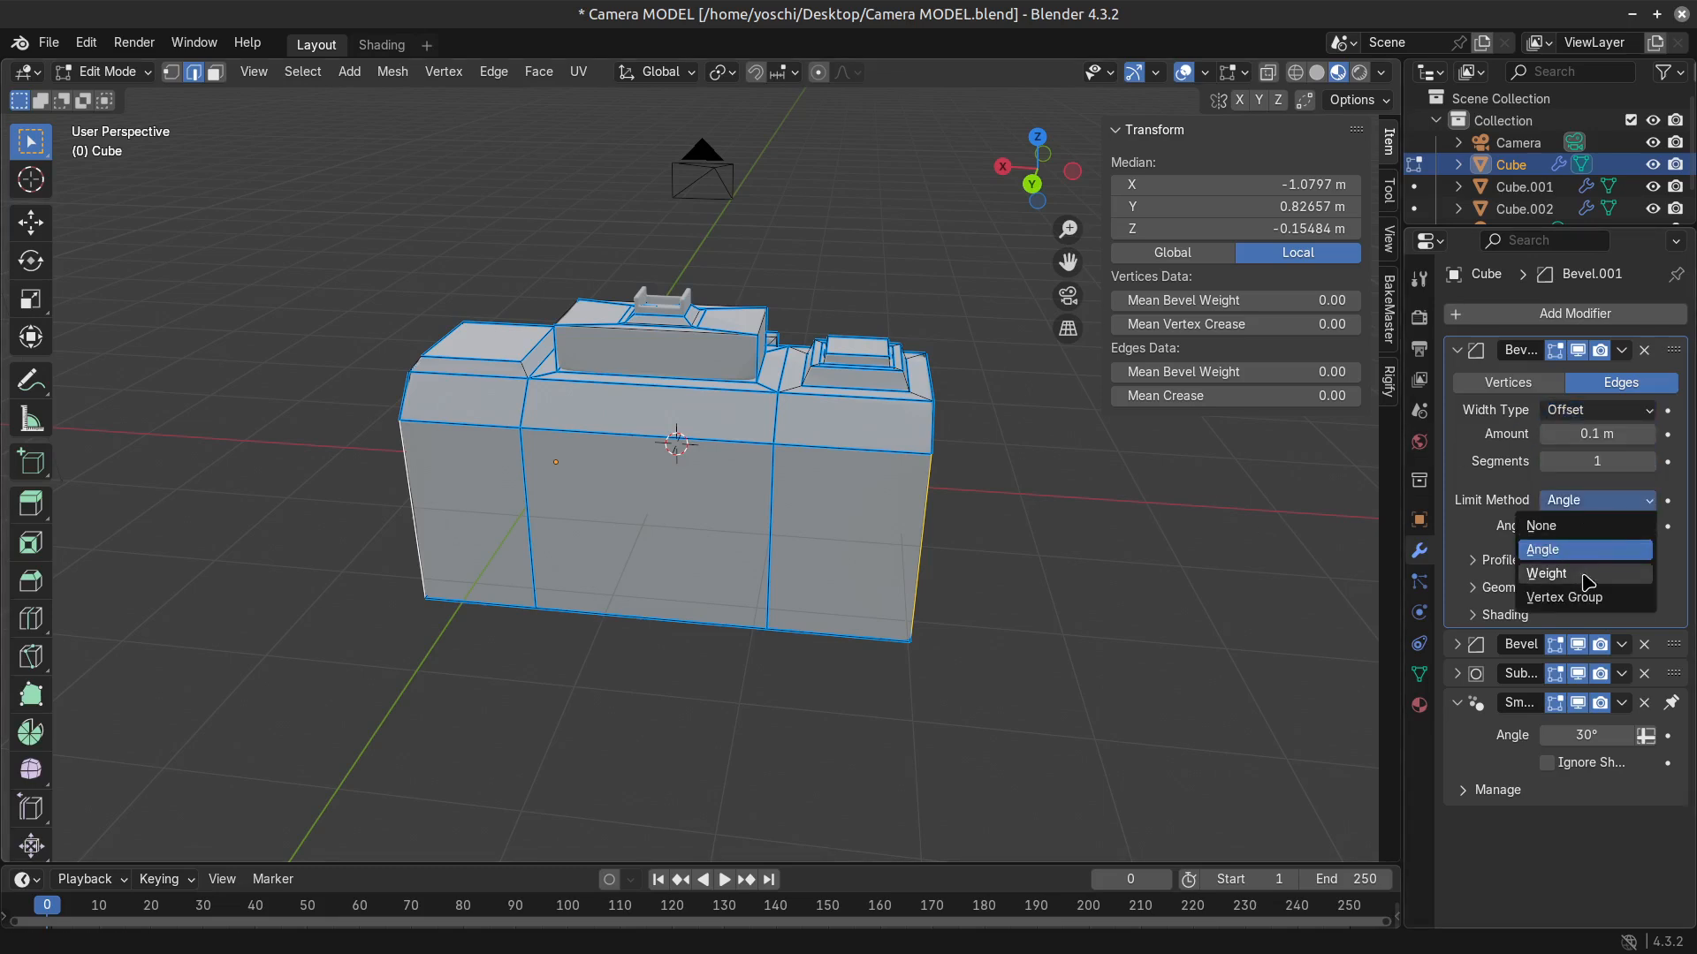
{"action": "left_click", "coordinate": [1564, 598]}
Create a vertex group containing both vertical rear corner edges and verify its assignment by reselecting it.
{"action": "middle_click_drag", "start_coordinate": [610, 629], "coordinate": [780, 613]}
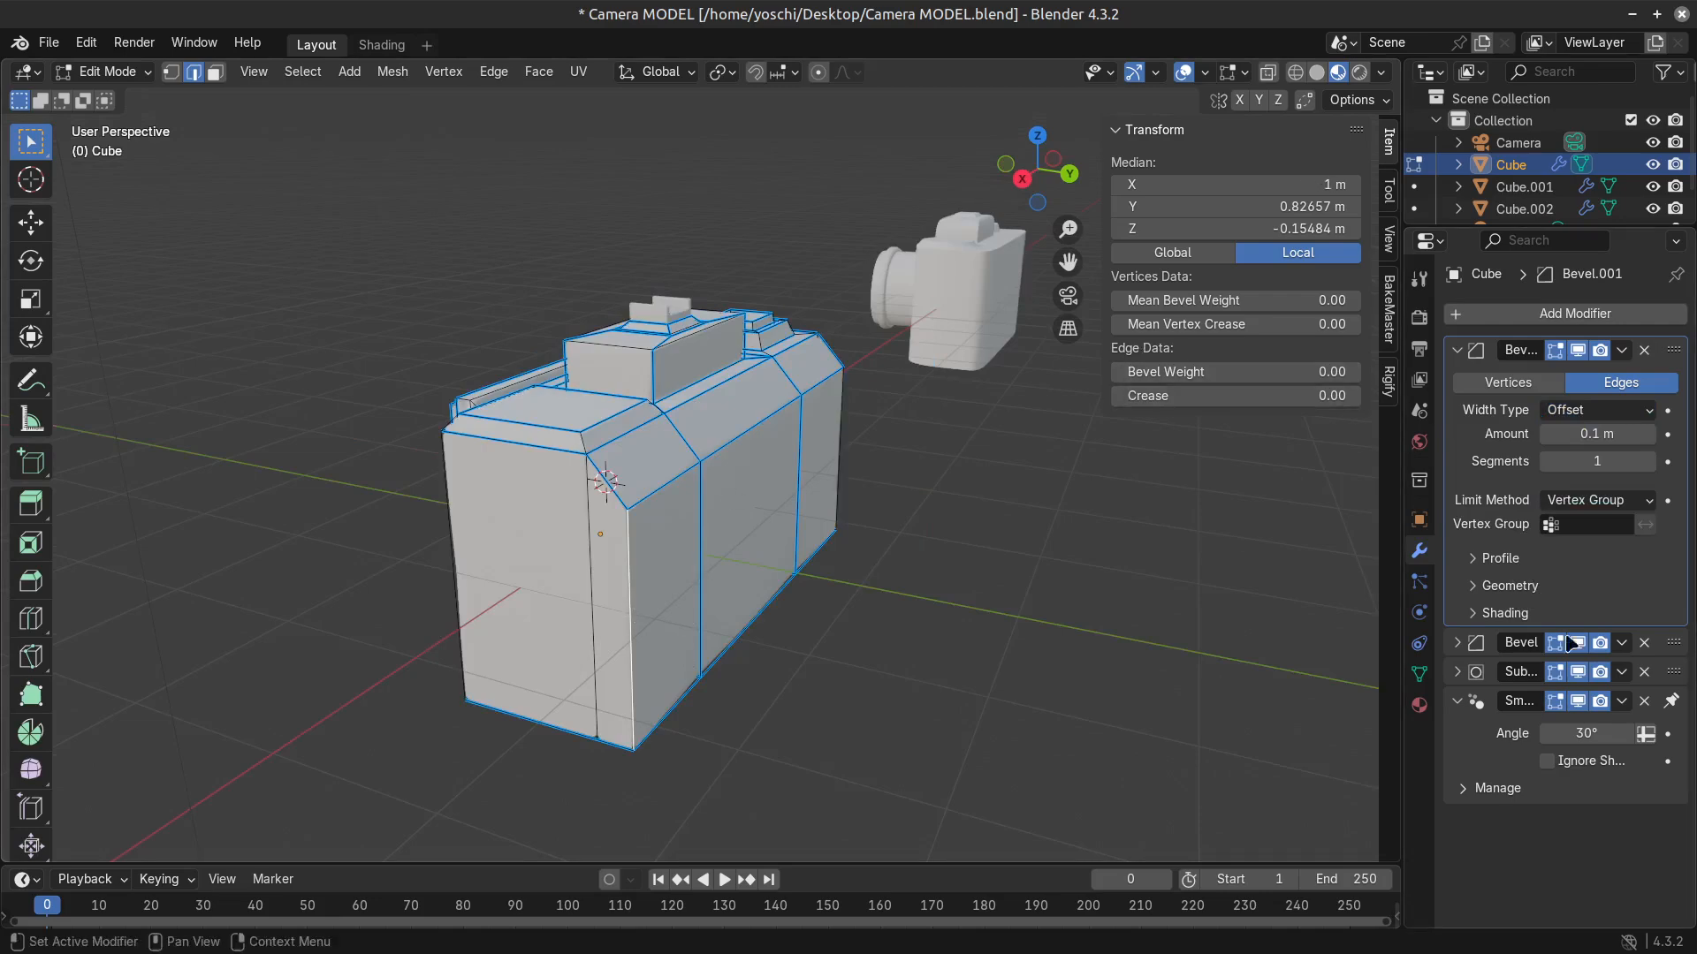
{"action": "left_click", "coordinate": [1420, 676]}
{"action": "middle_click_drag", "start_coordinate": [822, 425], "coordinate": [877, 422]}
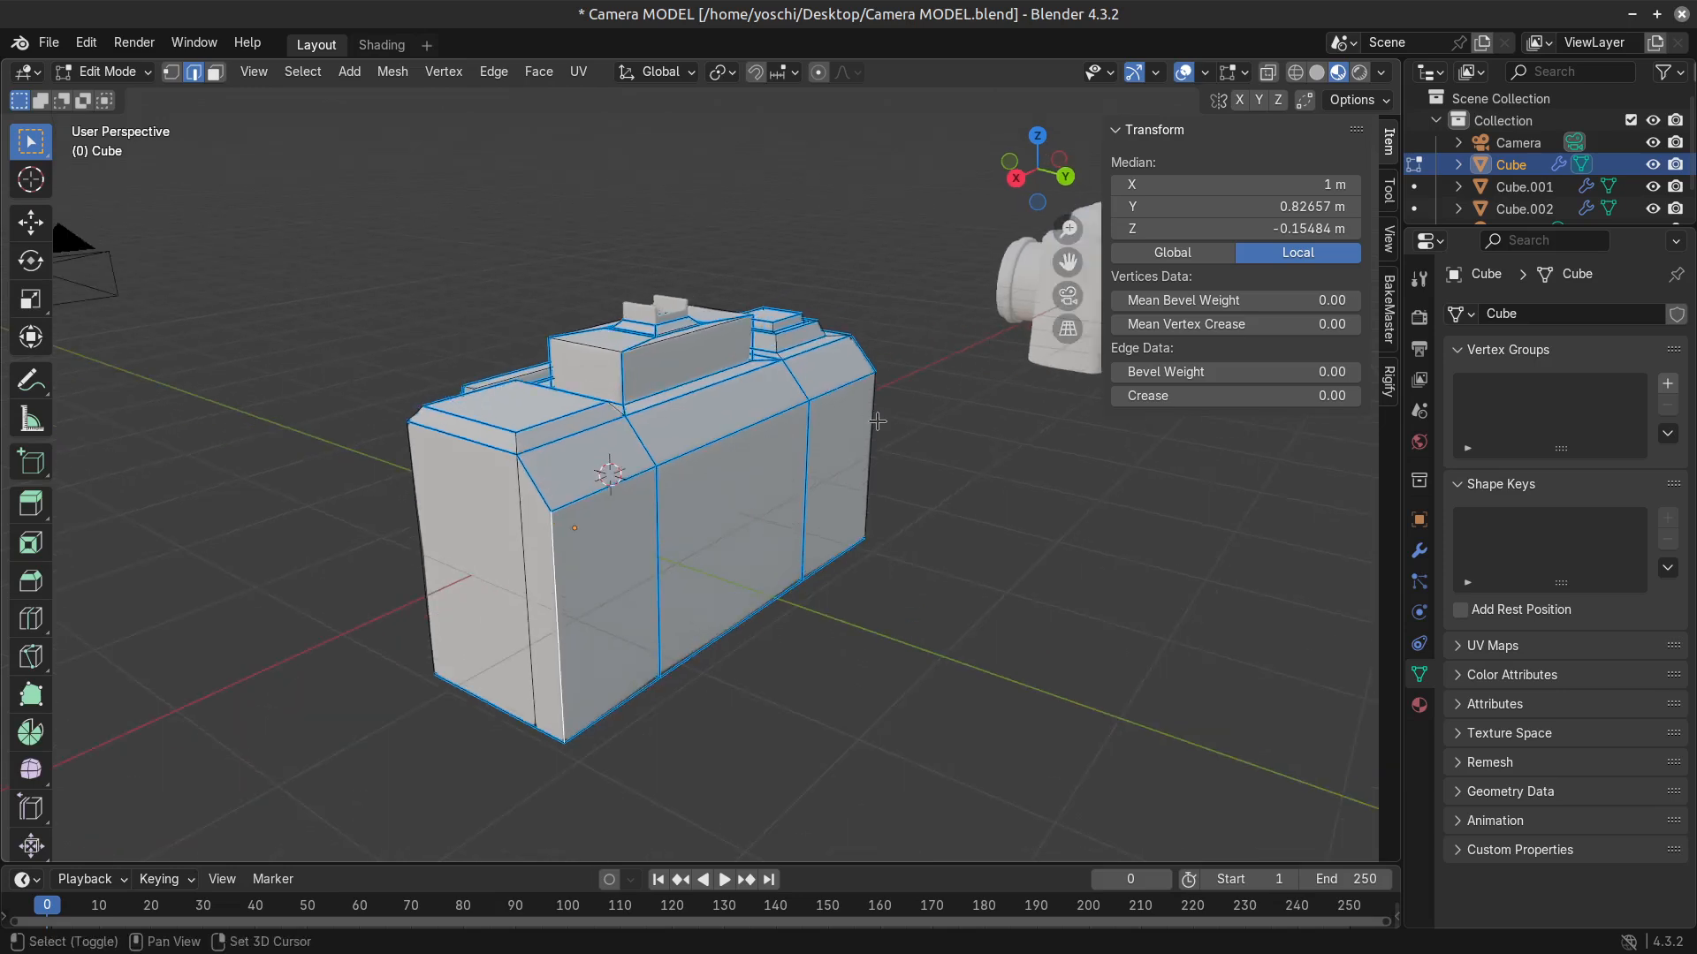
{"action": "left_click", "coordinate": [1668, 384]}
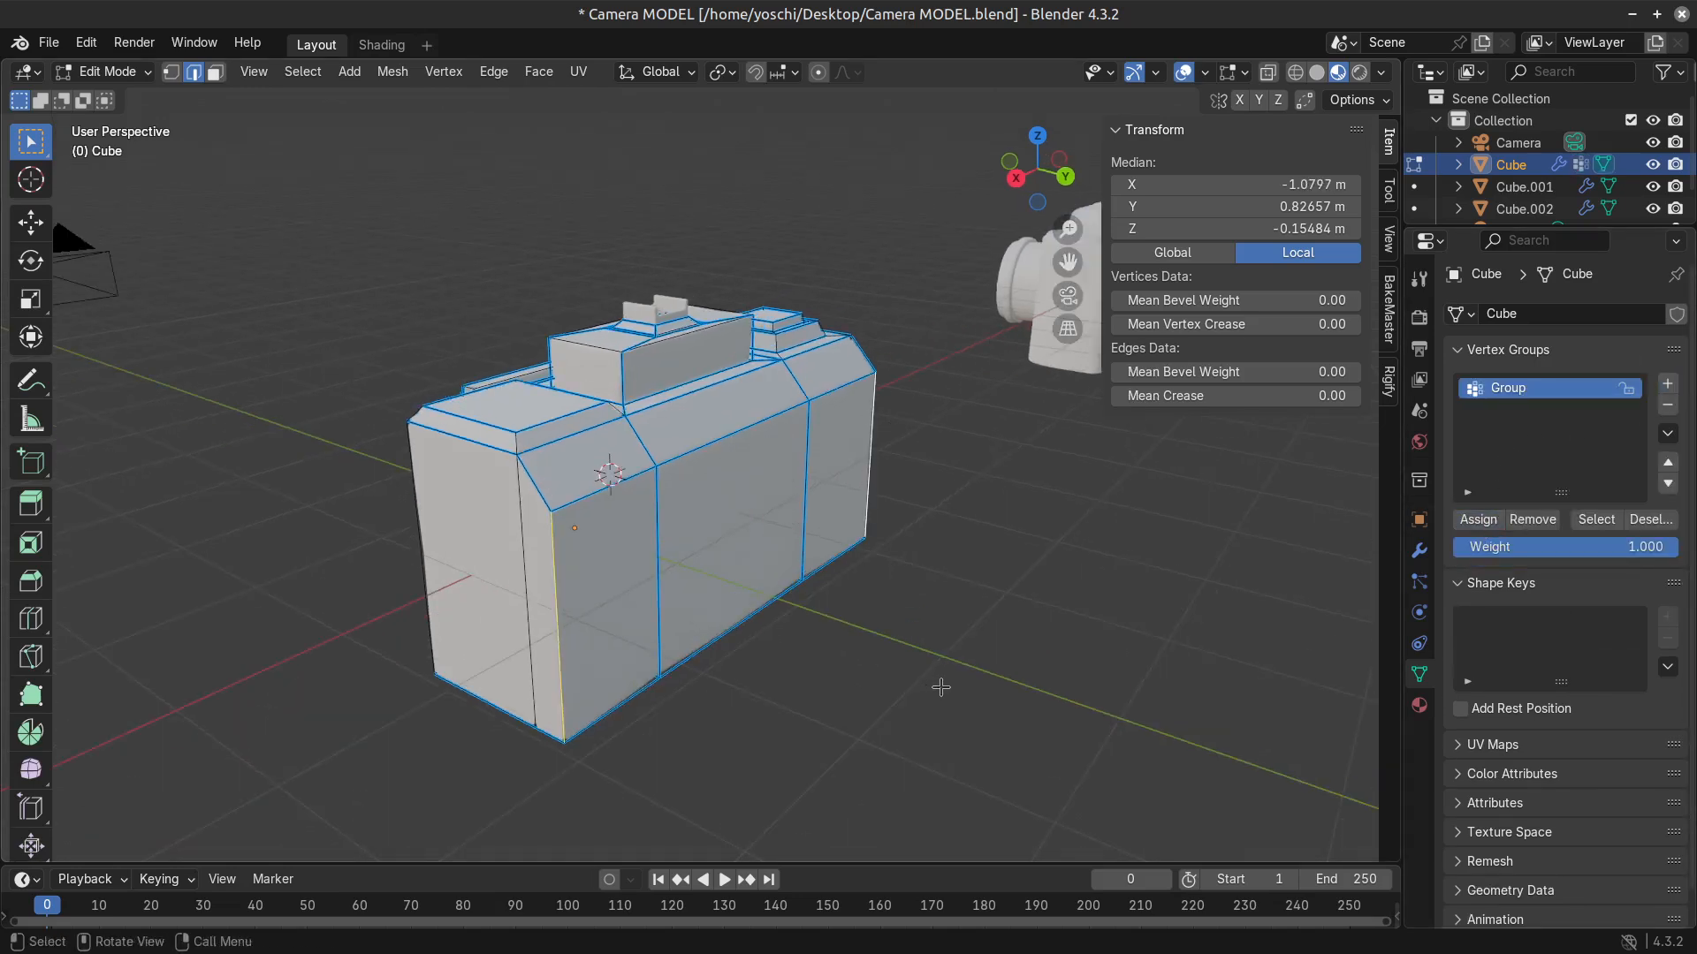
{"action": "key", "text": "alt+a"}
{"action": "left_click", "coordinate": [1594, 523]}
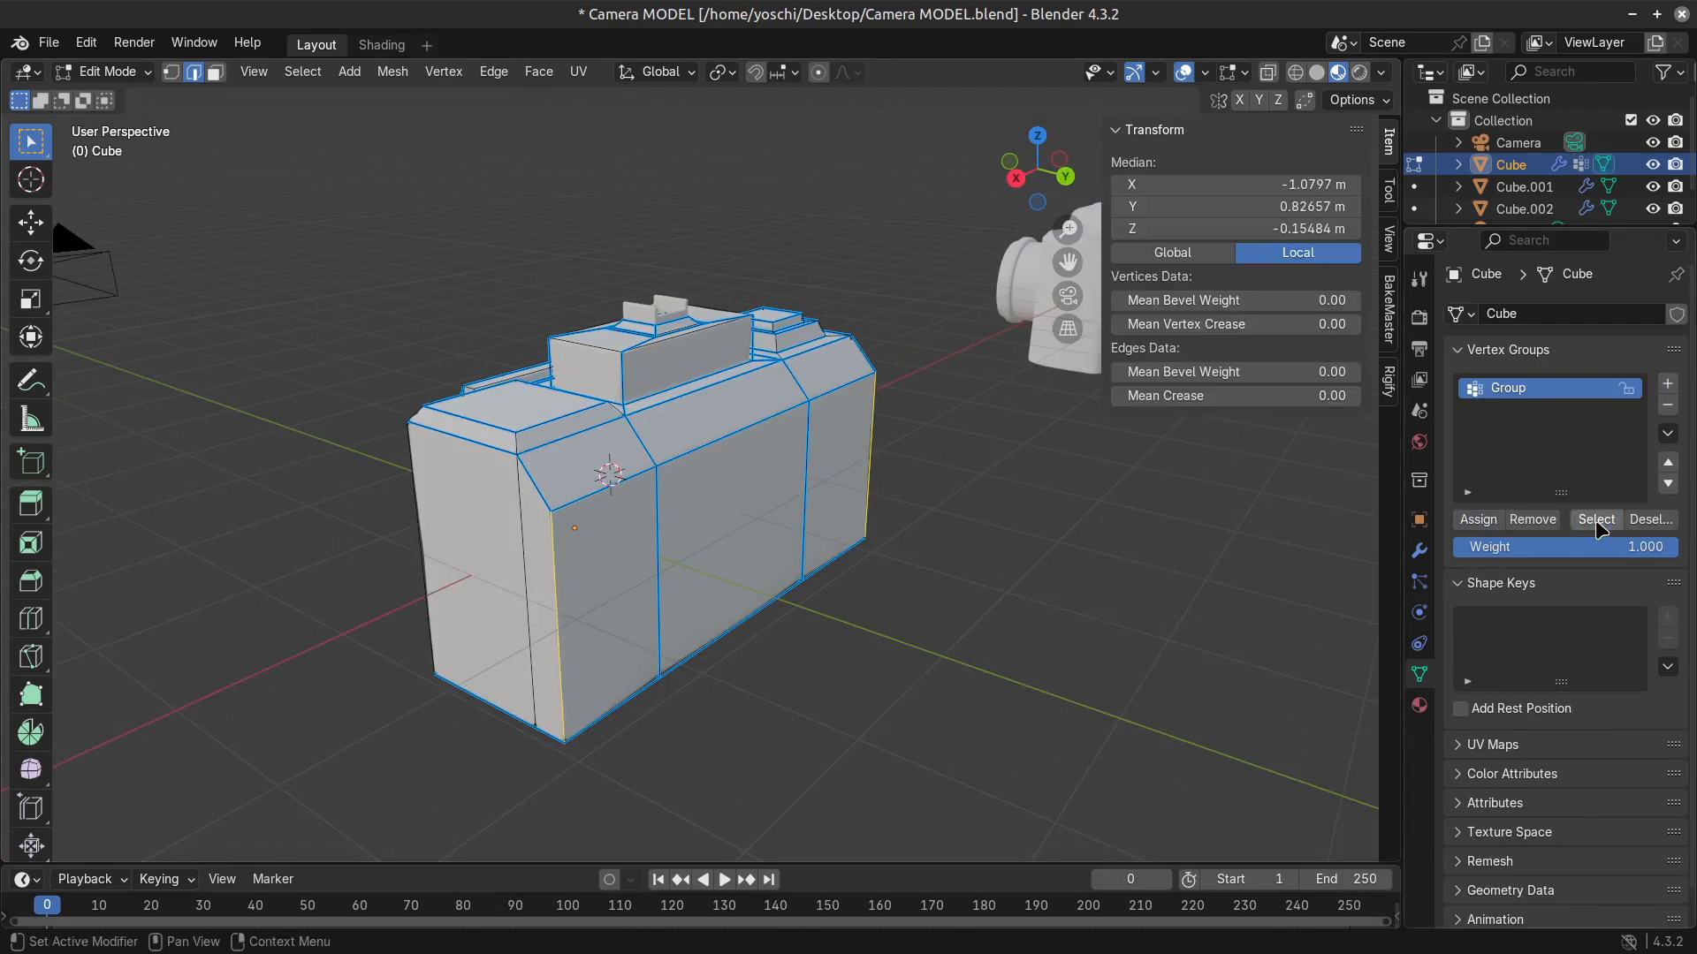
Limit the new Bevel modifier to the vertex group named Group and return the camera body to object mode.
{"action": "left_click", "coordinate": [1419, 555]}
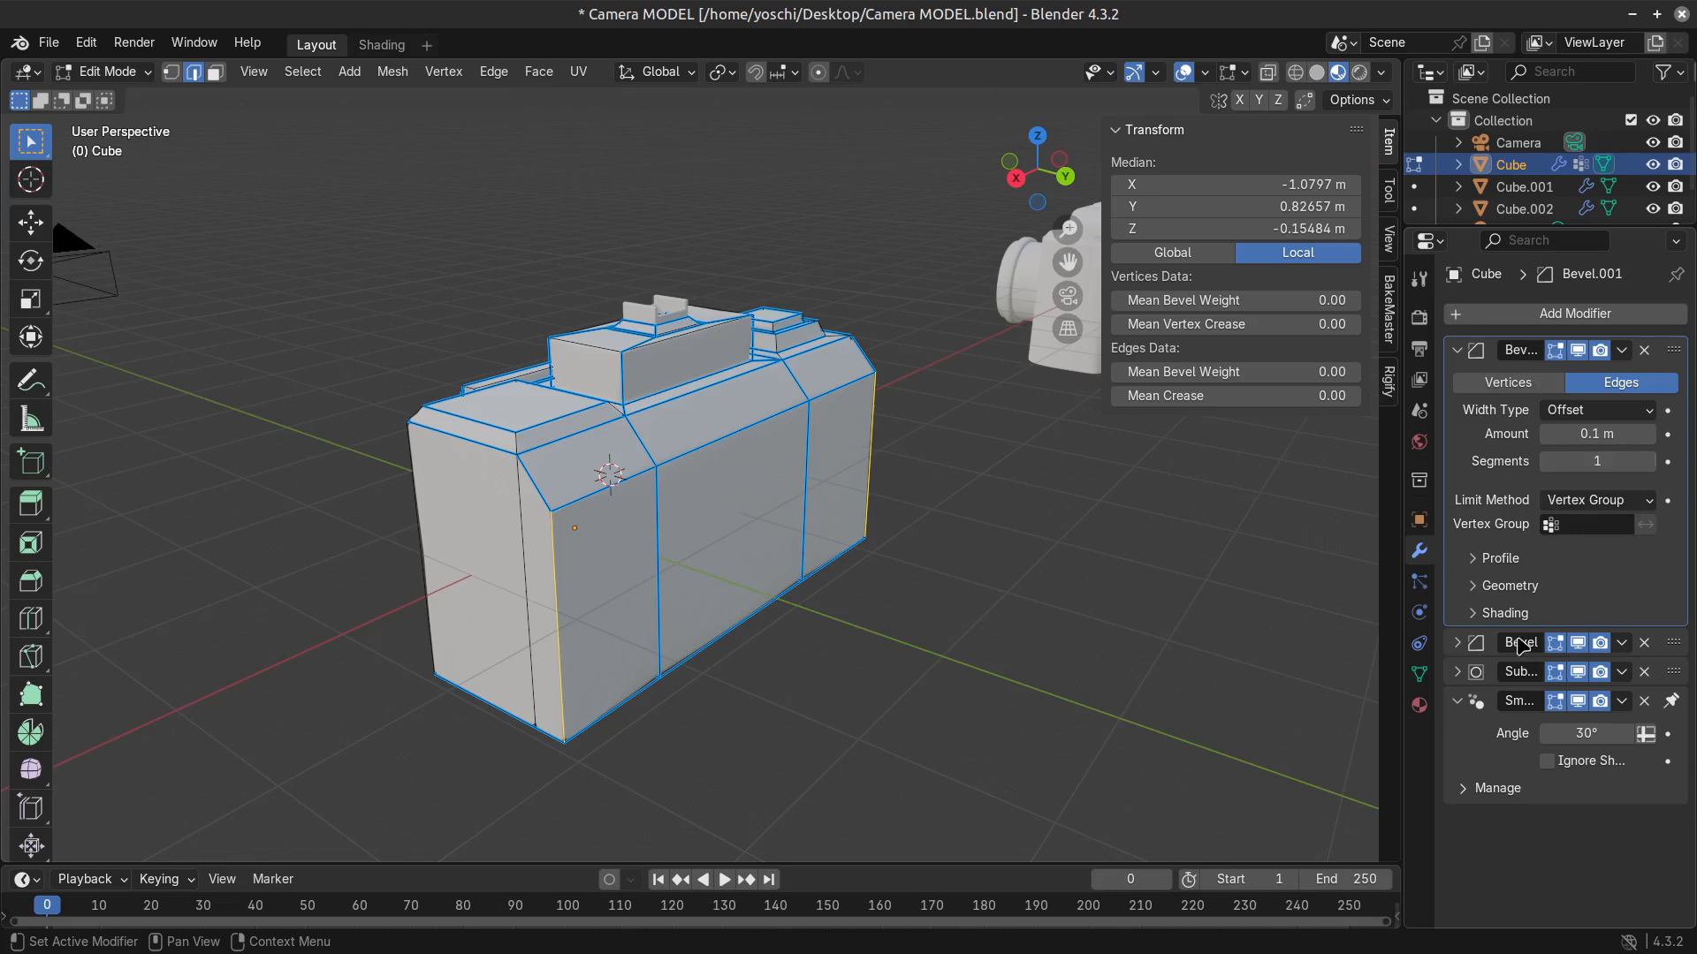
{"action": "left_click", "coordinate": [1586, 525]}
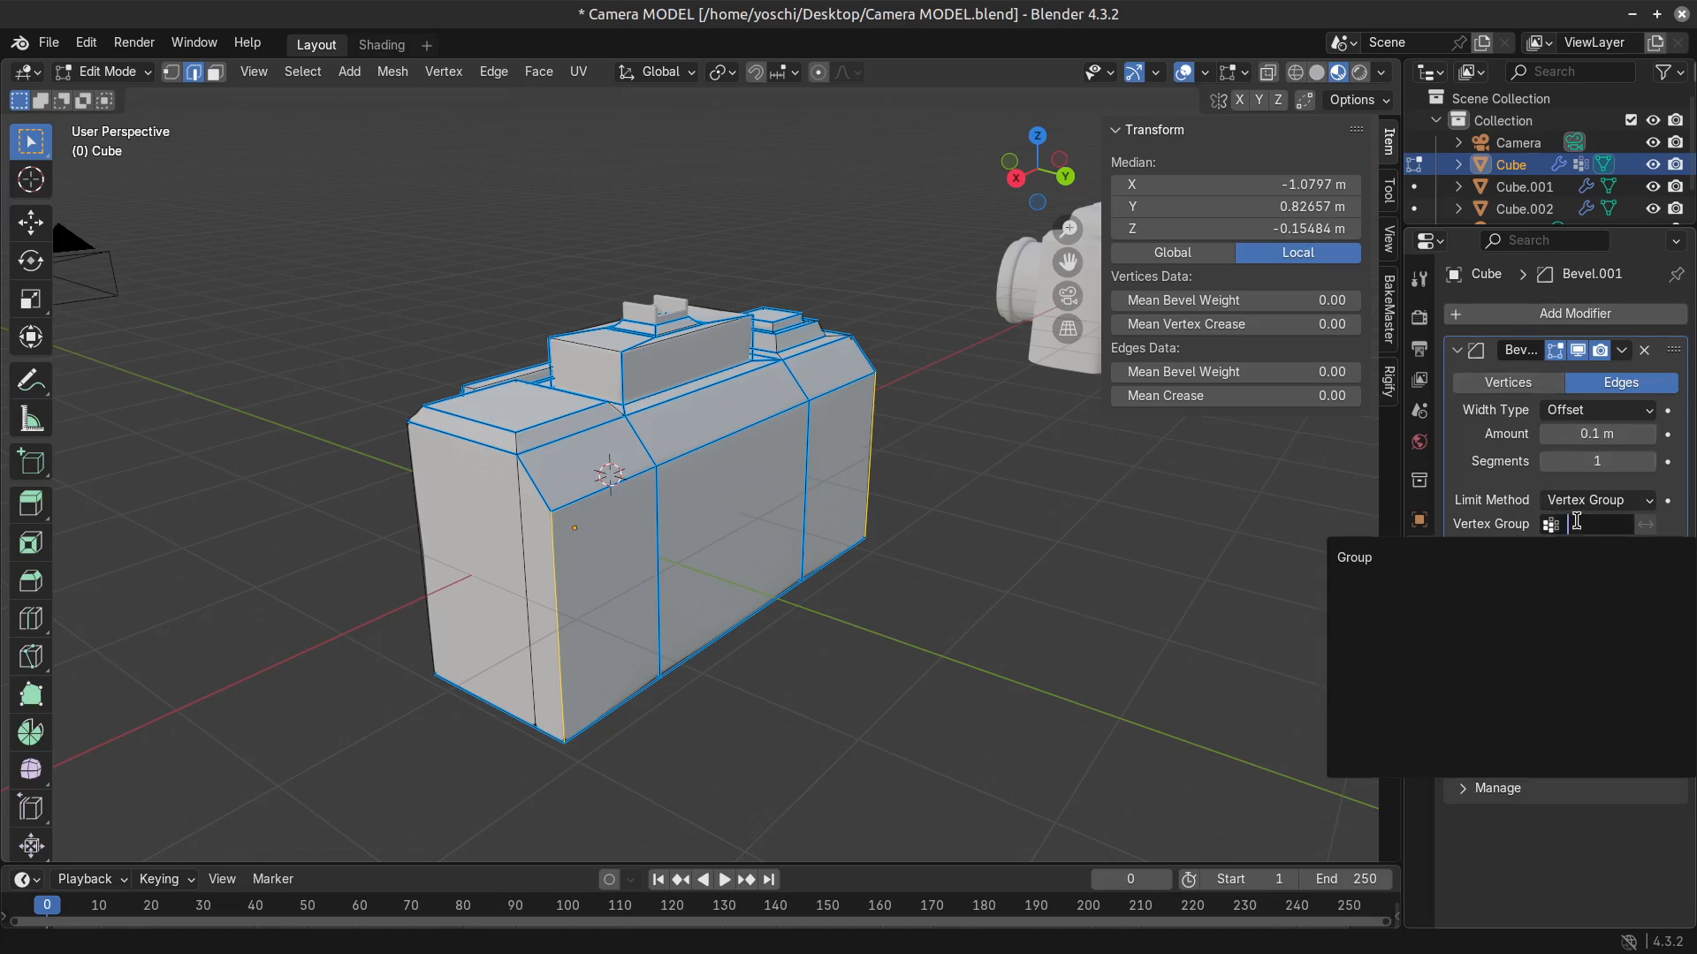
{"action": "left_click", "coordinate": [1352, 555]}
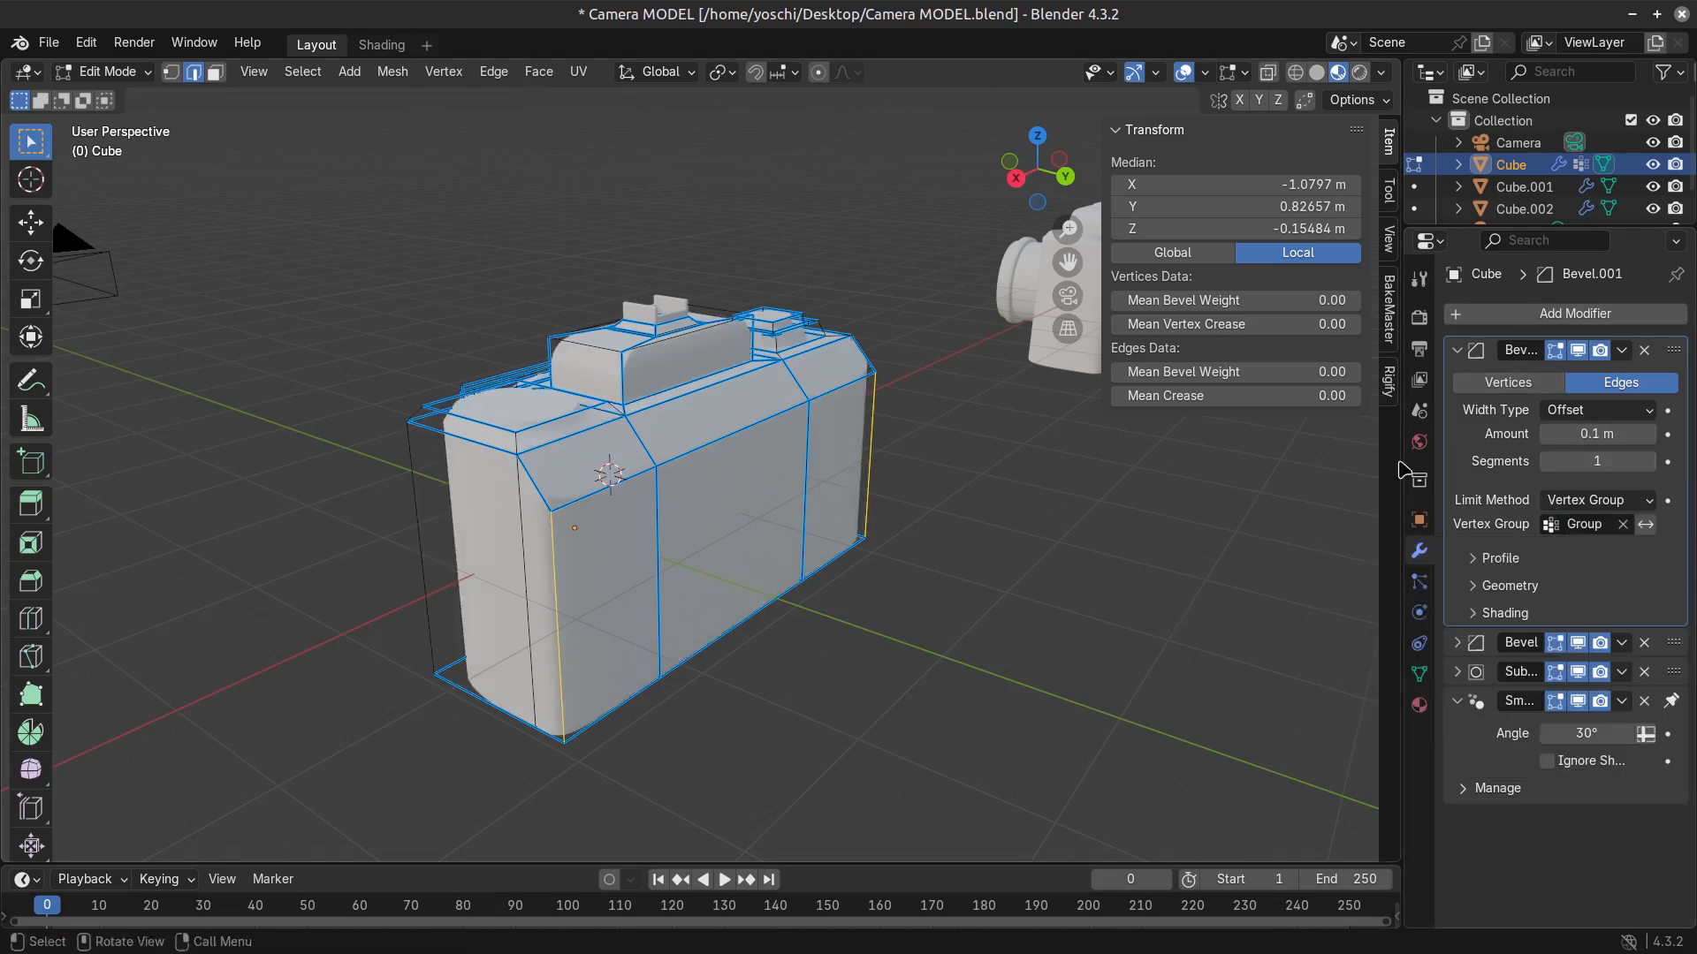
{"action": "middle_click_drag", "start_coordinate": [888, 549], "coordinate": [870, 601]}
{"action": "key", "text": "Tab"}
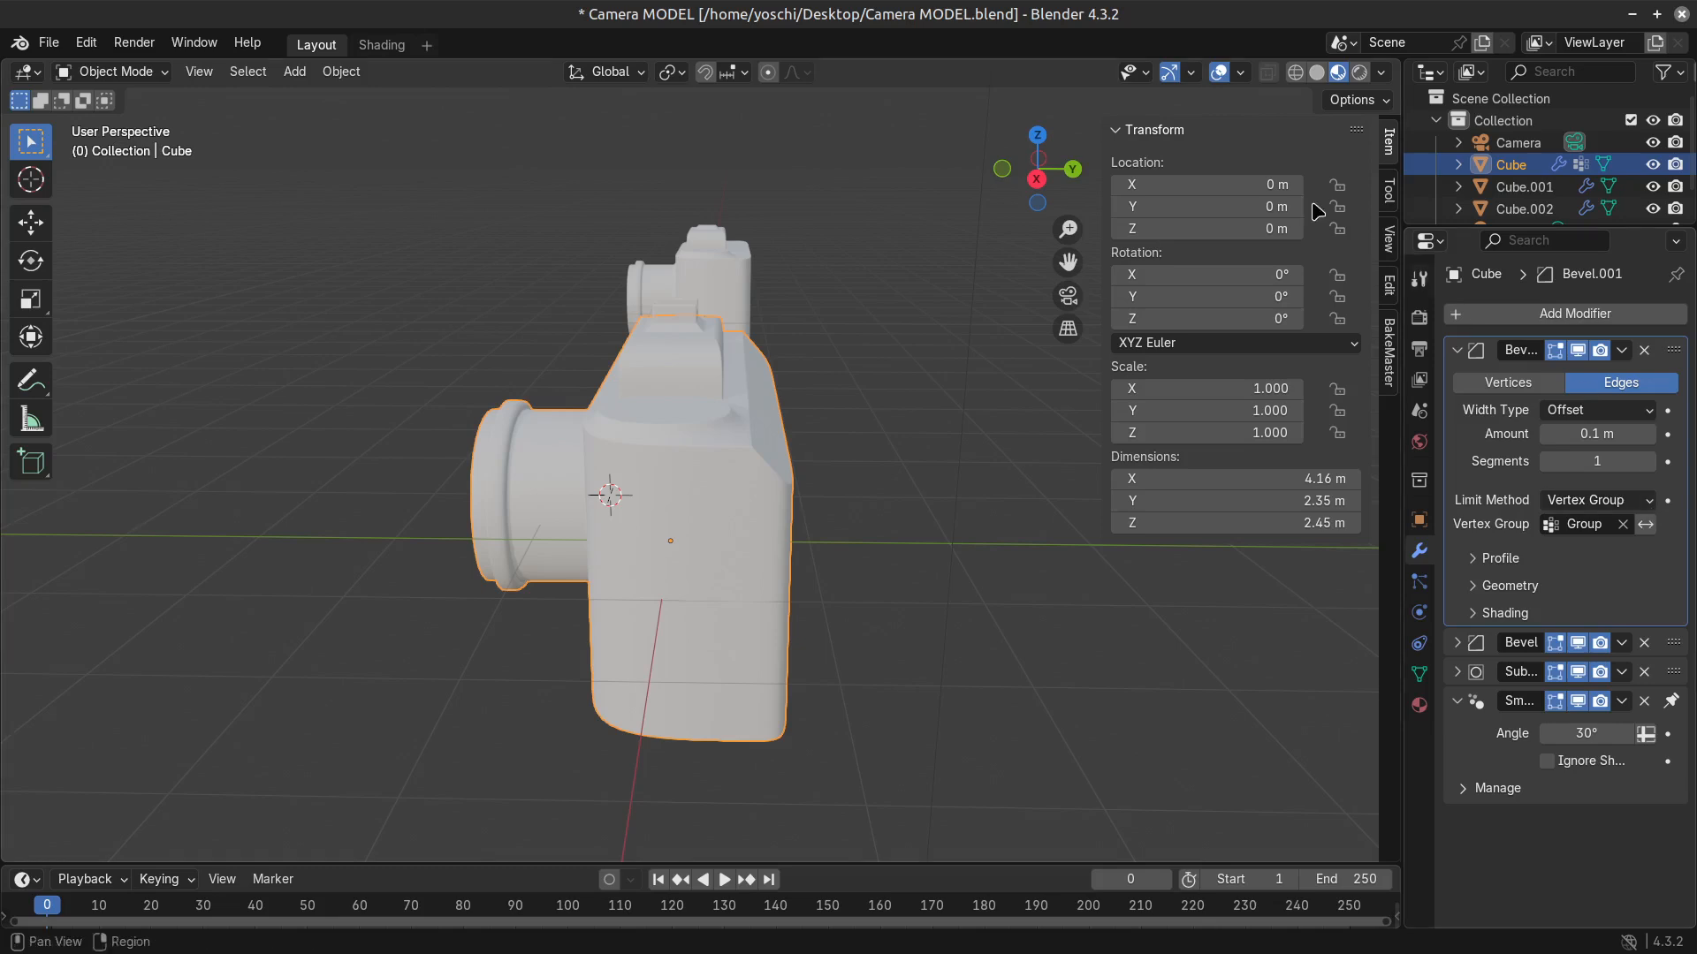
Compare the camera body in solid shading with the new bevel shown and hidden, and reopen its mesh for editing.
{"action": "left_click", "coordinate": [1316, 74]}
{"action": "middle_click_drag", "start_coordinate": [878, 484], "coordinate": [972, 495]}
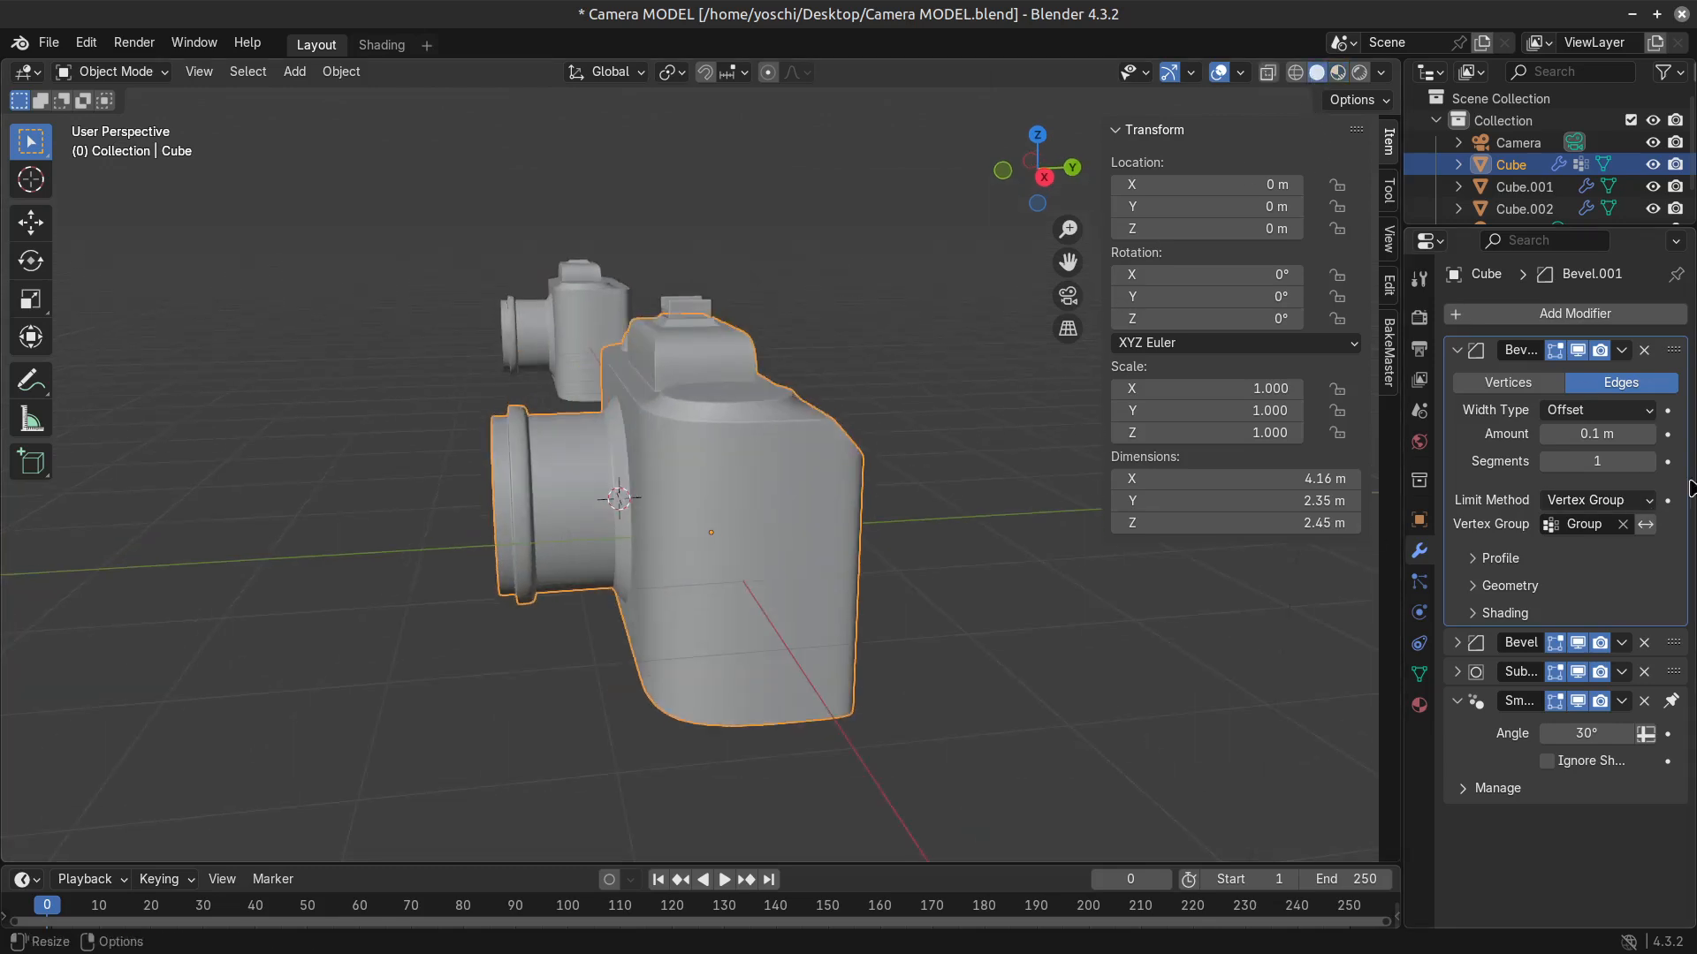
{"action": "left_click", "coordinate": [1580, 351]}
{"action": "left_click", "coordinate": [1580, 351]}
{"action": "left_click", "coordinate": [1580, 351]}
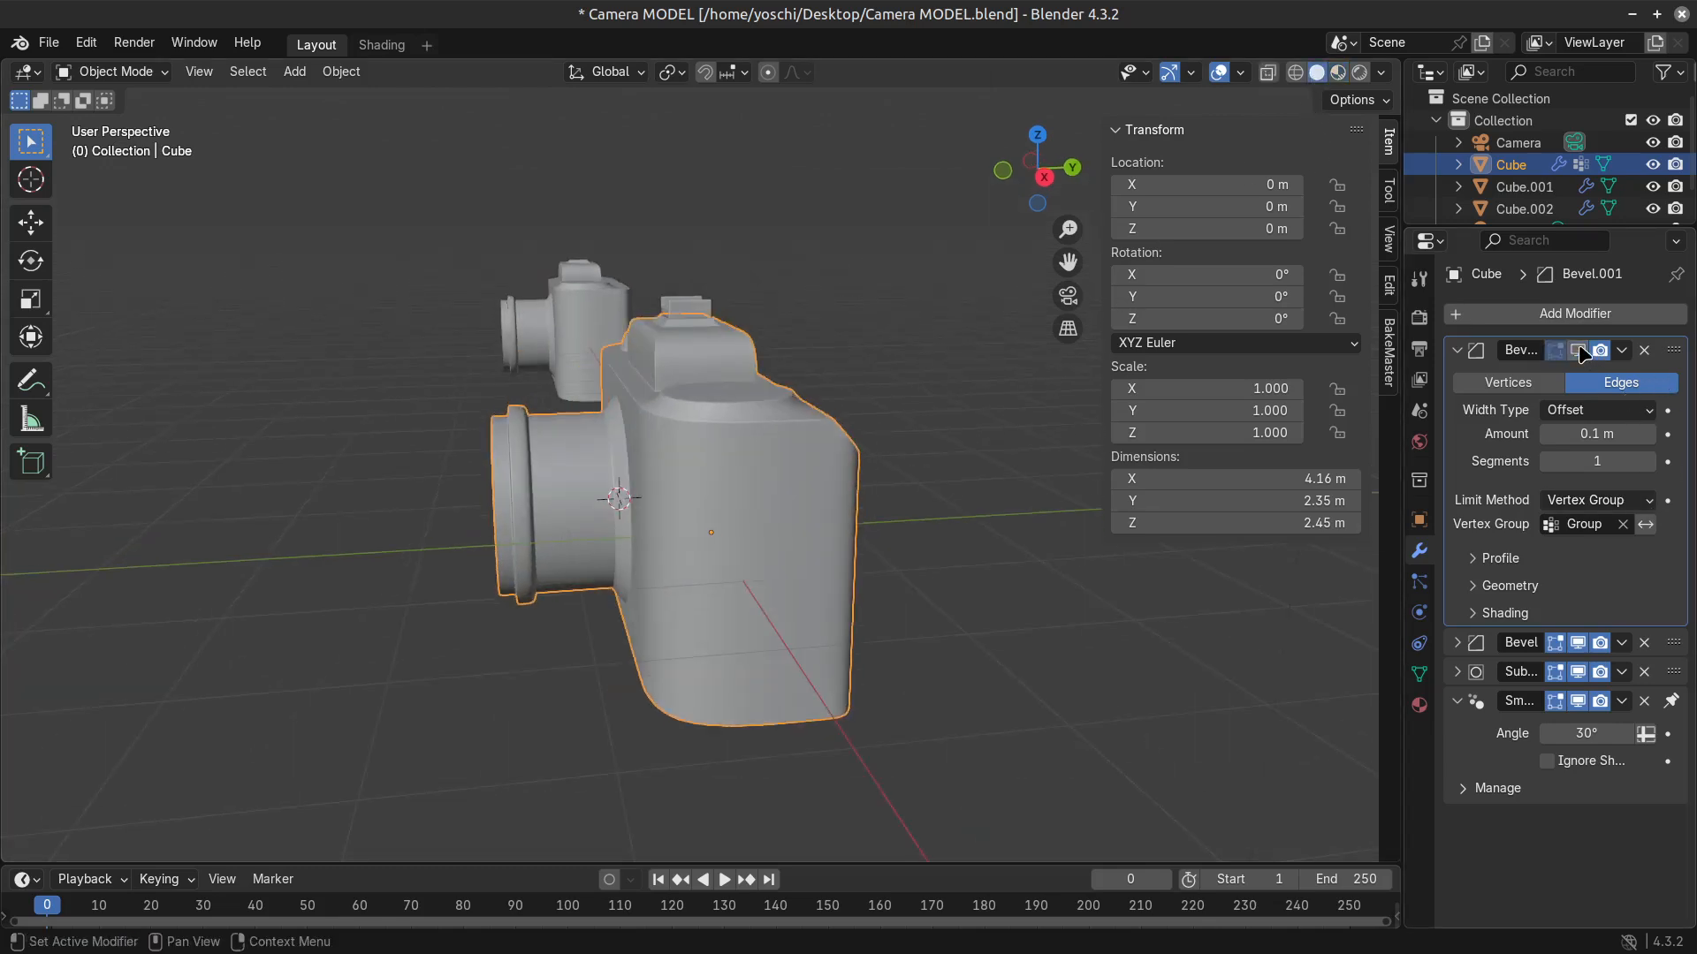
{"action": "left_click", "coordinate": [1581, 351]}
{"action": "middle_click_drag", "start_coordinate": [1061, 618], "coordinate": [706, 686]}
{"action": "left_click_drag", "start_coordinate": [1602, 435], "coordinate": [1550, 435]}
{"action": "right_click", "coordinate": [1598, 434]}
{"action": "middle_click_drag", "start_coordinate": [939, 648], "coordinate": [928, 736]}
{"action": "key", "text": "Tab"}
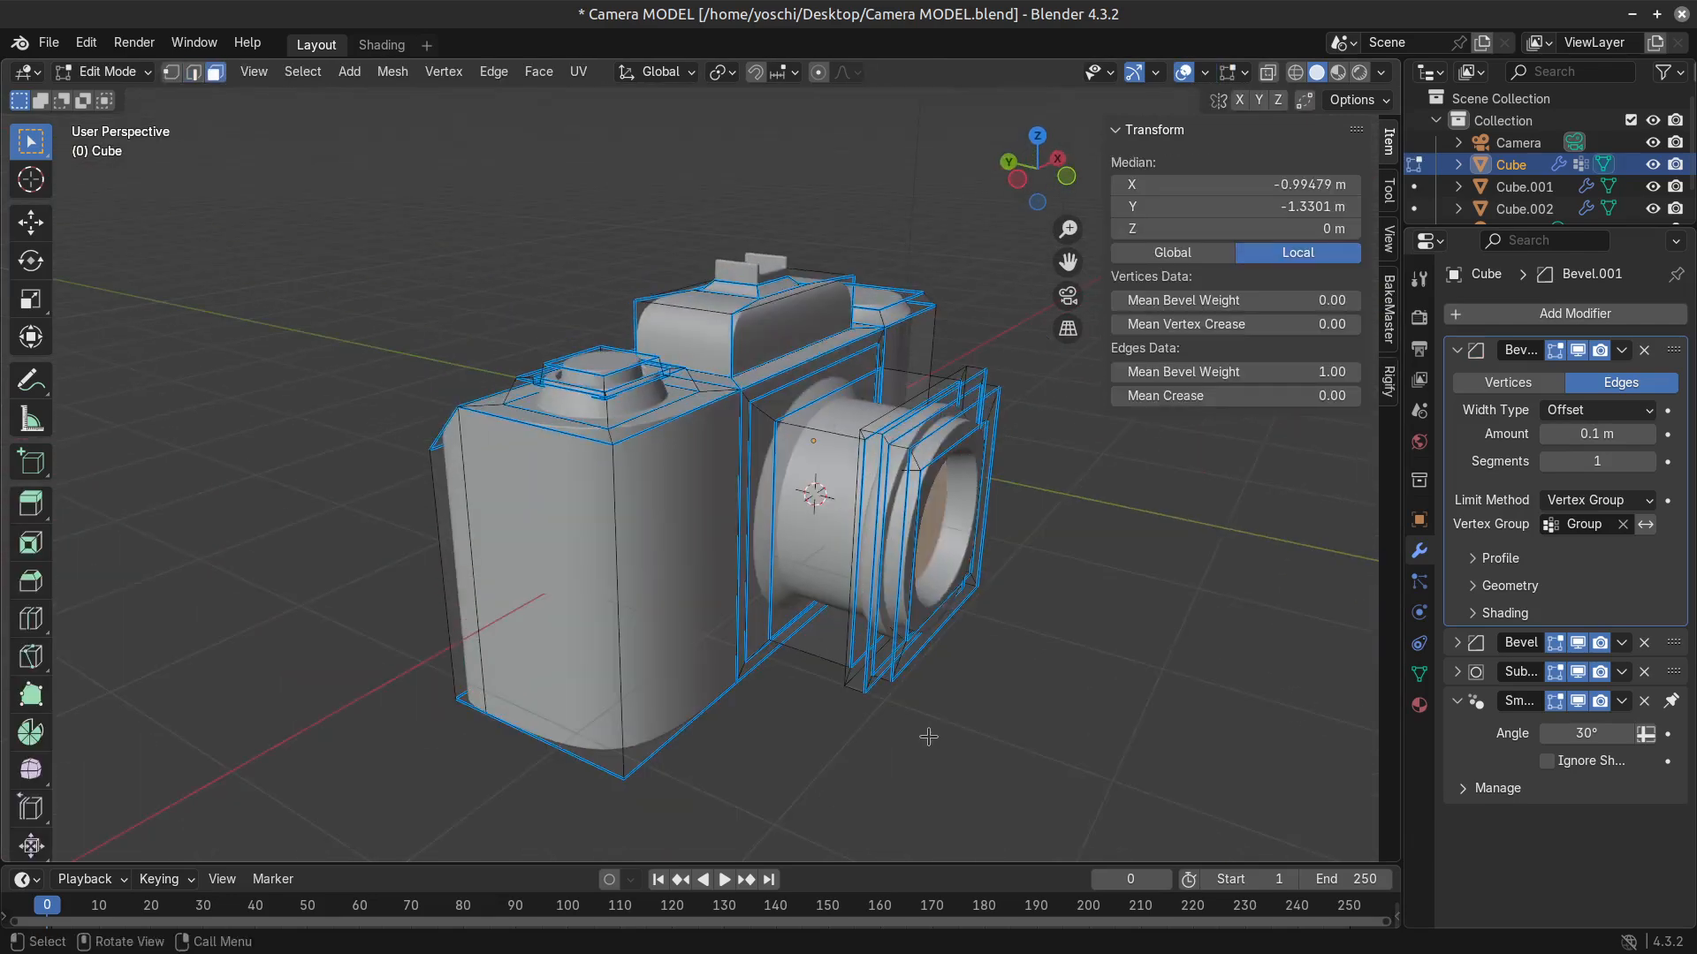
{"action": "key", "text": "ctrl+KP_Add"}
{"action": "key", "text": "ctrl+KP_Add"}
{"action": "key", "text": "ctrl+KP_Add"}
{"action": "key", "text": "ctrl+KP_Add"}
{"action": "key", "text": "ctrl+KP_Add"}
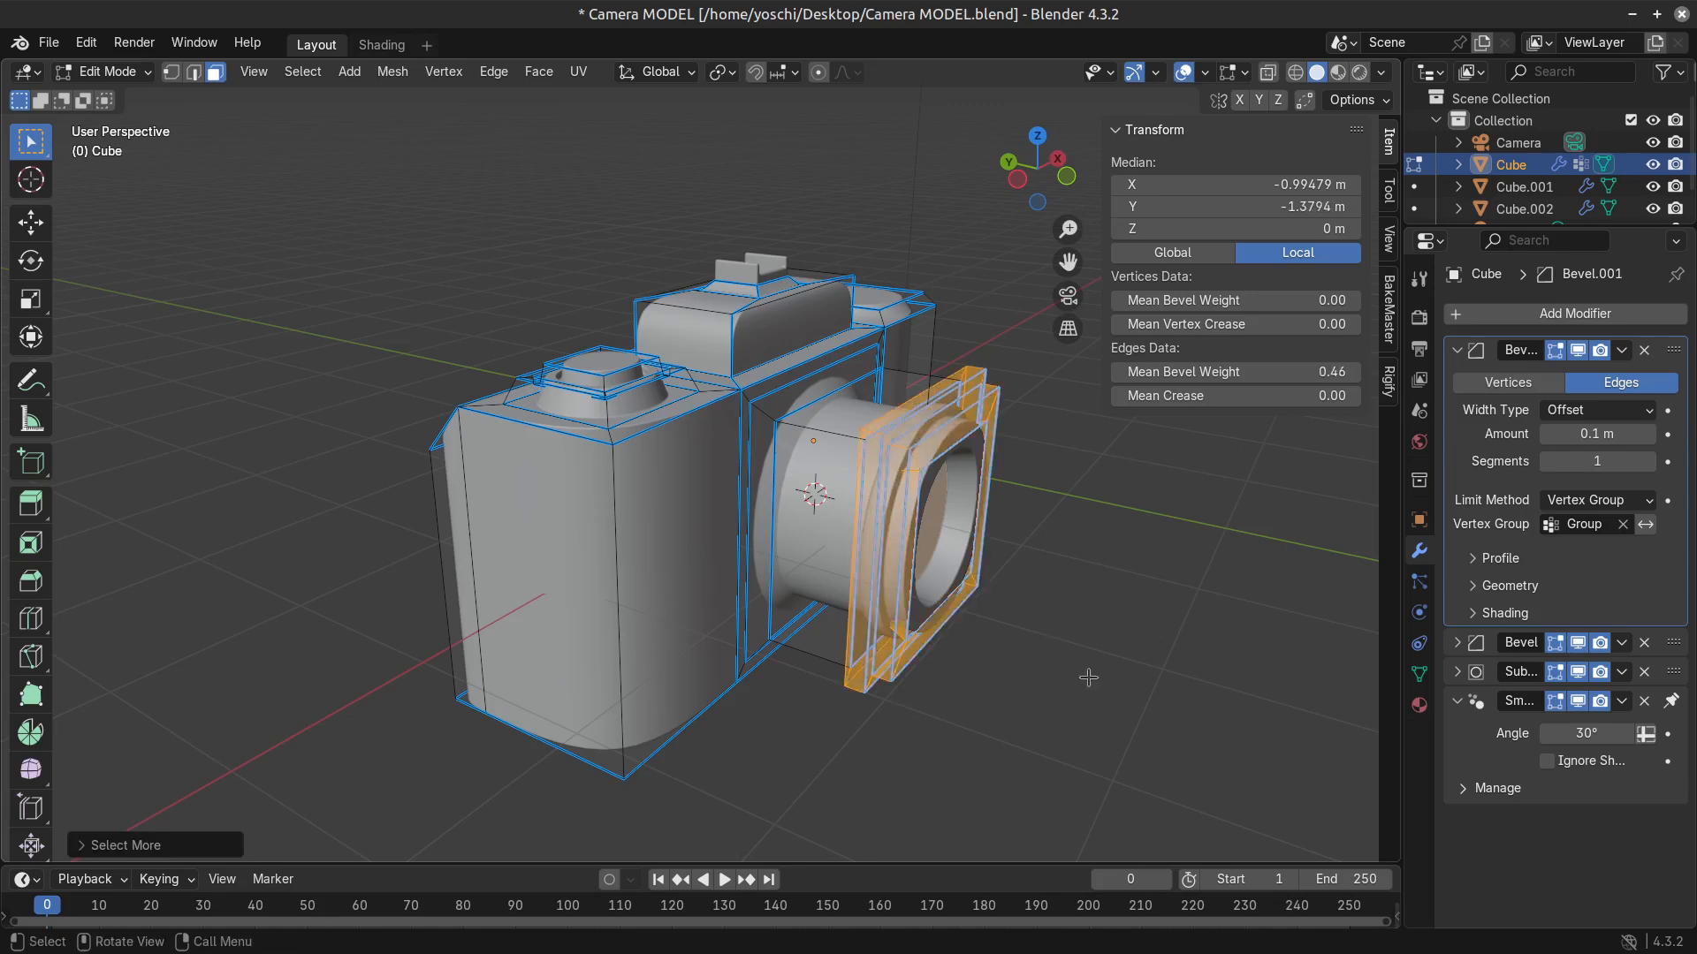
{"action": "key", "text": "s"}
{"action": "key", "text": "Escape"}
{"action": "key", "text": "ctrl+KP_Add"}
{"action": "key", "text": "ctrl+KP_Subtract"}
Add a centered edge loop around the lens barrel.
{"action": "middle_click_drag", "start_coordinate": [924, 461], "coordinate": [944, 477]}
{"action": "scroll", "coordinate": [942, 477], "scroll_direction": "up", "scroll_amount": 1}
{"action": "key", "text": "ctrl+r"}
{"action": "left_click", "coordinate": [875, 442]}
{"action": "right_click", "coordinate": [875, 441]}
Try to bulge the lens barrel by scaling up its new edge loop, and review the shape in object mode.
{"action": "key", "text": "s"}
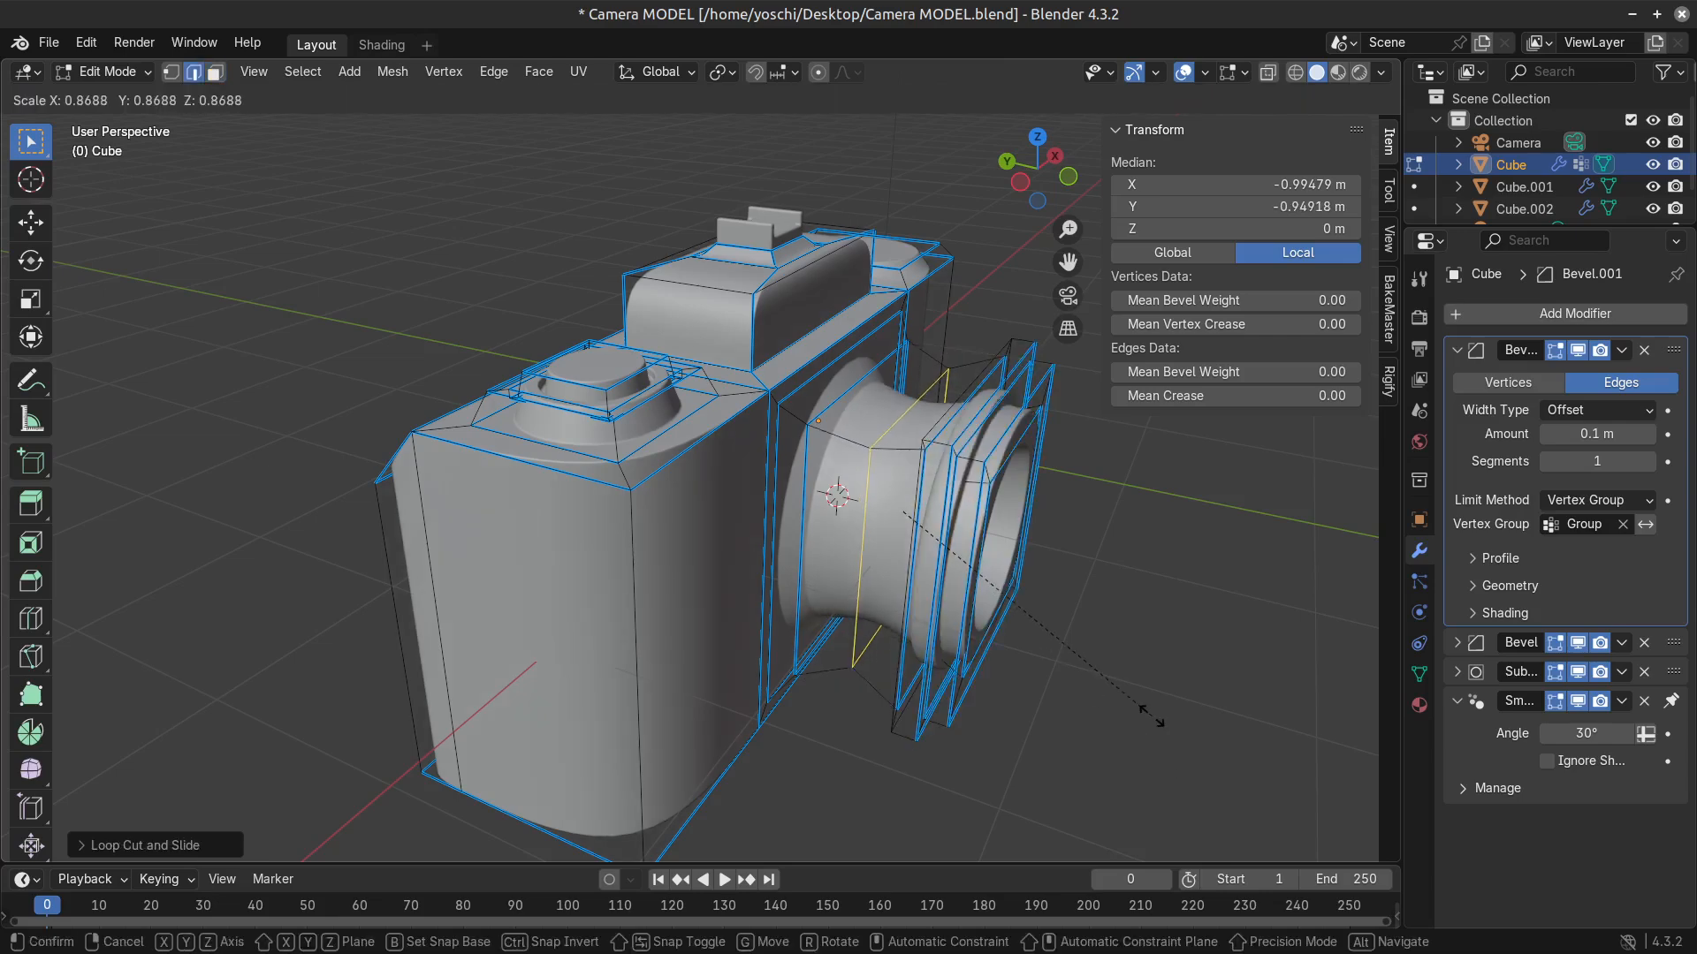
{"action": "left_click", "coordinate": [1270, 824]}
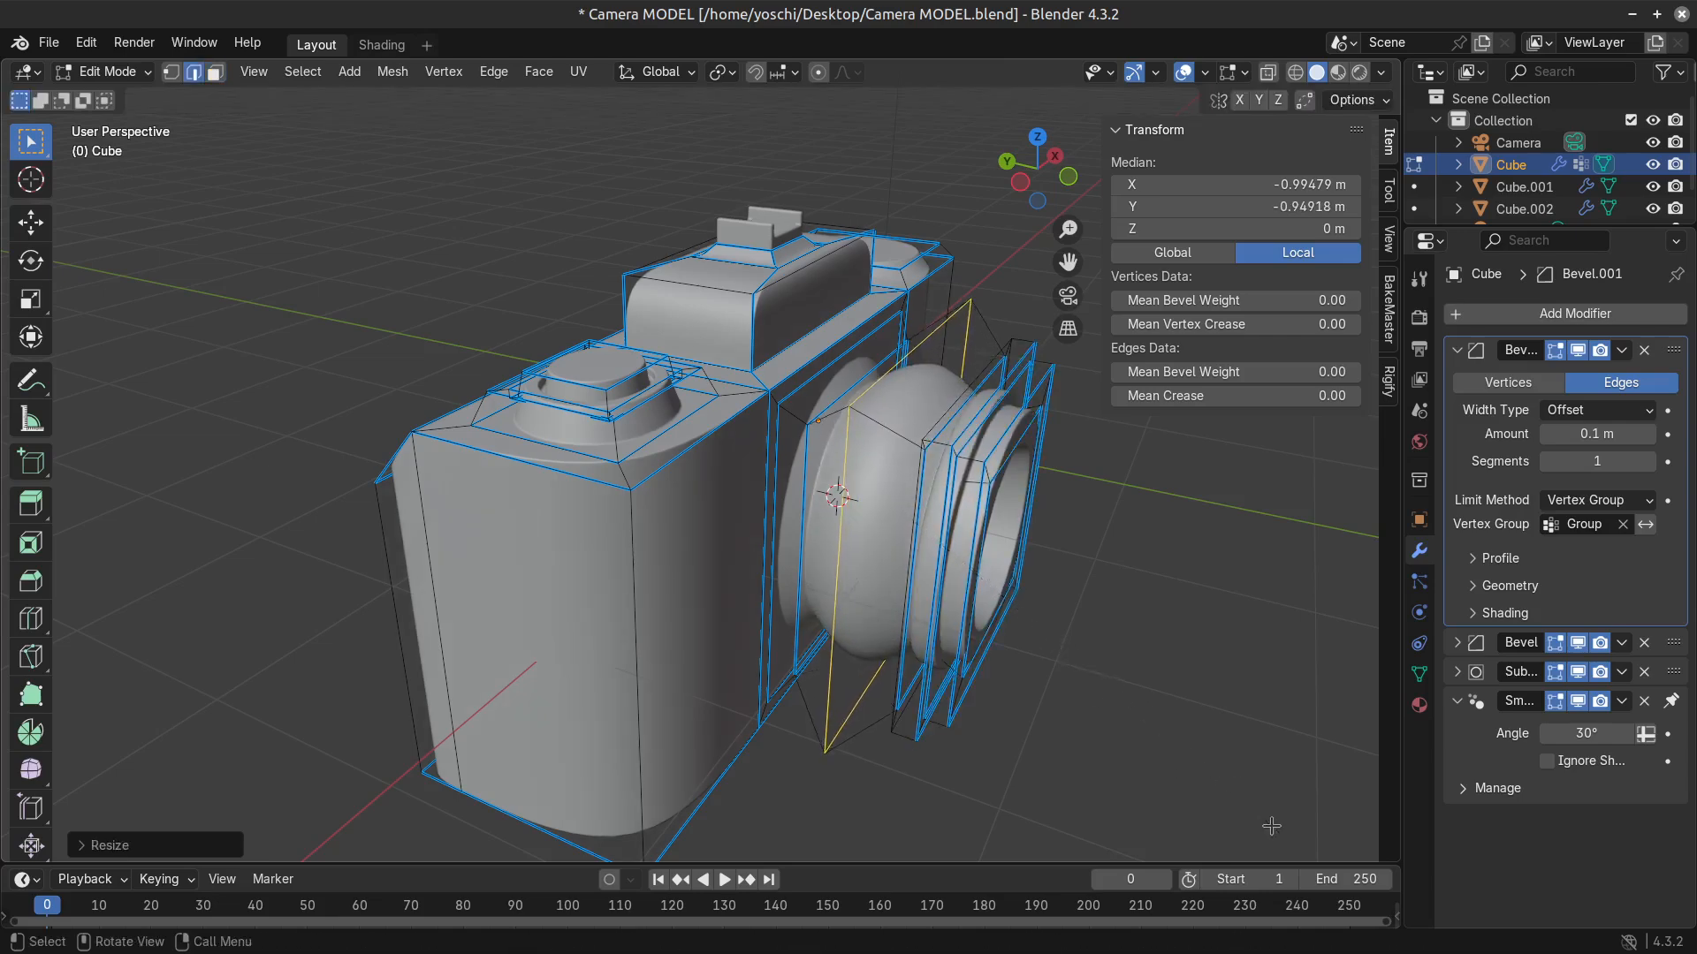
{"action": "scroll", "coordinate": [1263, 822], "scroll_direction": "down", "scroll_amount": 1}
{"action": "key", "text": "Tab"}
{"action": "middle_click_drag", "start_coordinate": [1197, 796], "coordinate": [1011, 730]}
{"action": "scroll", "coordinate": [1021, 750], "scroll_direction": "down", "scroll_amount": 2}
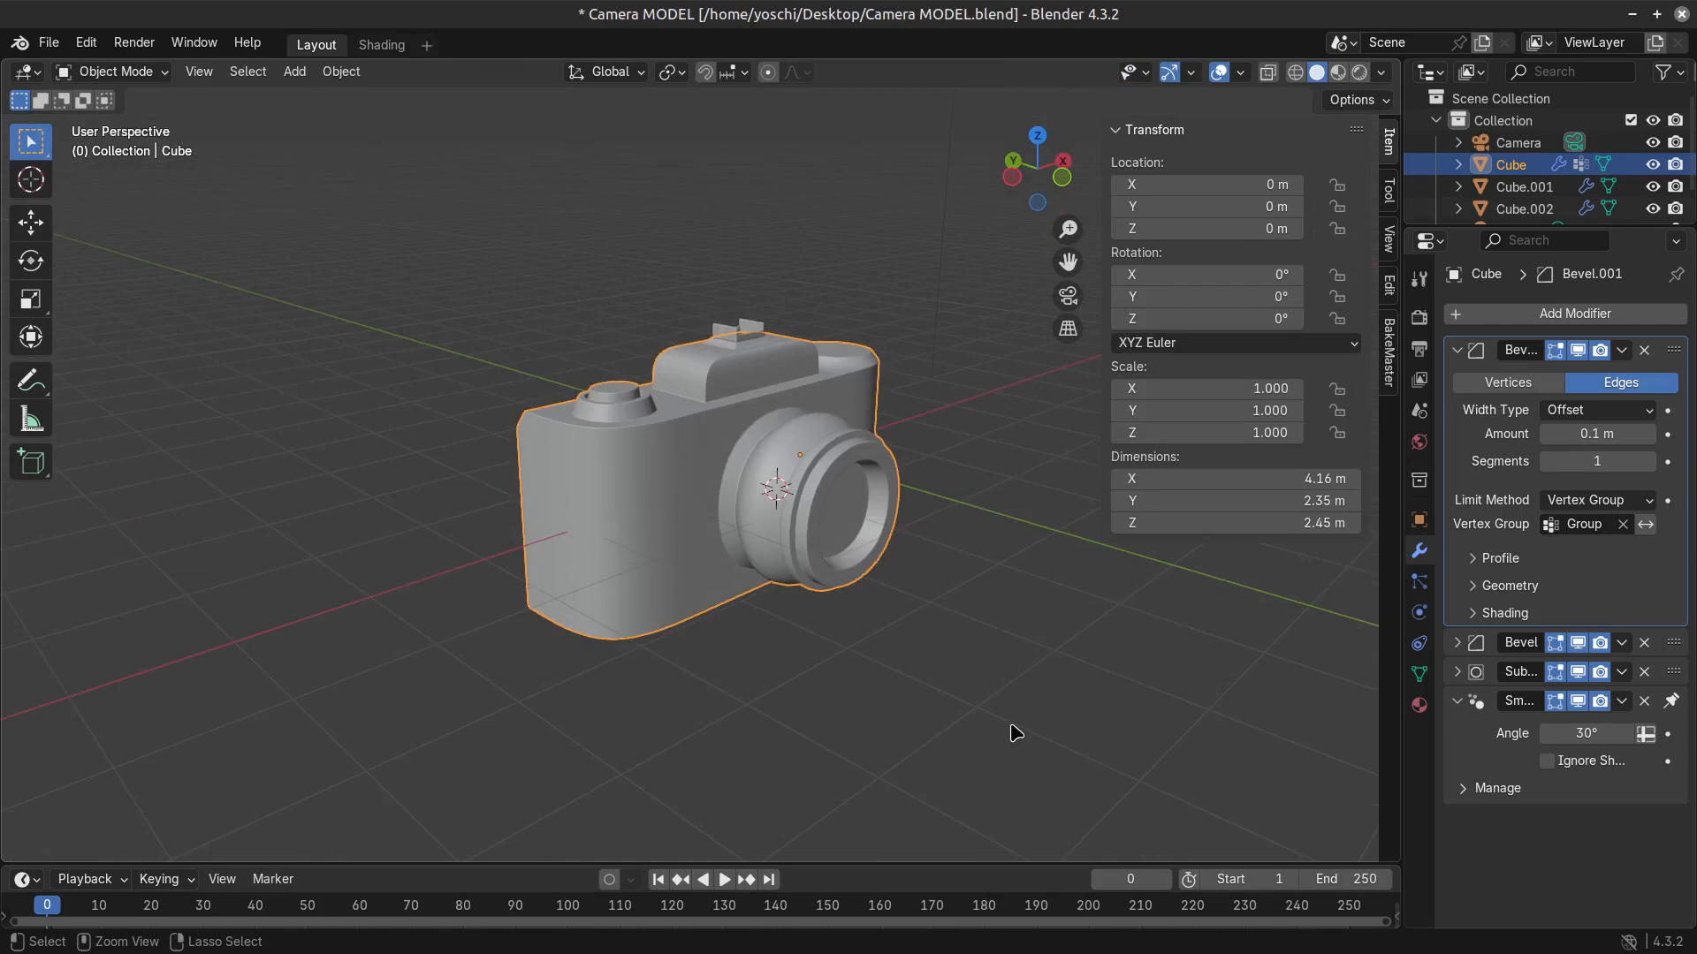
{"action": "key", "text": "Tab"}
{"action": "key", "text": "Tab"}
{"action": "scroll", "coordinate": [981, 697], "scroll_direction": "up", "scroll_amount": 2}
{"action": "key", "text": "Tab"}
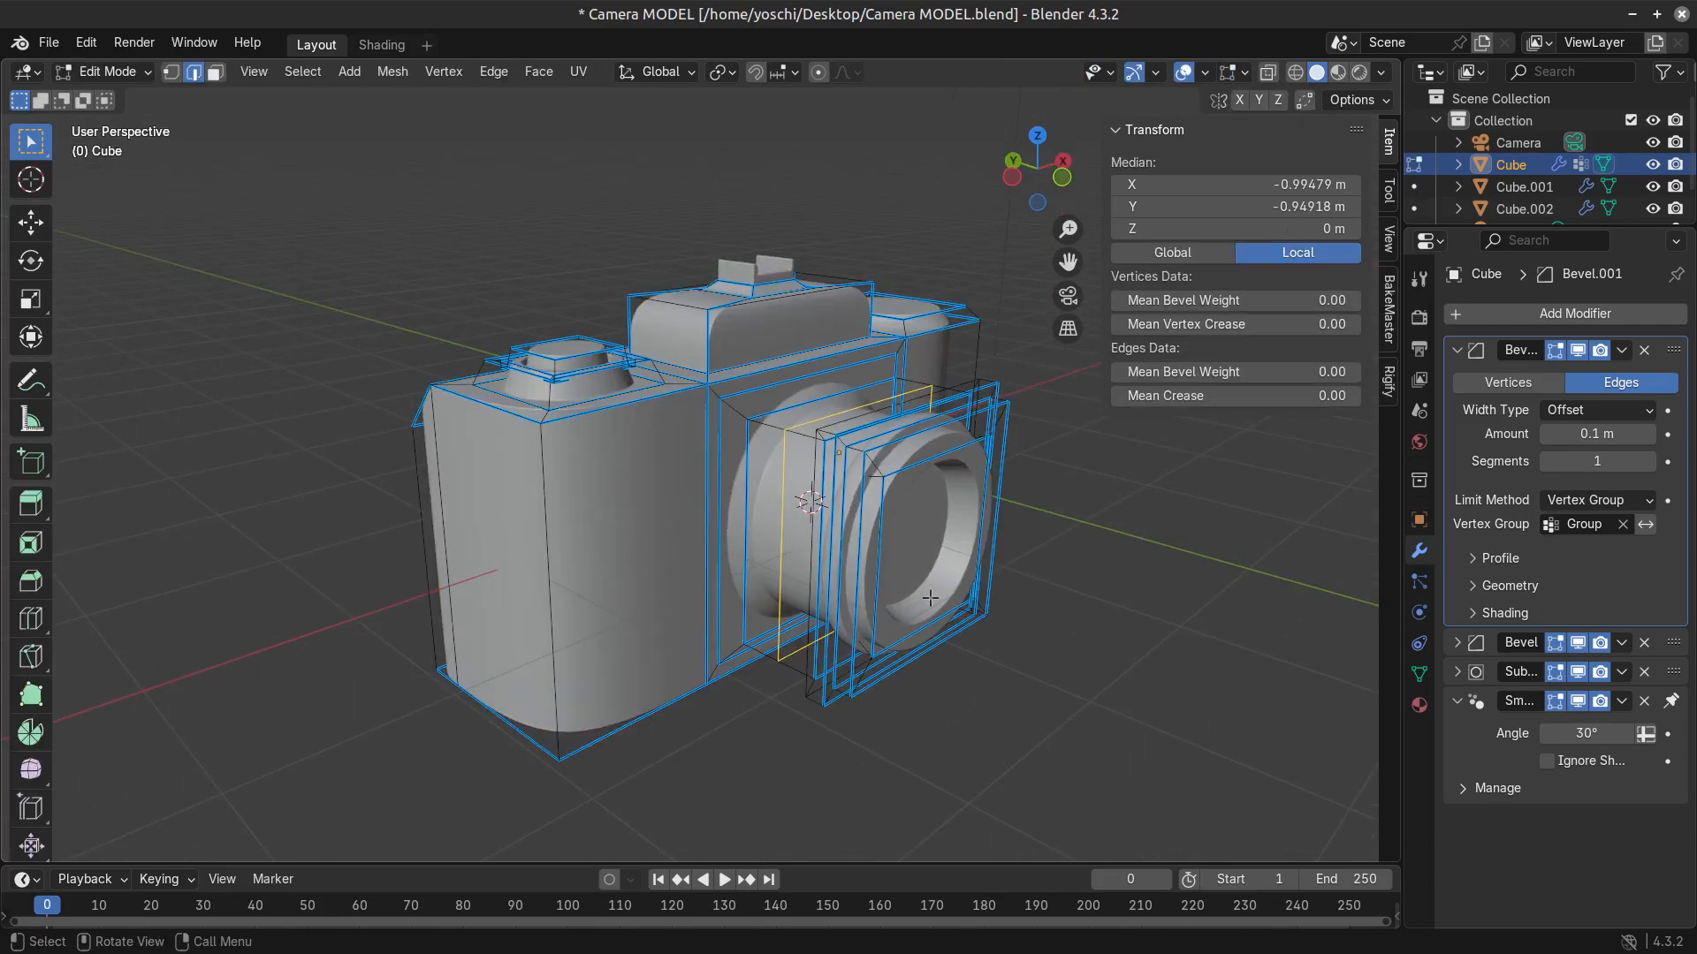
Extrude the recessed inner face of the lens about 0.23 m outward and scale the extruded face down slightly.
{"action": "key", "text": "3"}
{"action": "left_click", "coordinate": [917, 537]}
{"action": "middle_click_drag", "start_coordinate": [1094, 704], "coordinate": [966, 660], "text": "shift"}
{"action": "key", "text": "s"}
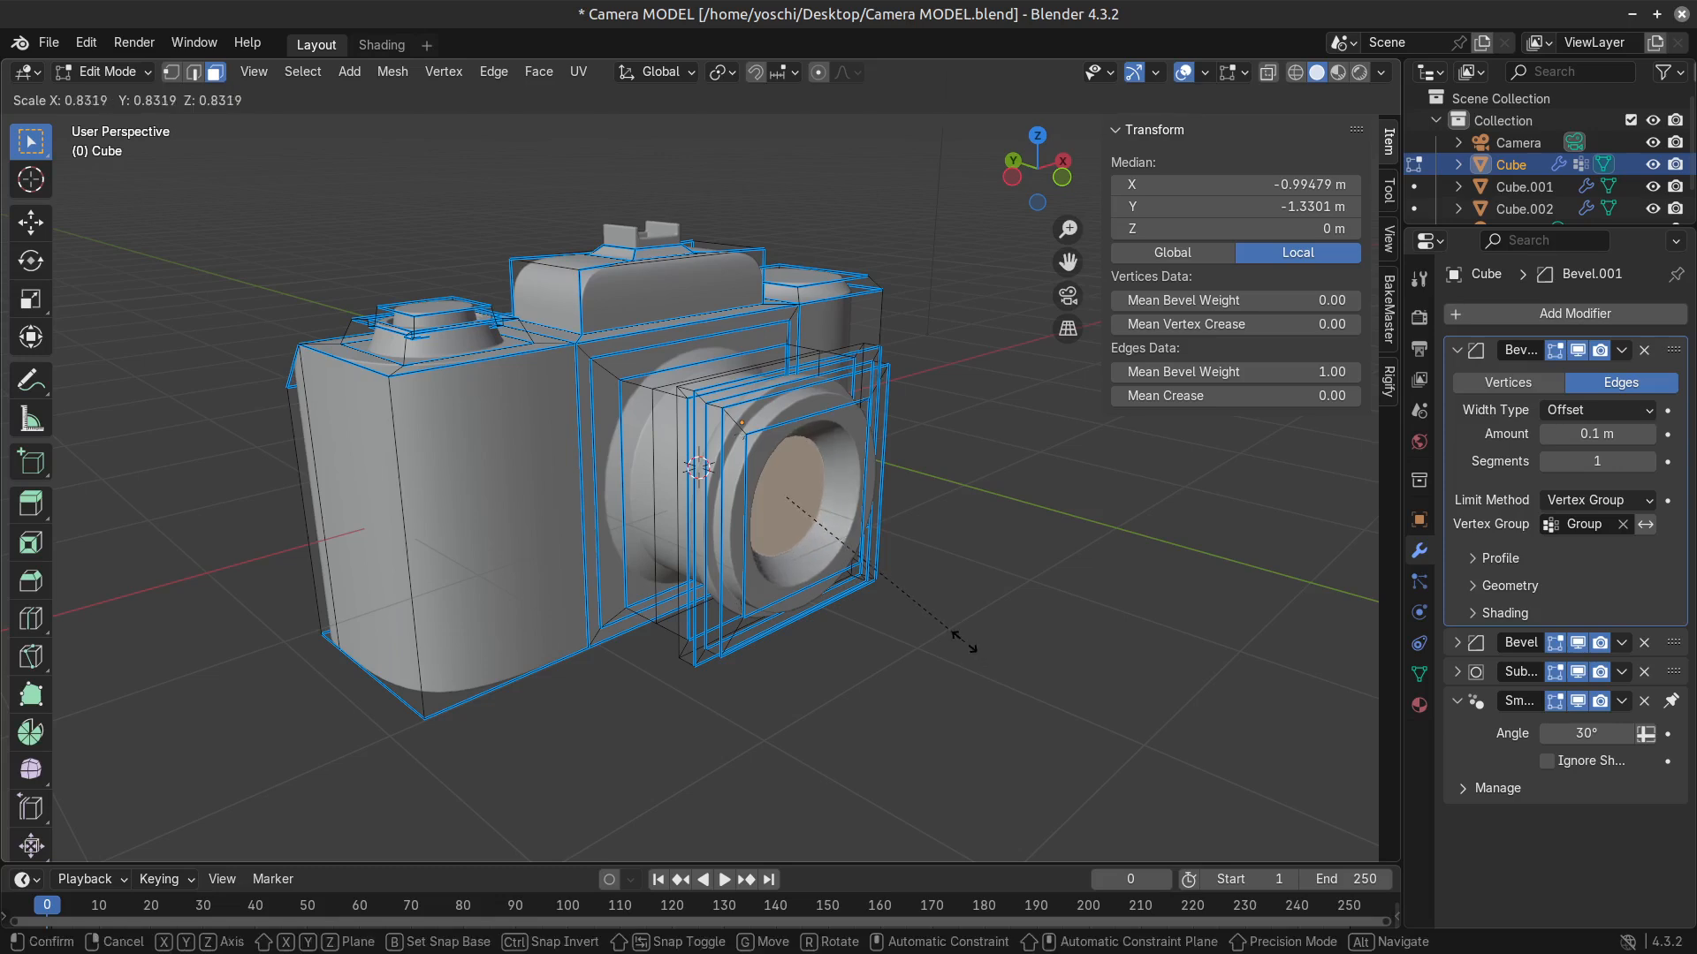
{"action": "left_click", "coordinate": [1006, 672]}
{"action": "key", "text": "e"}
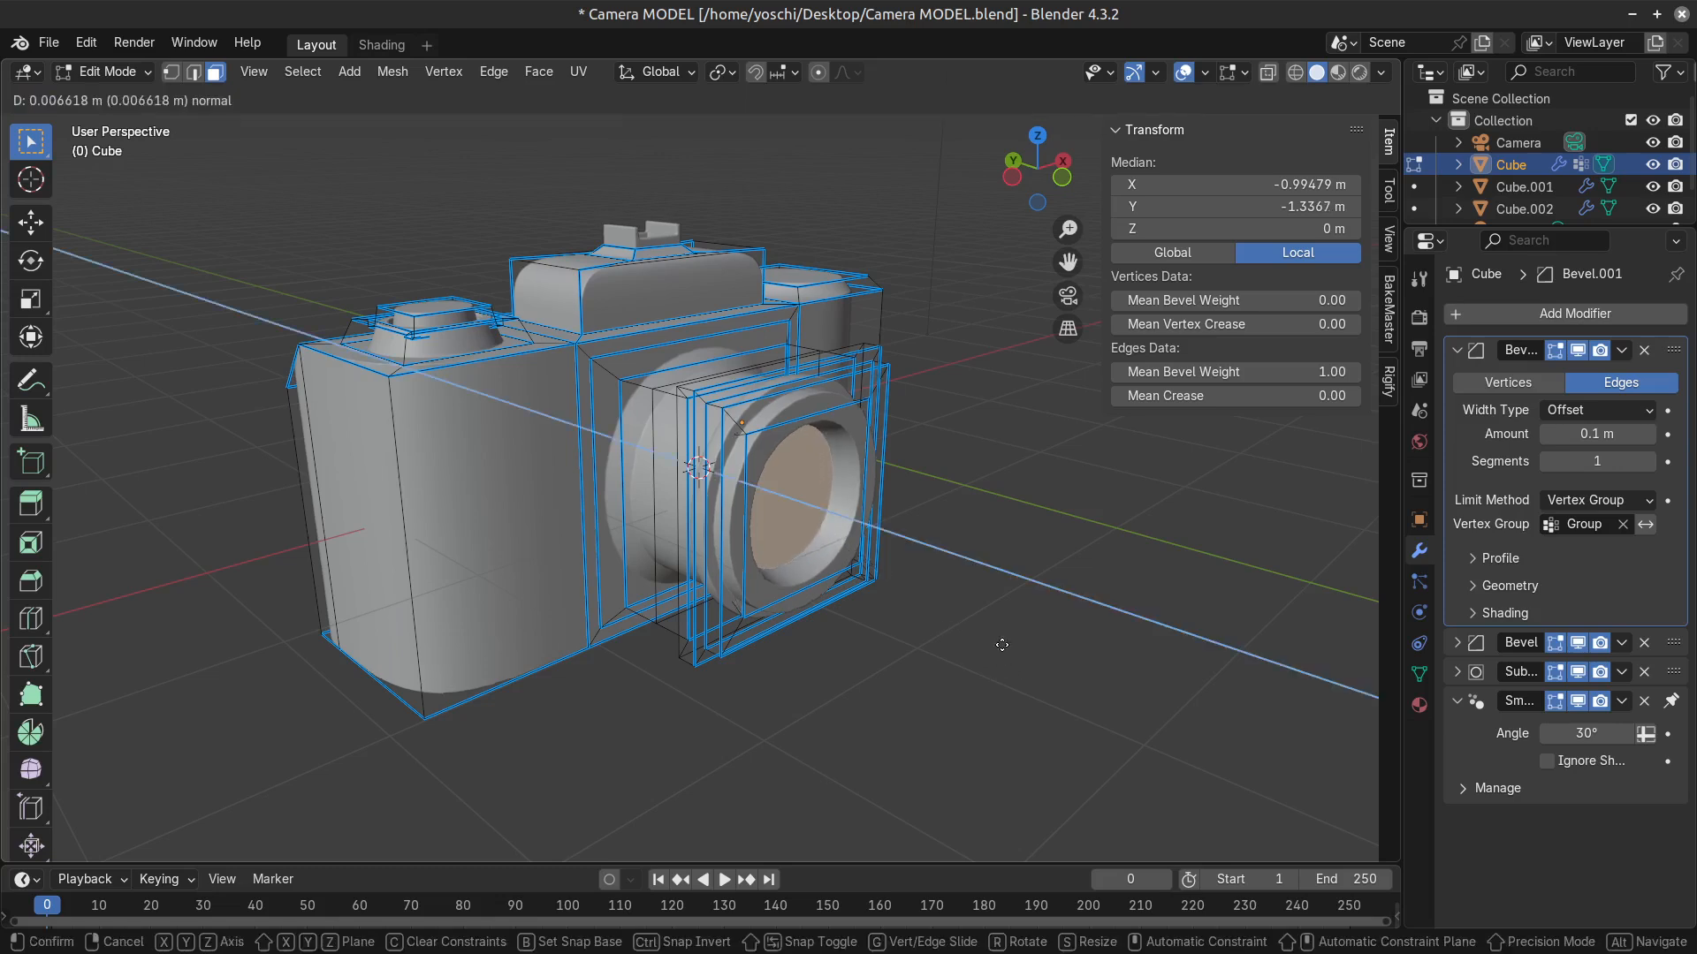
{"action": "left_click", "coordinate": [1014, 654]}
{"action": "key", "text": "s"}
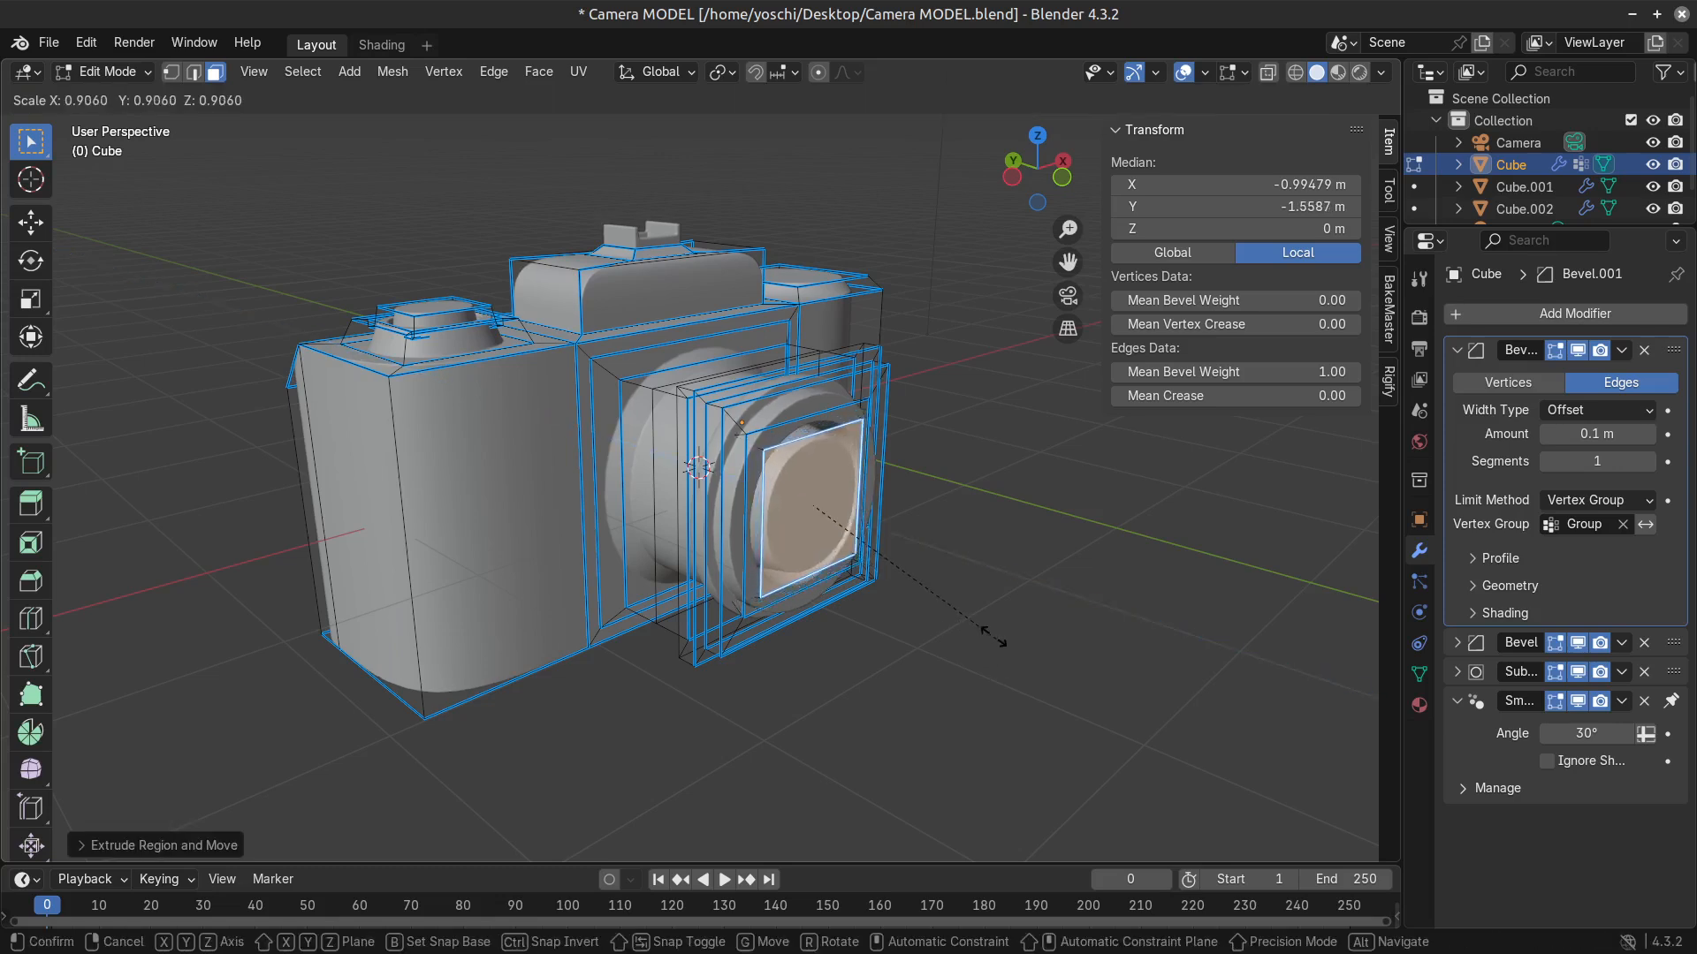
{"action": "left_click", "coordinate": [984, 626]}
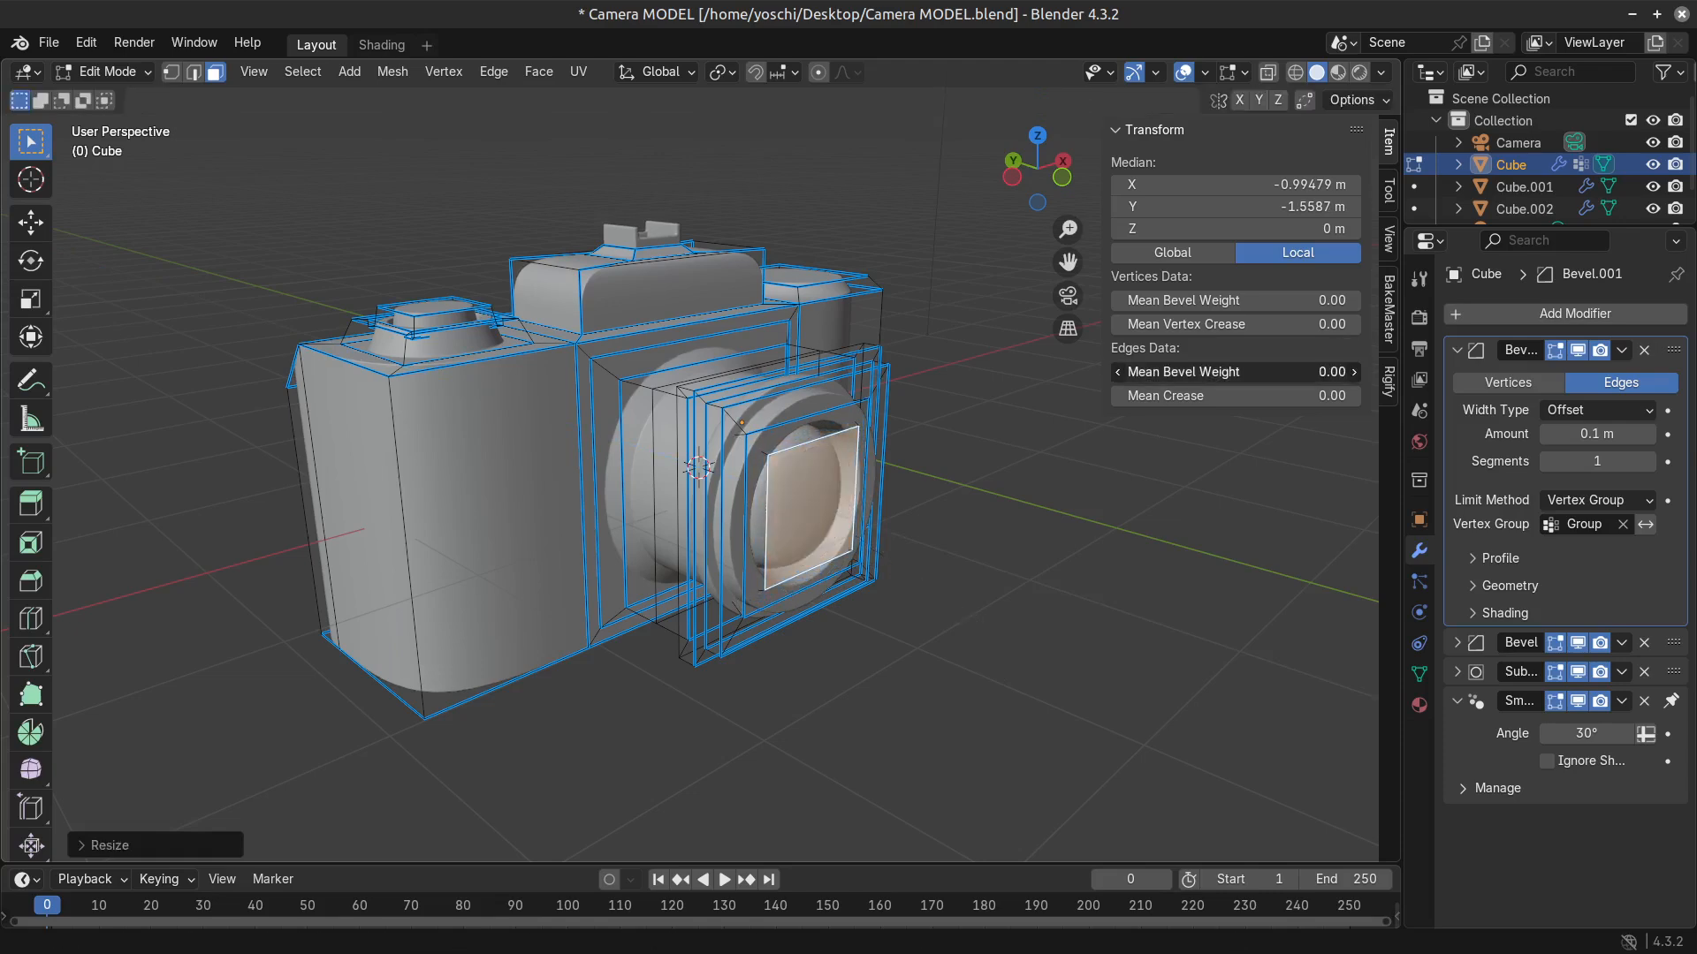
Move the recessed lens face about 0.13 m back into the barrel along the Y axis.
{"action": "middle_click_drag", "start_coordinate": [1116, 627], "coordinate": [1101, 624]}
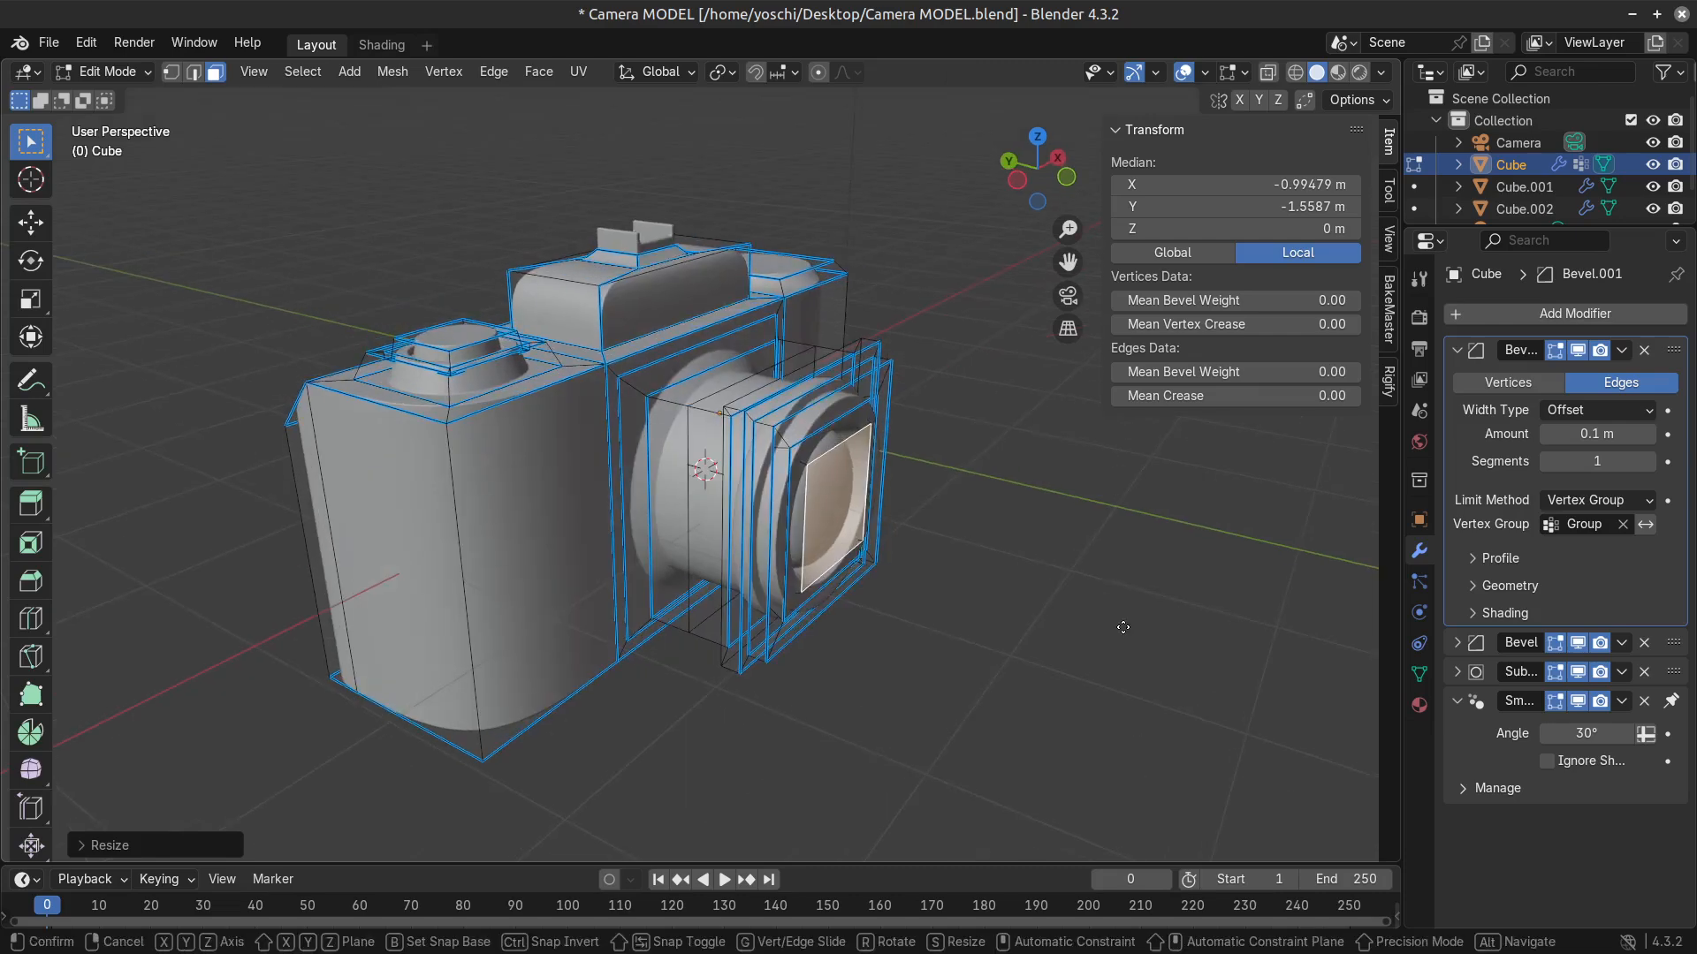
{"action": "key", "text": "g"}
{"action": "key", "text": "y"}
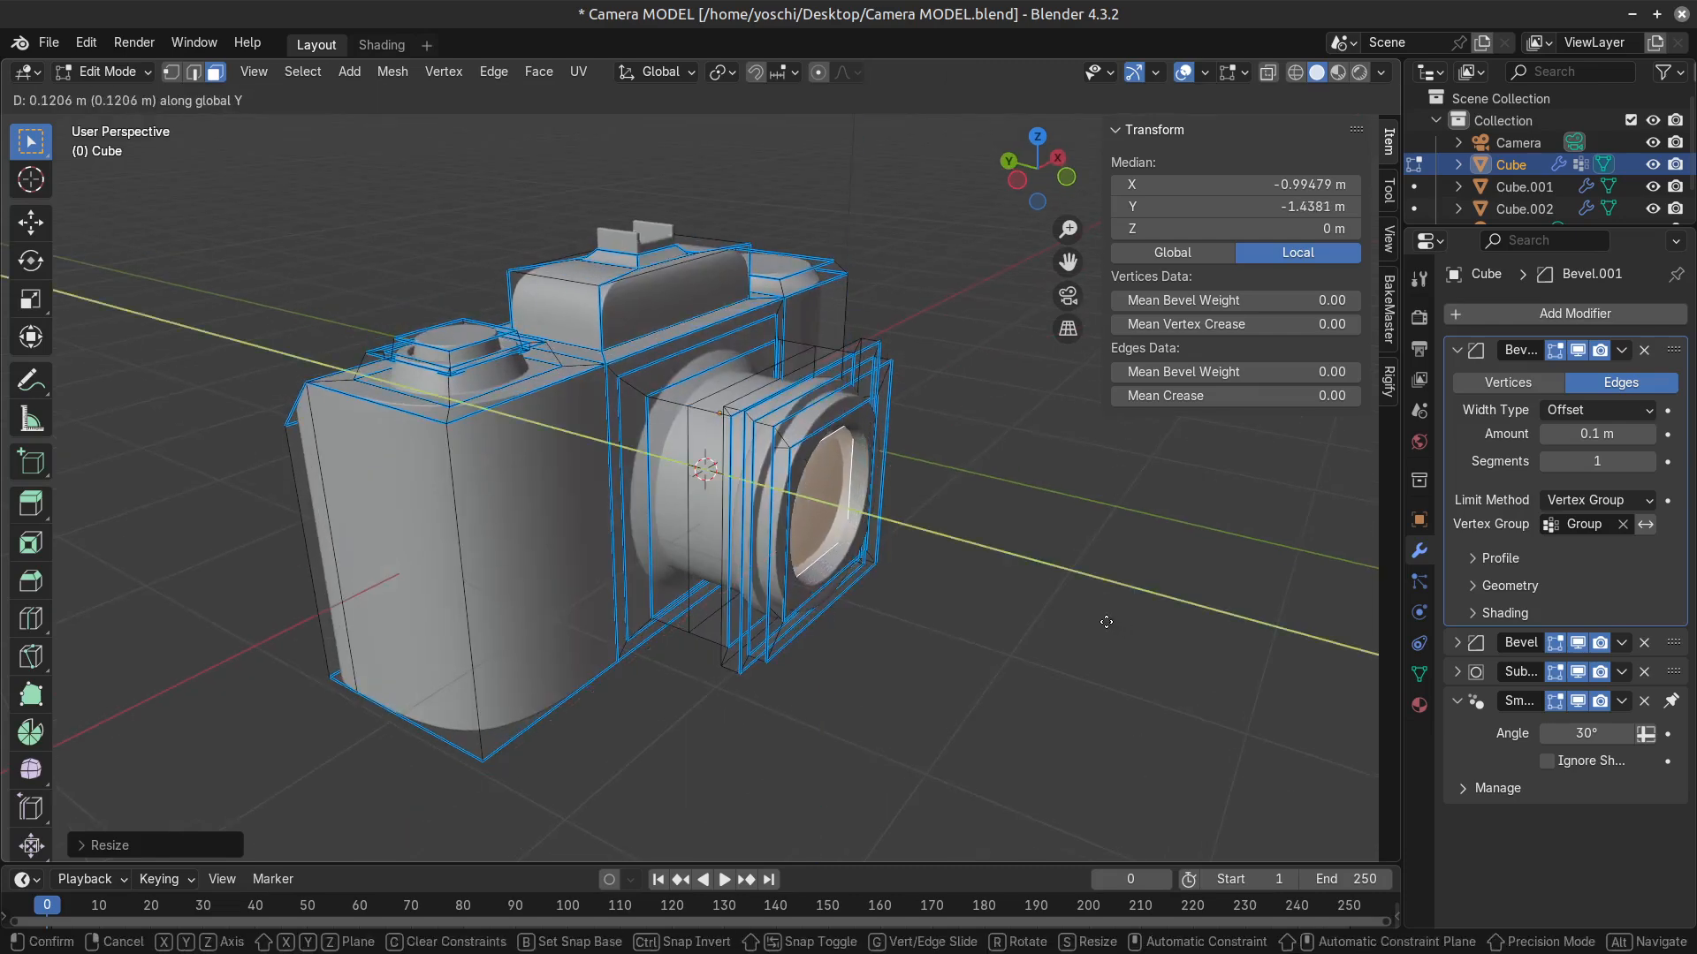
{"action": "left_click", "coordinate": [1108, 631]}
{"action": "scroll", "coordinate": [1110, 633], "scroll_direction": "up", "scroll_amount": 2}
{"action": "middle_click_drag", "start_coordinate": [1110, 631], "coordinate": [1024, 615]}
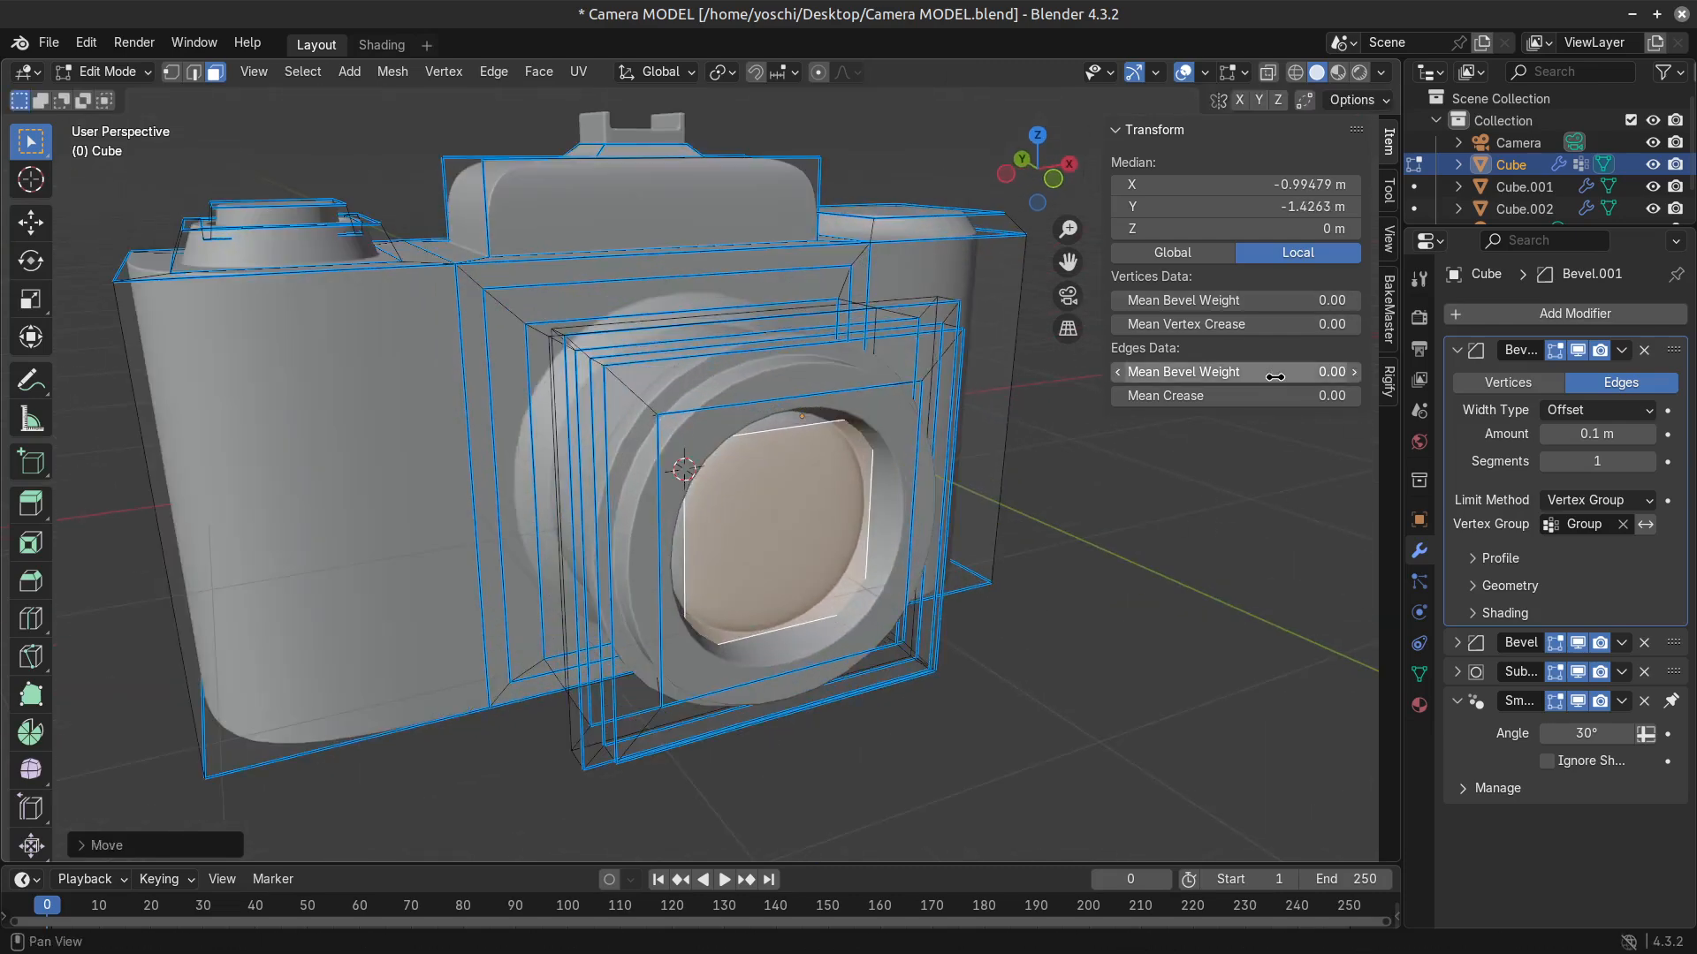
Scale the recessed lens face down and review the camera in object mode.
{"action": "left_click_drag", "start_coordinate": [1232, 372], "coordinate": [1258, 395]}
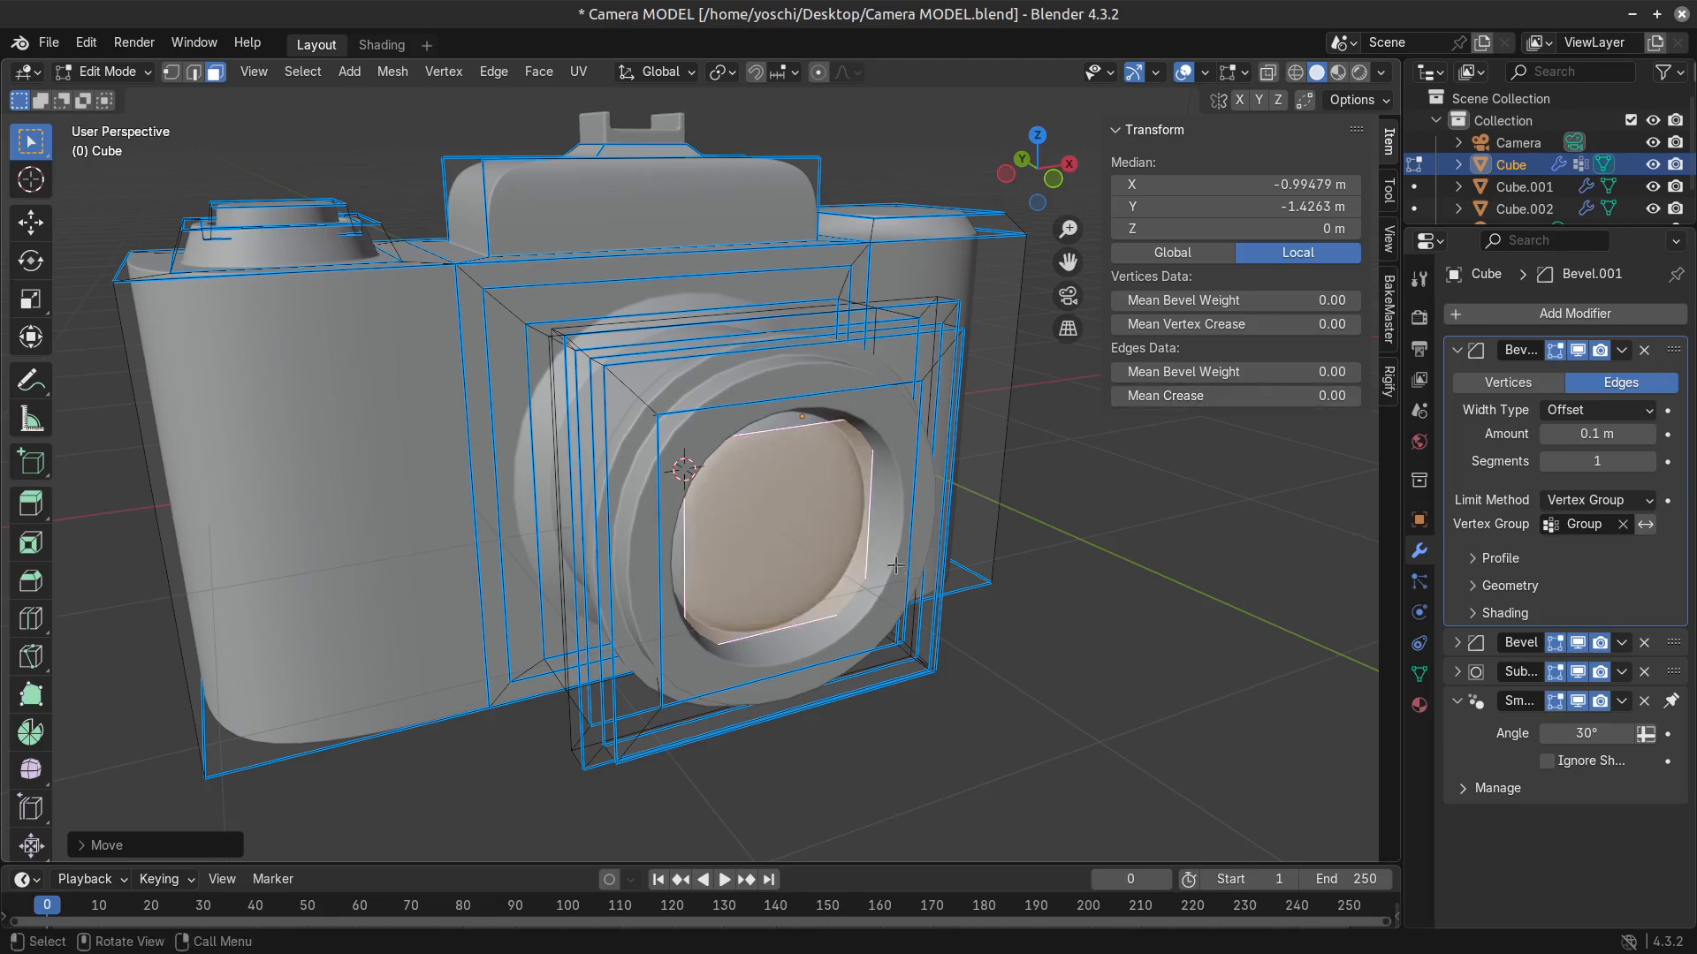
{"action": "middle_click_drag", "start_coordinate": [875, 563], "coordinate": [344, 565]}
{"action": "key", "text": "Tab"}
{"action": "key", "text": "Tab"}
{"action": "key", "text": "s"}
{"action": "left_click", "coordinate": [798, 577]}
{"action": "key", "text": "Tab"}
{"action": "scroll", "coordinate": [839, 643], "scroll_direction": "down", "scroll_amount": 4}
{"action": "scroll", "coordinate": [887, 676], "scroll_direction": "down", "scroll_amount": 2}
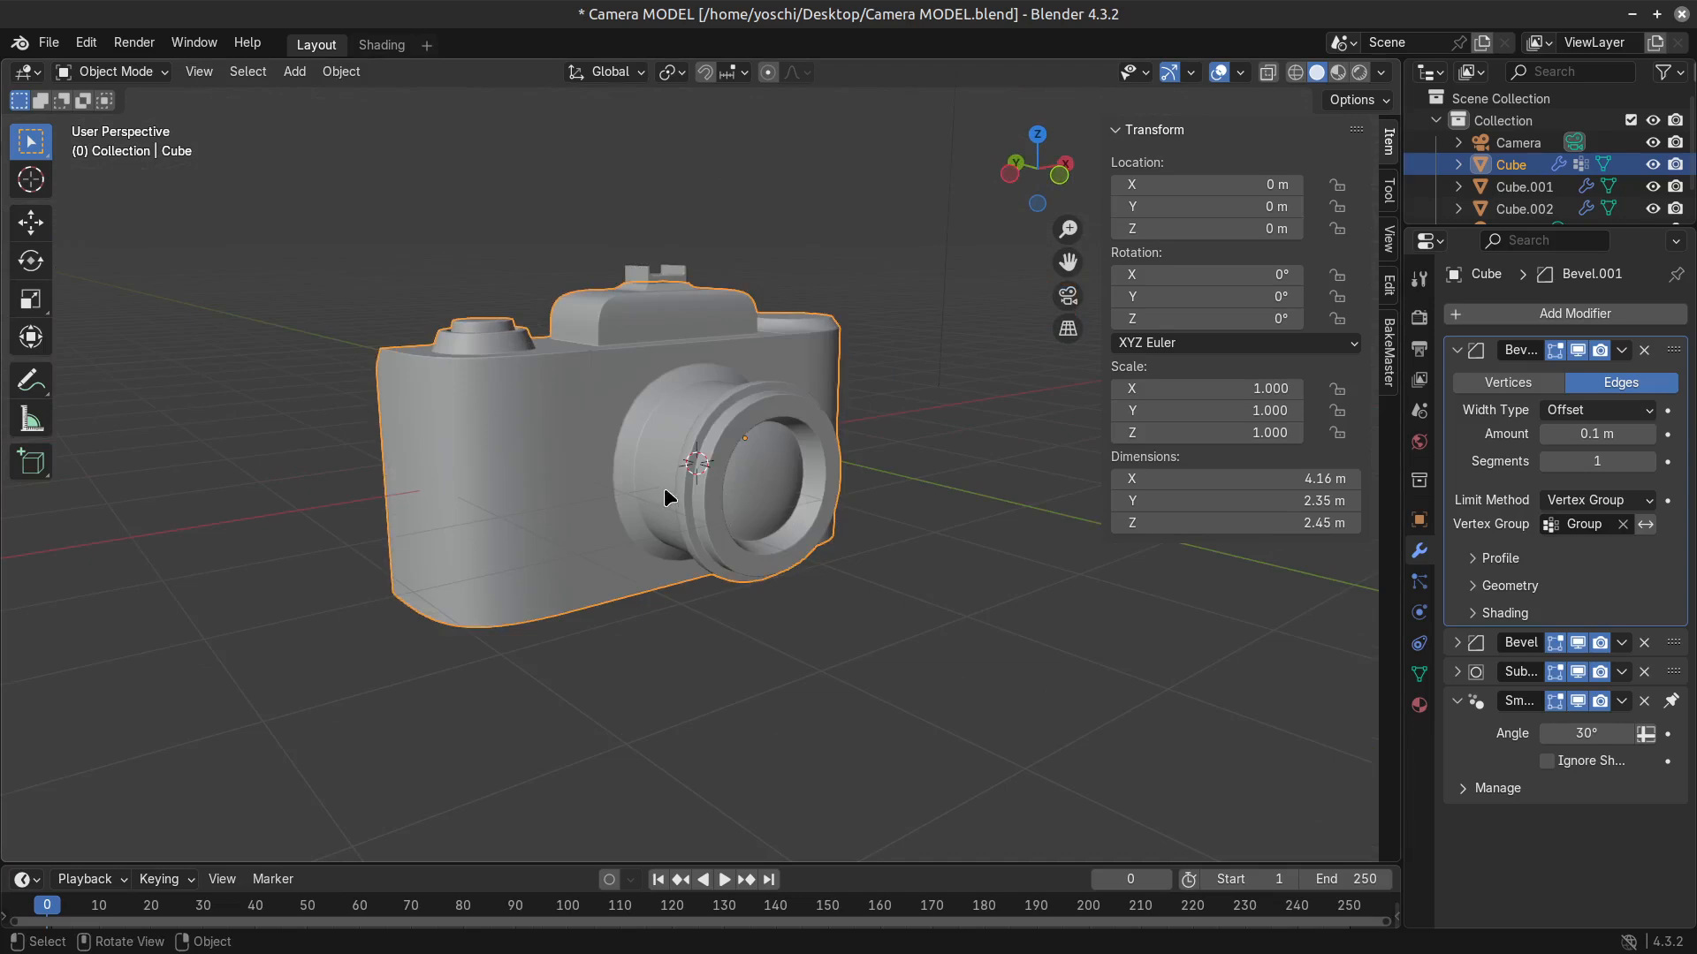
Set the camera's Subdivision modifier to 4 levels for both the viewport and the render.
{"action": "left_click", "coordinate": [1455, 673]}
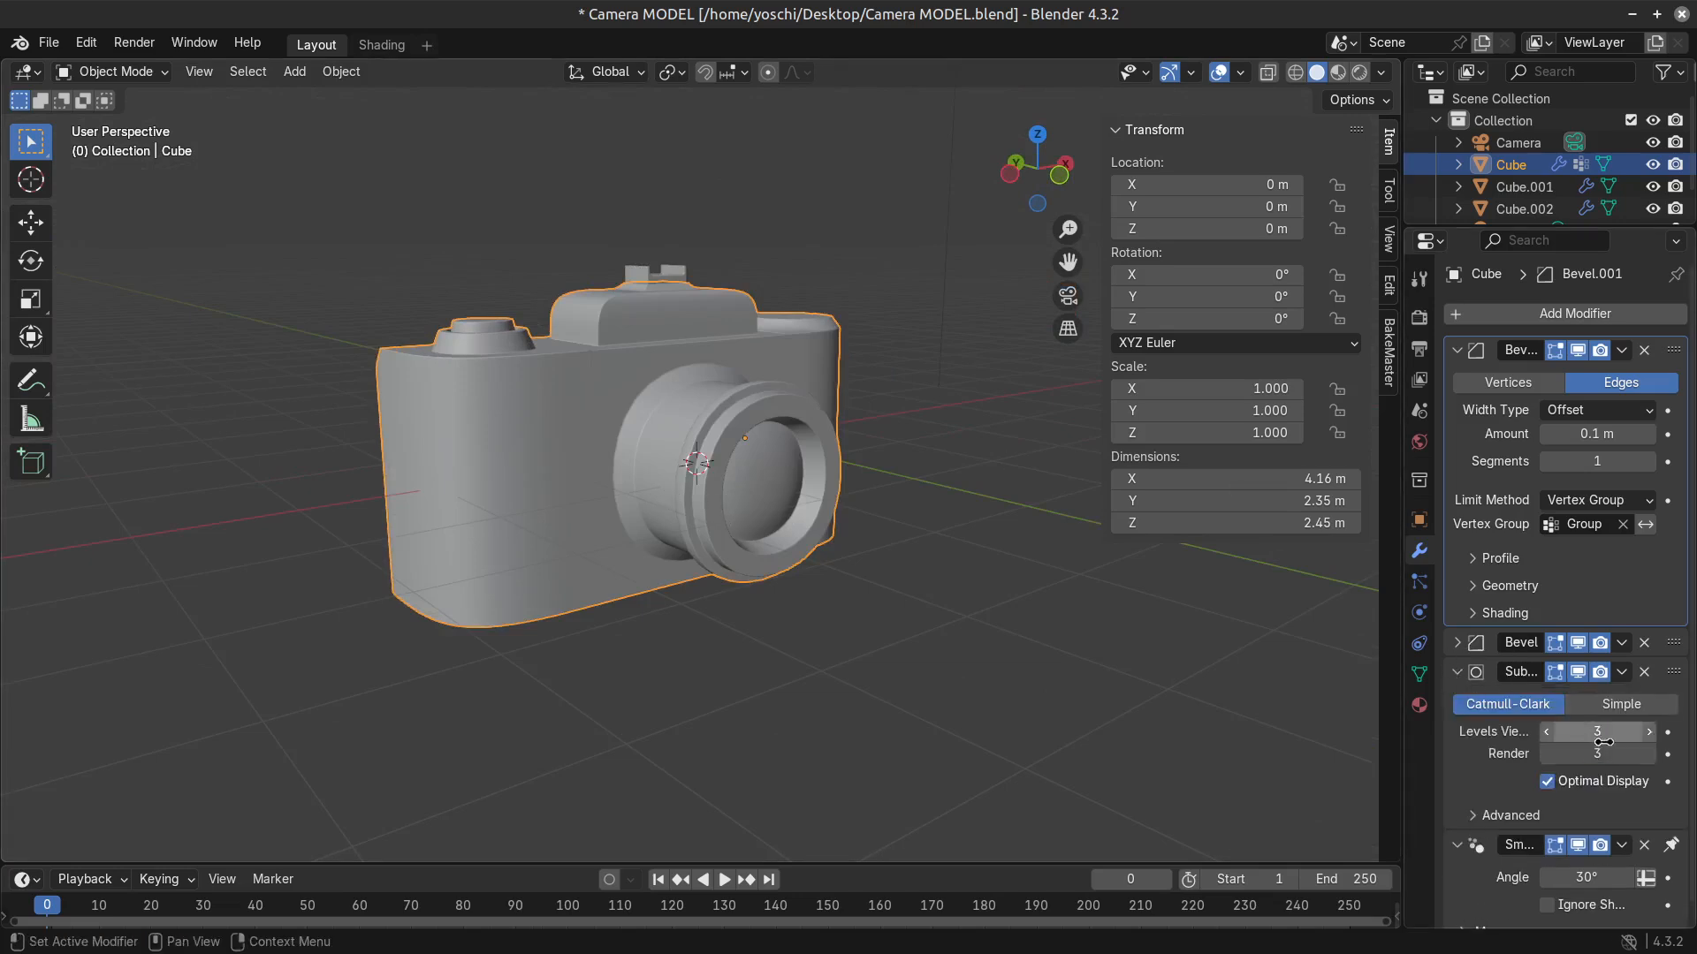
{"action": "left_click", "coordinate": [1649, 732]}
{"action": "middle_click_drag", "start_coordinate": [910, 648], "coordinate": [807, 668]}
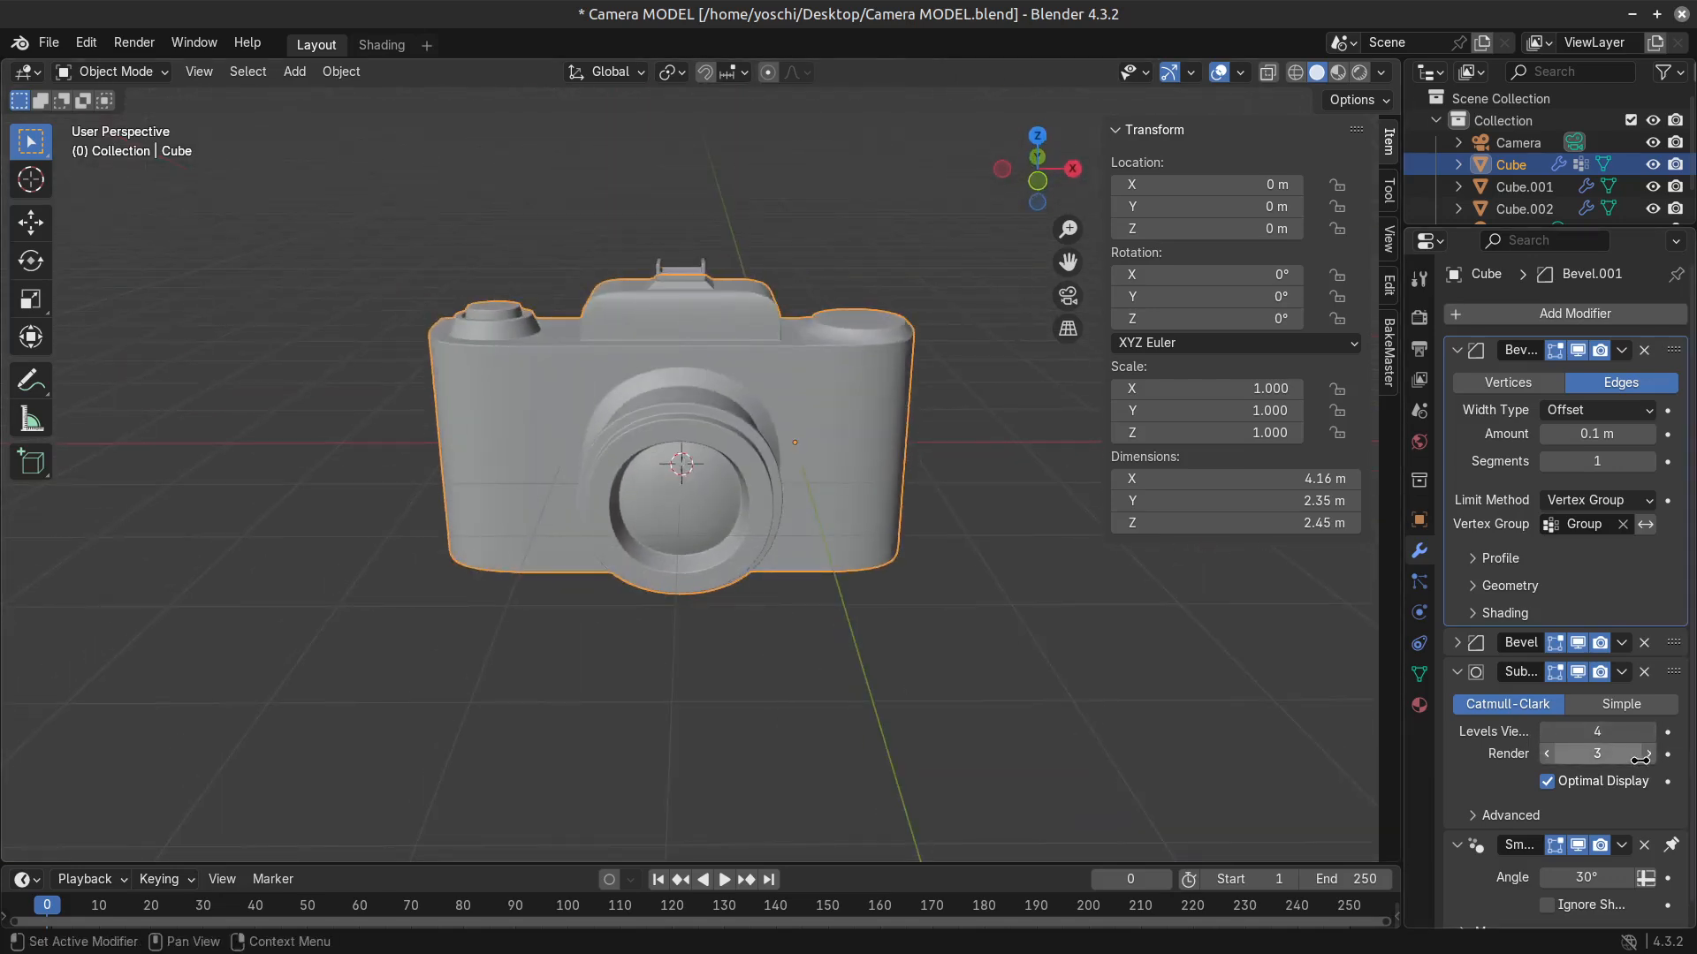
{"action": "middle_click_drag", "start_coordinate": [618, 619], "coordinate": [654, 598]}
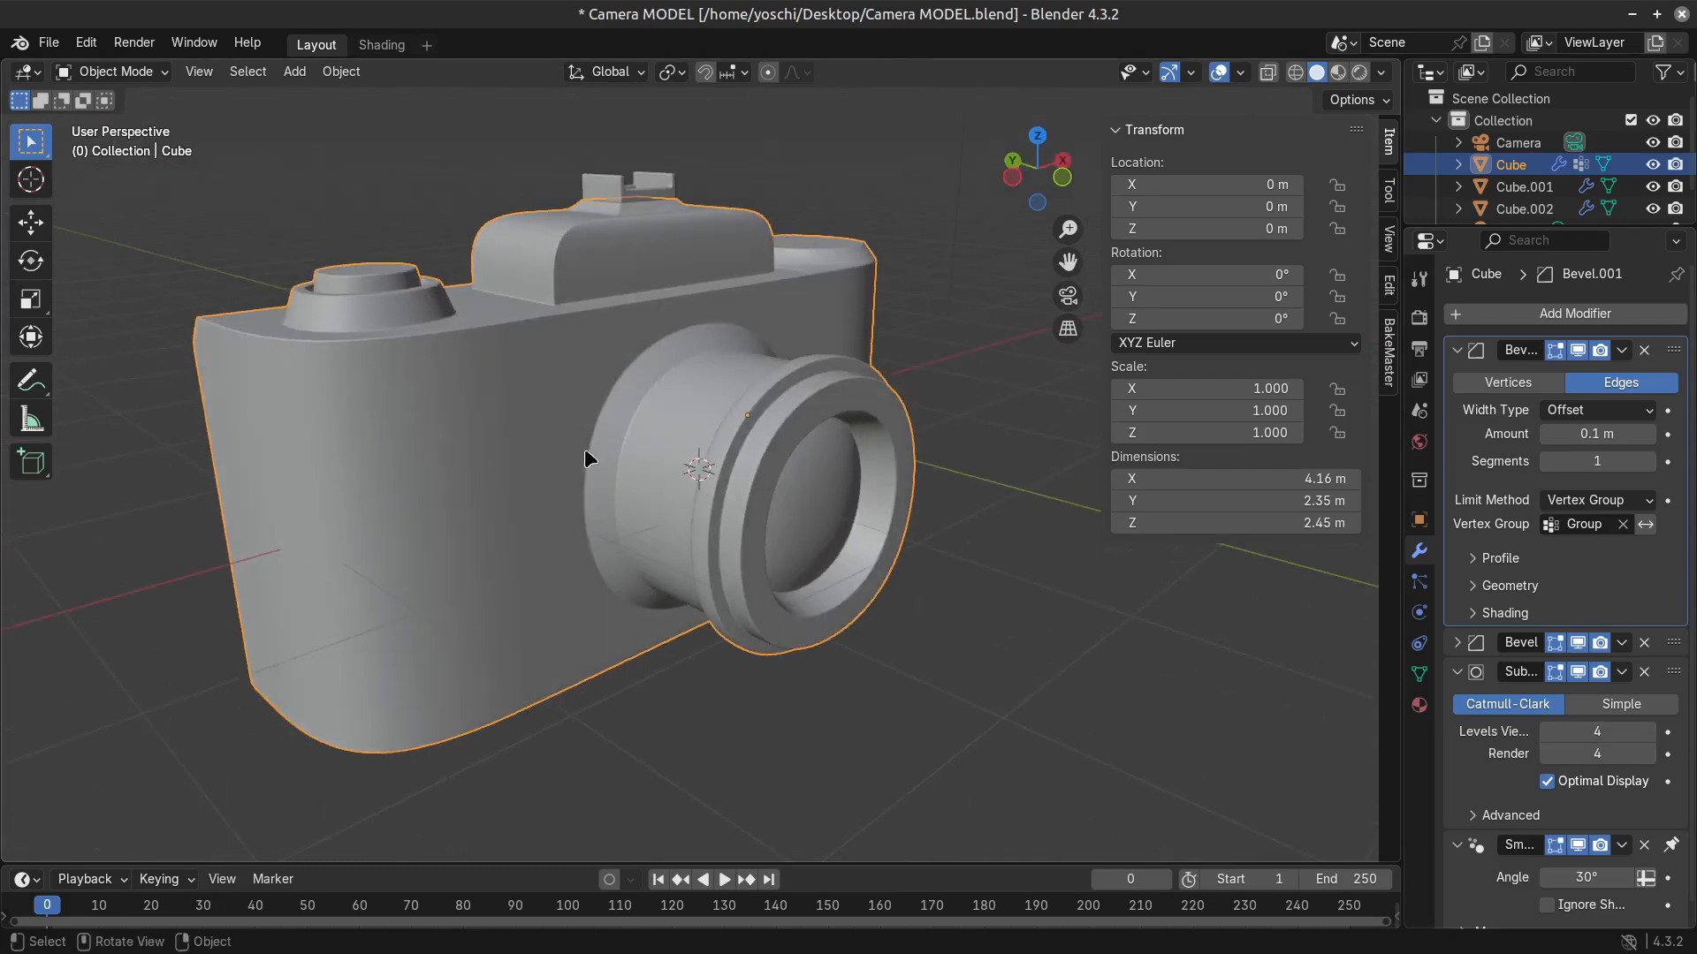
Try a mean bevel weight of 1.00 on the vertical corner edges at the front of the camera body, and undo it.
{"action": "middle_click_drag", "start_coordinate": [585, 458], "coordinate": [541, 396]}
{"action": "key", "text": "Tab"}
{"action": "key", "text": "2"}
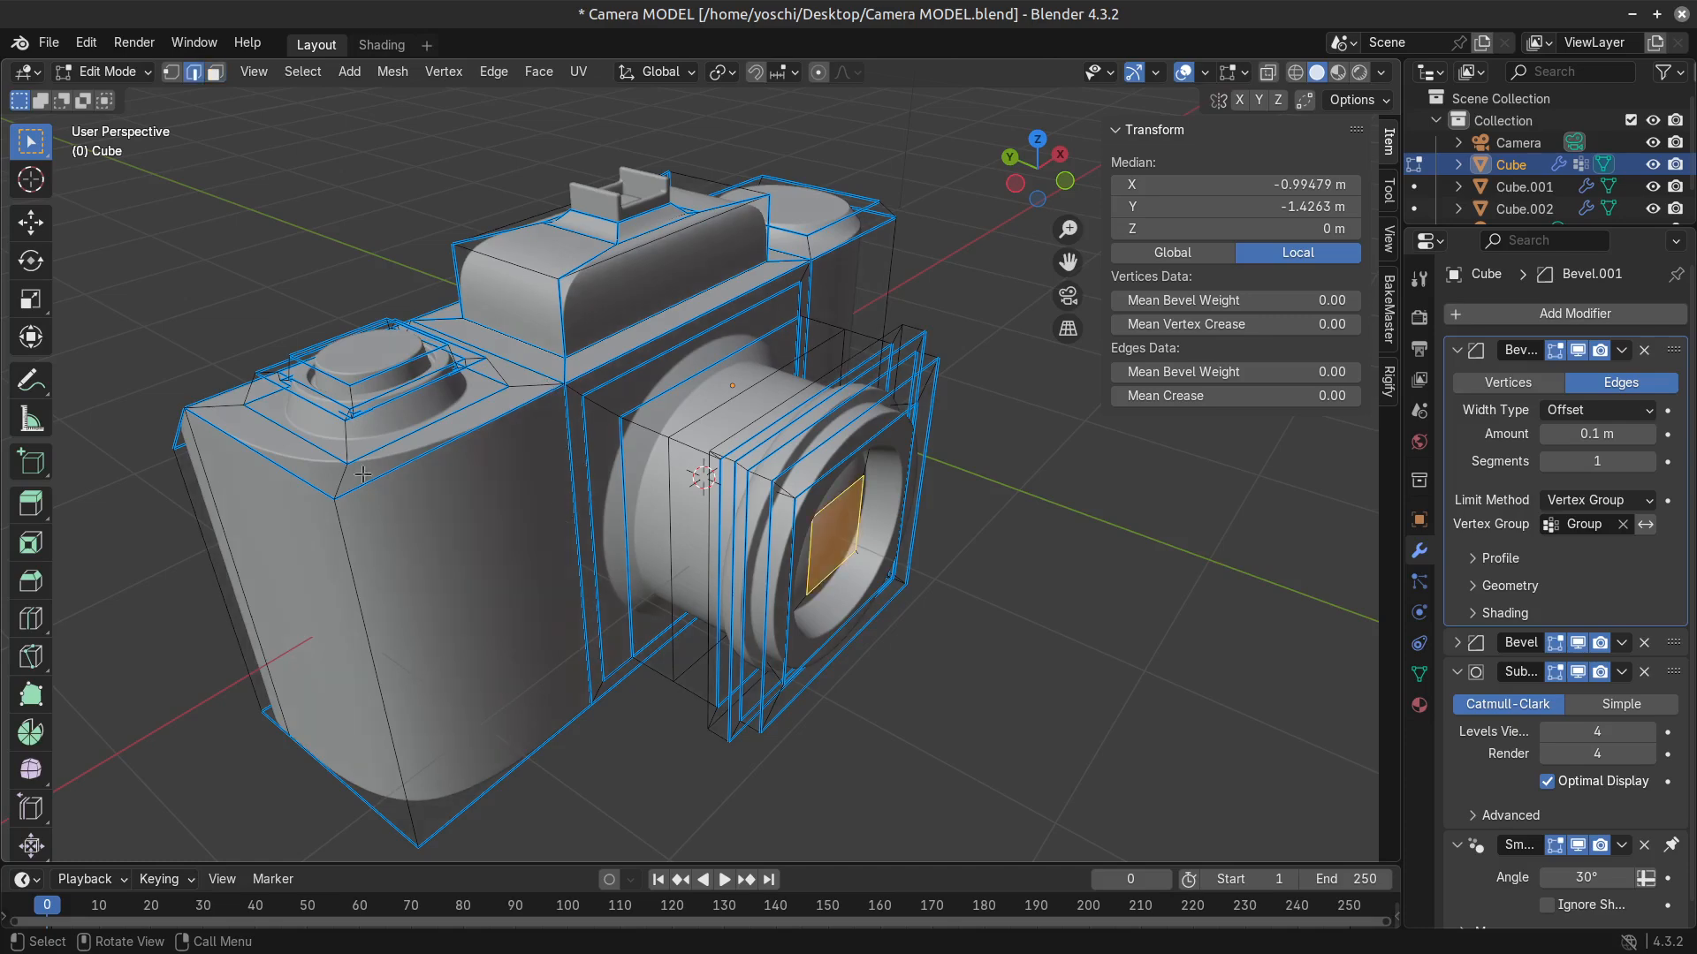
{"action": "left_click", "coordinate": [350, 568]}
{"action": "left_click", "coordinate": [354, 579], "text": "alt+shift"}
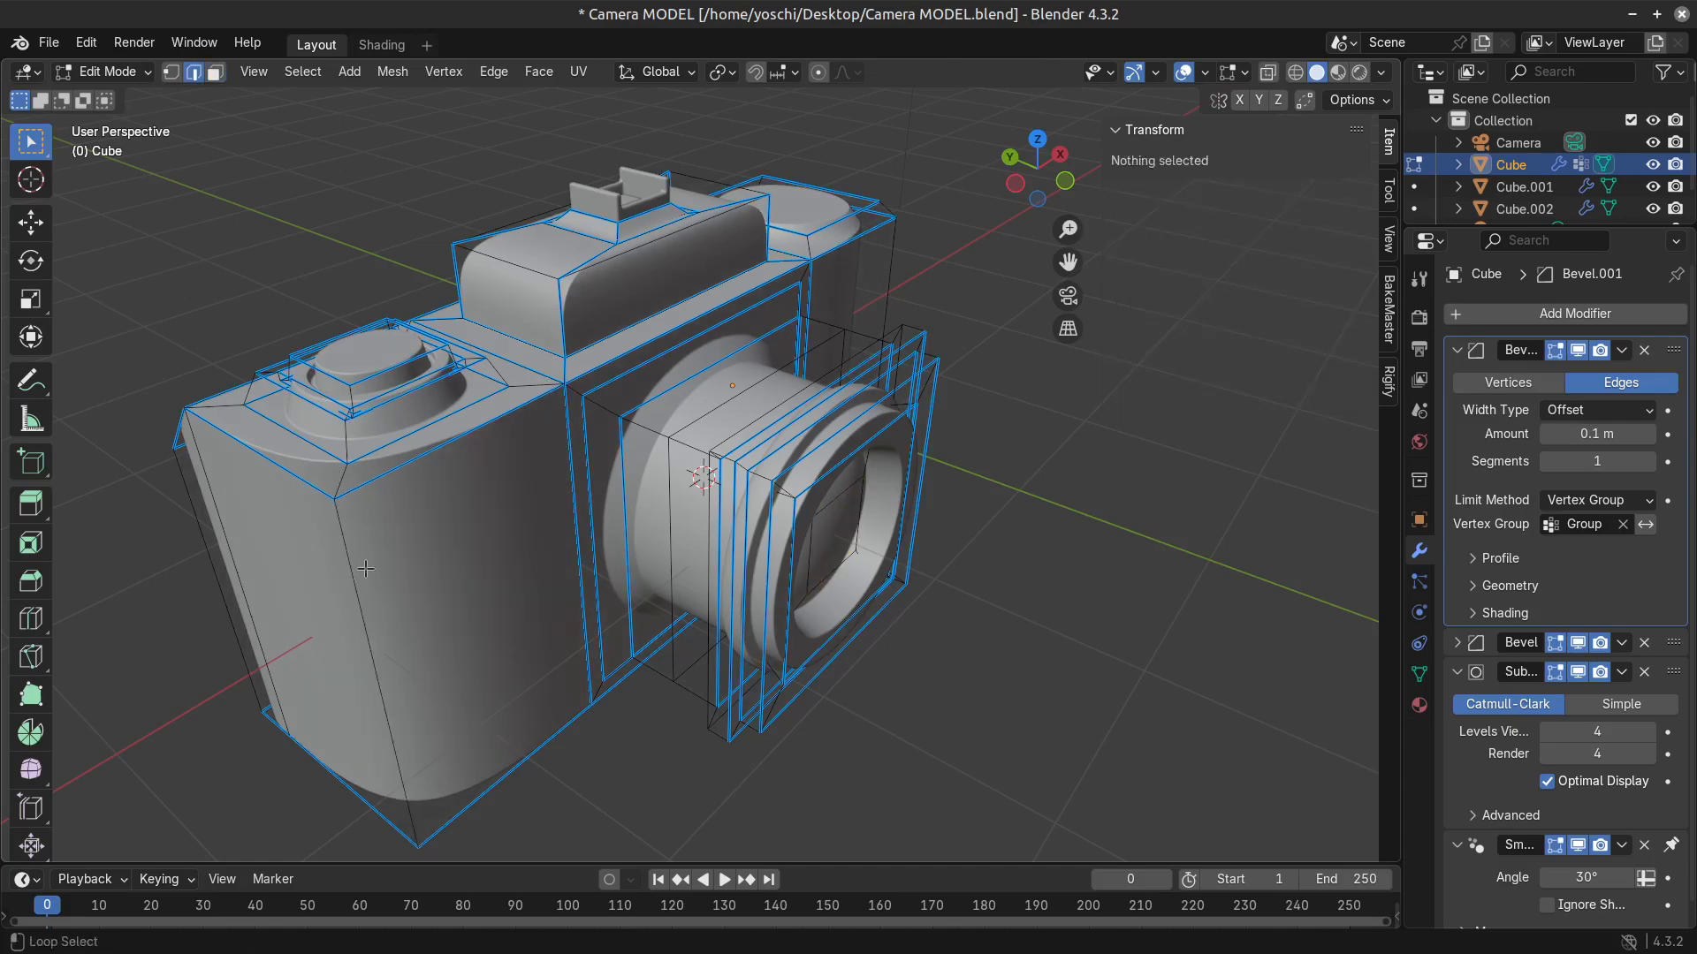
{"action": "left_click", "coordinate": [354, 579], "text": "alt+shift"}
{"action": "left_click_drag", "start_coordinate": [1235, 372], "coordinate": [1248, 372]}
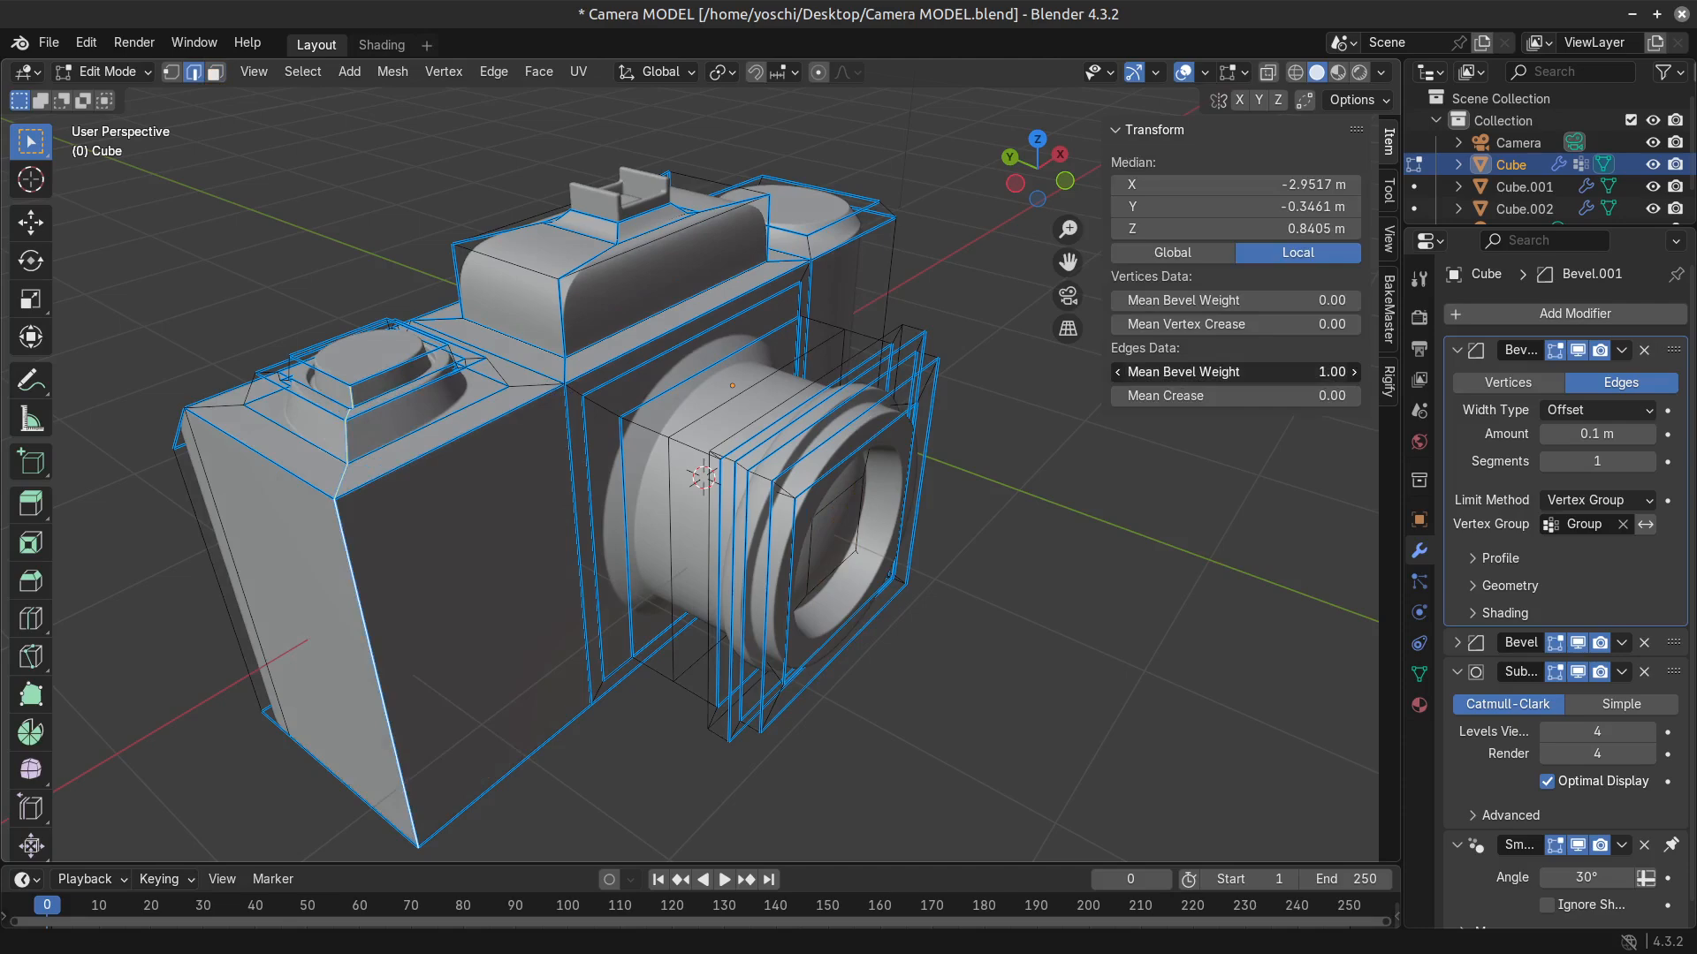
{"action": "key", "text": "ctrl+z"}
{"action": "key", "text": "Tab"}
{"action": "middle_click_drag", "start_coordinate": [822, 640], "coordinate": [432, 566]}
{"action": "key", "text": "Tab"}
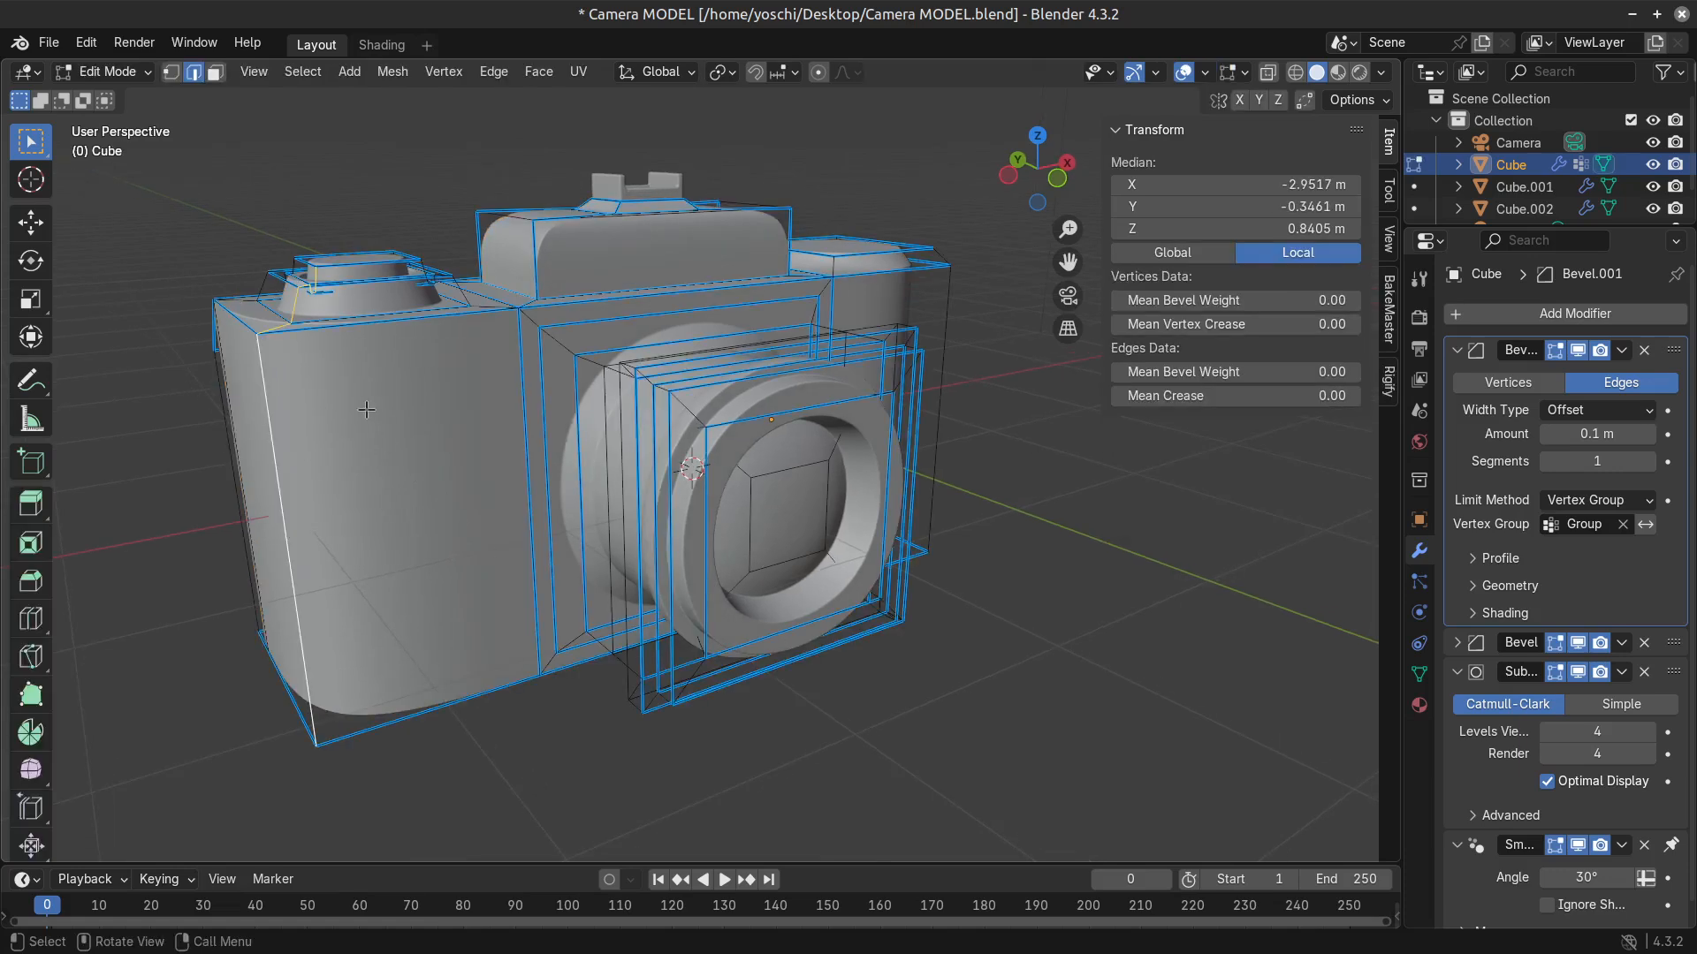
Try adding 14 evenly spaced horizontal loop cuts around the camera body.
{"action": "key", "text": "ctrl+r"}
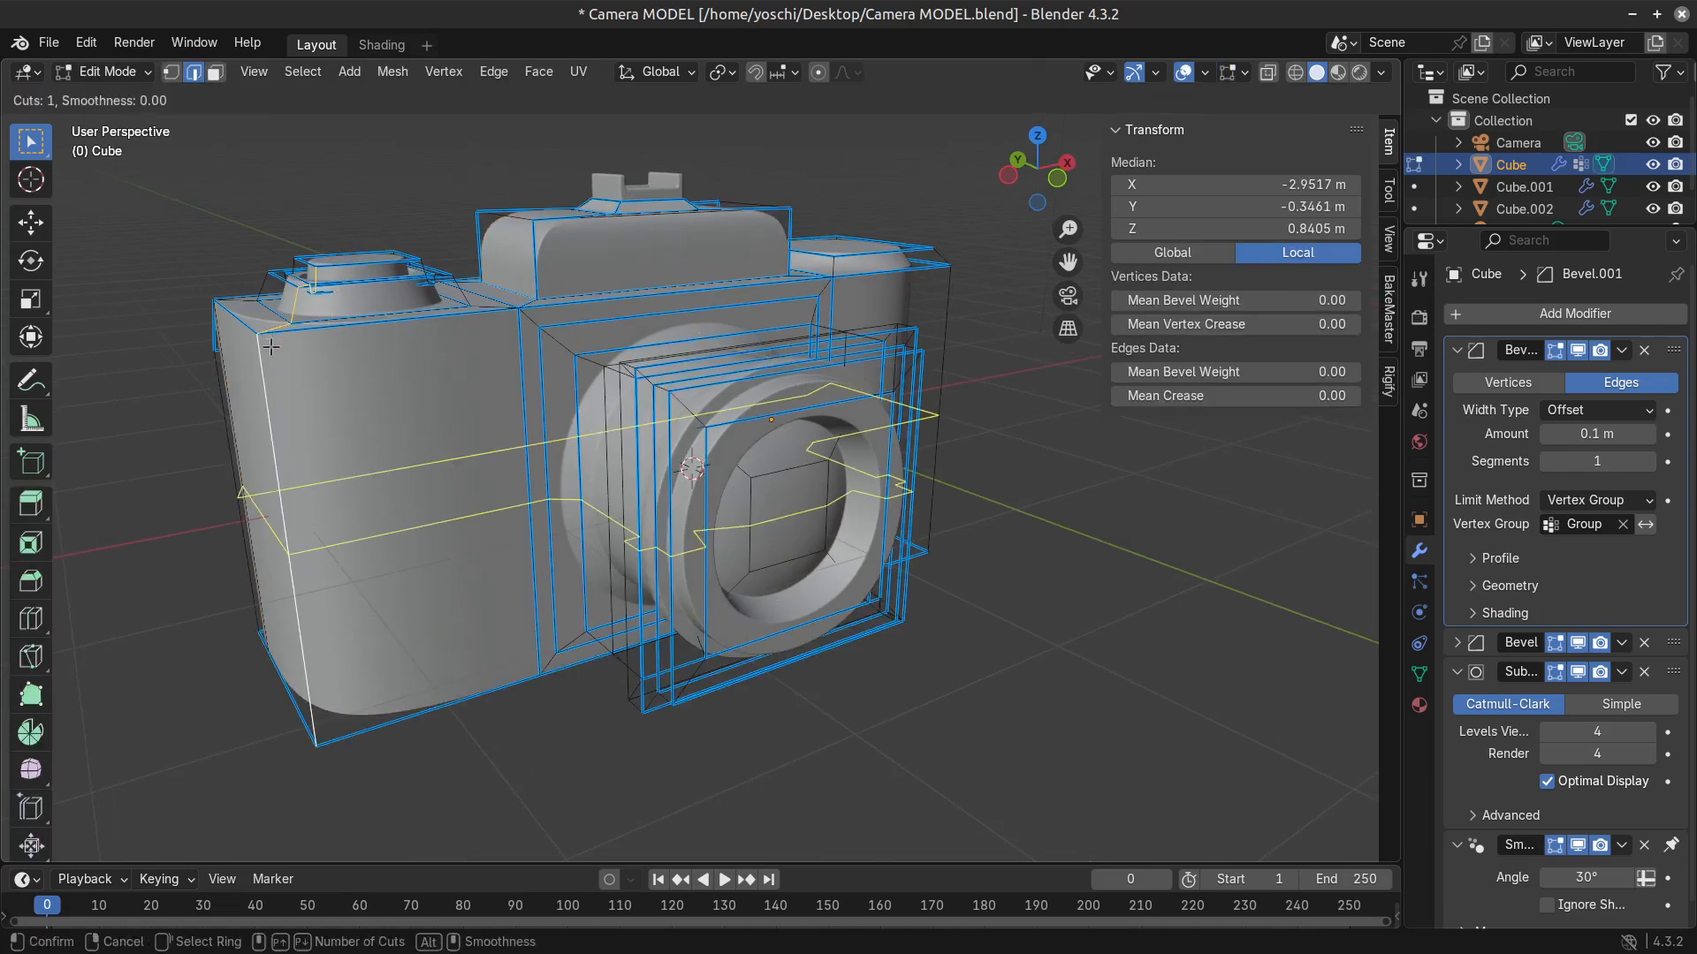
{"action": "scroll", "coordinate": [271, 348], "scroll_direction": "up", "scroll_amount": 15}
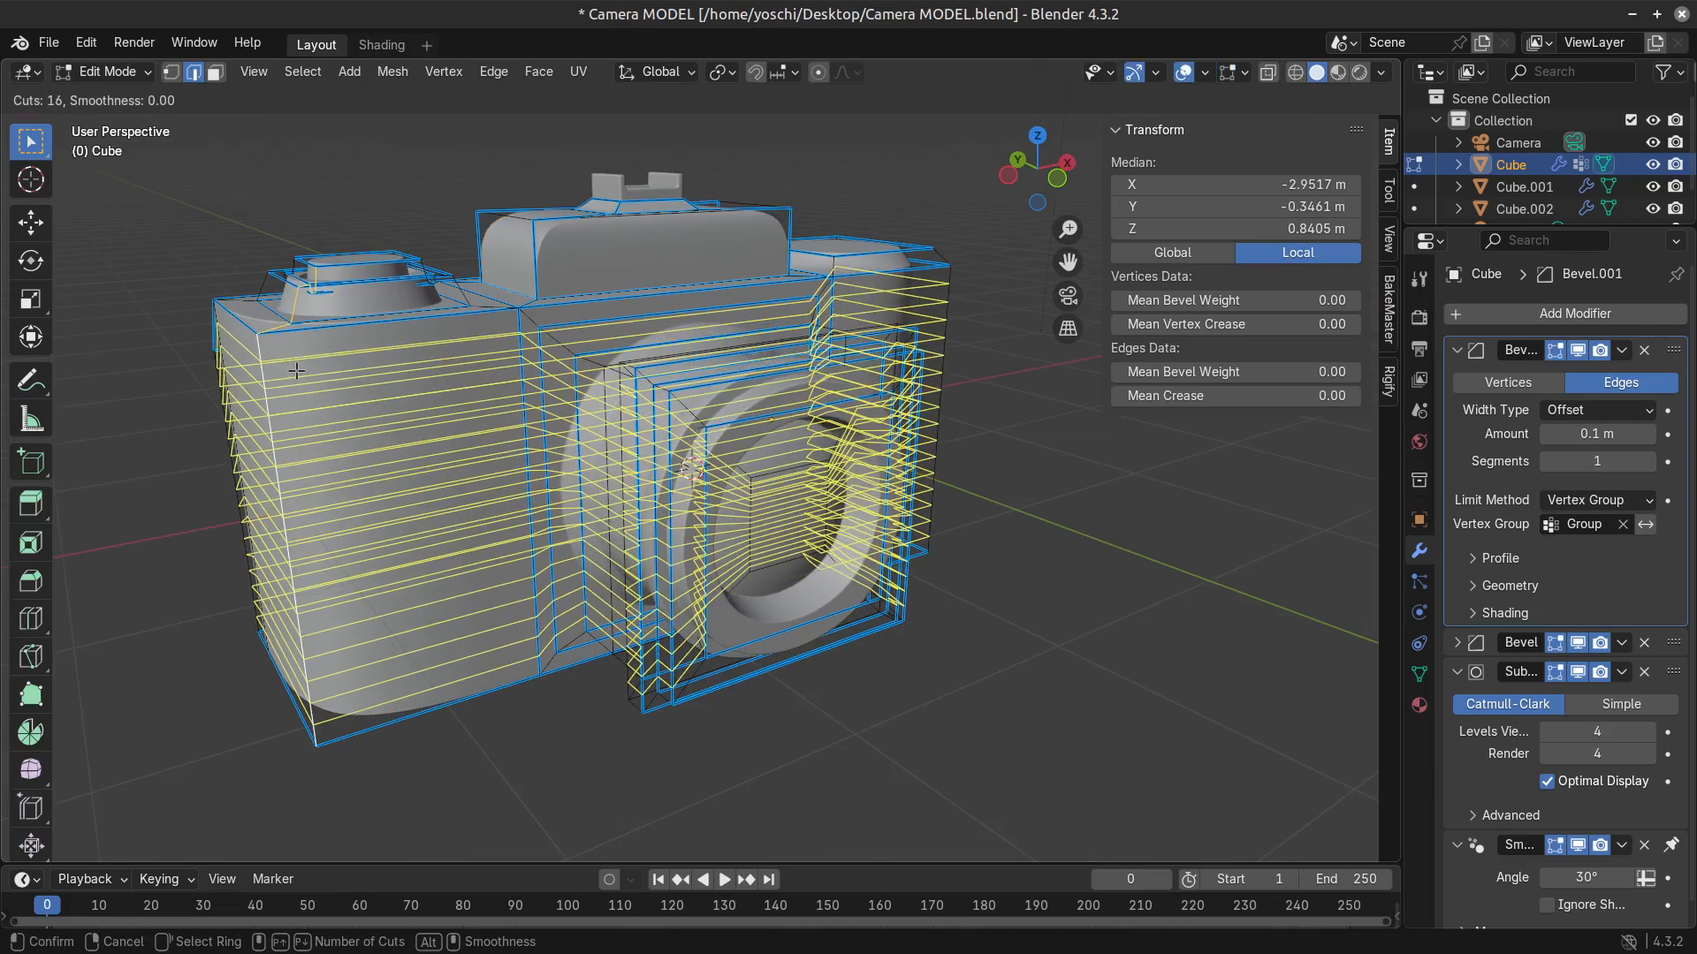
{"action": "scroll", "coordinate": [296, 371], "scroll_direction": "down", "scroll_amount": 1}
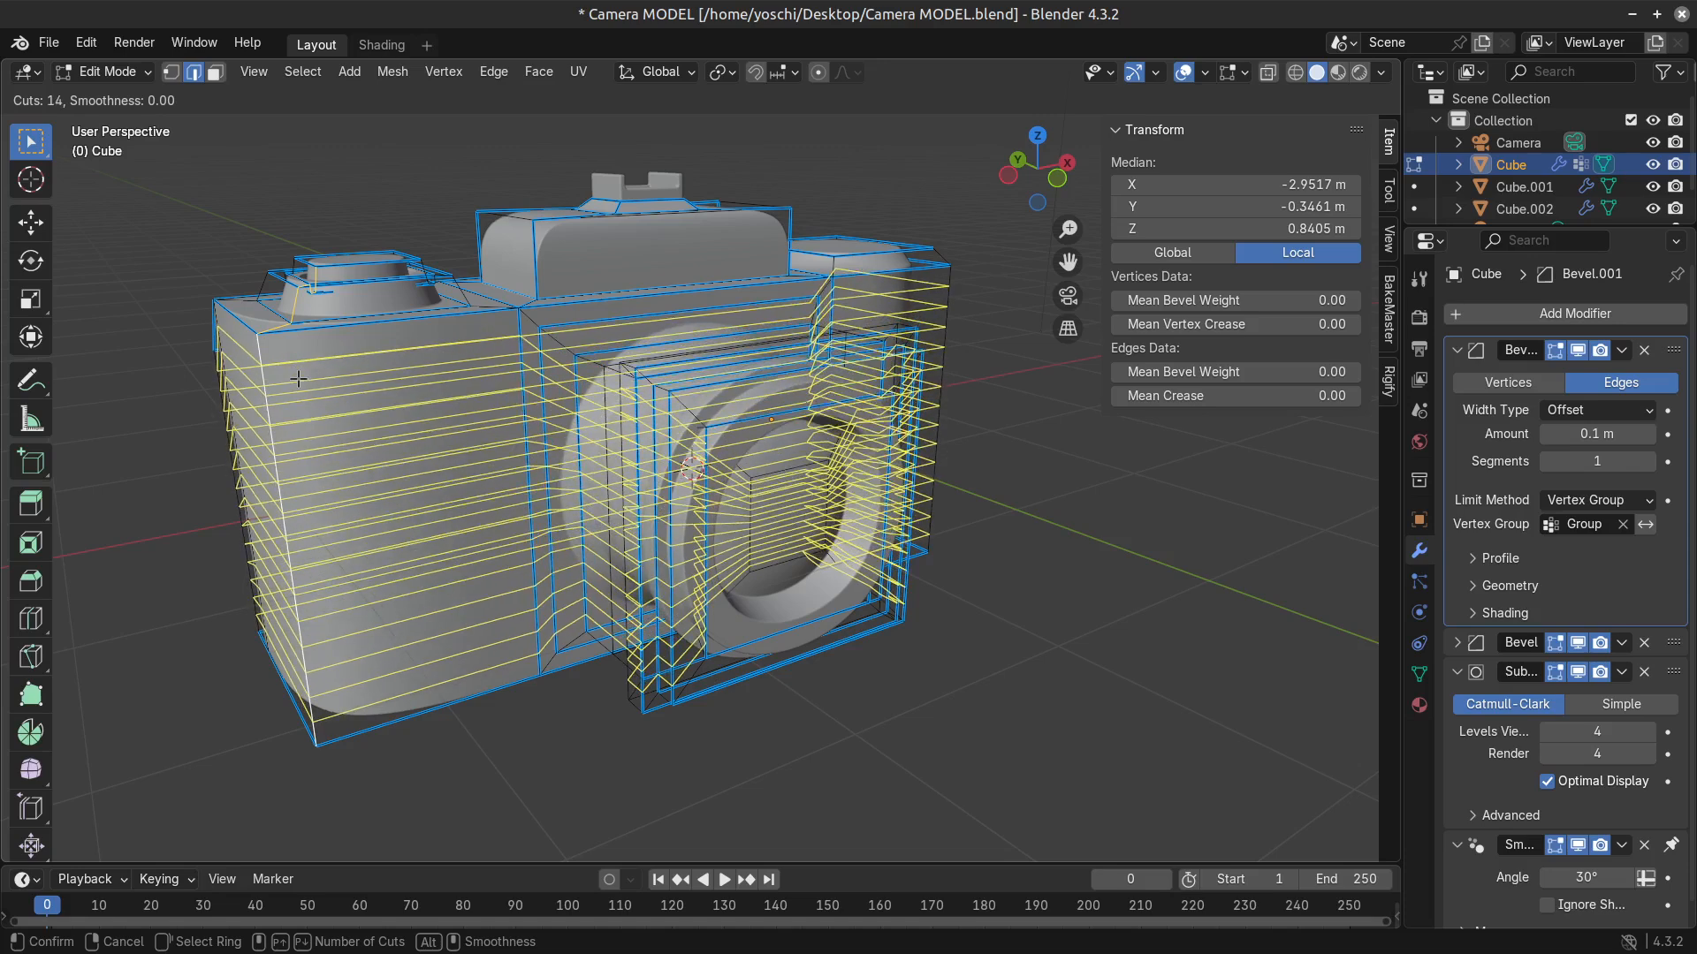
{"action": "left_click", "coordinate": [299, 378]}
{"action": "right_click", "coordinate": [298, 378]}
Try dissolving the new loops except the uppermost one, and undo the whole loop cut experiment.
{"action": "left_click", "coordinate": [425, 348], "text": "alt+shift"}
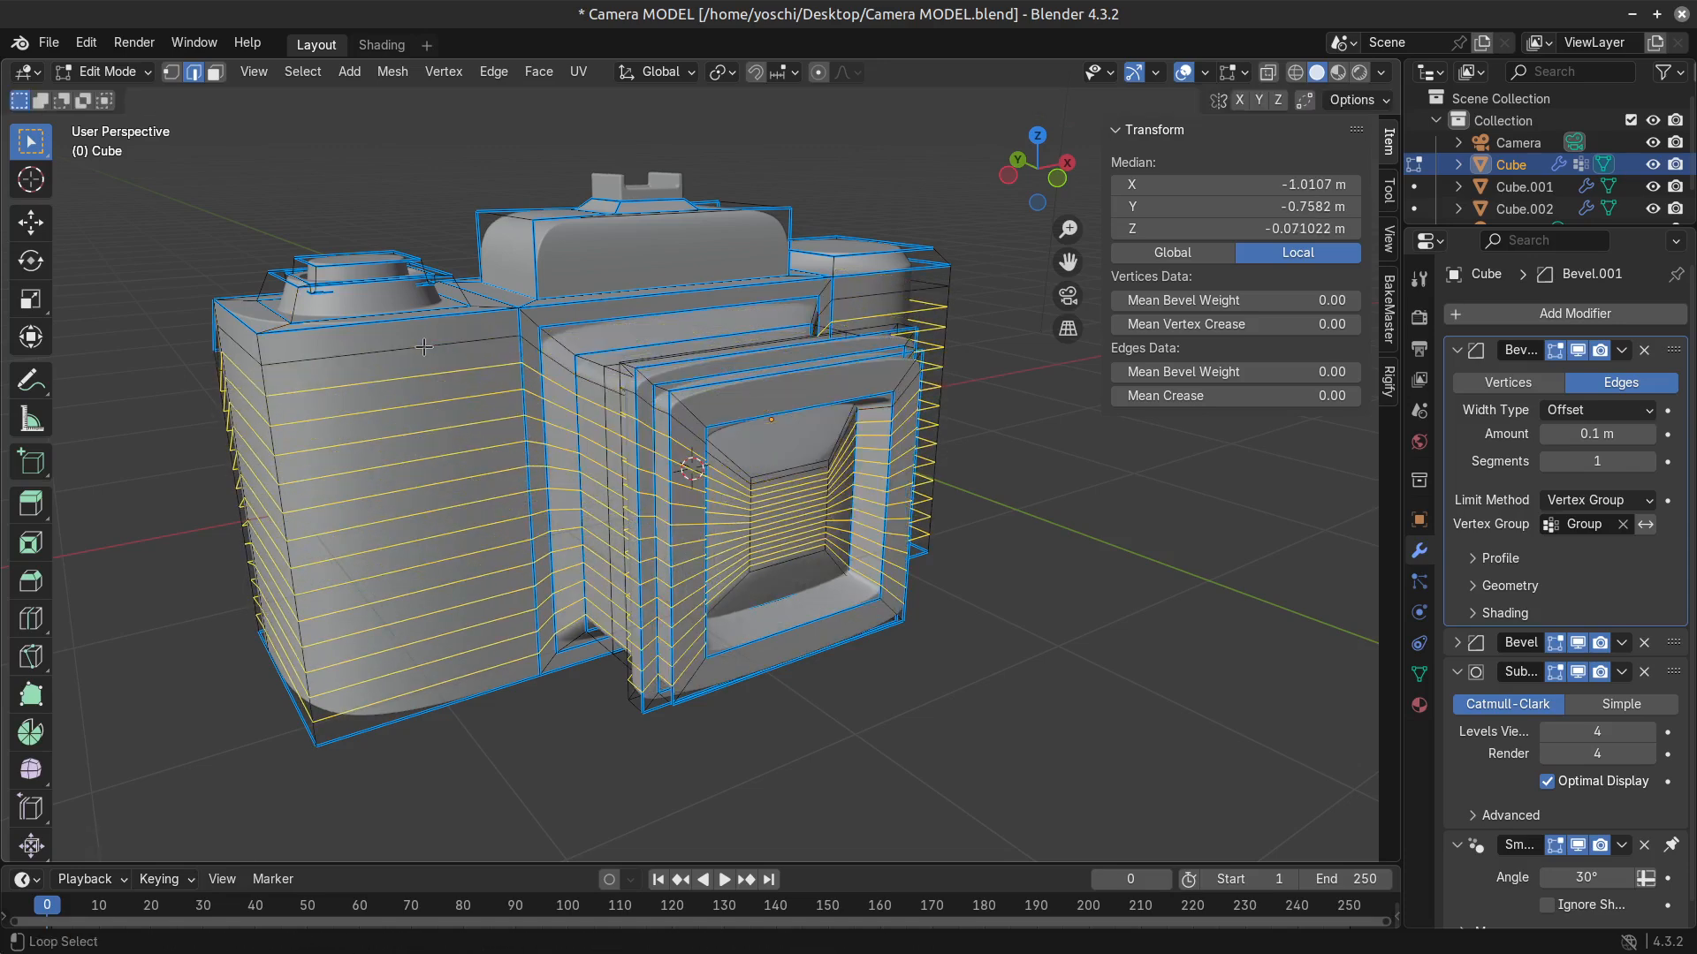
{"action": "key", "text": "x"}
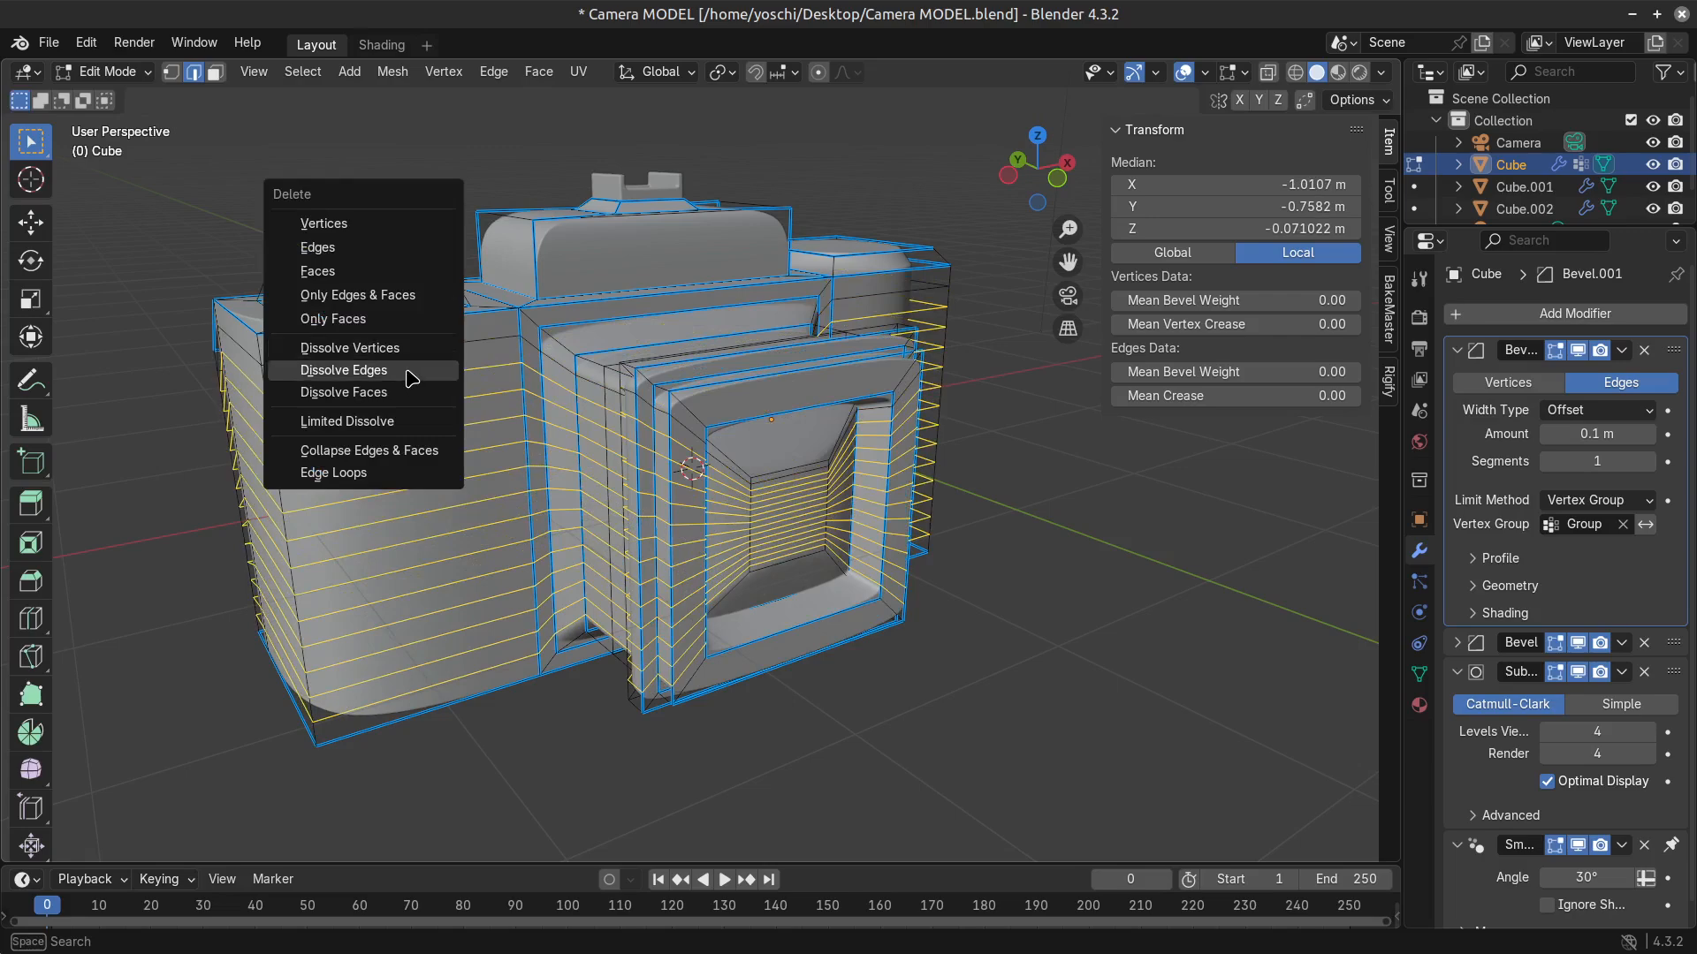
{"action": "left_click", "coordinate": [412, 372]}
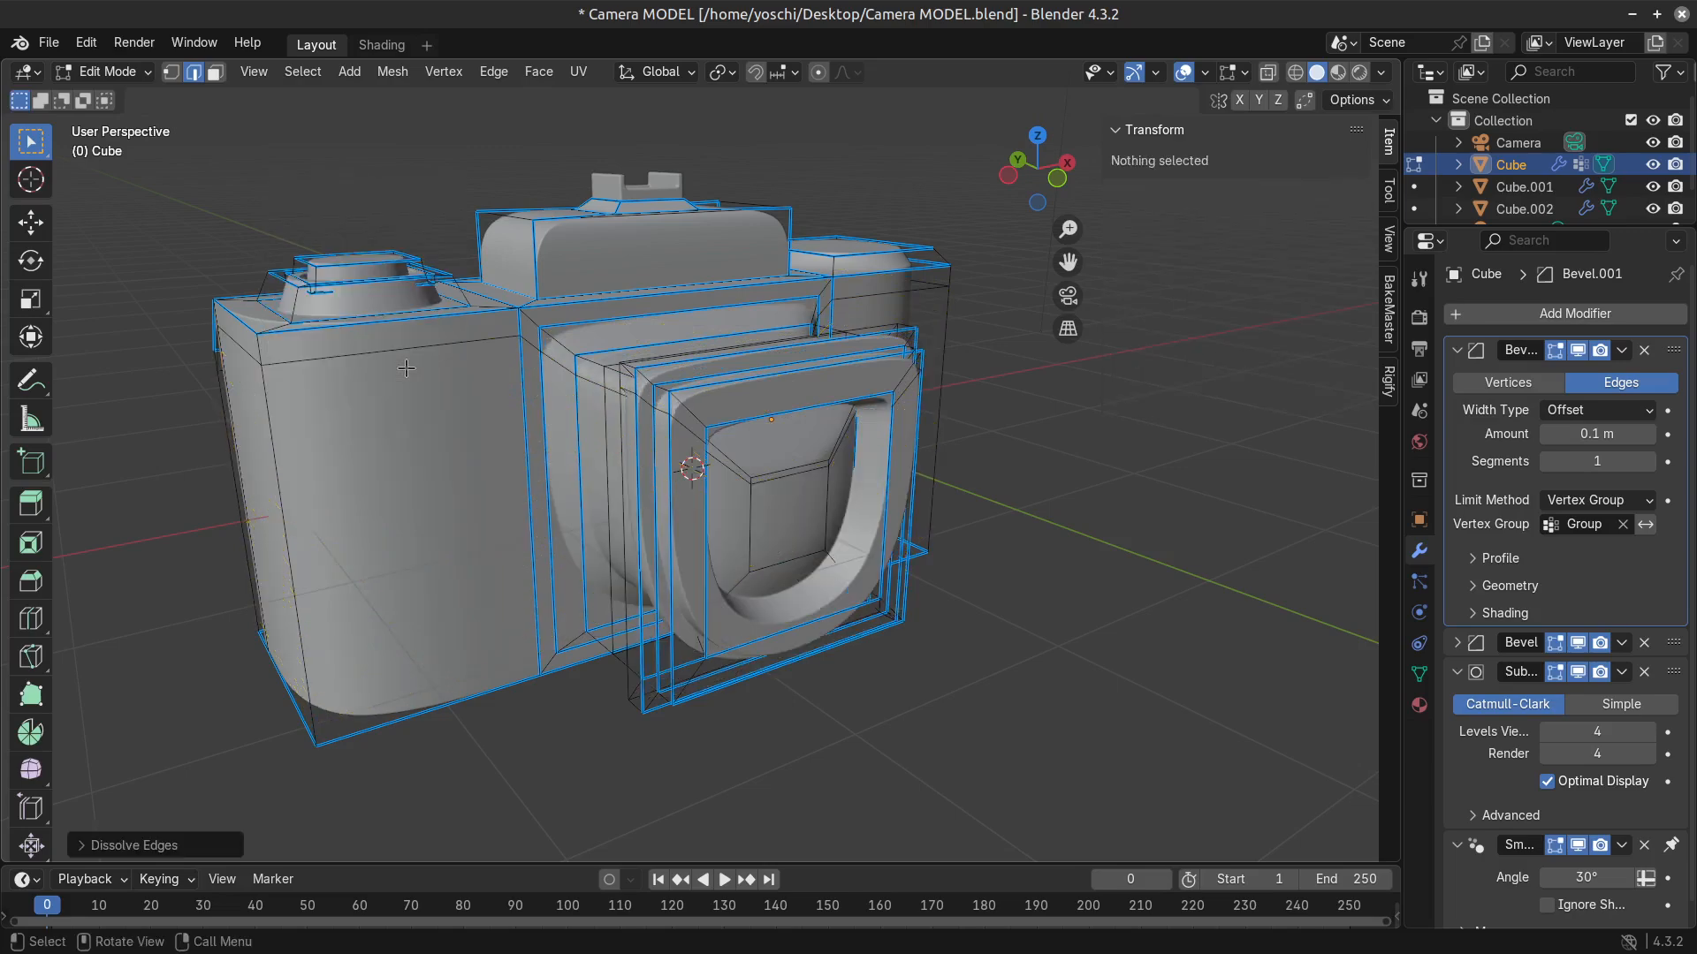
{"action": "mouse_move", "coordinate": [915, 528]}
{"action": "middle_mouse_down"}
{"action": "mouse_move", "coordinate": [851, 510]}
{"action": "mouse_move", "coordinate": [972, 521]}
{"action": "mouse_move", "coordinate": [908, 519]}
{"action": "middle_mouse_up"}
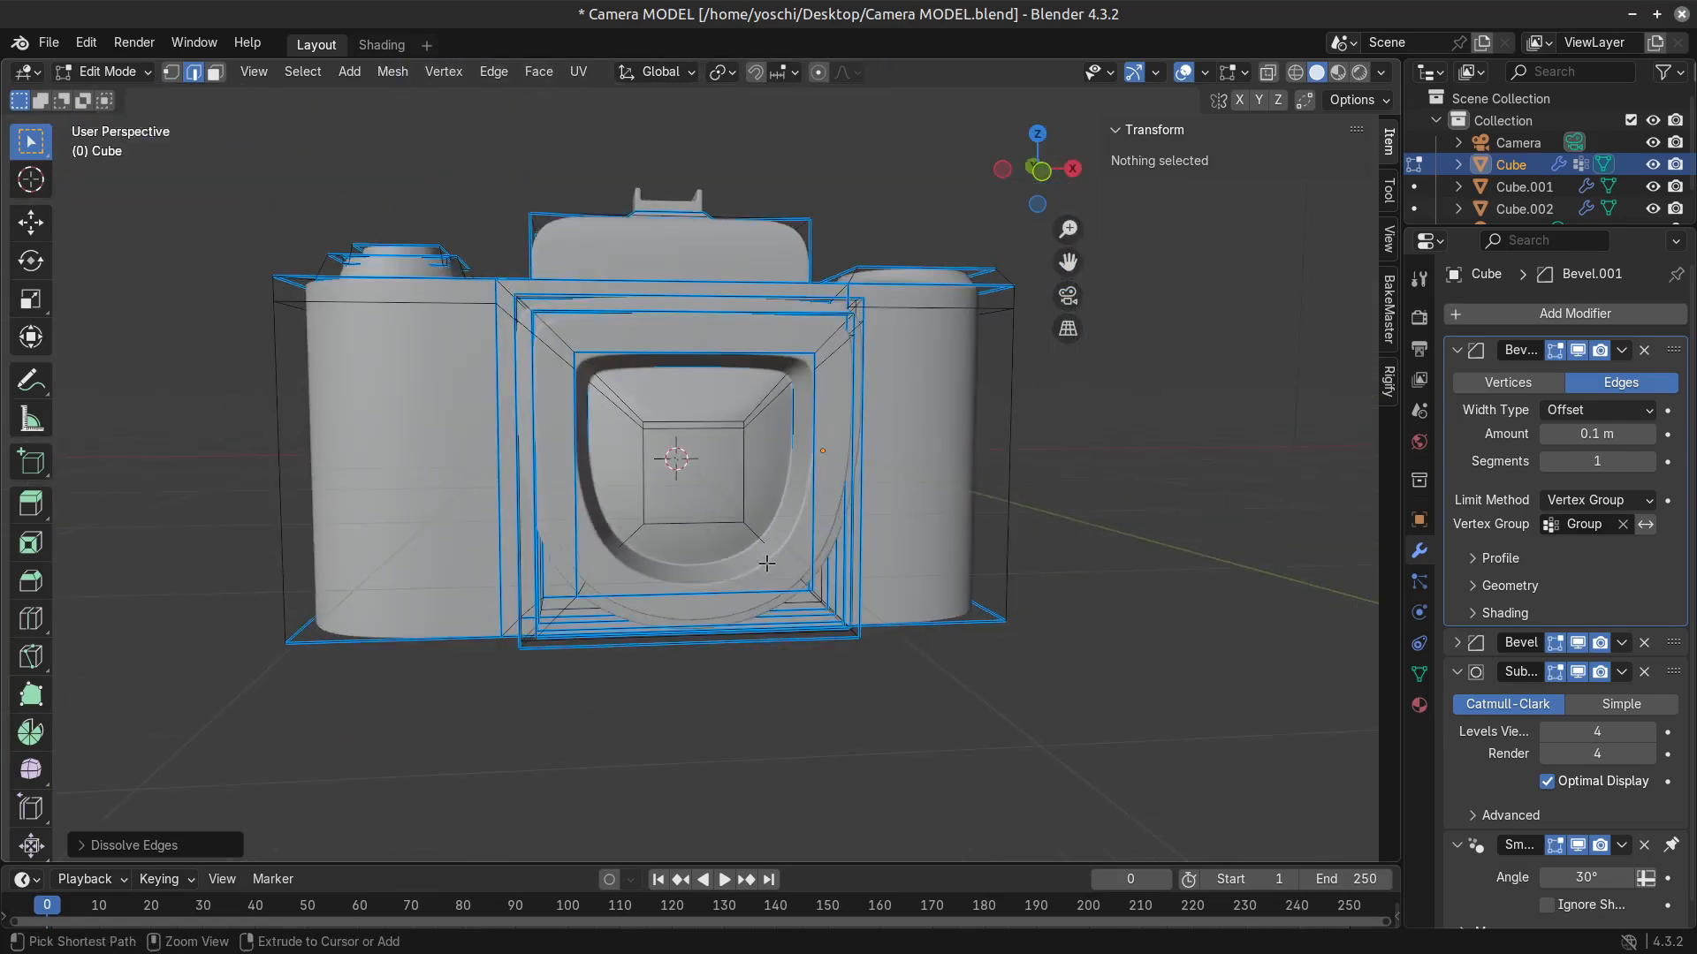
{"action": "key", "text": "ctrl+z"}
{"action": "key", "text": "ctrl+z"}
{"action": "middle_click_drag", "start_coordinate": [227, 534], "coordinate": [403, 555]}
{"action": "key", "text": "Tab"}
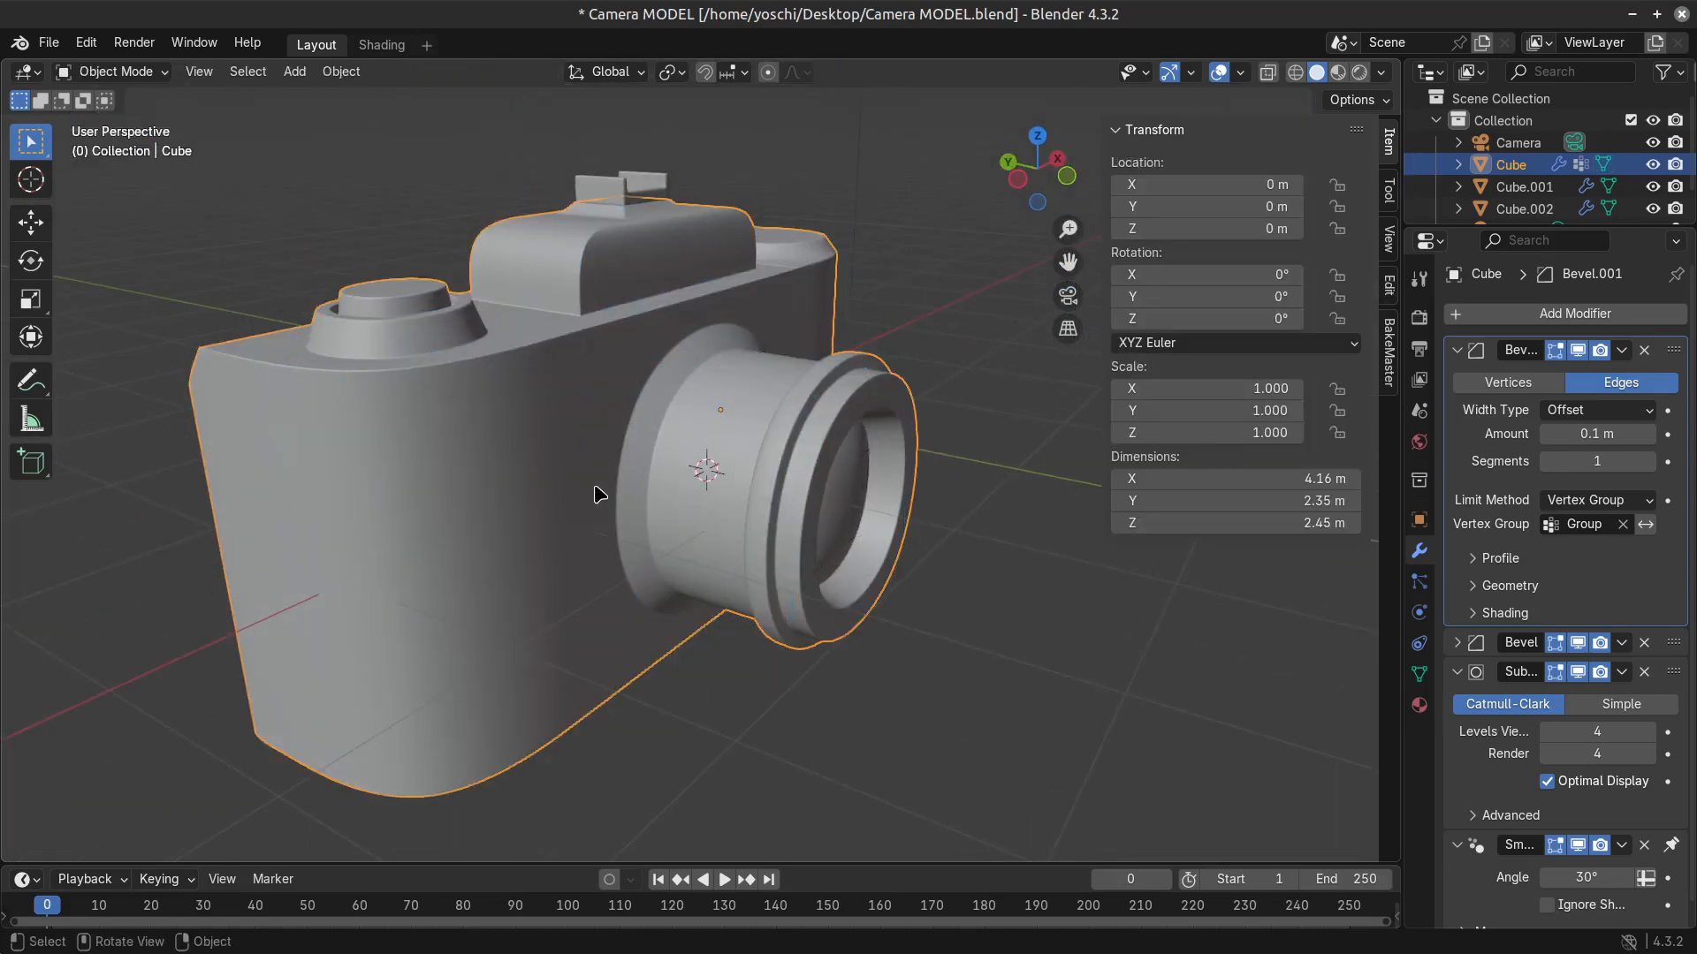
Try scaling the two top side edges of the viewfinder hump inward, and cancel the scaling.
{"action": "key", "text": "Tab"}
{"action": "middle_click_drag", "start_coordinate": [820, 633], "coordinate": [721, 840]}
{"action": "key", "text": "Tab"}
{"action": "scroll", "coordinate": [723, 543], "scroll_direction": "up", "scroll_amount": 2}
{"action": "key", "text": "Tab"}
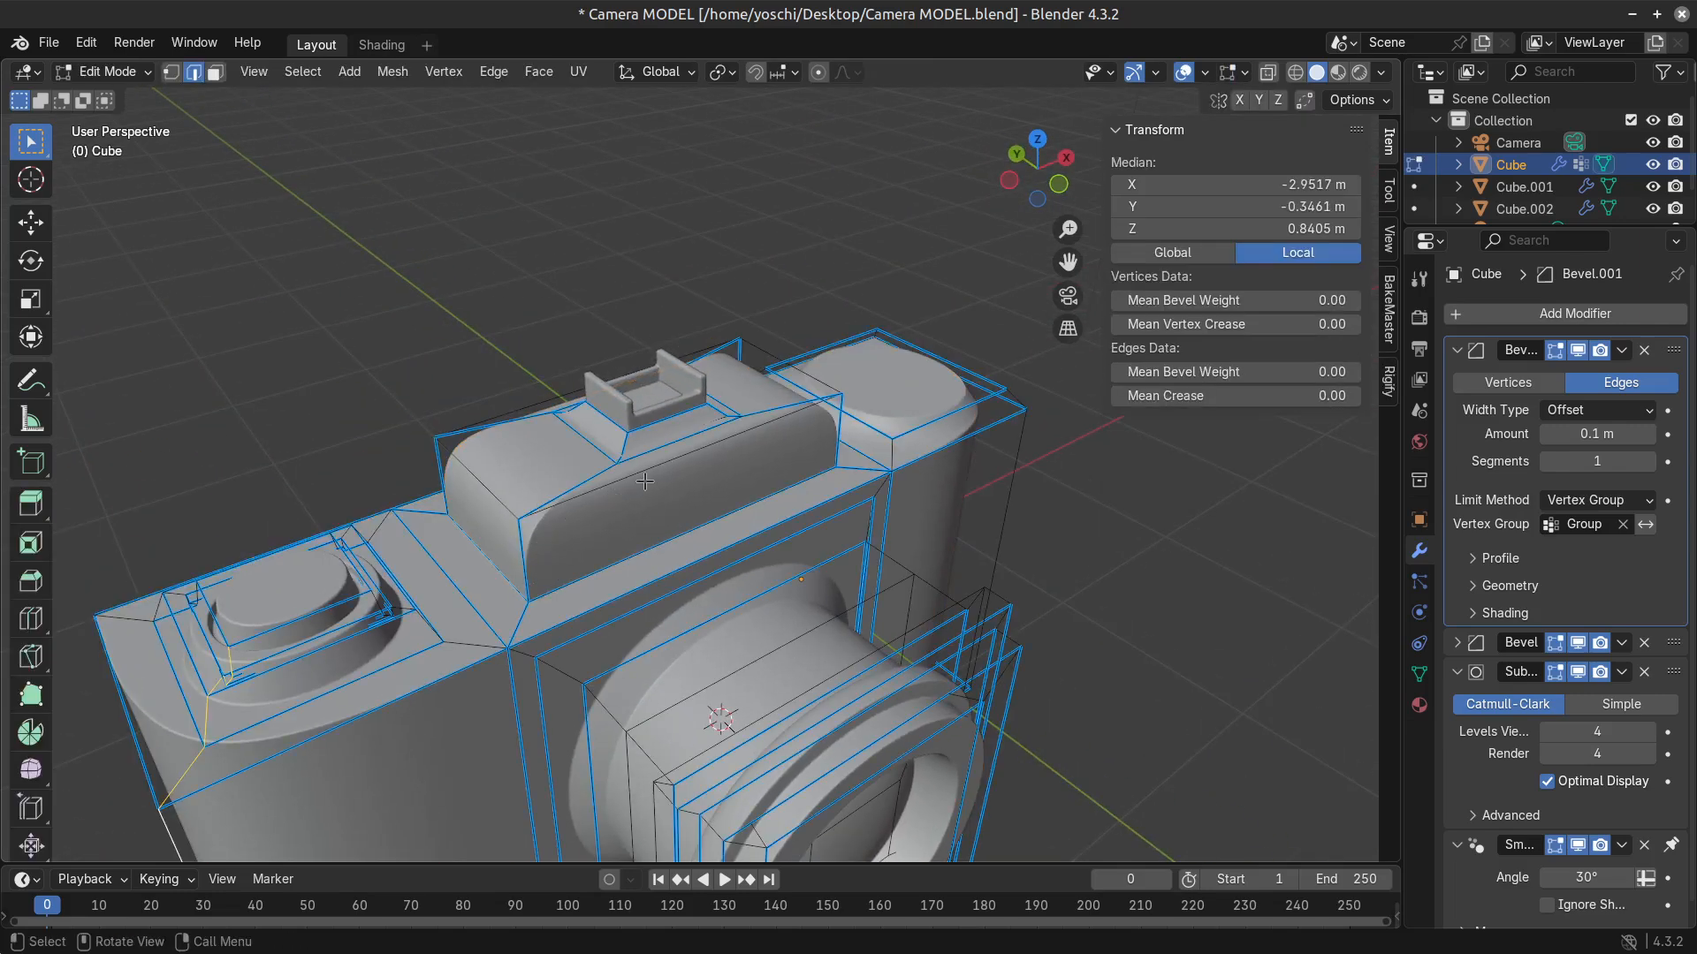
{"action": "left_click", "coordinate": [645, 482]}
{"action": "middle_click_drag", "start_coordinate": [643, 484], "coordinate": [592, 577]}
{"action": "key", "text": "Tab"}
{"action": "key", "text": "Tab"}
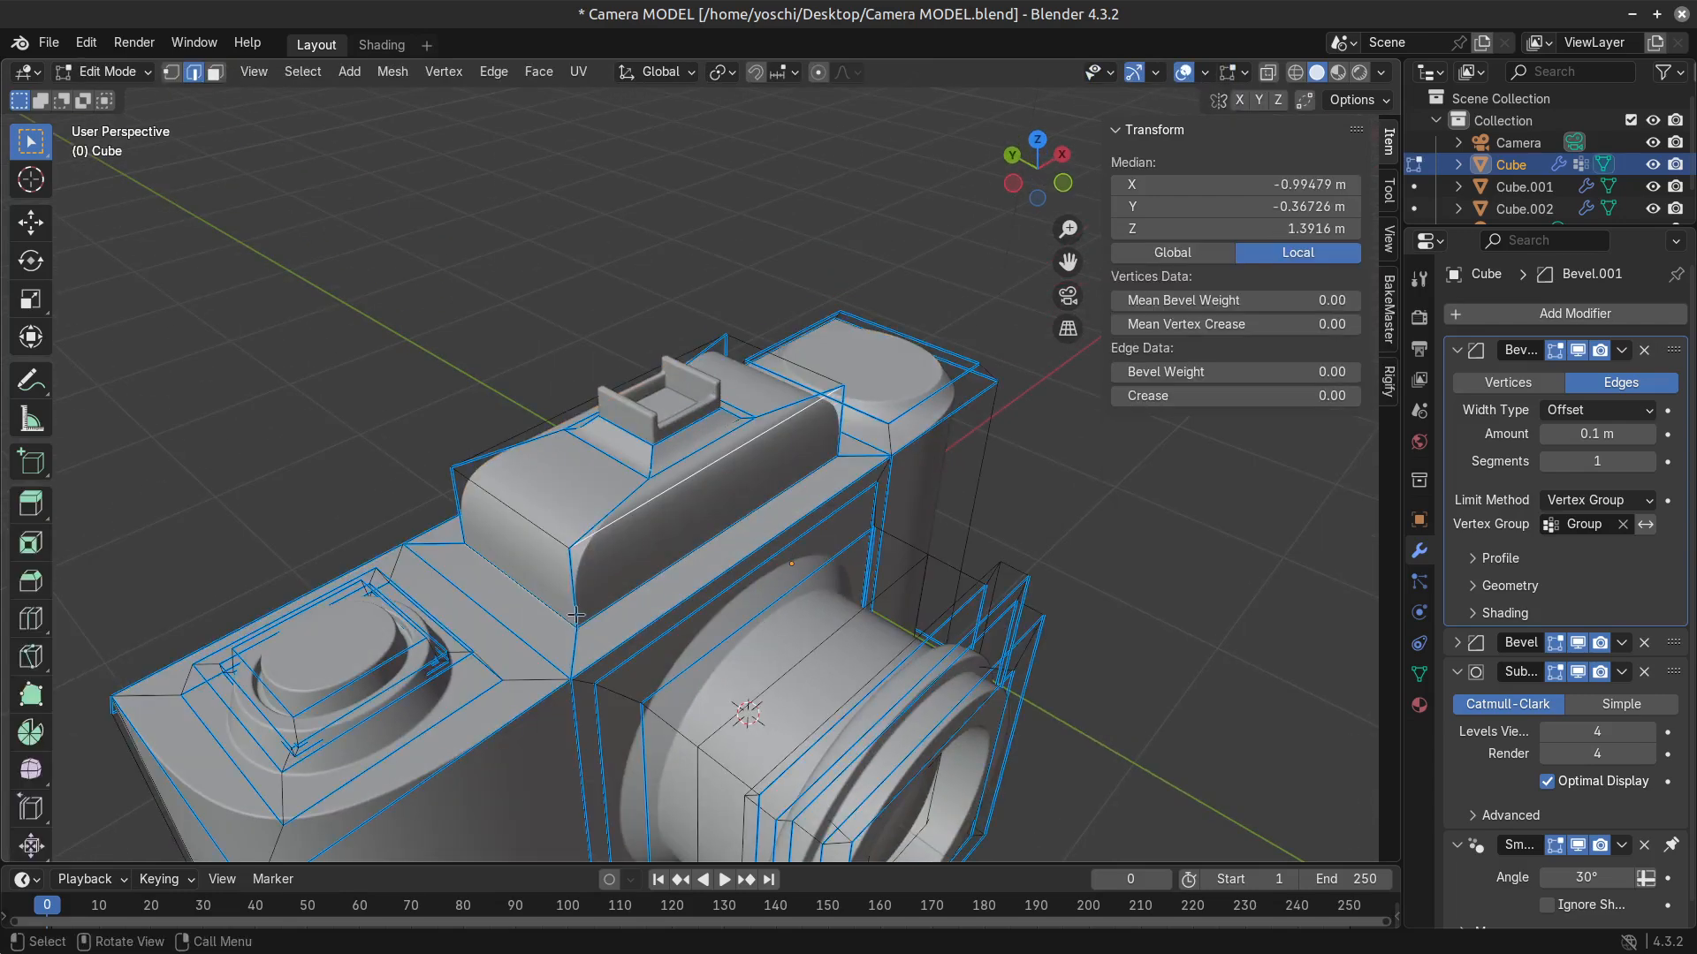
{"action": "key", "text": "s"}
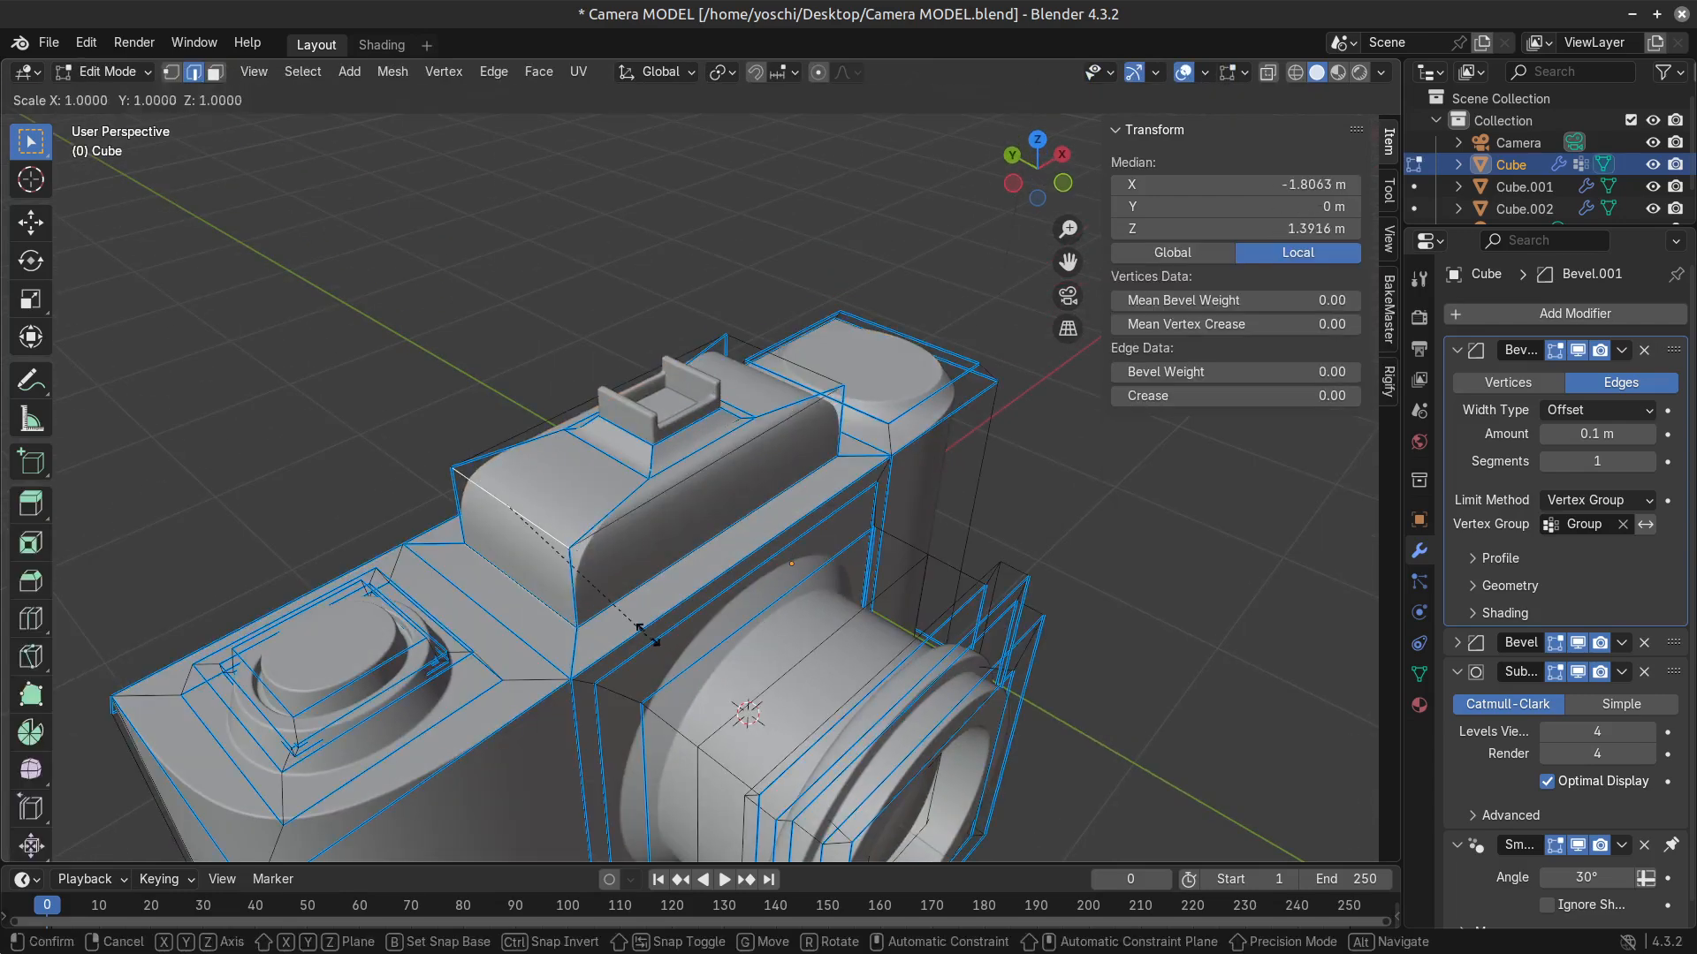
{"action": "right_click", "coordinate": [605, 574]}
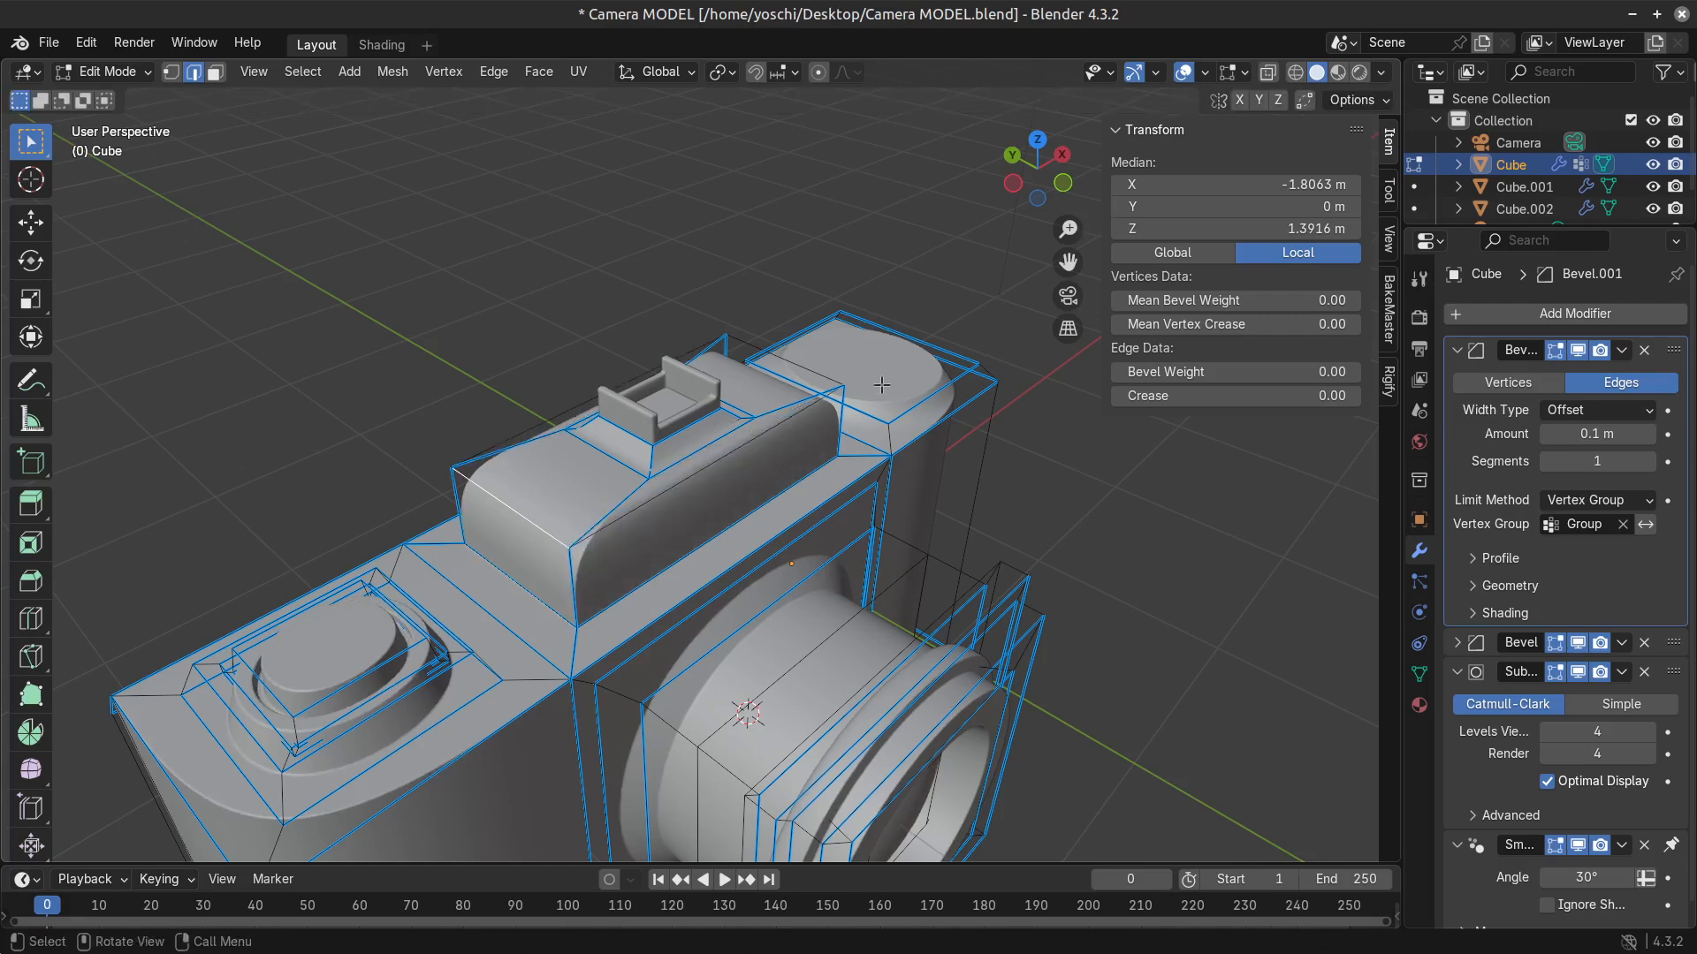
{"action": "left_click", "coordinate": [800, 369], "text": "shift"}
{"action": "key", "text": "s"}
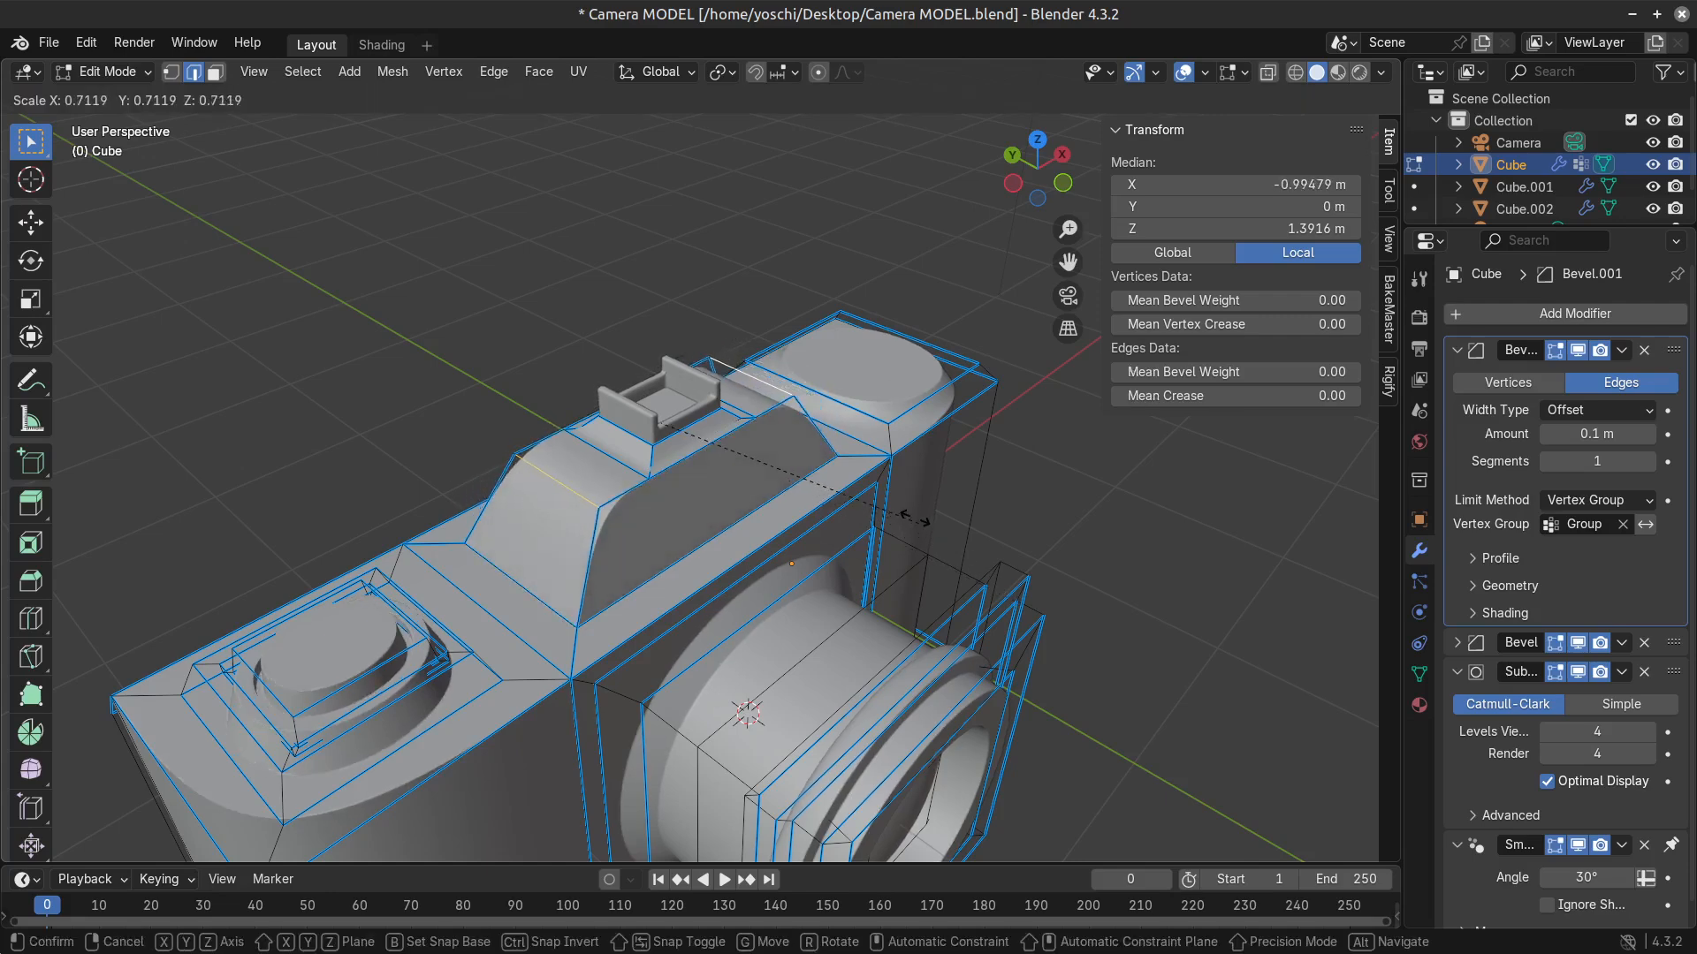
{"action": "right_click", "coordinate": [838, 575]}
Try a mean bevel weight of 0.00 on the two front vertical edges of the viewfinder hump and review the result.
{"action": "middle_click_drag", "start_coordinate": [727, 597], "coordinate": [708, 555]}
{"action": "left_click", "coordinate": [556, 539]}
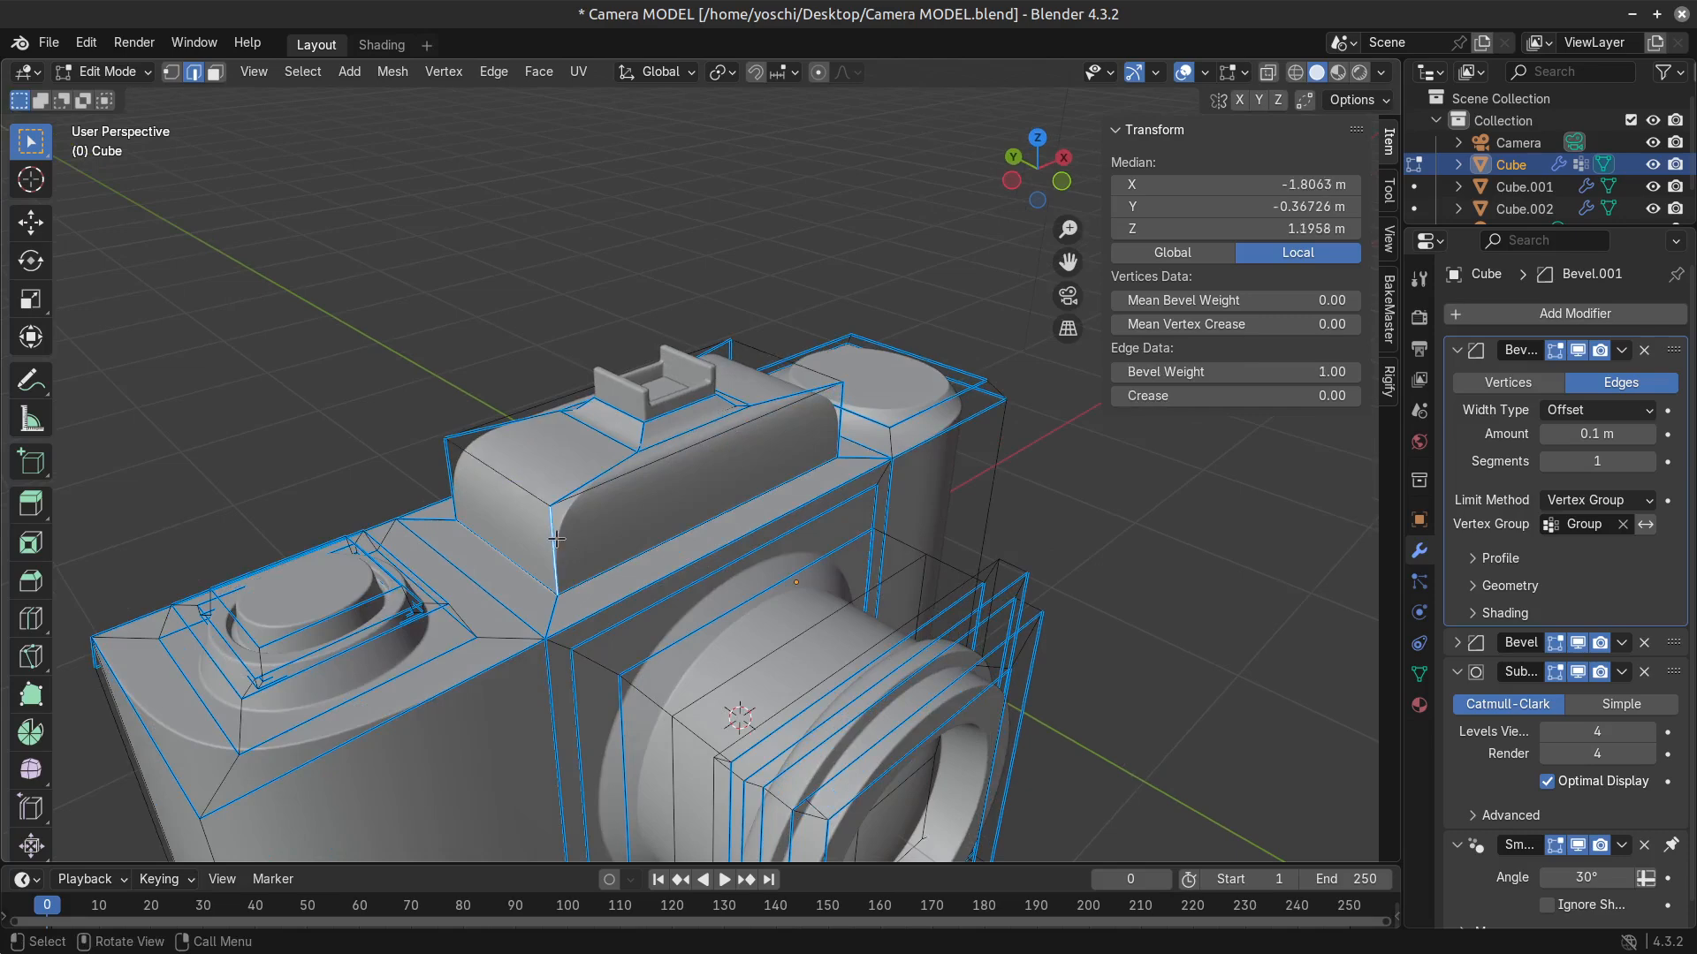
{"action": "mouse_move", "coordinate": [1150, 372]}
{"action": "left_mouse_down"}
{"action": "mouse_move", "coordinate": [1061, 372]}
{"action": "mouse_move", "coordinate": [1150, 372]}
{"action": "left_mouse_up"}
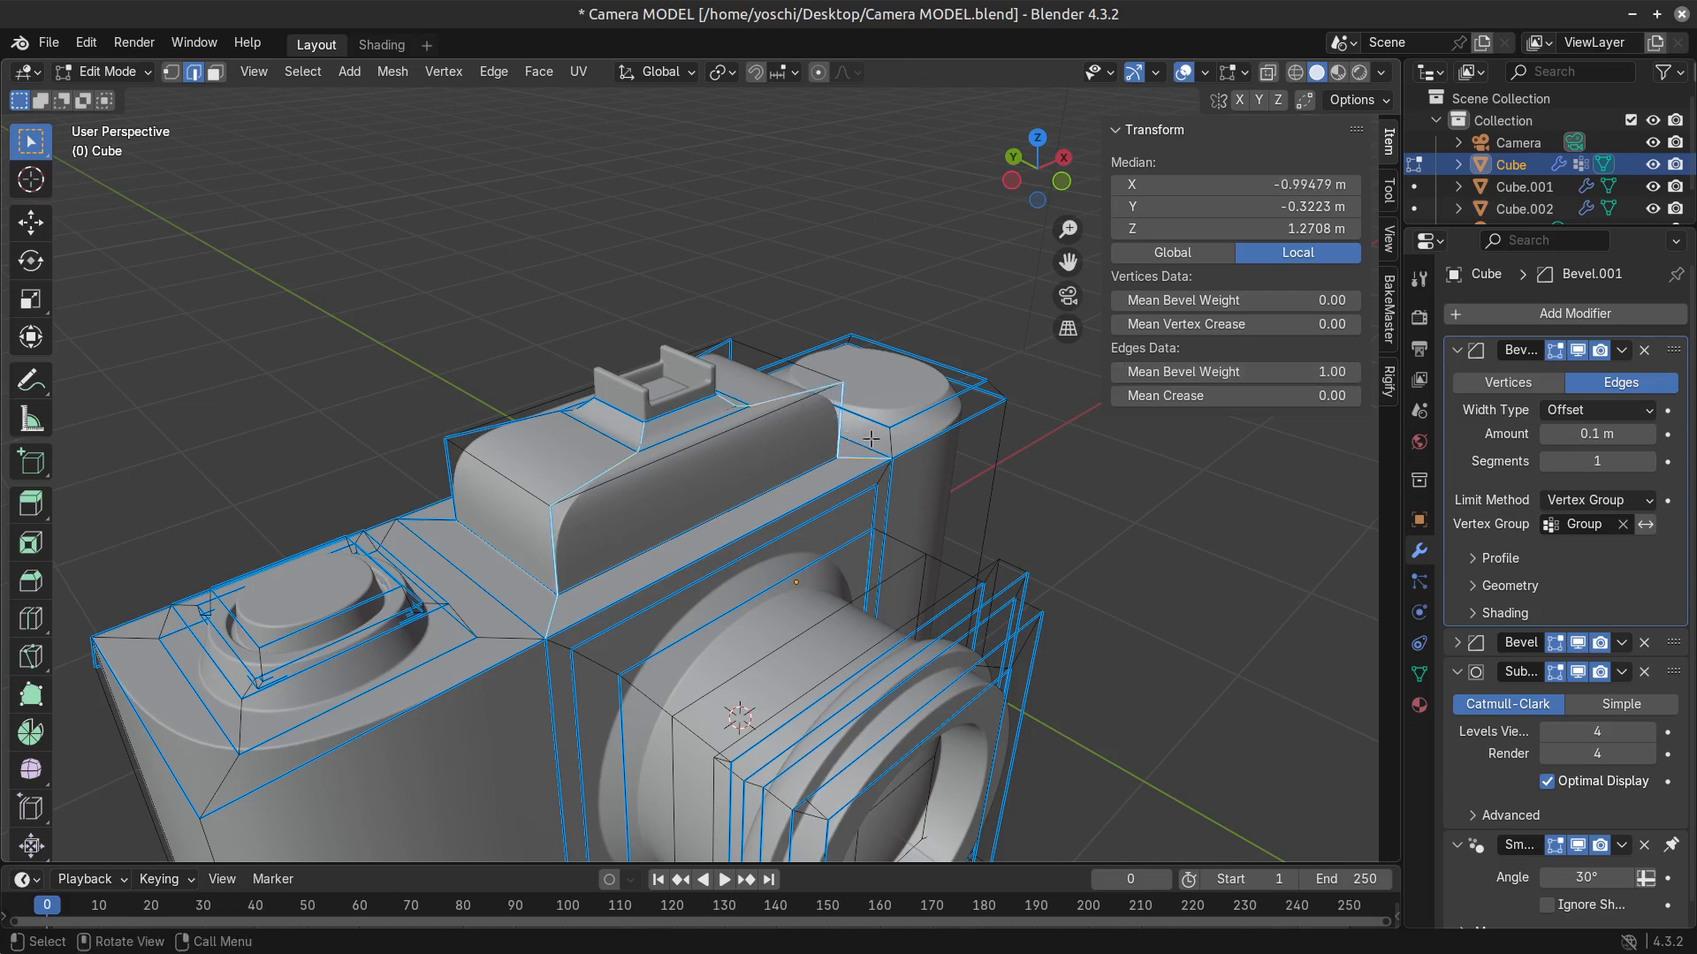
{"action": "left_click_drag", "start_coordinate": [1328, 371], "coordinate": [1237, 372]}
{"action": "scroll", "coordinate": [910, 676], "scroll_direction": "down", "scroll_amount": 3}
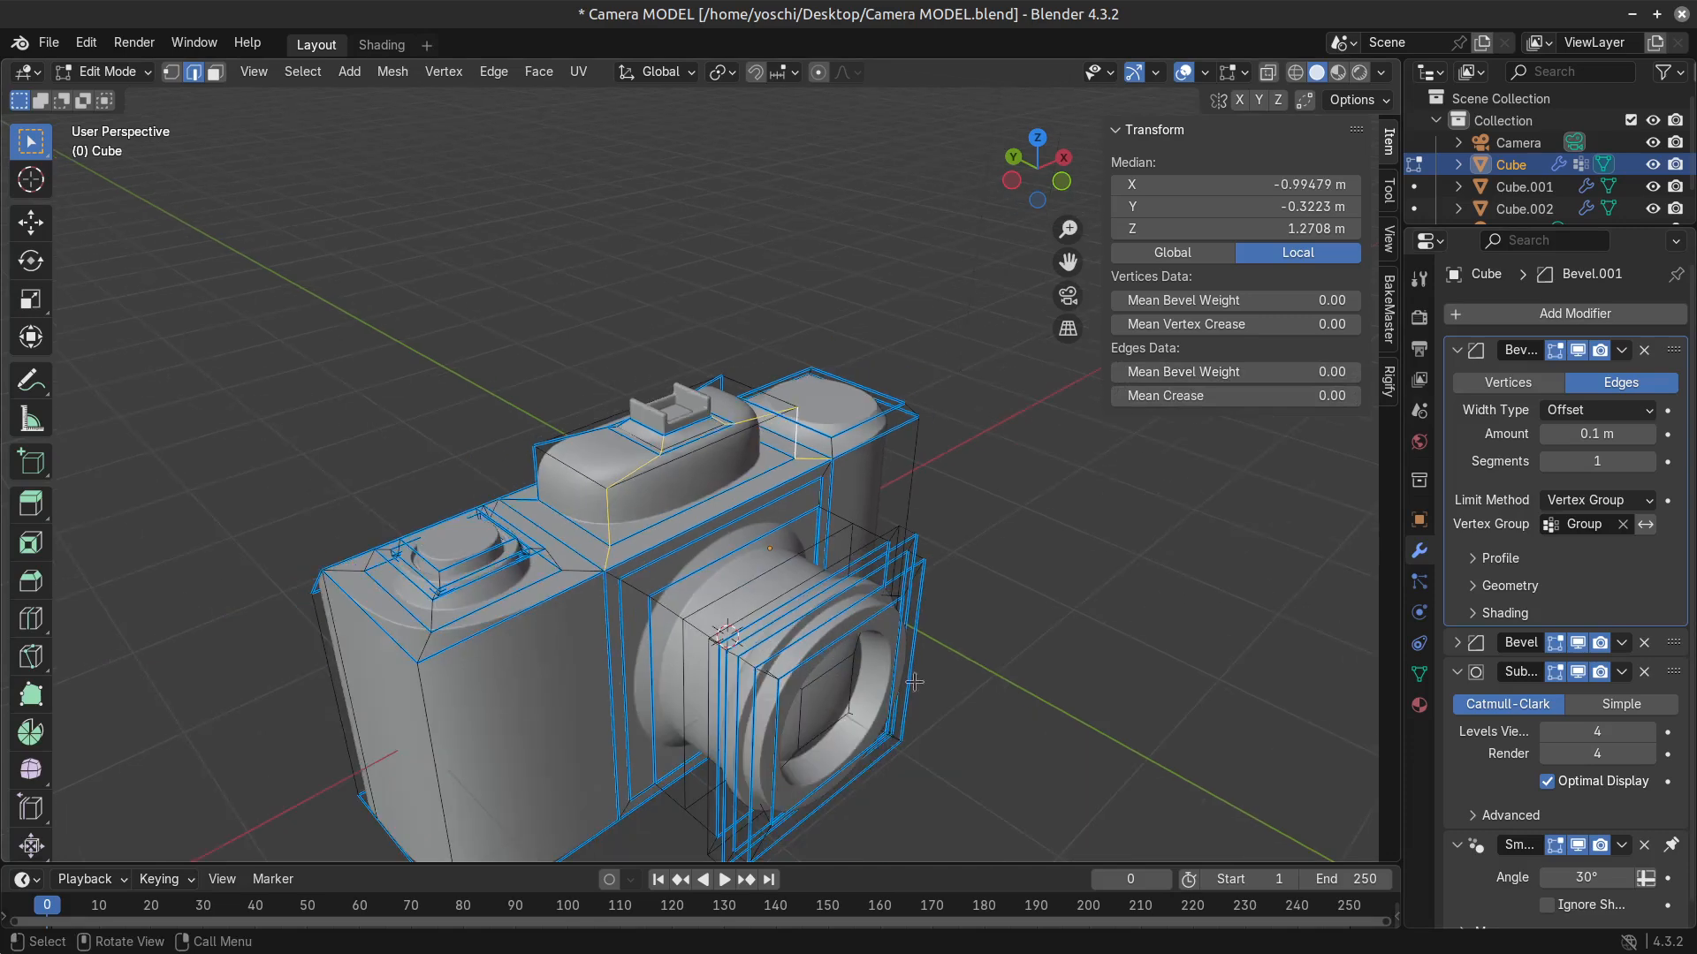
{"action": "key", "text": "Tab"}
{"action": "middle_click_drag", "start_coordinate": [963, 667], "coordinate": [877, 635]}
{"action": "key", "text": "Tab"}
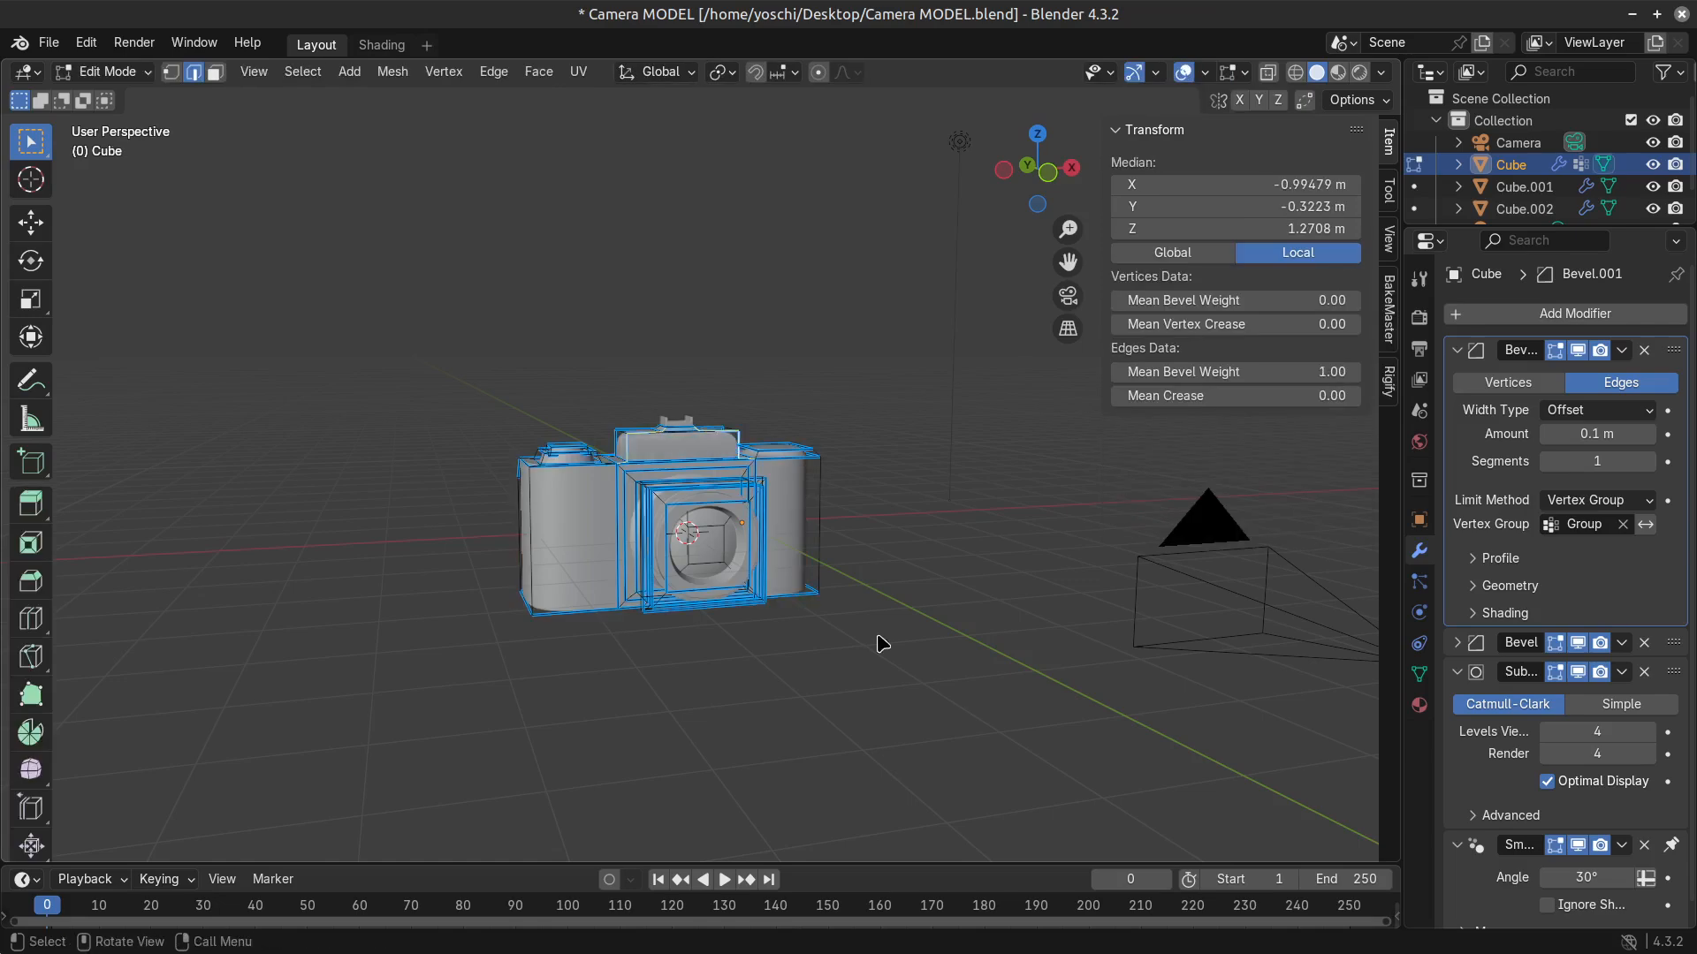
Inspect the viewfinder hump in object mode and select its front face in the mesh.
{"action": "key", "text": "Tab"}
{"action": "scroll", "coordinate": [825, 513], "scroll_direction": "up", "scroll_amount": 4}
{"action": "key", "text": "Tab"}
{"action": "middle_click_drag", "start_coordinate": [742, 458], "coordinate": [822, 499]}
{"action": "key", "text": "3"}
{"action": "left_click", "coordinate": [747, 473]}
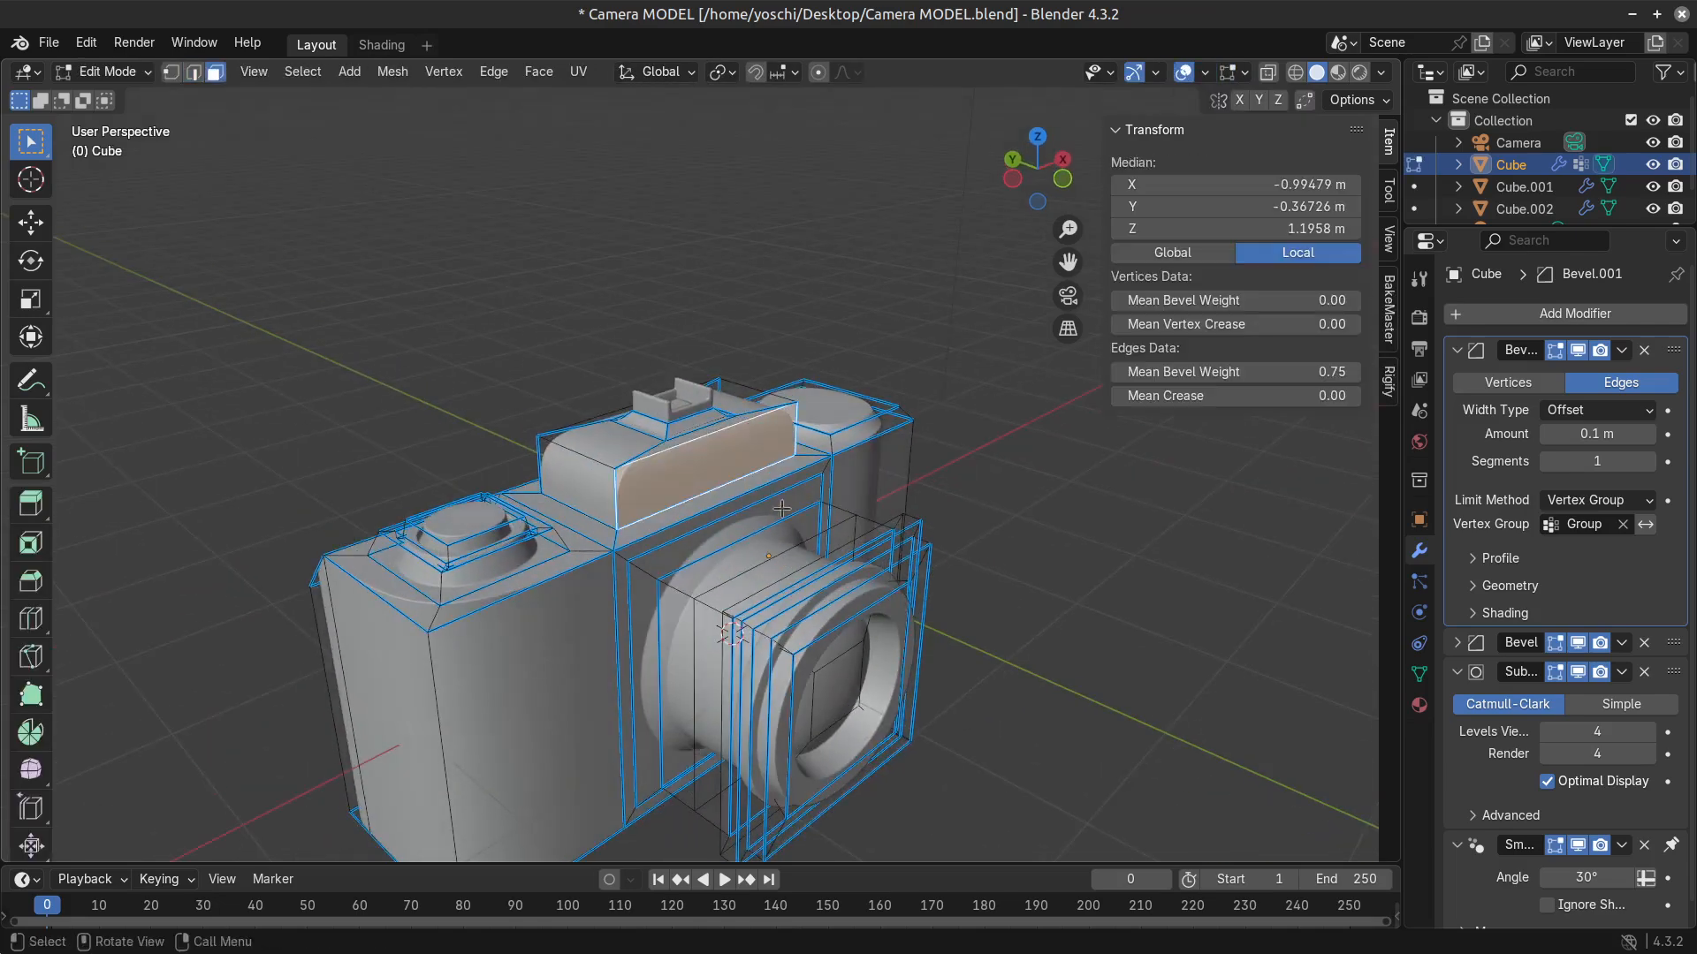
{"action": "scroll", "coordinate": [849, 521], "scroll_direction": "up", "scroll_amount": 2}
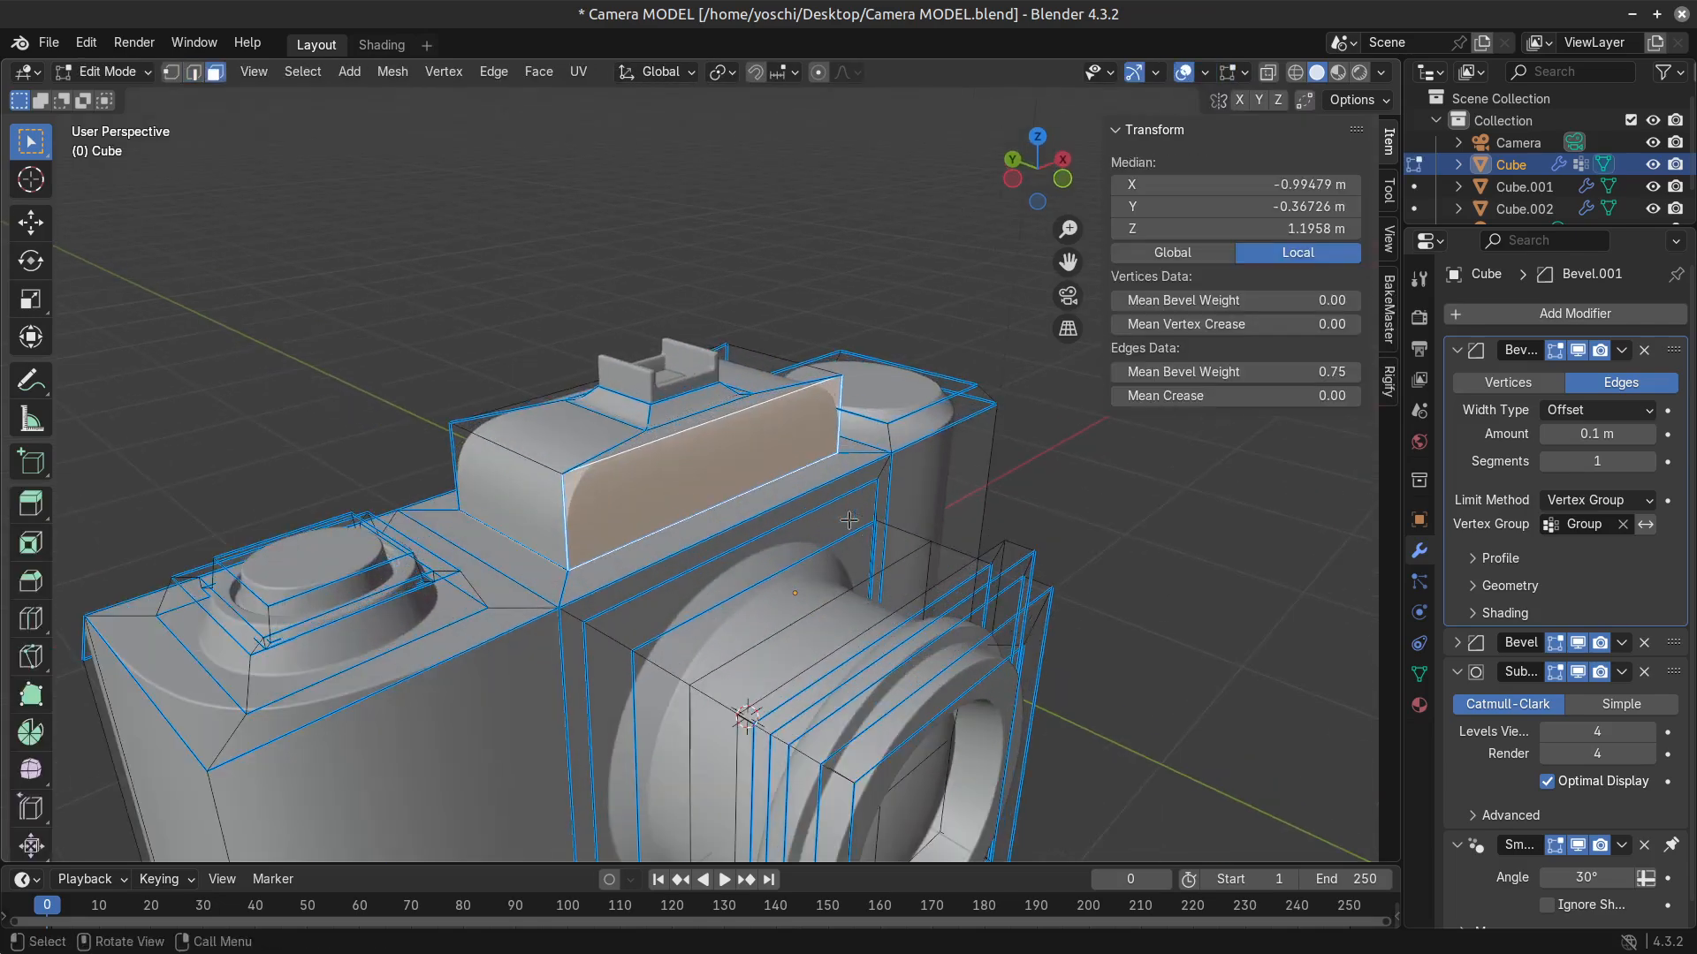
Try lowering the two top side edges of the viewfinder hump about 0.29 m along the Z axis.
{"action": "key", "text": "2"}
{"action": "left_click", "coordinate": [517, 457]}
{"action": "middle_click_drag", "start_coordinate": [610, 442], "coordinate": [782, 406]}
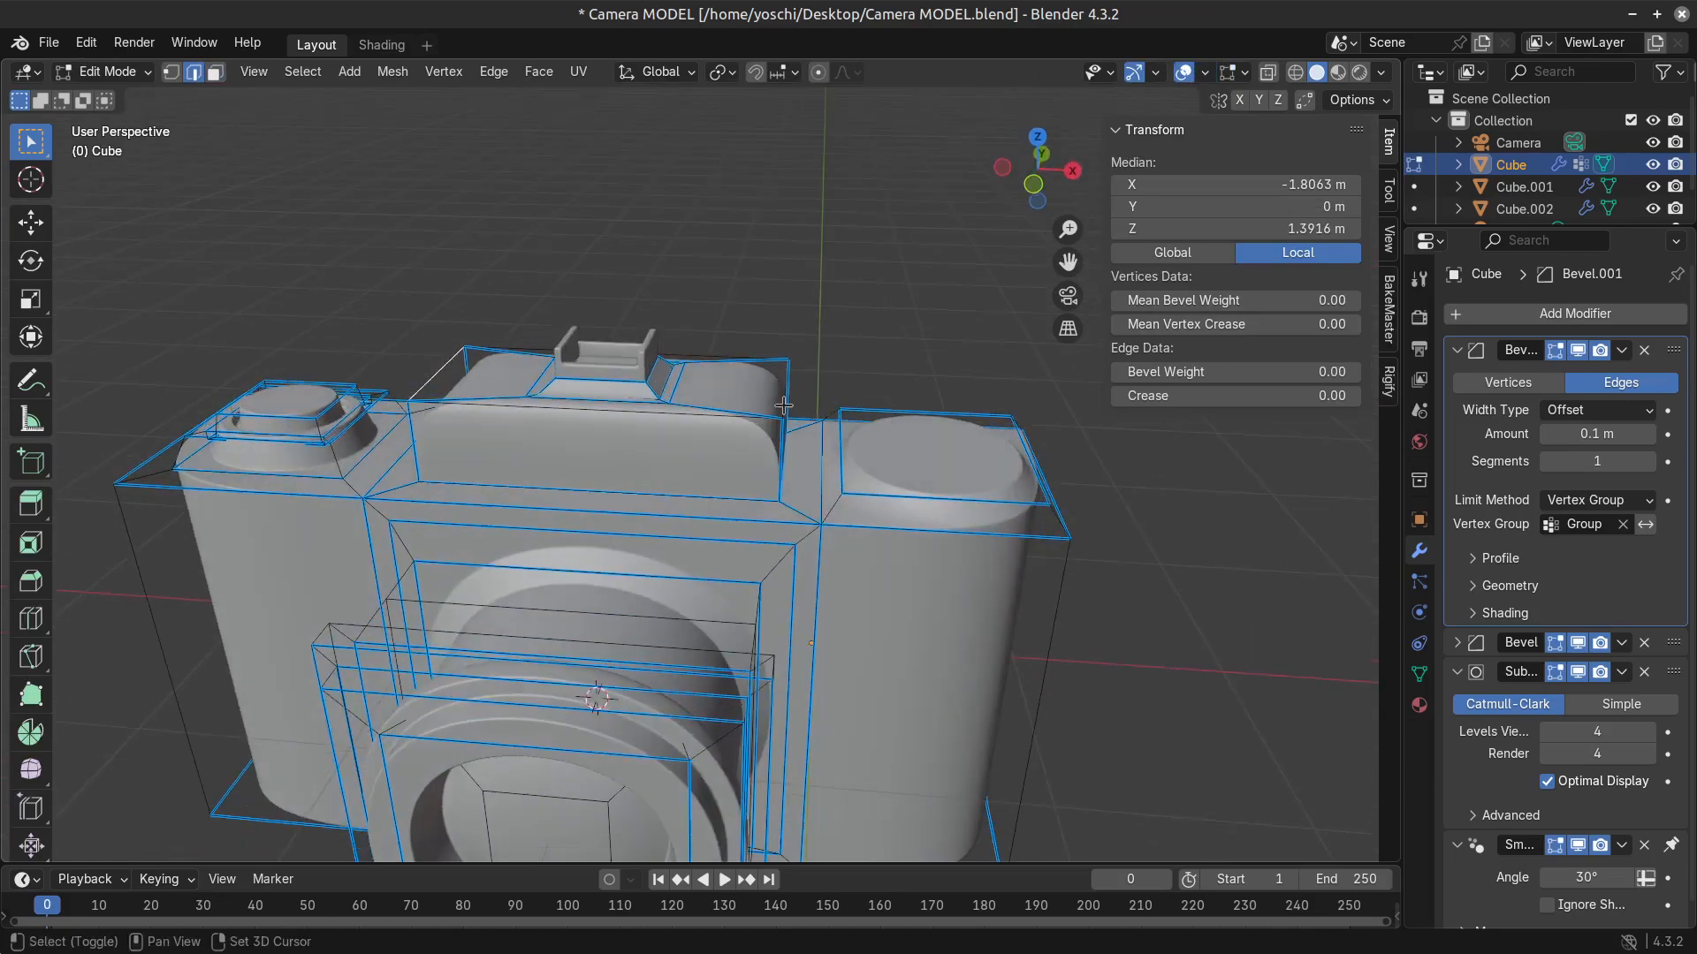
{"action": "left_click", "coordinate": [784, 406], "text": "shift"}
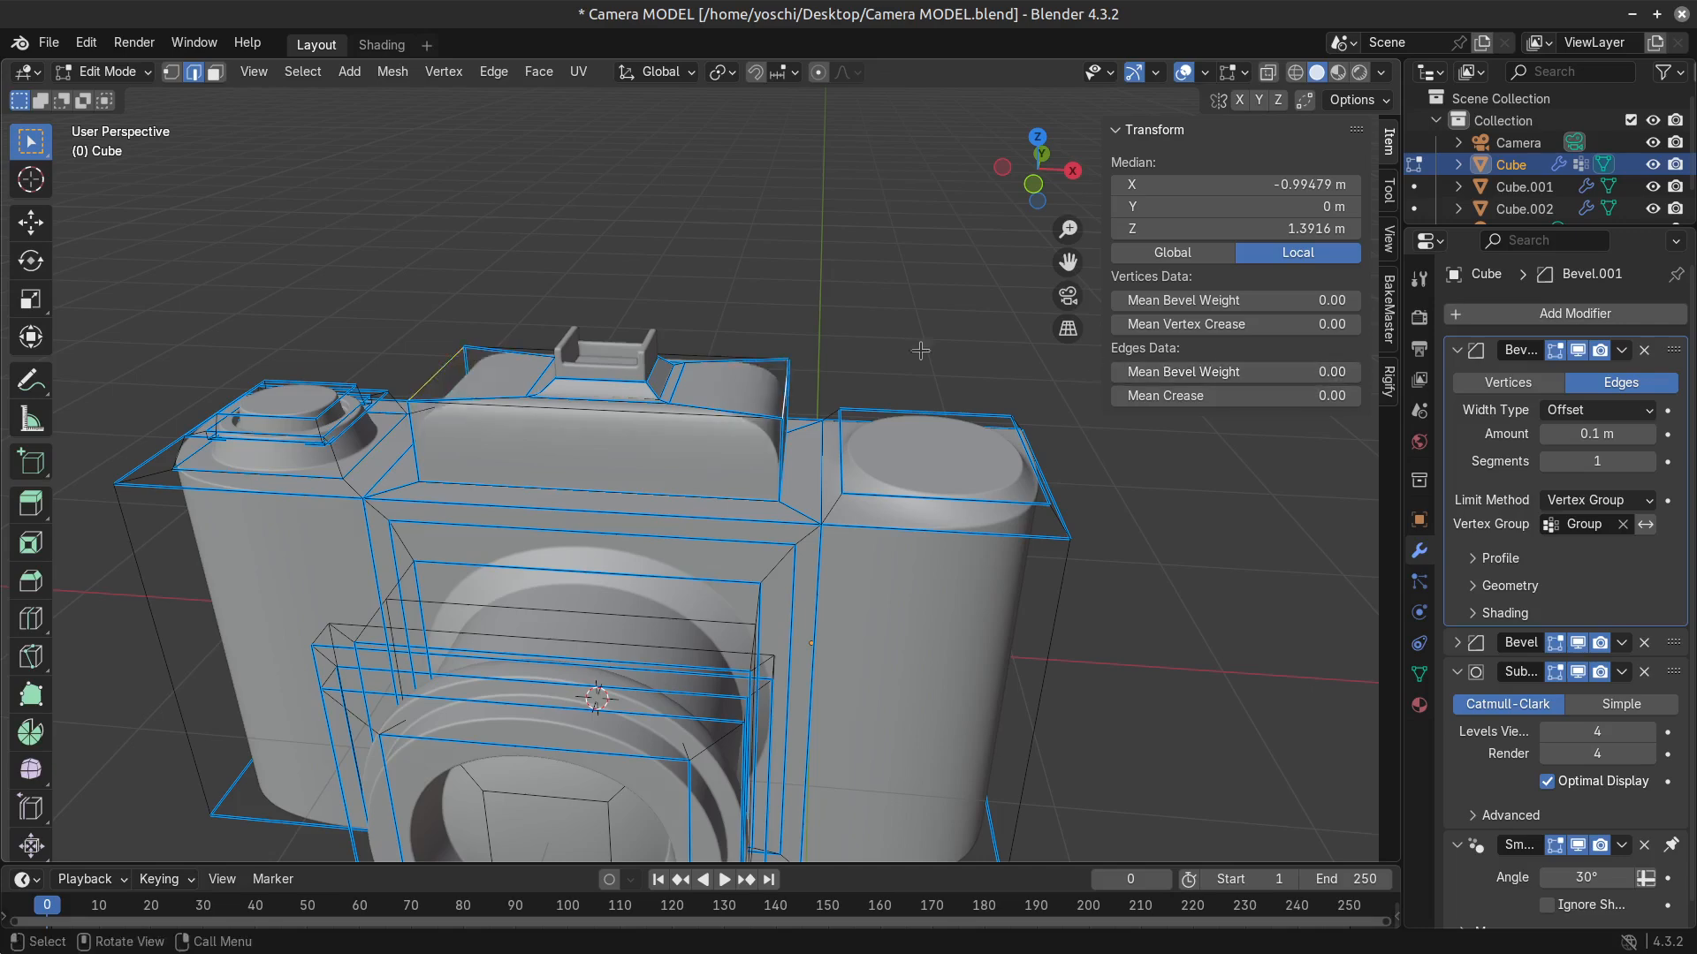
{"action": "middle_click_drag", "start_coordinate": [507, 384], "coordinate": [703, 363]}
{"action": "key", "text": "g"}
{"action": "key", "text": "y"}
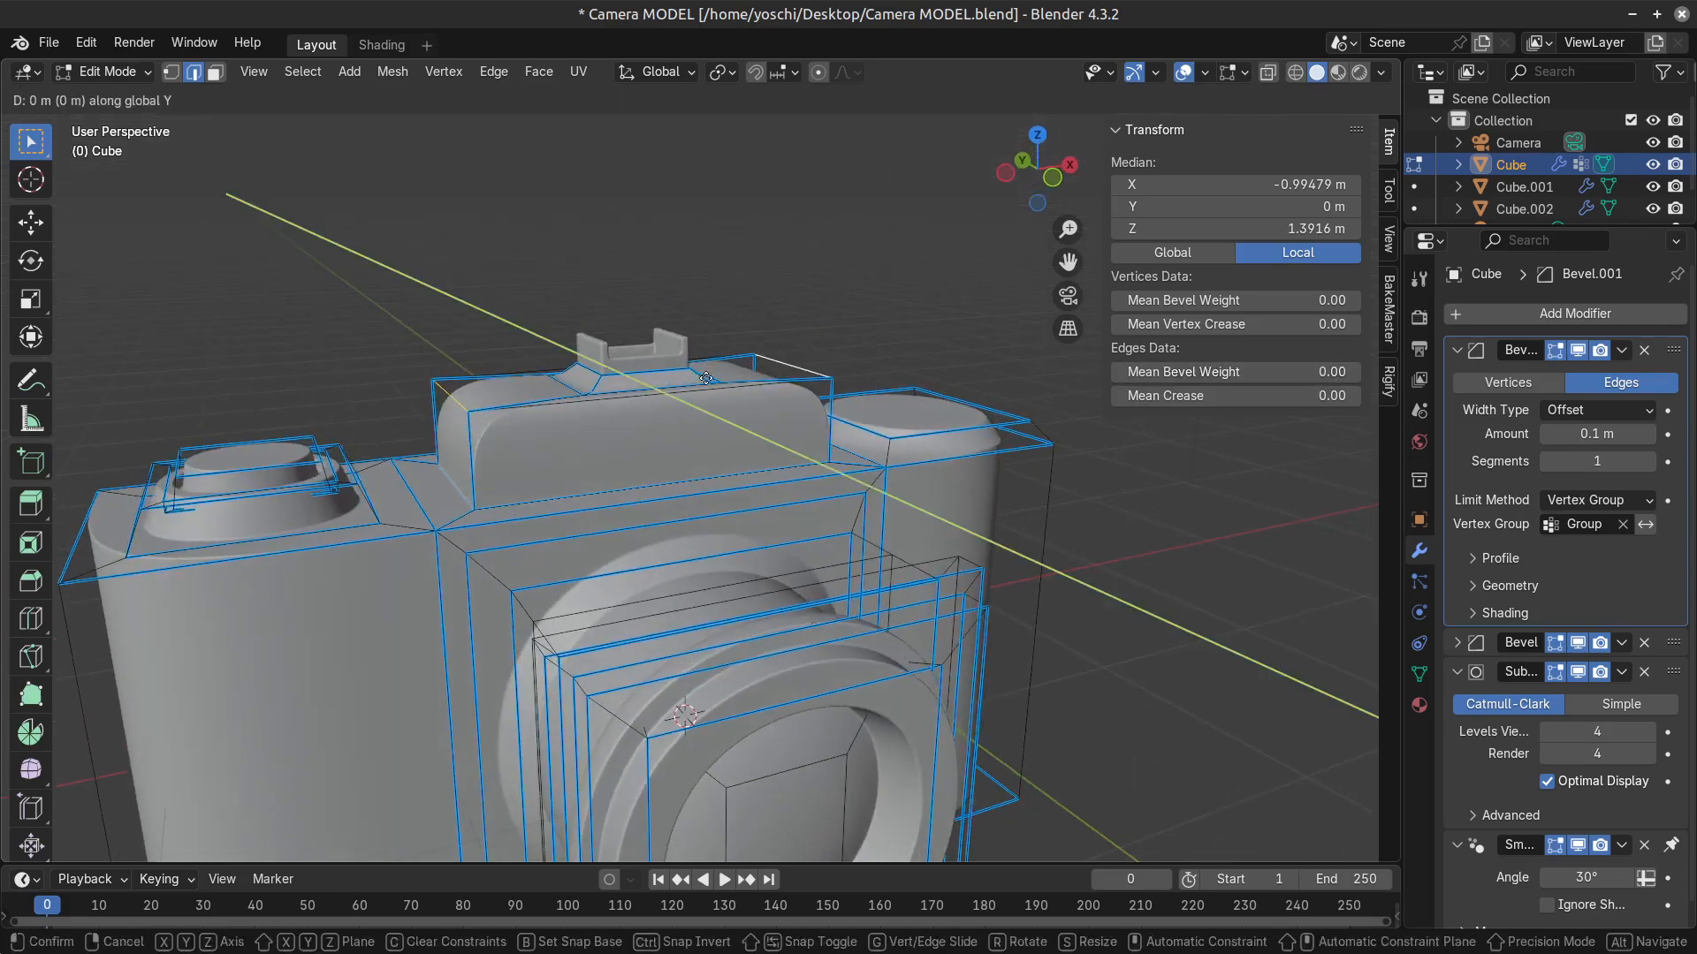
{"action": "key", "text": "z"}
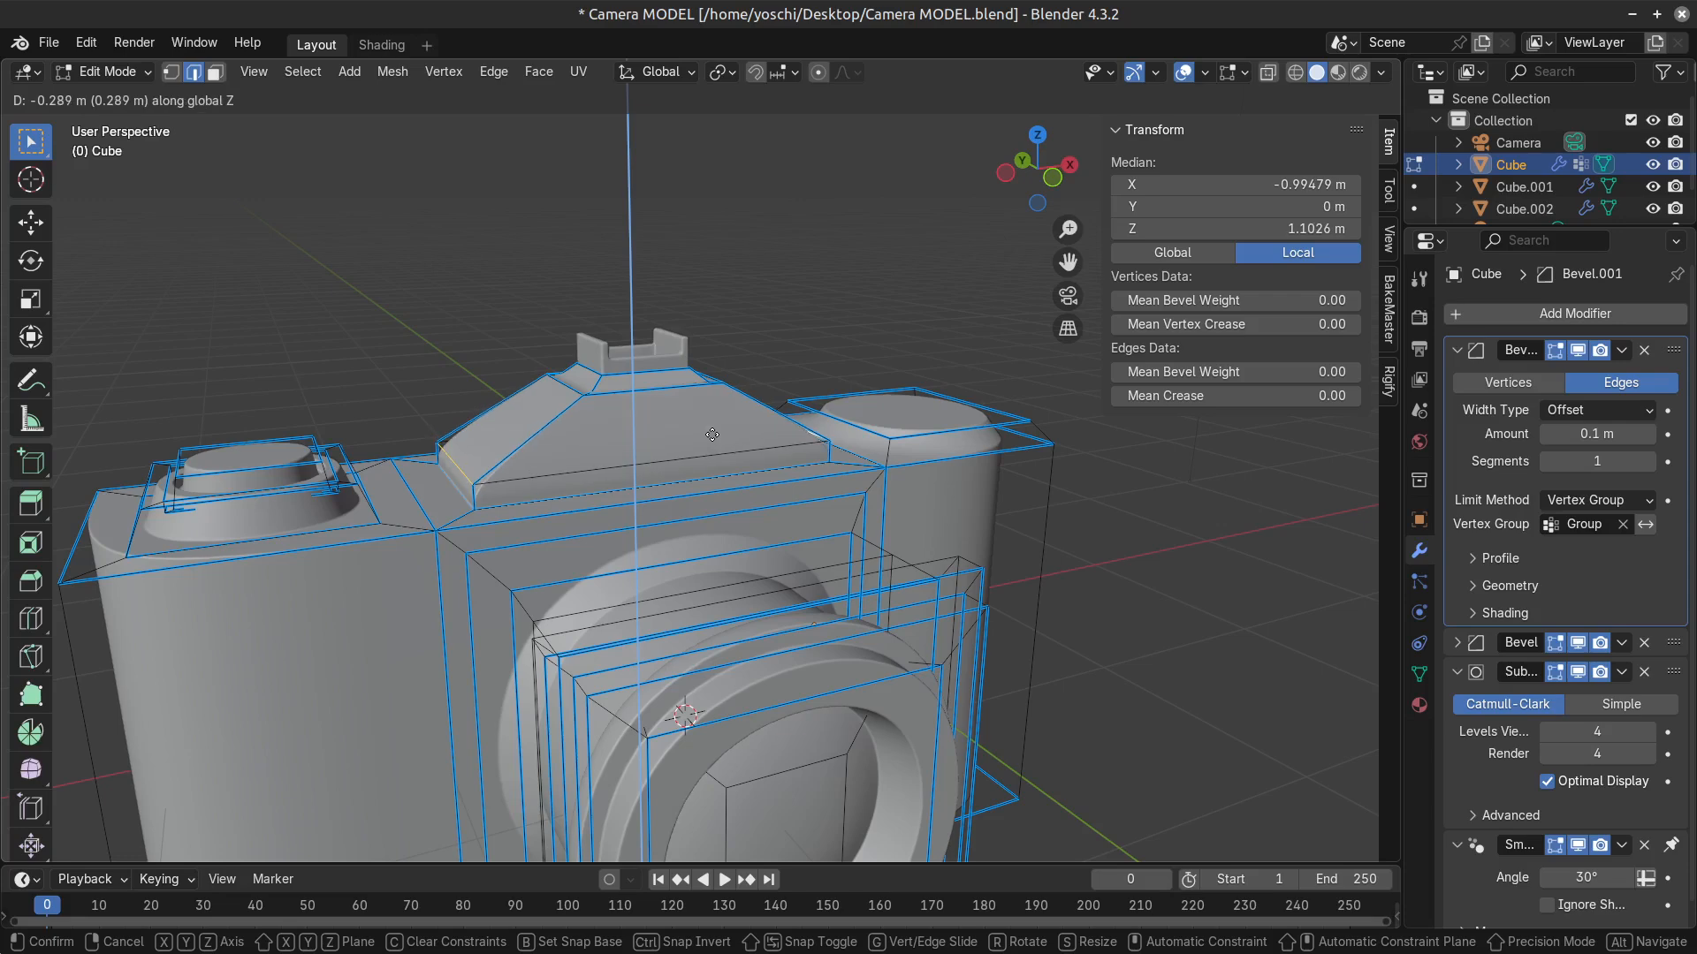
{"action": "left_click", "coordinate": [713, 430]}
Undo the lowering of the hump's top edges and review the whole camera from the front.
{"action": "scroll", "coordinate": [751, 508], "scroll_direction": "down", "scroll_amount": 5}
{"action": "key", "text": "Tab"}
{"action": "middle_click_drag", "start_coordinate": [836, 584], "coordinate": [920, 693]}
{"action": "scroll", "coordinate": [923, 699], "scroll_direction": "up", "scroll_amount": 2}
{"action": "key", "text": "Tab"}
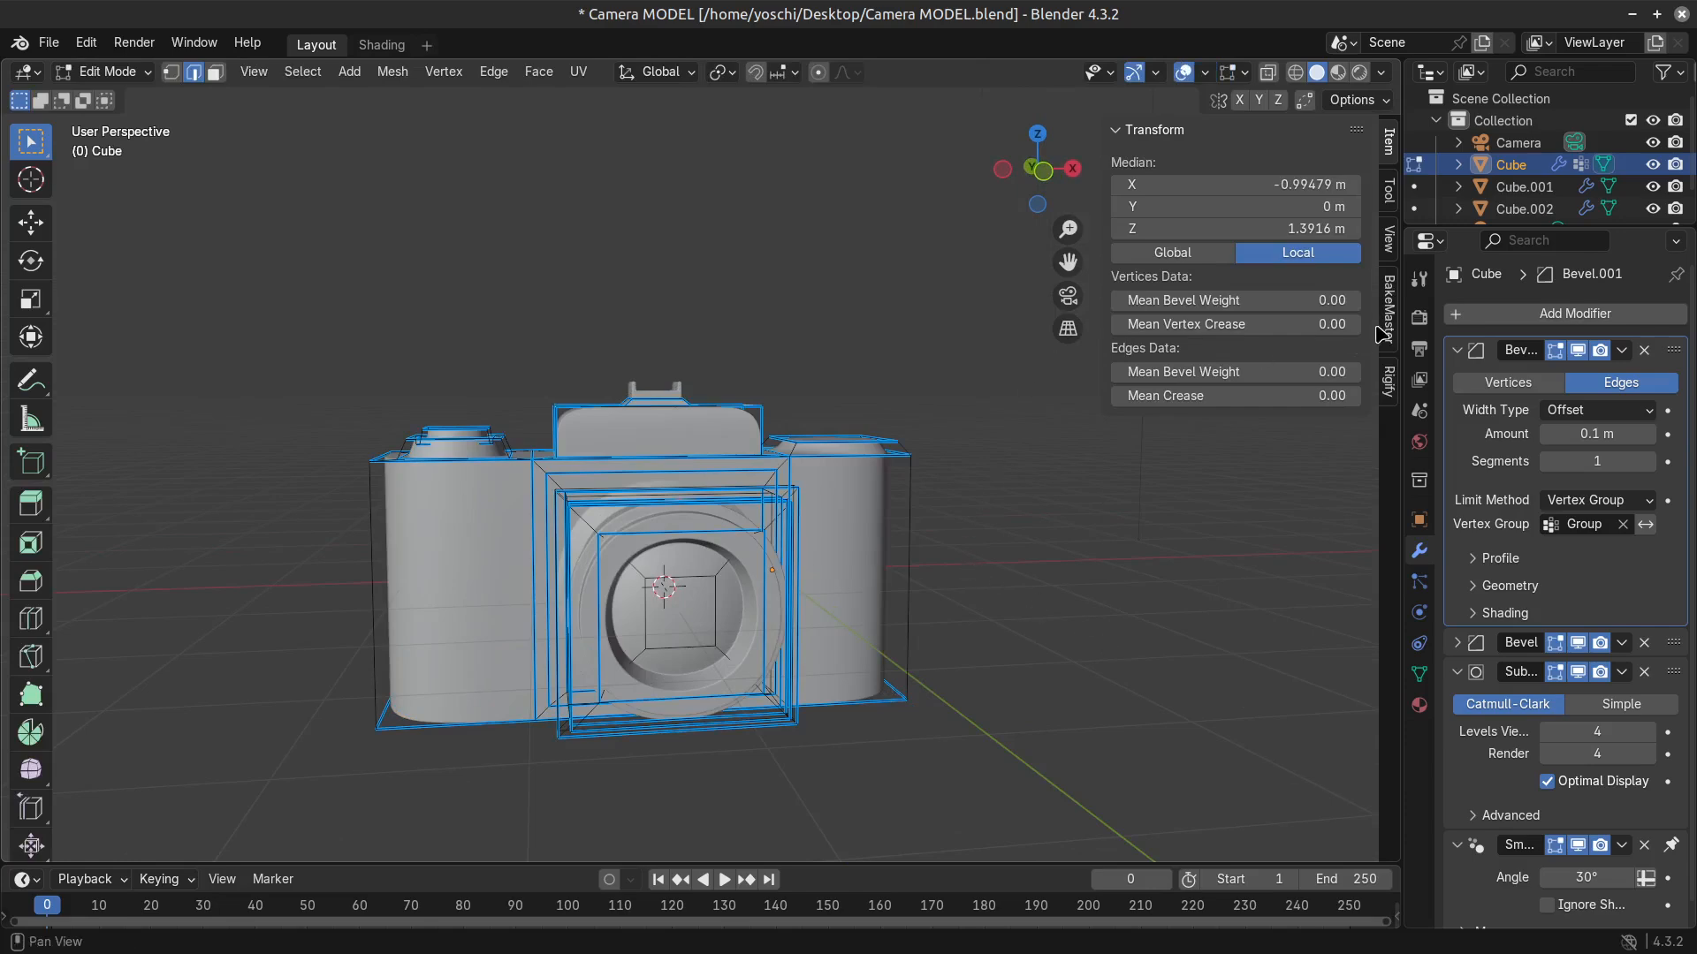
Try lowering the top side edges of the viewfinder hump to a median Z of 1.1216 m, then restore their height.
{"action": "left_click_drag", "start_coordinate": [1237, 228], "coordinate": [1184, 228]}
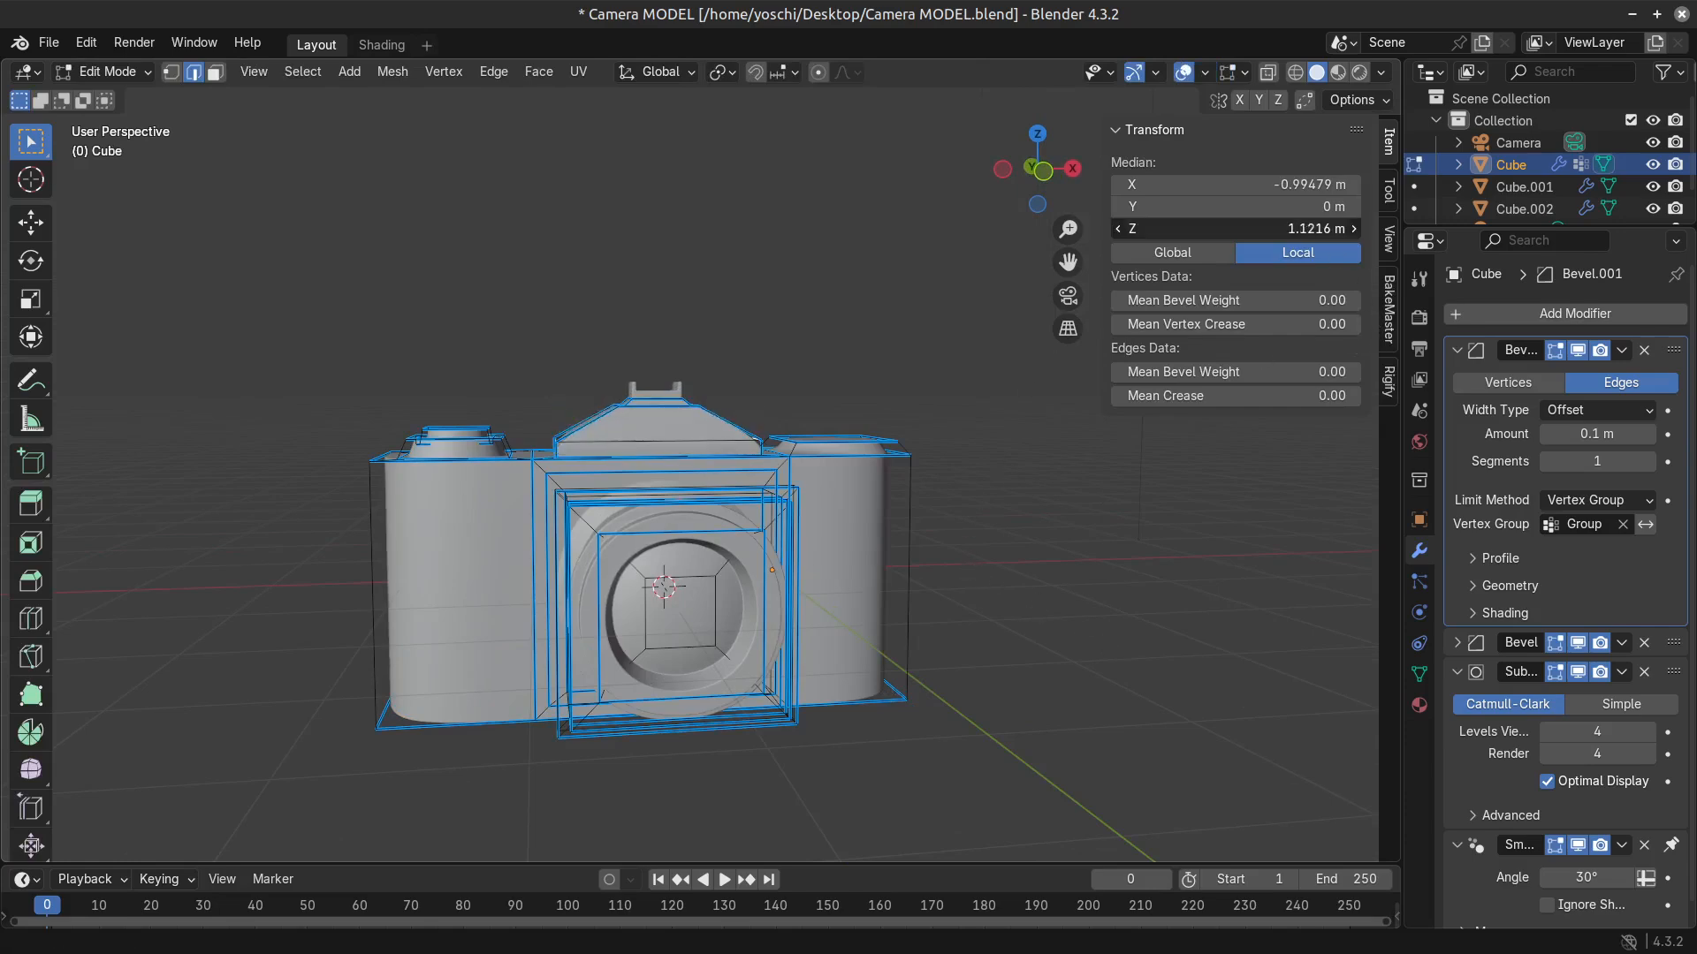
{"action": "left_click_drag", "start_coordinate": [1306, 232], "coordinate": [1341, 228]}
{"action": "left_click", "coordinate": [1184, 72]}
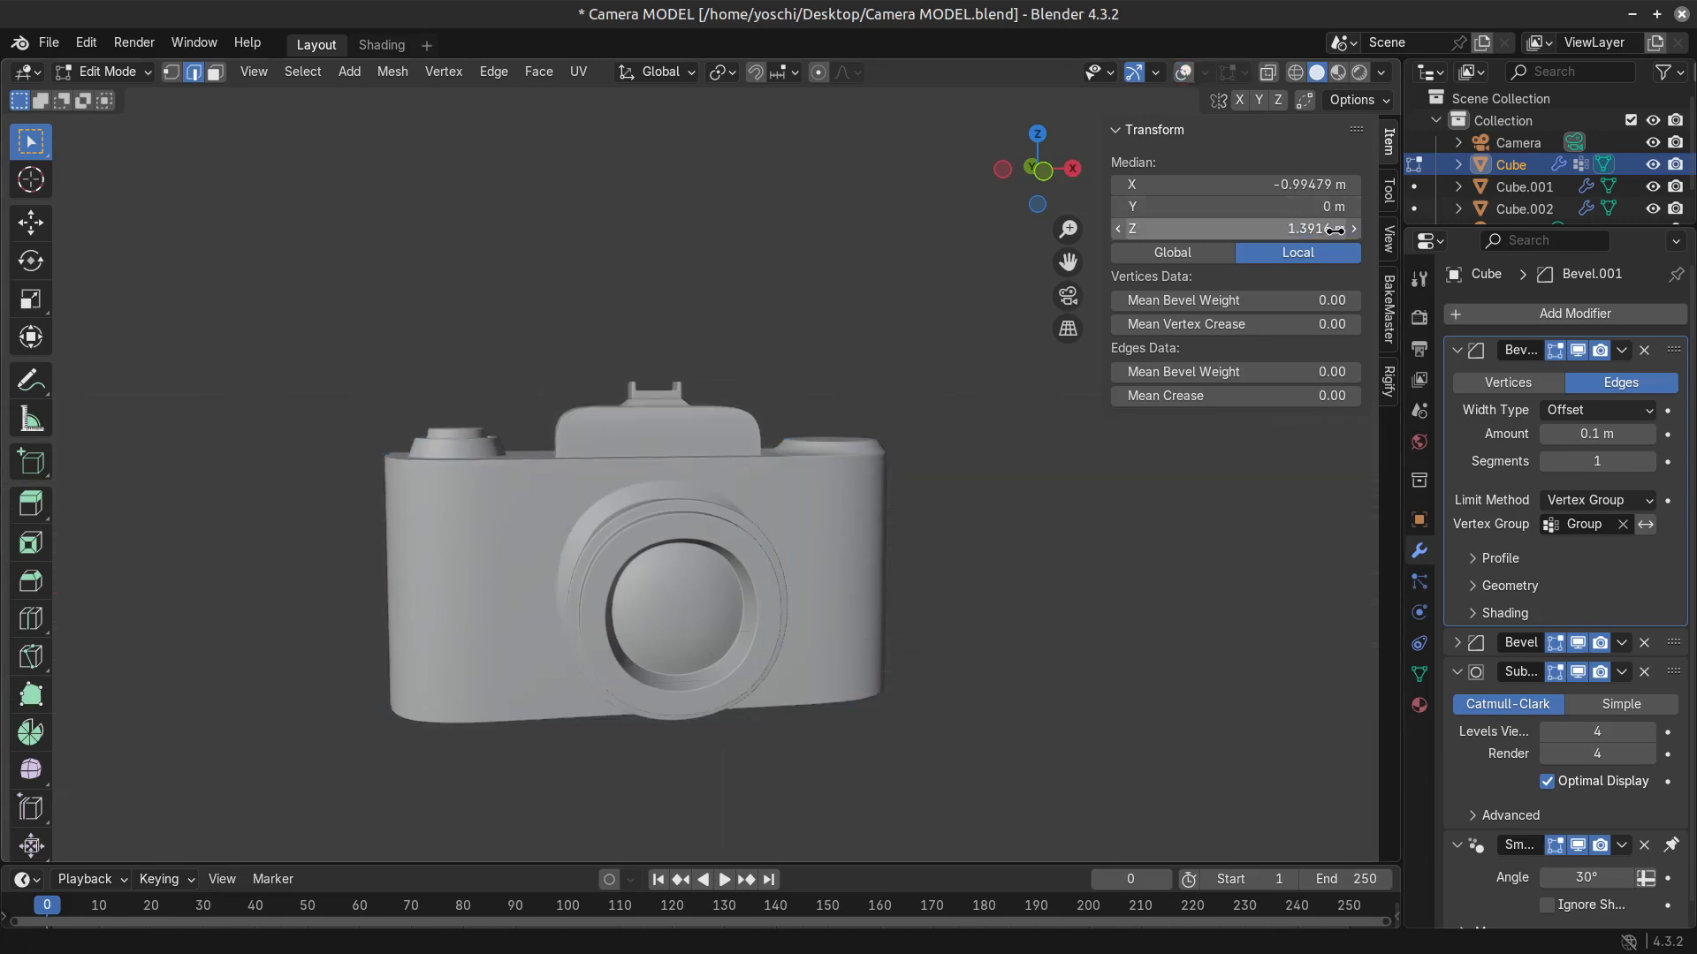
Examine the camera body's shape from the front and side with the viewport overlays hidden.
{"action": "middle_click_drag", "start_coordinate": [769, 460], "coordinate": [703, 661]}
{"action": "scroll", "coordinate": [774, 502], "scroll_direction": "up", "scroll_amount": 3}
{"action": "key", "text": "Tab"}
{"action": "scroll", "coordinate": [794, 718], "scroll_direction": "down", "scroll_amount": 4}
{"action": "middle_click_drag", "start_coordinate": [794, 718], "coordinate": [583, 586]}
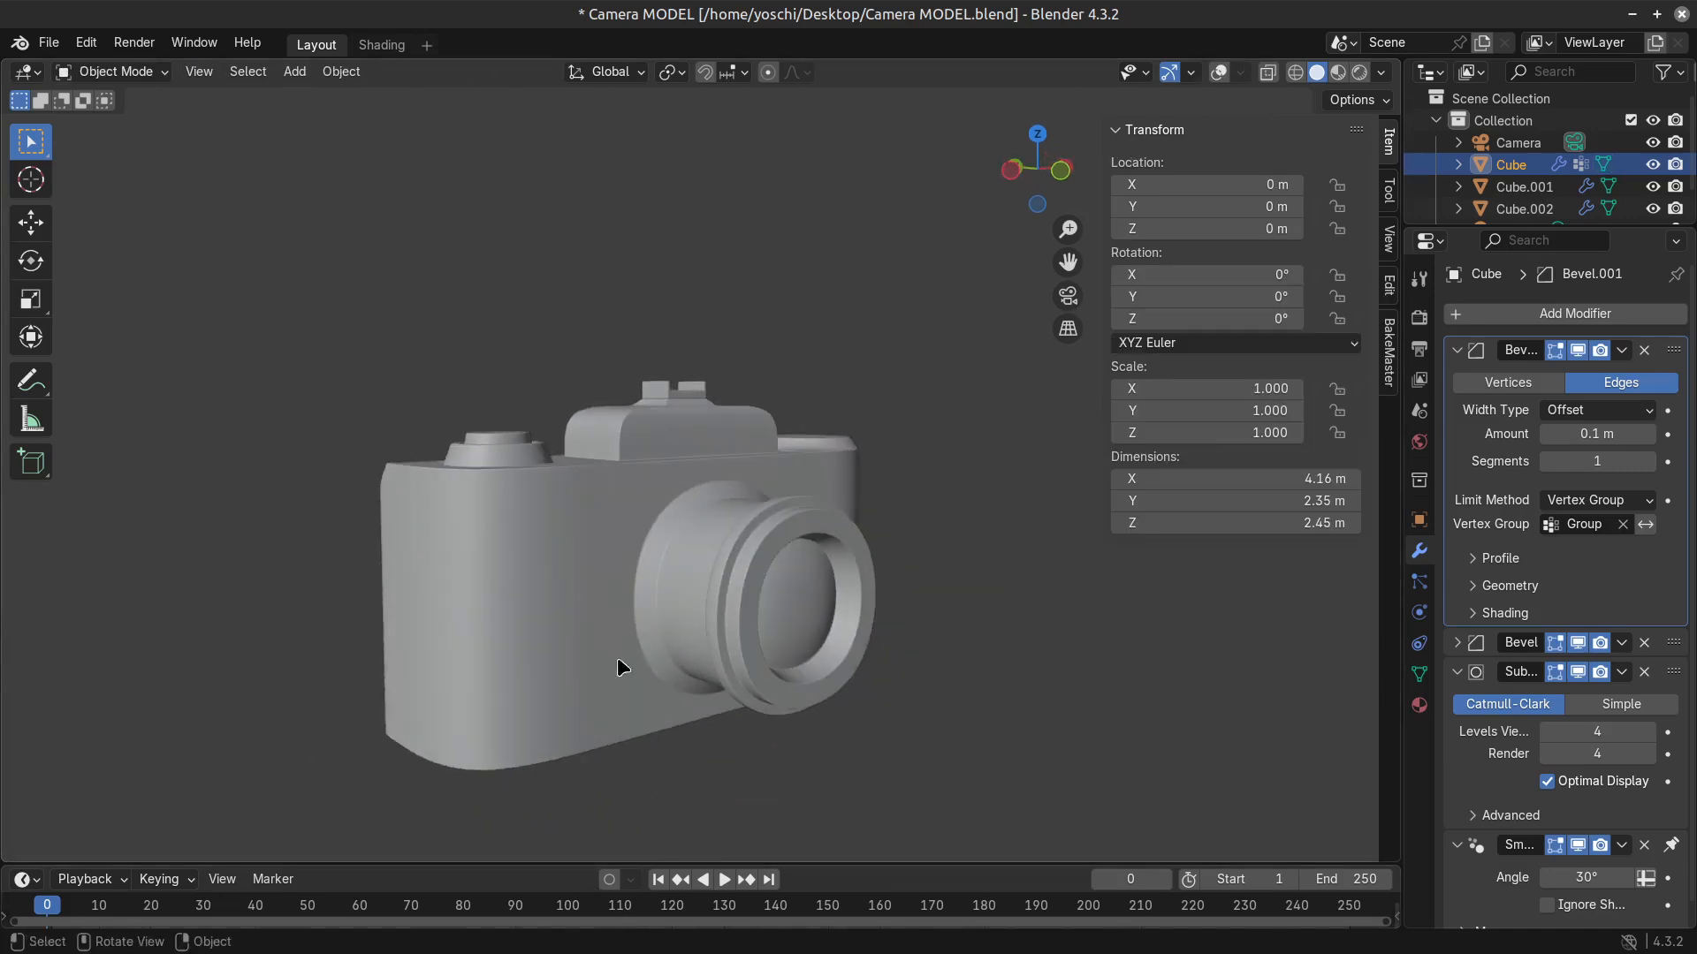
{"action": "key", "text": "Tab"}
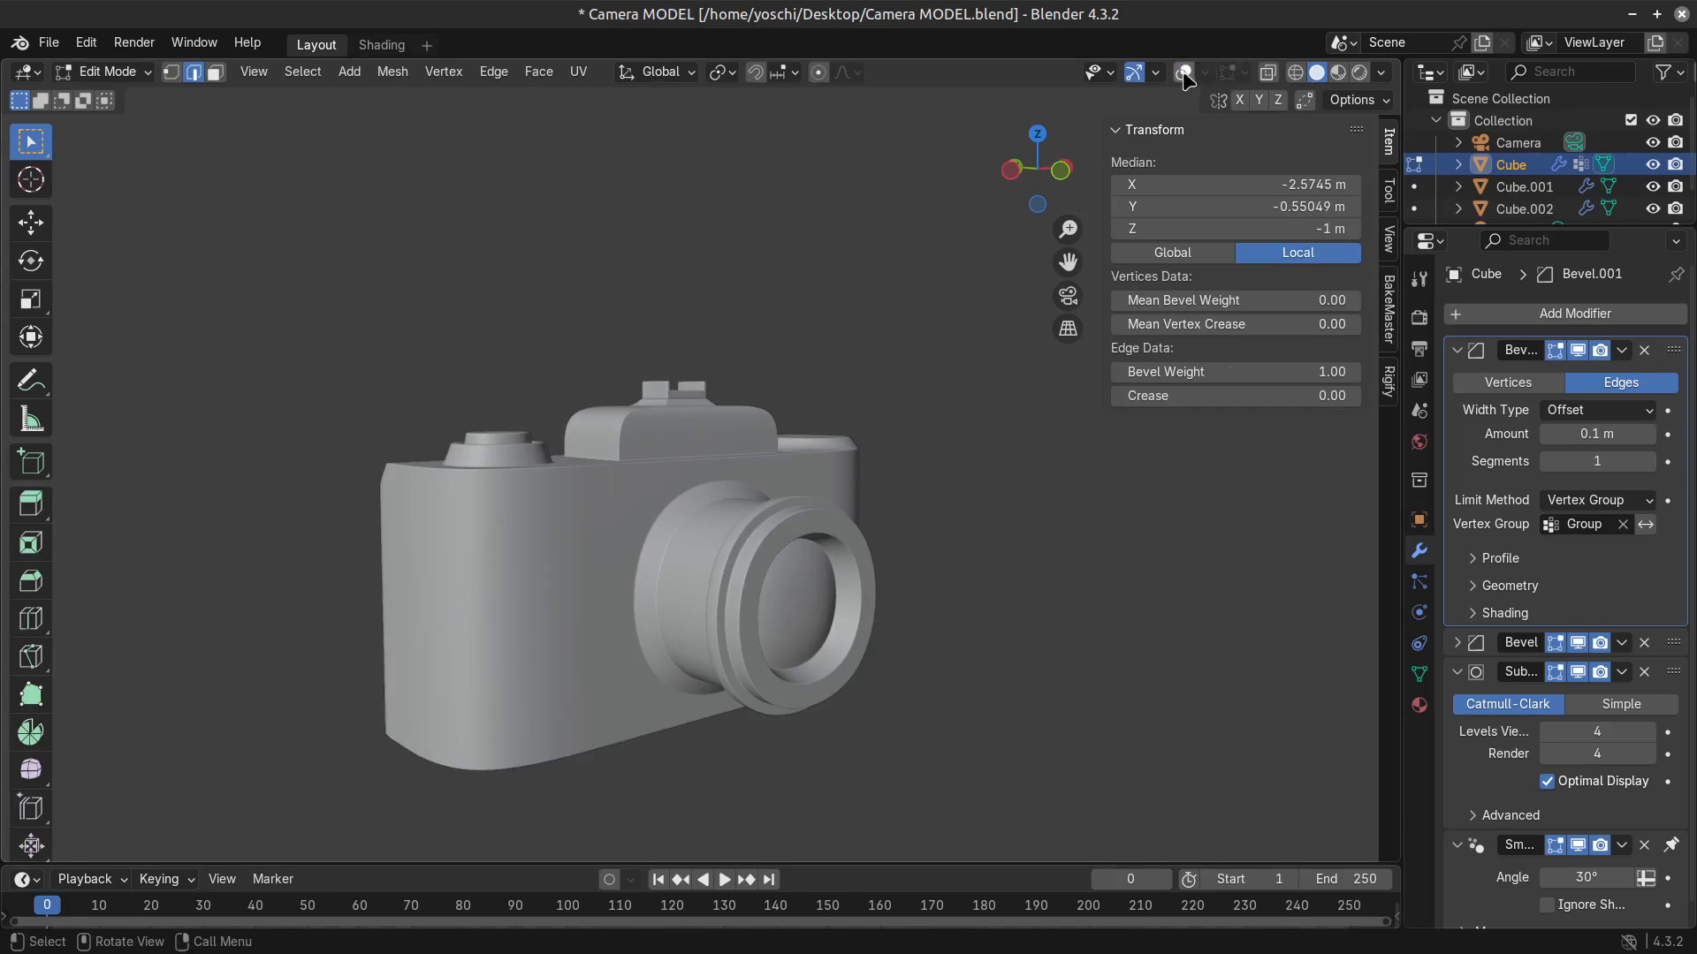
Show the overlays again and select all the faces on the underside of the camera body.
{"action": "left_click", "coordinate": [1184, 76]}
{"action": "middle_click_drag", "start_coordinate": [732, 702], "coordinate": [762, 629]}
{"action": "key", "text": "3"}
{"action": "left_click", "coordinate": [490, 663]}
{"action": "middle_click_drag", "start_coordinate": [492, 667], "coordinate": [530, 628]}
{"action": "key", "text": "c"}
{"action": "left_click", "coordinate": [529, 629]}
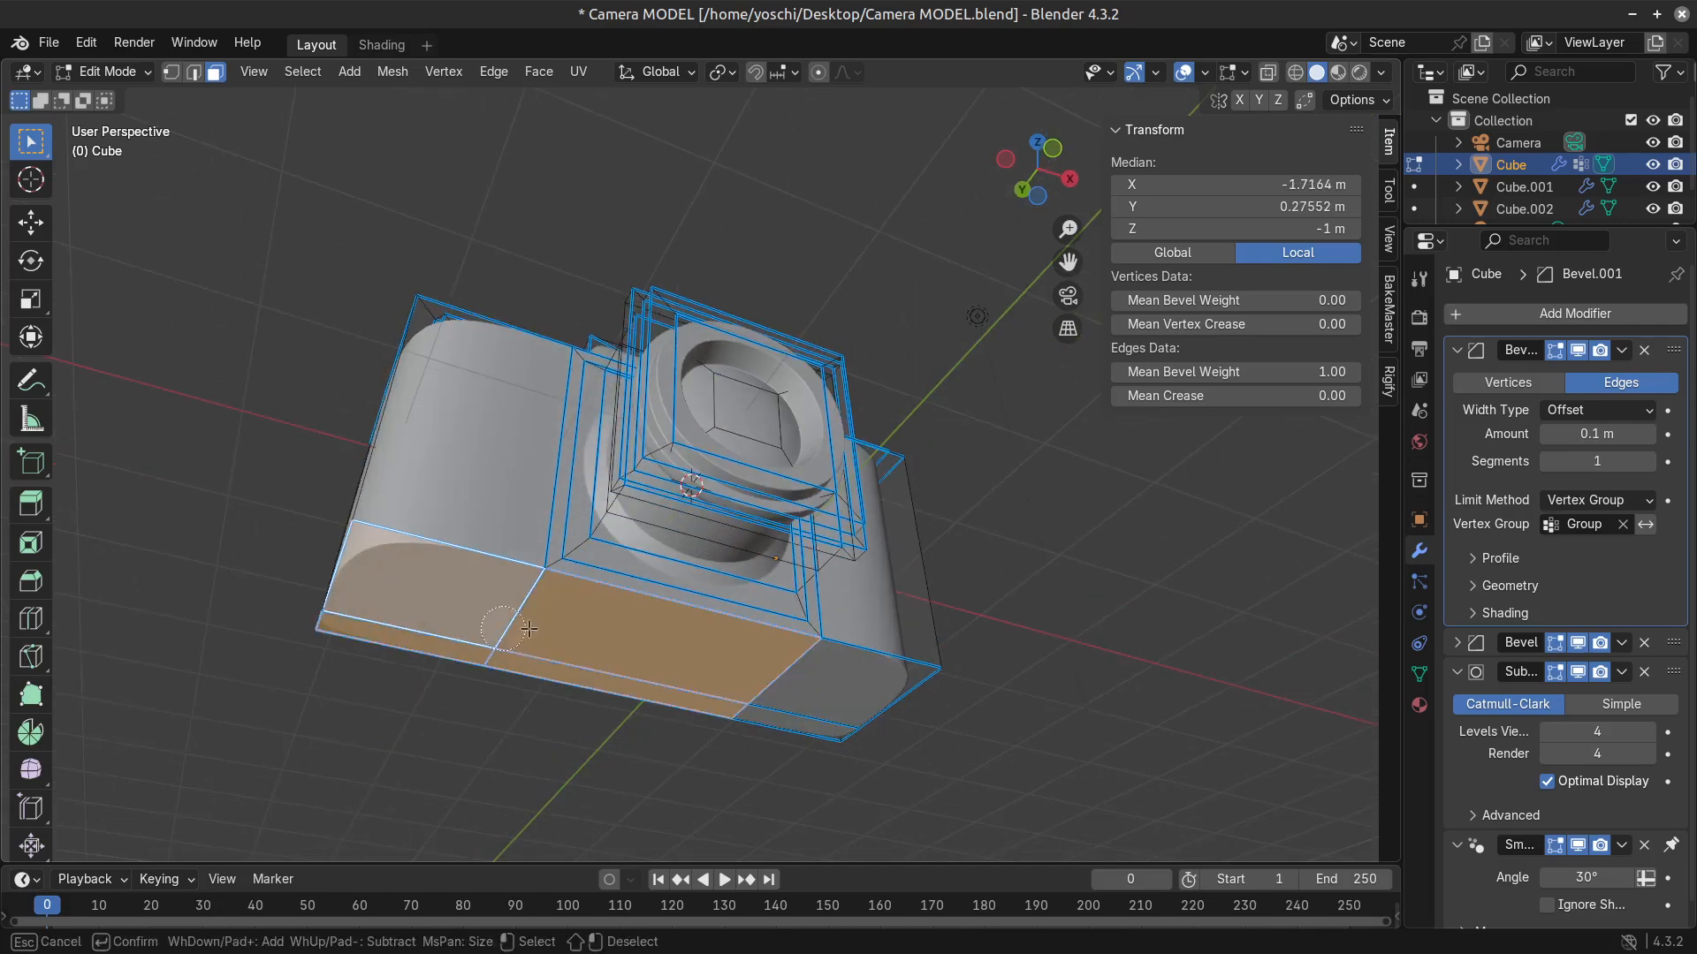
{"action": "left_click", "coordinate": [787, 665]}
{"action": "left_click_drag", "start_coordinate": [793, 690], "coordinate": [796, 706]}
{"action": "right_click", "coordinate": [796, 706]}
{"action": "middle_click_drag", "start_coordinate": [823, 655], "coordinate": [844, 700]}
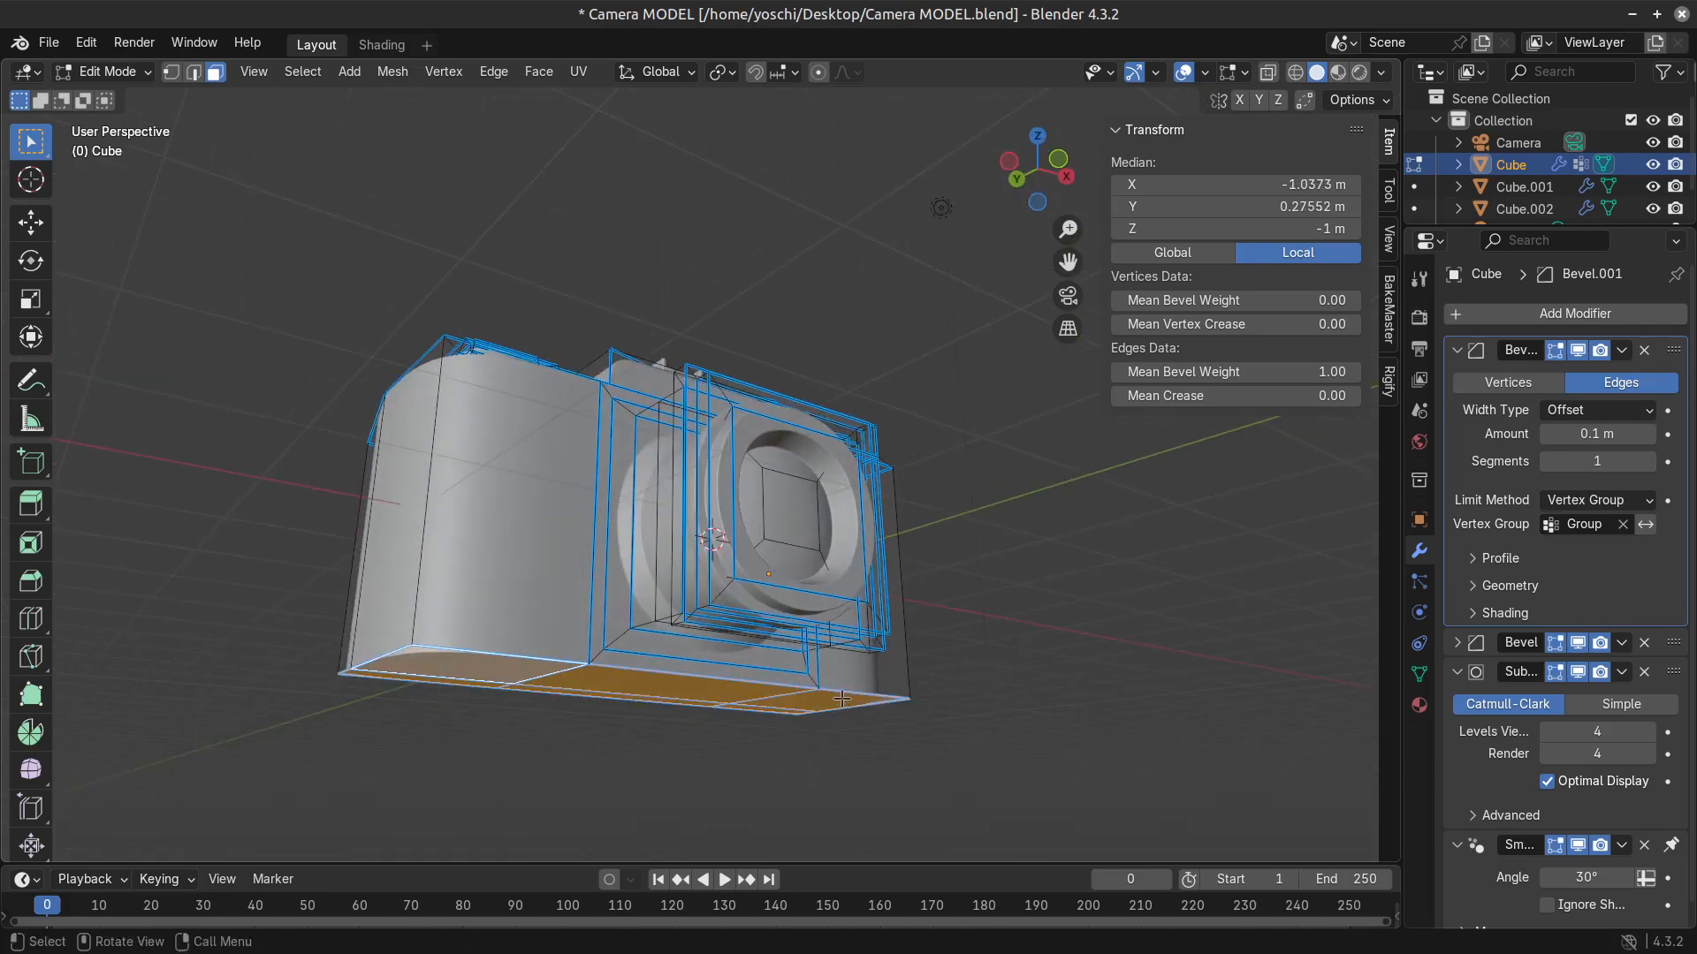
Try extruding the underside faces downward about 0.19 m and check the added base from the side.
{"action": "key", "text": "e"}
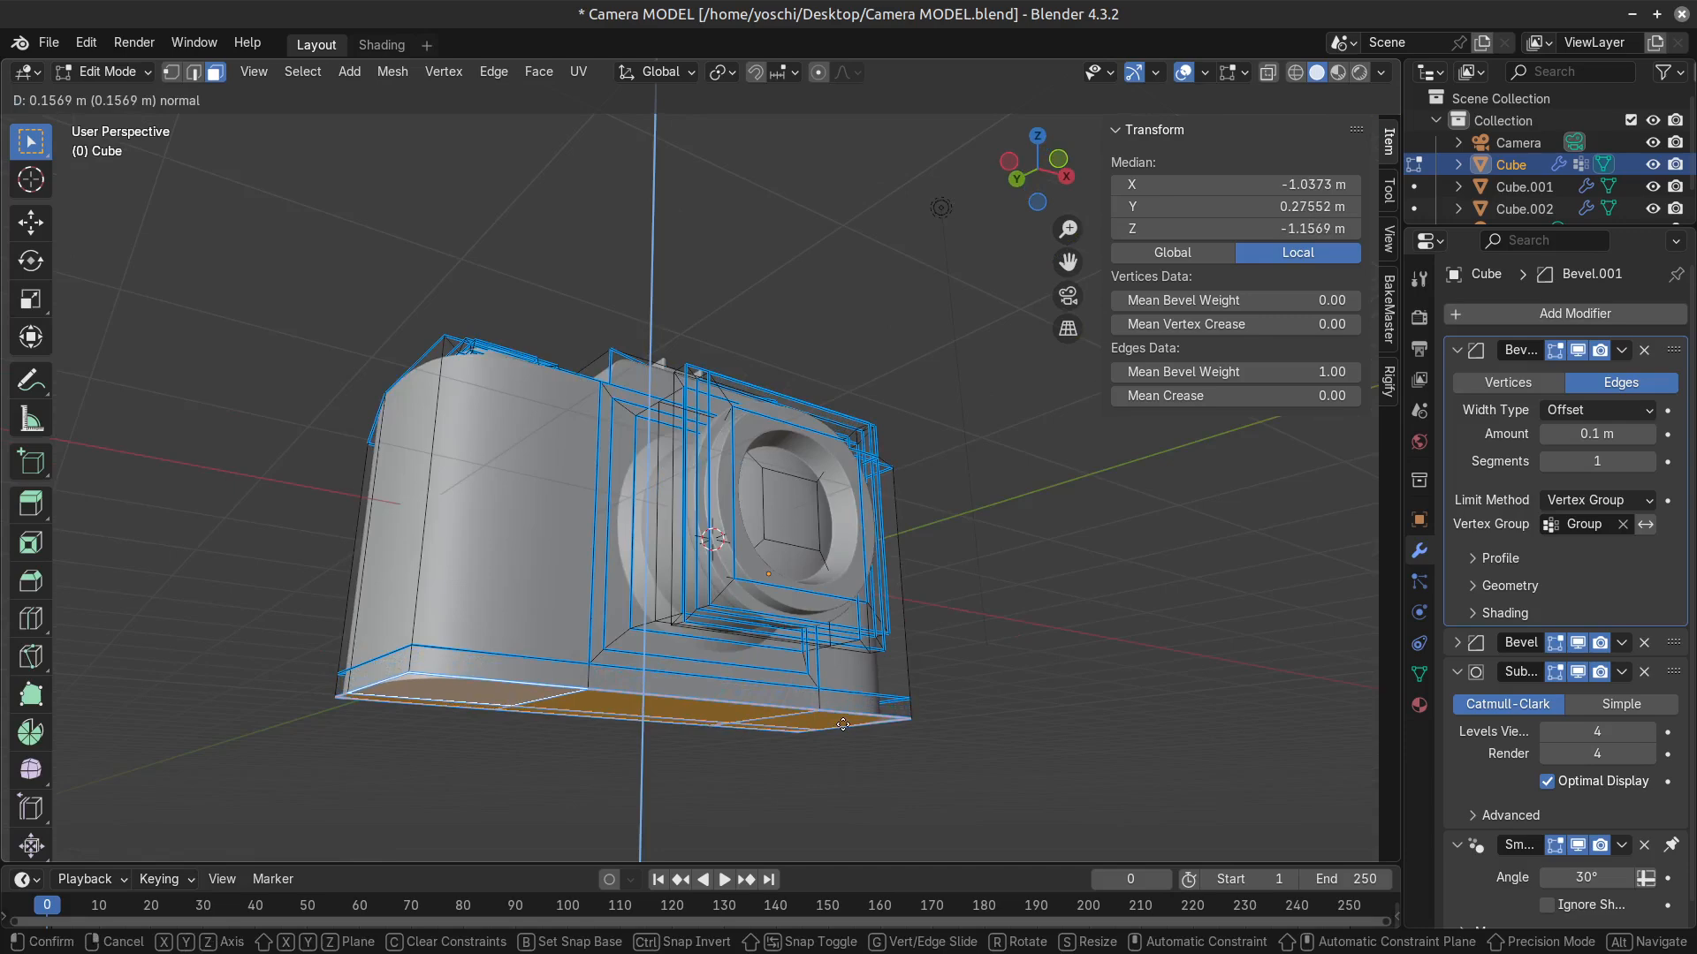
{"action": "left_click", "coordinate": [871, 712]}
{"action": "key", "text": "Tab"}
{"action": "middle_click_drag", "start_coordinate": [870, 713], "coordinate": [910, 751]}
{"action": "key", "text": "Tab"}
Try scaling up the extruded bottom faces into a flared base and view it from the front.
{"action": "key", "text": "s"}
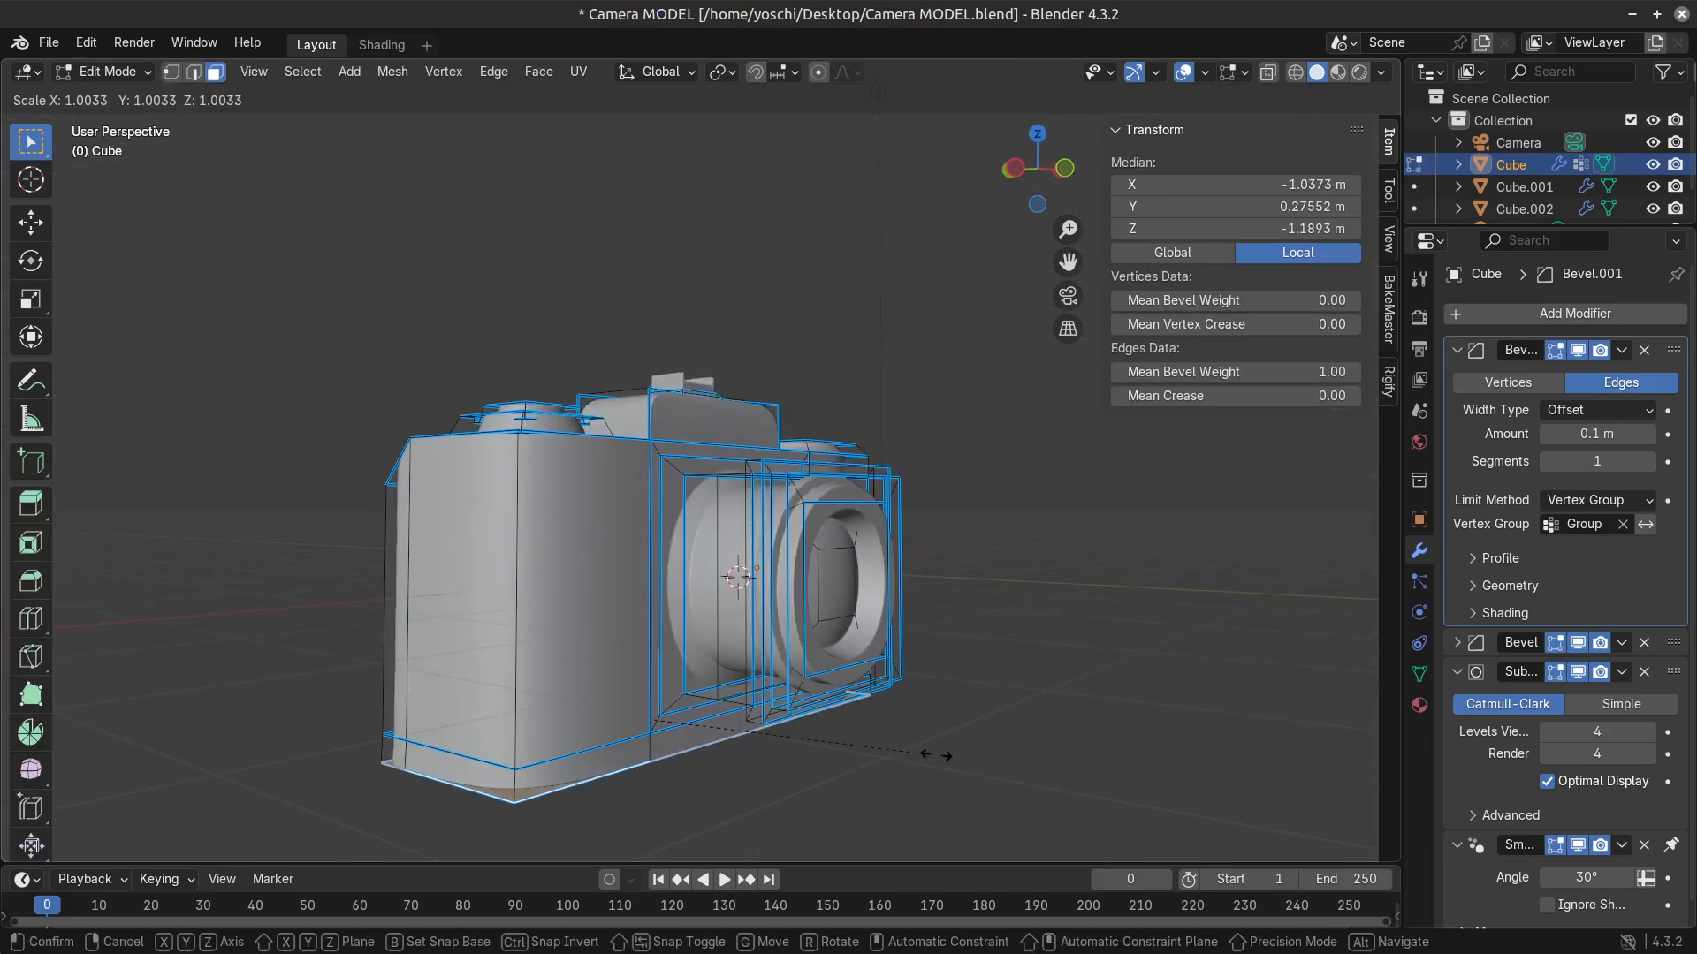
{"action": "left_click", "coordinate": [937, 758]}
{"action": "key", "text": "Tab"}
{"action": "scroll", "coordinate": [930, 786], "scroll_direction": "down", "scroll_amount": 4}
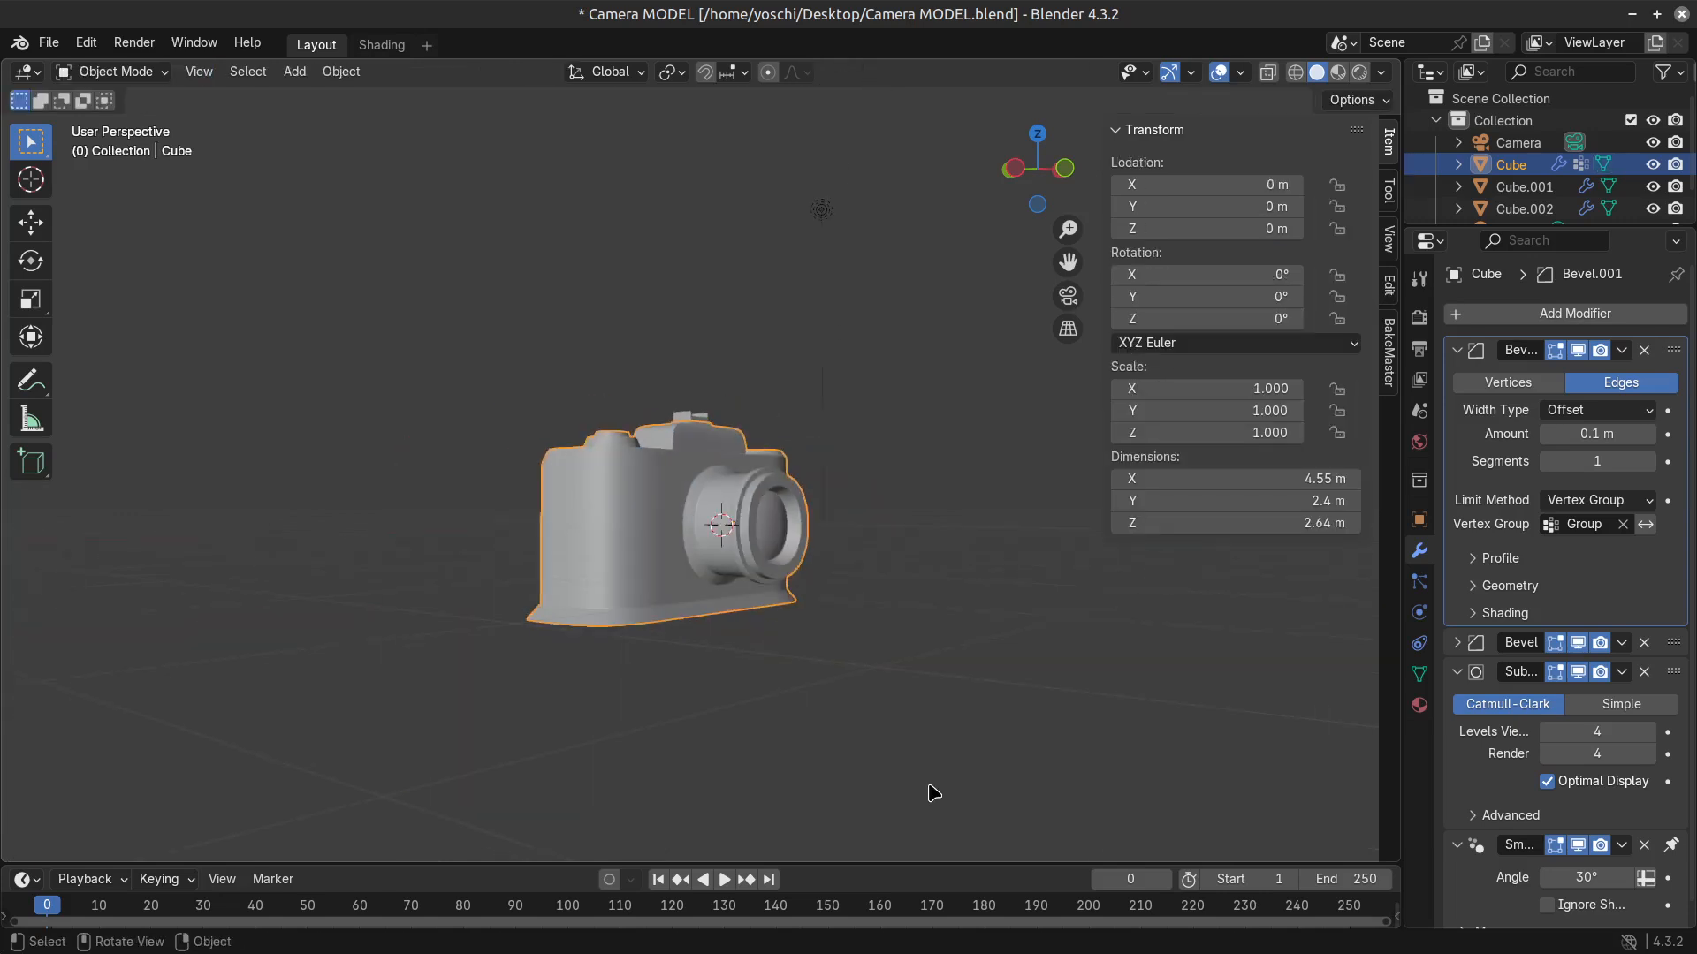
{"action": "middle_click_drag", "start_coordinate": [928, 788], "coordinate": [742, 771]}
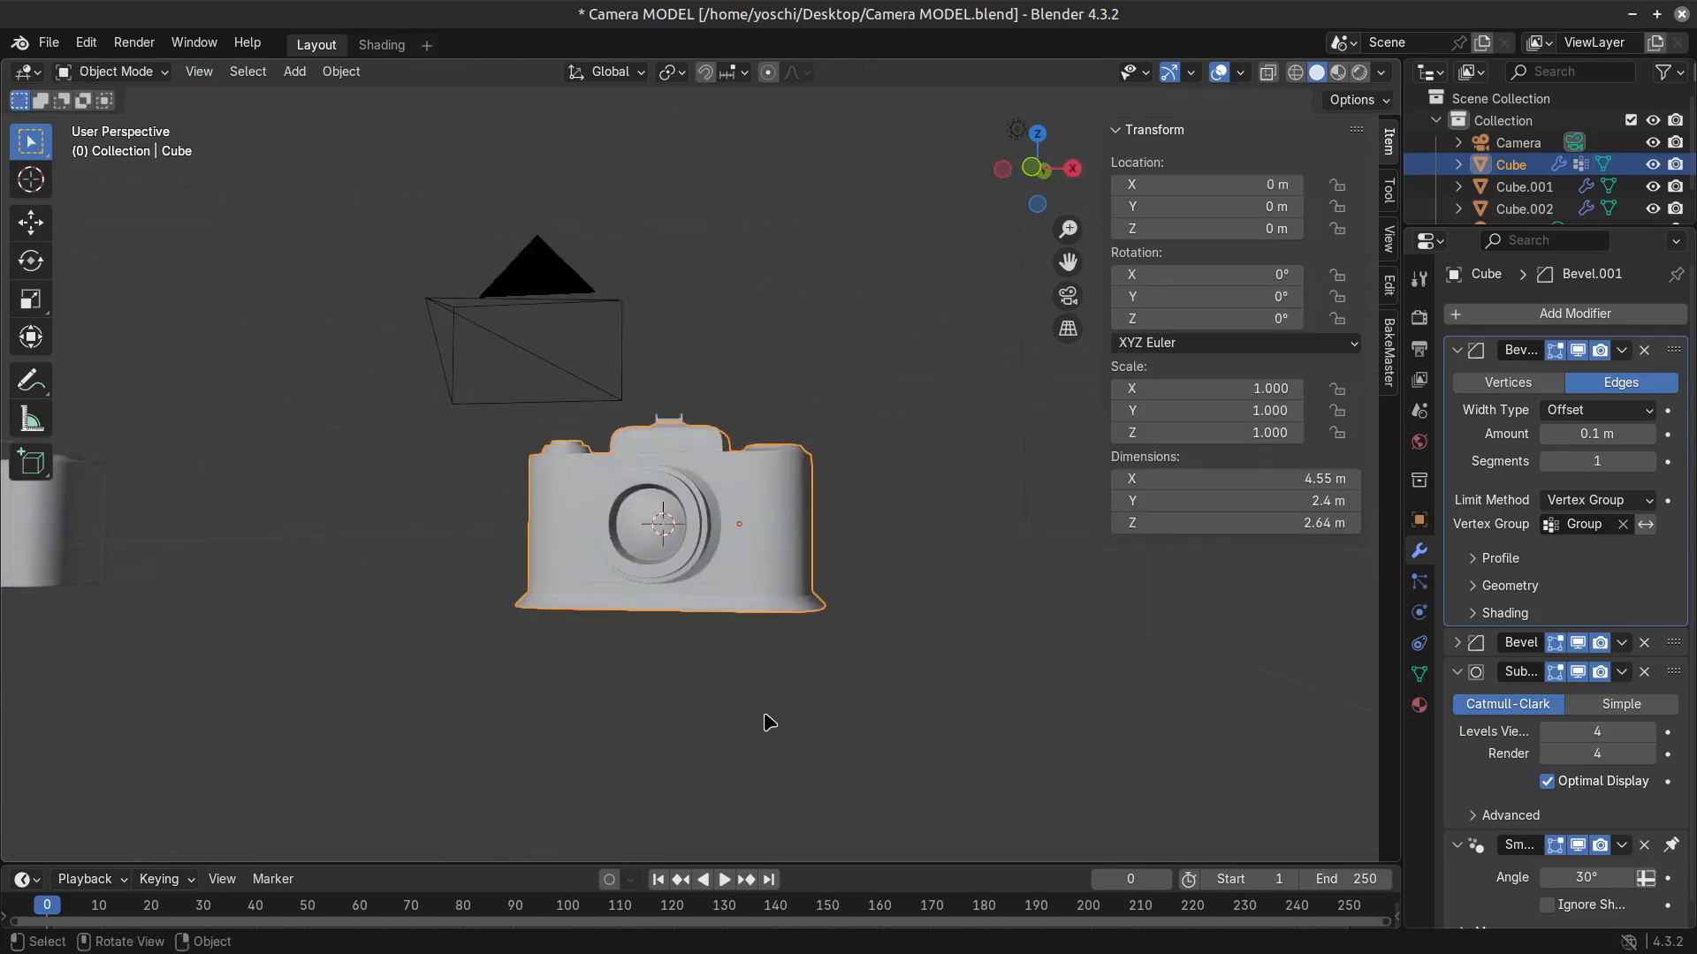
Undo the scaling and extrusion of the camera's base.
{"action": "key", "text": "Tab"}
{"action": "key", "text": "Tab"}
{"action": "key", "text": "Tab"}
{"action": "key", "text": "Tab"}
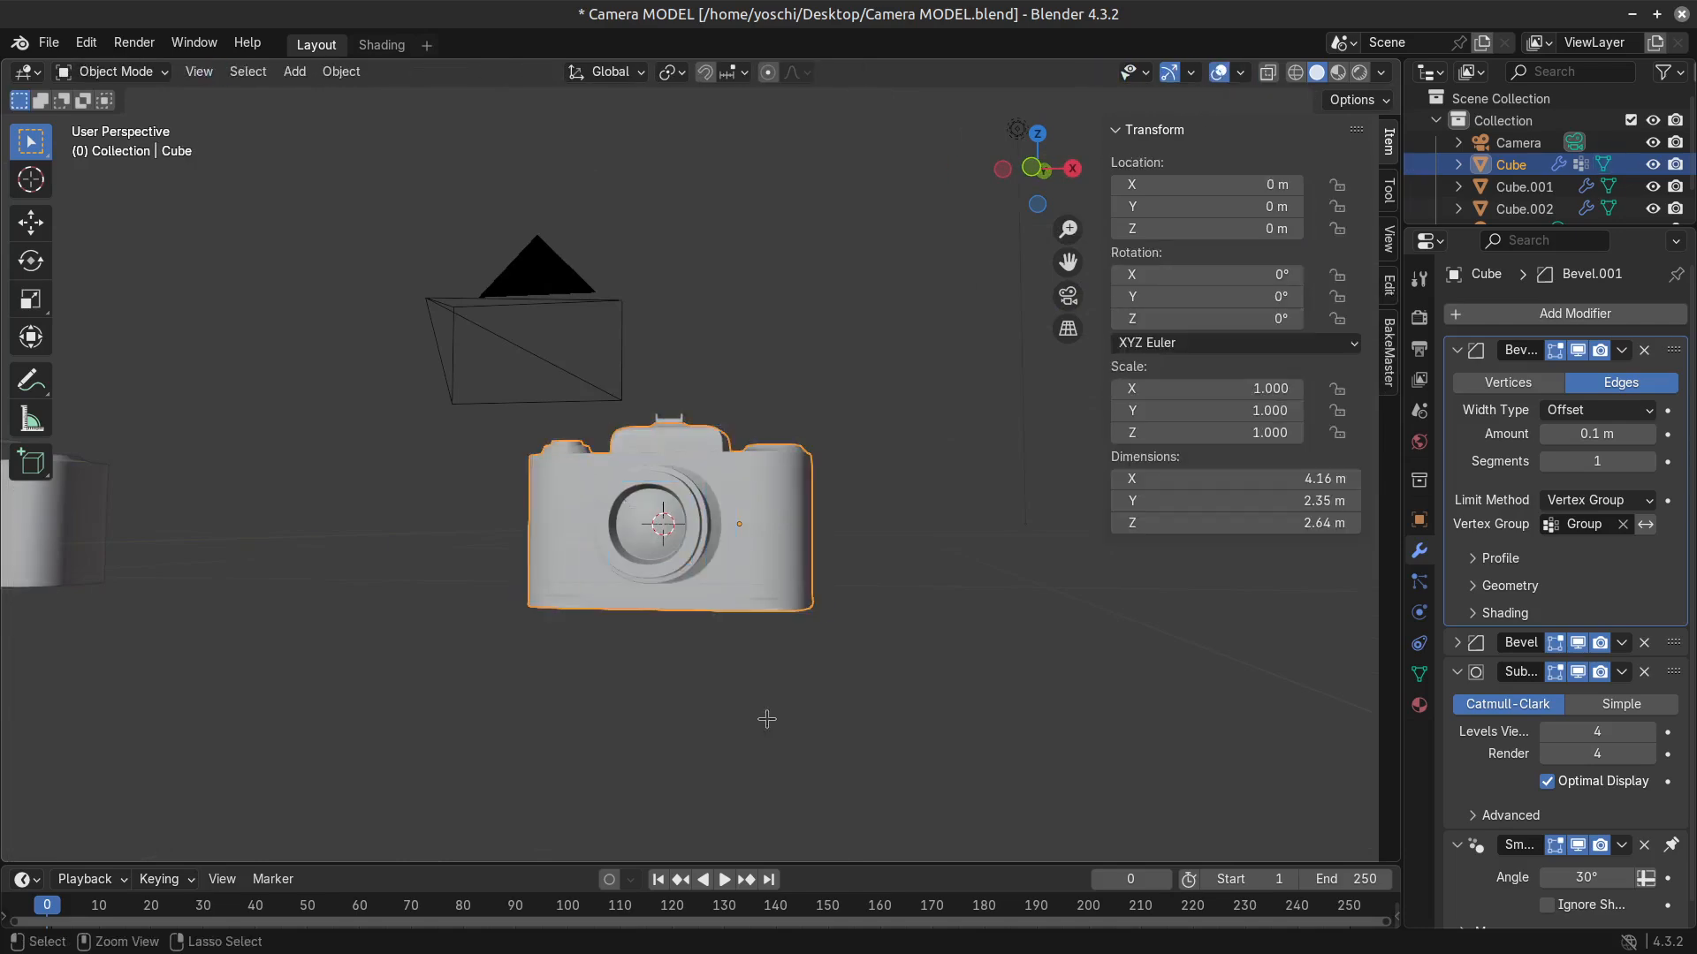
{"action": "key", "text": "Tab"}
Select the front face and the adjoining outer side face at the dial end of the camera body.
{"action": "key", "text": "Tab"}
{"action": "middle_click_drag", "start_coordinate": [726, 575], "coordinate": [777, 704]}
{"action": "left_click", "coordinate": [777, 704]}
{"action": "scroll", "coordinate": [649, 634], "scroll_direction": "up", "scroll_amount": 4}
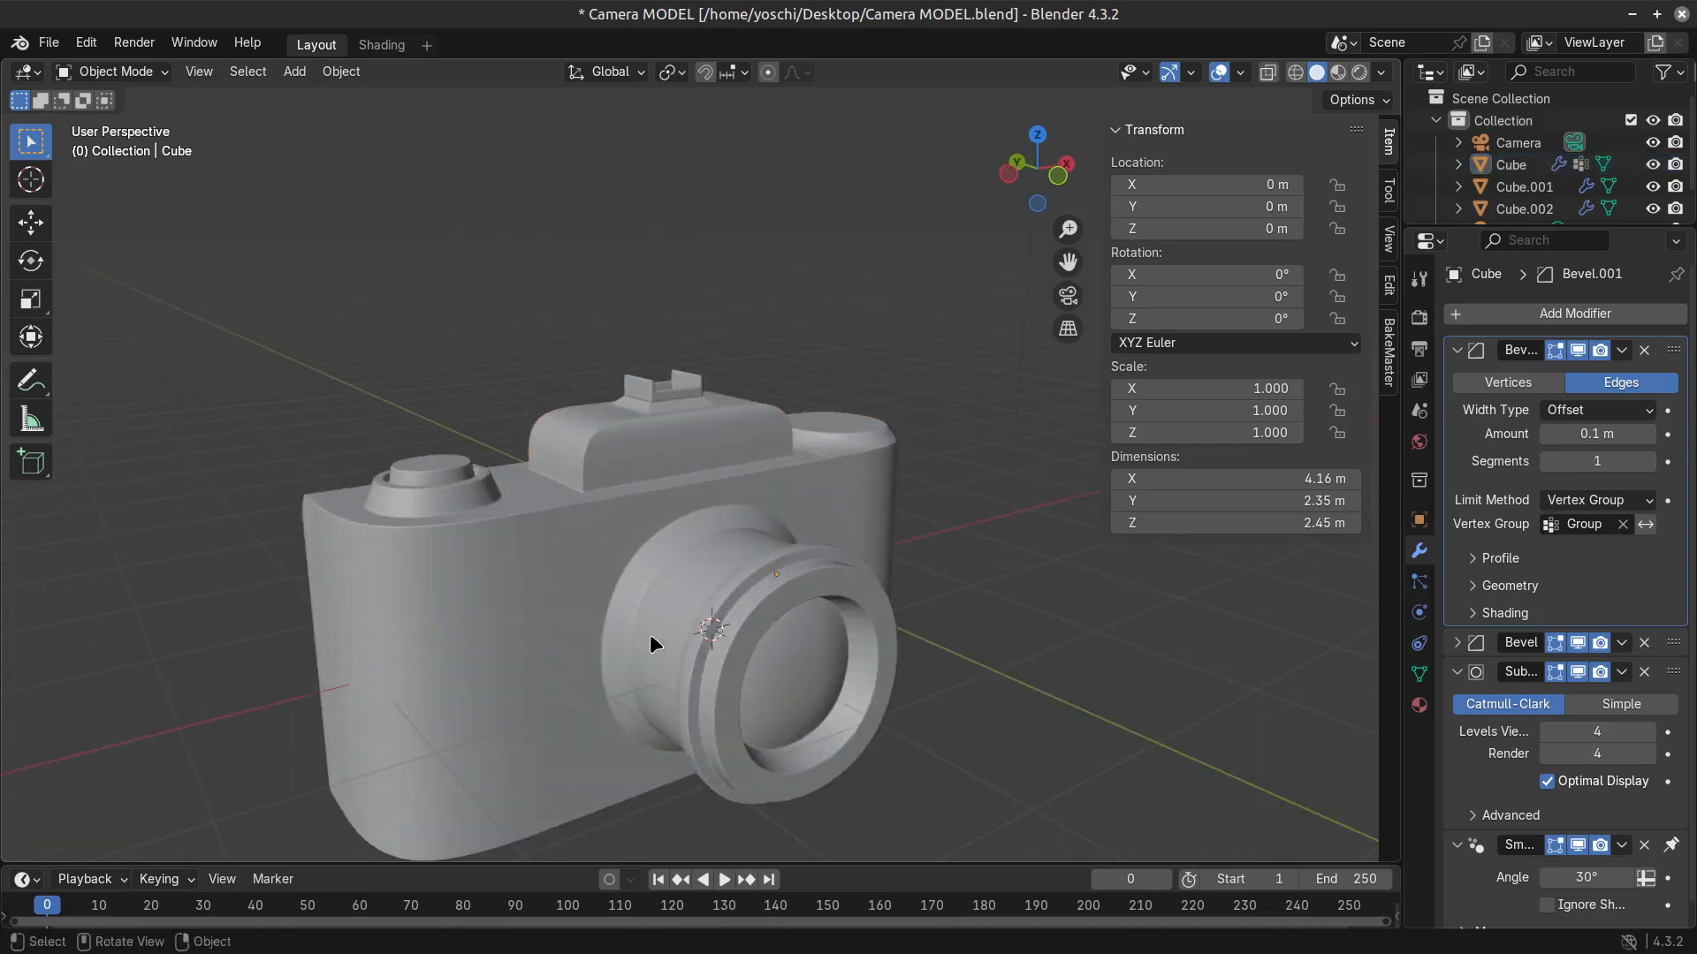
{"action": "left_click", "coordinate": [650, 633]}
{"action": "key", "text": "Tab"}
{"action": "middle_click_drag", "start_coordinate": [523, 698], "coordinate": [567, 579], "text": "shift"}
{"action": "key", "text": "2"}
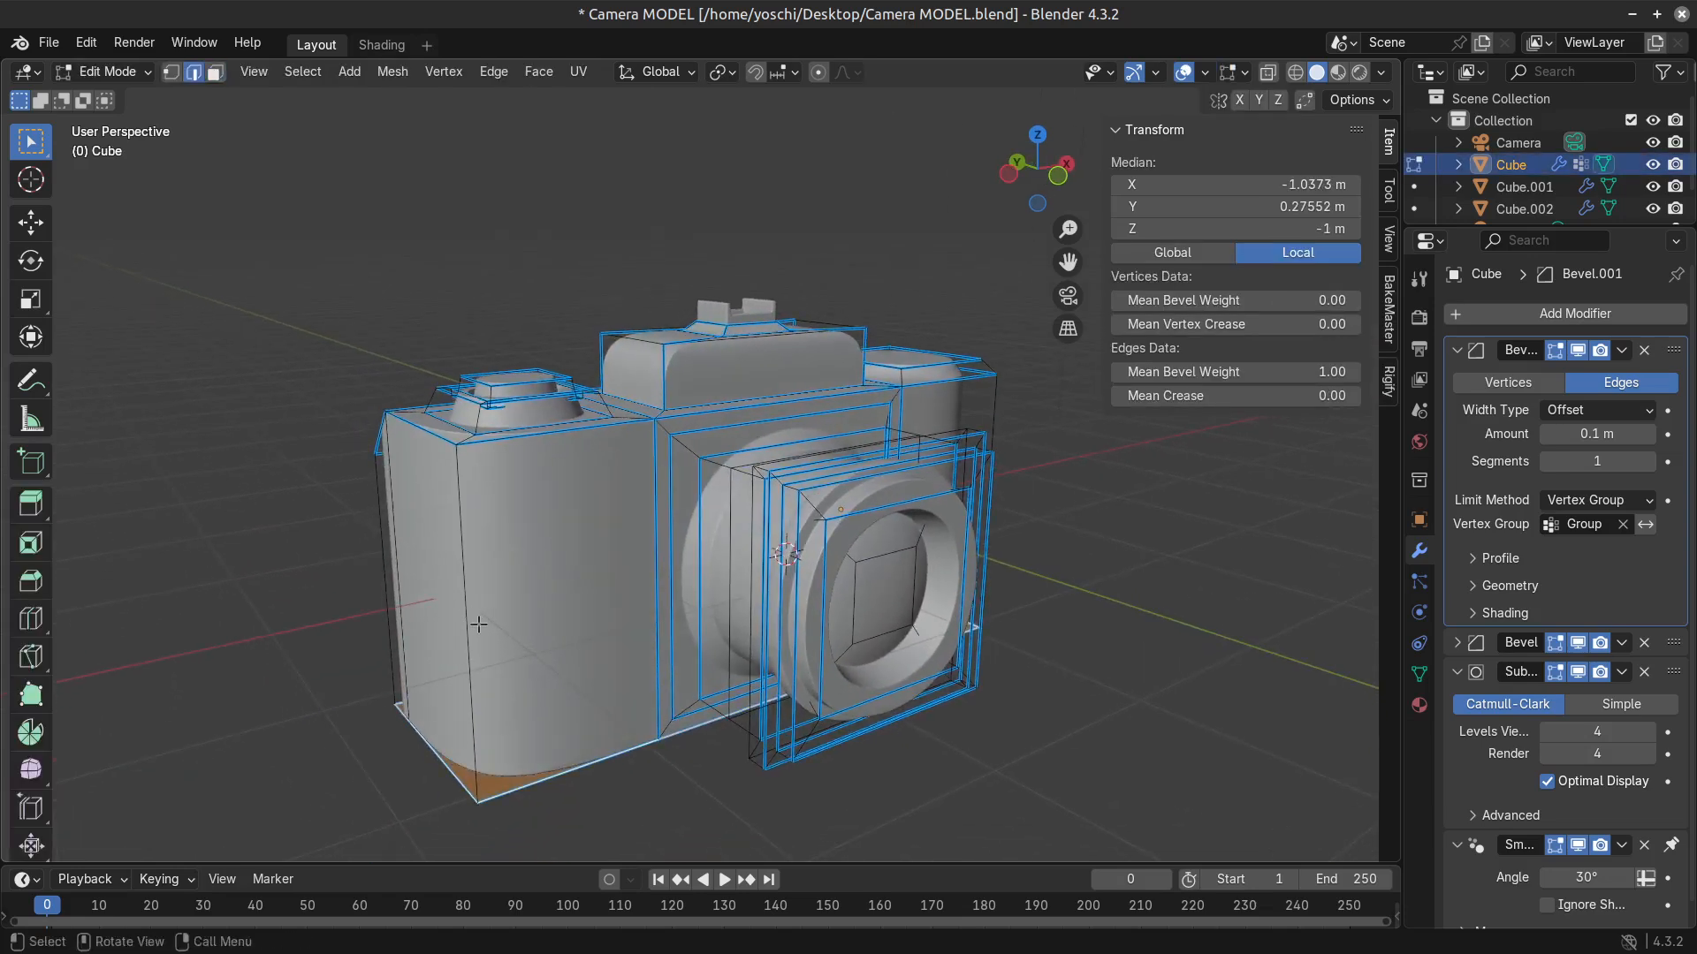
{"action": "key", "text": "3"}
{"action": "left_click", "coordinate": [567, 600]}
{"action": "left_click", "coordinate": [483, 608], "text": "shift"}
{"action": "left_click", "coordinate": [444, 625], "text": "shift"}
{"action": "left_click", "coordinate": [518, 637], "text": "shift"}
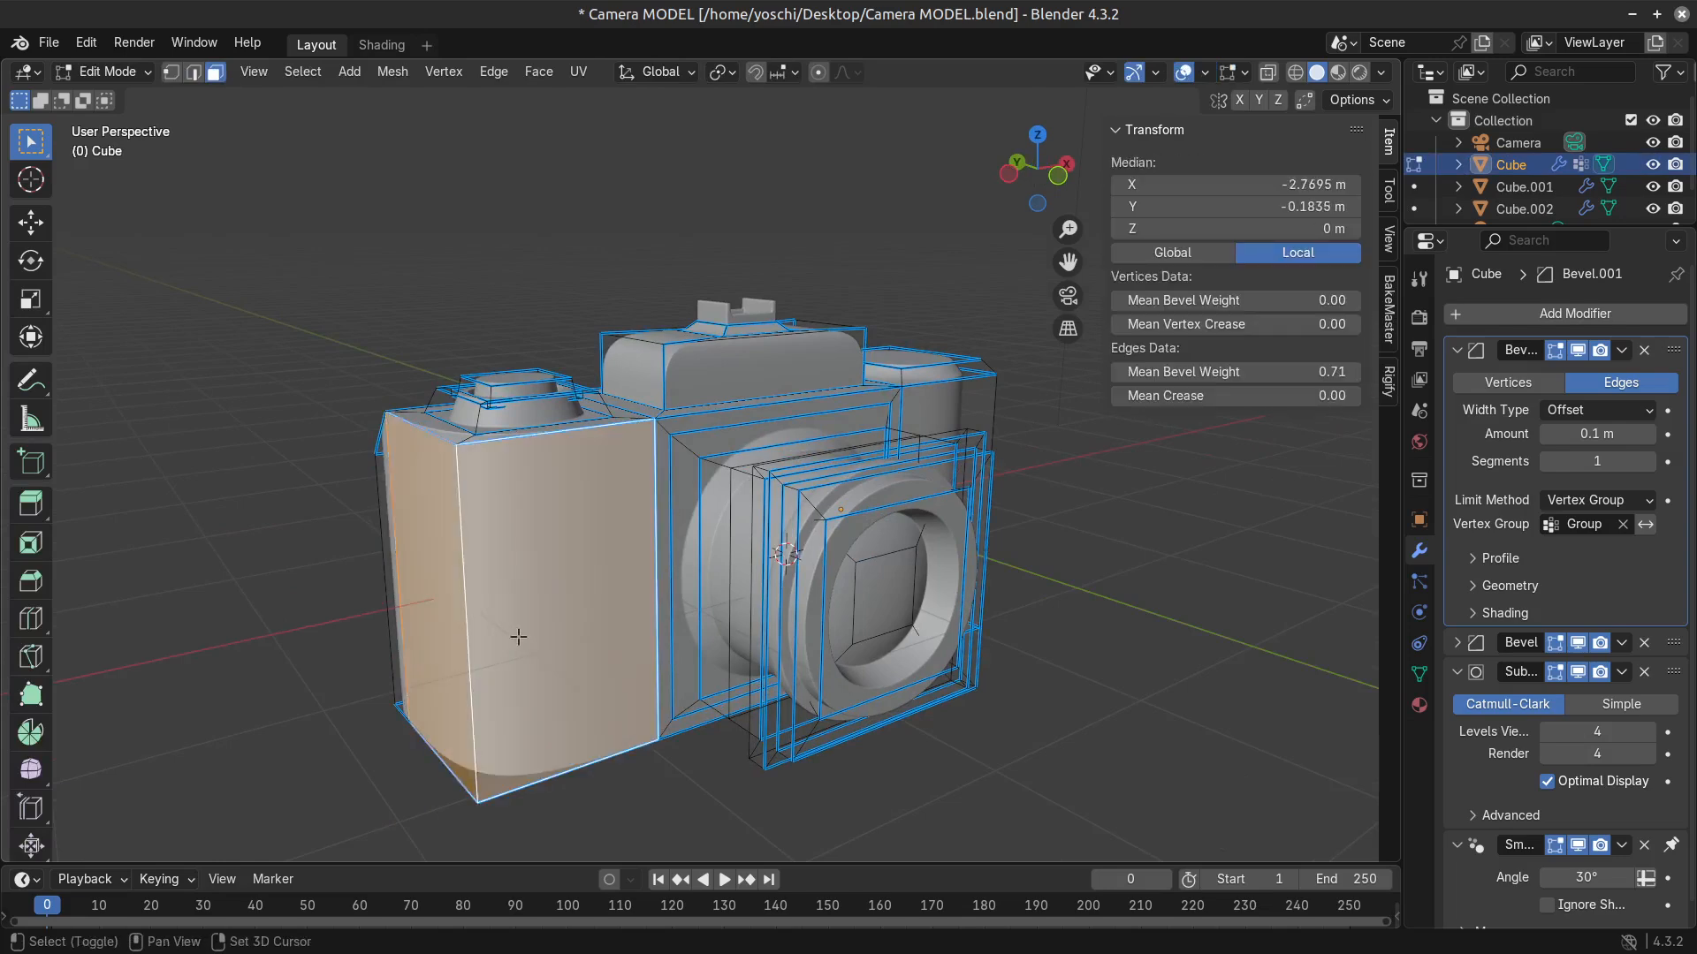
{"action": "middle_click_drag", "start_coordinate": [637, 630], "coordinate": [810, 661]}
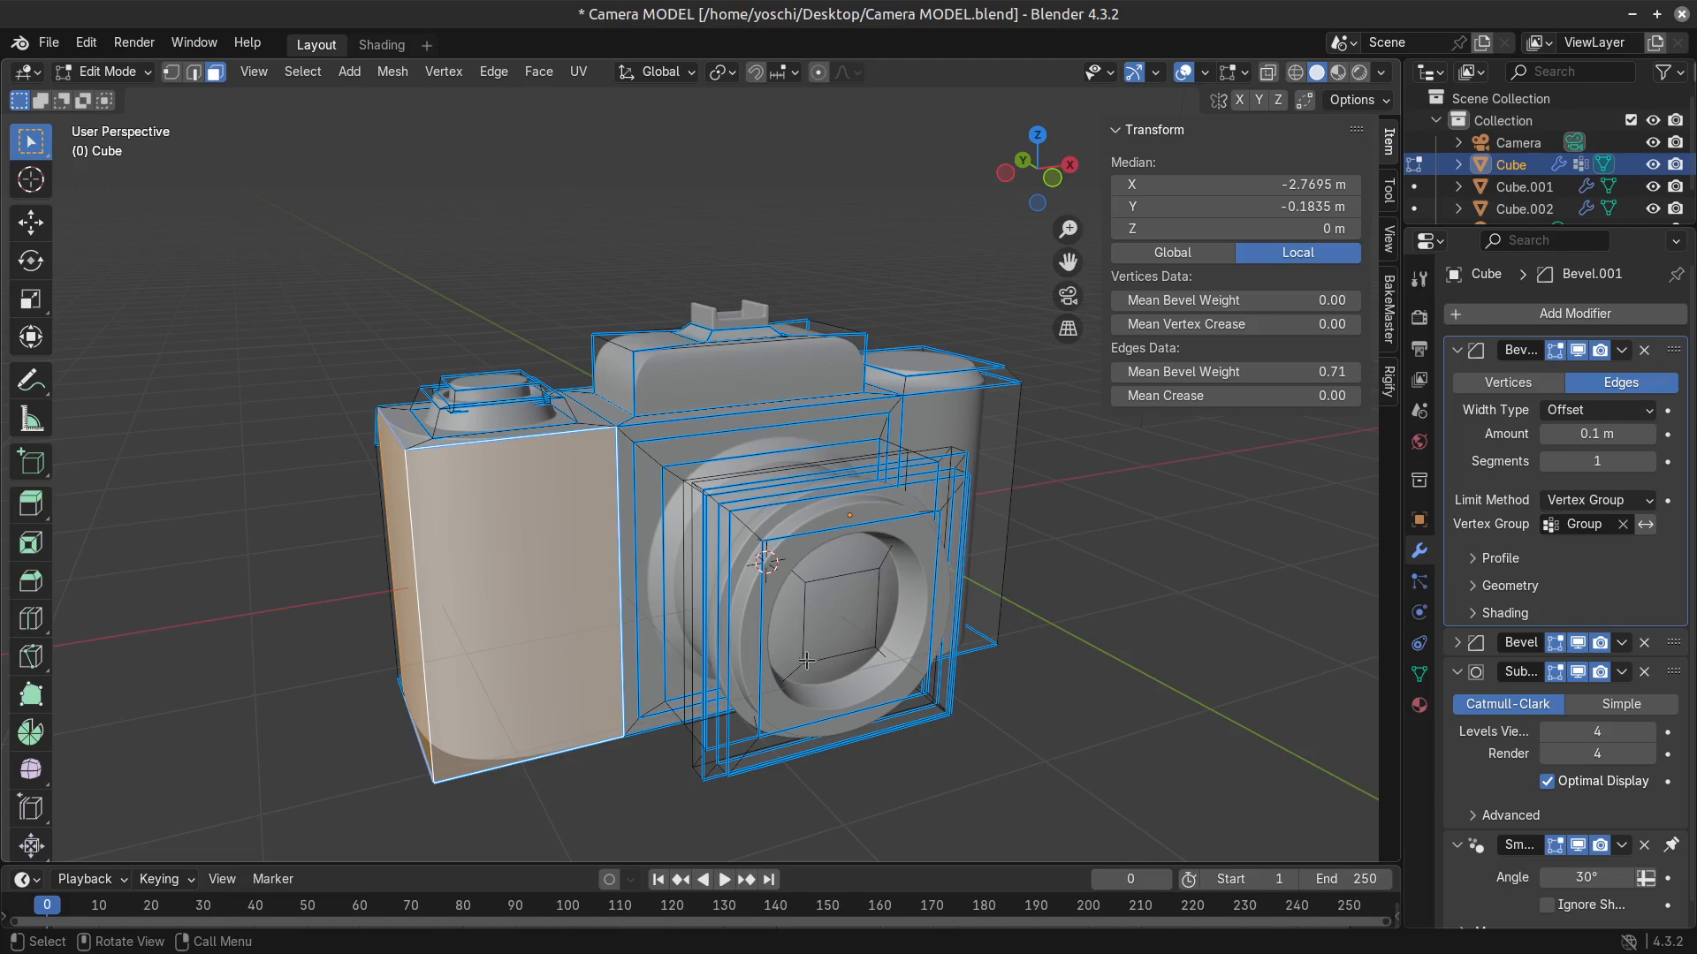
Try insetting the two grip faces together and extruding them inward along their normals about 0.08 m.
{"action": "key", "text": "i"}
{"action": "left_click", "coordinate": [610, 673]}
{"action": "scroll", "coordinate": [622, 680], "scroll_direction": "up", "scroll_amount": 2}
{"action": "middle_click_drag", "start_coordinate": [610, 673], "coordinate": [622, 679]}
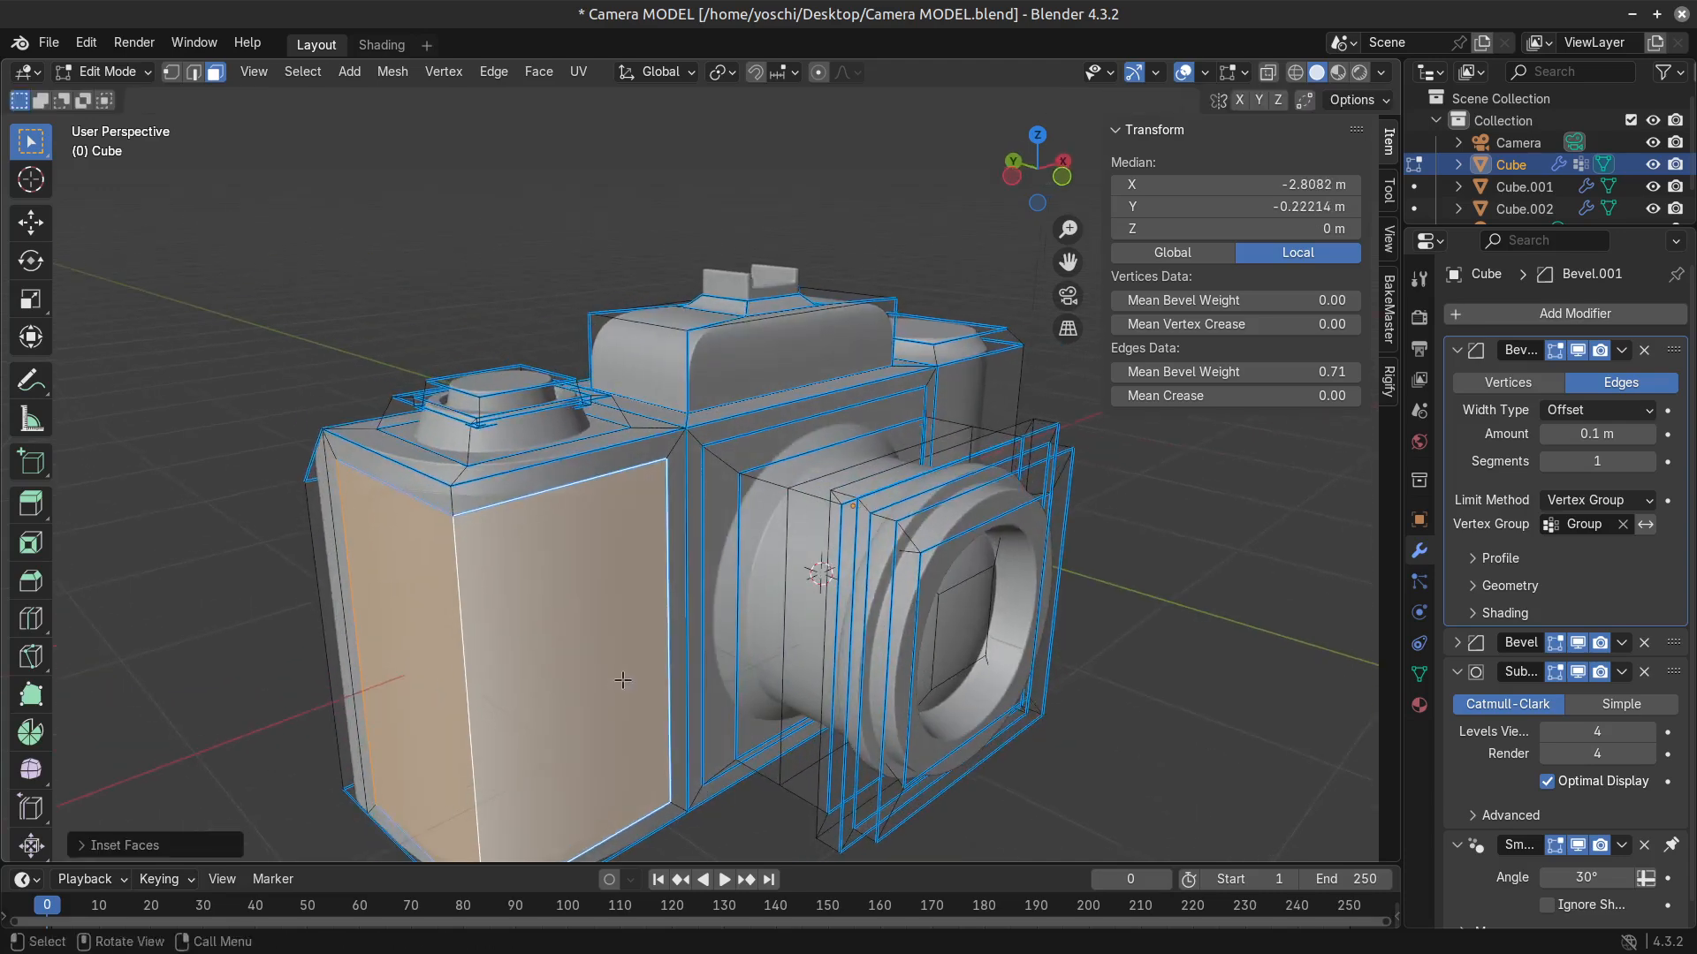
{"action": "key", "text": "alt+e"}
{"action": "left_click", "coordinate": [622, 689]}
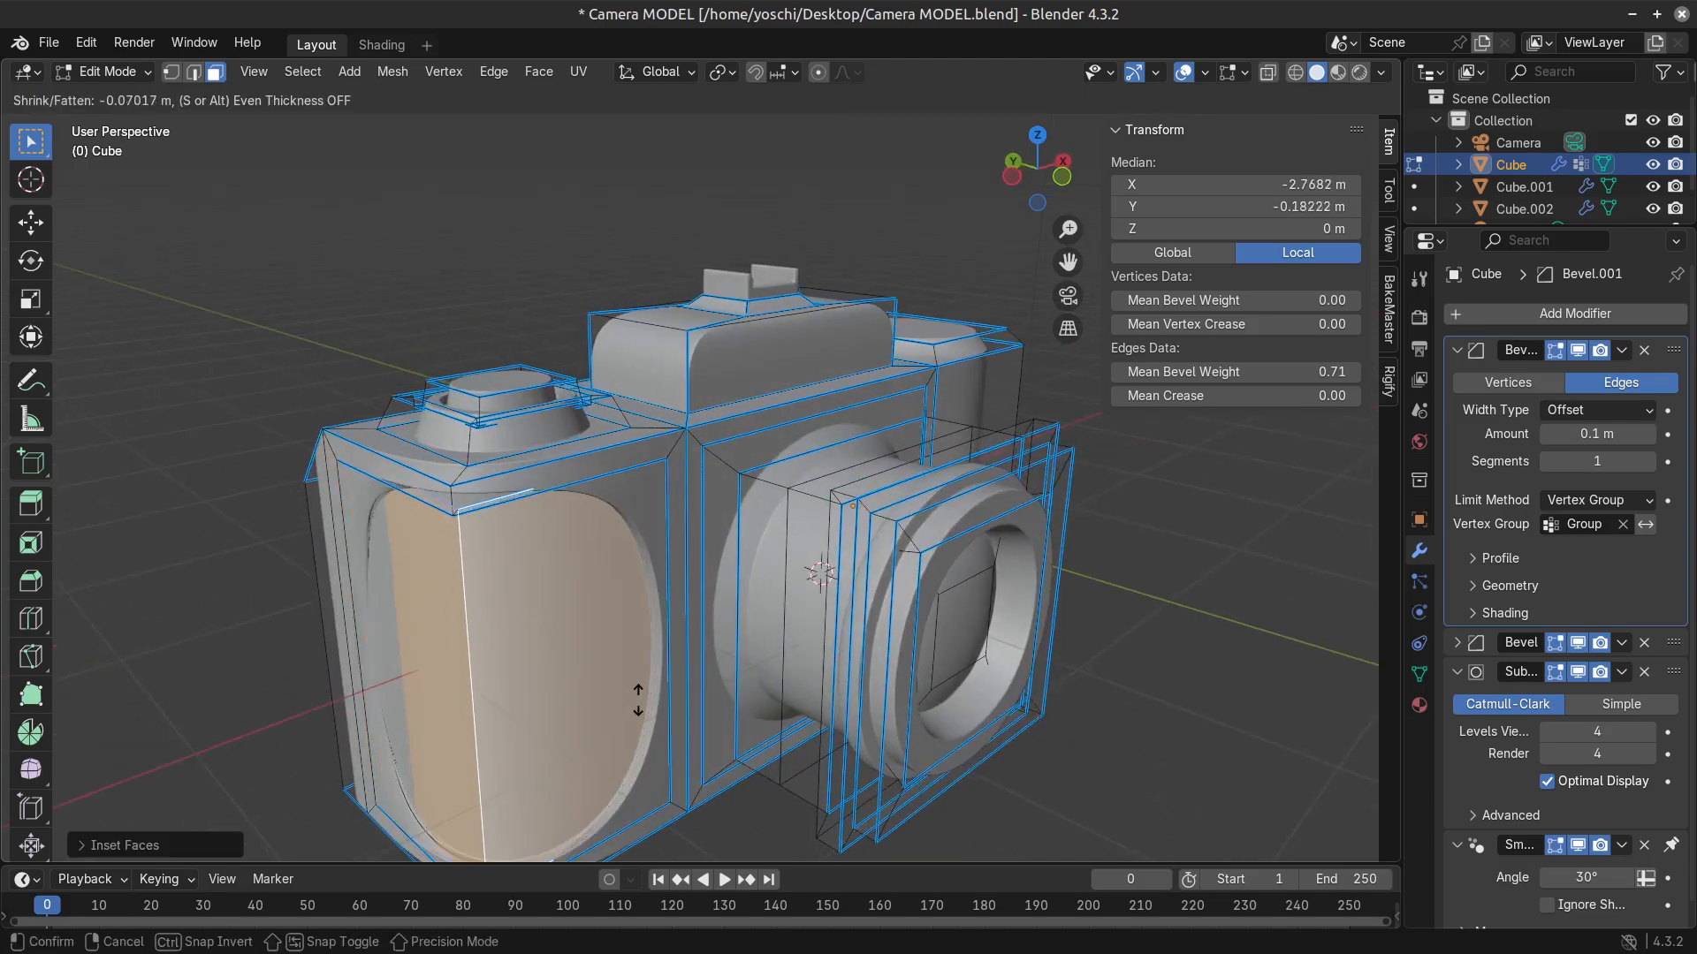
{"action": "left_click", "coordinate": [638, 702]}
Try a mean bevel weight of 1.00 on the recessed grip faces, expand the selection, and review the grip in object mode.
{"action": "left_click_drag", "start_coordinate": [1212, 372], "coordinate": [1238, 372]}
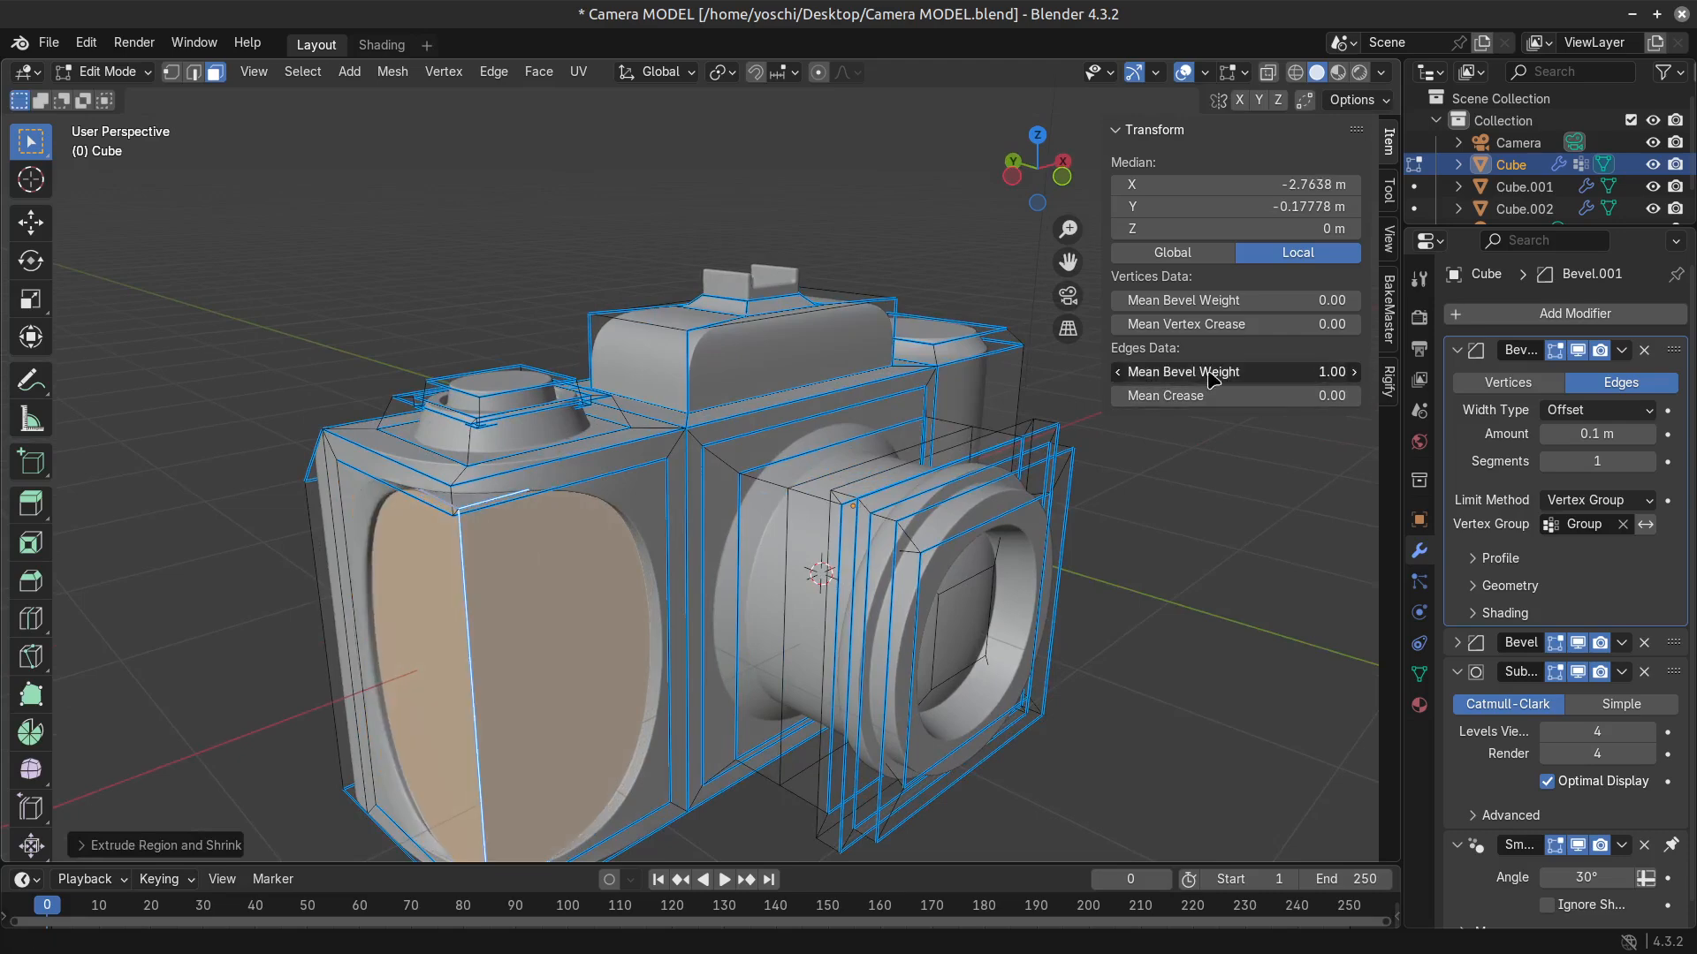
{"action": "key", "text": "ctrl+KP_Add"}
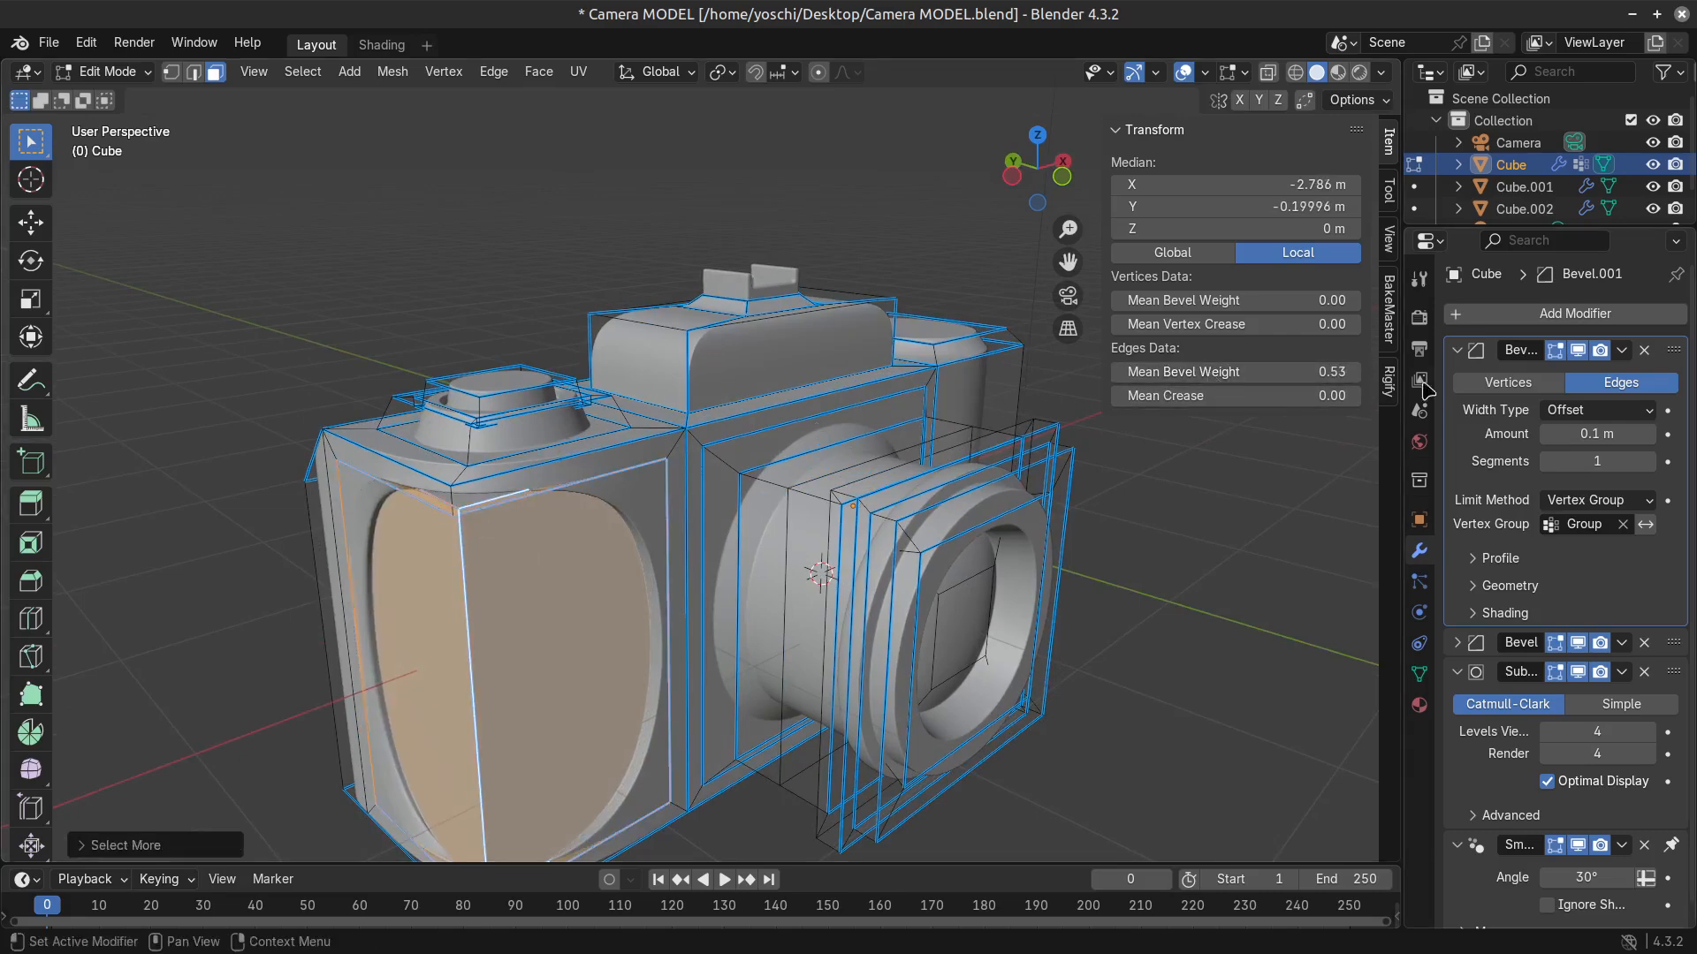
{"action": "key", "text": "ctrl+KP_Add"}
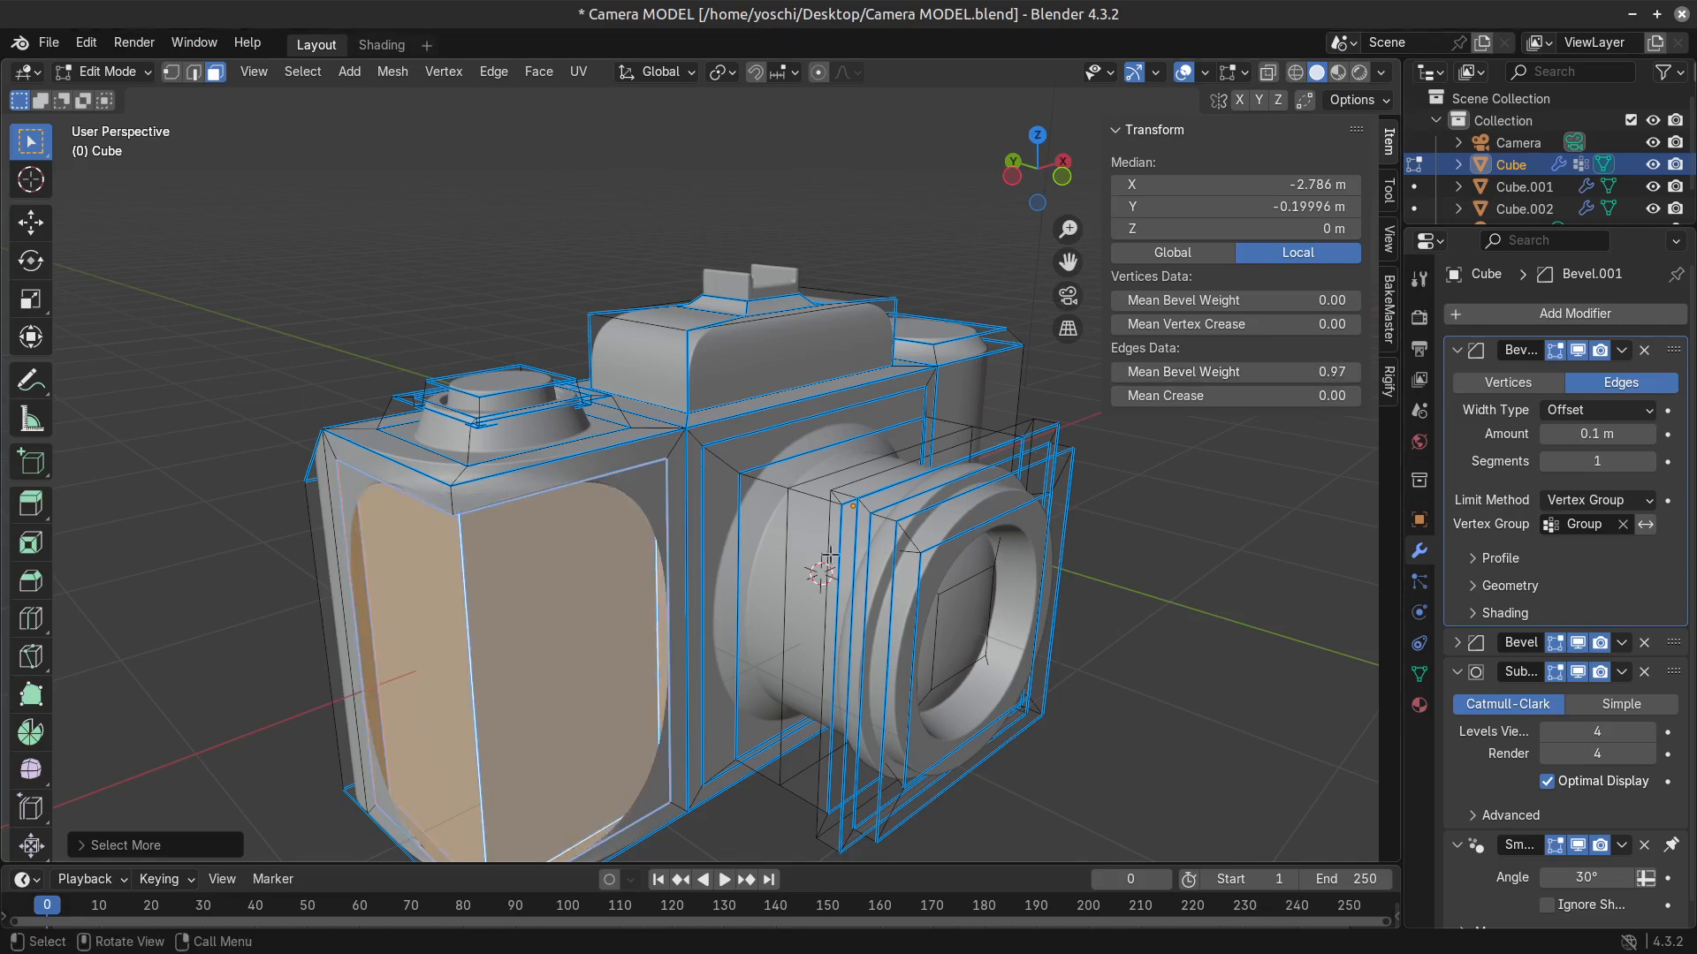
{"action": "scroll", "coordinate": [830, 556], "scroll_direction": "down", "scroll_amount": 4}
{"action": "key", "text": "Tab"}
{"action": "middle_click_drag", "start_coordinate": [769, 621], "coordinate": [839, 611]}
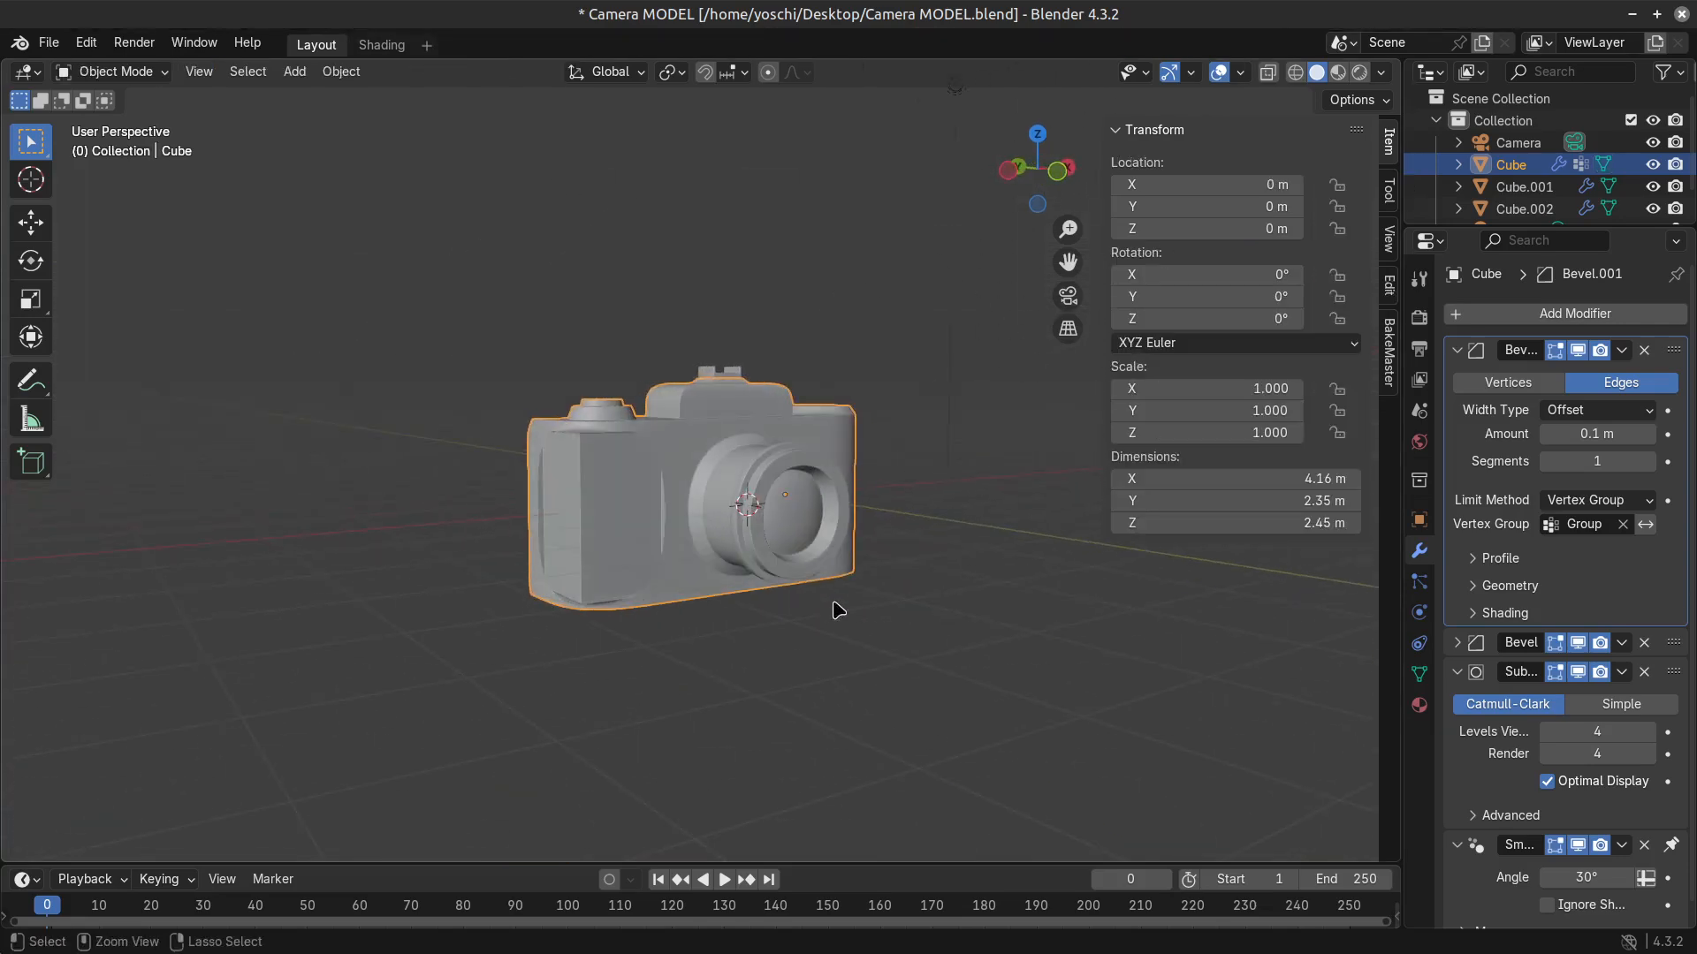
{"action": "key", "text": "Tab"}
{"action": "scroll", "coordinate": [651, 581], "scroll_direction": "up", "scroll_amount": 3}
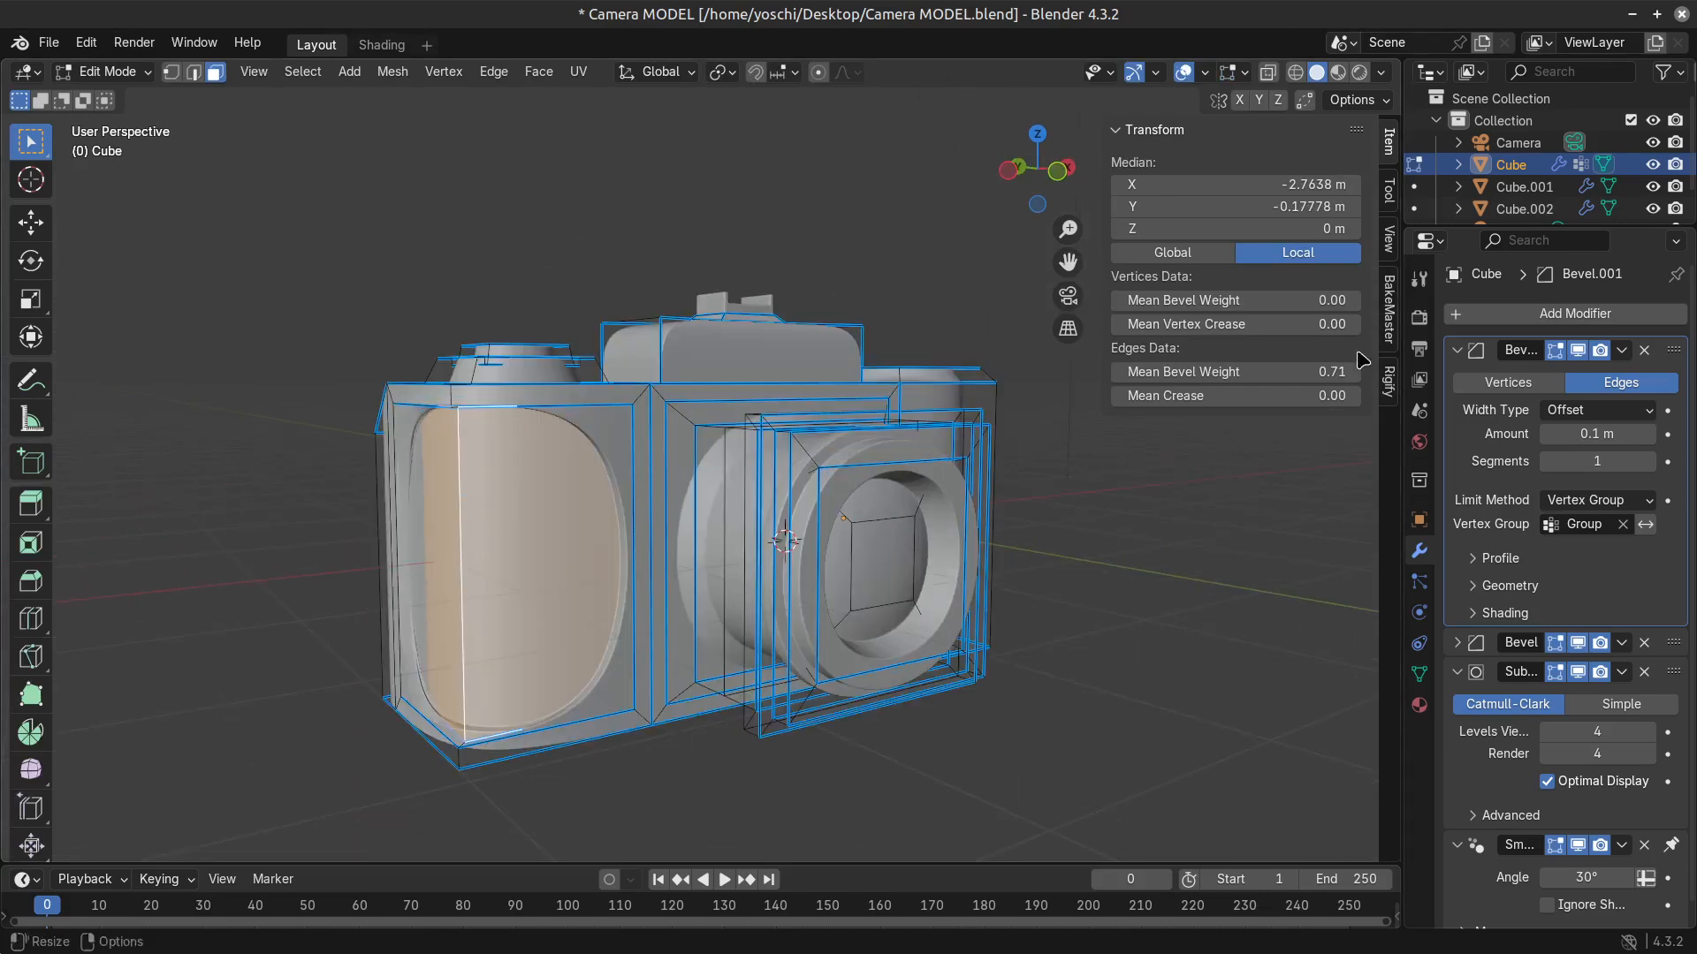
Try a mean bevel weight of 0.00 on the recessed grip faces and review the camera without overlays.
{"action": "left_click_drag", "start_coordinate": [1326, 370], "coordinate": [1229, 369]}
{"action": "left_click", "coordinate": [1184, 73]}
{"action": "scroll", "coordinate": [883, 482], "scroll_direction": "down", "scroll_amount": 4}
{"action": "middle_click_drag", "start_coordinate": [895, 548], "coordinate": [828, 543]}
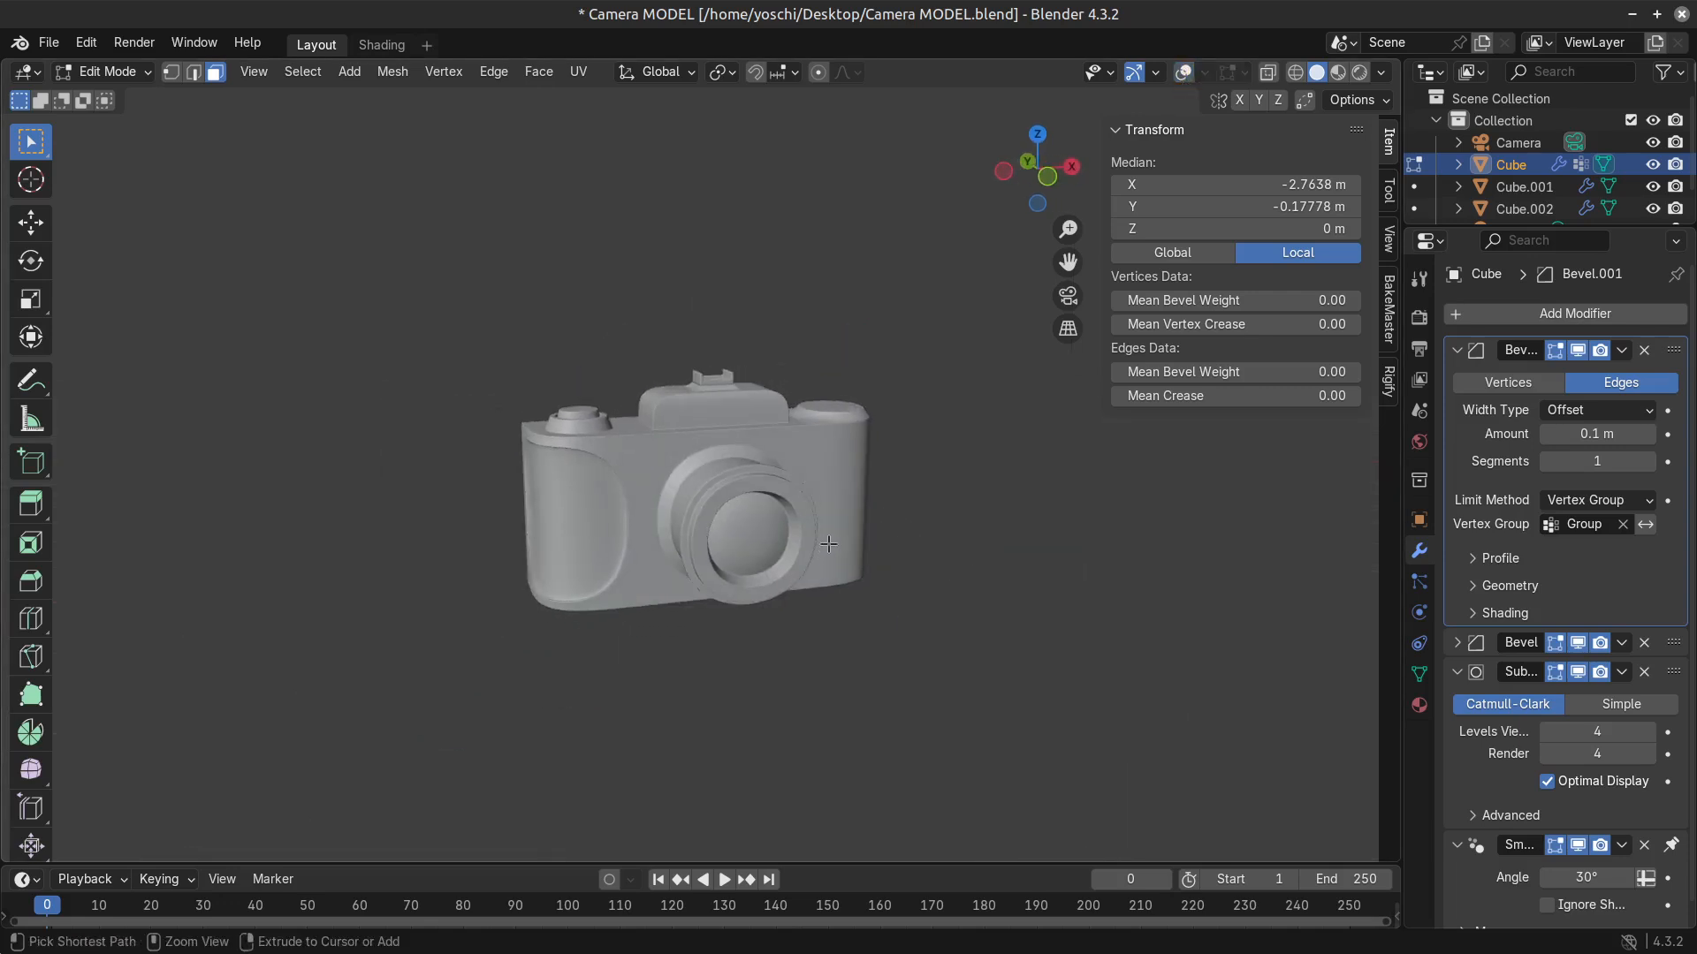
Undo the bevel weight change and the grip recess, and turn the viewport overlays back on.
{"action": "key", "text": "ctrl+z"}
{"action": "scroll", "coordinate": [572, 618], "scroll_direction": "up", "scroll_amount": 1}
{"action": "left_click", "coordinate": [543, 555]}
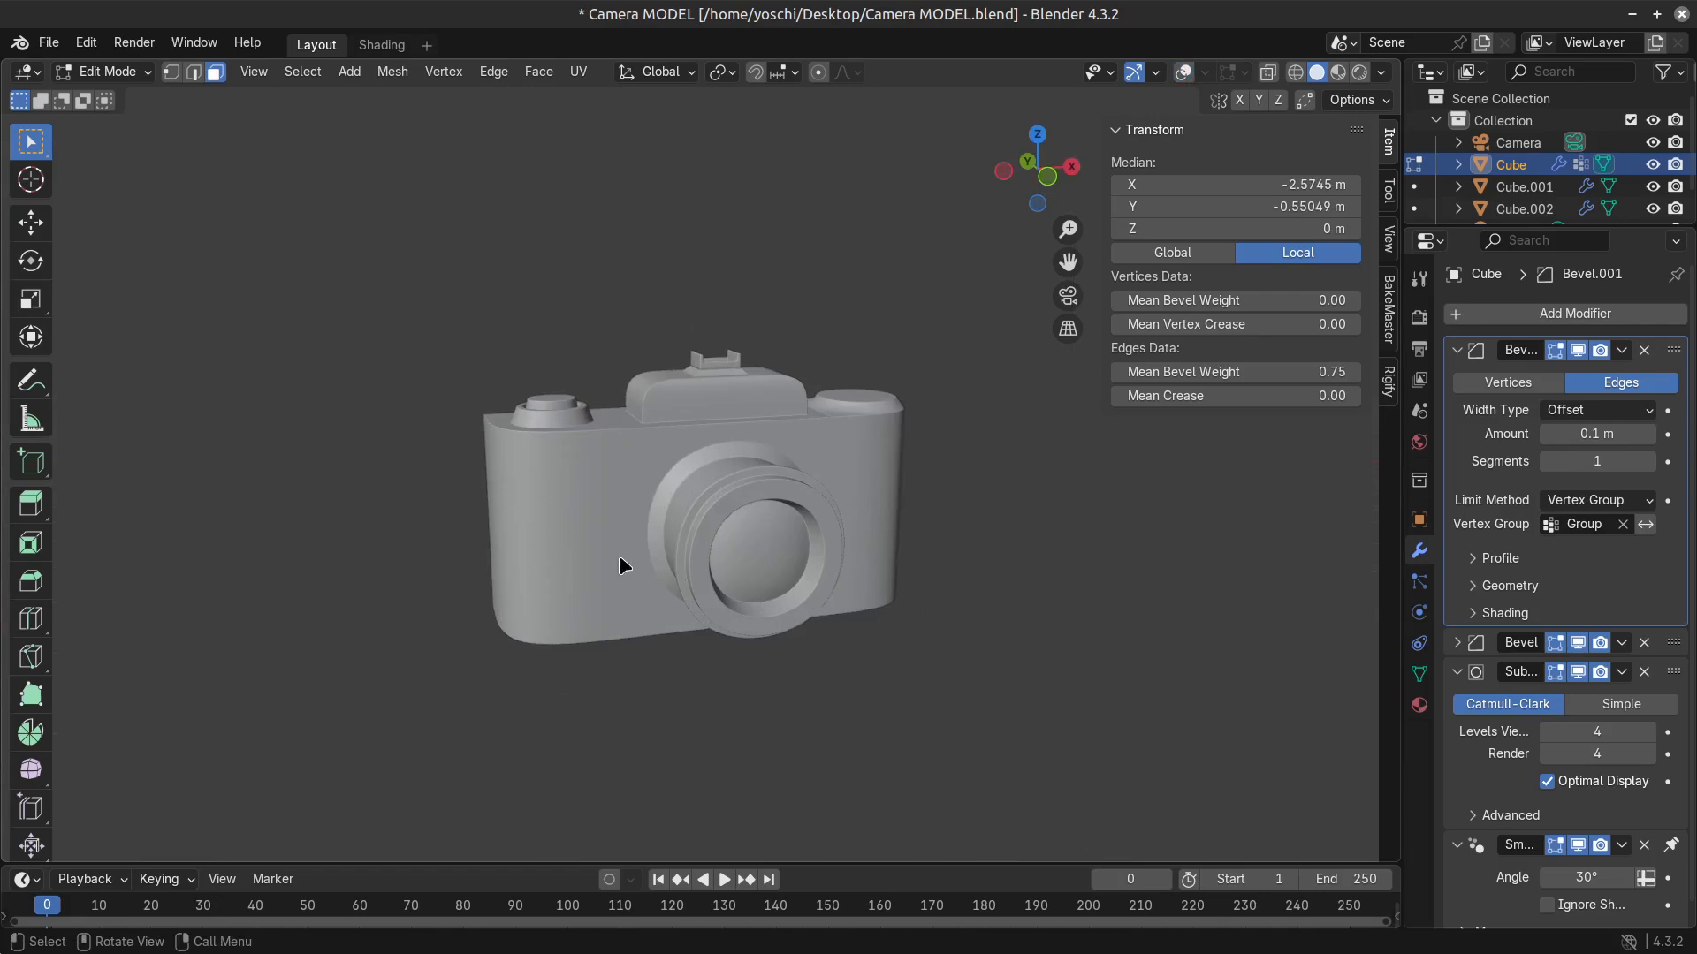
{"action": "key", "text": "Tab"}
{"action": "left_click", "coordinate": [1217, 72]}
{"action": "key", "text": "Tab"}
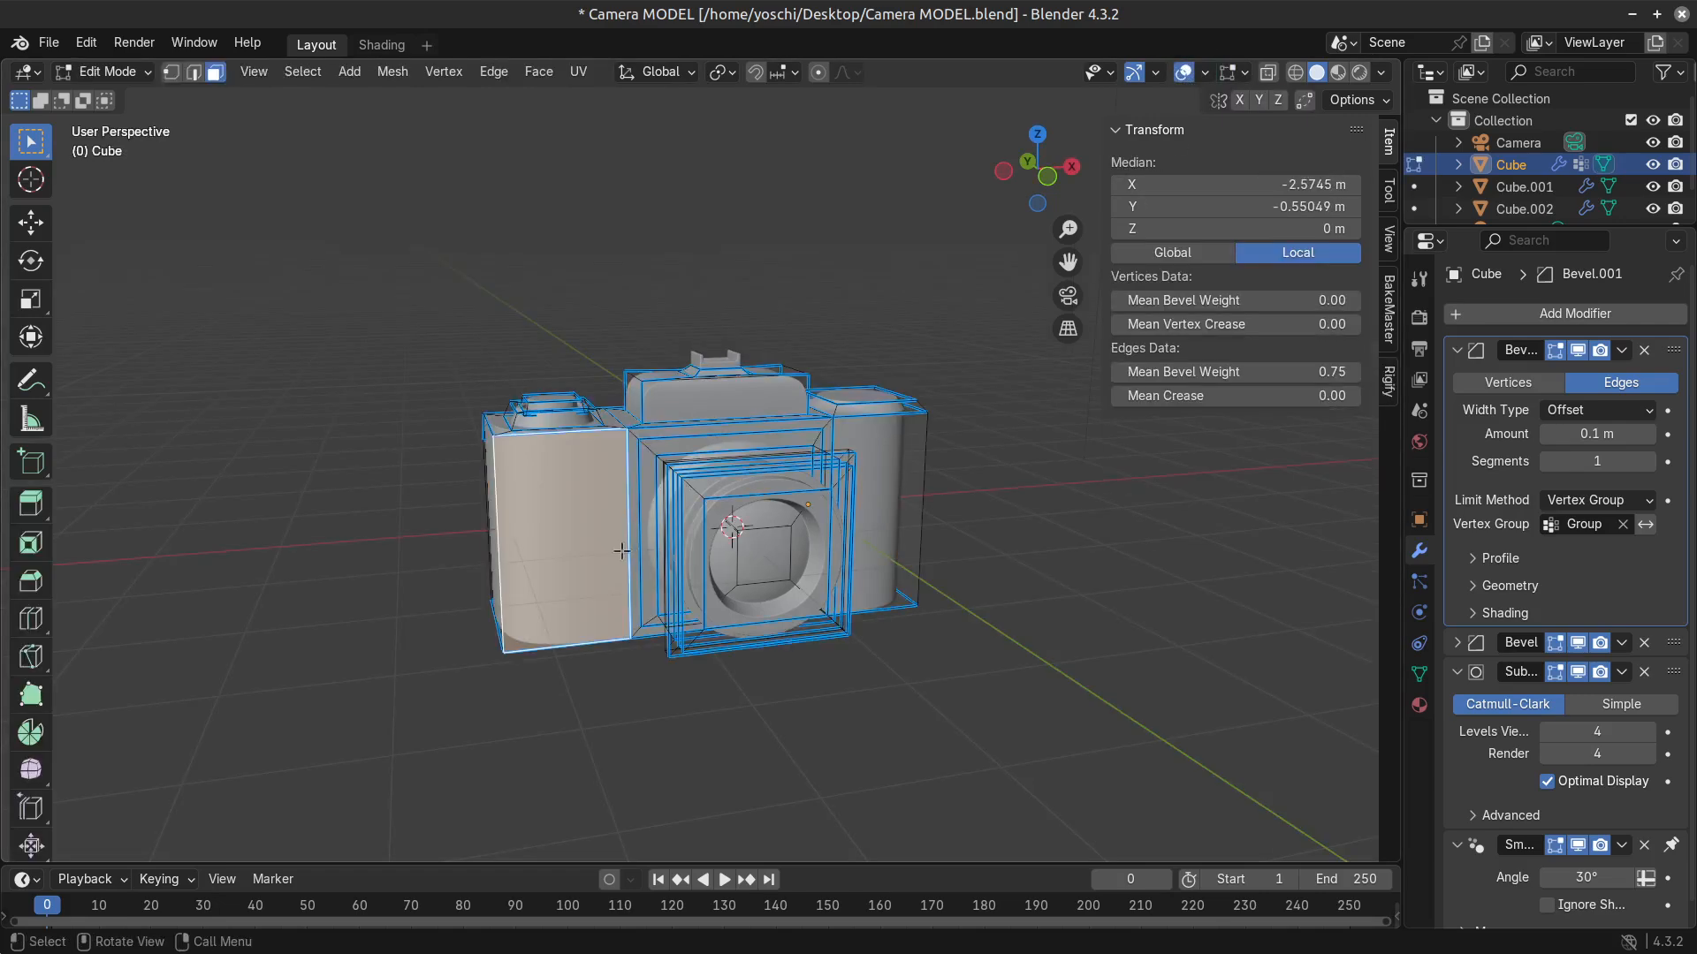
Select the front and outer side faces at both ends of the camera body.
{"action": "scroll", "coordinate": [622, 550], "scroll_direction": "up", "scroll_amount": 3}
{"action": "middle_click_drag", "start_coordinate": [560, 523], "coordinate": [904, 608]}
{"action": "scroll", "coordinate": [552, 522], "scroll_direction": "down", "scroll_amount": 3}
{"action": "scroll", "coordinate": [639, 533], "scroll_direction": "up", "scroll_amount": 1}
{"action": "left_click", "coordinate": [606, 538], "text": "shift"}
{"action": "left_click", "coordinate": [824, 525], "text": "shift"}
Extrude the selected end faces outward along their normals about 0.14 m to form two raised grips.
{"action": "key", "text": "alt+e"}
{"action": "left_click", "coordinate": [897, 610]}
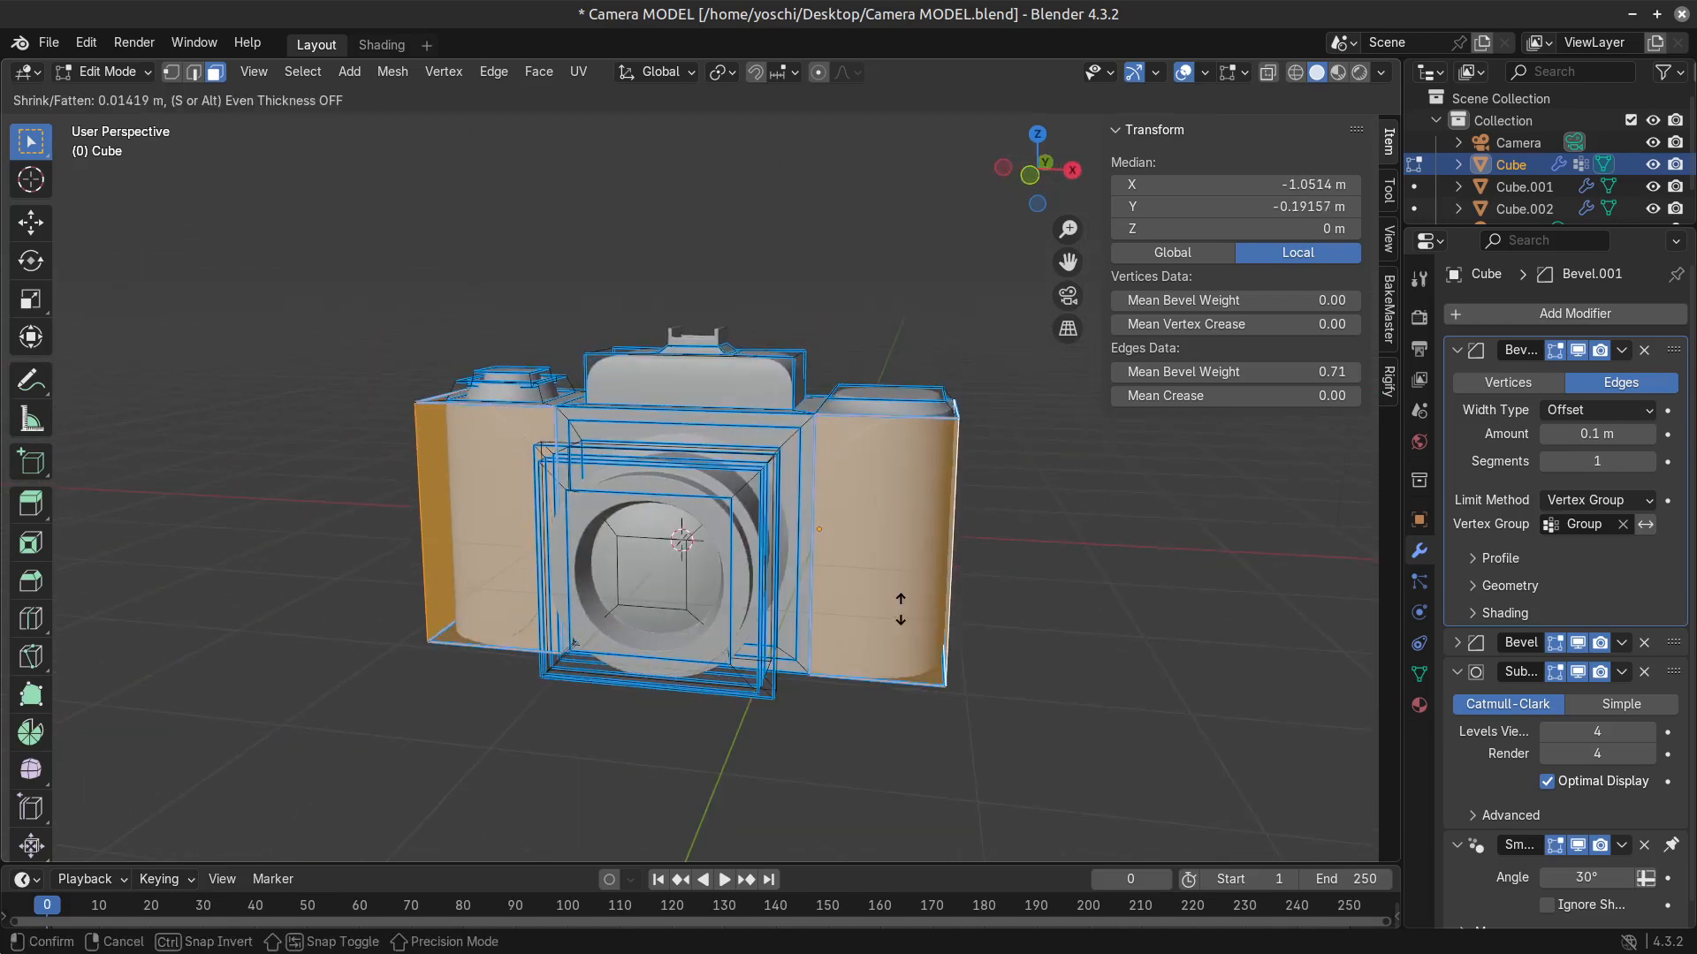
{"action": "left_click", "coordinate": [898, 604]}
{"action": "key", "text": "Tab"}
{"action": "scroll", "coordinate": [913, 616], "scroll_direction": "down", "scroll_amount": 3}
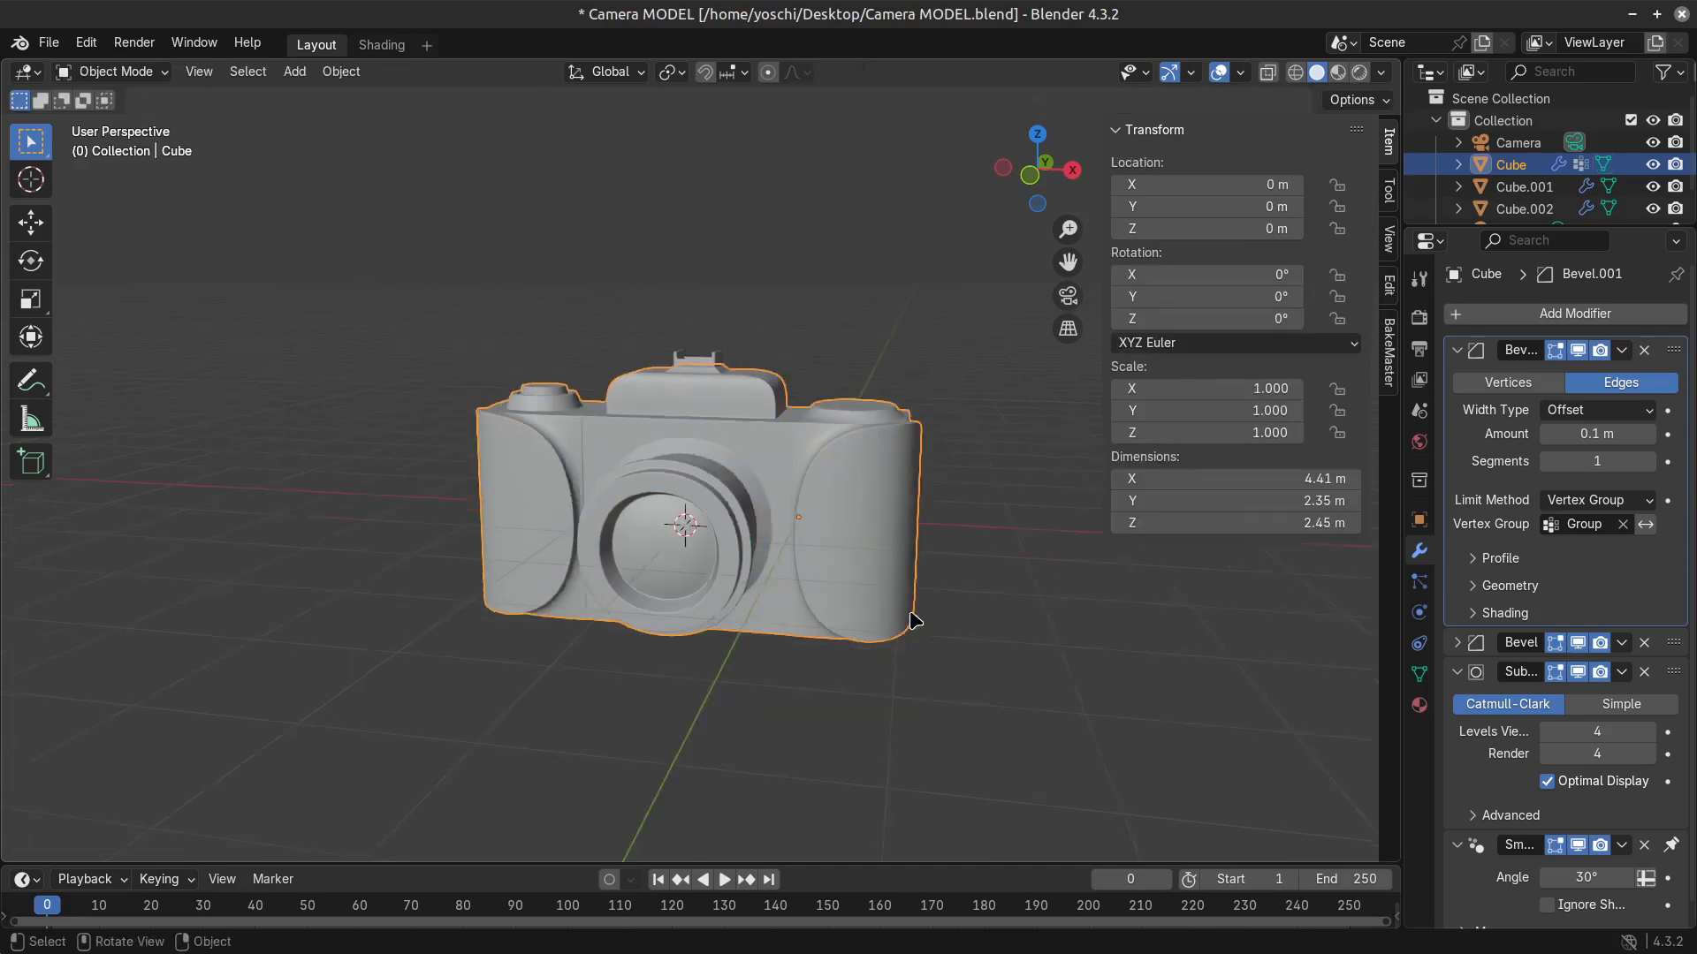
{"action": "middle_click_drag", "start_coordinate": [912, 616], "coordinate": [834, 674]}
Set the transform pivot point to Individual Origins and scale the two grips' outer faces down to about 0.85.
{"action": "scroll", "coordinate": [833, 674], "scroll_direction": "up", "scroll_amount": 2}
{"action": "scroll", "coordinate": [834, 674], "scroll_direction": "up", "scroll_amount": 2}
{"action": "key", "text": "Tab"}
{"action": "key", "text": "s"}
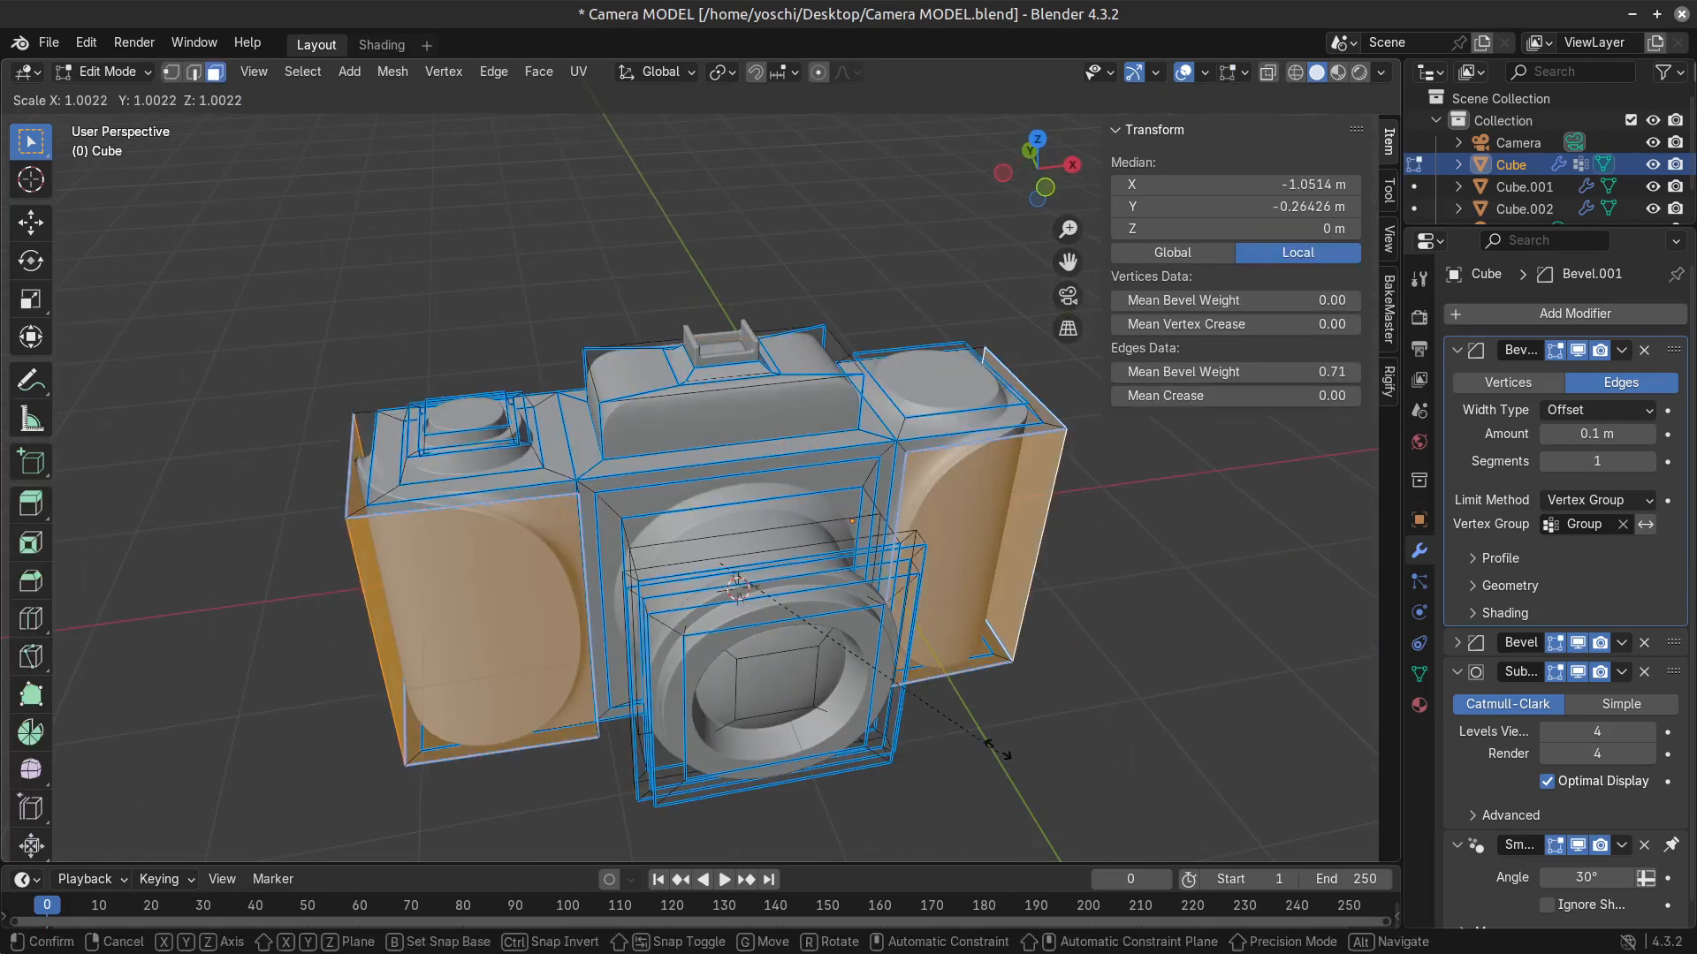
{"action": "right_click", "coordinate": [1023, 623]}
{"action": "left_click", "coordinate": [716, 75]}
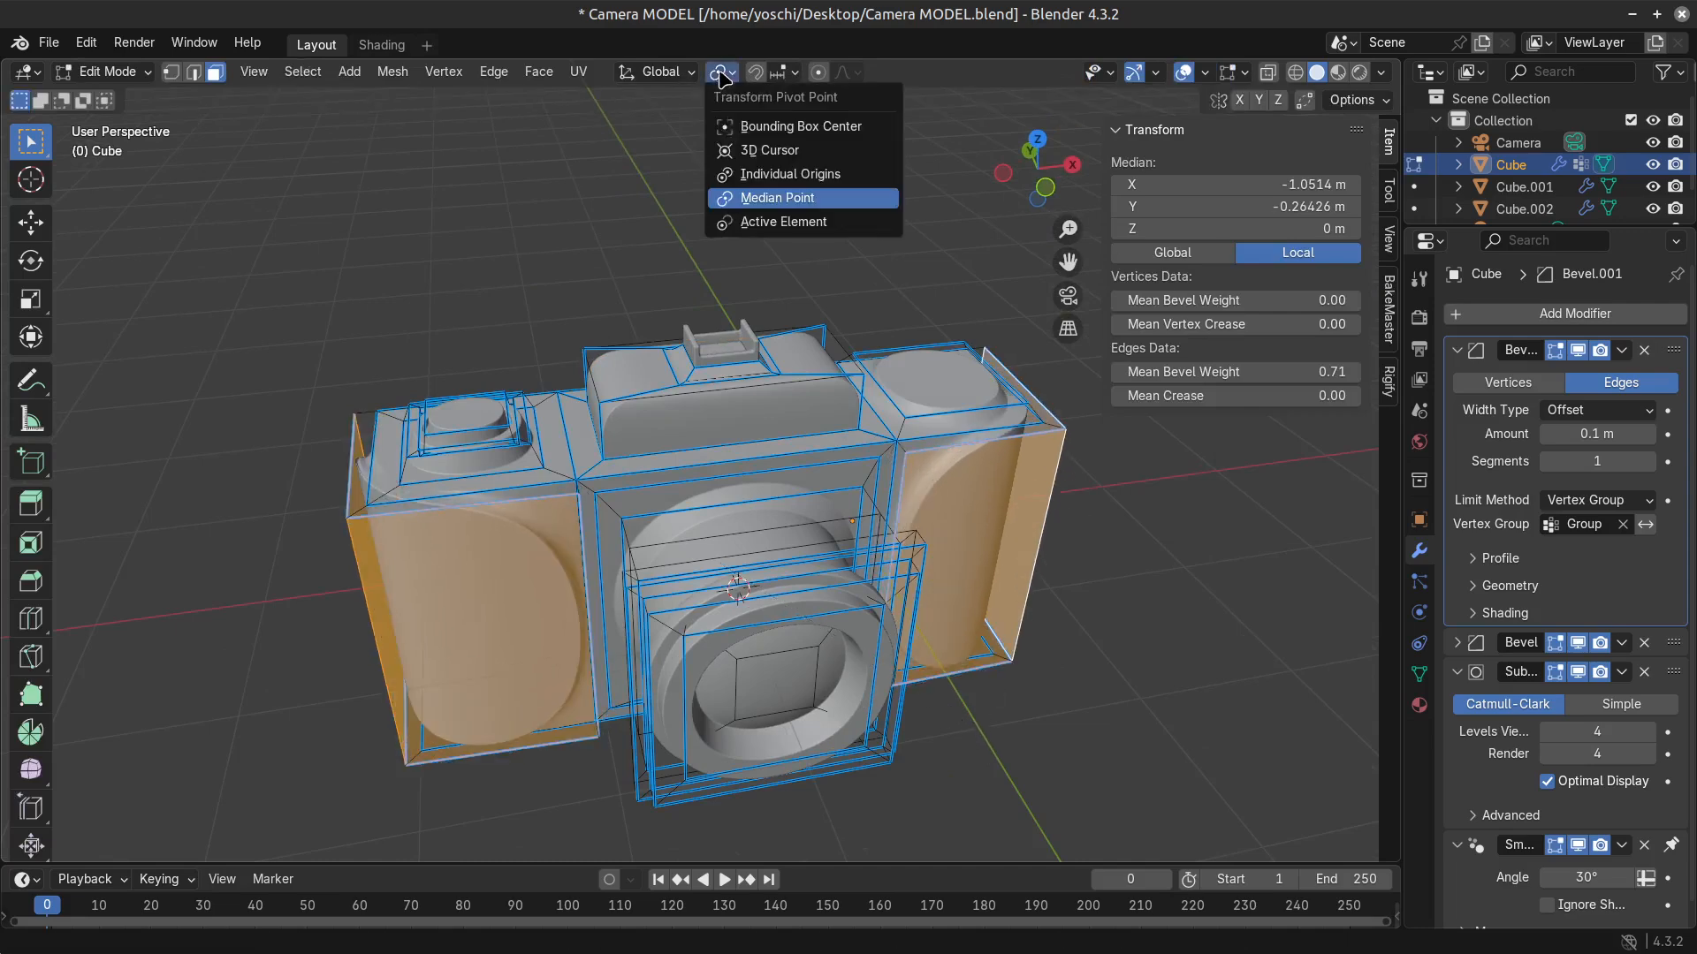
{"action": "left_click", "coordinate": [786, 181]}
{"action": "key", "text": "s"}
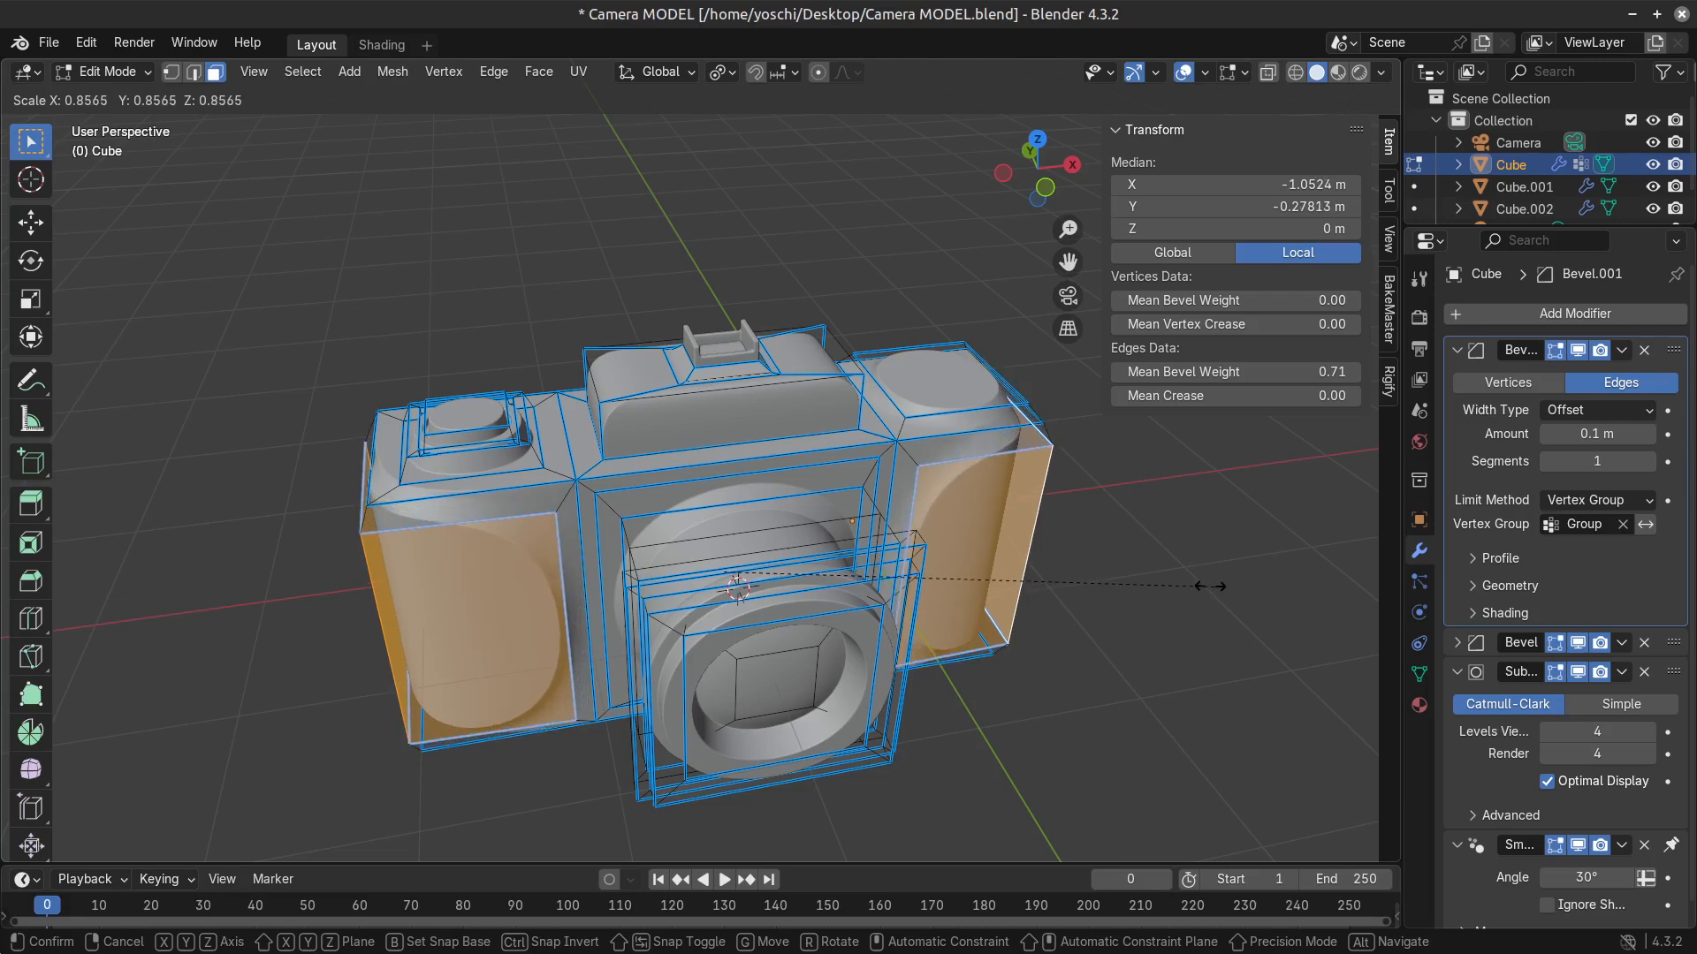
{"action": "left_click", "coordinate": [1205, 584]}
Examine the tapered grips on both ends of the camera in object mode.
{"action": "key", "text": "Tab"}
{"action": "scroll", "coordinate": [834, 628], "scroll_direction": "down", "scroll_amount": 3}
{"action": "middle_click_drag", "start_coordinate": [834, 625], "coordinate": [709, 660]}
{"action": "scroll", "coordinate": [709, 660], "scroll_direction": "up", "scroll_amount": 4}
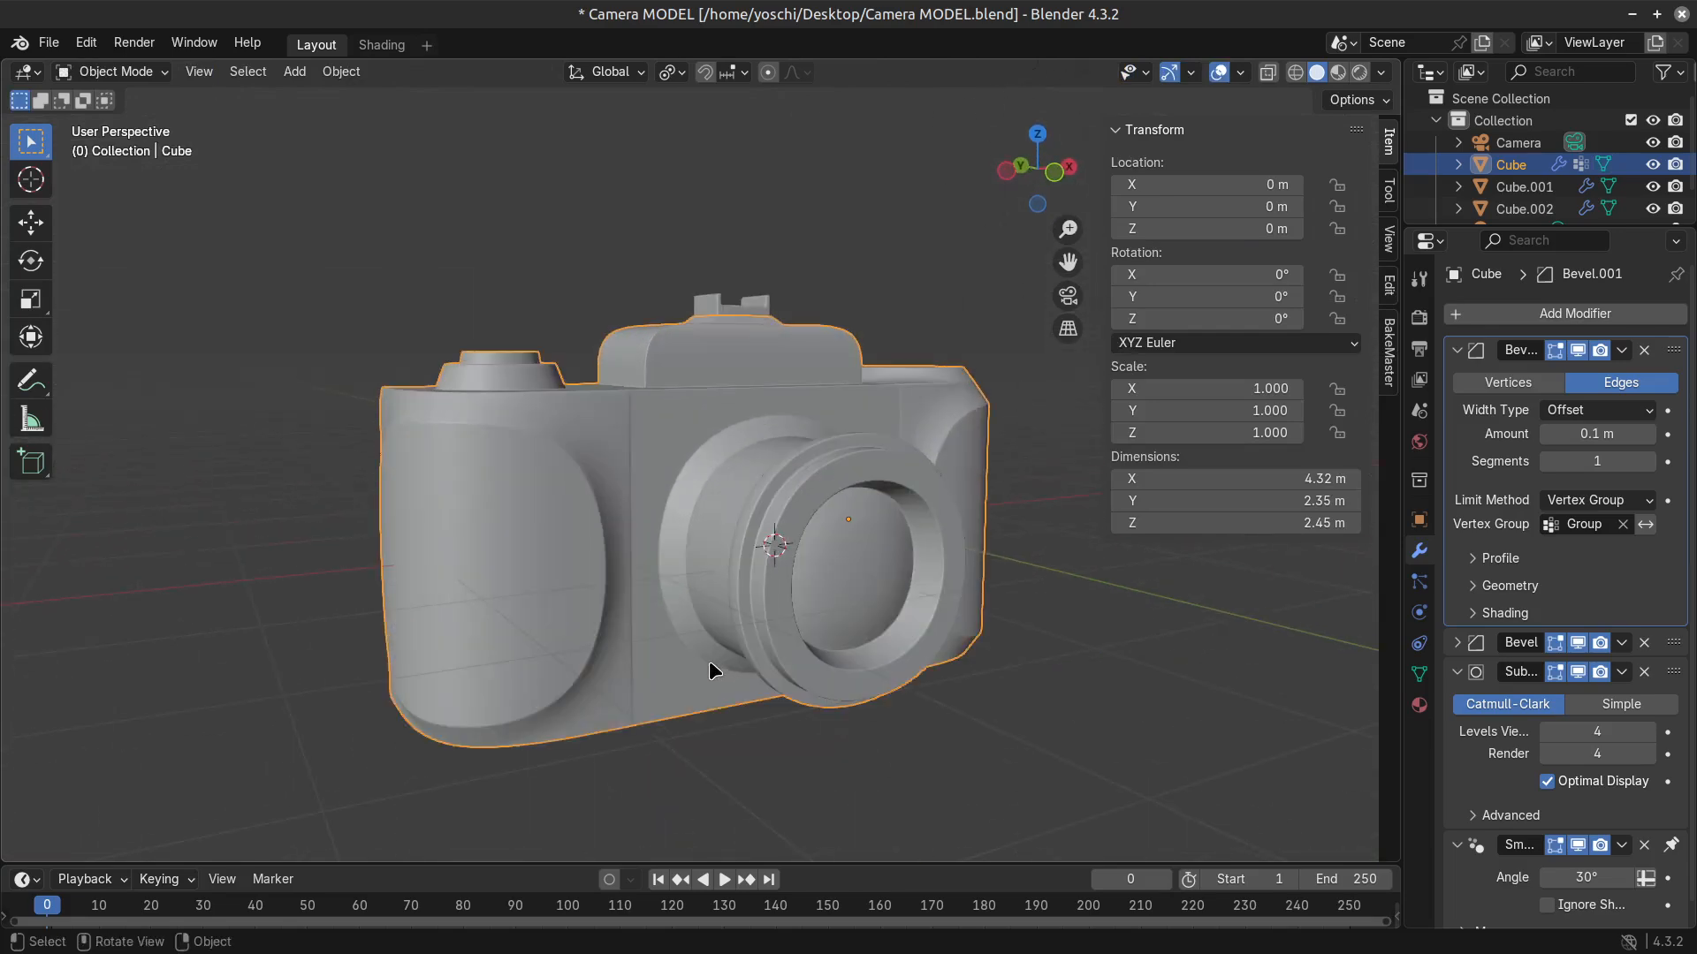
{"action": "middle_click_drag", "start_coordinate": [669, 765], "coordinate": [122, 728]}
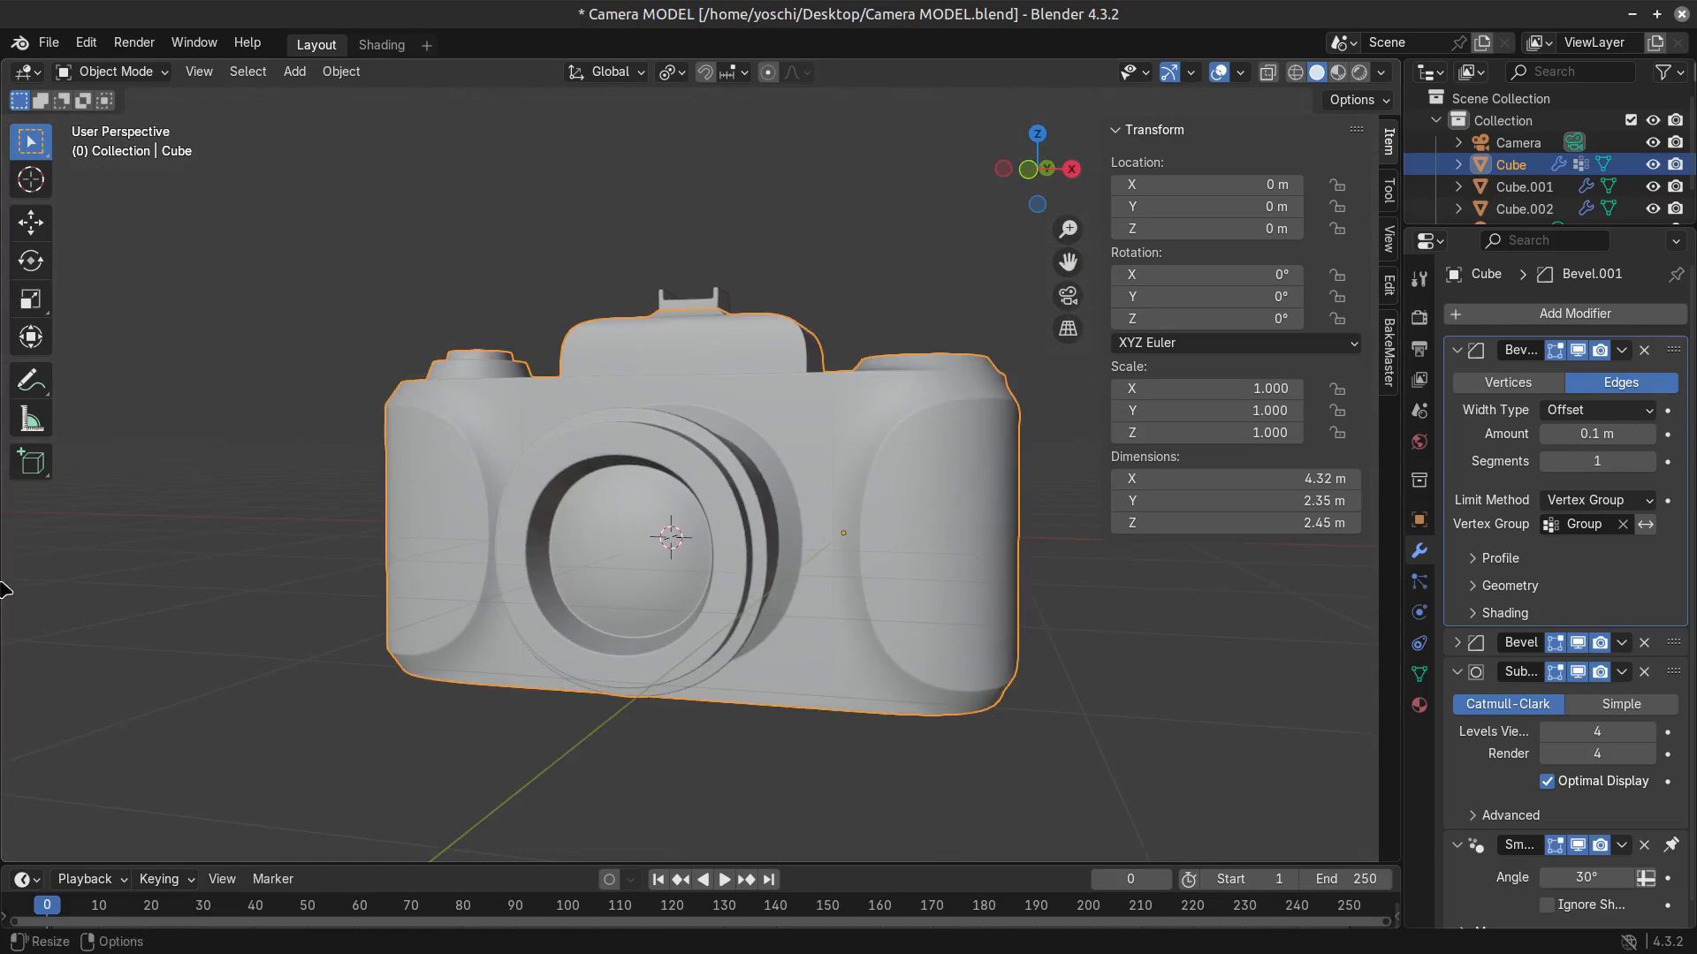
{"action": "scroll", "coordinate": [291, 595], "scroll_direction": "down", "scroll_amount": 2}
{"action": "middle_click_drag", "start_coordinate": [291, 595], "coordinate": [419, 619]}
Compare the camera's mesh and object mode views, inspecting the viewfinder hump and the body's rear.
{"action": "key", "text": "Tab"}
{"action": "key", "text": "Tab"}
{"action": "key", "text": "Tab"}
{"action": "key", "text": "Tab"}
{"action": "key", "text": "Tab"}
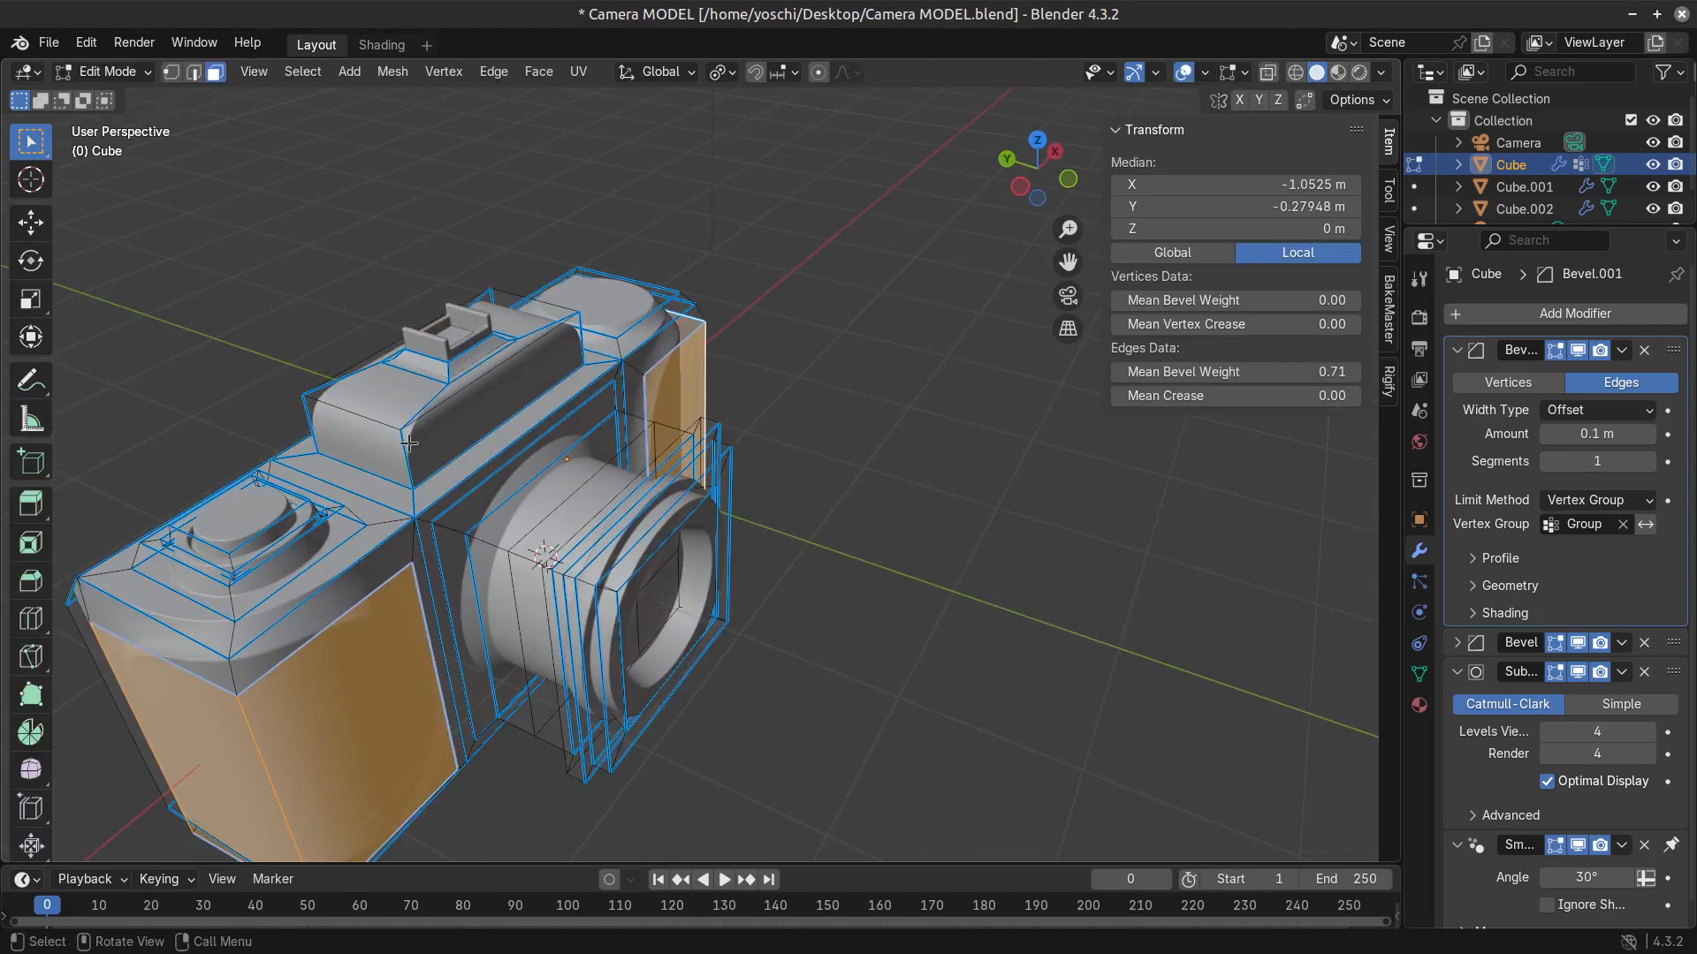
{"action": "left_click", "coordinate": [420, 410]}
{"action": "middle_click_drag", "start_coordinate": [453, 448], "coordinate": [530, 504]}
{"action": "key", "text": "Tab"}
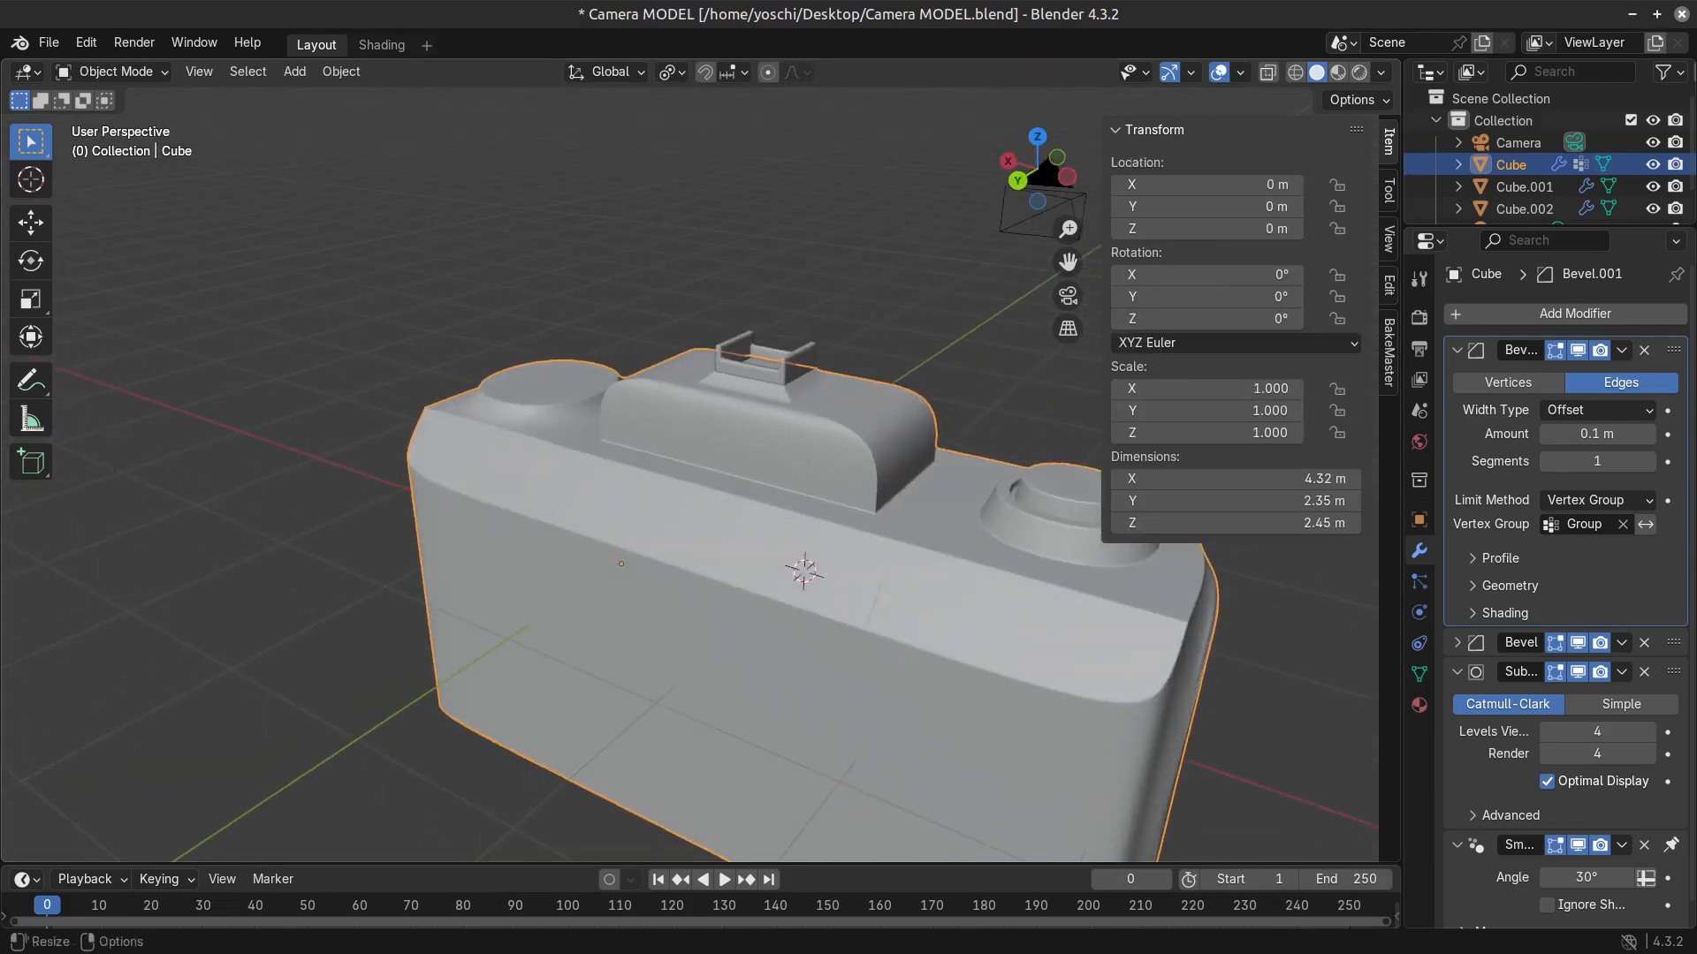
Review the whole camera from the back and front, and save the Camera MODEL.blend file.
{"action": "scroll", "coordinate": [742, 738], "scroll_direction": "down", "scroll_amount": 4}
{"action": "middle_click_drag", "start_coordinate": [856, 652], "coordinate": [276, 654]}
{"action": "scroll", "coordinate": [574, 626], "scroll_direction": "up", "scroll_amount": 3}
{"action": "scroll", "coordinate": [614, 510], "scroll_direction": "down", "scroll_amount": 4}
{"action": "middle_click_drag", "start_coordinate": [530, 529], "coordinate": [594, 470]}
{"action": "key", "text": "ctrl+s"}
{"action": "scroll", "coordinate": [541, 442], "scroll_direction": "up", "scroll_amount": 3}
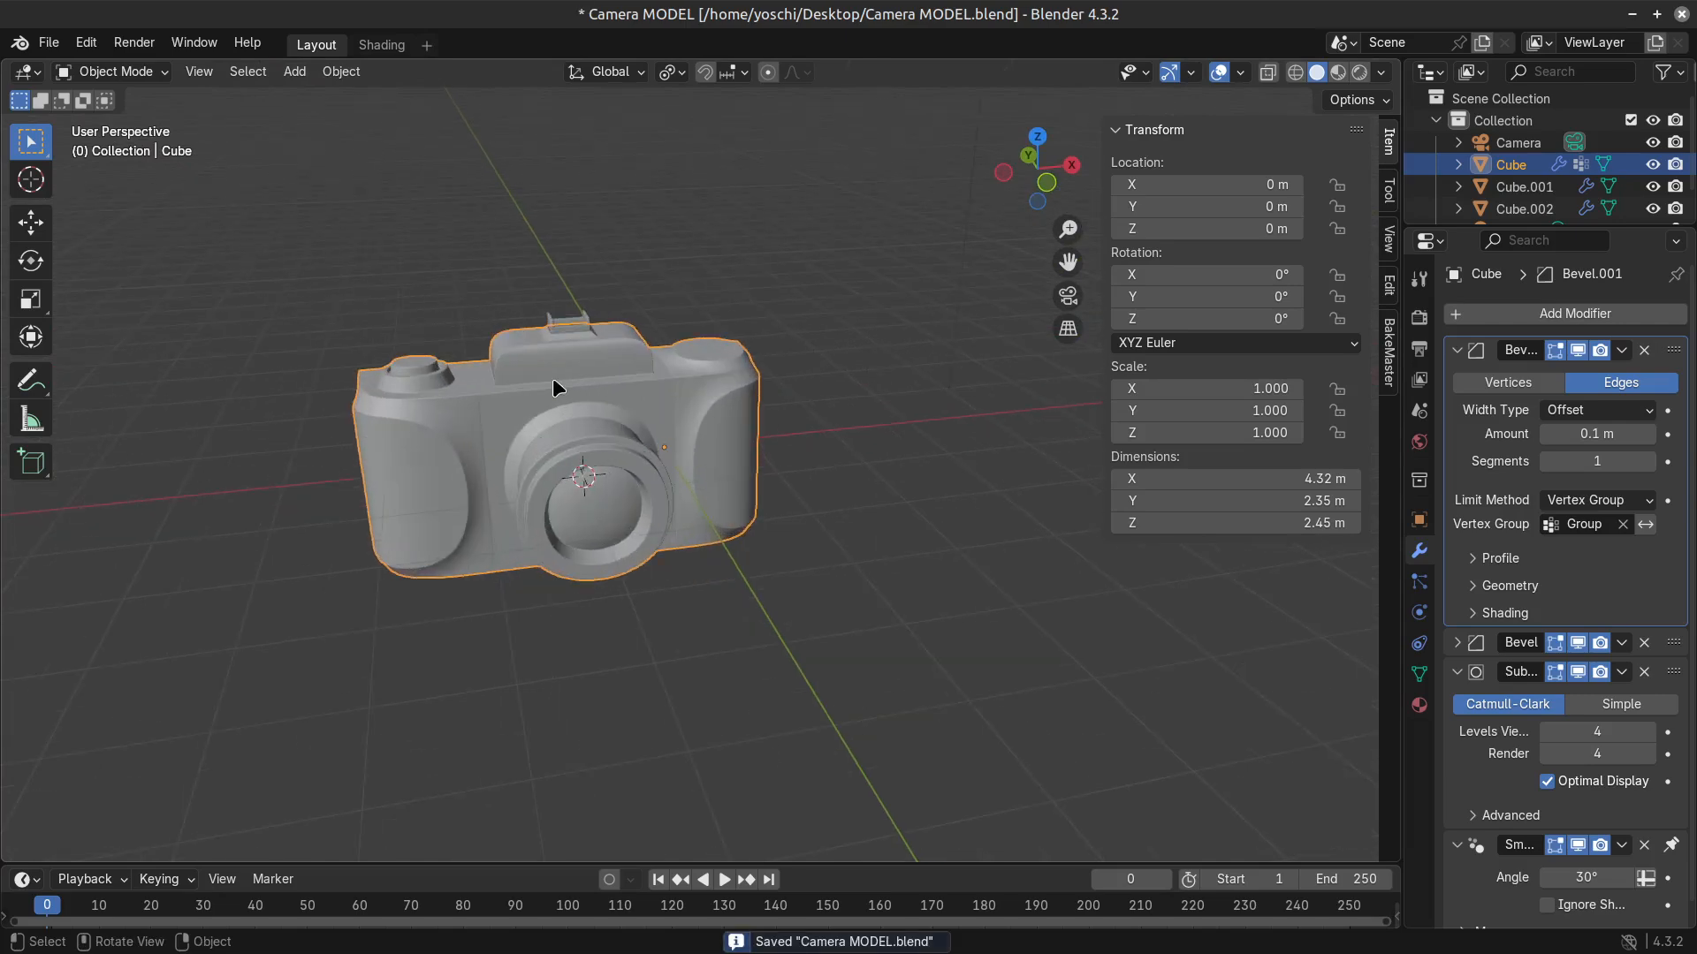
Snap the 3D cursor to the centre of the grip's outer end face at the stepped-dial end.
{"action": "middle_click_drag", "start_coordinate": [627, 480], "coordinate": [854, 580]}
{"action": "key", "text": "Tab"}
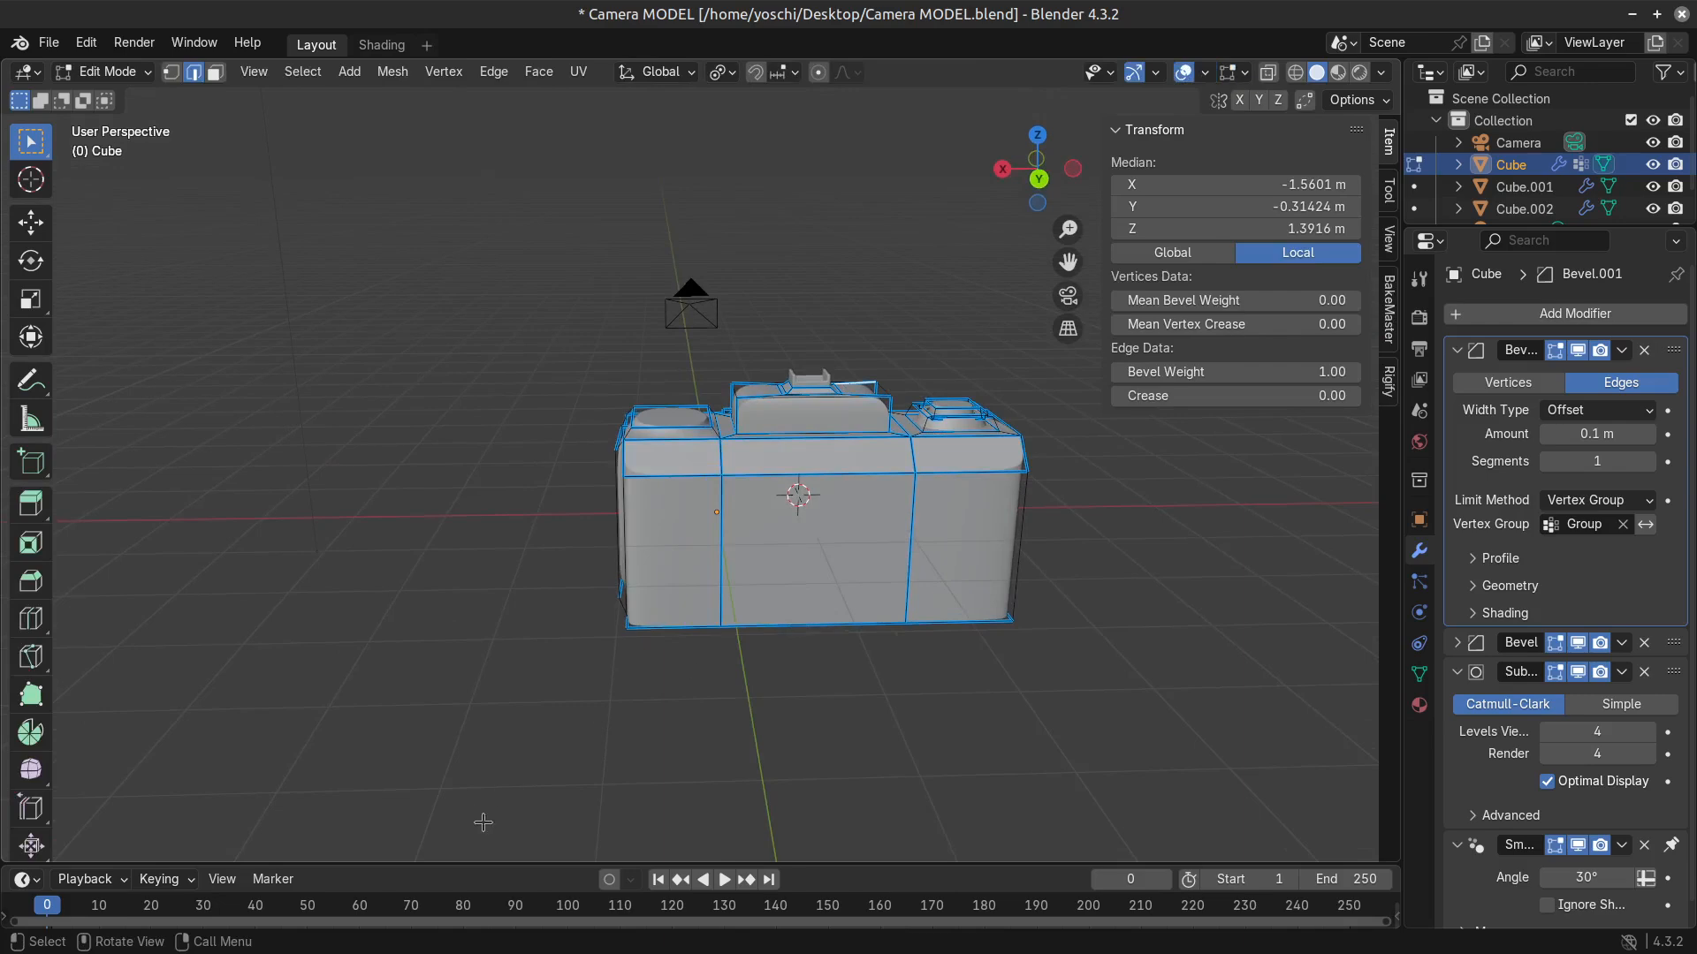
{"action": "middle_click_drag", "start_coordinate": [1009, 616], "coordinate": [817, 601]}
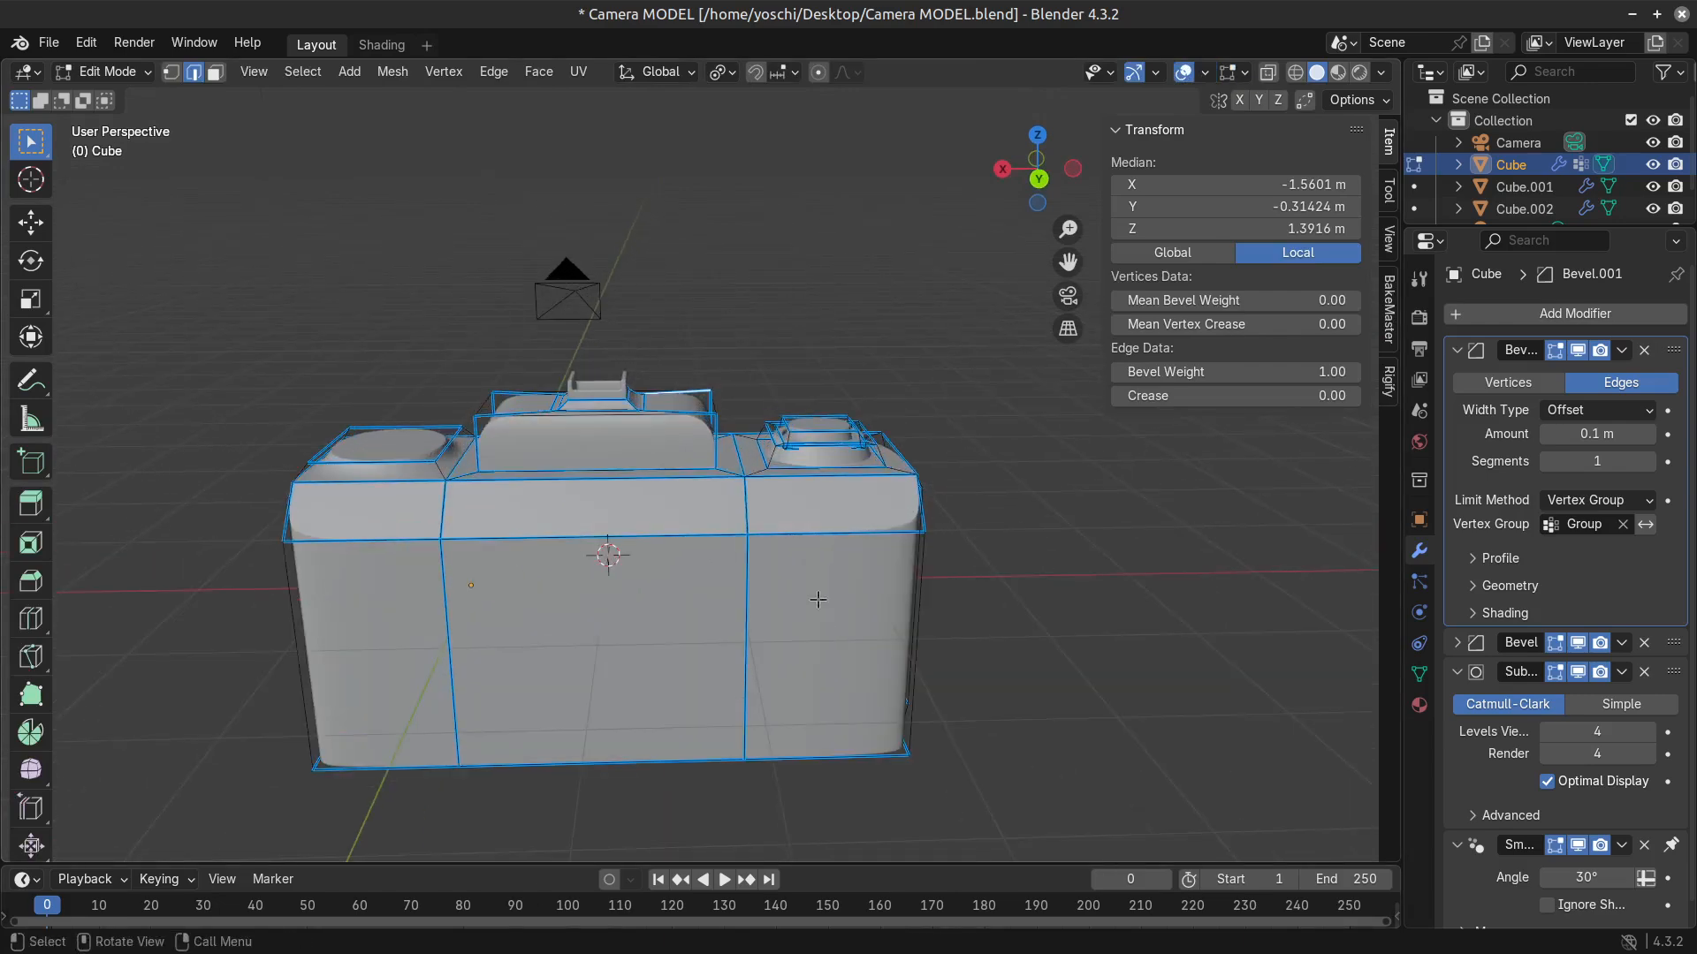
{"action": "key", "text": "Tab"}
{"action": "middle_click_drag", "start_coordinate": [748, 500], "coordinate": [738, 573]}
{"action": "key", "text": "Tab"}
{"action": "key", "text": "3"}
{"action": "left_click", "coordinate": [776, 569]}
{"action": "key", "text": "shift+s"}
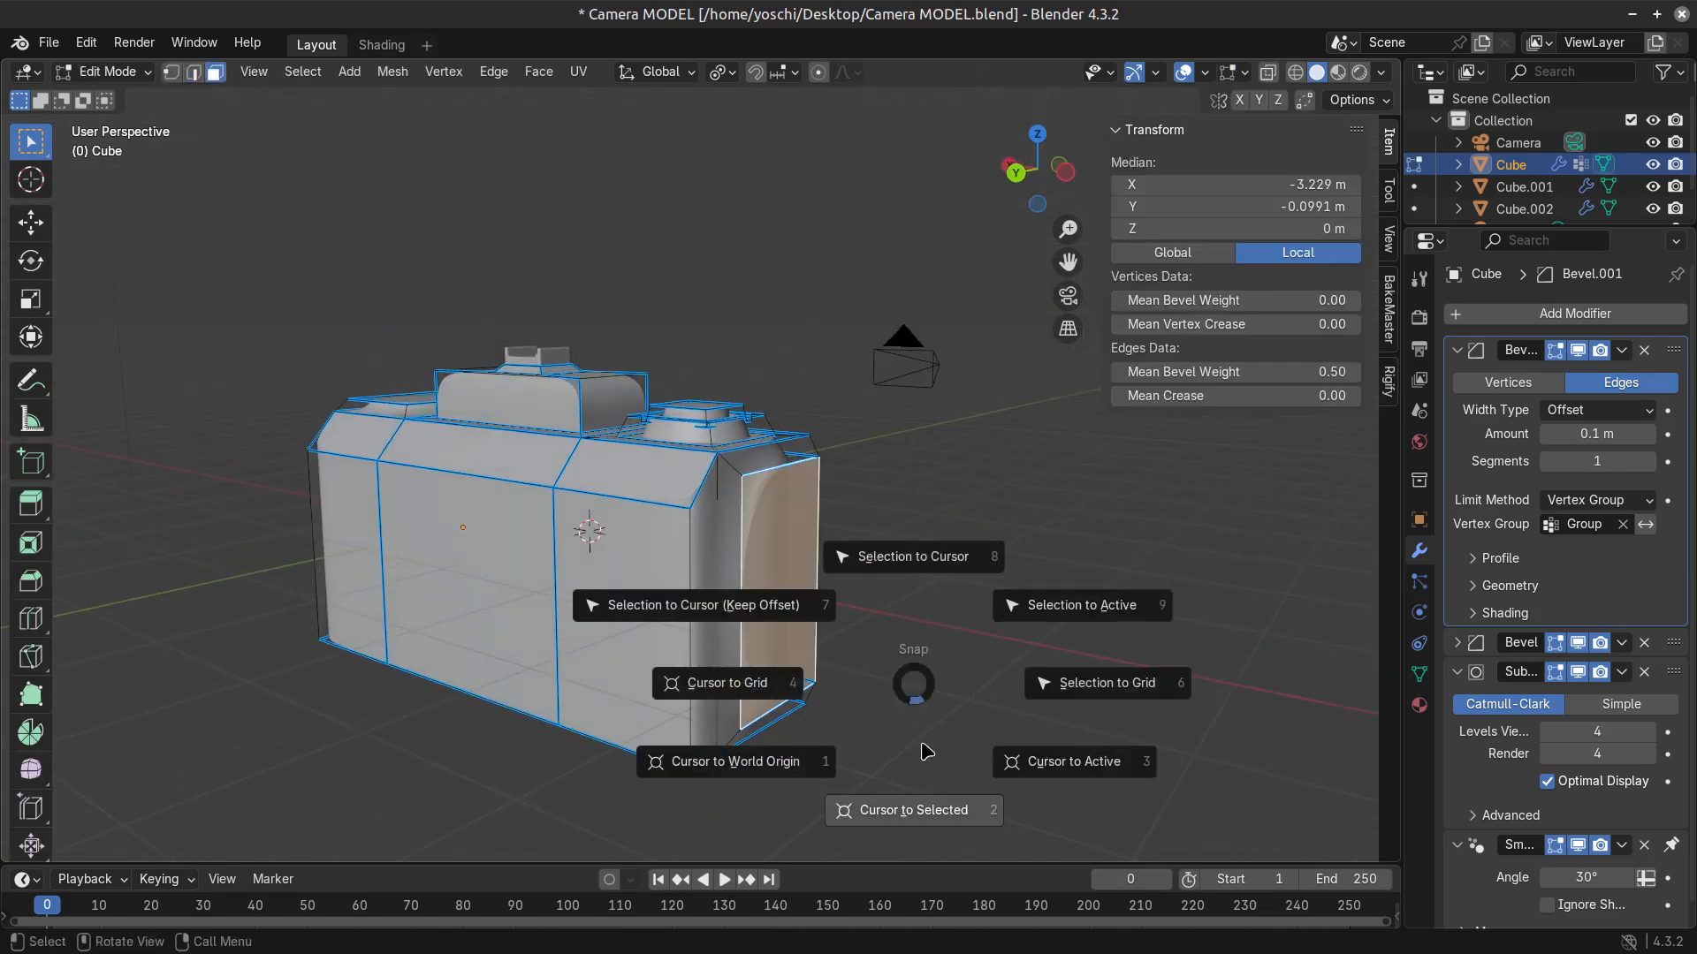
{"action": "left_click", "coordinate": [944, 803]}
{"action": "key", "text": "Tab"}
{"action": "key", "text": "Tab"}
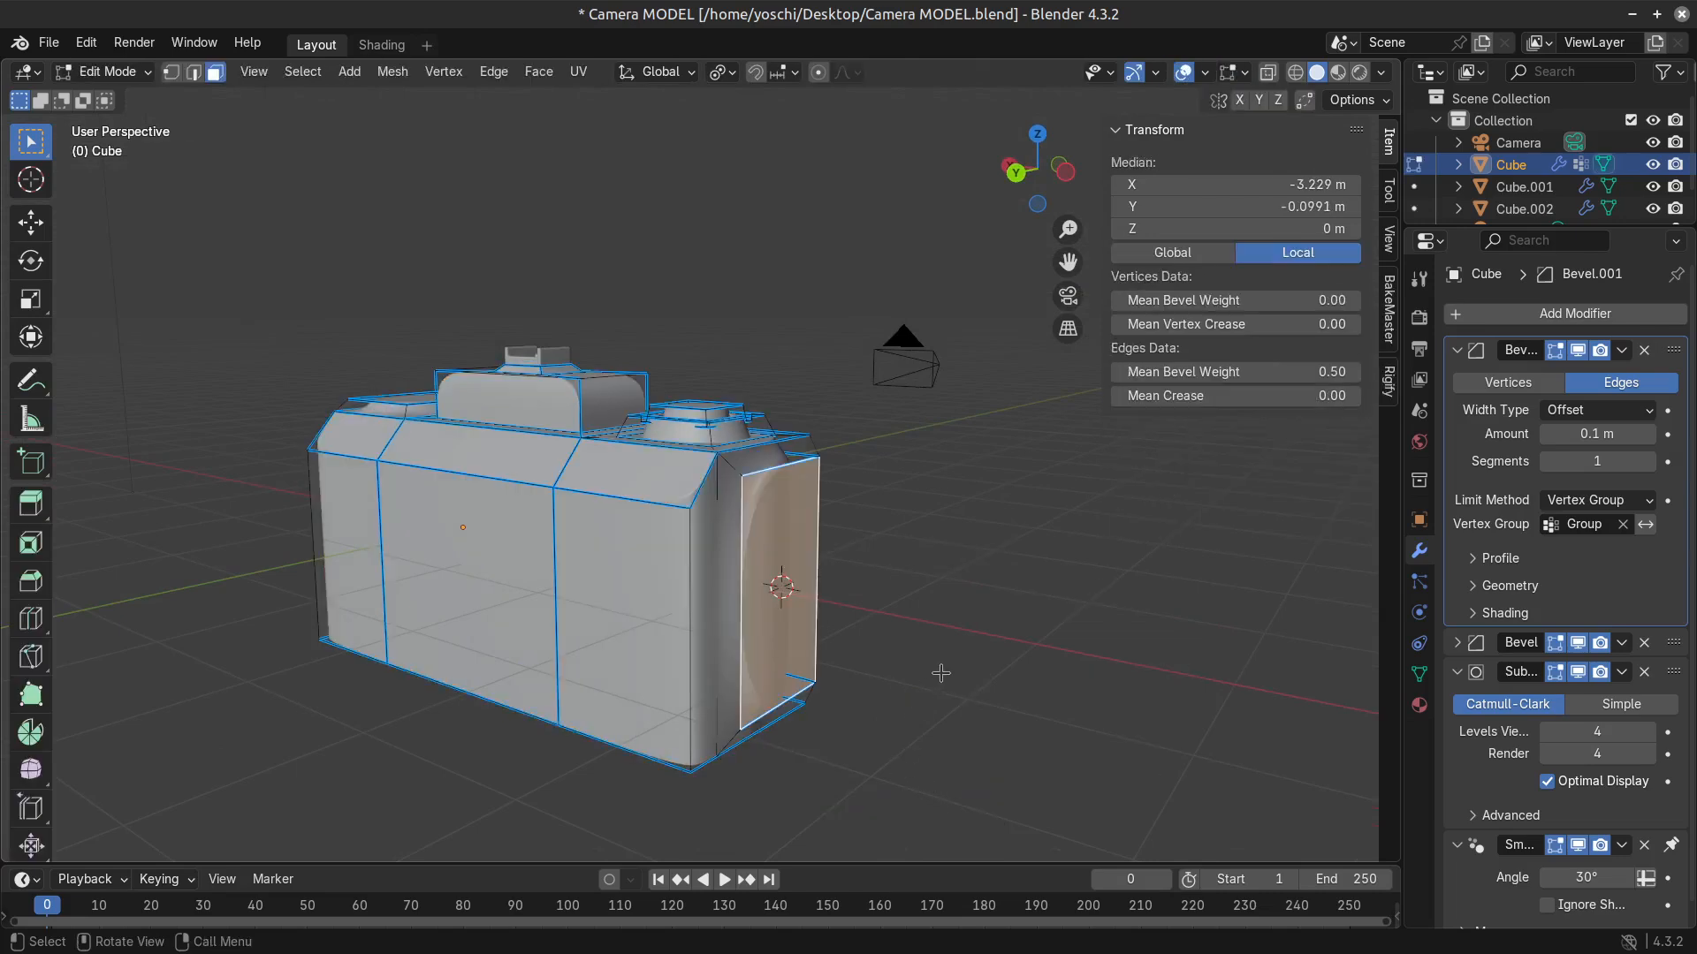
{"action": "key", "text": "Tab"}
{"action": "key", "text": "shift+a"}
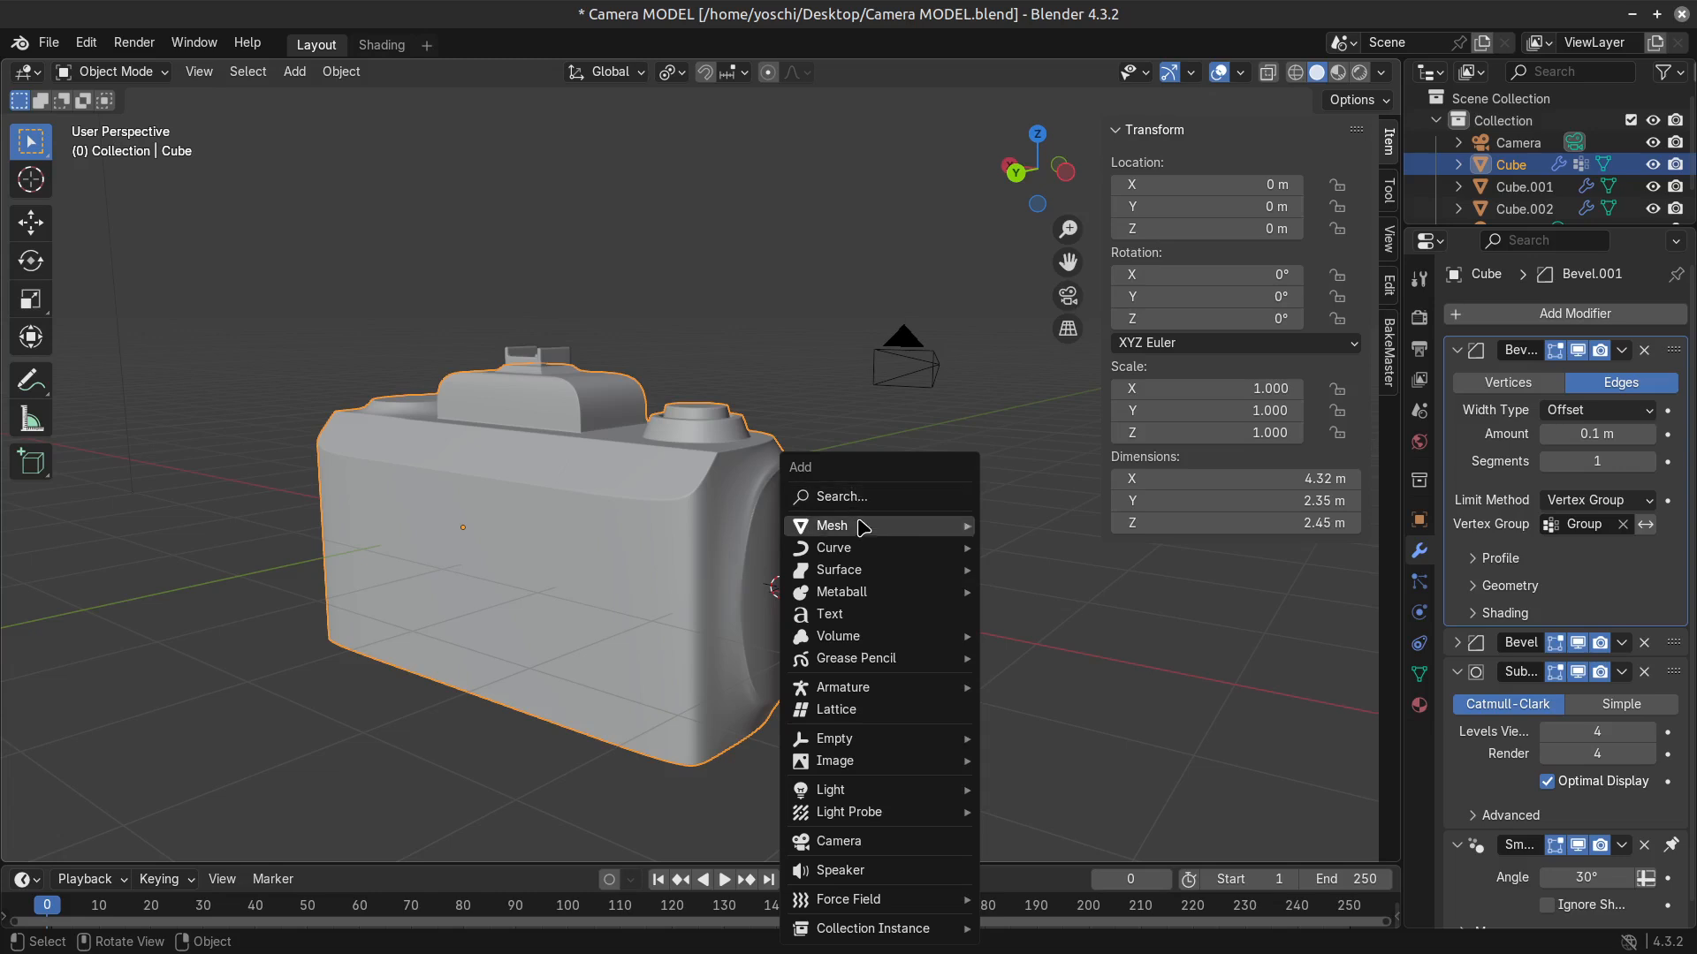
{"action": "mouse_move", "coordinate": [869, 528]}
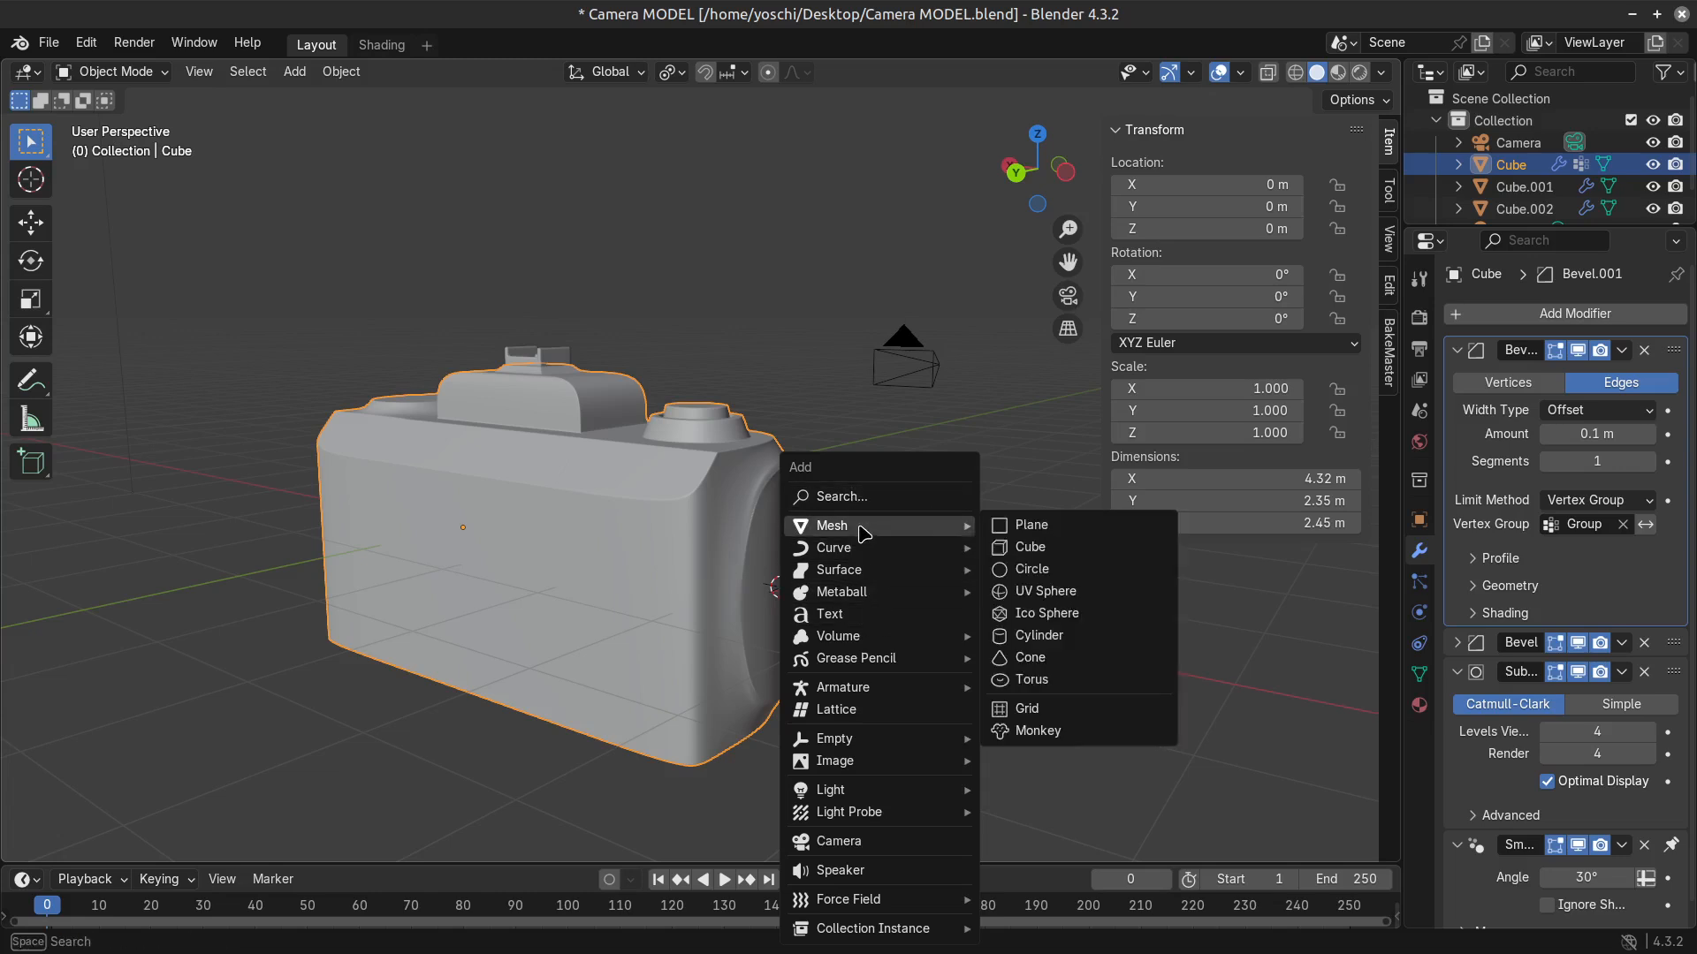
{"action": "middle_click_drag", "start_coordinate": [852, 558], "coordinate": [694, 530]}
Set the bevel weight of the grip's rear vertical base edge at the stepped-dial end to 1.00.
{"action": "scroll", "coordinate": [572, 439], "scroll_direction": "up", "scroll_amount": 4}
{"action": "key", "text": "Tab"}
{"action": "middle_click_drag", "start_coordinate": [553, 488], "coordinate": [695, 475]}
{"action": "middle_click_drag", "start_coordinate": [966, 602], "coordinate": [618, 517], "text": "shift"}
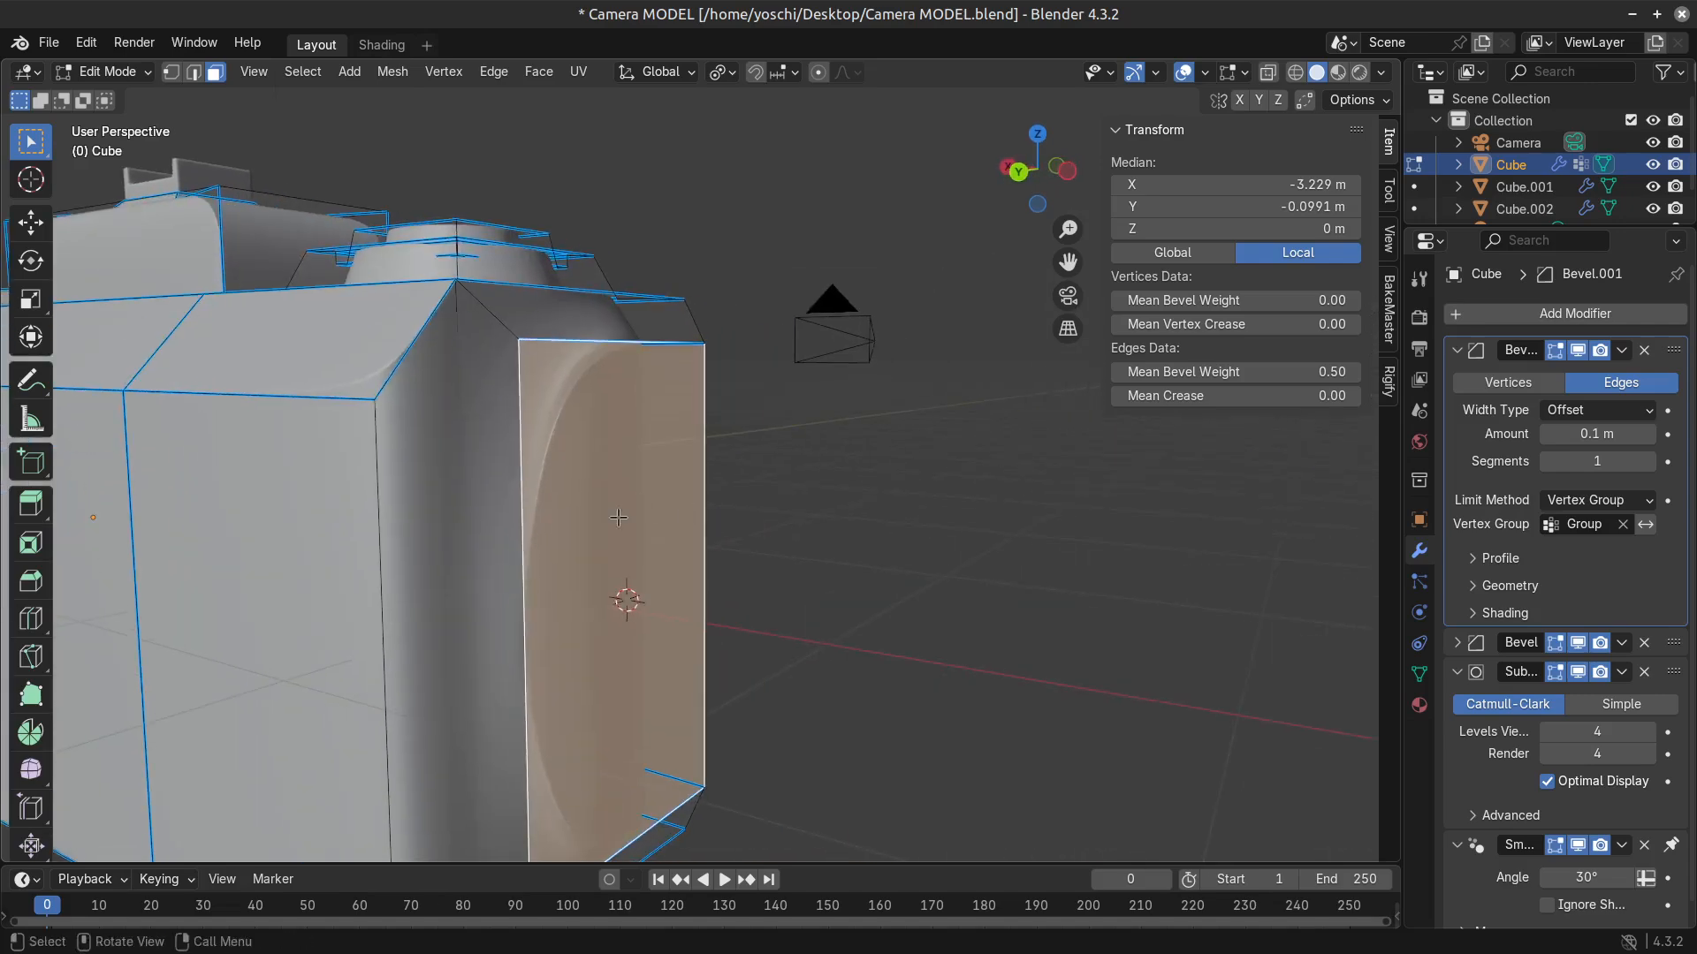
{"action": "scroll", "coordinate": [551, 530], "scroll_direction": "down", "scroll_amount": 3}
{"action": "key", "text": "2"}
{"action": "left_click", "coordinate": [560, 511]}
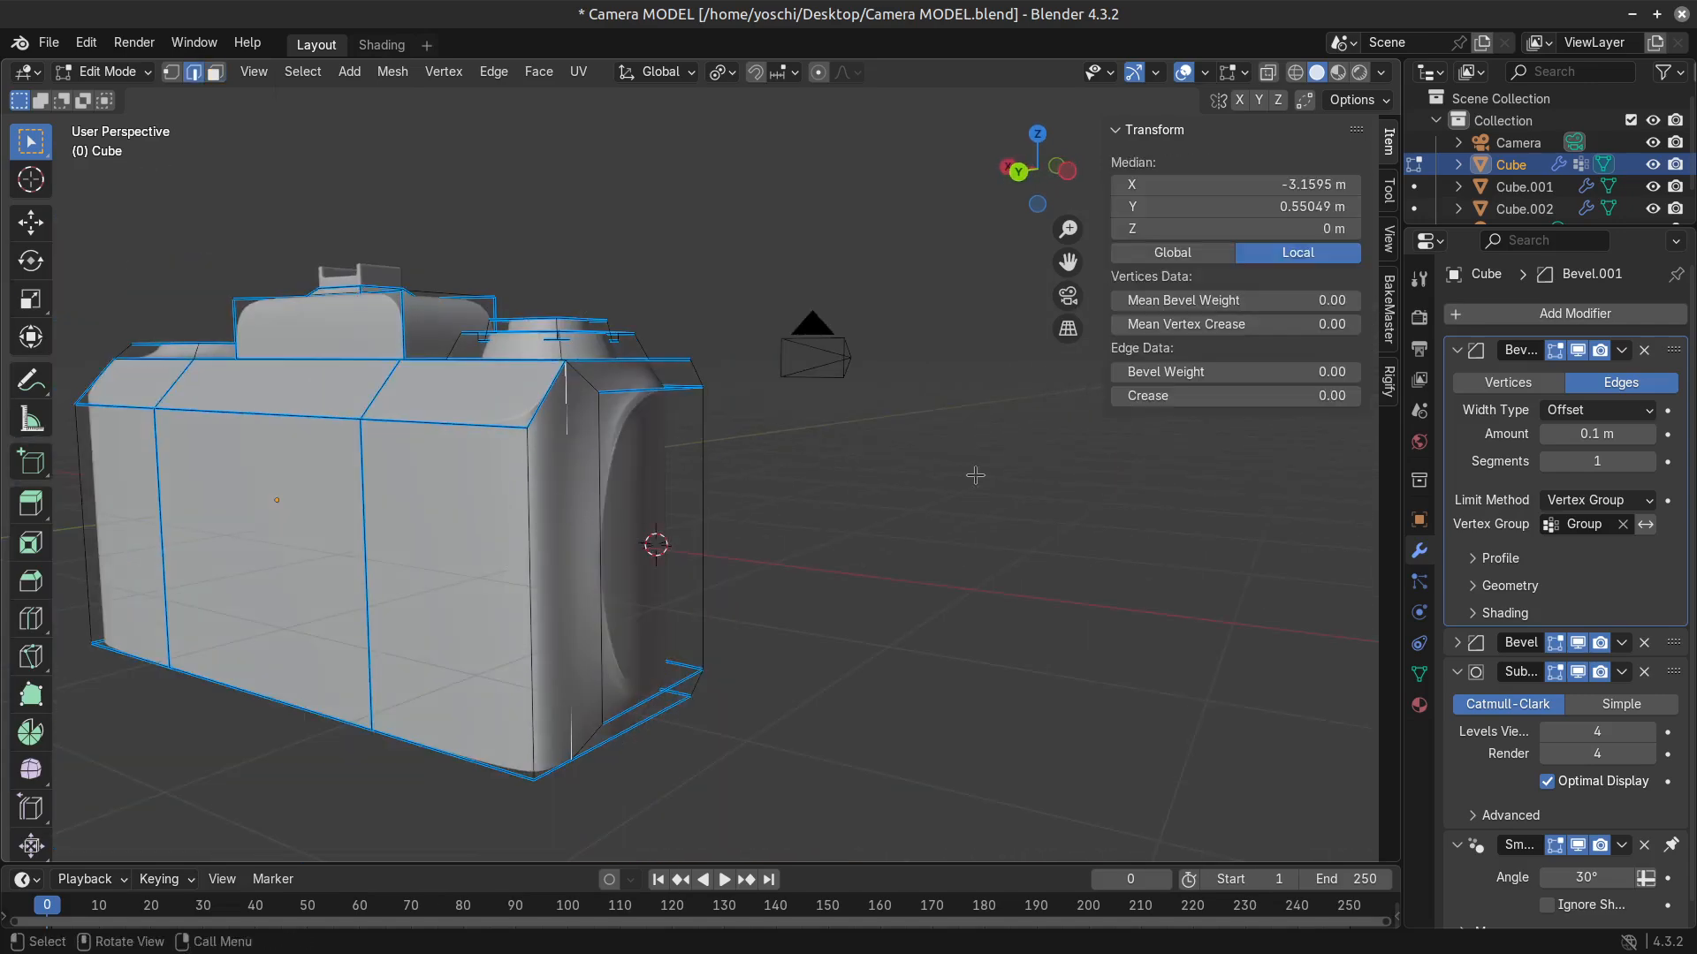
{"action": "left_click_drag", "start_coordinate": [1193, 372], "coordinate": [1326, 372]}
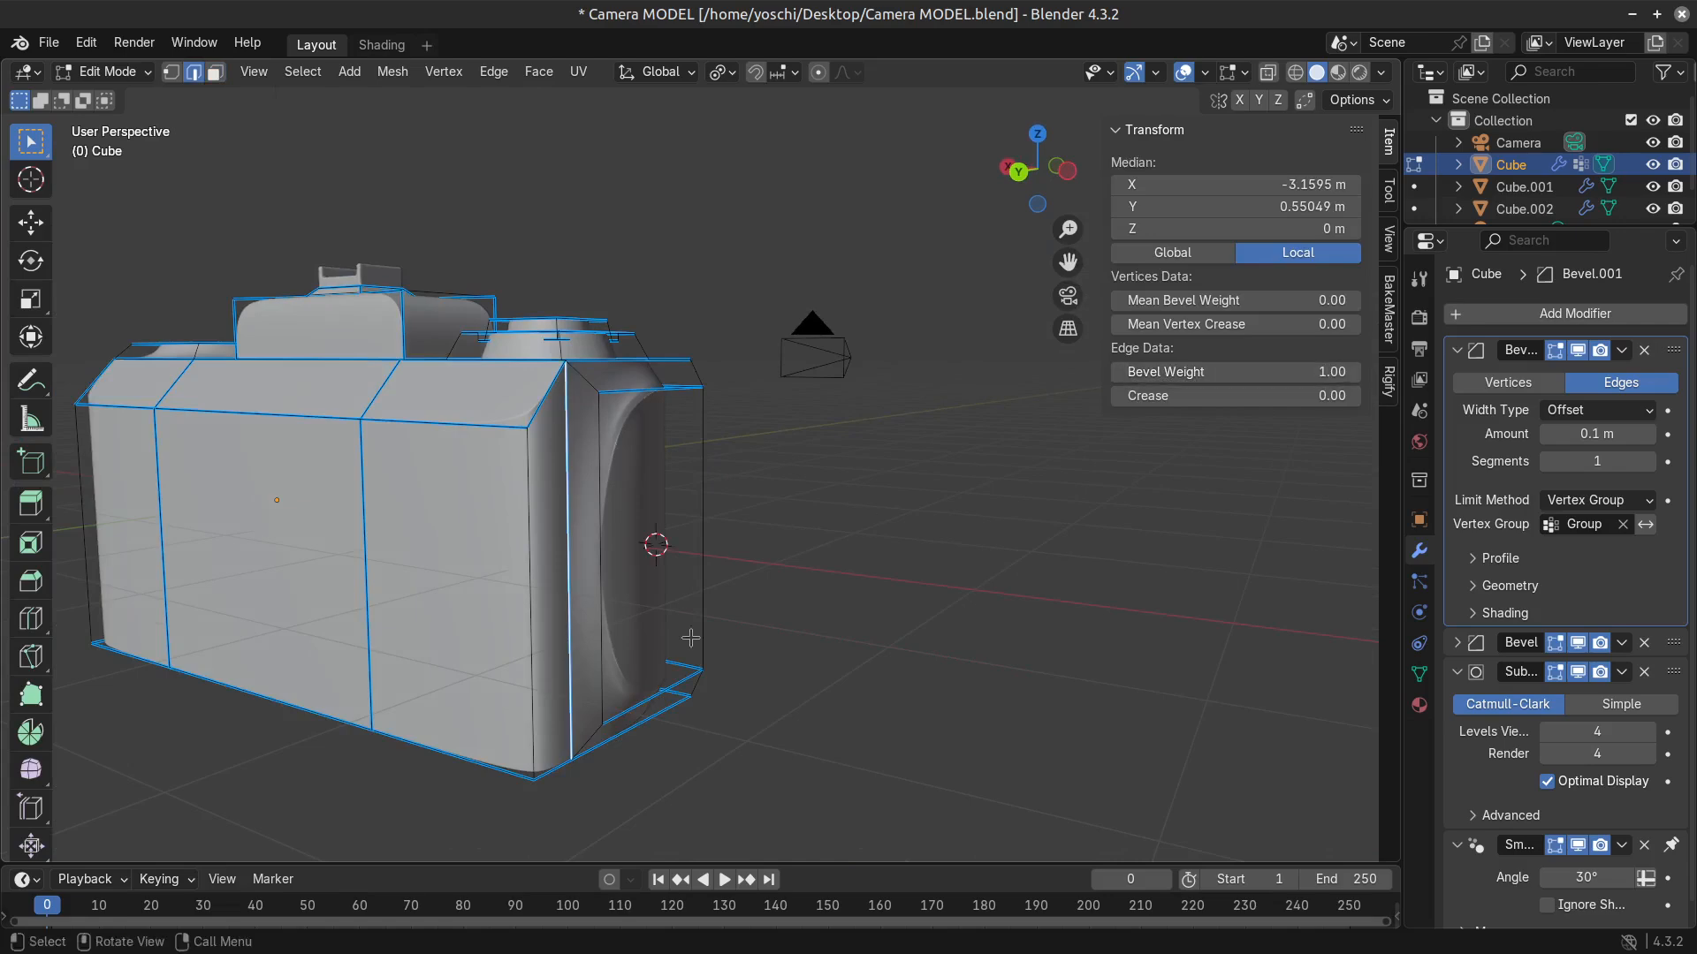
Give the matching rear vertical base edge of the grip at the opposite end a bevel weight.
{"action": "middle_click_drag", "start_coordinate": [566, 530], "coordinate": [689, 693]}
{"action": "key", "text": "Tab"}
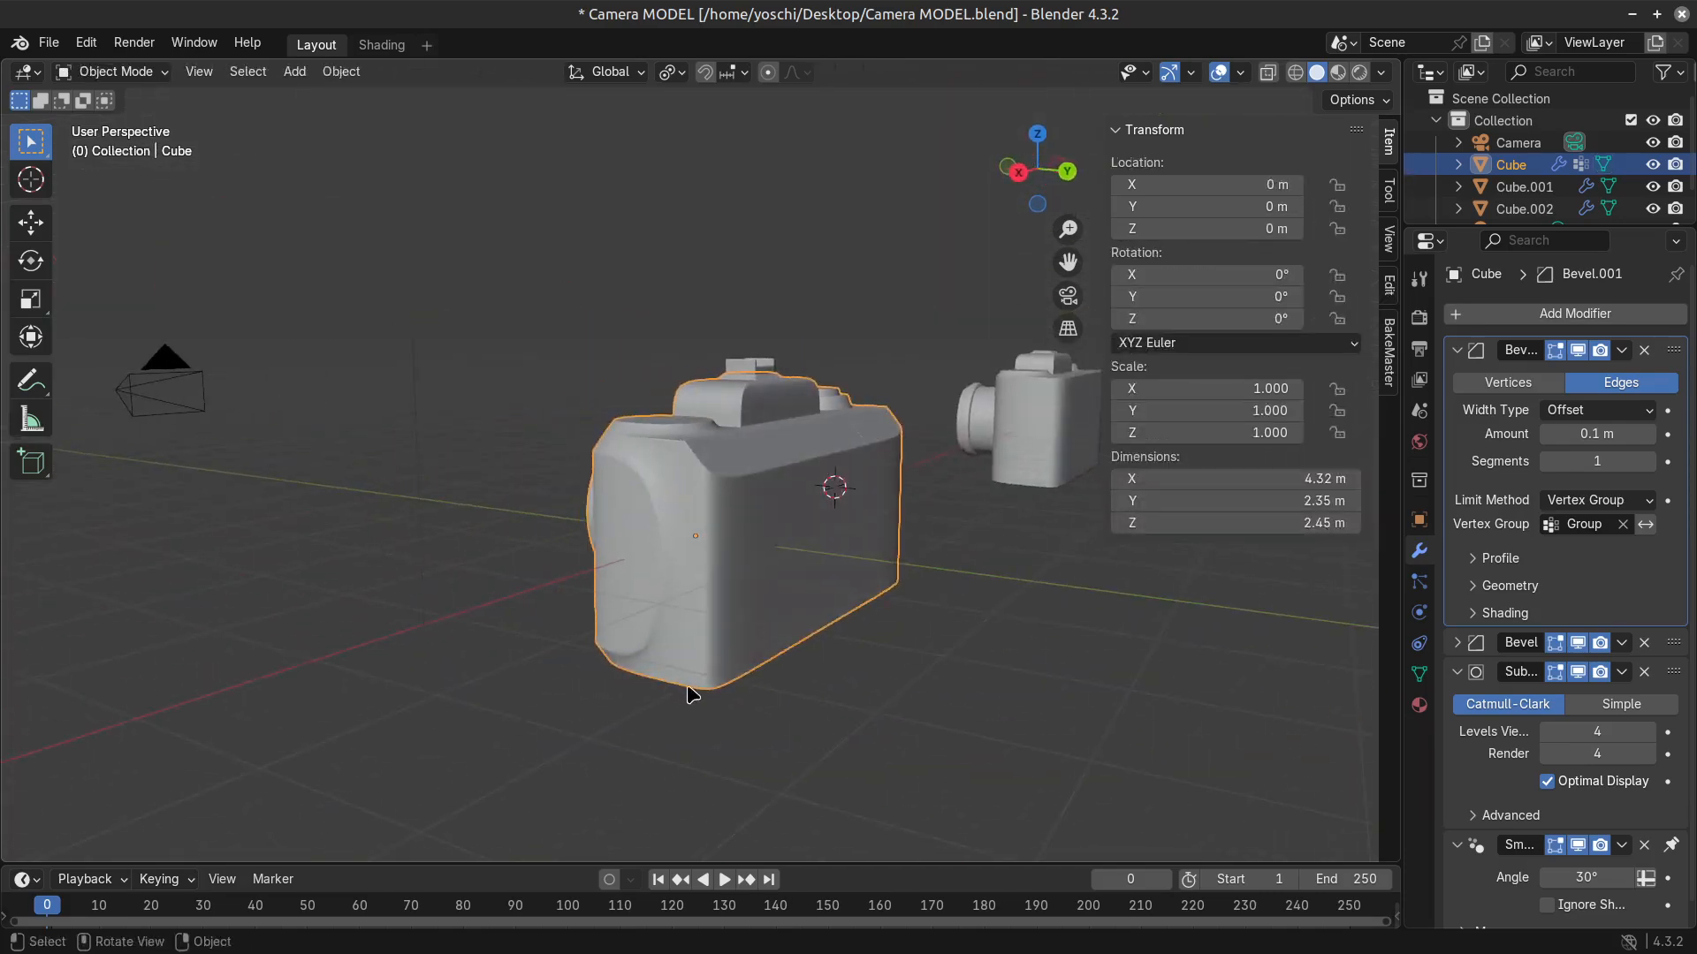
{"action": "scroll", "coordinate": [692, 696], "scroll_direction": "up", "scroll_amount": 2}
{"action": "key", "text": "Tab"}
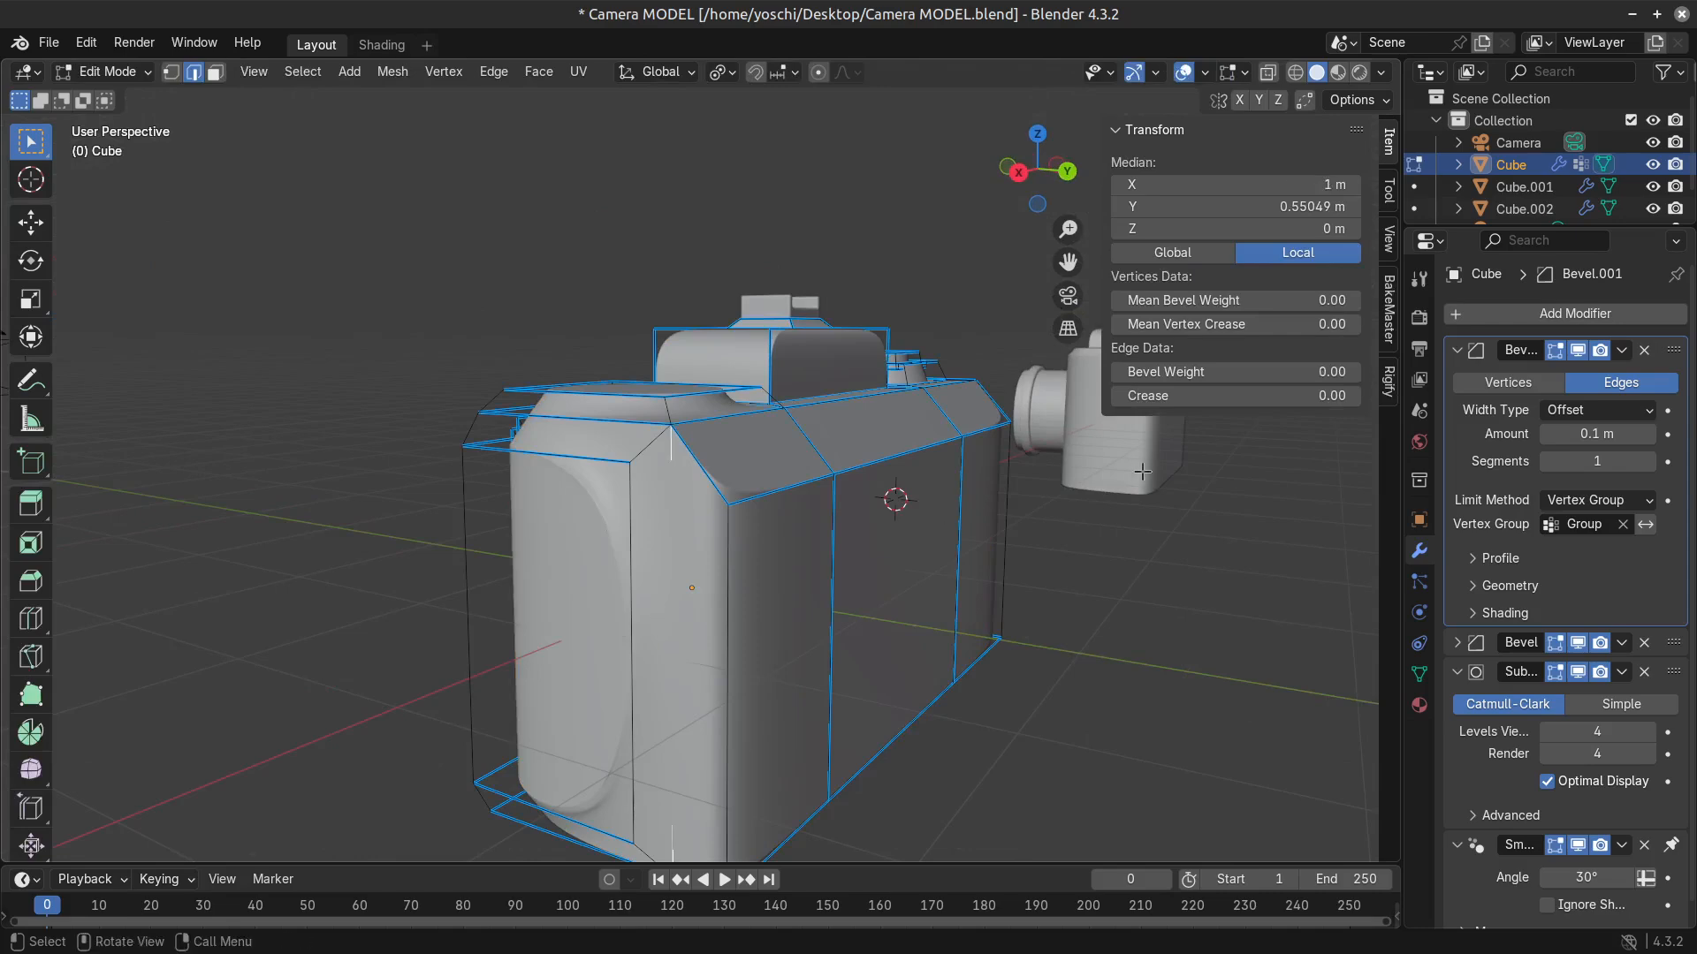
{"action": "key", "text": "Tab"}
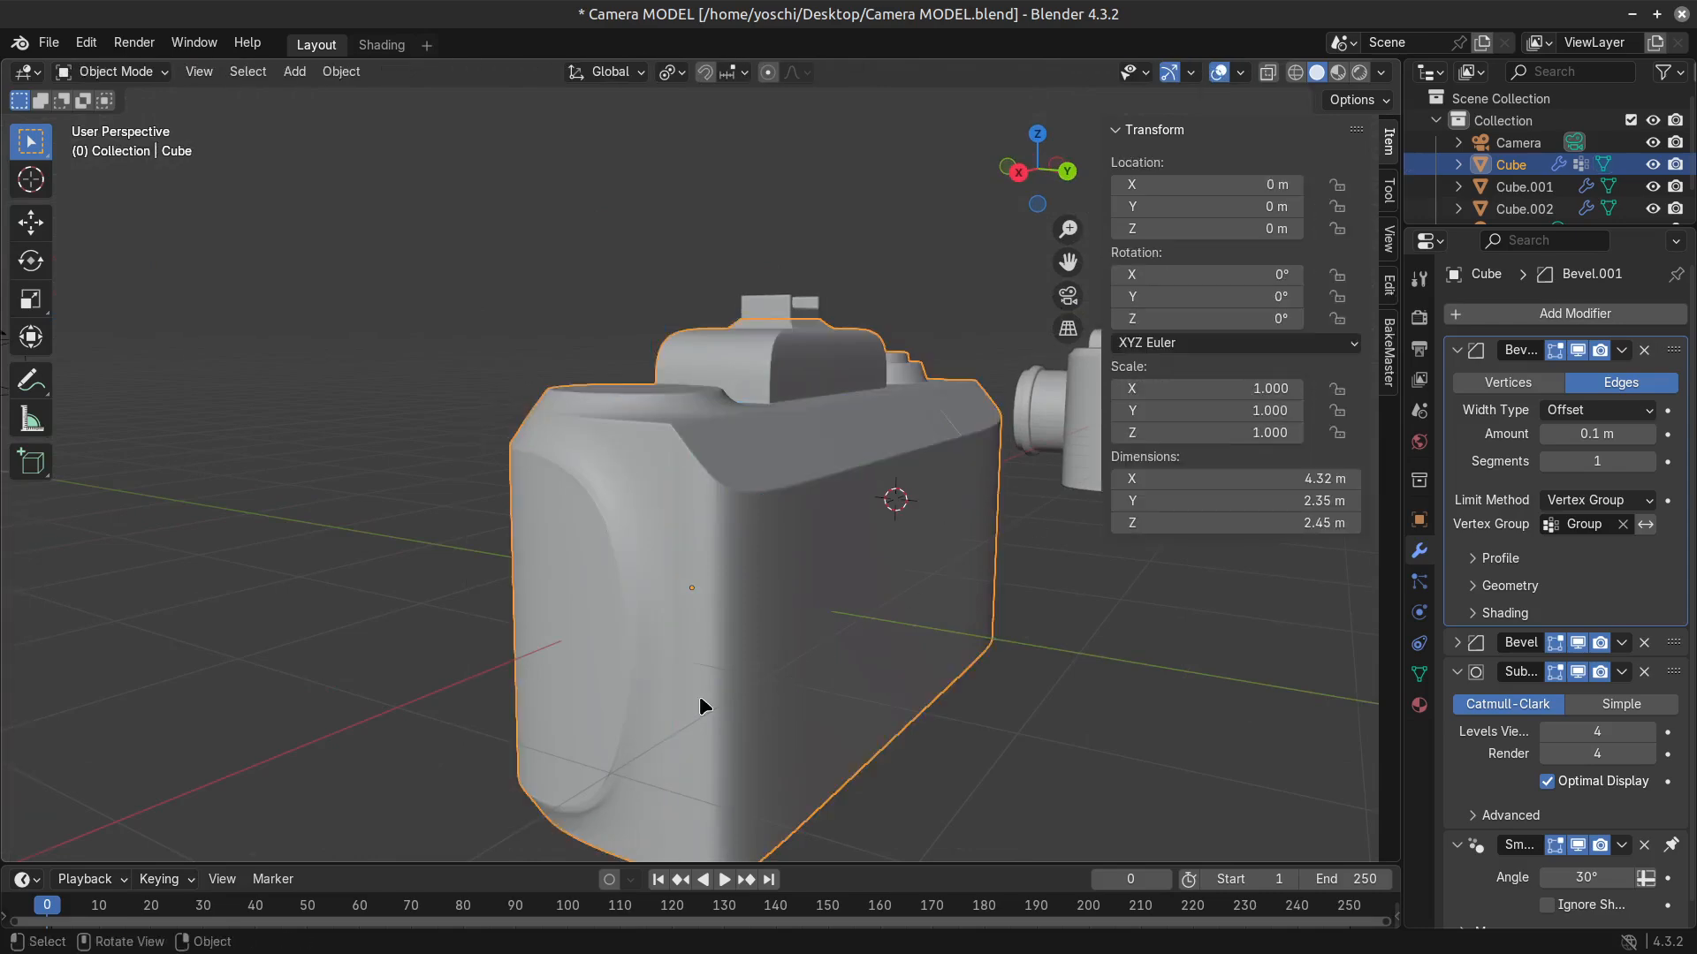
Set the bevel weight of the rear vertical edge on both grips' outer faces to 1.00 and save the file.
{"action": "middle_click_drag", "start_coordinate": [700, 704], "coordinate": [750, 673]}
{"action": "key", "text": "Tab"}
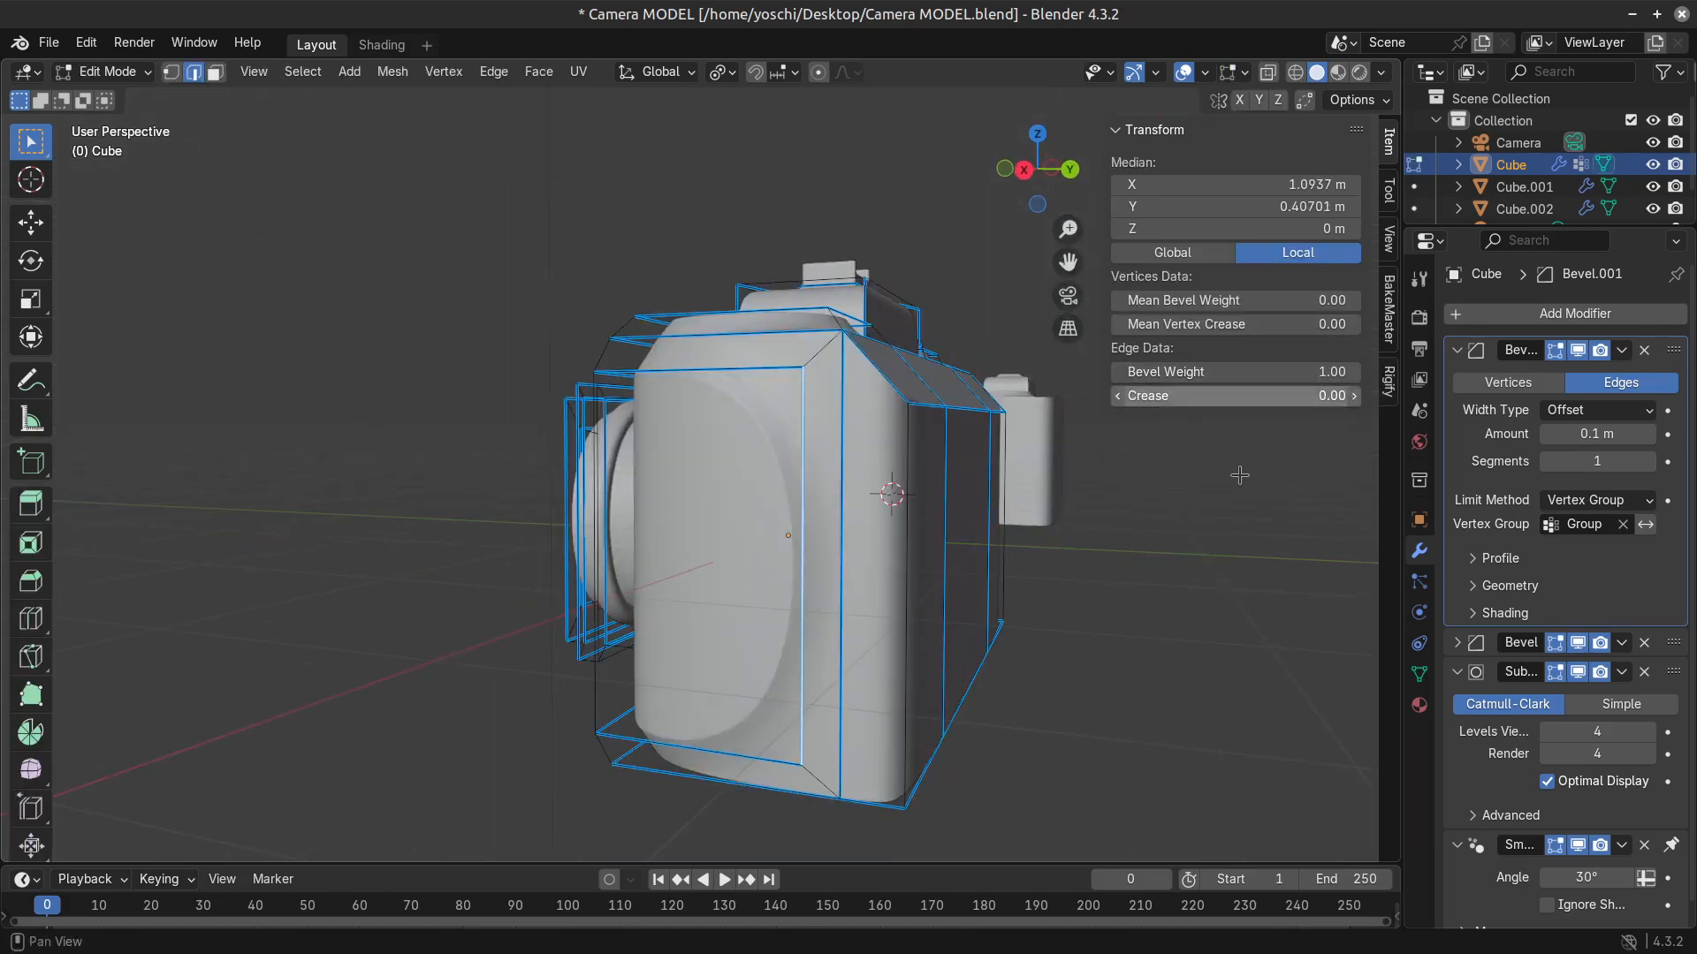
{"action": "middle_click_drag", "start_coordinate": [1238, 474], "coordinate": [528, 549]}
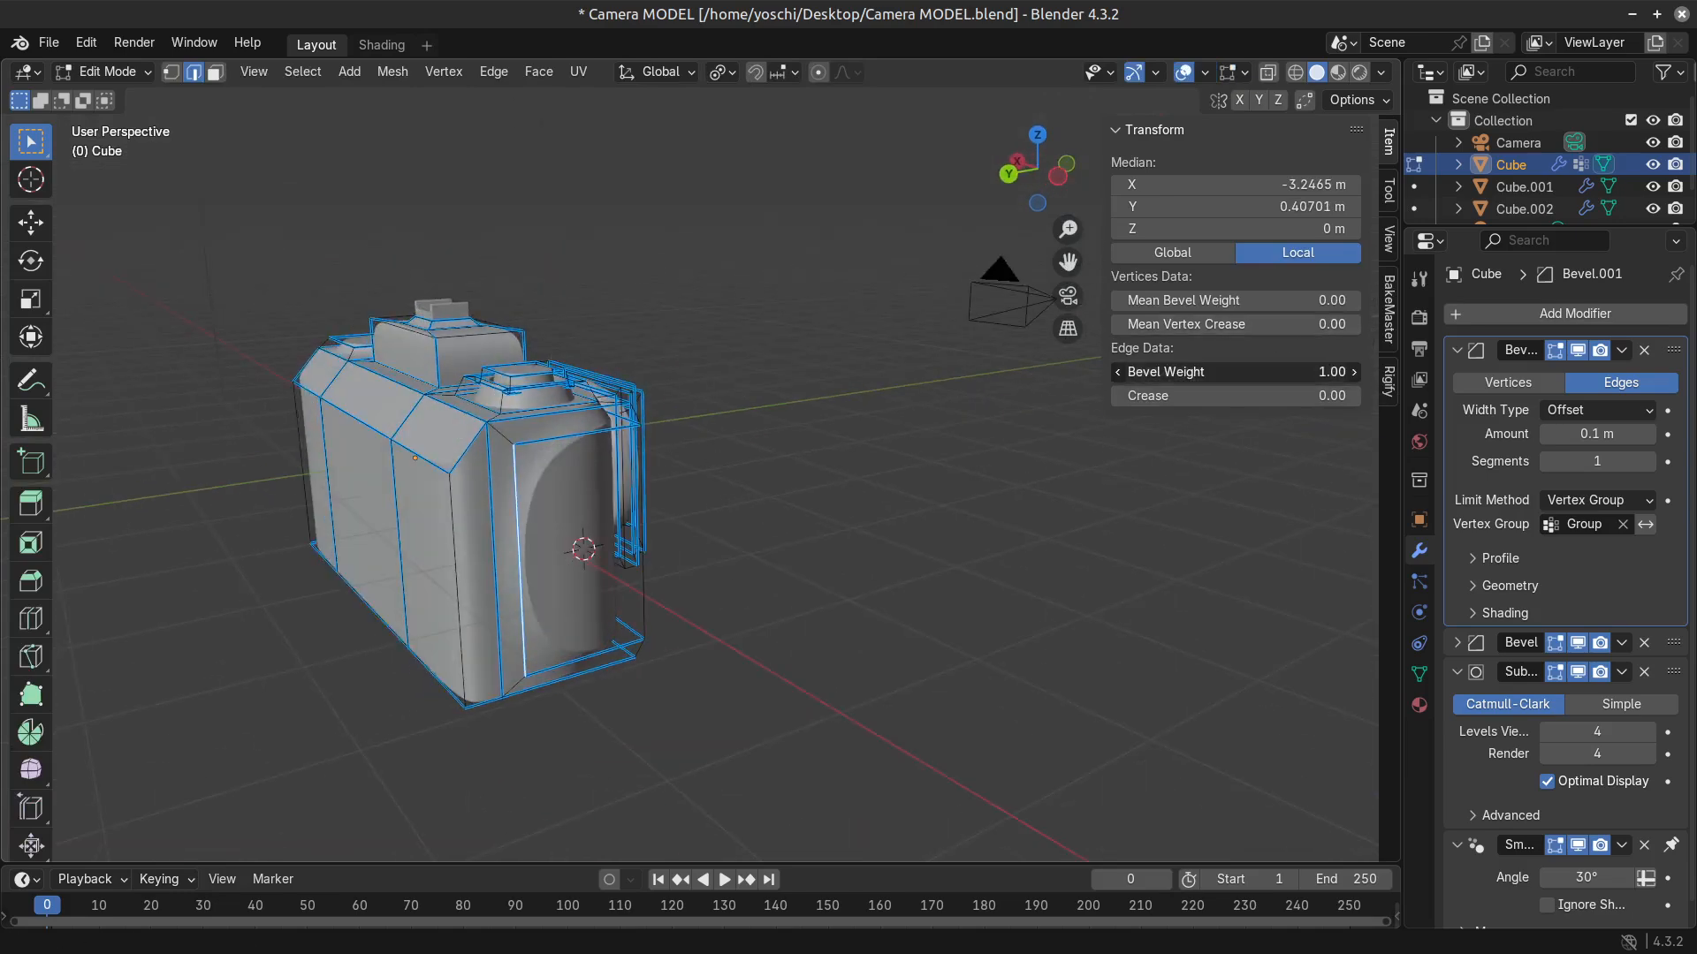
{"action": "key", "text": "Tab"}
{"action": "middle_click_drag", "start_coordinate": [531, 697], "coordinate": [150, 659]}
{"action": "key", "text": "ctrl+s"}
Try a bevel weight on the front vertical edge of the grip's outer face at the stepped-dial end.
{"action": "middle_click_drag", "start_coordinate": [917, 591], "coordinate": [771, 632]}
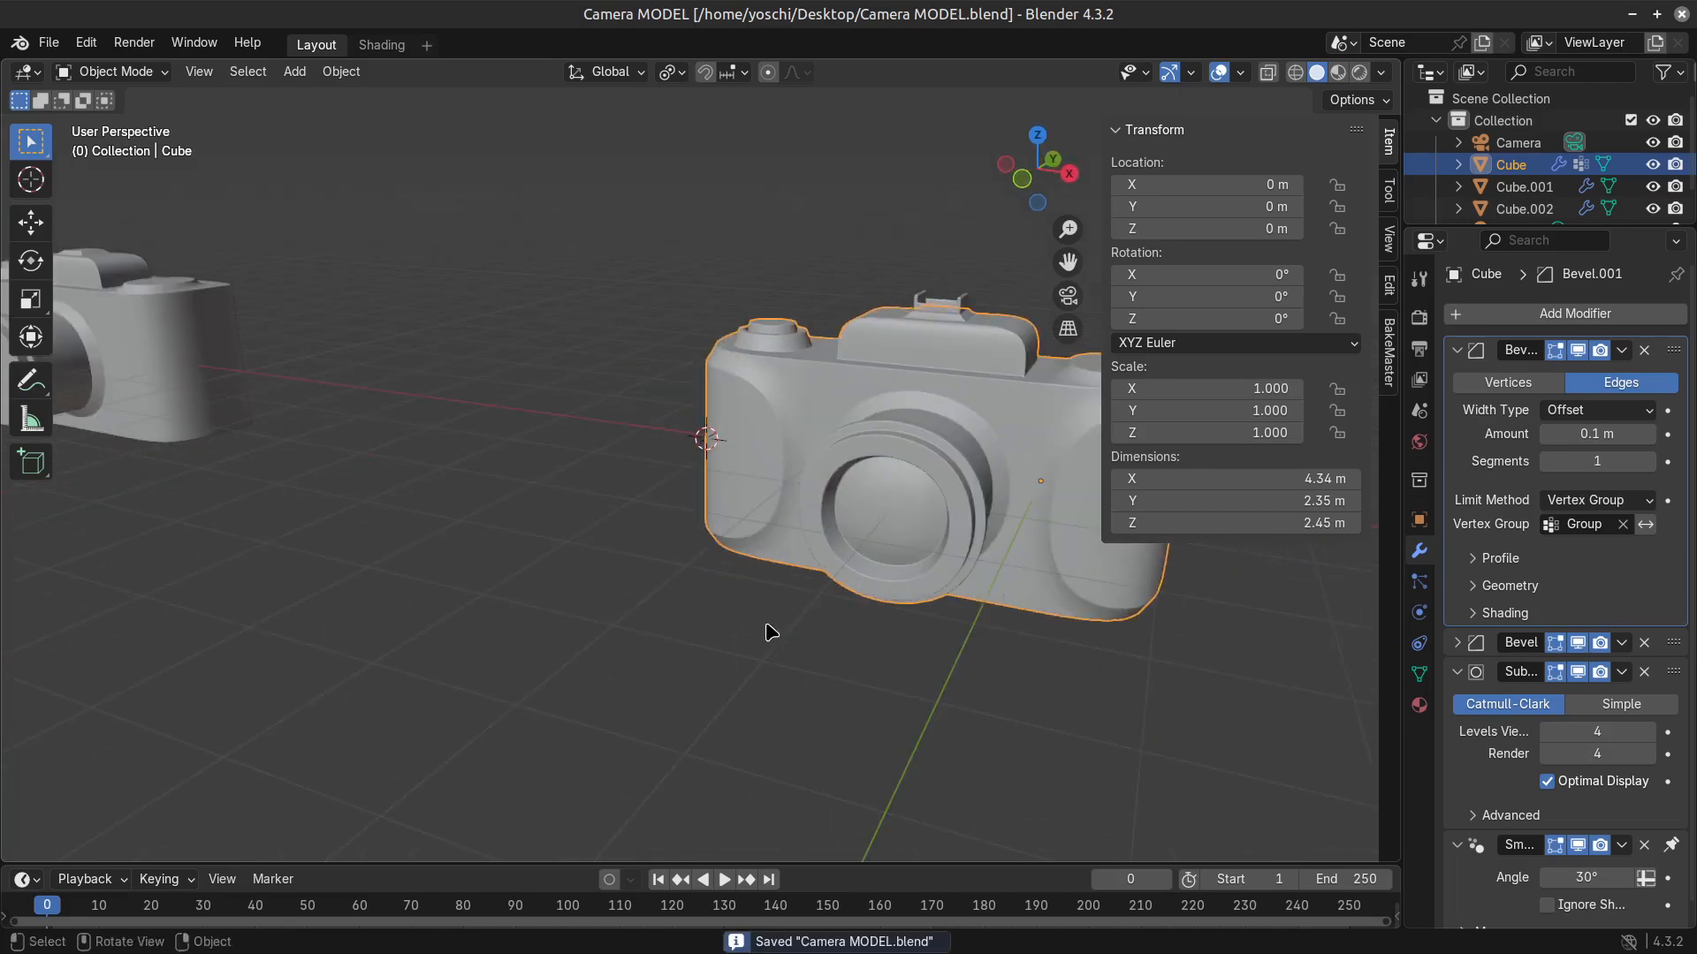
{"action": "key", "text": "Tab"}
{"action": "scroll", "coordinate": [803, 515], "scroll_direction": "up", "scroll_amount": 3}
{"action": "middle_click_drag", "start_coordinate": [803, 515], "coordinate": [866, 523]}
{"action": "middle_click_drag", "start_coordinate": [567, 570], "coordinate": [714, 575]}
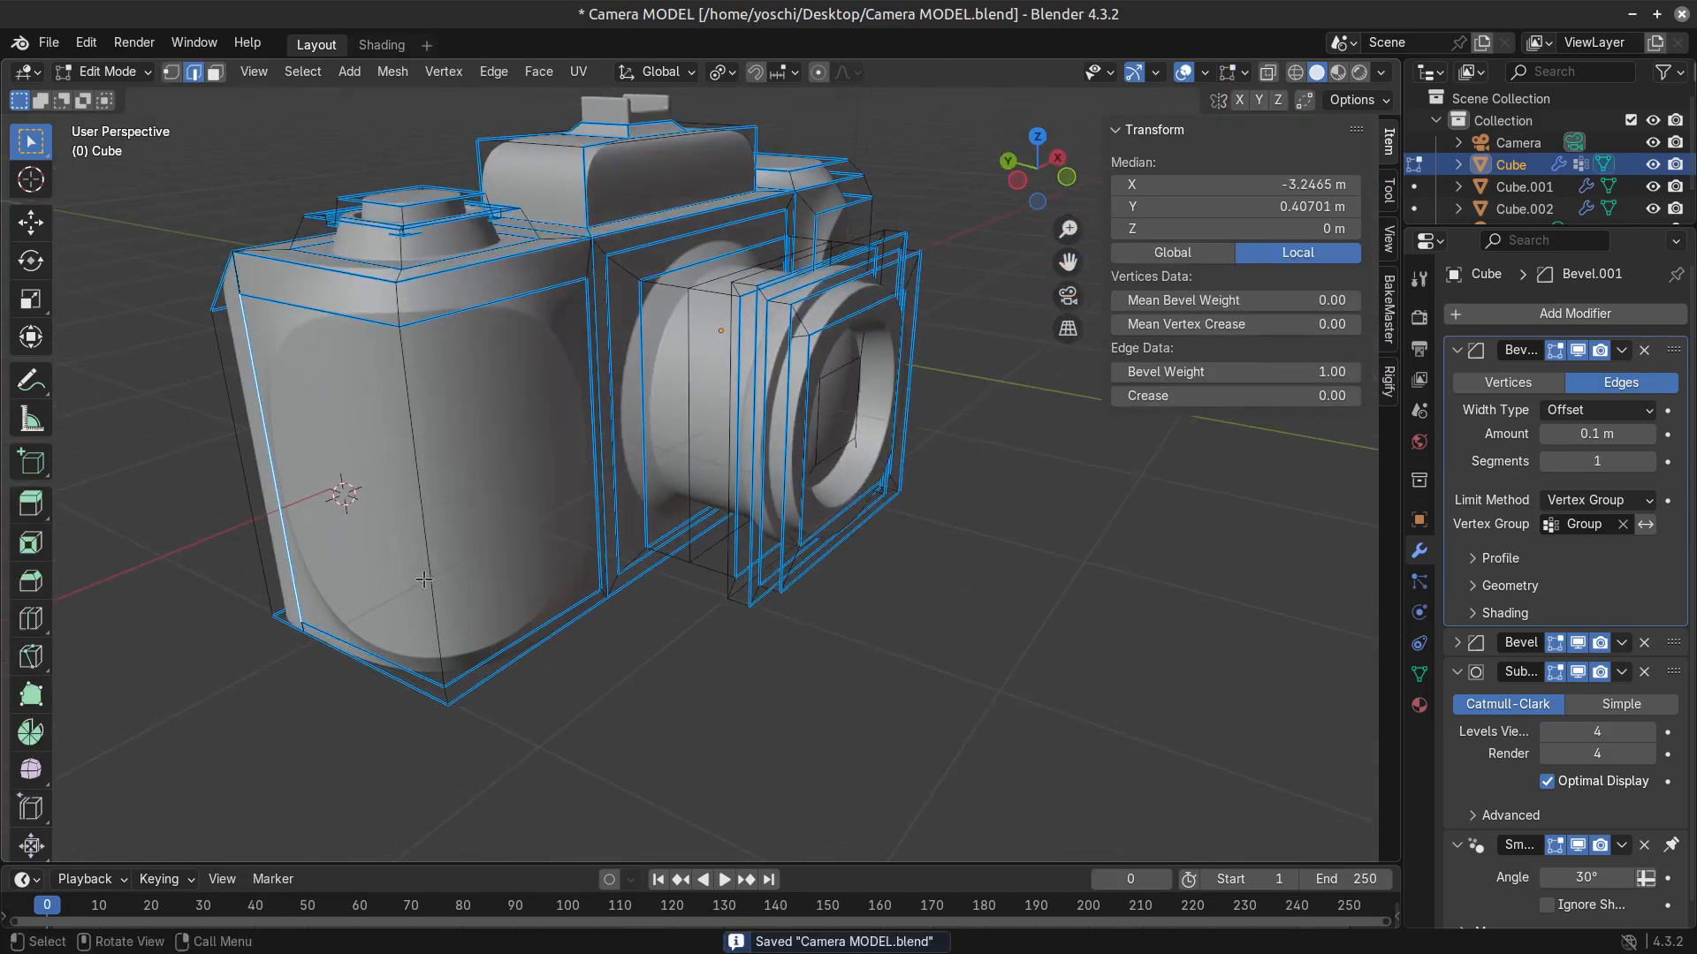
{"action": "left_click", "coordinate": [425, 581], "text": "alt"}
{"action": "mouse_move", "coordinate": [1225, 375]}
{"action": "left_mouse_down"}
{"action": "mouse_move", "coordinate": [1326, 375]}
{"action": "mouse_move", "coordinate": [1227, 375]}
{"action": "left_mouse_up"}
{"action": "key", "text": "Tab"}
{"action": "middle_click_drag", "start_coordinate": [374, 669], "coordinate": [465, 575]}
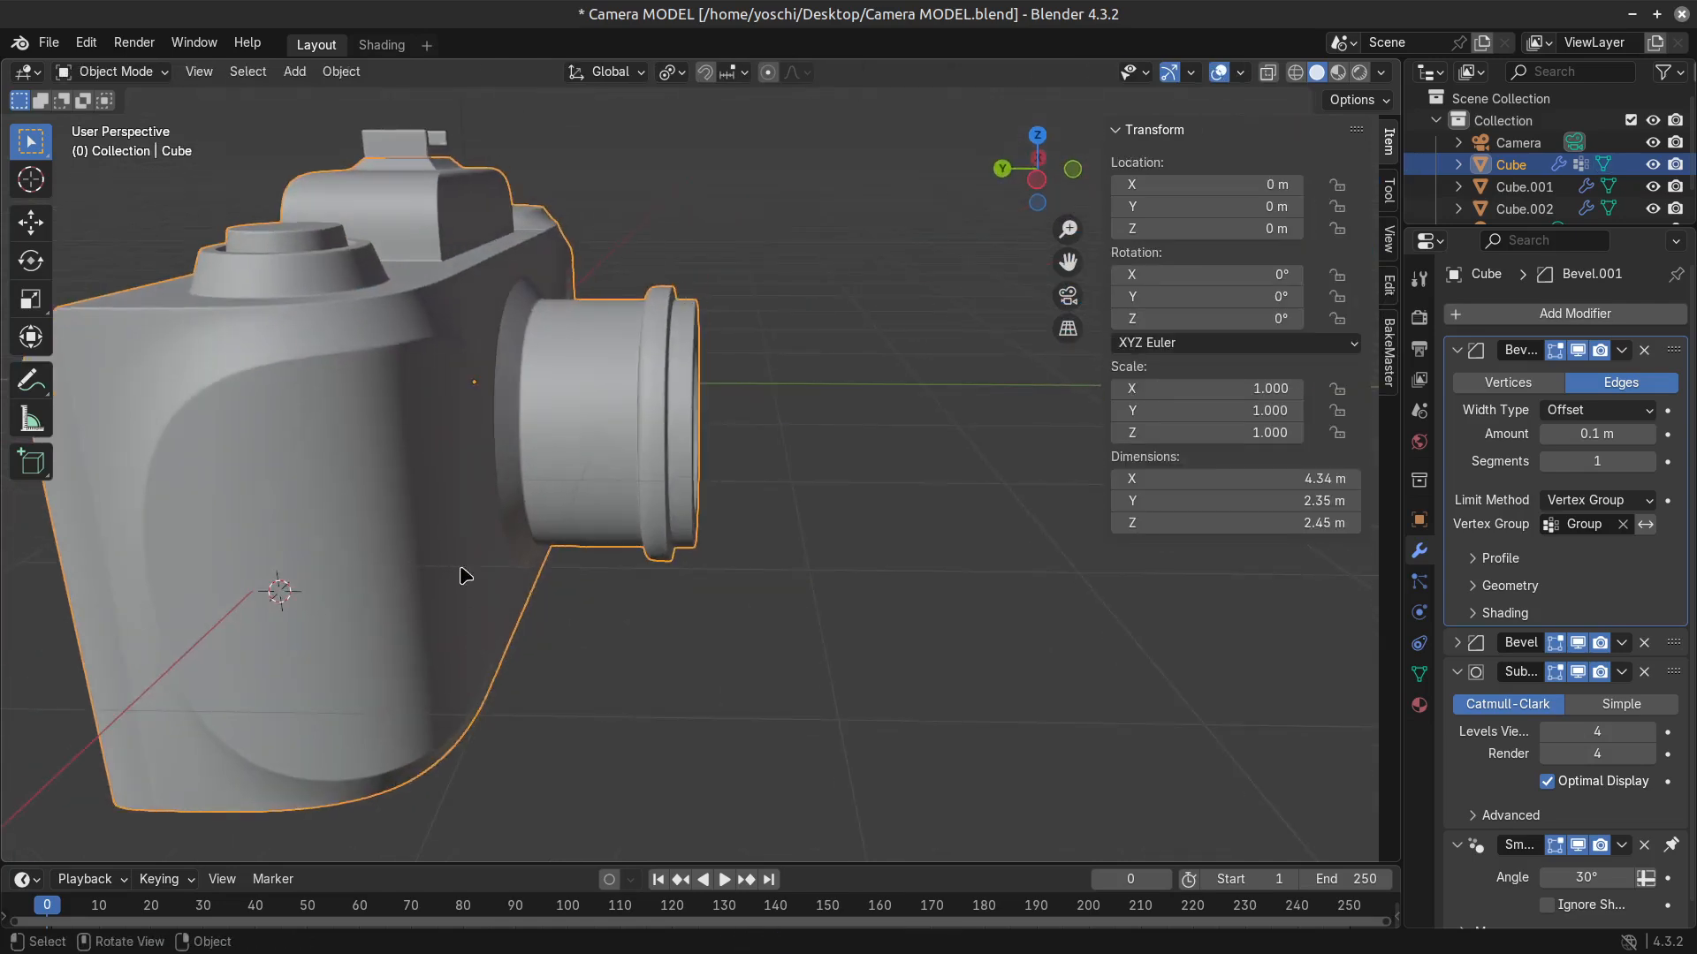
Switch to face selection and select the grip's outer end face at the stepped-dial end.
{"action": "key", "text": "Tab"}
{"action": "middle_click_drag", "start_coordinate": [285, 475], "coordinate": [380, 700]}
{"action": "key", "text": "3"}
{"action": "scroll", "coordinate": [566, 664], "scroll_direction": "up", "scroll_amount": 4}
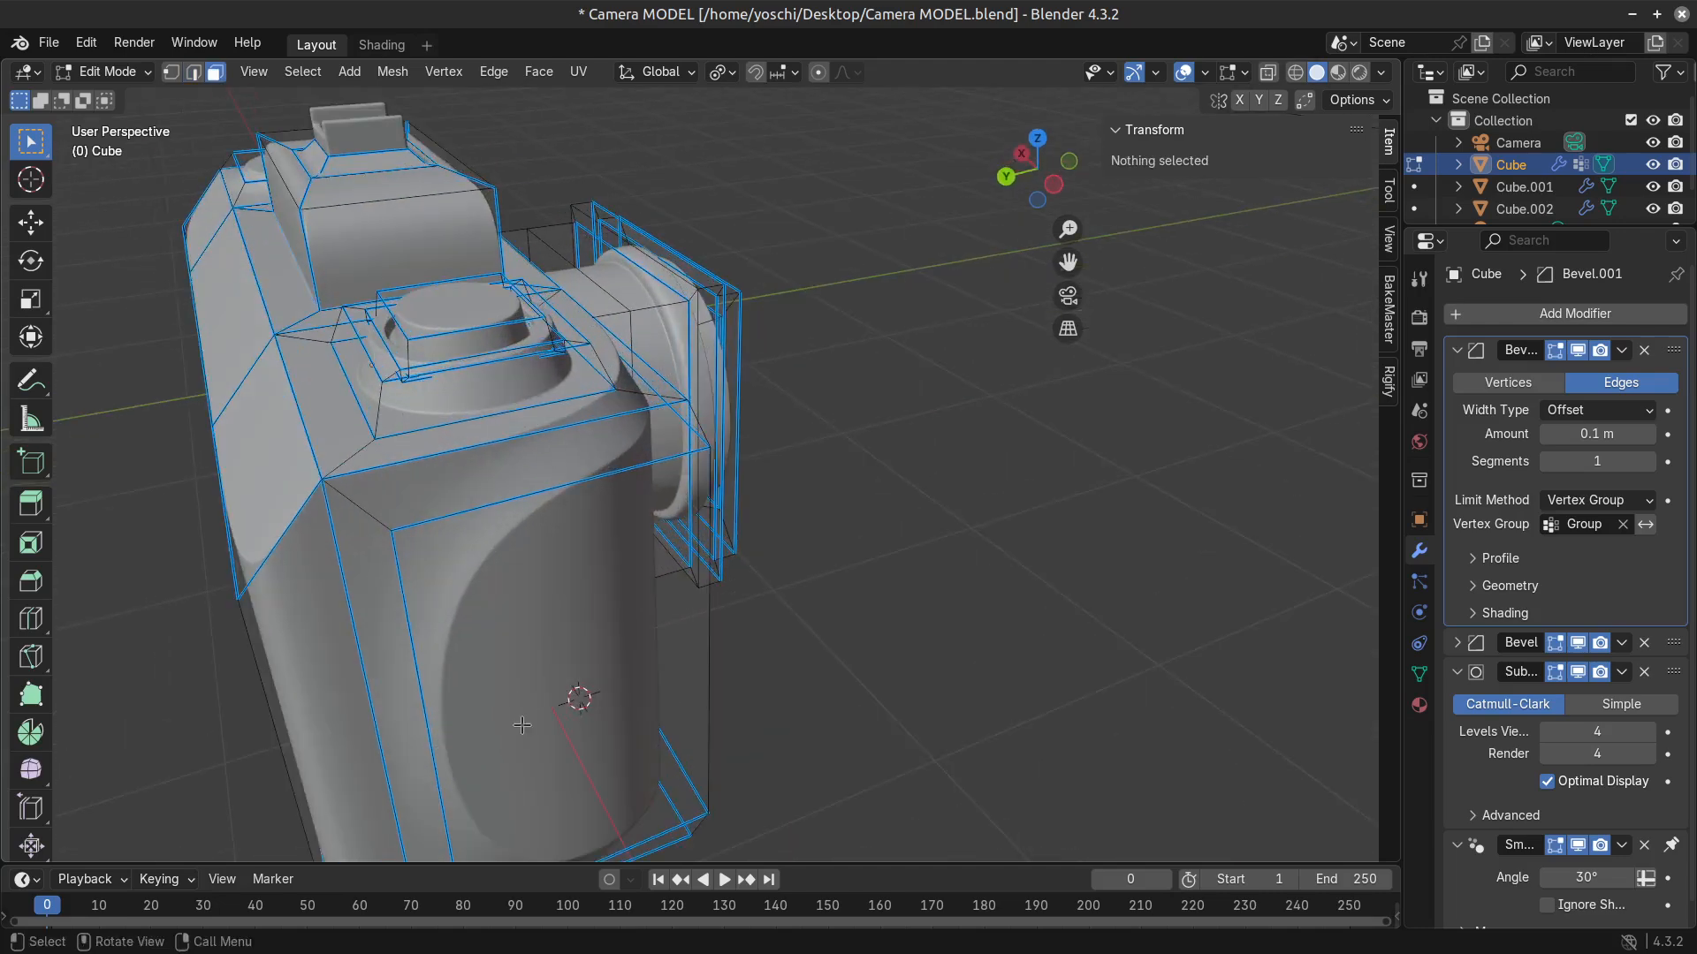
{"action": "middle_click_drag", "start_coordinate": [469, 439], "coordinate": [584, 464]}
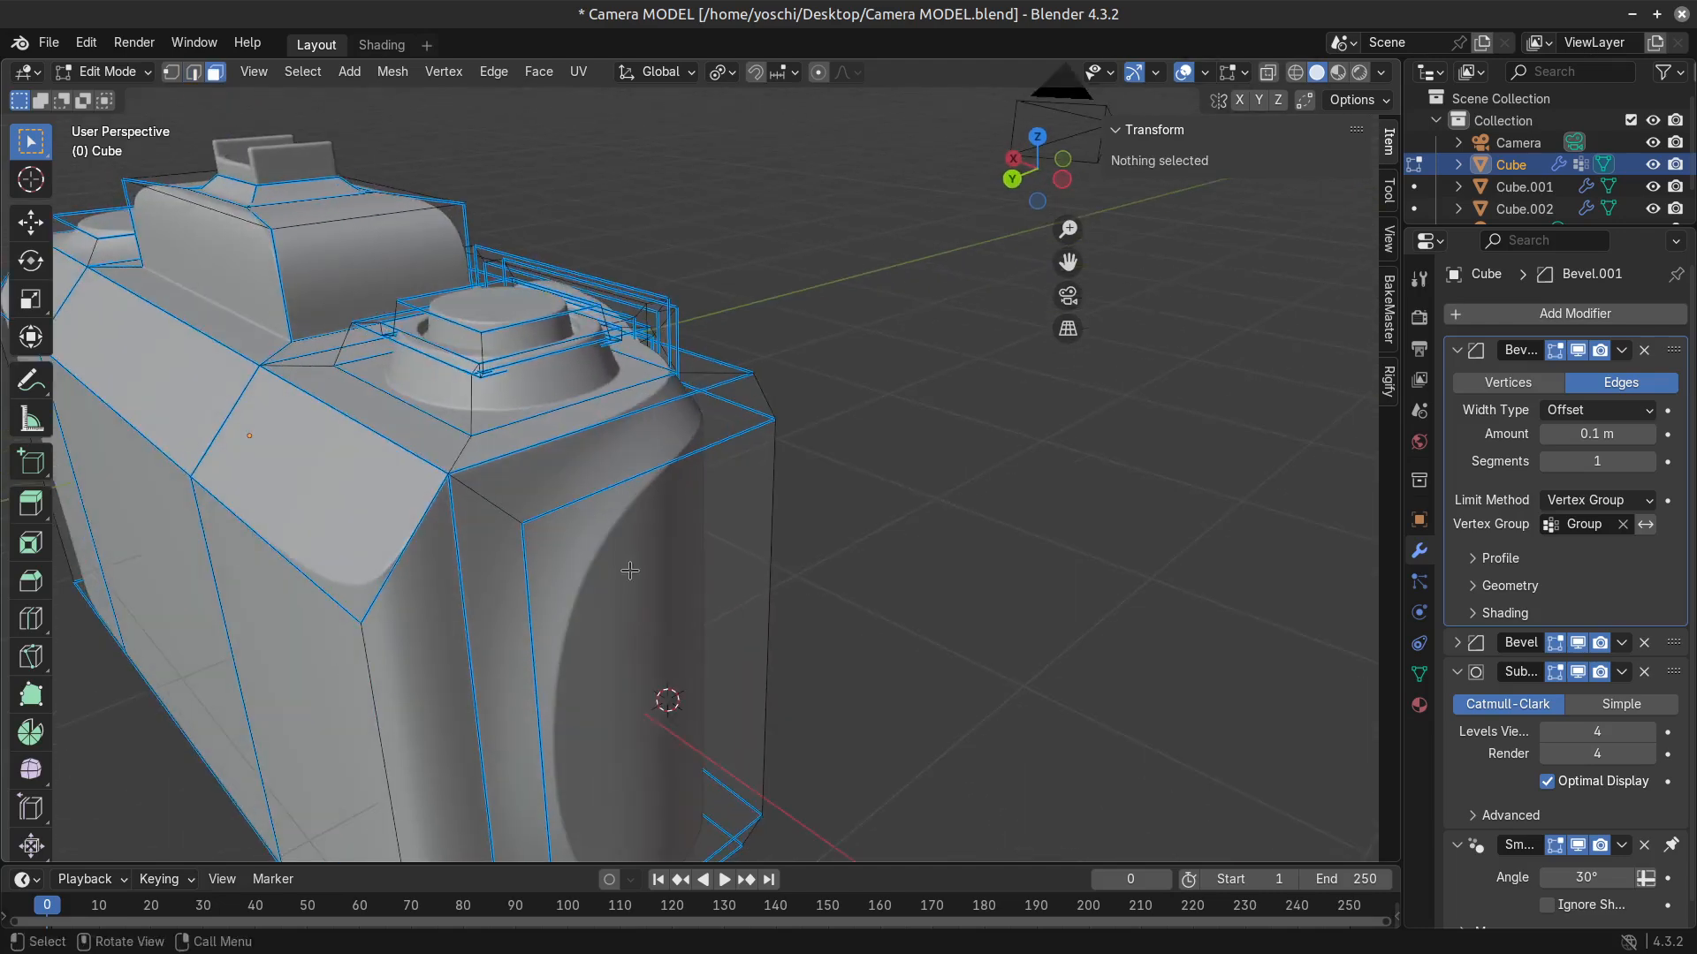
{"action": "left_click", "coordinate": [631, 568]}
{"action": "middle_click_drag", "start_coordinate": [631, 567], "coordinate": [712, 679]}
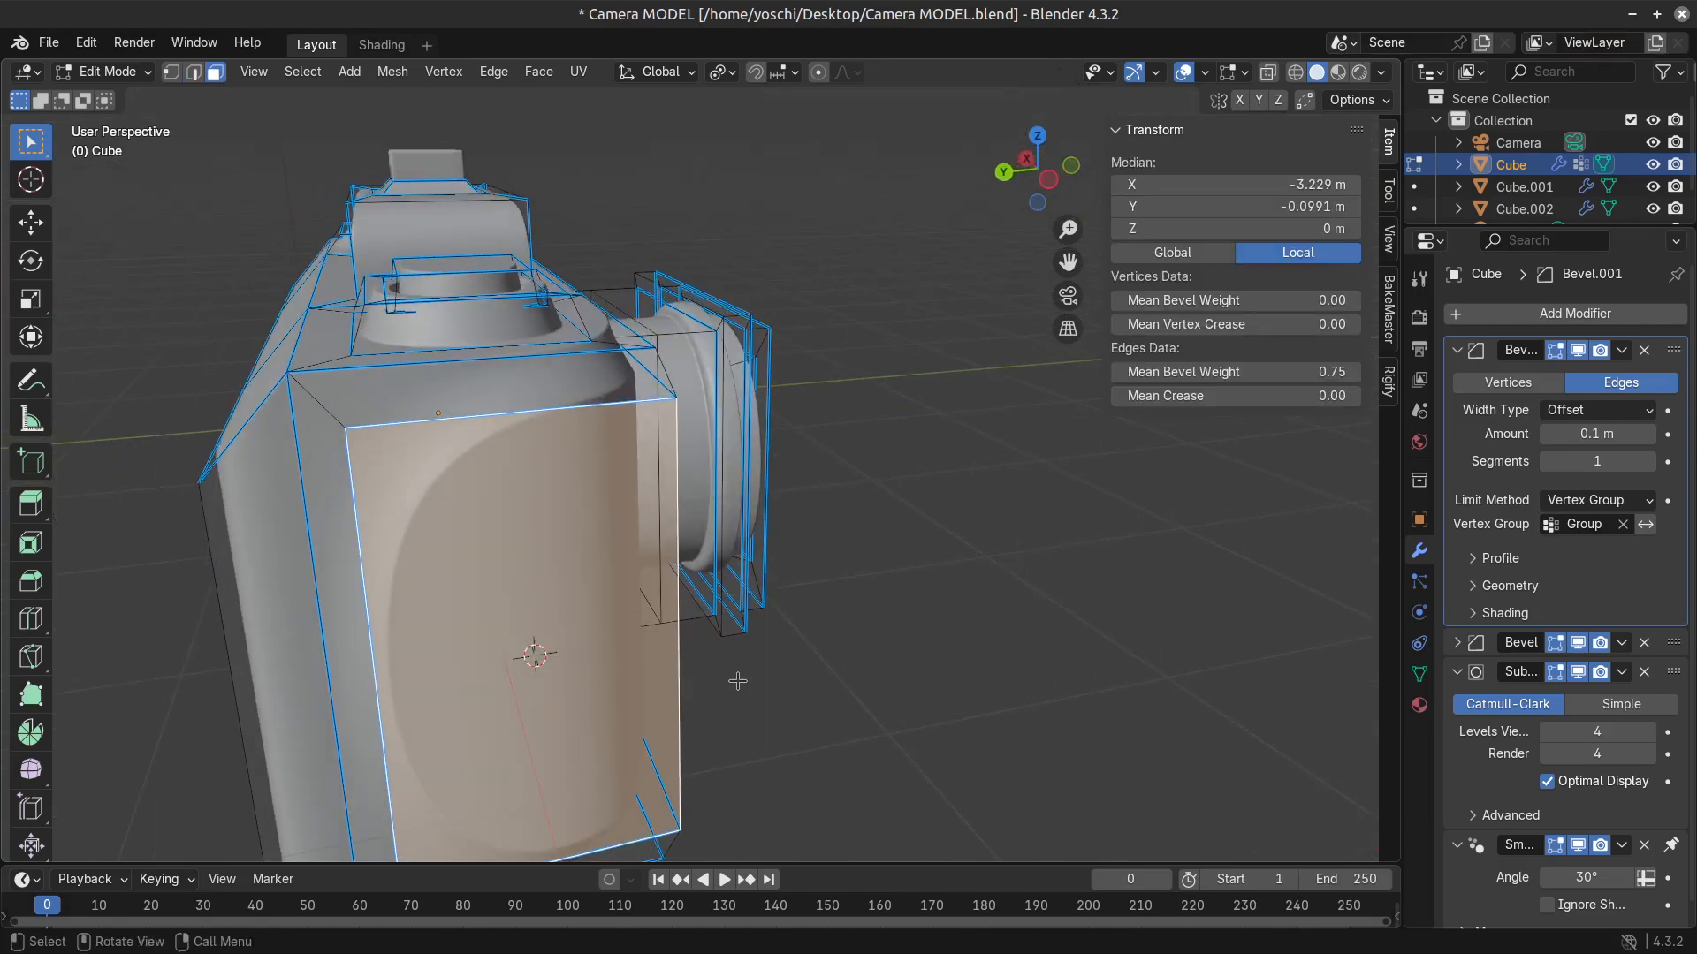
Try insetting the selected end face by about 0.29 m and extruding it, and revert to the plain face.
{"action": "key", "text": "i"}
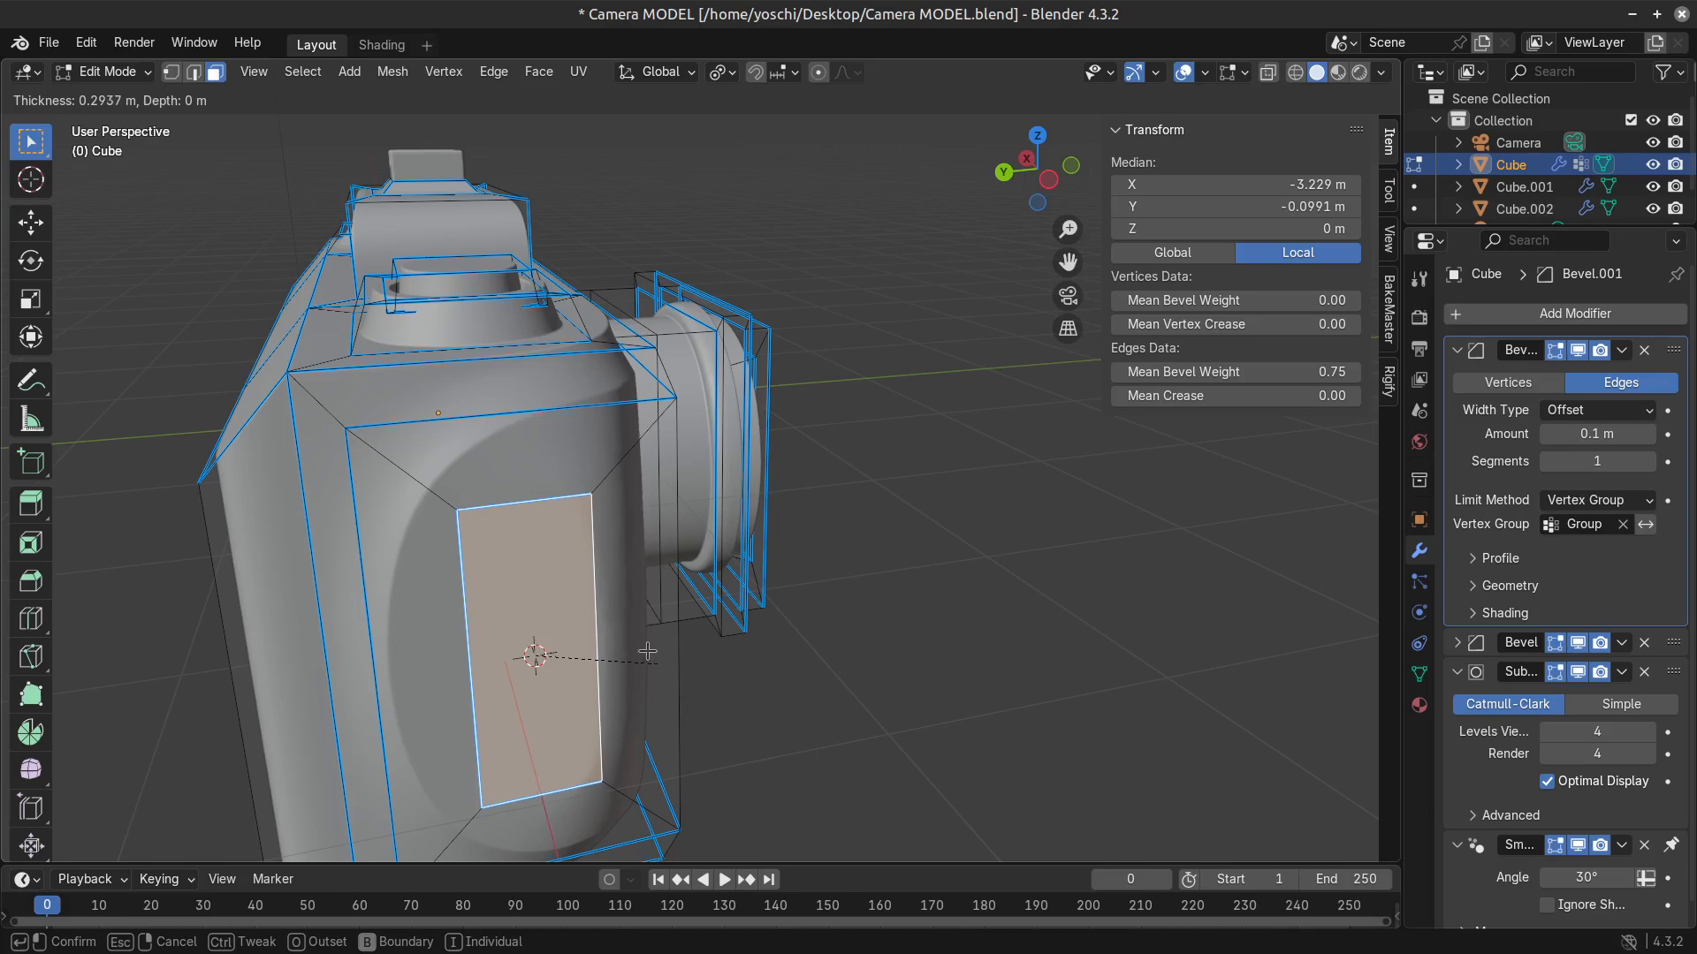
{"action": "left_click", "coordinate": [646, 652]}
{"action": "scroll", "coordinate": [659, 663], "scroll_direction": "down", "scroll_amount": 2}
{"action": "middle_click_drag", "start_coordinate": [694, 697], "coordinate": [552, 604]}
{"action": "key", "text": "Tab"}
{"action": "key", "text": "Tab"}
{"action": "key", "text": "e"}
{"action": "left_click", "coordinate": [636, 680]}
{"action": "key", "text": "Tab"}
{"action": "key", "text": "Tab"}
{"action": "key", "text": "Tab"}
{"action": "key", "text": "Tab"}
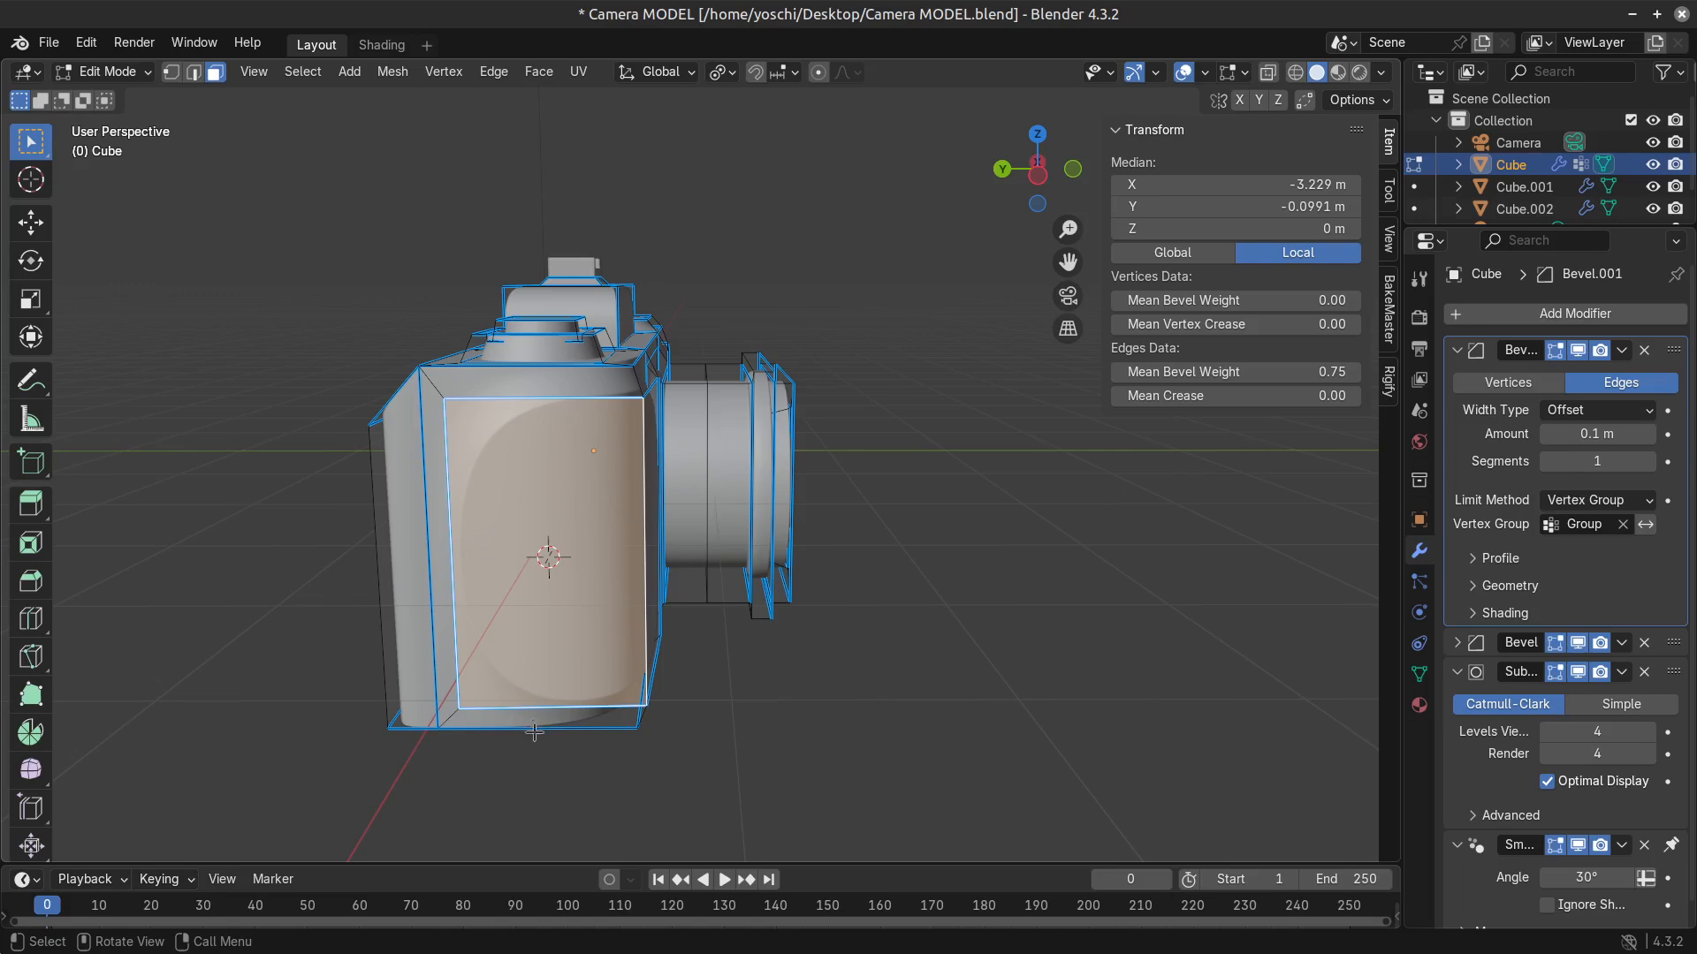
Inset the grip's outer end face by about 0.37 m.
{"action": "middle_click_drag", "start_coordinate": [534, 732], "coordinate": [495, 608]}
{"action": "left_click", "coordinate": [463, 658]}
{"action": "left_click", "coordinate": [532, 741]}
{"action": "left_click", "coordinate": [595, 704]}
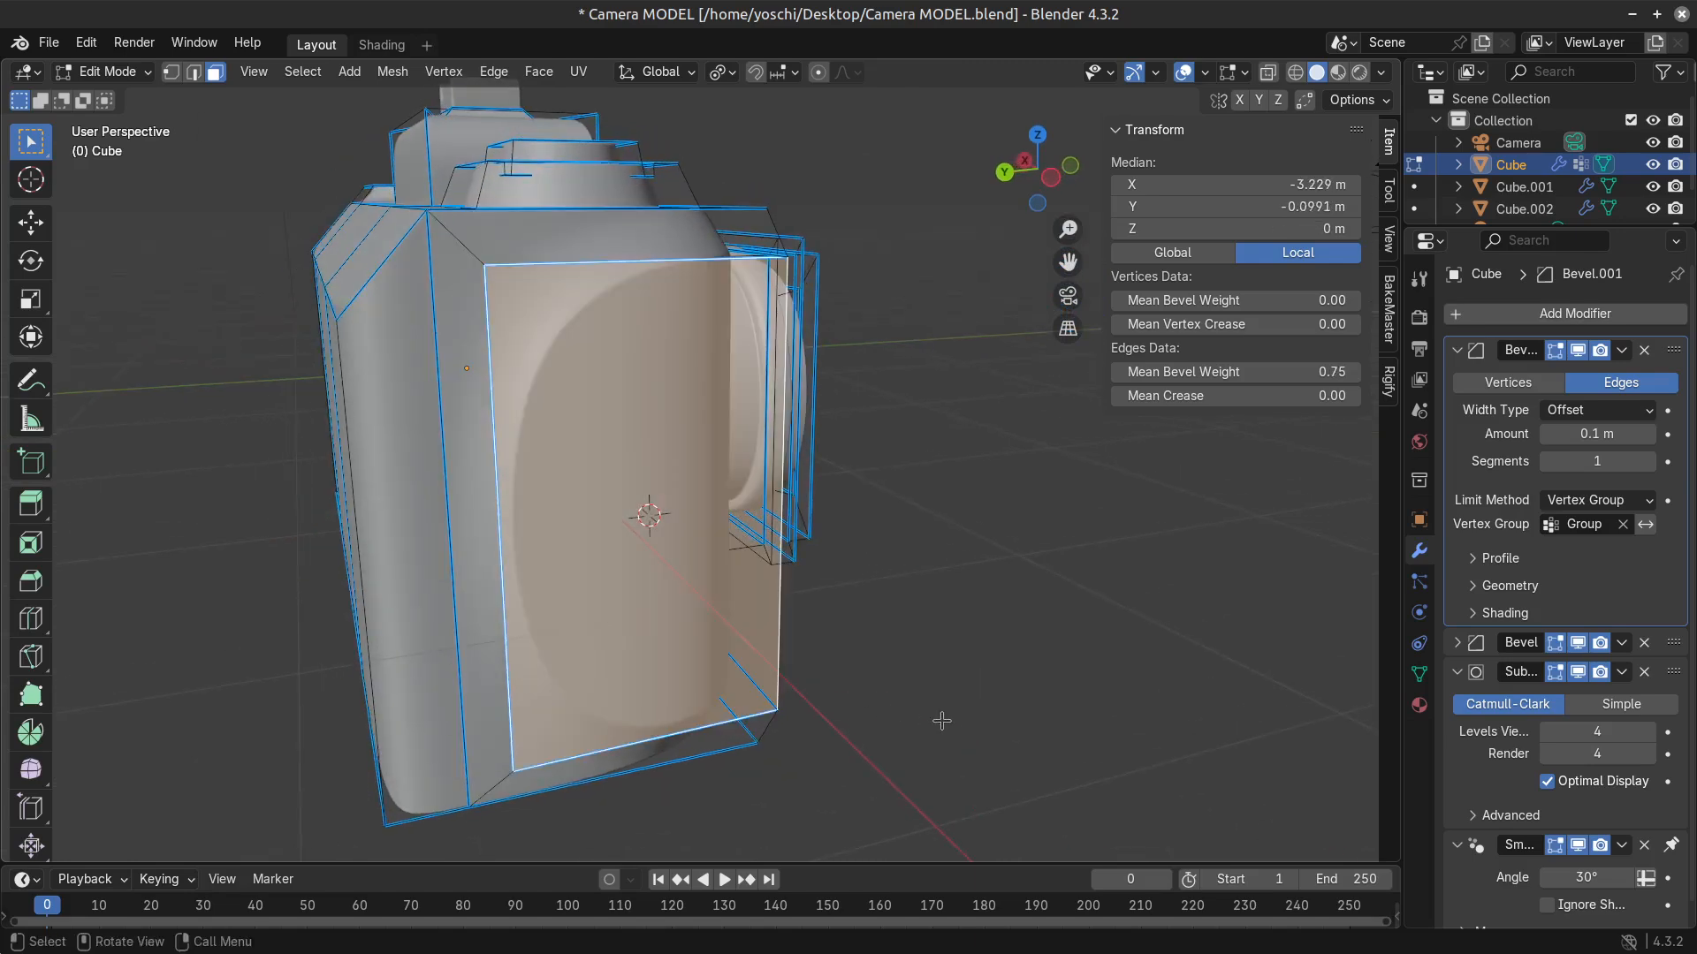
{"action": "key", "text": "i"}
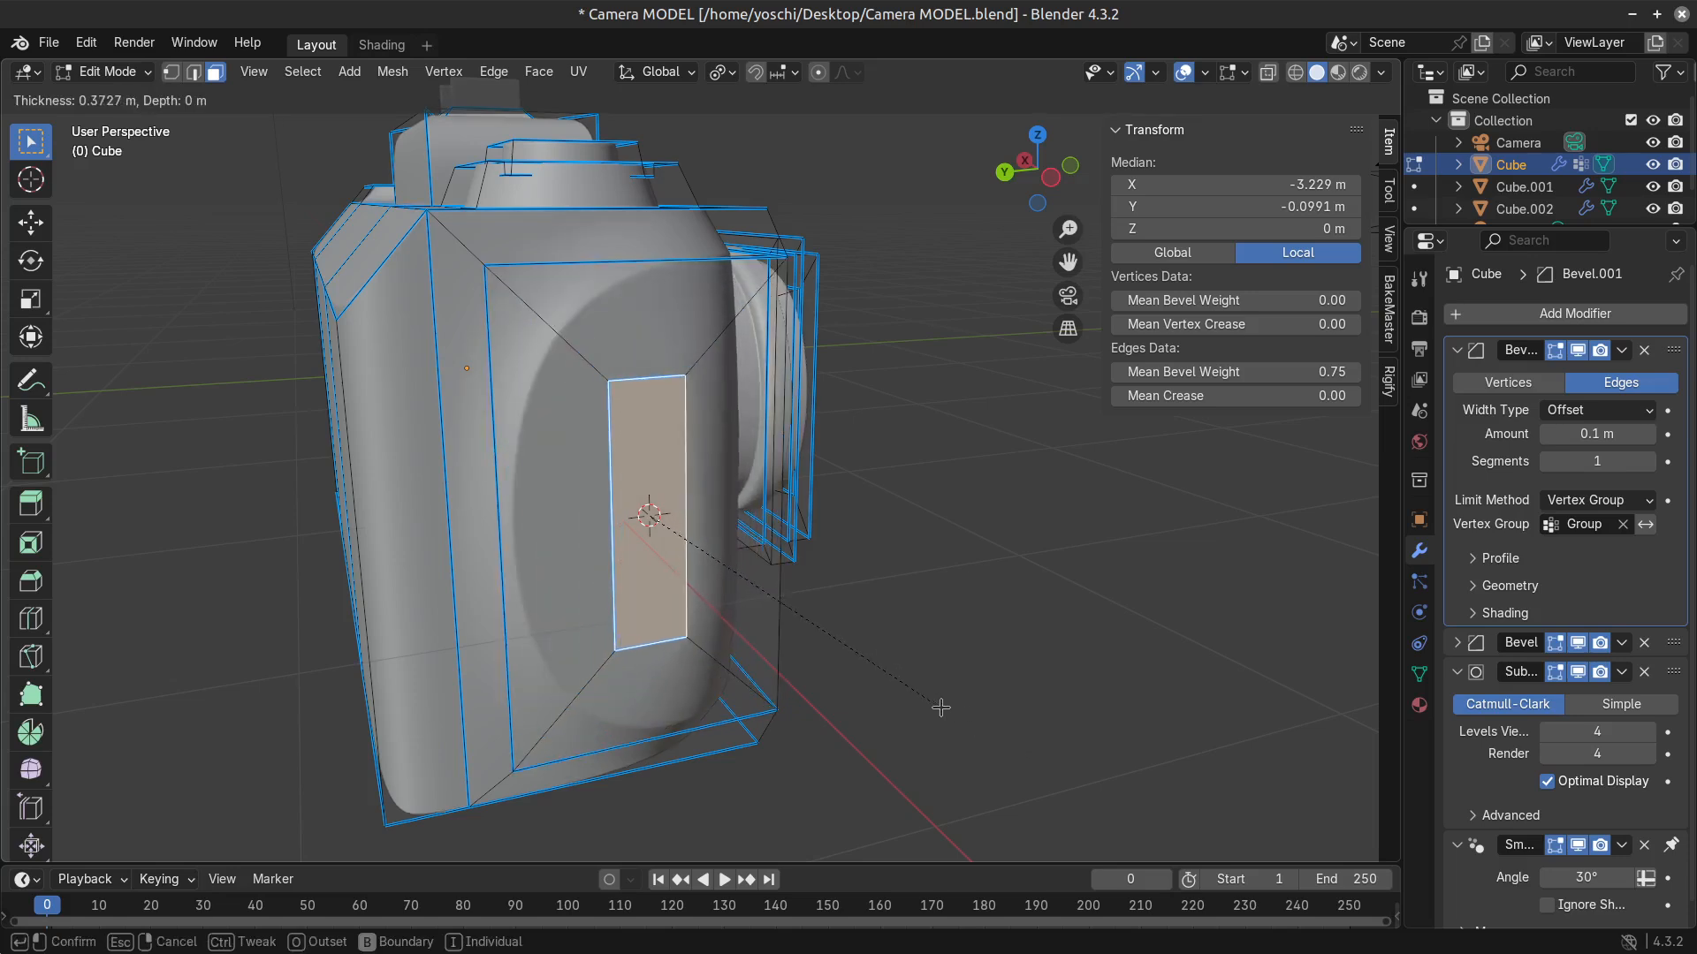
{"action": "left_click", "coordinate": [944, 697]}
Flatten the inset face along Z and scale it into a small rectangle at the centre of the grip's end.
{"action": "key", "text": "s"}
{"action": "key", "text": "y"}
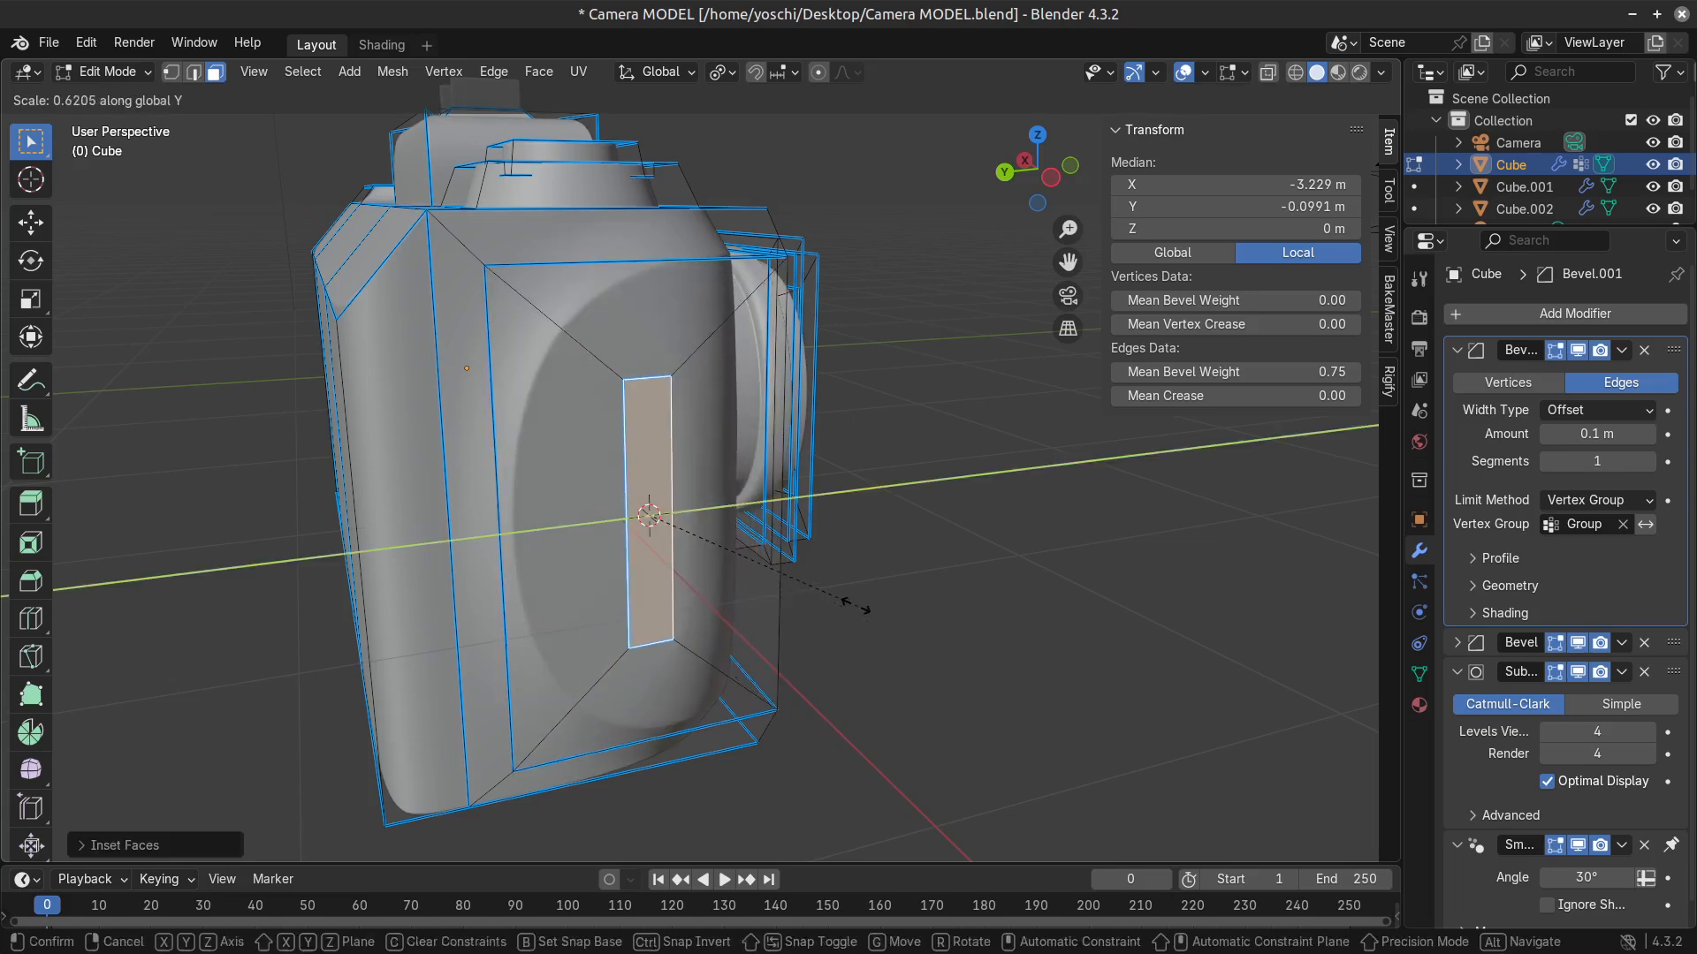
{"action": "key", "text": "z"}
{"action": "left_click", "coordinate": [698, 545]}
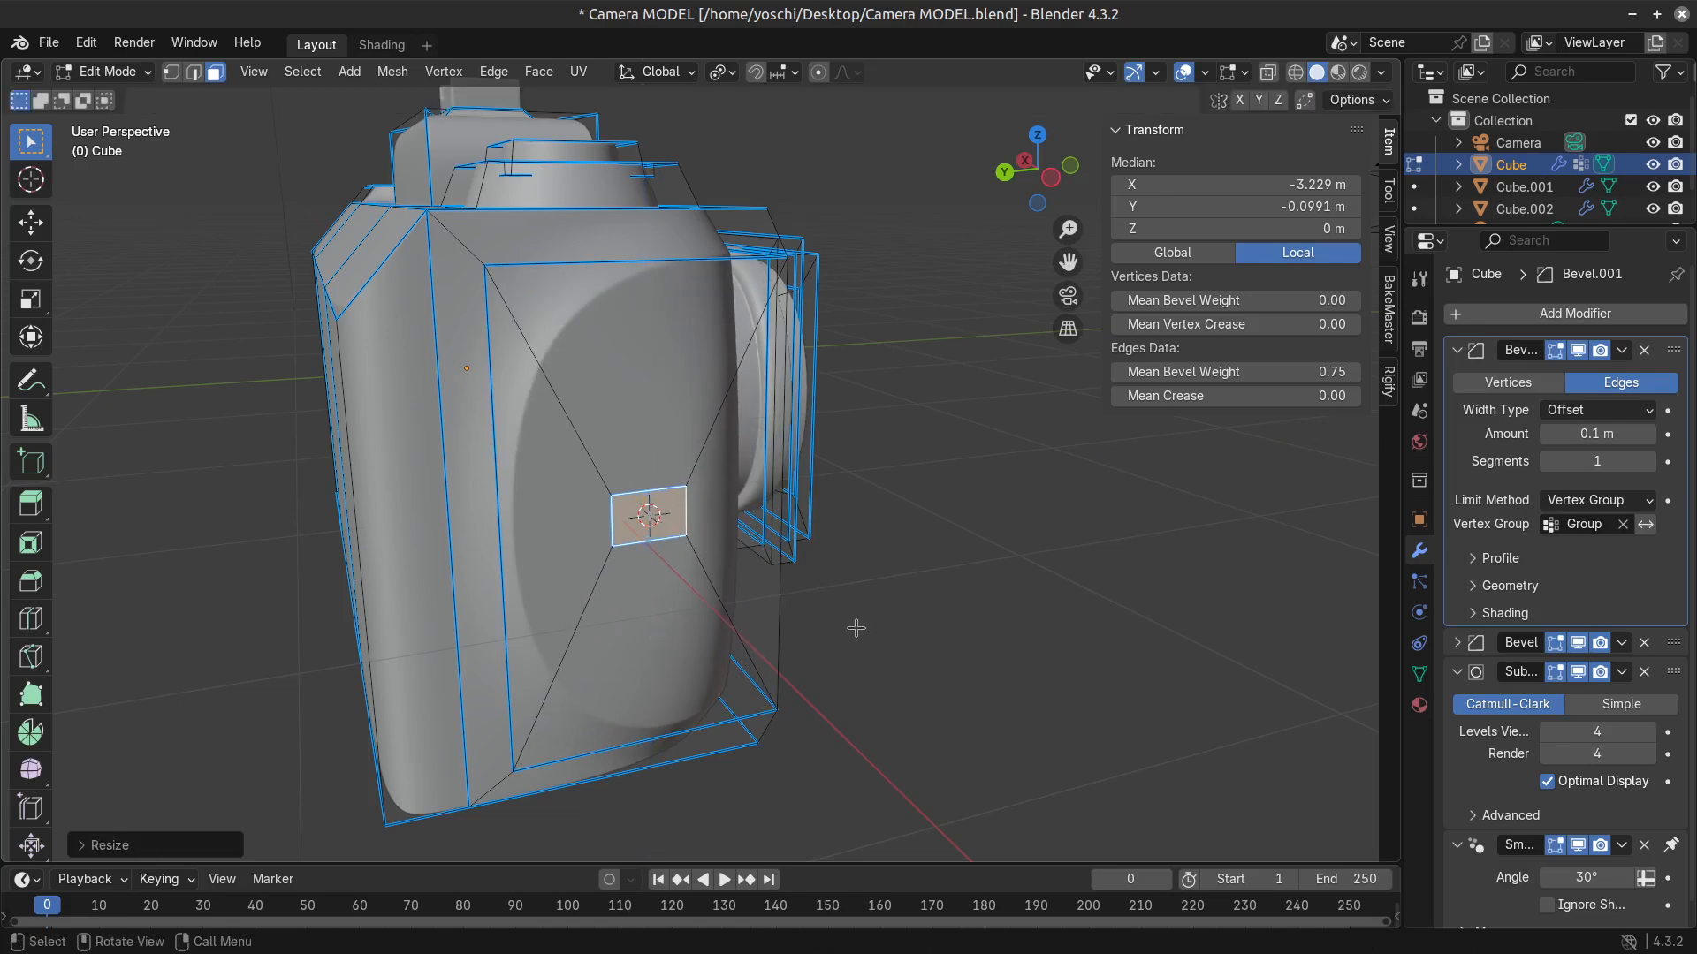
{"action": "key", "text": "s"}
{"action": "left_click", "coordinate": [831, 653]}
Extrude the small rectangle outward along its normal by about 0.07 m to form a strap lug.
{"action": "middle_click_drag", "start_coordinate": [716, 645], "coordinate": [751, 673]}
{"action": "key", "text": "alt+e"}
{"action": "left_click", "coordinate": [751, 671]}
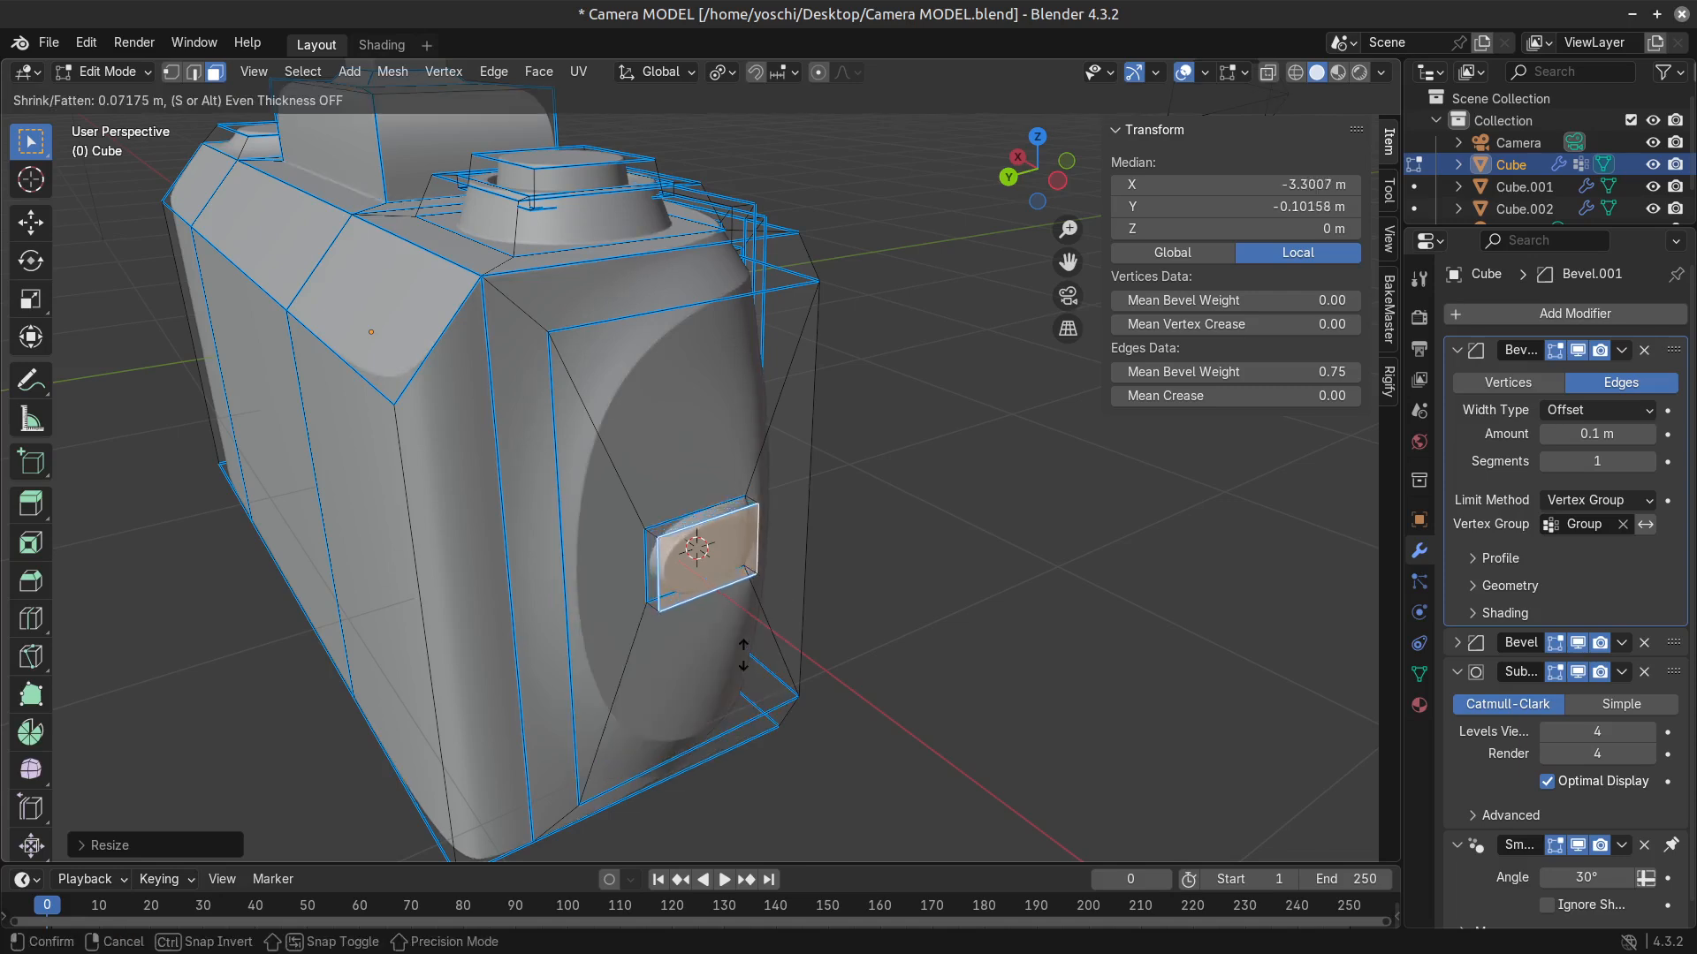
{"action": "left_click", "coordinate": [741, 654]}
Inset the lug's outer face and extrude it inward about 0.05 m to form a recess.
{"action": "key", "text": "i"}
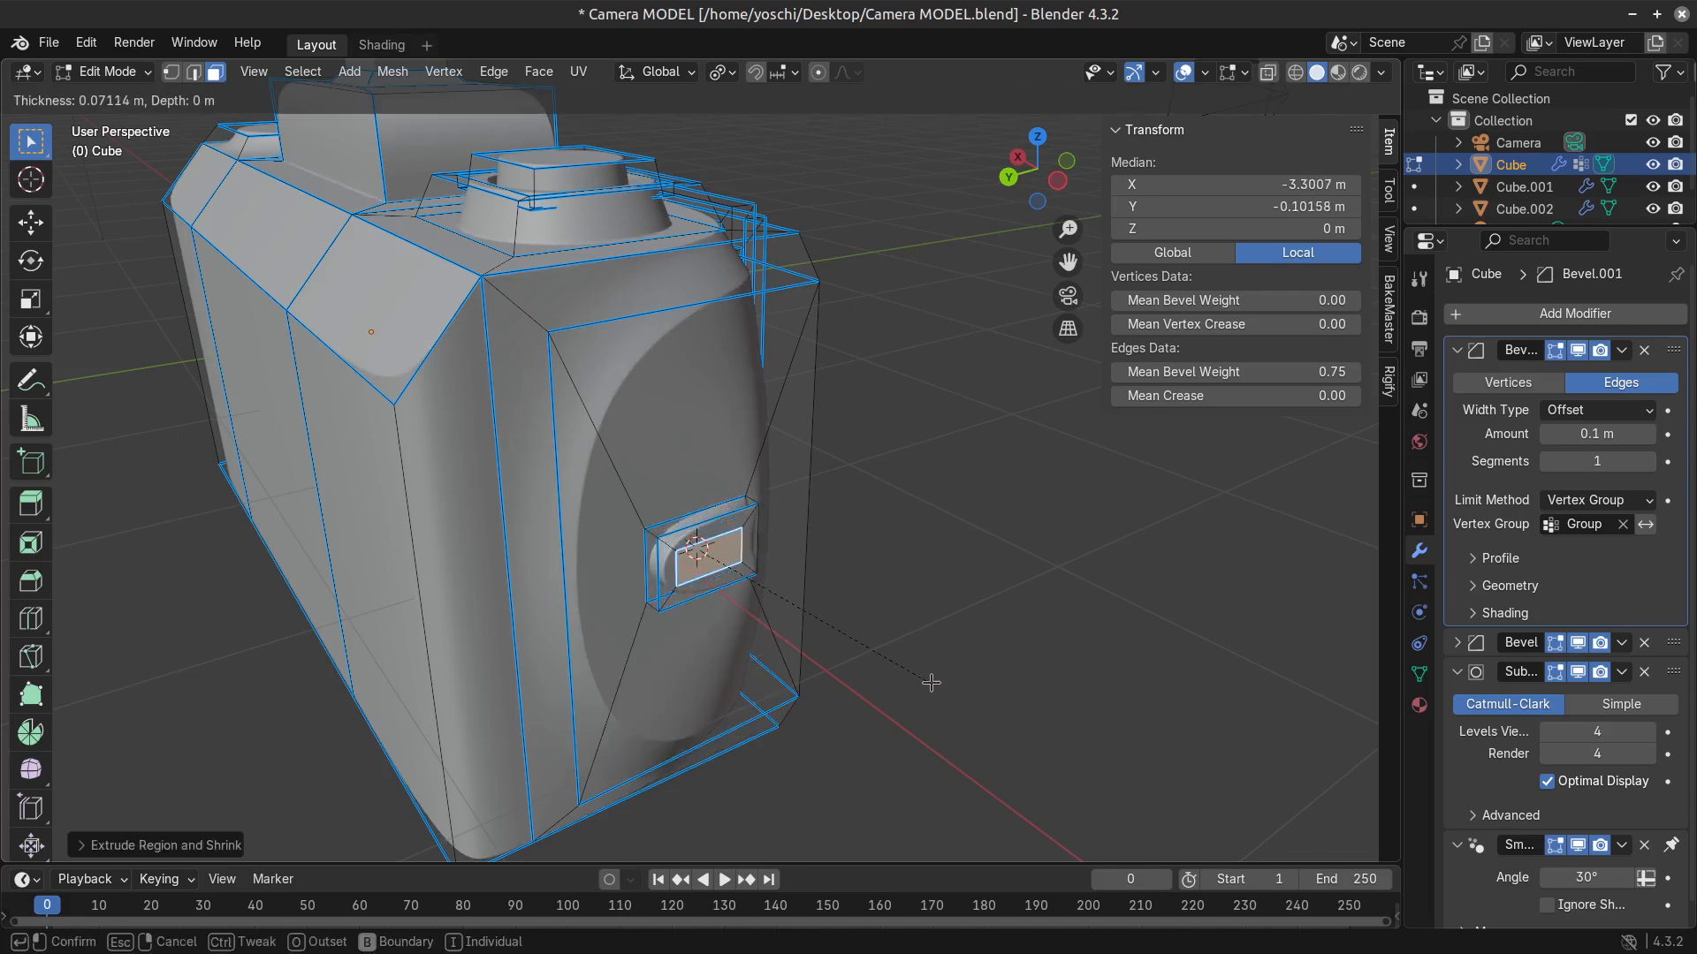
{"action": "left_click", "coordinate": [935, 688]}
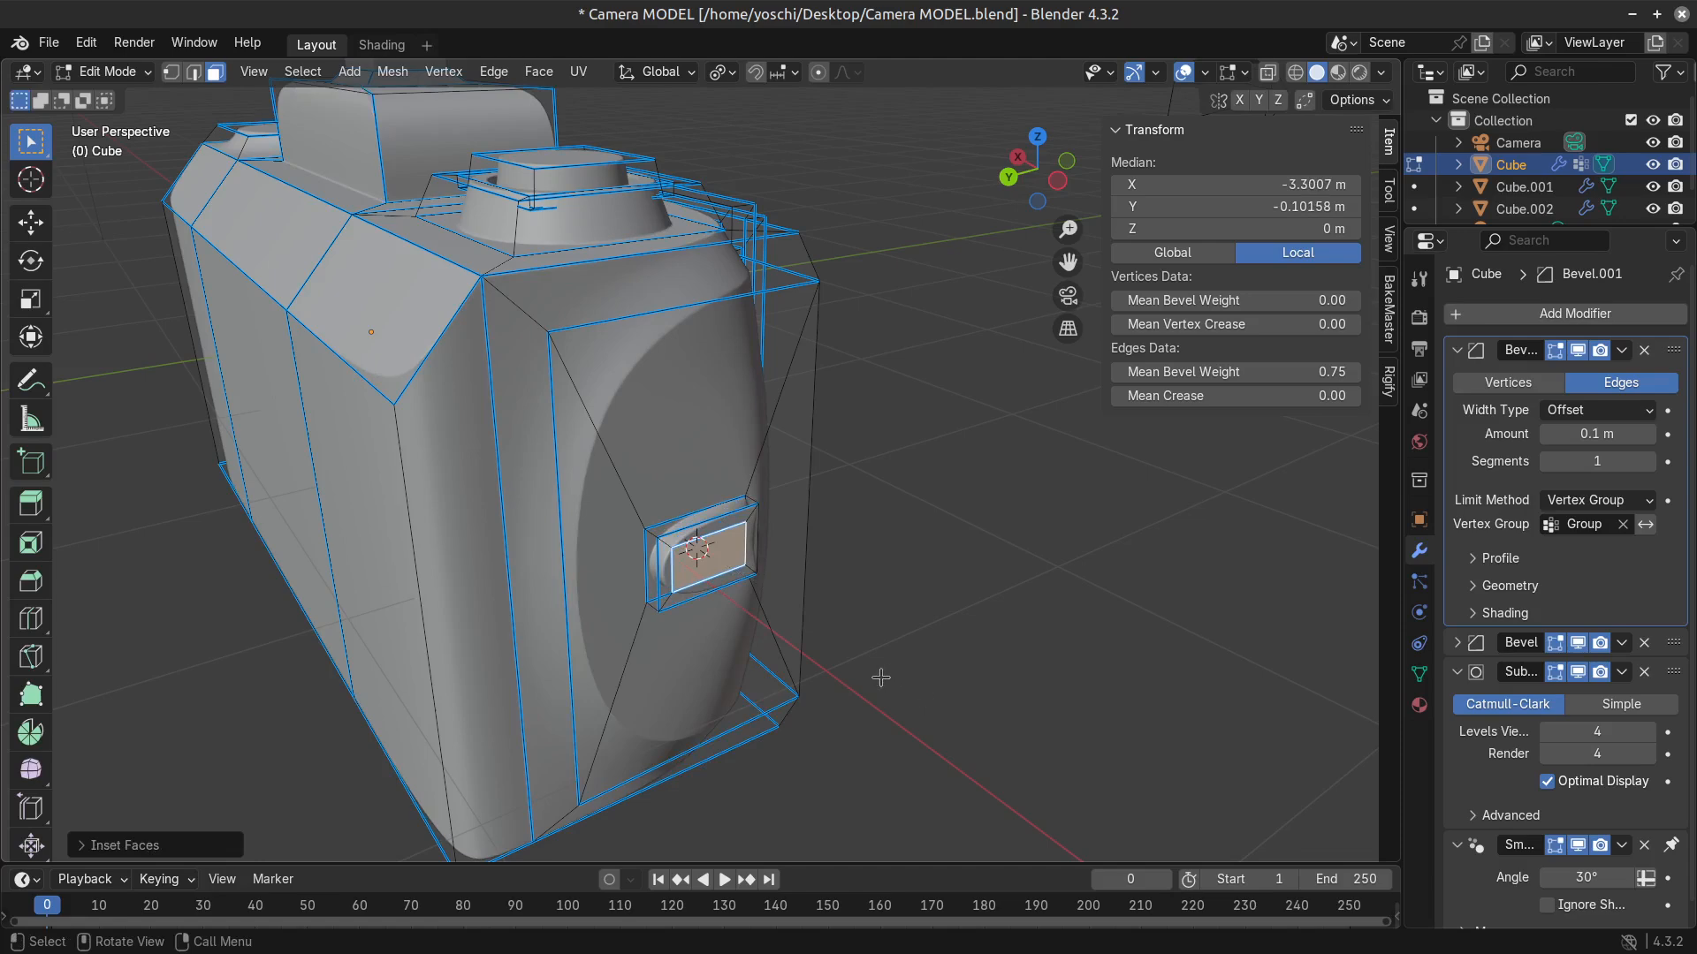
{"action": "scroll", "coordinate": [881, 678], "scroll_direction": "up", "scroll_amount": 3}
{"action": "key", "text": "e"}
{"action": "left_click", "coordinate": [851, 671]}
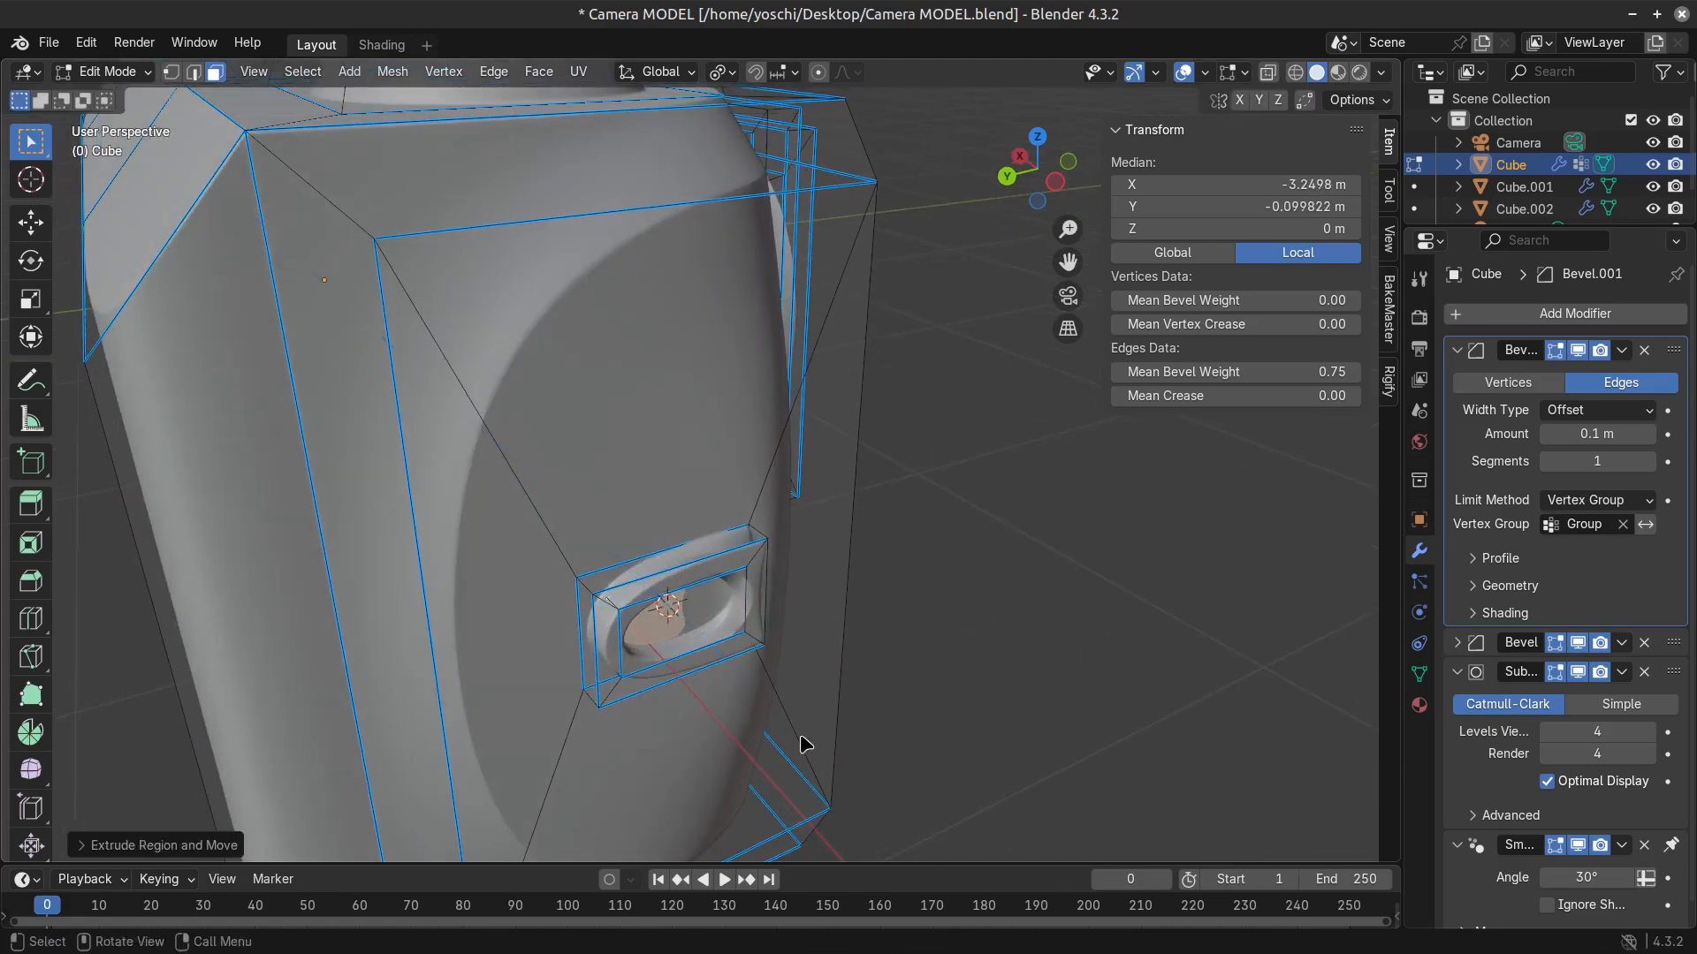
Set the mean bevel weight of the lug's outer rim edge loop to 1.00 and select its front base edge.
{"action": "key", "text": "Tab"}
{"action": "middle_click_drag", "start_coordinate": [799, 744], "coordinate": [576, 705]}
{"action": "key", "text": "Tab"}
{"action": "key", "text": "2"}
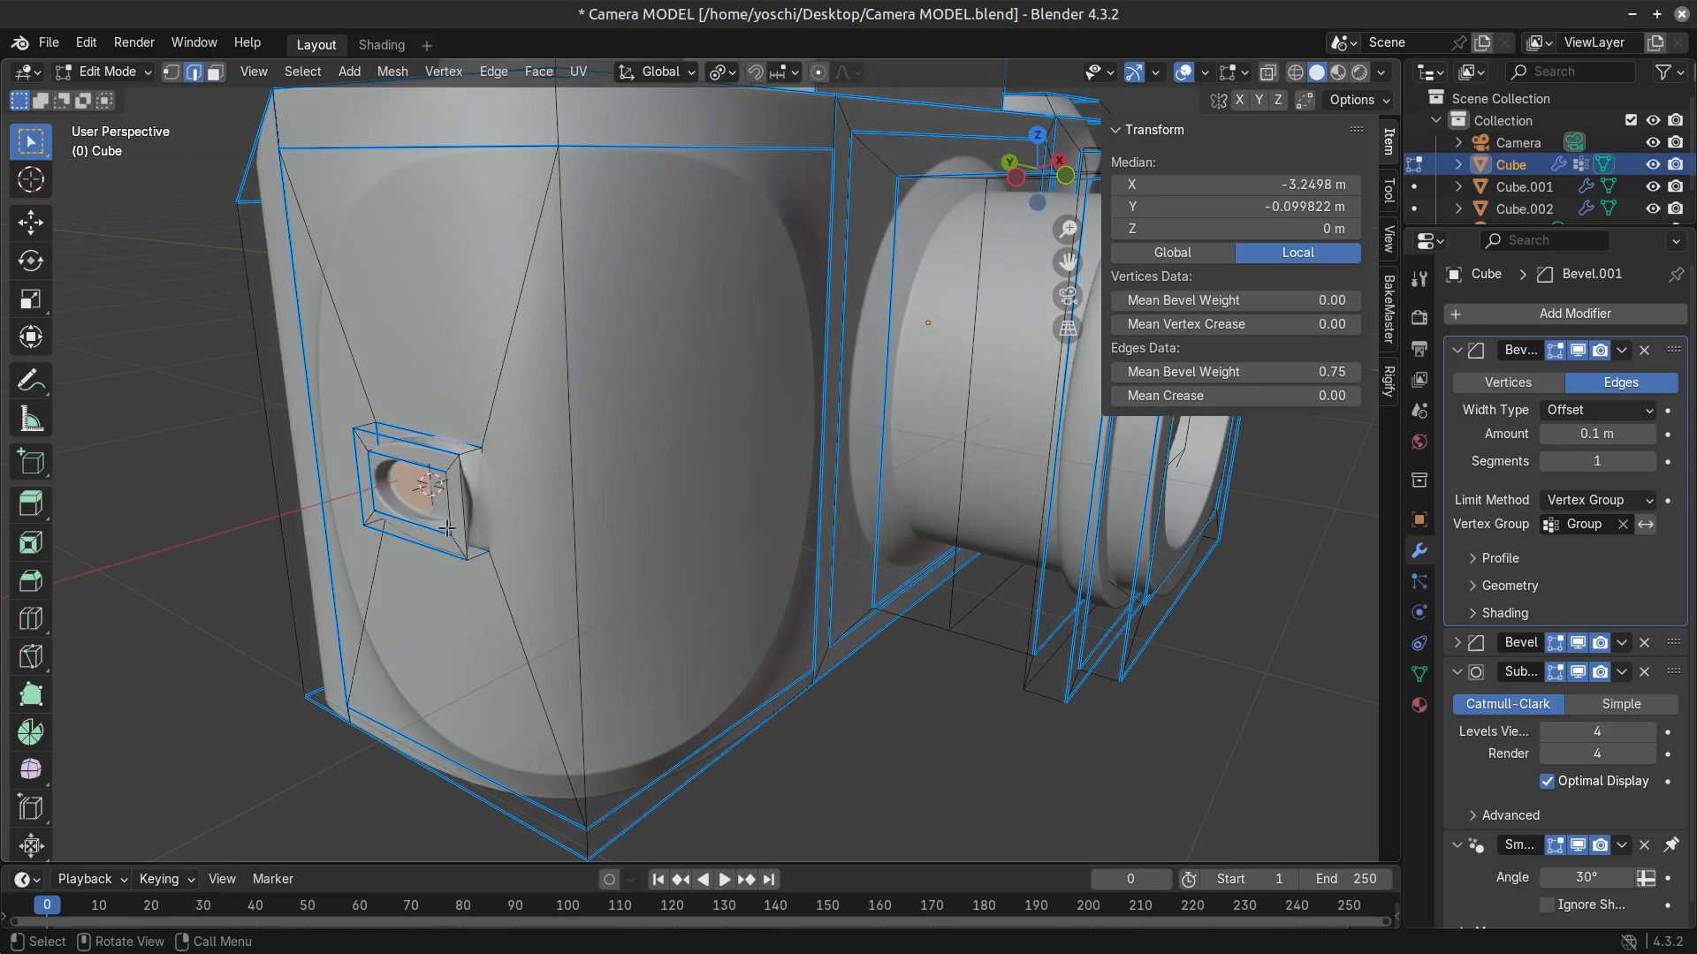
{"action": "left_click", "coordinate": [464, 527], "text": "alt+shift"}
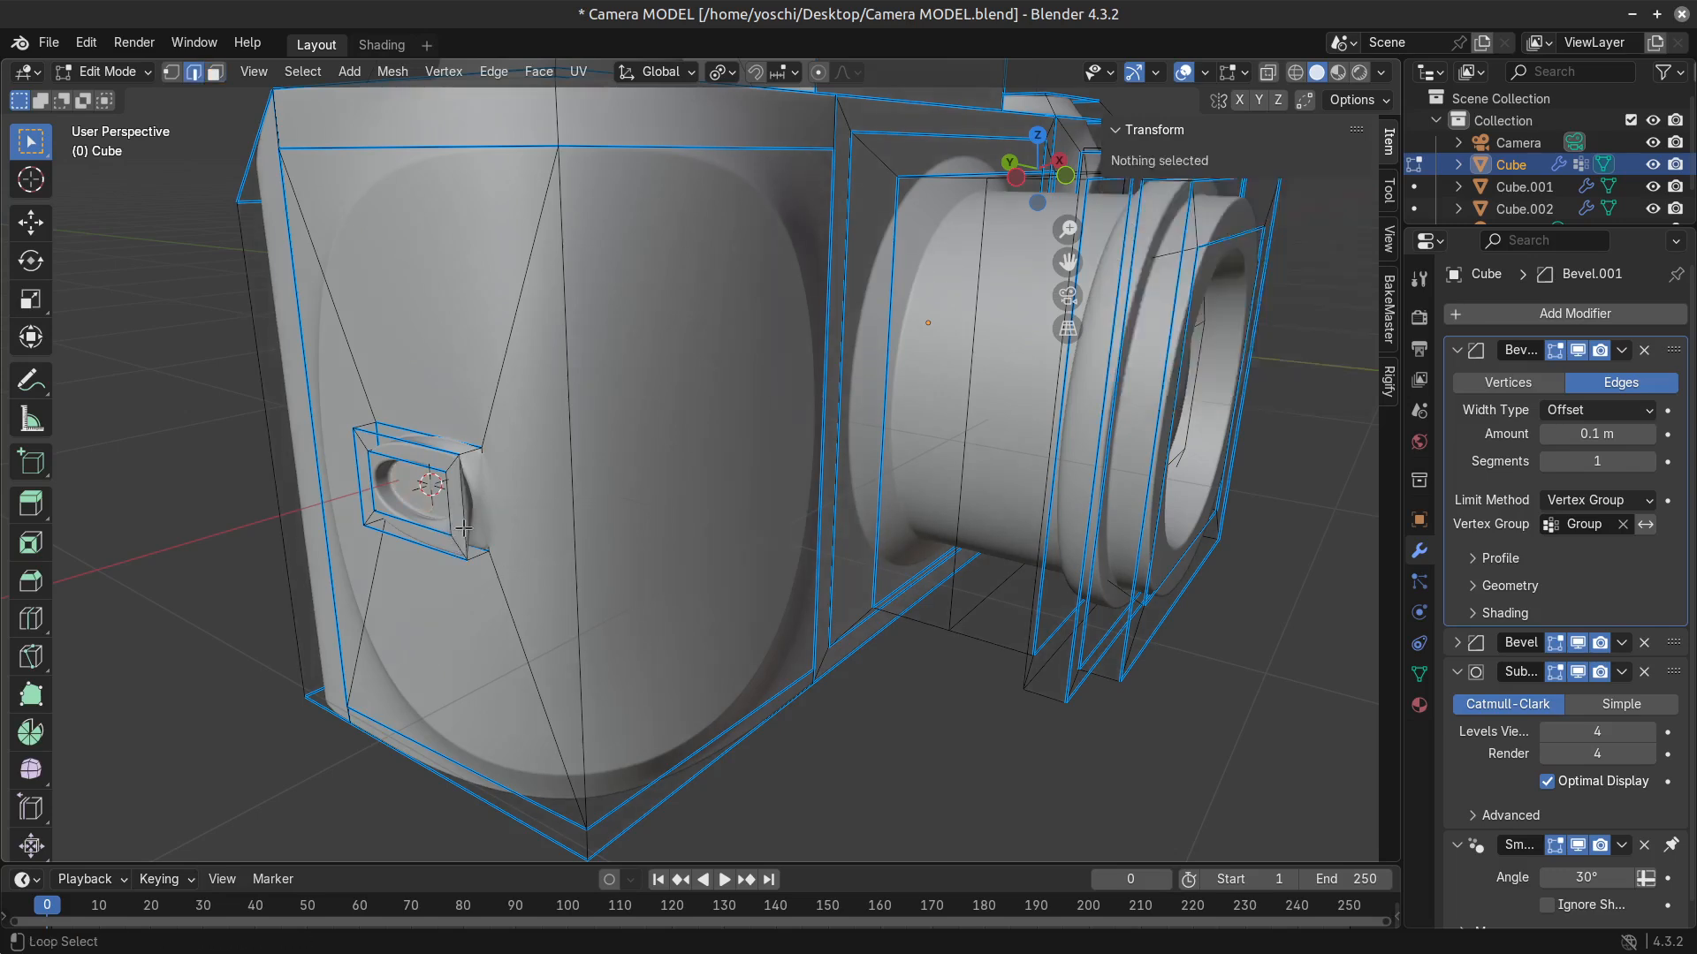
{"action": "left_click", "coordinate": [464, 527], "text": "alt+shift"}
{"action": "left_click", "coordinate": [1175, 368]}
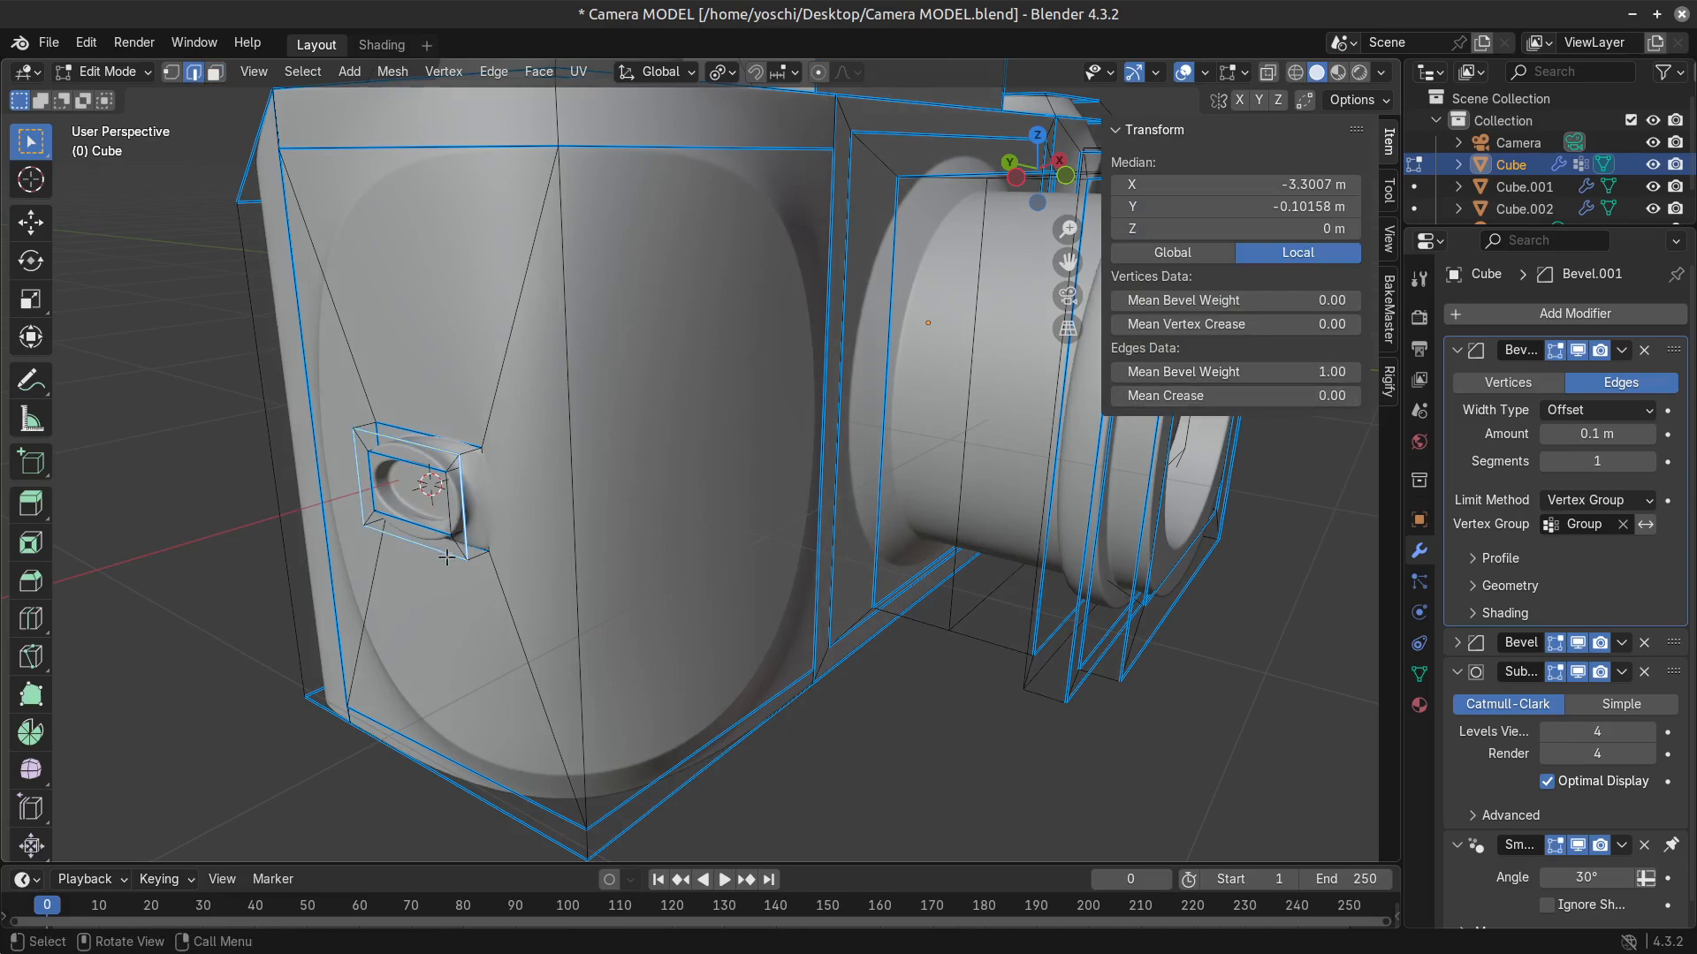
{"action": "left_click", "coordinate": [483, 513]}
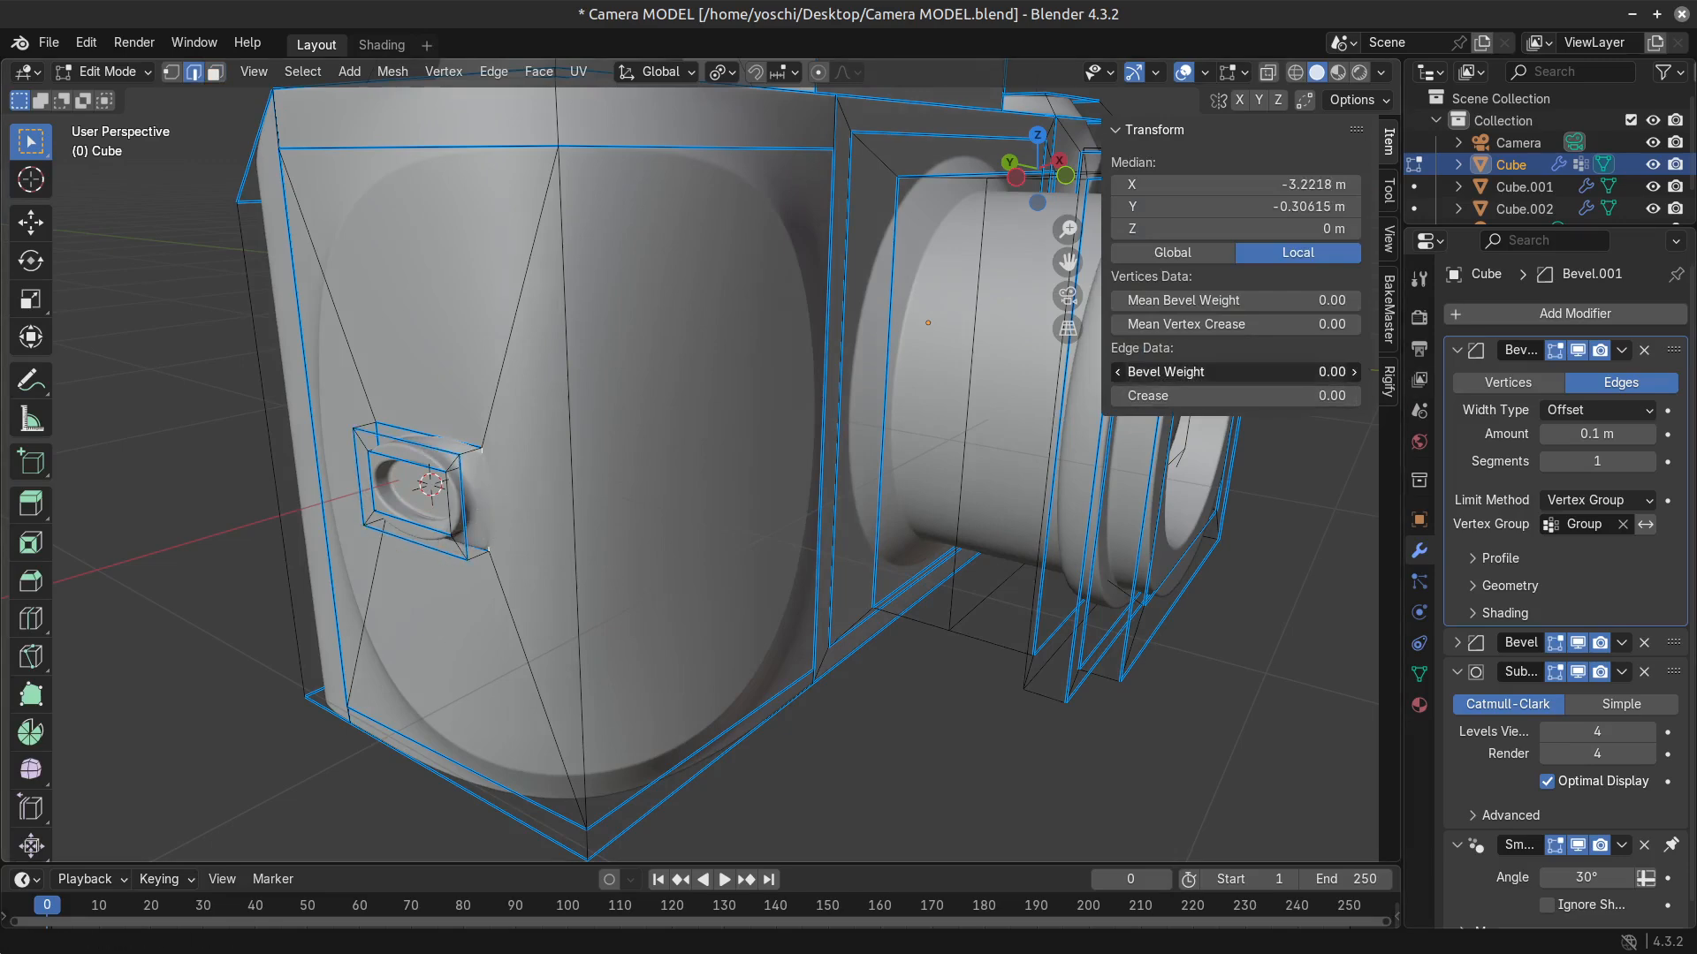
Deselect the camera in object mode and review the lug and grip from the front.
{"action": "key", "text": "Tab"}
{"action": "scroll", "coordinate": [581, 572], "scroll_direction": "down", "scroll_amount": 5}
{"action": "left_click", "coordinate": [584, 606]}
{"action": "middle_click_drag", "start_coordinate": [584, 606], "coordinate": [665, 649]}
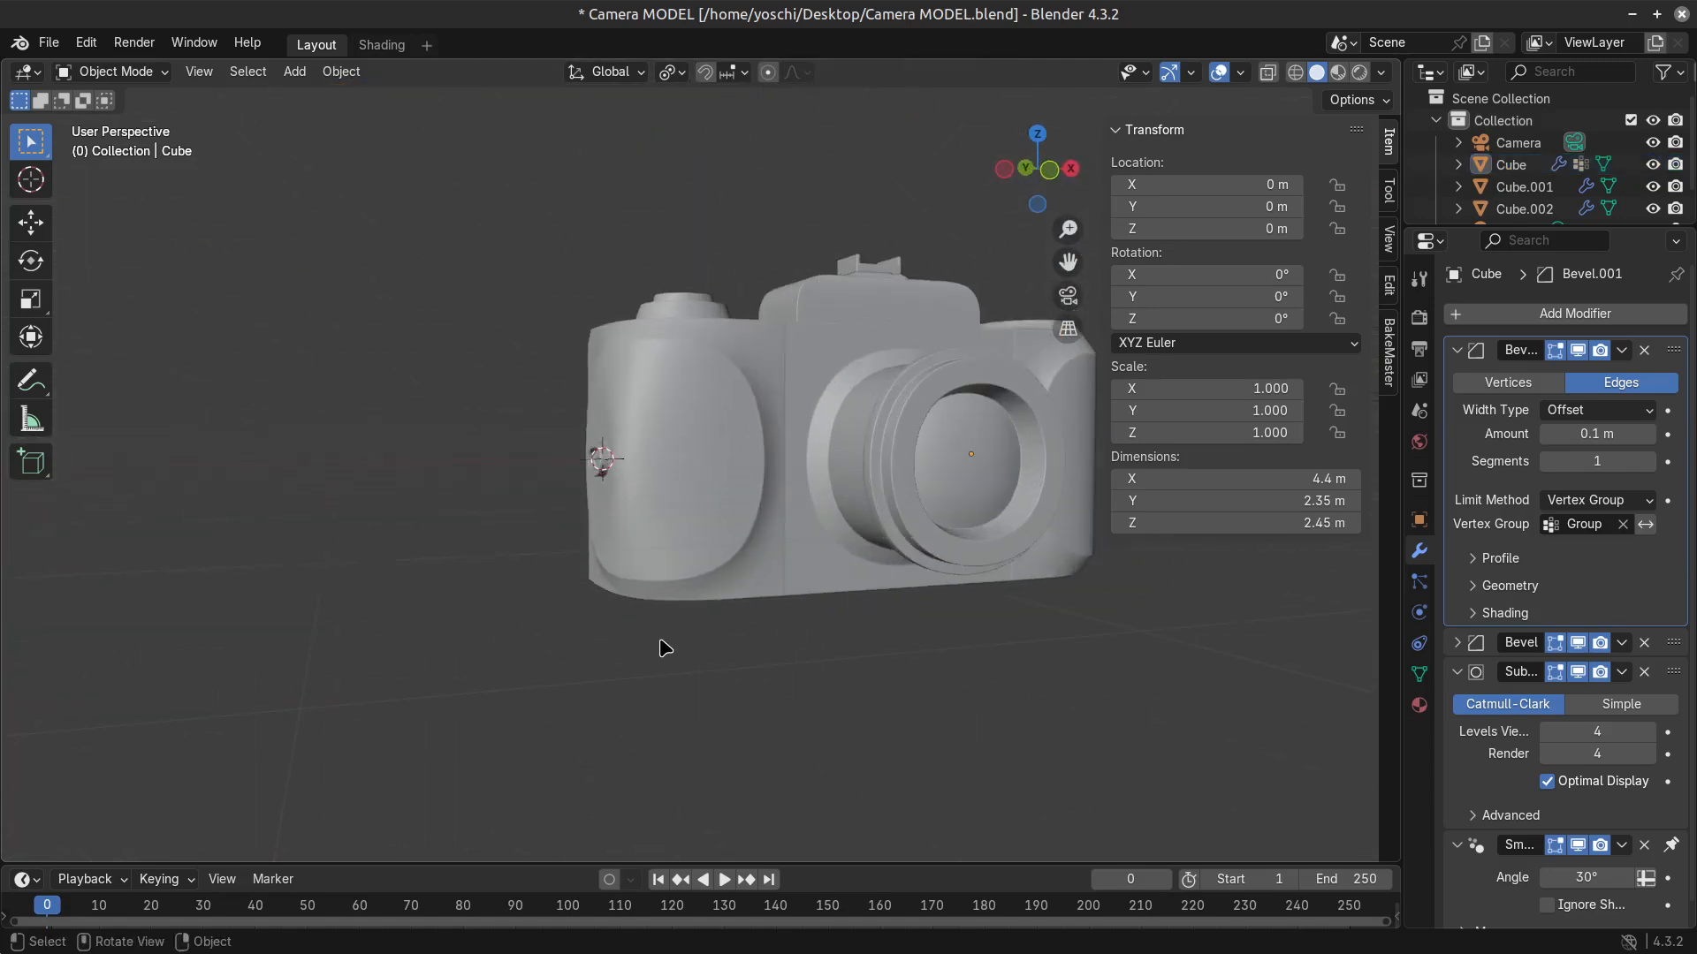
Check the recessed lug from the camera's side and save the file.
{"action": "key", "text": "Tab"}
{"action": "middle_click_drag", "start_coordinate": [672, 486], "coordinate": [944, 525]}
{"action": "scroll", "coordinate": [870, 573], "scroll_direction": "up", "scroll_amount": 5}
{"action": "key", "text": "Tab"}
{"action": "middle_click_drag", "start_coordinate": [870, 572], "coordinate": [765, 595]}
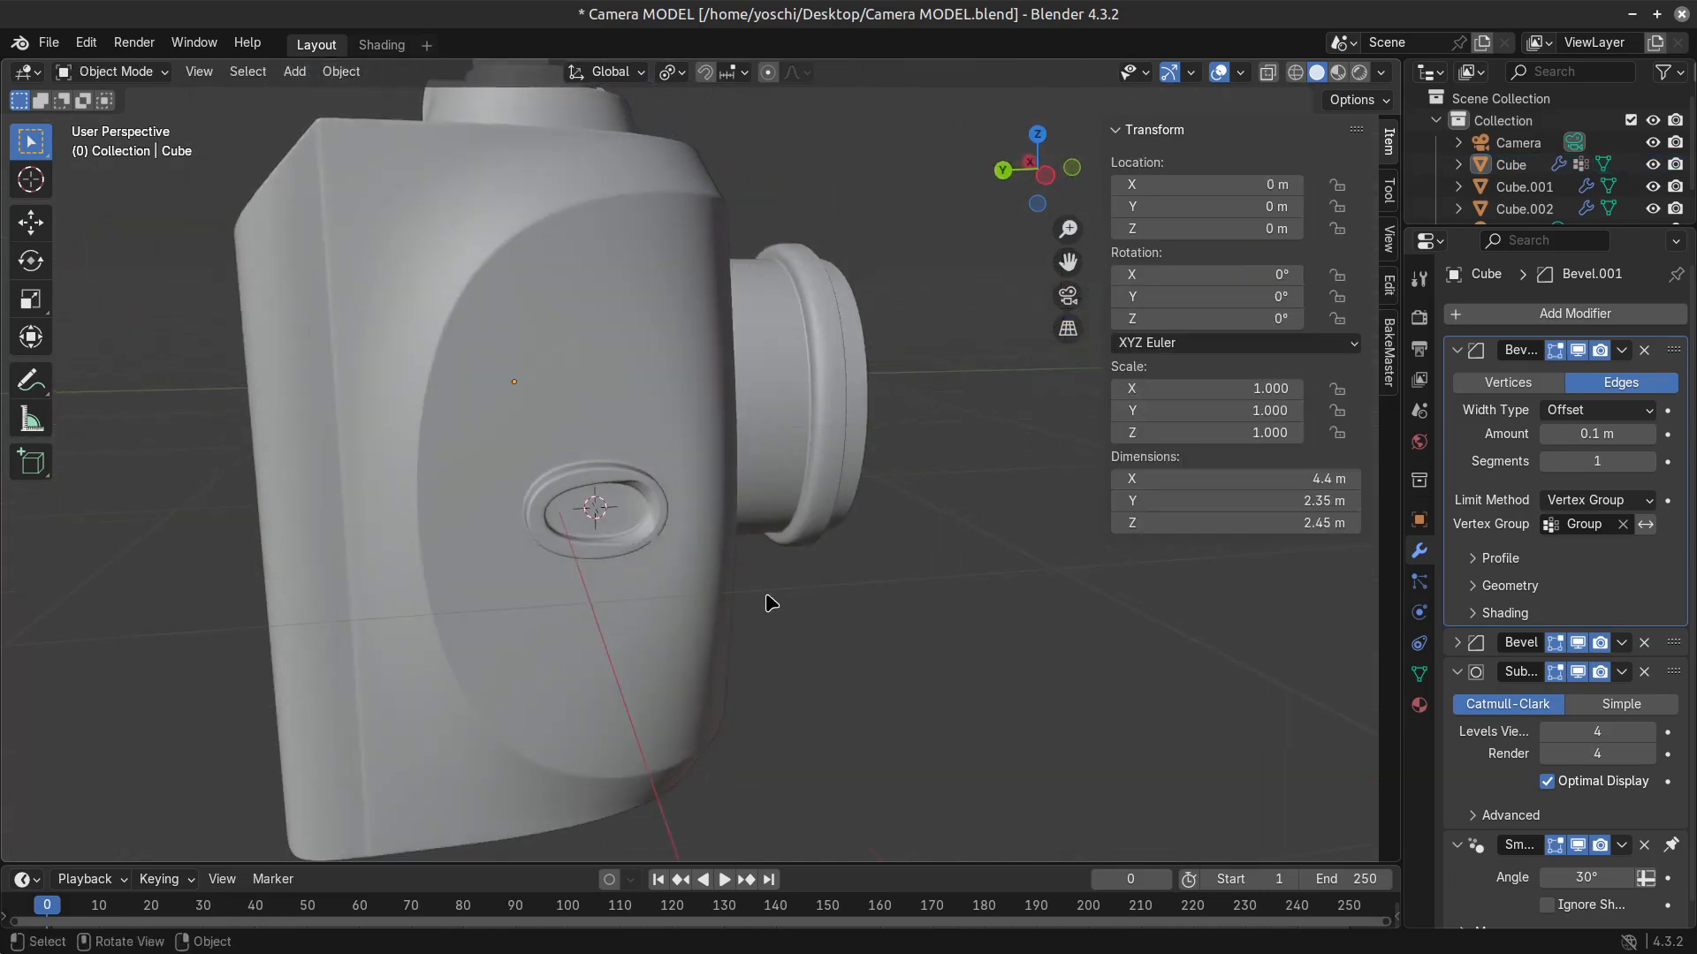
{"action": "key", "text": "ctrl+s"}
{"action": "scroll", "coordinate": [763, 599], "scroll_direction": "up", "scroll_amount": 3}
Examine the faces, edges and shading of the lug's recess in both edit and object mode.
{"action": "key", "text": "Tab"}
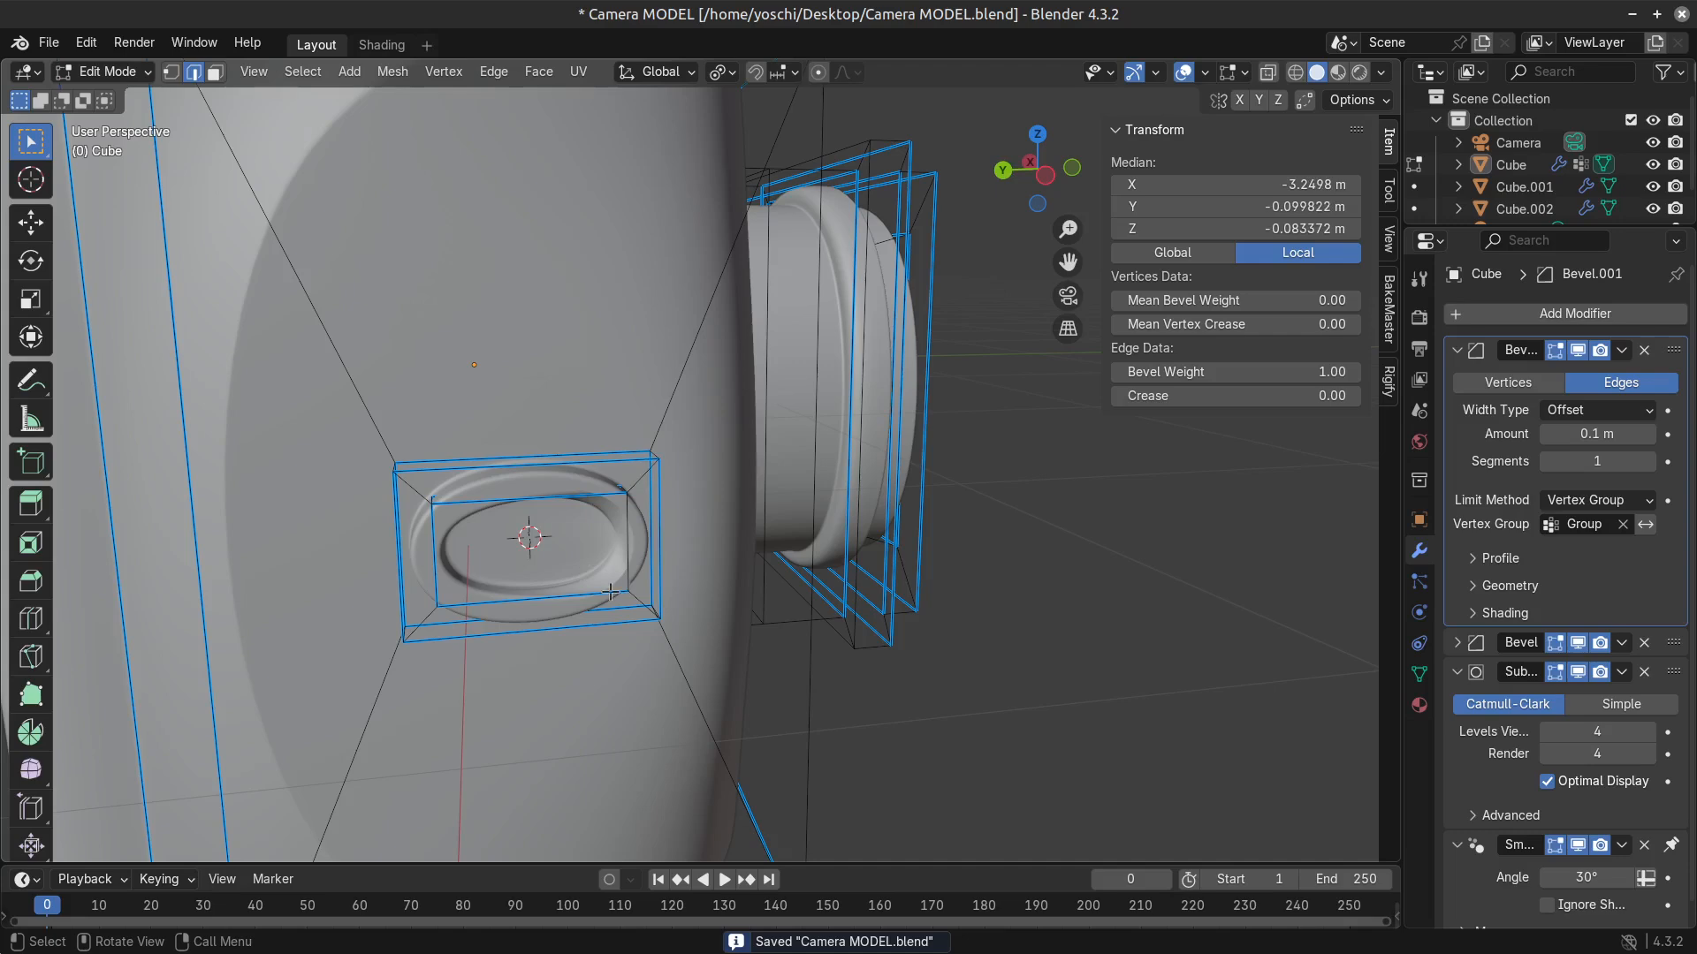
{"action": "key", "text": "3"}
{"action": "left_click", "coordinate": [613, 496]}
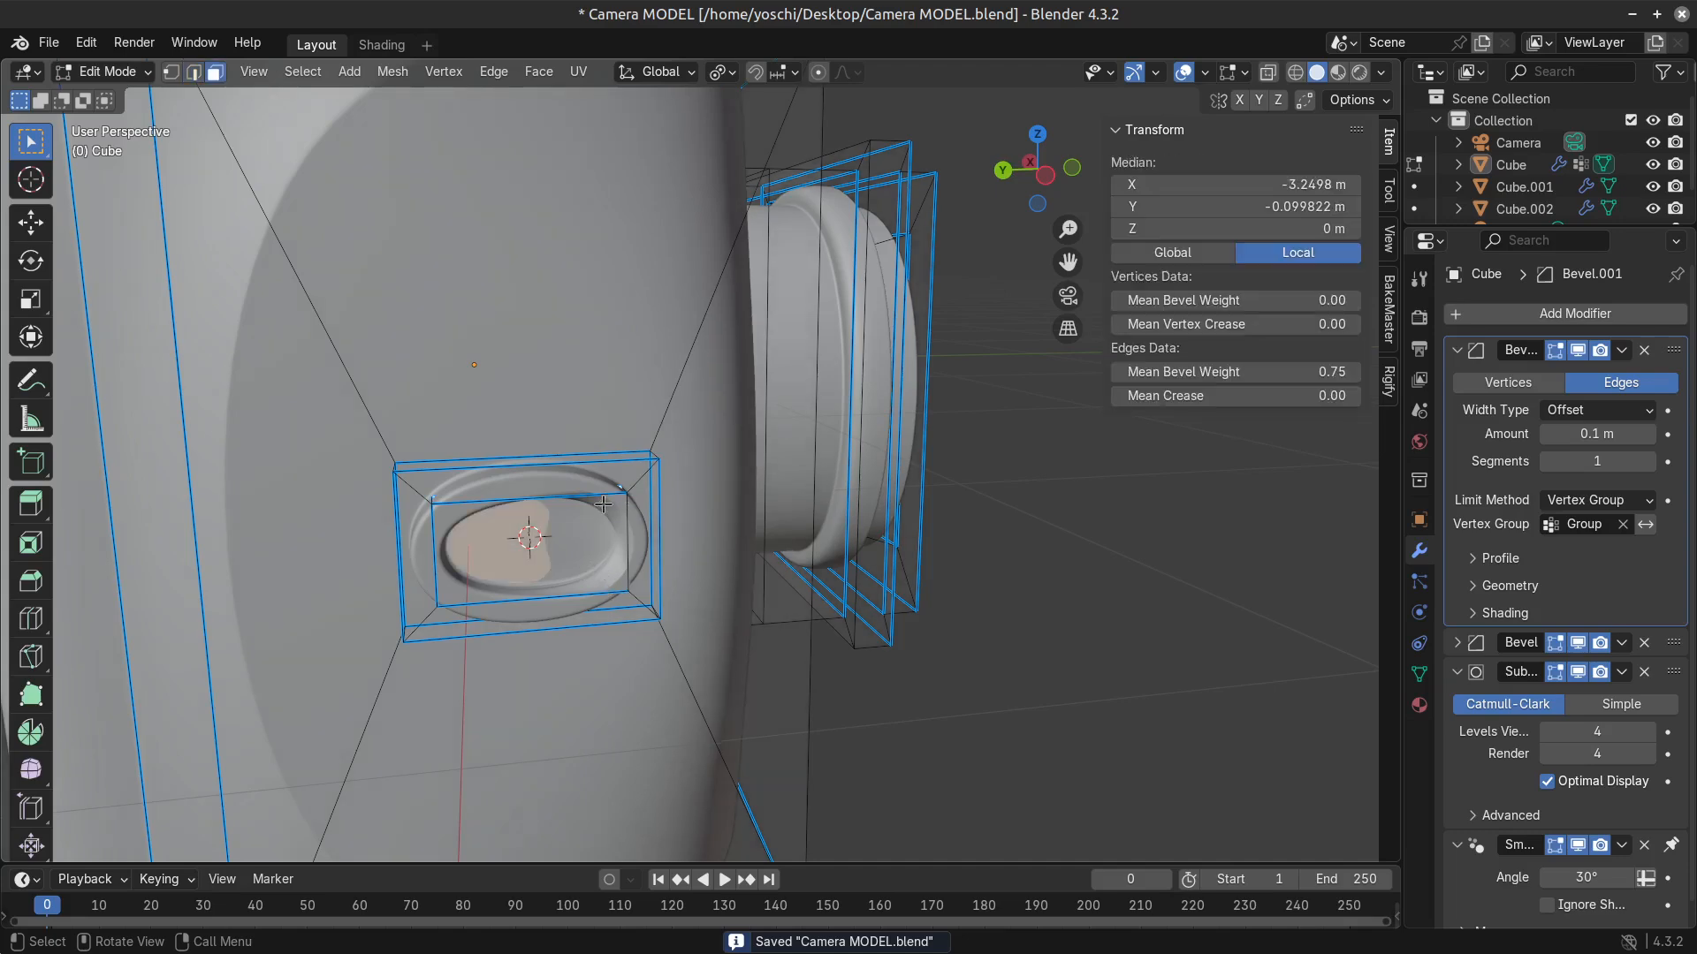
{"action": "middle_click_drag", "start_coordinate": [603, 503], "coordinate": [676, 593]}
{"action": "key", "text": "Tab"}
{"action": "key", "text": "Tab"}
{"action": "key", "text": "2"}
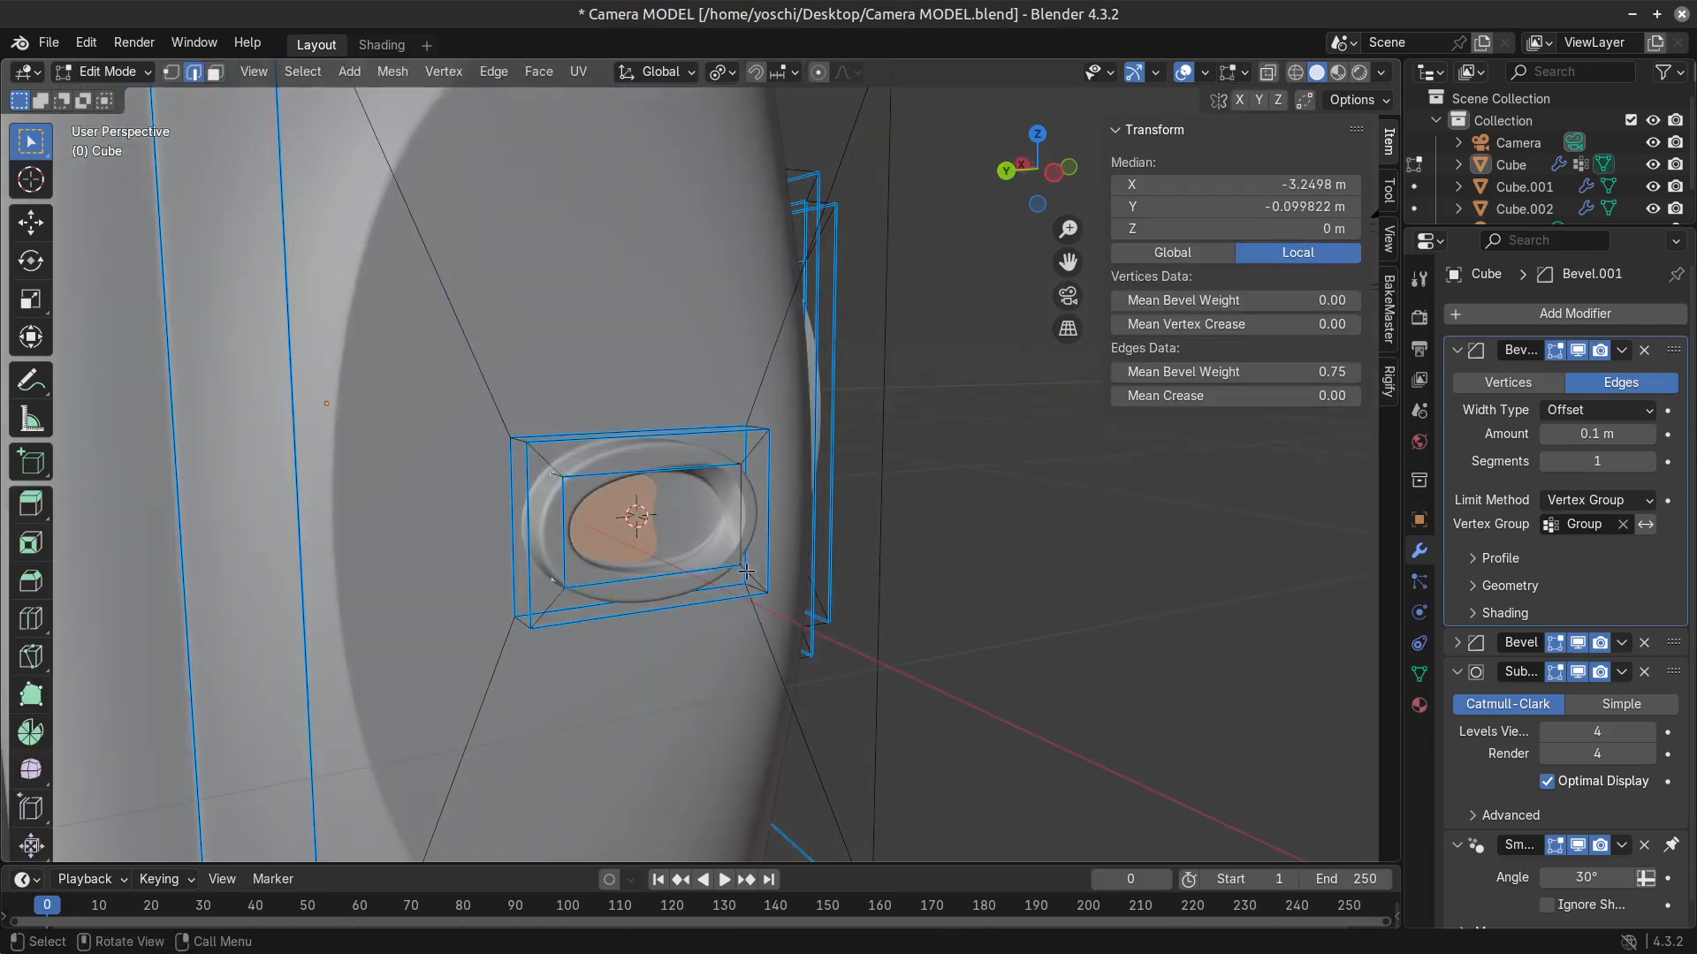
{"action": "left_click", "coordinate": [747, 573], "text": "alt"}
{"action": "key", "text": "Tab"}
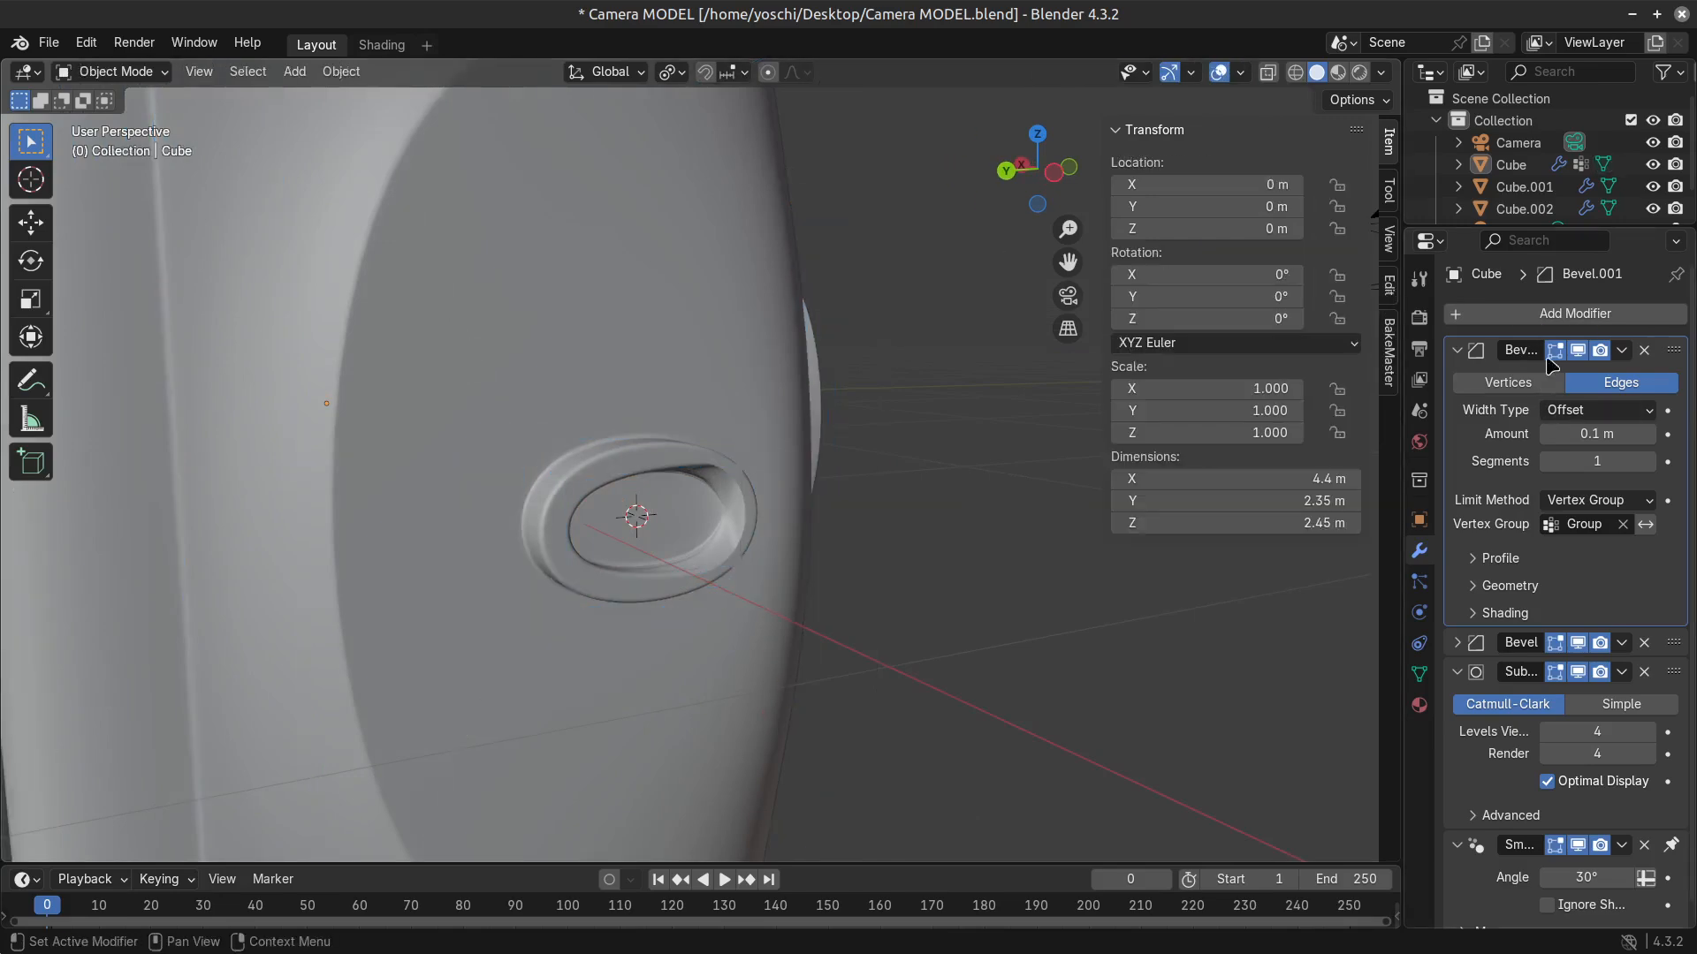
{"action": "key", "text": "Tab"}
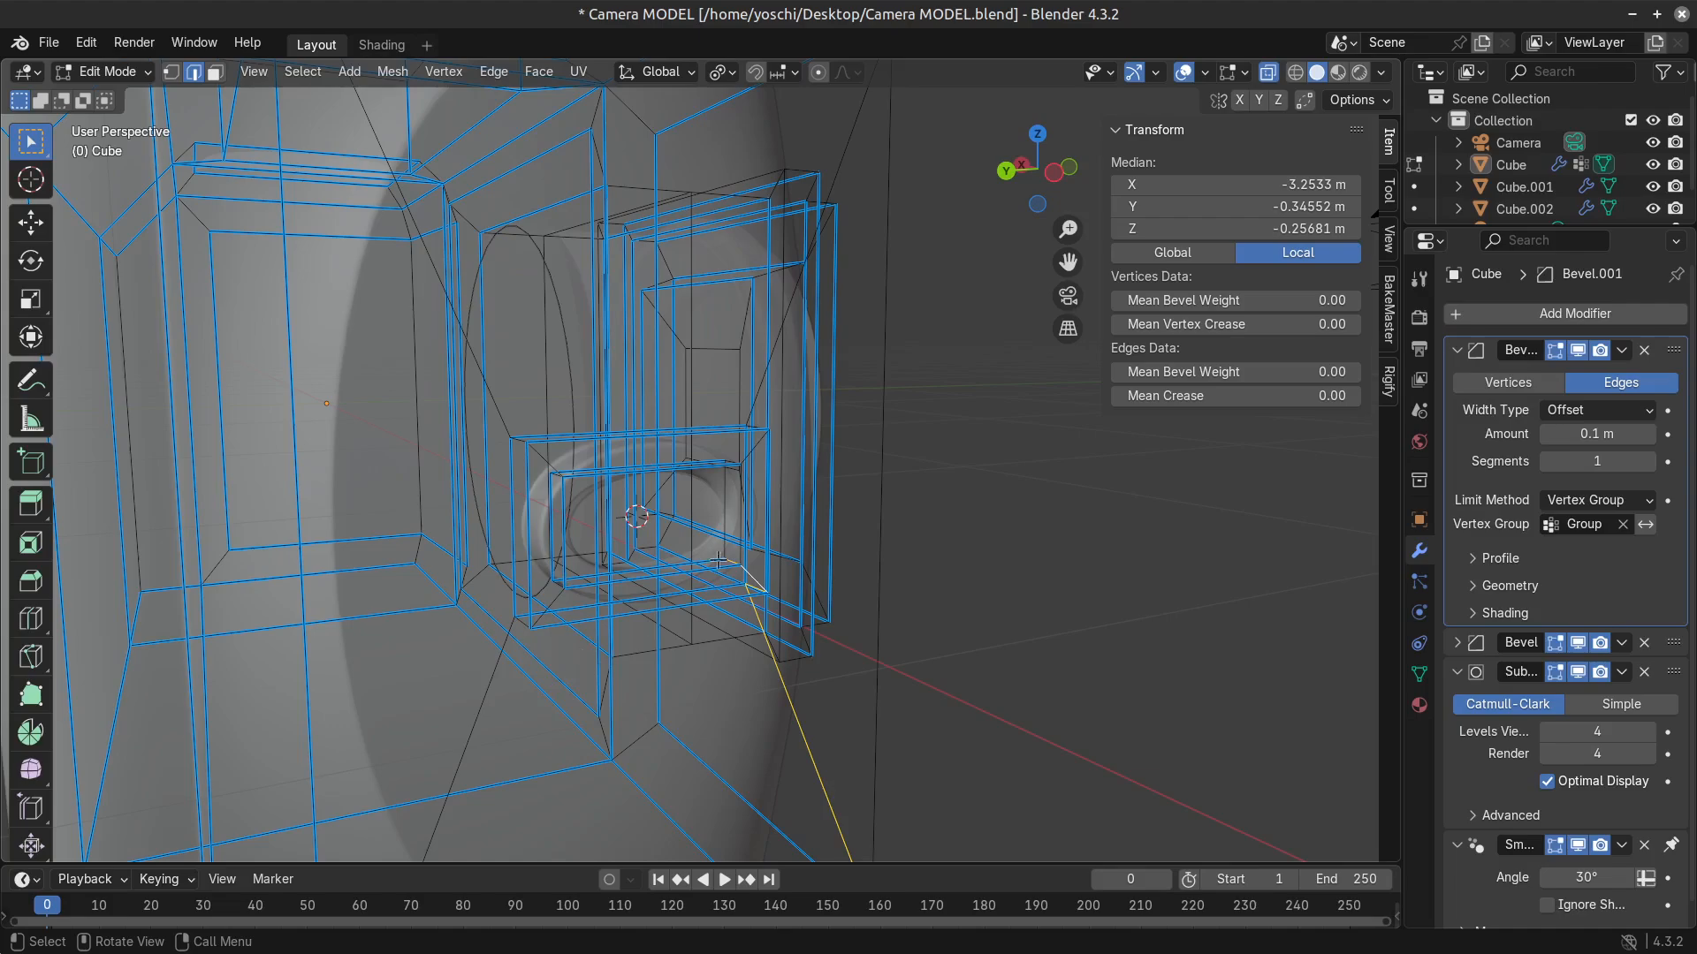
Using X-ray, select the vertical inner edge on the lens-facing side of the lug's recess and set its bevel weight to 1.00.
{"action": "key", "text": "alt+z"}
{"action": "middle_click_drag", "start_coordinate": [728, 607], "coordinate": [799, 720]}
{"action": "key", "text": "alt+z"}
{"action": "key", "text": "alt+a"}
{"action": "scroll", "coordinate": [788, 728], "scroll_direction": "up", "scroll_amount": 2}
{"action": "middle_click_drag", "start_coordinate": [711, 799], "coordinate": [822, 649], "text": "shift"}
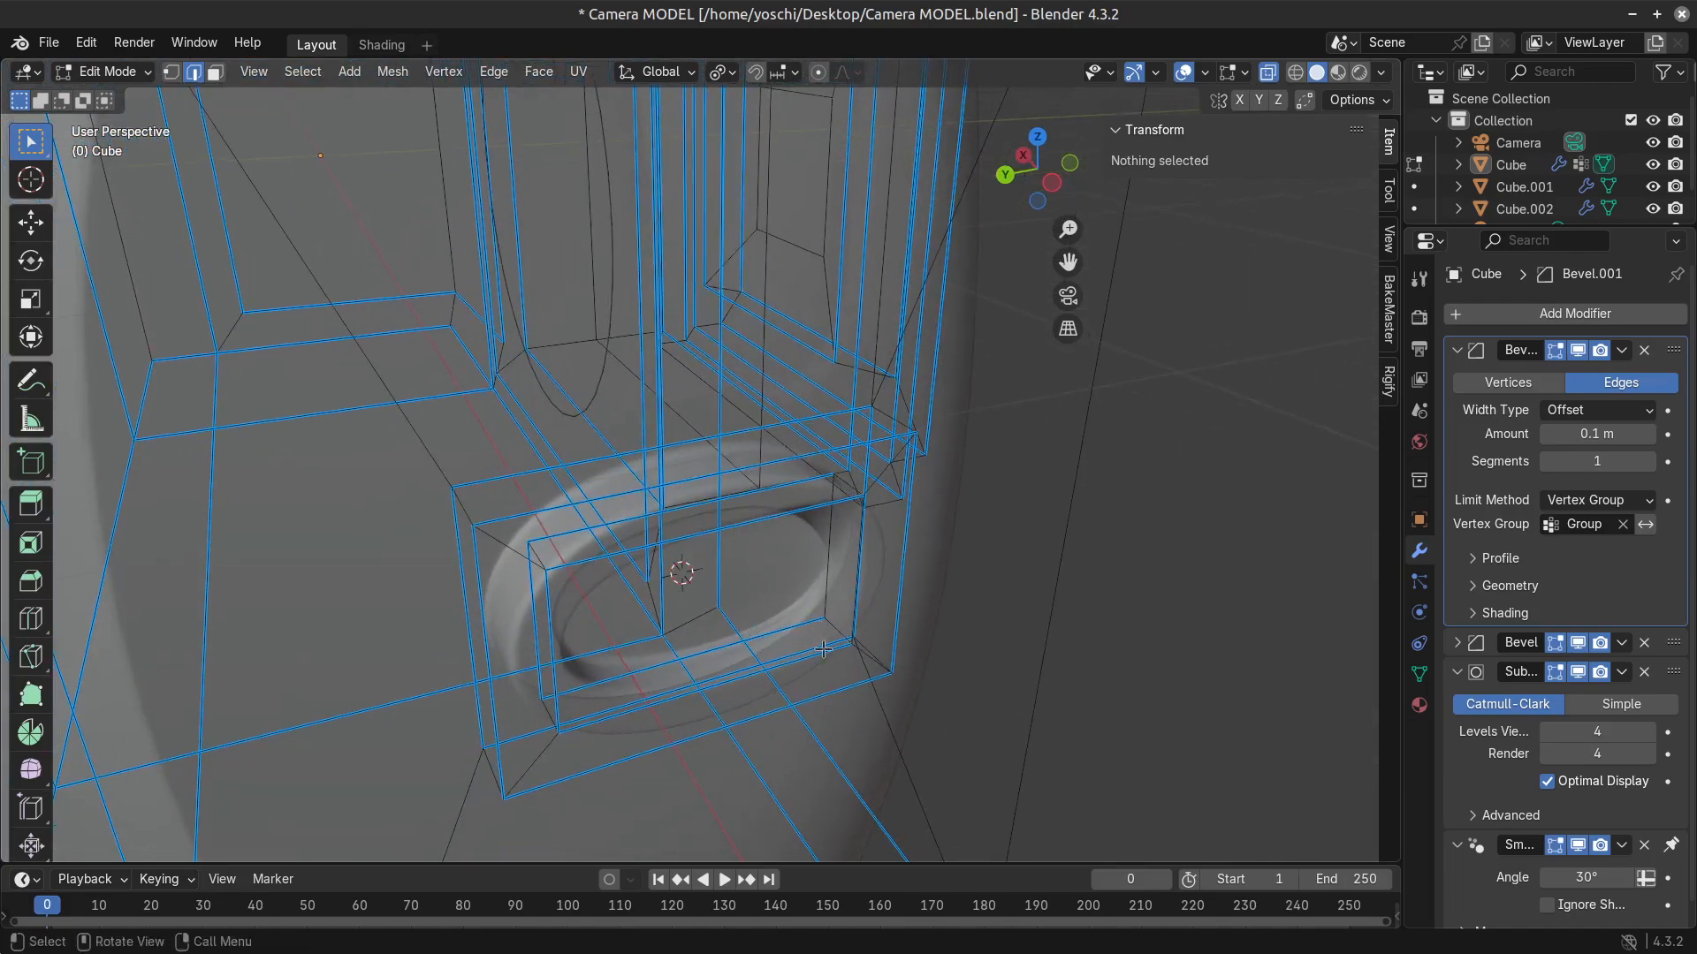
{"action": "left_click", "coordinate": [836, 597]}
{"action": "middle_click_drag", "start_coordinate": [823, 589], "coordinate": [813, 567]}
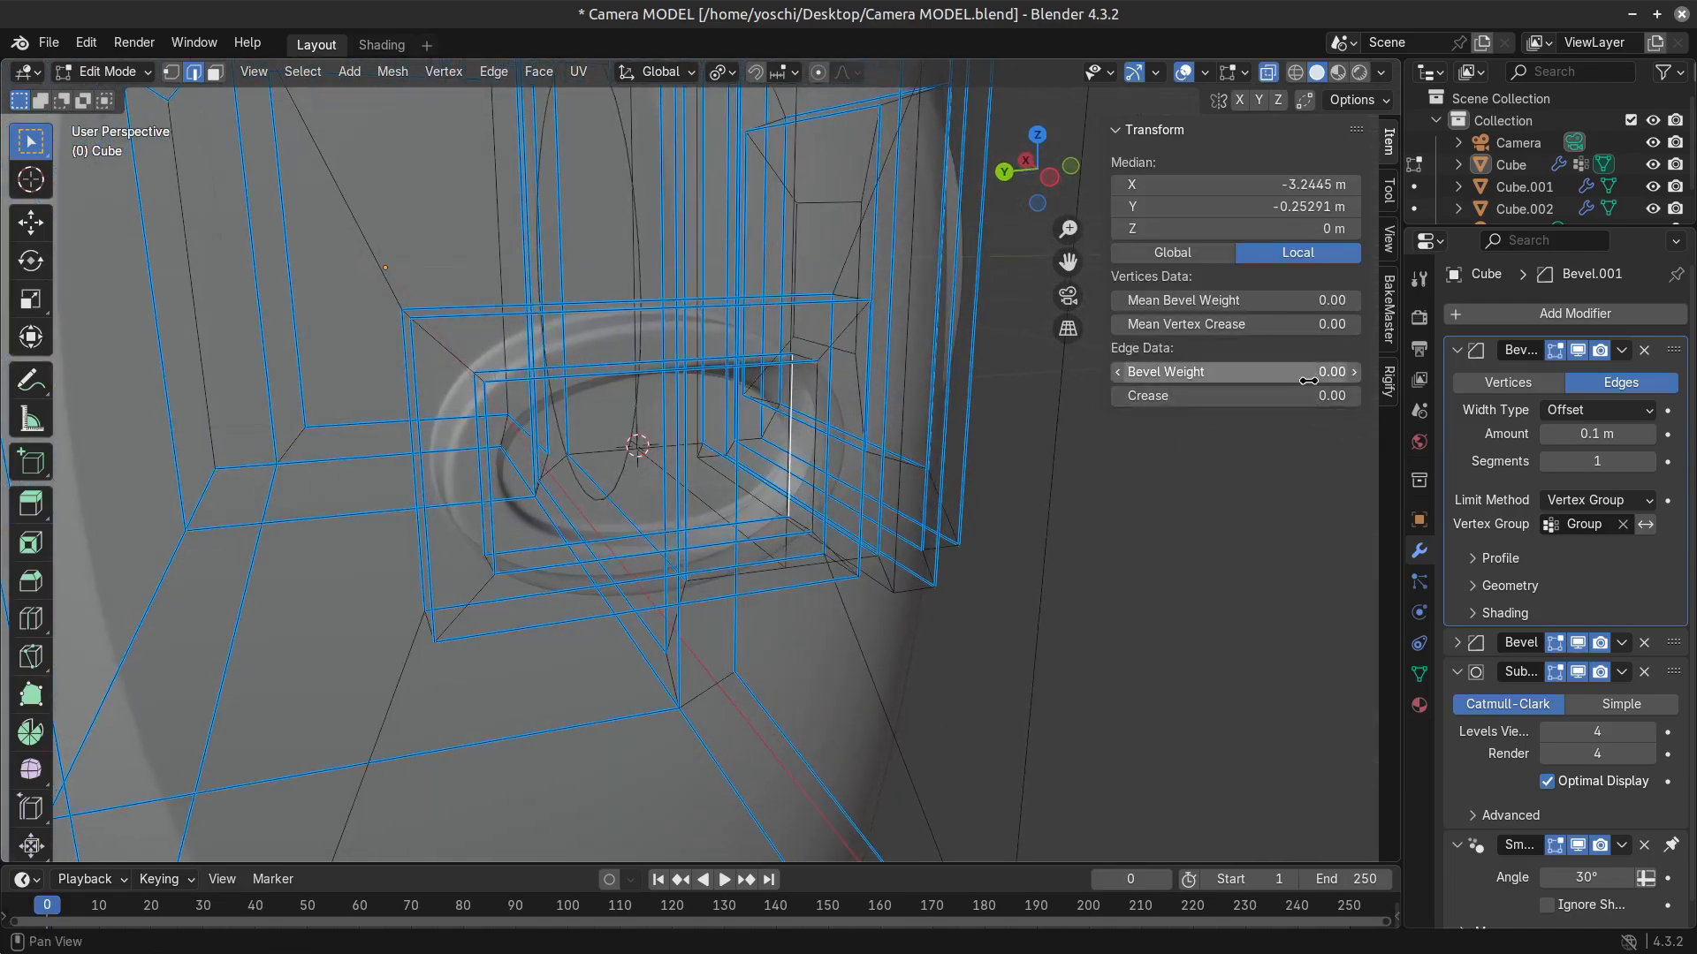
{"action": "left_click_drag", "start_coordinate": [1313, 377], "coordinate": [1349, 167]}
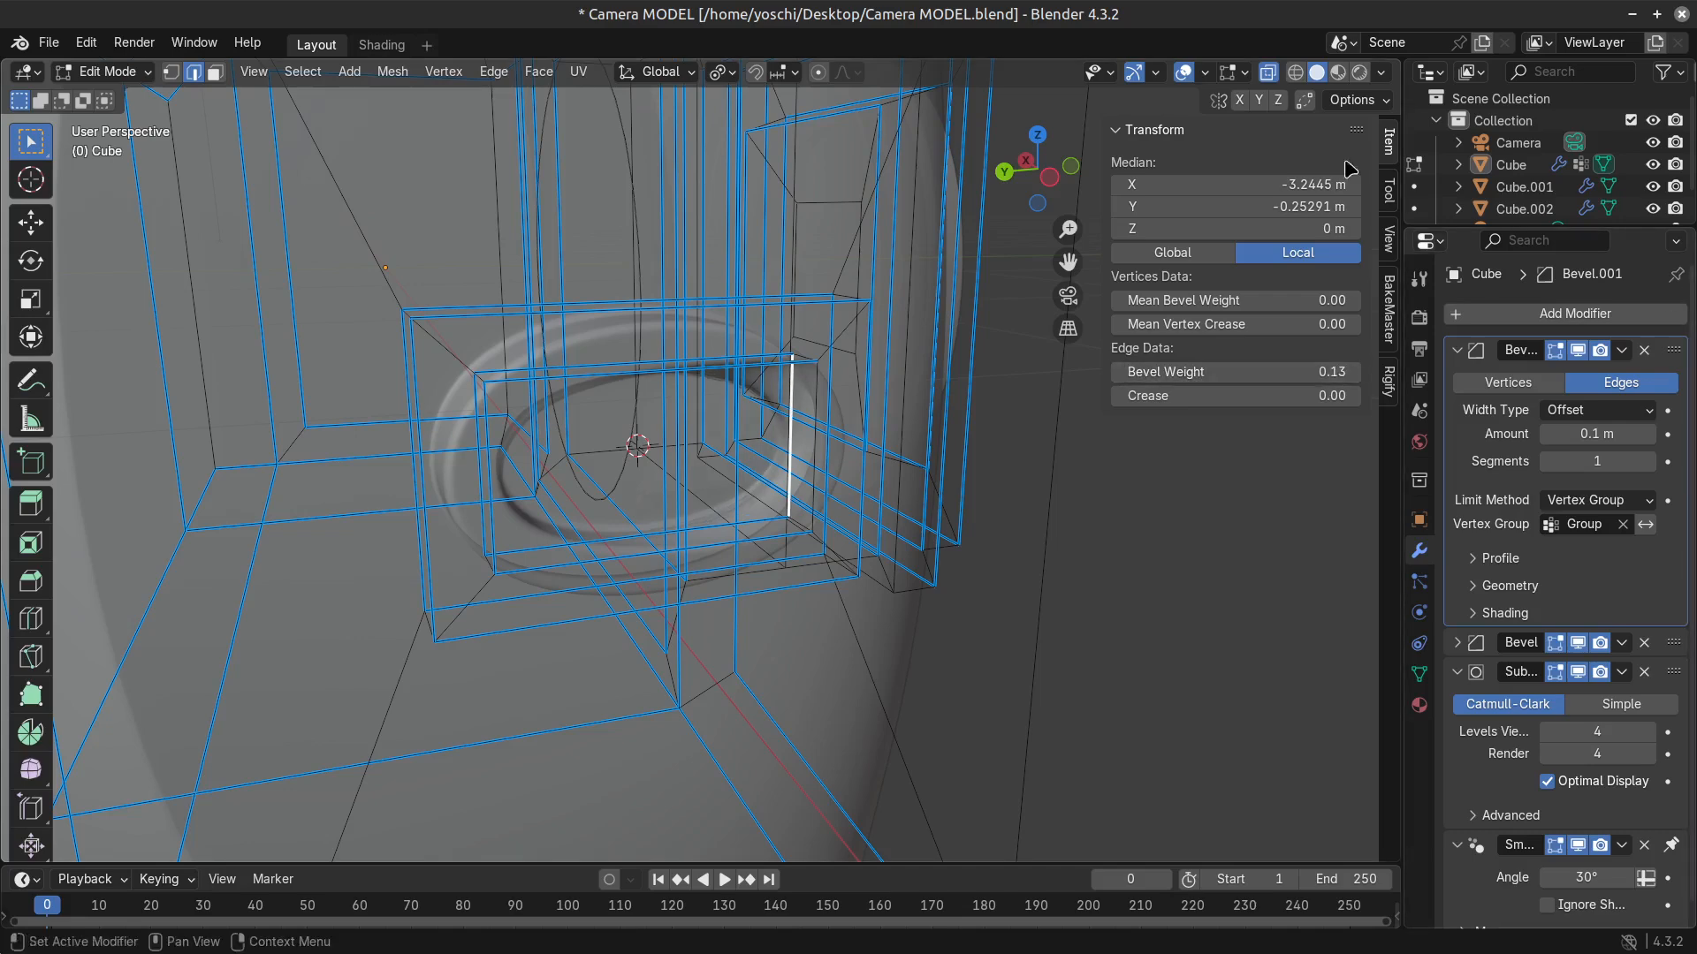
{"action": "left_click", "coordinate": [1273, 78]}
{"action": "left_click_drag", "start_coordinate": [1248, 371], "coordinate": [1334, 371]}
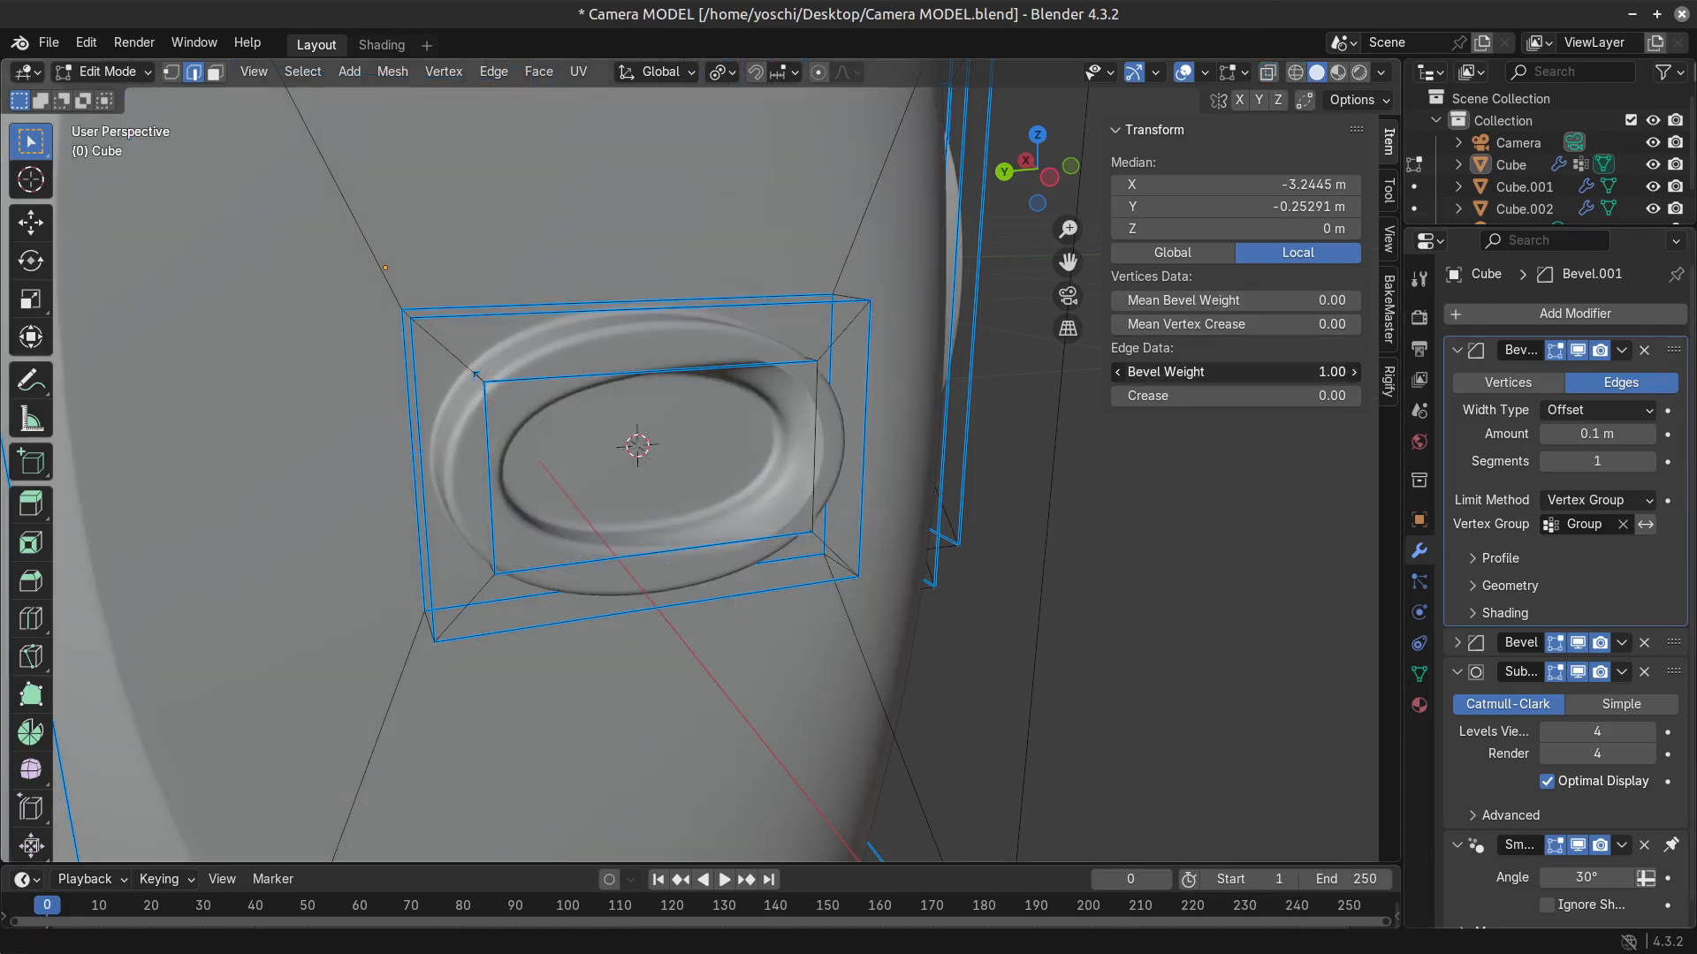
Keep the recess edge's bevel weight at 1.00, return to object mode and save the file.
{"action": "middle_click_drag", "start_coordinate": [825, 533], "coordinate": [853, 532]}
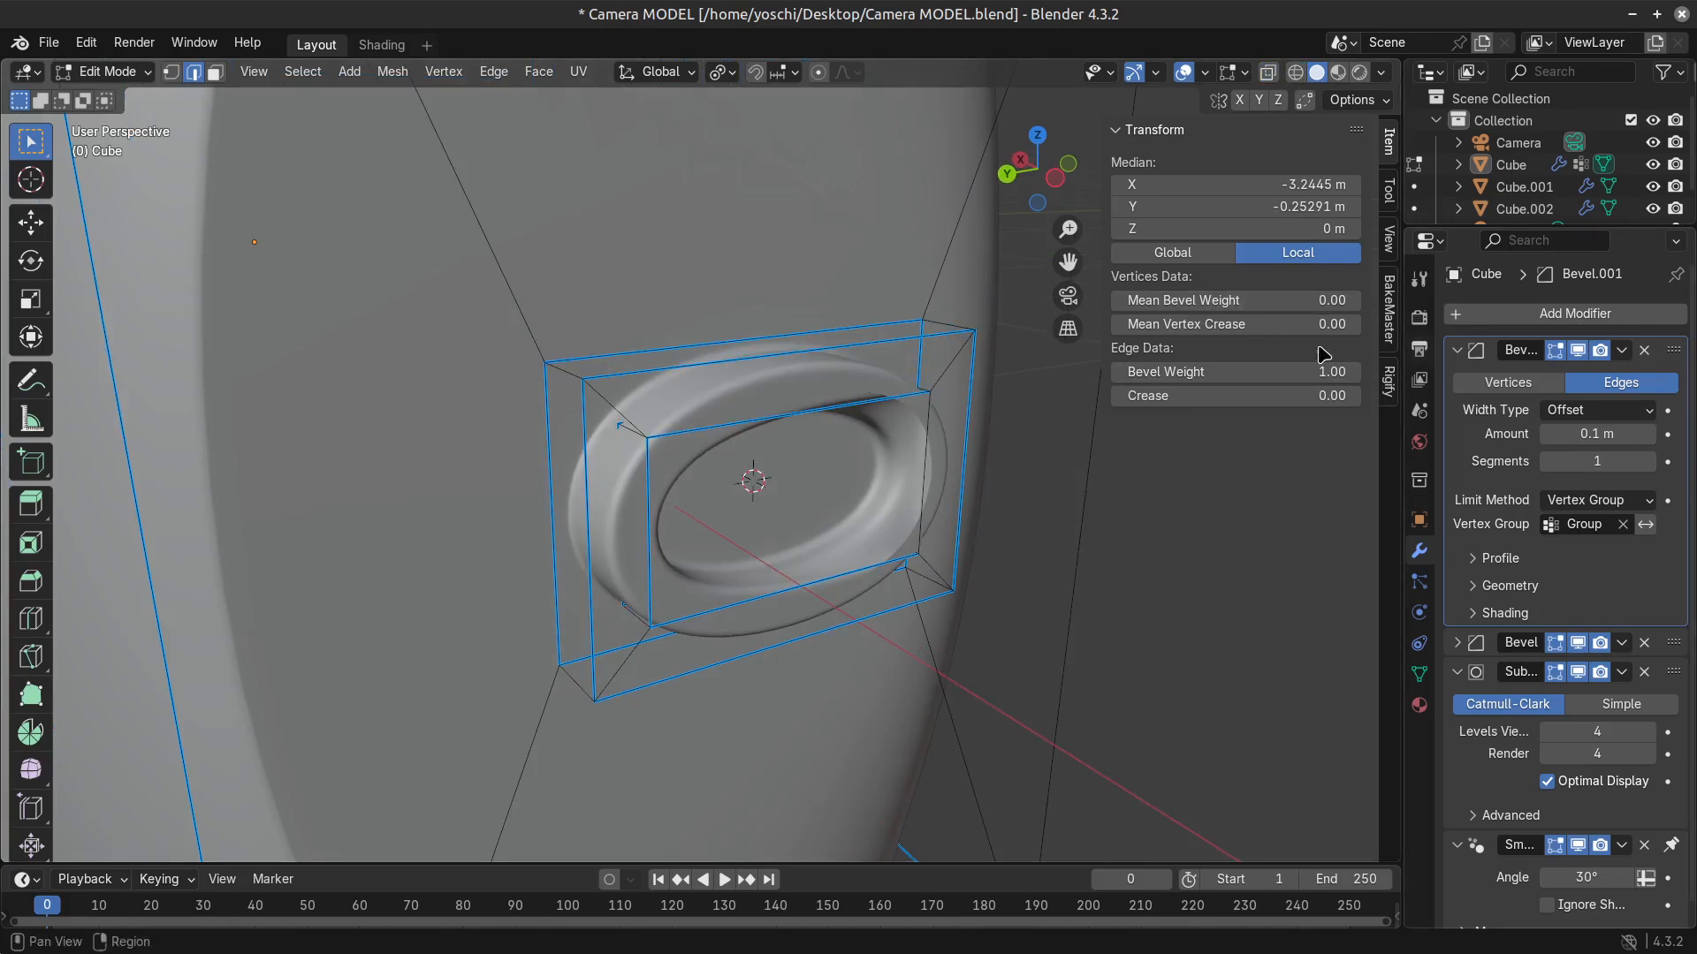
{"action": "mouse_move", "coordinate": [1325, 371]}
{"action": "left_mouse_down"}
{"action": "mouse_move", "coordinate": [1232, 371]}
{"action": "mouse_move", "coordinate": [1326, 371]}
{"action": "left_mouse_up"}
{"action": "middle_click_drag", "start_coordinate": [1061, 610], "coordinate": [999, 601]}
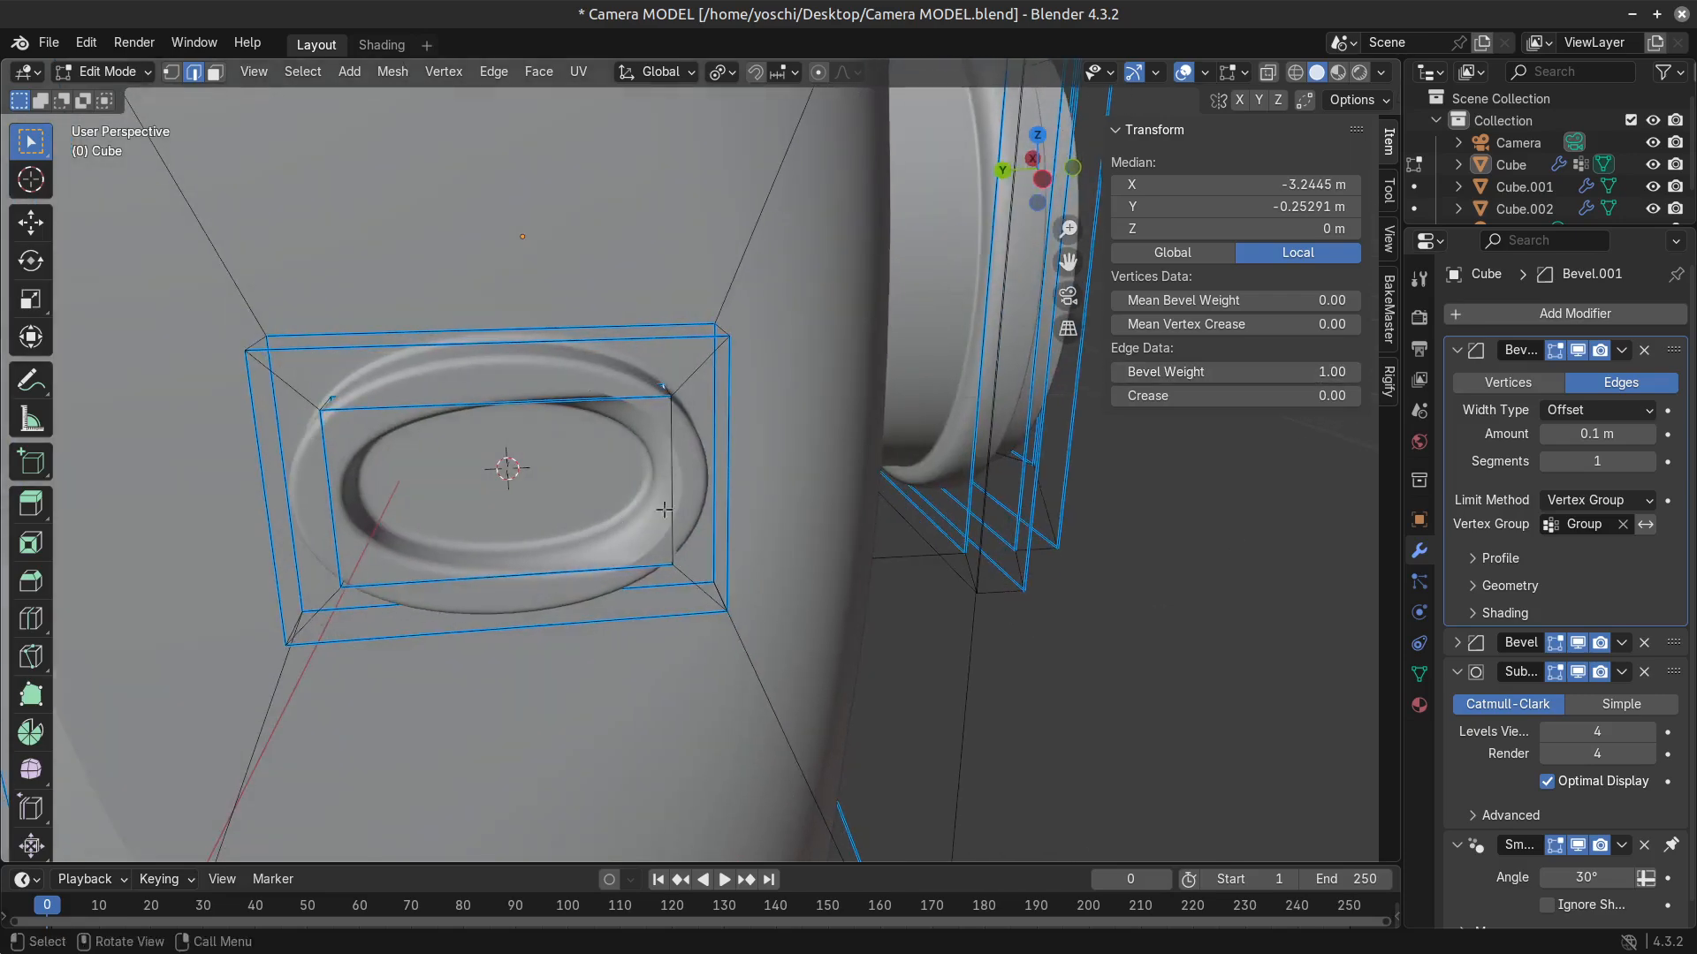
{"action": "left_click_drag", "start_coordinate": [1328, 371], "coordinate": [1431, 372]}
{"action": "key", "text": "Tab"}
{"action": "scroll", "coordinate": [661, 543], "scroll_direction": "down", "scroll_amount": 5}
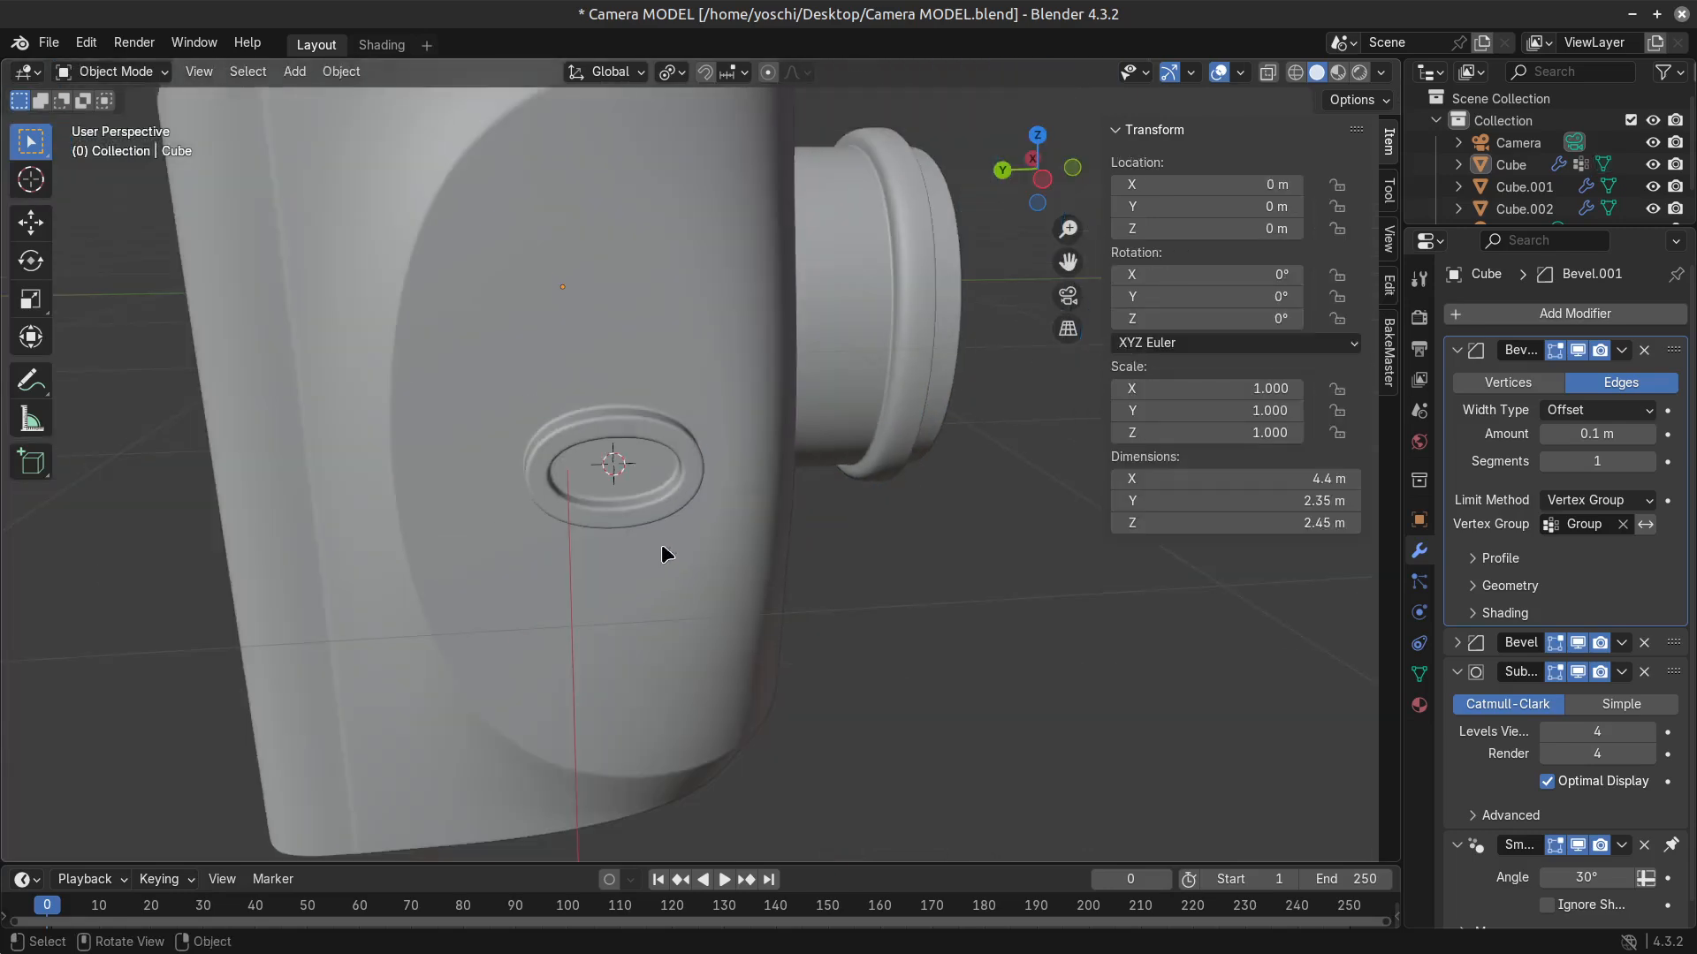
{"action": "middle_click_drag", "start_coordinate": [661, 543], "coordinate": [723, 475]}
{"action": "scroll", "coordinate": [519, 576], "scroll_direction": "down", "scroll_amount": 6}
{"action": "key", "text": "ctrl+s"}
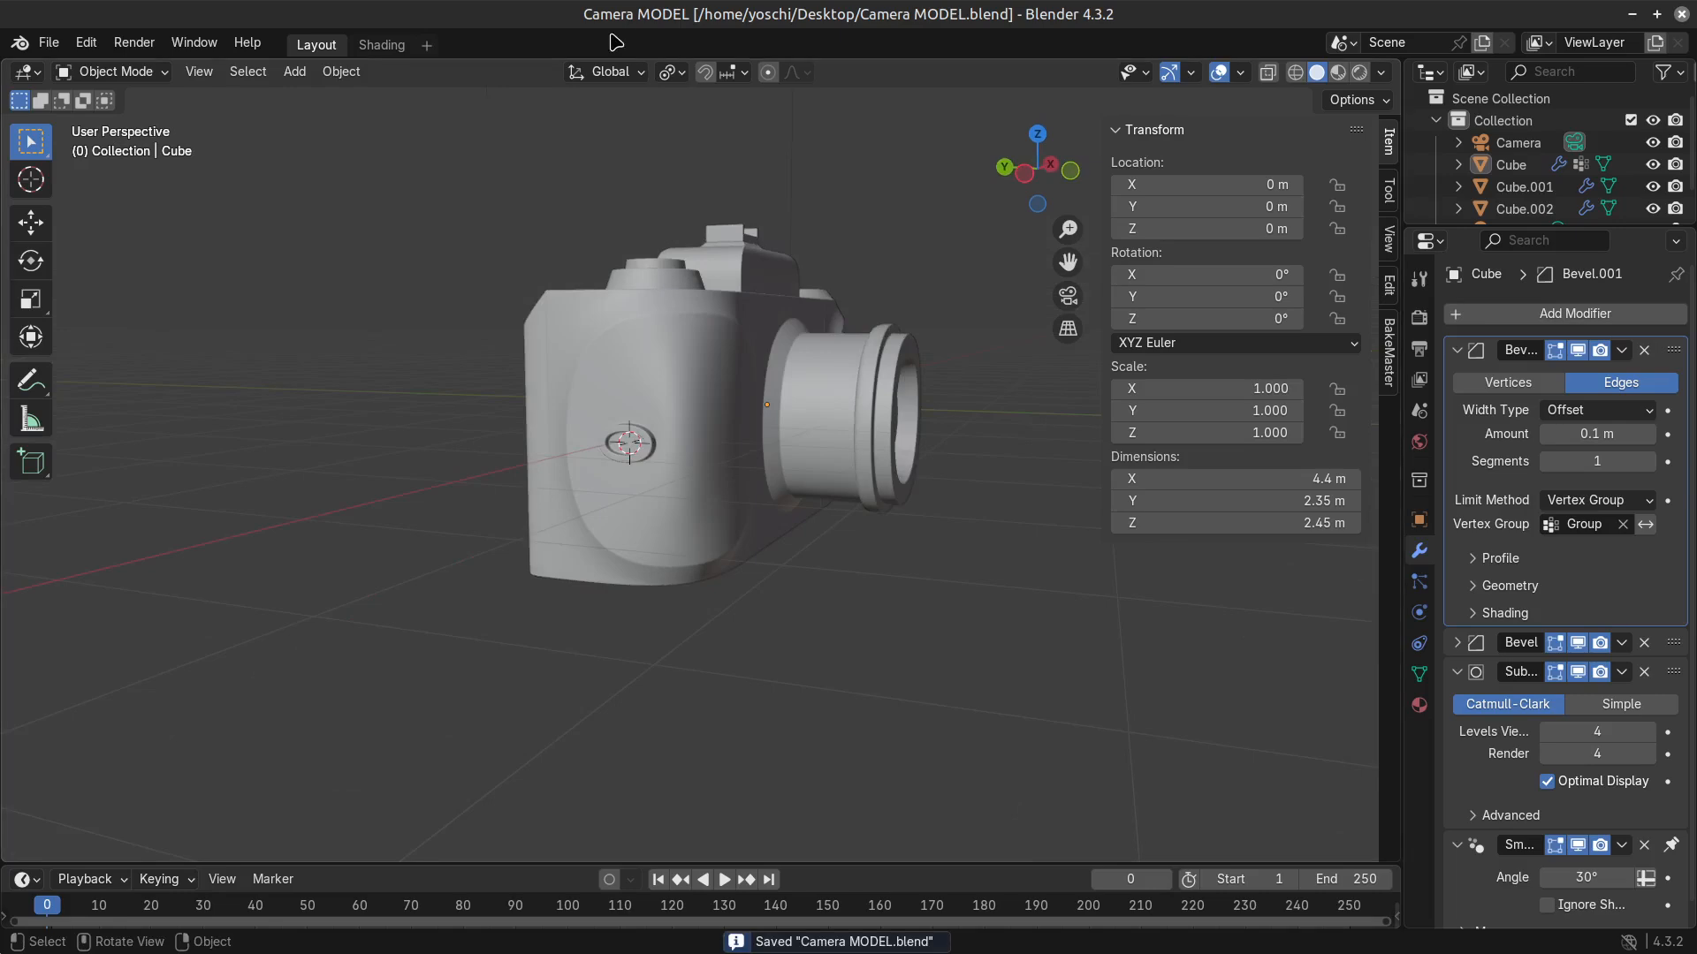
Add a Bézier curve at the 3D cursor in the side lug.
{"action": "scroll", "coordinate": [792, 459], "scroll_direction": "up", "scroll_amount": 4}
{"action": "scroll", "coordinate": [792, 458], "scroll_direction": "down", "scroll_amount": 4}
{"action": "middle_click_drag", "start_coordinate": [792, 459], "coordinate": [672, 521]}
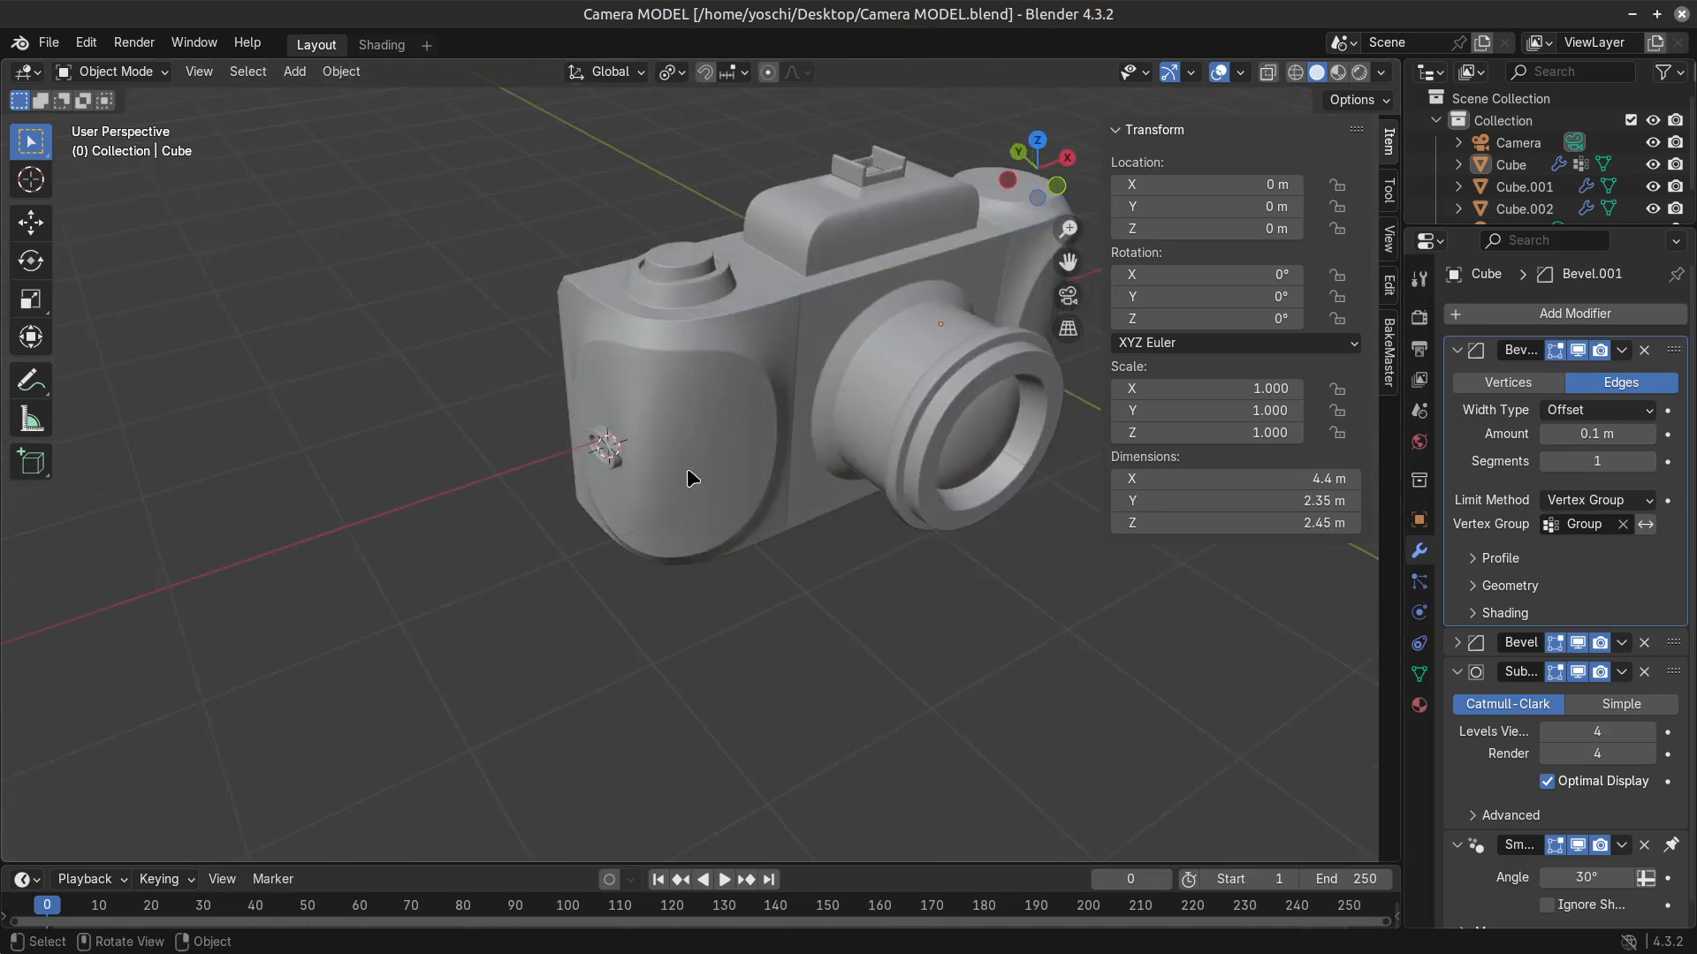
{"action": "middle_click_drag", "start_coordinate": [493, 327], "coordinate": [697, 516]}
{"action": "scroll", "coordinate": [698, 515], "scroll_direction": "up", "scroll_amount": 5}
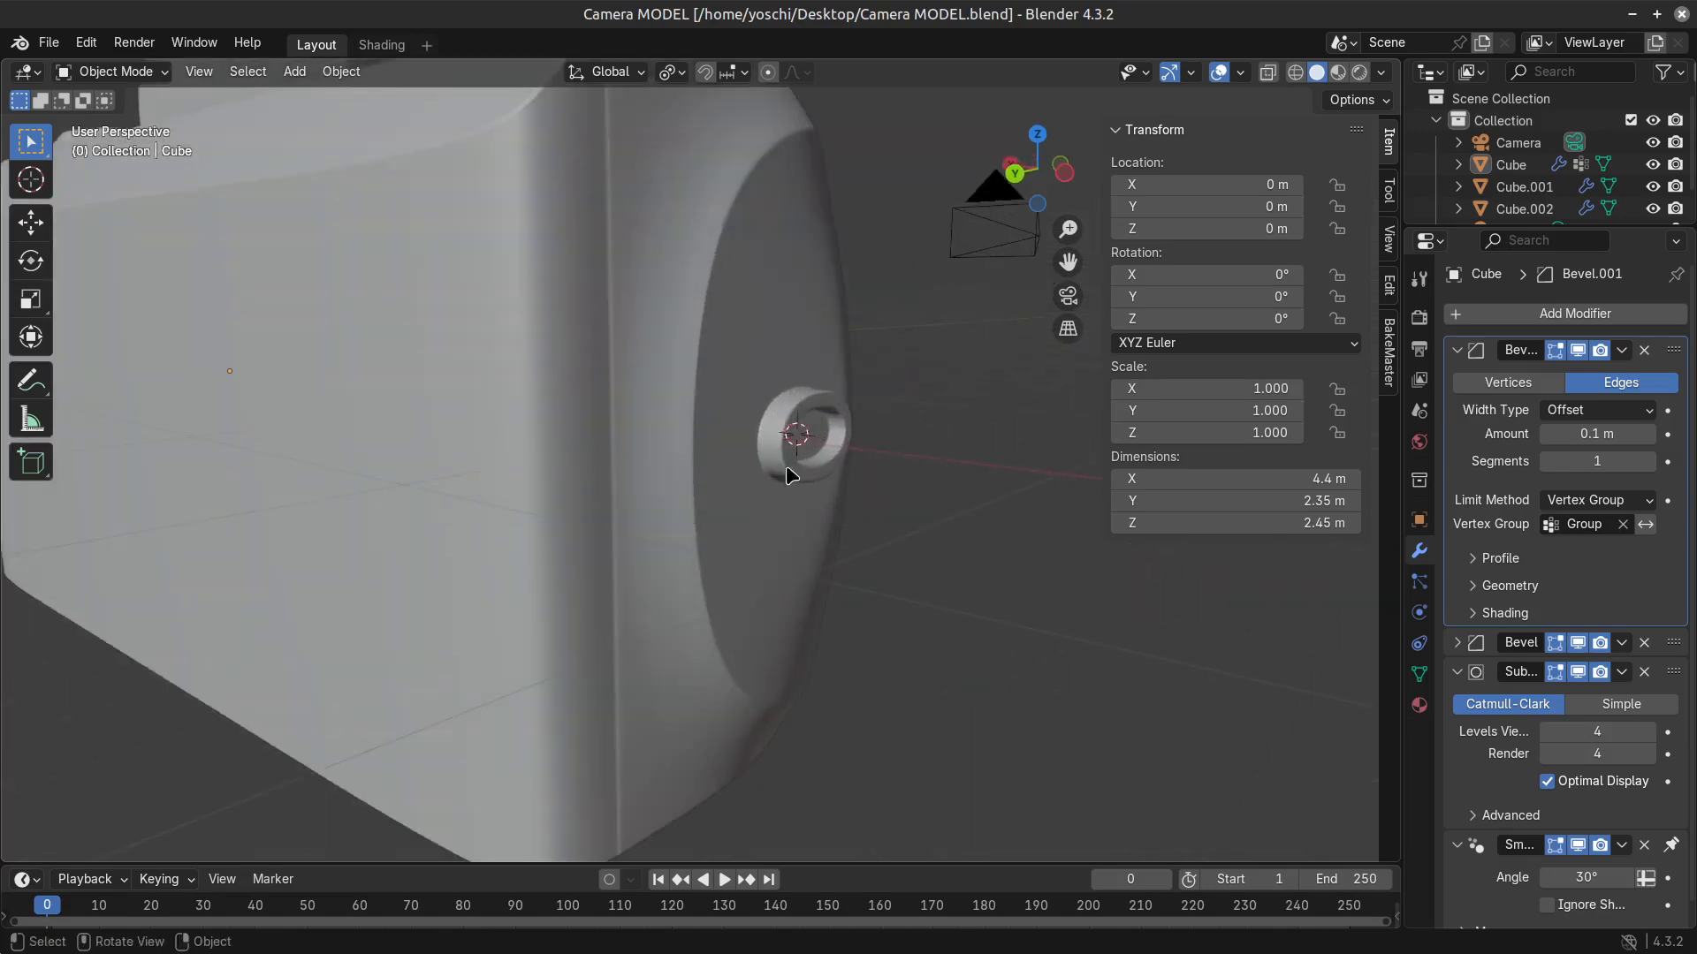
{"action": "middle_click_drag", "start_coordinate": [784, 469], "coordinate": [772, 475], "text": "shift"}
{"action": "key", "text": "shift+a"}
{"action": "mouse_move", "coordinate": [735, 498]}
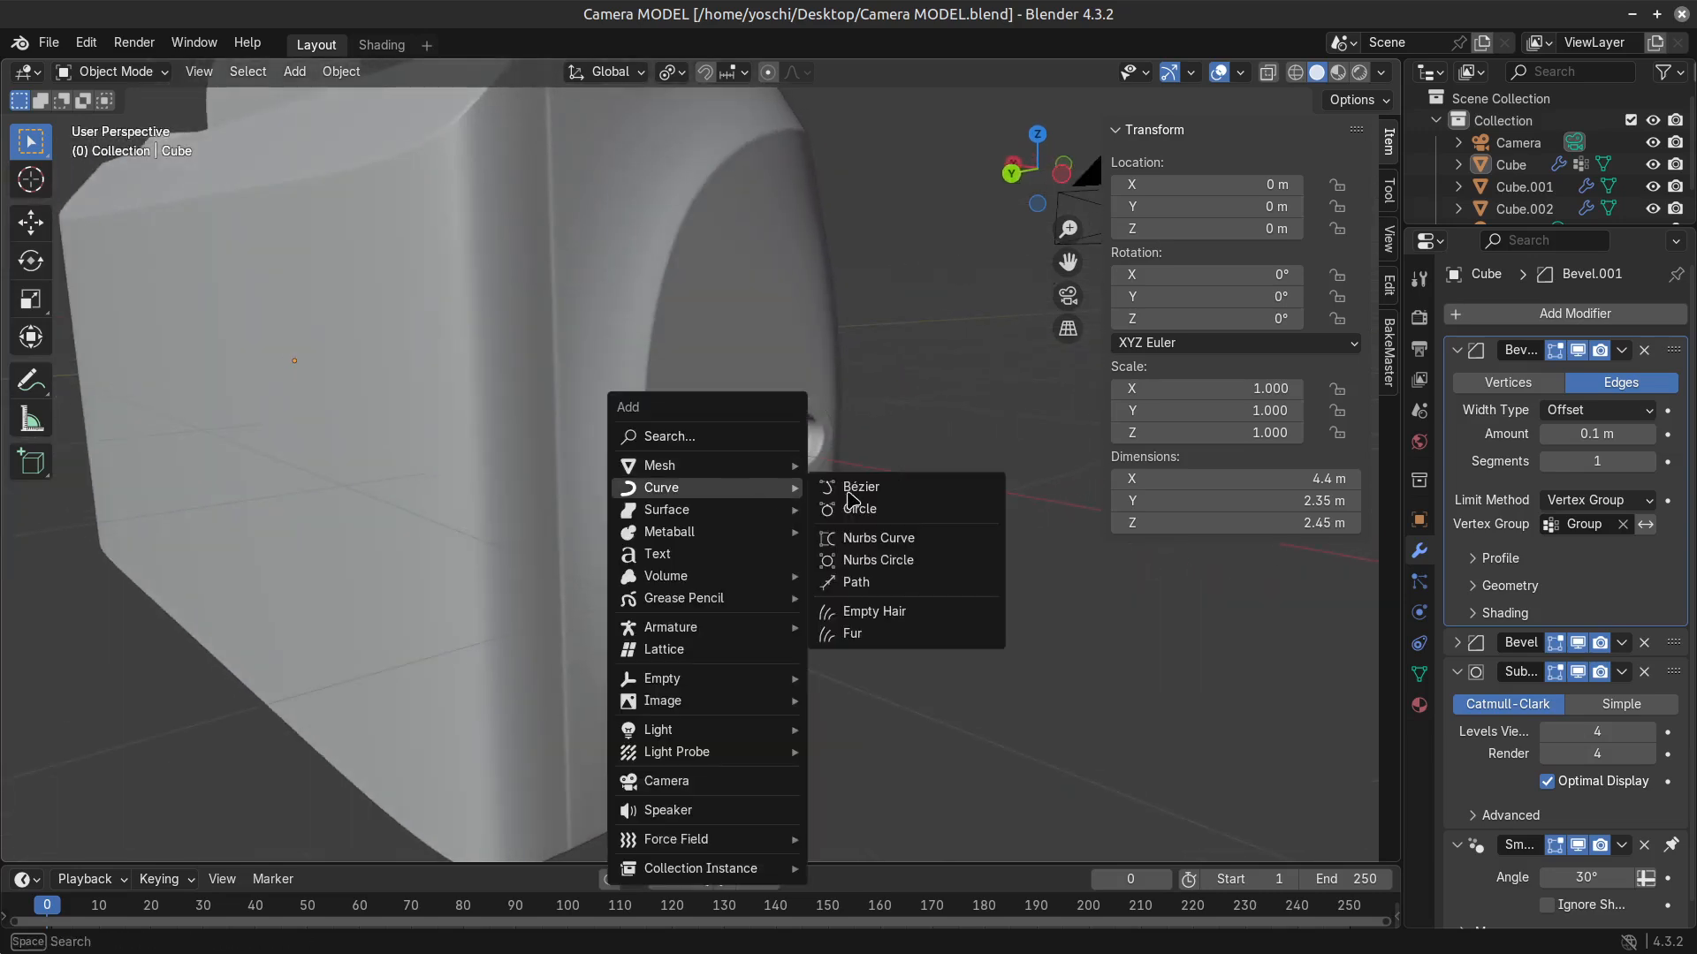
{"action": "left_click", "coordinate": [888, 494]}
{"action": "scroll", "coordinate": [891, 497], "scroll_direction": "down", "scroll_amount": 6}
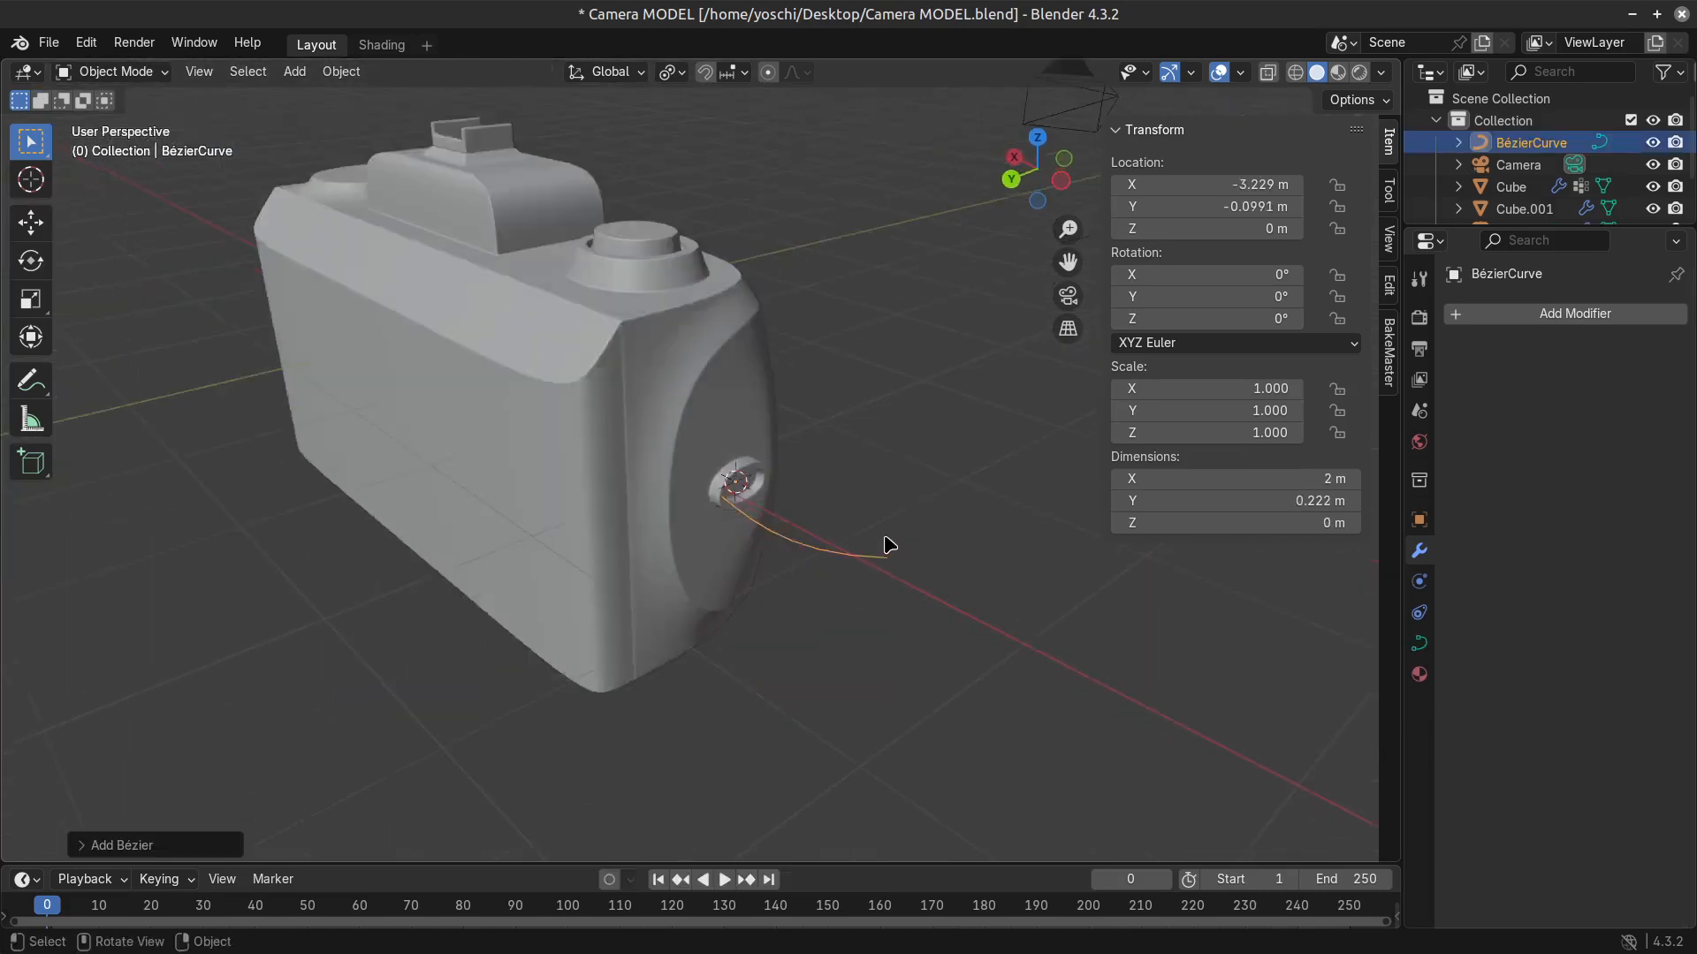
Move the Bézier curve about 0.88 m outward from the camera along the negative X axis.
{"action": "key", "text": "g"}
{"action": "key", "text": "z"}
{"action": "key", "text": "x"}
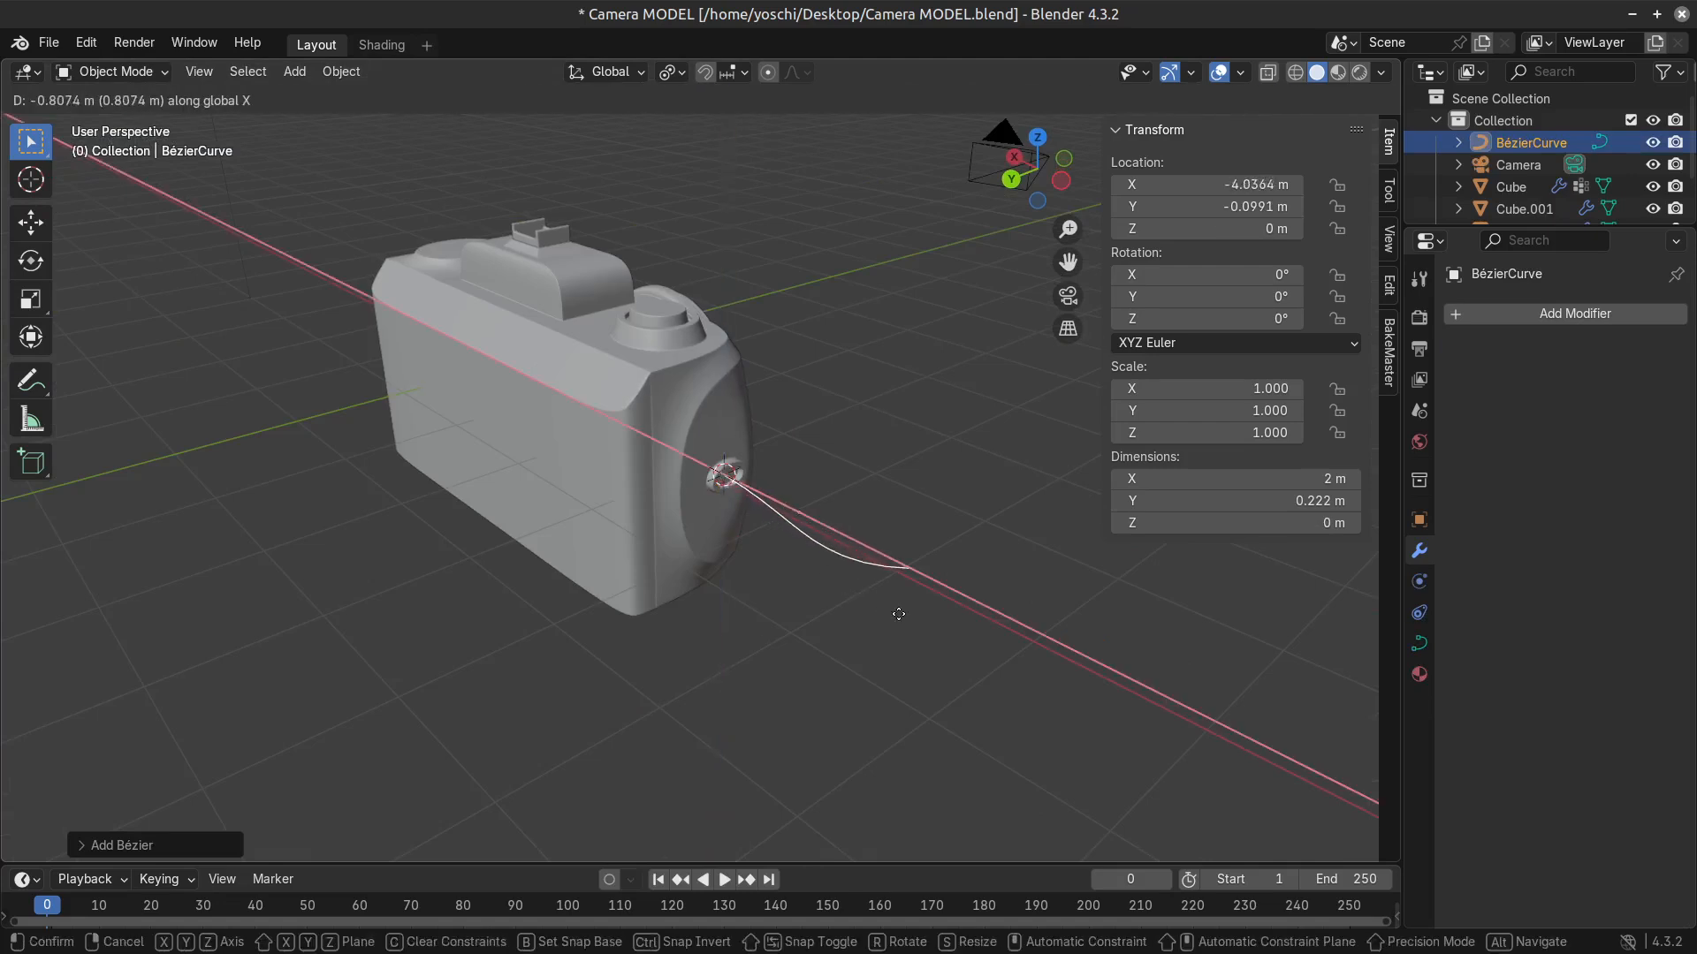
{"action": "left_click", "coordinate": [904, 614]}
{"action": "scroll", "coordinate": [901, 612], "scroll_direction": "up", "scroll_amount": 3}
In edit mode, snap the curve's control point nearest the lug to the 3D cursor.
{"action": "key", "text": "Tab"}
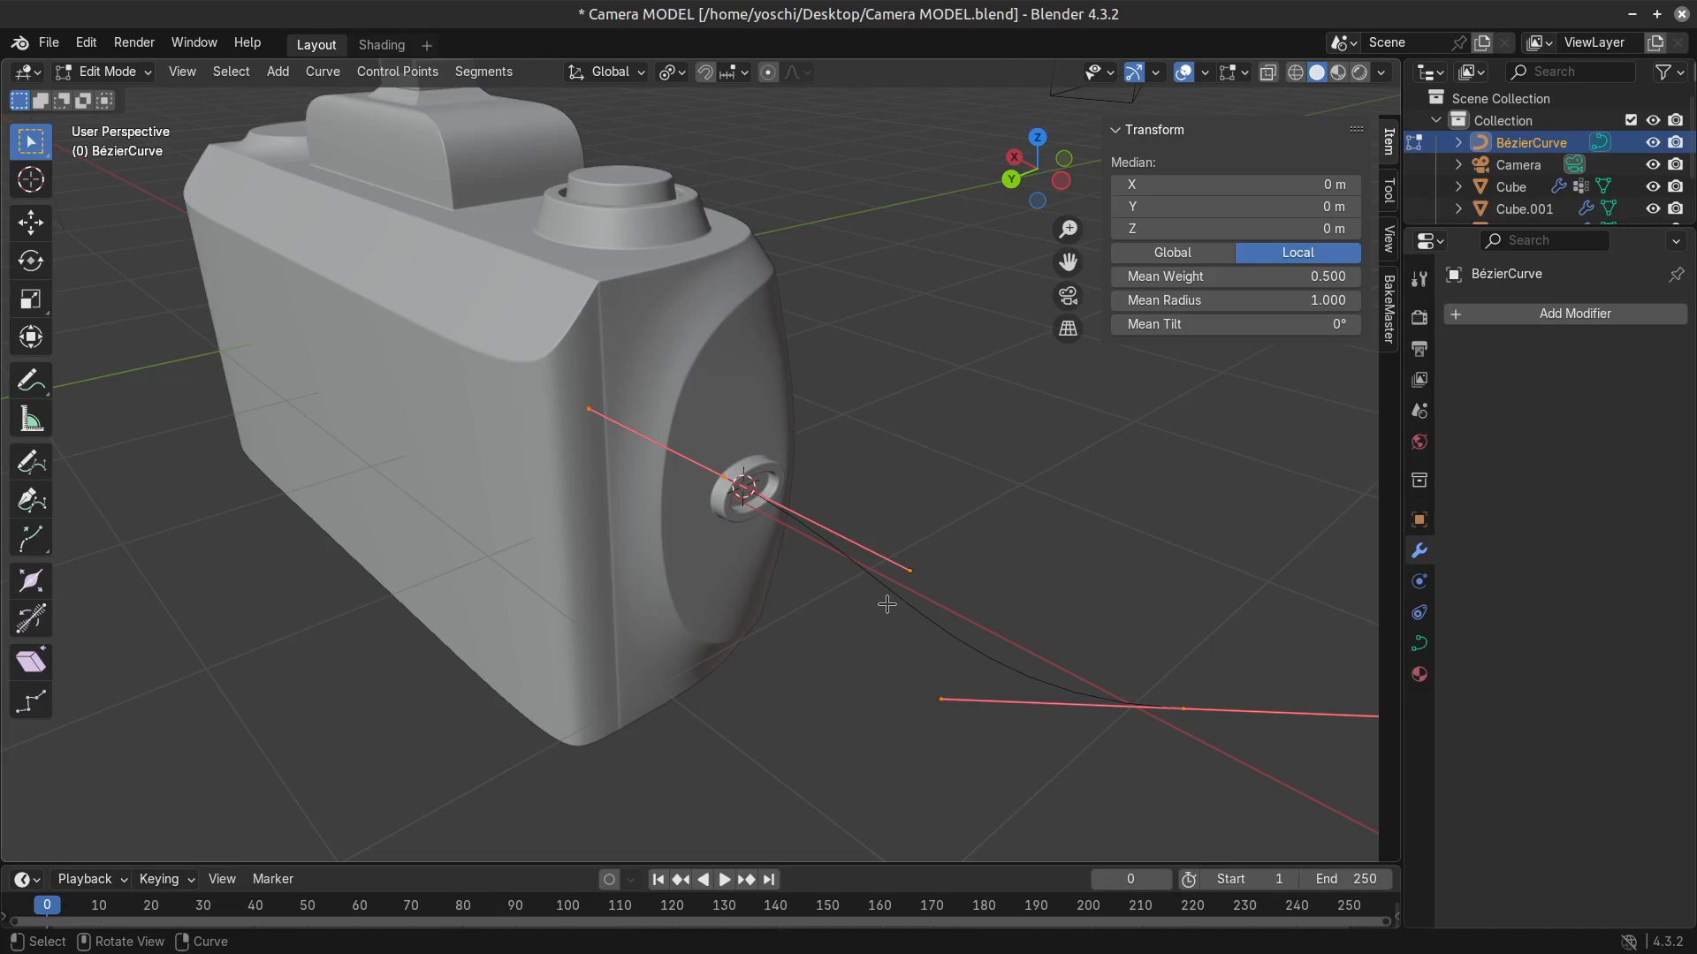
{"action": "left_click", "coordinate": [758, 492]}
{"action": "left_click_drag", "start_coordinate": [758, 492], "coordinate": [1051, 461]}
{"action": "key", "text": "shift+s"}
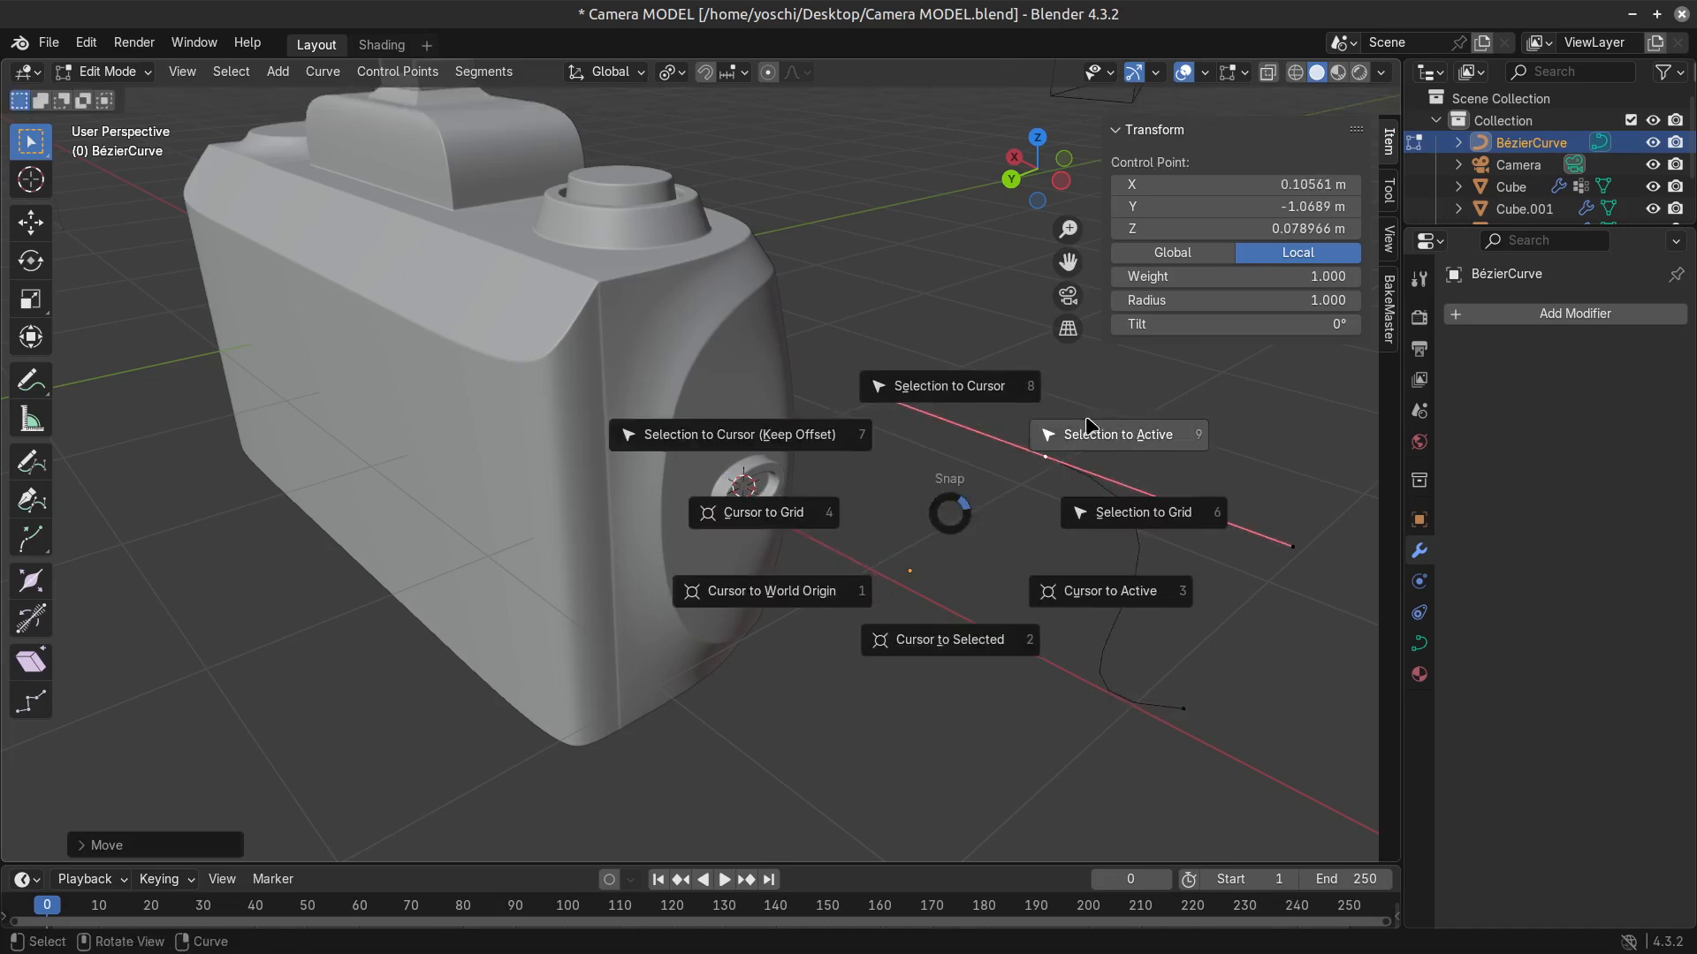
{"action": "left_click", "coordinate": [961, 396]}
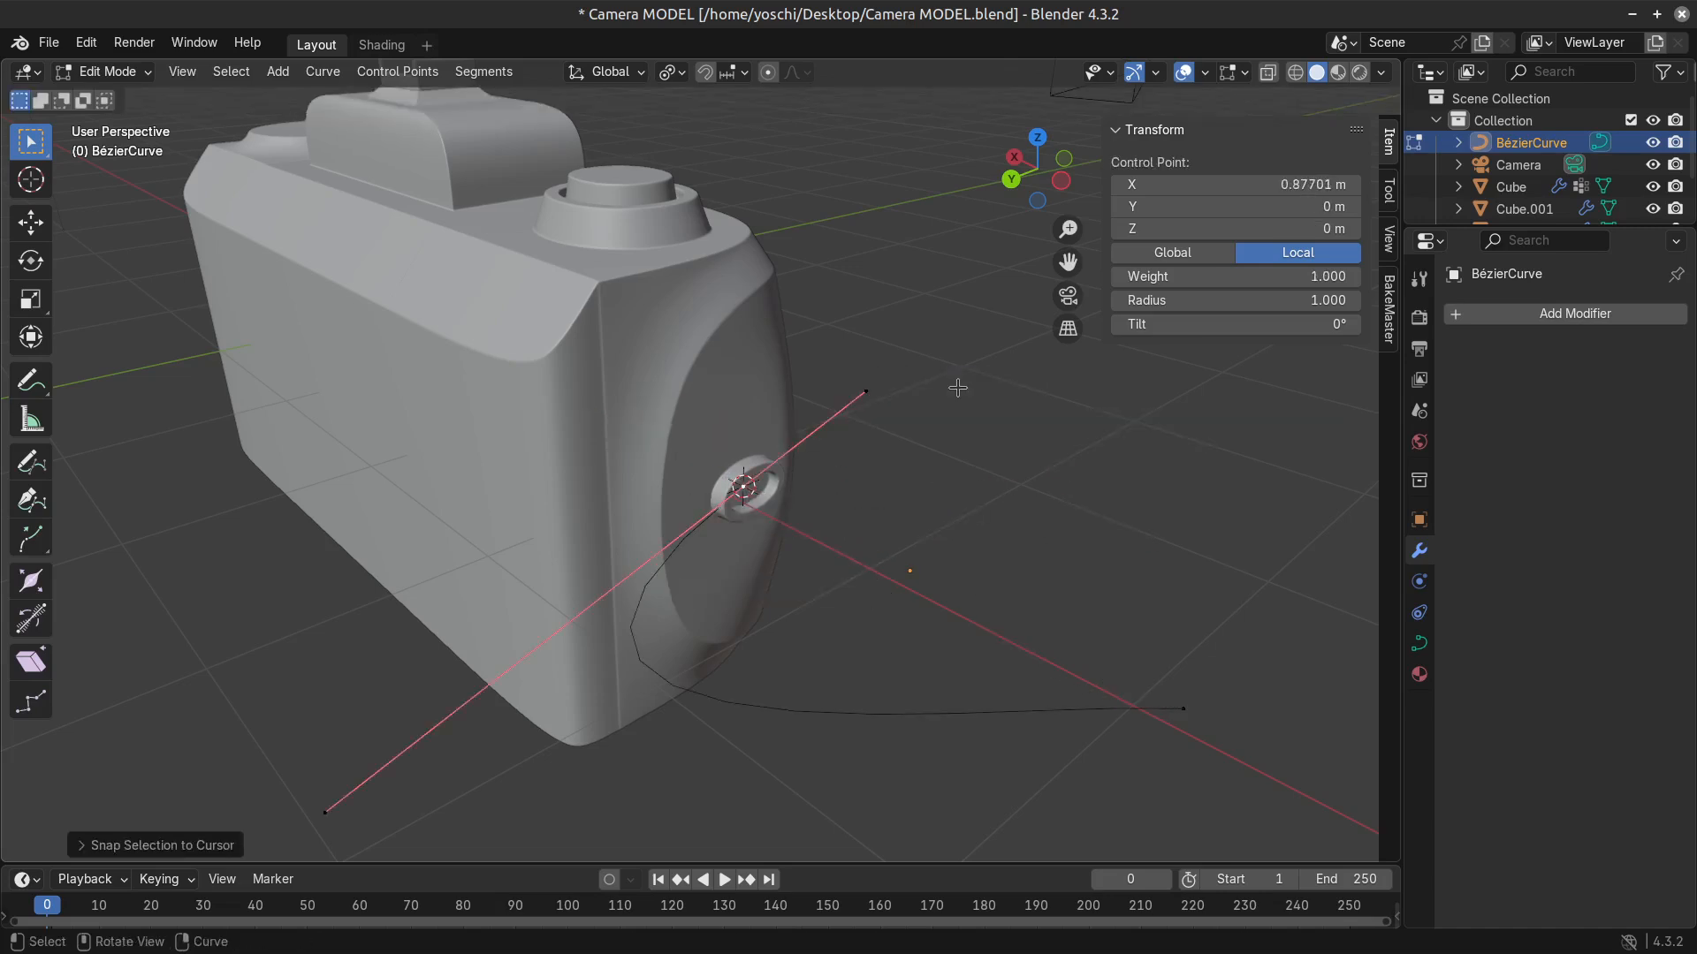
Delete the curve's outer control point.
{"action": "middle_click_drag", "start_coordinate": [958, 383], "coordinate": [1049, 765]}
{"action": "left_click", "coordinate": [1049, 766]}
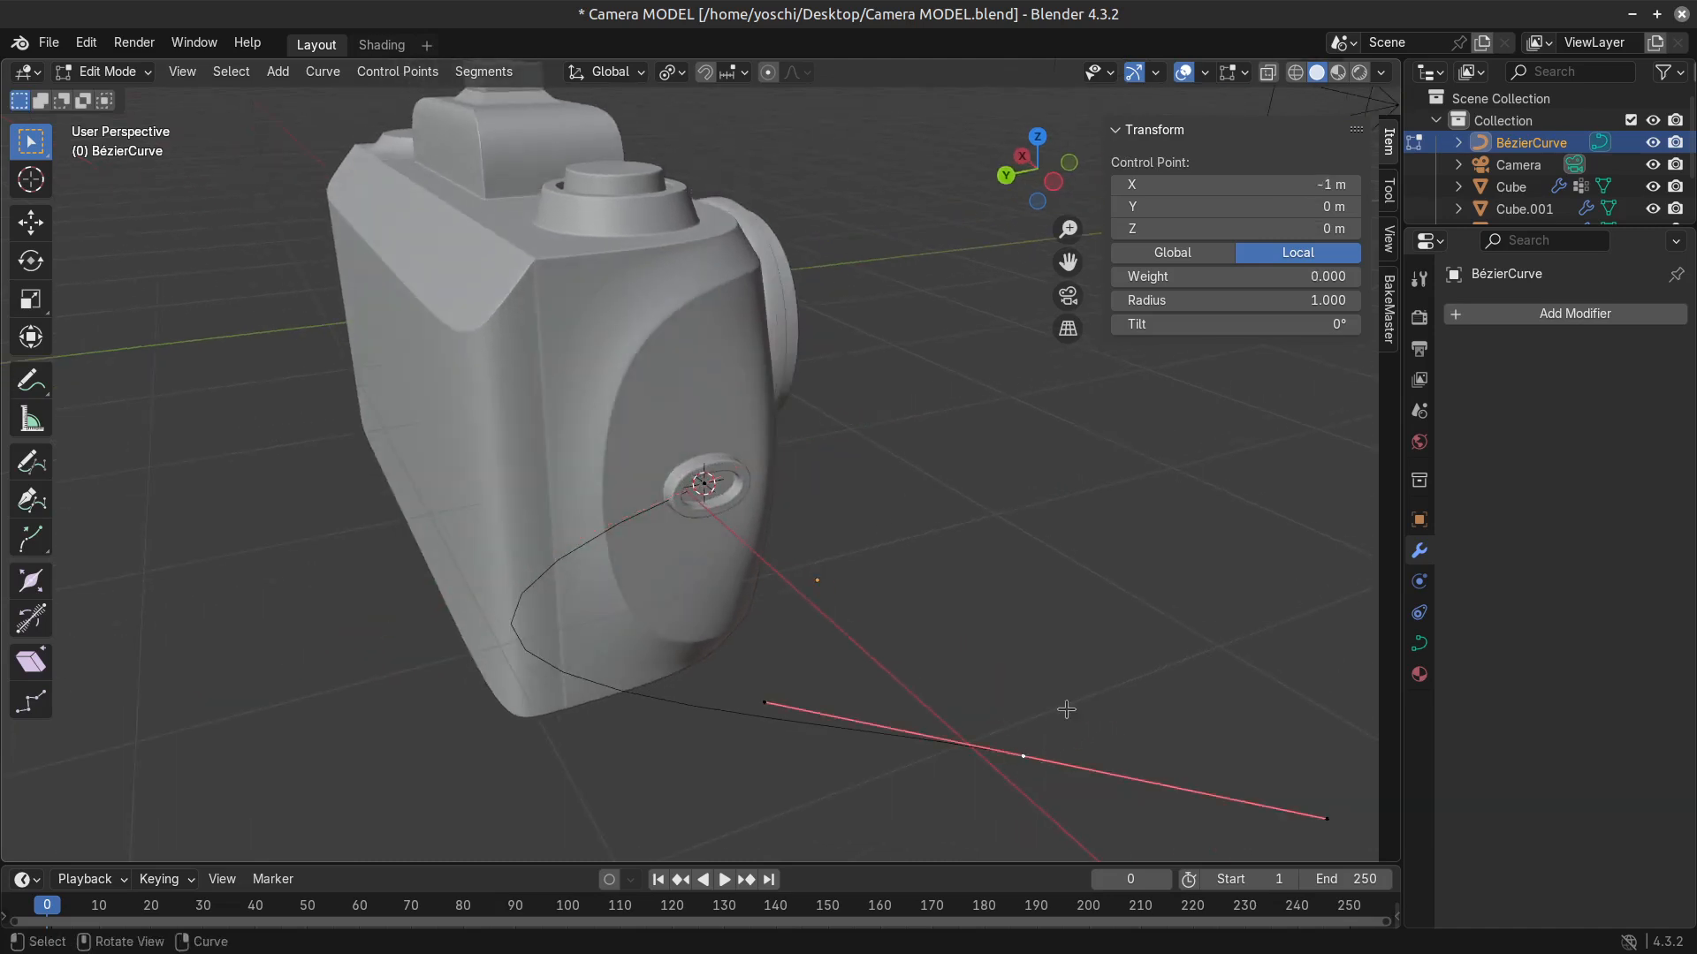
{"action": "key", "text": "x"}
{"action": "left_click", "coordinate": [1063, 703]}
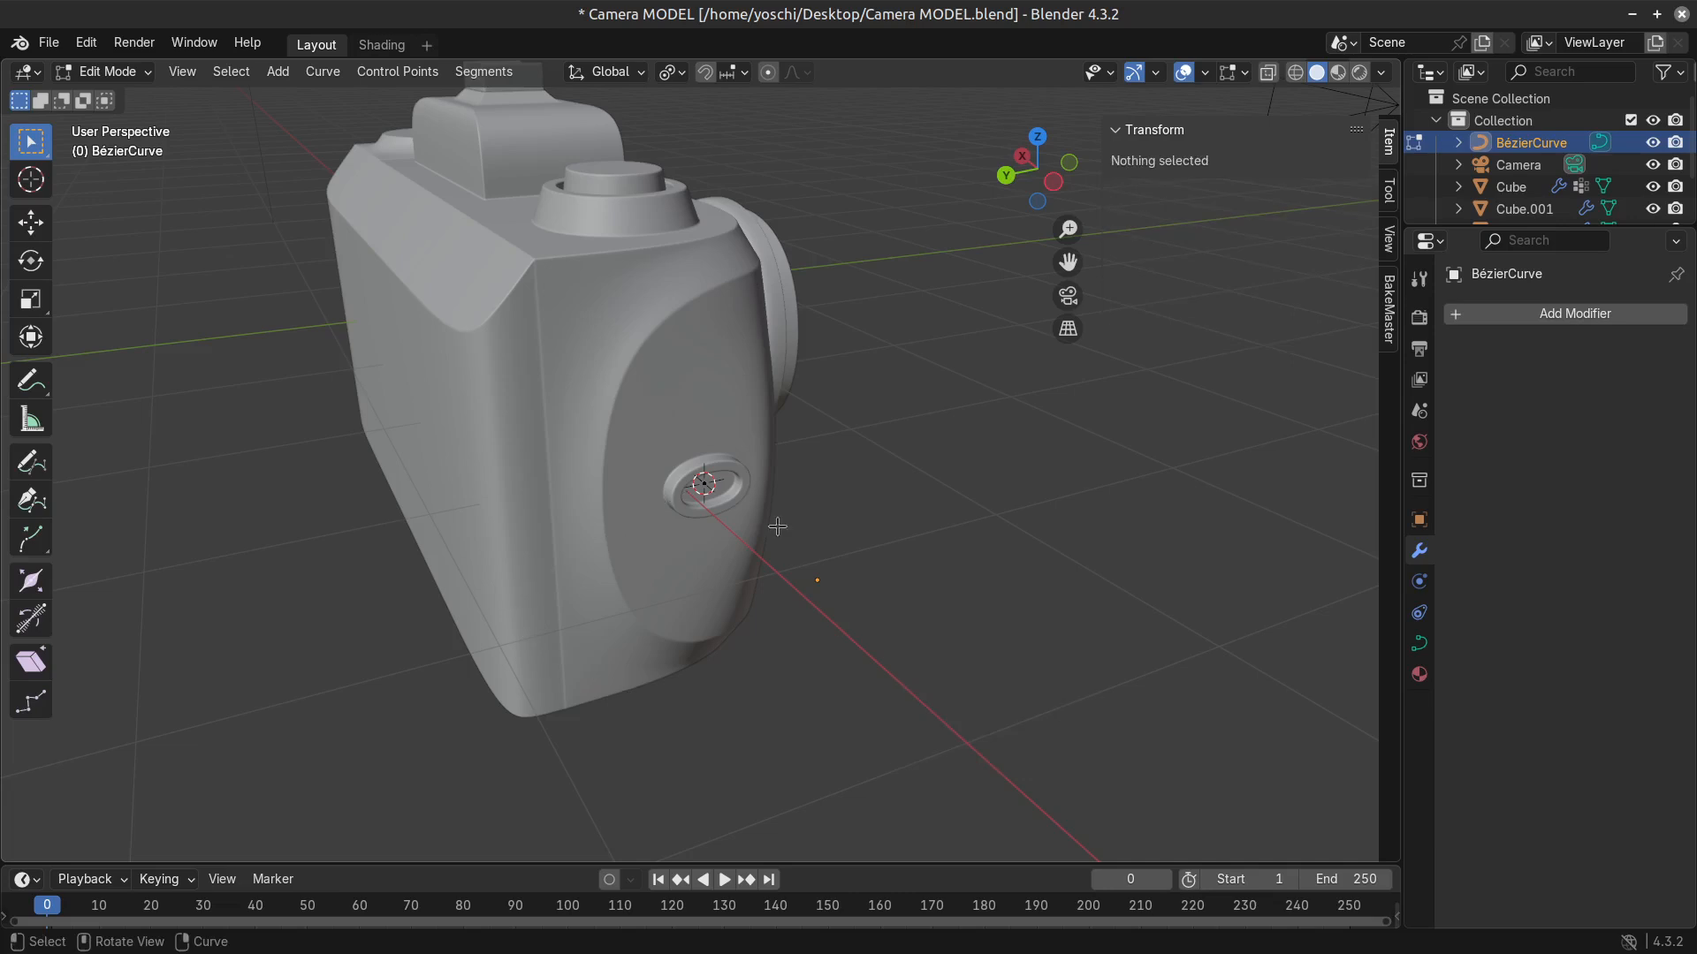
Extrude the remaining control point about 1.14 m outward from the lug along the negative X axis.
{"action": "middle_click_drag", "start_coordinate": [706, 483], "coordinate": [785, 538]}
{"action": "left_click", "coordinate": [761, 516]}
{"action": "key", "text": "e"}
{"action": "right_click", "coordinate": [794, 541]}
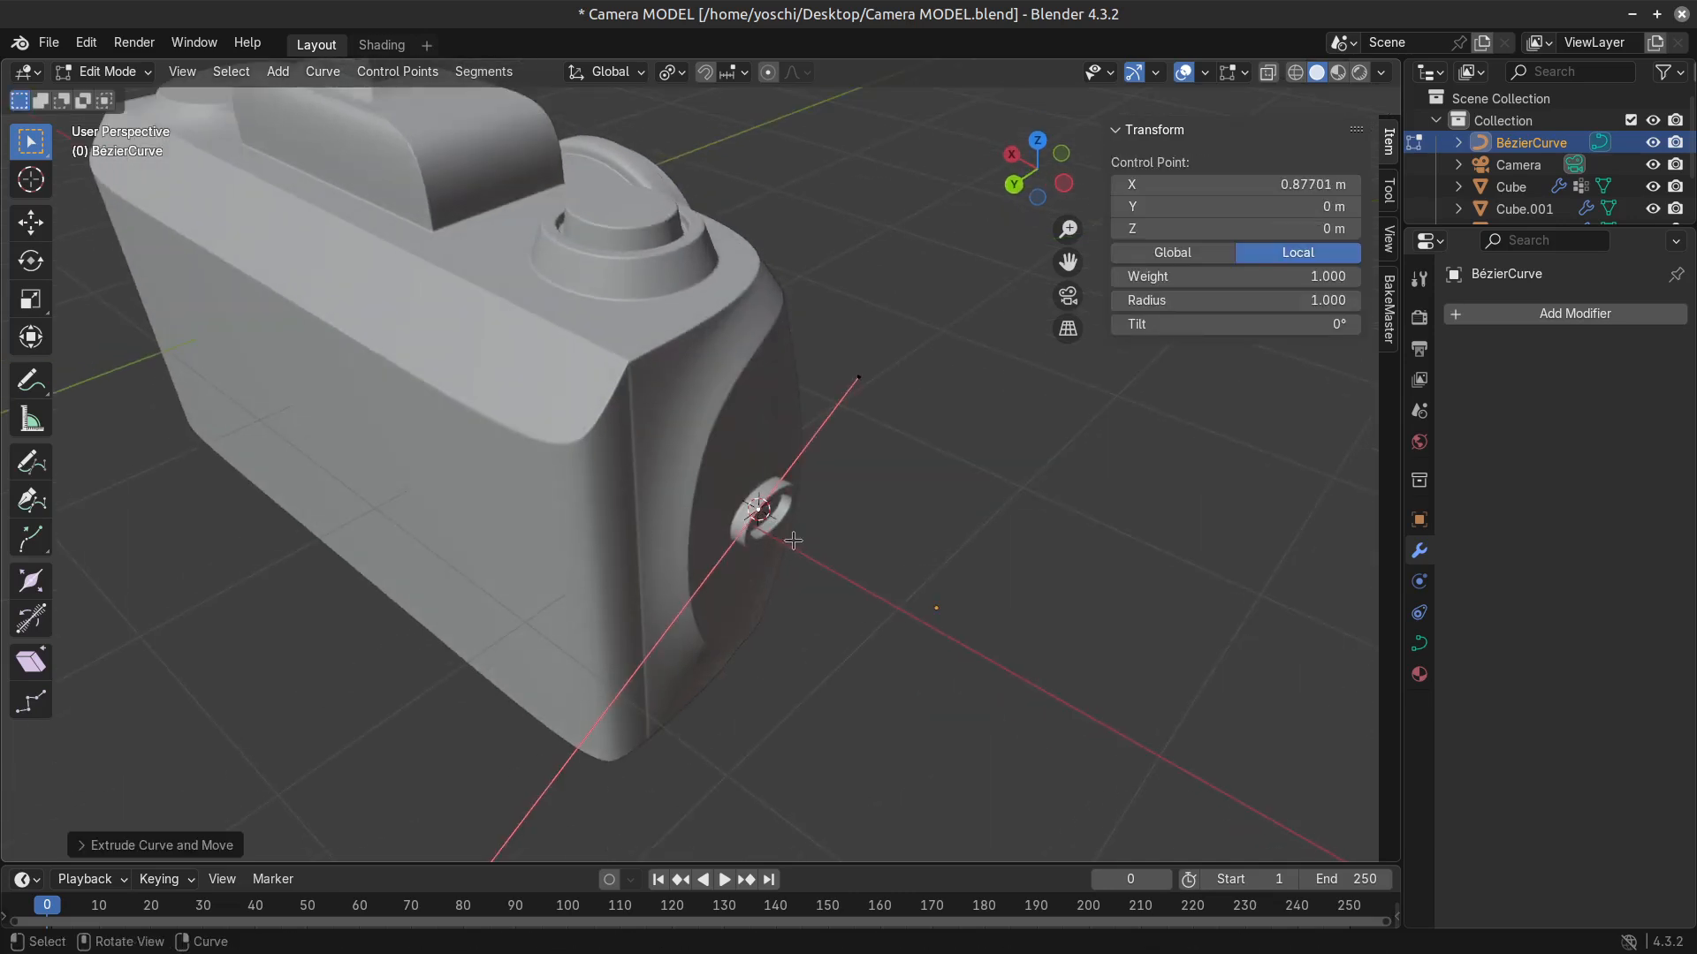
{"action": "key", "text": "g"}
{"action": "key", "text": "z"}
{"action": "key", "text": "x"}
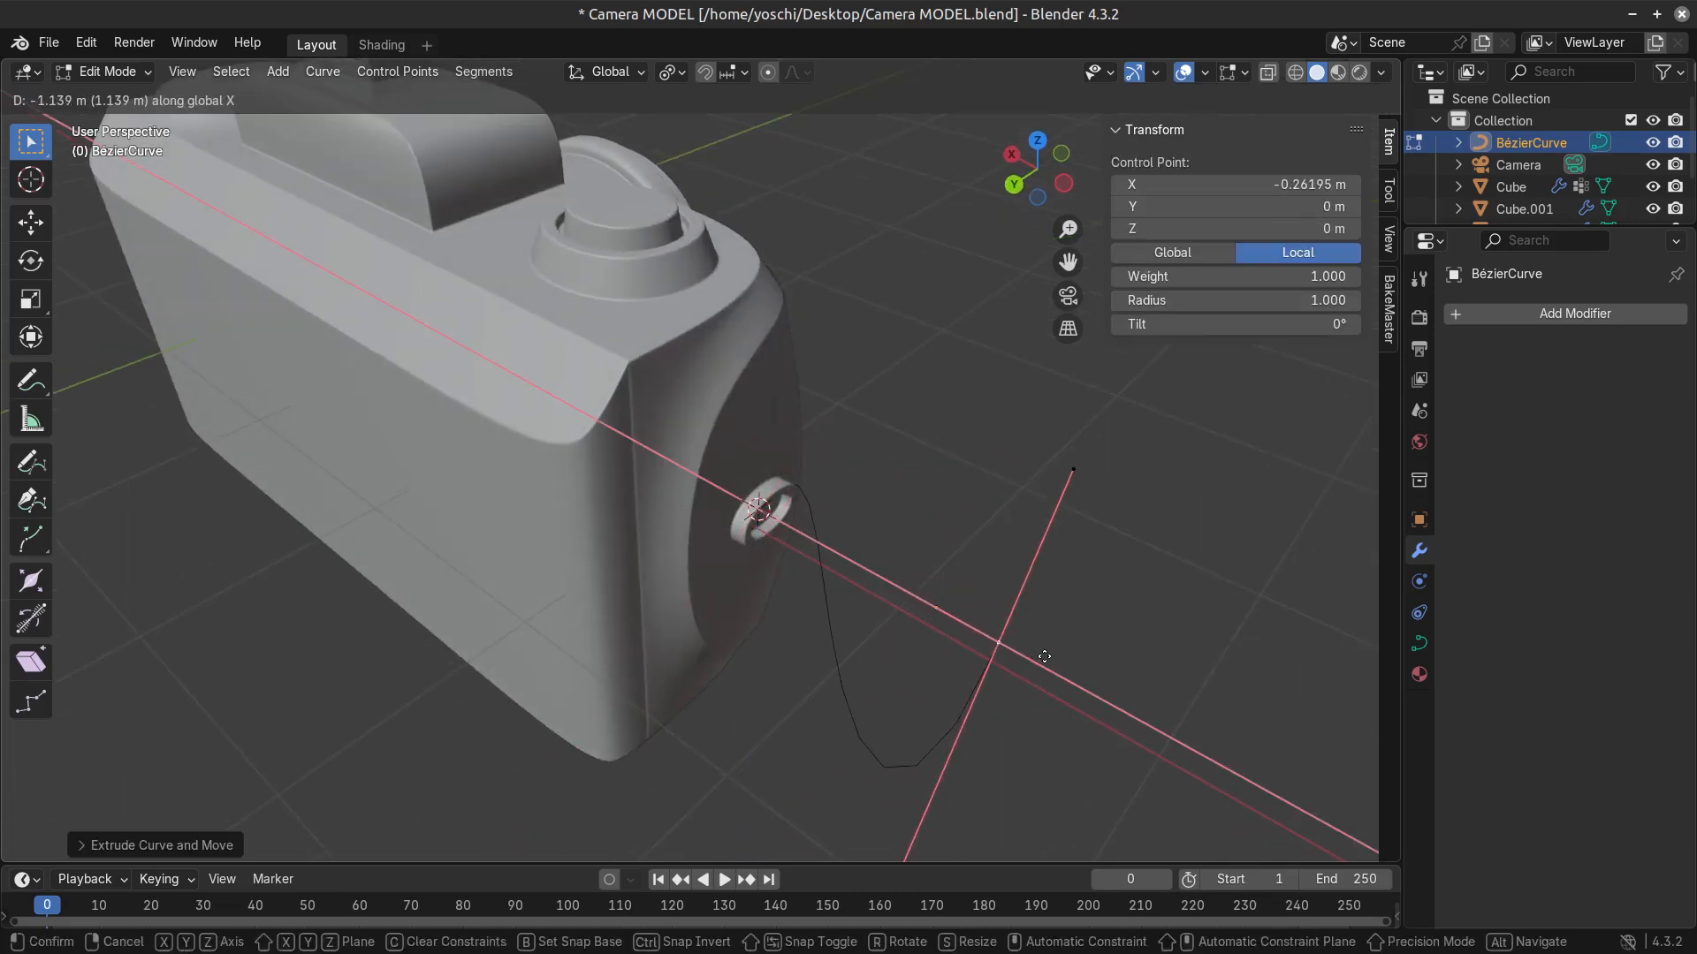
{"action": "left_click", "coordinate": [1103, 639]}
Try to rotate the curve's outer control point about the X axis.
{"action": "type", "text": "ryx"}
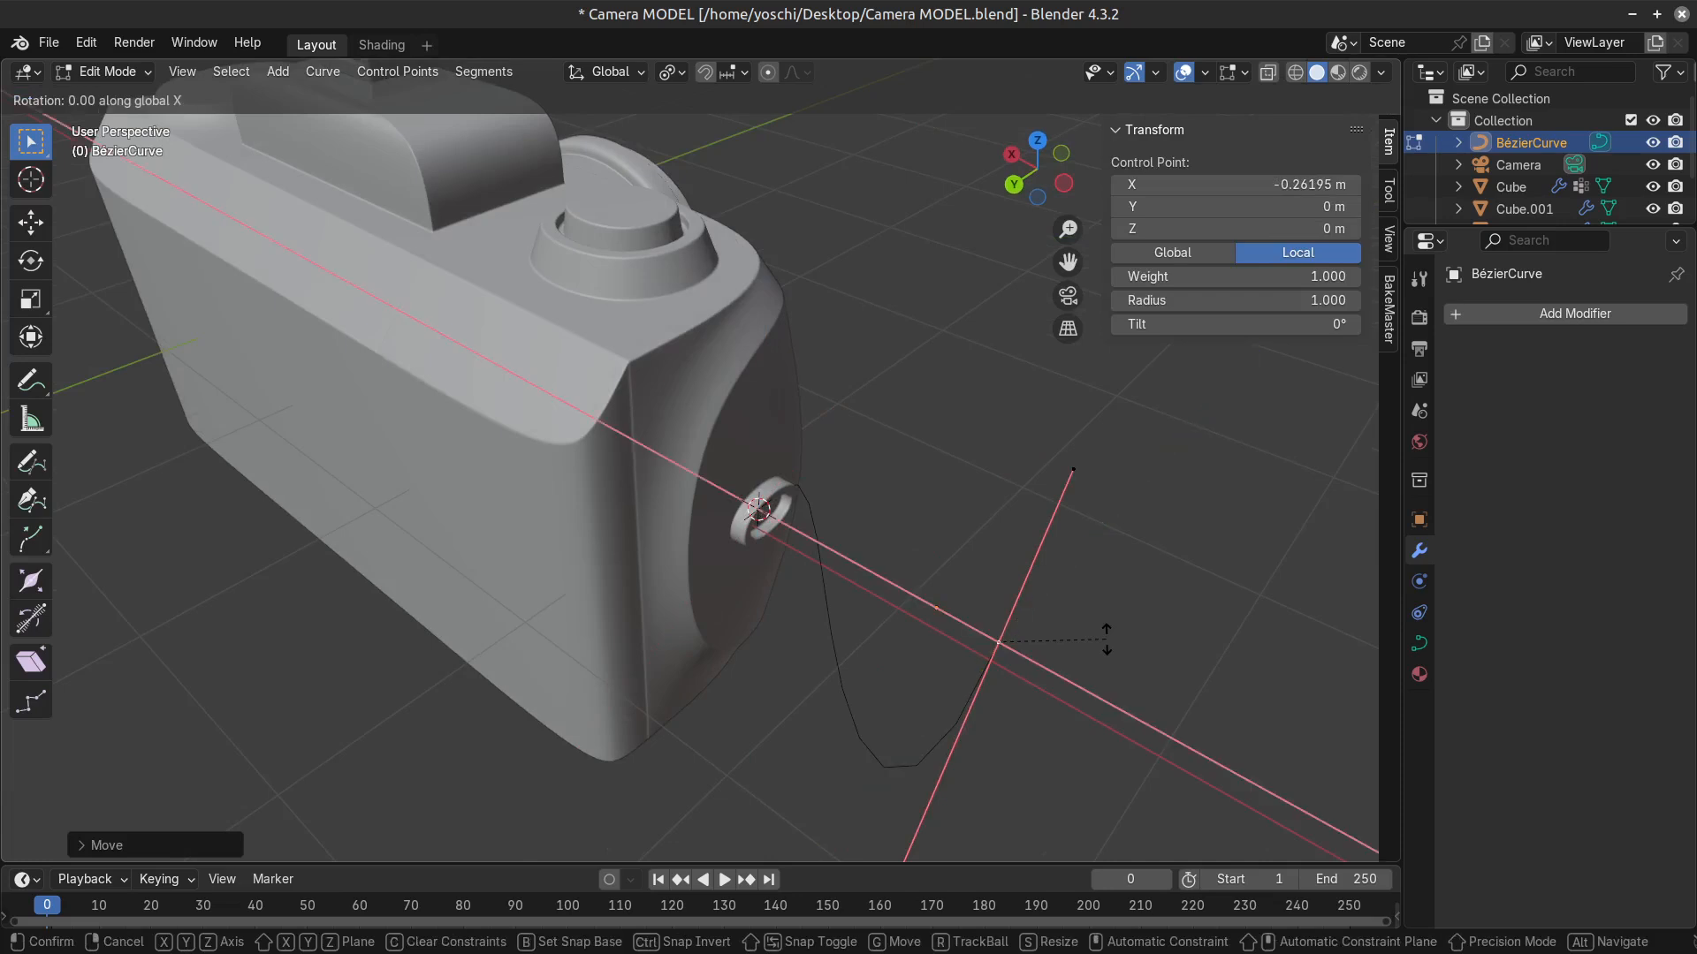
{"action": "type", "text": "9"}
{"action": "key", "text": "Return"}
{"action": "key", "text": "Tab"}
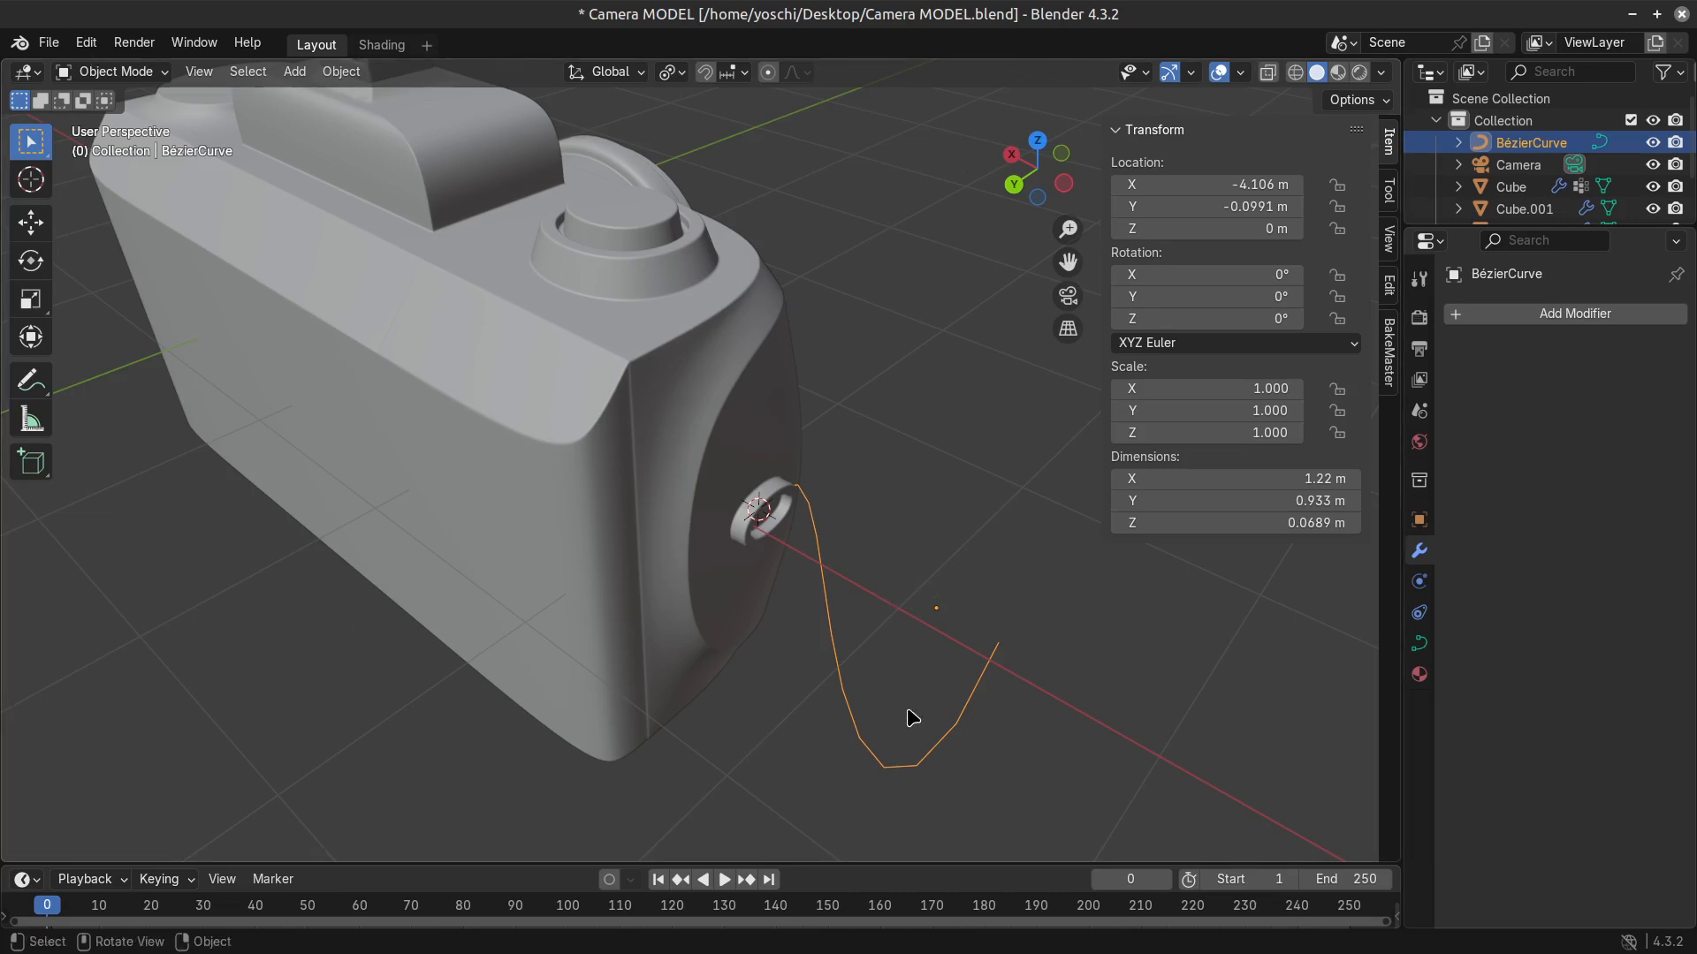
{"action": "key", "text": "Tab"}
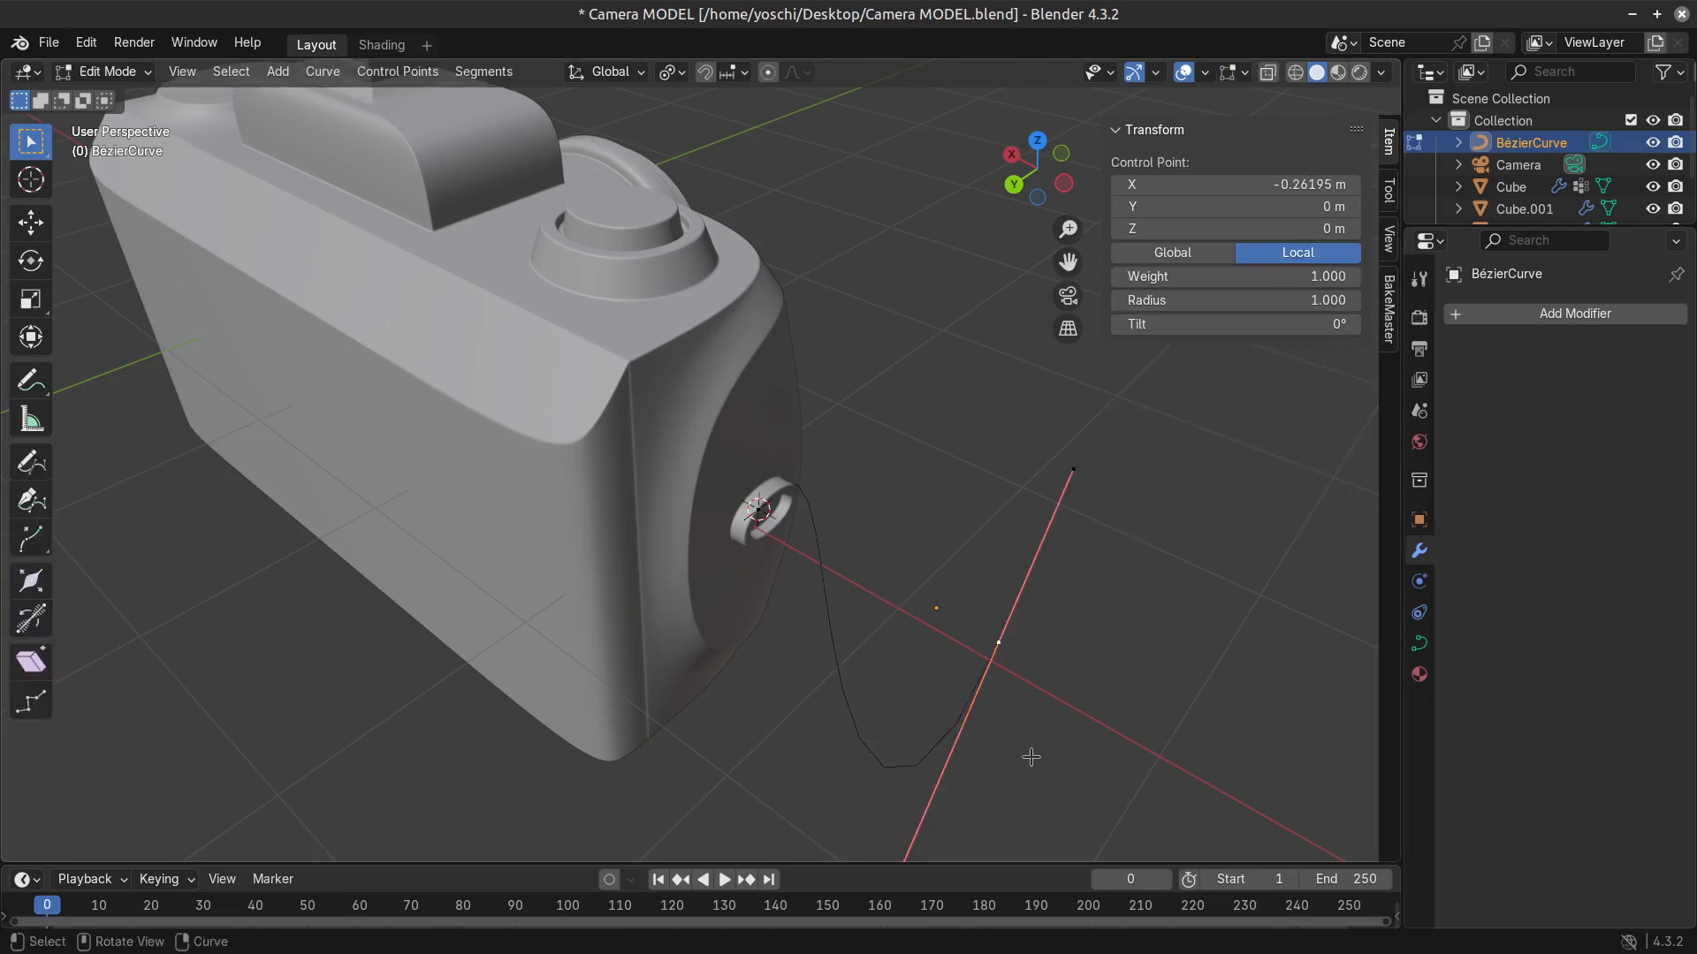
Set the handle type of both curve control points to Automatic.
{"action": "key", "text": "v"}
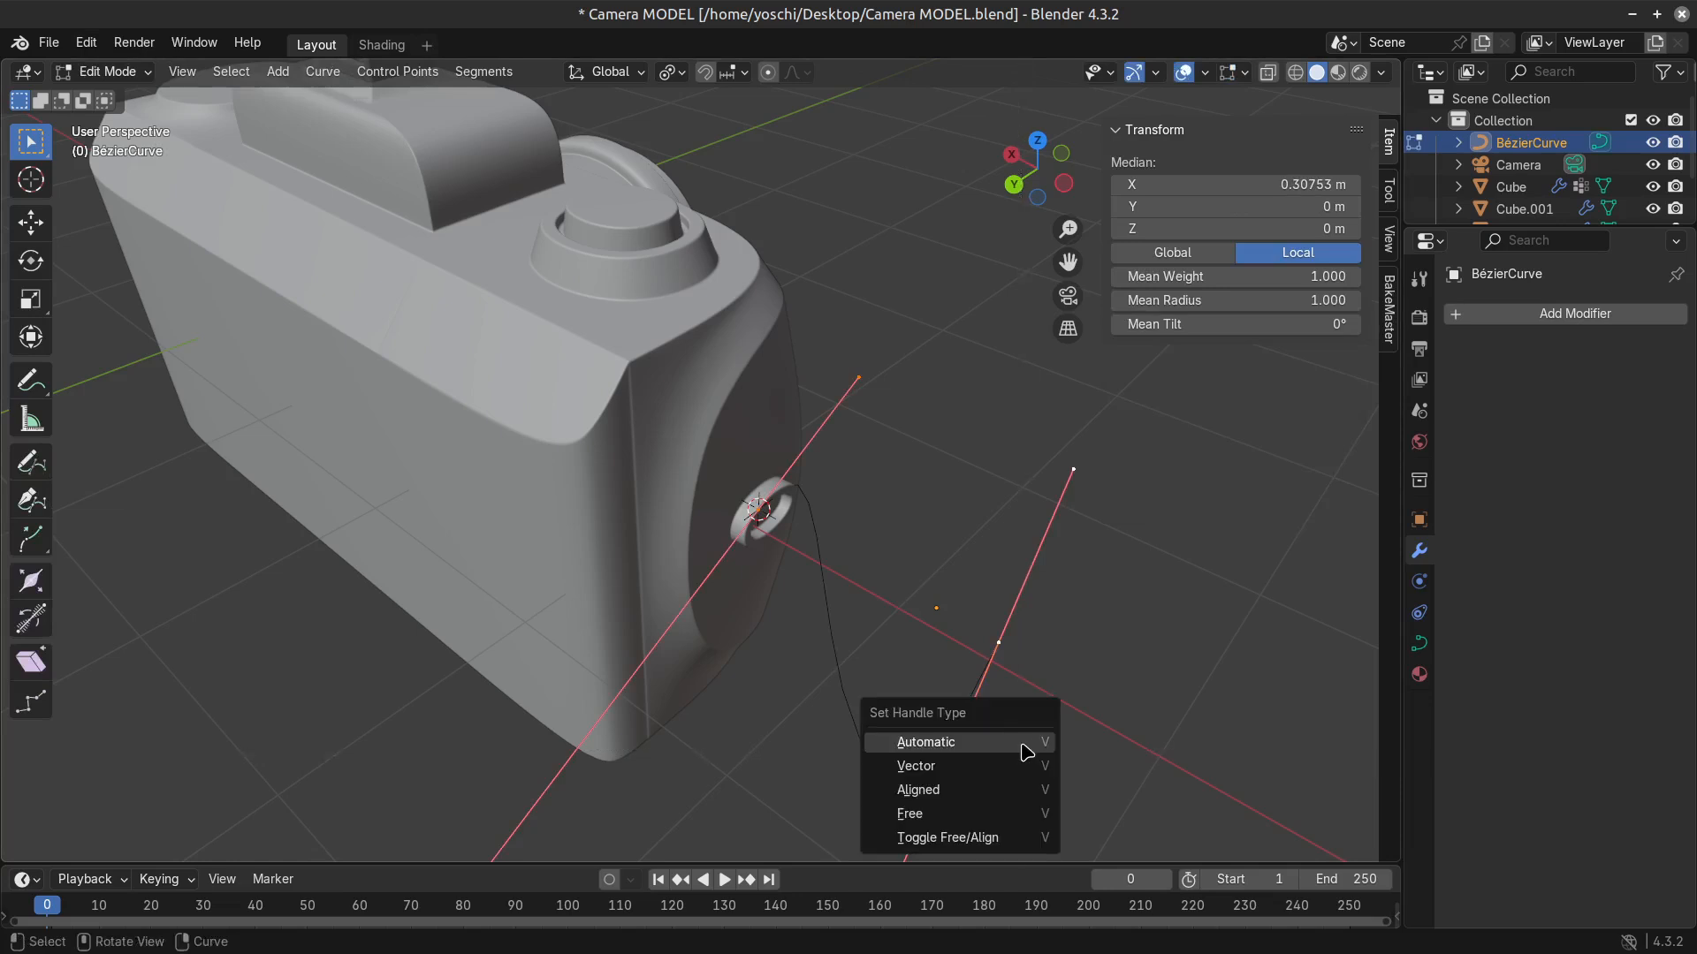
{"action": "left_click", "coordinate": [971, 749]}
{"action": "key", "text": "Tab"}
{"action": "key", "text": "Tab"}
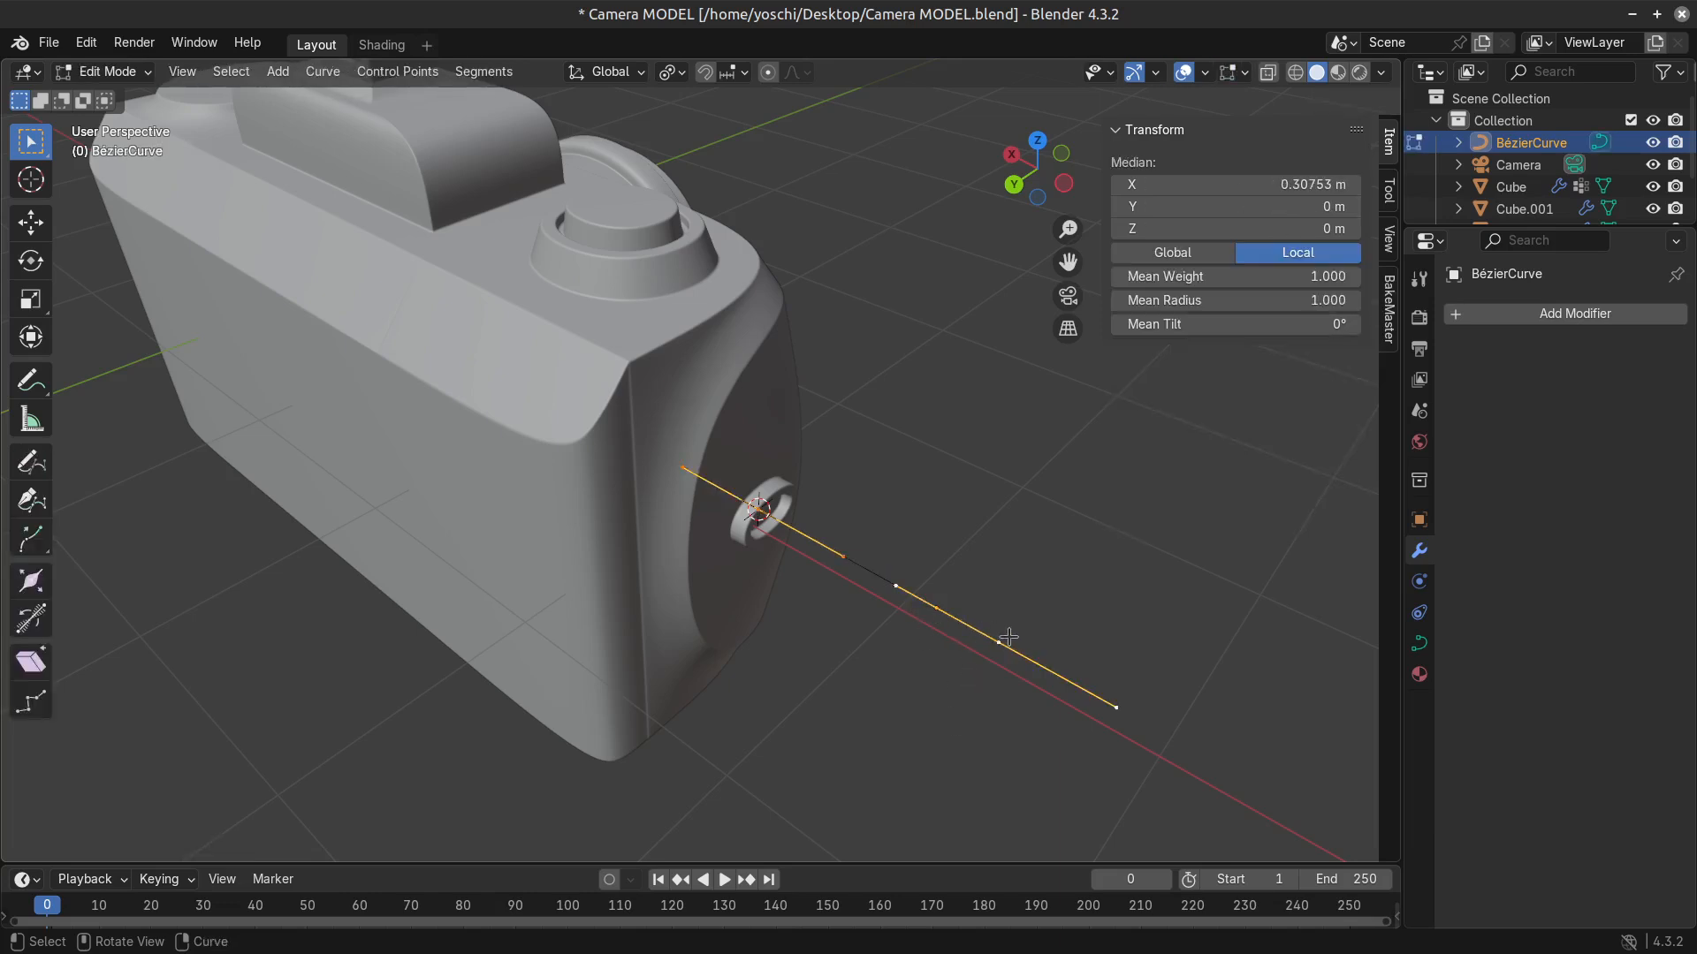
Extrude the curve's outer end point about 0.99 m along the Y axis toward the camera's back.
{"action": "left_click", "coordinate": [1008, 637]}
{"action": "middle_click_drag", "start_coordinate": [1060, 677], "coordinate": [995, 674]}
{"action": "key", "text": "g"}
{"action": "key", "text": "y"}
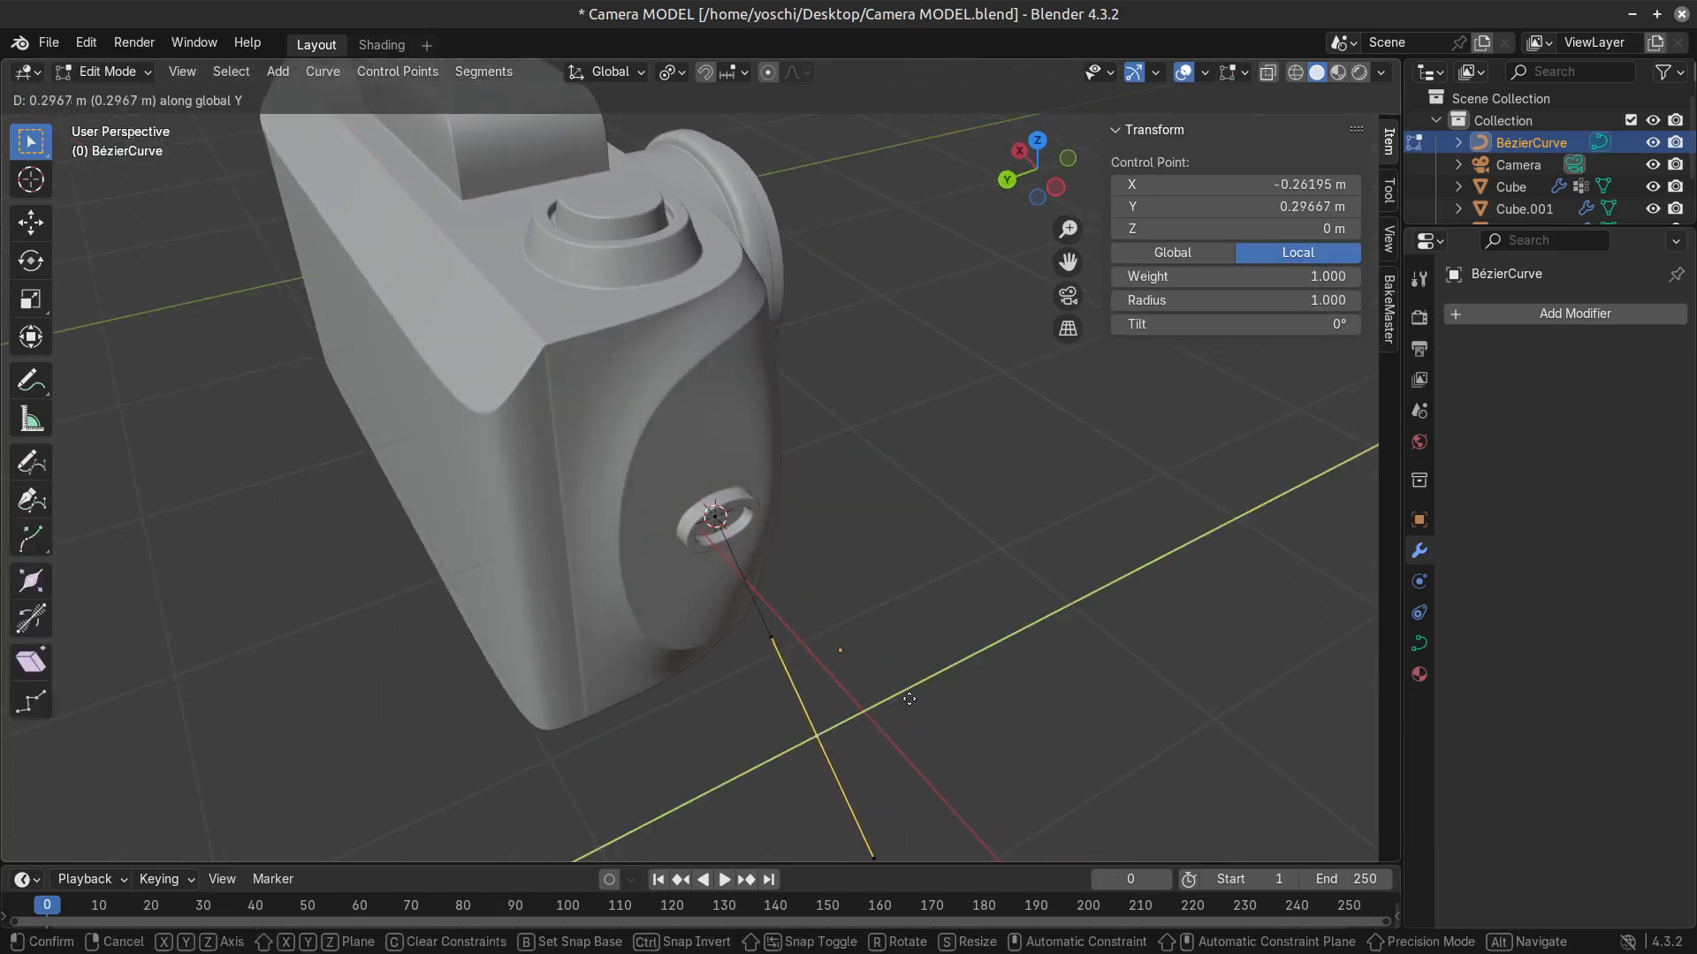
{"action": "key", "text": "c"}
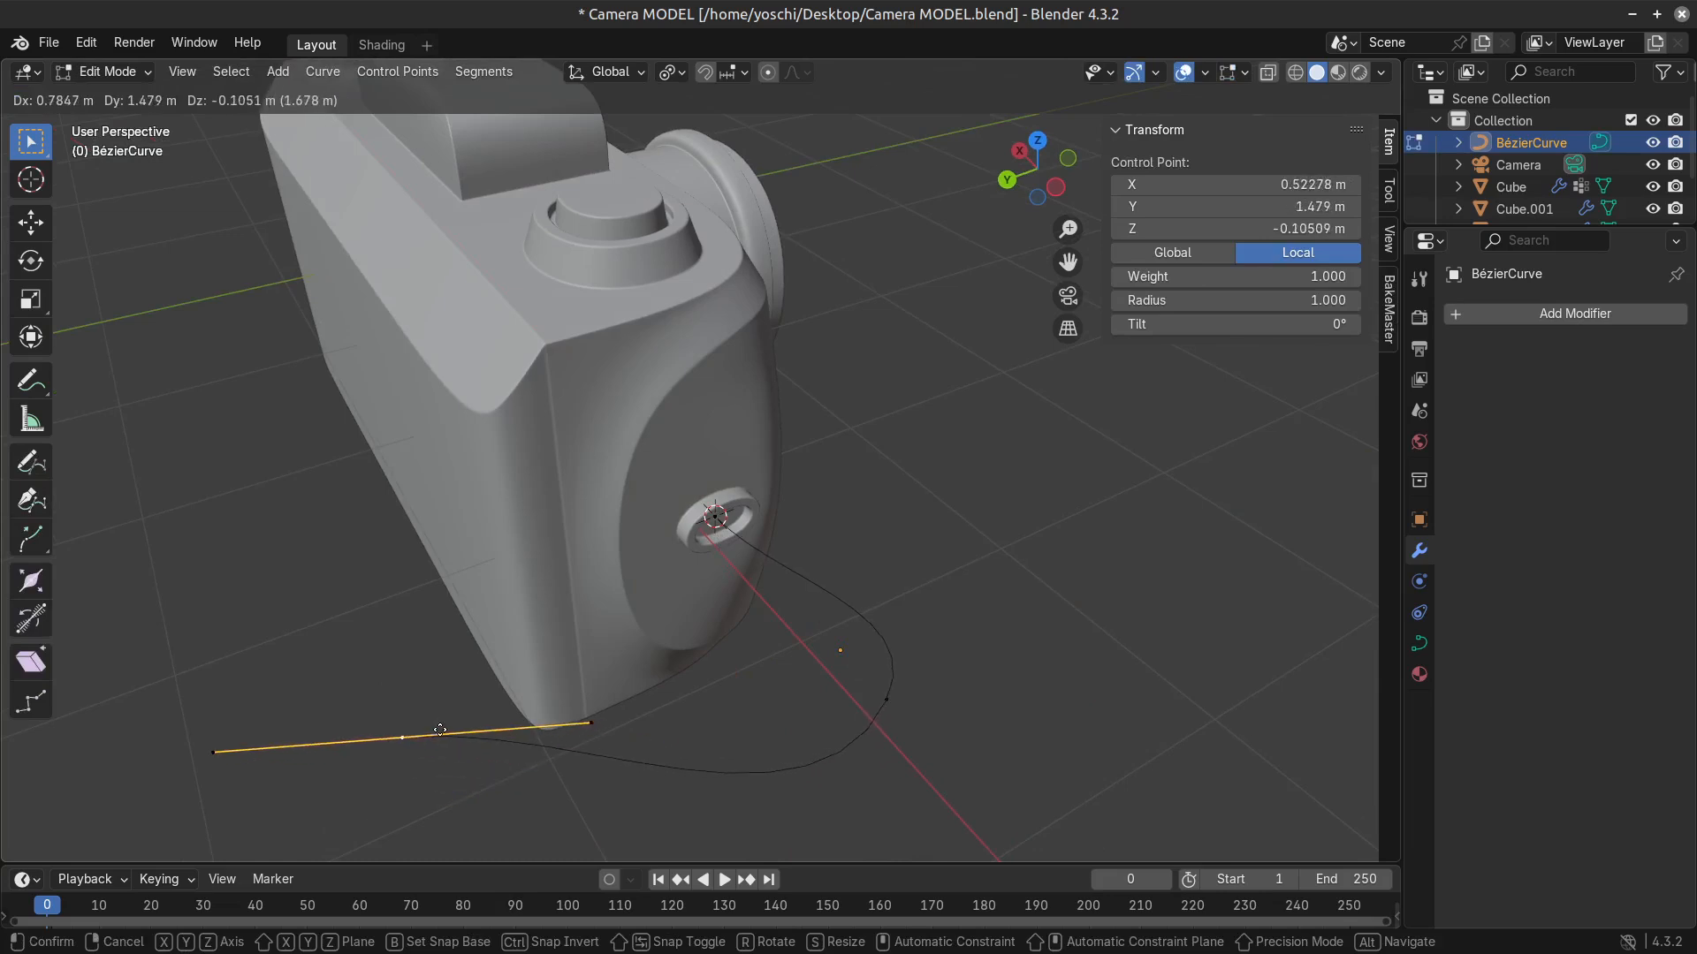
{"action": "key", "text": "Escape"}
{"action": "key", "text": "e"}
{"action": "key", "text": "y"}
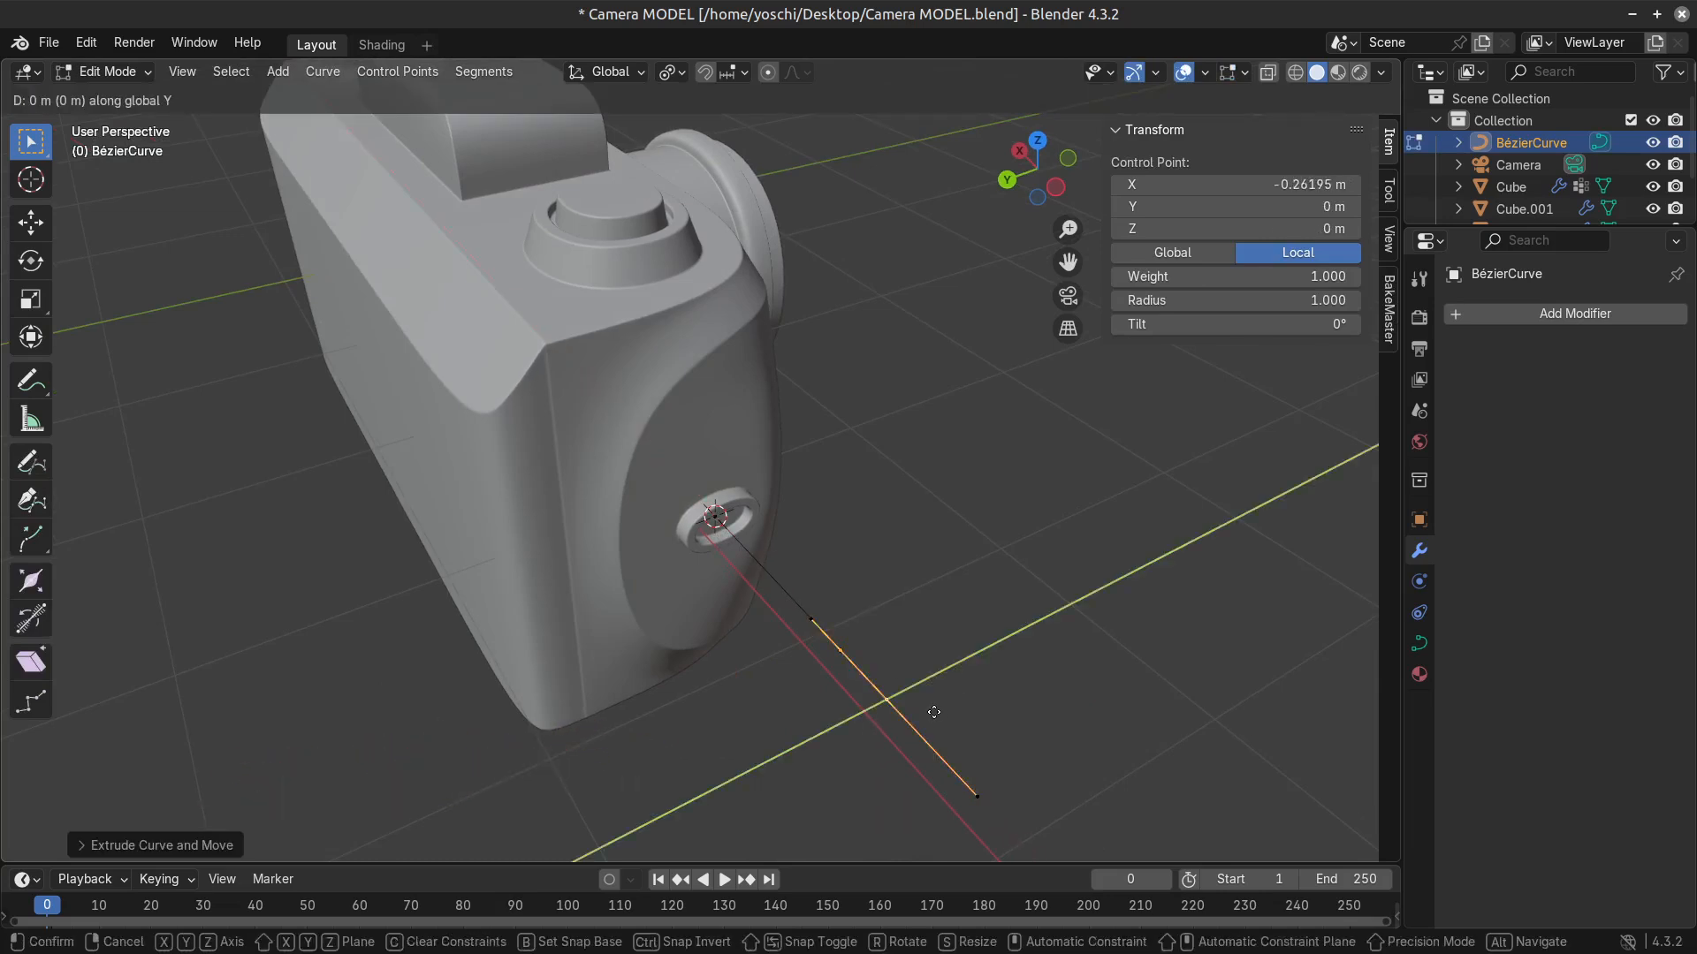
{"action": "left_click", "coordinate": [652, 777]}
{"action": "scroll", "coordinate": [800, 768], "scroll_direction": "down", "scroll_amount": 3}
{"action": "middle_click_drag", "start_coordinate": [804, 769], "coordinate": [852, 700], "text": "shift"}
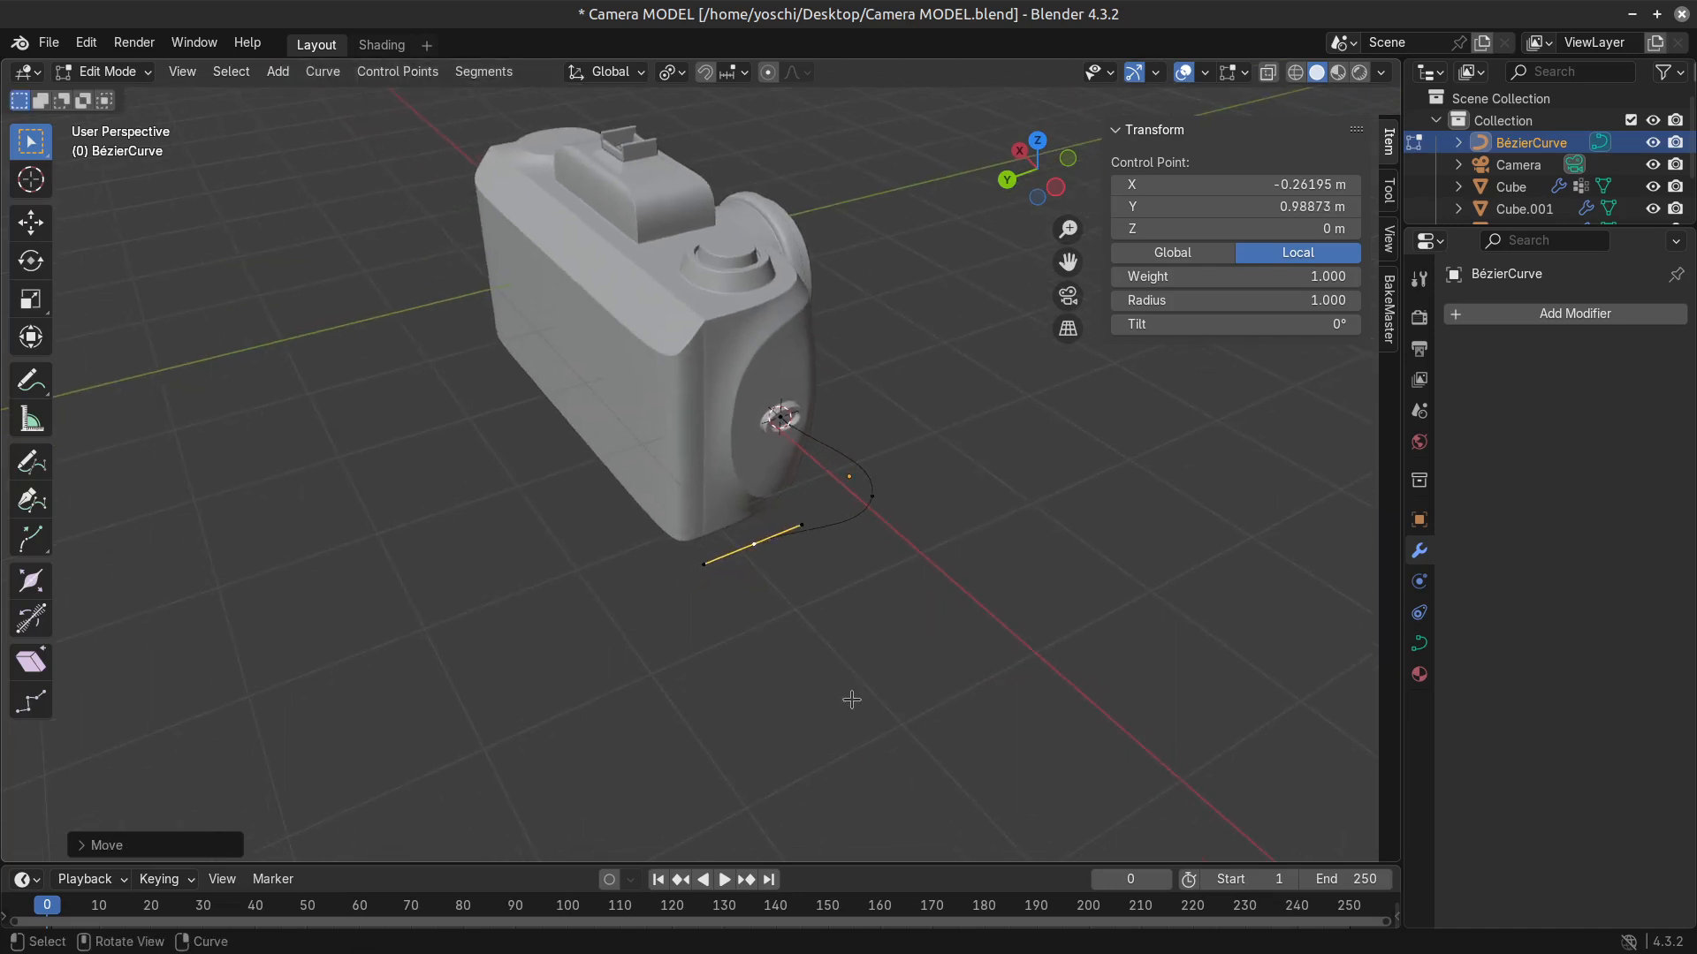
Move the curve's outer end point along Y to about 2.18 m and rotate it 99° about the global Z axis.
{"action": "key", "text": "g"}
{"action": "key", "text": "y"}
{"action": "left_click", "coordinate": [669, 750]}
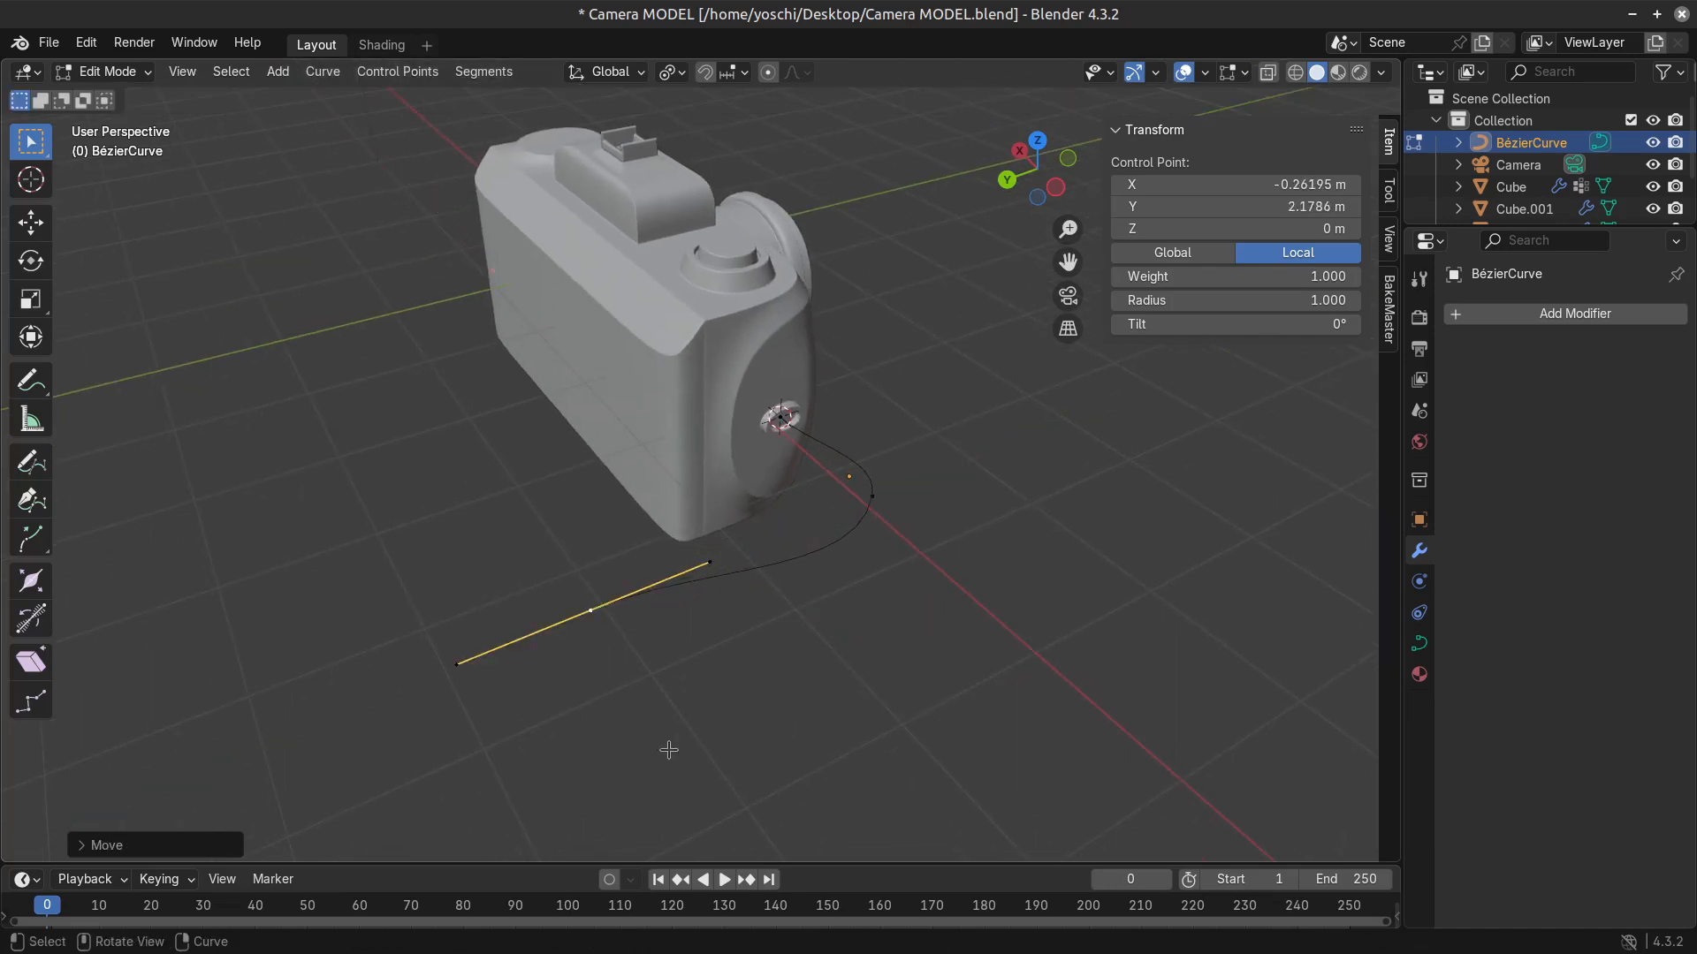
{"action": "type", "text": "ryz"}
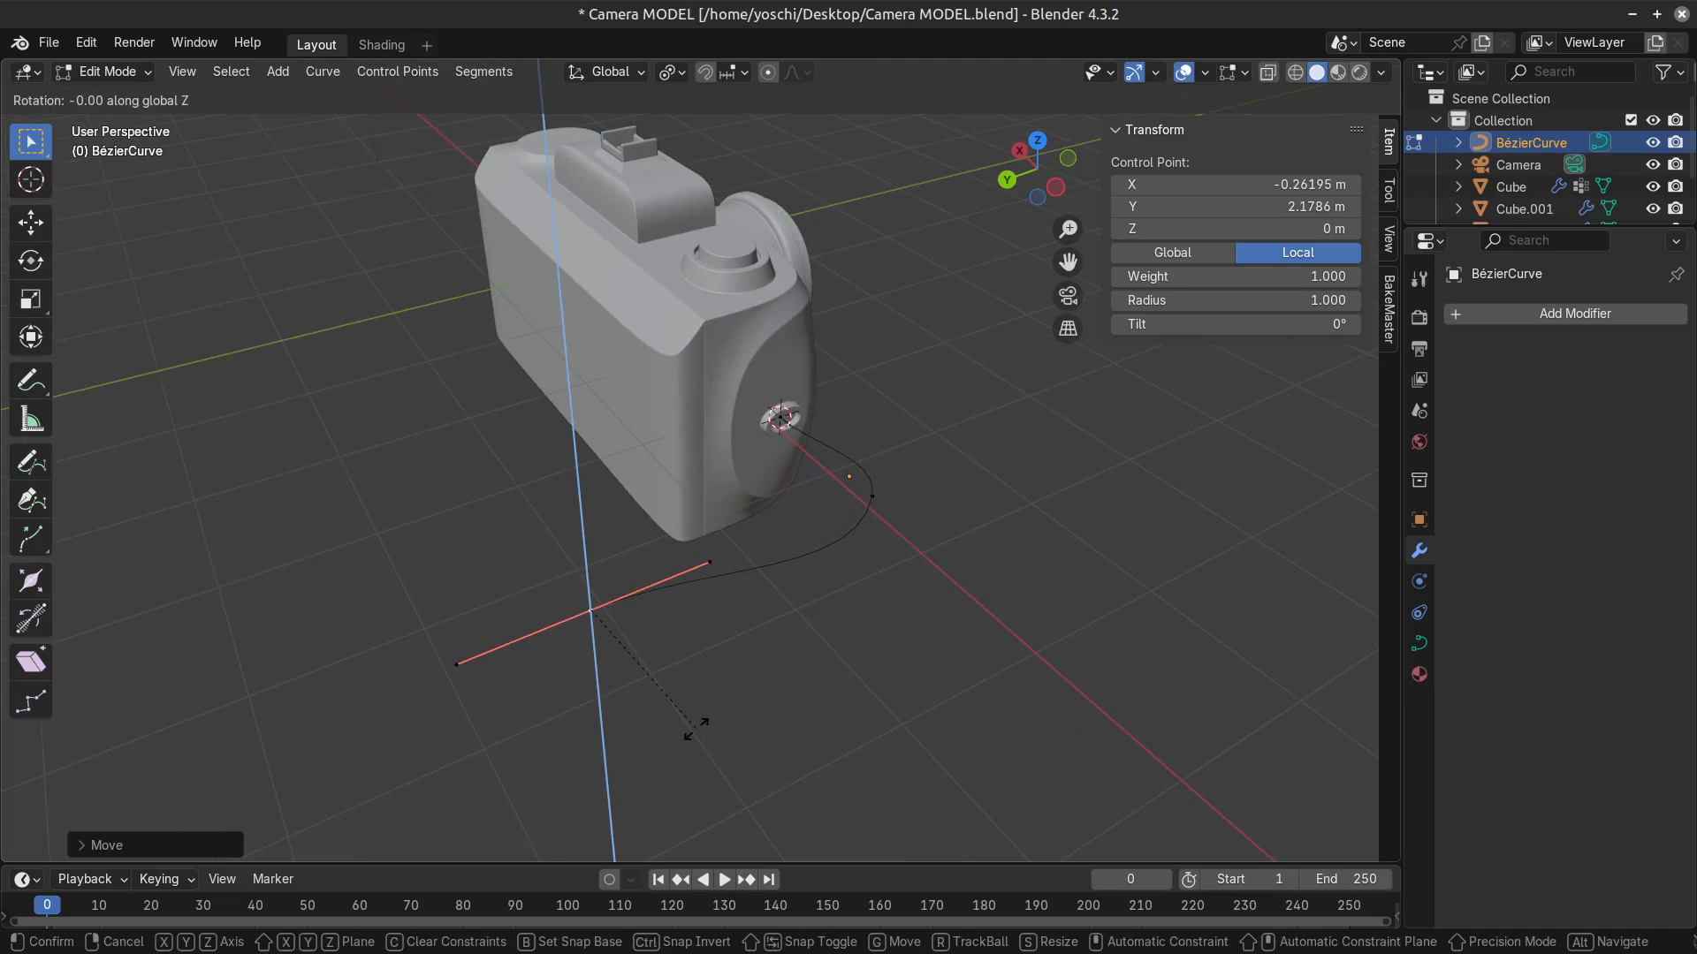
{"action": "type", "text": "99"}
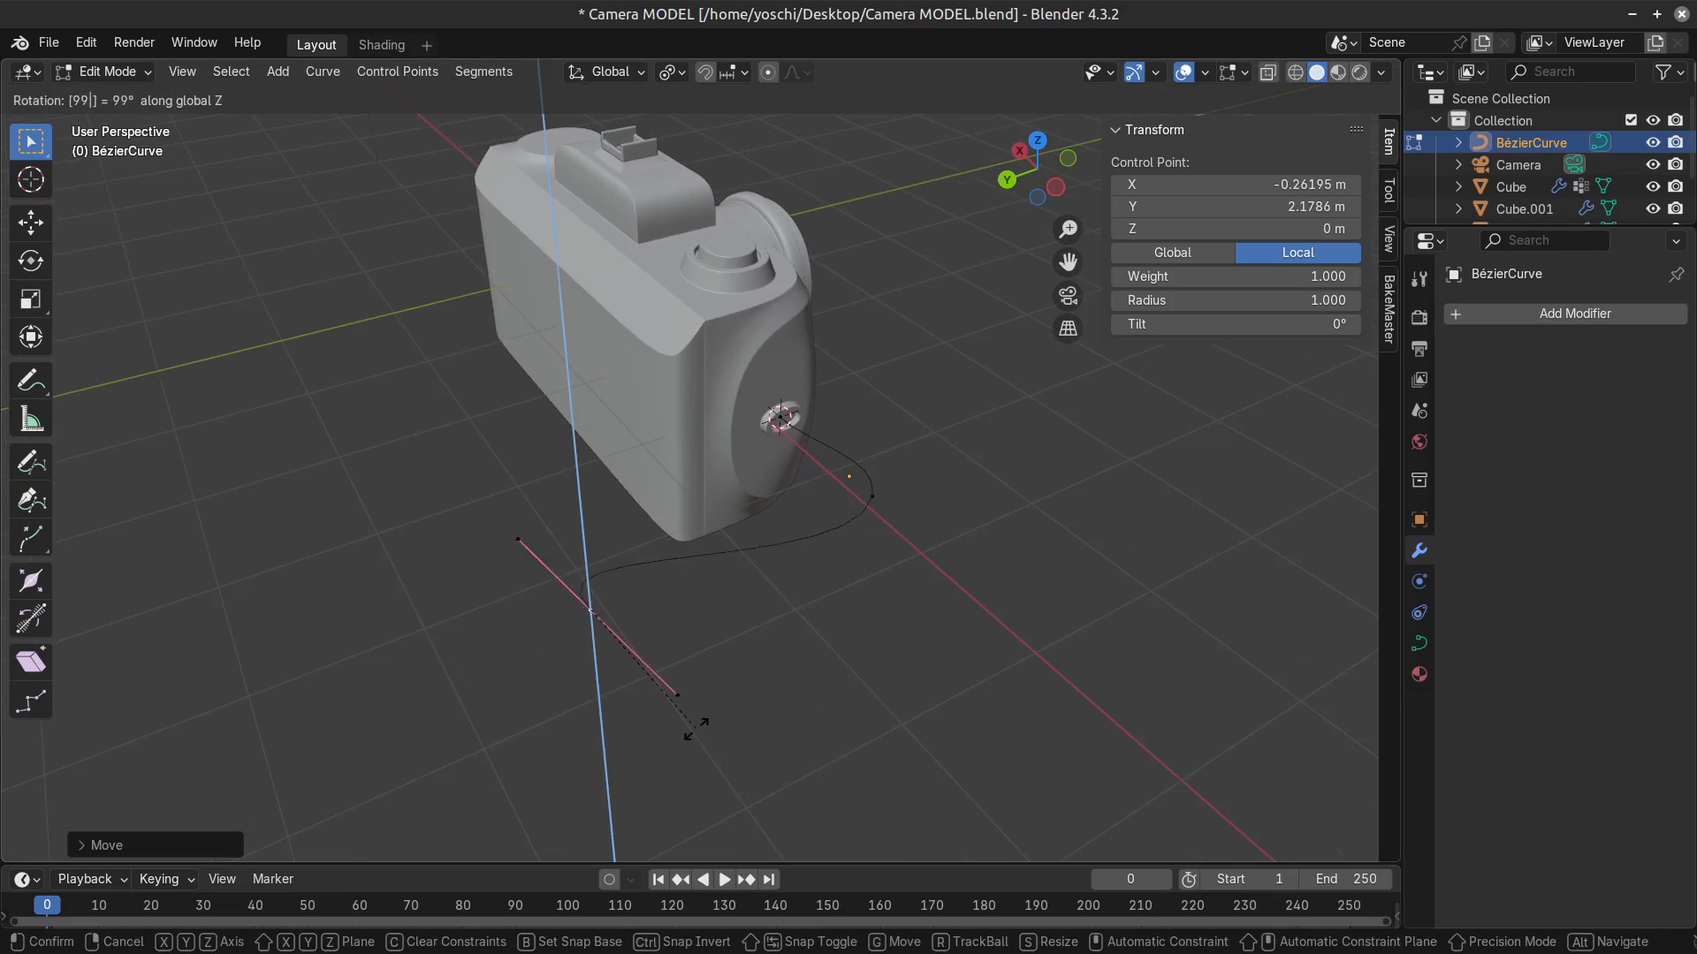
{"action": "key", "text": "Return"}
Shift the rotated end point along the positive X axis, in behind the camera body.
{"action": "key", "text": "g"}
{"action": "key", "text": "x"}
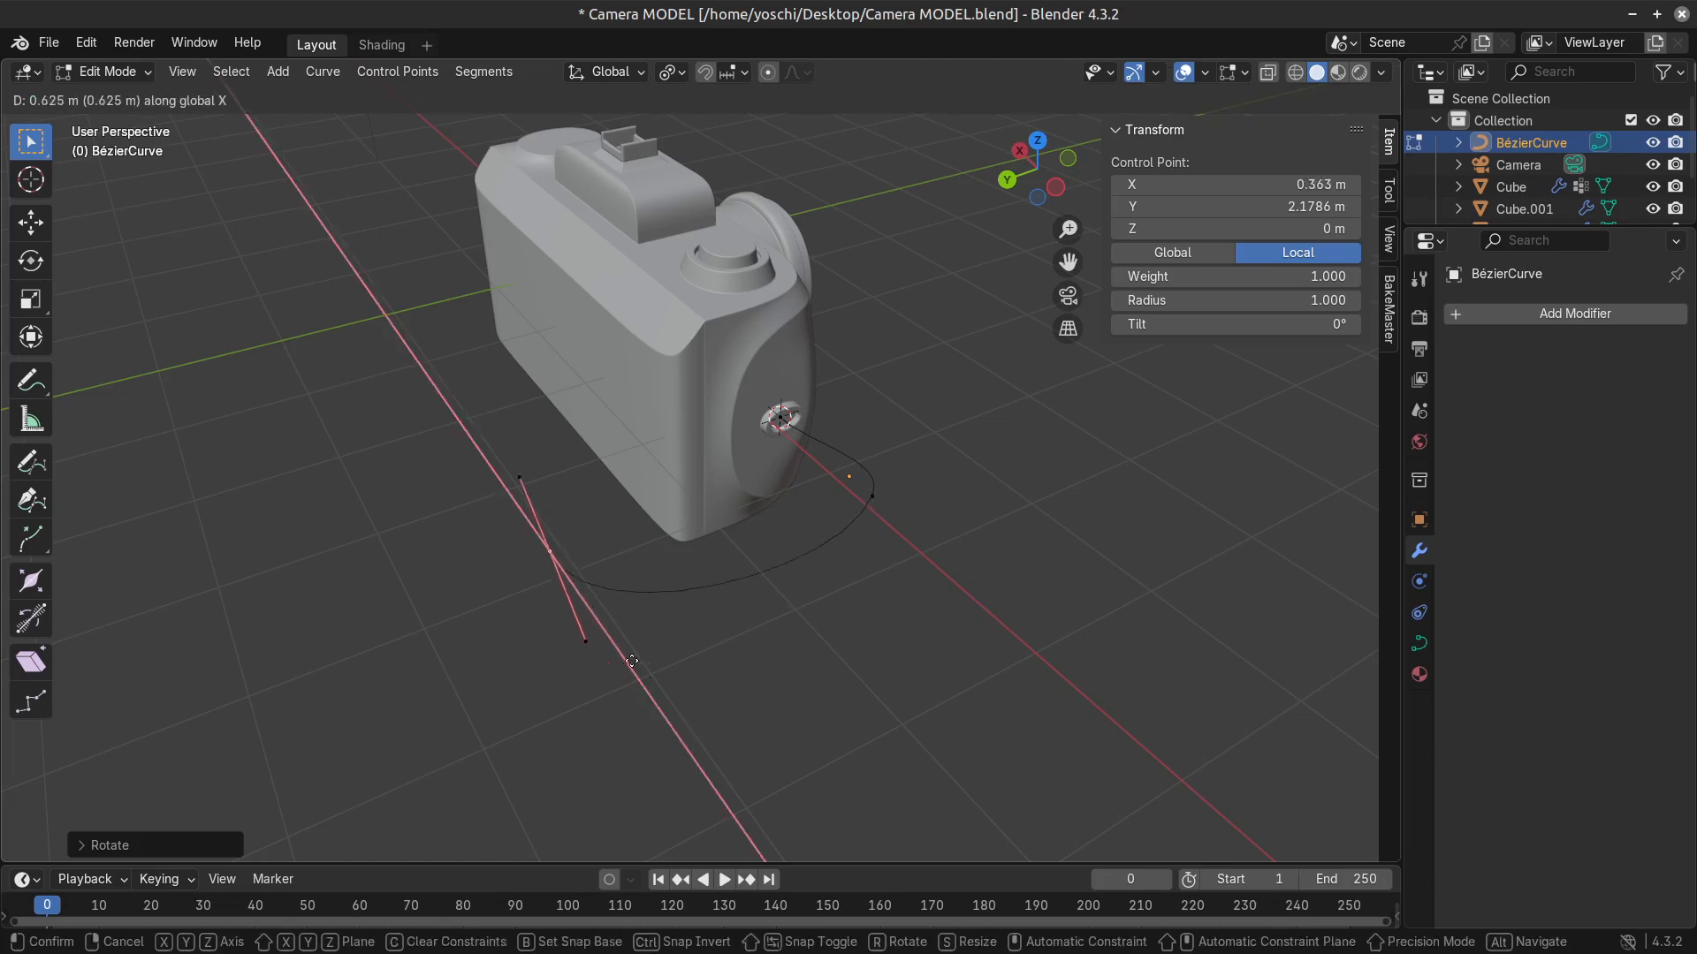
{"action": "left_click", "coordinate": [586, 613]}
Move the curve's middle control point along Y to about 0.58 m and leave Edit Mode.
{"action": "left_click", "coordinate": [879, 508]}
{"action": "key", "text": "g"}
{"action": "key", "text": "x"}
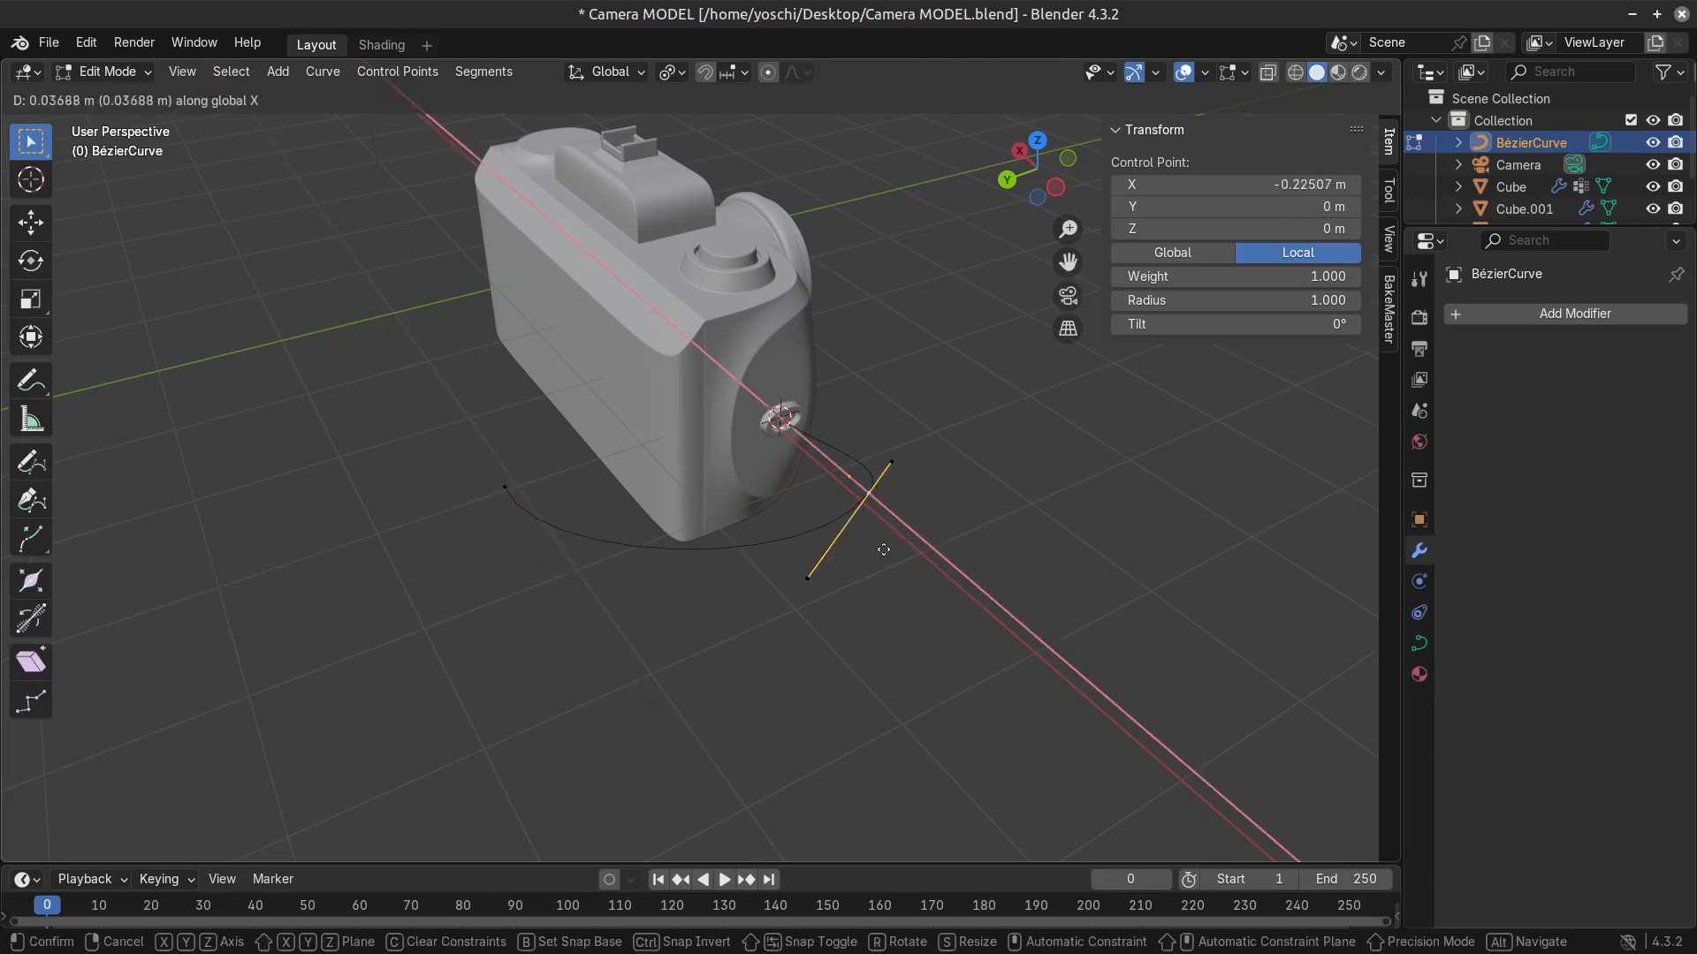
{"action": "key", "text": "y"}
{"action": "left_click", "coordinate": [851, 576]}
{"action": "middle_click_drag", "start_coordinate": [852, 576], "coordinate": [955, 495]}
{"action": "scroll", "coordinate": [897, 415], "scroll_direction": "up", "scroll_amount": 3}
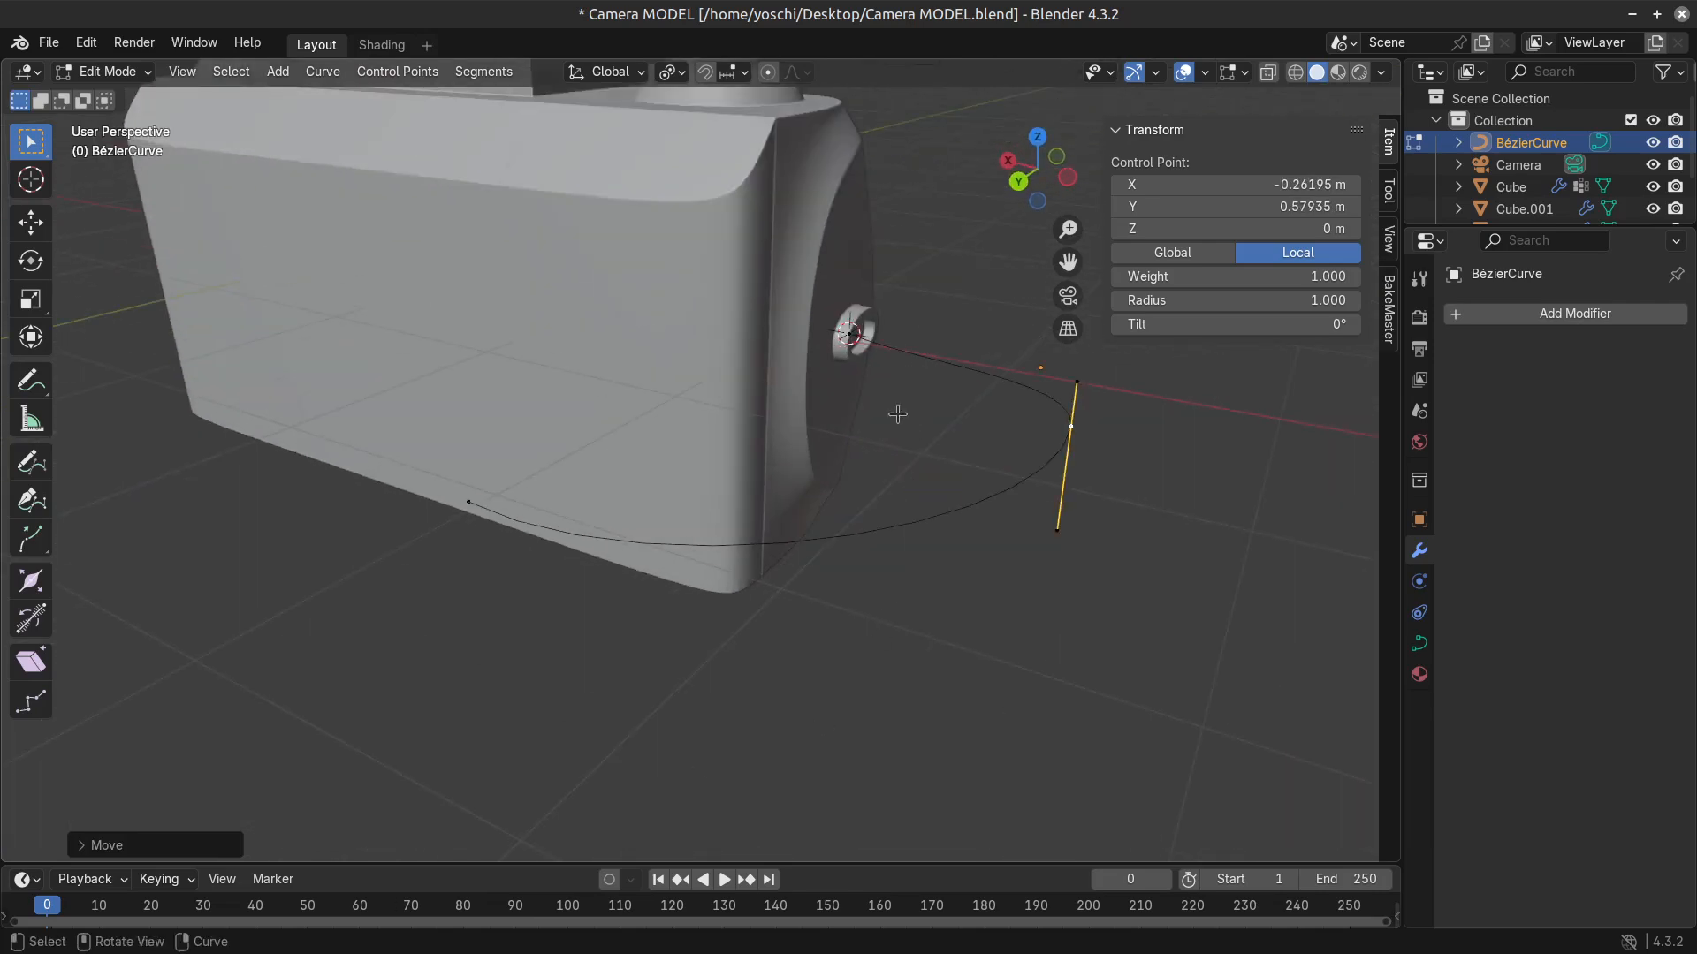
{"action": "middle_click_drag", "start_coordinate": [898, 414], "coordinate": [824, 555]}
{"action": "key", "text": "Tab"}
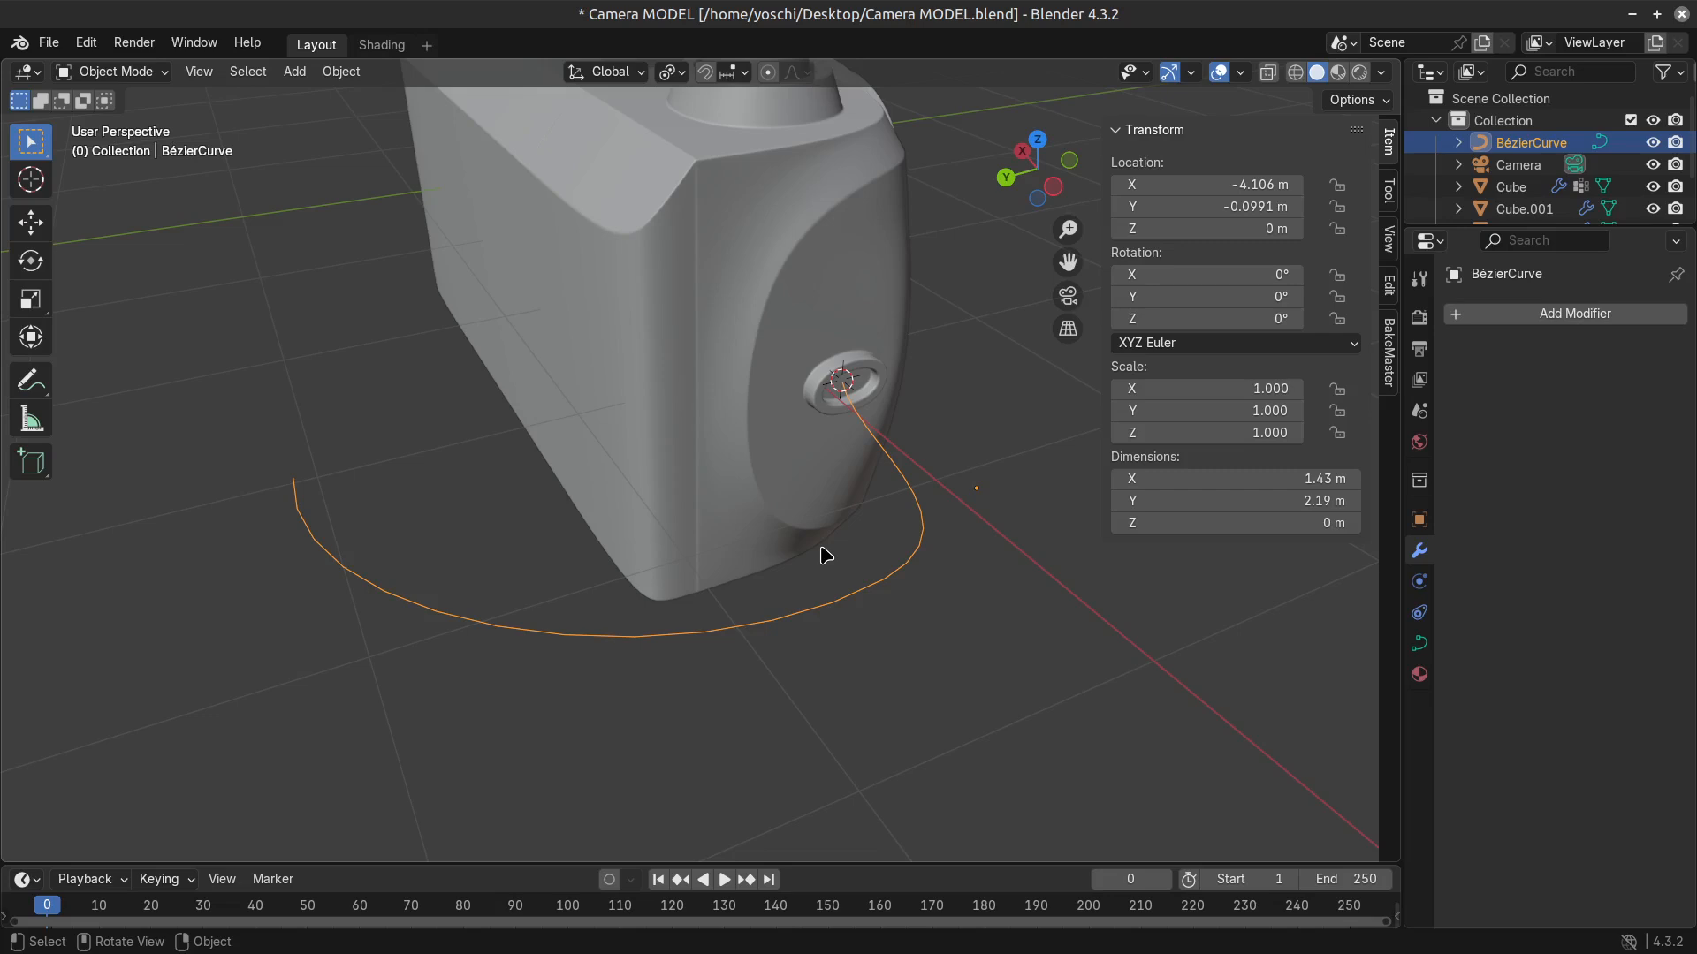
Set the transform pivot point to Active Element.
{"action": "left_click", "coordinate": [893, 414]}
{"action": "left_click", "coordinate": [919, 570]}
{"action": "left_click", "coordinate": [679, 76]}
{"action": "left_click", "coordinate": [678, 76]}
{"action": "left_click", "coordinate": [678, 76]}
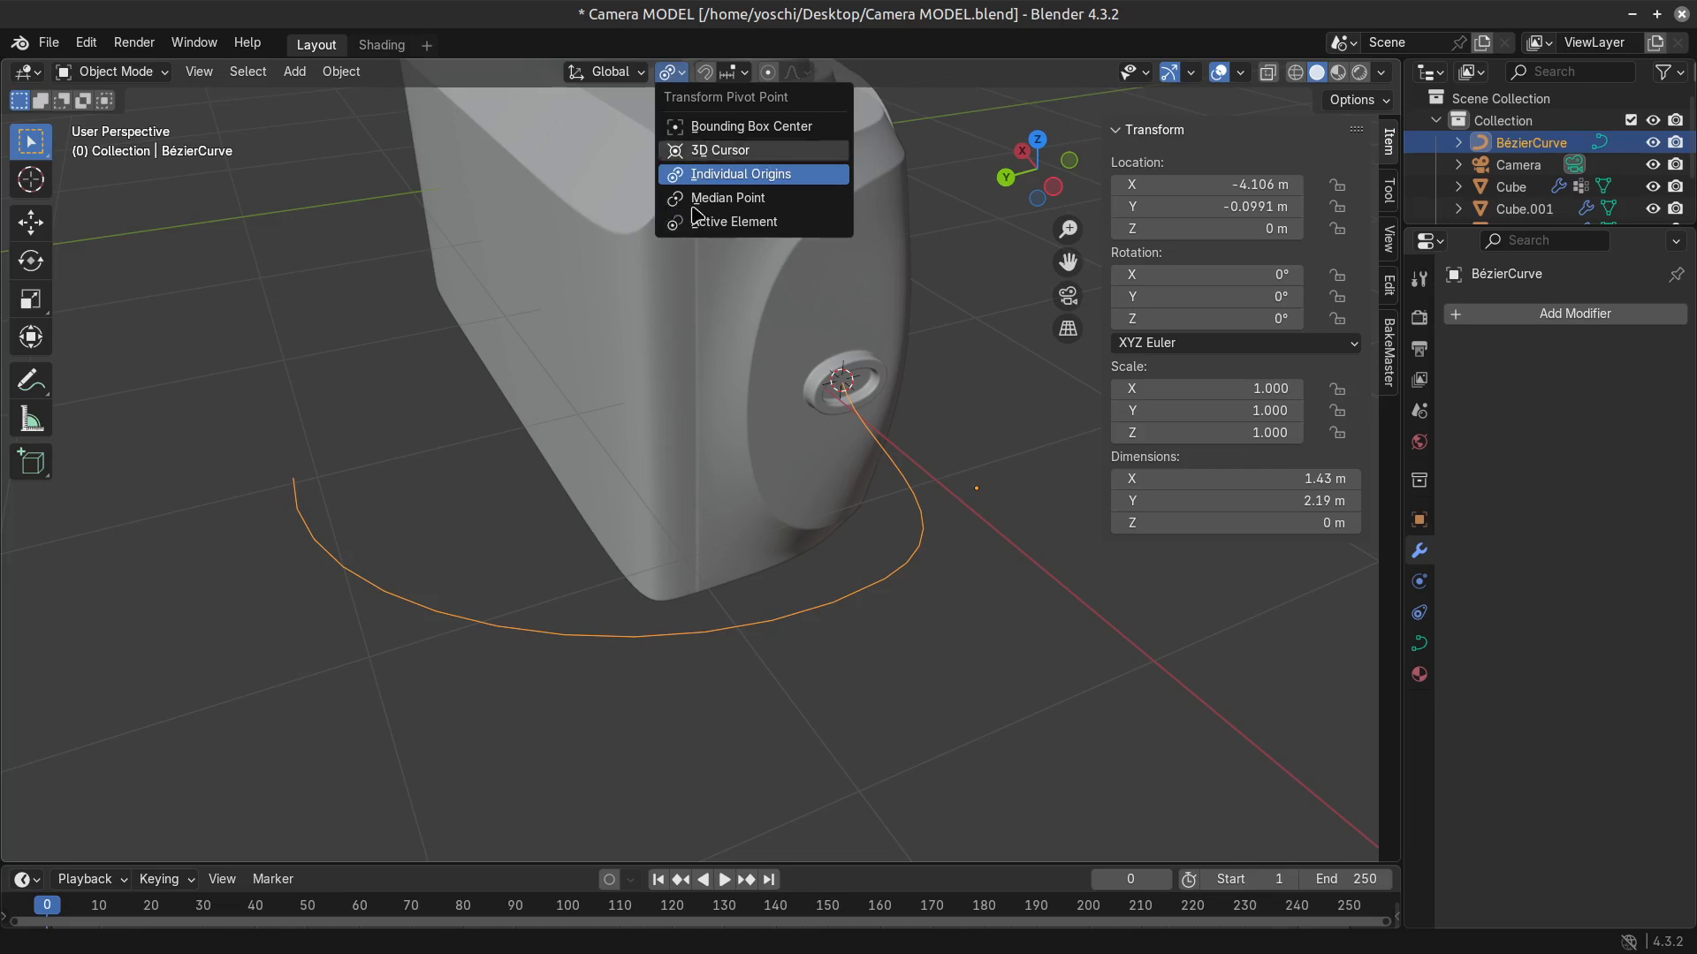
{"action": "left_click", "coordinate": [782, 223]}
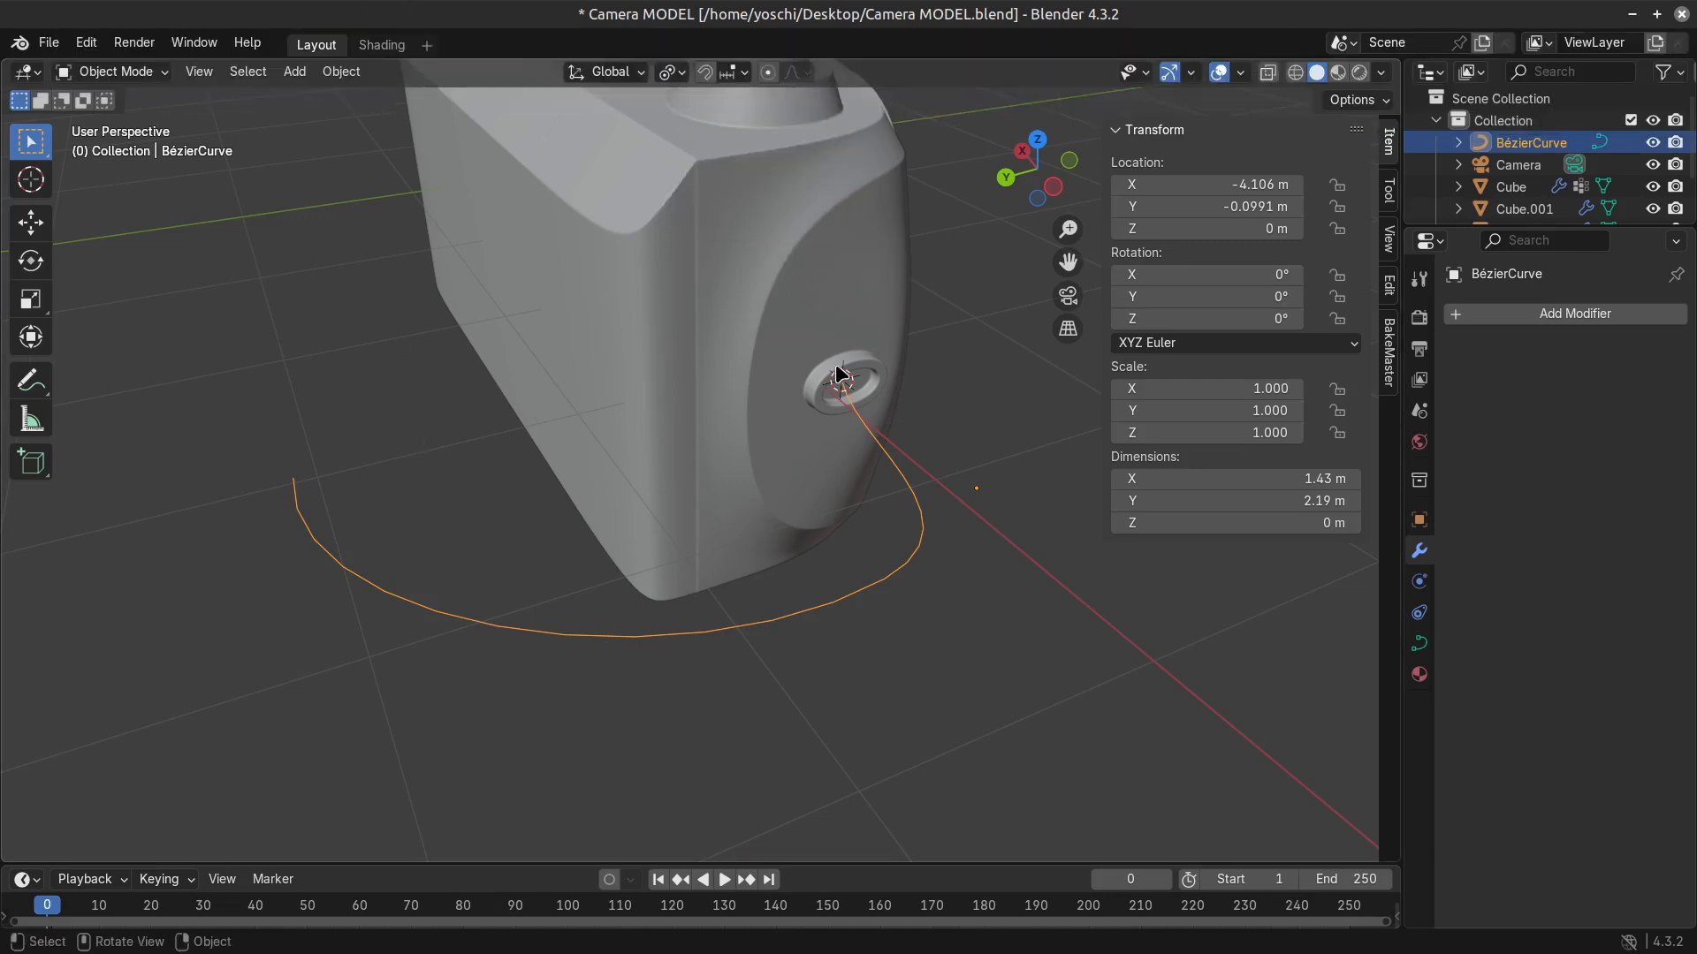
Set the preview resolution of the Bézier curve to 24.
{"action": "scroll", "coordinate": [651, 447], "scroll_direction": "down", "scroll_amount": 3}
{"action": "scroll", "coordinate": [697, 462], "scroll_direction": "up", "scroll_amount": 2}
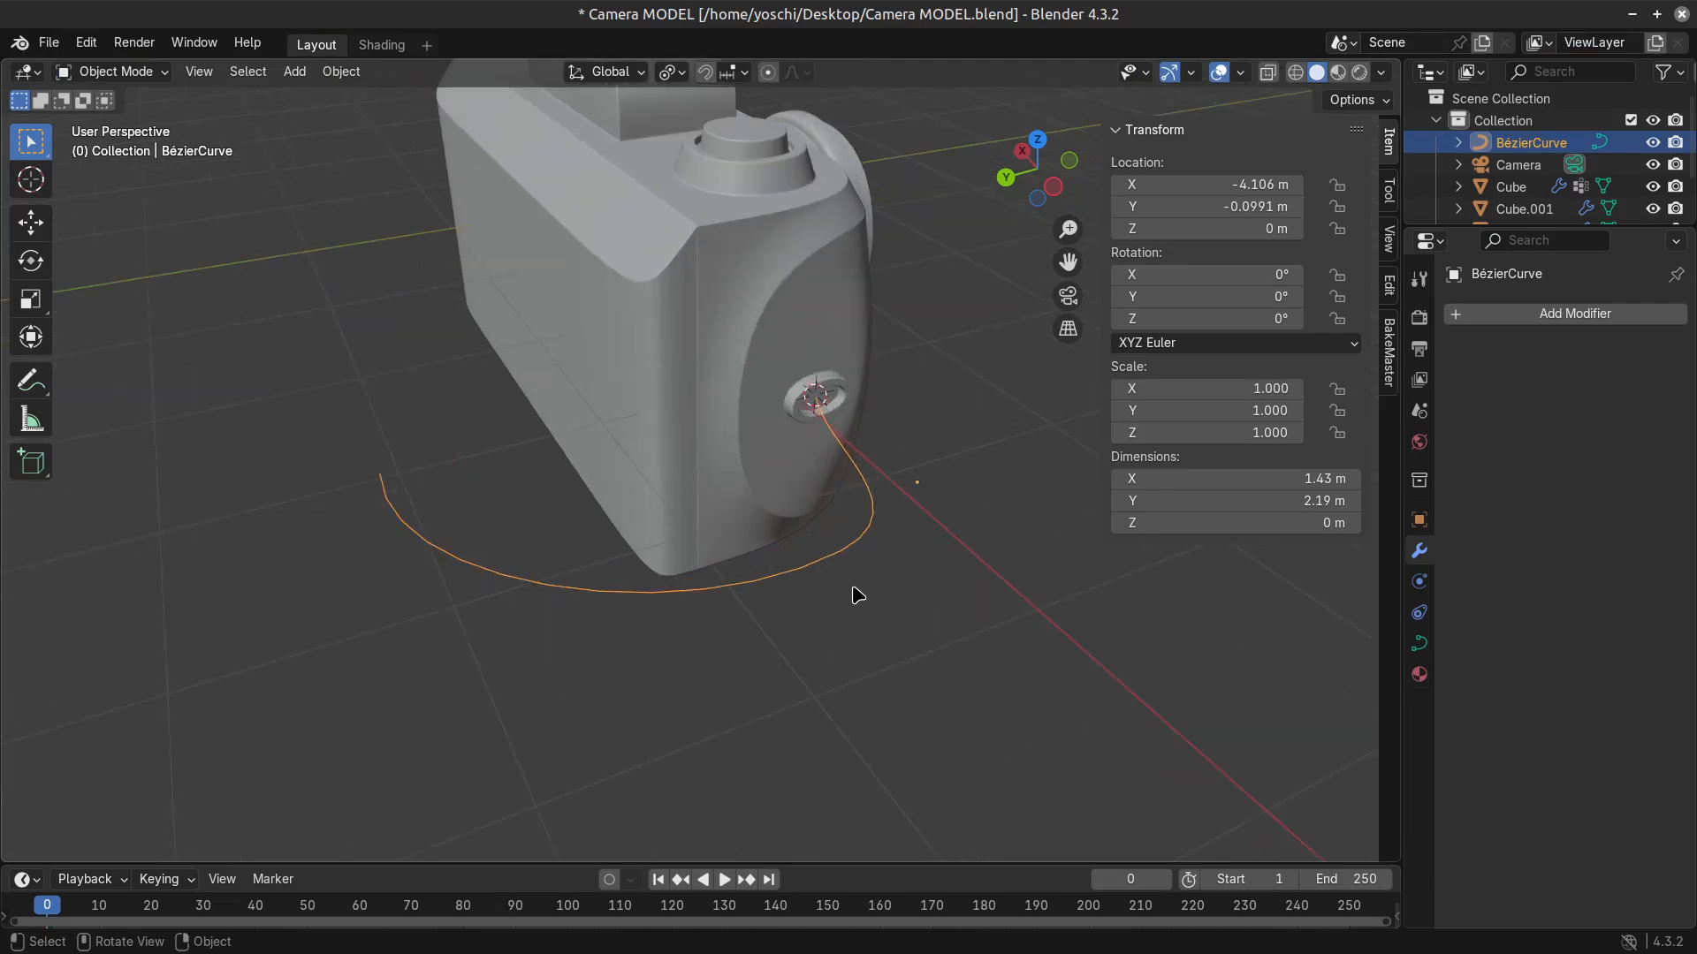
{"action": "key", "text": "Tab"}
{"action": "scroll", "coordinate": [884, 618], "scroll_direction": "up", "scroll_amount": 4}
{"action": "key", "text": "Tab"}
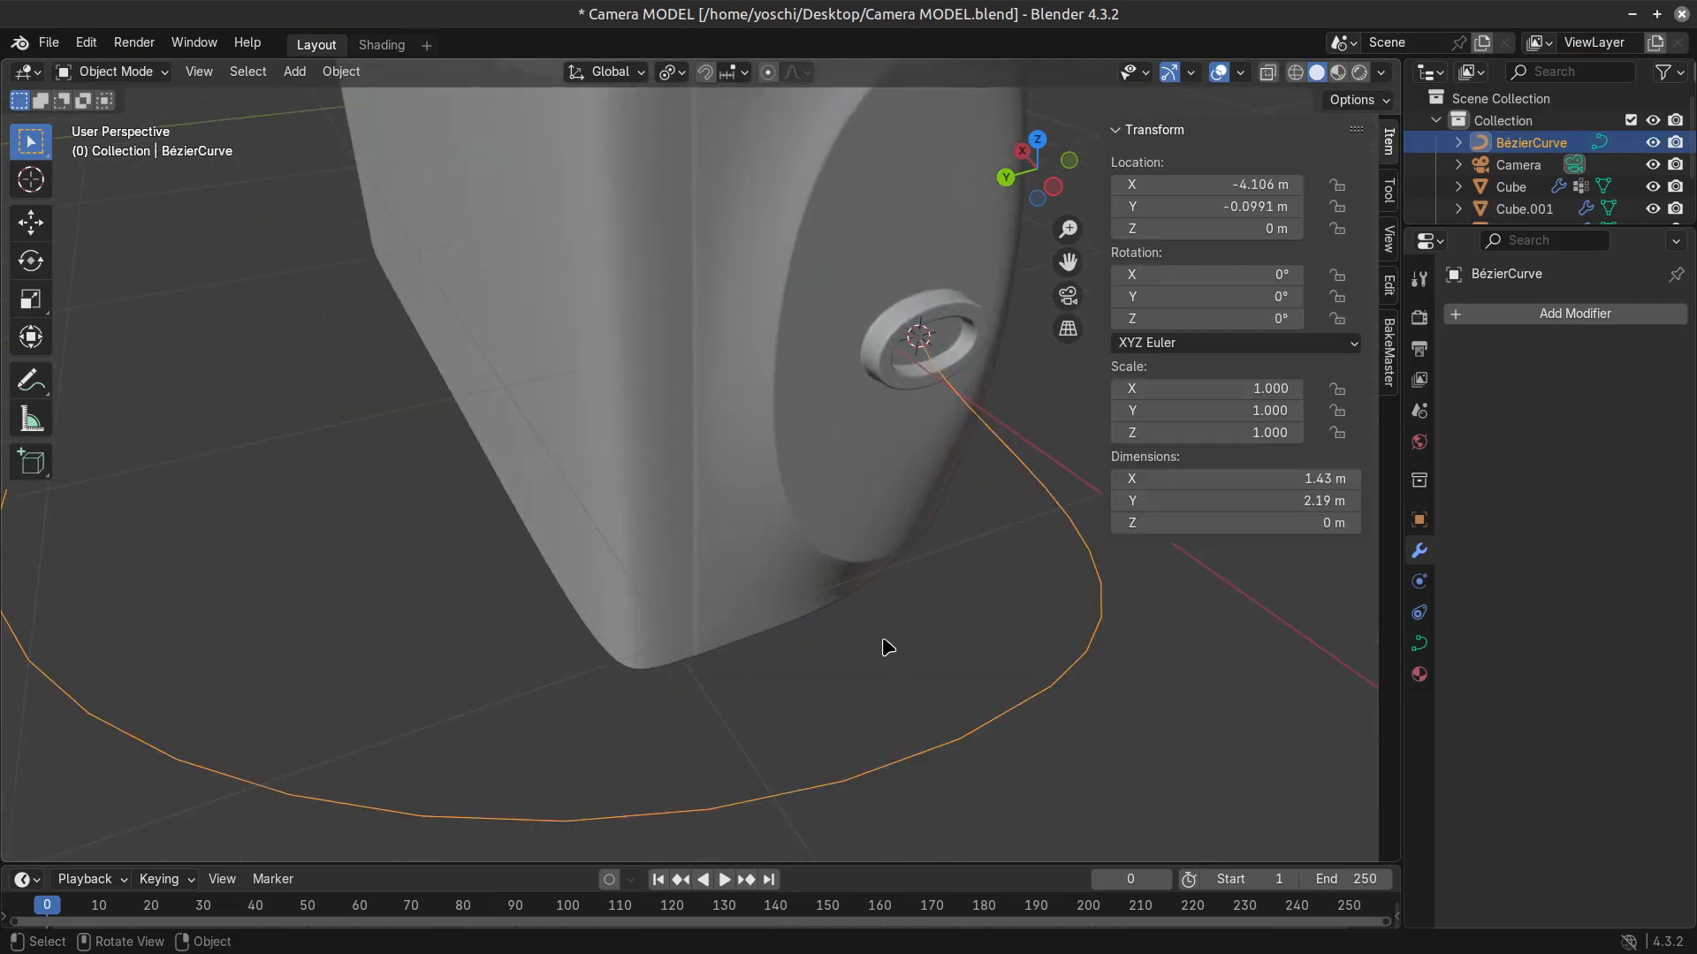
{"action": "scroll", "coordinate": [884, 644], "scroll_direction": "down", "scroll_amount": 1}
{"action": "left_click", "coordinate": [1419, 644]}
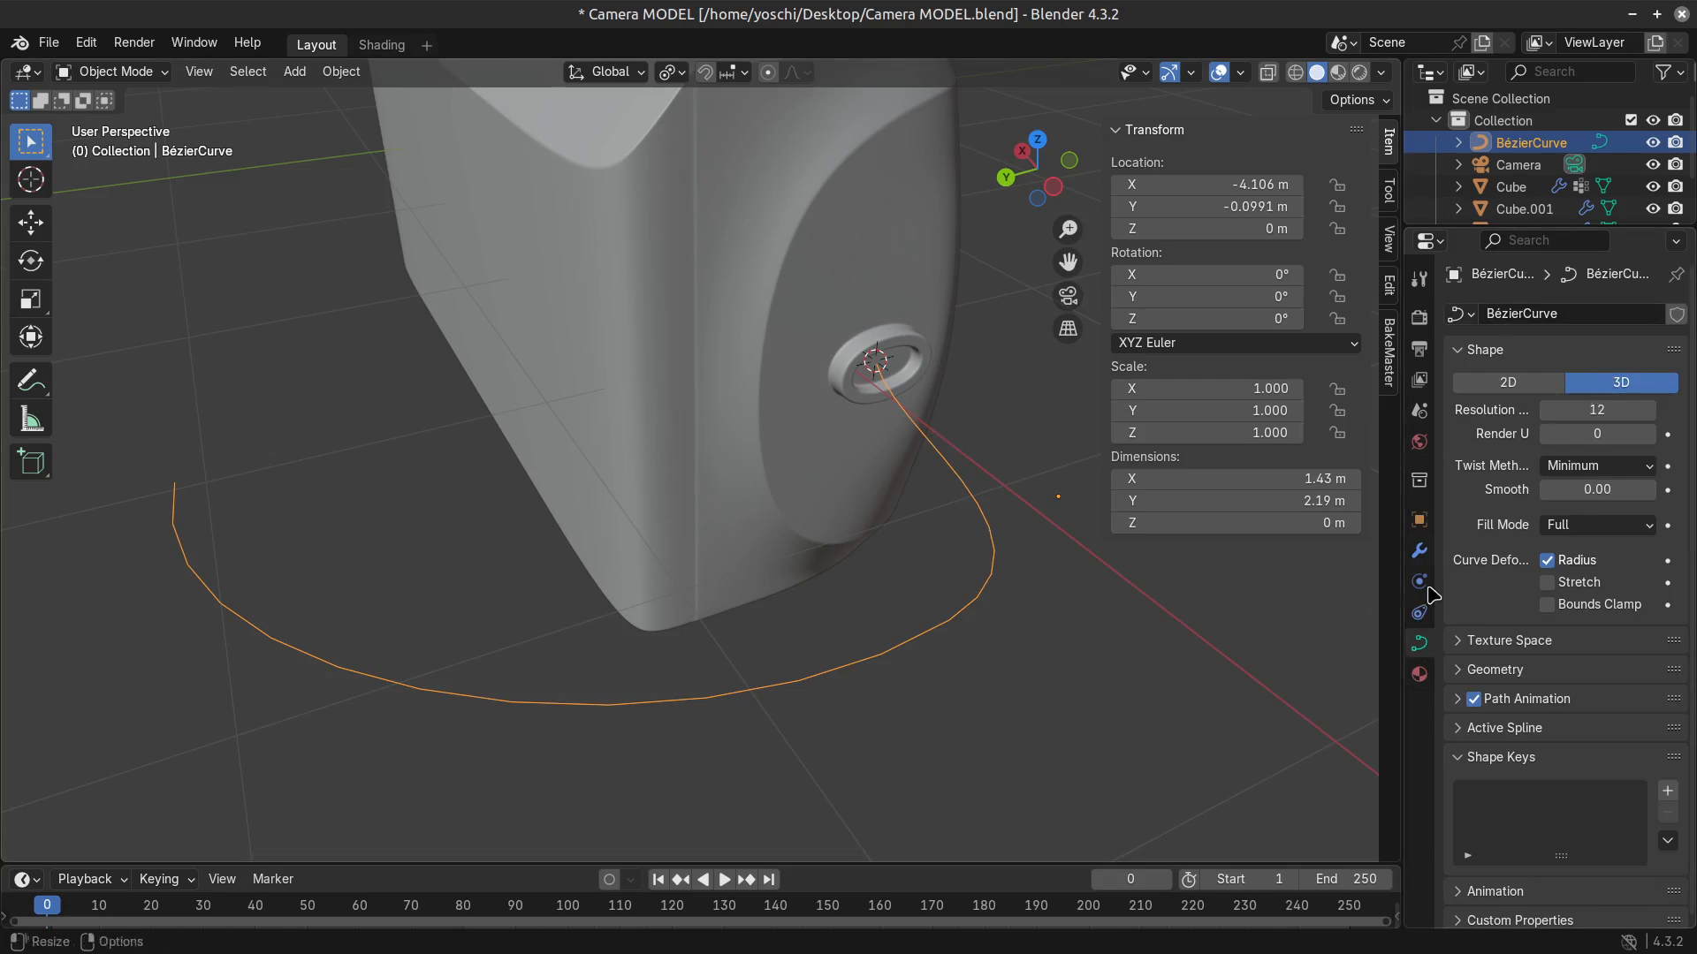
{"action": "left_click_drag", "start_coordinate": [1598, 412], "coordinate": [1616, 411]}
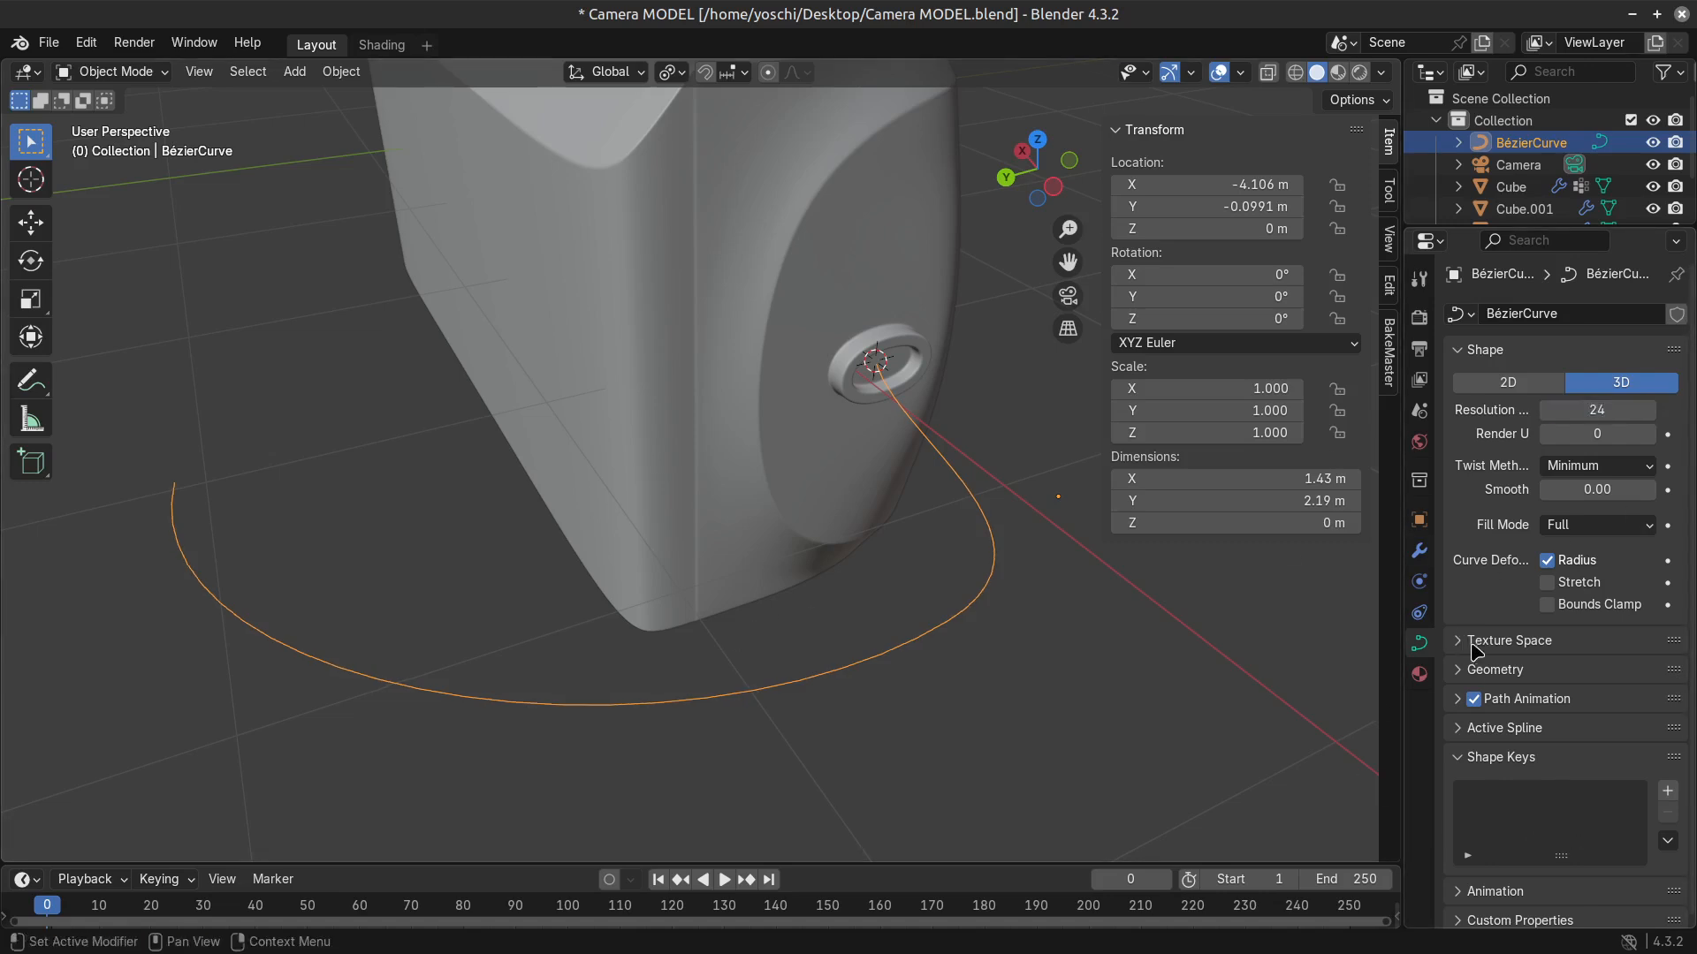
Set the curve's geometry Extrude to 0.06 m, giving the strap its width.
{"action": "left_click", "coordinate": [1459, 674]}
{"action": "scroll", "coordinate": [1467, 681], "scroll_direction": "down", "scroll_amount": 3}
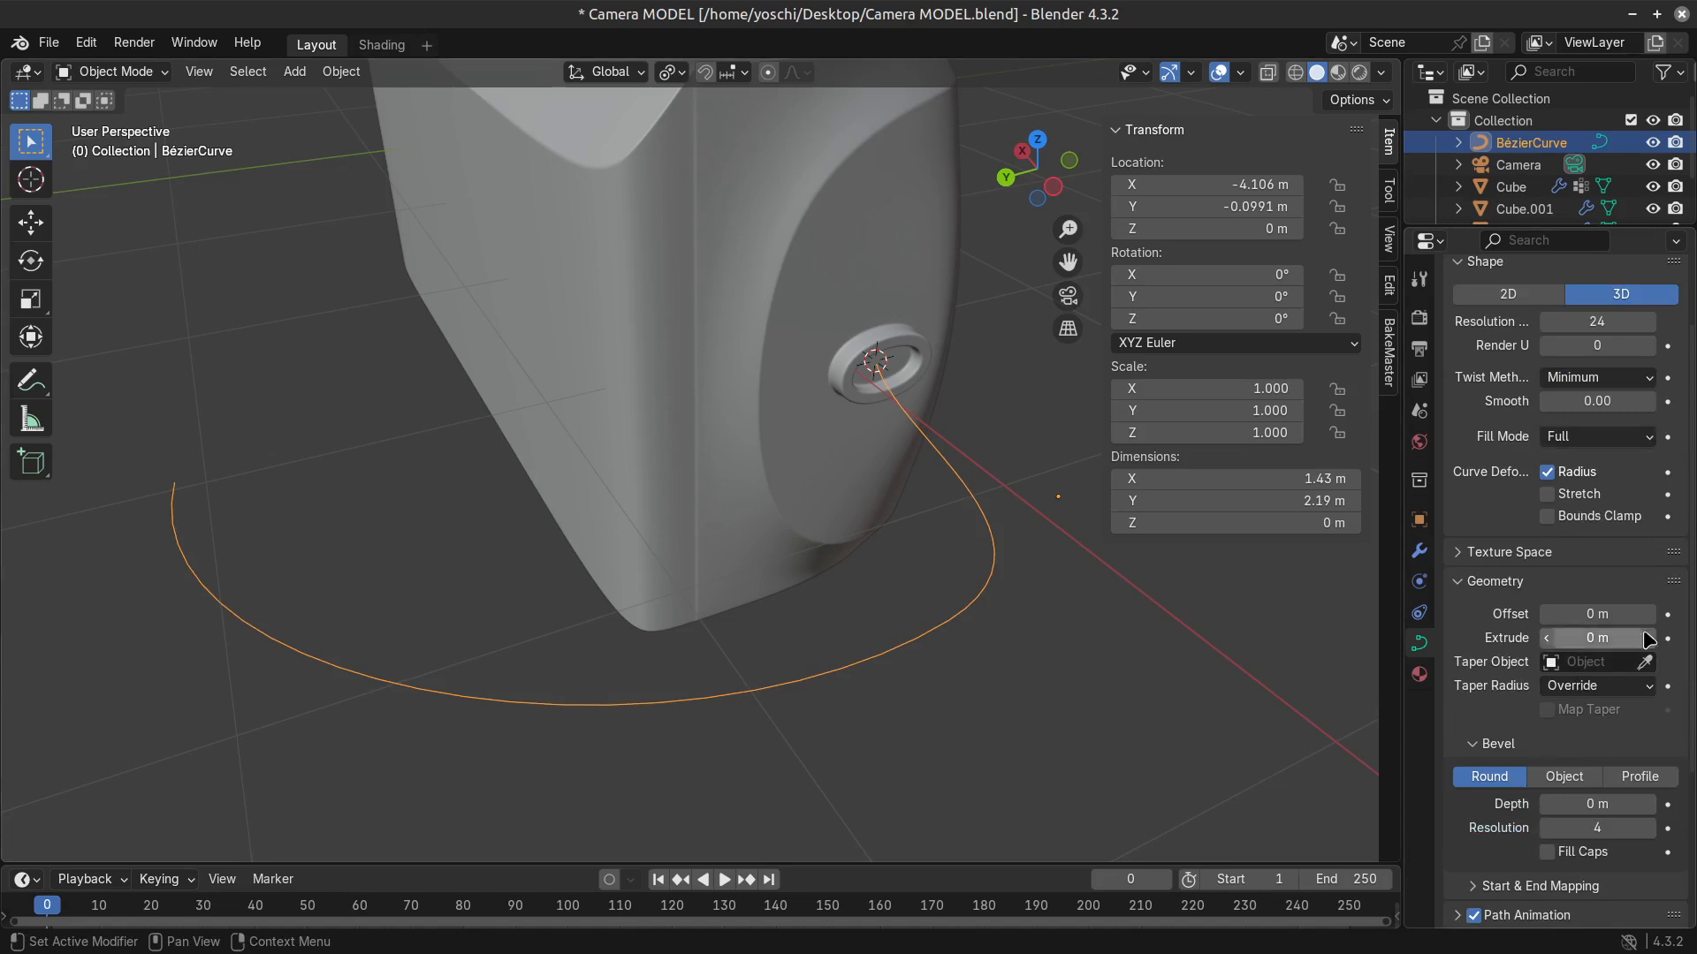
{"action": "mouse_move", "coordinate": [1590, 637]}
{"action": "left_mouse_down"}
{"action": "mouse_move", "coordinate": [1613, 637]}
{"action": "mouse_move", "coordinate": [1584, 637]}
{"action": "mouse_move", "coordinate": [1604, 614]}
{"action": "left_mouse_up"}
{"action": "right_click", "coordinate": [1597, 614]}
Thicken the strap with a round bevel depth of 0.015 m and save the file.
{"action": "left_click_drag", "start_coordinate": [1591, 804], "coordinate": [1606, 804]}
{"action": "middle_click_drag", "start_coordinate": [884, 565], "coordinate": [776, 570]}
{"action": "key", "text": "ctrl+s"}
{"action": "middle_click_drag", "start_coordinate": [508, 482], "coordinate": [575, 527]}
{"action": "left_click", "coordinate": [512, 448]}
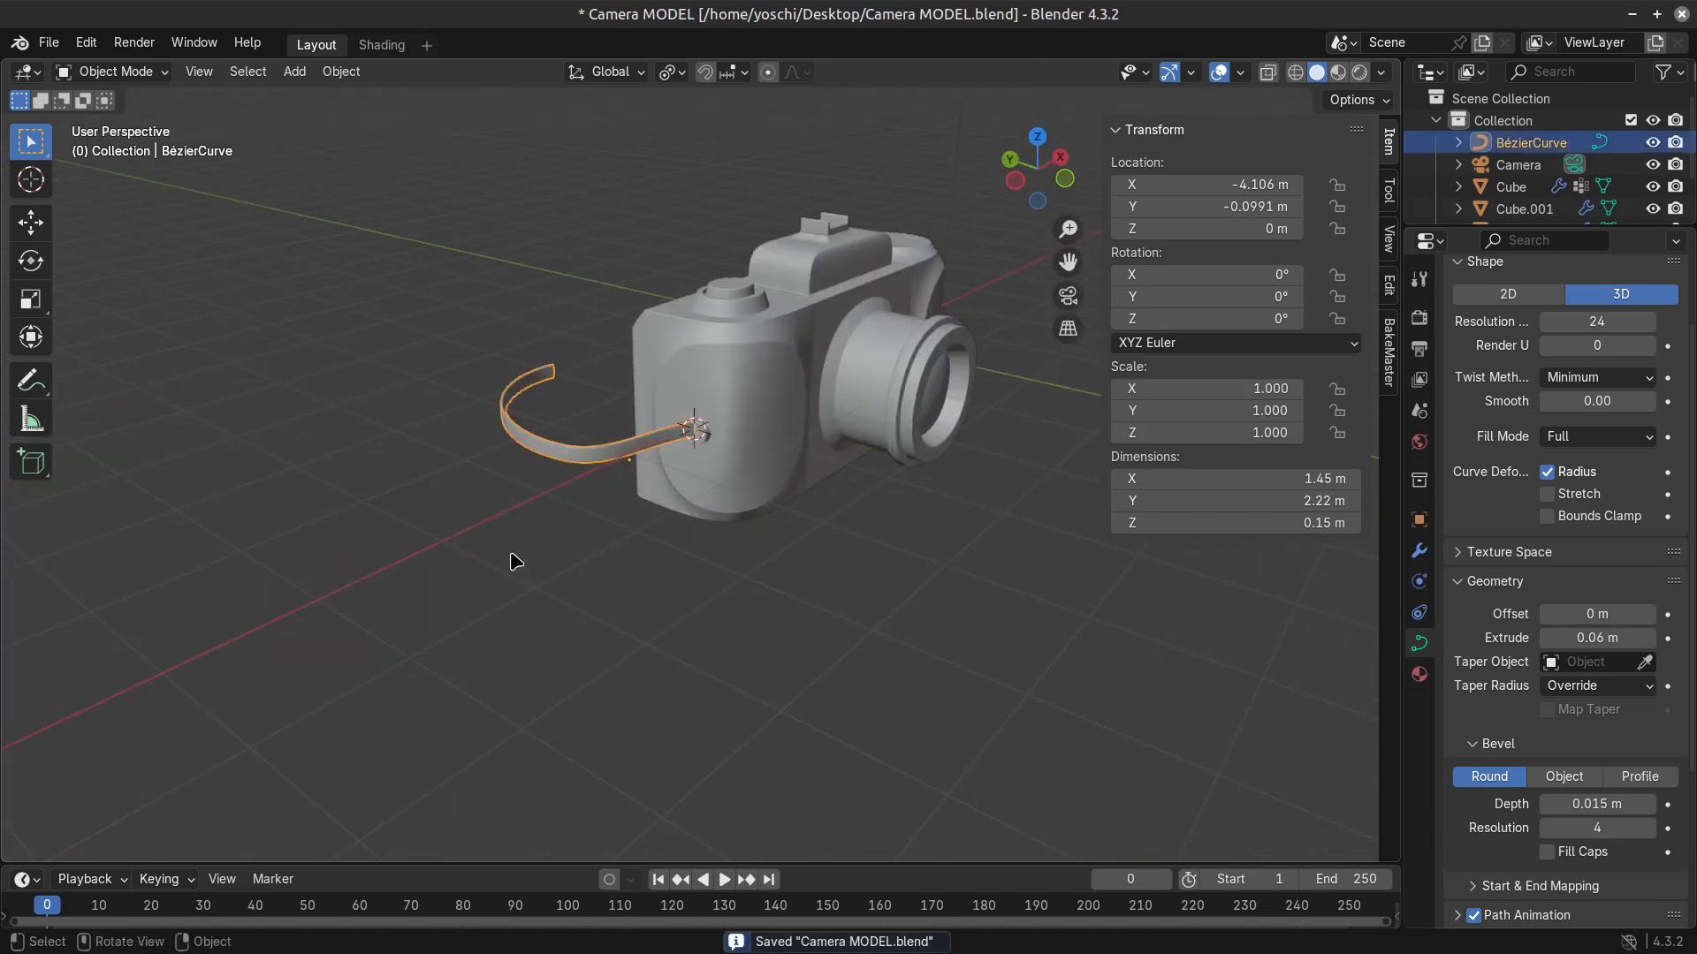
Move the strap's free end point along X to about 3.32 m, behind the camera body.
{"action": "middle_click_drag", "start_coordinate": [459, 641], "coordinate": [542, 620]}
{"action": "key", "text": "Tab"}
{"action": "middle_click_drag", "start_coordinate": [380, 596], "coordinate": [626, 579]}
{"action": "left_click", "coordinate": [719, 464]}
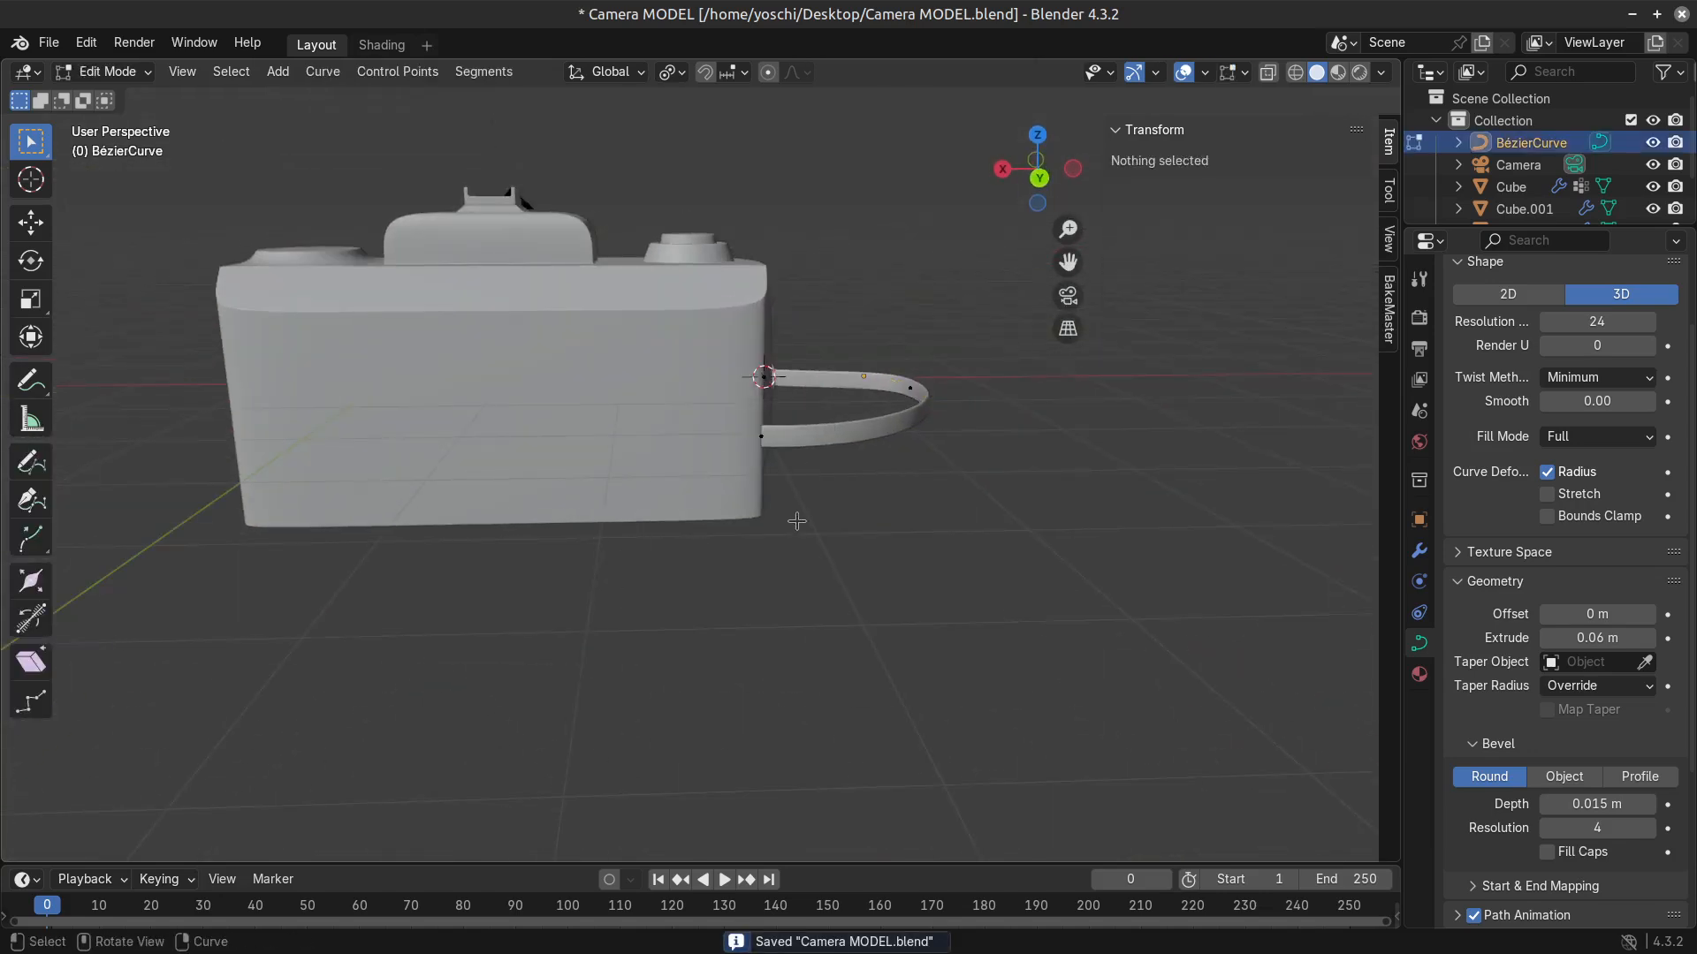
{"action": "middle_click_drag", "start_coordinate": [797, 522], "coordinate": [724, 671]}
{"action": "left_click", "coordinate": [783, 497]}
{"action": "key", "text": "g"}
{"action": "key", "text": "x"}
{"action": "left_click", "coordinate": [507, 509]}
{"action": "scroll", "coordinate": [721, 669], "scroll_direction": "up", "scroll_amount": 3}
{"action": "middle_click_drag", "start_coordinate": [619, 654], "coordinate": [481, 640]}
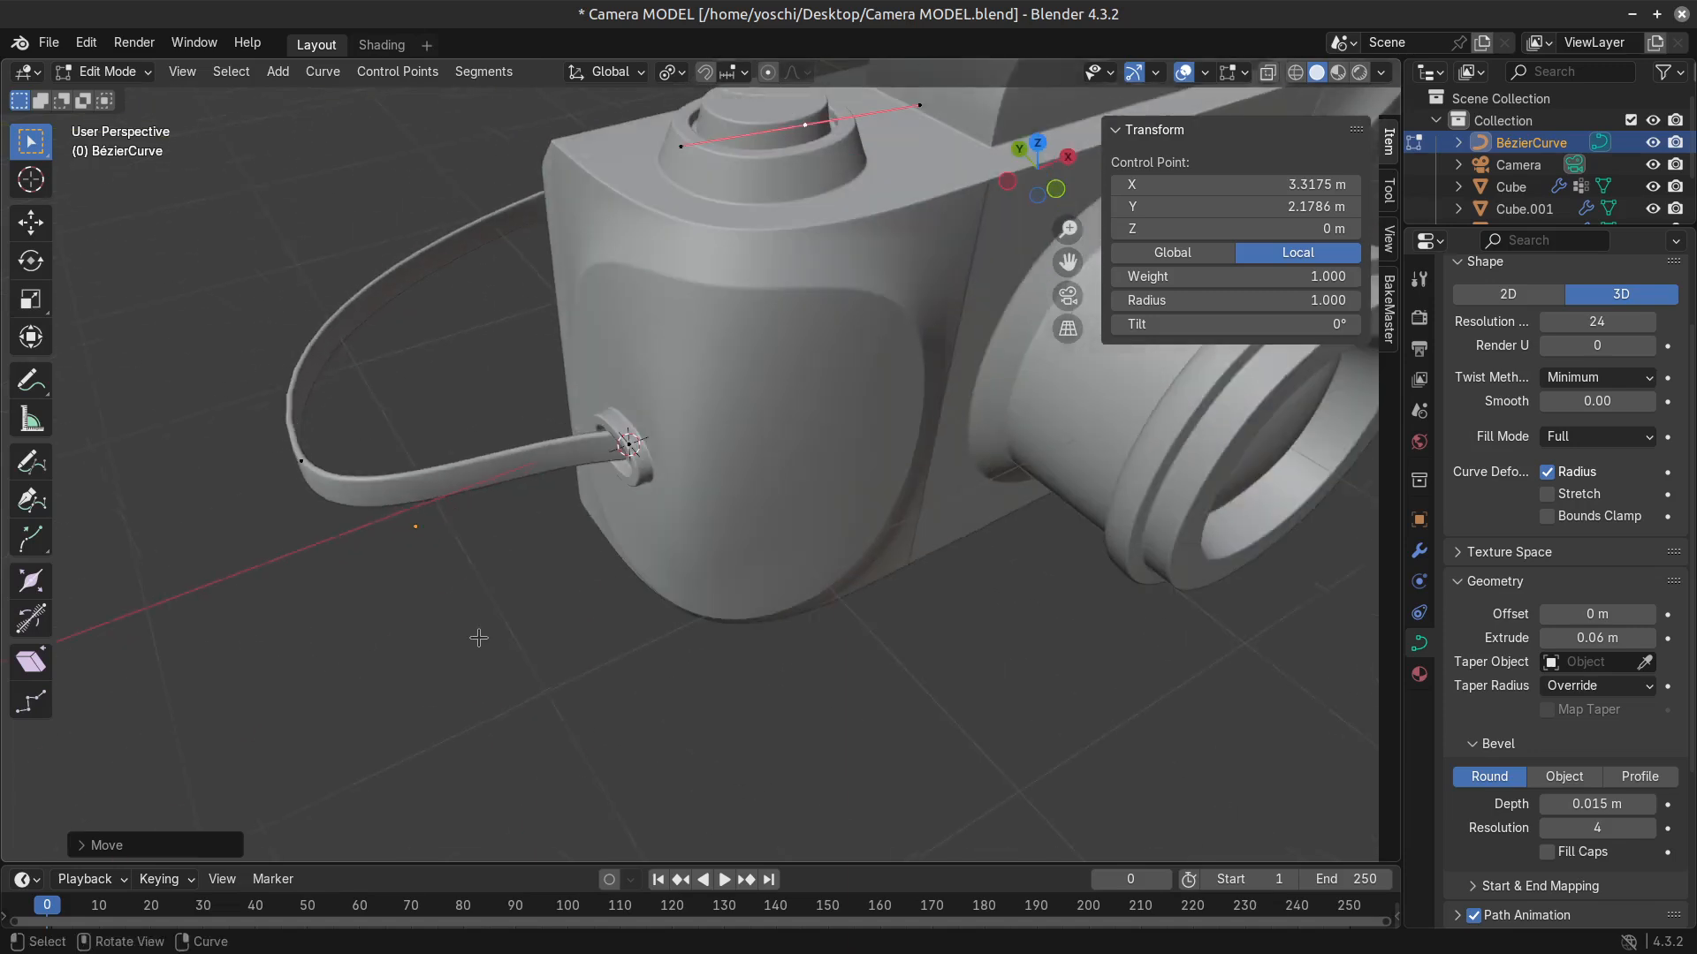
Move the strap's middle control point closer to the body, to about 0.46 m in X and 0.14 m in Y.
{"action": "left_click", "coordinate": [293, 452]}
{"action": "key", "text": "g"}
{"action": "key", "text": "x"}
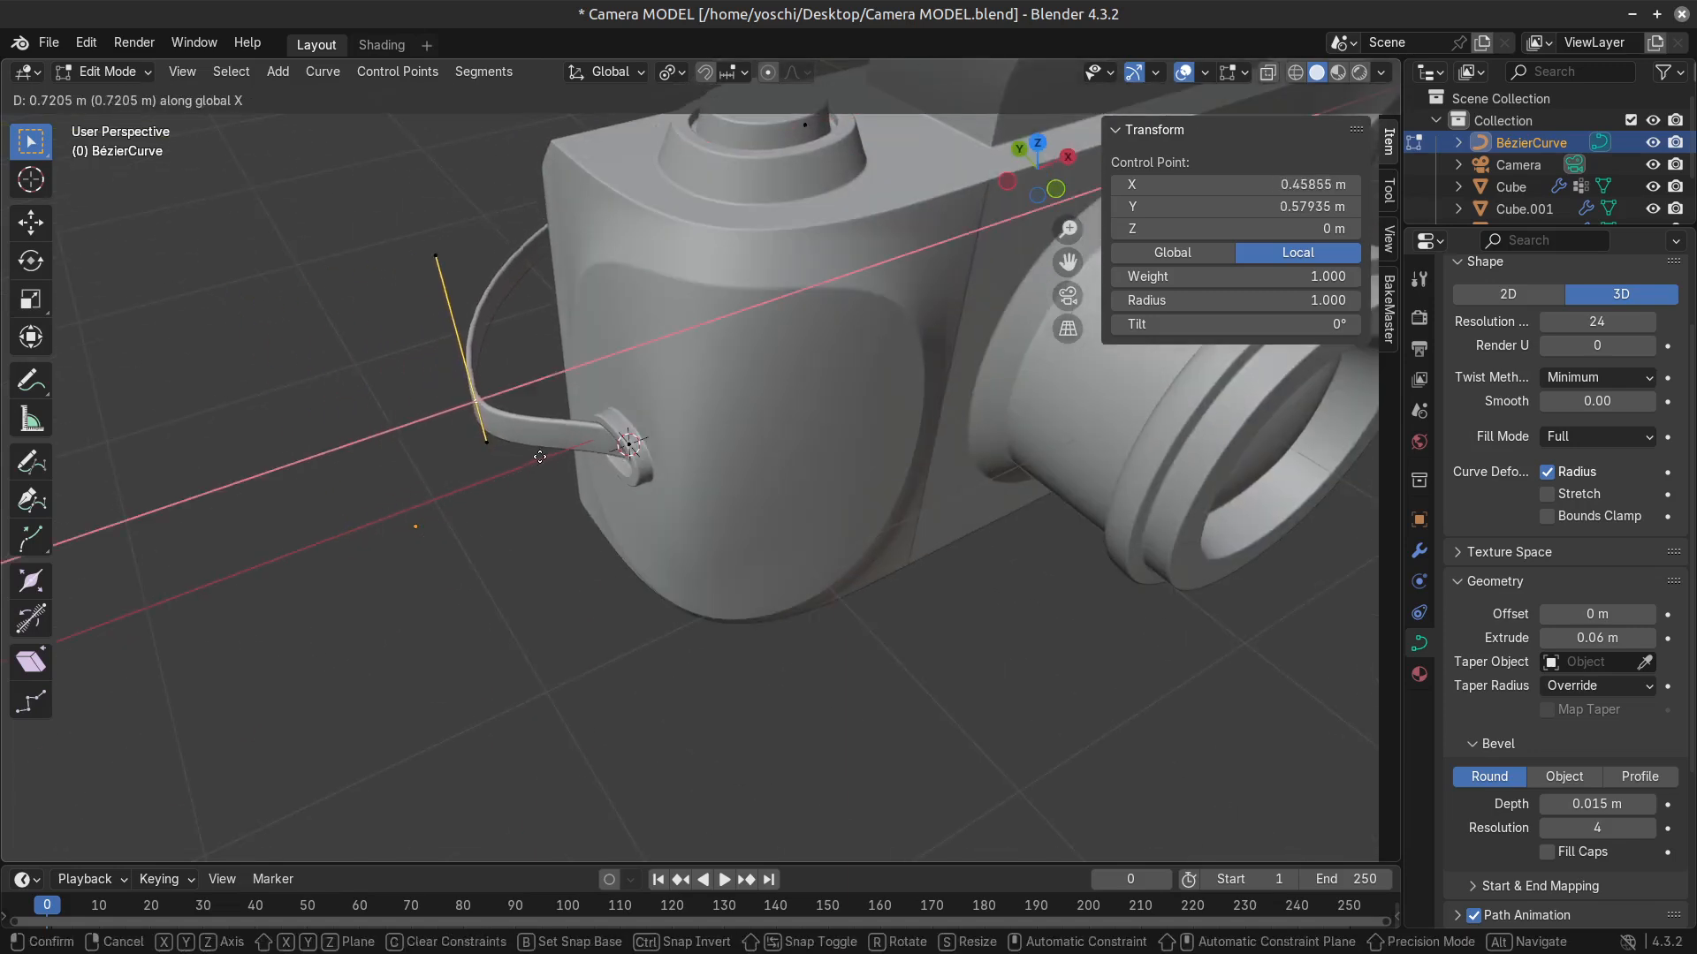
{"action": "left_click", "coordinate": [524, 475]}
{"action": "middle_click_drag", "start_coordinate": [525, 476], "coordinate": [583, 488]}
{"action": "key", "text": "g"}
{"action": "key", "text": "y"}
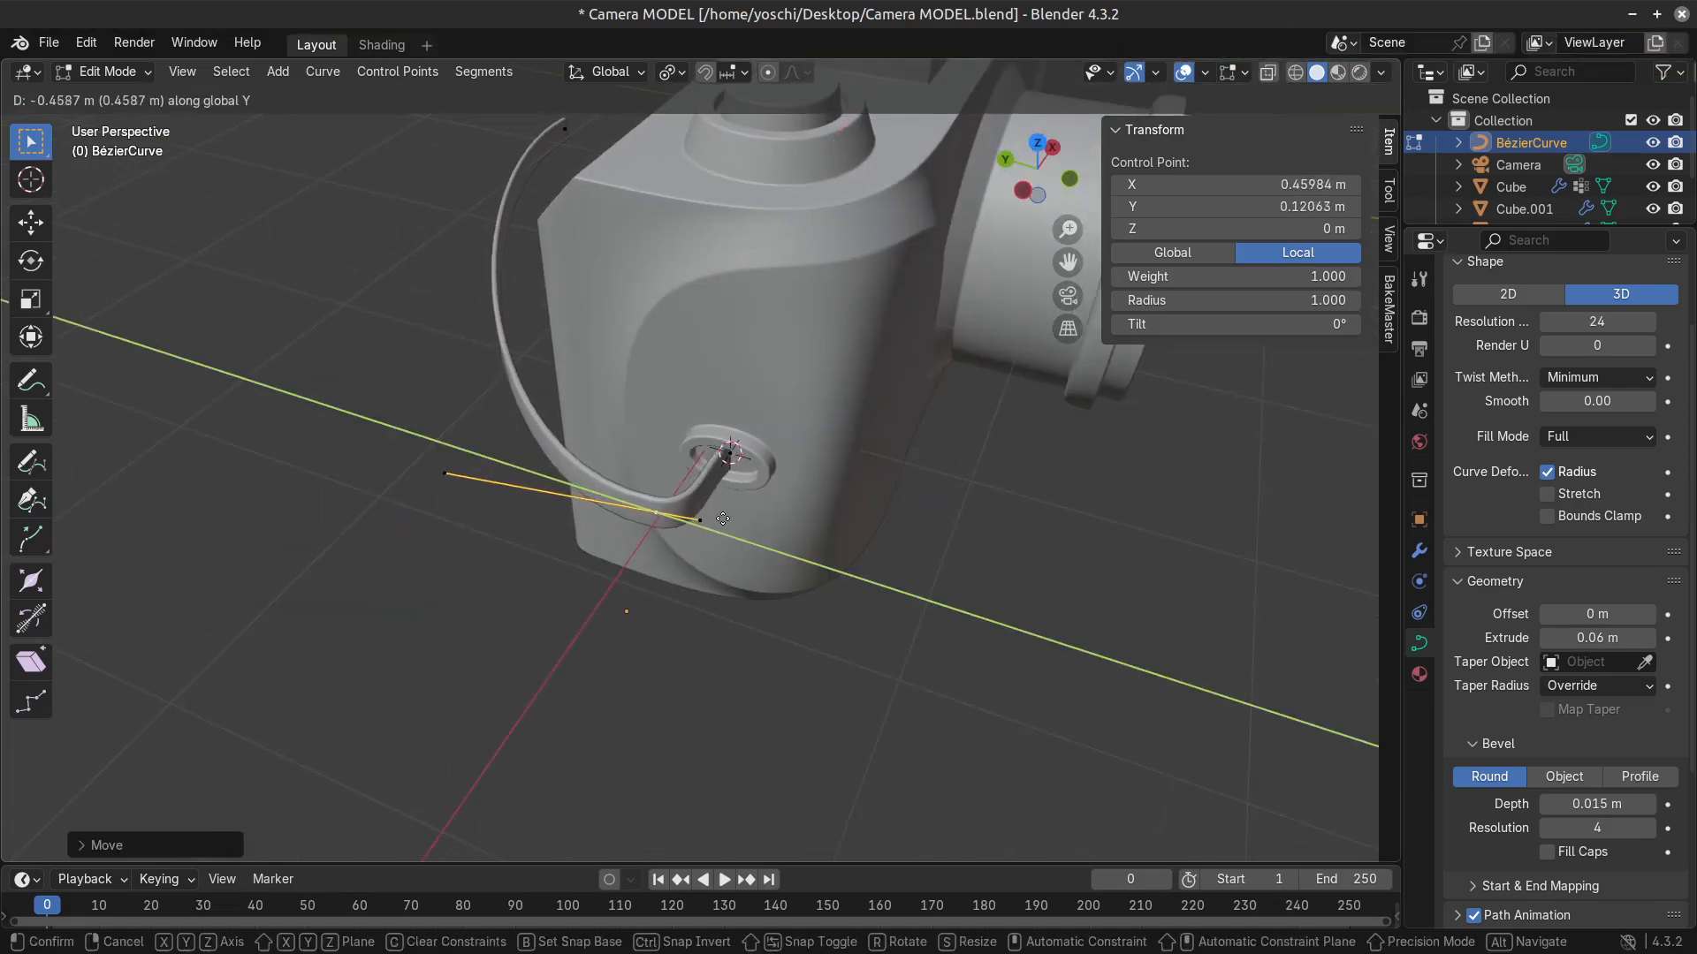
{"action": "left_click", "coordinate": [707, 504]}
{"action": "left_click", "coordinate": [706, 527]}
Scale down the handles of the strap's control point inside the side lug.
{"action": "left_click", "coordinate": [725, 453]}
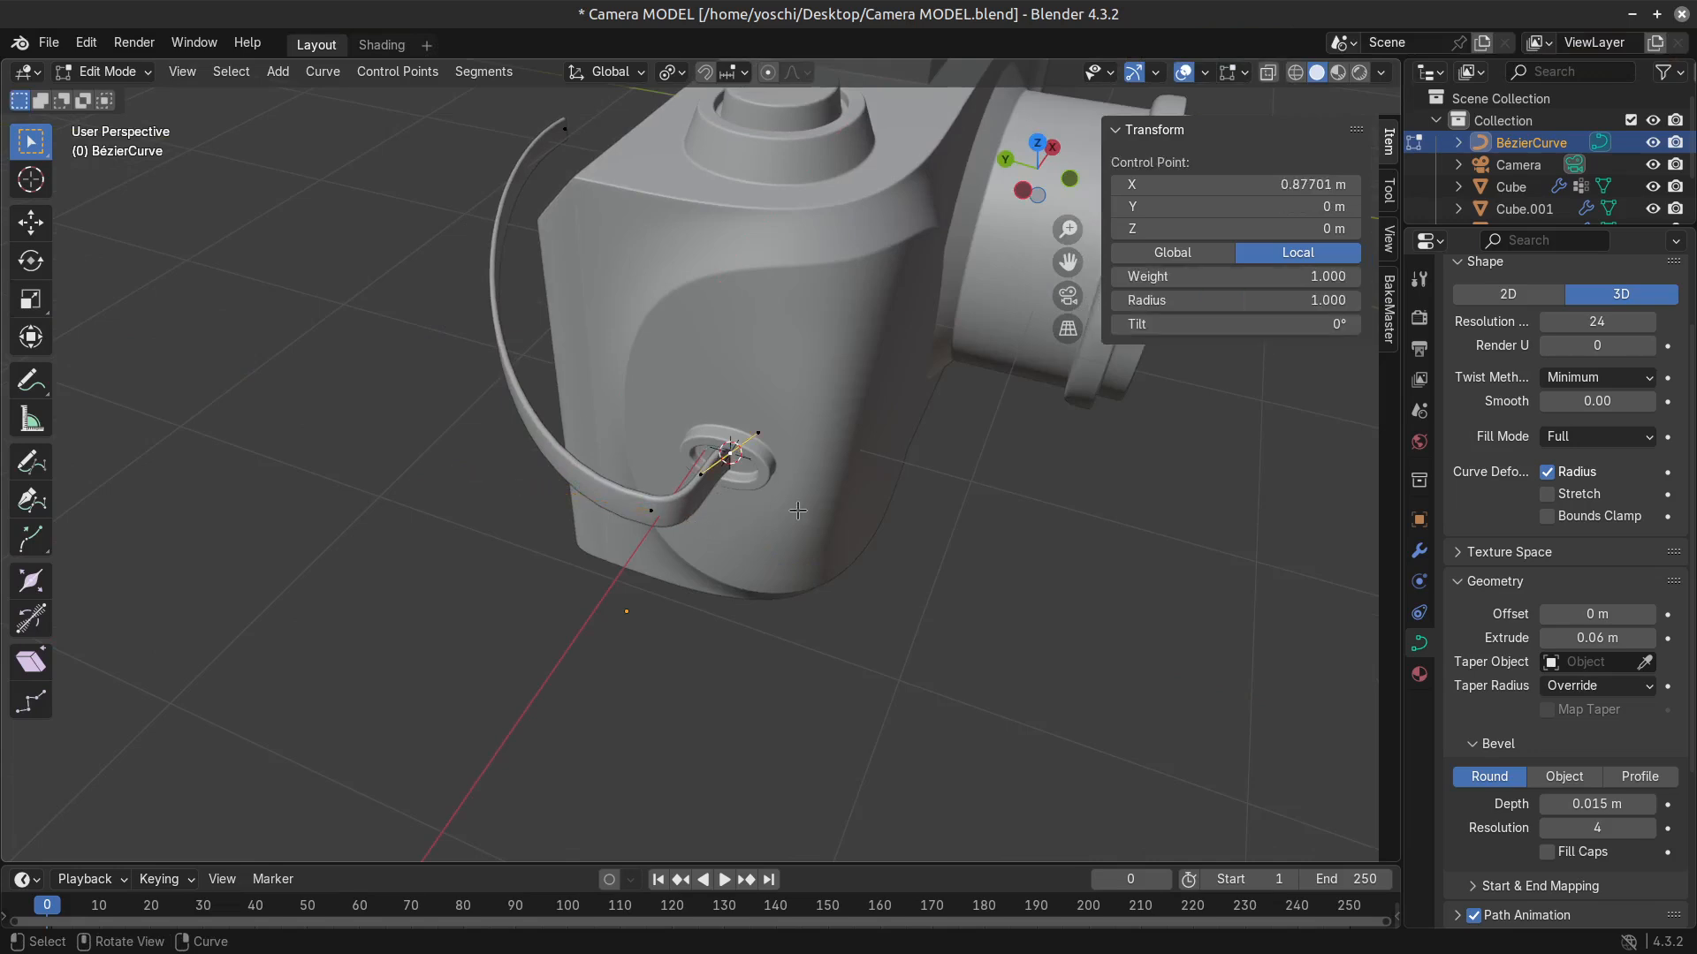
{"action": "key", "text": "s"}
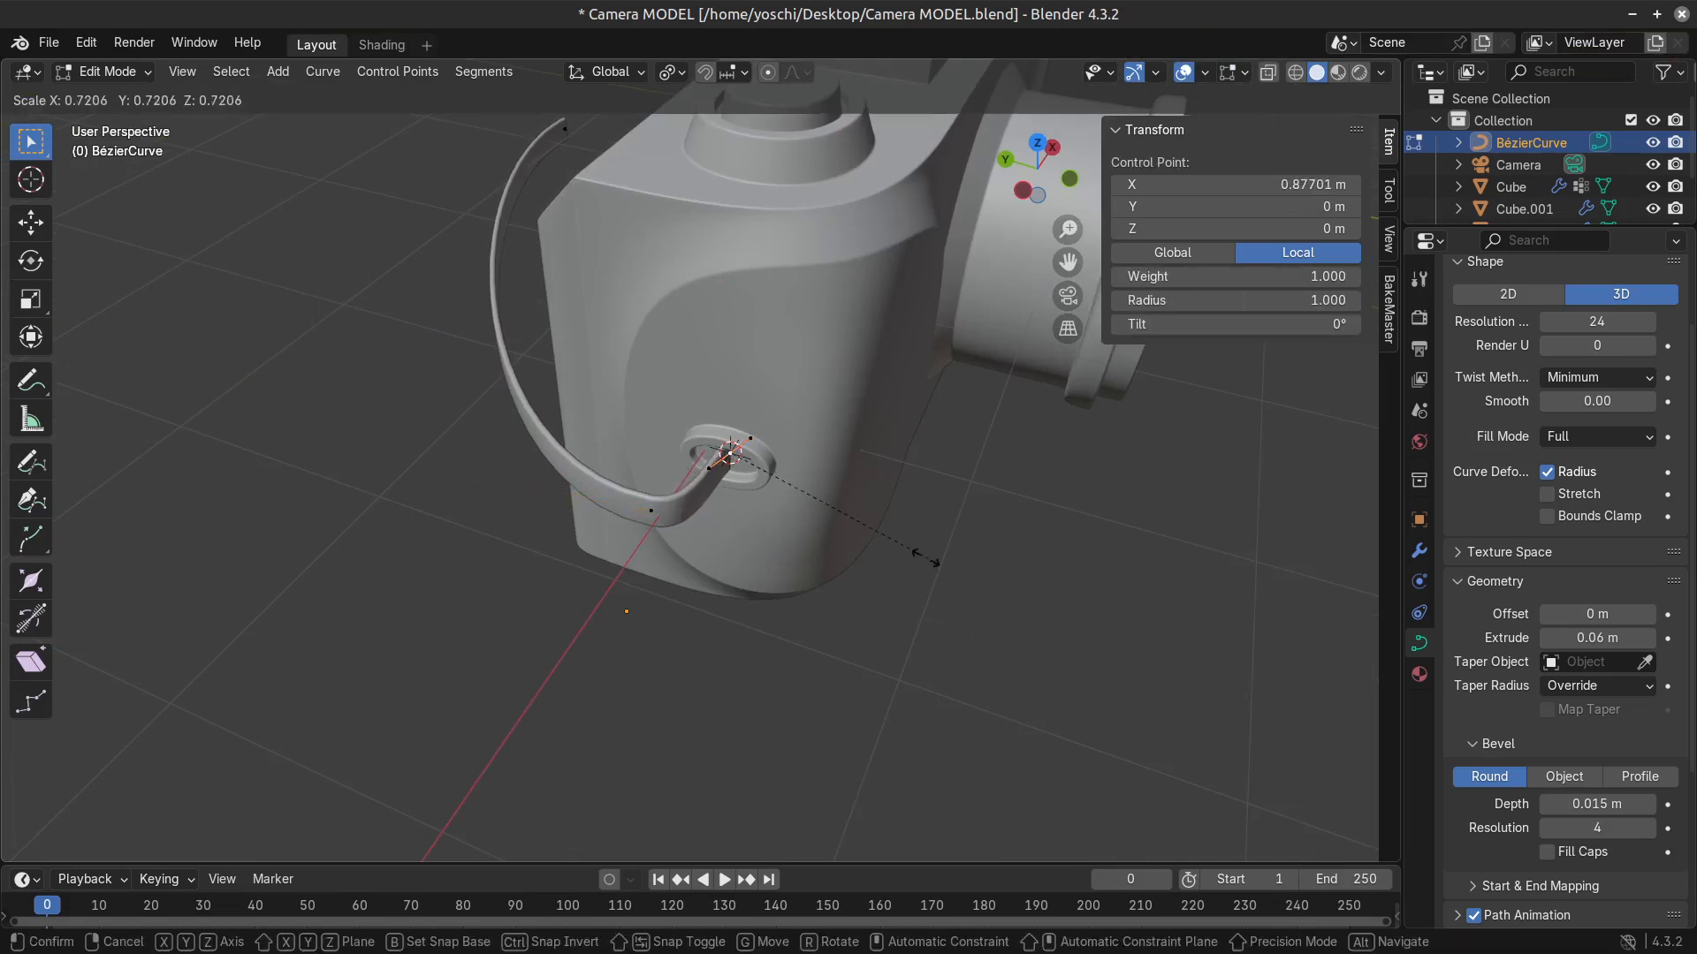
{"action": "left_click", "coordinate": [804, 637]}
{"action": "middle_click_drag", "start_coordinate": [804, 636], "coordinate": [631, 591]}
{"action": "scroll", "coordinate": [631, 591], "scroll_direction": "down", "scroll_amount": 3}
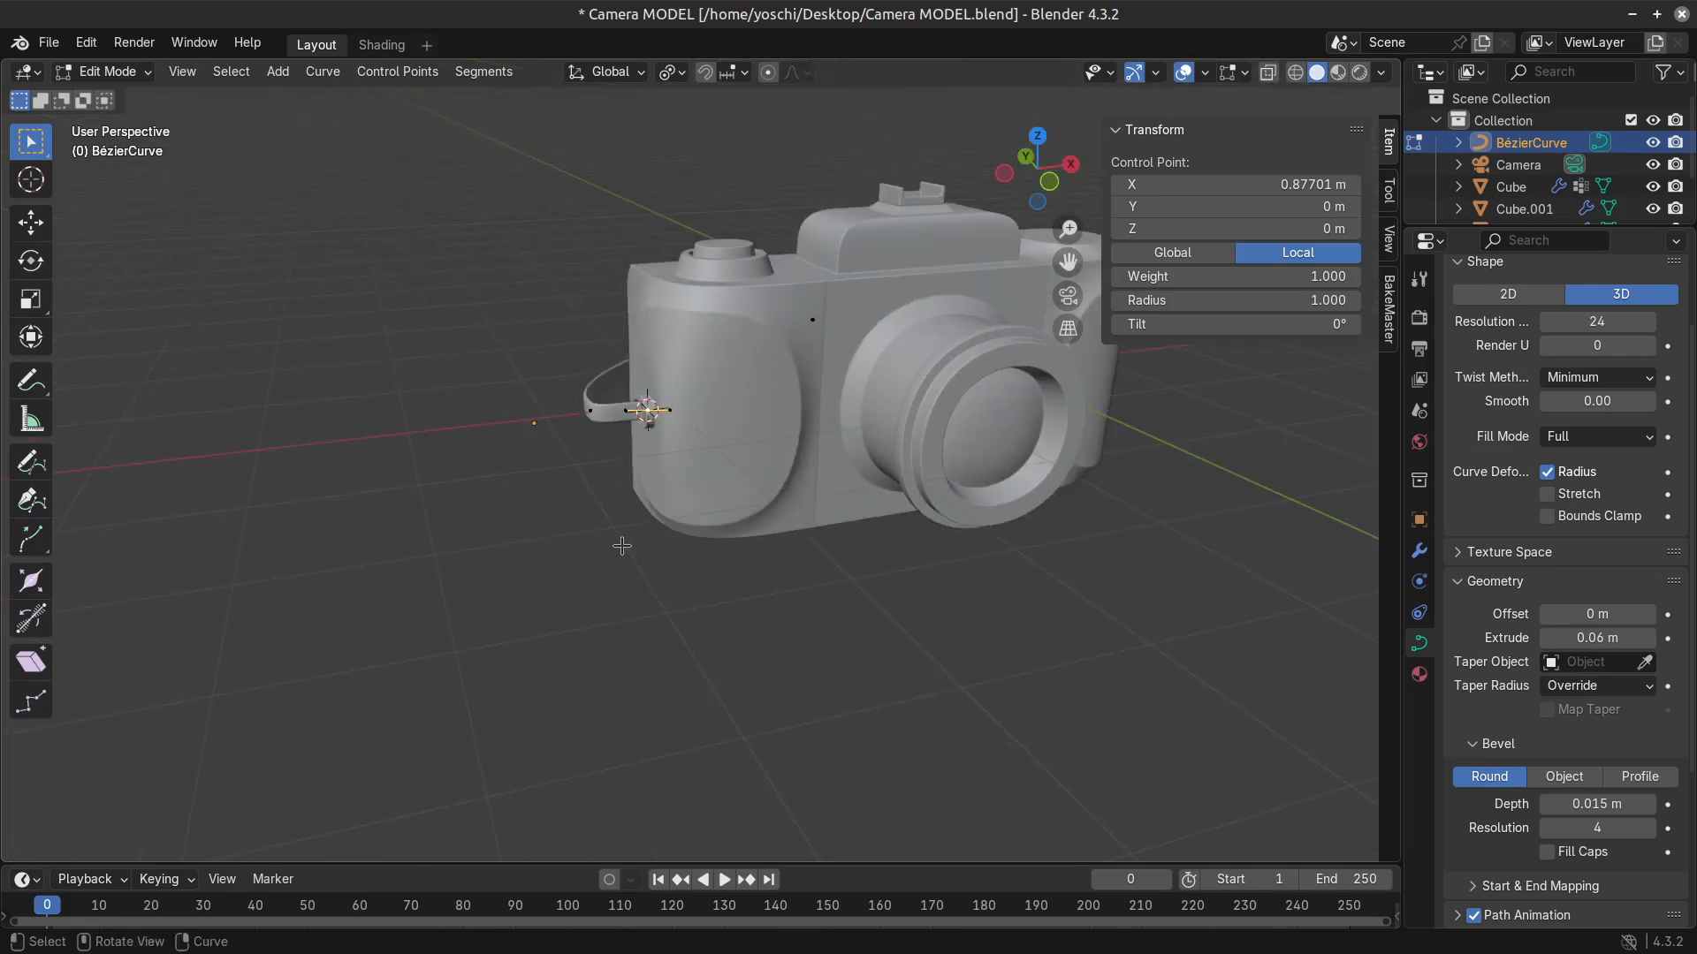
{"action": "scroll", "coordinate": [586, 570], "scroll_direction": "up", "scroll_amount": 3}
Pull the strap's middle control point outward and down to about X -0.07 m, Y 0.07 m, Z -0.60 m.
{"action": "key", "text": "Tab"}
{"action": "key", "text": "Tab"}
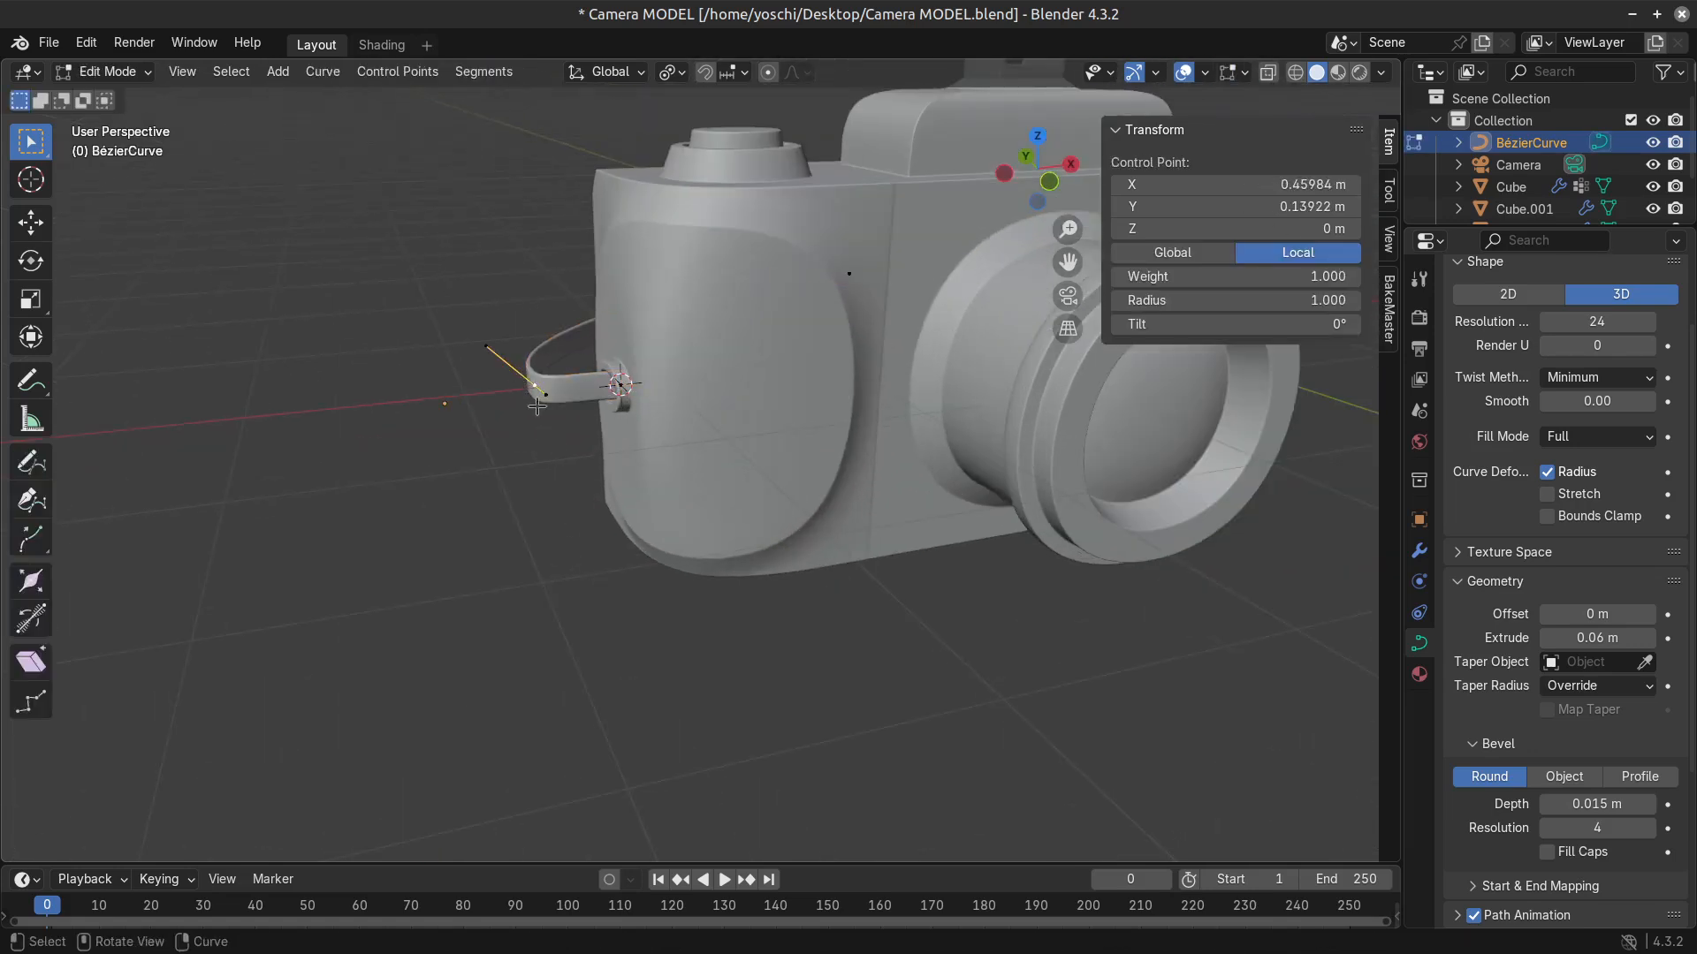
{"action": "key", "text": "g"}
{"action": "left_click", "coordinate": [443, 542]}
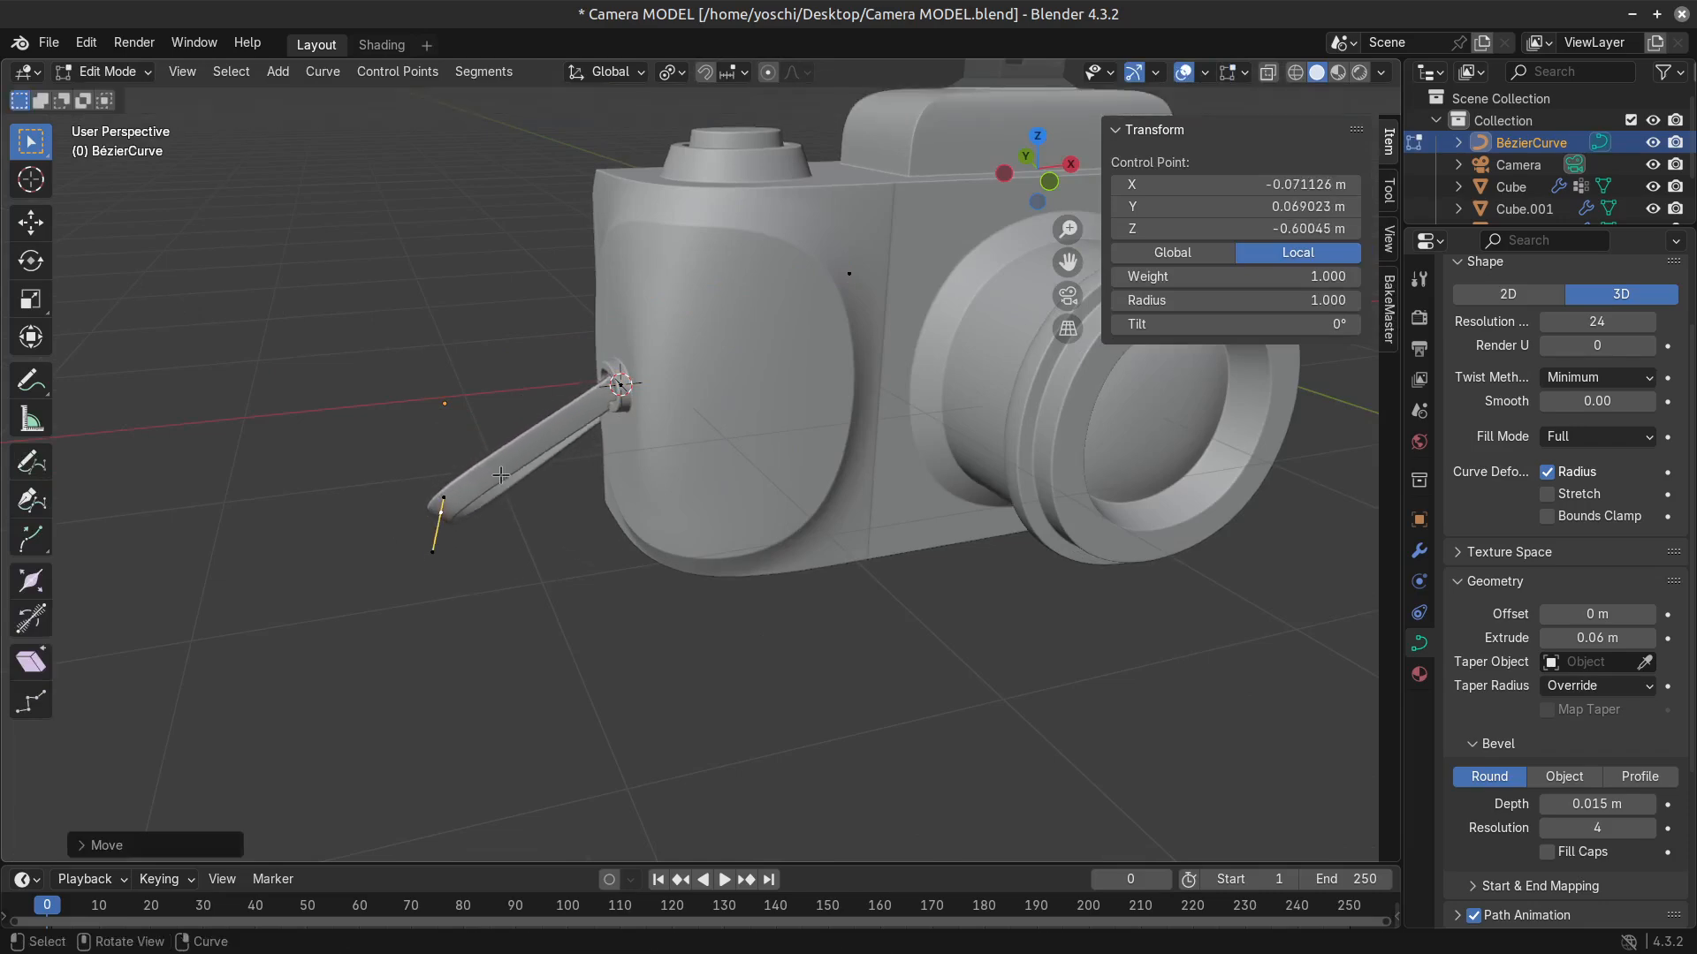
{"action": "scroll", "coordinate": [745, 597], "scroll_direction": "down", "scroll_amount": 3}
{"action": "key", "text": "Tab"}
{"action": "middle_click_drag", "start_coordinate": [701, 618], "coordinate": [604, 579]}
{"action": "key", "text": "Tab"}
{"action": "left_click", "coordinate": [720, 562]}
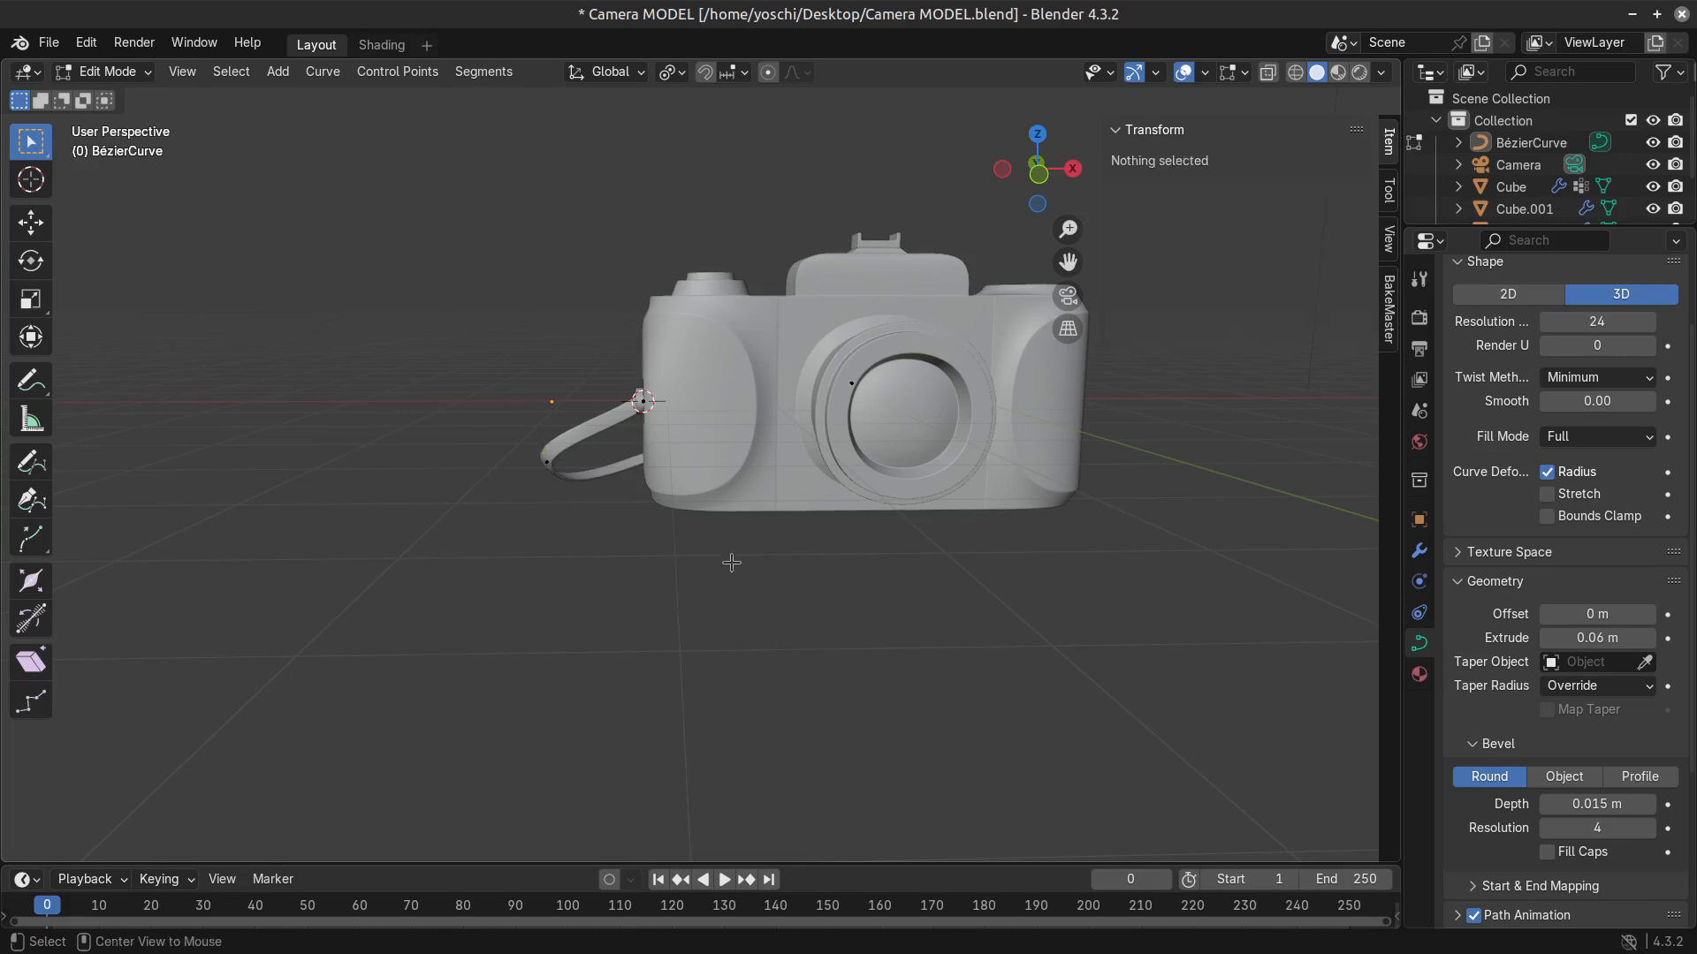
Parent the strap curve to the camera body using the Object option and test the link with a cancelled move.
{"action": "key", "text": "Tab"}
{"action": "left_click", "coordinate": [570, 452]}
{"action": "left_click", "coordinate": [741, 386], "text": "shift"}
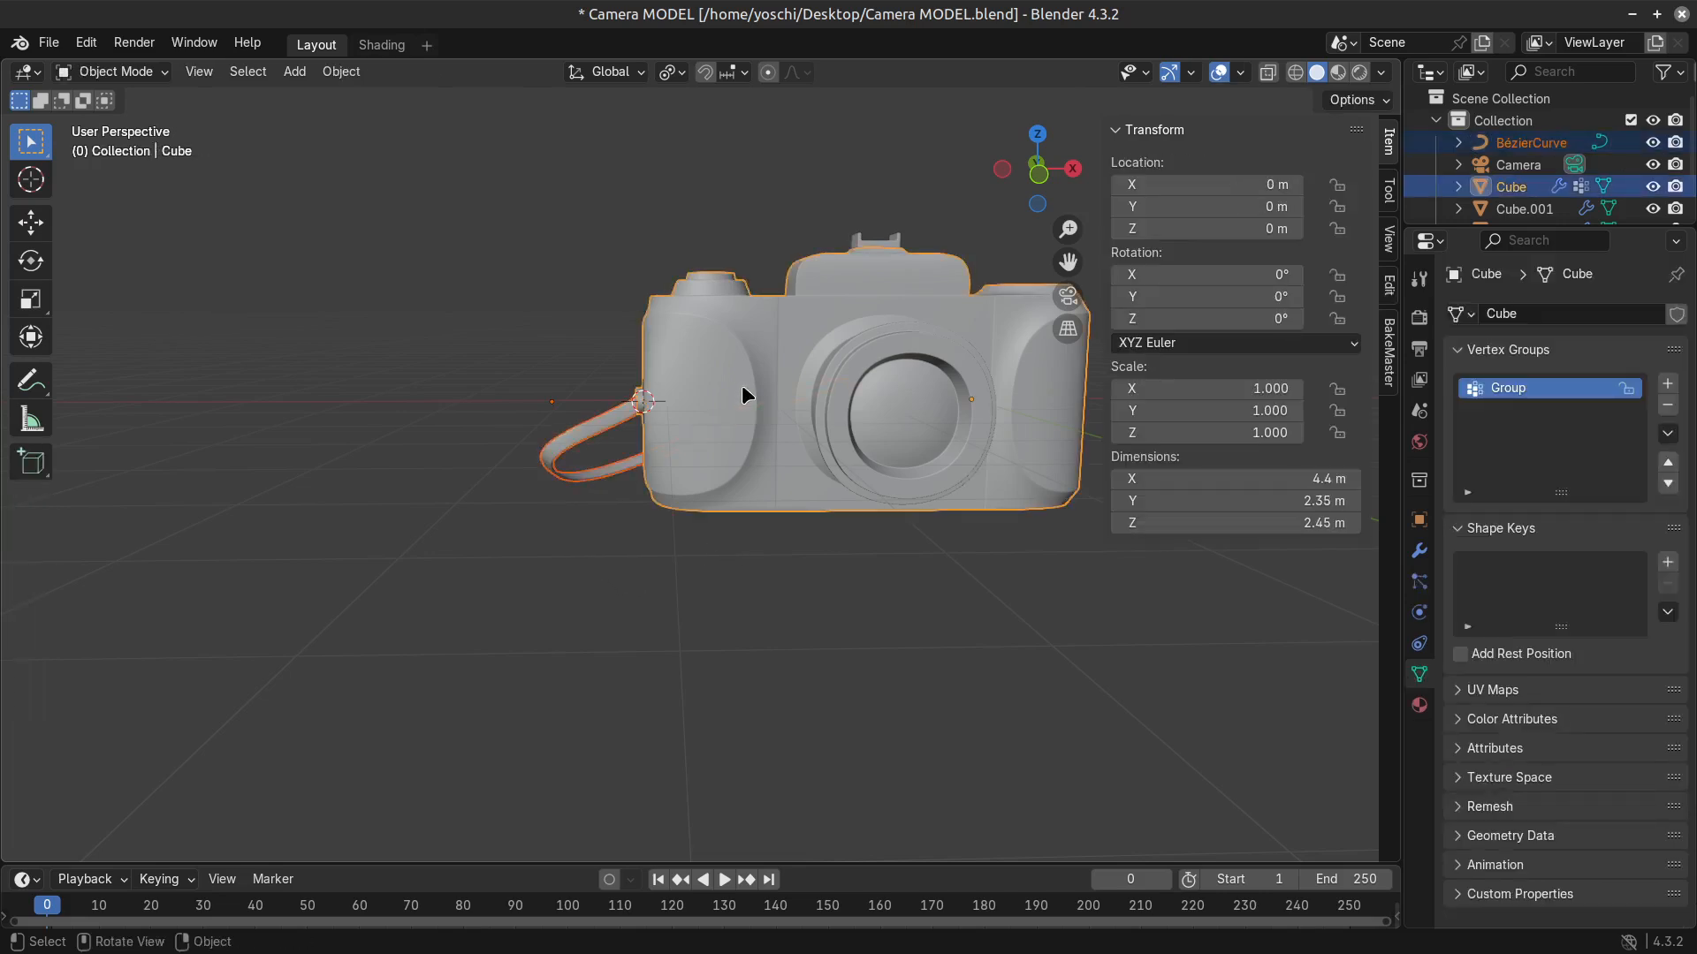
{"action": "key", "text": "ctrl+p"}
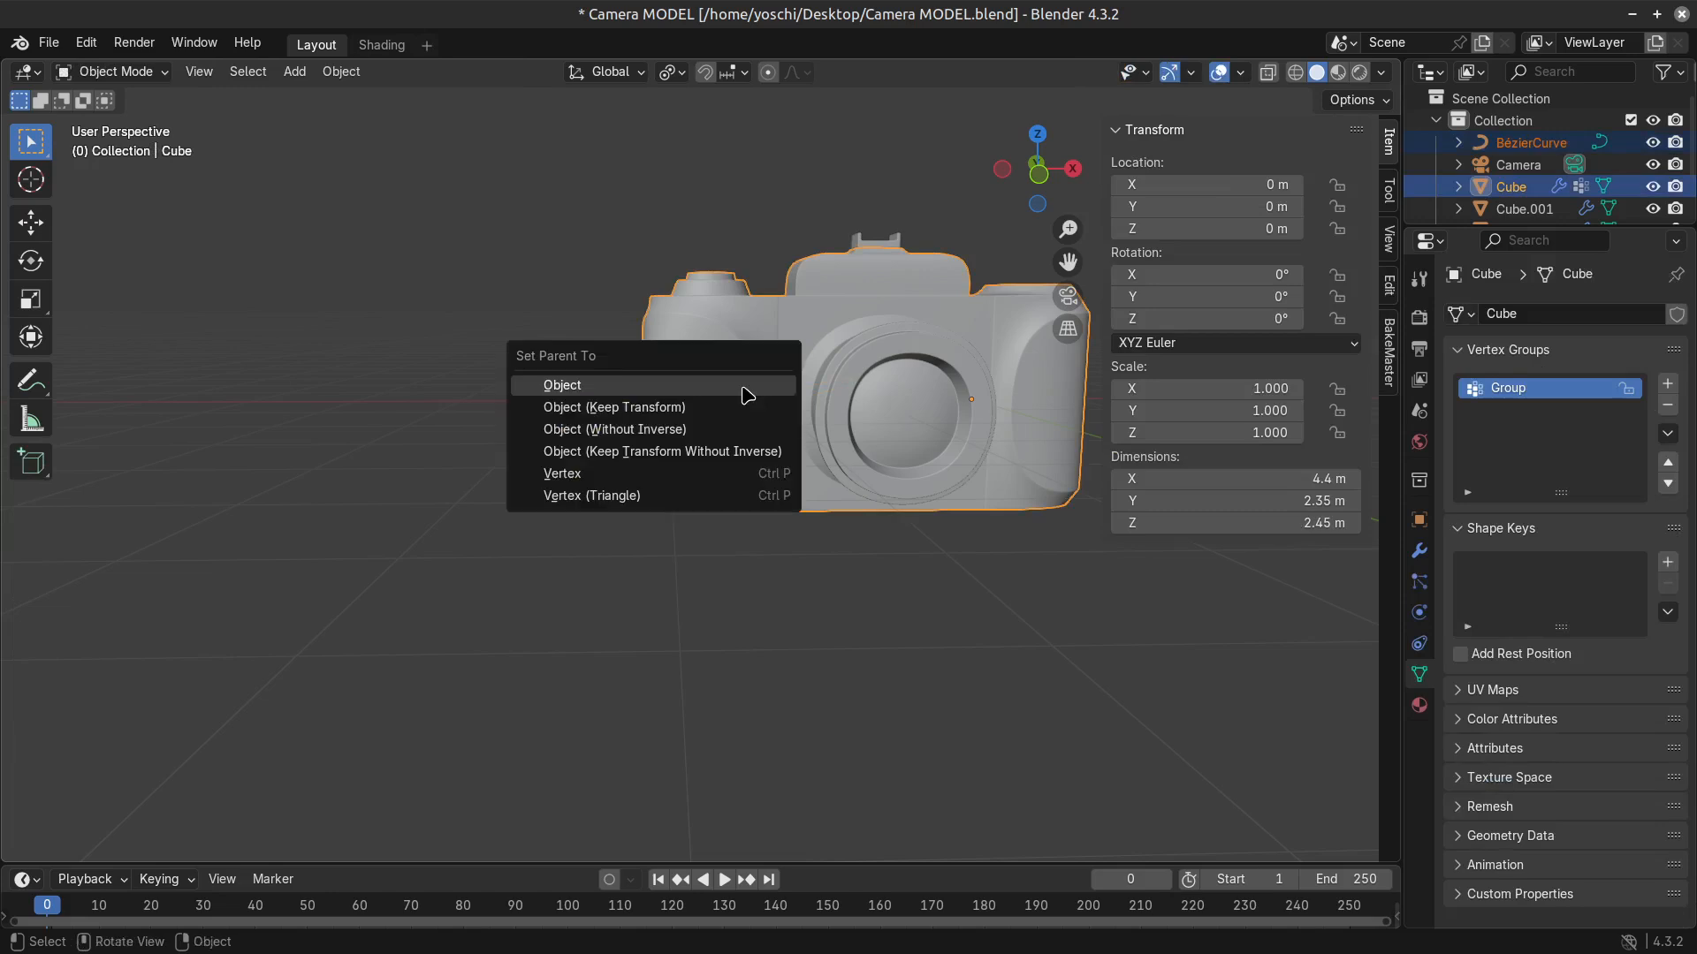
{"action": "left_click", "coordinate": [777, 401]}
{"action": "key", "text": "g"}
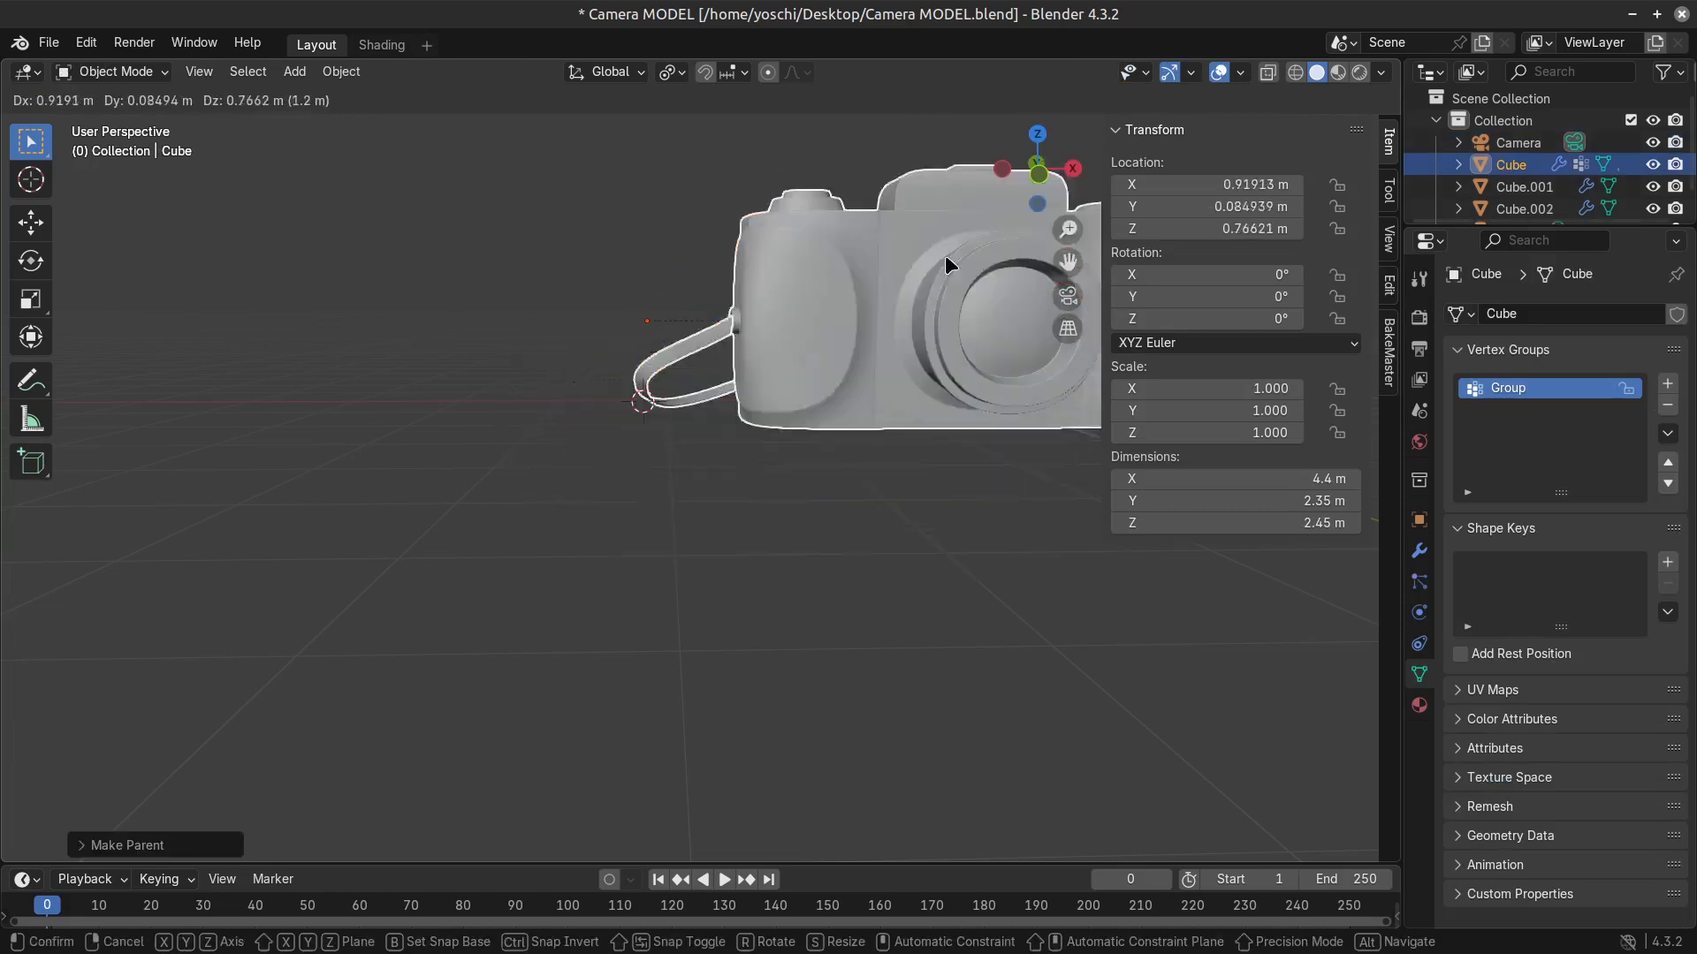
{"action": "right_click", "coordinate": [933, 183]}
Parent the hot shoe piece on top to the camera body using the Object option and save the file.
{"action": "left_click", "coordinate": [900, 224]}
{"action": "left_click", "coordinate": [902, 228]}
{"action": "left_click", "coordinate": [903, 342], "text": "shift"}
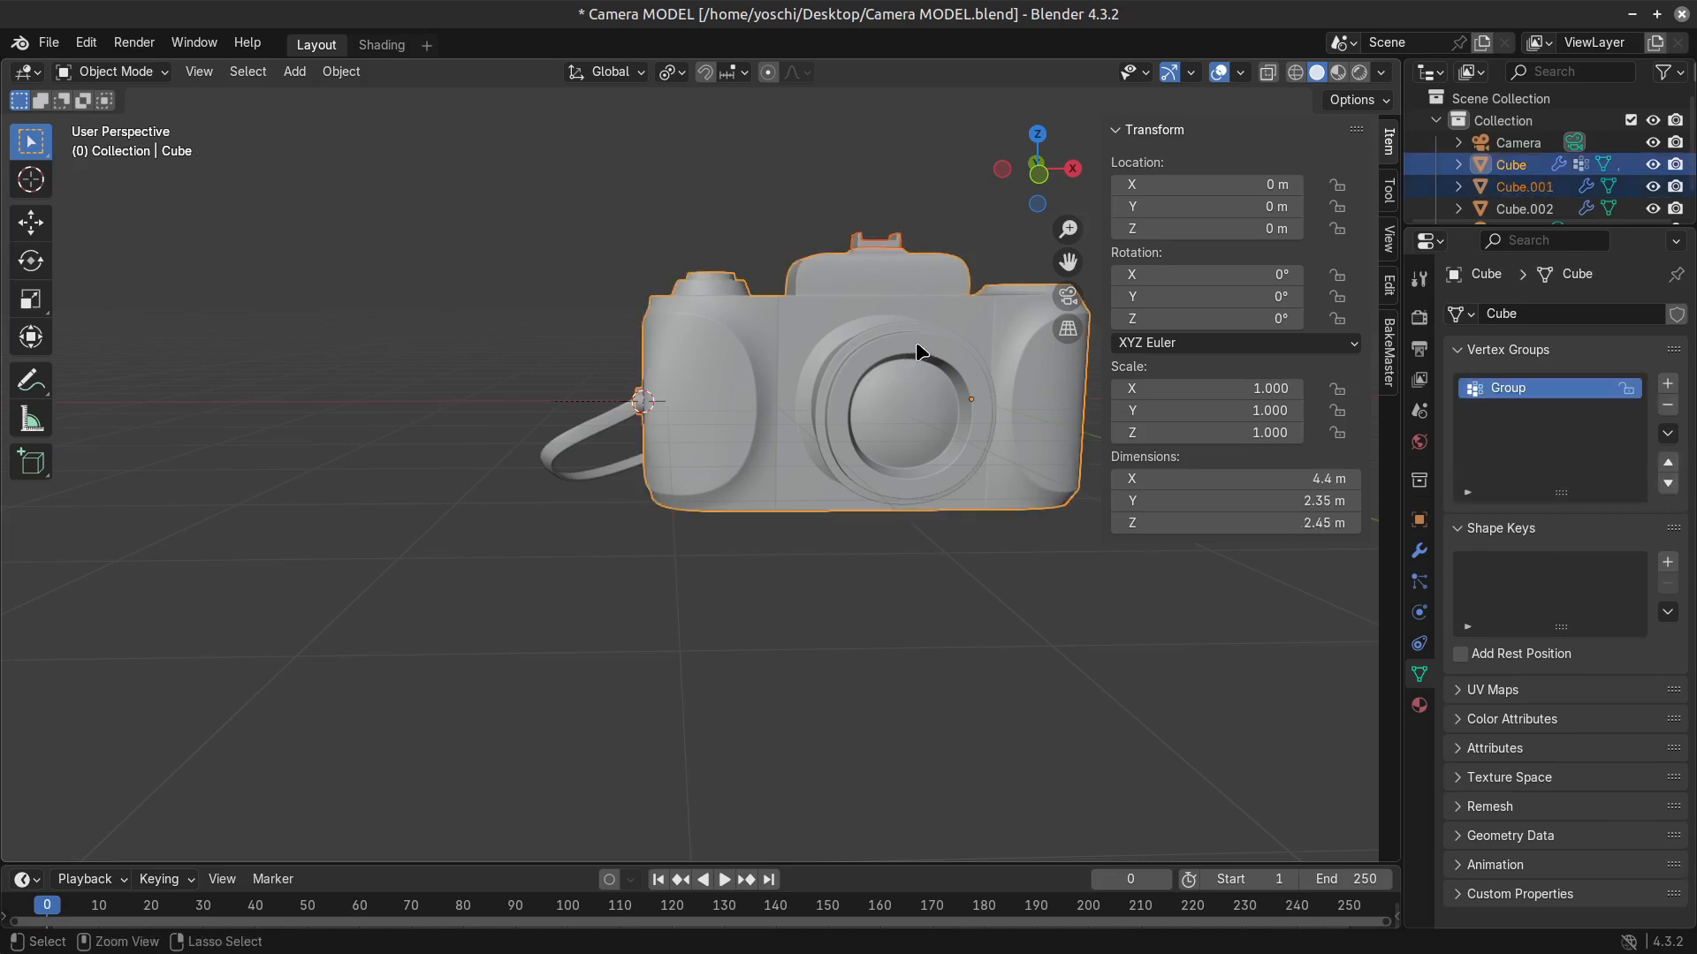
{"action": "key", "text": "ctrl+p"}
{"action": "left_click", "coordinate": [919, 351]}
{"action": "key", "text": "ctrl+s"}
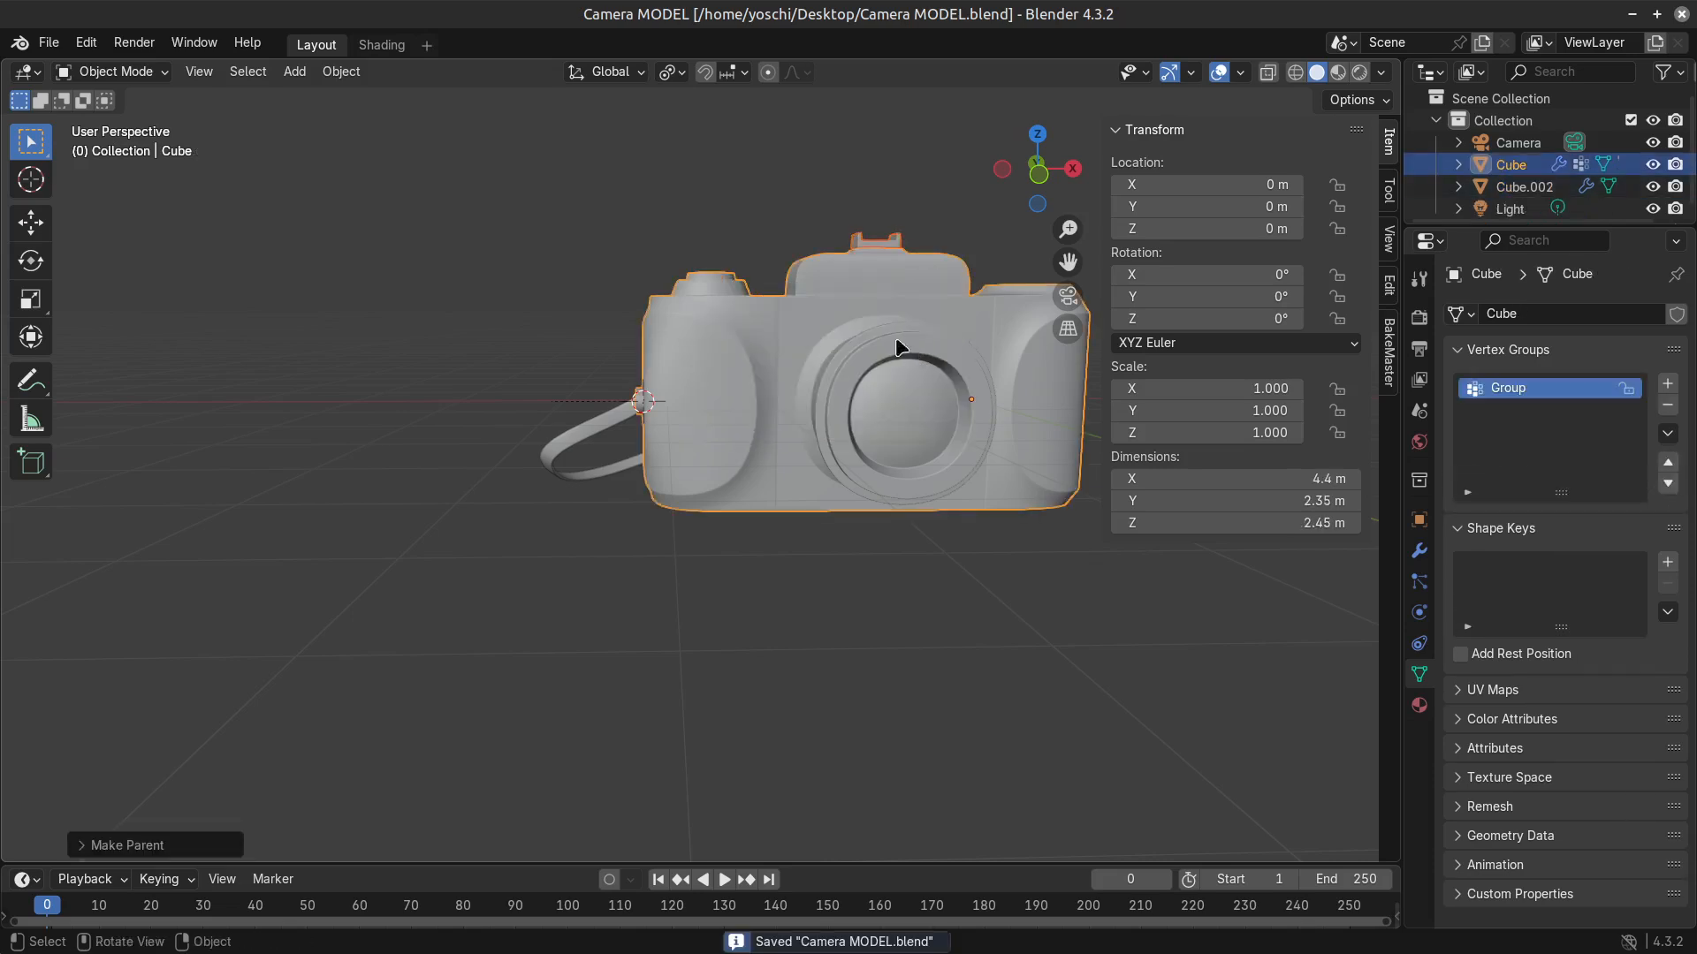
Copy the camera body together with its strap and hot shoe to the clipboard.
{"action": "scroll", "coordinate": [800, 468], "scroll_direction": "down", "scroll_amount": 5}
{"action": "middle_click_drag", "start_coordinate": [867, 425], "coordinate": [818, 554]}
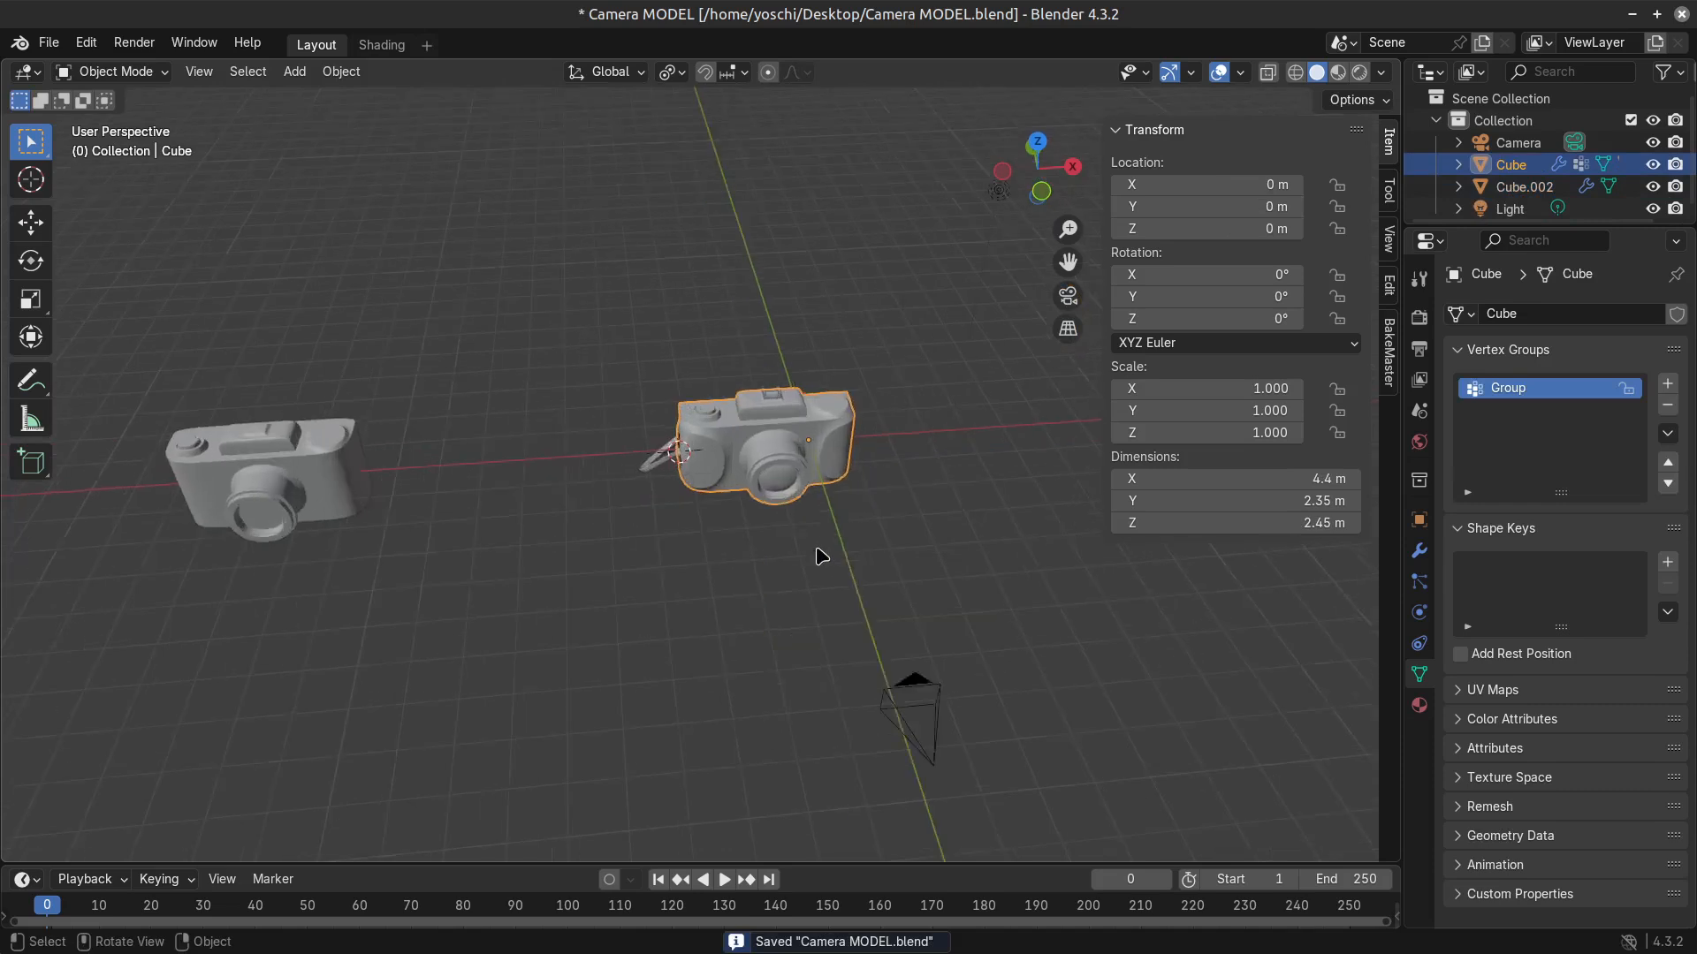
{"action": "scroll", "coordinate": [819, 553], "scroll_direction": "up", "scroll_amount": 3}
{"action": "left_click_drag", "start_coordinate": [947, 716], "coordinate": [620, 429]}
{"action": "key", "text": "ctrl+c"}
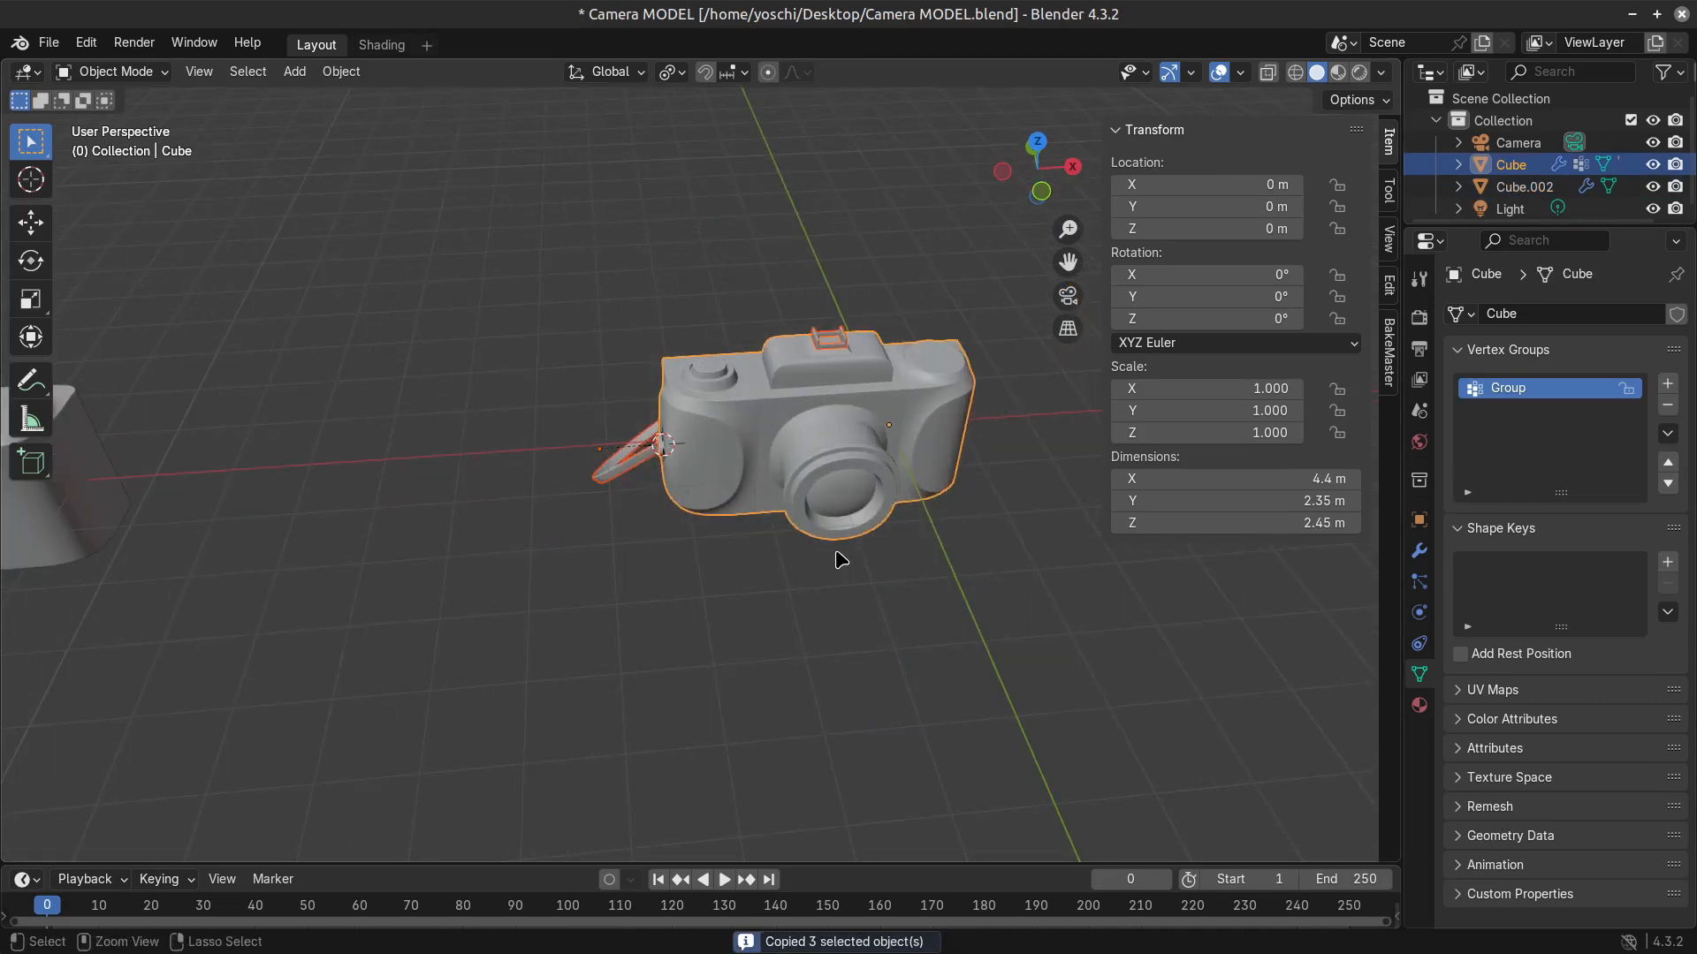
Minimize the Blender window to show the desktop.
{"action": "left_click", "coordinate": [1634, 15]}
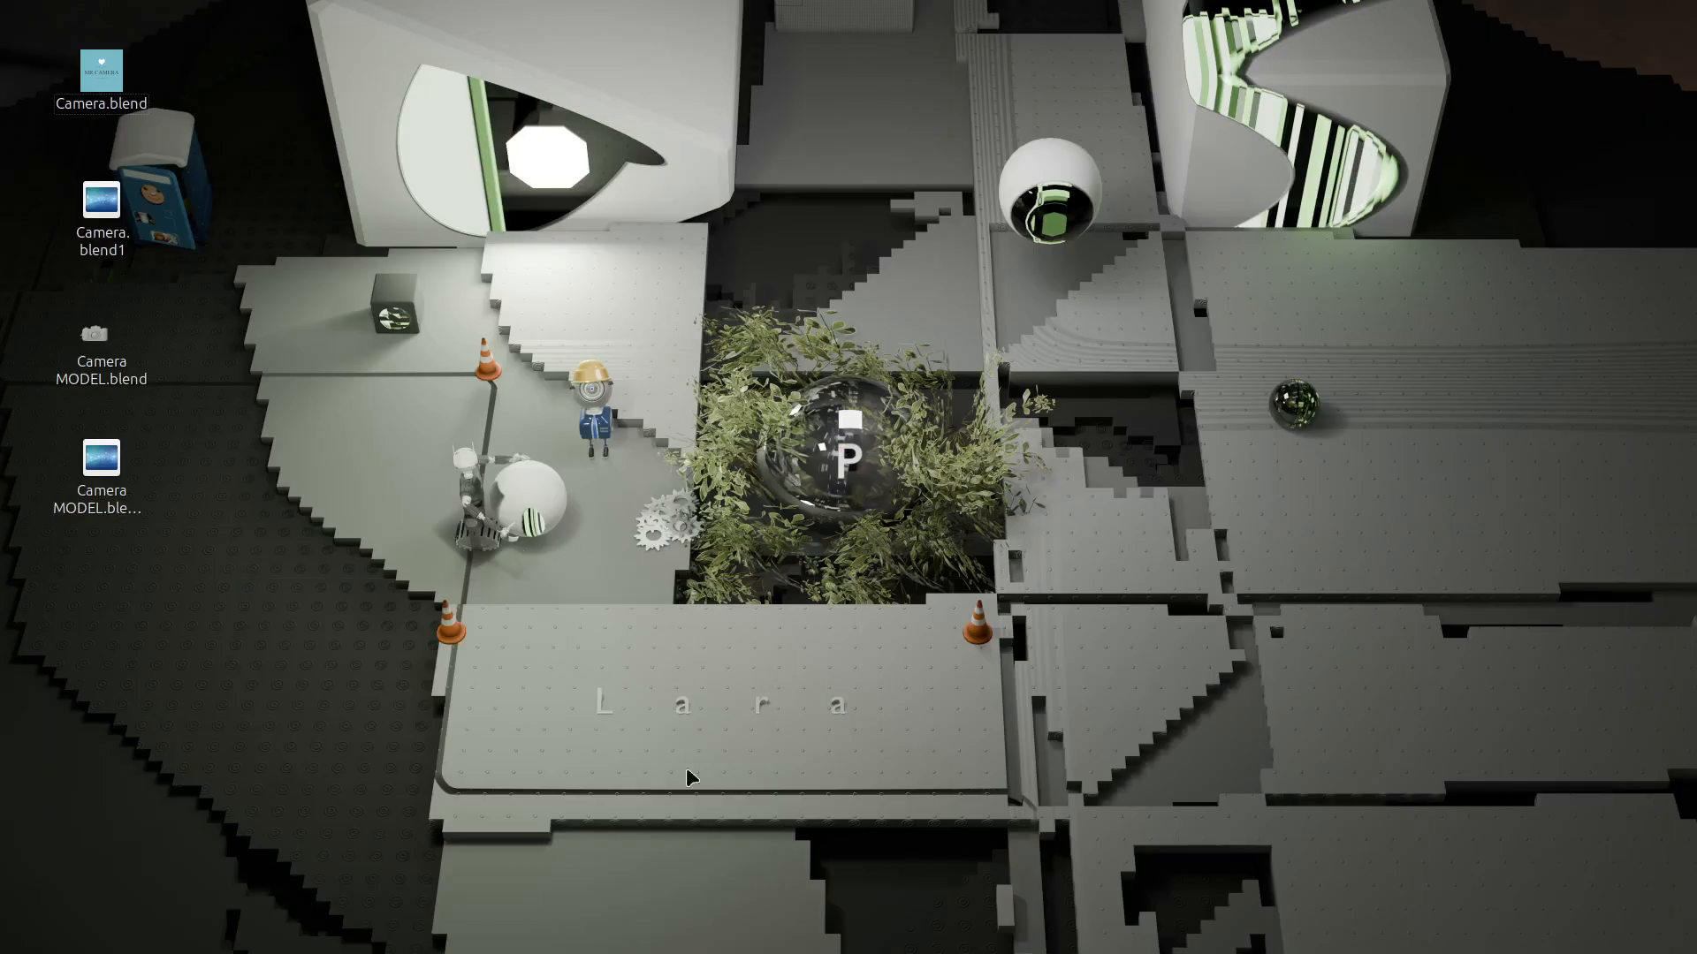
{"action": "right_click", "coordinate": [752, 285]}
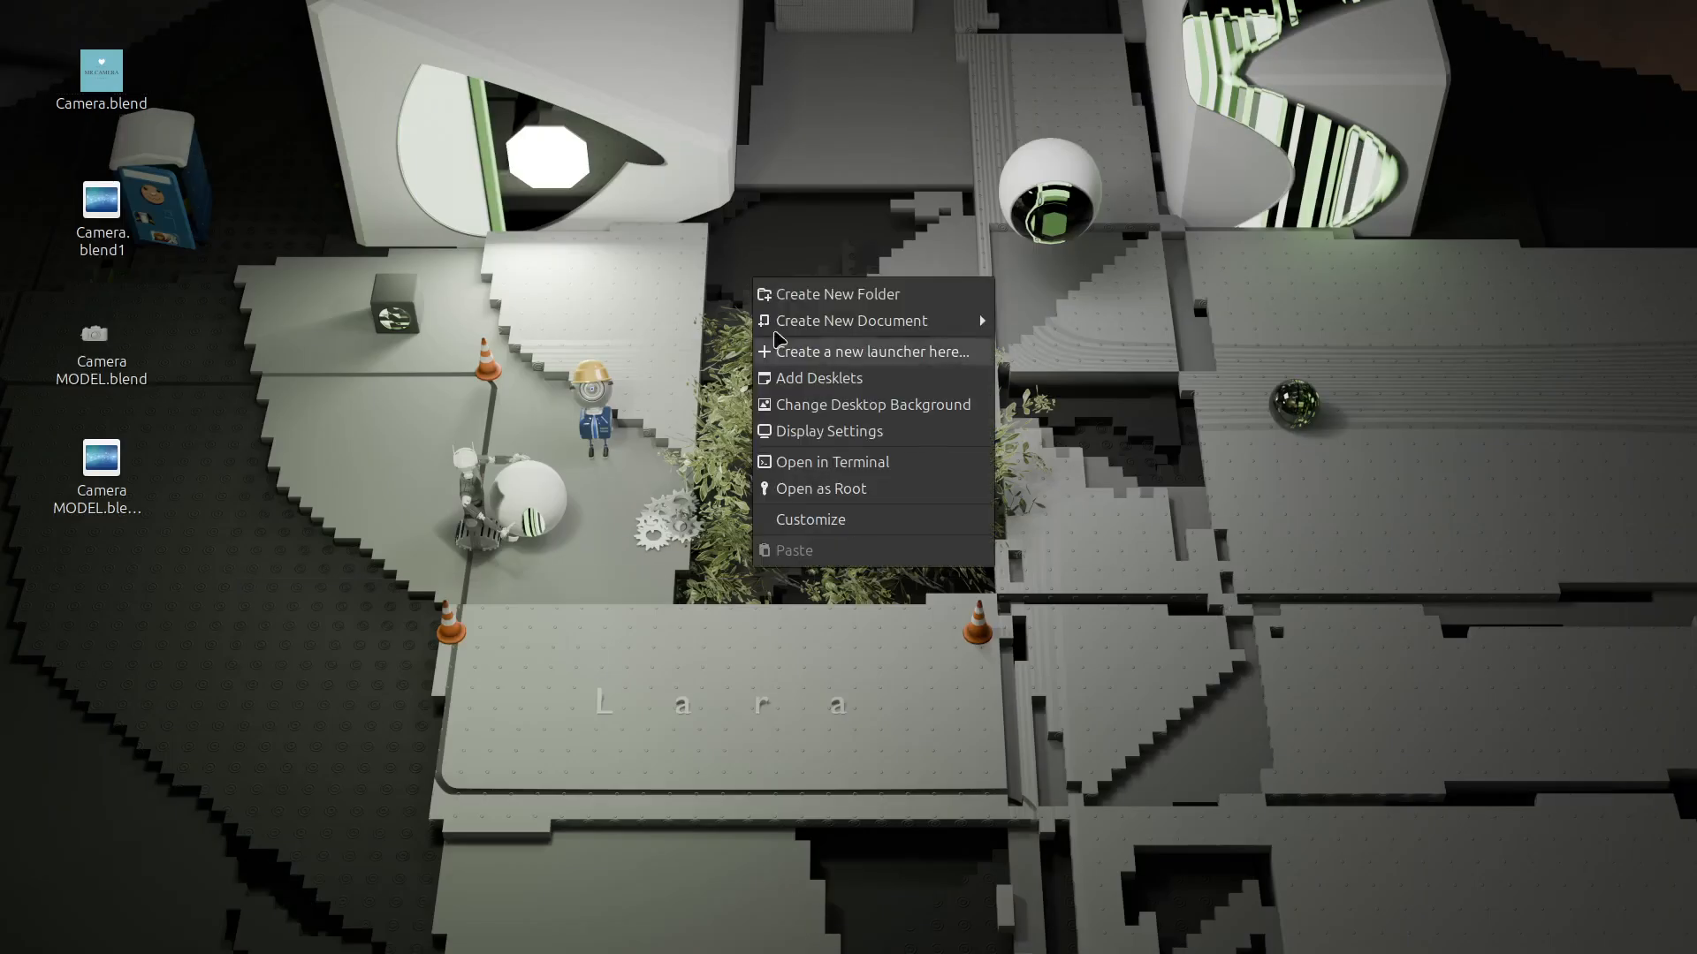
{"action": "left_click", "coordinate": [288, 471]}
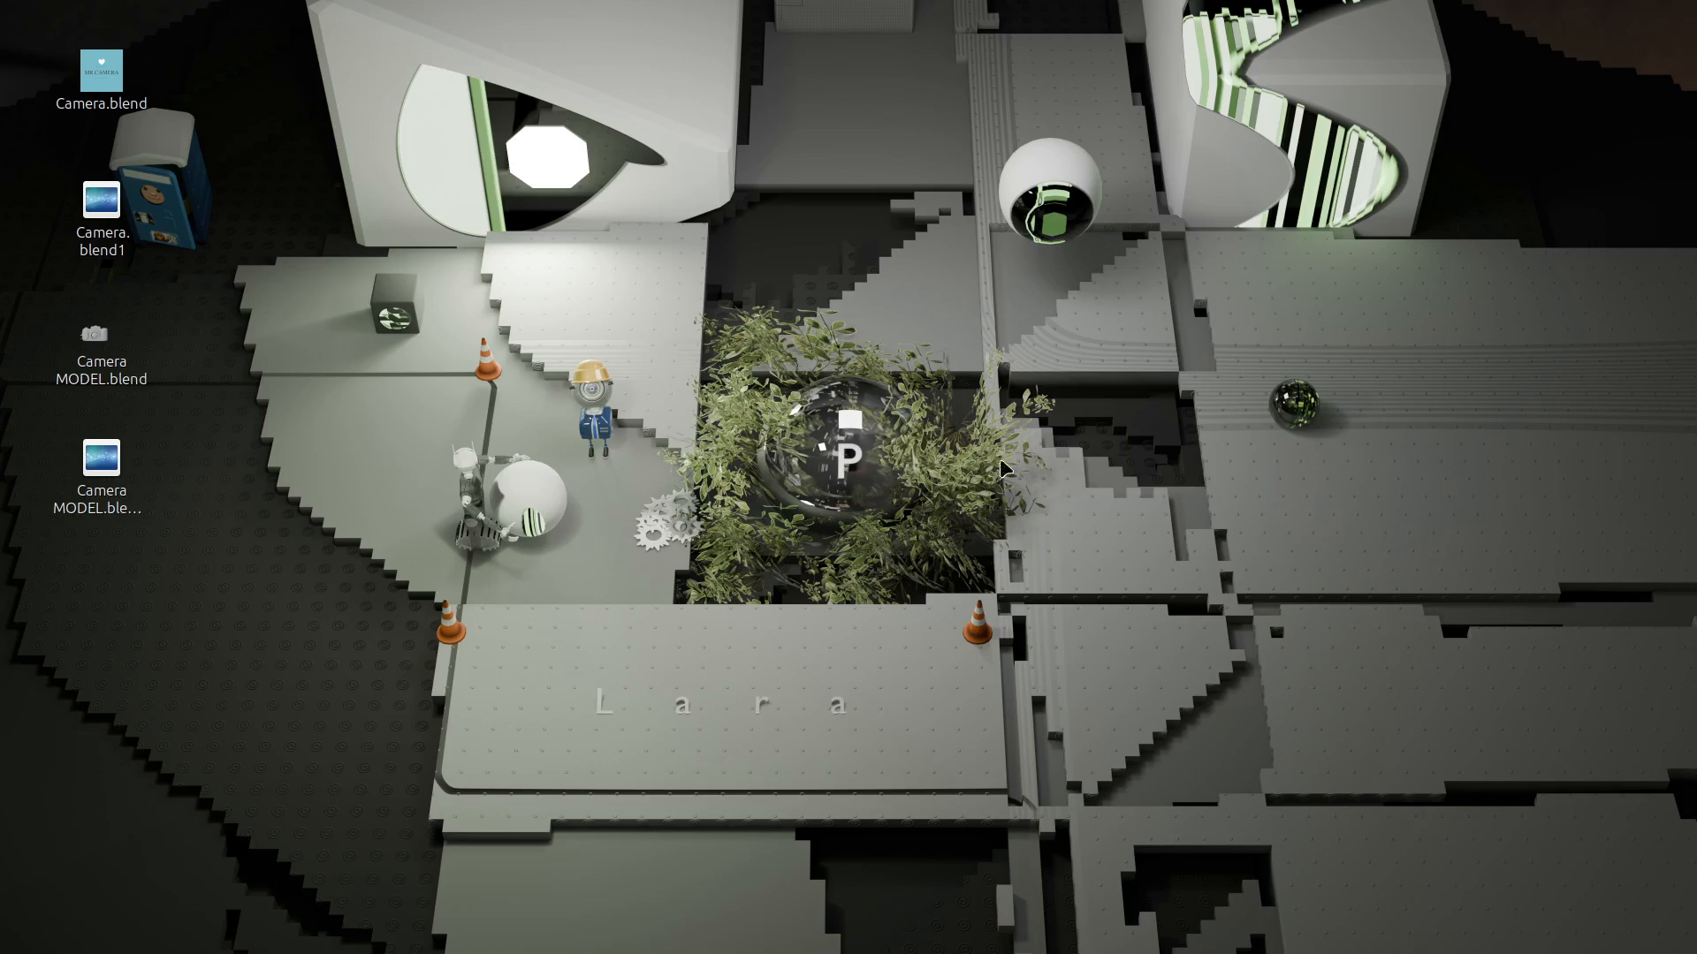
Switch to the Camera.blend window and select the Objects collection as the destination for the camera model.
{"action": "key", "text": "alt+Tab"}
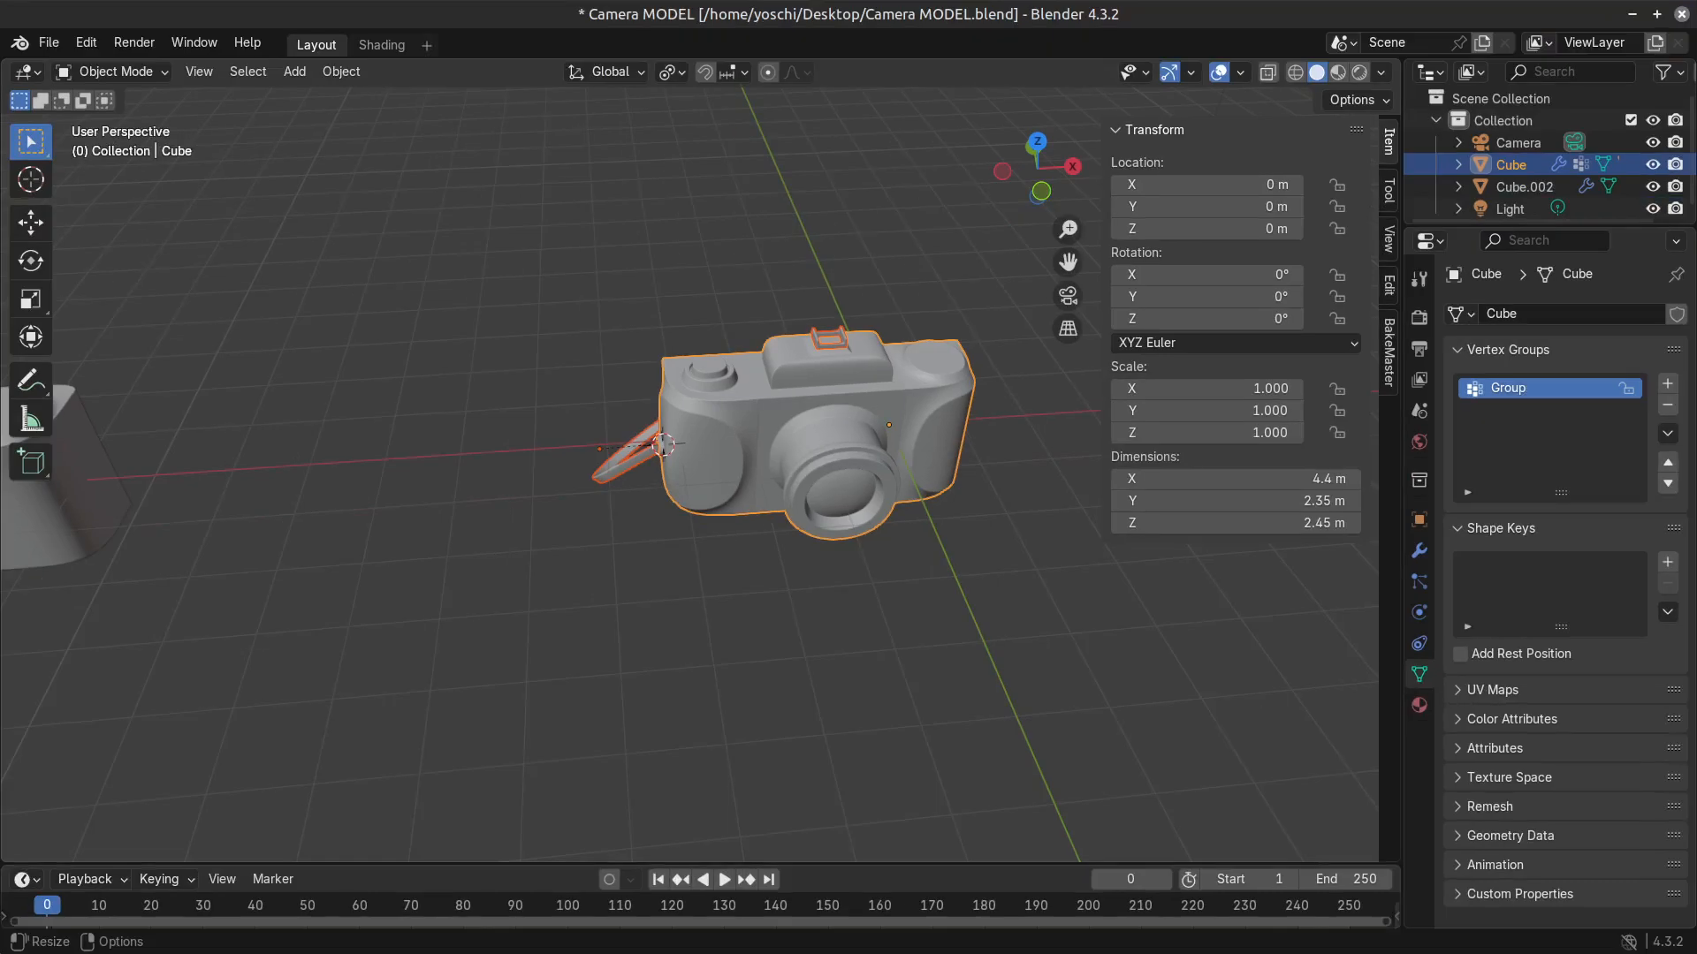
{"action": "key", "text": "alt+Tab"}
{"action": "scroll", "coordinate": [750, 531], "scroll_direction": "down", "scroll_amount": 5}
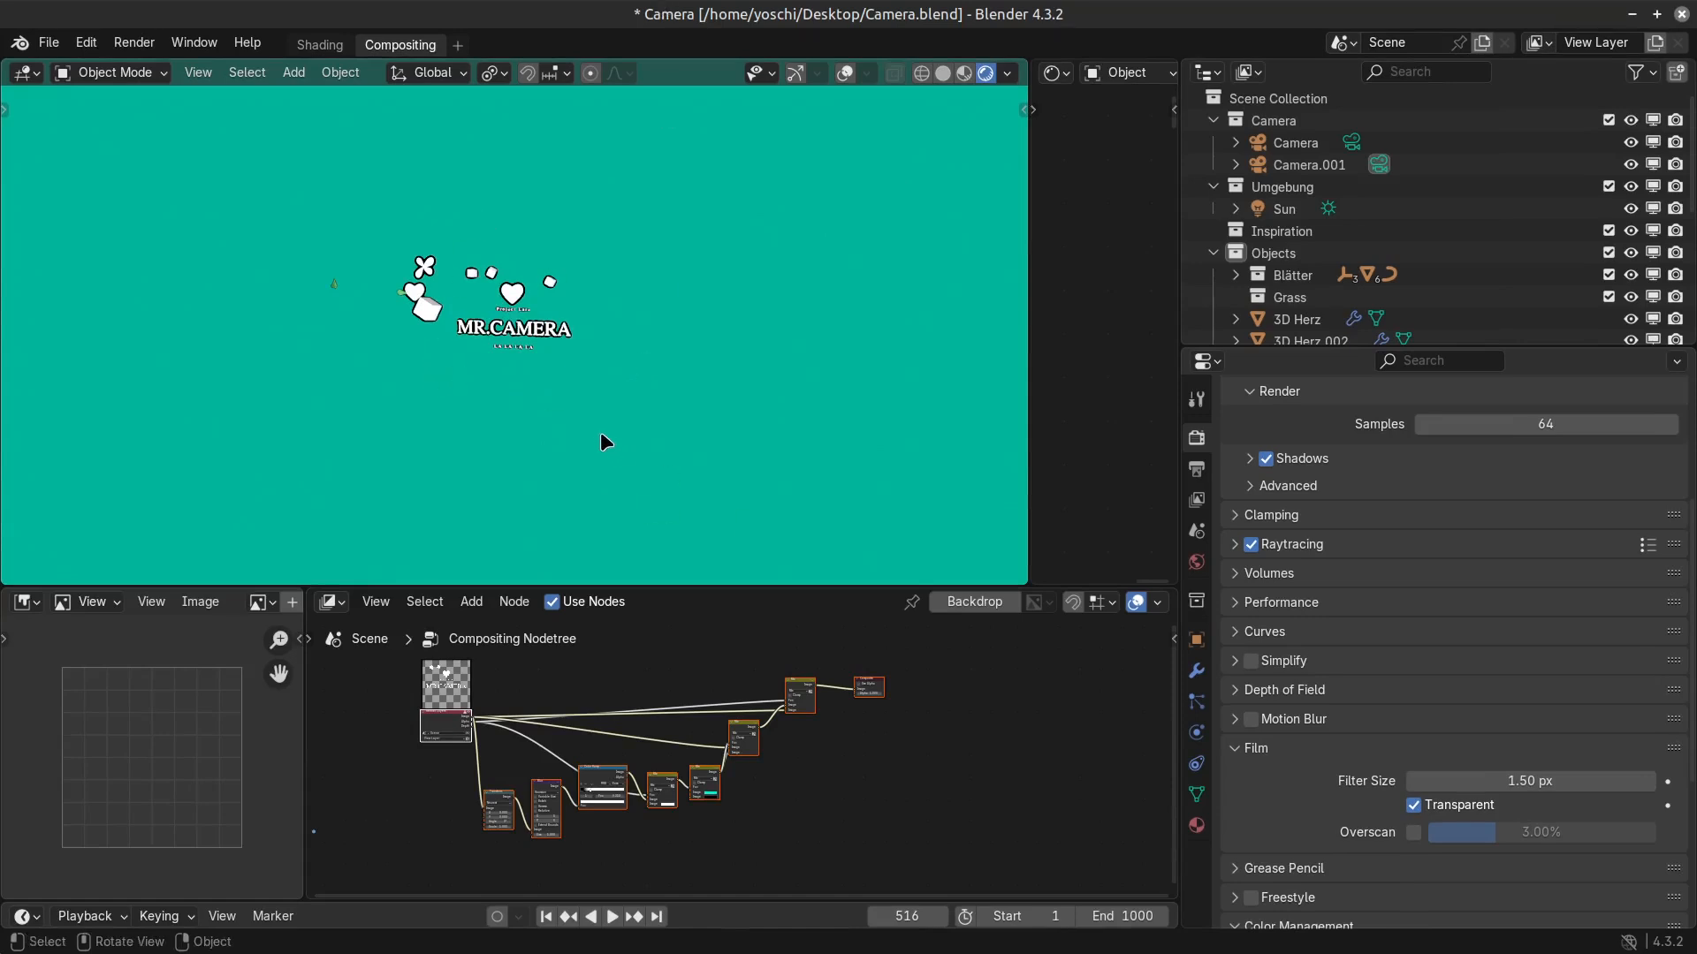
{"action": "left_click", "coordinate": [530, 338]}
{"action": "middle_click_drag", "start_coordinate": [531, 339], "coordinate": [645, 432], "text": "shift"}
{"action": "scroll", "coordinate": [647, 432], "scroll_direction": "up", "scroll_amount": 3}
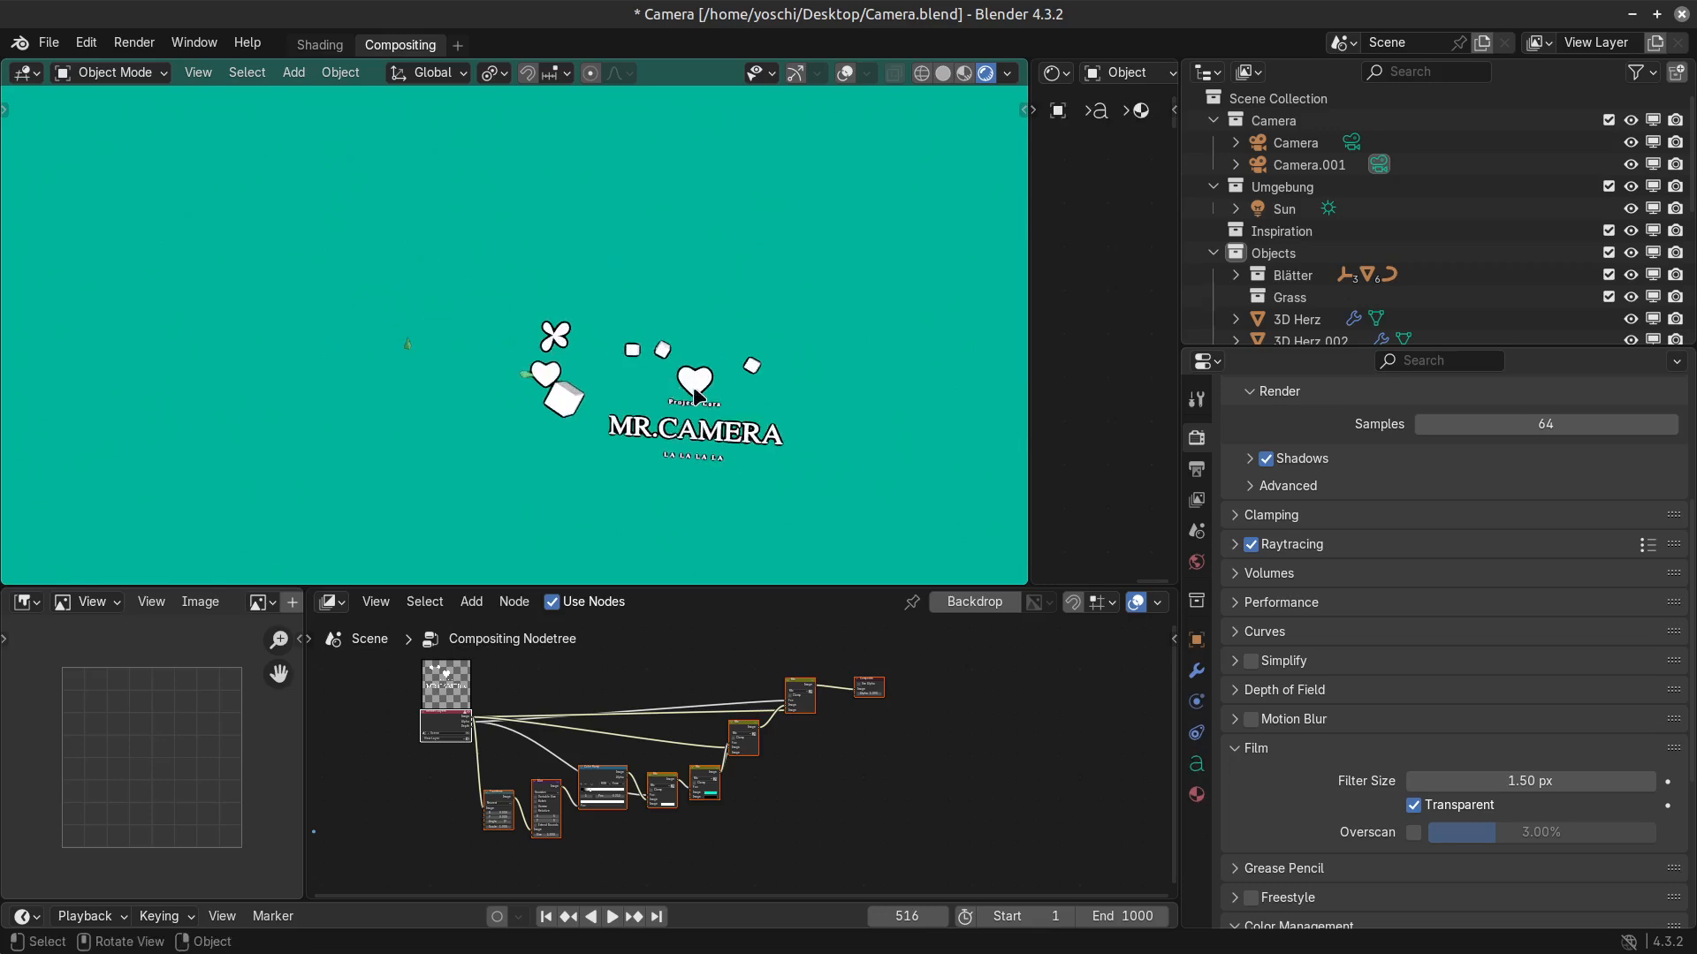
{"action": "left_click", "coordinate": [694, 390]}
{"action": "left_click", "coordinate": [1259, 256]}
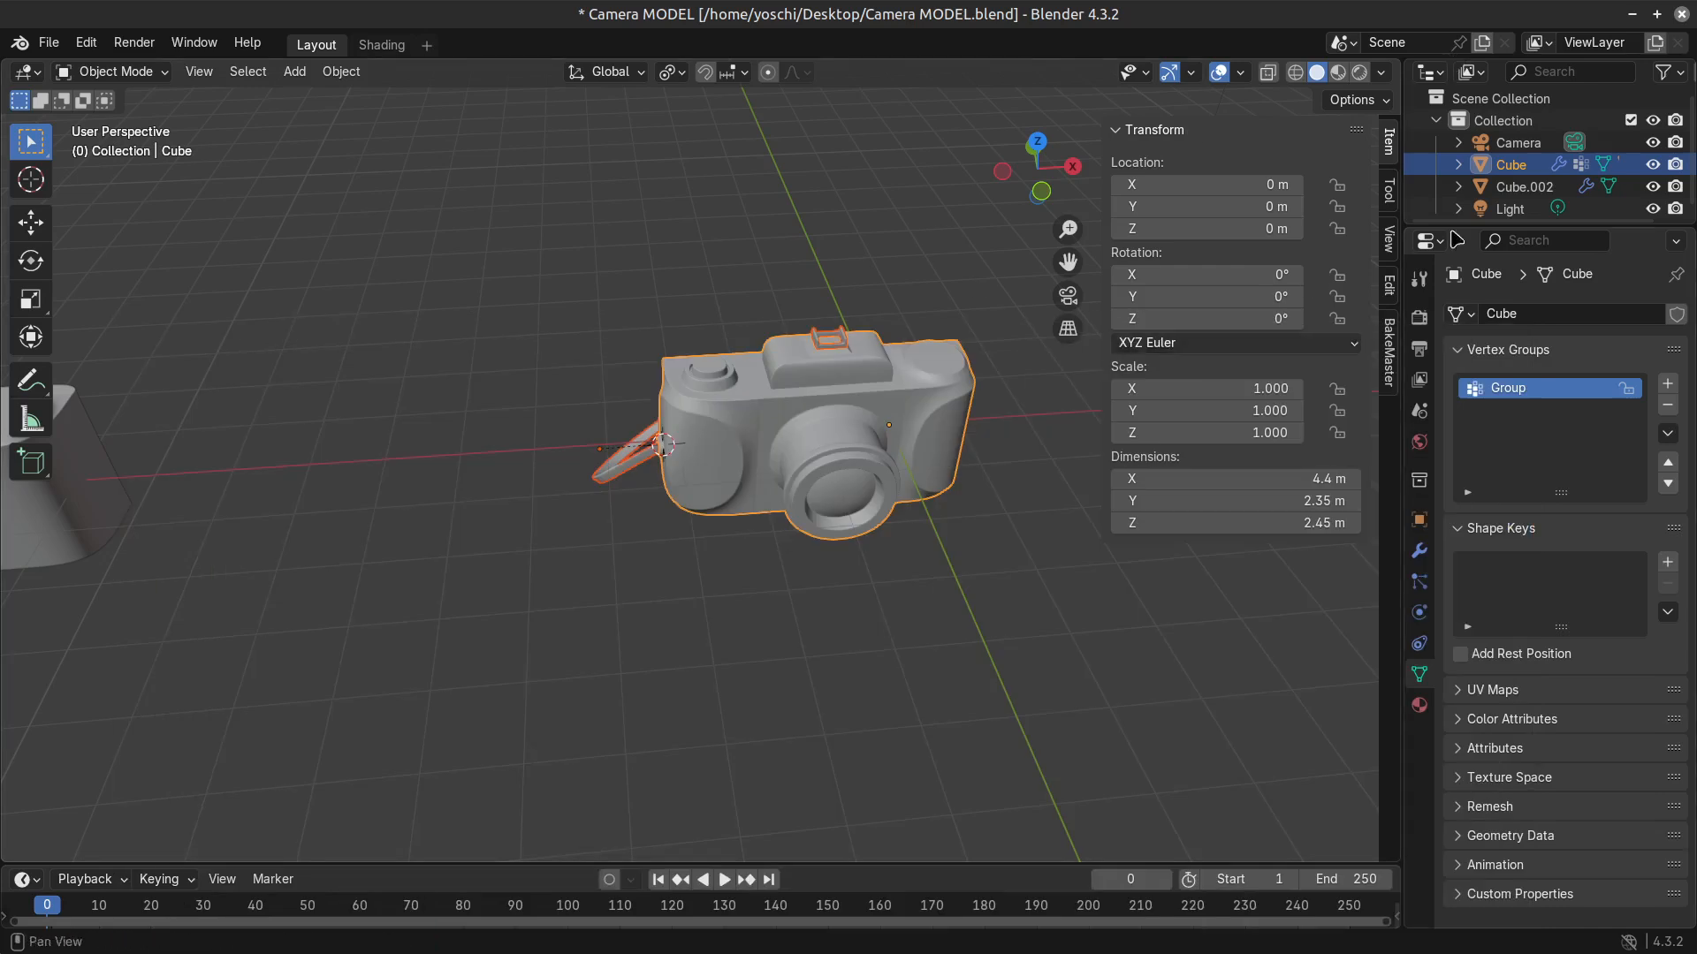
Return to the Camera MODEL.blend window, show the scene in wireframe, and select the camera body, strap and hot shoe together.
{"action": "middle_click_drag", "start_coordinate": [552, 434], "coordinate": [501, 474]}
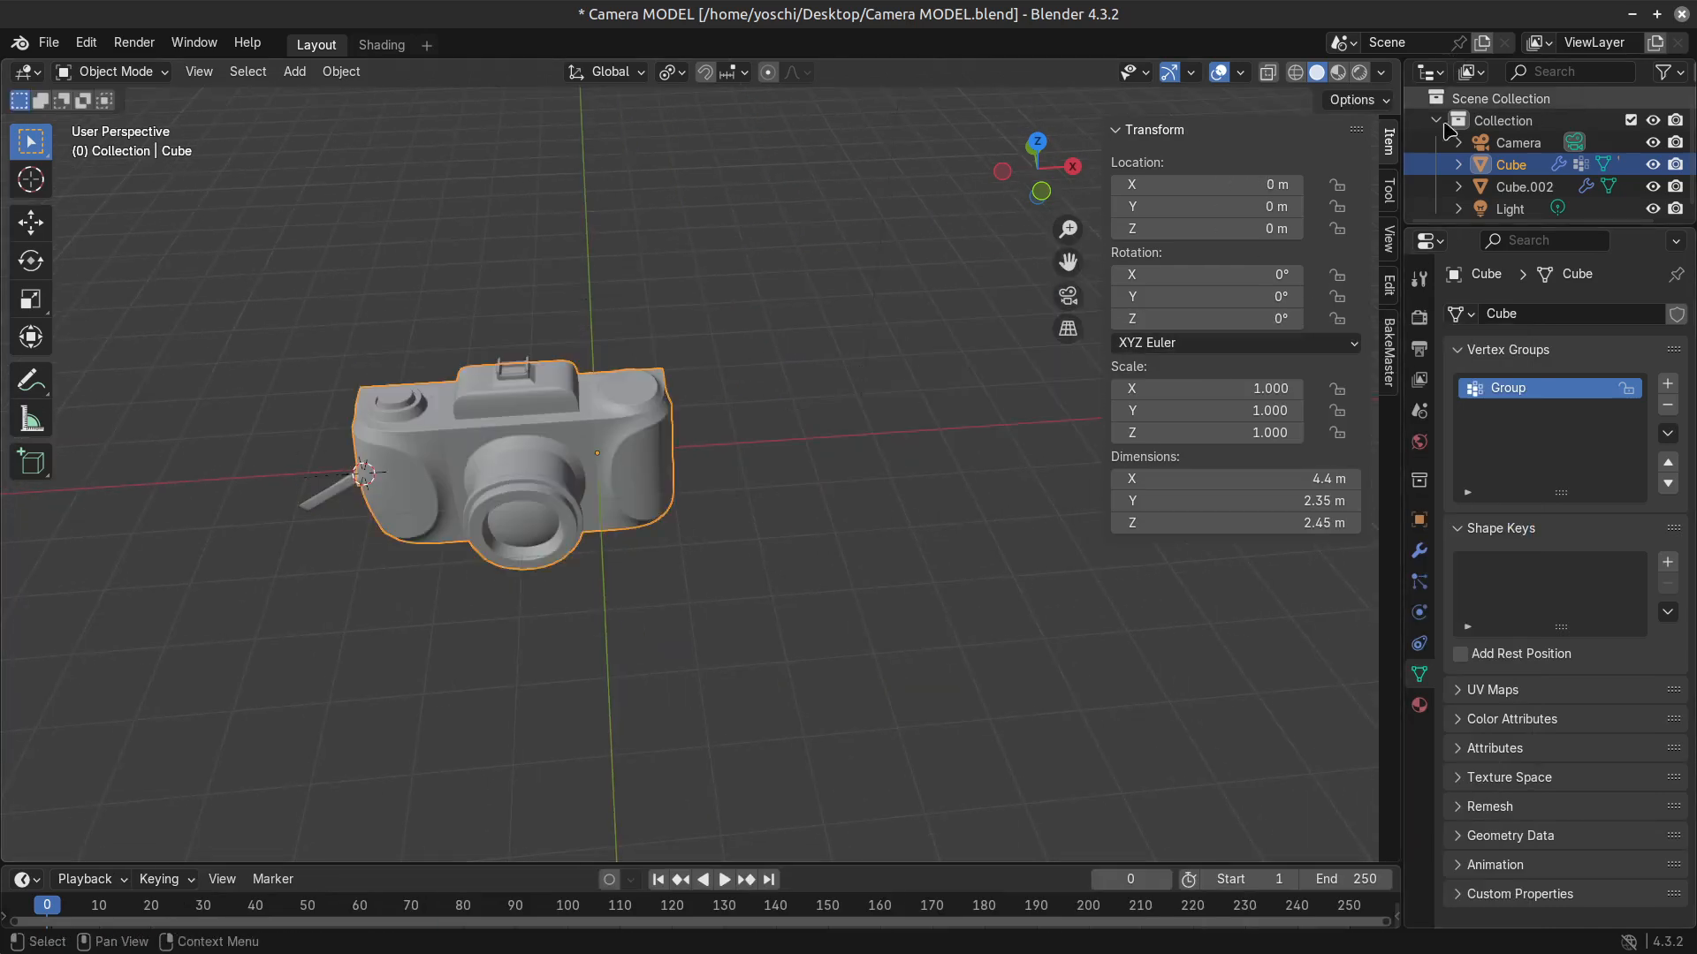
{"action": "scroll", "coordinate": [669, 603], "scroll_direction": "down", "scroll_amount": 3}
{"action": "left_click", "coordinate": [576, 396]}
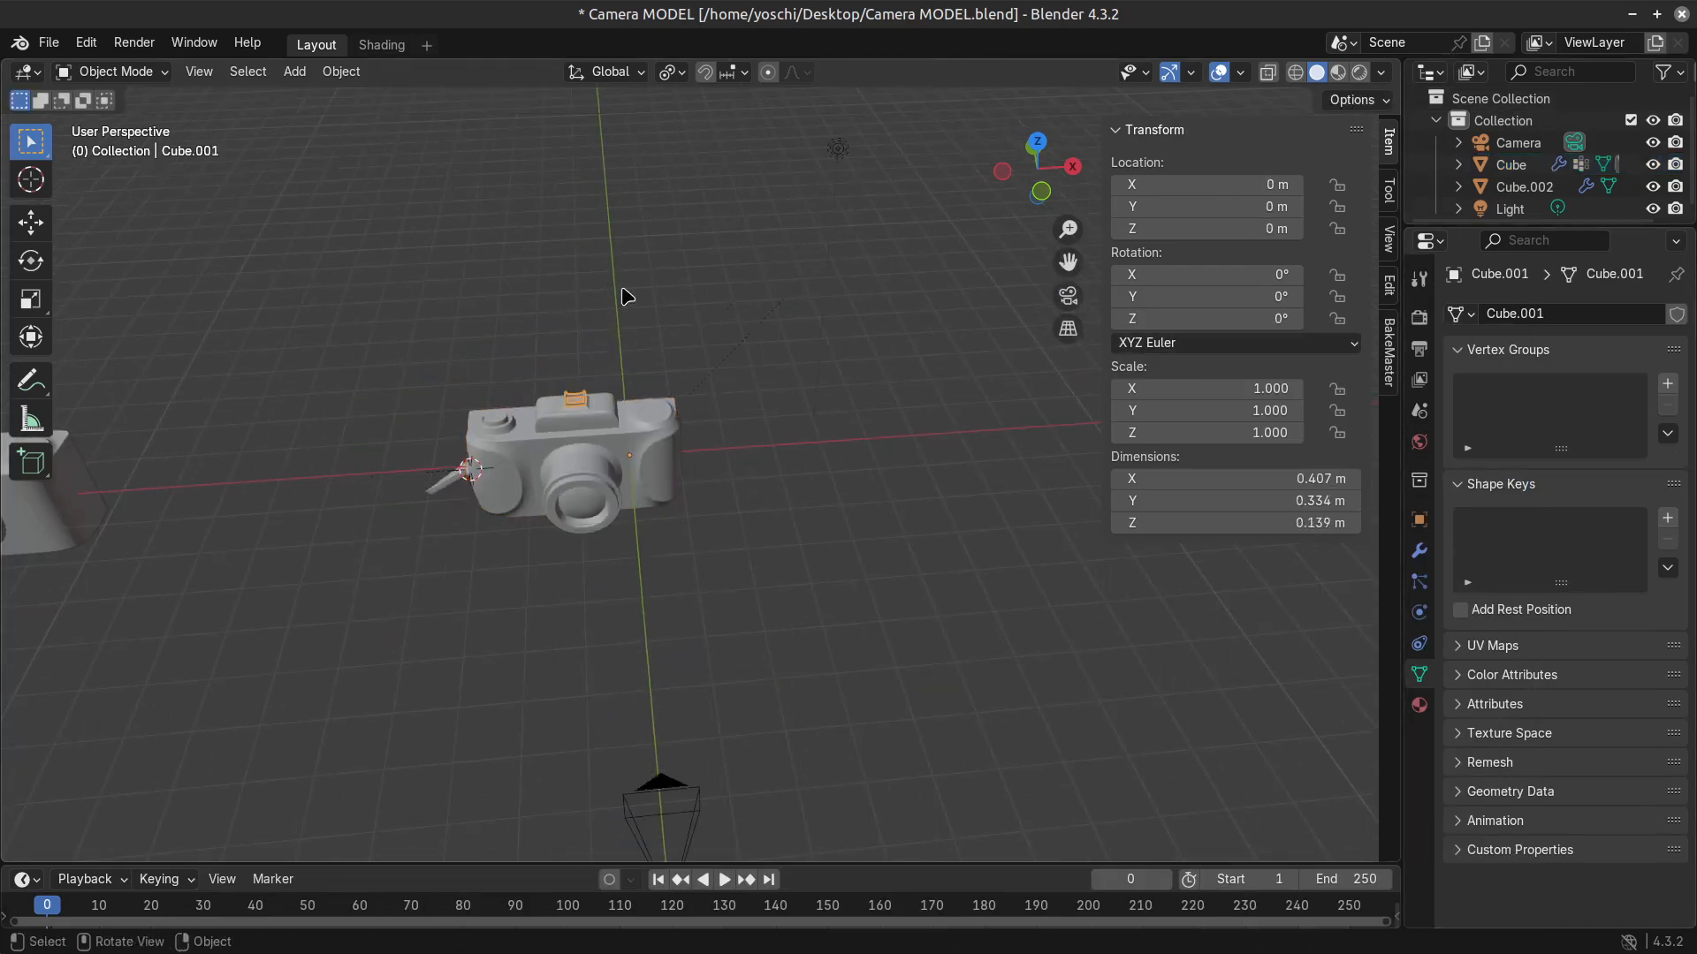
{"action": "left_click", "coordinate": [1295, 71]}
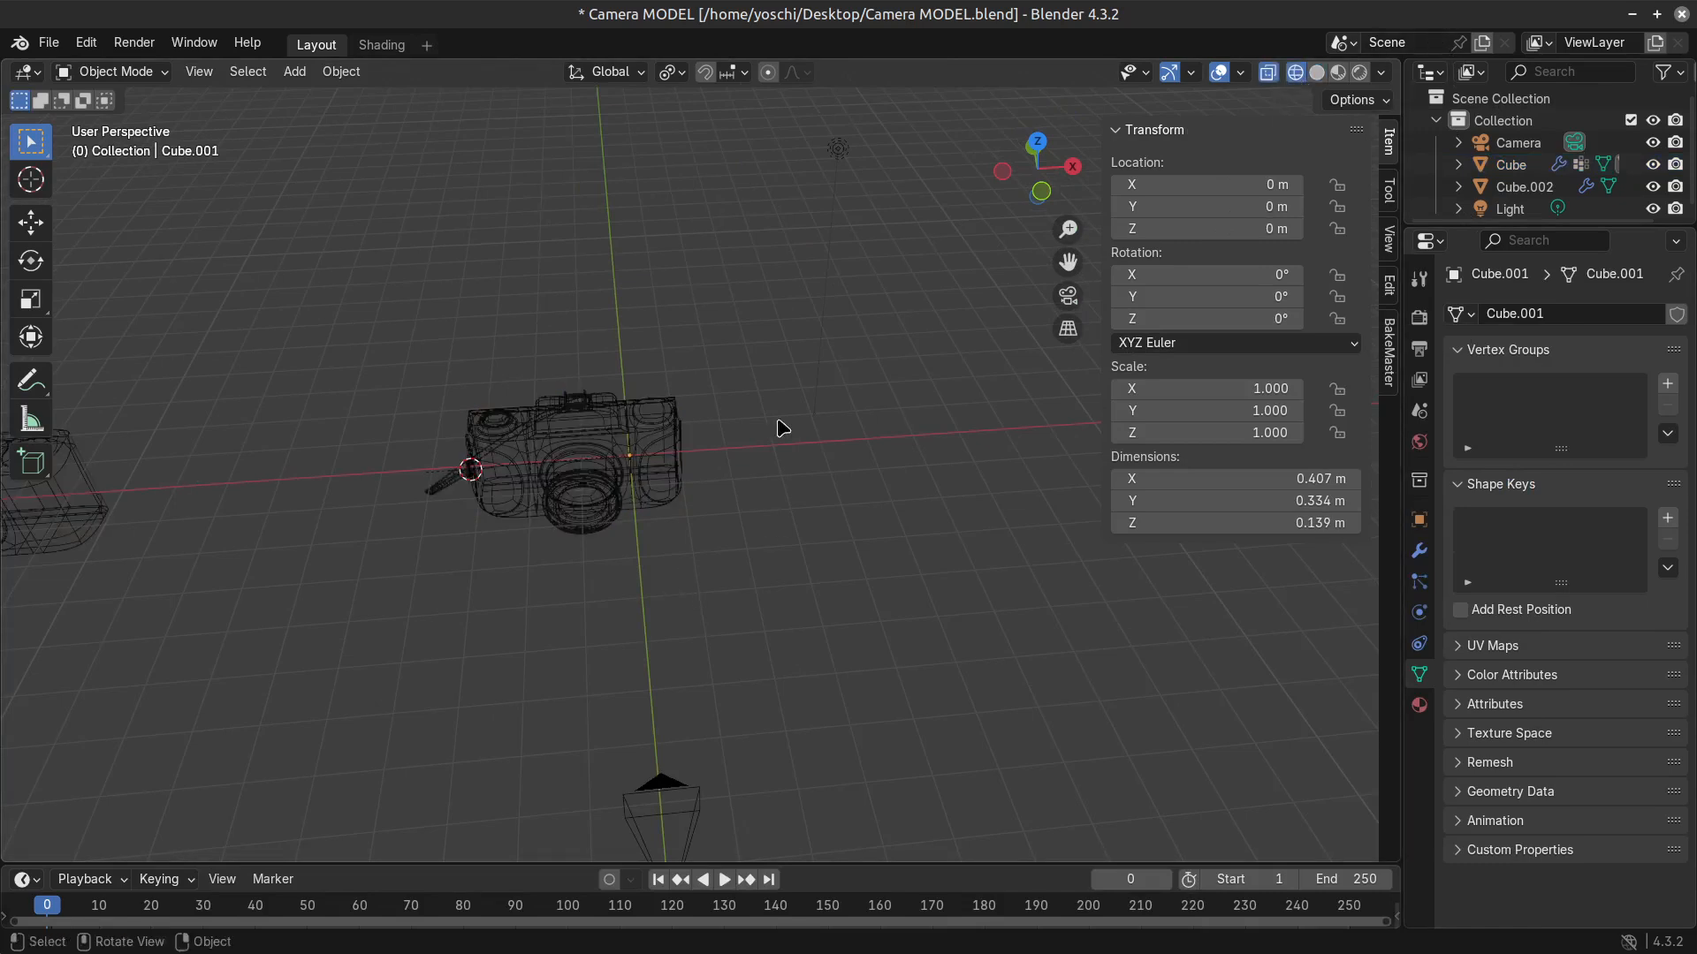
{"action": "mouse_move", "coordinate": [780, 424]}
{"action": "left_mouse_down"}
{"action": "mouse_move", "coordinate": [667, 539]}
{"action": "mouse_move", "coordinate": [333, 336]}
{"action": "left_mouse_up"}
Move the selected camera parts into a new collection named Camera.
{"action": "key", "text": "m"}
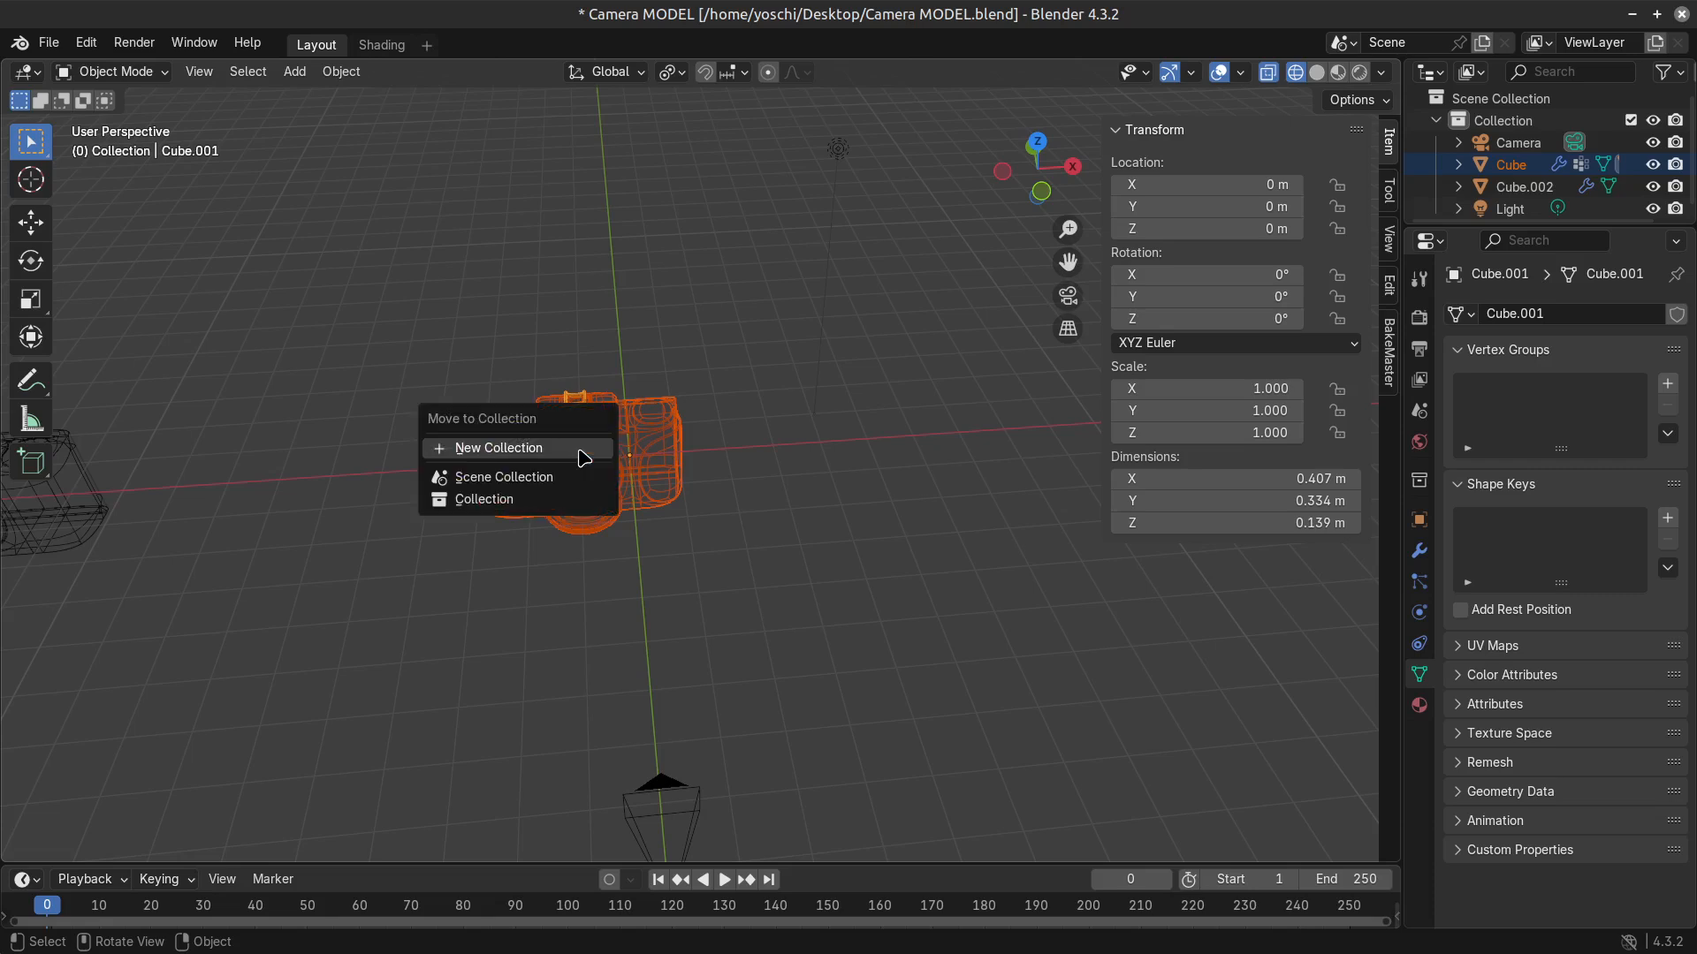
{"action": "left_click", "coordinate": [583, 455]}
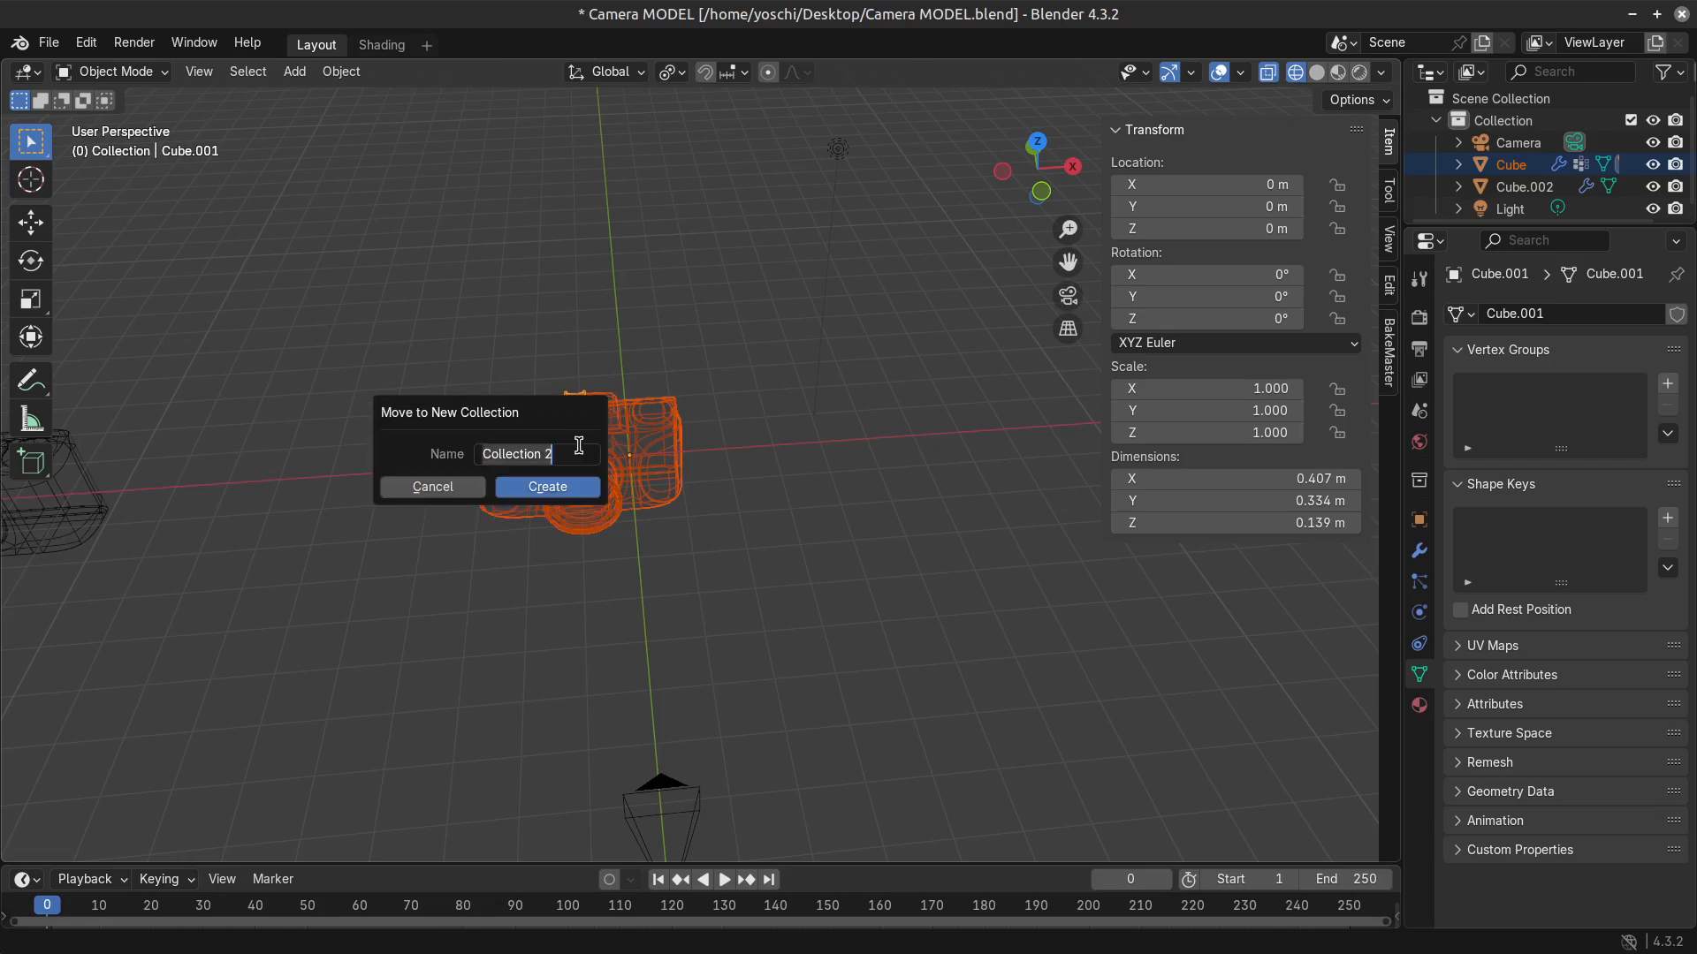
{"action": "type", "text": "Cam"}
{"action": "key", "text": "BackSpace"}
{"action": "key", "text": "BackSpace"}
{"action": "key", "text": "BackSpace"}
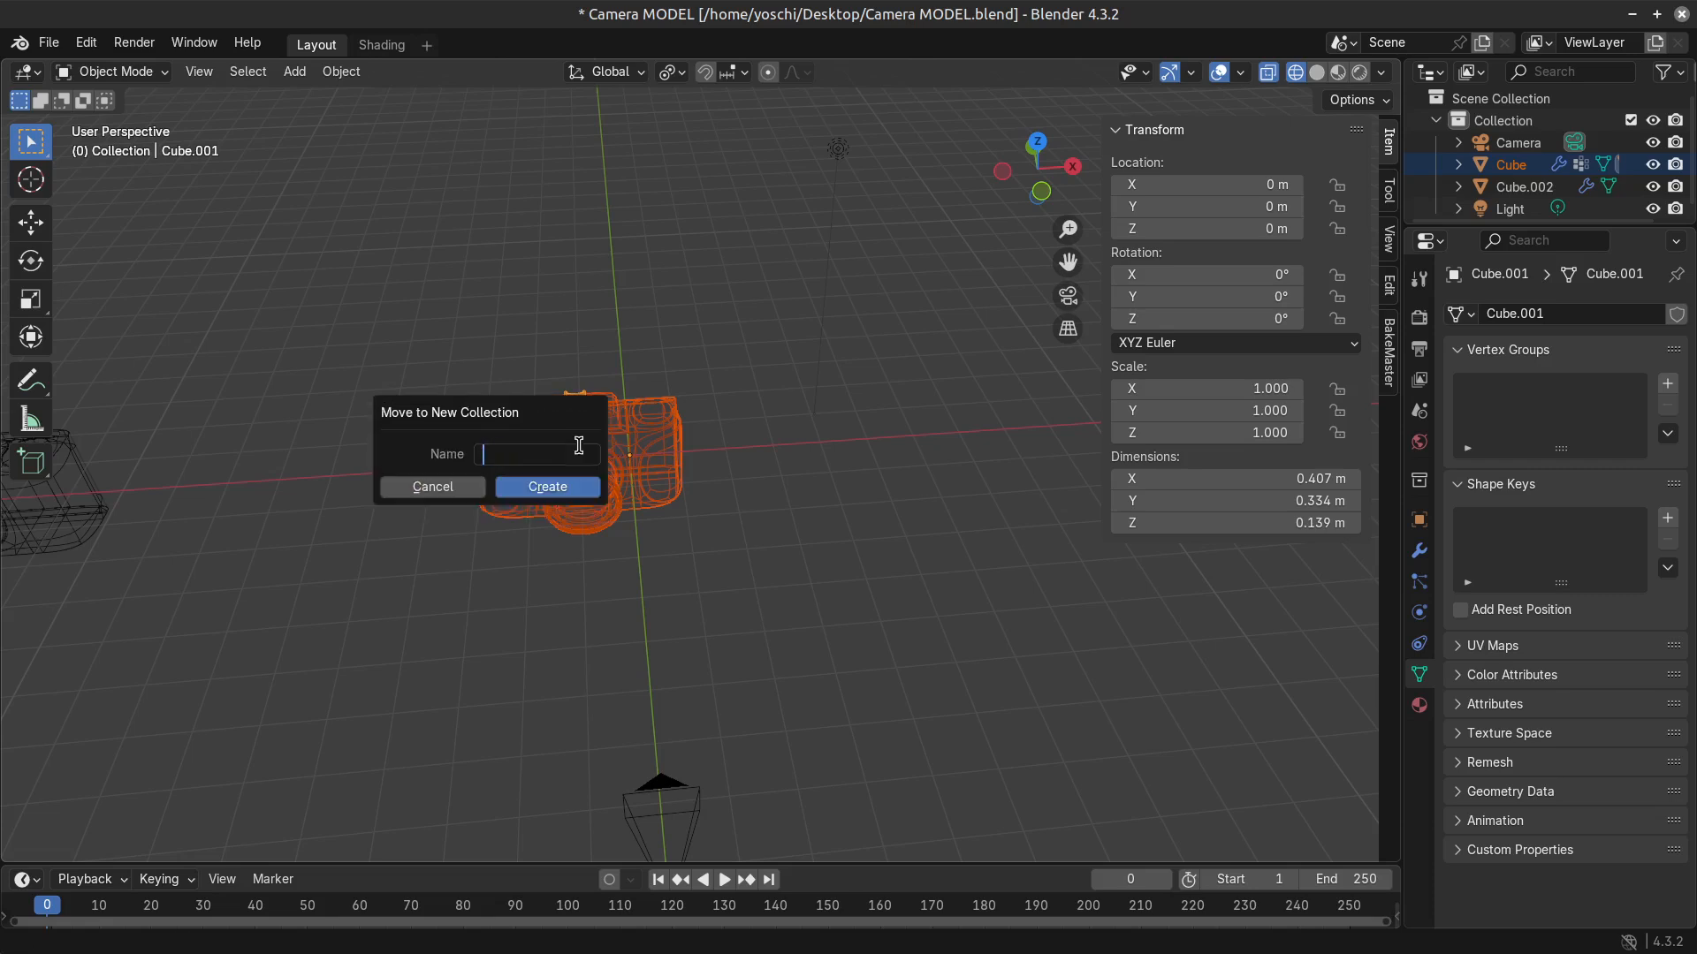
{"action": "type", "text": "Kamera"}
{"action": "key", "text": "BackSpace"}
{"action": "key", "text": "BackSpace"}
{"action": "key", "text": "BackSpace"}
{"action": "key", "text": "BackSpace"}
{"action": "key", "text": "BackSpace"}
{"action": "key", "text": "BackSpace"}
{"action": "type", "text": "Cama"}
{"action": "key", "text": "BackSpace"}
{"action": "type", "text": "era"}
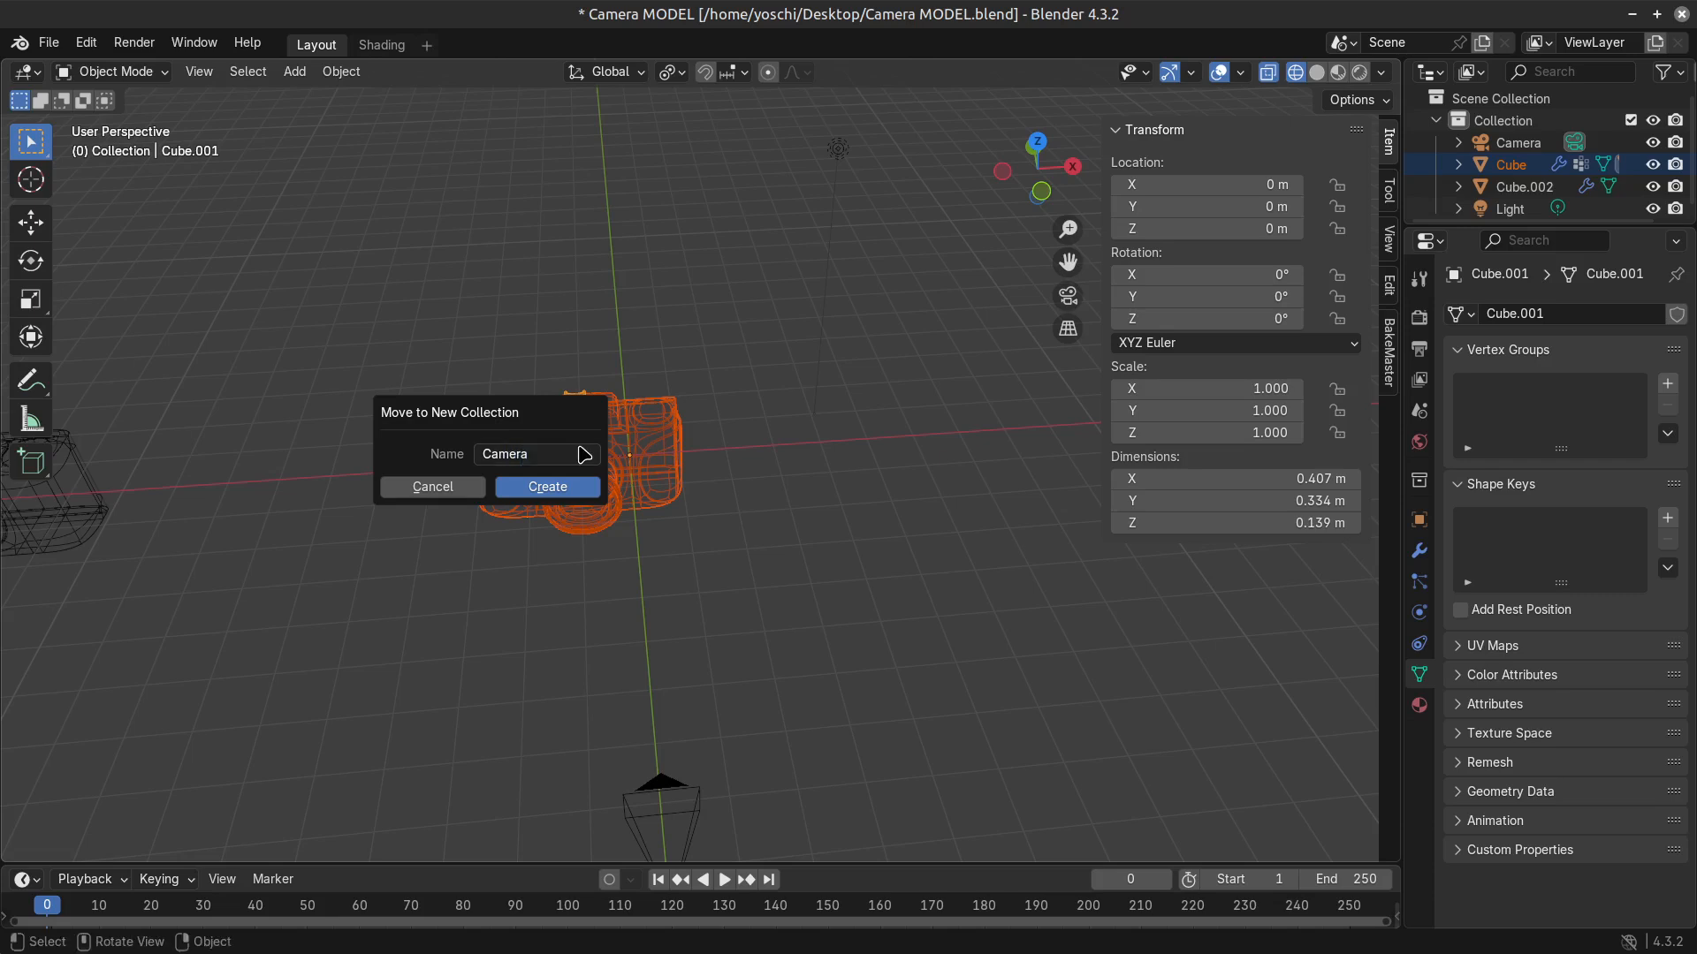
{"action": "left_click", "coordinate": [582, 489]}
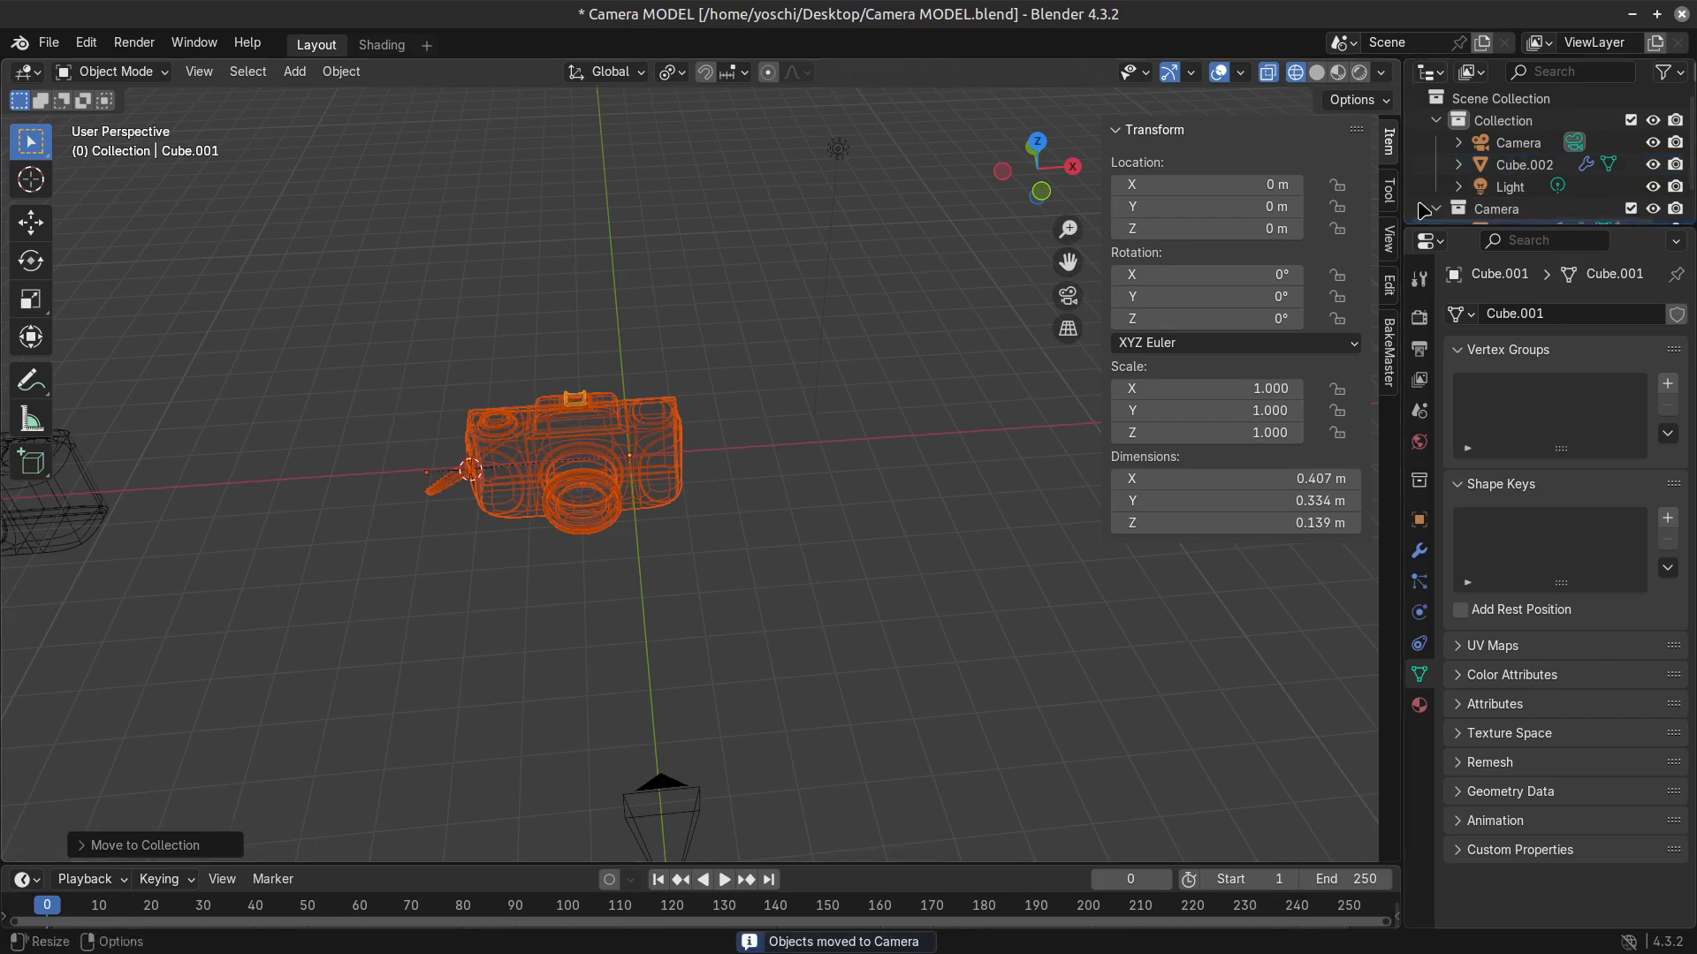
Enlarge the Outliner and rename the camera body object to Camera.
{"action": "left_click_drag", "start_coordinate": [1456, 228], "coordinate": [1432, 481]}
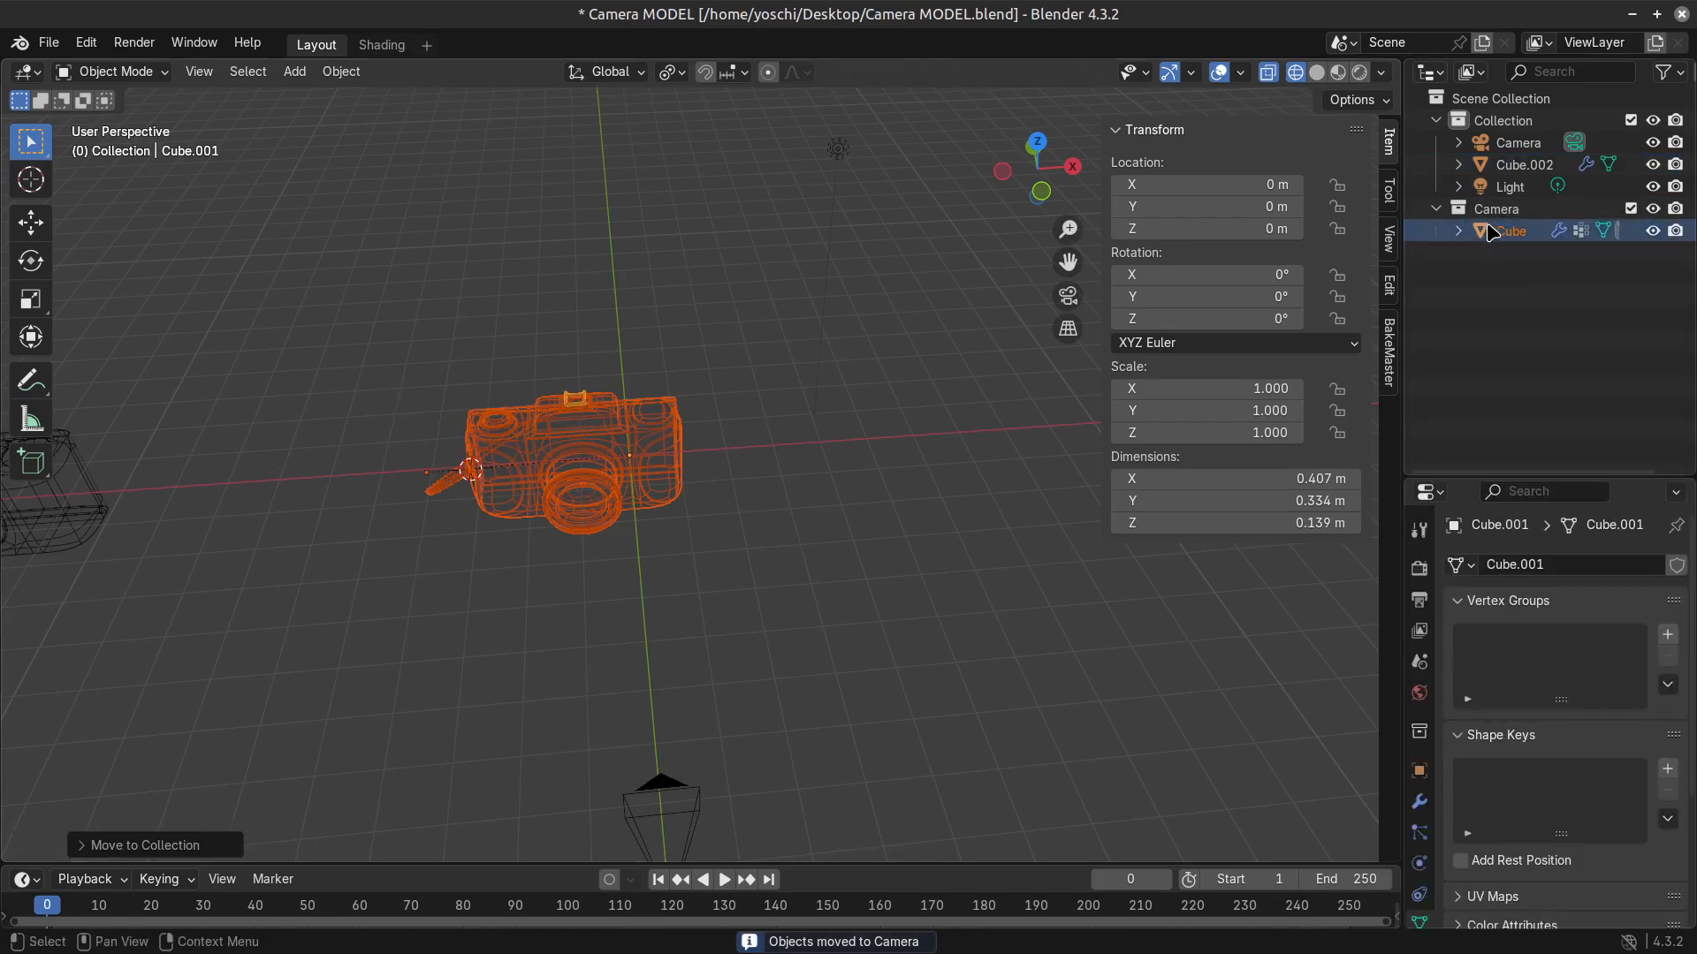
{"action": "left_click", "coordinate": [765, 569]}
{"action": "left_click", "coordinate": [1467, 232]}
{"action": "key", "text": "F2"}
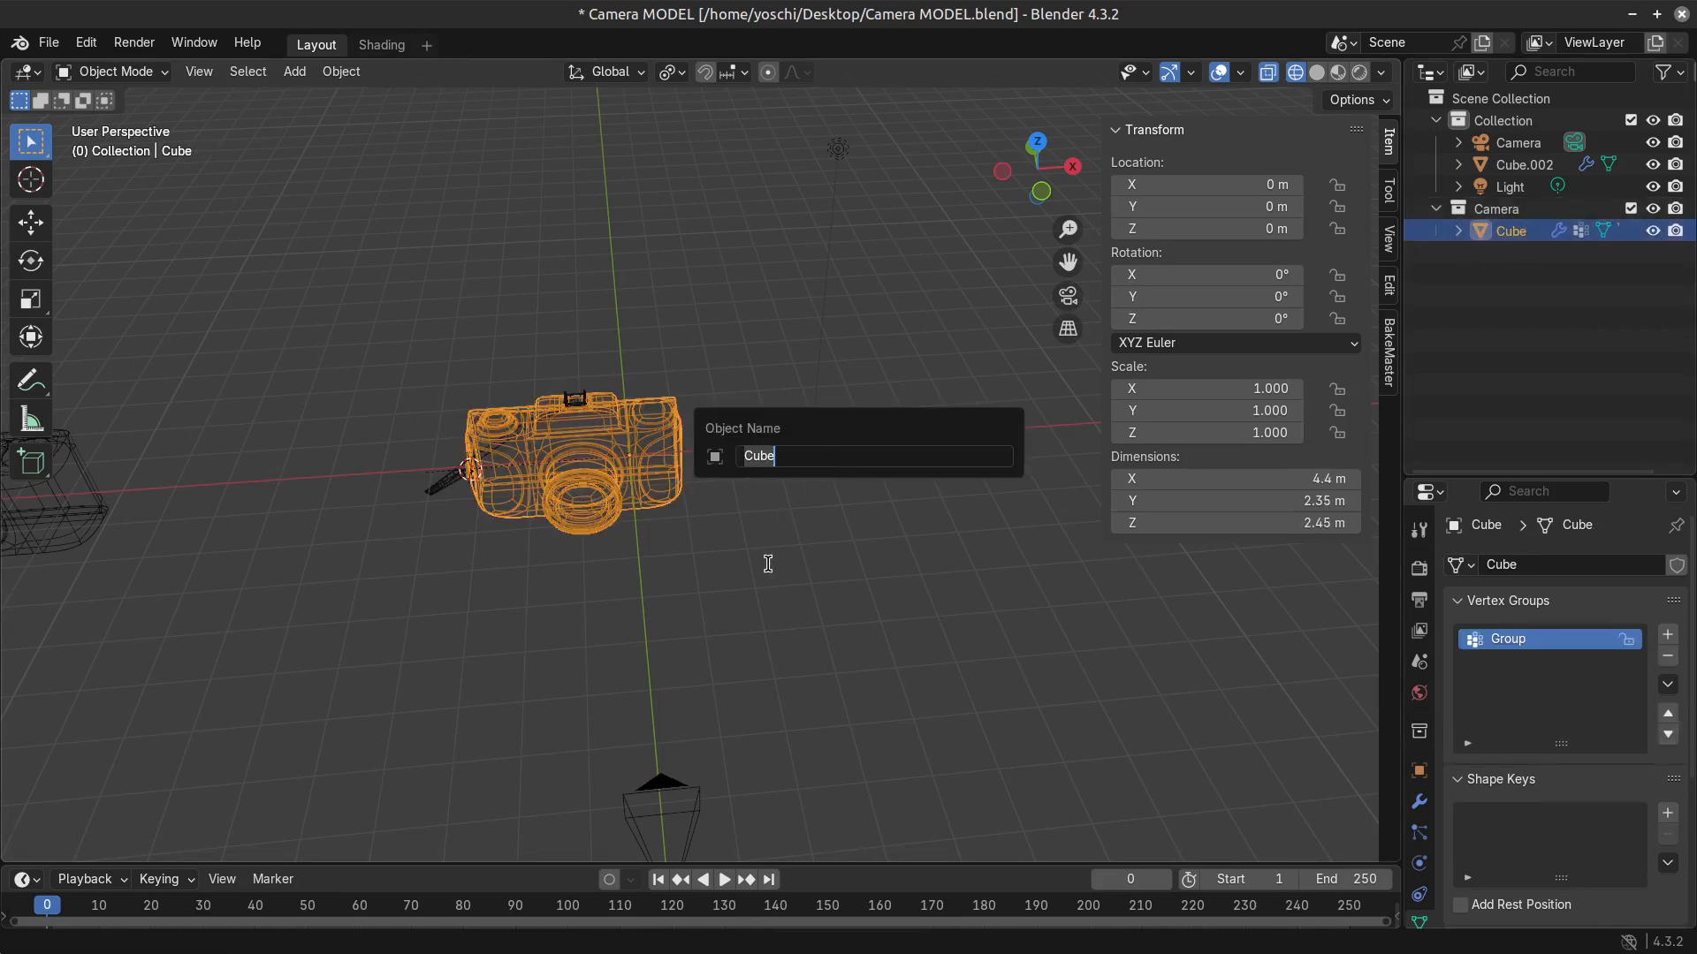
{"action": "type", "text": "Camera"}
{"action": "key", "text": "Return"}
Select the strap curve, expand the camera body's hierarchy in the Outliner, and rename the curve to Camera.
{"action": "left_click", "coordinate": [473, 497]}
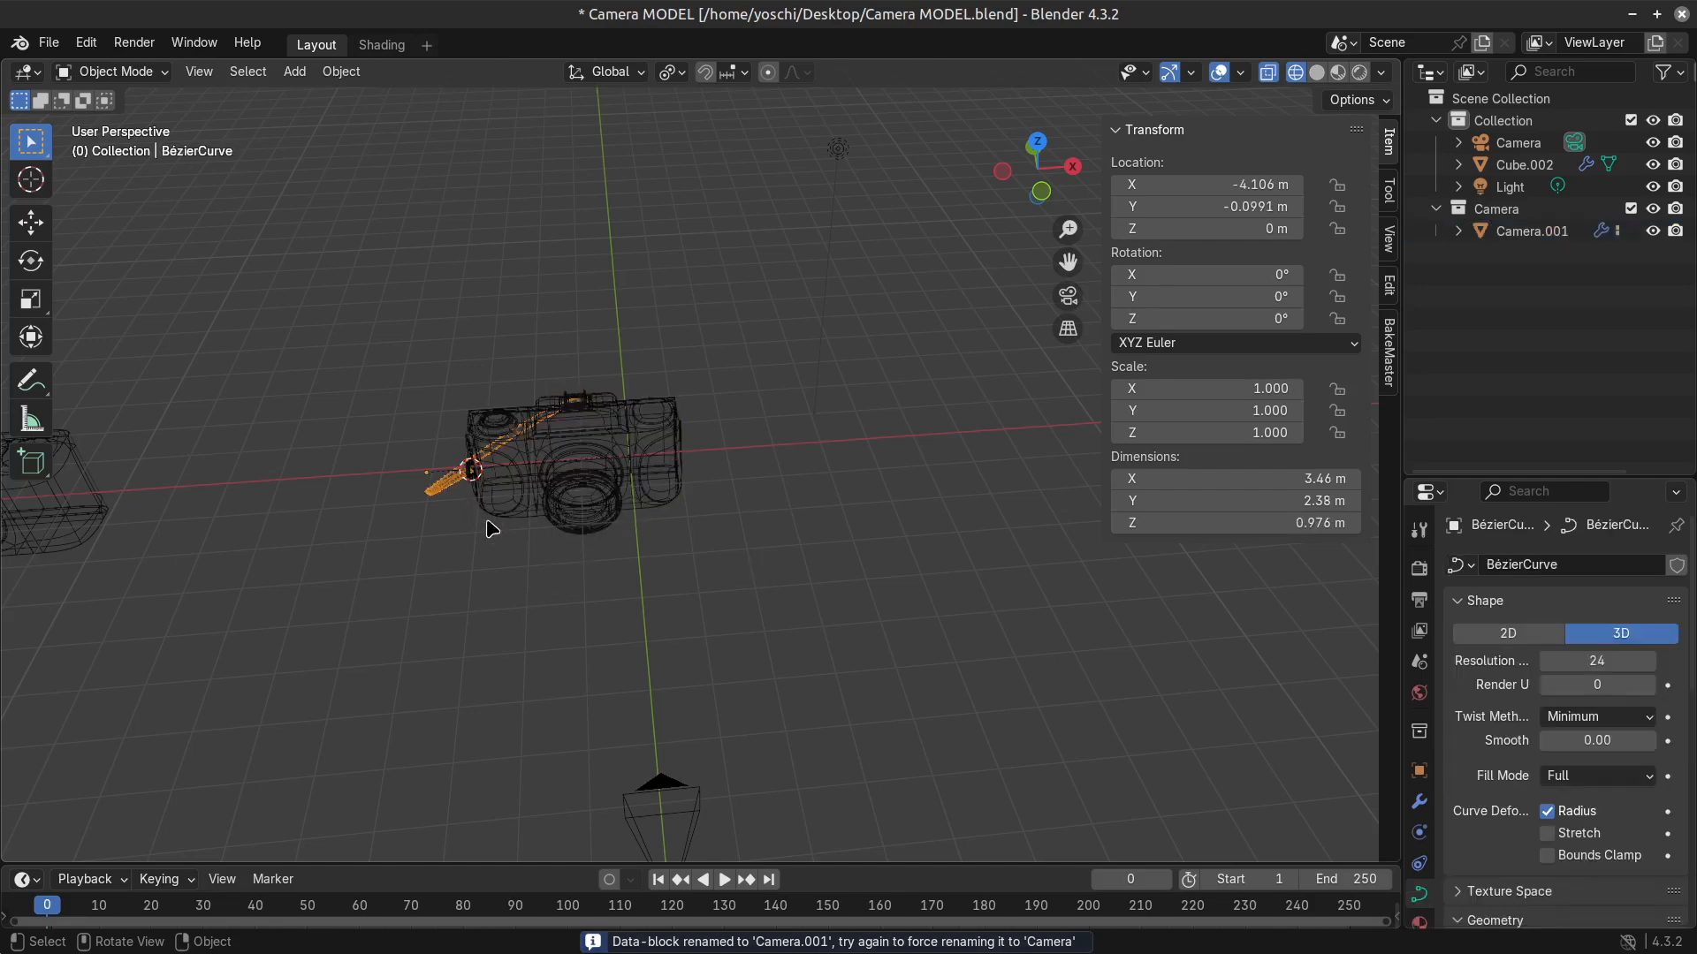
{"action": "left_click", "coordinate": [1459, 230]}
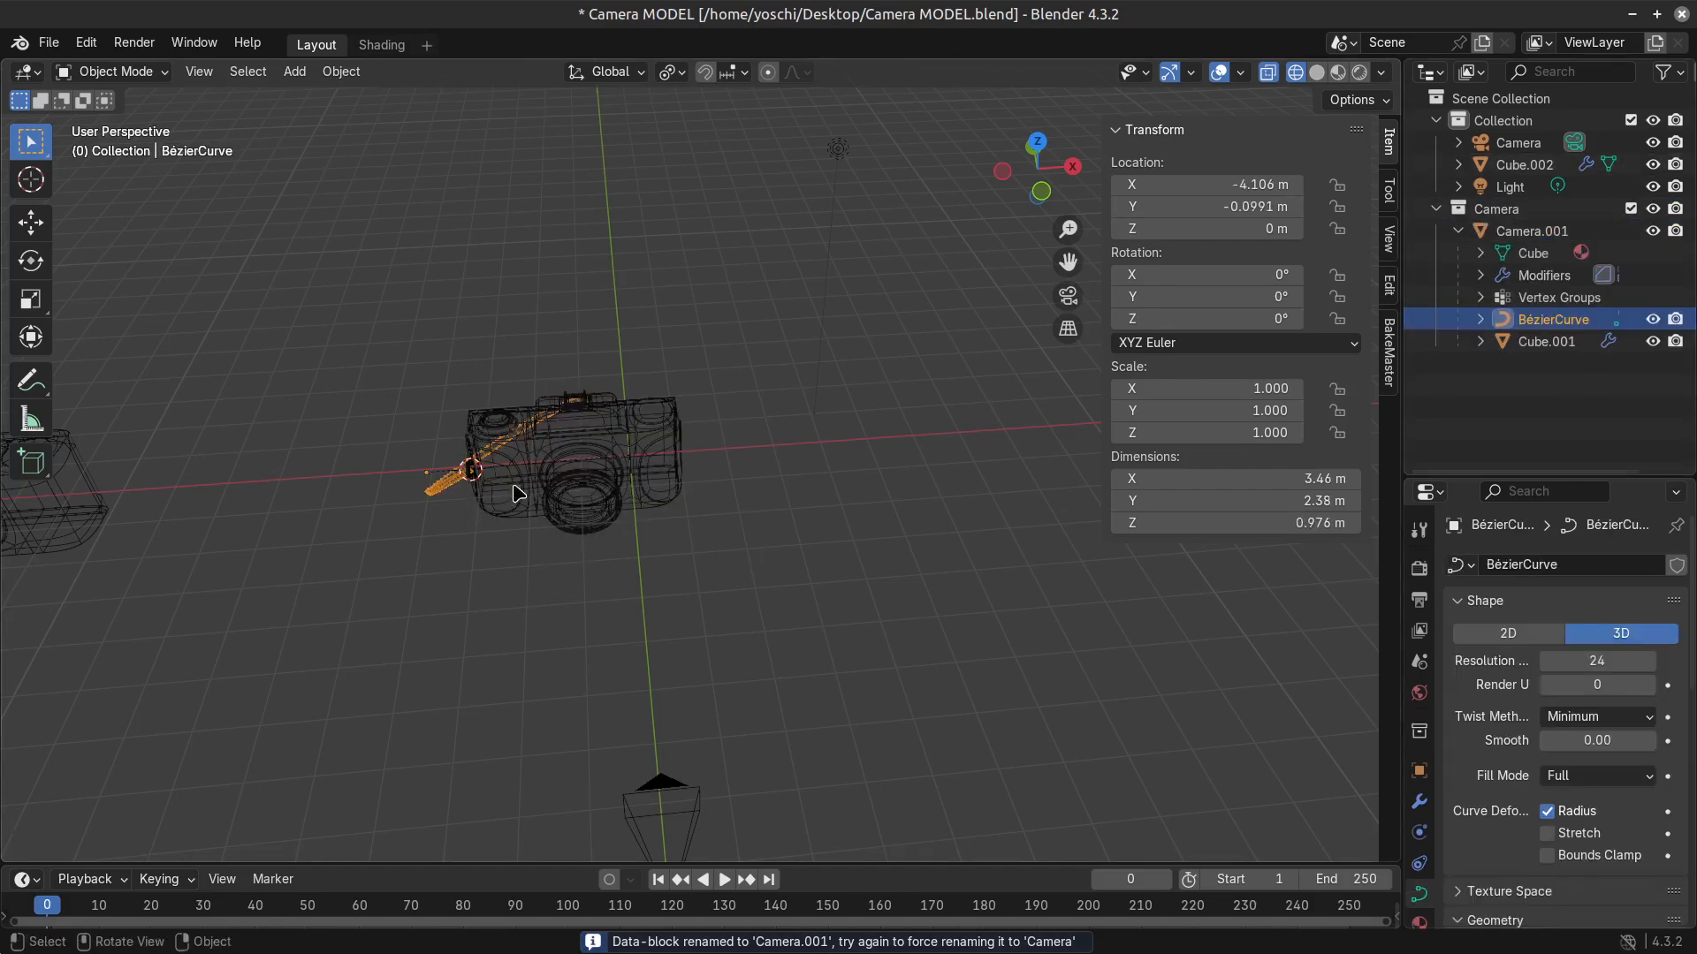
{"action": "middle_click_drag", "start_coordinate": [517, 495], "coordinate": [599, 587]}
{"action": "scroll", "coordinate": [599, 587], "scroll_direction": "up", "scroll_amount": 1}
{"action": "key", "text": "F2"}
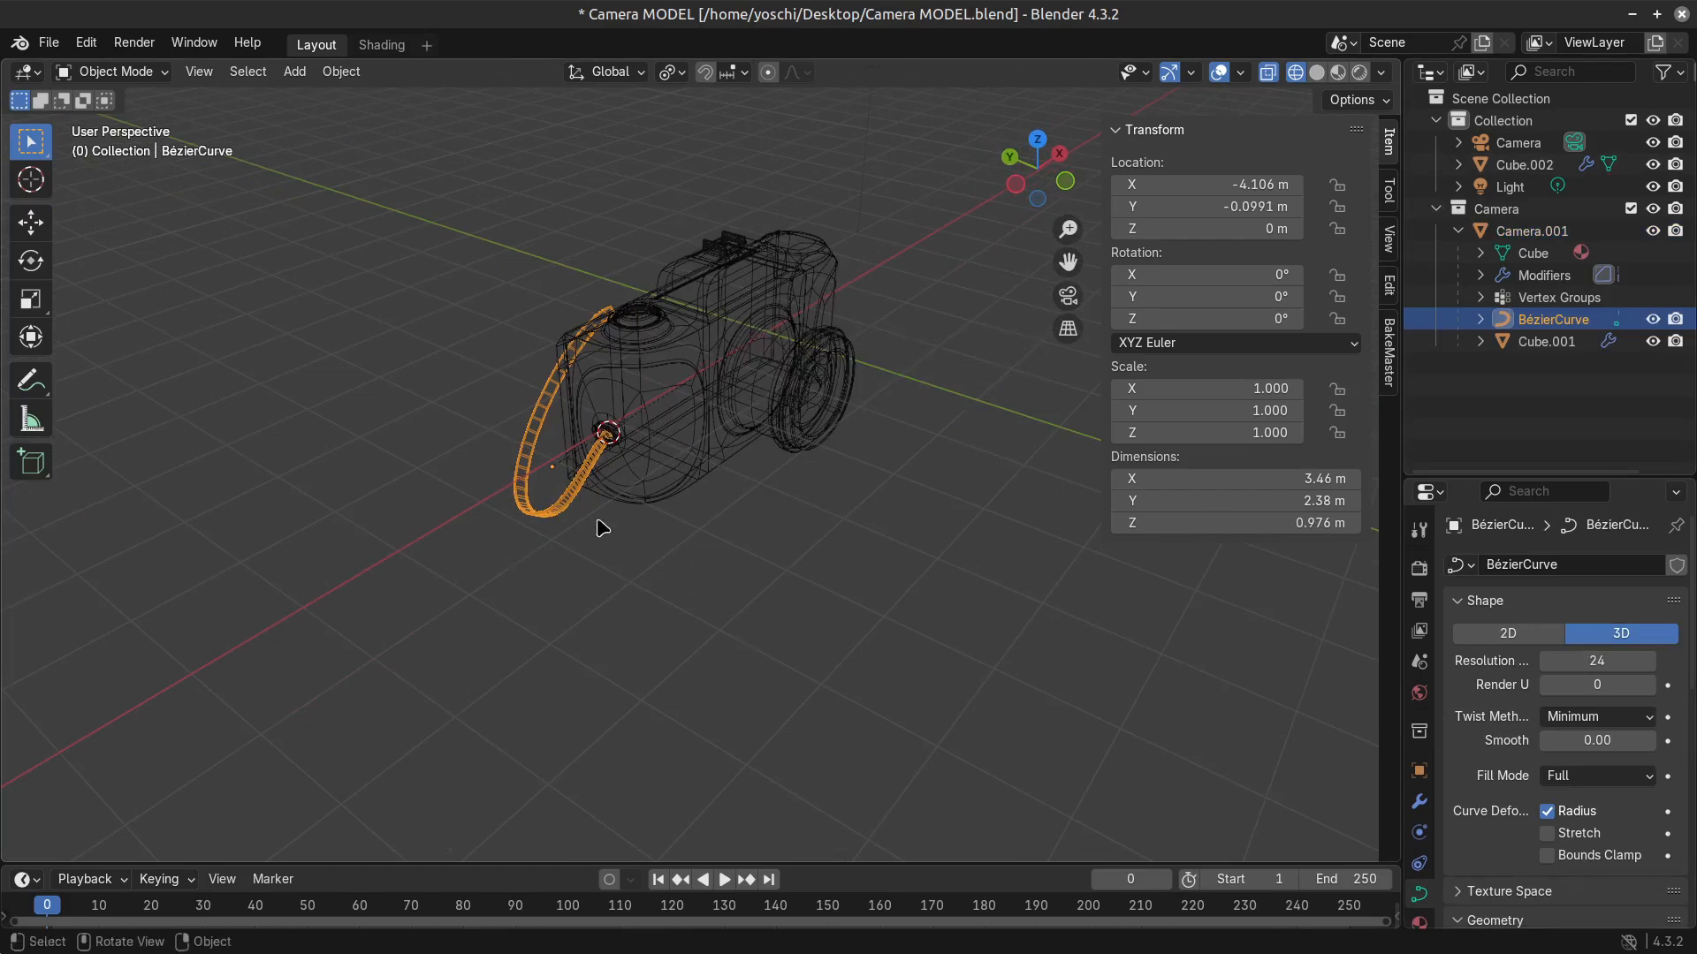
{"action": "key", "text": "F2"}
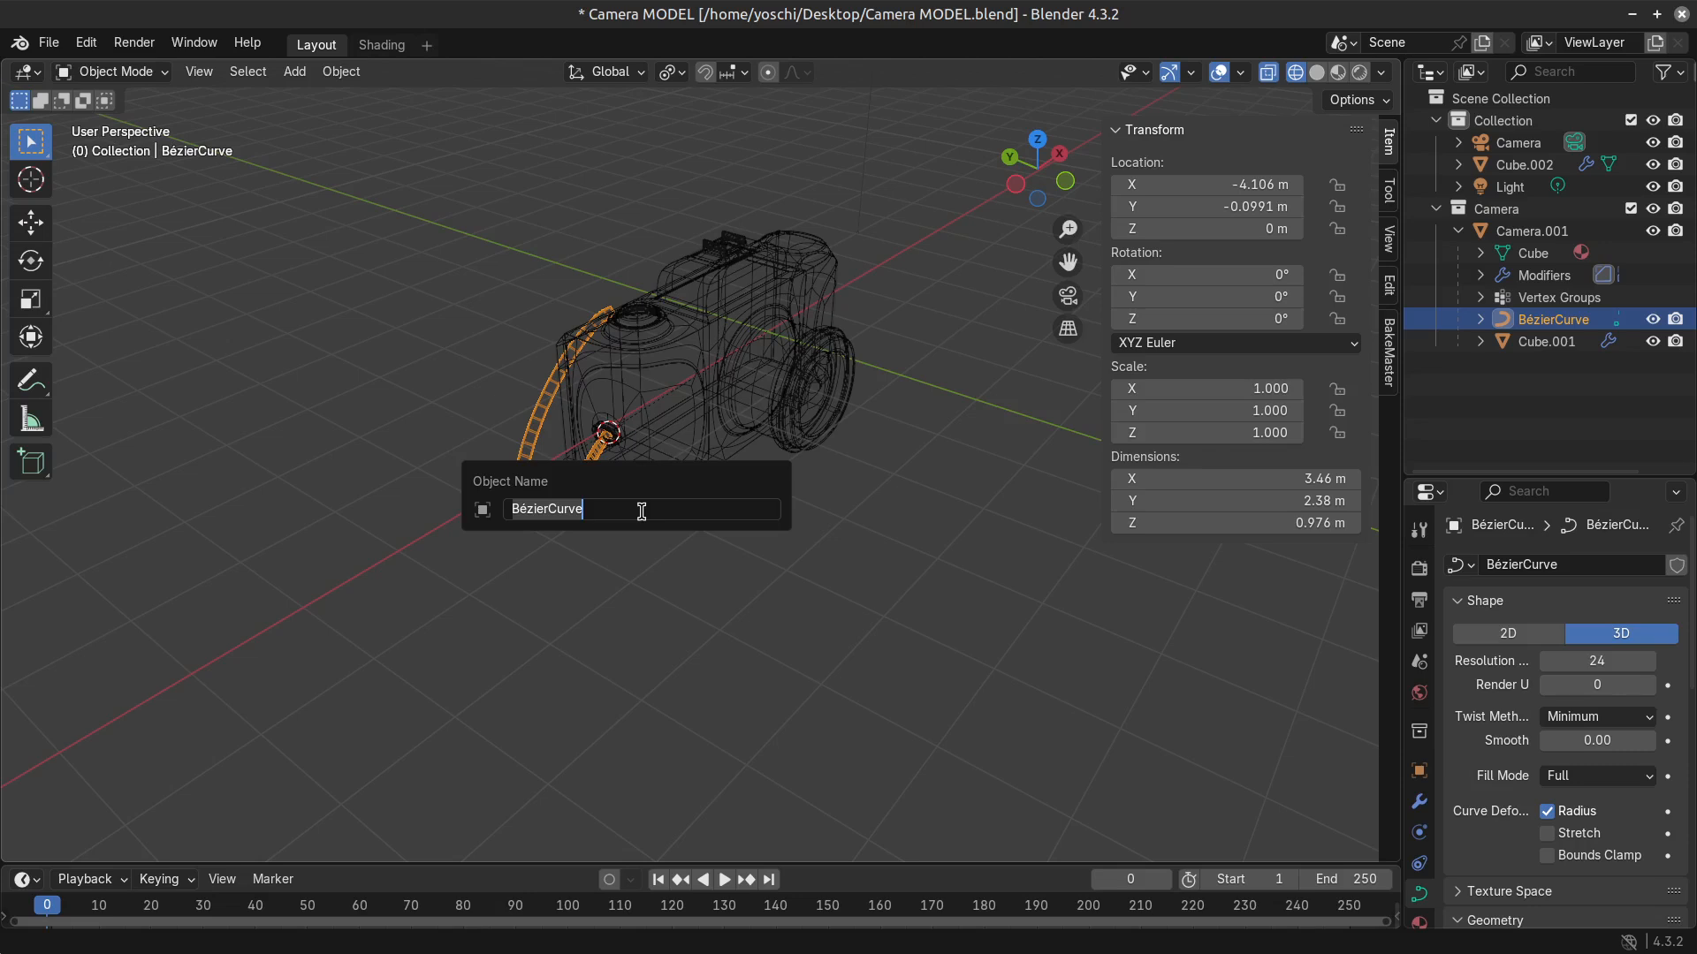
{"action": "type", "text": "Cam"}
{"action": "key", "text": "BackSpace"}
{"action": "type", "text": "mera"}
{"action": "key", "text": "Return"}
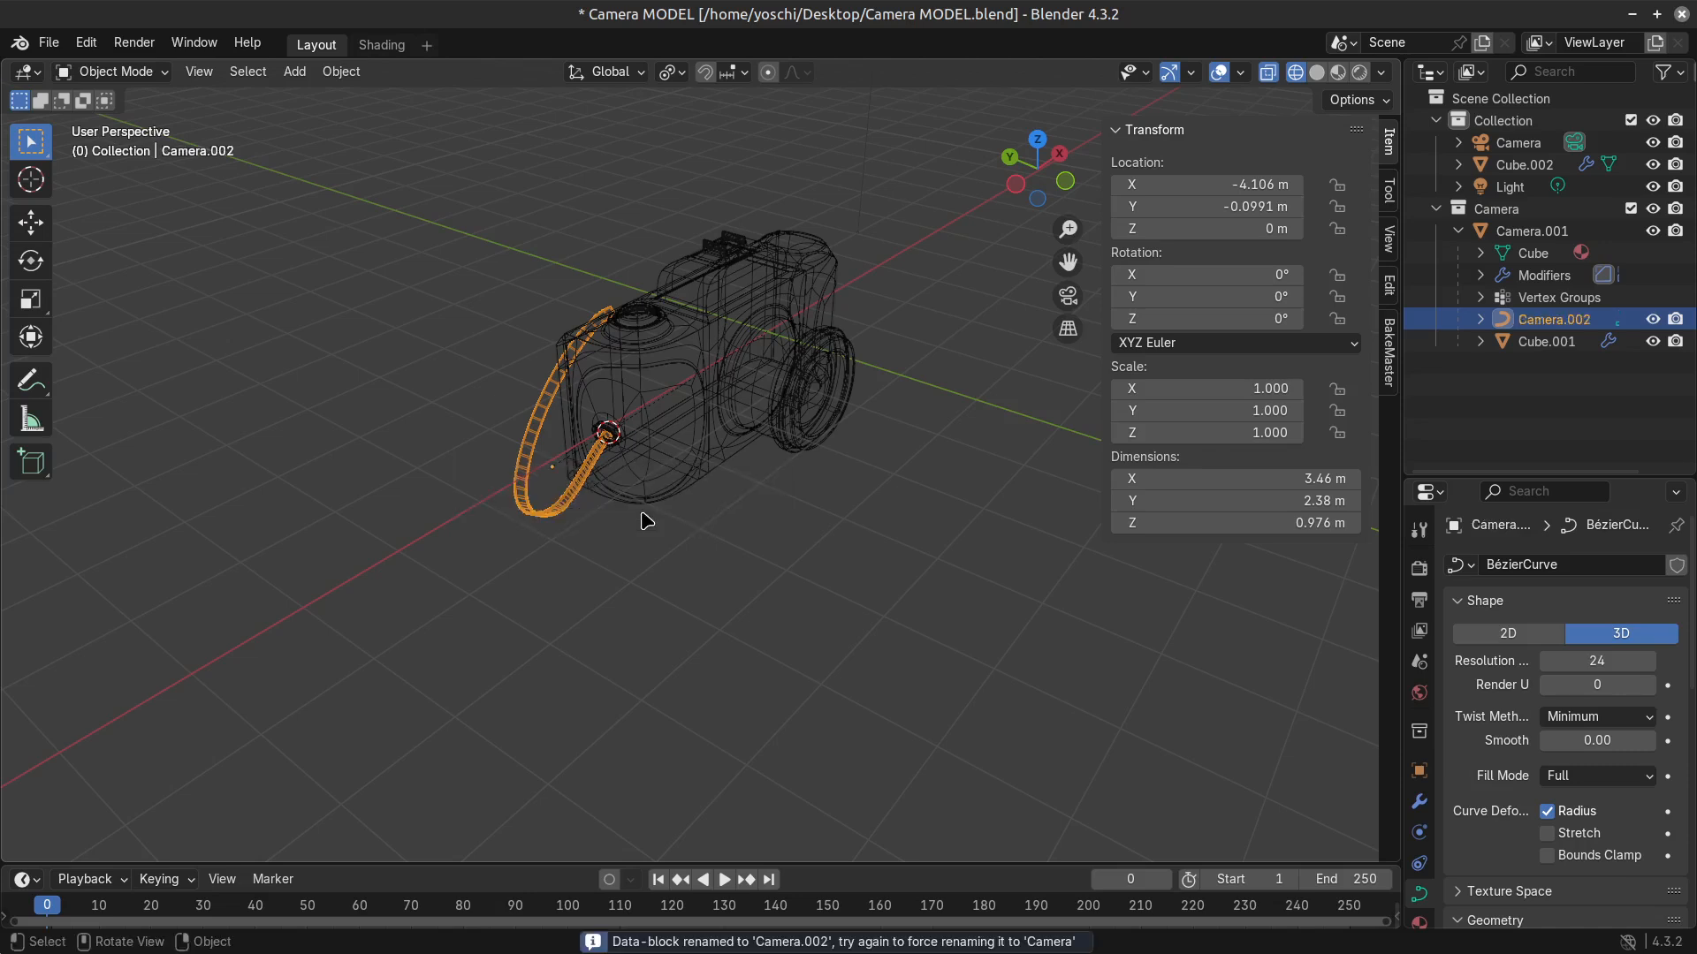
Rename the hot shoe object on top of the camera body to Camera.
{"action": "left_click", "coordinate": [813, 462]}
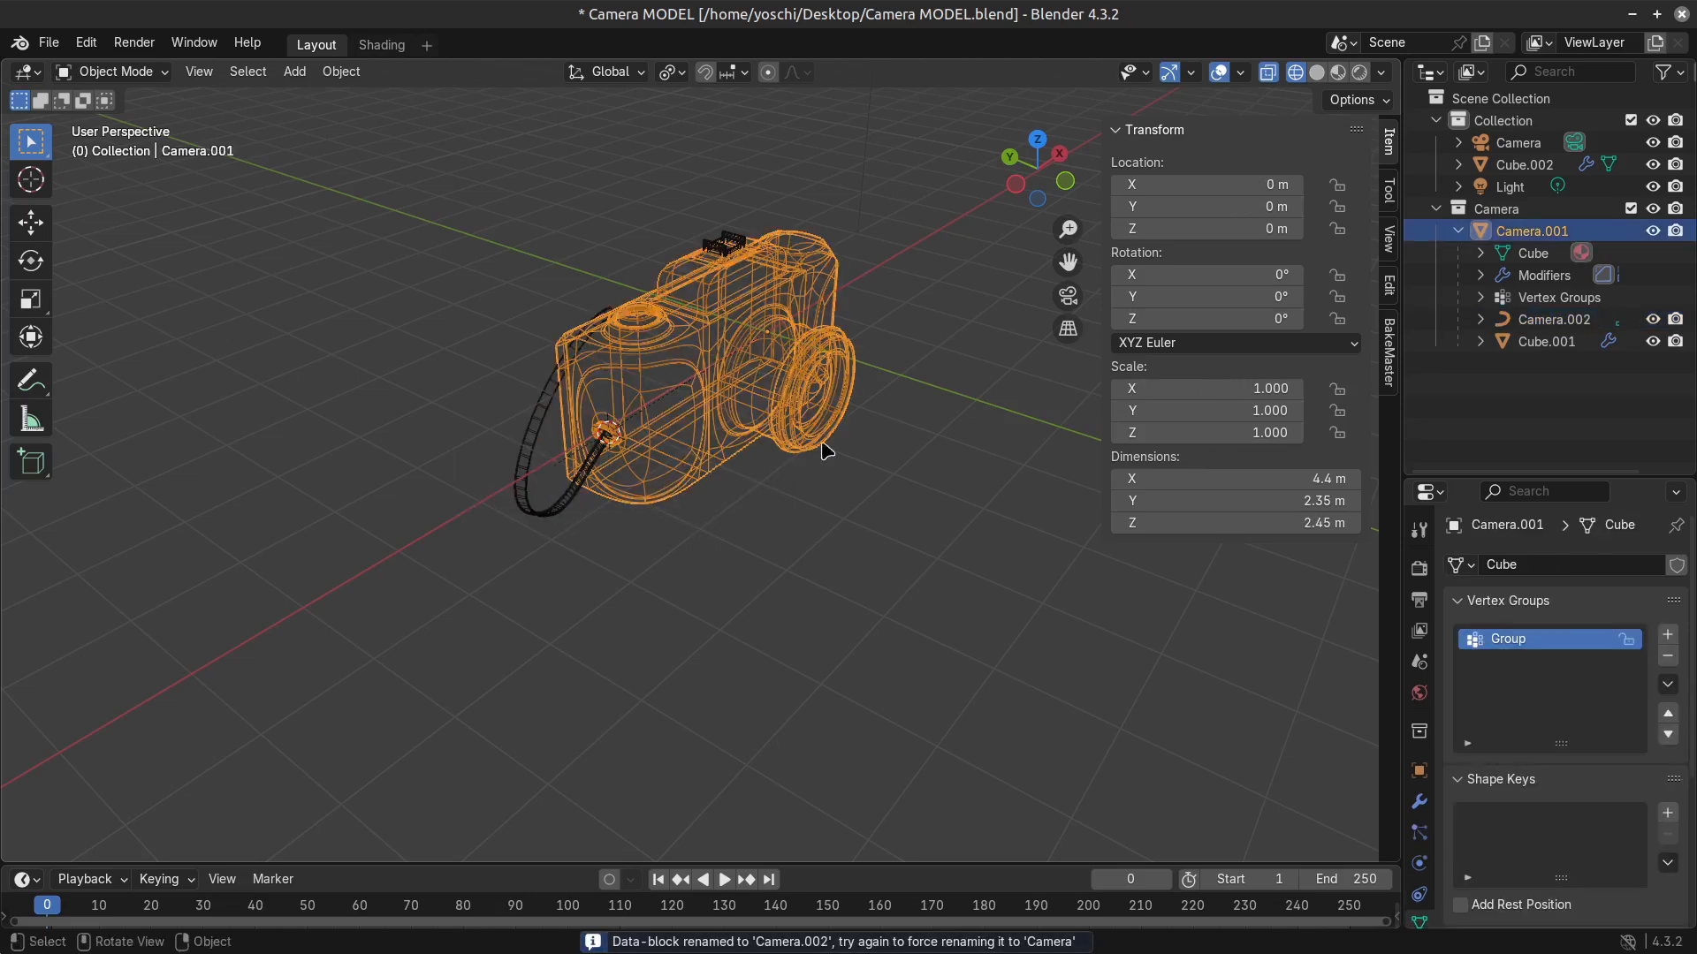
{"action": "left_click", "coordinate": [729, 246]}
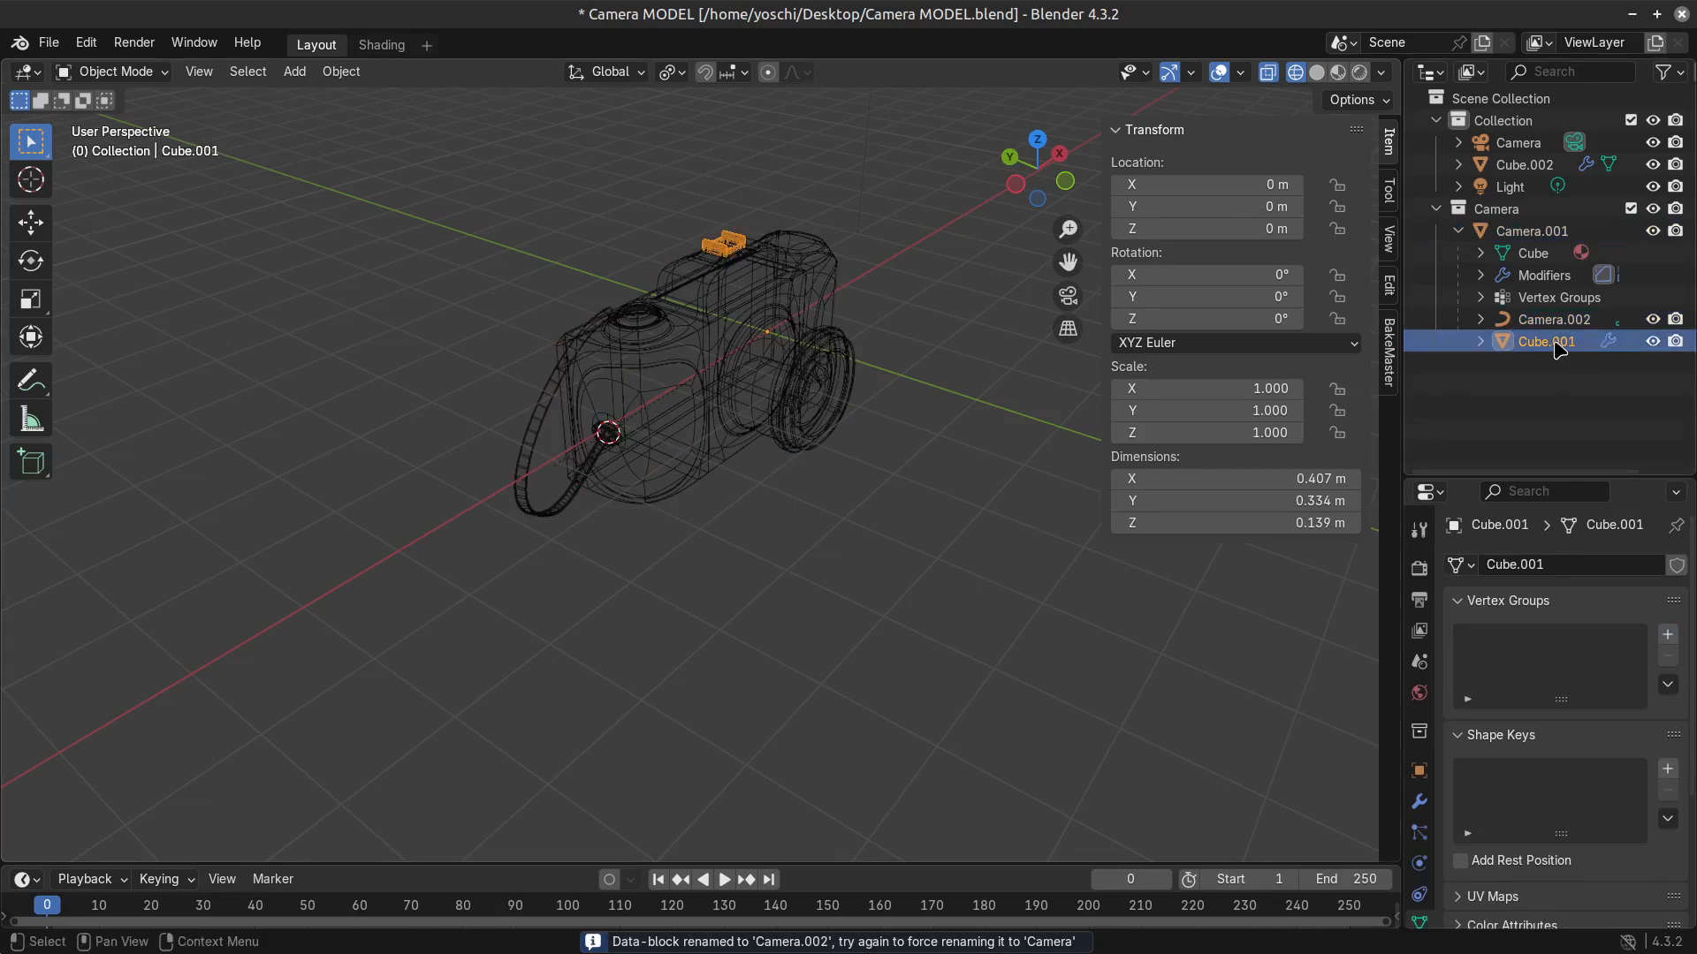
{"action": "double_click", "coordinate": [1560, 345]}
{"action": "type", "text": "Came"}
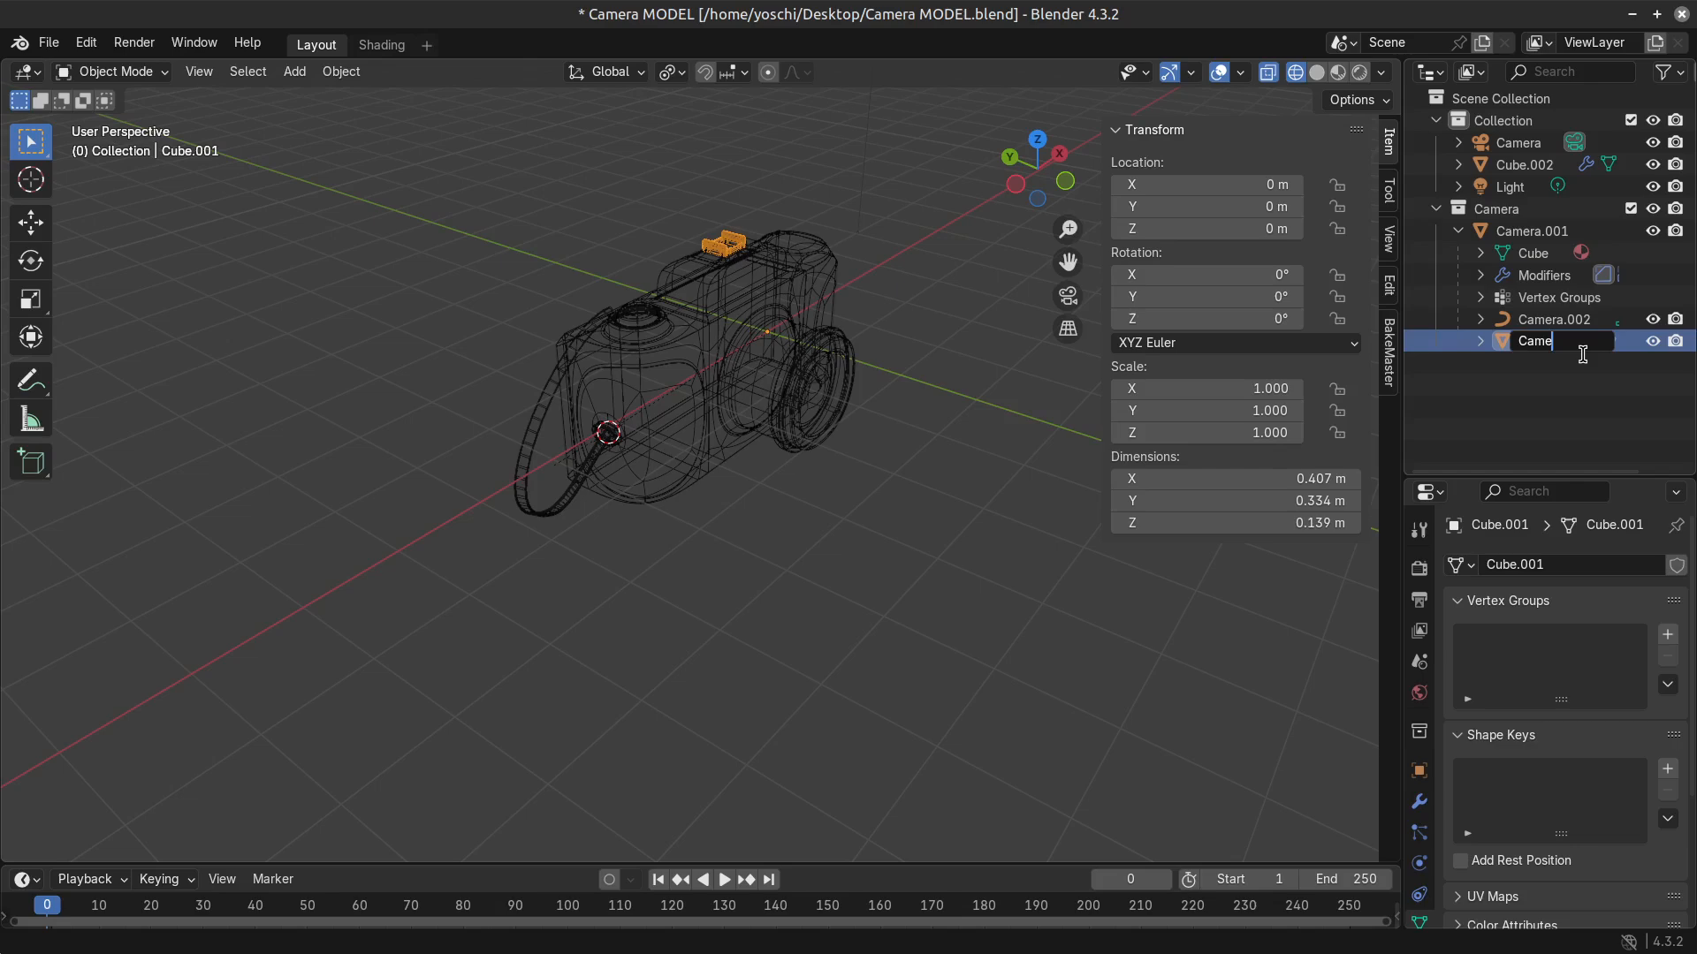
{"action": "type", "text": "ra"}
{"action": "key", "text": "Return"}
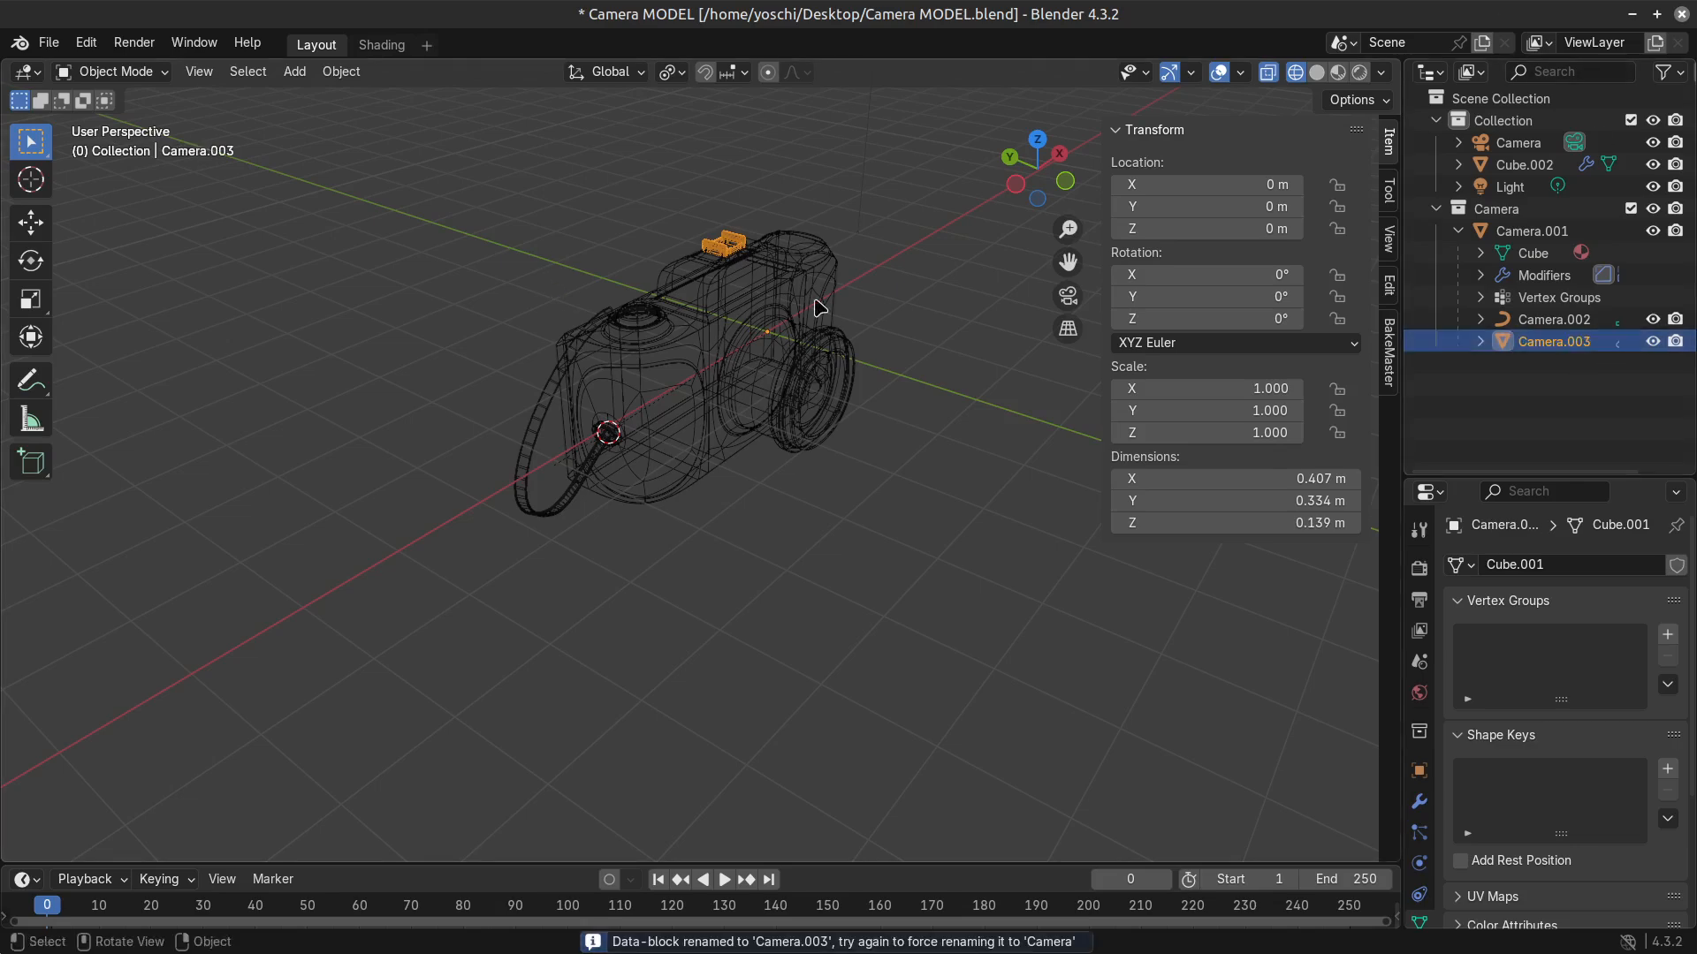
Collapse the new Camera collection in the Outliner and copy the whole collection.
{"action": "middle_click_drag", "start_coordinate": [817, 306], "coordinate": [707, 371]}
{"action": "left_click", "coordinate": [1503, 209]}
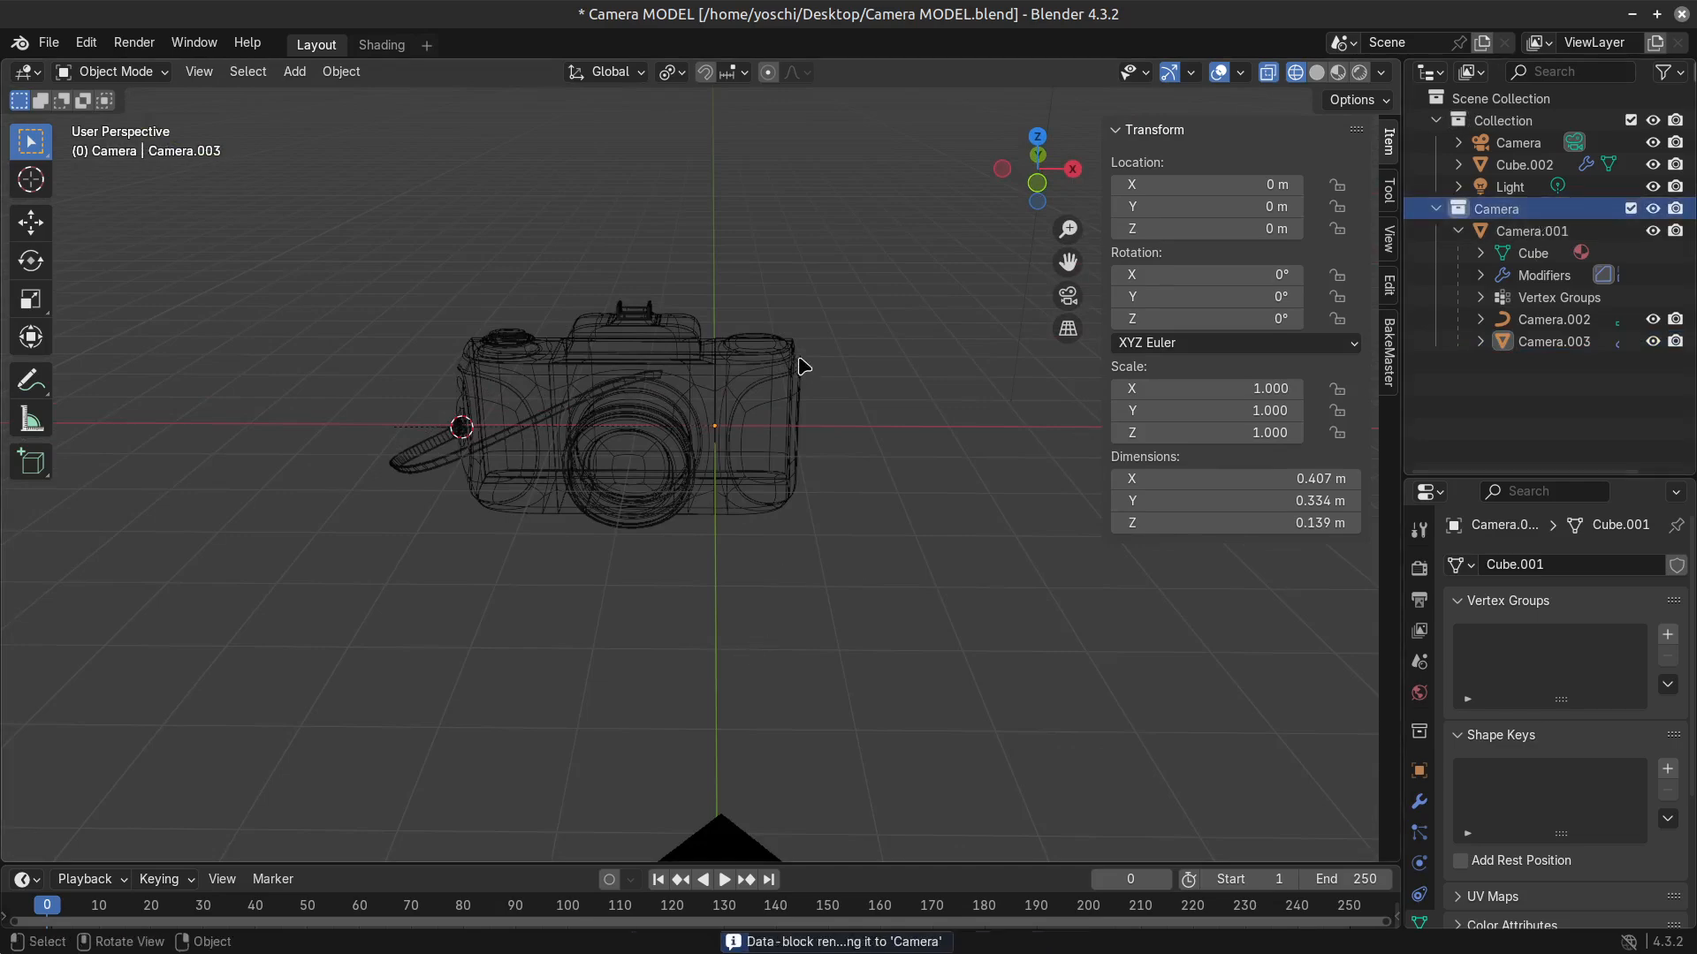
{"action": "left_click", "coordinate": [1436, 209]}
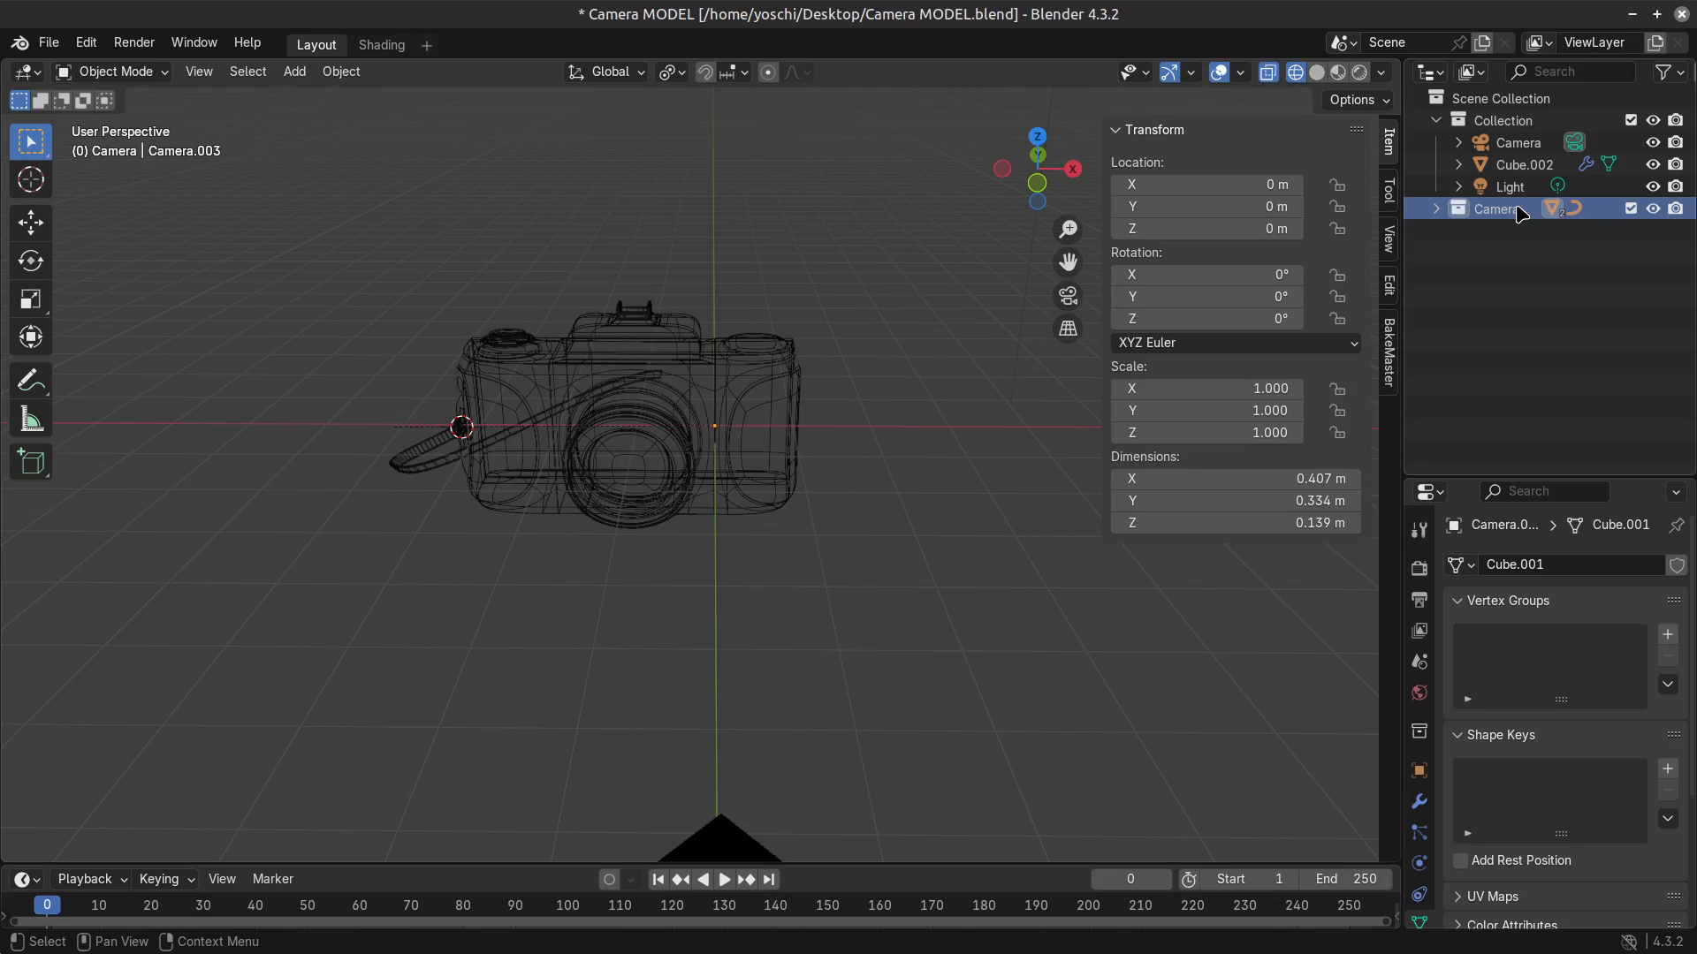
{"action": "right_click", "coordinate": [1467, 209]}
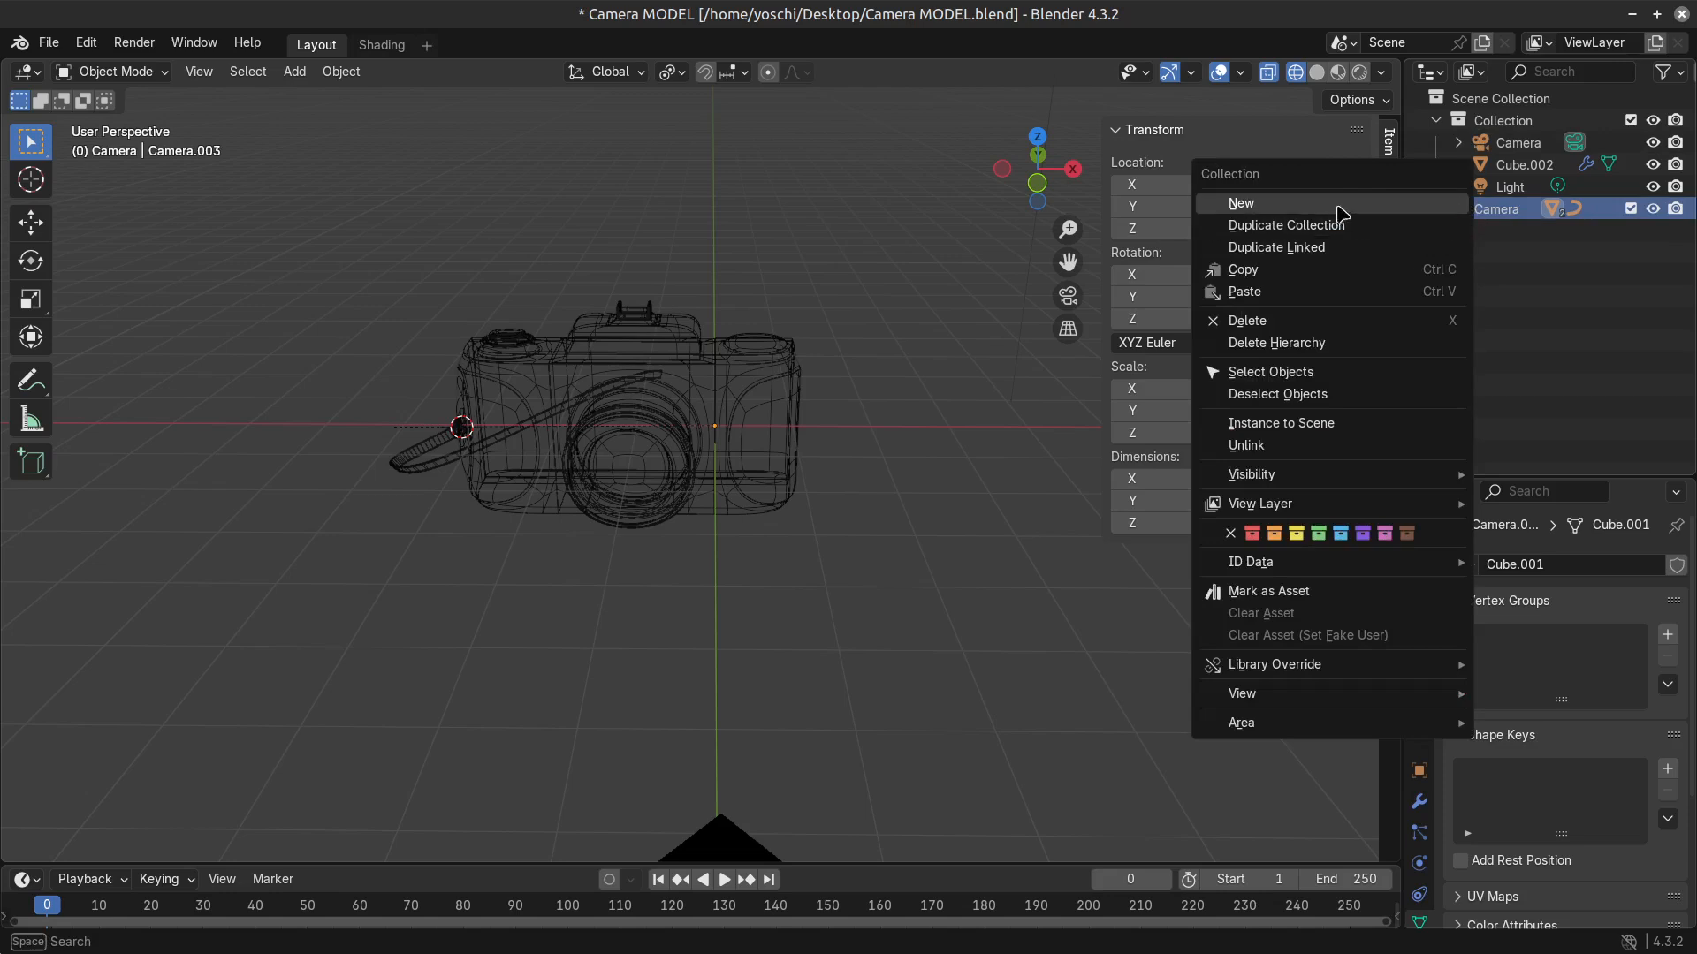
{"action": "left_click", "coordinate": [1292, 276]}
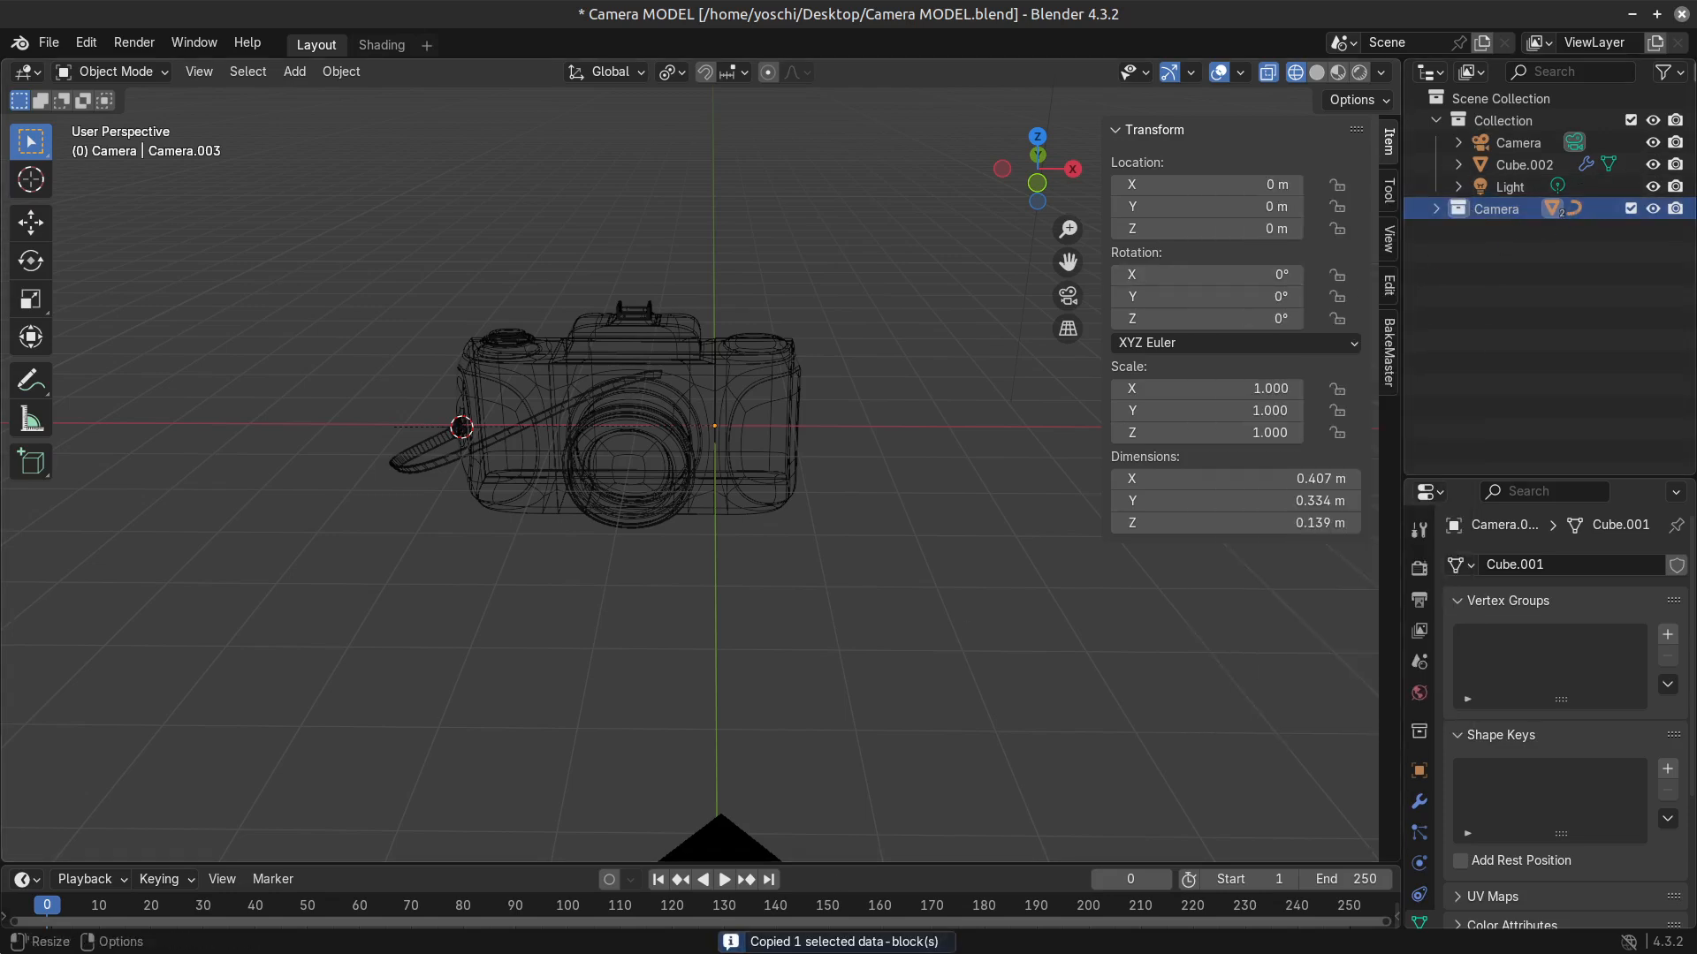
Switch to the Camera.blend window and paste the copied collection into the Objects collection.
{"action": "key", "text": "alt+Tab"}
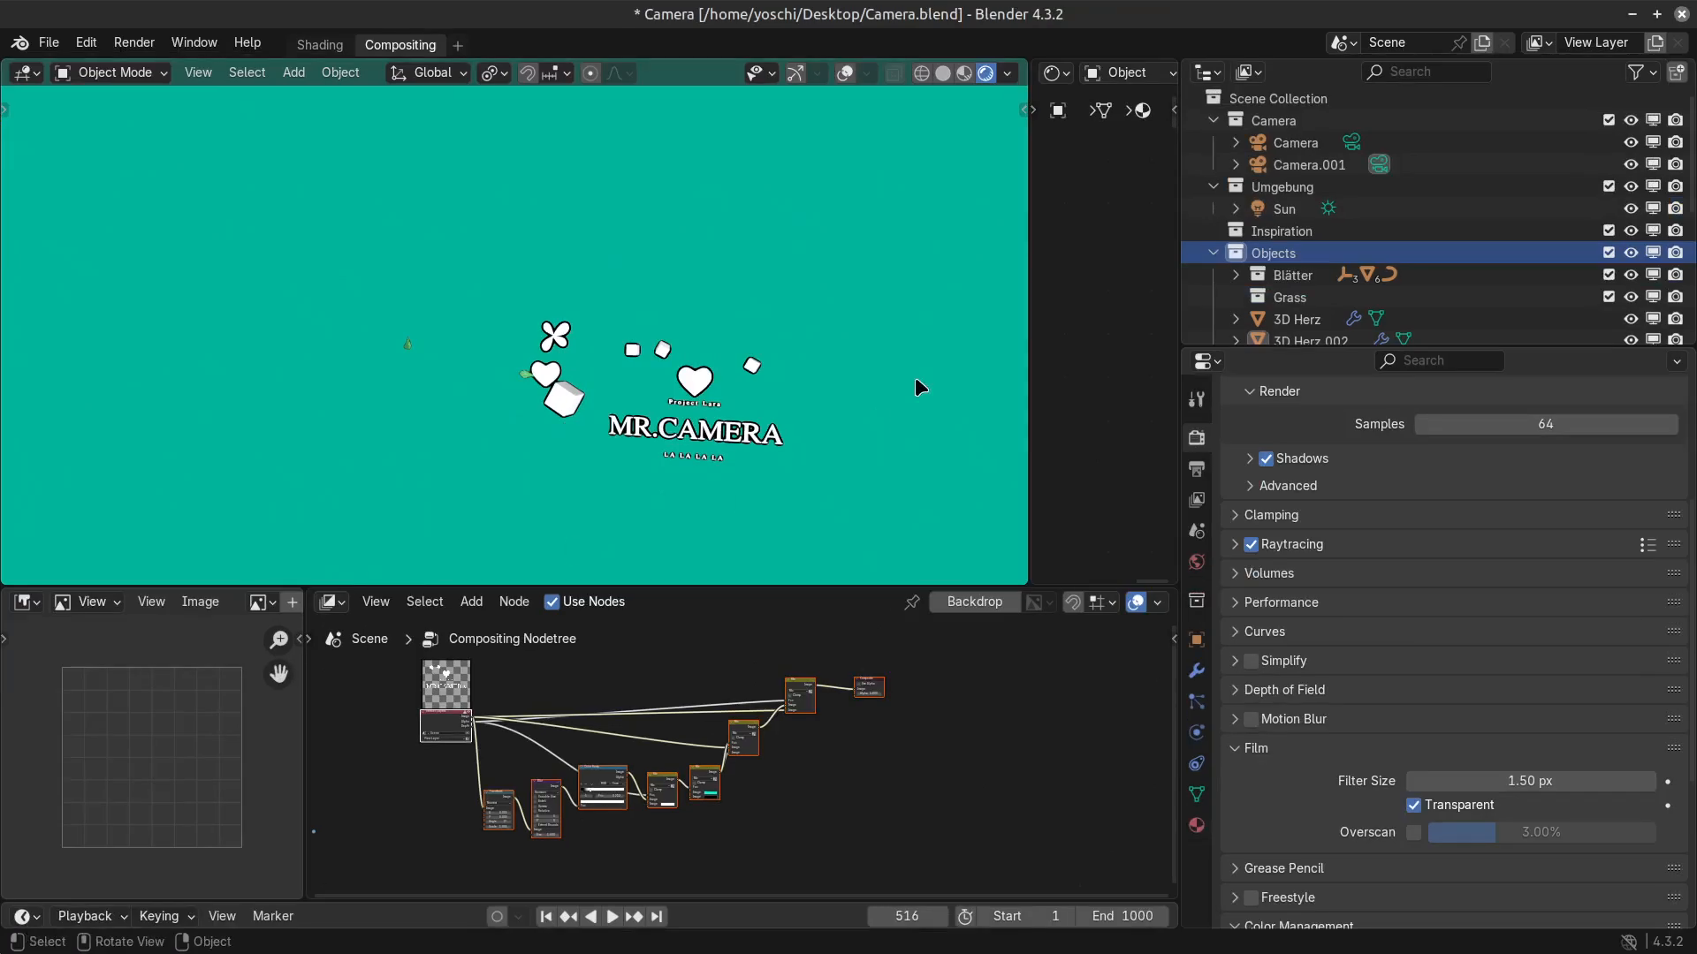
{"action": "left_click", "coordinate": [1236, 257]}
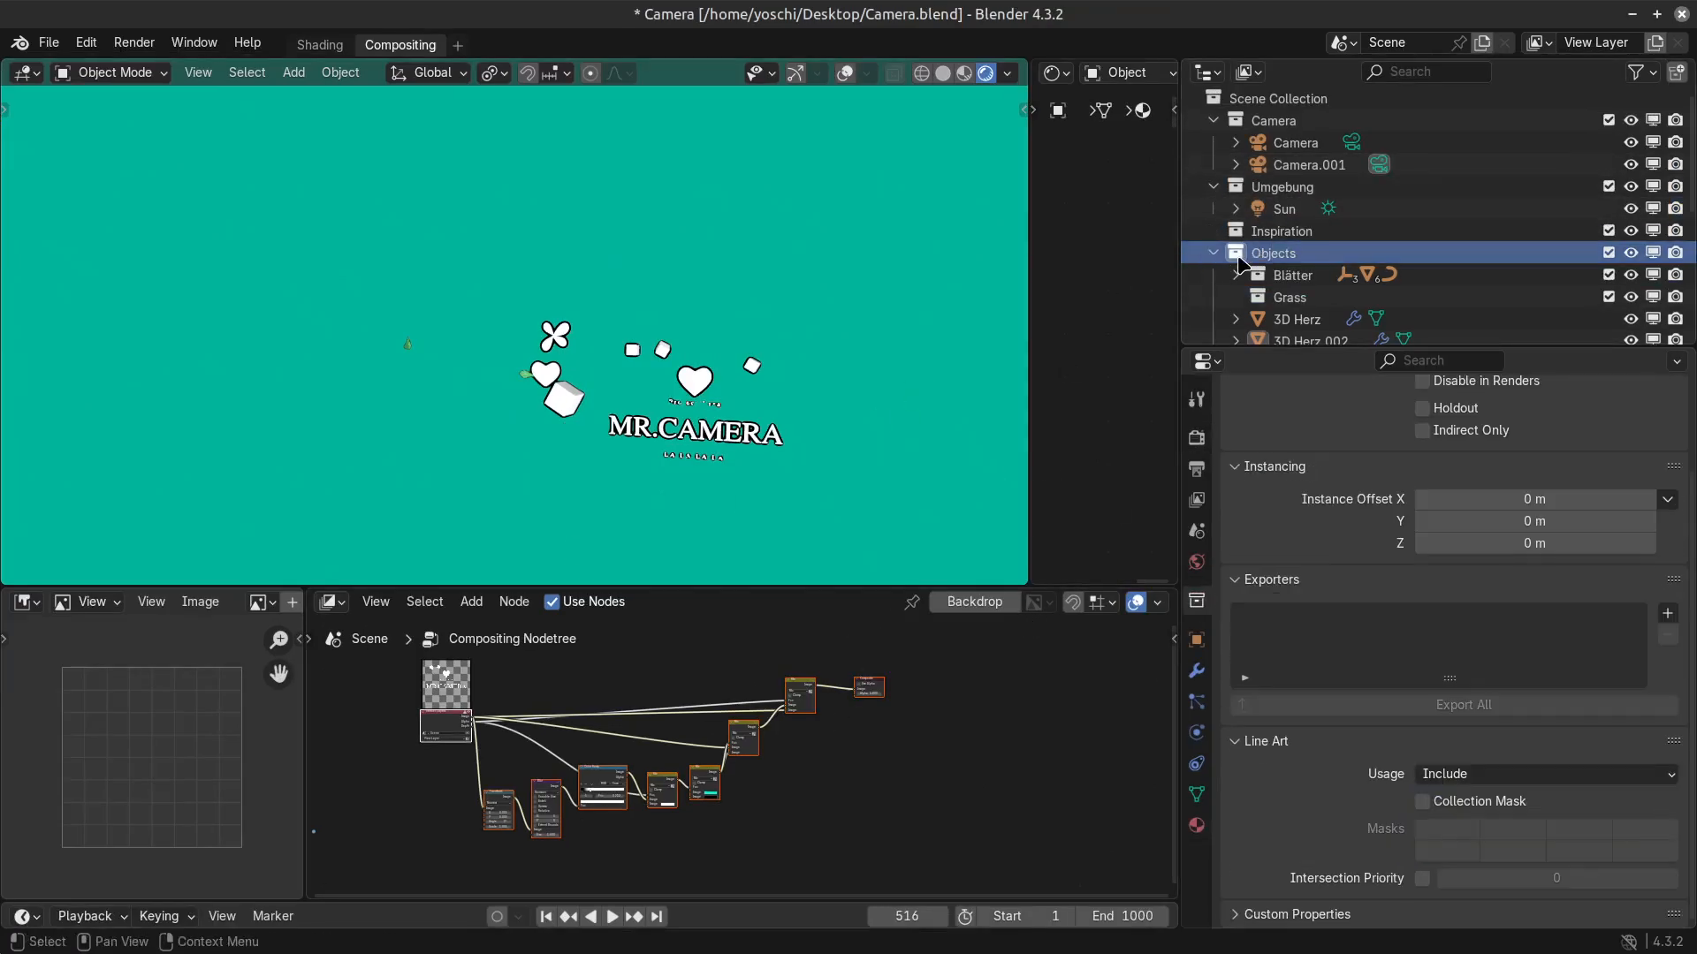
{"action": "scroll", "coordinate": [676, 288], "scroll_direction": "down", "scroll_amount": 1}
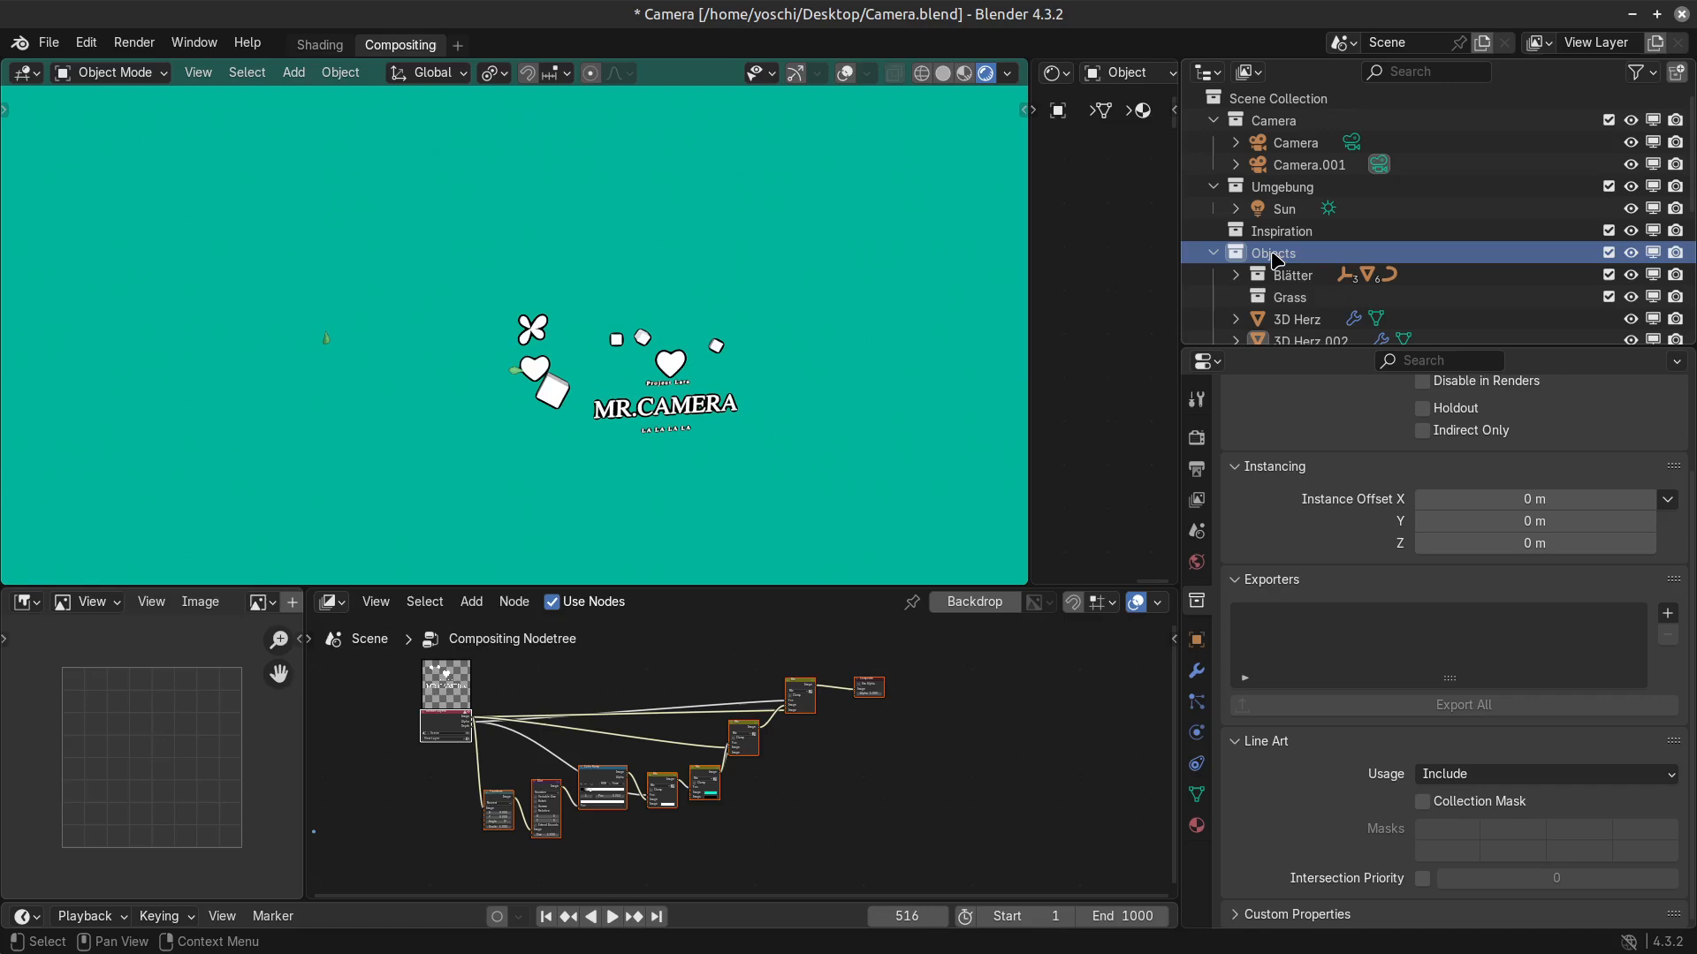
{"action": "key", "text": "ctrl+v"}
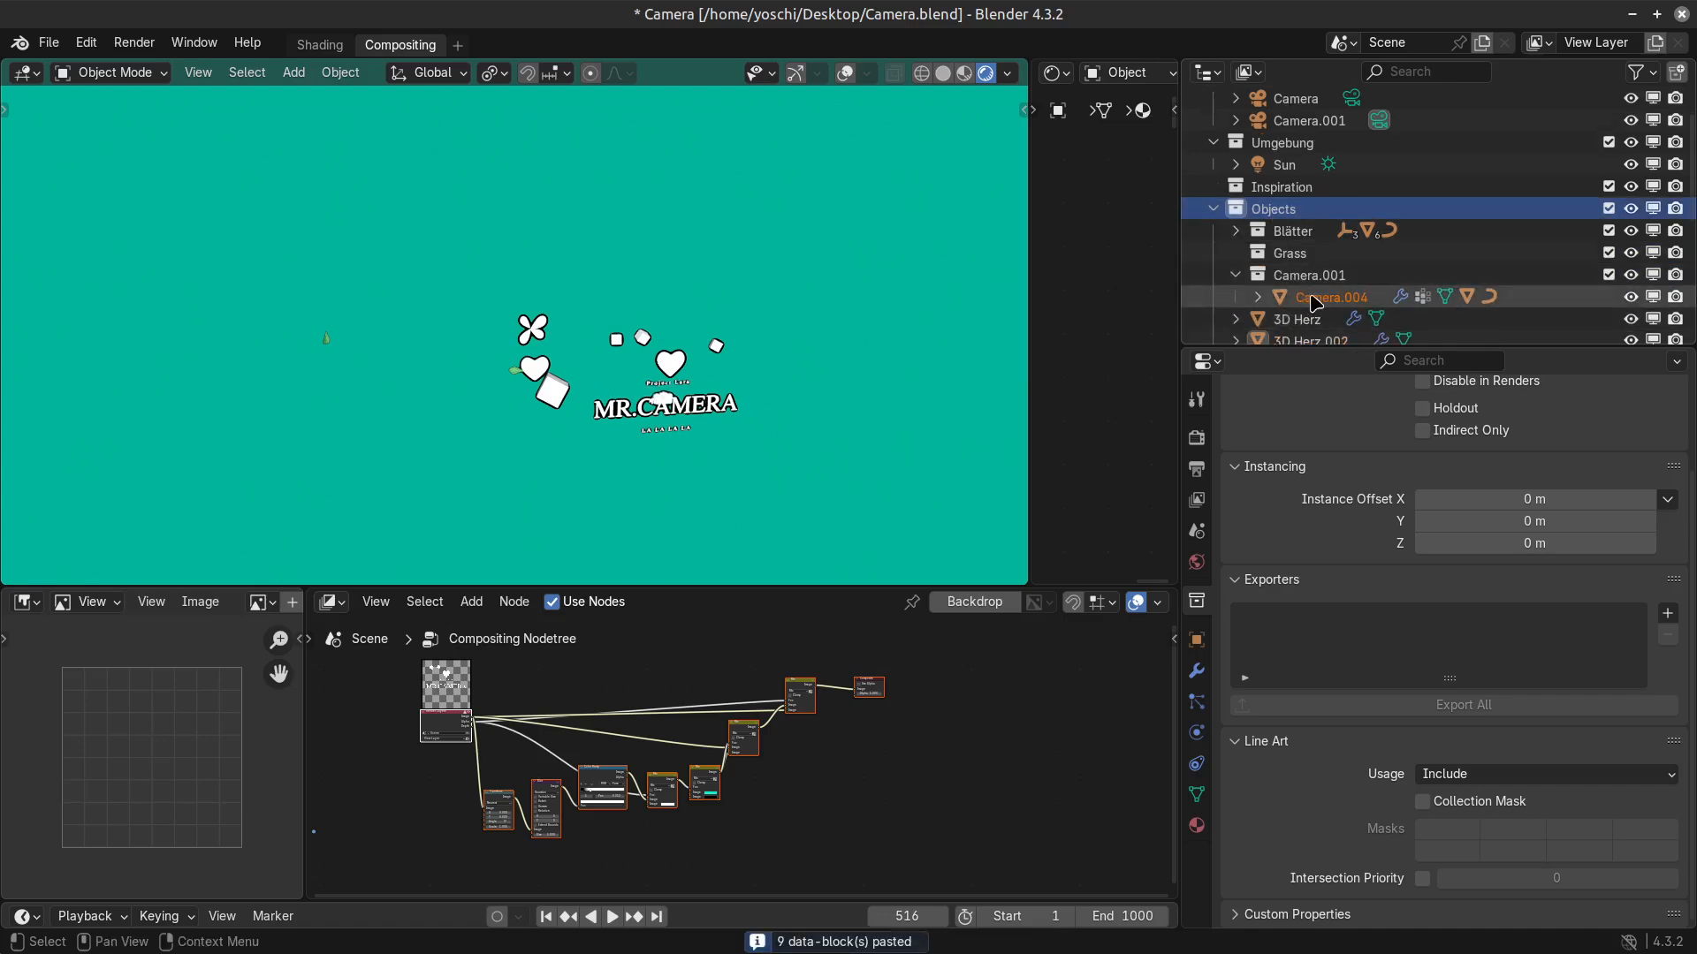
Select the pasted camera body, look through the scene camera, and test moving the model before cancelling.
{"action": "left_click", "coordinate": [1274, 297]}
{"action": "scroll", "coordinate": [815, 458], "scroll_direction": "up", "scroll_amount": 2}
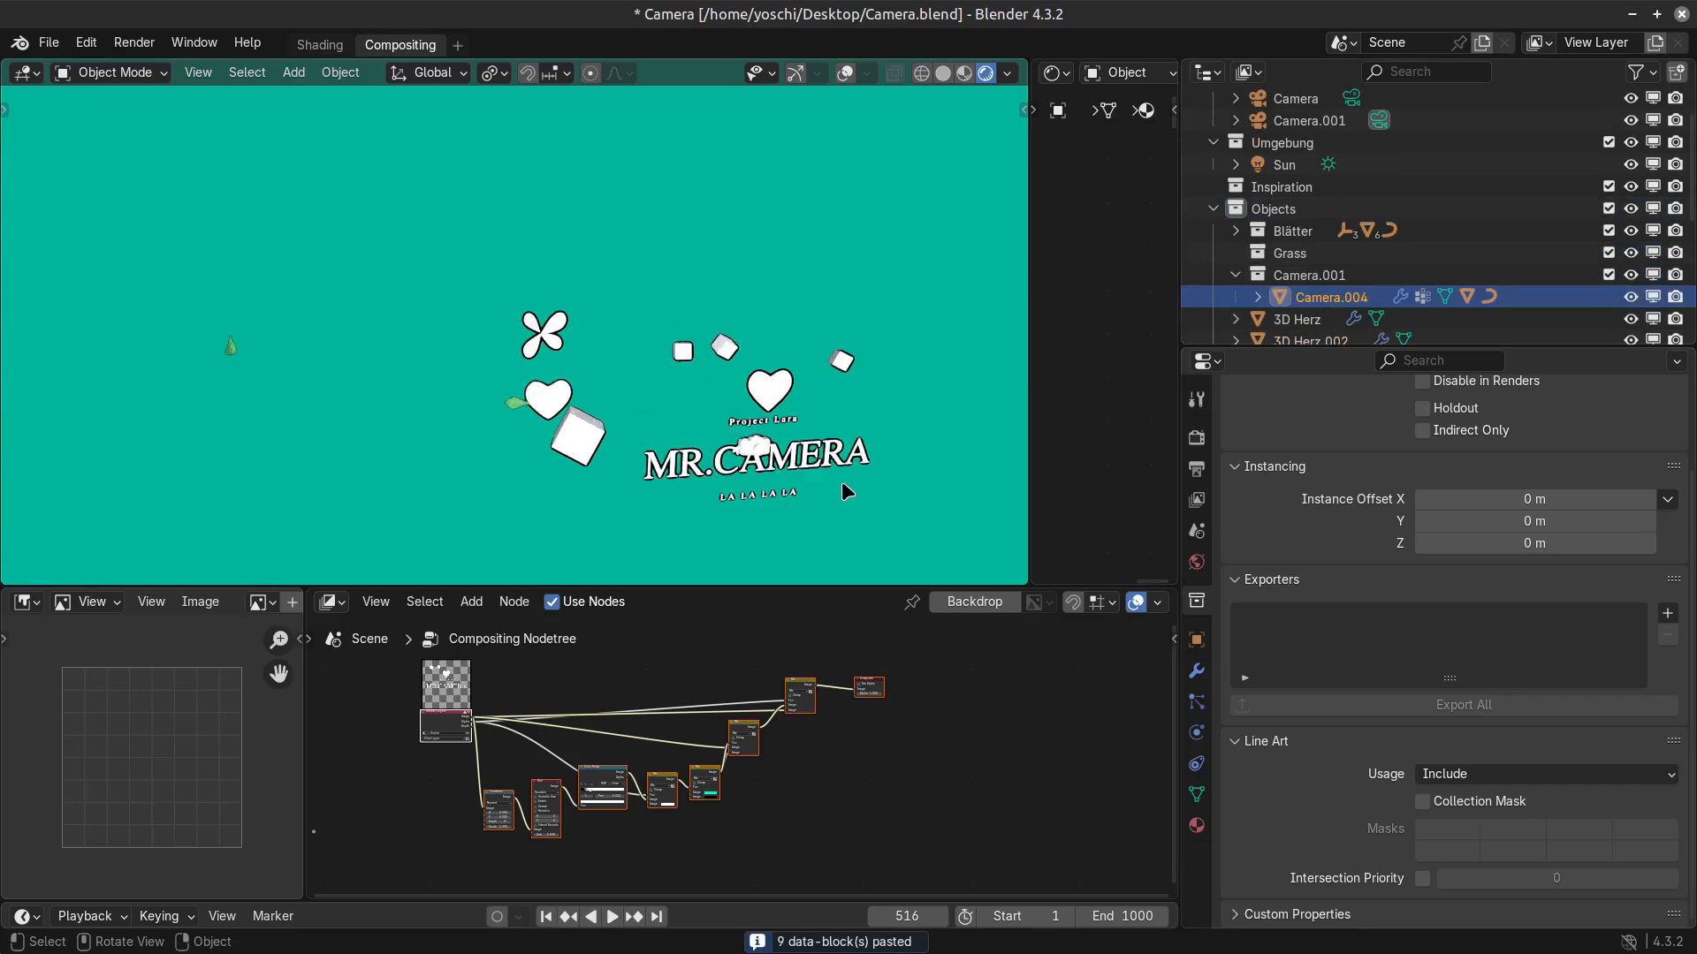
{"action": "key", "text": "KP_0"}
{"action": "scroll", "coordinate": [521, 294], "scroll_direction": "up", "scroll_amount": 2}
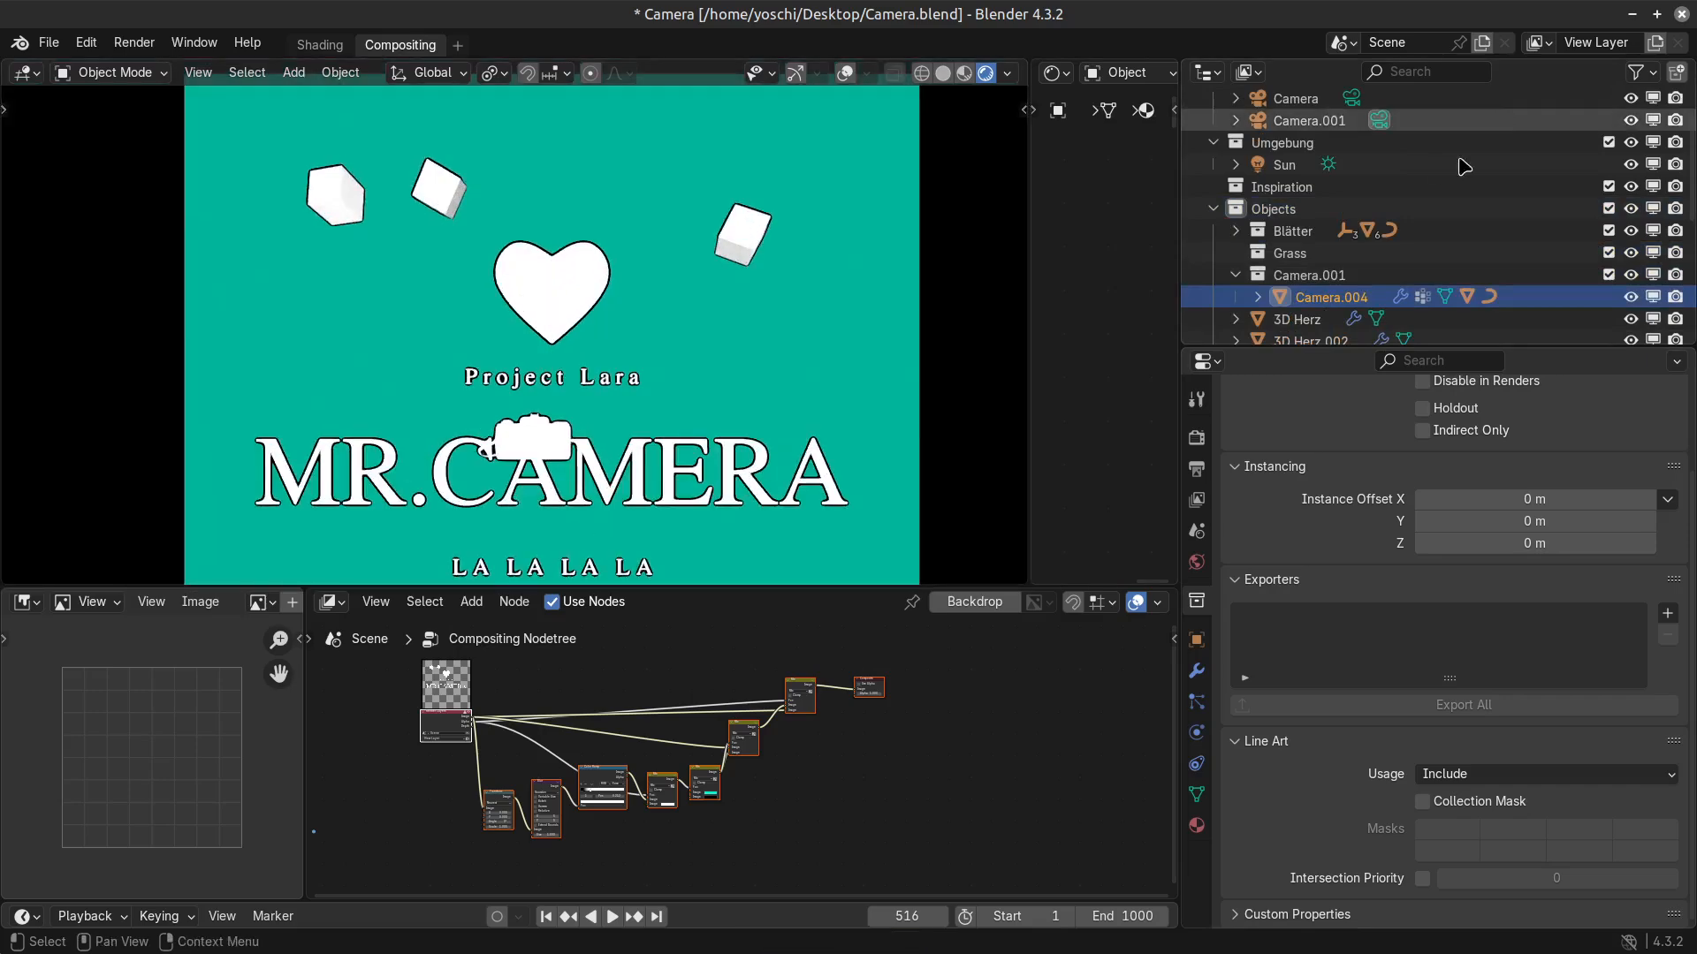
{"action": "key", "text": "g"}
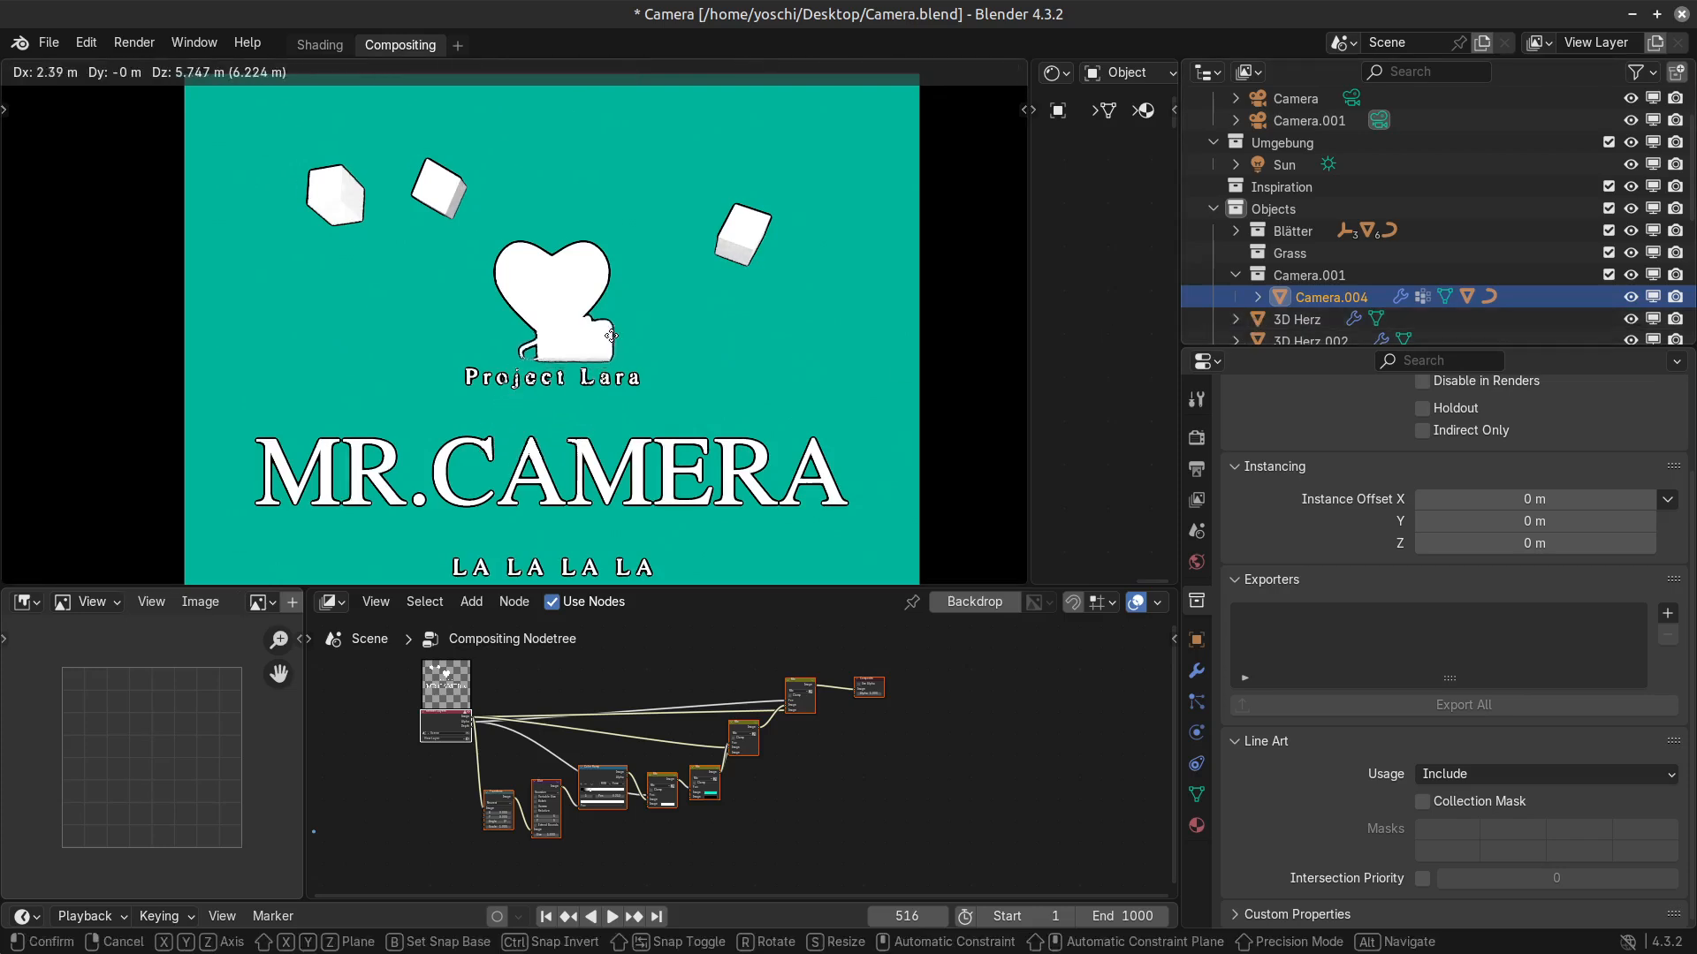
{"action": "key", "text": "Escape"}
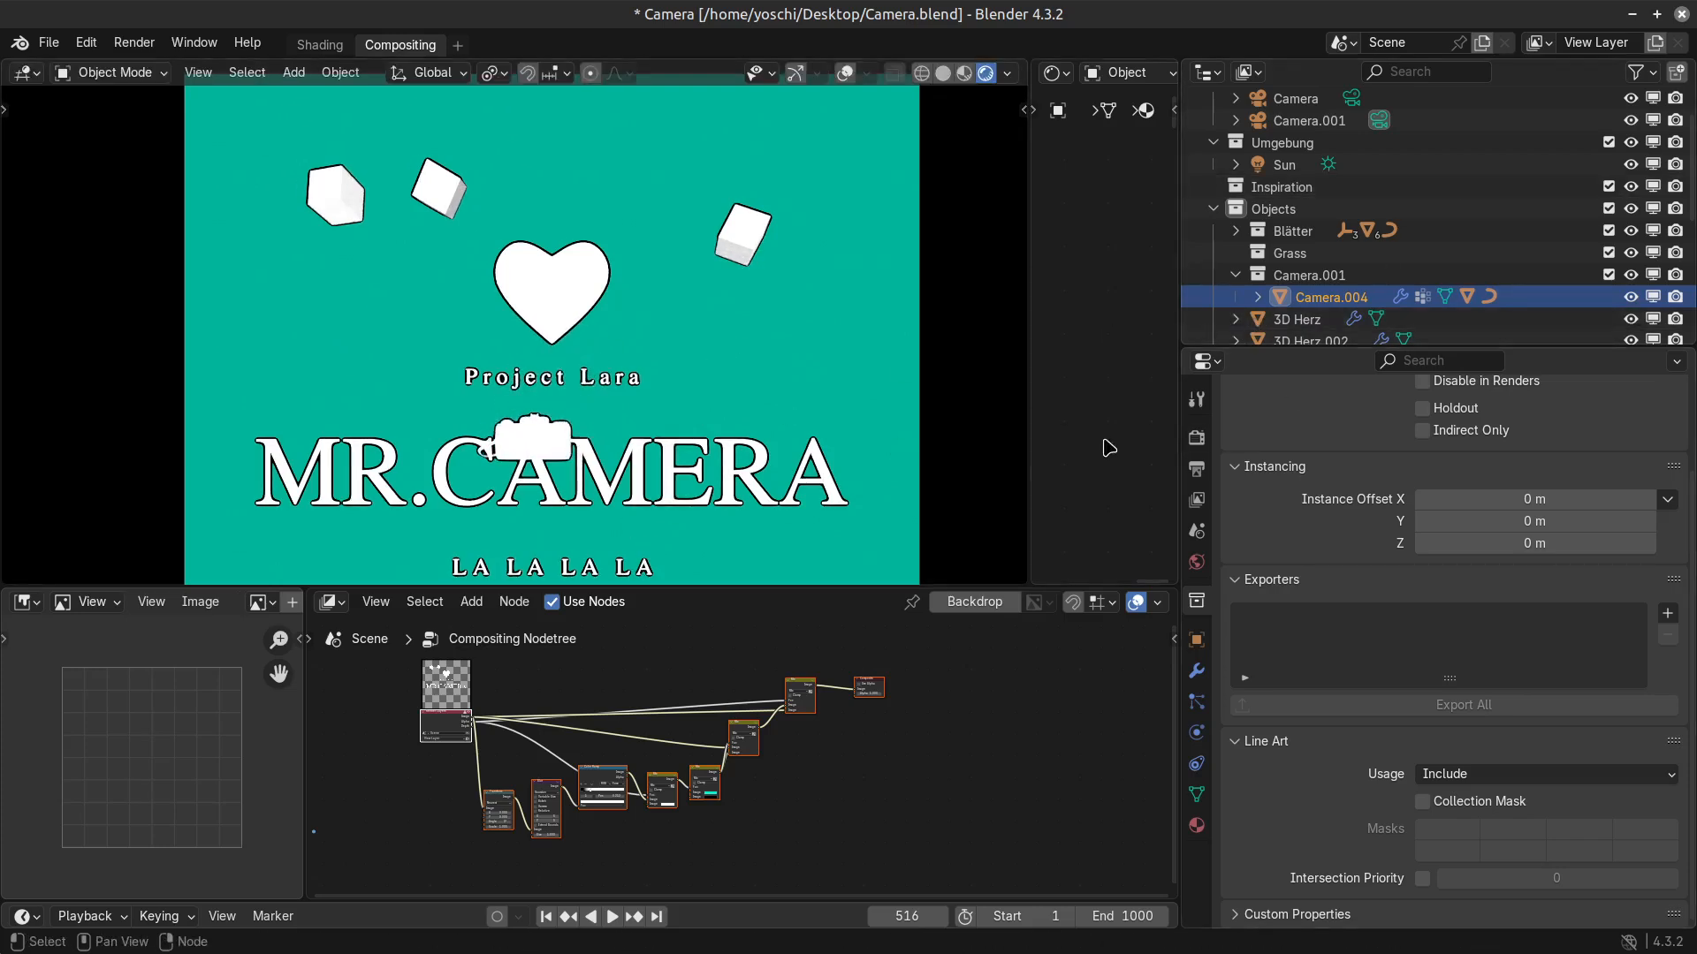
Move the pasted camera model straight up along the global Z axis, from the MR.CAMERA title to the heart.
{"action": "left_click", "coordinate": [1257, 297]}
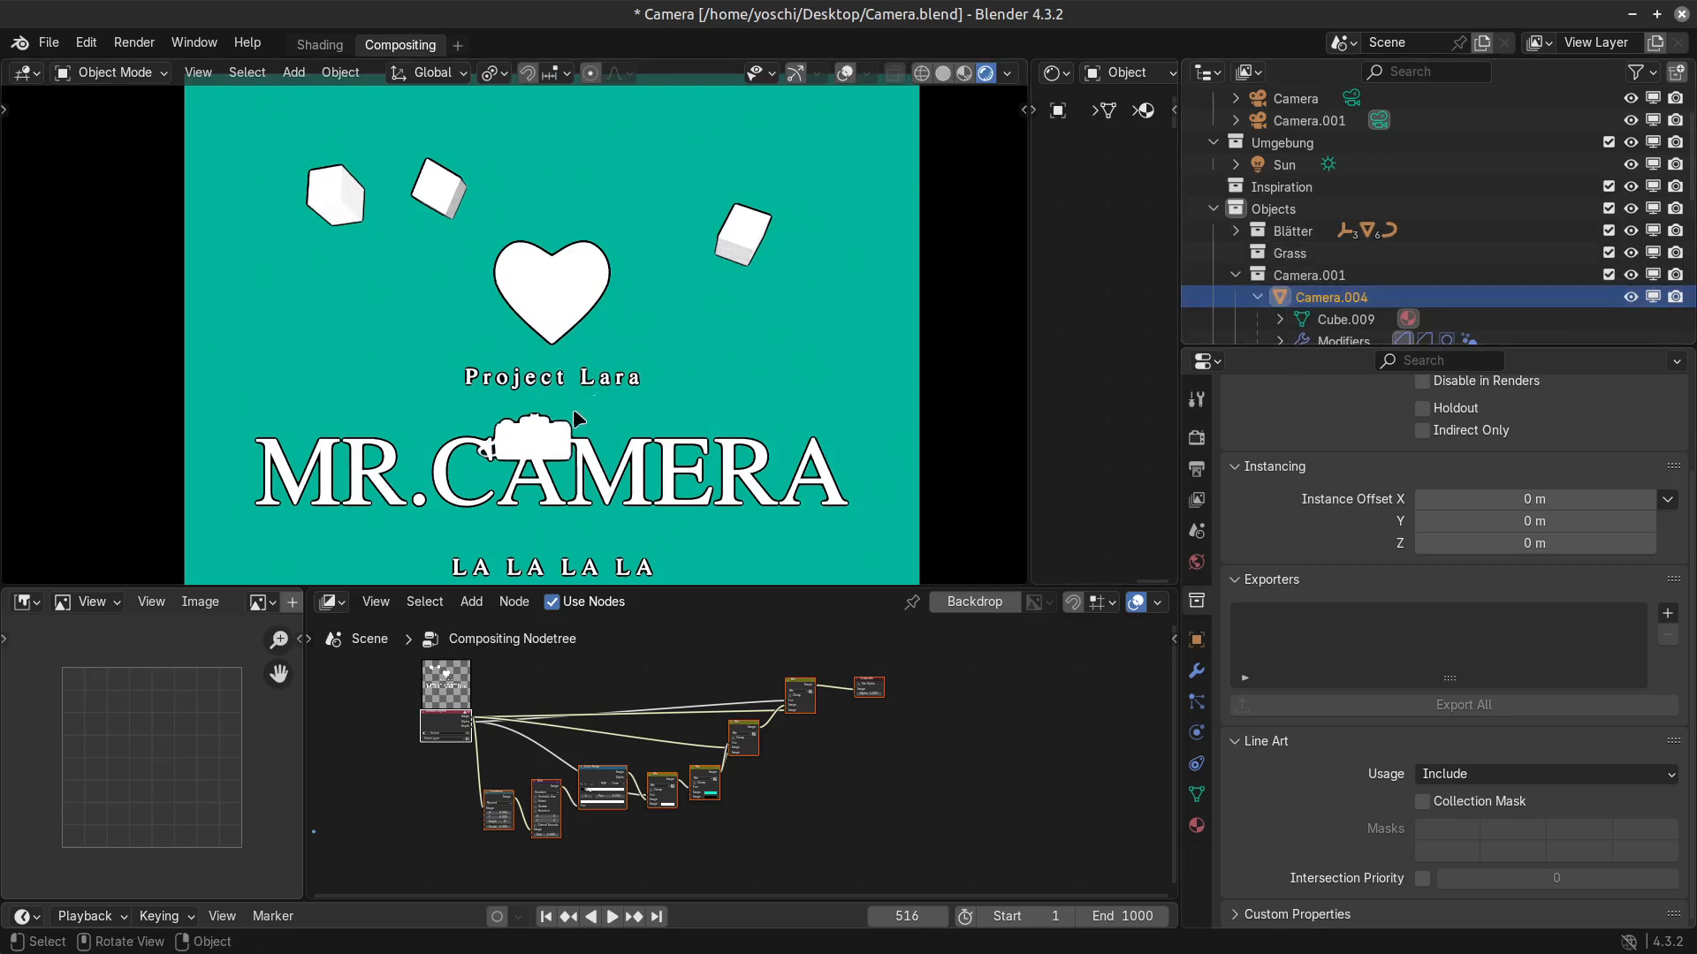
{"action": "left_click", "coordinate": [1257, 297]}
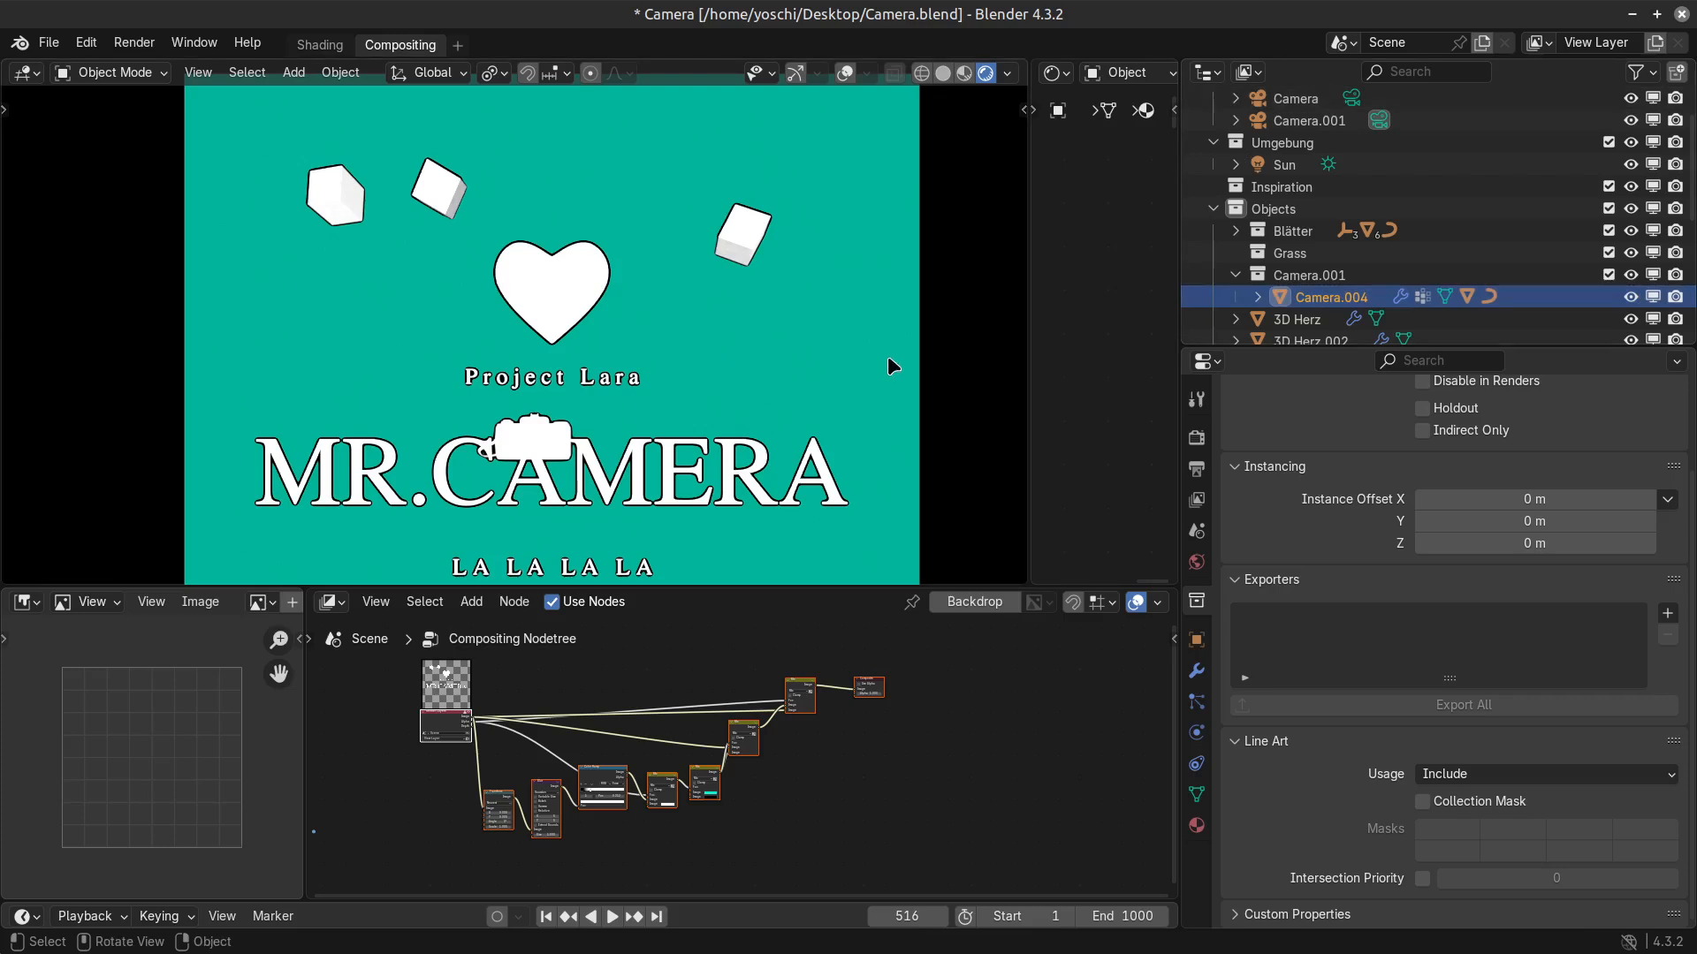
{"action": "left_click", "coordinate": [525, 267]}
{"action": "left_click", "coordinate": [560, 473]}
{"action": "key", "text": "g"}
{"action": "key", "text": "z"}
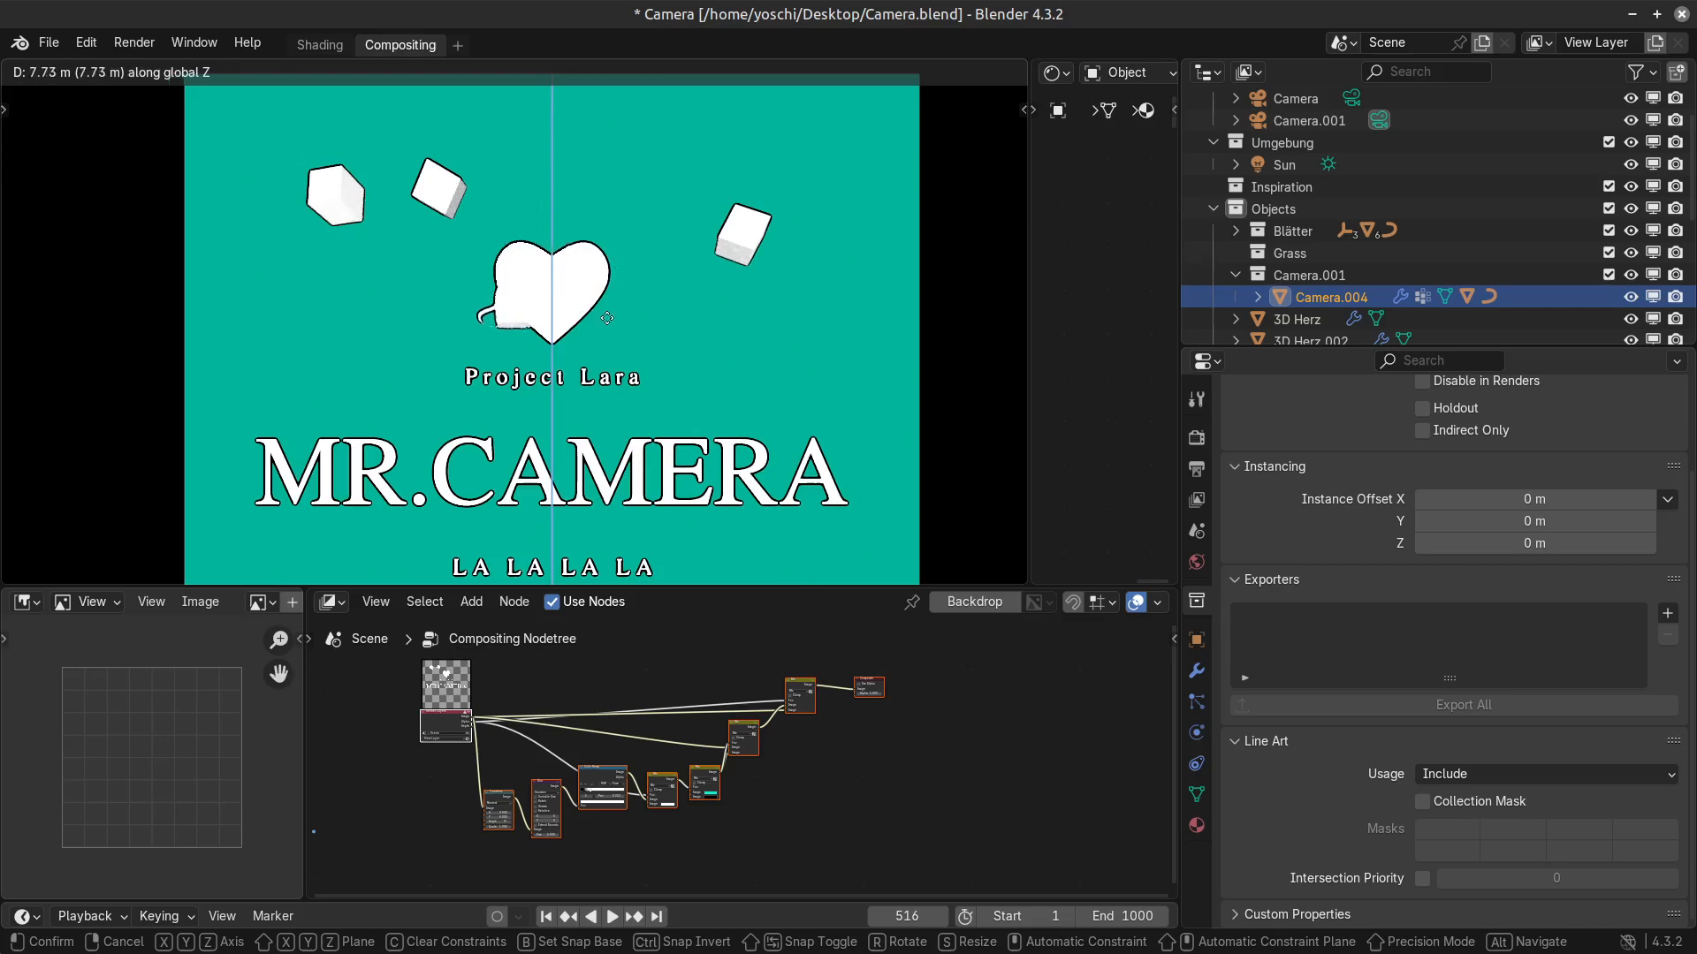
{"action": "left_click", "coordinate": [601, 286]}
{"action": "left_click", "coordinate": [588, 295]}
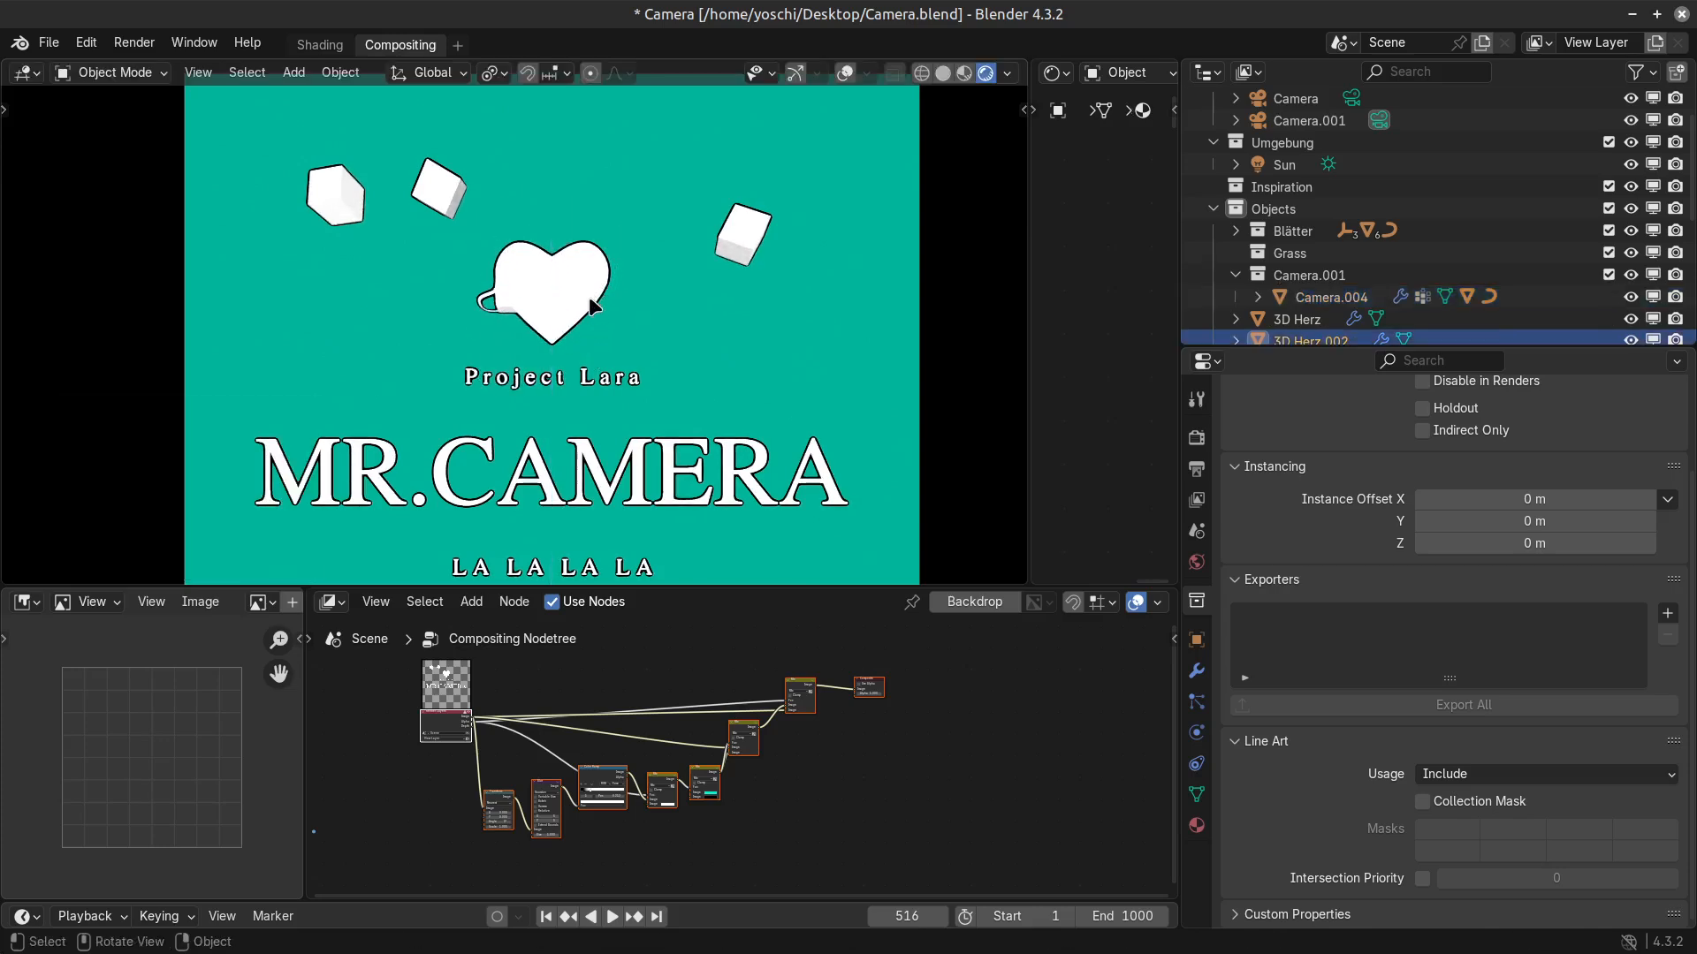
Reselect the camera model behind the heart and move it about -2.78 m in X and -0.44 m in Z, toward the heart's left side.
{"action": "scroll", "coordinate": [594, 361], "scroll_direction": "up", "scroll_amount": 5}
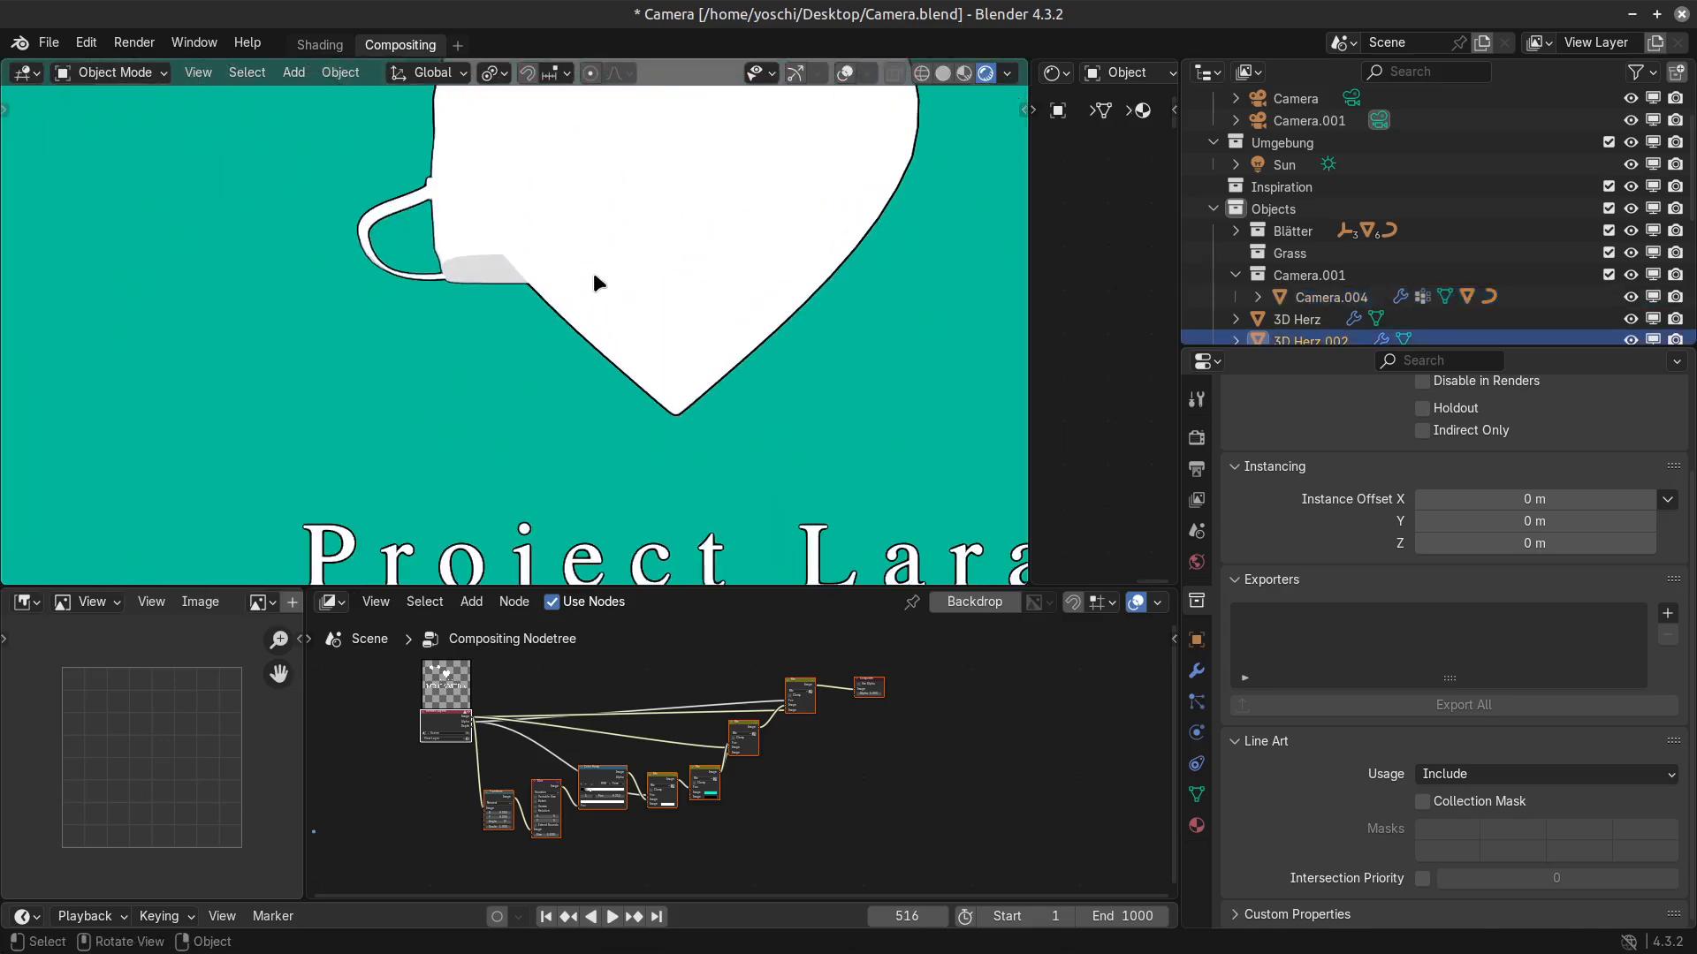
{"action": "scroll", "coordinate": [507, 357], "scroll_direction": "down", "scroll_amount": 1}
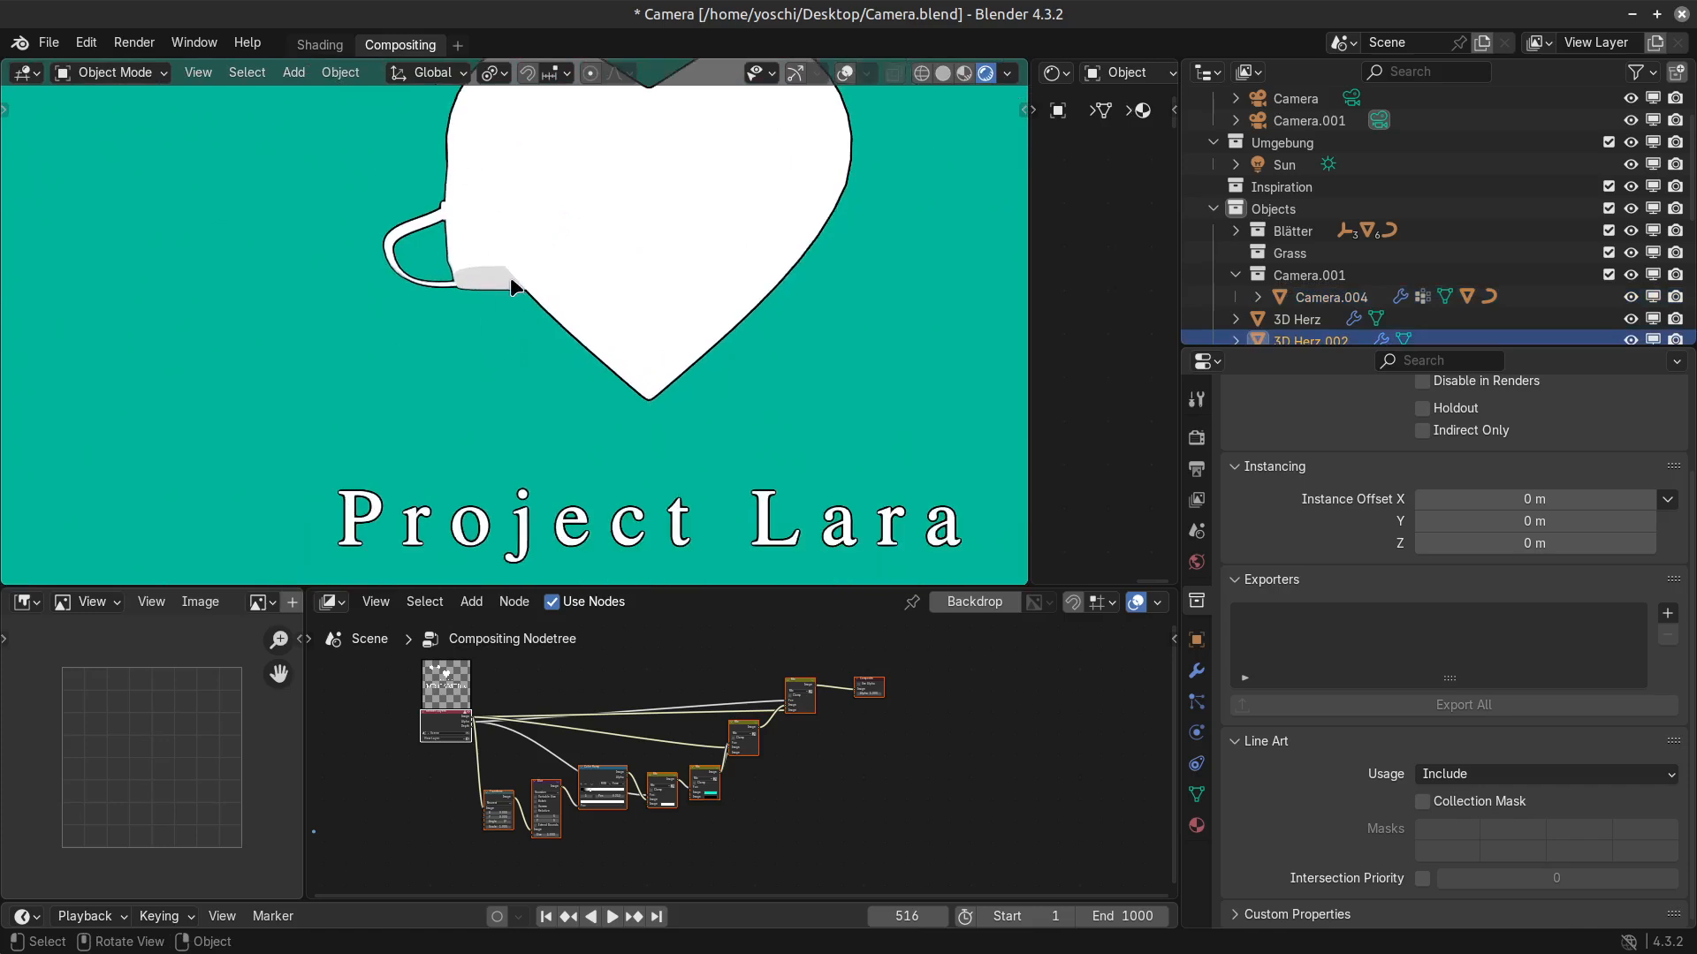
{"action": "scroll", "coordinate": [511, 278], "scroll_direction": "down", "scroll_amount": 1}
{"action": "left_click", "coordinate": [490, 290]}
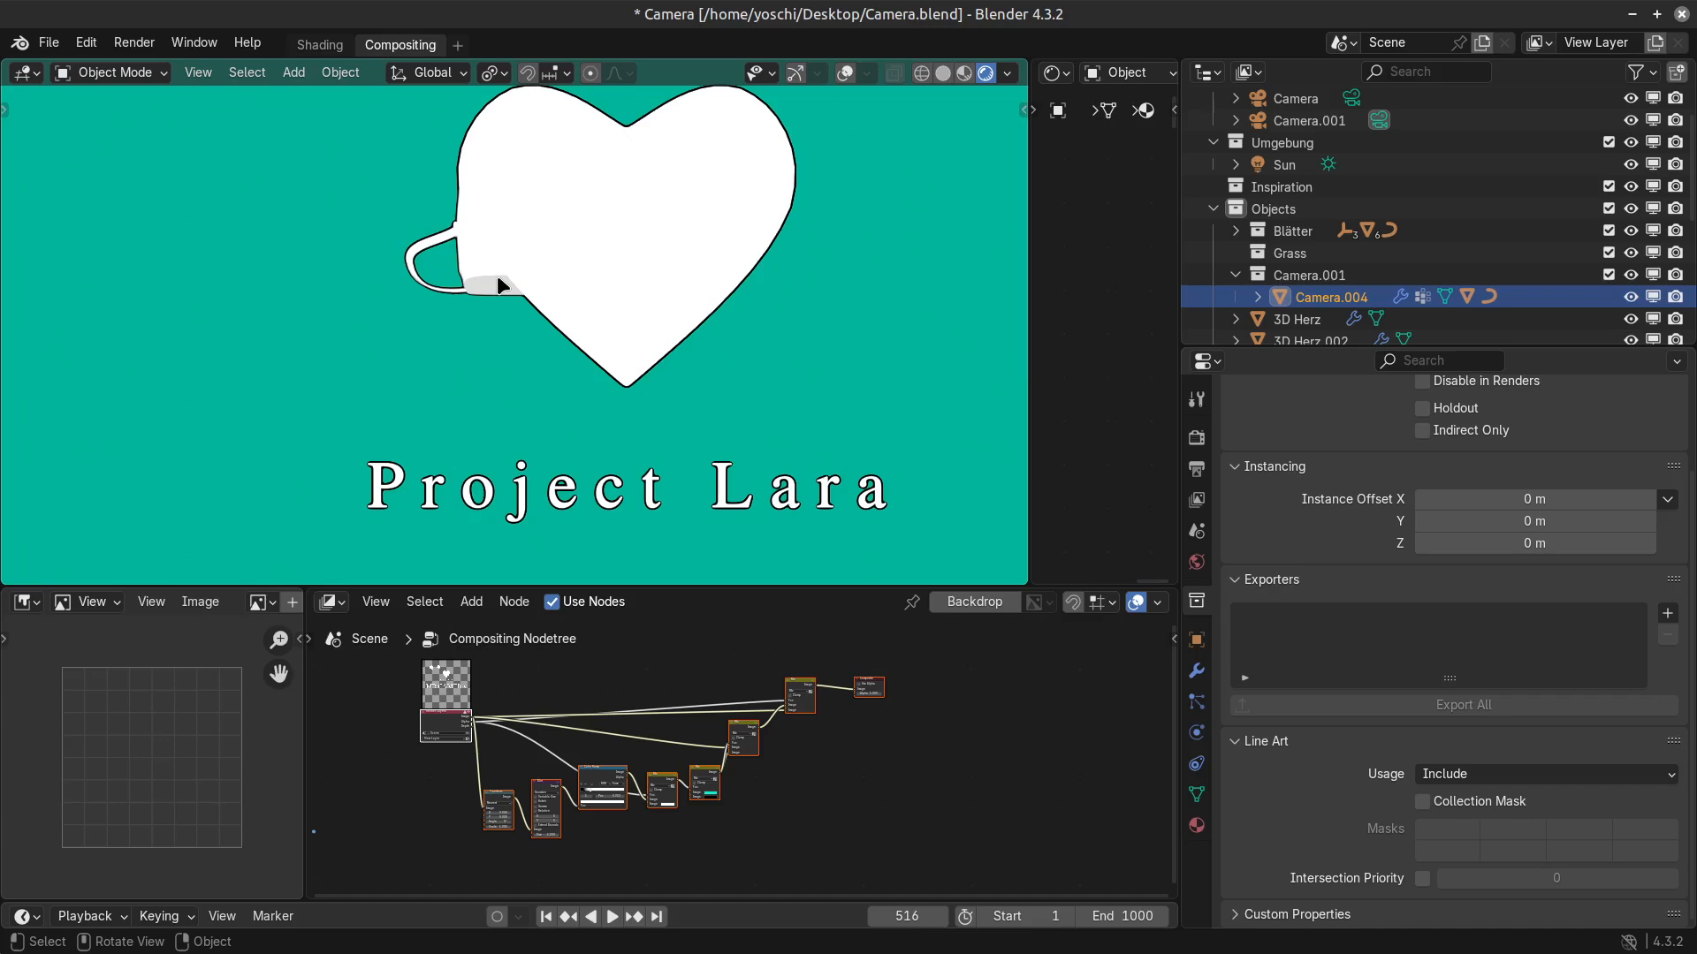
{"action": "scroll", "coordinate": [522, 195], "scroll_direction": "down", "scroll_amount": 7}
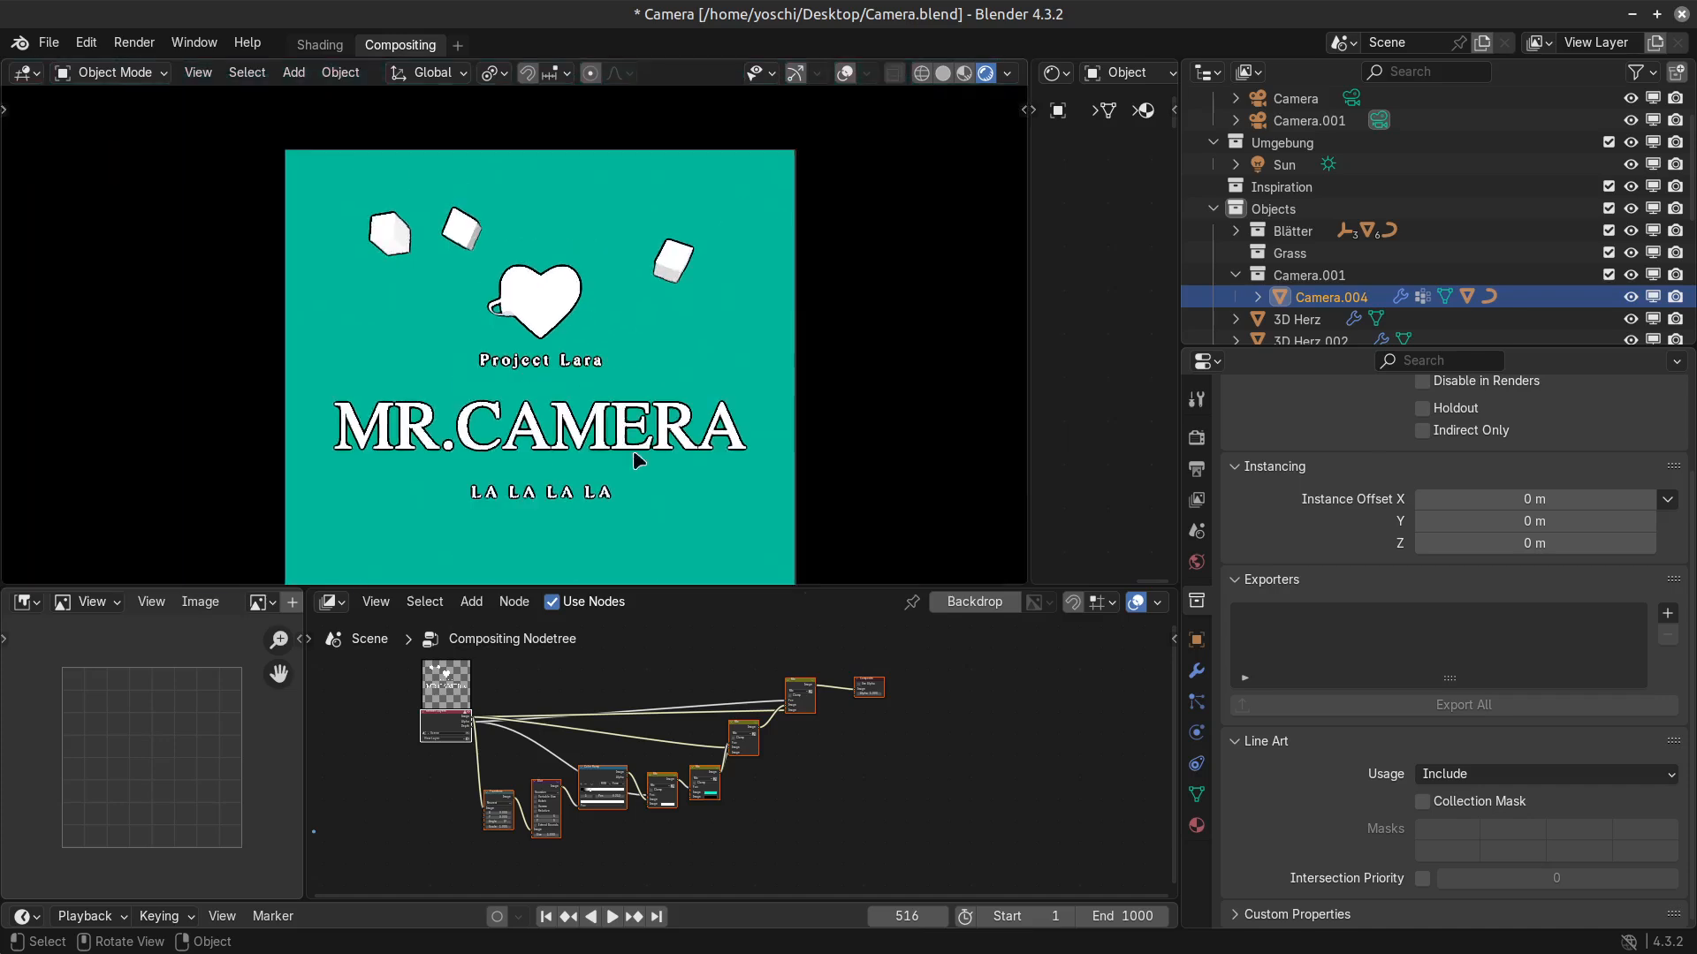
{"action": "key", "text": "g"}
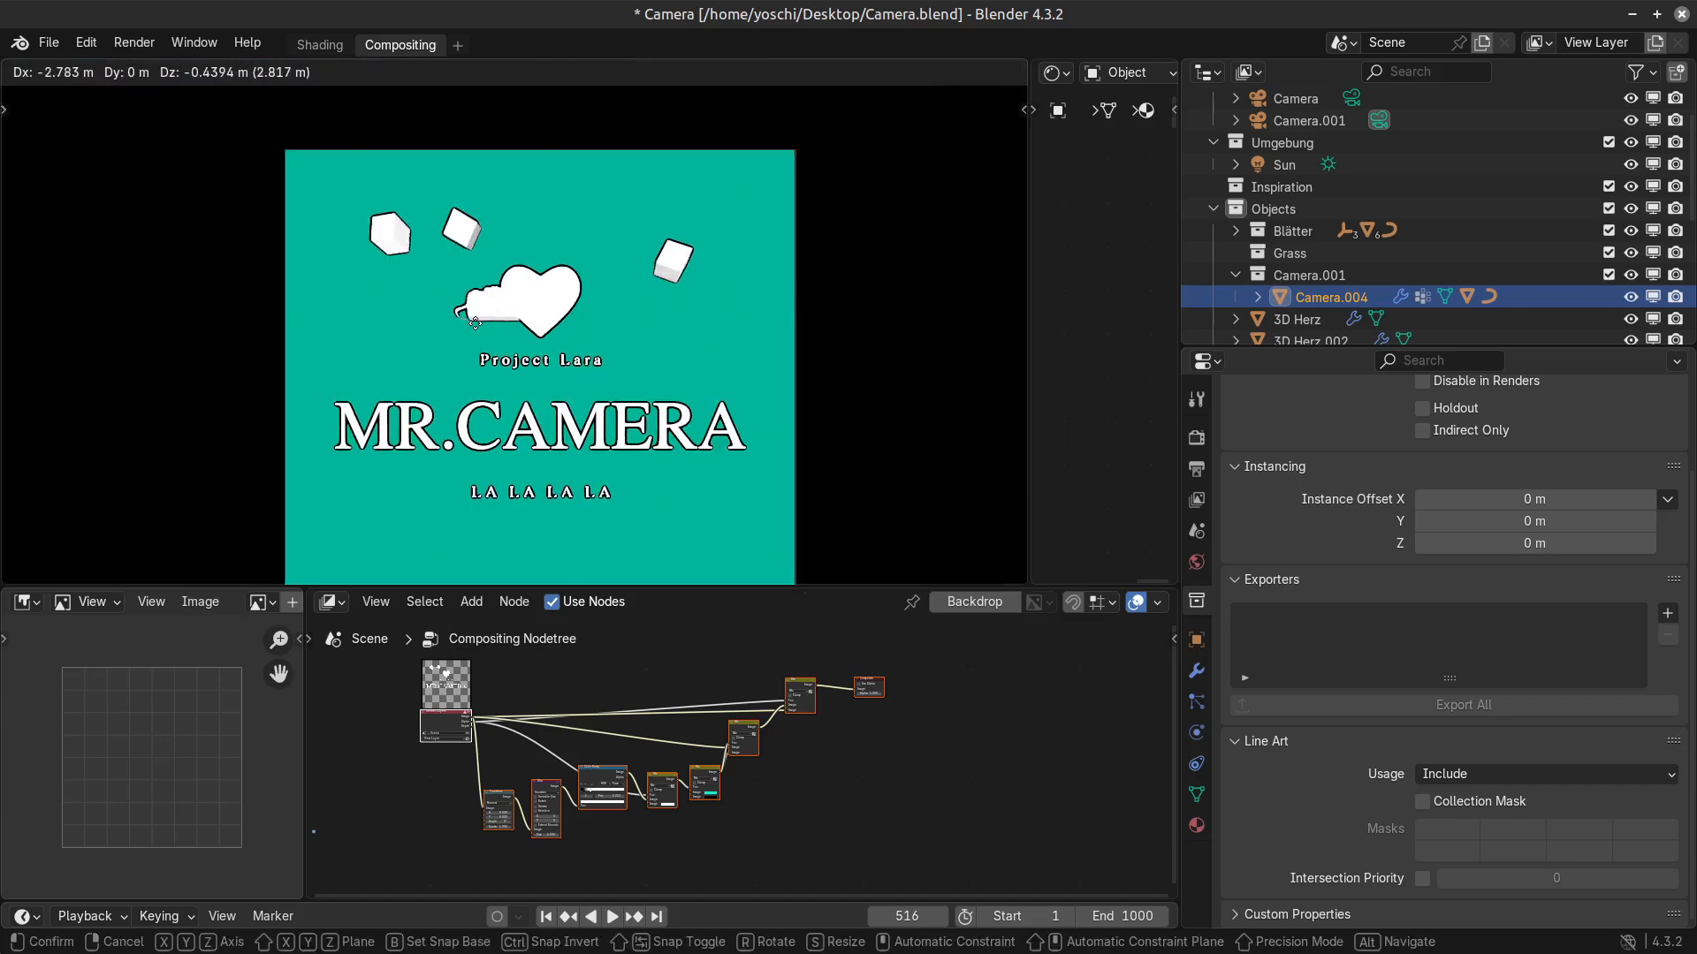
{"action": "left_click", "coordinate": [486, 318]}
{"action": "scroll", "coordinate": [788, 769], "scroll_direction": "up", "scroll_amount": 2}
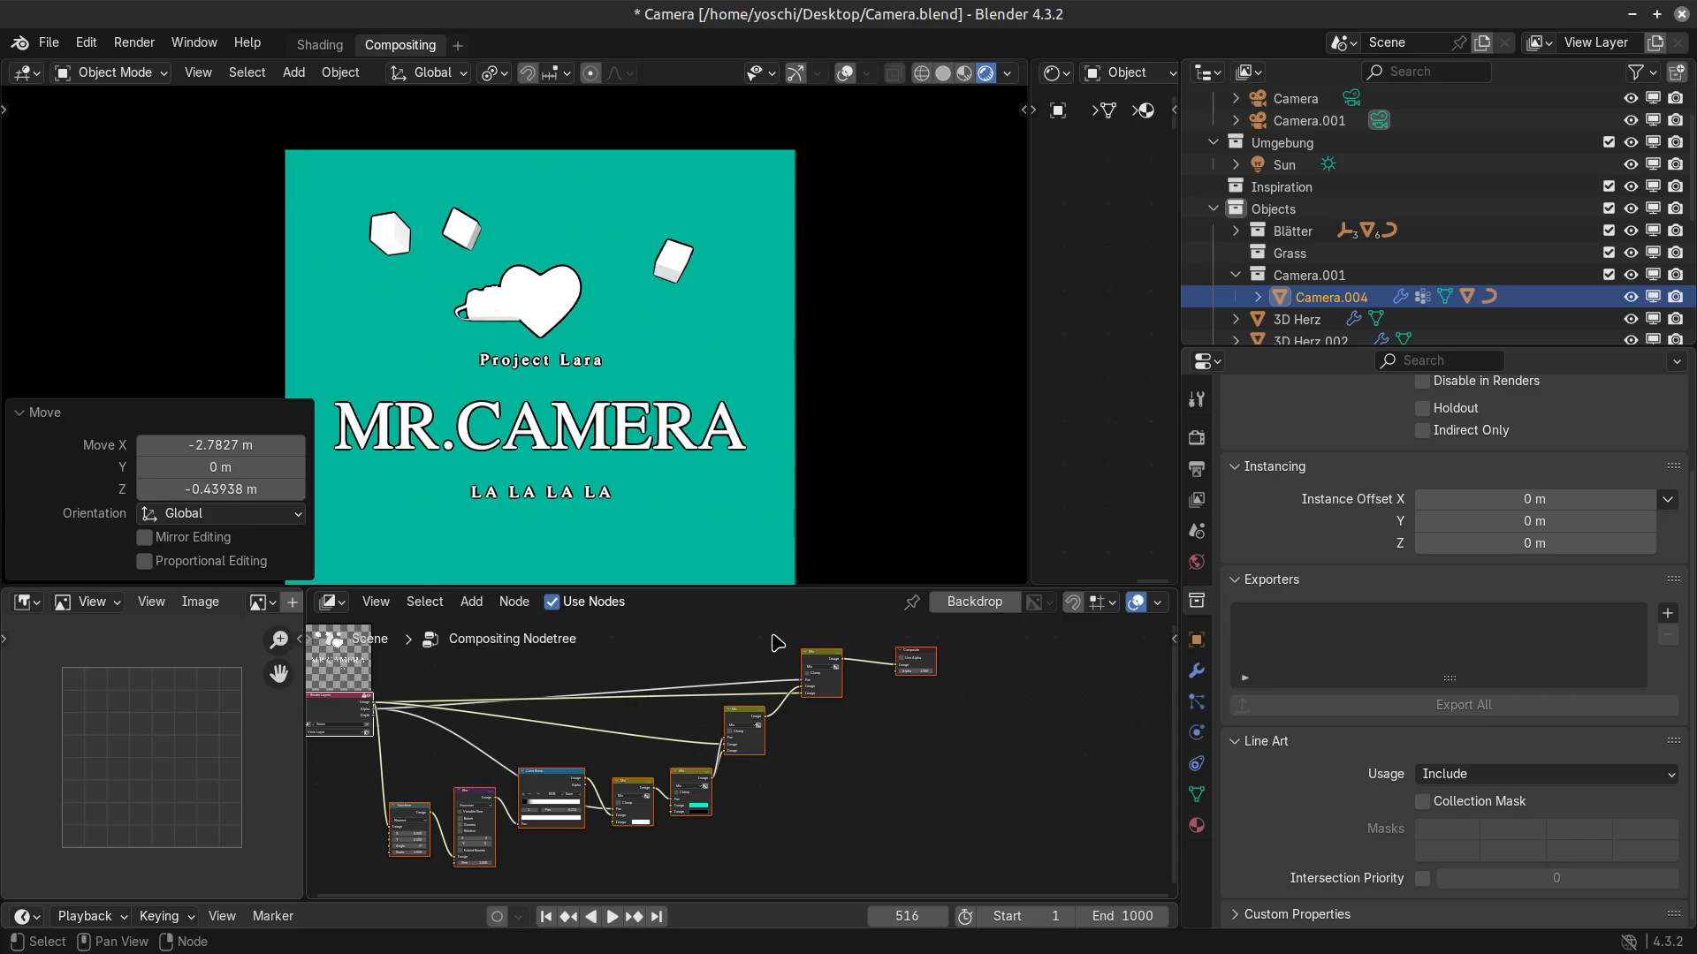
Examine the rendered title composition with its cubes, heart, camera model and outlined text, up close and as a whole.
{"action": "scroll", "coordinate": [873, 446], "scroll_direction": "down", "scroll_amount": 1}
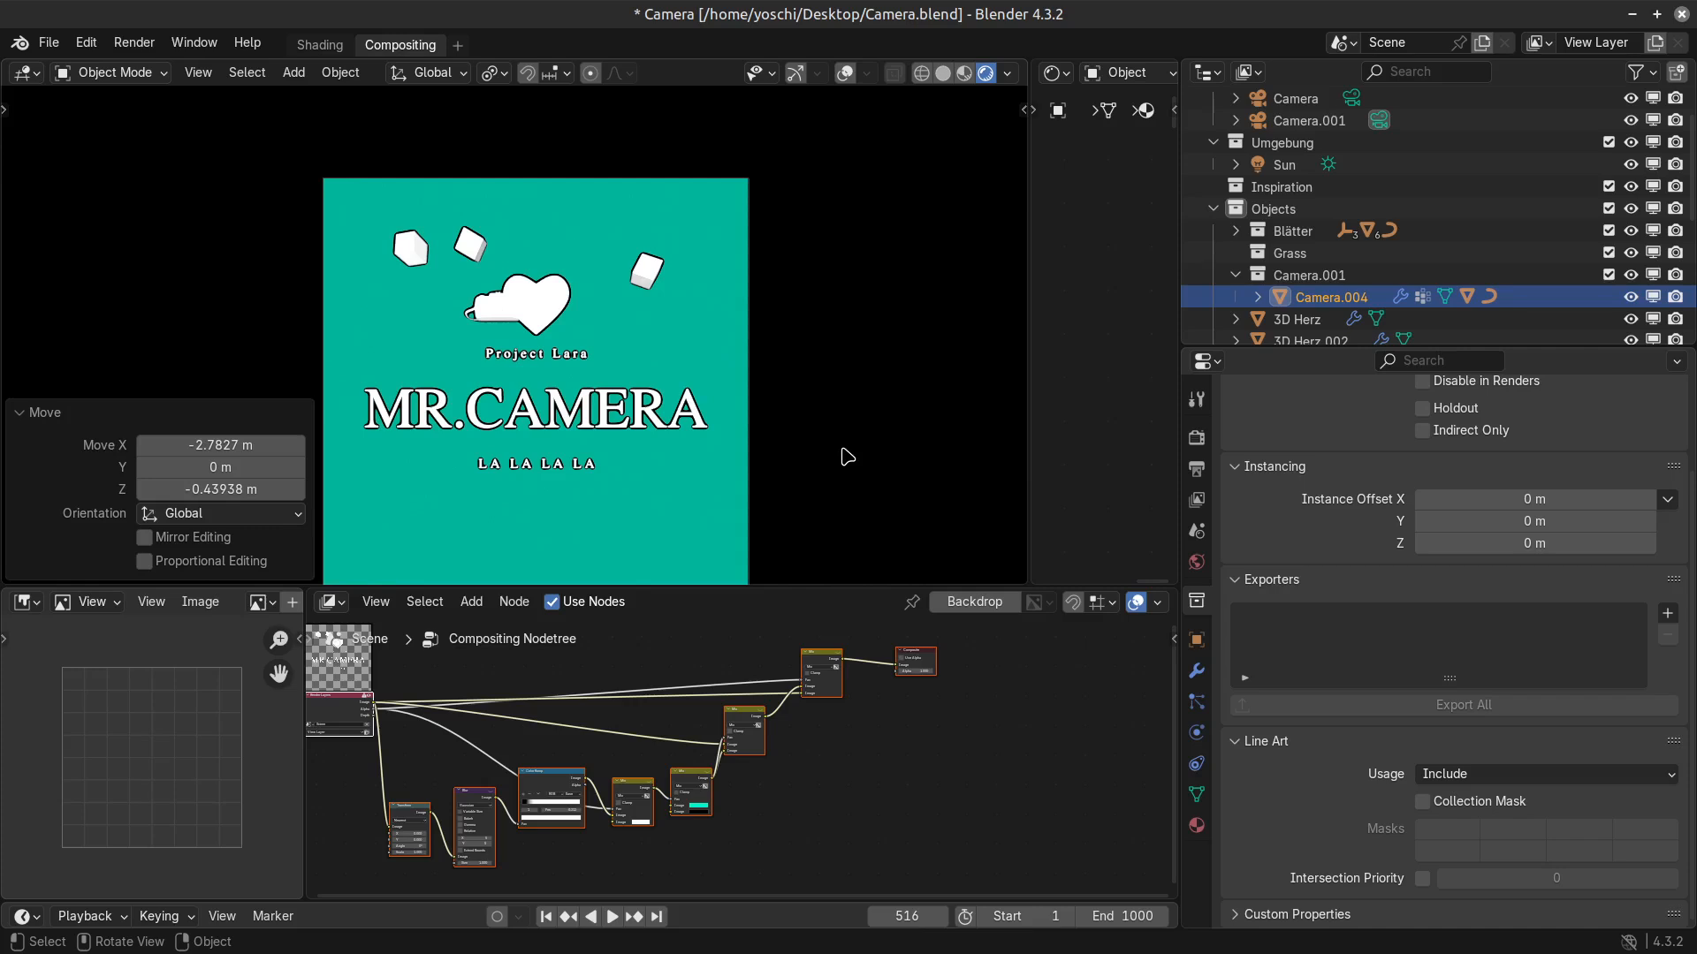
{"action": "scroll", "coordinate": [755, 334], "scroll_direction": "up", "scroll_amount": 1}
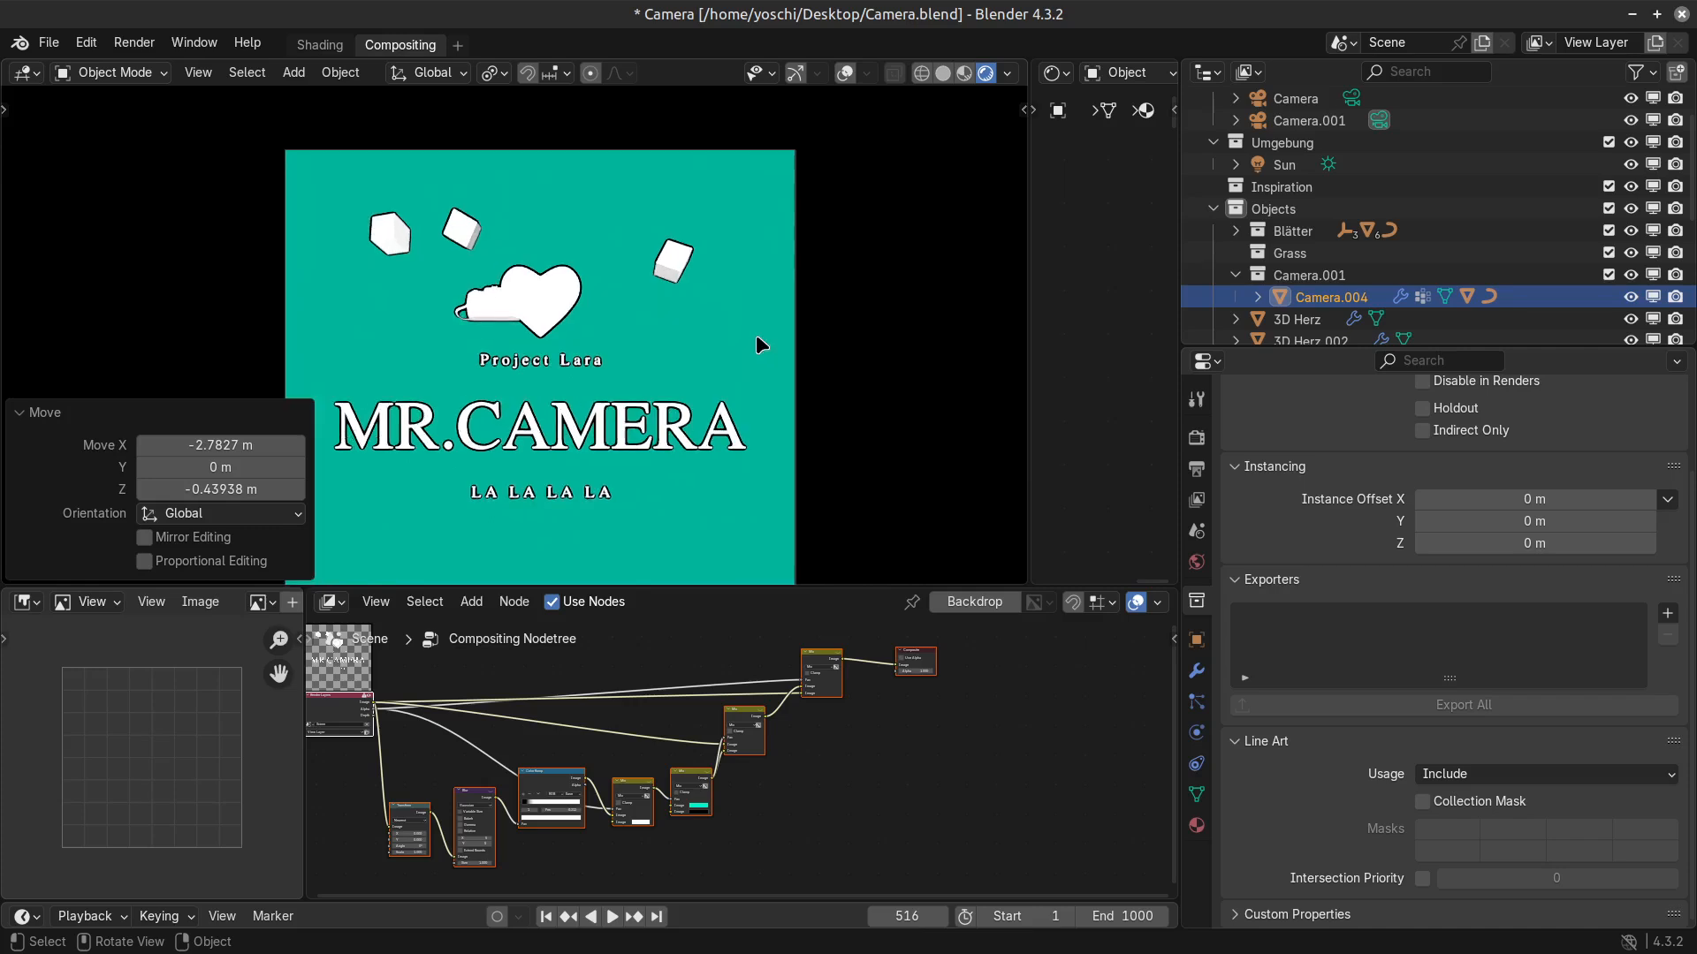
{"action": "middle_click_drag", "start_coordinate": [527, 453], "coordinate": [638, 362], "text": "shift"}
{"action": "scroll", "coordinate": [638, 363], "scroll_direction": "up", "scroll_amount": 1}
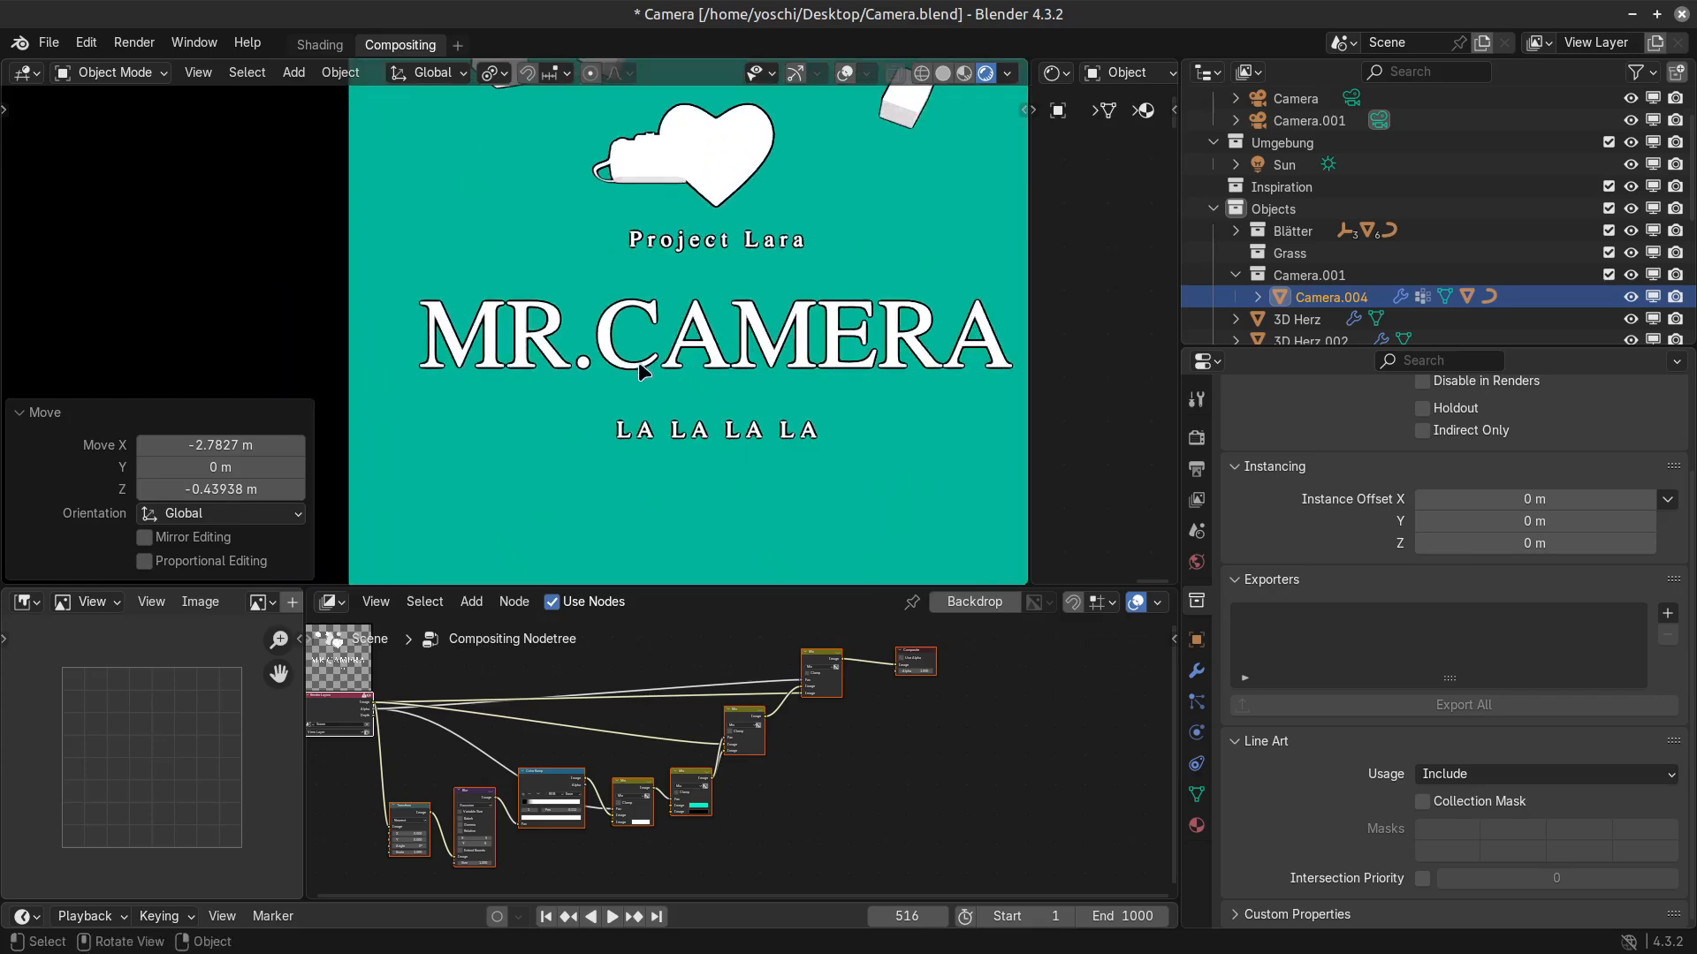
{"action": "scroll", "coordinate": [638, 364], "scroll_direction": "down", "scroll_amount": 2}
{"action": "scroll", "coordinate": [672, 358], "scroll_direction": "up", "scroll_amount": 1}
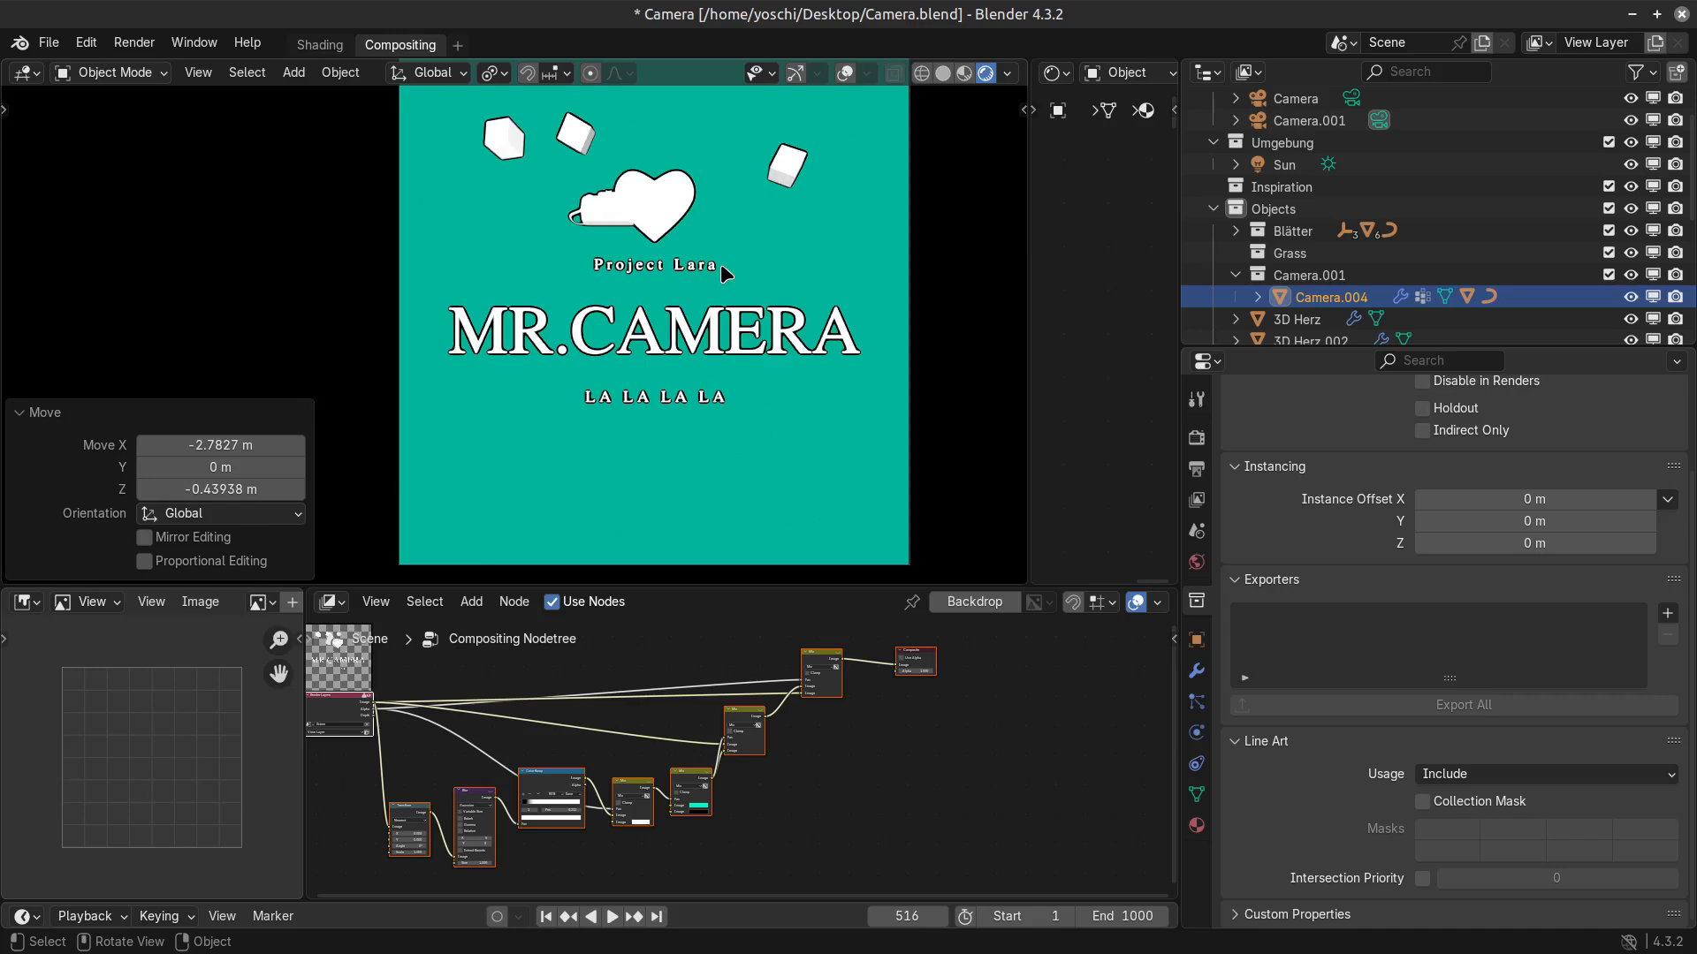
{"action": "scroll", "coordinate": [733, 454], "scroll_direction": "down", "scroll_amount": 1}
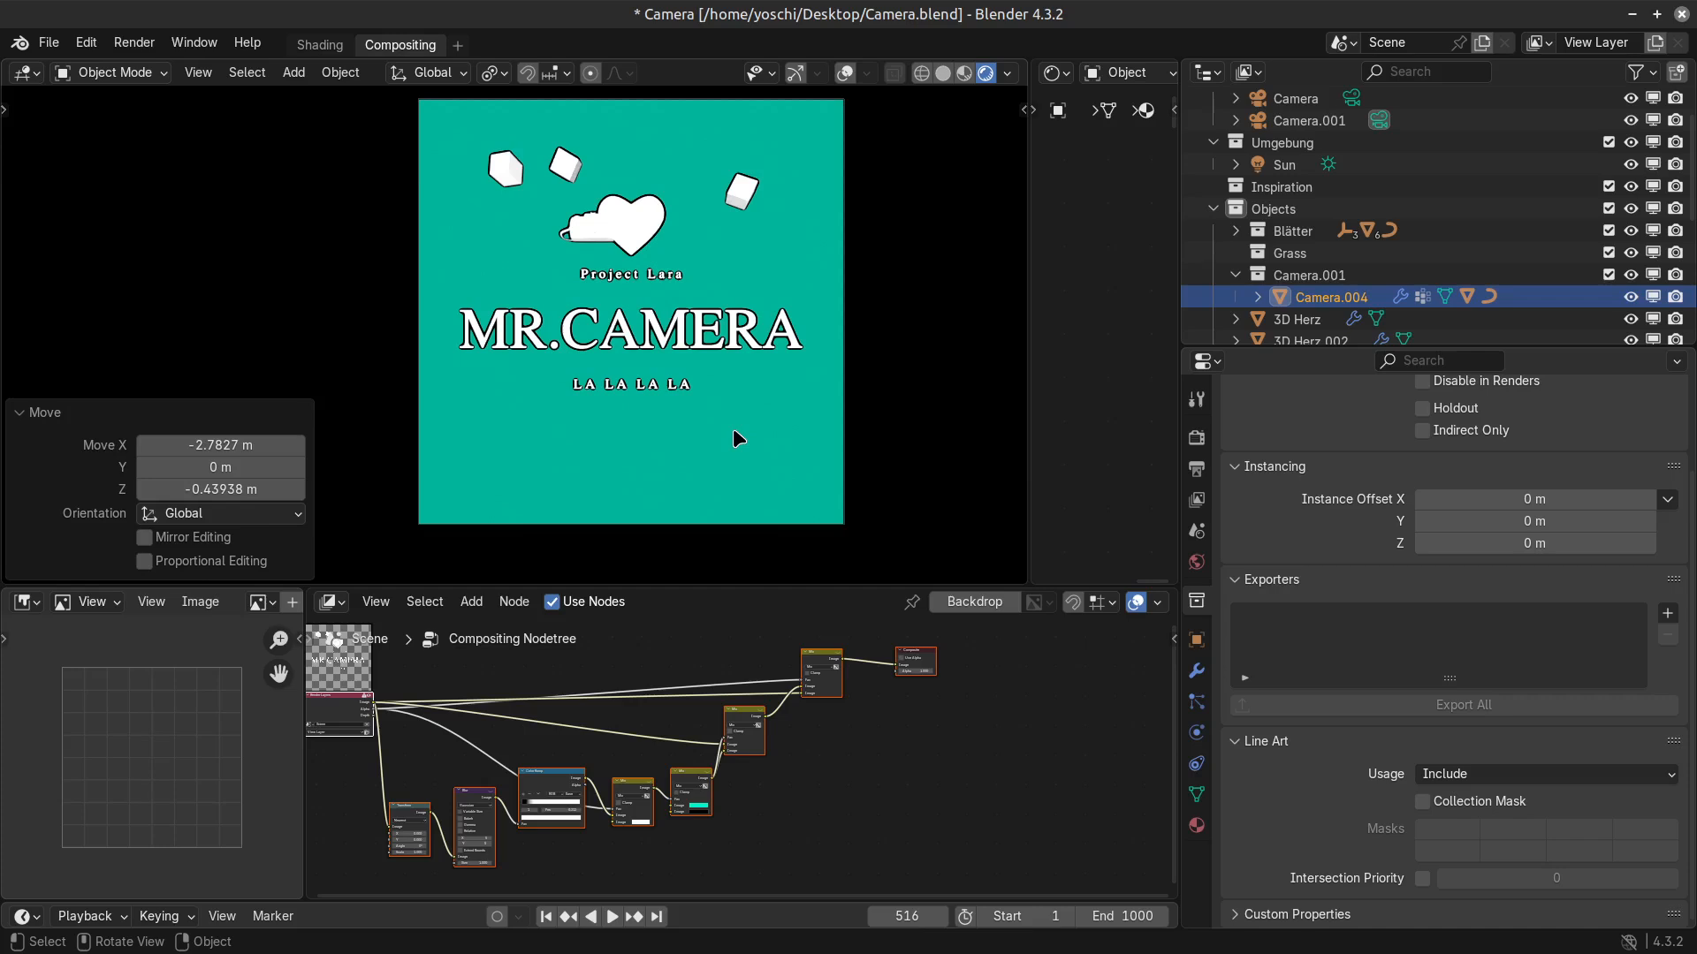
{"action": "scroll", "coordinate": [722, 390], "scroll_direction": "up", "scroll_amount": 1}
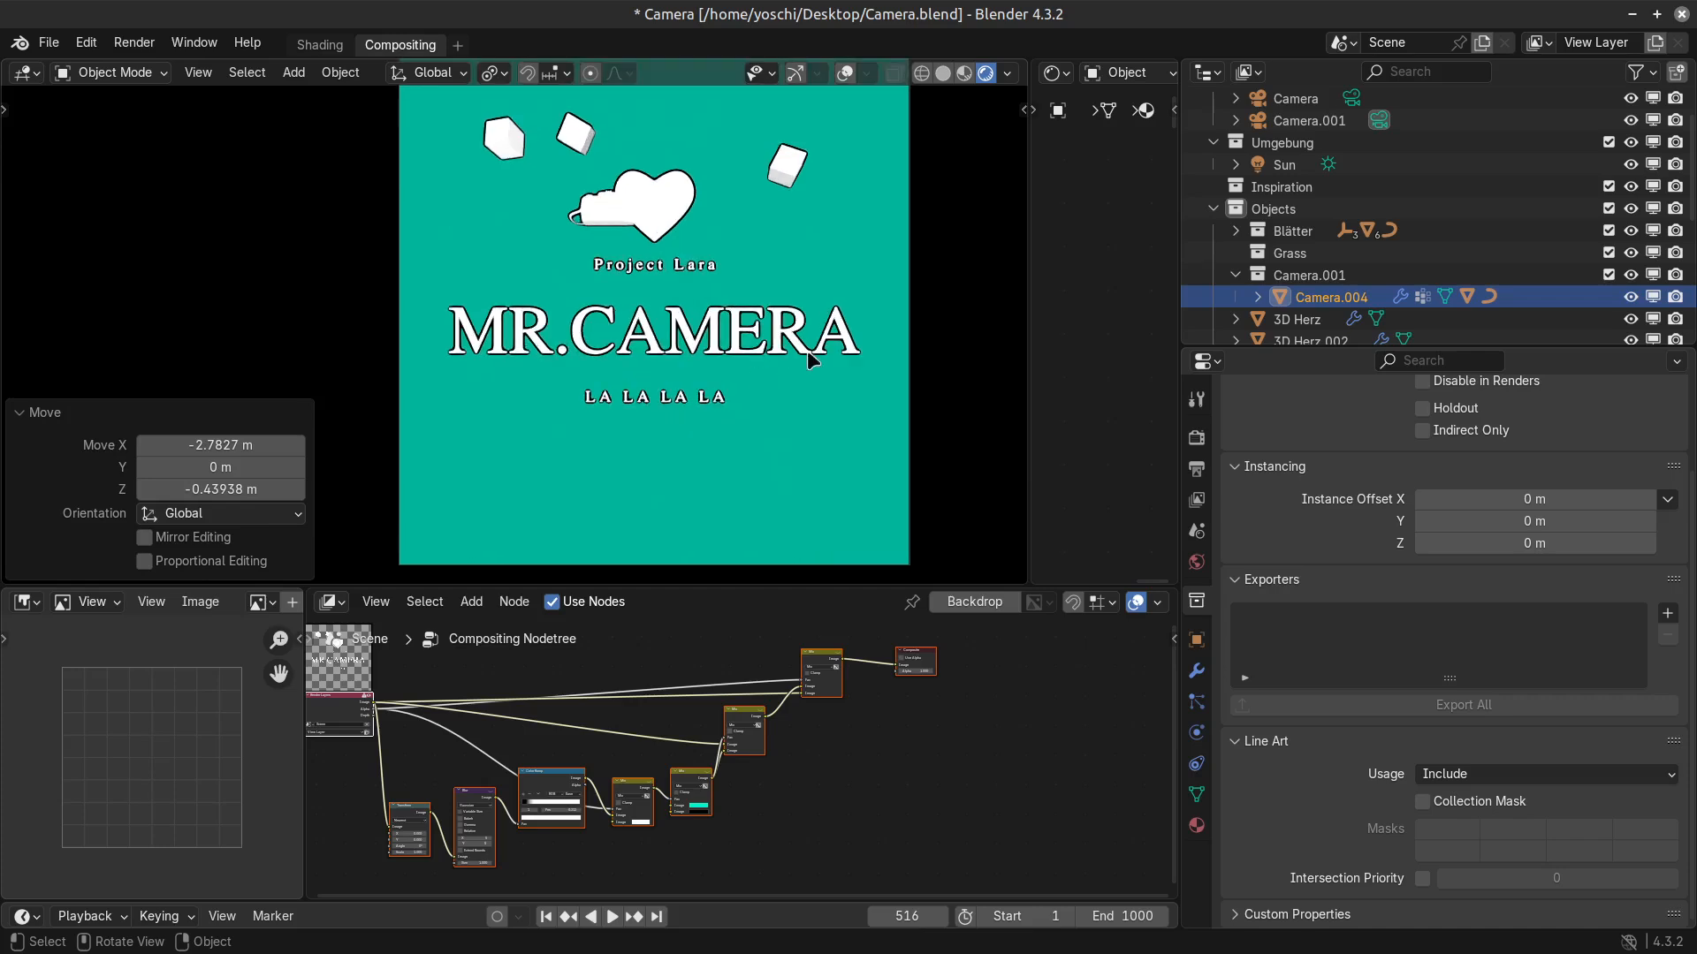
{"action": "middle_click_drag", "start_coordinate": [747, 373], "coordinate": [717, 417], "text": "shift"}
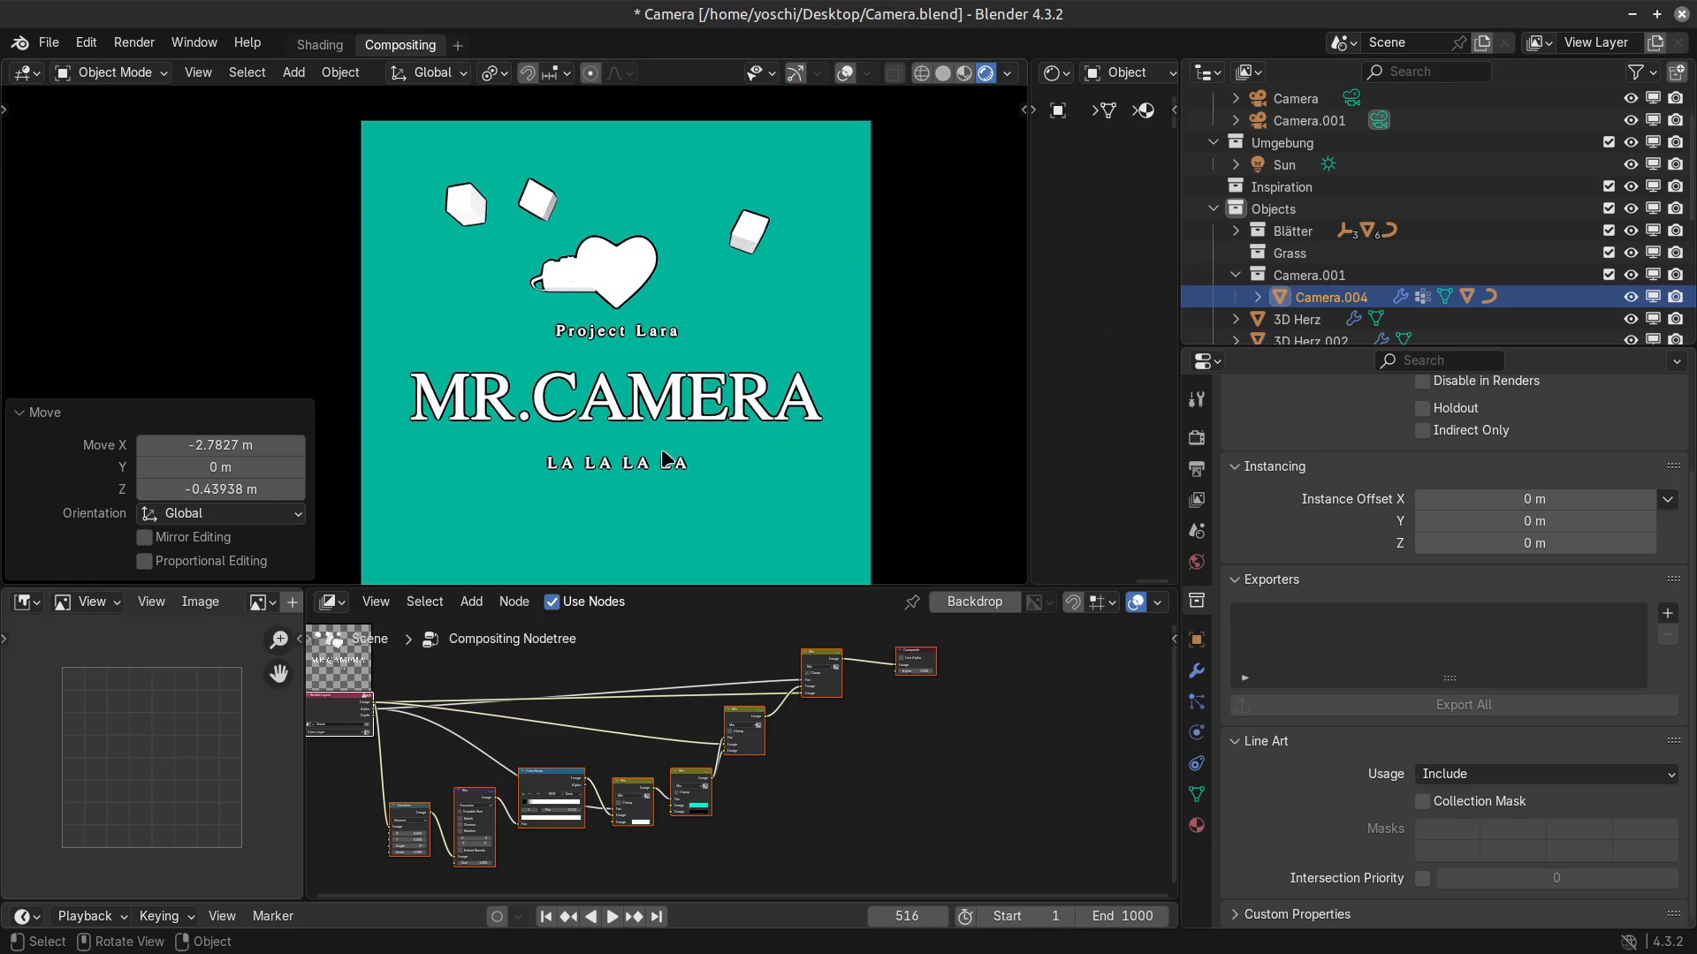
{"action": "scroll", "coordinate": [664, 458], "scroll_direction": "up", "scroll_amount": 2}
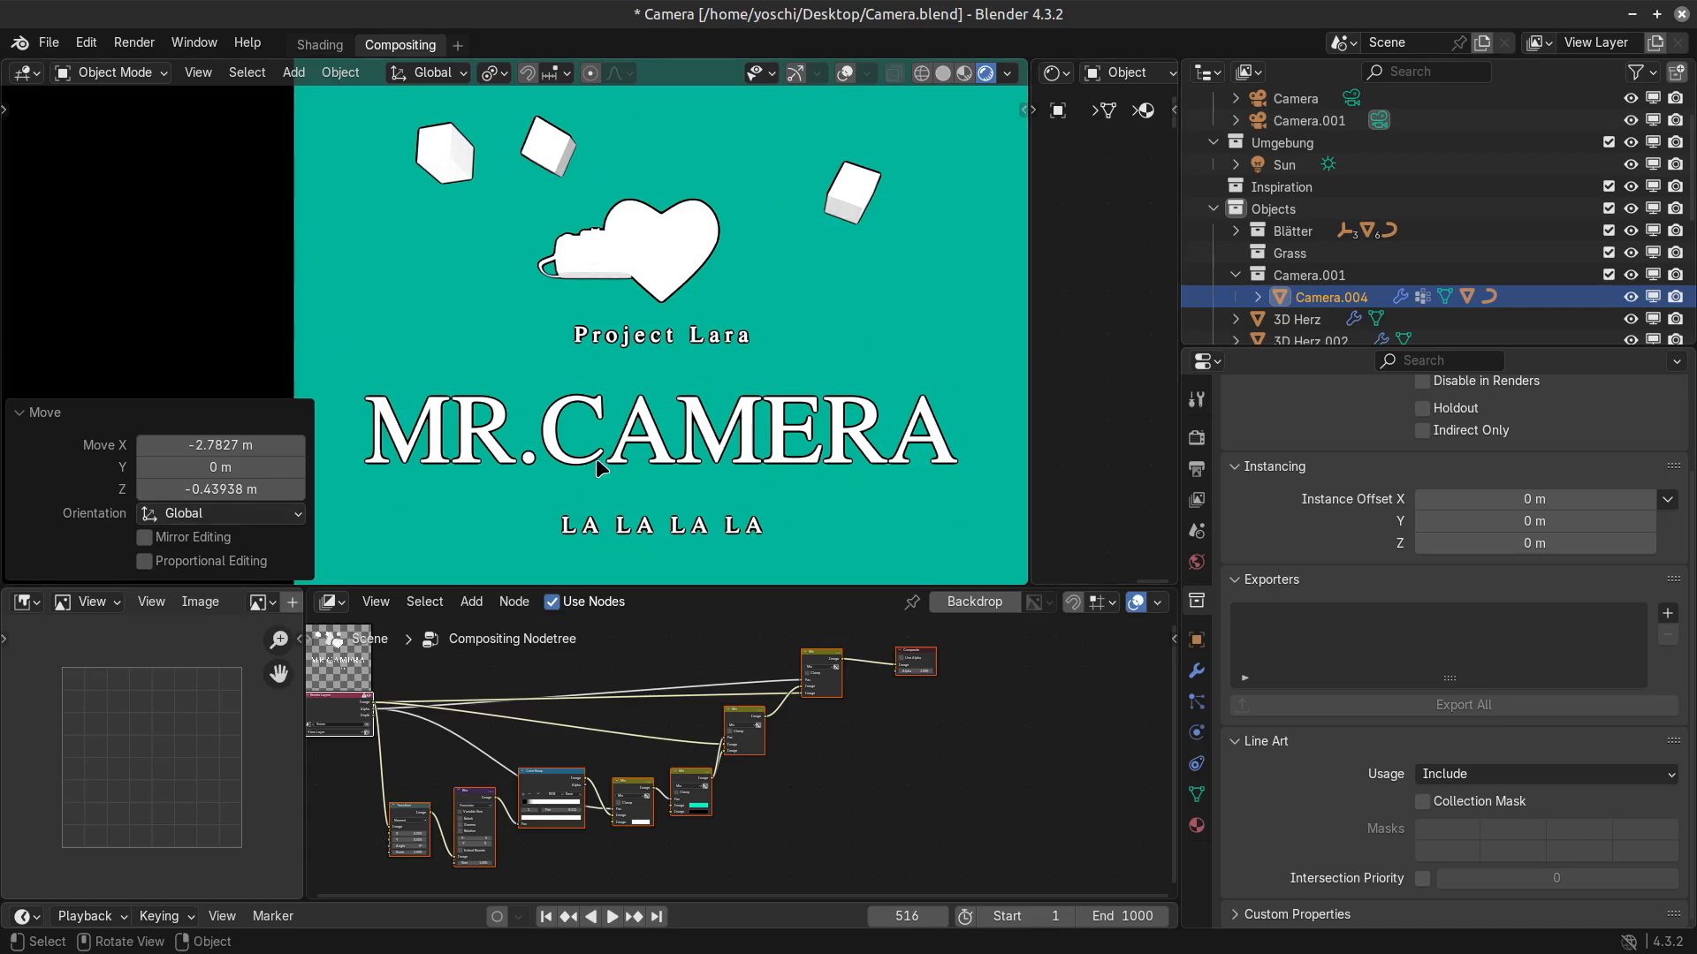
{"action": "scroll", "coordinate": [596, 458], "scroll_direction": "down", "scroll_amount": 2}
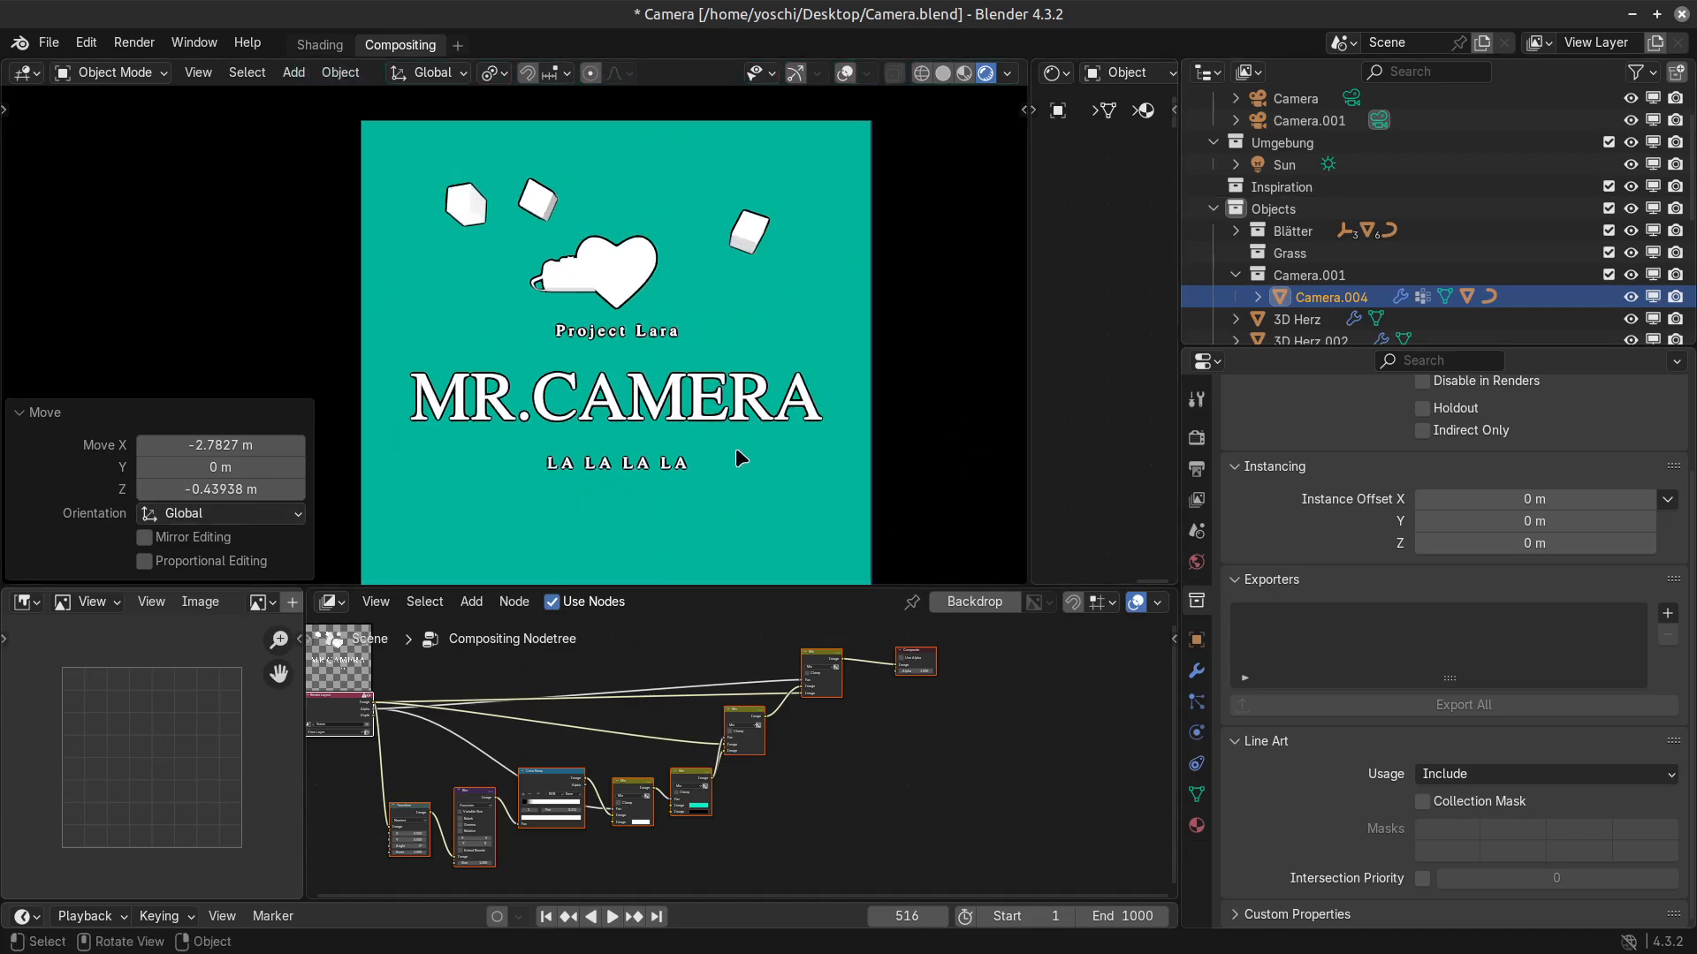
Enlarge the 3D viewport, move the white heart up between the cubes and scale it by 0.626.
{"action": "left_click_drag", "start_coordinate": [786, 588], "coordinate": [778, 718]}
{"action": "scroll", "coordinate": [601, 441], "scroll_direction": "up", "scroll_amount": 2}
{"action": "left_click", "coordinate": [663, 382]}
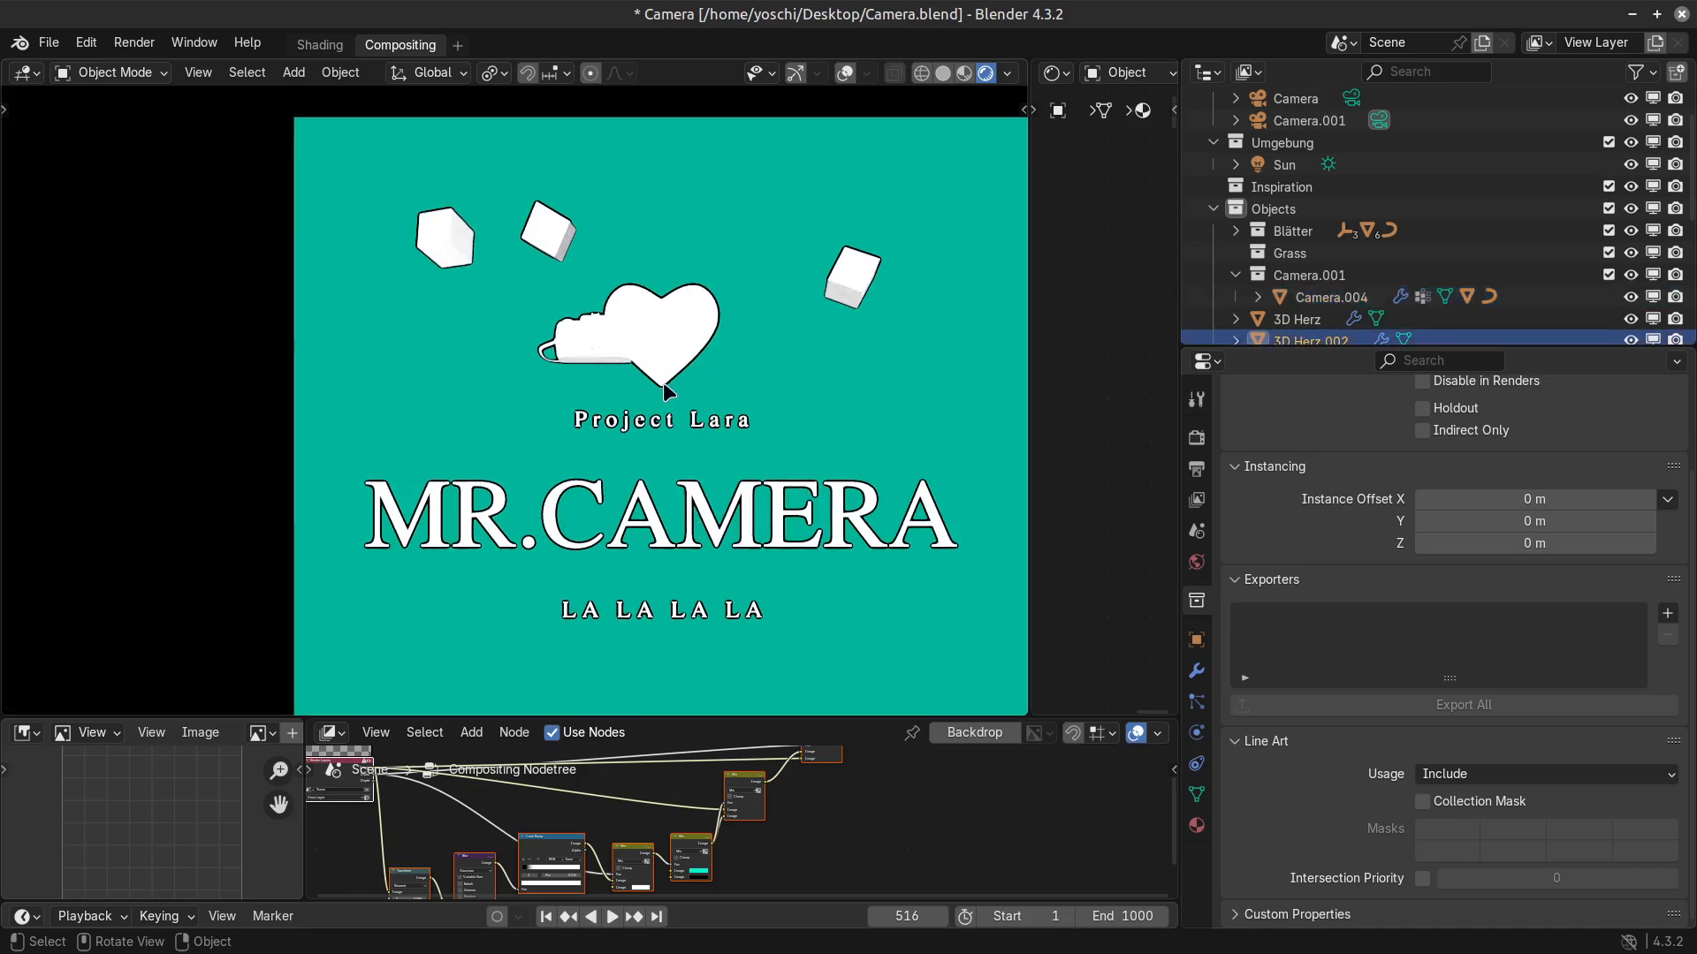
{"action": "key", "text": "g"}
{"action": "left_click", "coordinate": [742, 327]}
{"action": "key", "text": "s"}
{"action": "left_click", "coordinate": [628, 351]}
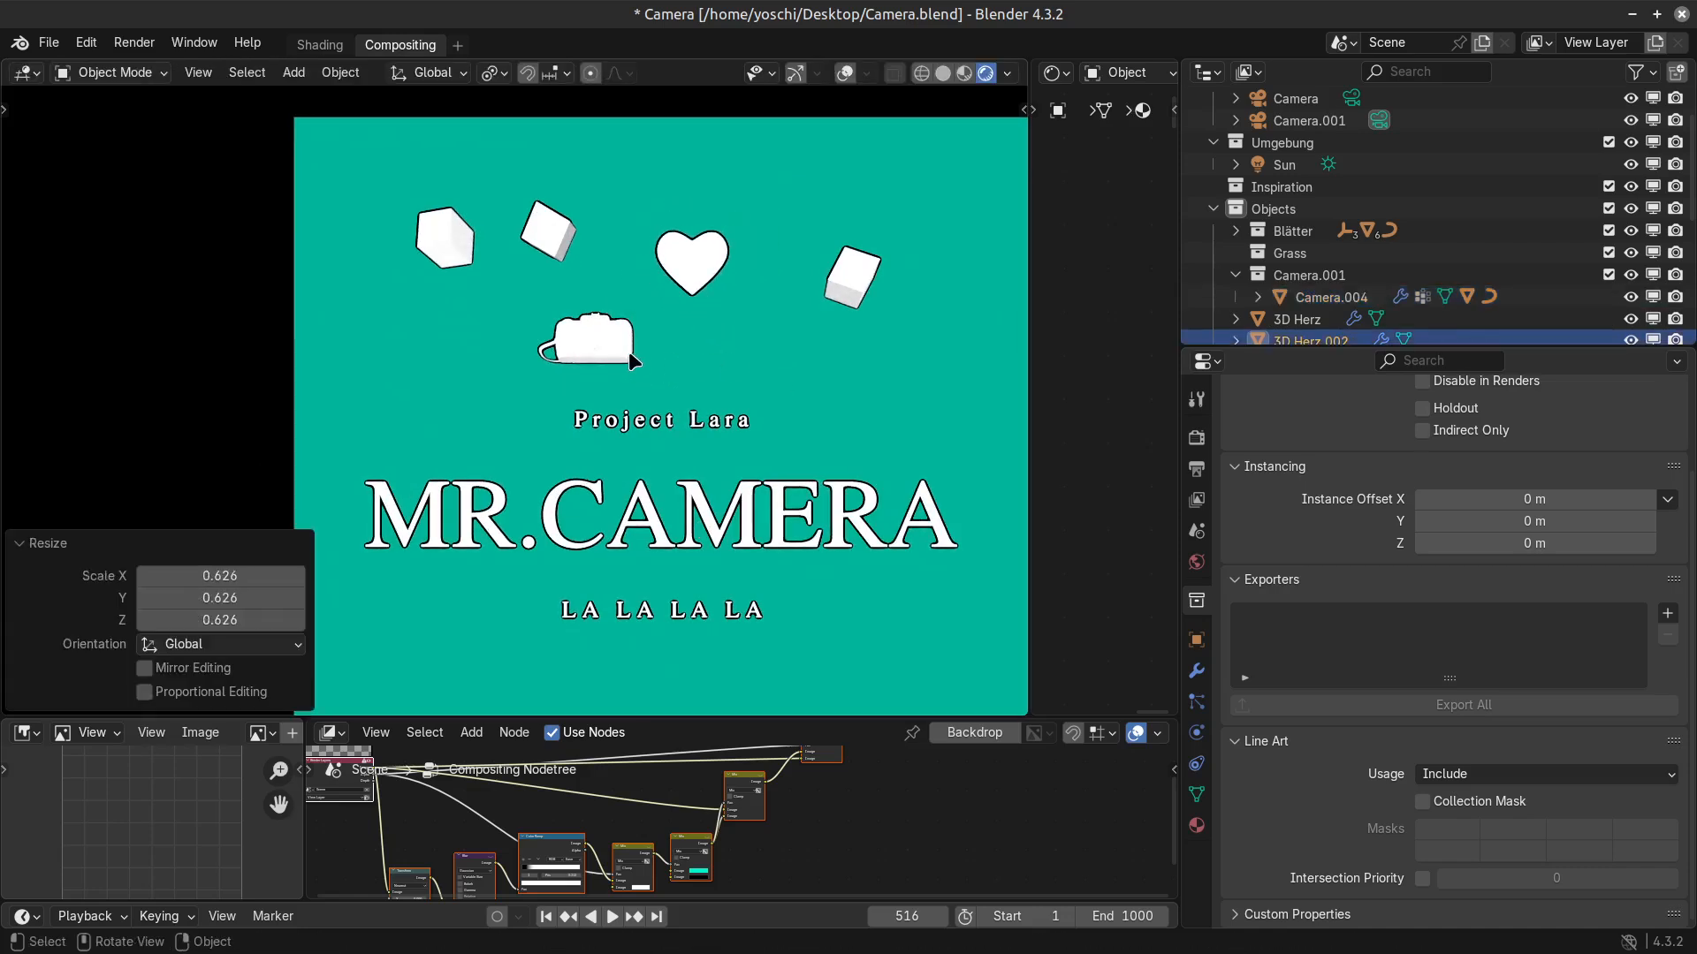
Move the camera model about 4.48 m along X to beneath the heart and rotate it about the global X axis.
{"action": "left_click", "coordinate": [628, 352]}
{"action": "key", "text": "g"}
{"action": "left_click", "coordinate": [703, 349]}
{"action": "key", "text": "r"}
{"action": "key", "text": "x"}
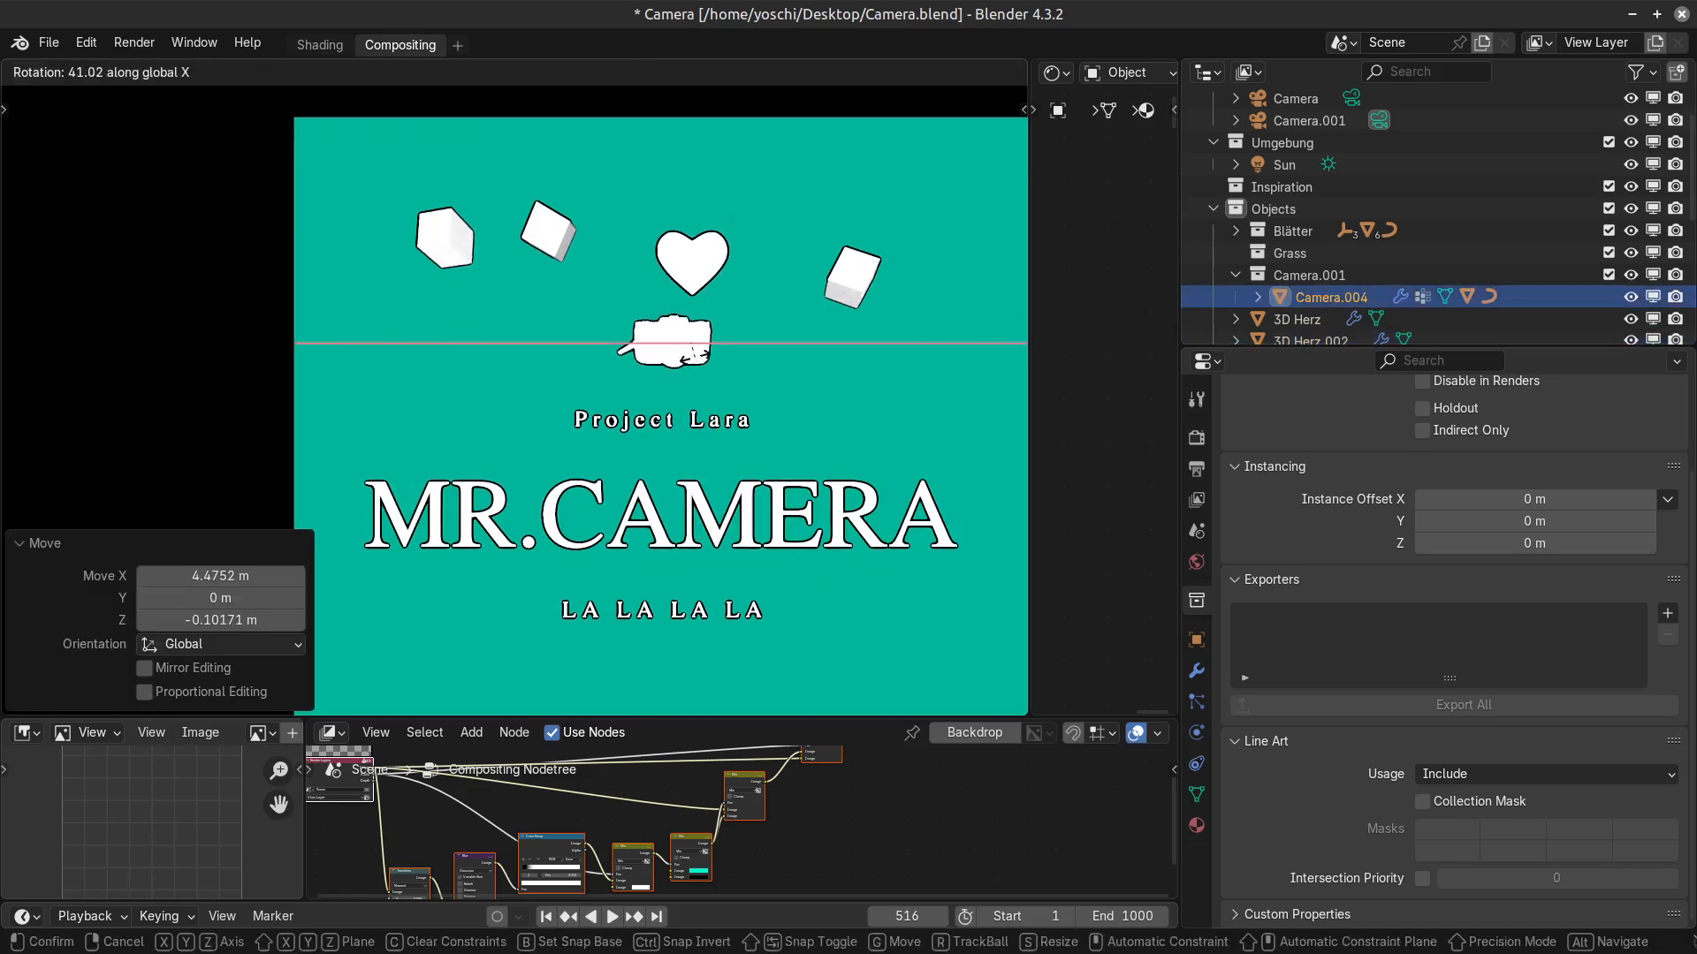
{"action": "left_click", "coordinate": [770, 416]}
{"action": "left_click", "coordinate": [777, 404]}
Scale up the camera model and rotate it by -59.4° in the view.
{"action": "left_click", "coordinate": [649, 349]}
{"action": "key", "text": "s"}
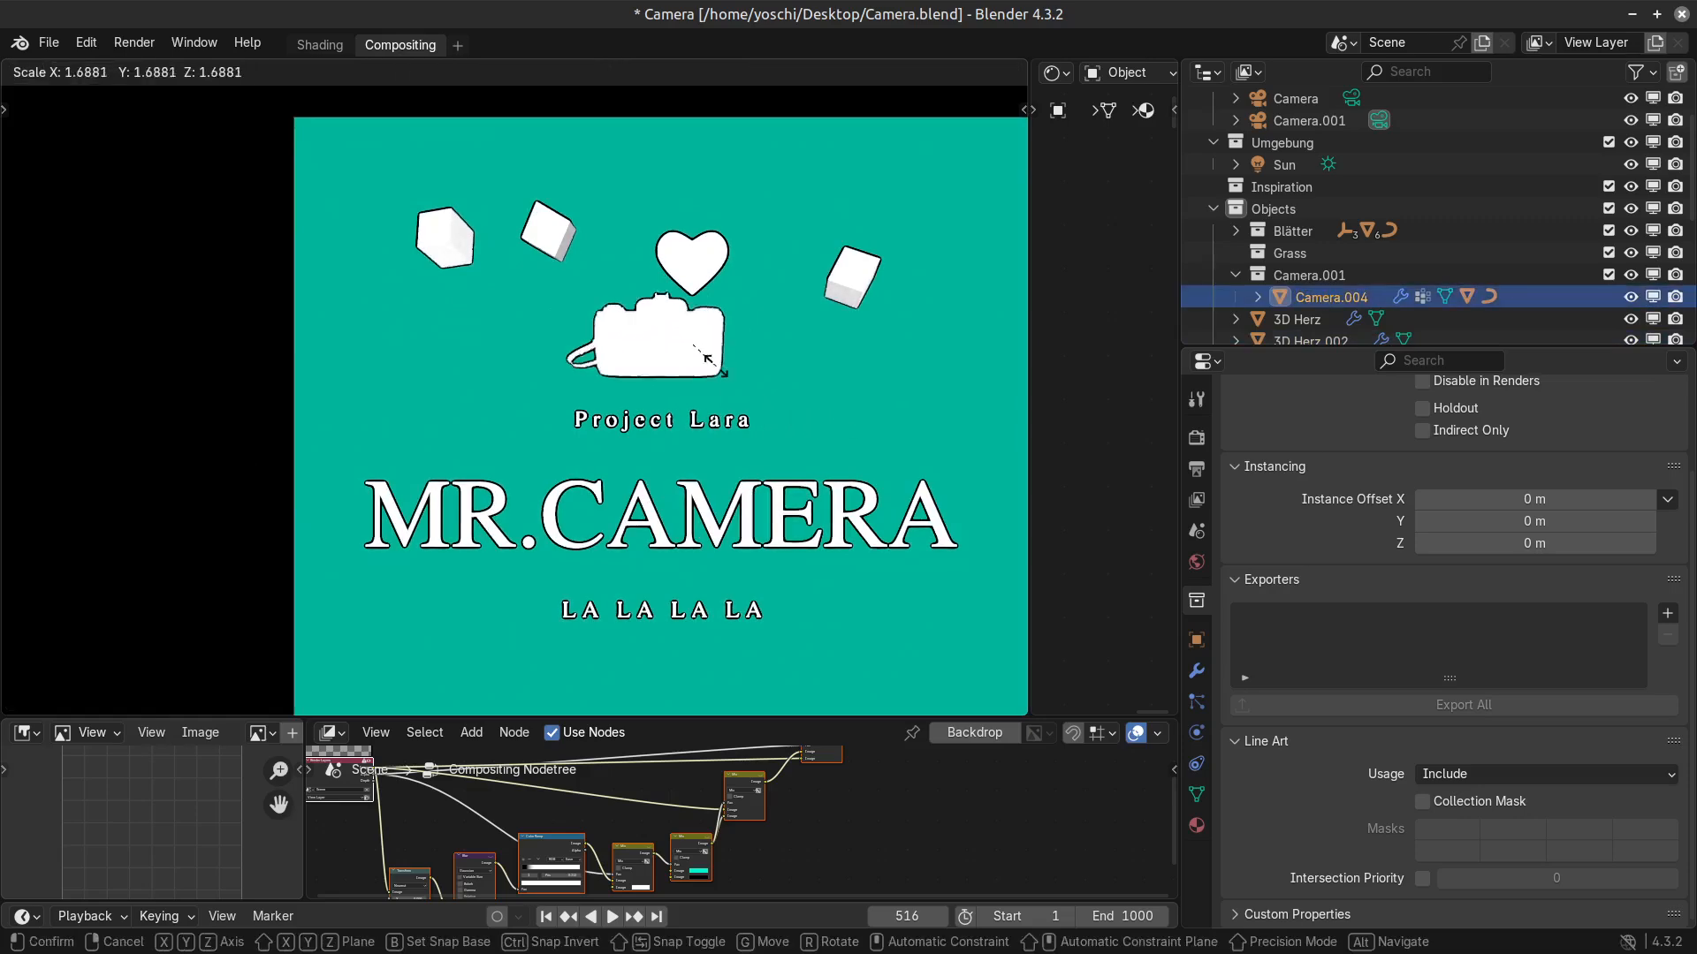
{"action": "left_click", "coordinate": [740, 379]}
{"action": "key", "text": "r"}
{"action": "left_click", "coordinate": [742, 318]}
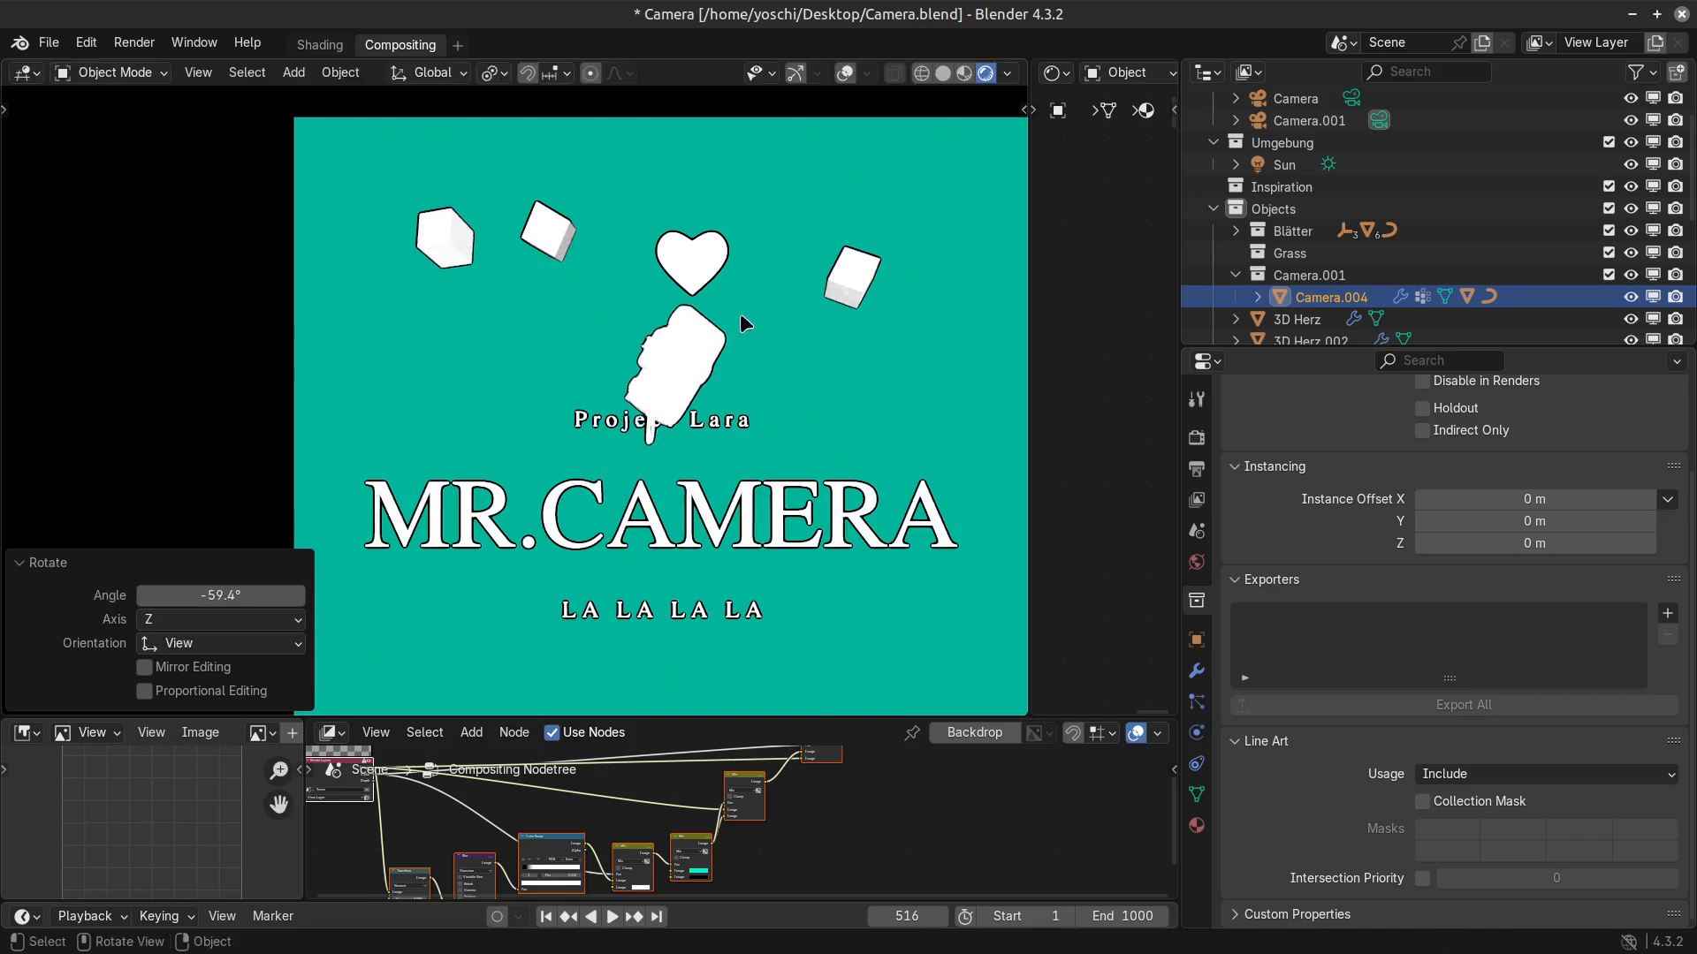
{"action": "left_click", "coordinate": [900, 505]}
Move the tilted camera model about -9.41 m along X, beside the "Project Lara" text.
{"action": "left_click", "coordinate": [714, 418]}
{"action": "key", "text": "g"}
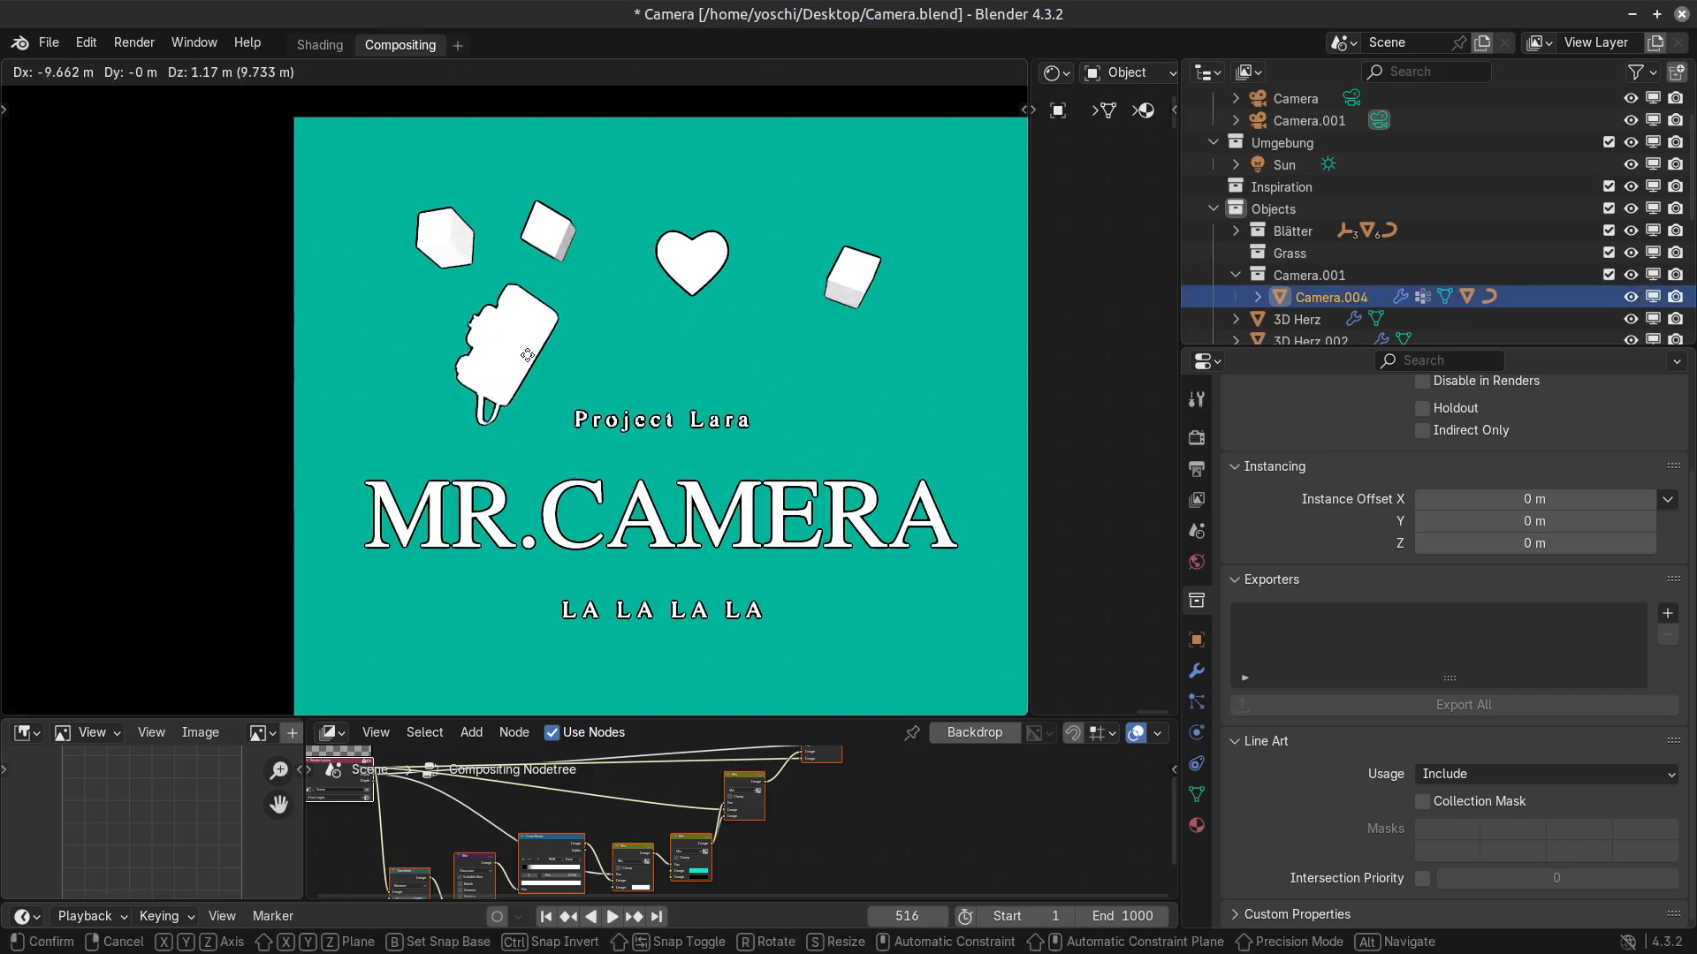
{"action": "left_click", "coordinate": [530, 374]}
{"action": "key", "text": "r"}
{"action": "key", "text": "Escape"}
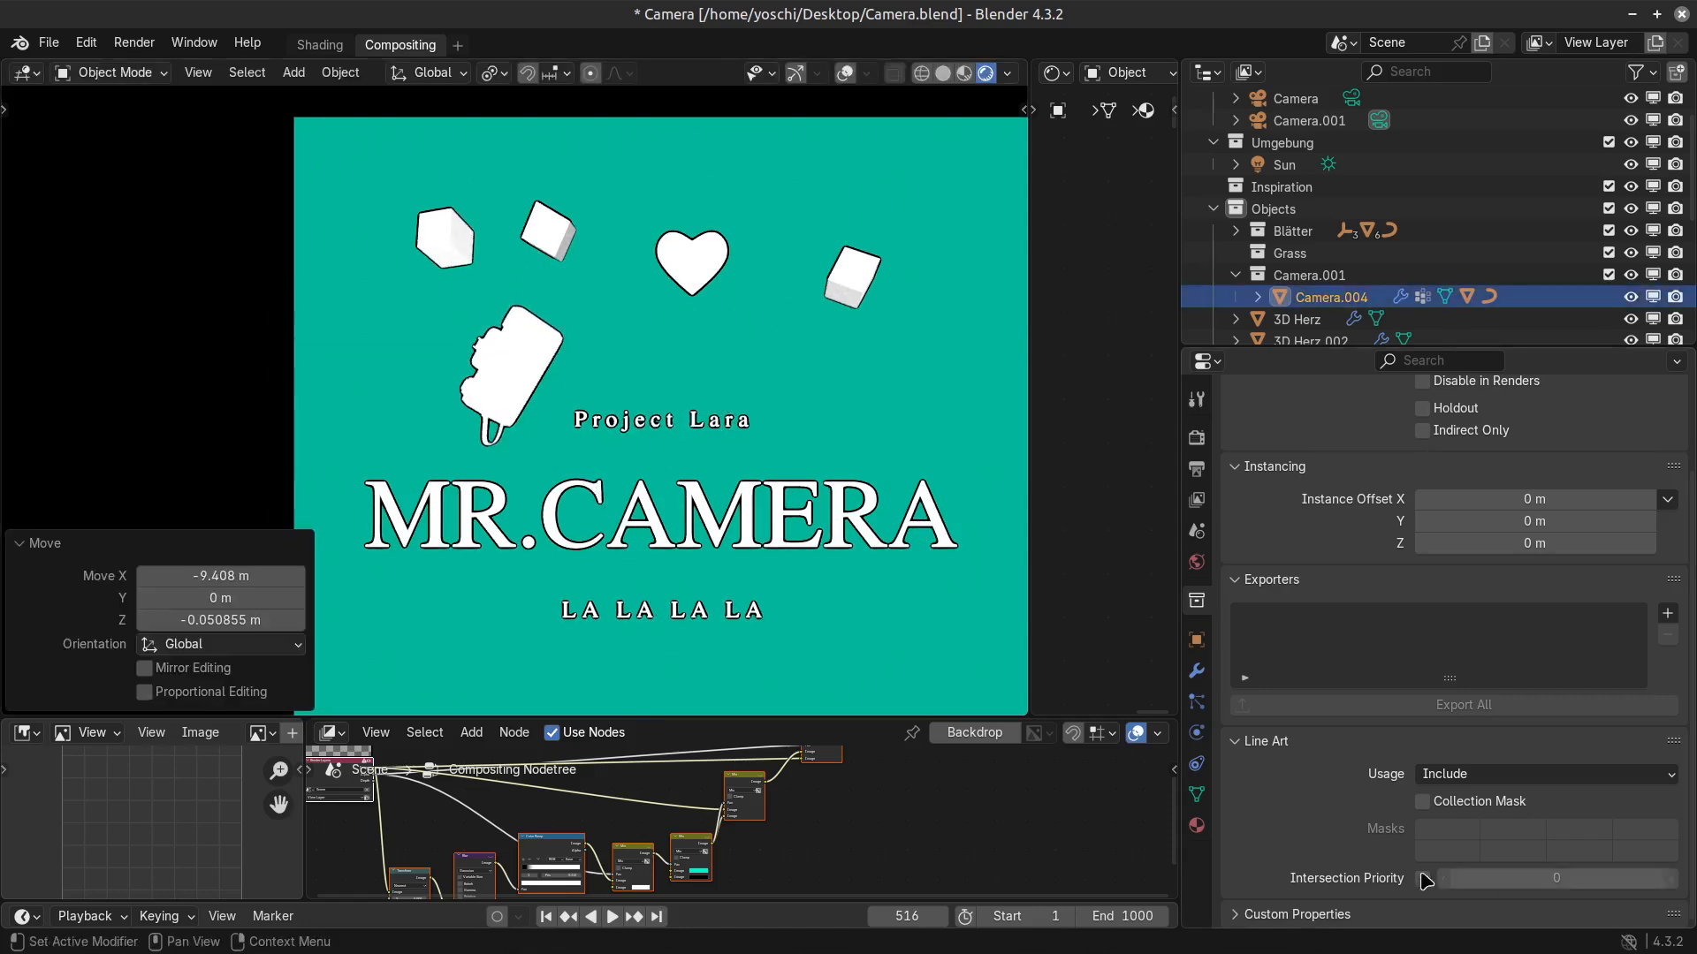
Examine the compositing node tree from the Render Layers node through the Mix nodes to the Composite output.
{"action": "scroll", "coordinate": [806, 756], "scroll_direction": "up", "scroll_amount": 2}
{"action": "key", "text": "ctrl+space"}
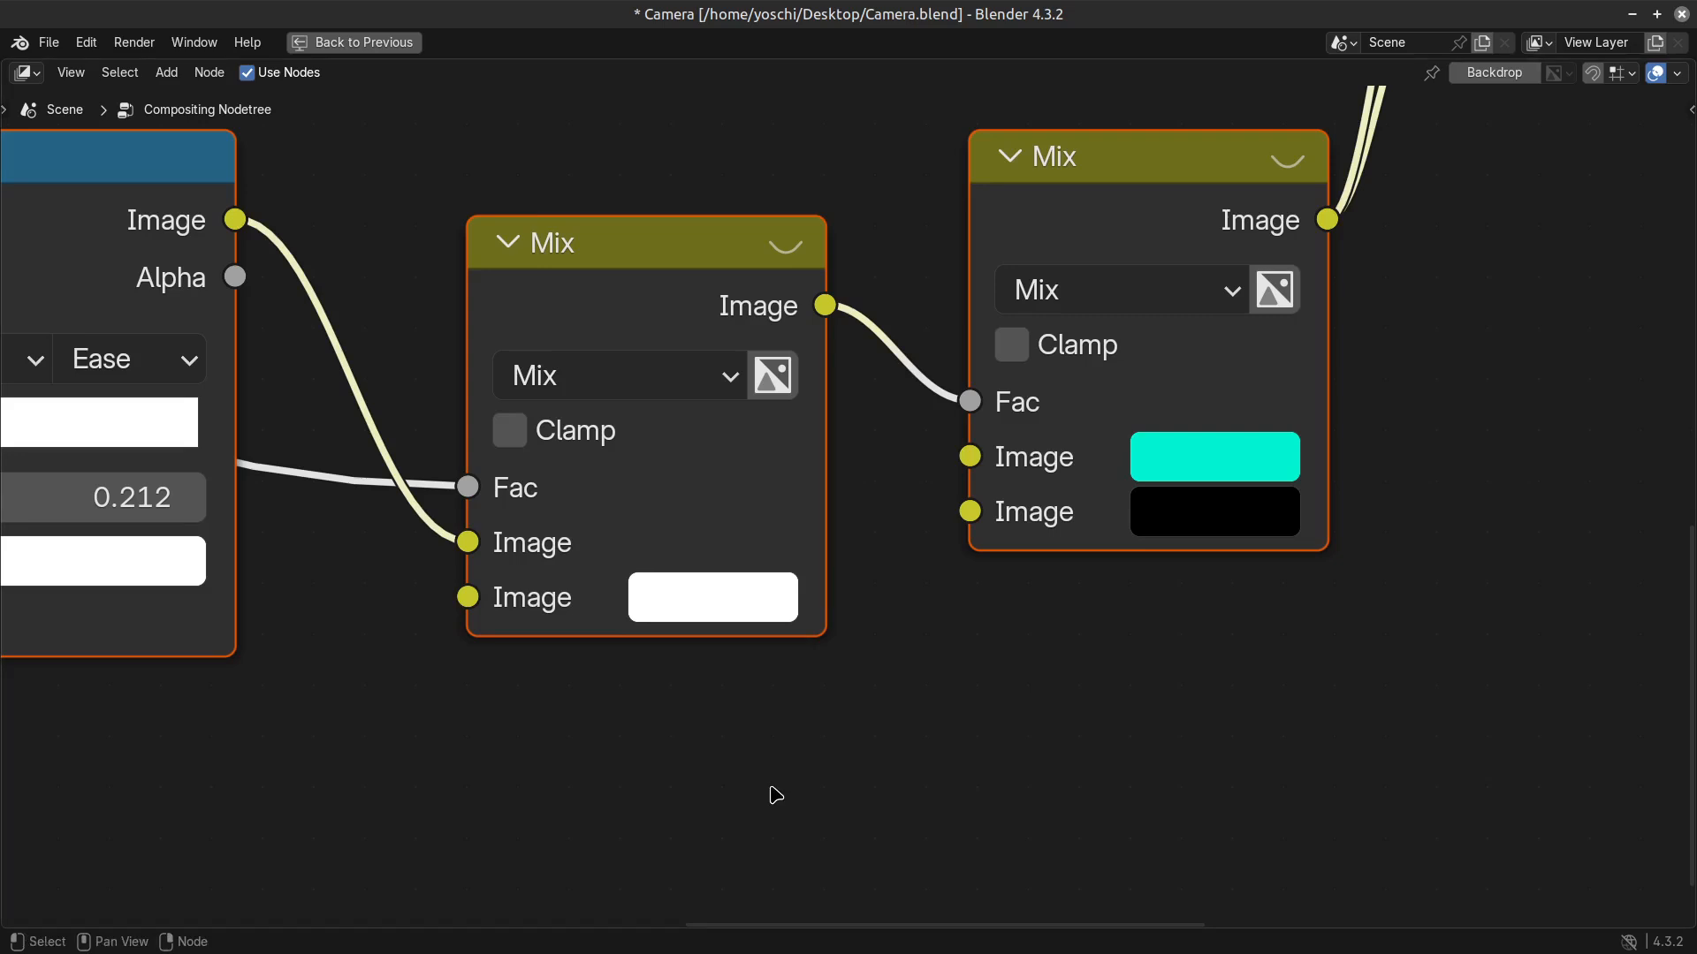
{"action": "scroll", "coordinate": [774, 792], "scroll_direction": "down", "scroll_amount": 5}
{"action": "scroll", "coordinate": [806, 661], "scroll_direction": "down", "scroll_amount": 4}
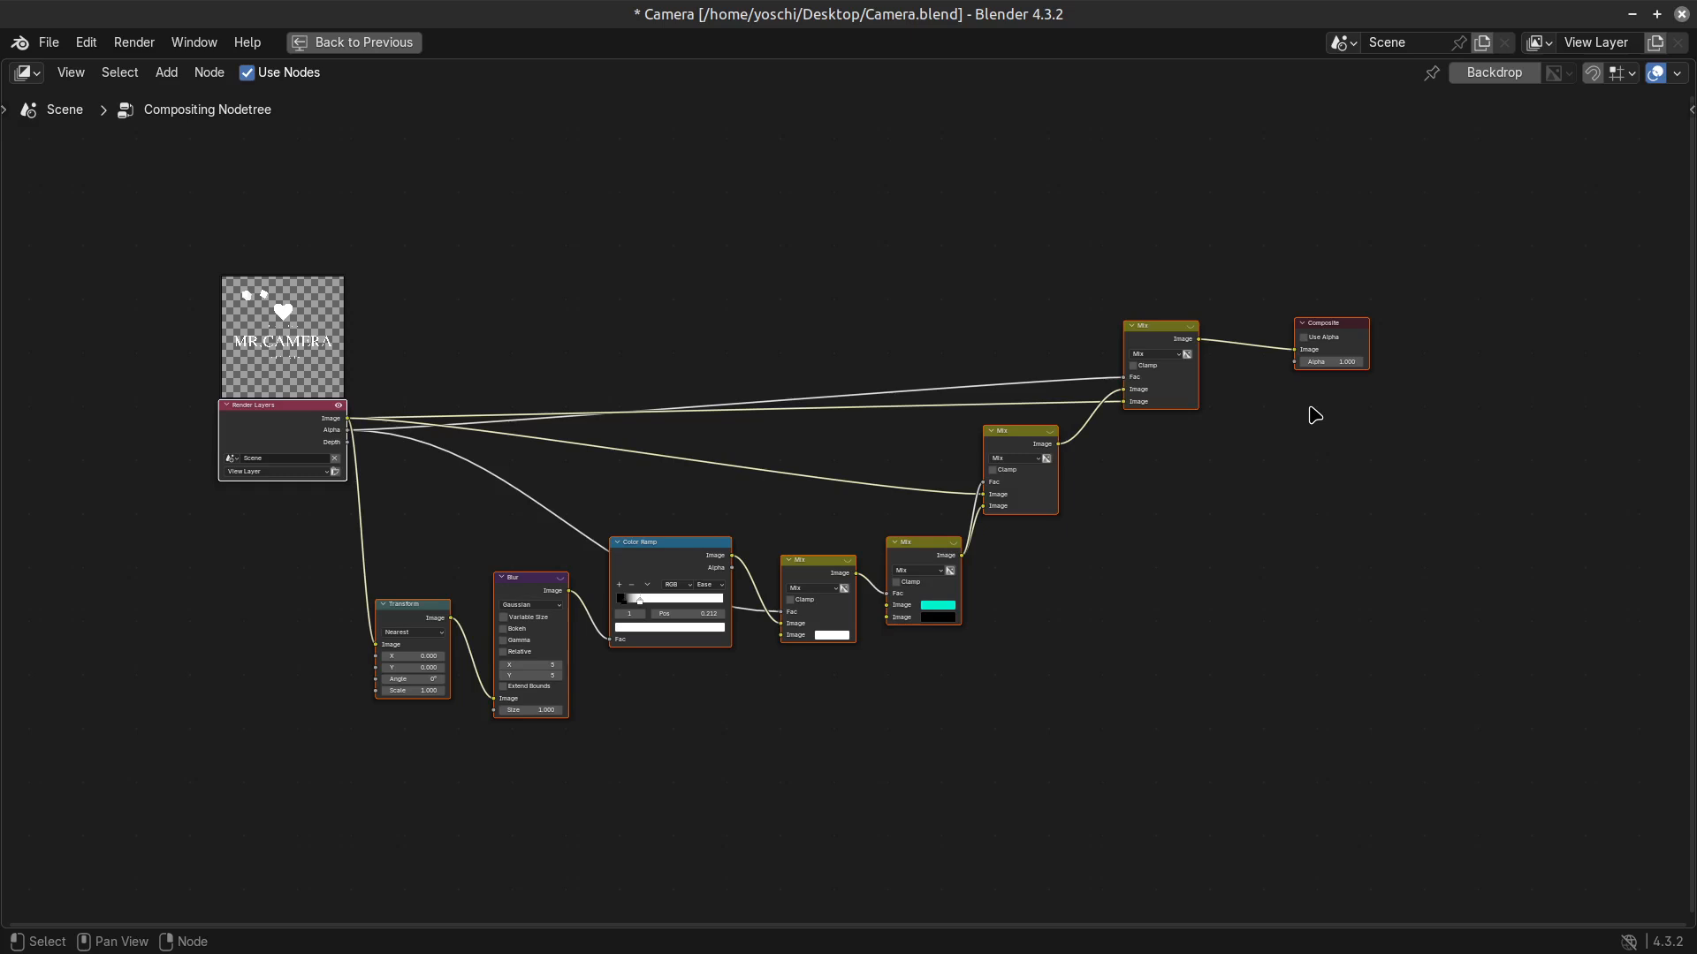
{"action": "key", "text": "ctrl+space"}
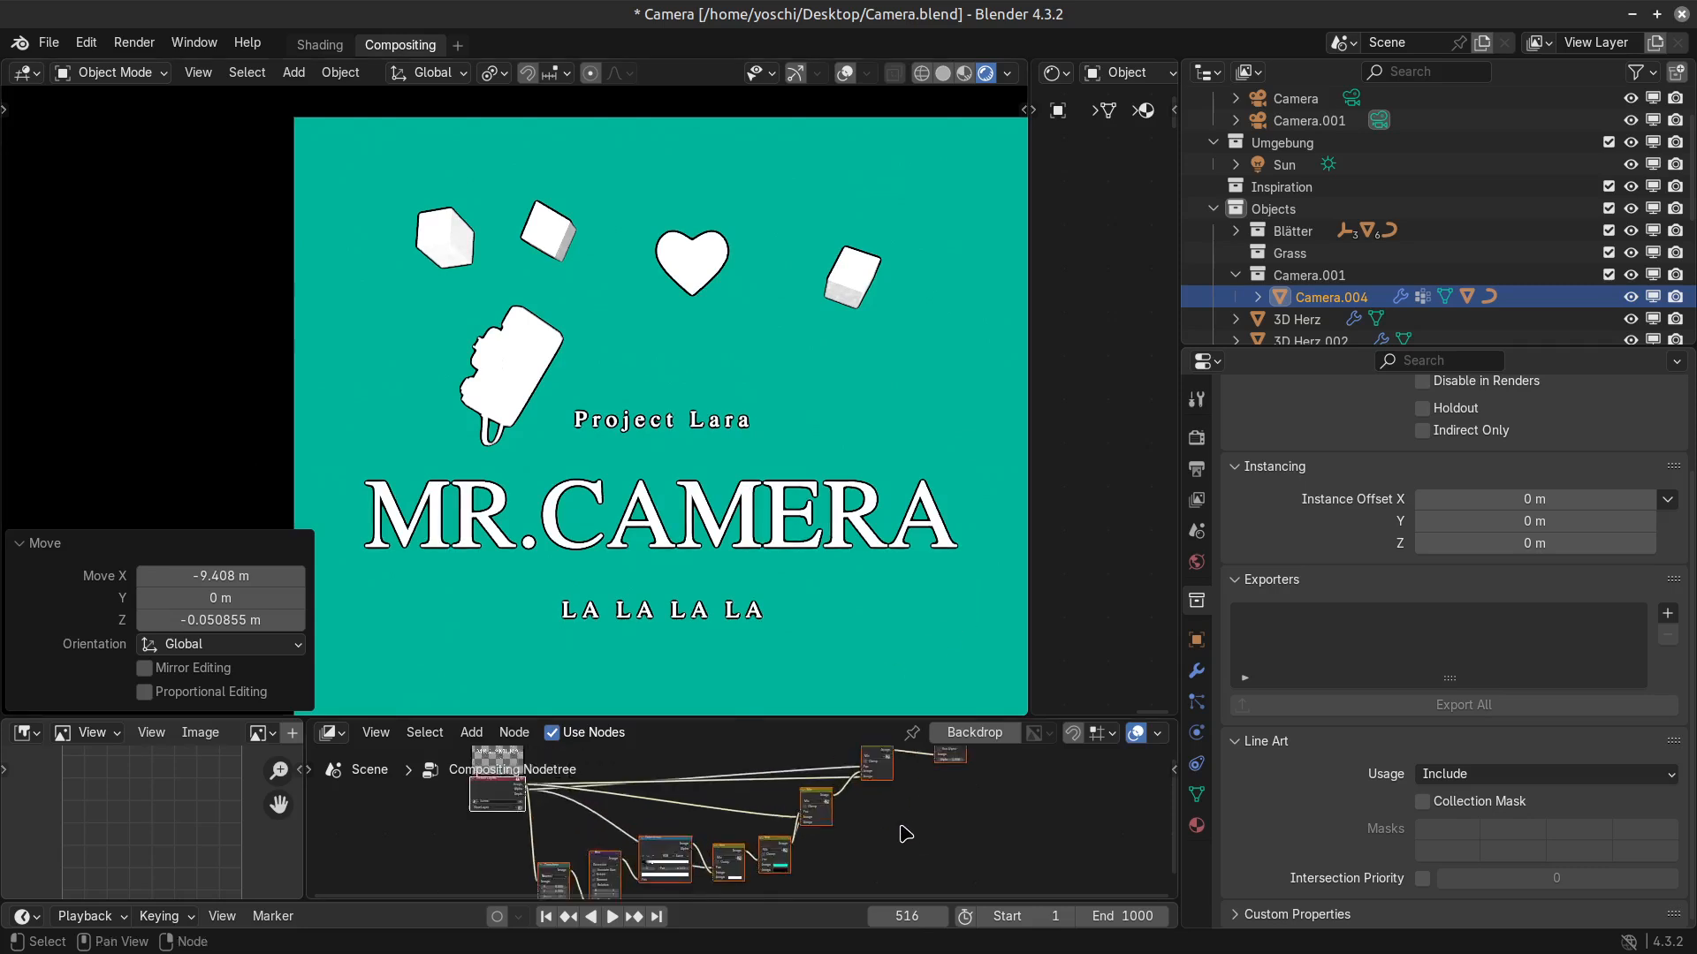
{"action": "scroll", "coordinate": [906, 834], "scroll_direction": "up", "scroll_amount": 2}
{"action": "left_click", "coordinate": [870, 783]}
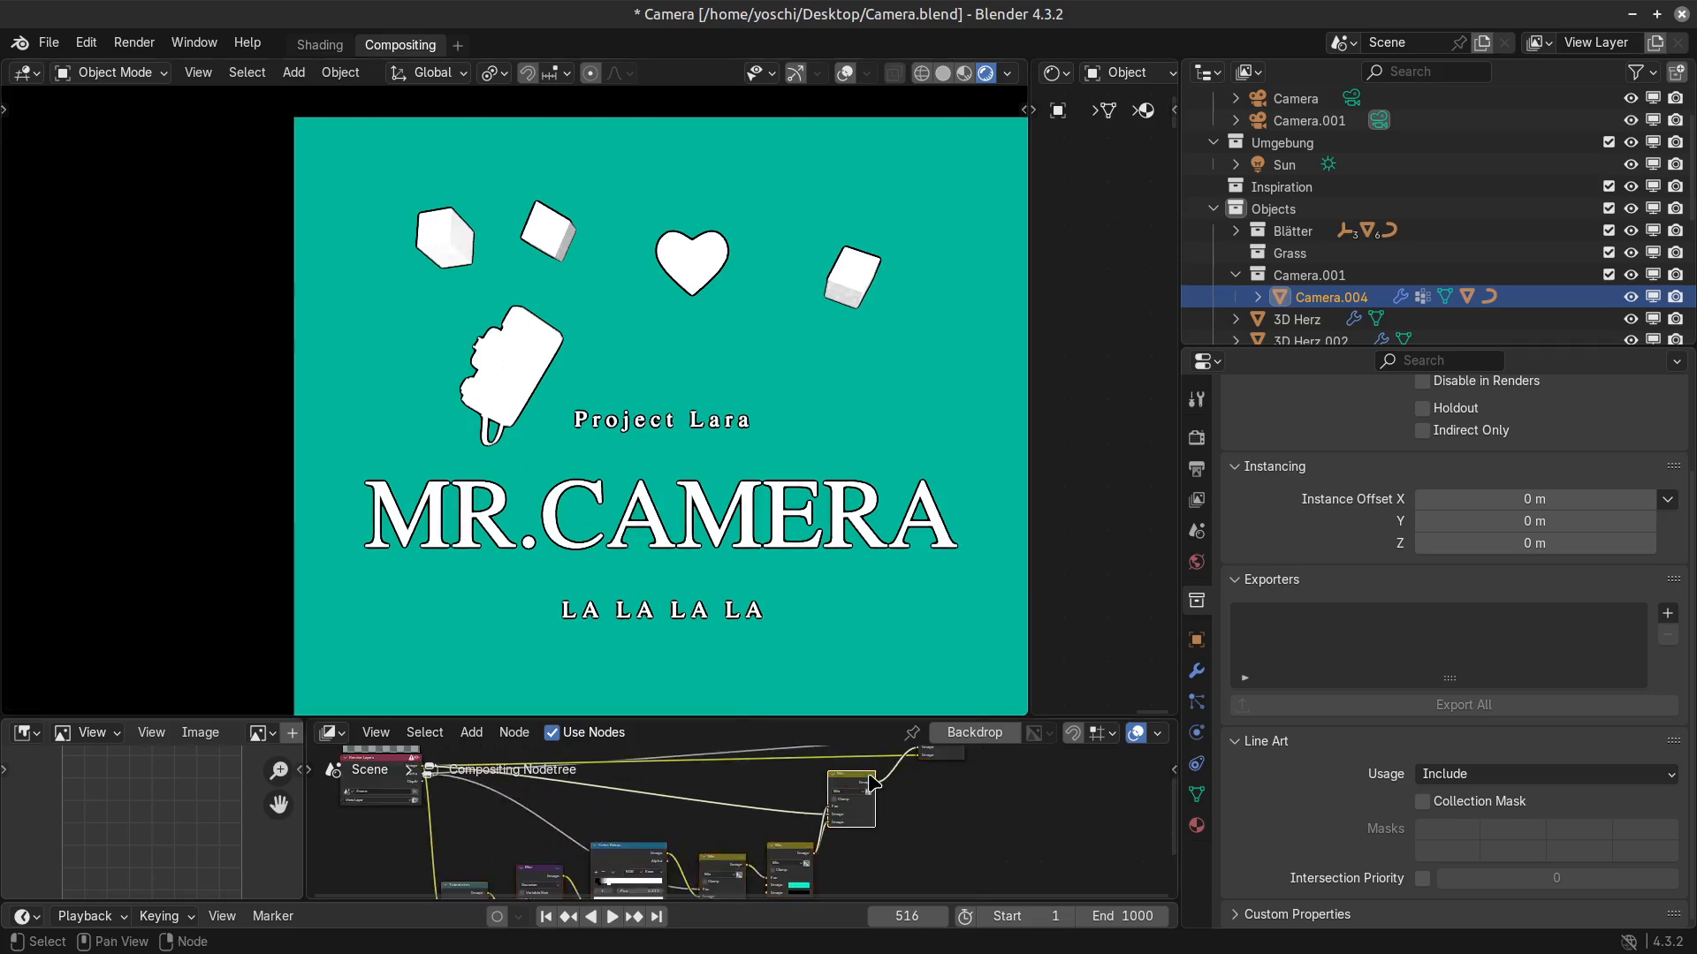
{"action": "scroll", "coordinate": [870, 783], "scroll_direction": "up", "scroll_amount": 5}
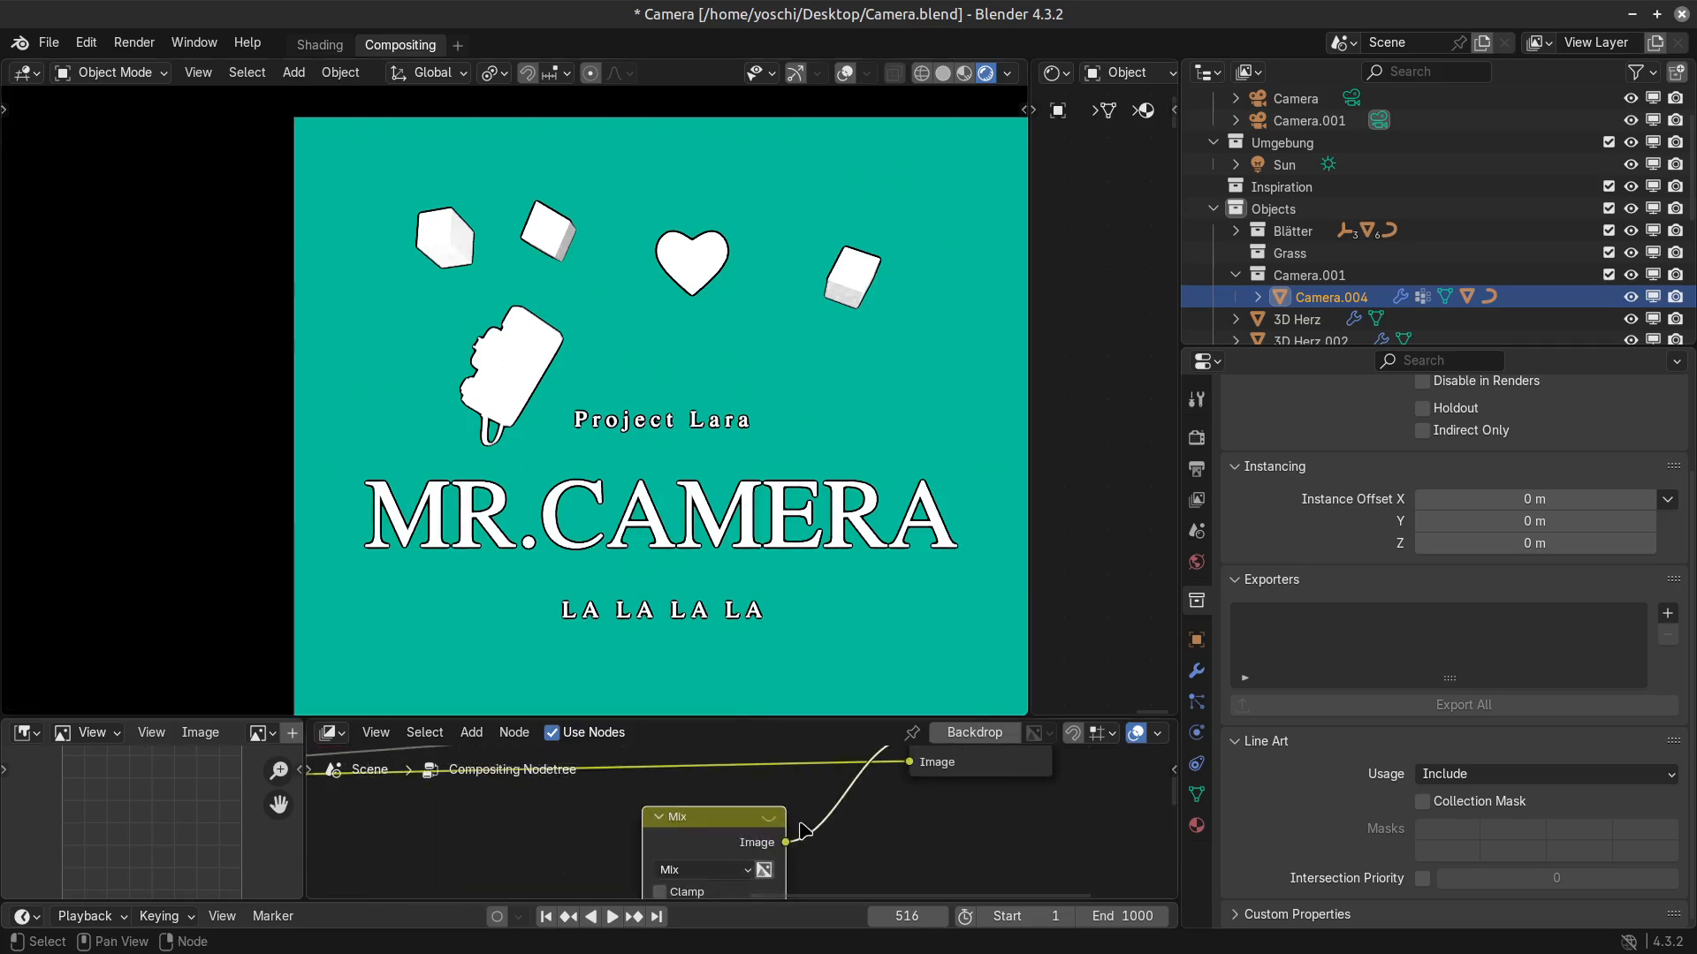
{"action": "scroll", "coordinate": [778, 826], "scroll_direction": "down", "scroll_amount": 3}
Shift the Color Ramp's black stop to position 0.064.
{"action": "key", "text": "ctrl+space"}
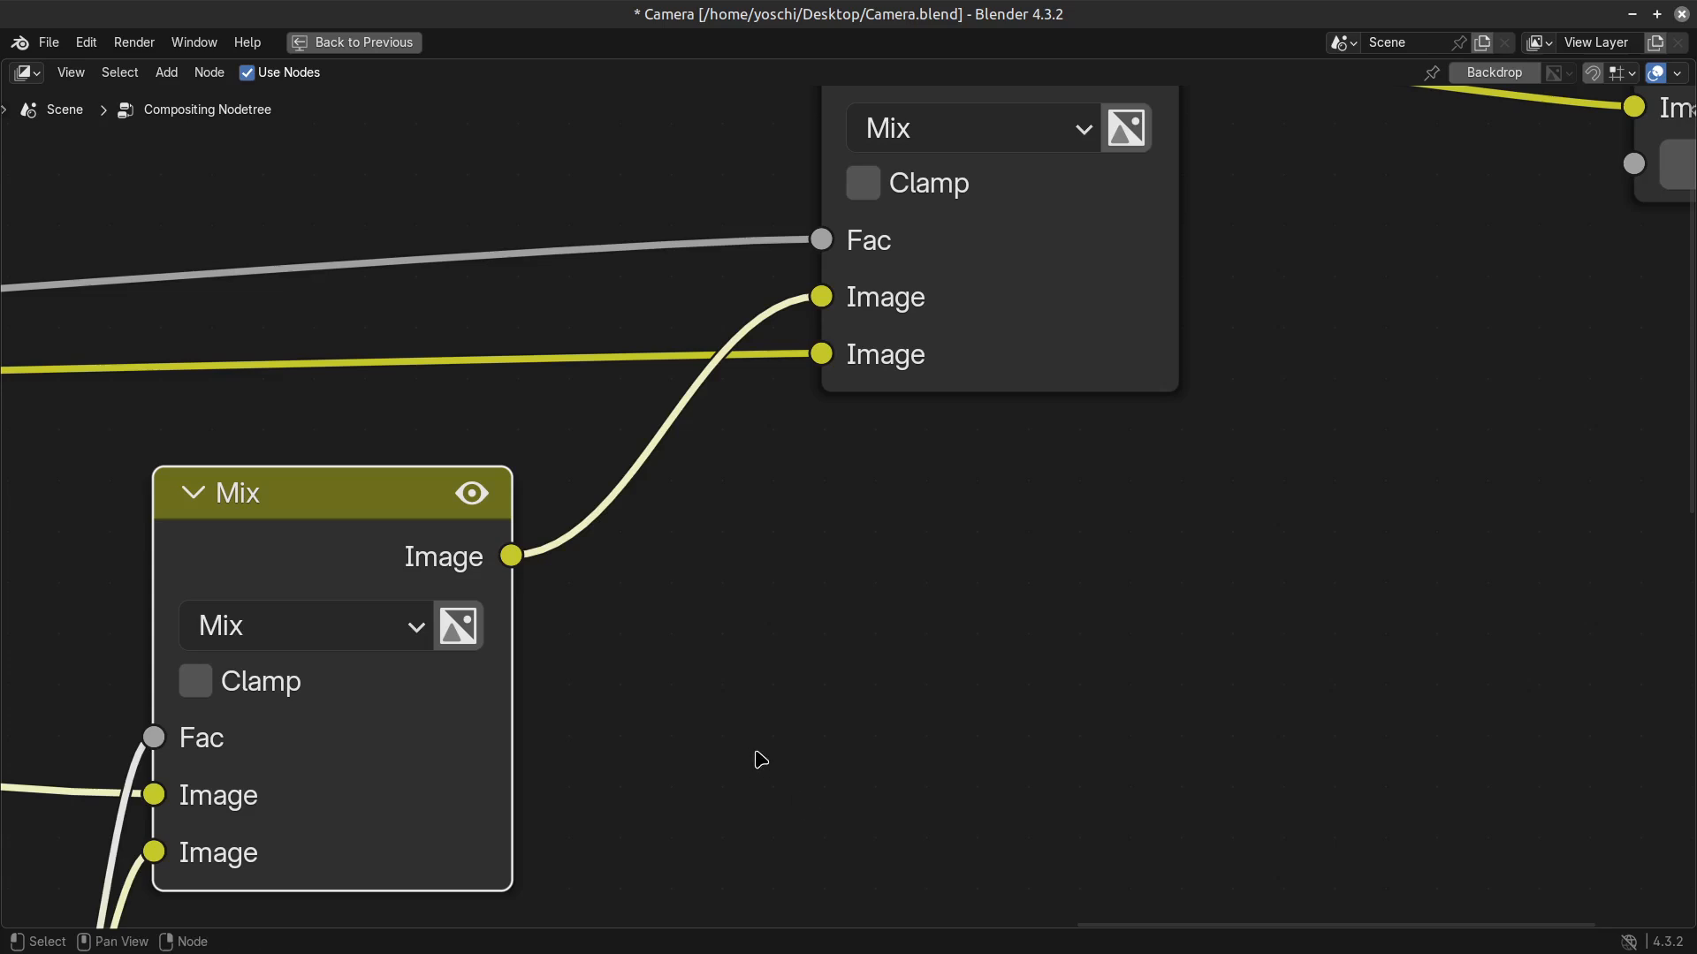
{"action": "scroll", "coordinate": [868, 730], "scroll_direction": "down", "scroll_amount": 4}
{"action": "scroll", "coordinate": [867, 726], "scroll_direction": "down", "scroll_amount": 7}
{"action": "middle_click_drag", "start_coordinate": [686, 726], "coordinate": [1009, 483]}
{"action": "scroll", "coordinate": [840, 522], "scroll_direction": "up", "scroll_amount": 4}
{"action": "middle_click_drag", "start_coordinate": [651, 572], "coordinate": [790, 640]}
{"action": "key", "text": "ctrl+space"}
{"action": "scroll", "coordinate": [698, 840], "scroll_direction": "up", "scroll_amount": 5}
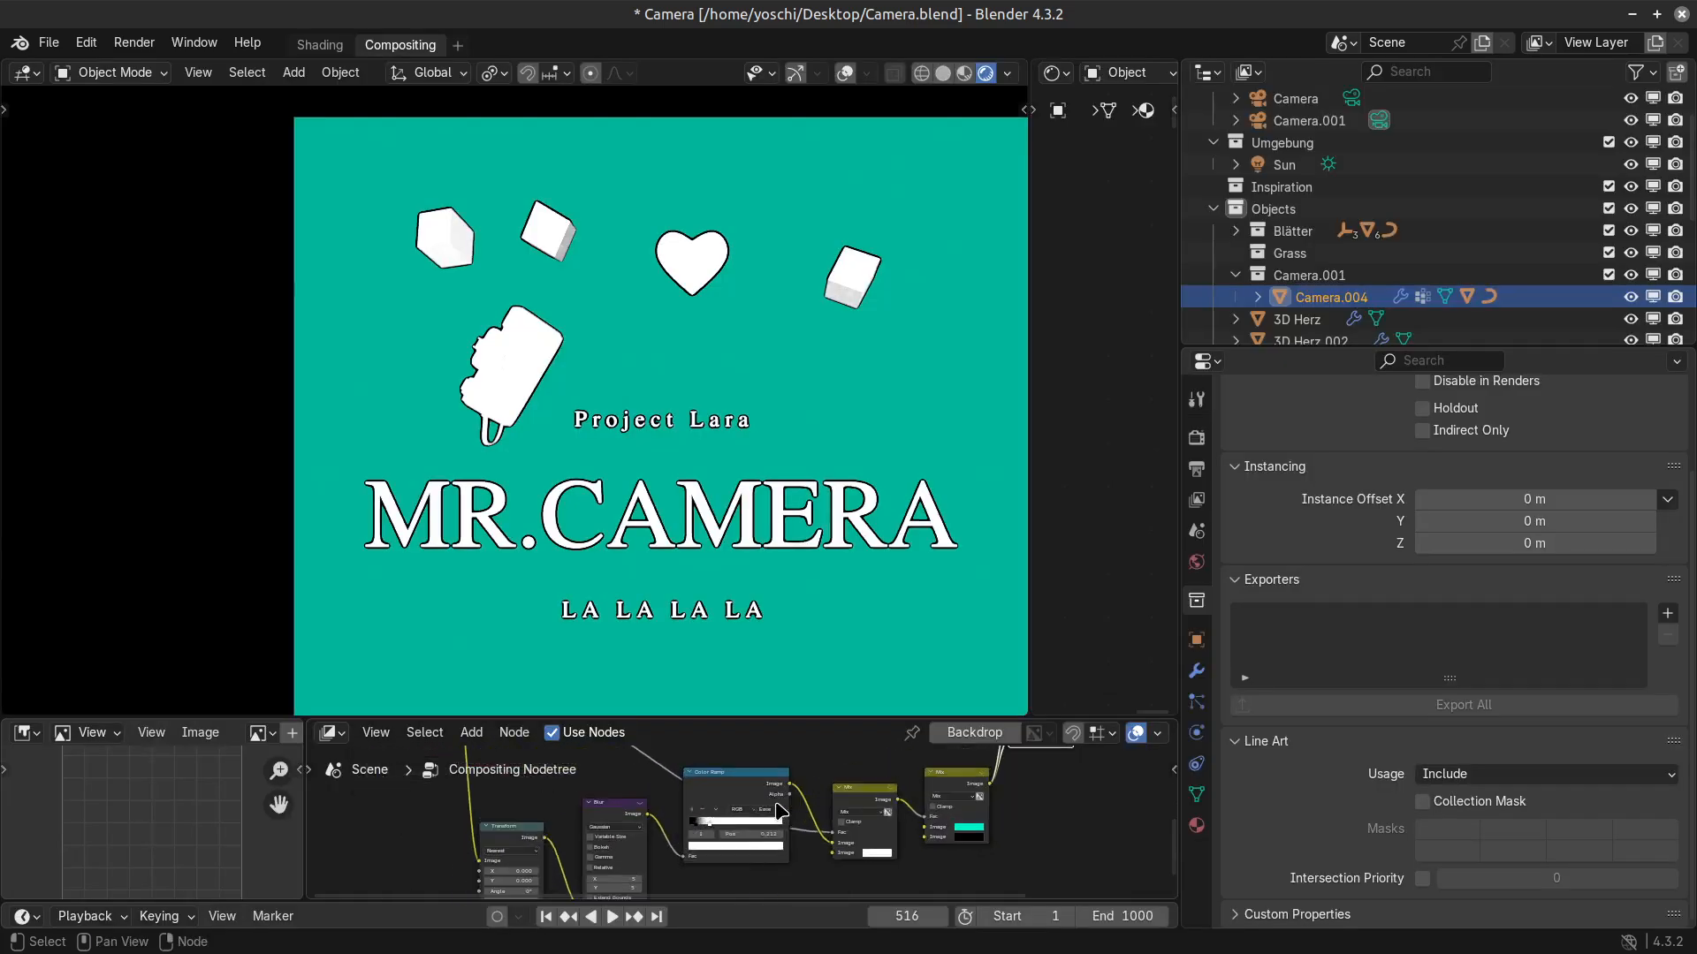
{"action": "mouse_move", "coordinate": [692, 825]}
{"action": "left_mouse_down"}
{"action": "mouse_move", "coordinate": [764, 827]}
{"action": "mouse_move", "coordinate": [697, 827]}
{"action": "left_mouse_up"}
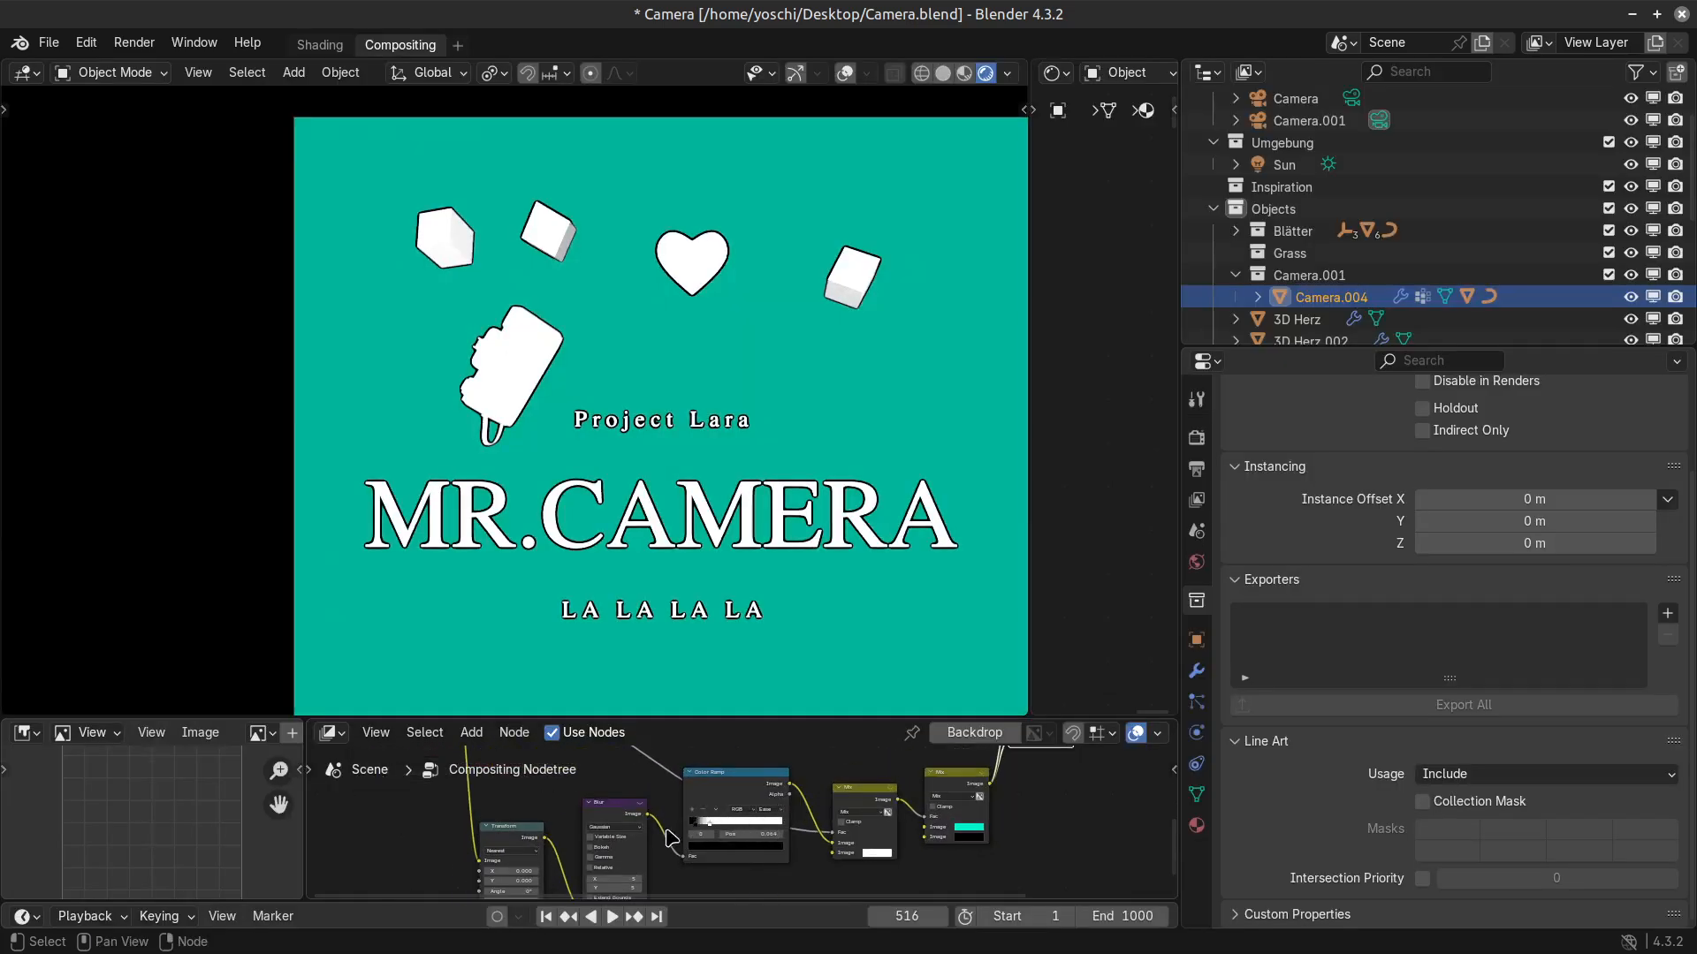
Add a Lens Distortion node and insert it between the Blur and Color Ramp nodes.
{"action": "middle_click_drag", "start_coordinate": [656, 853], "coordinate": [696, 796]}
{"action": "key", "text": "ctrl+space"}
{"action": "scroll", "coordinate": [700, 803], "scroll_direction": "down", "scroll_amount": 3}
{"action": "key", "text": "shift+a"}
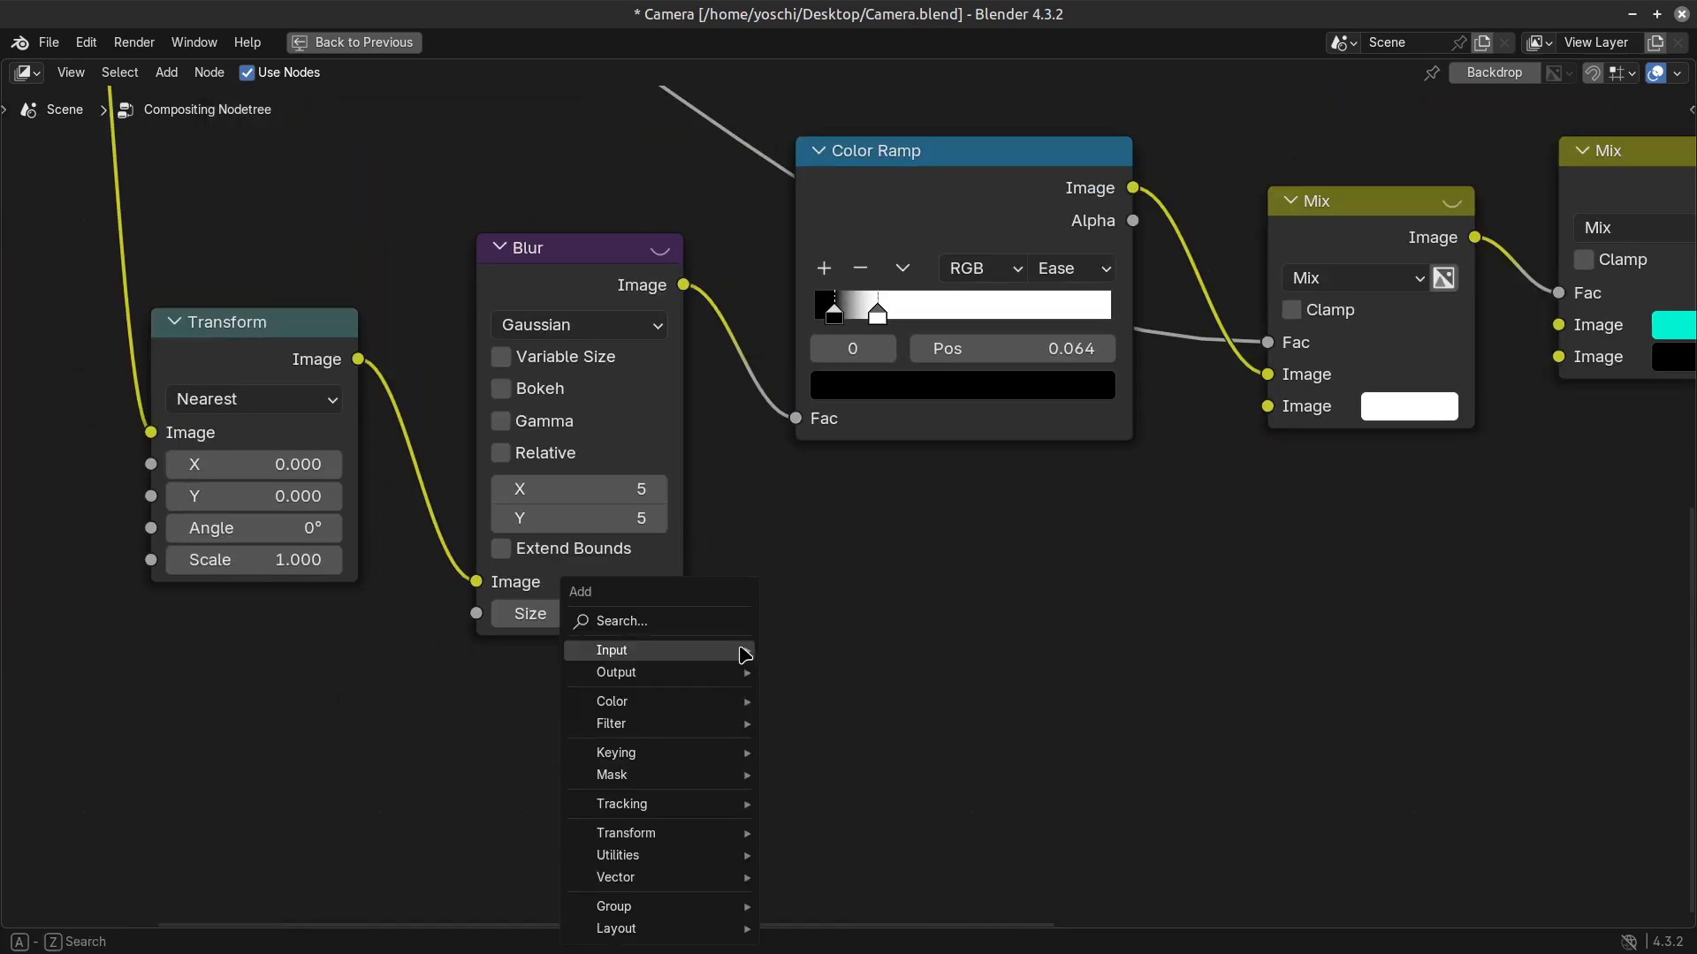
{"action": "left_click", "coordinate": [560, 297]}
{"action": "key", "text": "shift+a"}
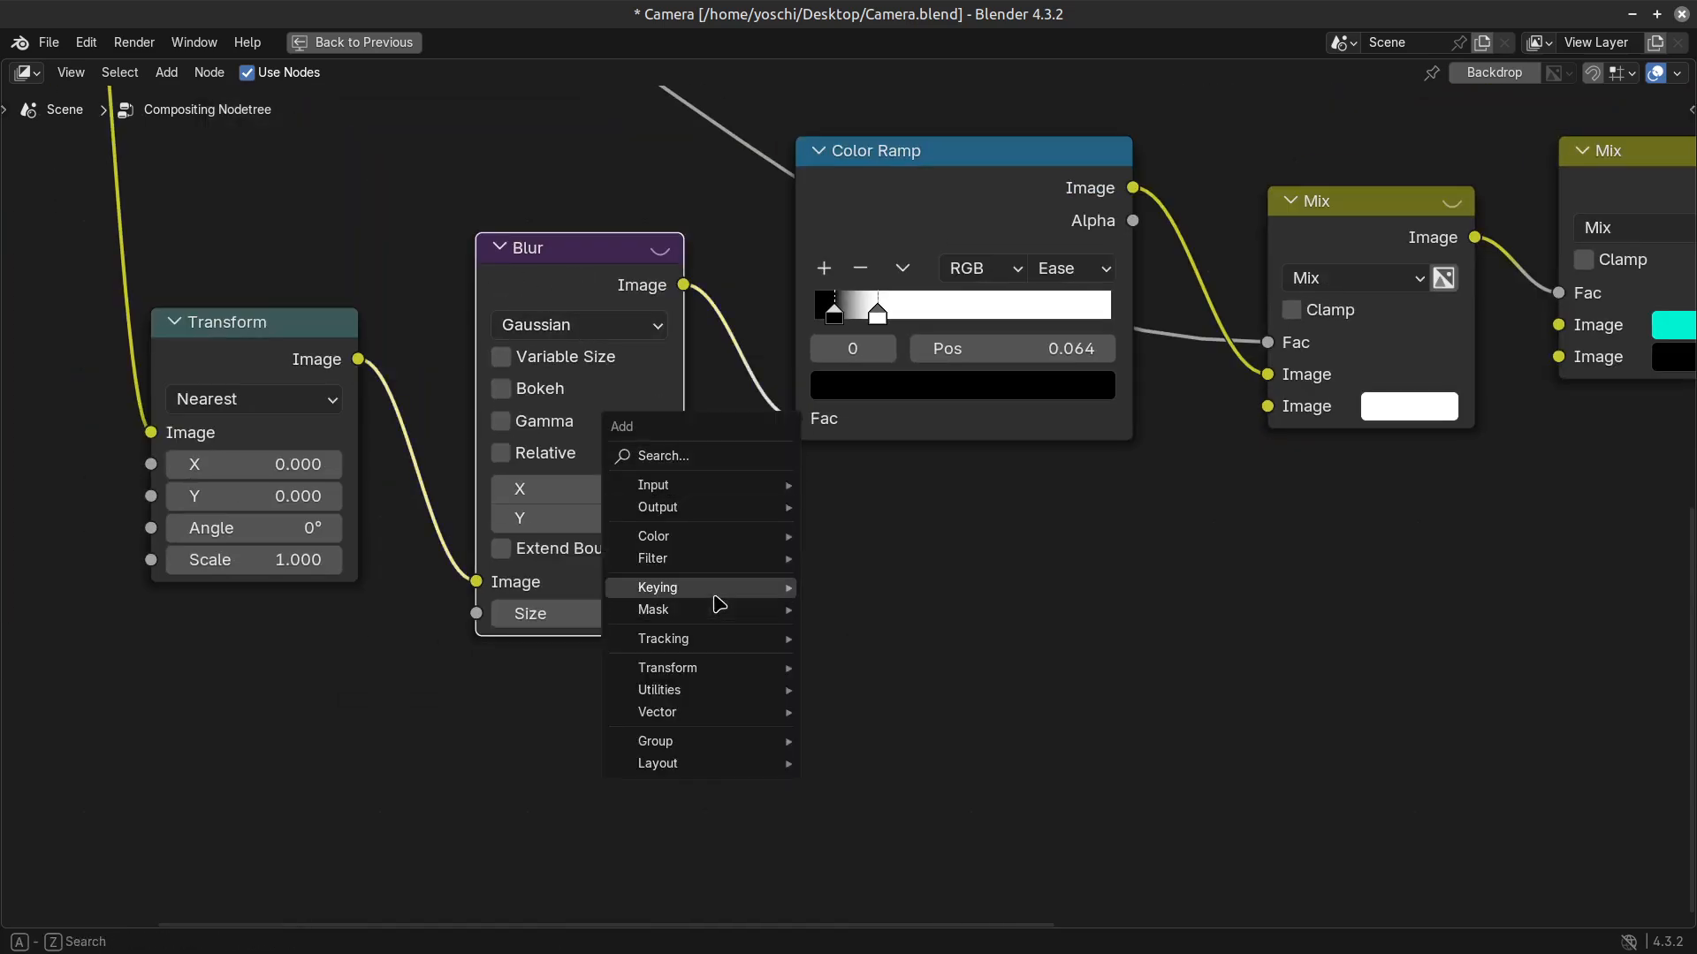
{"action": "mouse_move", "coordinate": [696, 561]}
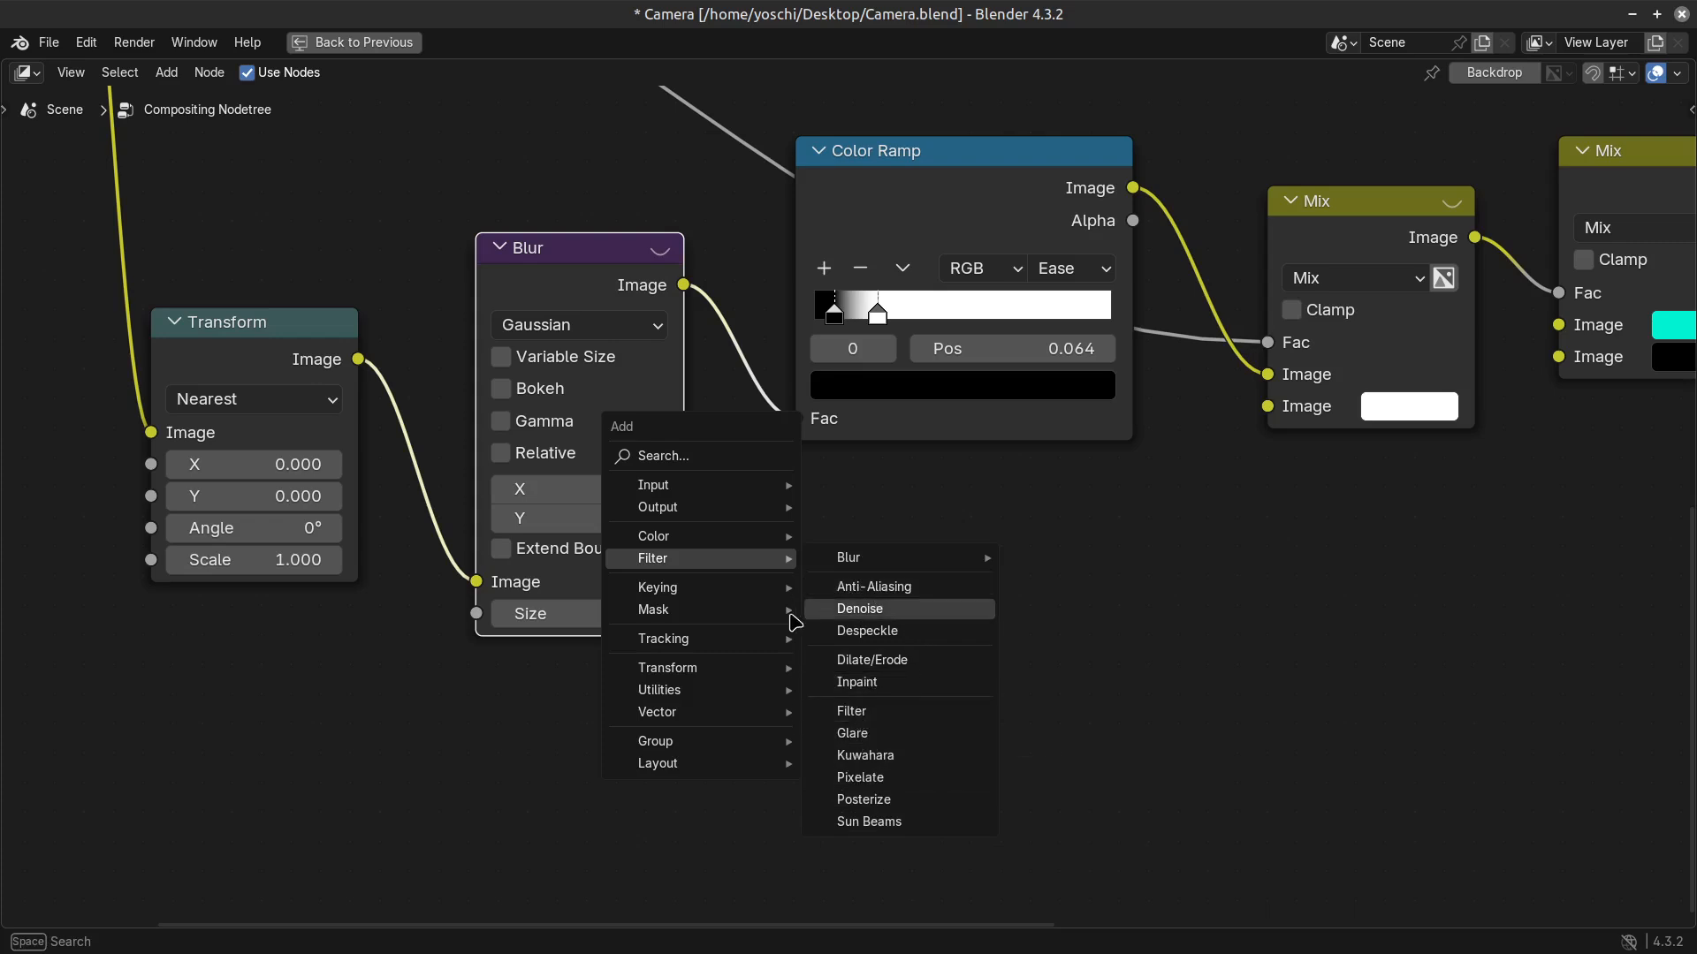
{"action": "mouse_move", "coordinate": [693, 667]}
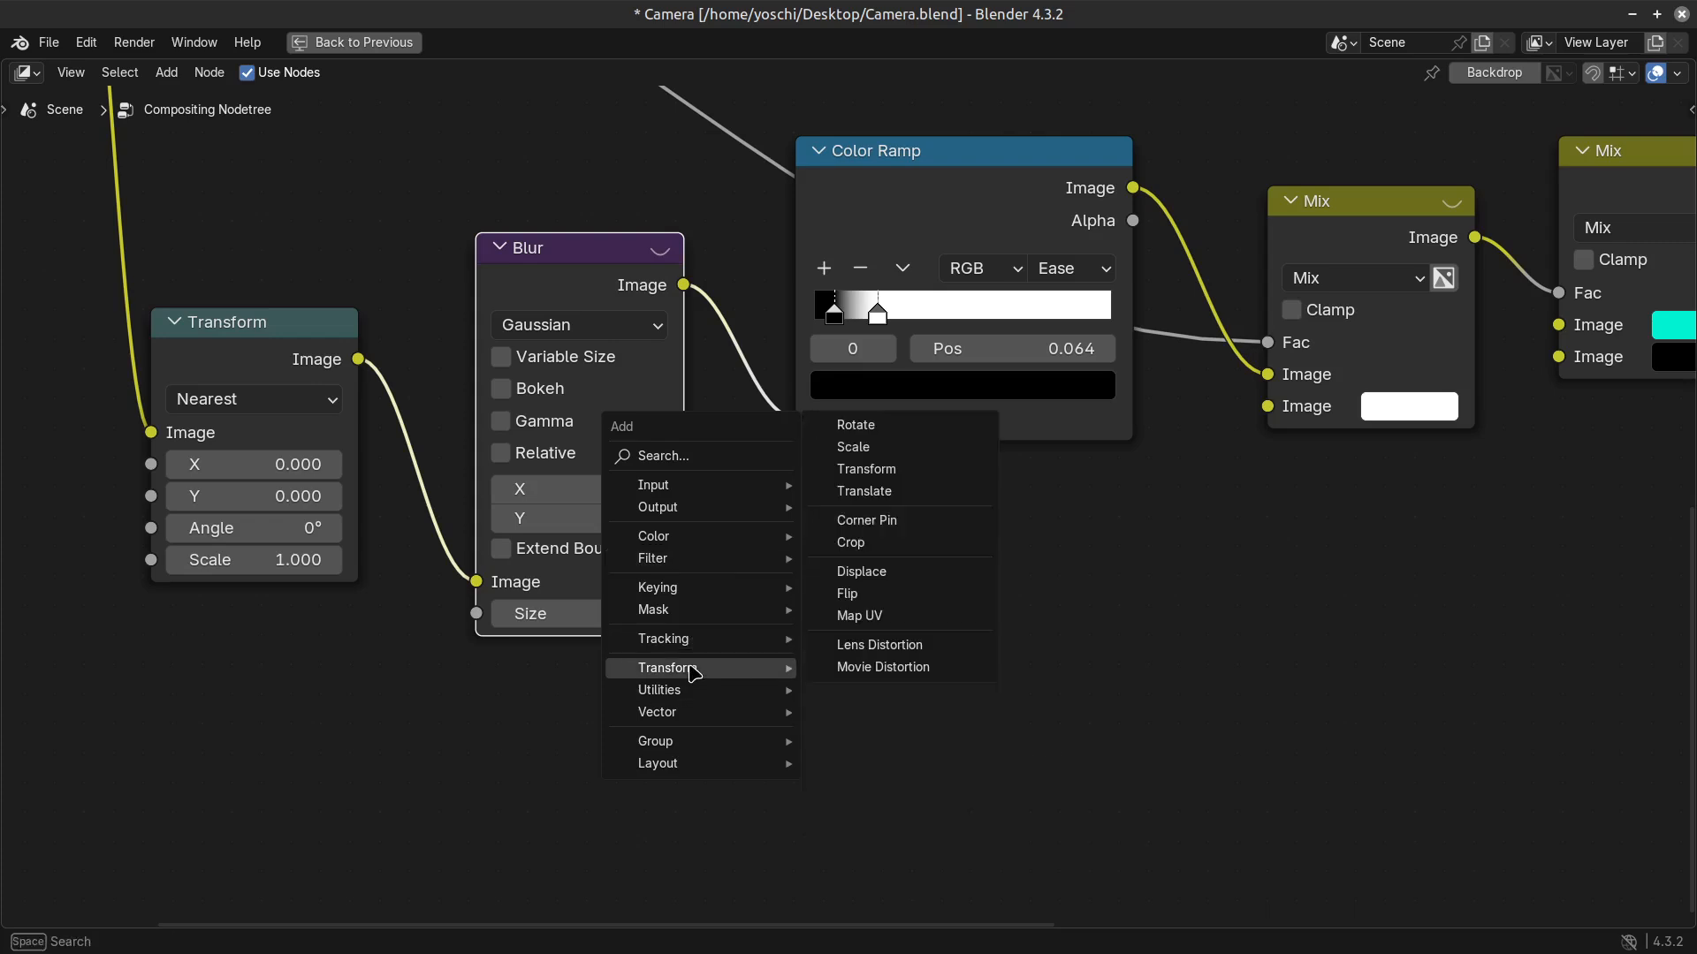
{"action": "left_click", "coordinate": [922, 655]}
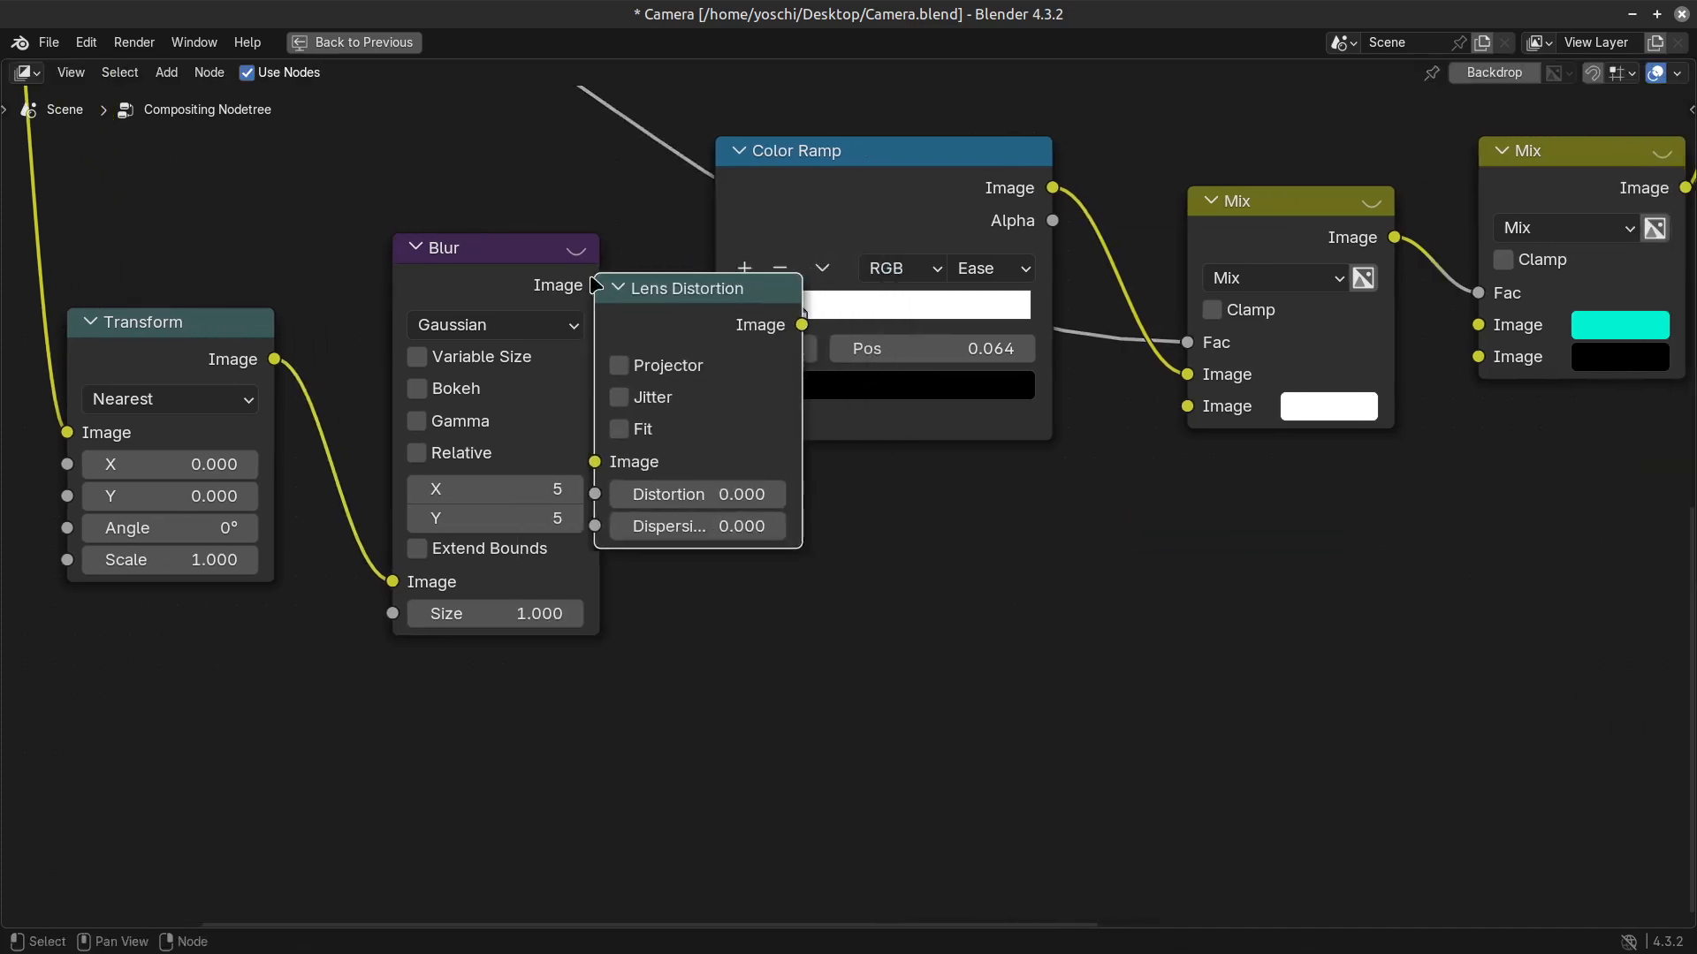
{"action": "left_click", "coordinate": [694, 319]}
Set the Lens Distortion node's Distortion to -0.400 and its Dispersion to 0.600.
{"action": "scroll", "coordinate": [866, 521], "scroll_direction": "down", "scroll_amount": 2}
{"action": "key", "text": "ctrl+space"}
{"action": "scroll", "coordinate": [709, 814], "scroll_direction": "up", "scroll_amount": 4}
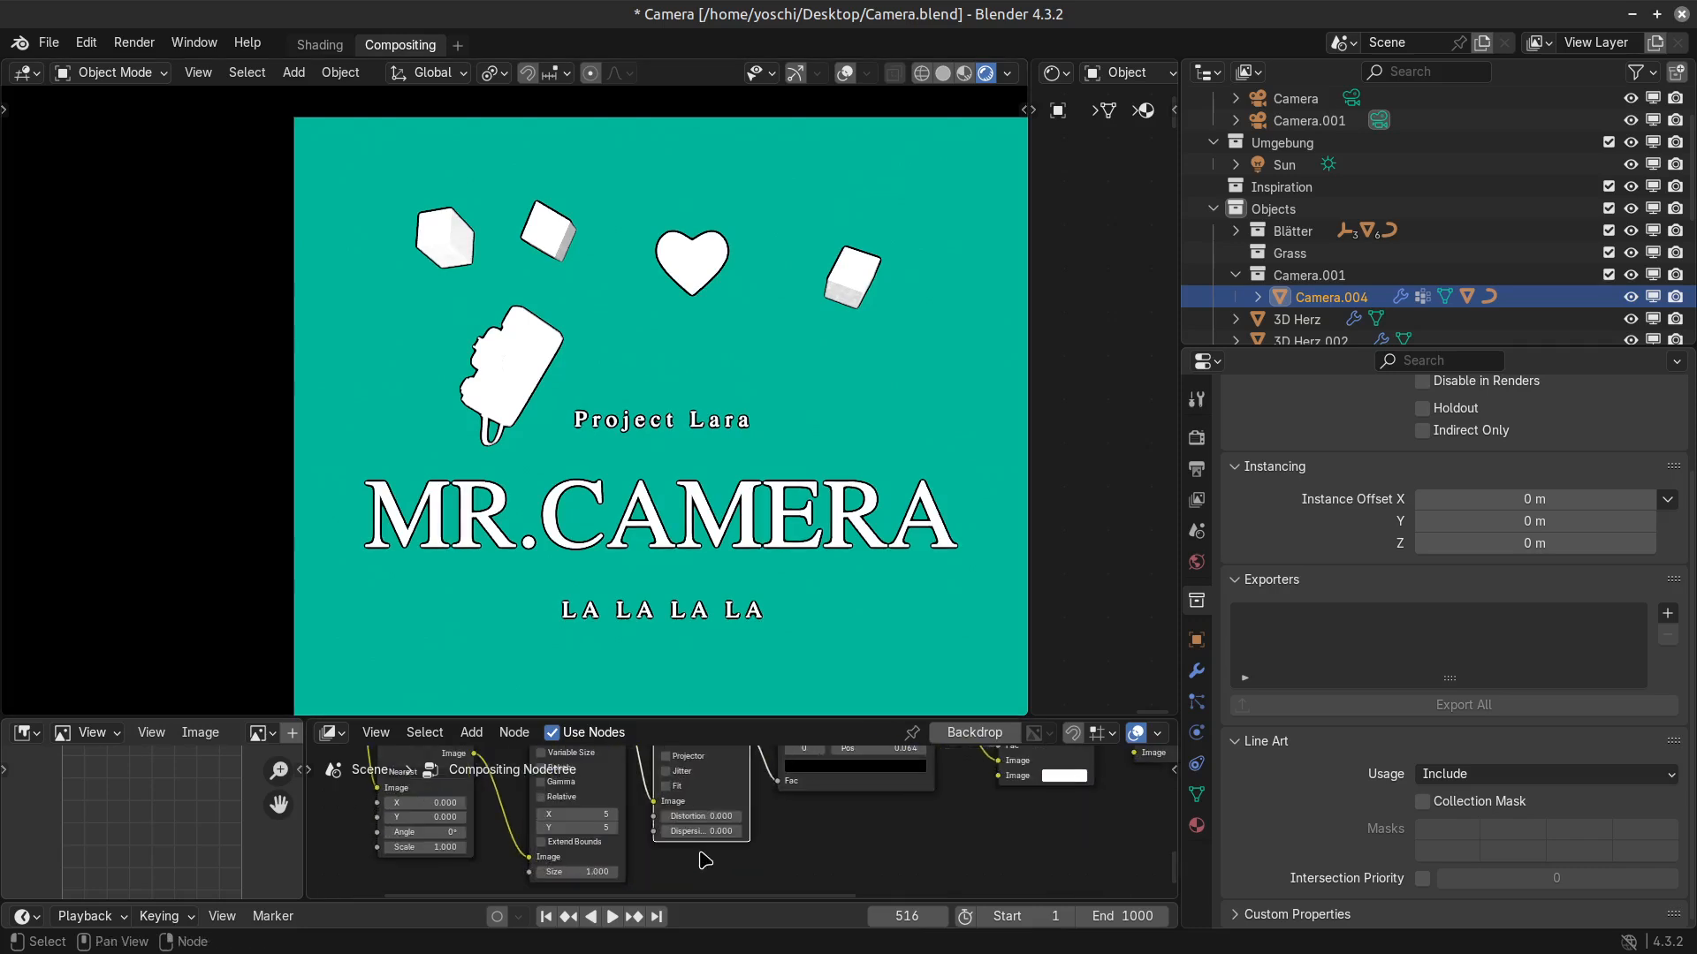
{"action": "left_click_drag", "start_coordinate": [710, 814], "coordinate": [763, 829]}
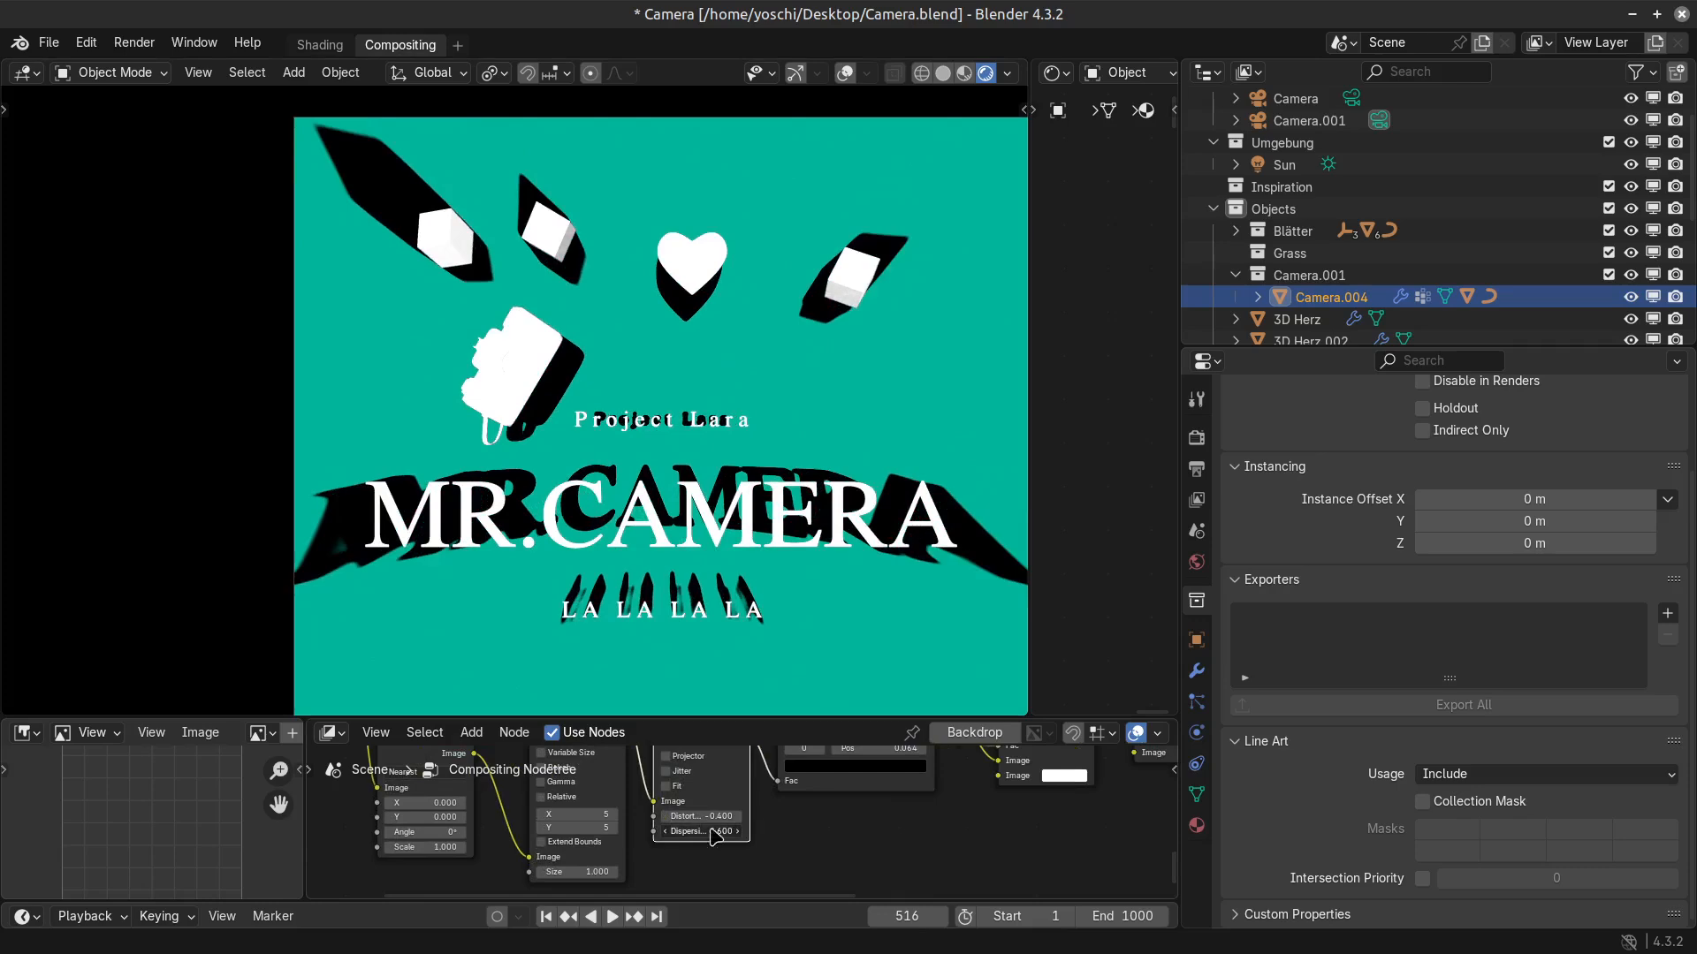
Try changing the black shadow colour in the teal Mix node to white.
{"action": "scroll", "coordinate": [906, 763], "scroll_direction": "up", "scroll_amount": 1}
{"action": "middle_click_drag", "start_coordinate": [908, 764], "coordinate": [909, 820]}
{"action": "left_click", "coordinate": [909, 821]}
{"action": "mouse_move", "coordinate": [911, 699]}
{"action": "left_mouse_down"}
{"action": "mouse_move", "coordinate": [912, 585]}
{"action": "mouse_move", "coordinate": [911, 698]}
{"action": "left_mouse_up"}
{"action": "middle_click_drag", "start_coordinate": [1116, 889], "coordinate": [825, 874]}
{"action": "scroll", "coordinate": [825, 874], "scroll_direction": "down", "scroll_amount": 2}
{"action": "scroll", "coordinate": [831, 880], "scroll_direction": "down", "scroll_amount": 2}
{"action": "left_click", "coordinate": [900, 814]}
{"action": "left_click_drag", "start_coordinate": [976, 708], "coordinate": [973, 636]}
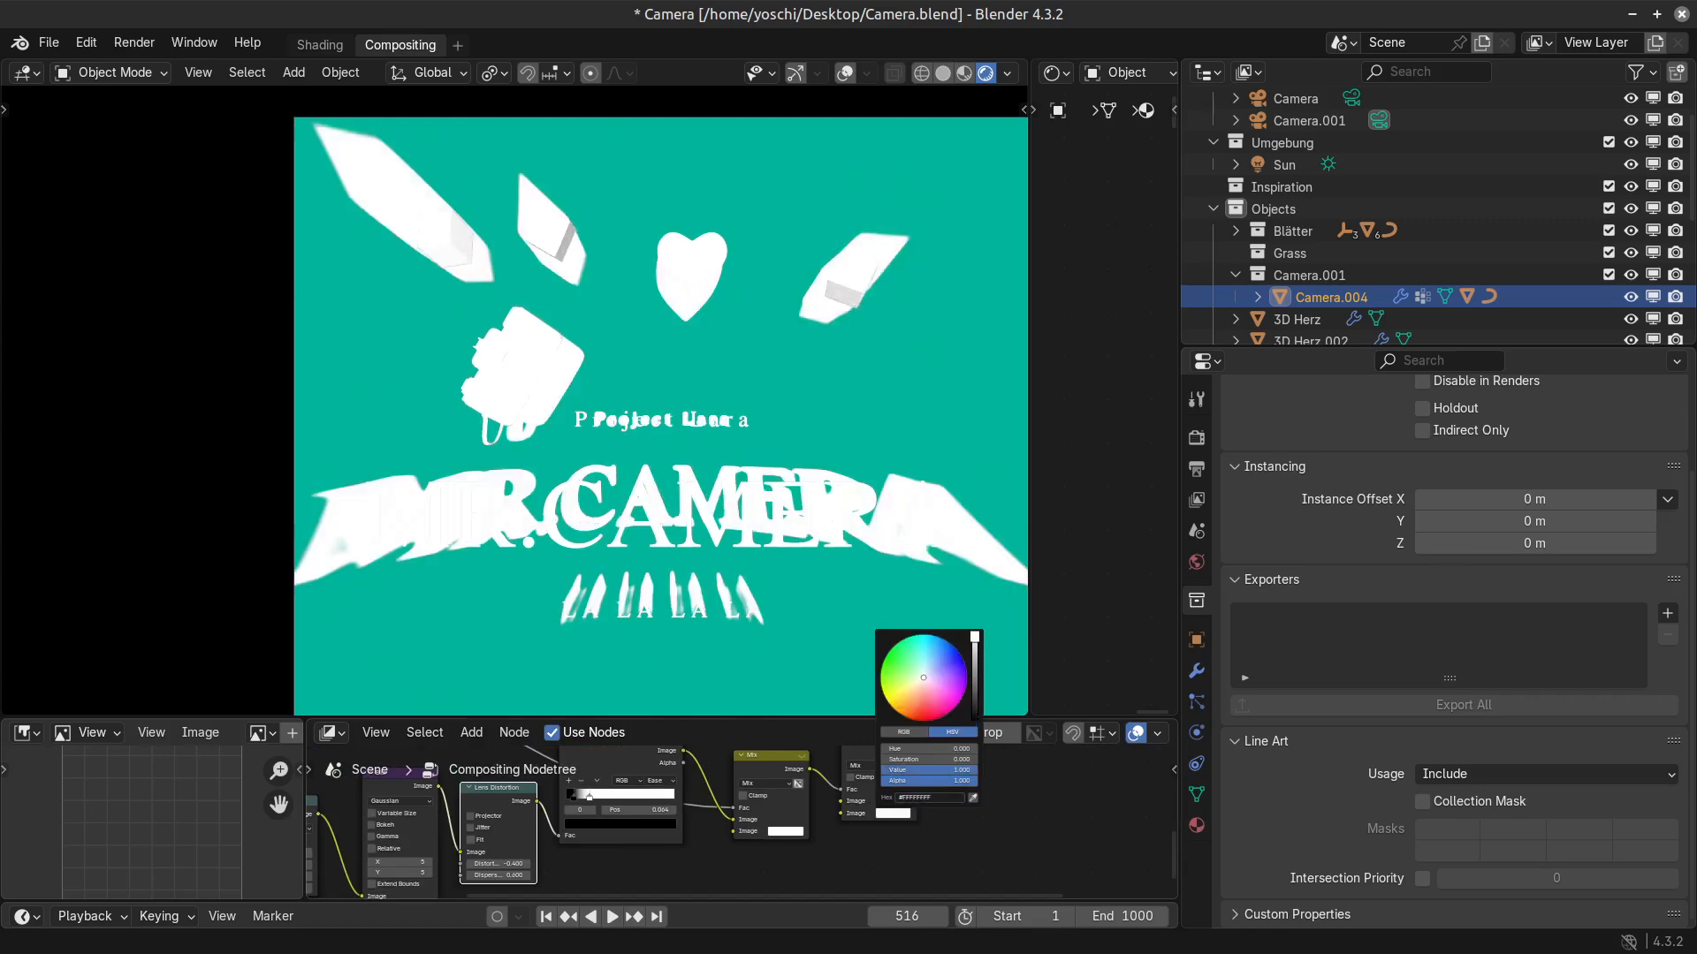
{"action": "right_click", "coordinate": [972, 637]}
Move the Color Ramp's white stop to position 1.000 and its black stop to 0.272.
{"action": "scroll", "coordinate": [806, 833], "scroll_direction": "up", "scroll_amount": 1}
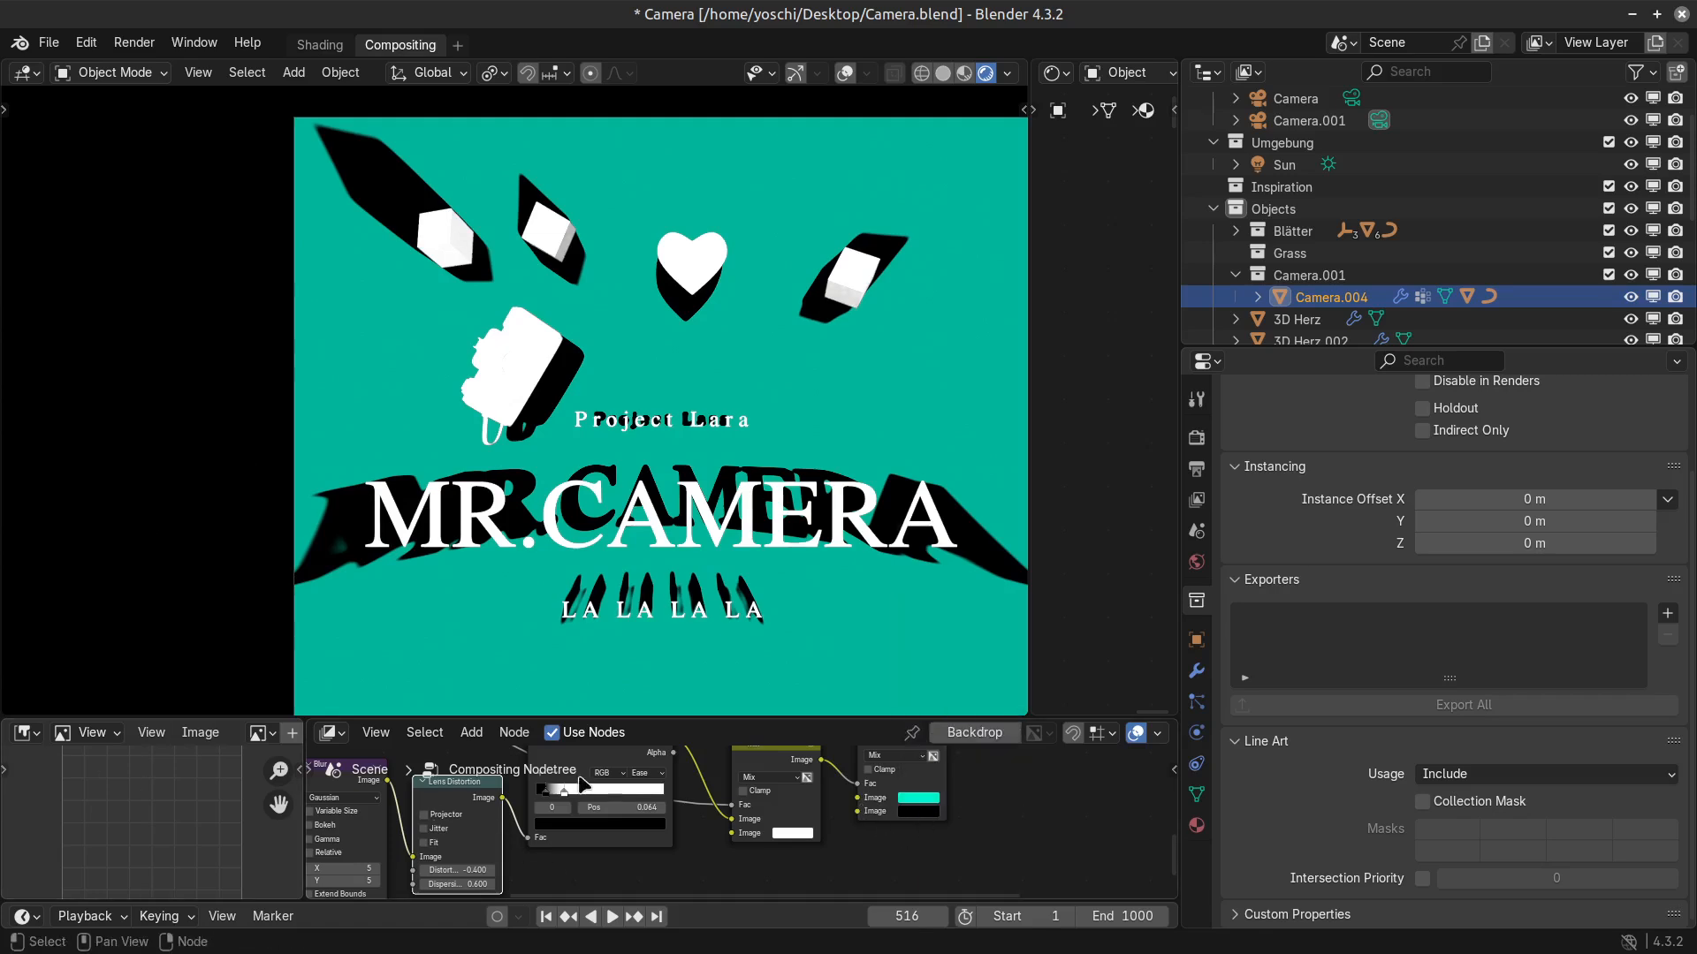
{"action": "left_click_drag", "start_coordinate": [564, 792], "coordinate": [665, 792]}
{"action": "left_click_drag", "start_coordinate": [541, 790], "coordinate": [655, 794]}
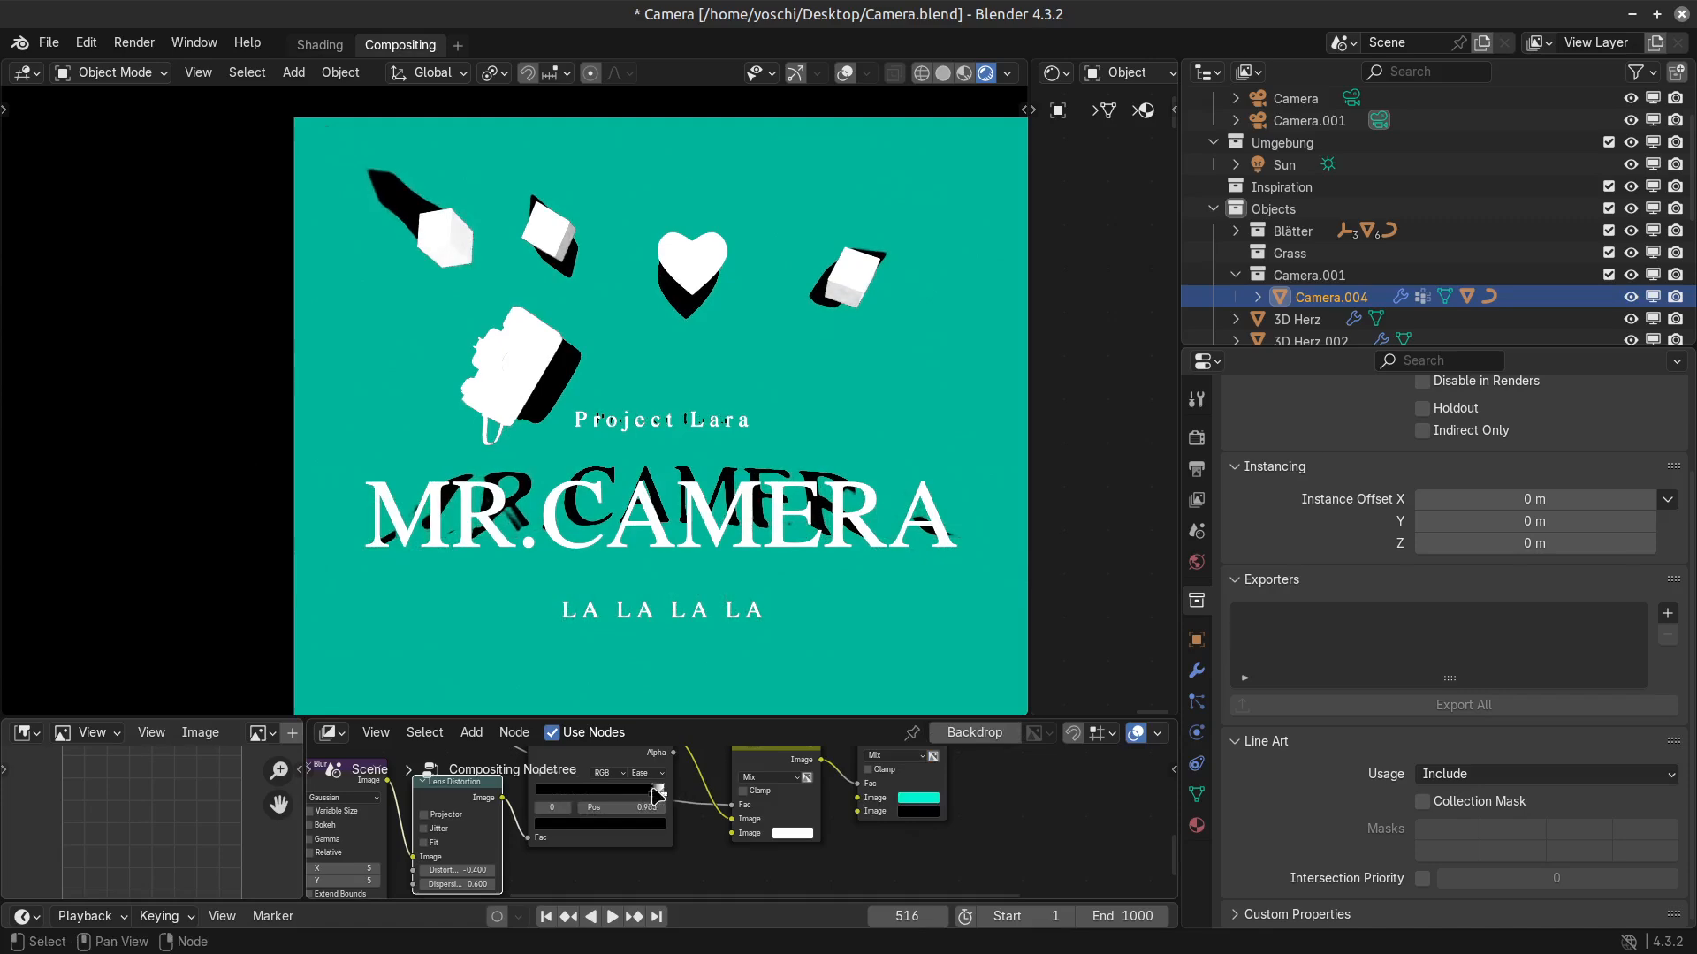
Darken the Color Ramp's white end stop to grey to soften the distorted shadow.
{"action": "left_click", "coordinate": [597, 825]}
{"action": "left_click", "coordinate": [650, 693]}
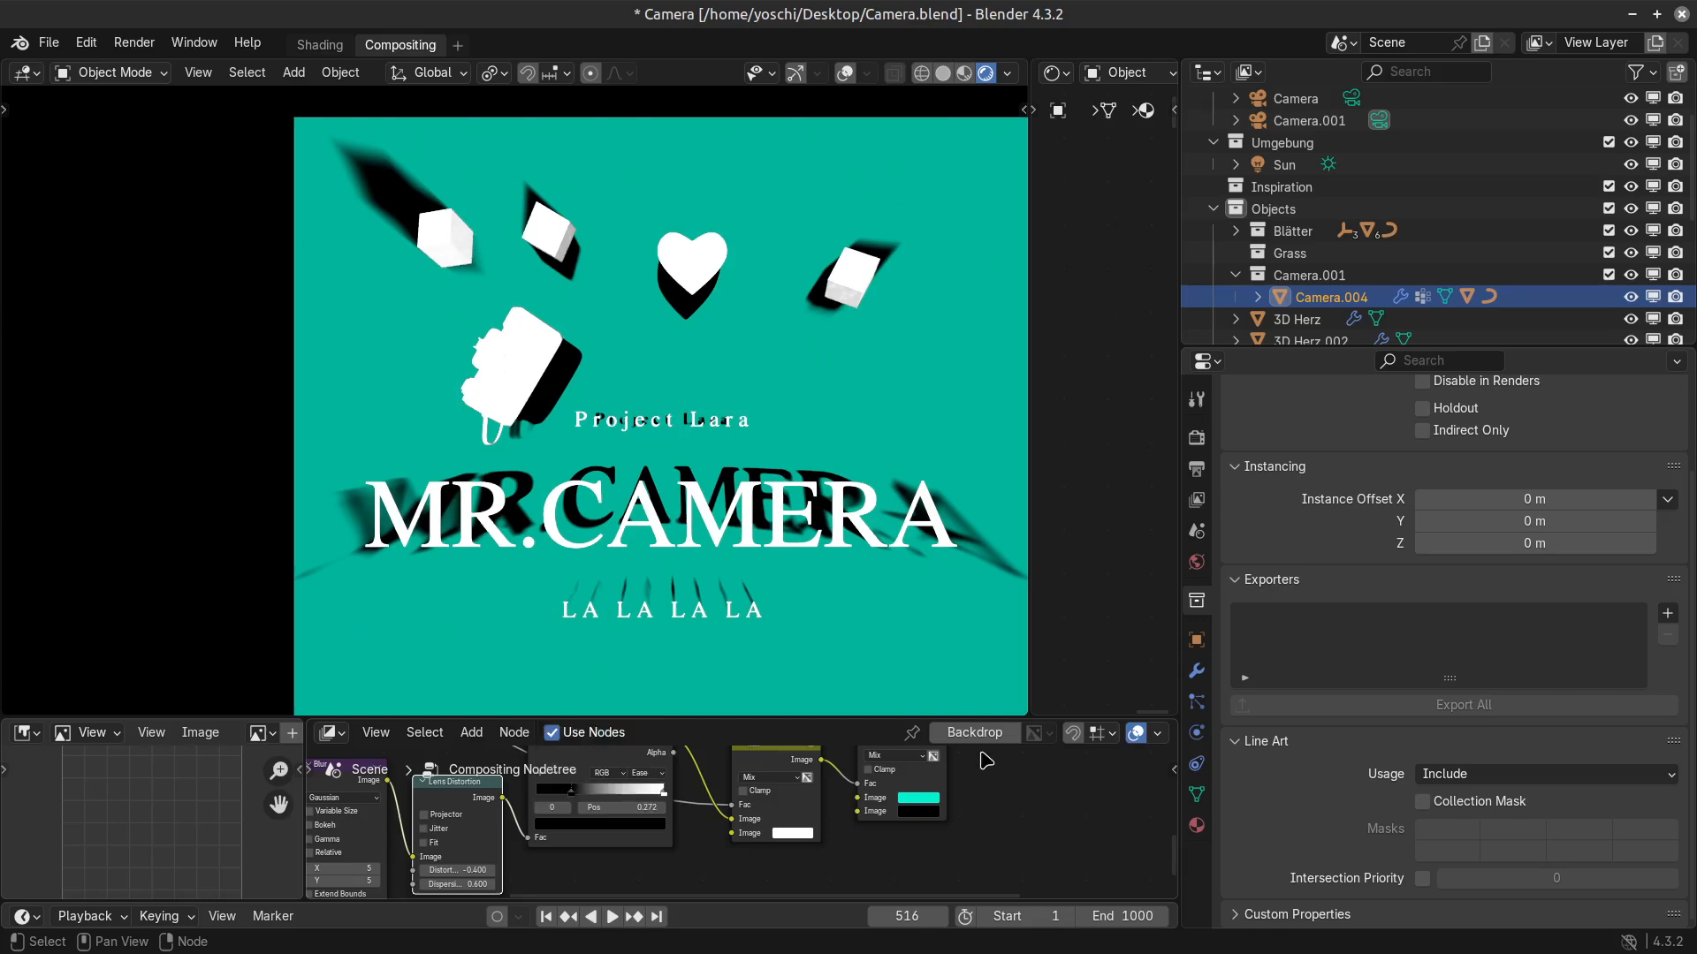
{"action": "left_click", "coordinate": [645, 792]}
{"action": "left_click", "coordinate": [651, 822]}
{"action": "left_click_drag", "start_coordinate": [652, 628], "coordinate": [651, 679]}
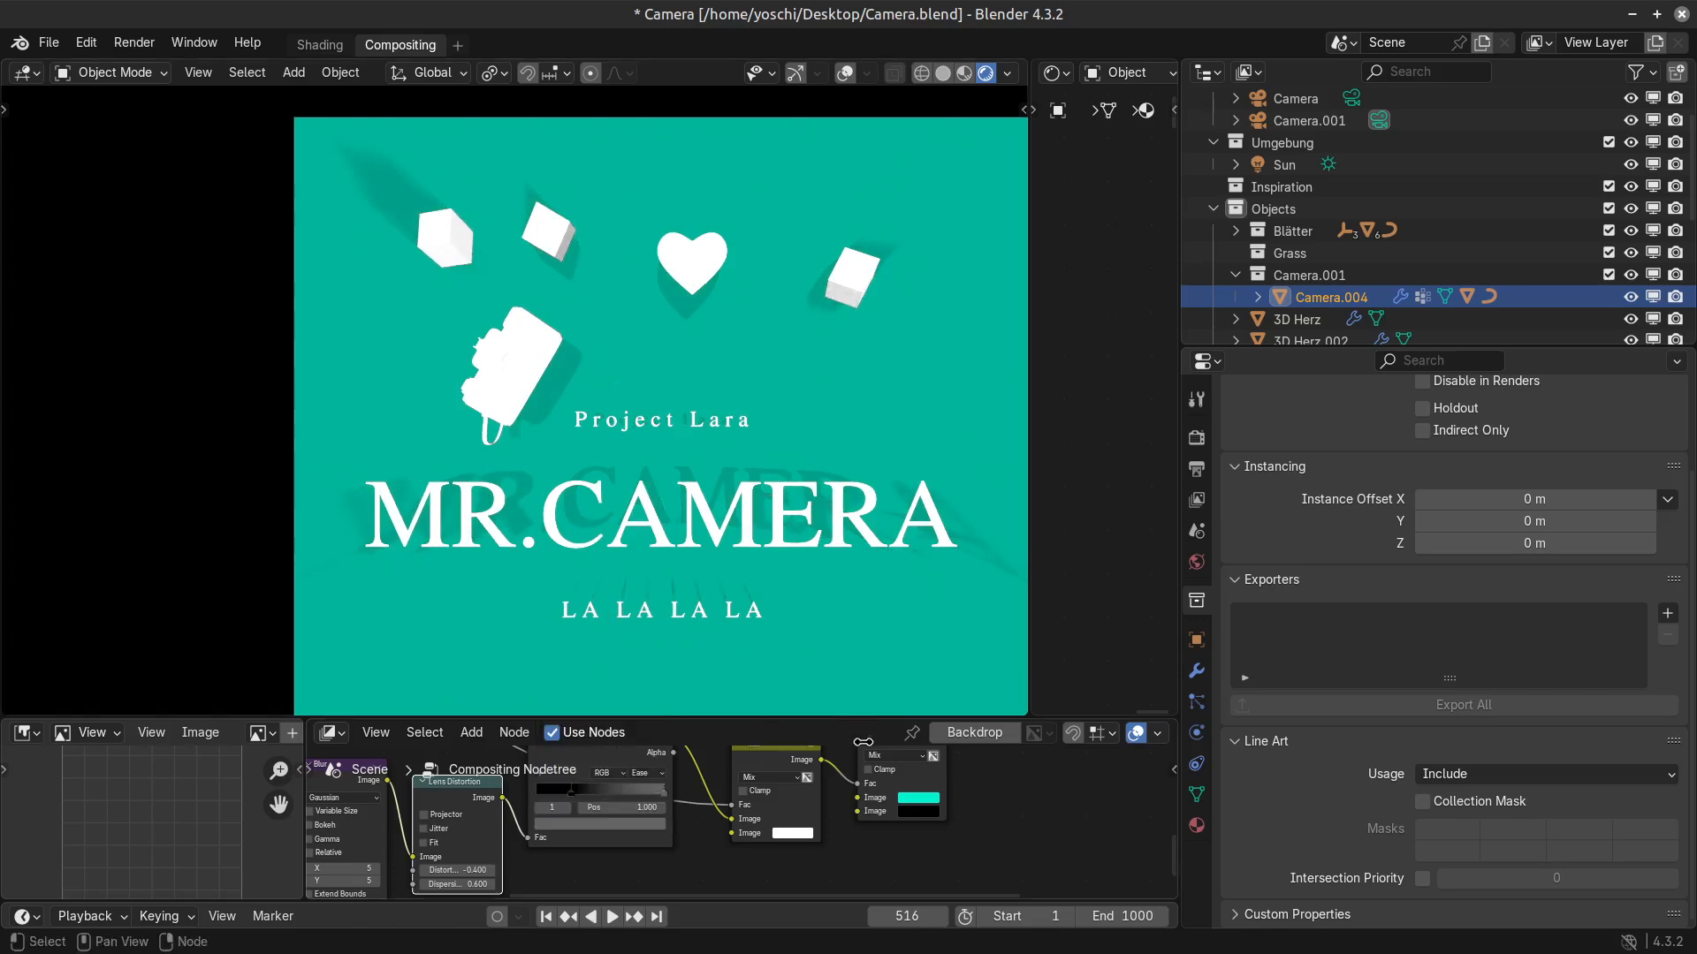
Render the current frame and shrink the render window beside the viewport, fitting the whole image in view to inspect the softened shadow.
{"action": "scroll", "coordinate": [844, 395], "scroll_direction": "down", "scroll_amount": 2}
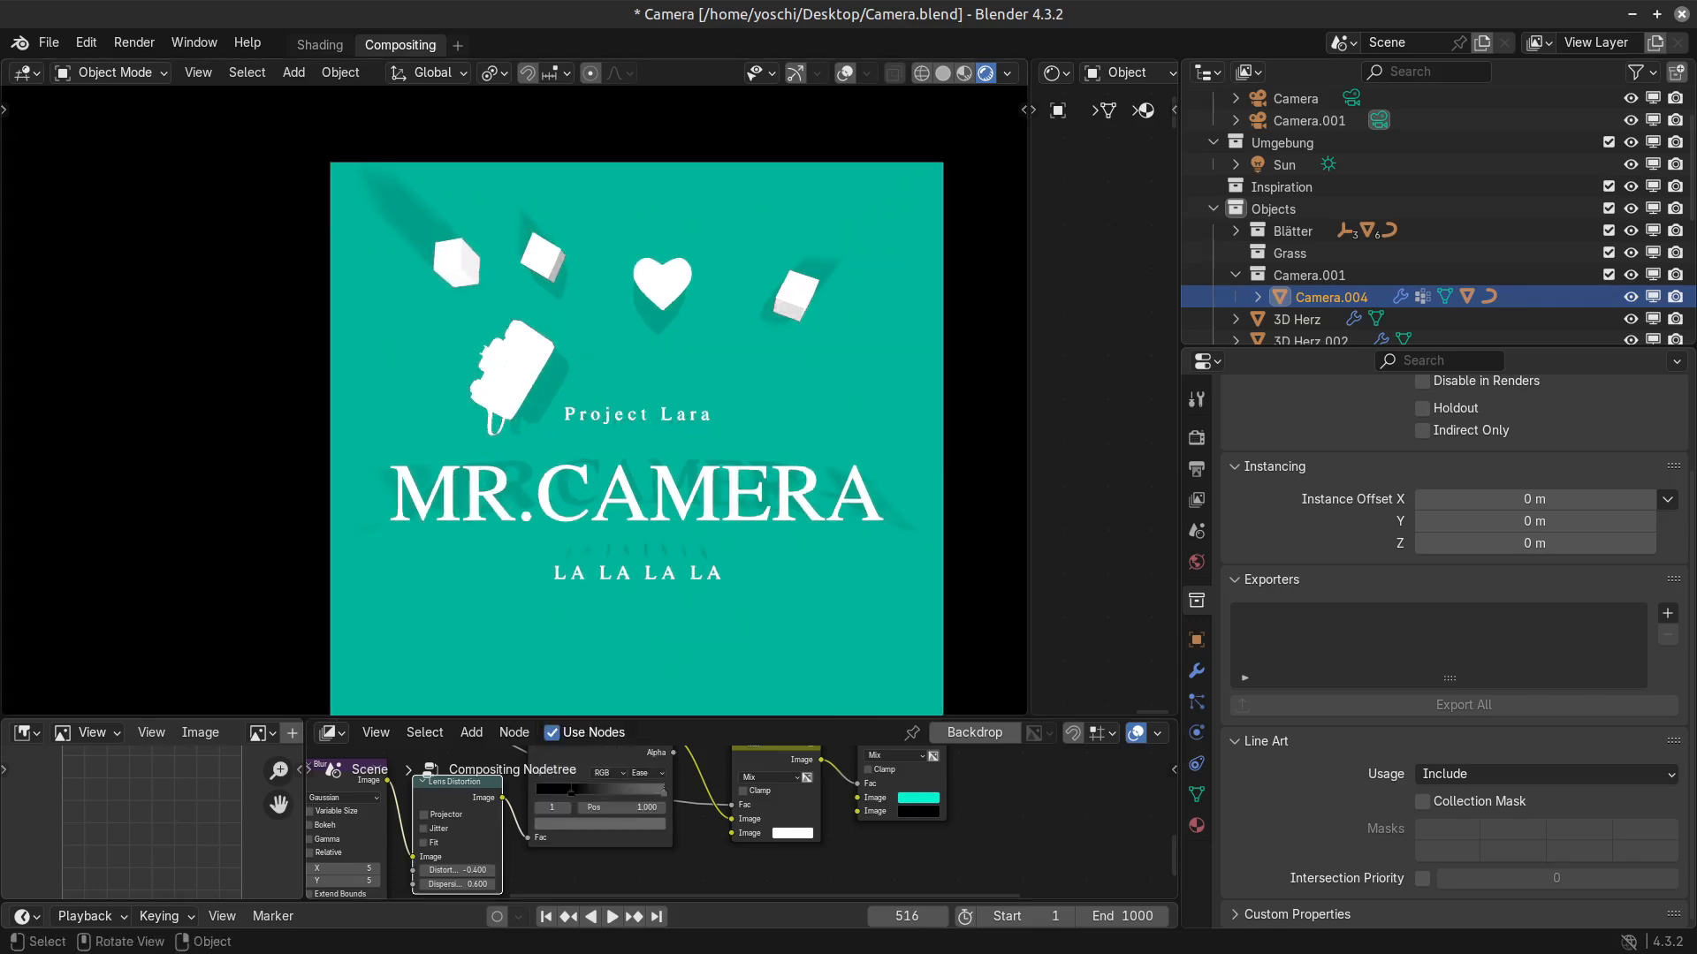
{"action": "key", "text": "F12"}
{"action": "left_click_drag", "start_coordinate": [965, 9], "coordinate": [950, 131]}
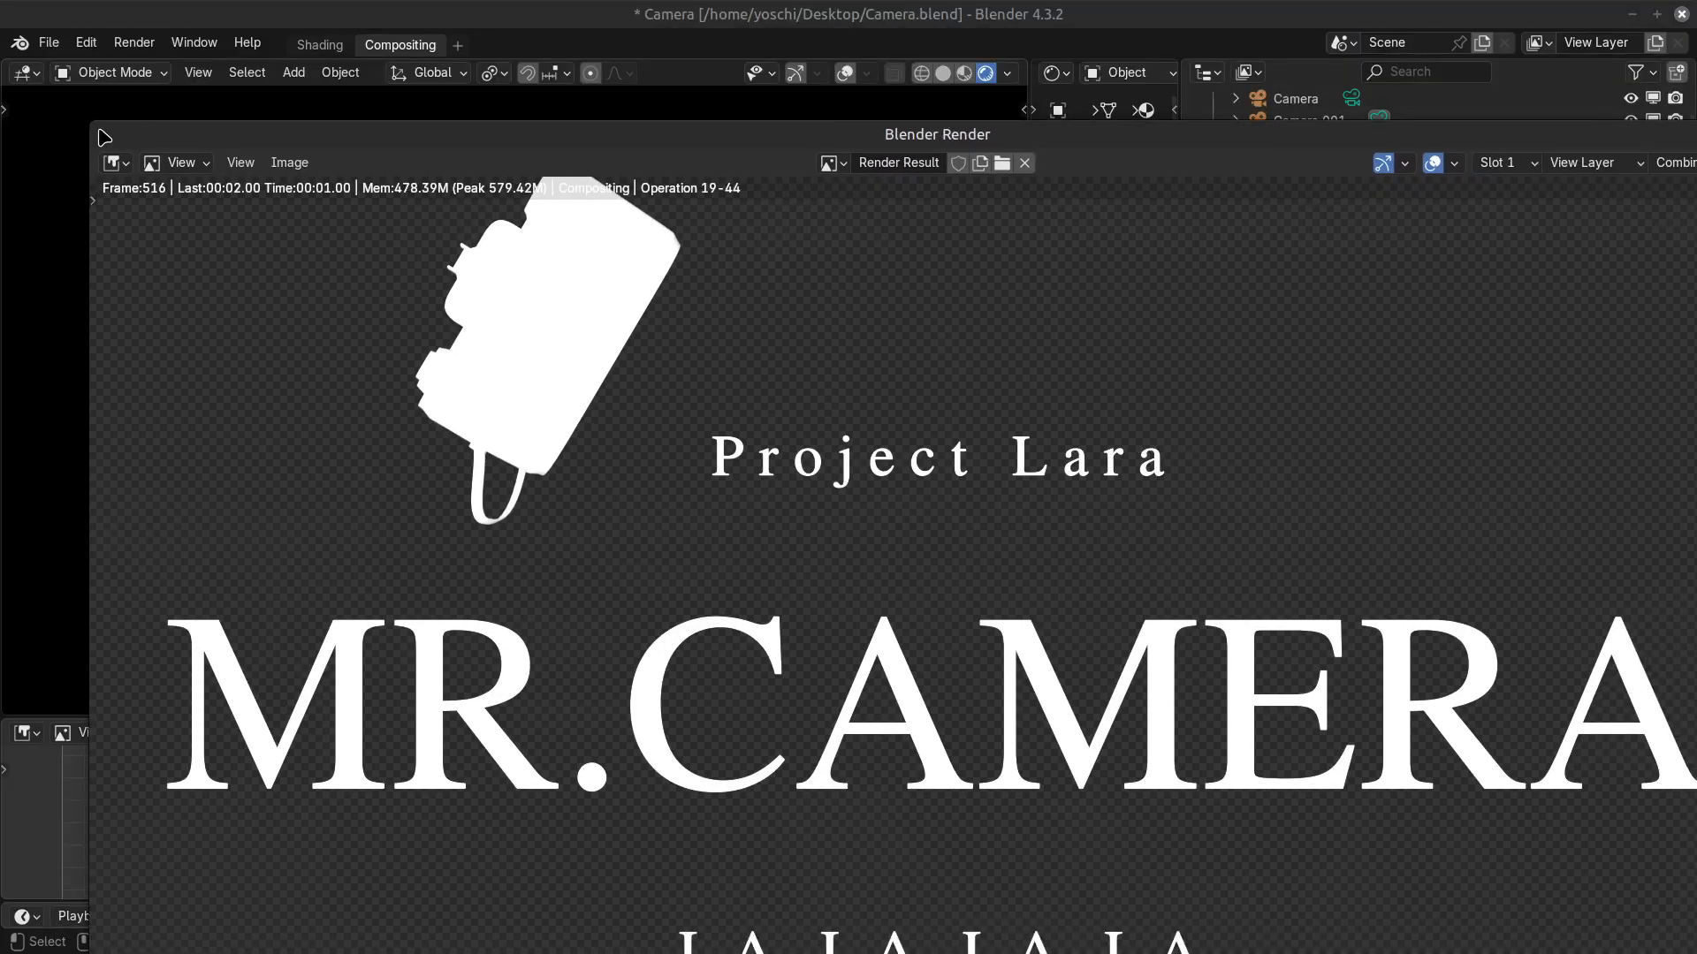
{"action": "left_click_drag", "start_coordinate": [103, 137], "coordinate": [1352, 129]}
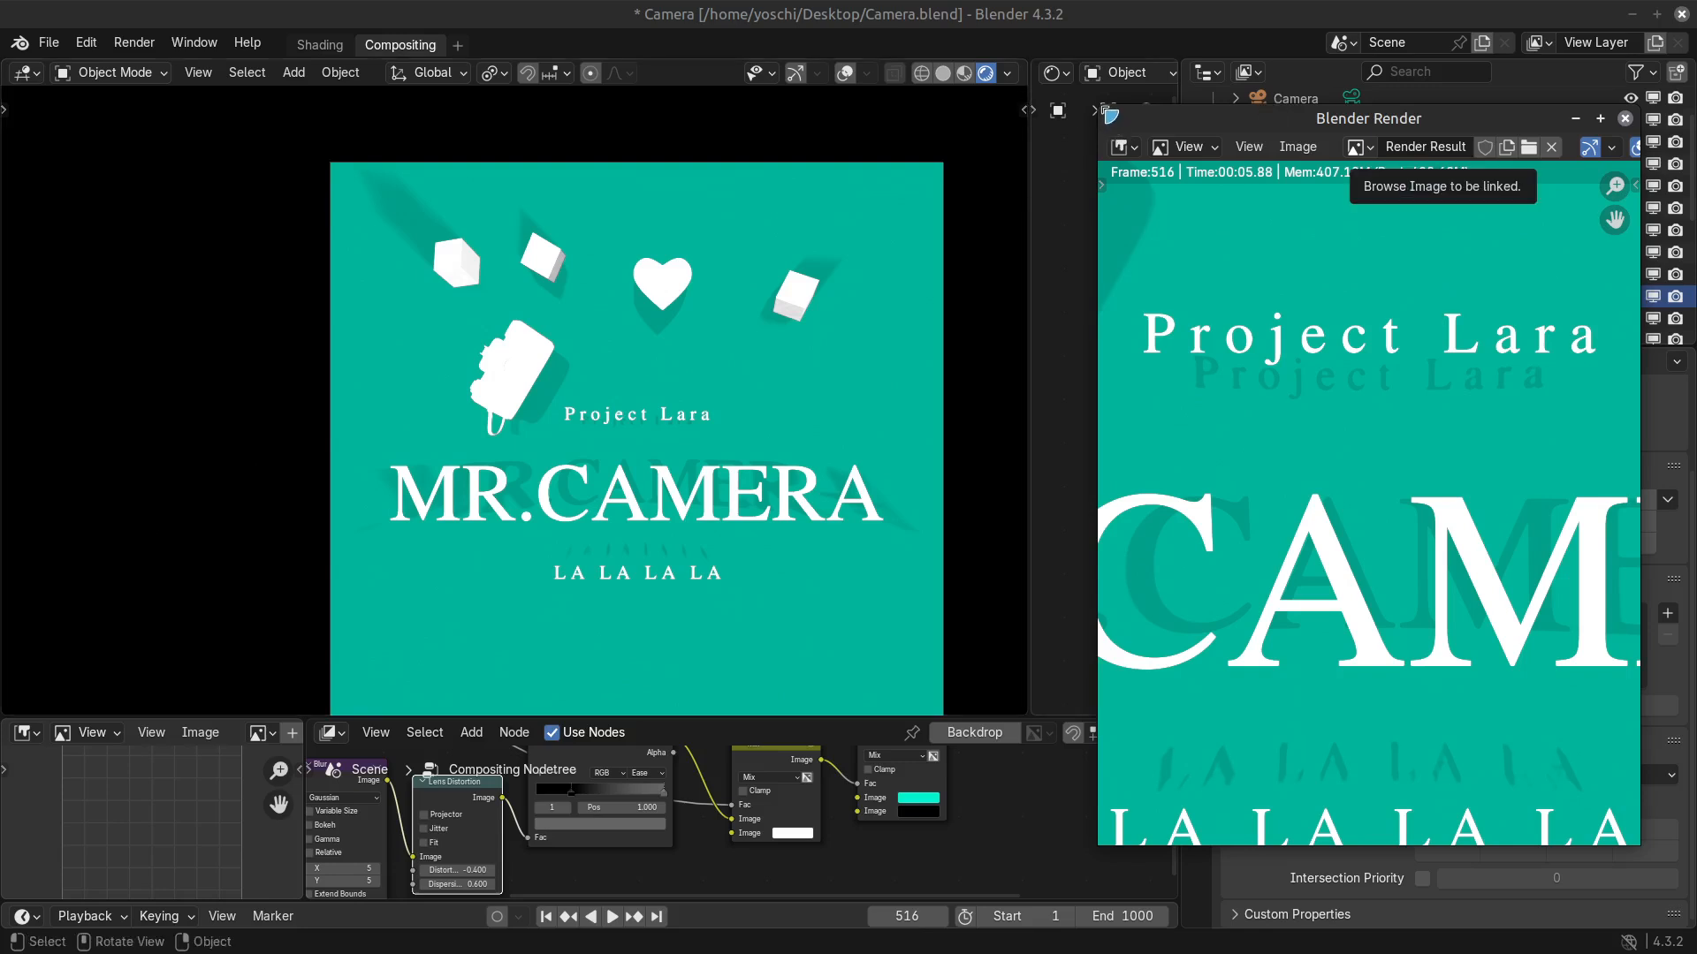
{"action": "left_click_drag", "start_coordinate": [1104, 110], "coordinate": [1099, 243]}
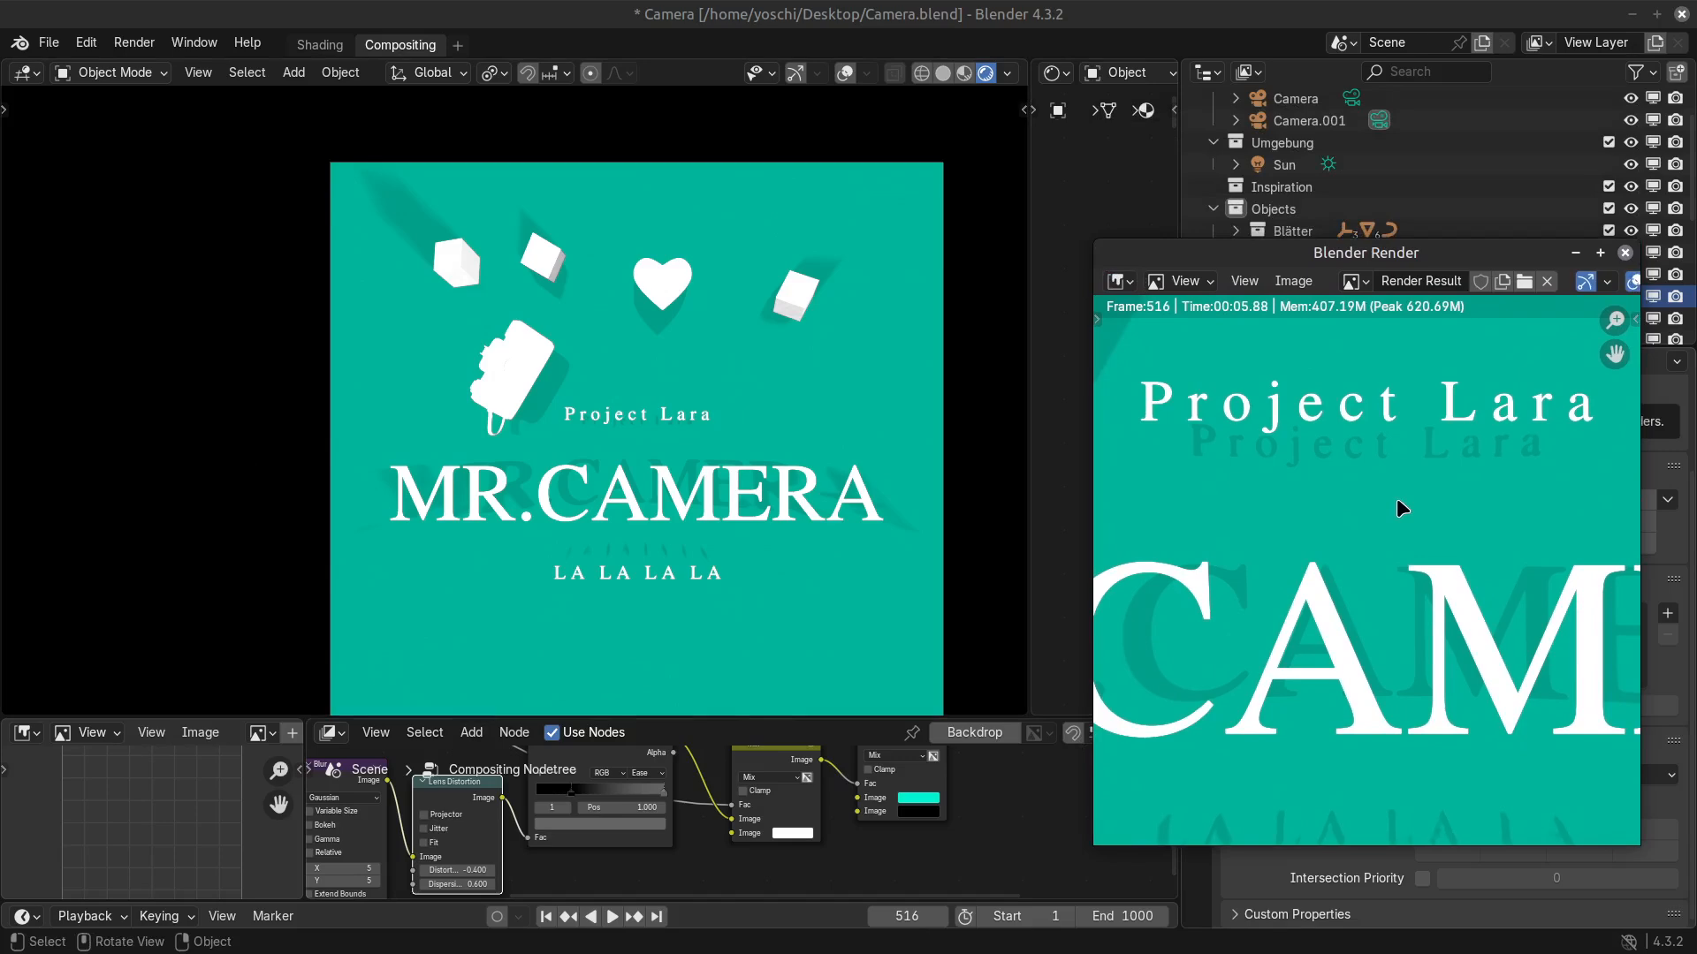
{"action": "left_click", "coordinate": [1293, 281]}
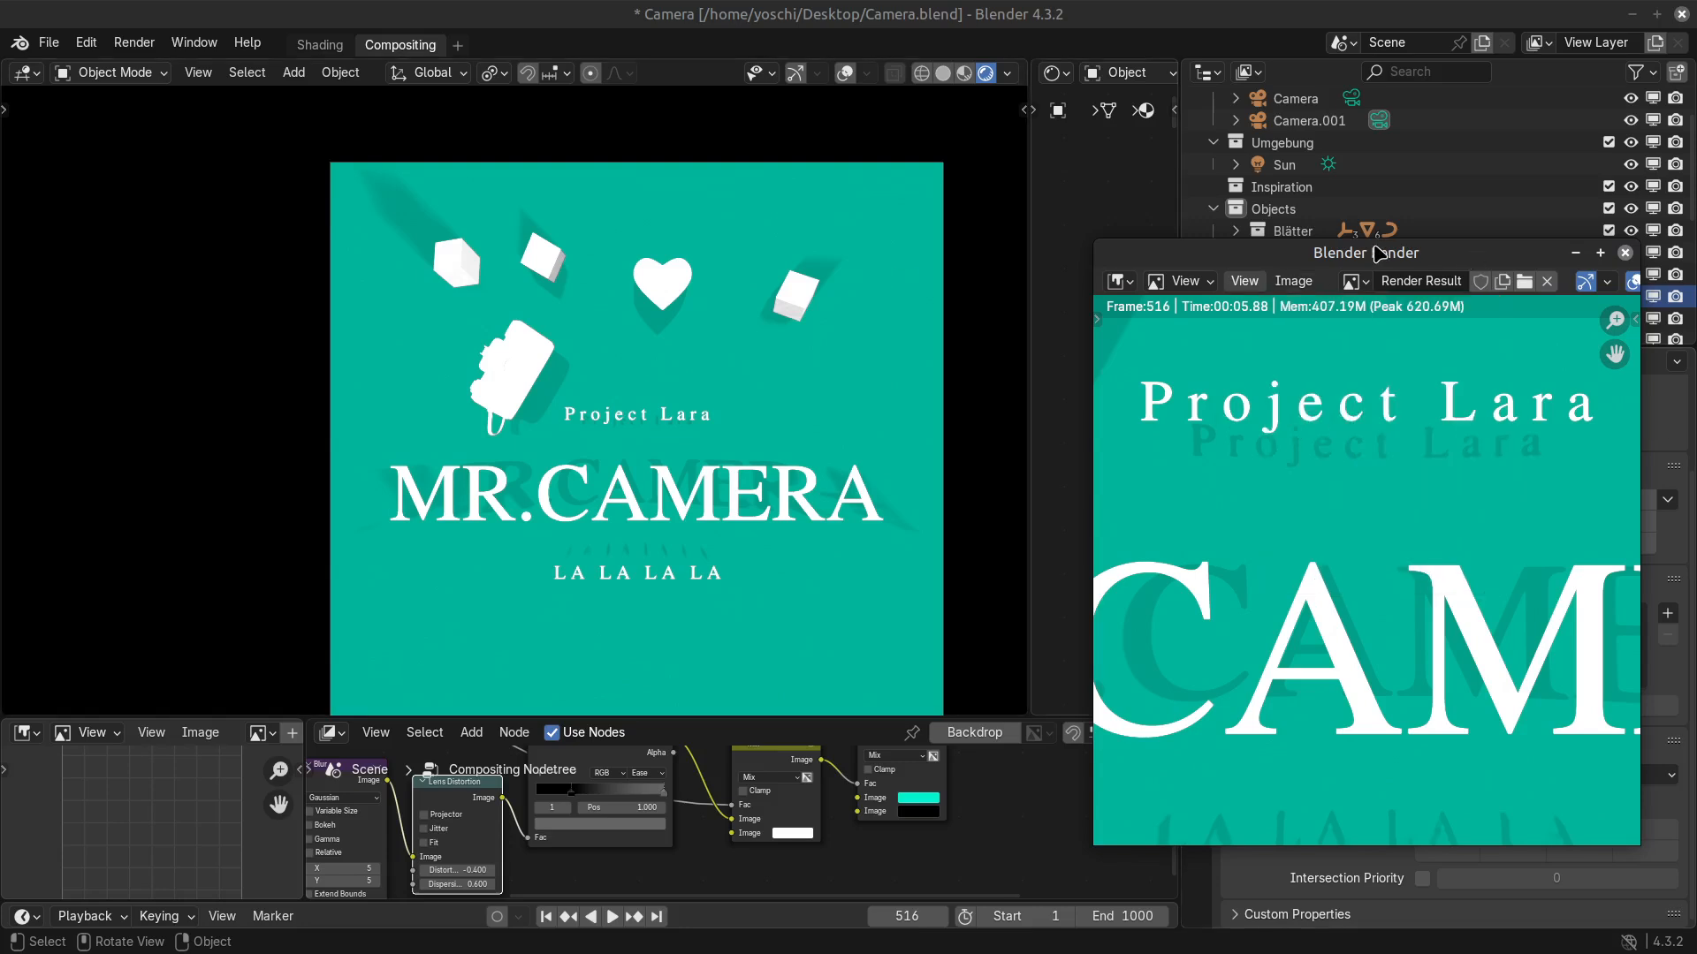
{"action": "left_click_drag", "start_coordinate": [1370, 253], "coordinate": [1382, 200]}
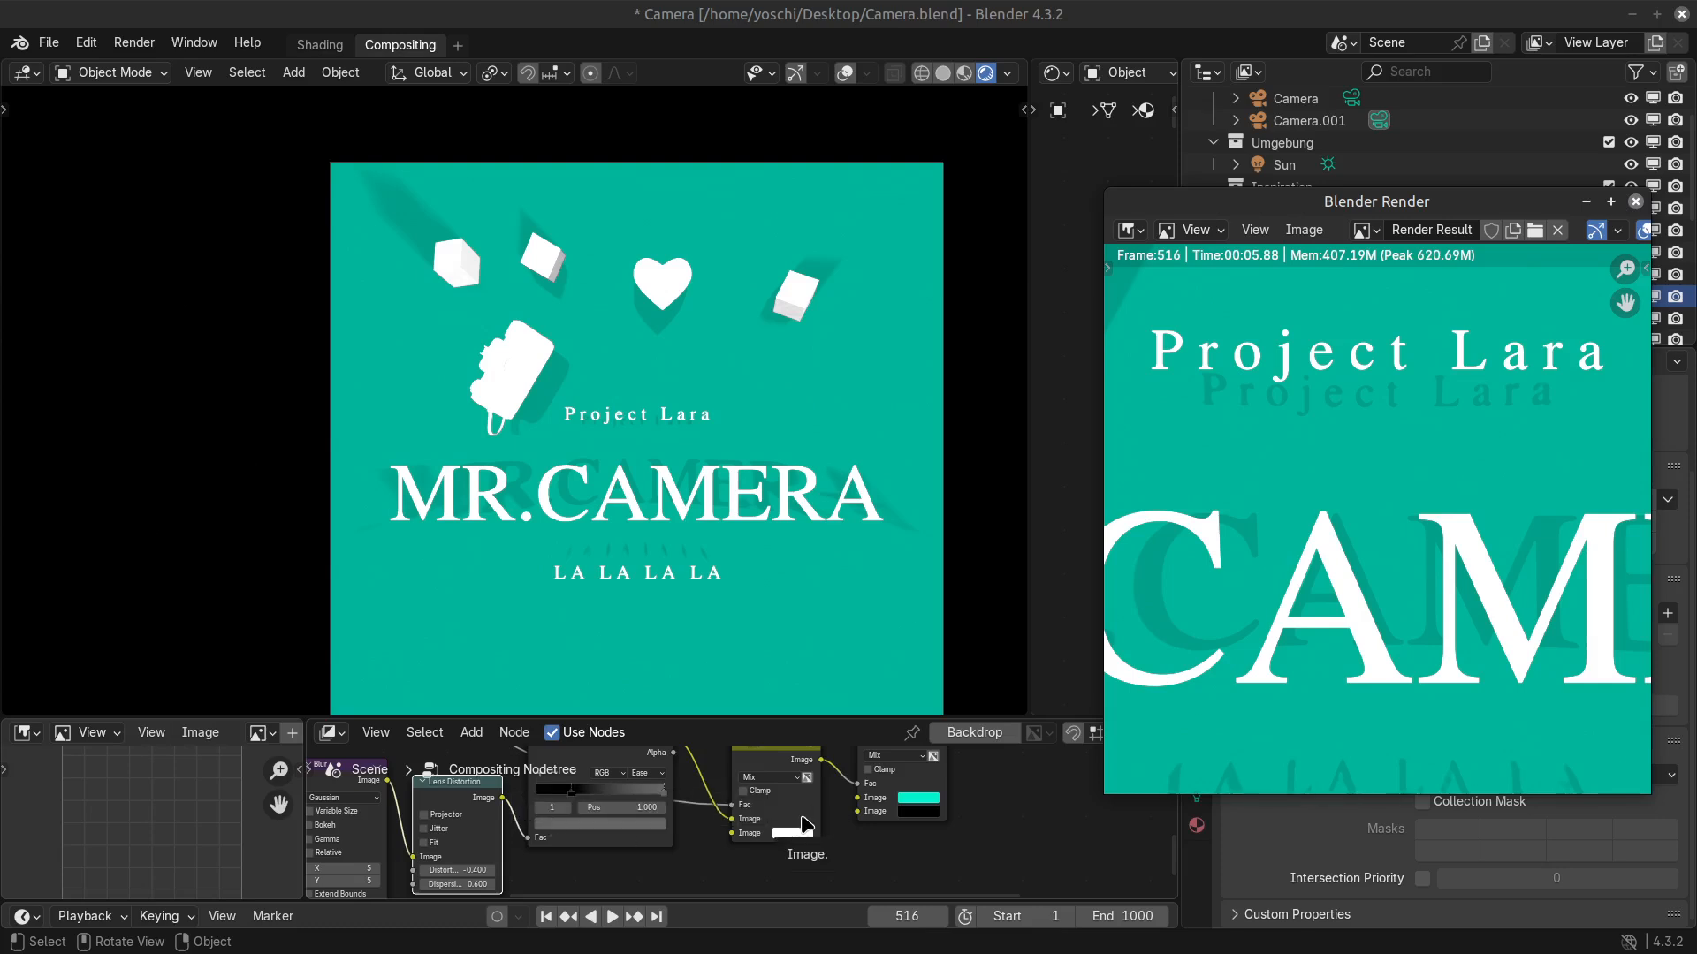
{"action": "scroll", "coordinate": [1311, 559], "scroll_direction": "down", "scroll_amount": 5}
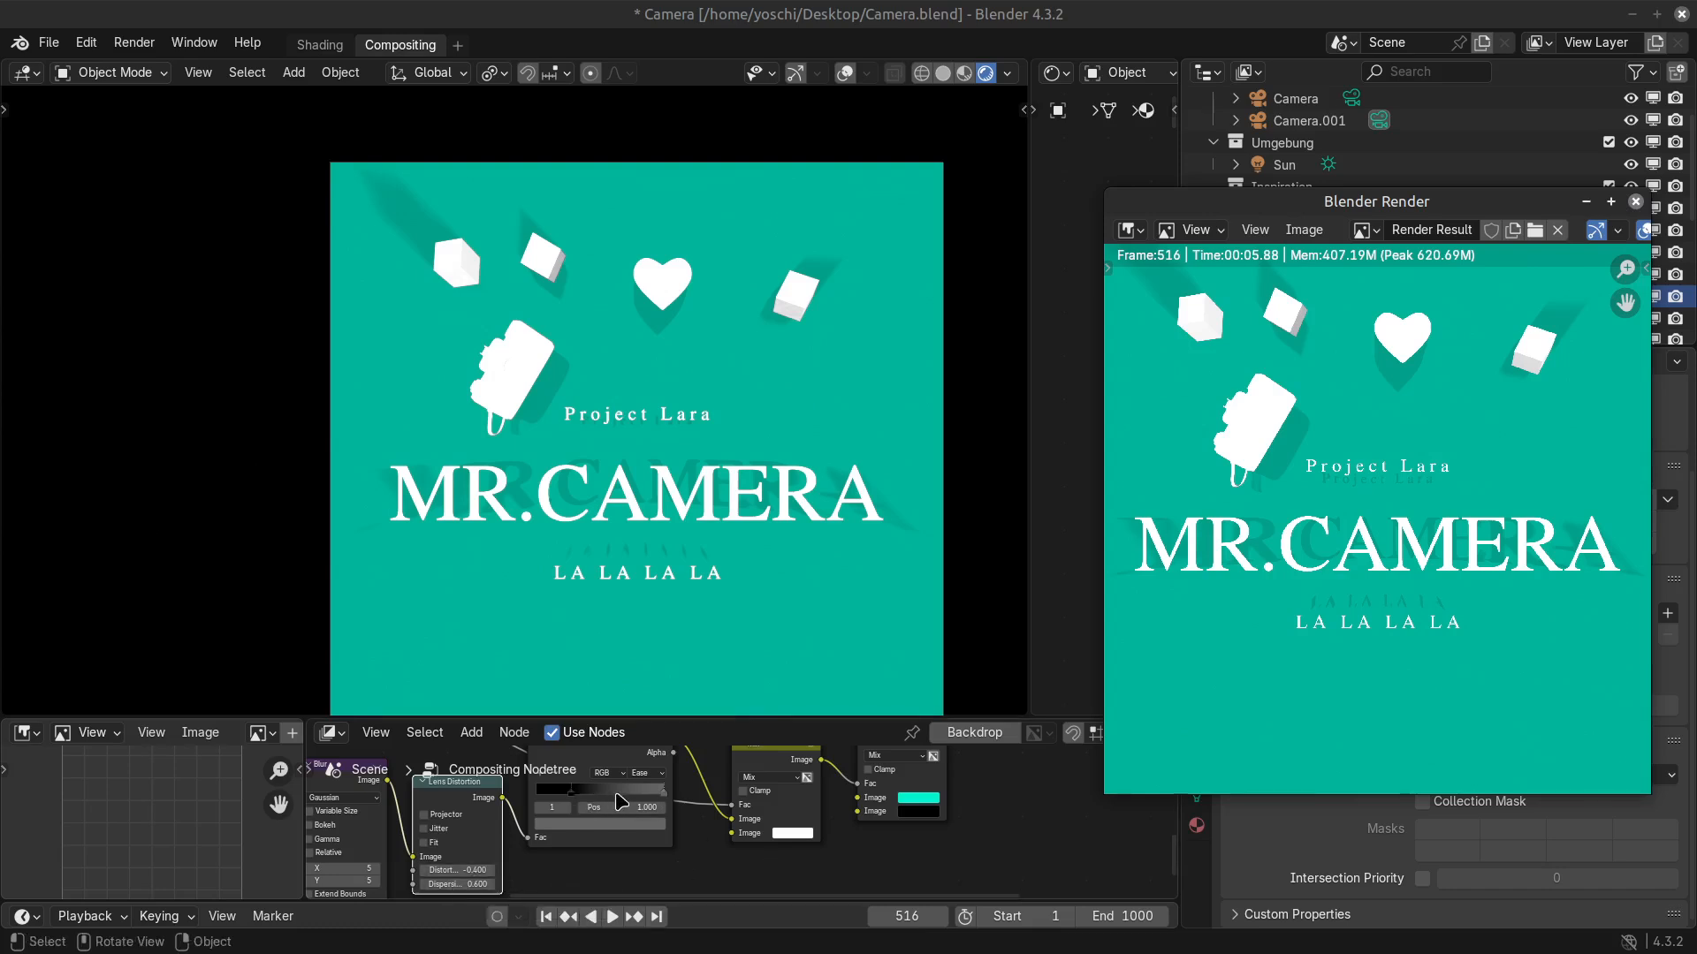
Push the Color Ramp's grey end stop fully to position 1.000.
{"action": "left_click", "coordinate": [652, 794]}
{"action": "left_click_drag", "start_coordinate": [649, 786], "coordinate": [1481, 781]}
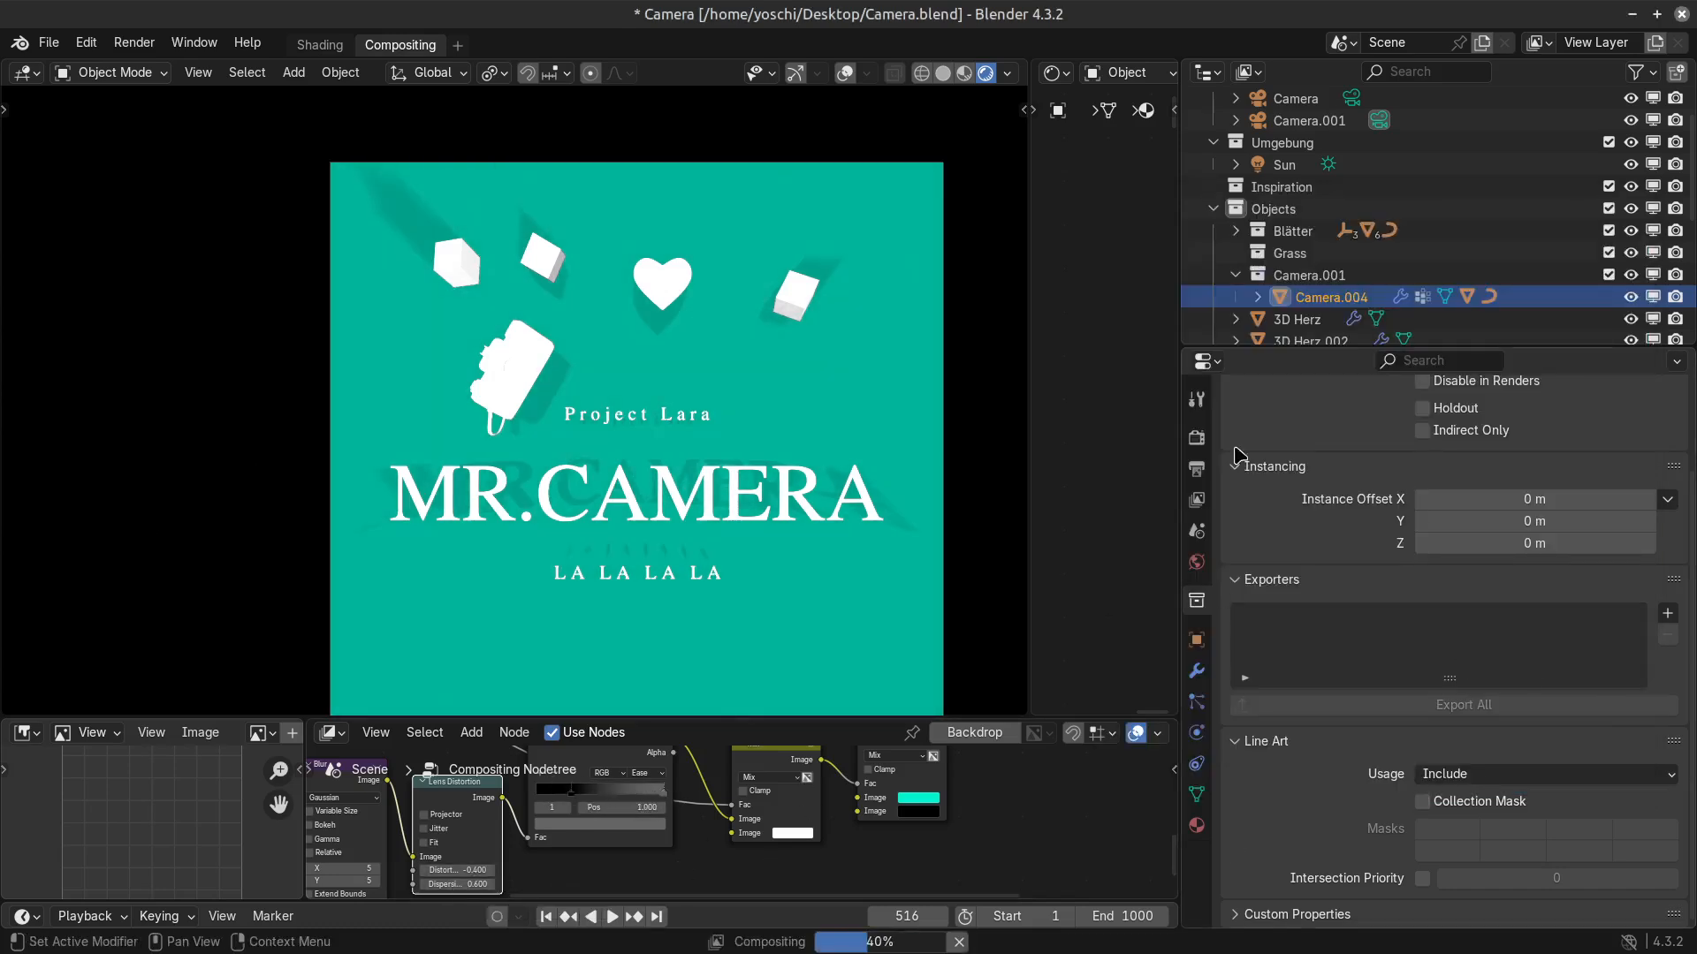